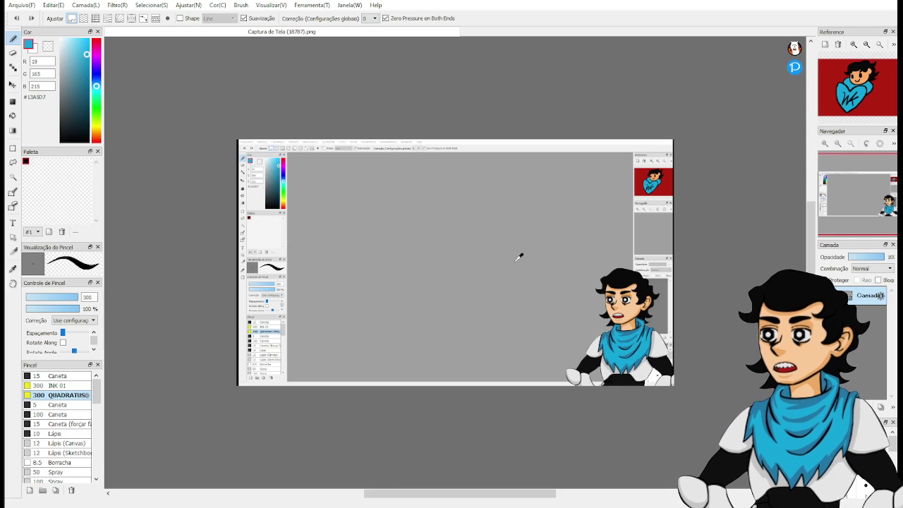
scroll(486, 268, up, 2)
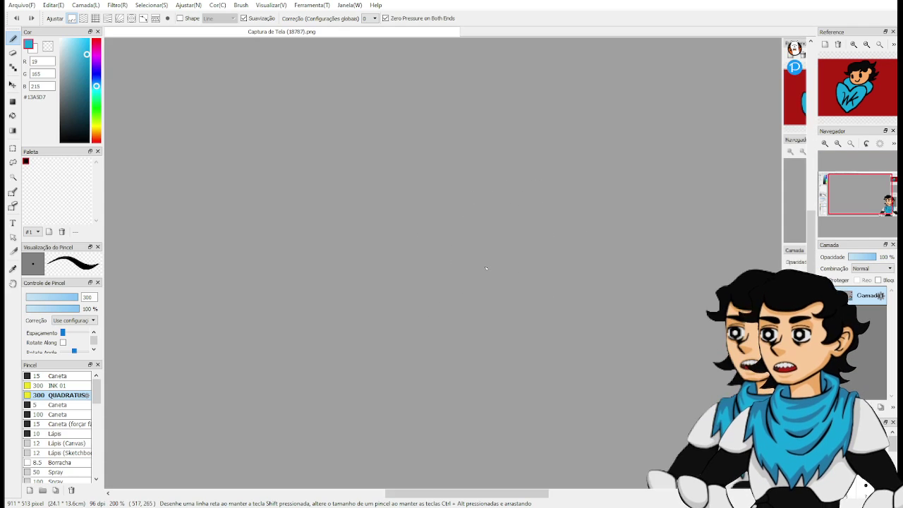
scroll(486, 268, down, 2)
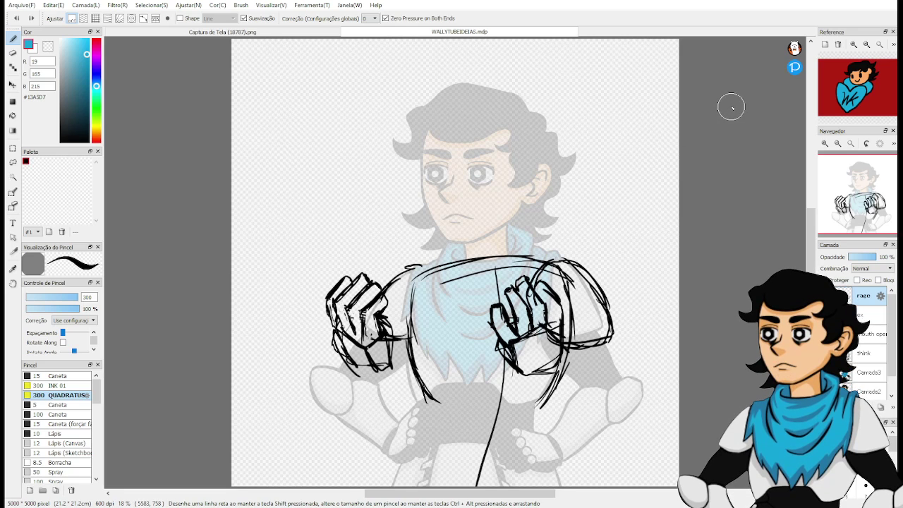
mouse_move(893, 163)
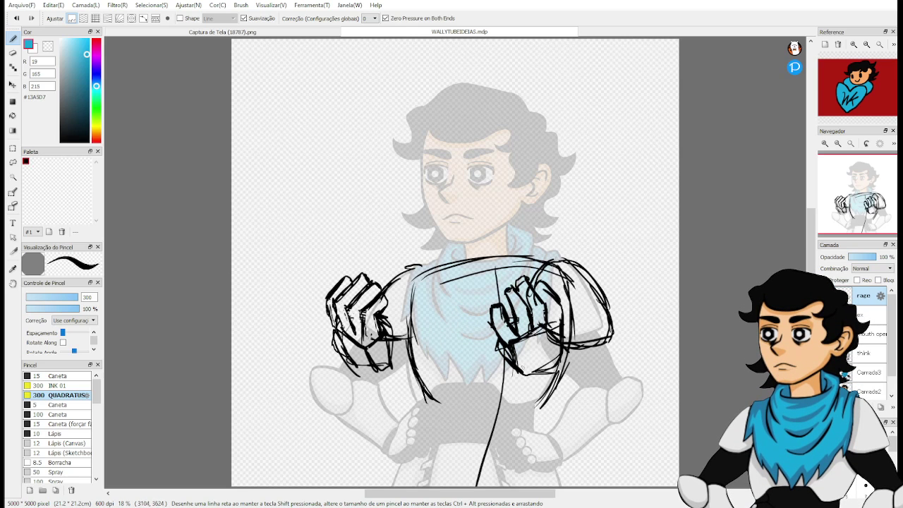
drag(500, 372, 536, 252)
drag(452, 248, 467, 299)
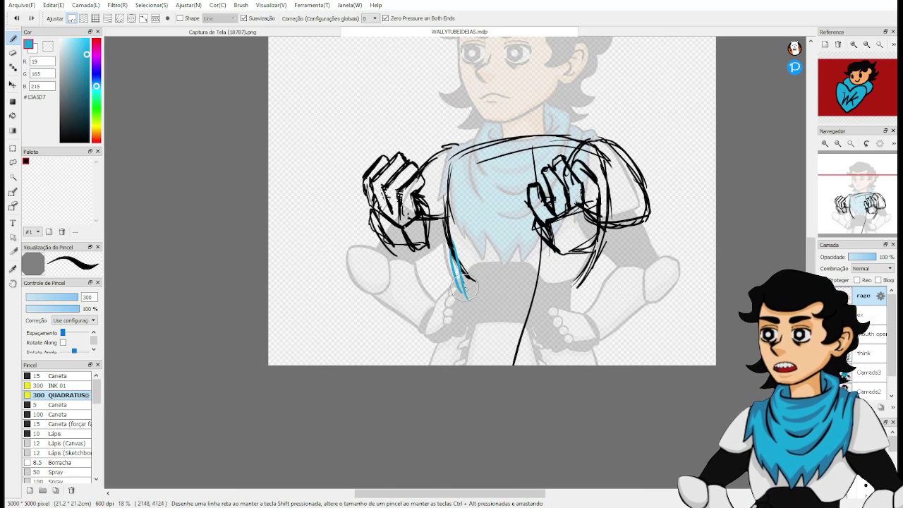
key(ctrl+z)
key(ctrl+z)
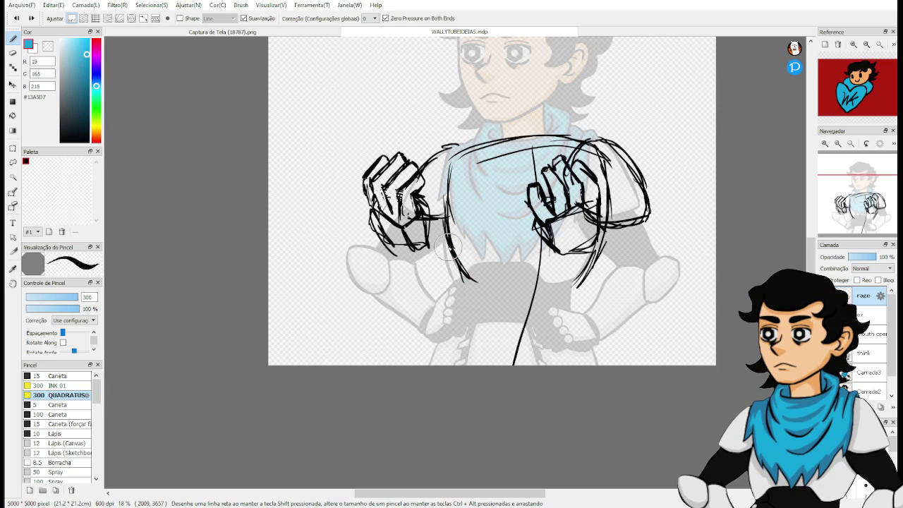
Set the brush colour to black by sampling the sketch's torso outline, and discard the trial strokes at the waist.
alt+click(450, 238)
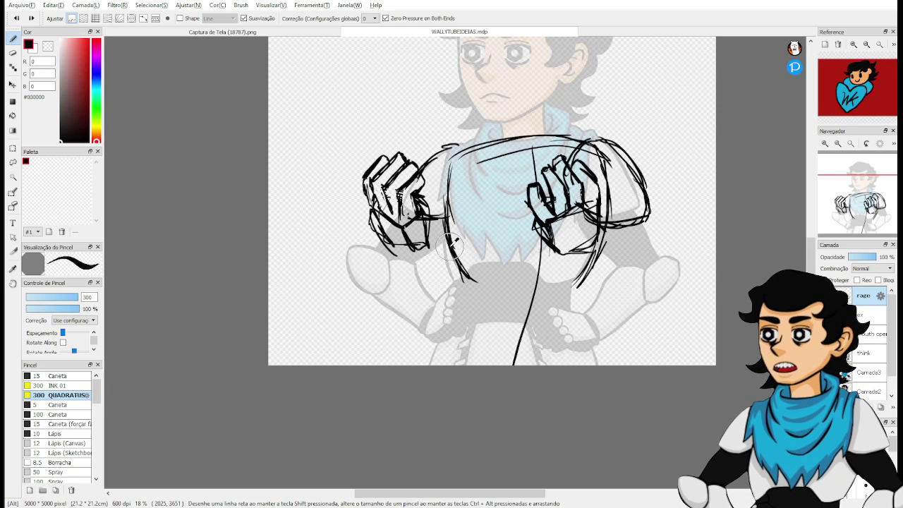
mouse_move(454, 254)
mouse_down()
mouse_move(487, 306)
mouse_move(575, 307)
mouse_up()
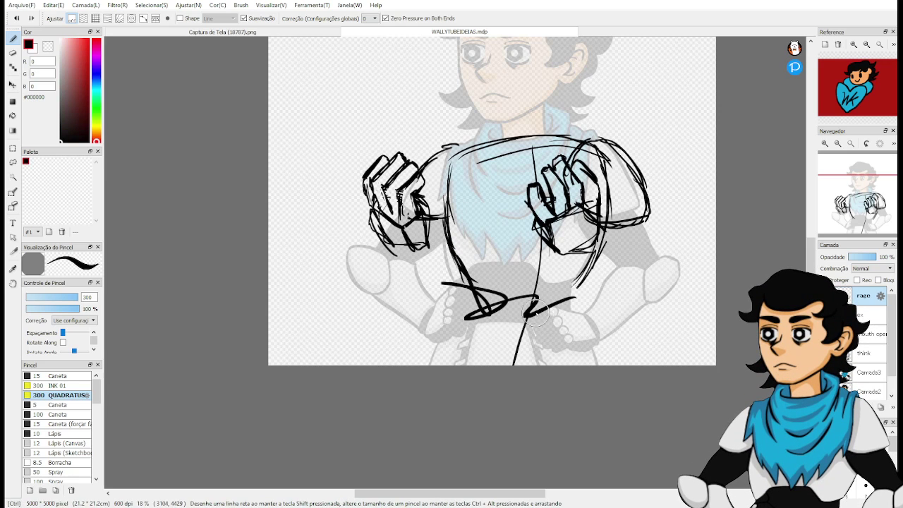
key(ctrl+z)
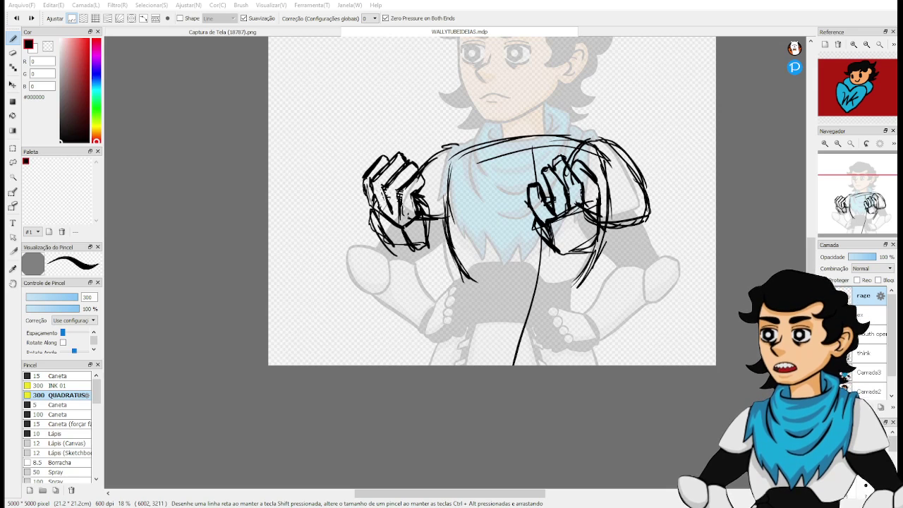
key(space)
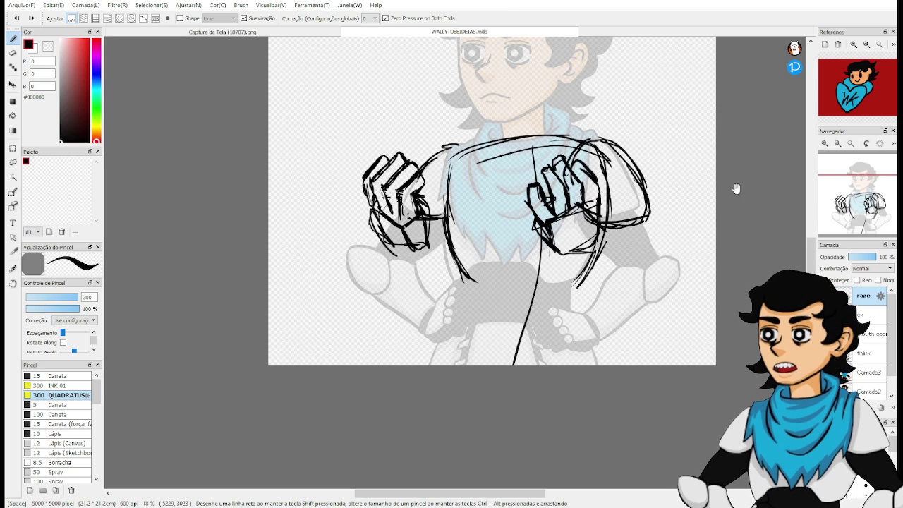
mouse_move(517, 267)
mouse_down()
mouse_move(540, 236)
mouse_move(552, 289)
mouse_up()
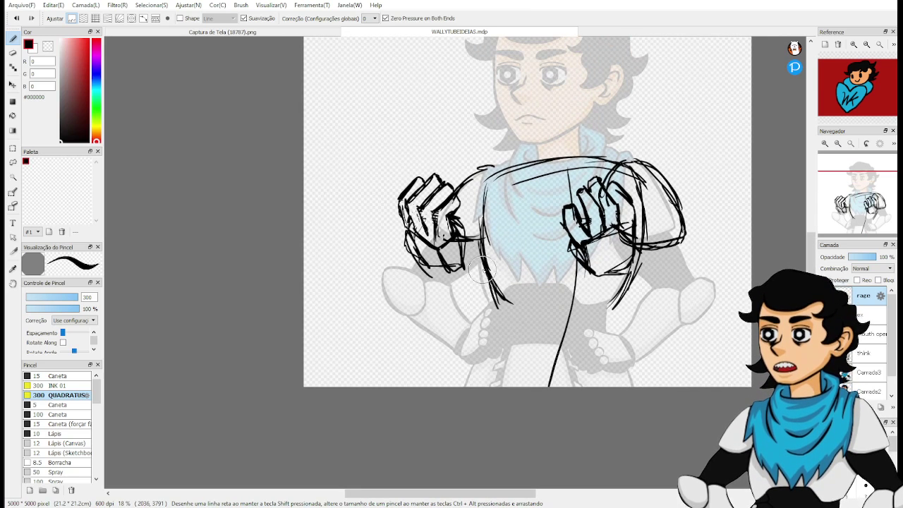
mouse_move(483, 268)
mouse_down()
mouse_move(495, 307)
mouse_move(516, 285)
mouse_move(566, 286)
mouse_move(524, 290)
mouse_move(569, 288)
mouse_move(596, 317)
mouse_up()
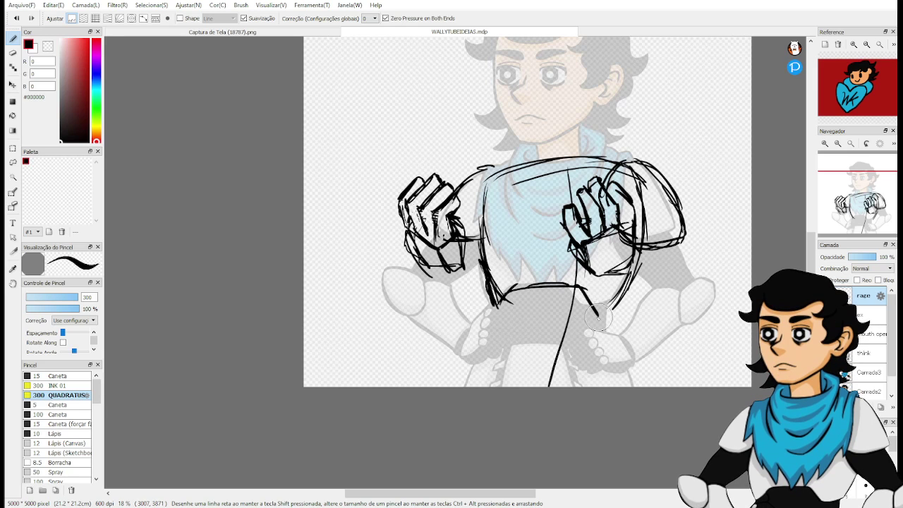
mouse_move(573, 285)
mouse_down()
mouse_move(630, 304)
mouse_move(618, 304)
mouse_move(609, 330)
mouse_move(604, 304)
mouse_move(612, 308)
mouse_move(606, 345)
mouse_up()
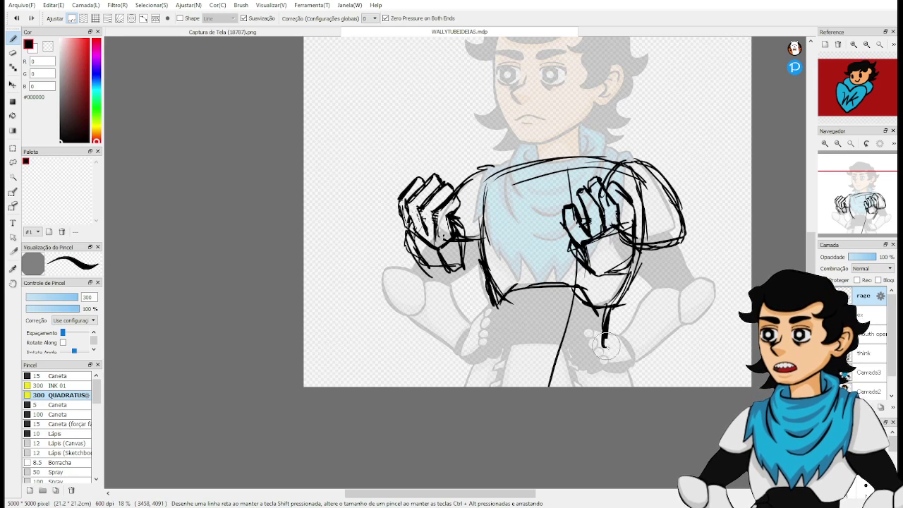
key(ctrl+z)
key(ctrl+z)
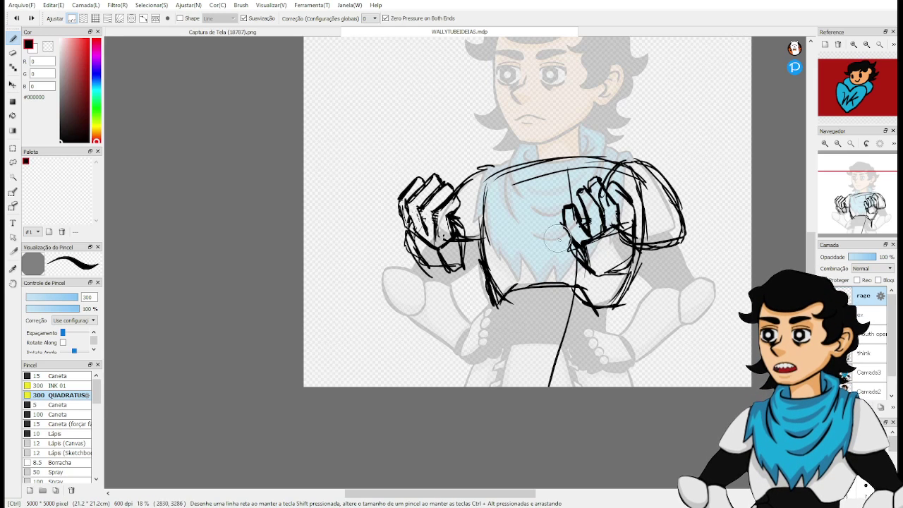
key(ctrl+z)
key(ctrl+z)
key(ctrl+z)
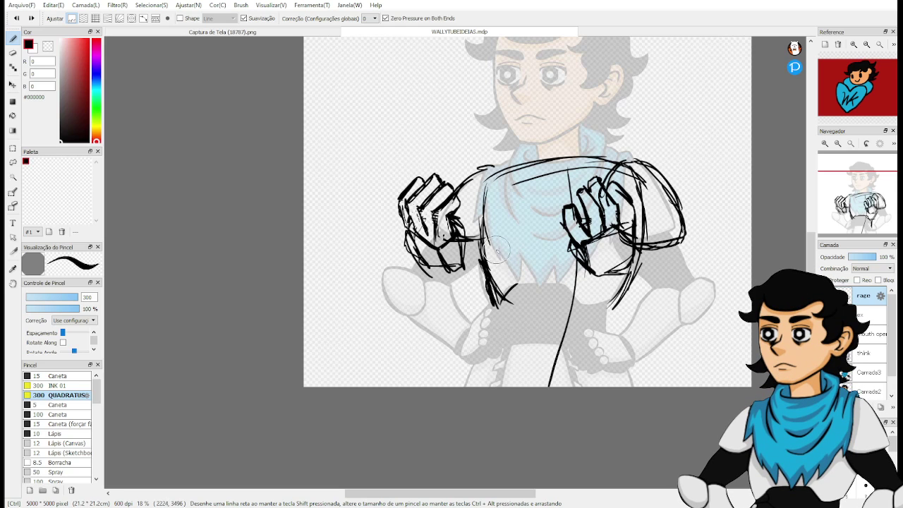
key(ctrl+z)
Sketch the rounded lower edge of the torso and, beneath it, both sides of the waist with the hip line.
drag(486, 264, 534, 318)
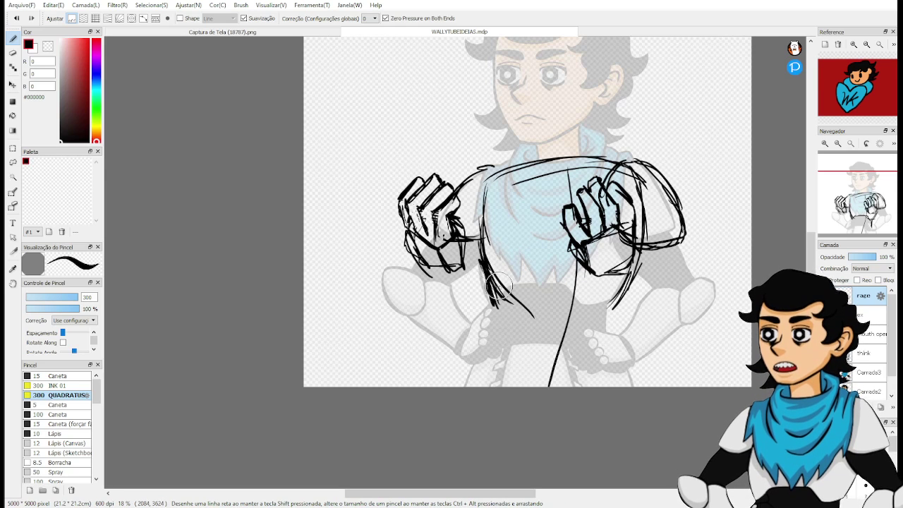
mouse_move(498, 285)
mouse_down()
mouse_move(601, 306)
mouse_move(639, 263)
mouse_move(626, 306)
mouse_up()
mouse_move(479, 236)
mouse_down()
mouse_move(534, 311)
mouse_move(513, 358)
mouse_up()
mouse_move(508, 302)
mouse_down()
mouse_move(506, 360)
mouse_move(624, 350)
mouse_up()
mouse_move(633, 298)
mouse_down()
mouse_move(621, 332)
mouse_move(625, 375)
mouse_up()
drag(627, 305, 629, 393)
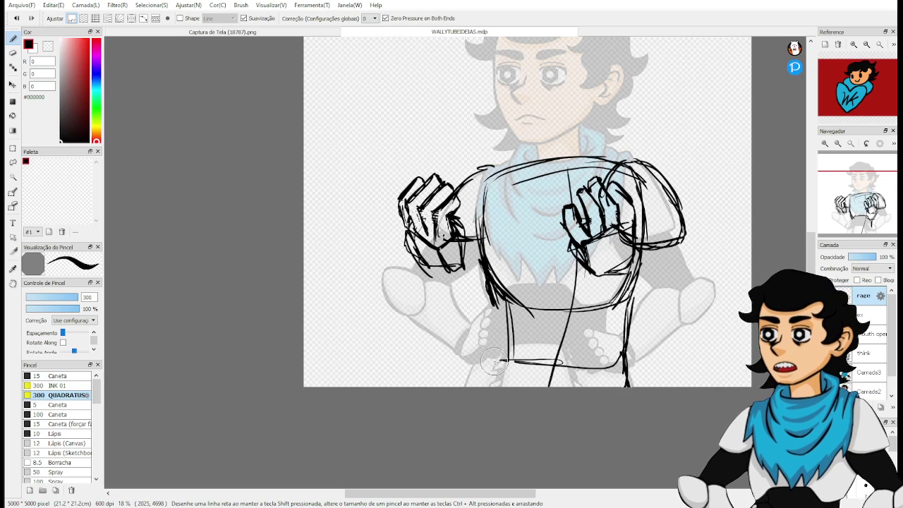
Sketch overlapping lines down the left edge of the waist, flaring outward to the canvas's lower edge.
drag(504, 347, 481, 386)
drag(488, 282, 510, 341)
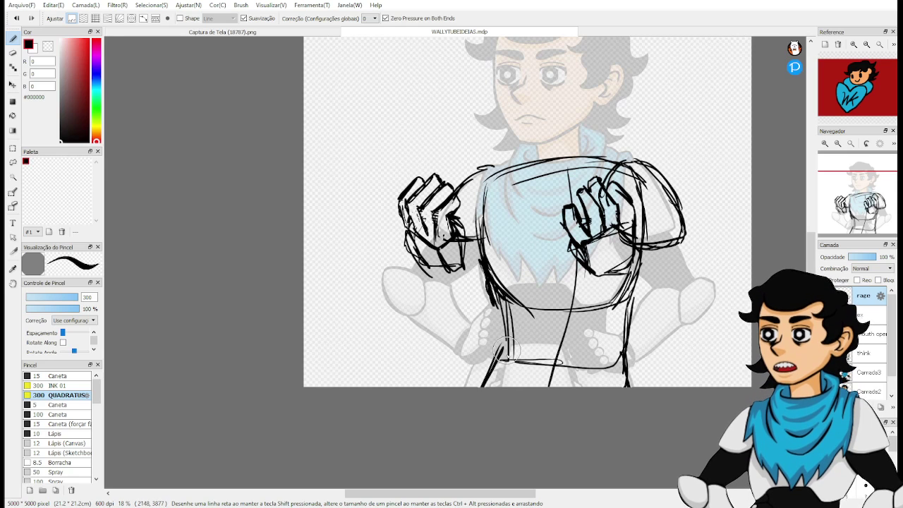
mouse_move(499, 278)
mouse_down()
mouse_move(490, 352)
mouse_move(471, 386)
mouse_up()
drag(490, 346, 465, 386)
drag(496, 303, 459, 387)
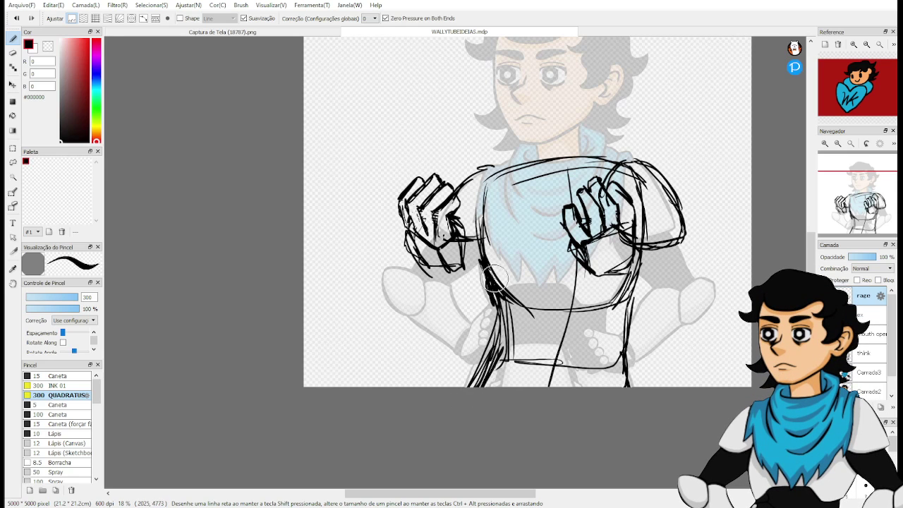
drag(494, 278, 471, 385)
Erase the excess lines at the left waist and hip and redraw that contour as a firmer line.
key(e)
drag(498, 357, 483, 381)
mouse_move(487, 318)
mouse_down()
mouse_move(479, 395)
mouse_move(502, 311)
mouse_up()
key(b)
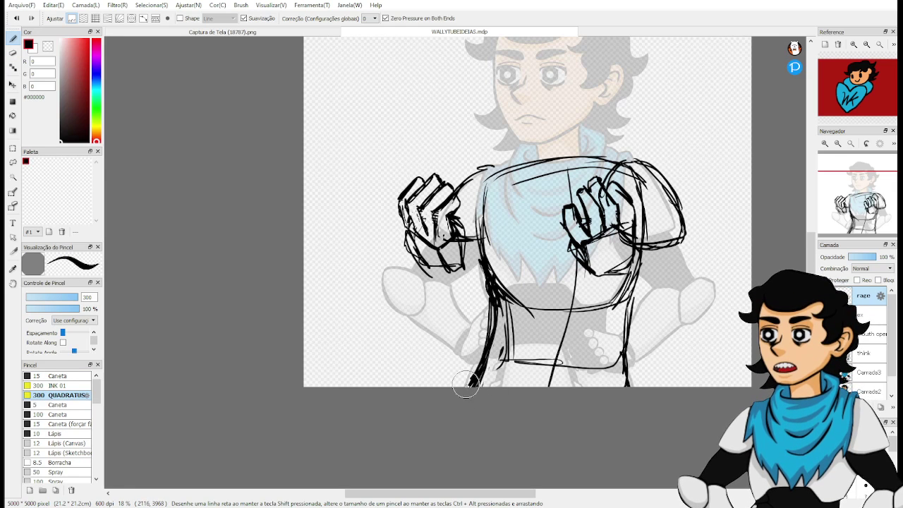
key(e)
drag(482, 311, 481, 293)
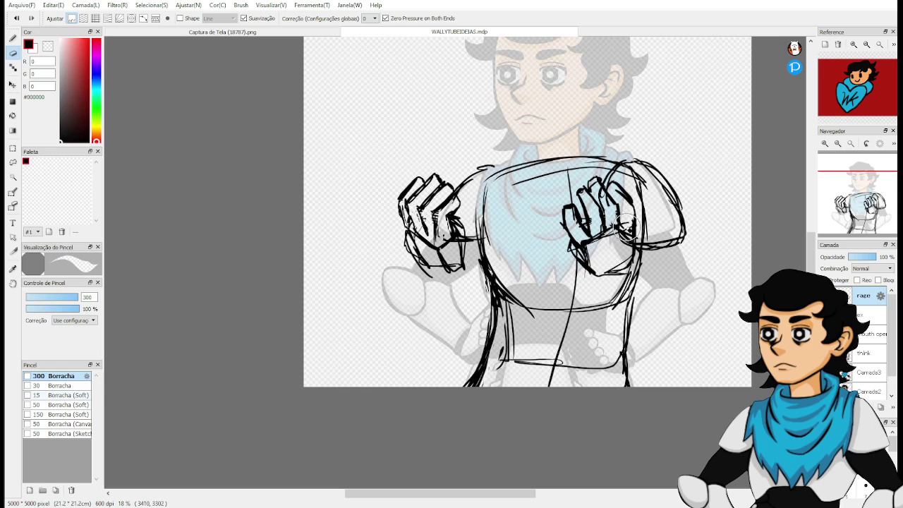
Erase the waist's rough right line and redraw it as one clean line down to the canvas's lower edge.
drag(630, 305, 628, 350)
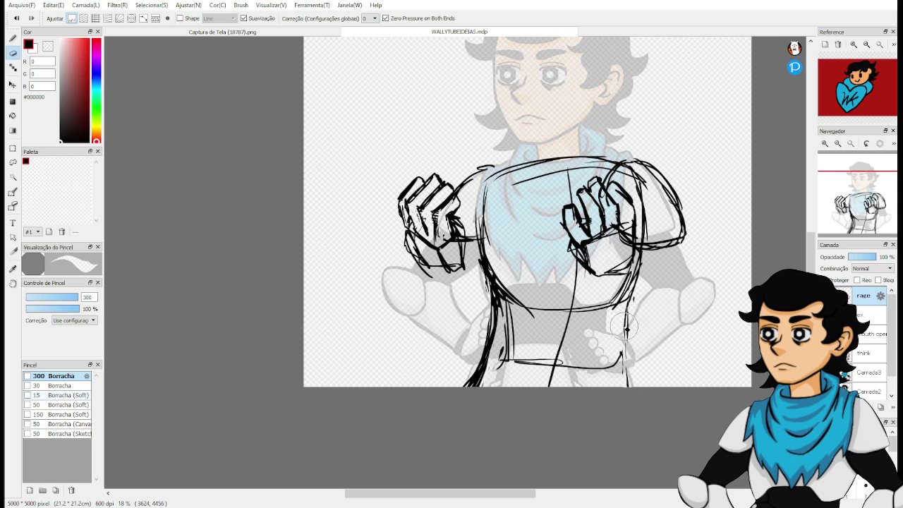
key(b)
mouse_move(623, 299)
mouse_down()
mouse_move(622, 395)
mouse_move(624, 388)
mouse_up()
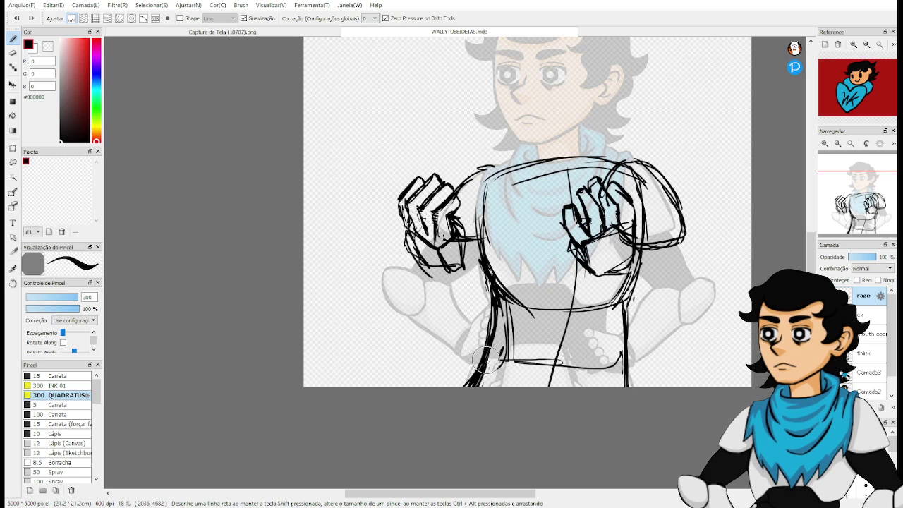
Sketch the belt line across the hips and the beginnings of the legs below it.
drag(486, 363, 633, 371)
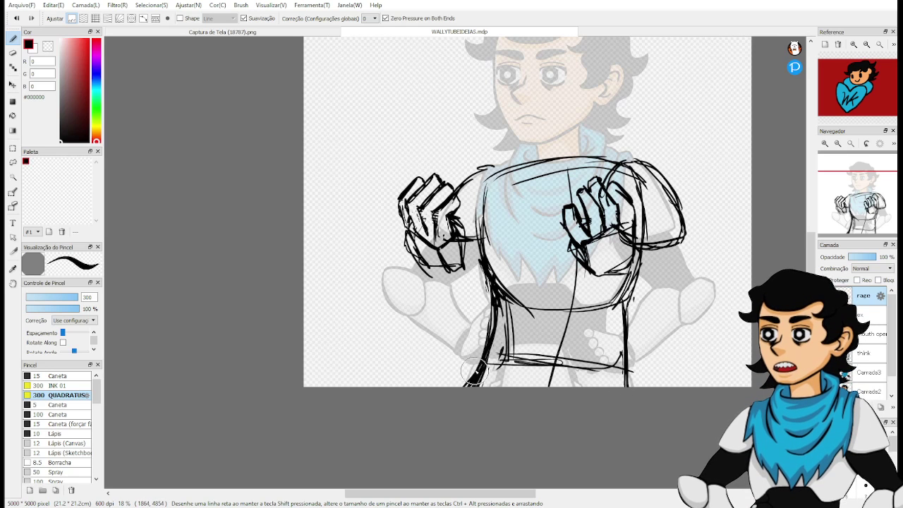
mouse_move(472, 372)
mouse_down()
mouse_move(452, 386)
mouse_move(463, 387)
mouse_move(488, 358)
mouse_move(474, 389)
mouse_move(503, 362)
mouse_move(480, 359)
mouse_move(491, 355)
mouse_move(499, 364)
mouse_move(492, 378)
mouse_move(499, 364)
mouse_move(510, 379)
mouse_move(521, 351)
mouse_move(561, 356)
mouse_move(565, 386)
mouse_move(569, 359)
mouse_move(629, 383)
mouse_up()
key(e)
key(b)
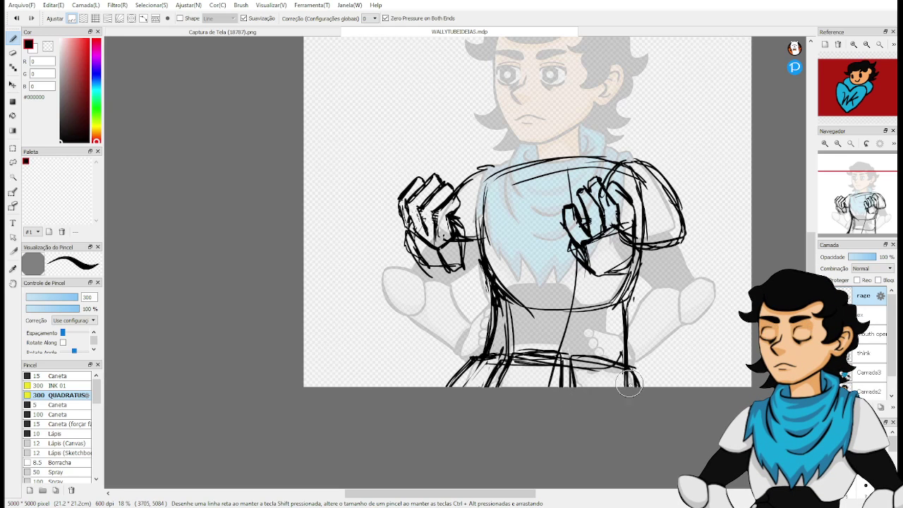
Erase the torso's rounded lower edge and the centre line where they cross the abdomen.
key(e)
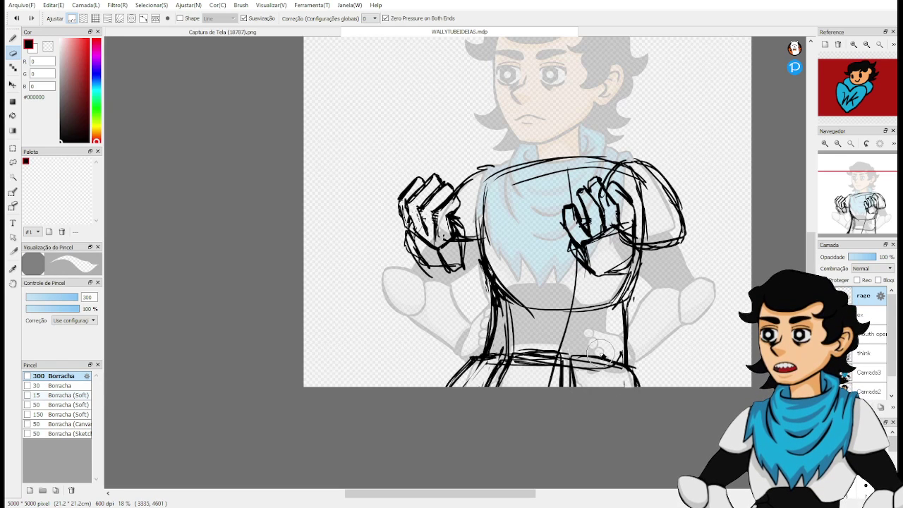
key(p)
key(e)
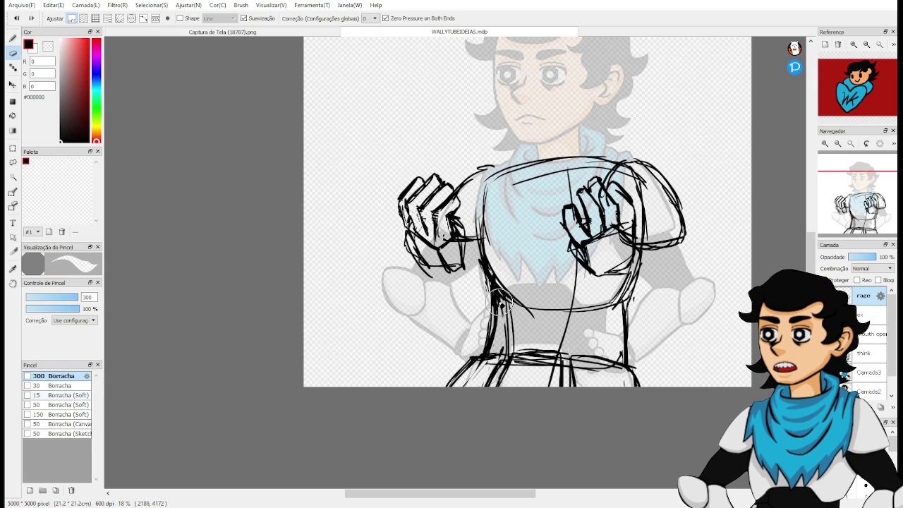
mouse_move(501, 300)
mouse_down()
mouse_move(534, 301)
mouse_move(508, 297)
mouse_move(531, 298)
mouse_move(541, 312)
mouse_move(591, 310)
mouse_up()
key(b)
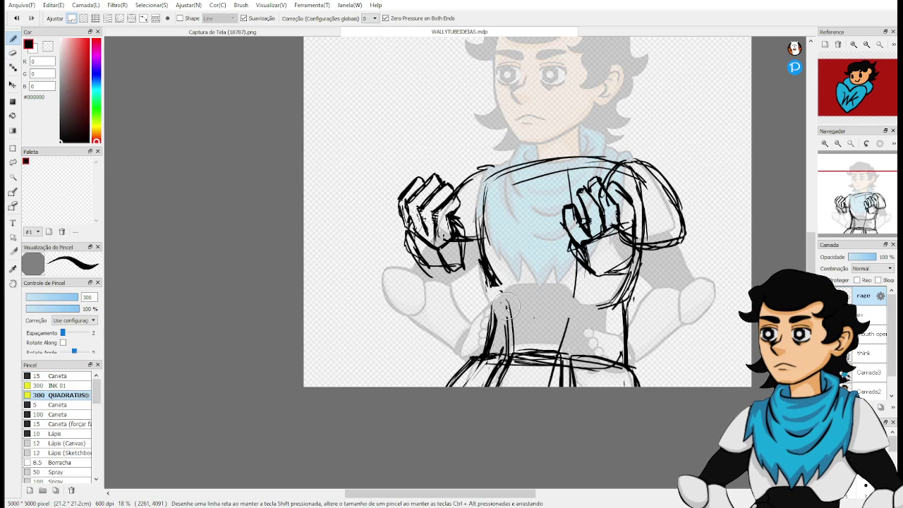
Redraw the left side of the torso and the abdomen's upper edge, cleaning up with the eraser.
drag(481, 265, 492, 303)
key(e)
key(p)
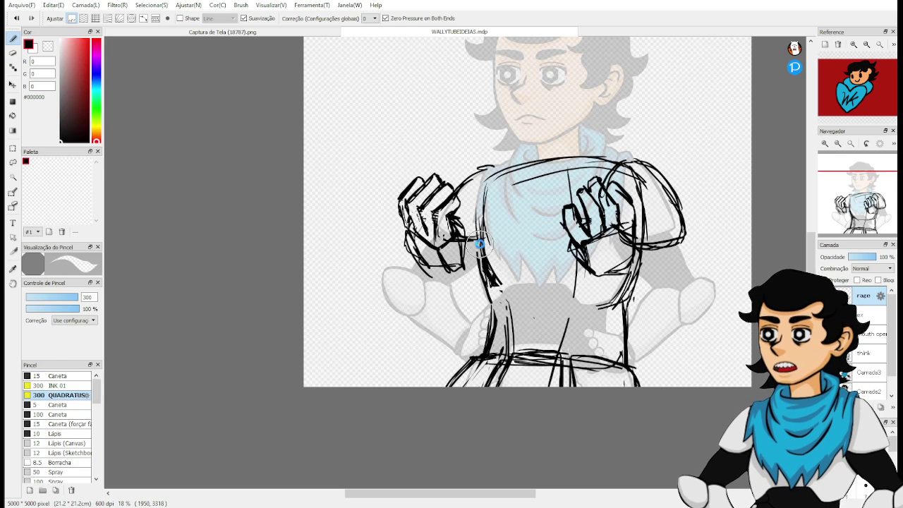
drag(493, 271, 472, 203)
drag(483, 248, 490, 185)
key(e)
mouse_move(498, 291)
mouse_down()
mouse_move(499, 254)
mouse_move(502, 309)
mouse_move(491, 325)
mouse_move(498, 303)
mouse_move(519, 304)
mouse_move(507, 295)
mouse_move(568, 301)
mouse_move(544, 288)
mouse_move(500, 287)
mouse_move(555, 295)
mouse_move(590, 316)
mouse_move(611, 306)
mouse_move(593, 282)
mouse_up()
key(b)
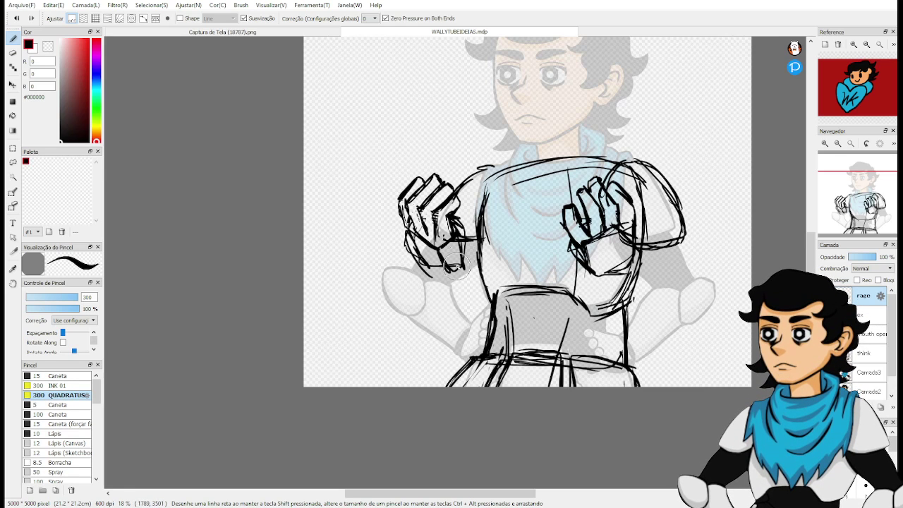
Sketch both bent forearms, connecting each raised fist down to a rounded elbow beside the waist.
mouse_move(432, 274)
mouse_down()
mouse_move(426, 318)
mouse_move(439, 345)
mouse_move(470, 347)
mouse_move(475, 284)
mouse_move(487, 314)
mouse_move(426, 328)
mouse_move(466, 361)
mouse_move(436, 321)
mouse_up()
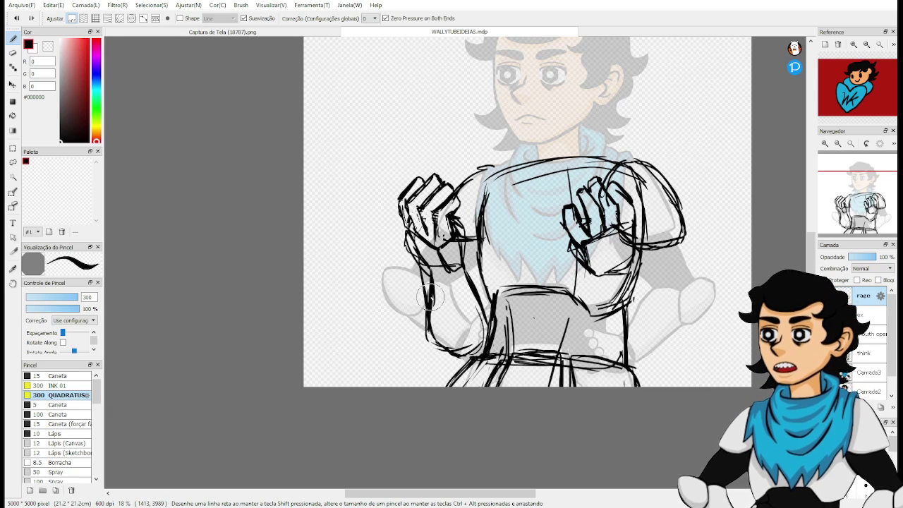
drag(457, 274, 477, 309)
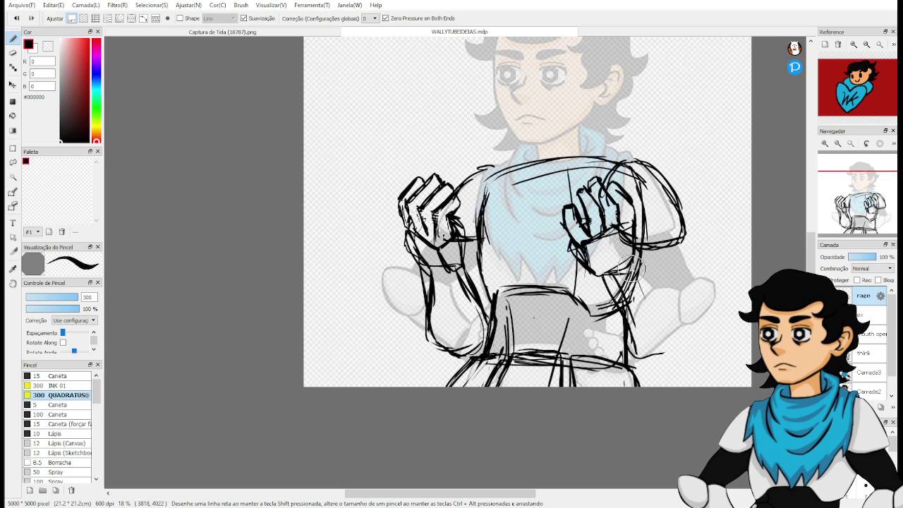
drag(637, 275, 685, 327)
mouse_move(610, 274)
mouse_down()
mouse_move(638, 359)
mouse_move(690, 331)
mouse_move(669, 305)
mouse_move(695, 333)
mouse_up()
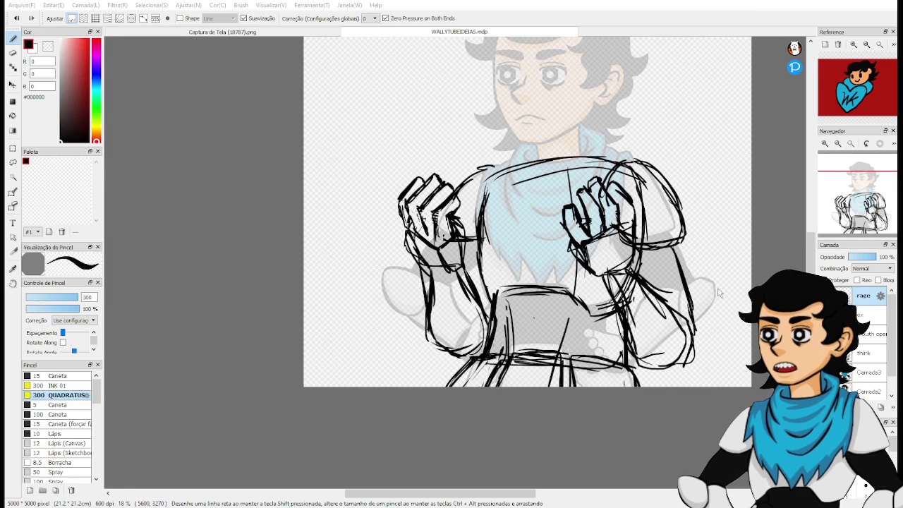
Rename the active sketch layer to "whut?".
key(Return)
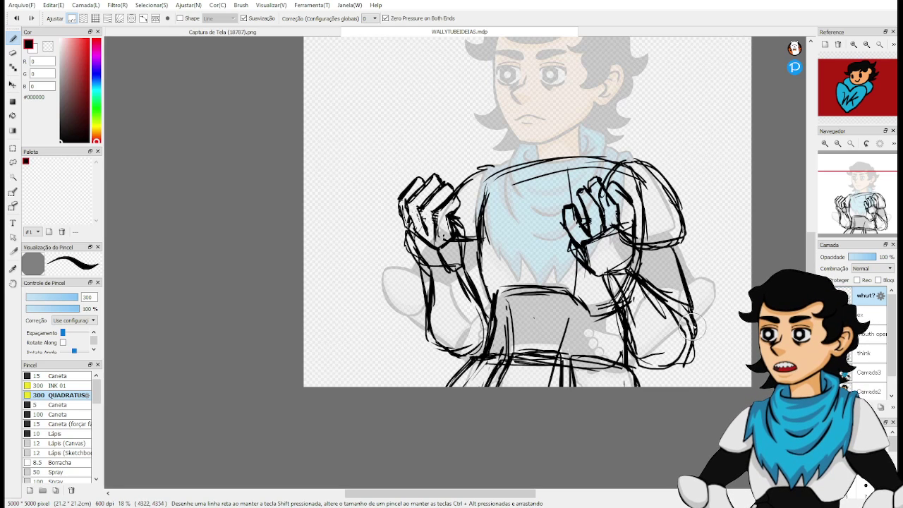
Sketch the neck, the rounded head outline and a curved vertical guideline down the face.
key(space)
drag(650, 305, 673, 395)
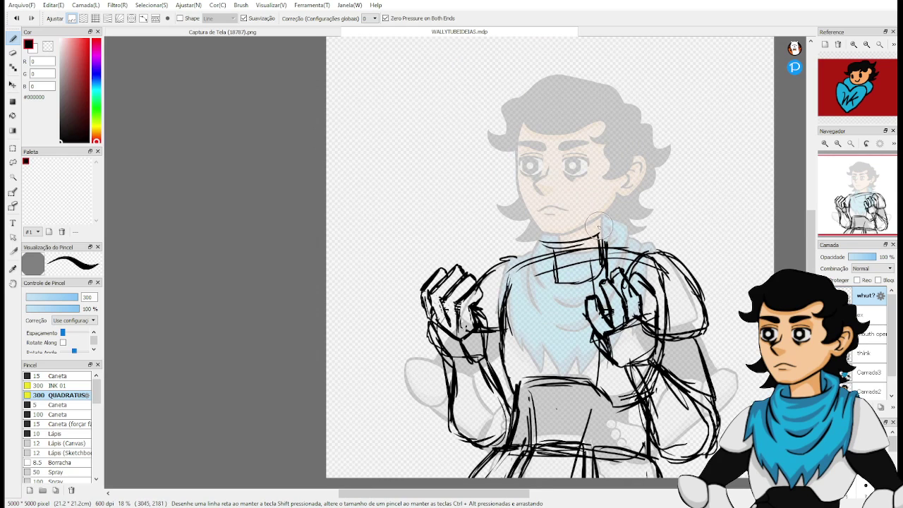
mouse_move(526, 238)
mouse_down()
mouse_move(513, 134)
mouse_move(497, 176)
mouse_move(517, 151)
mouse_move(598, 125)
mouse_up()
drag(614, 214, 590, 111)
mouse_move(598, 235)
mouse_down()
mouse_move(542, 106)
mouse_move(490, 143)
mouse_move(517, 217)
mouse_up()
drag(505, 175, 548, 246)
drag(538, 113, 553, 248)
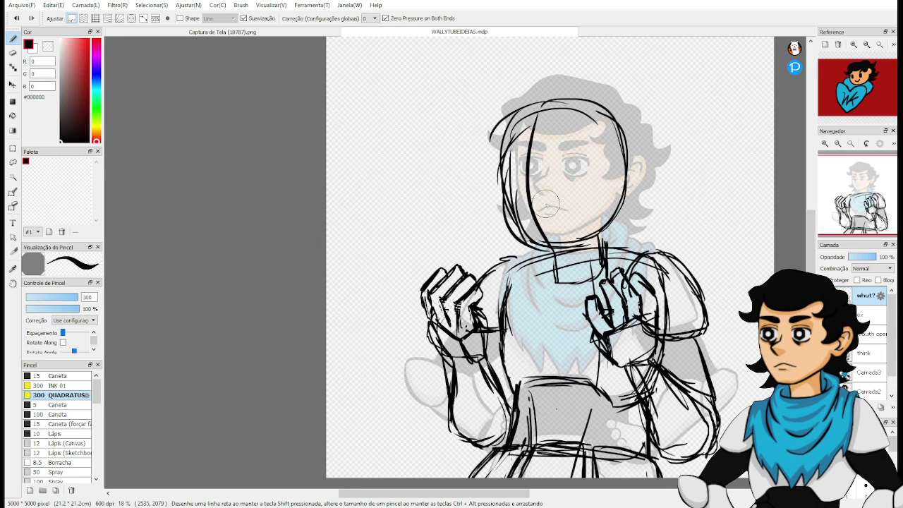
Sketch a curved horizontal eye guideline across the face and a rounded ear on the side of the head.
mouse_move(508, 177)
mouse_down()
mouse_move(616, 177)
mouse_move(520, 168)
mouse_move(627, 185)
mouse_move(615, 158)
mouse_move(629, 210)
mouse_up()
key(ctrl+z)
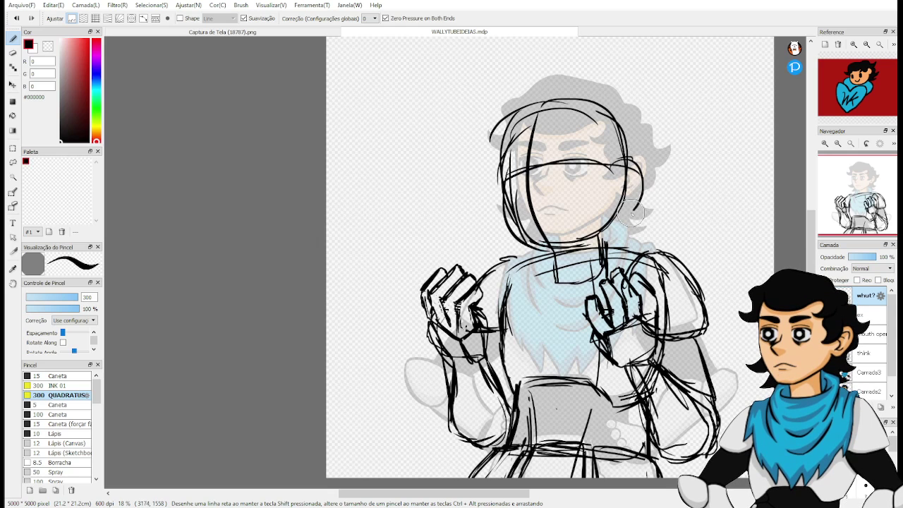
mouse_move(635, 167)
mouse_down()
mouse_move(606, 204)
mouse_move(638, 198)
mouse_move(632, 160)
mouse_up()
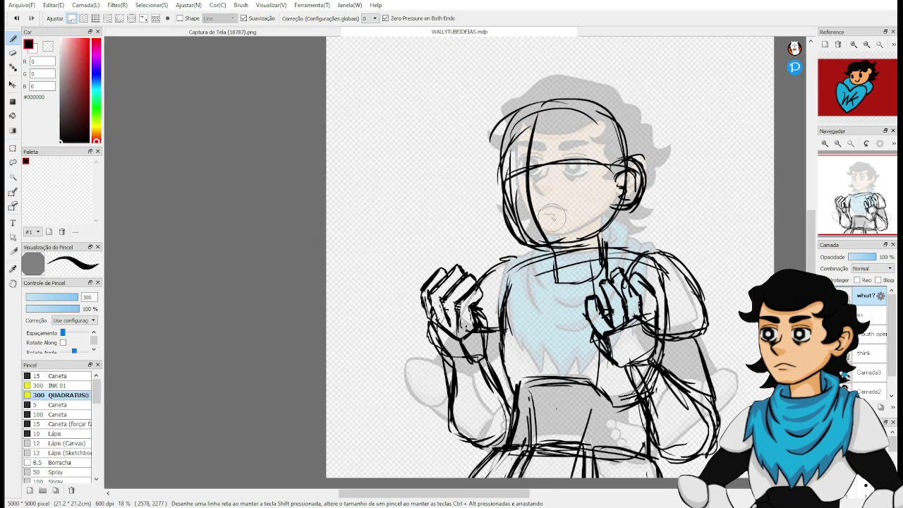
Add a new empty layer above "whut?" and hide the "whut?" sketch layer.
mouse_move(616, 241)
mouse_down()
mouse_move(587, 154)
mouse_move(540, 240)
mouse_move(565, 201)
mouse_up()
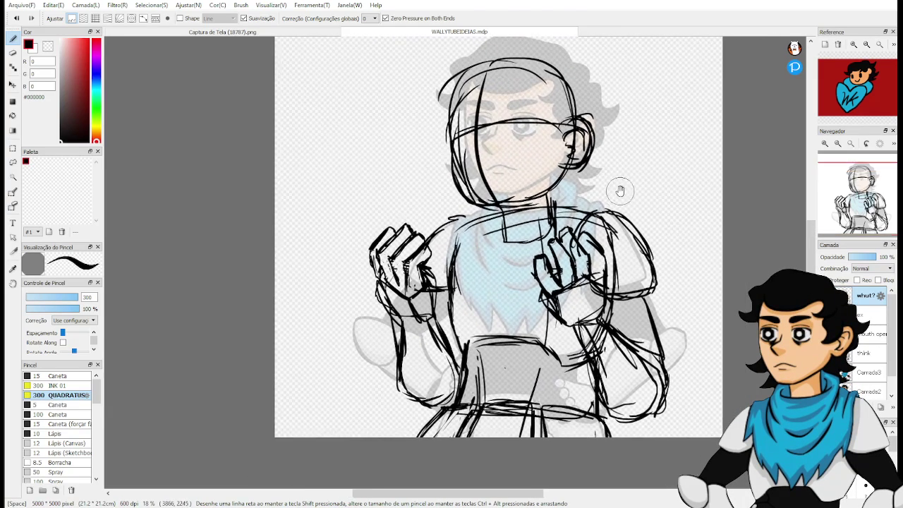
click(824, 407)
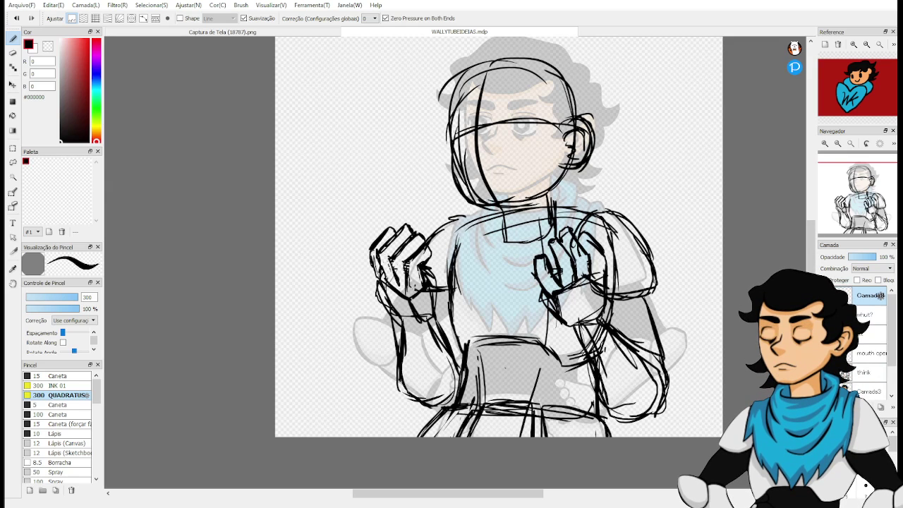
click(824, 315)
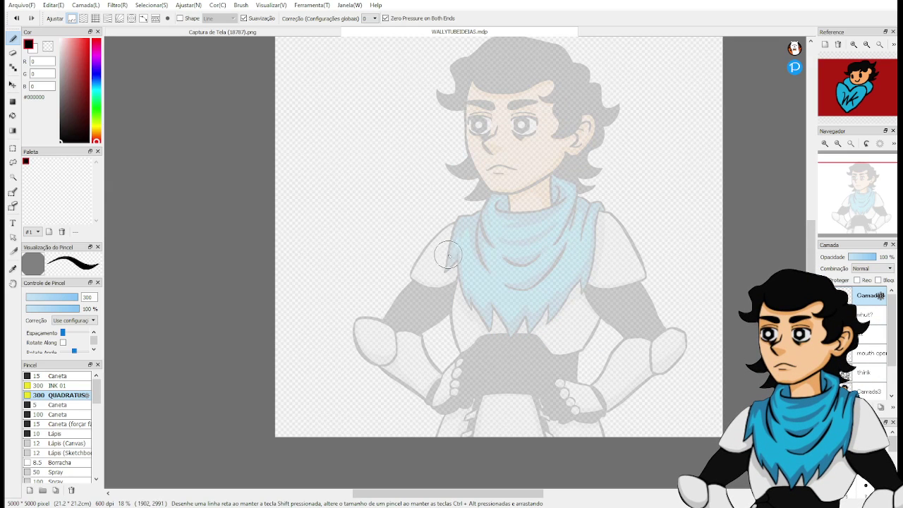
Add a layer beneath Camada1 and fill it with grey #A2A2A2, hiding the faded reference only during the fill.
scroll(871, 345, down, 2)
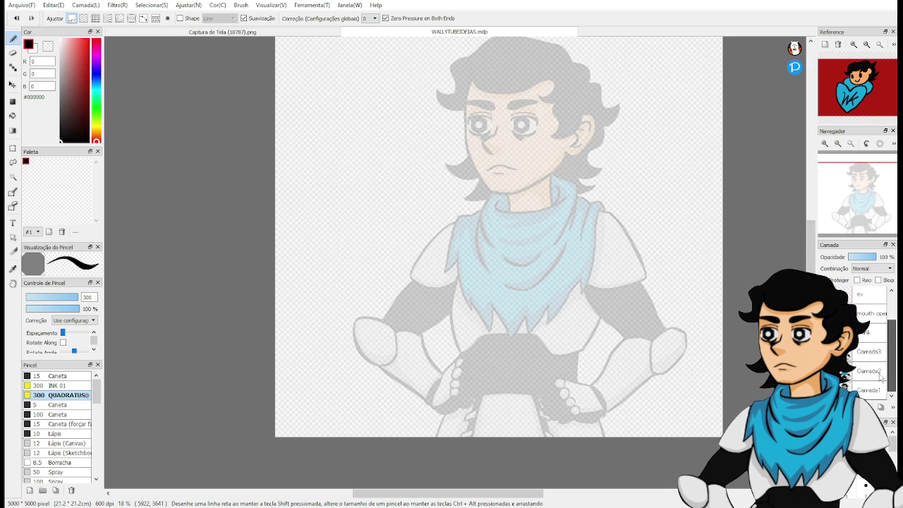
scroll(870, 311, up, 3)
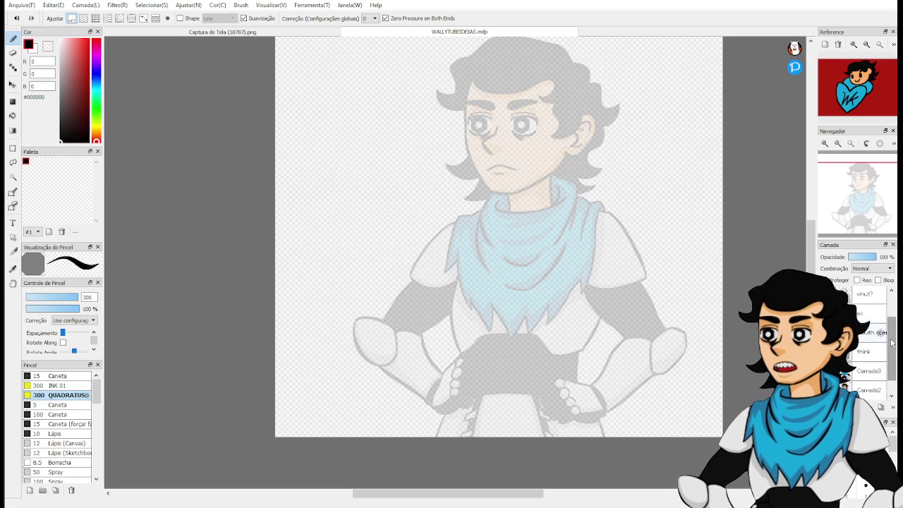
scroll(870, 310, down, 4)
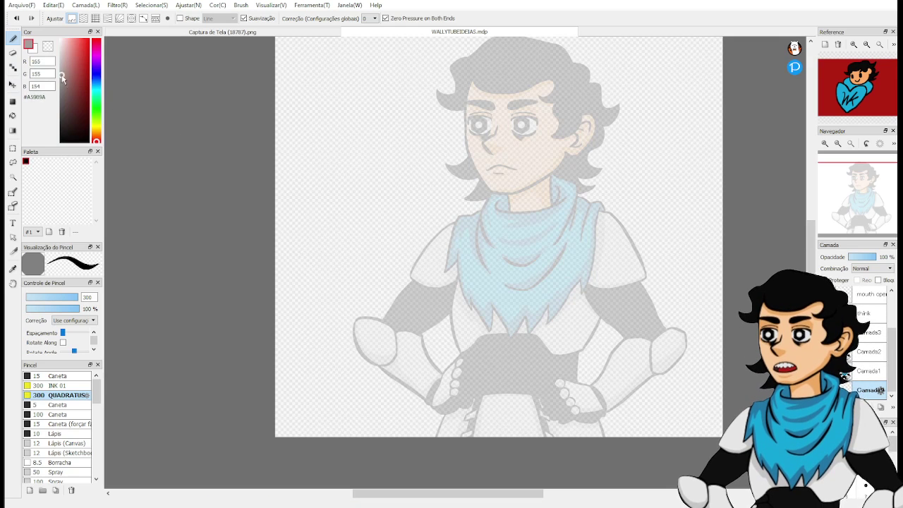
click(60, 76)
drag(48, 76, 49, 77)
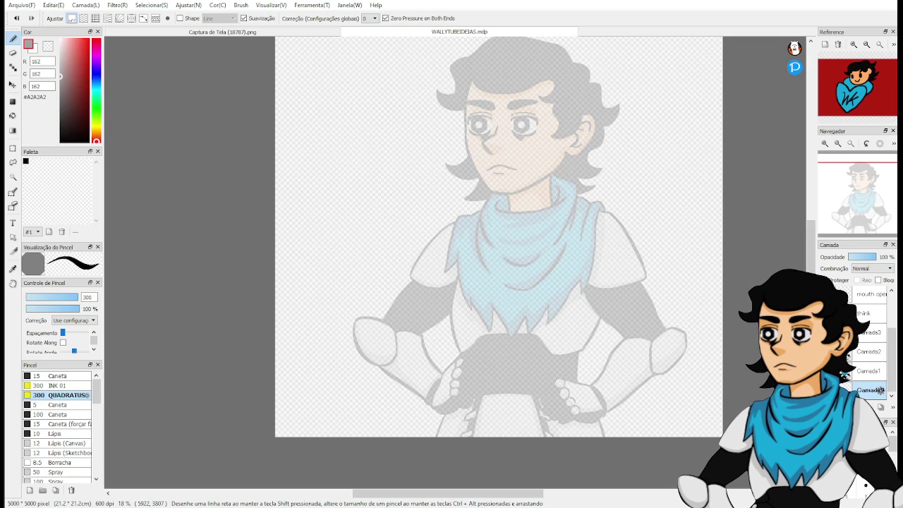
click(824, 371)
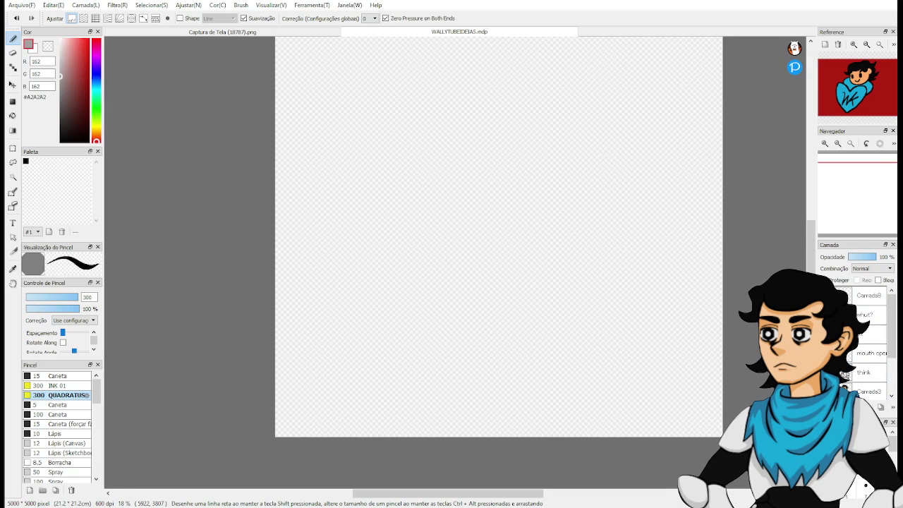
key(g)
click(690, 292)
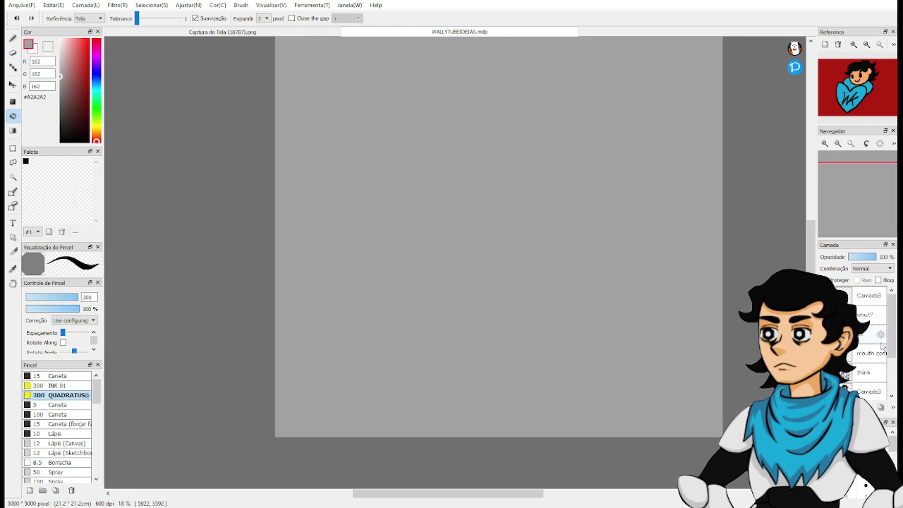
drag(892, 321, 892, 359)
click(824, 371)
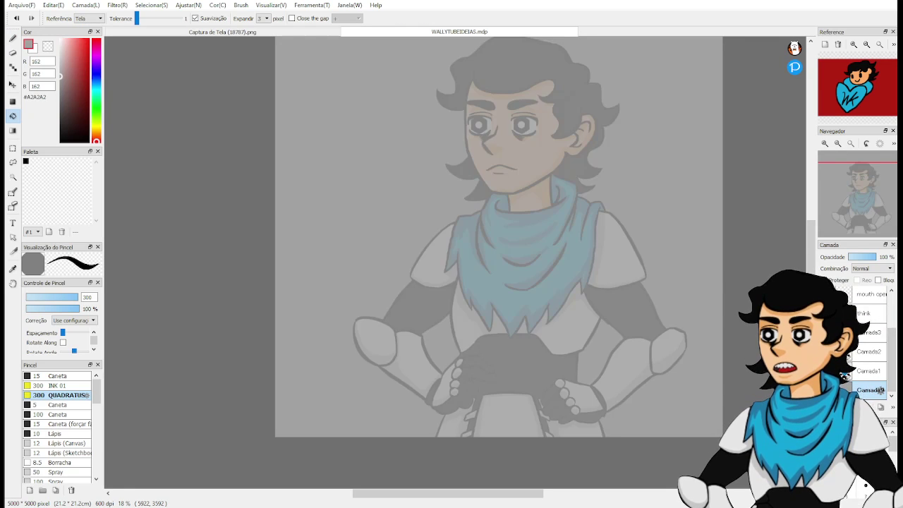
Make Camada8 the active layer and ready the brush with black for a new sketch.
scroll(881, 390, up, 3)
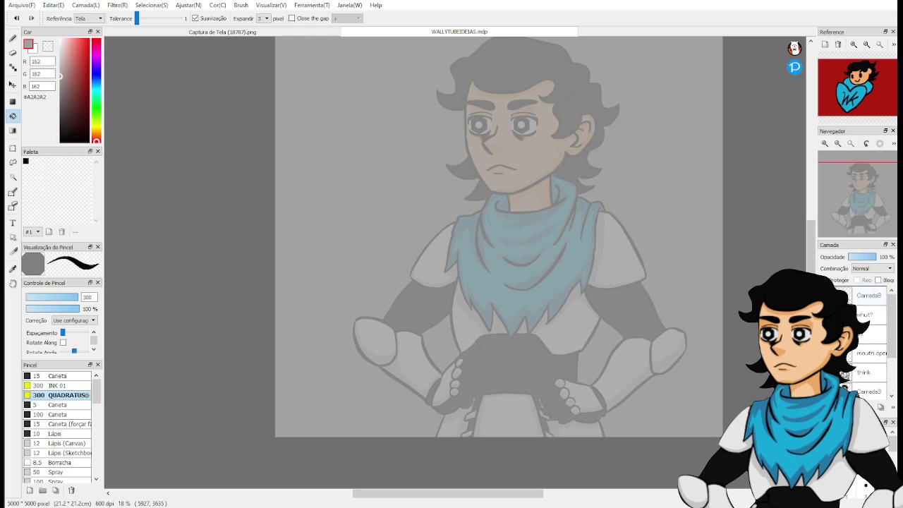
click(869, 295)
click(25, 161)
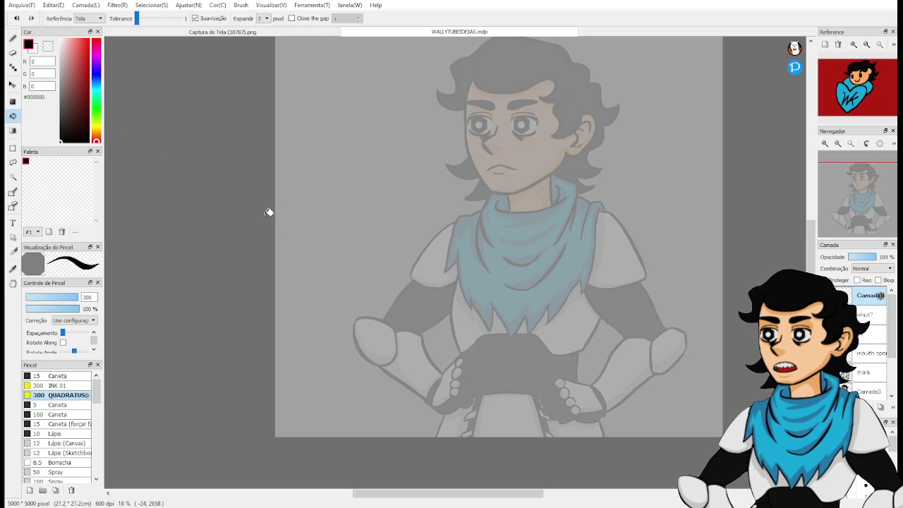
key(b)
drag(460, 247, 434, 270)
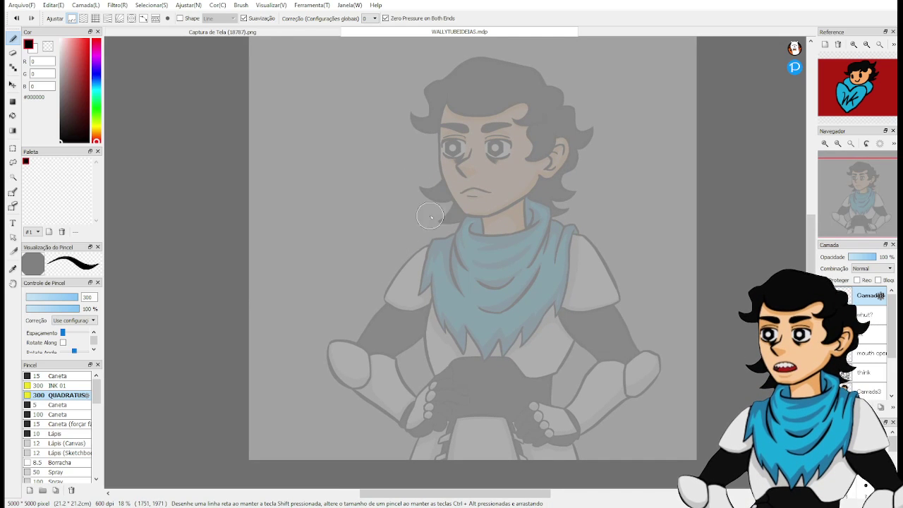
mouse_move(542, 274)
mouse_down()
mouse_move(530, 230)
mouse_move(500, 275)
mouse_up()
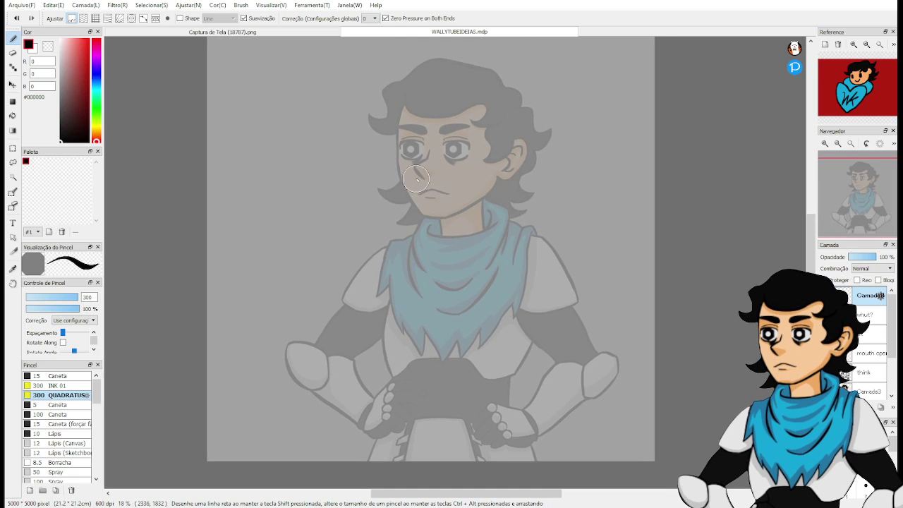
mouse_move(416, 179)
mouse_down()
mouse_move(459, 268)
mouse_move(387, 187)
mouse_move(474, 134)
mouse_move(453, 264)
mouse_move(390, 152)
mouse_move(482, 245)
mouse_move(372, 200)
mouse_up()
key(ctrl+z)
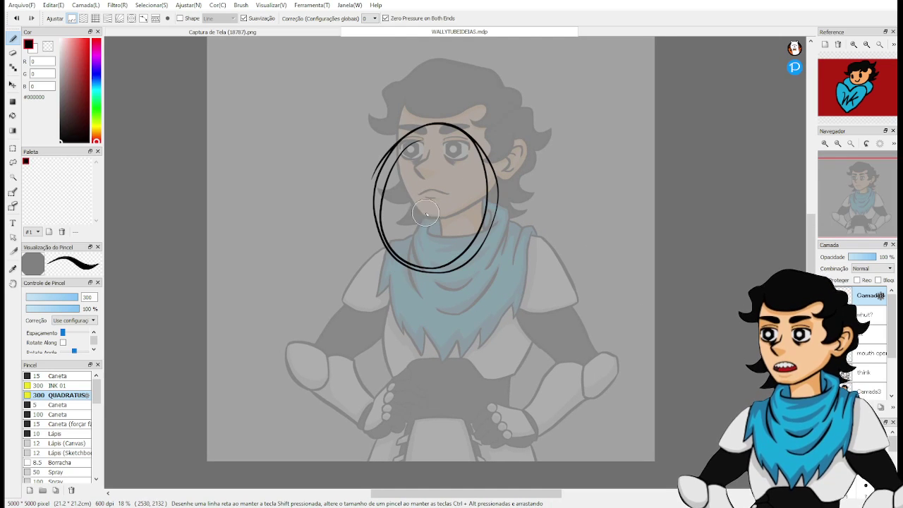
key(ctrl+z)
Sketch an oval head with crossed curved guidelines over the reference's lower face, plus the neck and shoulder line beneath it.
mouse_move(410, 146)
mouse_down()
mouse_move(391, 160)
mouse_move(370, 219)
mouse_move(390, 237)
mouse_up()
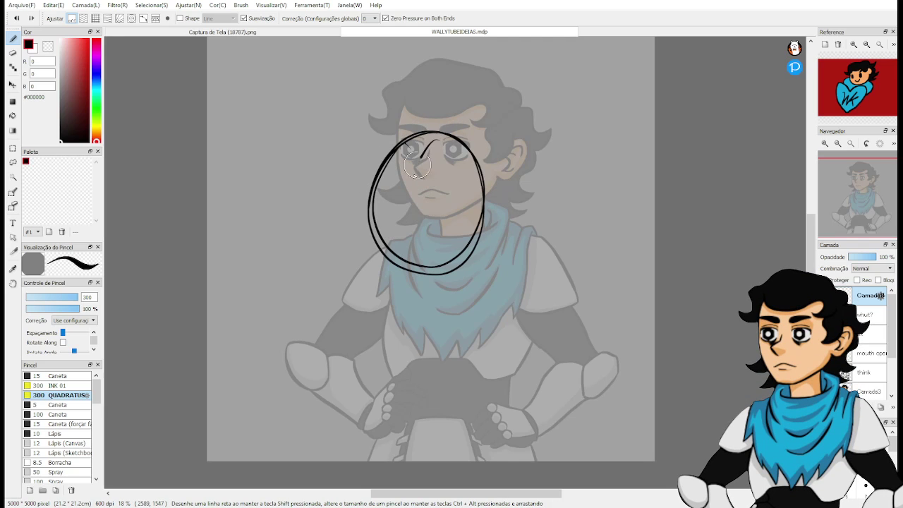
mouse_move(417, 164)
mouse_down()
mouse_move(425, 194)
mouse_move(420, 263)
mouse_up()
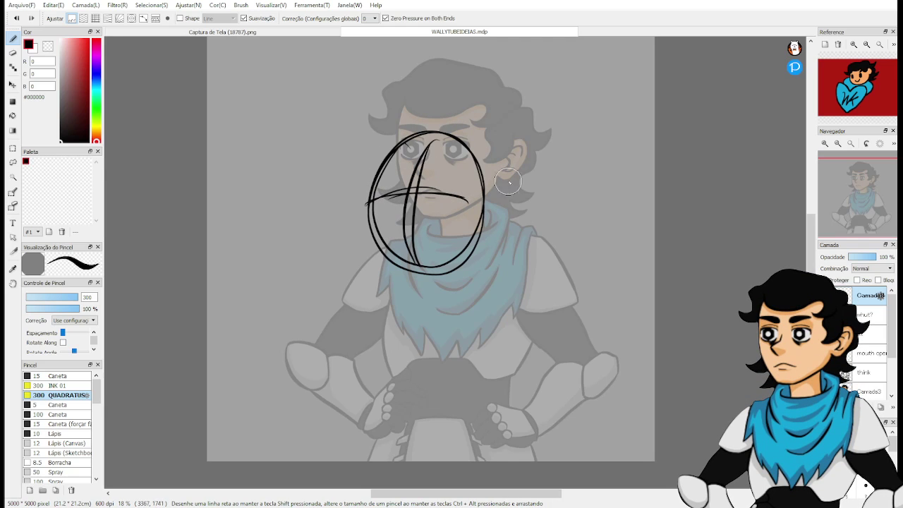
drag(430, 265, 446, 280)
mouse_move(432, 275)
mouse_down()
mouse_move(473, 276)
mouse_move(481, 259)
mouse_move(472, 252)
mouse_move(528, 256)
mouse_up()
drag(483, 243, 548, 259)
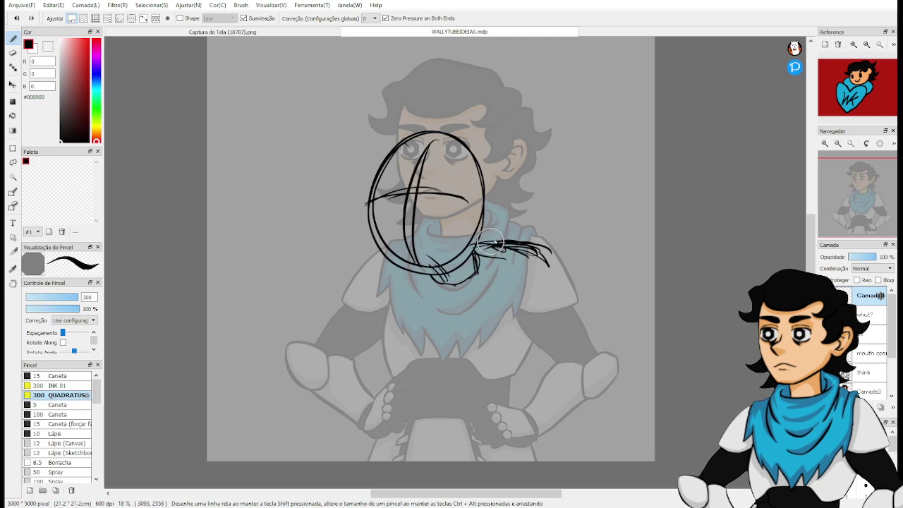
drag(491, 242, 533, 237)
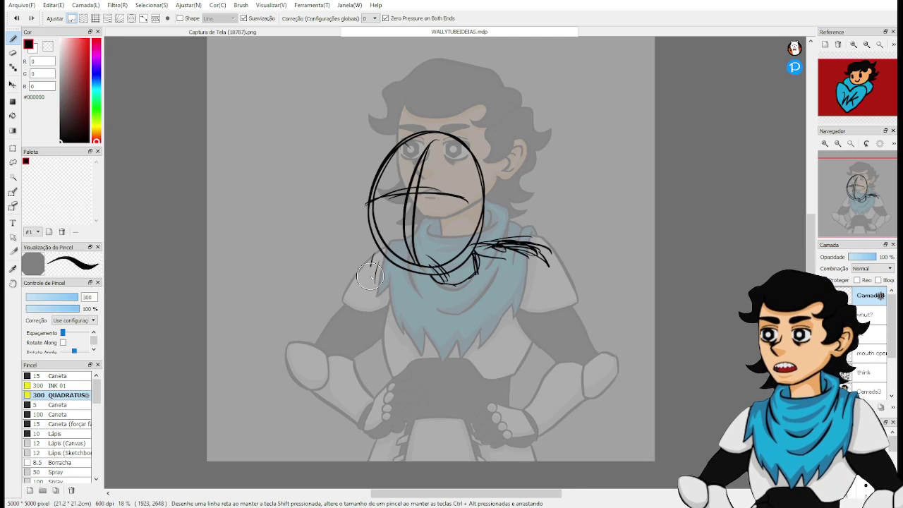
Sketch the rounded chest outline and the abdomen below it, closed by a curved waistline near the canvas's lower edge.
mouse_move(376, 256)
mouse_down()
mouse_move(394, 277)
mouse_move(366, 297)
mouse_move(403, 353)
mouse_move(427, 371)
mouse_move(395, 343)
mouse_move(444, 371)
mouse_move(509, 377)
mouse_move(510, 386)
mouse_move(478, 388)
mouse_move(543, 366)
mouse_move(556, 289)
mouse_move(520, 379)
mouse_up()
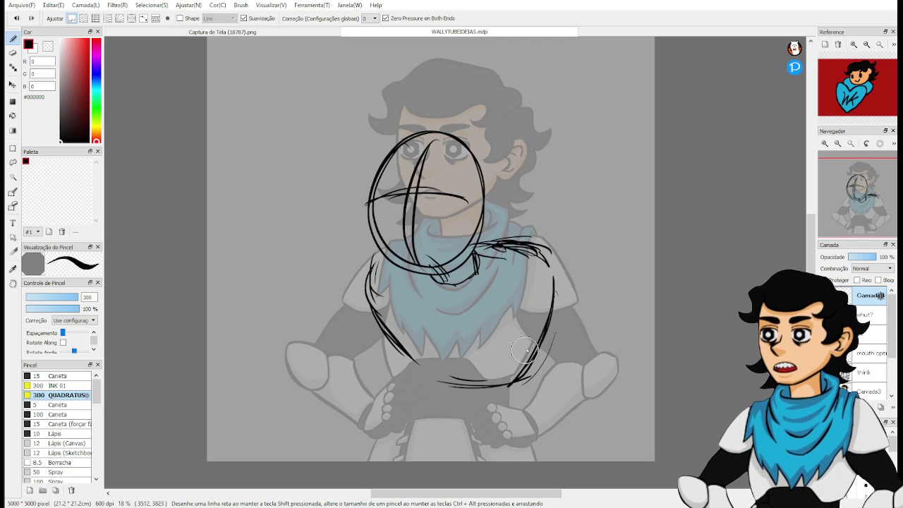
drag(555, 333, 536, 411)
mouse_move(551, 340)
mouse_down()
mouse_move(528, 422)
mouse_move(540, 458)
mouse_up()
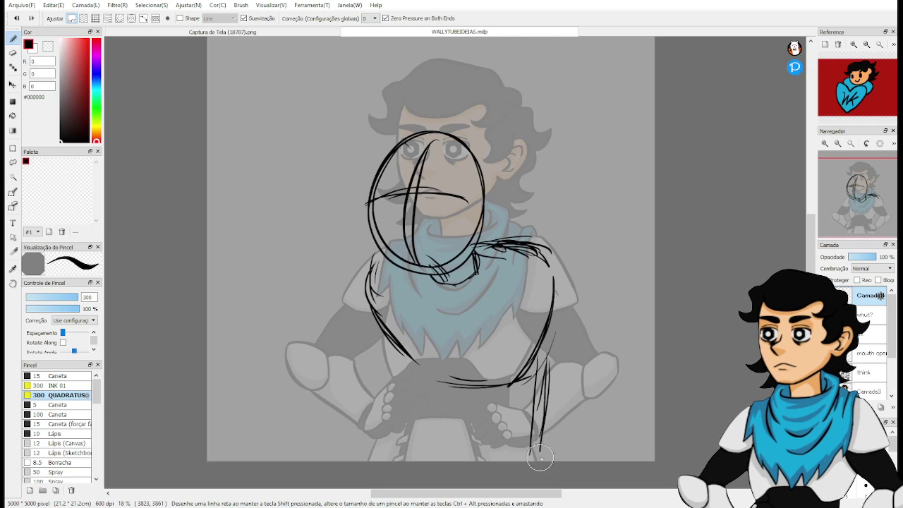
drag(554, 395, 531, 455)
mouse_move(408, 371)
mouse_down()
mouse_move(414, 435)
mouse_move(421, 390)
mouse_move(413, 432)
mouse_move(501, 466)
mouse_up()
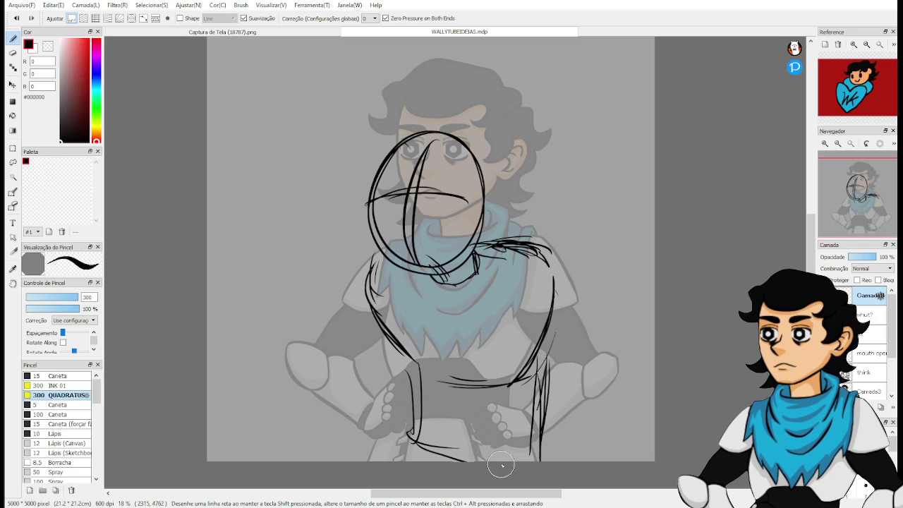
drag(540, 359, 549, 425)
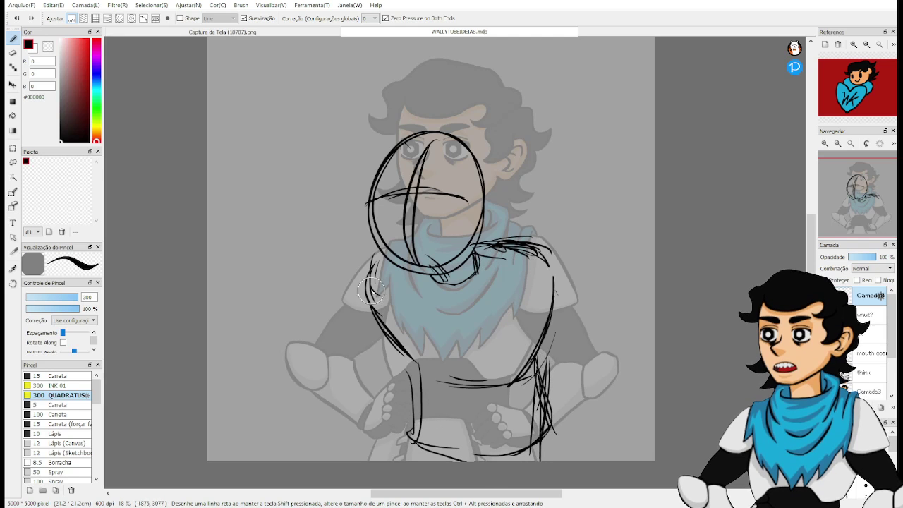
Sketch both upper arms slanting outward from the shoulders down to rounded elbows, including the shoulder joint beside the chest.
drag(372, 260, 300, 353)
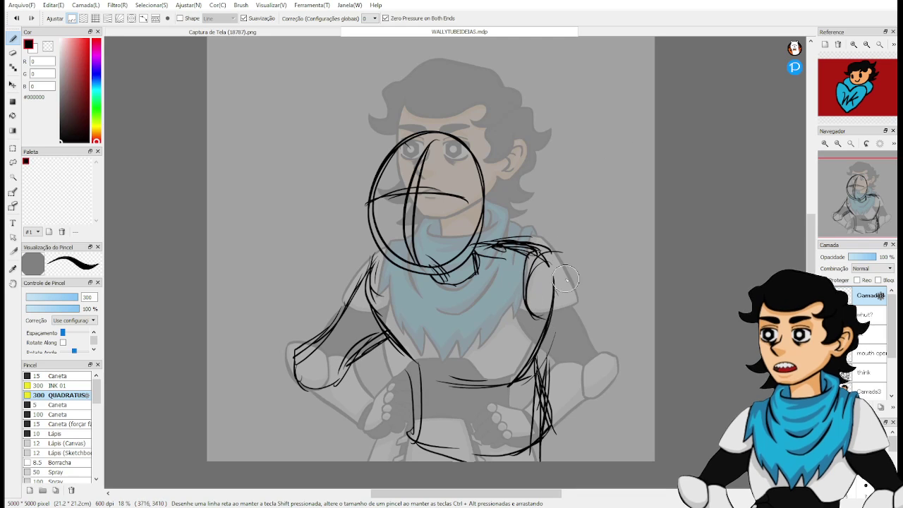
mouse_move(573, 266)
mouse_down()
mouse_move(582, 315)
mouse_move(619, 331)
mouse_up()
mouse_move(530, 321)
mouse_down()
mouse_move(553, 330)
mouse_move(564, 350)
mouse_up()
drag(535, 323, 592, 374)
drag(620, 332, 642, 363)
drag(576, 276, 624, 345)
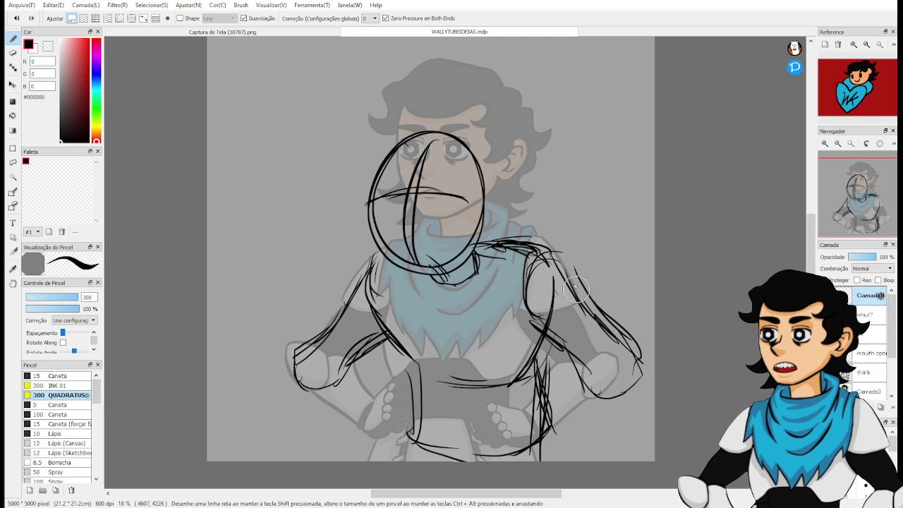
Sketch the foreshortened forearm as overlapping circles on the figure's left side, with an open hand's palm, fingers and thumb.
mouse_move(295, 349)
mouse_down()
mouse_move(275, 380)
mouse_move(281, 390)
mouse_move(330, 353)
mouse_up()
mouse_move(276, 362)
mouse_down()
mouse_move(336, 402)
mouse_move(342, 381)
mouse_move(297, 374)
mouse_move(329, 368)
mouse_move(280, 331)
mouse_move(288, 306)
mouse_move(312, 367)
mouse_up()
drag(316, 309, 327, 362)
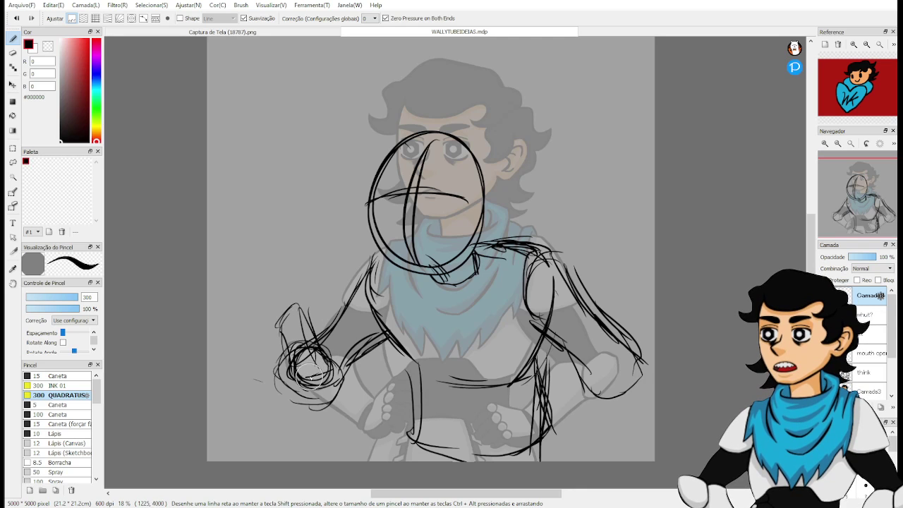
mouse_move(284, 303)
mouse_down()
mouse_move(275, 324)
mouse_move(286, 350)
mouse_up()
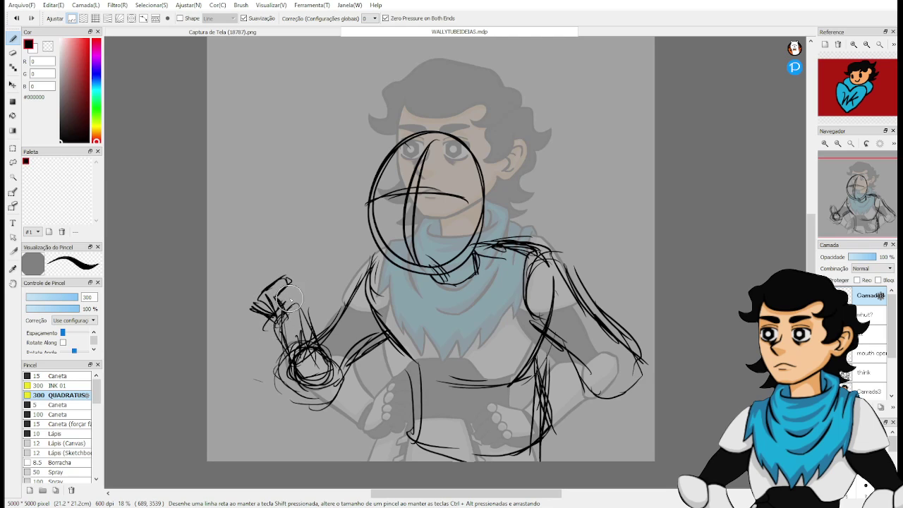
mouse_move(290, 316)
mouse_down()
mouse_move(273, 335)
mouse_move(283, 342)
mouse_move(282, 324)
mouse_move(289, 331)
mouse_move(281, 358)
mouse_move(272, 348)
mouse_move(279, 365)
mouse_move(305, 336)
mouse_move(289, 339)
mouse_move(289, 372)
mouse_up()
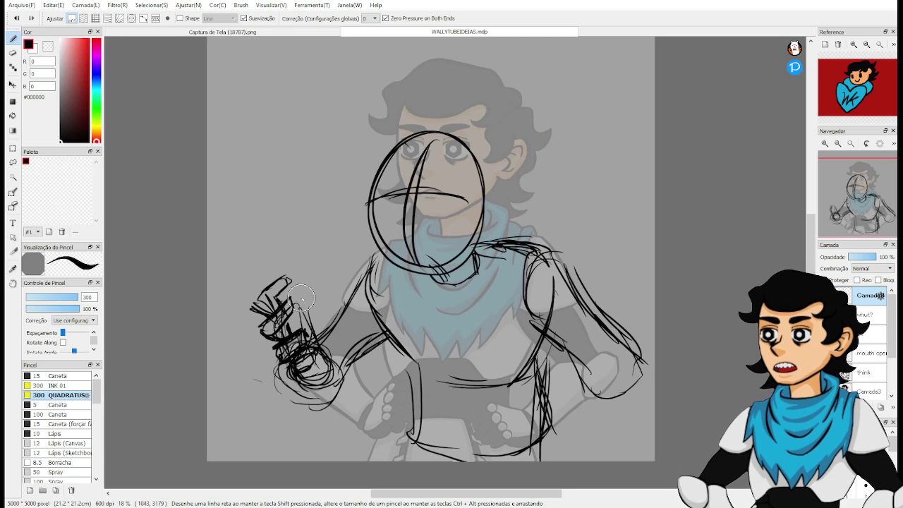
mouse_move(306, 326)
mouse_down()
mouse_move(287, 339)
mouse_move(325, 300)
mouse_up()
drag(310, 315, 320, 308)
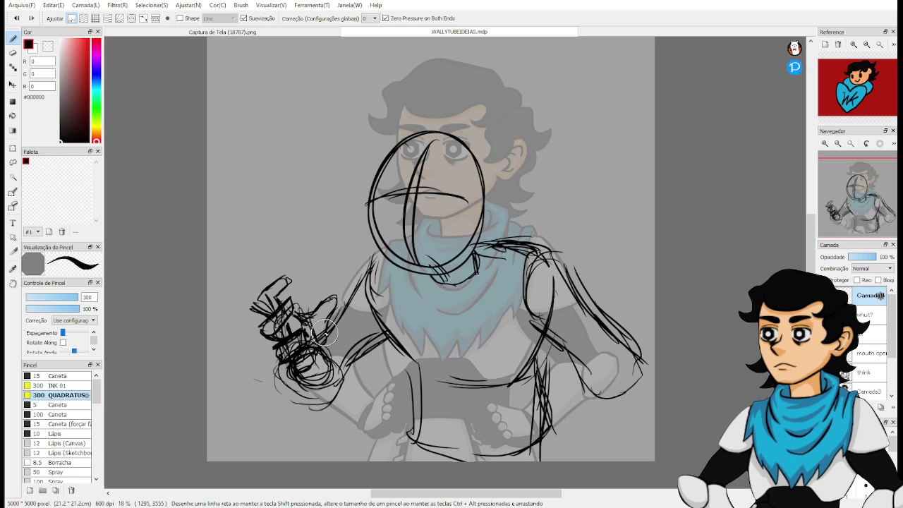
mouse_move(324, 350)
mouse_down()
mouse_move(328, 360)
mouse_move(315, 377)
mouse_up()
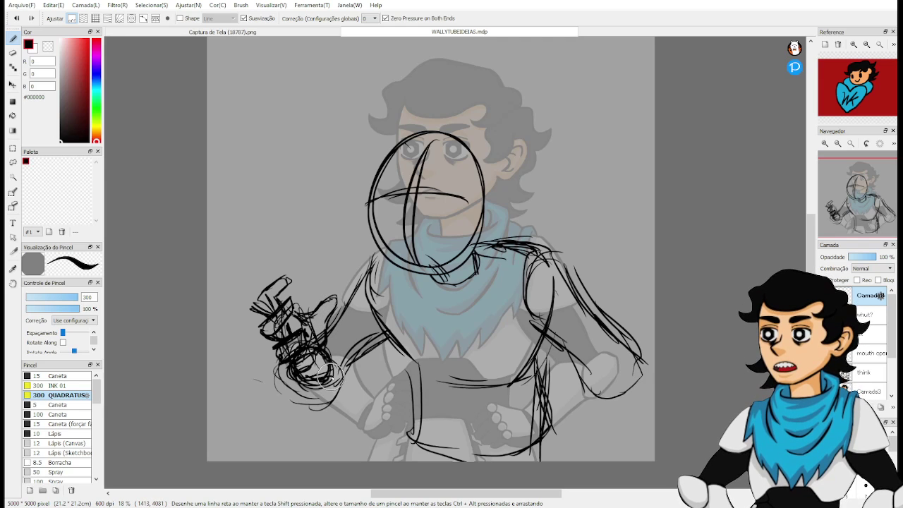
Sketch the second foreshortened forearm as overlapping circles on the drawing's right side, with an open hand's palm, thumb and curled fingers.
mouse_move(605, 357)
mouse_down()
mouse_move(606, 414)
mouse_move(635, 403)
mouse_move(551, 401)
mouse_move(576, 415)
mouse_move(559, 411)
mouse_move(586, 416)
mouse_move(562, 406)
mouse_move(587, 391)
mouse_move(571, 369)
mouse_move(560, 368)
mouse_move(587, 394)
mouse_move(570, 415)
mouse_move(572, 402)
mouse_move(533, 384)
mouse_up()
drag(585, 414, 531, 377)
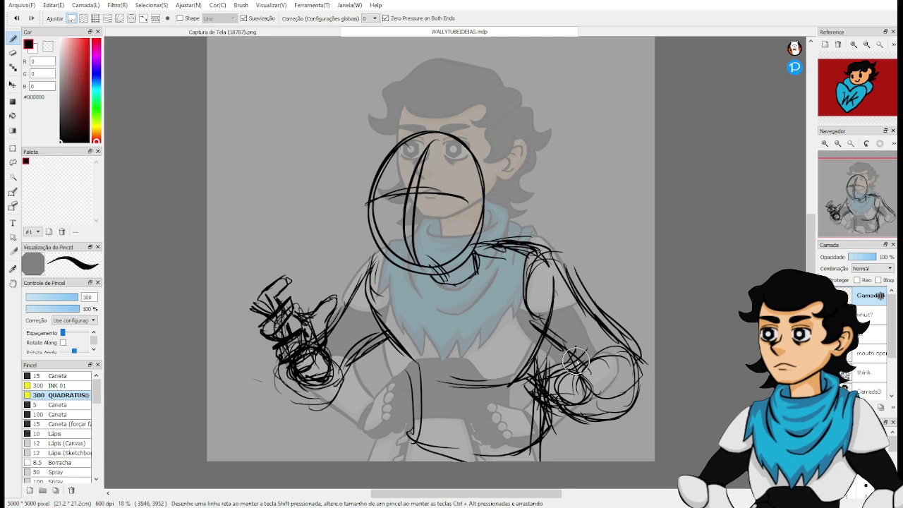
drag(586, 353, 589, 386)
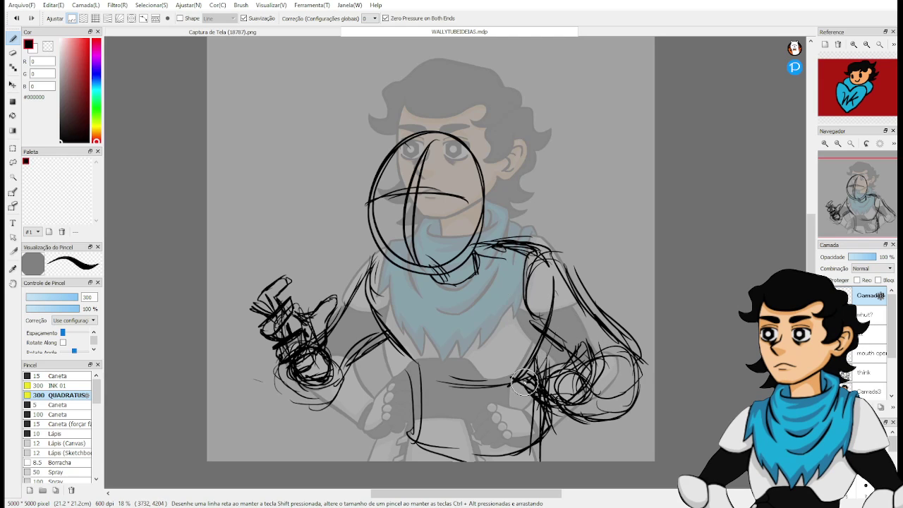
mouse_move(524, 369)
mouse_down()
mouse_move(533, 376)
mouse_move(523, 339)
mouse_move(547, 365)
mouse_up()
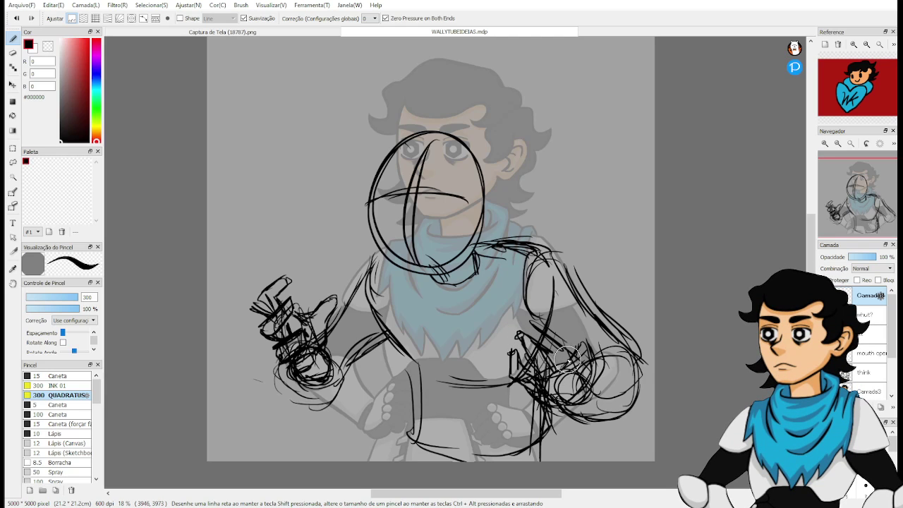
mouse_move(532, 320)
mouse_down()
mouse_move(554, 347)
mouse_move(561, 319)
mouse_move(548, 309)
mouse_move(578, 356)
mouse_move(585, 331)
mouse_move(590, 354)
mouse_up()
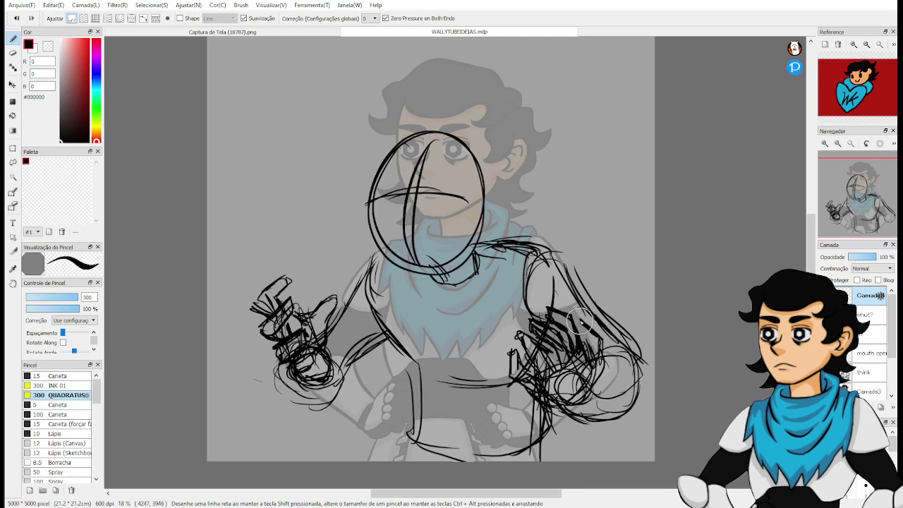
drag(580, 321, 586, 339)
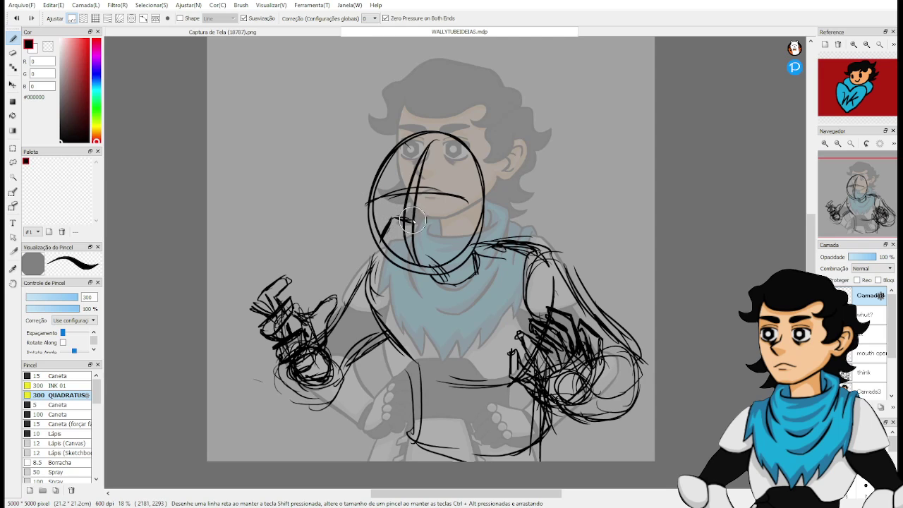
Sketch a wide snarling mouth with jagged teeth in the lower half of the head, plus rough narrowed eyes on the guideline.
drag(434, 210, 453, 243)
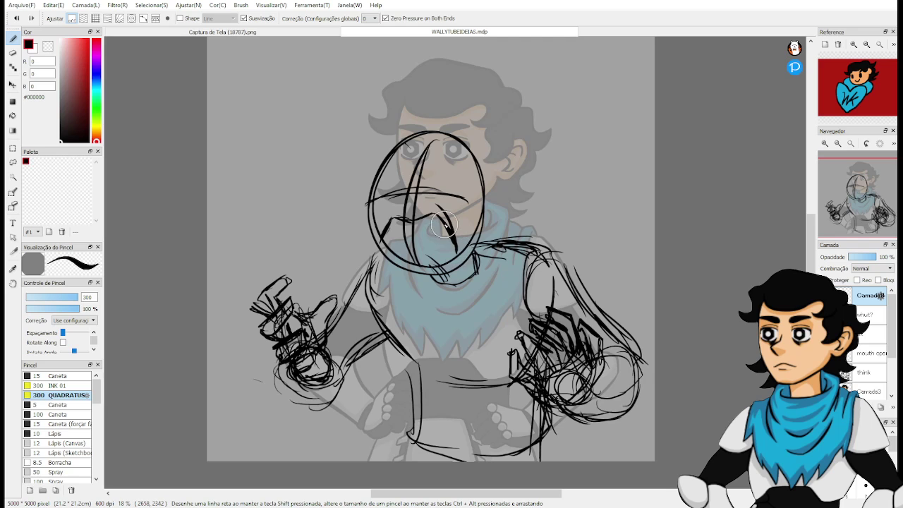
drag(427, 242, 450, 246)
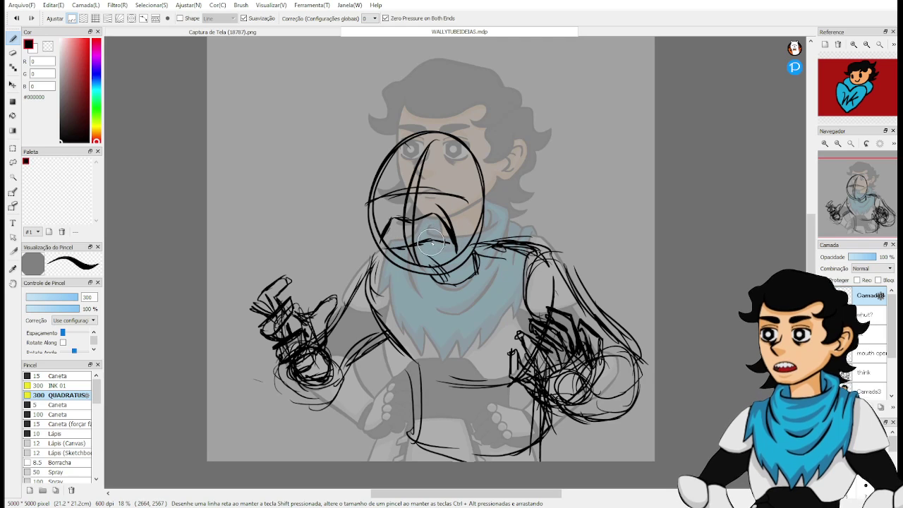
drag(390, 222, 389, 232)
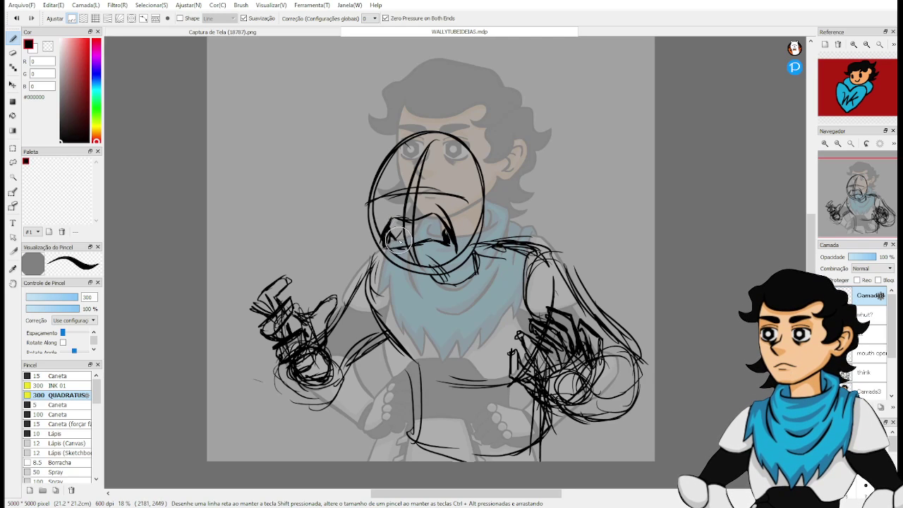
drag(403, 227, 425, 227)
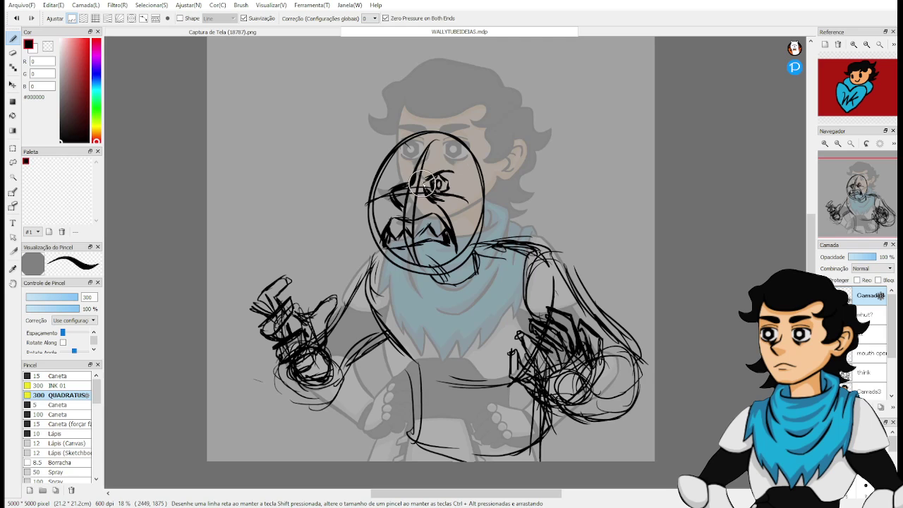
Erase and redraw the right-hand eye with a ringed pupil, and add slanted angry brows and the other eye's pupil.
key(e)
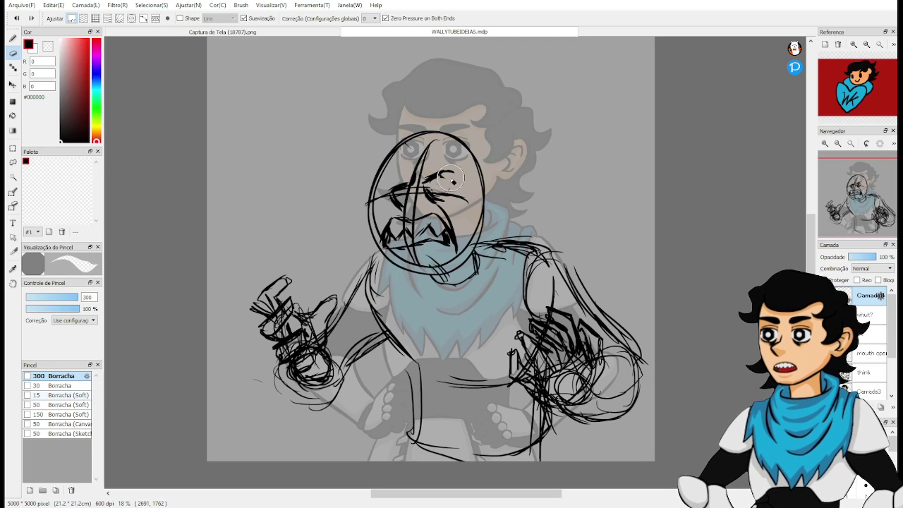
key(b)
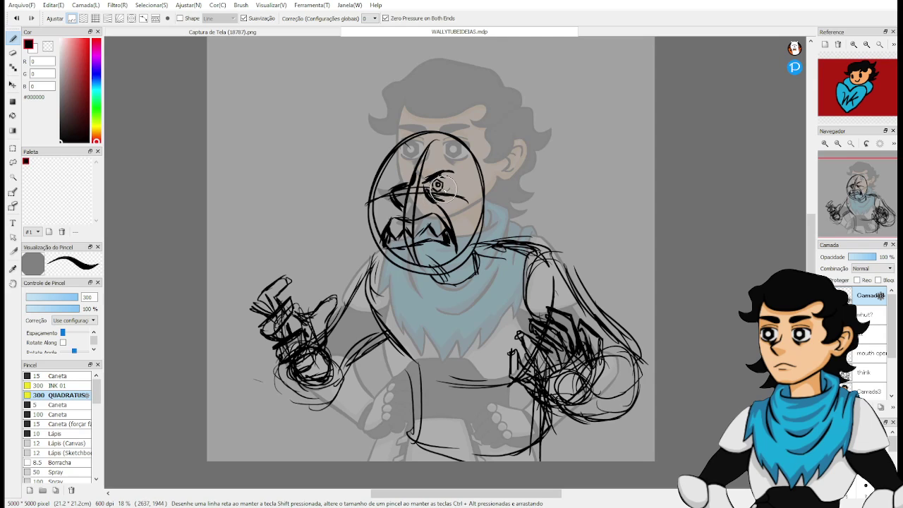
drag(438, 186, 426, 236)
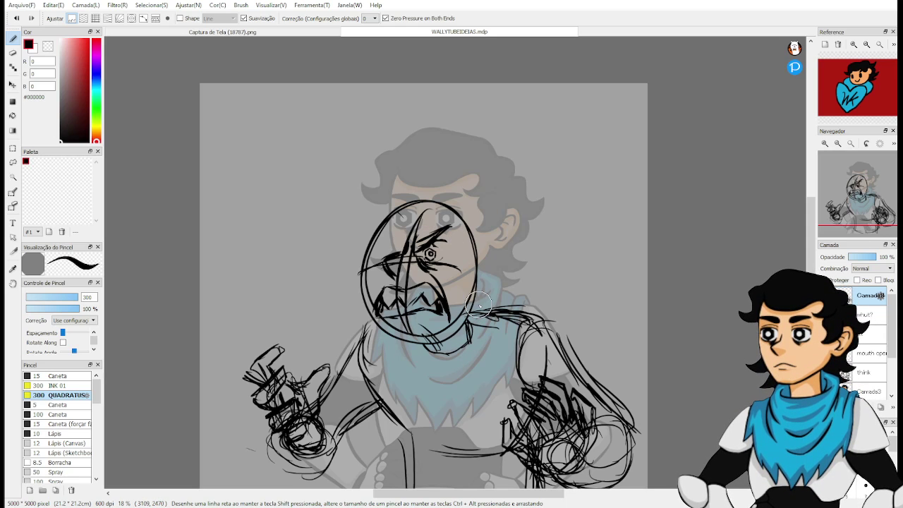
scroll(465, 300, up, 5)
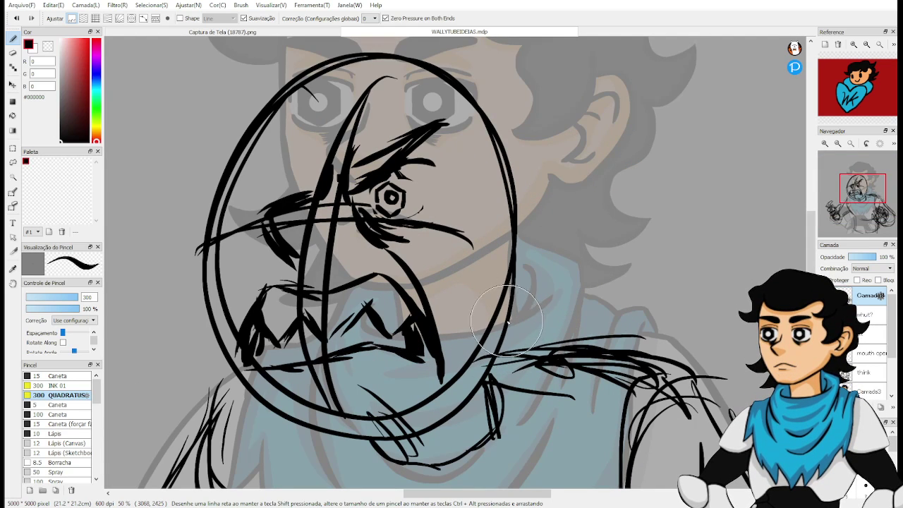
drag(406, 266, 619, 383)
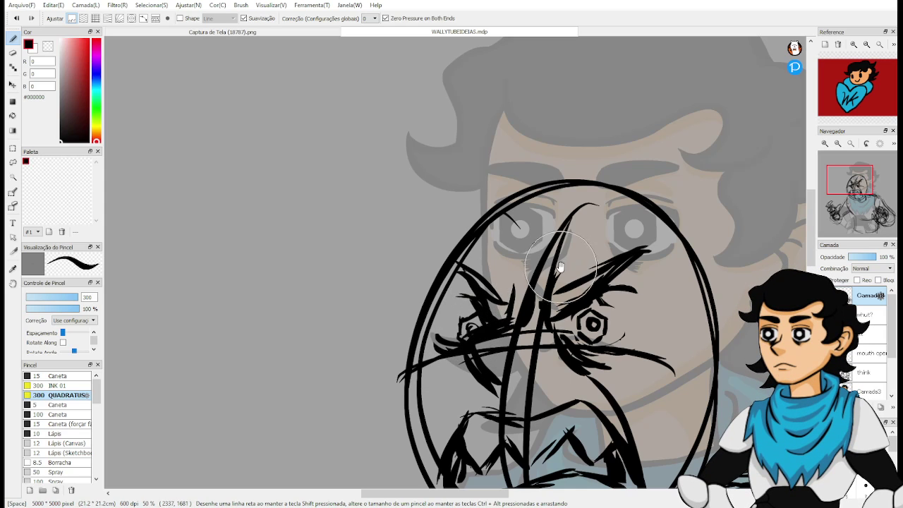
Sketch the left-hand shoulder guard with a curved outer edge over the upper arm and a pointed lower rim.
drag(526, 314, 512, 169)
drag(537, 393, 512, 248)
drag(500, 301, 524, 247)
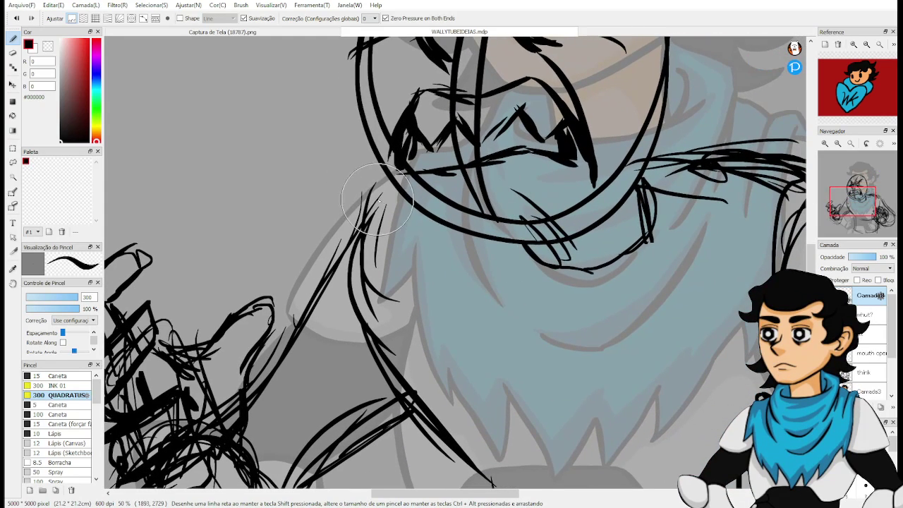
drag(359, 151, 283, 237)
drag(310, 195, 260, 296)
drag(251, 332, 329, 359)
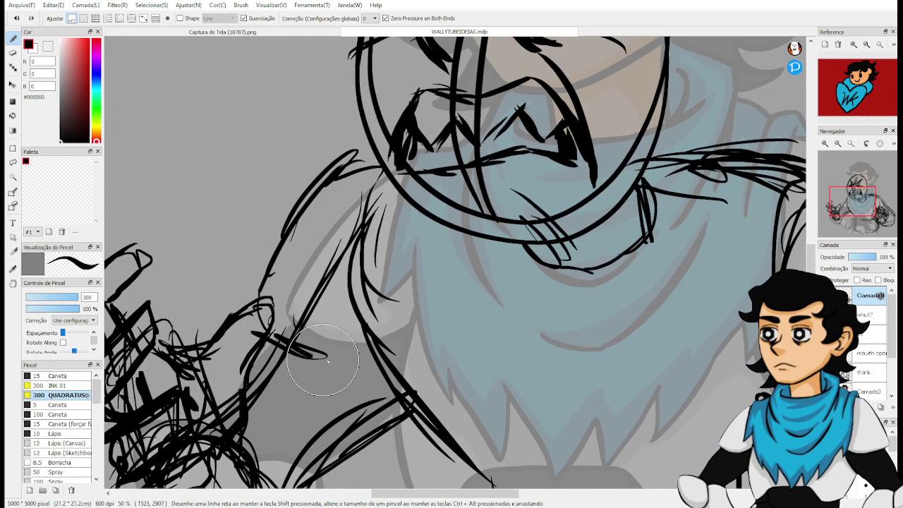
drag(275, 349, 407, 311)
drag(343, 369, 437, 309)
drag(321, 158, 261, 252)
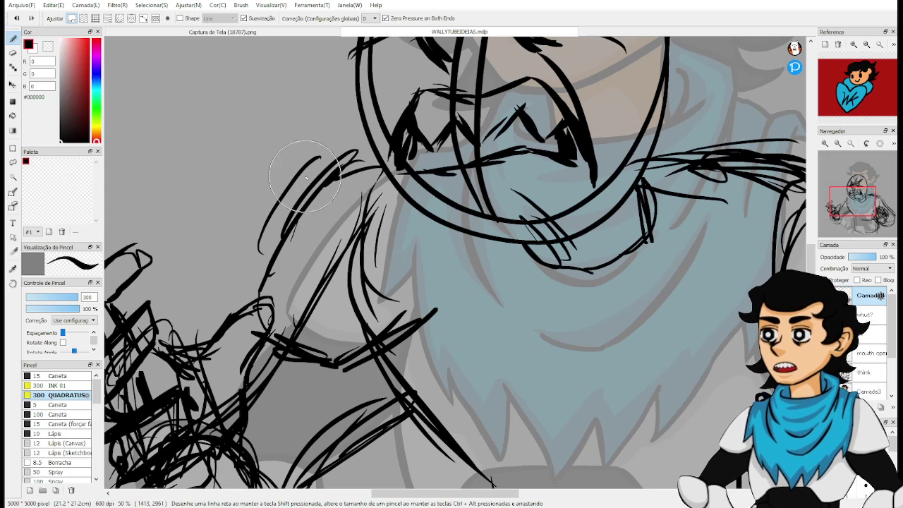
mouse_move(312, 182)
mouse_down()
mouse_move(372, 136)
mouse_move(332, 152)
mouse_move(243, 299)
mouse_up()
mouse_move(262, 244)
mouse_down()
mouse_move(320, 158)
mouse_move(379, 127)
mouse_up()
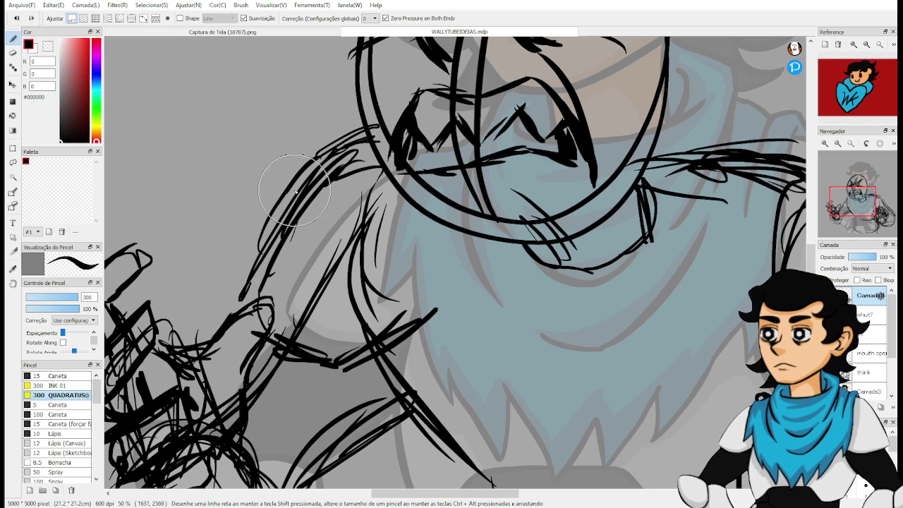
drag(304, 201, 385, 165)
Sketch the top and outer curve of the right-hand shoulder guard, arching above the shoulder line and down the upper arm.
key(space)
drag(642, 250, 361, 247)
mouse_move(422, 106)
mouse_down()
mouse_move(487, 98)
mouse_move(566, 107)
mouse_up()
drag(413, 106, 549, 127)
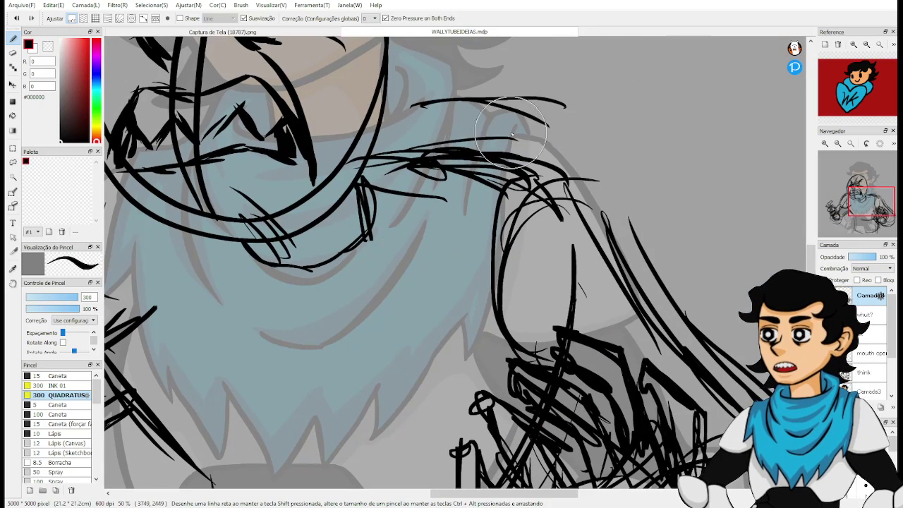
drag(416, 133, 577, 144)
drag(439, 131, 477, 115)
mouse_move(511, 144)
mouse_down()
mouse_move(585, 81)
mouse_move(632, 162)
mouse_up()
drag(586, 113, 667, 229)
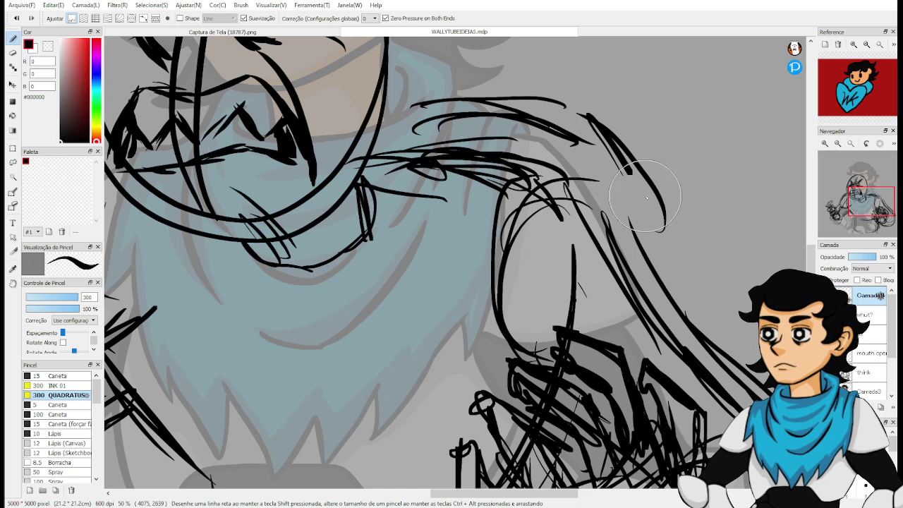
drag(656, 169, 687, 303)
mouse_move(576, 105)
mouse_down()
mouse_move(671, 205)
mouse_move(691, 310)
mouse_up()
mouse_move(583, 127)
mouse_down()
mouse_move(565, 114)
mouse_move(448, 113)
mouse_up()
Close the right-hand shoulder guard with its inner edge beside the neck and lower rim, and reinforce its outer edge.
drag(445, 107, 396, 206)
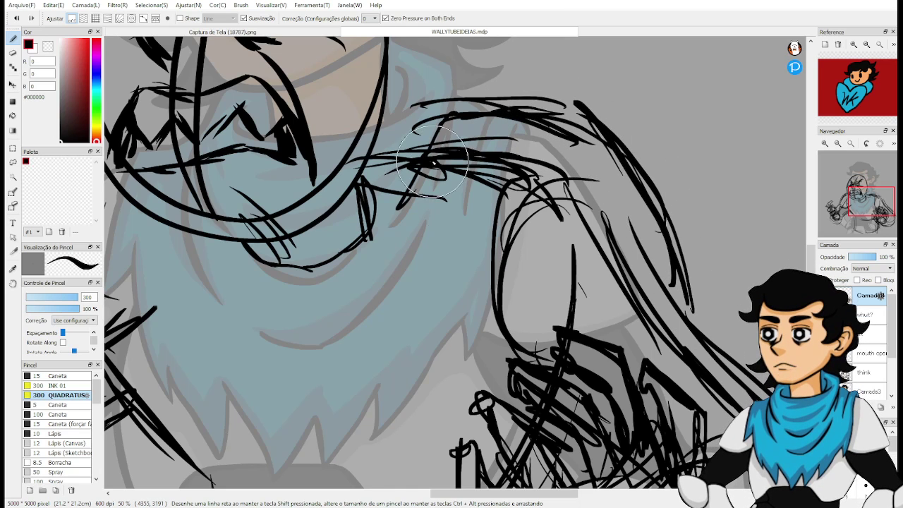
drag(423, 138, 393, 266)
mouse_move(363, 180)
mouse_down()
mouse_move(374, 239)
mouse_move(441, 367)
mouse_up()
mouse_move(416, 275)
mouse_down()
mouse_move(465, 346)
mouse_move(614, 335)
mouse_up()
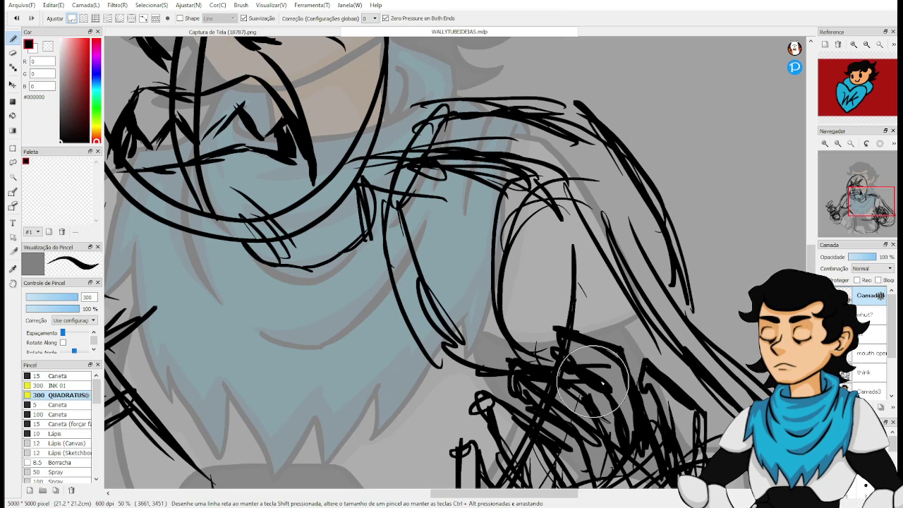
mouse_move(607, 381)
mouse_down()
mouse_move(644, 388)
mouse_move(706, 311)
mouse_up()
drag(687, 340, 615, 104)
mouse_move(616, 104)
mouse_down()
mouse_move(637, 131)
mouse_move(669, 353)
mouse_up()
drag(669, 353, 557, 88)
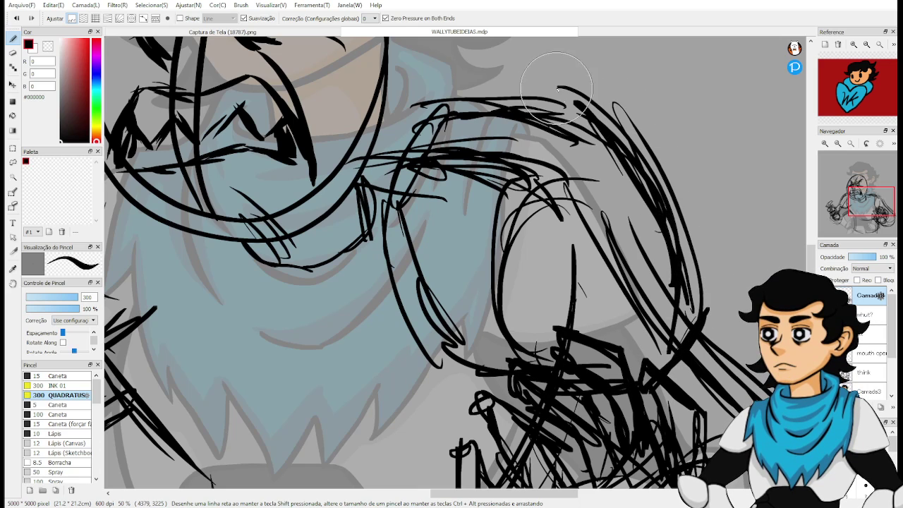
drag(400, 212, 462, 395)
Sketch the scarf's left edge down across the chest, ending in the first ragged points of its hem.
mouse_move(215, 363)
mouse_down()
mouse_move(366, 362)
mouse_move(419, 346)
mouse_move(462, 367)
mouse_up()
mouse_move(370, 196)
mouse_down()
mouse_move(350, 320)
mouse_move(388, 268)
mouse_up()
mouse_move(401, 374)
mouse_down()
mouse_move(383, 289)
mouse_move(385, 331)
mouse_up()
drag(387, 333, 460, 446)
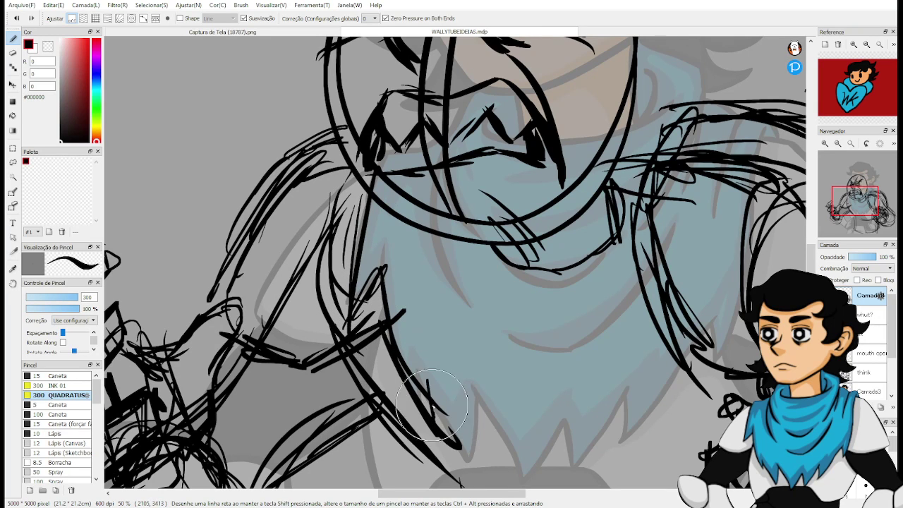
drag(432, 403, 471, 457)
drag(482, 415, 496, 480)
drag(471, 397, 536, 488)
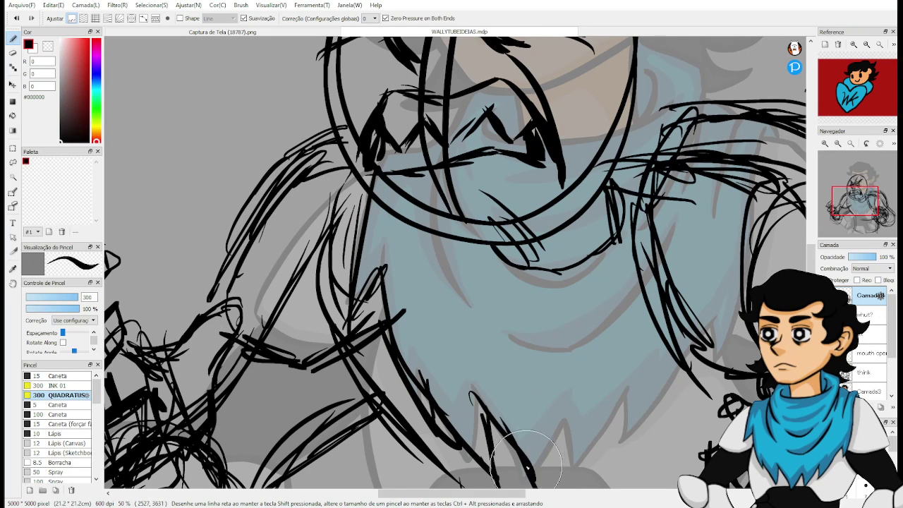
Sketch the remaining zigzag points of the scarf's hem, from its central tip up toward the right-hand shoulder guard.
drag(552, 440, 490, 341)
mouse_move(476, 397)
mouse_down()
mouse_move(513, 317)
mouse_move(516, 286)
mouse_up()
drag(485, 407, 520, 285)
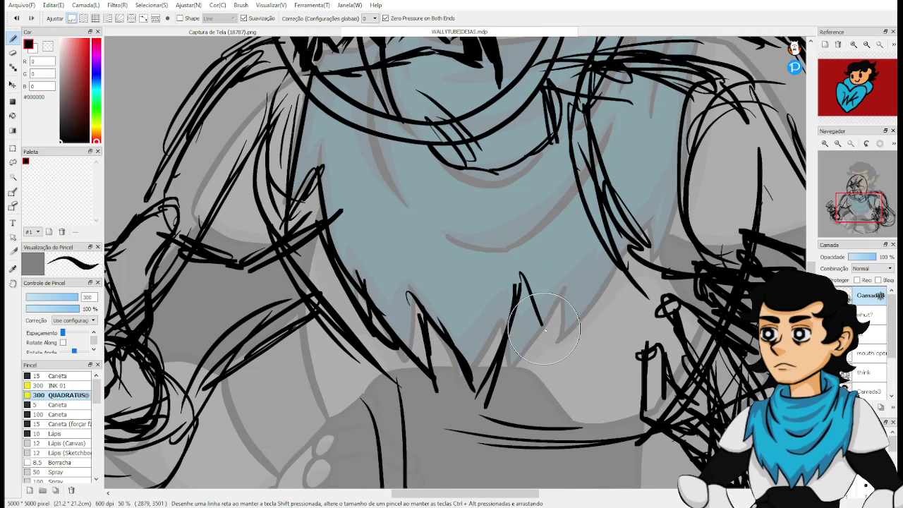
drag(606, 320, 608, 335)
mouse_move(624, 276)
mouse_down()
mouse_move(589, 394)
mouse_move(559, 393)
mouse_move(583, 414)
mouse_move(618, 189)
mouse_up()
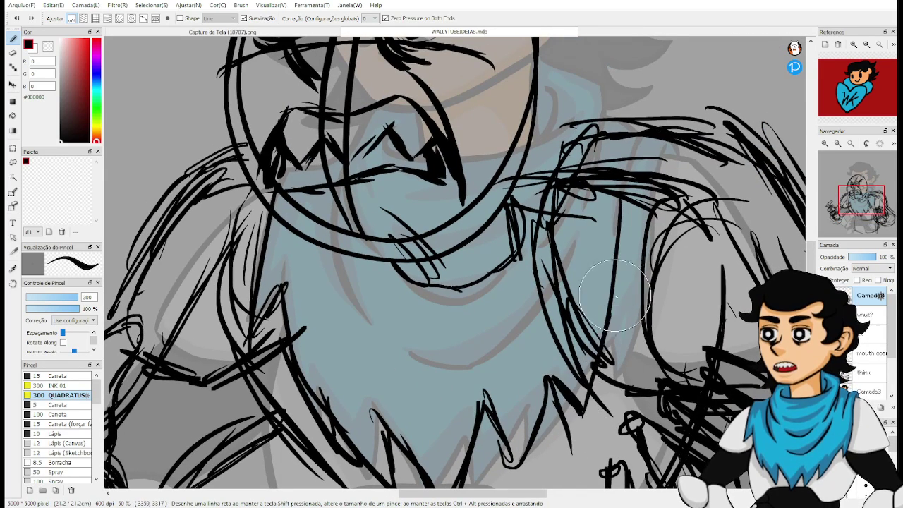
Sketch the scarf's right edge from the shoulder down to the hem, and its collar edge beside the neck.
drag(617, 128, 591, 319)
click(605, 262)
drag(628, 144, 608, 173)
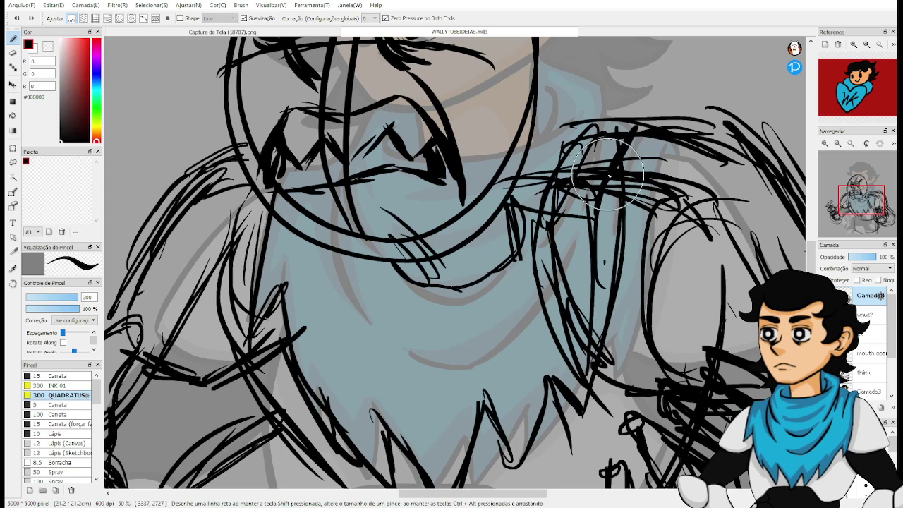
mouse_move(591, 133)
mouse_down()
mouse_move(559, 92)
mouse_move(538, 87)
mouse_move(569, 117)
mouse_move(531, 186)
mouse_up()
mouse_move(567, 111)
mouse_down()
mouse_move(529, 184)
mouse_move(515, 233)
mouse_move(572, 119)
mouse_move(526, 224)
mouse_up()
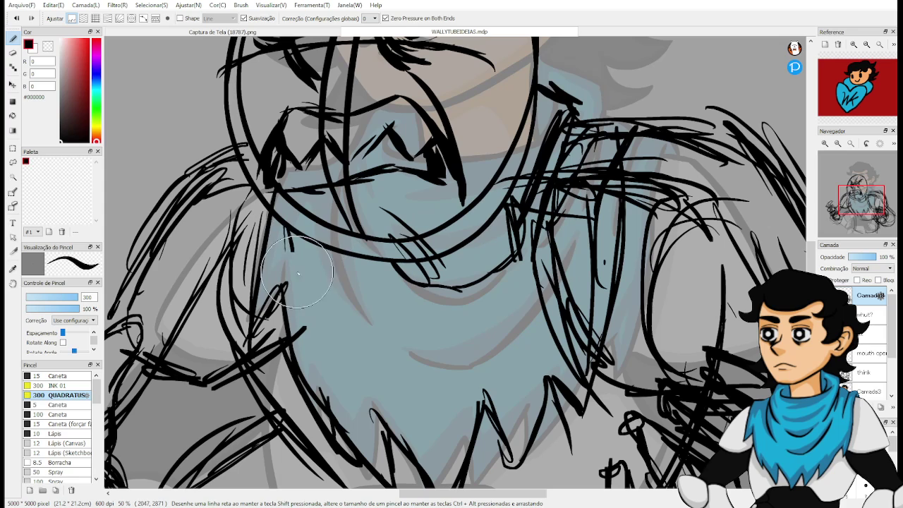
Add curved fold lines across the scarf's upper part below the chin.
drag(289, 233, 304, 296)
drag(331, 250, 392, 342)
drag(391, 272, 455, 328)
drag(425, 288, 513, 218)
Extend the scarf's ragged hem points down to the waistline and thicken their edges.
drag(508, 317, 524, 103)
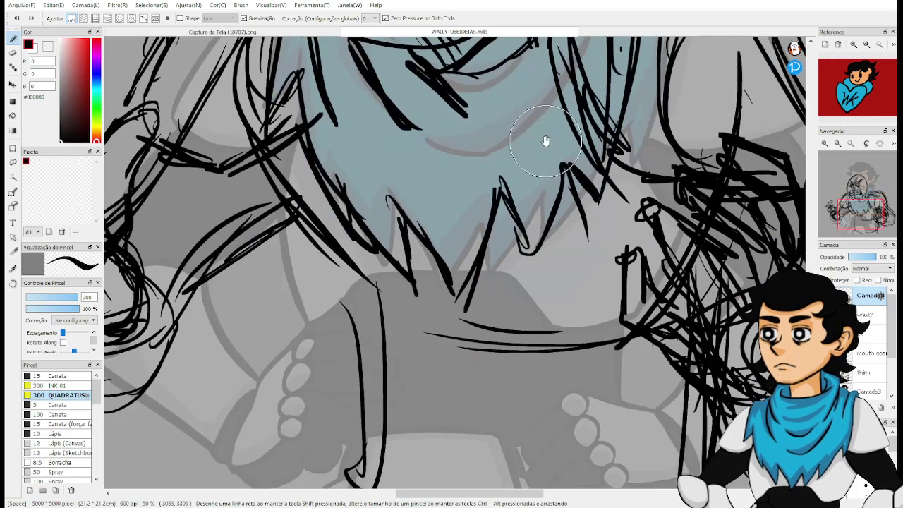
drag(321, 144, 427, 328)
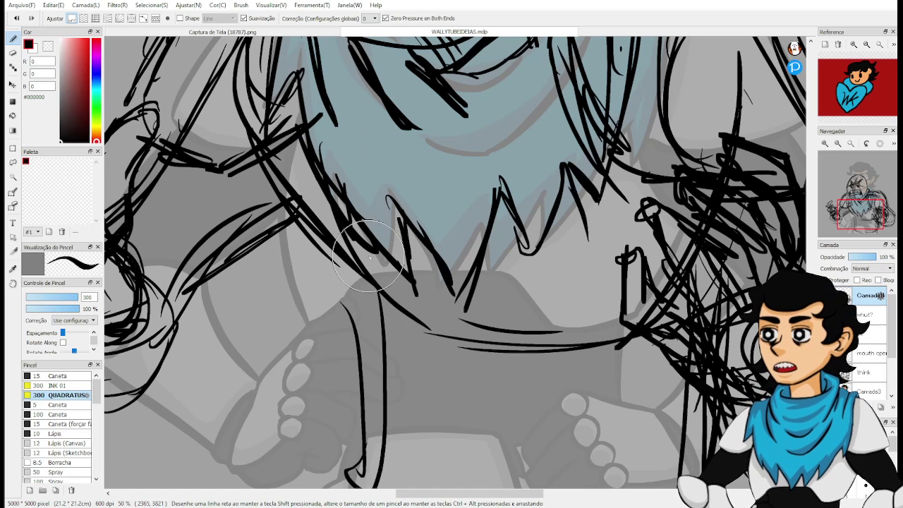
drag(371, 279, 424, 331)
mouse_move(423, 332)
mouse_down()
mouse_move(409, 255)
mouse_move(474, 329)
mouse_up()
drag(431, 289, 487, 354)
drag(503, 258, 485, 348)
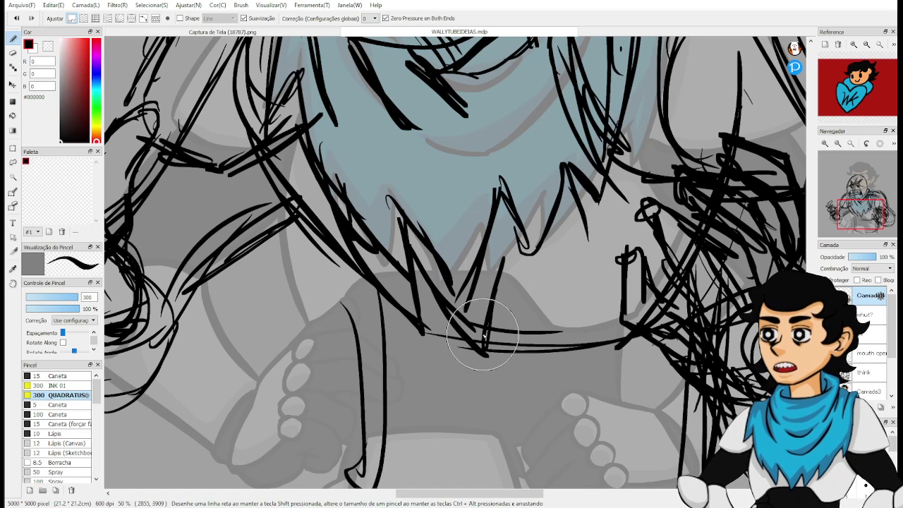
drag(497, 187, 487, 311)
drag(550, 225, 526, 304)
mouse_move(560, 170)
mouse_down()
mouse_move(552, 224)
mouse_move(624, 165)
mouse_up()
Sketch the left-hand forearm's thick rounded outline around the wrist circles and join its underside to the elbow.
key(space)
drag(554, 283, 547, 97)
key(space)
mouse_move(463, 167)
mouse_down()
mouse_move(576, 267)
mouse_move(721, 439)
mouse_move(717, 429)
mouse_up()
drag(385, 293, 428, 361)
mouse_move(394, 275)
mouse_down()
mouse_move(451, 374)
mouse_move(431, 426)
mouse_up()
mouse_move(439, 381)
mouse_down()
mouse_move(406, 434)
mouse_move(328, 437)
mouse_up()
mouse_move(277, 367)
mouse_down()
mouse_move(328, 437)
mouse_move(364, 446)
mouse_move(450, 370)
mouse_up()
mouse_move(402, 280)
mouse_down()
mouse_move(450, 395)
mouse_move(438, 413)
mouse_move(299, 372)
mouse_up()
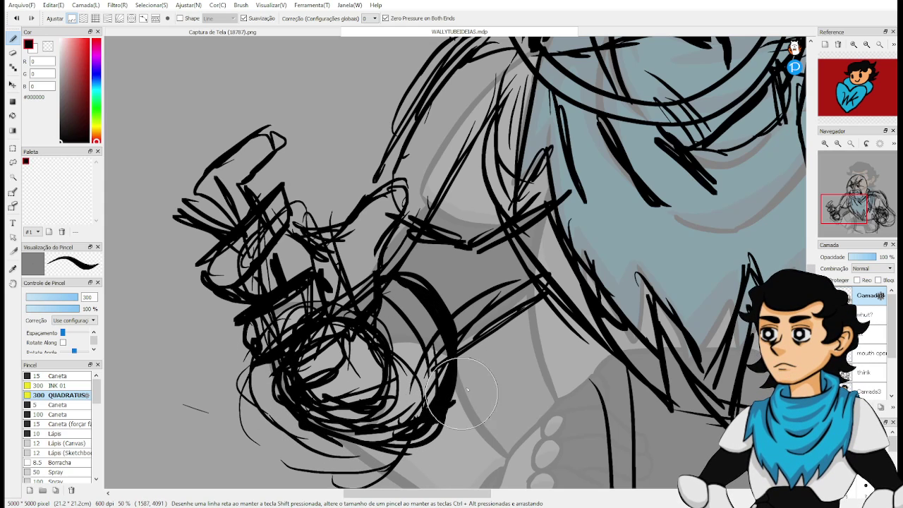
drag(457, 392, 513, 316)
drag(479, 358, 523, 304)
Reinforce the left-hand forearm's outer and lower contour with heavy curved strokes from the palm's base around the circles.
key(space)
mouse_move(678, 308)
mouse_down()
mouse_move(383, 198)
mouse_move(653, 173)
mouse_up()
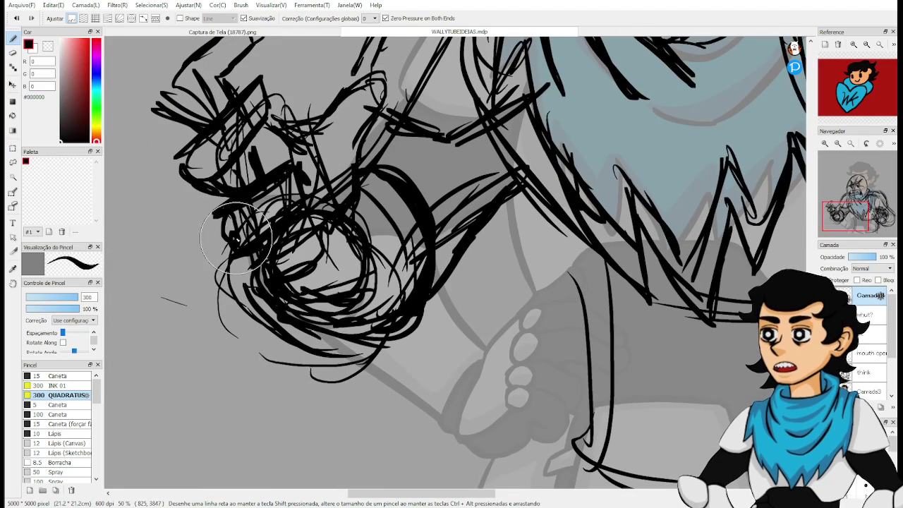
drag(237, 240, 321, 351)
drag(210, 182, 299, 343)
drag(264, 310, 403, 380)
drag(273, 331, 415, 335)
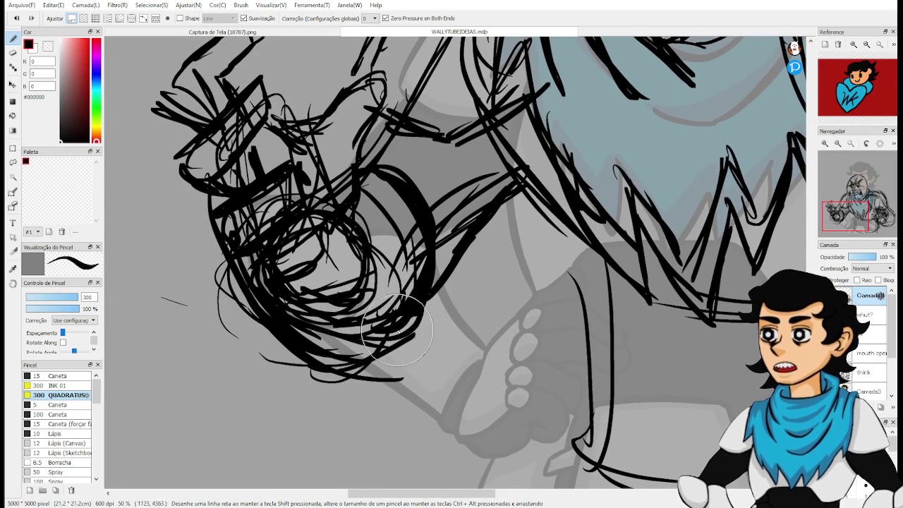
Erase the messy strokes inside the left-hand forearm and redraw its thick lower and inner outline.
drag(323, 343, 419, 326)
key(e)
mouse_move(338, 286)
mouse_down()
mouse_move(271, 300)
mouse_move(346, 331)
mouse_move(363, 328)
mouse_move(364, 339)
mouse_move(406, 229)
mouse_move(387, 337)
mouse_up()
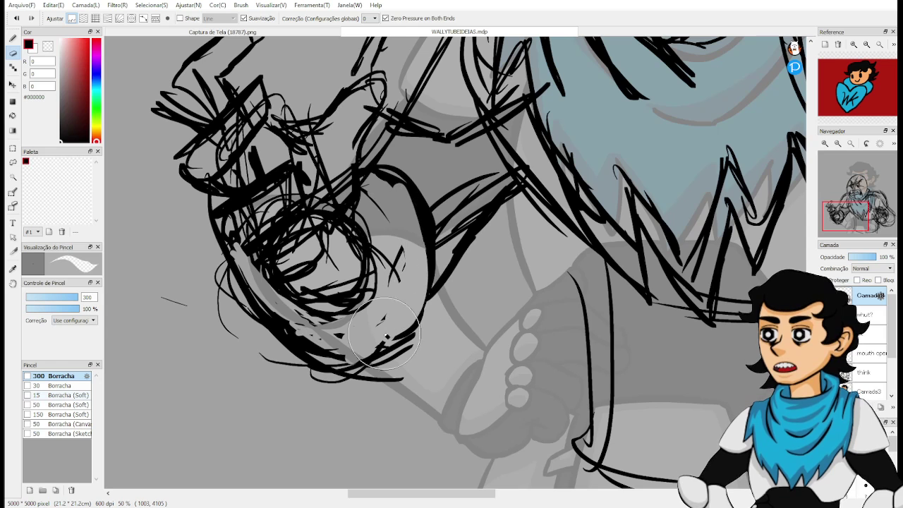
key(b)
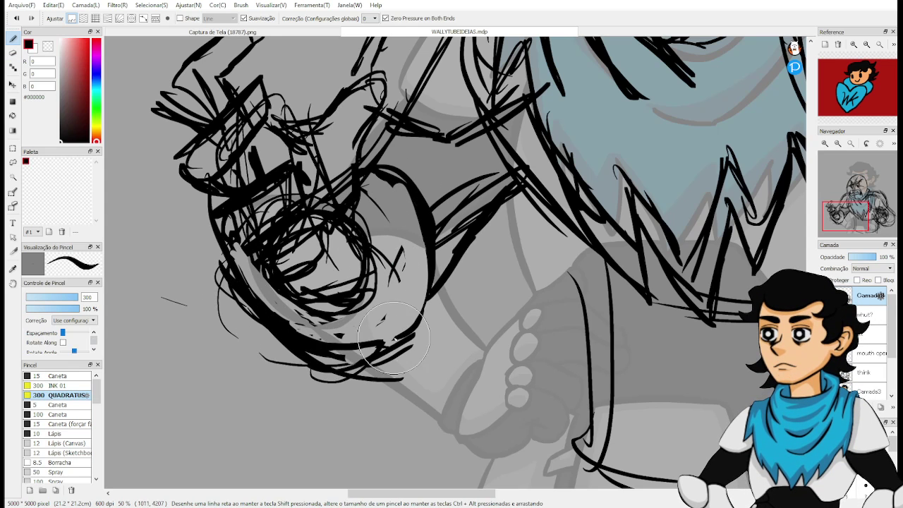
drag(376, 321, 393, 191)
Erase the stray lines below and around the left-hand forearm's thick outline.
key(e)
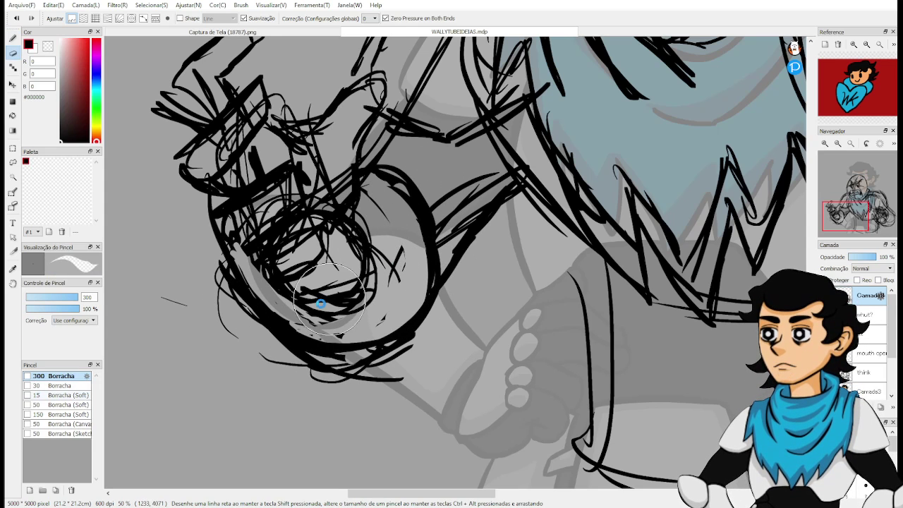
drag(286, 314, 339, 337)
mouse_move(282, 337)
mouse_down()
mouse_move(440, 339)
mouse_move(295, 382)
mouse_move(419, 359)
mouse_up()
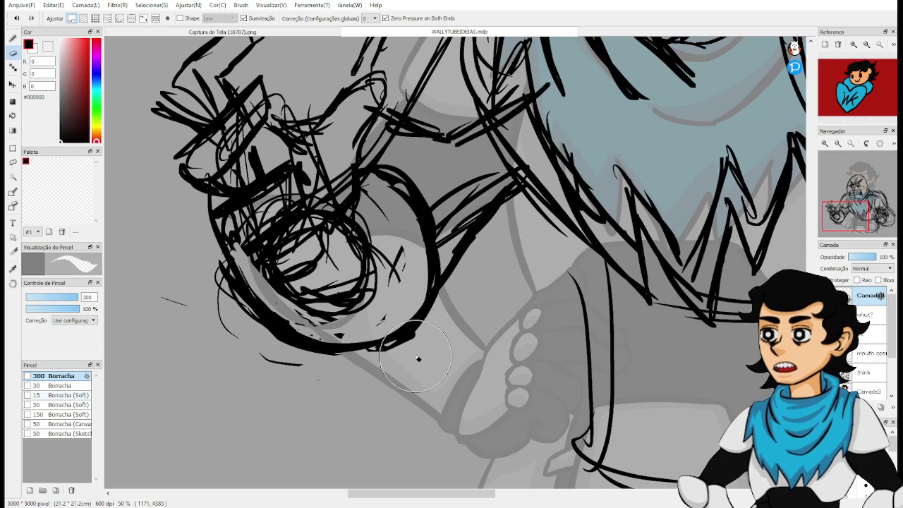
Thicken the right-hand forearm's rounded outline from its top edge around the outer side to the underside.
drag(618, 335, 278, 287)
drag(525, 312, 346, 354)
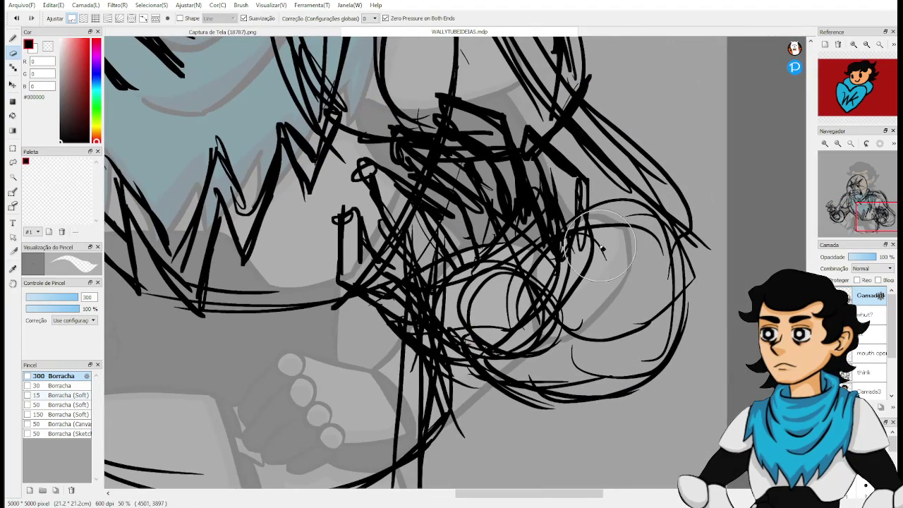
key(b)
mouse_move(626, 216)
mouse_down()
mouse_move(635, 211)
mouse_move(695, 282)
mouse_move(670, 381)
mouse_move(492, 340)
mouse_move(557, 381)
mouse_move(649, 352)
mouse_up()
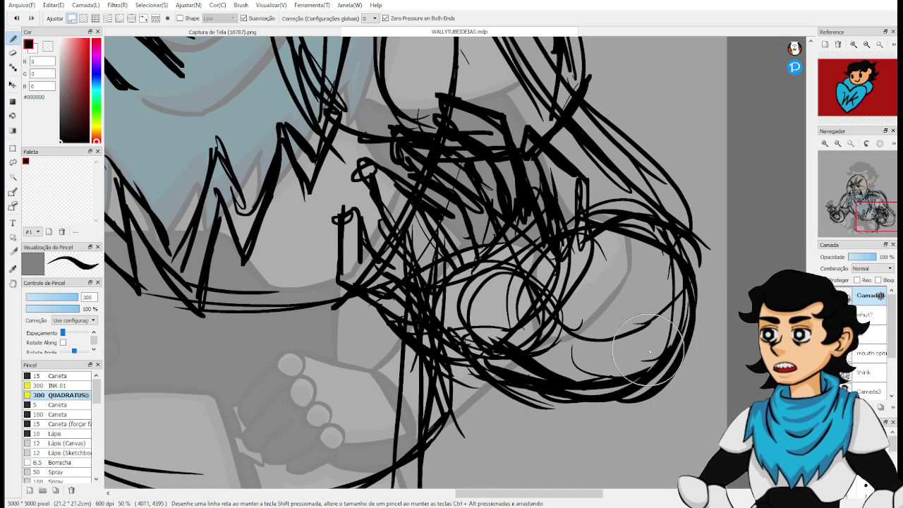
drag(643, 246, 609, 398)
drag(550, 312, 620, 379)
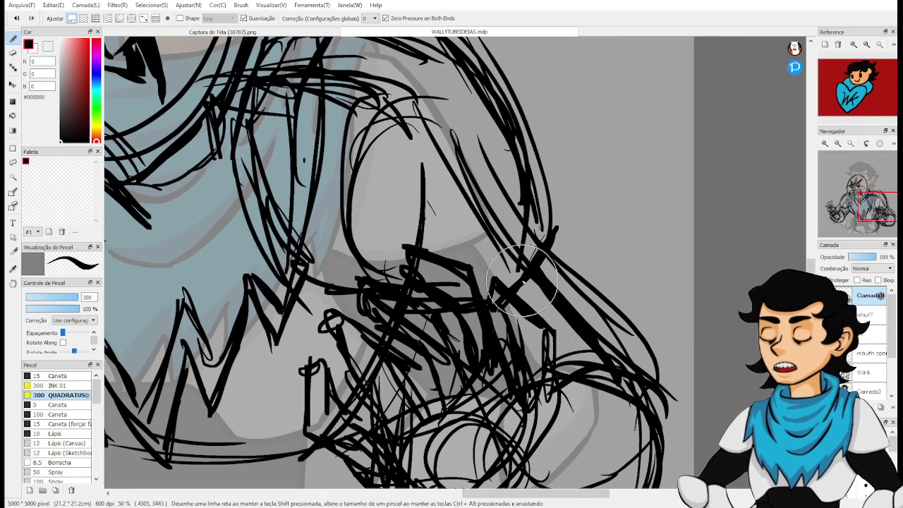
Darken the right-hand arm's outer edge between shoulder guard and forearm, and erase the stray lines outside it.
drag(522, 289, 609, 377)
key(e)
mouse_move(584, 303)
mouse_down()
mouse_move(644, 360)
mouse_move(599, 288)
mouse_up()
drag(630, 323, 633, 247)
drag(579, 213, 568, 301)
key(b)
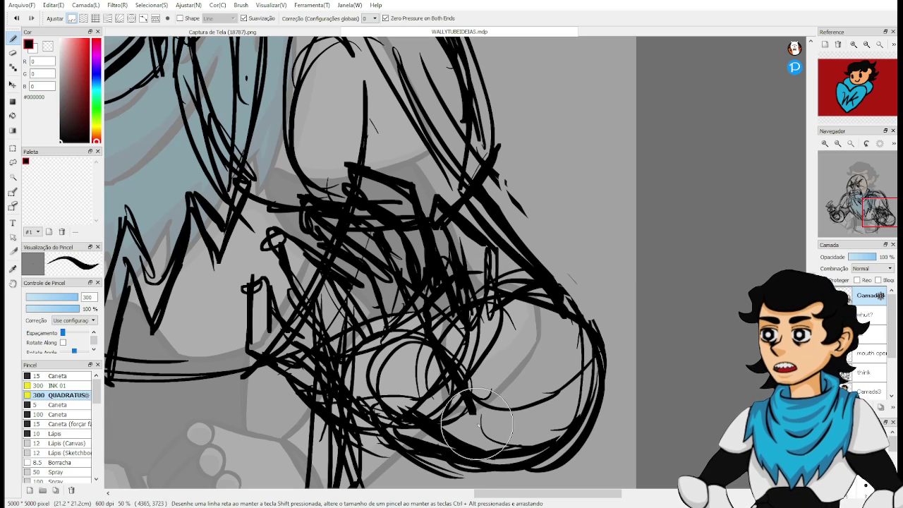
mouse_move(517, 277)
mouse_down()
mouse_move(592, 355)
mouse_move(411, 302)
mouse_move(424, 285)
mouse_move(503, 261)
mouse_move(531, 288)
mouse_up()
key(ctrl+z)
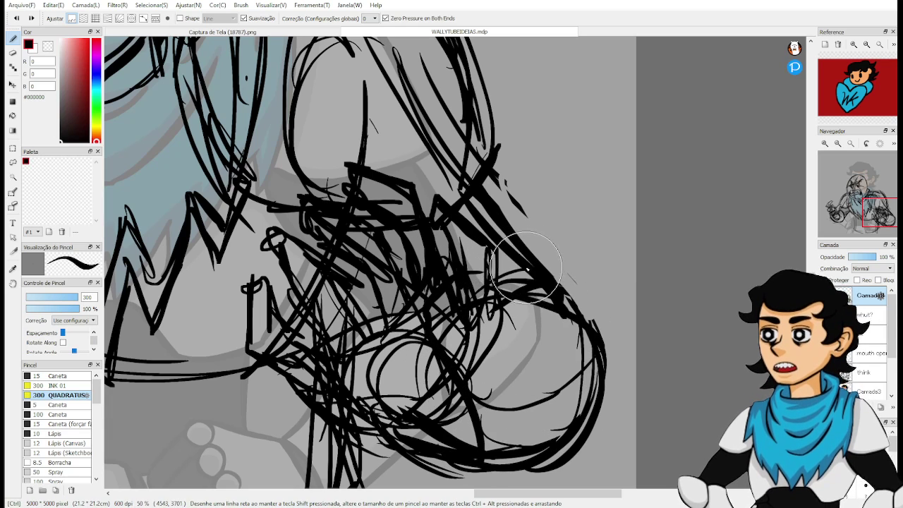
Draw the torso's left-hand side from the scarf down to the hip and add the left-hand leg's outer line.
key(space)
drag(506, 247, 661, 312)
drag(537, 240, 507, 285)
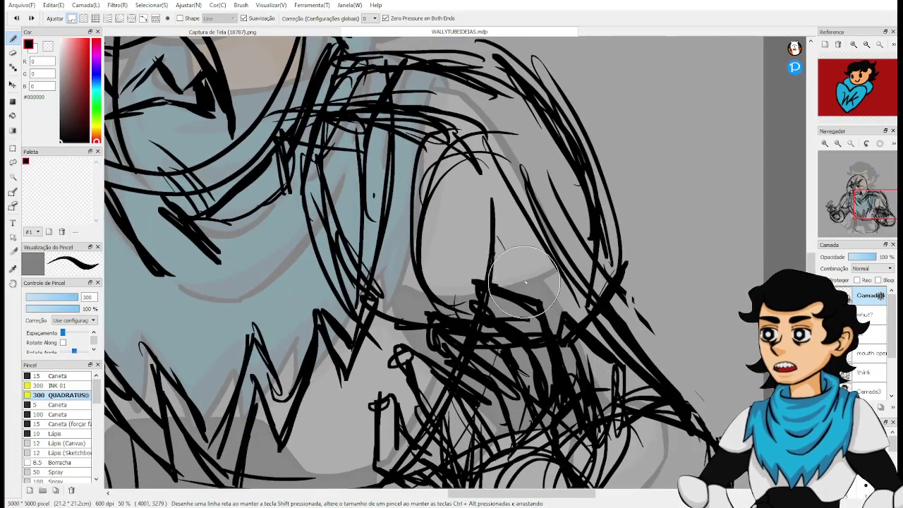
drag(396, 295, 677, 109)
drag(512, 269, 541, 196)
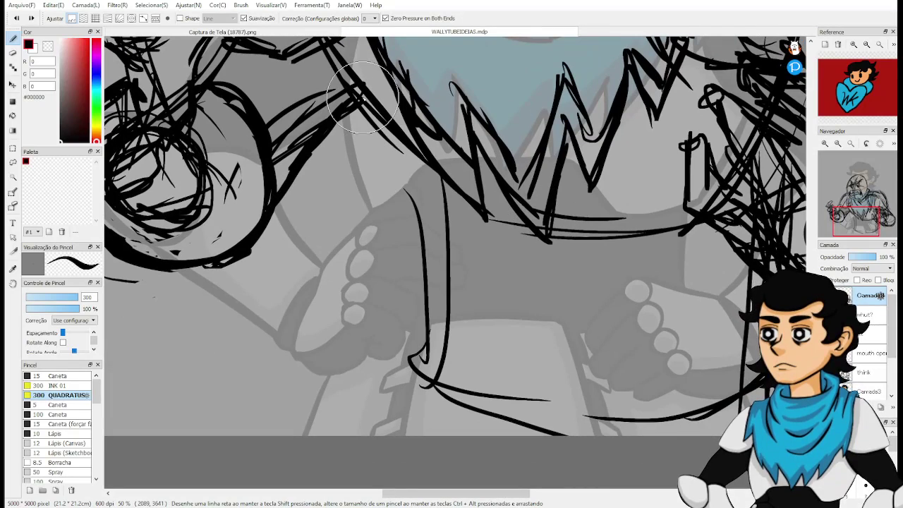
mouse_move(340, 90)
mouse_down()
mouse_move(428, 188)
mouse_move(400, 407)
mouse_up()
key(space)
drag(475, 352, 459, 222)
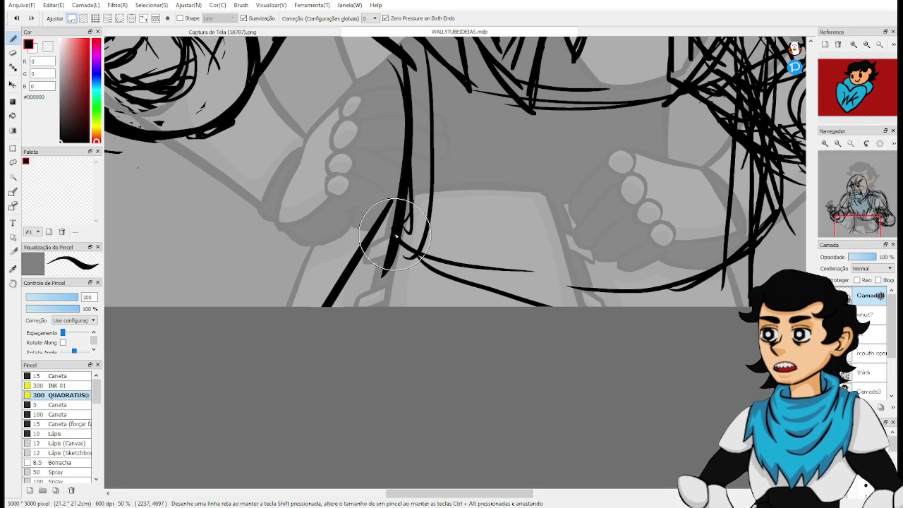
drag(455, 251, 443, 335)
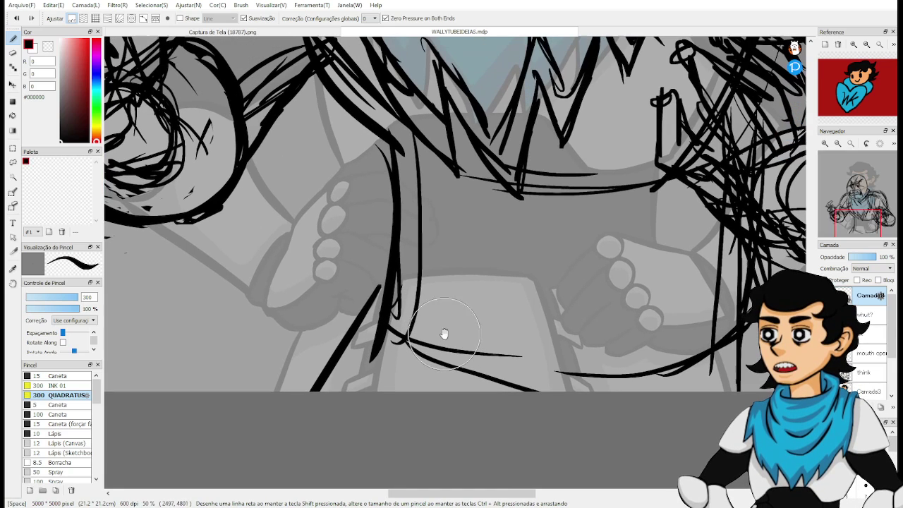
drag(364, 302, 310, 388)
Draw the right-hand leg's outer edge with thick diagonal strokes down to the canvas's lower edge.
drag(473, 305, 226, 340)
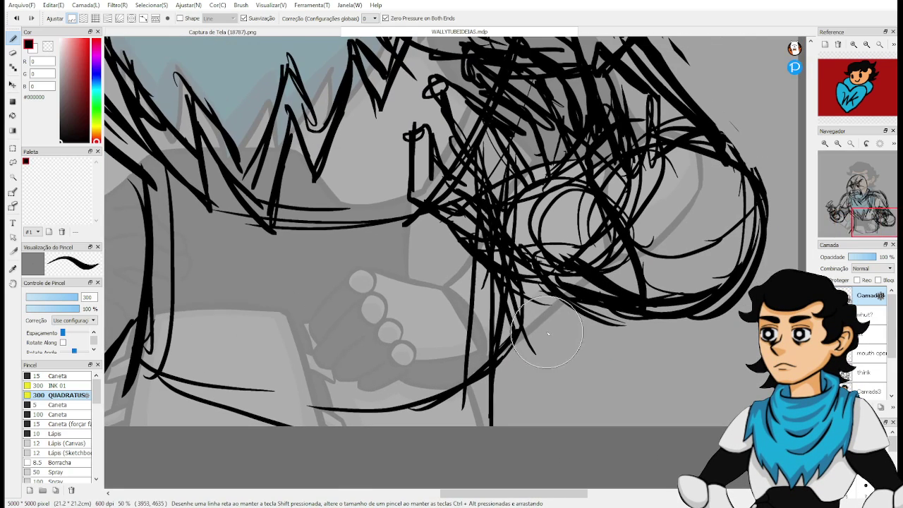
drag(508, 289, 599, 430)
drag(536, 282, 591, 389)
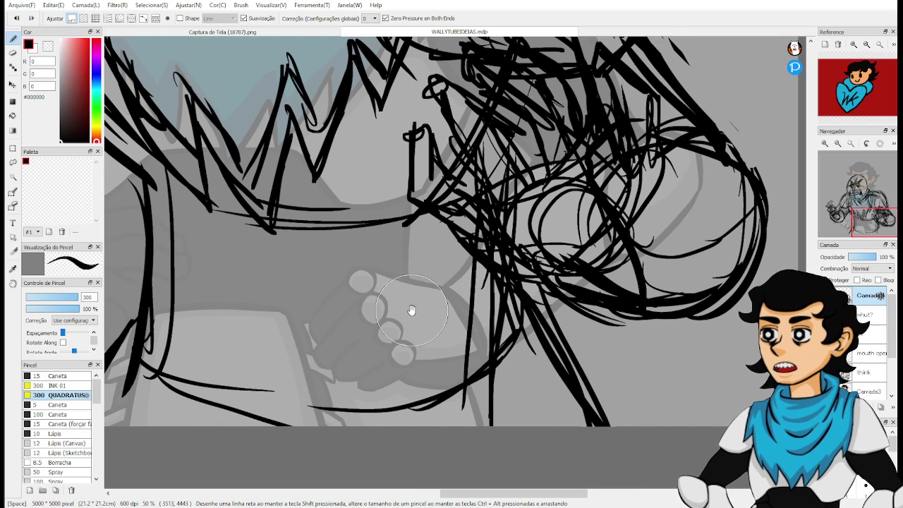
Sketch an arched line between the hips with short inner leg lines, and join it to the left-hand waist.
drag(411, 308, 517, 240)
mouse_move(331, 307)
mouse_down()
mouse_move(297, 358)
mouse_move(426, 327)
mouse_move(289, 311)
mouse_move(498, 305)
mouse_up()
drag(462, 310, 486, 353)
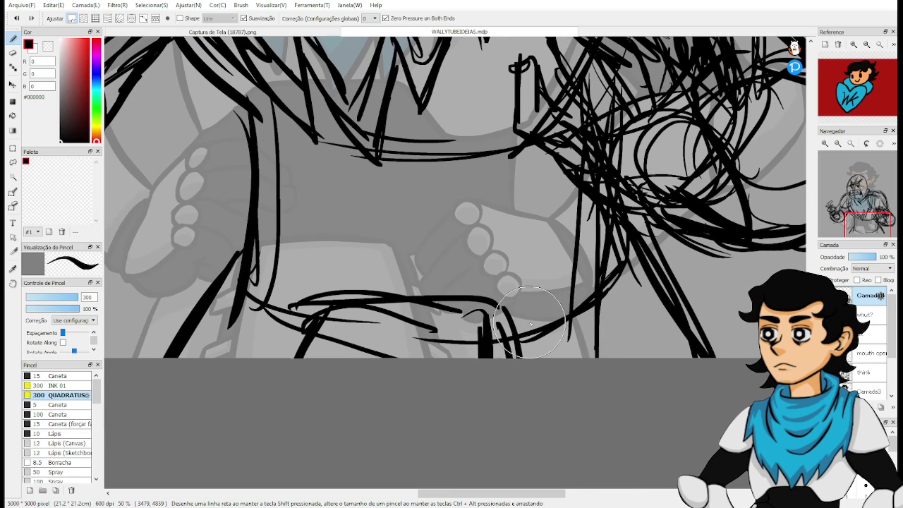
drag(408, 296, 634, 241)
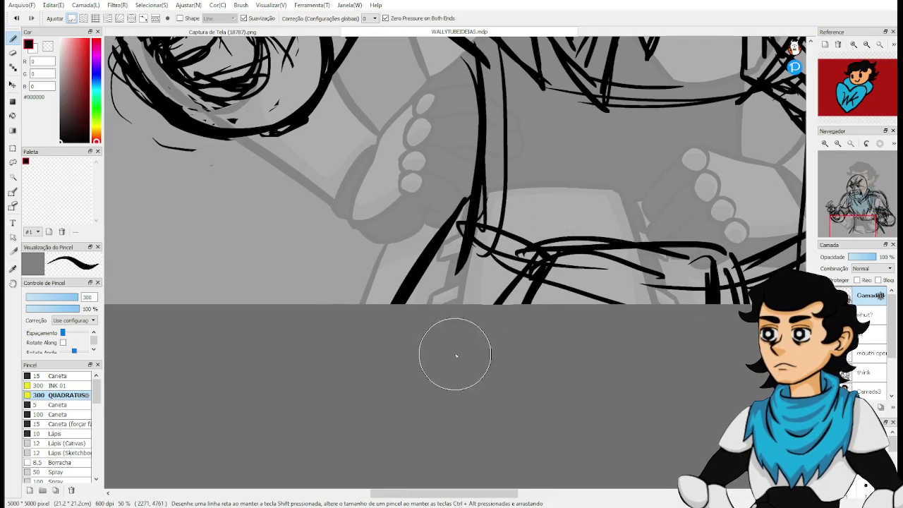
Sketch the angry head's pointed fringe across the forehead and the wavy hair outline above the skull.
drag(500, 43, 430, 337)
drag(494, 323, 340, 297)
drag(258, 155, 461, 287)
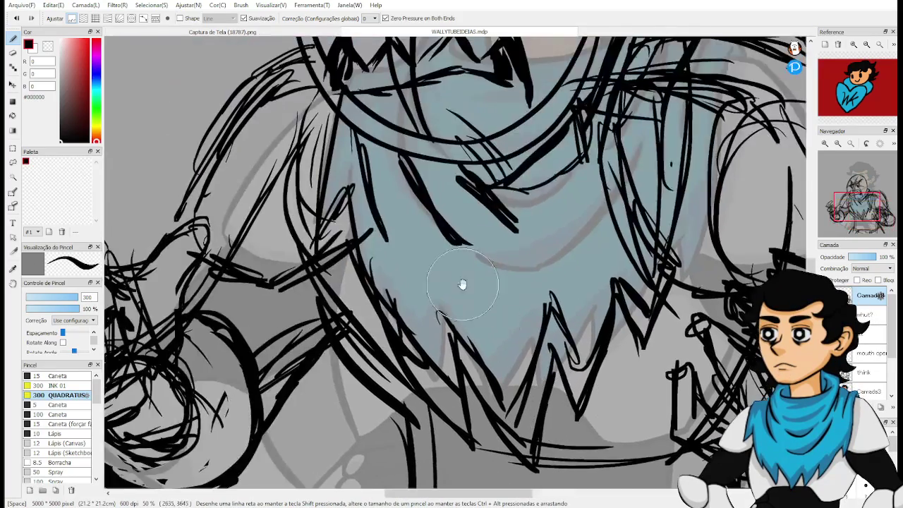
drag(446, 134, 467, 459)
drag(487, 372, 523, 437)
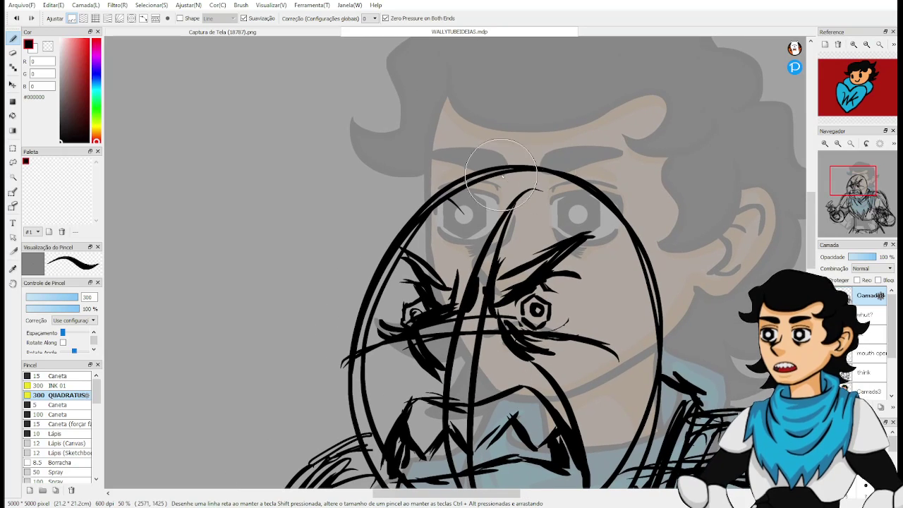
mouse_move(528, 235)
mouse_down()
mouse_move(607, 219)
mouse_move(586, 289)
mouse_move(675, 189)
mouse_up()
mouse_move(425, 197)
mouse_down()
mouse_move(412, 167)
mouse_move(477, 164)
mouse_move(470, 94)
mouse_move(528, 139)
mouse_up()
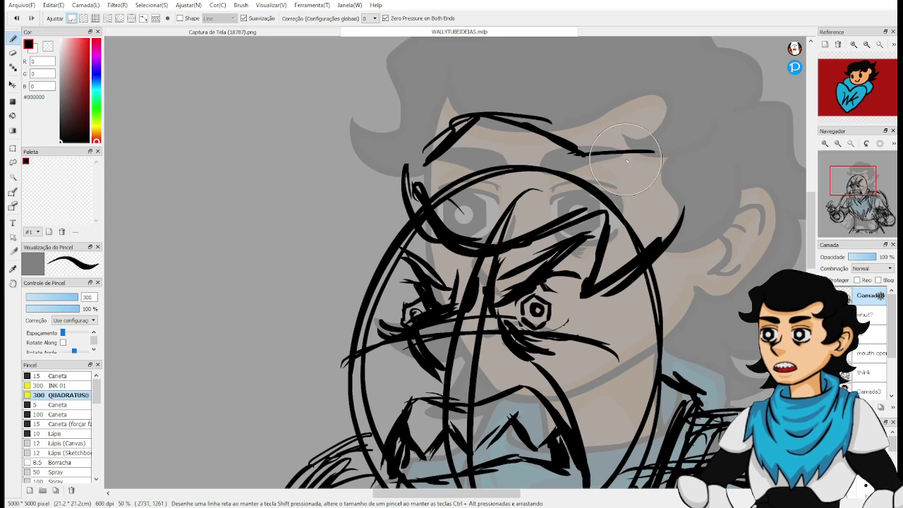
mouse_move(627, 161)
mouse_down()
mouse_move(699, 233)
mouse_move(676, 207)
mouse_up()
drag(392, 237, 503, 226)
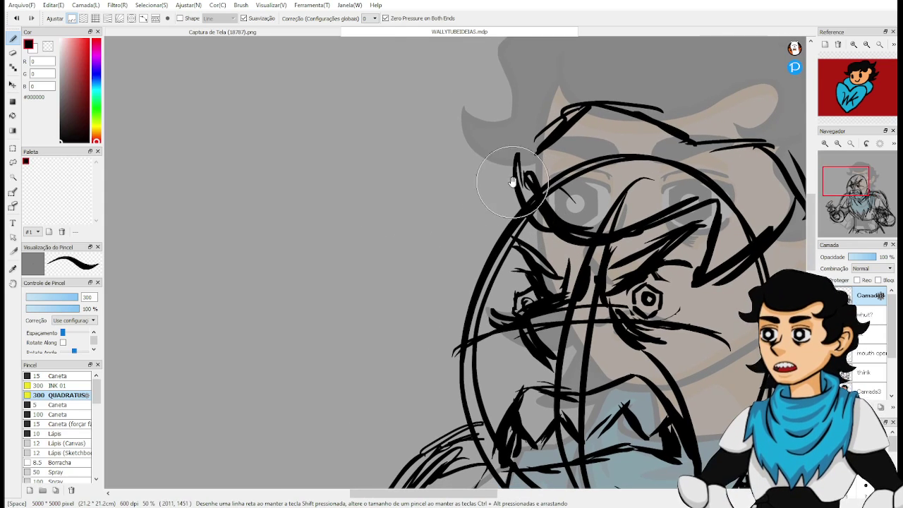
Add jagged hair locks down both sides of the angry head.
mouse_move(520, 170)
mouse_down()
mouse_move(494, 191)
mouse_move(467, 245)
mouse_up()
drag(429, 283, 471, 297)
drag(617, 329, 448, 257)
drag(676, 196, 666, 226)
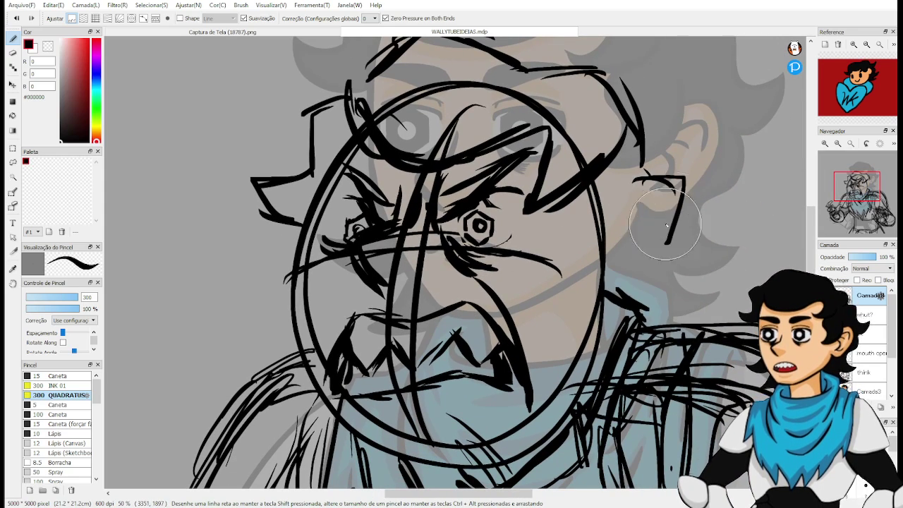
drag(734, 231, 645, 295)
drag(621, 266, 715, 258)
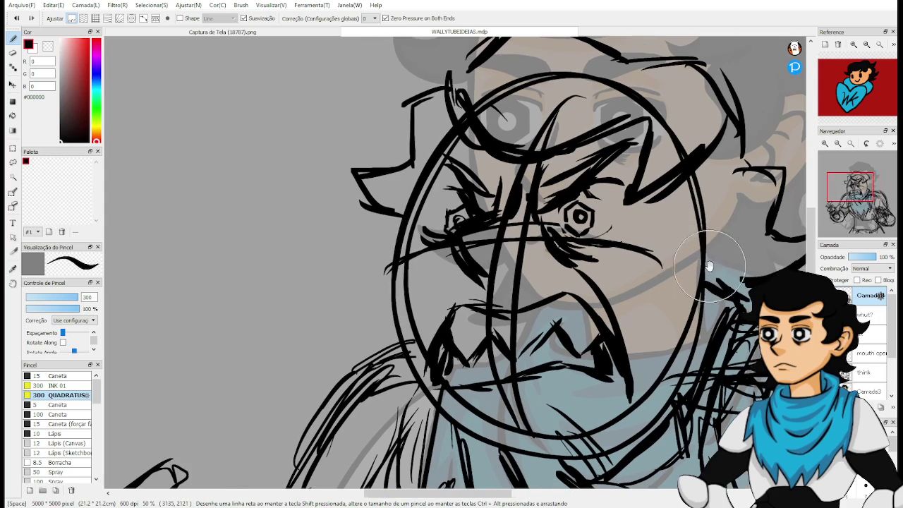
drag(502, 238, 518, 312)
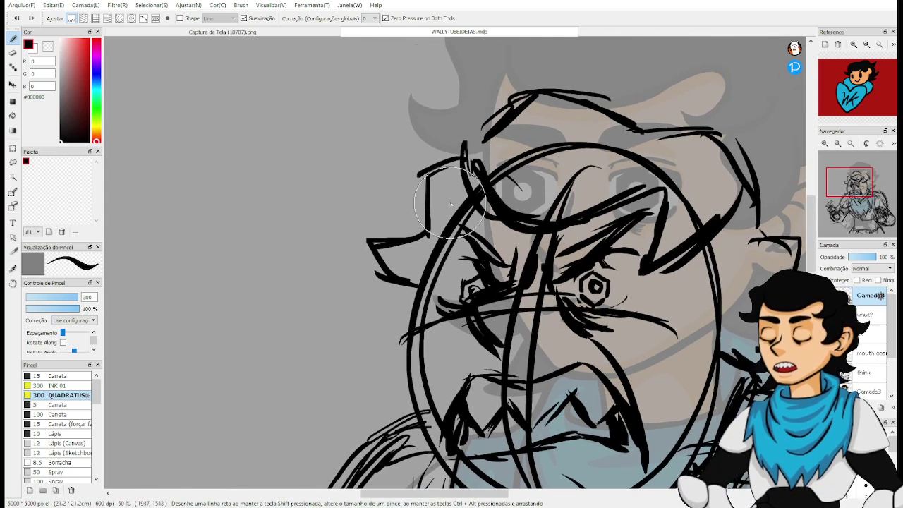
drag(448, 223, 477, 159)
key(ctrl+z)
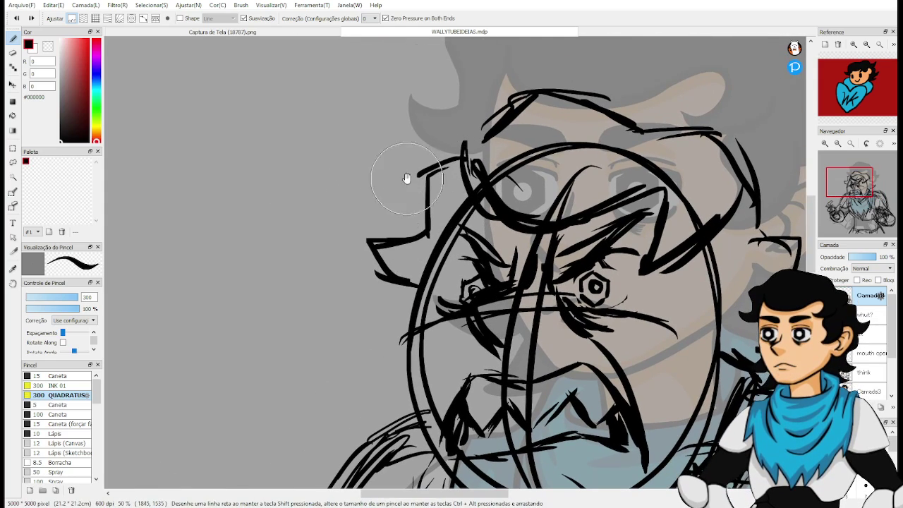
Draw a simple rounded head with two oval eyes in the empty area beside the angry character.
drag(405, 177, 649, 255)
mouse_move(344, 144)
mouse_down()
mouse_move(548, 147)
mouse_move(303, 210)
mouse_up()
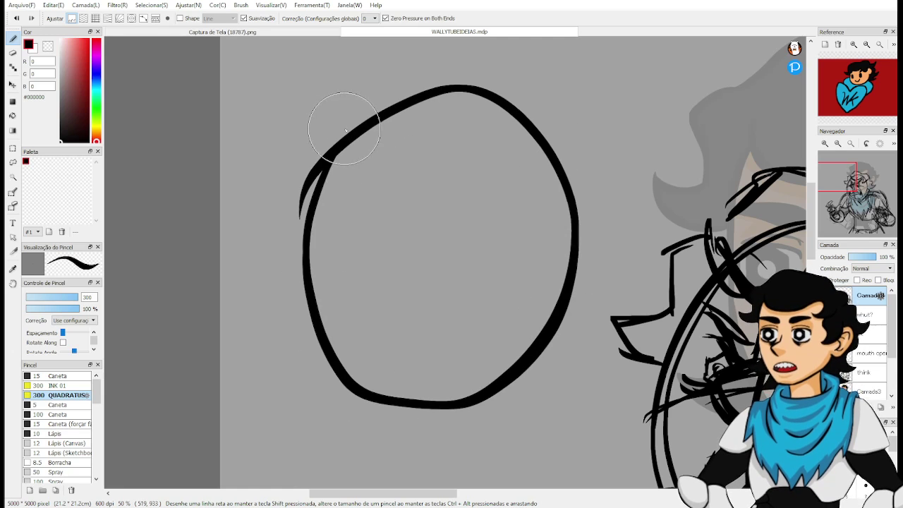
drag(341, 236, 337, 247)
mouse_move(471, 233)
mouse_down()
mouse_move(505, 256)
mouse_move(459, 248)
mouse_up()
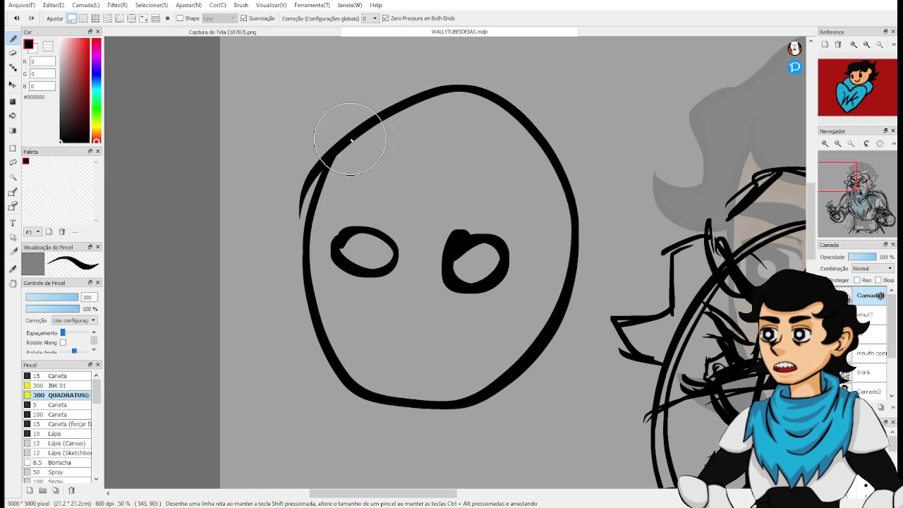
Draw a curved fringe with a pointed lock across the simple head's forehead.
mouse_move(306, 112)
mouse_down()
mouse_move(322, 195)
mouse_move(608, 231)
mouse_up()
key(ctrl+z)
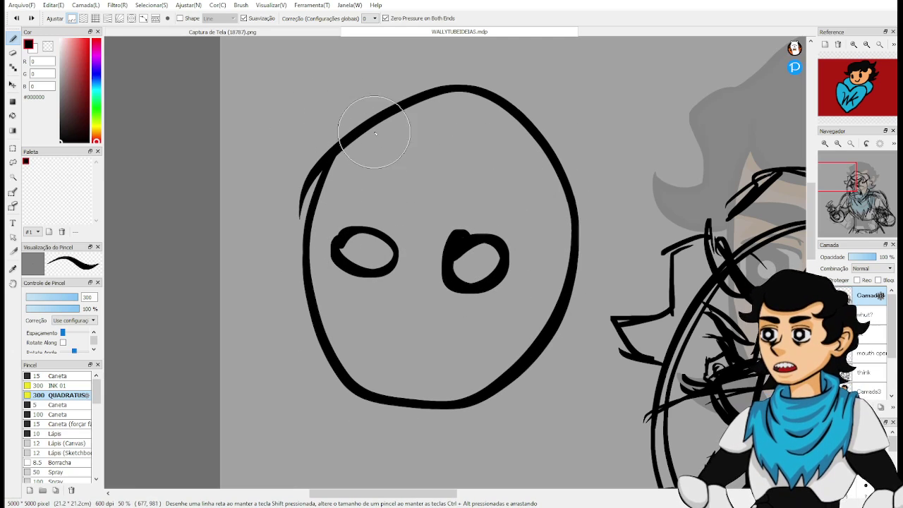
drag(433, 164, 446, 255)
mouse_move(371, 190)
mouse_down()
mouse_move(425, 235)
mouse_move(530, 242)
mouse_move(508, 293)
mouse_move(587, 257)
mouse_move(544, 220)
mouse_up()
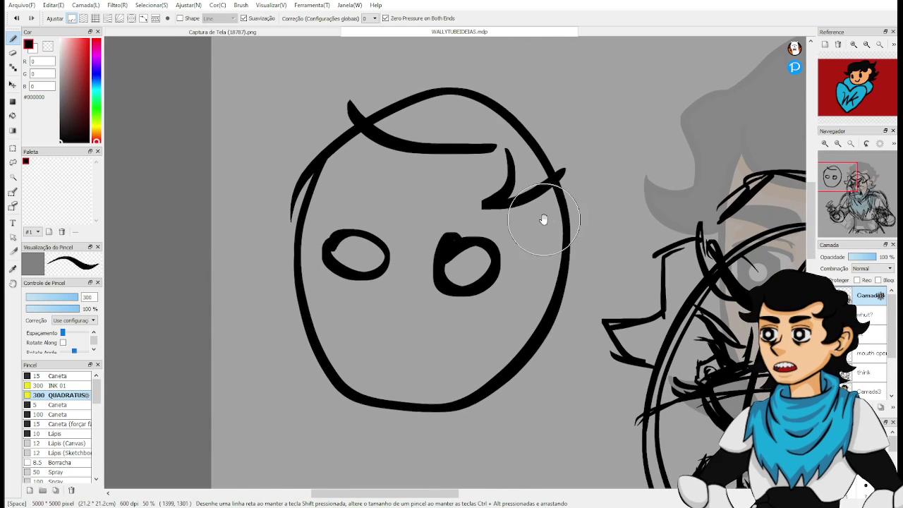
Draw the simple head's wavy hair outline over the crown and down the right-hand side.
drag(433, 147, 434, 247)
mouse_move(368, 161)
mouse_down()
mouse_move(427, 124)
mouse_move(503, 168)
mouse_move(564, 180)
mouse_move(585, 247)
mouse_move(621, 258)
mouse_move(614, 296)
mouse_move(655, 285)
mouse_up()
key(ctrl+z)
mouse_move(654, 285)
mouse_down()
mouse_move(619, 337)
mouse_move(601, 342)
mouse_up()
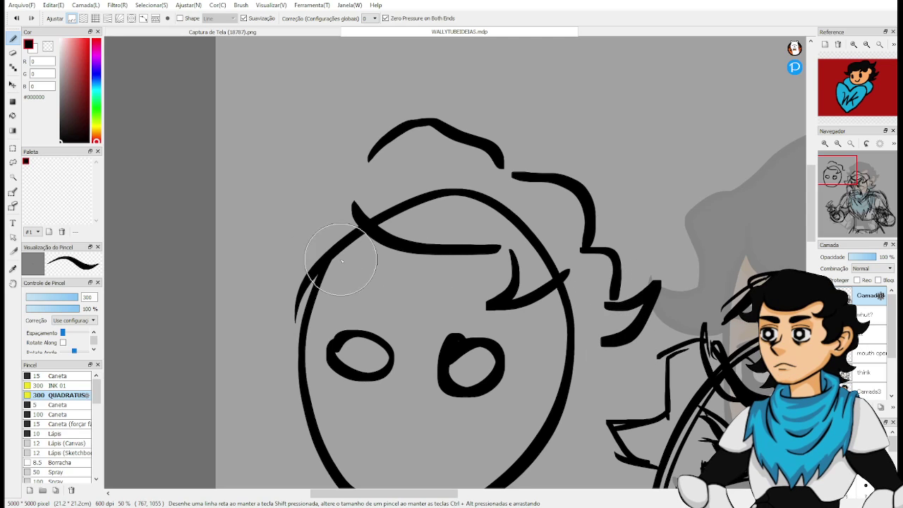
Add pointed locks down the left-hand side of the simple head and a zigzag lock at its lower right-hand side.
drag(419, 287, 546, 300)
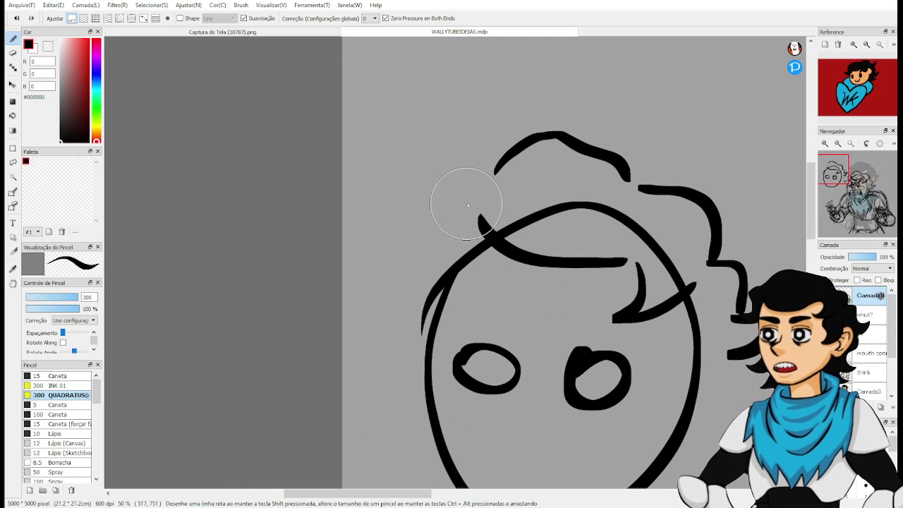
mouse_move(469, 201)
mouse_down()
mouse_move(445, 208)
mouse_move(419, 277)
mouse_move(361, 287)
mouse_move(422, 316)
mouse_up()
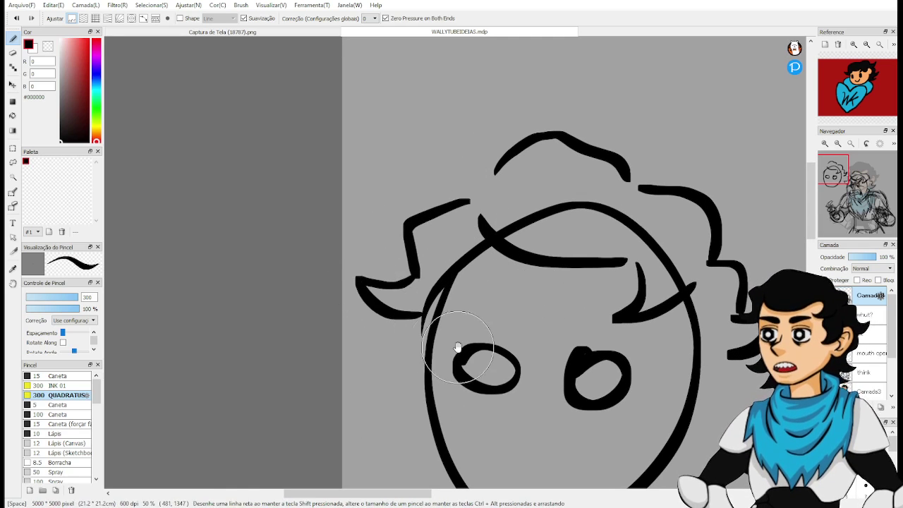
drag(493, 372, 450, 256)
mouse_move(374, 210)
mouse_down()
mouse_move(354, 244)
mouse_move(380, 268)
mouse_up()
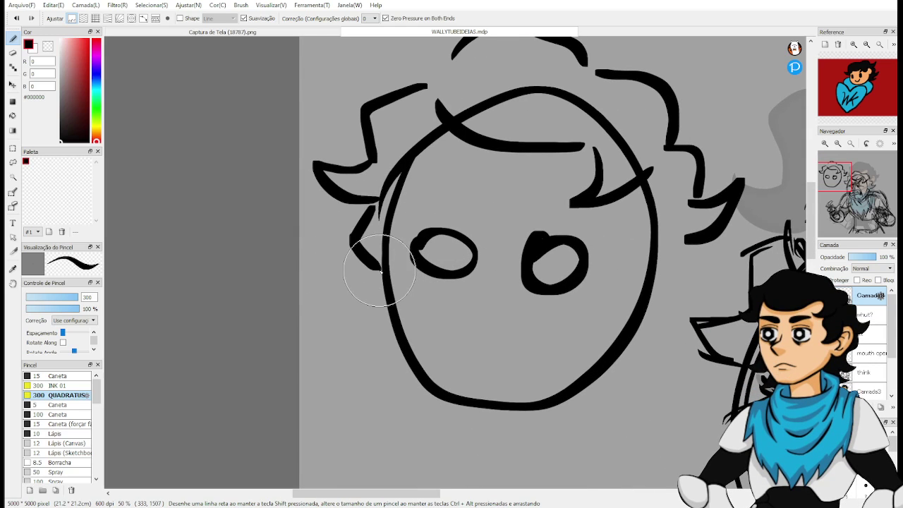
drag(567, 339, 474, 278)
mouse_move(591, 189)
mouse_down()
mouse_move(606, 227)
mouse_move(568, 283)
mouse_move(618, 291)
mouse_move(566, 320)
mouse_move(577, 343)
mouse_move(518, 343)
mouse_up()
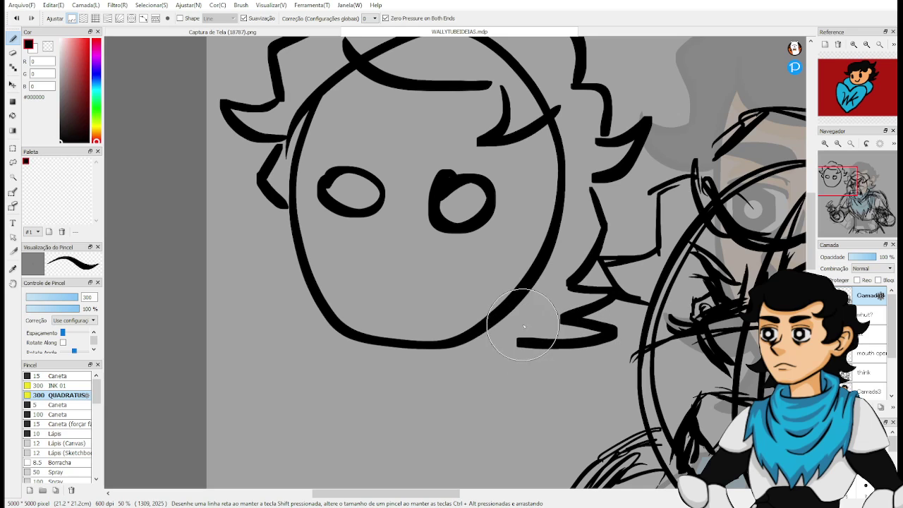
Complete the simple head's outline with a zigzag lock at its lower left-hand side, a V-shaped smile and two short neck lines.
mouse_move(288, 267)
mouse_down()
mouse_move(297, 295)
mouse_move(266, 318)
mouse_move(340, 324)
mouse_move(349, 347)
mouse_move(407, 326)
mouse_up()
scroll(447, 403, up, 2)
scroll(448, 403, right, 1)
drag(388, 404, 392, 454)
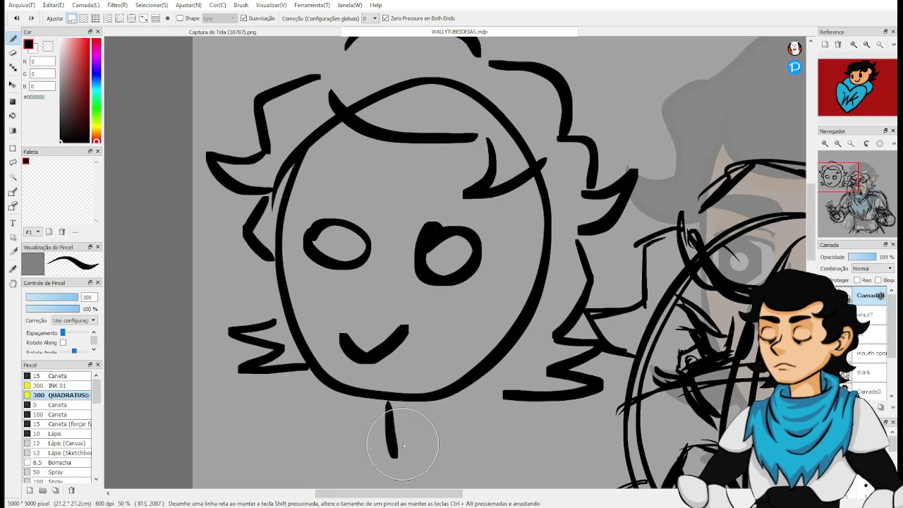
drag(470, 397, 472, 453)
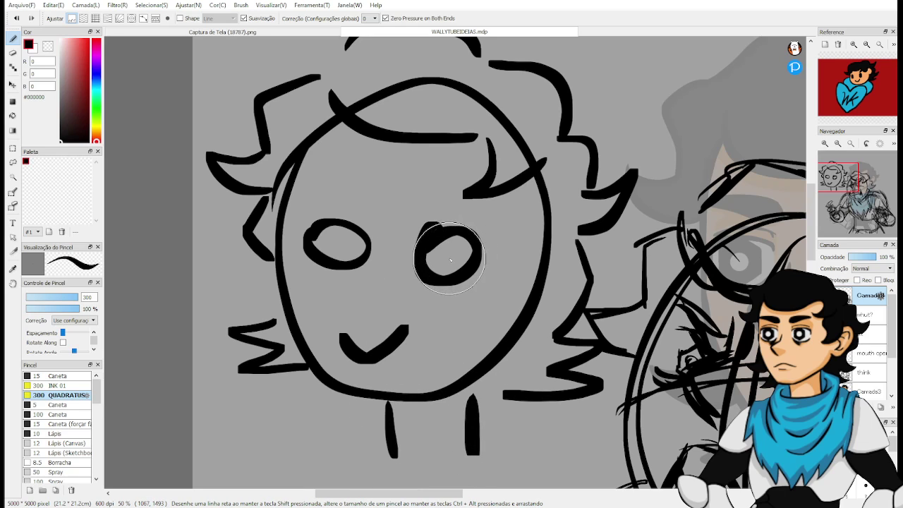
drag(443, 251, 455, 267)
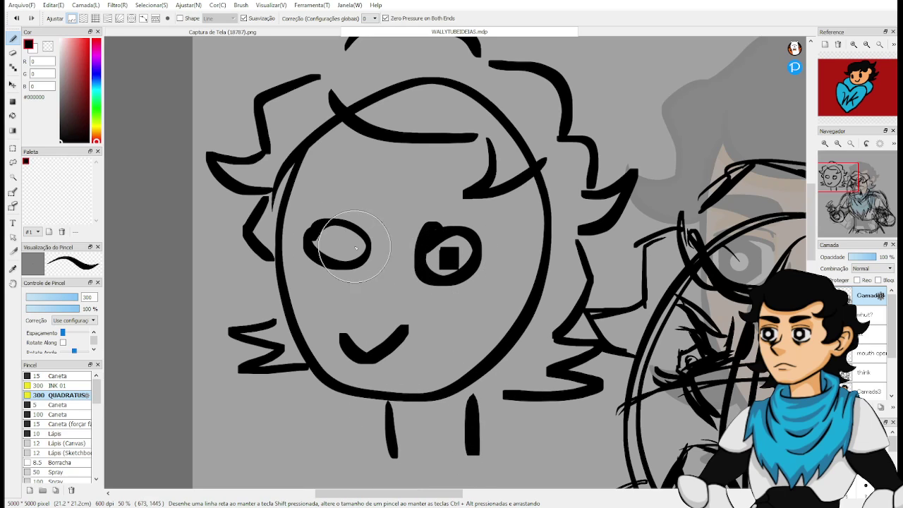
mouse_move(340, 241)
mouse_down()
mouse_move(348, 282)
mouse_move(327, 287)
mouse_move(352, 269)
mouse_up()
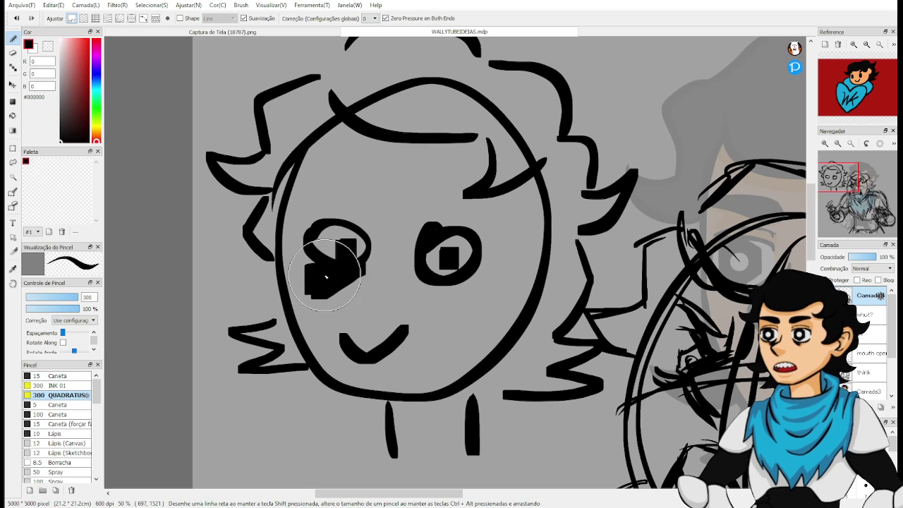
mouse_move(431, 281)
mouse_down()
mouse_move(450, 322)
mouse_move(431, 295)
mouse_up()
key(ctrl+z)
key(ctrl+z)
key(ctrl+z)
key(ctrl+z)
key(ctrl+z)
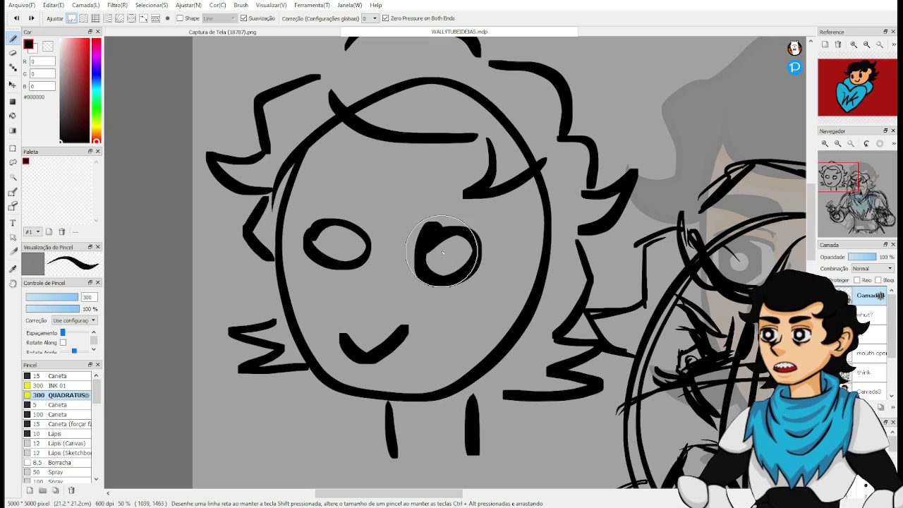
Fill the right-hand part of both eyes on the simple head with solid black pupils.
mouse_move(447, 244)
mouse_down()
mouse_move(460, 271)
mouse_move(469, 247)
mouse_up()
mouse_move(338, 247)
mouse_down()
mouse_move(338, 232)
mouse_move(346, 252)
mouse_move(352, 246)
mouse_up()
drag(318, 194, 366, 175)
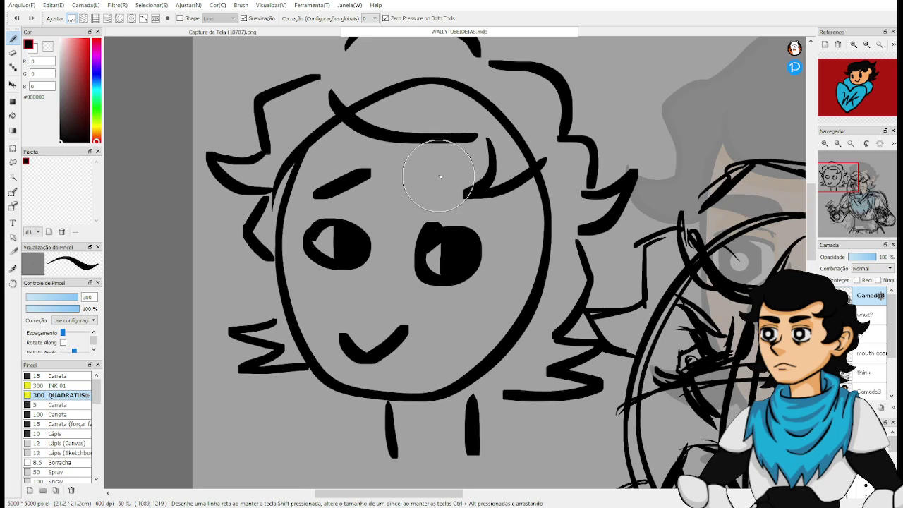
drag(446, 189, 494, 175)
key(ctrl+z)
key(ctrl+z)
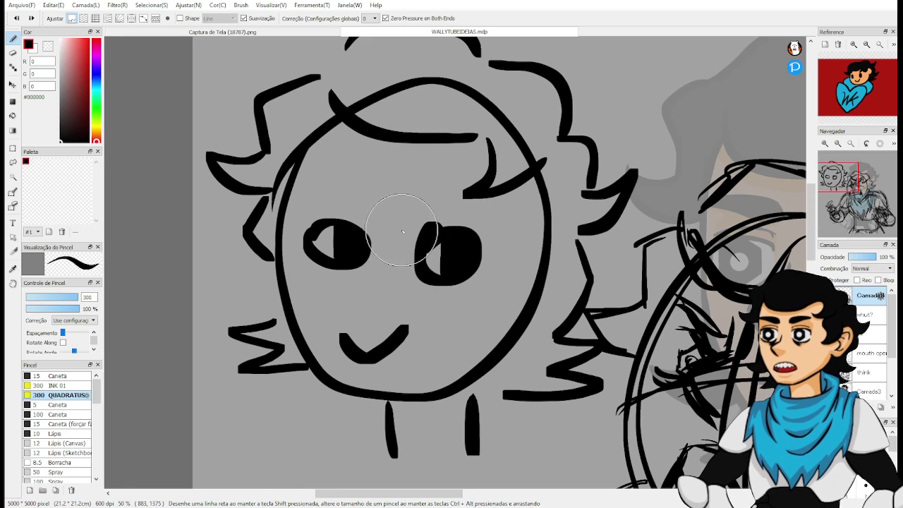
Draw thick inward-slanting eyebrows over the simple head's eyes and close its smile with a line across the mouth.
drag(402, 229, 458, 194)
drag(340, 176, 373, 218)
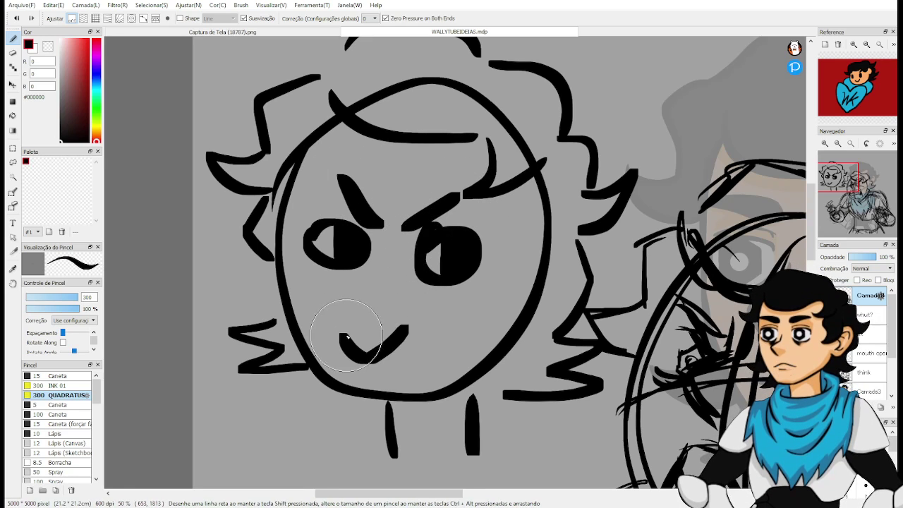
drag(343, 334, 423, 311)
key(ctrl+z)
drag(338, 338, 409, 325)
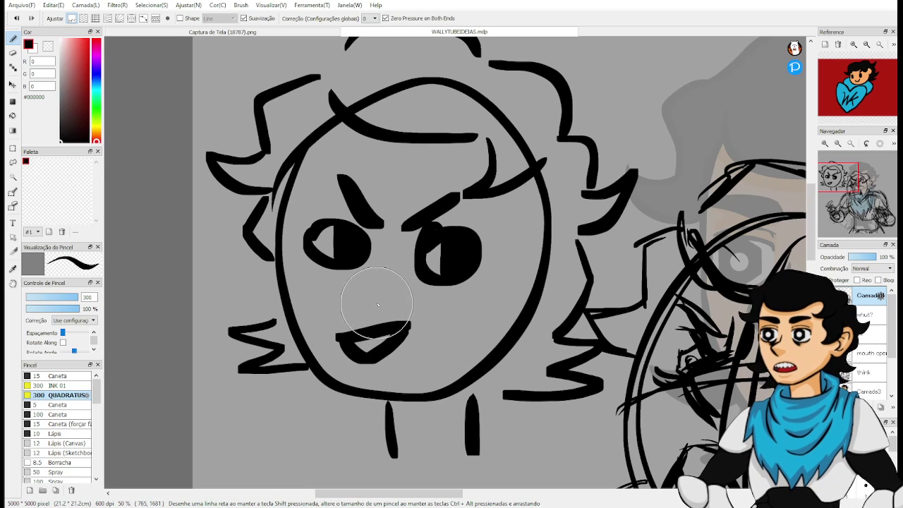
Lasso the simple doodle head, move it onto its own new layer by cutting and pasting, and hide it.
key(l)
scroll(472, 297, down, 2)
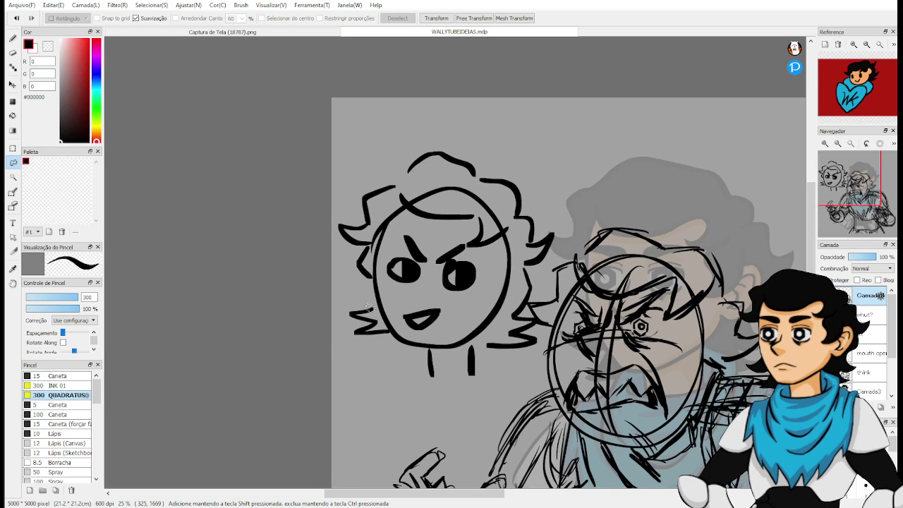
mouse_move(329, 359)
mouse_down()
mouse_move(407, 393)
mouse_move(493, 376)
mouse_move(545, 349)
mouse_move(545, 325)
mouse_up()
mouse_move(545, 286)
mouse_down()
mouse_move(579, 165)
mouse_move(501, 108)
mouse_move(331, 163)
mouse_move(294, 361)
mouse_move(407, 438)
mouse_move(447, 389)
mouse_up()
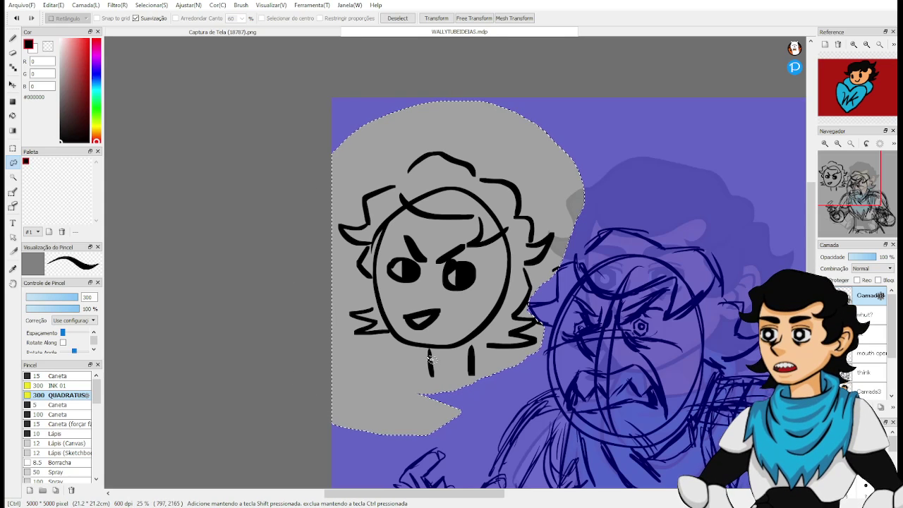
key(ctrl+x)
key(ctrl+v)
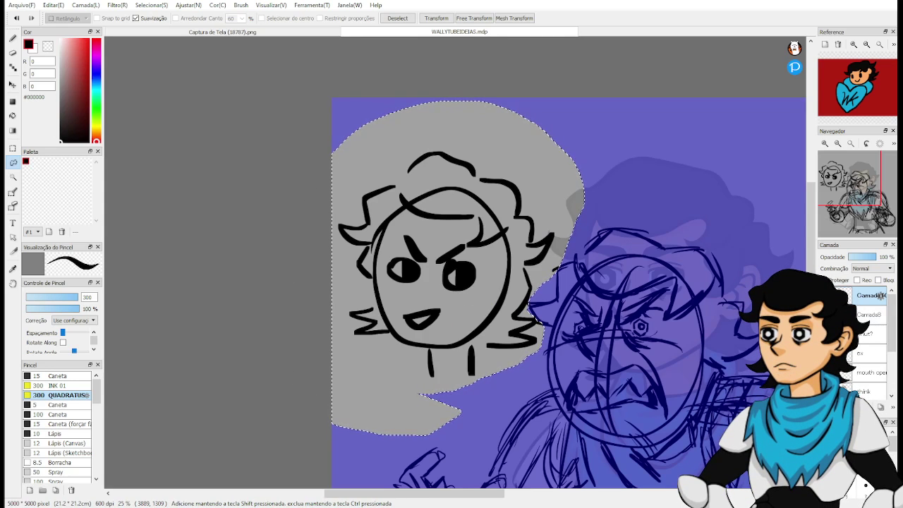
key(ctrl+x)
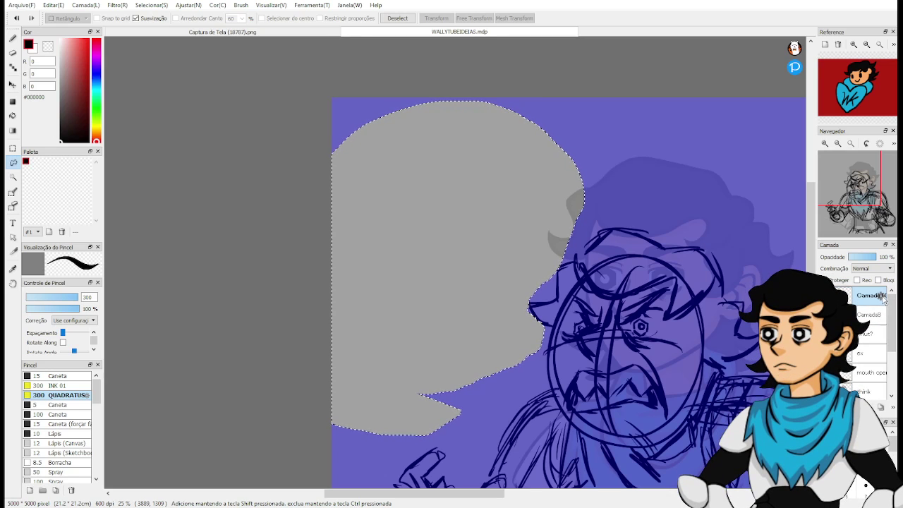
Rename the doodle's layer to heheh and the angry sketch's layer to rage.
click(882, 297)
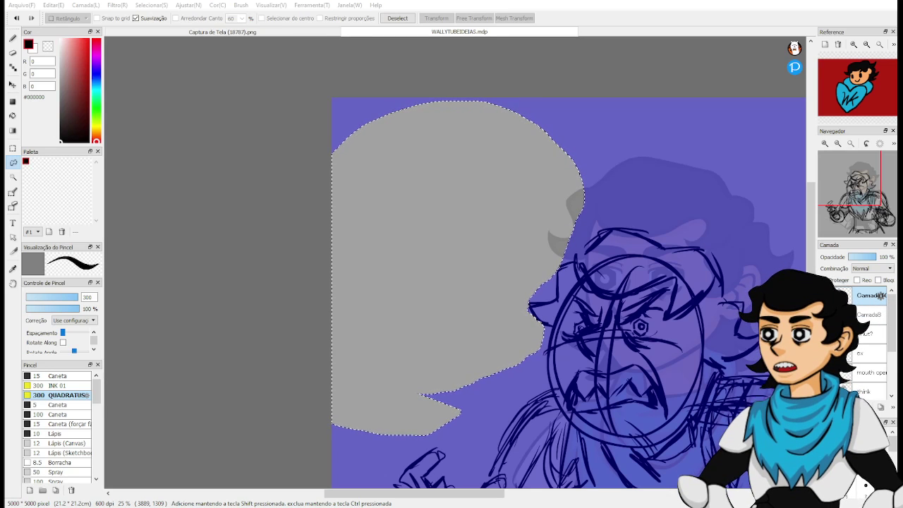
text(heheh)
key(Return)
key(ctrl+d)
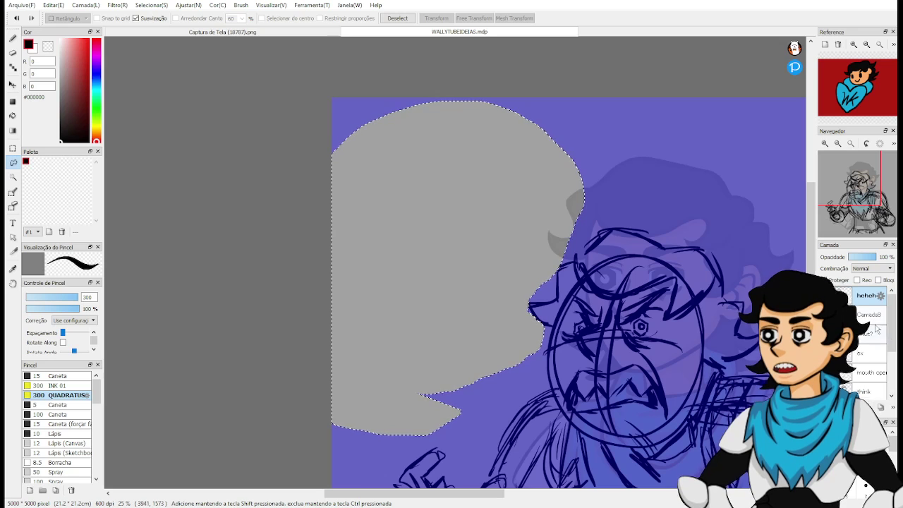
click(878, 316)
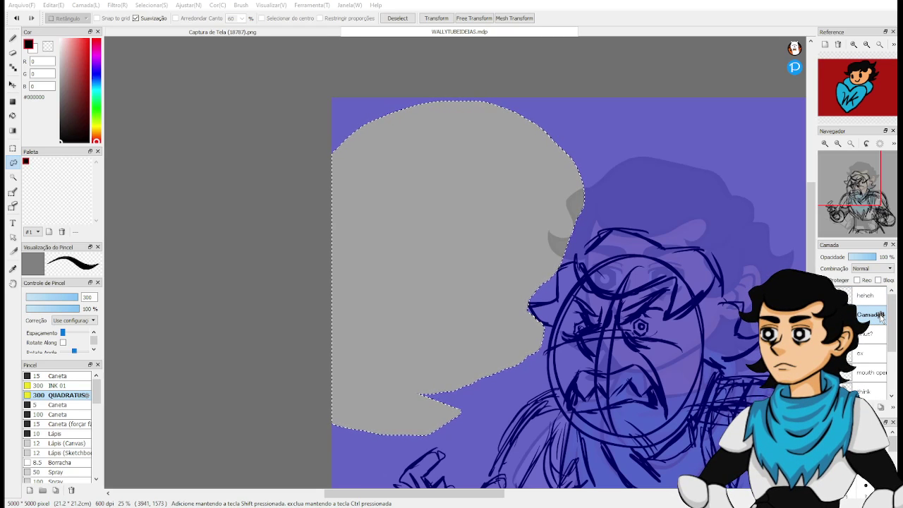
text(rage)
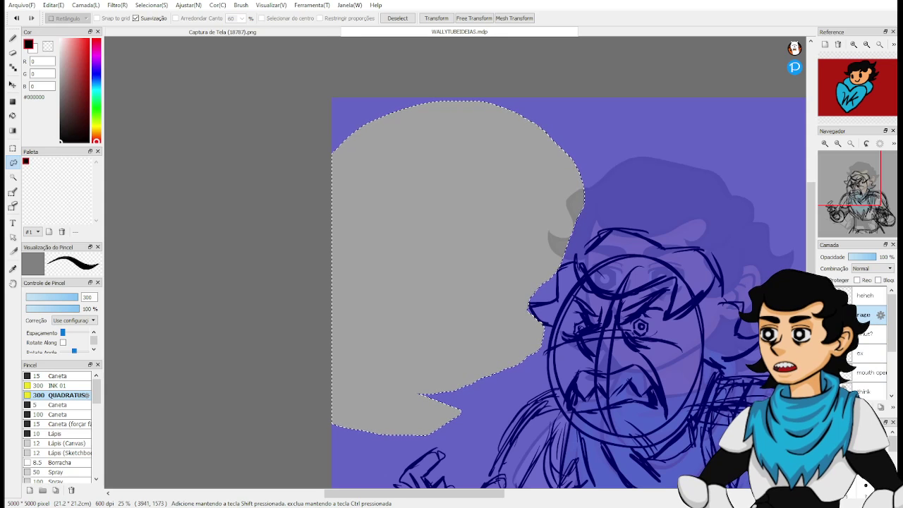
Add a new empty layer above heheh, hide the rage sketch and clear the selection.
key(ctrl+shift+n)
drag(865, 314, 864, 291)
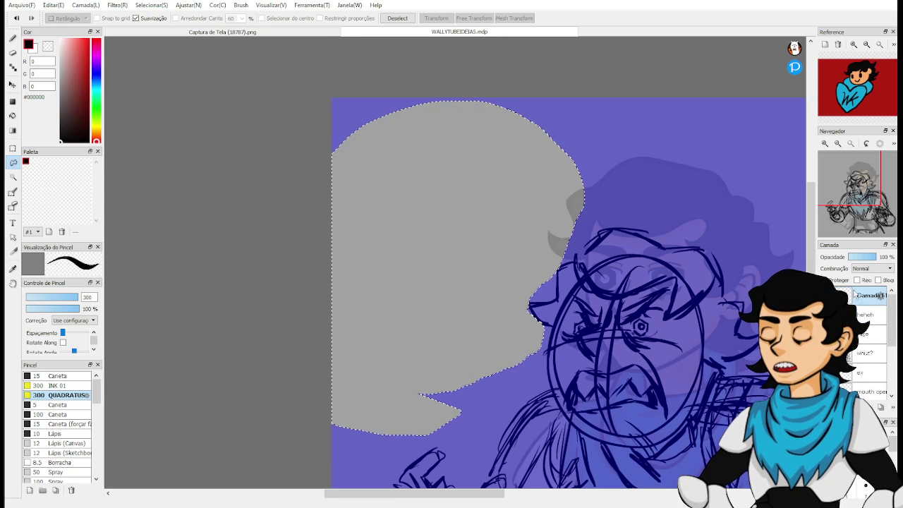
drag(712, 387, 616, 276)
scroll(615, 274, down, 2)
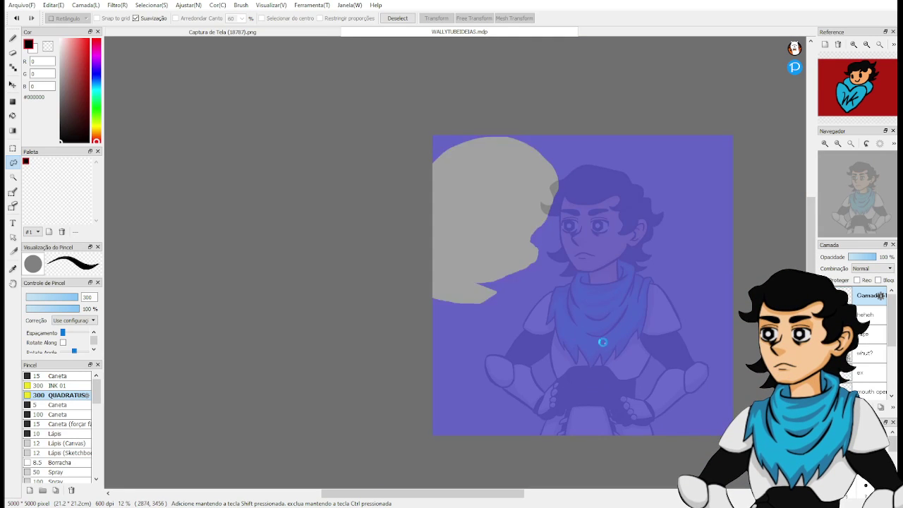
key(ctrl+d)
Sketch an oval head with curved face guidelines over the right-hand side of the faded character's head.
key(b)
drag(602, 369, 534, 369)
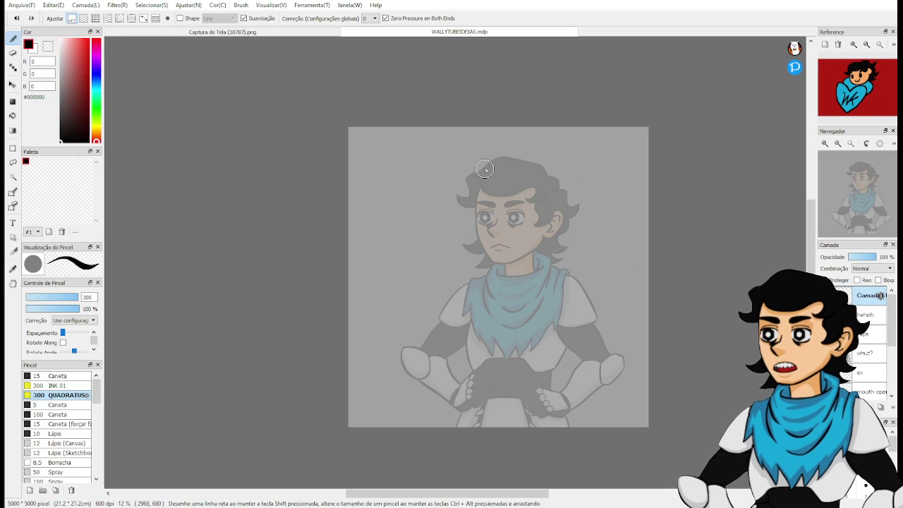
mouse_move(531, 166)
mouse_down()
mouse_move(494, 252)
mouse_move(507, 263)
mouse_move(569, 270)
mouse_up()
key(ctrl+z)
key(ctrl+z)
mouse_move(520, 174)
mouse_down()
mouse_move(560, 185)
mouse_move(540, 176)
mouse_move(561, 174)
mouse_move(528, 189)
mouse_move(509, 249)
mouse_up()
key(ctrl+z)
drag(567, 197, 551, 279)
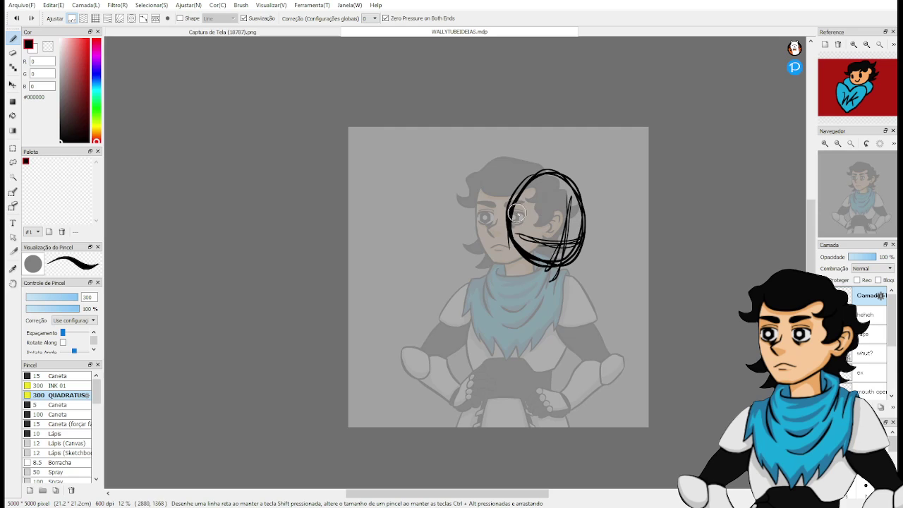
Sketch a wide-brimmed hat with upturned sides and a tall crown around the new head.
mouse_move(493, 204)
mouse_down()
mouse_move(534, 230)
mouse_move(610, 237)
mouse_up()
mouse_move(608, 198)
mouse_down()
mouse_move(600, 251)
mouse_move(505, 217)
mouse_up()
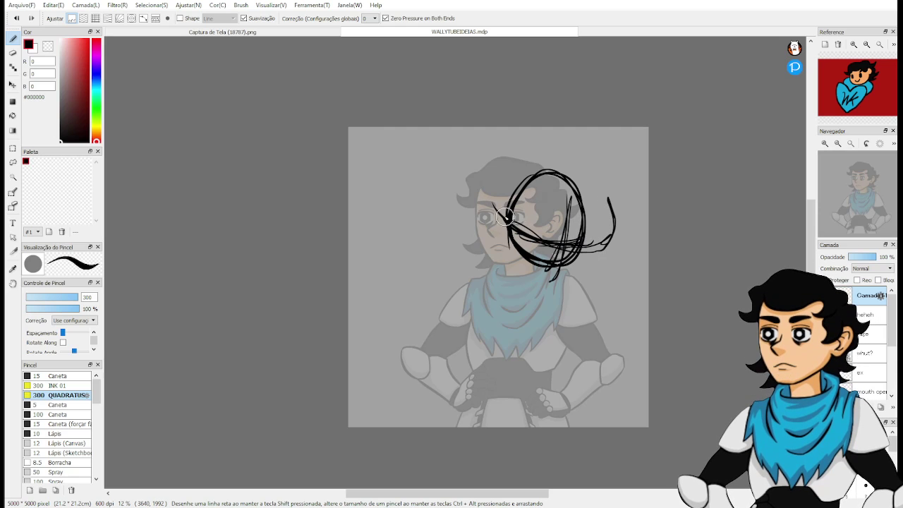
mouse_move(538, 165)
mouse_down()
mouse_move(566, 150)
mouse_move(556, 148)
mouse_move(604, 174)
mouse_up()
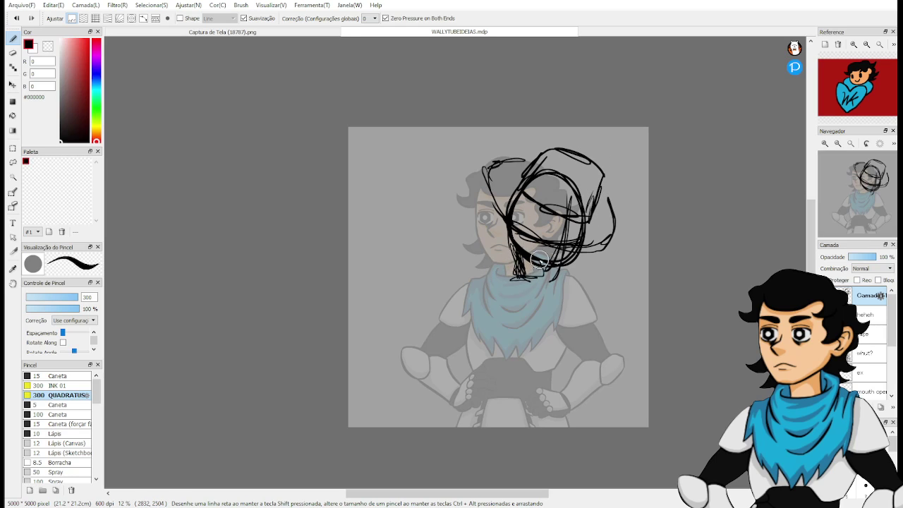
Sketch the neck, sloping shoulders and tapered torso outline below the hatted head.
drag(539, 260, 548, 285)
drag(512, 256, 465, 292)
mouse_move(509, 272)
mouse_down()
mouse_move(478, 295)
mouse_move(480, 284)
mouse_move(474, 301)
mouse_move(572, 295)
mouse_move(573, 334)
mouse_up()
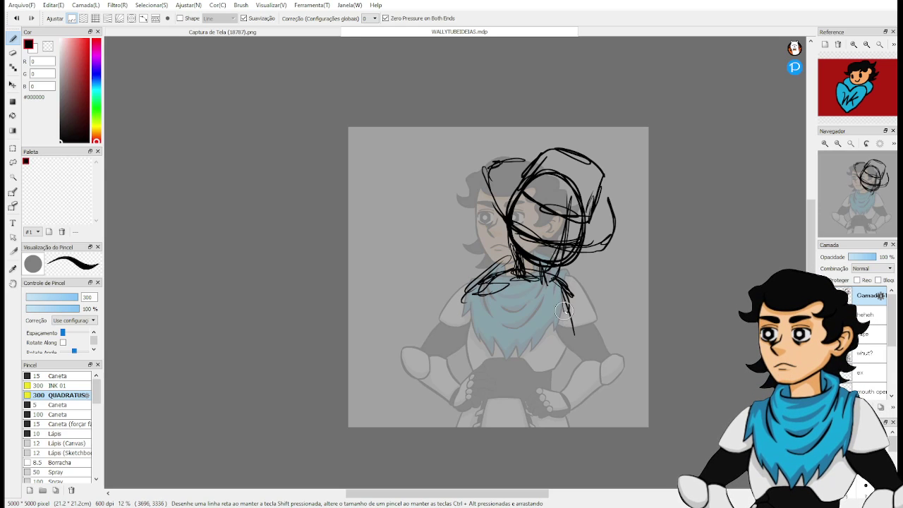
drag(562, 285, 587, 360)
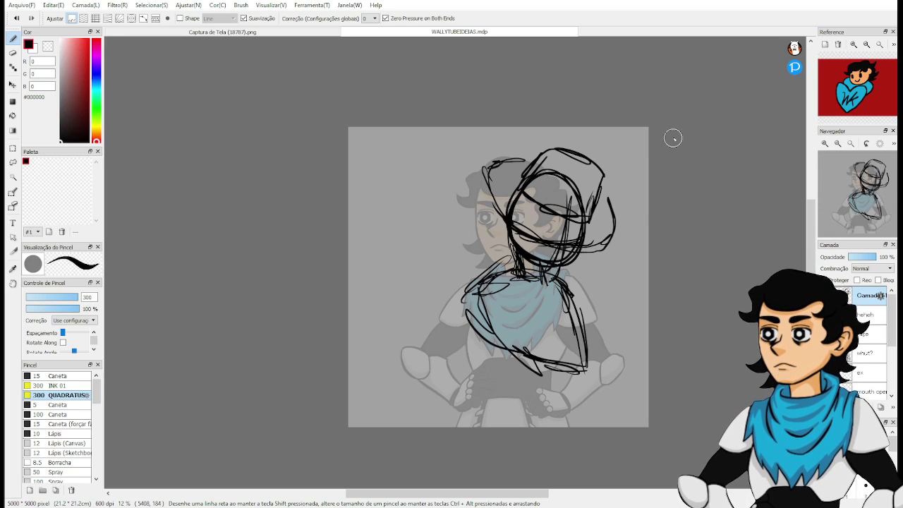
Extend the figure below the torso with rough lines running down to the canvas's lower edge.
mouse_move(485, 327)
mouse_down()
mouse_move(523, 295)
mouse_move(547, 356)
mouse_up()
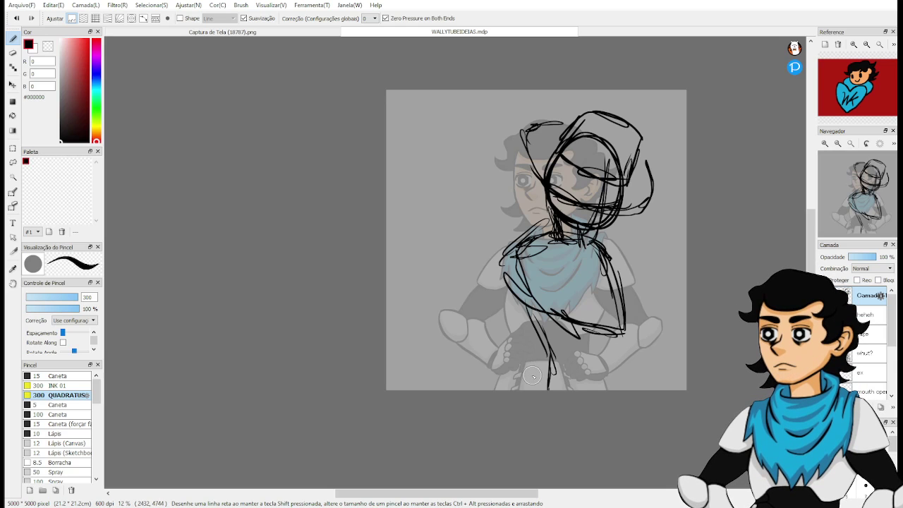
mouse_move(622, 333)
mouse_down()
mouse_move(599, 348)
mouse_move(608, 405)
mouse_up()
drag(595, 343, 611, 403)
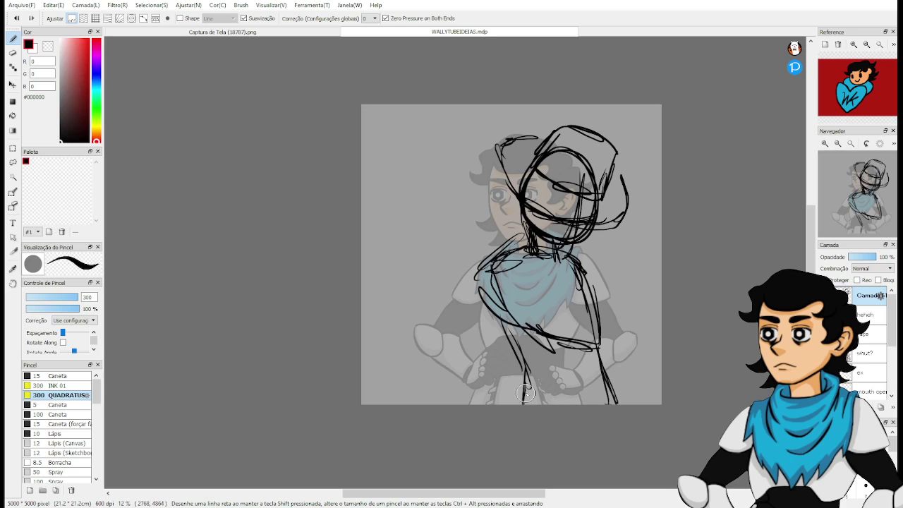
mouse_move(515, 344)
mouse_down()
mouse_move(506, 404)
mouse_move(525, 403)
mouse_up()
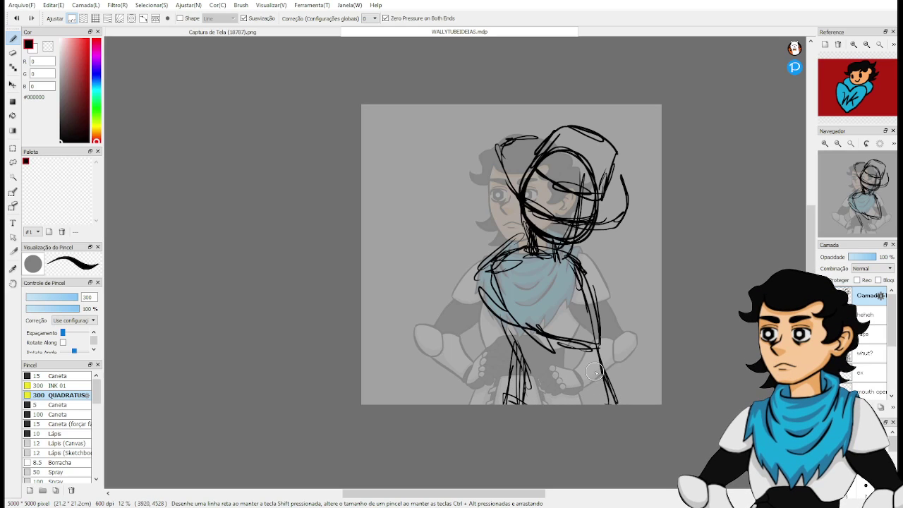
Block in the raised arm with overlapping circles for the shoulder and hand, joined by rough forearm lines.
mouse_move(480, 263)
mouse_down()
mouse_move(466, 282)
mouse_move(487, 300)
mouse_move(515, 290)
mouse_up()
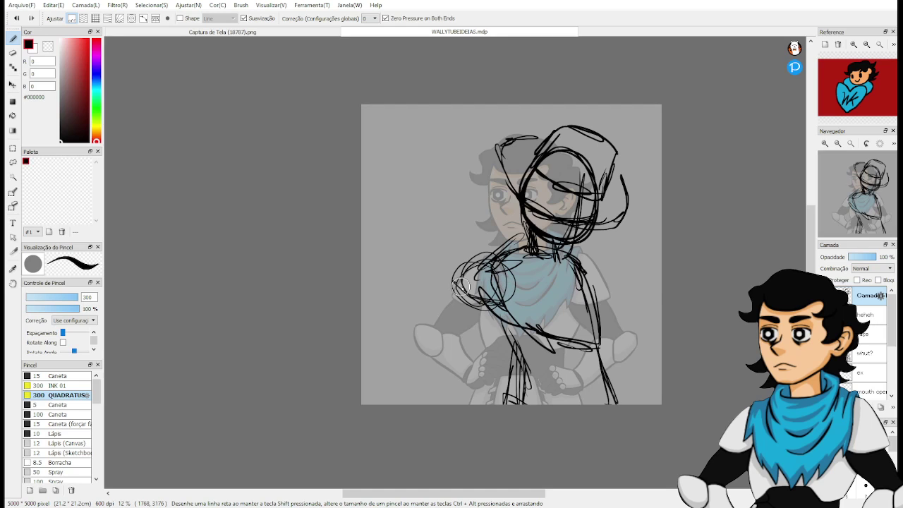
mouse_move(488, 257)
mouse_down()
mouse_move(448, 251)
mouse_move(489, 278)
mouse_up()
mouse_move(440, 223)
mouse_down()
mouse_move(457, 269)
mouse_move(410, 245)
mouse_move(435, 222)
mouse_move(451, 226)
mouse_move(460, 254)
mouse_move(425, 262)
mouse_move(435, 221)
mouse_move(460, 271)
mouse_up()
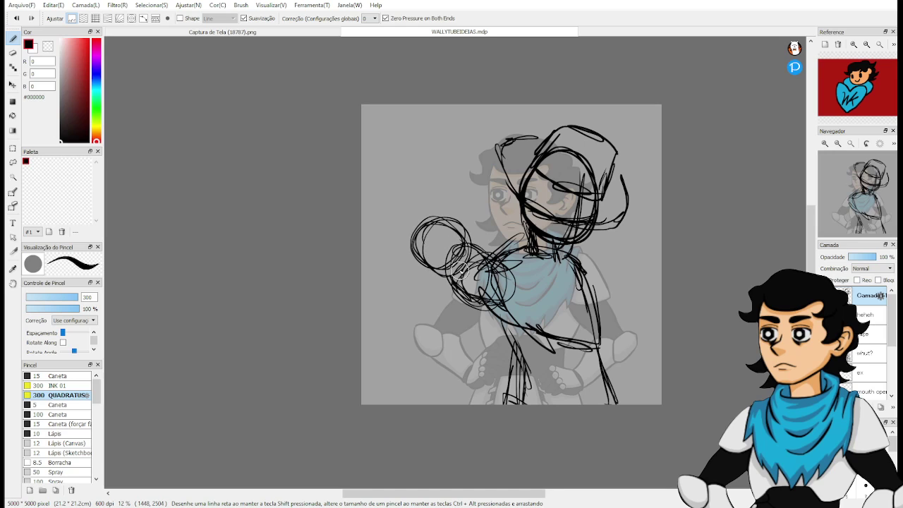
mouse_move(468, 224)
mouse_down()
mouse_move(483, 275)
mouse_move(464, 288)
mouse_move(426, 265)
mouse_up()
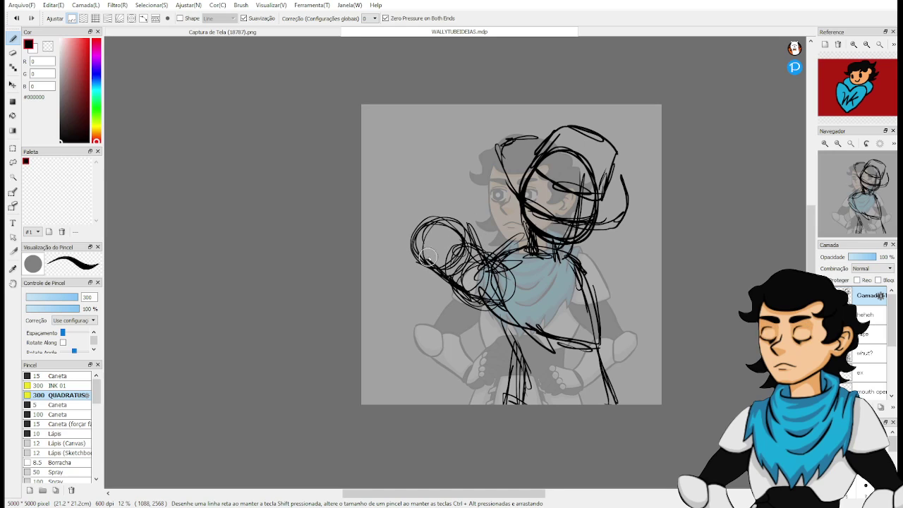
Sketch a pistol pointing left in the raised hand, with rough fingers gripping it.
drag(409, 214, 426, 240)
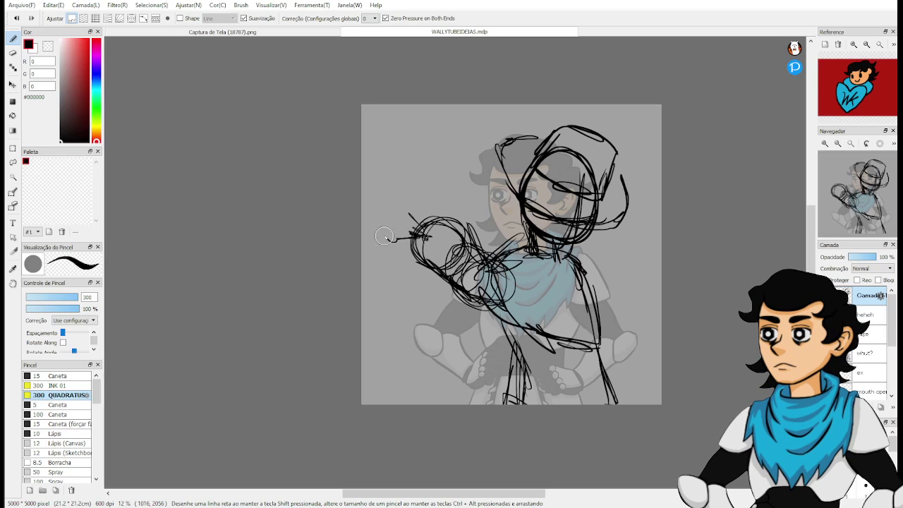
mouse_move(383, 236)
mouse_down()
mouse_move(436, 215)
mouse_move(388, 249)
mouse_move(433, 236)
mouse_up()
mouse_move(379, 214)
mouse_down()
mouse_move(416, 250)
mouse_move(446, 238)
mouse_move(429, 237)
mouse_move(445, 264)
mouse_up()
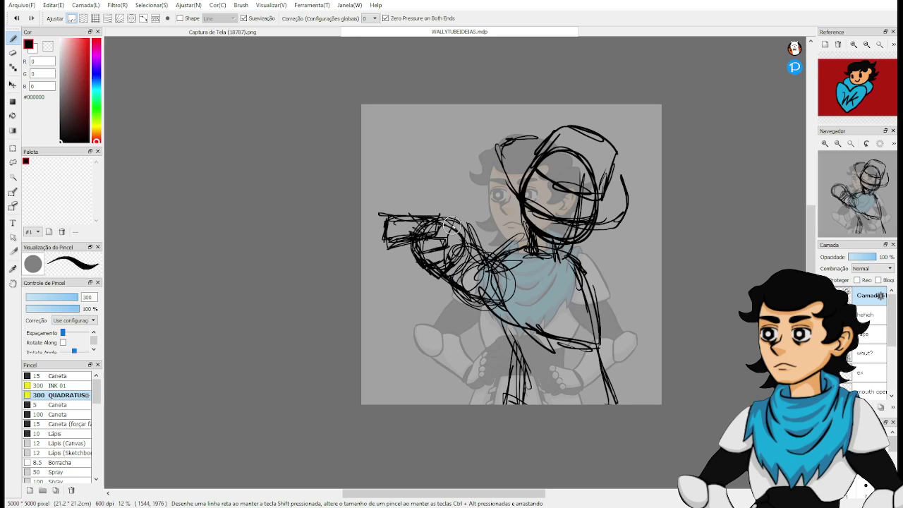
mouse_move(468, 231)
mouse_down()
mouse_move(470, 216)
mouse_move(466, 230)
mouse_move(455, 214)
mouse_move(463, 209)
mouse_move(441, 217)
mouse_move(458, 223)
mouse_move(469, 245)
mouse_move(478, 222)
mouse_move(443, 277)
mouse_up()
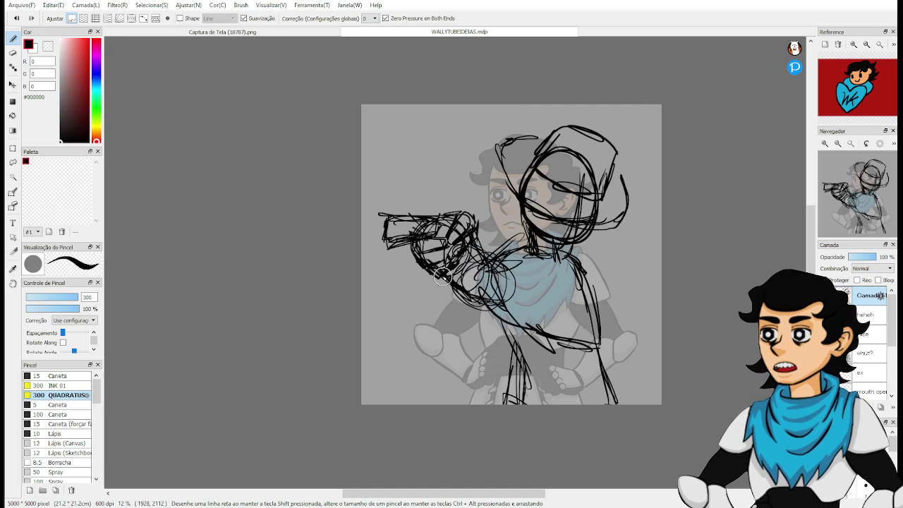
key(l)
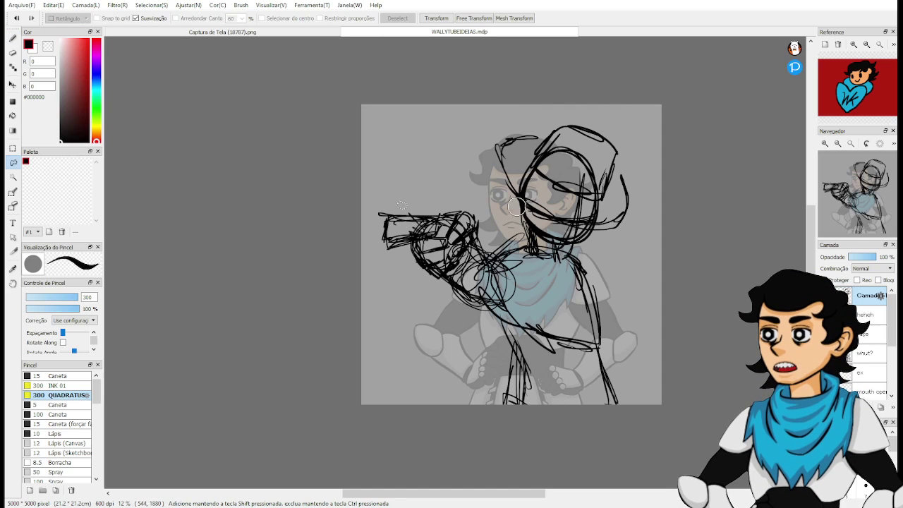
Lasso the pistol and gripping hand, shift them slightly outward, rotate them clockwise so the barrel tilts upward, and deselect.
mouse_move(394, 192)
mouse_down()
mouse_move(394, 282)
mouse_move(438, 280)
mouse_move(481, 243)
mouse_move(488, 224)
mouse_move(434, 192)
mouse_move(362, 167)
mouse_up()
key(ctrl+t)
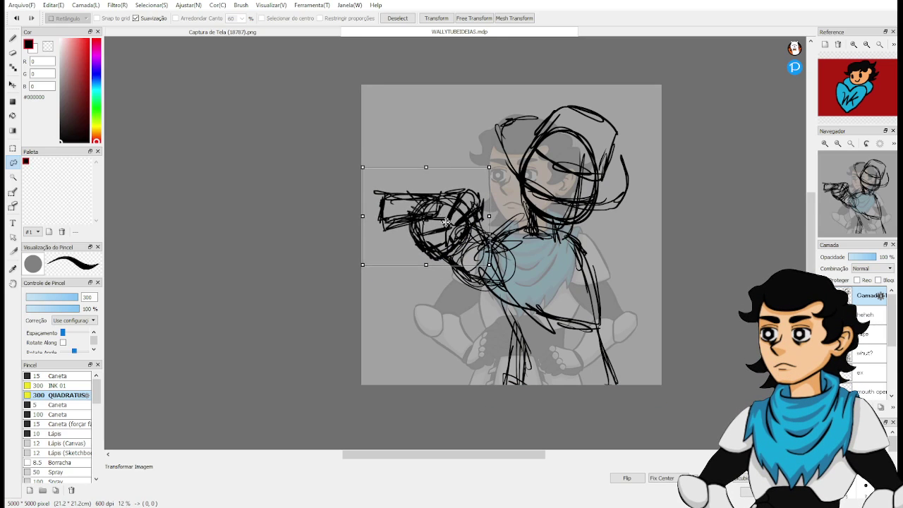
mouse_move(446, 221)
mouse_down()
mouse_move(433, 213)
mouse_move(443, 216)
mouse_up()
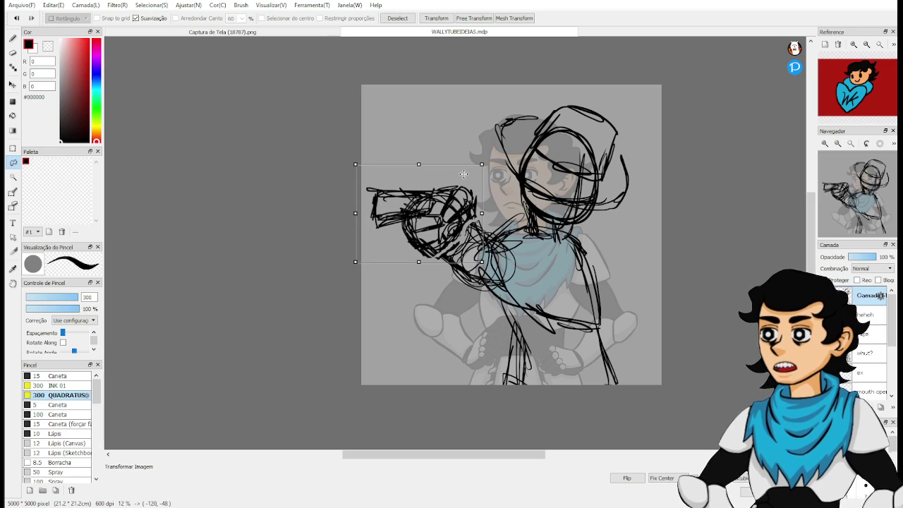
drag(487, 146, 494, 151)
drag(445, 224, 446, 220)
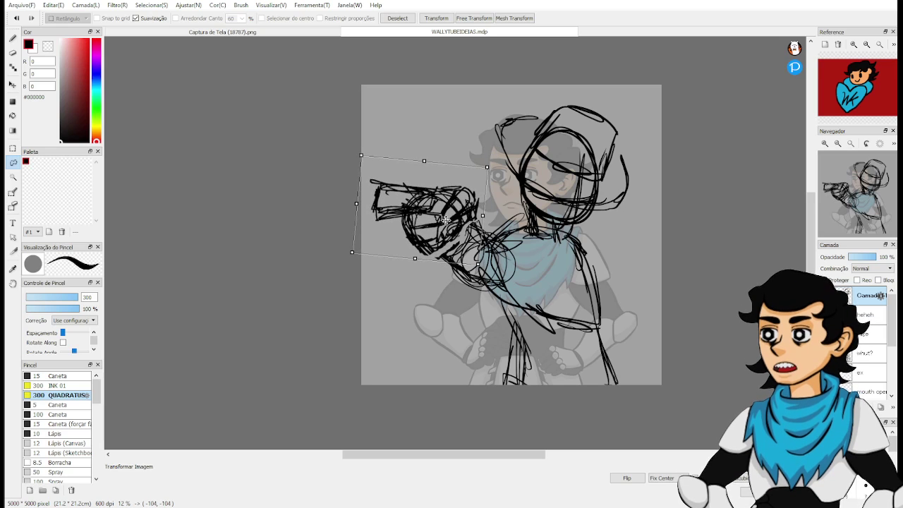
drag(505, 158, 500, 171)
drag(453, 207, 453, 206)
drag(513, 160, 508, 167)
drag(452, 205, 452, 203)
drag(500, 162, 501, 162)
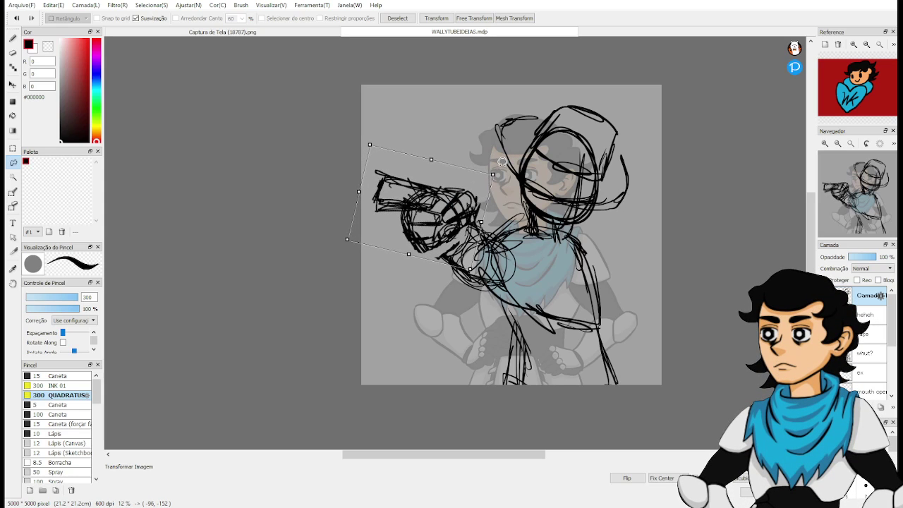
drag(527, 227, 558, 289)
key(Return)
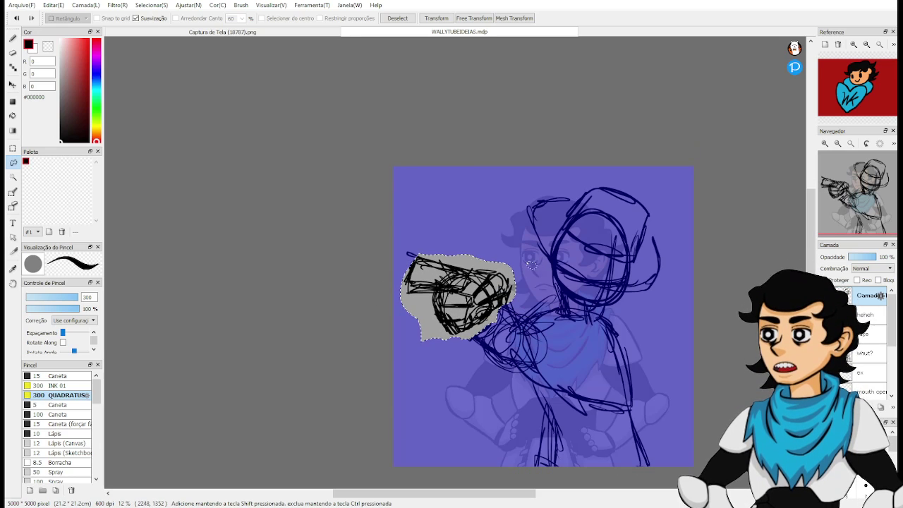
key(b)
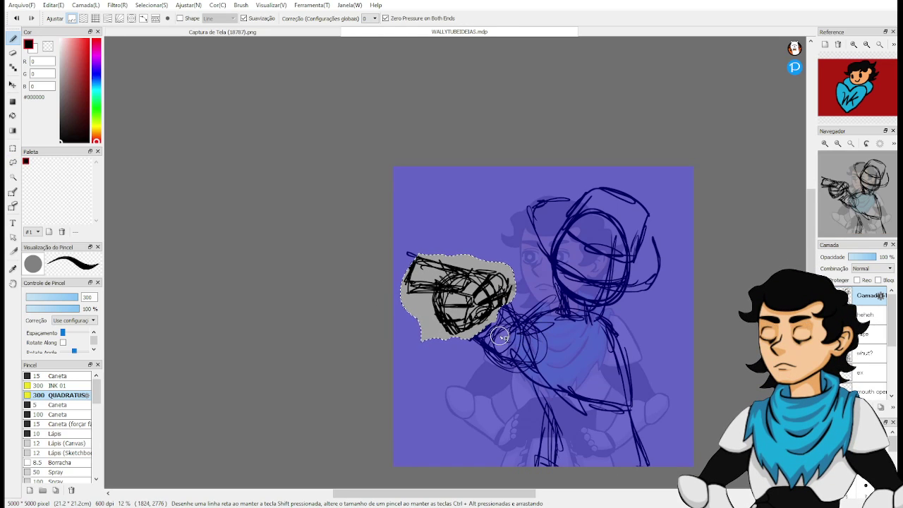
key(l)
key(ctrl+d)
Redraw the hat's wide brim with heavier curved strokes, sweeping under the crown and turning up at both ends.
key(b)
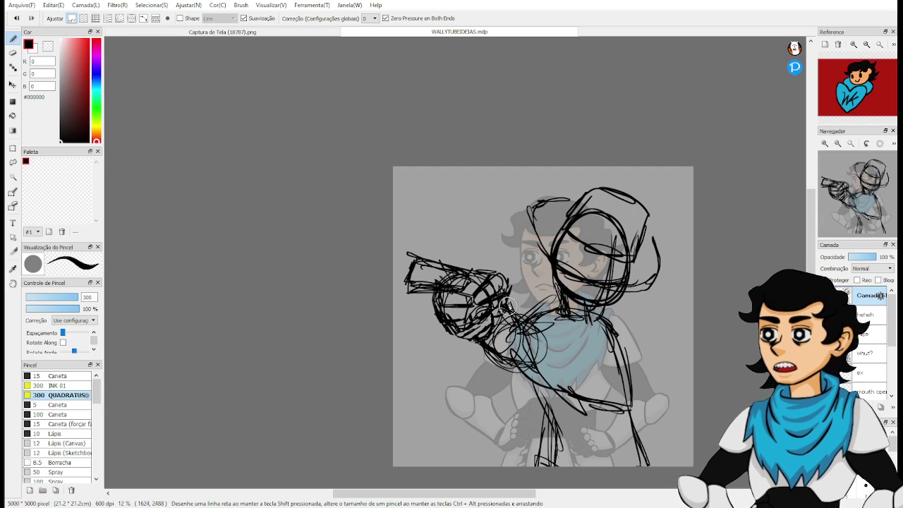
drag(503, 302, 457, 285)
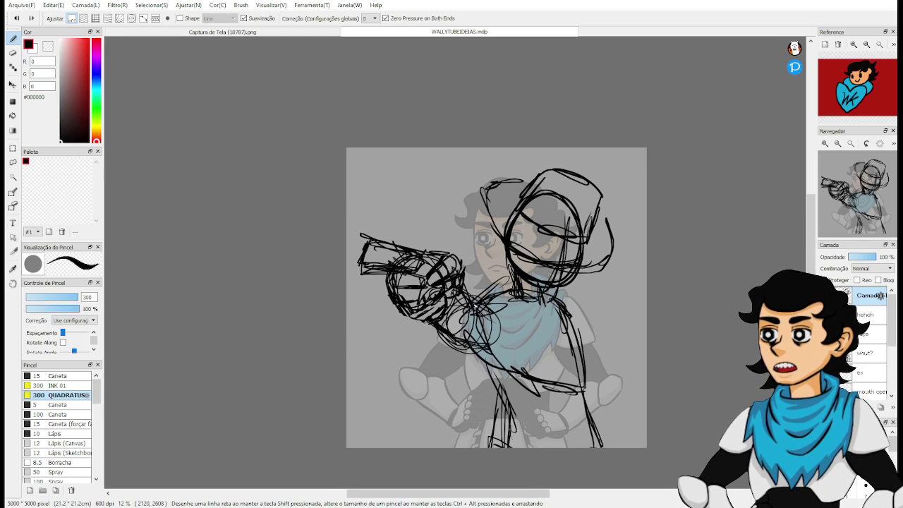
scroll(472, 303, up, 1)
drag(537, 309, 452, 324)
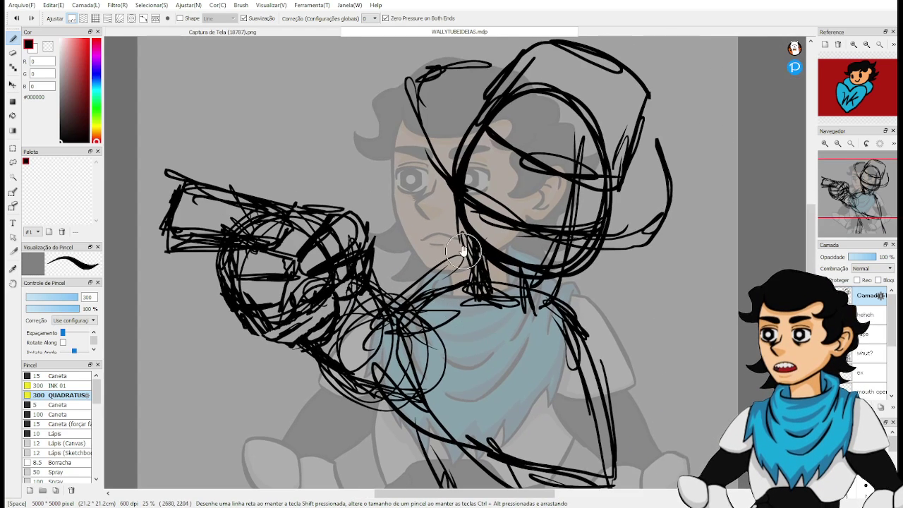
drag(418, 291, 390, 279)
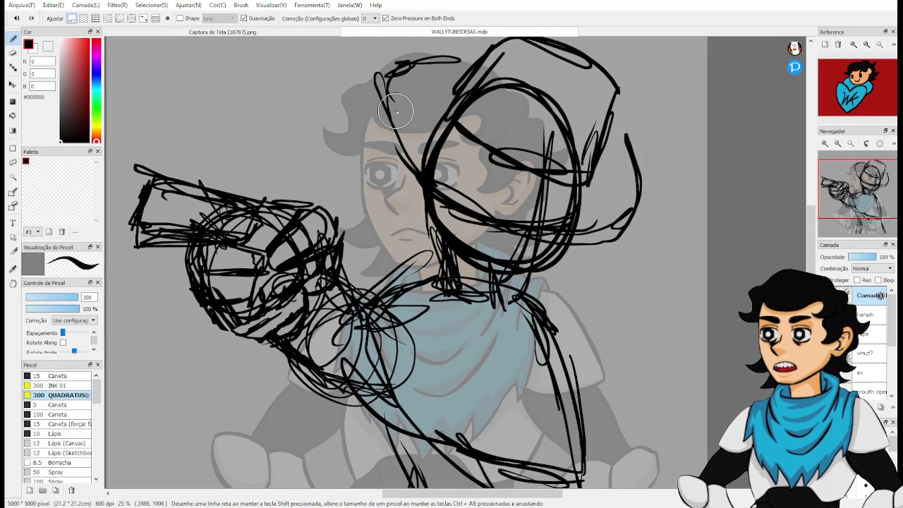
mouse_move(459, 206)
mouse_down()
mouse_move(548, 219)
mouse_move(486, 200)
mouse_move(608, 206)
mouse_move(578, 218)
mouse_move(623, 209)
mouse_move(640, 170)
mouse_up()
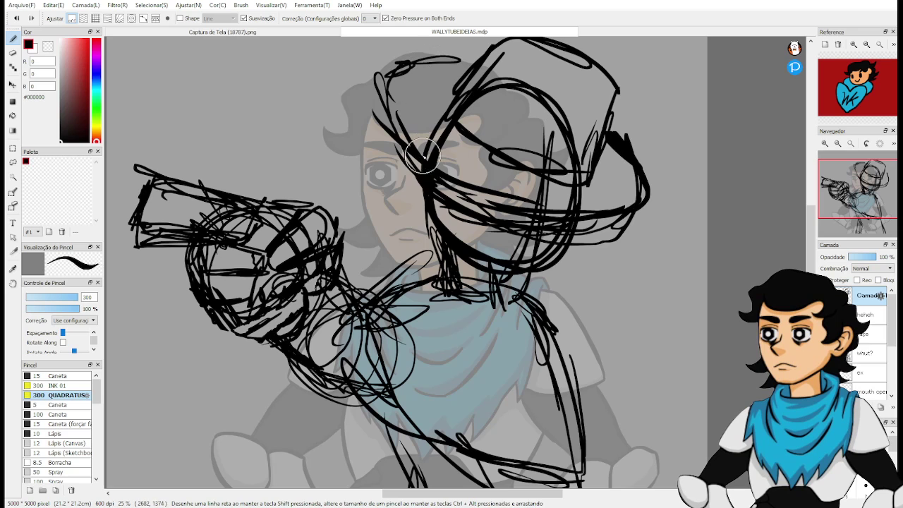
drag(371, 105, 465, 85)
drag(473, 121, 430, 185)
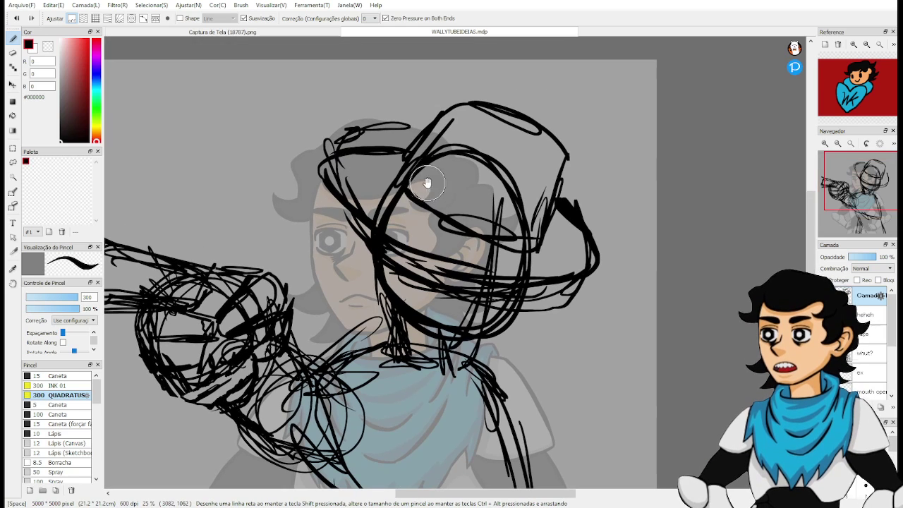
mouse_move(450, 121)
mouse_down()
mouse_move(490, 114)
mouse_move(536, 134)
mouse_move(564, 172)
mouse_move(553, 187)
mouse_move(567, 173)
mouse_move(532, 88)
mouse_up()
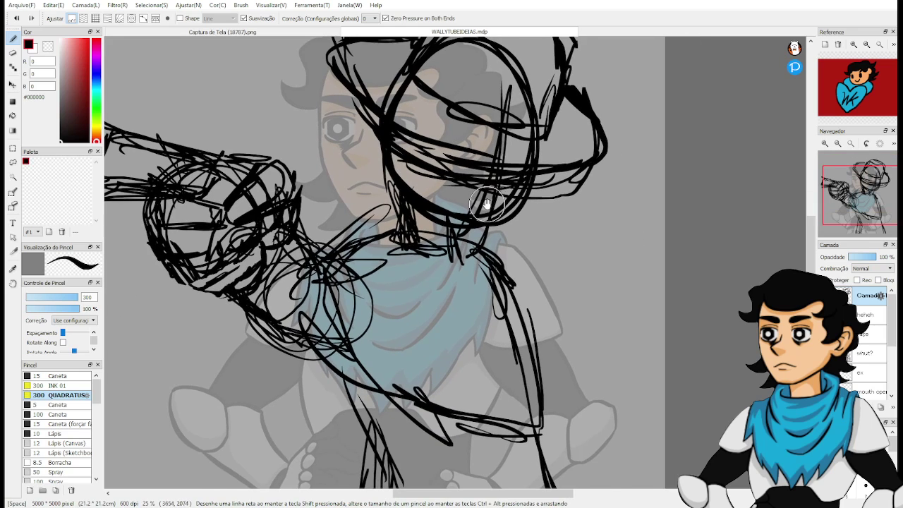
Try a narrower torso with a rounded waist and rough legs running down to the canvas's lower edge.
mouse_move(316, 354)
mouse_down()
mouse_move(352, 443)
mouse_move(324, 343)
mouse_move(352, 374)
mouse_move(432, 367)
mouse_up()
mouse_move(470, 218)
mouse_down()
mouse_move(450, 321)
mouse_move(462, 321)
mouse_up()
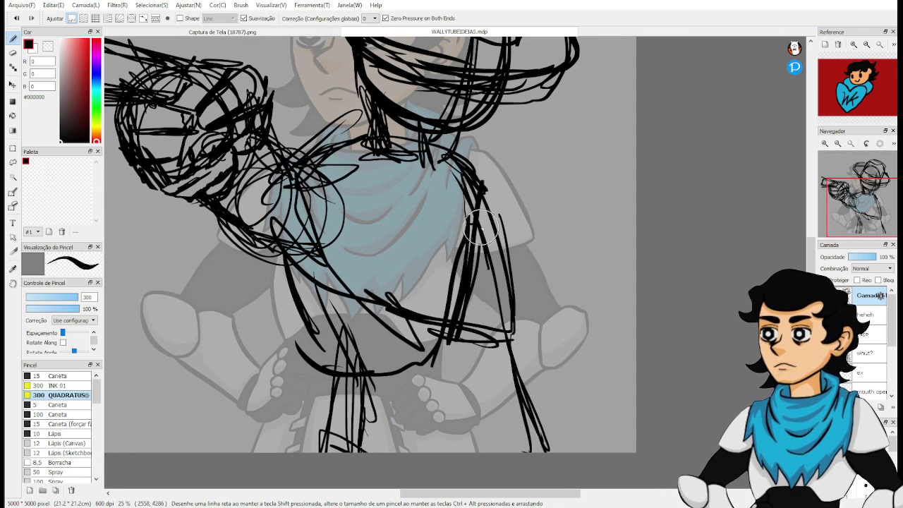
mouse_move(488, 201)
mouse_down()
mouse_move(467, 321)
mouse_move(494, 431)
mouse_up()
mouse_move(470, 344)
mouse_down()
mouse_move(546, 458)
mouse_move(509, 405)
mouse_move(541, 452)
mouse_up()
drag(478, 310, 503, 375)
drag(309, 333, 350, 459)
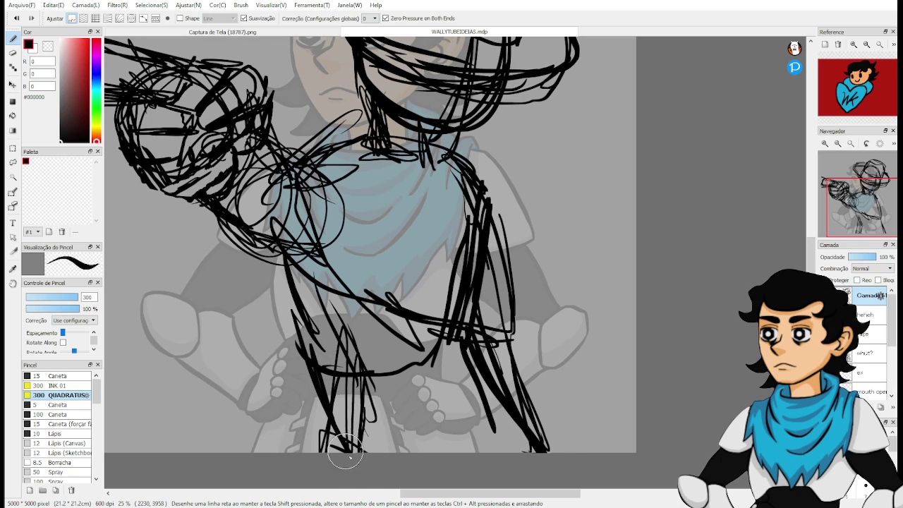
drag(344, 326, 372, 423)
drag(316, 288, 372, 439)
drag(328, 335, 372, 438)
mouse_move(303, 299)
mouse_down()
mouse_move(347, 412)
mouse_move(337, 387)
mouse_move(363, 424)
mouse_move(346, 296)
mouse_move(419, 375)
mouse_move(438, 314)
mouse_up()
Erase the torso and leg lines below the shoulders, and redraw the torso's two sides with long slanting strokes.
key(e)
mouse_move(434, 236)
mouse_down()
mouse_move(469, 297)
mouse_move(487, 233)
mouse_move(525, 395)
mouse_move(478, 302)
mouse_move(512, 302)
mouse_move(367, 409)
mouse_move(297, 443)
mouse_move(398, 293)
mouse_move(413, 444)
mouse_move(539, 435)
mouse_move(426, 378)
mouse_move(430, 352)
mouse_up()
key(b)
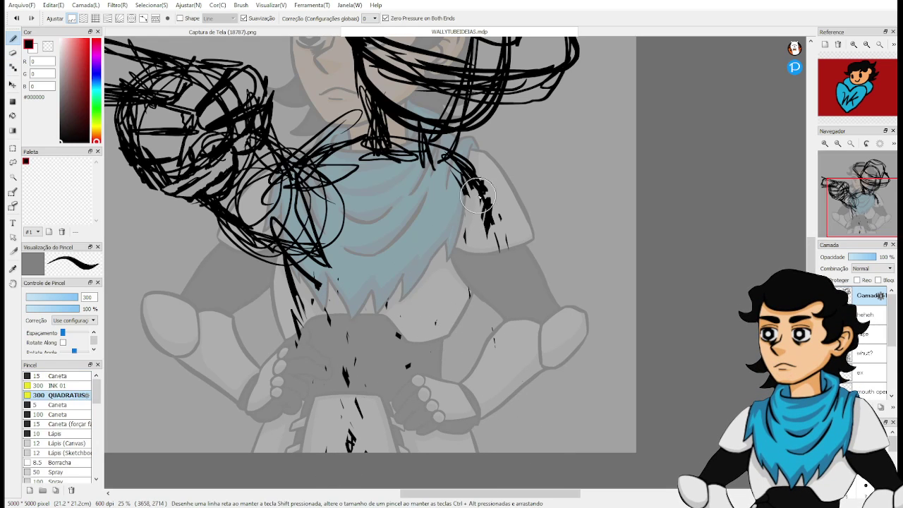
drag(483, 190, 492, 344)
drag(480, 163, 497, 349)
drag(281, 272, 340, 385)
drag(302, 264, 372, 384)
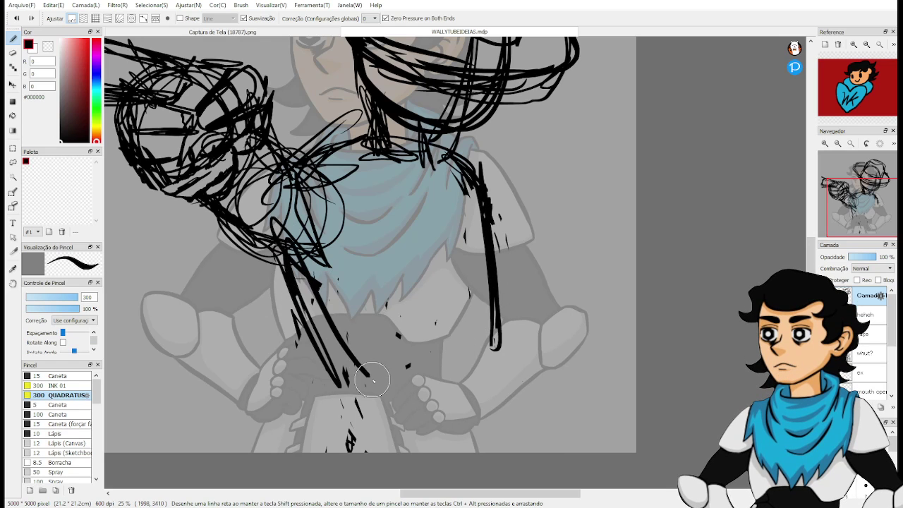
drag(303, 281, 370, 384)
drag(282, 297, 340, 386)
Clean up and redraw the torso side below the raised arm, and close the torso with a curved waistline.
key(e)
mouse_move(299, 289)
mouse_down()
mouse_move(340, 361)
mouse_move(307, 278)
mouse_move(340, 385)
mouse_up()
key(b)
drag(277, 275, 373, 386)
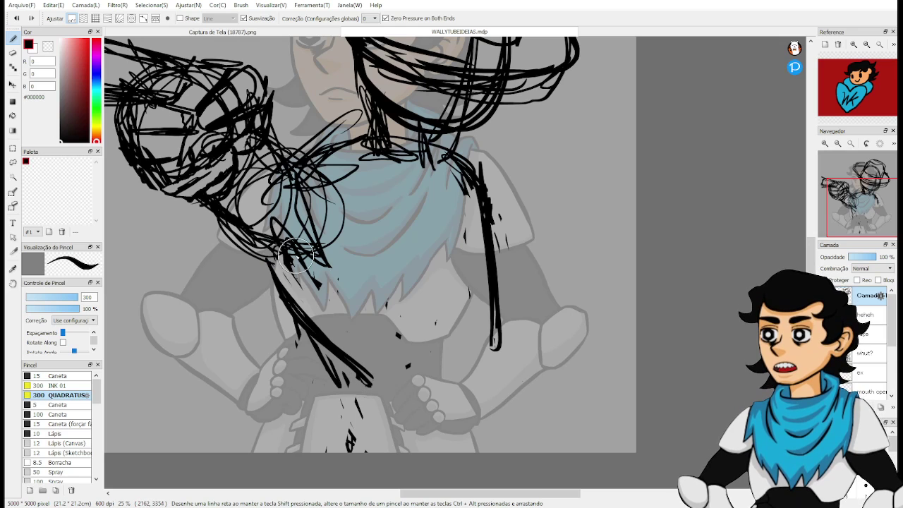
mouse_move(296, 255)
mouse_down()
mouse_move(395, 397)
mouse_move(386, 346)
mouse_move(383, 369)
mouse_move(414, 380)
mouse_move(523, 335)
mouse_up()
drag(484, 187, 515, 308)
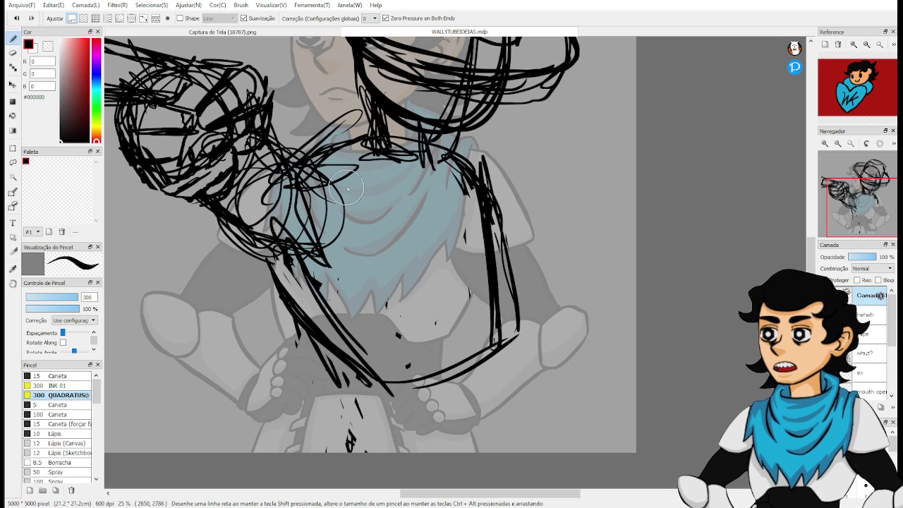
Reinforce the neckline, shoulder circle and far shoulder, and erase the inner duplicate line along the torso's far side.
drag(383, 165, 335, 170)
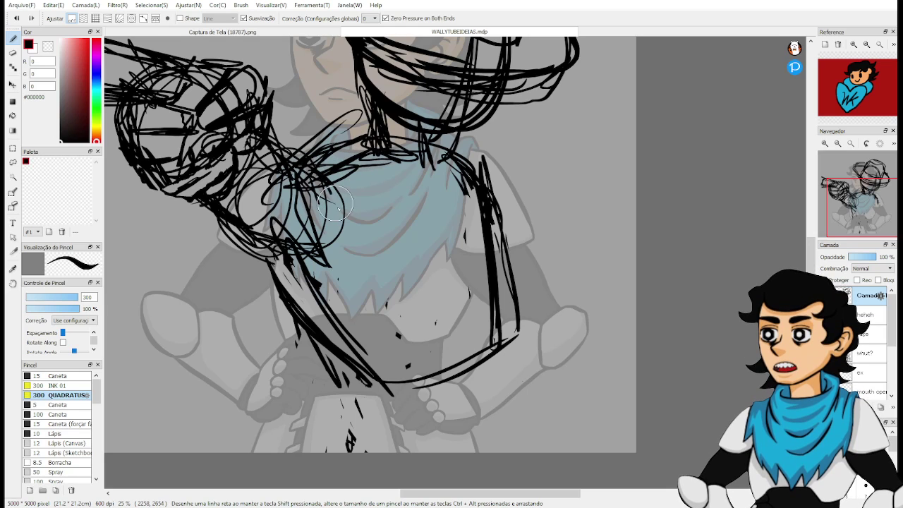
mouse_move(335, 205)
mouse_down()
mouse_move(297, 240)
mouse_move(265, 247)
mouse_up()
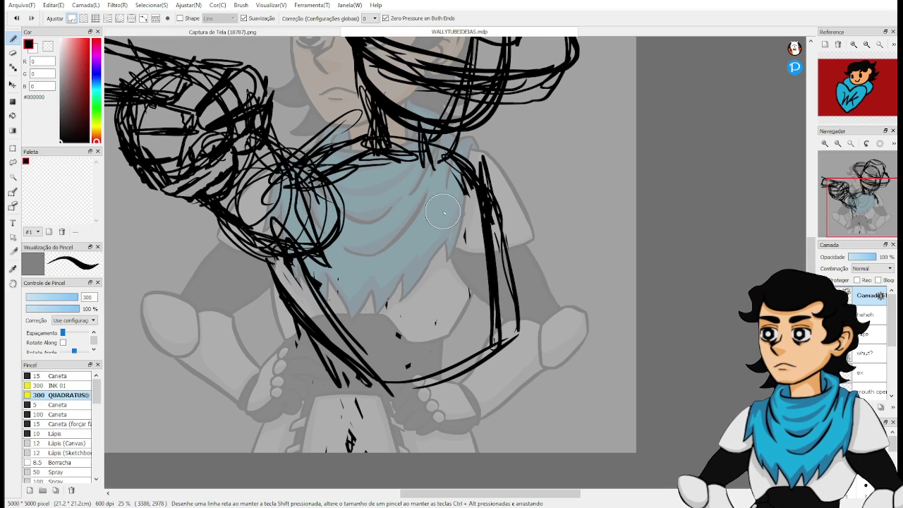
drag(424, 156, 371, 162)
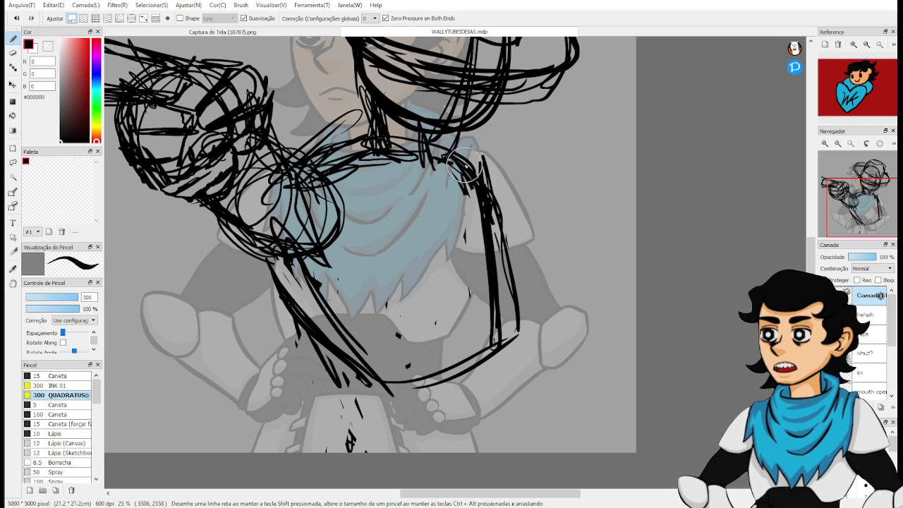
drag(482, 161, 517, 276)
key(e)
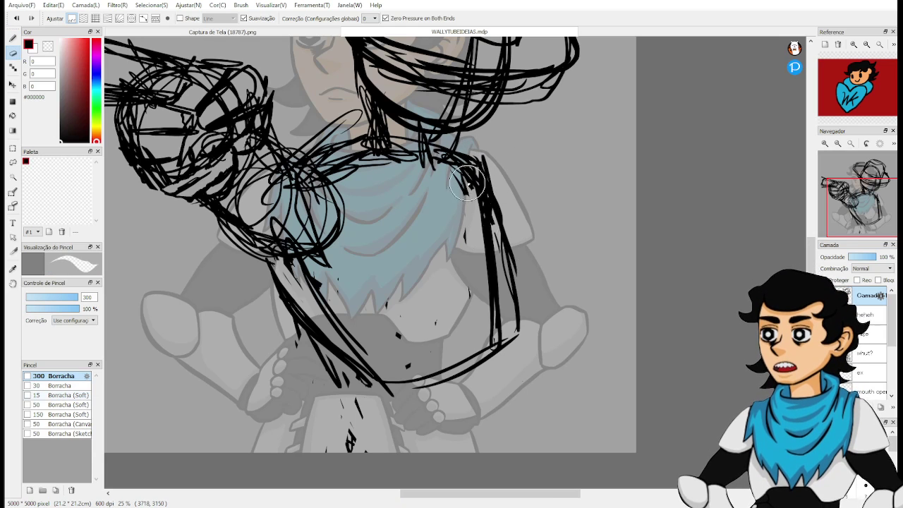
mouse_move(469, 182)
mouse_down()
mouse_move(502, 305)
mouse_move(497, 278)
mouse_move(487, 316)
mouse_up()
key(b)
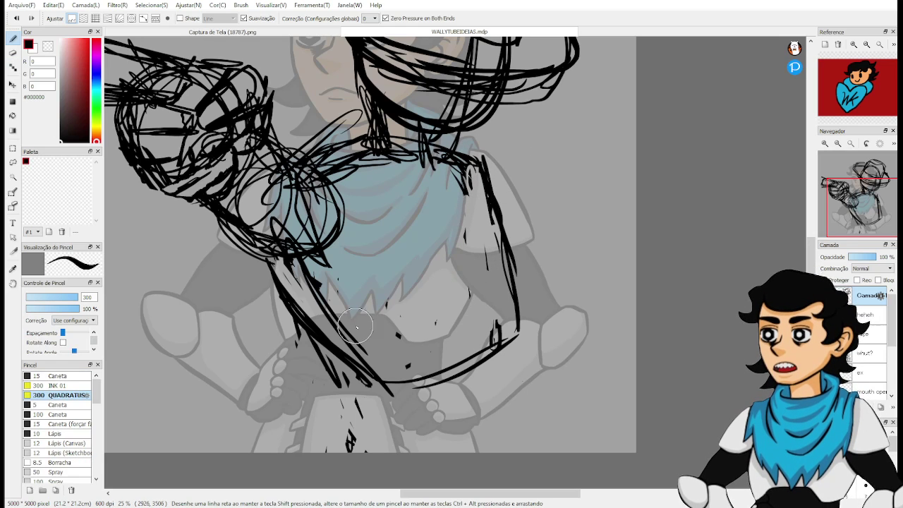
Sketch both legs from the waist down to the canvas's lower edge, and erase the surplus outer leg lines.
drag(361, 390, 399, 469)
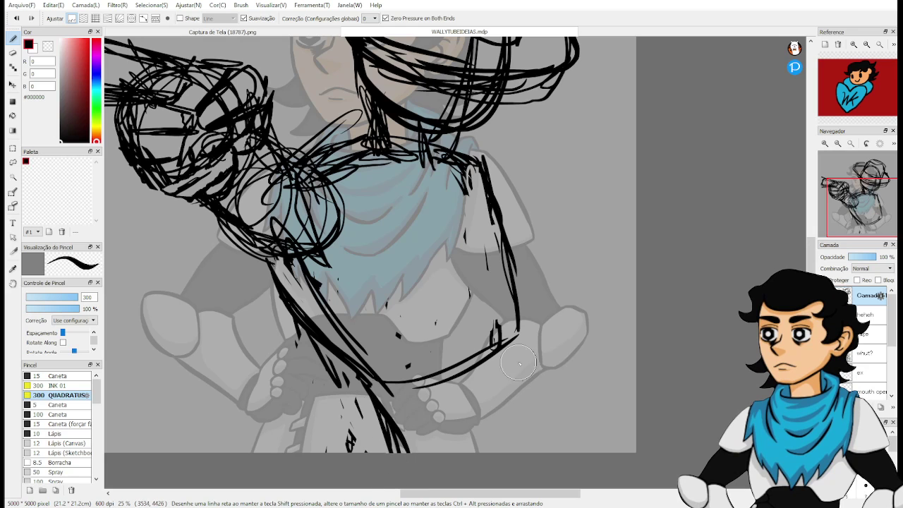
drag(534, 331, 586, 427)
key(e)
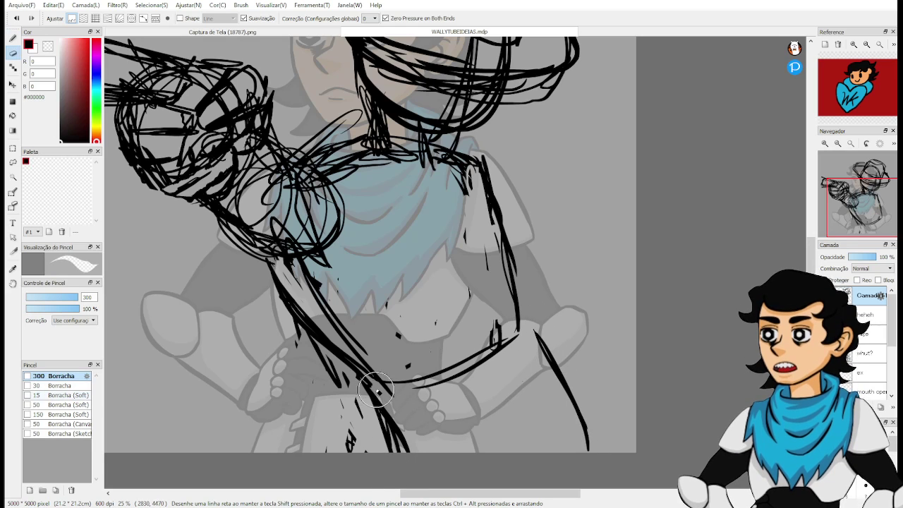
key(b)
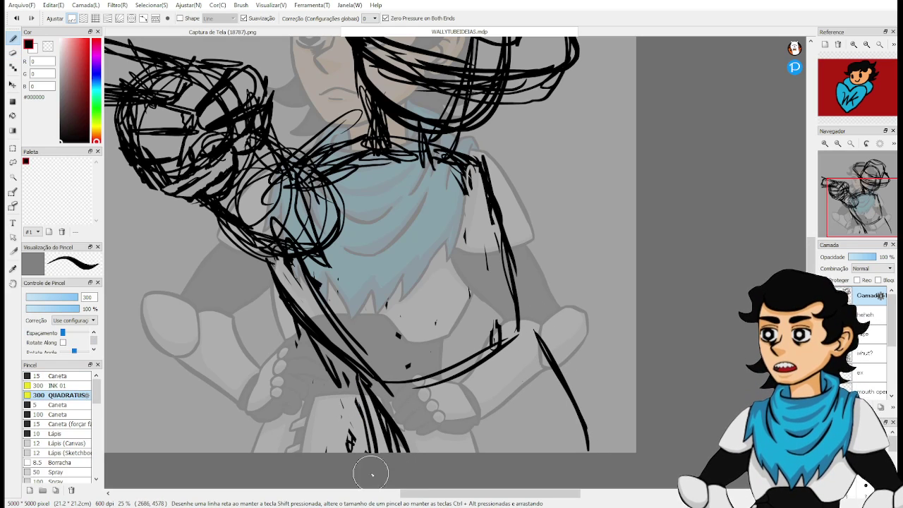
drag(521, 337, 564, 441)
key(e)
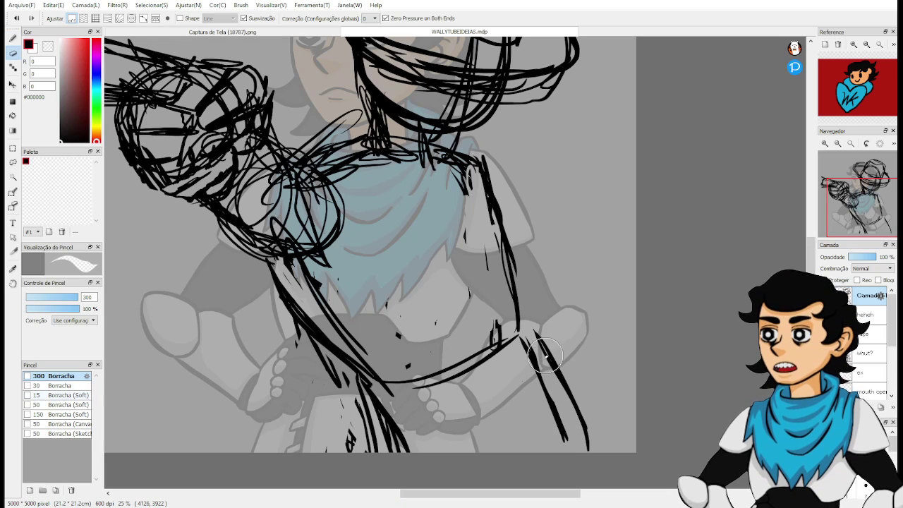
drag(544, 356, 579, 438)
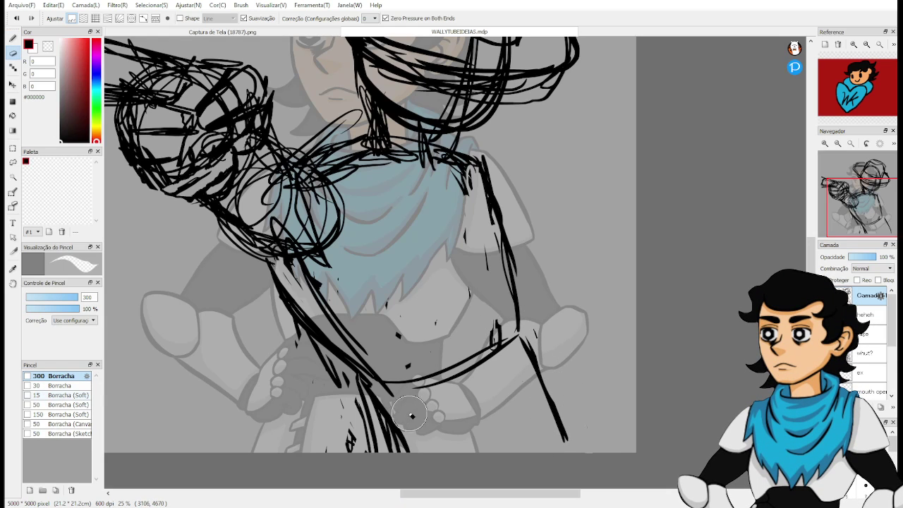
drag(412, 416, 379, 412)
key(b)
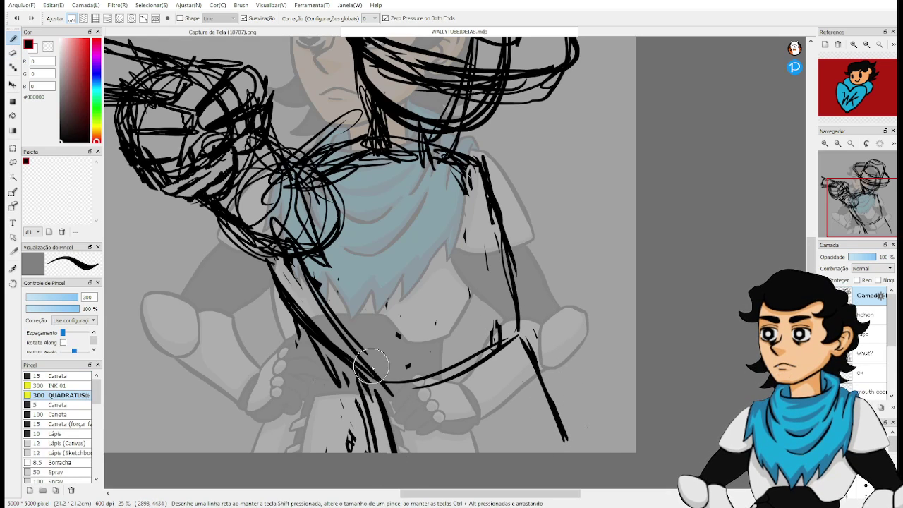
Thicken the torso and waist outline and the far leg, and tidy the stray marks around the near leg.
mouse_move(319, 284)
mouse_down()
mouse_move(397, 383)
mouse_move(508, 340)
mouse_up()
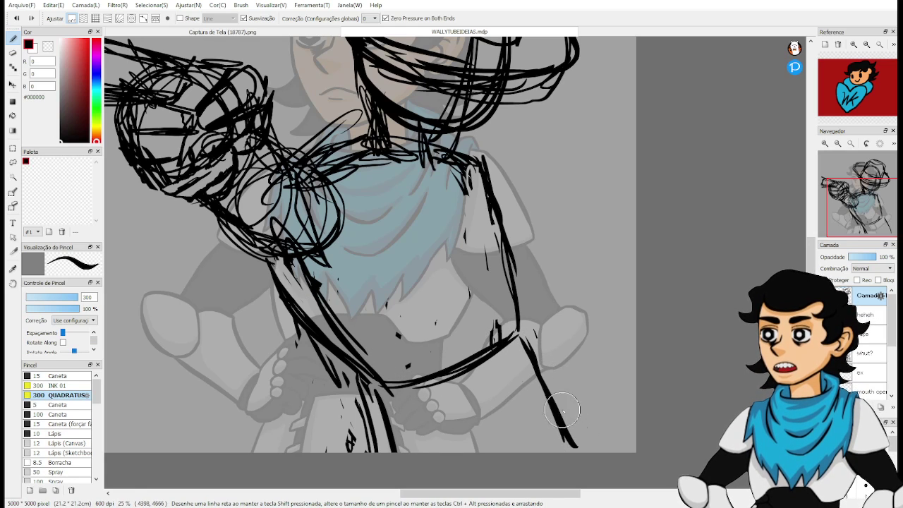
mouse_move(567, 433)
mouse_down()
mouse_move(562, 355)
mouse_move(519, 384)
mouse_up()
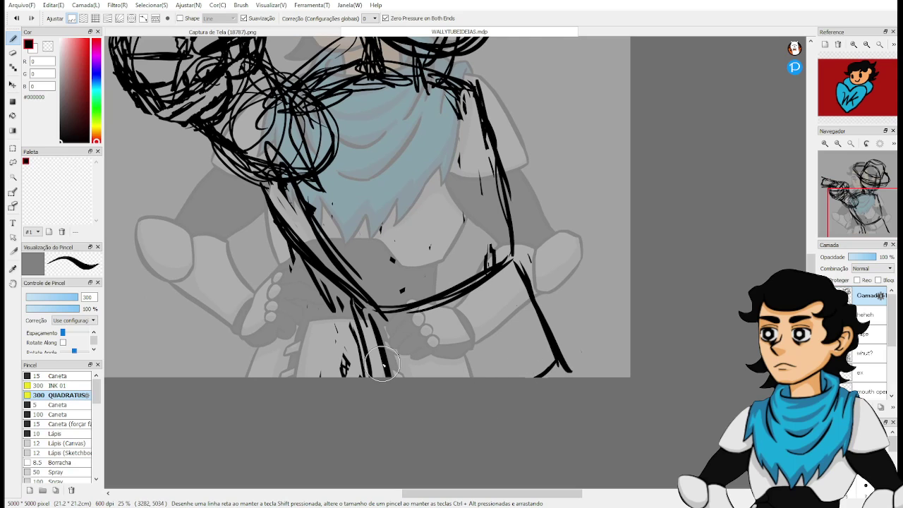
scroll(359, 383, up, 2)
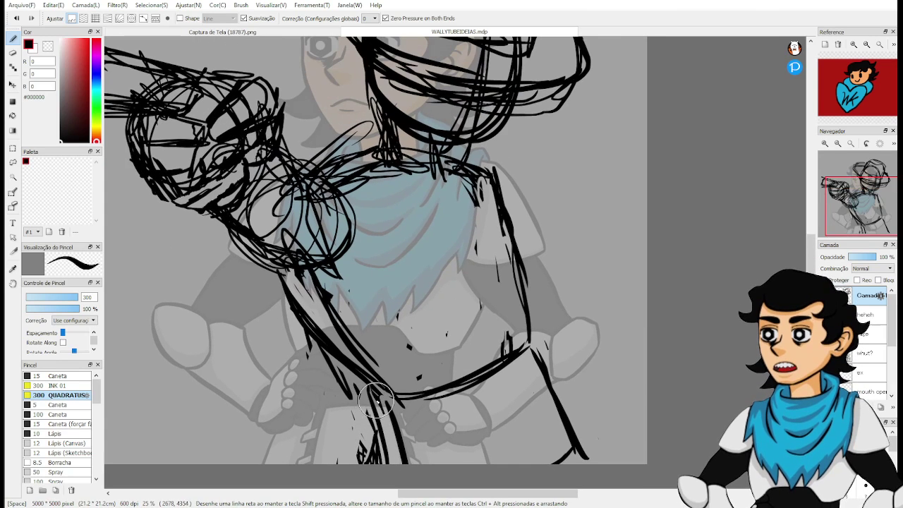
key(e)
key(b)
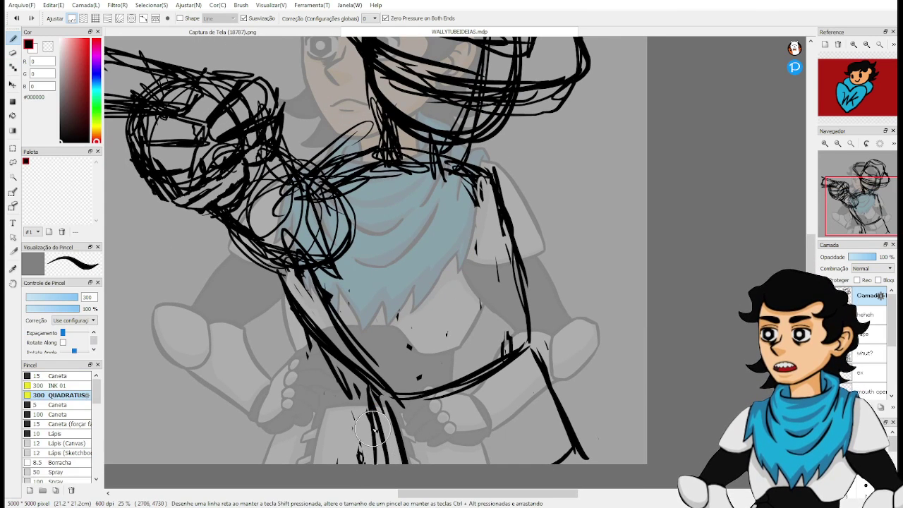
drag(407, 357, 315, 376)
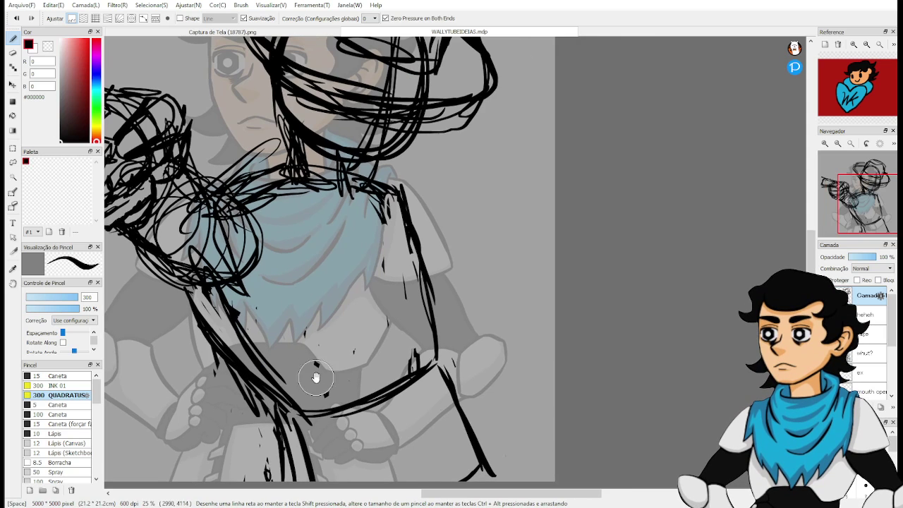
Sketch the far upper arm sloping outward from the shoulder, with a short curve marking the elbow.
drag(407, 236, 369, 318)
drag(365, 285, 416, 354)
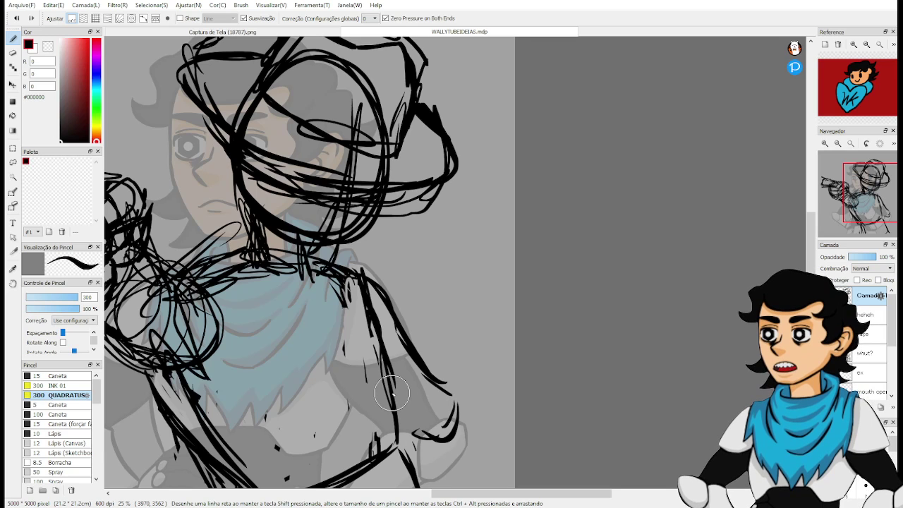
scroll(392, 393, down, 2)
mouse_move(391, 393)
mouse_down()
mouse_move(422, 375)
mouse_move(437, 327)
mouse_up()
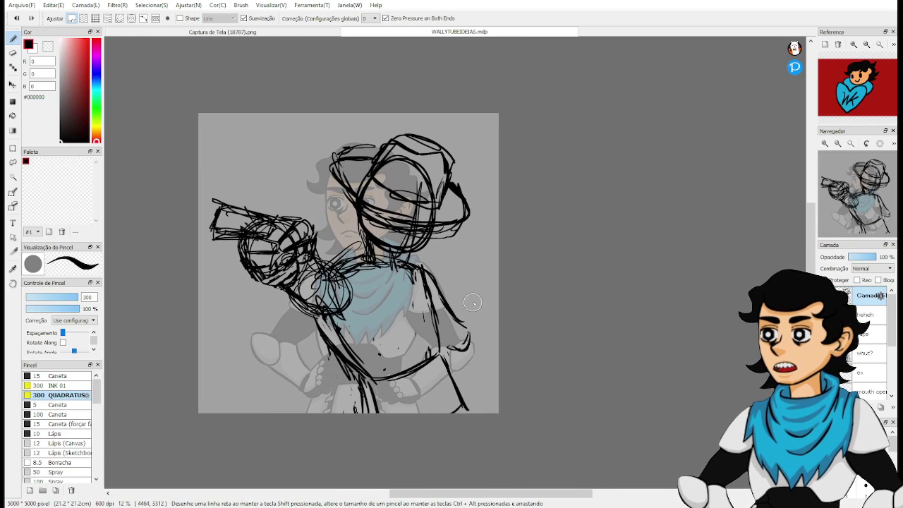
Select the whole pose sketch with the lasso, scale it down slightly, rotate it clockwise and reposition it on the canvas.
key(l)
mouse_move(489, 134)
mouse_down()
mouse_move(246, 101)
mouse_move(110, 225)
mouse_up()
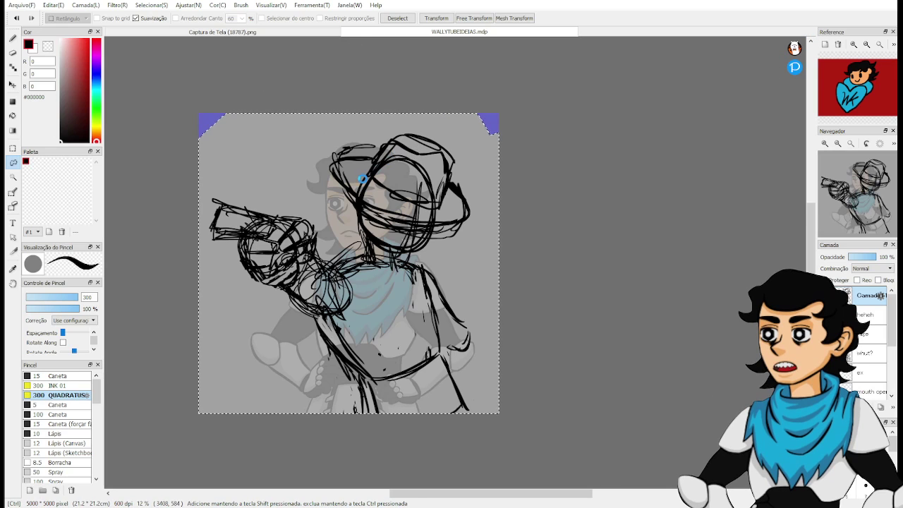
key(ctrl+t)
drag(382, 274, 359, 252)
drag(476, 91, 467, 103)
drag(421, 167, 425, 180)
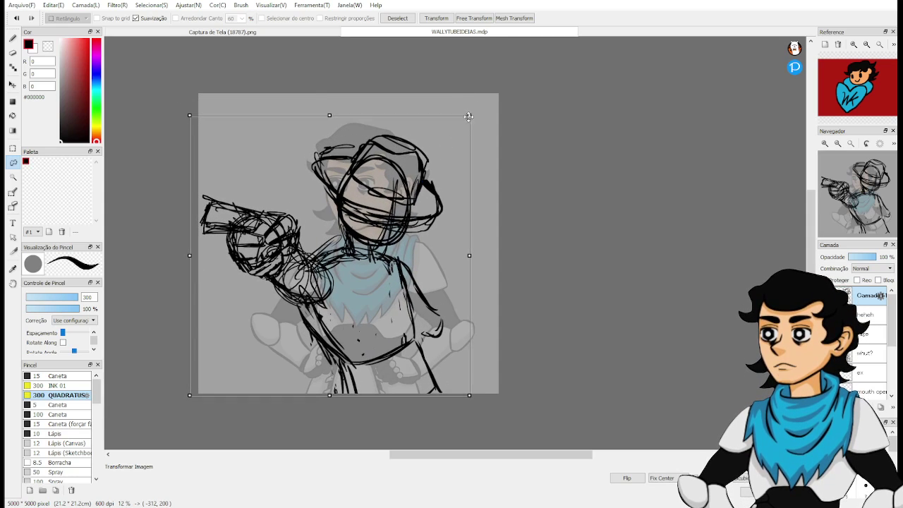
drag(470, 114, 473, 120)
drag(426, 175, 428, 165)
drag(486, 111, 492, 118)
drag(435, 165, 441, 199)
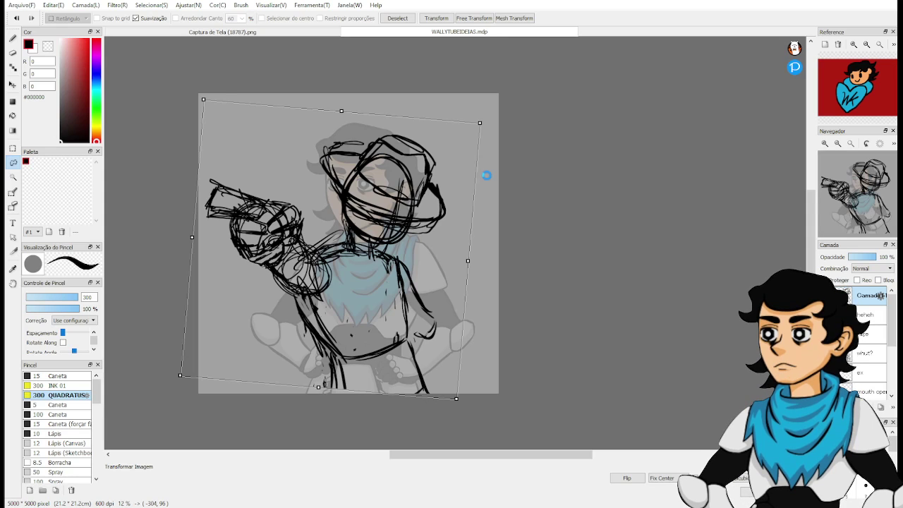
key(Return)
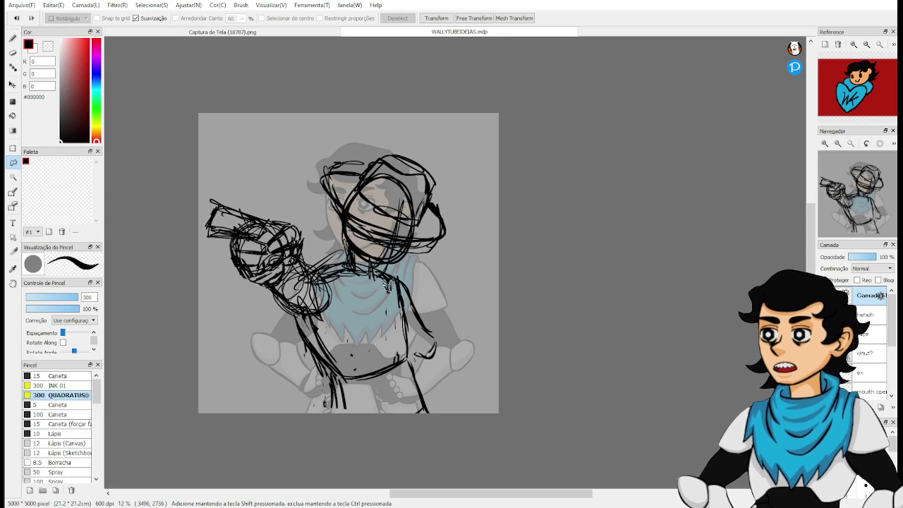
Try thickening the near leg and adding a second outer line along the far leg.
scroll(387, 286, up, 4)
drag(463, 372, 466, 246)
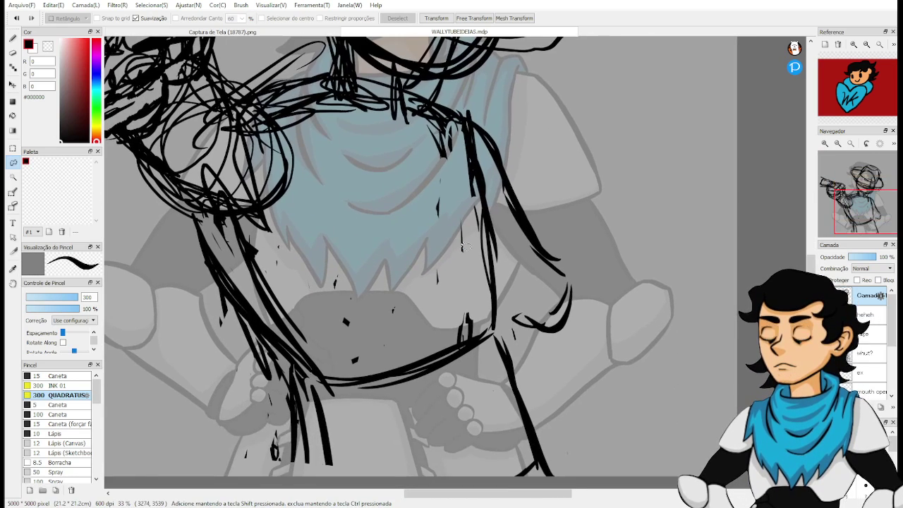
key(b)
drag(358, 384, 342, 286)
drag(282, 283, 306, 351)
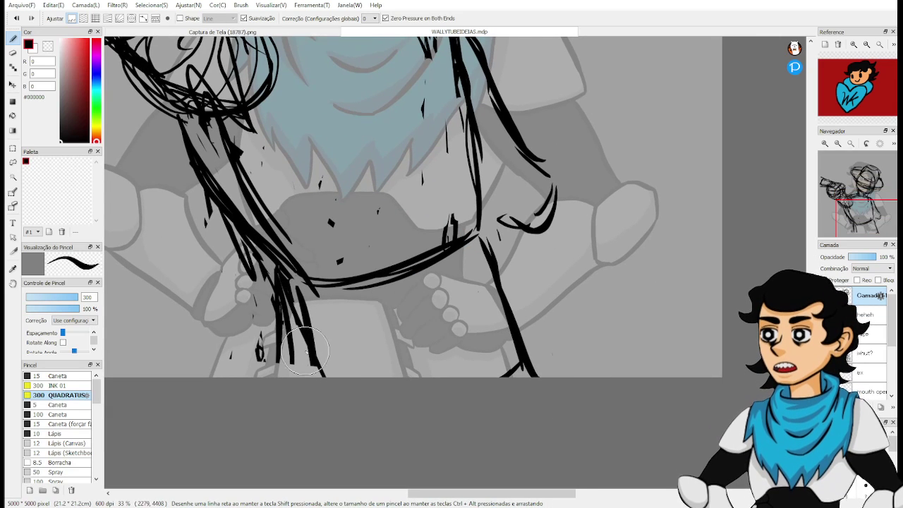
drag(492, 220, 577, 391)
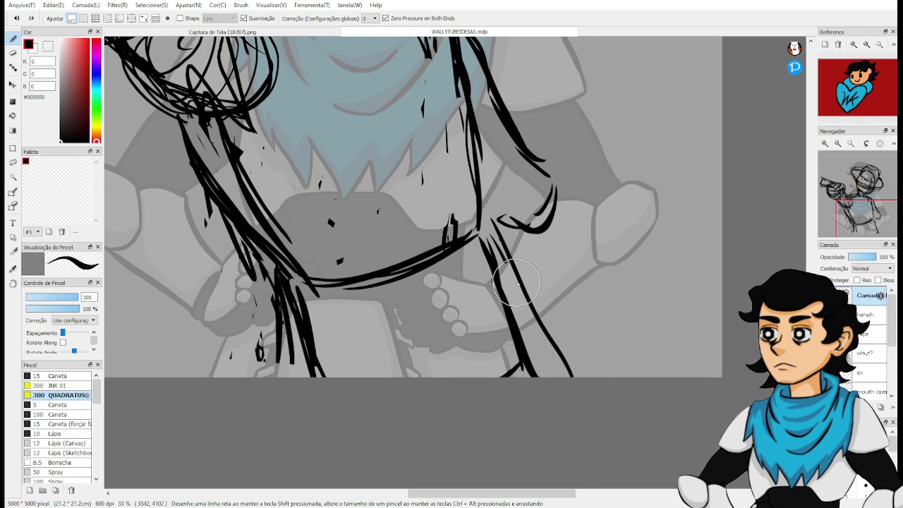
drag(508, 245, 581, 371)
drag(515, 279, 530, 335)
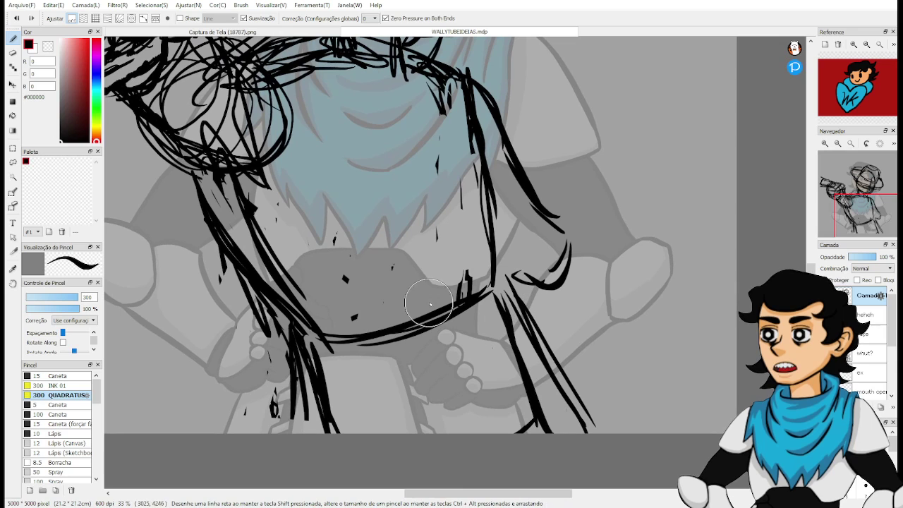
Erase the torso's near side and near leg lines, and redraw them as one thick curve down to the canvas edge.
key(e)
mouse_move(321, 416)
mouse_down()
mouse_move(312, 429)
mouse_move(285, 342)
mouse_up()
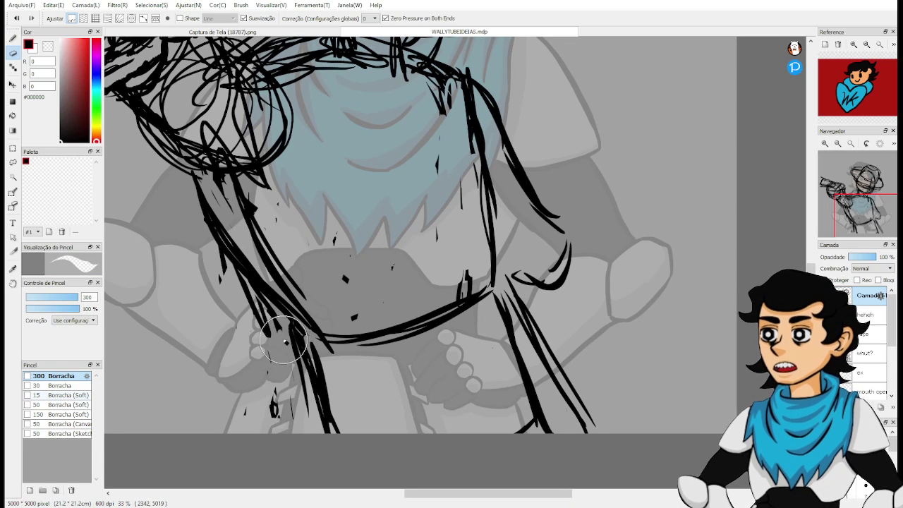
mouse_move(201, 208)
mouse_down()
mouse_move(262, 294)
mouse_move(192, 177)
mouse_move(309, 379)
mouse_move(242, 246)
mouse_move(297, 372)
mouse_move(296, 392)
mouse_move(309, 395)
mouse_move(323, 419)
mouse_move(336, 407)
mouse_move(328, 376)
mouse_move(275, 266)
mouse_move(255, 251)
mouse_move(260, 243)
mouse_move(205, 212)
mouse_move(233, 287)
mouse_up()
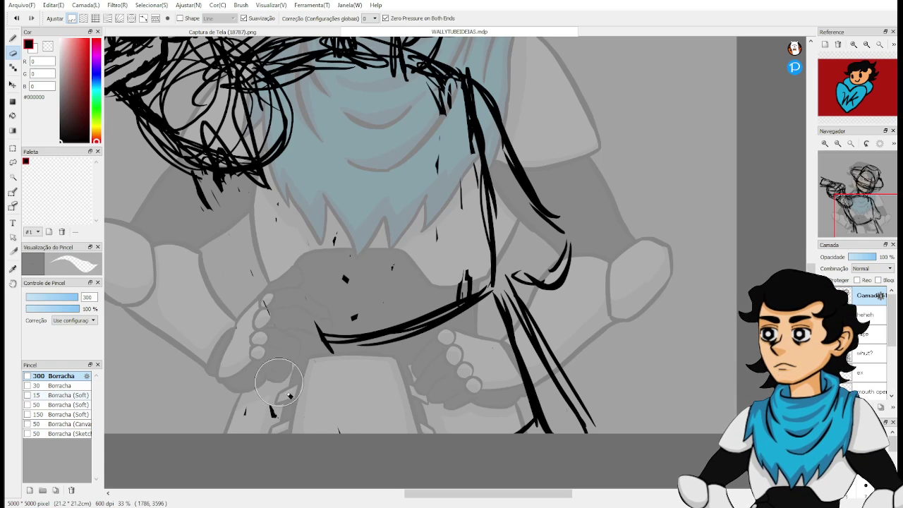
key(b)
mouse_move(194, 177)
mouse_down()
mouse_move(286, 316)
mouse_move(329, 482)
mouse_up()
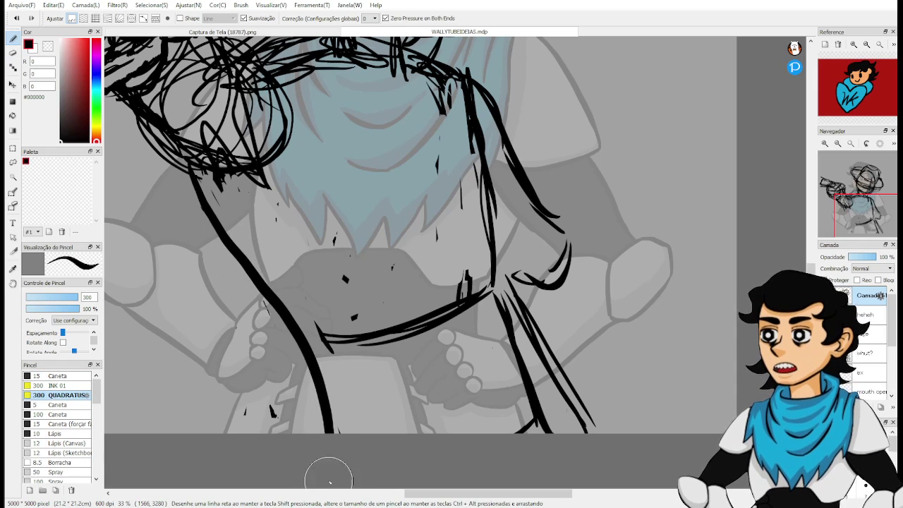
Erase the far leg and the torso's far side, and redraw that side as one curve bulging outward to the waist.
key(e)
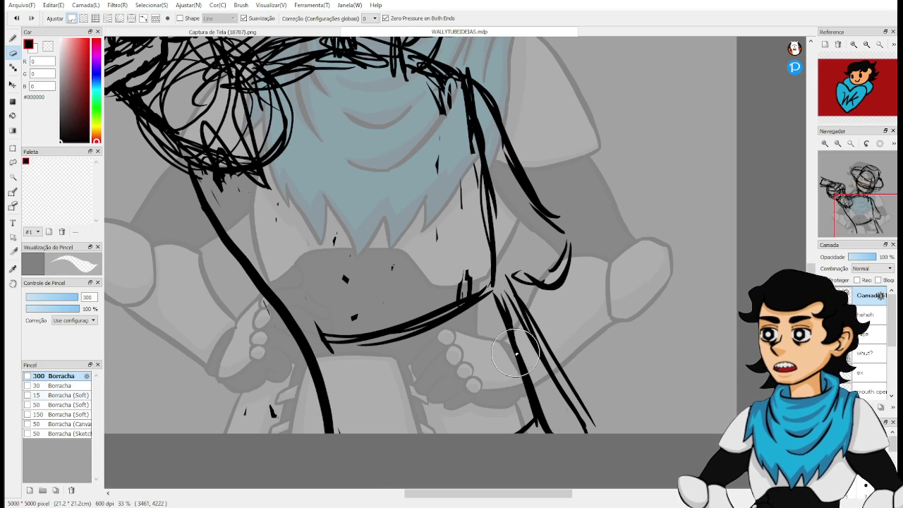
mouse_move(529, 349)
mouse_down()
mouse_move(527, 314)
mouse_move(545, 375)
mouse_move(538, 418)
mouse_move(526, 355)
mouse_move(544, 356)
mouse_move(492, 269)
mouse_up()
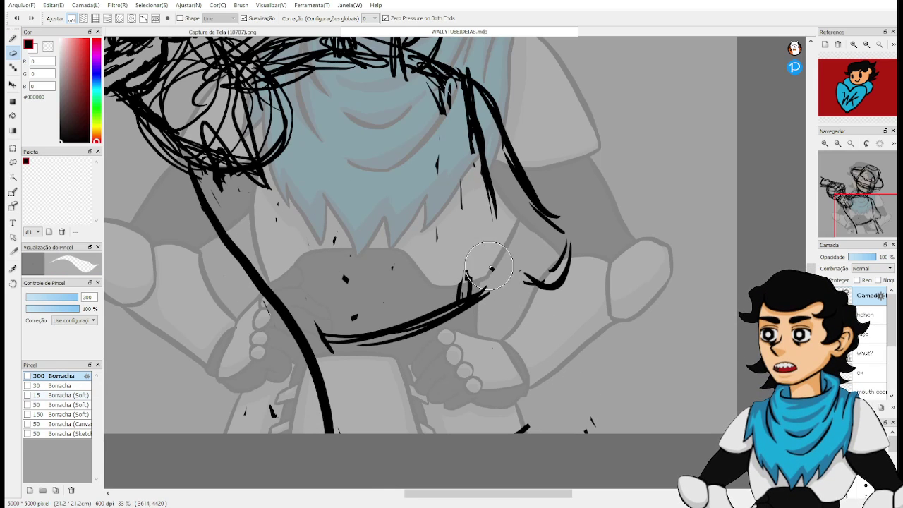
drag(467, 159, 477, 152)
key(b)
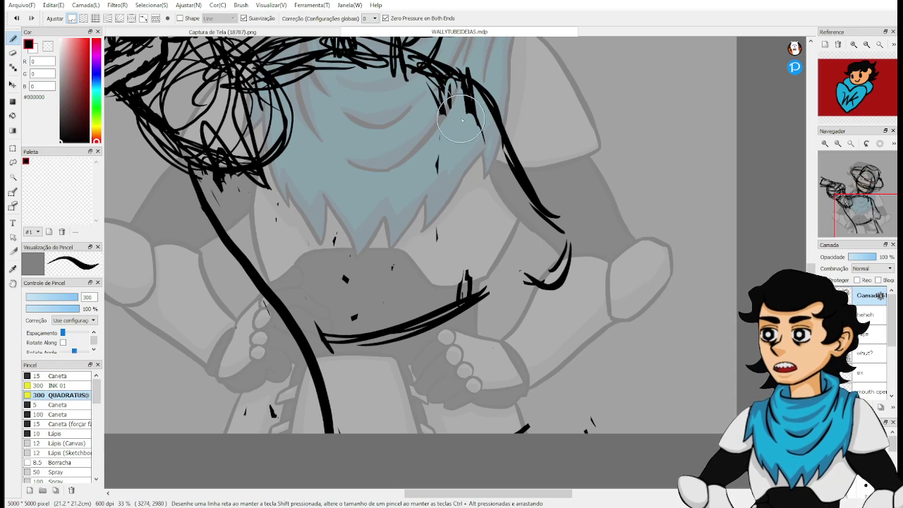
drag(457, 78, 497, 307)
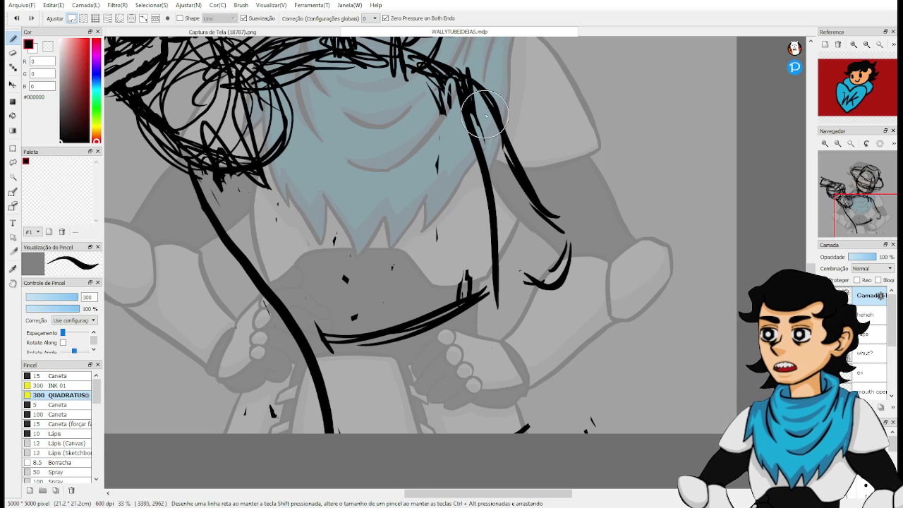
key(ctrl+z)
drag(464, 90, 515, 273)
key(ctrl+z)
mouse_move(446, 82)
mouse_down()
mouse_move(503, 273)
mouse_move(505, 211)
mouse_move(507, 271)
mouse_move(561, 430)
mouse_up()
key(ctrl+z)
key(ctrl+z)
key(ctrl+z)
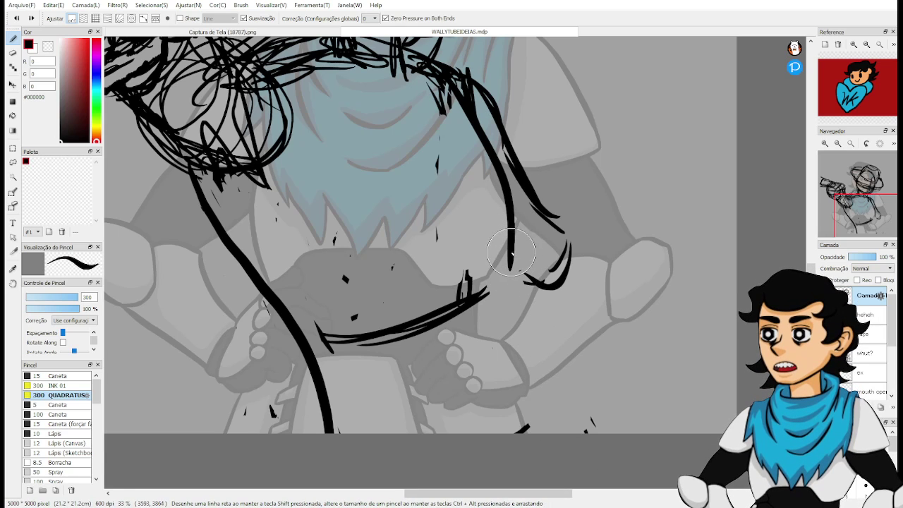
drag(510, 244, 594, 432)
key(ctrl+z)
drag(510, 247, 595, 432)
key(ctrl+z)
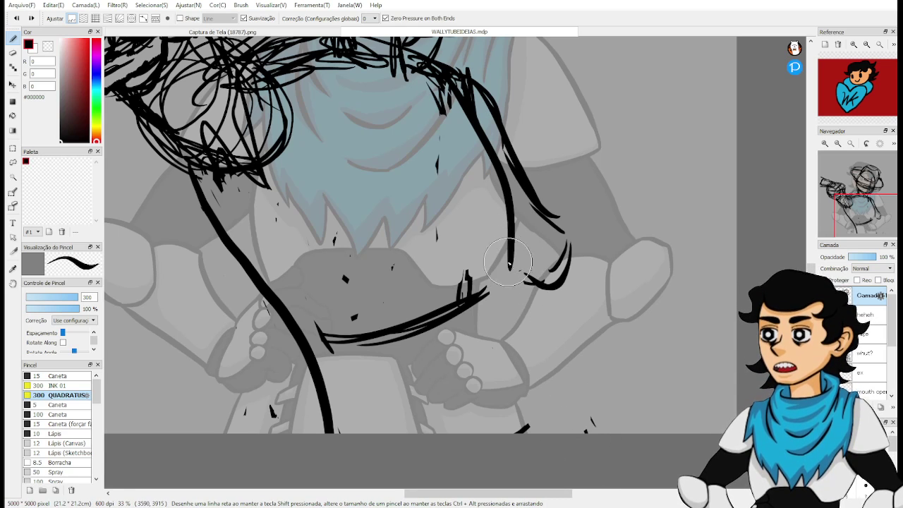
drag(515, 246, 589, 431)
key(ctrl+z)
Draw the far hip and leg line slanting outward to the canvas edge, with a shorter inner line branching down from it.
mouse_move(499, 272)
mouse_down()
mouse_move(595, 432)
mouse_move(618, 431)
mouse_up()
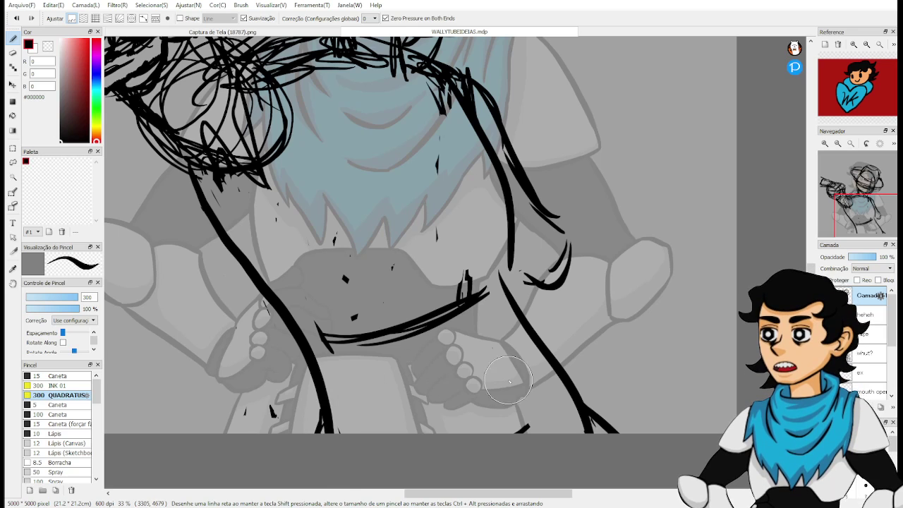
drag(560, 375, 553, 433)
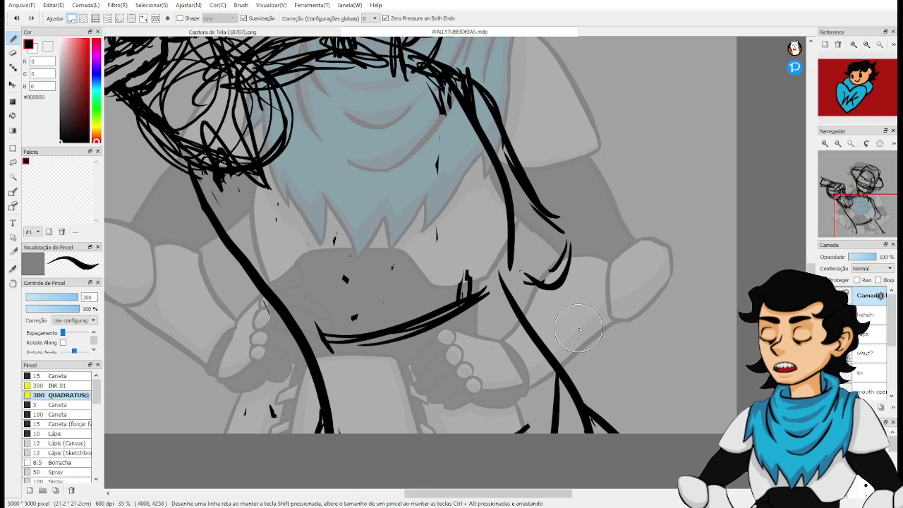
key(e)
mouse_move(578, 389)
mouse_down()
mouse_move(595, 460)
mouse_move(592, 422)
mouse_move(569, 400)
mouse_move(574, 437)
mouse_up()
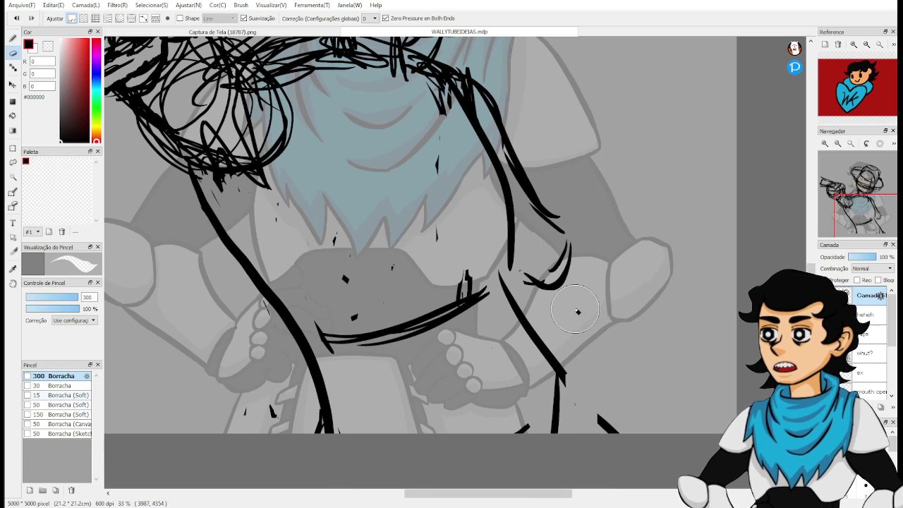
key(b)
drag(556, 366, 627, 451)
Add a slanted double line running inward from the far hip, and reinforce the short lines beneath it.
scroll(549, 361, down, 3)
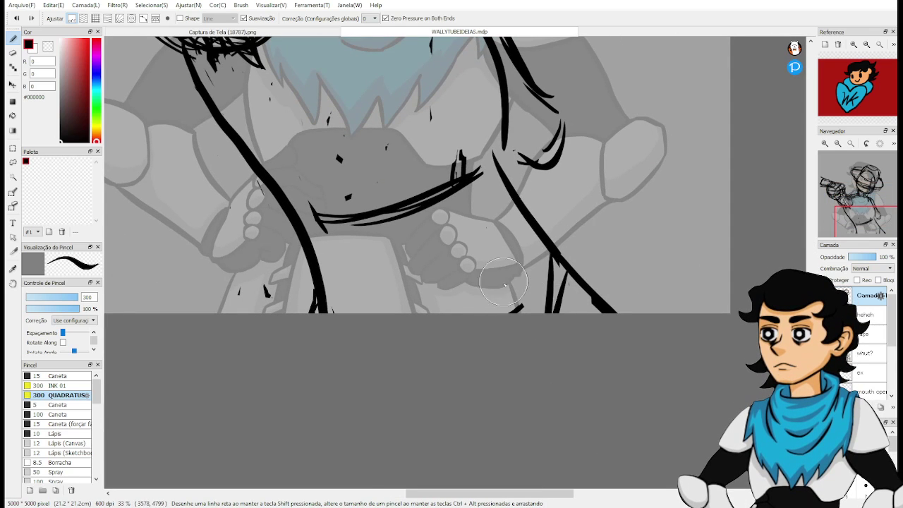
mouse_move(552, 267)
mouse_down()
mouse_move(452, 312)
mouse_move(577, 254)
mouse_up()
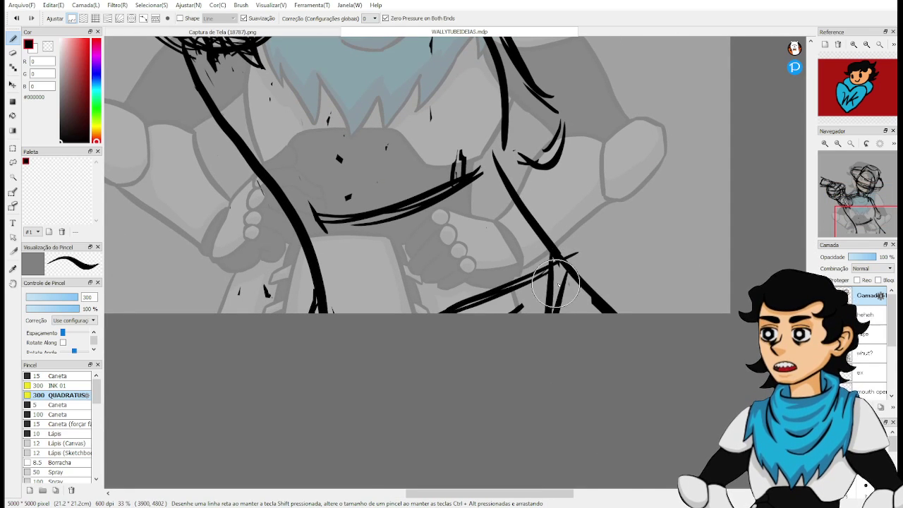
drag(585, 288, 566, 325)
drag(545, 256, 585, 343)
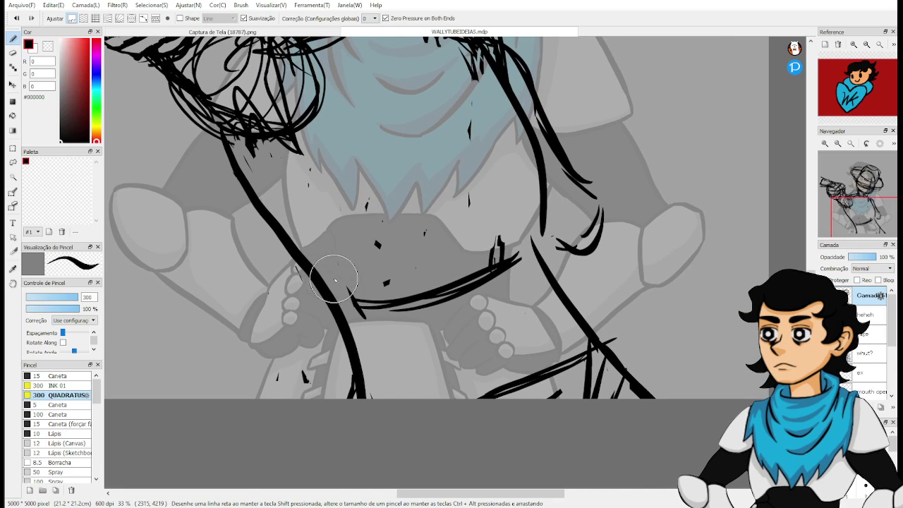
Redraw the waistline slightly higher across the full width of the torso, and erase the old waist lines.
drag(327, 289, 529, 240)
mouse_move(379, 284)
mouse_down()
mouse_move(530, 224)
mouse_move(474, 252)
mouse_up()
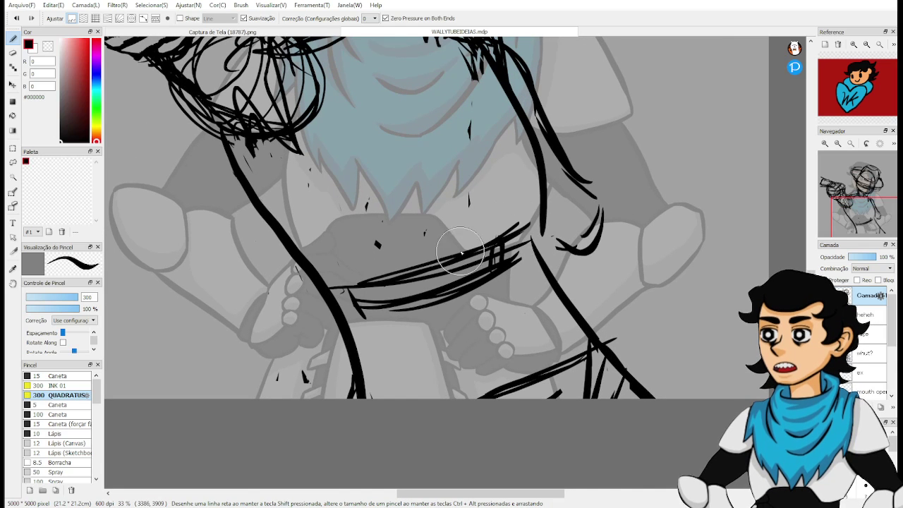
key(e)
mouse_move(406, 302)
mouse_down()
mouse_move(356, 309)
mouse_move(413, 286)
mouse_move(423, 297)
mouse_move(515, 255)
mouse_move(497, 282)
mouse_move(489, 328)
mouse_up()
key(b)
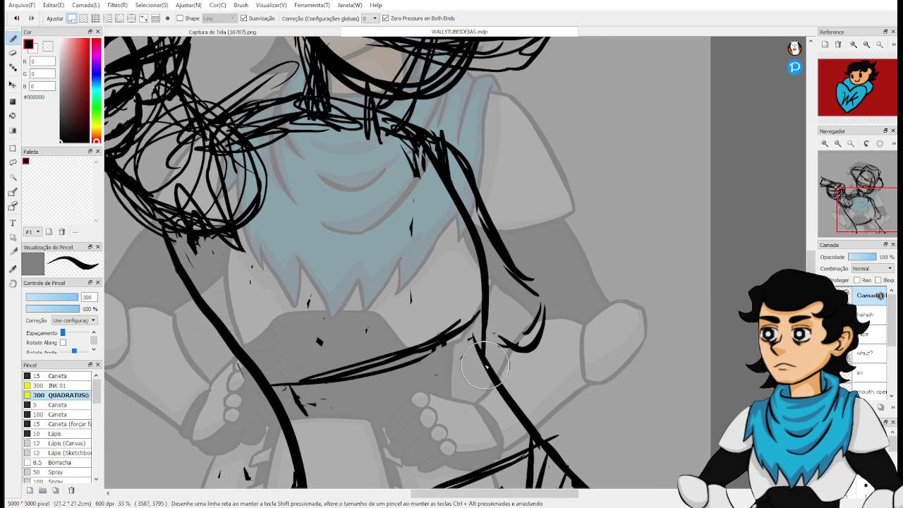
Add an inner contour line along the torso's near side and continue it below the waist along the near leg.
scroll(484, 296, up, 2)
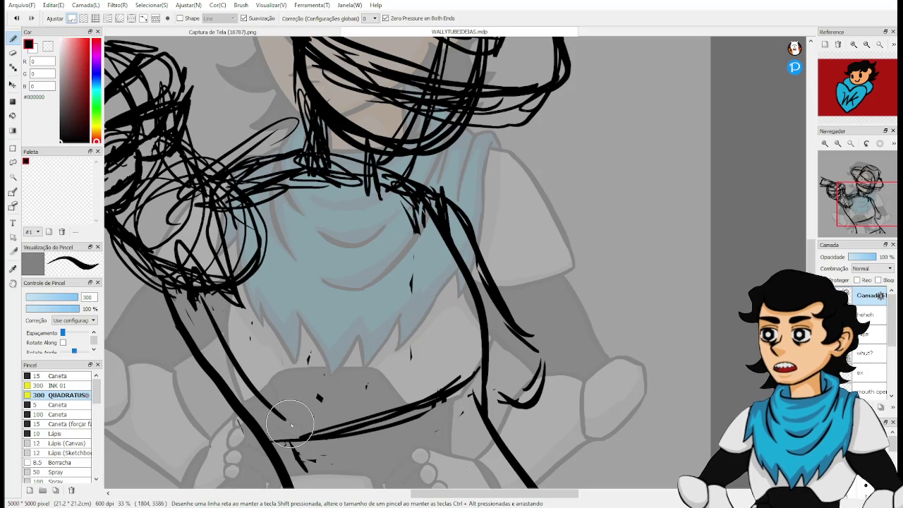
drag(289, 423, 211, 229)
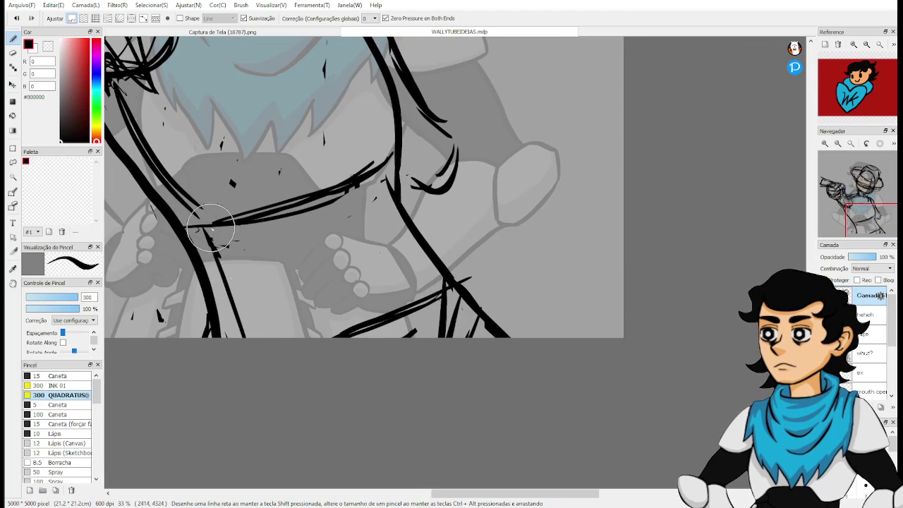
drag(242, 272, 475, 280)
Sketch the far arm's rounded elbow beside the waist and the outer side of the forearm rising from it.
mouse_move(620, 357)
mouse_down()
mouse_move(479, 302)
mouse_move(394, 329)
mouse_move(363, 350)
mouse_move(412, 299)
mouse_move(430, 312)
mouse_move(371, 352)
mouse_move(463, 347)
mouse_up()
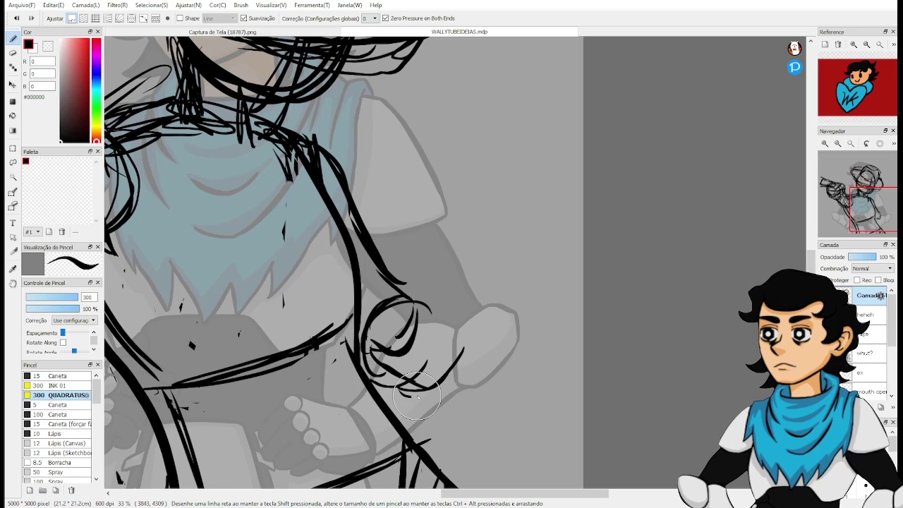
mouse_move(417, 397)
mouse_down()
mouse_move(494, 262)
mouse_move(503, 187)
mouse_move(462, 363)
mouse_move(481, 202)
mouse_up()
mouse_move(488, 186)
mouse_down()
mouse_move(472, 360)
mouse_move(455, 395)
mouse_up()
drag(454, 379, 492, 209)
Draw the raised forearm's inner side, close it with a wrist cuff, and start the hand above the cuff.
mouse_move(459, 347)
mouse_down()
mouse_move(466, 184)
mouse_move(443, 239)
mouse_up()
drag(446, 190, 409, 284)
drag(434, 253, 392, 303)
mouse_move(389, 327)
mouse_down()
mouse_move(382, 345)
mouse_move(390, 330)
mouse_up()
mouse_move(392, 310)
mouse_down()
mouse_move(399, 350)
mouse_move(451, 364)
mouse_up()
mouse_move(479, 176)
mouse_down()
mouse_move(464, 348)
mouse_move(440, 265)
mouse_move(433, 333)
mouse_up()
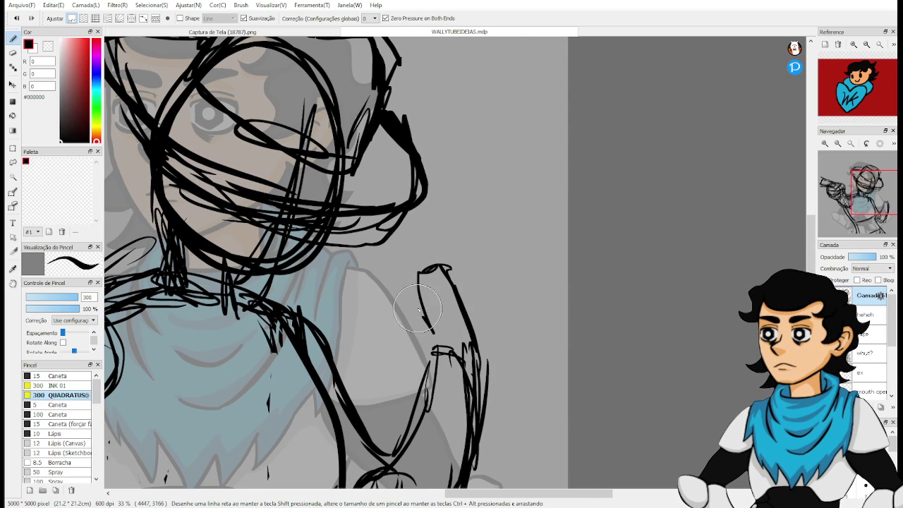
Sketch the far hand reaching up to the hat brim, redrawing the finger strokes so they meet the brim's edge.
mouse_move(407, 302)
mouse_down()
mouse_move(439, 362)
mouse_move(393, 317)
mouse_move(424, 273)
mouse_move(563, 150)
mouse_move(499, 335)
mouse_move(516, 376)
mouse_up()
mouse_move(515, 334)
mouse_down()
mouse_move(500, 305)
mouse_move(494, 331)
mouse_move(443, 350)
mouse_up()
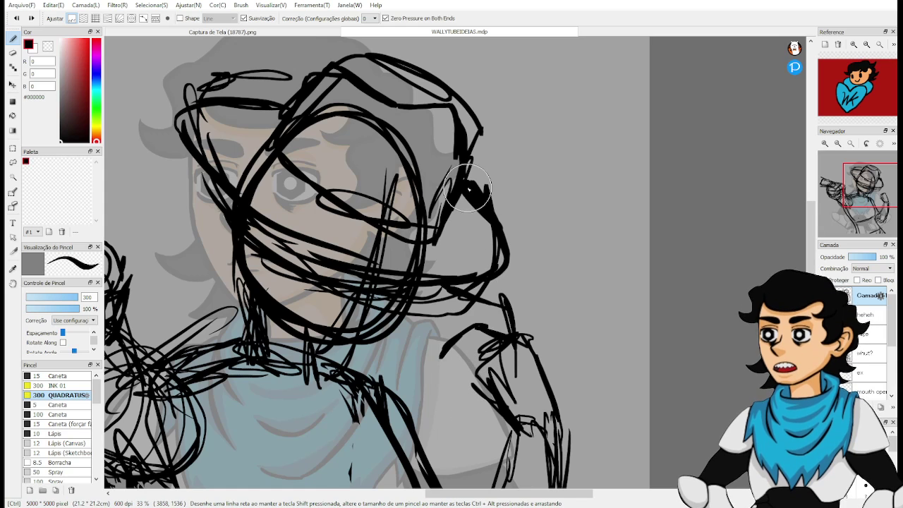
key(ctrl+z)
key(ctrl+z)
drag(500, 366, 483, 316)
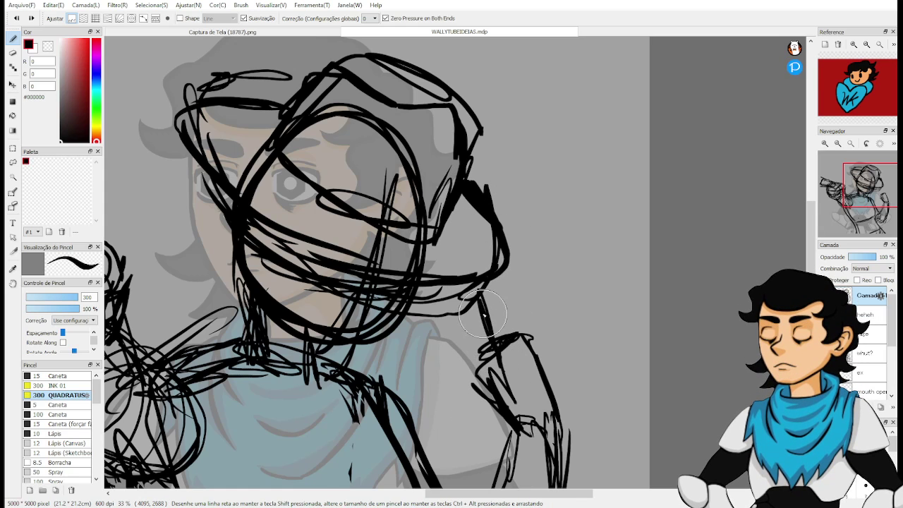
mouse_move(468, 244)
mouse_down()
mouse_move(502, 286)
mouse_move(524, 361)
mouse_up()
drag(526, 331, 533, 367)
mouse_move(461, 321)
mouse_down()
mouse_move(447, 311)
mouse_move(511, 341)
mouse_up()
Erase the hat brim lines overlapping the raised fingers, and reinforce the brim's edge and the hand's outer contour.
key(e)
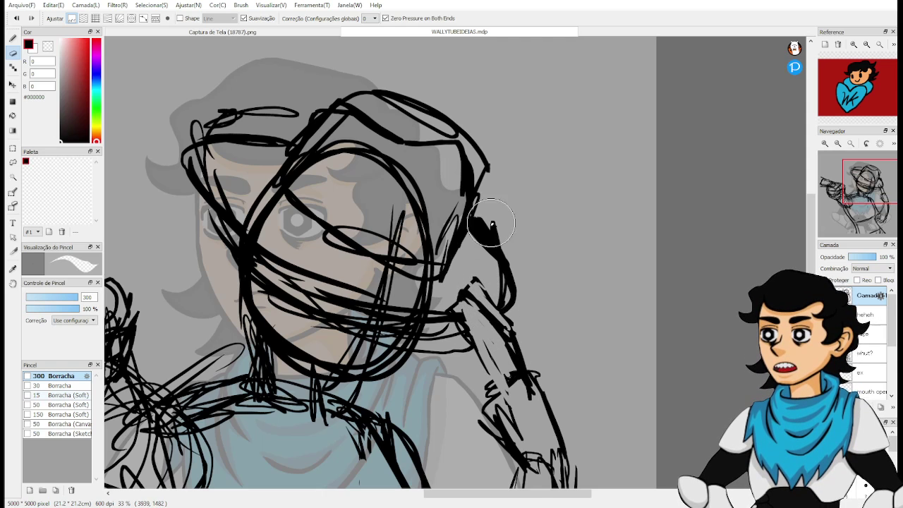
key(b)
mouse_move(476, 276)
mouse_down()
mouse_move(520, 329)
mouse_move(540, 377)
mouse_up()
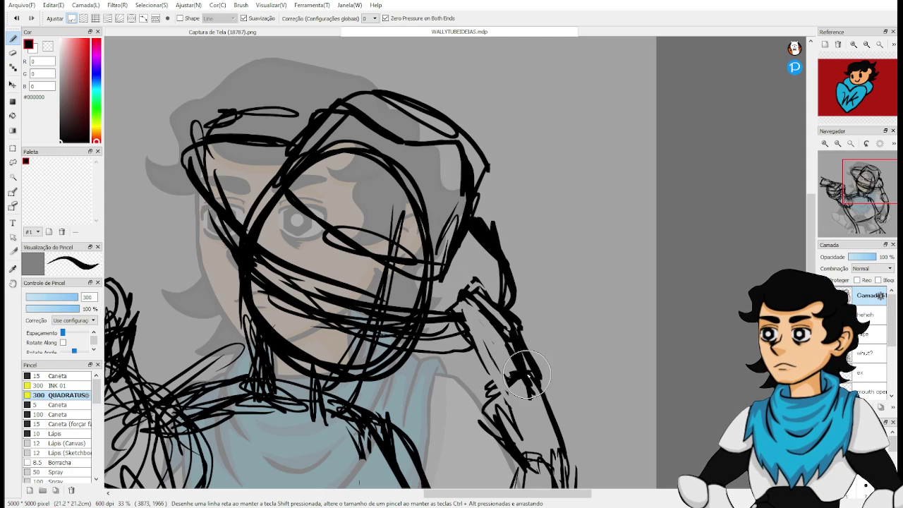
Sketch the raised hand's palm, thumb and heel below the fingers, and reinforce the hand's outer edge down to the wrist.
mouse_move(464, 327)
mouse_down()
mouse_move(496, 358)
mouse_move(462, 383)
mouse_move(460, 425)
mouse_move(483, 452)
mouse_up()
mouse_move(502, 413)
mouse_down()
mouse_move(492, 441)
mouse_move(467, 347)
mouse_move(471, 376)
mouse_move(490, 388)
mouse_up()
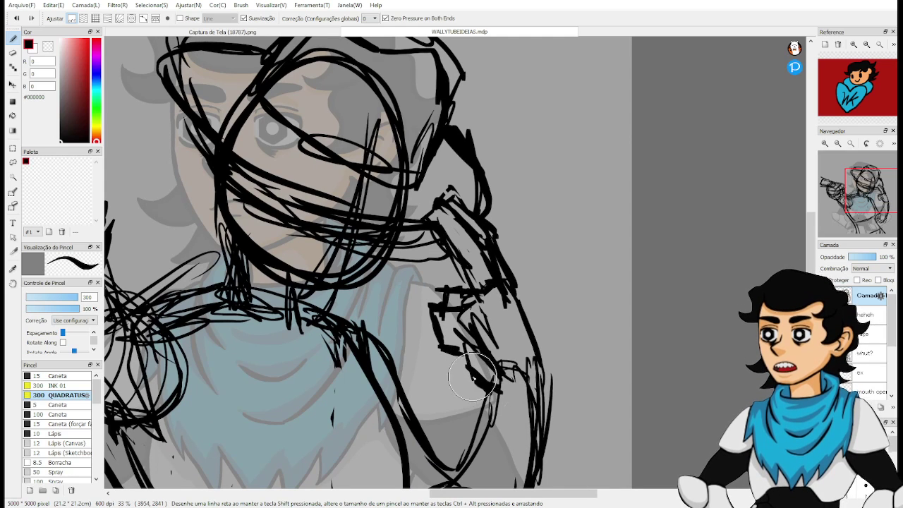
mouse_move(463, 316)
mouse_down()
mouse_move(461, 343)
mouse_move(503, 384)
mouse_move(522, 324)
mouse_up()
drag(494, 261, 525, 331)
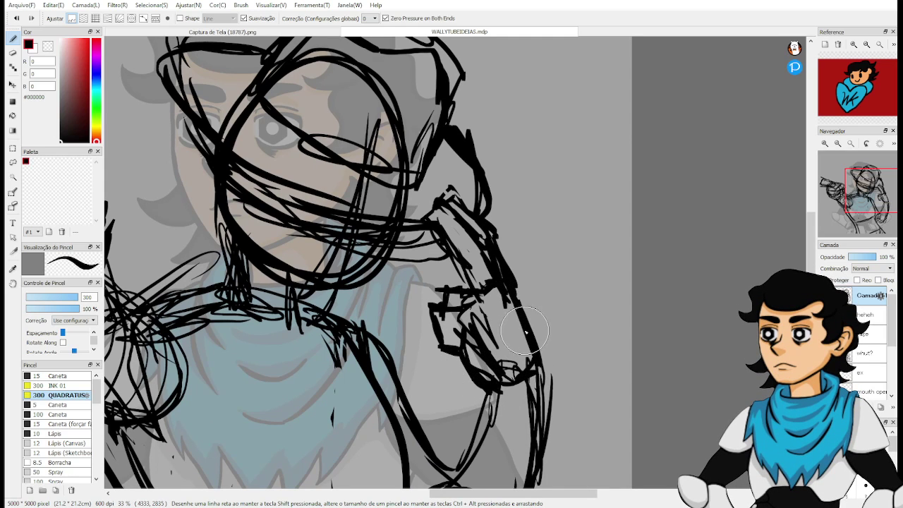
mouse_move(498, 267)
mouse_down()
mouse_move(541, 309)
mouse_move(545, 332)
mouse_up()
drag(516, 253, 524, 279)
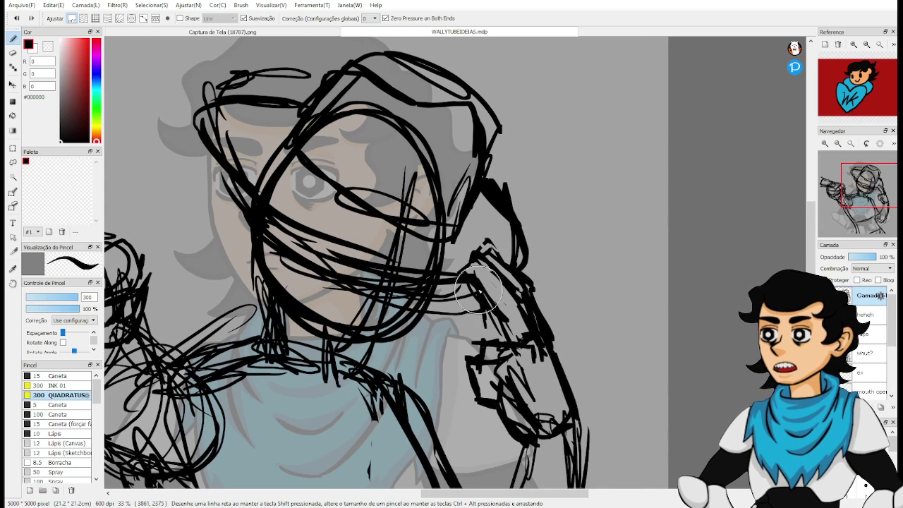
drag(498, 312, 491, 324)
key(ctrl+z)
drag(505, 227, 536, 184)
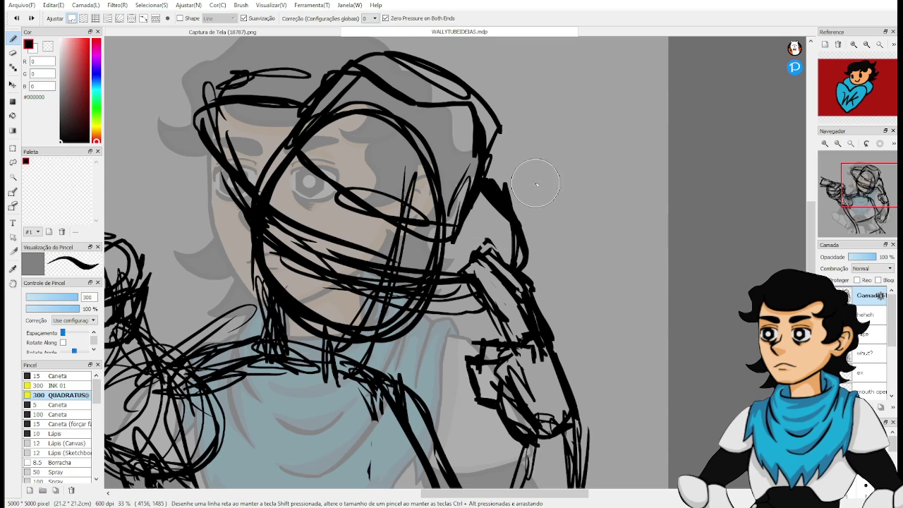
Lasso the raised hand's fingertips and nudge them slightly down toward the palm.
drag(570, 226, 548, 255)
key(l)
drag(450, 244, 511, 212)
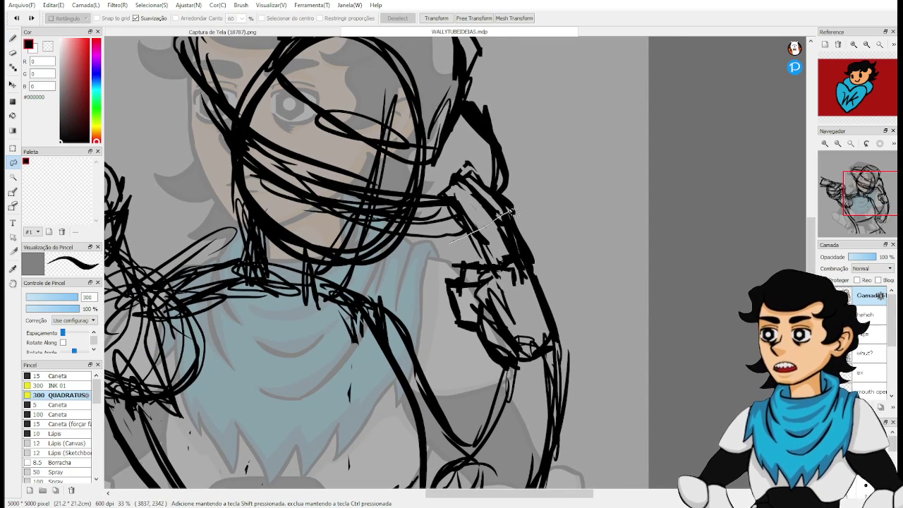
drag(446, 203, 445, 205)
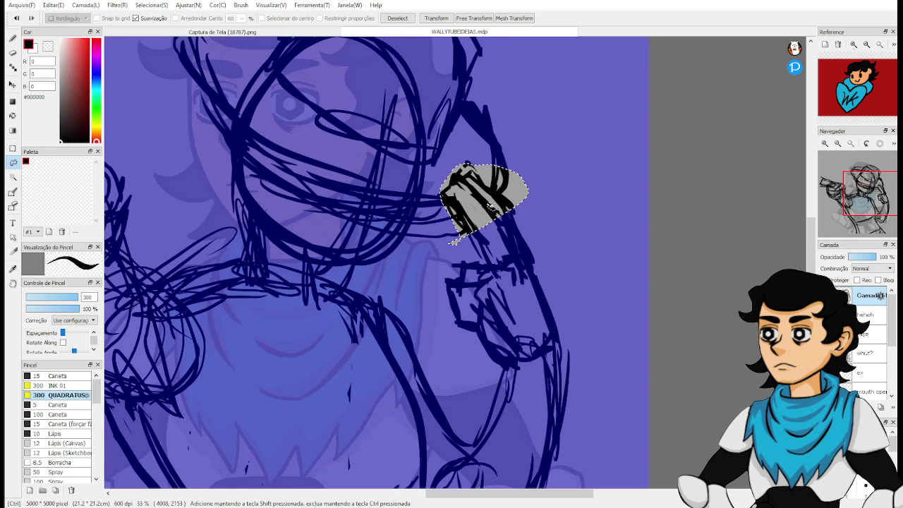
key(ctrl+t)
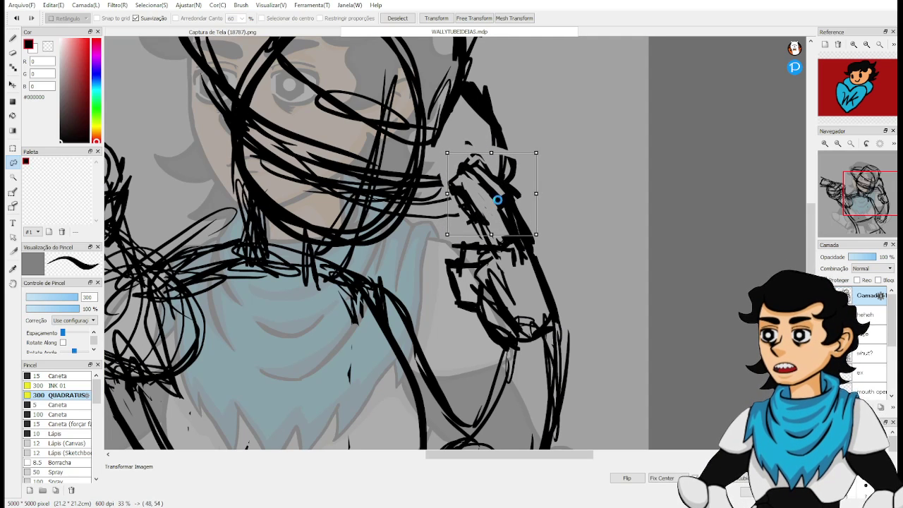
key(Escape)
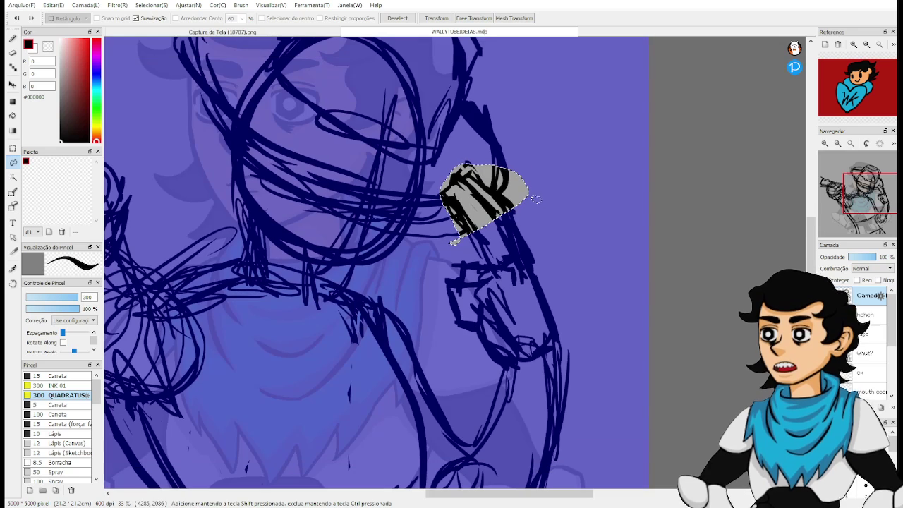
key(ctrl+t)
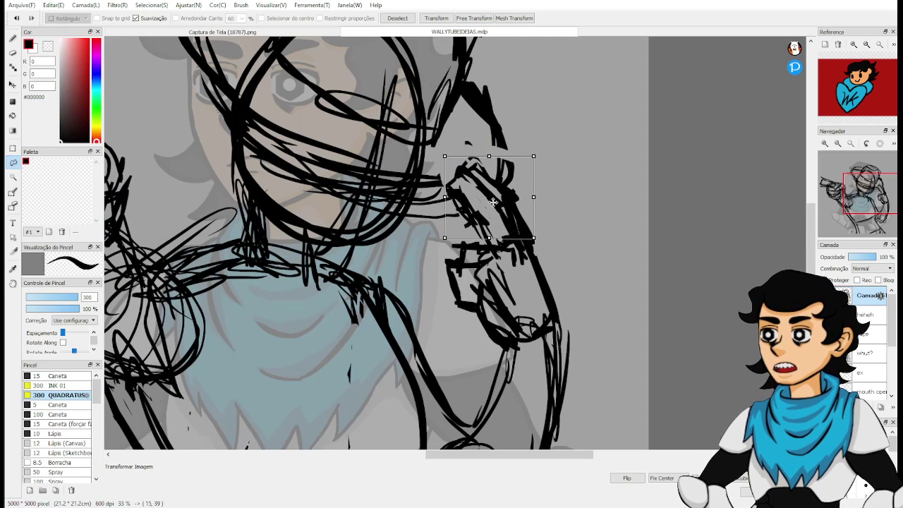
key(Escape)
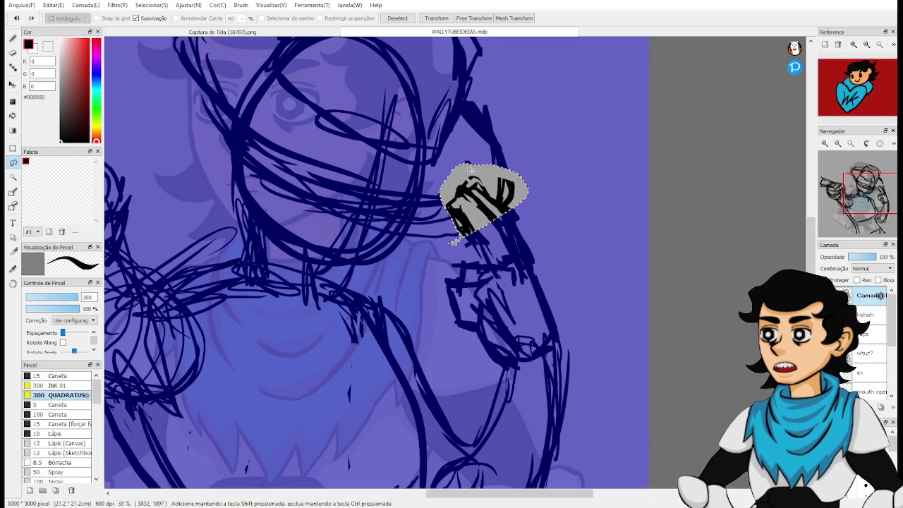
Extend the selection around the whole raised hand, move it slightly up toward the head, and deselect.
mouse_move(473, 172)
mouse_down()
mouse_move(454, 180)
mouse_move(469, 177)
mouse_up()
drag(436, 226, 444, 255)
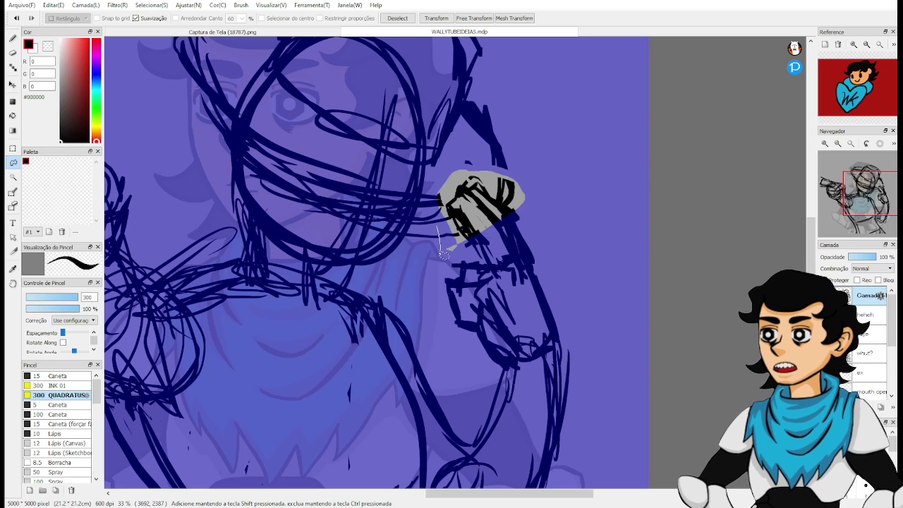
mouse_move(468, 361)
mouse_down()
mouse_move(543, 368)
mouse_move(573, 325)
mouse_move(543, 231)
mouse_move(517, 202)
mouse_move(490, 181)
mouse_move(459, 178)
mouse_move(445, 216)
mouse_up()
key(ctrl+t)
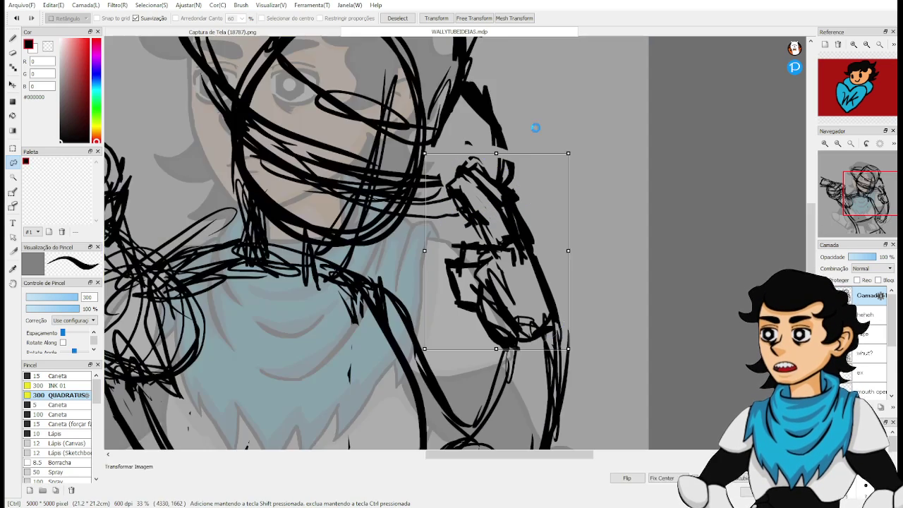
mouse_move(522, 243)
mouse_down()
mouse_move(518, 226)
mouse_move(534, 231)
mouse_up()
key(Return)
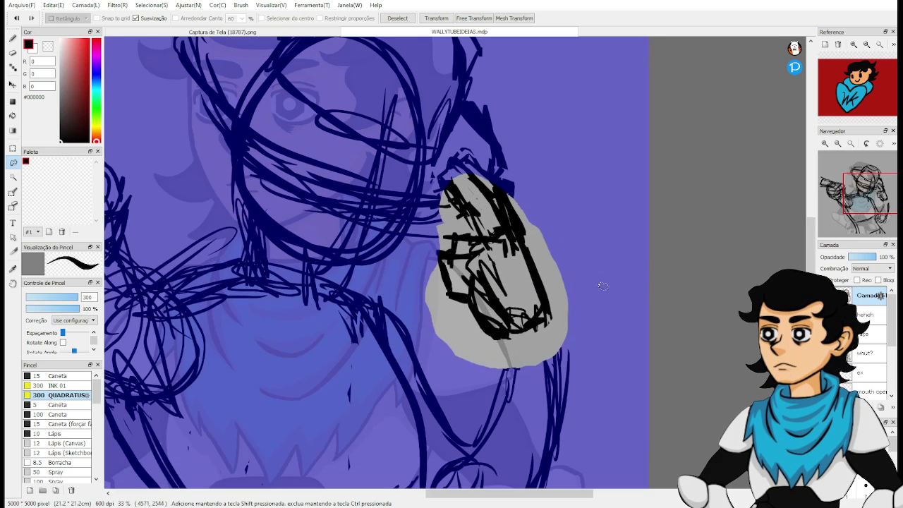
key(ctrl+d)
Redraw the far forearm from the elbow up to the moved wrist, and erase the old outer forearm lines.
drag(543, 304, 555, 354)
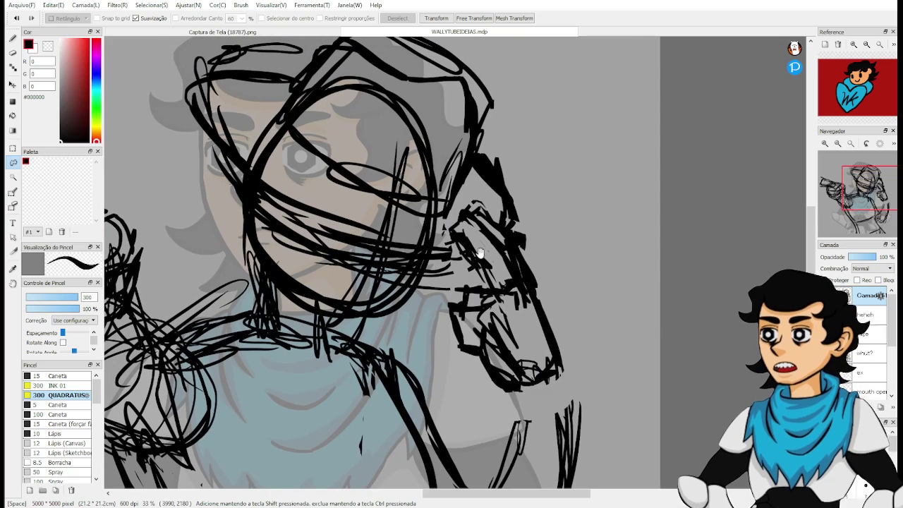
key(b)
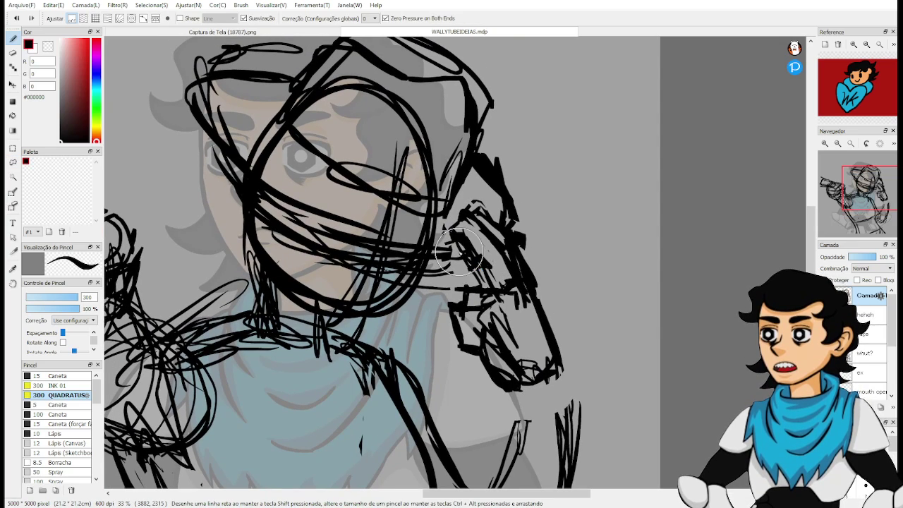
drag(532, 349, 499, 214)
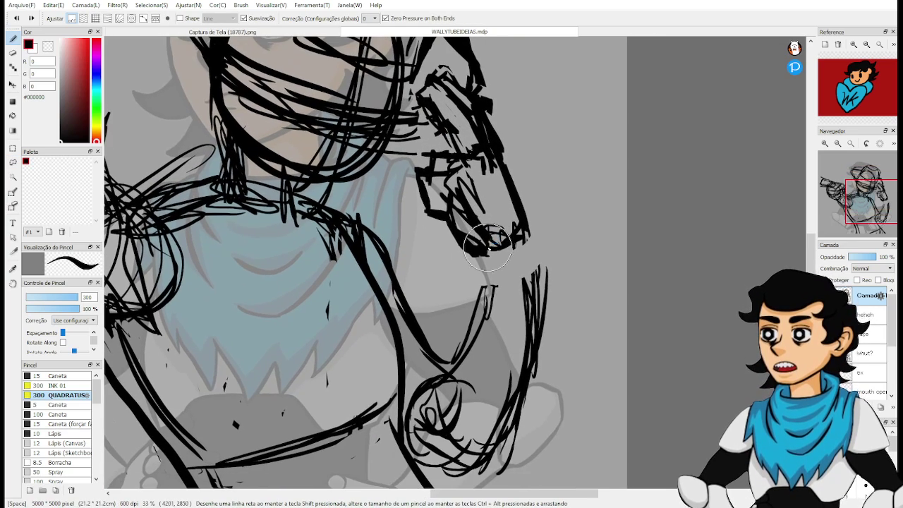
mouse_move(432, 335)
mouse_down()
mouse_move(469, 268)
mouse_move(431, 344)
mouse_move(464, 263)
mouse_move(403, 386)
mouse_move(405, 423)
mouse_move(437, 434)
mouse_move(507, 386)
mouse_move(483, 411)
mouse_move(528, 263)
mouse_move(484, 412)
mouse_move(529, 272)
mouse_move(504, 264)
mouse_move(510, 229)
mouse_up()
key(e)
mouse_move(533, 272)
mouse_down()
mouse_move(537, 395)
mouse_move(505, 455)
mouse_move(441, 458)
mouse_move(494, 410)
mouse_move(522, 436)
mouse_up()
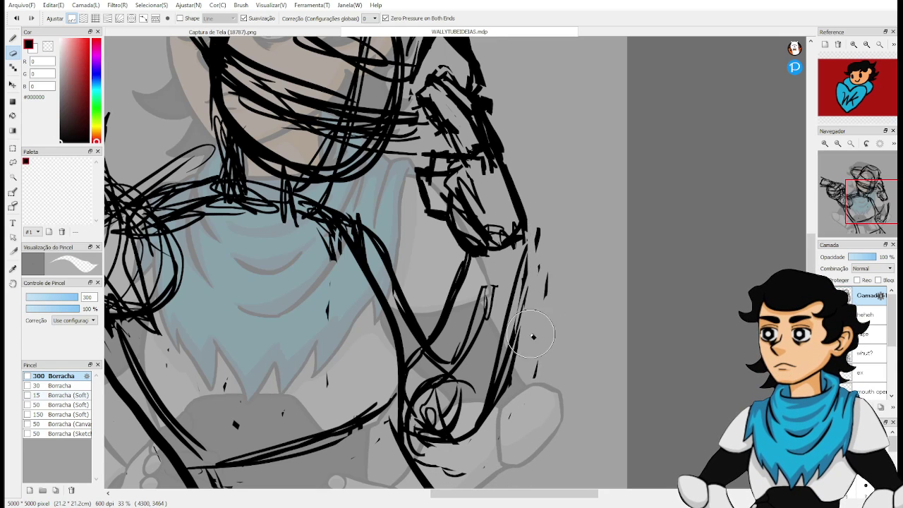
key(space)
drag(527, 335, 590, 322)
key(b)
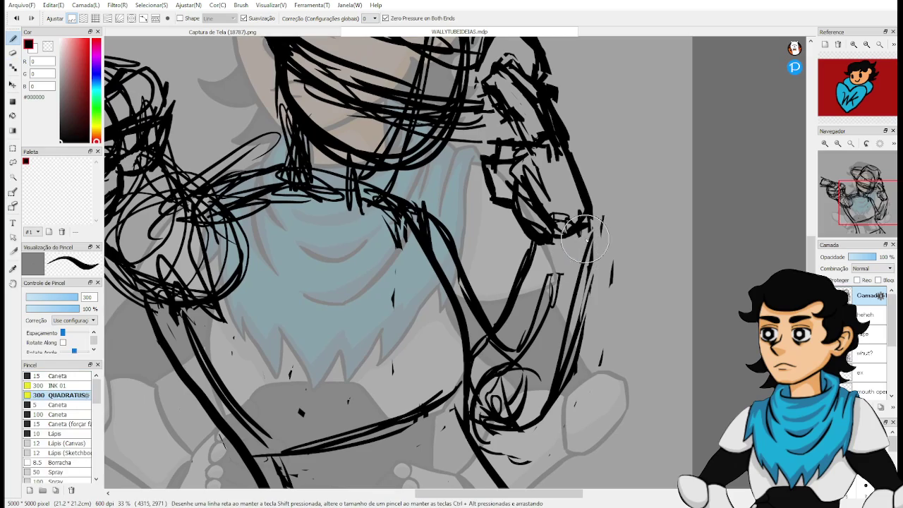
Reinforce the front of the hat brim and erase the construction lines crossing the lower face.
key(space)
drag(572, 261, 632, 355)
drag(390, 322, 491, 401)
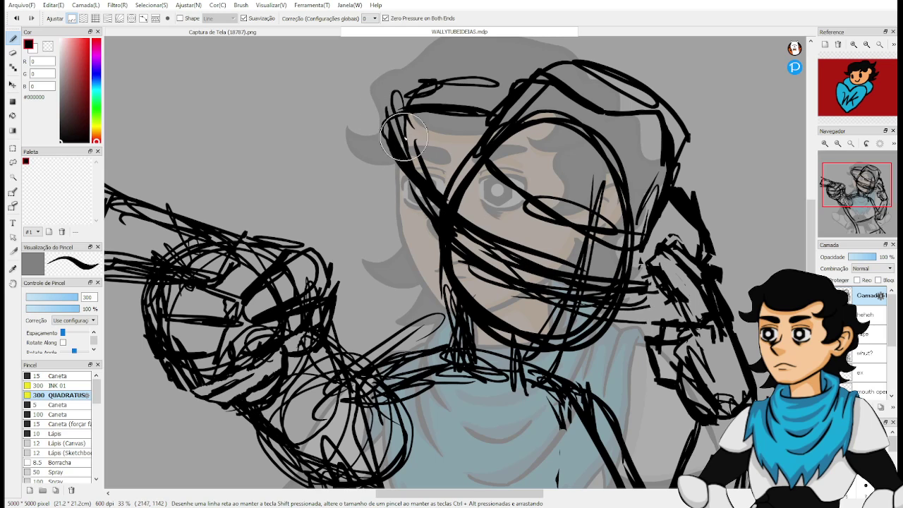
key(e)
mouse_move(484, 261)
mouse_down()
mouse_move(537, 285)
mouse_move(572, 315)
mouse_move(494, 310)
mouse_up()
key(b)
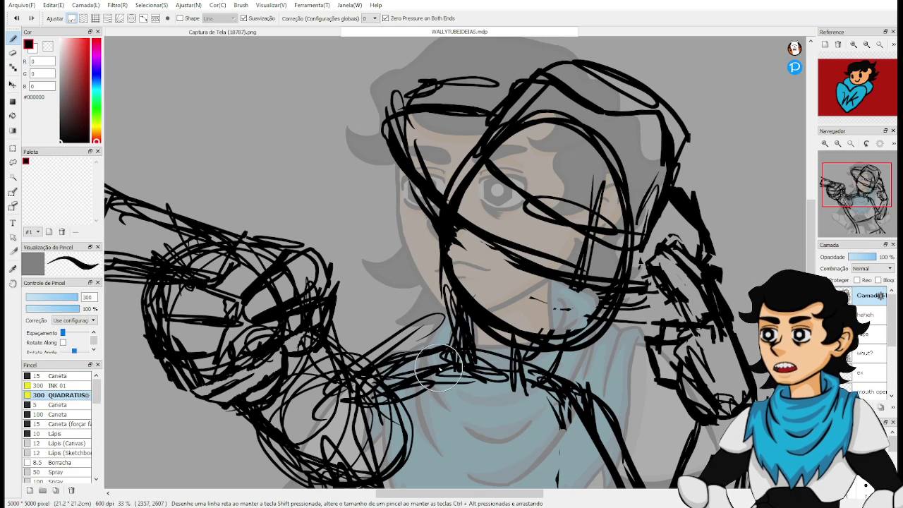
Redraw the neck sides, collar line and jaw with heavier strokes, erasing the messy lines around the neck.
mouse_move(442, 365)
mouse_down()
mouse_move(453, 311)
mouse_move(463, 368)
mouse_move(481, 383)
mouse_move(508, 375)
mouse_move(522, 409)
mouse_up()
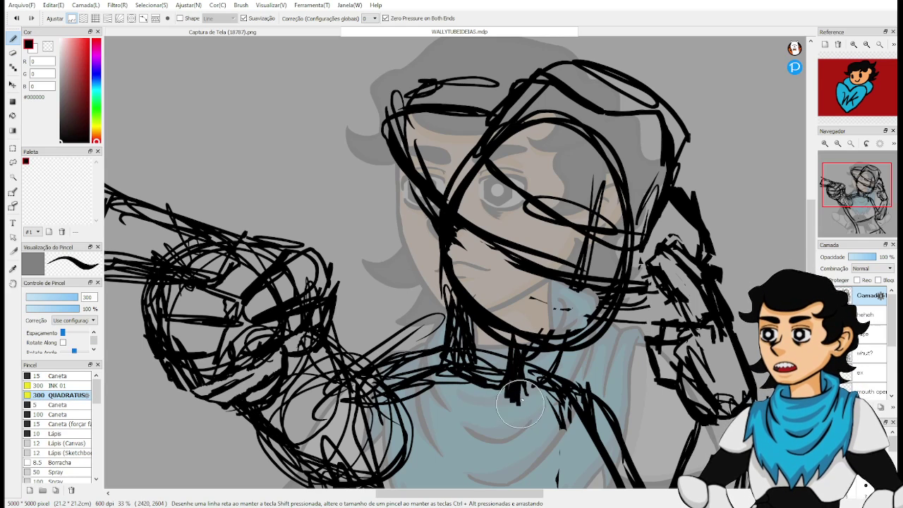
key(e)
mouse_move(494, 367)
mouse_down()
mouse_move(512, 388)
mouse_move(510, 349)
mouse_move(463, 357)
mouse_move(471, 328)
mouse_move(452, 360)
mouse_move(471, 353)
mouse_move(478, 336)
mouse_move(505, 354)
mouse_move(511, 379)
mouse_move(479, 381)
mouse_move(511, 401)
mouse_move(520, 345)
mouse_move(522, 377)
mouse_up()
key(b)
mouse_move(466, 300)
mouse_down()
mouse_move(499, 341)
mouse_move(552, 359)
mouse_up()
mouse_move(477, 326)
mouse_down()
mouse_move(539, 364)
mouse_move(583, 352)
mouse_move(553, 363)
mouse_move(579, 345)
mouse_move(574, 334)
mouse_move(513, 321)
mouse_move(547, 336)
mouse_move(540, 339)
mouse_move(576, 343)
mouse_move(606, 302)
mouse_move(552, 304)
mouse_move(528, 324)
mouse_move(475, 285)
mouse_move(512, 333)
mouse_move(456, 262)
mouse_move(508, 319)
mouse_up()
key(e)
key(b)
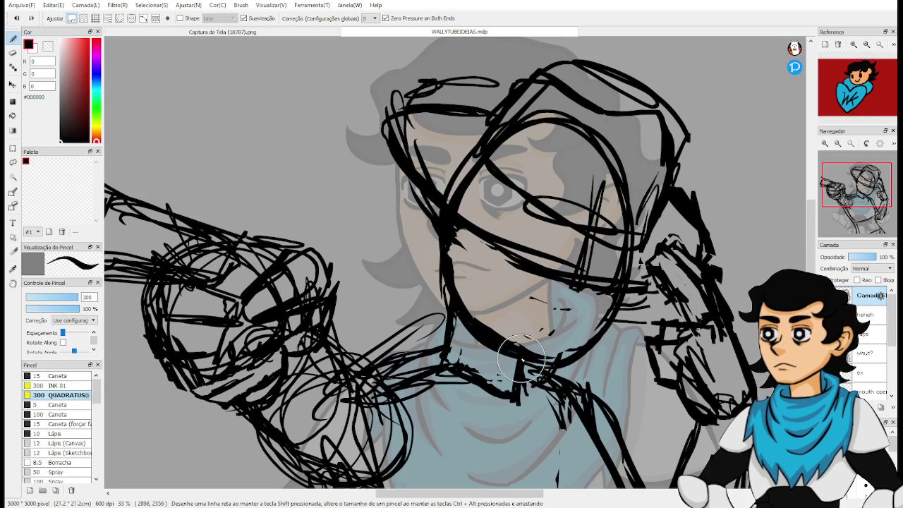
Review the whole pose sketch, from the hips and bent elbow up to the head and pistol arm.
key(space)
drag(575, 388, 480, 286)
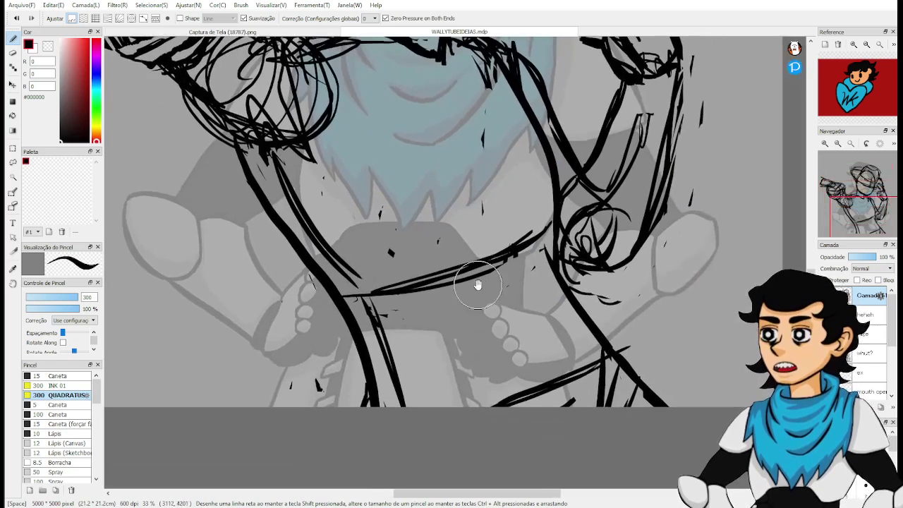
scroll(557, 273, up, 3)
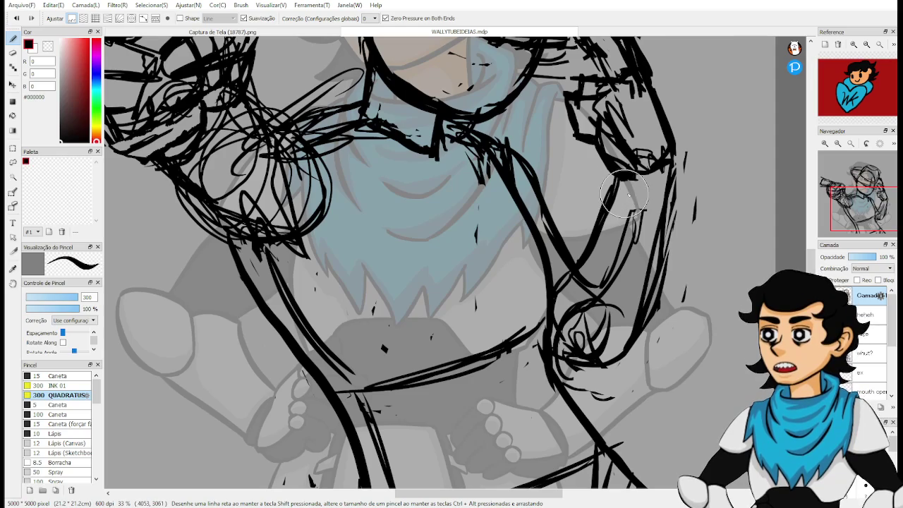
key(space)
mouse_move(489, 174)
mouse_down()
mouse_move(543, 288)
mouse_move(615, 343)
mouse_move(603, 371)
mouse_move(547, 390)
mouse_up()
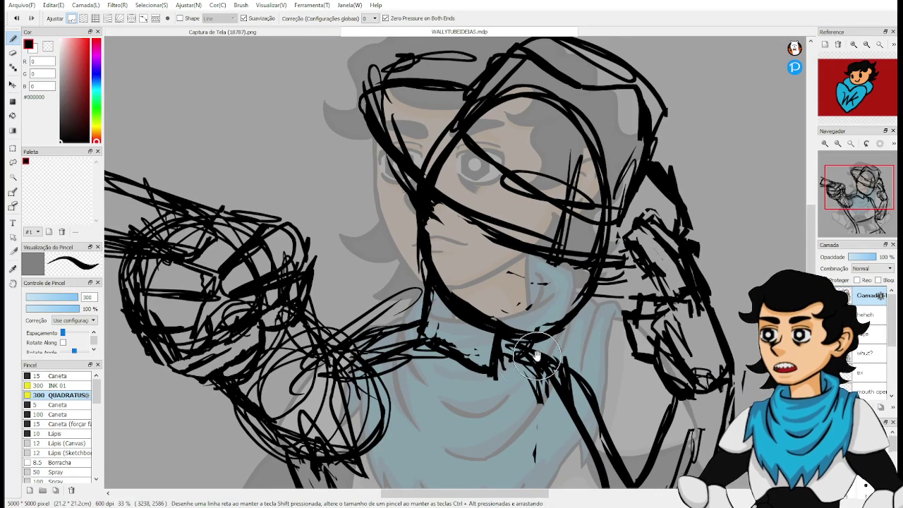
key(space)
mouse_move(456, 375)
mouse_down()
mouse_move(574, 348)
mouse_move(605, 327)
mouse_move(562, 230)
mouse_move(559, 197)
mouse_up()
scroll(587, 313, down, 2)
key(space)
drag(559, 228, 533, 256)
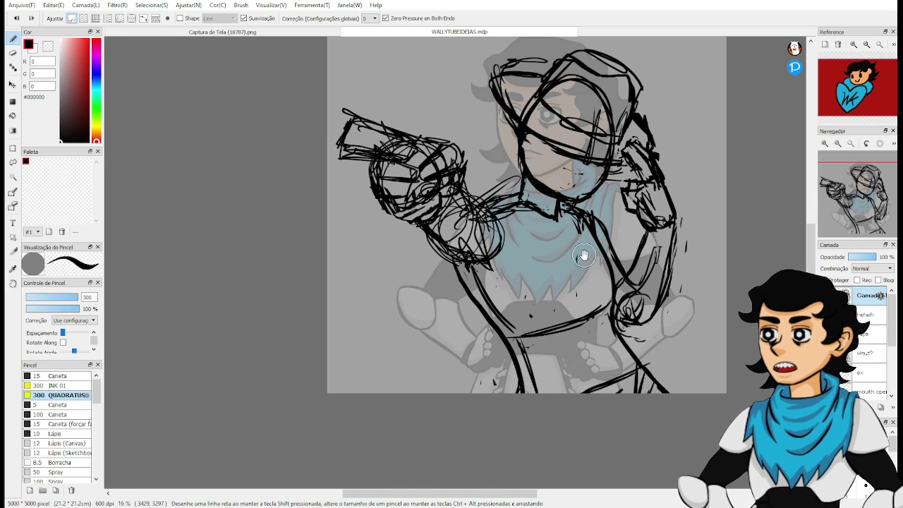
key(space)
mouse_move(594, 246)
mouse_down()
mouse_move(621, 294)
mouse_move(602, 274)
mouse_up()
Lasso the whole pose sketch, rotate it slightly clockwise, reposition it on the canvas, and deselect.
key(l)
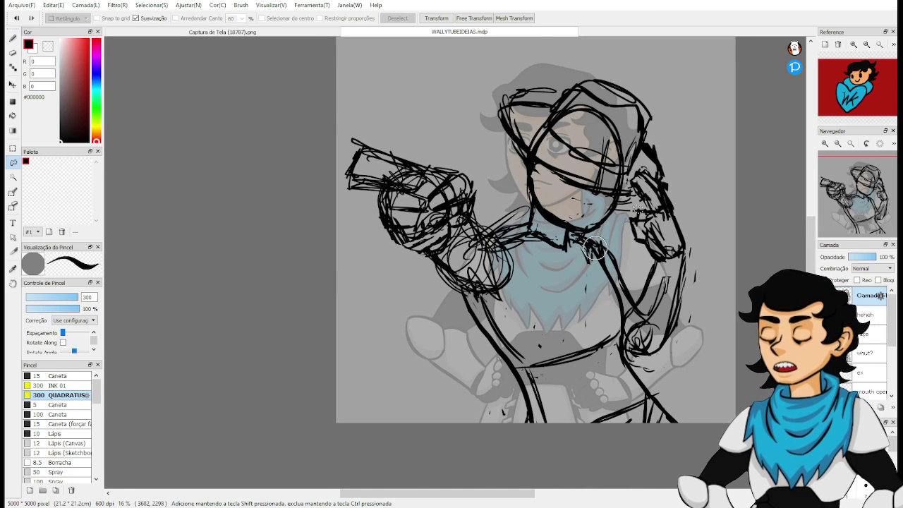
mouse_move(555, 57)
mouse_down()
mouse_move(361, 96)
mouse_move(291, 234)
mouse_move(335, 402)
mouse_move(626, 472)
mouse_move(759, 384)
mouse_move(778, 263)
mouse_move(709, 121)
mouse_move(641, 70)
mouse_move(669, 106)
mouse_up()
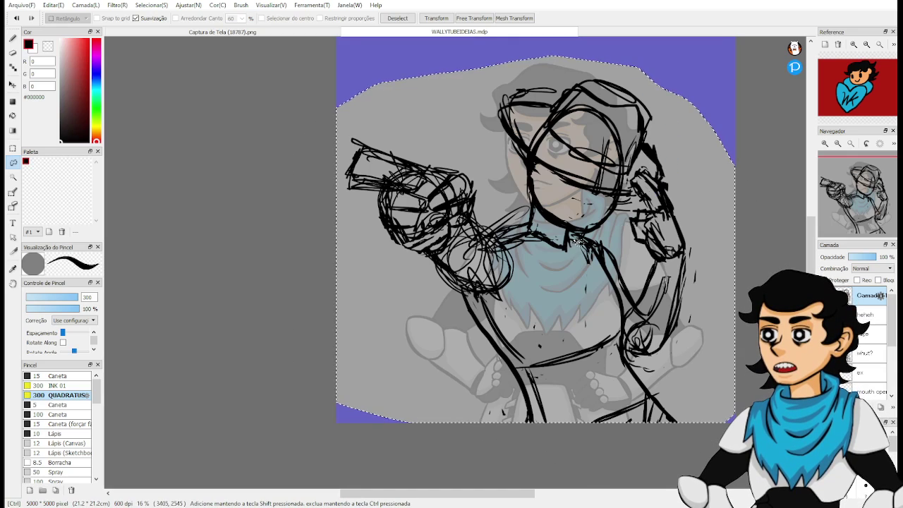
key(ctrl+t)
drag(558, 311, 548, 278)
drag(750, 231, 750, 243)
drag(642, 235, 648, 243)
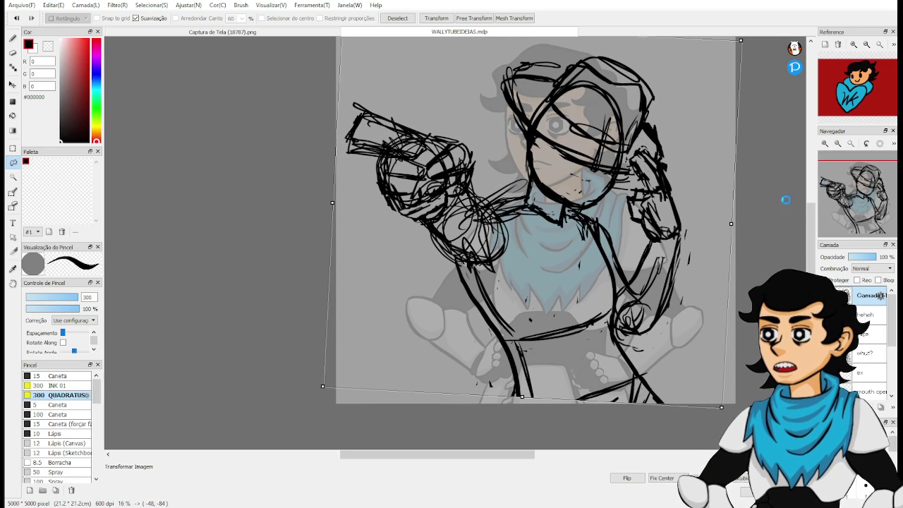
key(Return)
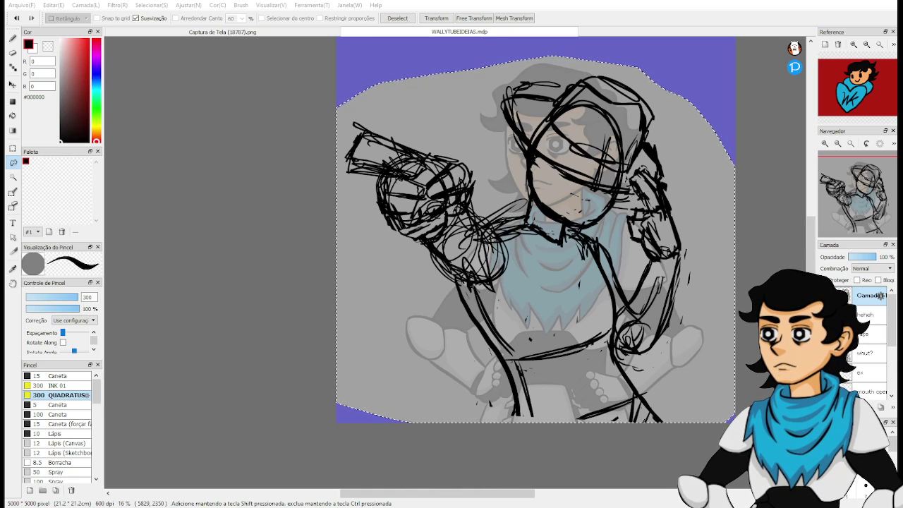
key(ctrl+d)
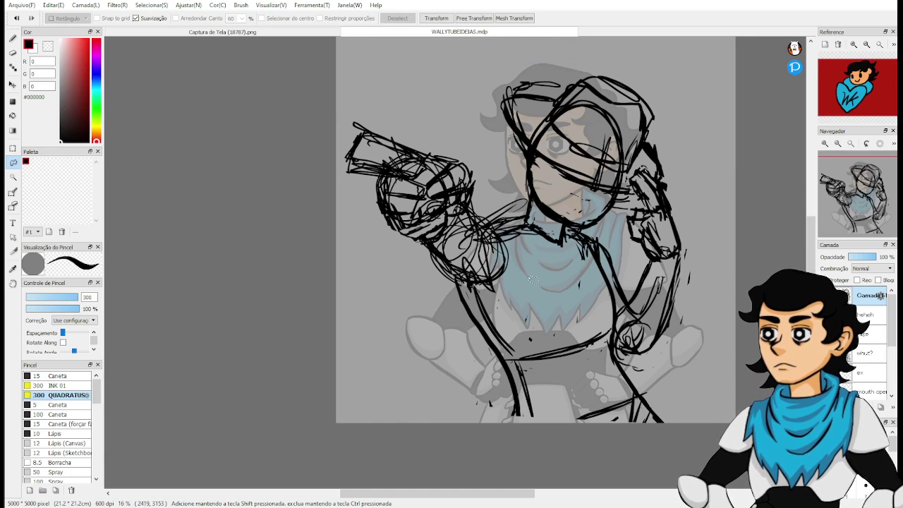
Hide the pistol-pose sketch layer and add a new empty layer above it.
key(u)
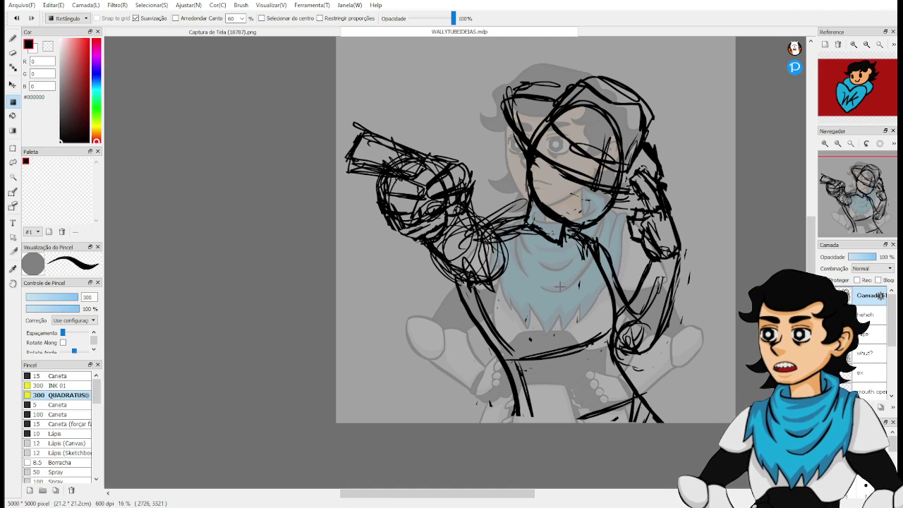
key(b)
mouse_move(634, 281)
mouse_down()
mouse_move(635, 306)
mouse_move(631, 281)
mouse_up()
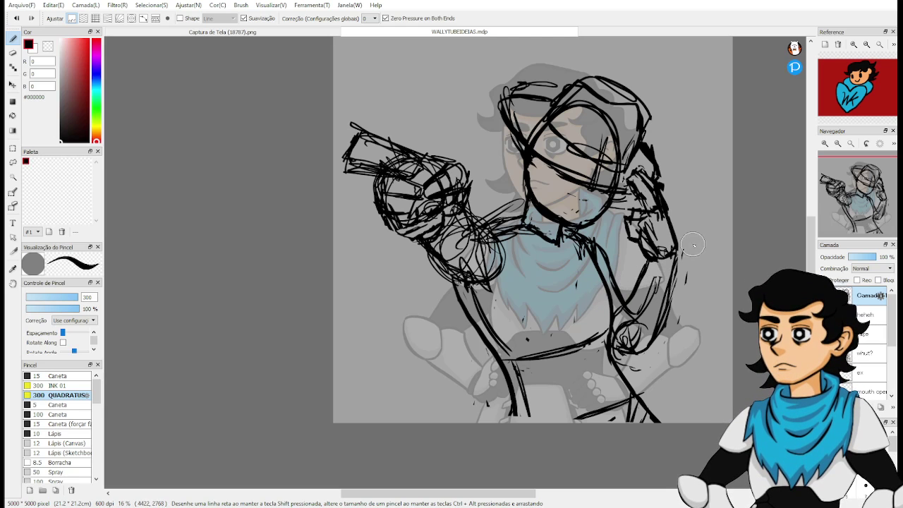
click(824, 295)
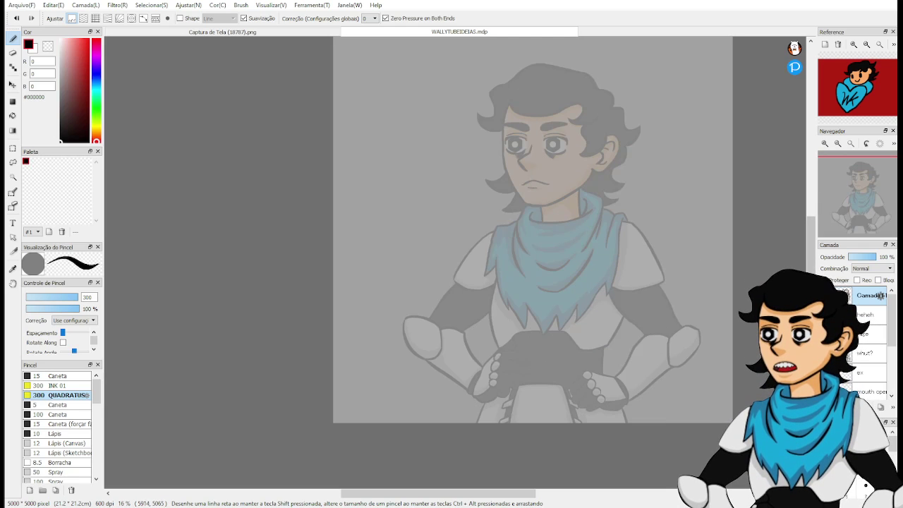
drag(573, 294, 596, 319)
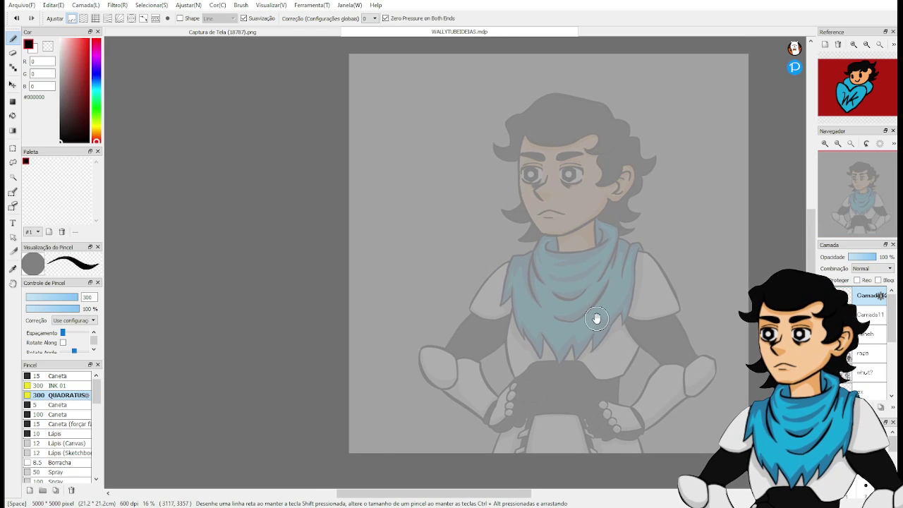
Add another empty layer and hide the pistol-pose sketch, keeping only the faded reference figure on the canvas.
mouse_move(627, 270)
mouse_down()
mouse_move(614, 299)
mouse_move(607, 292)
mouse_up()
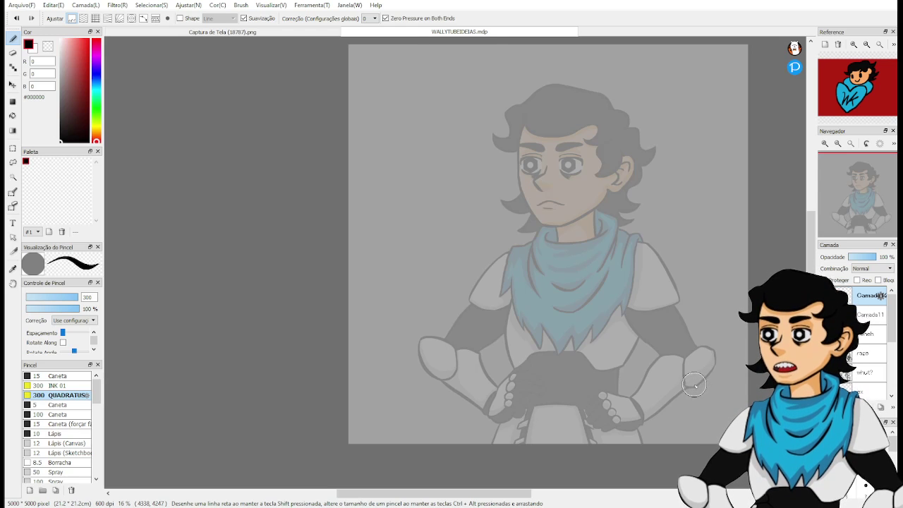
key(space)
drag(524, 250, 504, 242)
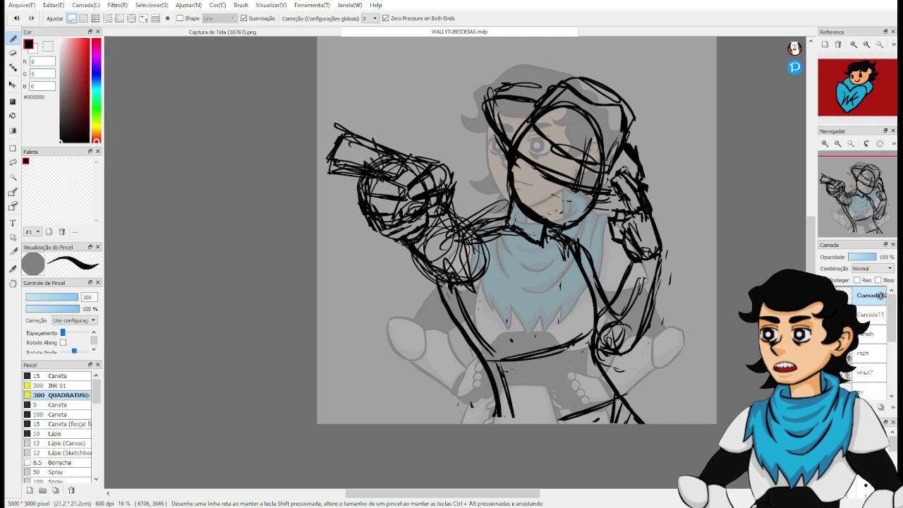
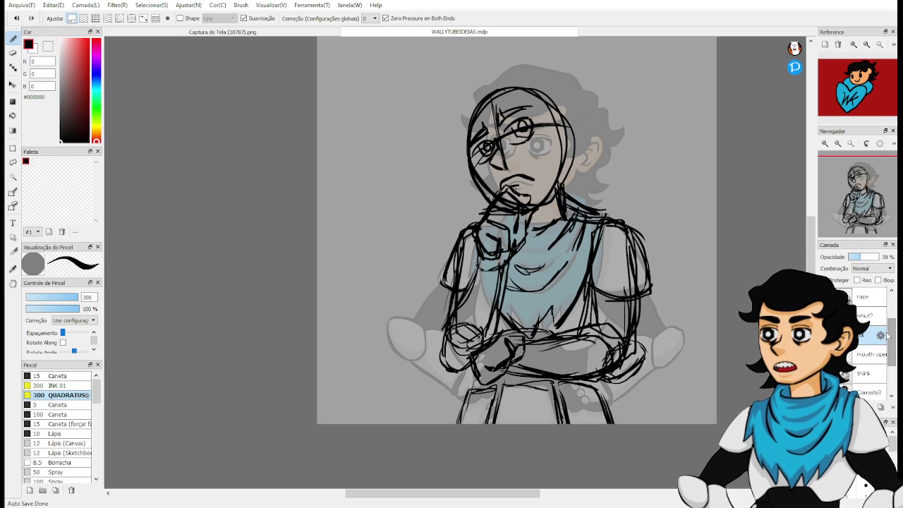
drag(887, 337, 889, 321)
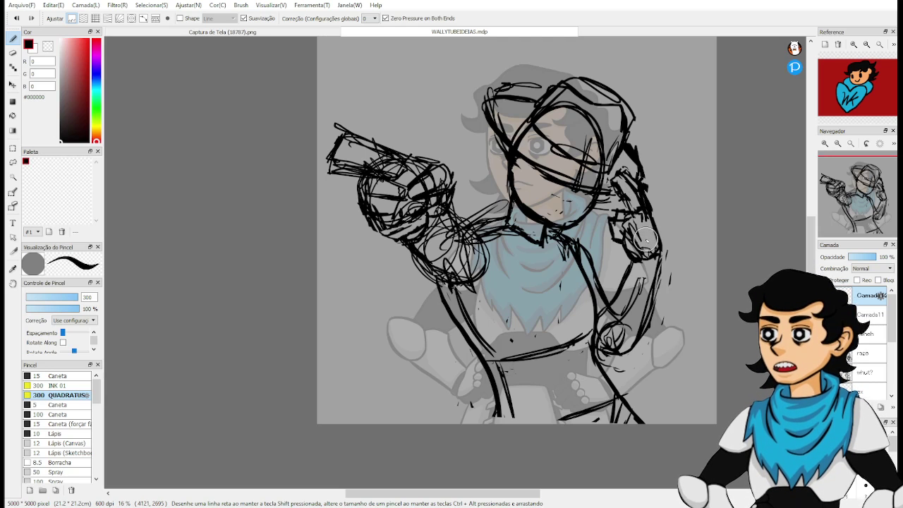
drag(700, 279, 692, 315)
click(825, 408)
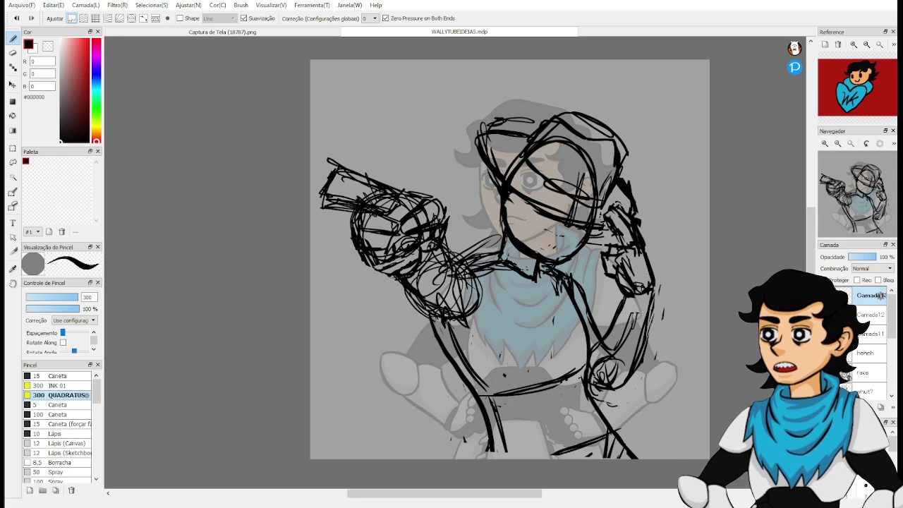
click(824, 315)
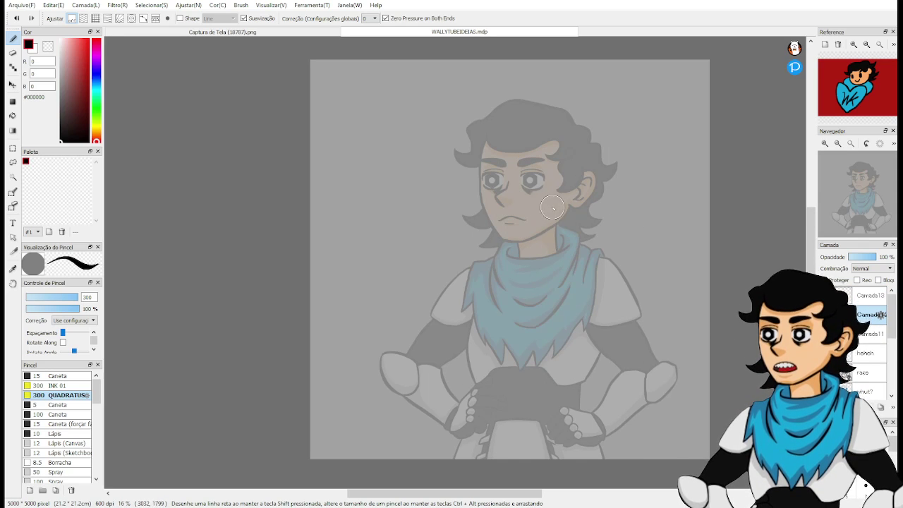
drag(493, 128, 497, 236)
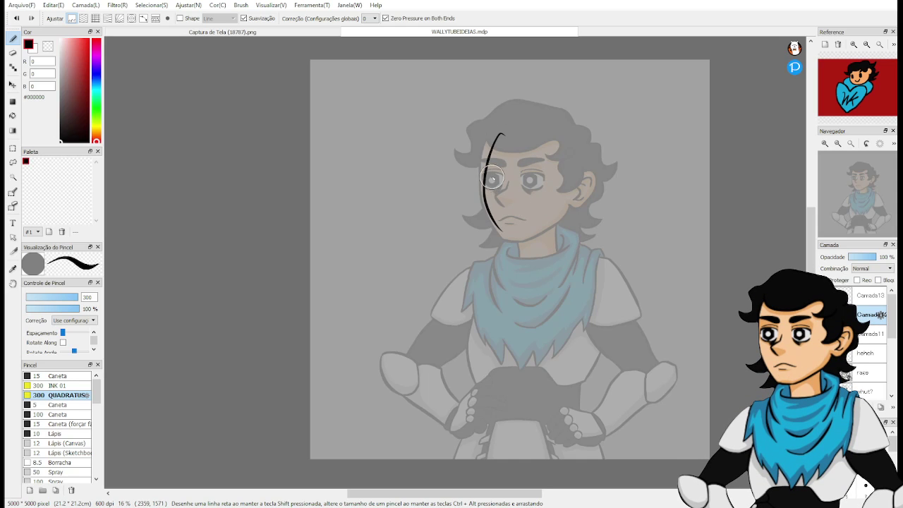
key(ctrl+z)
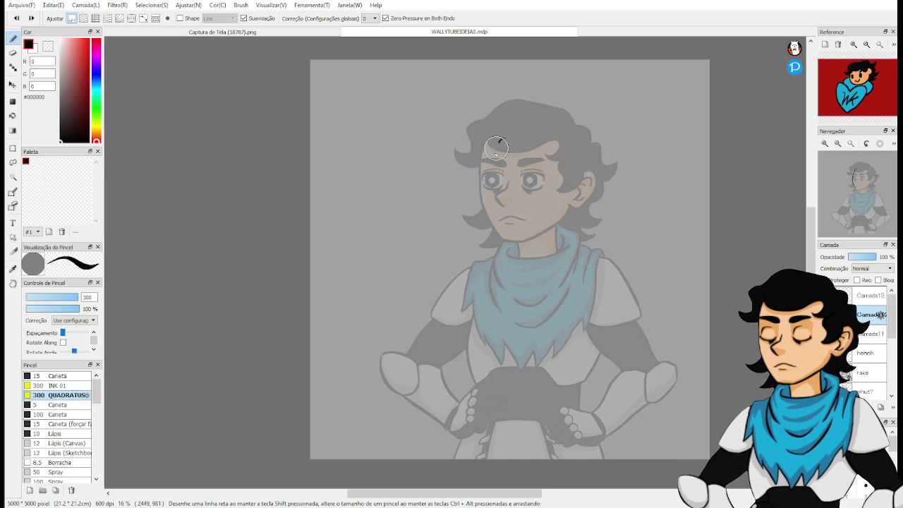
drag(495, 144, 530, 244)
key(ctrl+z)
Sketch a rounded head outline over the reference face and erase the stray lines below the chin.
mouse_move(488, 194)
mouse_down()
mouse_move(548, 231)
mouse_move(518, 248)
mouse_move(541, 248)
mouse_move(573, 224)
mouse_move(557, 243)
mouse_move(553, 228)
mouse_move(548, 247)
mouse_move(566, 182)
mouse_move(577, 203)
mouse_move(560, 145)
mouse_move(562, 155)
mouse_move(524, 143)
mouse_move(497, 204)
mouse_move(498, 168)
mouse_move(497, 197)
mouse_move(530, 132)
mouse_move(491, 162)
mouse_move(578, 136)
mouse_move(487, 176)
mouse_move(498, 237)
mouse_move(524, 245)
mouse_move(533, 146)
mouse_move(580, 191)
mouse_up()
drag(494, 233, 547, 242)
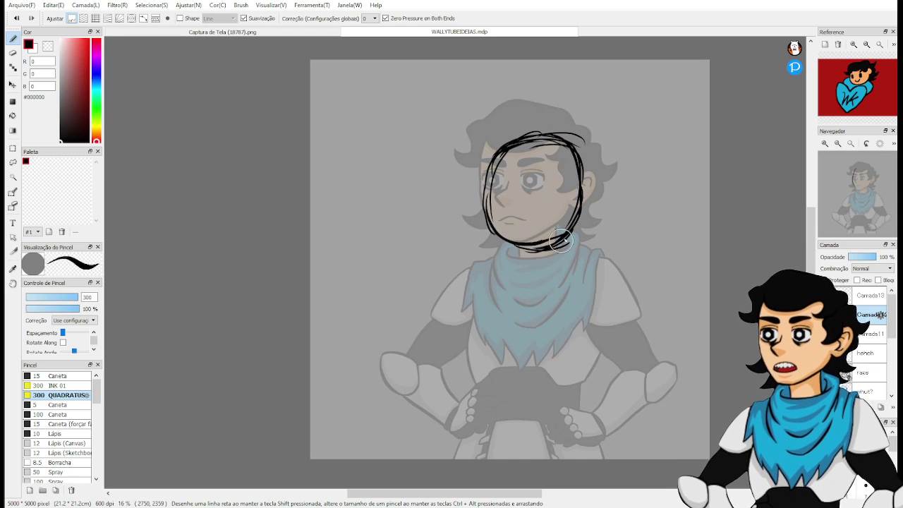
key(e)
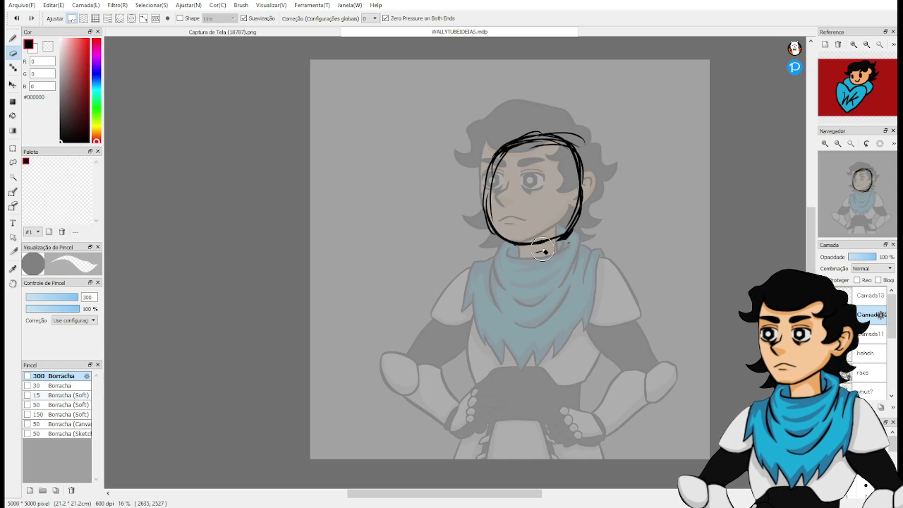
key(b)
Reinforce the head's side and add a vertical centre guide and curved horizontal eye and brow guides across the face.
mouse_move(582, 213)
mouse_down()
mouse_move(579, 165)
mouse_move(559, 141)
mouse_up()
mouse_move(487, 194)
mouse_down()
mouse_move(492, 150)
mouse_move(510, 138)
mouse_move(520, 244)
mouse_move(575, 176)
mouse_up()
drag(487, 176, 575, 170)
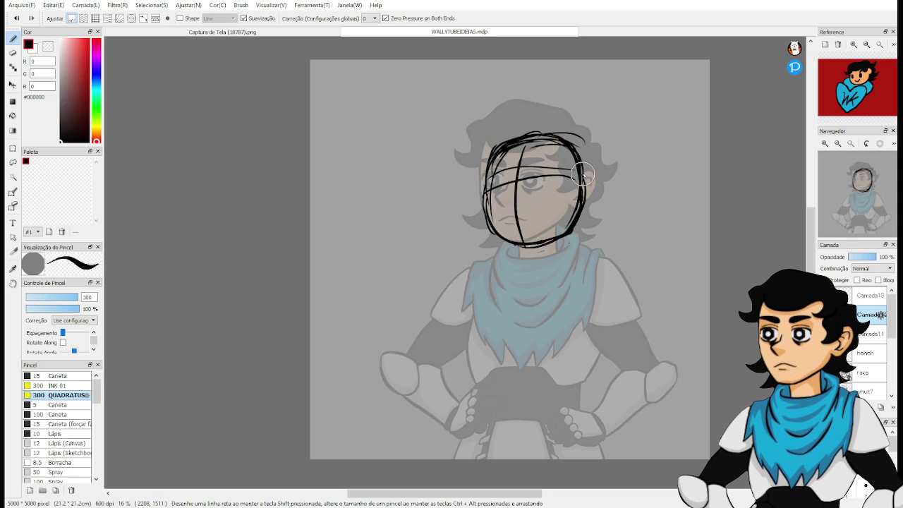
drag(489, 173, 572, 166)
drag(484, 194, 578, 183)
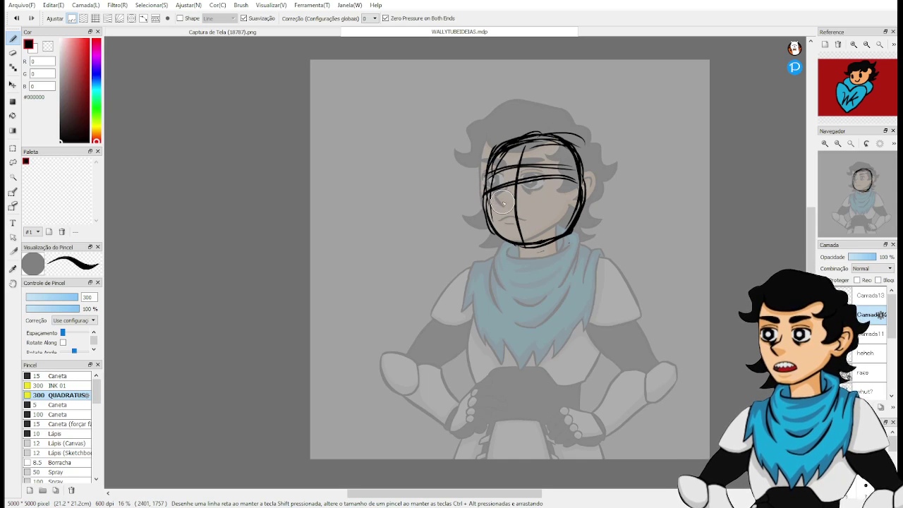
Sketch the narrowed eye, slanted brow and short mouth marks beside the face's centre guide, erasing and redrawing the first eye attempt.
mouse_move(497, 180)
mouse_down()
mouse_move(503, 203)
mouse_move(502, 180)
mouse_move(511, 183)
mouse_move(519, 168)
mouse_move(502, 202)
mouse_up()
key(e)
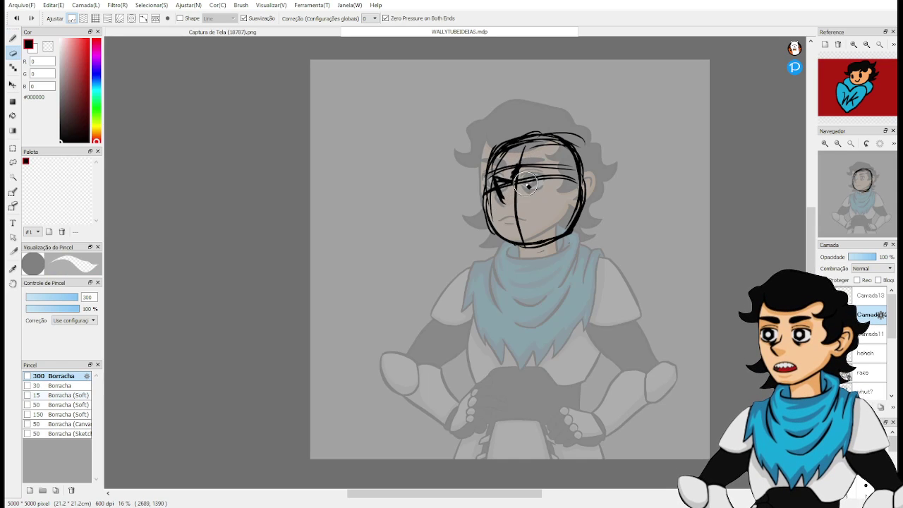
mouse_move(523, 172)
mouse_down()
mouse_move(503, 197)
mouse_move(495, 175)
mouse_move(505, 170)
mouse_move(512, 196)
mouse_up()
key(b)
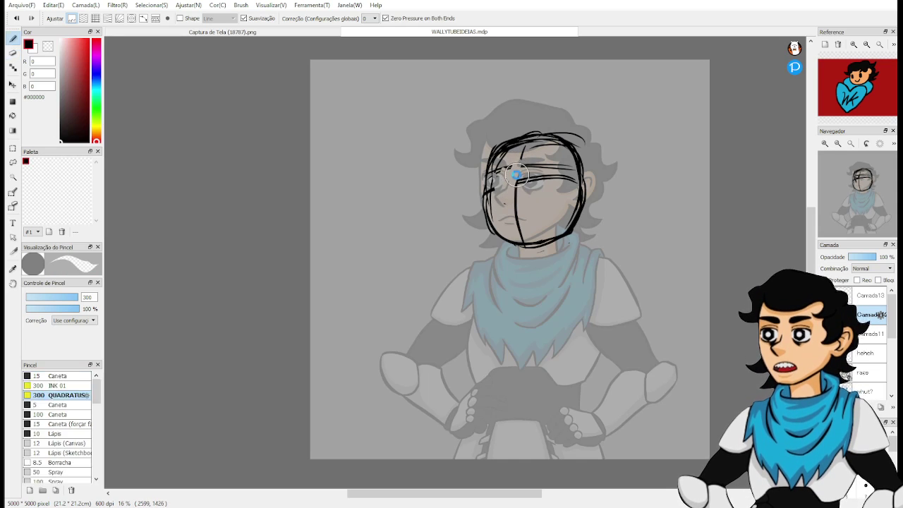
mouse_move(520, 164)
mouse_down()
mouse_move(514, 178)
mouse_move(495, 177)
mouse_move(502, 197)
mouse_move(517, 191)
mouse_move(503, 198)
mouse_move(515, 208)
mouse_up()
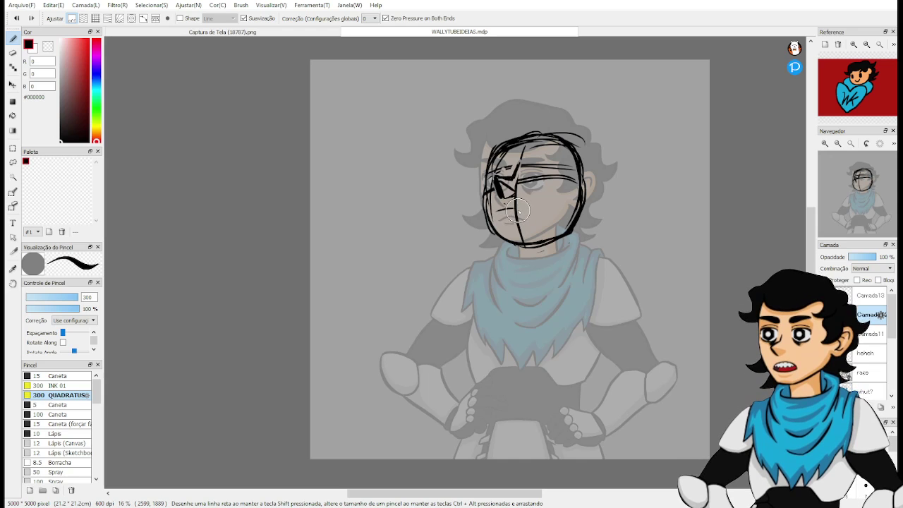
Draw both sides of the neck below the chin, undoing the extra shoulder stroke.
mouse_move(538, 268)
mouse_down()
mouse_move(541, 245)
mouse_move(545, 280)
mouse_move(525, 282)
mouse_move(526, 293)
mouse_up()
drag(559, 267, 562, 286)
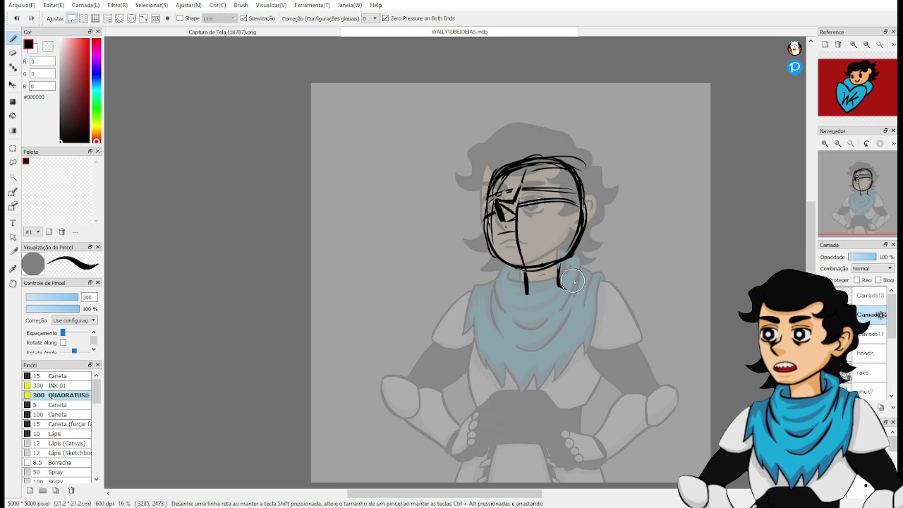
drag(601, 287, 561, 279)
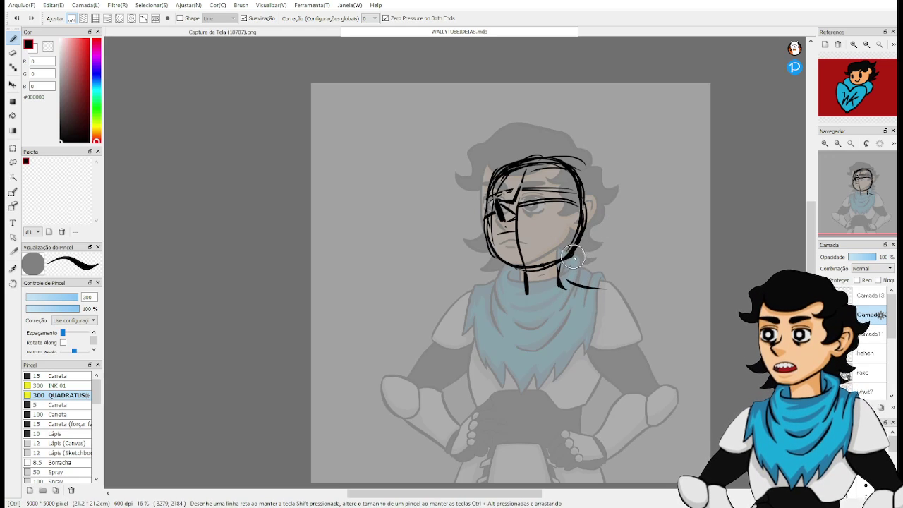
key(ctrl+z)
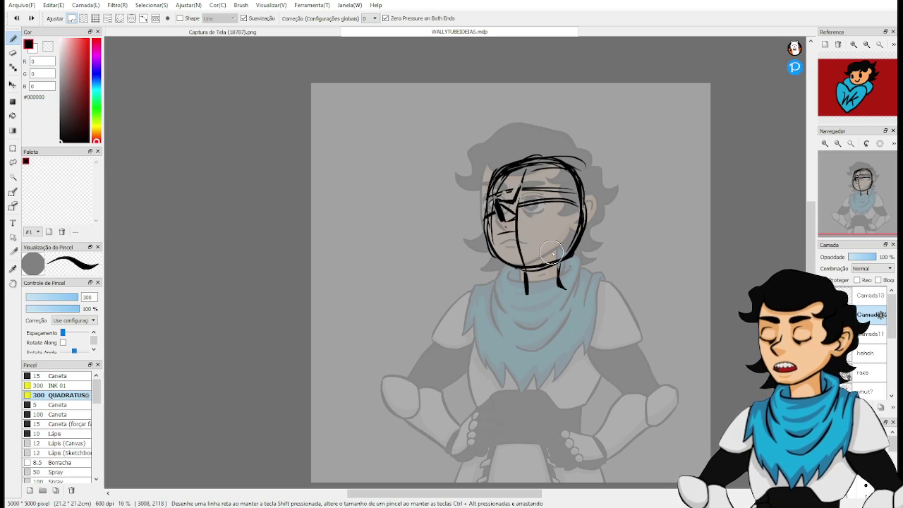
Try to outline the scarf over the reference, from the sloping shoulder lines down to its jagged lower edge.
mouse_move(590, 281)
mouse_down()
mouse_move(610, 325)
mouse_move(619, 317)
mouse_move(589, 280)
mouse_move(621, 302)
mouse_up()
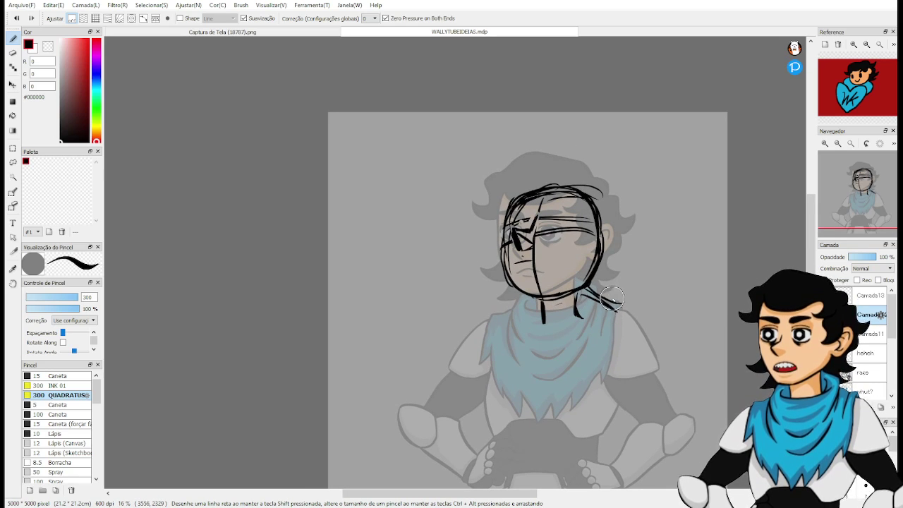
drag(486, 319, 518, 302)
drag(634, 310, 626, 249)
mouse_move(494, 256)
mouse_down()
mouse_move(472, 306)
mouse_move(492, 280)
mouse_move(485, 299)
mouse_move(518, 360)
mouse_move(522, 340)
mouse_move(530, 362)
mouse_move(548, 339)
mouse_move(546, 361)
mouse_move(568, 329)
mouse_move(568, 353)
mouse_move(588, 314)
mouse_move(596, 326)
mouse_move(609, 251)
mouse_move(605, 299)
mouse_up()
drag(609, 251, 606, 286)
key(space)
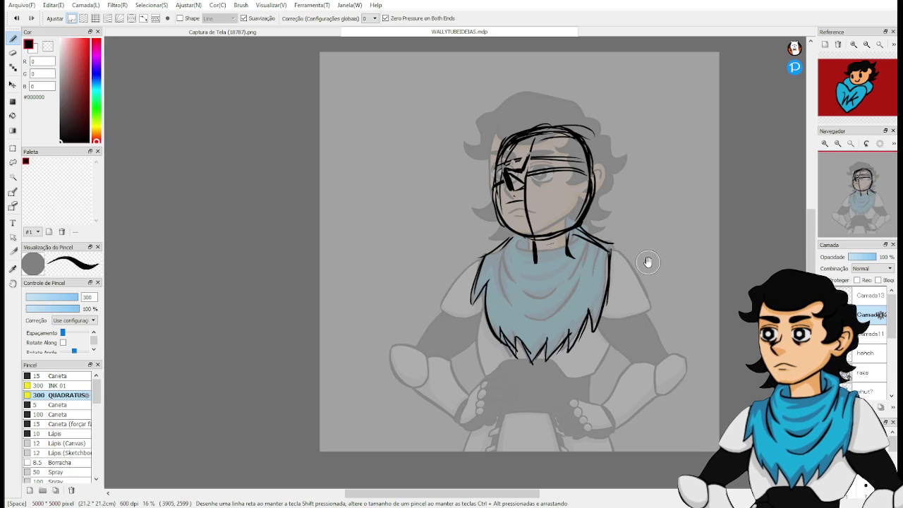
drag(648, 262, 681, 266)
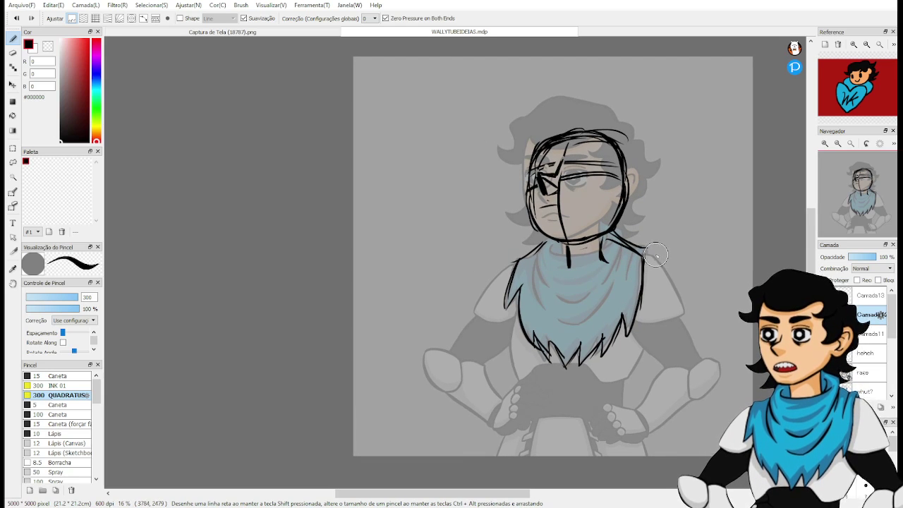
drag(649, 258, 641, 269)
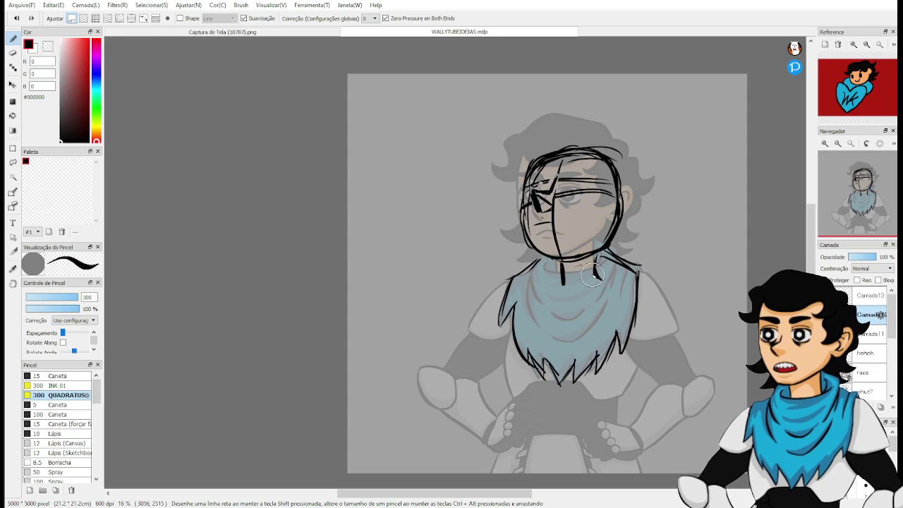
Undo the scarf outline and sloping shoulder strokes, keeping the head and neck lines.
scroll(628, 247, down, 2)
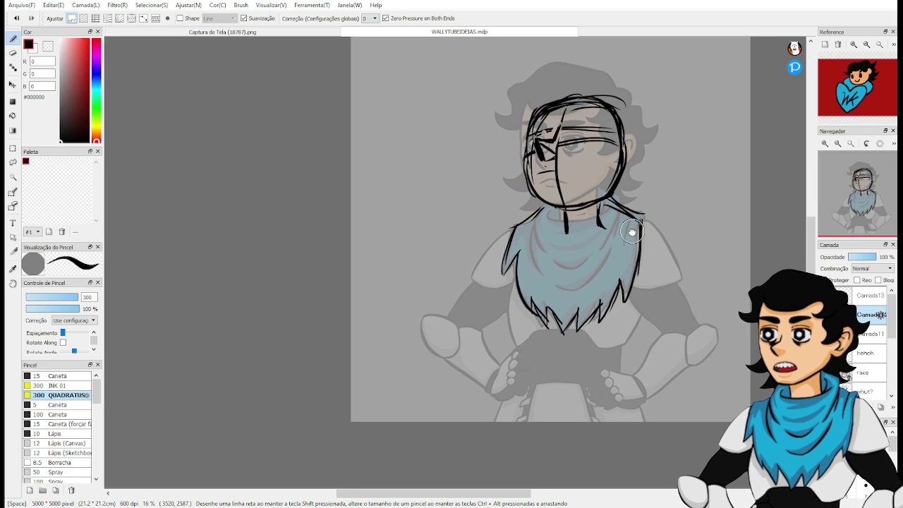
key(ctrl+z)
key(ctrl+z)
key(ctrl+z)
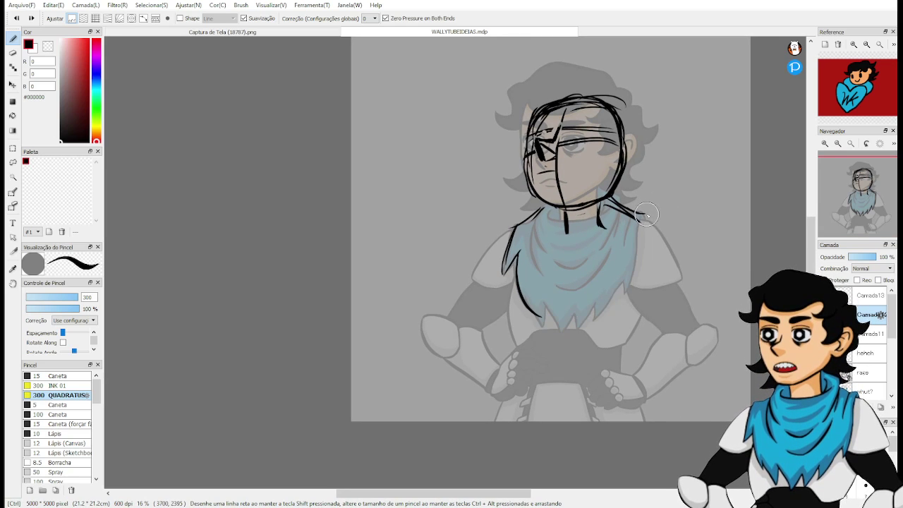
key(ctrl+z)
key(ctrl+z)
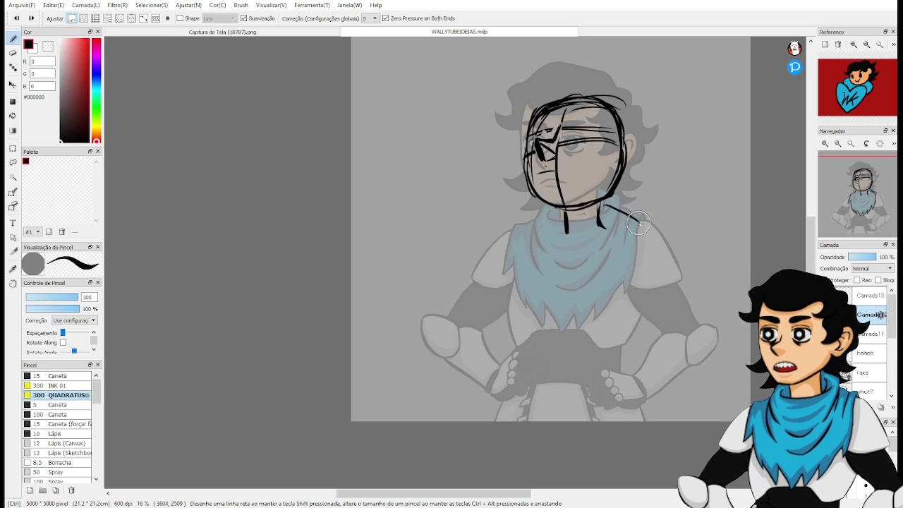
key(ctrl+z)
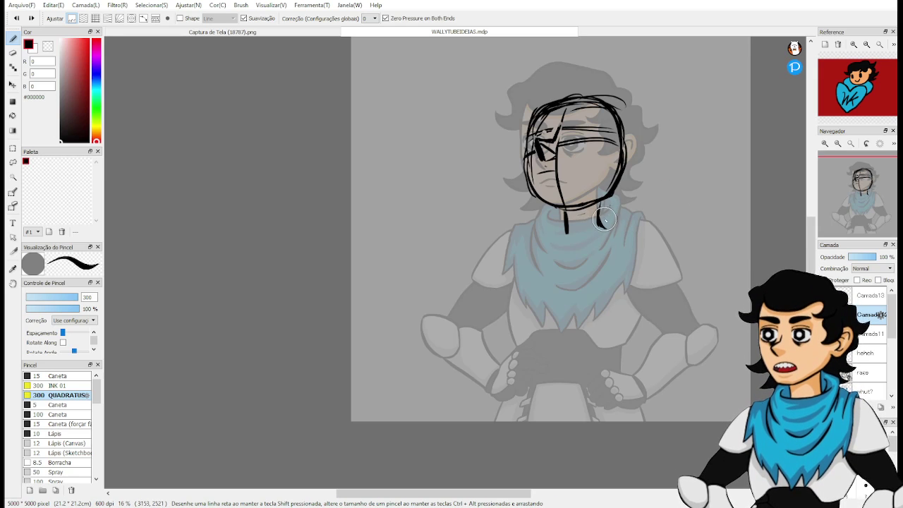
Draw a nearly level shoulder line out from each side of the neck, plus both edges of the upper arm on the side the face looks toward.
mouse_move(602, 212)
mouse_down()
mouse_move(630, 222)
mouse_move(610, 212)
mouse_move(659, 231)
mouse_move(603, 221)
mouse_move(647, 225)
mouse_up()
key(ctrl+z)
key(ctrl+z)
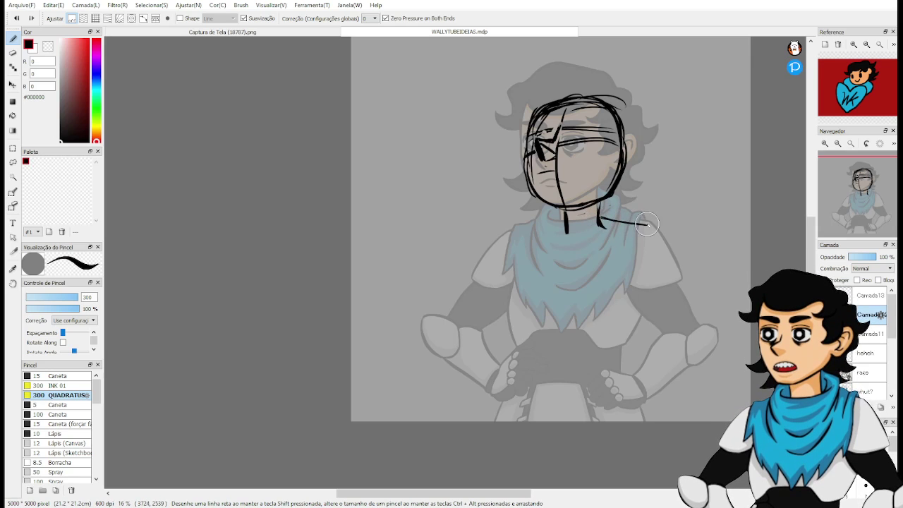
drag(518, 231, 561, 220)
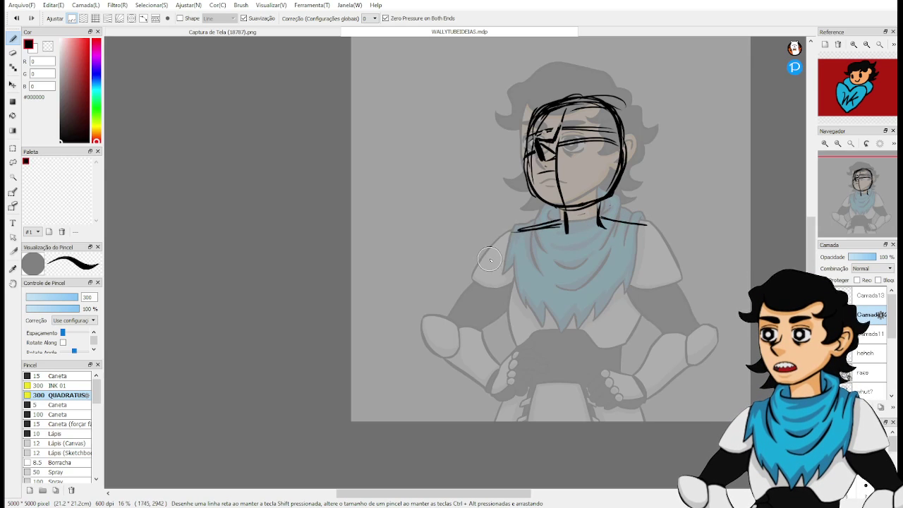
shift+click(452, 314)
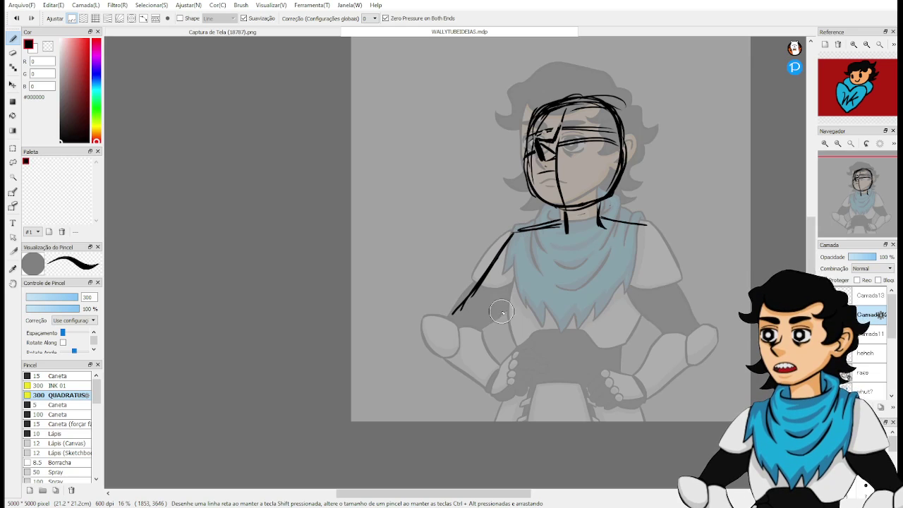
drag(507, 305, 487, 324)
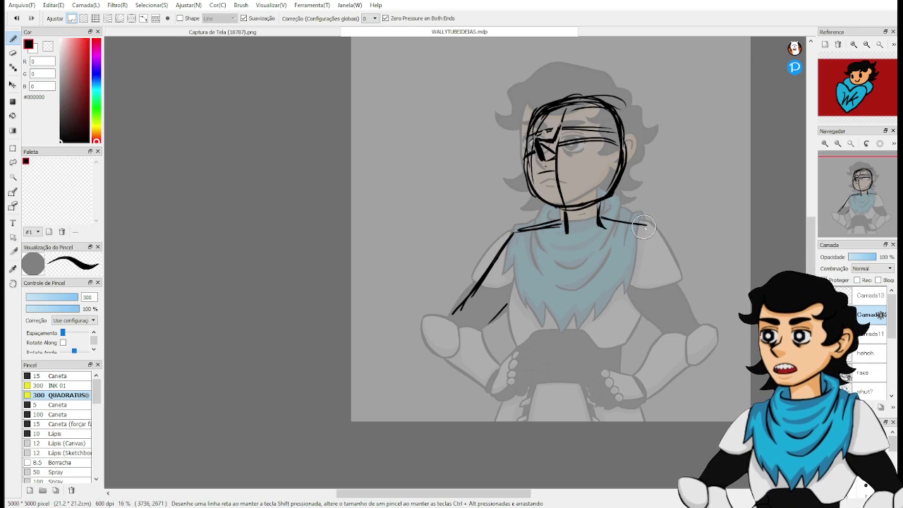
drag(643, 226, 685, 296)
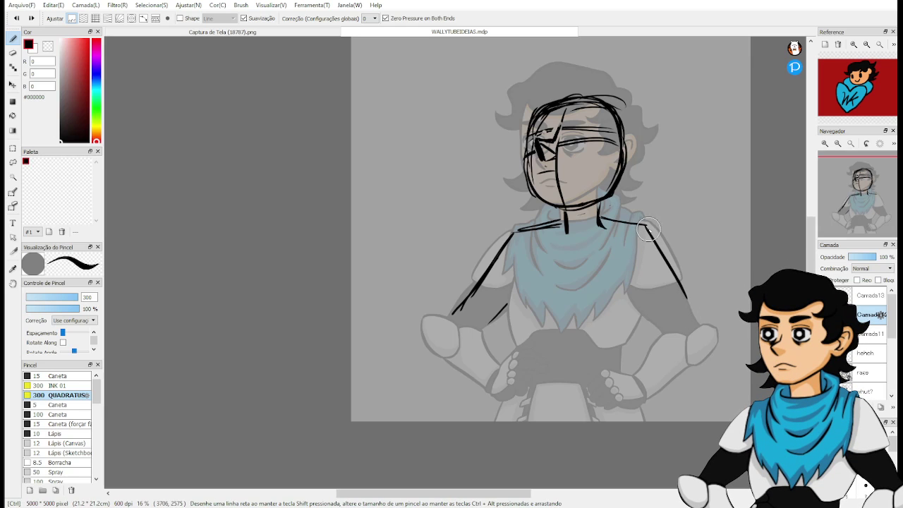
key(ctrl+z)
drag(647, 229, 691, 318)
key(ctrl+z)
key(ctrl+z)
key(ctrl+z)
drag(643, 226, 690, 316)
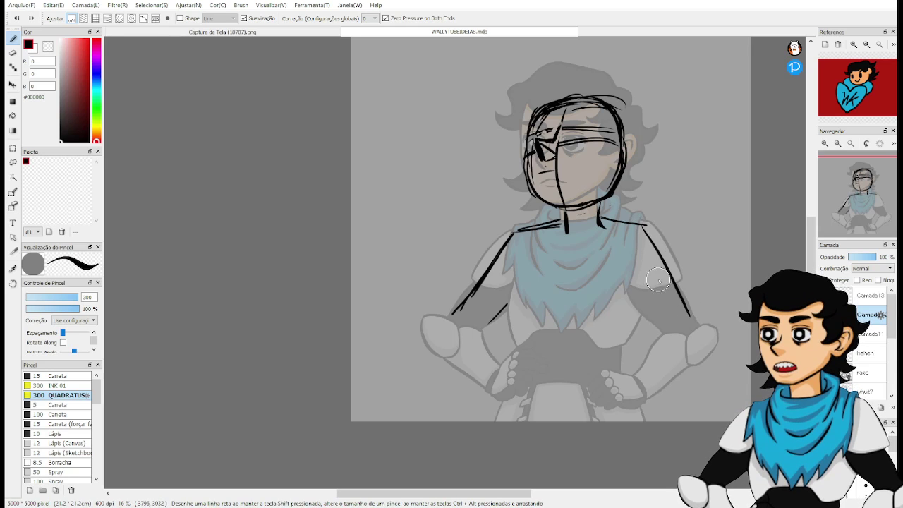
key(ctrl+z)
drag(643, 226, 697, 322)
key(ctrl+z)
Draw the outer and inner edges of the opposite upper arm, with a short slanted stroke running inward from that shoulder.
drag(645, 227, 694, 317)
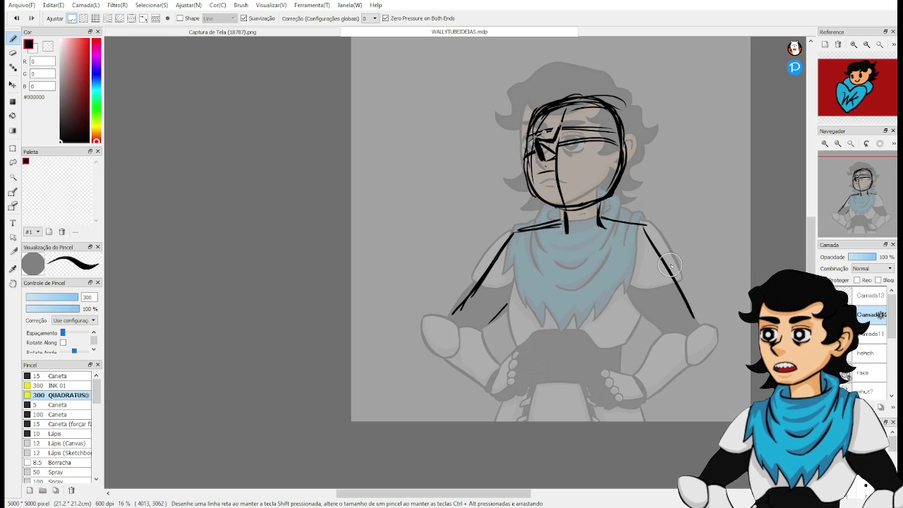
drag(628, 289, 657, 332)
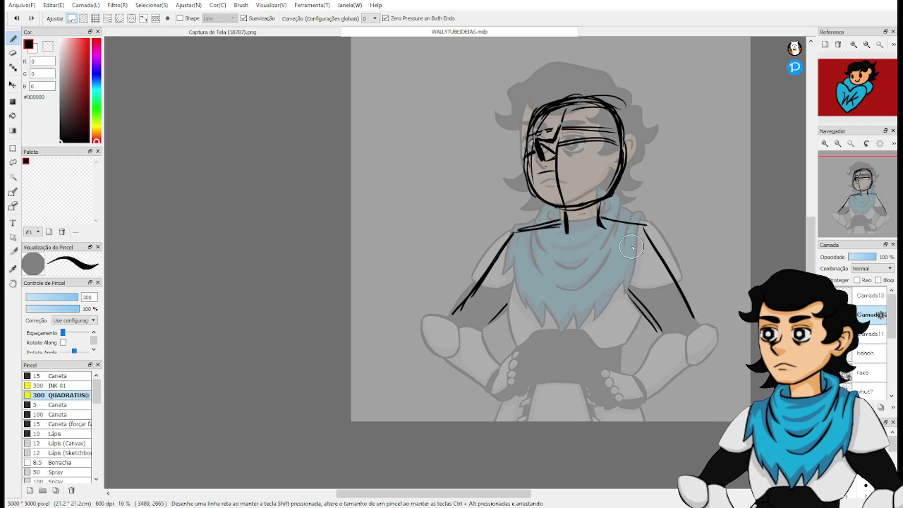
drag(620, 260, 642, 229)
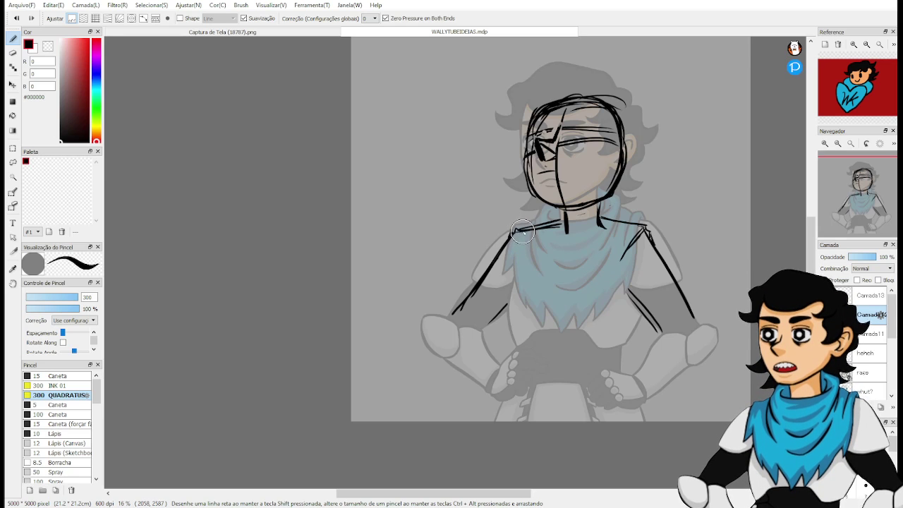
Draw the bent forearm on the side the face looks toward, closing the elbow and adding a cuff at the wrist by the hip.
mouse_move(564, 299)
mouse_down()
mouse_move(572, 259)
mouse_move(550, 282)
mouse_move(520, 268)
mouse_up()
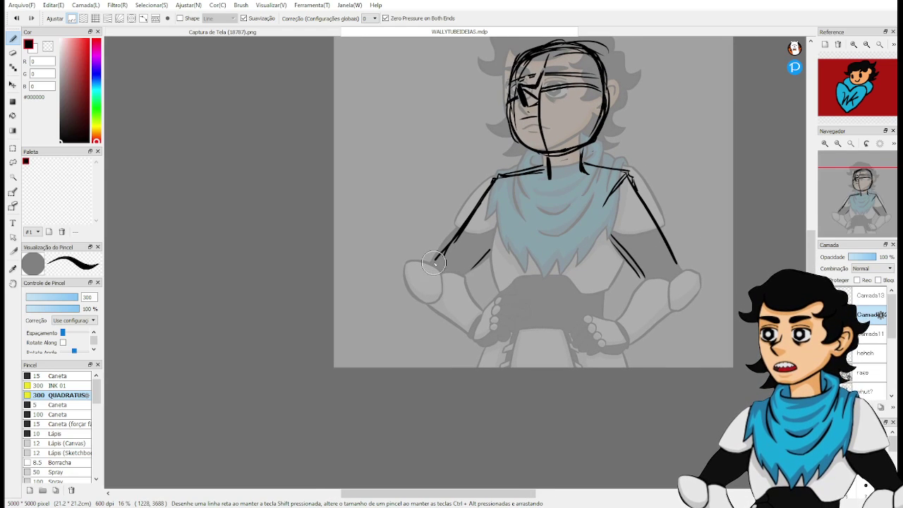
mouse_move(432, 264)
mouse_down()
mouse_move(459, 313)
mouse_move(480, 329)
mouse_up()
drag(469, 265, 480, 289)
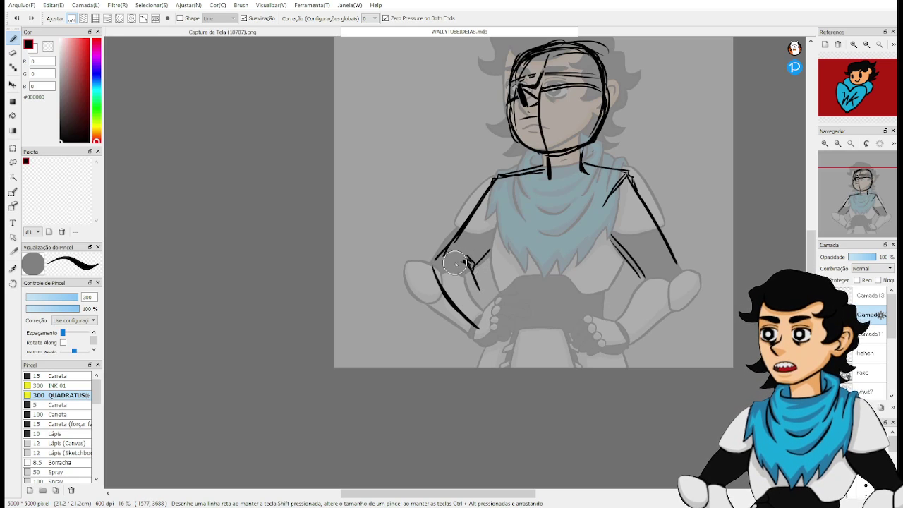
drag(433, 264, 447, 252)
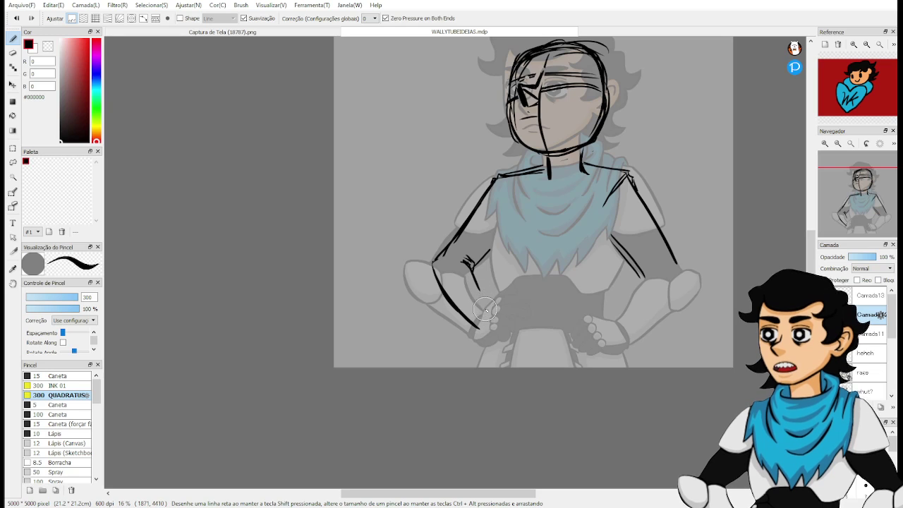
drag(480, 290, 490, 300)
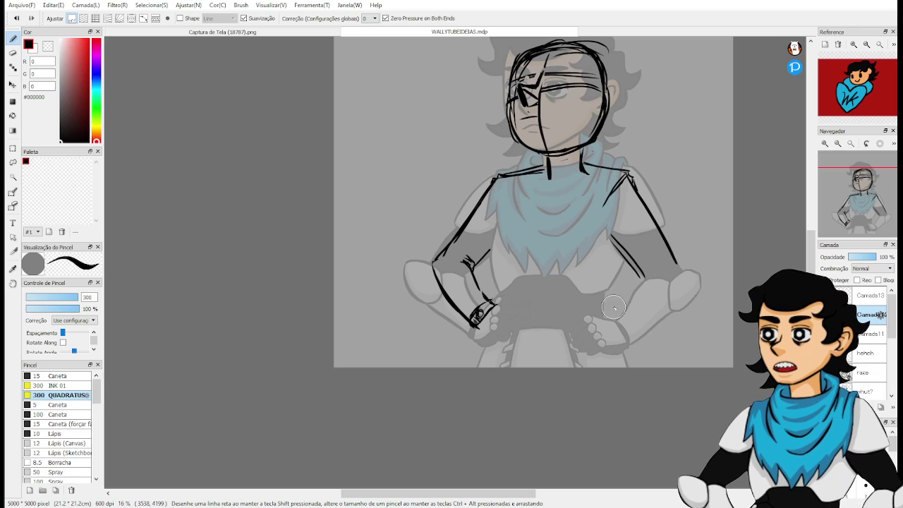
Draw the opposite forearm bent in to a cuff at the hip, and reinforce that upper arm's outer edge down to the elbow.
mouse_move(611, 309)
mouse_down()
mouse_move(643, 276)
mouse_move(619, 306)
mouse_move(625, 335)
mouse_move(626, 322)
mouse_move(632, 331)
mouse_move(626, 319)
mouse_move(634, 327)
mouse_move(660, 299)
mouse_up()
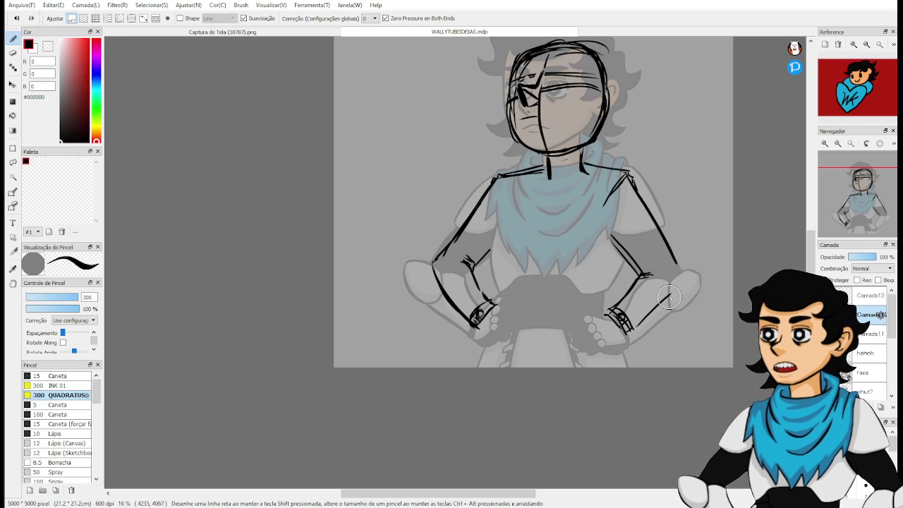
drag(637, 329, 683, 285)
drag(668, 243, 683, 277)
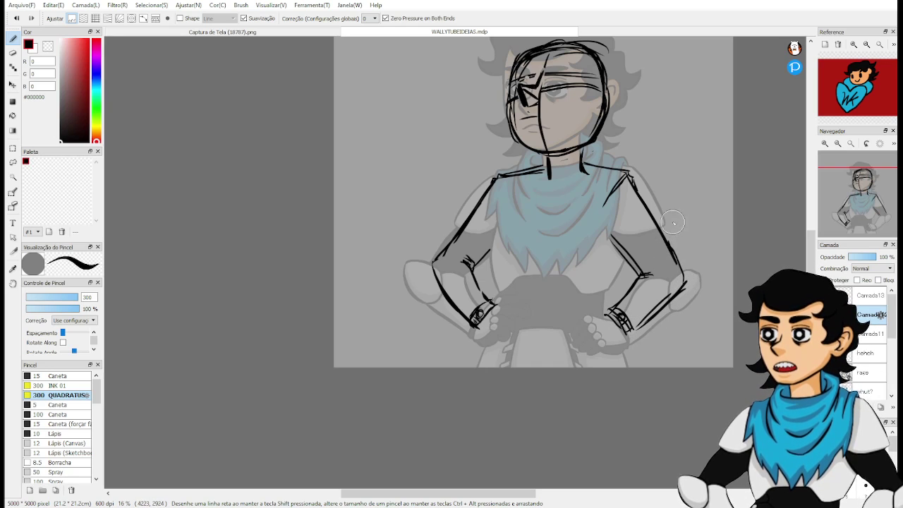
drag(638, 186, 683, 256)
drag(649, 205, 690, 268)
drag(659, 229, 687, 278)
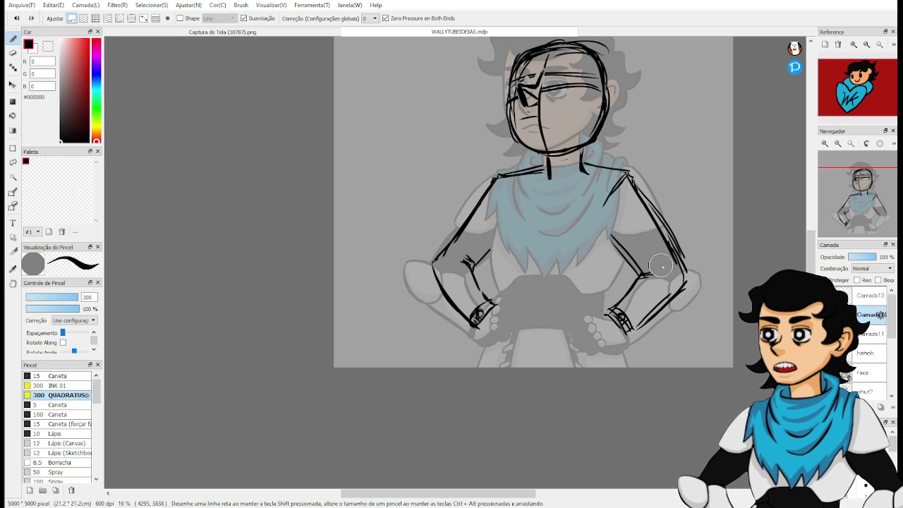
Try loose straight and curved strokes outside the bent arm opposite the gaze, and undo them.
drag(643, 160, 694, 216)
key(ctrl+z)
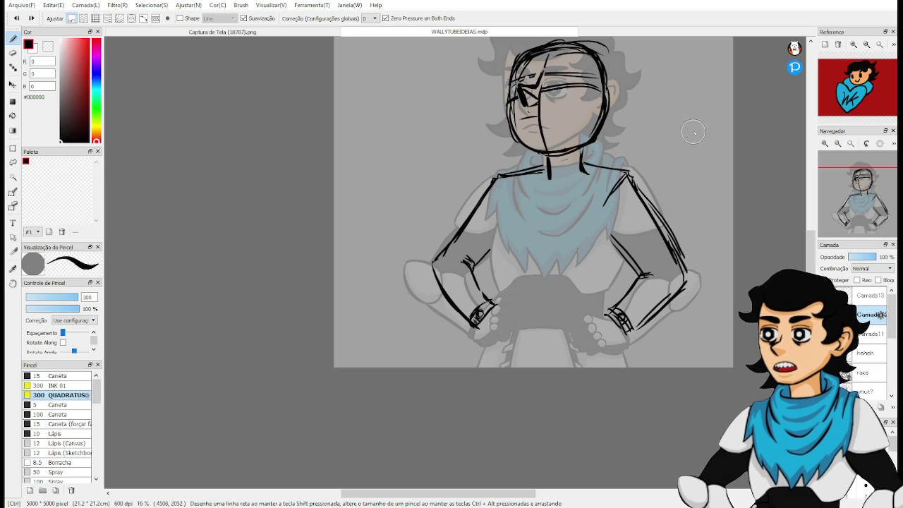
drag(643, 159, 708, 262)
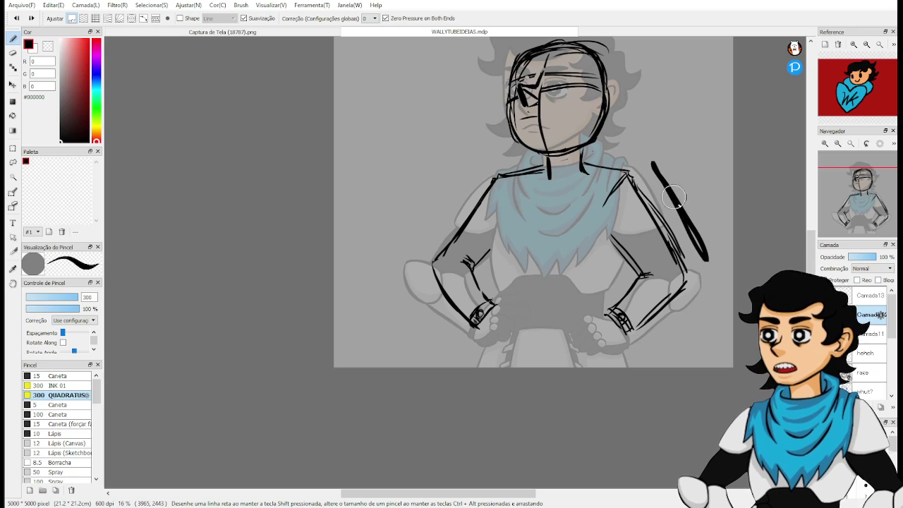
key(ctrl+z)
mouse_move(632, 181)
mouse_down()
mouse_move(616, 213)
mouse_move(656, 272)
mouse_move(641, 186)
mouse_up()
key(ctrl+z)
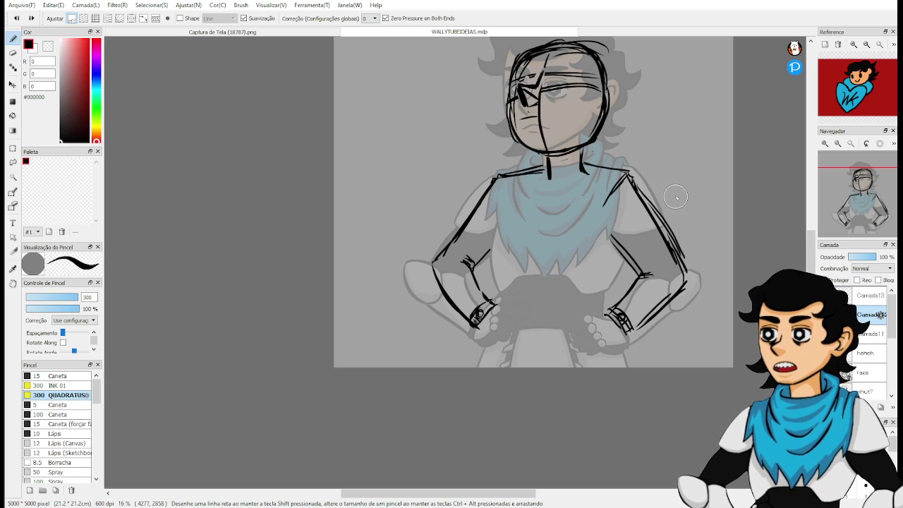
mouse_move(666, 157)
mouse_down()
mouse_move(639, 166)
mouse_move(708, 276)
mouse_move(715, 222)
mouse_move(670, 146)
mouse_up()
mouse_move(688, 286)
mouse_down()
mouse_move(645, 348)
mouse_move(684, 344)
mouse_move(704, 324)
mouse_move(693, 290)
mouse_up()
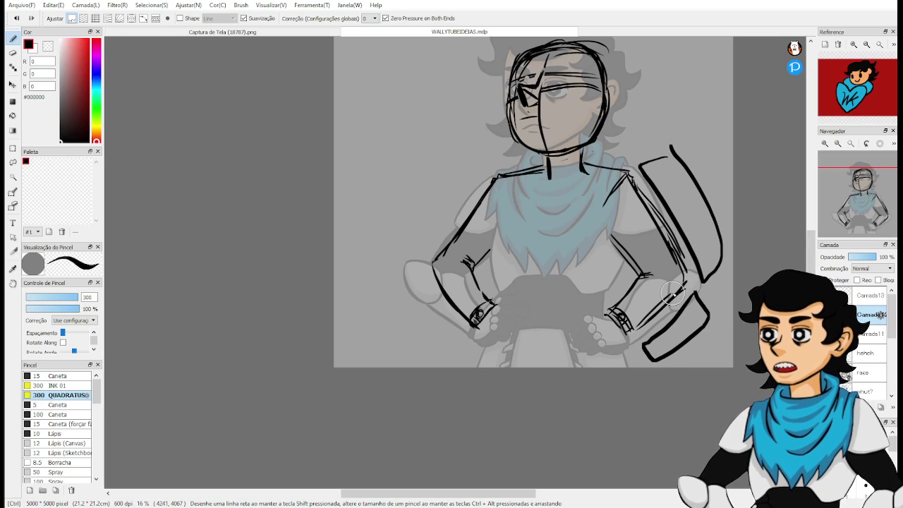
key(ctrl+z)
key(ctrl+z)
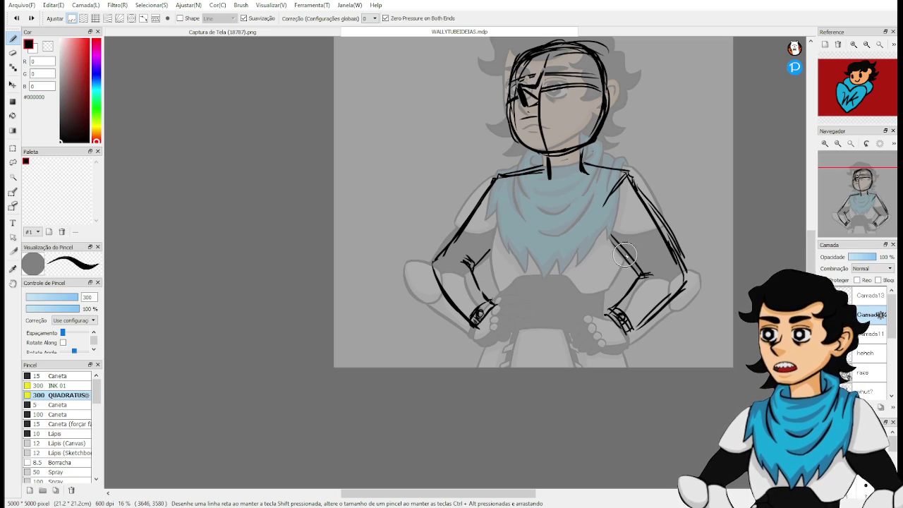
Rough in angular hands resting on the hips beyond both wrist cuffs, undoing the last stroke of the hand on the gaze side.
drag(666, 265, 681, 249)
mouse_move(612, 295)
mouse_down()
mouse_move(600, 300)
mouse_move(620, 314)
mouse_move(616, 331)
mouse_up()
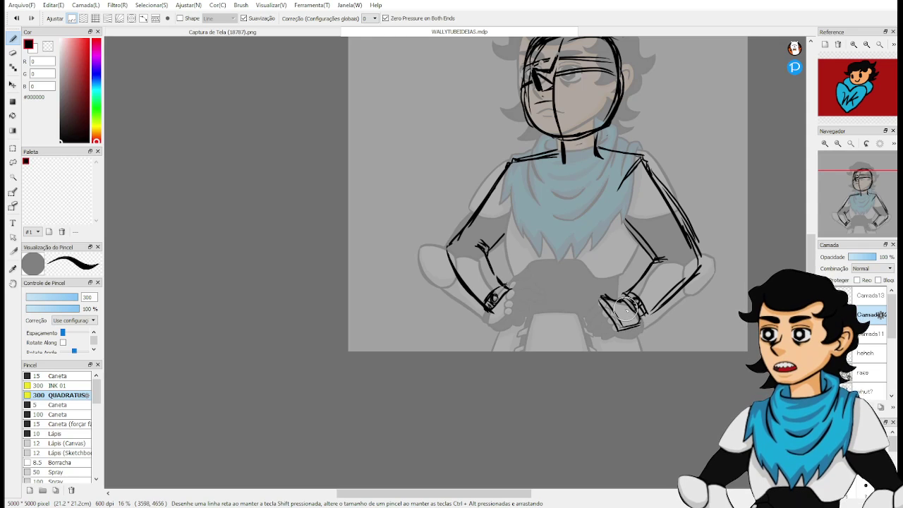
drag(527, 281, 505, 317)
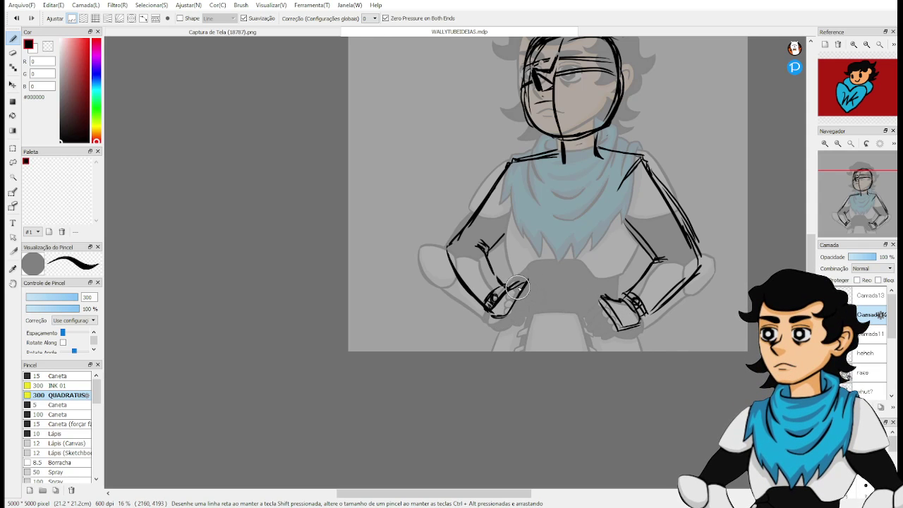
key(ctrl+z)
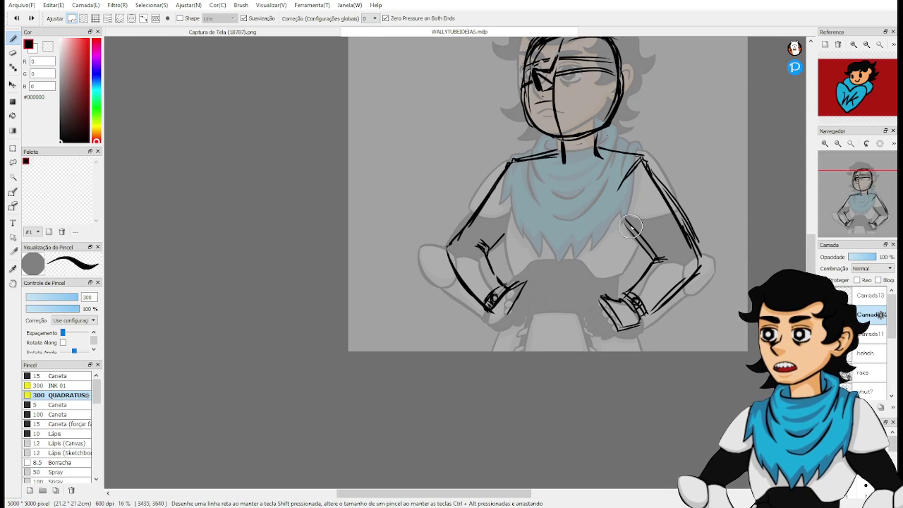
Erase both hands-on-hips arms, keeping the head, neck and shoulder lines.
key(e)
mouse_move(634, 226)
mouse_down()
mouse_move(677, 162)
mouse_move(674, 208)
mouse_up()
mouse_move(613, 288)
mouse_down()
mouse_move(718, 211)
mouse_move(668, 304)
mouse_move(633, 330)
mouse_move(656, 262)
mouse_up()
mouse_move(593, 299)
mouse_down()
mouse_move(446, 214)
mouse_move(475, 307)
mouse_move(502, 292)
mouse_move(503, 275)
mouse_move(462, 213)
mouse_move(474, 209)
mouse_move(490, 174)
mouse_move(473, 246)
mouse_up()
key(b)
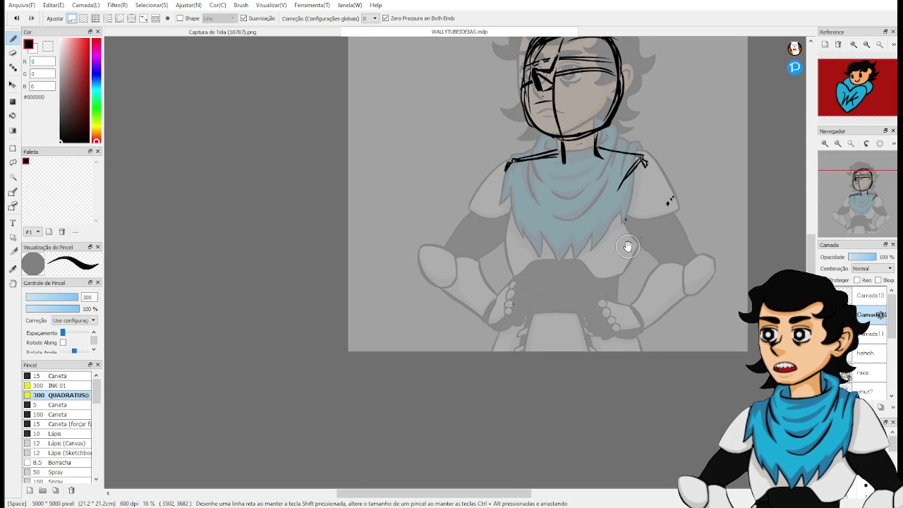
Rough in a rounded palm in front of the scarf and a second hand sloping diagonally down from it.
drag(627, 247, 621, 317)
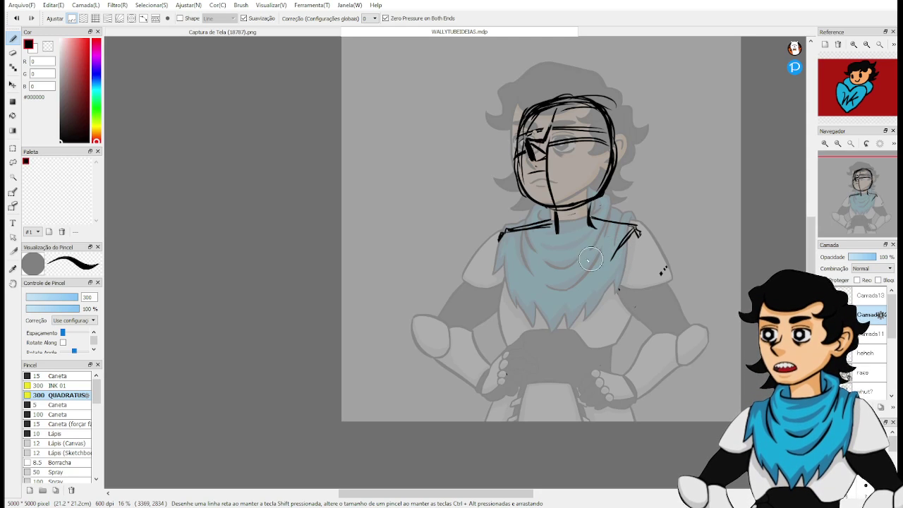
mouse_move(509, 323)
mouse_down()
mouse_move(505, 281)
mouse_move(535, 280)
mouse_move(541, 299)
mouse_move(524, 326)
mouse_move(509, 324)
mouse_move(554, 284)
mouse_move(532, 274)
mouse_move(502, 287)
mouse_move(499, 304)
mouse_move(542, 275)
mouse_move(547, 289)
mouse_move(517, 321)
mouse_move(544, 299)
mouse_move(512, 276)
mouse_up()
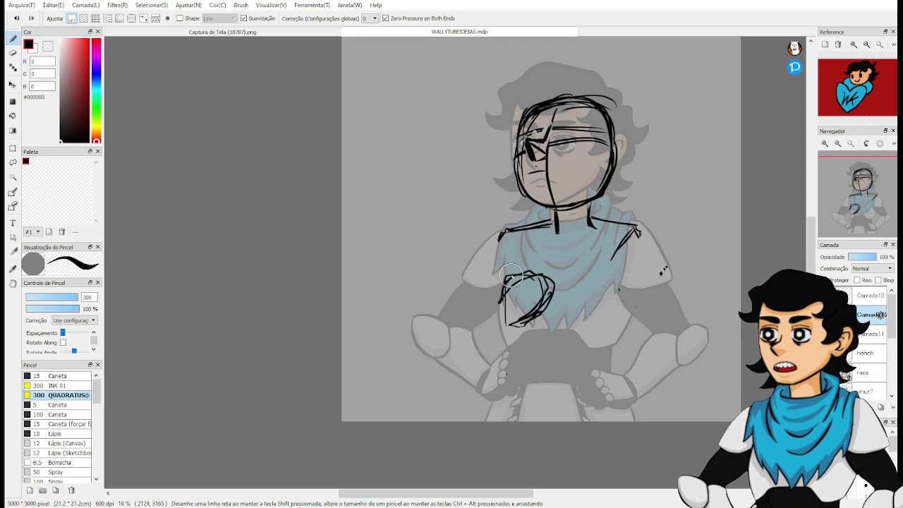
mouse_move(547, 326)
mouse_down()
mouse_move(568, 311)
mouse_move(586, 345)
mouse_move(563, 360)
mouse_move(546, 345)
mouse_move(595, 360)
mouse_move(576, 321)
mouse_move(559, 333)
mouse_move(560, 349)
mouse_move(572, 309)
mouse_move(569, 319)
mouse_move(552, 288)
mouse_up()
mouse_move(547, 341)
mouse_down()
mouse_move(539, 306)
mouse_move(545, 320)
mouse_move(563, 317)
mouse_move(547, 315)
mouse_move(559, 314)
mouse_move(545, 324)
mouse_move(550, 333)
mouse_move(564, 329)
mouse_move(552, 306)
mouse_up()
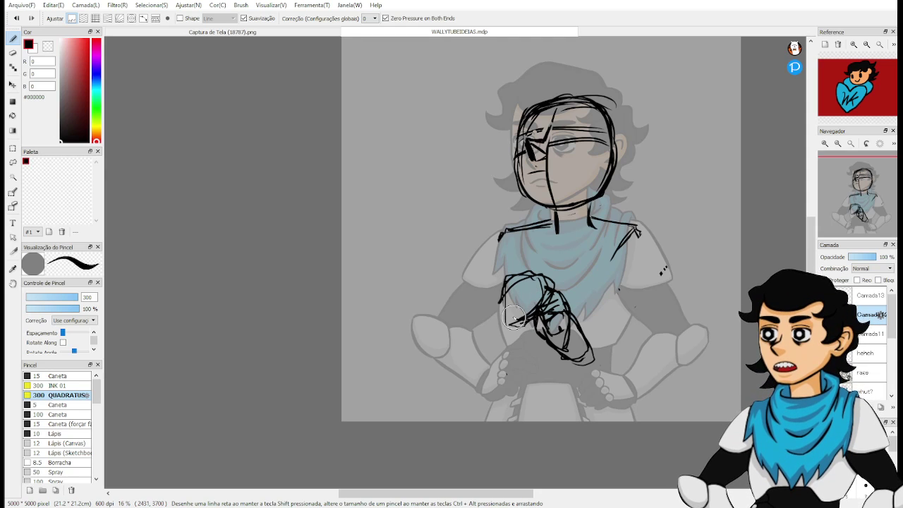
drag(508, 303, 540, 315)
mouse_move(516, 265)
mouse_down()
mouse_move(546, 276)
mouse_move(507, 284)
mouse_move(518, 311)
mouse_move(536, 309)
mouse_move(512, 264)
mouse_move(547, 289)
mouse_up()
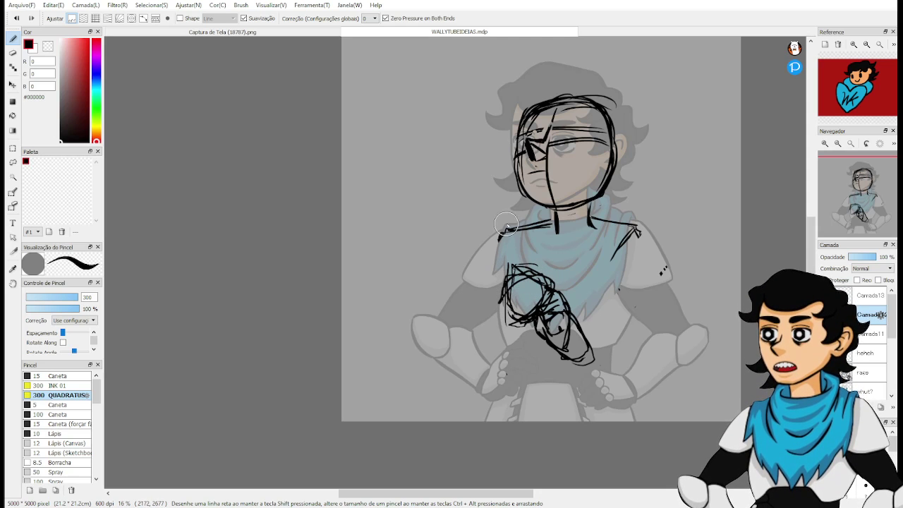
Add upward-pointing fingers and crease lines to the raised palm, plus a rounded cuff at the second hand's wrist.
mouse_move(507, 224)
mouse_down()
mouse_move(522, 269)
mouse_move(510, 270)
mouse_move(509, 244)
mouse_move(528, 228)
mouse_move(516, 276)
mouse_up()
mouse_move(524, 237)
mouse_down()
mouse_move(528, 259)
mouse_move(531, 248)
mouse_move(526, 262)
mouse_move(549, 237)
mouse_move(529, 286)
mouse_move(561, 249)
mouse_move(534, 288)
mouse_move(544, 297)
mouse_move(566, 268)
mouse_move(562, 281)
mouse_move(565, 261)
mouse_move(525, 304)
mouse_move(516, 300)
mouse_move(524, 312)
mouse_move(510, 306)
mouse_move(503, 321)
mouse_move(528, 334)
mouse_move(534, 324)
mouse_move(500, 320)
mouse_move(536, 335)
mouse_up()
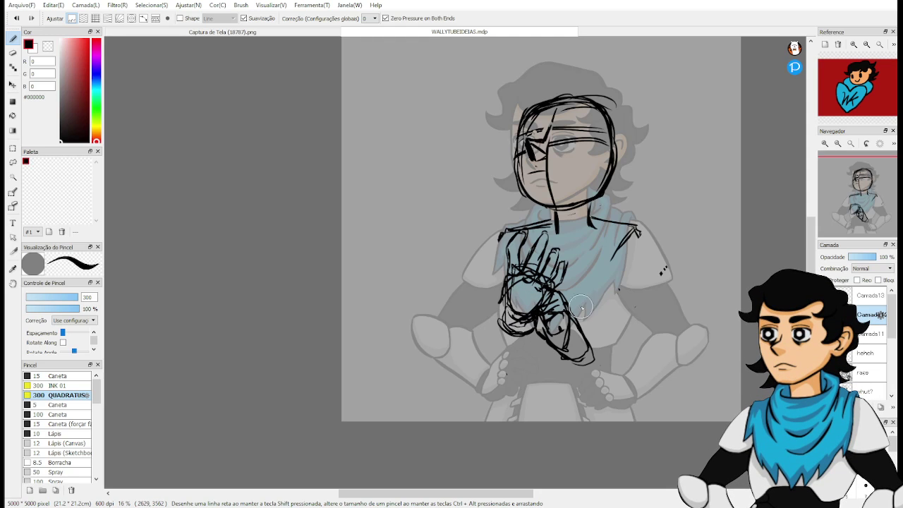
mouse_move(581, 306)
mouse_down()
mouse_move(592, 359)
mouse_move(573, 337)
mouse_move(585, 346)
mouse_move(564, 363)
mouse_move(592, 353)
mouse_move(582, 339)
mouse_move(596, 356)
mouse_move(588, 378)
mouse_move(582, 359)
mouse_up()
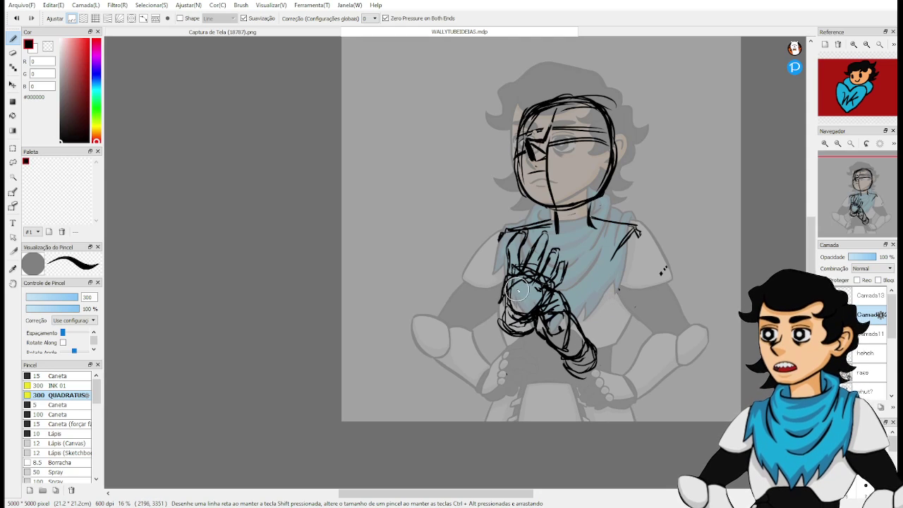
drag(524, 292, 523, 304)
Draw the upper arm down from the gaze-side shoulder to a bent elbow, and connect its forearm to the raised palm.
mouse_move(551, 328)
mouse_down()
mouse_move(551, 351)
mouse_move(532, 333)
mouse_up()
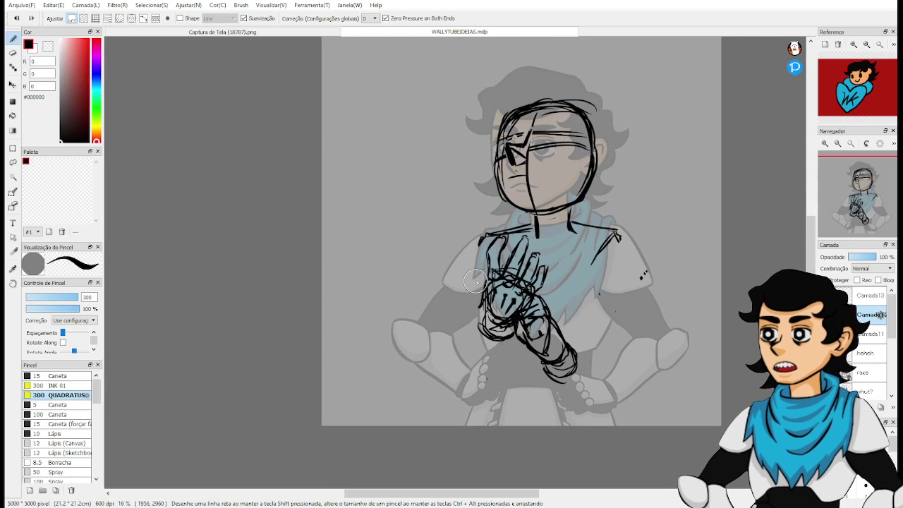
drag(478, 244, 451, 319)
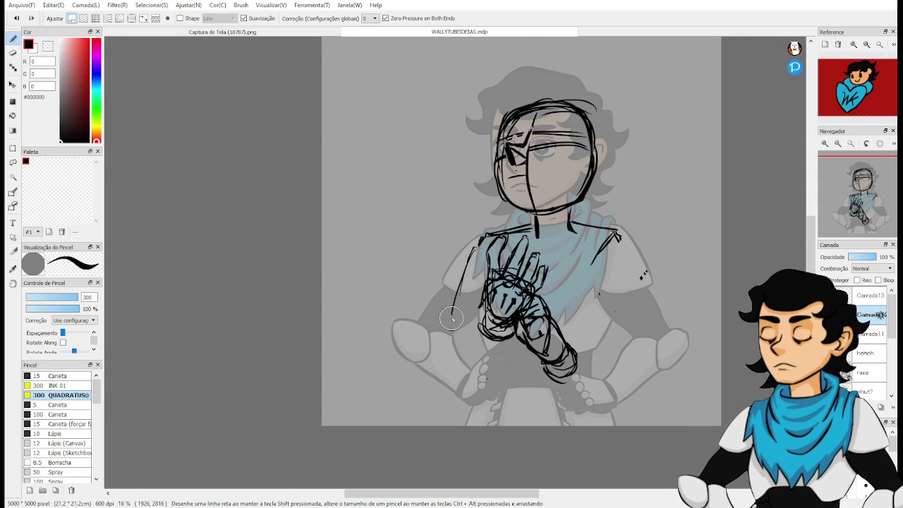
mouse_move(463, 284)
mouse_down()
mouse_move(450, 360)
mouse_move(453, 330)
mouse_move(467, 349)
mouse_move(489, 343)
mouse_up()
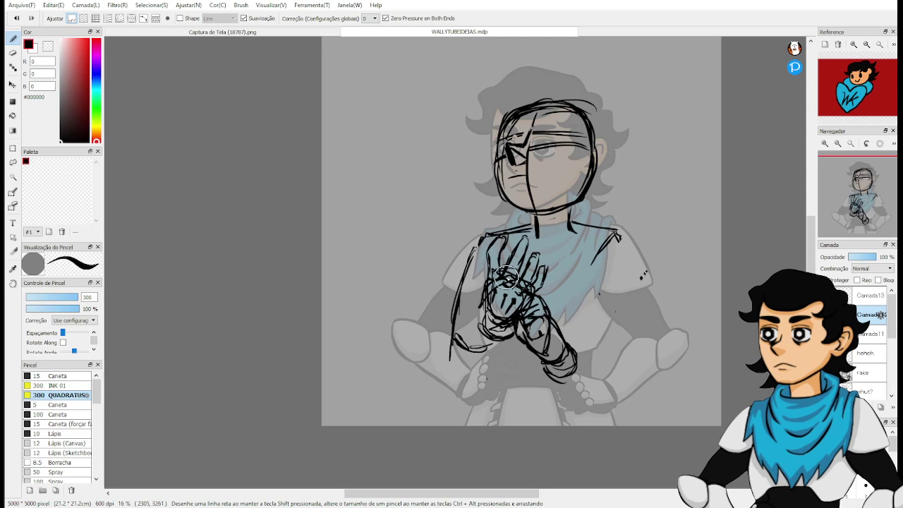
drag(483, 307, 467, 312)
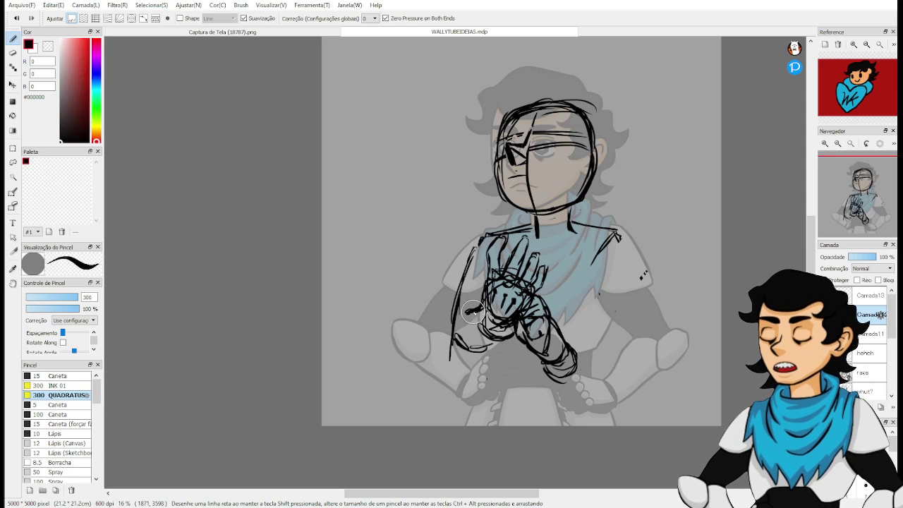
drag(471, 346, 496, 342)
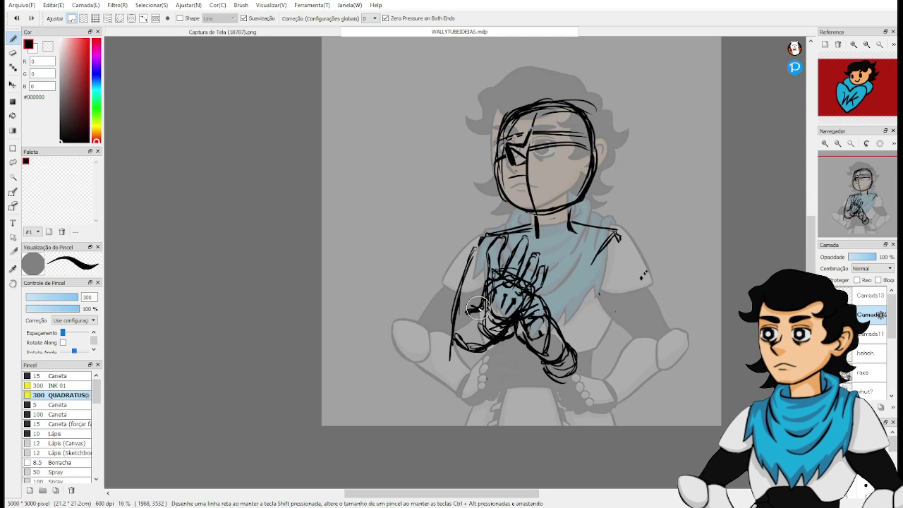
drag(477, 308, 455, 337)
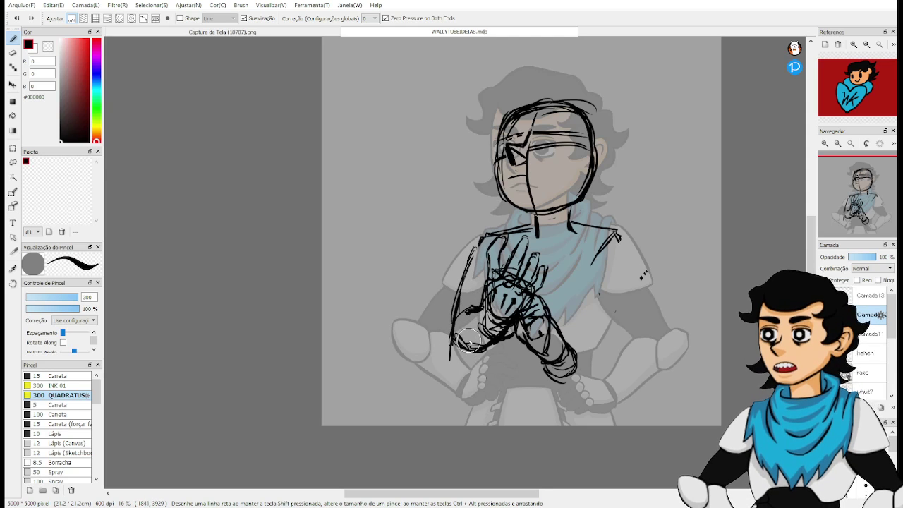
Draw the opposite forearm from the second hand's cuff out to a rounded elbow, and erase excess line along its lower edge.
drag(590, 333, 499, 320)
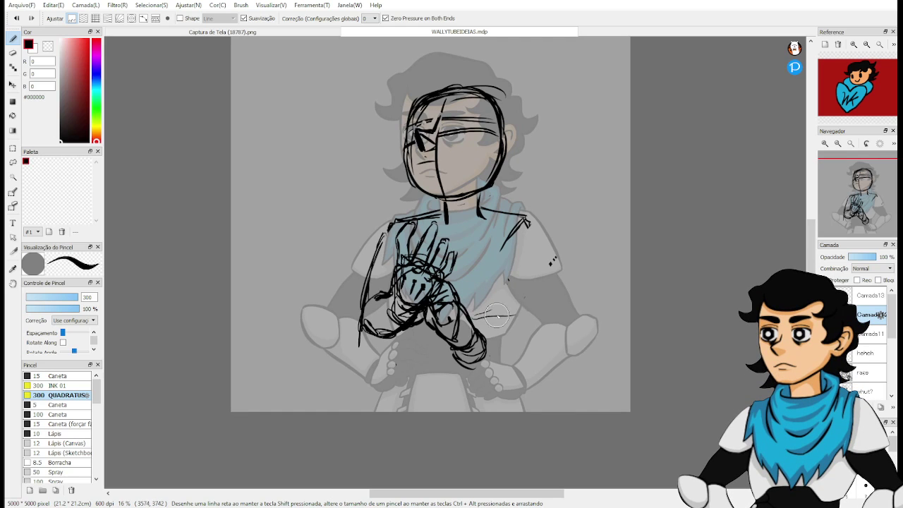
mouse_move(472, 348)
mouse_down()
mouse_move(541, 342)
mouse_move(553, 327)
mouse_move(547, 310)
mouse_move(483, 321)
mouse_move(539, 304)
mouse_move(553, 340)
mouse_up()
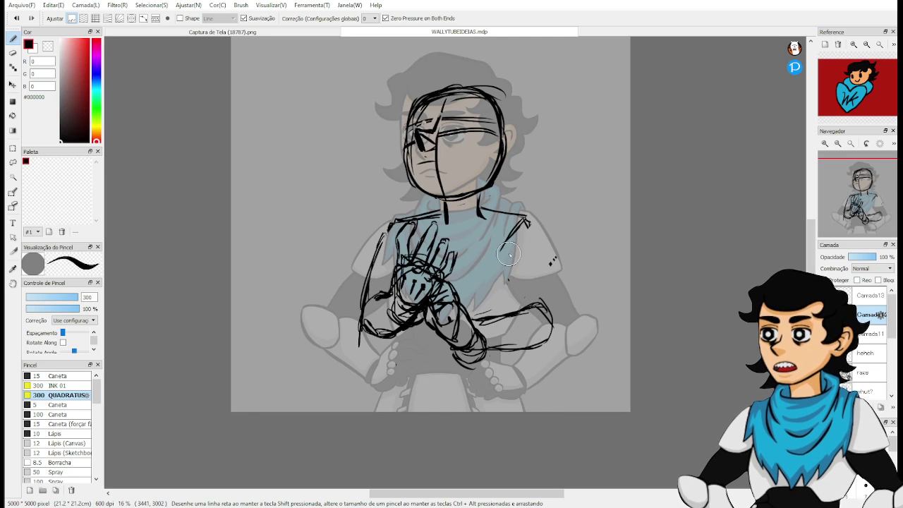
mouse_move(508, 304)
mouse_down()
mouse_move(485, 320)
mouse_move(542, 302)
mouse_up()
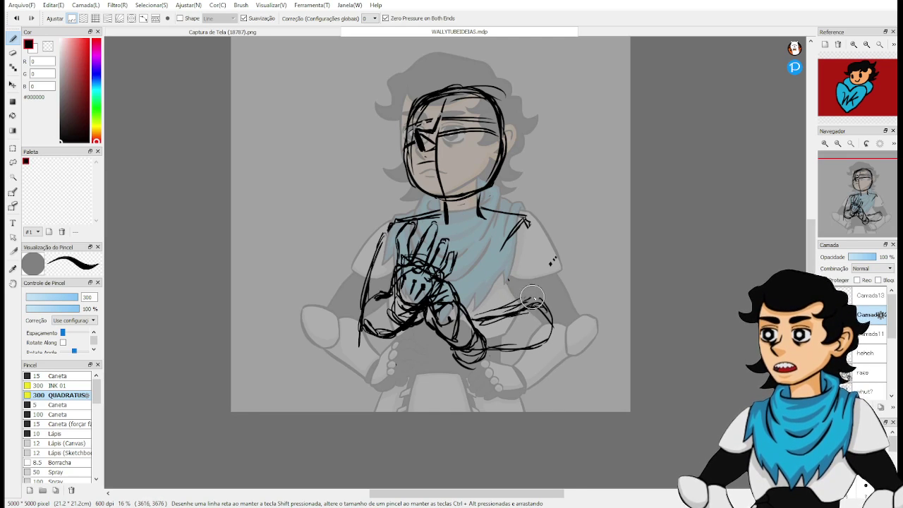
mouse_move(492, 341)
mouse_down()
mouse_move(531, 340)
mouse_move(487, 352)
mouse_move(543, 318)
mouse_up()
key(e)
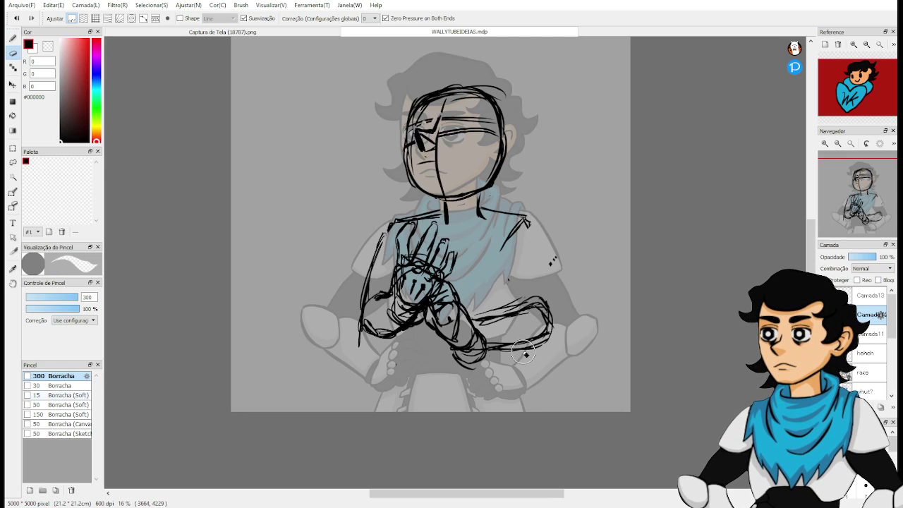
mouse_move(523, 350)
mouse_down()
mouse_move(496, 350)
mouse_move(555, 354)
mouse_up()
key(b)
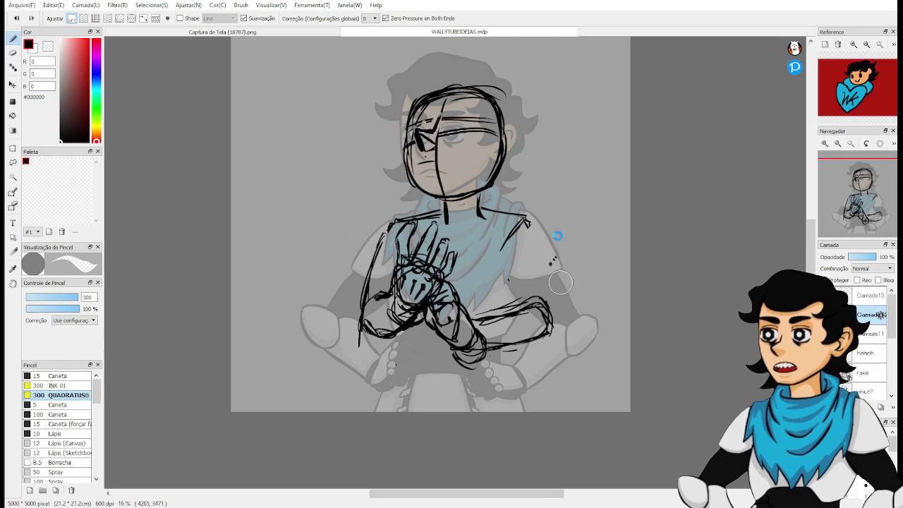
Darken that forearm's upper edge and draw the outer and inner edges of its upper arm from shoulder to elbow.
mouse_move(468, 319)
mouse_down()
mouse_move(538, 304)
mouse_move(505, 288)
mouse_move(511, 312)
mouse_up()
drag(534, 231, 551, 304)
mouse_move(500, 265)
mouse_down()
mouse_move(509, 300)
mouse_move(550, 295)
mouse_up()
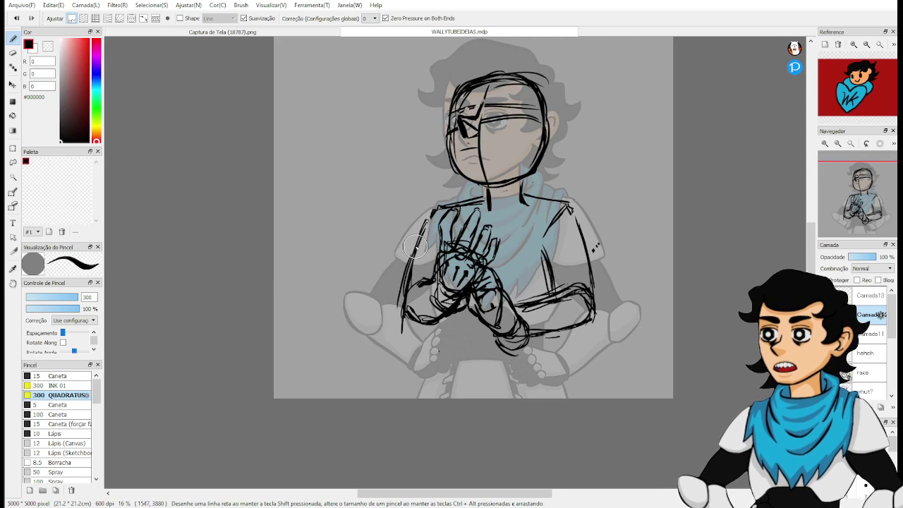
Clean up and darken the outer edges of both upper arms, and add the torso's side line beside the arm opposite the gaze.
key(e)
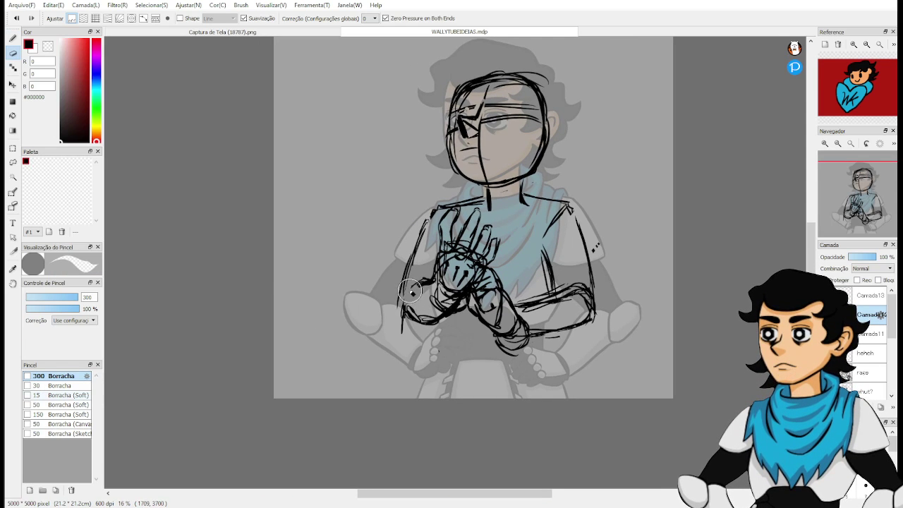
key(b)
drag(399, 307, 415, 258)
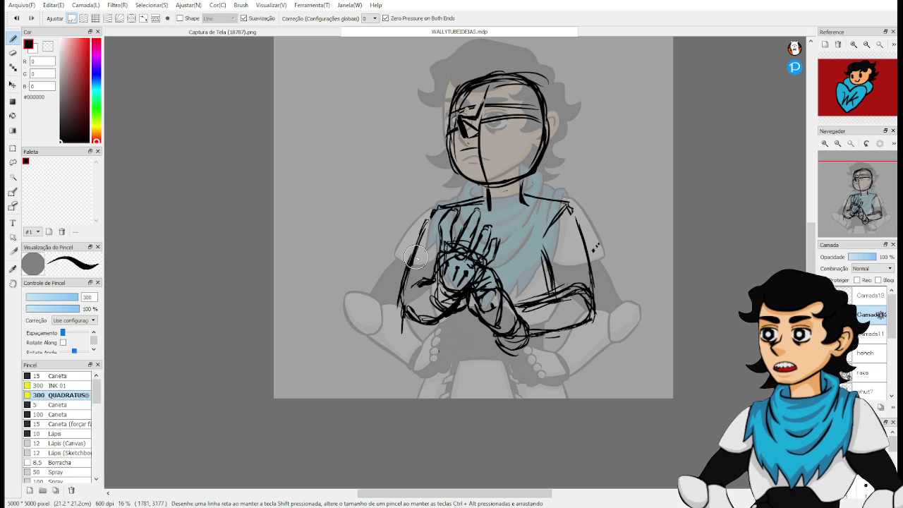
drag(570, 205, 577, 228)
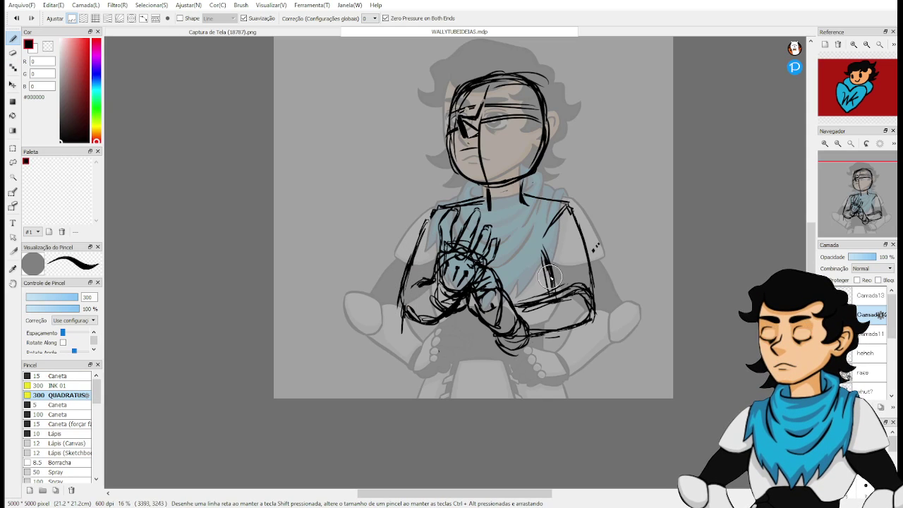
mouse_move(528, 311)
mouse_down()
mouse_move(551, 335)
mouse_move(554, 309)
mouse_up()
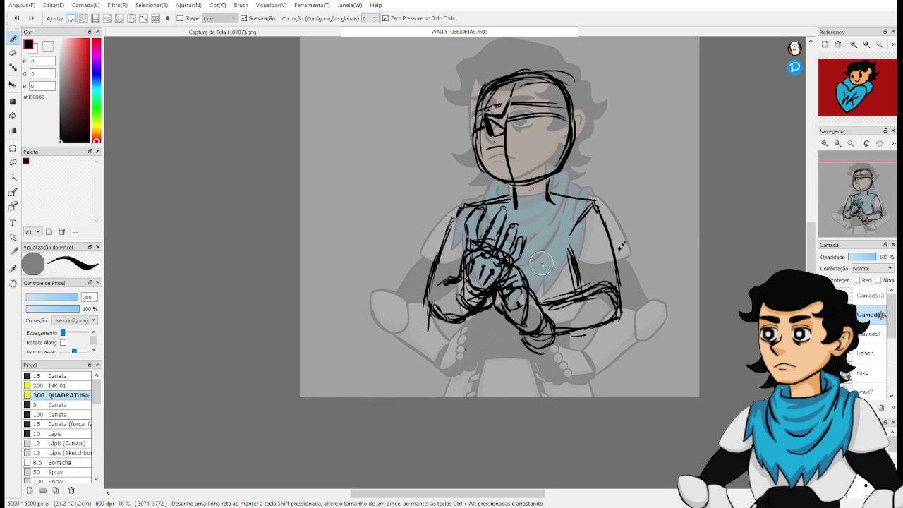
drag(570, 276, 565, 290)
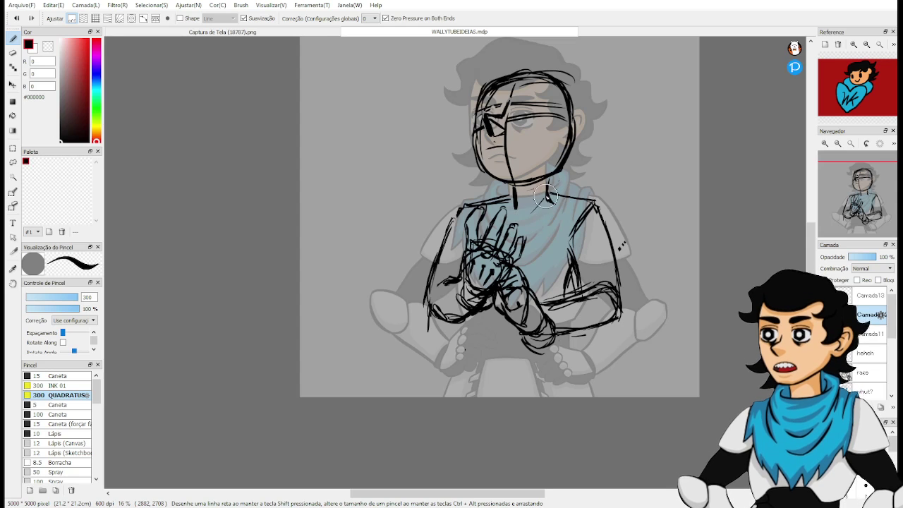
Sketch a shirt collar with a small tie and pointed diagonal lapels crossing the chest, erasing excess line around the tie.
drag(546, 198, 500, 254)
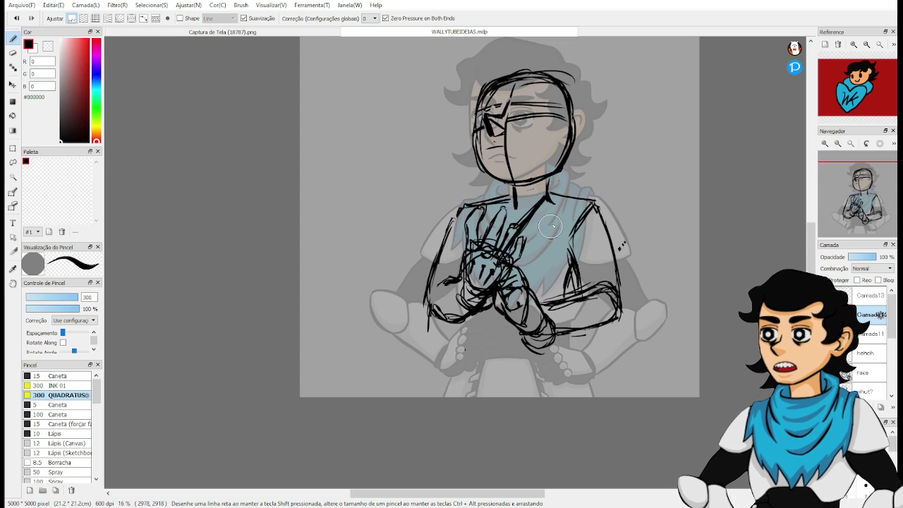
drag(566, 182, 546, 219)
mouse_move(585, 194)
mouse_down()
mouse_move(554, 239)
mouse_move(567, 219)
mouse_move(535, 240)
mouse_move(546, 249)
mouse_move(526, 273)
mouse_up()
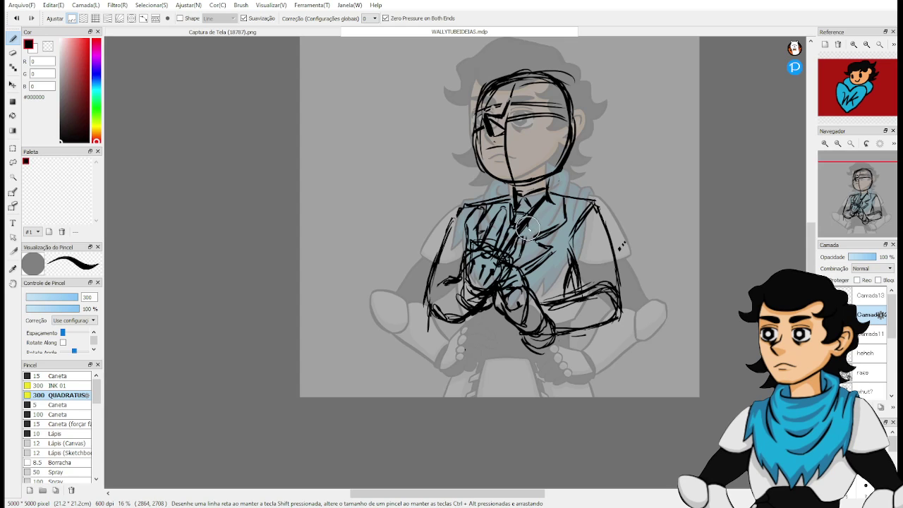
key(e)
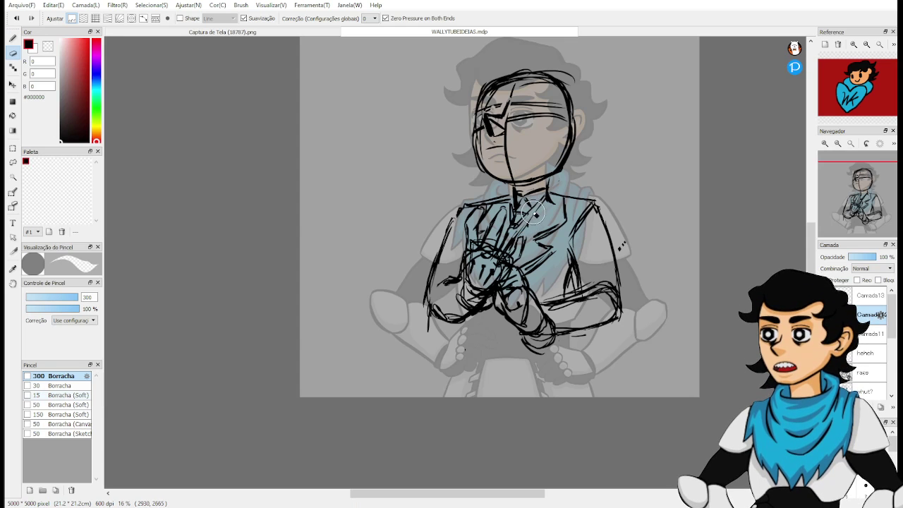
key(b)
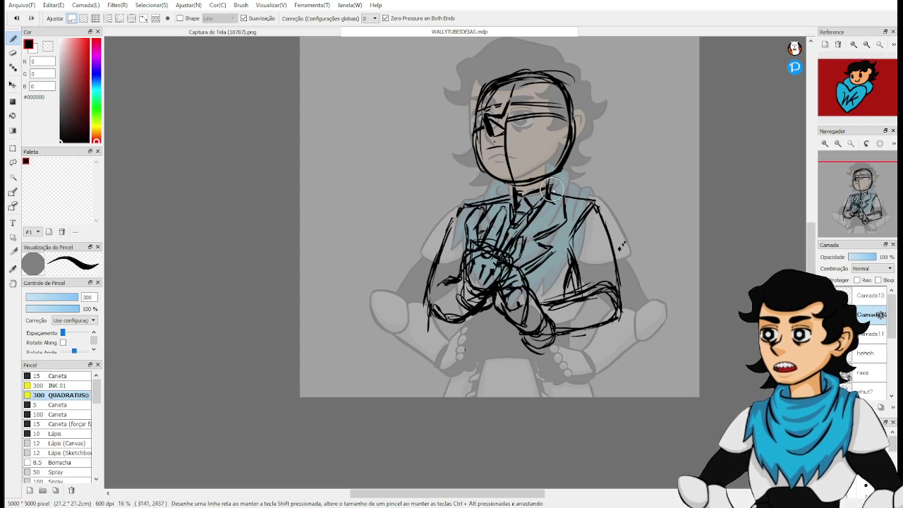
Draw the waist and hip lines down to the canvas edge, add a belt with buckle and loops, and trim the overlapping hip line.
mouse_move(560, 237)
mouse_down()
mouse_move(591, 204)
mouse_move(578, 160)
mouse_up()
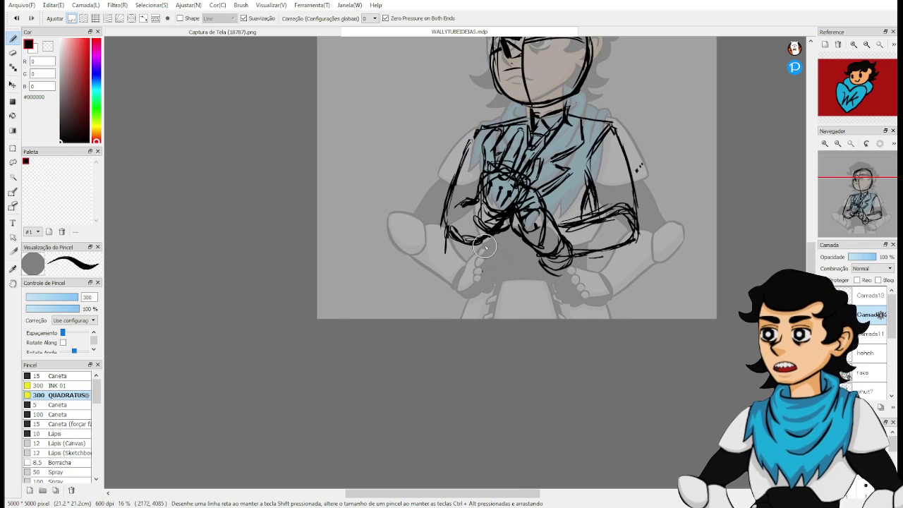
drag(484, 247, 474, 305)
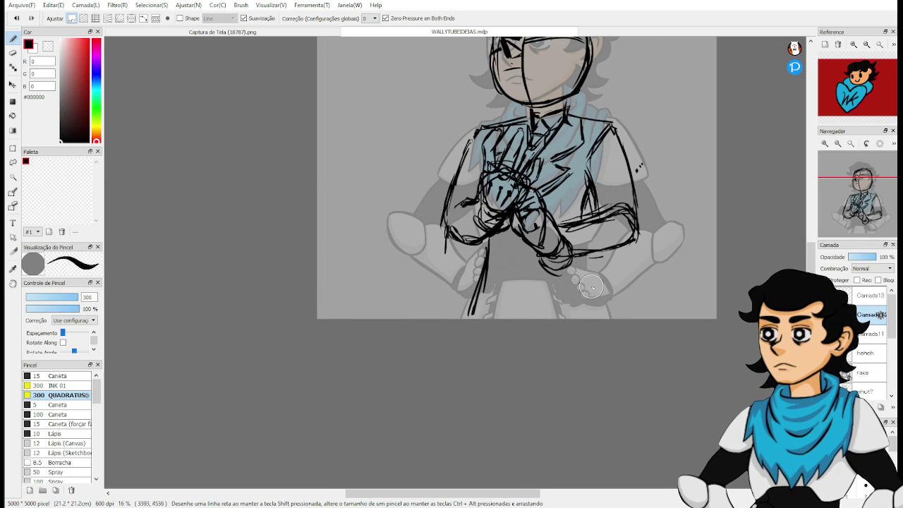
drag(584, 258, 598, 316)
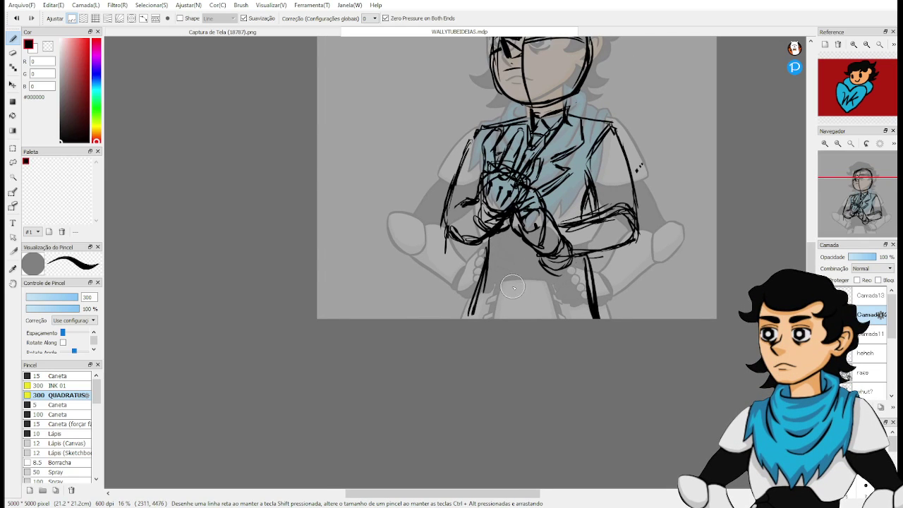
drag(490, 262, 586, 271)
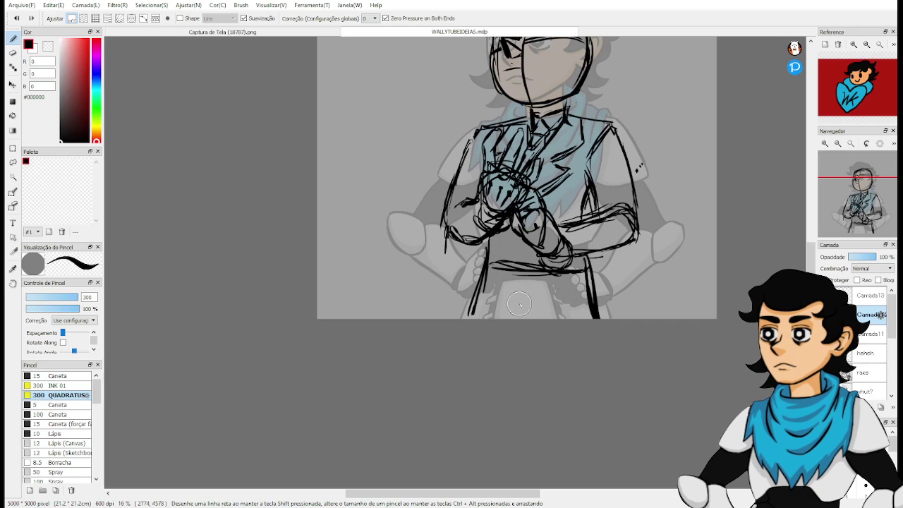
mouse_move(487, 281)
mouse_down()
mouse_move(520, 286)
mouse_move(534, 273)
mouse_move(512, 287)
mouse_move(539, 273)
mouse_move(537, 282)
mouse_move(566, 285)
mouse_up()
drag(495, 273, 485, 311)
scroll(494, 282, up, 2)
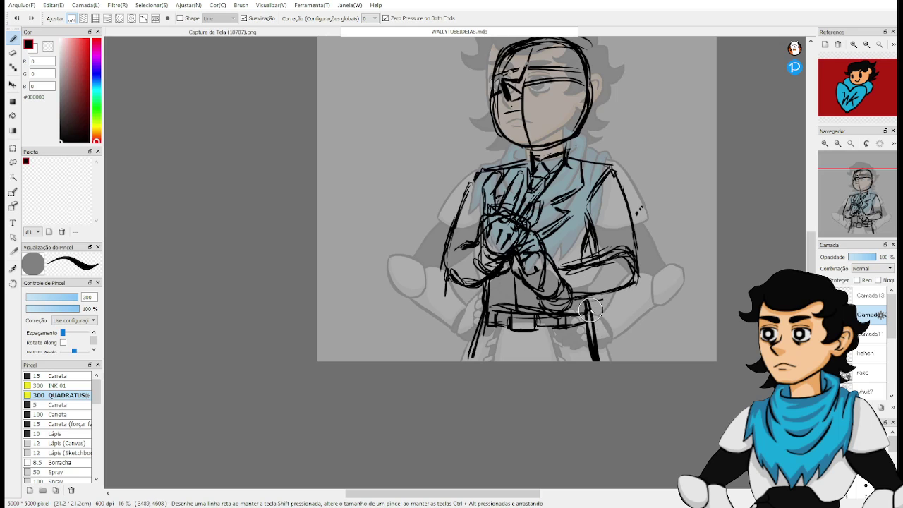
key(e)
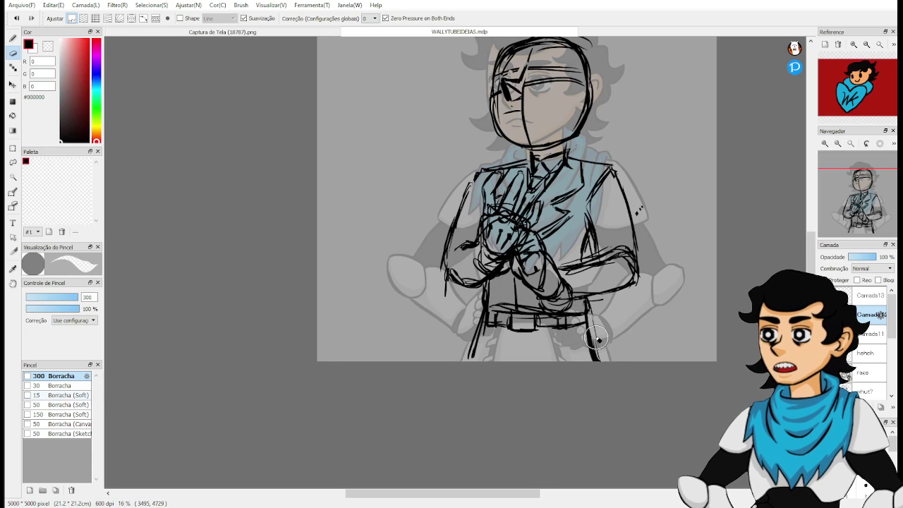
key(b)
Lasso the whole sketched figure, shift it slightly upward on the canvas, and clear the selection.
drag(600, 288, 649, 377)
drag(632, 263, 649, 294)
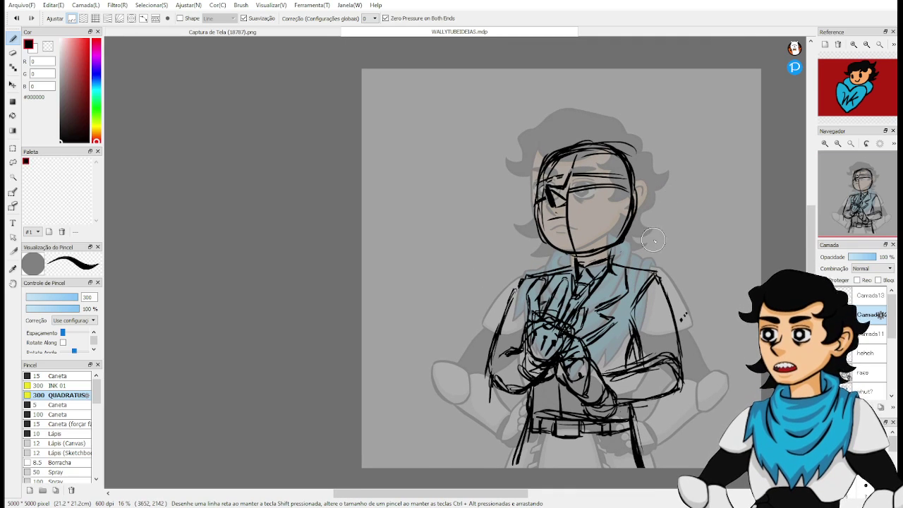
key(l)
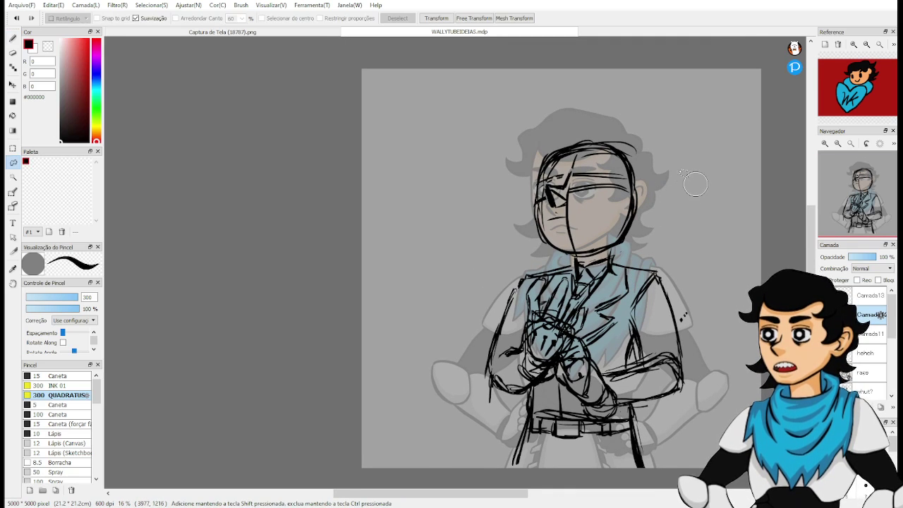
mouse_move(646, 121)
mouse_down()
mouse_move(594, 110)
mouse_move(481, 148)
mouse_move(418, 342)
mouse_move(425, 446)
mouse_move(524, 481)
mouse_move(688, 473)
mouse_move(709, 355)
mouse_move(683, 187)
mouse_up()
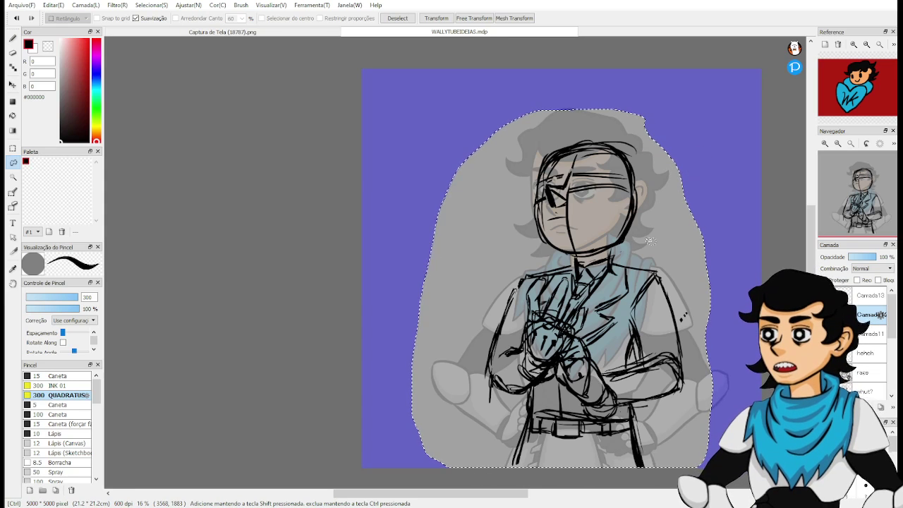
key(ctrl+t)
drag(639, 297, 635, 274)
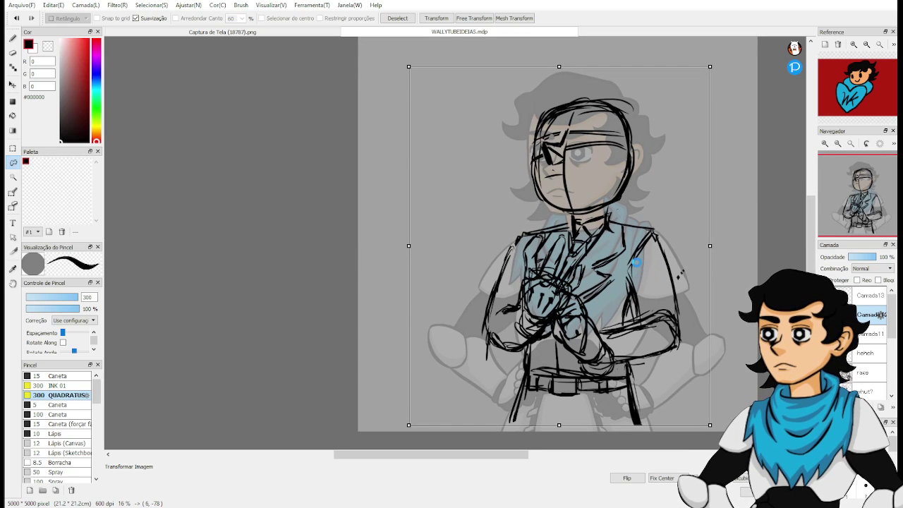
key(Return)
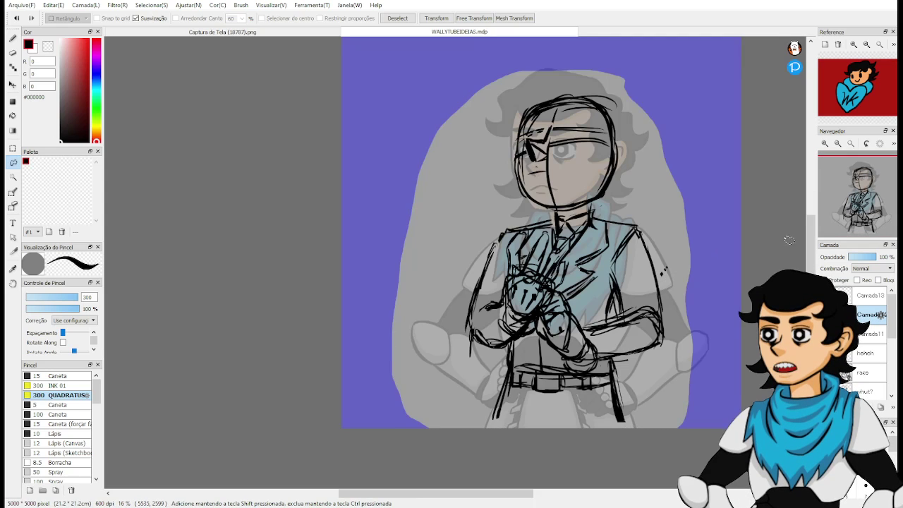
key(ctrl+d)
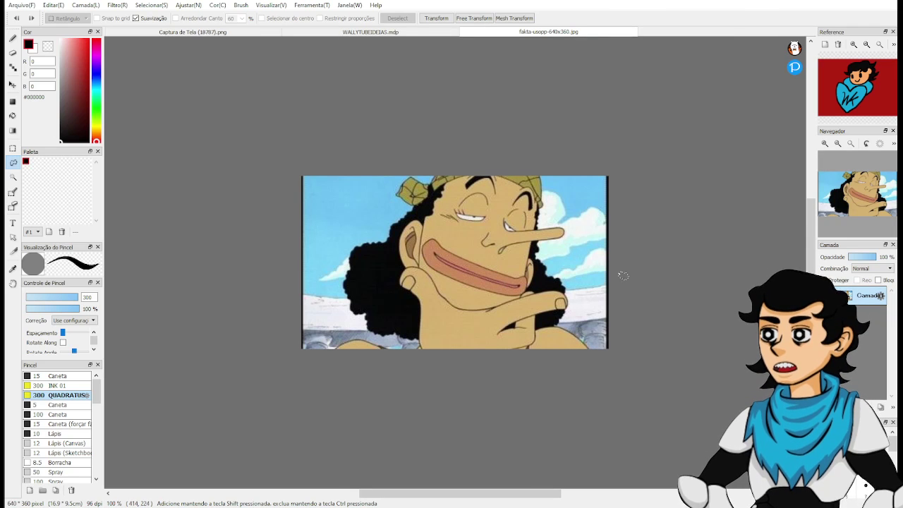
Fade the image in fakta-usopp-640x360.jpg to 29% opacity and try a first brush stroke over it on a new layer.
drag(862, 259, 859, 260)
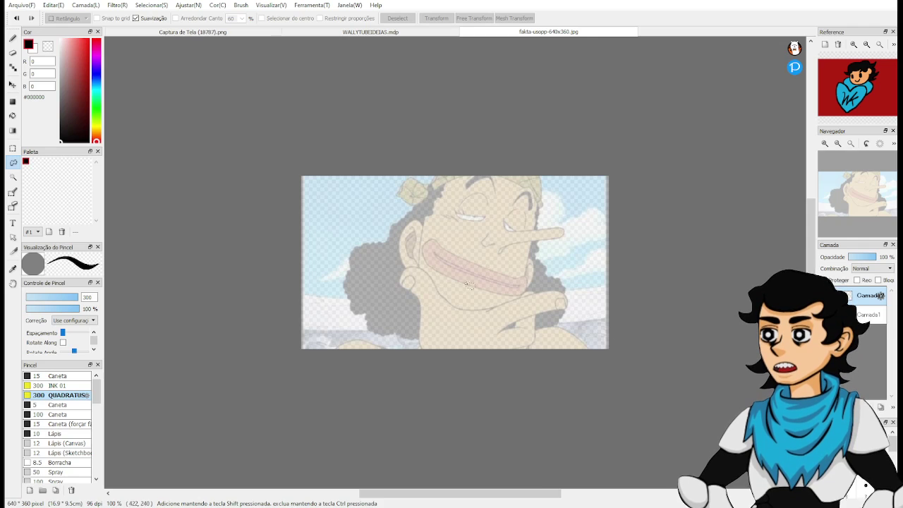
scroll(449, 282, up, 2)
key(b)
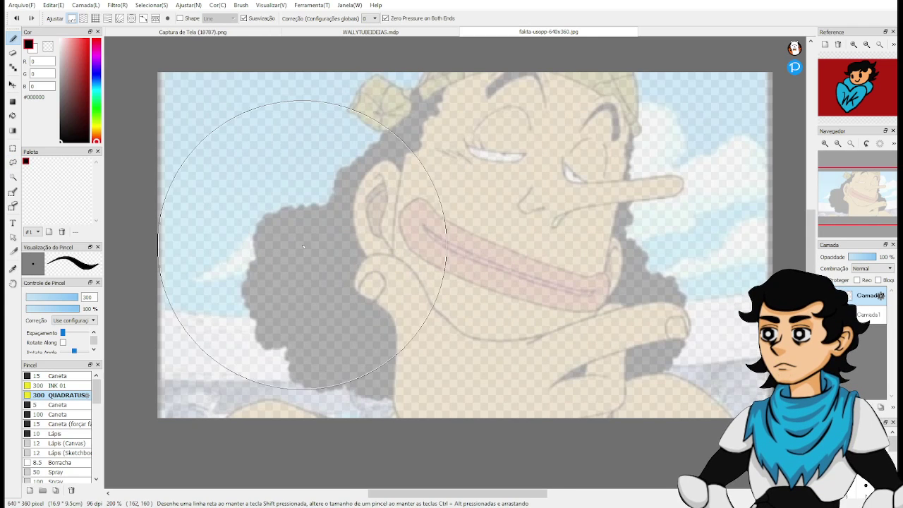
drag(302, 169, 292, 321)
key(ctrl+z)
key(ctrl+z)
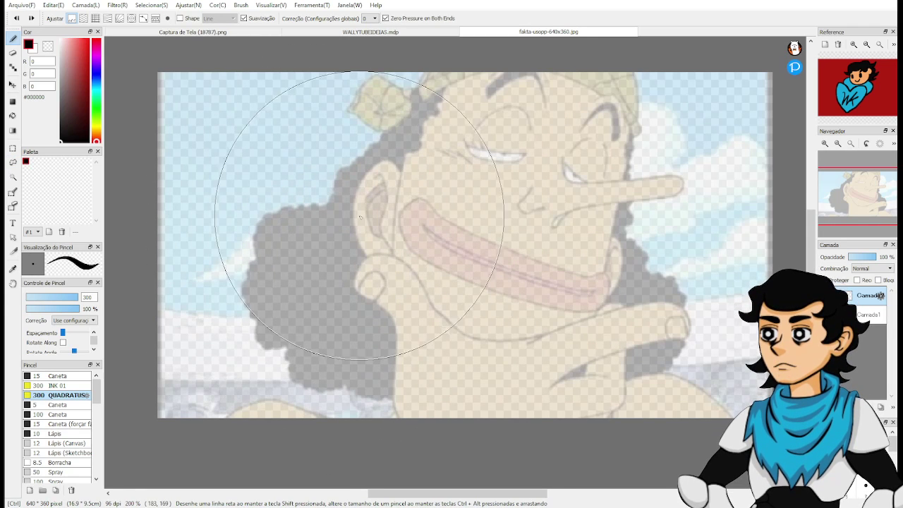
Try sketching a U-shaped jaw outline over the faded image with a finger crossing it, and undo the finger lines.
drag(293, 207, 284, 324)
mouse_move(278, 273)
mouse_down()
mouse_move(321, 349)
mouse_move(367, 363)
mouse_move(425, 254)
mouse_move(425, 190)
mouse_up()
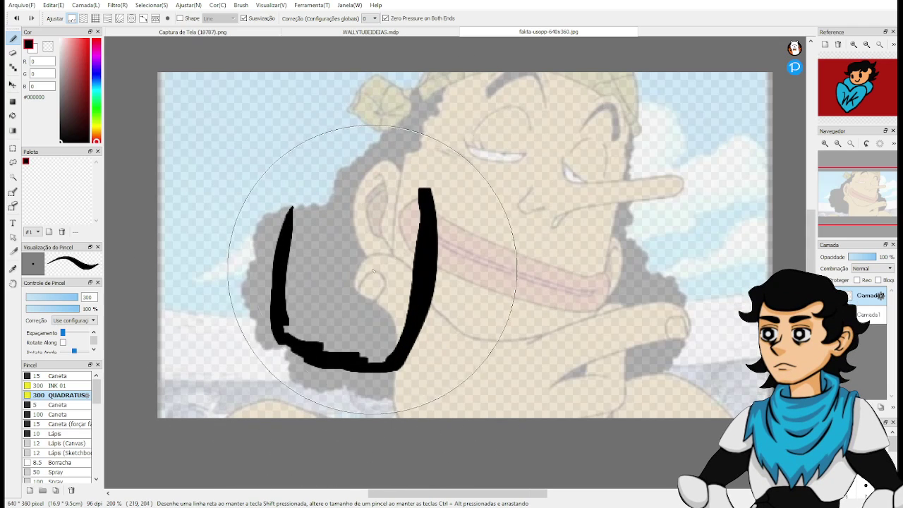
mouse_move(367, 266)
mouse_down()
mouse_move(490, 210)
mouse_move(437, 264)
mouse_move(375, 297)
mouse_up()
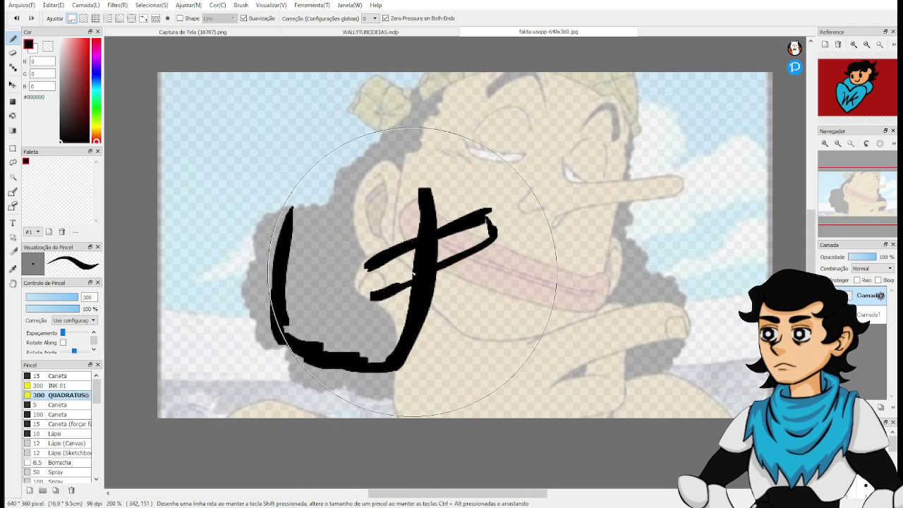
key(ctrl+z)
key(ctrl+z)
key(ctrl+z)
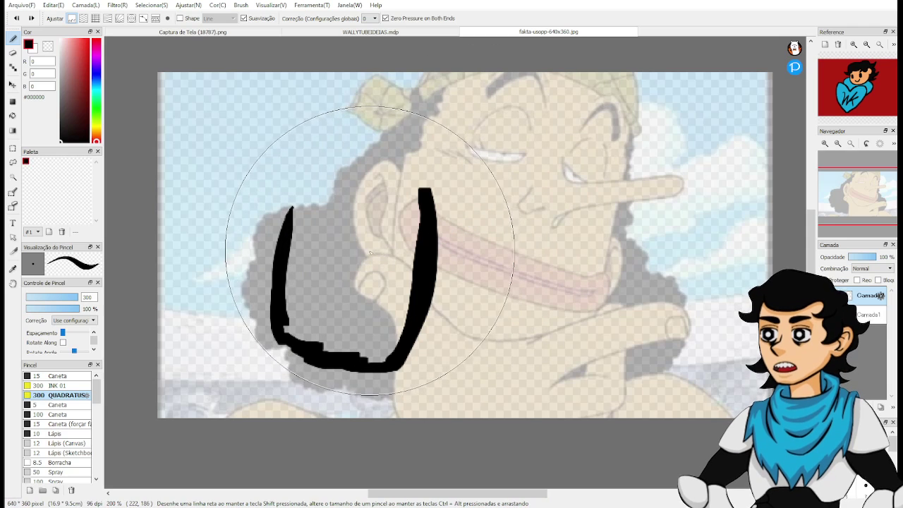
Try a shorter finger across the jaw outline, and rework the strokes for the hand under the chin.
mouse_move(356, 257)
mouse_down()
mouse_move(452, 237)
mouse_move(452, 253)
mouse_move(382, 286)
mouse_move(388, 279)
mouse_move(297, 292)
mouse_move(325, 313)
mouse_up()
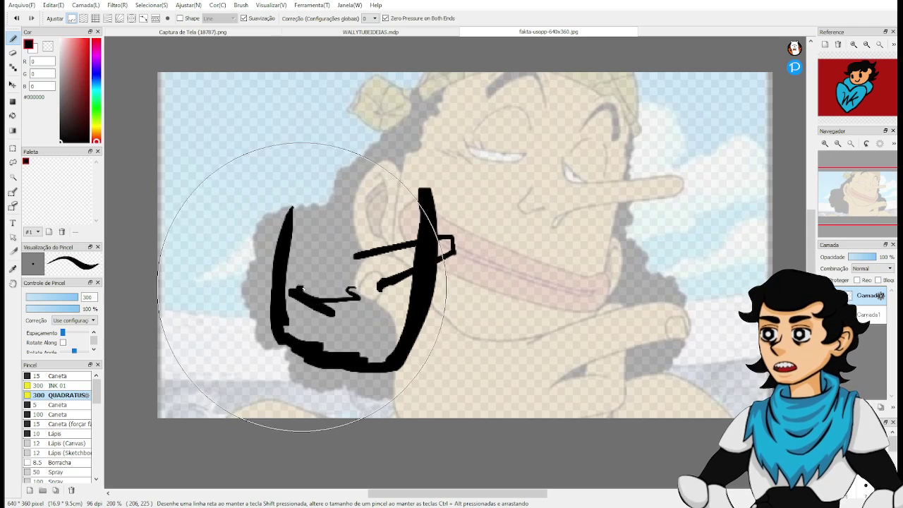
key(ctrl+z)
key(ctrl+z)
drag(306, 282, 382, 319)
mouse_move(296, 277)
mouse_down()
mouse_move(322, 330)
mouse_move(395, 316)
mouse_up()
Undo all the jaw and hand strokes and the added layer on the faded reference image.
key(ctrl+z)
key(ctrl+z)
key(ctrl+z)
key(ctrl+z)
key(ctrl+z)
key(ctrl+z)
key(ctrl+z)
key(ctrl+z)
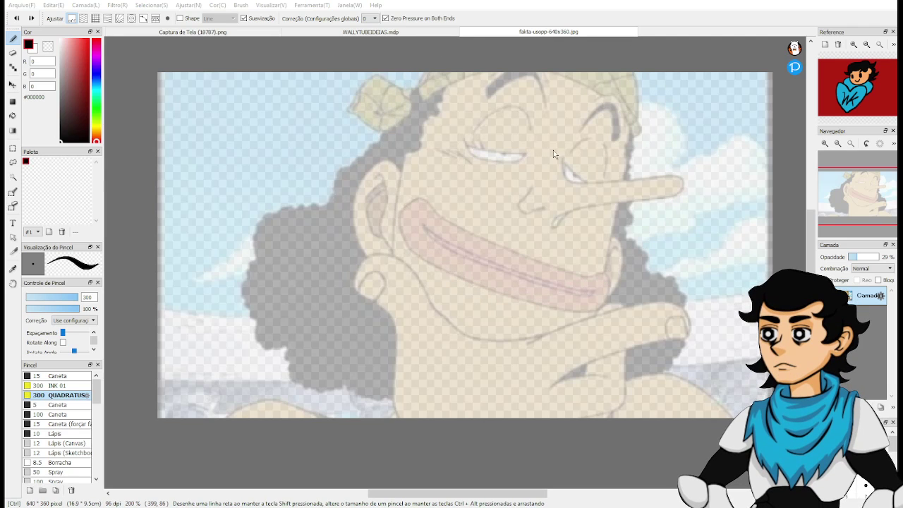
Close the reference image and return to the chest and hands of the sketch in WALLYTUBEIDEIAS.mdp.
key(ctrl+w)
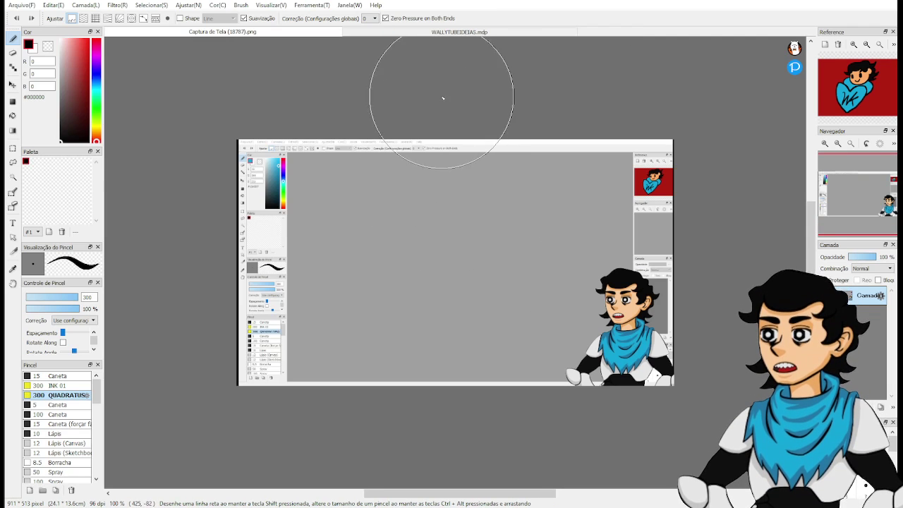
click(369, 34)
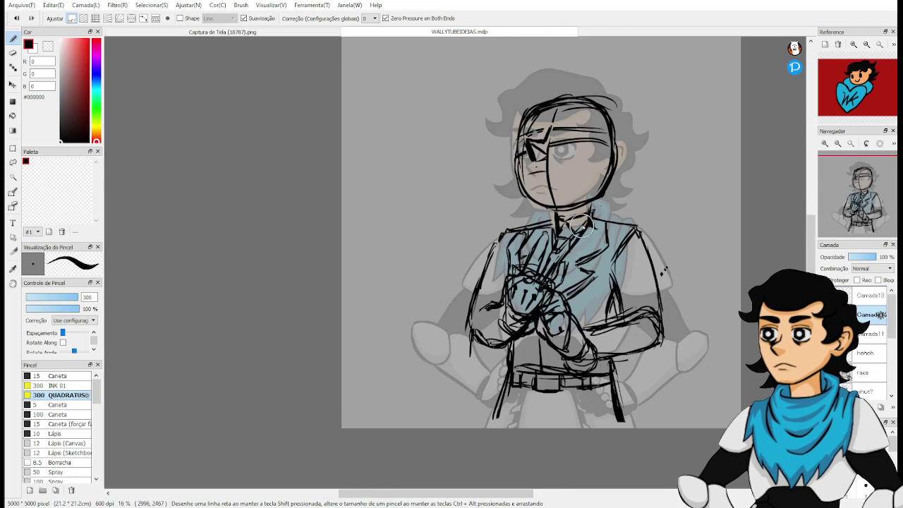
drag(600, 234, 559, 282)
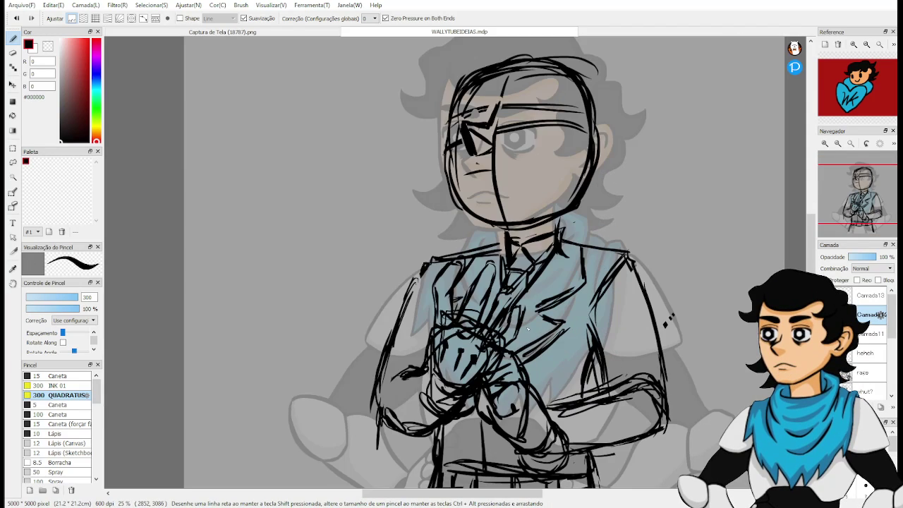
scroll(557, 310, up, 2)
scroll(557, 342, up, 3)
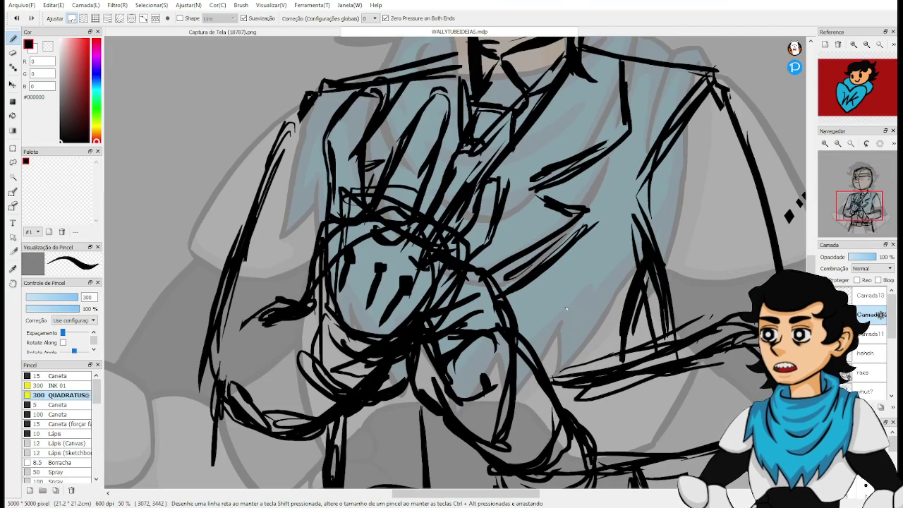
Erase the heavy lines on the underside of the raised glove and redraw its lower wrist contour.
drag(569, 321, 569, 209)
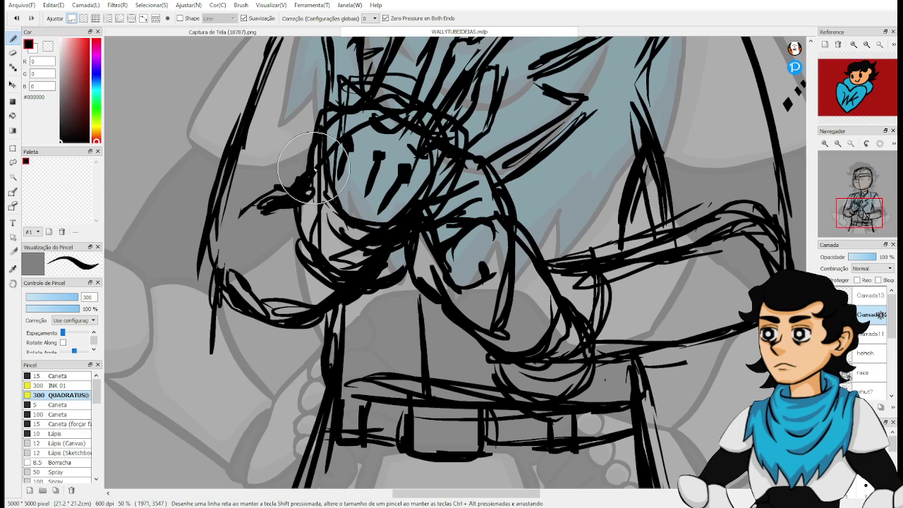
key(e)
mouse_move(326, 218)
mouse_down()
mouse_move(351, 264)
mouse_move(370, 263)
mouse_move(381, 250)
mouse_move(361, 257)
mouse_move(372, 250)
mouse_move(390, 256)
mouse_move(366, 246)
mouse_move(402, 240)
mouse_move(380, 299)
mouse_move(364, 313)
mouse_move(383, 266)
mouse_move(372, 302)
mouse_up()
key(b)
mouse_move(389, 273)
mouse_down()
mouse_move(372, 321)
mouse_move(377, 300)
mouse_move(386, 342)
mouse_move(377, 296)
mouse_move(382, 305)
mouse_move(394, 279)
mouse_move(394, 251)
mouse_move(384, 267)
mouse_move(393, 248)
mouse_move(397, 277)
mouse_move(384, 283)
mouse_move(392, 255)
mouse_move(420, 305)
mouse_up()
Rework the lower hand's wrist into a simple cuff and erase the old forearm lines beside it.
key(e)
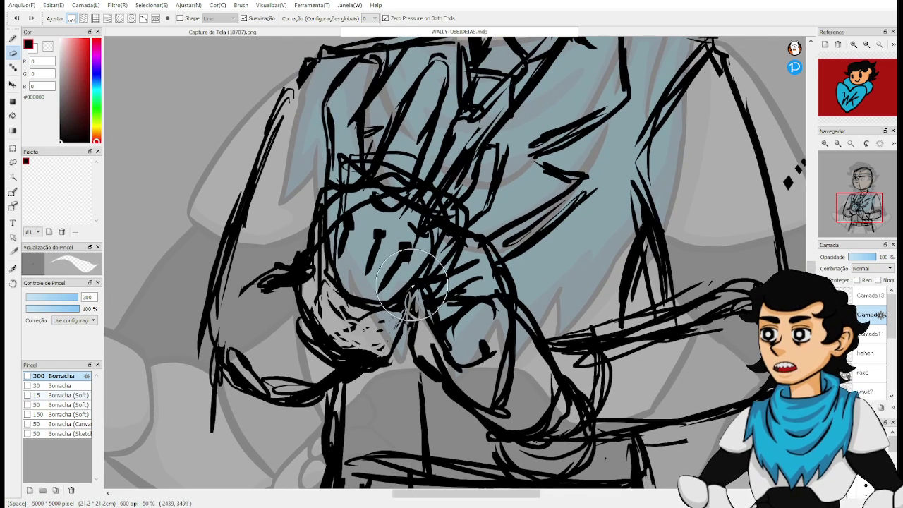
mouse_move(516, 458)
mouse_down()
mouse_move(534, 474)
mouse_move(576, 458)
mouse_move(568, 470)
mouse_move(578, 427)
mouse_up()
key(b)
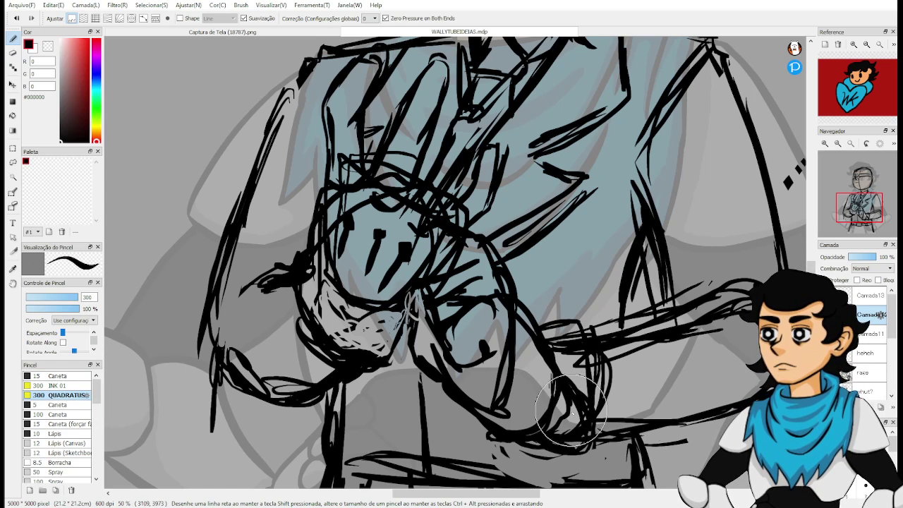
key(e)
mouse_move(599, 367)
mouse_down()
mouse_move(600, 341)
mouse_move(606, 403)
mouse_move(603, 376)
mouse_move(626, 344)
mouse_move(614, 350)
mouse_move(649, 344)
mouse_move(646, 331)
mouse_move(714, 301)
mouse_move(688, 338)
mouse_move(706, 352)
mouse_move(750, 279)
mouse_up()
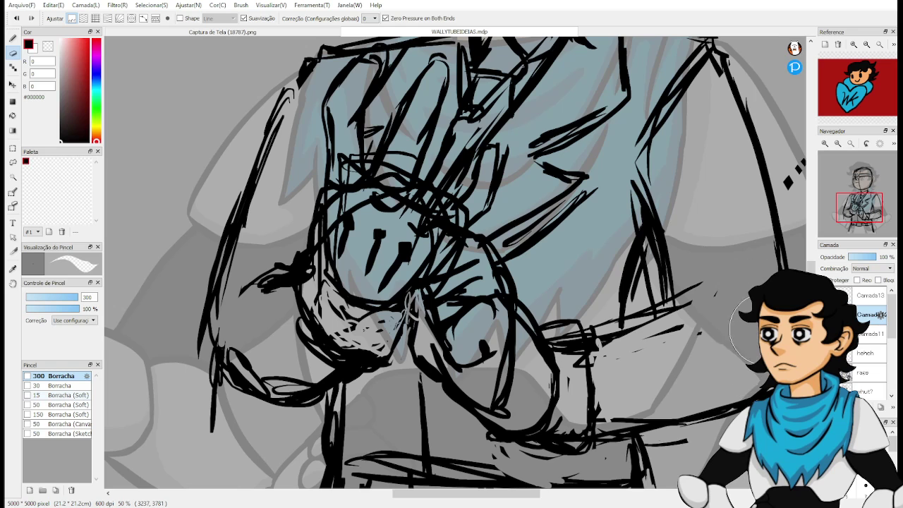
Redraw the upper edge of the forearm from the new cuff toward the elbow with thick black strokes.
key(b)
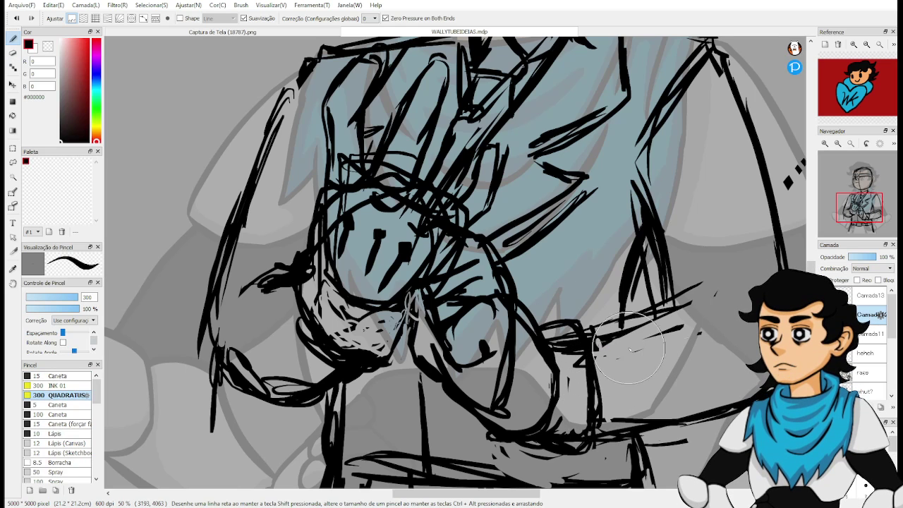
drag(626, 325, 699, 291)
drag(605, 338, 694, 296)
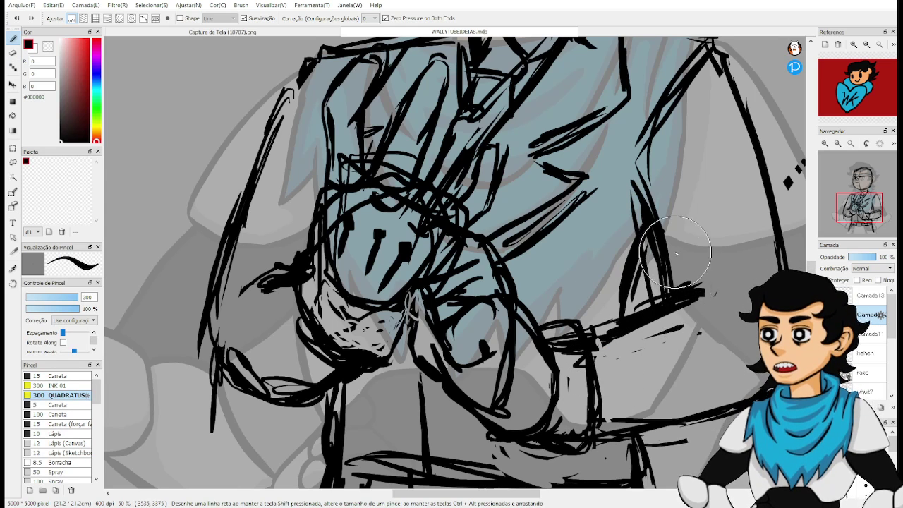
drag(663, 263, 653, 275)
Erase part of the dark fold lines on the sleeve beside the raised glove's wrist.
drag(526, 246, 561, 225)
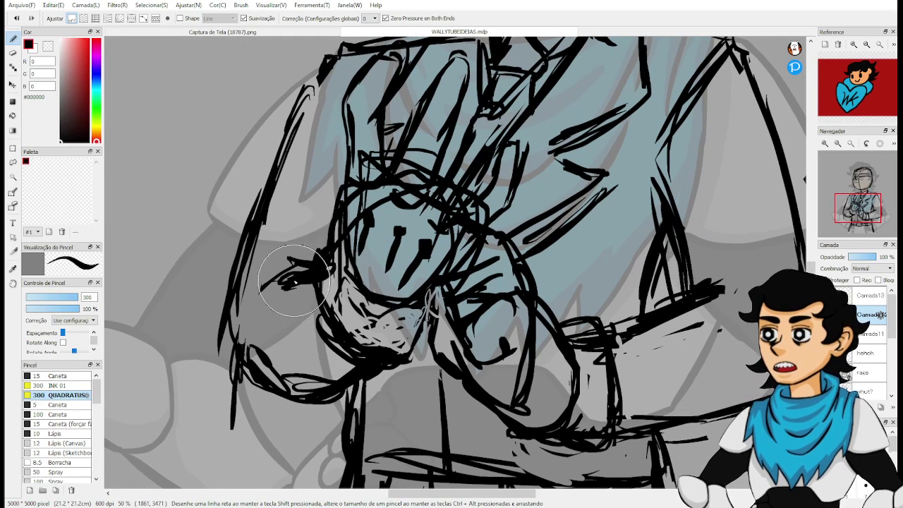
key(e)
mouse_move(278, 266)
mouse_down()
mouse_move(290, 308)
mouse_move(299, 274)
mouse_move(284, 273)
mouse_move(303, 283)
mouse_move(296, 292)
mouse_move(308, 256)
mouse_move(316, 265)
mouse_move(314, 253)
mouse_move(307, 273)
mouse_move(319, 254)
mouse_move(298, 262)
mouse_move(315, 274)
mouse_move(292, 276)
mouse_move(318, 268)
mouse_up()
key(b)
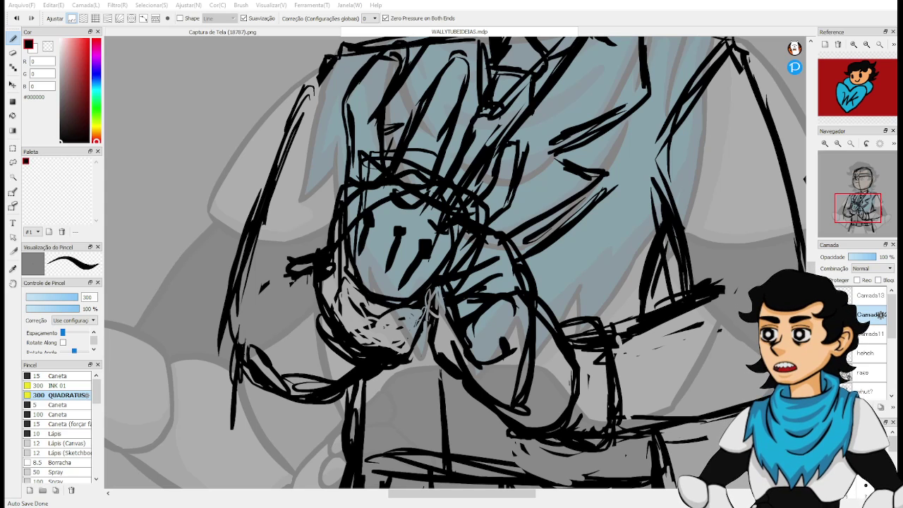
Examine the whole figure sketch and its head and face guidelines against the faded drawing underneath.
scroll(671, 289, down, 1)
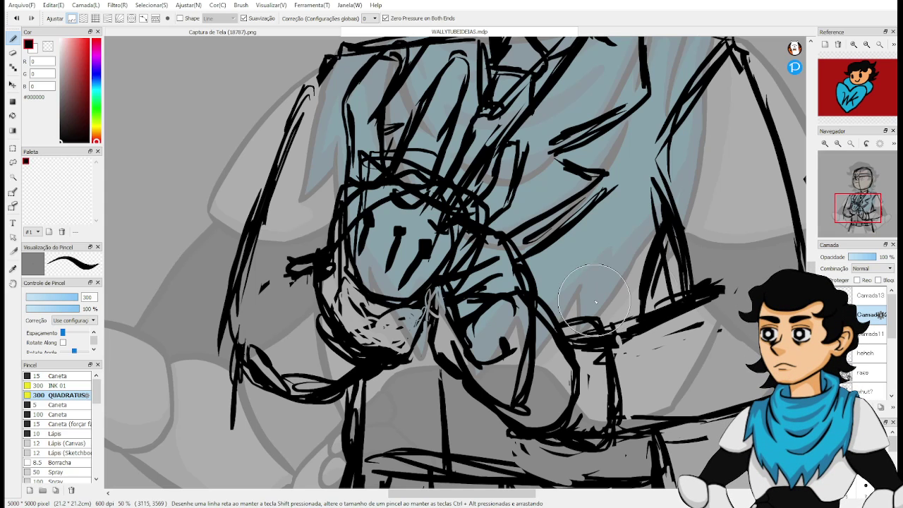
scroll(671, 289, down, 1)
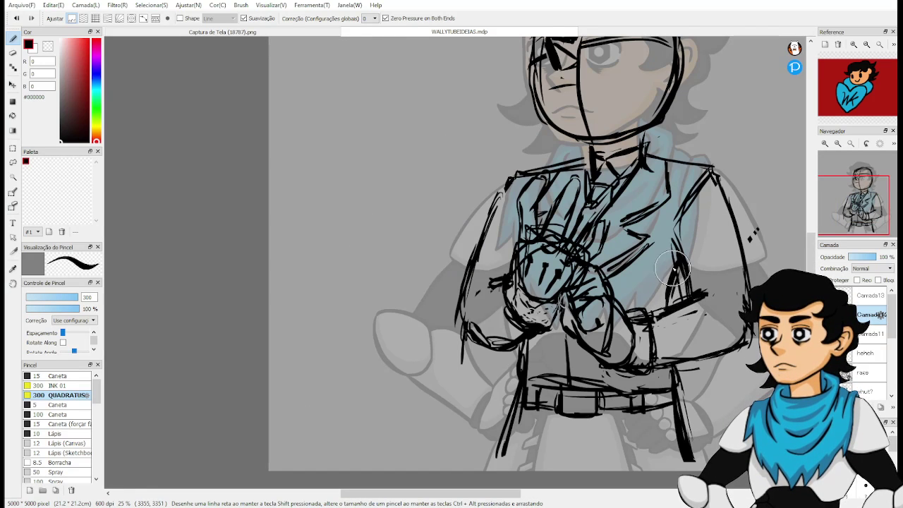
drag(695, 254, 539, 349)
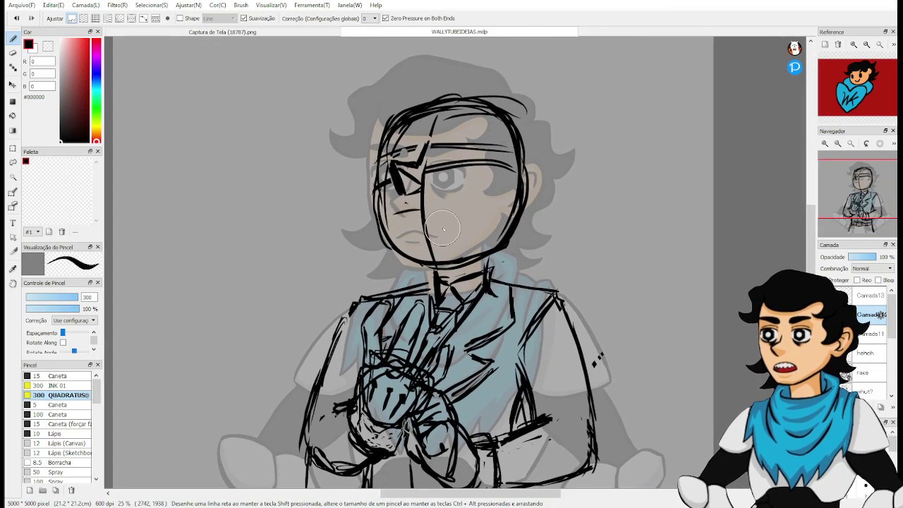
scroll(441, 207, up, 1)
drag(441, 208, 514, 349)
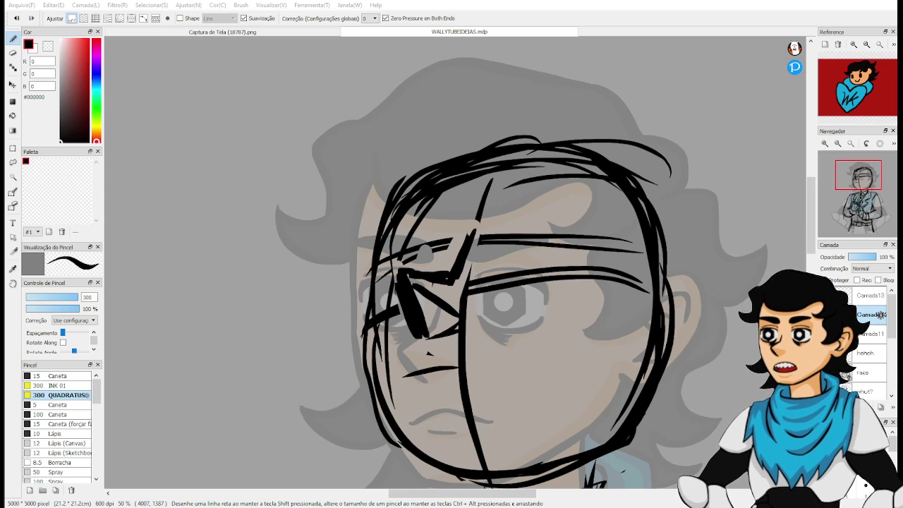
scroll(668, 203, up, 3)
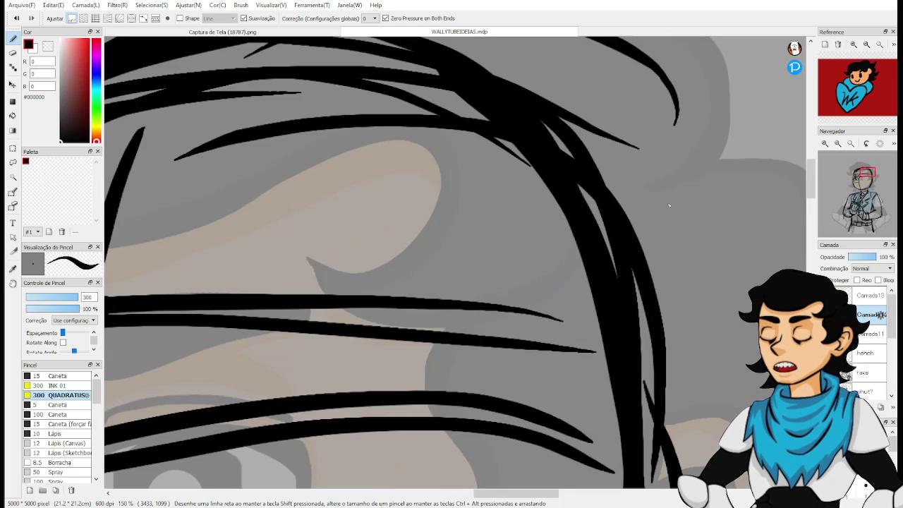
scroll(673, 210, down, 3)
key(space)
drag(659, 266, 692, 170)
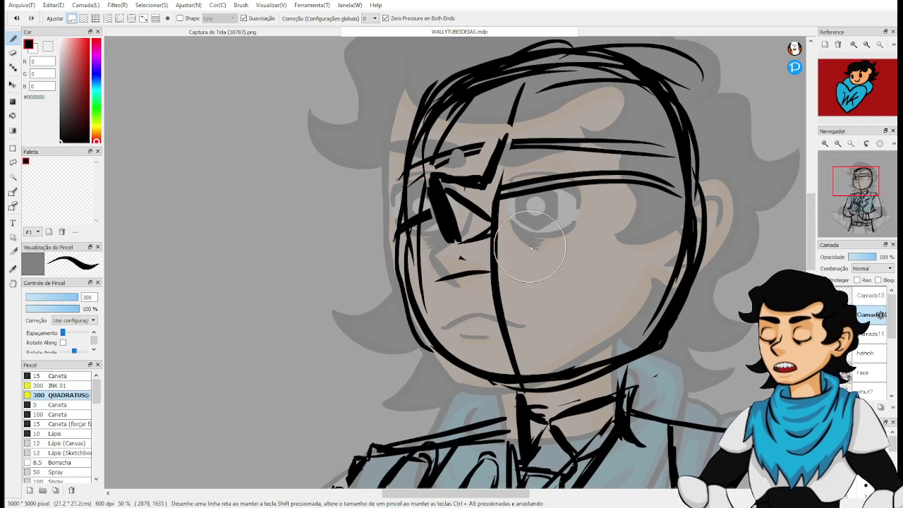
scroll(529, 225, down, 3)
drag(550, 272, 535, 143)
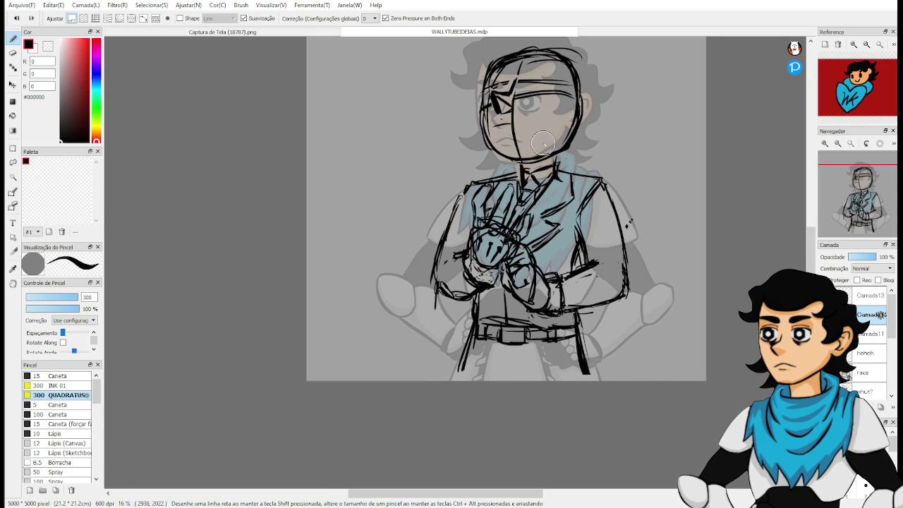
scroll(536, 141, up, 2)
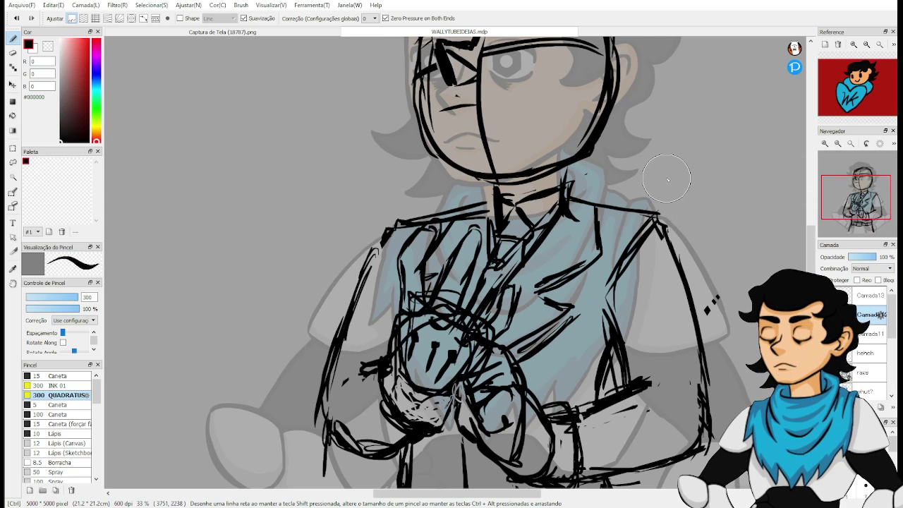
Add the red-suited, white-haired character image as a reference on its own layer and enlarge it to roughly half the canvas height.
key(ctrl+shift+n)
scroll(679, 190, down, 1)
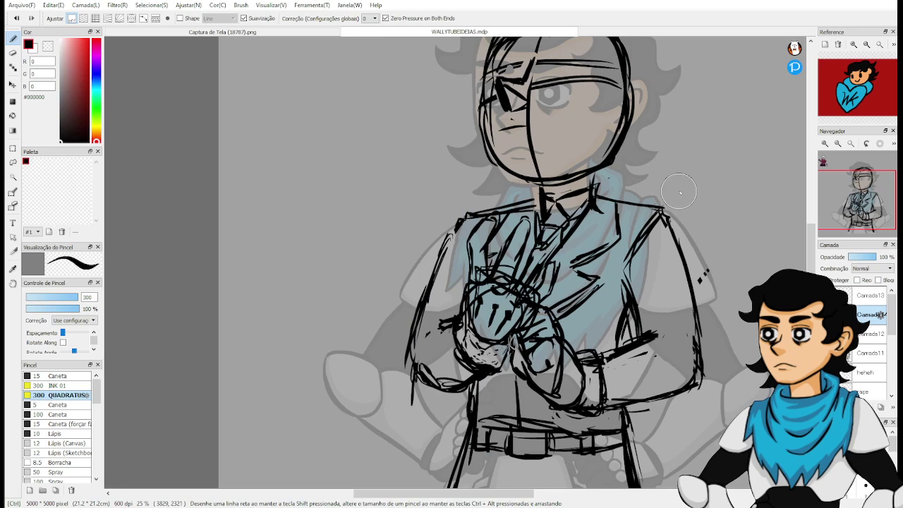
key(ctrl+t)
scroll(625, 215, down, 3)
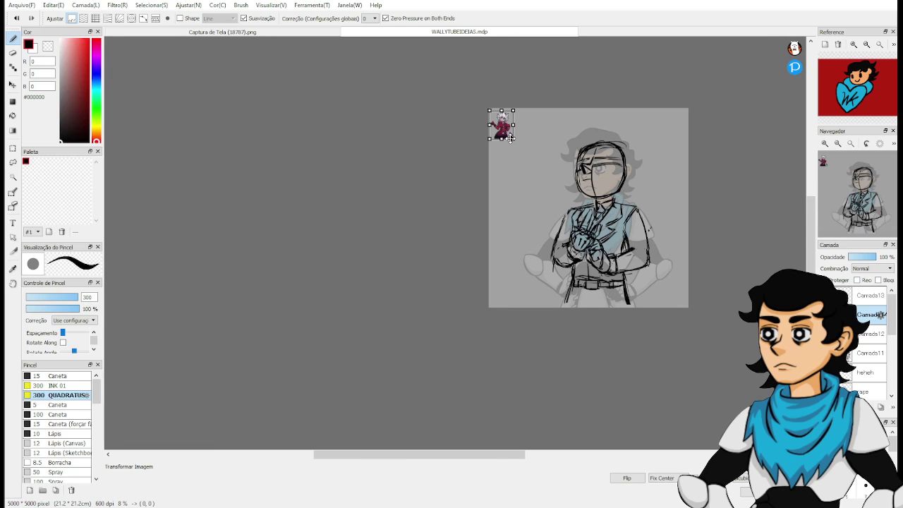
drag(510, 137, 536, 172)
drag(513, 134, 542, 169)
scroll(555, 171, down, 3)
scroll(556, 171, up, 5)
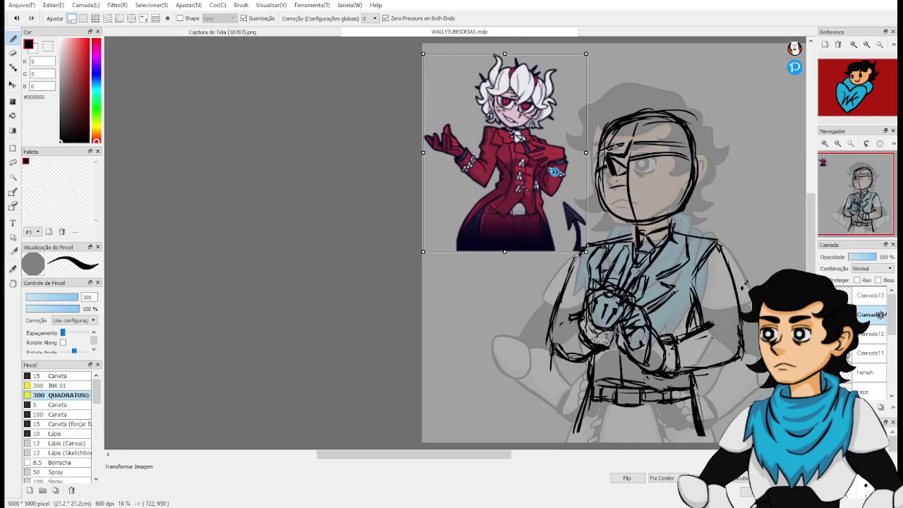
Position the reference character beside the sketched head and apply the transformation.
scroll(555, 172, up, 2)
drag(593, 324, 596, 331)
mouse_move(559, 270)
mouse_down()
mouse_move(571, 288)
mouse_move(576, 276)
mouse_move(568, 285)
mouse_move(480, 211)
mouse_move(499, 280)
mouse_up()
key(Return)
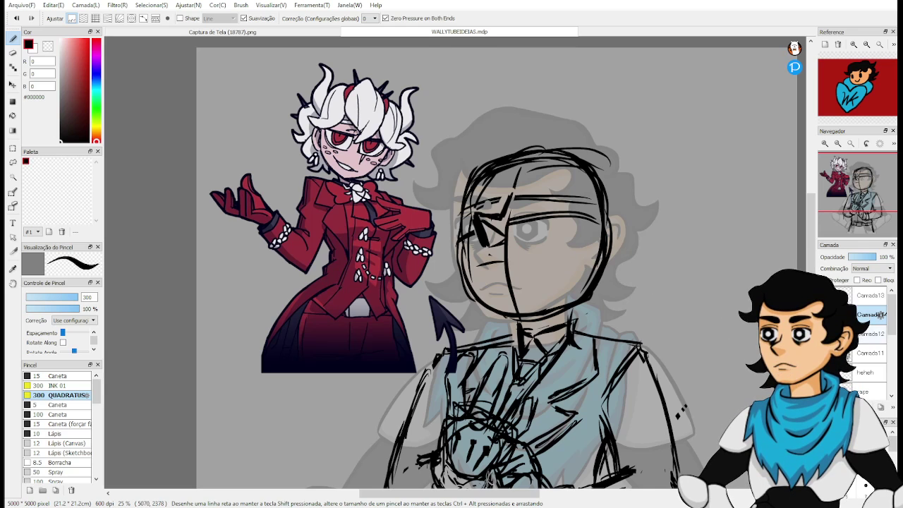
On the sketch layer Camada12, erase the collar, tie and jacket lapels from the chest.
click(870, 334)
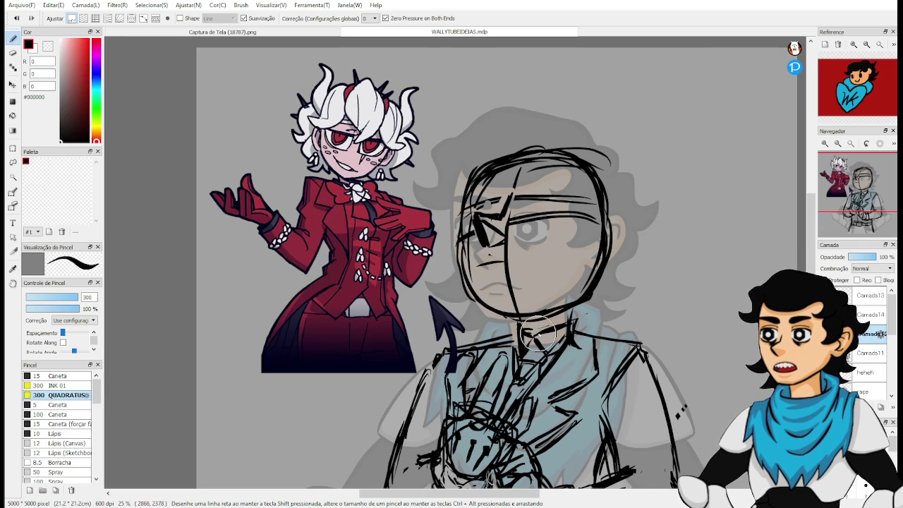
drag(568, 375, 496, 293)
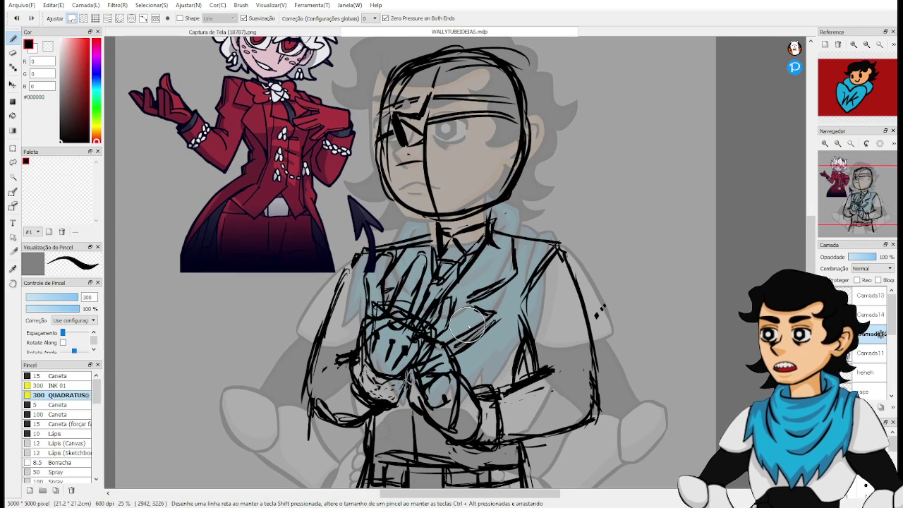
key(e)
mouse_move(477, 343)
mouse_down()
mouse_move(451, 331)
mouse_move(457, 347)
mouse_move(483, 300)
mouse_move(485, 345)
mouse_move(489, 326)
mouse_move(473, 286)
mouse_move(487, 267)
mouse_move(500, 295)
mouse_move(506, 259)
mouse_move(445, 292)
mouse_move(472, 254)
mouse_move(435, 283)
mouse_move(432, 254)
mouse_move(455, 238)
mouse_move(447, 265)
mouse_move(464, 235)
mouse_move(483, 252)
mouse_up()
Redraw the side of the neck and sketch a V-shaped collar at its base.
key(p)
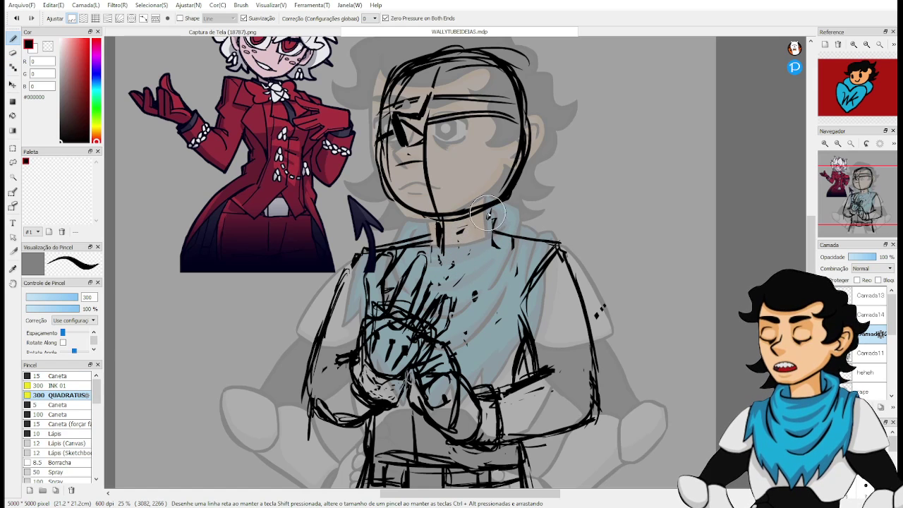
drag(489, 211, 488, 245)
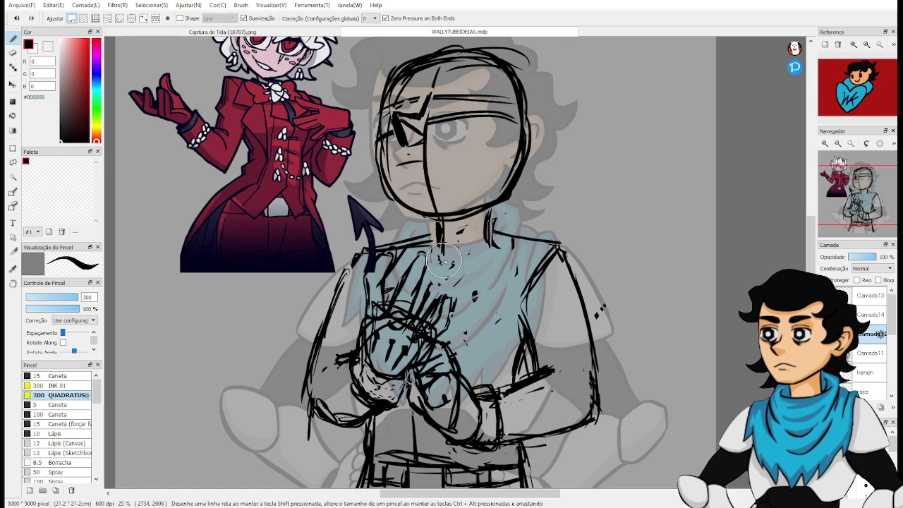
drag(433, 246, 449, 270)
drag(487, 245, 449, 269)
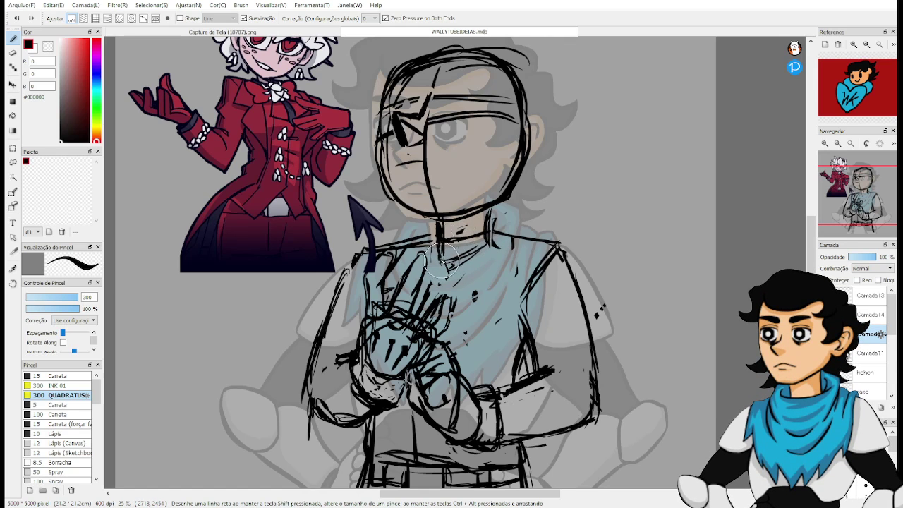
drag(491, 243, 459, 263)
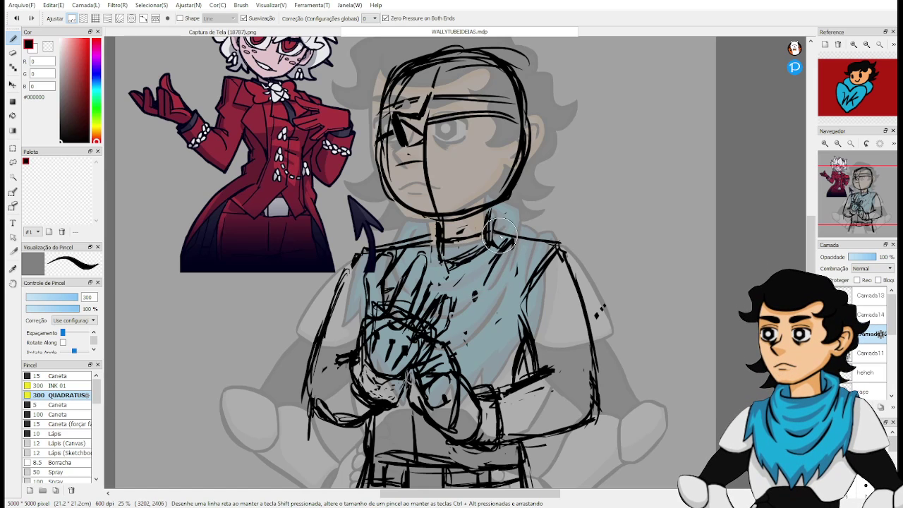
Clean up around the collar and sketch the two long front edges of an open coat down the chest.
key(e)
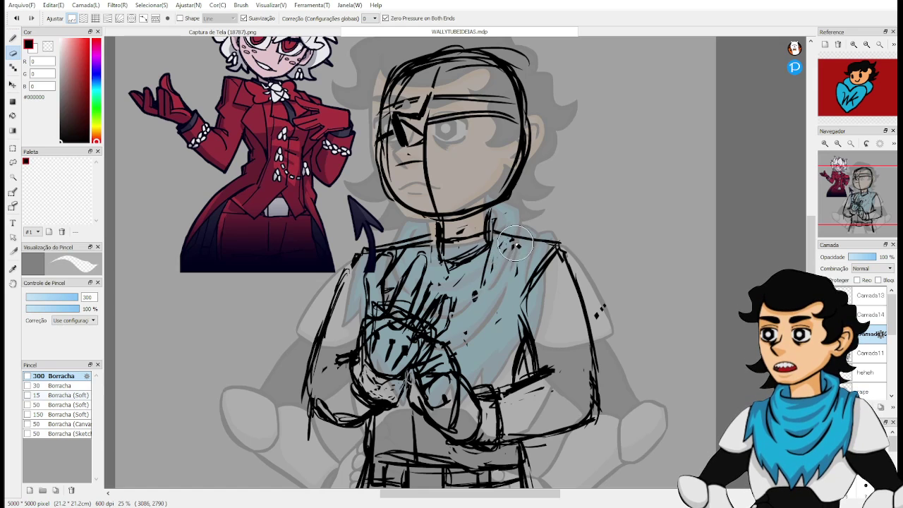
key(b)
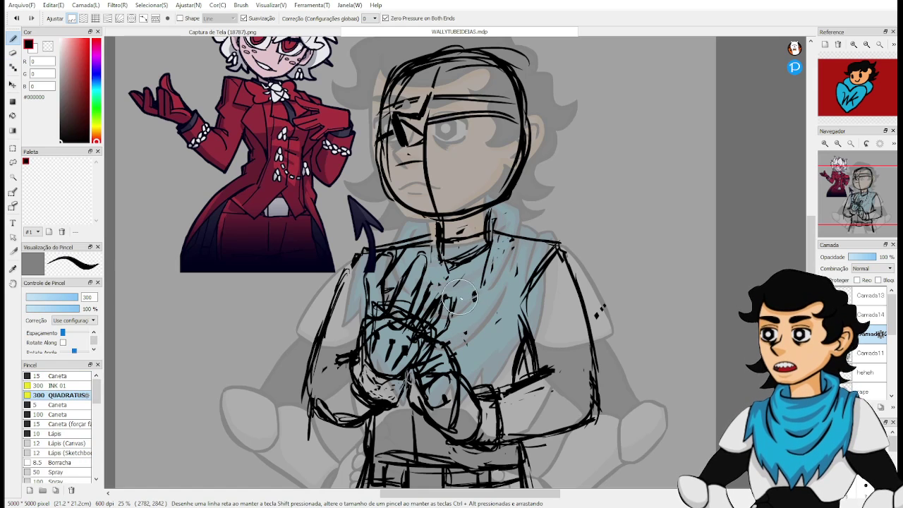
drag(467, 342, 487, 251)
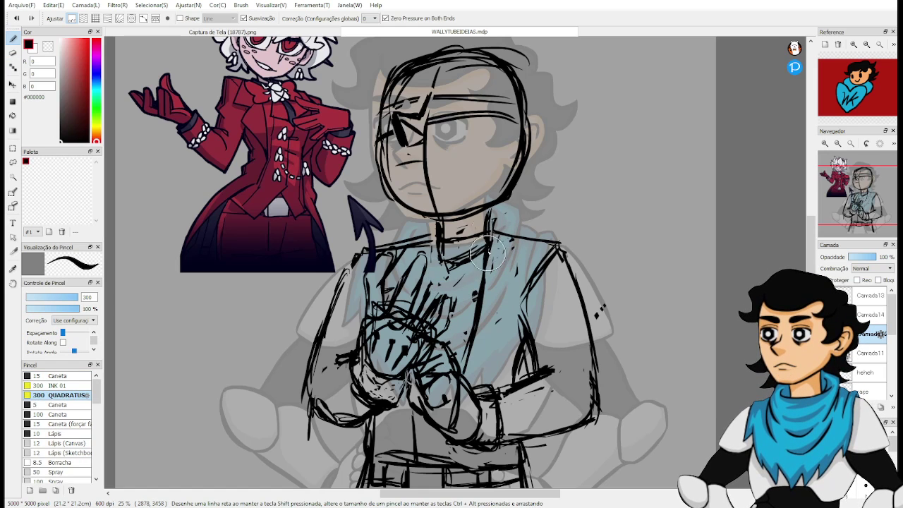
drag(412, 328, 436, 248)
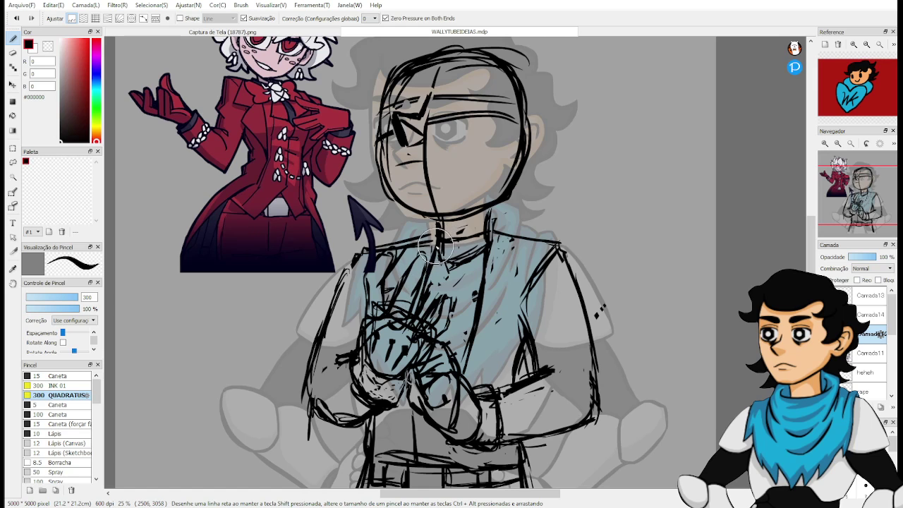
drag(389, 271, 385, 282)
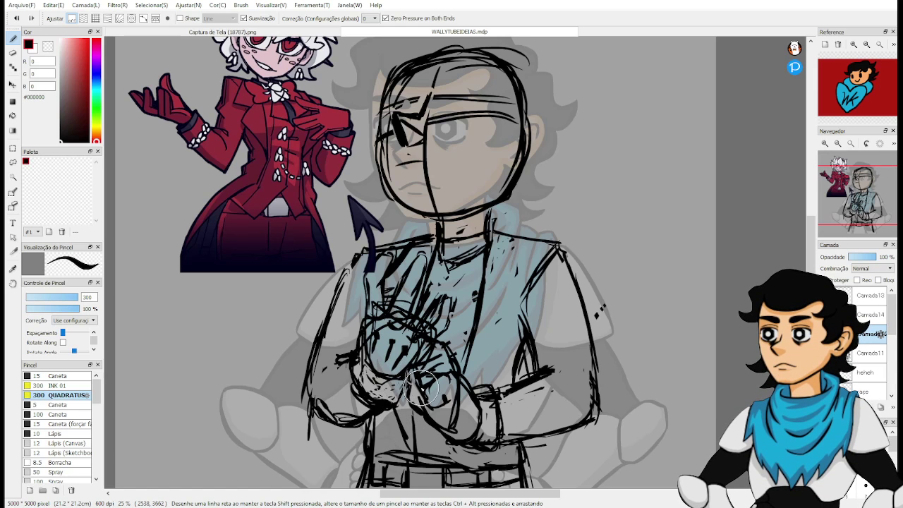
Extend the coat's front edge down from the hands past the belt and erase the end of the belt it covers.
key(e)
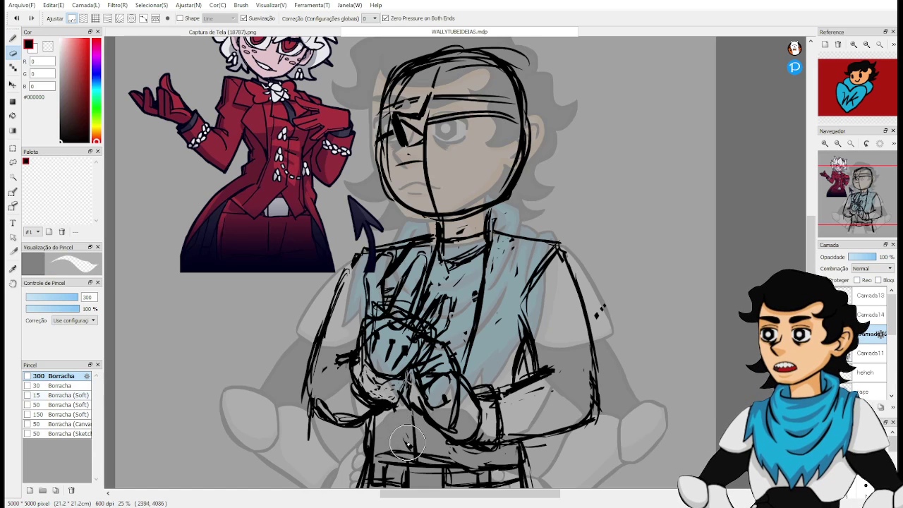
key(space)
drag(406, 433, 400, 354)
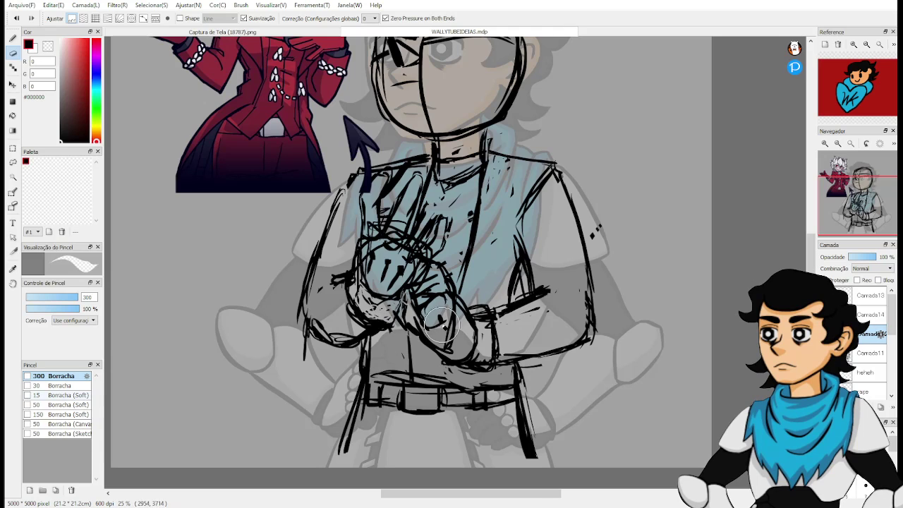
key(b)
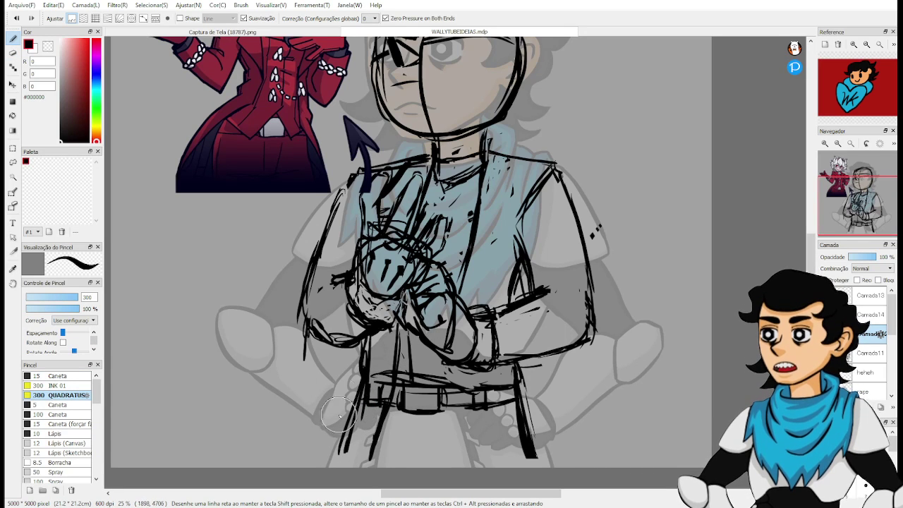
key(e)
drag(376, 433, 387, 421)
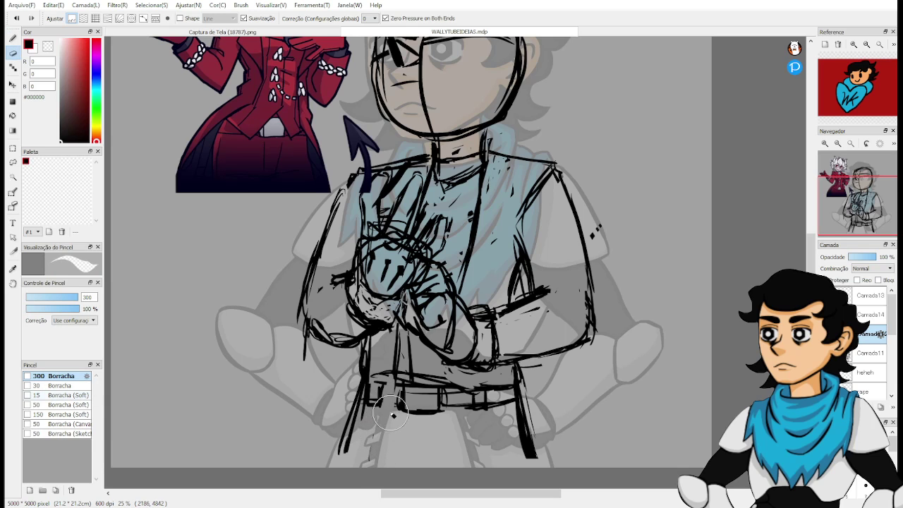
Sketch the coat tail below the elbow on the raised hand's side, narrowing to a tip at the canvas's lower edge, and erase surplus strokes.
key(b)
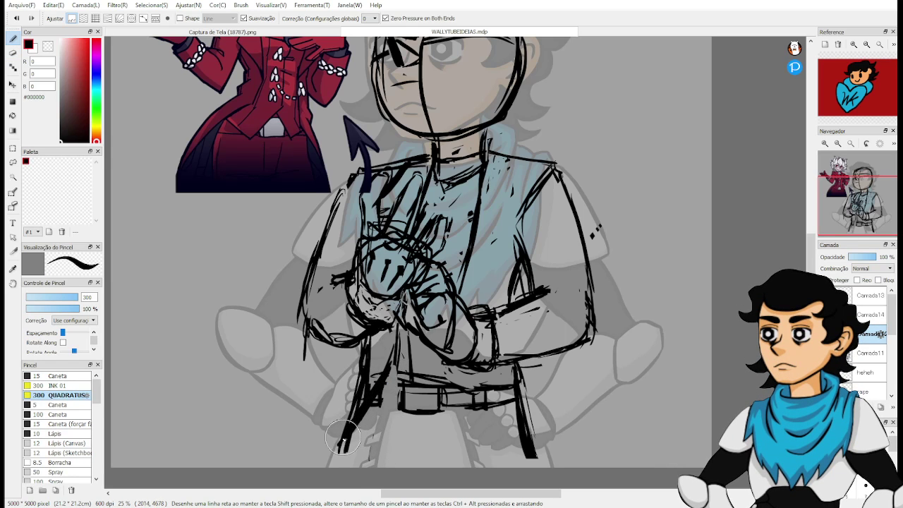
mouse_move(364, 341)
mouse_down()
mouse_move(340, 446)
mouse_move(324, 448)
mouse_up()
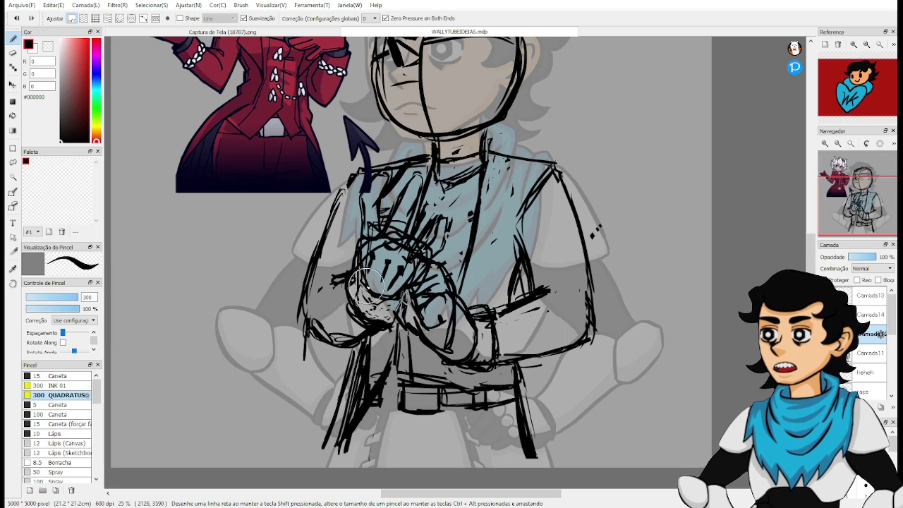
key(e)
mouse_move(350, 353)
mouse_down()
mouse_move(356, 388)
mouse_move(374, 368)
mouse_move(377, 377)
mouse_move(361, 350)
mouse_up()
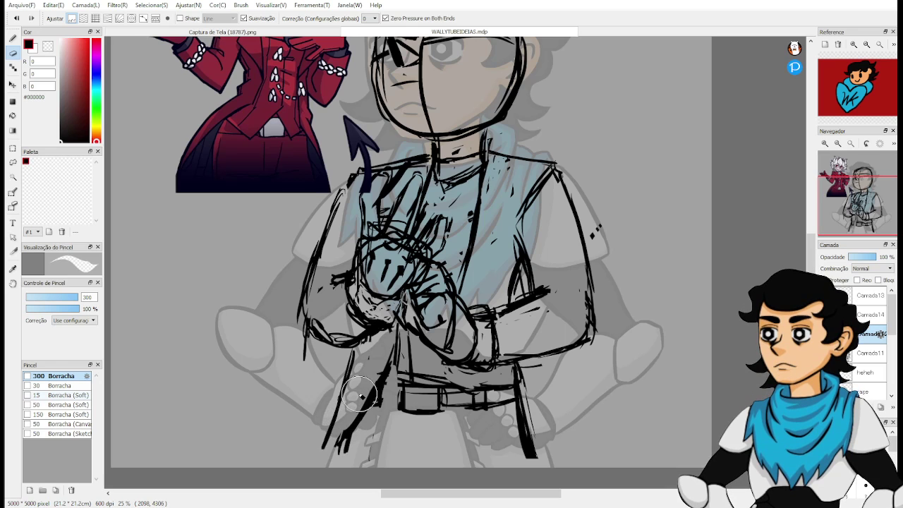
key(b)
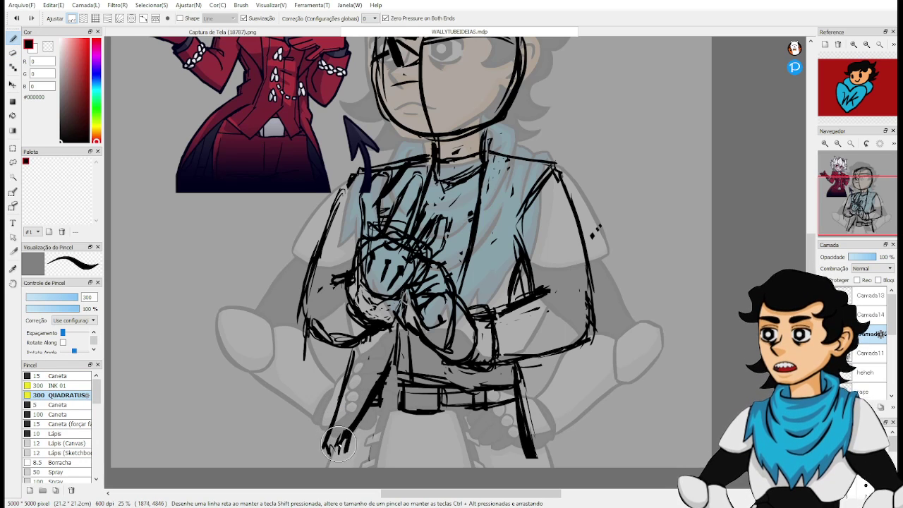
drag(373, 381, 347, 438)
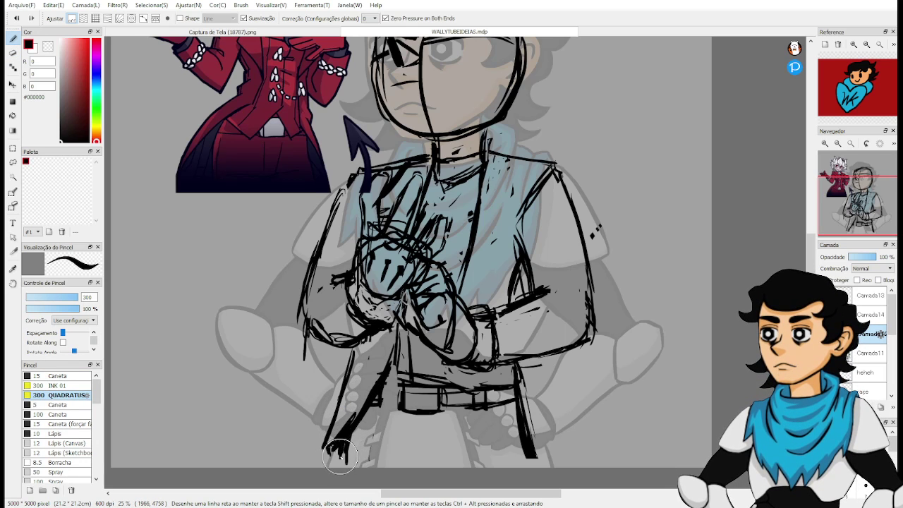
Erase the thick line below the belt on the opposite hip and redraw it as a thinner edge.
key(e)
mouse_move(532, 430)
mouse_down()
mouse_move(532, 457)
mouse_move(513, 402)
mouse_move(518, 336)
mouse_move(541, 463)
mouse_up()
key(b)
drag(522, 399, 538, 460)
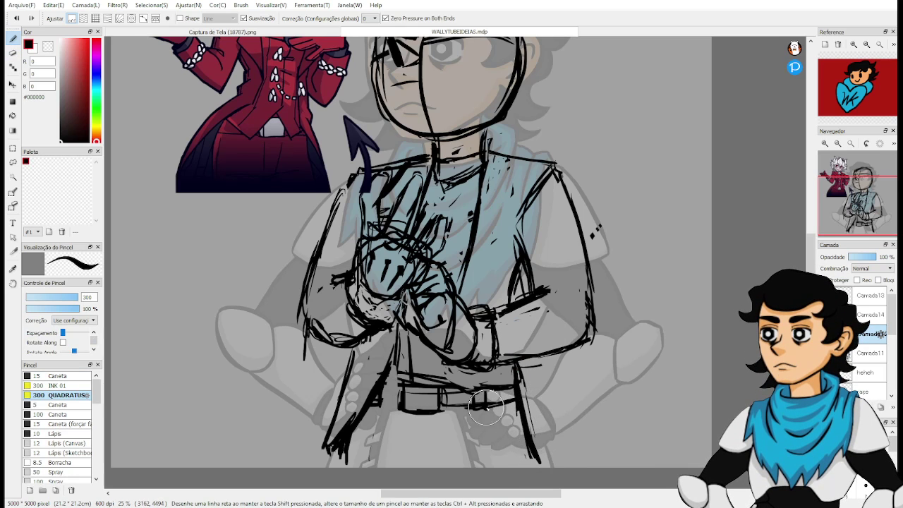
Erase the messy strokes at the coat tail's tip on the raised hand's side and redraw the tip.
key(e)
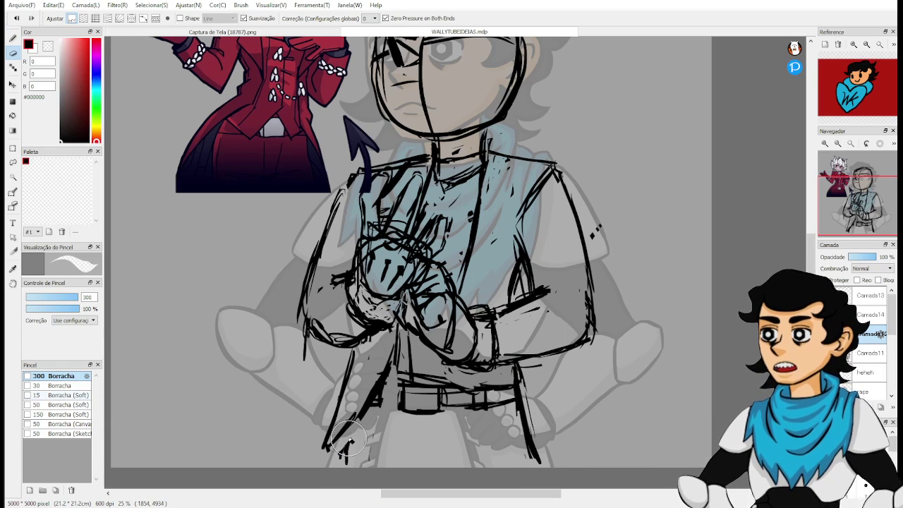
key(b)
drag(330, 443, 334, 467)
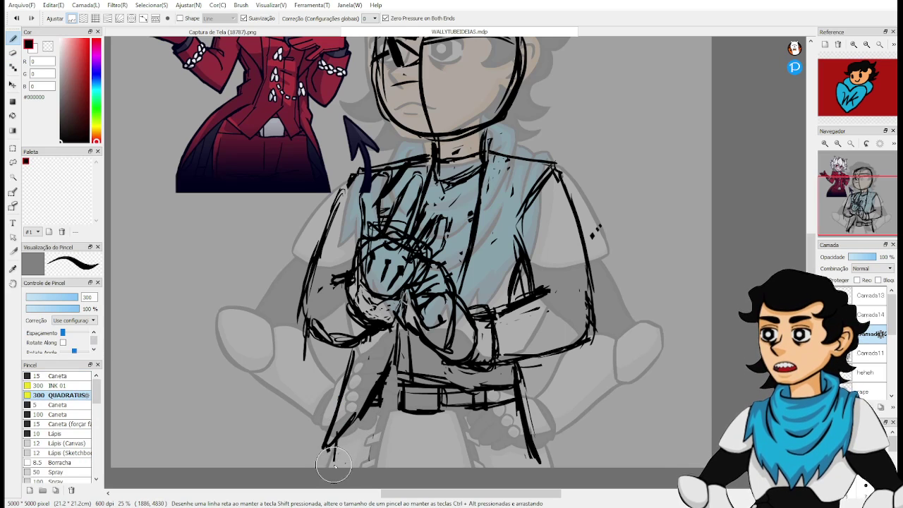
Redraw the coat's front edge below the hands and slant the opposite edge diagonally across the belt, erasing the old hip lines.
mouse_move(437, 357)
mouse_down()
mouse_move(371, 407)
mouse_move(413, 445)
mouse_move(339, 417)
mouse_move(285, 440)
mouse_move(272, 462)
mouse_up()
key(e)
key(b)
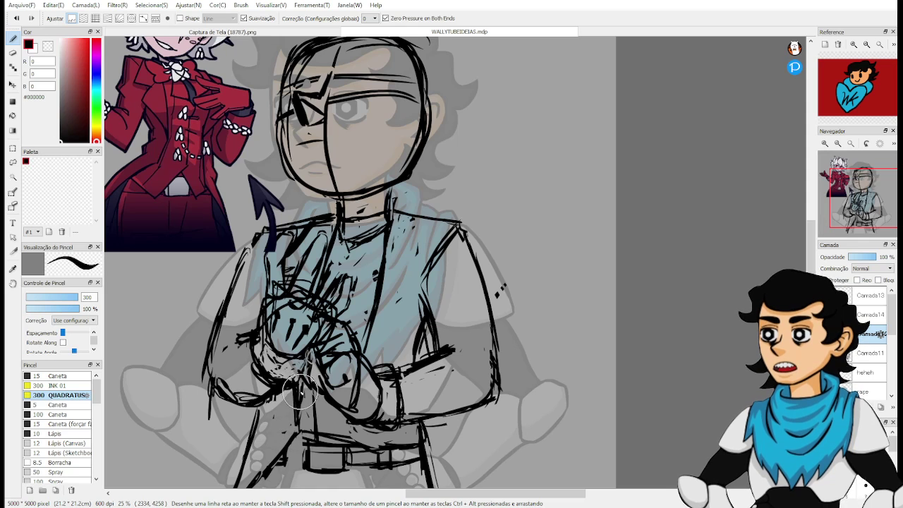
key(e)
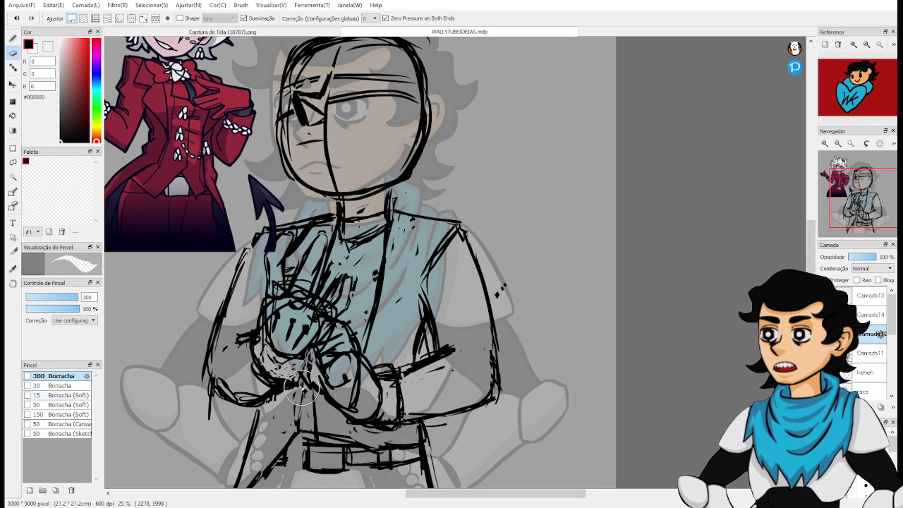
key(b)
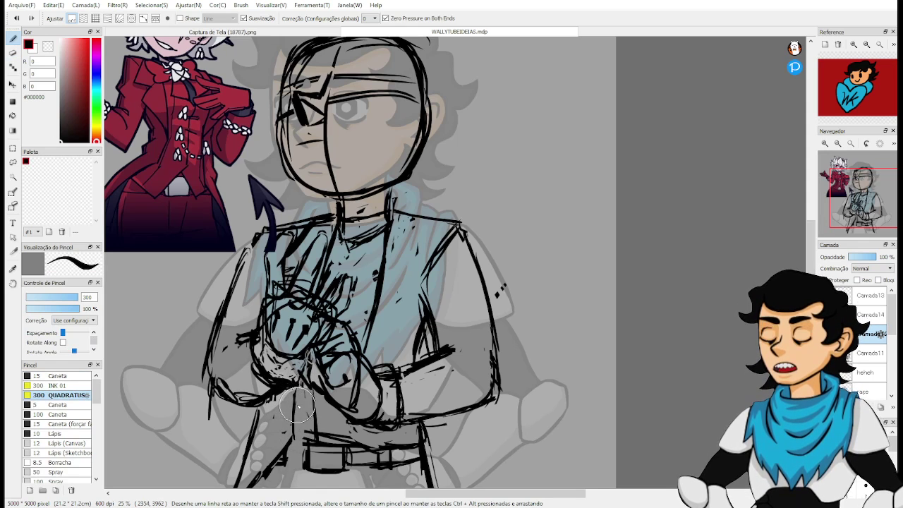
drag(311, 439, 300, 389)
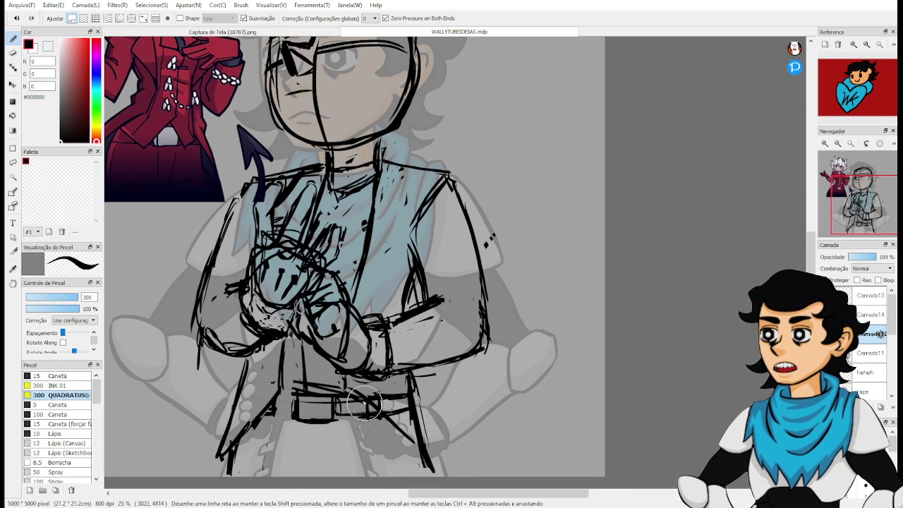
key(e)
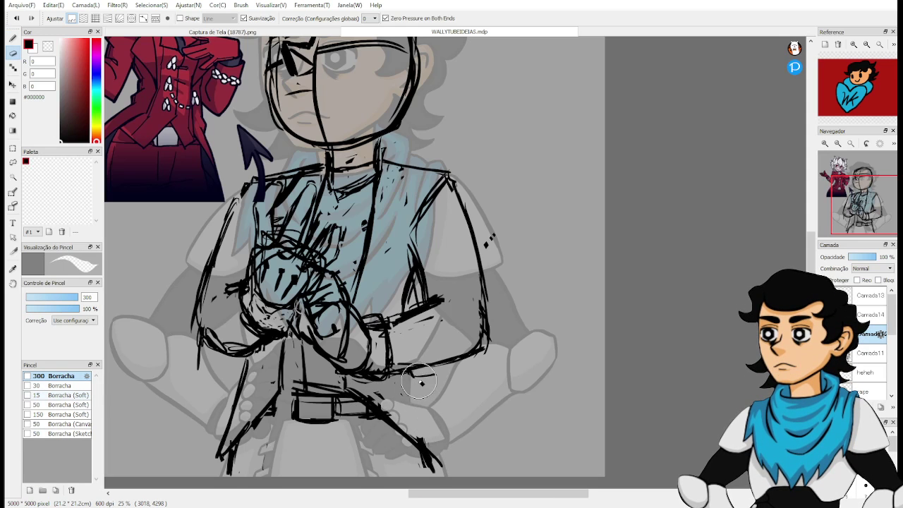
Sketch a notched lapel from the neck down the chest to the horizontal forearm, erasing and refining its pointed corner.
scroll(414, 352, up, 2)
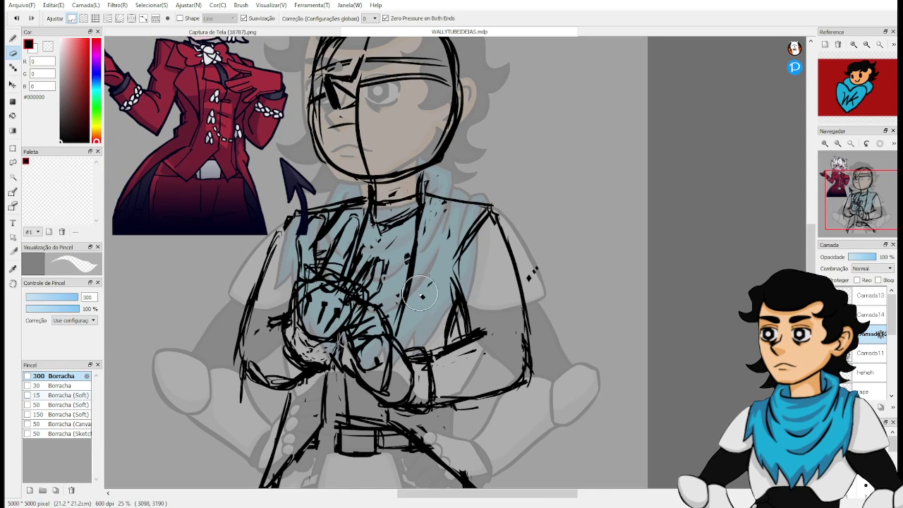
drag(420, 292, 425, 289)
key(b)
drag(438, 203, 442, 287)
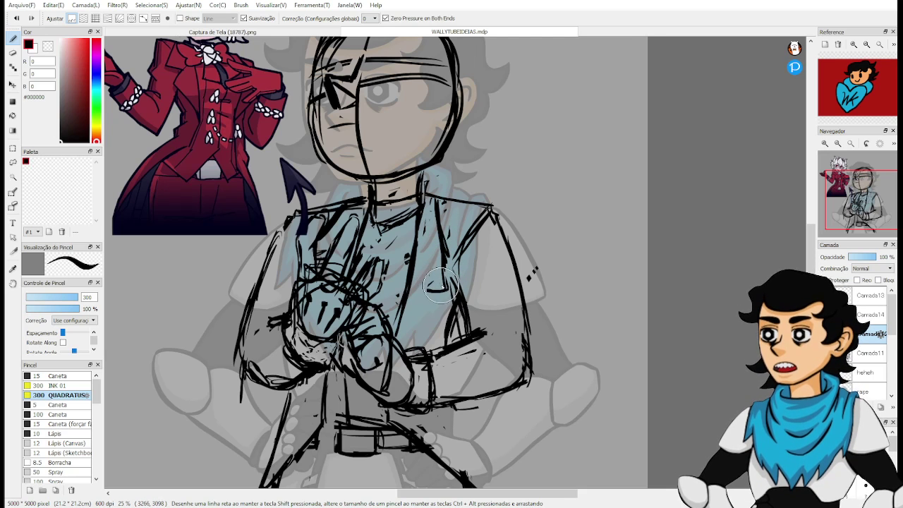
scroll(440, 285, up, 1)
key(e)
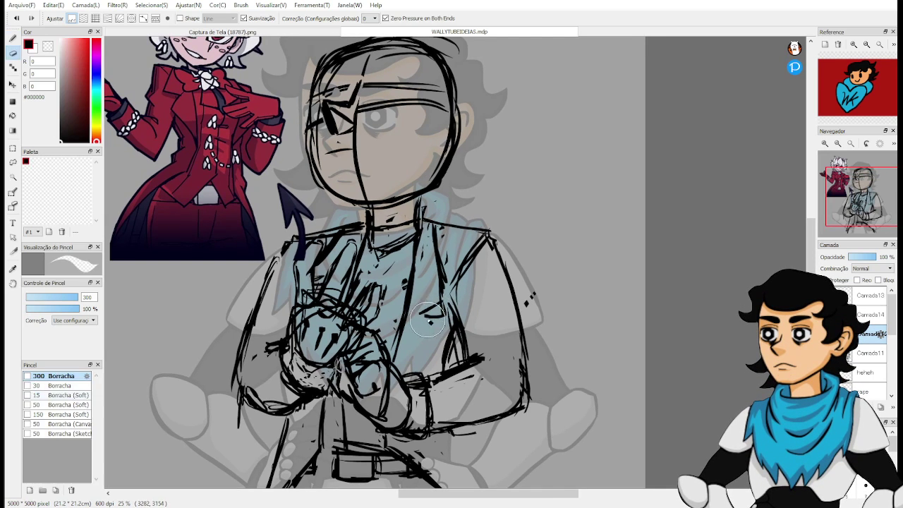
key(b)
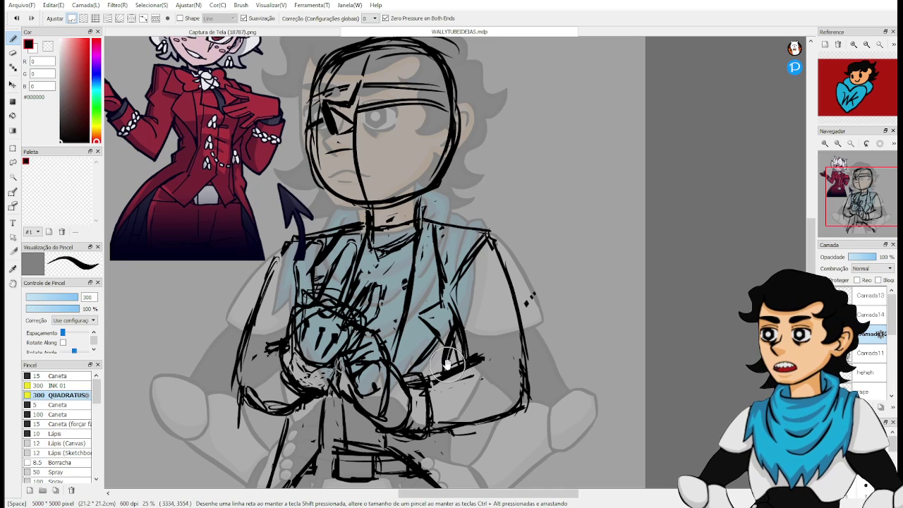
mouse_move(434, 369)
mouse_down()
mouse_move(424, 335)
mouse_move(433, 328)
mouse_move(436, 362)
mouse_up()
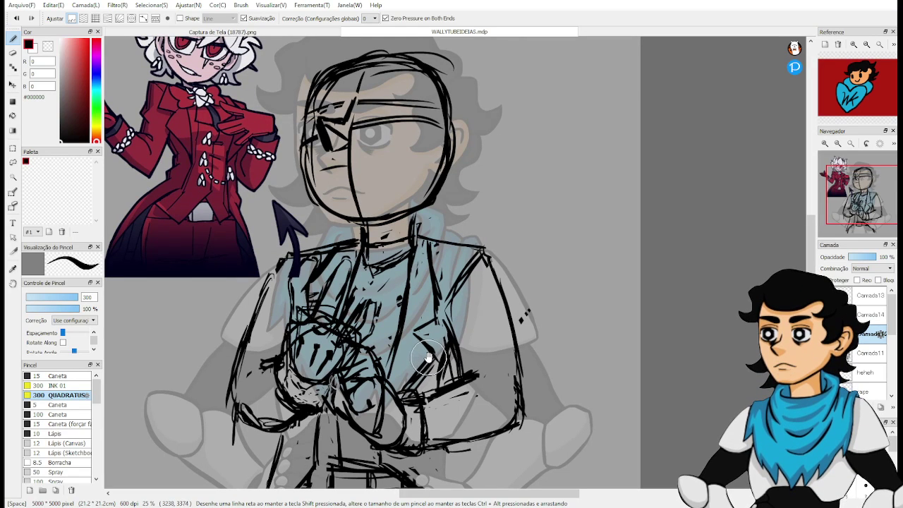
Sketch the outer edge of the coat tail on the raised hand's side, flaring down to the canvas's lower edge.
drag(427, 357, 421, 307)
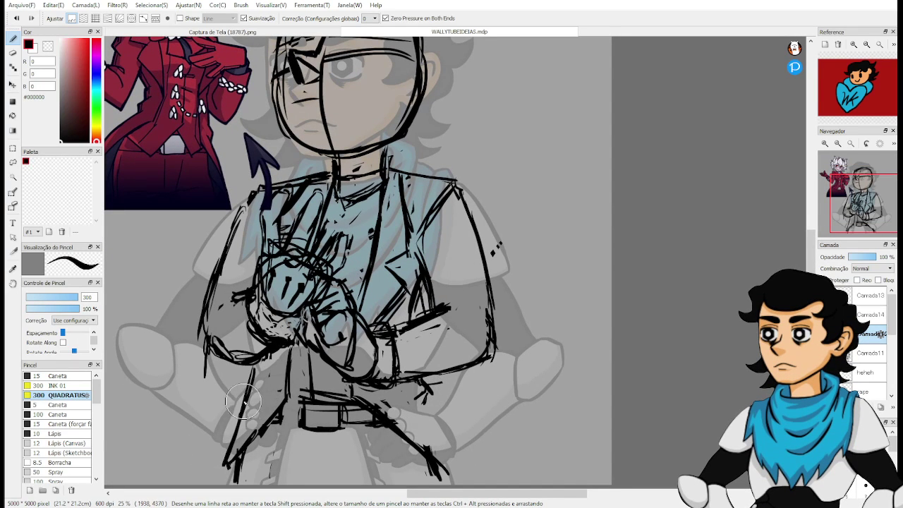
mouse_move(242, 388)
mouse_down()
mouse_move(262, 395)
mouse_move(283, 323)
mouse_move(239, 416)
mouse_up()
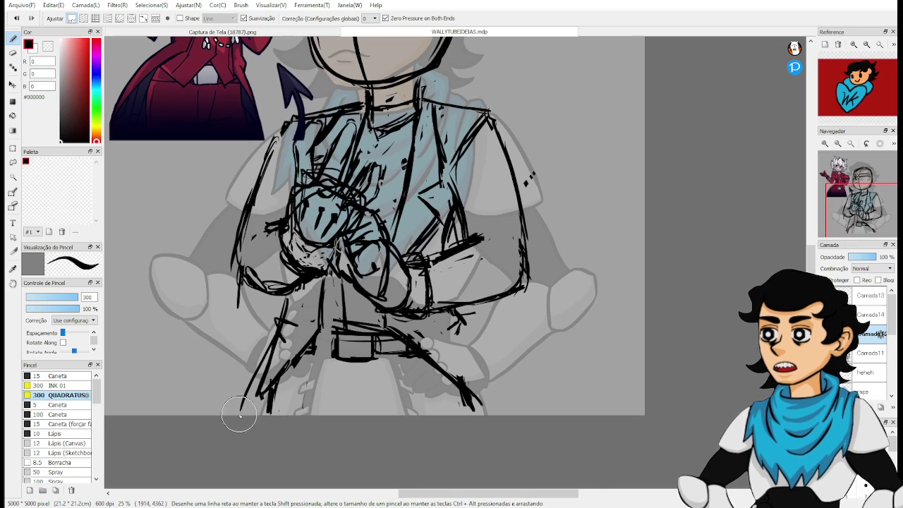
drag(283, 339, 233, 421)
mouse_move(289, 341)
mouse_down()
mouse_move(241, 421)
mouse_move(273, 390)
mouse_move(240, 437)
mouse_move(305, 347)
mouse_move(227, 425)
mouse_up()
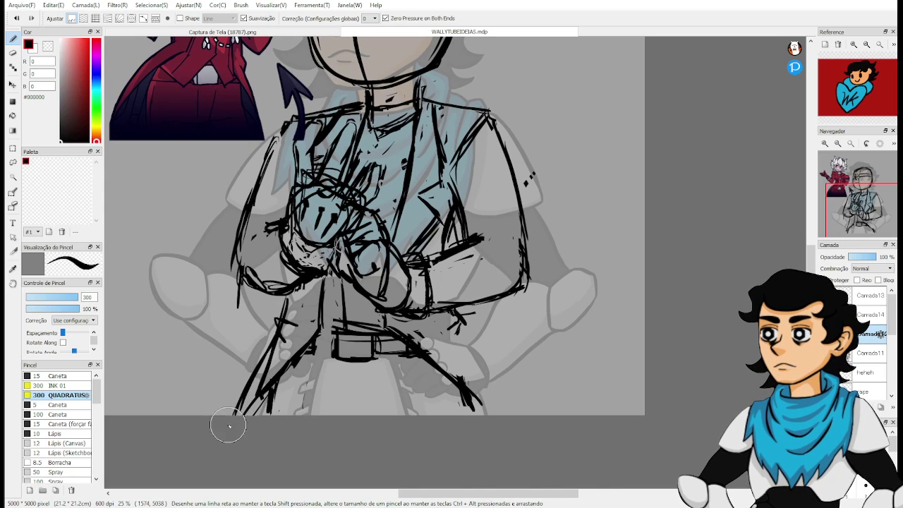
Draw the opposite coat tail's outer edge with diagonal strokes from below the forearm to the canvas's lower edge and clean it up.
drag(467, 326, 316, 357)
drag(291, 400, 367, 466)
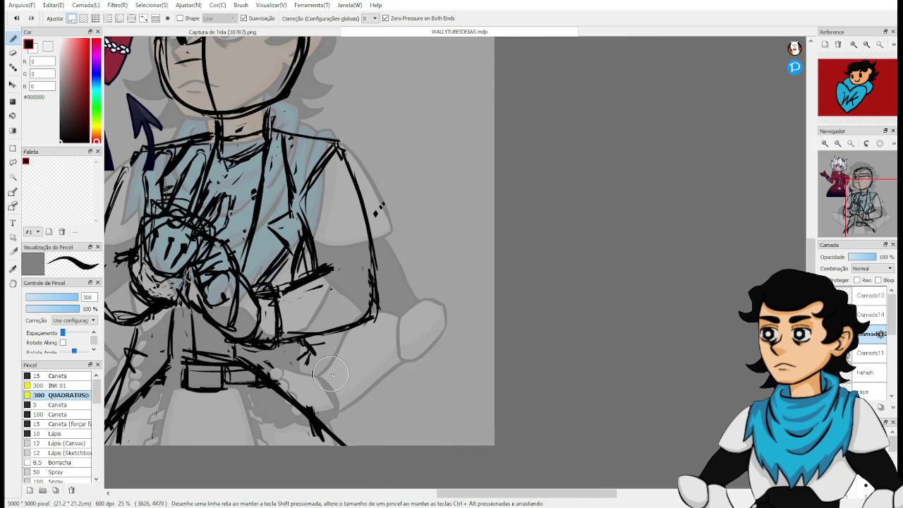
drag(311, 344, 377, 452)
drag(322, 360, 386, 446)
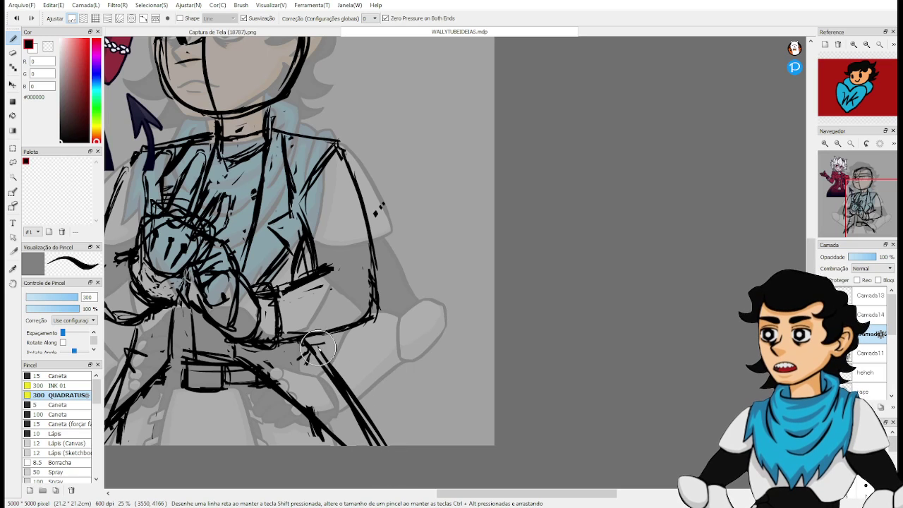
mouse_move(307, 272)
mouse_down()
mouse_move(320, 312)
mouse_move(299, 313)
mouse_move(314, 289)
mouse_move(309, 312)
mouse_up()
key(e)
key(b)
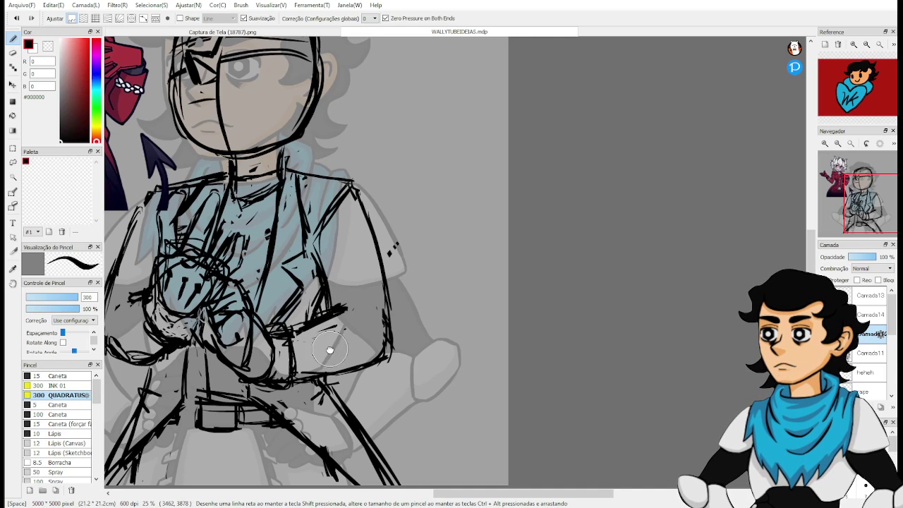
Erase the outline of the lower hand and redraw its side and thumb toward the wrist.
drag(338, 309, 457, 325)
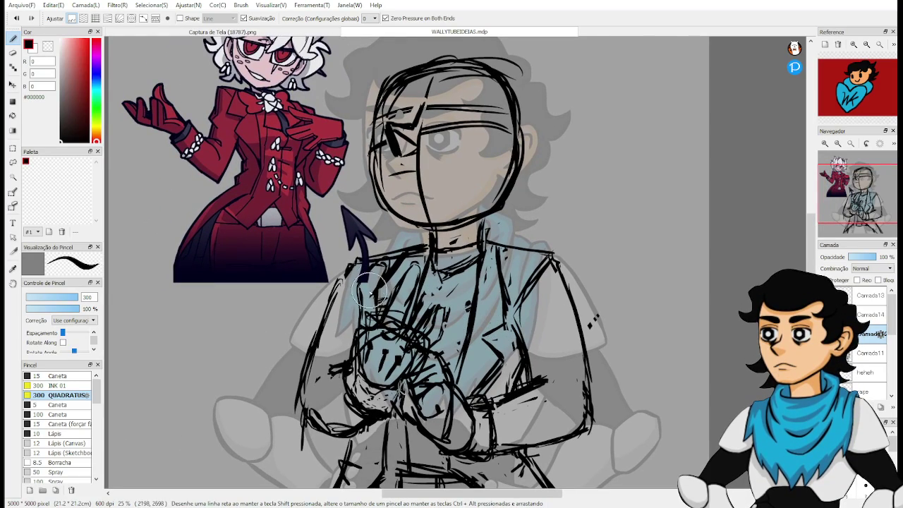
drag(443, 387, 376, 349)
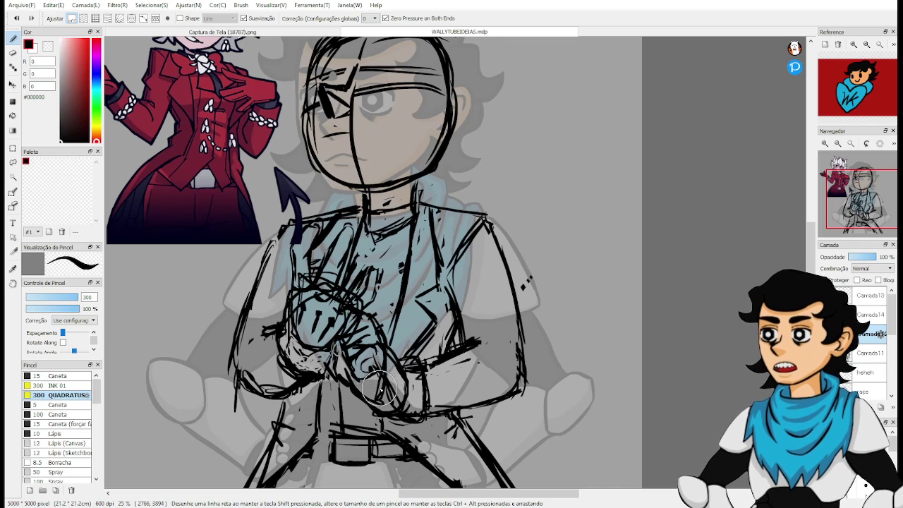
key(e)
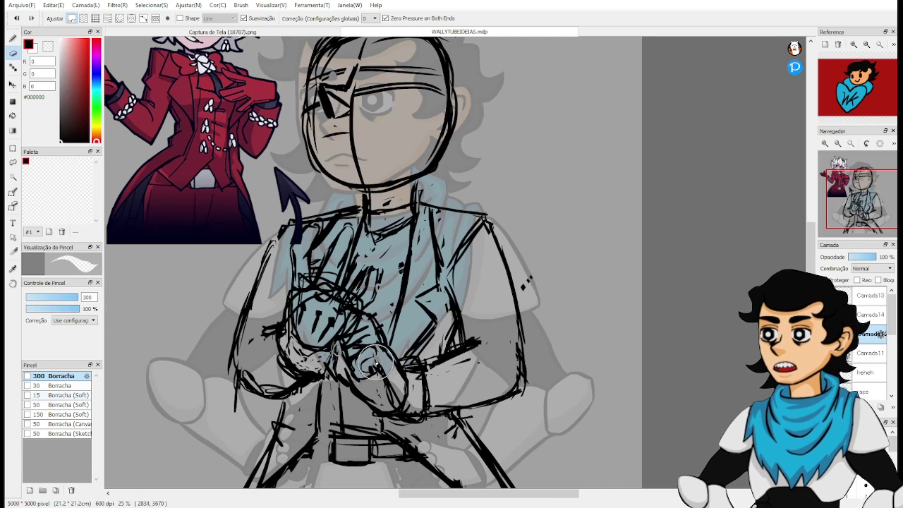
key(b)
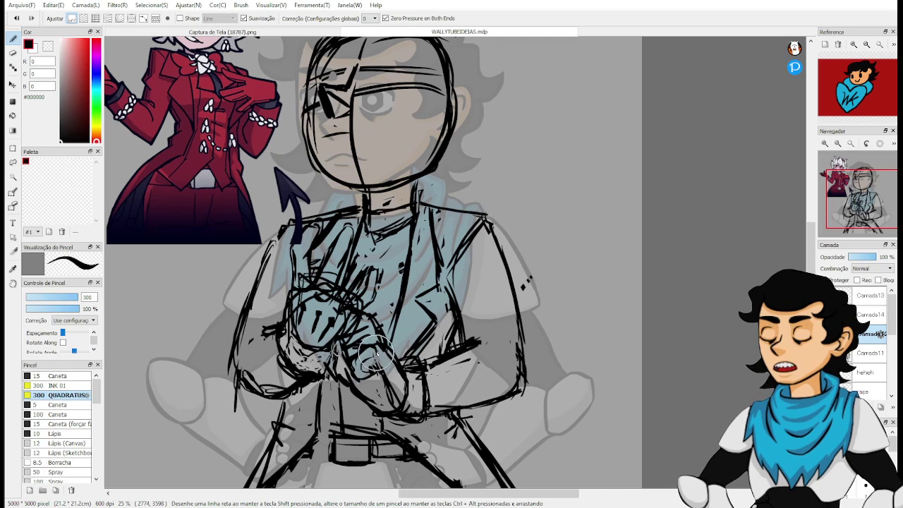
drag(374, 353, 385, 374)
Erase the cuff outline at the horizontal forearm's wrist and redraw its edge down to the sleeve's lower line.
key(e)
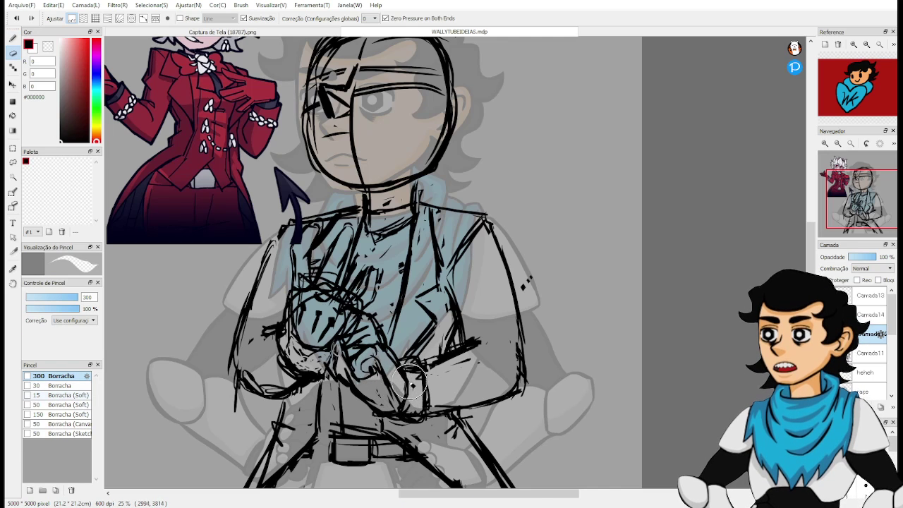
key(b)
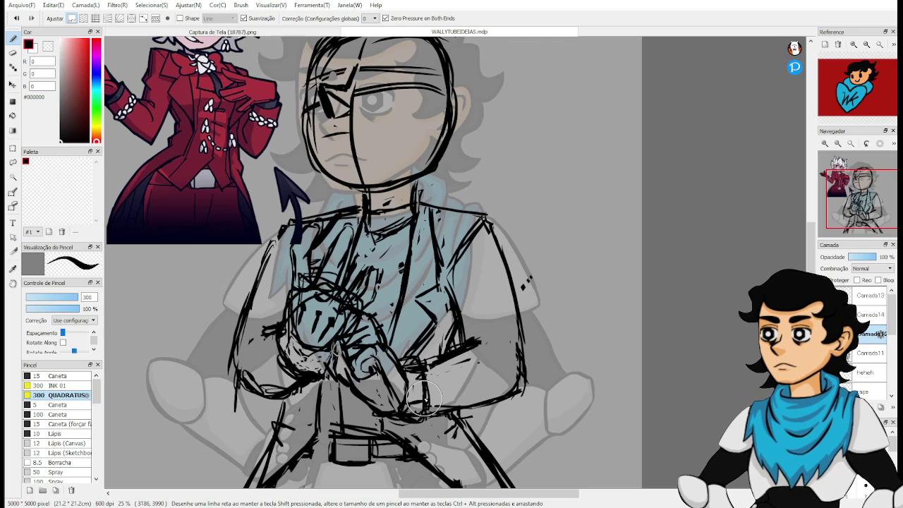
drag(422, 393, 424, 407)
key(e)
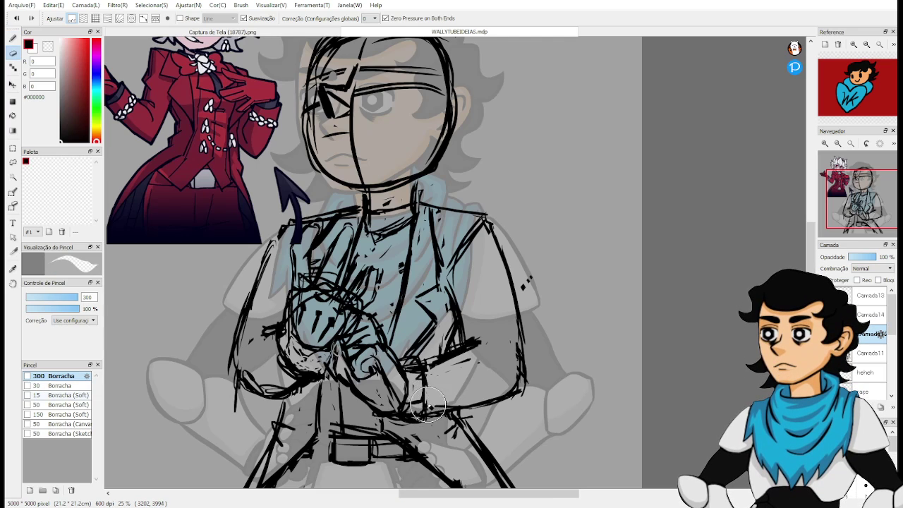
drag(391, 316, 428, 357)
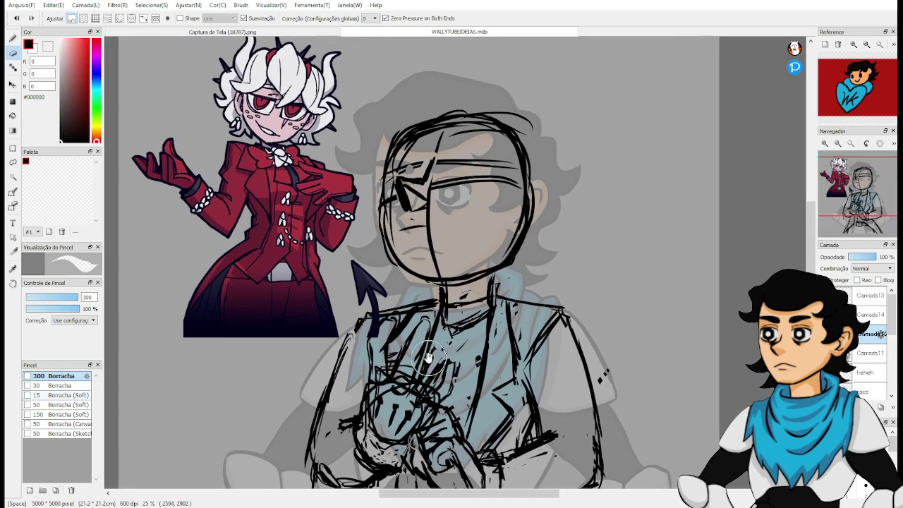
Add short strokes at the base of the neck to sketch the shirt collar.
key(b)
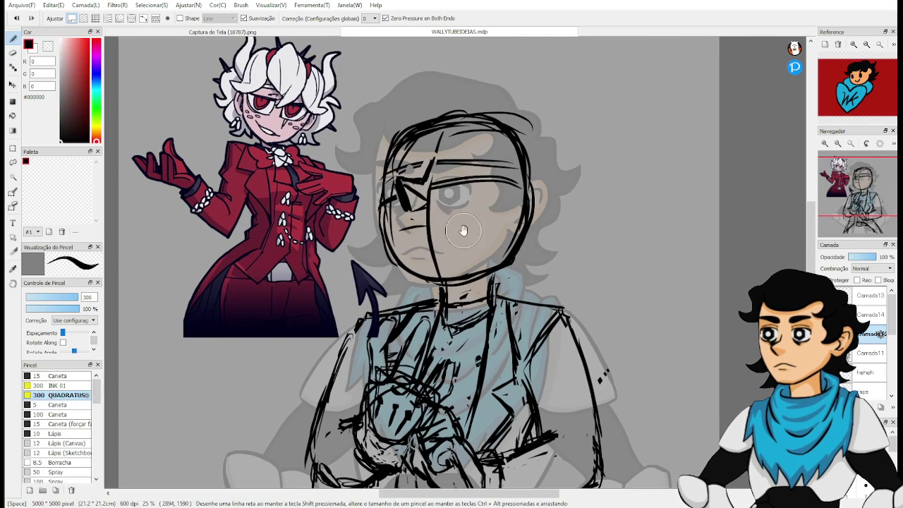
drag(463, 230, 478, 194)
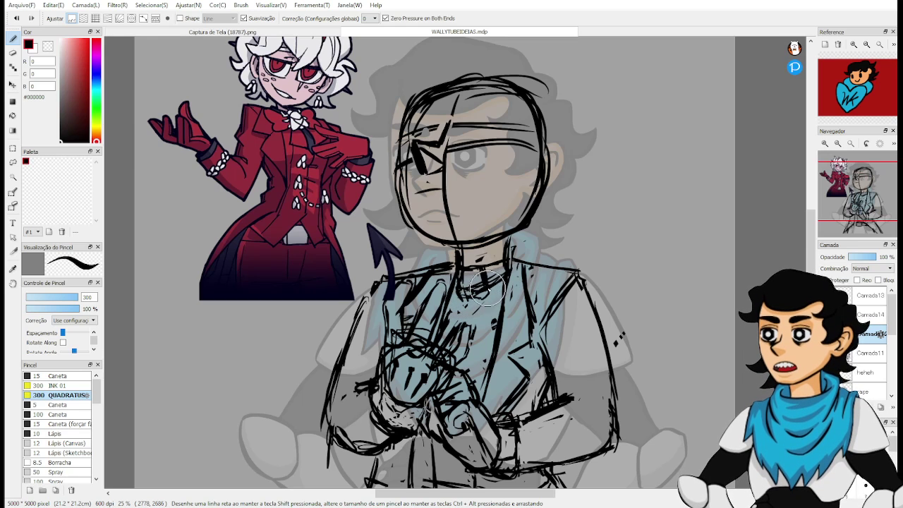
mouse_move(456, 309)
mouse_down()
mouse_move(446, 329)
mouse_move(471, 289)
mouse_move(477, 394)
mouse_up()
Sketch the vest's pointed lower front between the hands and the belt.
scroll(477, 391, down, 4)
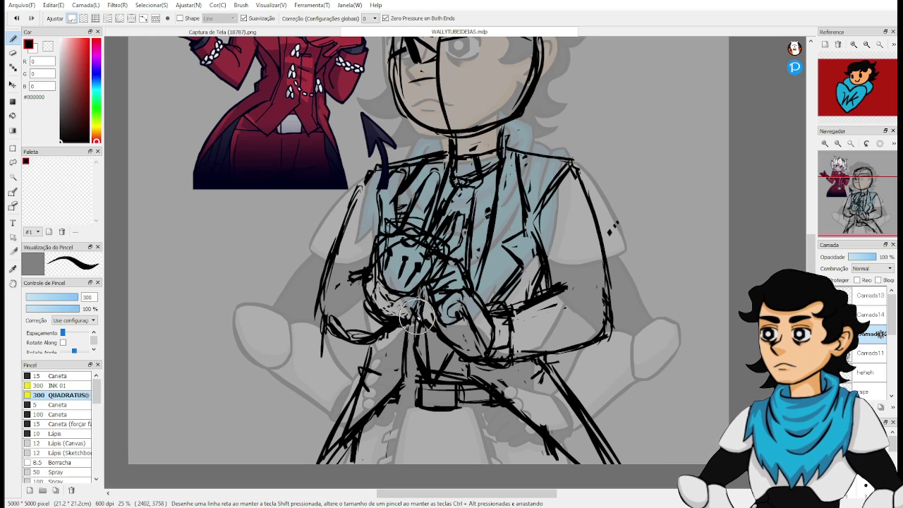
drag(423, 369, 425, 291)
drag(455, 236, 442, 374)
drag(455, 423, 434, 348)
Erase the old belt and redraw it with a curved lower edge and a rectangular buckle in the middle.
key(e)
mouse_move(407, 419)
mouse_down()
mouse_move(419, 377)
mouse_move(427, 399)
mouse_move(445, 387)
mouse_move(438, 373)
mouse_move(451, 390)
mouse_move(442, 367)
mouse_move(457, 300)
mouse_move(478, 382)
mouse_move(475, 421)
mouse_move(535, 353)
mouse_move(518, 386)
mouse_up()
key(b)
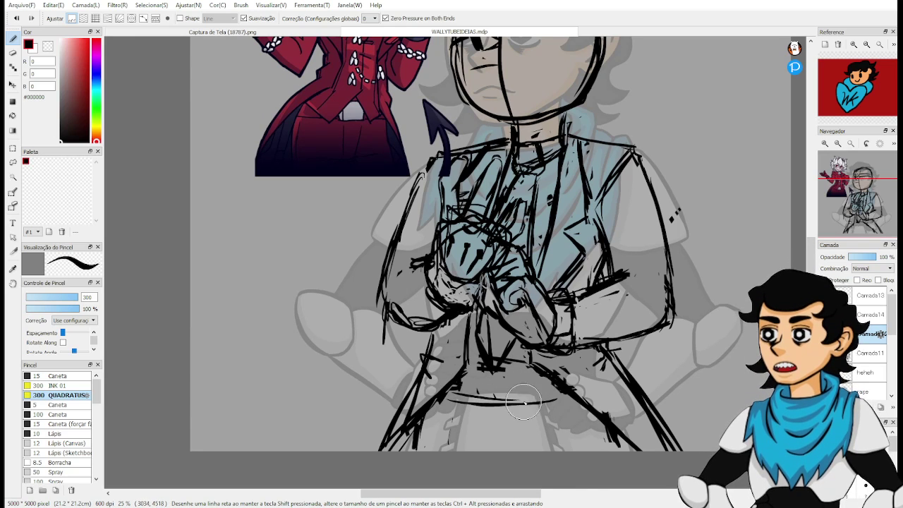
drag(484, 411, 575, 396)
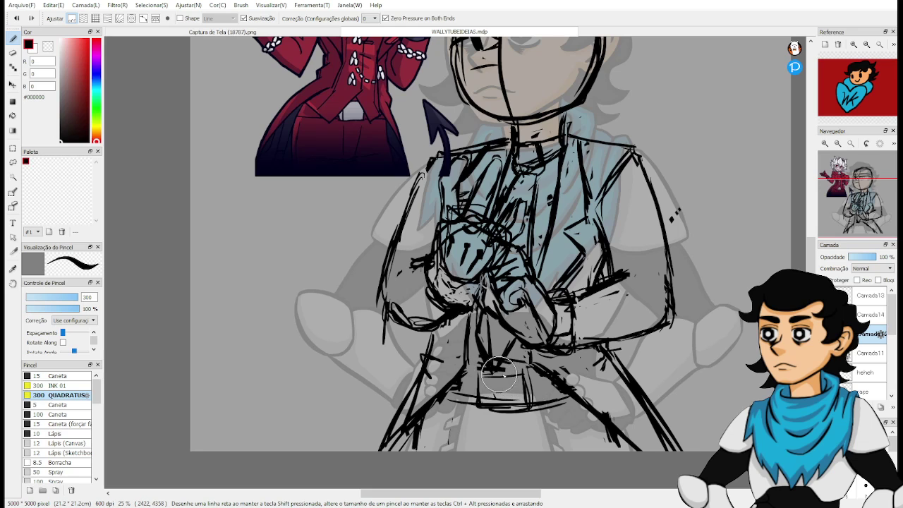
drag(483, 367, 476, 343)
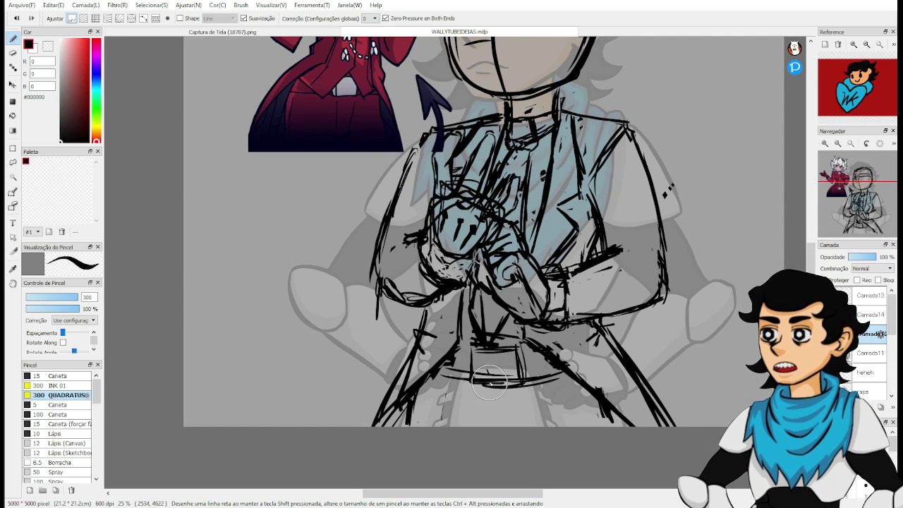
Erase the rectangular buckle and sketch a large hexagonal one with a smaller shaded shape at its centre.
key(e)
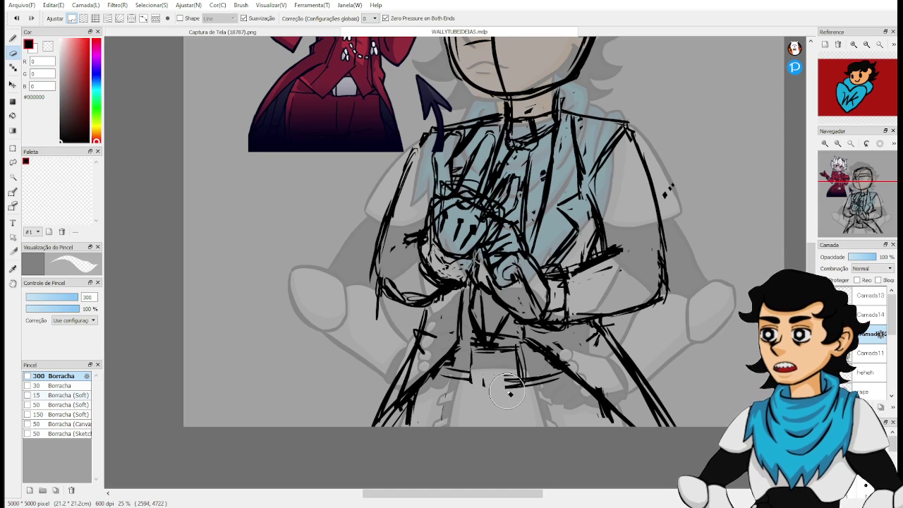
drag(477, 374, 472, 348)
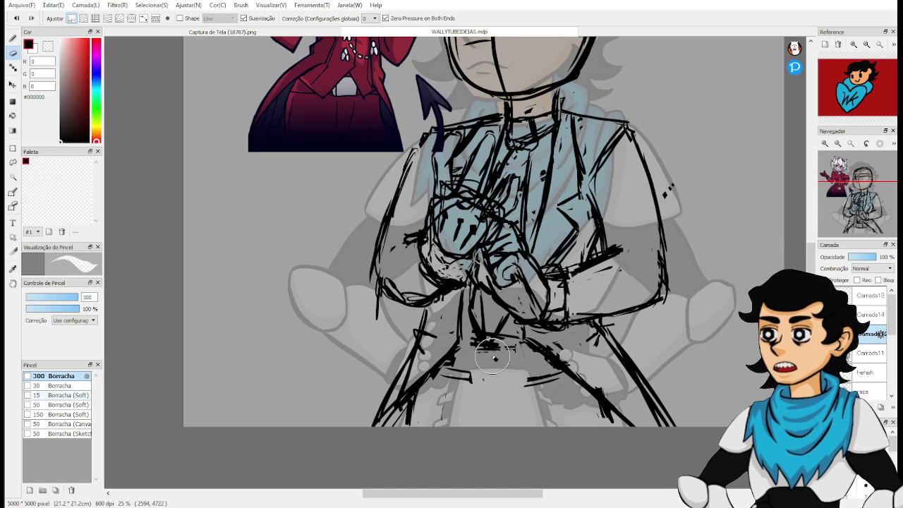
key(b)
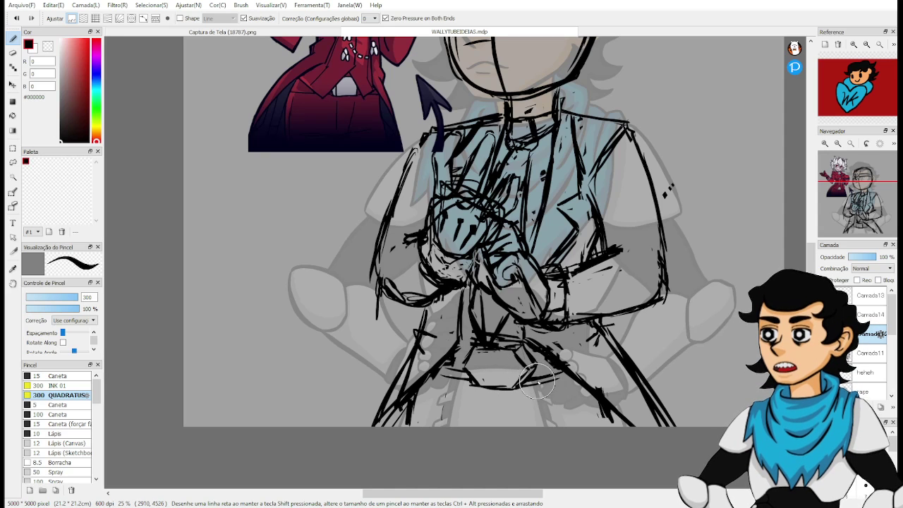
drag(537, 381, 570, 375)
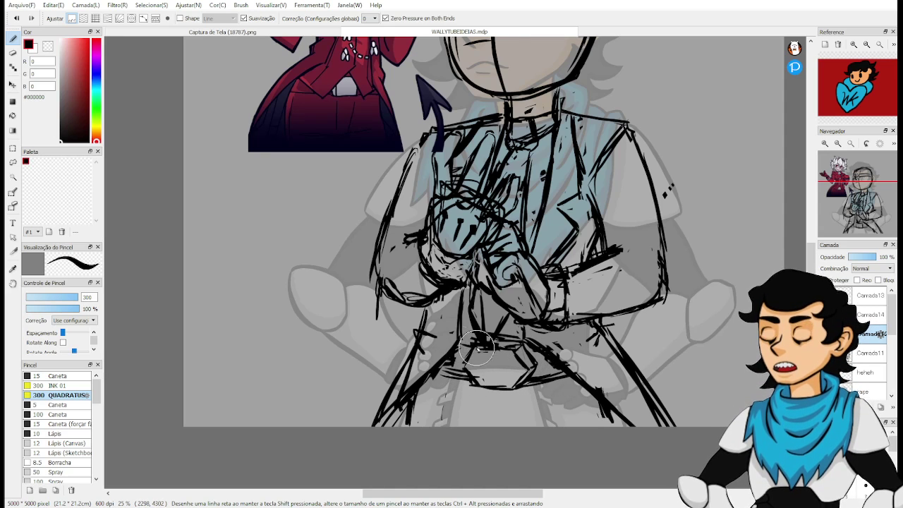
key(ctrl+z)
mouse_move(488, 355)
mouse_down()
mouse_move(493, 402)
mouse_move(471, 354)
mouse_up()
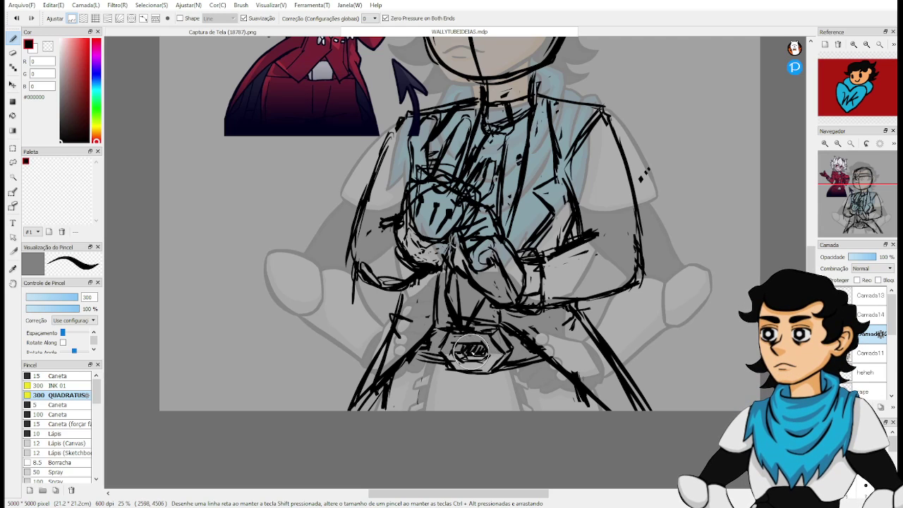
drag(482, 344, 431, 349)
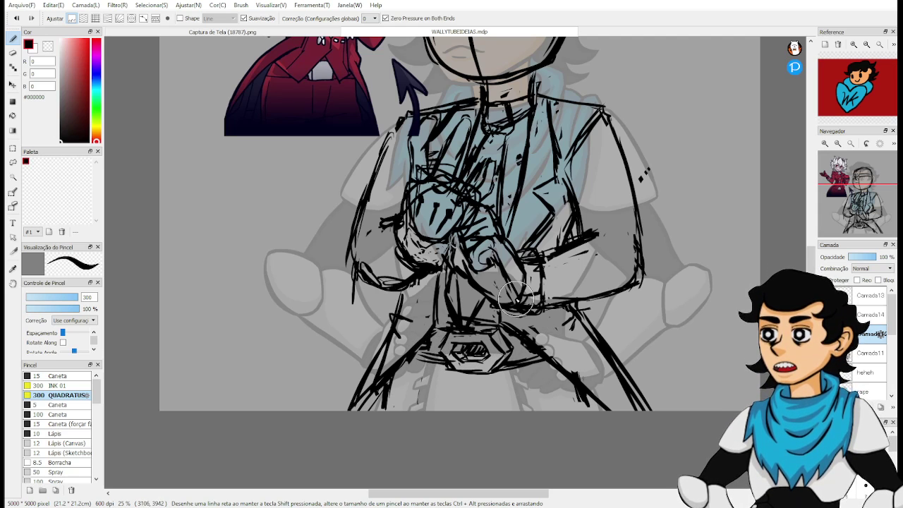
Draw short diagonal strokes below the belt buckle toward the canvas's lower edge.
key(space)
mouse_move(460, 401)
mouse_down()
mouse_move(428, 324)
mouse_move(458, 333)
mouse_up()
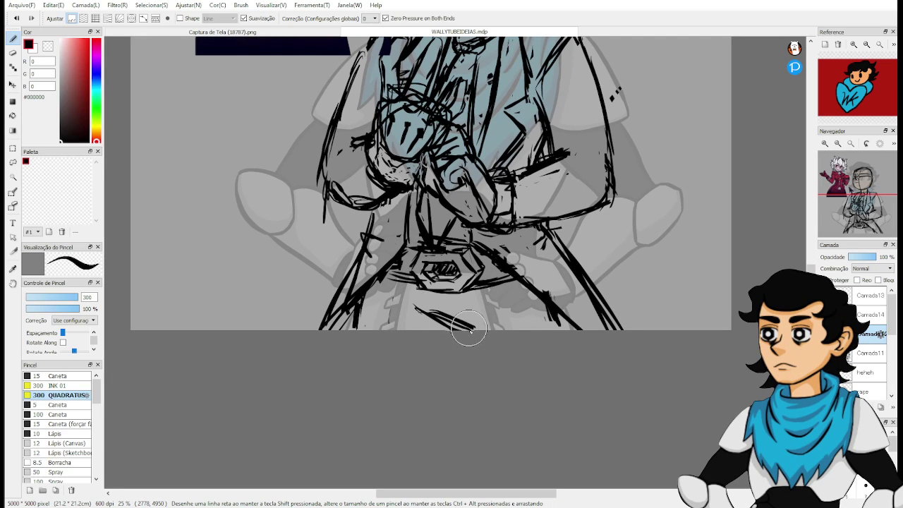
key(space)
drag(447, 212, 458, 373)
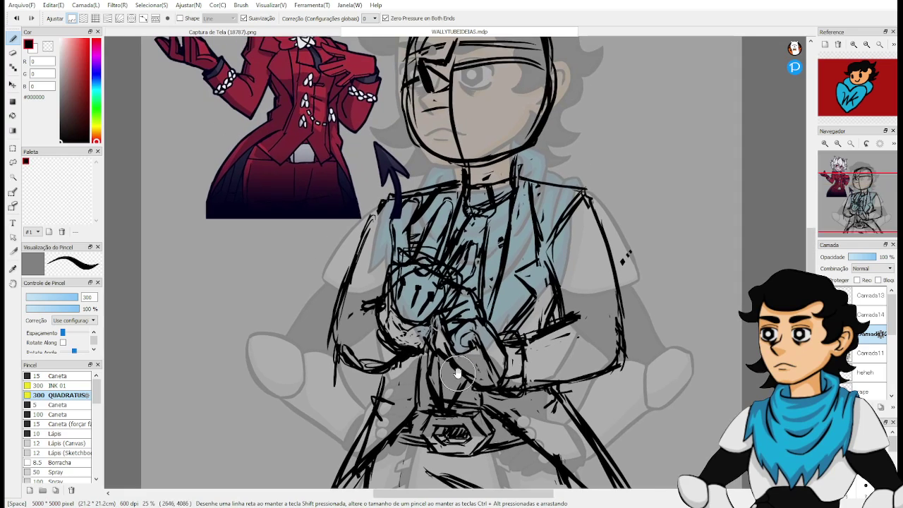
Redraw the outer sleeve line of the horizontal forearm's arm from the shoulder down to a sharp, angular elbow.
drag(478, 290, 449, 366)
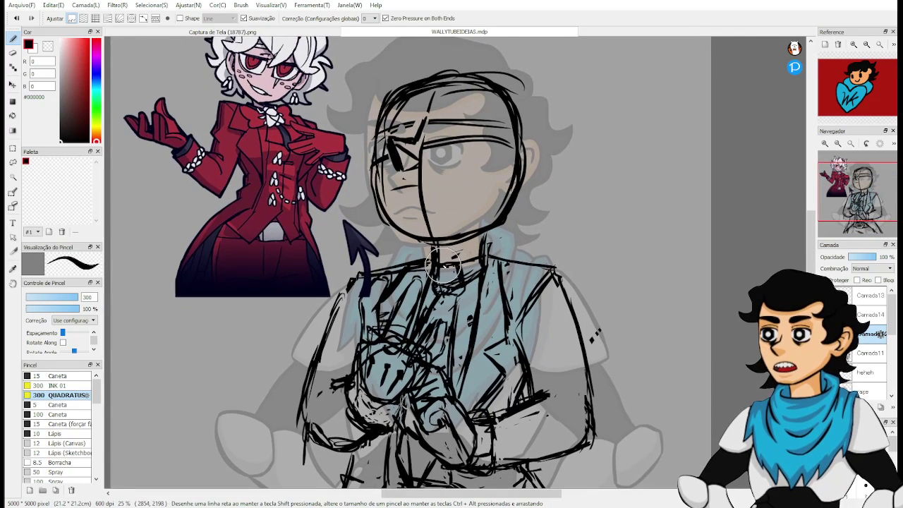
mouse_move(556, 292)
mouse_down()
mouse_move(586, 409)
mouse_move(548, 381)
mouse_up()
key(space)
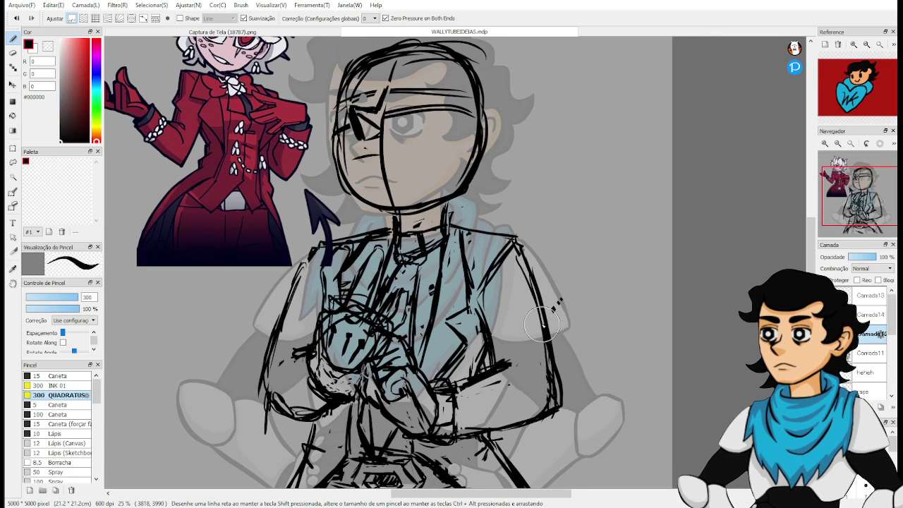
mouse_move(542, 324)
mouse_down()
mouse_move(565, 405)
mouse_move(538, 415)
mouse_move(570, 384)
mouse_move(557, 377)
mouse_move(564, 406)
mouse_move(552, 382)
mouse_move(556, 423)
mouse_move(569, 403)
mouse_move(559, 316)
mouse_move(552, 380)
mouse_move(532, 415)
mouse_move(565, 404)
mouse_move(541, 313)
mouse_move(565, 411)
mouse_move(558, 299)
mouse_move(529, 283)
mouse_move(562, 330)
mouse_move(557, 299)
mouse_move(578, 360)
mouse_move(567, 399)
mouse_move(538, 307)
mouse_up()
key(e)
key(b)
key(ctrl+z)
key(ctrl+z)
drag(563, 404, 526, 280)
key(ctrl+z)
mouse_move(519, 242)
mouse_down()
mouse_move(541, 307)
mouse_move(589, 247)
mouse_up()
Erase the elbow lines of the raised hand's arm and redraw the sleeve's lower edge out to a sharp corner.
key(space)
key(e)
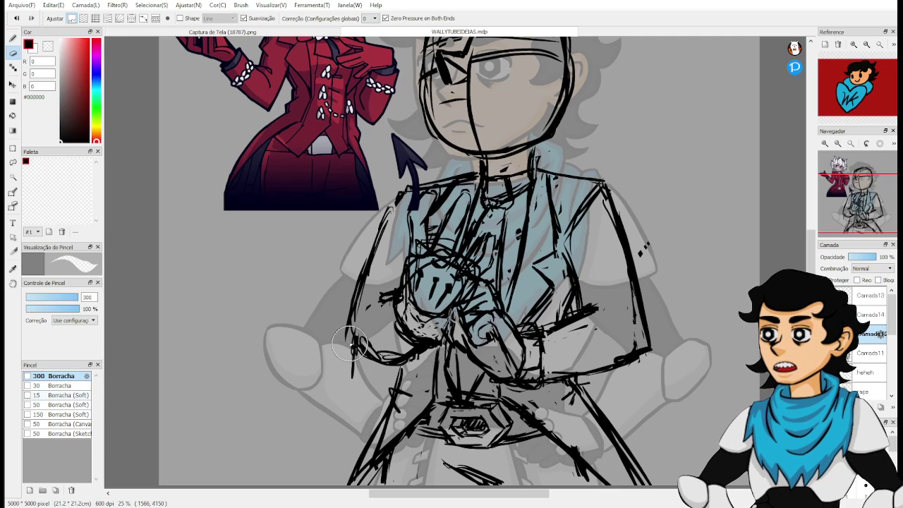
mouse_move(350, 336)
mouse_down()
mouse_move(354, 384)
mouse_move(378, 341)
mouse_move(380, 375)
mouse_move(404, 333)
mouse_move(355, 365)
mouse_up()
key(b)
mouse_move(412, 357)
mouse_down()
mouse_move(350, 358)
mouse_move(353, 368)
mouse_move(349, 310)
mouse_up()
drag(344, 355, 360, 290)
key(ctrl+z)
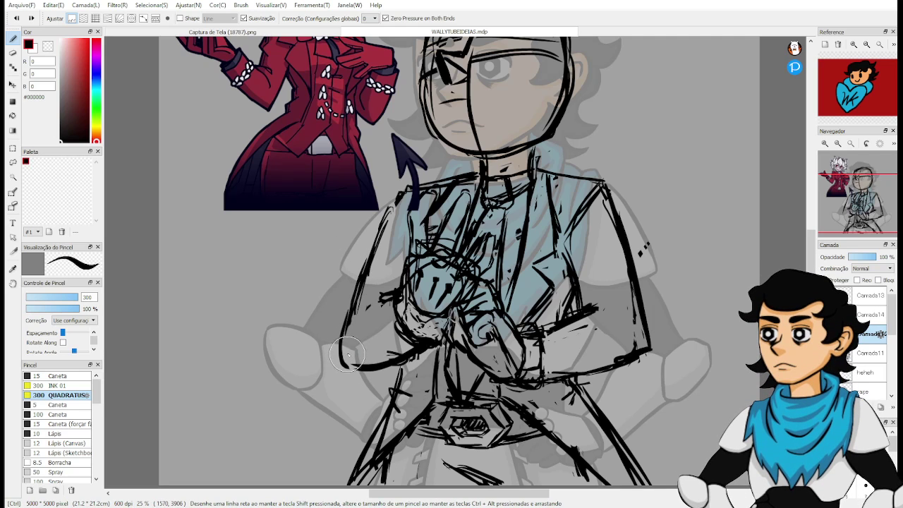
Redraw the outer sleeve line of the raised hand's arm as a smooth curve from the elbow up to the shoulder.
drag(344, 363, 354, 289)
drag(342, 334, 377, 219)
mouse_move(344, 315)
mouse_down()
mouse_move(393, 198)
mouse_move(367, 228)
mouse_move(345, 349)
mouse_move(385, 213)
mouse_move(344, 341)
mouse_move(384, 228)
mouse_move(356, 329)
mouse_up()
key(e)
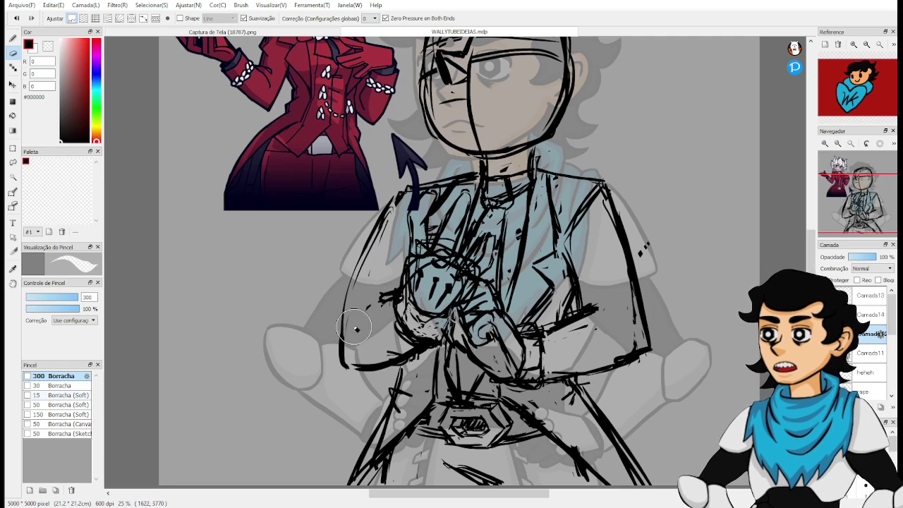
key(p)
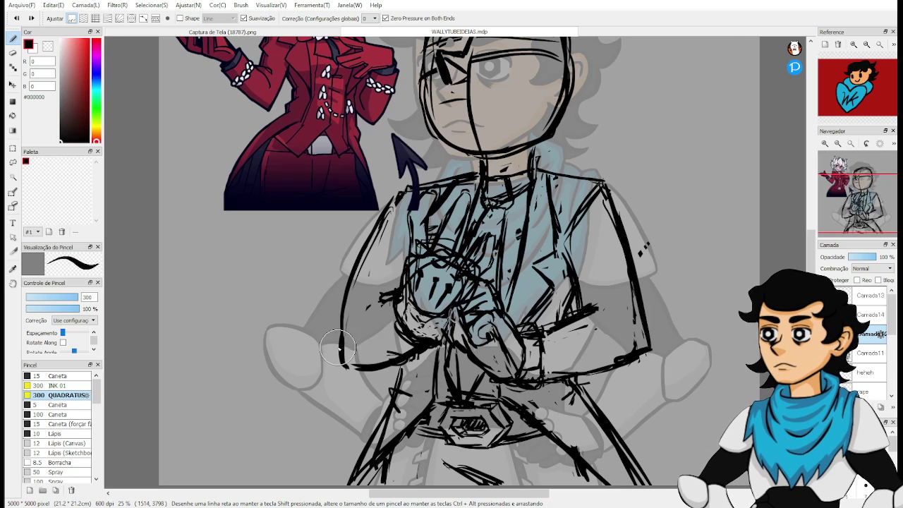
drag(341, 361, 370, 245)
key(ctrl+z)
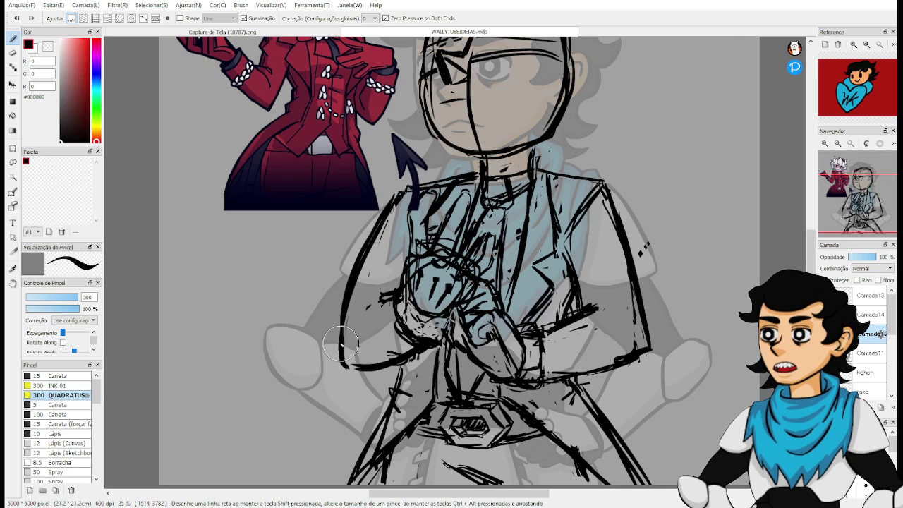
Add fabric fold strokes to both sleeves around the forearms and elbows.
mouse_move(411, 354)
mouse_down()
mouse_move(391, 390)
mouse_move(389, 375)
mouse_up()
mouse_move(368, 322)
mouse_down()
mouse_move(347, 321)
mouse_move(373, 319)
mouse_move(354, 316)
mouse_move(370, 321)
mouse_move(347, 345)
mouse_up()
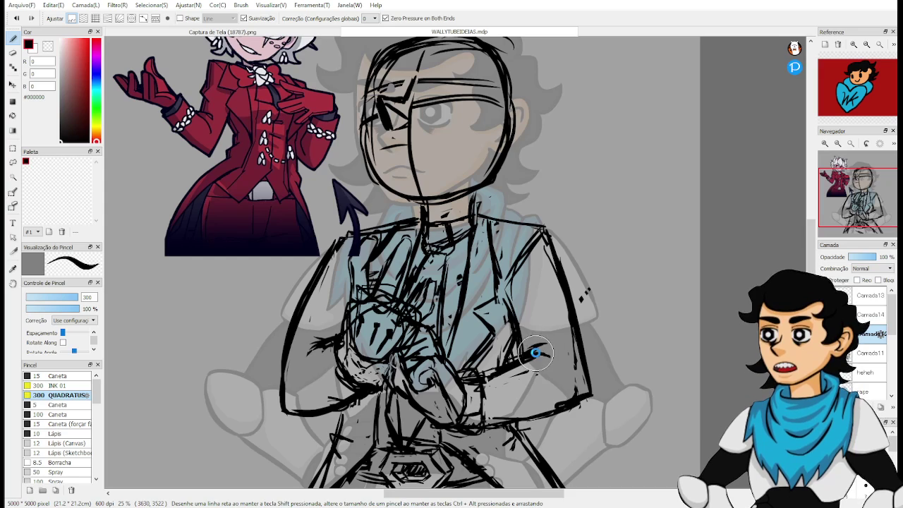
mouse_move(543, 359)
mouse_down()
mouse_move(553, 241)
mouse_move(570, 194)
mouse_move(494, 371)
mouse_up()
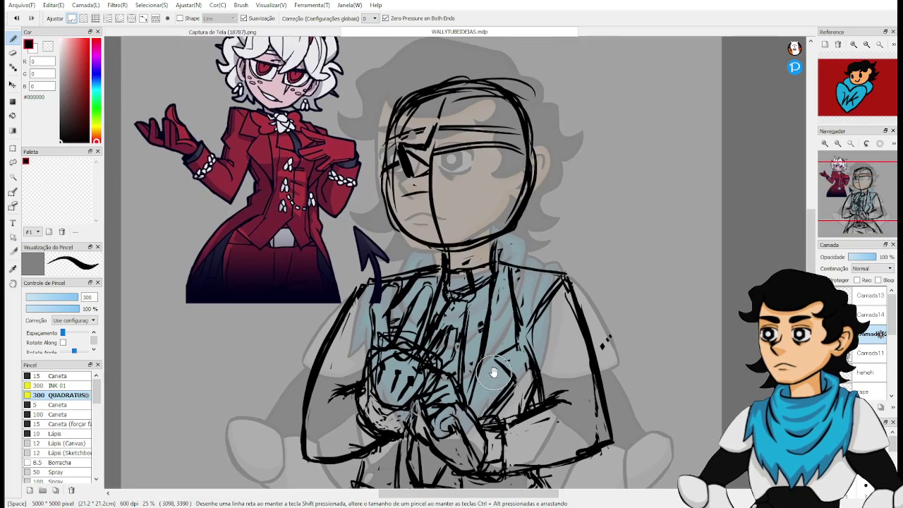
Clean up the strokes beside the neck and redraw the coat's collar edge above the raised hand's shoulder.
drag(532, 198, 522, 259)
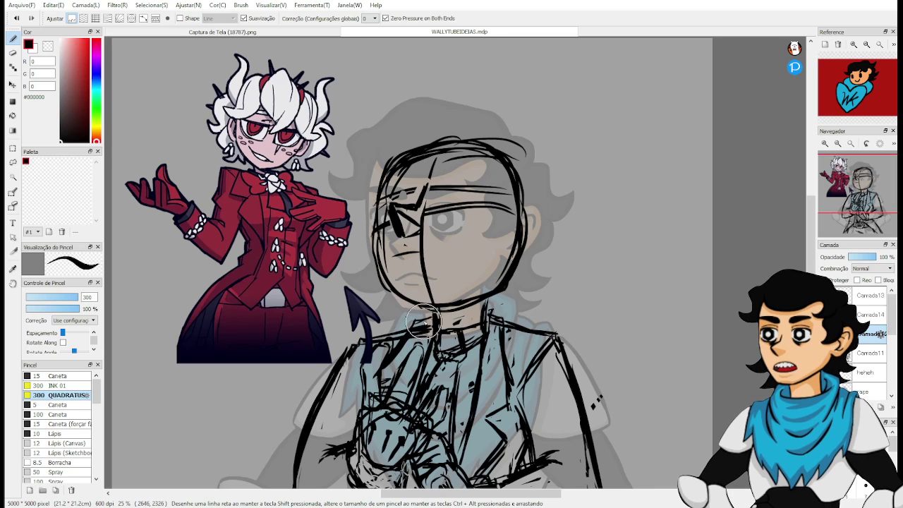
key(e)
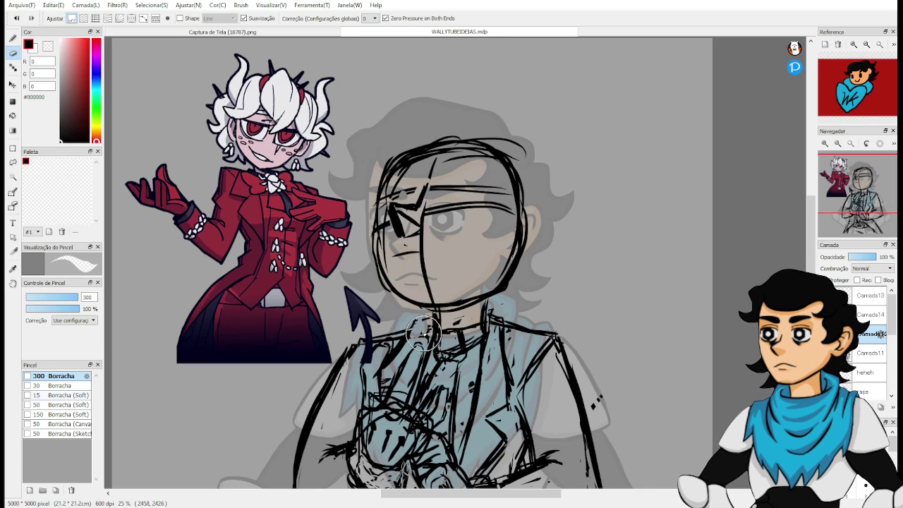
key(b)
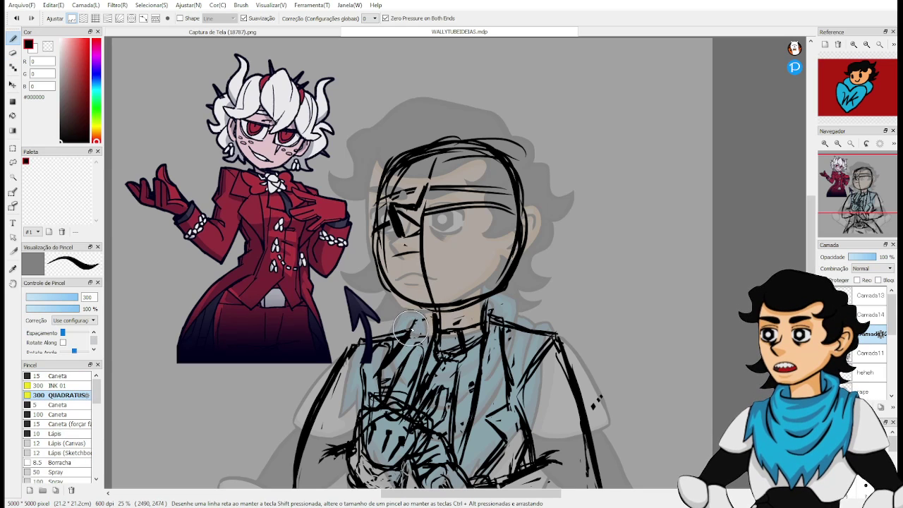
drag(371, 359, 402, 330)
drag(382, 369, 417, 308)
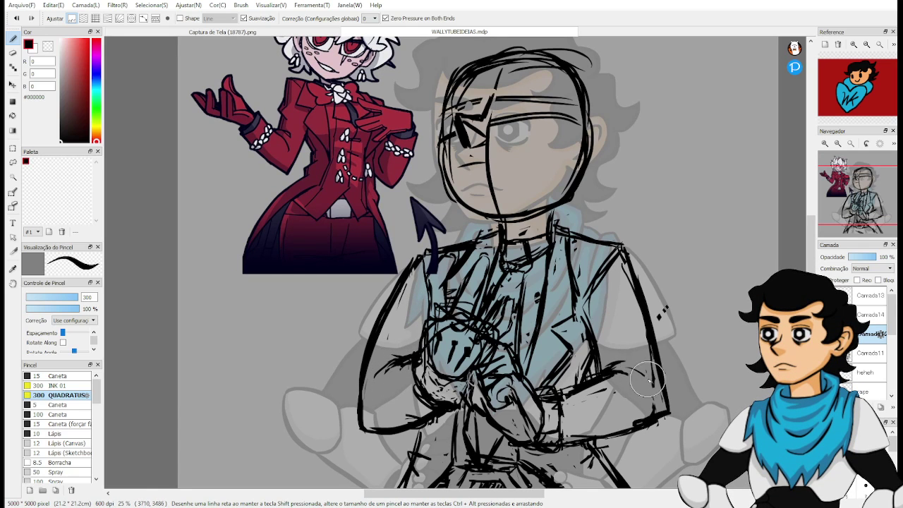
Sketch the thick upper lid and curved lower lid of a large practice eye on the empty area above the head.
drag(547, 277, 579, 416)
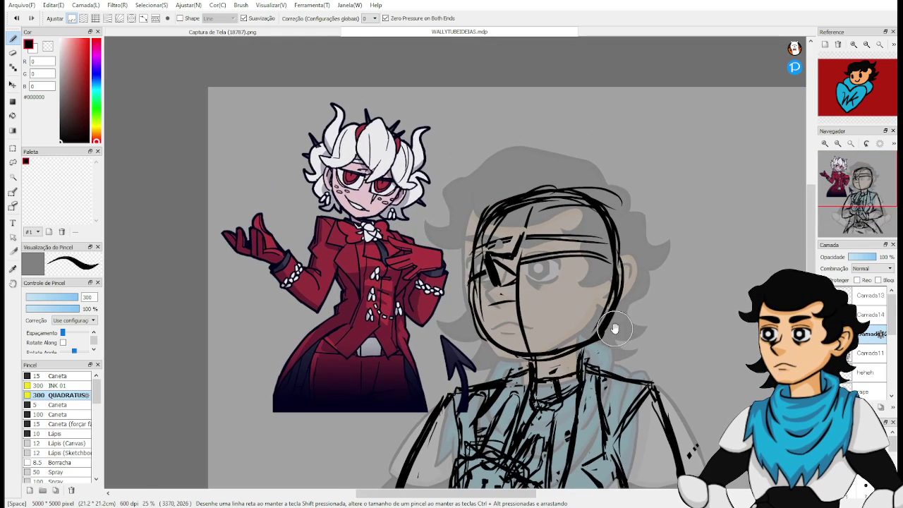
drag(634, 327, 643, 401)
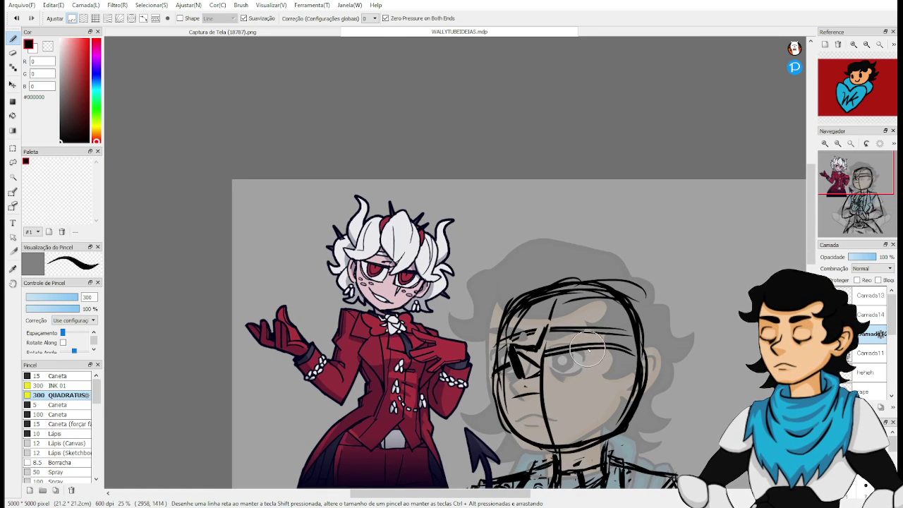
drag(587, 348, 573, 375)
scroll(579, 360, up, 1)
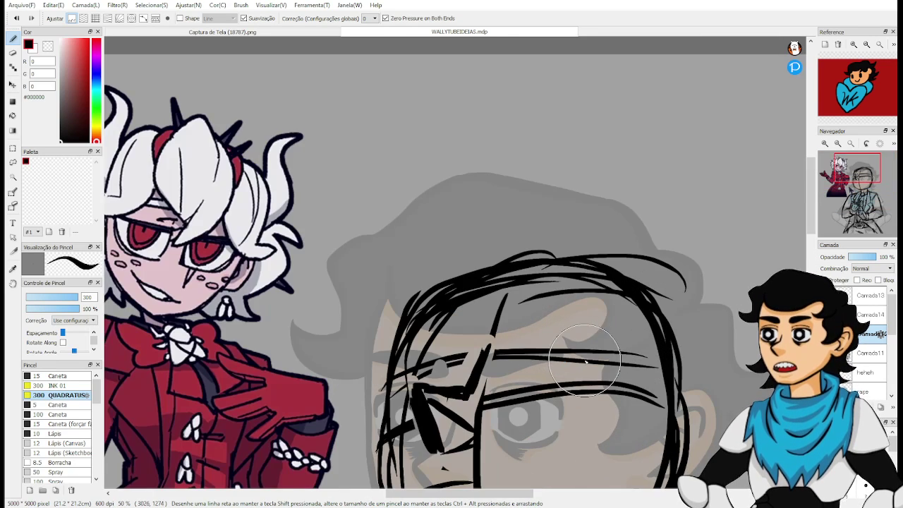
scroll(472, 282, up, 1)
mouse_move(472, 265)
mouse_down()
mouse_move(484, 187)
mouse_move(608, 155)
mouse_move(633, 160)
mouse_up()
mouse_move(493, 172)
mouse_down()
mouse_move(637, 158)
mouse_move(659, 171)
mouse_up()
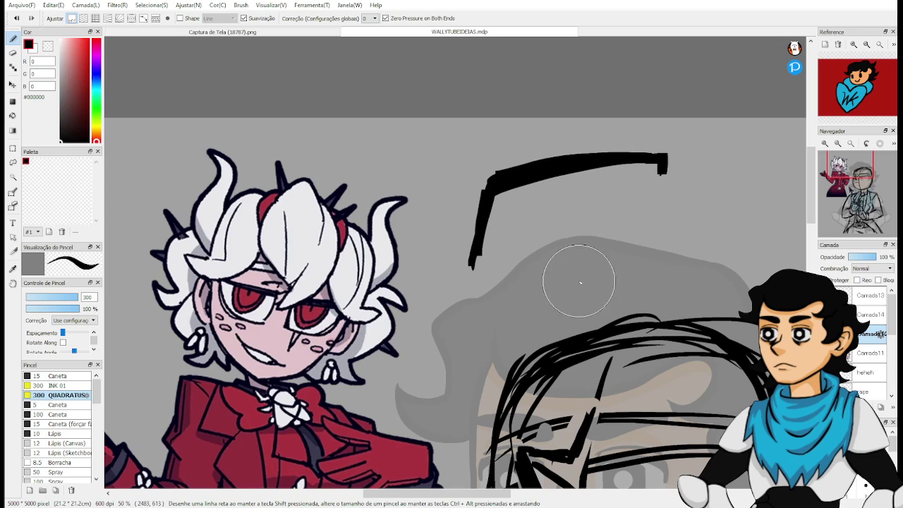
mouse_move(501, 295)
mouse_down()
mouse_move(579, 293)
mouse_move(628, 272)
mouse_move(539, 297)
mouse_move(503, 292)
mouse_move(588, 288)
mouse_move(646, 220)
mouse_up()
drag(628, 261, 651, 208)
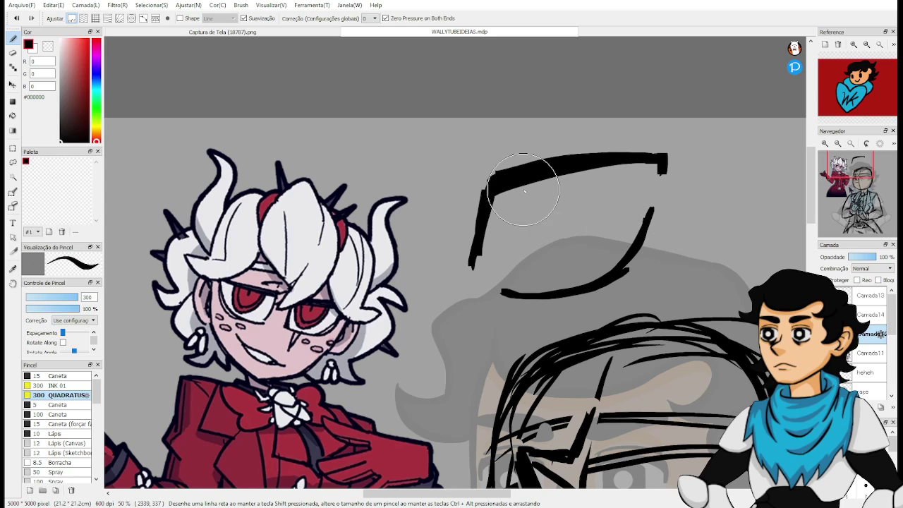
Add a nested iris and small pupil to the practice eye, and extend its lower lid line towards the inner corner.
mouse_move(519, 187)
mouse_down()
mouse_move(527, 252)
mouse_move(566, 271)
mouse_move(546, 274)
mouse_move(605, 200)
mouse_up()
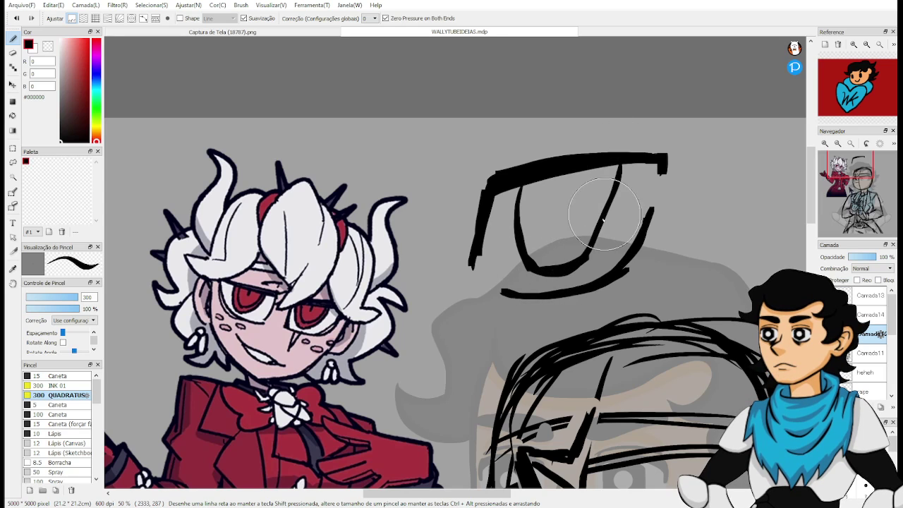
drag(578, 257, 618, 163)
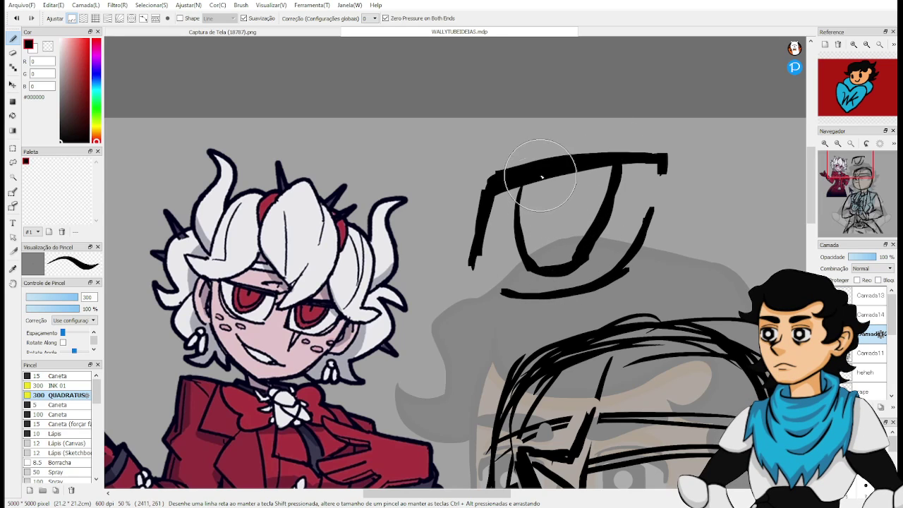
mouse_move(538, 178)
mouse_down()
mouse_move(536, 245)
mouse_move(554, 250)
mouse_move(581, 217)
mouse_up()
mouse_move(594, 164)
mouse_down()
mouse_move(583, 217)
mouse_move(557, 246)
mouse_move(539, 231)
mouse_up()
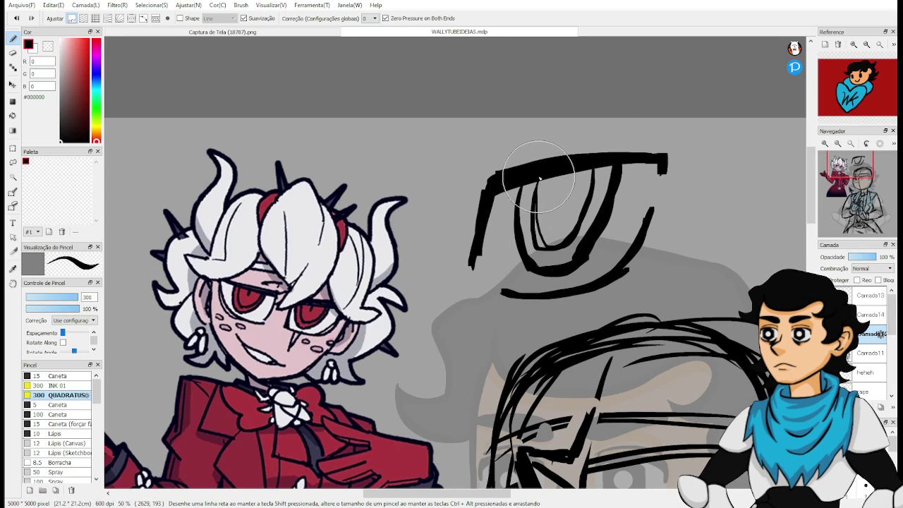
drag(537, 179, 542, 248)
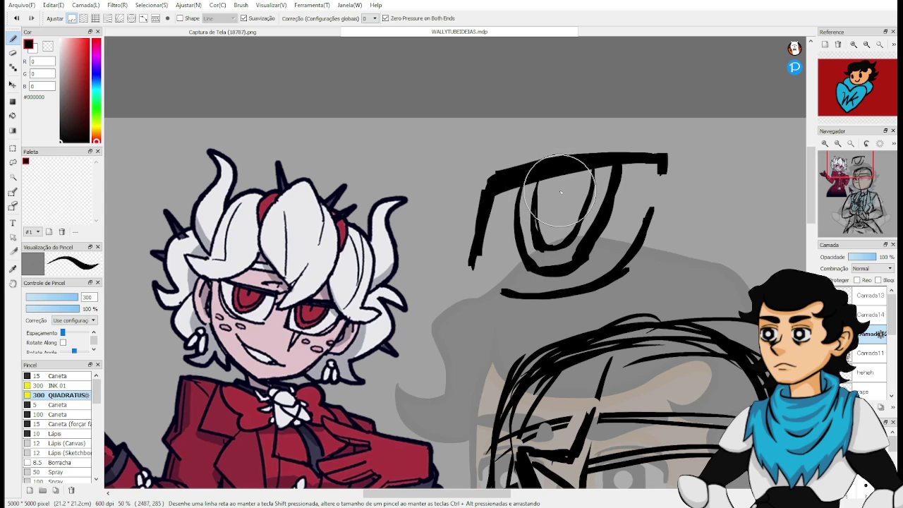
drag(562, 185, 560, 216)
key(ctrl+z)
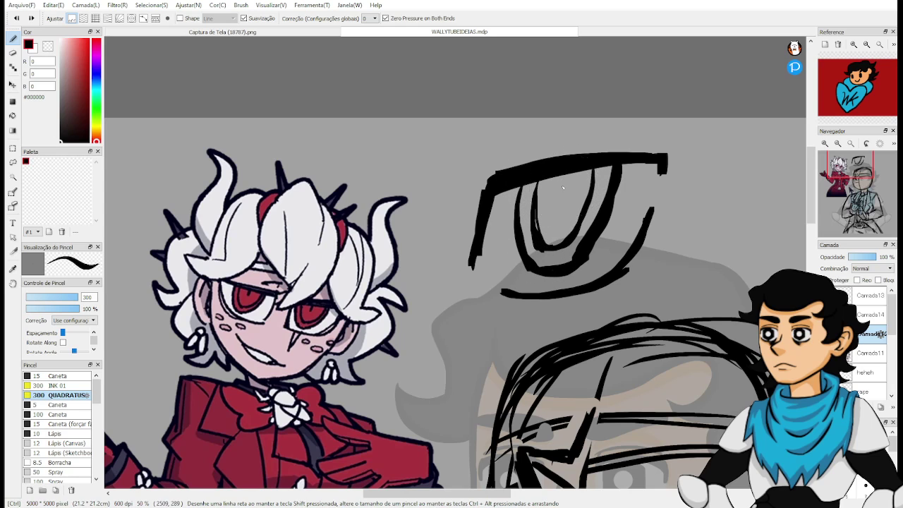
drag(563, 178, 561, 199)
drag(587, 237, 572, 263)
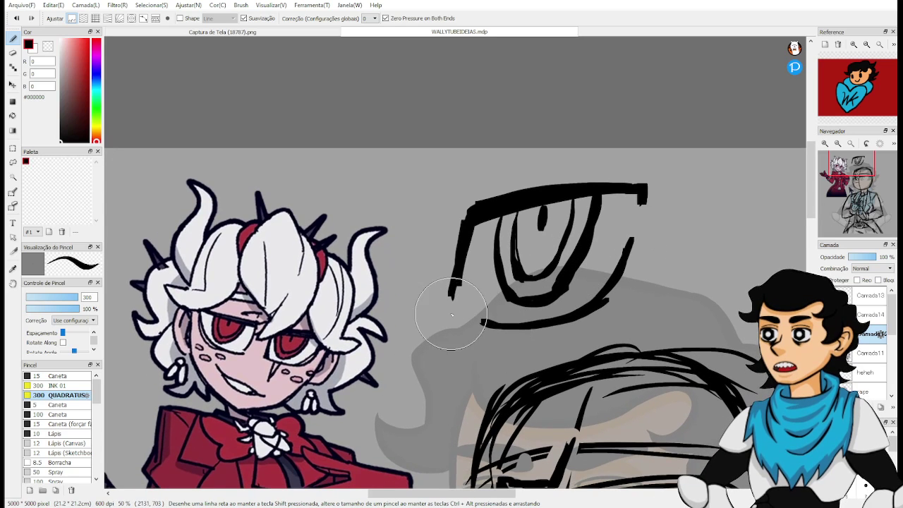
mouse_move(454, 322)
mouse_down()
mouse_move(503, 331)
mouse_move(480, 404)
mouse_move(484, 328)
mouse_up()
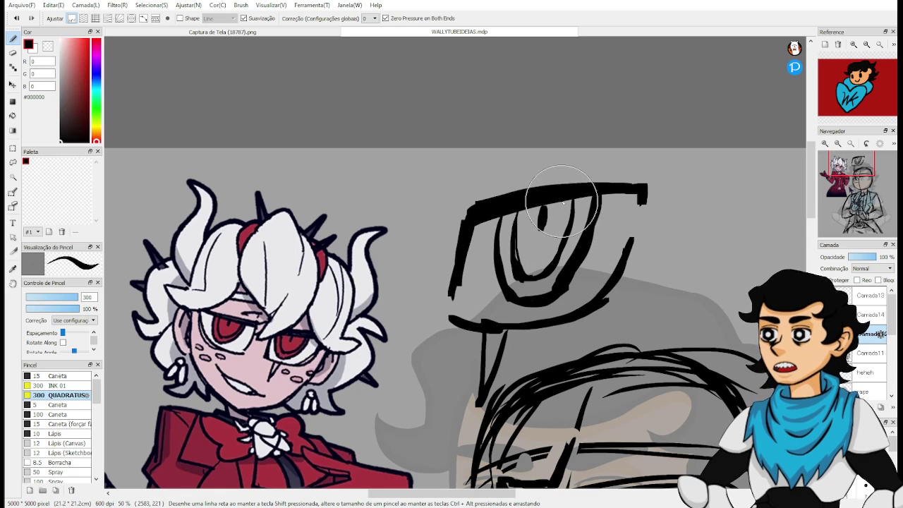
Erase the whole practice eye above the head.
key(e)
mouse_move(476, 359)
mouse_down()
mouse_move(466, 388)
mouse_move(625, 259)
mouse_move(584, 278)
mouse_move(489, 286)
mouse_move(569, 179)
mouse_move(630, 195)
mouse_move(620, 215)
mouse_up()
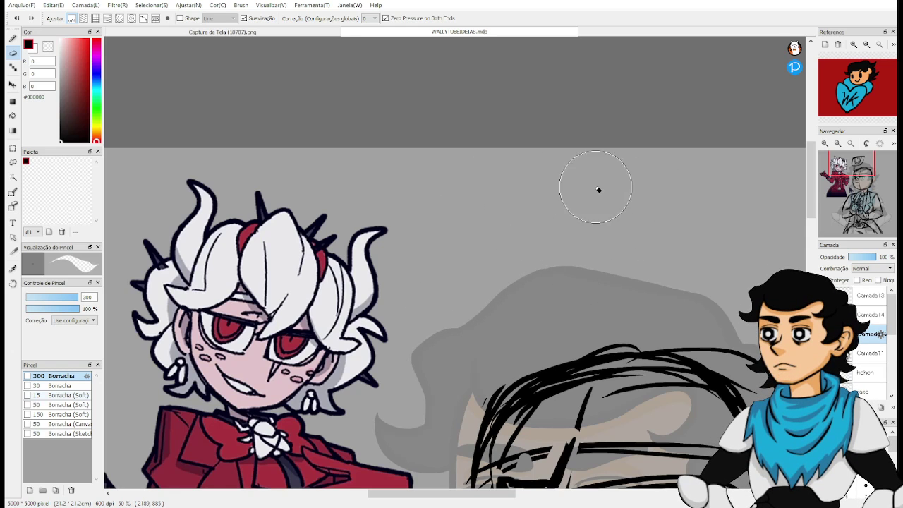
drag(520, 334, 490, 175)
mouse_move(548, 301)
mouse_down()
mouse_move(489, 208)
mouse_move(518, 232)
mouse_move(520, 311)
mouse_up()
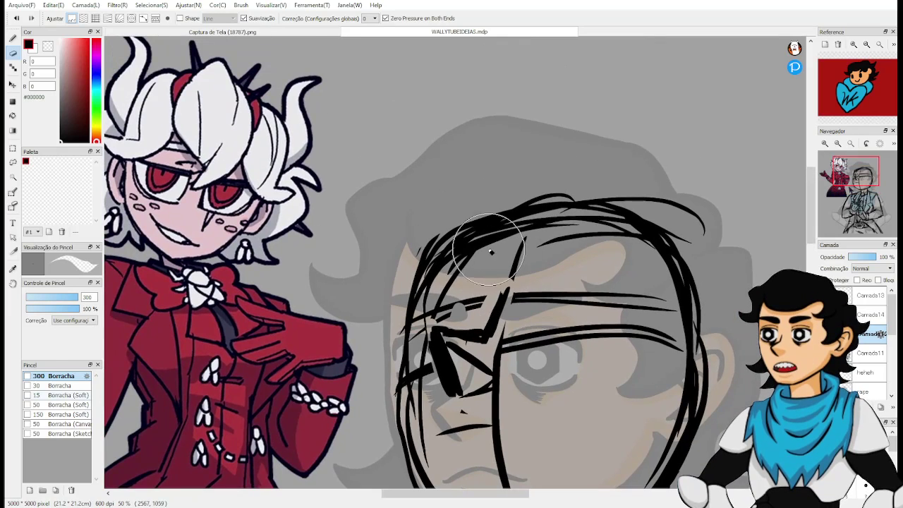
key(b)
drag(508, 427, 520, 306)
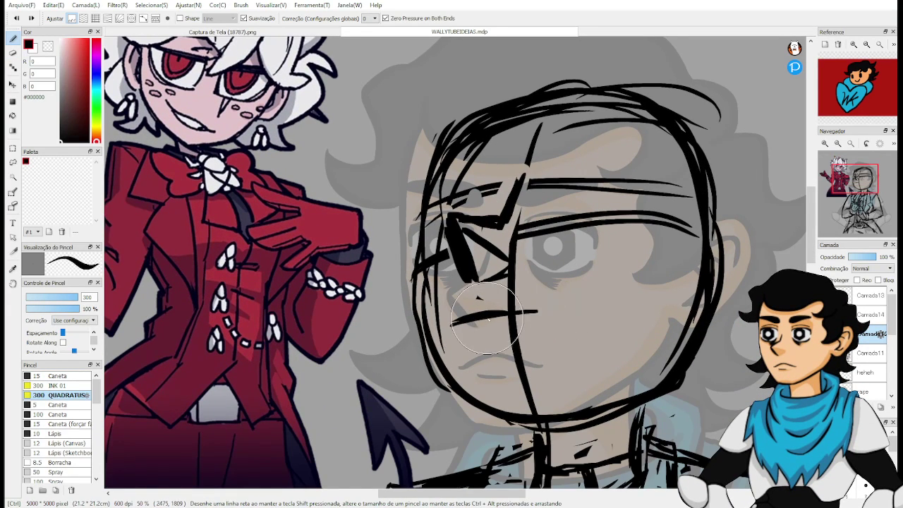
key(ctrl+z)
key(ctrl+z)
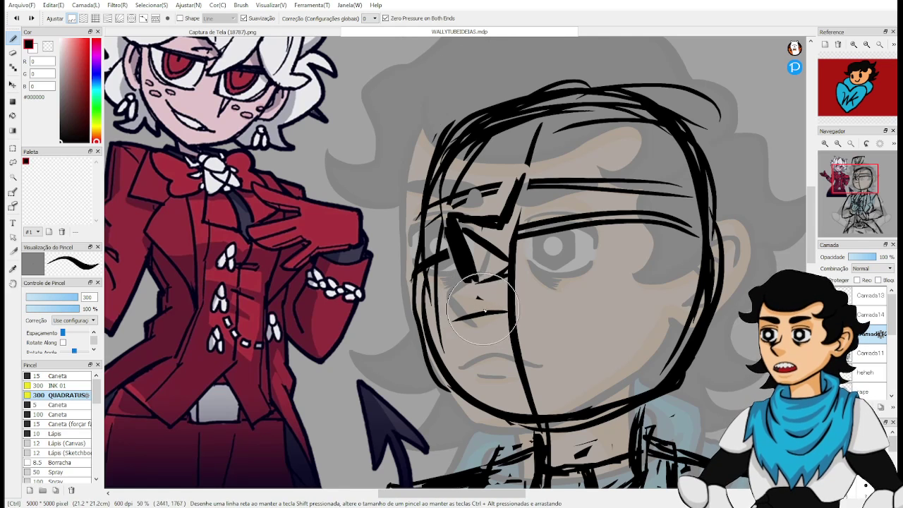
Erase the face's vertical centre line, the old mouth line and the inner parts of the horizontal eye guides.
key(e)
drag(524, 322, 528, 378)
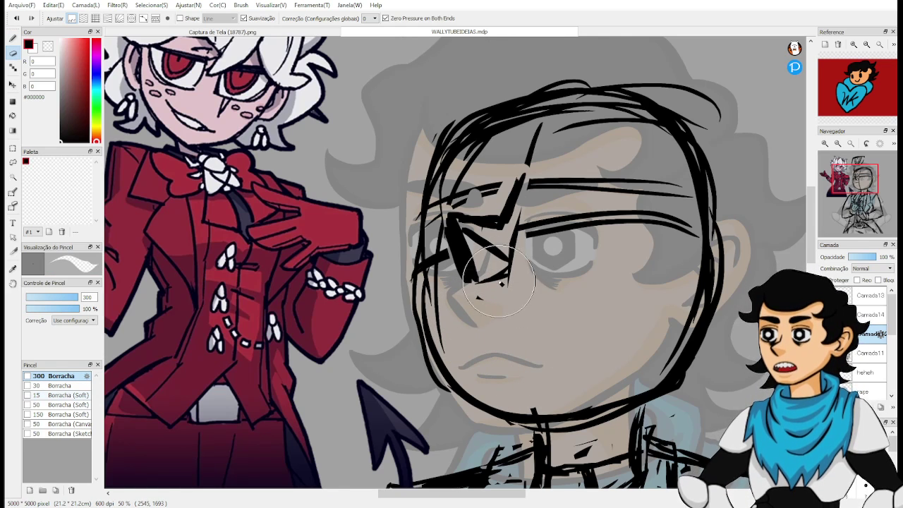
mouse_move(517, 300)
mouse_down()
mouse_move(526, 261)
mouse_move(518, 223)
mouse_move(607, 208)
mouse_move(565, 176)
mouse_move(483, 196)
mouse_up()
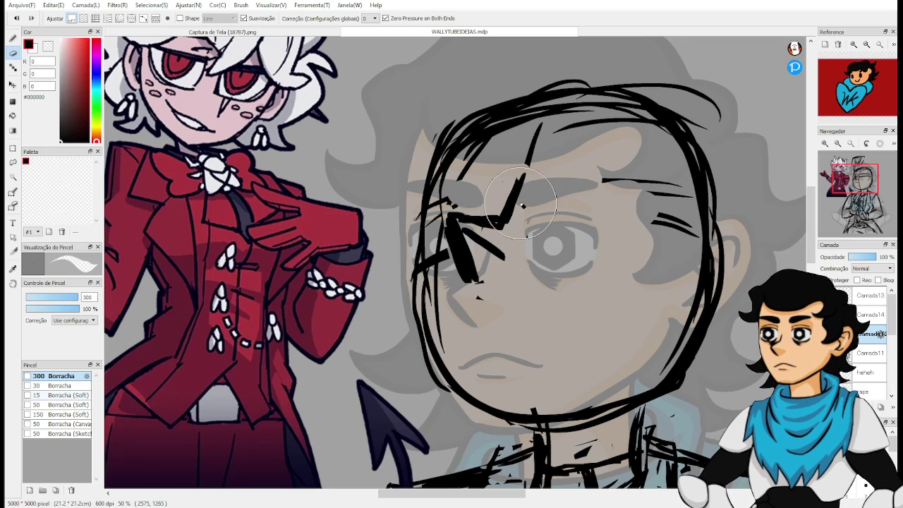
Sketch an arched line above the far eye, and undo the trial iris drawn beneath it.
key(b)
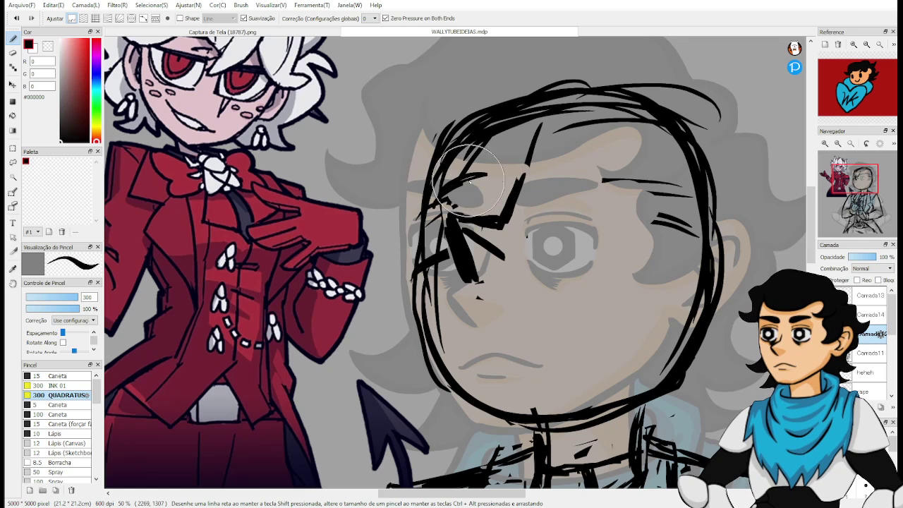
mouse_move(437, 203)
mouse_down()
mouse_move(470, 183)
mouse_move(501, 185)
mouse_move(462, 184)
mouse_move(463, 204)
mouse_move(451, 208)
mouse_move(460, 212)
mouse_up()
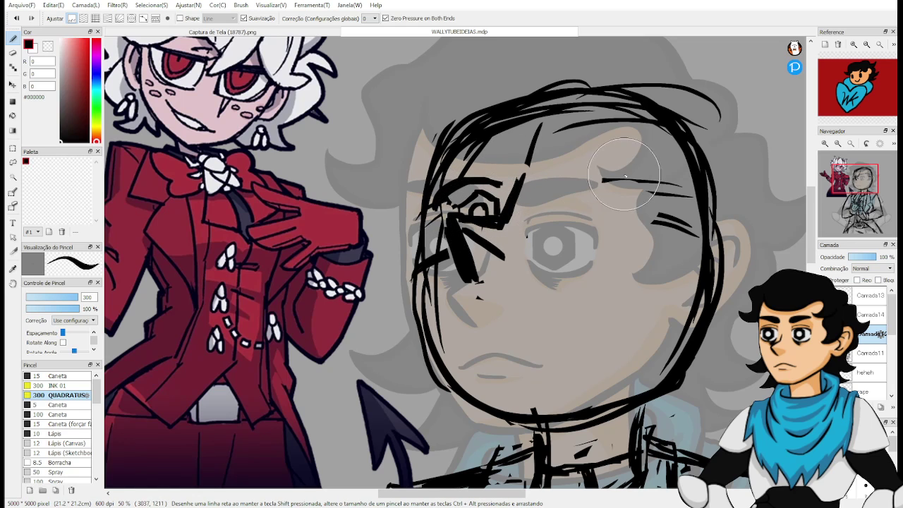
drag(591, 247, 571, 294)
key(ctrl+z)
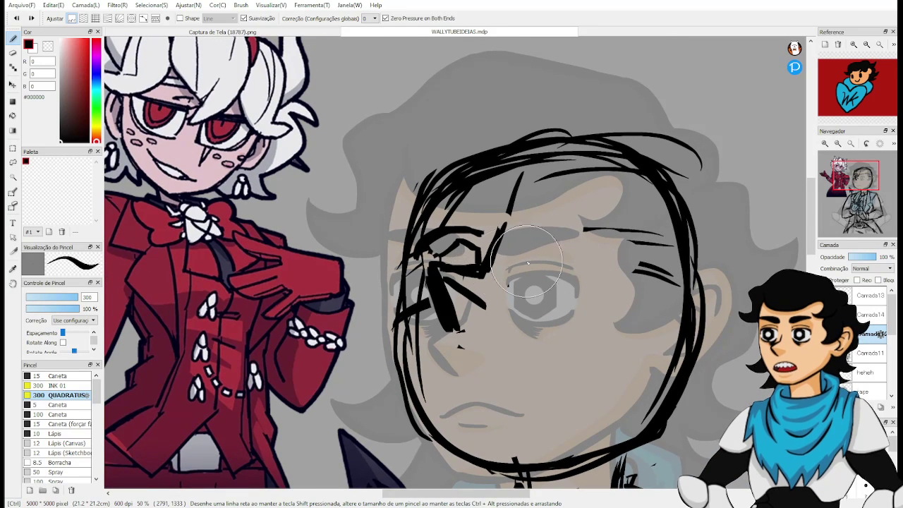
key(ctrl+z)
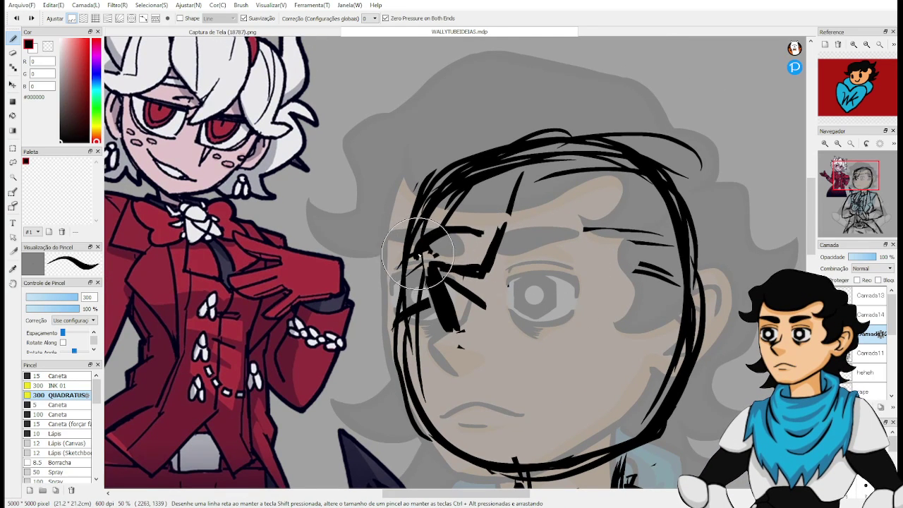
drag(419, 258, 433, 244)
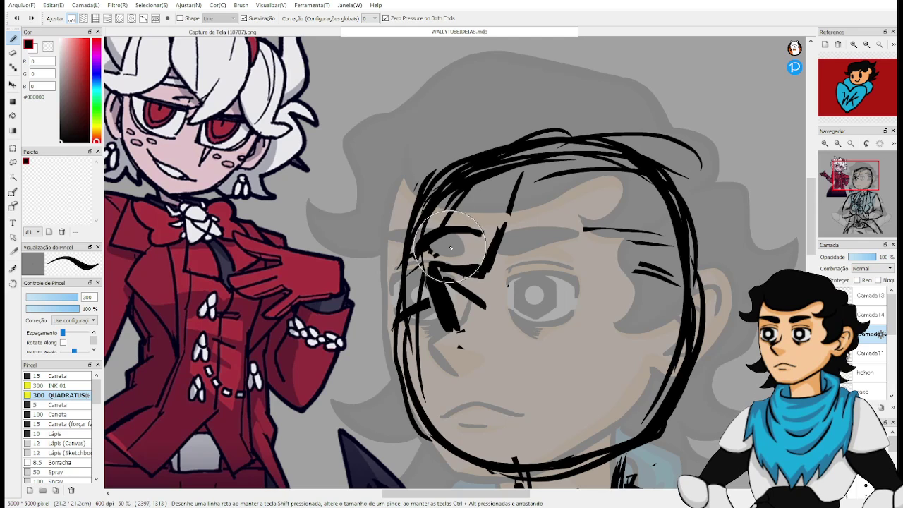
Sketch a matching arch above the near eye, redoing it until it fits, and add a curved lid line beneath it.
drag(528, 235, 623, 227)
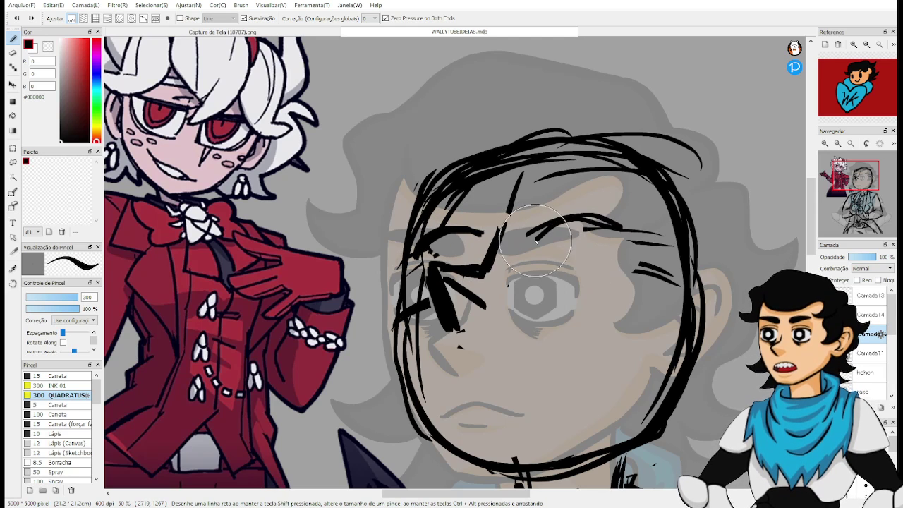
key(ctrl+z)
mouse_move(548, 237)
mouse_down()
mouse_move(609, 232)
mouse_move(637, 259)
mouse_up()
mouse_move(591, 226)
mouse_down()
mouse_move(633, 253)
mouse_move(544, 235)
mouse_move(598, 230)
mouse_up()
key(ctrl+z)
key(ctrl+z)
mouse_move(542, 237)
mouse_down()
mouse_move(637, 247)
mouse_move(546, 233)
mouse_up()
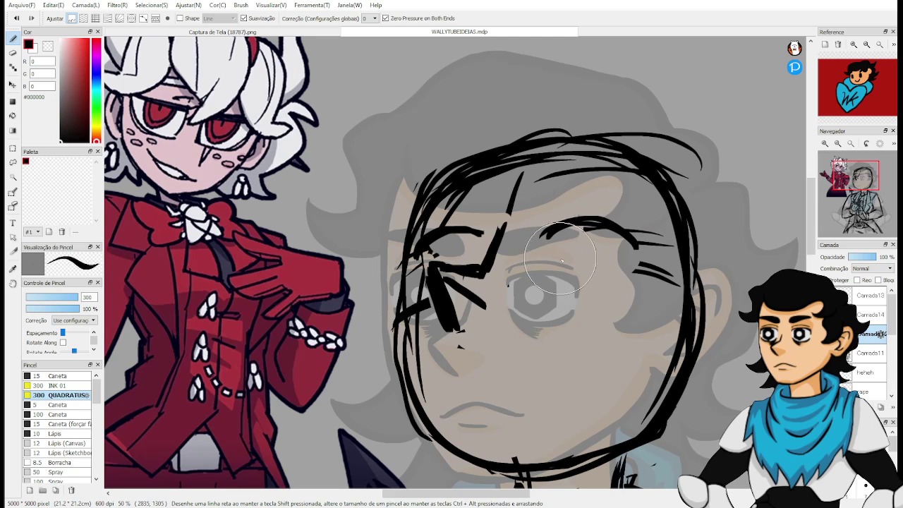
mouse_move(535, 266)
mouse_down()
mouse_move(554, 291)
mouse_move(603, 290)
mouse_up()
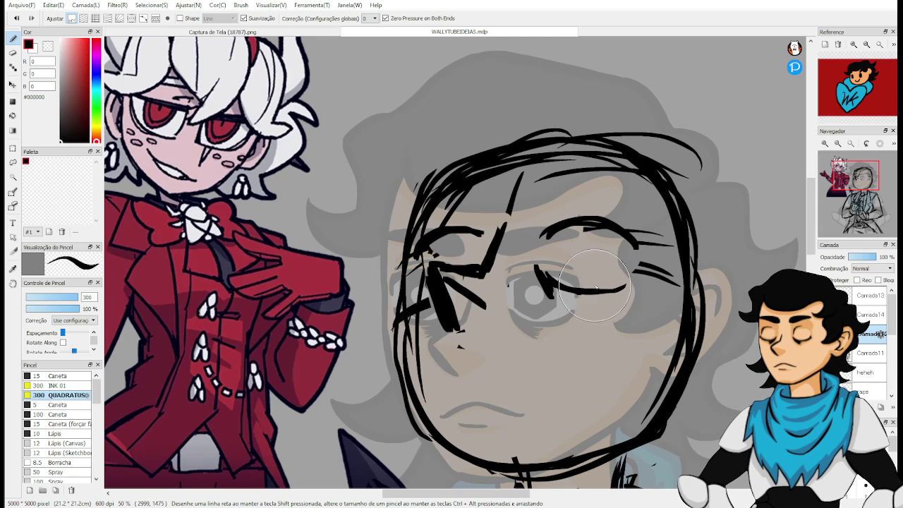
scroll(585, 282, down, 2)
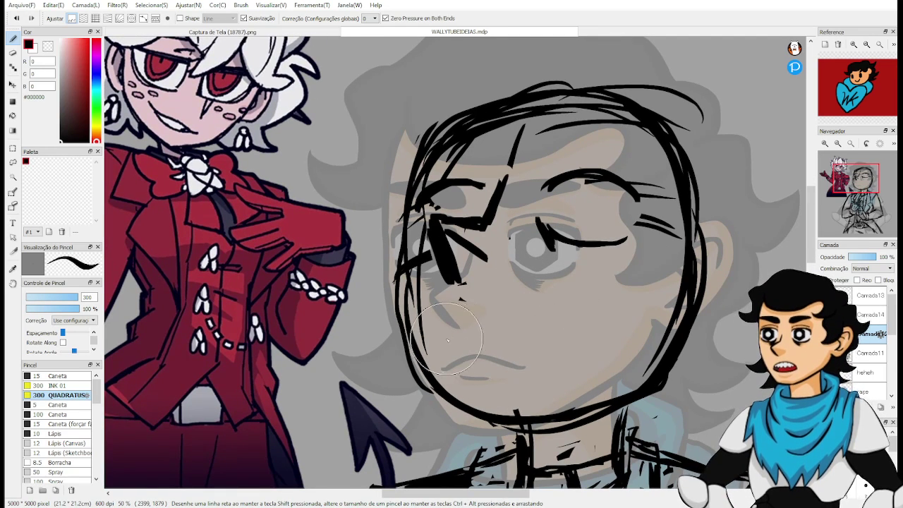
Sketch the mouth as two slanted strokes with a gap between them and a short lower-lip line beneath.
drag(439, 337, 467, 329)
key(ctrl+z)
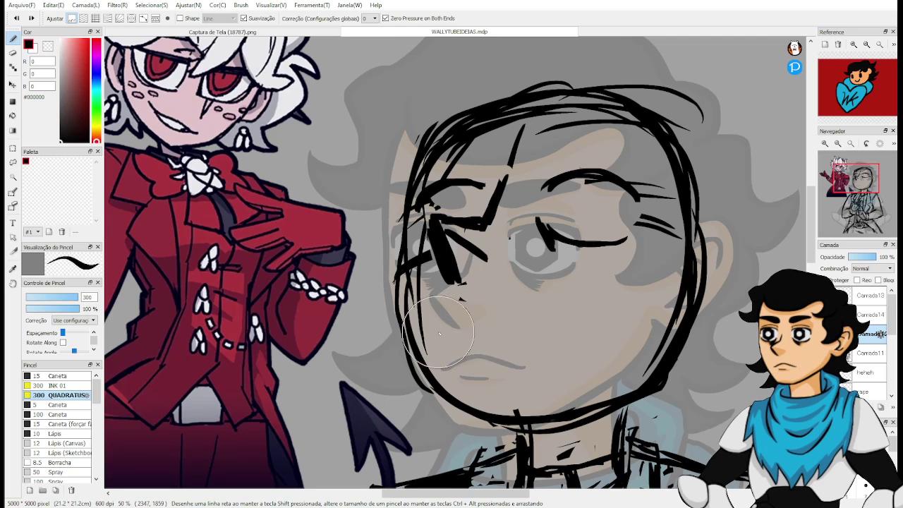
drag(437, 334, 469, 322)
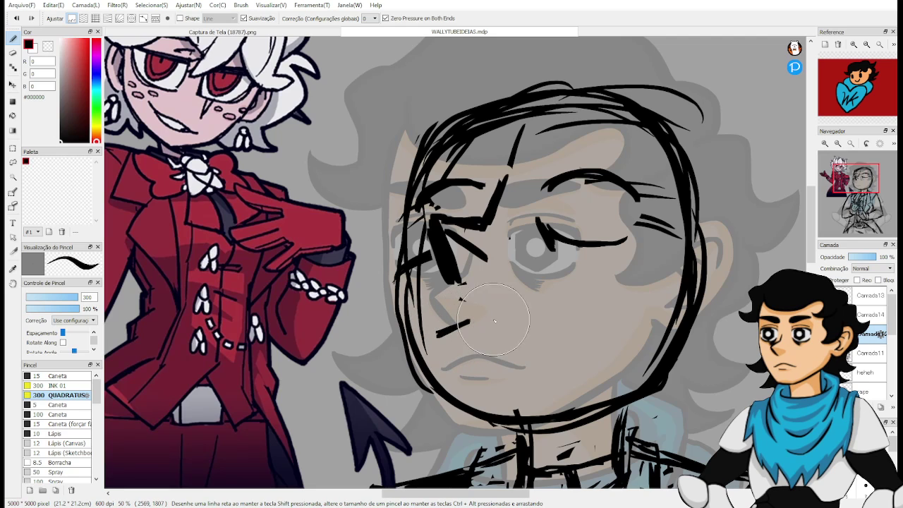
key(ctrl+z)
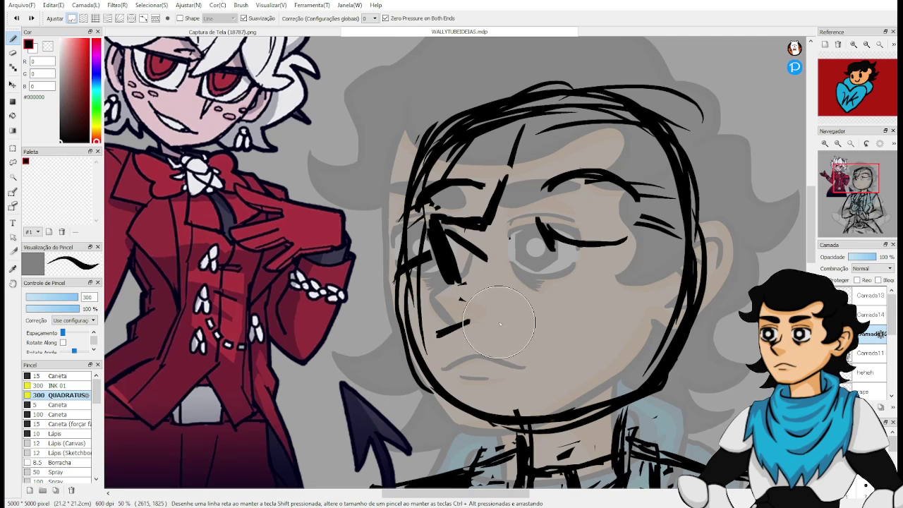
key(ctrl+z)
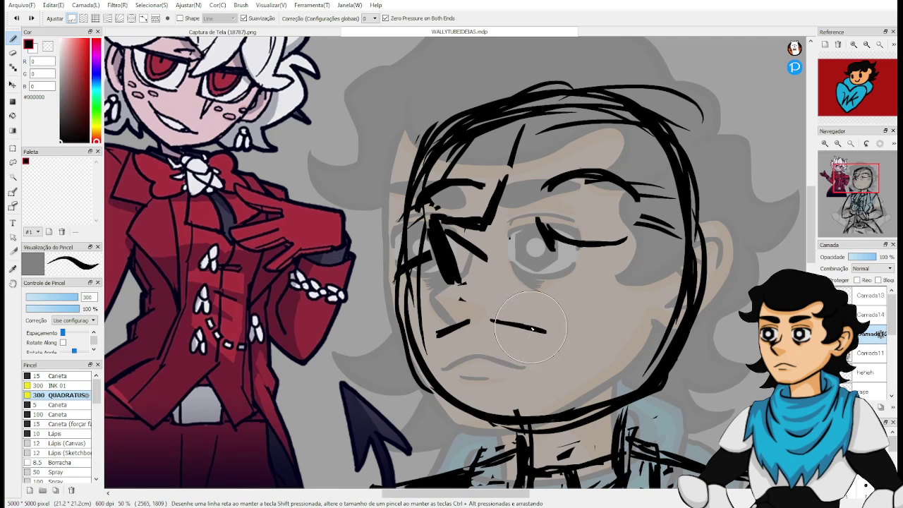
key(ctrl+z)
mouse_move(465, 345)
mouse_down()
mouse_move(573, 345)
mouse_move(493, 333)
mouse_move(523, 336)
mouse_move(518, 357)
mouse_up()
key(ctrl+z)
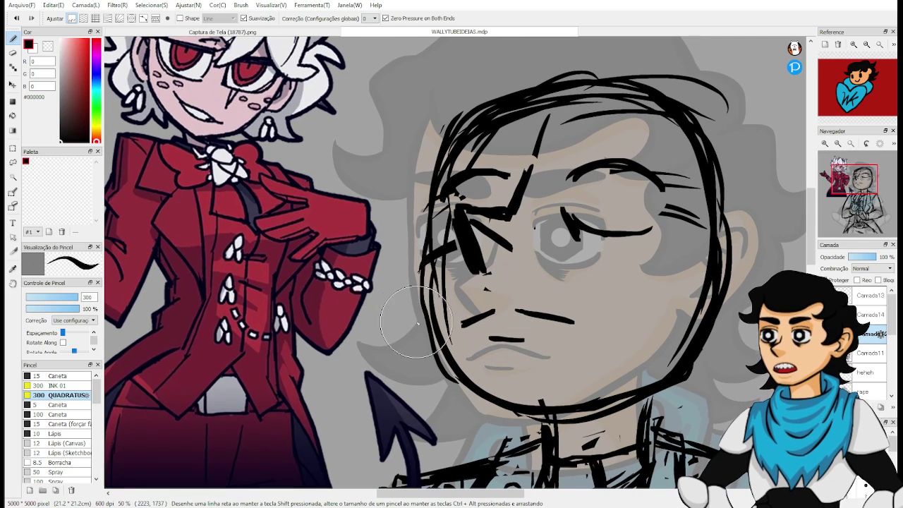
Redraw the far cheek and jaw line slightly further inward and erase the old outer contour beside it.
drag(444, 322, 466, 381)
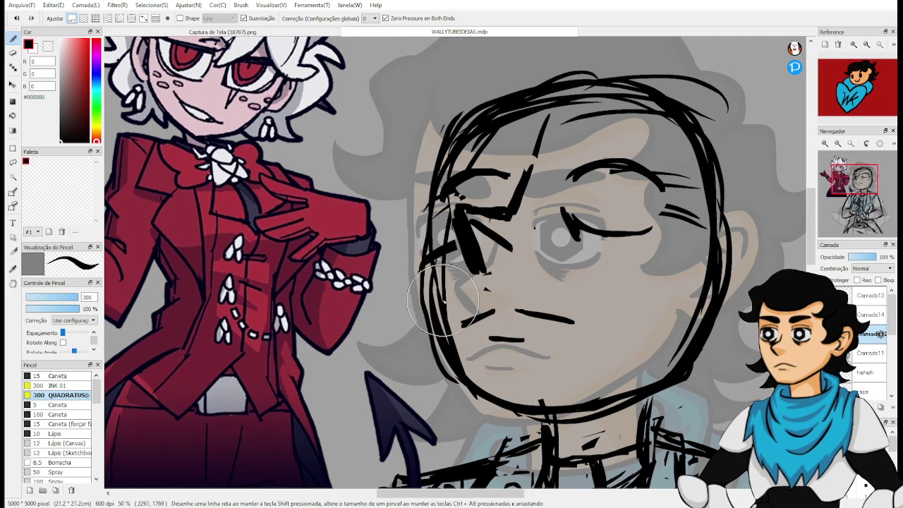
key(e)
drag(425, 268, 455, 369)
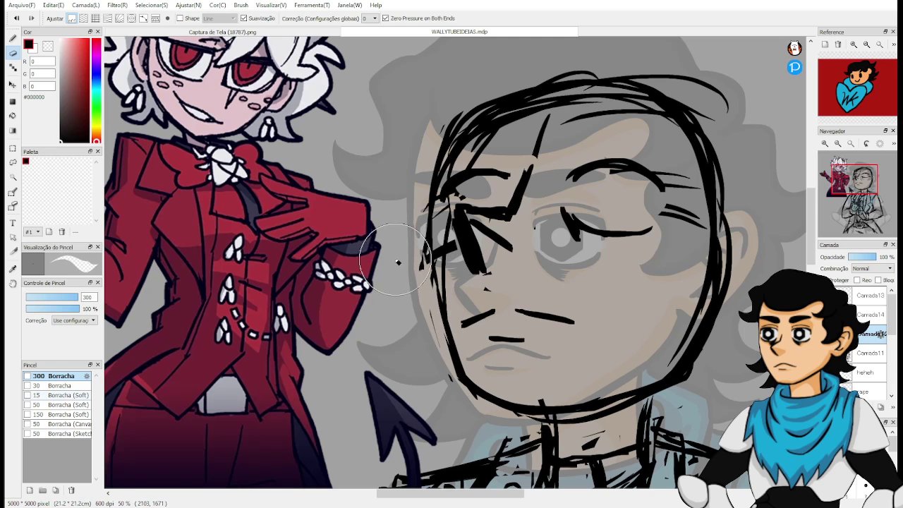
key(p)
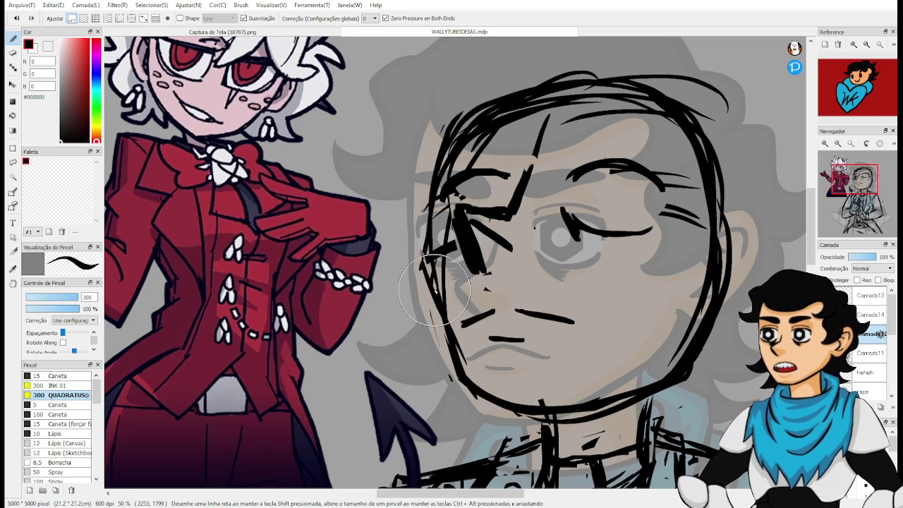
drag(451, 246, 437, 314)
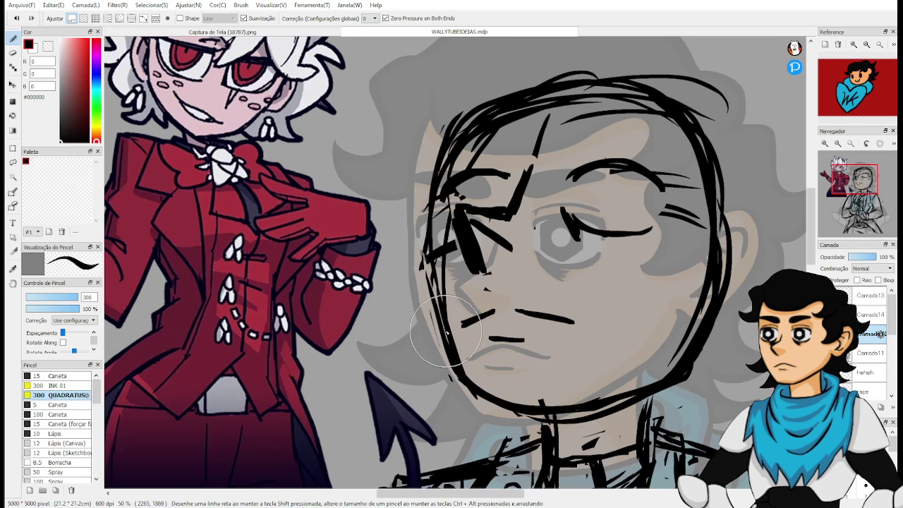
key(e)
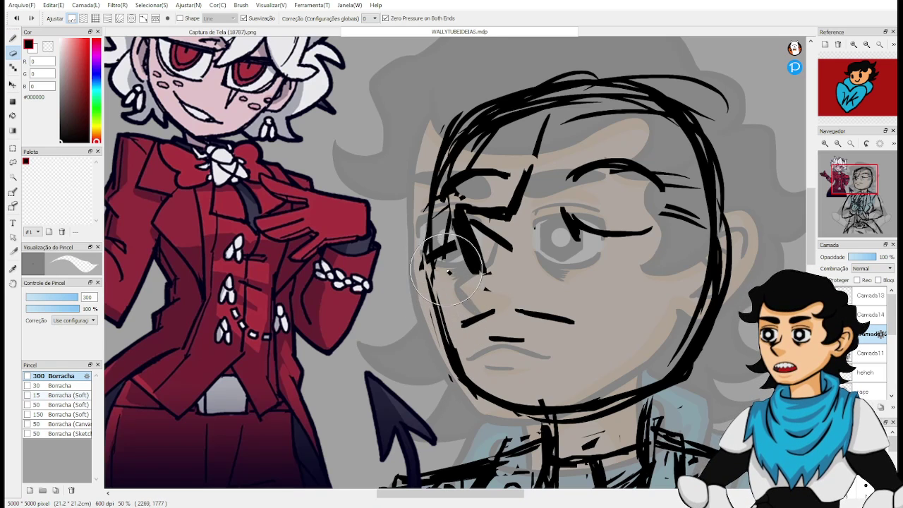
mouse_move(518, 361)
mouse_down()
mouse_move(508, 415)
mouse_move(525, 363)
mouse_up()
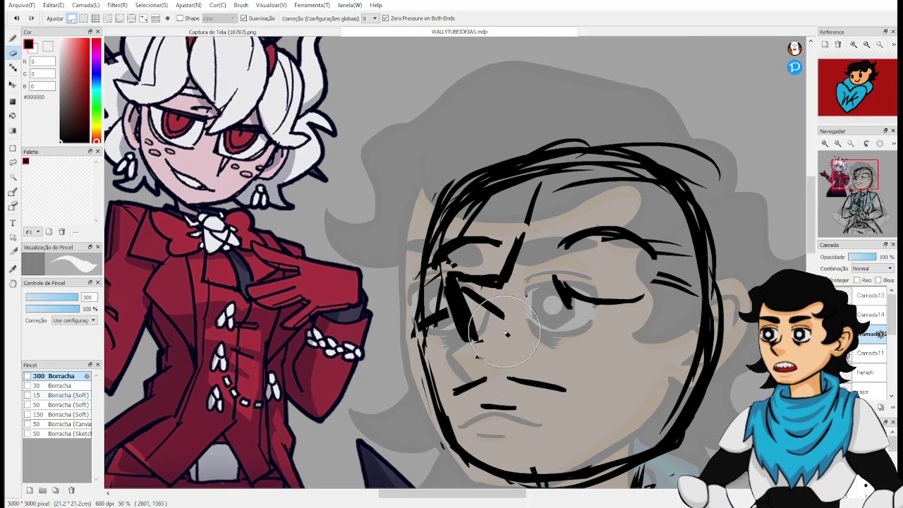
key(b)
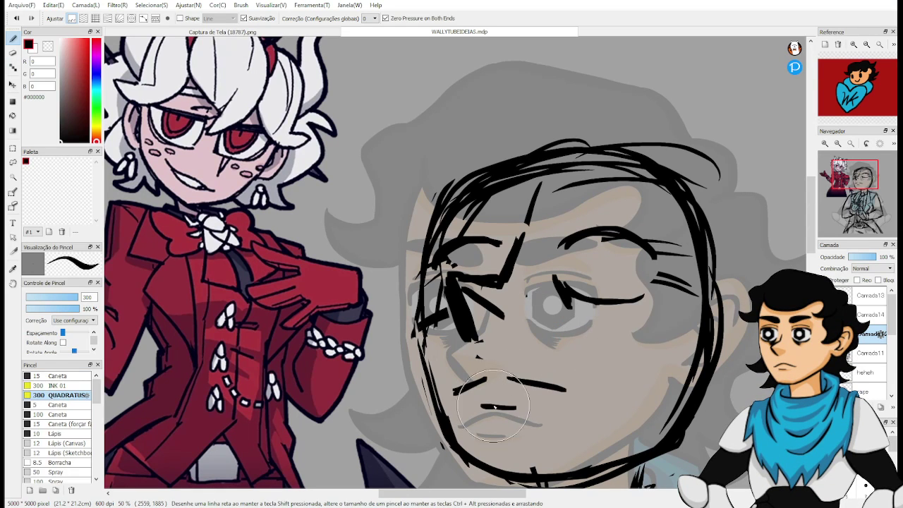
scroll(591, 369, down, 3)
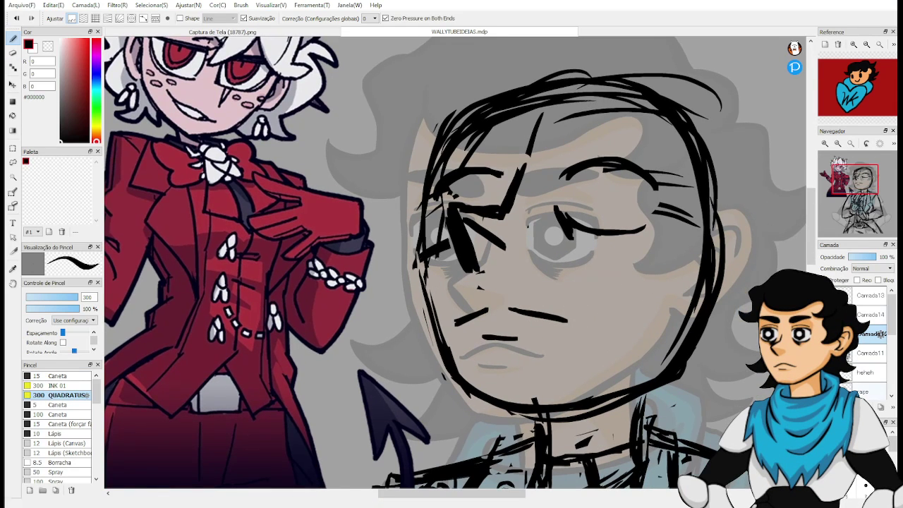
Select the sketched mouth strokes with a freehand selection, delete them, and return to layer Camada12 with nothing selected.
click(874, 353)
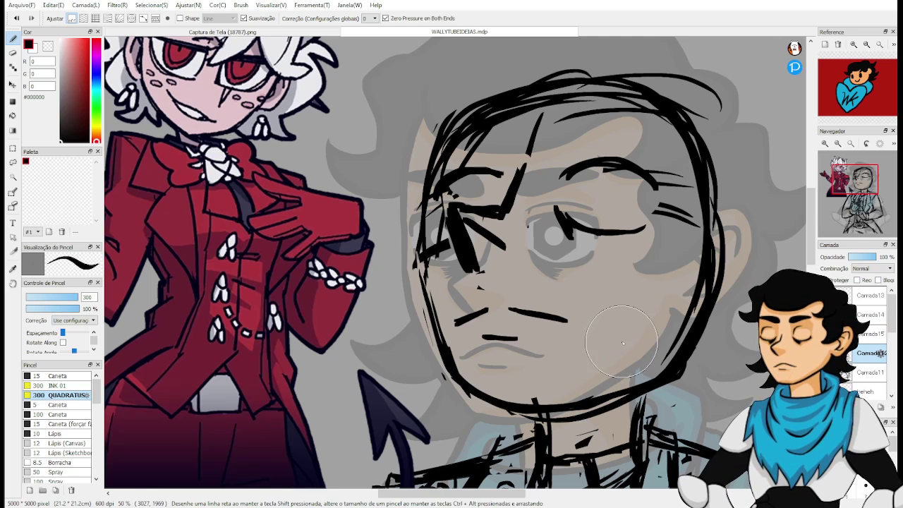
key(m)
mouse_move(480, 302)
mouse_down()
mouse_move(462, 339)
mouse_move(599, 326)
mouse_move(487, 296)
mouse_up()
key(ctrl+x)
key(ctrl+v)
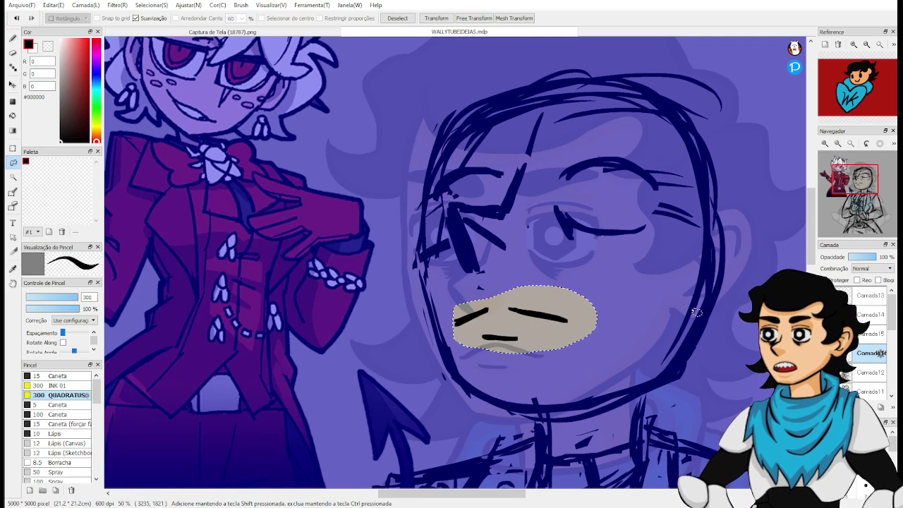
key(Delete)
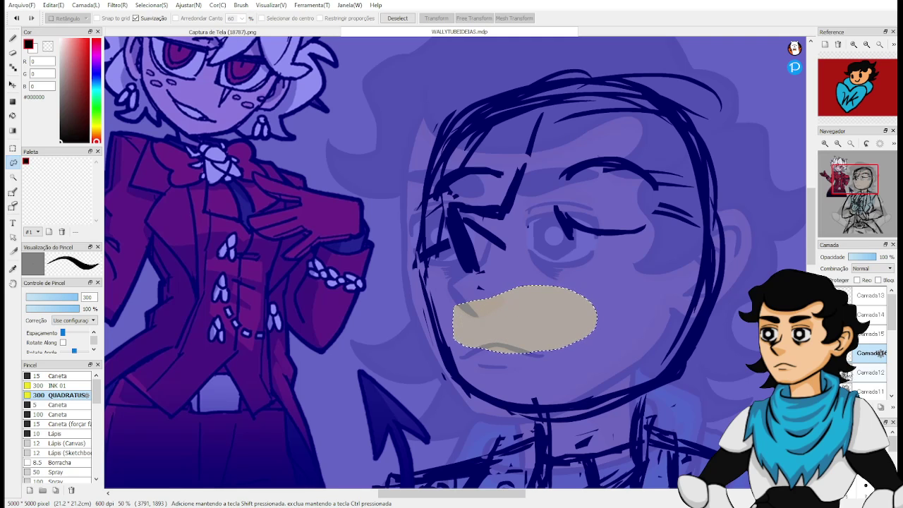
click(869, 372)
key(ctrl+d)
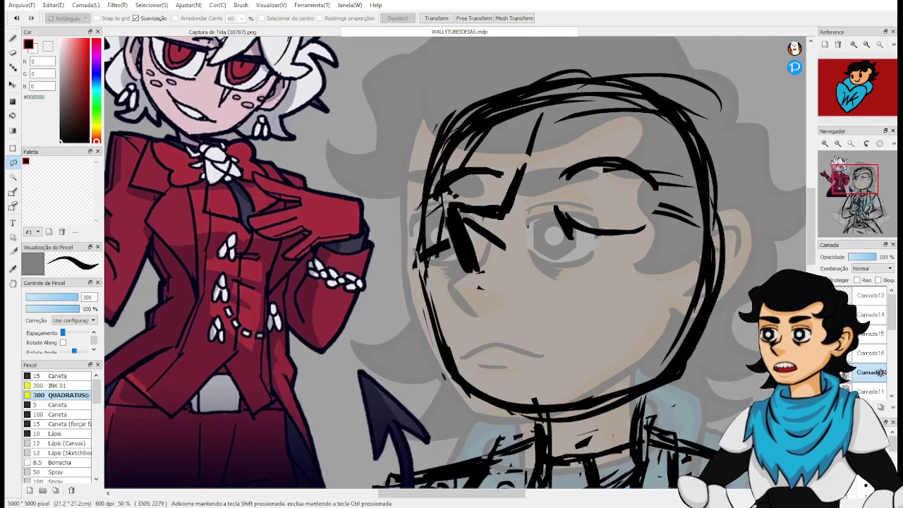
Sketch the upper lip as one arched line sloping down to both mouth corners, undoing the strokes that miss.
key(b)
drag(604, 333, 633, 344)
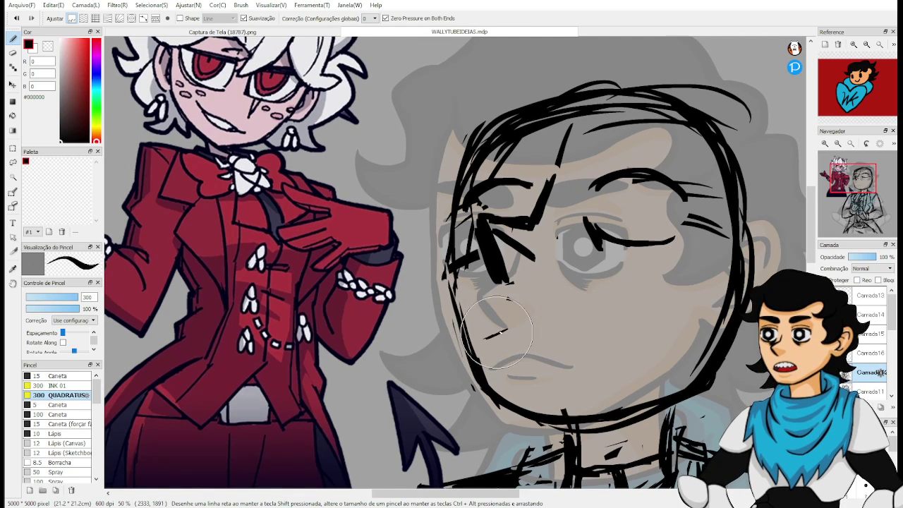
drag(507, 329, 487, 338)
key(ctrl+z)
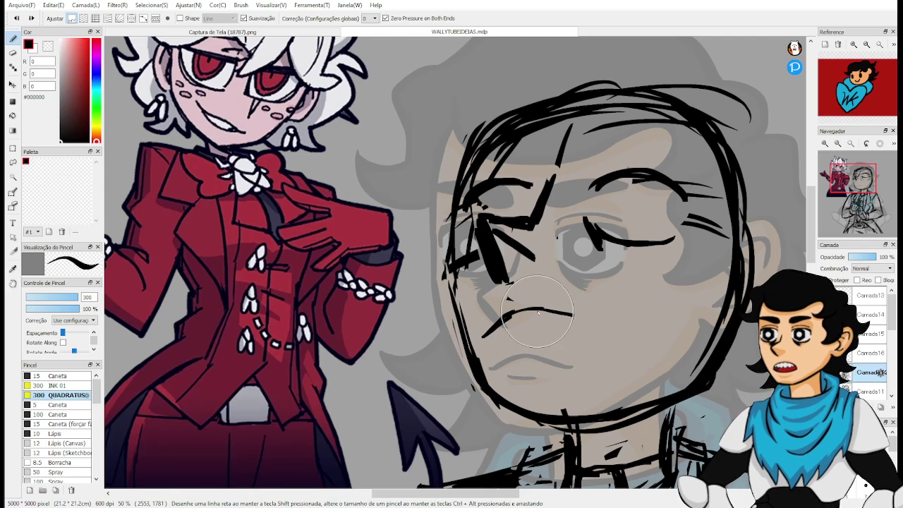
drag(557, 316, 600, 331)
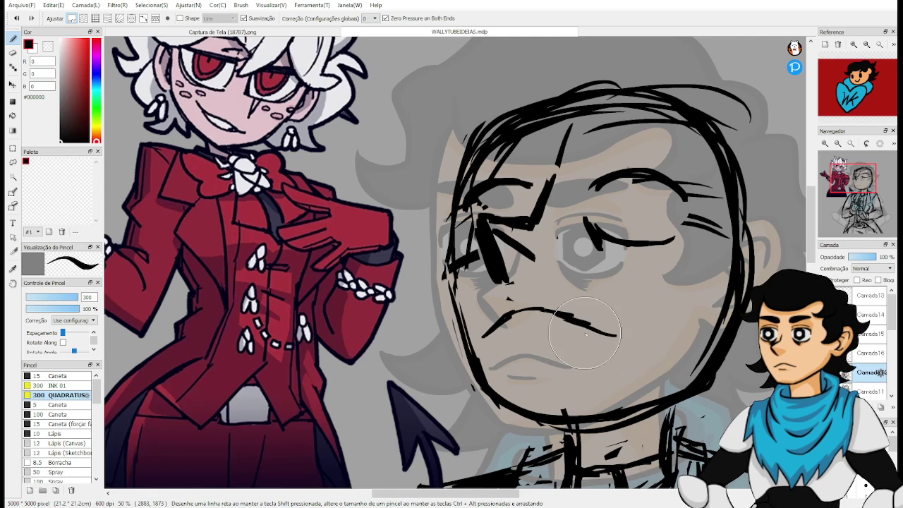
key(ctrl+z)
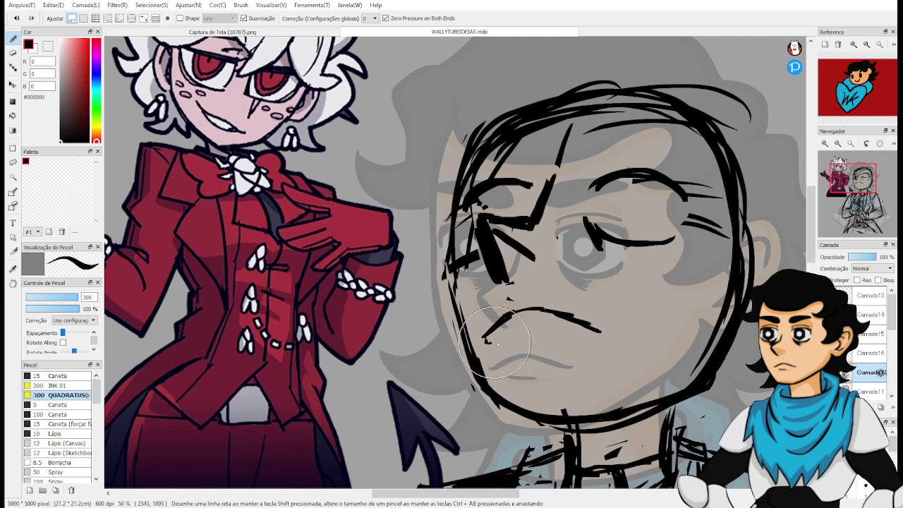
key(ctrl+z)
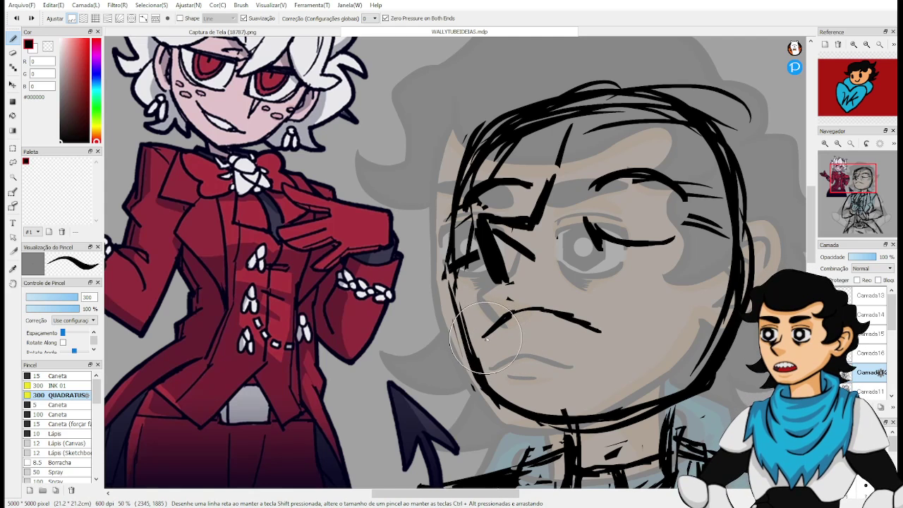
Close the mouth with a shallow curved lower line from corner to corner, redoing it until it fits.
drag(484, 345, 537, 336)
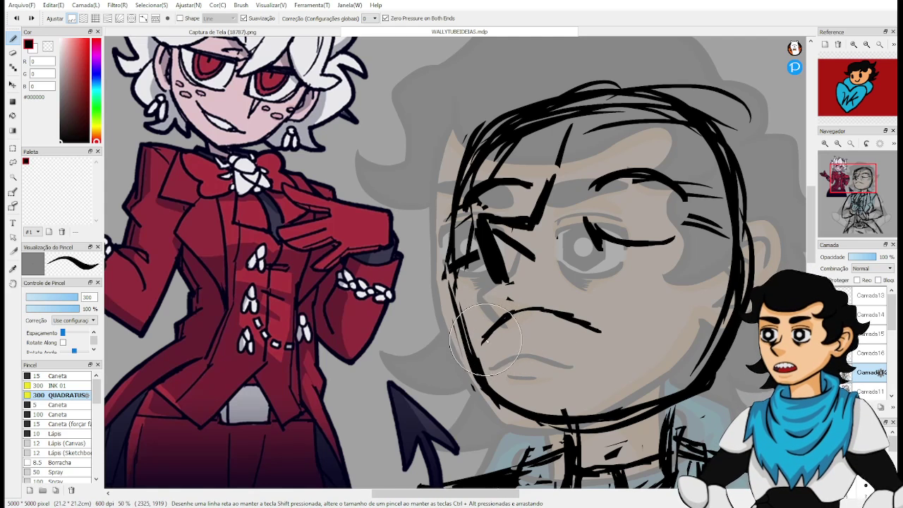
drag(484, 345, 563, 335)
key(ctrl+z)
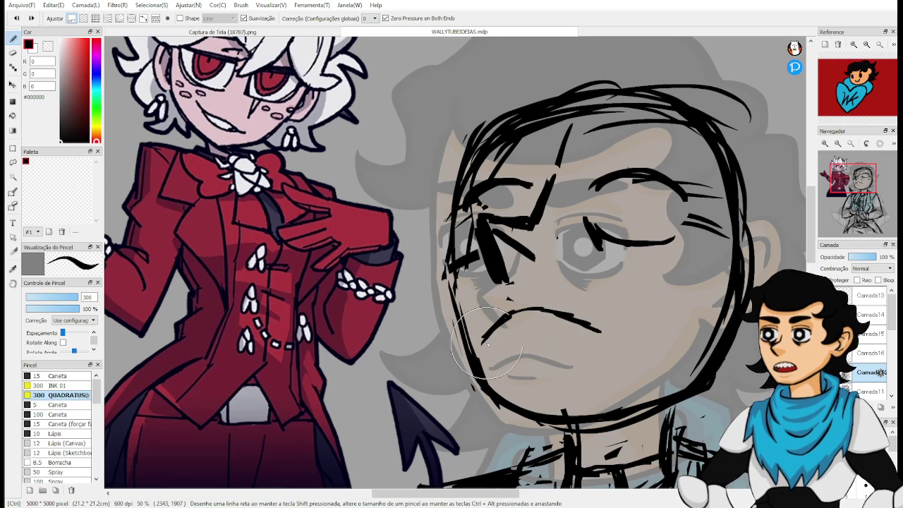
drag(531, 342, 589, 326)
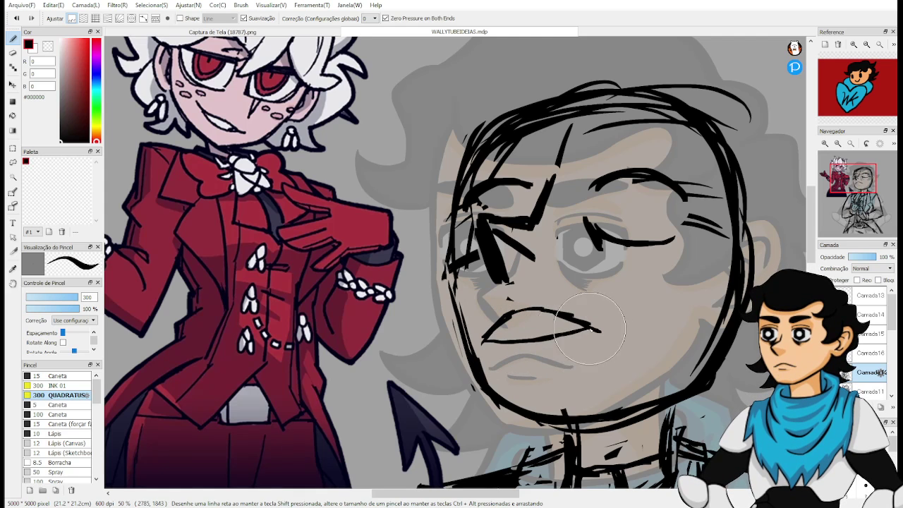
Sketch a zigzag row of pointed teeth inside the open mouth, erasing and redrawing the points.
key(e)
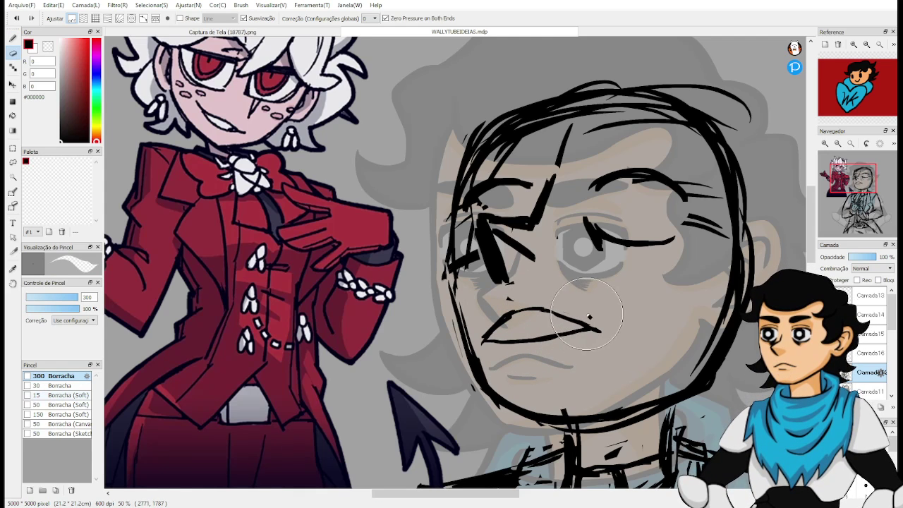
key(b)
drag(578, 326, 593, 347)
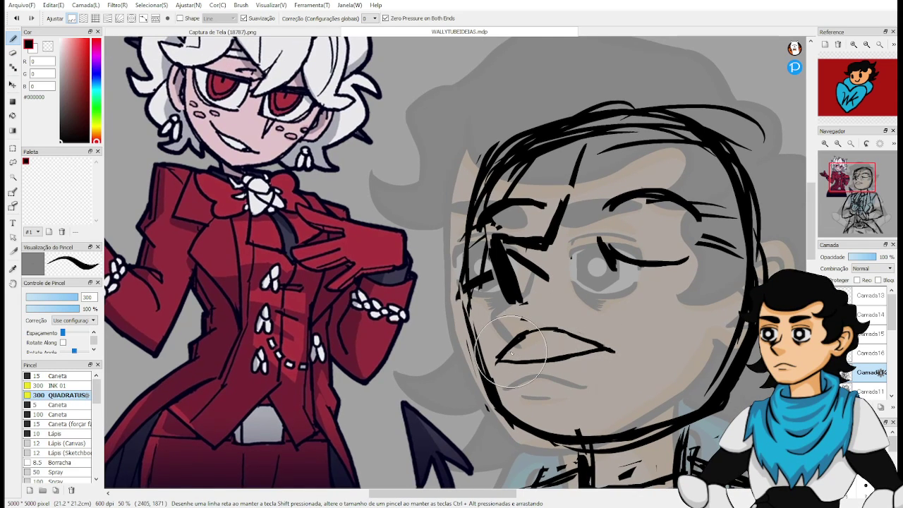
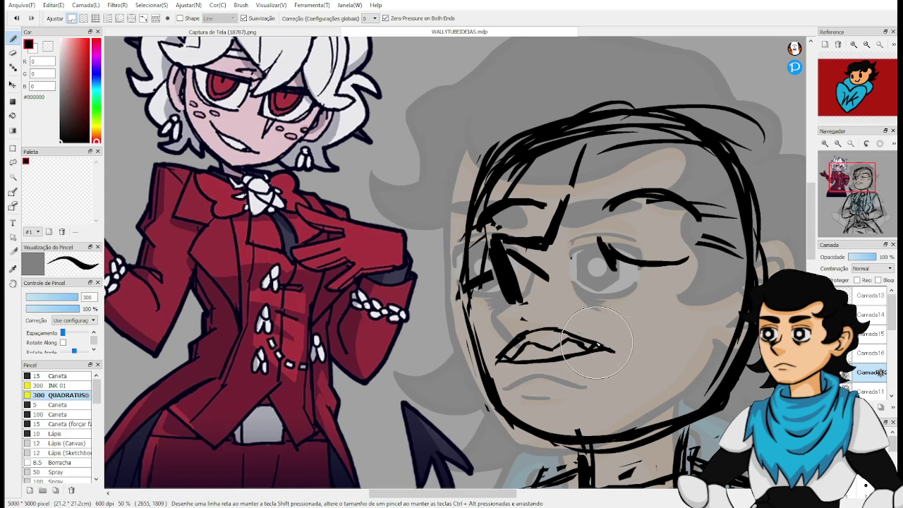
key(e)
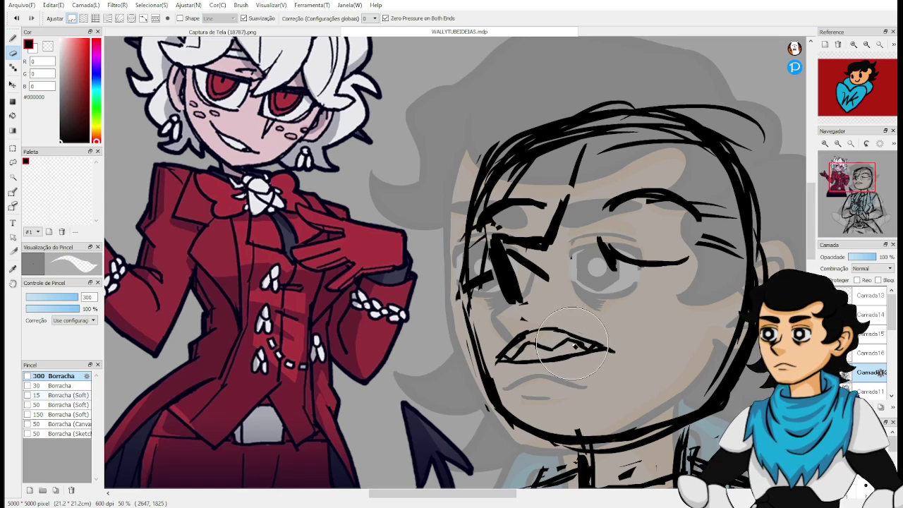
key(b)
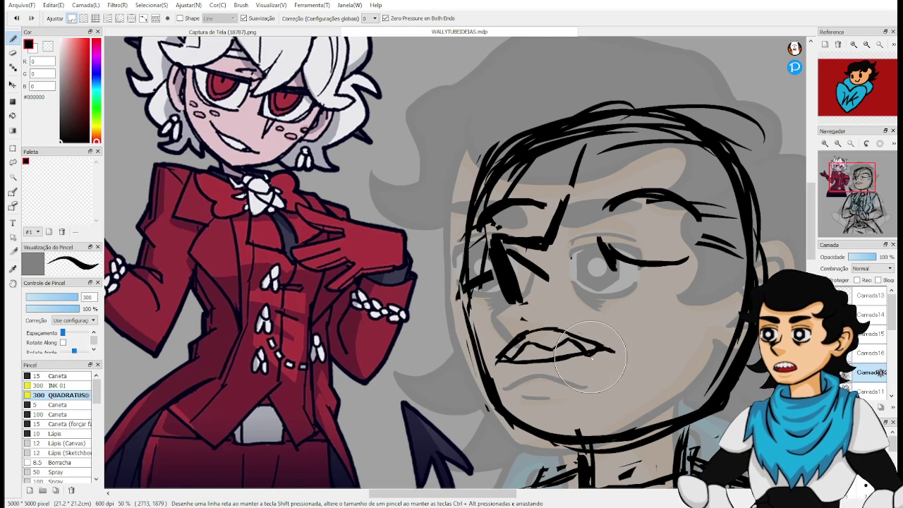
key(e)
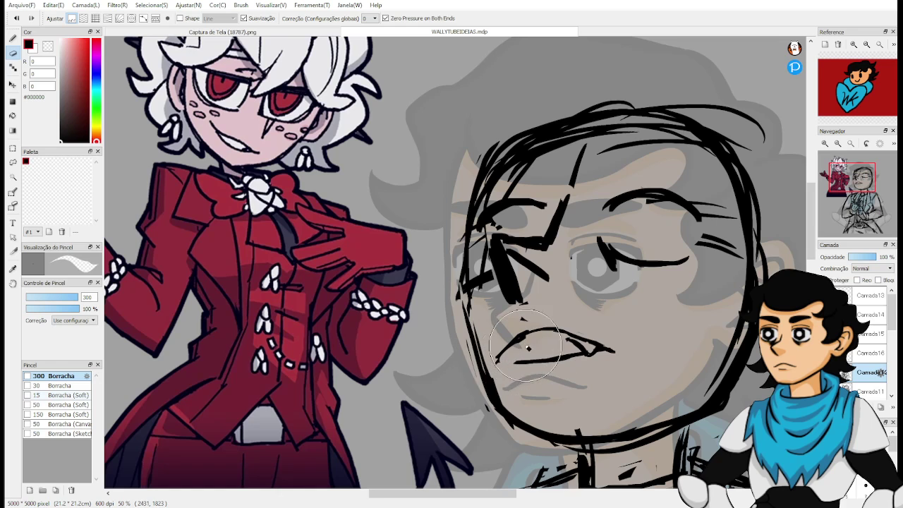
key(b)
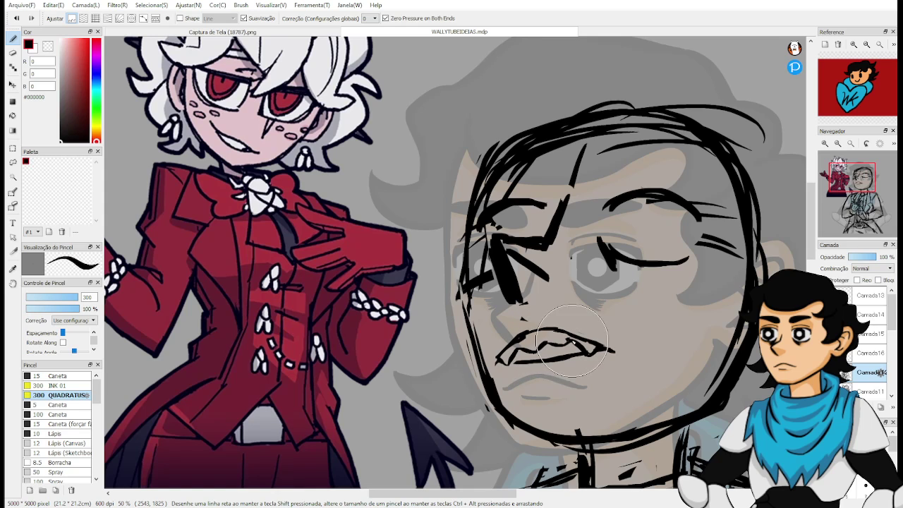
key(ctrl+z)
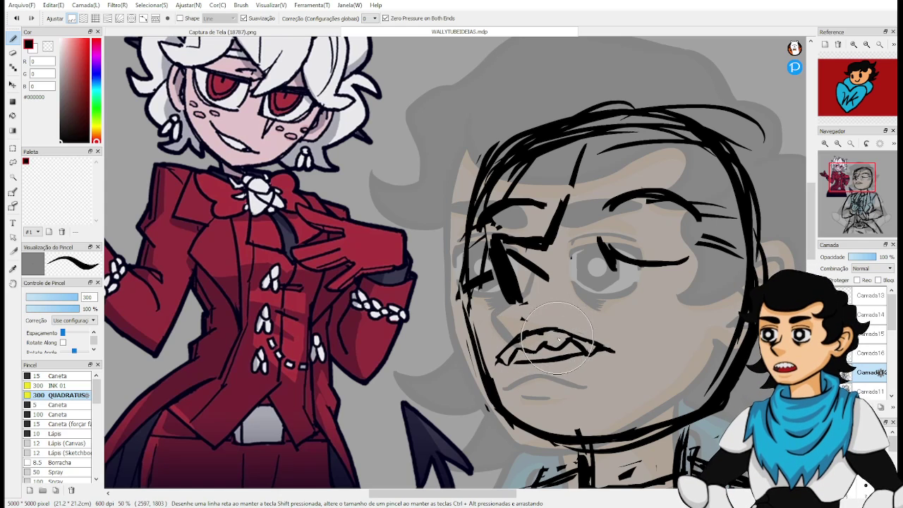
Erase the upper lip line above the teeth and redraw it as a closer-fitting arch.
key(e)
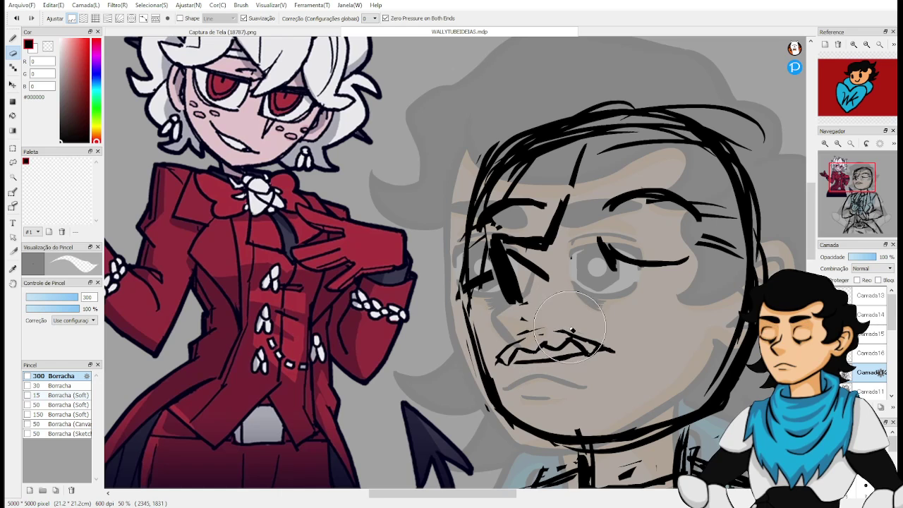
key(b)
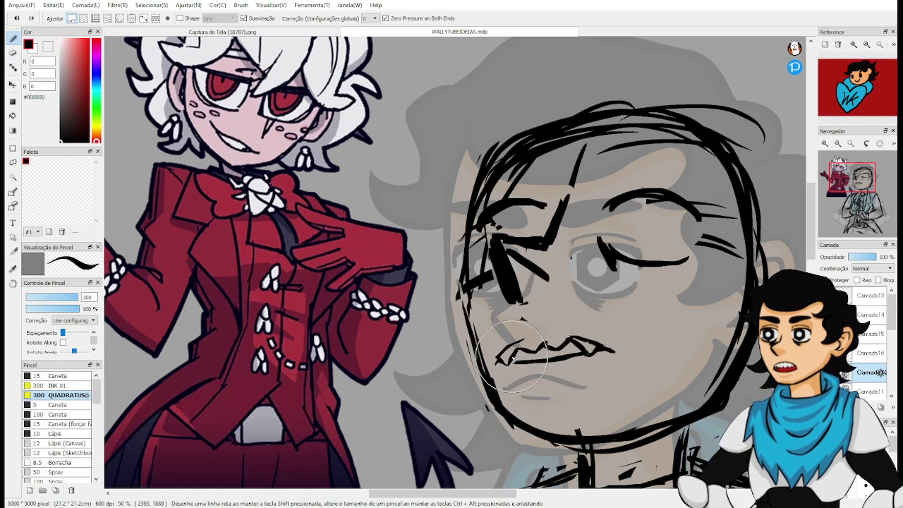
drag(503, 352, 554, 334)
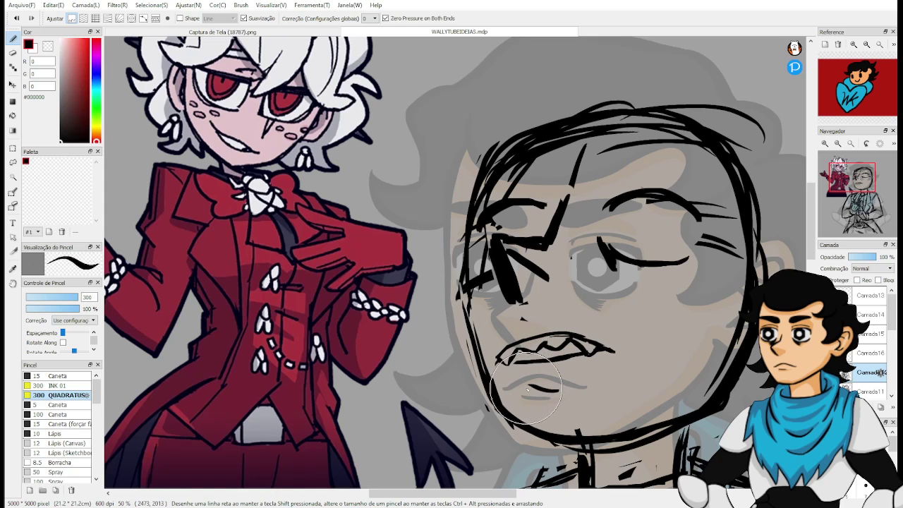
Undo the trial lower-lip strokes and sketch a short line beneath the mouth.
key(ctrl+z)
key(ctrl+z)
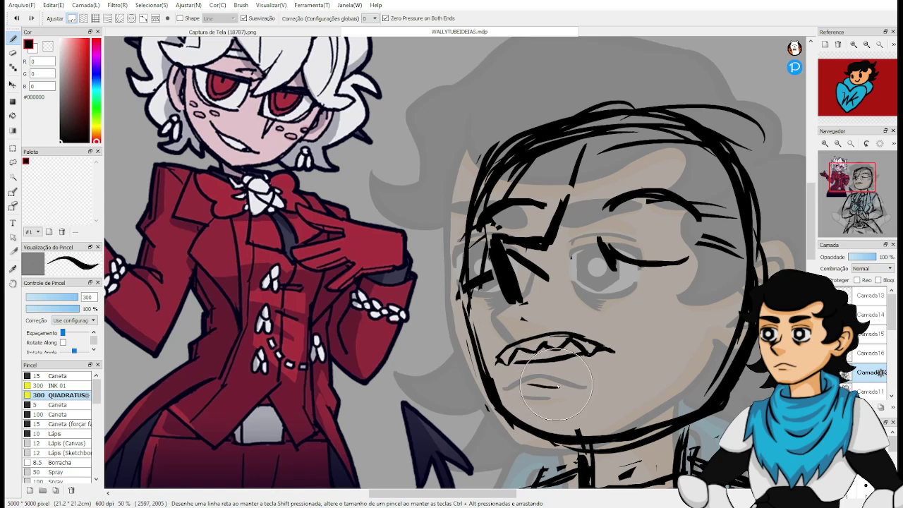
mouse_move(531, 384)
mouse_down()
mouse_move(559, 388)
mouse_move(579, 355)
mouse_move(617, 339)
mouse_move(599, 405)
mouse_up()
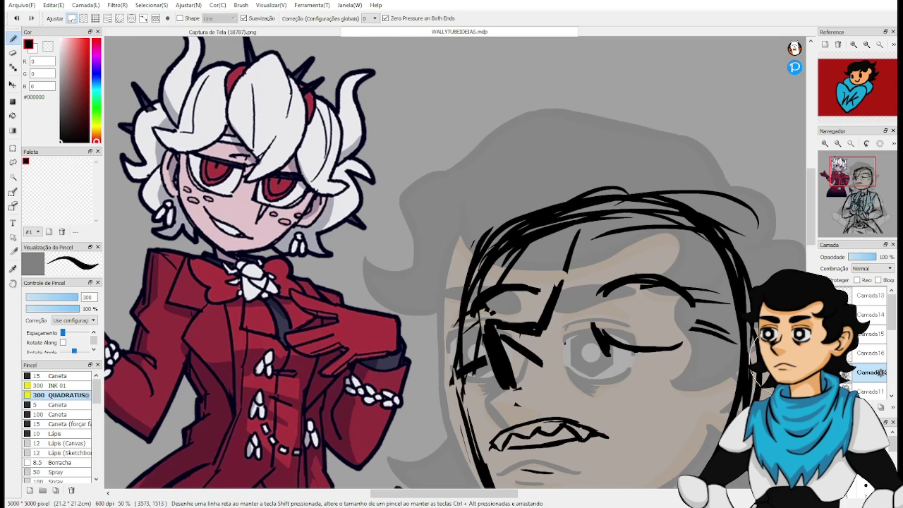
Erase part of the thick dark stroke running down beside the nose to thin and shorten it.
key(e)
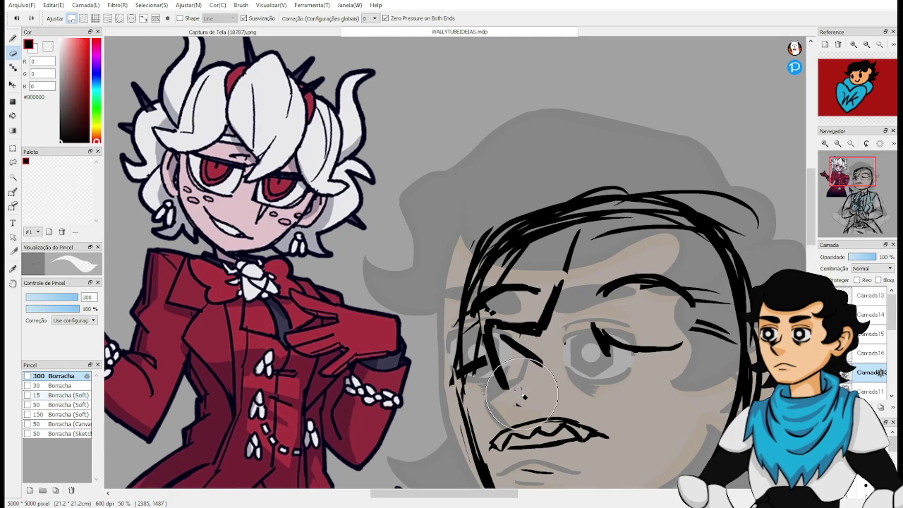
drag(526, 373, 512, 404)
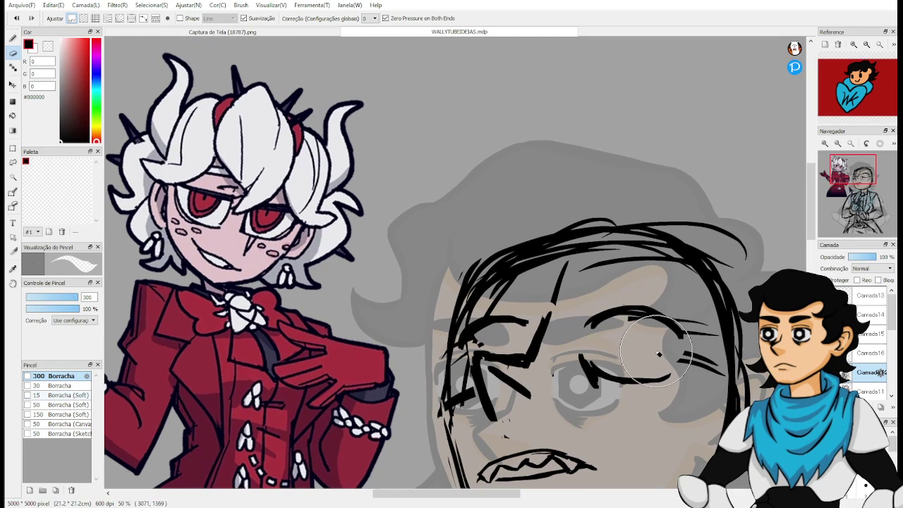
key(b)
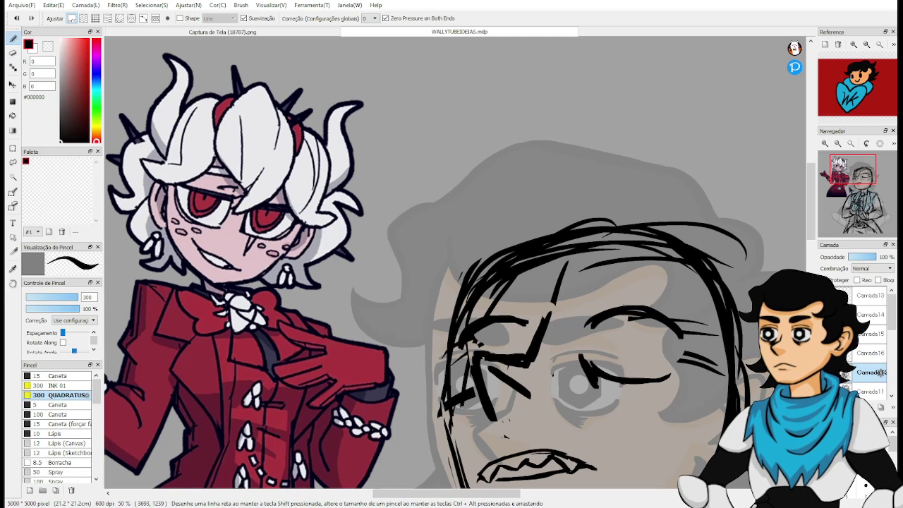
mouse_move(472, 237)
mouse_down()
mouse_move(485, 289)
mouse_move(548, 306)
mouse_up()
drag(480, 266, 627, 274)
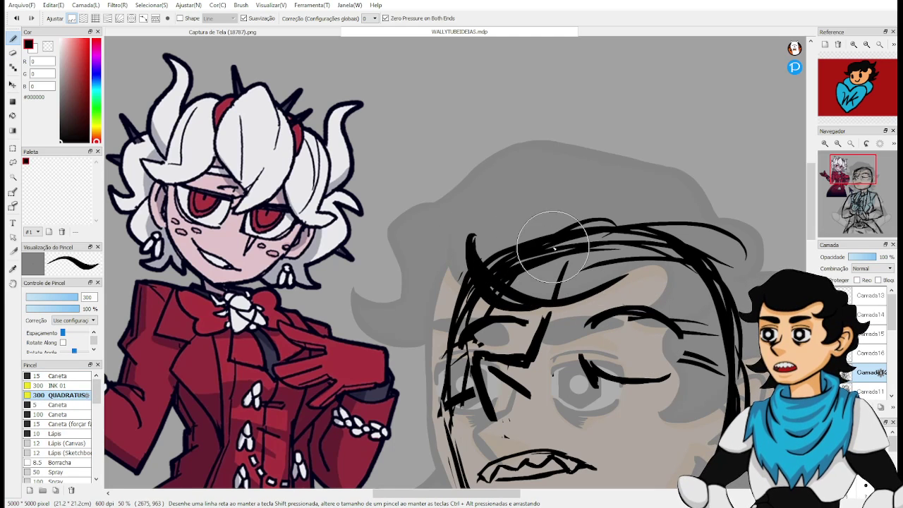
key(ctrl+z)
key(ctrl+z)
Sketch a curved fringe sweeping across the forehead and the rounded hair contour on the far side of the head.
mouse_move(499, 227)
mouse_down()
mouse_move(563, 274)
mouse_move(512, 241)
mouse_move(539, 288)
mouse_move(587, 284)
mouse_up()
mouse_move(529, 286)
mouse_down()
mouse_move(639, 263)
mouse_move(638, 297)
mouse_move(705, 247)
mouse_move(484, 232)
mouse_move(500, 260)
mouse_up()
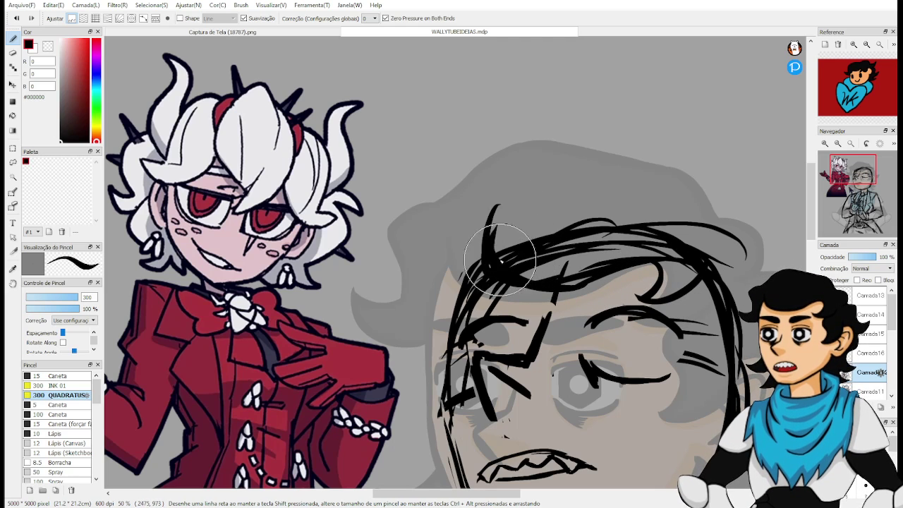
mouse_move(484, 218)
mouse_down()
mouse_move(435, 249)
mouse_move(424, 276)
mouse_move(444, 320)
mouse_move(462, 265)
mouse_move(423, 286)
mouse_move(404, 282)
mouse_up()
Sketch a pointed, upward-curling hair tuft beside the far temple, undoing the first version and redrawing it.
key(space)
drag(405, 284, 464, 312)
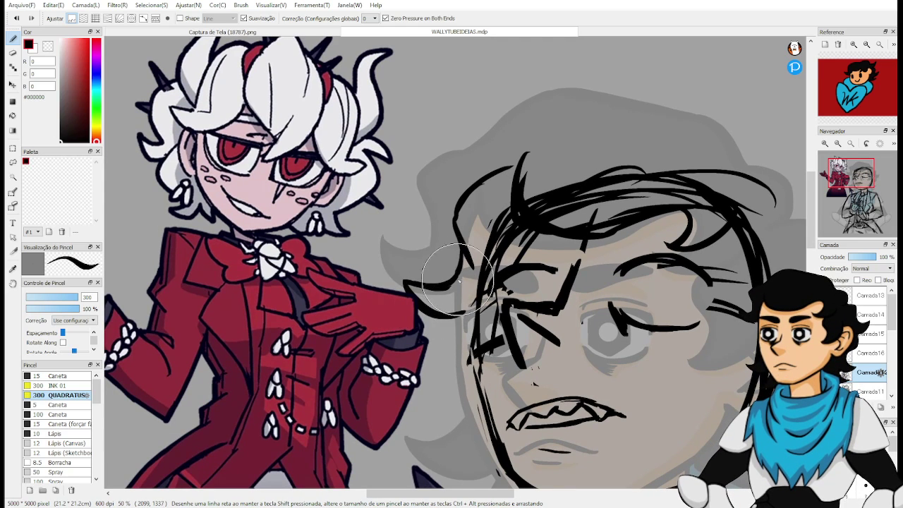
key(ctrl+z)
key(ctrl+z)
mouse_move(461, 244)
mouse_down()
mouse_move(412, 254)
mouse_move(470, 297)
mouse_move(412, 247)
mouse_move(471, 311)
mouse_move(450, 335)
mouse_move(472, 343)
mouse_move(384, 344)
mouse_up()
Outline the crown of the hair and continue down the back of the head with pointed tufts.
key(space)
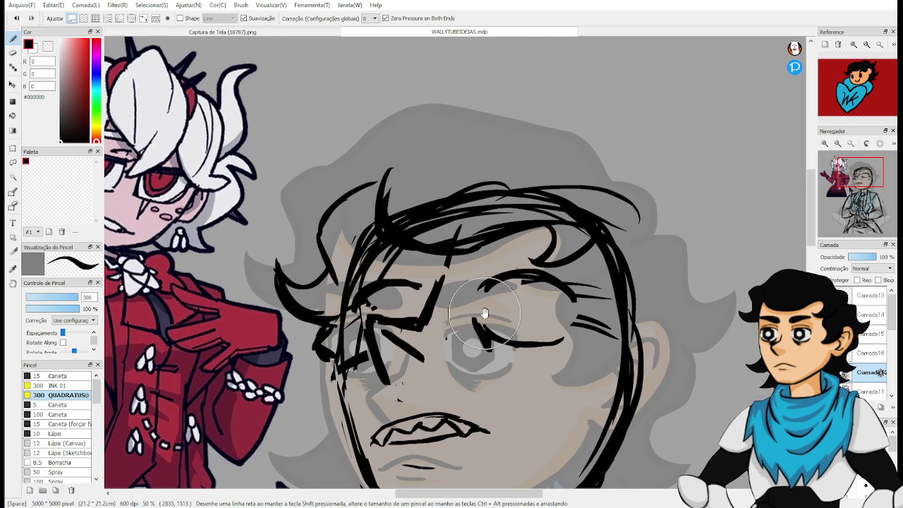
mouse_move(414, 191)
mouse_down()
mouse_move(439, 148)
mouse_move(484, 127)
mouse_move(578, 163)
mouse_move(660, 161)
mouse_move(674, 258)
mouse_up()
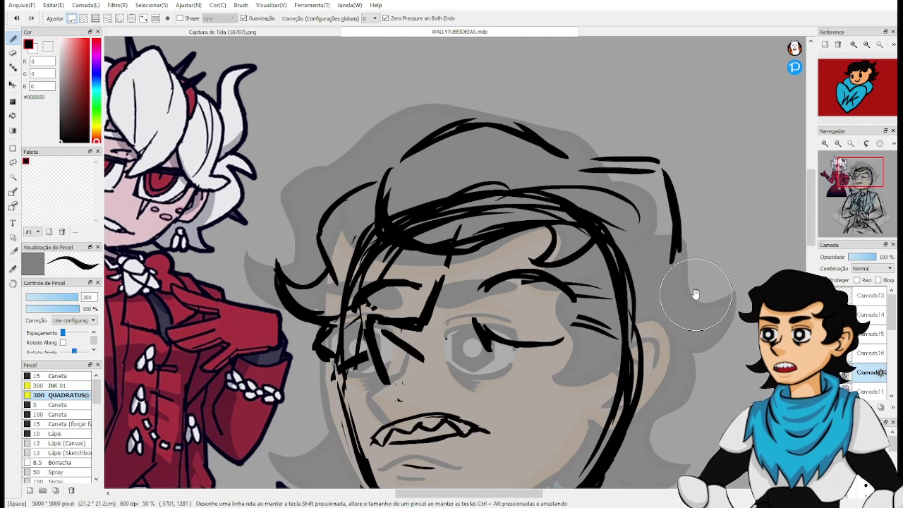
mouse_move(696, 292)
mouse_down()
mouse_move(603, 237)
mouse_move(618, 220)
mouse_move(598, 218)
mouse_move(657, 201)
mouse_move(656, 224)
mouse_move(612, 253)
mouse_up()
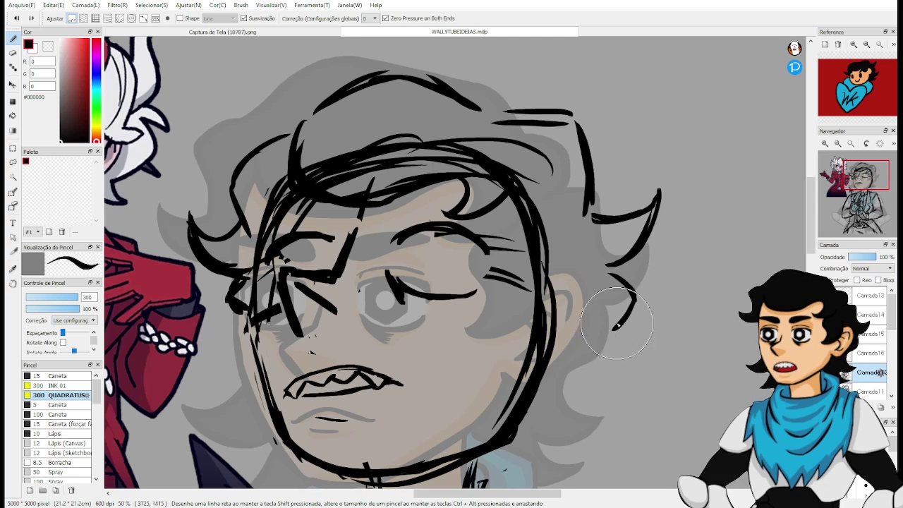
drag(614, 332, 586, 282)
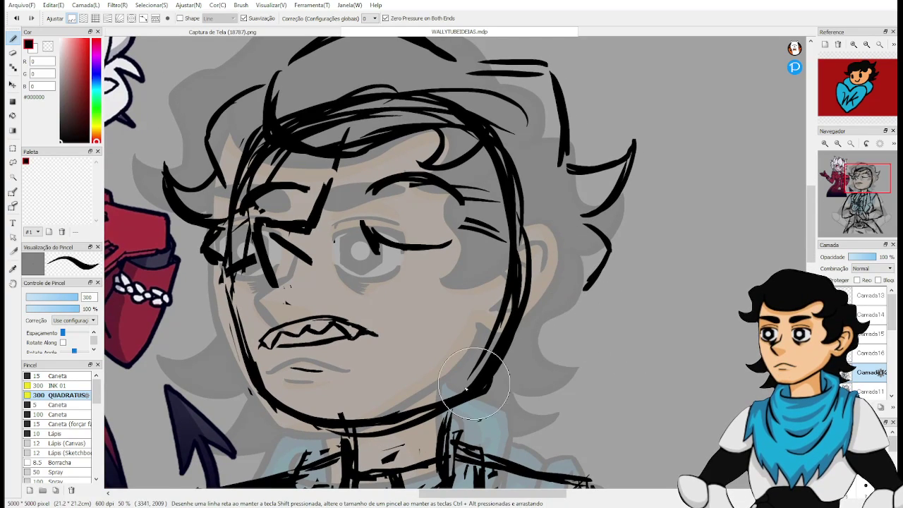
Sketch pointed hair tufts beside the far jaw and reinforce the small lock next to the far eye.
mouse_move(247, 376)
mouse_down()
mouse_move(331, 305)
mouse_move(395, 305)
mouse_move(360, 339)
mouse_move(409, 343)
mouse_move(425, 394)
mouse_up()
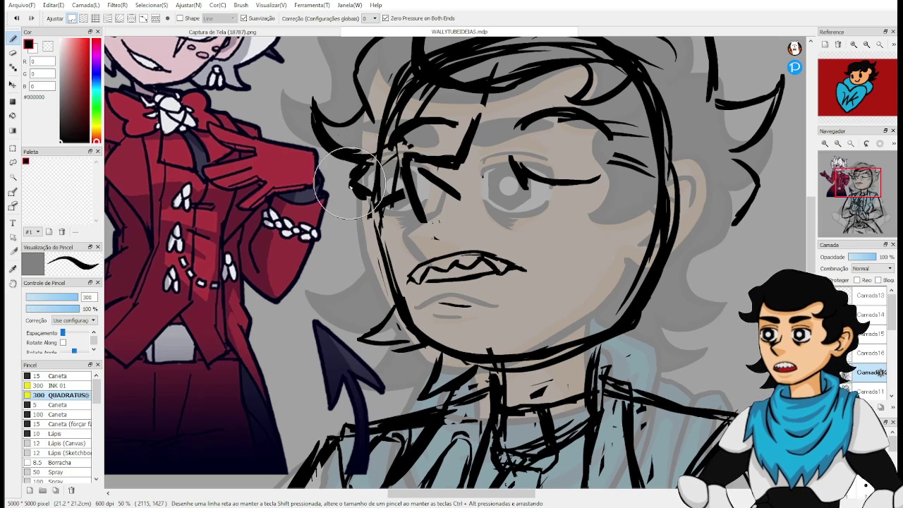
drag(356, 172, 372, 215)
drag(457, 249, 364, 287)
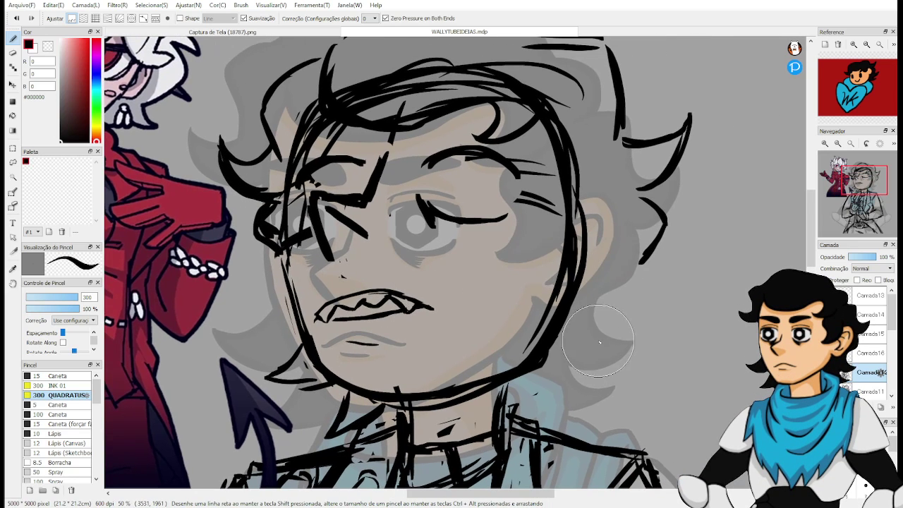
Sketch curled, pointed hair locks behind the near jaw and join them up to the tufts behind the head.
mouse_move(541, 415)
mouse_down()
mouse_move(622, 407)
mouse_move(590, 416)
mouse_move(627, 397)
mouse_move(567, 374)
mouse_move(631, 402)
mouse_move(624, 370)
mouse_move(607, 379)
mouse_move(577, 370)
mouse_move(625, 389)
mouse_up()
key(e)
key(b)
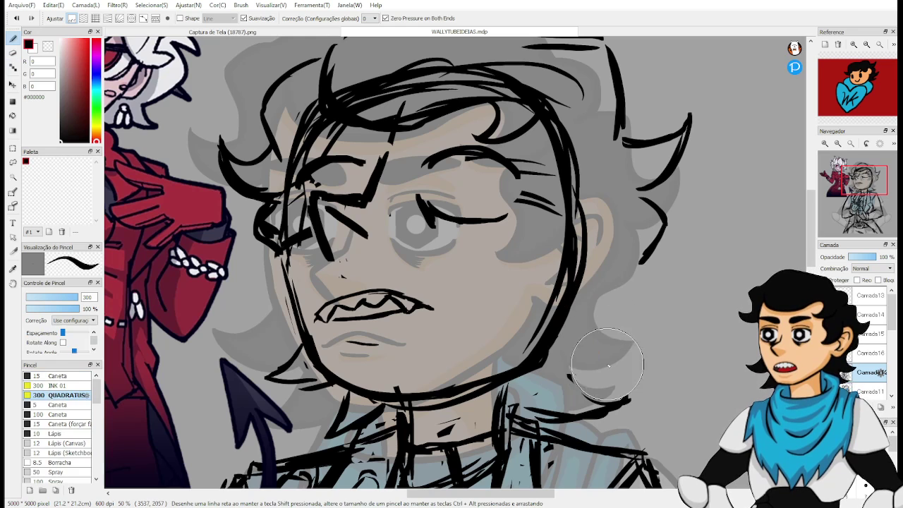
mouse_move(564, 369)
mouse_down()
mouse_move(607, 389)
mouse_move(637, 387)
mouse_up()
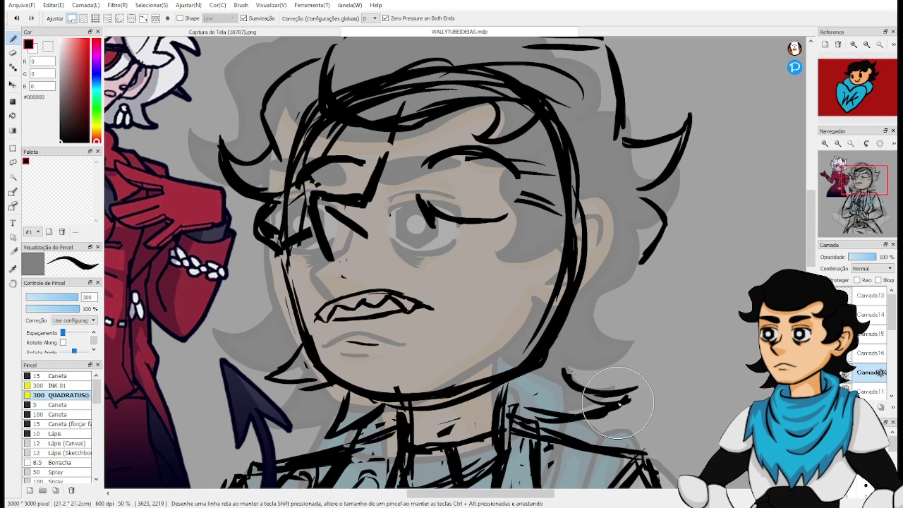
mouse_move(569, 369)
mouse_down()
mouse_move(611, 367)
mouse_move(651, 334)
mouse_up()
mouse_move(597, 315)
mouse_down()
mouse_move(612, 341)
mouse_move(647, 343)
mouse_up()
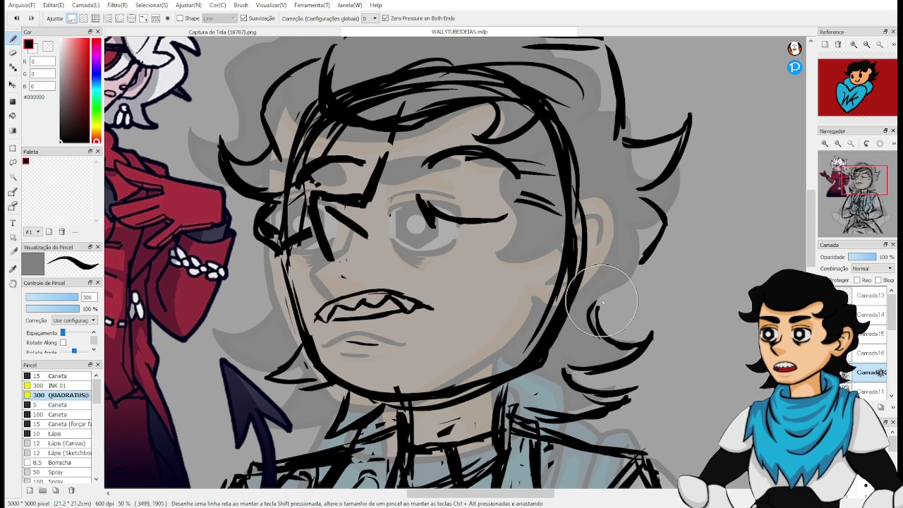
drag(597, 323, 662, 236)
Outline a pointed ear on the near side of the head and erase the face contour crossing it.
drag(627, 271, 611, 368)
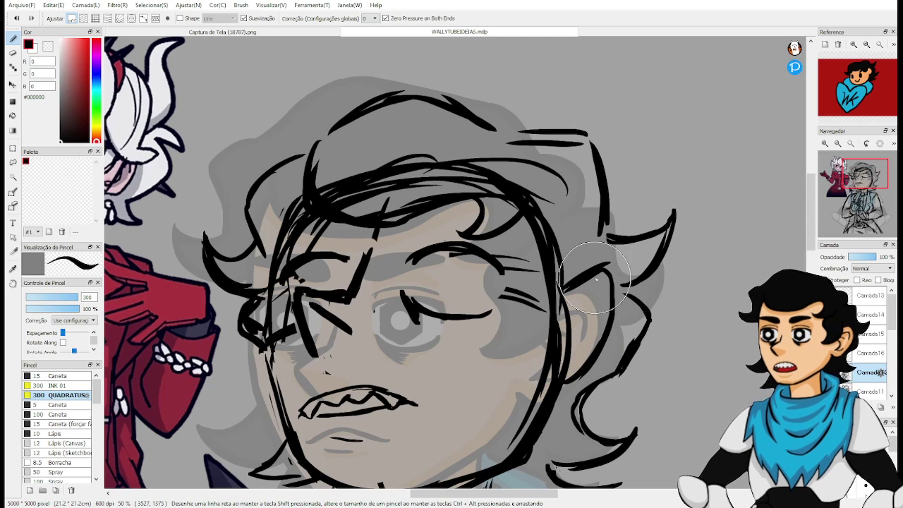
key(e)
key(p)
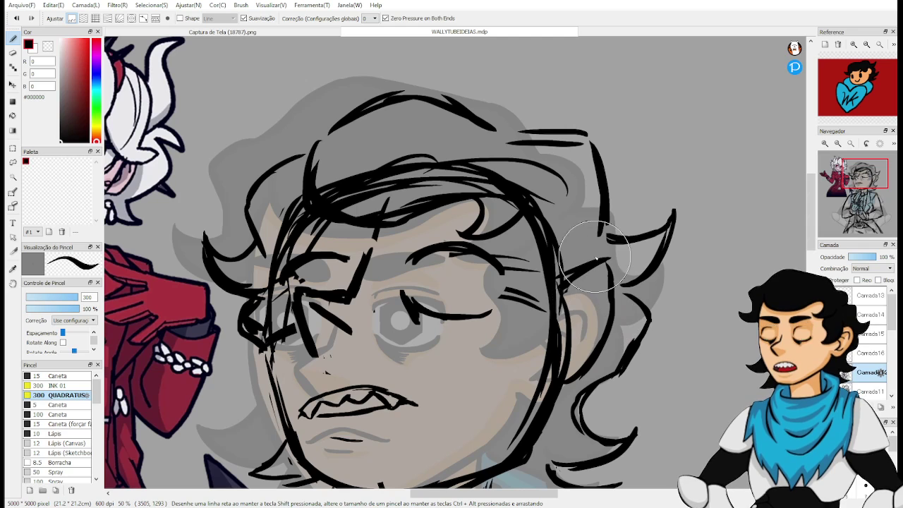
key(e)
drag(539, 364, 558, 373)
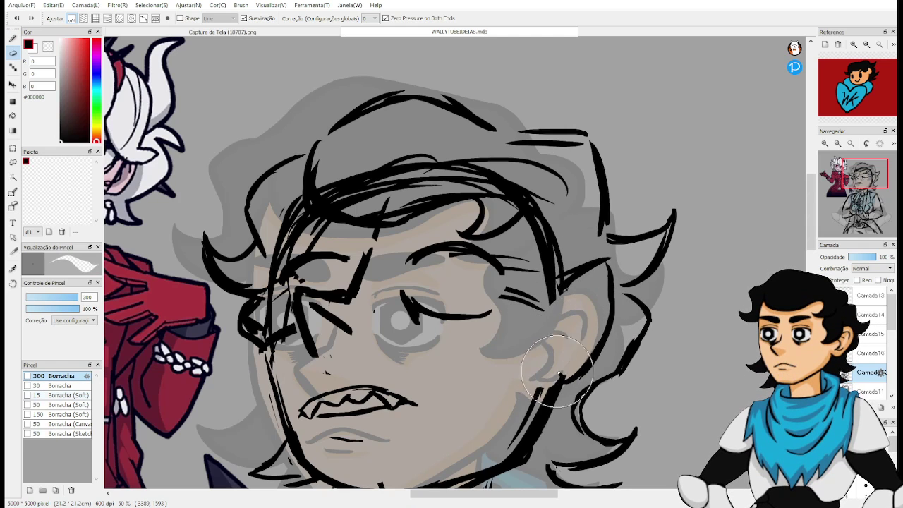
Sketch the inner folds of the pointed ear, erasing and redrawing the upper fold.
key(p)
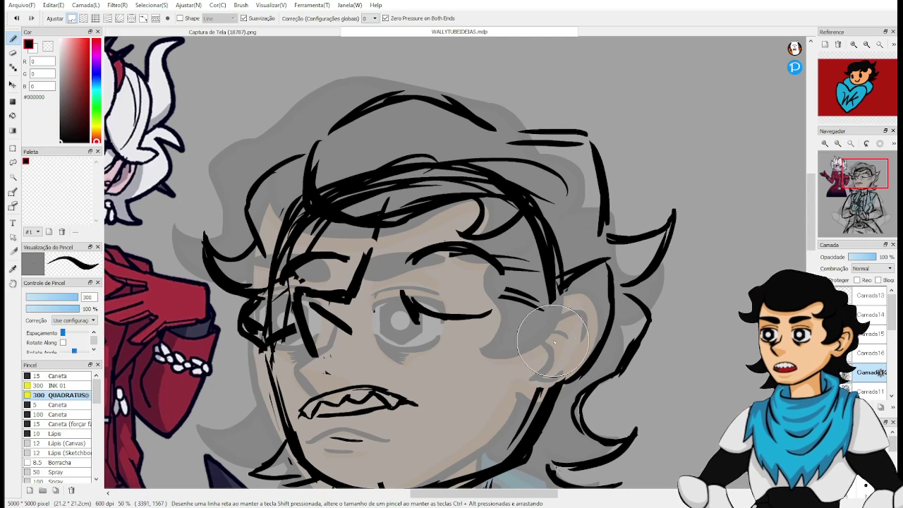
mouse_move(552, 360)
mouse_down()
mouse_move(577, 360)
mouse_move(563, 342)
mouse_up()
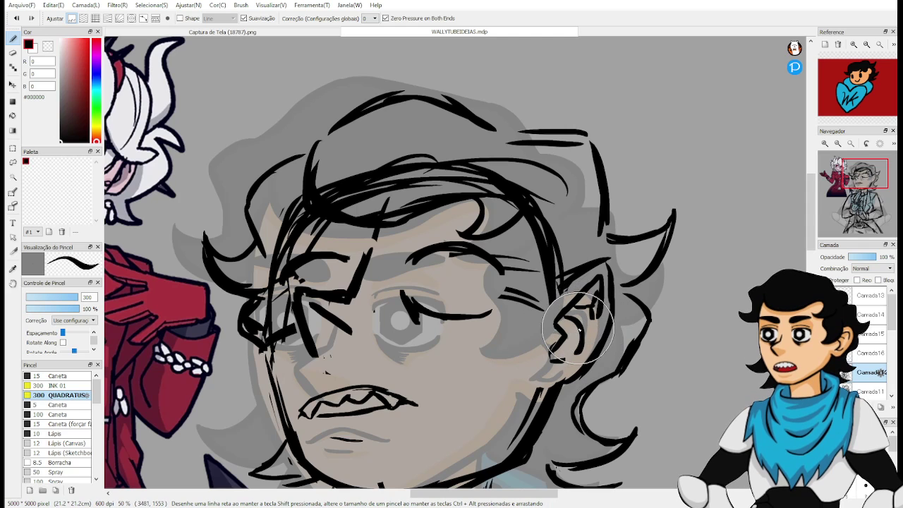
key(e)
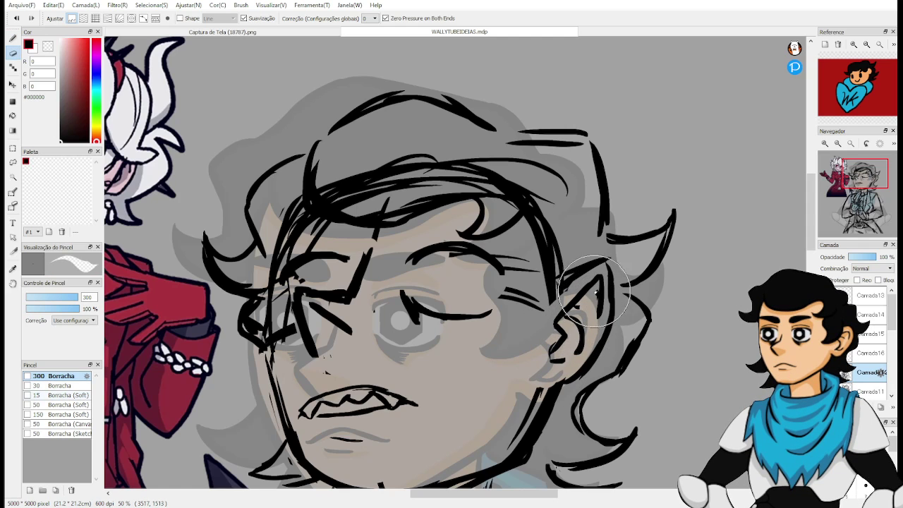
key(b)
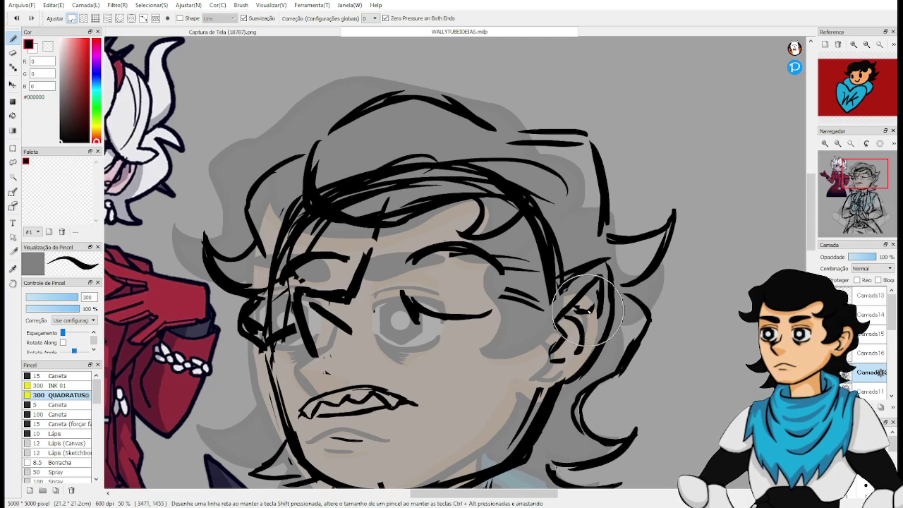
drag(536, 335, 608, 338)
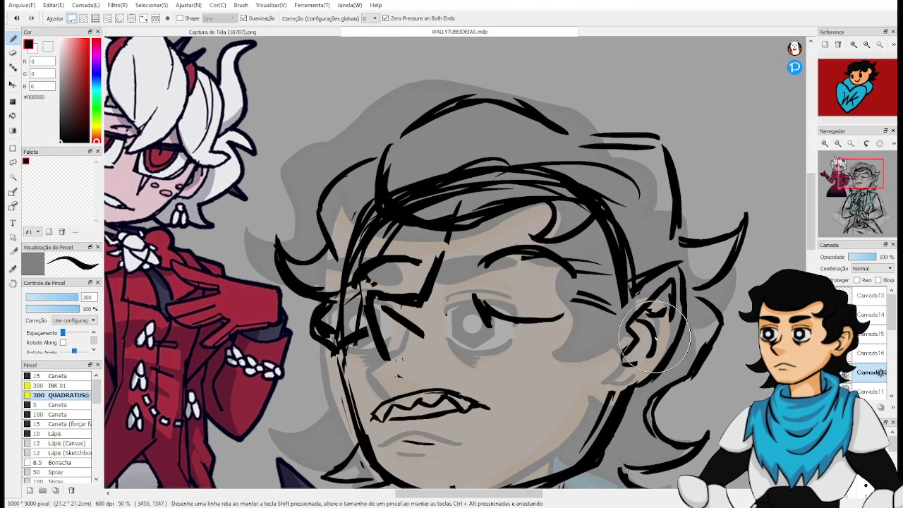
Sketch angular irises with round pupils in both eyes on a new layer, redoing the near eye's iris.
drag(516, 335, 644, 337)
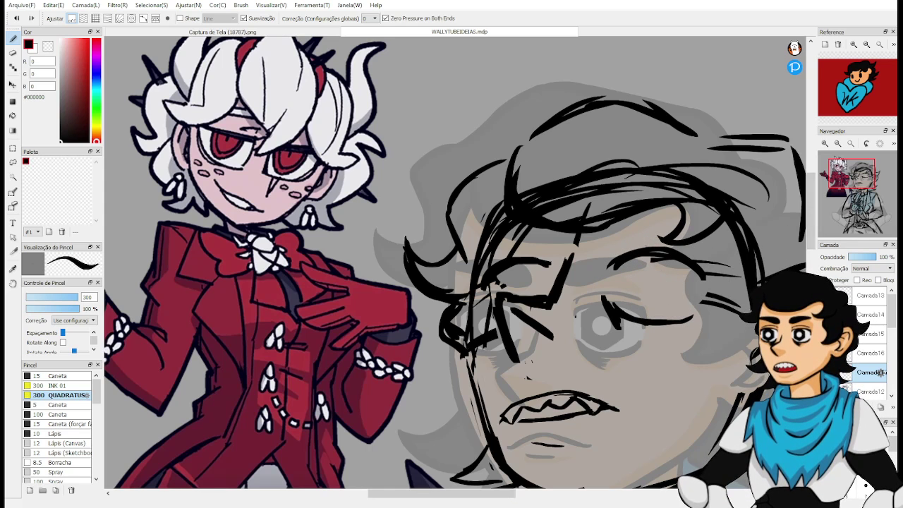
mouse_move(657, 280)
mouse_down()
mouse_move(662, 299)
mouse_move(682, 310)
mouse_move(703, 299)
mouse_move(697, 278)
mouse_up()
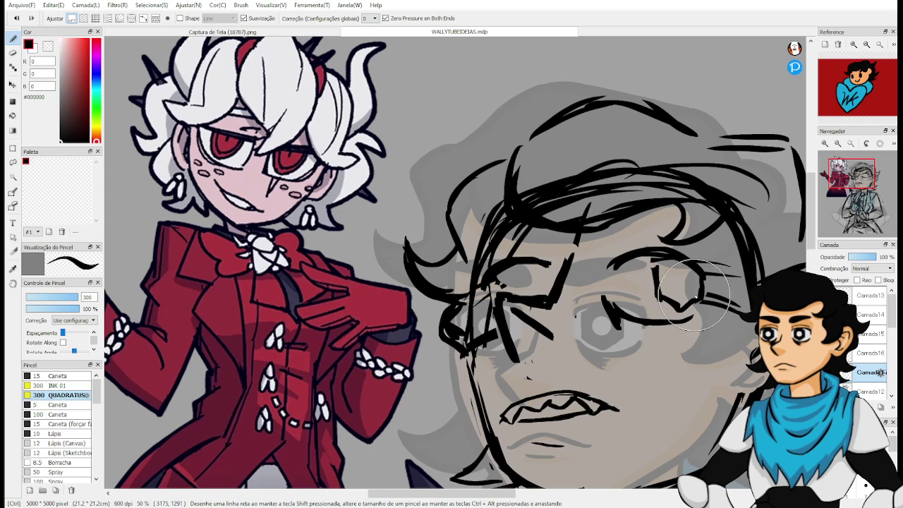
key(ctrl+z)
key(ctrl+z)
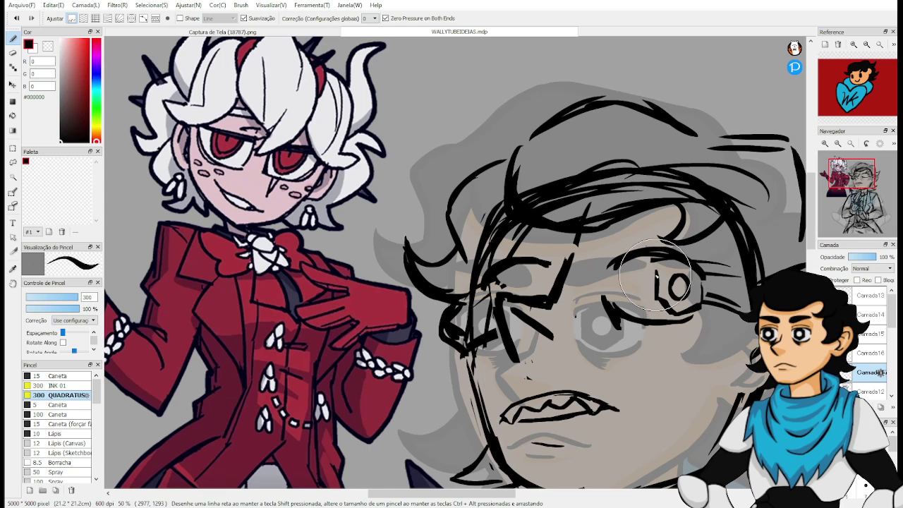
mouse_move(657, 274)
mouse_down()
mouse_move(669, 264)
mouse_move(702, 279)
mouse_up()
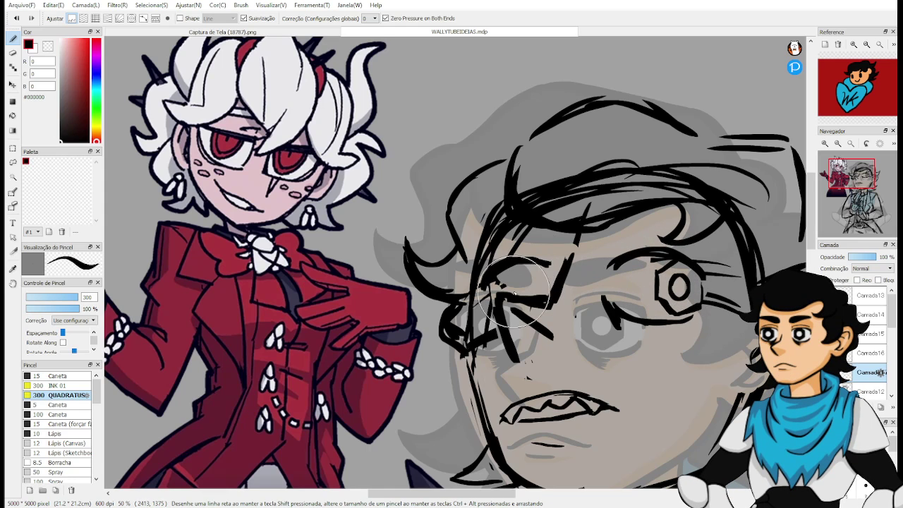
mouse_move(510, 290)
mouse_down()
mouse_move(528, 268)
mouse_move(544, 278)
mouse_move(532, 267)
mouse_move(548, 279)
mouse_move(526, 299)
mouse_up()
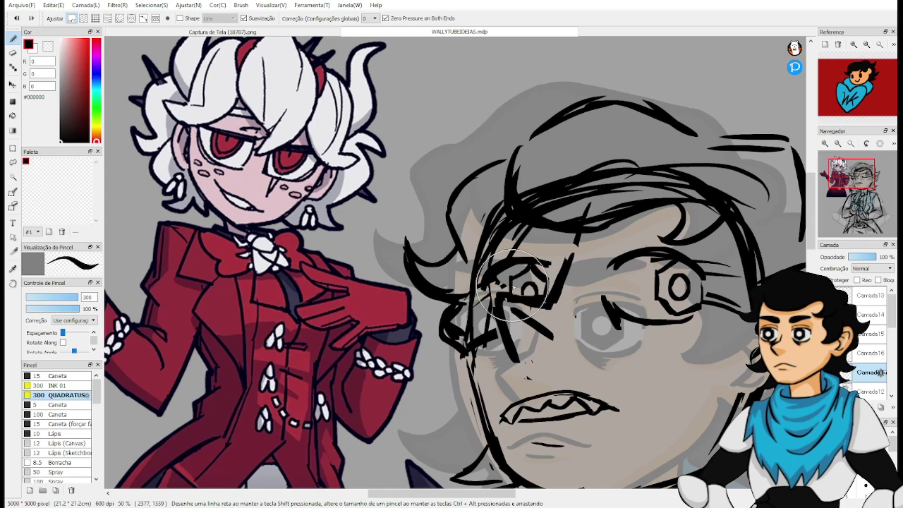
Transform the iris layer to shift both irises slightly sideways within the eyes.
key(ctrl+t)
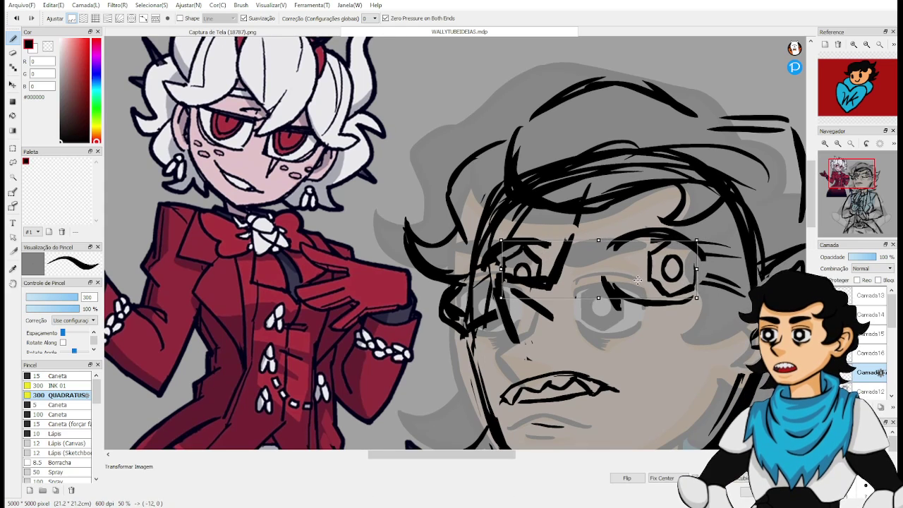
mouse_move(637, 280)
mouse_down()
mouse_move(615, 284)
mouse_move(645, 280)
mouse_up()
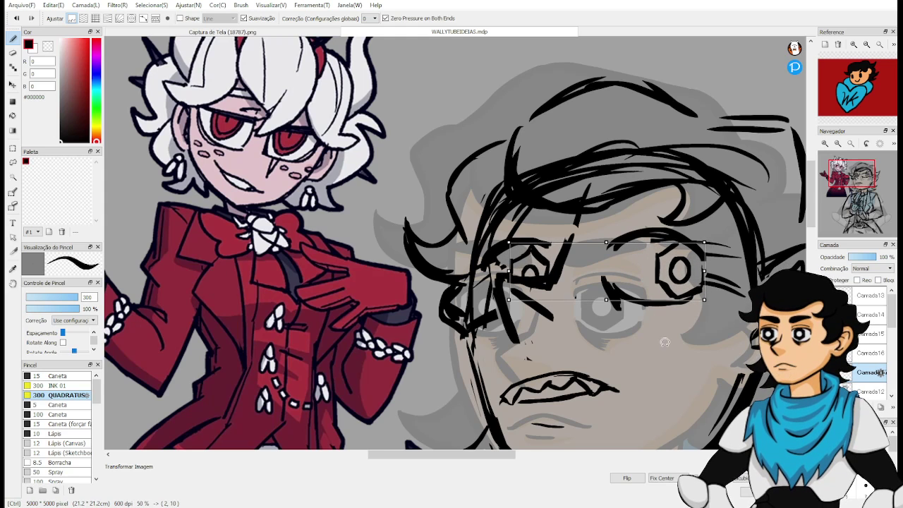
key(Return)
Hide the iris layer and add a new layer directly beneath it.
click(824, 372)
click(824, 407)
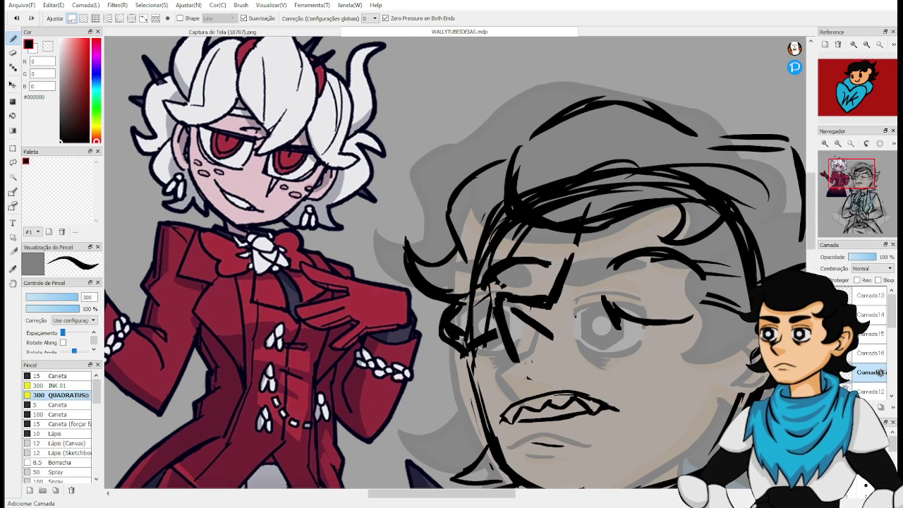
drag(858, 371, 857, 395)
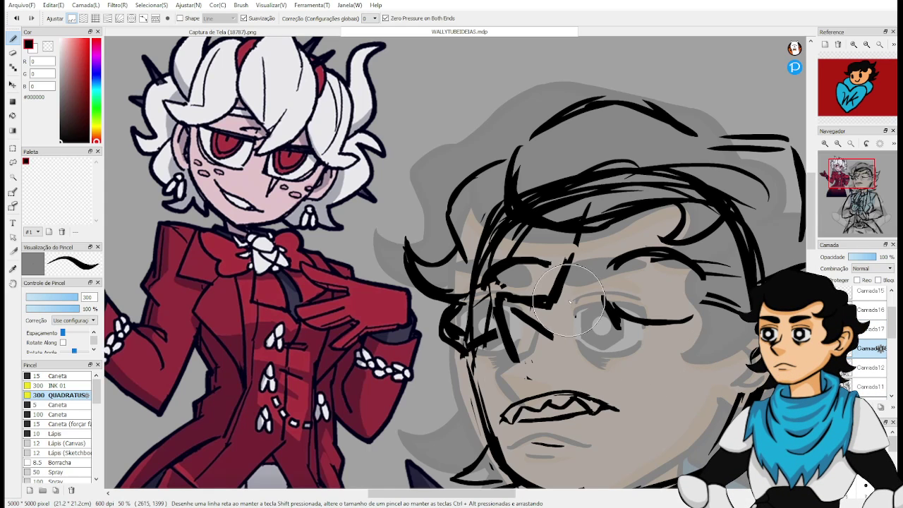
Sketch a small pupil and curved iris edge in the far eye on the new layer.
mouse_move(488, 284)
mouse_down()
mouse_move(488, 306)
mouse_move(518, 295)
mouse_move(521, 267)
mouse_move(503, 285)
mouse_move(501, 276)
mouse_move(552, 297)
mouse_move(528, 301)
mouse_move(533, 331)
mouse_move(530, 320)
mouse_move(508, 313)
mouse_move(508, 327)
mouse_move(506, 313)
mouse_move(589, 338)
mouse_move(541, 360)
mouse_up()
key(space)
key(space)
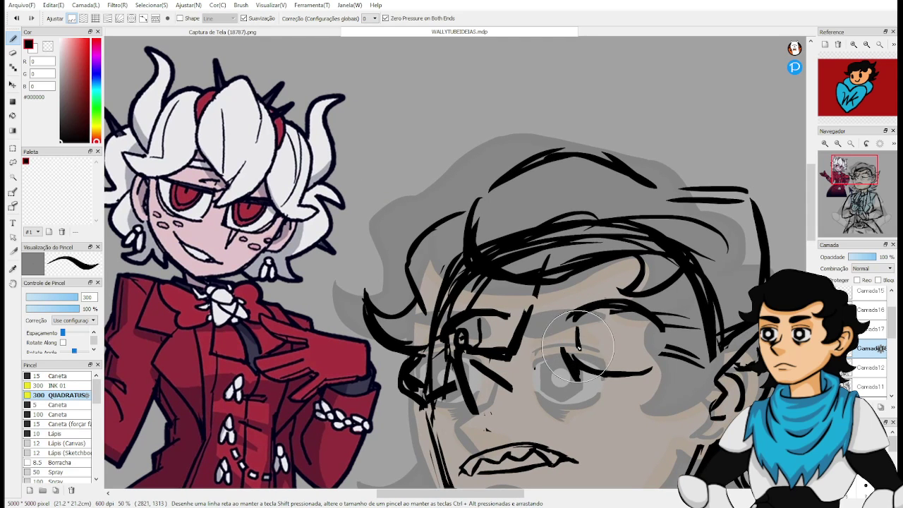
drag(594, 354, 625, 345)
mouse_move(626, 311)
mouse_down()
mouse_move(626, 344)
mouse_move(600, 322)
mouse_move(601, 360)
mouse_up()
key(ctrl+z)
key(ctrl+z)
key(ctrl+z)
key(ctrl+z)
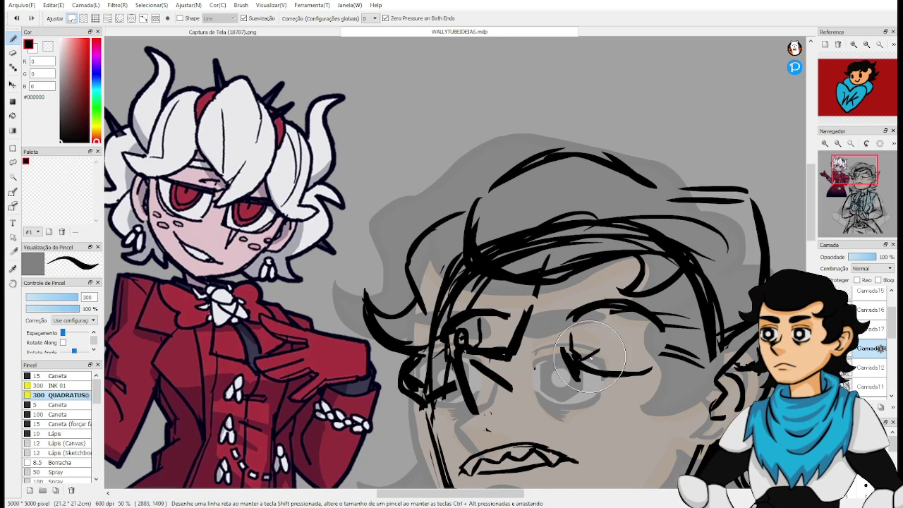
Sketch an angular iris with a small pupil in the near eye on the new layer.
drag(607, 331, 604, 345)
drag(594, 310, 606, 322)
drag(572, 334, 572, 352)
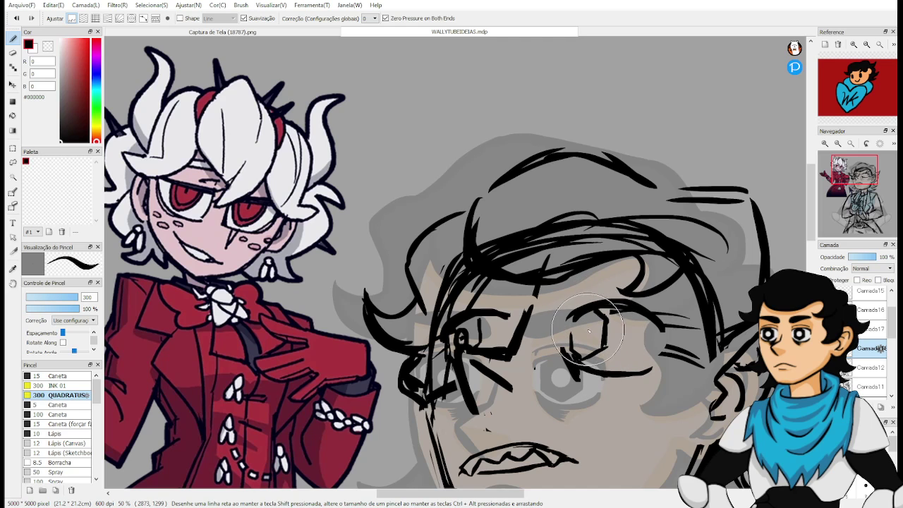
drag(583, 319, 585, 344)
scroll(580, 325, down, 4)
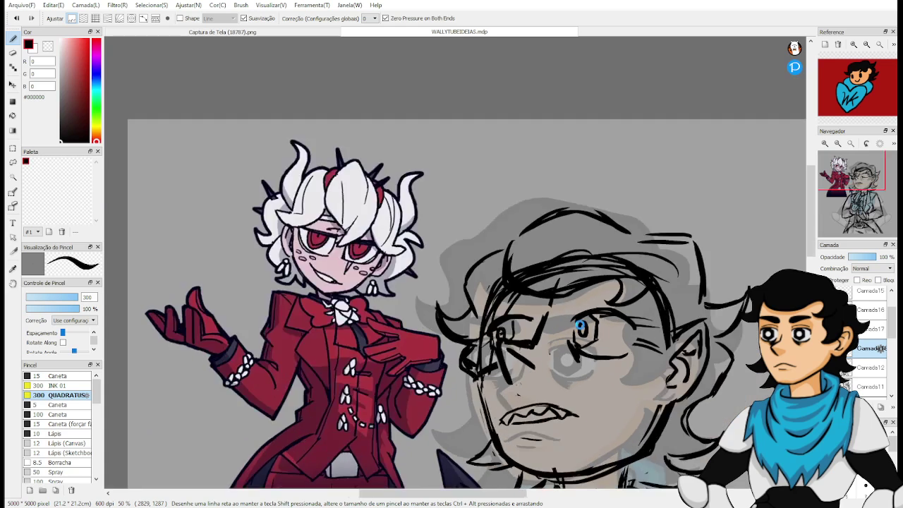
Hide the new iris layer and toggle the visibility of the character sketch layer below it to check its contents.
key(space)
drag(598, 346, 621, 227)
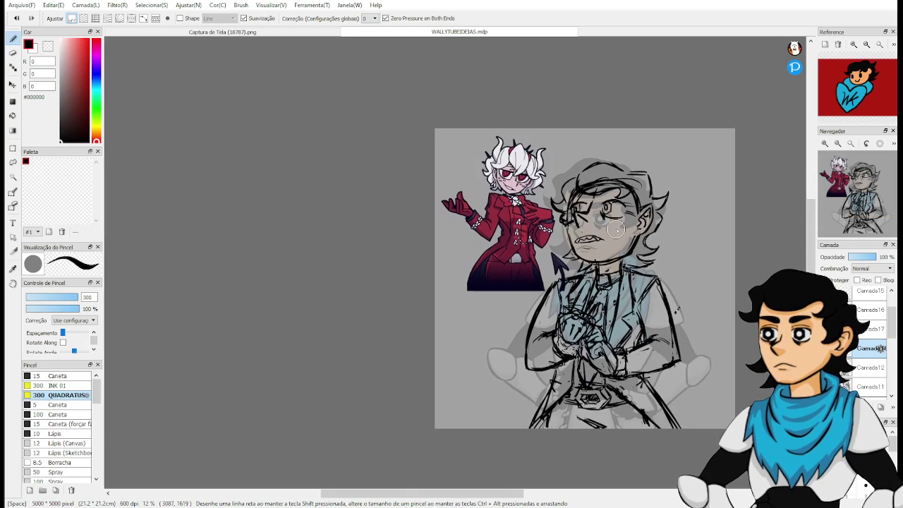
scroll(616, 247, up, 3)
key(space)
drag(630, 195, 586, 314)
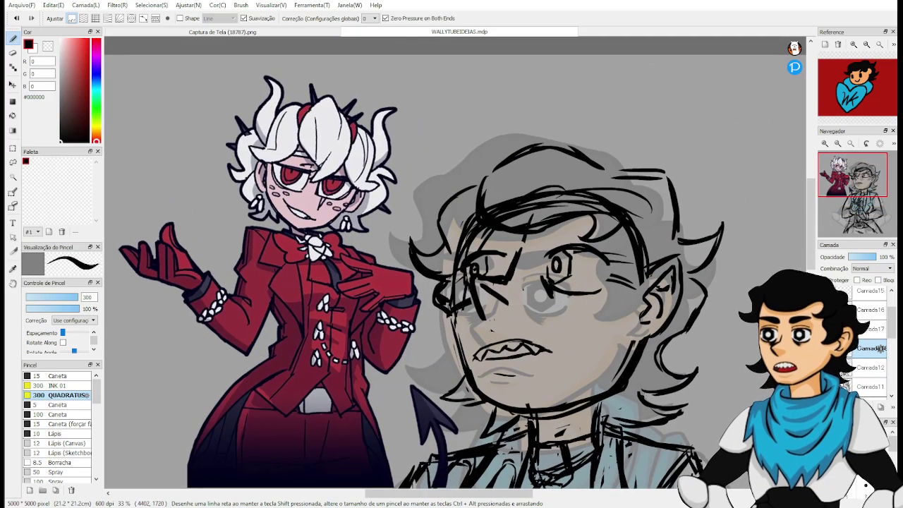
click(824, 349)
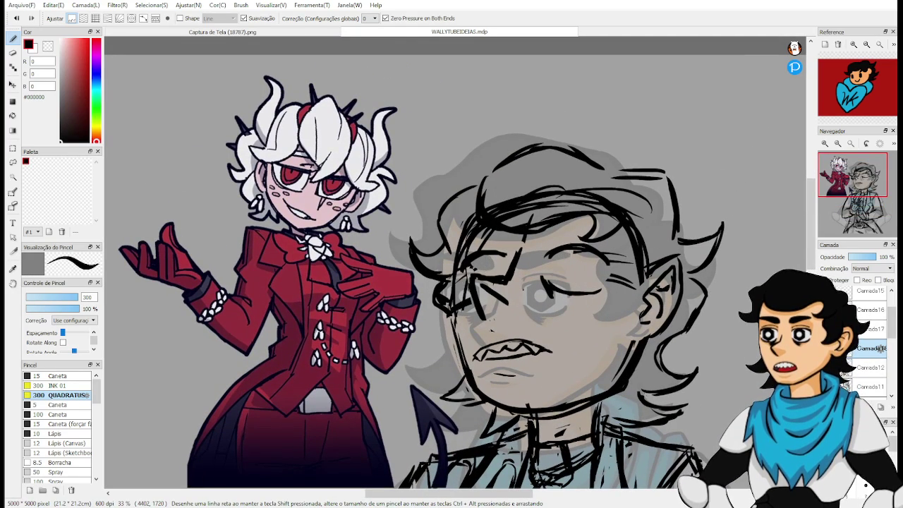
click(824, 367)
click(824, 367)
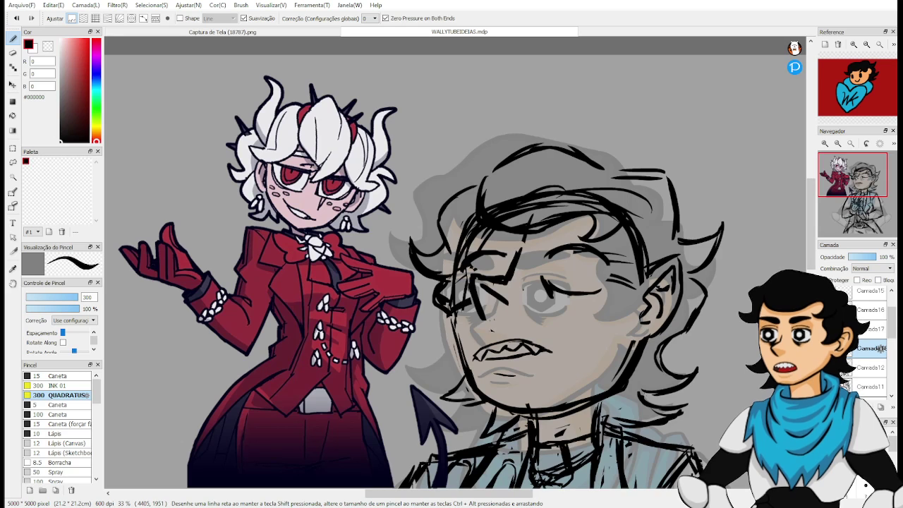
Lasso a freehand selection around the sketched character's whole head, following the jaw line above the collar.
key(m)
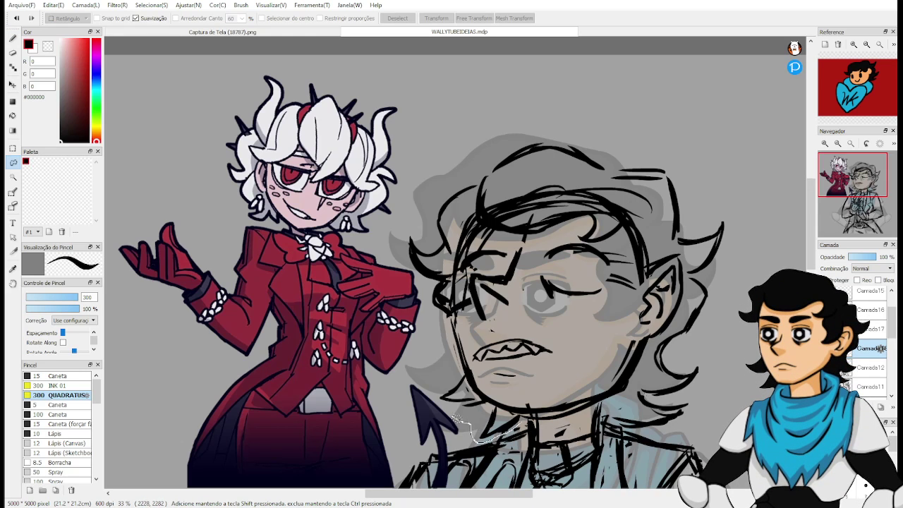
drag(417, 332, 400, 170)
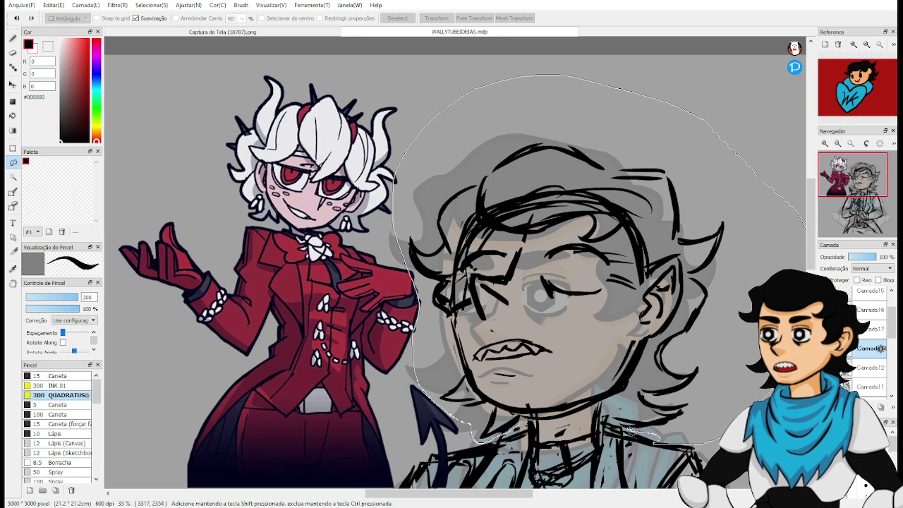
mouse_move(615, 409)
mouse_down()
mouse_move(577, 398)
mouse_move(539, 400)
mouse_move(530, 423)
mouse_up()
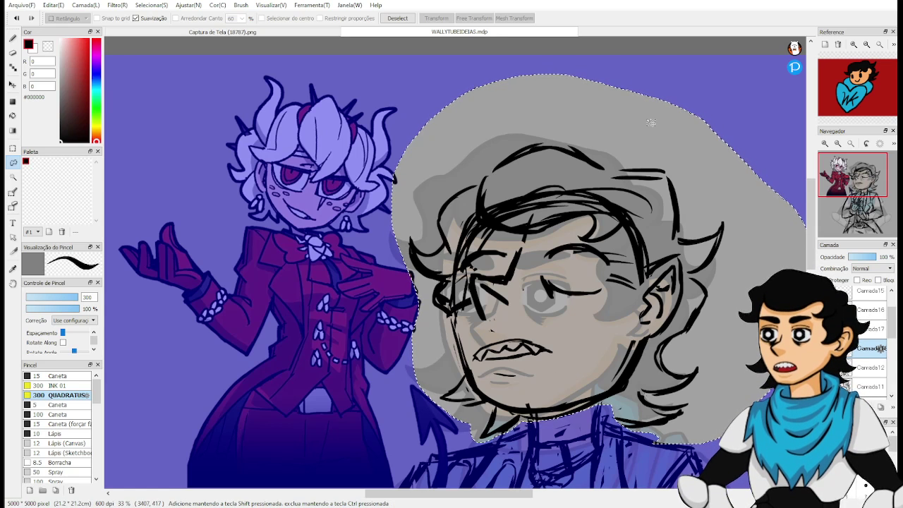
key(ctrl+d)
key(ctrl+z)
scroll(646, 290, down, 1)
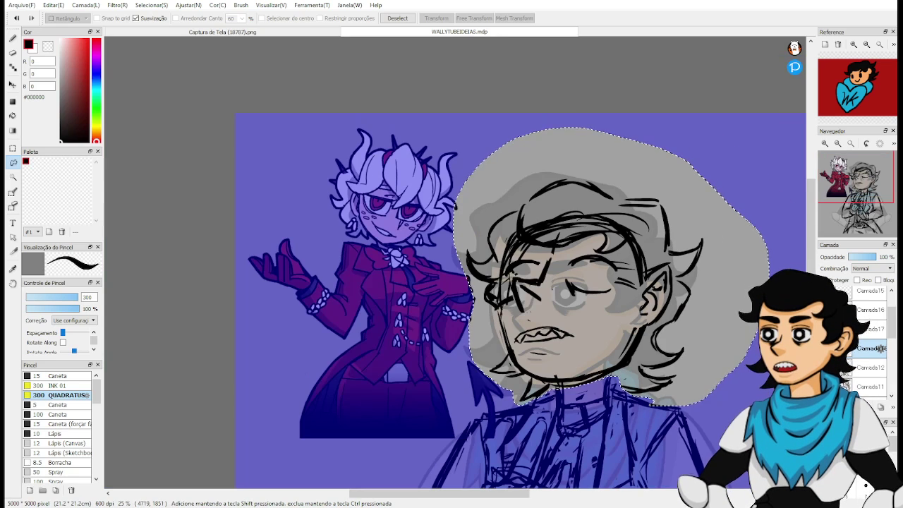
Transform the selected head on the character sketch layer, scaling it down slightly and moving it lower onto the neck.
click(851, 369)
key(ctrl+t)
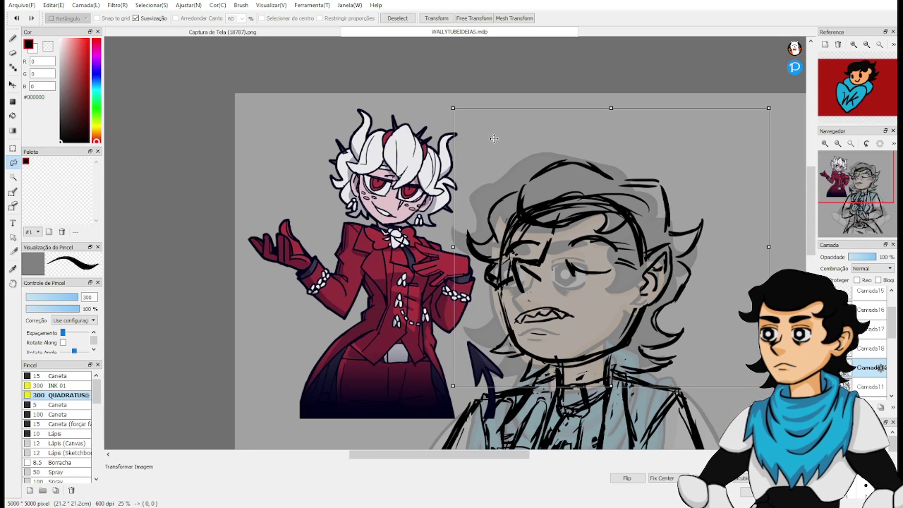
drag(451, 108, 462, 128)
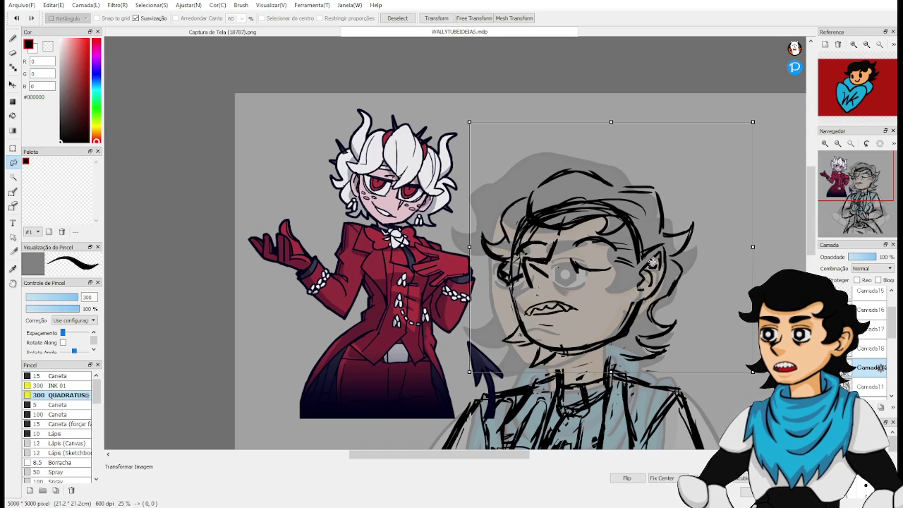
drag(640, 261, 634, 279)
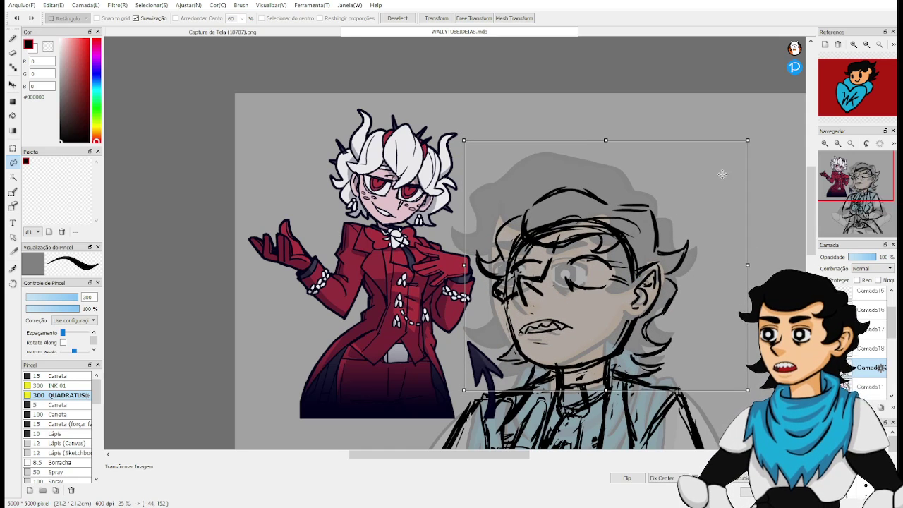
mouse_move(767, 210)
mouse_down()
mouse_move(769, 192)
mouse_move(763, 212)
mouse_up()
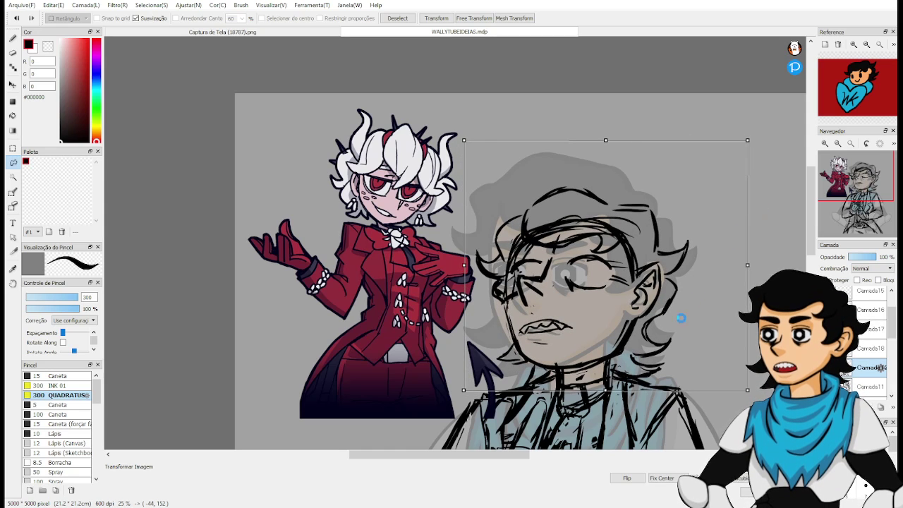
scroll(667, 325, down, 4)
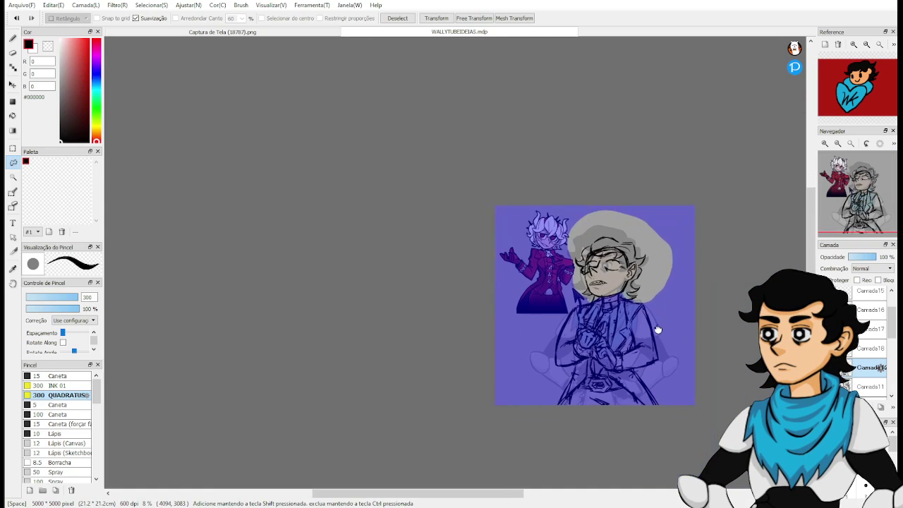
key(ctrl+d)
scroll(663, 321, up, 2)
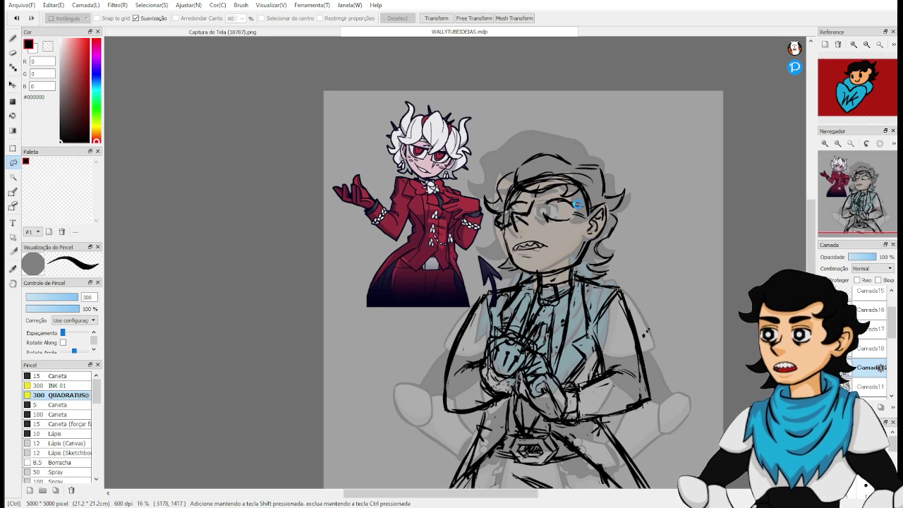
key(ctrl+t)
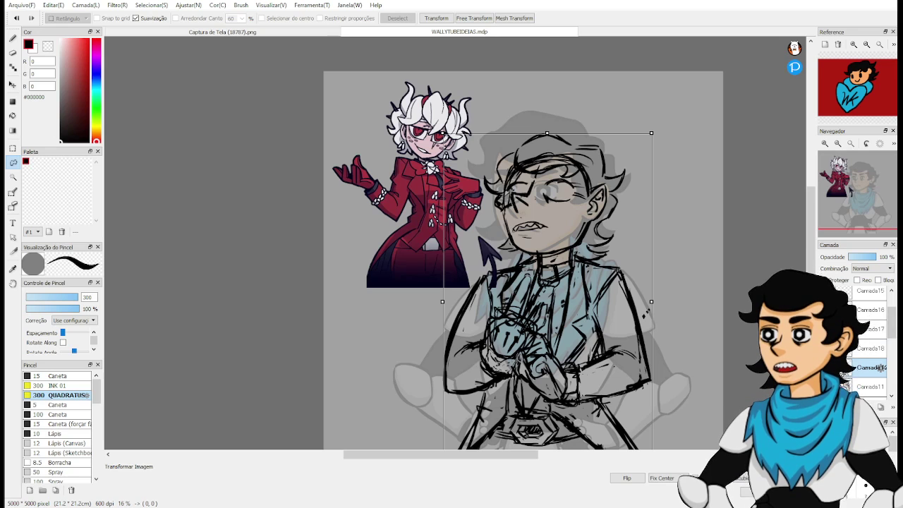
key(ctrl+z)
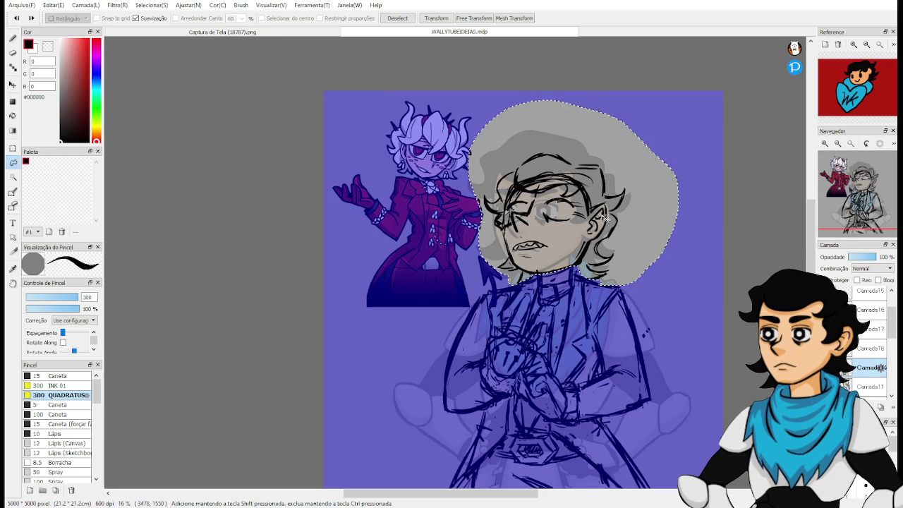
Scale the selected head down a little more, shift it slightly toward the collar, and clear the selection.
key(ctrl+t)
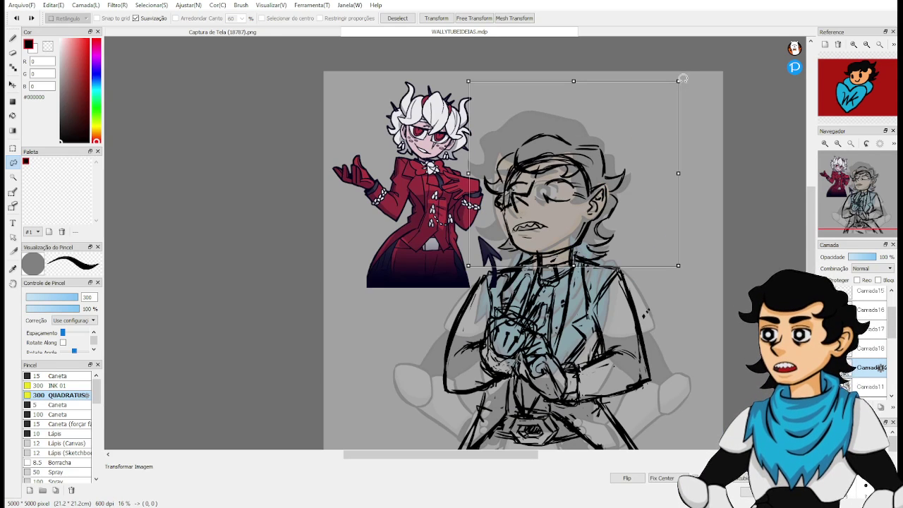
drag(679, 81, 671, 88)
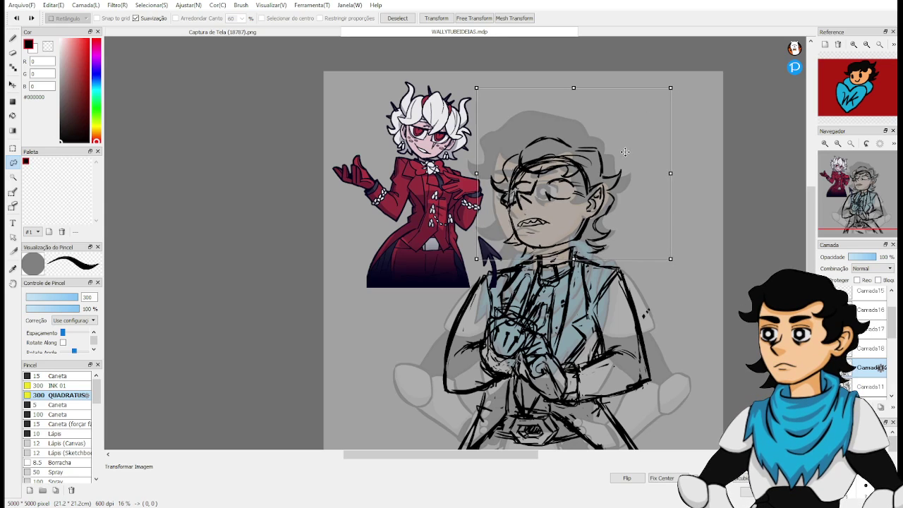
drag(625, 152, 623, 158)
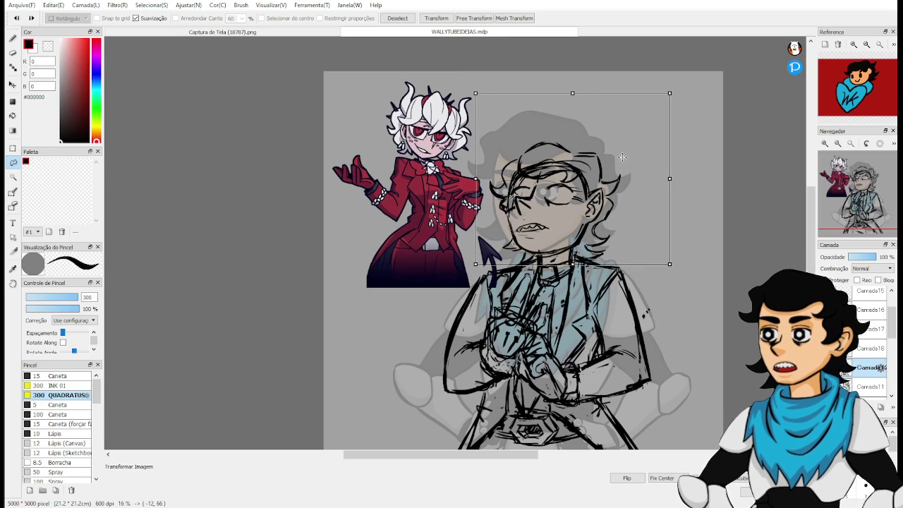
key(Return)
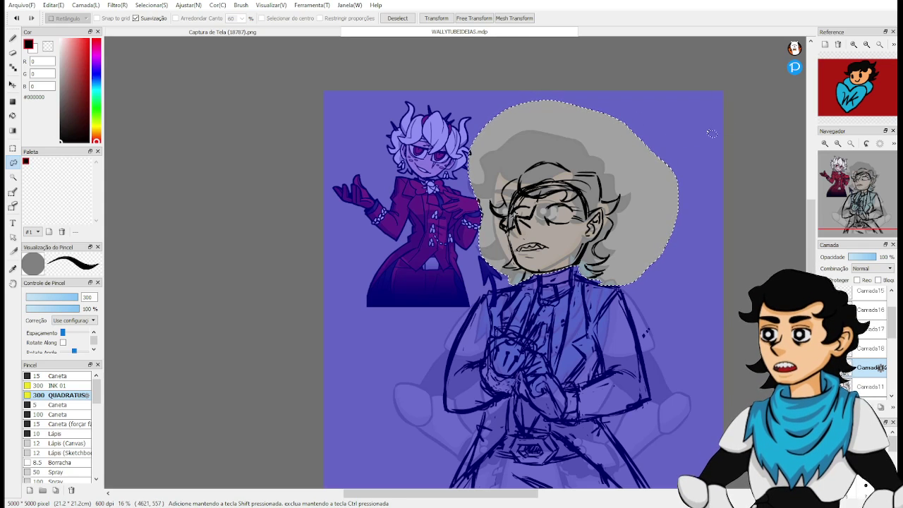
key(ctrl+d)
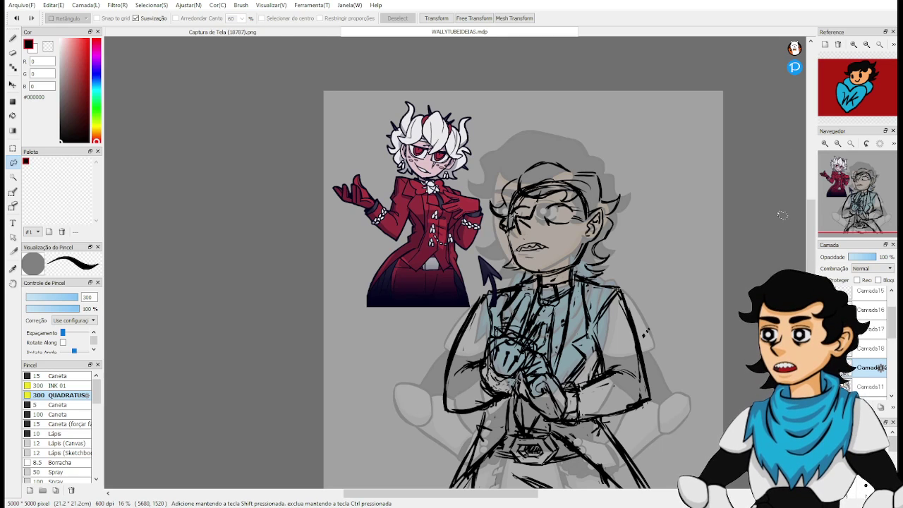
Return to the brush and hide the layer with the red-suited reference character.
drag(722, 256, 737, 240)
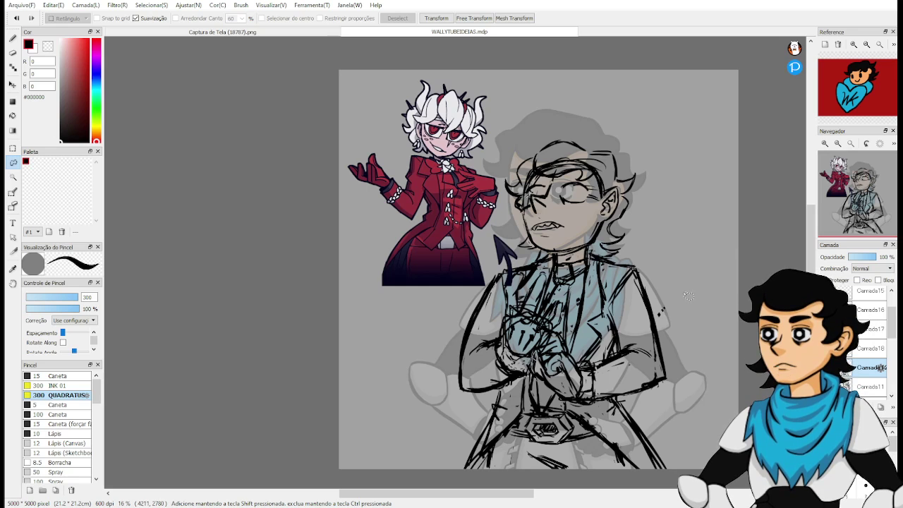
key(b)
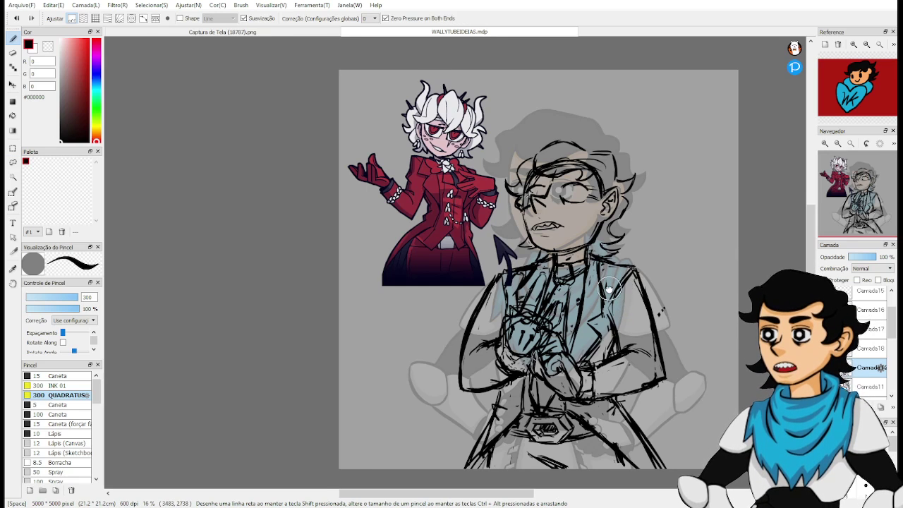
mouse_move(598, 294)
mouse_down()
mouse_move(627, 272)
mouse_move(592, 305)
mouse_up()
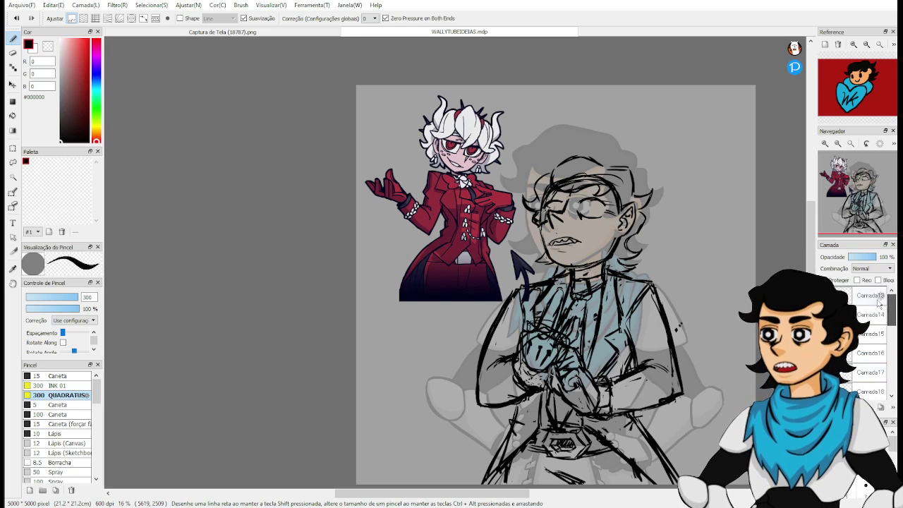
click(824, 315)
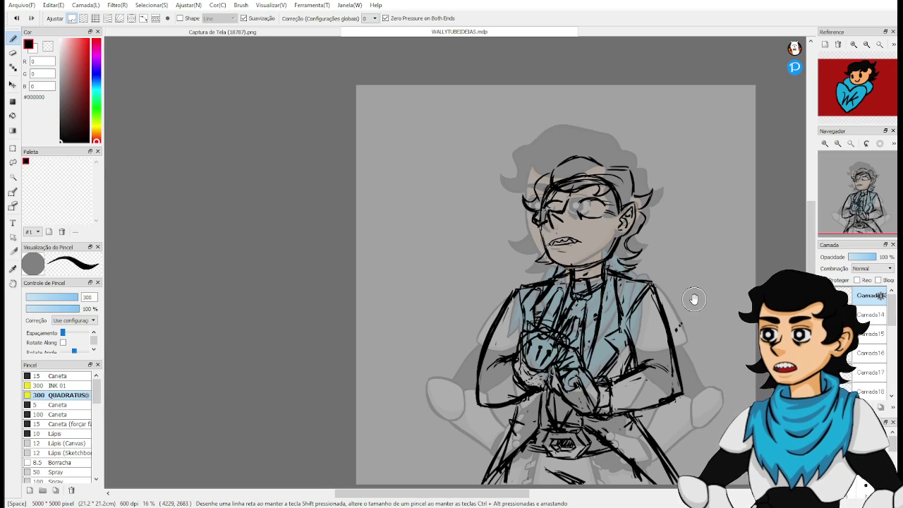
mouse_move(695, 300)
mouse_down()
mouse_move(675, 246)
mouse_move(678, 260)
mouse_up()
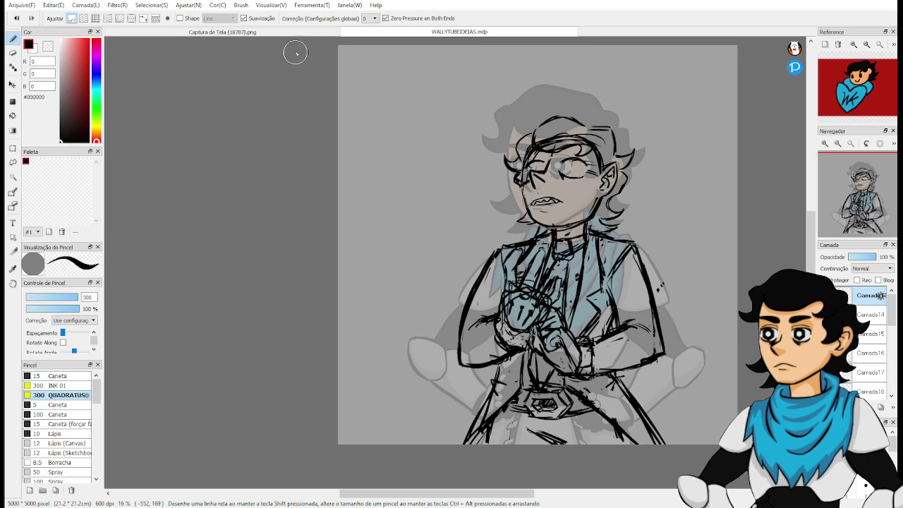
Switch to the Captura de Tela (18787).png document and paint a thick black frame around the screenshot's empty canvas area.
click(293, 32)
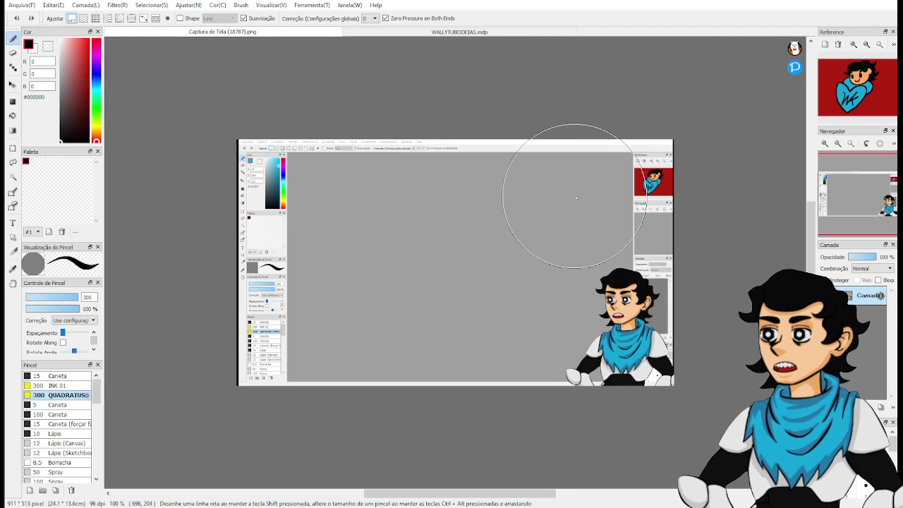
drag(282, 178, 554, 156)
key(ctrl+z)
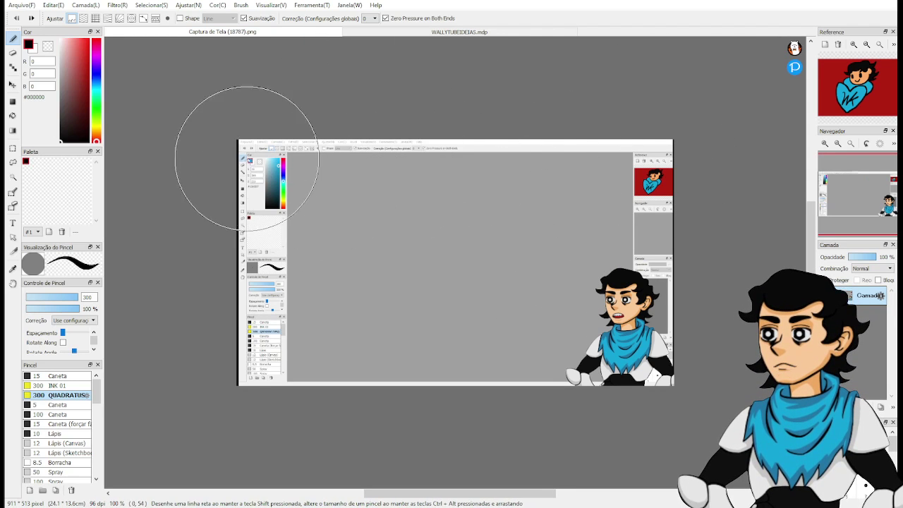
mouse_move(240, 157)
mouse_down()
mouse_move(579, 156)
mouse_move(567, 352)
mouse_move(473, 358)
mouse_move(308, 341)
mouse_move(291, 351)
mouse_move(264, 204)
mouse_move(291, 222)
mouse_move(258, 252)
mouse_move(265, 344)
mouse_move(584, 339)
mouse_move(587, 146)
mouse_move(246, 156)
mouse_up()
key(ctrl+z)
Paint a simple face inside the black frame with two upright eyes, a curved mouth and slanted eyebrows.
drag(386, 214, 385, 237)
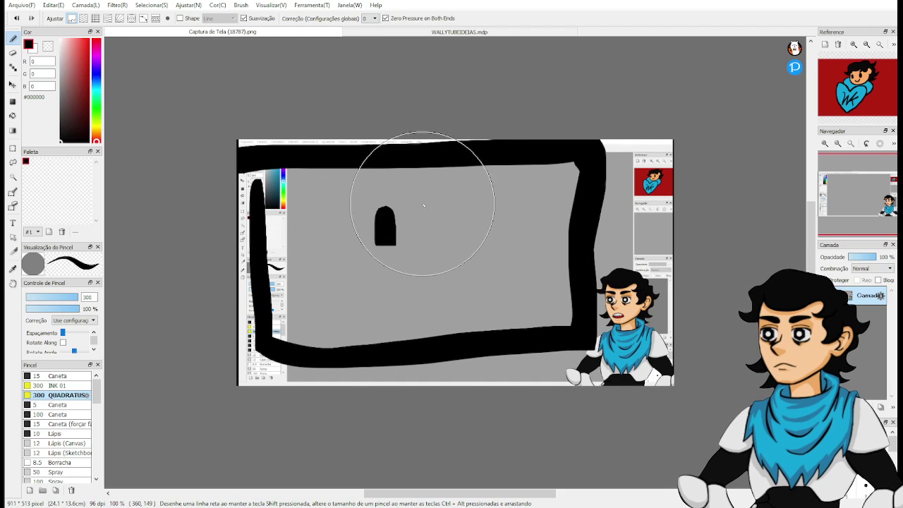
drag(421, 214, 421, 240)
mouse_move(368, 263)
mouse_down()
mouse_move(392, 293)
mouse_move(423, 252)
mouse_up()
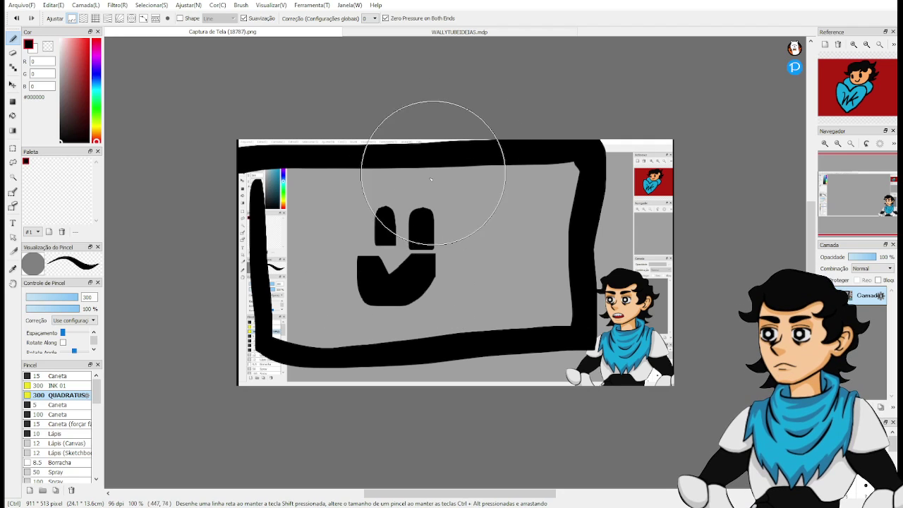
drag(408, 218, 441, 198)
drag(388, 216, 366, 197)
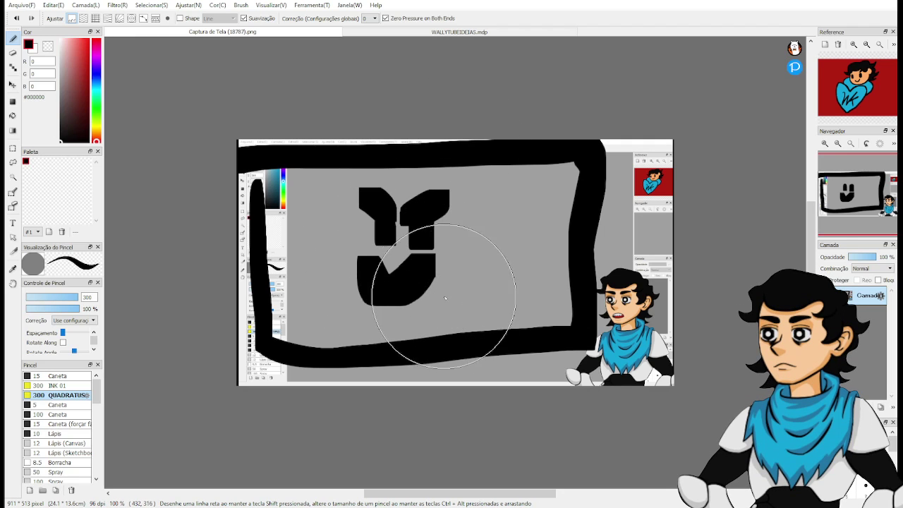
Undo the face's eyebrows and mouth, and redo those three strokes.
key(ctrl+z)
key(ctrl+z)
key(ctrl+z)
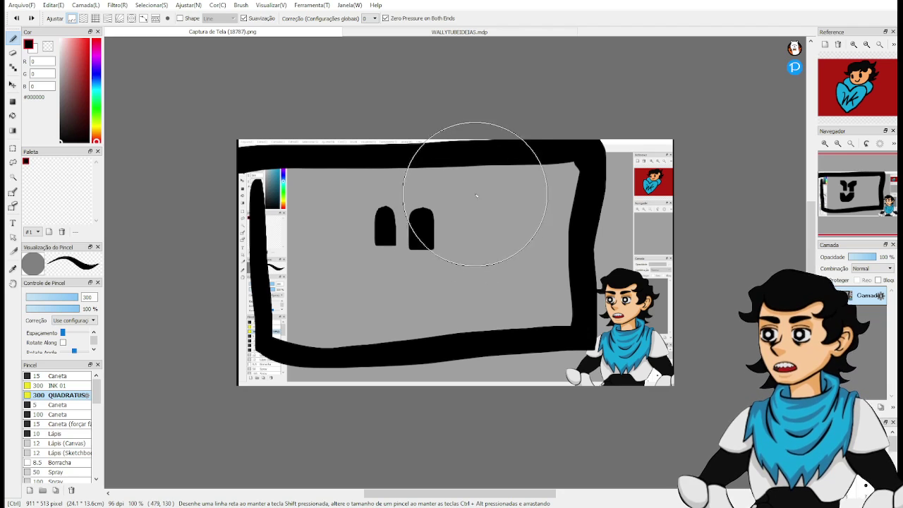
key(ctrl+y)
key(ctrl+y)
key(ctrl+y)
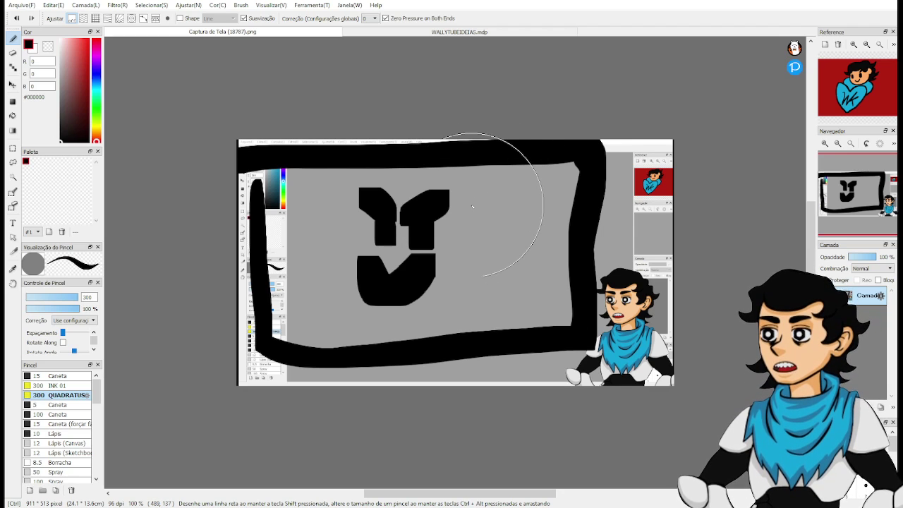
Undo all the black frame and face strokes painted over the screenshot.
key(ctrl+z)
key(ctrl+z)
key(ctrl+z)
key(ctrl+z)
key(ctrl+z)
key(ctrl+z)
key(ctrl+z)
key(ctrl+z)
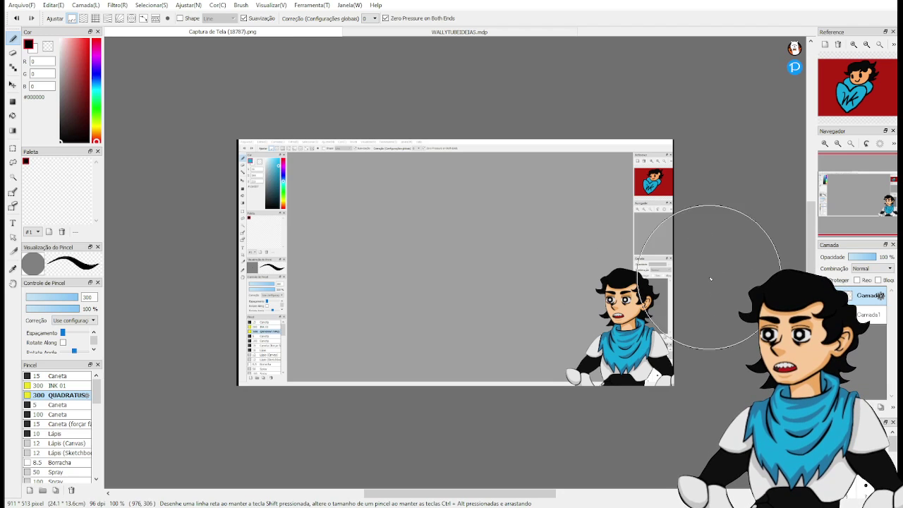
Return to the WALLYTUBEIDEIAS.mdp document and select a freehand area around the character's whole sketched head and hair.
click(371, 33)
mouse_move(600, 290)
mouse_down()
mouse_move(587, 288)
mouse_move(586, 308)
mouse_up()
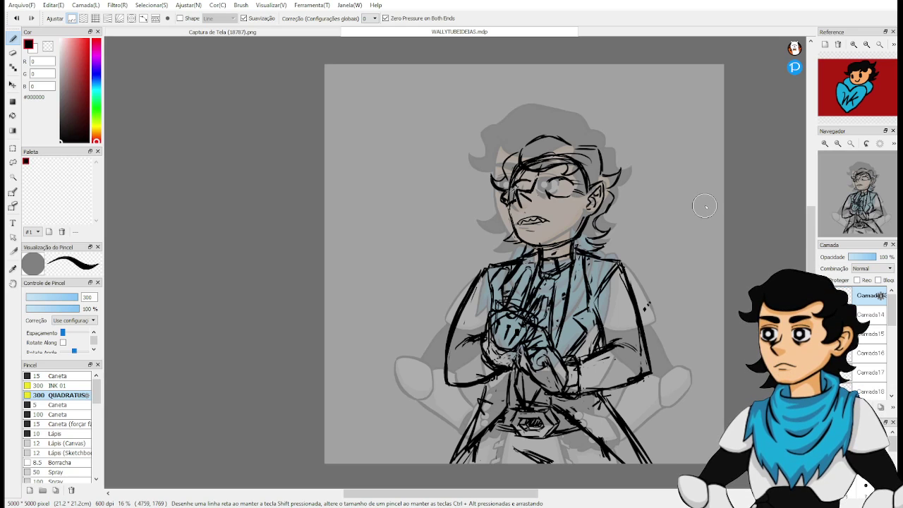
key(l)
drag(484, 227, 517, 254)
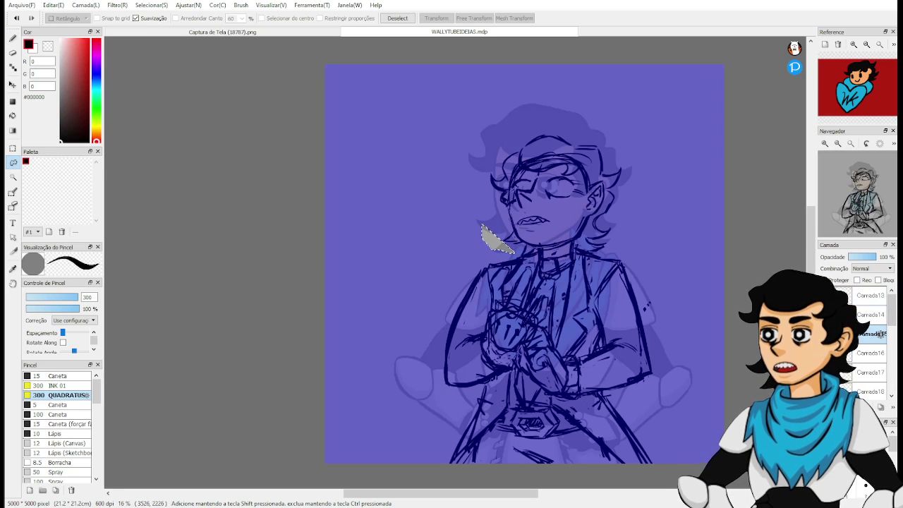
mouse_move(488, 205)
mouse_down()
mouse_move(496, 246)
mouse_move(524, 255)
mouse_move(590, 251)
mouse_up()
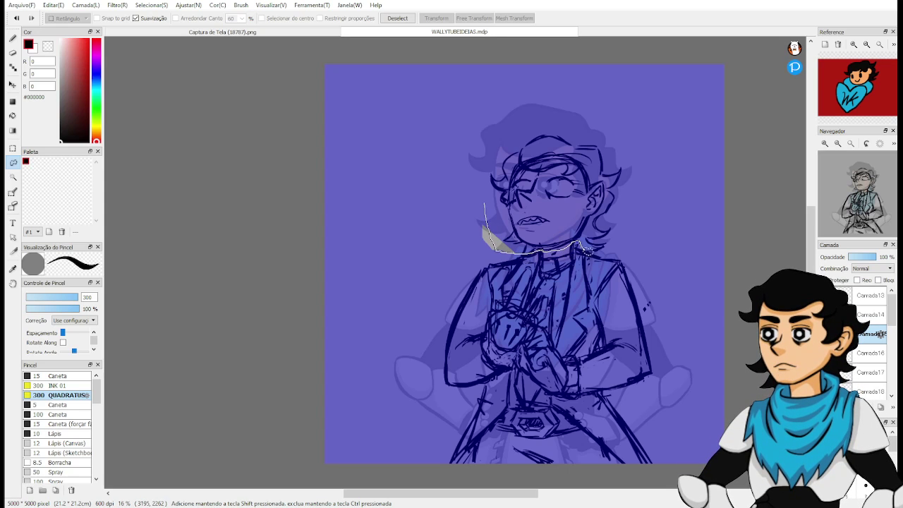
mouse_move(644, 169)
mouse_down()
mouse_move(612, 121)
mouse_move(518, 105)
mouse_move(494, 183)
mouse_up()
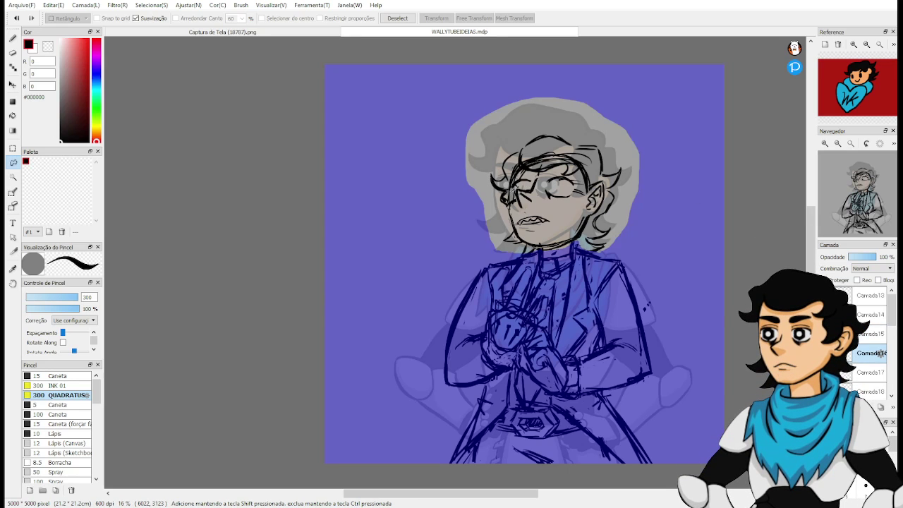
Clear the old head, face and hair lines inside the selection from the sketch layers.
click(875, 328)
drag(895, 343, 880, 312)
key(Delete)
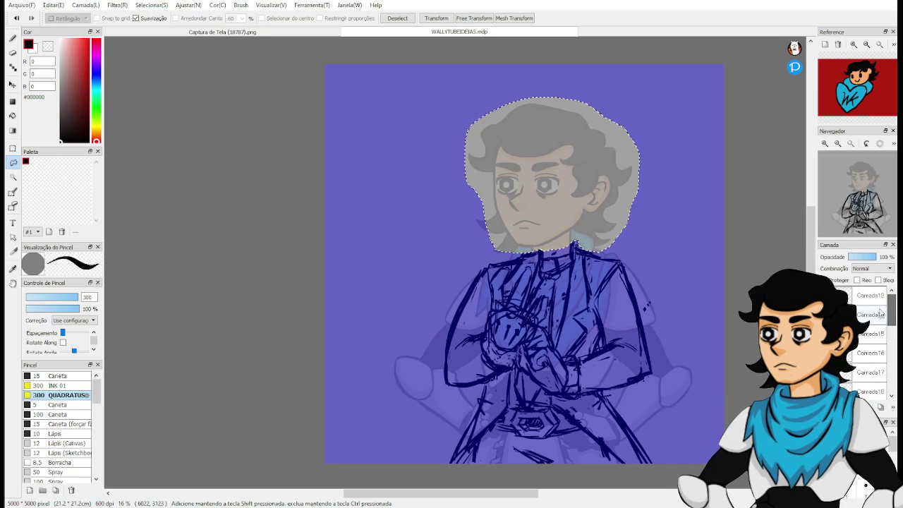
click(879, 334)
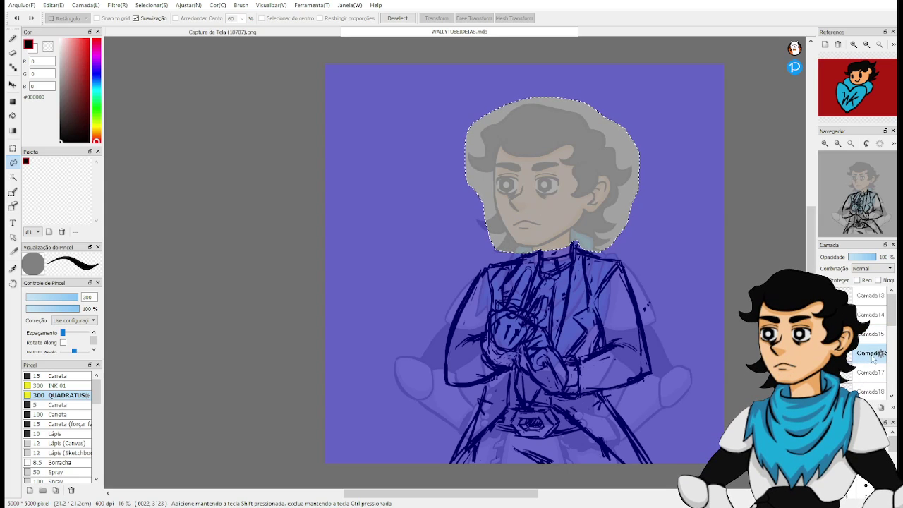
click(879, 353)
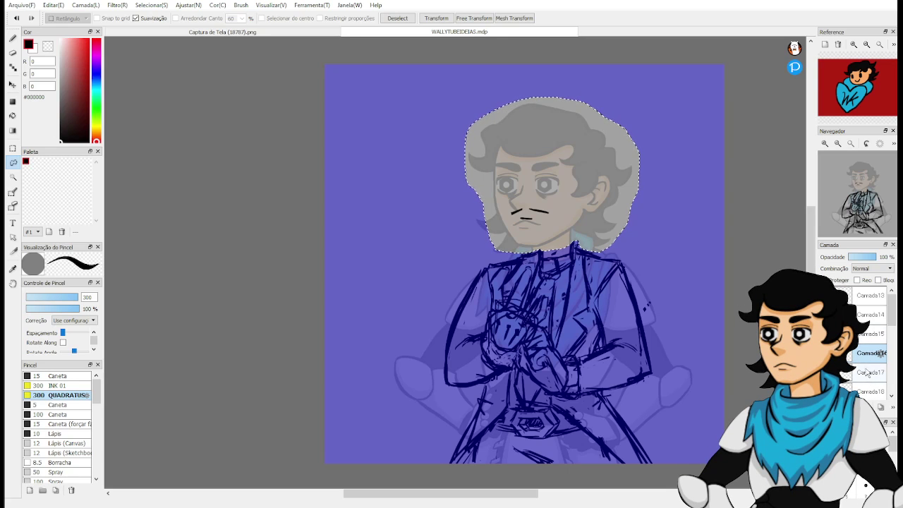
Delete the leftover face layers Camada15, Camada16, Camada17 and Camada18, and deselect the head area.
click(869, 336)
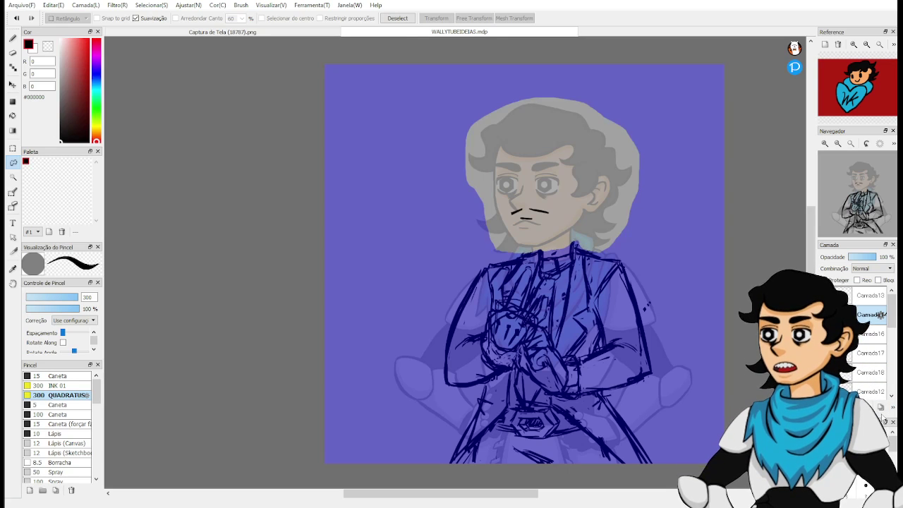
click(880, 334)
click(894, 423)
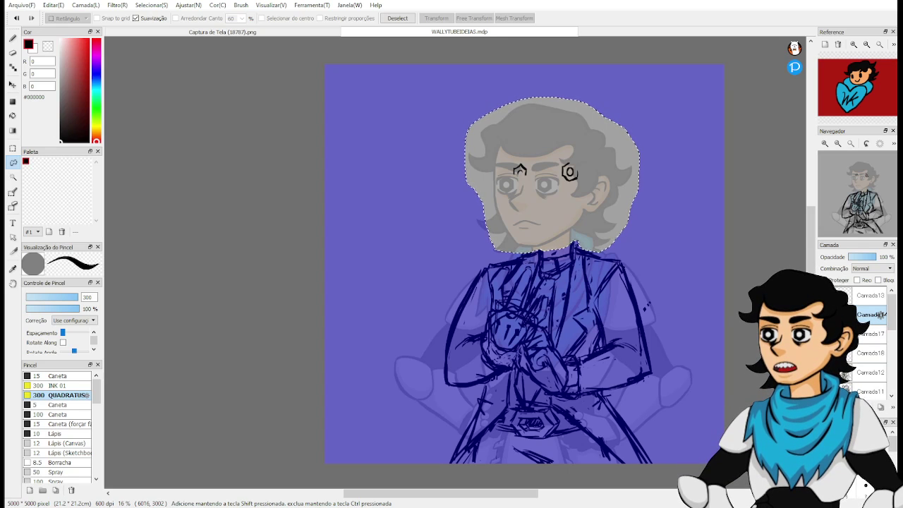
click(879, 333)
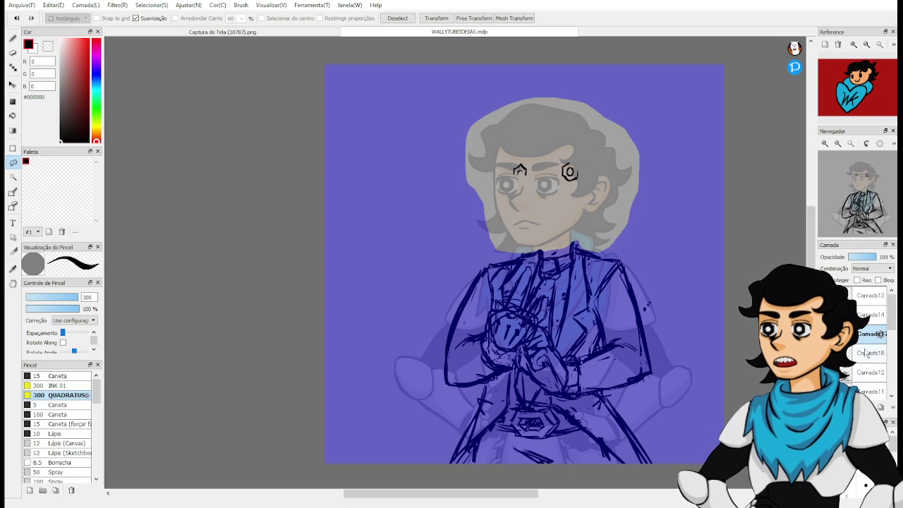
click(879, 315)
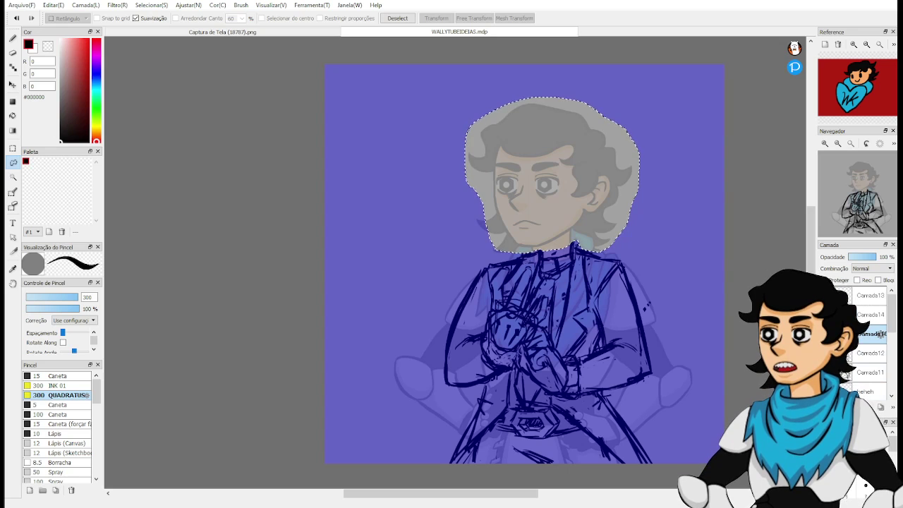
click(880, 334)
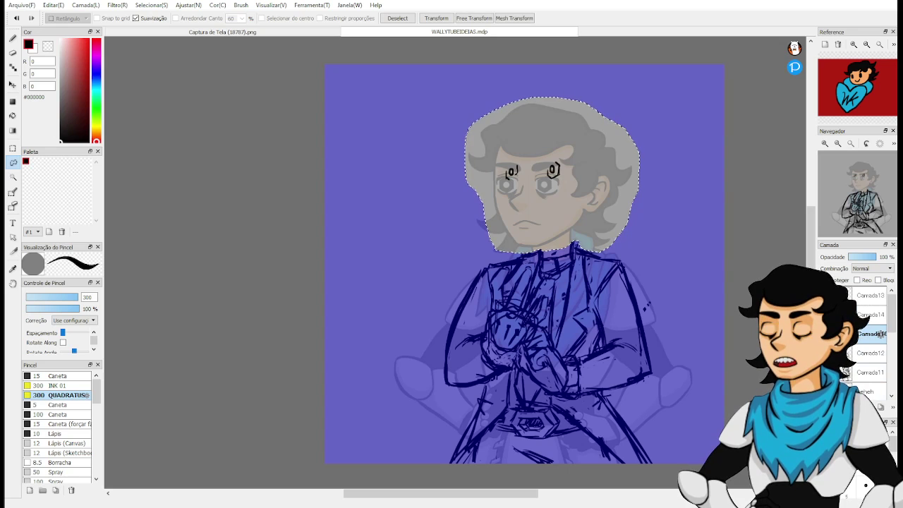
click(893, 409)
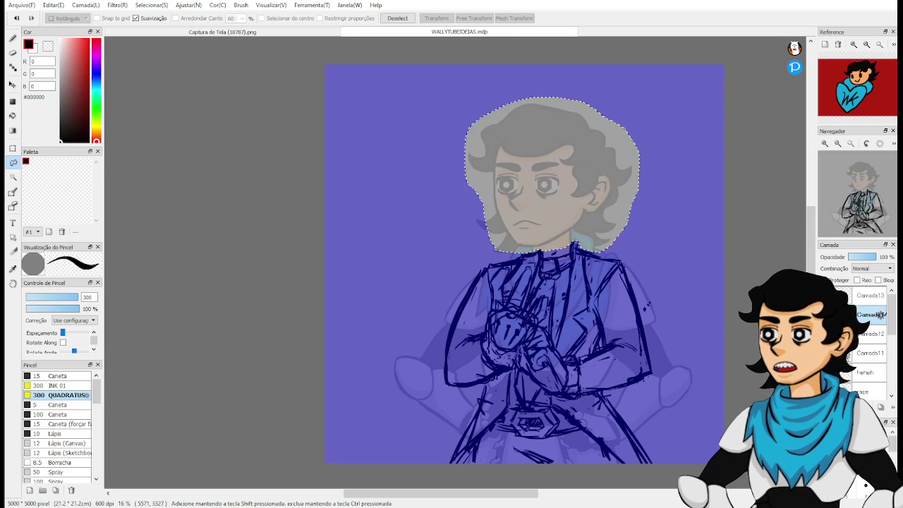
key(ctrl+d)
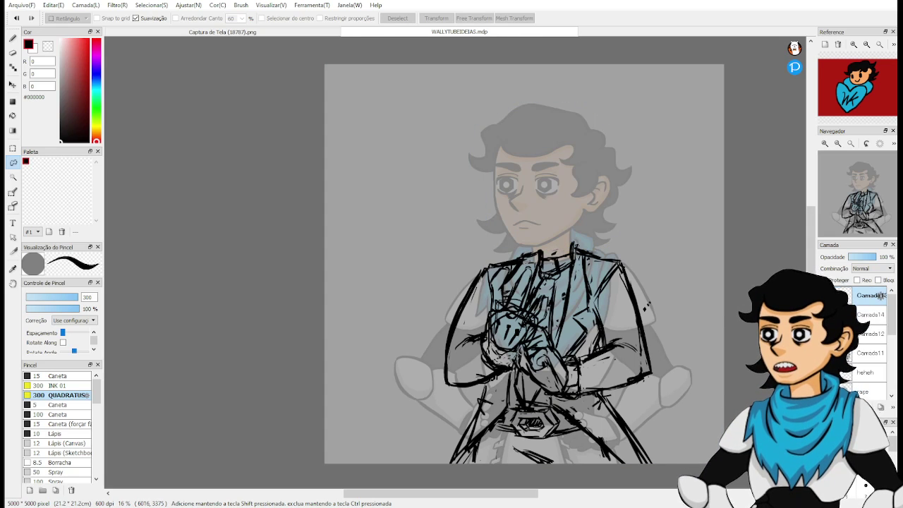
Move layer Camada13 below Camada14 and brush a new chin, jawline and cheek contour over the faded base head.
click(880, 334)
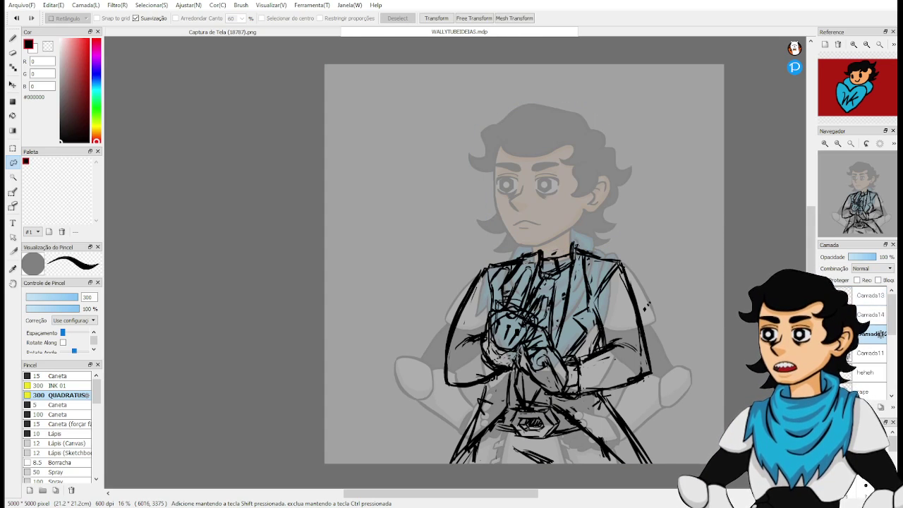
click(878, 295)
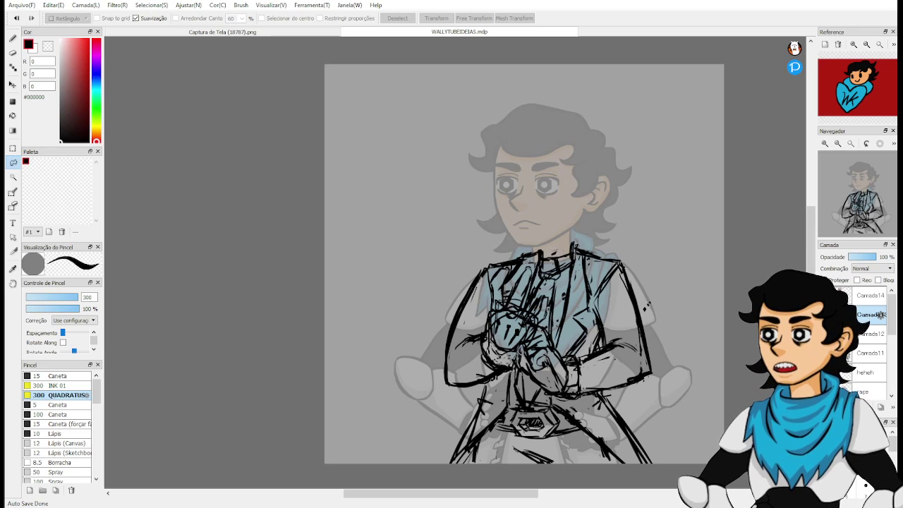
key(b)
drag(570, 264, 573, 321)
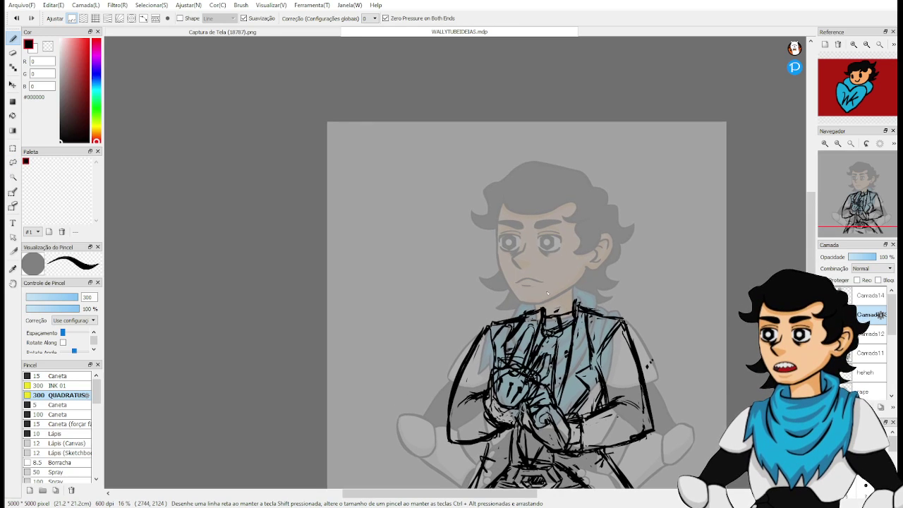
scroll(547, 292, up, 2)
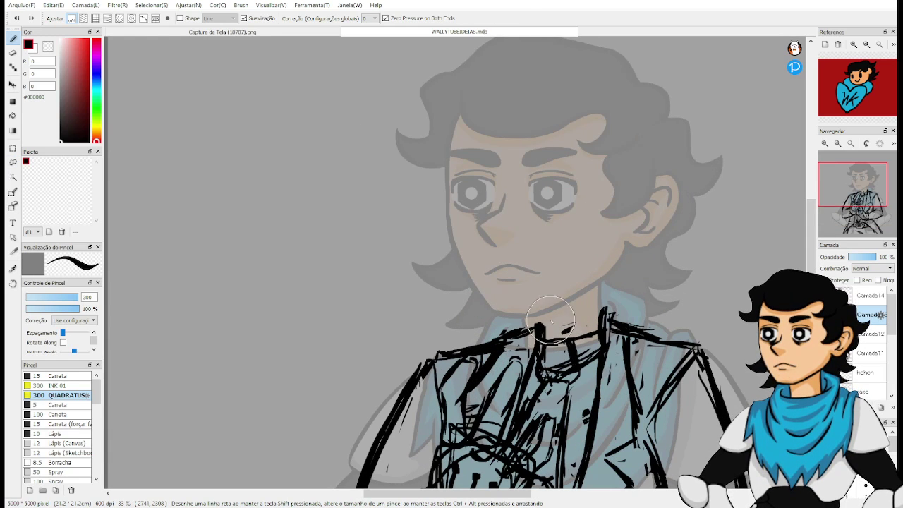
mouse_move(526, 306)
mouse_down()
mouse_move(535, 334)
mouse_move(573, 346)
mouse_up()
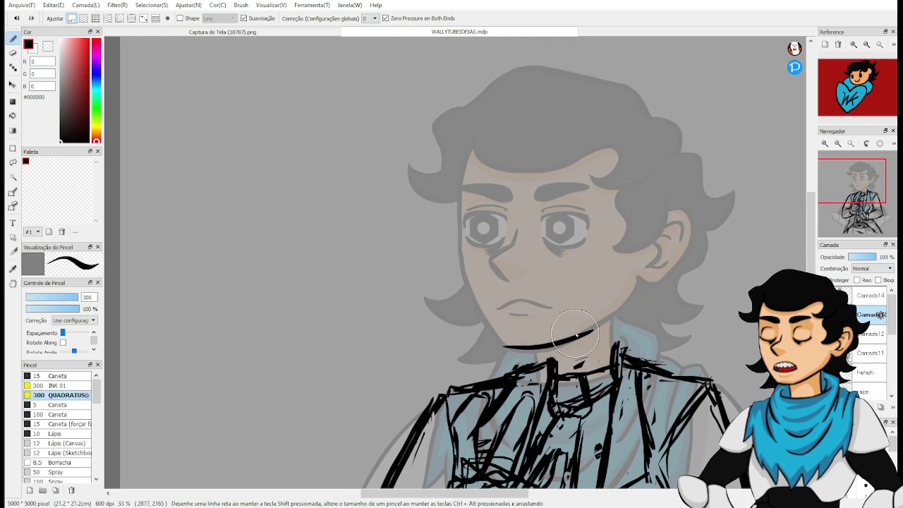
key(ctrl+z)
drag(516, 351, 609, 312)
drag(563, 346, 631, 293)
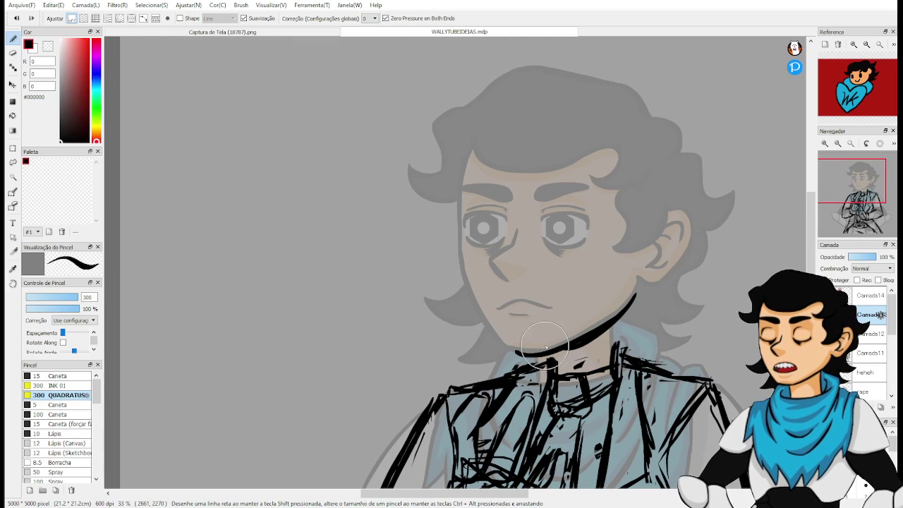
drag(520, 354, 474, 289)
drag(504, 349, 456, 210)
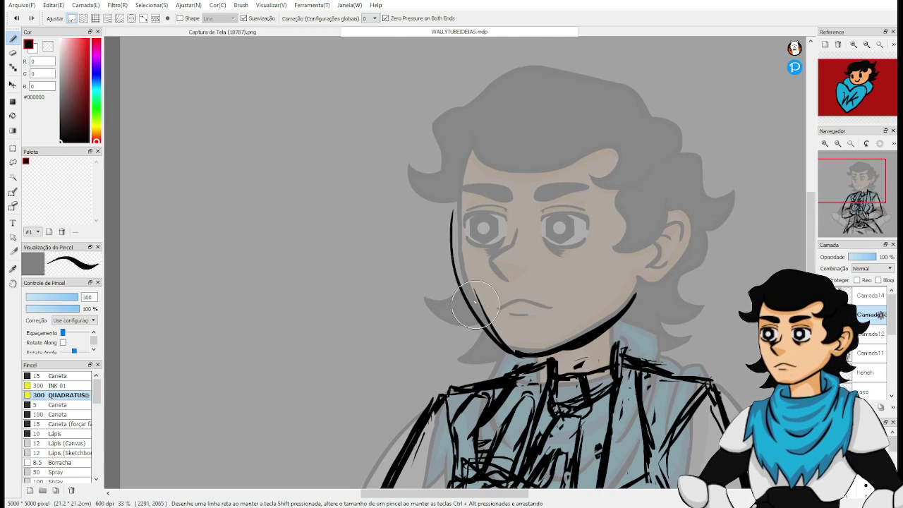
Close the head outline with strokes over the forehead, across the skull and down to the jaw.
mouse_move(473, 299)
mouse_down()
mouse_move(476, 227)
mouse_move(486, 148)
mouse_up()
drag(459, 186, 566, 128)
drag(478, 162, 637, 128)
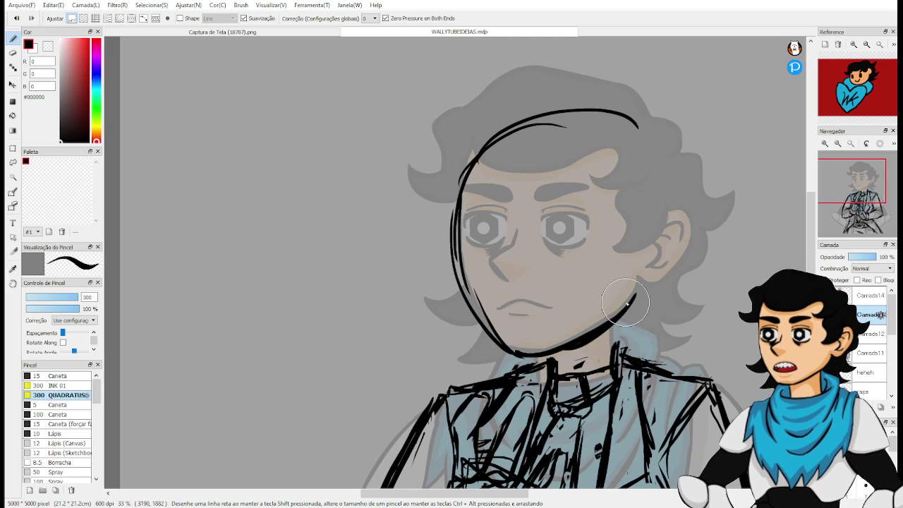
drag(631, 301, 617, 156)
mouse_move(648, 250)
mouse_down()
mouse_move(615, 132)
mouse_move(643, 276)
mouse_up()
mouse_move(622, 133)
mouse_down()
mouse_move(562, 116)
mouse_move(529, 127)
mouse_up()
Sketch the ear's outline against the side of the head, following the base drawing.
mouse_move(646, 242)
mouse_down()
mouse_move(630, 310)
mouse_move(663, 275)
mouse_move(661, 288)
mouse_move(676, 210)
mouse_move(649, 224)
mouse_move(682, 247)
mouse_move(678, 221)
mouse_up()
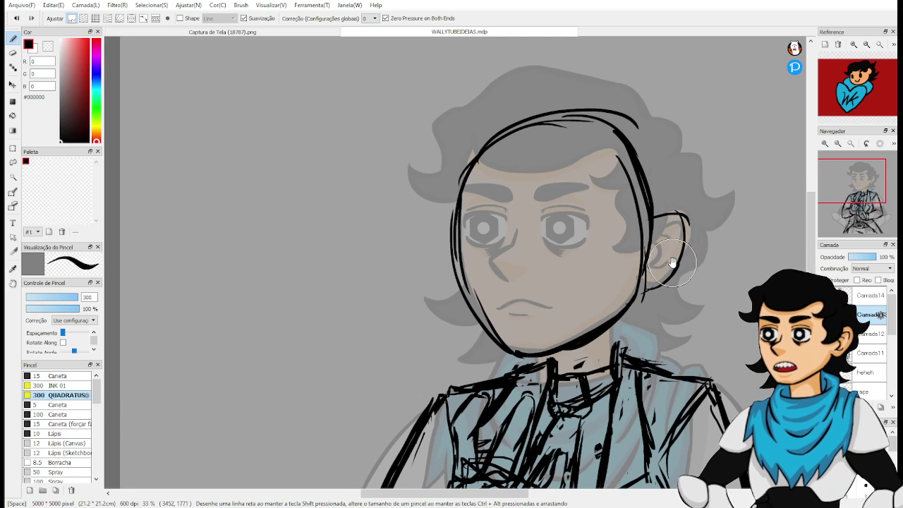
drag(673, 262, 670, 252)
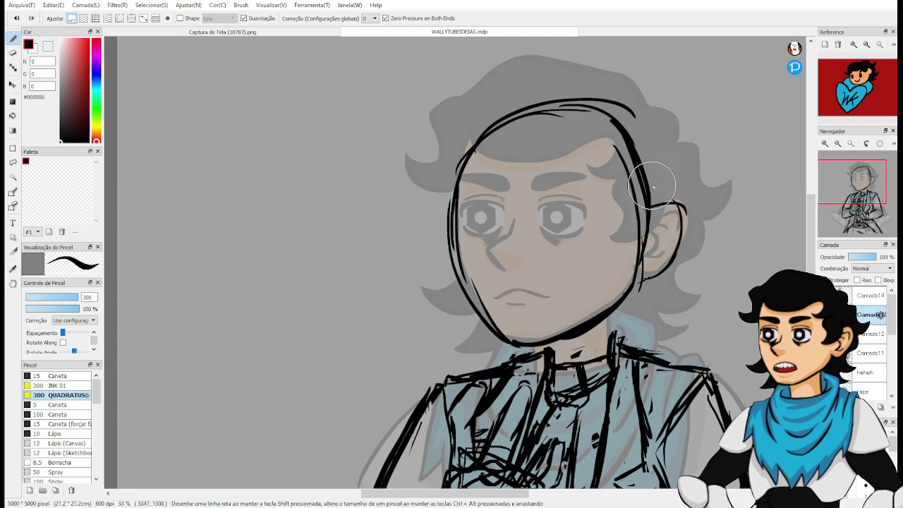
mouse_move(661, 235)
mouse_down()
mouse_move(652, 269)
mouse_move(673, 270)
mouse_up()
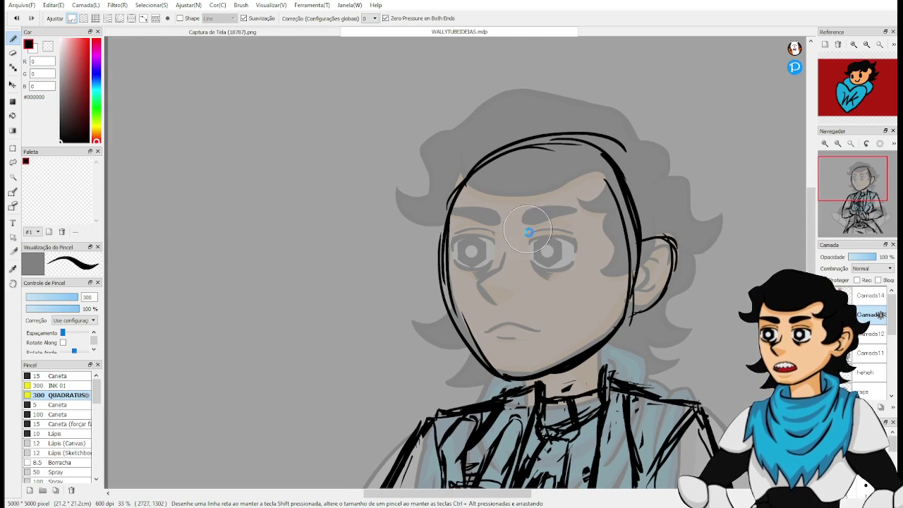
Sketch the fringe across the forehead and the curled locks falling in front of the ear.
drag(530, 227, 568, 220)
mouse_move(498, 163)
mouse_down()
mouse_move(567, 179)
mouse_move(538, 183)
mouse_move(615, 165)
mouse_up()
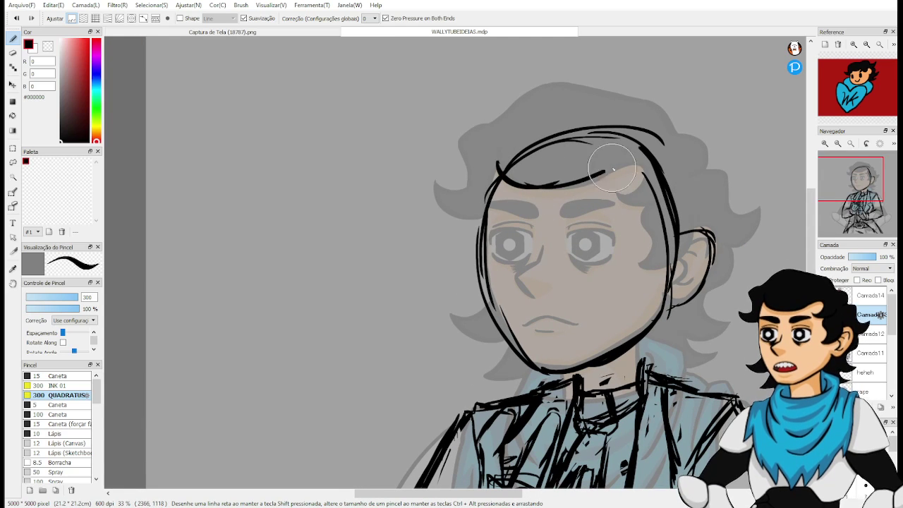
mouse_move(547, 186)
mouse_down()
mouse_move(617, 168)
mouse_move(619, 203)
mouse_up()
drag(630, 170, 615, 204)
mouse_move(615, 205)
mouse_down()
mouse_move(664, 187)
mouse_move(664, 241)
mouse_move(643, 274)
mouse_move(679, 254)
mouse_move(689, 212)
mouse_up()
mouse_move(625, 212)
mouse_down()
mouse_move(651, 249)
mouse_move(605, 264)
mouse_up()
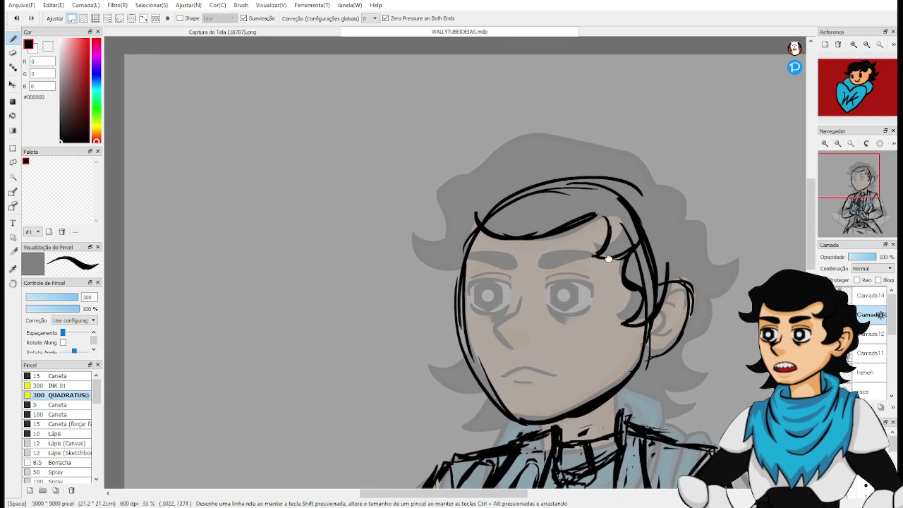
Outline the hair from the flicked front tuft over the crown and down the back, redoing the strokes behind the crown.
mouse_move(476, 189)
mouse_down()
mouse_move(447, 208)
mouse_move(454, 249)
mouse_move(451, 237)
mouse_move(419, 256)
mouse_move(457, 268)
mouse_move(435, 279)
mouse_up()
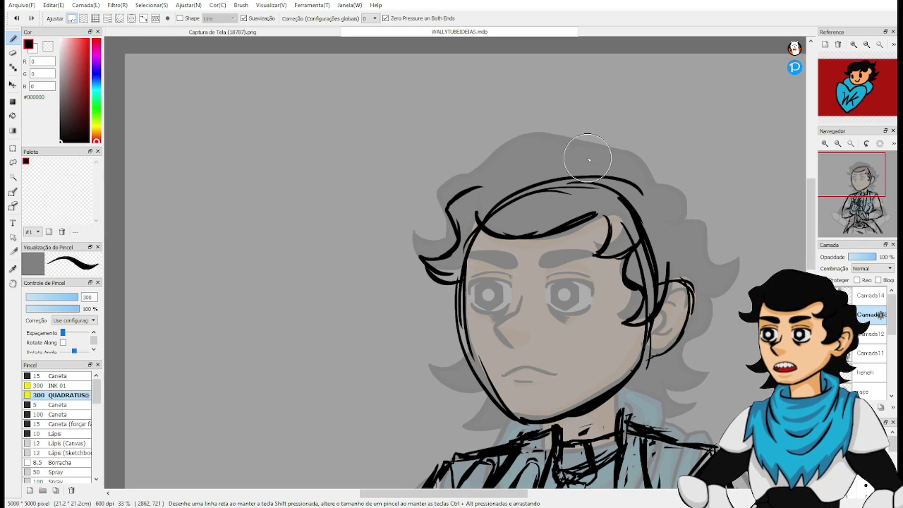
mouse_move(482, 187)
mouse_down()
mouse_move(523, 149)
mouse_move(569, 140)
mouse_move(620, 163)
mouse_move(668, 165)
mouse_move(674, 204)
mouse_up()
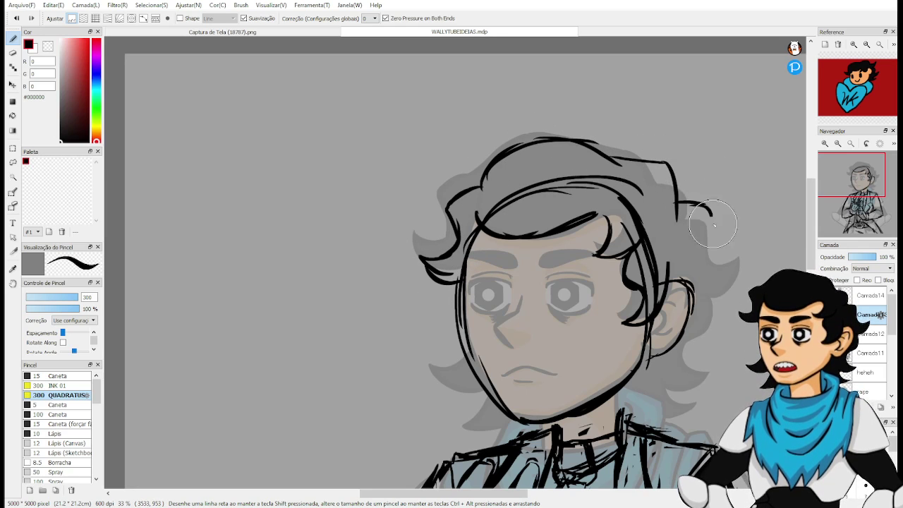
key(ctrl+z)
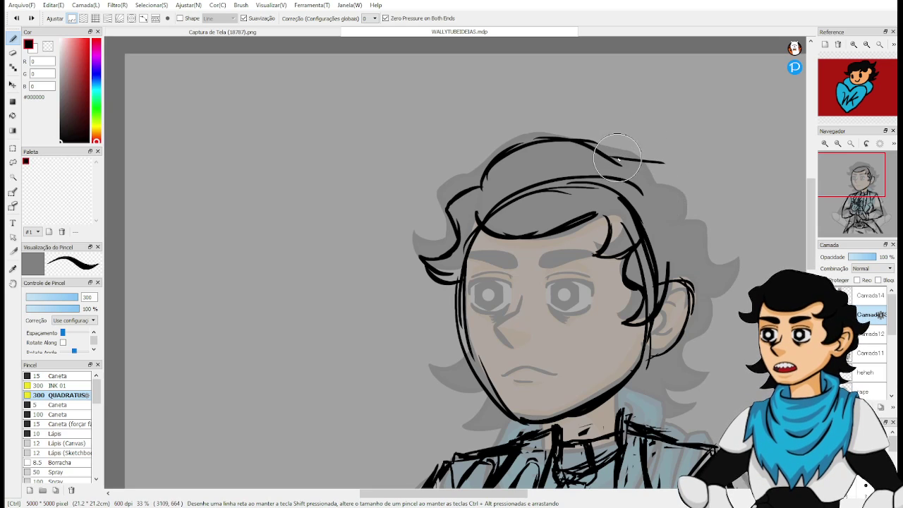
key(ctrl+z)
mouse_move(590, 143)
mouse_down()
mouse_move(648, 155)
mouse_move(633, 154)
mouse_move(666, 197)
mouse_move(687, 196)
mouse_move(698, 224)
mouse_move(691, 224)
mouse_move(714, 233)
mouse_up()
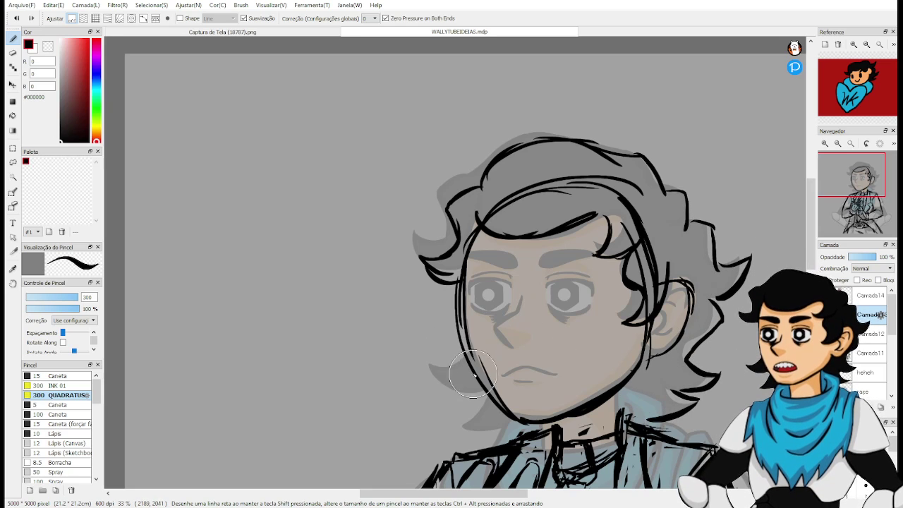
Sketch the flicked hair tufts behind the far cheek and jaw, and switch to the eraser.
mouse_move(431, 377)
mouse_down()
mouse_move(526, 388)
mouse_move(523, 411)
mouse_up()
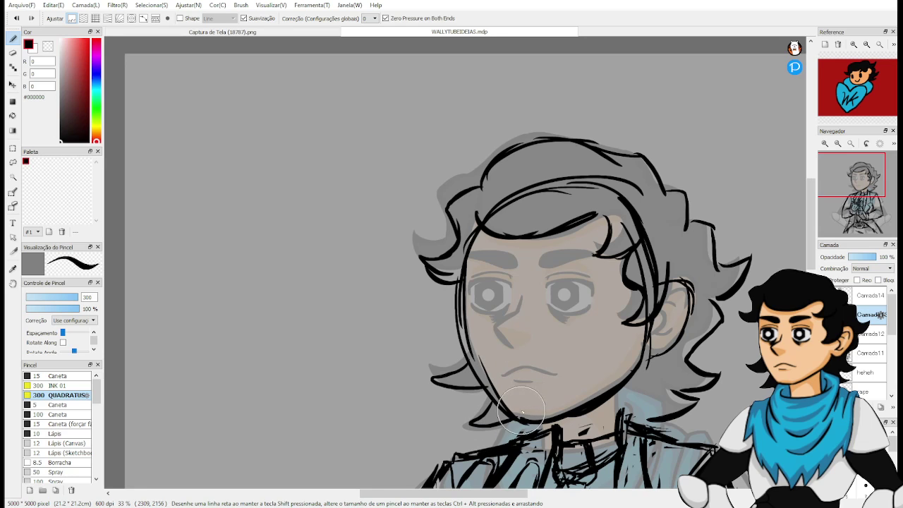
drag(475, 381, 487, 401)
drag(564, 404, 554, 353)
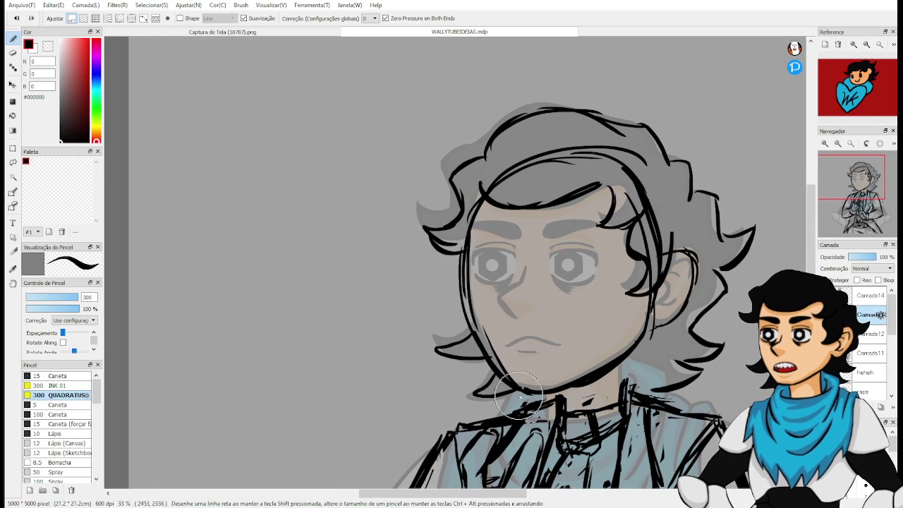
key(e)
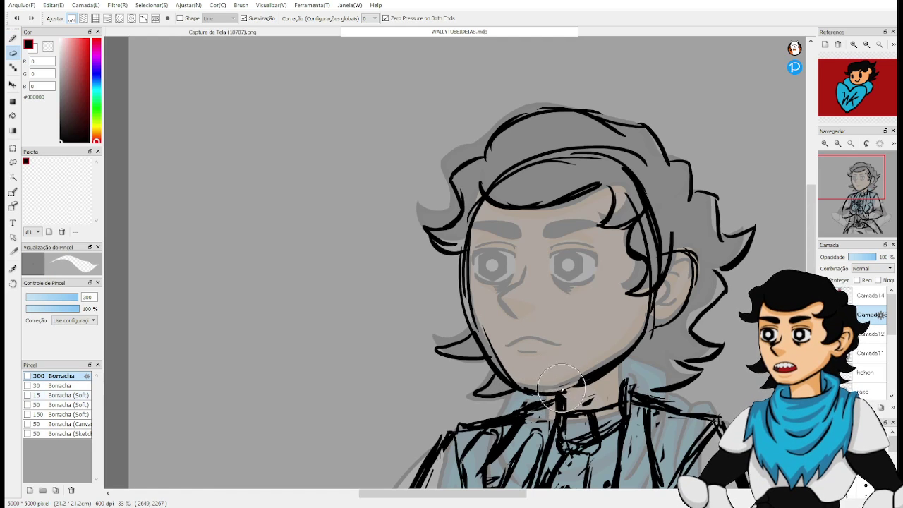
Sketch a curved vertical centre line down the face and a curved horizontal guide line across the eyes.
key(b)
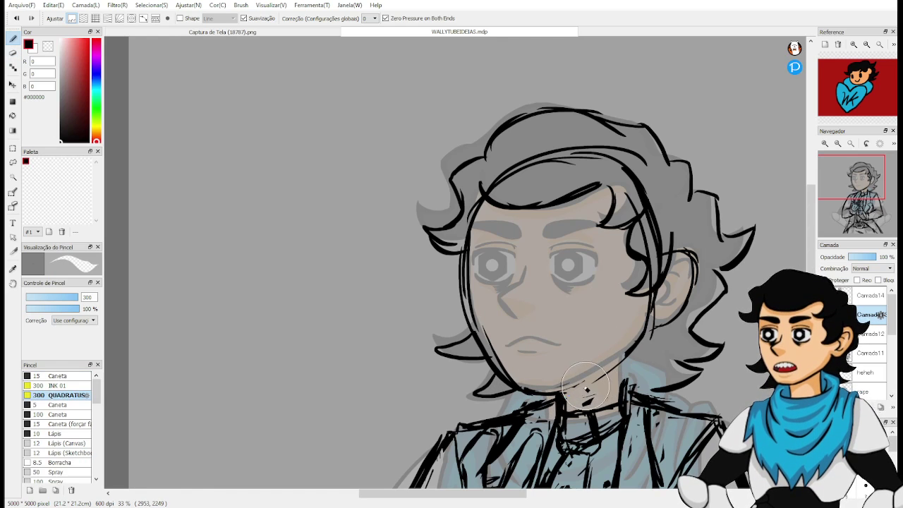
drag(598, 364, 644, 345)
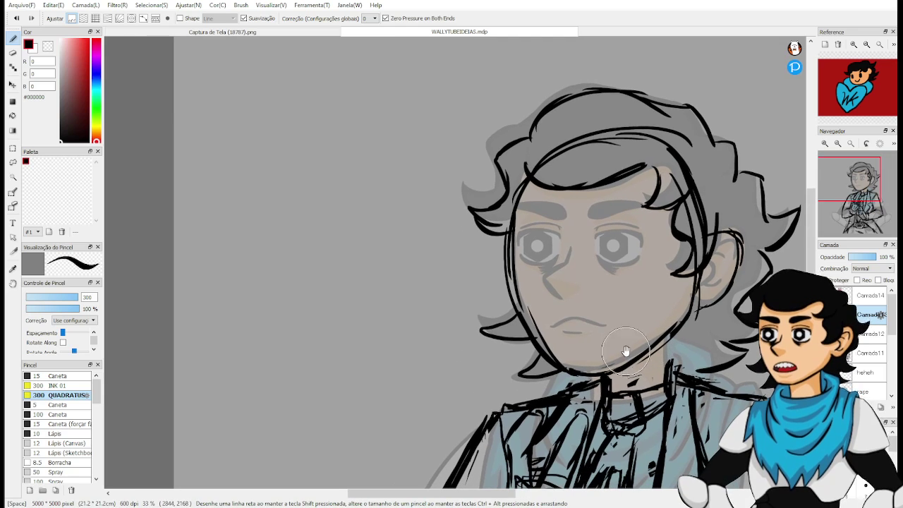
drag(566, 295, 572, 185)
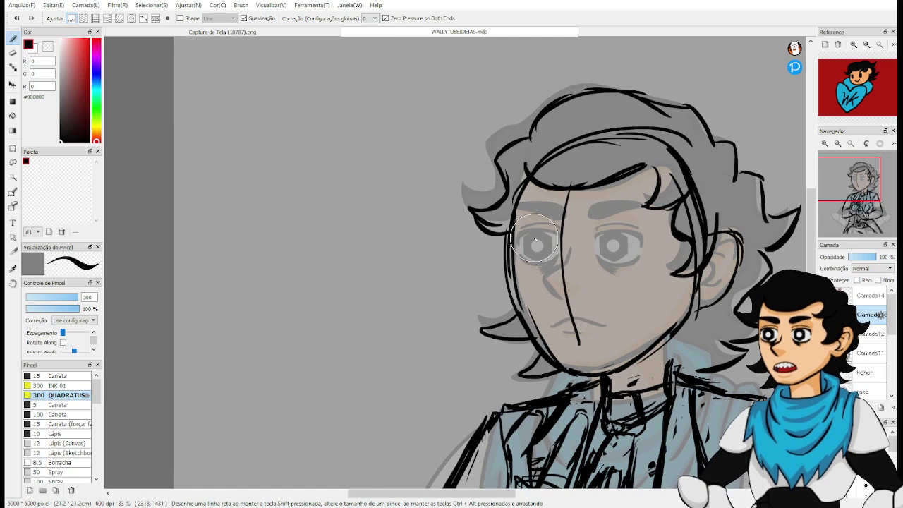
mouse_move(519, 242)
mouse_down()
mouse_move(575, 230)
mouse_move(655, 227)
mouse_up()
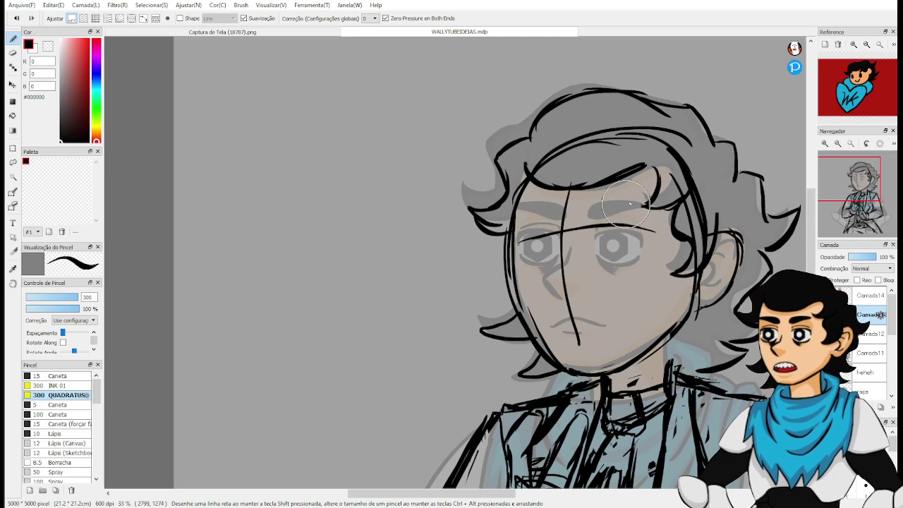
scroll(599, 218, up, 2)
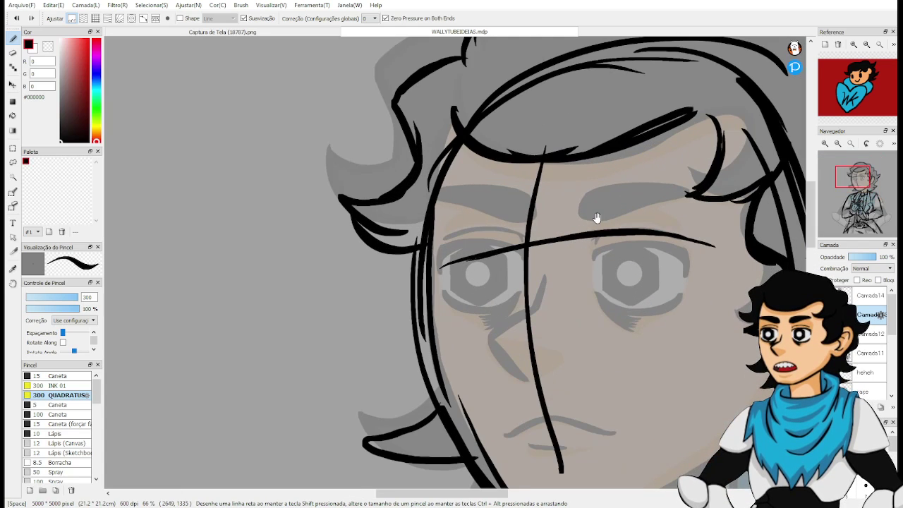
mouse_move(637, 362)
mouse_down()
mouse_move(633, 295)
mouse_move(652, 271)
mouse_up()
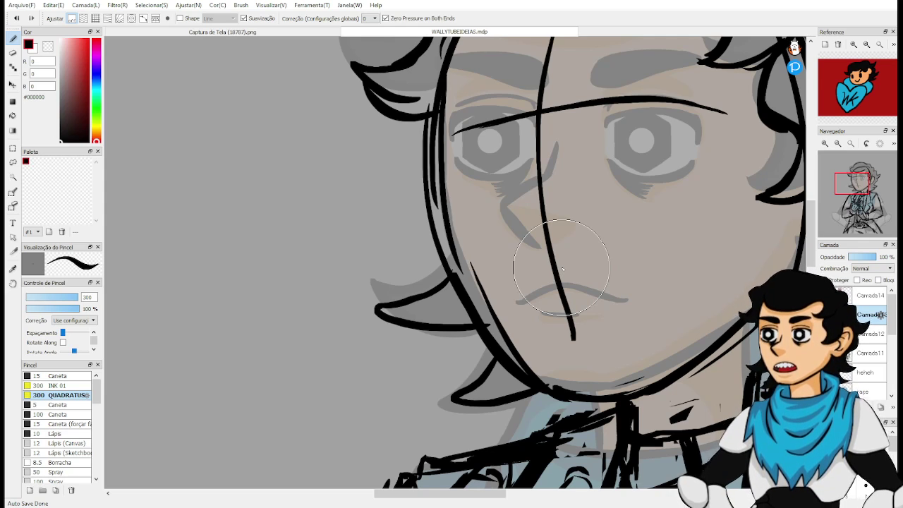
drag(600, 316, 637, 295)
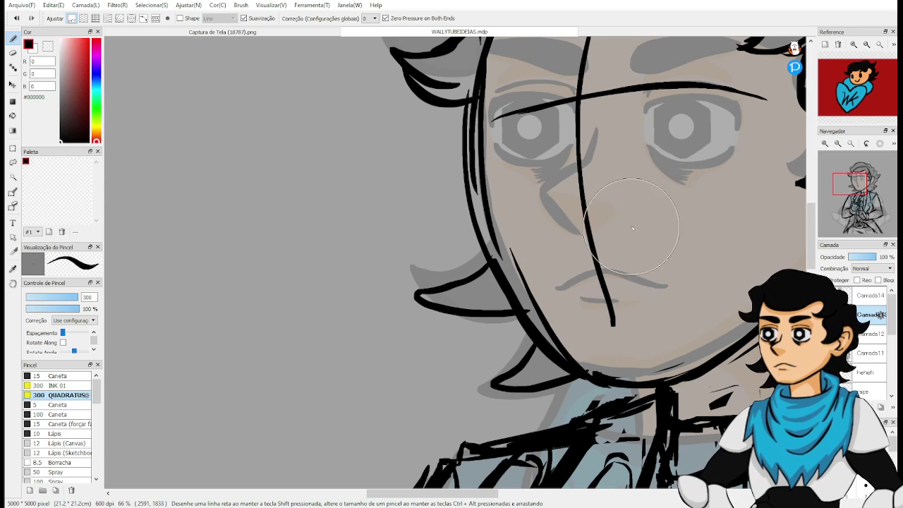
drag(661, 285, 641, 307)
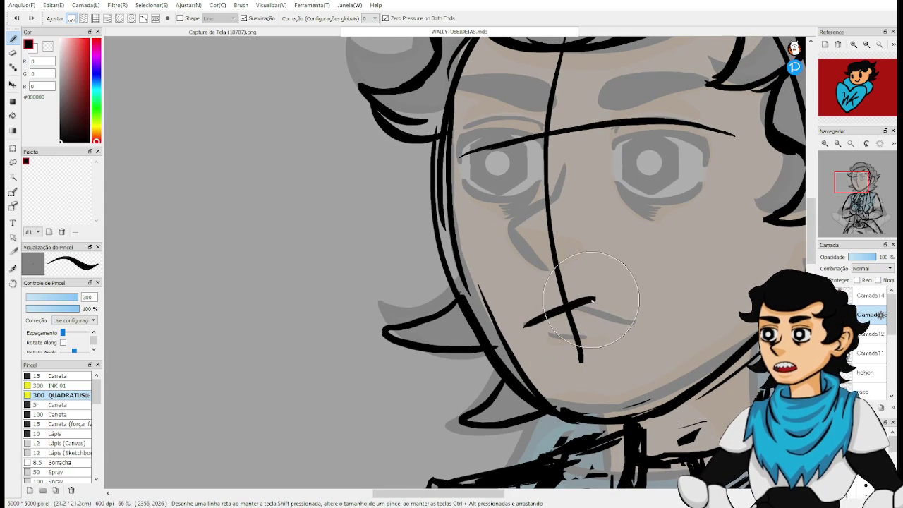
mouse_move(512, 327)
mouse_down()
mouse_move(573, 301)
mouse_move(549, 311)
mouse_move(622, 319)
mouse_up()
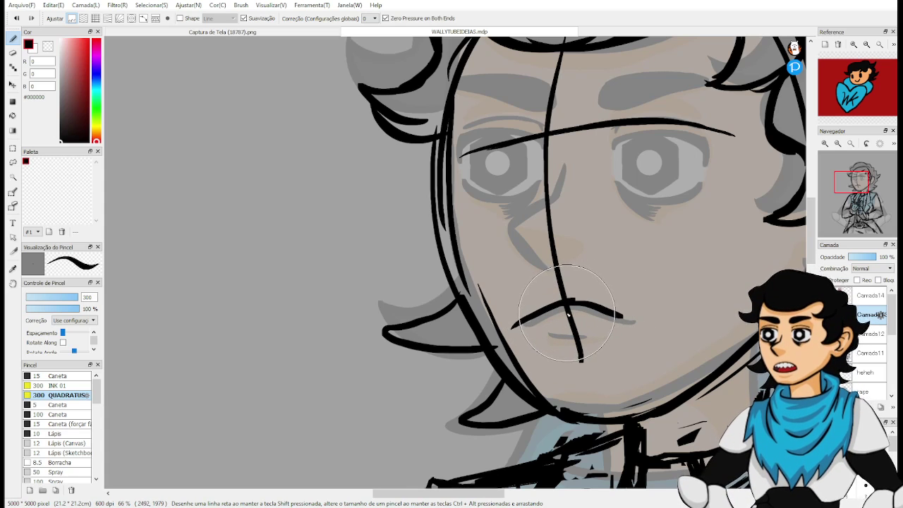
key(ctrl+z)
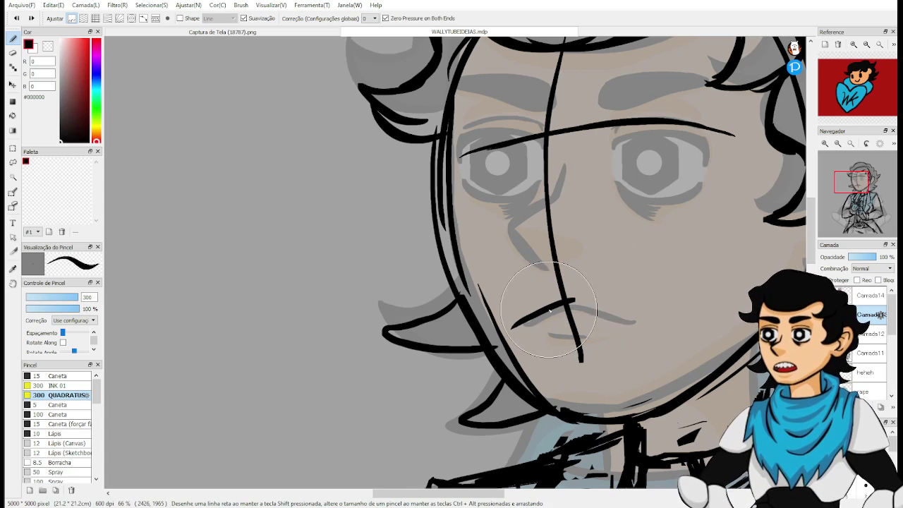
key(ctrl+z)
key(ctrl+z)
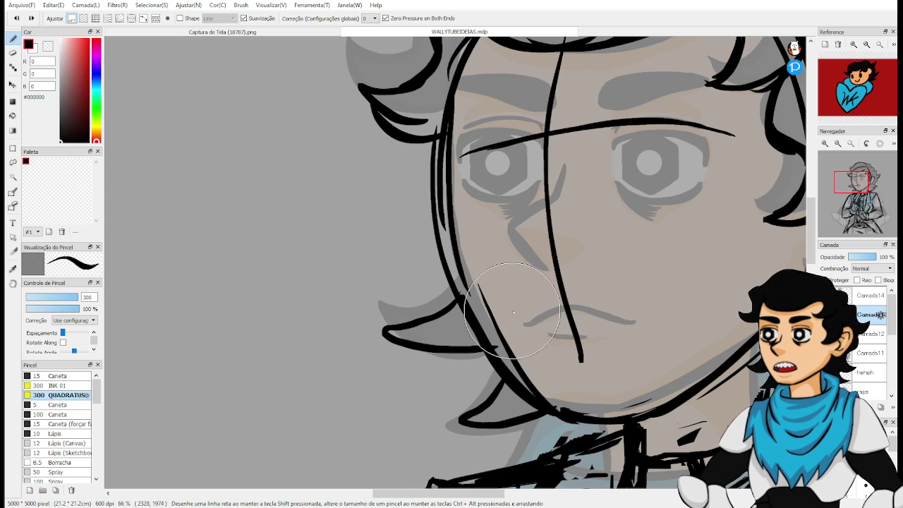
key(ctrl+z)
Sketch a slightly smiling mouth in two strokes broken at the centre line, with a short lower-lip line beneath.
drag(506, 309, 523, 313)
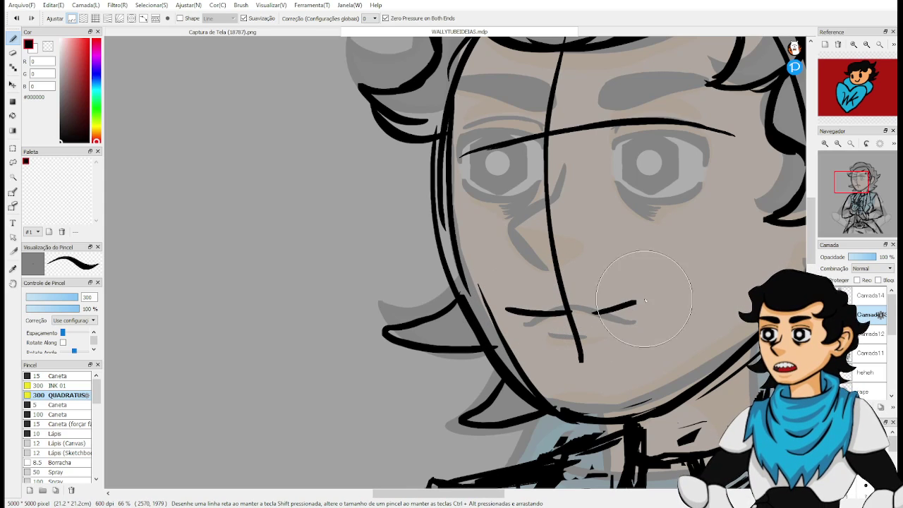
drag(645, 300, 668, 292)
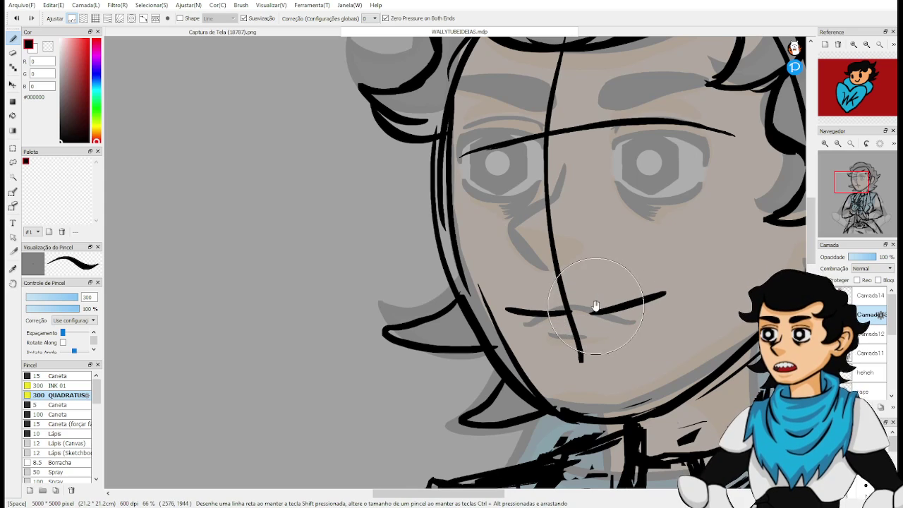
drag(596, 299, 590, 327)
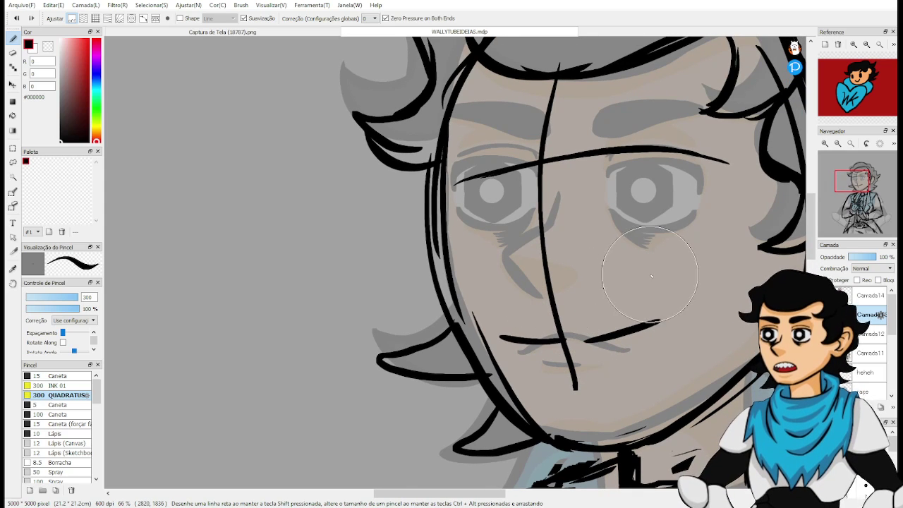
drag(534, 368, 584, 381)
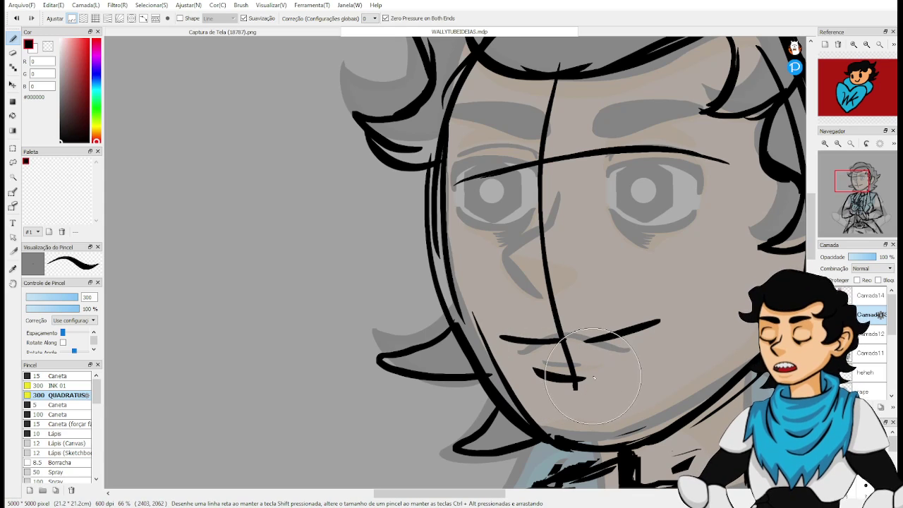
Sketch the pointed nose with its thick underside stroke and bridge line, following the base drawing.
scroll(564, 331, up, 2)
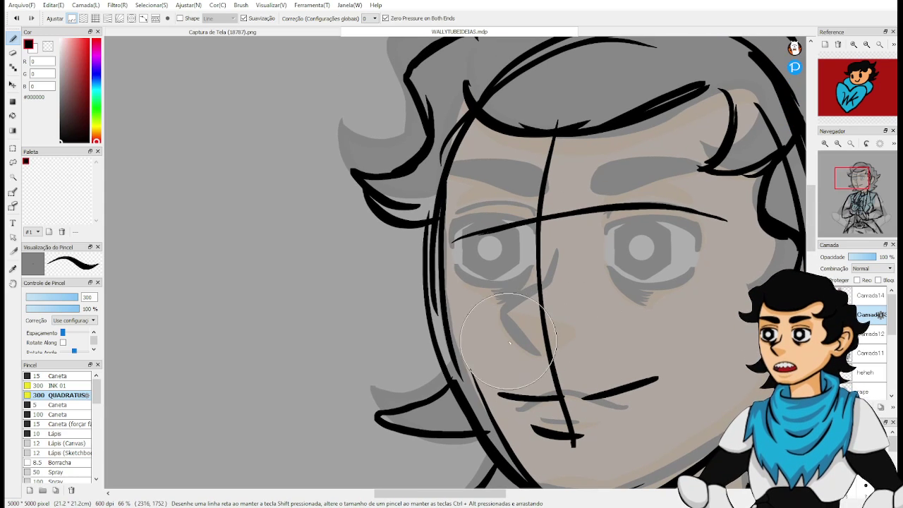
drag(496, 310, 535, 357)
mouse_move(494, 305)
mouse_down()
mouse_move(560, 270)
mouse_move(547, 280)
mouse_up()
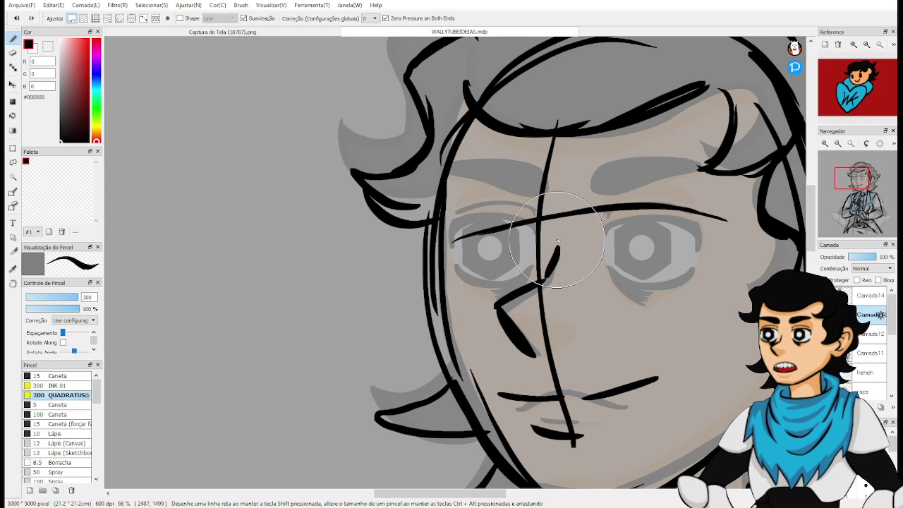
Sketch the upper and lower lid lines of both eyes over the base drawing.
scroll(559, 271, up, 1)
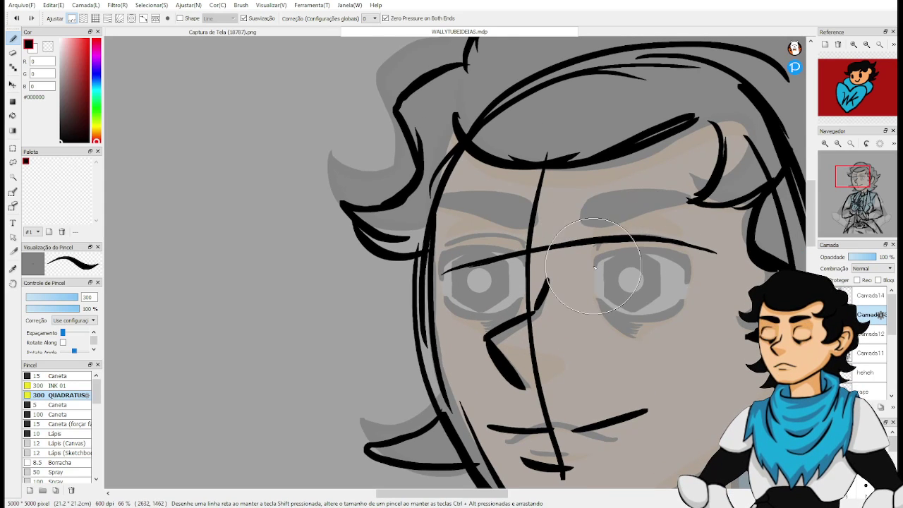
mouse_move(610, 252)
mouse_down()
mouse_move(591, 266)
mouse_move(687, 246)
mouse_move(693, 285)
mouse_up()
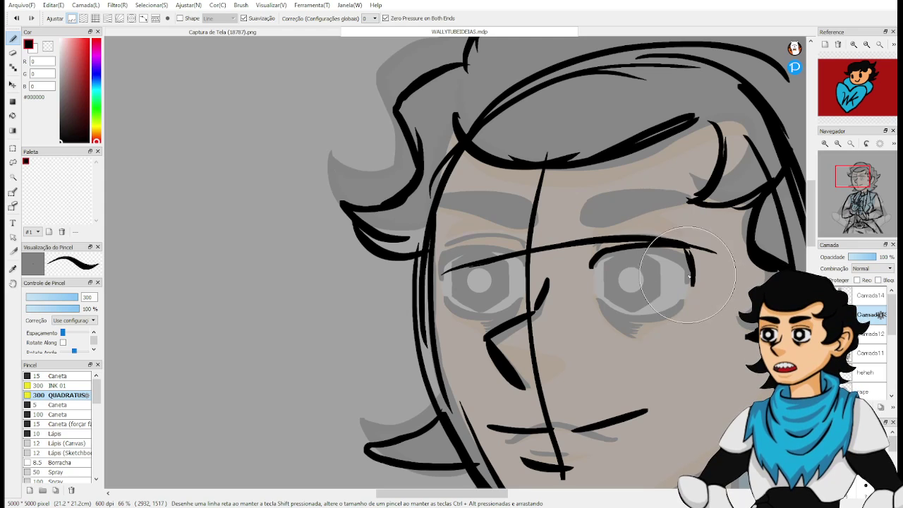
drag(593, 292, 686, 305)
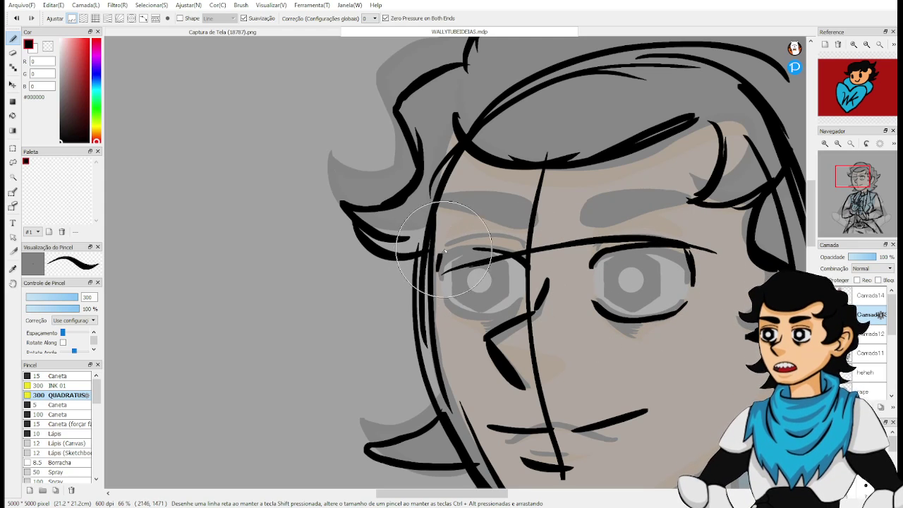
drag(439, 268, 489, 247)
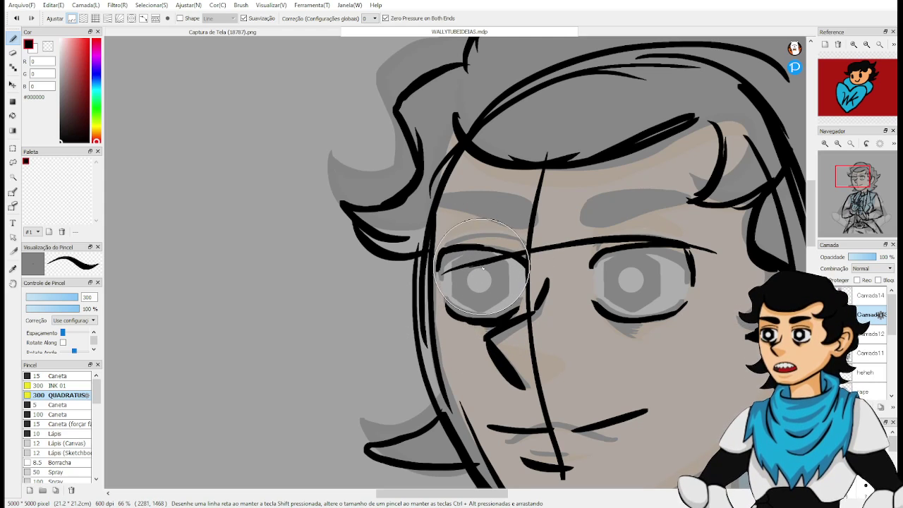
Sketch hexagonal irises with round pupils in both eyes, shifted toward the far side of the face.
drag(477, 269, 479, 296)
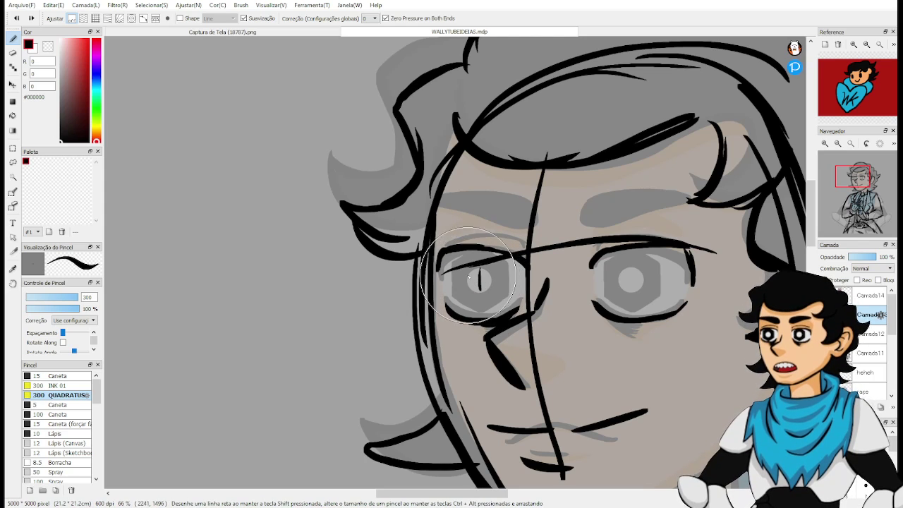
key(ctrl+z)
mouse_move(443, 272)
mouse_down()
mouse_move(445, 293)
mouse_move(460, 253)
mouse_move(487, 273)
mouse_up()
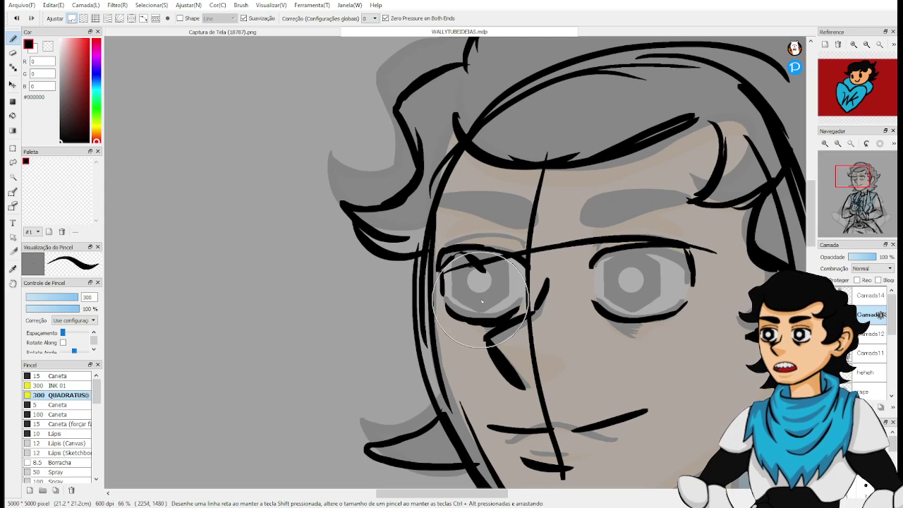
drag(446, 299, 467, 311)
mouse_move(486, 269)
mouse_down()
mouse_move(483, 292)
mouse_move(461, 294)
mouse_up()
drag(464, 271, 461, 295)
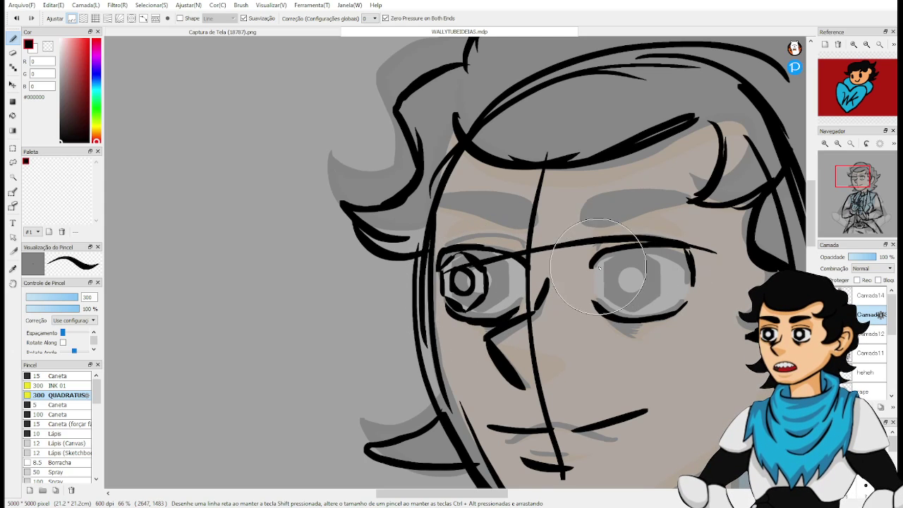
mouse_move(600, 268)
mouse_down()
mouse_move(601, 299)
mouse_move(598, 269)
mouse_move(618, 254)
mouse_move(642, 262)
mouse_move(620, 252)
mouse_move(654, 268)
mouse_move(652, 306)
mouse_move(622, 313)
mouse_up()
drag(647, 301, 621, 314)
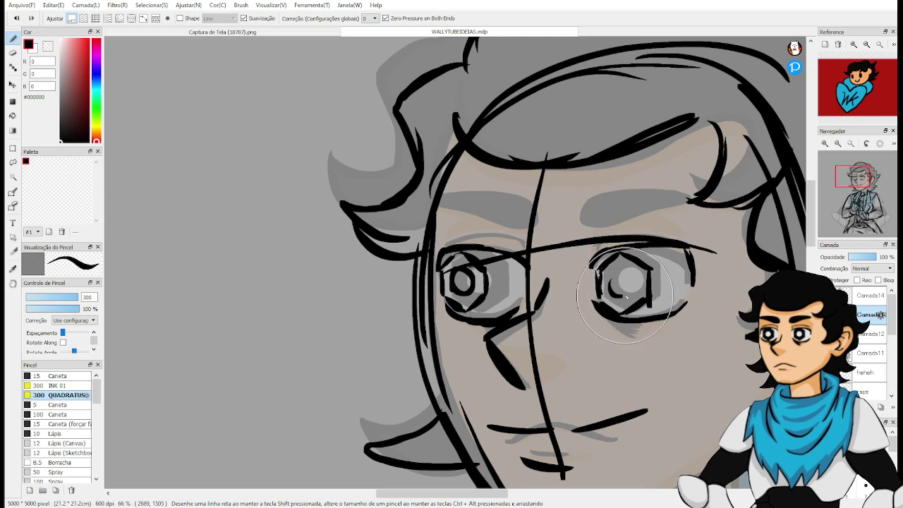
Sketch the outlines of both eyebrows above the eyes, redoing the first strokes of the near one.
key(space)
drag(631, 245, 619, 281)
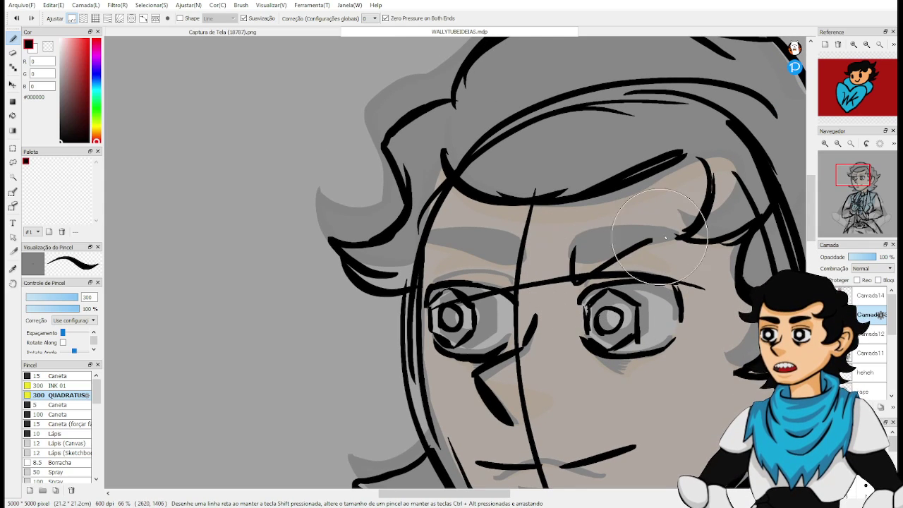
key(ctrl+z)
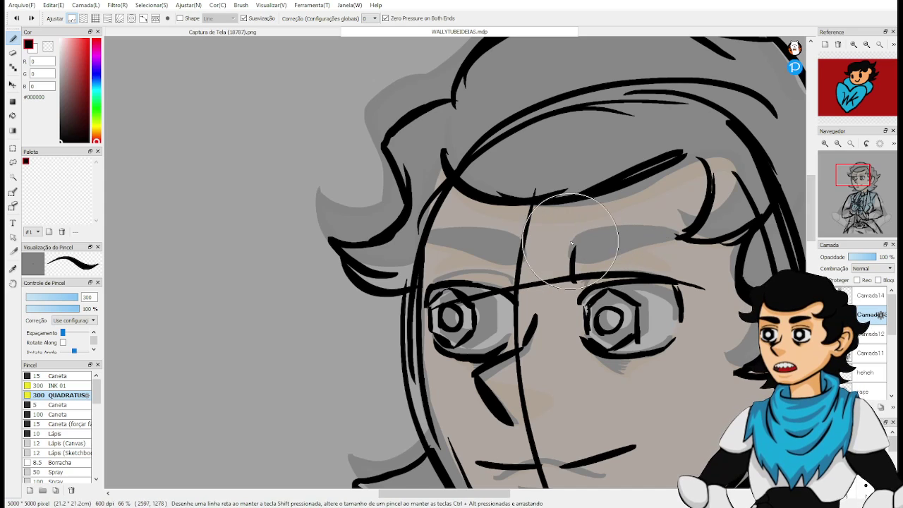
key(ctrl+z)
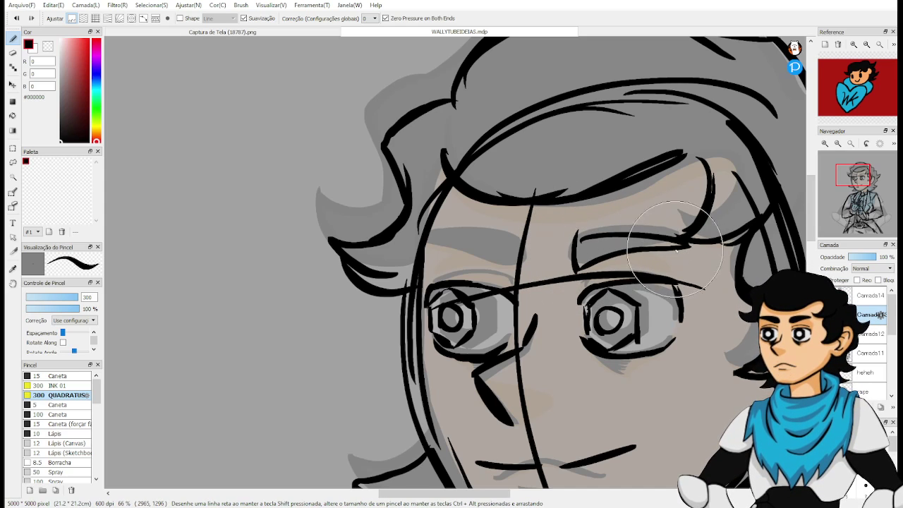
scroll(491, 263, left, 2)
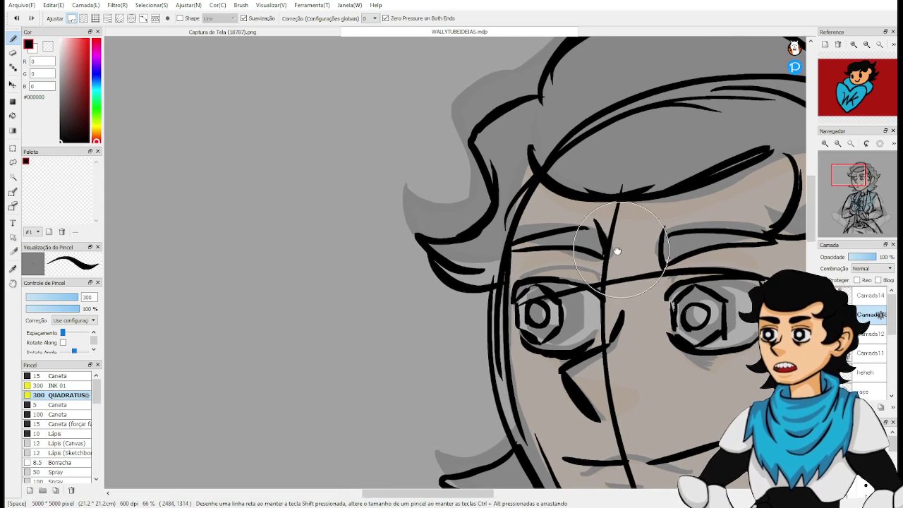
scroll(603, 254, right, 3)
scroll(598, 240, down, 1)
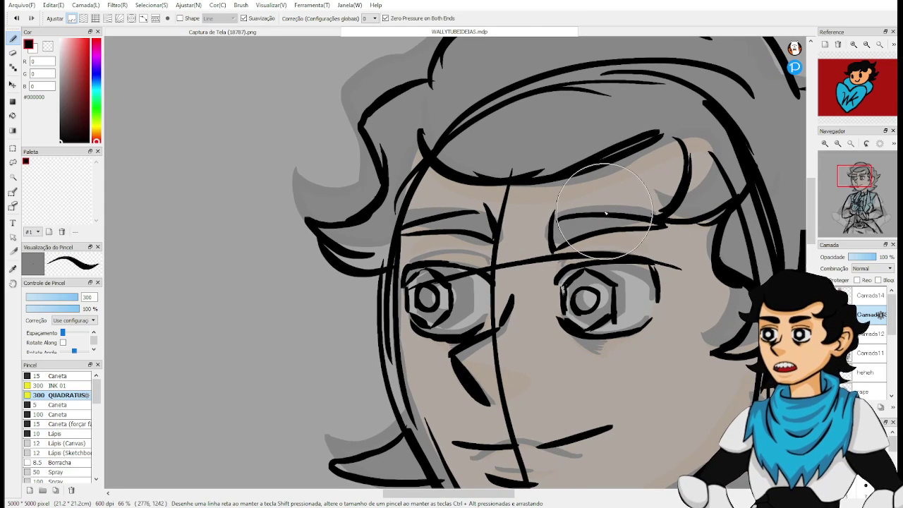
Lasso the near eyebrow, move it slightly higher above the eye with a transform, and clear the selection.
key(l)
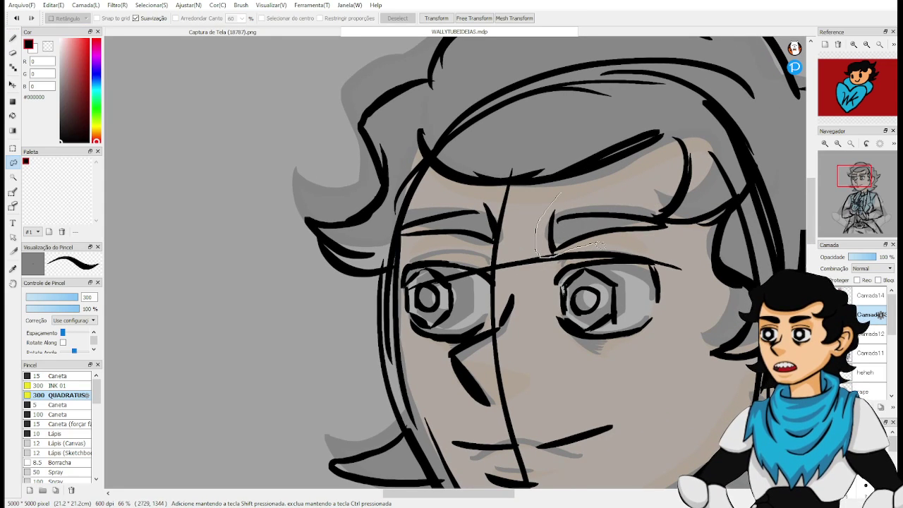
drag(572, 197, 613, 206)
key(ctrl+t)
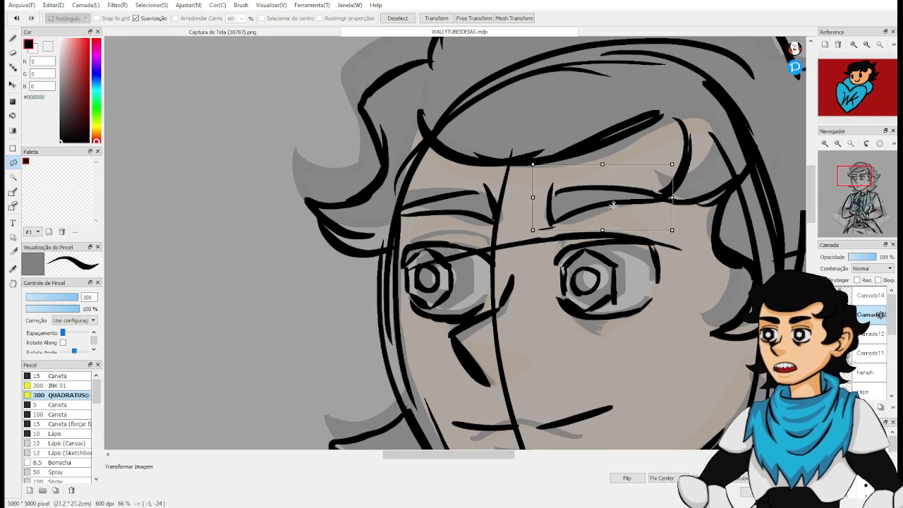
key(Return)
key(ctrl+d)
Sketch the inner folds of the ear and complete its outline down to the lobe with the brush.
drag(652, 264, 625, 233)
key(b)
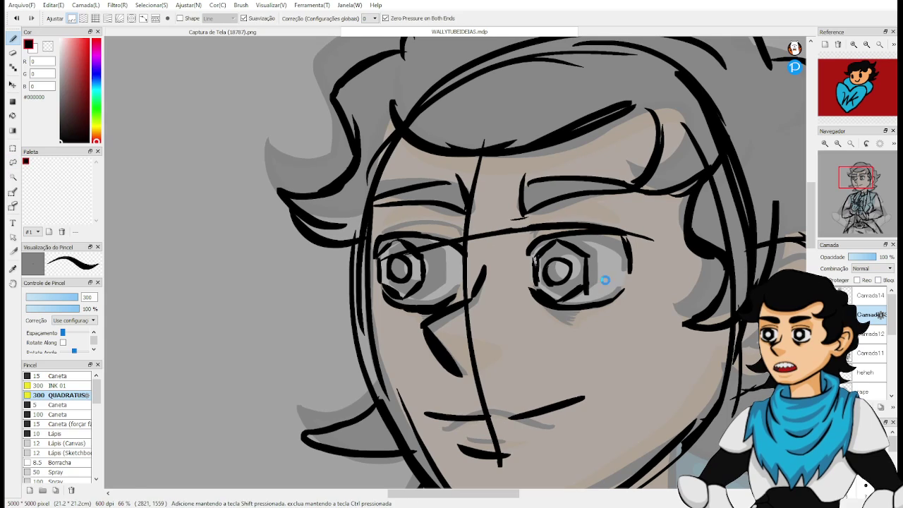
mouse_move(638, 339)
mouse_down()
mouse_move(611, 329)
mouse_move(635, 365)
mouse_up()
mouse_move(703, 349)
mouse_down()
mouse_move(655, 318)
mouse_move(676, 323)
mouse_move(661, 288)
mouse_move(707, 280)
mouse_up()
drag(659, 296, 657, 331)
drag(598, 366, 653, 246)
drag(649, 316, 588, 318)
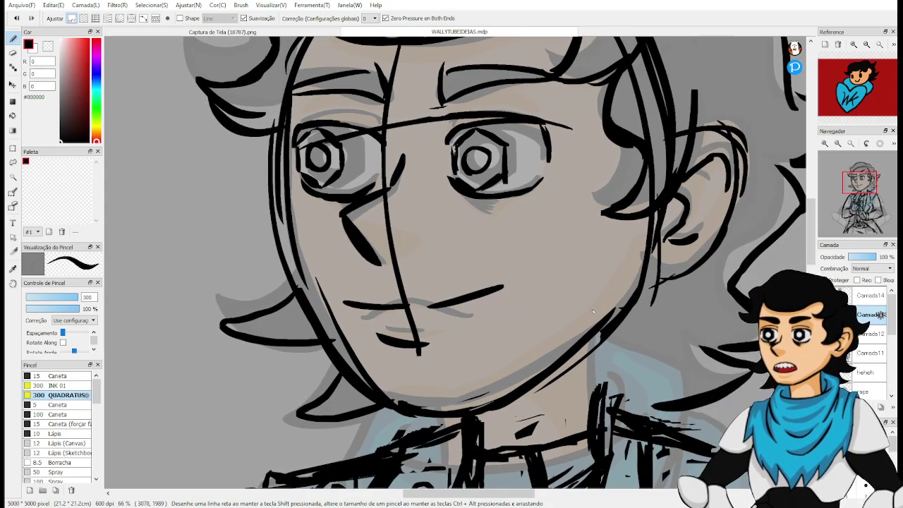
scroll(593, 311, down, 2)
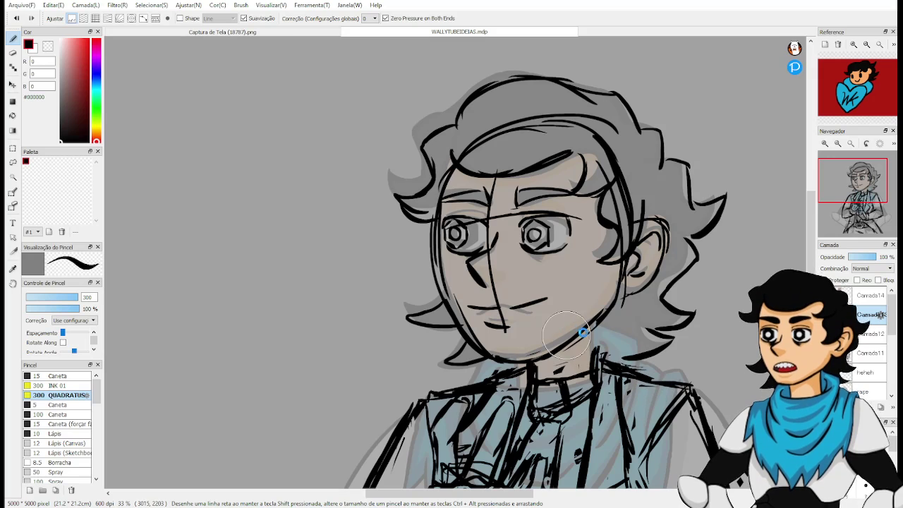
Check the head and body sketches separately by toggling their visibility, merge them into one layer, and hide the faded base drawing.
mouse_move(596, 342)
mouse_down()
mouse_move(600, 309)
mouse_move(608, 342)
mouse_move(653, 346)
mouse_move(642, 276)
mouse_move(627, 295)
mouse_up()
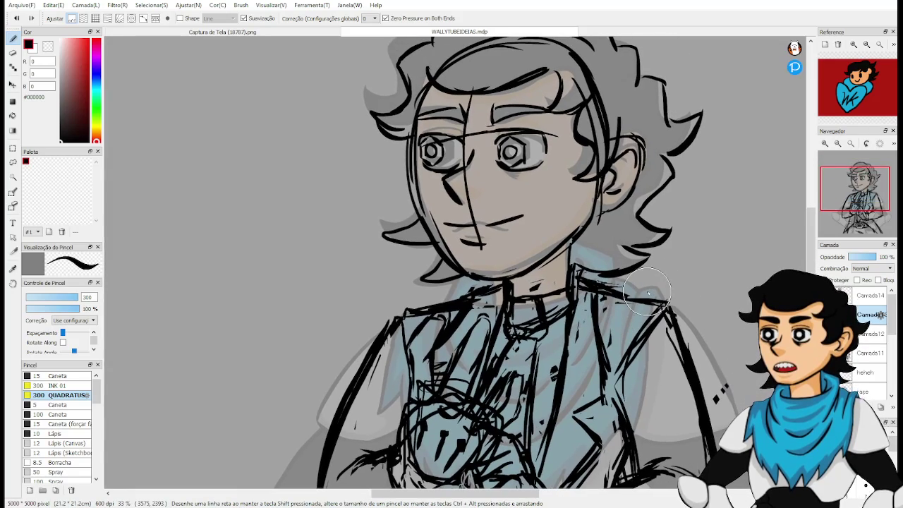
scroll(648, 293, down, 4)
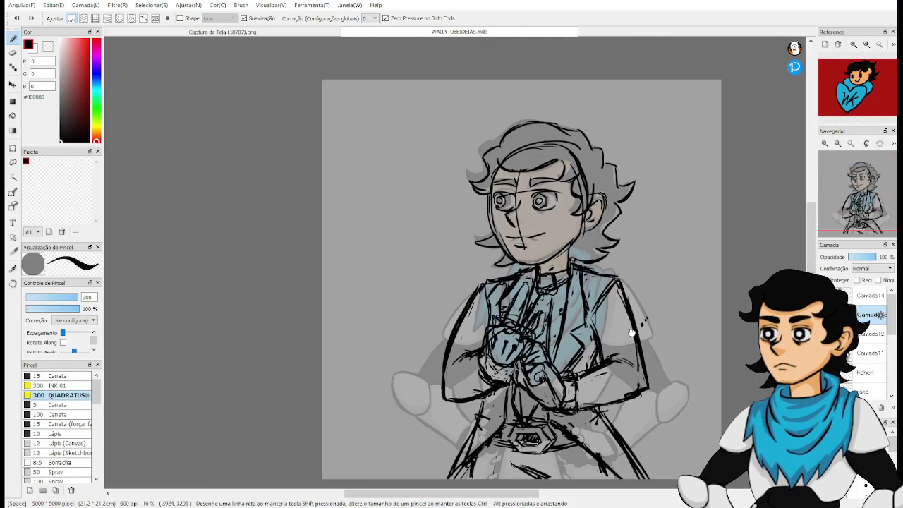
scroll(581, 296, up, 4)
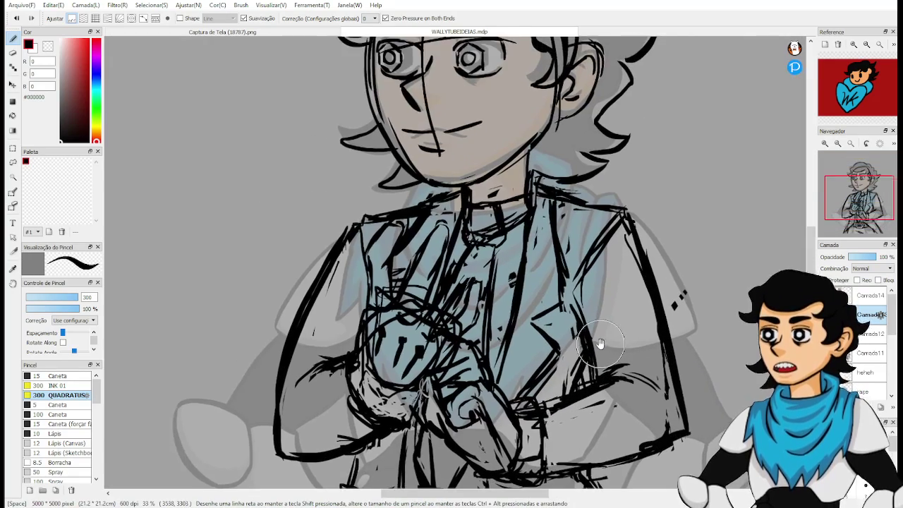
scroll(545, 268, down, 1)
drag(553, 186, 579, 341)
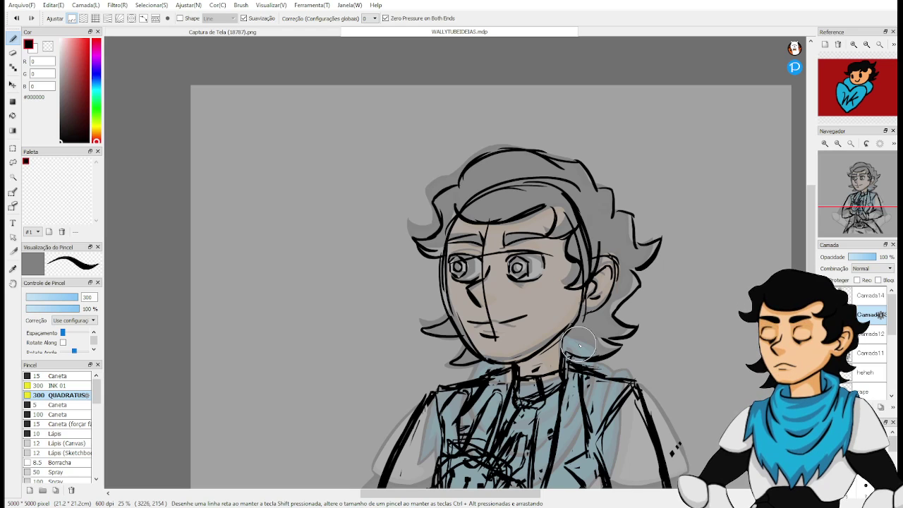
mouse_move(537, 337)
mouse_down()
mouse_move(580, 314)
mouse_move(599, 336)
mouse_move(638, 317)
mouse_move(636, 294)
mouse_up()
click(824, 299)
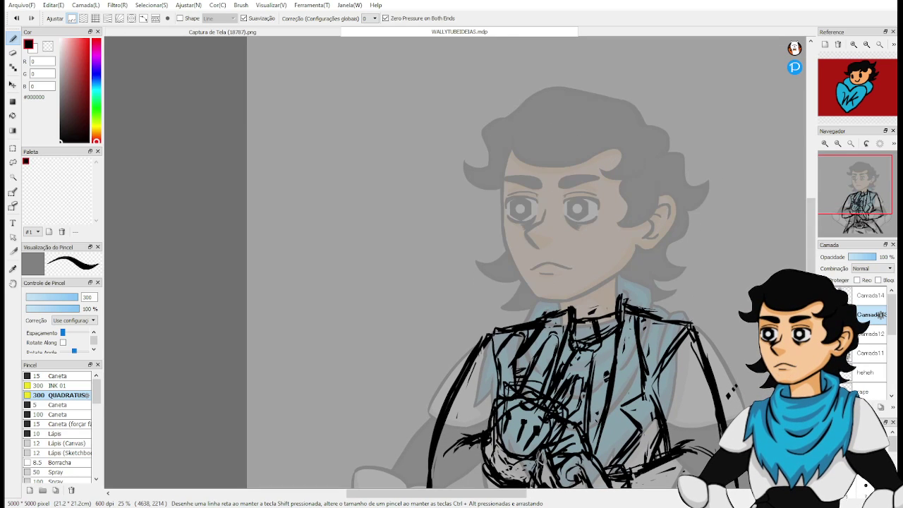
key(ctrl+y)
click(824, 334)
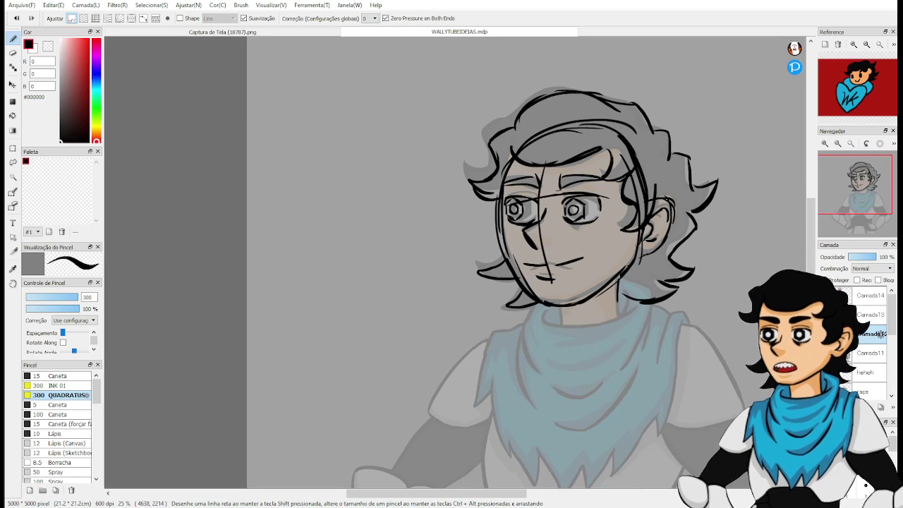
key(ctrl+y)
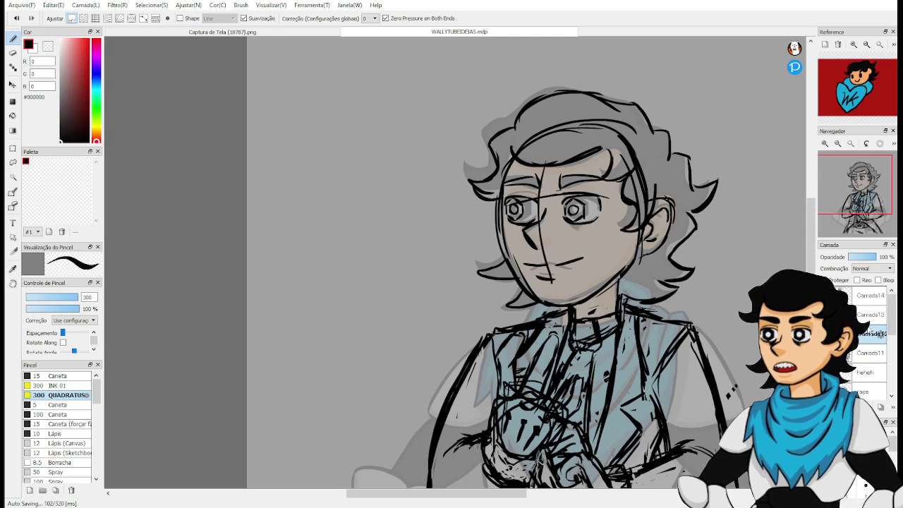
click(824, 371)
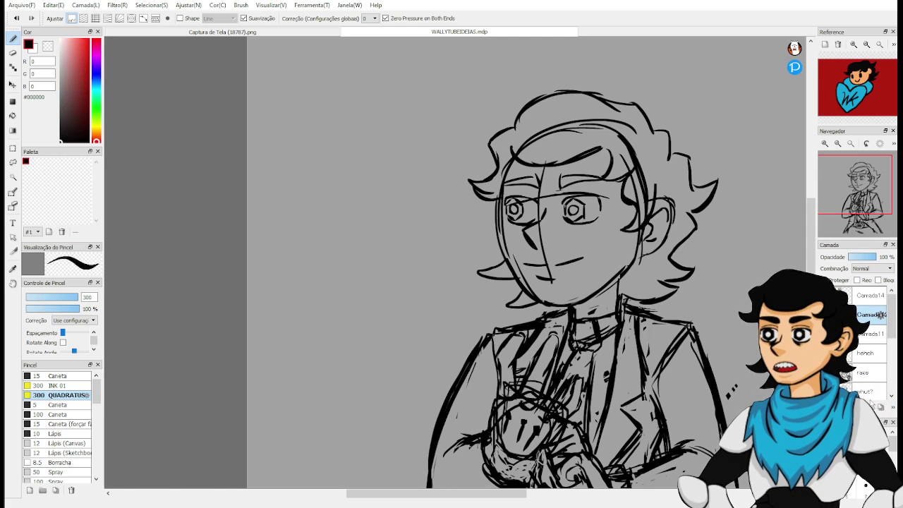
Review the whole character sketch at full canvas size and compare its proportions with the horizontally mirrored view.
scroll(700, 344, down, 4)
drag(692, 375, 627, 309)
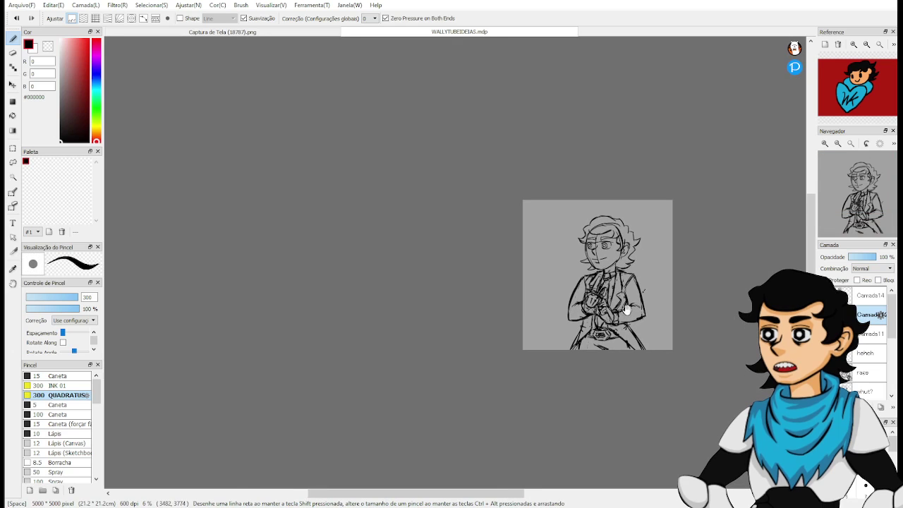
scroll(622, 308, up, 1)
scroll(621, 308, up, 2)
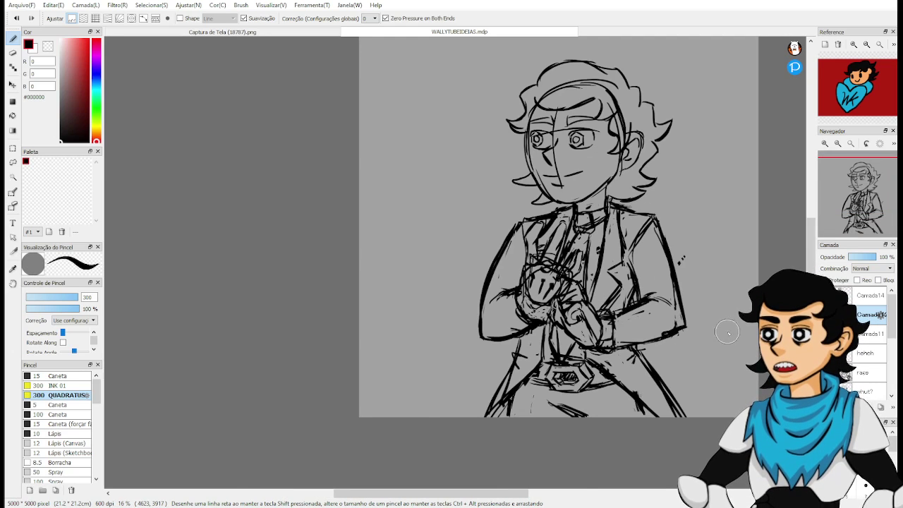
key(Down)
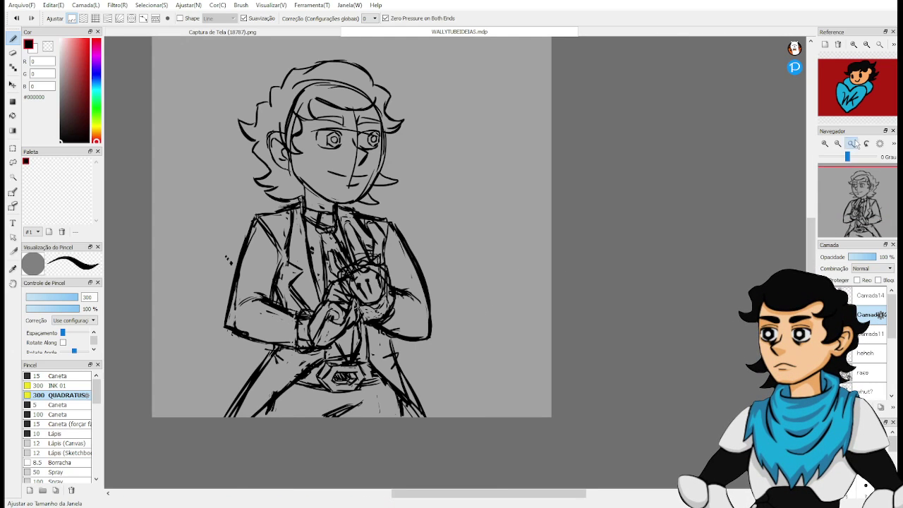
click(851, 144)
key(h)
key(h)
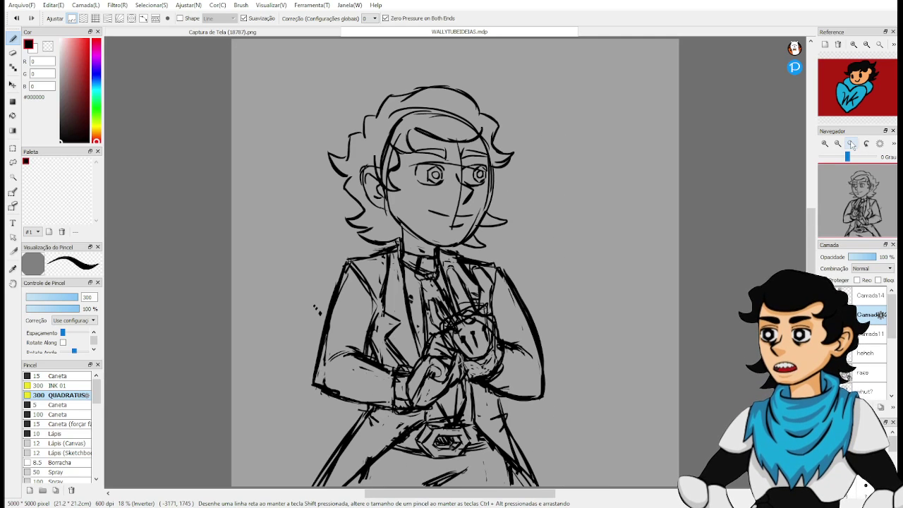
key(h)
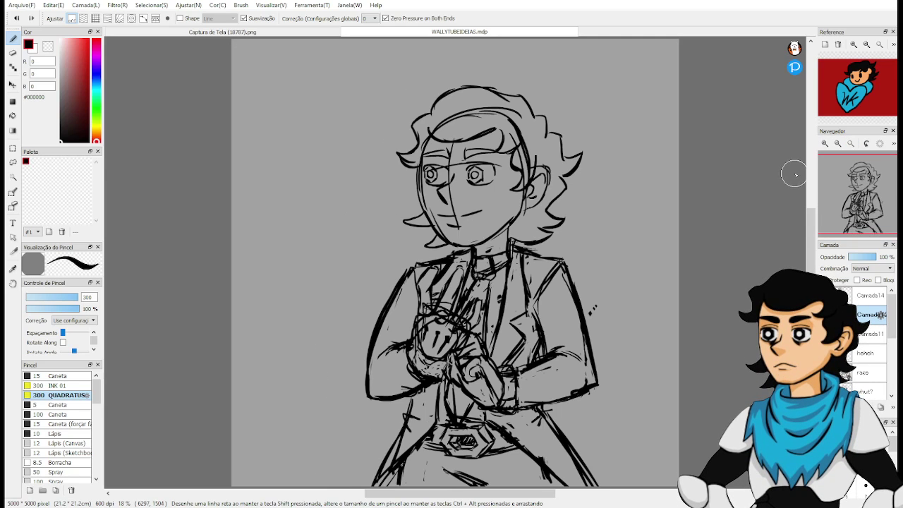
key(h)
key(h)
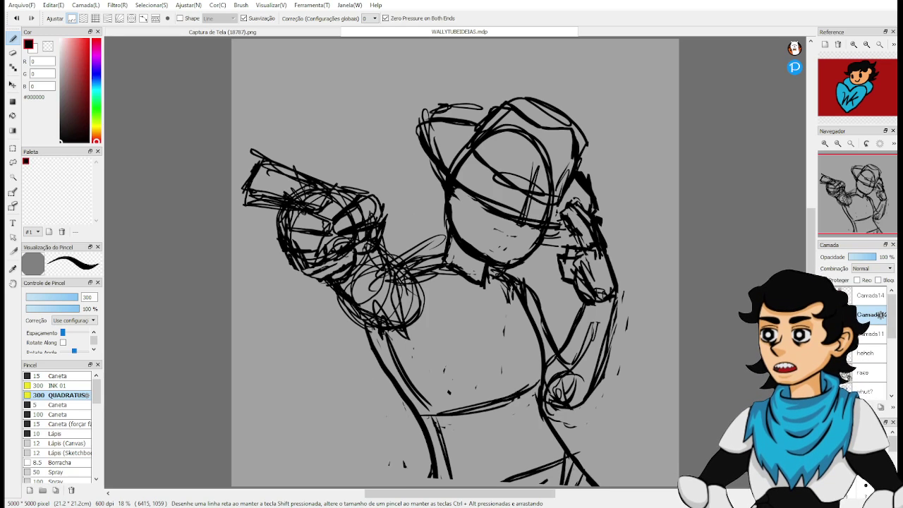
Examine the sketch of the character pointing a gun in both normal and mirrored views.
key(h)
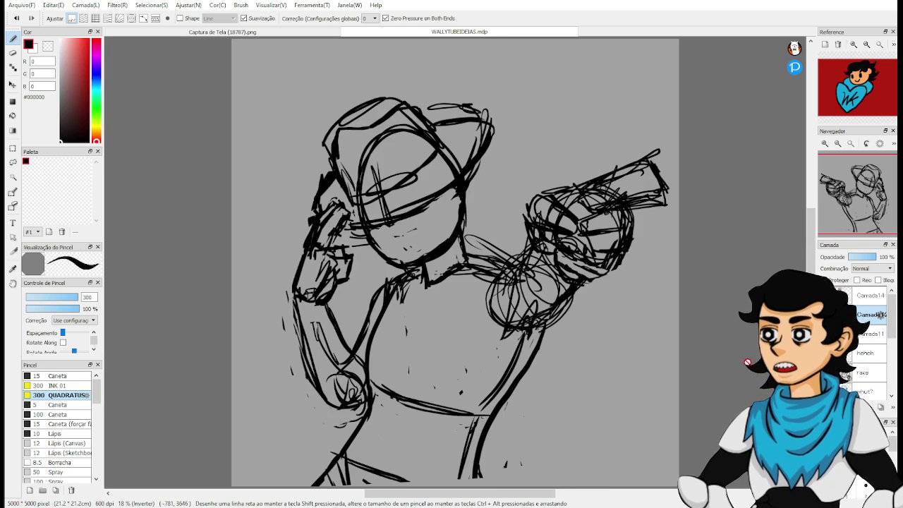
key(h)
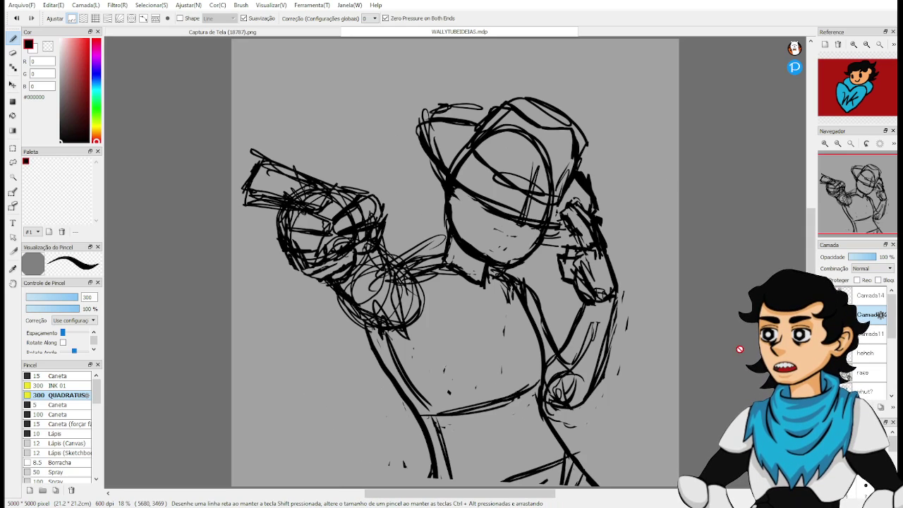
key(h)
key(h)
key(h)
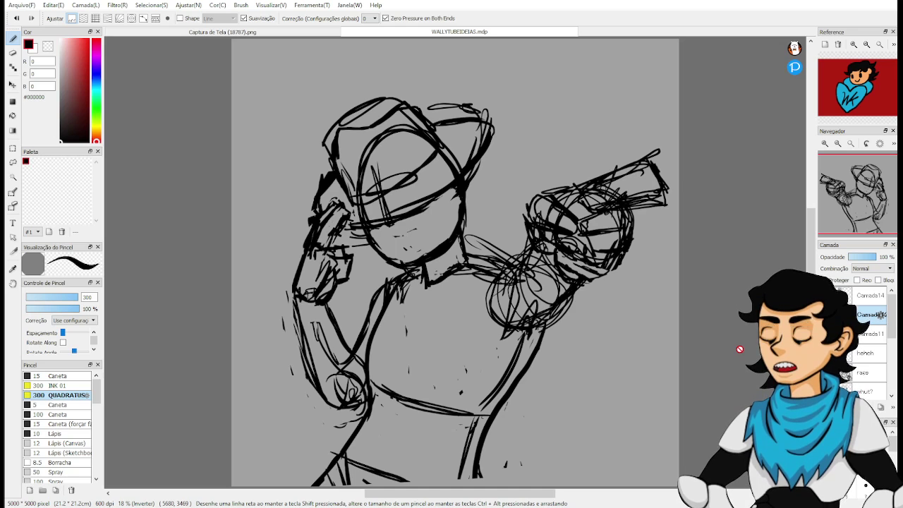
key(h)
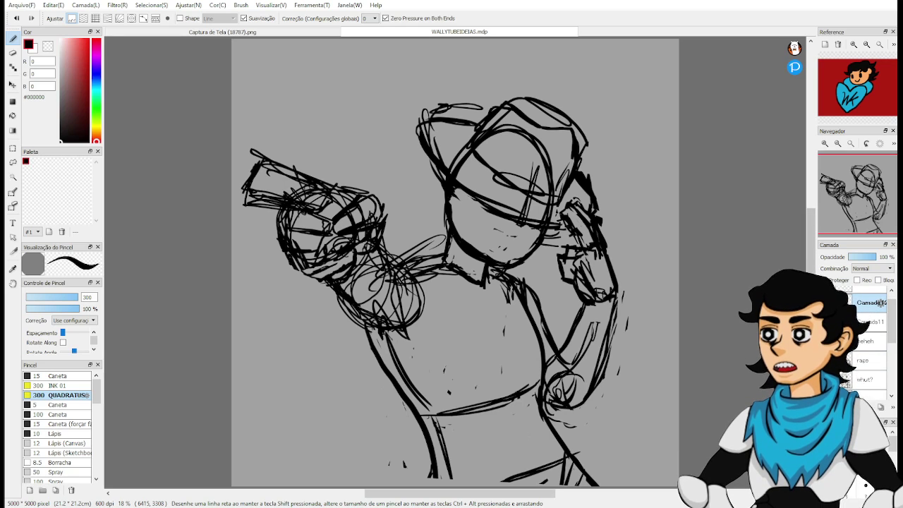
Look through the other idea sketches by switching layer visibility from the gun pose to the smirking head, angry pose and raised-hands pose.
click(824, 360)
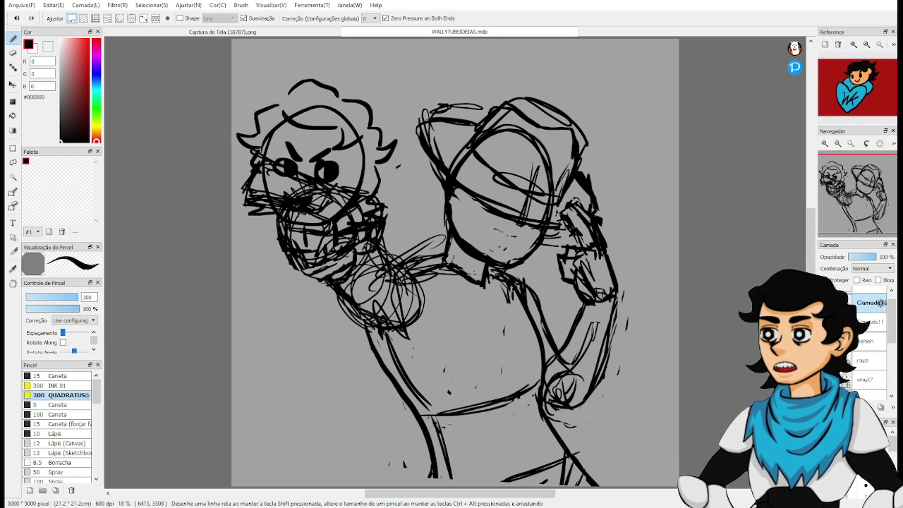
click(824, 303)
click(824, 303)
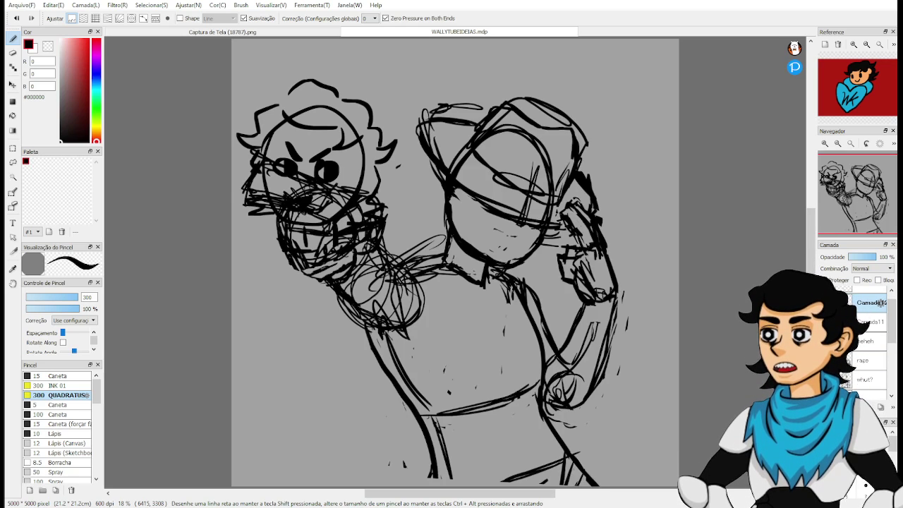
click(824, 321)
key(ctrl+z)
key(ctrl+z)
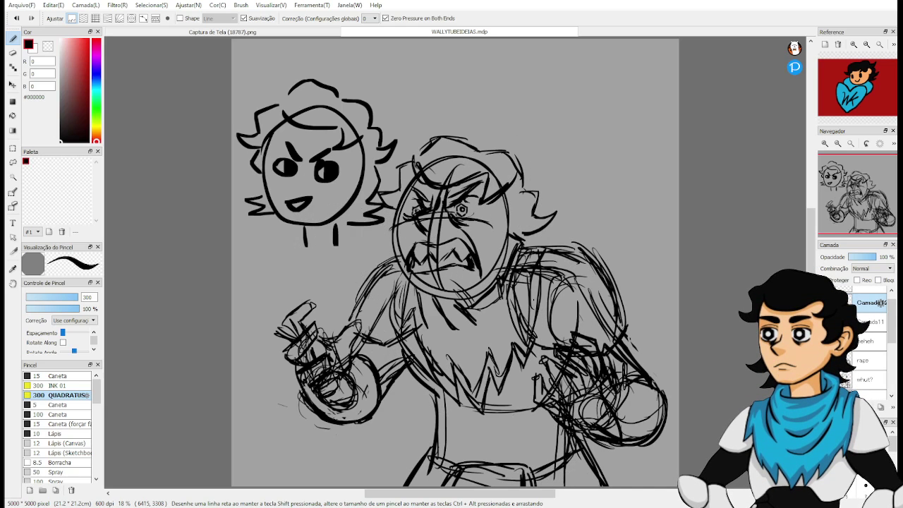
scroll(694, 344, up, 1)
scroll(695, 344, down, 1)
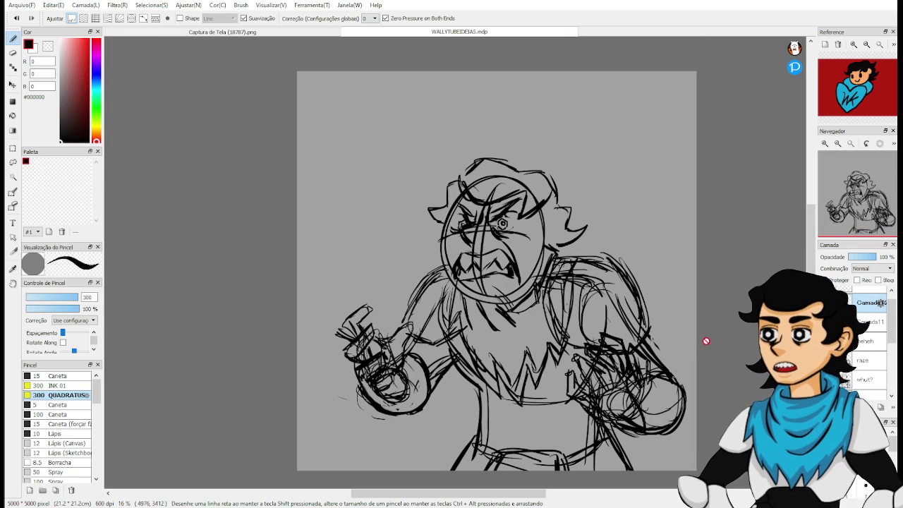
key(Down)
key(h)
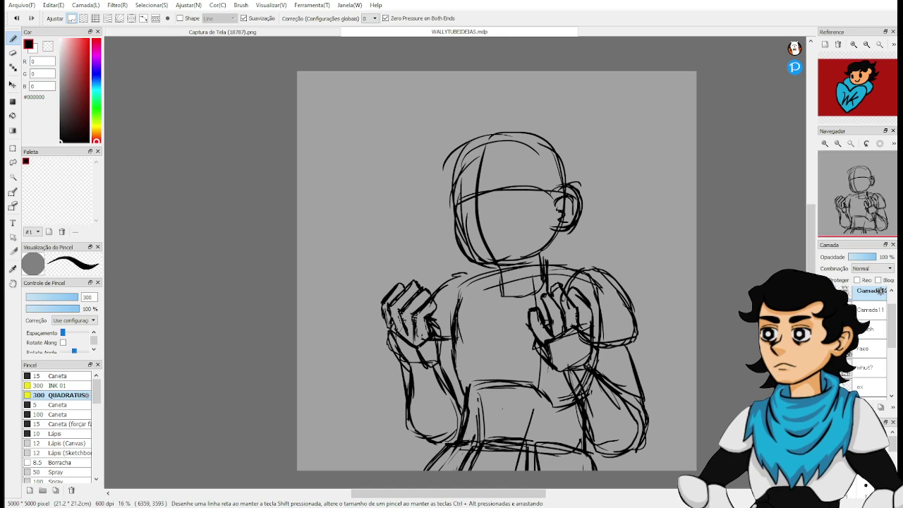
Fit the raised-hands pose sketch to the window and check it in mirrored view.
click(894, 143)
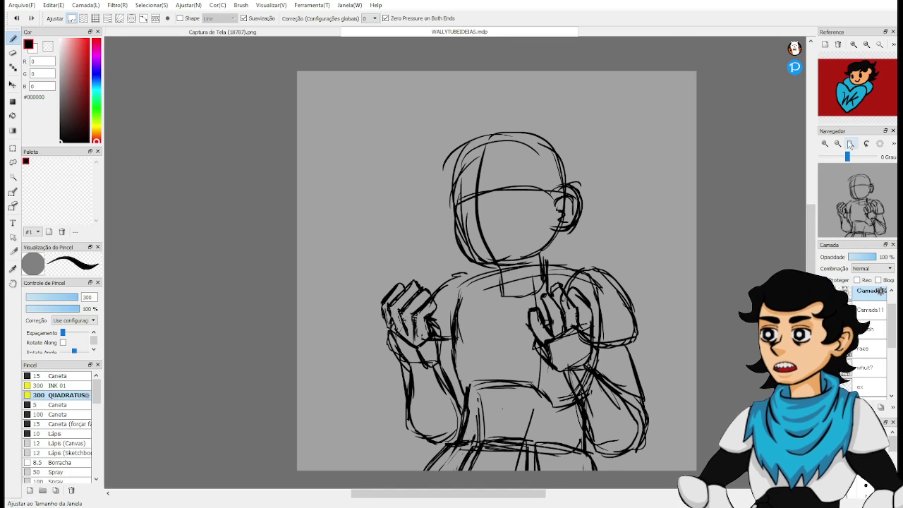
click(851, 143)
key(h)
key(h)
key(h)
key(h)
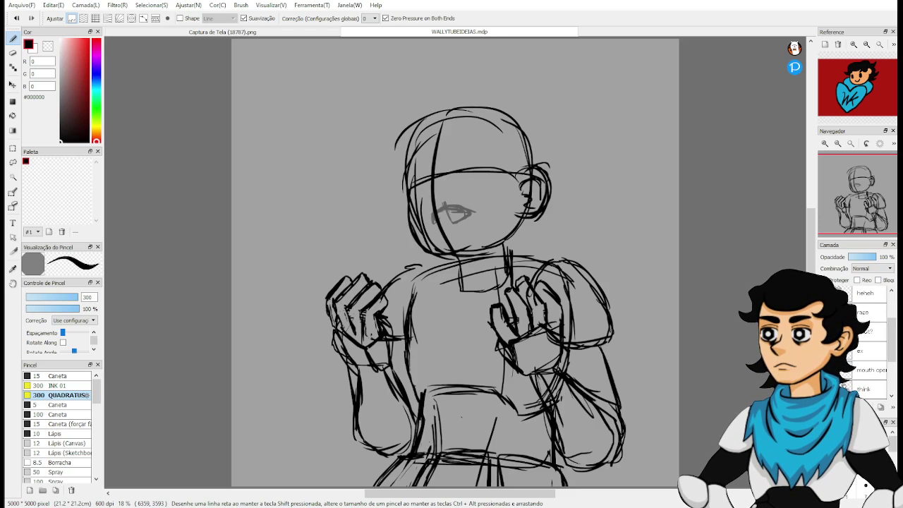
Check the thinking pose sketch in mirrored view and return to showing the raised-hands pose.
key(h)
key(h)
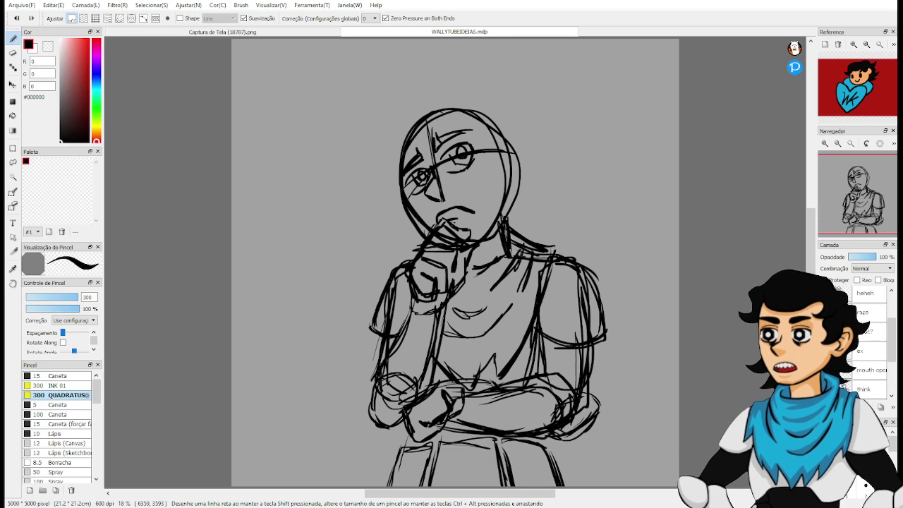
key(Down)
key(Down)
key(Down)
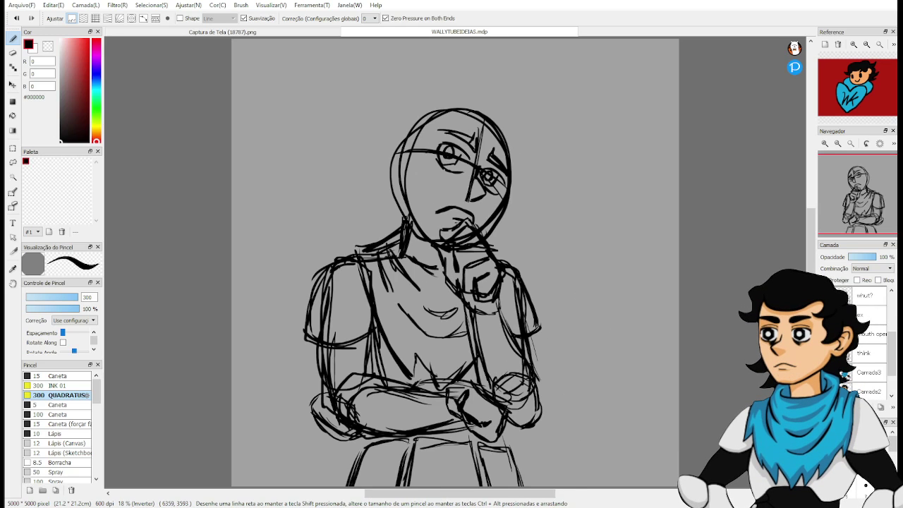
key(h)
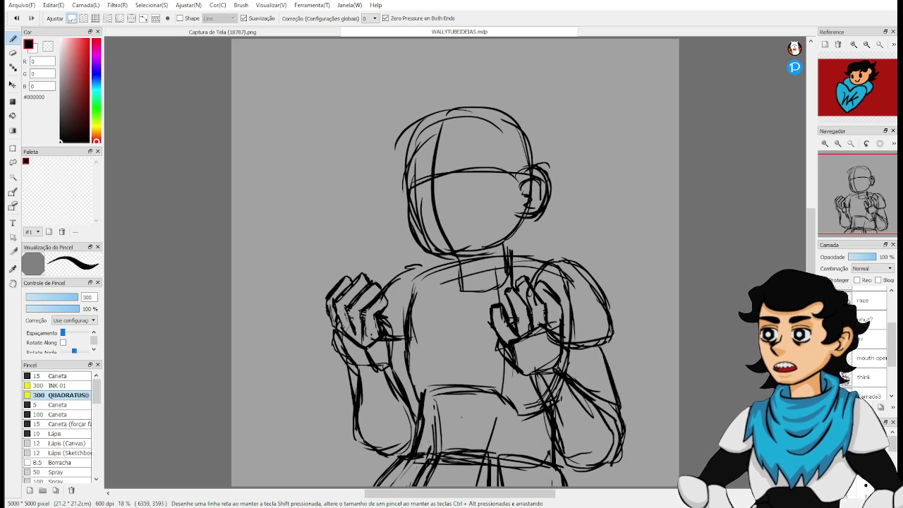
key(h)
key(h)
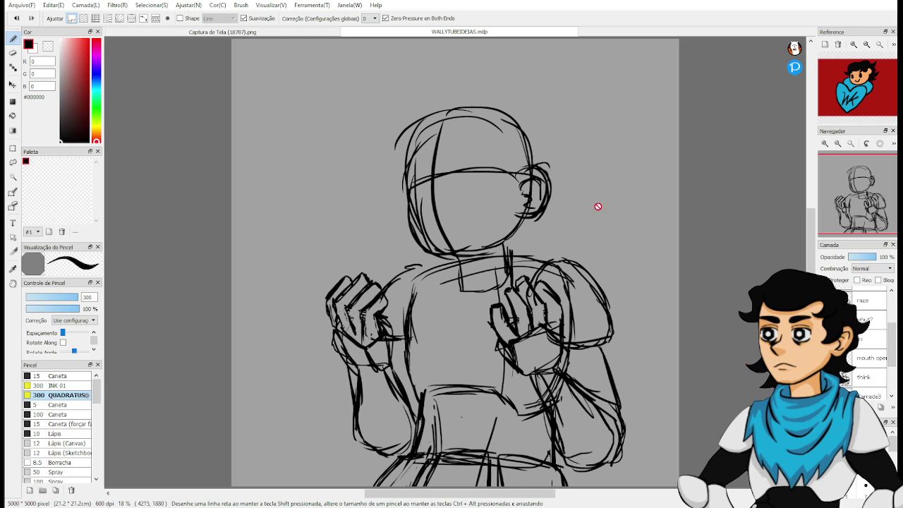
On the "whut?" layer, sketch an open mouth outline with a curved lower edge on the raised-hands figure's face, redoing the faulty strokes.
mouse_move(511, 249)
mouse_down()
mouse_move(558, 273)
mouse_move(612, 325)
mouse_up()
scroll(589, 302, up, 3)
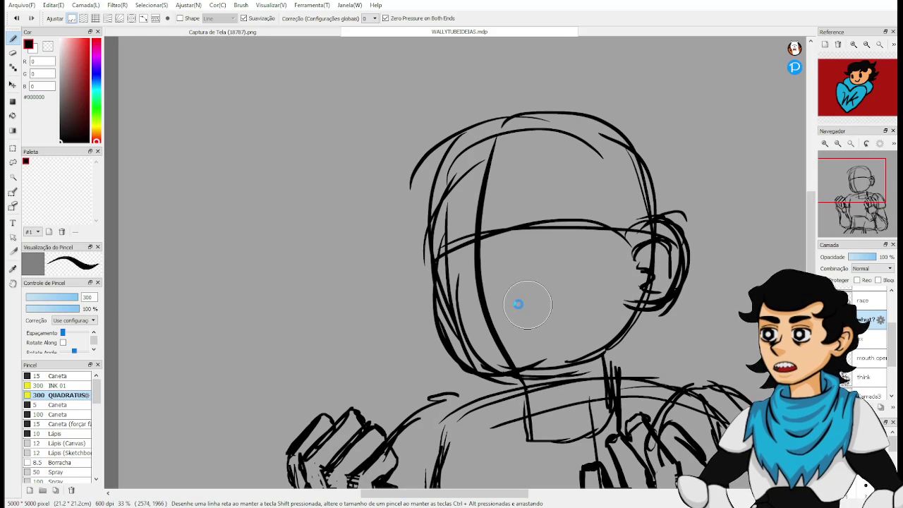
drag(459, 292, 528, 282)
key(ctrl+z)
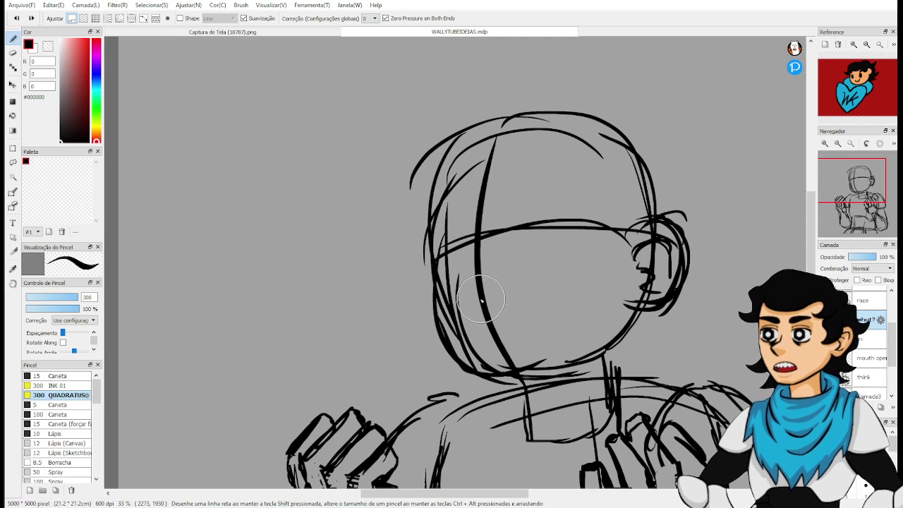
drag(483, 294, 511, 277)
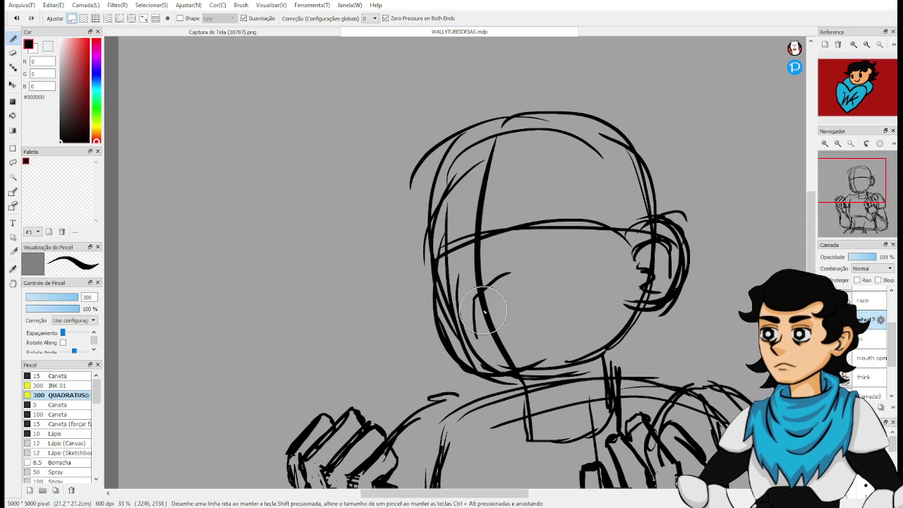
key(ctrl+z)
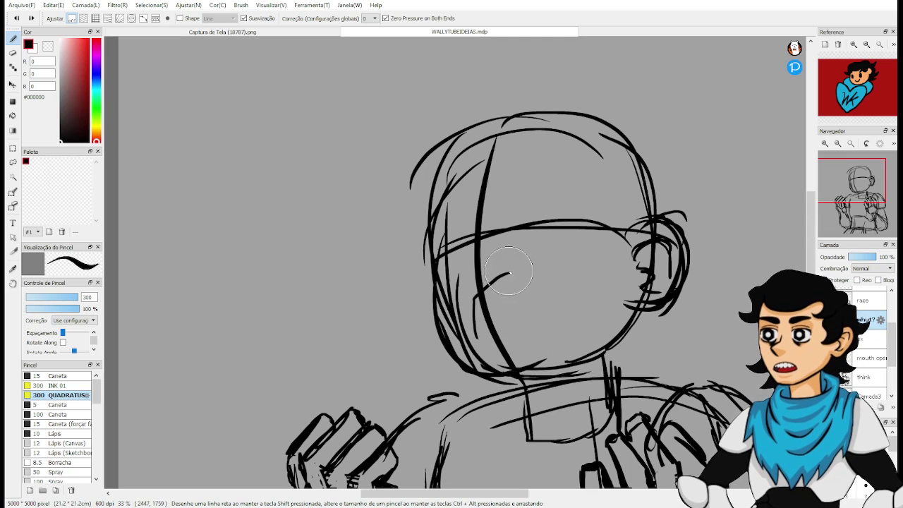
drag(511, 272, 549, 336)
drag(491, 335, 546, 331)
key(ctrl+z)
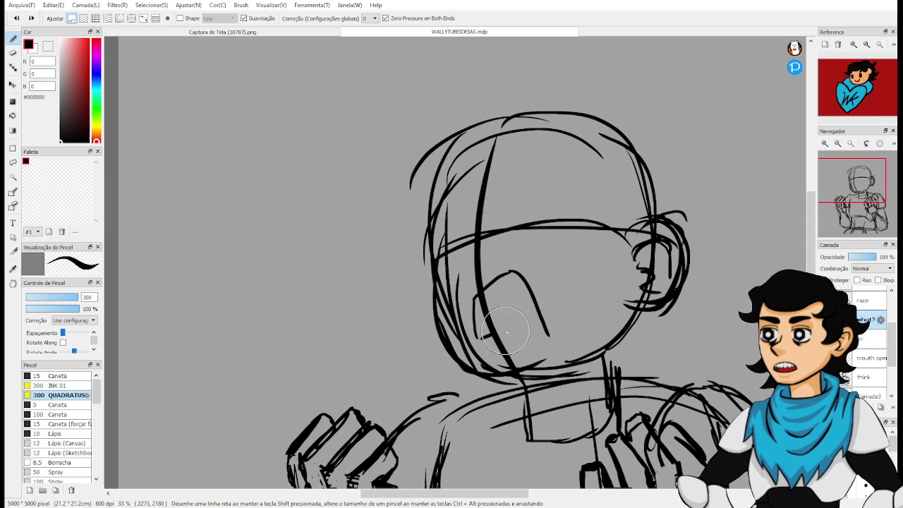
drag(481, 338, 546, 329)
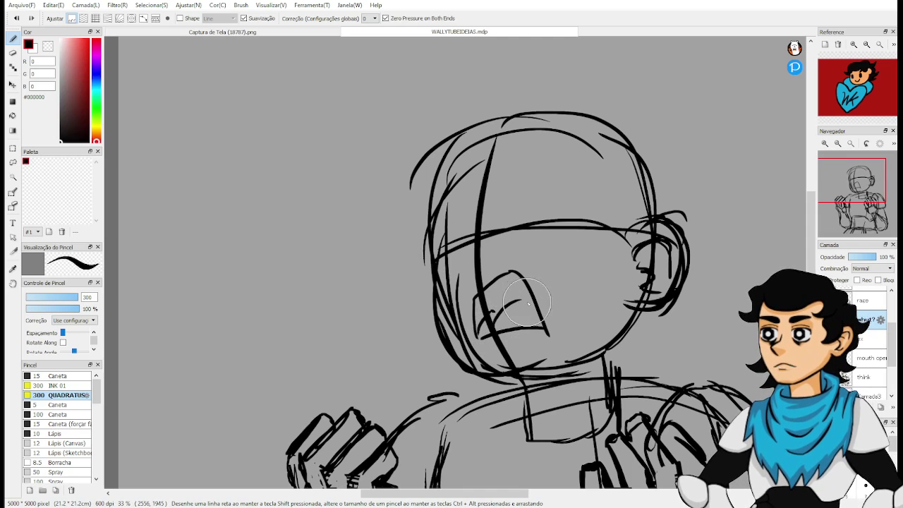
Erase the guidelines crossing the open mouth and near eye, adding a teeth line and a lower eyelid.
key(e)
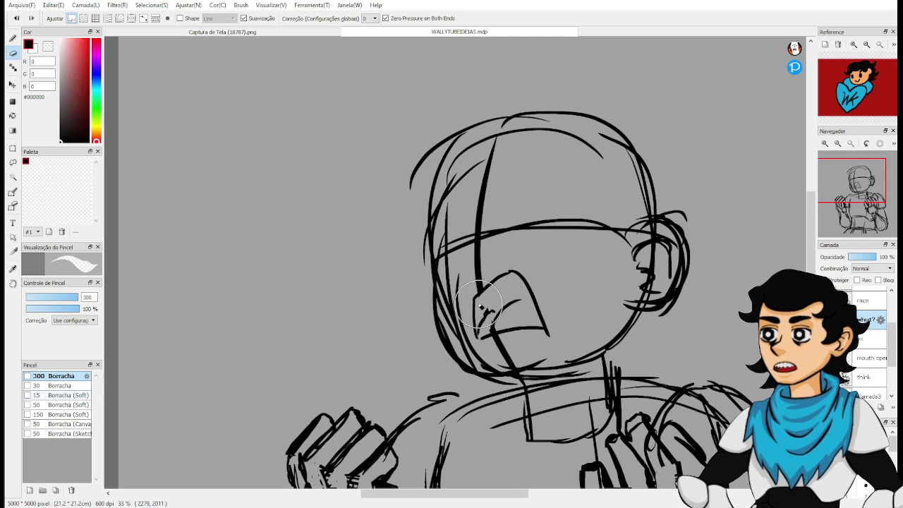
key(p)
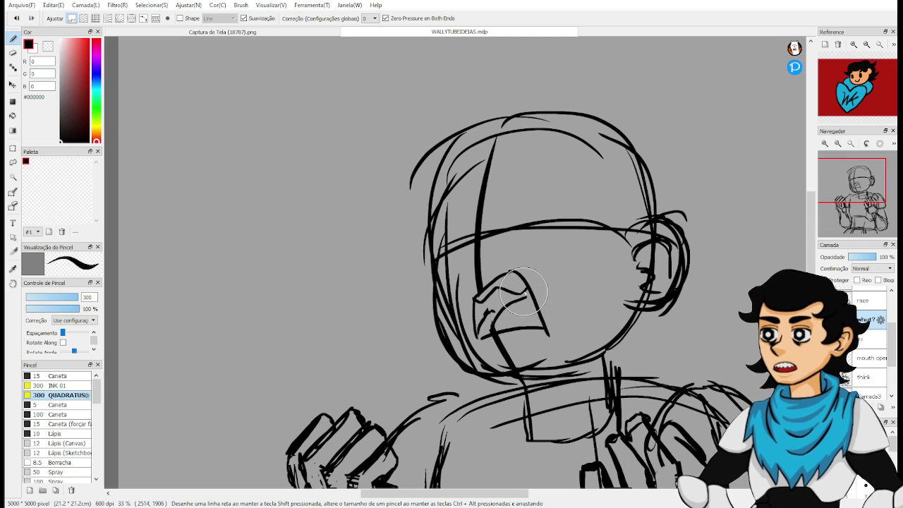
scroll(524, 293, up, 2)
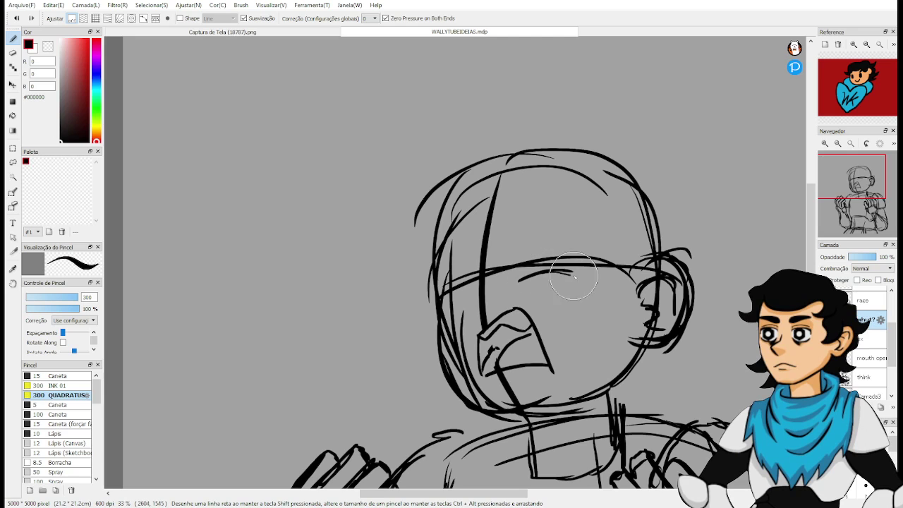
key(e)
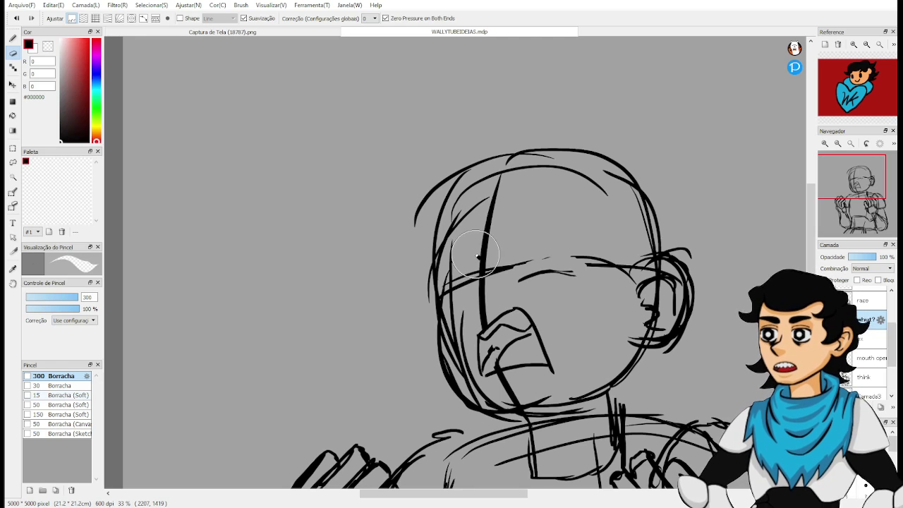
key(p)
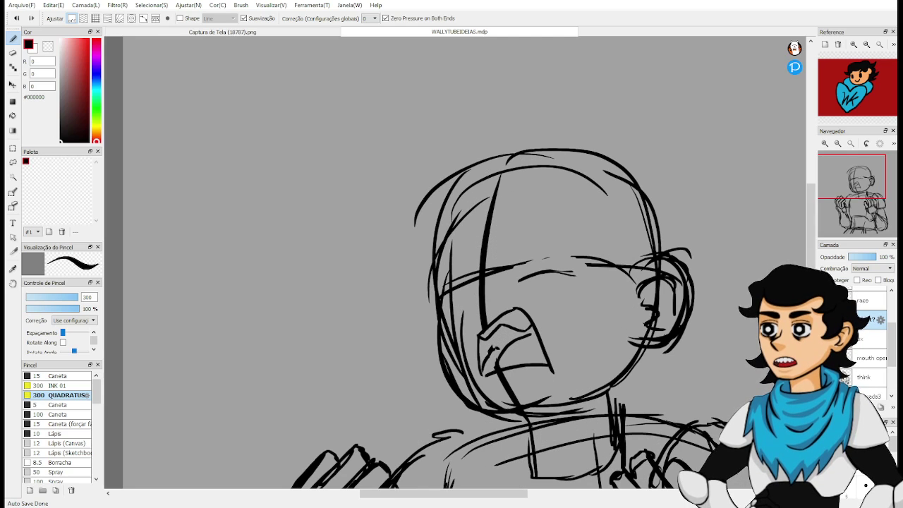
Sketch the near eye's arched upper eyelid and round iris outline, redoing the faulty strokes.
drag(576, 325, 582, 358)
mouse_move(516, 276)
mouse_down()
mouse_move(526, 261)
mouse_move(581, 265)
mouse_up()
key(ctrl+z)
drag(515, 282, 585, 266)
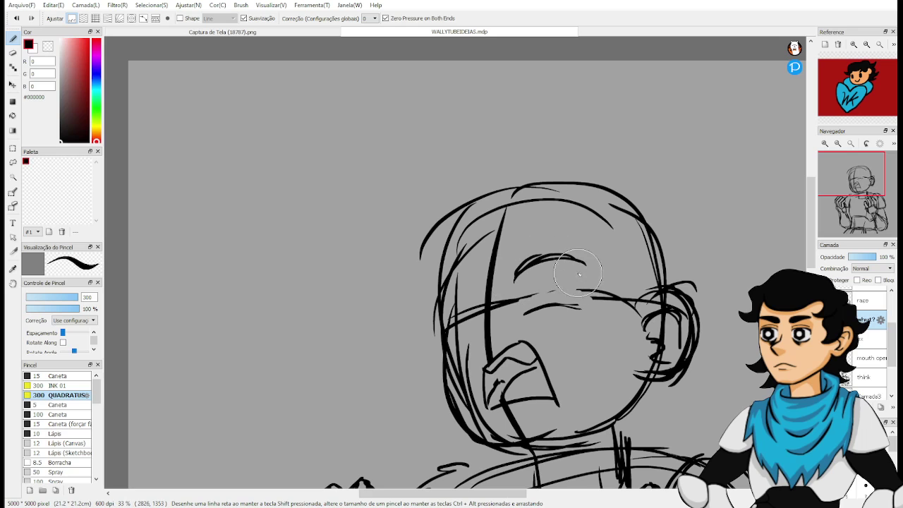
drag(526, 283, 540, 307)
mouse_move(566, 265)
mouse_down()
mouse_move(529, 283)
mouse_move(538, 264)
mouse_move(570, 273)
mouse_move(553, 283)
mouse_move(556, 300)
mouse_move(535, 304)
mouse_up()
key(ctrl+z)
drag(543, 279, 533, 298)
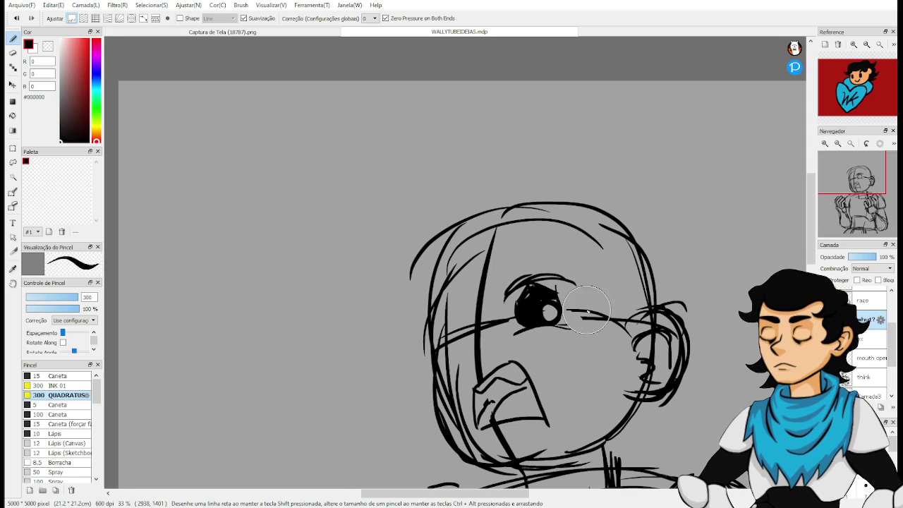
Undo the black filling of the near eye's iris, back to the plain outline.
key(ctrl+z)
key(ctrl+z)
key(ctrl+z)
key(ctrl+z)
key(ctrl+z)
key(ctrl+z)
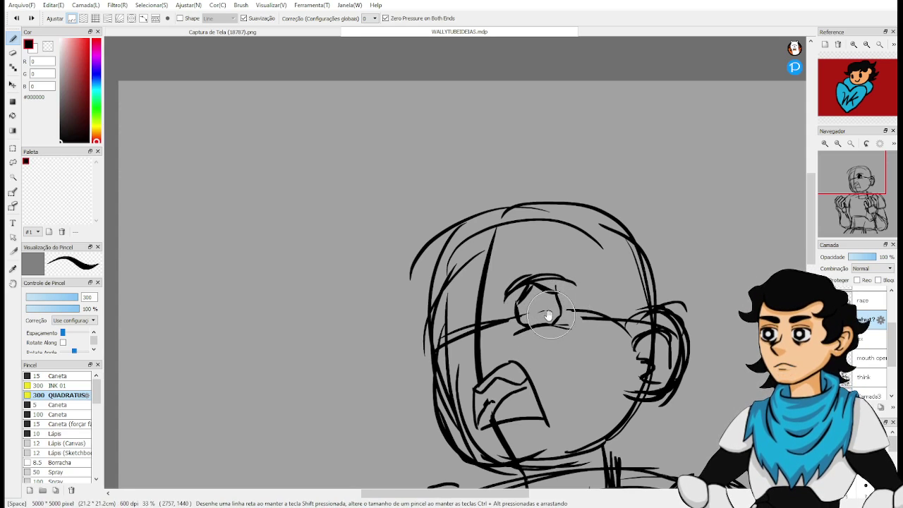
Sketch the far eye at the edge of the face and draw small round pupils in both eyes.
drag(548, 315, 597, 311)
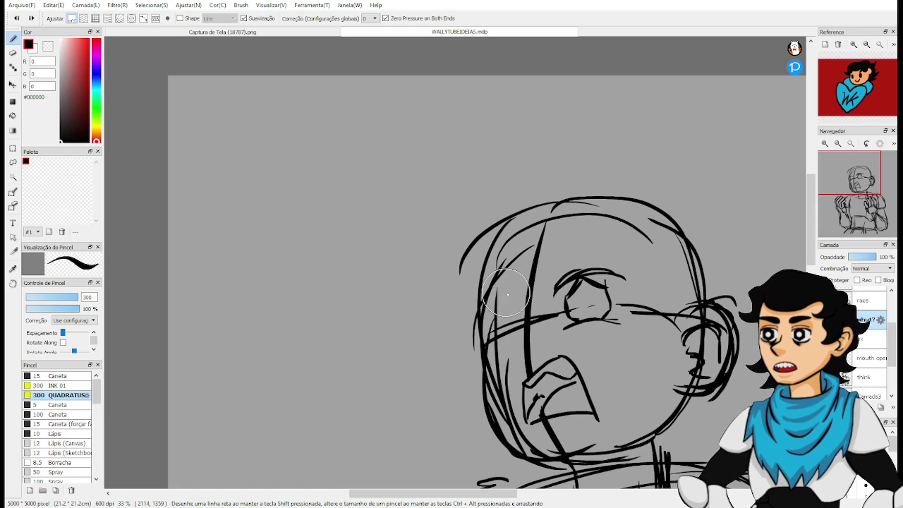
drag(486, 295, 511, 289)
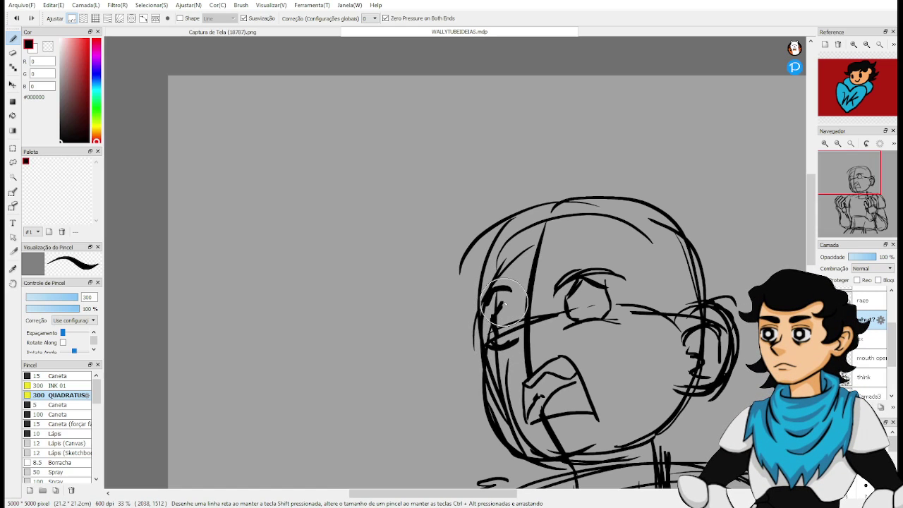
mouse_move(501, 306)
mouse_down()
mouse_move(511, 336)
mouse_move(496, 330)
mouse_move(534, 329)
mouse_move(503, 314)
mouse_up()
drag(585, 295, 587, 302)
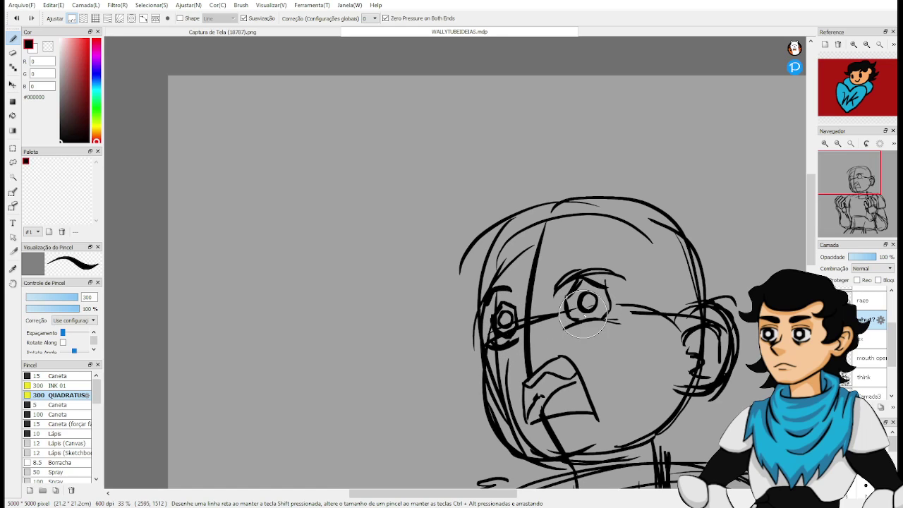
Draw the angular nose and thick angry eyebrows above both eyes.
mouse_move(510, 310)
mouse_down()
mouse_move(522, 342)
mouse_move(515, 355)
mouse_up()
drag(514, 355, 529, 363)
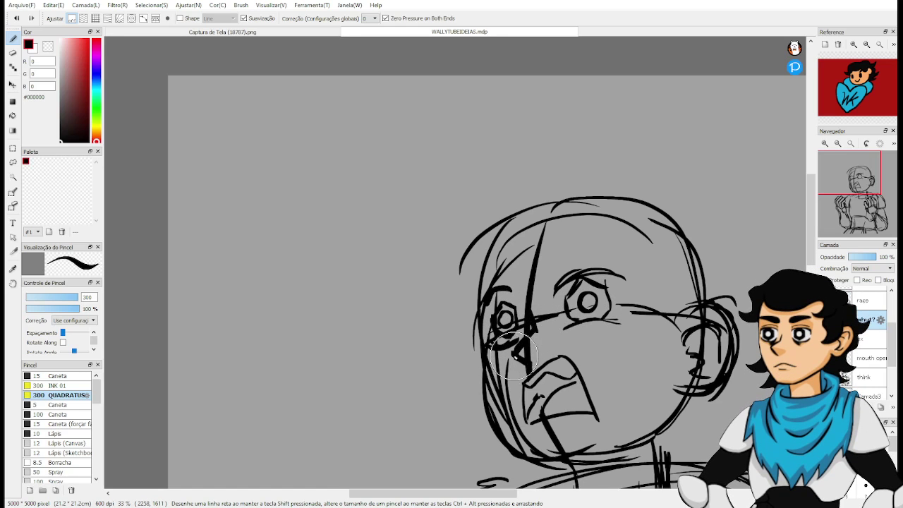
mouse_move(482, 274)
mouse_down()
mouse_move(517, 269)
mouse_move(515, 255)
mouse_move(518, 269)
mouse_move(554, 259)
mouse_move(547, 287)
mouse_move(595, 235)
mouse_up()
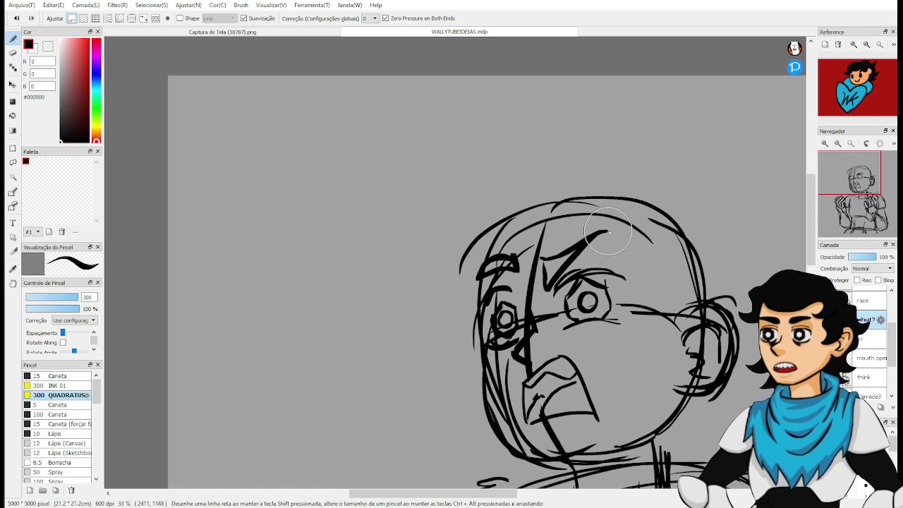
drag(592, 279, 625, 233)
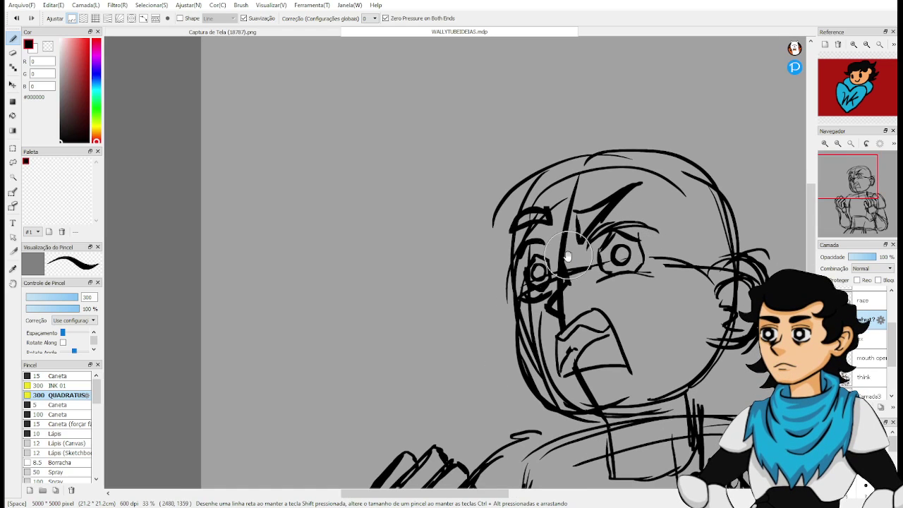
drag(283, 227, 378, 274)
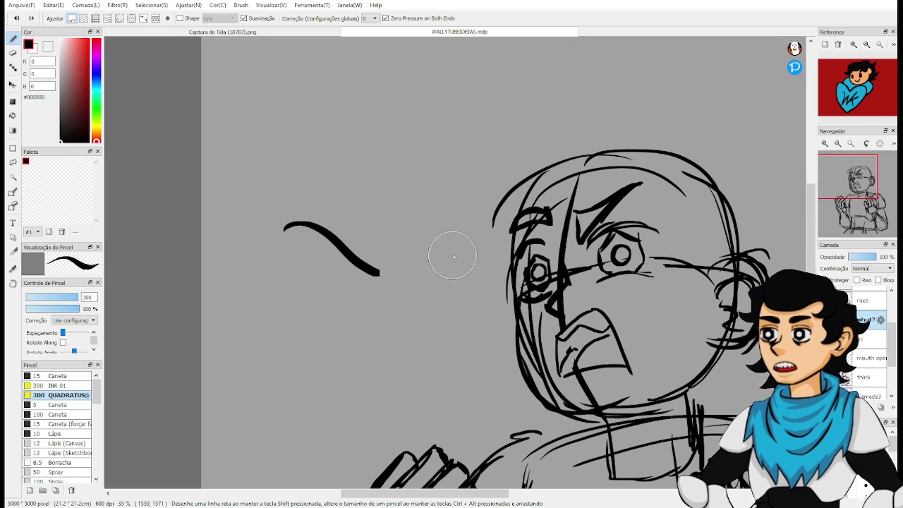
drag(423, 197, 493, 177)
key(ctrl+z)
key(ctrl+z)
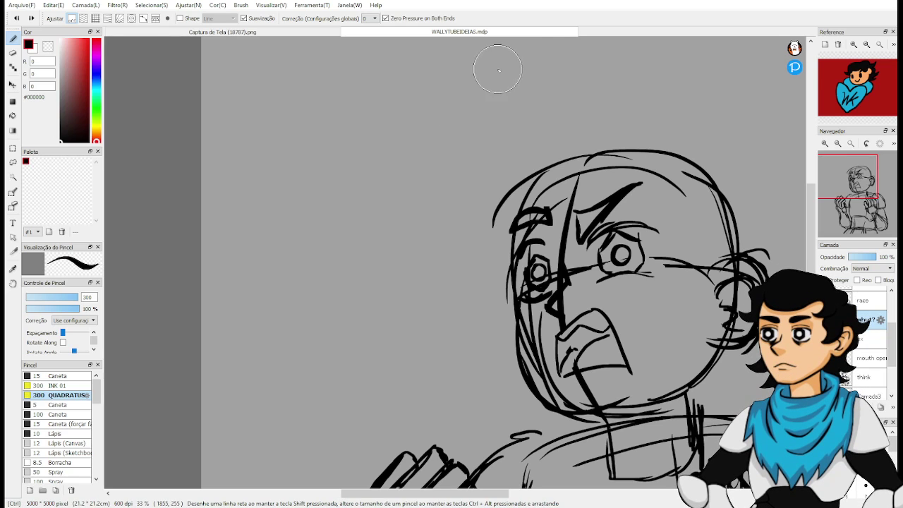
Sketch an enlarged study of the two angry eyebrows in the empty area beside the head.
drag(265, 223, 379, 318)
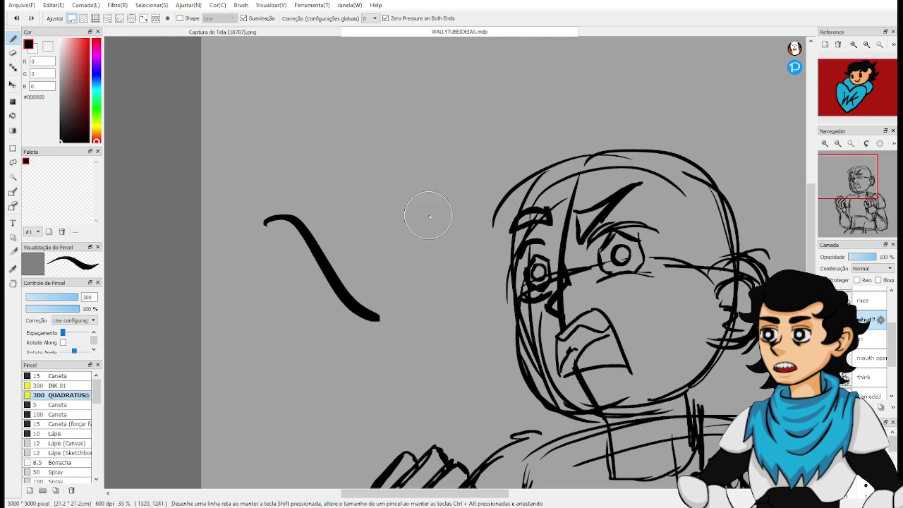
drag(424, 200, 528, 190)
key(space)
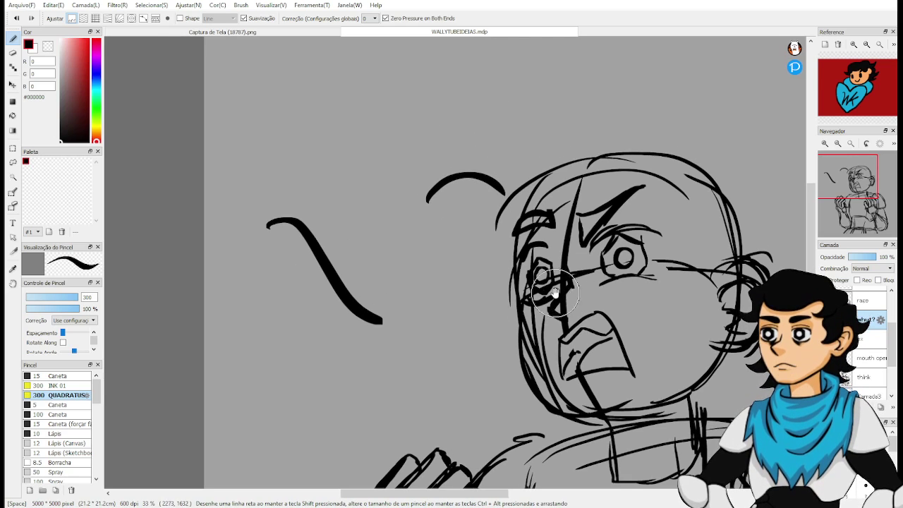
mouse_move(420, 170)
mouse_down()
mouse_move(422, 234)
mouse_move(455, 210)
mouse_move(498, 206)
mouse_up()
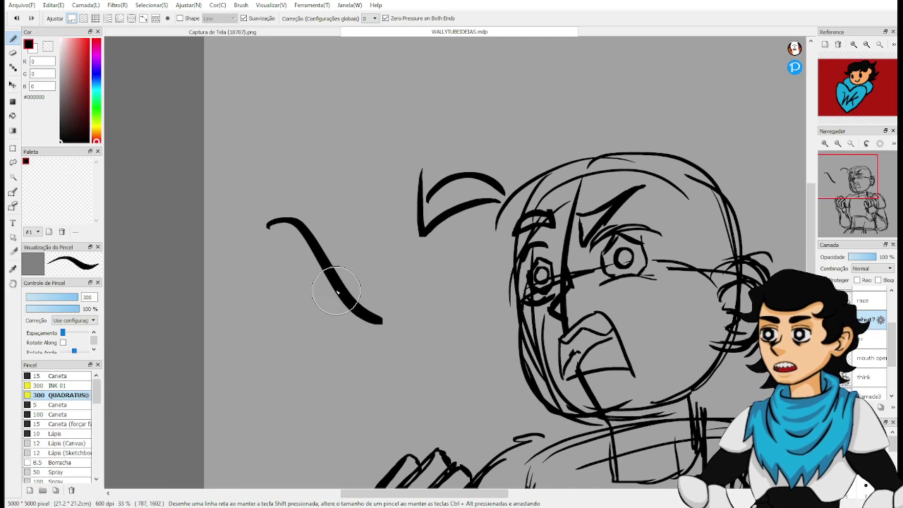
mouse_move(284, 242)
mouse_down()
mouse_move(353, 354)
mouse_move(367, 238)
mouse_up()
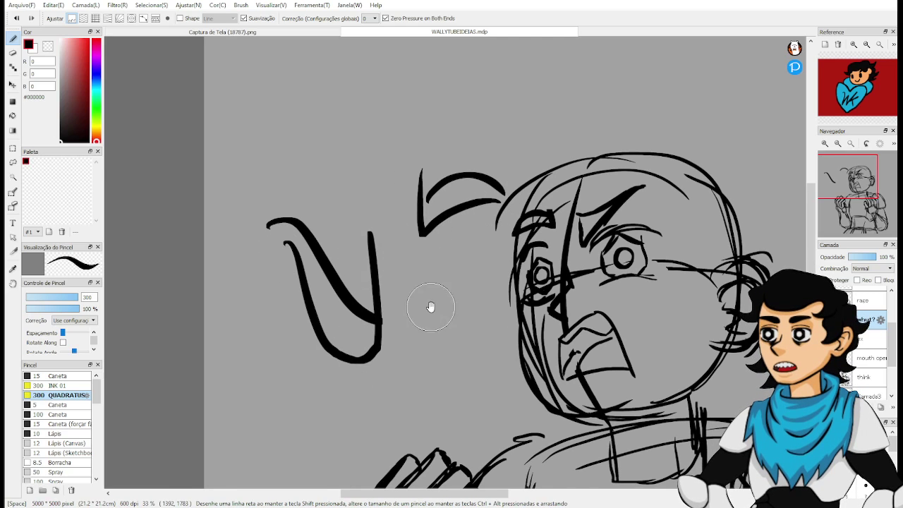
Add enlarged eyes below the study eyebrows, one wide open with an oval pupil and one squinting.
key(space)
mouse_move(429, 306)
mouse_down()
mouse_move(419, 237)
mouse_move(484, 191)
mouse_up()
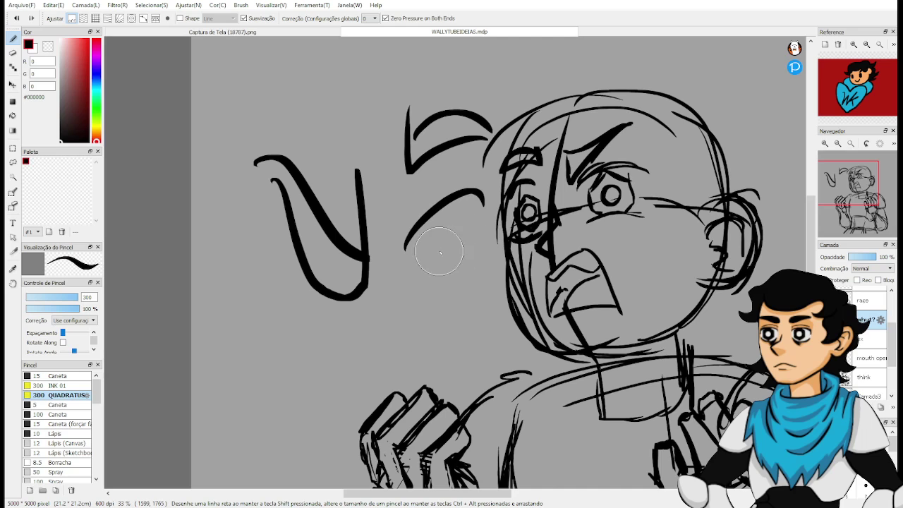
drag(448, 241, 451, 248)
drag(408, 311, 477, 307)
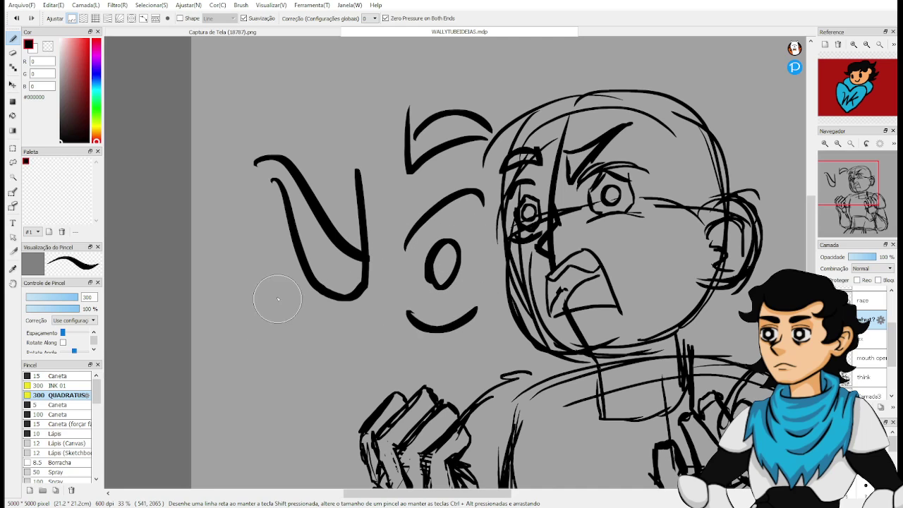
mouse_move(302, 285)
mouse_down()
mouse_move(250, 302)
mouse_move(273, 326)
mouse_move(317, 309)
mouse_up()
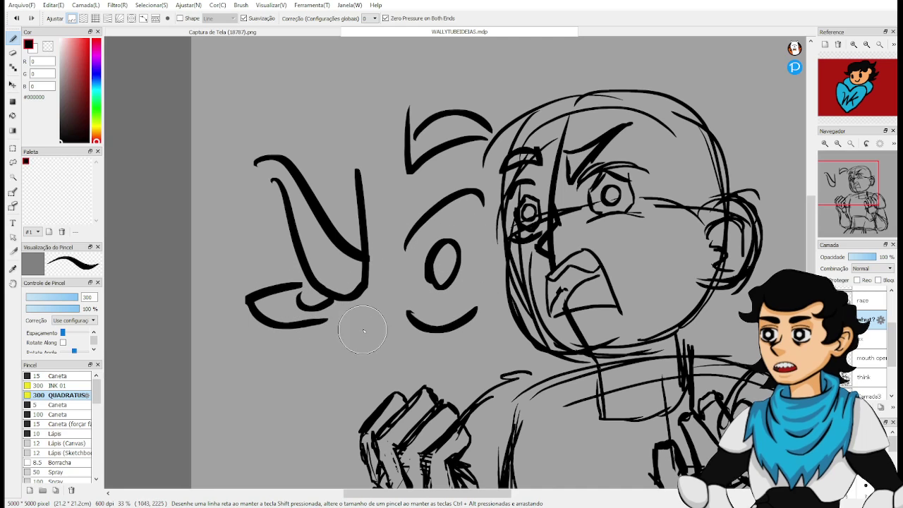
Draw an enlarged angular nose between the study eyes, redoing the first stroke.
mouse_move(385, 291)
mouse_down()
mouse_move(392, 325)
mouse_move(443, 328)
mouse_move(441, 385)
mouse_up()
key(ctrl+z)
drag(393, 329, 440, 326)
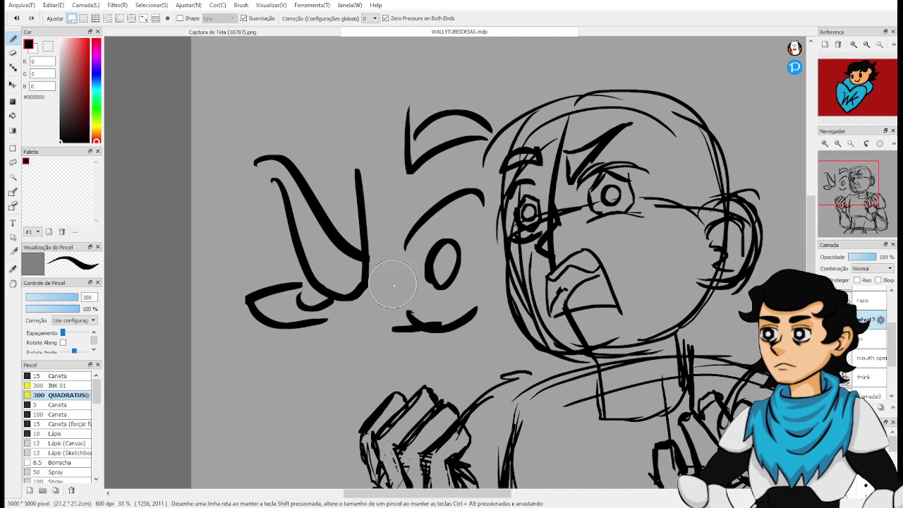
mouse_move(393, 285)
mouse_down()
mouse_move(399, 323)
mouse_move(429, 334)
mouse_move(425, 374)
mouse_up()
drag(444, 333, 427, 379)
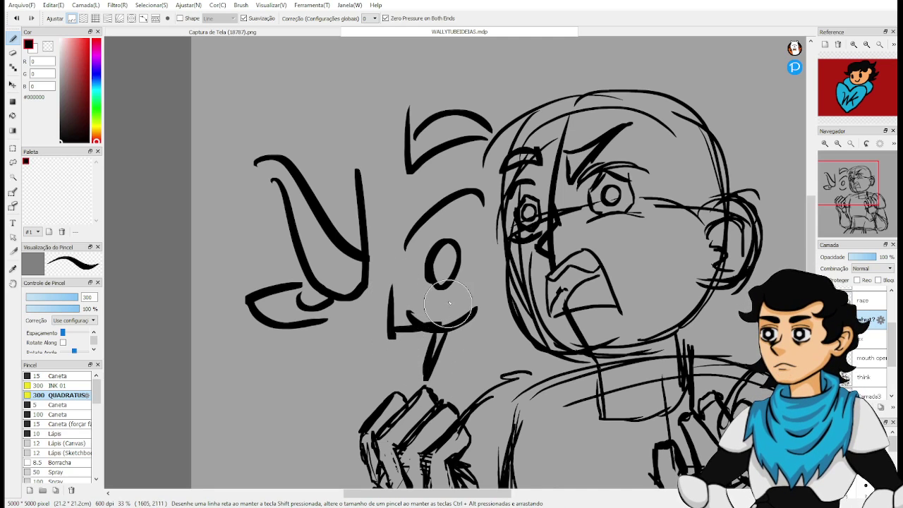
Hide the "whut?" sketch layer and add a new empty layer below Camada14.
drag(452, 287, 505, 271)
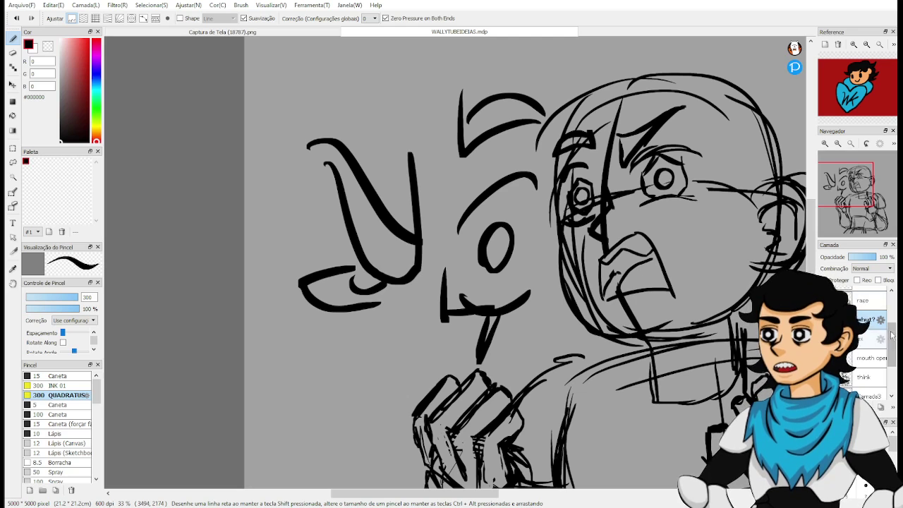
drag(892, 336, 891, 329)
click(824, 376)
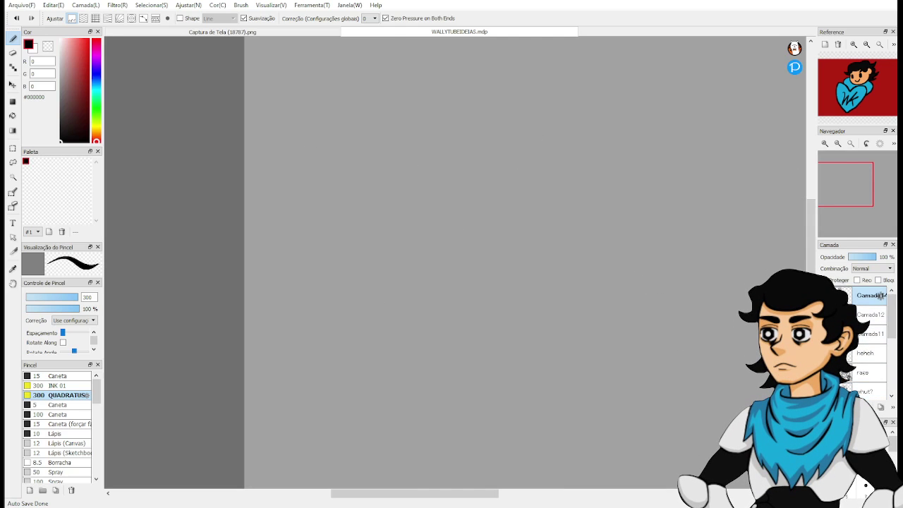
click(824, 296)
click(823, 295)
click(880, 295)
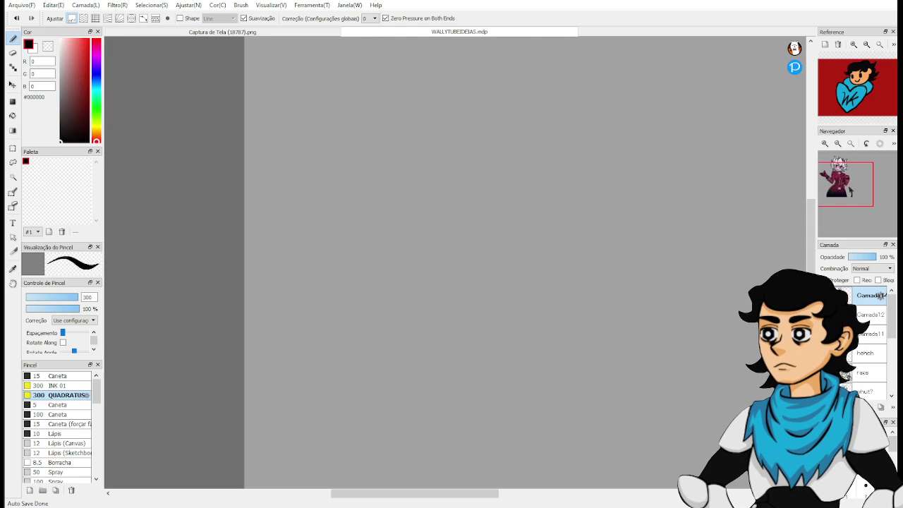
click(880, 295)
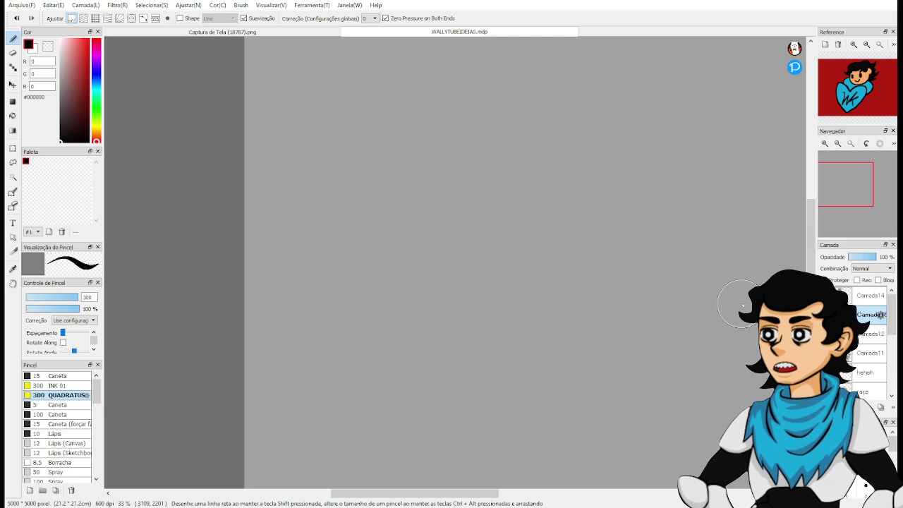
Show the faded version of the hands-on-hips character as a guide, keeping the full-opacity version hidden.
scroll(742, 305, down, 3)
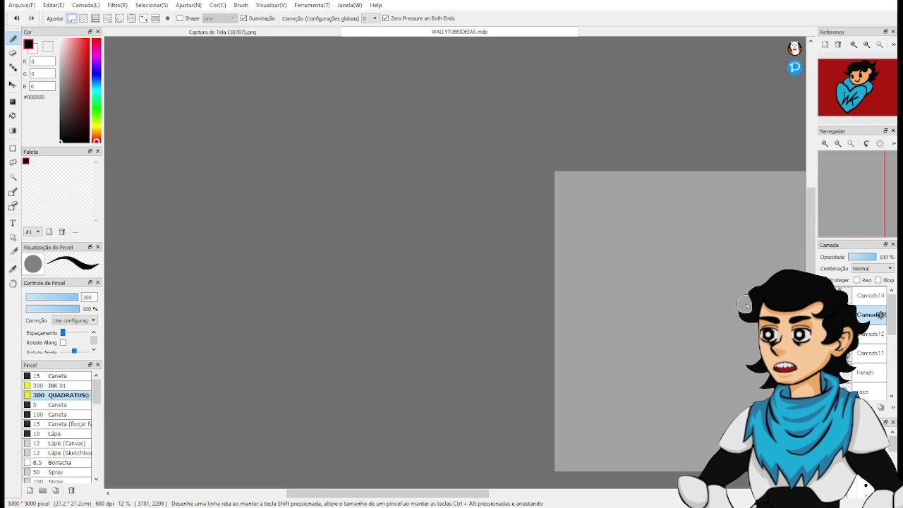
drag(744, 313, 588, 268)
scroll(875, 317, down, 3)
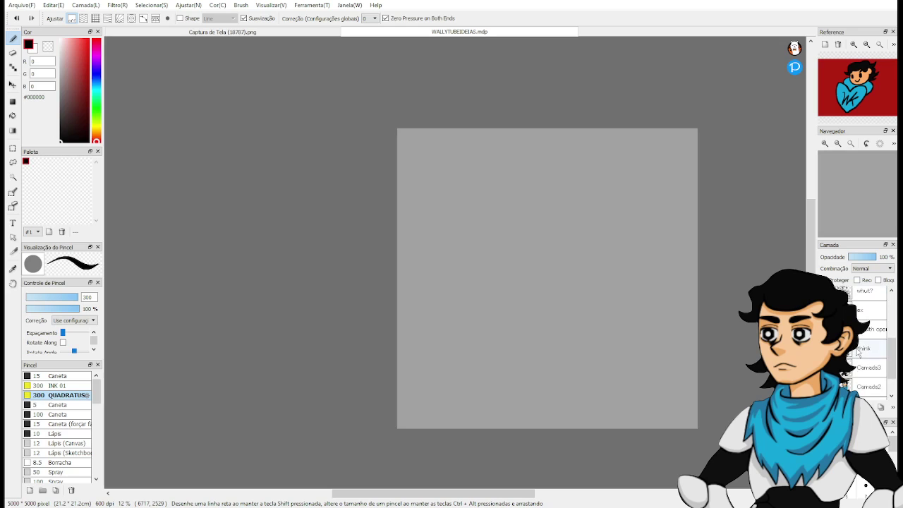
click(824, 371)
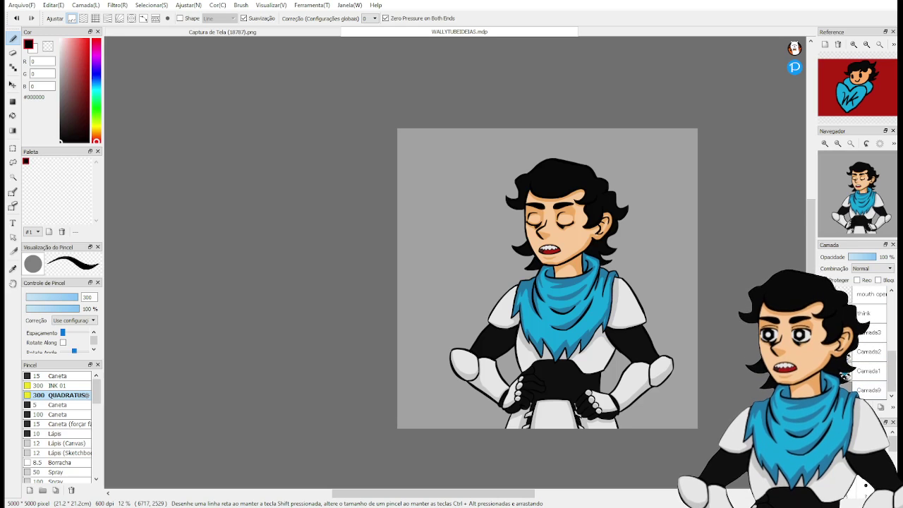
click(824, 371)
click(824, 352)
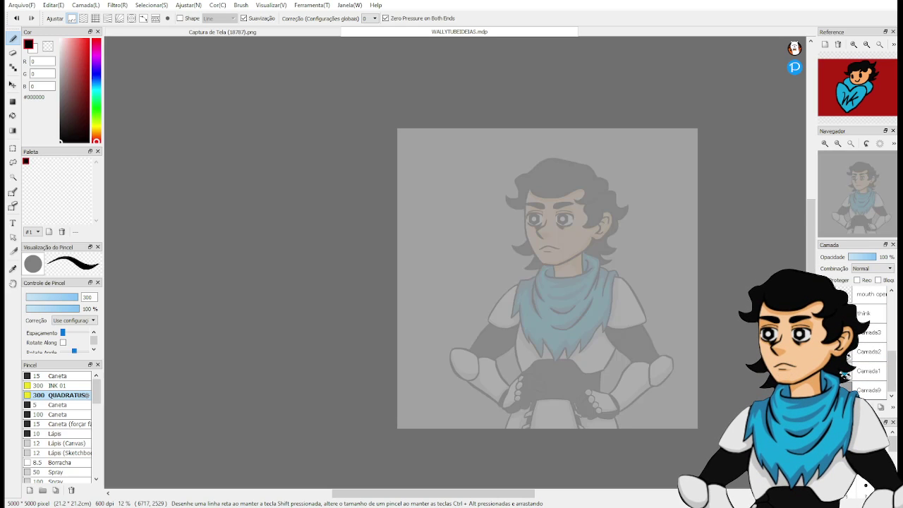
scroll(650, 325, down, 1)
scroll(650, 325, up, 2)
key(space)
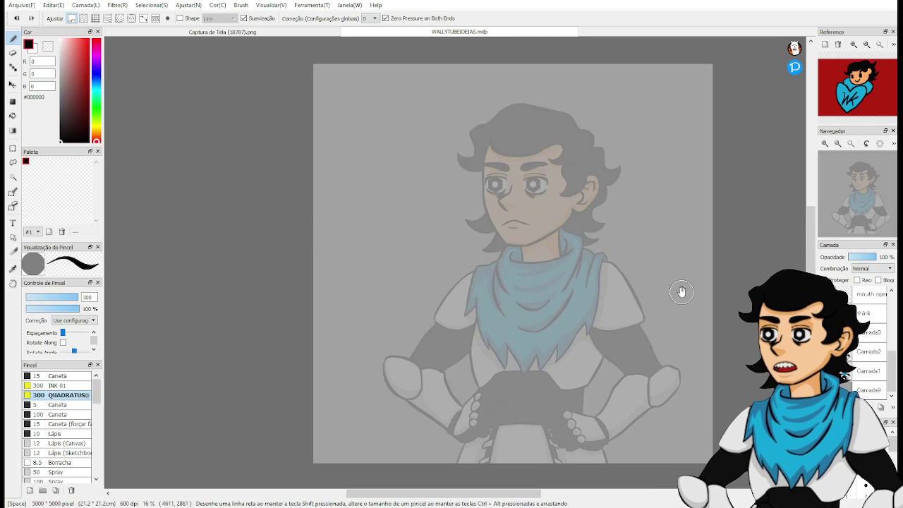
drag(681, 292, 653, 305)
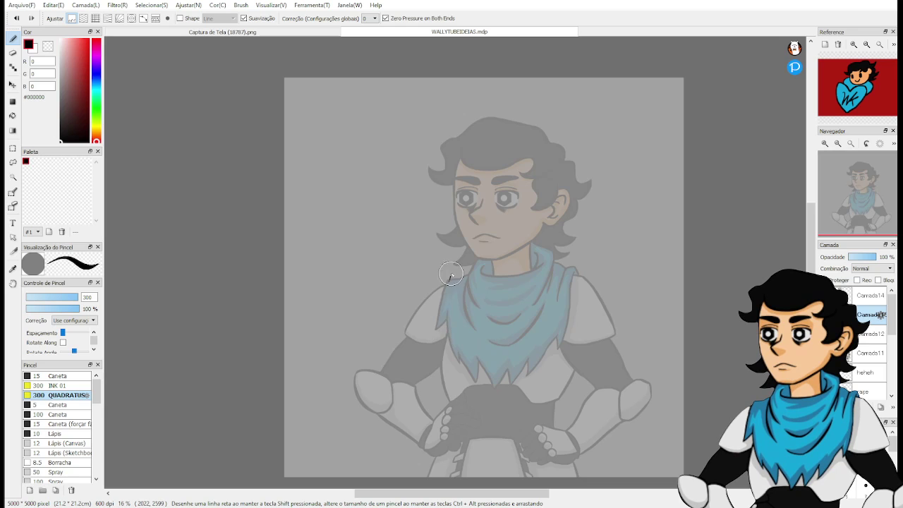
Sketch a rough torso over the faded character with slanted sides, a shoulder line and a curved waist line, redoing the first side stroke.
drag(451, 273, 432, 415)
key(ctrl+z)
mouse_move(460, 284)
mouse_down()
mouse_move(439, 334)
mouse_move(443, 466)
mouse_up()
key(ctrl+z)
mouse_move(457, 292)
mouse_down()
mouse_move(438, 361)
mouse_move(446, 338)
mouse_move(436, 470)
mouse_up()
drag(436, 367, 431, 482)
drag(544, 386, 562, 474)
mouse_move(548, 422)
mouse_down()
mouse_move(588, 308)
mouse_move(515, 296)
mouse_move(527, 295)
mouse_move(436, 308)
mouse_move(580, 301)
mouse_up()
drag(458, 294, 581, 301)
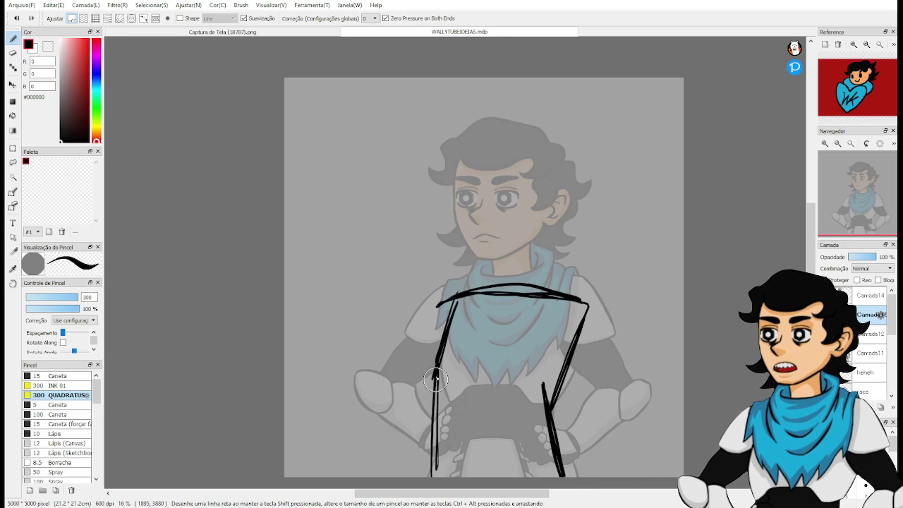
mouse_move(433, 399)
mouse_down()
mouse_move(493, 380)
mouse_move(460, 382)
mouse_move(522, 384)
mouse_move(516, 397)
mouse_move(553, 404)
mouse_up()
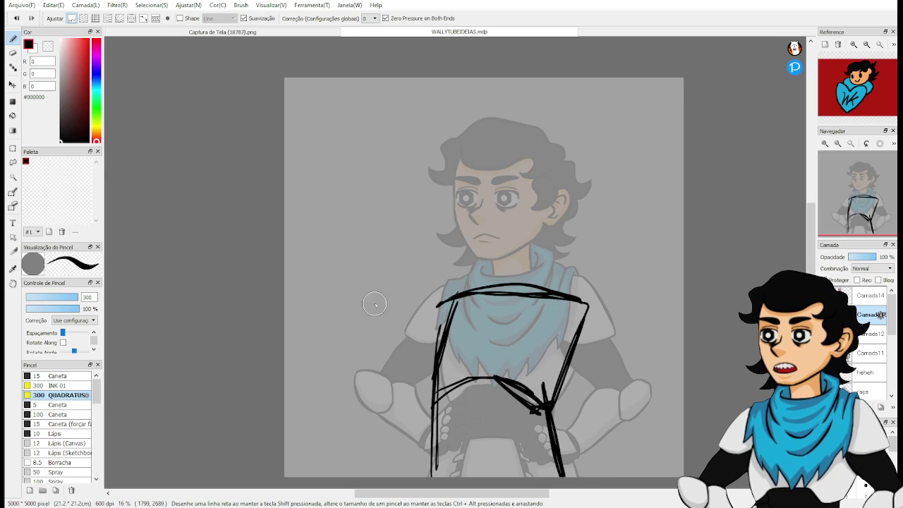
Sketch a bent arm from the torso's left-hand shoulder, with a nearly horizontal upper arm and a raised forearm.
mouse_move(463, 301)
mouse_down()
mouse_move(361, 323)
mouse_move(464, 297)
mouse_move(358, 312)
mouse_move(369, 319)
mouse_up()
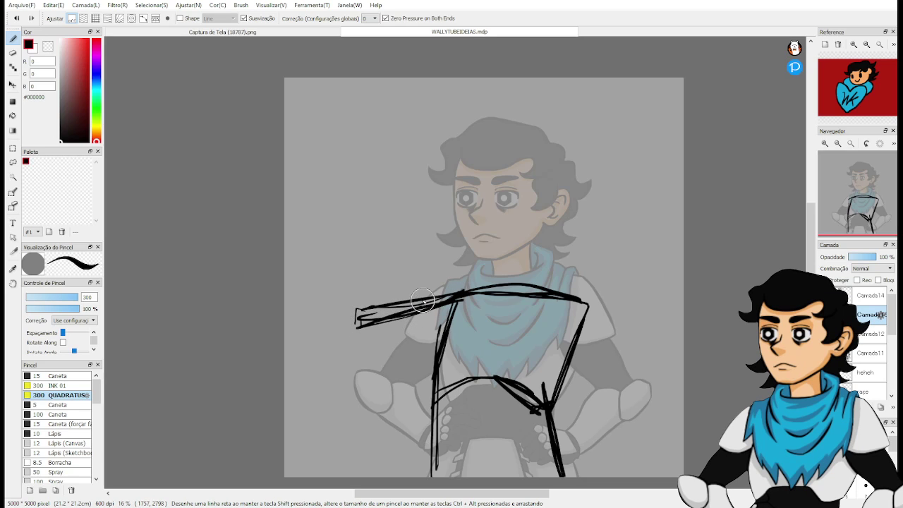
mouse_move(417, 304)
mouse_down()
mouse_move(459, 282)
mouse_move(477, 288)
mouse_move(371, 310)
mouse_move(363, 331)
mouse_move(429, 338)
mouse_up()
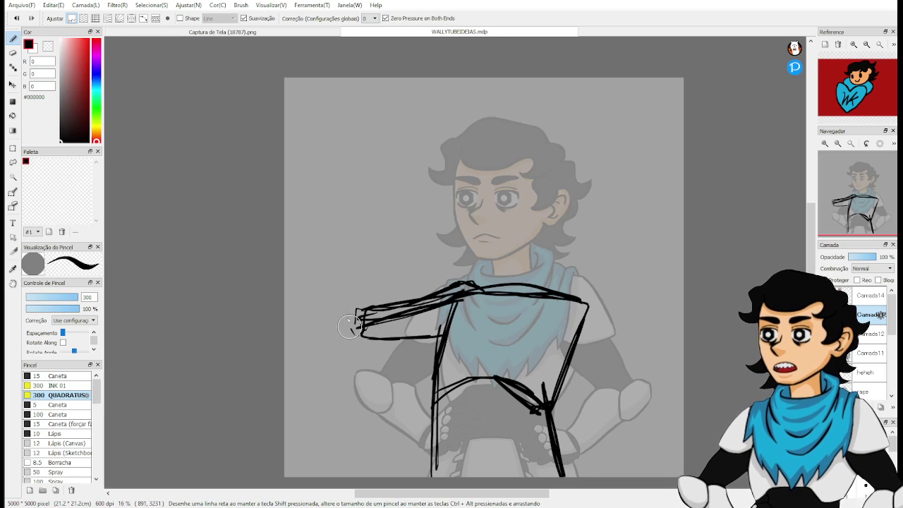
drag(353, 330, 363, 201)
drag(362, 203, 342, 303)
mouse_move(346, 338)
mouse_down()
mouse_move(381, 314)
mouse_move(361, 211)
mouse_move(369, 266)
mouse_up()
mouse_move(362, 233)
mouse_down()
mouse_move(358, 334)
mouse_move(363, 239)
mouse_up()
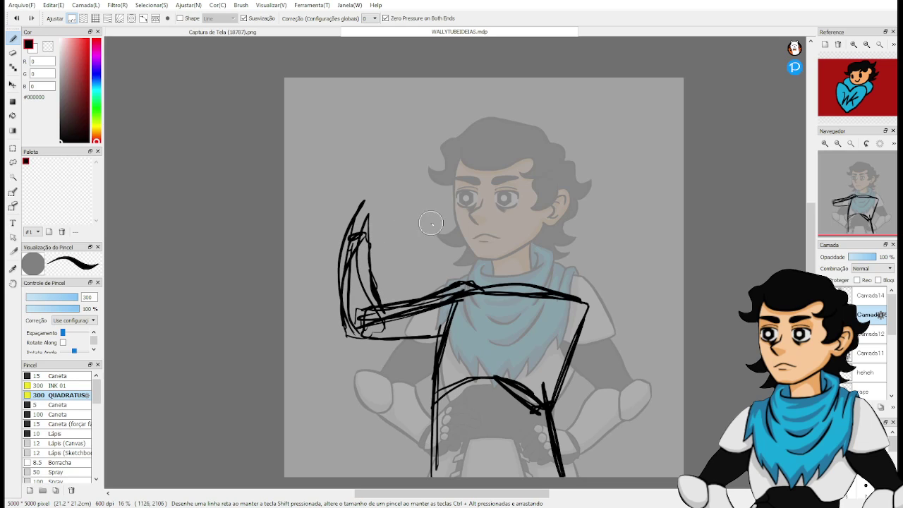
Sketch the opposite upper arm extending outward from the torso's right-hand shoulder.
drag(579, 346, 647, 345)
drag(568, 296, 644, 307)
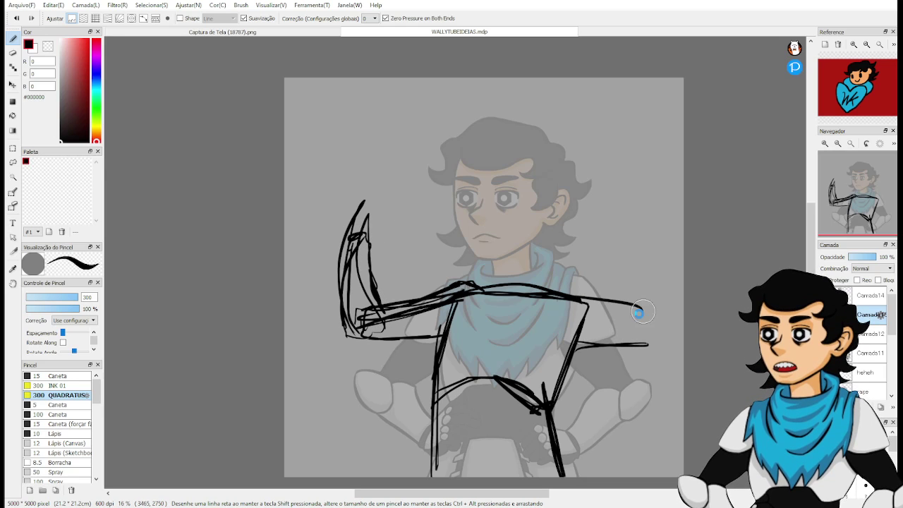
mouse_move(572, 298)
mouse_down()
mouse_move(658, 311)
mouse_move(664, 341)
mouse_move(632, 357)
mouse_move(583, 350)
mouse_move(634, 336)
mouse_up()
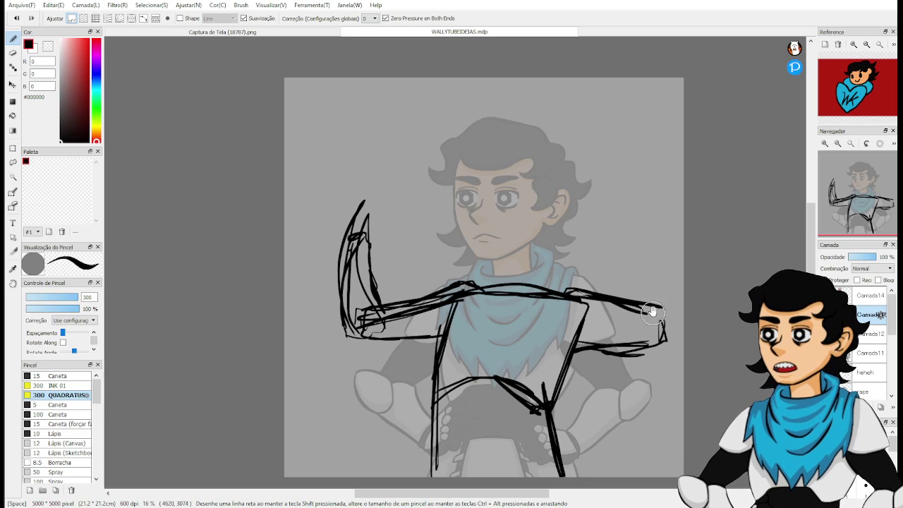
Transform the pose sketch to shift it horizontally about 168 px toward the canvas's left edge.
key(l)
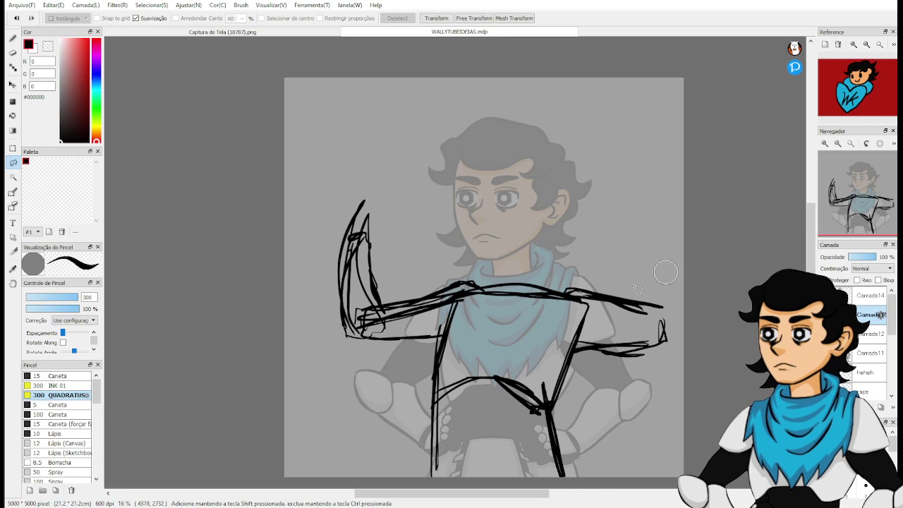
key(ctrl+t)
mouse_move(562, 320)
mouse_down()
mouse_move(547, 319)
mouse_move(566, 320)
mouse_up()
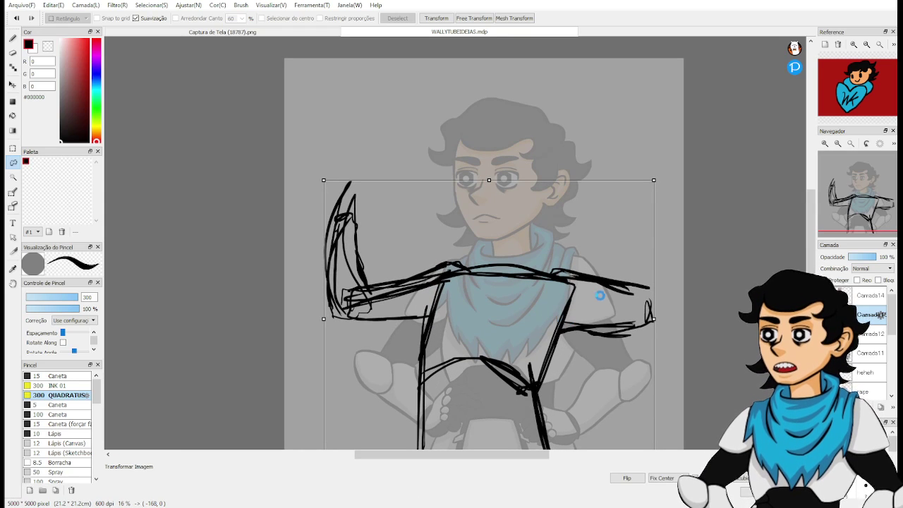
key(b)
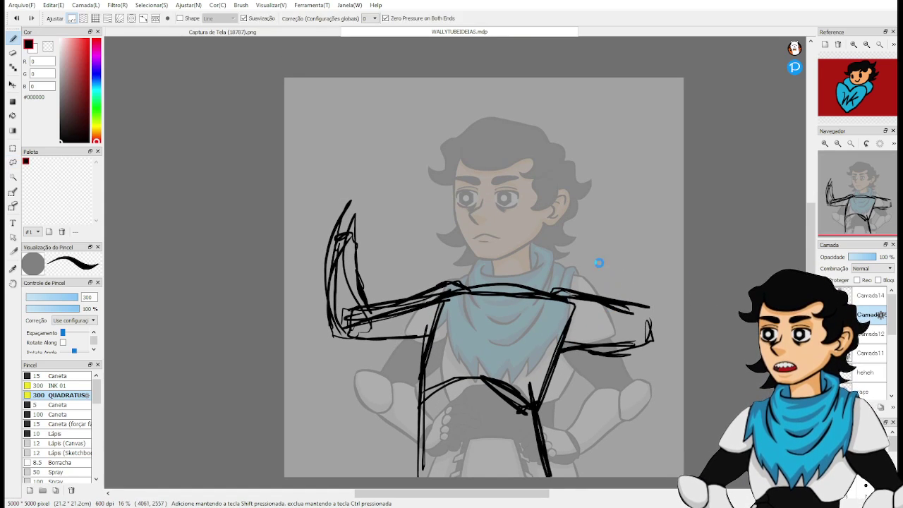
Draw the raised forearm on the right-hand arm and rough in a hand at the end of the left-hand forearm.
drag(633, 343, 643, 247)
mouse_move(638, 216)
mouse_down()
mouse_move(650, 313)
mouse_move(638, 206)
mouse_move(656, 345)
mouse_move(671, 338)
mouse_move(668, 328)
mouse_up()
mouse_move(328, 244)
mouse_down()
mouse_move(364, 195)
mouse_move(378, 201)
mouse_move(348, 243)
mouse_up()
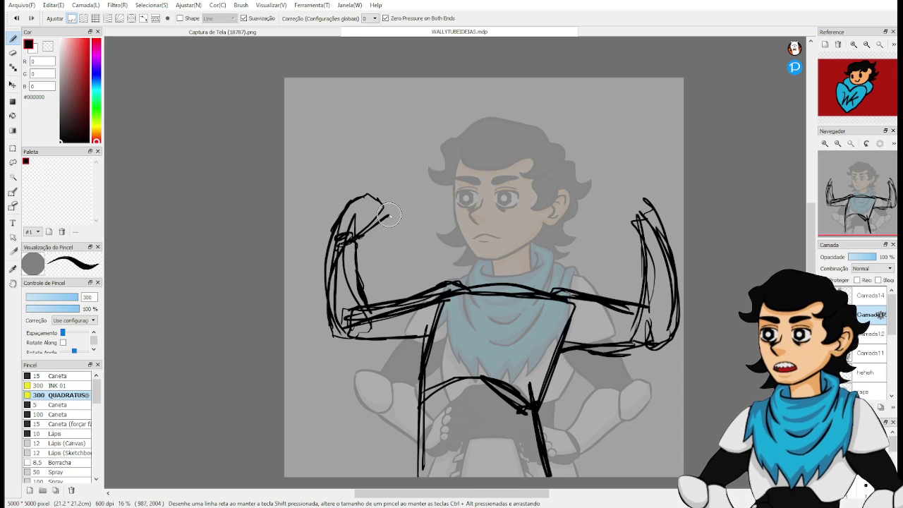
Sketch rough clenched fists at the ends of both raised arms, adding fingers to the fist on the canvas's left side.
mouse_move(650, 232)
mouse_down()
mouse_move(614, 192)
mouse_move(596, 189)
mouse_move(592, 216)
mouse_move(637, 239)
mouse_move(593, 229)
mouse_move(589, 205)
mouse_move(624, 187)
mouse_move(630, 198)
mouse_up()
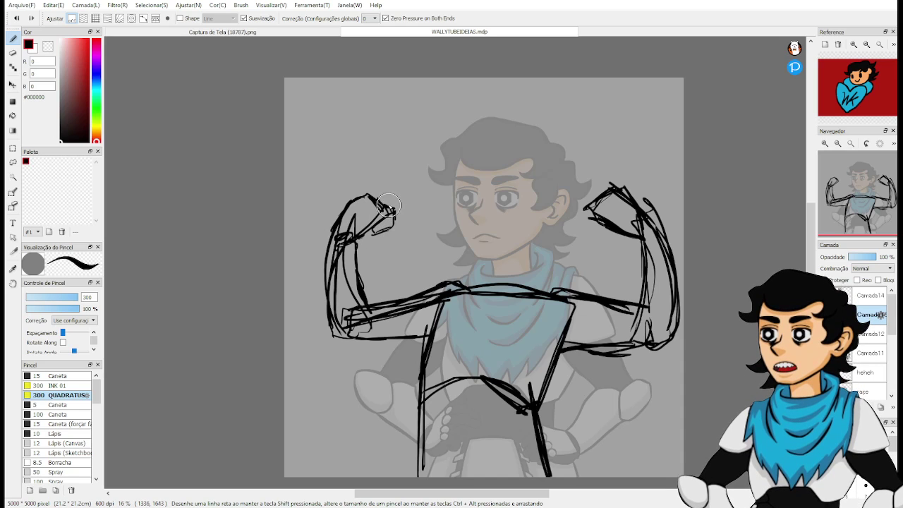
mouse_move(368, 192)
mouse_down()
mouse_move(387, 206)
mouse_move(383, 187)
mouse_move(350, 202)
mouse_move(353, 215)
mouse_move(386, 212)
mouse_up()
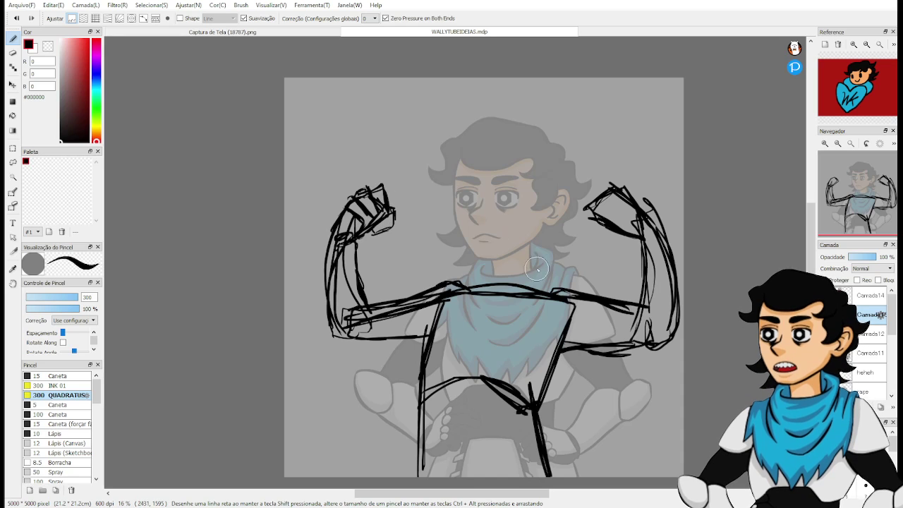
drag(654, 203, 564, 222)
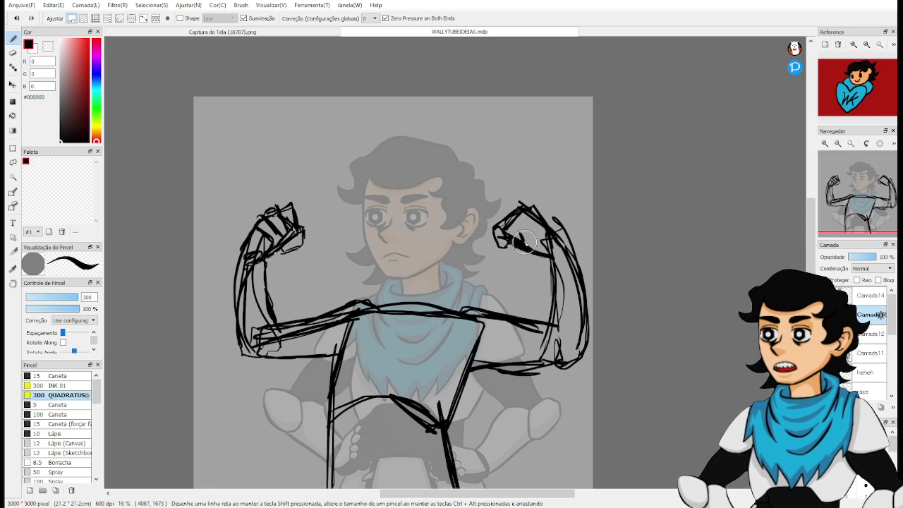
Rework the fingers of the fist on the canvas's right side by erasing and redrawing its lines.
key(e)
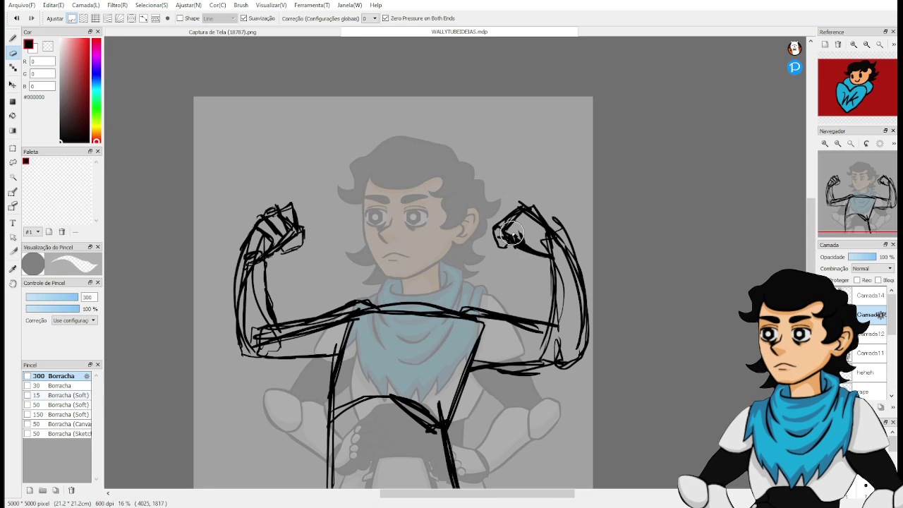
key(p)
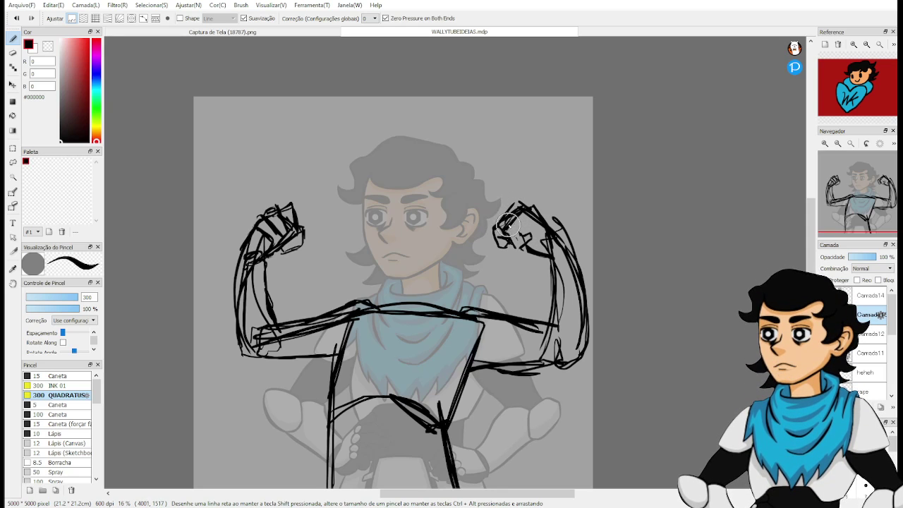
key(e)
key(p)
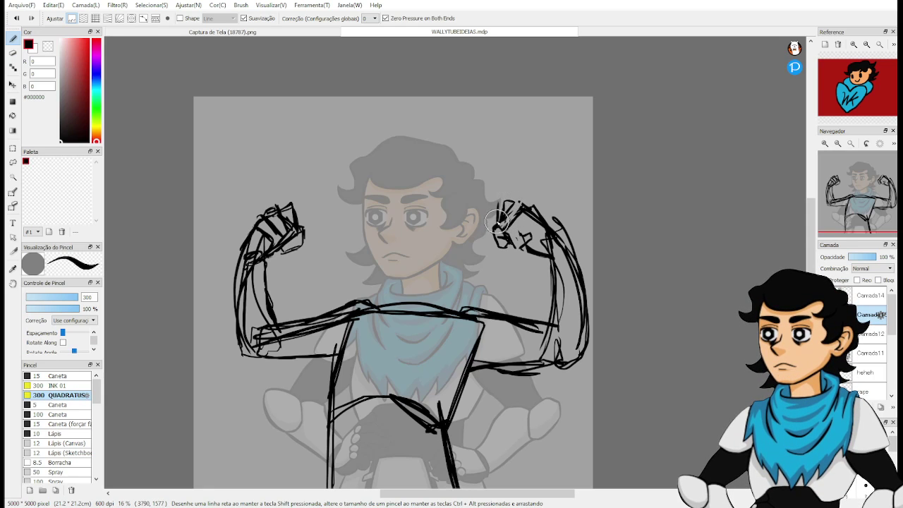
drag(499, 209, 506, 221)
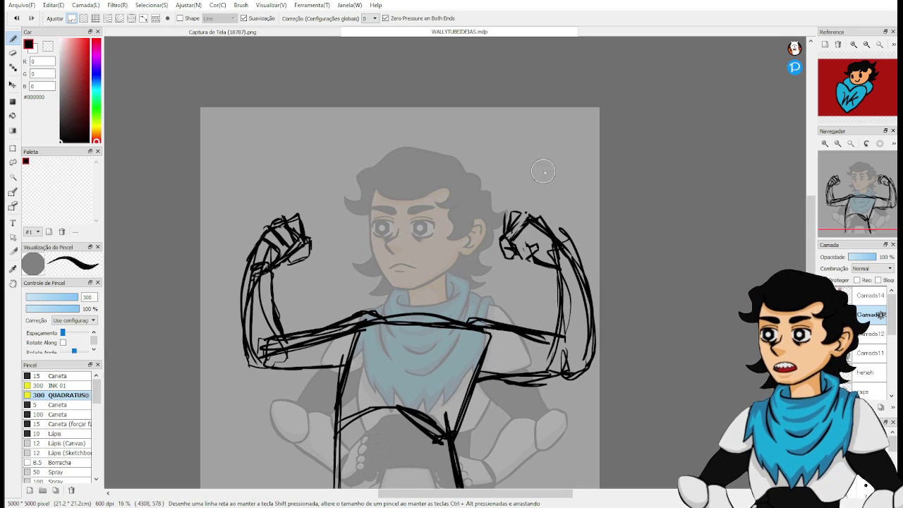
Erase the fist on the canvas's right side and redraw the back of its hand down to the wrist.
key(e)
mouse_move(506, 254)
mouse_down()
mouse_move(546, 197)
mouse_move(544, 268)
mouse_move(567, 220)
mouse_up()
key(b)
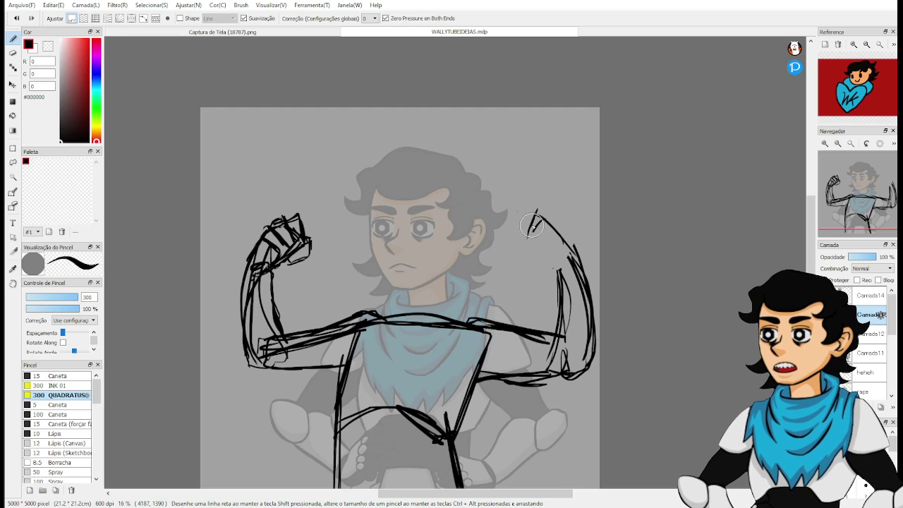
drag(545, 212, 582, 260)
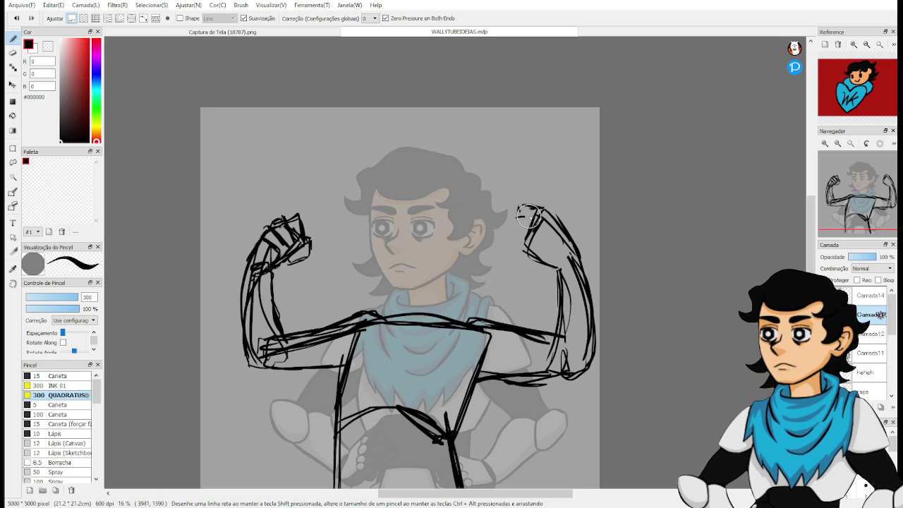
Sketch the curled fingers of the redrawn fist with short parallel strokes and clean up stray marks.
drag(529, 217, 509, 215)
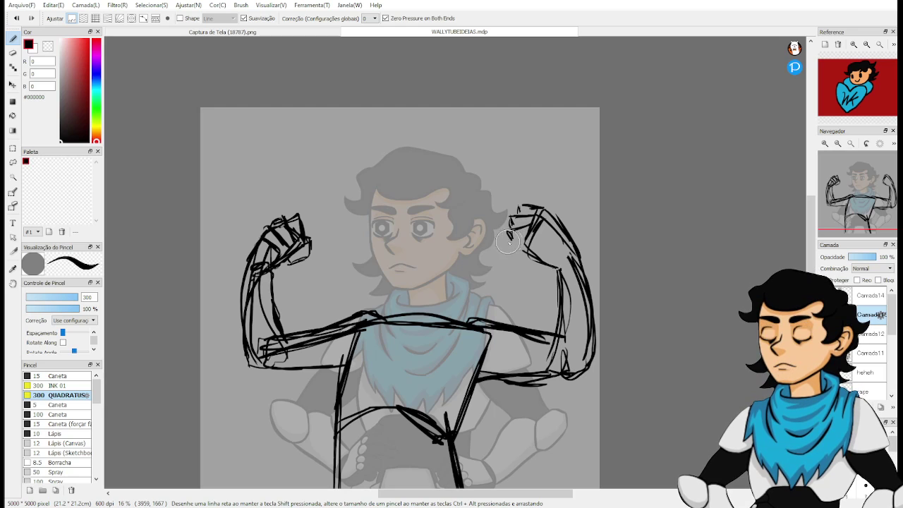
mouse_move(509, 242)
mouse_down()
mouse_move(526, 234)
mouse_move(523, 259)
mouse_move(532, 256)
mouse_up()
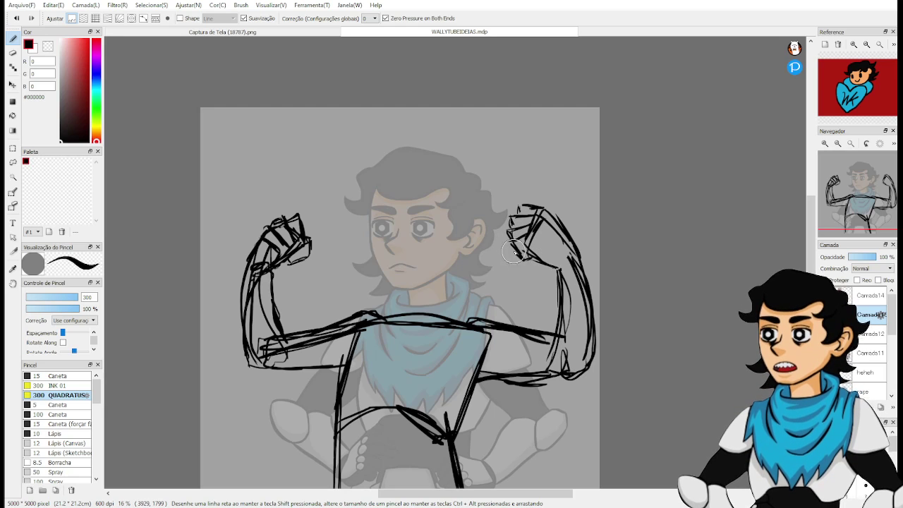
key(e)
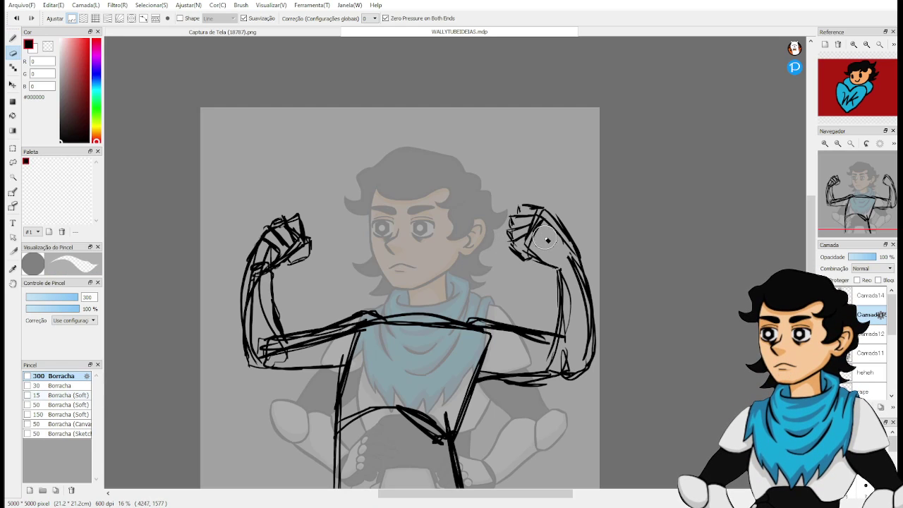
key(b)
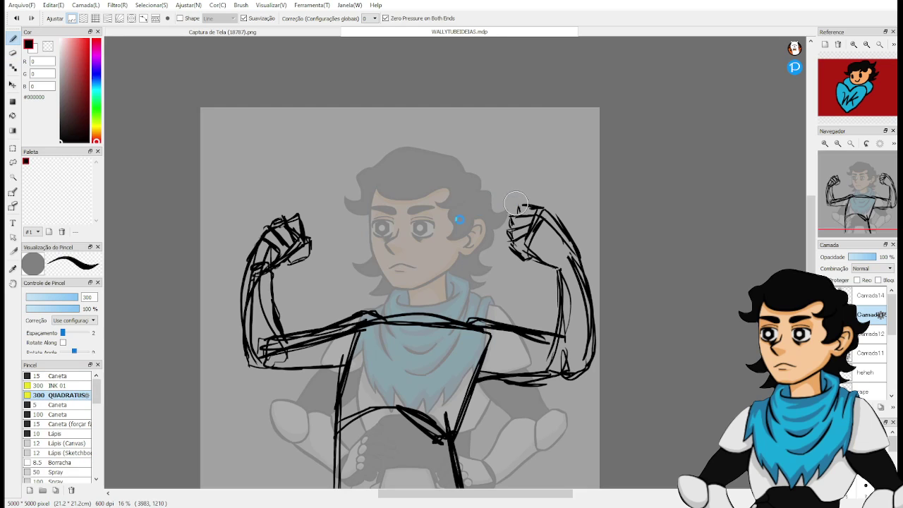
Sketch a short neck between the shoulders and a round head above it with curved face guidelines.
mouse_move(410, 302)
mouse_down()
mouse_move(412, 341)
mouse_move(428, 332)
mouse_move(436, 306)
mouse_move(412, 336)
mouse_move(410, 310)
mouse_move(398, 330)
mouse_up()
drag(399, 330, 436, 325)
mouse_move(396, 304)
mouse_down()
mouse_move(445, 296)
mouse_move(383, 295)
mouse_move(395, 303)
mouse_move(375, 285)
mouse_move(429, 300)
mouse_up()
mouse_move(377, 287)
mouse_down()
mouse_move(402, 307)
mouse_move(373, 257)
mouse_move(410, 219)
mouse_up()
drag(376, 252, 425, 208)
mouse_move(431, 308)
mouse_down()
mouse_move(464, 263)
mouse_move(468, 280)
mouse_move(462, 240)
mouse_move(472, 249)
mouse_move(424, 210)
mouse_move(456, 236)
mouse_move(467, 286)
mouse_up()
drag(433, 210, 458, 218)
mouse_move(385, 244)
mouse_down()
mouse_move(445, 234)
mouse_move(468, 265)
mouse_up()
mouse_move(393, 276)
mouse_down()
mouse_move(443, 221)
mouse_move(430, 210)
mouse_up()
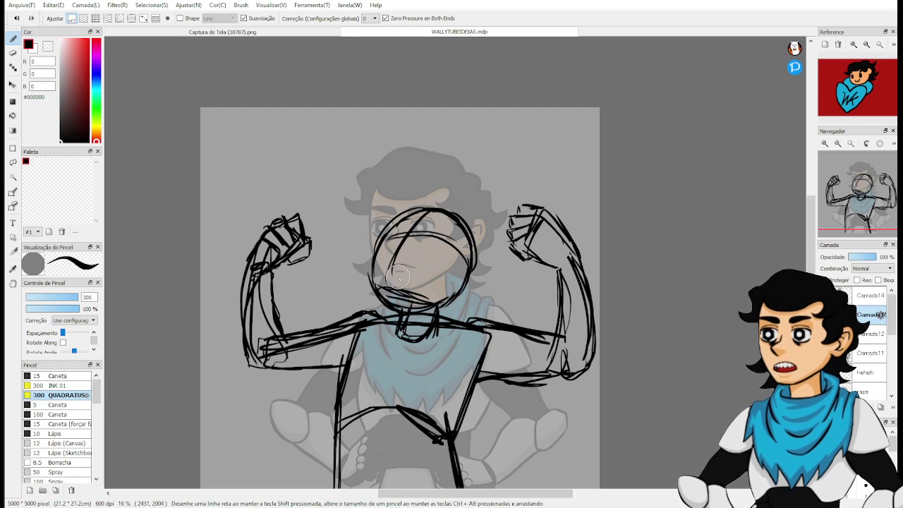
Sketch a wide open, boxy mouth on the lower face with jagged upper and lower teeth.
mouse_move(380, 283)
mouse_down()
mouse_move(391, 245)
mouse_move(431, 247)
mouse_move(436, 284)
mouse_up()
drag(429, 248, 433, 293)
drag(379, 268, 425, 287)
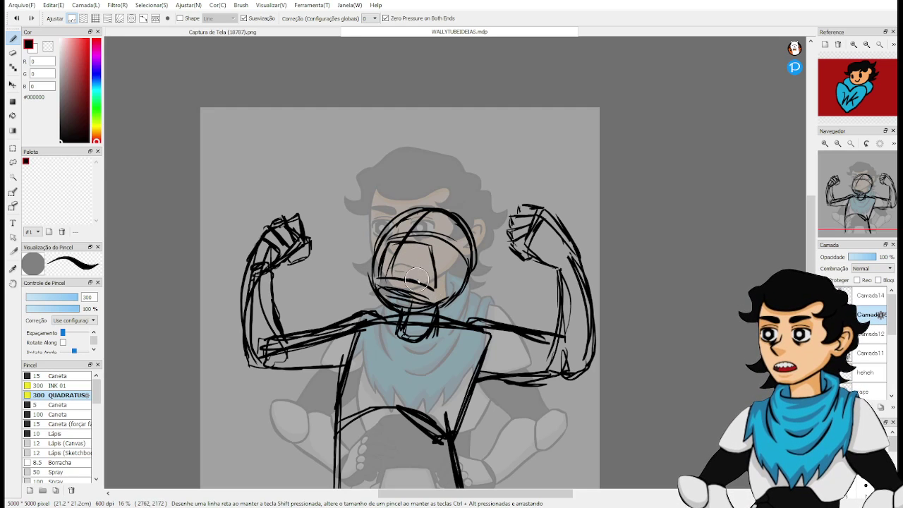
drag(383, 262, 388, 244)
drag(387, 241, 394, 253)
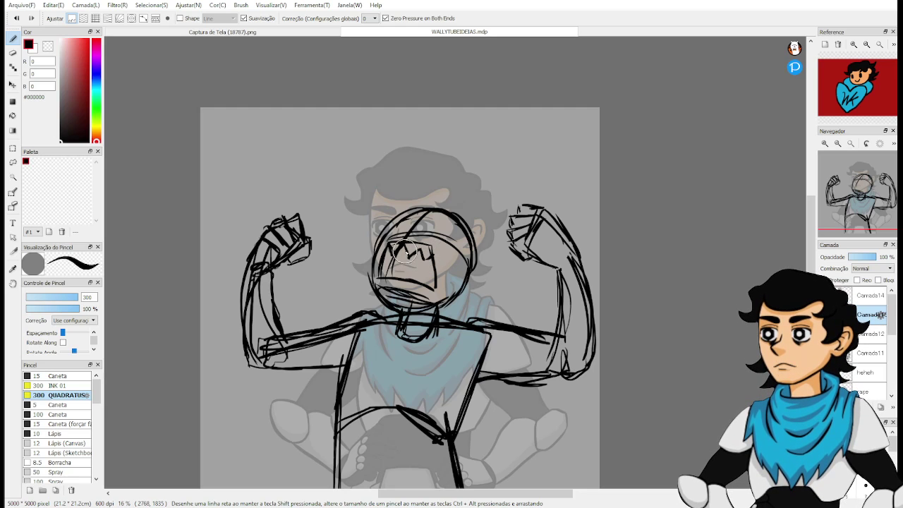
mouse_move(381, 275)
mouse_down()
mouse_move(407, 264)
mouse_move(428, 279)
mouse_up()
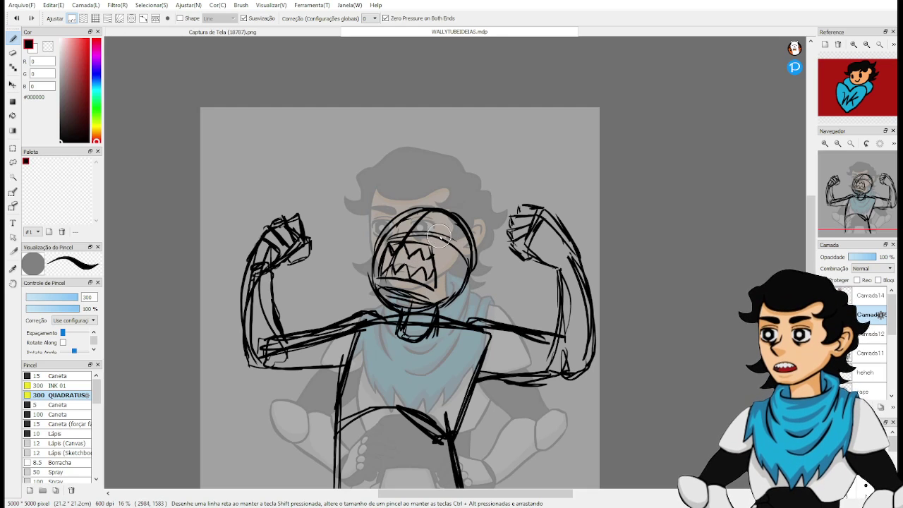
Sketch two round eyes above the mouth with wavy flame wisps rising from them past the head.
mouse_move(432, 225)
mouse_down()
mouse_move(455, 224)
mouse_move(443, 230)
mouse_move(443, 201)
mouse_move(440, 221)
mouse_move(429, 221)
mouse_move(444, 182)
mouse_up()
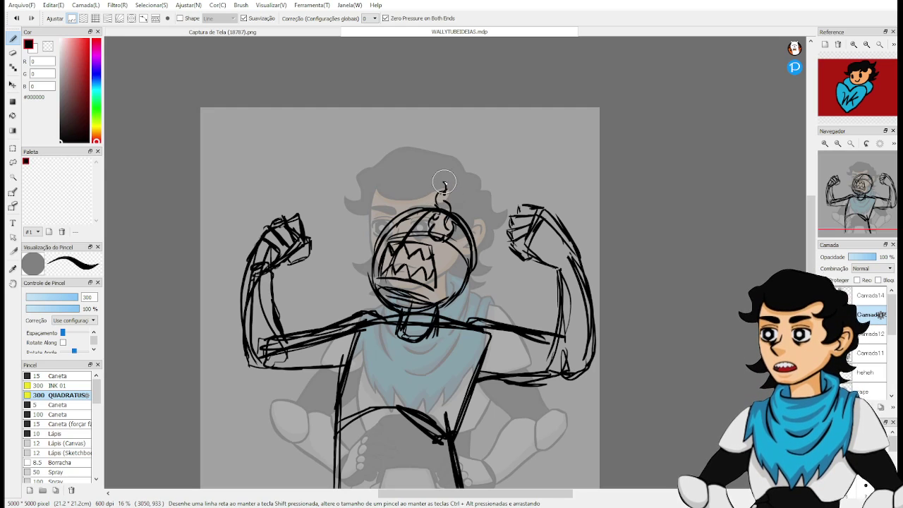
mouse_move(412, 213)
mouse_down()
mouse_move(396, 232)
mouse_move(394, 223)
mouse_move(398, 231)
mouse_move(414, 227)
mouse_move(404, 213)
mouse_move(411, 201)
mouse_move(395, 219)
mouse_move(407, 178)
mouse_up()
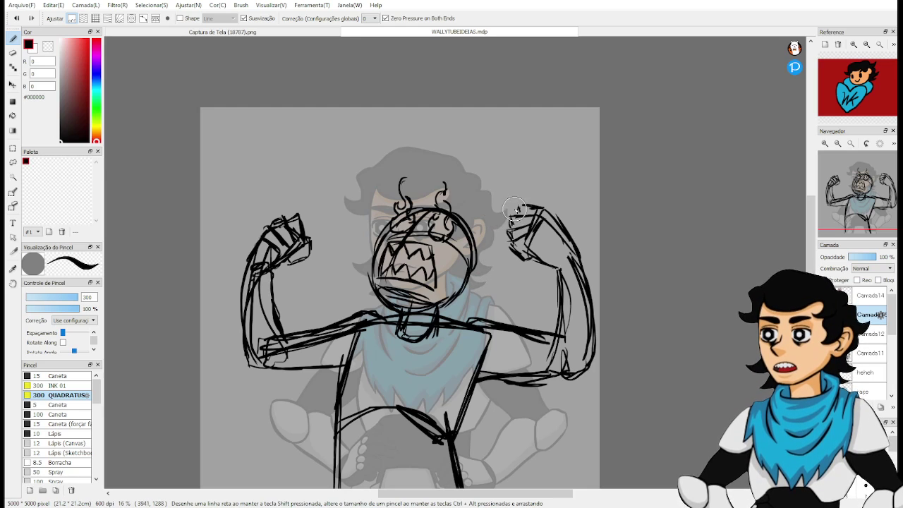
drag(506, 295, 533, 209)
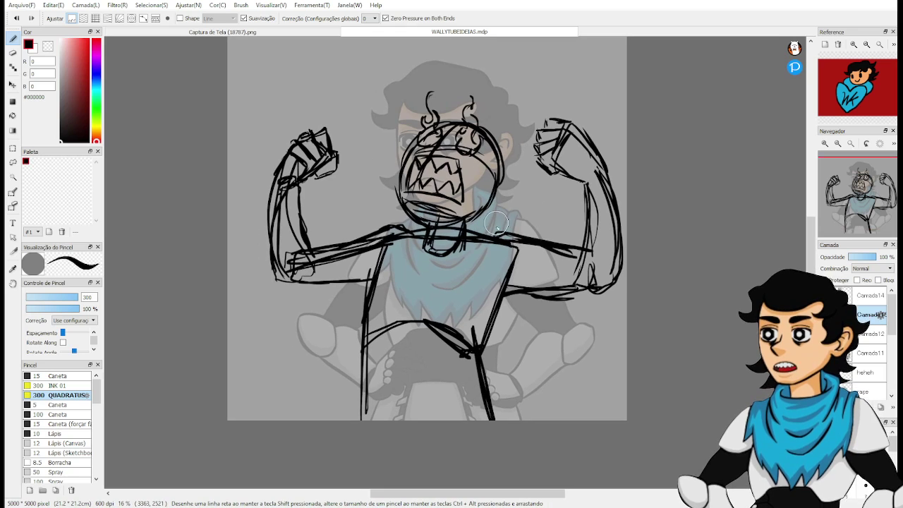
mouse_move(486, 235)
mouse_down()
mouse_move(504, 217)
mouse_move(495, 219)
mouse_move(548, 237)
mouse_up()
key(ctrl+z)
key(ctrl+z)
Sketch rounded shoulder pads over both shoulders where the arms meet the torso.
drag(505, 217, 558, 244)
mouse_move(479, 246)
mouse_down()
mouse_move(504, 271)
mouse_move(533, 264)
mouse_move(522, 281)
mouse_move(552, 251)
mouse_move(540, 224)
mouse_up()
mouse_move(348, 239)
mouse_down()
mouse_move(397, 204)
mouse_move(402, 220)
mouse_up()
mouse_move(352, 233)
mouse_down()
mouse_move(387, 258)
mouse_move(352, 248)
mouse_move(400, 261)
mouse_move(420, 225)
mouse_up()
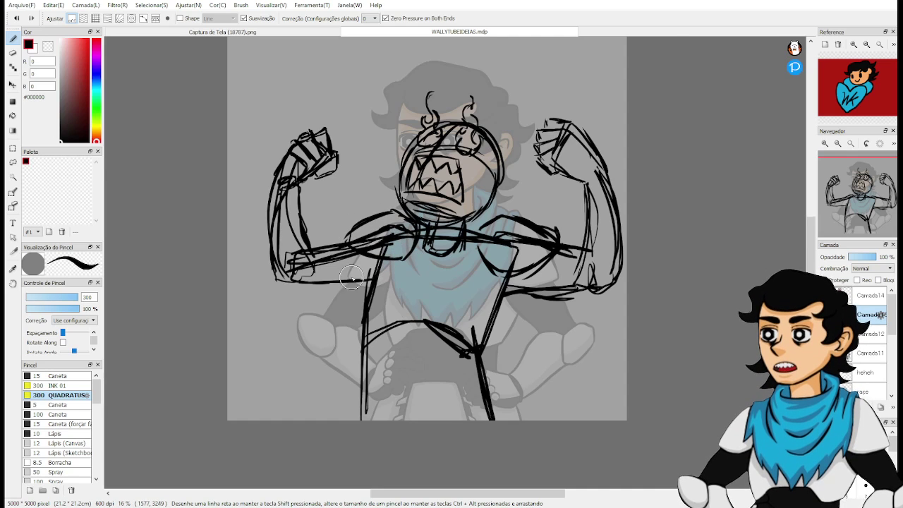
Reinforce the underside of the upper arm on the canvas's left side and the lower side lines of the torso.
drag(291, 283, 369, 287)
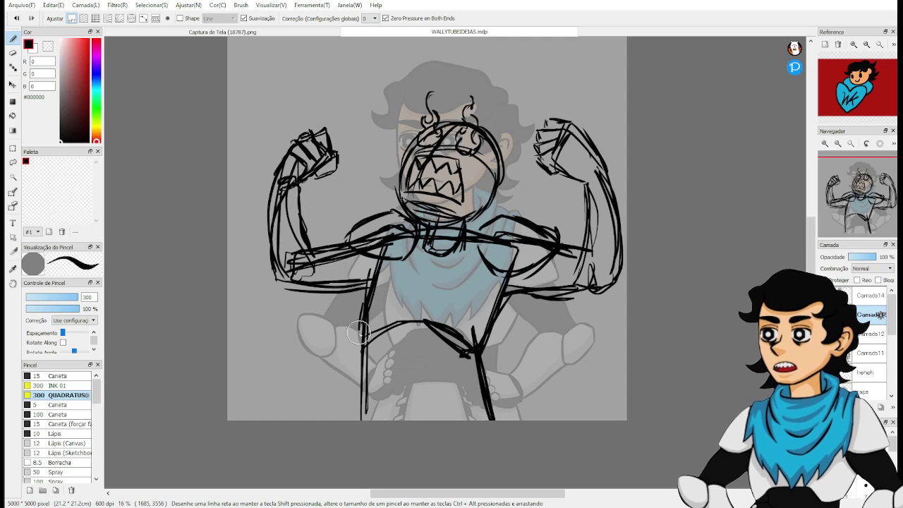
drag(365, 321, 364, 424)
drag(473, 326, 477, 350)
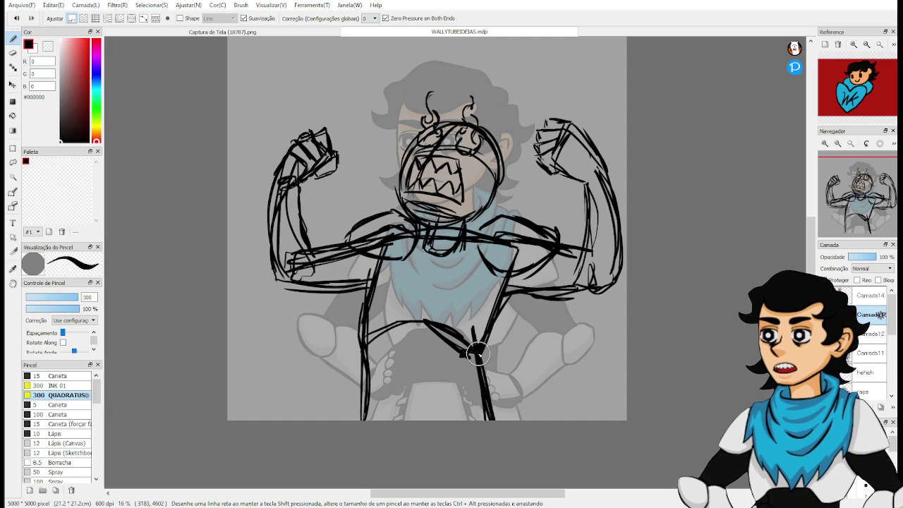
key(e)
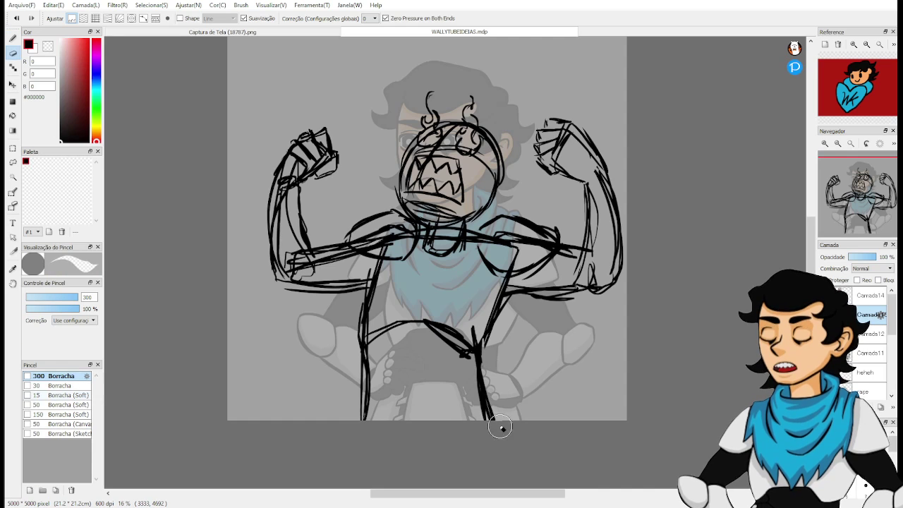
key(b)
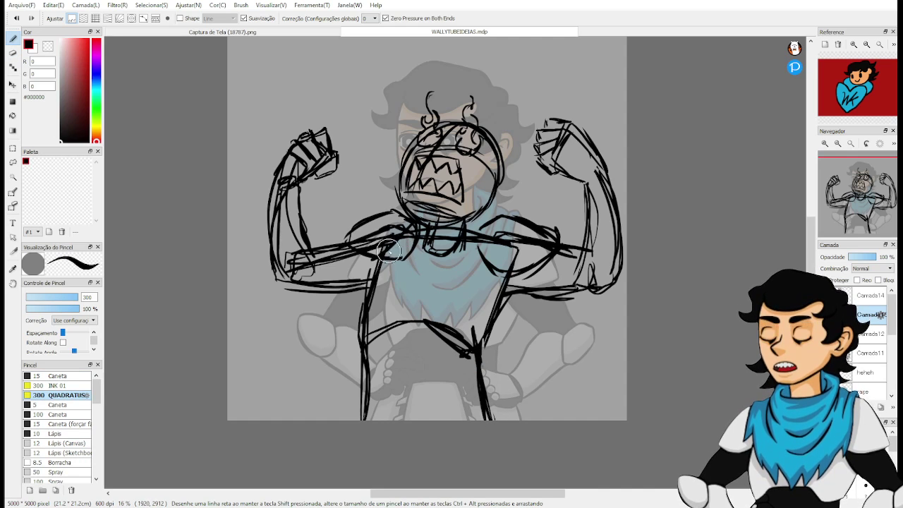
Sketch torn, pointed cloth edges around the armpits and along the shirt's lower hem.
mouse_move(354, 289)
mouse_down()
mouse_move(381, 292)
mouse_move(378, 314)
mouse_move(382, 303)
mouse_move(408, 375)
mouse_up()
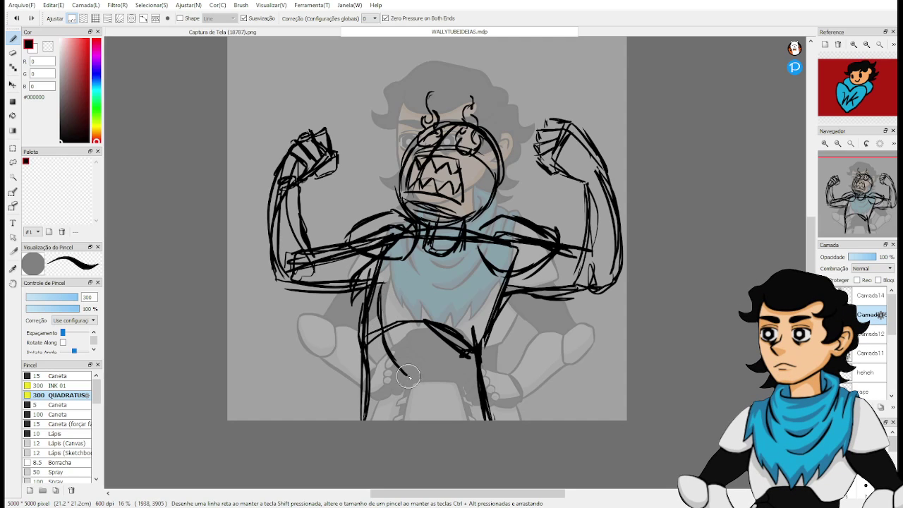
mouse_move(409, 331)
mouse_down()
mouse_move(437, 333)
mouse_move(420, 330)
mouse_move(456, 371)
mouse_up()
drag(445, 333, 447, 359)
mouse_move(455, 314)
mouse_down()
mouse_move(444, 356)
mouse_move(495, 352)
mouse_up()
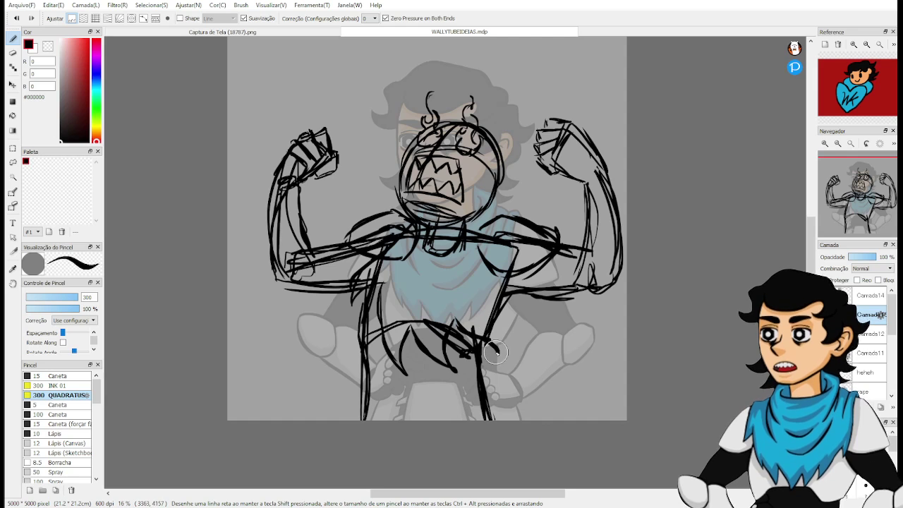
mouse_move(500, 282)
mouse_down()
mouse_move(487, 342)
mouse_move(526, 345)
mouse_move(518, 261)
mouse_move(504, 228)
mouse_move(516, 292)
mouse_up()
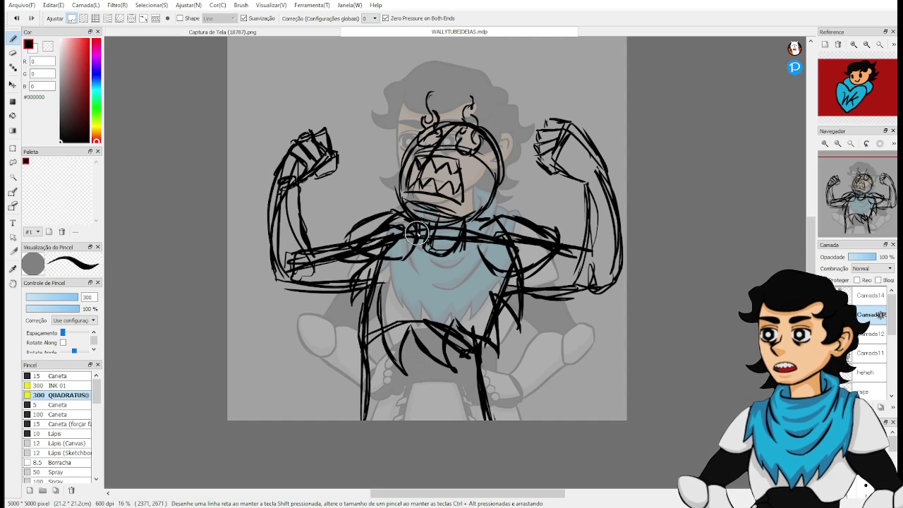
Sketch curved cloth folds falling from the collar across the upper chest.
mouse_move(415, 234)
mouse_down()
mouse_move(428, 304)
mouse_move(402, 267)
mouse_up()
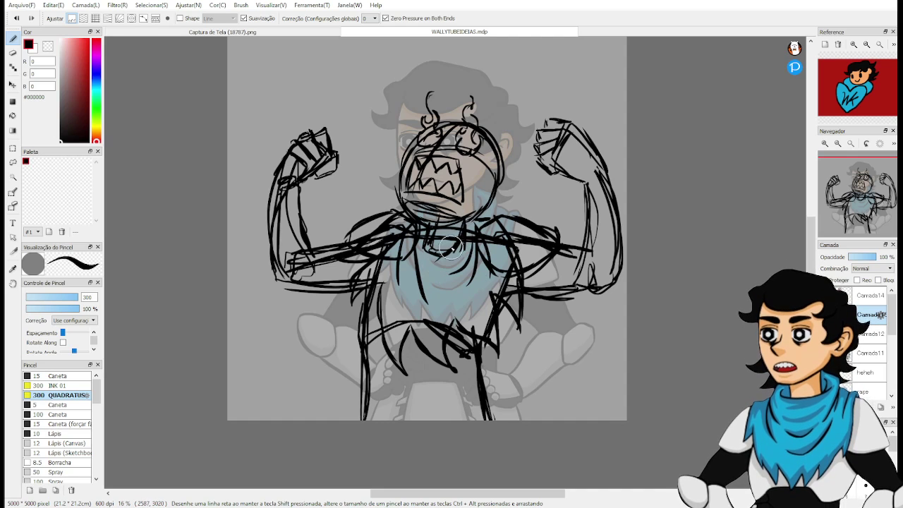
mouse_move(455, 245)
mouse_down()
mouse_move(434, 260)
mouse_move(481, 297)
mouse_move(457, 270)
mouse_move(455, 232)
mouse_up()
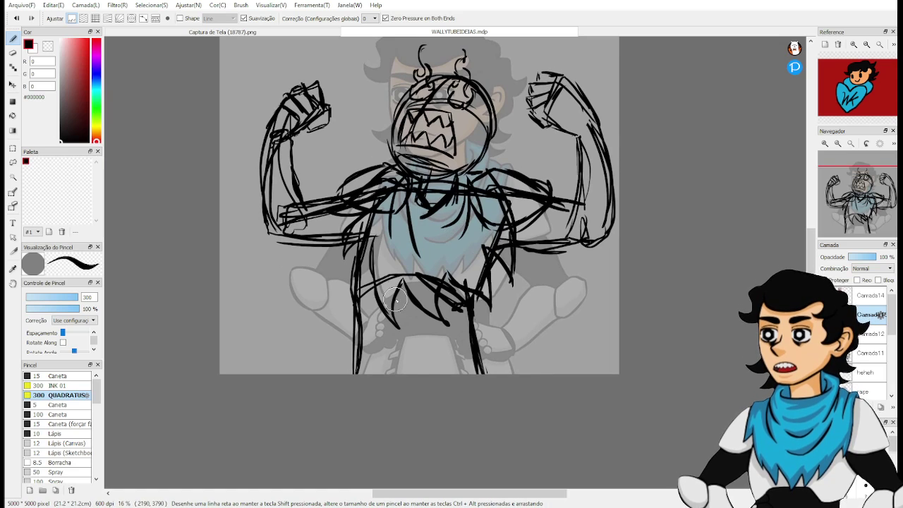
drag(475, 192, 495, 285)
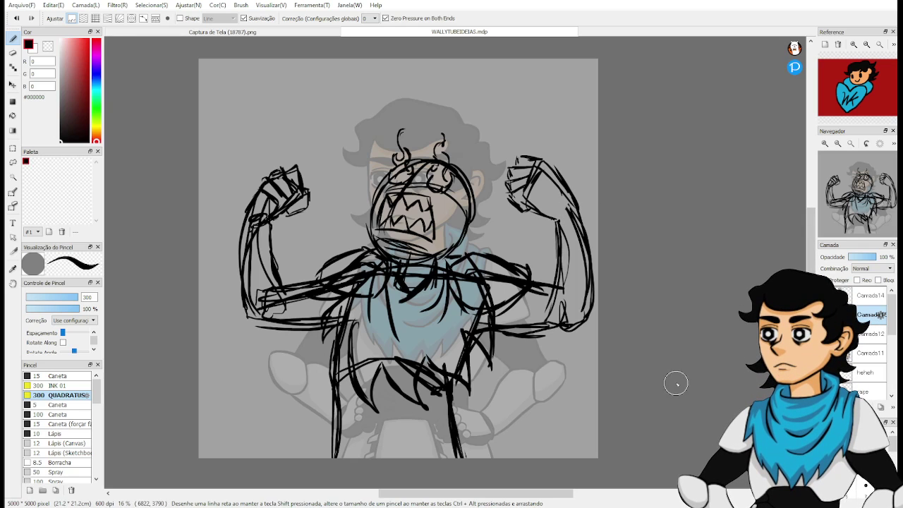
Lasso the raised arm on the canvas's right side, tilt it slightly outward, reposition it against the shoulder and clear the selection.
scroll(590, 371, down, 6)
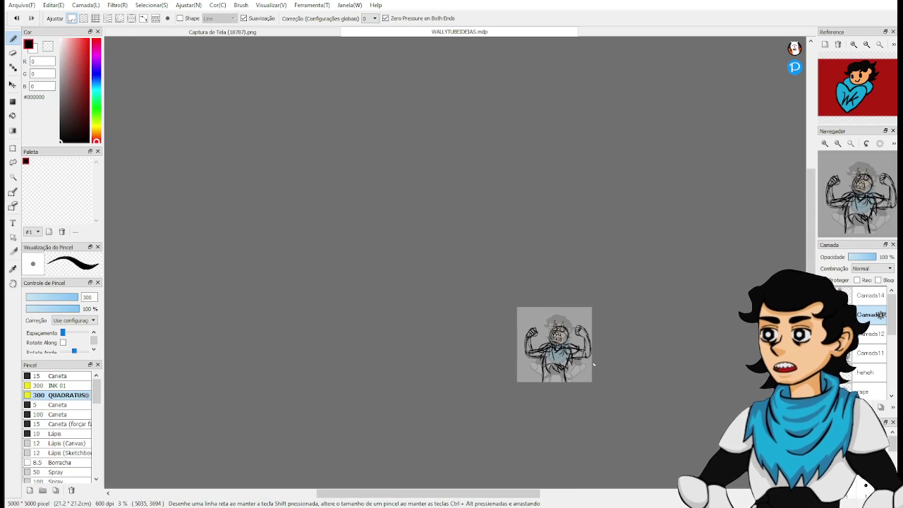
scroll(584, 347, down, 1)
scroll(598, 334, up, 4)
drag(579, 407, 580, 271)
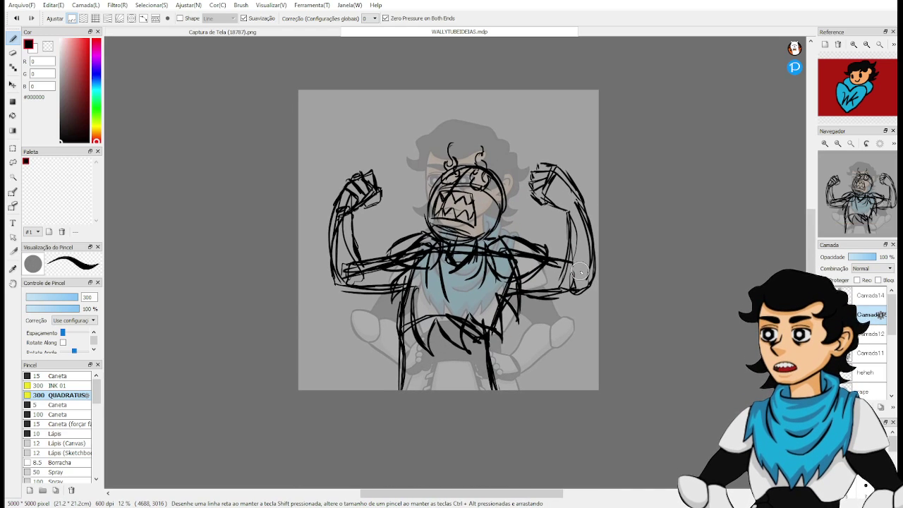
key(l)
scroll(579, 272, down, 2)
scroll(579, 272, up, 2)
scroll(578, 271, up, 2)
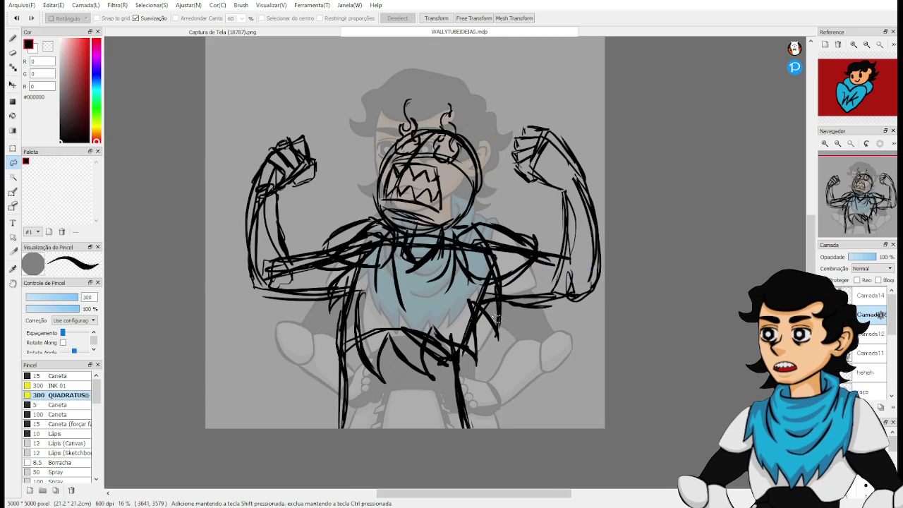
mouse_move(613, 326)
mouse_down()
mouse_move(641, 268)
mouse_move(613, 127)
mouse_move(525, 89)
mouse_move(489, 116)
mouse_move(529, 206)
mouse_up()
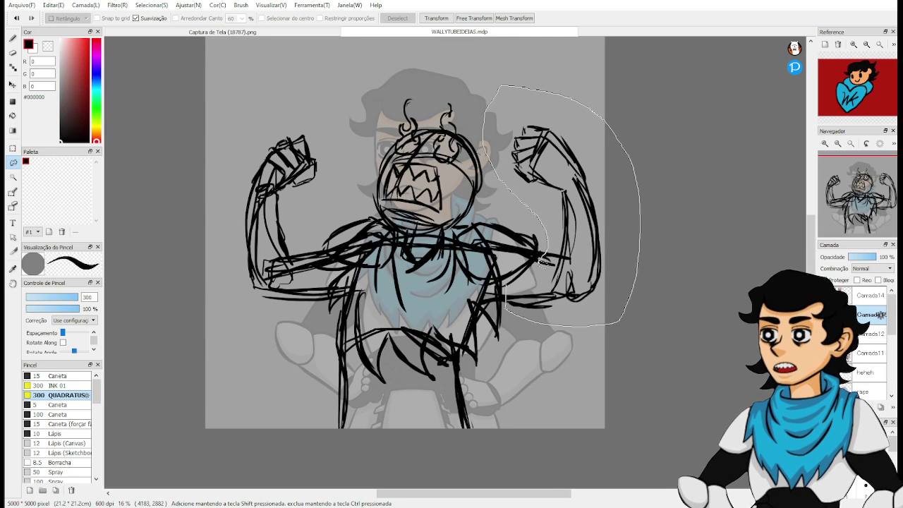
drag(542, 262, 537, 270)
key(ctrl+t)
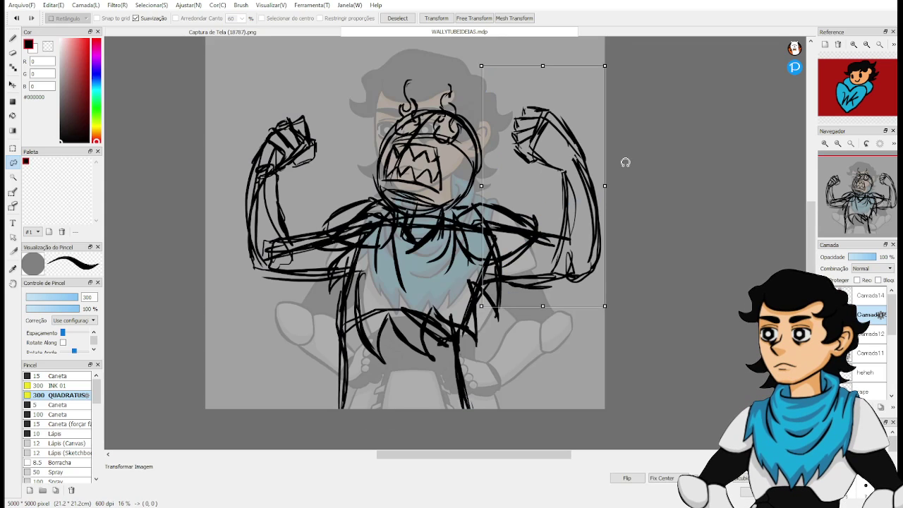
drag(625, 162, 570, 200)
drag(619, 230, 624, 230)
key(Return)
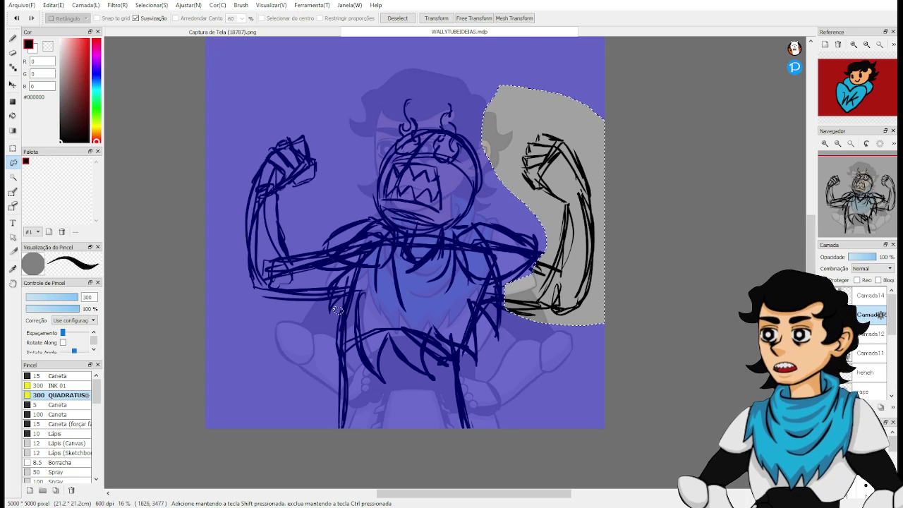
key(ctrl+d)
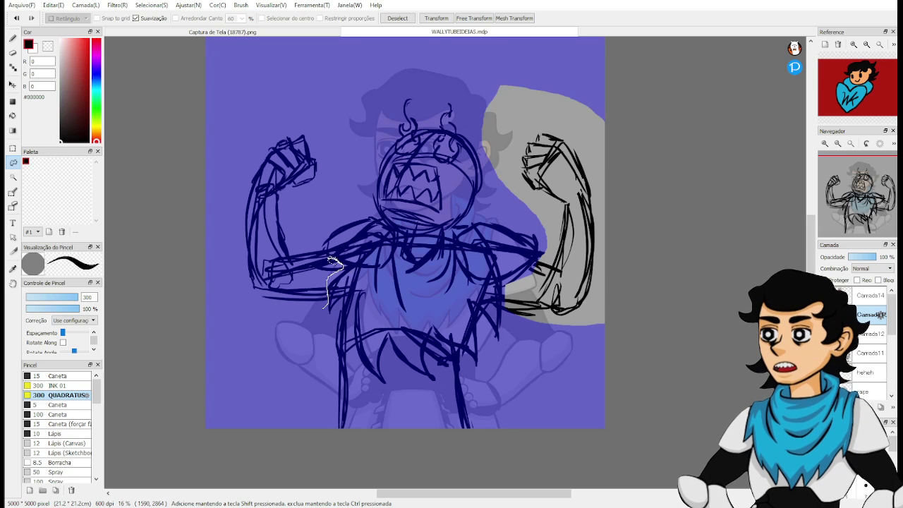
Lasso the raised arm on the canvas's left side, rotate it outward, shift it to meet the shoulder and clear the selection.
mouse_move(333, 139)
mouse_down()
mouse_move(233, 205)
mouse_move(267, 344)
mouse_move(288, 331)
mouse_up()
key(ctrl+t)
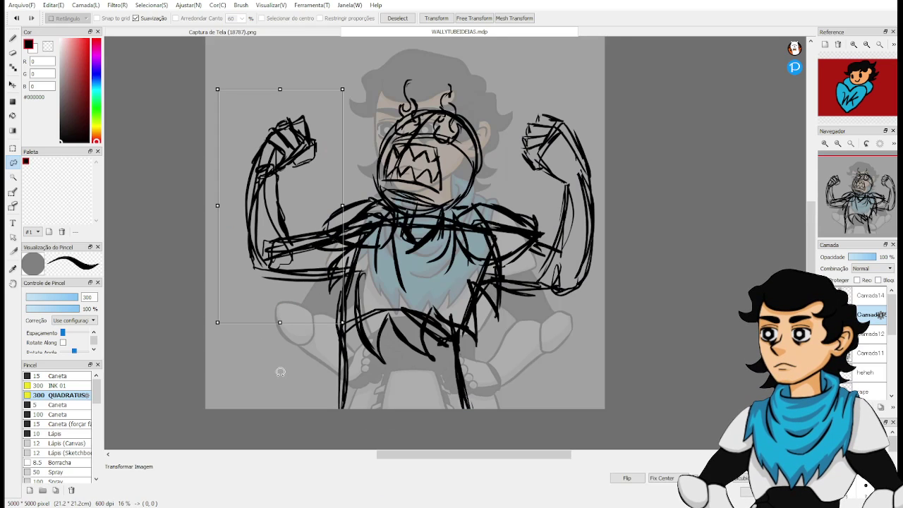
drag(280, 373, 292, 308)
drag(286, 255, 287, 267)
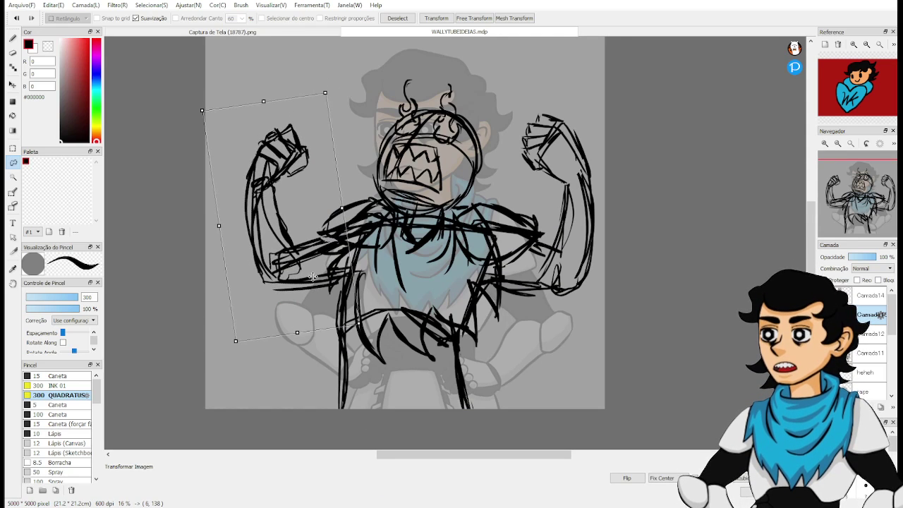
drag(386, 301, 397, 288)
drag(318, 272, 315, 267)
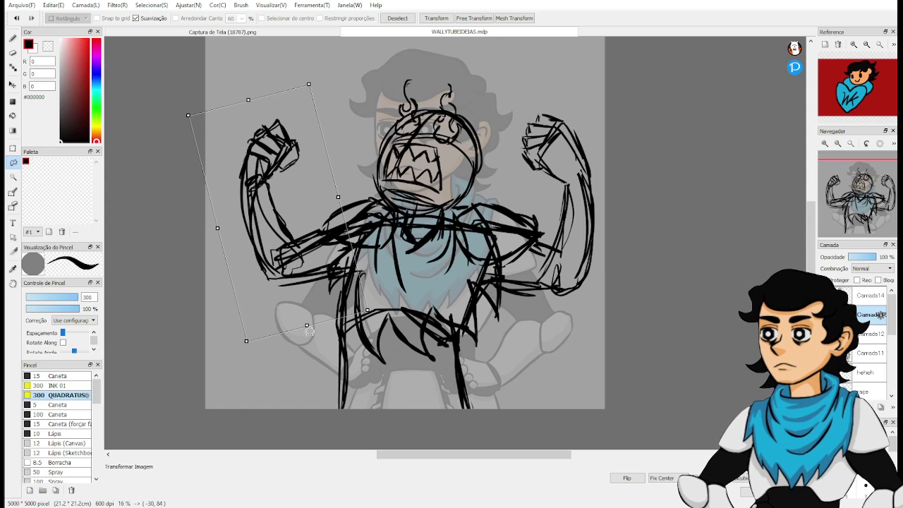
drag(305, 326, 307, 328)
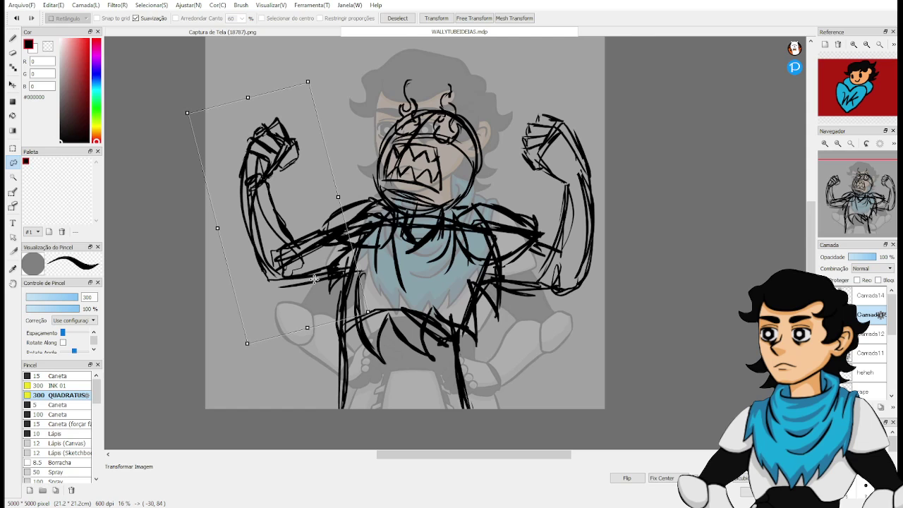
key(Return)
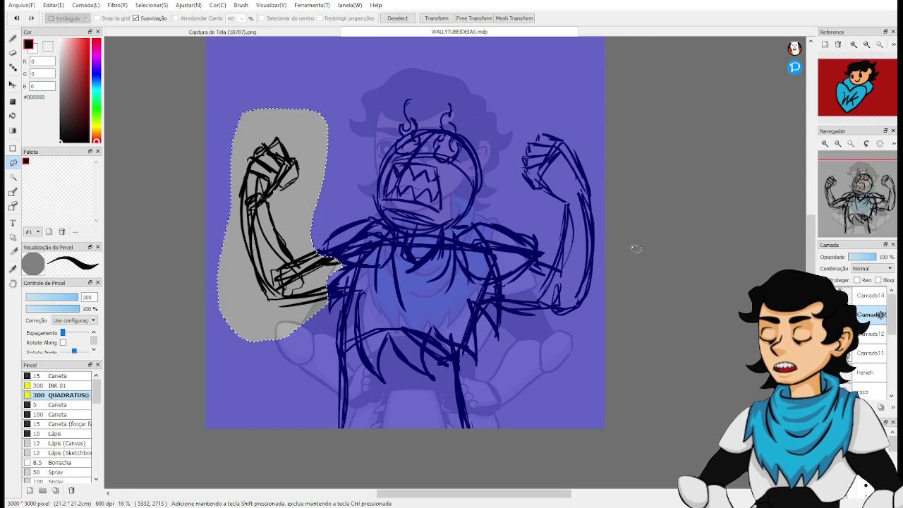
key(ctrl+d)
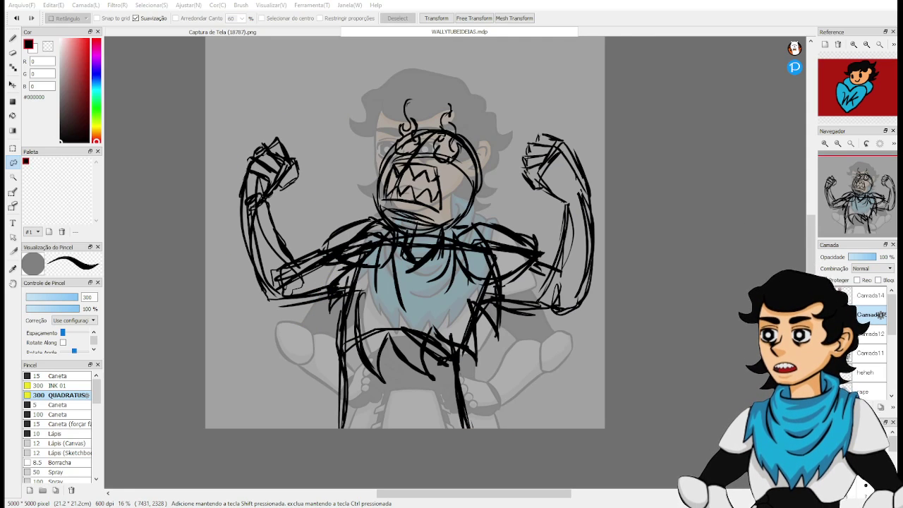
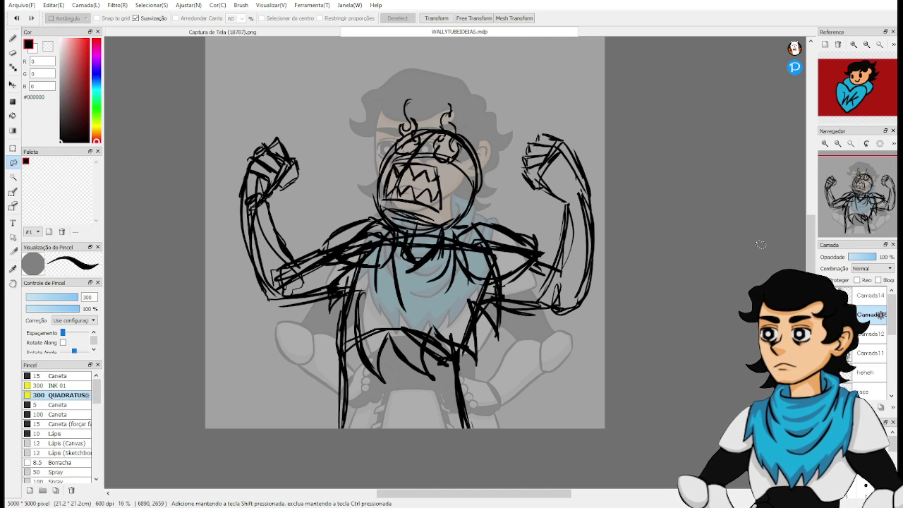
Sketch curved, pointed hair tufts down both sides of the head with the brush.
mouse_move(568, 259)
mouse_down()
mouse_move(546, 283)
mouse_move(560, 293)
mouse_move(550, 245)
mouse_up()
key(b)
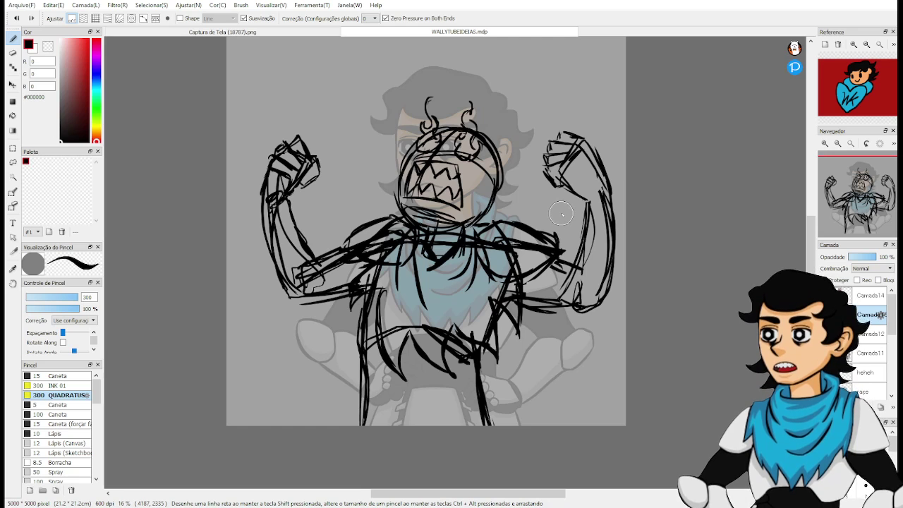
drag(561, 214, 610, 237)
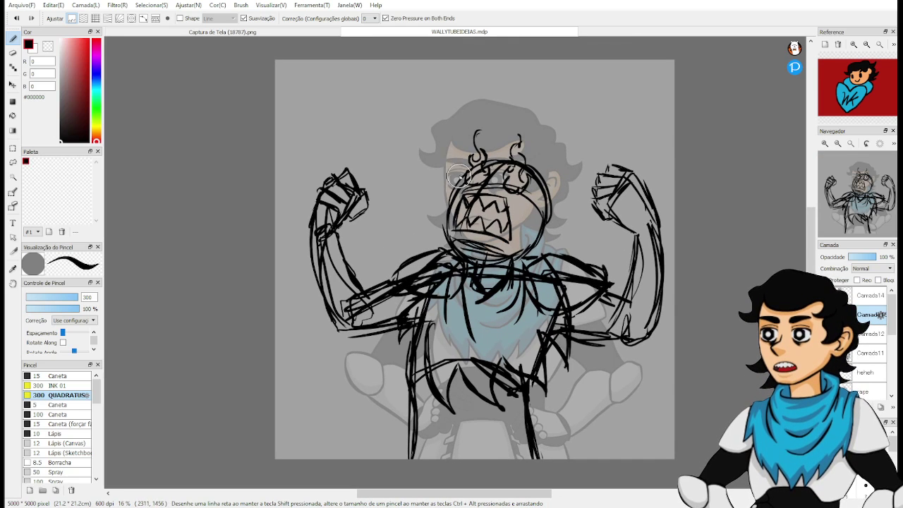
drag(438, 148, 455, 181)
key(ctrl+z)
mouse_move(439, 146)
mouse_down()
mouse_move(448, 171)
mouse_move(450, 141)
mouse_move(442, 162)
mouse_move(462, 153)
mouse_move(469, 173)
mouse_move(441, 195)
mouse_move(443, 225)
mouse_move(446, 212)
mouse_move(432, 220)
mouse_move(444, 218)
mouse_move(429, 213)
mouse_move(442, 234)
mouse_move(424, 240)
mouse_move(447, 244)
mouse_up()
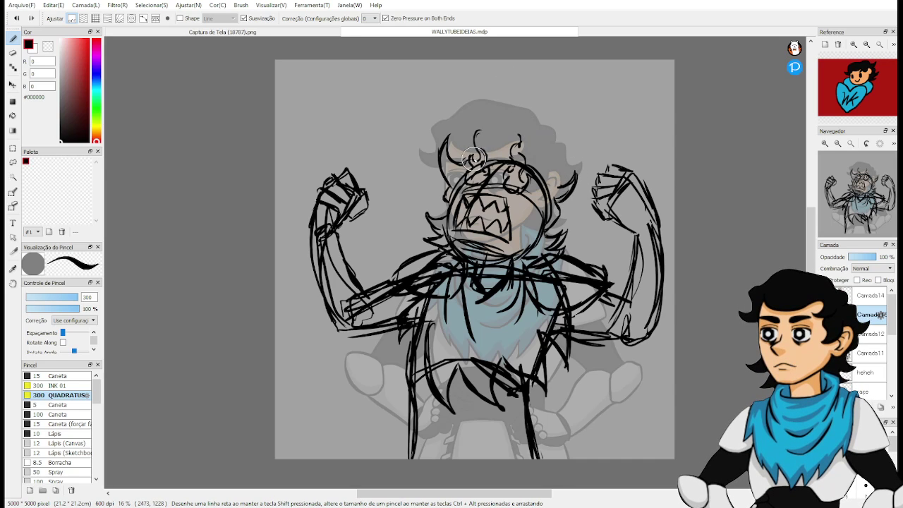
Sketch flame-like hair locks across the top of the head and over the forehead, plus an ear on the canvas's right side.
mouse_move(473, 152)
mouse_down()
mouse_move(527, 150)
mouse_move(547, 164)
mouse_move(545, 156)
mouse_move(558, 189)
mouse_up()
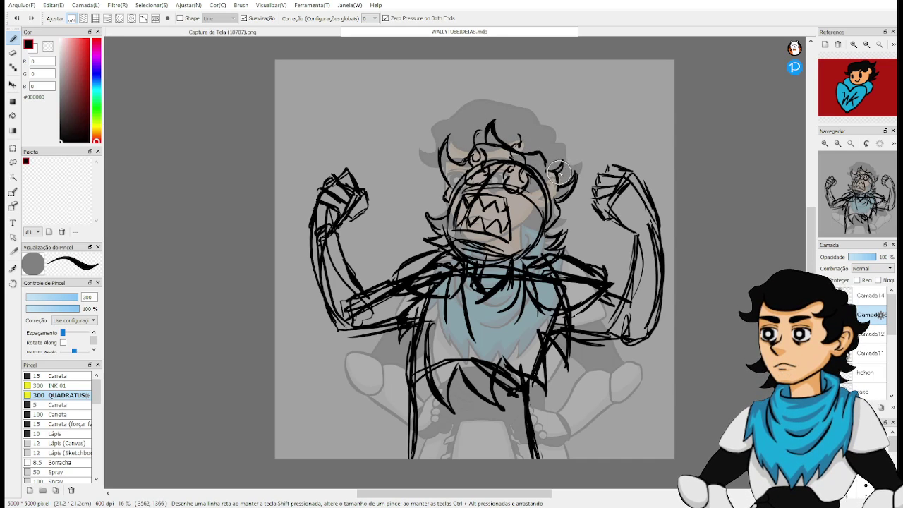
key(ctrl)
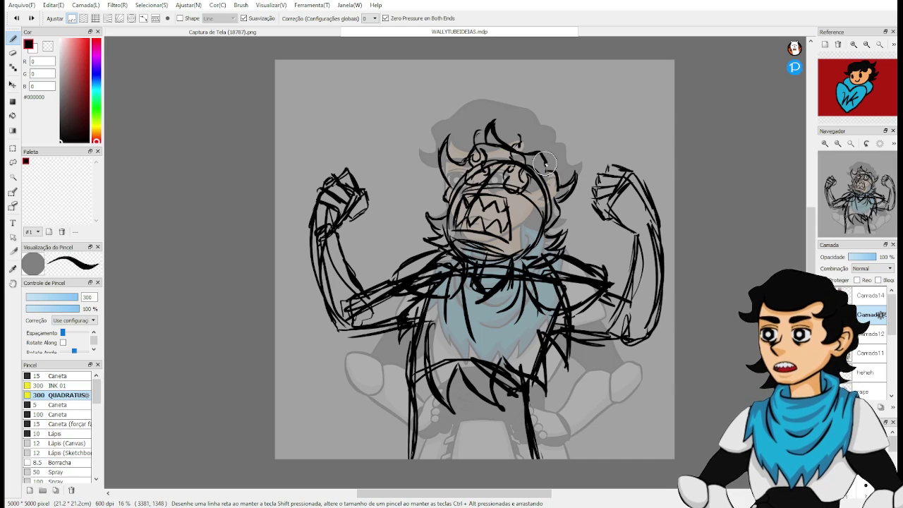
key(ctrl)
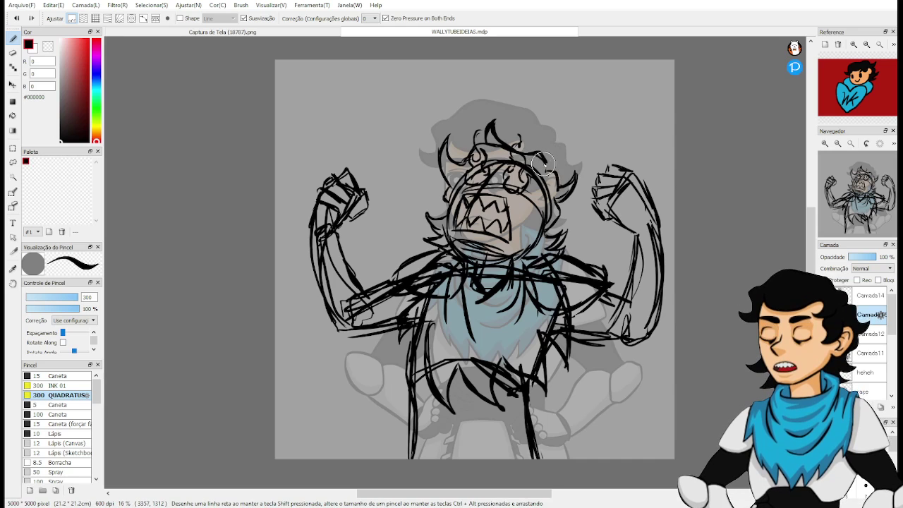
key(e)
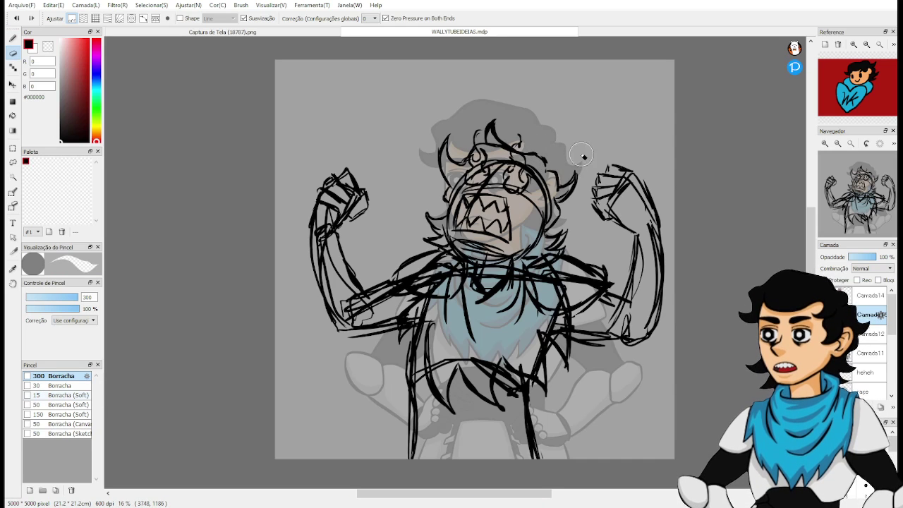
key(b)
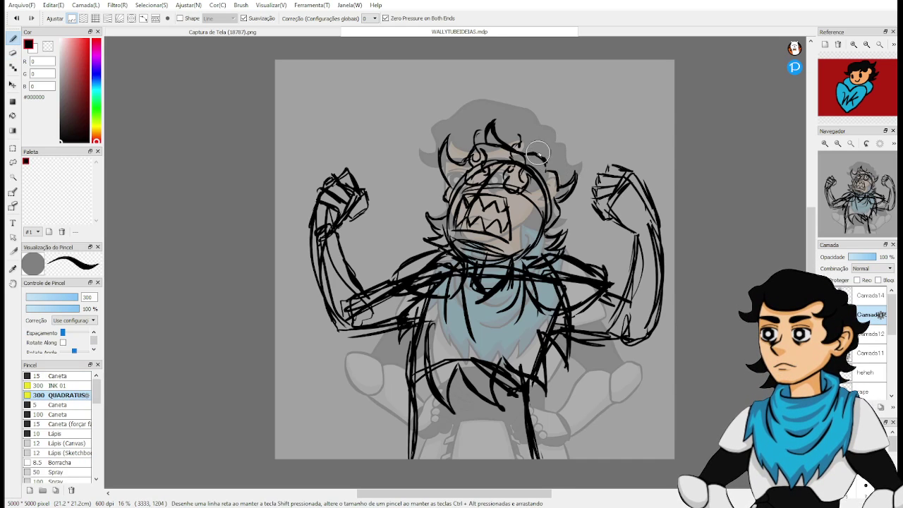
scroll(558, 180, up, 2)
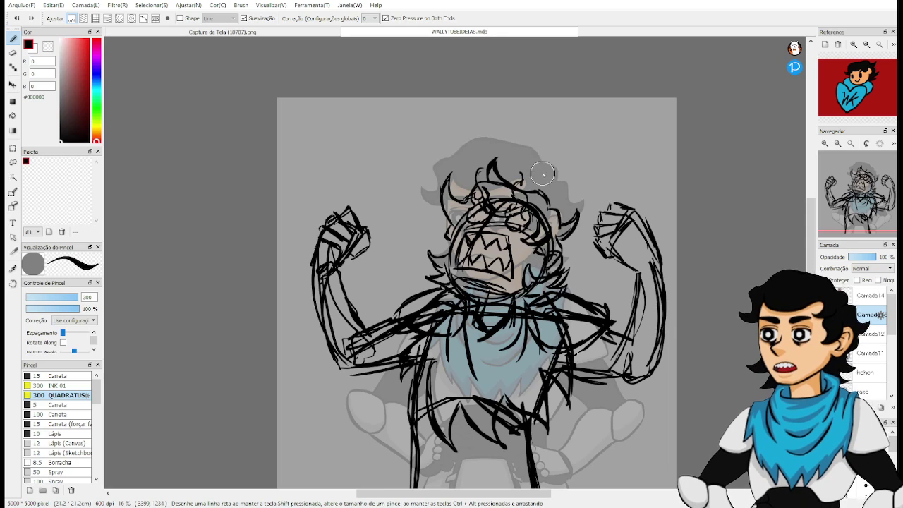
Enlarge the whole character sketch slightly and reposition it so it fills more of the canvas.
key(ctrl)
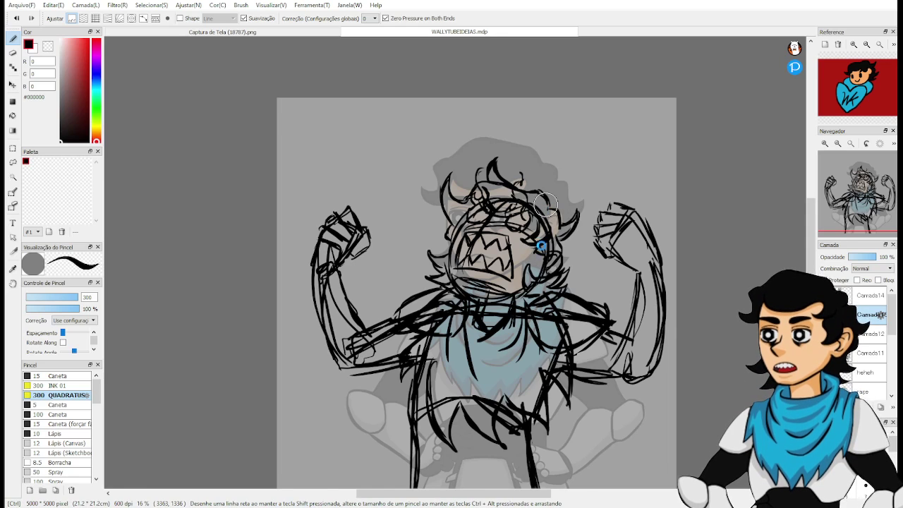
key(ctrl+t)
mouse_move(562, 294)
mouse_down()
mouse_move(574, 284)
mouse_move(584, 310)
mouse_move(552, 290)
mouse_move(546, 302)
mouse_move(558, 307)
mouse_move(574, 282)
mouse_move(563, 313)
mouse_move(608, 311)
mouse_move(580, 313)
mouse_move(547, 295)
mouse_up()
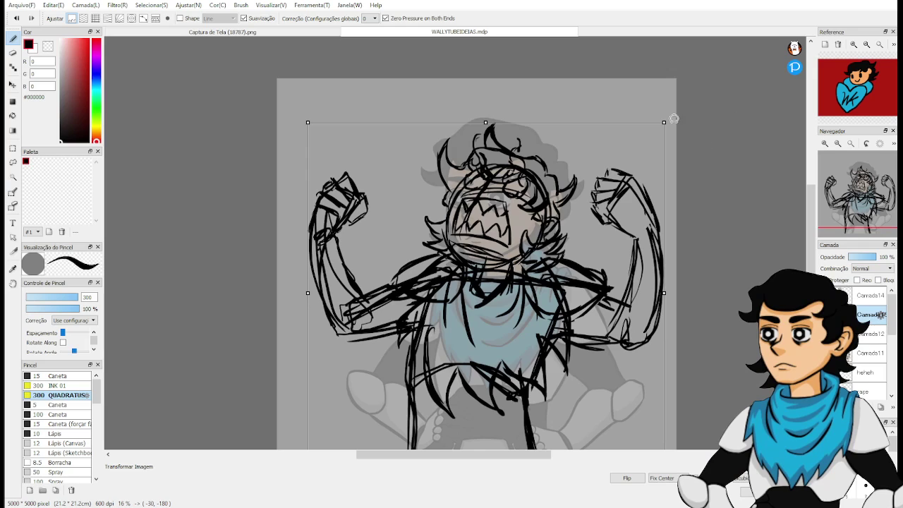
drag(665, 122, 672, 112)
mouse_move(561, 226)
mouse_down()
mouse_move(569, 186)
mouse_move(560, 209)
mouse_up()
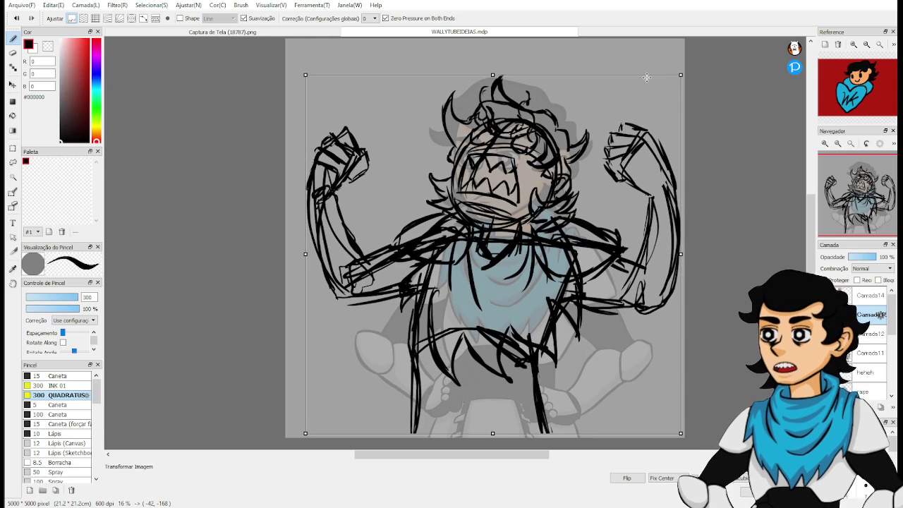
drag(679, 74, 681, 72)
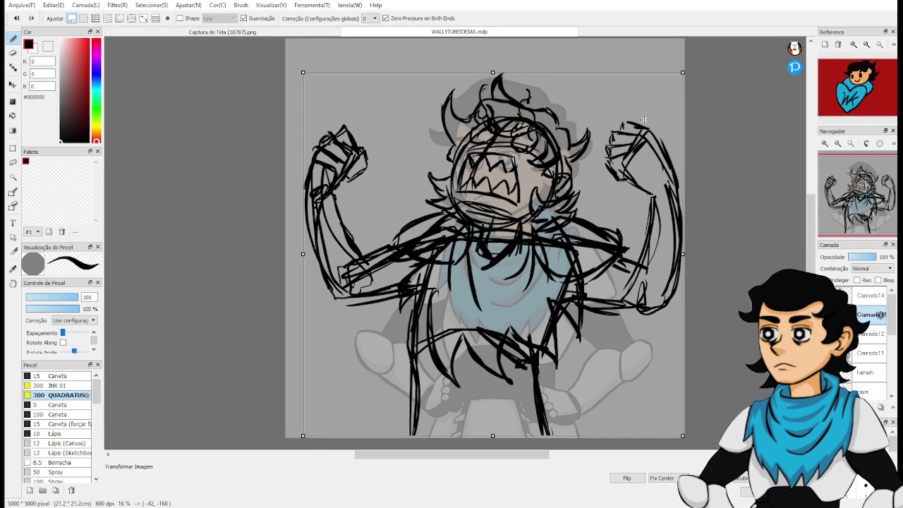
mouse_move(644, 120)
mouse_down()
mouse_move(624, 130)
mouse_move(633, 128)
mouse_up()
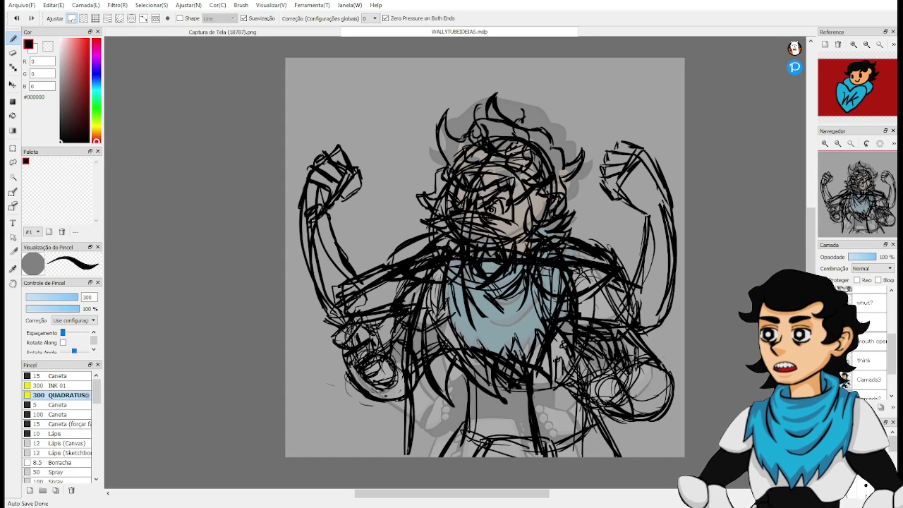
Lasso the jagged mouth, try rotating and repositioning it on the face, undo the change and clear the selection.
scroll(485, 257, up, 1)
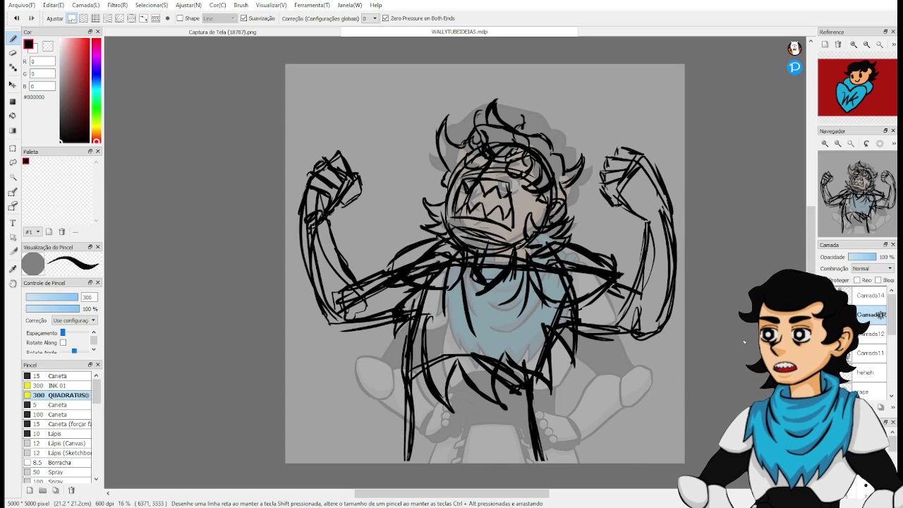
key(e)
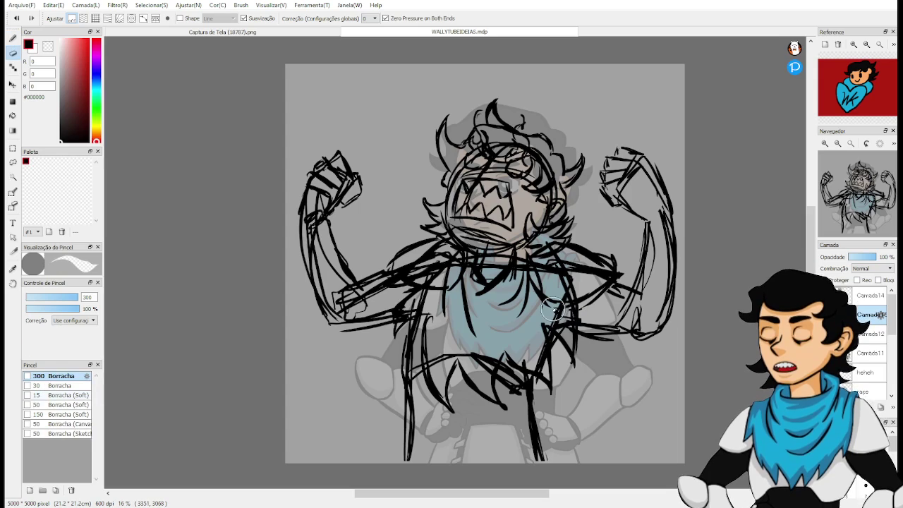
scroll(553, 309, up, 3)
drag(465, 55, 645, 289)
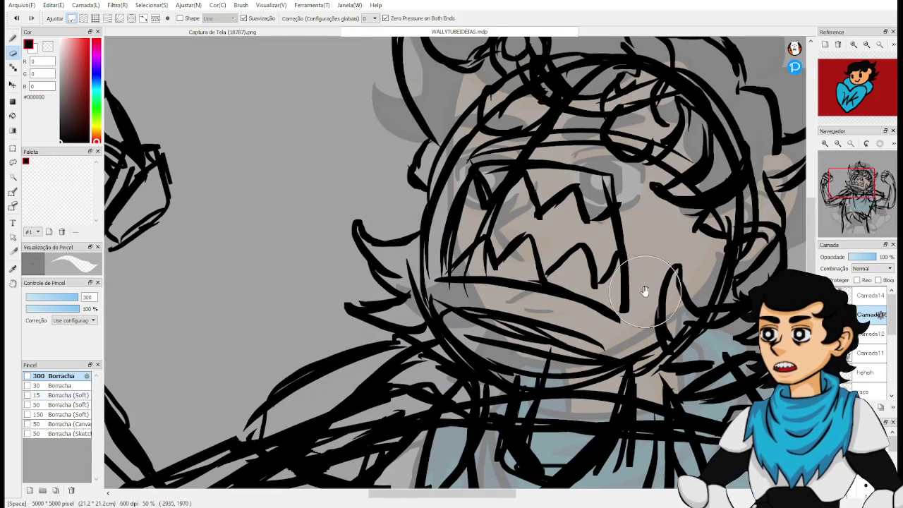
key(m)
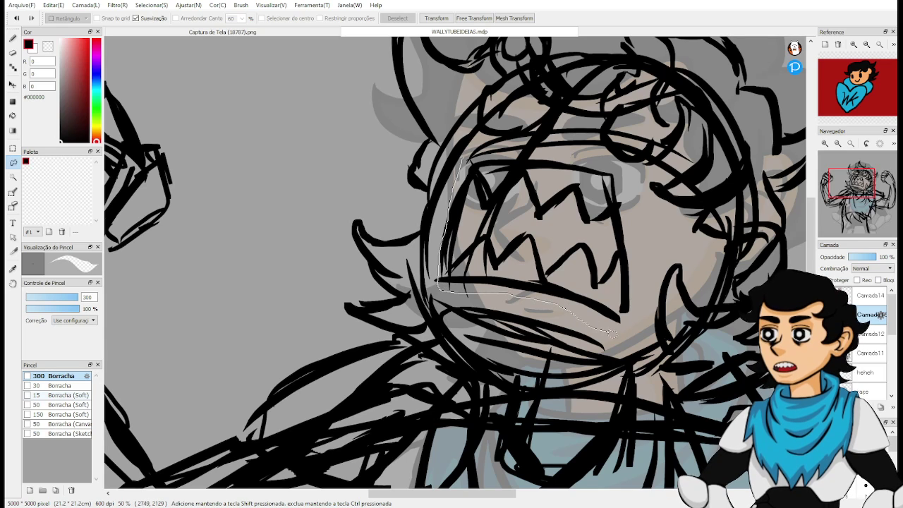
drag(528, 154, 508, 155)
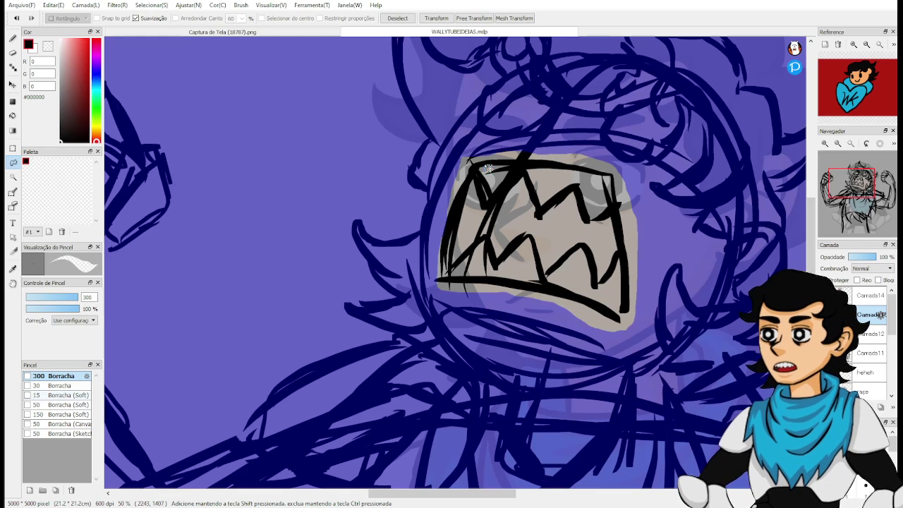
key(ctrl+t)
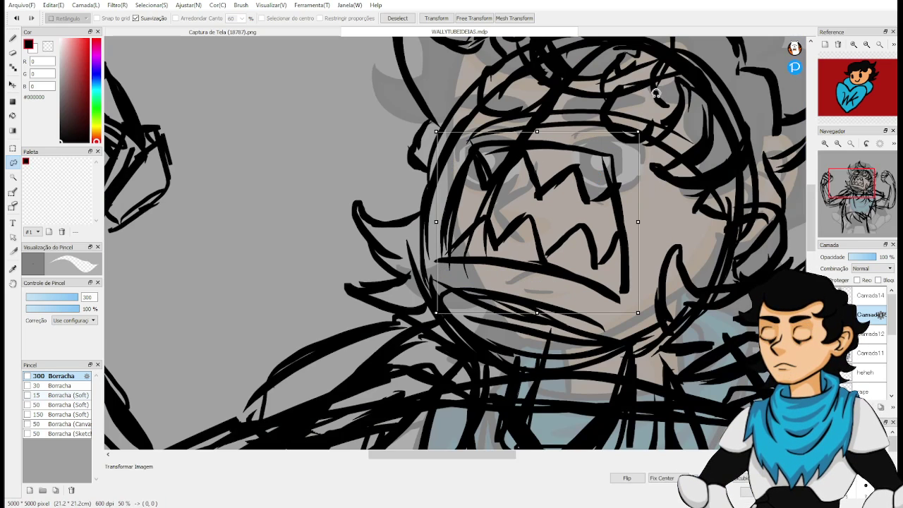
mouse_move(655, 93)
mouse_down()
mouse_move(401, 183)
mouse_move(481, 320)
mouse_move(457, 317)
mouse_up()
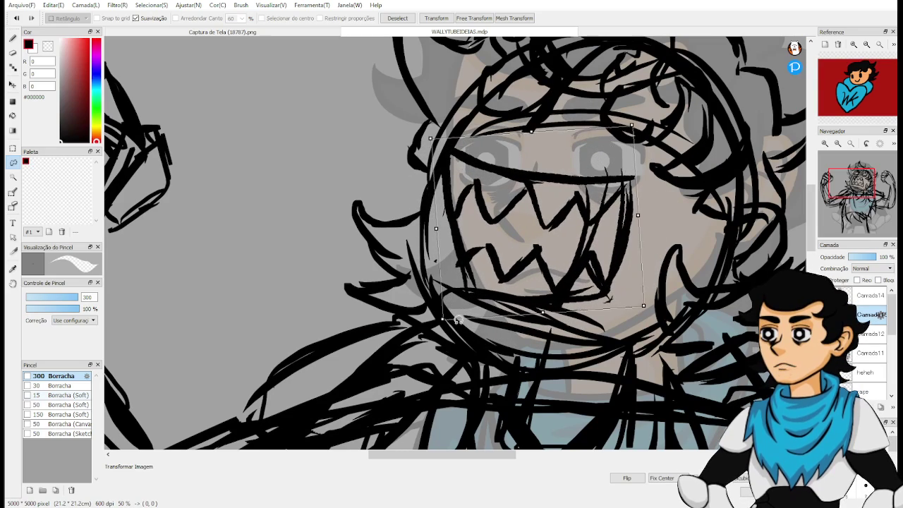
drag(554, 239, 552, 230)
drag(680, 214, 655, 223)
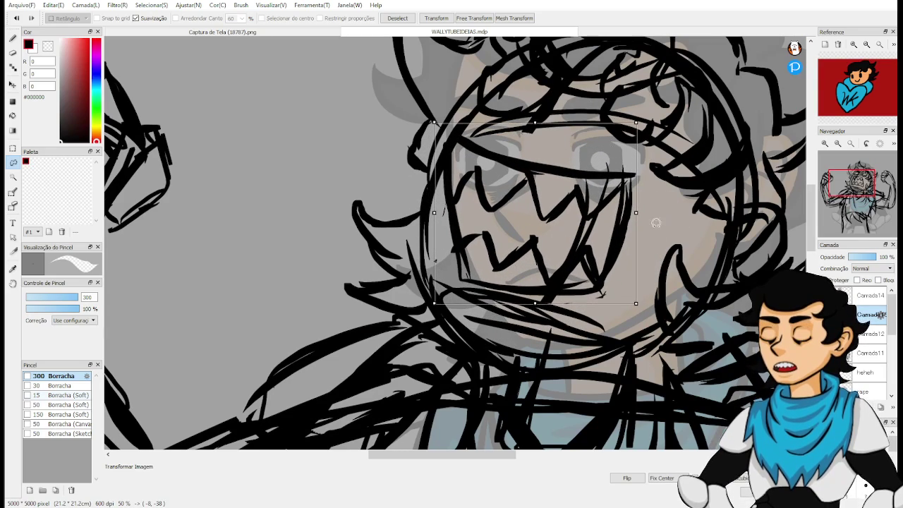
scroll(581, 225, down, 4)
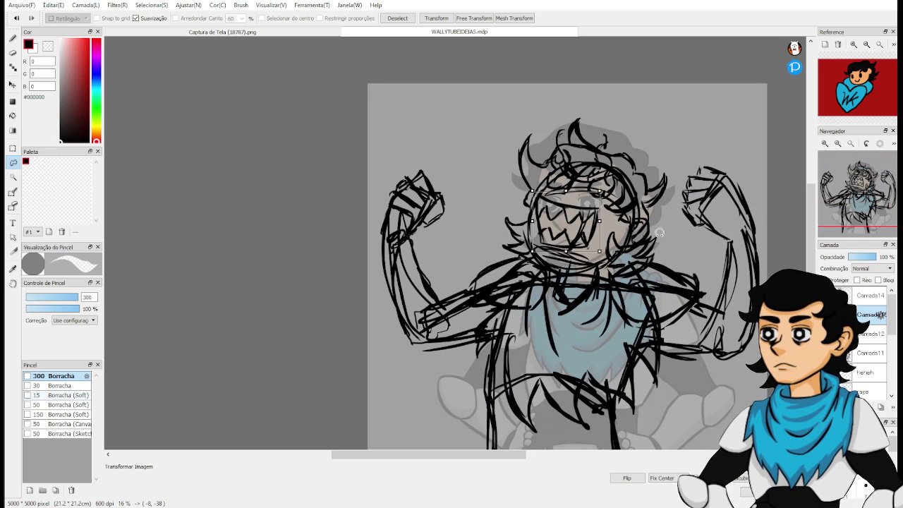
scroll(658, 232, down, 2)
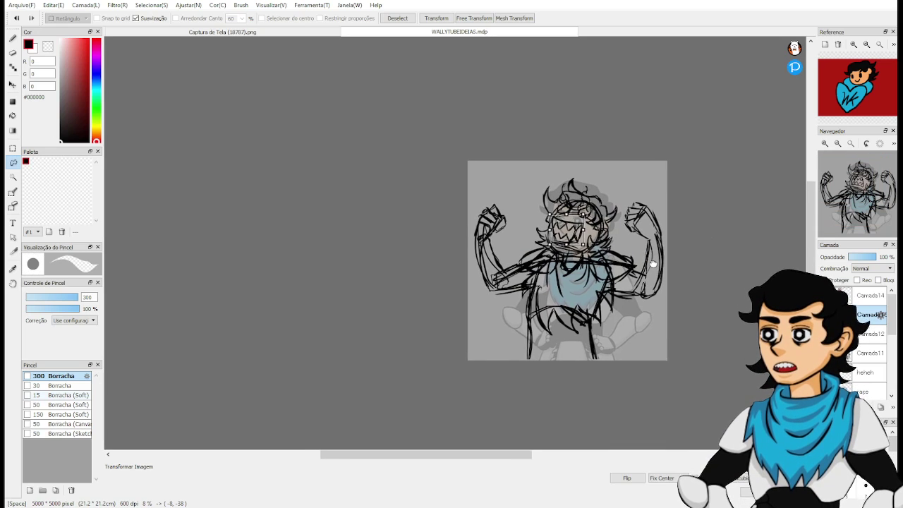
key(Return)
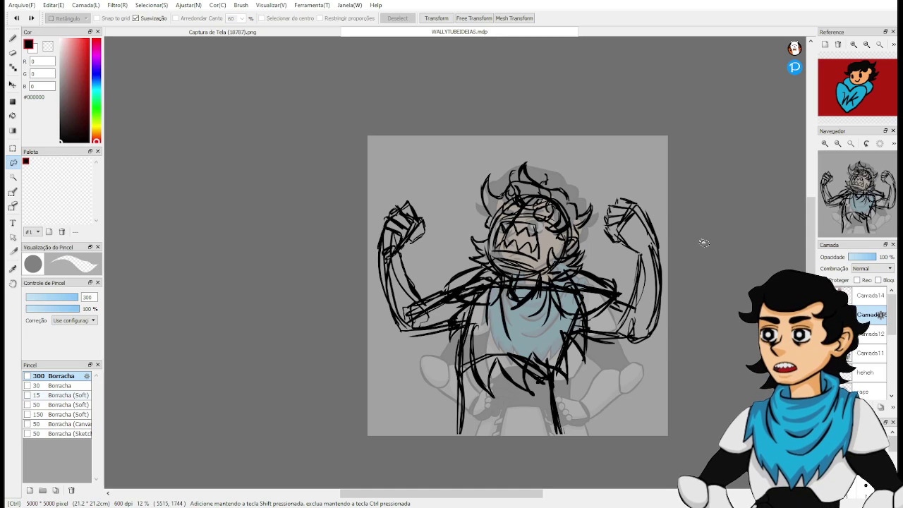
key(ctrl+z)
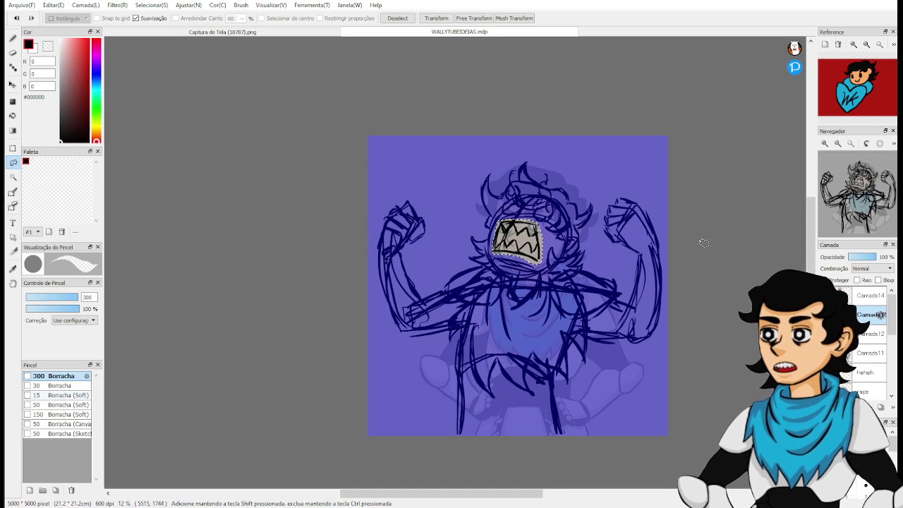
key(ctrl+d)
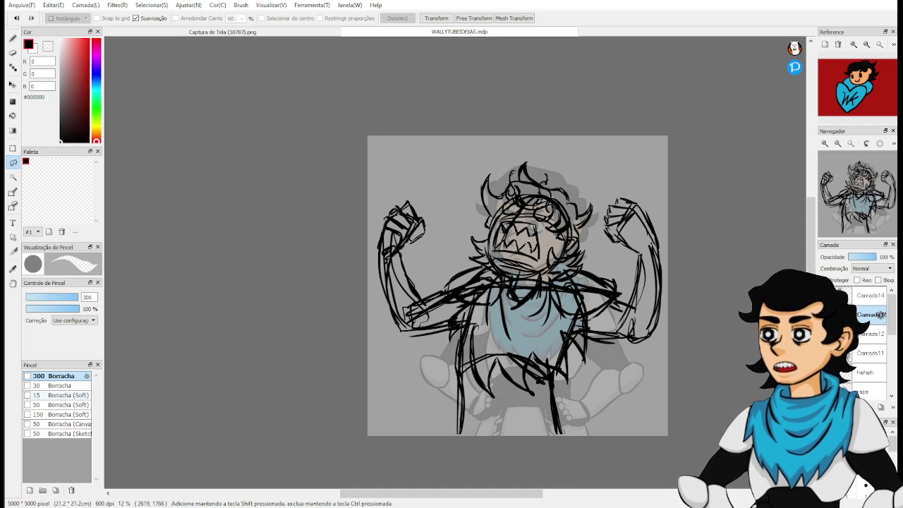
Take the old character sketch out of view and add a new empty layer for a fresh sketch over the faded reference.
scroll(489, 243, up, 3)
drag(760, 351, 729, 299)
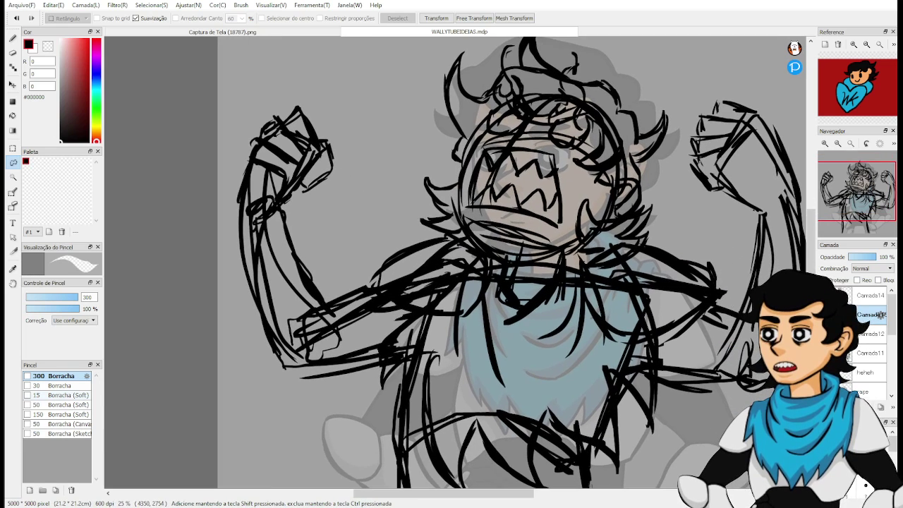
key(Delete)
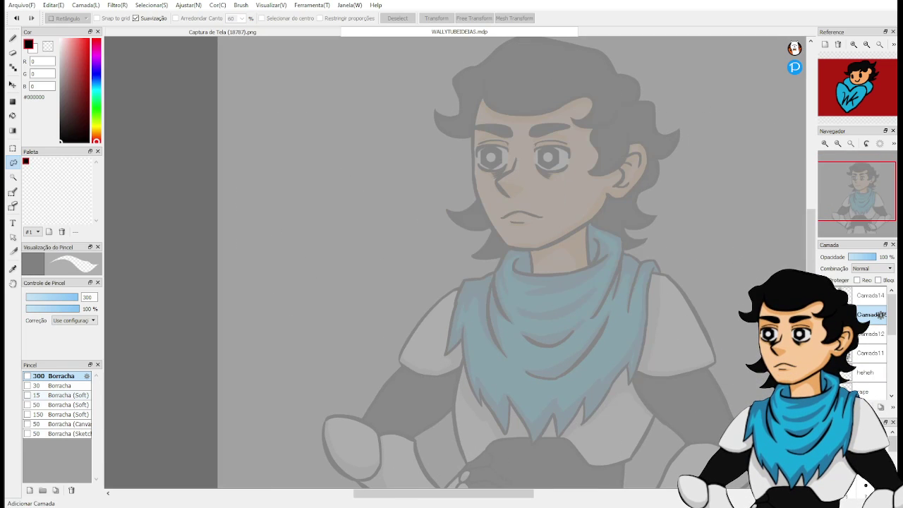
scroll(608, 307, down, 3)
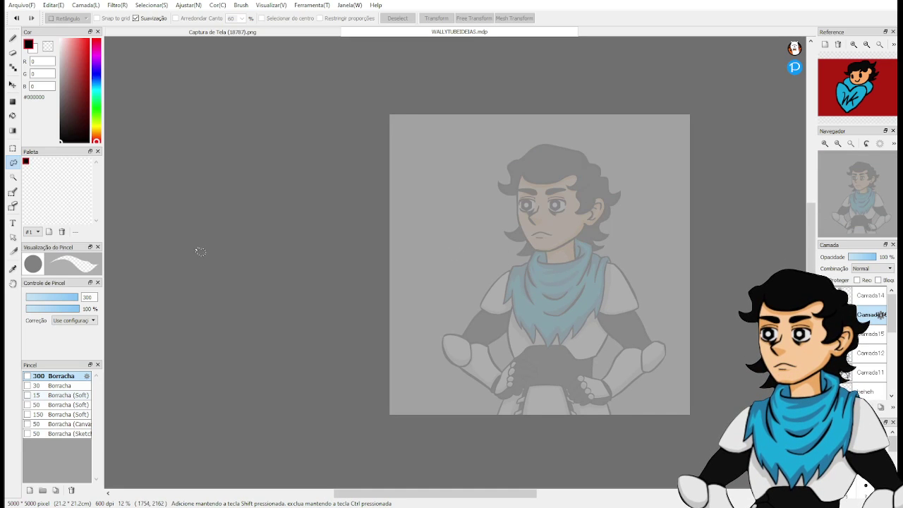
Sketch the chest outline with the QUADRATUS brush and add rounded shoulder forms on both sides.
key(b)
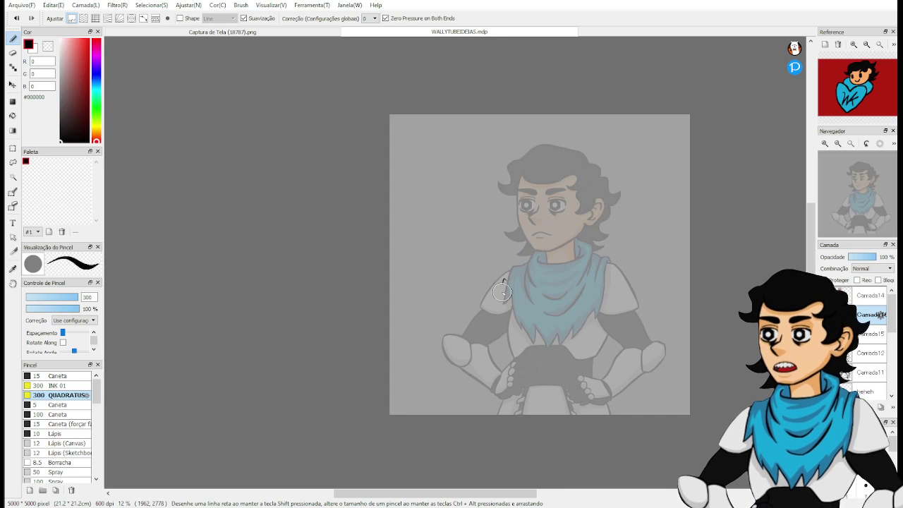
mouse_move(502, 291)
mouse_down()
mouse_move(515, 342)
mouse_move(506, 300)
mouse_move(546, 261)
mouse_move(502, 272)
mouse_move(605, 276)
mouse_move(580, 269)
mouse_move(617, 287)
mouse_move(585, 365)
mouse_up()
mouse_move(615, 296)
mouse_down()
mouse_move(519, 257)
mouse_move(487, 293)
mouse_move(505, 310)
mouse_move(513, 260)
mouse_move(500, 296)
mouse_up()
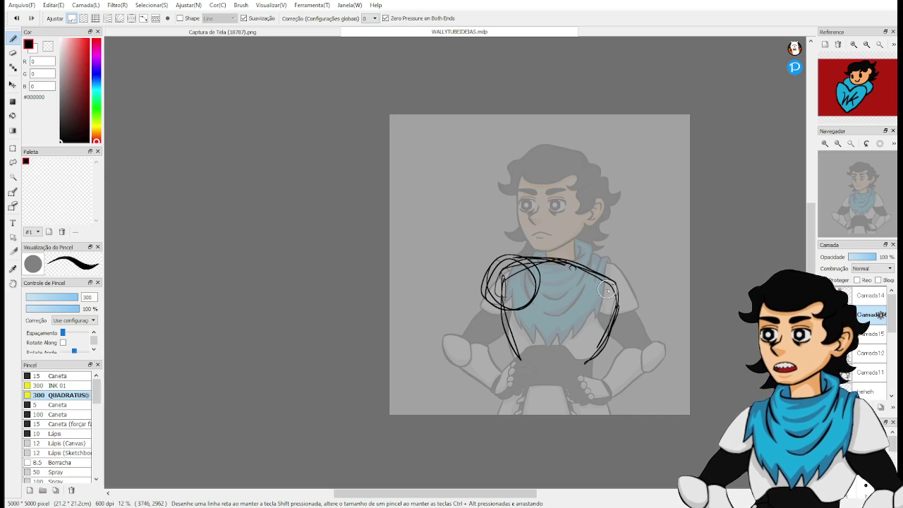
mouse_move(607, 290)
mouse_down()
mouse_move(626, 314)
mouse_move(607, 305)
mouse_move(587, 370)
mouse_move(607, 287)
mouse_move(621, 317)
mouse_move(632, 316)
mouse_move(609, 334)
mouse_move(598, 286)
mouse_up()
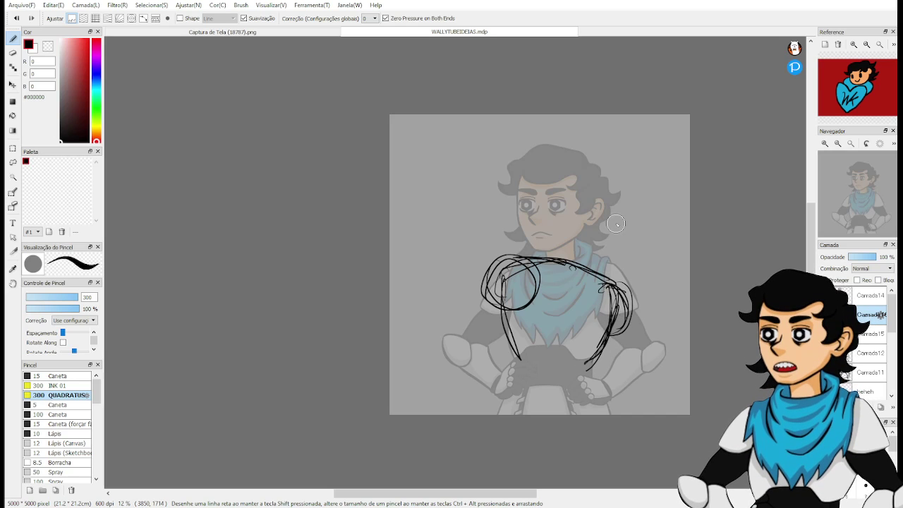
Sketch the waist below the chest, with a curved ribcage edge, side lines and the hips at the canvas's lower edge.
mouse_move(520, 357)
mouse_down()
mouse_move(568, 347)
mouse_move(598, 356)
mouse_move(601, 412)
mouse_up()
drag(591, 355, 598, 413)
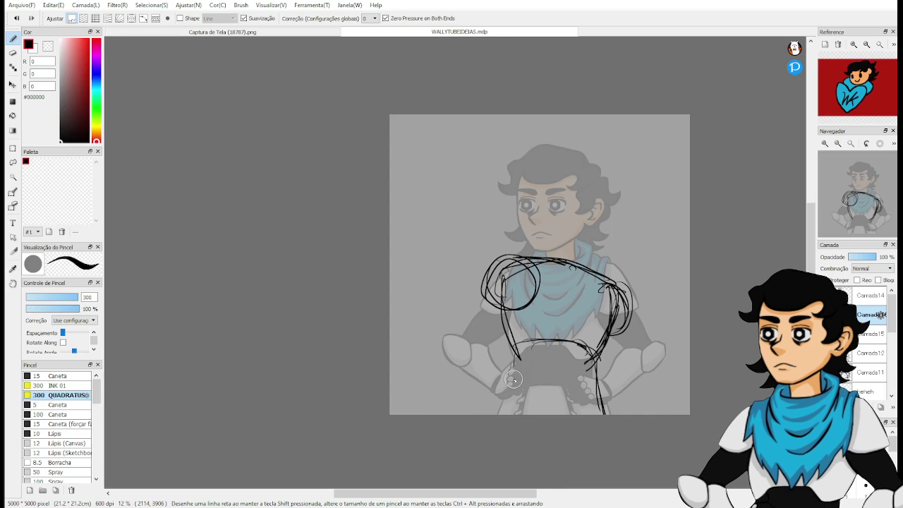
mouse_move(514, 380)
mouse_down()
mouse_move(516, 356)
mouse_move(508, 404)
mouse_up()
mouse_move(511, 400)
mouse_down()
mouse_move(591, 398)
mouse_move(561, 389)
mouse_move(612, 410)
mouse_move(509, 399)
mouse_up()
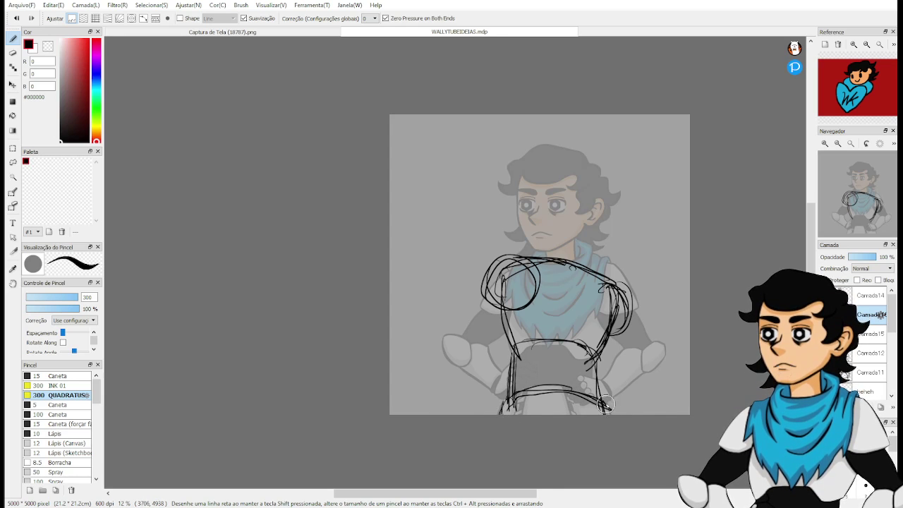
mouse_move(605, 403)
mouse_down()
mouse_move(516, 386)
mouse_move(612, 410)
mouse_move(539, 391)
mouse_move(531, 409)
mouse_move(551, 405)
mouse_move(543, 431)
mouse_move(547, 401)
mouse_move(594, 420)
mouse_up()
Sketch the bulky upper arm, rounded elbow and bent forearm with a circular form on the canvas's left side.
drag(568, 309, 589, 288)
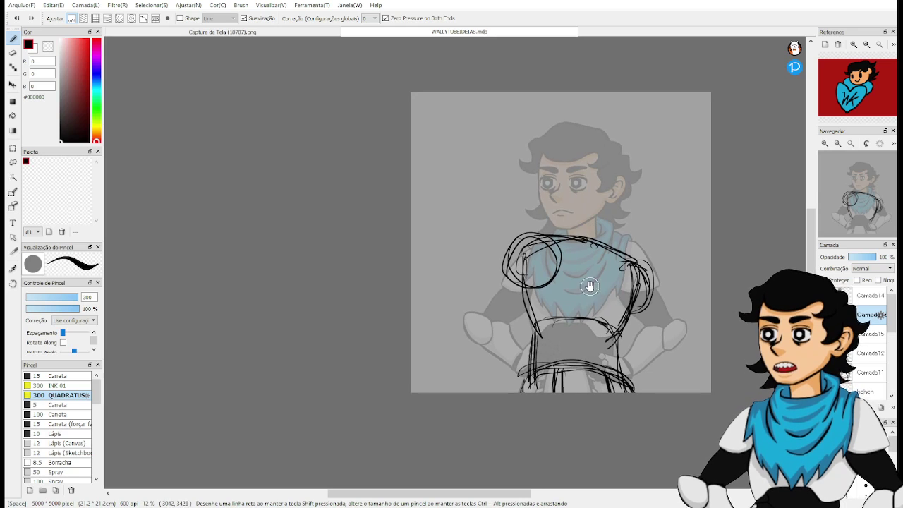
drag(483, 297, 548, 290)
mouse_move(556, 278)
mouse_down()
mouse_move(470, 303)
mouse_move(482, 249)
mouse_move(516, 247)
mouse_move(475, 261)
mouse_move(488, 298)
mouse_move(474, 294)
mouse_move(498, 260)
mouse_move(519, 253)
mouse_move(475, 258)
mouse_move(491, 306)
mouse_move(471, 298)
mouse_move(465, 272)
mouse_move(487, 260)
mouse_move(494, 296)
mouse_up()
drag(442, 277, 464, 294)
drag(439, 232, 468, 297)
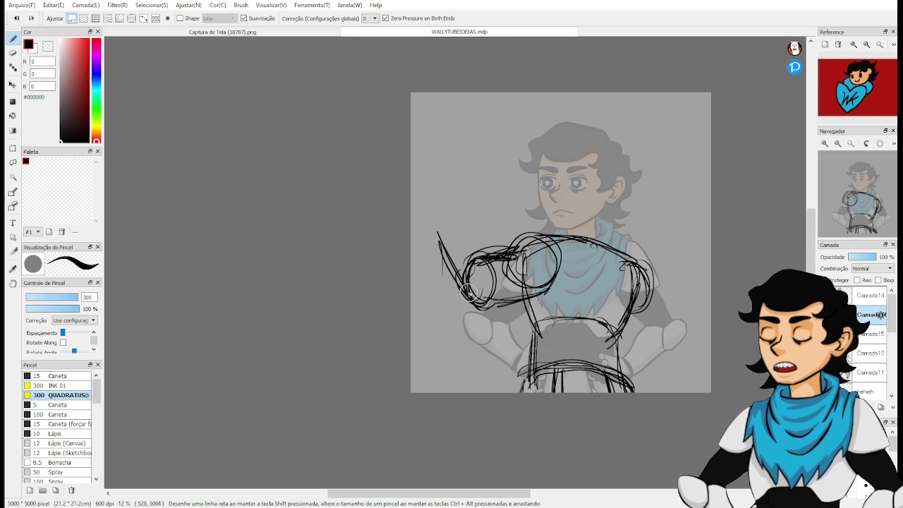
drag(439, 210, 448, 253)
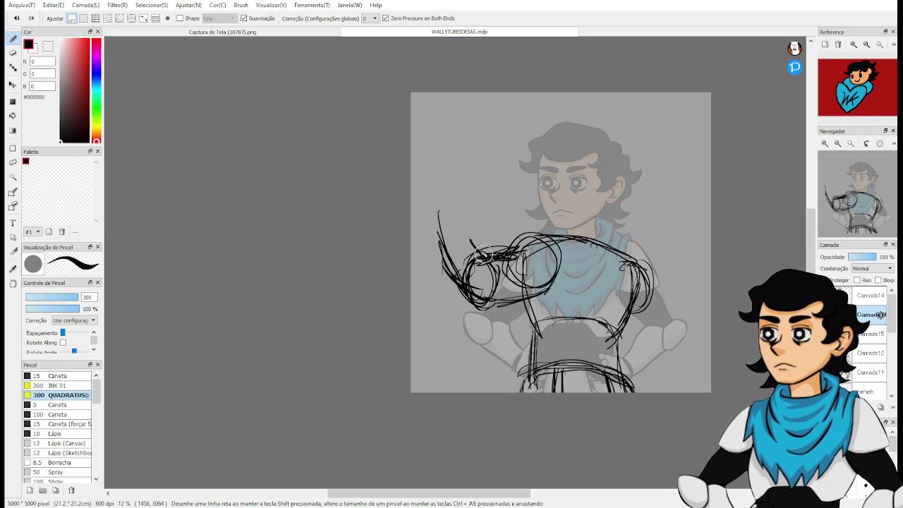
mouse_move(470, 241)
mouse_down()
mouse_move(494, 261)
mouse_move(445, 243)
mouse_move(459, 259)
mouse_move(444, 234)
mouse_up()
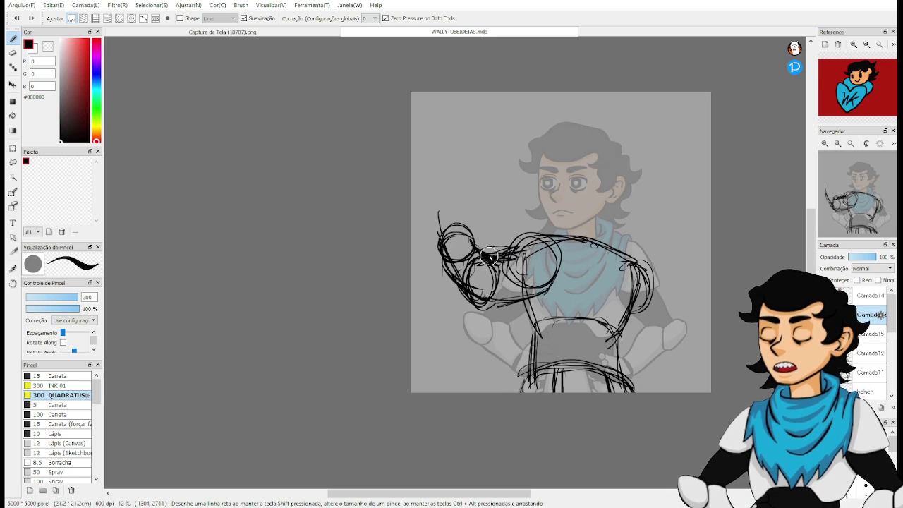
mouse_move(489, 256)
mouse_down()
mouse_move(503, 293)
mouse_move(493, 259)
mouse_move(488, 297)
mouse_move(499, 294)
mouse_move(472, 296)
mouse_move(510, 285)
mouse_move(502, 302)
mouse_move(550, 284)
mouse_up()
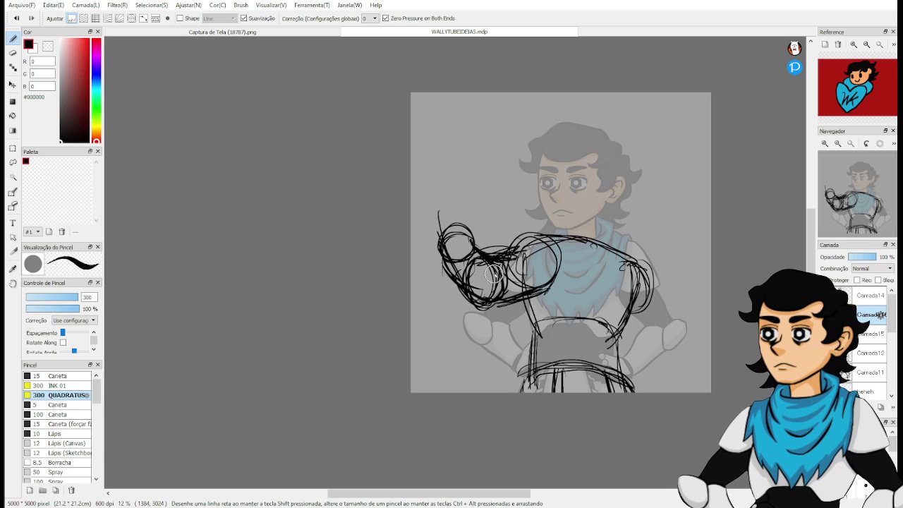
Erase the overlapping construction lines inside the bent forearm and along the top of the upper arm.
key(e)
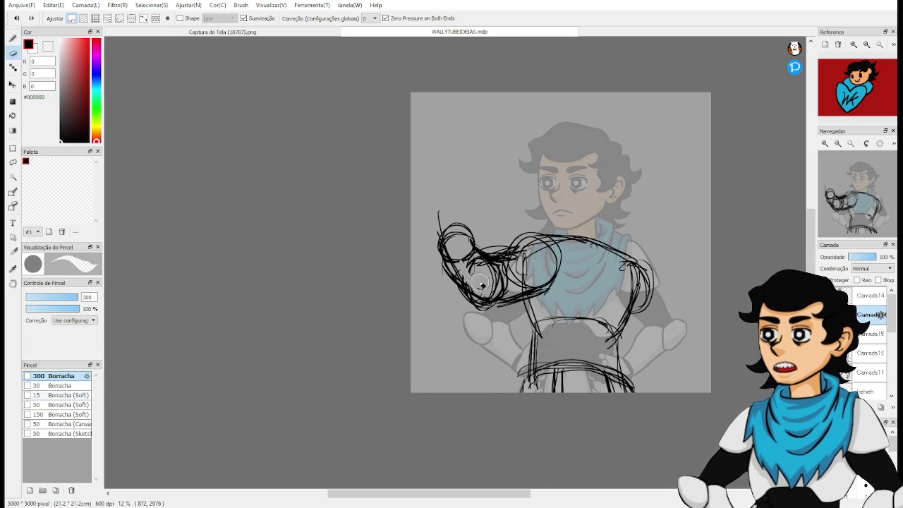
mouse_move(480, 284)
mouse_down()
mouse_move(488, 276)
mouse_move(496, 291)
mouse_move(473, 295)
mouse_up()
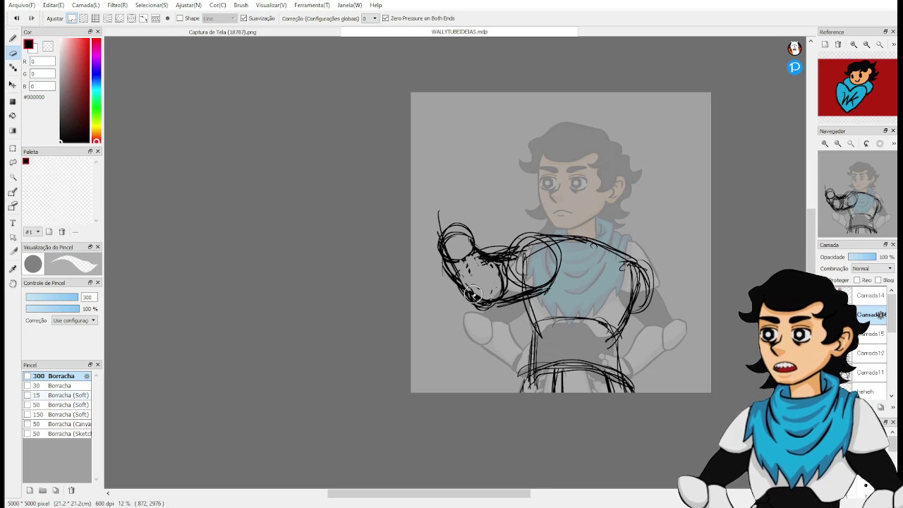
key(b)
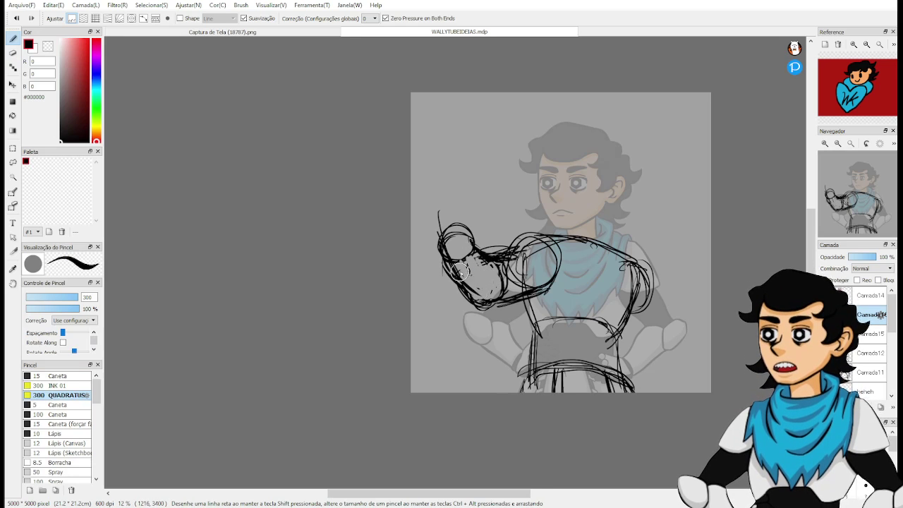
key(e)
mouse_move(506, 266)
mouse_down()
mouse_move(498, 256)
mouse_move(503, 269)
mouse_move(508, 254)
mouse_move(505, 270)
mouse_up()
Draw a heavier rounded shoulder on the bent arm, diagonal chest lines and the slope from the neck to the other shoulder.
key(b)
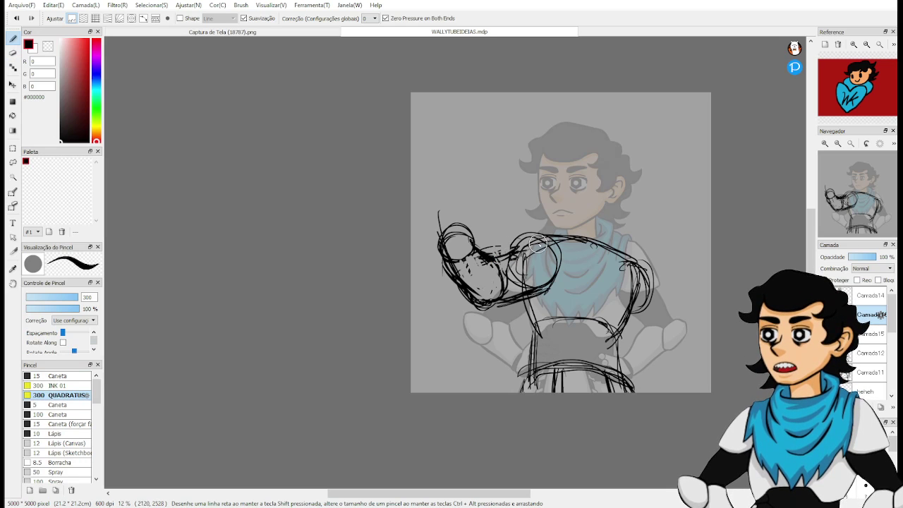
mouse_move(538, 244)
mouse_down()
mouse_move(508, 252)
mouse_move(505, 237)
mouse_move(500, 242)
mouse_move(544, 235)
mouse_move(560, 251)
mouse_move(513, 269)
mouse_move(492, 252)
mouse_move(519, 272)
mouse_move(556, 270)
mouse_move(559, 239)
mouse_move(546, 230)
mouse_move(541, 275)
mouse_move(570, 222)
mouse_up()
mouse_move(565, 272)
mouse_down()
mouse_move(592, 303)
mouse_move(583, 308)
mouse_move(618, 290)
mouse_move(616, 308)
mouse_move(625, 242)
mouse_up()
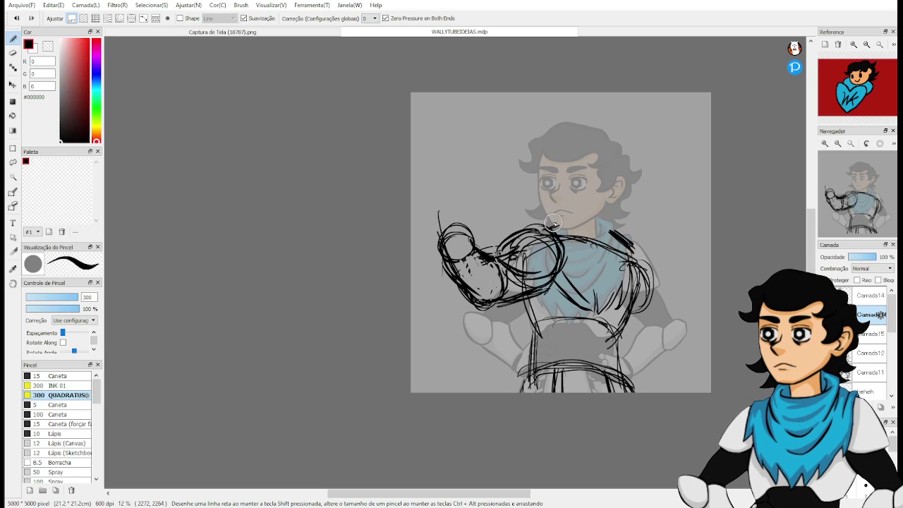
mouse_move(556, 224)
mouse_down()
mouse_move(607, 245)
mouse_move(608, 232)
mouse_up()
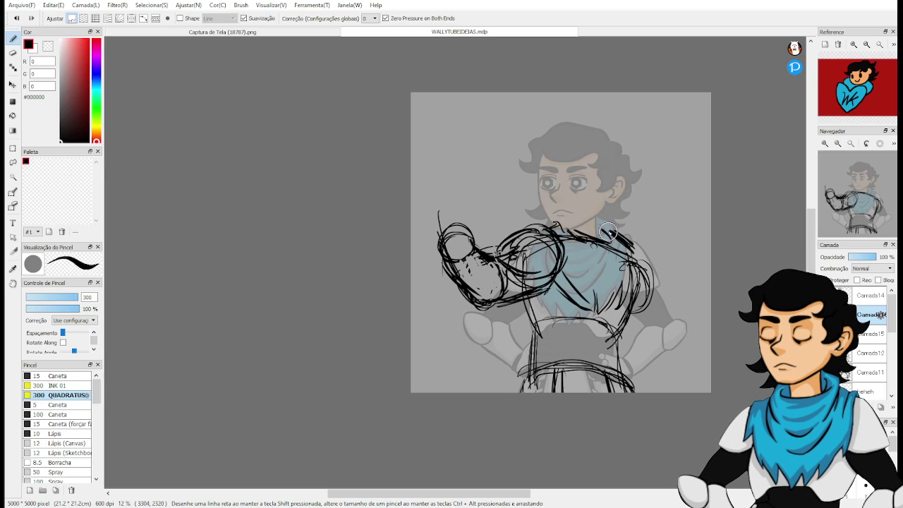
Erase the overlapping lines along the upper chest and redraw the neck-to-shoulder slope on the canvas's right side.
key(e)
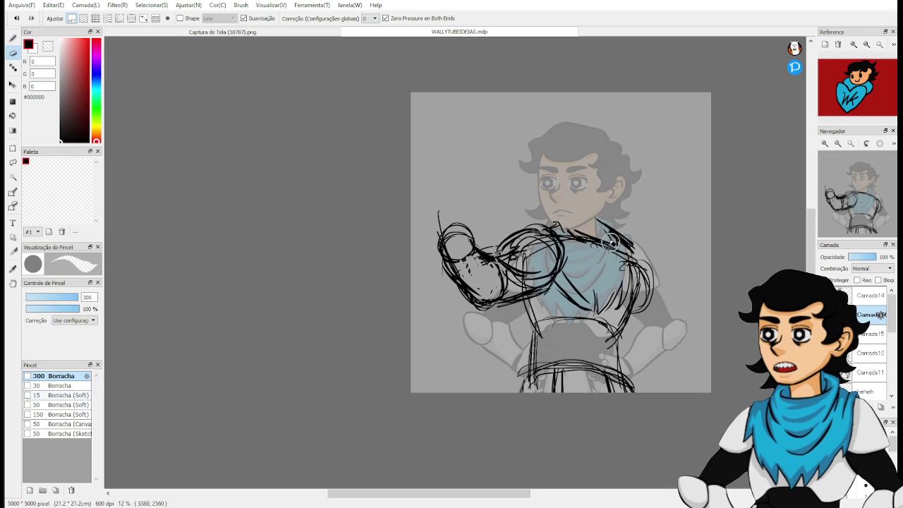
mouse_move(590, 230)
mouse_down()
mouse_move(586, 237)
mouse_move(621, 259)
mouse_up()
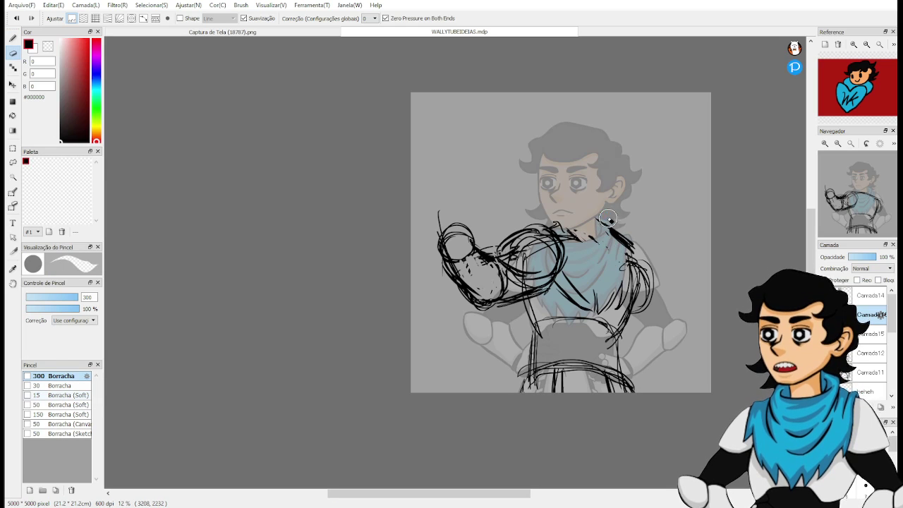
key(b)
drag(599, 215, 614, 226)
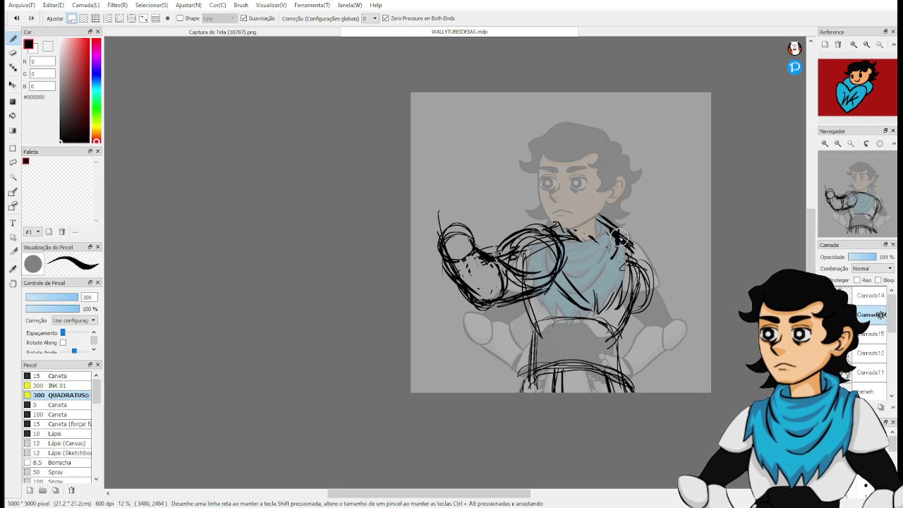
Erase the old shoulder slope on the canvas's right side and redraw it with a bulky rounded shoulder cap.
key(e)
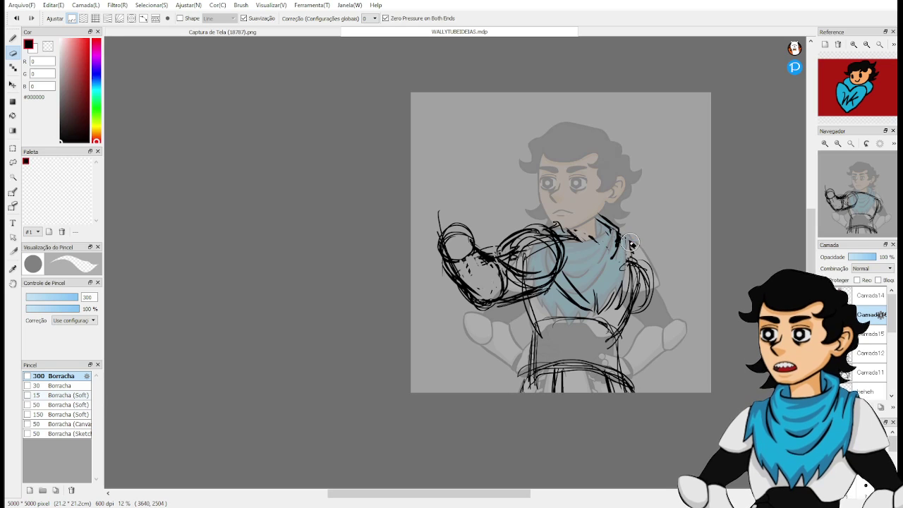
key(p)
drag(630, 235, 636, 261)
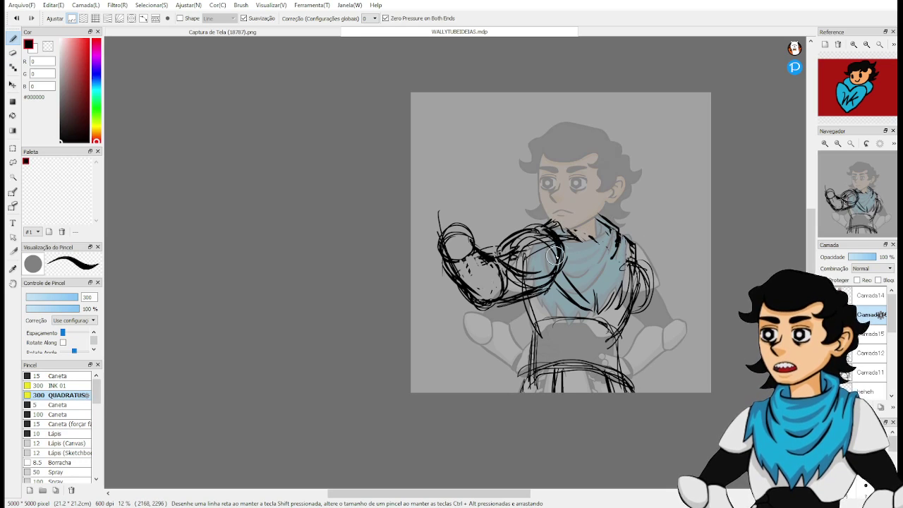
mouse_move(621, 242)
mouse_down()
mouse_move(644, 248)
mouse_move(626, 245)
mouse_move(658, 281)
mouse_move(639, 284)
mouse_move(663, 277)
mouse_move(648, 244)
mouse_up()
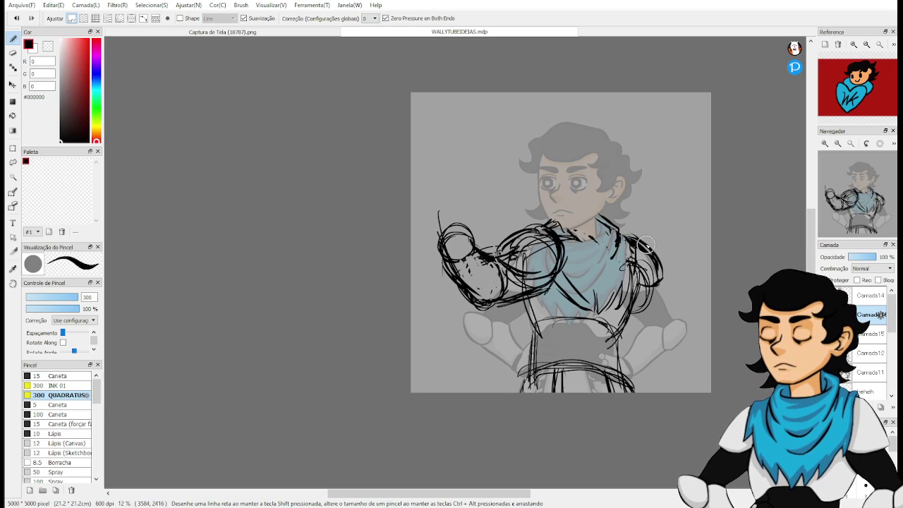
Clean up the right-side shoulder's outer edge and sketch the lower arm, elbow, bent forearm and a circular wrist form.
key(e)
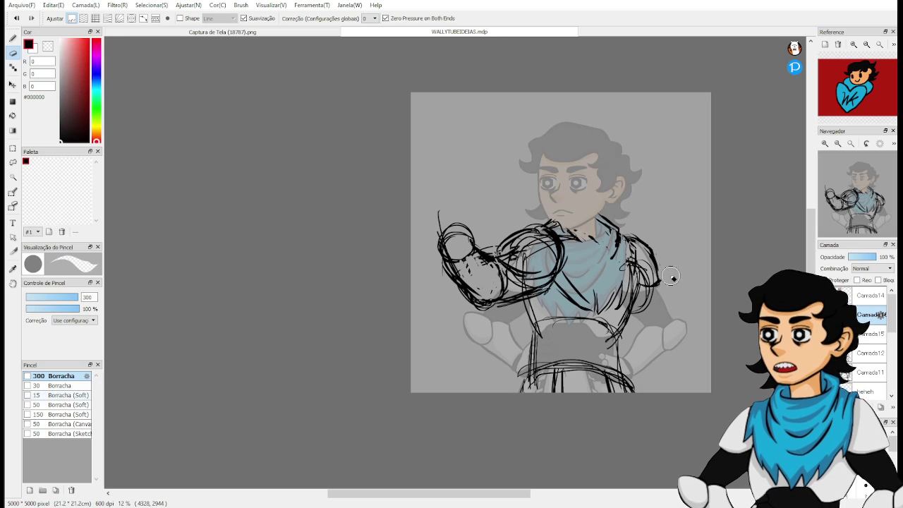
key(b)
mouse_move(655, 286)
mouse_down()
mouse_move(664, 312)
mouse_move(644, 335)
mouse_up()
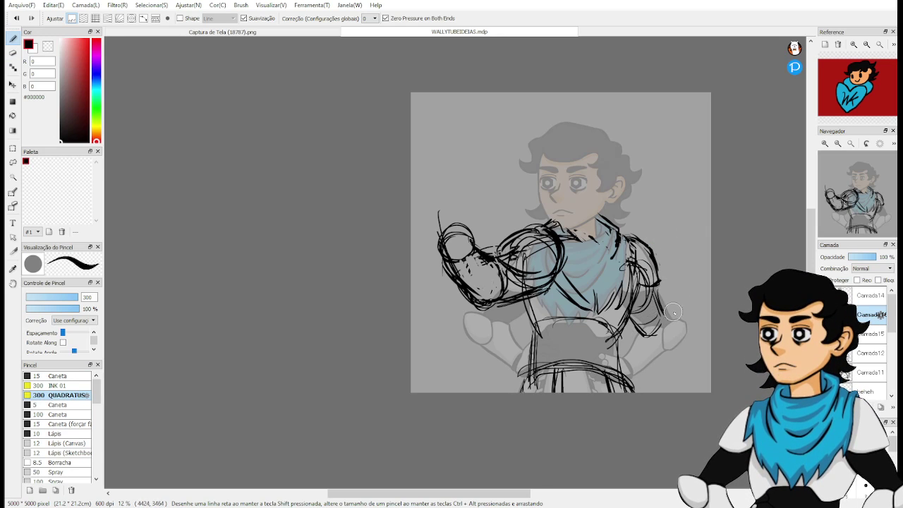
mouse_move(650, 319)
mouse_down()
mouse_move(643, 340)
mouse_move(672, 352)
mouse_up()
mouse_move(651, 312)
mouse_down()
mouse_move(677, 302)
mouse_move(670, 318)
mouse_move(691, 304)
mouse_up()
mouse_move(671, 322)
mouse_down()
mouse_move(683, 293)
mouse_move(678, 330)
mouse_up()
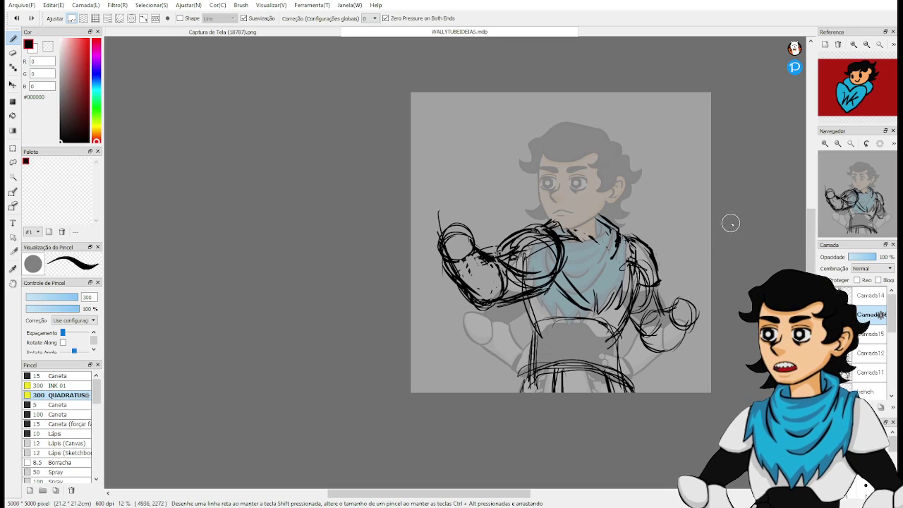
Sketch a blocky raised fist above the right-side wrist and reinforce the lines between the waist and elbow.
mouse_move(680, 284)
mouse_down()
mouse_move(673, 304)
mouse_move(681, 319)
mouse_up()
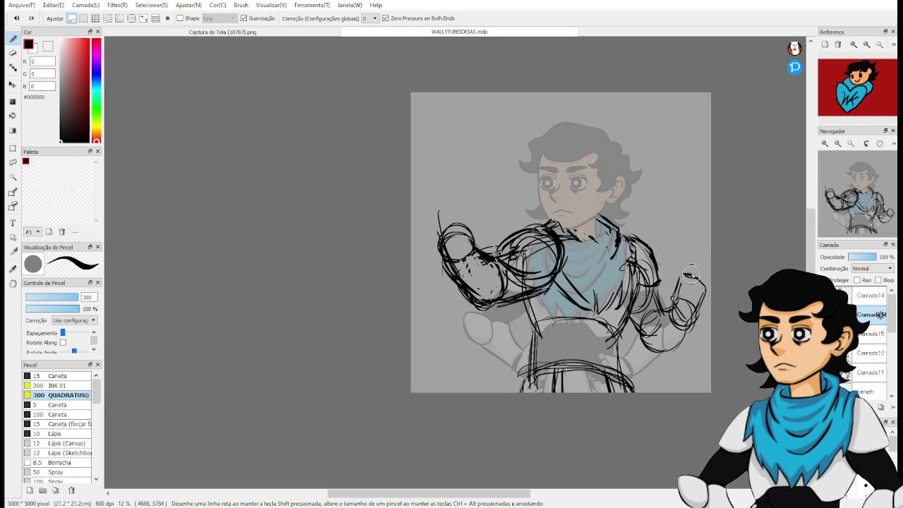
mouse_move(692, 273)
mouse_down()
mouse_move(674, 303)
mouse_move(694, 280)
mouse_up()
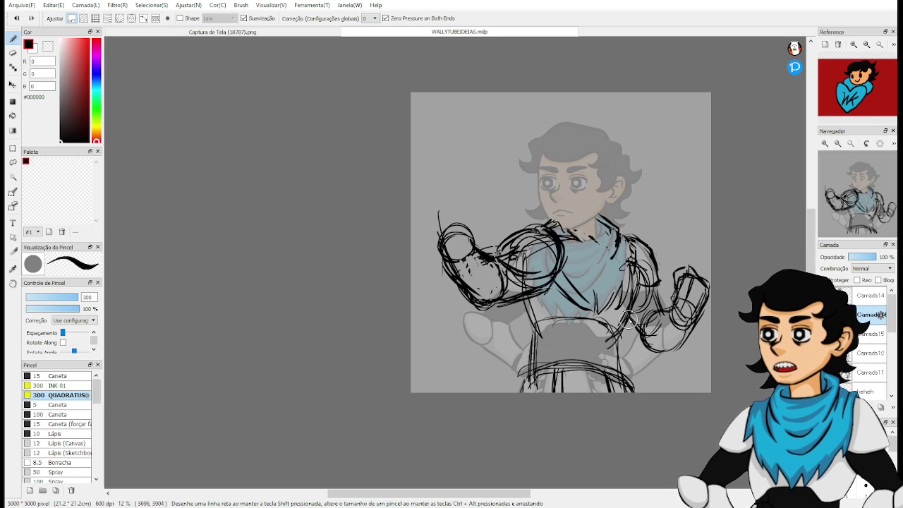
drag(602, 315, 657, 347)
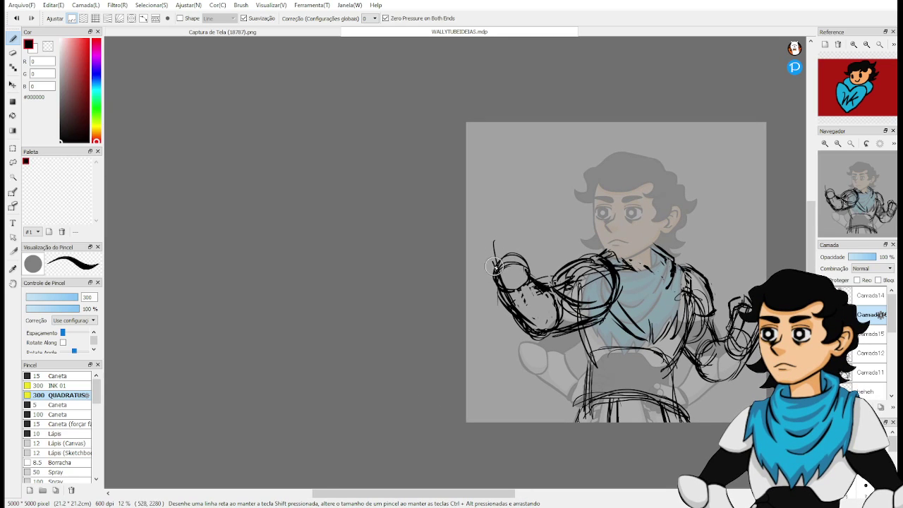
mouse_move(493, 266)
mouse_down()
mouse_move(511, 234)
mouse_move(490, 262)
mouse_move(487, 255)
mouse_move(518, 230)
mouse_up()
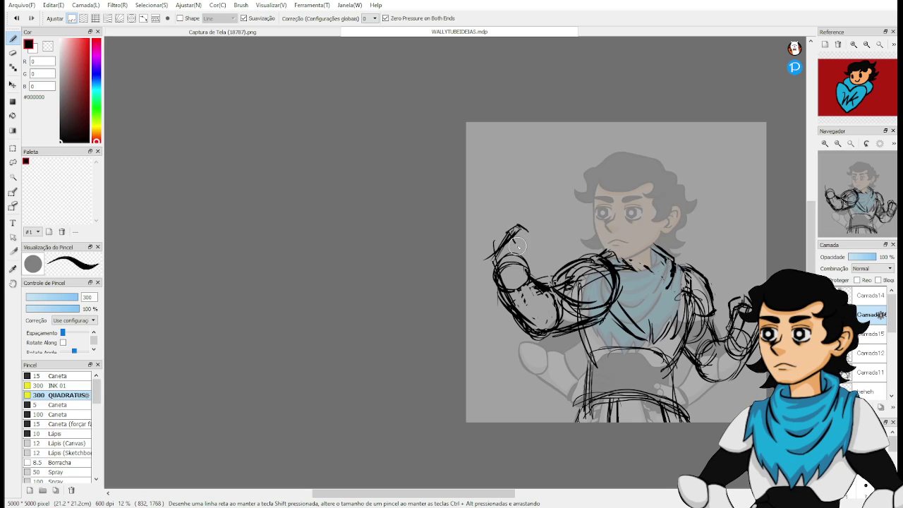
key(ctrl+z)
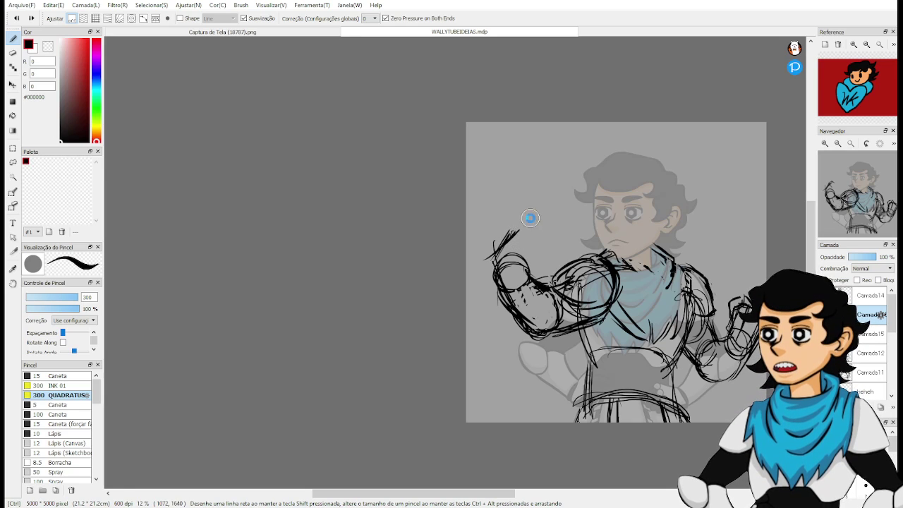
key(ctrl+z)
key(ctrl+z)
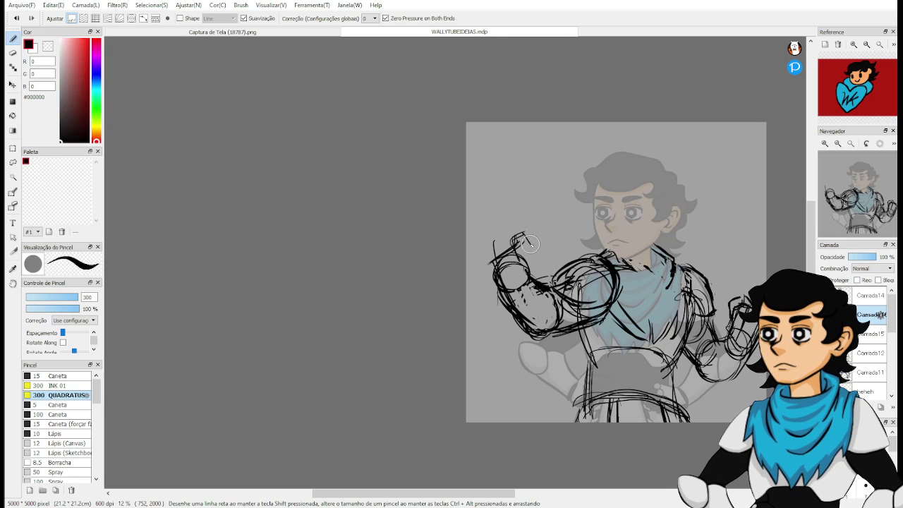
Sketch a clenched fist with blocky fingers on the left-side arm, erase its stray lines and redraw the thumb.
mouse_move(530, 244)
mouse_down()
mouse_move(534, 256)
mouse_move(523, 261)
mouse_up()
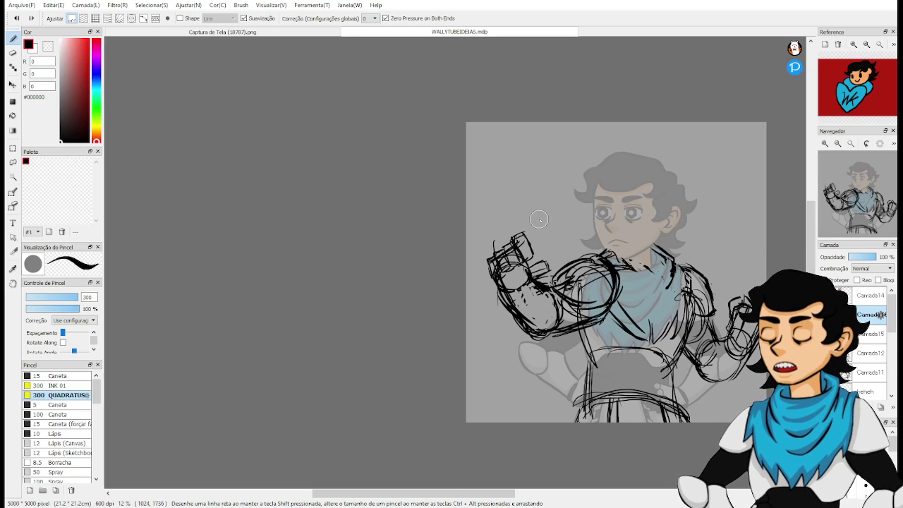
mouse_move(544, 276)
mouse_down()
mouse_move(589, 250)
mouse_move(574, 246)
mouse_move(596, 243)
mouse_up()
key(e)
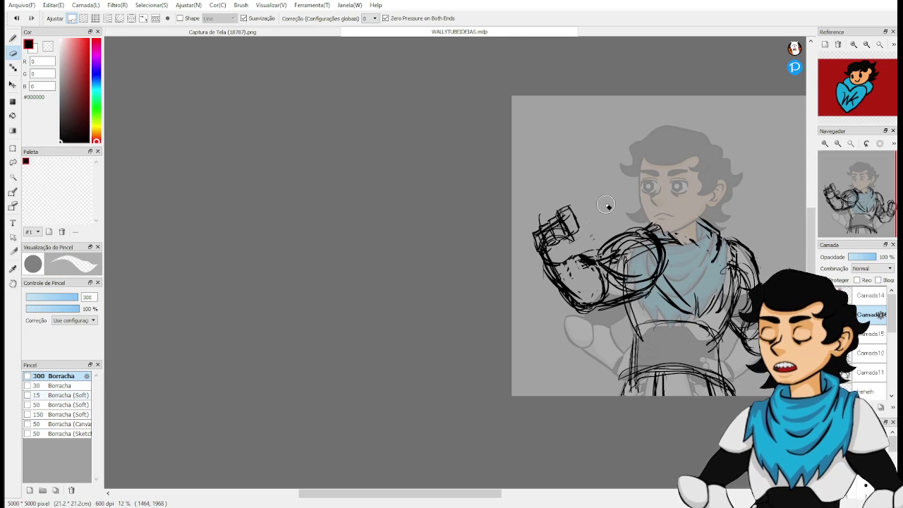
key(b)
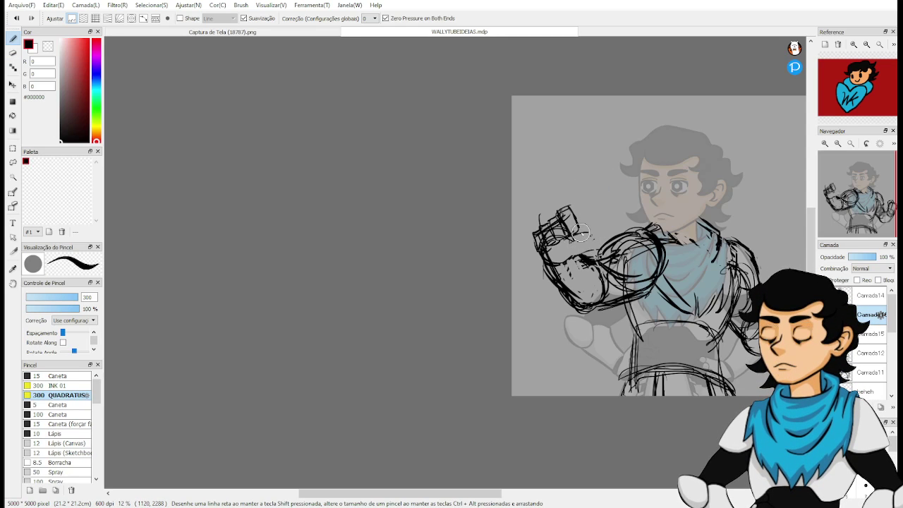
mouse_move(580, 233)
mouse_down()
mouse_move(561, 254)
mouse_move(587, 256)
mouse_move(595, 229)
mouse_move(571, 236)
mouse_move(586, 249)
mouse_move(570, 231)
mouse_move(549, 253)
mouse_move(547, 265)
mouse_up()
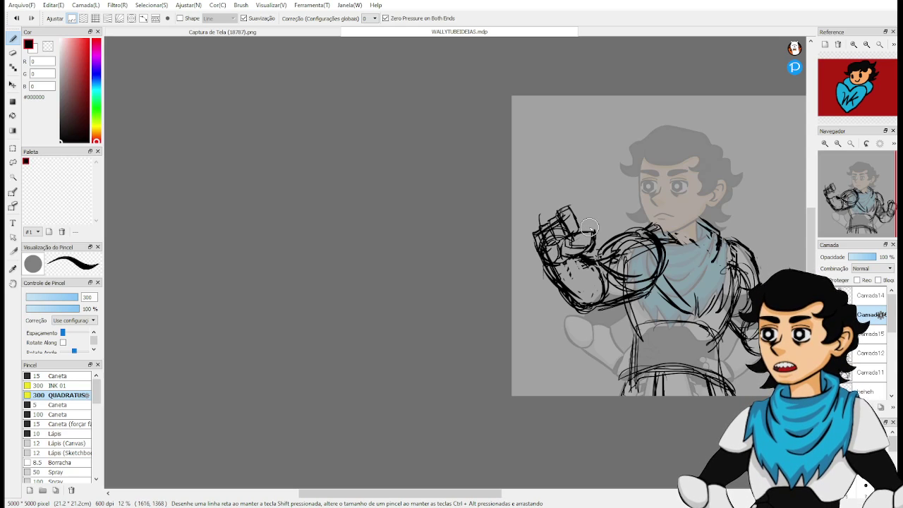
Sketch a sword gripped in the left-side fist, with handle, crossguard and a long blade rising diagonally across the face.
mouse_move(535, 233)
mouse_down()
mouse_move(538, 244)
mouse_move(515, 254)
mouse_move(577, 232)
mouse_up()
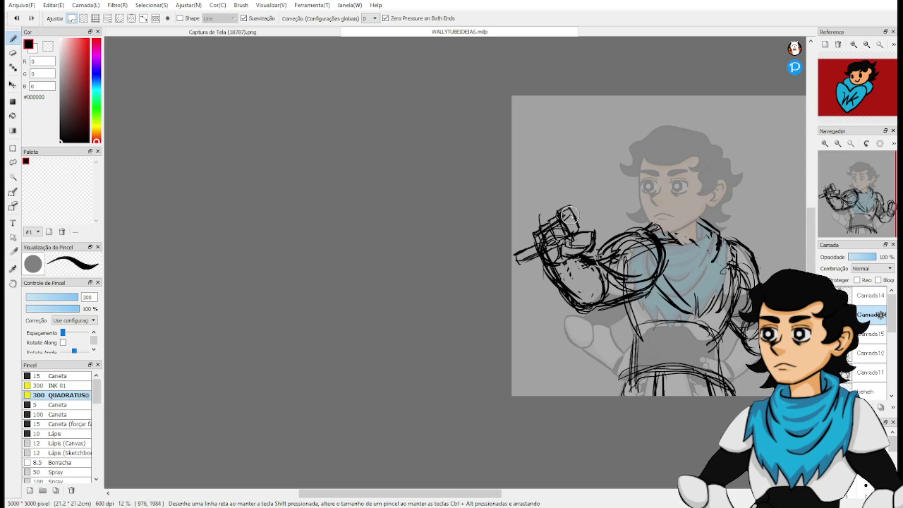
mouse_move(567, 203)
mouse_down()
mouse_move(607, 220)
mouse_move(581, 200)
mouse_move(613, 221)
mouse_move(611, 245)
mouse_move(588, 239)
mouse_move(563, 201)
mouse_move(573, 197)
mouse_move(577, 236)
mouse_move(586, 235)
mouse_move(572, 192)
mouse_move(583, 234)
mouse_move(619, 238)
mouse_up()
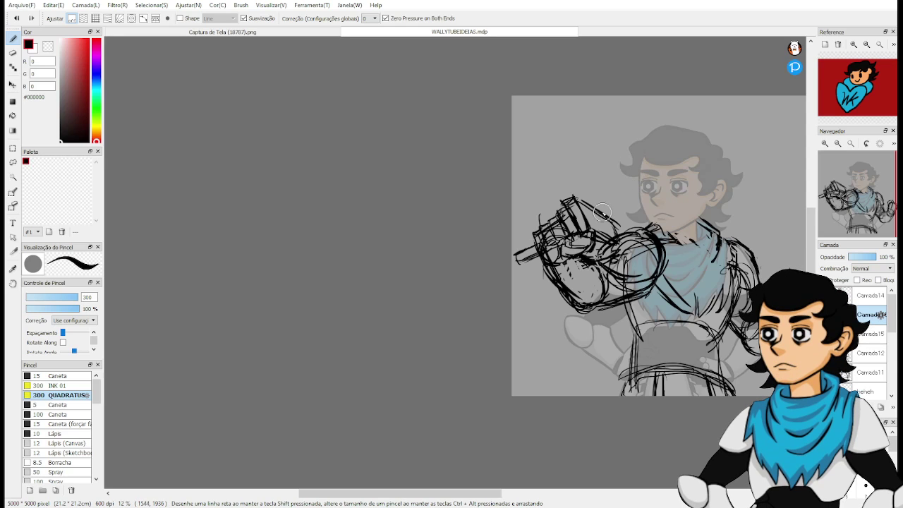
shift+click(718, 147)
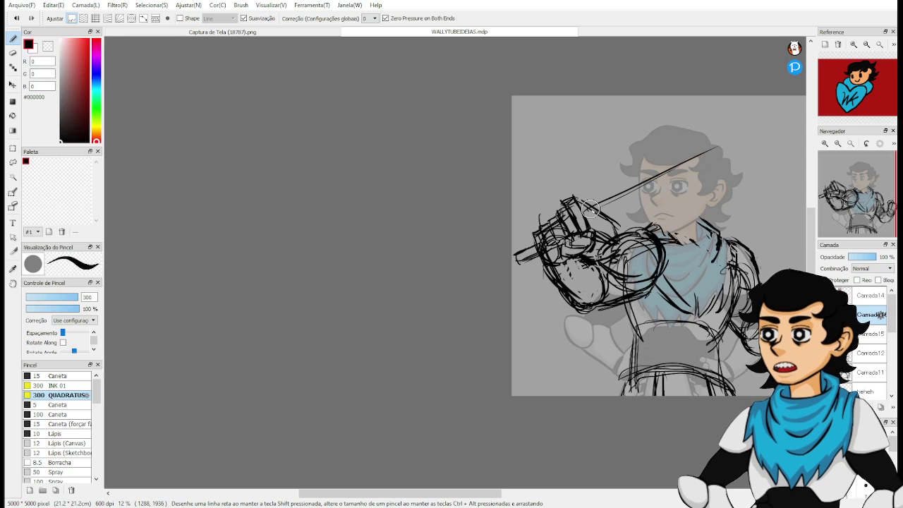
mouse_move(585, 210)
mouse_down()
mouse_move(618, 230)
mouse_move(591, 221)
mouse_move(686, 155)
mouse_move(733, 139)
mouse_up()
drag(616, 204, 764, 126)
mouse_move(557, 198)
mouse_down()
mouse_move(754, 100)
mouse_move(722, 108)
mouse_up()
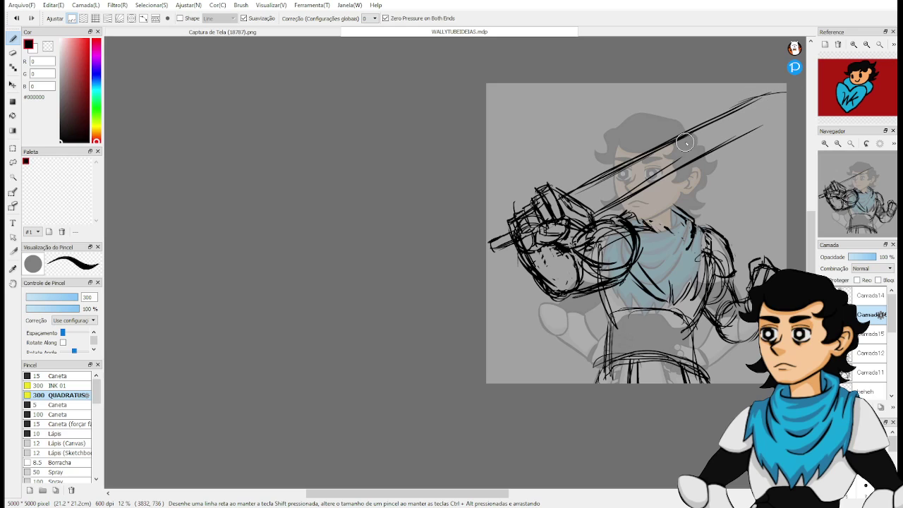
mouse_move(695, 134)
mouse_down()
mouse_move(782, 102)
mouse_move(742, 137)
mouse_up()
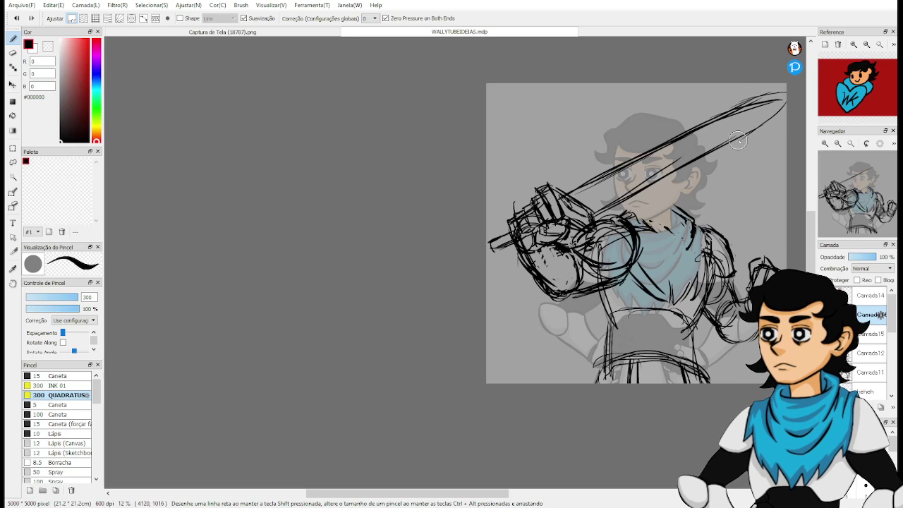
Erase the overshooting lines around the sword tip and redraw the blade's lower edge curving up to the point.
key(e)
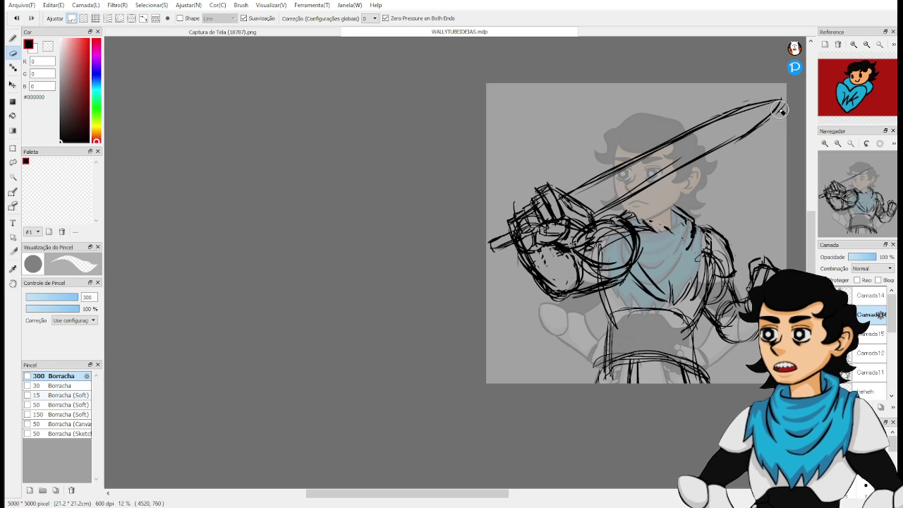
key(b)
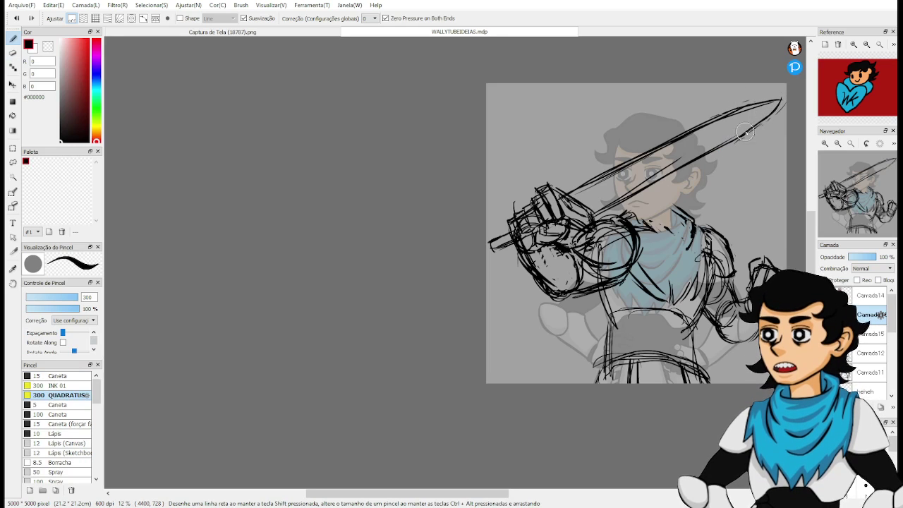
key(e)
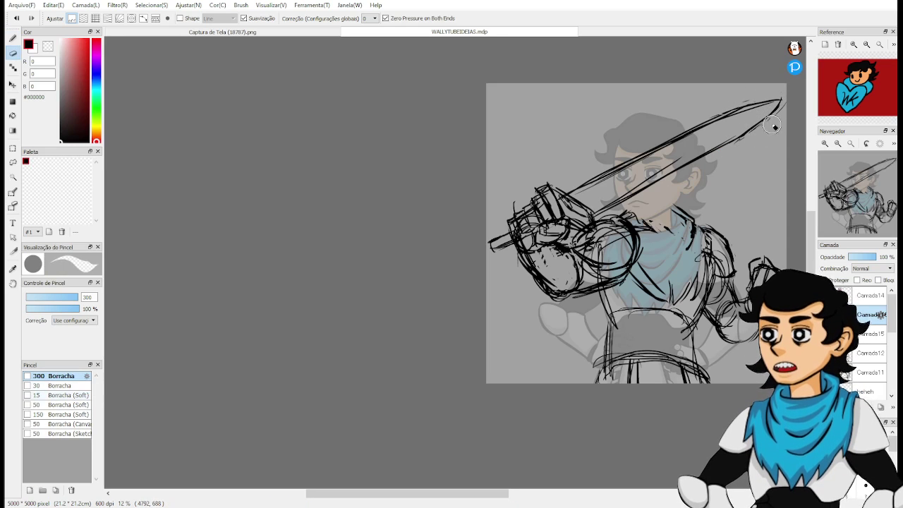
key(b)
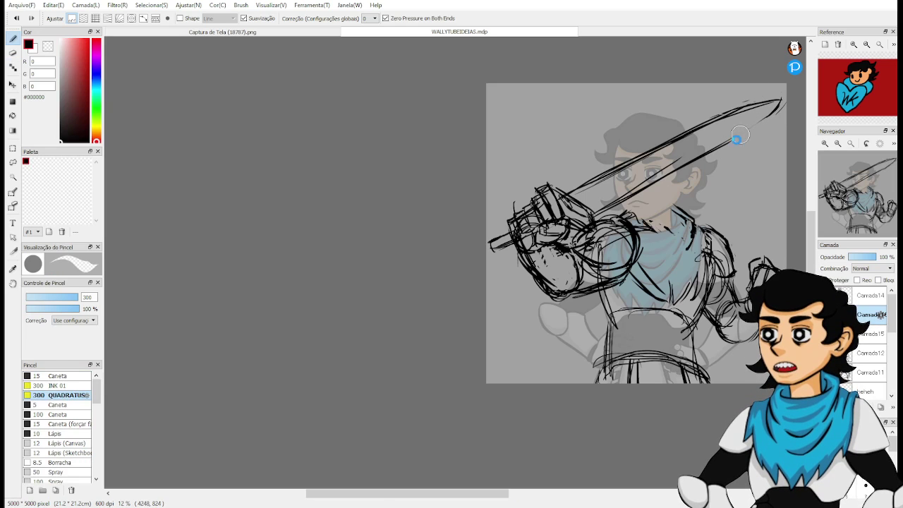
key(e)
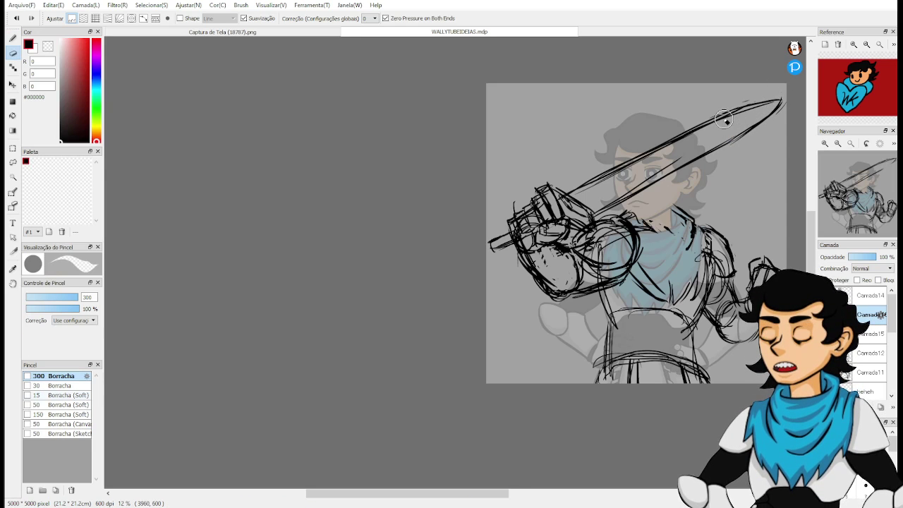
key(b)
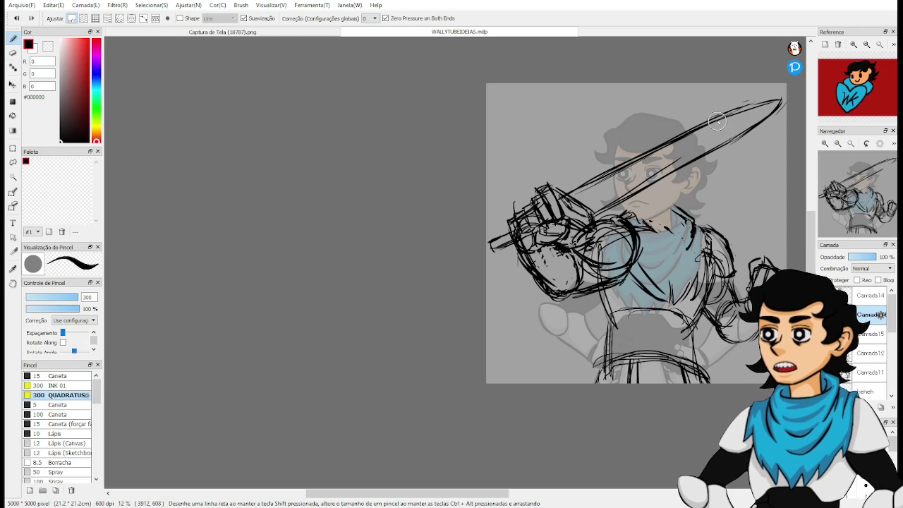
Trim the excess lines along the blade's upper edge and sharpen the sword's point with alternating erasing and redrawing.
key(e)
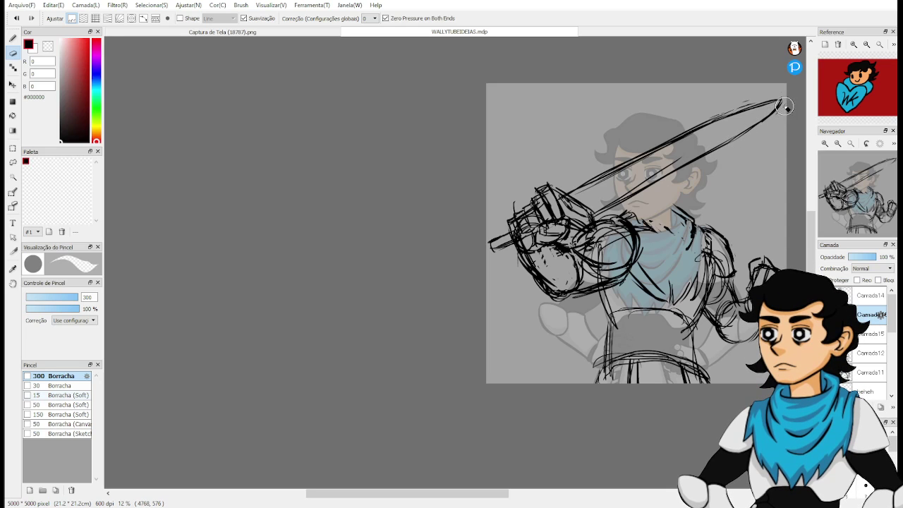
key(b)
key(e)
key(b)
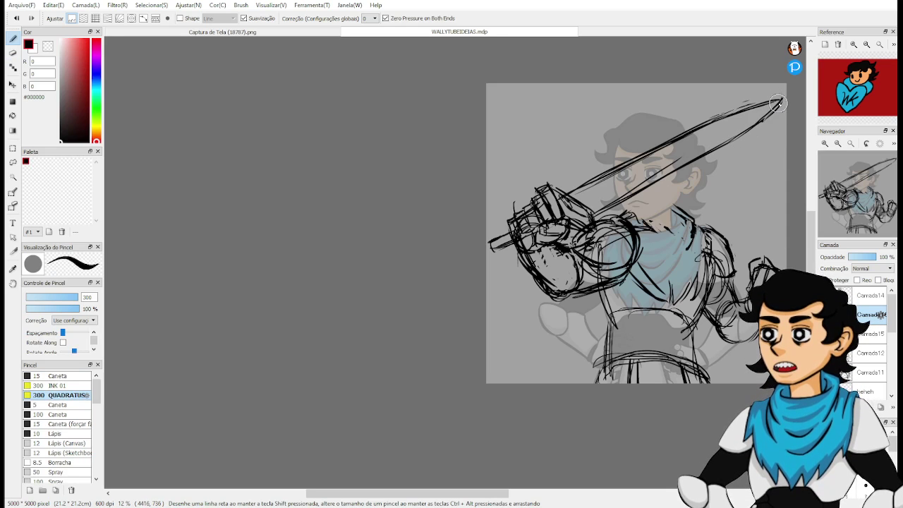
key(e)
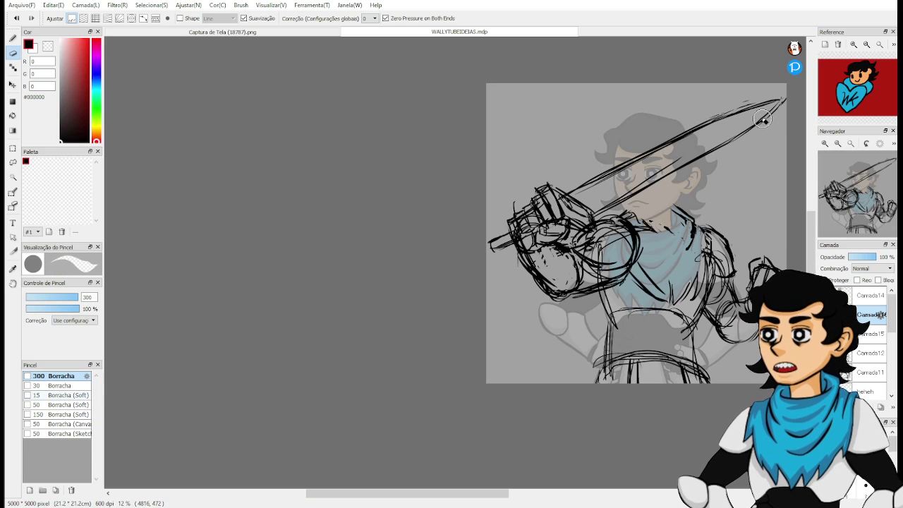
key(b)
key(e)
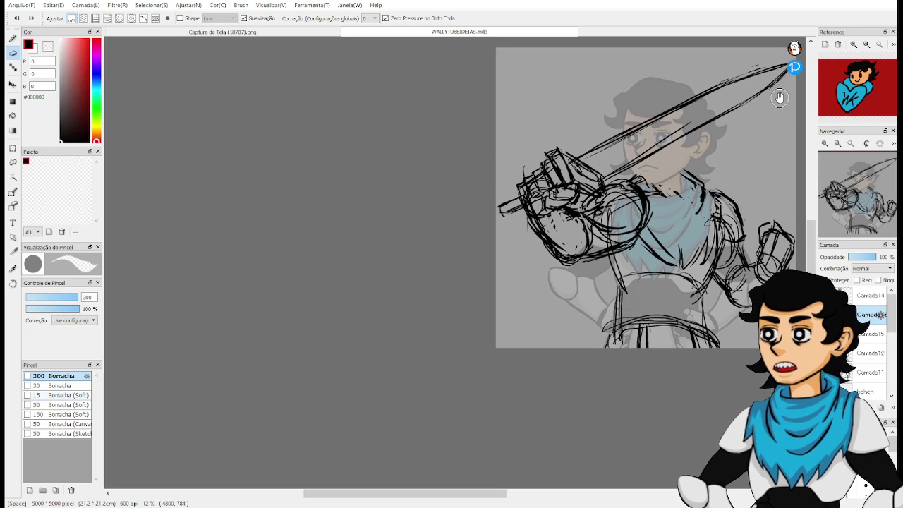
Sketch and clean up the scarf's collar lines around the neck just below the chin.
drag(785, 98, 794, 62)
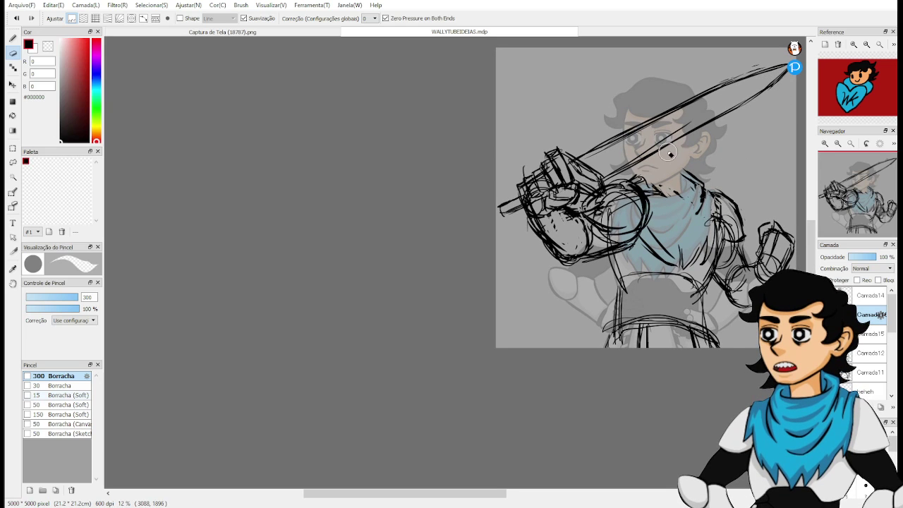
key(b)
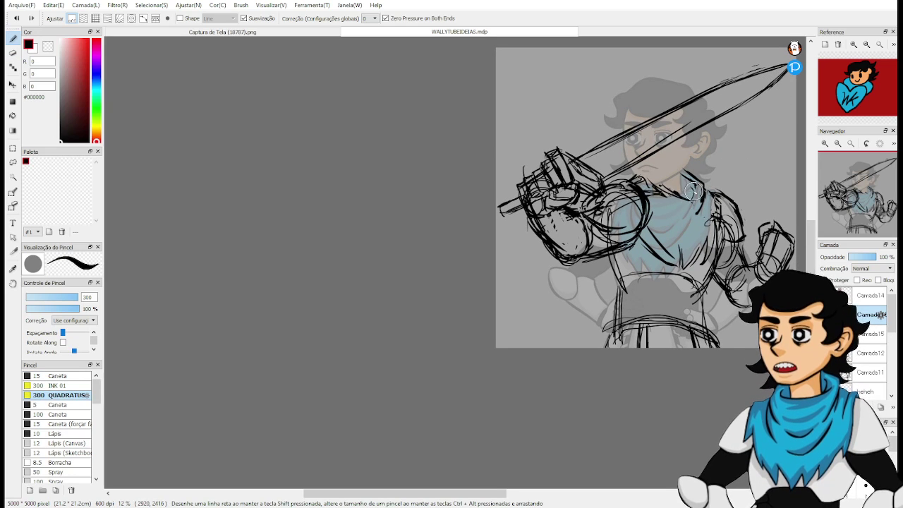
drag(695, 191, 671, 186)
key(e)
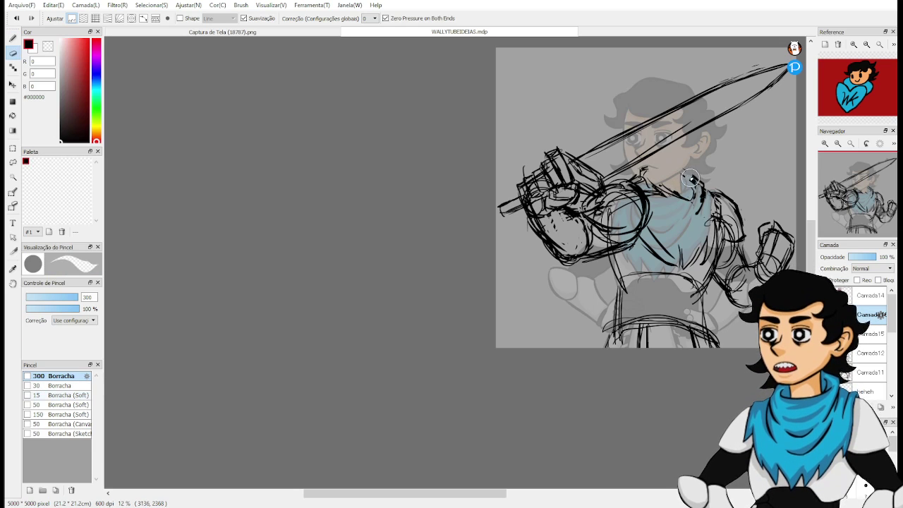
key(b)
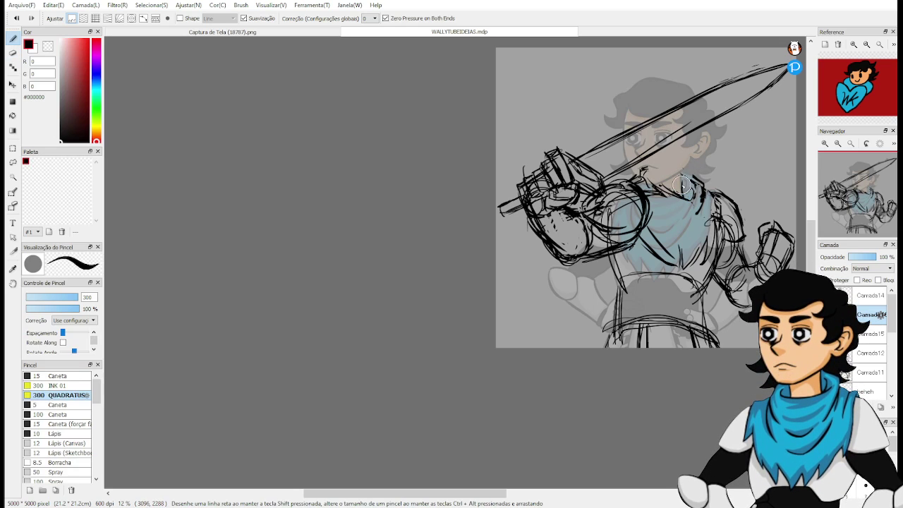
Try a curved jawline with a face guideline across the cheek, and erase them.
mouse_move(681, 183)
mouse_down()
mouse_move(656, 177)
mouse_move(690, 186)
mouse_move(672, 182)
mouse_move(692, 185)
mouse_move(680, 180)
mouse_move(704, 176)
mouse_move(713, 161)
mouse_move(700, 181)
mouse_move(712, 150)
mouse_move(712, 169)
mouse_move(713, 126)
mouse_up()
drag(657, 165, 660, 171)
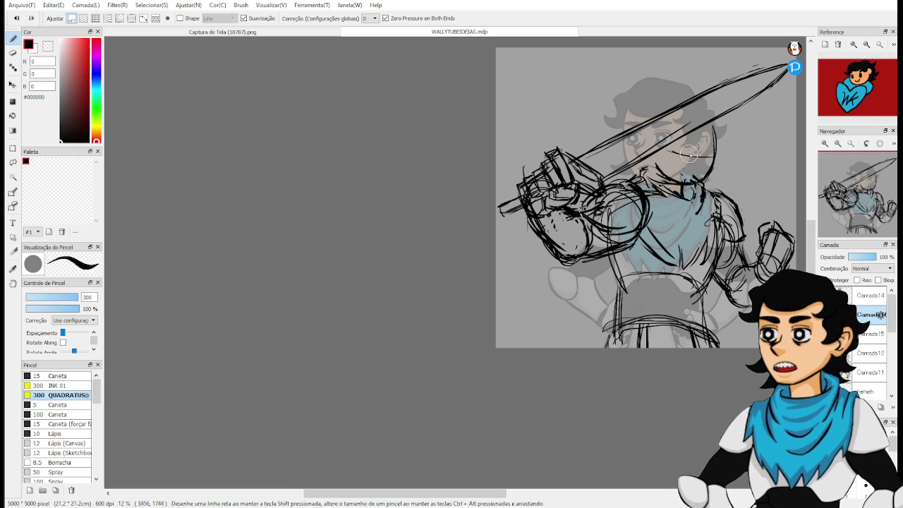
drag(666, 153, 714, 150)
key(e)
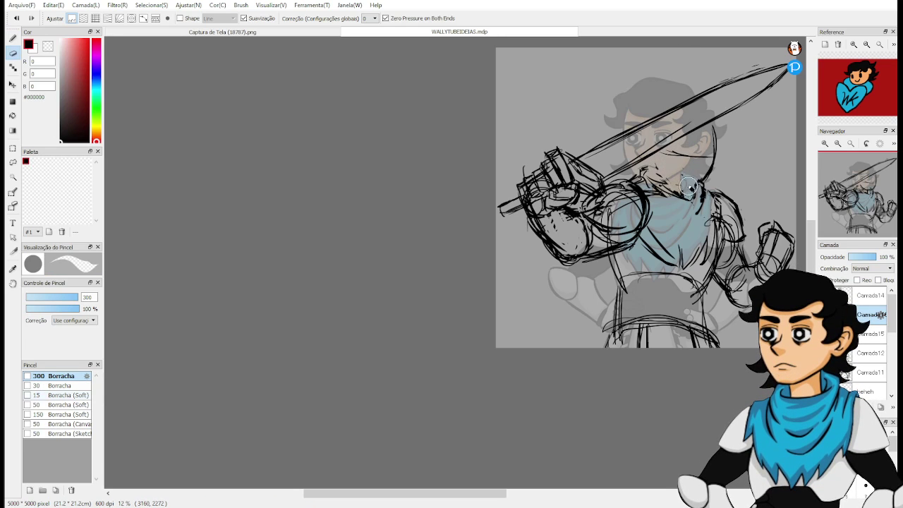
mouse_move(688, 187)
mouse_down()
mouse_move(723, 144)
mouse_move(691, 152)
mouse_move(716, 167)
mouse_move(699, 185)
mouse_up()
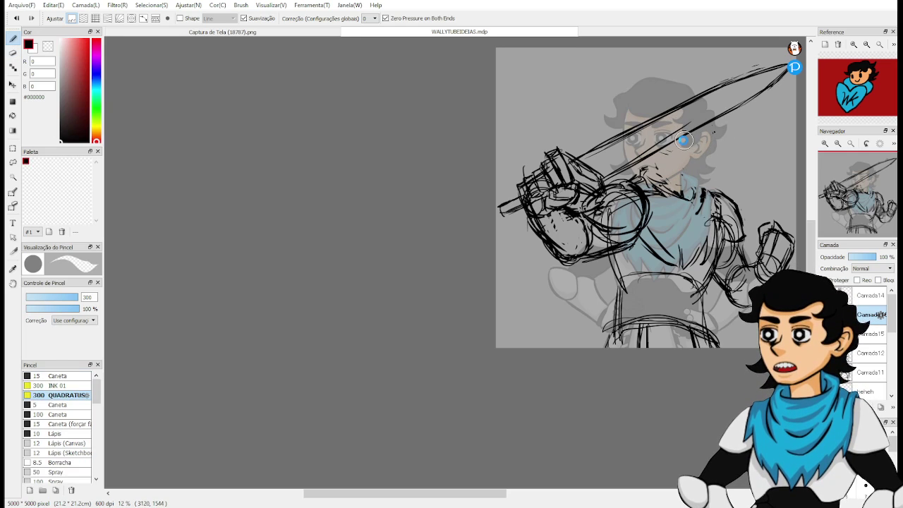
Redraw the jawline as a curve from the ear to the chin, trimming and reworking its excess lines.
key(b)
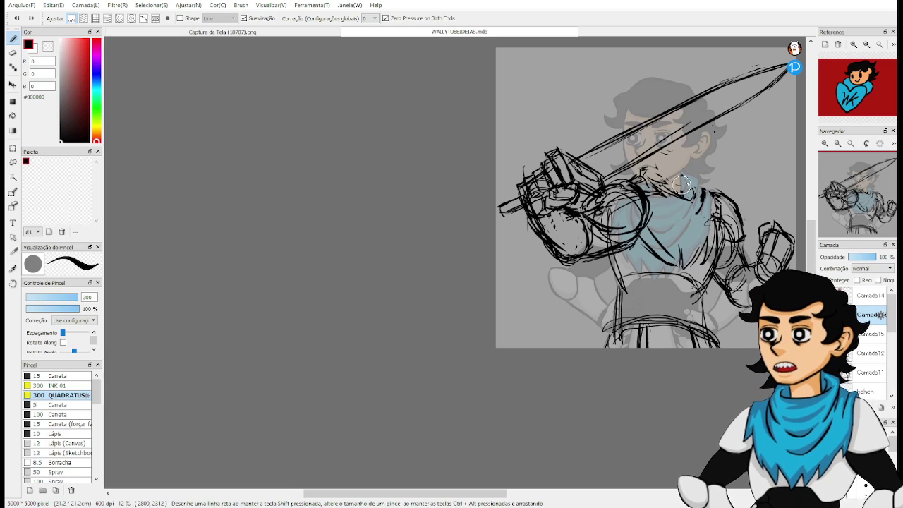
drag(713, 159, 689, 187)
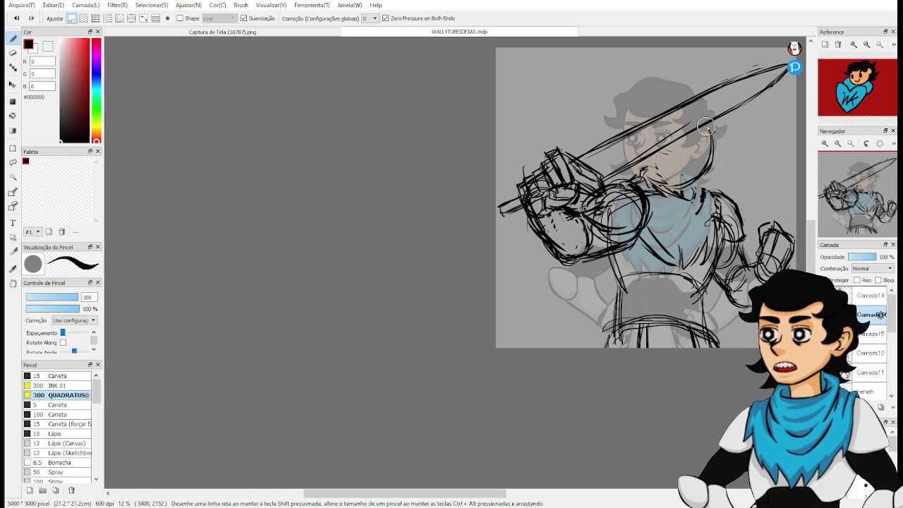
mouse_move(707, 127)
mouse_down()
mouse_move(684, 186)
mouse_move(644, 167)
mouse_move(682, 180)
mouse_up()
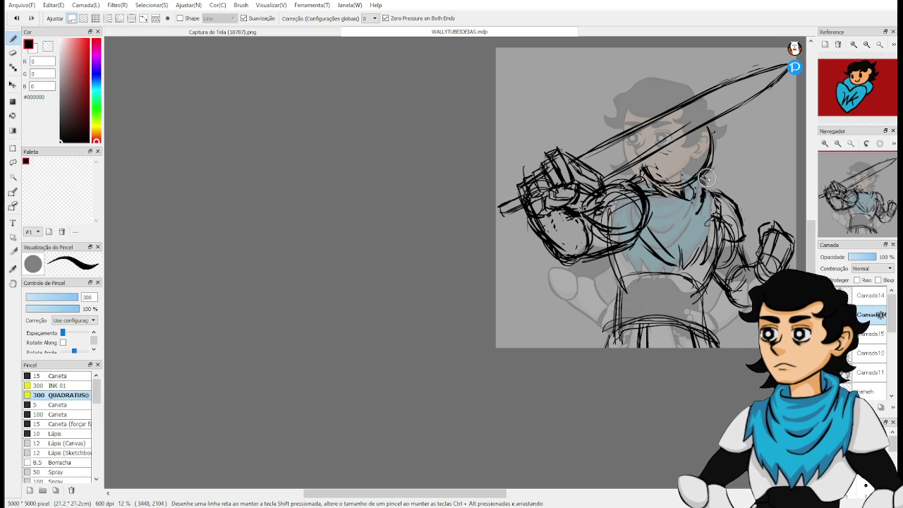
drag(705, 176, 705, 200)
key(e)
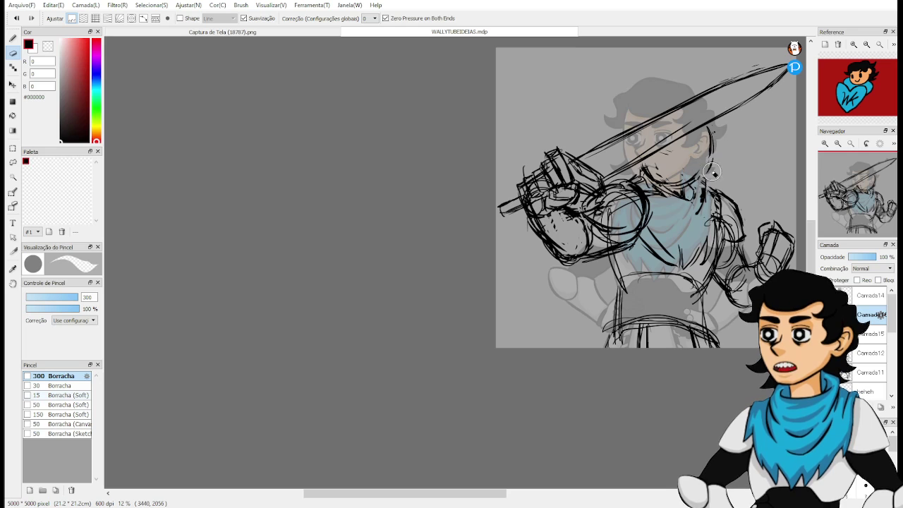
key(b)
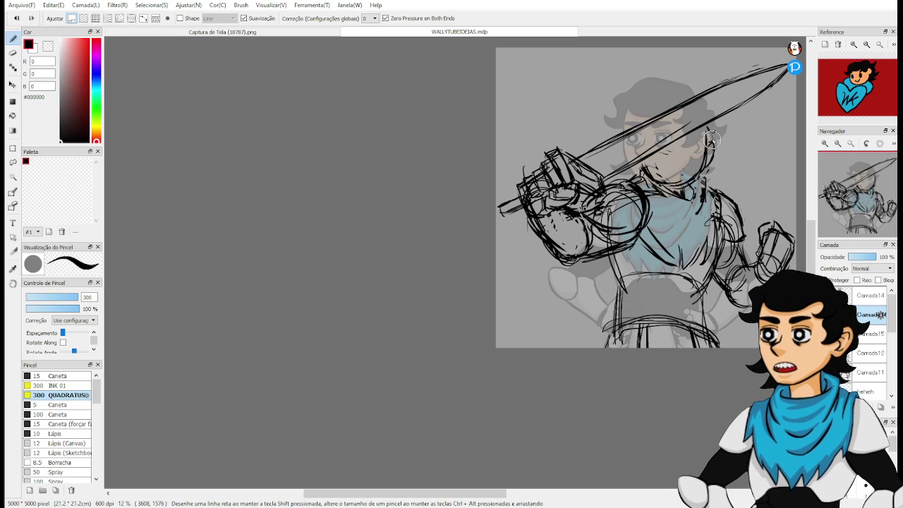
Sketch the ear at the end of the jawline and add spiky hair strands behind and below it.
drag(697, 158, 685, 183)
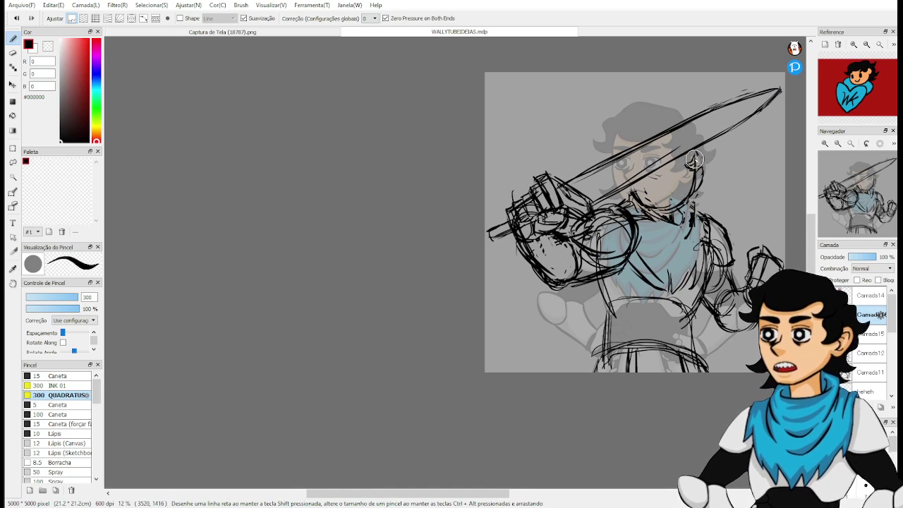
key(e)
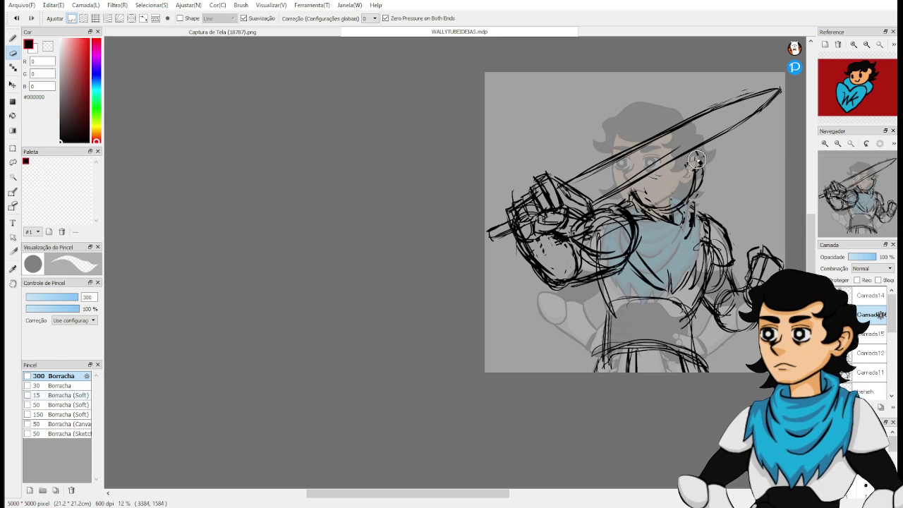
key(b)
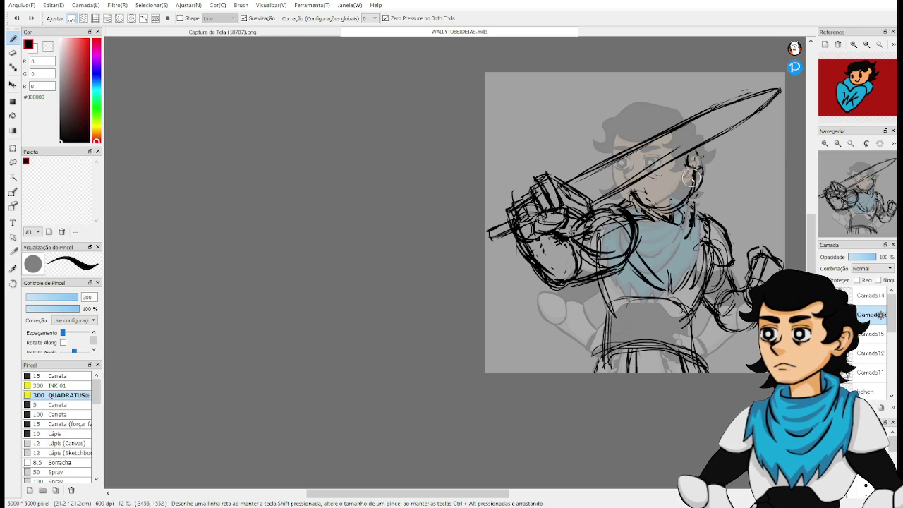
key(e)
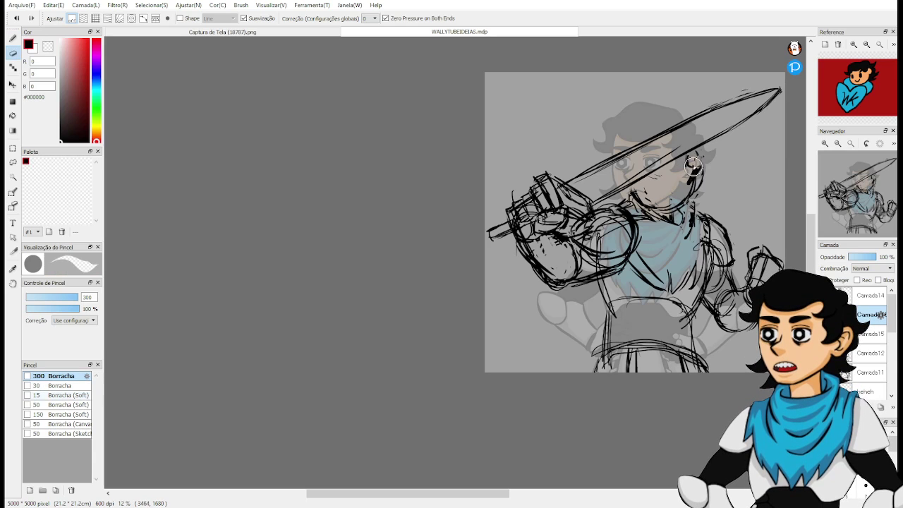
key(b)
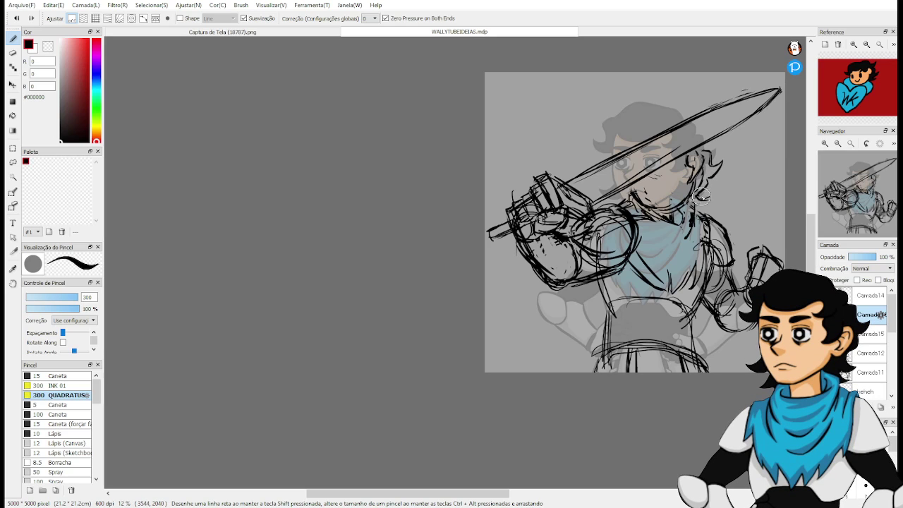
drag(680, 202, 704, 219)
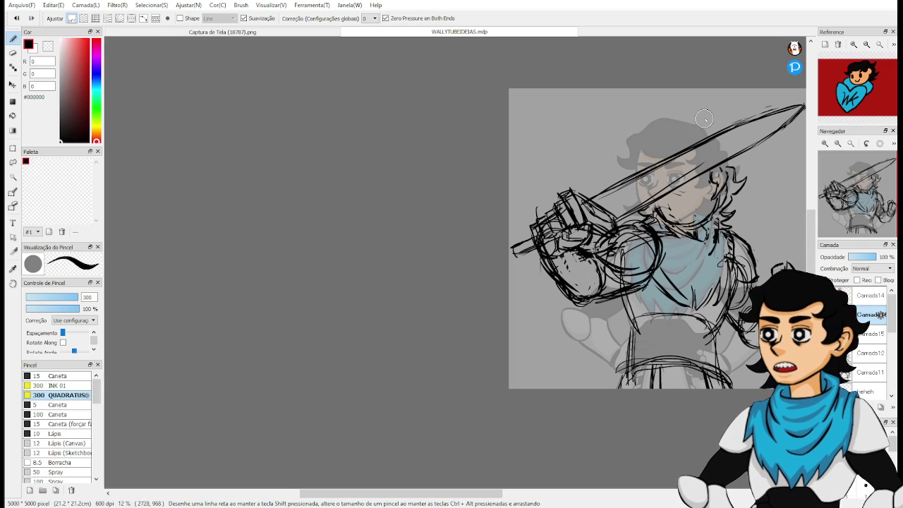
Sketch the wavy hair outline over the top of the head above the sword blade, undoing a stray stroke.
drag(694, 175, 655, 222)
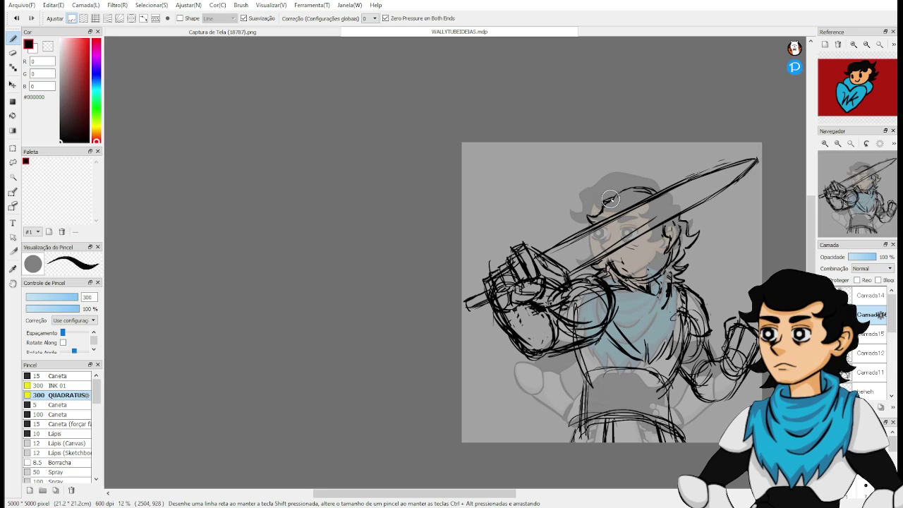
drag(663, 198, 636, 179)
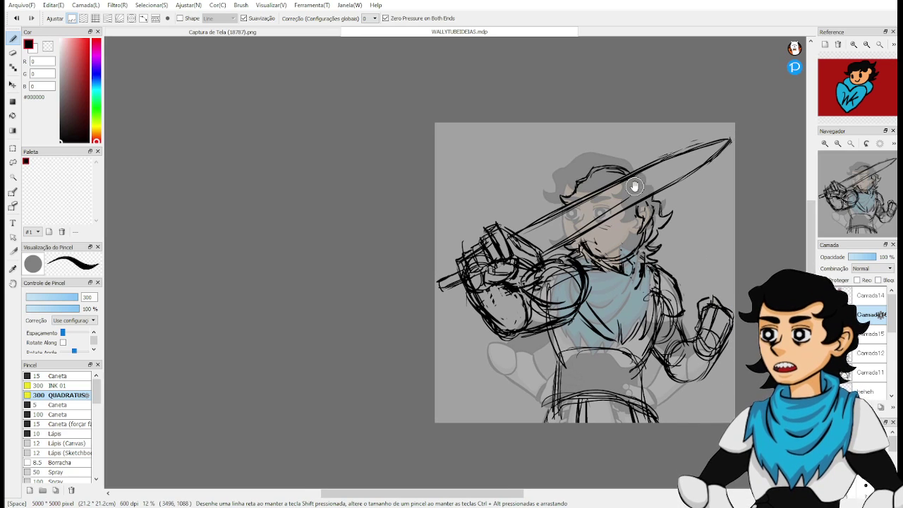
scroll(625, 189, up, 2)
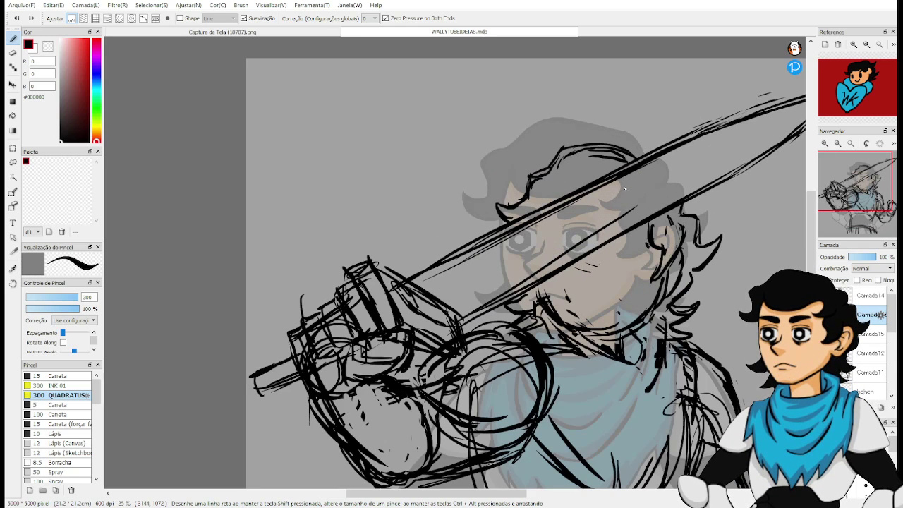
mouse_move(653, 293)
mouse_down()
mouse_move(561, 241)
mouse_move(573, 275)
mouse_up()
scroll(546, 238, up, 1)
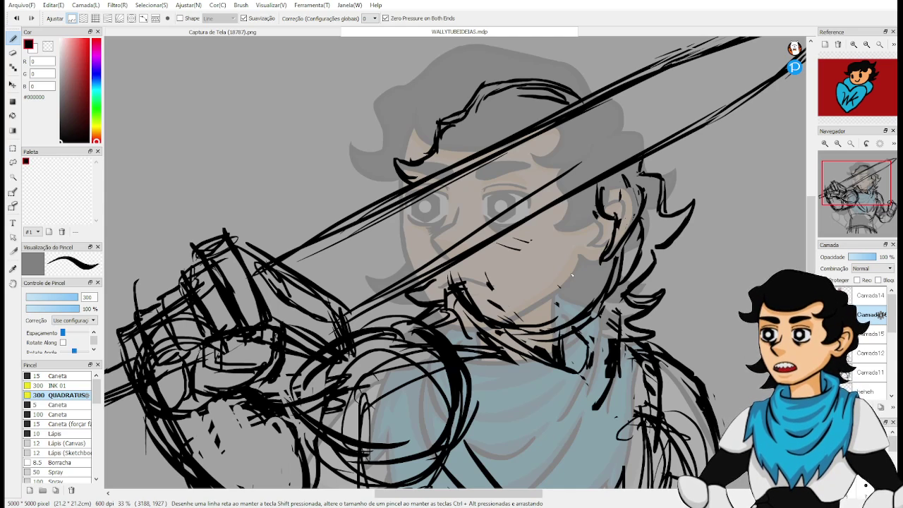
drag(641, 278, 613, 278)
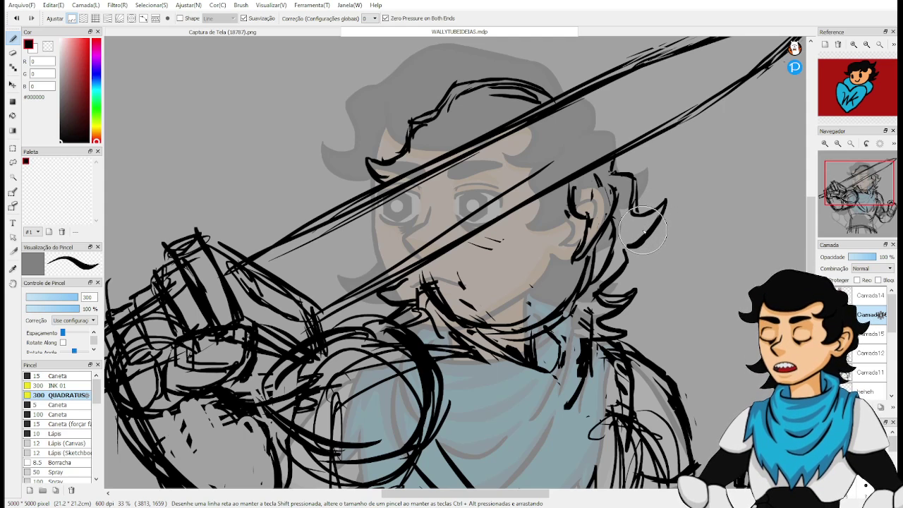
key(ctrl+z)
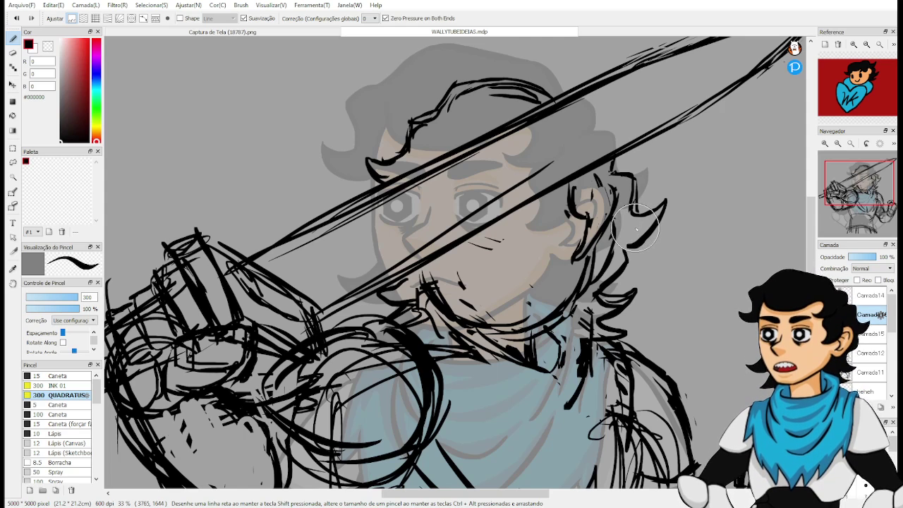
mouse_move(645, 238)
mouse_down()
mouse_move(643, 275)
mouse_move(649, 231)
mouse_up()
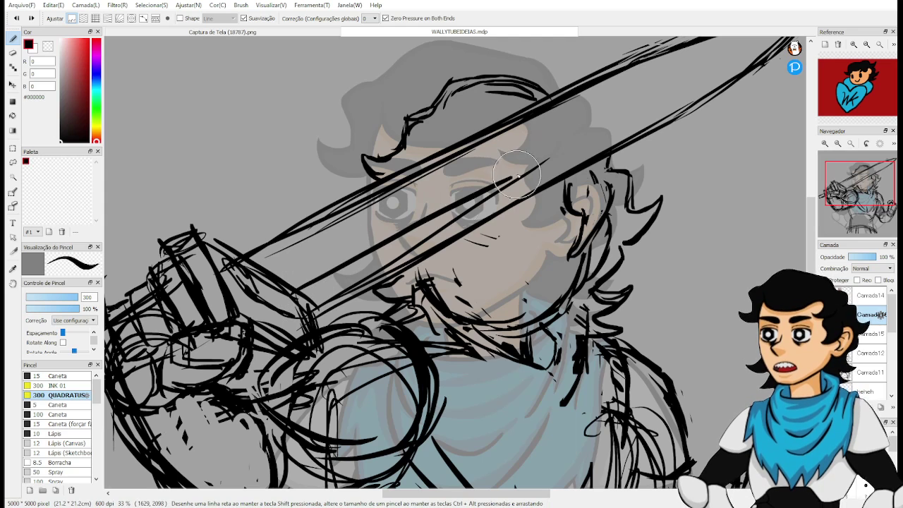
Paint a thick black central groove along the sword blade with overlapping strokes, tapering it toward the tip.
drag(297, 307, 543, 161)
mouse_move(296, 308)
mouse_down()
mouse_move(425, 217)
mouse_move(575, 145)
mouse_up()
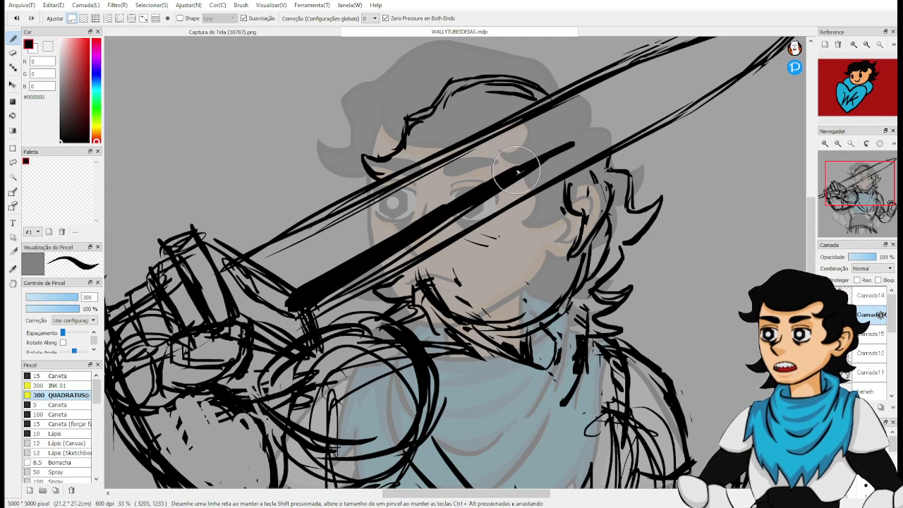
drag(494, 184, 635, 109)
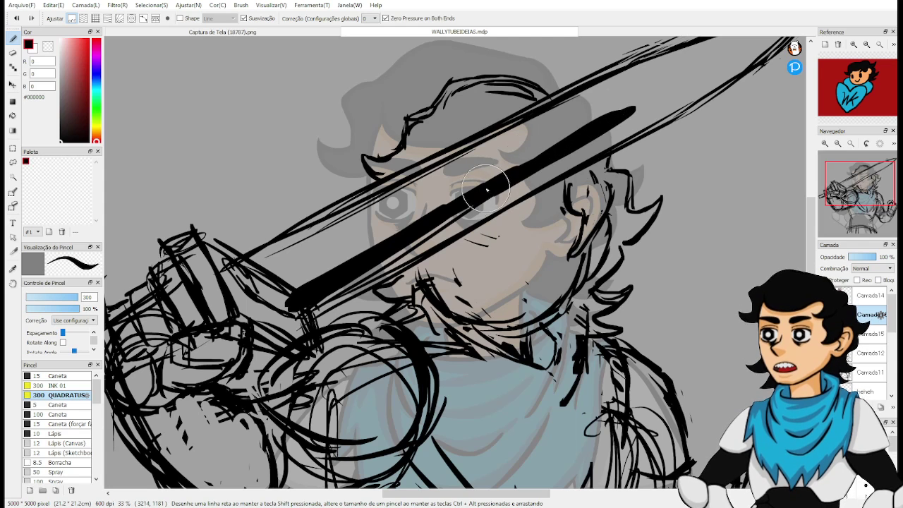
drag(487, 189, 663, 94)
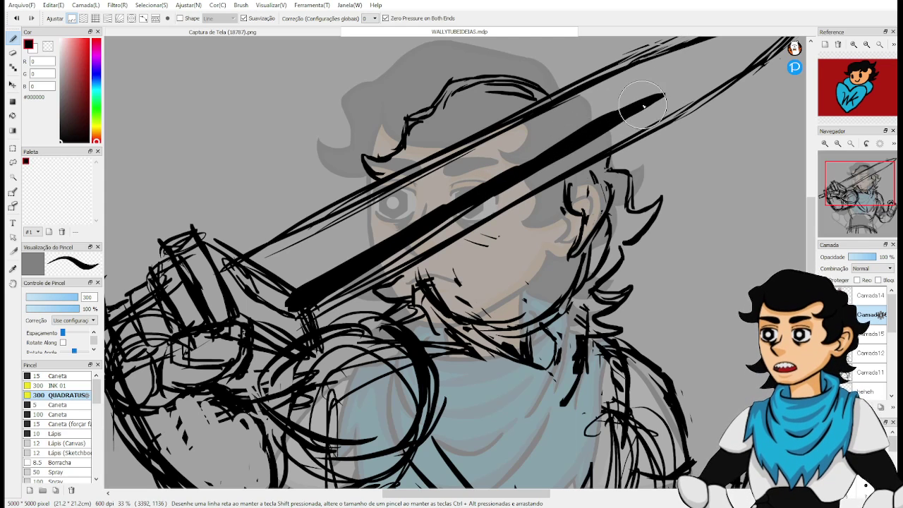
mouse_move(277, 304)
mouse_down()
mouse_move(453, 191)
mouse_move(346, 258)
mouse_move(465, 186)
mouse_move(489, 179)
mouse_move(452, 197)
mouse_move(675, 89)
mouse_up()
drag(548, 160, 661, 97)
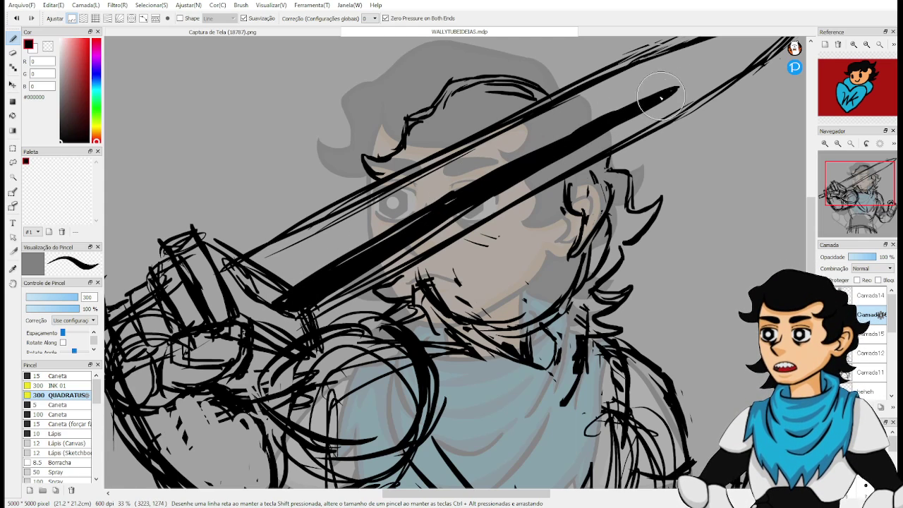
Sketch the eye nearest the ear below the blade, with a round iris, a pupil and a slanted brow.
drag(570, 195, 545, 229)
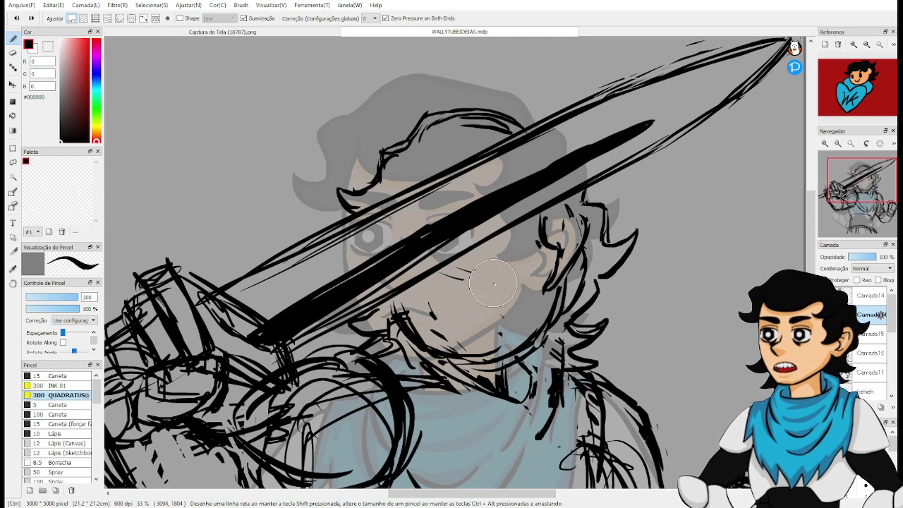
mouse_move(490, 283)
mouse_down()
mouse_move(528, 270)
mouse_move(515, 244)
mouse_up()
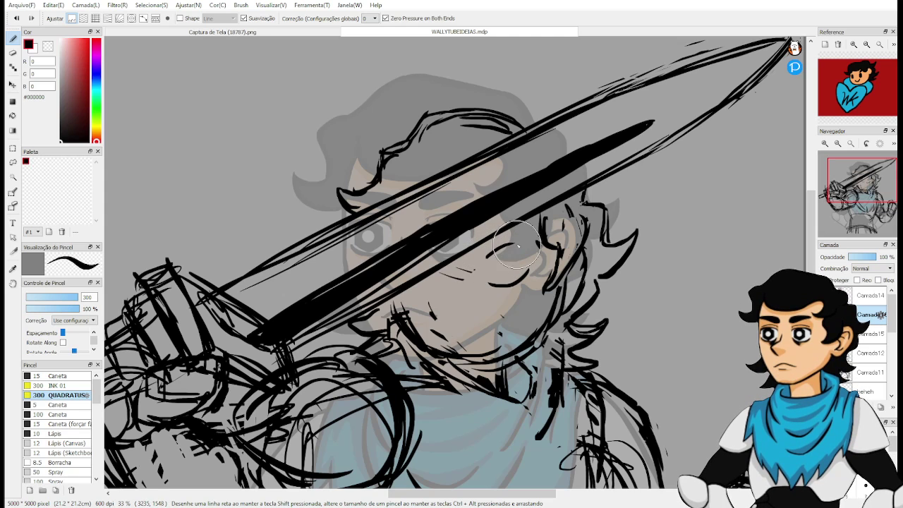
drag(489, 266, 532, 250)
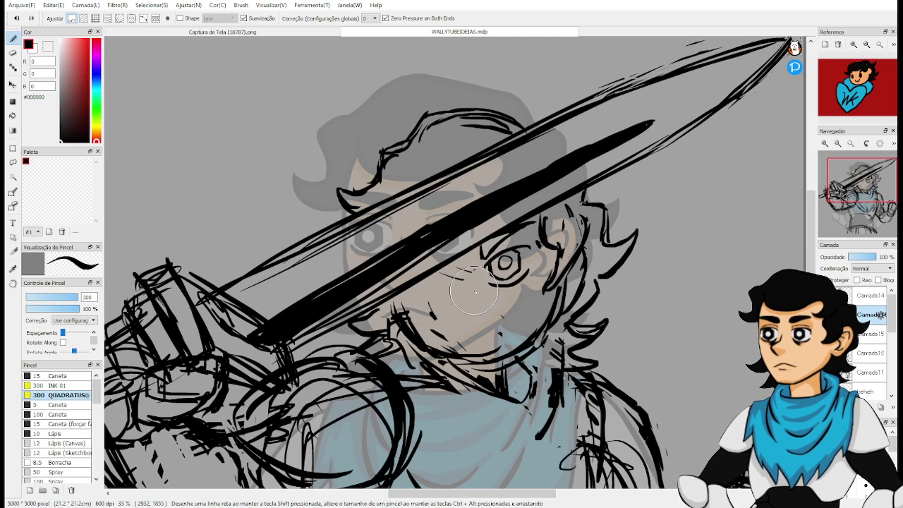
Sketch the angular nose and the second eye partly hidden behind the blade's lower edge.
drag(478, 292, 500, 294)
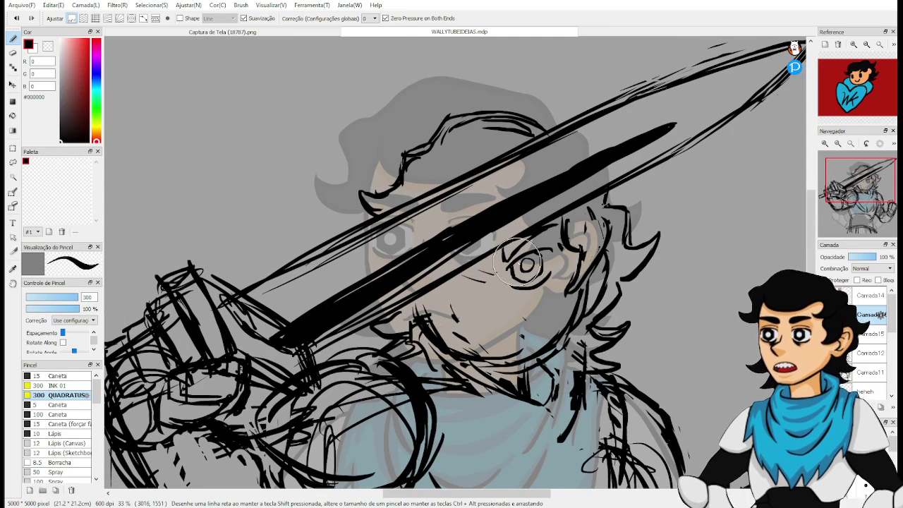
drag(514, 282, 532, 250)
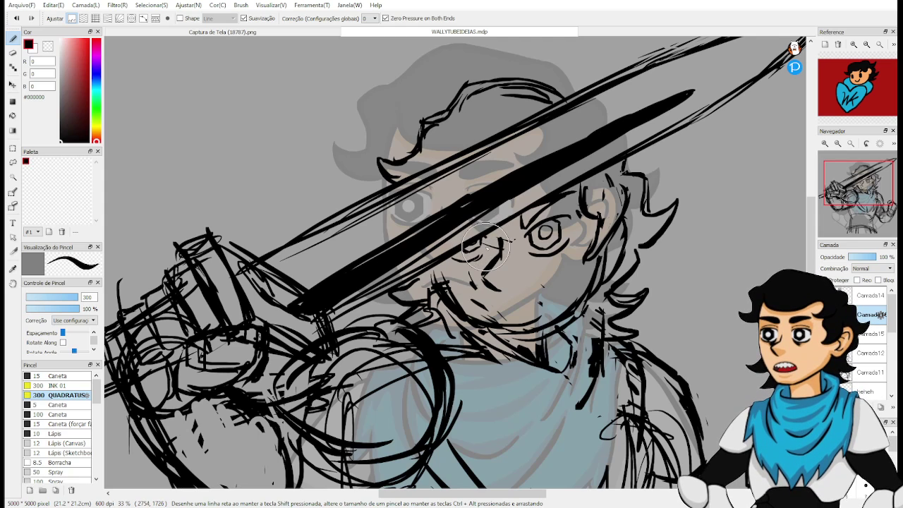
scroll(482, 258, down, 2)
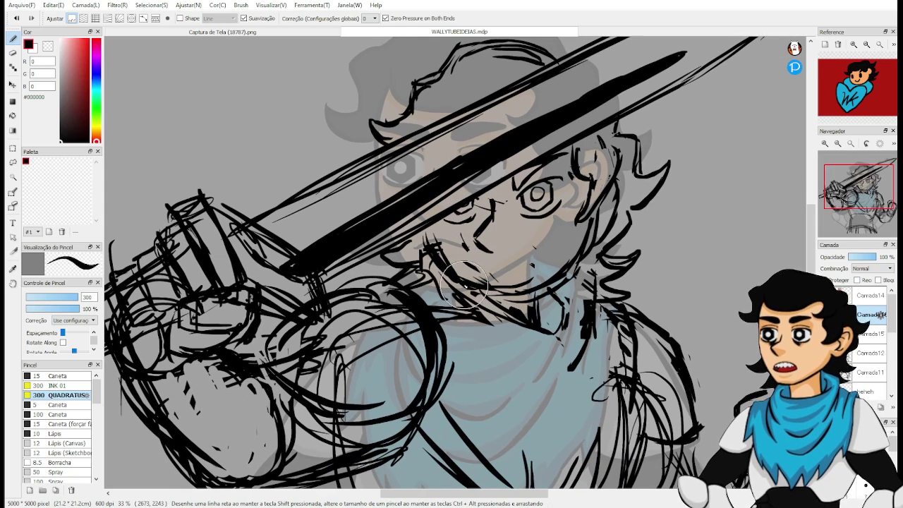
Erase the heavy overlapping strokes along the jaw below the sword and redraw a cleaner jawline.
key(e)
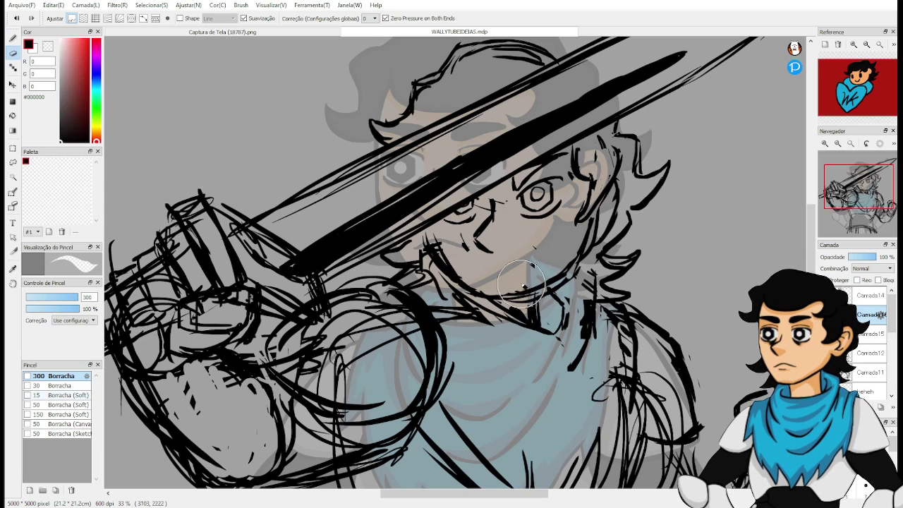
key(b)
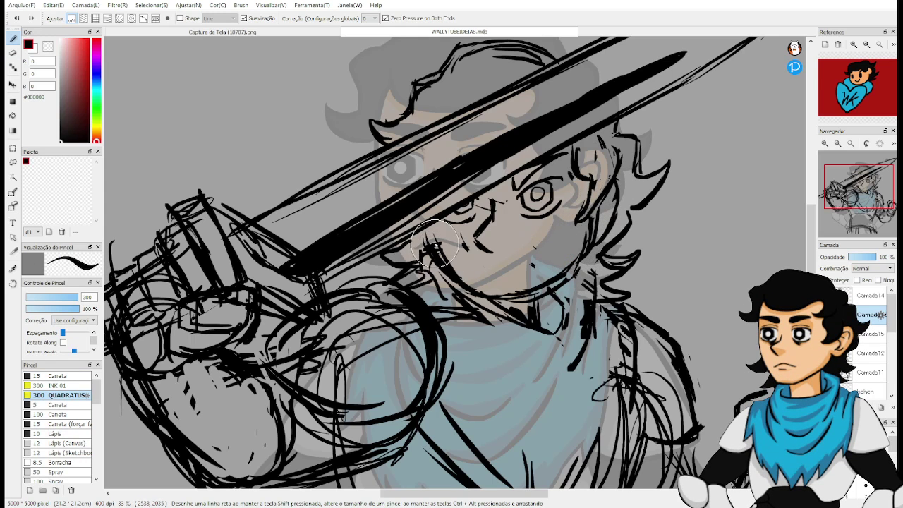
key(e)
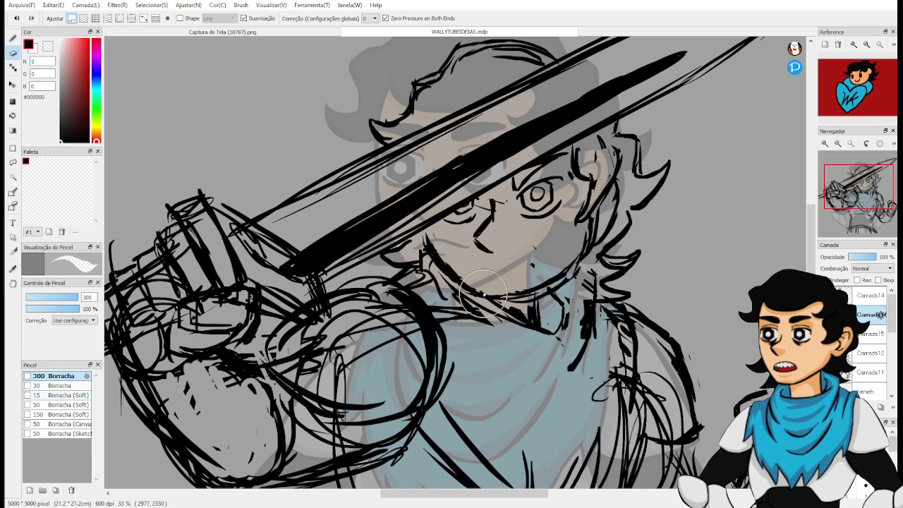
key(b)
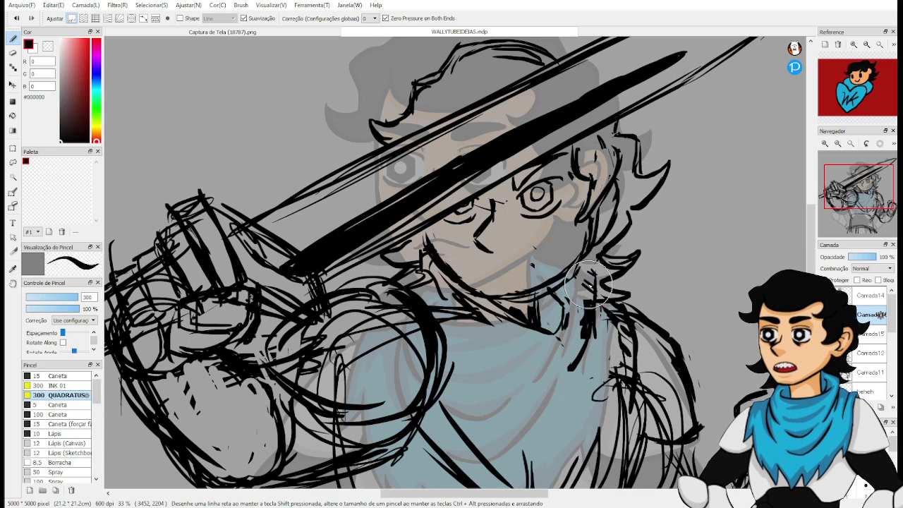
Clean up the neck area beneath the hair tufts and redraw the scarf's collar and fold lines there.
key(e)
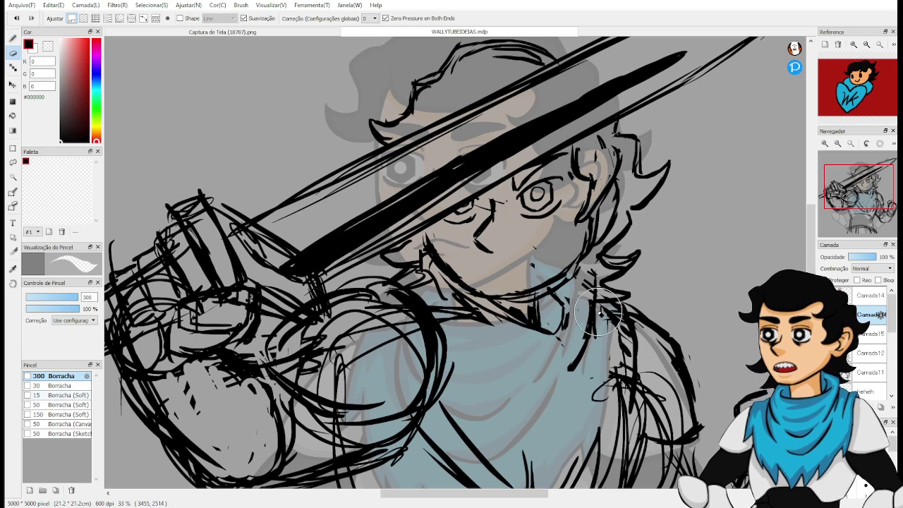
key(b)
drag(602, 299, 592, 346)
drag(593, 280, 598, 303)
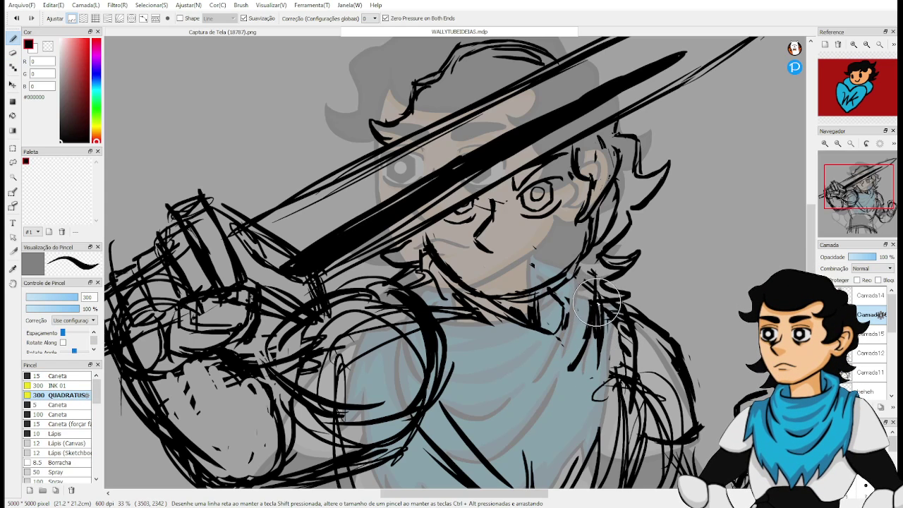
key(e)
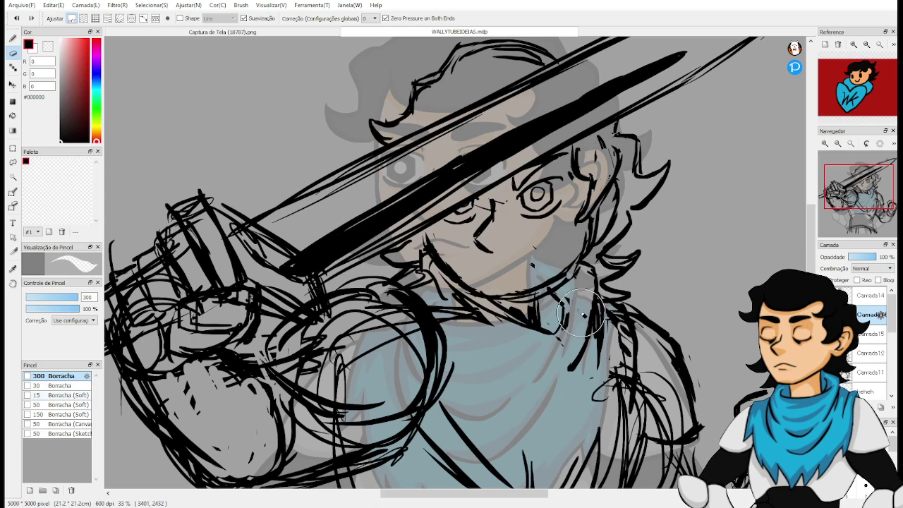
key(b)
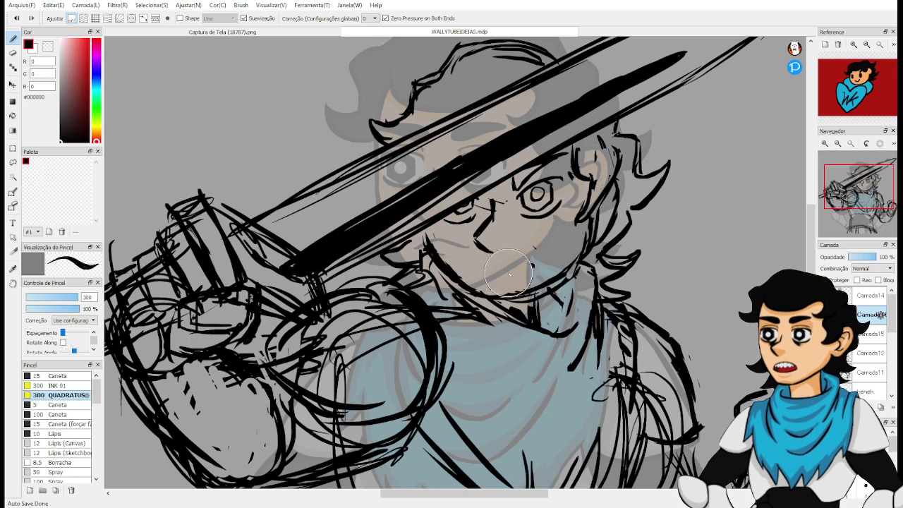
Sketch a short frowning mouth, then erase the rough jaw contour and redraw it as a smoother curve.
drag(541, 340, 584, 379)
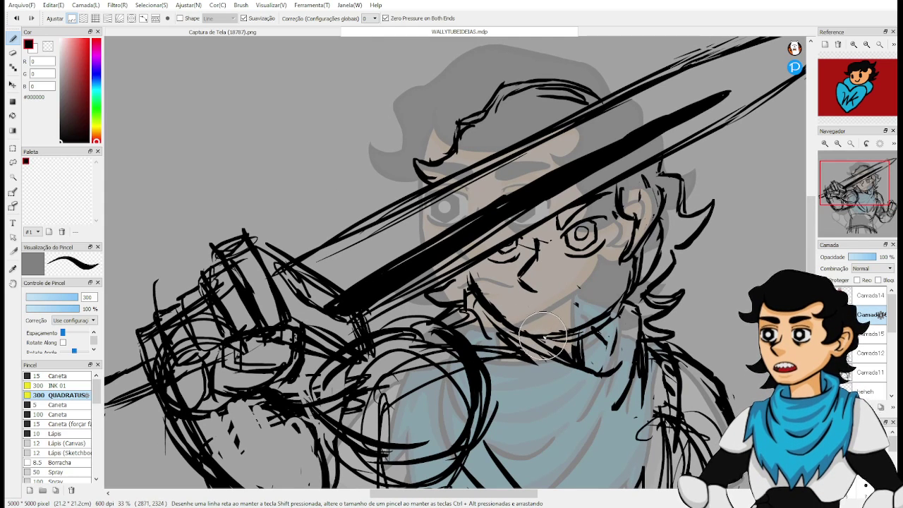
drag(555, 321, 560, 340)
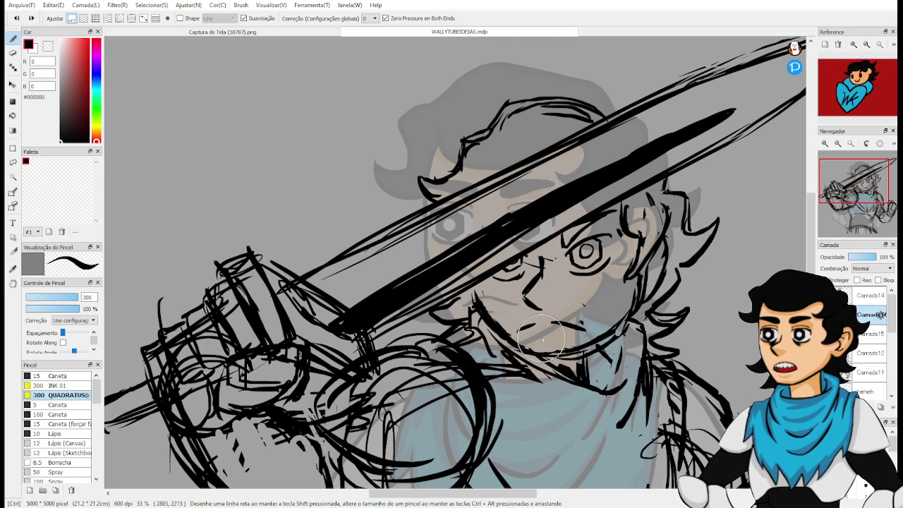
key(e)
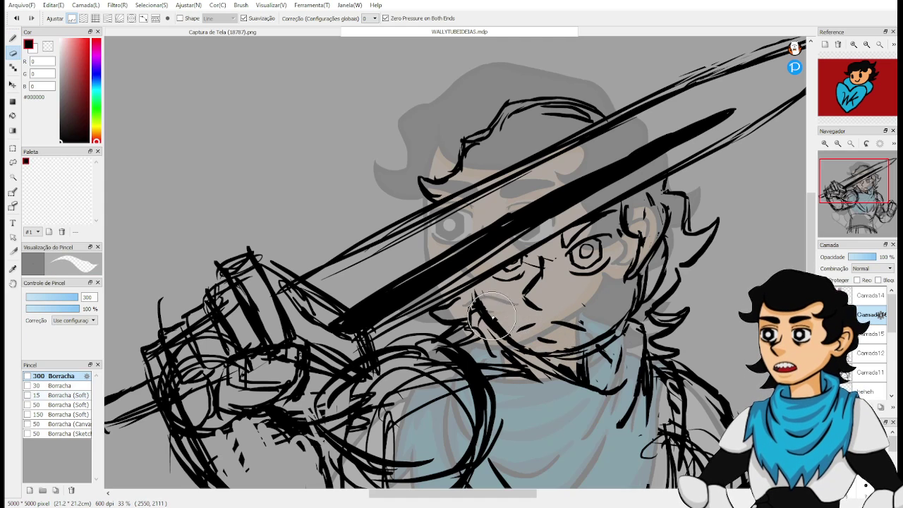
mouse_move(532, 352)
mouse_down()
mouse_move(570, 353)
mouse_move(621, 326)
mouse_move(611, 341)
mouse_move(591, 321)
mouse_up()
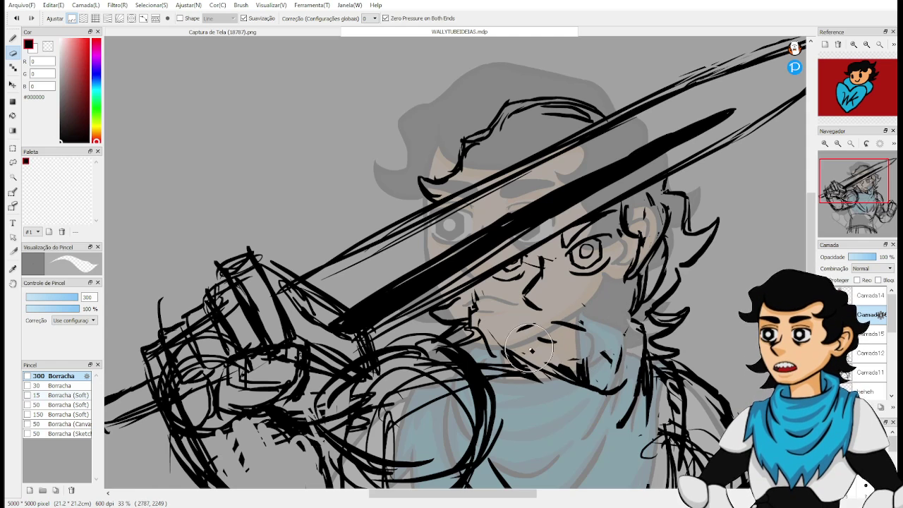
key(b)
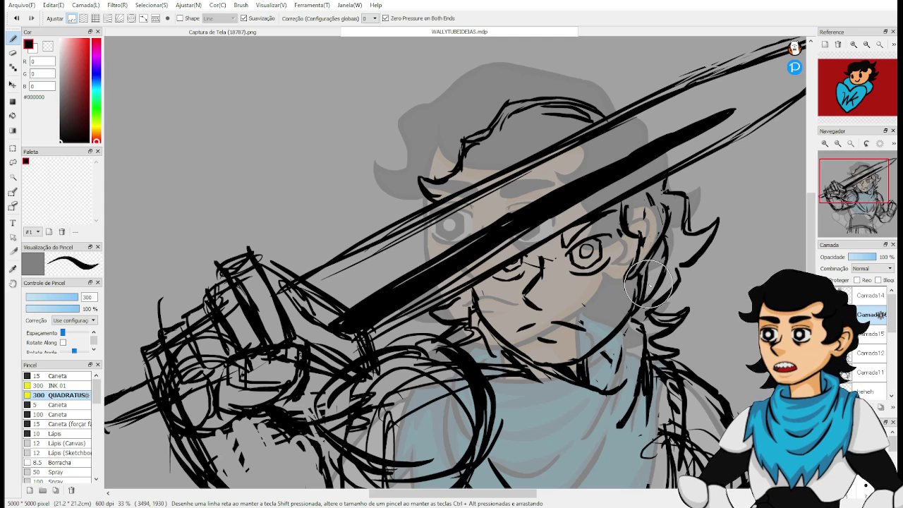
Erase the extra lines behind the ear and blacken both irises, leaving light pupils.
key(e)
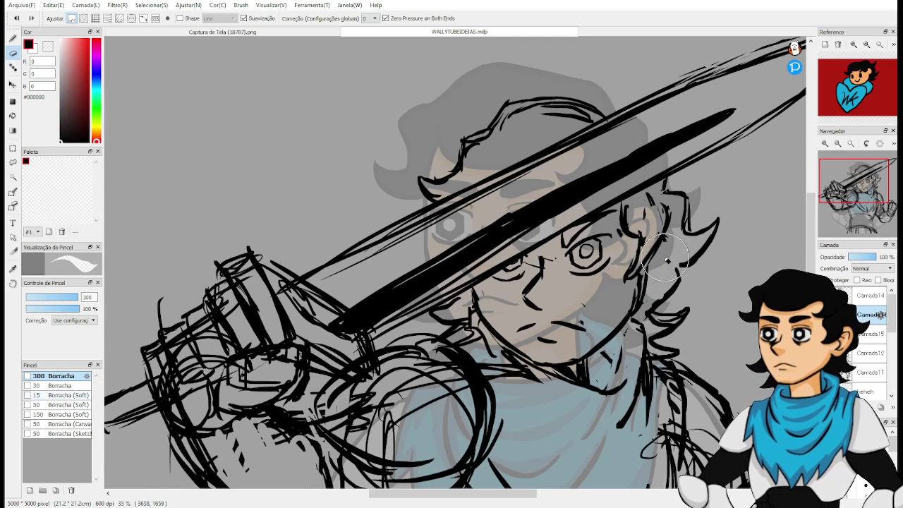
key(p)
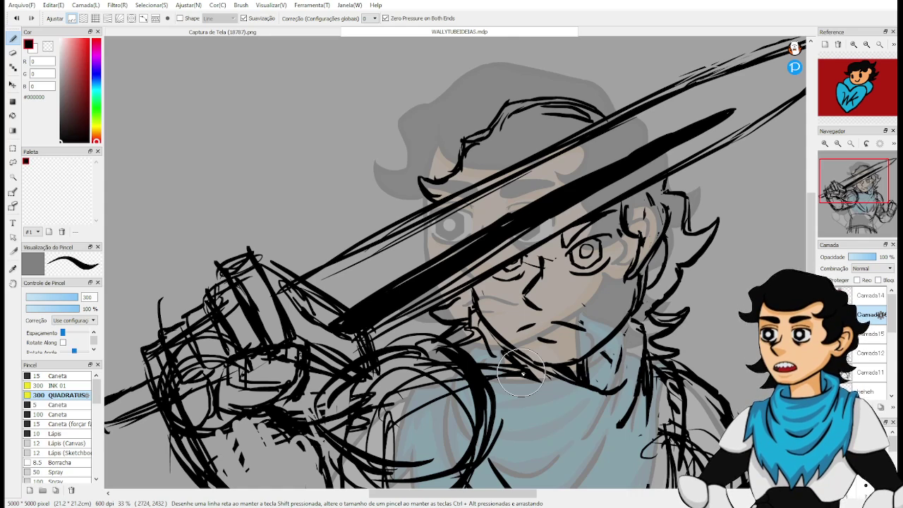
drag(593, 369, 558, 292)
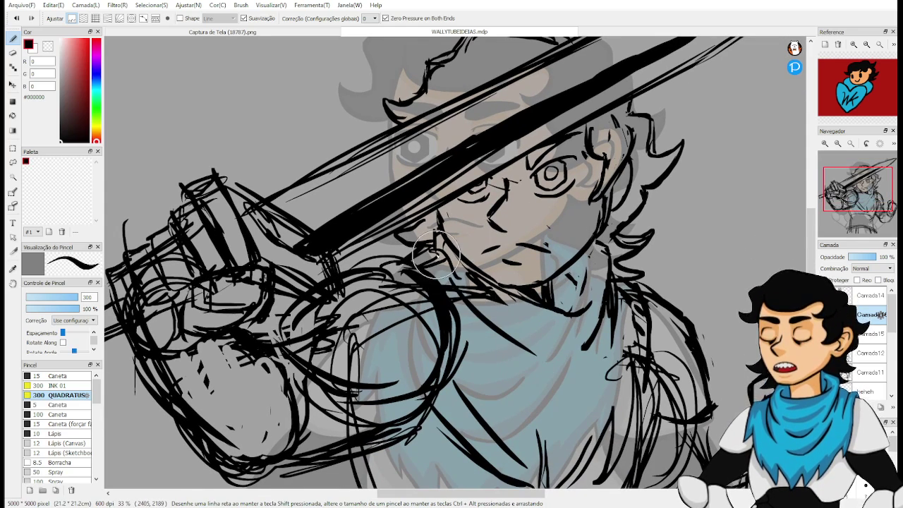
mouse_move(534, 311)
mouse_down()
mouse_move(557, 340)
mouse_move(541, 265)
mouse_move(598, 335)
mouse_up()
drag(599, 287, 573, 334)
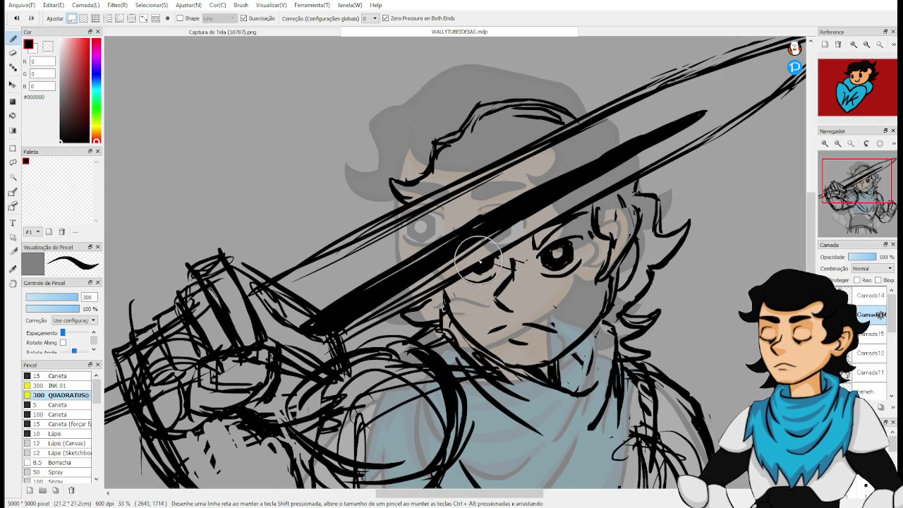
Sketch the finger divisions and knuckle lines on the raised fist of the arm without the sword.
key(space)
drag(526, 301, 474, 287)
drag(526, 317, 506, 196)
drag(592, 247, 513, 182)
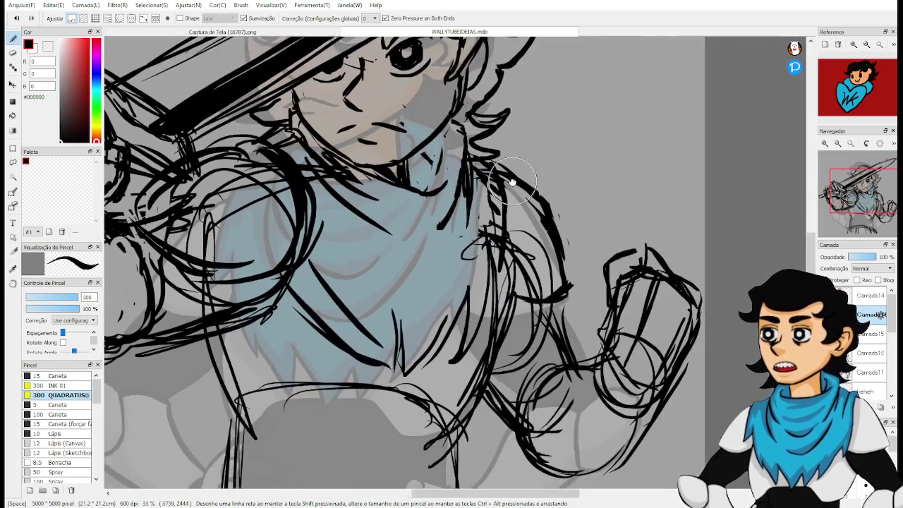
scroll(611, 296, down, 1)
scroll(612, 277, down, 1)
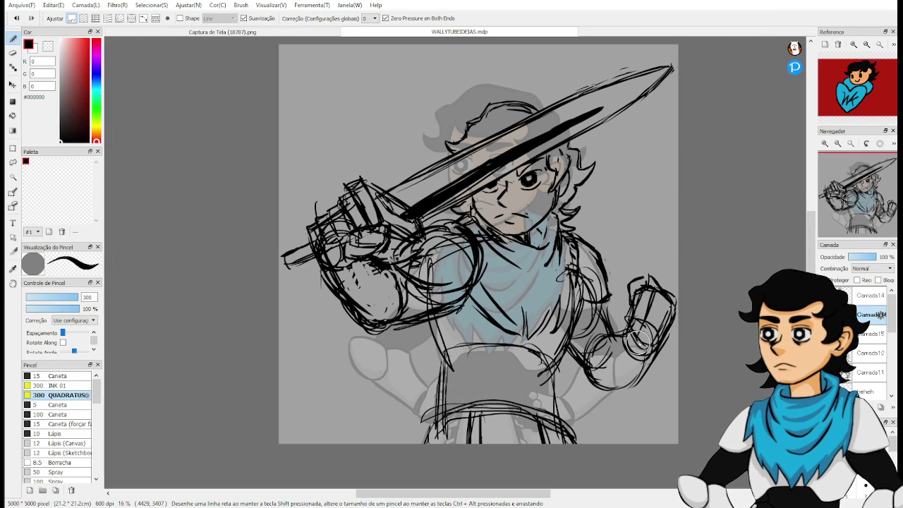
mouse_move(653, 305)
mouse_down()
mouse_move(646, 334)
mouse_move(659, 316)
mouse_up()
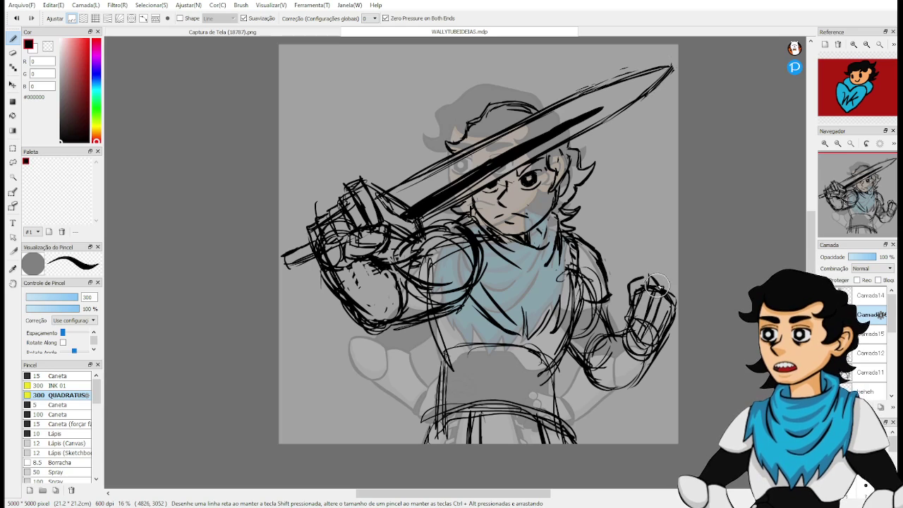
mouse_move(656, 284)
mouse_down()
mouse_move(637, 295)
mouse_move(651, 306)
mouse_move(637, 306)
mouse_move(642, 311)
mouse_move(639, 294)
mouse_move(654, 281)
mouse_move(644, 275)
mouse_move(655, 274)
mouse_move(677, 297)
mouse_move(670, 326)
mouse_move(674, 295)
mouse_move(665, 305)
mouse_move(627, 274)
mouse_move(629, 247)
mouse_move(671, 254)
mouse_move(633, 270)
mouse_move(655, 303)
mouse_move(661, 289)
mouse_move(669, 295)
mouse_move(659, 300)
mouse_move(661, 288)
mouse_move(665, 312)
mouse_move(654, 307)
mouse_move(636, 319)
mouse_up()
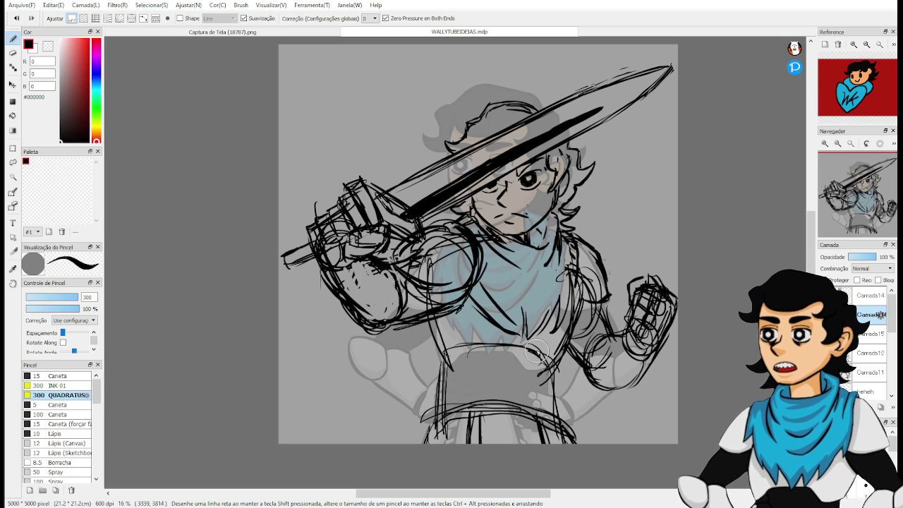
Reinforce the torso's side contour down to the belt and the curved line across the waist.
mouse_move(433, 324)
mouse_down()
mouse_move(425, 337)
mouse_move(441, 352)
mouse_move(440, 408)
mouse_up()
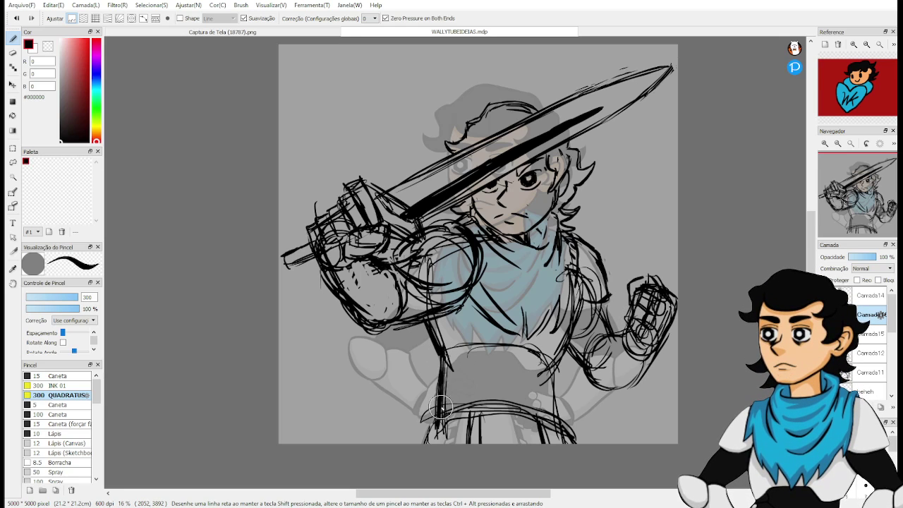
mouse_move(456, 351)
mouse_down()
mouse_move(560, 374)
mouse_move(565, 423)
mouse_move(573, 381)
mouse_move(564, 423)
mouse_move(582, 440)
mouse_move(561, 367)
mouse_move(557, 305)
mouse_move(562, 369)
mouse_up()
scroll(563, 338, up, 3)
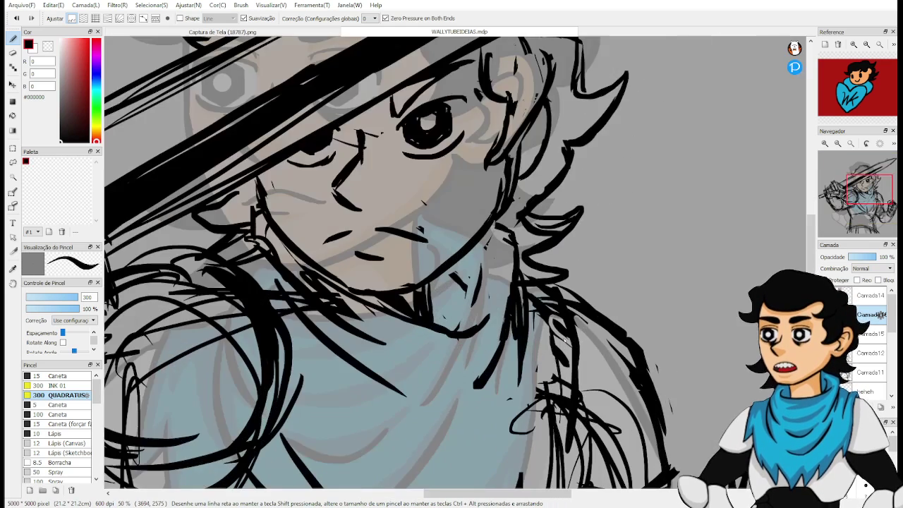
Hide the sword sketch layer and create a new layer over the faded reference.
scroll(563, 338, down, 3)
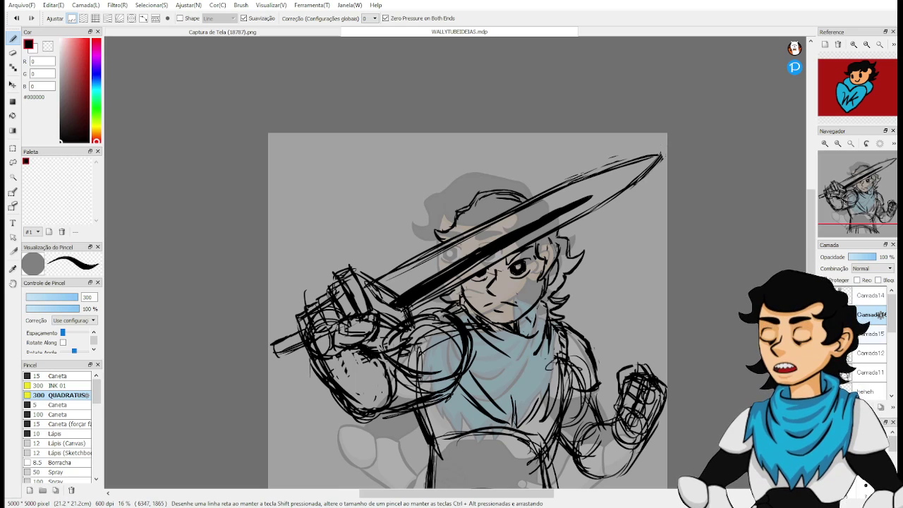
click(823, 315)
click(825, 407)
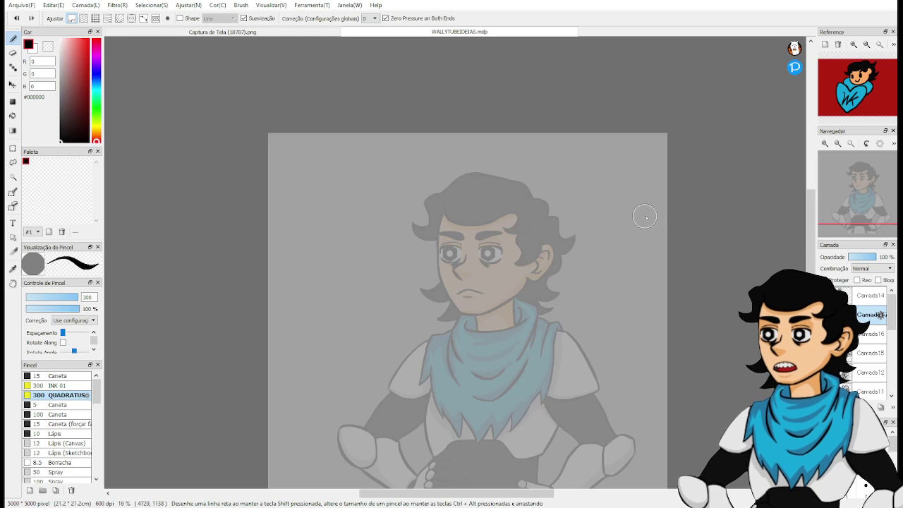
key(space)
mouse_move(623, 227)
mouse_down()
mouse_move(637, 250)
mouse_move(630, 242)
mouse_move(633, 284)
mouse_move(631, 242)
mouse_up()
drag(468, 235, 490, 319)
key(ctrl+z)
key(ctrl+z)
drag(468, 234, 491, 319)
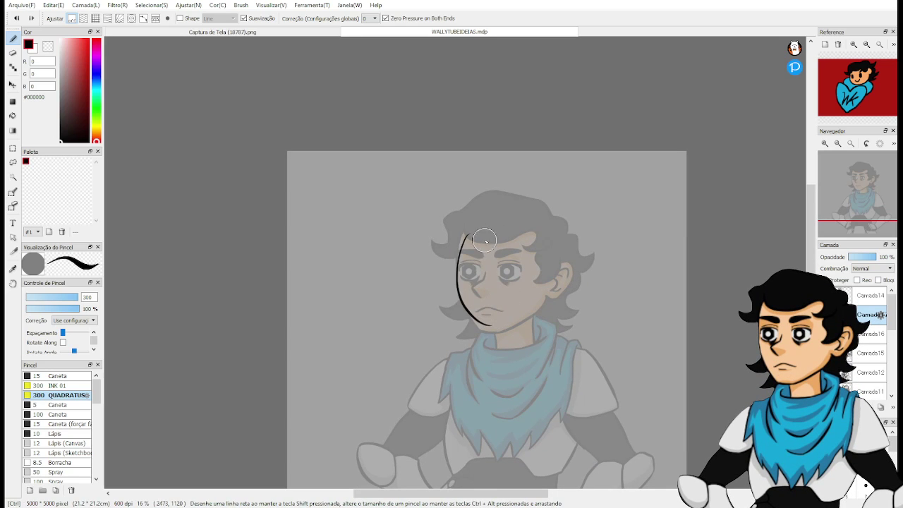
key(ctrl+z)
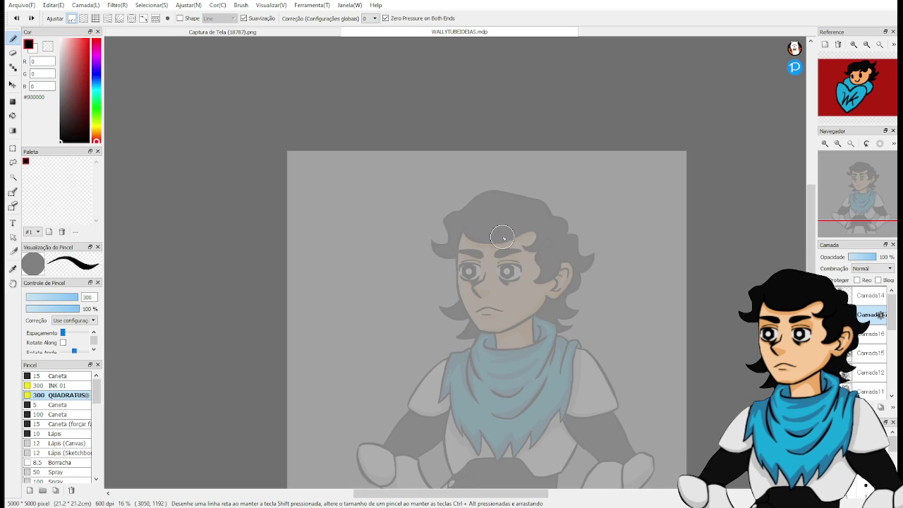
Sketch an oval head over the faded face with a horizontal eye line and a curved vertical centre line, erasing stray marks.
mouse_move(500, 225)
mouse_down()
mouse_move(501, 327)
mouse_move(565, 281)
mouse_move(471, 312)
mouse_move(565, 246)
mouse_move(496, 329)
mouse_move(507, 220)
mouse_move(522, 326)
mouse_move(530, 263)
mouse_move(526, 333)
mouse_move(520, 293)
mouse_move(565, 275)
mouse_up()
drag(467, 283, 547, 275)
key(e)
mouse_move(530, 306)
mouse_down()
mouse_move(521, 326)
mouse_move(525, 289)
mouse_up()
drag(529, 250, 522, 258)
key(b)
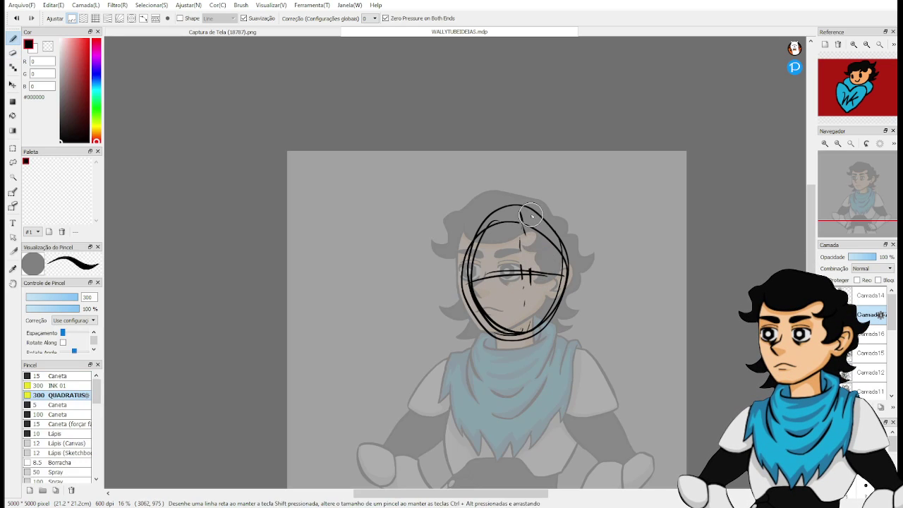
drag(522, 206, 537, 337)
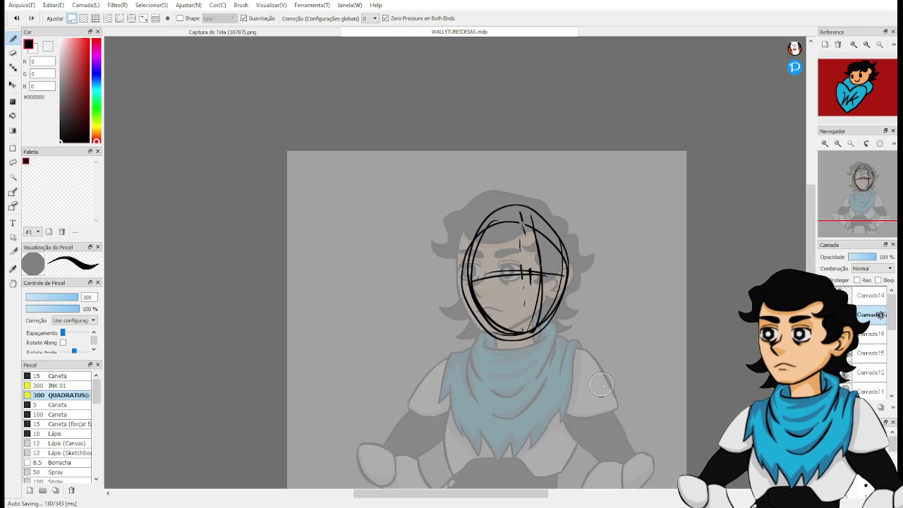
Sketch a short neck below the oval and one arm with a rounded shoulder, bent so its forearm crosses the waist.
scroll(560, 322, down, 3)
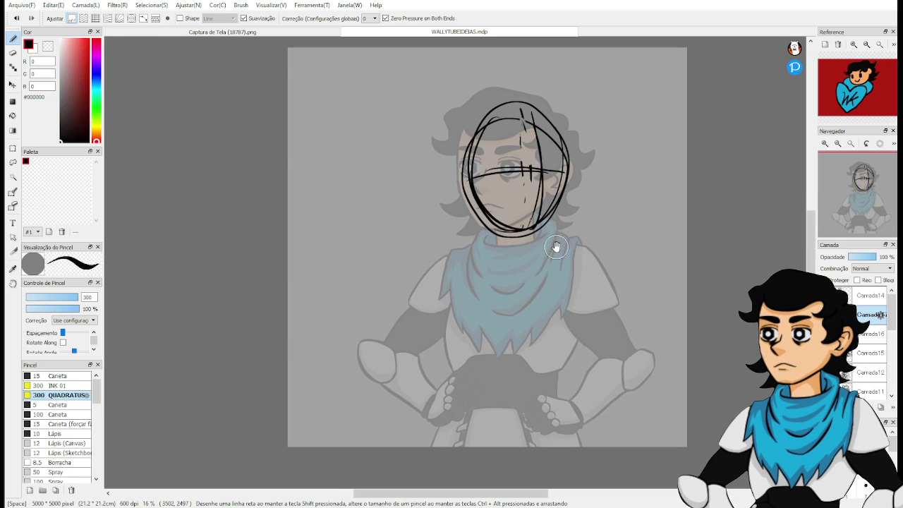
drag(499, 236, 500, 258)
drag(497, 259, 537, 247)
mouse_move(535, 225)
mouse_down()
mouse_move(533, 266)
mouse_move(577, 235)
mouse_move(619, 346)
mouse_up()
mouse_move(569, 242)
mouse_down()
mouse_move(563, 310)
mouse_move(583, 348)
mouse_move(621, 351)
mouse_move(621, 363)
mouse_up()
mouse_move(557, 366)
mouse_down()
mouse_move(567, 345)
mouse_move(517, 349)
mouse_move(513, 369)
mouse_move(589, 382)
mouse_move(621, 348)
mouse_move(602, 380)
mouse_move(522, 383)
mouse_move(515, 366)
mouse_move(546, 354)
mouse_up()
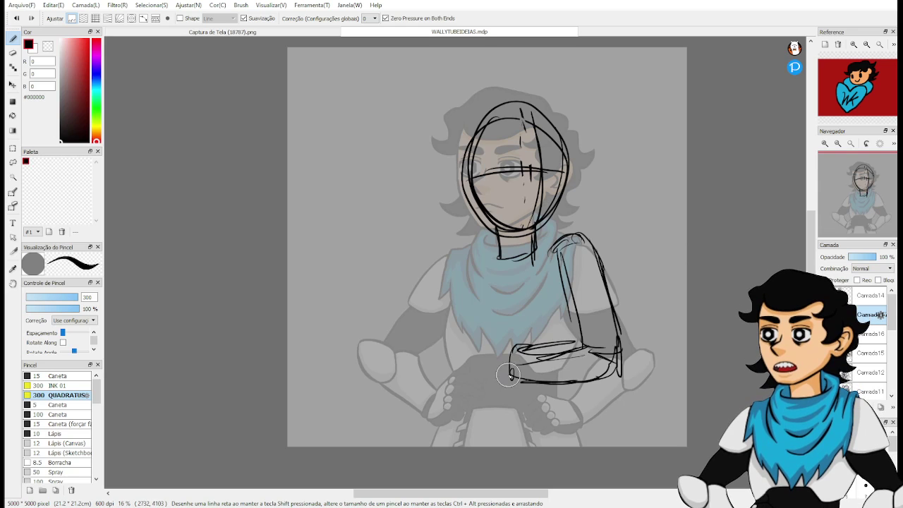
Sketch a blocky upright hand with a thumb at the end of the bent forearm, undoing a stray stroke.
mouse_move(496, 368)
mouse_down()
mouse_move(501, 305)
mouse_move(493, 325)
mouse_move(501, 311)
mouse_move(508, 327)
mouse_move(502, 289)
mouse_move(522, 288)
mouse_move(541, 356)
mouse_up()
key(ctrl+z)
drag(534, 286, 540, 359)
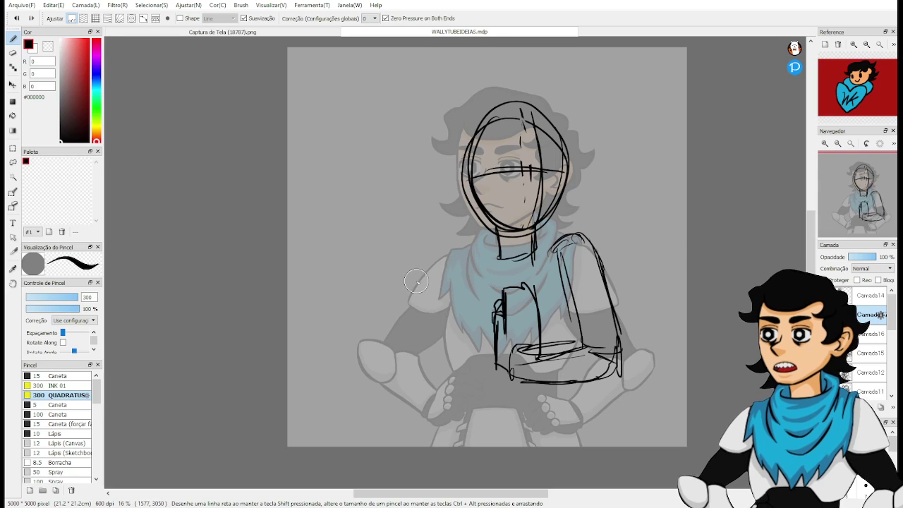
Sketch the other upper arm angled outward from a rounded shoulder, with a boxy sleeve and a bent elbow.
mouse_move(416, 281)
mouse_down()
mouse_move(408, 338)
mouse_move(429, 269)
mouse_move(442, 289)
mouse_move(430, 329)
mouse_move(475, 287)
mouse_move(472, 261)
mouse_move(424, 282)
mouse_move(442, 337)
mouse_move(431, 342)
mouse_move(464, 310)
mouse_up()
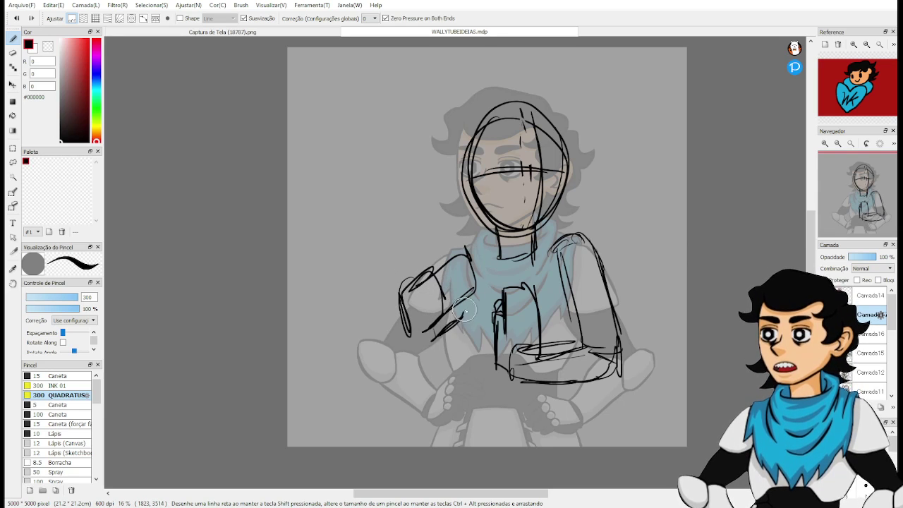
drag(431, 270, 404, 290)
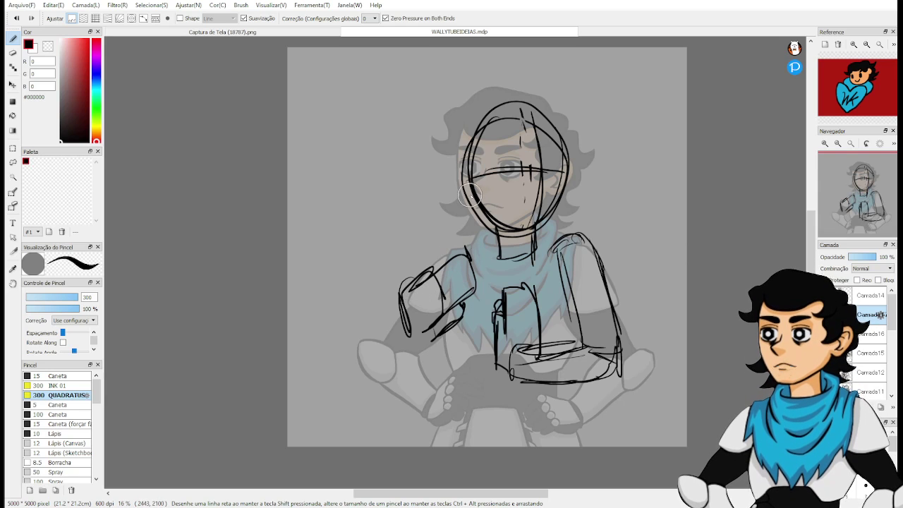
mouse_move(463, 248)
mouse_down()
mouse_move(484, 242)
mouse_move(488, 252)
mouse_move(439, 263)
mouse_up()
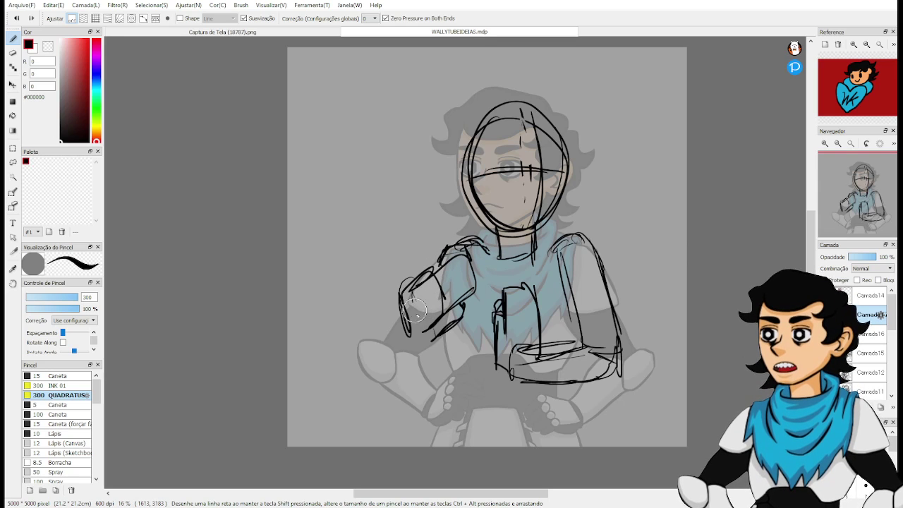
Sketch the folded forearm's rounded end, then block in the torso with side lines, a waistline and a collar line.
mouse_move(415, 309)
mouse_down()
mouse_move(407, 353)
mouse_move(397, 349)
mouse_move(397, 340)
mouse_move(421, 347)
mouse_move(404, 362)
mouse_move(411, 312)
mouse_move(415, 362)
mouse_move(437, 353)
mouse_move(441, 331)
mouse_move(431, 363)
mouse_move(460, 326)
mouse_move(448, 259)
mouse_move(429, 271)
mouse_move(463, 240)
mouse_move(498, 254)
mouse_move(479, 224)
mouse_move(460, 379)
mouse_move(456, 372)
mouse_move(471, 384)
mouse_move(463, 383)
mouse_move(507, 383)
mouse_move(466, 379)
mouse_move(538, 377)
mouse_up()
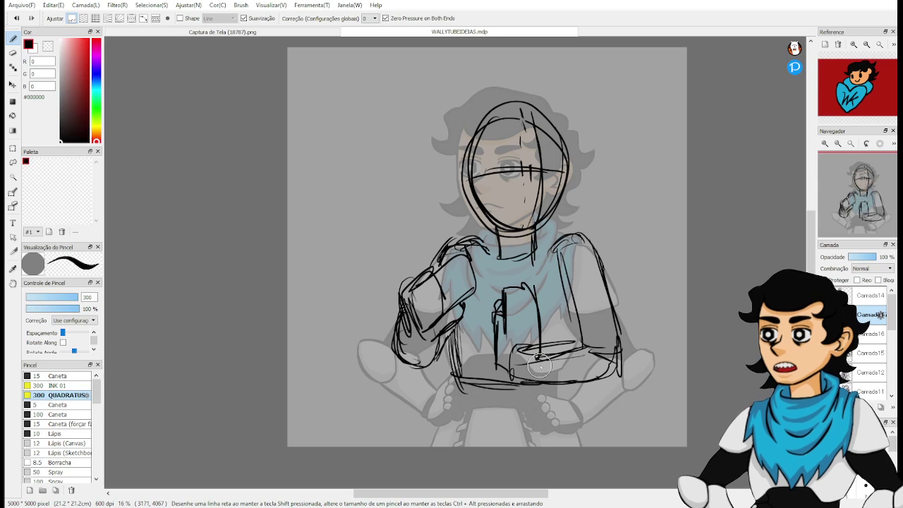
mouse_move(489, 256)
mouse_down()
mouse_move(554, 252)
mouse_move(544, 256)
mouse_move(557, 243)
mouse_move(483, 252)
mouse_move(486, 245)
mouse_move(514, 269)
mouse_move(557, 244)
mouse_up()
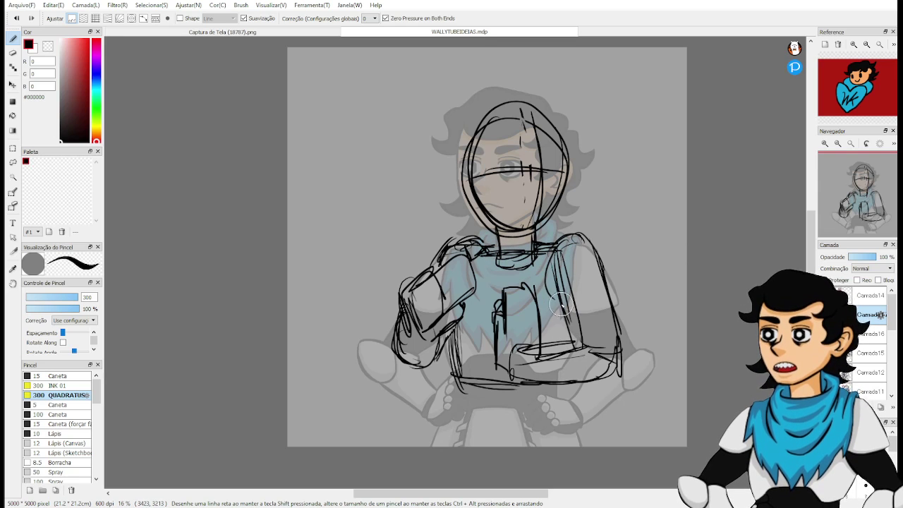
drag(559, 277, 587, 273)
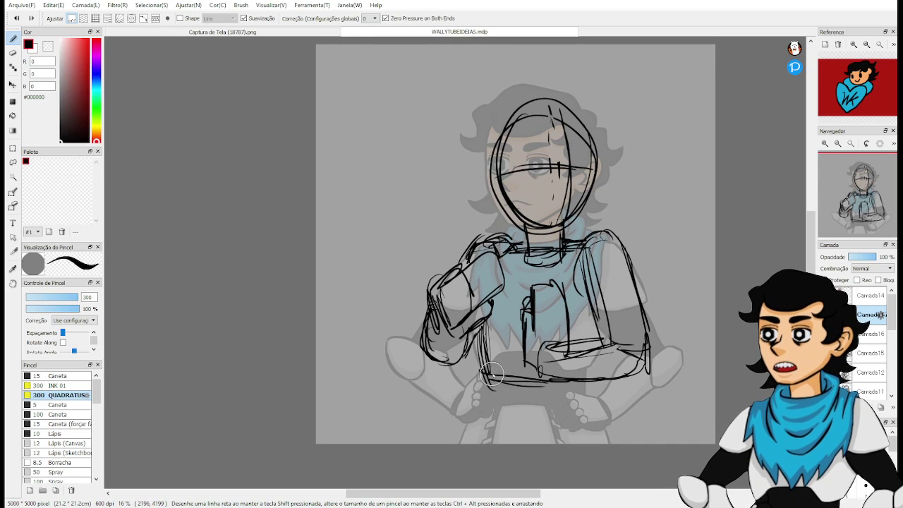
Sketch both thigh outlines from the waist down to the canvas edge and erase stray lines around the thigh and folded arm.
drag(488, 370, 482, 446)
drag(484, 386, 481, 441)
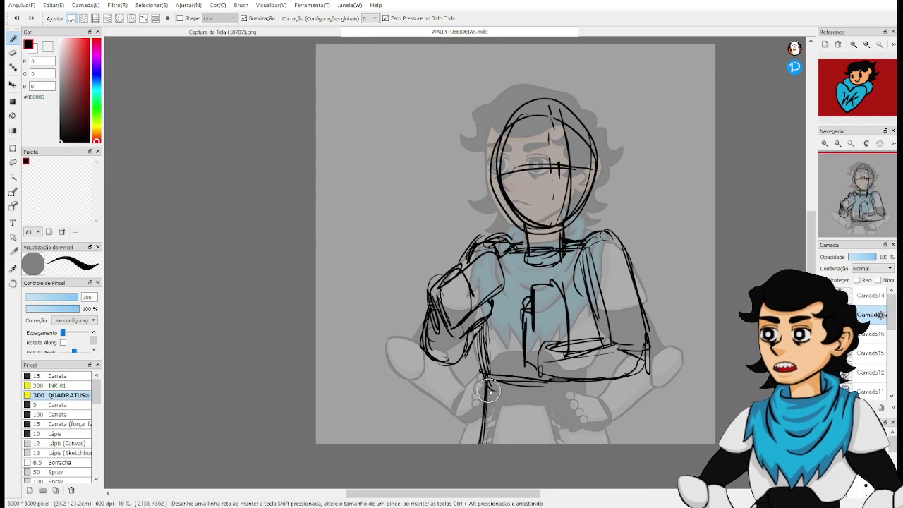
drag(487, 392, 471, 443)
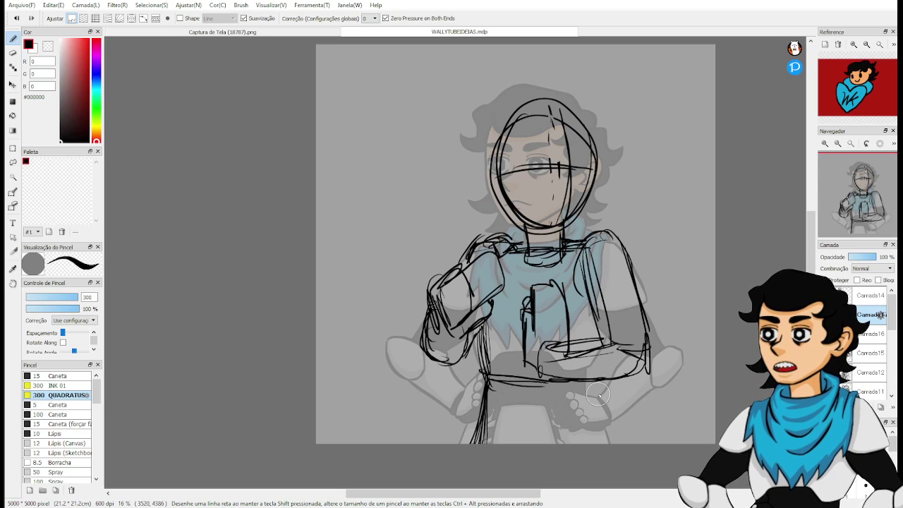
drag(591, 383, 600, 440)
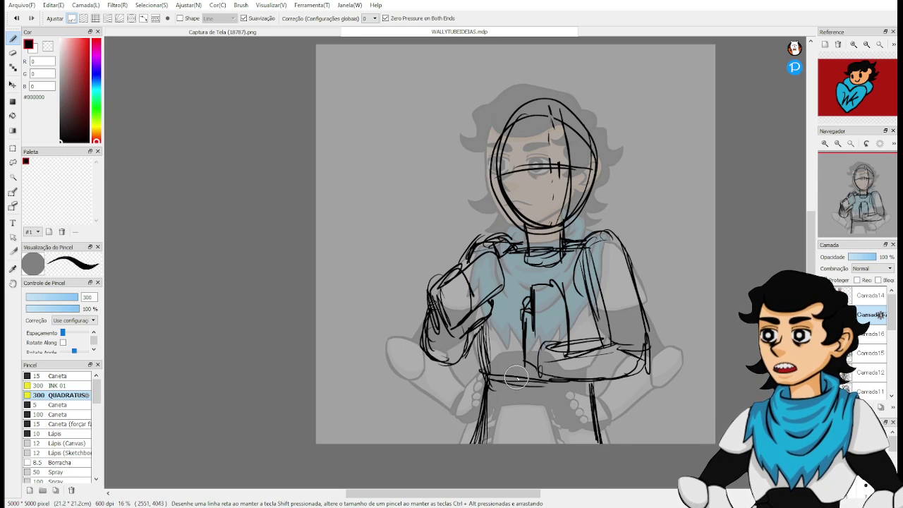
key(e)
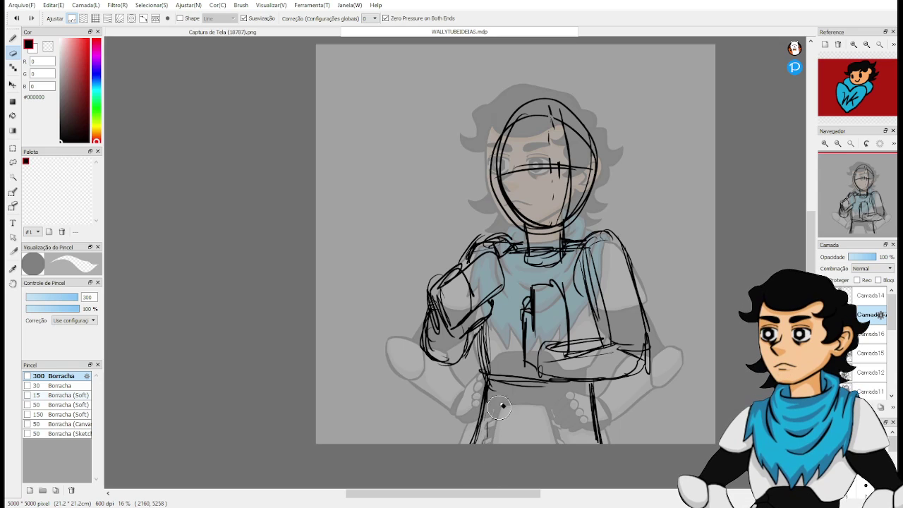
drag(494, 289, 452, 323)
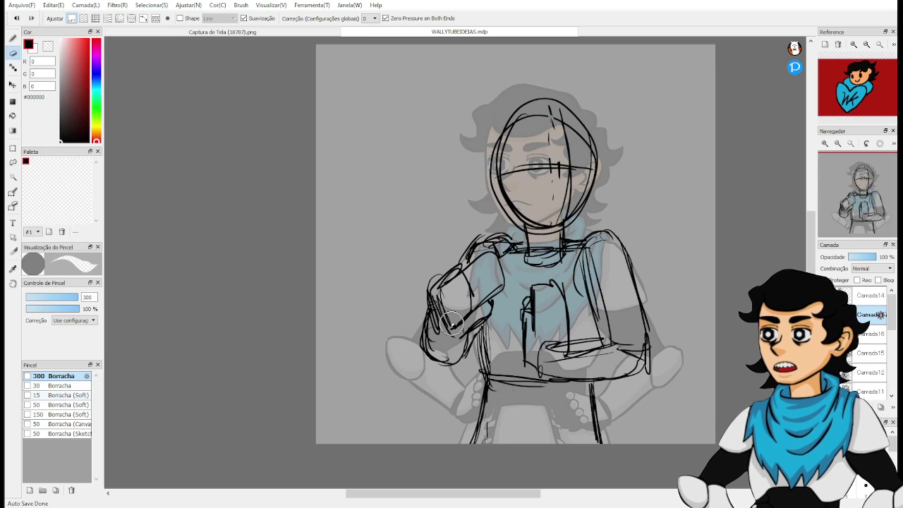
key(b)
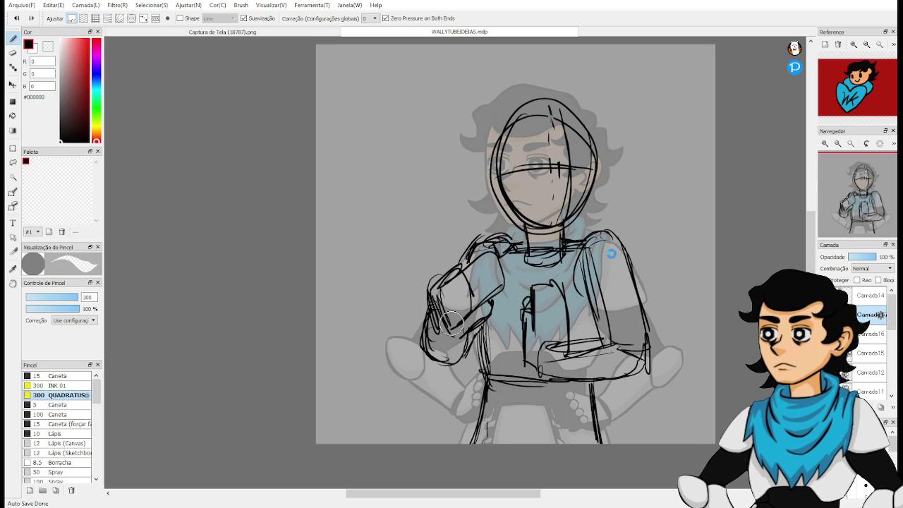
Redraw the thigh outline below the crossed forearm as a slightly outward-slanting line, erasing the old strokes.
drag(597, 322, 557, 301)
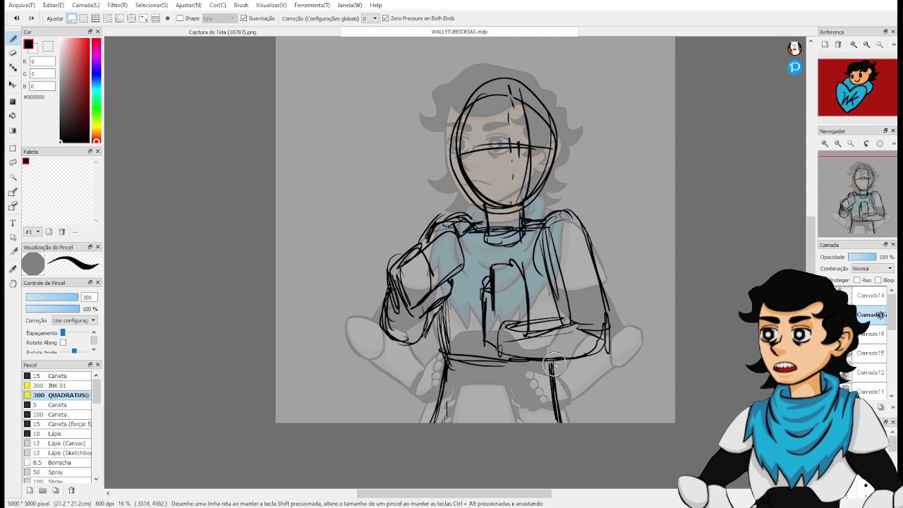
key(e)
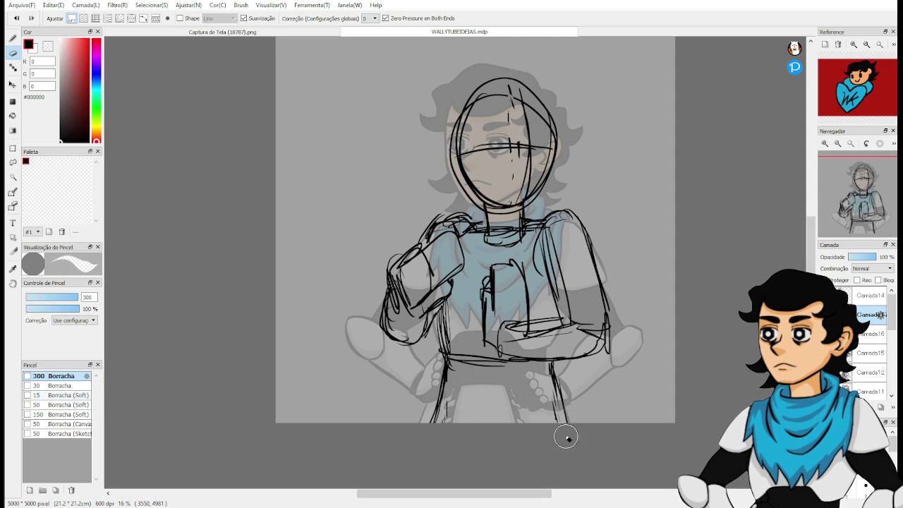
key(b)
drag(561, 369, 568, 423)
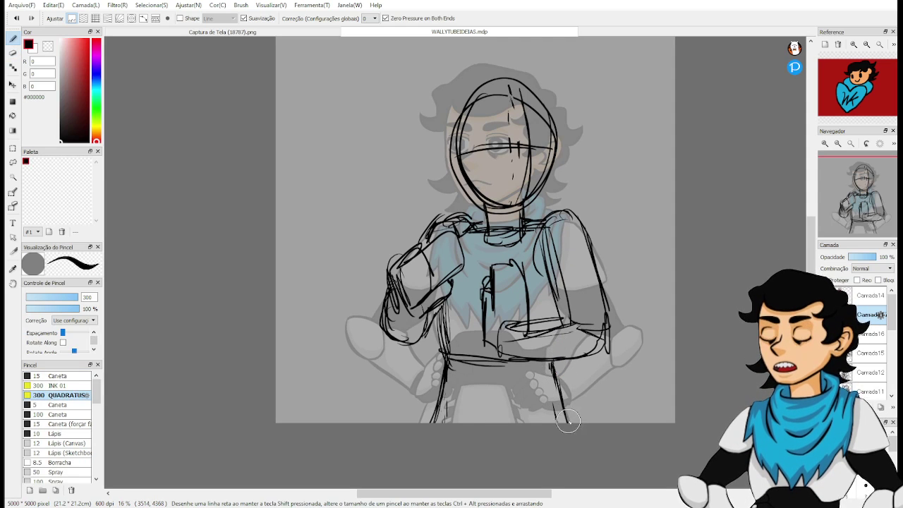
key(e)
mouse_move(553, 374)
mouse_down()
mouse_move(566, 421)
mouse_move(563, 405)
mouse_up()
key(b)
drag(553, 367, 567, 432)
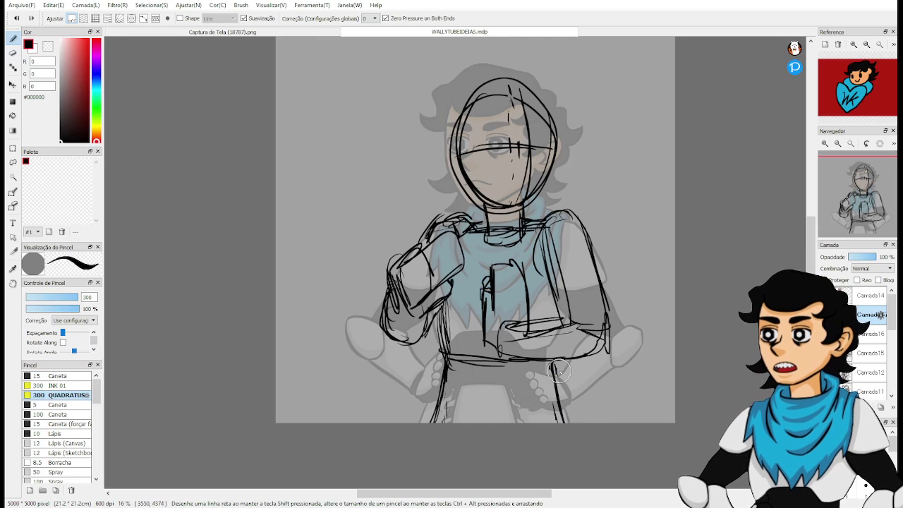
Erase most of the horizontal eye line and sketch curved upper eyelids for both eyes, undoing unwanted strokes.
key(space)
drag(558, 352, 555, 403)
drag(560, 322, 564, 275)
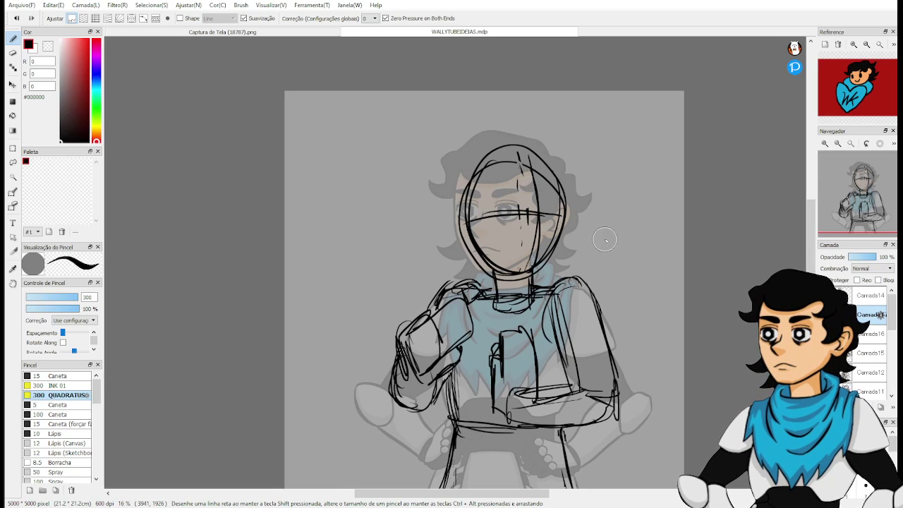
drag(606, 292, 589, 327)
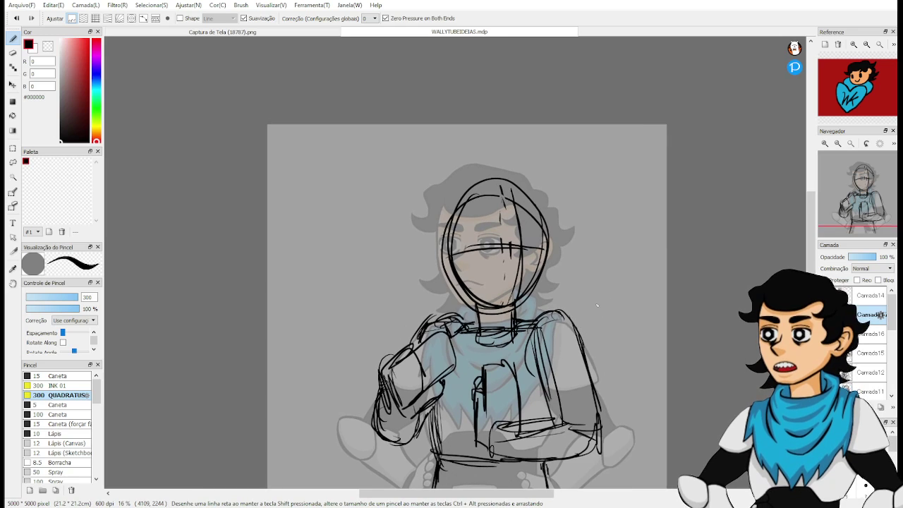
scroll(576, 295, up, 2)
drag(529, 276, 607, 320)
drag(468, 225, 522, 218)
key(ctrl+z)
key(ctrl+z)
key(ctrl+z)
key(e)
mouse_move(452, 252)
mouse_down()
mouse_move(476, 239)
mouse_move(511, 238)
mouse_move(518, 250)
mouse_move(527, 236)
mouse_move(590, 250)
mouse_move(564, 233)
mouse_move(582, 256)
mouse_move(596, 237)
mouse_move(572, 221)
mouse_move(596, 237)
mouse_up()
key(b)
key(ctrl+z)
key(ctrl+z)
key(ctrl+z)
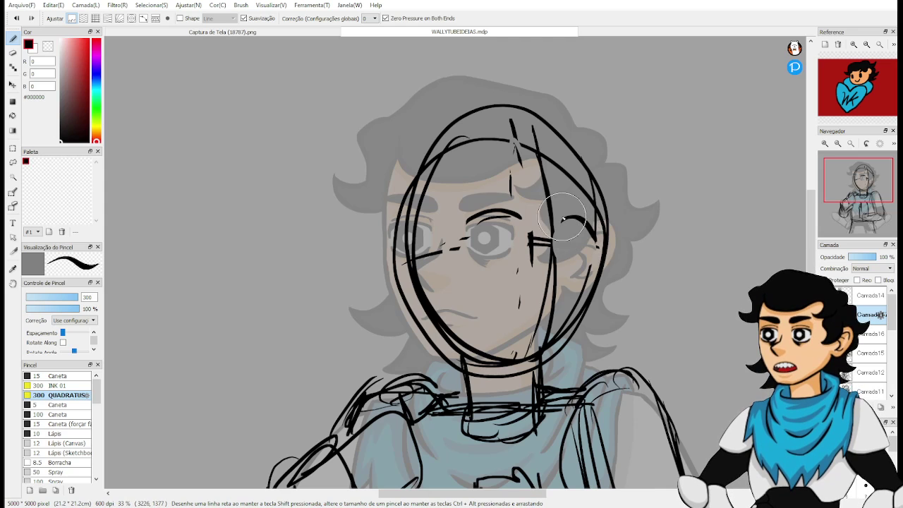
Thicken the near eye's upper lid and add curved lower lids to both eyes.
drag(467, 225, 509, 214)
mouse_move(580, 251)
mouse_down()
mouse_move(571, 264)
mouse_move(584, 266)
mouse_up()
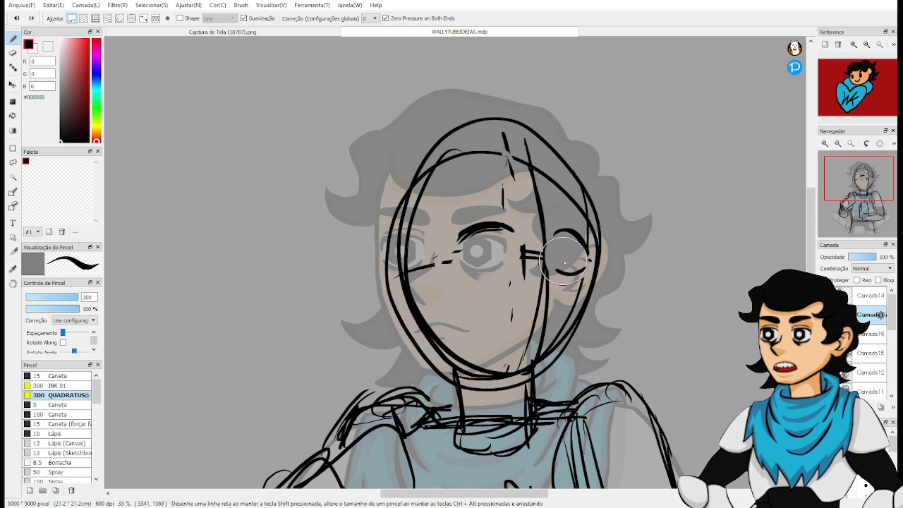
drag(464, 264, 503, 263)
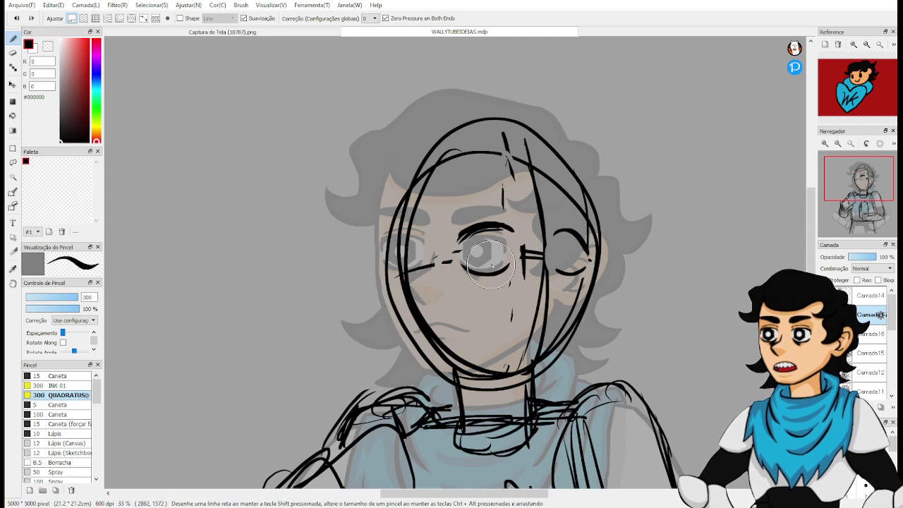
drag(531, 269, 510, 266)
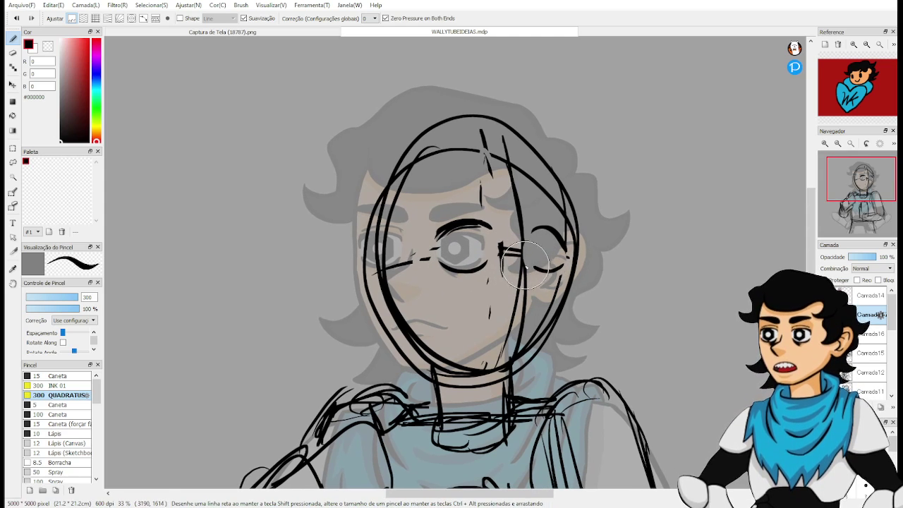
Erase the centre guide marks between the eyes and sketch the nose bridge in profile, undoing stray strokes.
key(e)
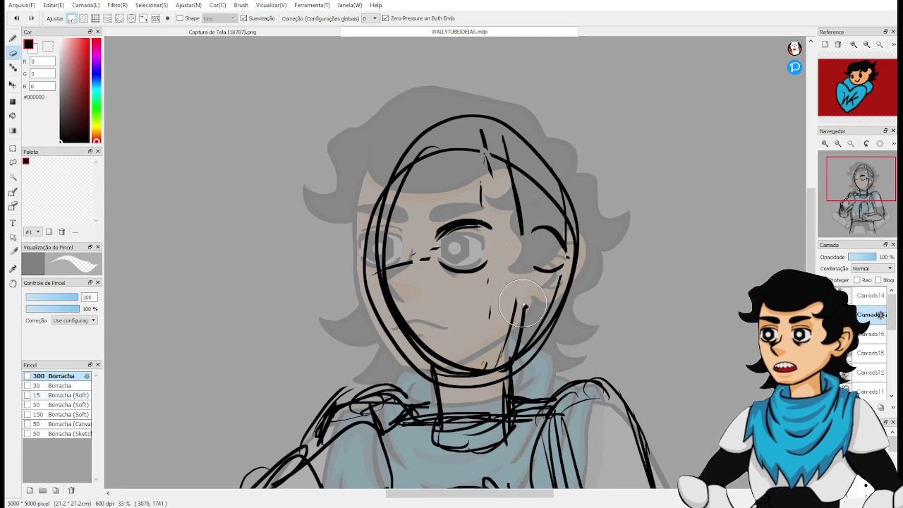
key(b)
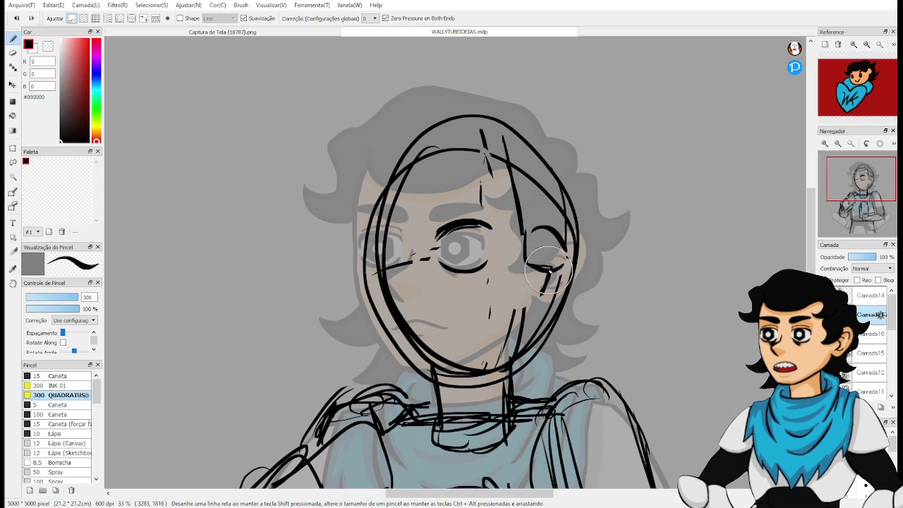
key(ctrl+z)
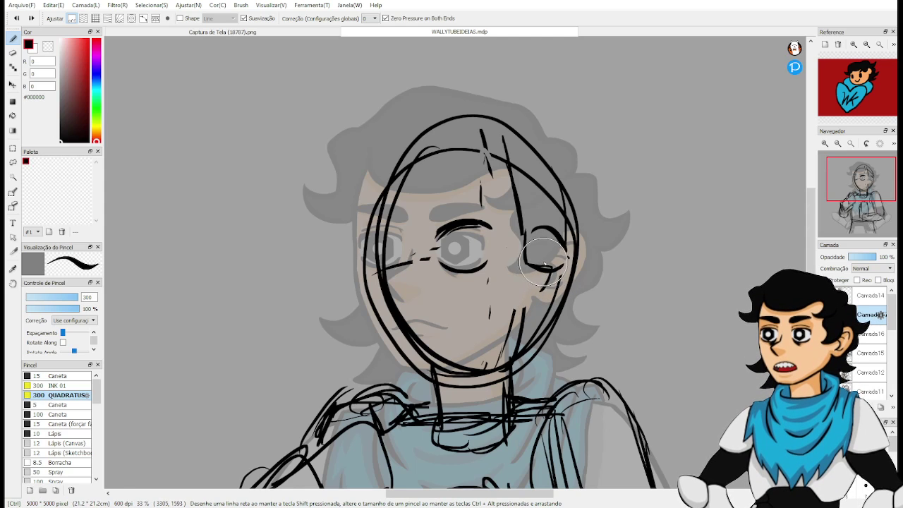
key(ctrl+z)
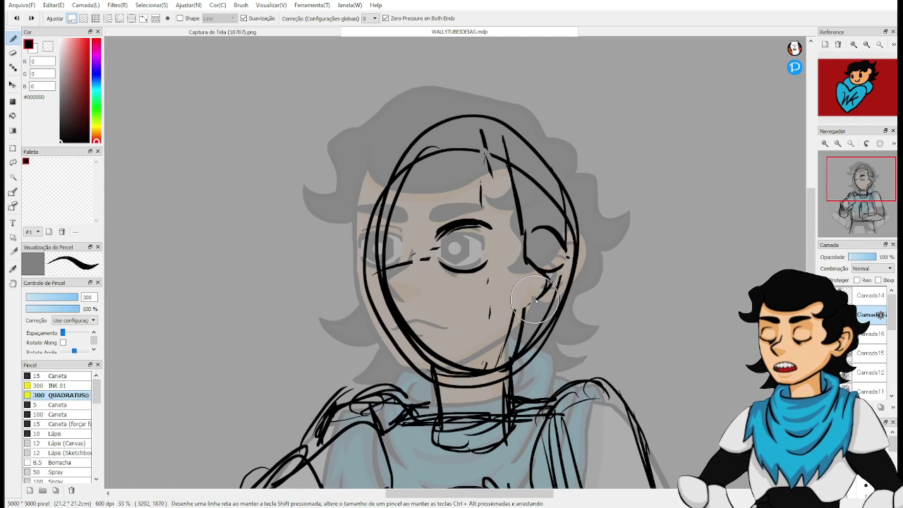
Erase the guide lines below the nose and part of the oval's edge, and redraw the far cheek down to the jaw.
key(e)
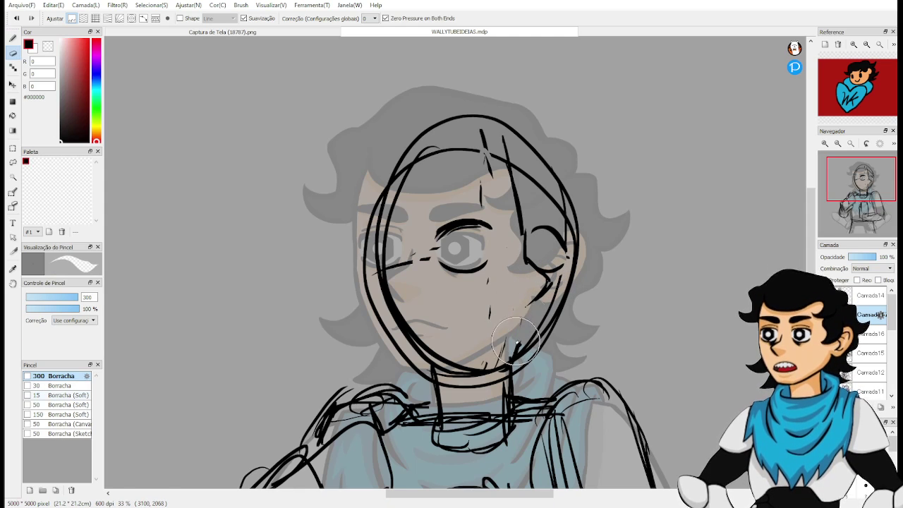
mouse_move(517, 342)
mouse_down()
mouse_move(493, 362)
mouse_move(543, 324)
mouse_up()
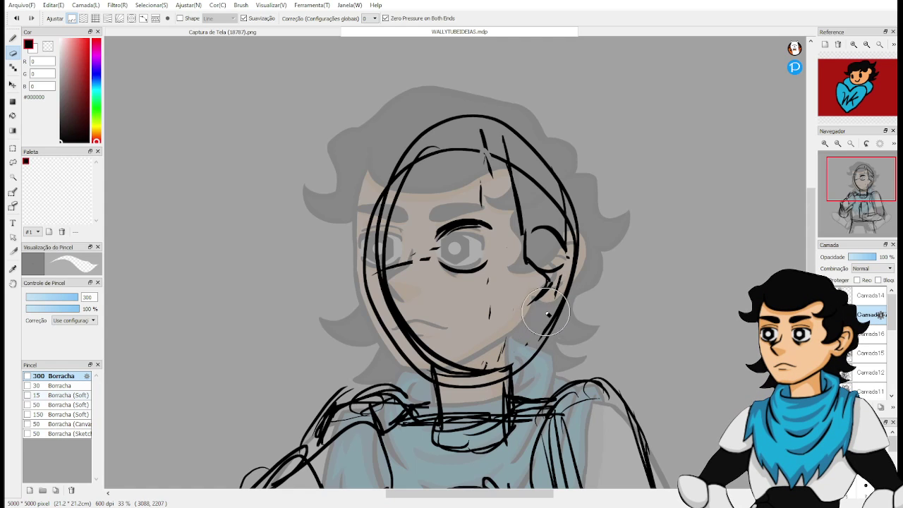
key(b)
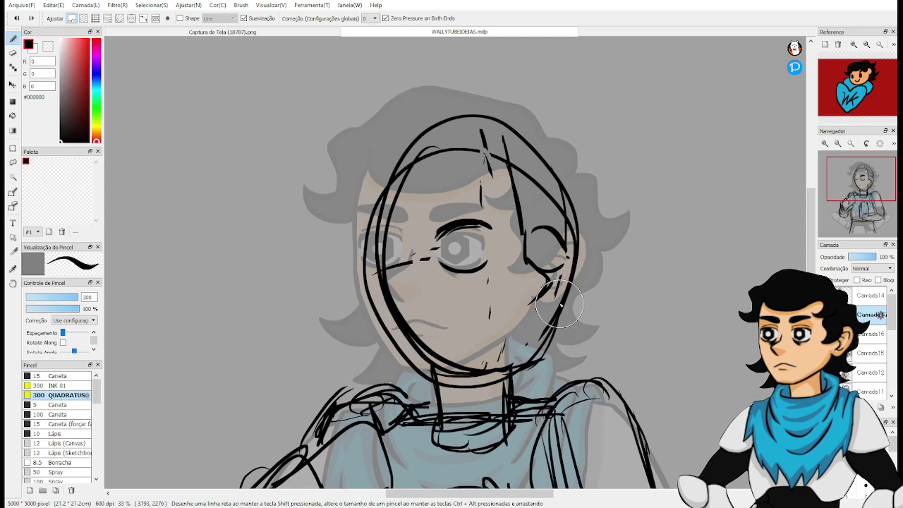
mouse_move(564, 268)
mouse_down()
mouse_move(563, 322)
mouse_move(525, 370)
mouse_move(498, 376)
mouse_move(545, 350)
mouse_up()
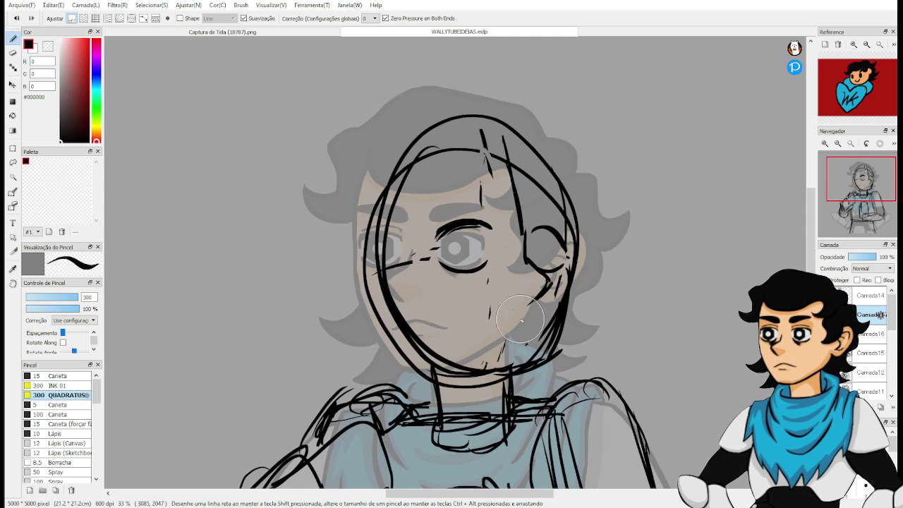
Erase the jaw stroke's overshoot and clean up the doubled lines along the far cheek.
scroll(515, 360, up, 1)
key(e)
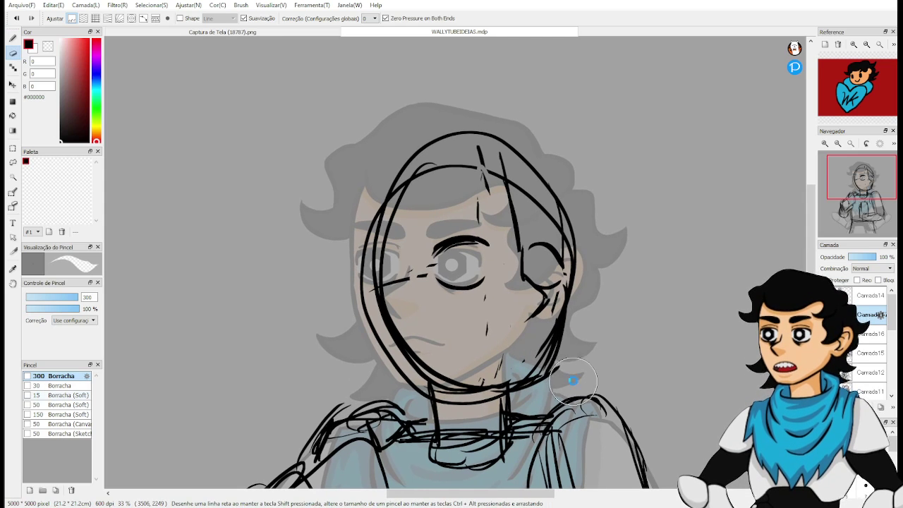
mouse_move(569, 353)
mouse_down()
mouse_move(561, 367)
mouse_move(540, 363)
mouse_up()
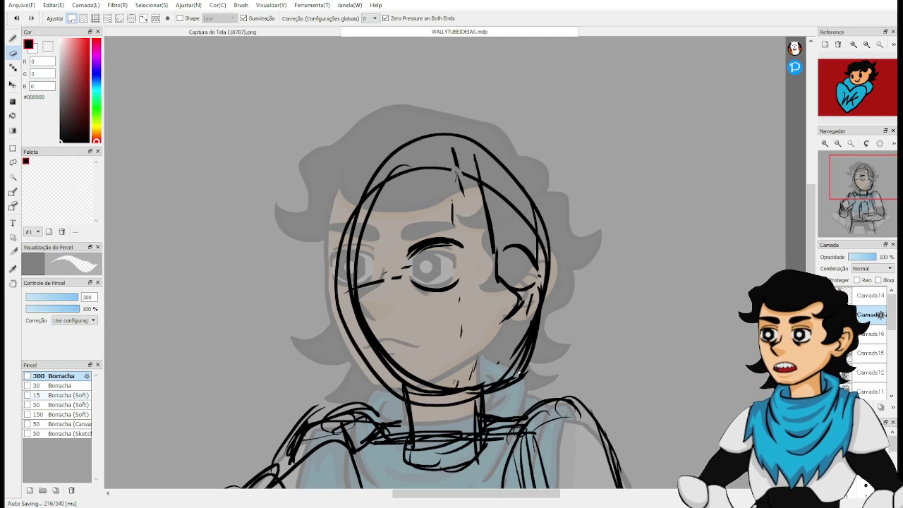
scroll(590, 318, down, 3)
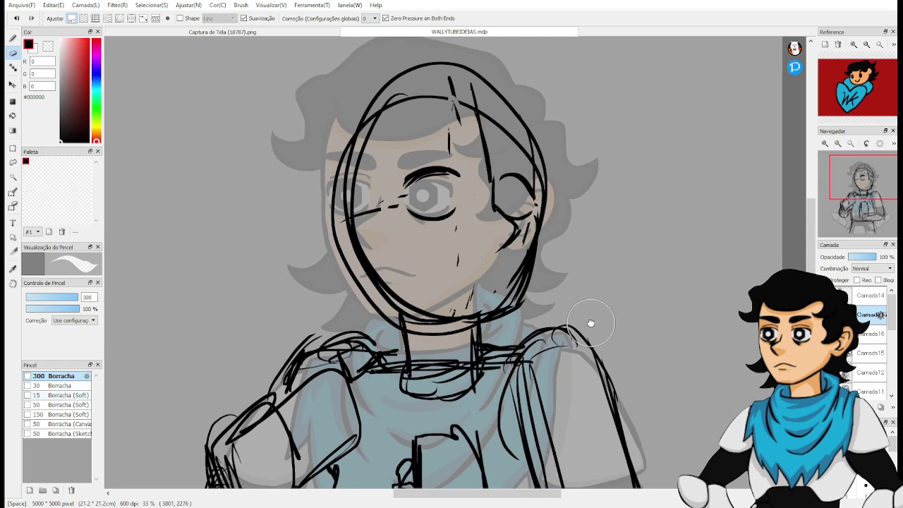
mouse_move(517, 269)
mouse_down()
mouse_move(524, 248)
mouse_move(517, 293)
mouse_move(536, 214)
mouse_up()
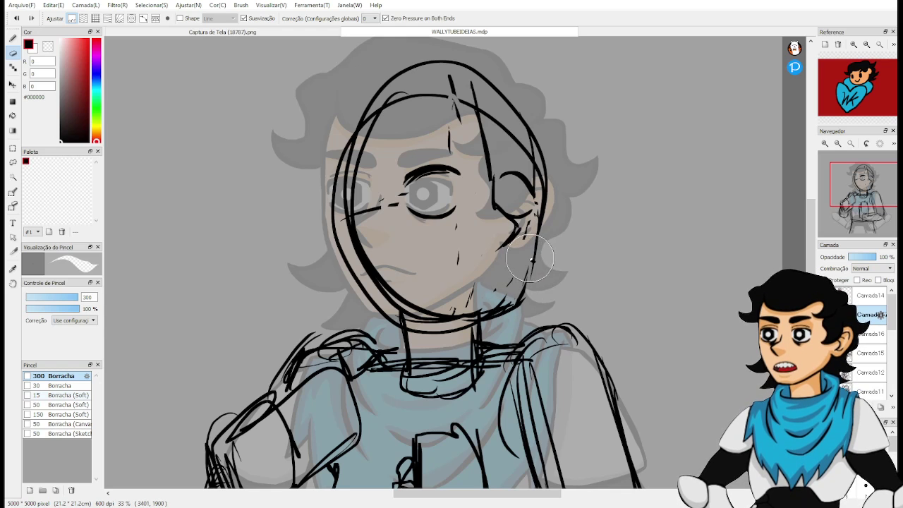
key(b)
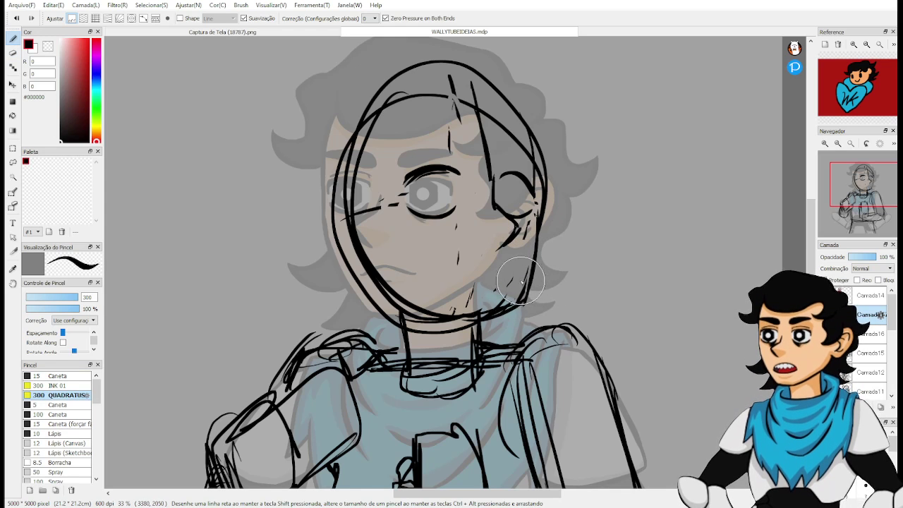
Erase the extra lines along the far cheek and leave a single contour down to the jaw.
drag(627, 325, 645, 387)
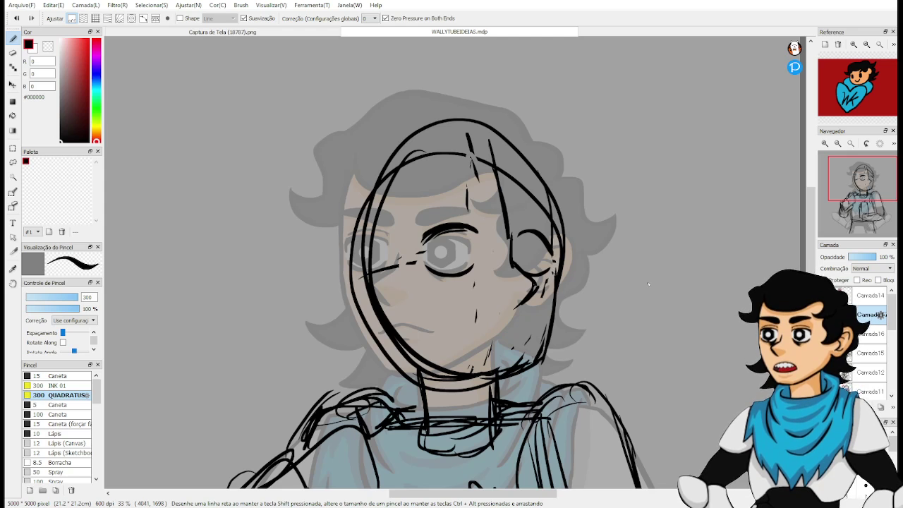
drag(535, 371, 564, 302)
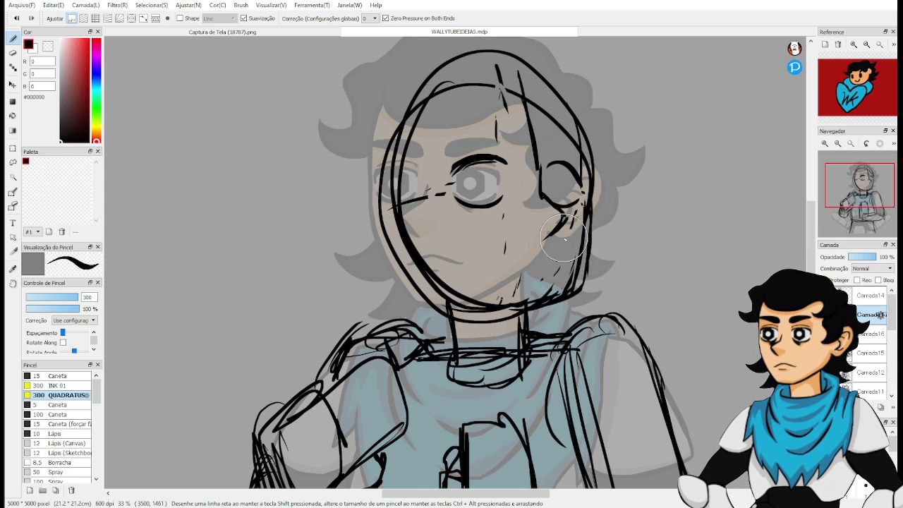
key(e)
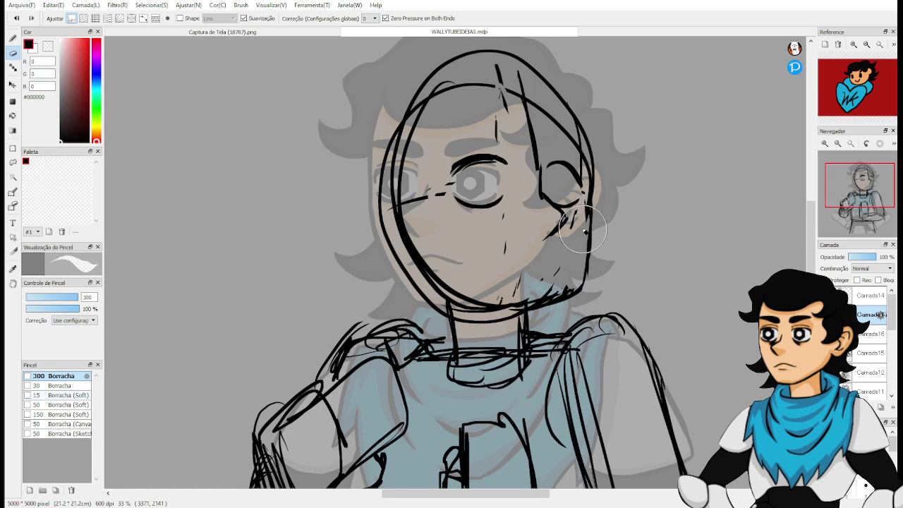
scroll(582, 244, up, 3)
key(b)
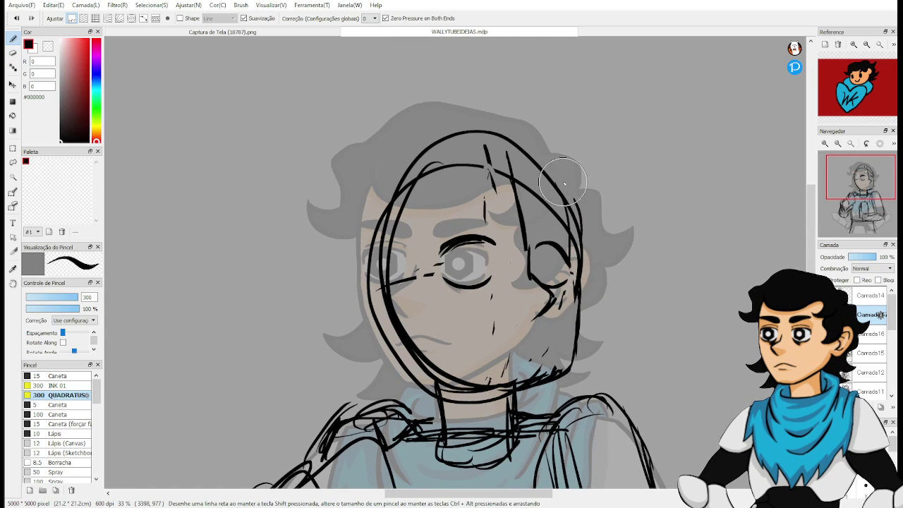
Redraw the far side of the forehead with a thicker line from the temple down to the eye.
mouse_move(563, 153)
mouse_down()
mouse_move(582, 247)
mouse_move(576, 182)
mouse_move(580, 207)
mouse_move(570, 191)
mouse_move(590, 213)
mouse_up()
key(e)
key(b)
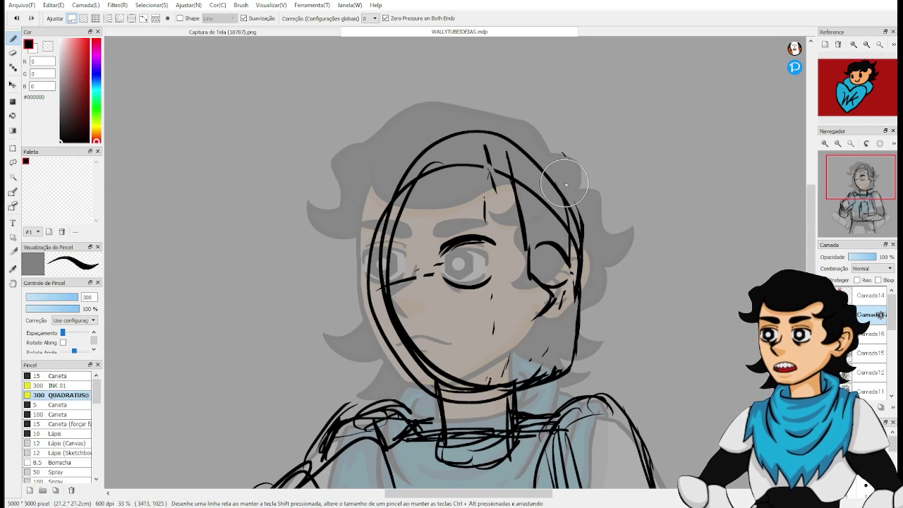
mouse_move(564, 182)
mouse_down()
mouse_move(577, 237)
mouse_move(588, 166)
mouse_up()
Sketch the irises and pupils inside both eyes.
key(space)
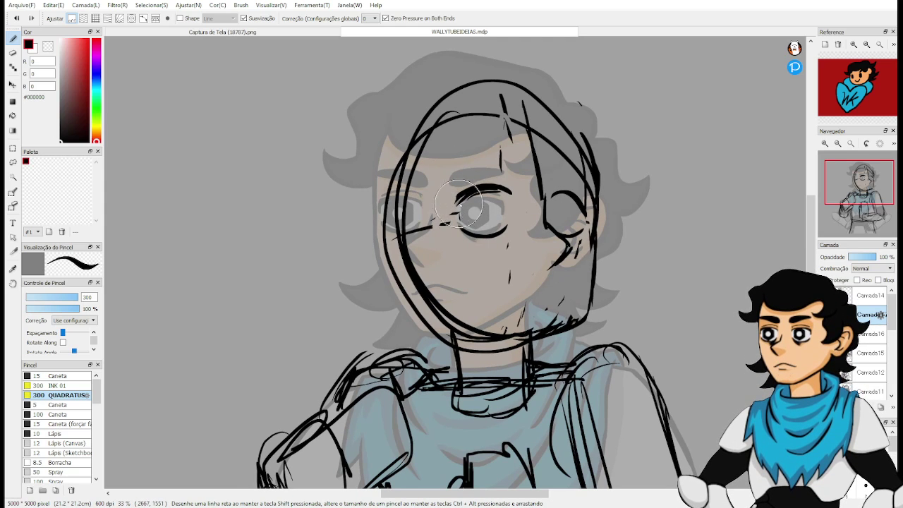
mouse_move(459, 203)
mouse_down()
mouse_move(460, 224)
mouse_move(475, 231)
mouse_move(493, 220)
mouse_move(479, 233)
mouse_move(496, 219)
mouse_move(475, 203)
mouse_up()
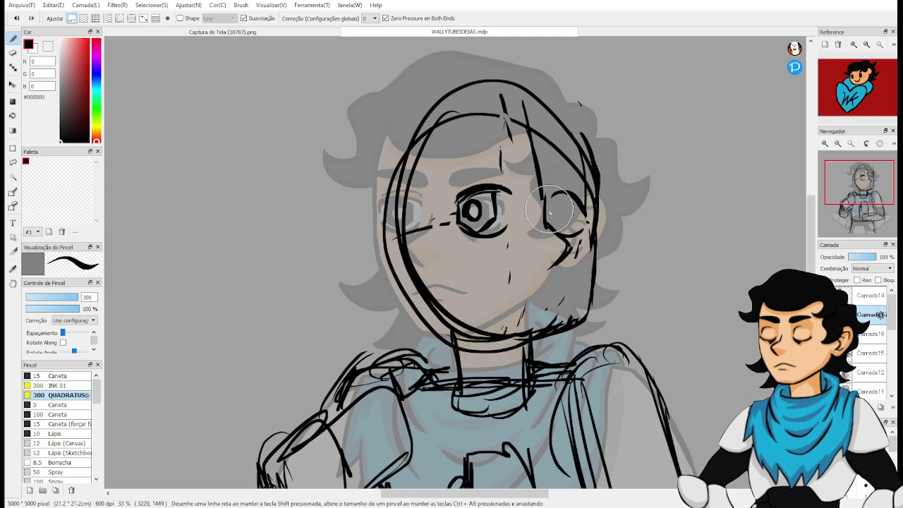
mouse_move(548, 205)
mouse_down()
mouse_move(556, 227)
mouse_move(577, 219)
mouse_move(578, 200)
mouse_move(563, 212)
mouse_up()
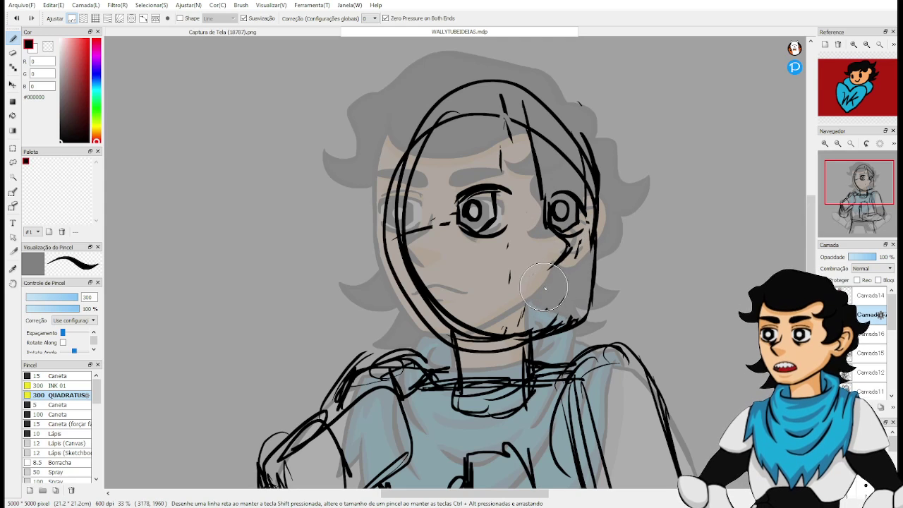
Sketch an open, grimacing mouth with two rows of zigzag teeth and blacken its far corner.
mouse_move(484, 305)
mouse_down()
mouse_move(500, 275)
mouse_move(534, 286)
mouse_move(526, 282)
mouse_move(573, 267)
mouse_move(584, 304)
mouse_up()
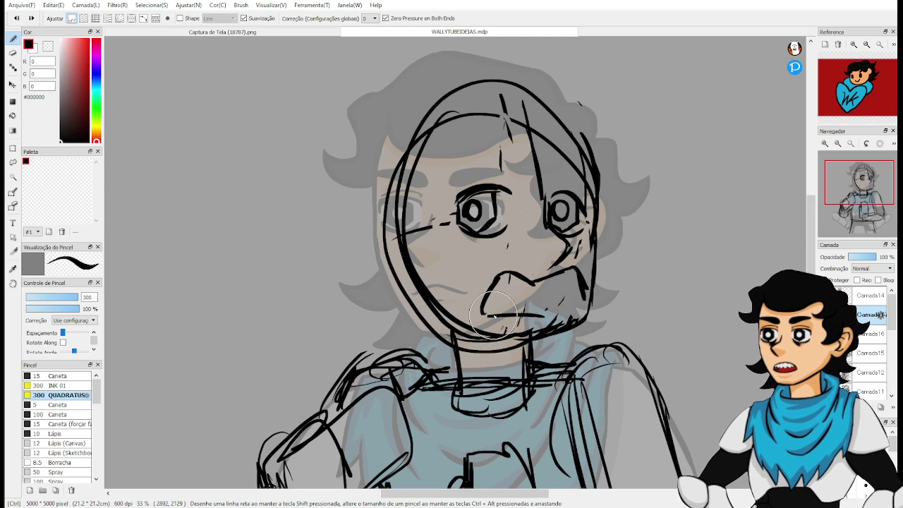
drag(498, 315, 554, 303)
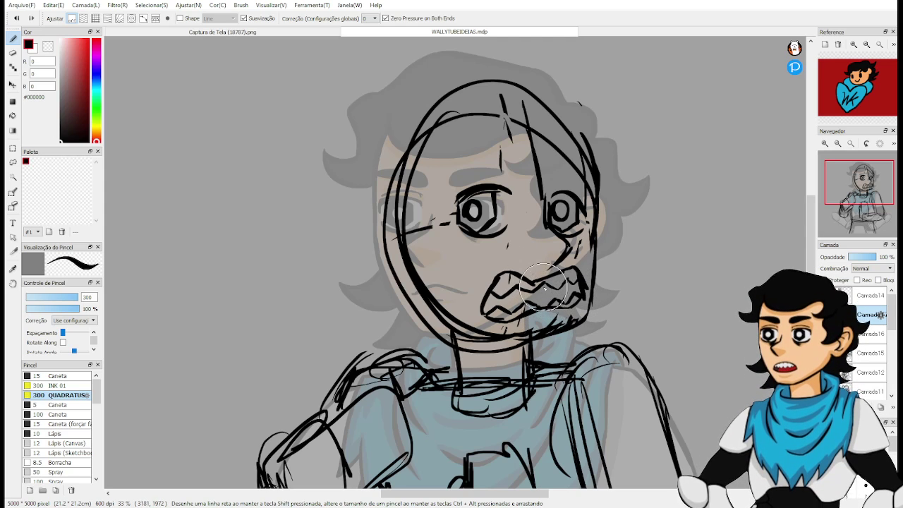
drag(545, 286, 577, 288)
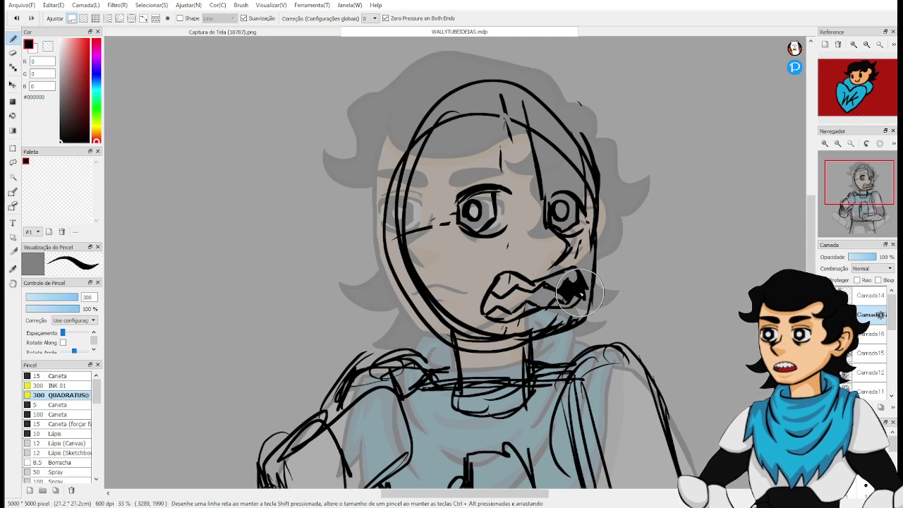
Sketch the near ear beside the head oval with inner fold lines, undoing the first stroke.
drag(648, 367, 625, 313)
drag(591, 269, 664, 334)
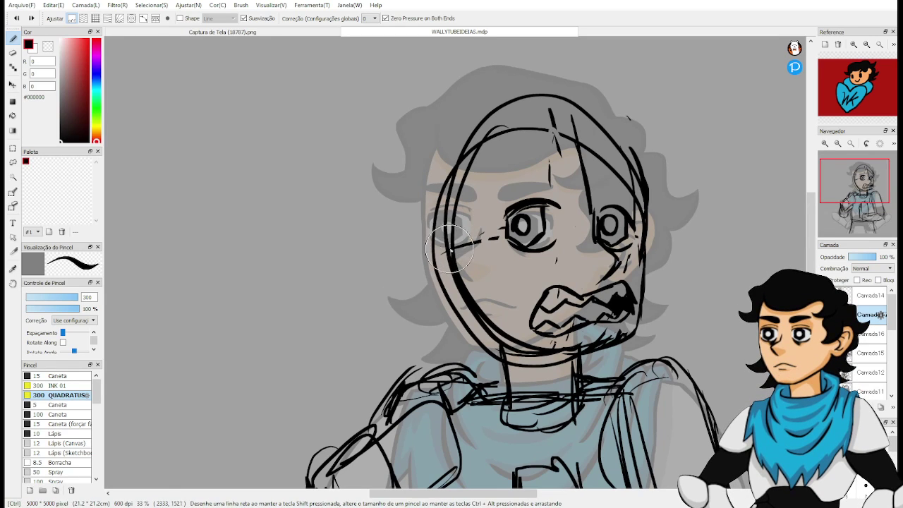
drag(442, 225, 452, 371)
key(ctrl+z)
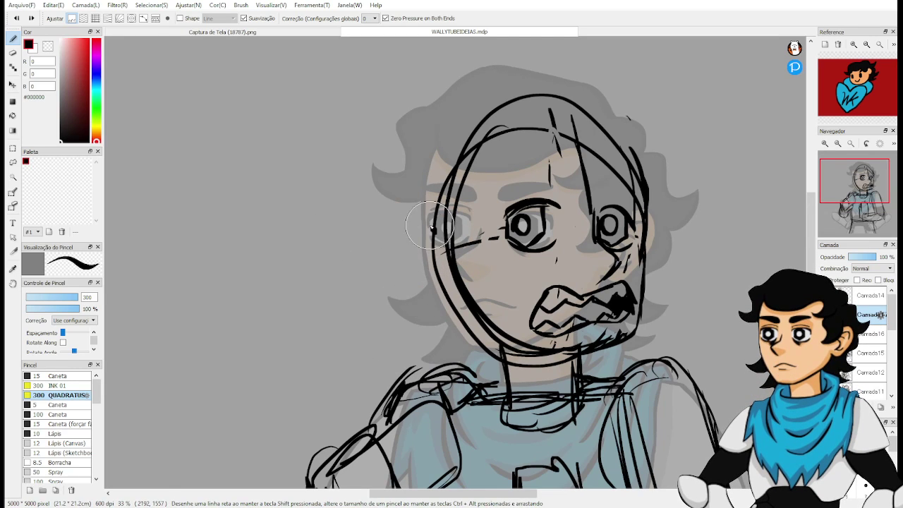
mouse_move(451, 225)
mouse_down()
mouse_move(408, 266)
mouse_move(431, 250)
mouse_move(451, 305)
mouse_up()
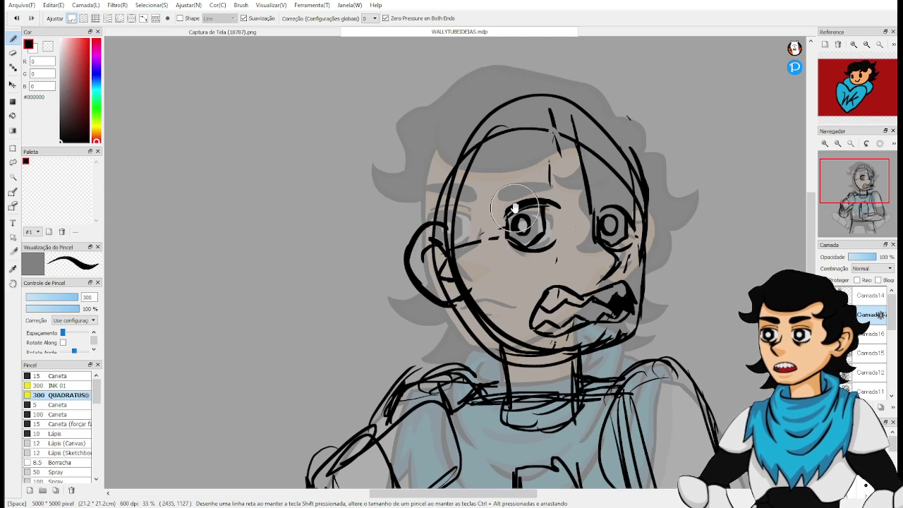
Sketch pointed hair locks below the near ear and behind the far side of the jaw.
mouse_move(546, 252)
mouse_down()
mouse_move(535, 249)
mouse_move(525, 310)
mouse_up()
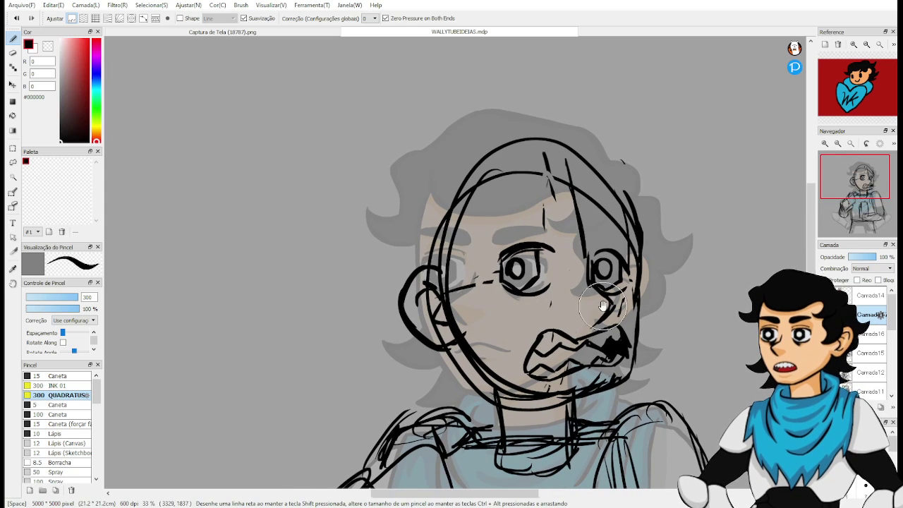
mouse_move(460, 393)
mouse_down()
mouse_move(440, 324)
mouse_move(500, 272)
mouse_up()
drag(459, 223, 460, 246)
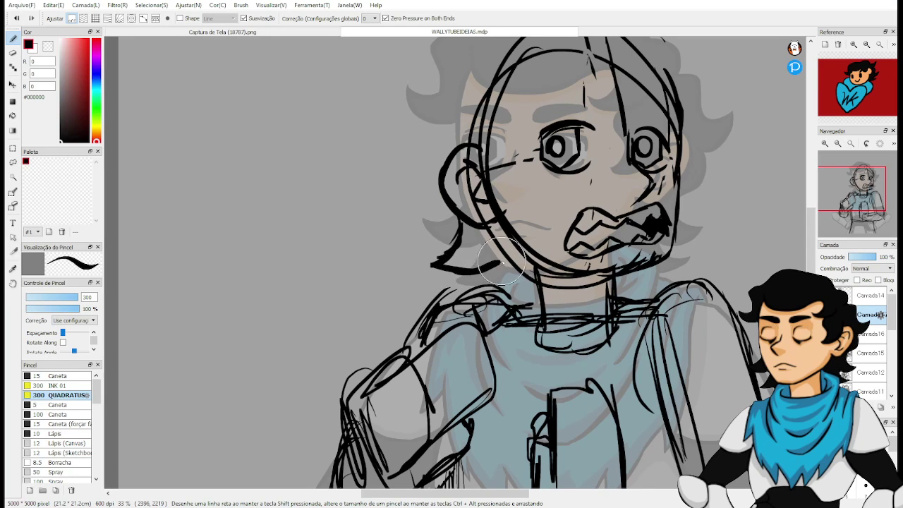
mouse_move(574, 313)
mouse_down()
mouse_move(504, 333)
mouse_move(491, 328)
mouse_up()
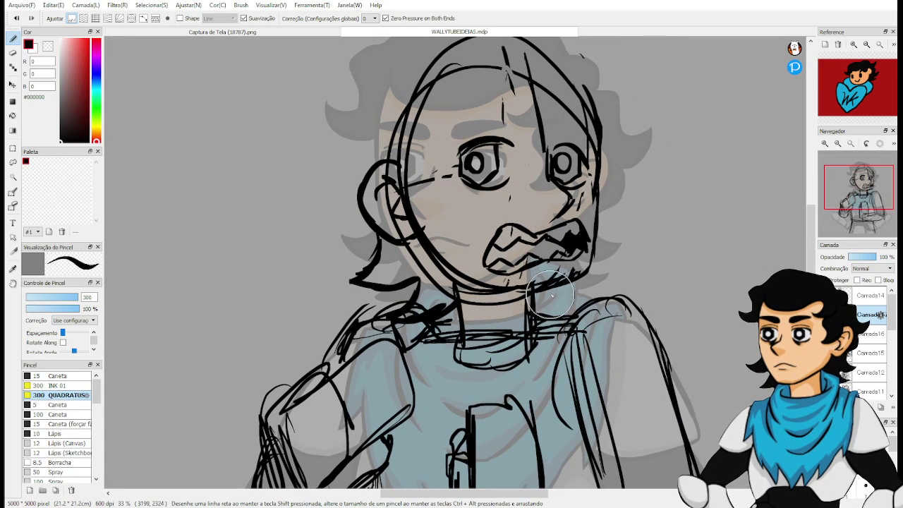
drag(594, 246, 597, 237)
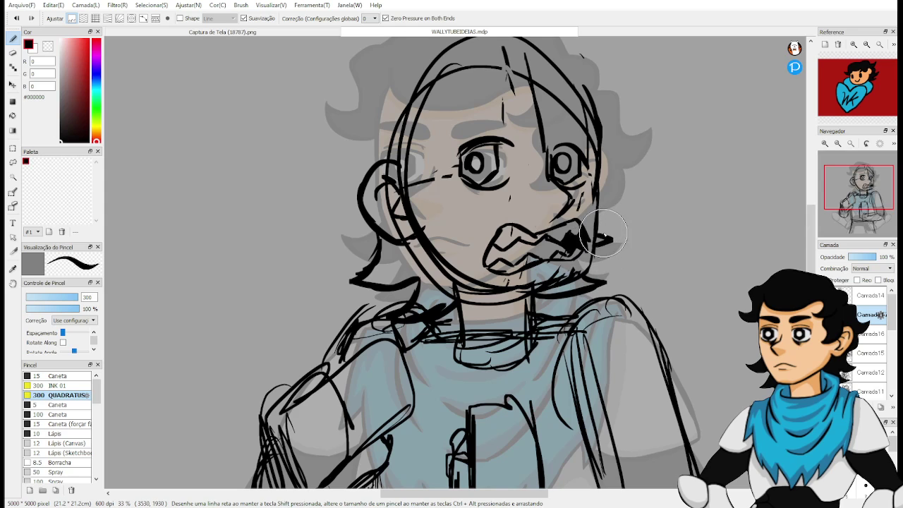
Draw the pointed sideburn lock over the temple and the curled hair tuft above the near ear, undoing stray strokes.
mouse_move(471, 101)
mouse_down()
mouse_move(503, 205)
mouse_move(538, 270)
mouse_up()
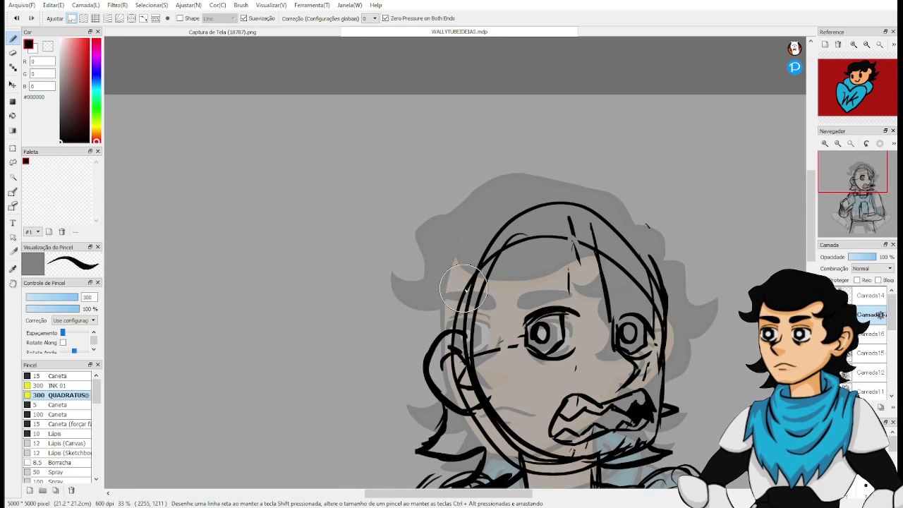
mouse_move(474, 264)
mouse_down()
mouse_move(491, 325)
mouse_move(486, 314)
mouse_move(474, 345)
mouse_move(481, 336)
mouse_move(507, 344)
mouse_up()
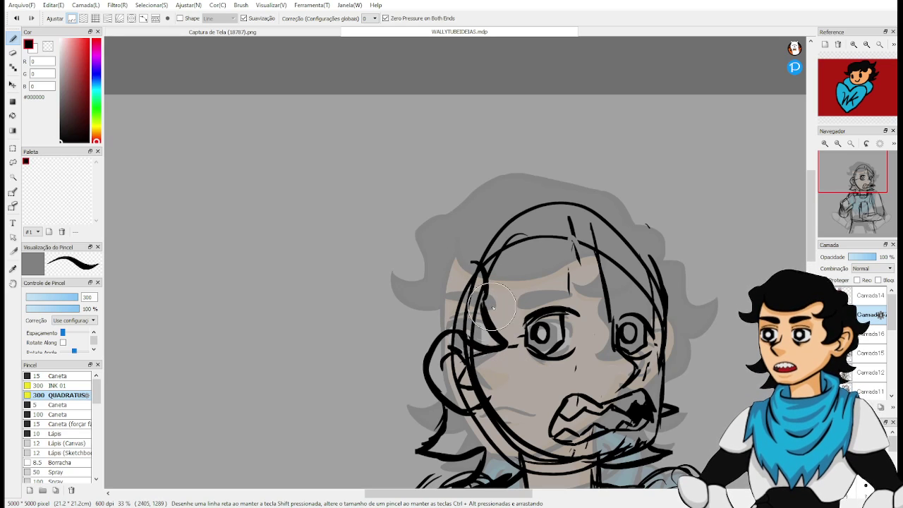
drag(485, 299, 487, 268)
mouse_move(418, 303)
mouse_down()
mouse_move(421, 332)
mouse_move(419, 302)
mouse_move(386, 295)
mouse_move(377, 306)
mouse_move(385, 292)
mouse_move(423, 306)
mouse_move(429, 332)
mouse_move(416, 322)
mouse_move(433, 343)
mouse_up()
key(ctrl+z)
key(ctrl+z)
key(ctrl+z)
mouse_move(419, 305)
mouse_down()
mouse_move(376, 280)
mouse_move(393, 290)
mouse_move(392, 302)
mouse_move(379, 259)
mouse_move(410, 262)
mouse_move(405, 277)
mouse_move(434, 245)
mouse_move(429, 261)
mouse_move(436, 238)
mouse_move(434, 252)
mouse_move(460, 229)
mouse_move(443, 233)
mouse_move(436, 240)
mouse_move(465, 226)
mouse_up()
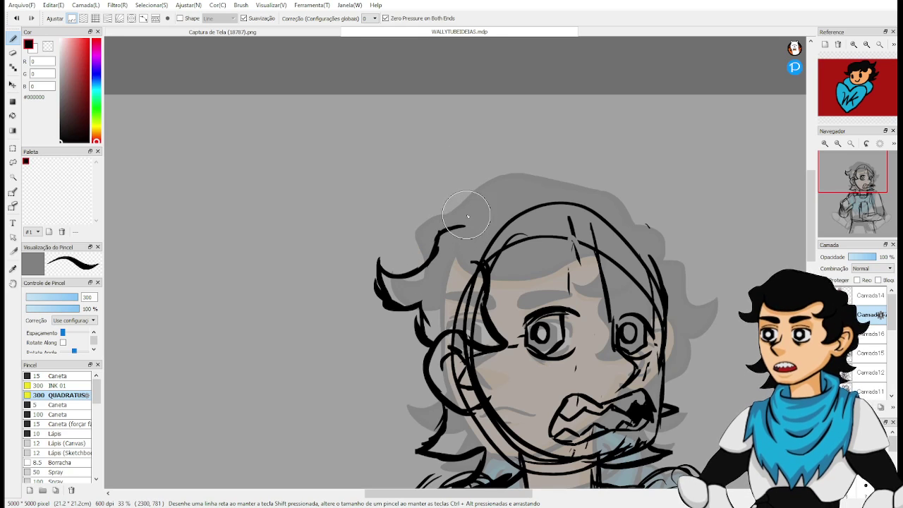
Draw the fringe across the forehead and the wavy outer hair outline over the head to the far-side tuft.
mouse_move(487, 263)
mouse_down()
mouse_move(536, 272)
mouse_move(501, 263)
mouse_move(575, 251)
mouse_move(536, 281)
mouse_move(580, 260)
mouse_move(626, 274)
mouse_move(627, 261)
mouse_move(615, 292)
mouse_move(634, 280)
mouse_up()
key(ctrl+z)
key(ctrl+z)
mouse_move(598, 252)
mouse_down()
mouse_move(623, 248)
mouse_move(640, 276)
mouse_move(634, 271)
mouse_move(620, 293)
mouse_move(653, 283)
mouse_move(642, 294)
mouse_move(658, 259)
mouse_move(651, 290)
mouse_up()
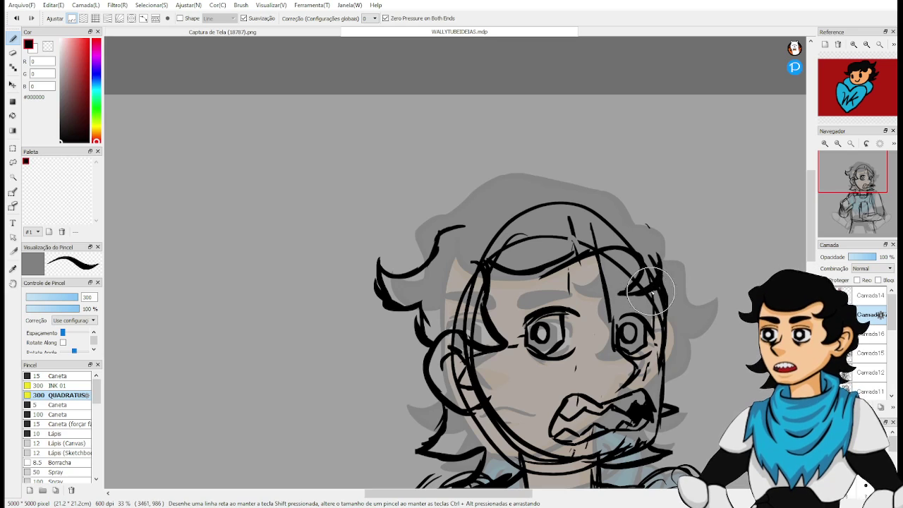
mouse_move(469, 226)
mouse_down()
mouse_move(504, 182)
mouse_move(492, 185)
mouse_move(606, 187)
mouse_move(636, 201)
mouse_move(649, 251)
mouse_move(579, 221)
mouse_move(620, 241)
mouse_move(623, 256)
mouse_move(610, 254)
mouse_move(596, 271)
mouse_move(602, 245)
mouse_move(591, 287)
mouse_up()
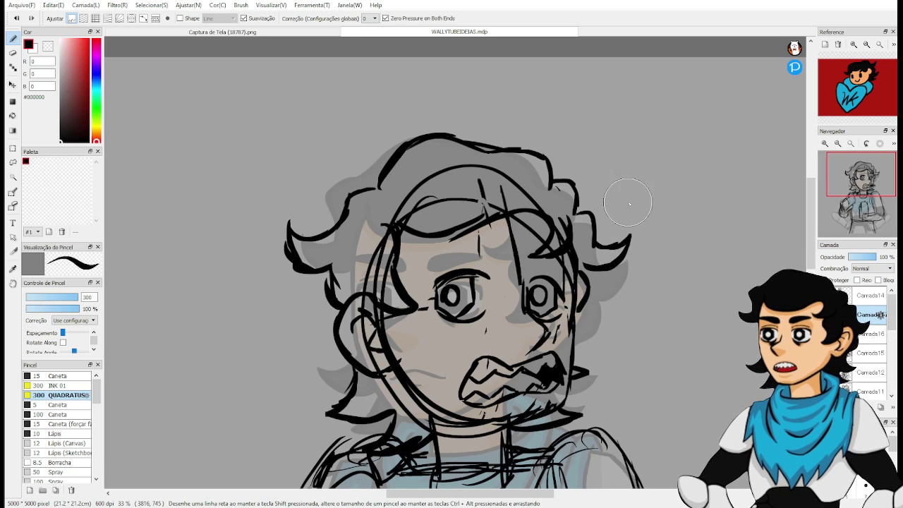
Sketch thick slanted eyebrows above both eyes.
drag(640, 316, 591, 291)
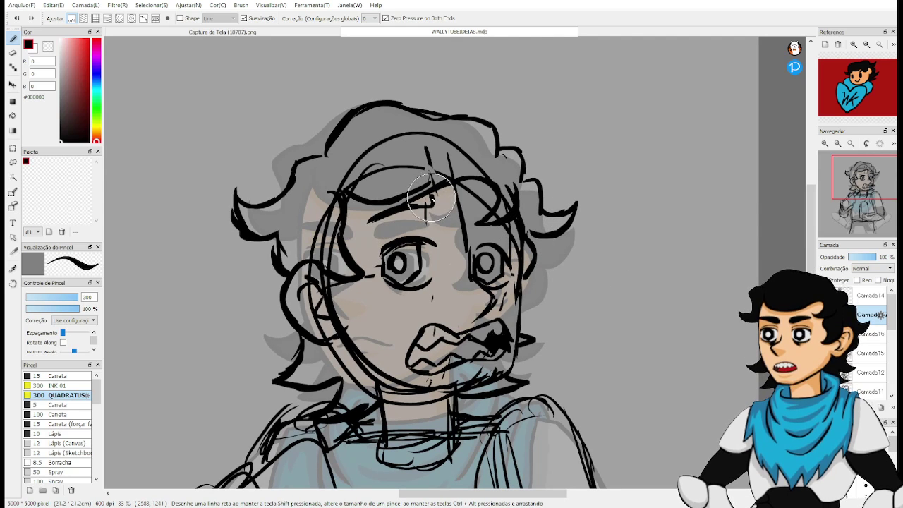
mouse_move(375, 236)
mouse_down()
mouse_move(436, 209)
mouse_move(428, 180)
mouse_move(377, 233)
mouse_up()
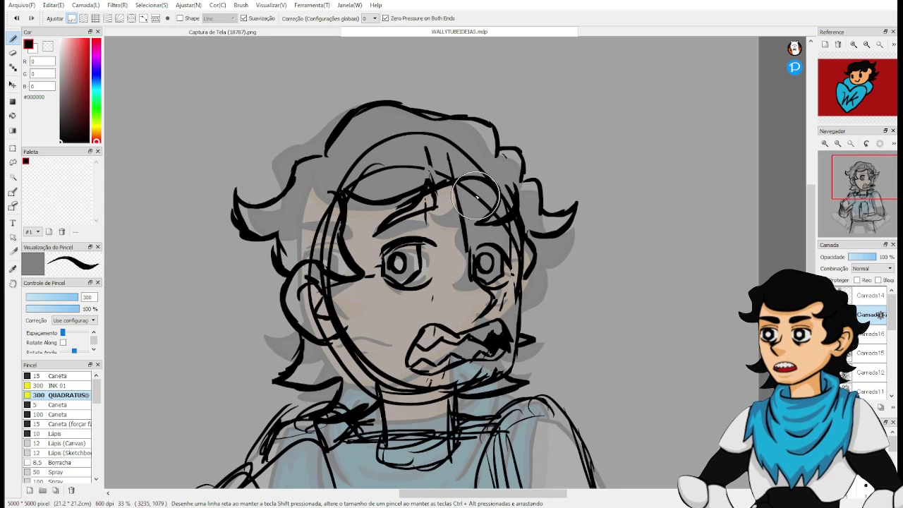
drag(474, 201, 507, 217)
drag(474, 183, 519, 217)
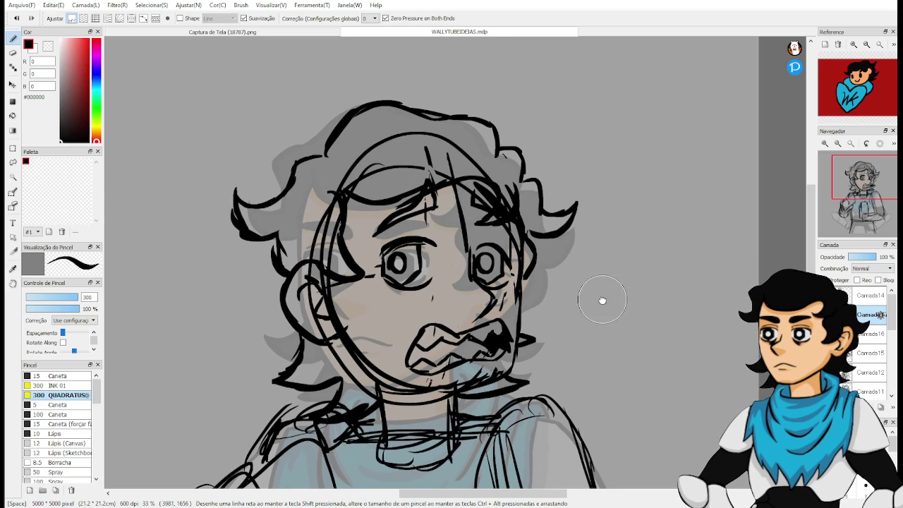
Sketch the fingers and the thumb base on the raised hand beside the shoulder.
drag(602, 300, 562, 178)
scroll(570, 178, down, 4)
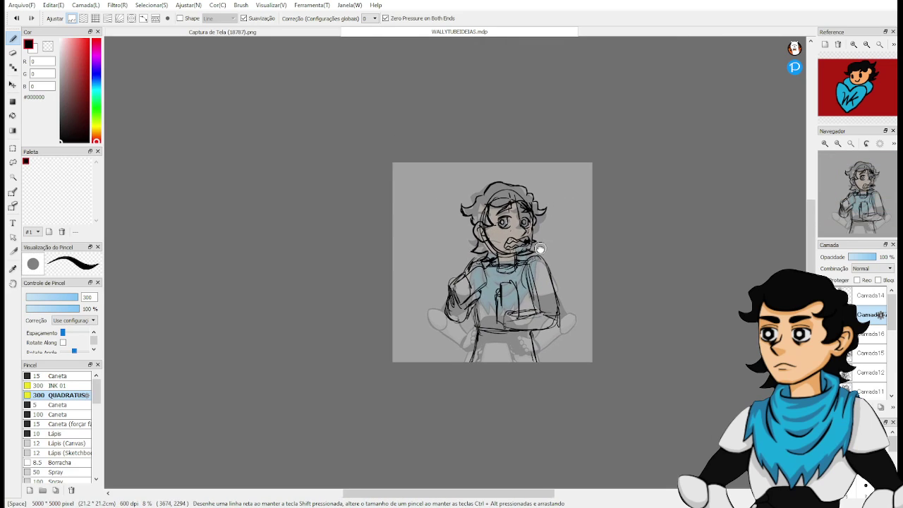
scroll(570, 178, up, 2)
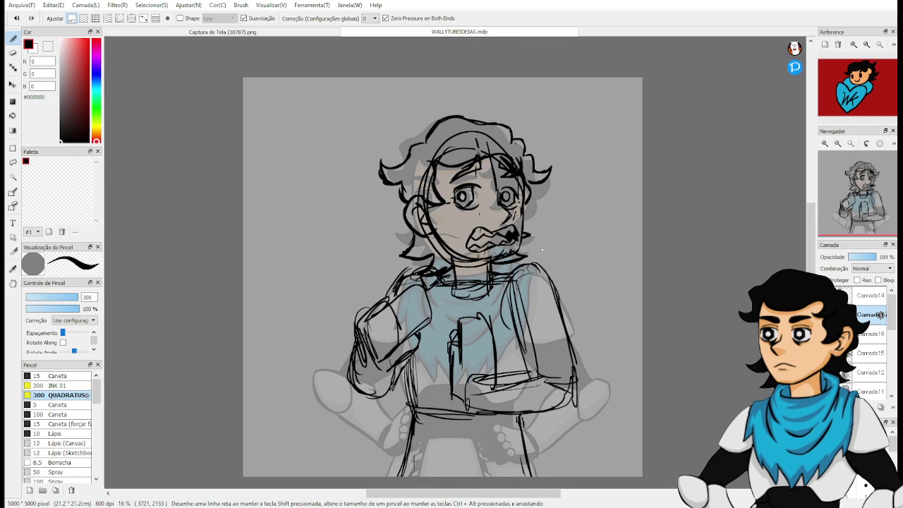
scroll(574, 246, up, 2)
scroll(576, 248, down, 2)
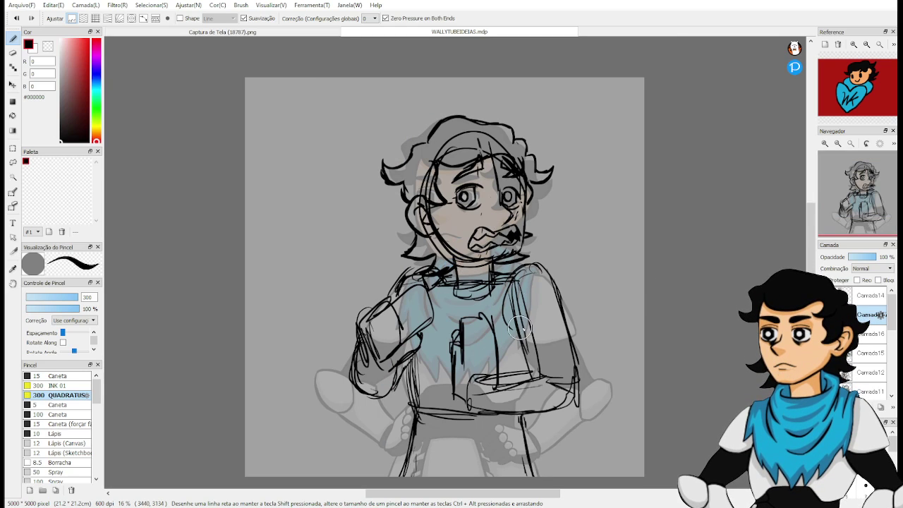
drag(520, 328, 566, 288)
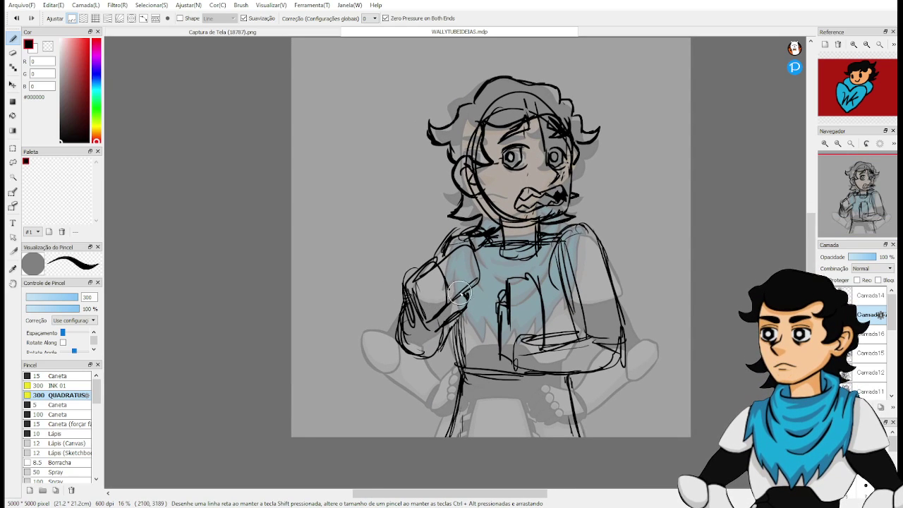
mouse_move(443, 297)
mouse_down()
mouse_move(434, 320)
mouse_move(472, 301)
mouse_move(471, 291)
mouse_move(446, 290)
mouse_move(474, 287)
mouse_up()
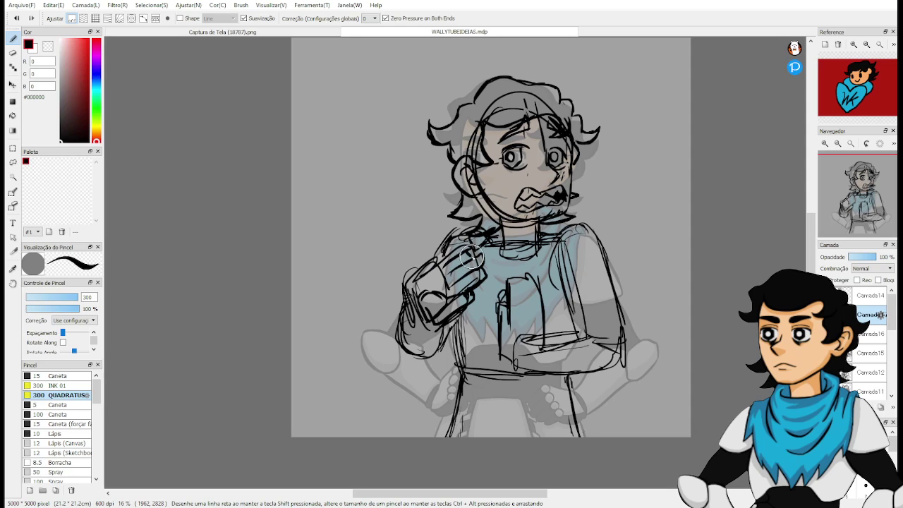
drag(431, 266, 475, 241)
Sketch the palm edge and upright fingers of the other hand in front of the chest.
drag(563, 295, 530, 255)
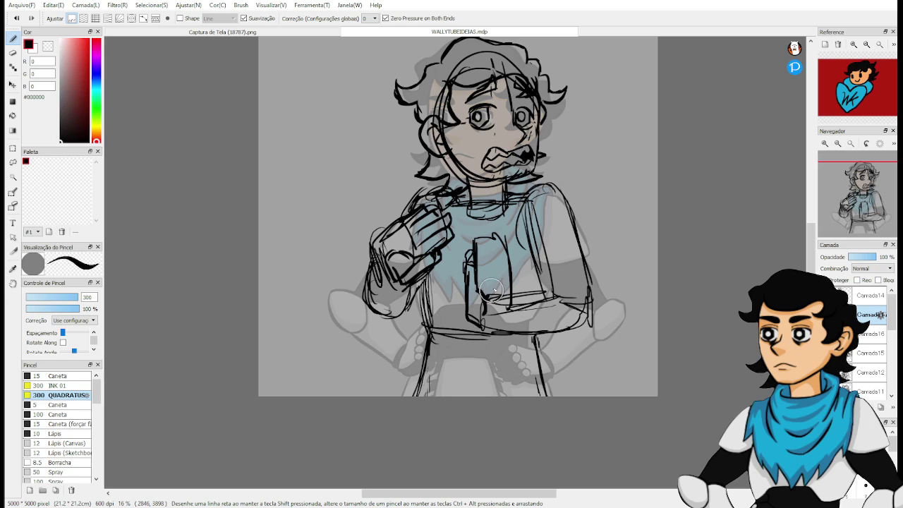
drag(485, 298, 501, 286)
mouse_move(502, 248)
mouse_down()
mouse_move(510, 271)
mouse_move(495, 259)
mouse_move(487, 281)
mouse_up()
mouse_move(494, 227)
mouse_down()
mouse_move(502, 260)
mouse_move(514, 258)
mouse_move(484, 275)
mouse_move(491, 232)
mouse_move(493, 246)
mouse_up()
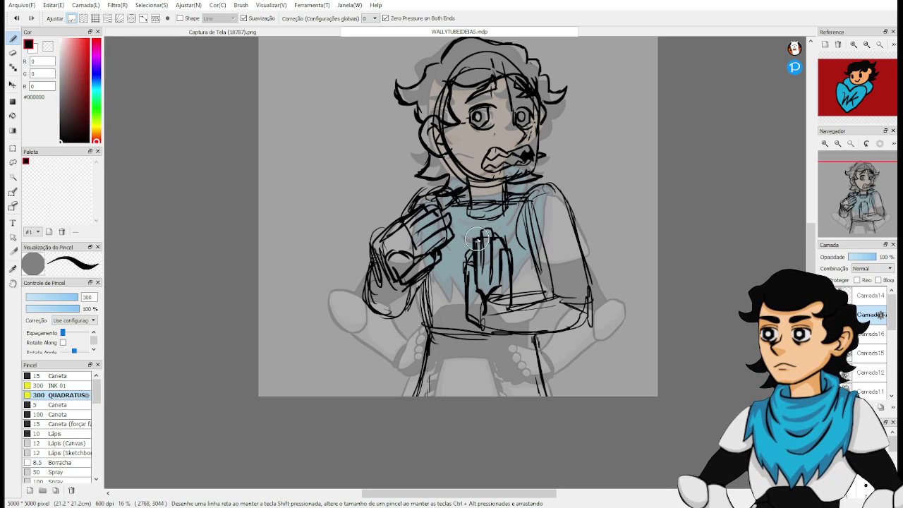
mouse_move(437, 311)
mouse_down()
mouse_move(520, 202)
mouse_move(472, 349)
mouse_move(351, 348)
mouse_move(342, 204)
mouse_move(289, 333)
mouse_move(407, 369)
mouse_move(551, 338)
mouse_up()
mouse_move(443, 389)
mouse_down()
mouse_move(470, 383)
mouse_move(514, 355)
mouse_up()
drag(450, 364, 477, 357)
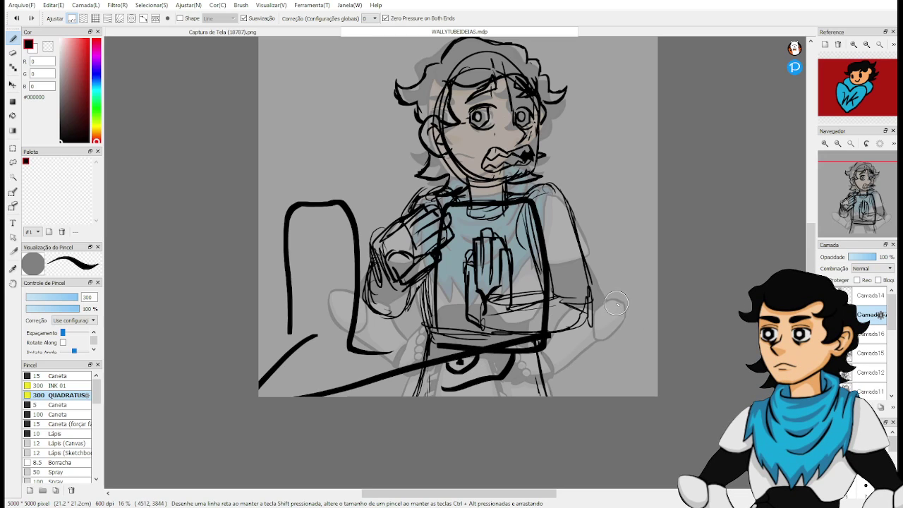
key(ctrl+z)
key(ctrl+z)
key(ctrl+z)
key(ctrl+z)
key(ctrl+z)
key(ctrl+z)
key(ctrl+z)
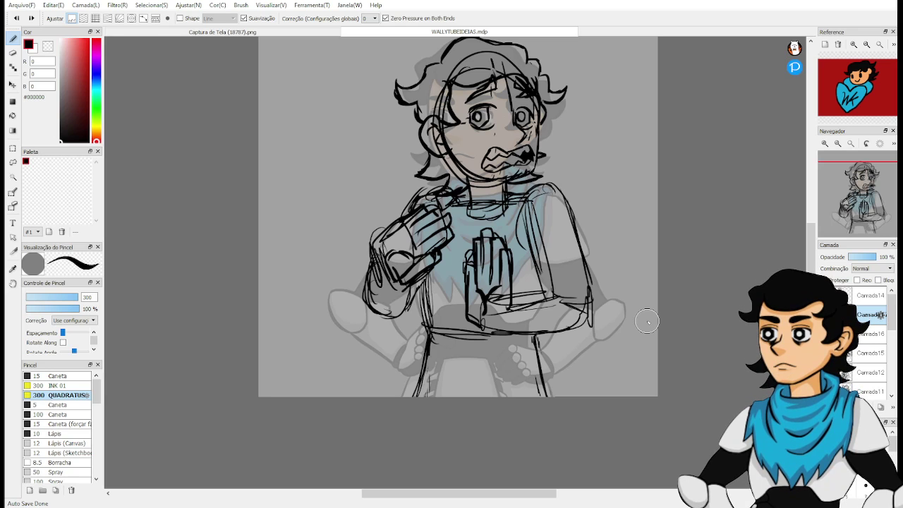
Hide the finished pose sketch and add a new layer for another pose over the faded reference.
mouse_move(594, 254)
mouse_down()
mouse_move(668, 304)
mouse_move(634, 262)
mouse_up()
click(824, 315)
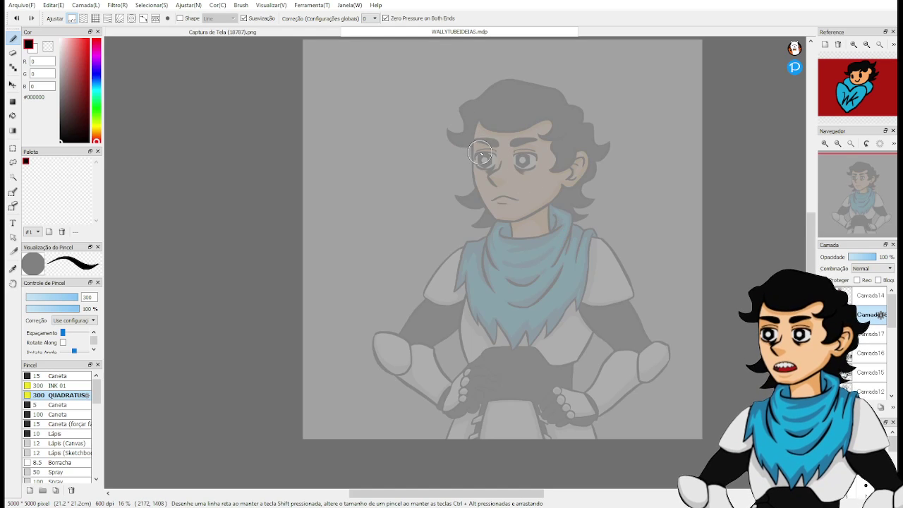
mouse_move(507, 108)
mouse_down()
mouse_move(506, 233)
mouse_move(518, 116)
mouse_move(509, 162)
mouse_move(463, 178)
mouse_move(562, 137)
mouse_move(485, 168)
mouse_move(490, 214)
mouse_move(527, 110)
mouse_move(496, 158)
mouse_move(534, 217)
mouse_move(472, 159)
mouse_move(492, 118)
mouse_move(474, 152)
mouse_up()
key(ctrl+z)
key(ctrl+z)
key(ctrl+z)
key(ctrl+z)
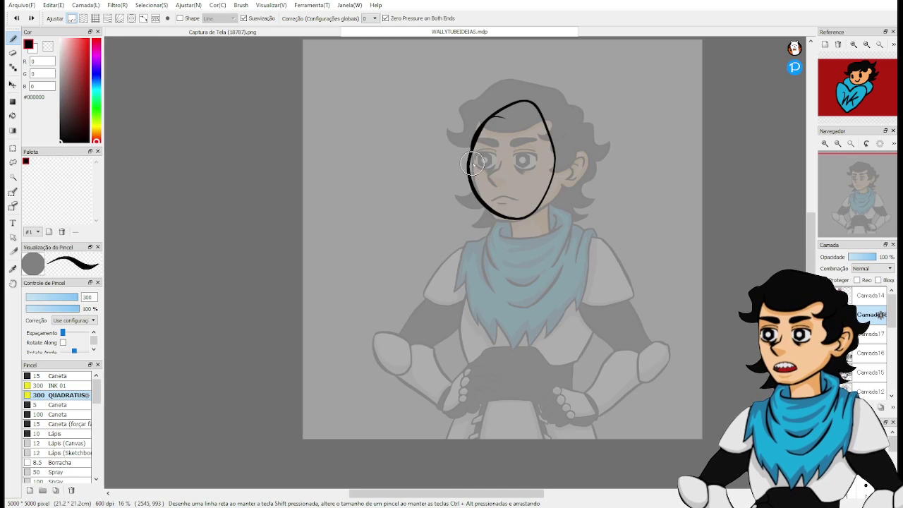
key(ctrl+z)
Draw a rounded oval for the head over the reference character's face.
mouse_move(508, 117)
mouse_down()
mouse_move(487, 137)
mouse_move(492, 210)
mouse_move(566, 197)
mouse_move(475, 152)
mouse_move(561, 197)
mouse_move(474, 179)
mouse_up()
key(ctrl+z)
key(ctrl+z)
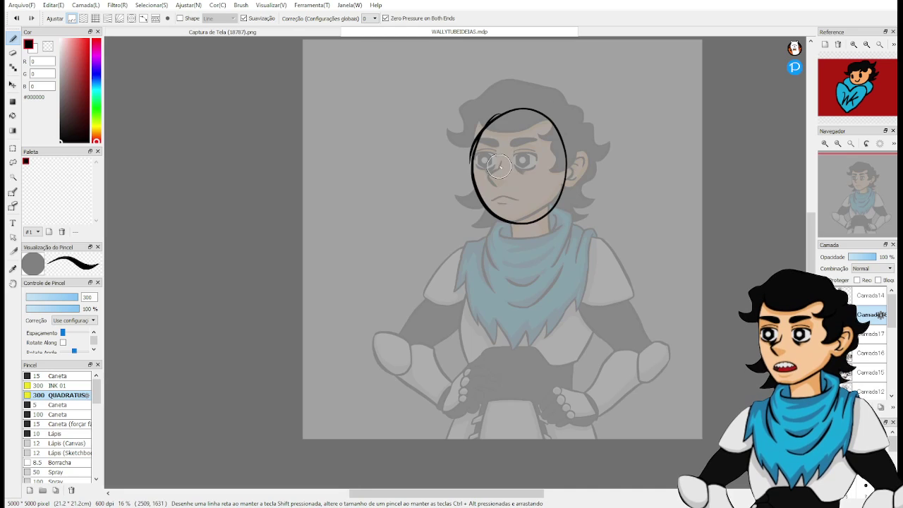
drag(531, 175, 568, 191)
drag(549, 131, 546, 217)
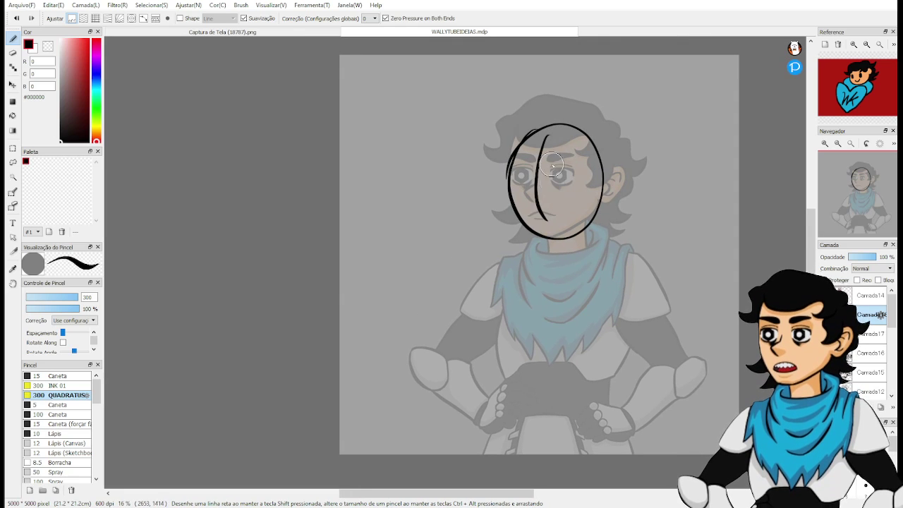
key(ctrl+z)
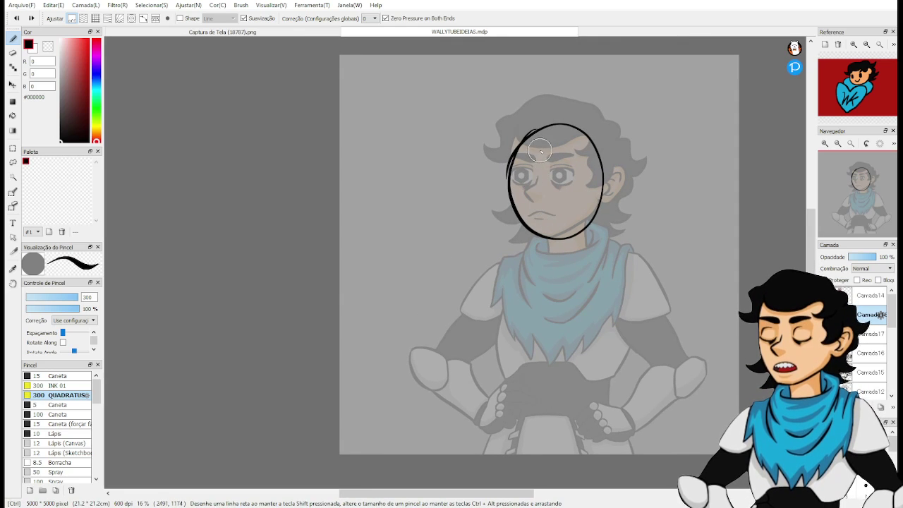
drag(534, 195, 554, 218)
mouse_move(538, 132)
mouse_down()
mouse_move(540, 194)
mouse_move(565, 228)
mouse_up()
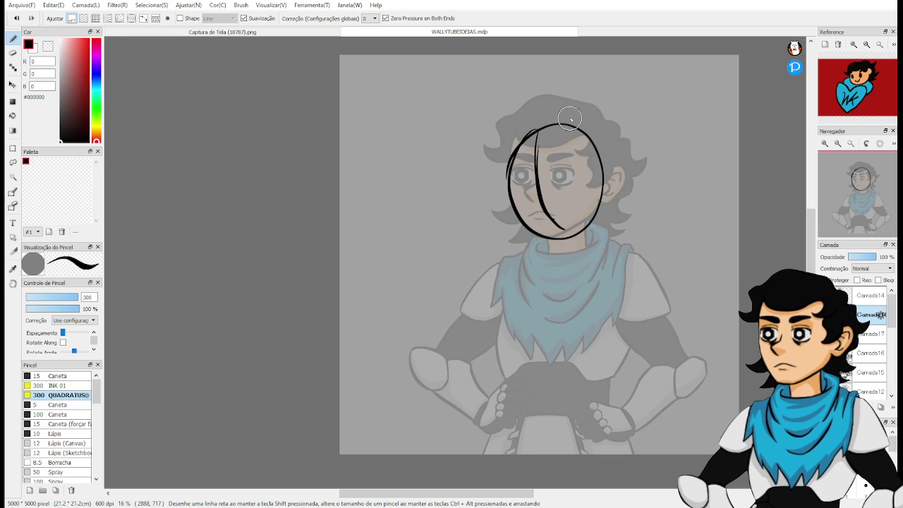
key(ctrl+z)
key(ctrl+z)
Draw a slanted centre line and a downward-curving eye line as guides inside the head oval.
mouse_move(565, 125)
mouse_down()
mouse_move(542, 189)
mouse_move(578, 189)
mouse_up()
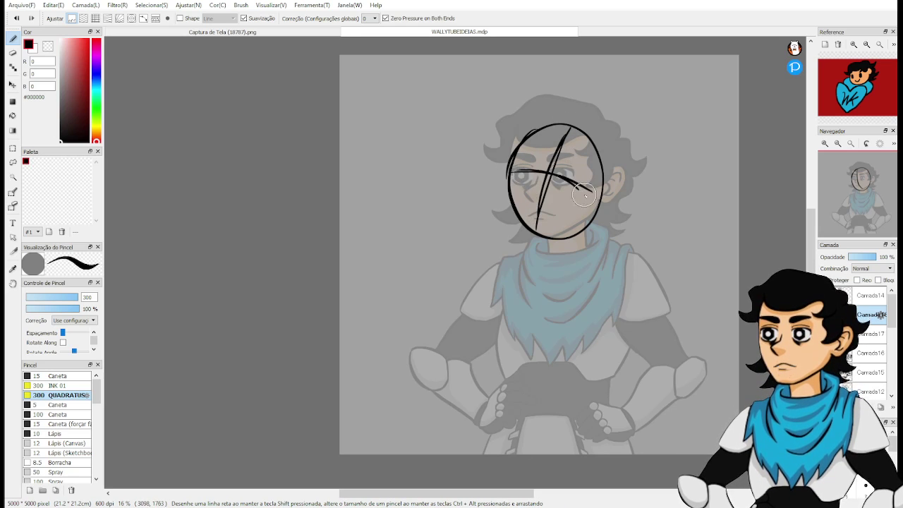
key(ctrl+z)
drag(515, 171, 593, 187)
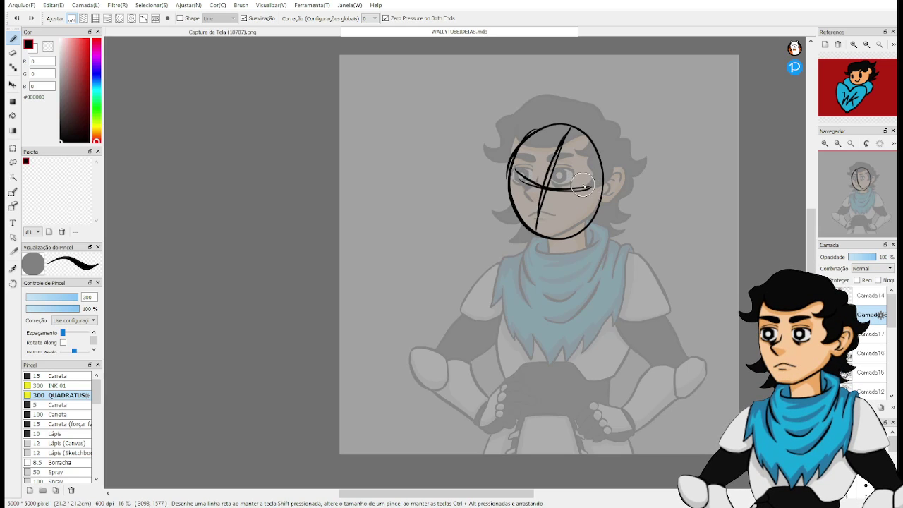
Reinforce the jaw along the lower edge of the head and sketch a short neck beneath it.
drag(529, 235, 587, 214)
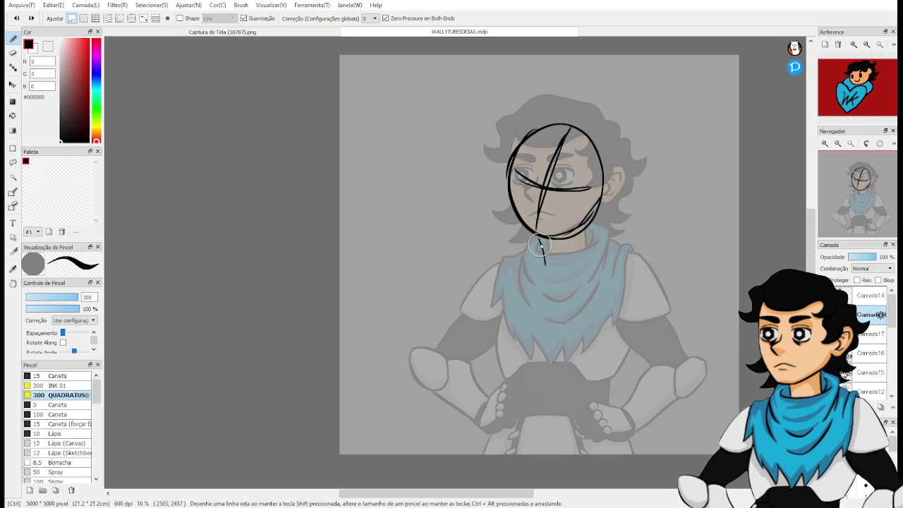
key(ctrl+z)
mouse_move(547, 262)
mouse_down()
mouse_move(572, 234)
mouse_move(574, 258)
mouse_up()
drag(577, 232, 579, 256)
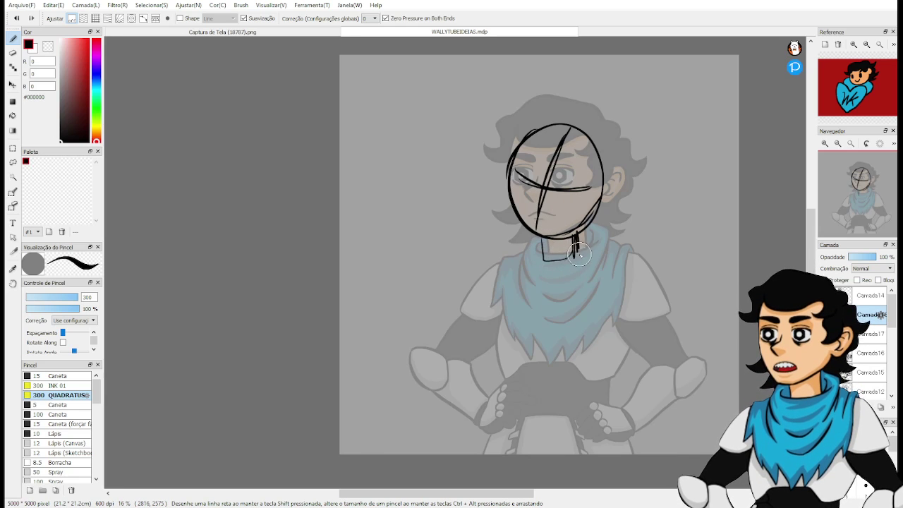
Block in the hand held at the chin and its bent arm, with the forearm, elbow and upper arm.
mouse_move(522, 246)
mouse_down()
mouse_move(562, 238)
mouse_move(574, 260)
mouse_move(548, 276)
mouse_move(519, 245)
mouse_move(544, 281)
mouse_move(570, 259)
mouse_move(561, 232)
mouse_move(525, 208)
mouse_move(521, 231)
mouse_up()
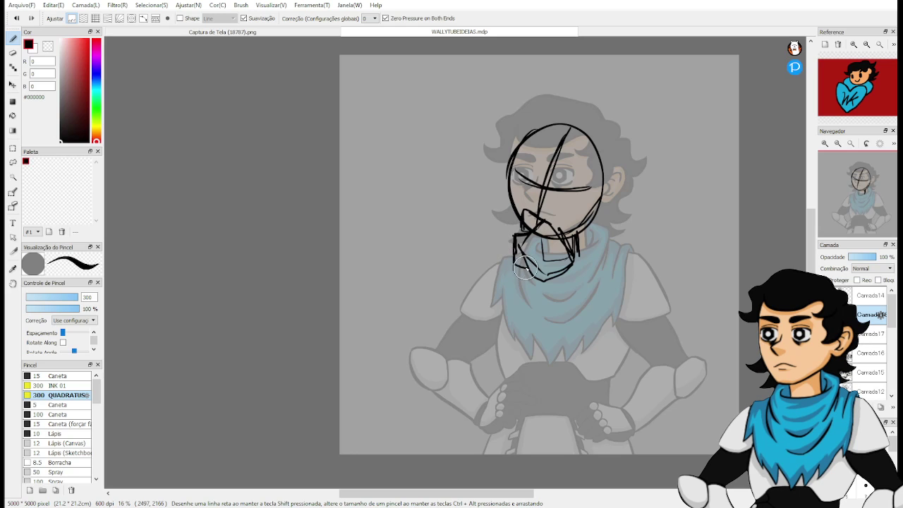
drag(534, 261, 542, 279)
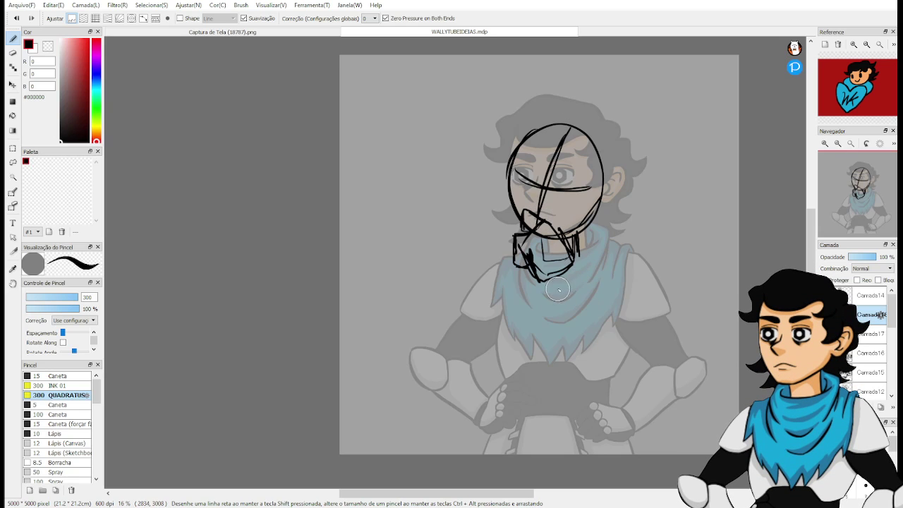
mouse_move(548, 284)
mouse_down()
mouse_move(589, 351)
mouse_move(616, 341)
mouse_move(568, 265)
mouse_move(607, 311)
mouse_move(596, 360)
mouse_up()
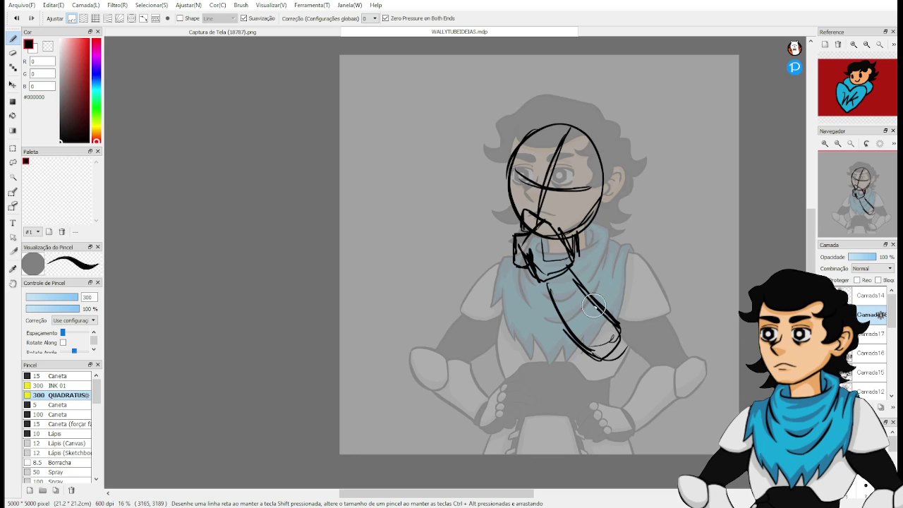
mouse_move(599, 289)
mouse_down()
mouse_move(617, 261)
mouse_move(650, 265)
mouse_move(634, 345)
mouse_move(608, 356)
mouse_move(638, 270)
mouse_up()
Lasso the hand and bent arm, enlarge them slightly and shift them a little lower, then clear the selection.
key(l)
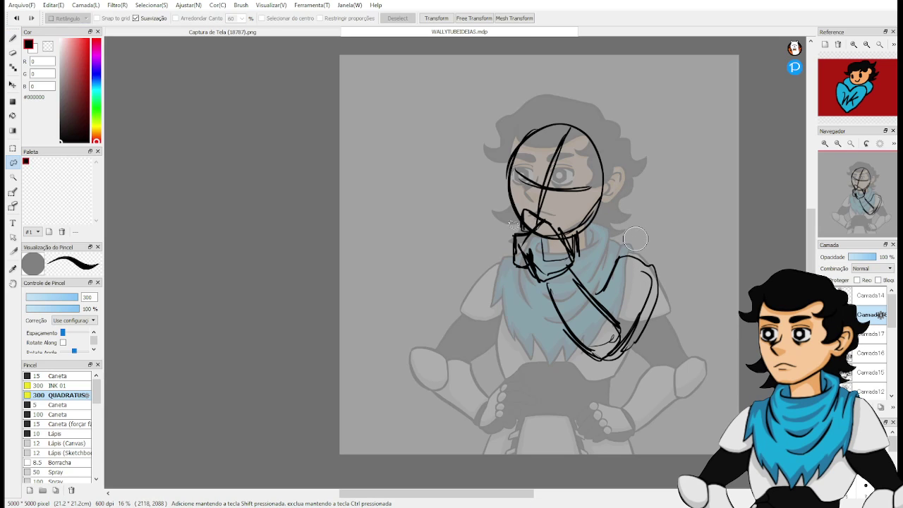
mouse_move(514, 235)
mouse_down()
mouse_move(523, 206)
mouse_move(555, 217)
mouse_move(597, 267)
mouse_move(635, 249)
mouse_move(682, 295)
mouse_move(520, 371)
mouse_up()
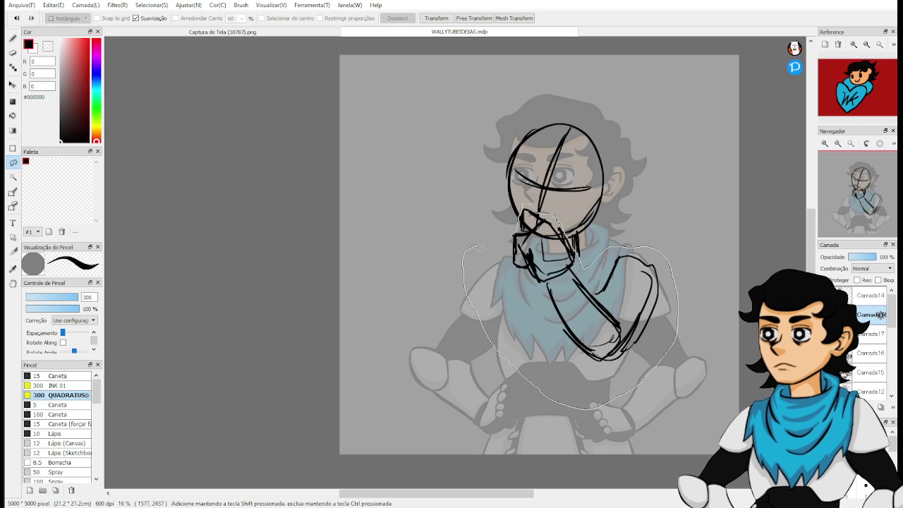
drag(478, 247, 478, 247)
key(ctrl+t)
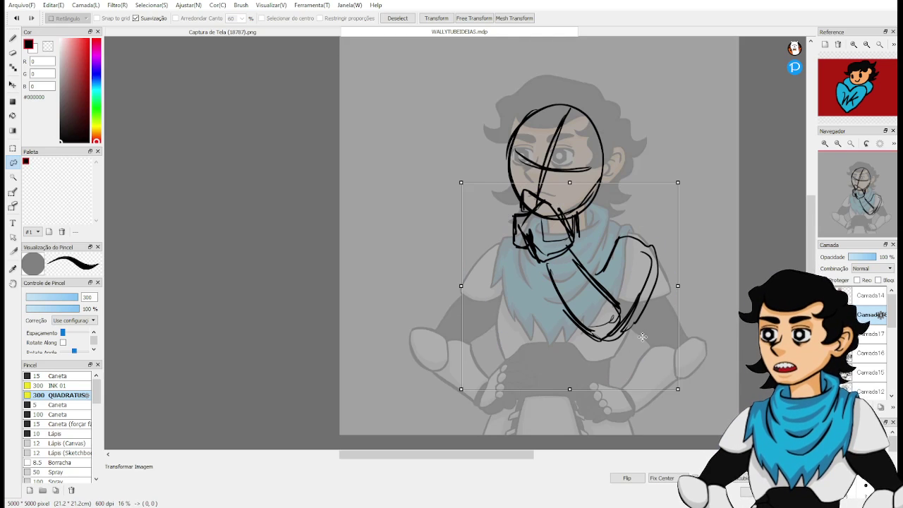
drag(678, 389, 687, 398)
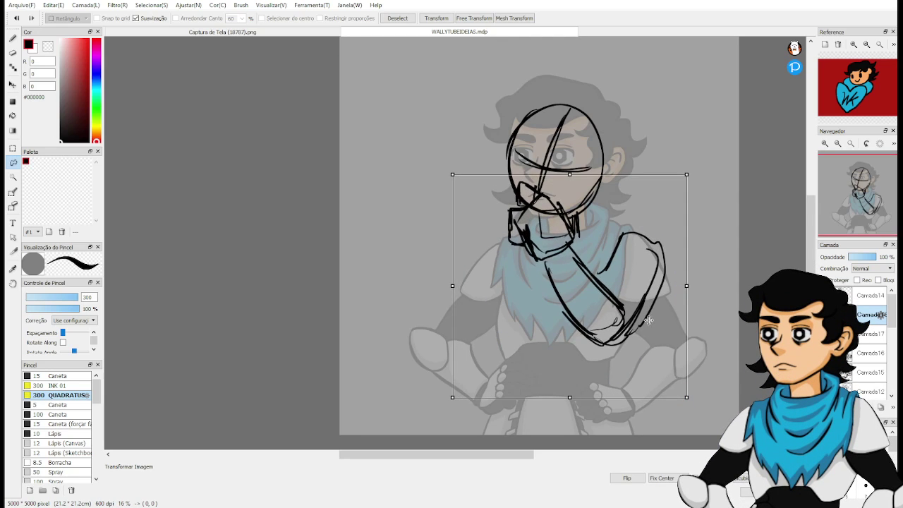
mouse_move(648, 320)
mouse_down()
mouse_move(653, 304)
mouse_move(683, 294)
mouse_move(631, 287)
mouse_up()
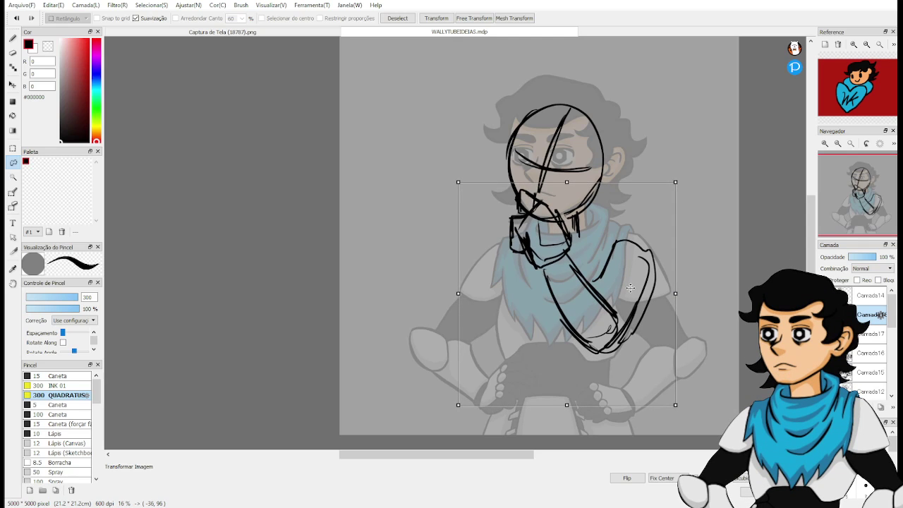
key(Return)
key(ctrl+d)
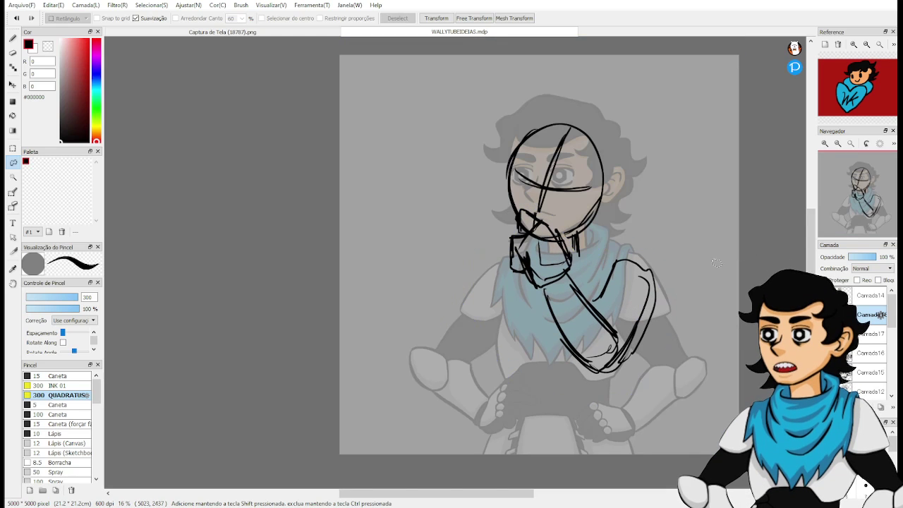
Reinforce the upper arm's outline and clean up its stray lines with the eraser.
key(b)
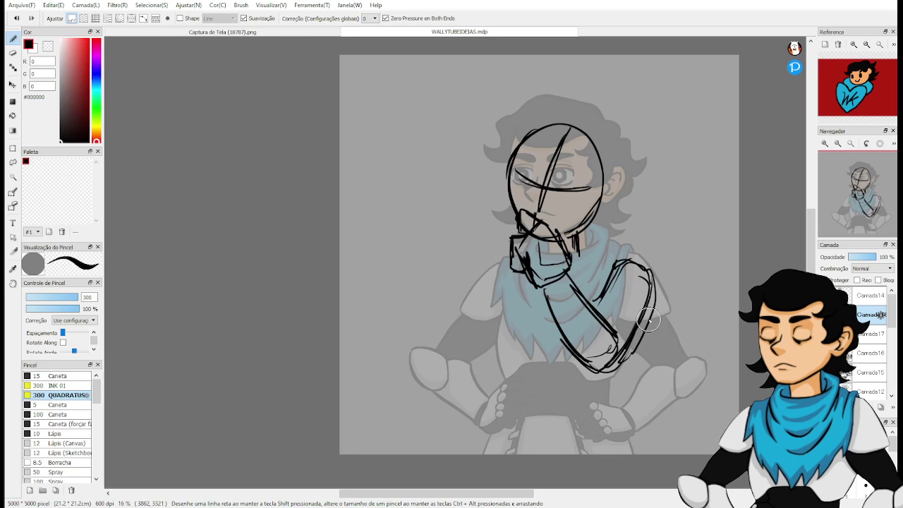
key(e)
mouse_move(629, 303)
mouse_down()
mouse_move(643, 257)
mouse_move(637, 316)
mouse_up()
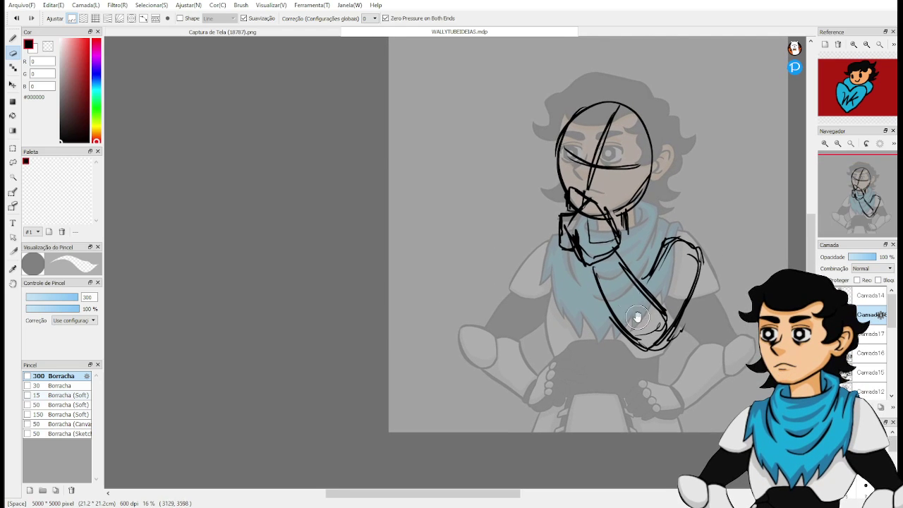
Sketch the shoulder line from the neck to the upper arm, then erase and redraw the neck line beside the hand.
key(b)
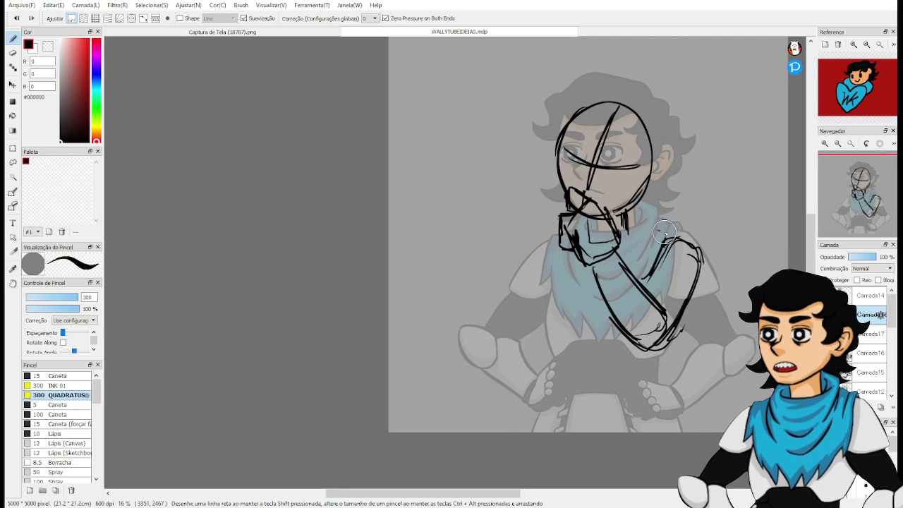
drag(638, 221, 672, 235)
key(e)
key(b)
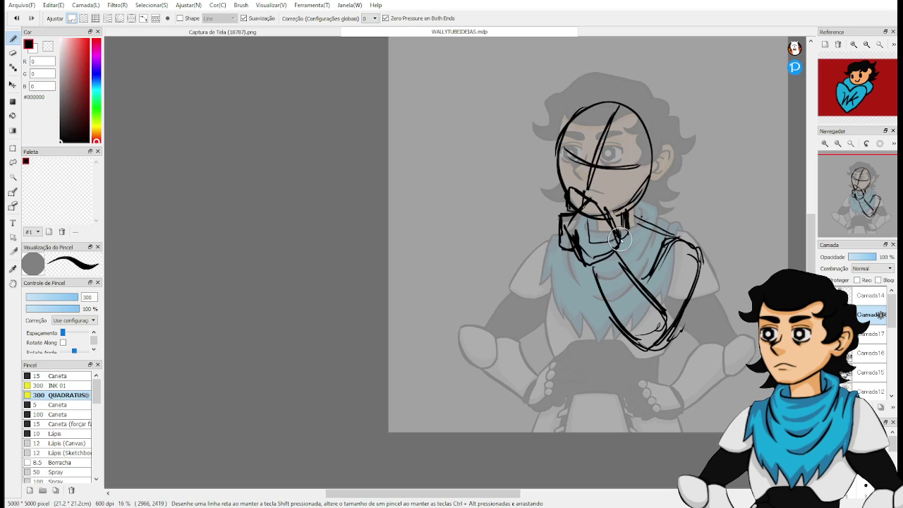
key(e)
drag(628, 221, 621, 236)
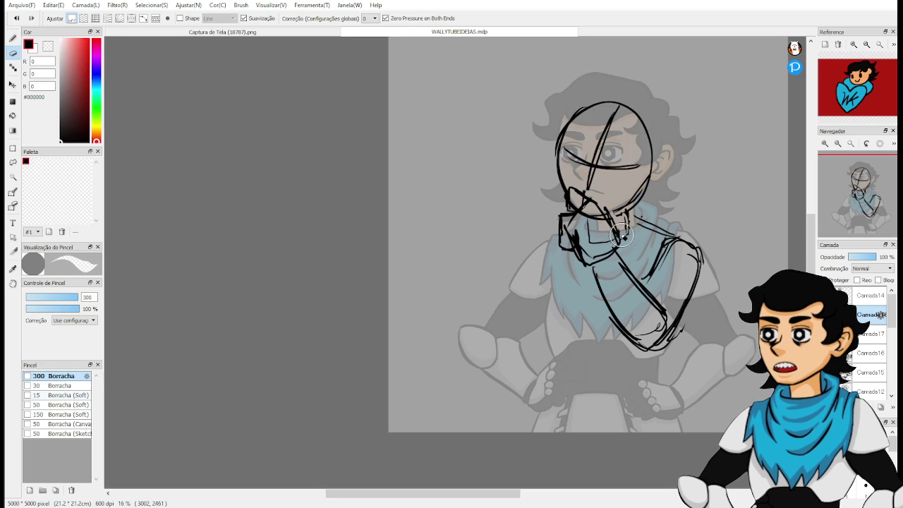
key(b)
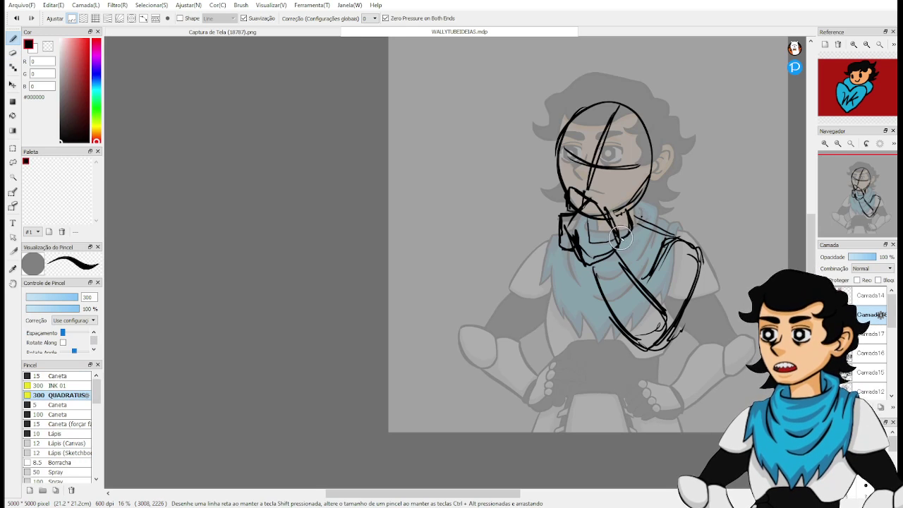
mouse_move(627, 210)
mouse_down()
mouse_move(676, 233)
mouse_move(678, 213)
mouse_move(657, 204)
mouse_up()
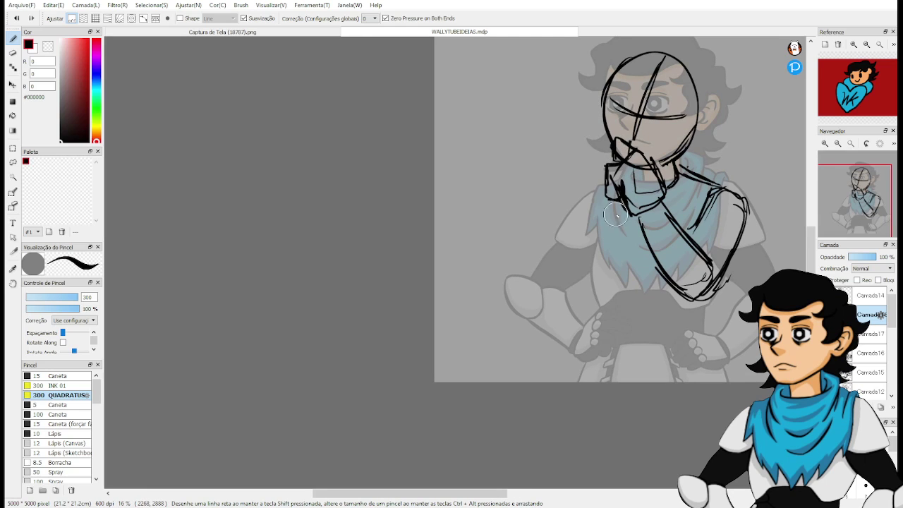
Sketch both sides of the torso and hips with an arched waistline, erasing the surplus waist strokes.
drag(604, 212, 588, 377)
drag(706, 303, 719, 380)
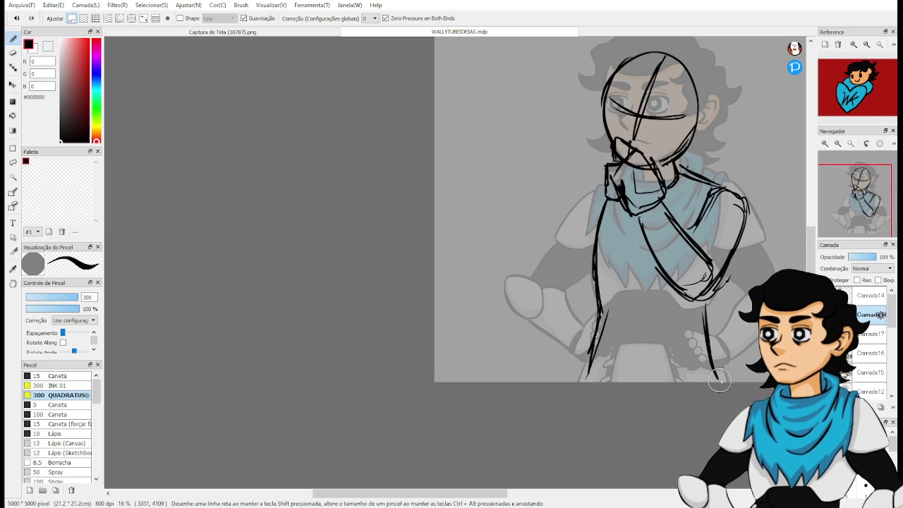
mouse_move(610, 313)
mouse_down()
mouse_move(635, 288)
mouse_move(689, 299)
mouse_up()
key(e)
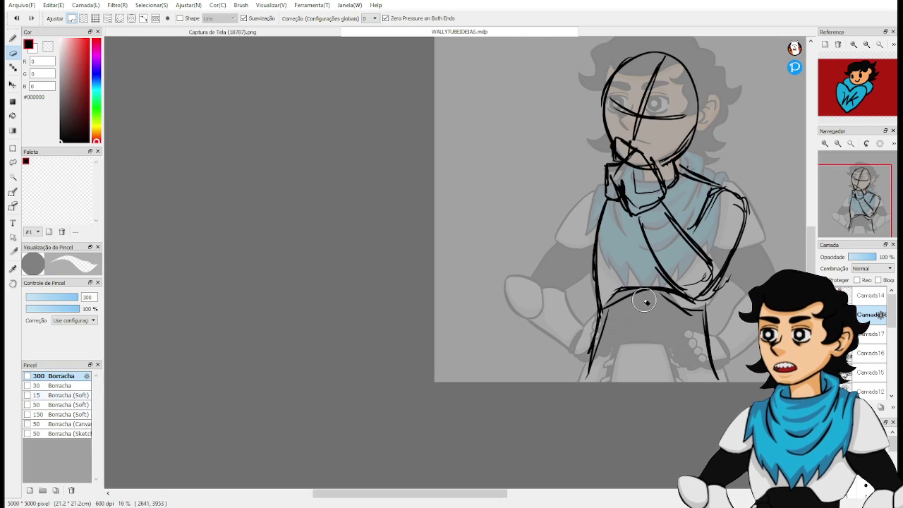
mouse_move(623, 296)
mouse_down()
mouse_move(666, 303)
mouse_move(668, 293)
mouse_move(685, 304)
mouse_up()
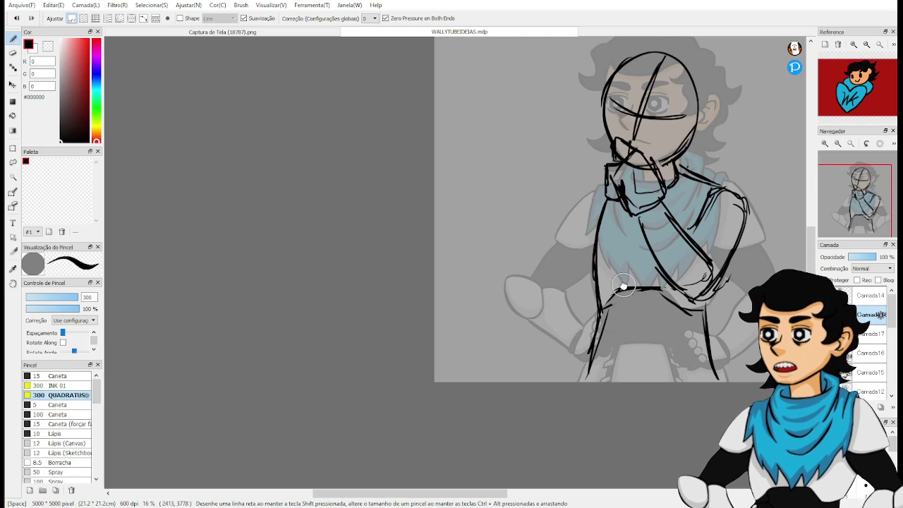
Draw a rounded shoulder guard around the bent arm's upper part and erase the overlapping arm lines.
mouse_move(614, 250)
mouse_down()
mouse_move(621, 290)
mouse_move(632, 273)
mouse_up()
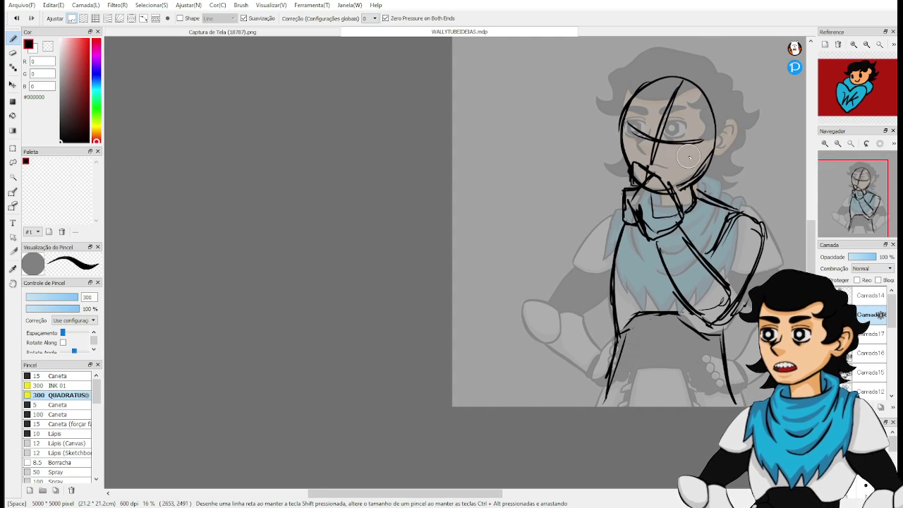
mouse_move(762, 273)
mouse_down()
mouse_move(766, 218)
mouse_move(742, 206)
mouse_move(713, 253)
mouse_move(715, 229)
mouse_move(732, 228)
mouse_move(716, 249)
mouse_move(759, 224)
mouse_up()
key(e)
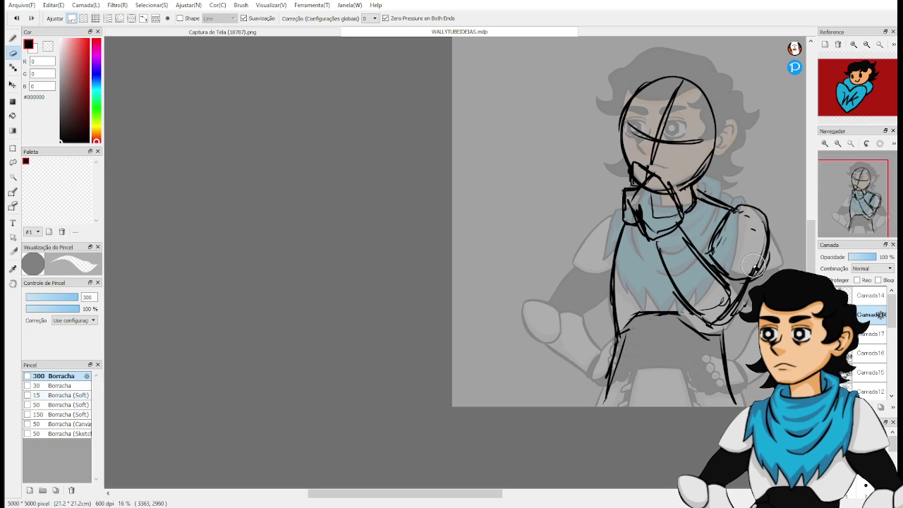
drag(753, 272, 736, 275)
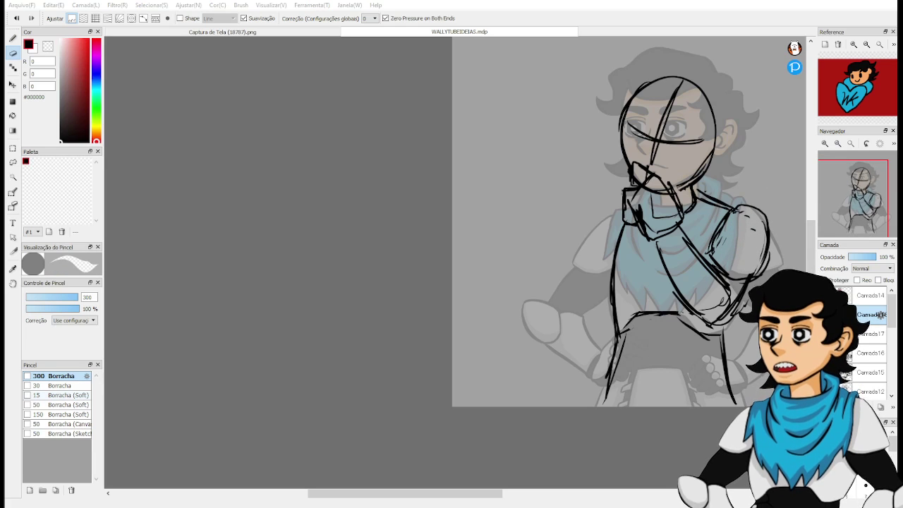
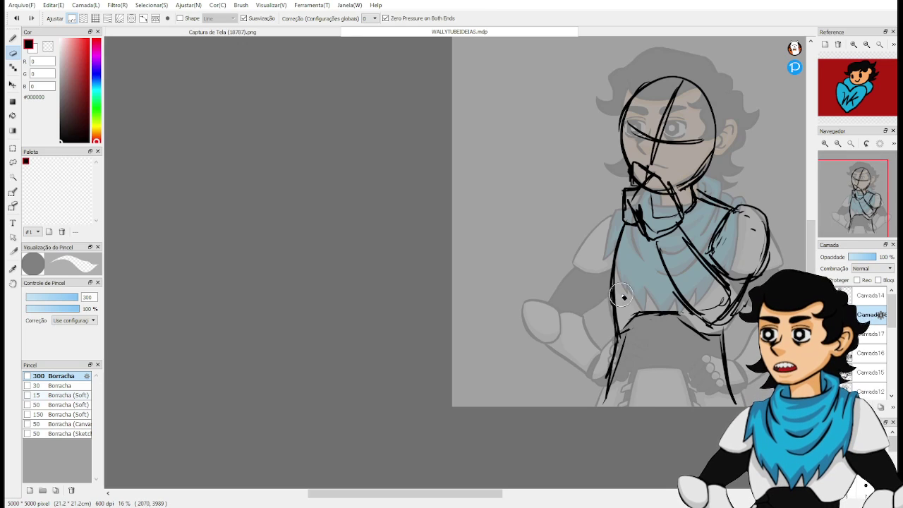
Sketch the upper part of the other arm angling down and outward beside the torso.
key(b)
mouse_move(620, 283)
mouse_down()
mouse_move(547, 342)
mouse_move(568, 316)
mouse_up()
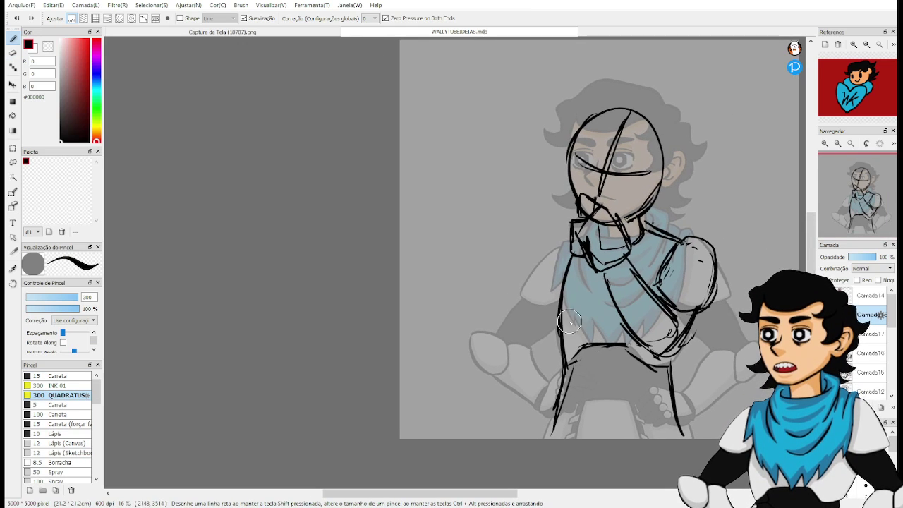
mouse_move(570, 255)
mouse_down()
mouse_move(519, 306)
mouse_move(522, 330)
mouse_move(555, 325)
mouse_up()
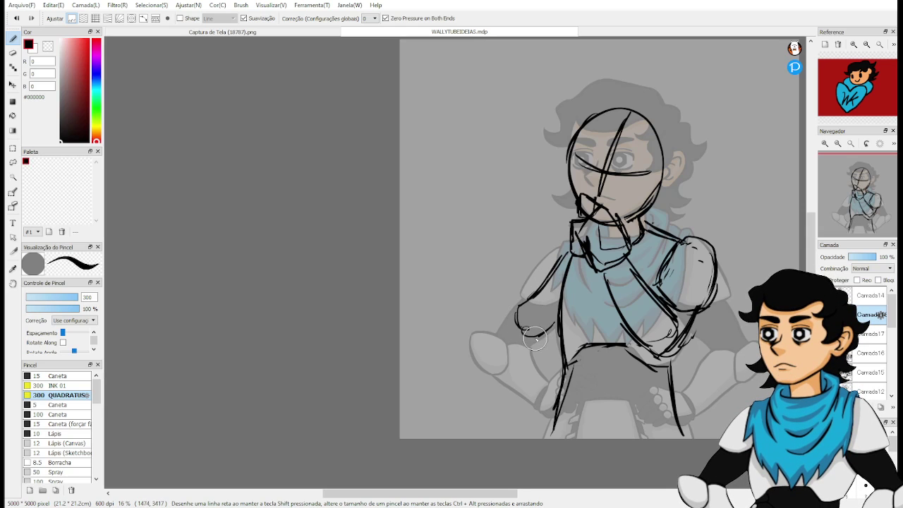
Sketch the other arm's forearm bending up from the elbow, with a rough wrist and palm above it.
mouse_move(505, 265)
mouse_down()
mouse_move(512, 314)
mouse_move(500, 236)
mouse_move(509, 318)
mouse_move(537, 324)
mouse_move(542, 310)
mouse_move(542, 290)
mouse_move(518, 276)
mouse_move(507, 249)
mouse_move(487, 243)
mouse_move(497, 321)
mouse_move(536, 332)
mouse_move(492, 255)
mouse_move(508, 210)
mouse_move(483, 210)
mouse_move(505, 204)
mouse_move(517, 224)
mouse_move(508, 201)
mouse_move(497, 261)
mouse_move(527, 237)
mouse_up()
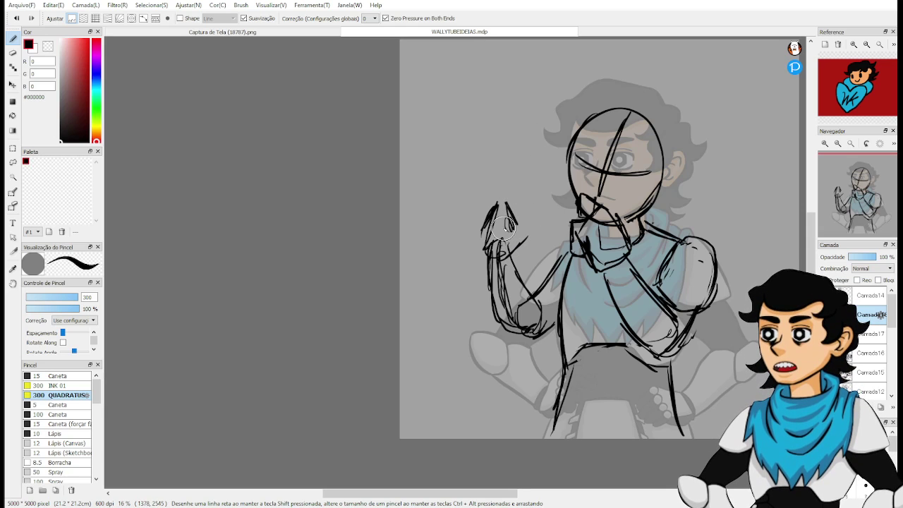
drag(499, 205, 521, 235)
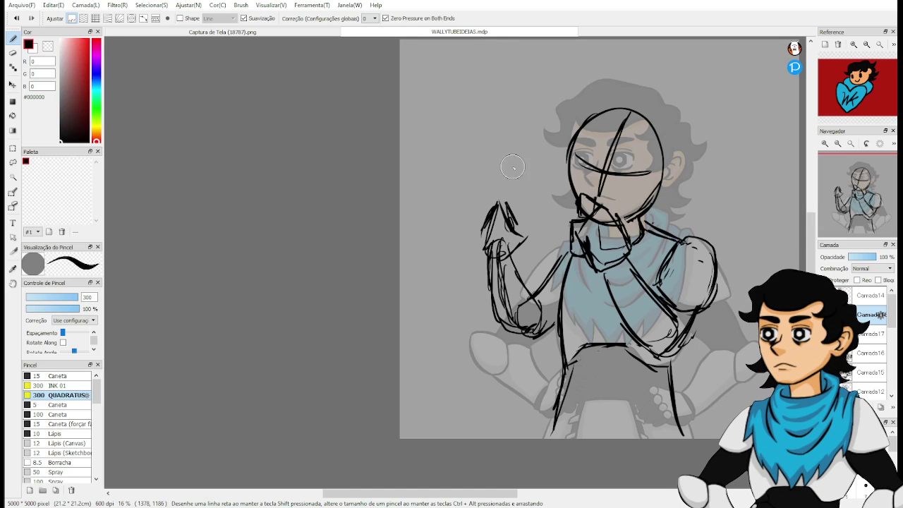
mouse_move(488, 204)
mouse_down()
mouse_move(490, 187)
mouse_move(499, 247)
mouse_move(506, 212)
mouse_up()
key(ctrl+z)
key(ctrl+z)
key(ctrl+z)
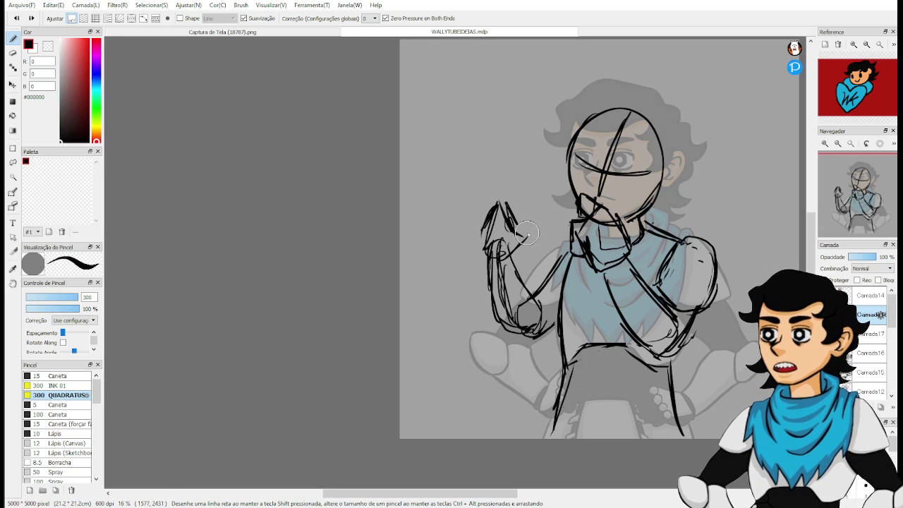
mouse_move(522, 243)
mouse_down()
mouse_move(542, 220)
mouse_move(530, 209)
mouse_move(515, 230)
mouse_move(519, 218)
mouse_move(500, 203)
mouse_move(518, 198)
mouse_move(520, 181)
mouse_move(542, 220)
mouse_up()
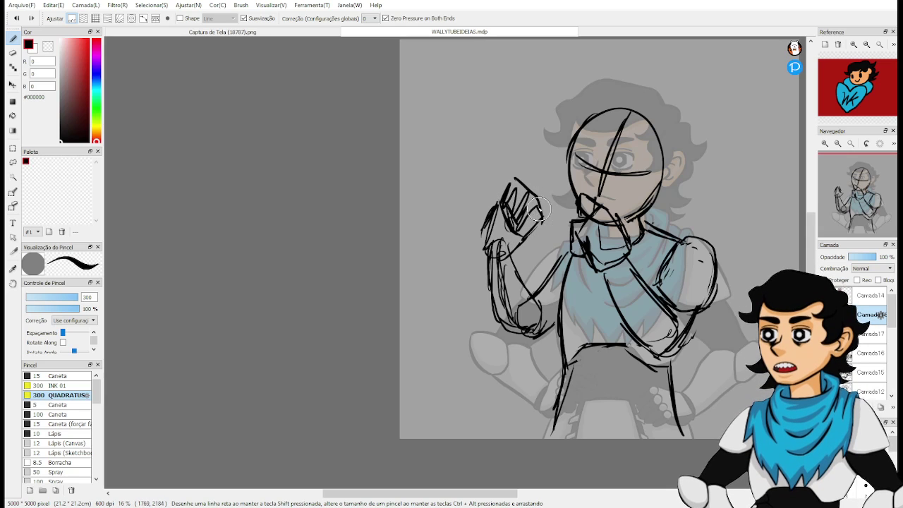
key(ctrl+z)
key(ctrl+z)
key(ctrl+z)
key(ctrl+z)
key(ctrl+z)
key(ctrl+z)
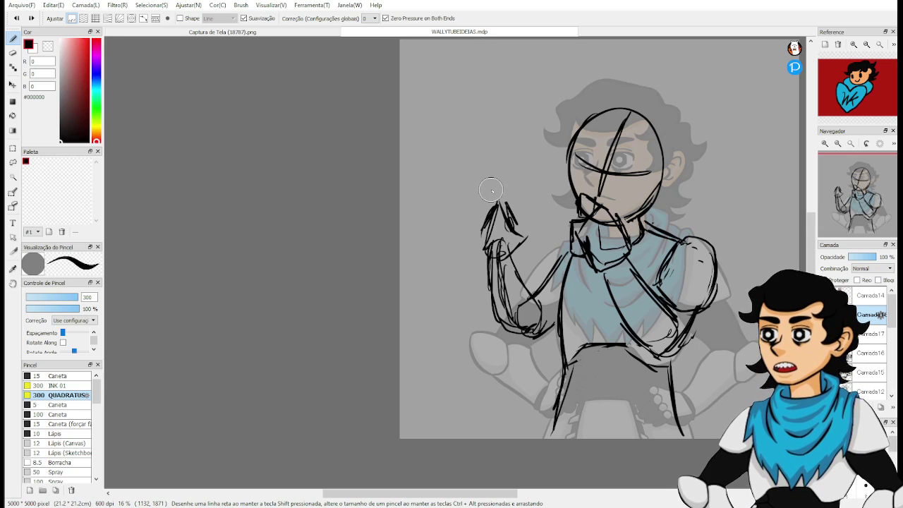
Sketch curled fingers and a thumb on the raised hand, then erase the finger strokes and keep the thumb.
mouse_move(489, 181)
mouse_down()
mouse_move(503, 198)
mouse_move(493, 185)
mouse_move(485, 212)
mouse_move(503, 206)
mouse_move(488, 224)
mouse_move(513, 219)
mouse_move(515, 230)
mouse_move(488, 248)
mouse_move(500, 192)
mouse_move(492, 183)
mouse_move(493, 220)
mouse_up()
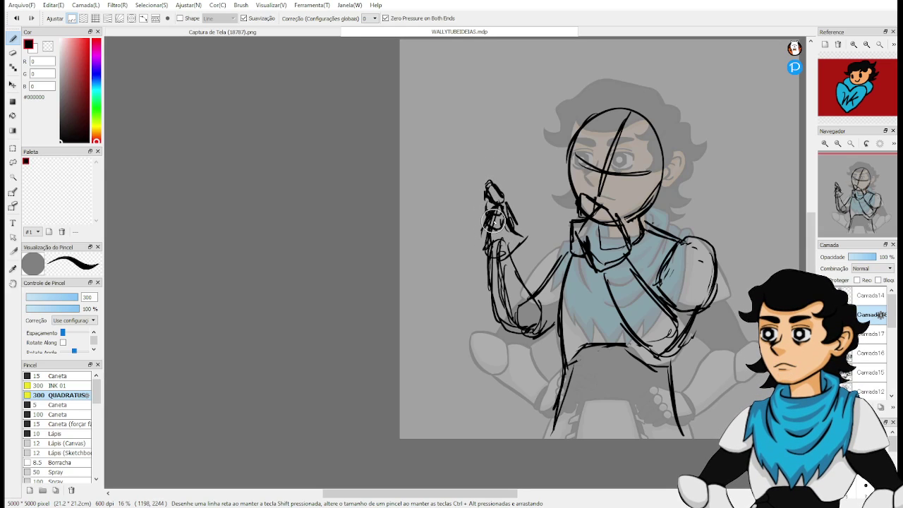
mouse_move(525, 182)
mouse_down()
mouse_move(508, 189)
mouse_move(528, 201)
mouse_move(523, 192)
mouse_move(529, 218)
mouse_move(516, 227)
mouse_move(526, 224)
mouse_up()
key(e)
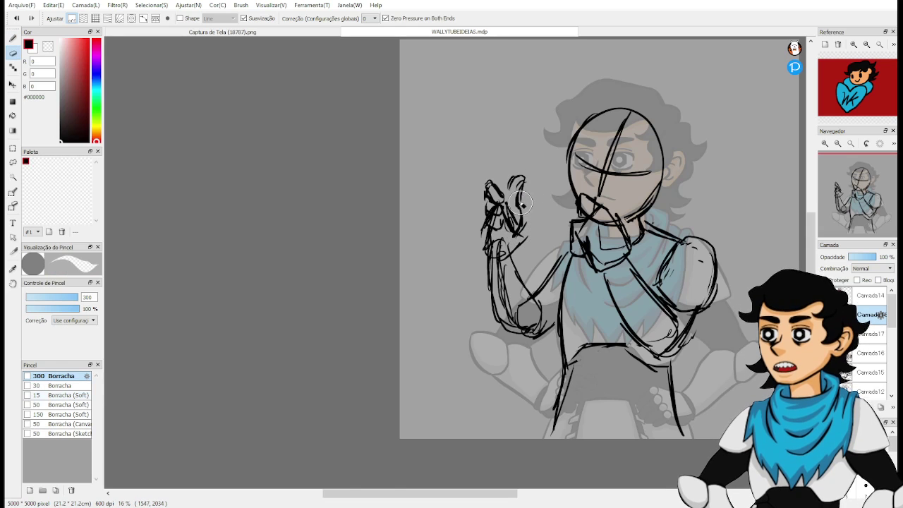
mouse_move(488, 182)
mouse_down()
mouse_move(491, 240)
mouse_move(508, 247)
mouse_move(508, 231)
mouse_move(531, 239)
mouse_up()
Lasso the raised hand's thumb, transform it slightly to reposition it above the wrist, and clear the selection.
key(l)
mouse_move(506, 159)
mouse_down()
mouse_move(504, 235)
mouse_move(543, 231)
mouse_move(524, 151)
mouse_move(522, 199)
mouse_up()
key(ctrl+t)
mouse_move(540, 148)
mouse_down()
mouse_move(570, 169)
mouse_move(538, 180)
mouse_up()
drag(562, 139, 552, 131)
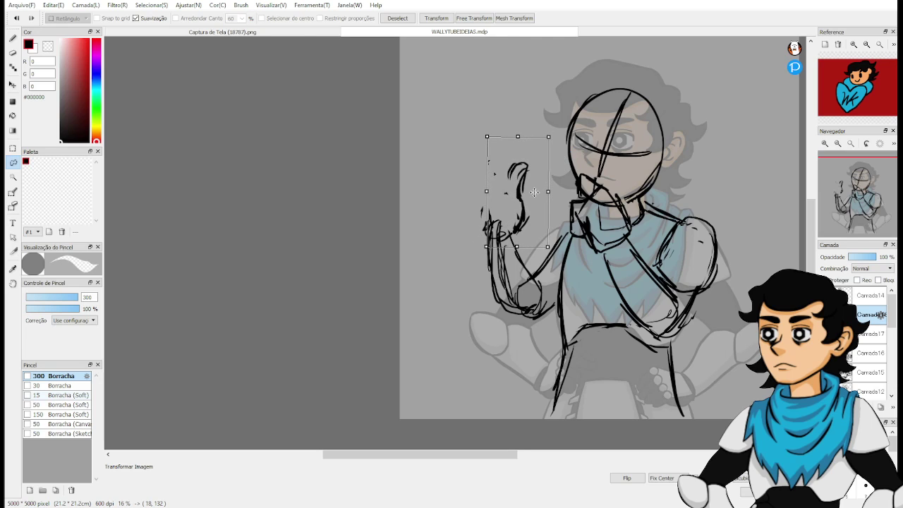
drag(531, 199, 527, 195)
key(Return)
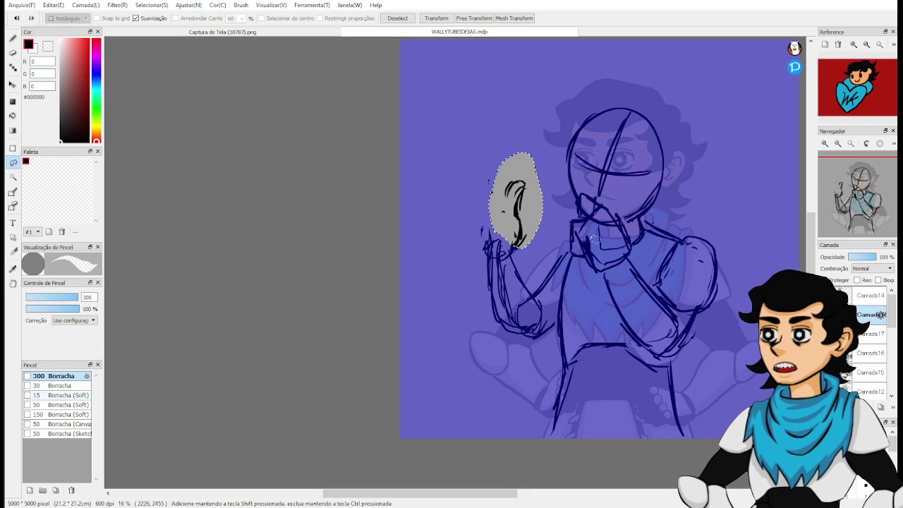
key(ctrl+d)
Redraw the back of the raised hand and sketch curled finger segments stacked beside the thumb.
key(p)
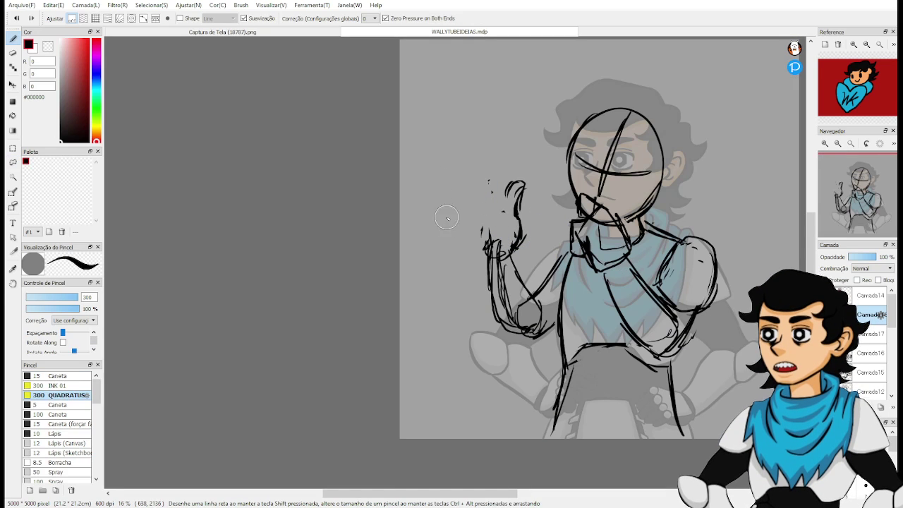
mouse_move(489, 247)
mouse_down()
mouse_move(483, 209)
mouse_move(486, 243)
mouse_move(490, 179)
mouse_move(484, 191)
mouse_move(509, 178)
mouse_up()
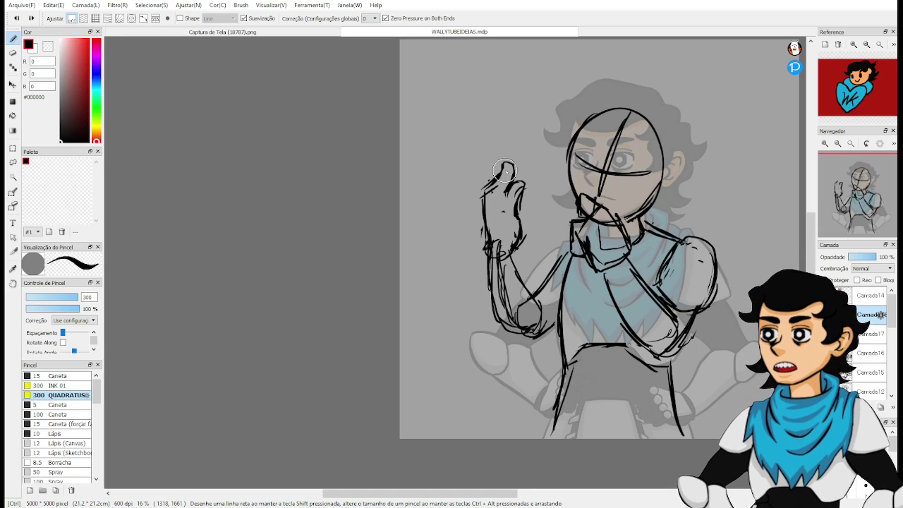
key(ctrl+z)
key(ctrl+z)
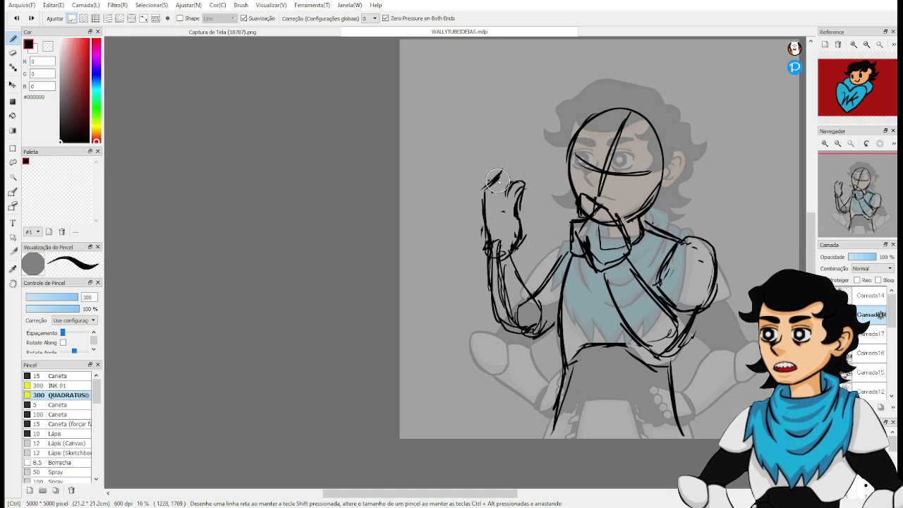
mouse_move(485, 187)
mouse_down()
mouse_move(496, 166)
mouse_move(514, 180)
mouse_up()
key(ctrl+z)
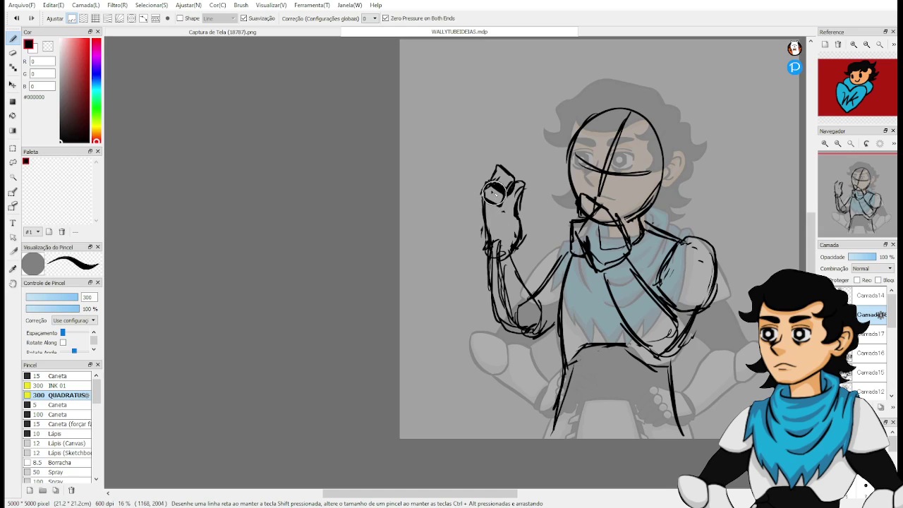
mouse_move(496, 170)
mouse_down()
mouse_move(498, 213)
mouse_move(484, 219)
mouse_move(497, 209)
mouse_move(504, 228)
mouse_move(488, 221)
mouse_move(492, 230)
mouse_move(485, 219)
mouse_move(504, 232)
mouse_up()
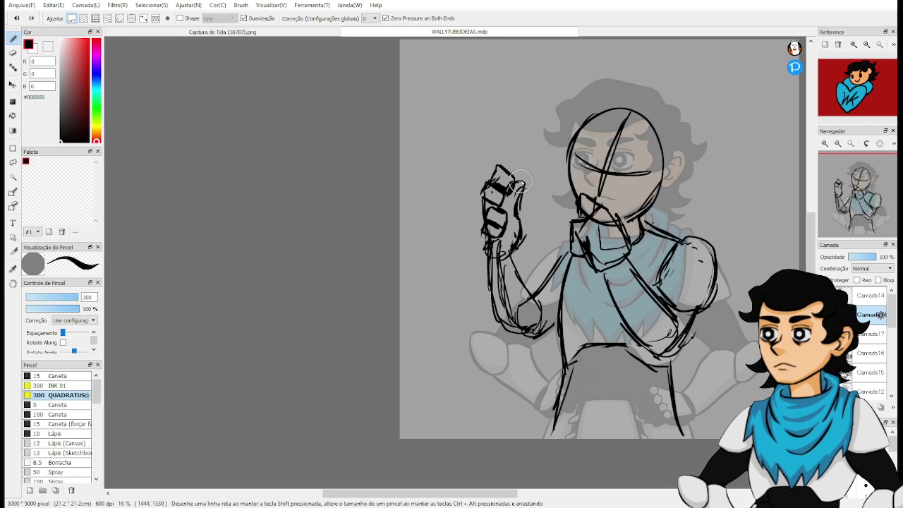
drag(515, 173, 531, 178)
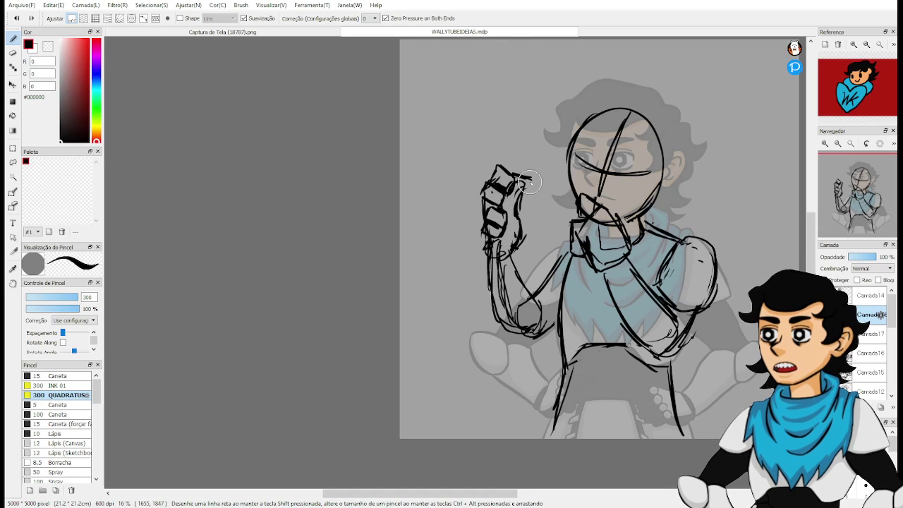
drag(518, 169, 524, 233)
mouse_move(529, 184)
mouse_down()
mouse_move(528, 232)
mouse_move(517, 259)
mouse_move(503, 247)
mouse_move(511, 247)
mouse_move(501, 226)
mouse_move(504, 247)
mouse_move(528, 260)
mouse_up()
mouse_move(527, 260)
mouse_down()
mouse_move(536, 181)
mouse_move(535, 249)
mouse_move(533, 178)
mouse_move(524, 177)
mouse_move(520, 229)
mouse_up()
key(e)
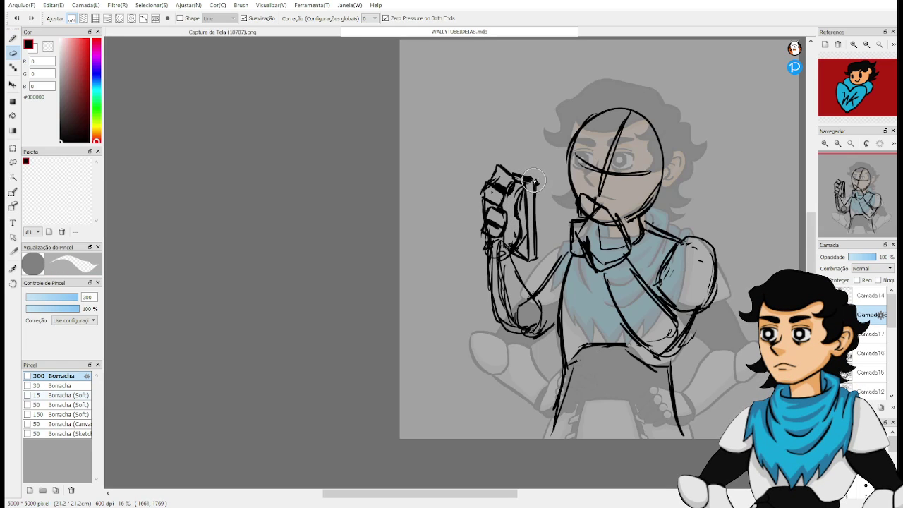
key(ctrl+z)
key(ctrl+z)
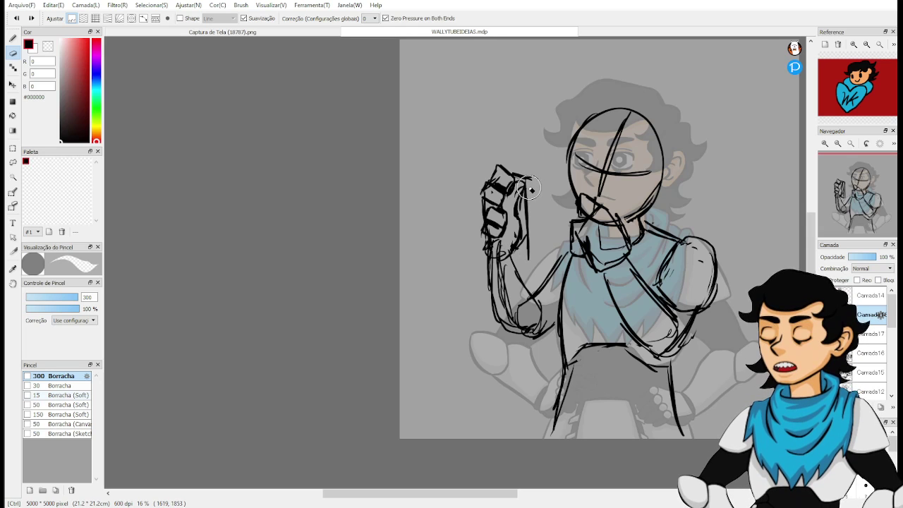
drag(530, 184, 525, 243)
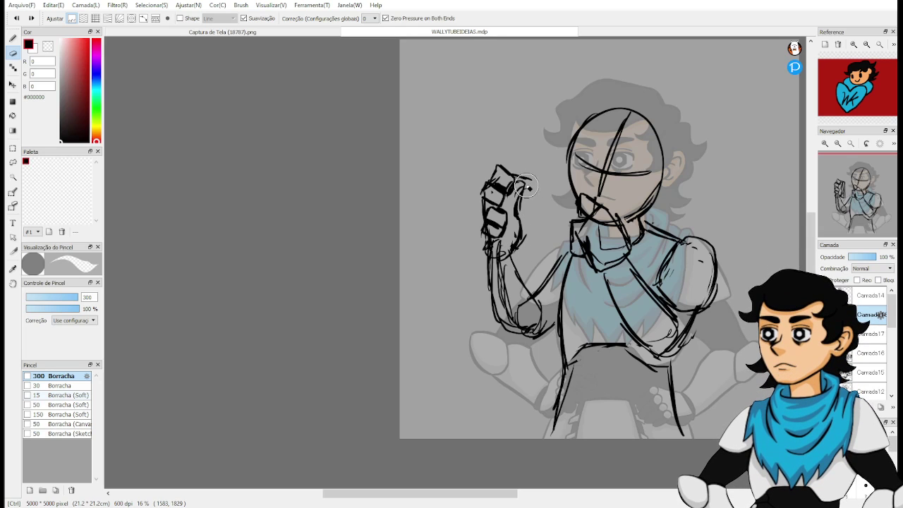
drag(528, 187, 529, 198)
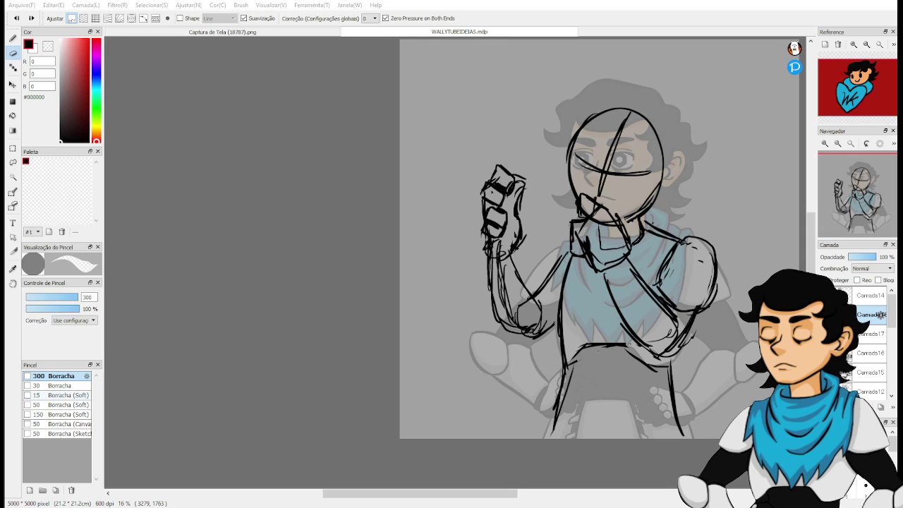
click(645, 244)
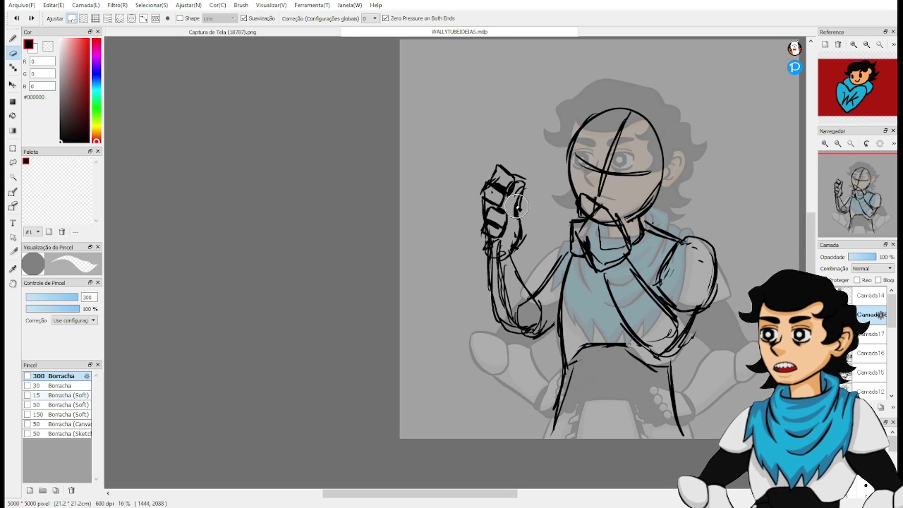
Draw a thin, upright, phone-like slab held between the raised hand's fingers and thumb.
key(b)
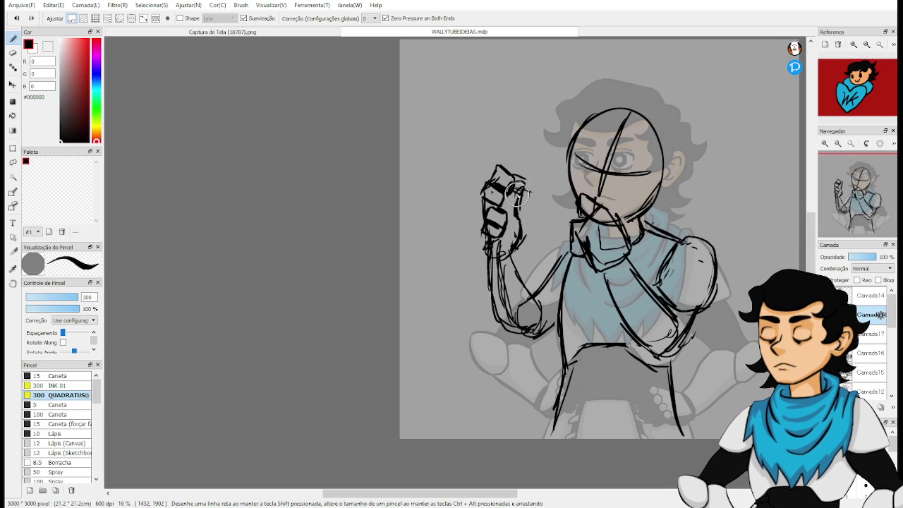
mouse_move(517, 192)
mouse_down()
mouse_move(532, 244)
mouse_move(523, 201)
mouse_move(528, 267)
mouse_move(534, 203)
mouse_up()
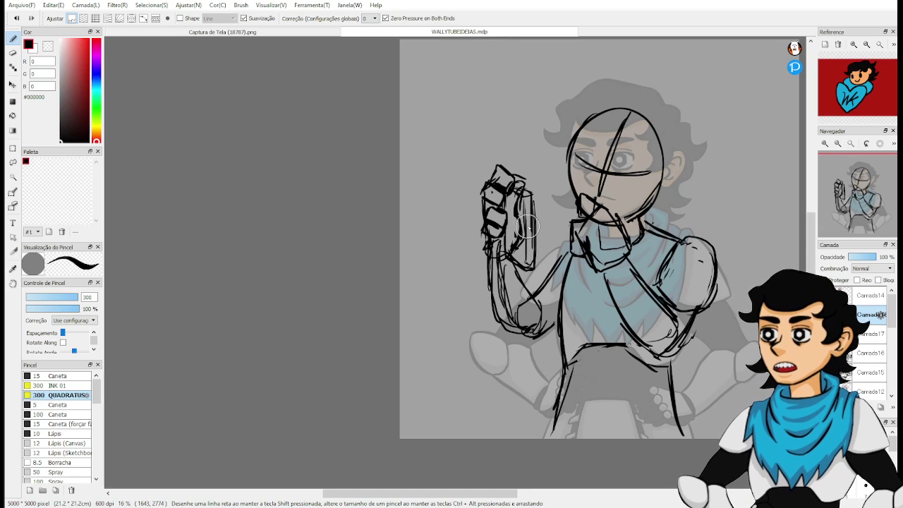
drag(528, 204, 524, 262)
drag(522, 201, 532, 198)
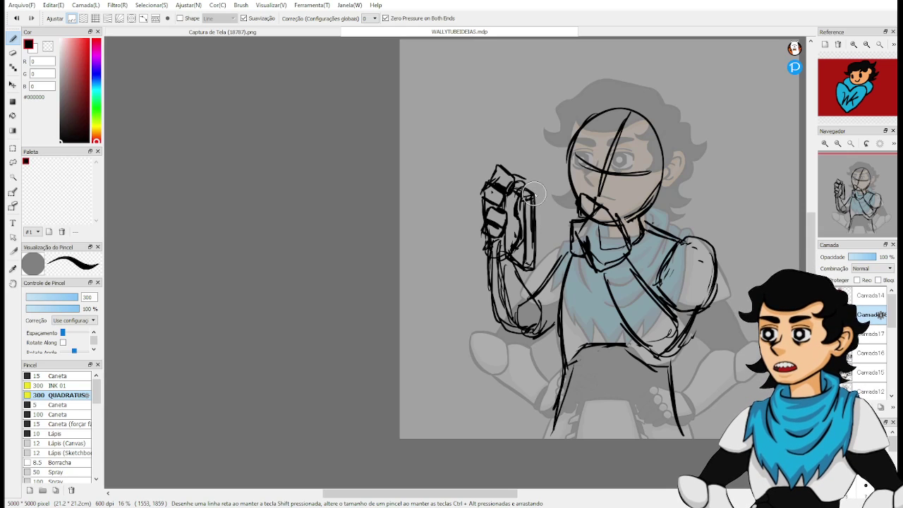
Erase the crossing facial guidelines inside the head circle, keeping the head outline and the chin hand.
key(e)
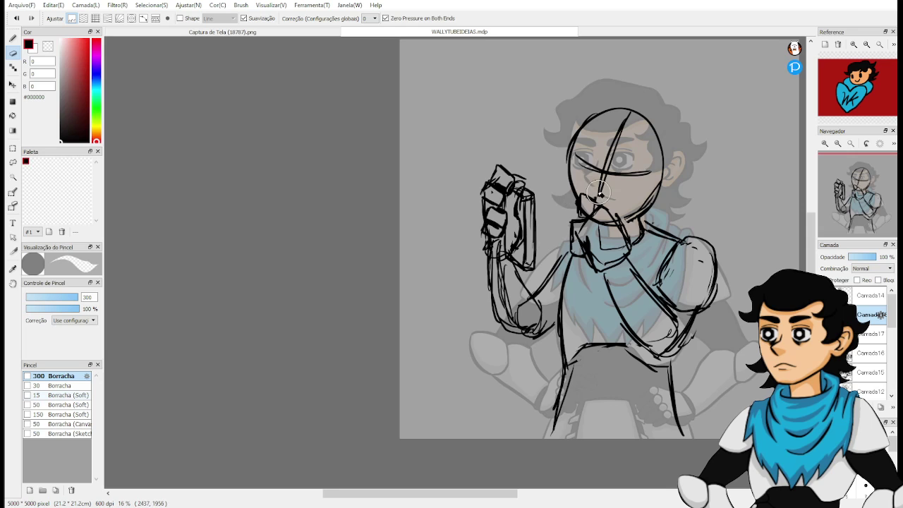
key(b)
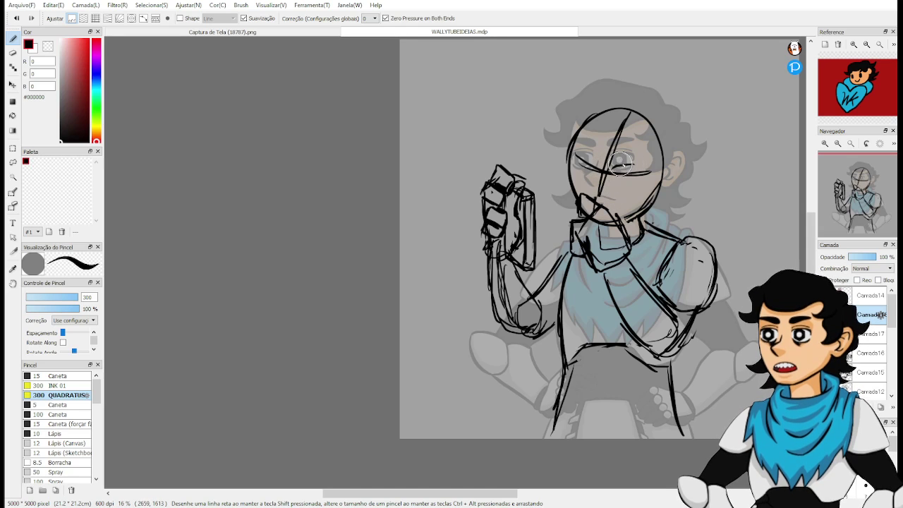
drag(621, 164, 639, 168)
key(ctrl+z)
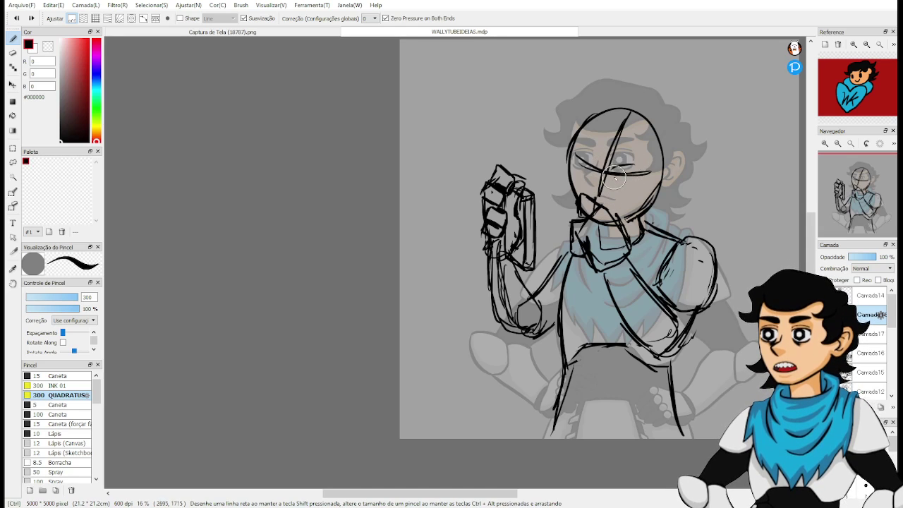
key(e)
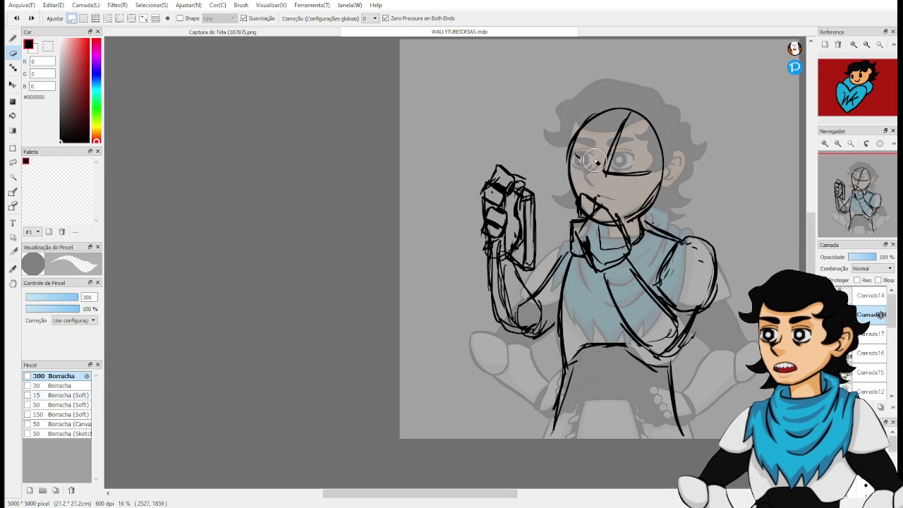
mouse_move(603, 167)
mouse_down()
mouse_move(618, 139)
mouse_move(635, 183)
mouse_up()
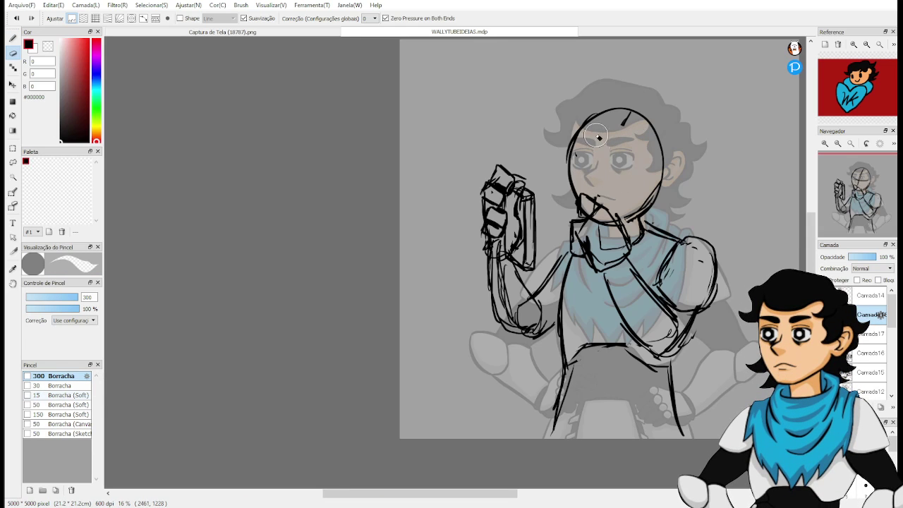
Sketch the nose and both eyes with pupils and eyelids, looking toward the raised hand.
key(b)
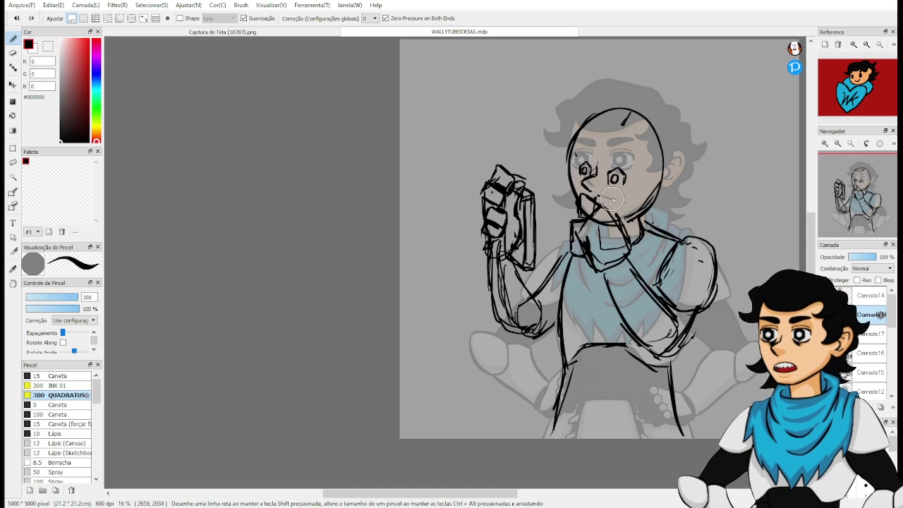
key(ctrl+z)
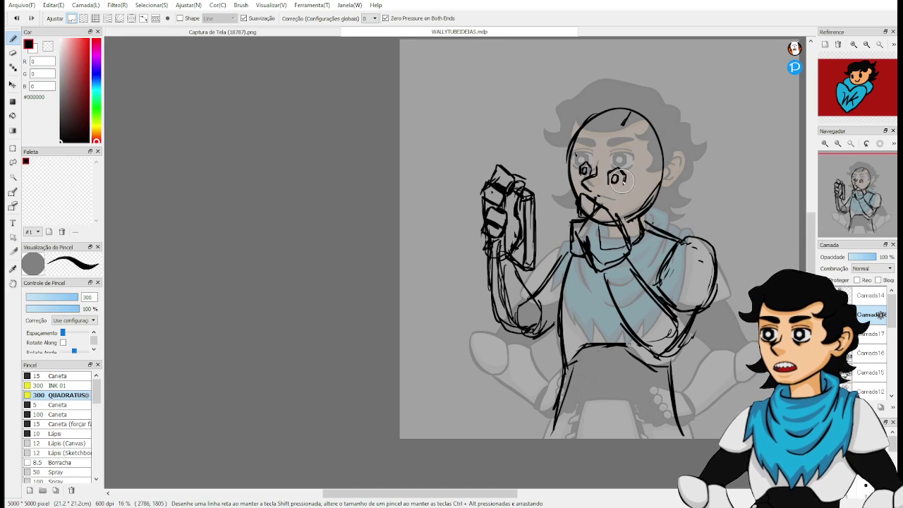
drag(609, 175, 625, 175)
key(ctrl+z)
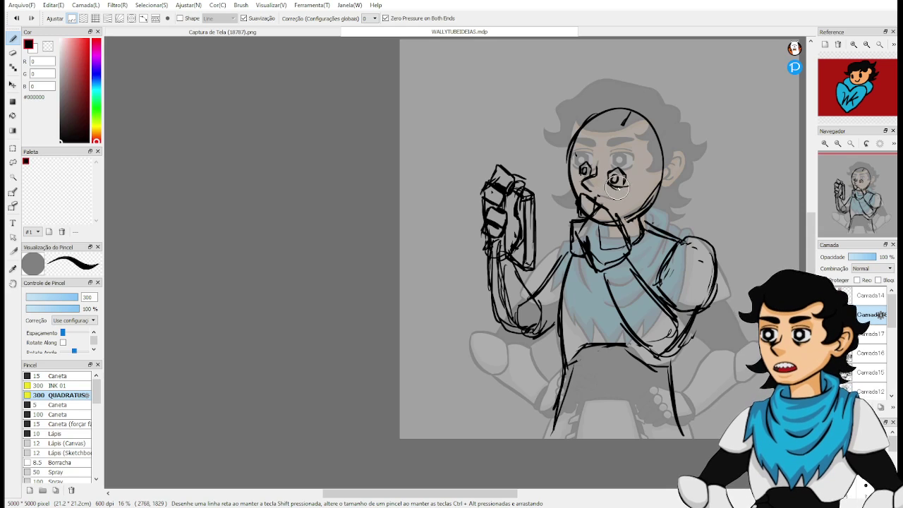
drag(617, 187, 632, 186)
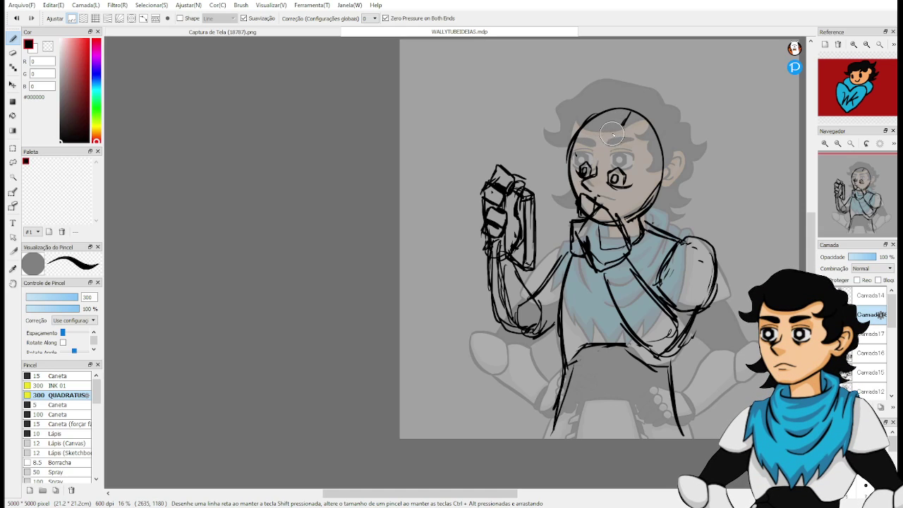
drag(586, 162, 581, 164)
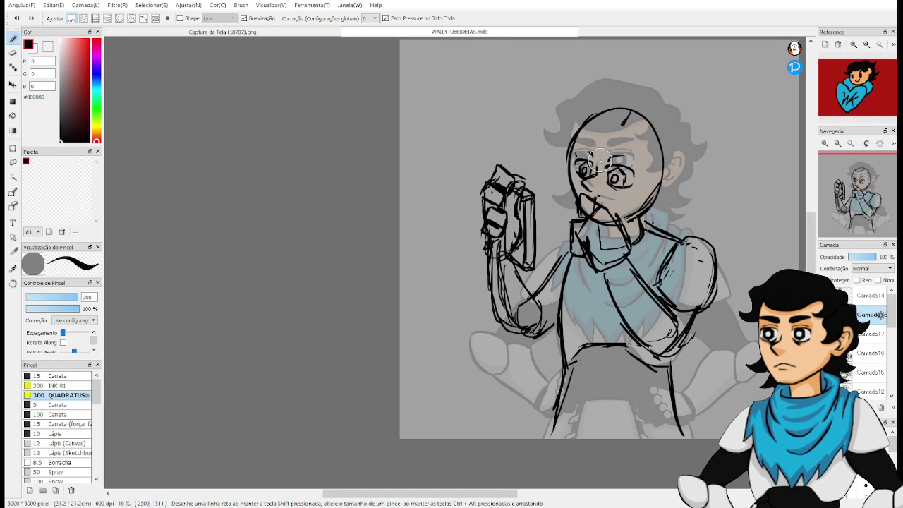
Sketch the furrowed eyebrows and a swept fringe across the forehead, ending in a jagged sideburn.
drag(605, 161, 622, 155)
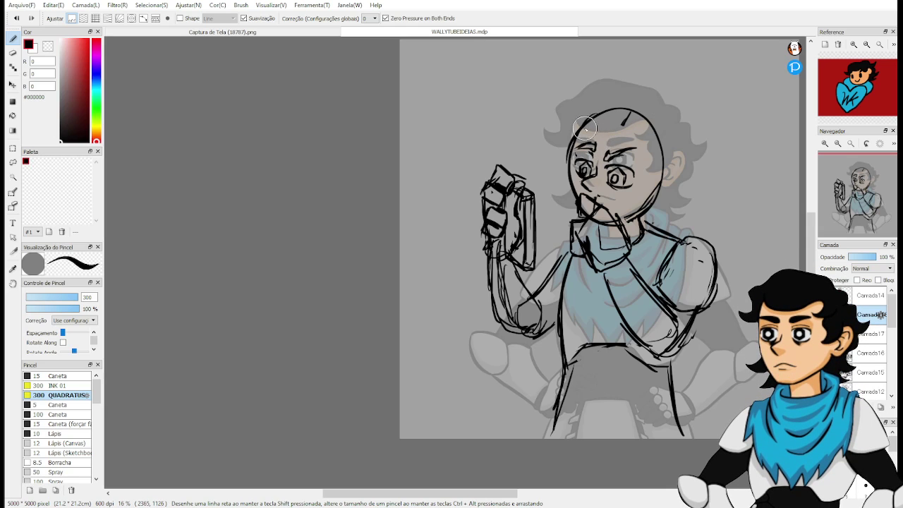
mouse_move(581, 116)
mouse_down()
mouse_move(630, 133)
mouse_move(604, 142)
mouse_move(647, 135)
mouse_up()
mouse_move(647, 136)
mouse_down()
mouse_move(643, 157)
mouse_move(647, 141)
mouse_move(637, 158)
mouse_move(649, 148)
mouse_move(647, 160)
mouse_move(654, 146)
mouse_move(657, 163)
mouse_move(641, 184)
mouse_move(661, 172)
mouse_up()
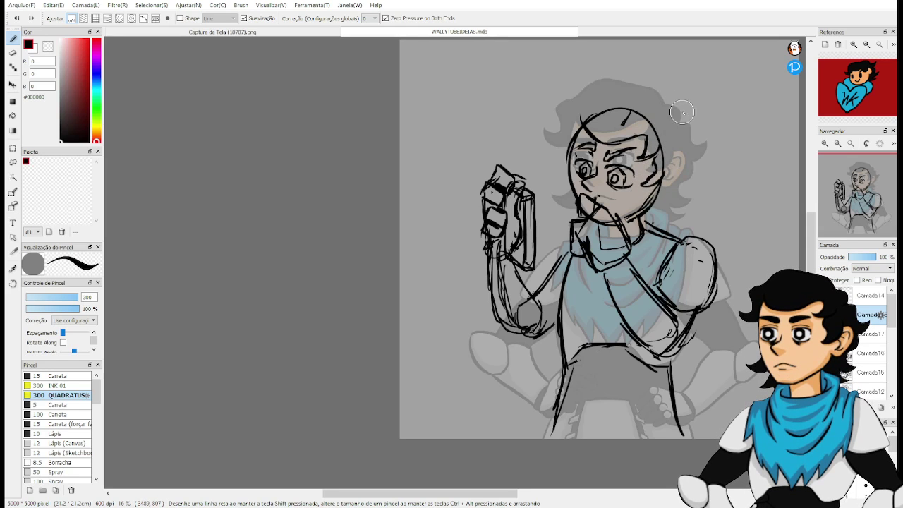
Erase the head outline where it crosses the sideburn and sketch the ear beside it.
key(e)
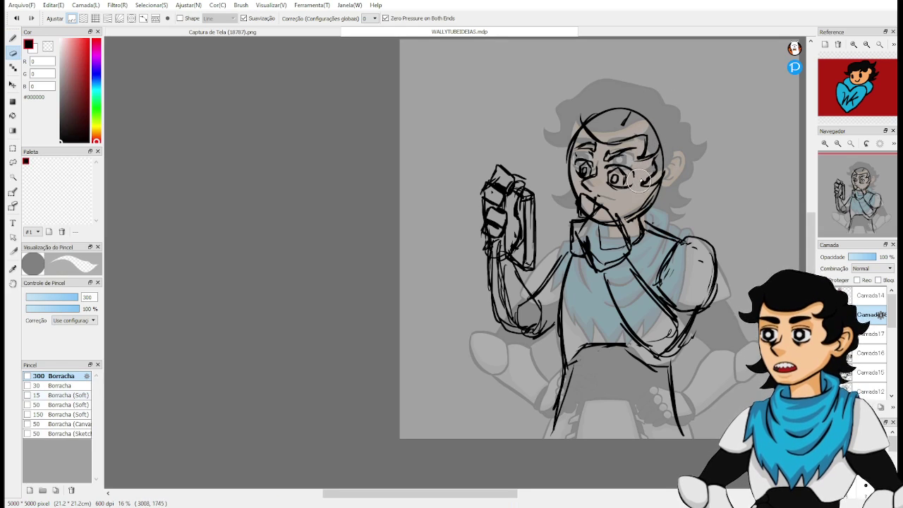
mouse_move(639, 180)
mouse_down()
mouse_move(657, 172)
mouse_move(649, 164)
mouse_move(653, 192)
mouse_move(666, 158)
mouse_up()
key(p)
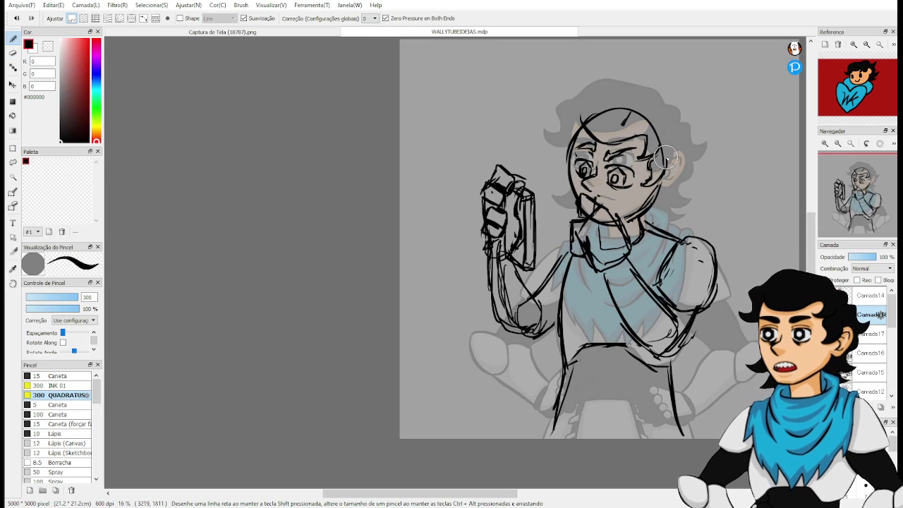
mouse_move(657, 192)
mouse_down()
mouse_move(672, 180)
mouse_move(672, 163)
mouse_move(671, 184)
mouse_move(663, 177)
mouse_up()
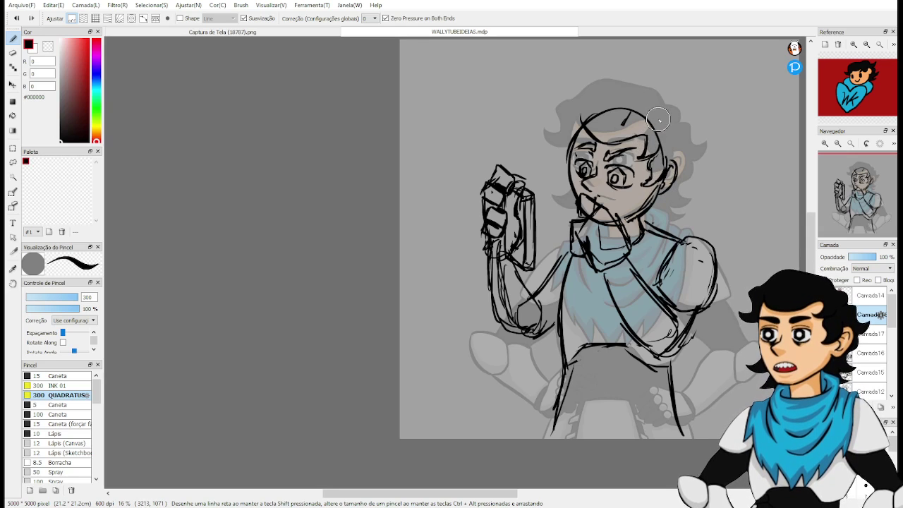
Sketch curled hair tufts on the far side of the face and flicked locks at the nape and behind the ear.
mouse_move(578, 112)
mouse_down()
mouse_move(565, 132)
mouse_move(547, 146)
mouse_move(569, 149)
mouse_move(563, 137)
mouse_move(561, 202)
mouse_move(569, 192)
mouse_move(555, 202)
mouse_move(579, 216)
mouse_up()
drag(668, 225, 657, 239)
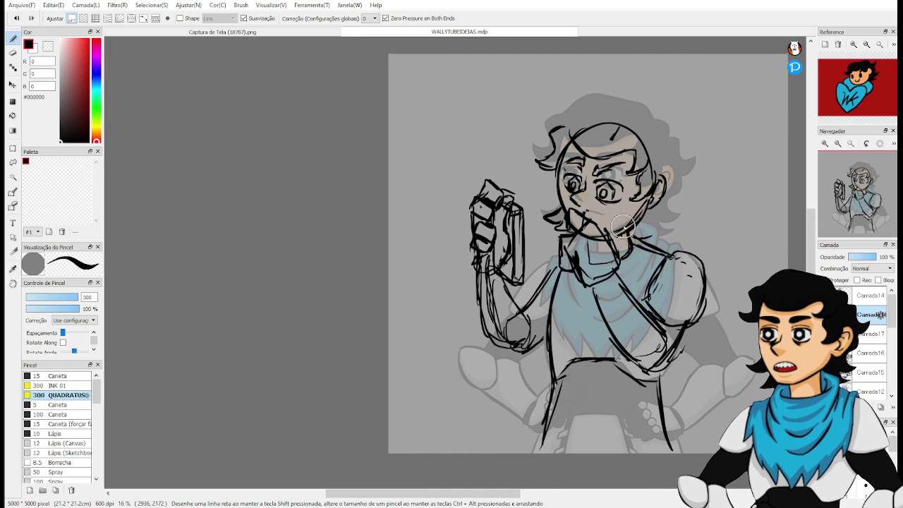
key(e)
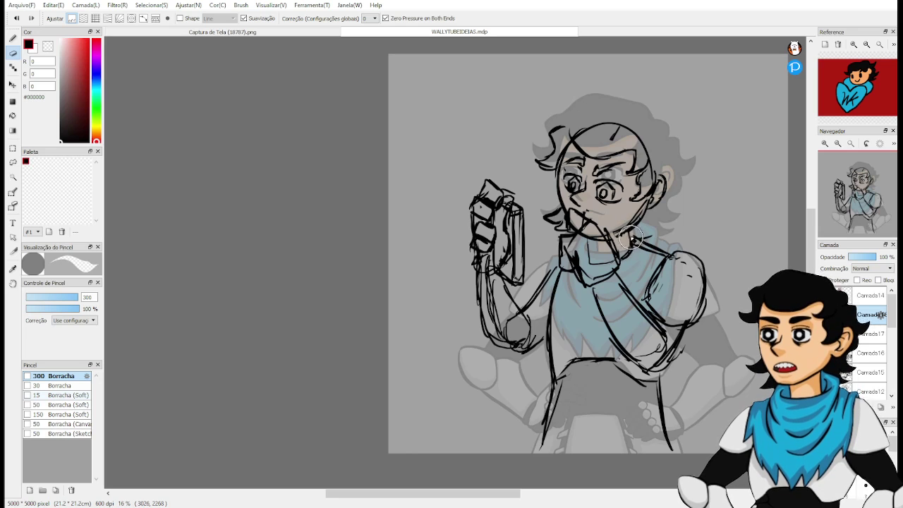
key(b)
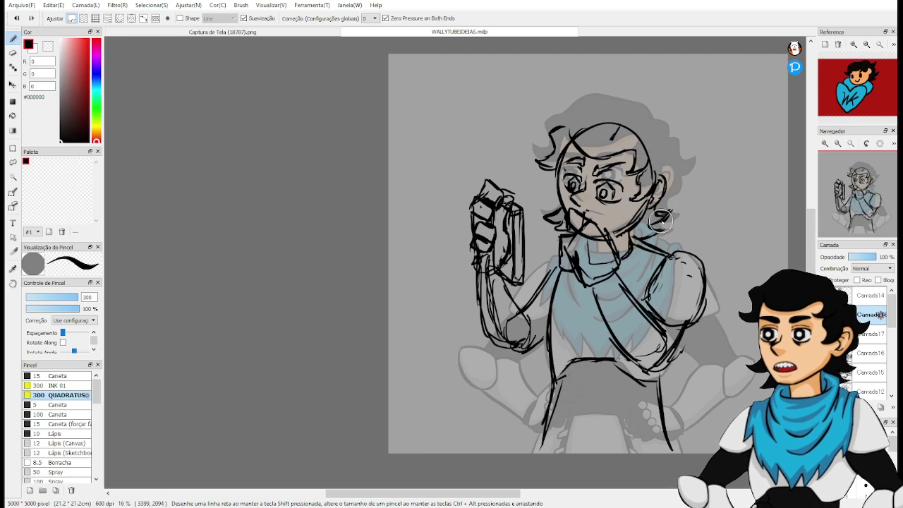
key(e)
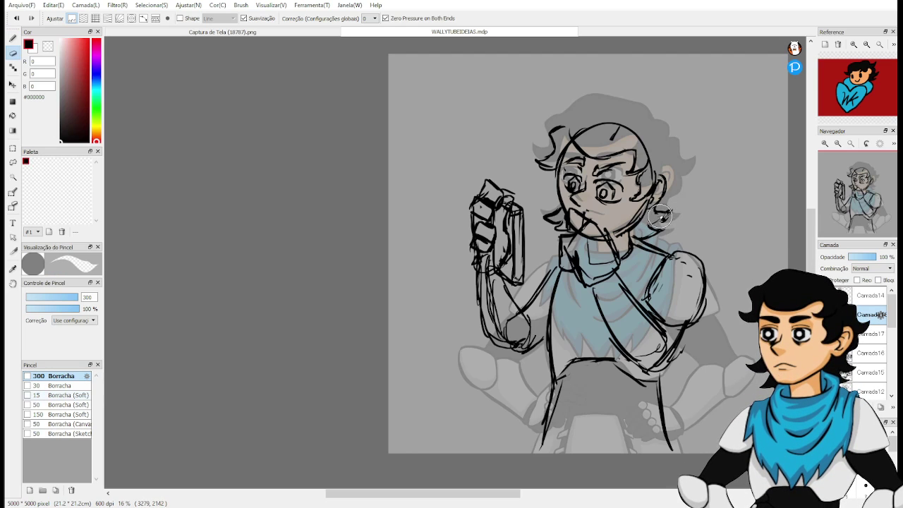
key(b)
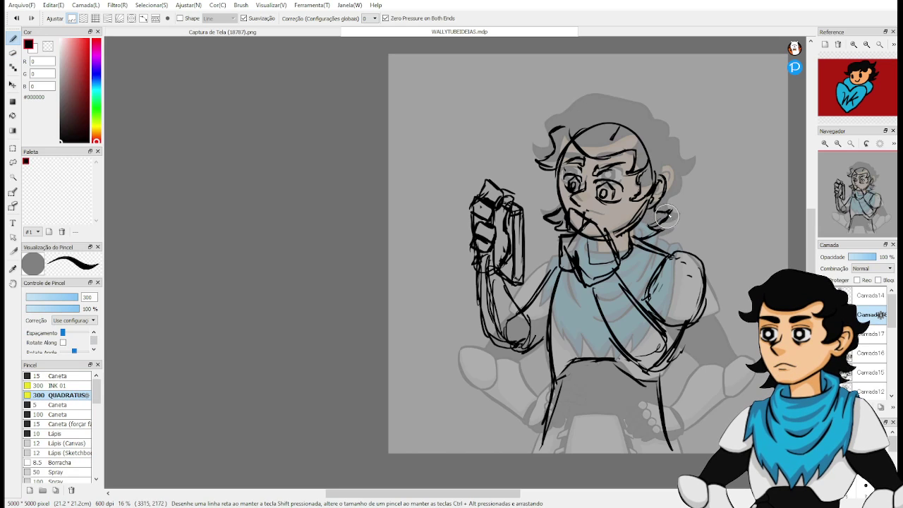
drag(675, 189, 651, 232)
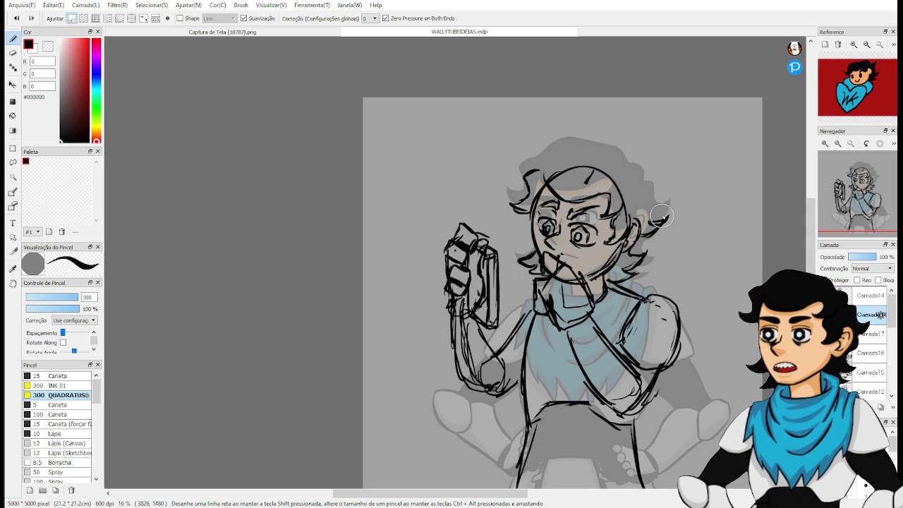
Clean up the pointed lock behind the ear and redraw the curled tuft beside the far temple.
key(e)
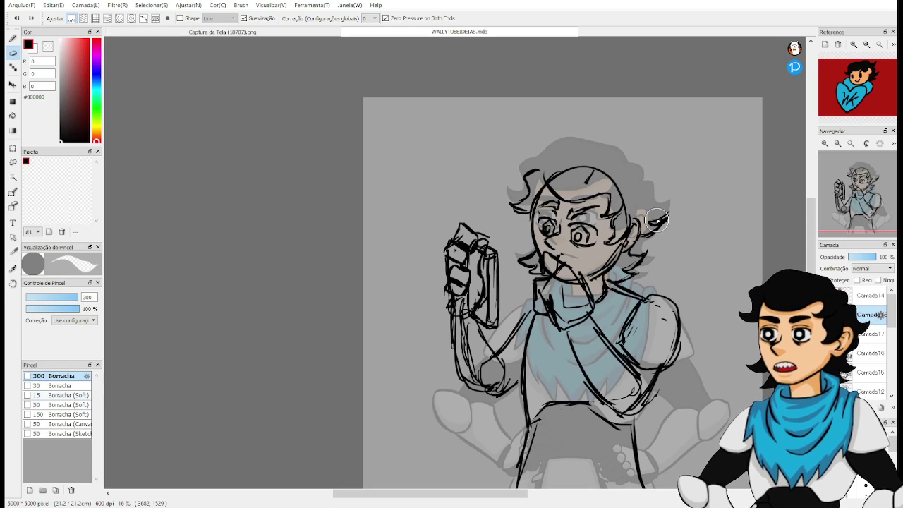
key(b)
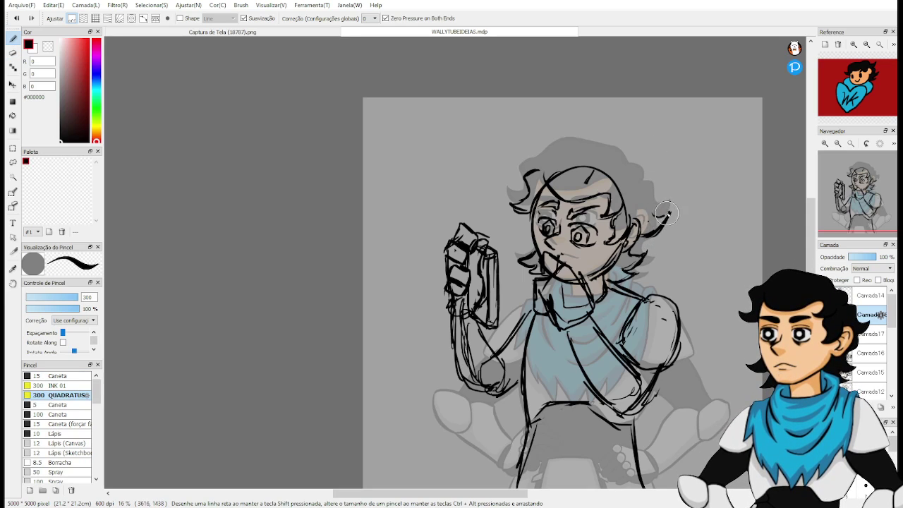
key(e)
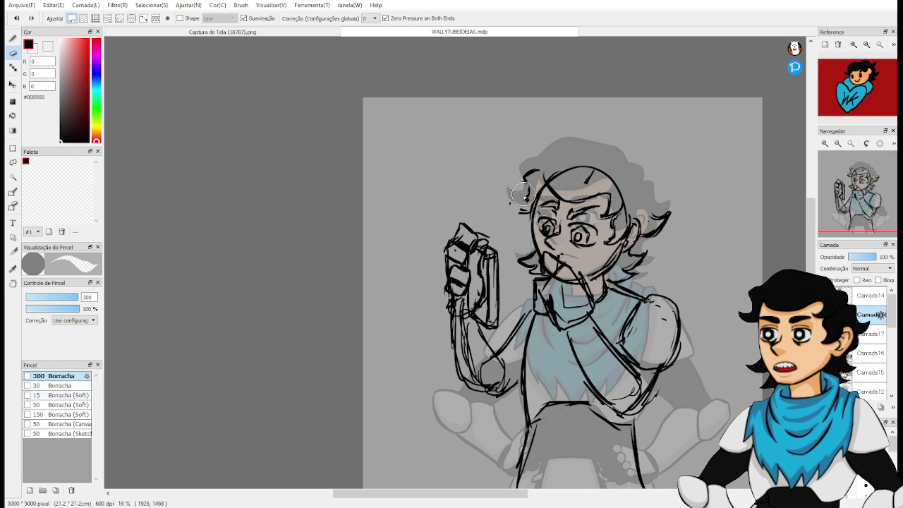
key(b)
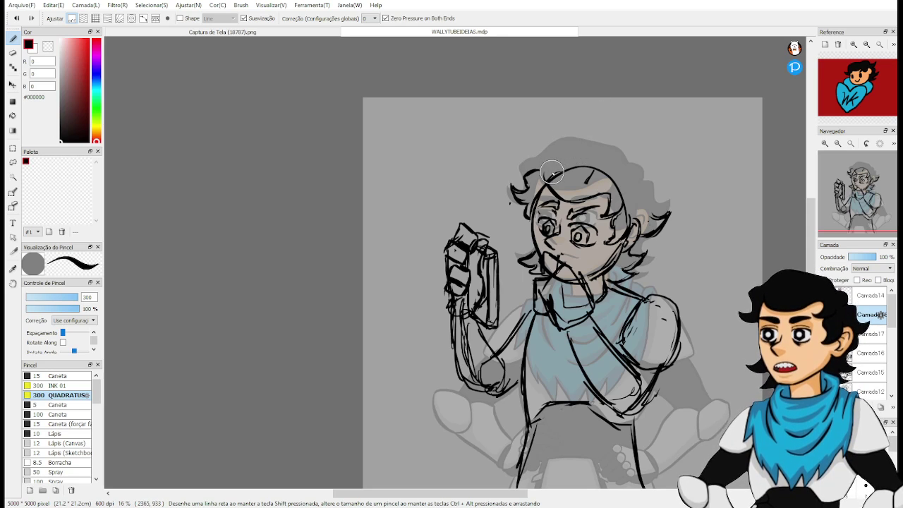
Draw the hair's crown above the head circle and bring its wavy back edge down to the pointed lock behind the ear.
drag(558, 151, 596, 151)
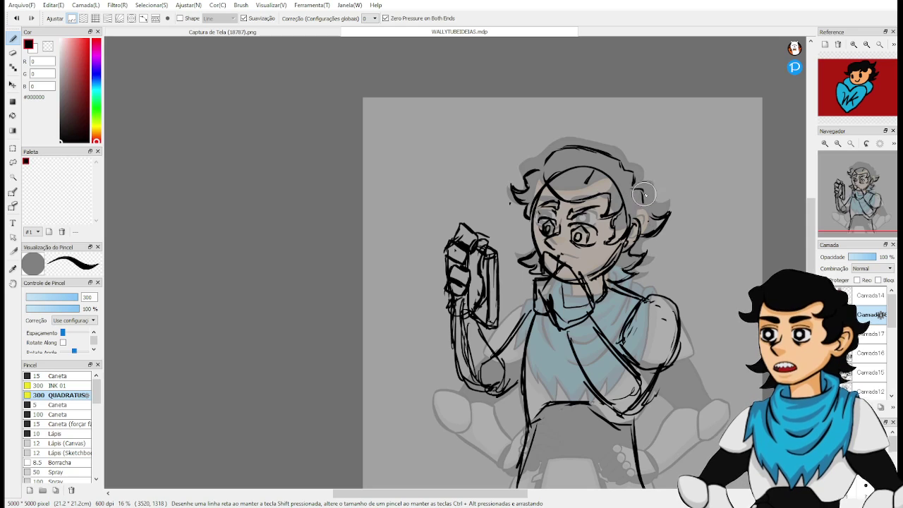
key(e)
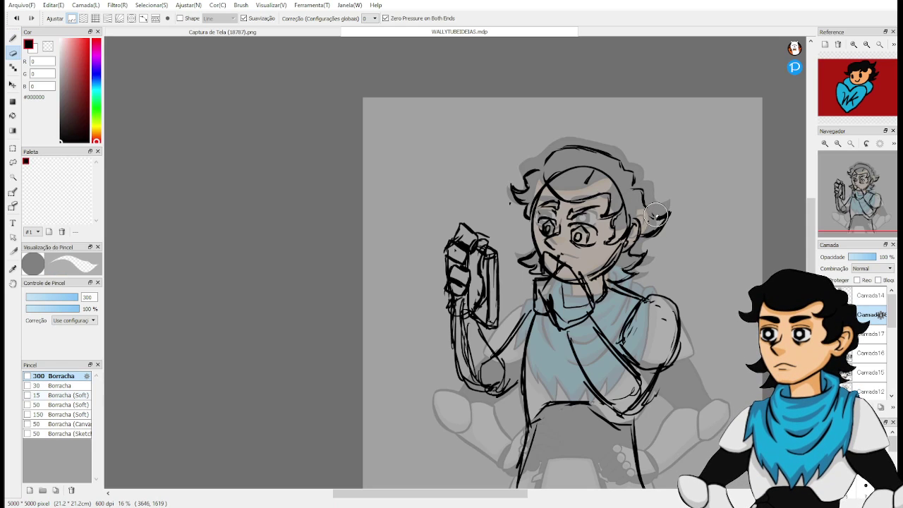
drag(655, 238, 671, 216)
key(p)
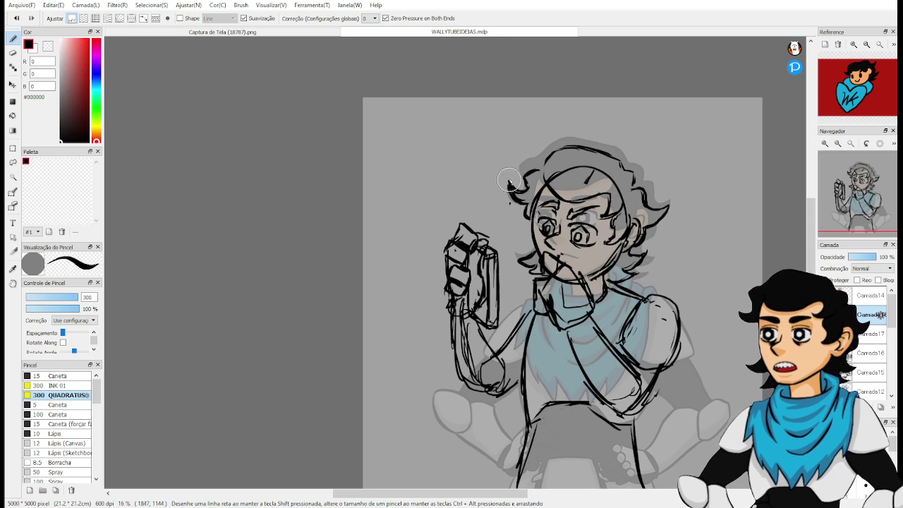
Erase and redraw rough strokes in the far temple tuft and where the crown meets the back hair.
key(e)
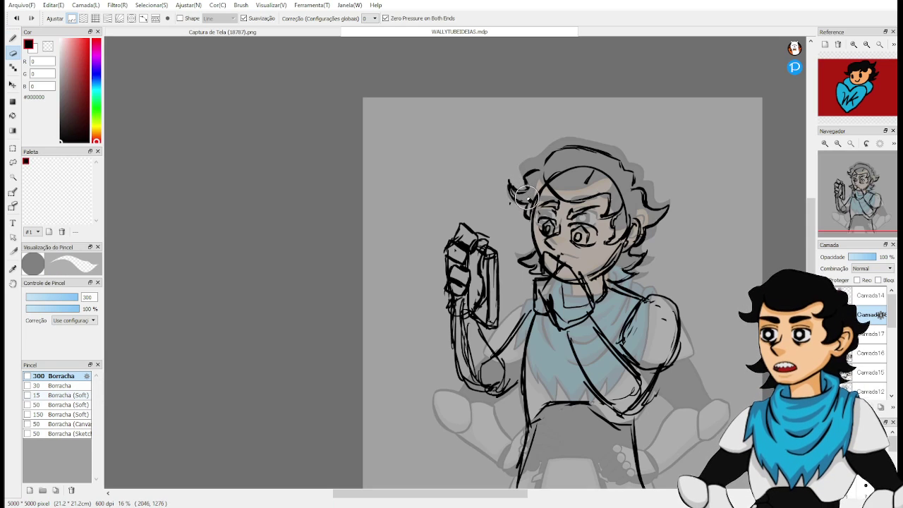
key(b)
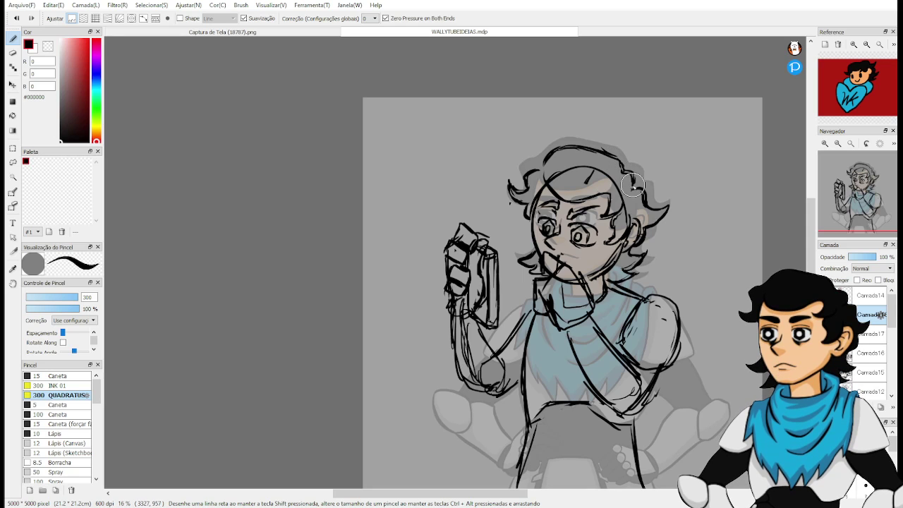
key(e)
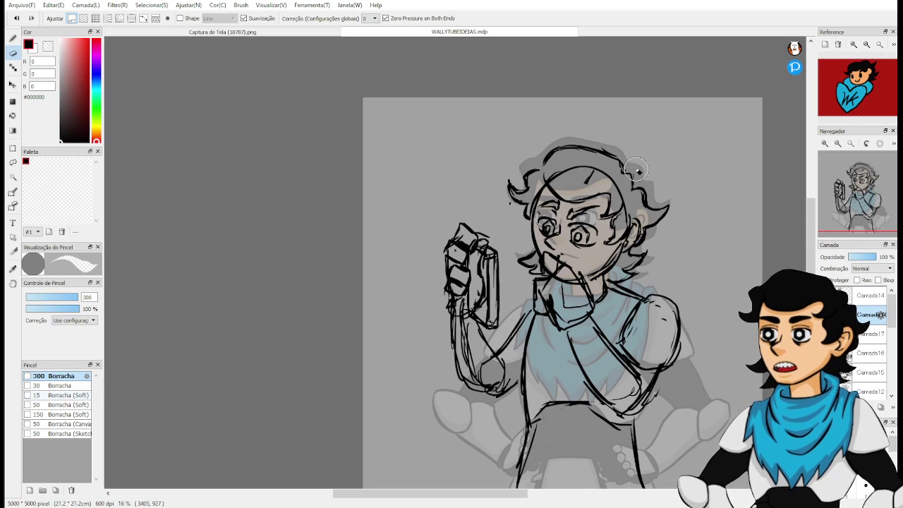
drag(635, 207, 640, 163)
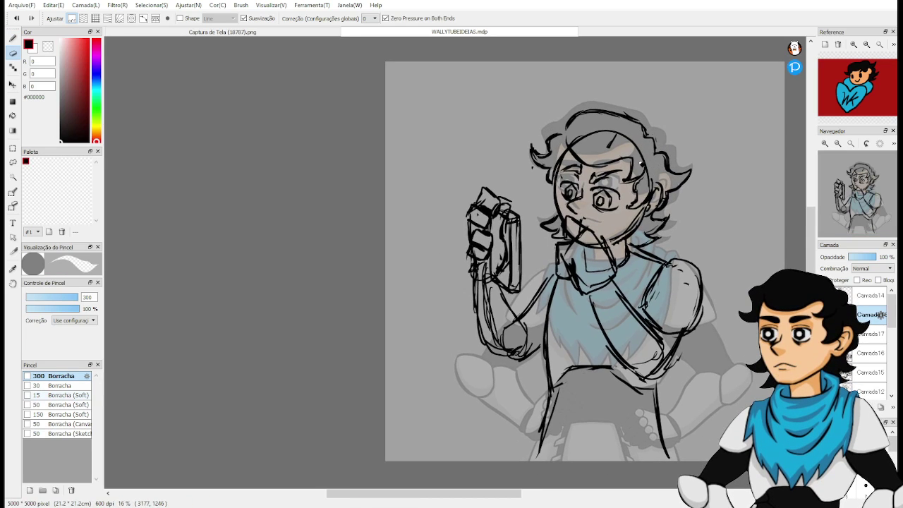
Draw a rounded fingertip of the chin hand resting against the cheek and add short mouth lines above the fingers.
scroll(625, 248, up, 2)
scroll(600, 254, up, 2)
scroll(599, 254, left, 1)
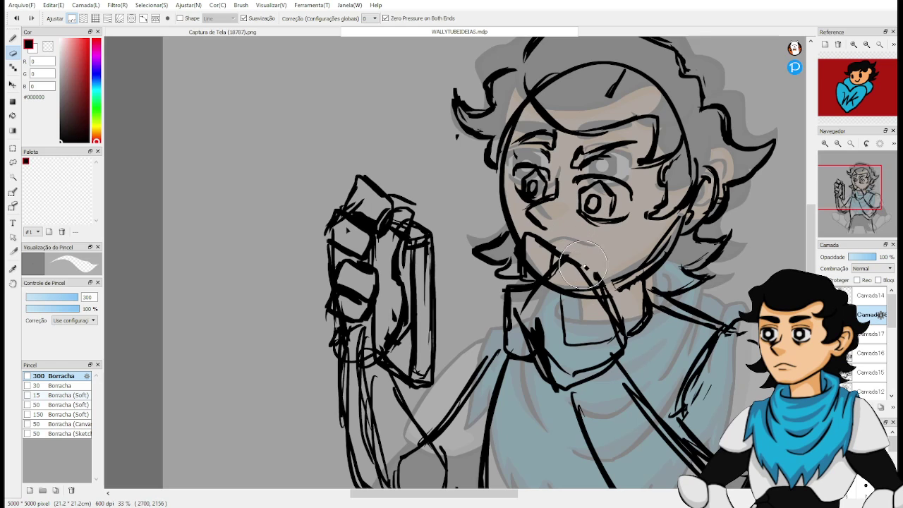
key(b)
mouse_move(601, 254)
mouse_down()
mouse_move(614, 249)
mouse_move(623, 259)
mouse_move(618, 305)
mouse_up()
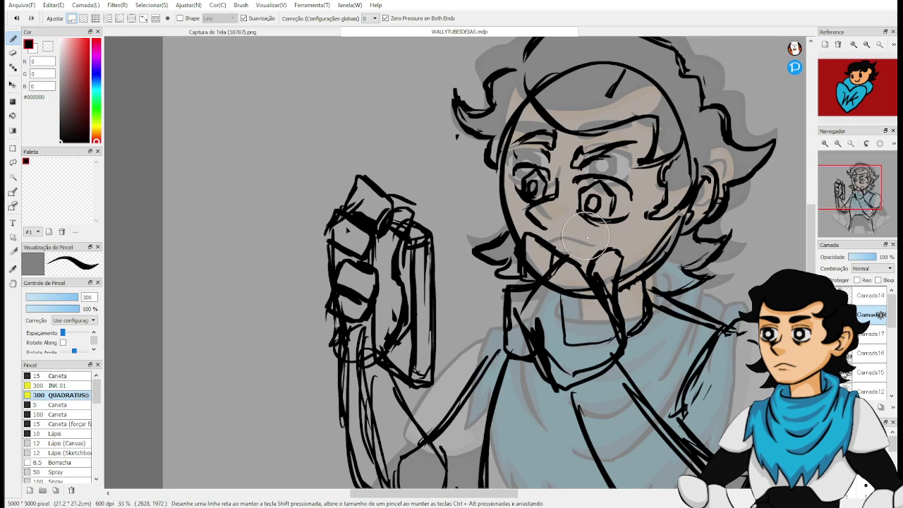
drag(587, 237, 576, 253)
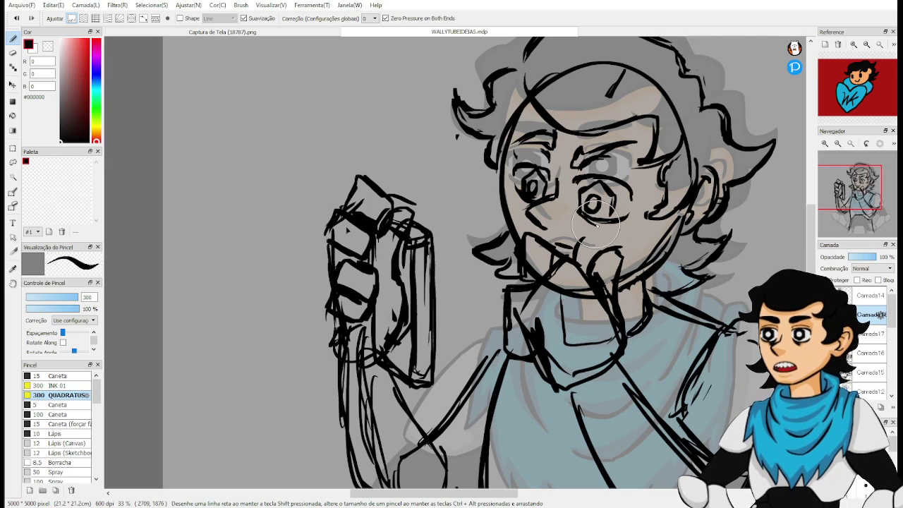
drag(675, 285, 649, 294)
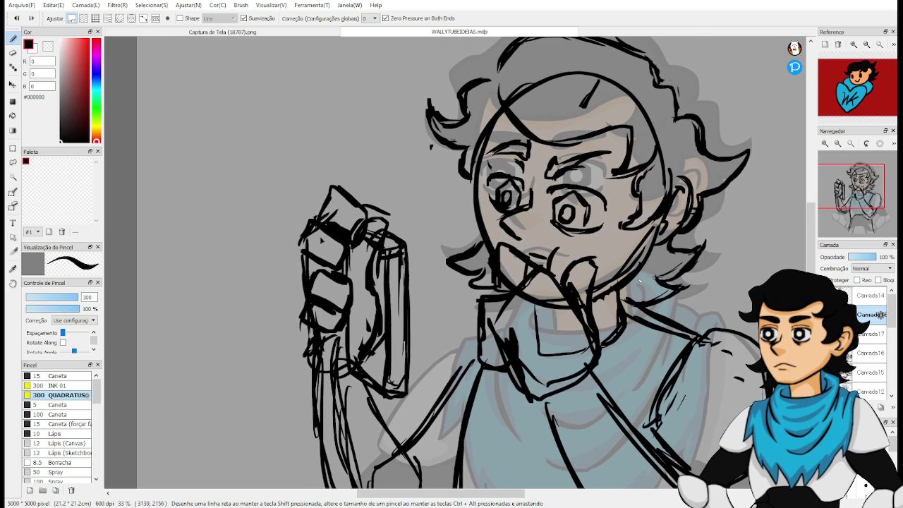
Hide the faded coloured reference layer to check the finished thinking-pose sketch by itself.
scroll(640, 279, down, 3)
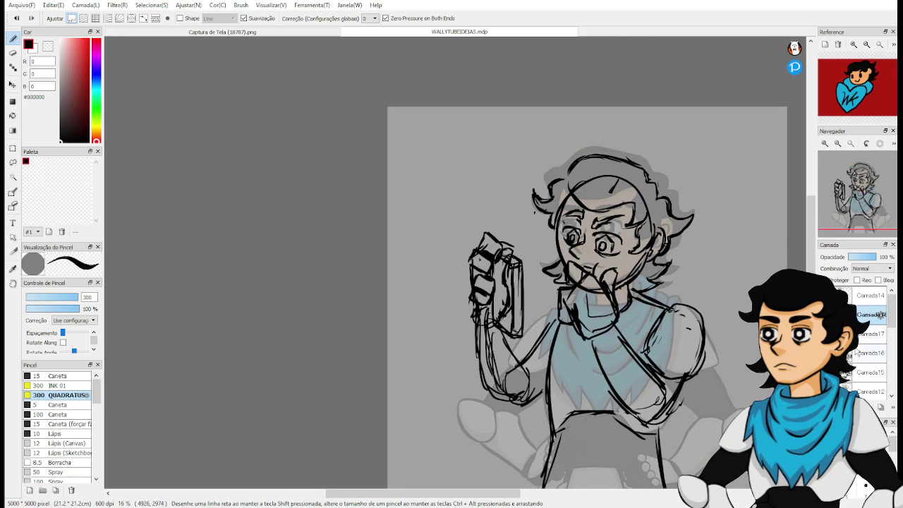
scroll(858, 353, down, 5)
click(824, 371)
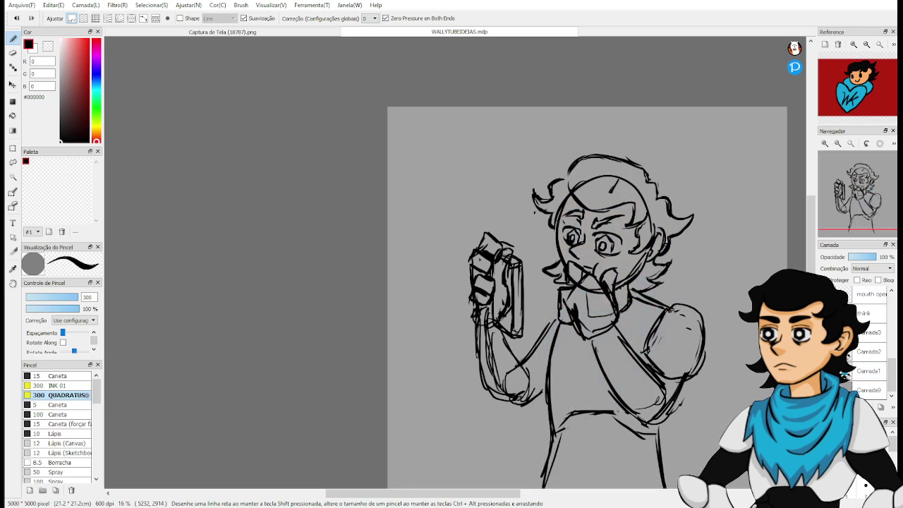
scroll(661, 313, down, 1)
drag(661, 313, 621, 261)
scroll(621, 261, up, 2)
scroll(710, 250, down, 1)
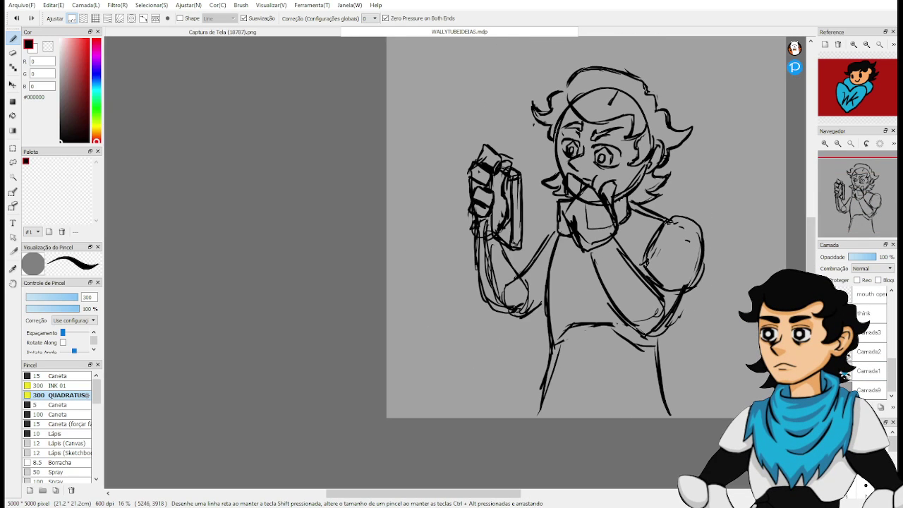
Hide the thinking-pose layer and show the other pose sketch layers one at a time to review them.
scroll(868, 353, up, 5)
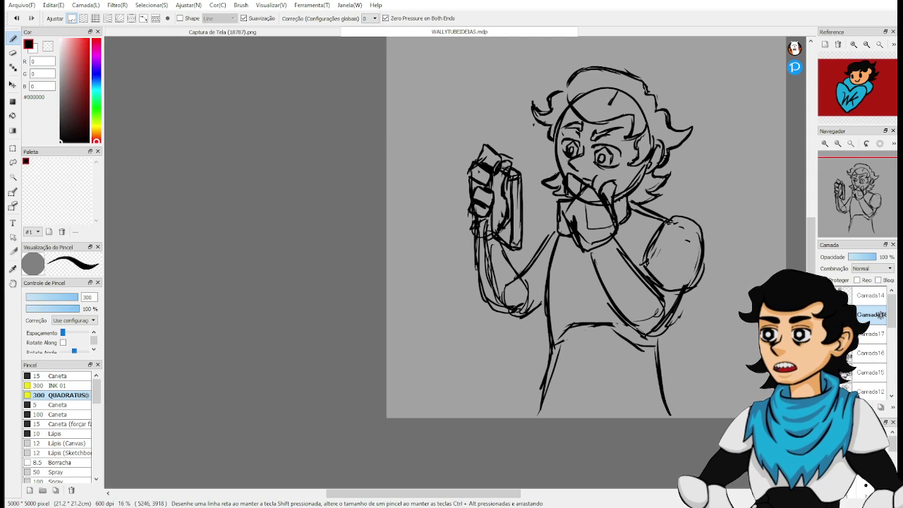
click(824, 314)
click(824, 334)
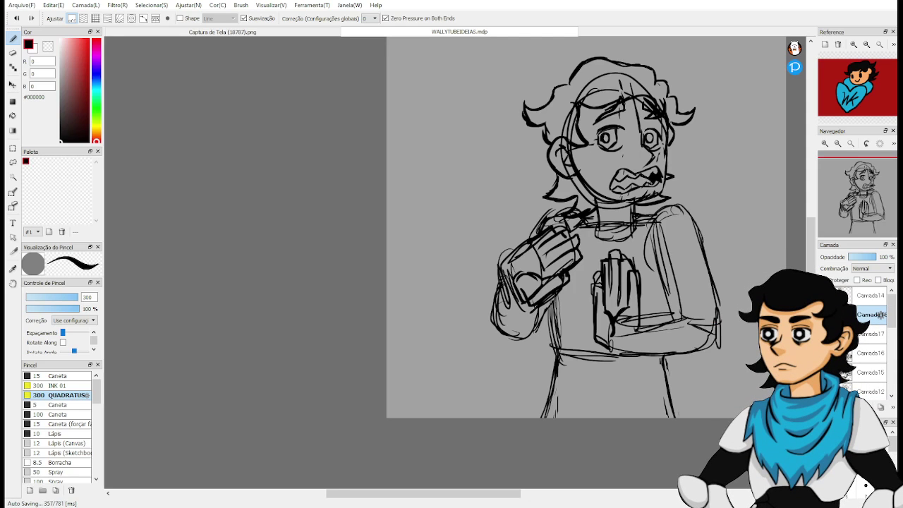
click(824, 334)
click(824, 353)
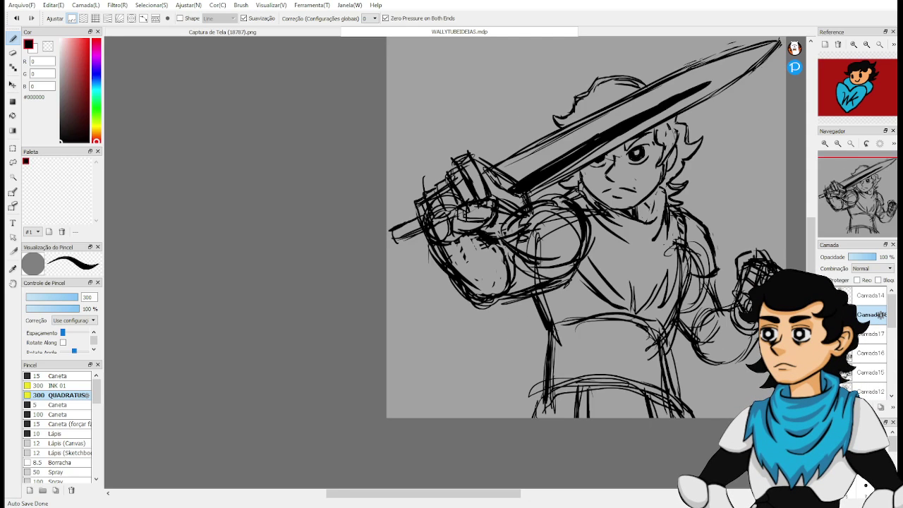
click(824, 353)
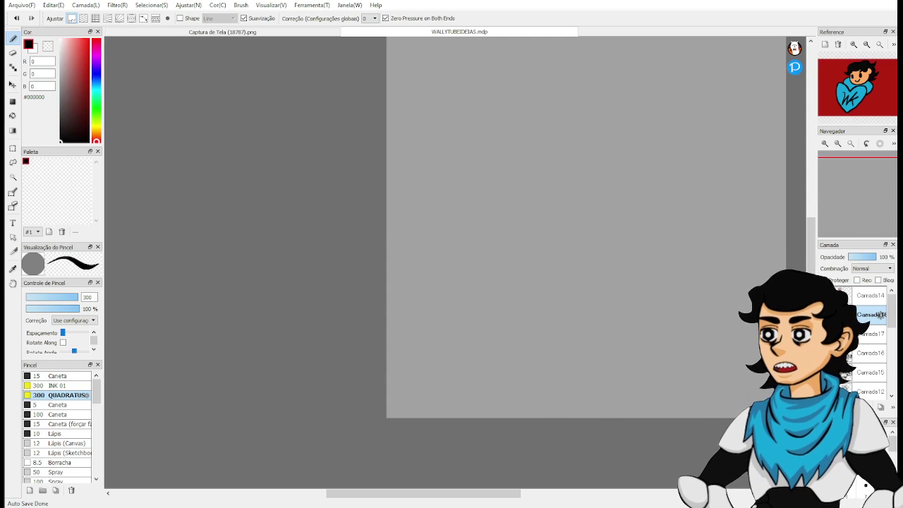
click(824, 371)
click(824, 371)
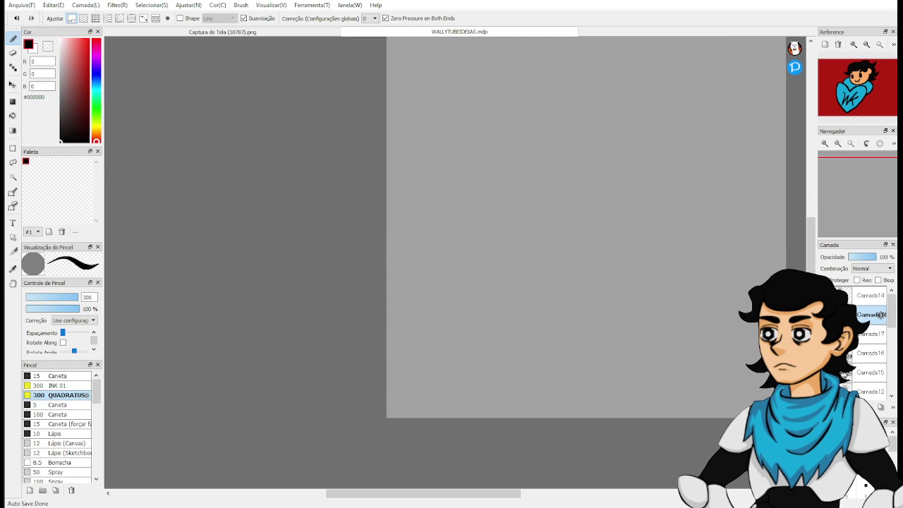
click(824, 391)
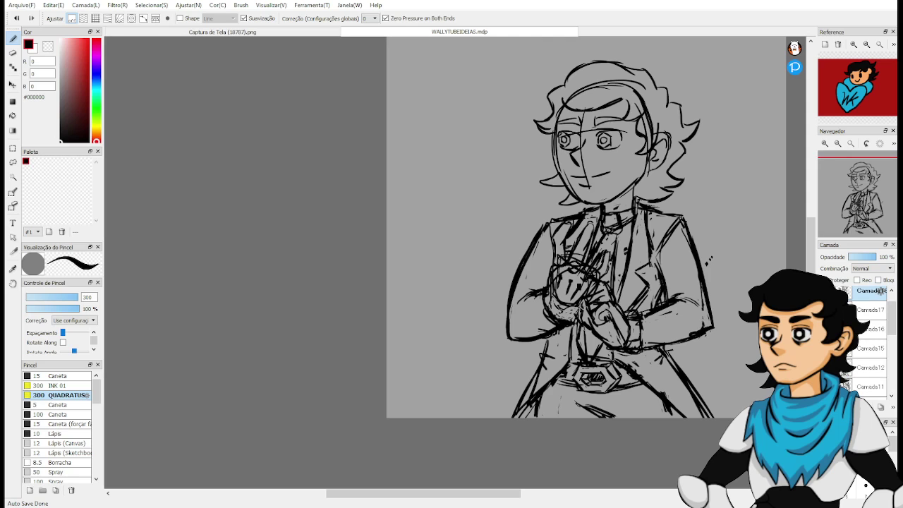
Show and select the sketch layer of the hat-wearing pose aiming a gun, and sketch an eye, nose and mouth on its face.
click(823, 367)
click(824, 386)
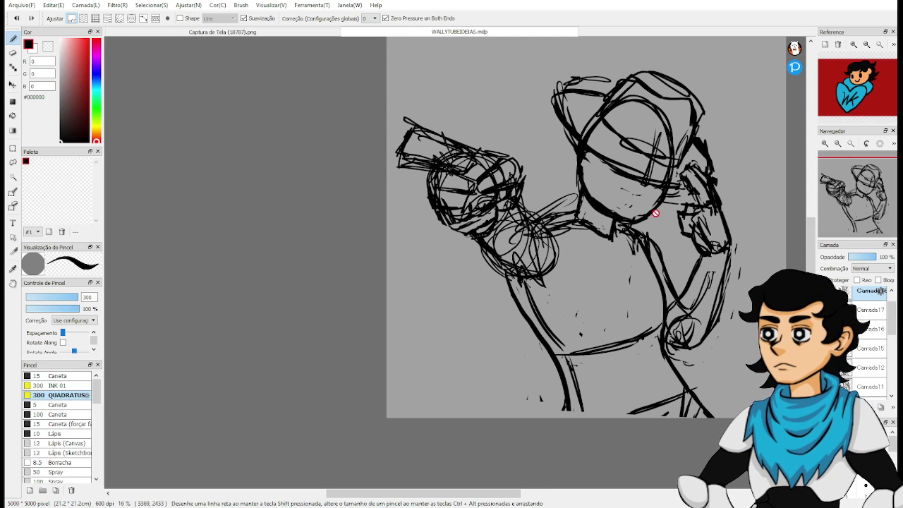
scroll(655, 213, up, 2)
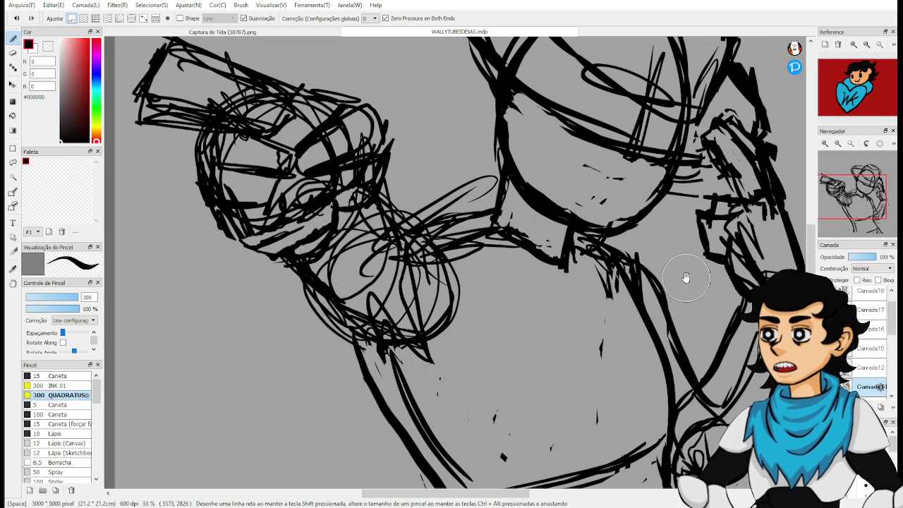
scroll(685, 278, down, 1)
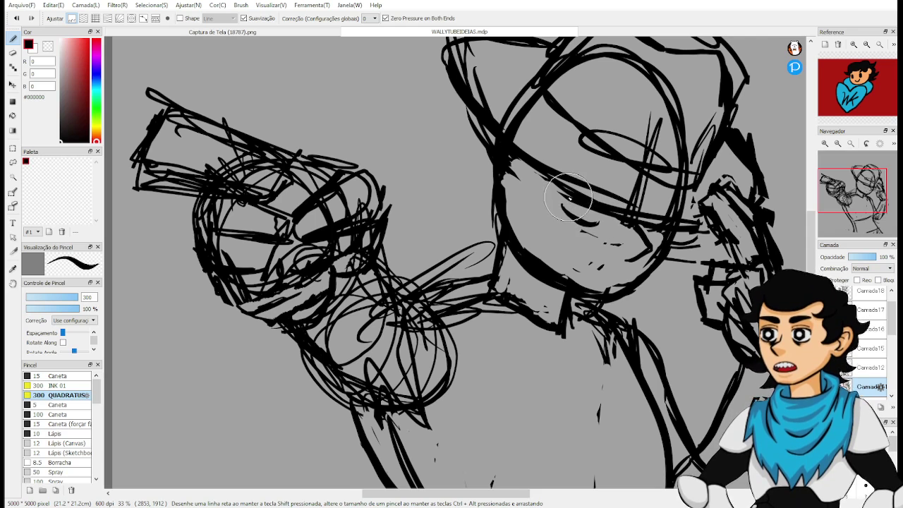
key(e)
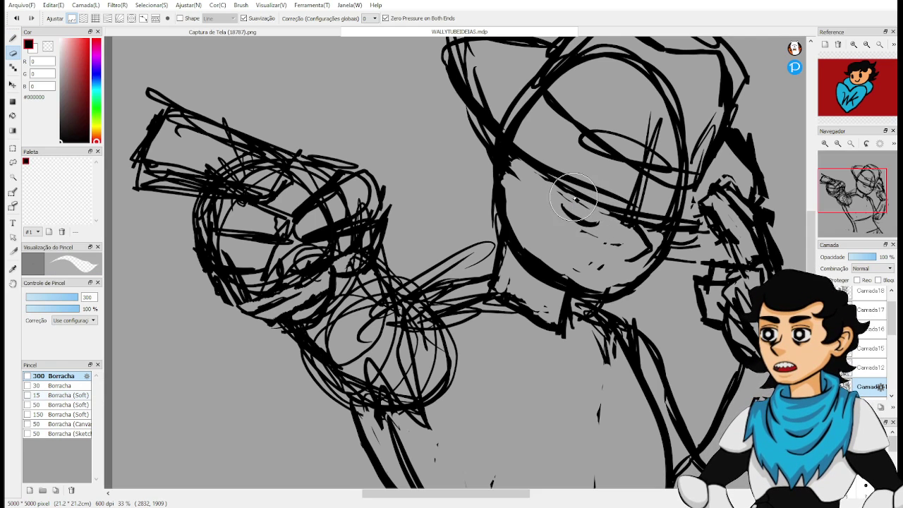
key(p)
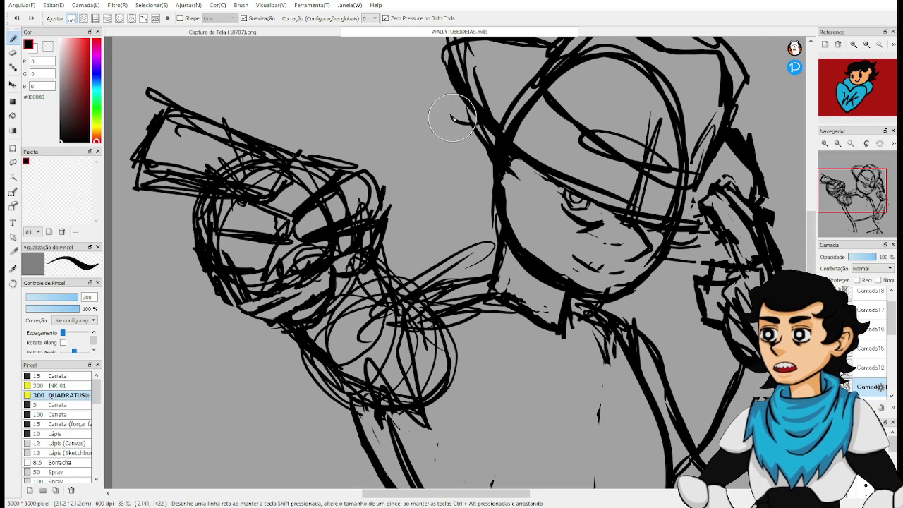
Draw curved, pointed hair locks below the hat brim, along the outside of the face and over the near cheek.
drag(450, 115, 485, 145)
mouse_move(480, 125)
mouse_down()
mouse_move(452, 117)
mouse_move(491, 155)
mouse_move(482, 165)
mouse_move(479, 151)
mouse_move(467, 169)
mouse_move(453, 209)
mouse_up()
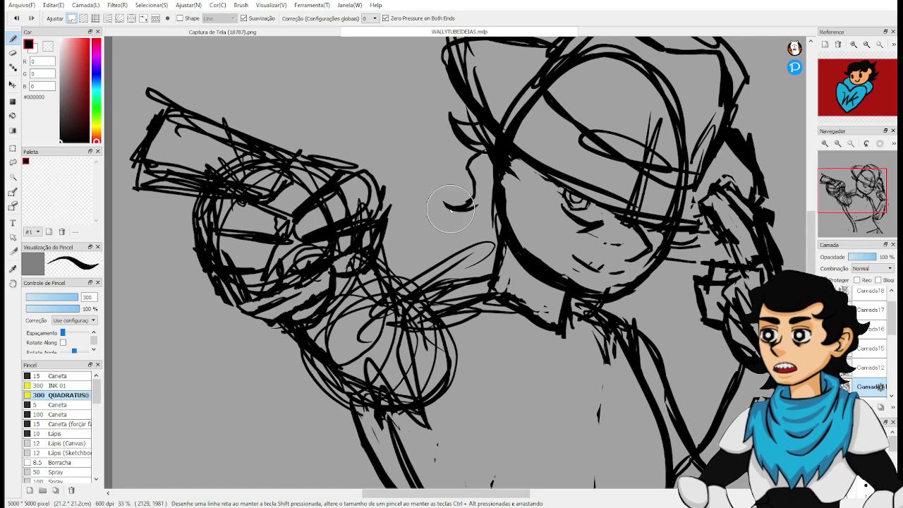
mouse_move(471, 171)
mouse_down()
mouse_move(439, 204)
mouse_move(467, 225)
mouse_move(459, 225)
mouse_move(483, 219)
mouse_move(475, 242)
mouse_move(478, 231)
mouse_move(453, 247)
mouse_move(491, 255)
mouse_up()
drag(525, 175, 521, 214)
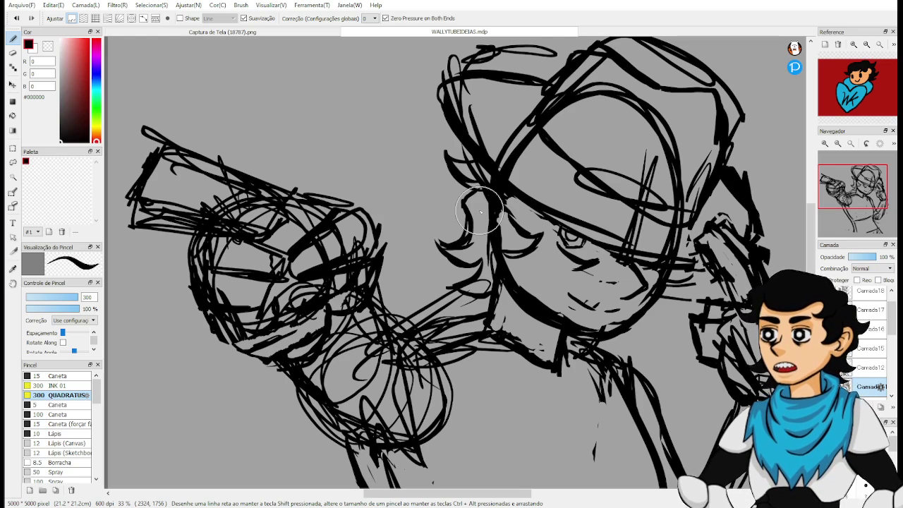
Sketch a flared glove cuff around the forearm of the arm raised to the head, with a curved lower rim and outer edge.
drag(511, 320, 590, 238)
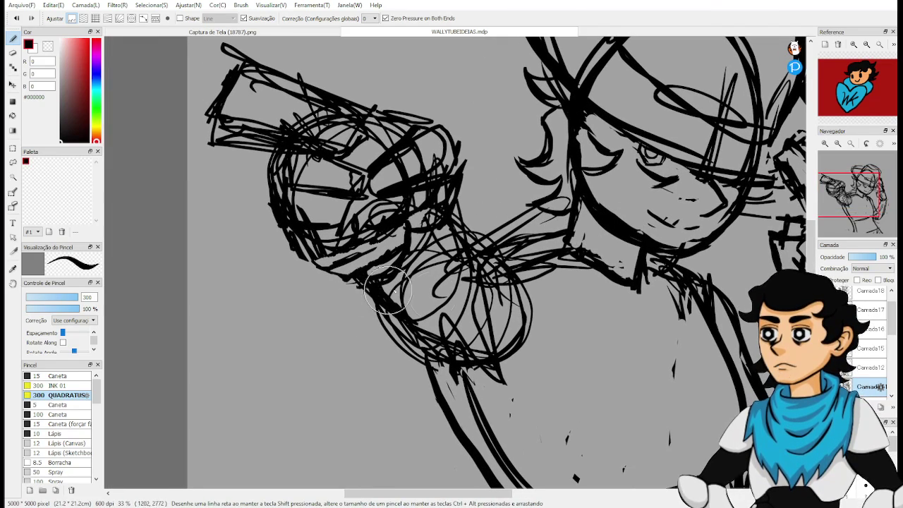
drag(504, 298, 466, 286)
drag(549, 300, 510, 281)
mouse_move(606, 273)
mouse_down()
mouse_move(584, 240)
mouse_move(456, 254)
mouse_up()
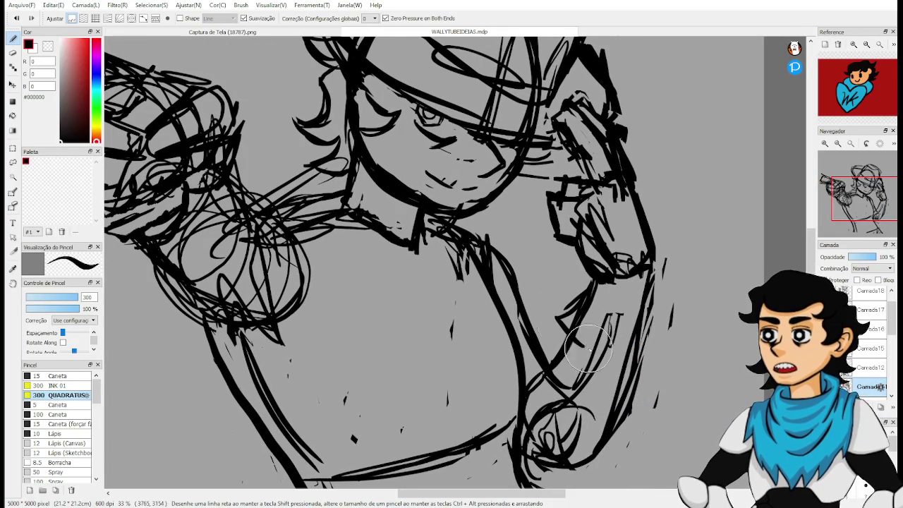
mouse_move(564, 344)
mouse_down()
mouse_move(621, 371)
mouse_move(672, 360)
mouse_up()
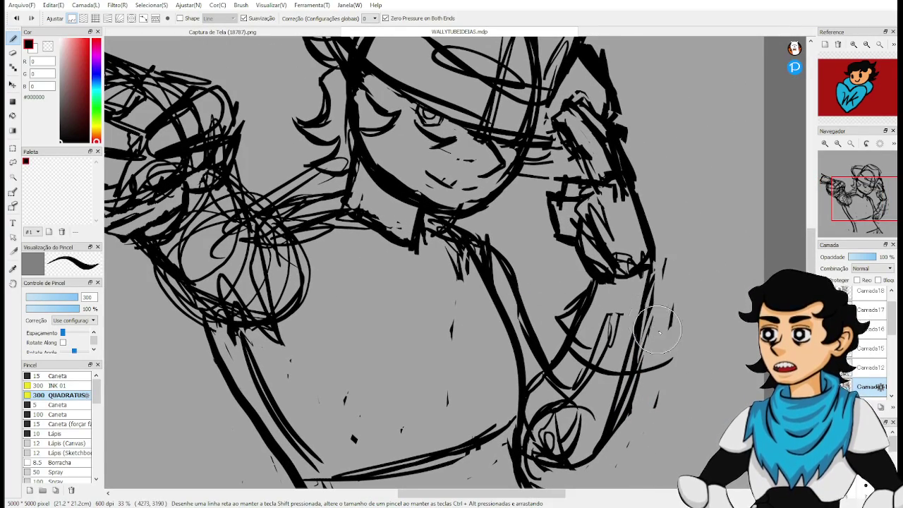
mouse_move(658, 330)
mouse_down()
mouse_move(676, 298)
mouse_move(662, 264)
mouse_move(632, 296)
mouse_move(605, 296)
mouse_move(663, 258)
mouse_up()
Sketch a matching flared glove cuff behind the hand holding the gun, with its outer edge and rim across the forearm.
drag(597, 255, 709, 246)
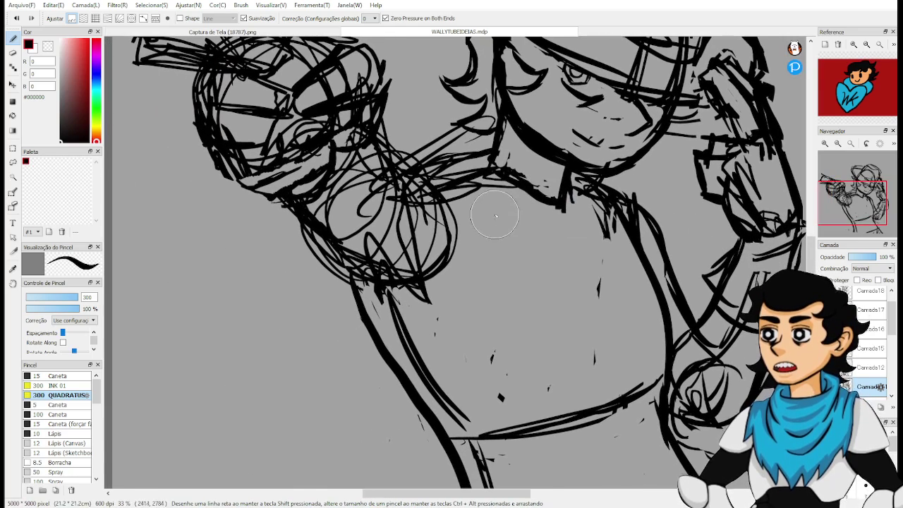
drag(480, 222, 556, 281)
mouse_move(488, 267)
mouse_down()
mouse_move(454, 248)
mouse_move(531, 272)
mouse_up()
mouse_move(381, 238)
mouse_down()
mouse_move(384, 273)
mouse_move(427, 295)
mouse_move(506, 241)
mouse_up()
mouse_move(498, 185)
mouse_down()
mouse_move(511, 253)
mouse_move(514, 204)
mouse_up()
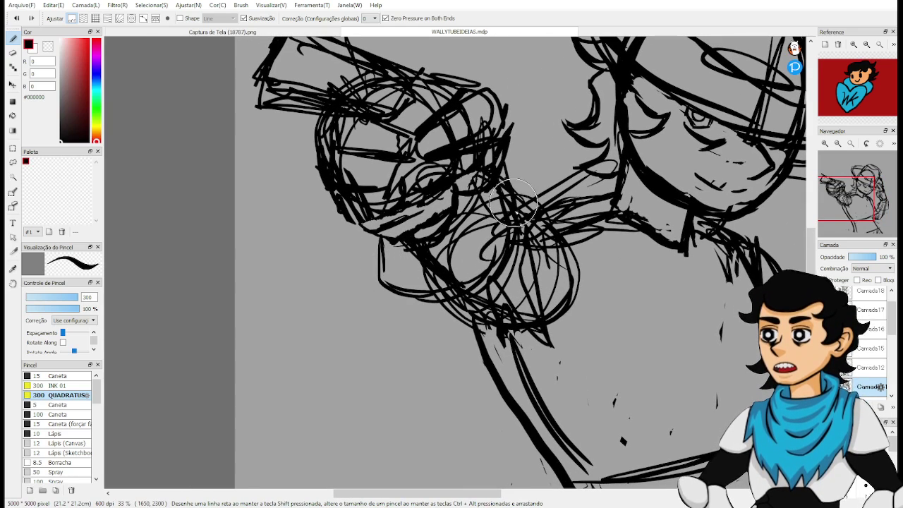
mouse_move(380, 241)
mouse_down()
mouse_move(377, 283)
mouse_move(436, 291)
mouse_up()
mouse_move(488, 197)
mouse_down()
mouse_move(458, 217)
mouse_move(470, 216)
mouse_up()
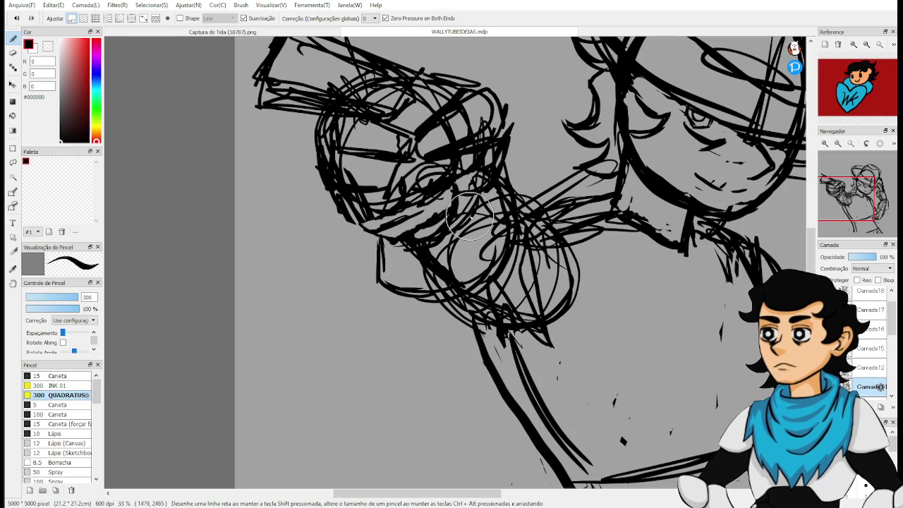
drag(676, 278, 486, 260)
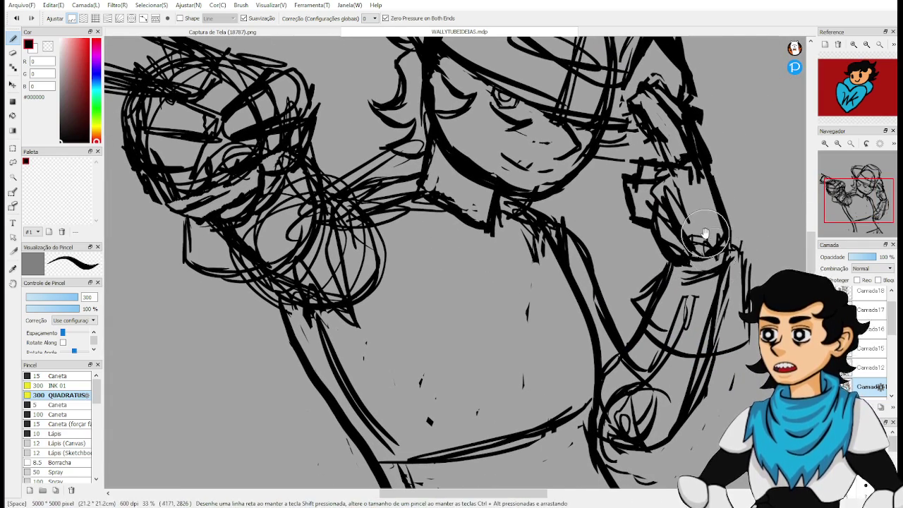
Sketch hair strands beside the face, under the hat brim and behind the jaw, erasing overlapping lines between the hat and face.
mouse_move(705, 233)
mouse_down()
mouse_move(689, 302)
mouse_move(685, 292)
mouse_move(706, 301)
mouse_move(703, 275)
mouse_move(705, 326)
mouse_up()
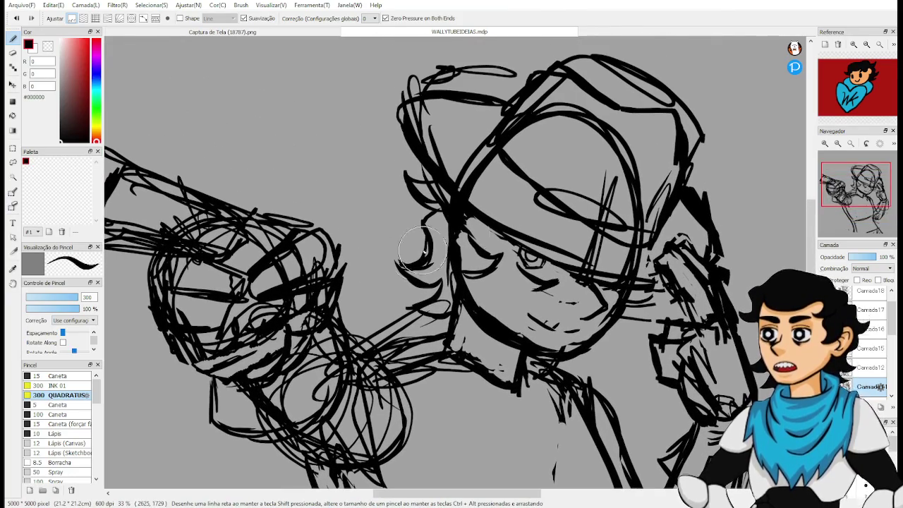
drag(423, 251, 469, 236)
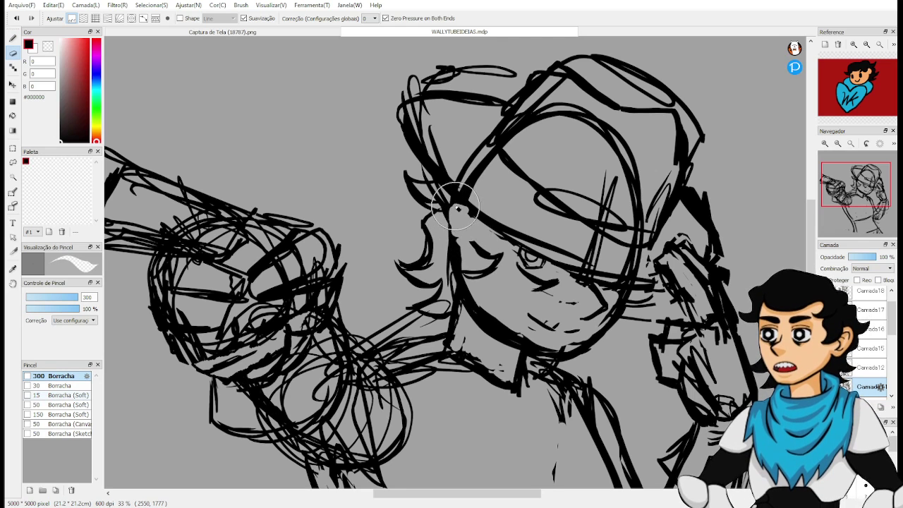
key(b)
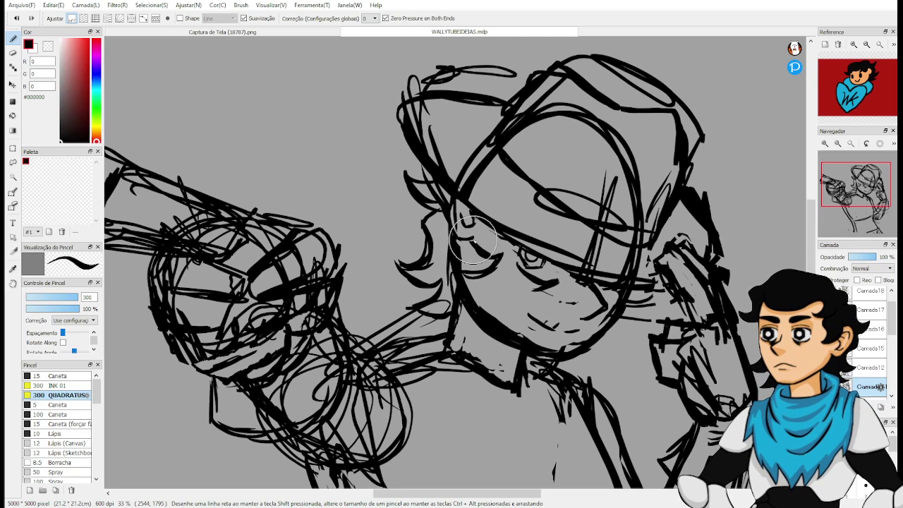
key(e)
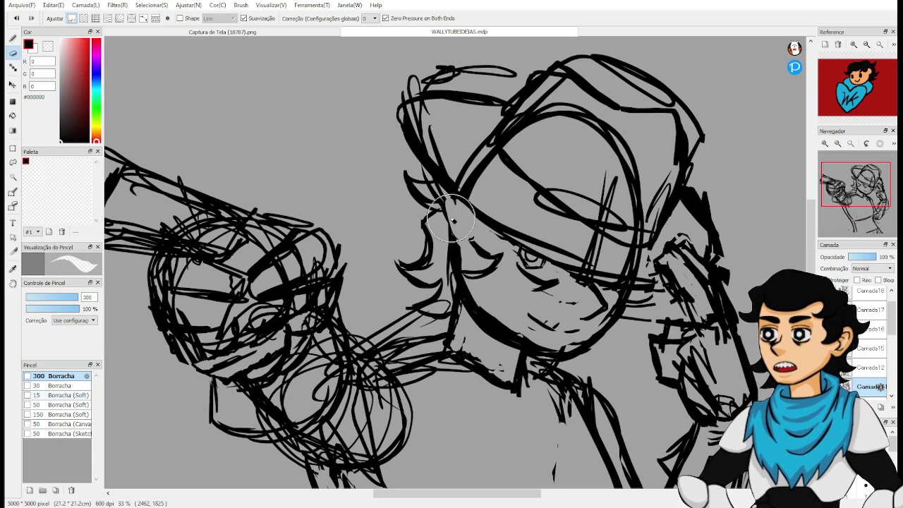
key(b)
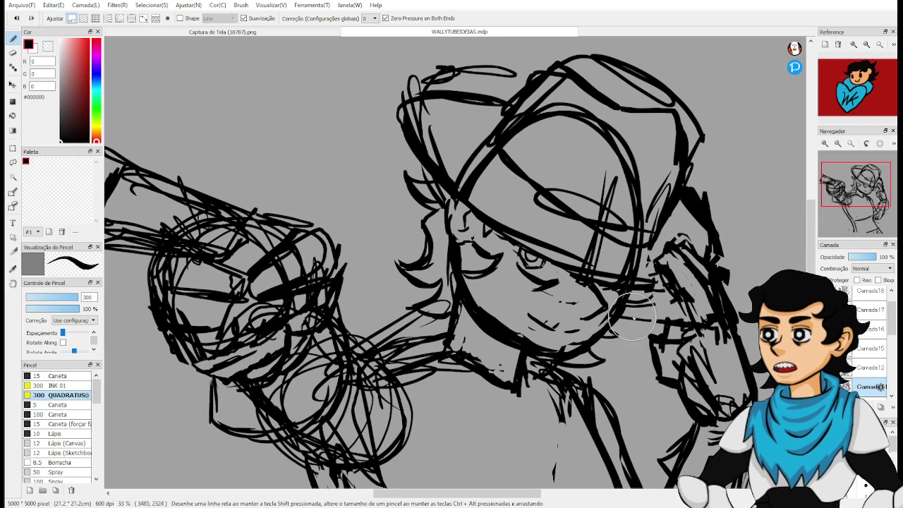
drag(597, 332, 627, 345)
drag(651, 373, 600, 317)
drag(613, 390, 612, 336)
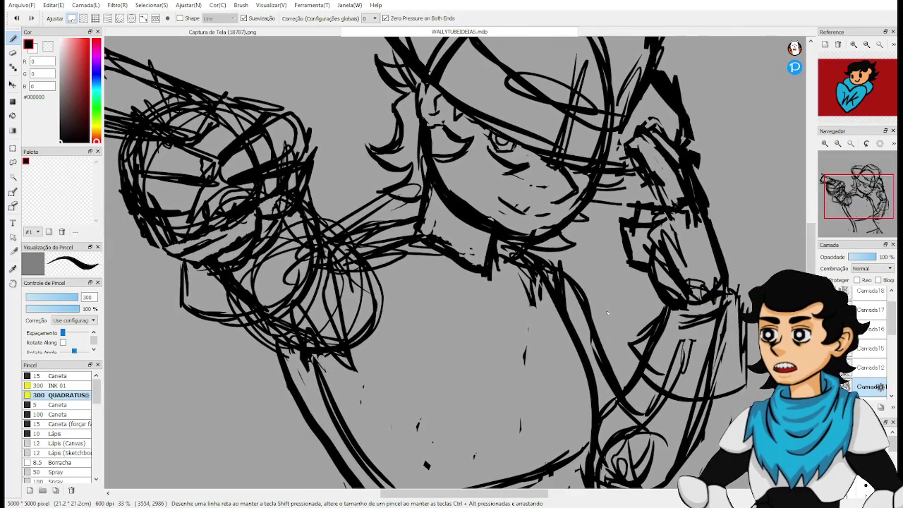
Draw the jacket's front opening edge as a long curve from the collar over the waist to the lower canvas edge.
scroll(607, 313, down, 2)
mouse_move(679, 372)
mouse_down()
mouse_move(637, 297)
mouse_move(607, 344)
mouse_up()
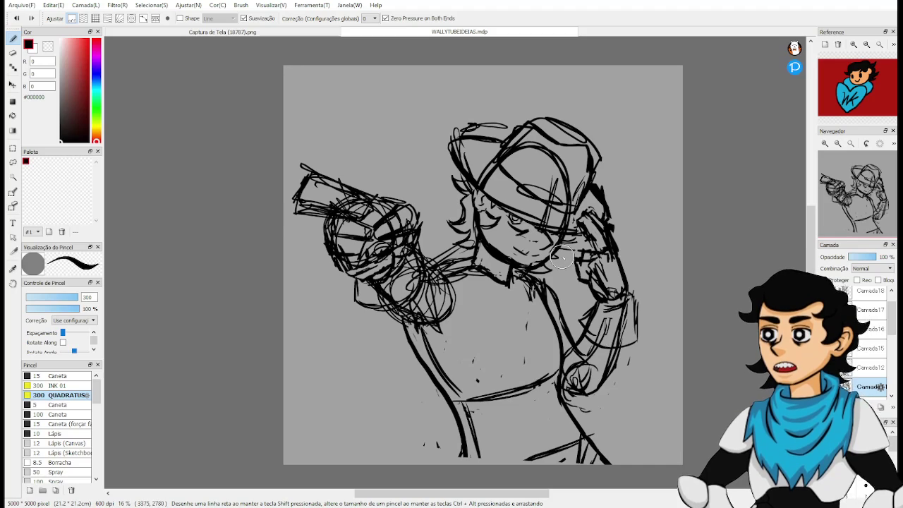
scroll(551, 243, up, 2)
drag(528, 430, 413, 242)
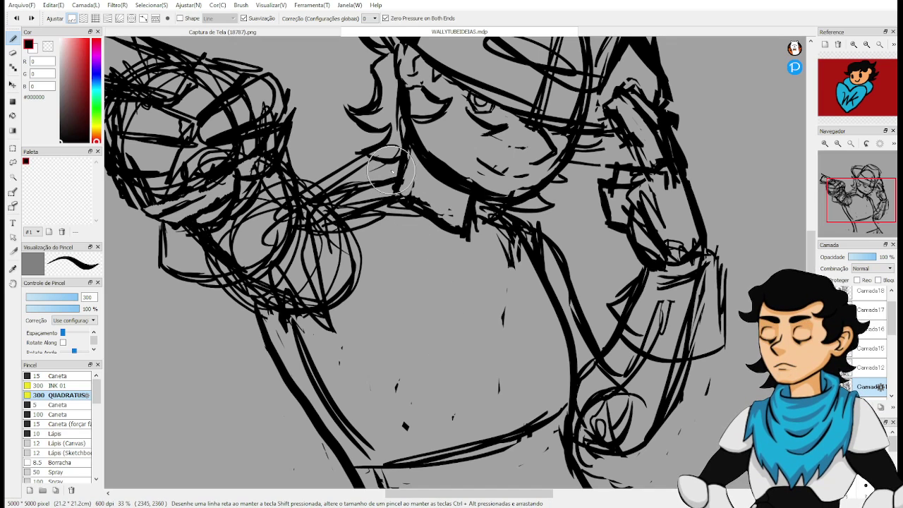
mouse_move(396, 202)
mouse_down()
mouse_move(461, 366)
mouse_move(433, 229)
mouse_up()
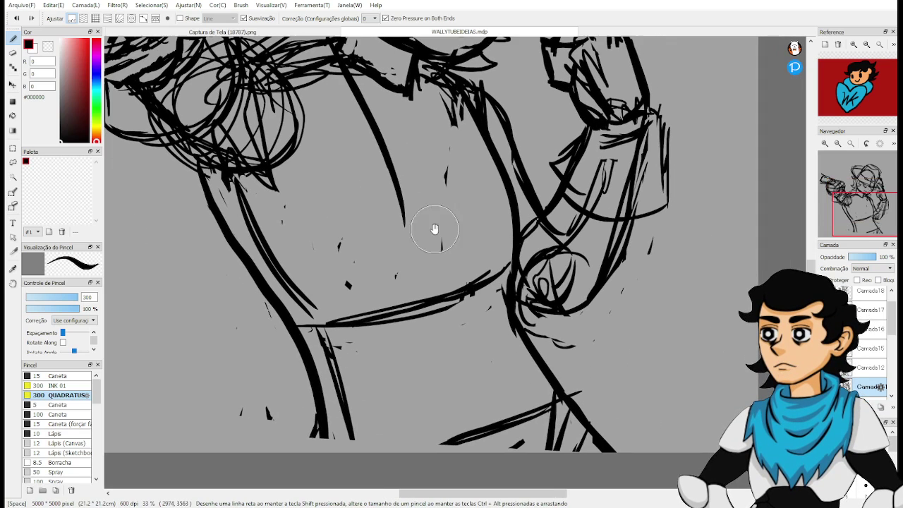
mouse_move(349, 99)
mouse_down()
mouse_move(371, 197)
mouse_move(386, 399)
mouse_move(403, 231)
mouse_move(416, 371)
mouse_up()
key(ctrl+z)
drag(405, 254, 394, 455)
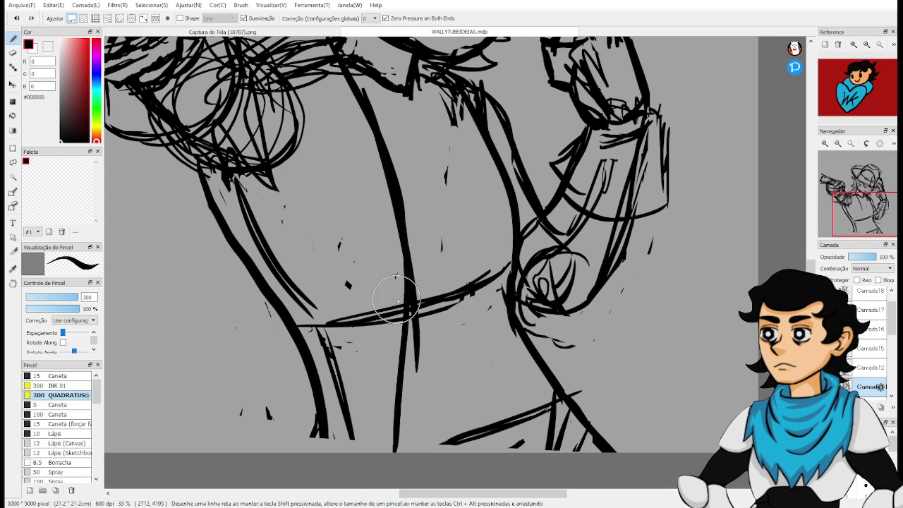
drag(405, 299, 391, 453)
drag(379, 304, 443, 258)
drag(406, 147, 408, 293)
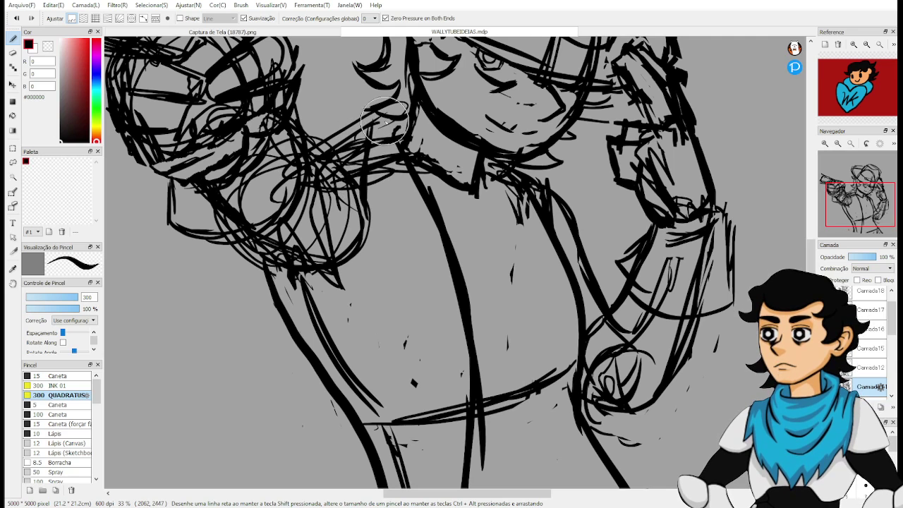
Sketch the lapel on the gun-arm side, running down from the shoulder into a sharp pointed notch on the chest.
drag(357, 138, 364, 240)
key(ctrl+z)
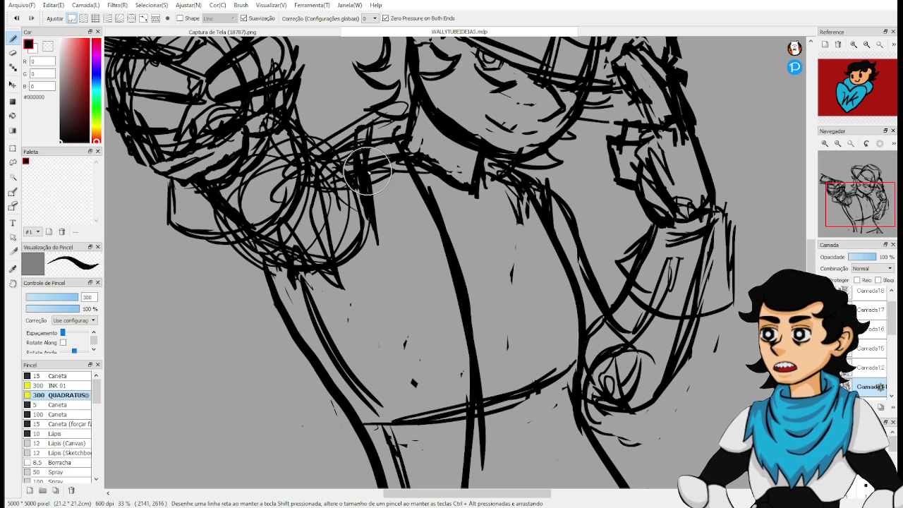
drag(364, 138, 378, 271)
mouse_move(371, 209)
mouse_down()
mouse_move(373, 288)
mouse_move(428, 290)
mouse_move(417, 320)
mouse_move(370, 378)
mouse_up()
drag(416, 312, 369, 378)
drag(420, 363, 420, 243)
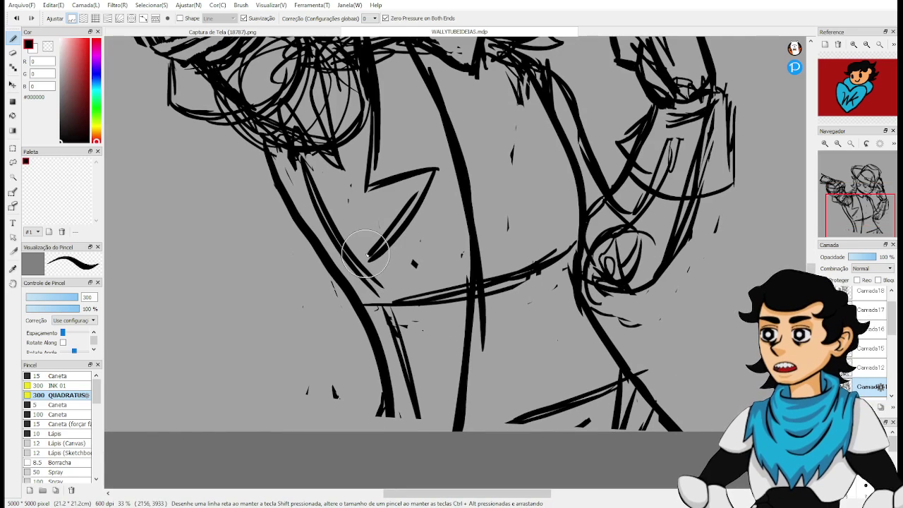
Extend the lapel line down to the canvas edge and sketch the jacket's outer side with a creased, flaring waist.
drag(368, 259, 432, 389)
drag(390, 305, 436, 428)
drag(401, 329, 467, 326)
drag(334, 153, 409, 343)
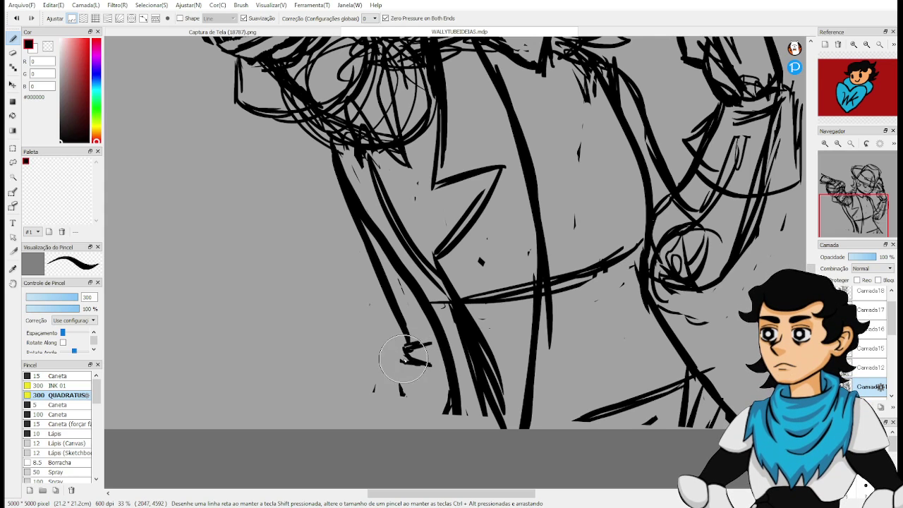
drag(401, 381, 385, 430)
drag(407, 361, 391, 379)
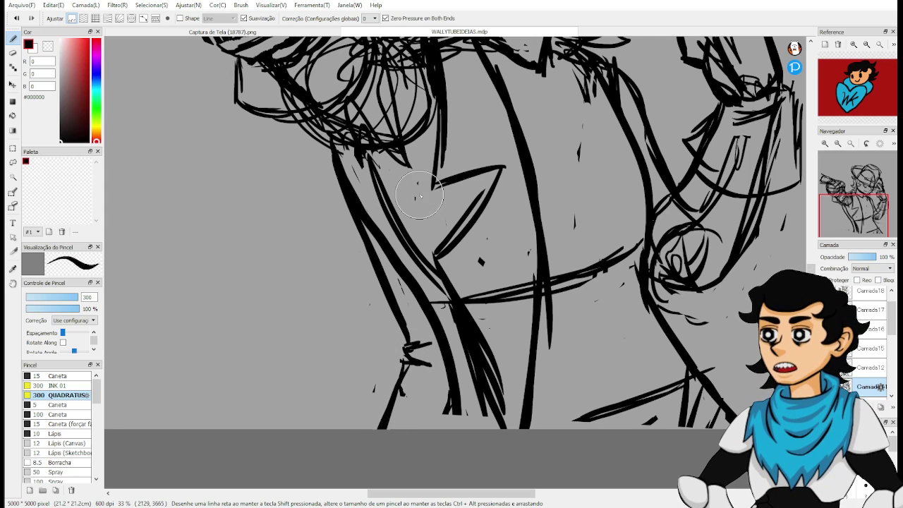
Erase the old torso contour and waistband lines that overlap the jacket below the lapel.
key(e)
drag(446, 353, 461, 423)
mouse_move(439, 336)
mouse_down()
mouse_move(385, 219)
mouse_move(350, 179)
mouse_move(372, 175)
mouse_move(416, 278)
mouse_move(447, 319)
mouse_move(484, 338)
mouse_move(496, 395)
mouse_move(478, 322)
mouse_move(496, 432)
mouse_up()
mouse_move(480, 271)
mouse_down()
mouse_move(505, 333)
mouse_move(522, 257)
mouse_up()
mouse_move(559, 351)
mouse_down()
mouse_move(548, 322)
mouse_move(589, 242)
mouse_up()
mouse_move(570, 297)
mouse_down()
mouse_move(592, 258)
mouse_move(694, 249)
mouse_move(622, 246)
mouse_move(589, 296)
mouse_move(582, 253)
mouse_move(593, 241)
mouse_move(599, 299)
mouse_move(624, 253)
mouse_move(609, 259)
mouse_move(571, 343)
mouse_up()
key(b)
scroll(572, 233, down, 1)
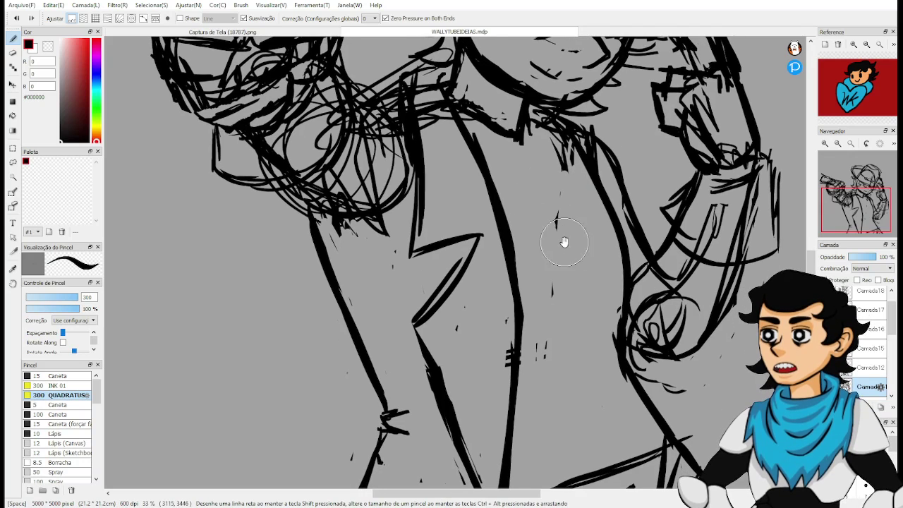
Draw the jacket's second front edge from the collar toward the bent elbow and erase the old torso contour beside it.
mouse_move(534, 146)
mouse_down()
mouse_move(554, 164)
mouse_move(614, 313)
mouse_move(649, 371)
mouse_up()
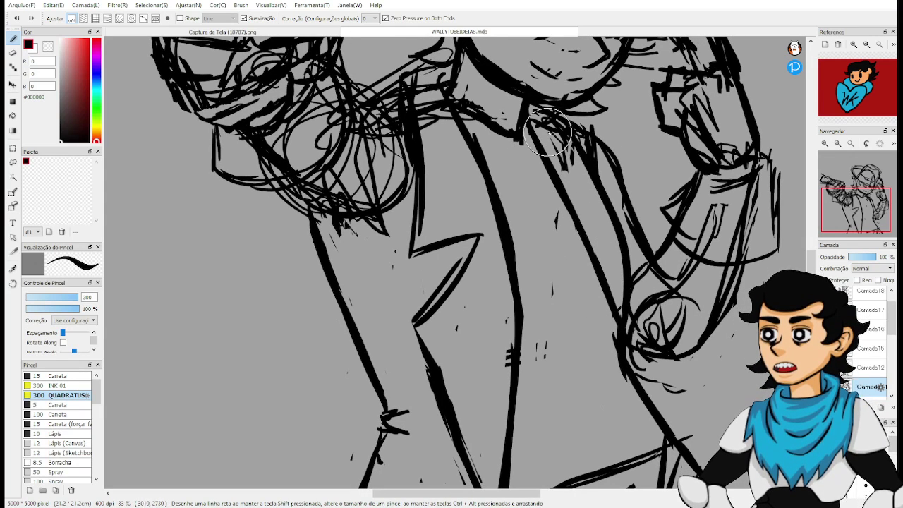
key(e)
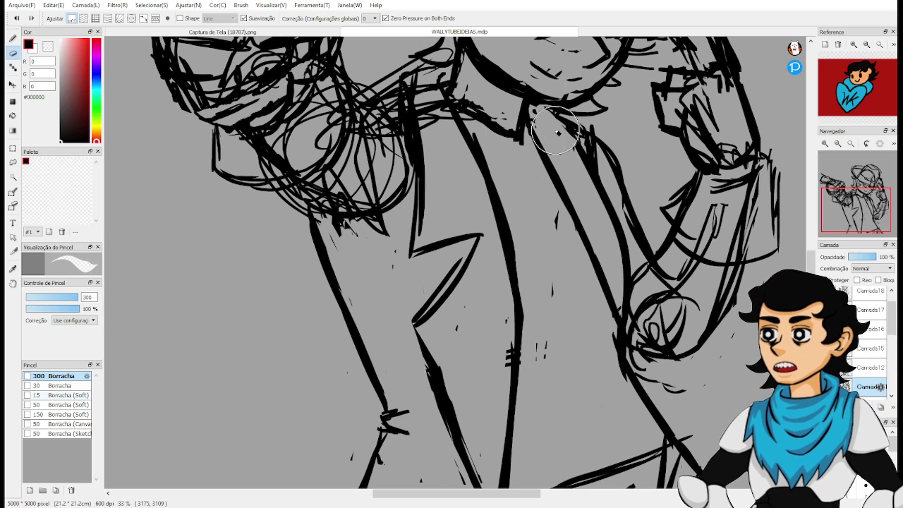
mouse_move(557, 133)
mouse_down()
mouse_move(616, 222)
mouse_move(631, 259)
mouse_move(623, 253)
mouse_move(627, 302)
mouse_up()
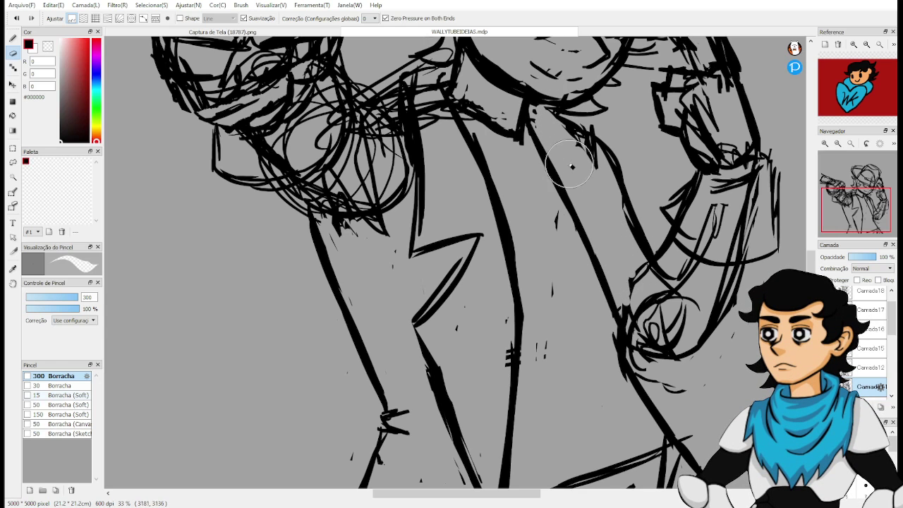
Redraw the jacket's shoulder and side contour along the bent arm down to the hip, erasing overlapping lines near the elbow.
key(b)
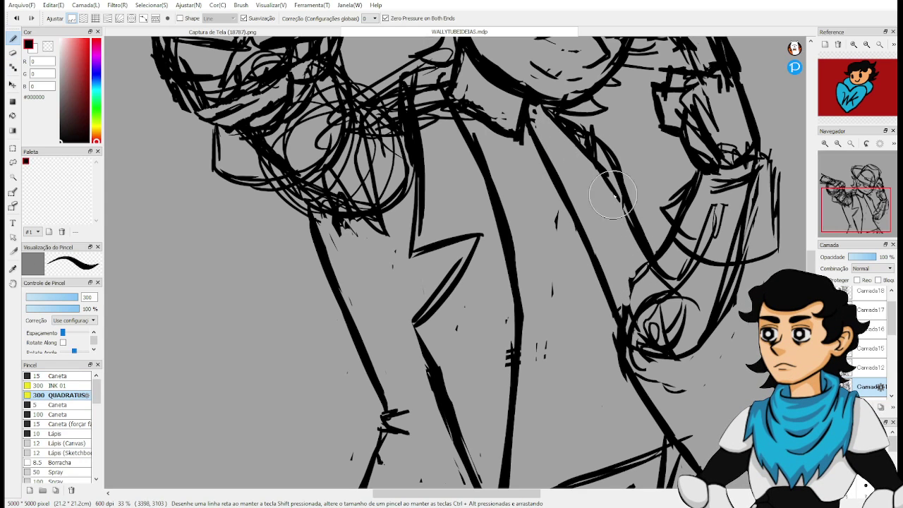
mouse_move(623, 239)
mouse_down()
mouse_move(634, 296)
mouse_move(638, 276)
mouse_move(634, 316)
mouse_up()
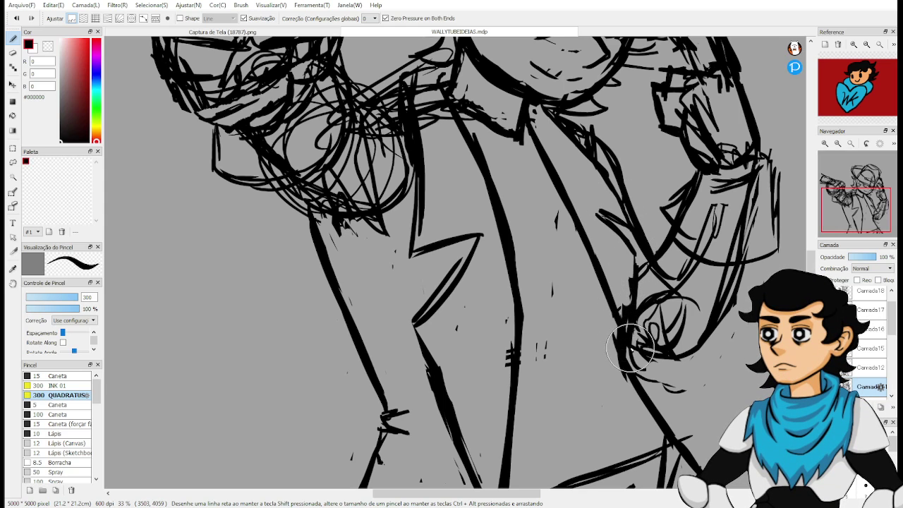
mouse_move(630, 348)
mouse_down()
mouse_move(640, 373)
mouse_move(625, 310)
mouse_up()
key(e)
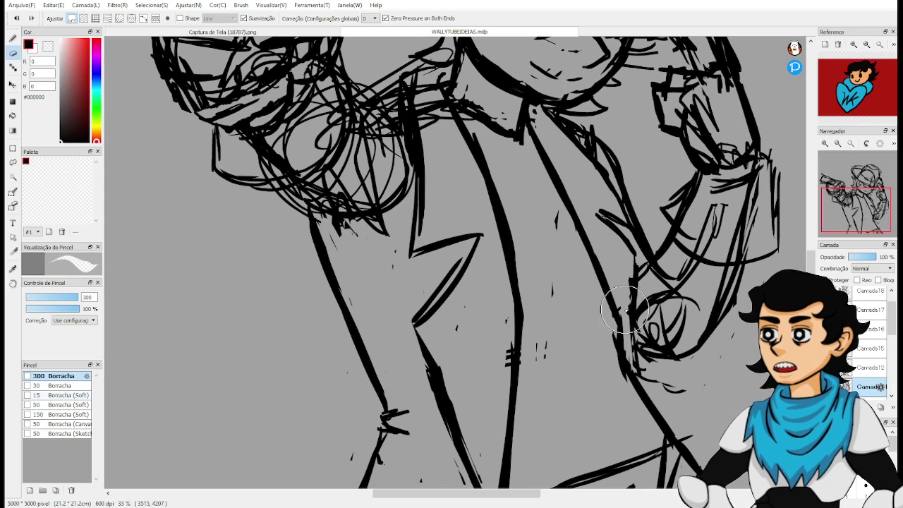
key(b)
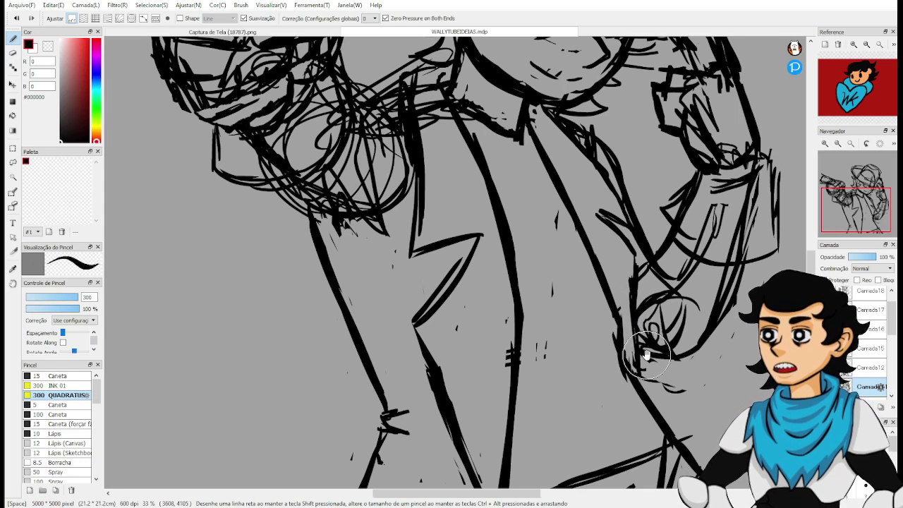
drag(647, 355, 599, 218)
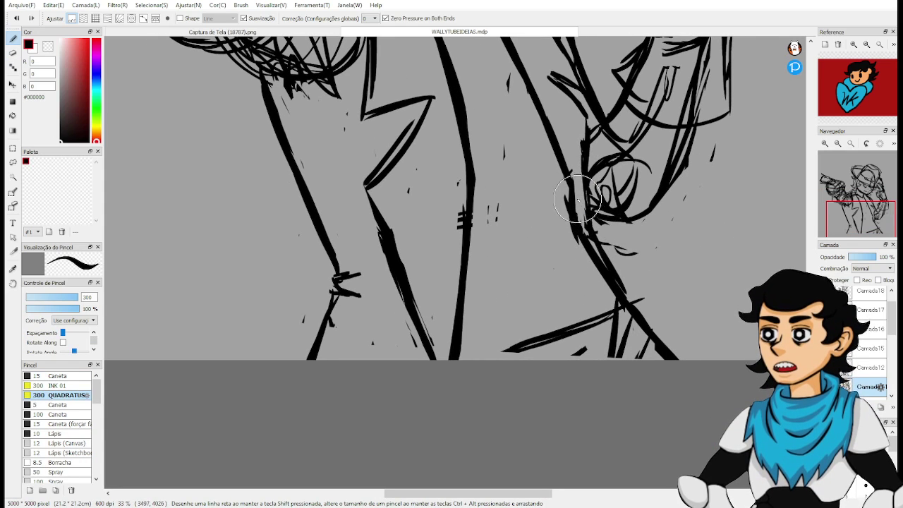
key(e)
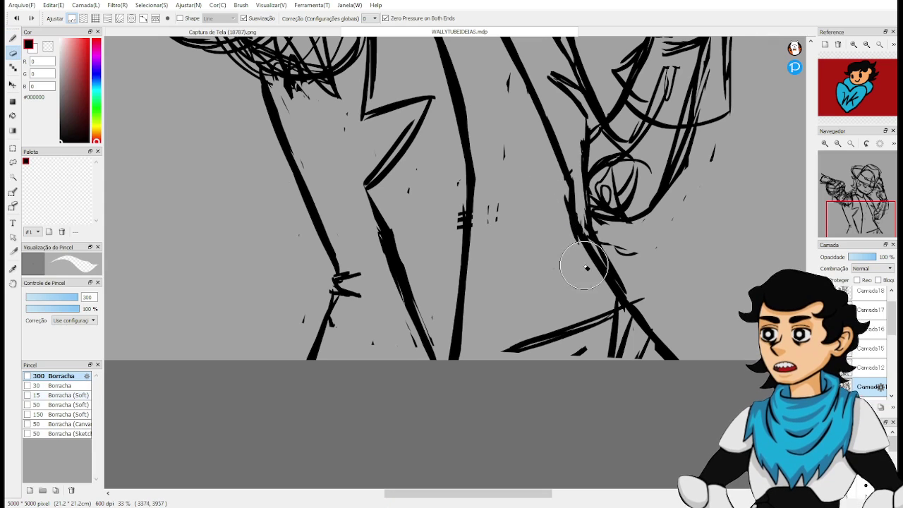
drag(572, 195, 601, 254)
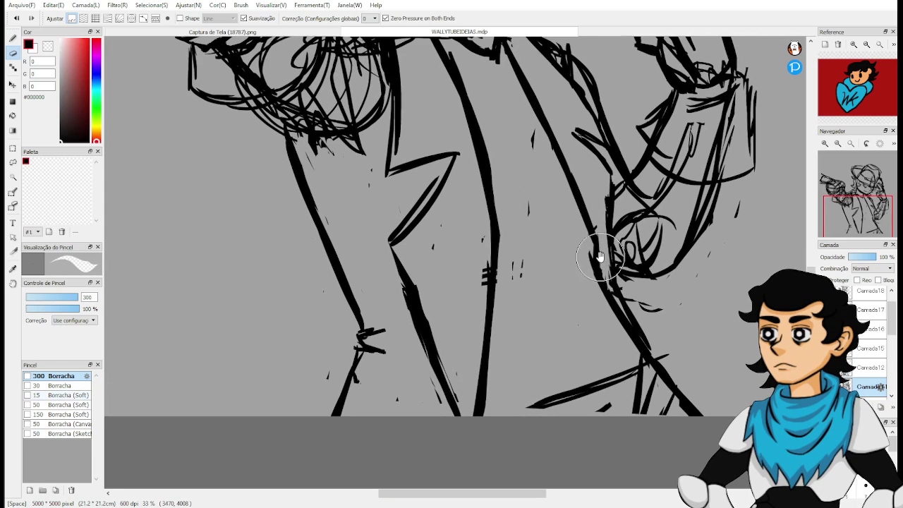
mouse_move(583, 178)
mouse_down()
mouse_move(603, 296)
mouse_move(589, 212)
mouse_move(614, 284)
mouse_move(613, 237)
mouse_up()
drag(566, 183, 593, 159)
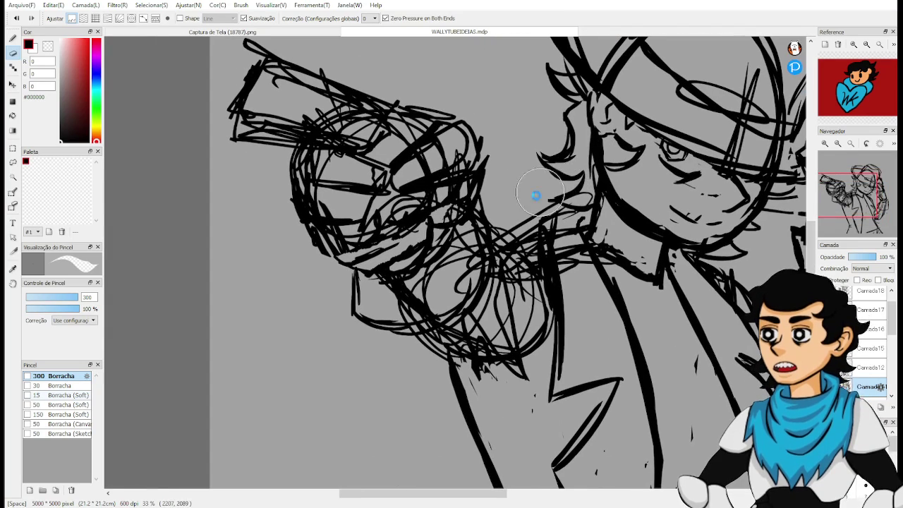
Erase the scribbled construction circles inside the forearm sleeve behind the gun hand.
mouse_move(381, 293)
mouse_down()
mouse_move(416, 283)
mouse_move(399, 311)
mouse_move(440, 304)
mouse_move(465, 269)
mouse_move(460, 245)
mouse_move(448, 258)
mouse_move(464, 236)
mouse_move(469, 279)
mouse_move(470, 234)
mouse_move(480, 234)
mouse_move(480, 267)
mouse_move(477, 245)
mouse_move(510, 252)
mouse_move(471, 324)
mouse_move(446, 335)
mouse_move(484, 308)
mouse_up()
key(space)
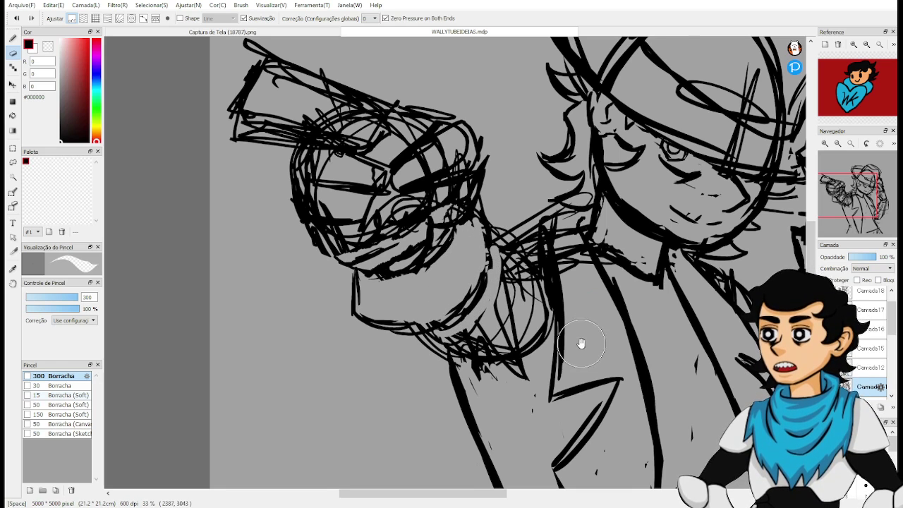
mouse_move(558, 353)
mouse_down()
mouse_move(595, 278)
mouse_move(597, 319)
mouse_up()
scroll(596, 319, down, 4)
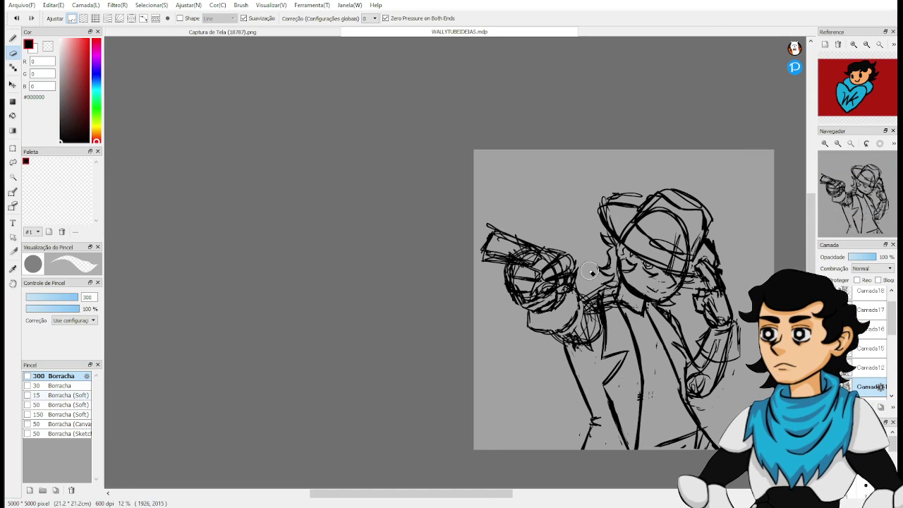
Draw a tighter cuff curve around the wrist below the gun hand and erase the old sleeve outline.
scroll(589, 272, up, 4)
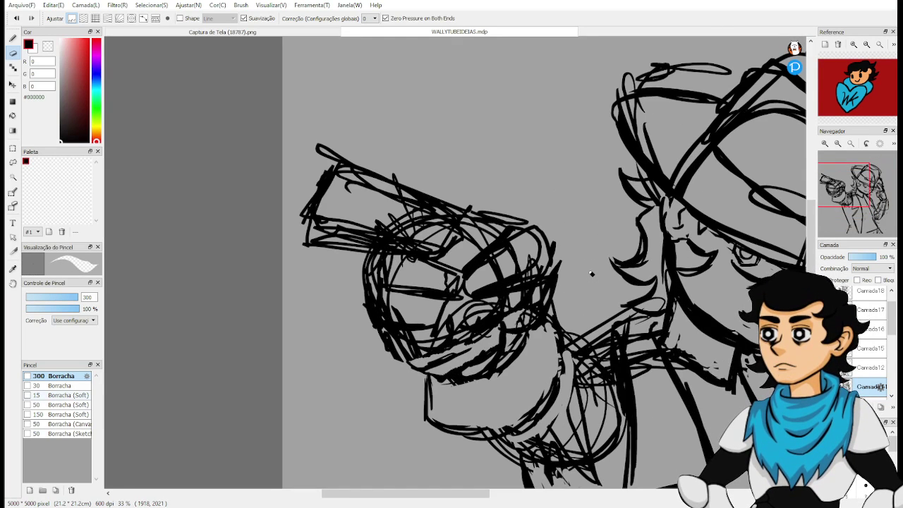
key(b)
mouse_move(429, 377)
mouse_down()
mouse_move(448, 407)
mouse_move(440, 395)
mouse_move(525, 377)
mouse_move(515, 388)
mouse_move(537, 361)
mouse_move(536, 320)
mouse_move(474, 364)
mouse_move(436, 421)
mouse_move(500, 430)
mouse_move(534, 415)
mouse_move(550, 391)
mouse_move(565, 354)
mouse_move(563, 322)
mouse_up()
key(e)
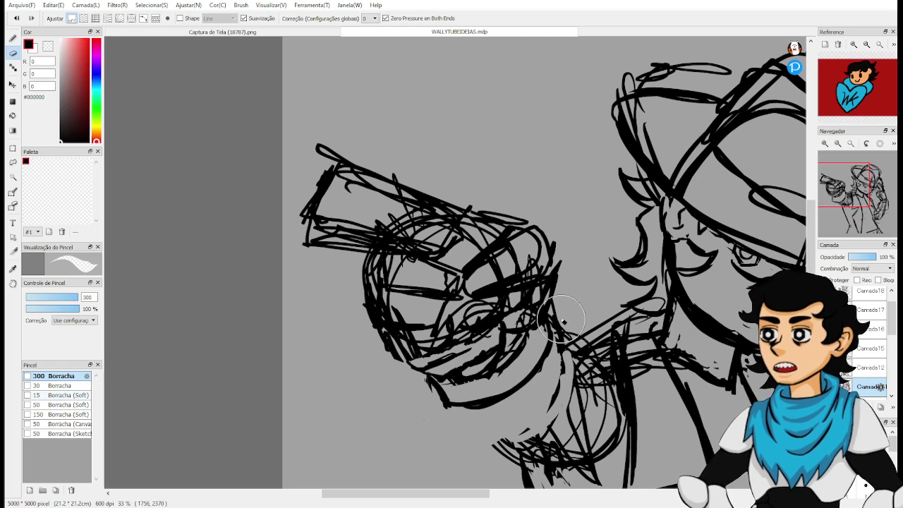
Lasso-select the gun and hand, rotate them slightly clockwise, and move them about 126 px left and 337 px up.
key(l)
mouse_move(344, 135)
mouse_down()
mouse_move(298, 173)
mouse_move(304, 283)
mouse_move(350, 374)
mouse_move(445, 407)
mouse_move(522, 396)
mouse_up()
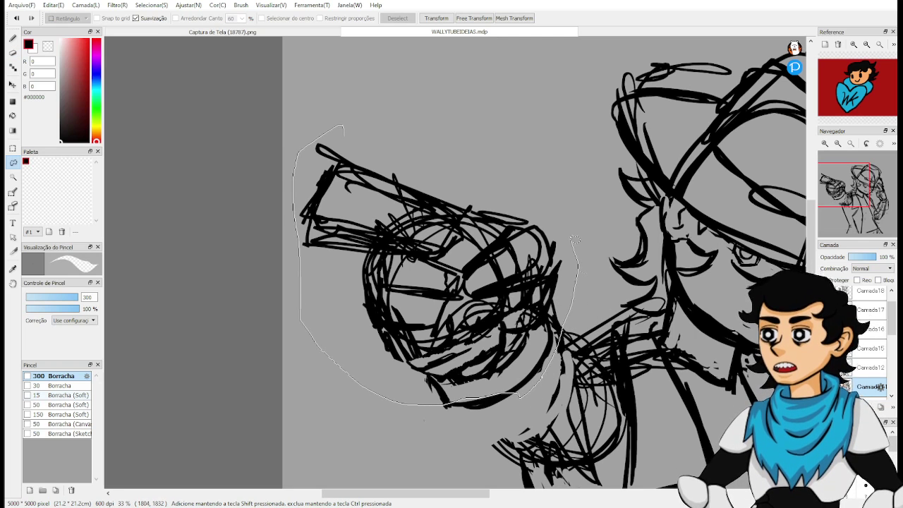
drag(575, 240, 357, 146)
key(ctrl+t)
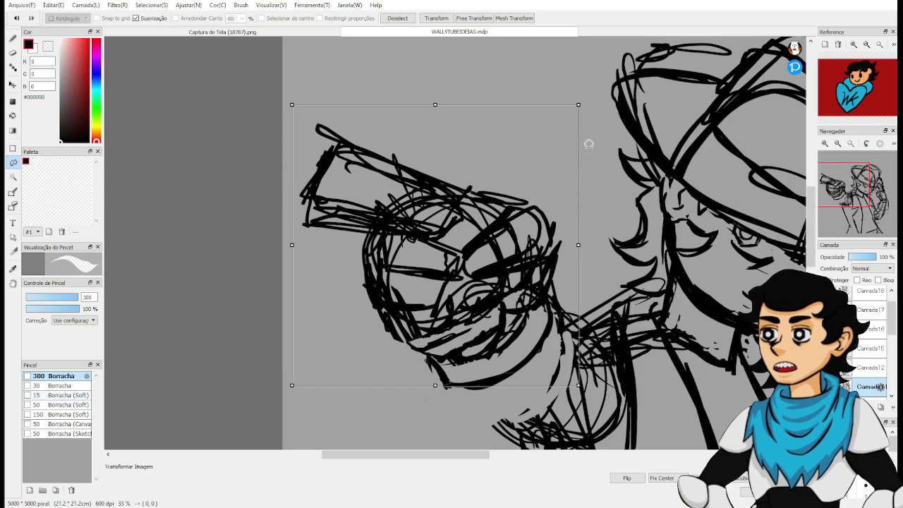
drag(588, 144, 573, 182)
drag(499, 243, 475, 192)
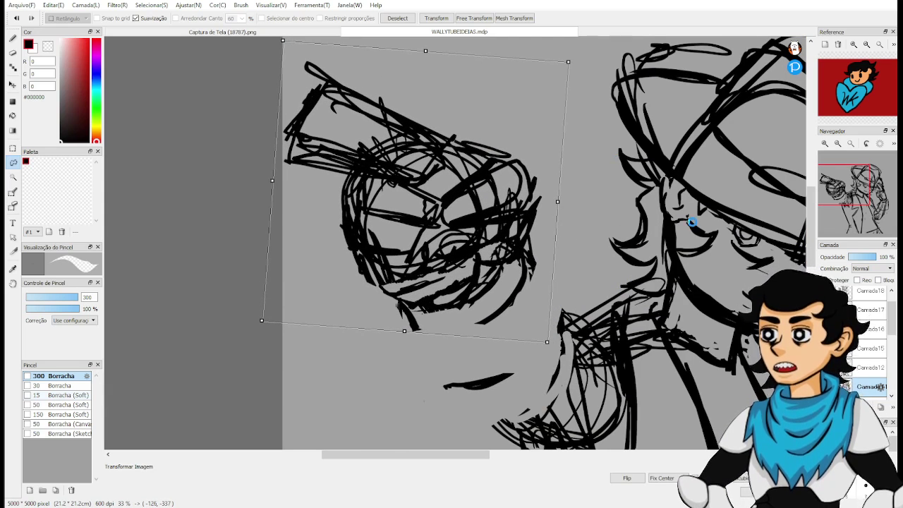
drag(675, 306, 655, 286)
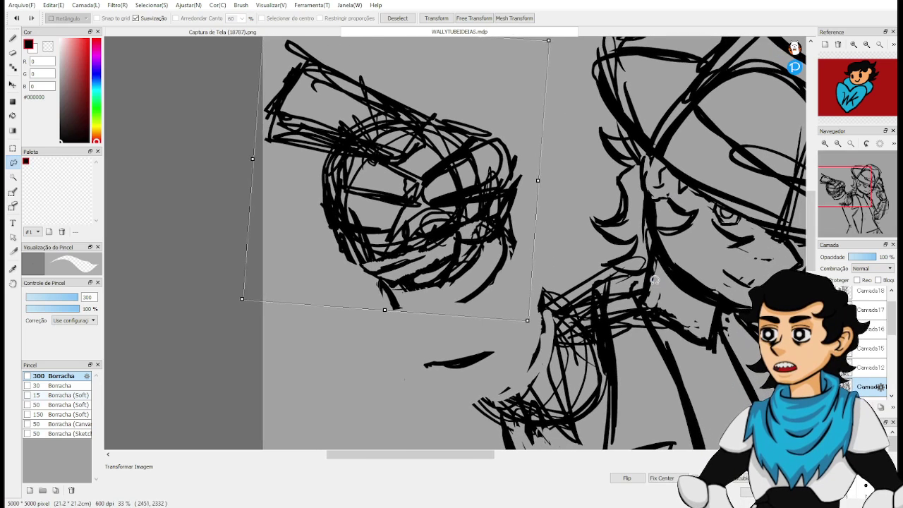
scroll(654, 280, down, 1)
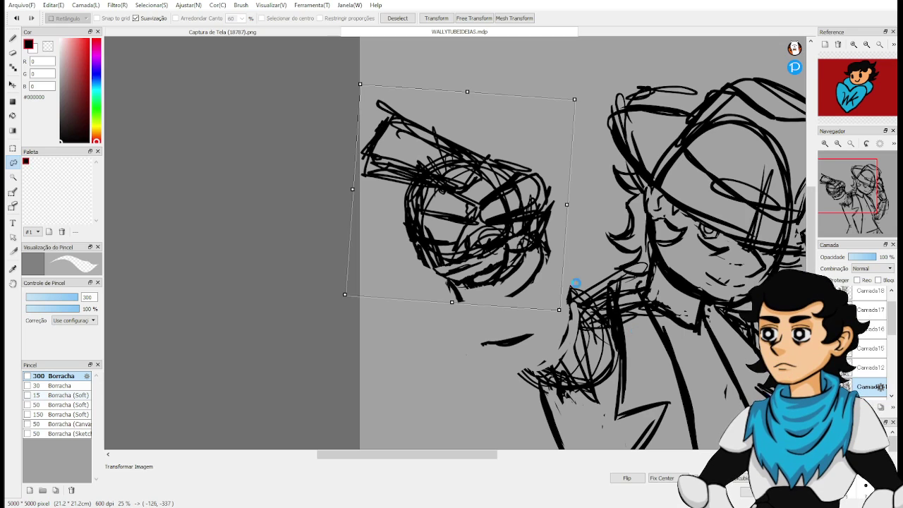
key(ctrl+d)
scroll(600, 273, up, 1)
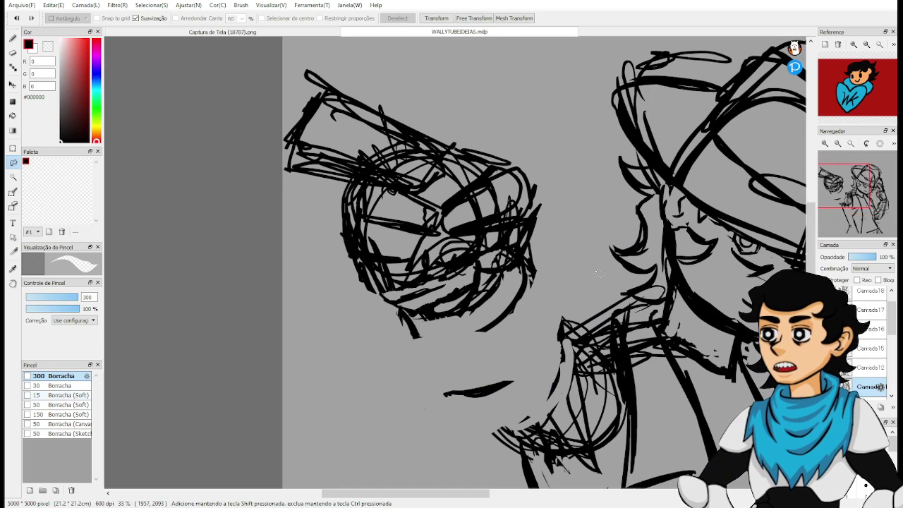
Draw longer forearm contours linking the moved gun hand to the elbow and shoulder, with a rounded curve closing the sleeve.
key(b)
drag(424, 320, 462, 391)
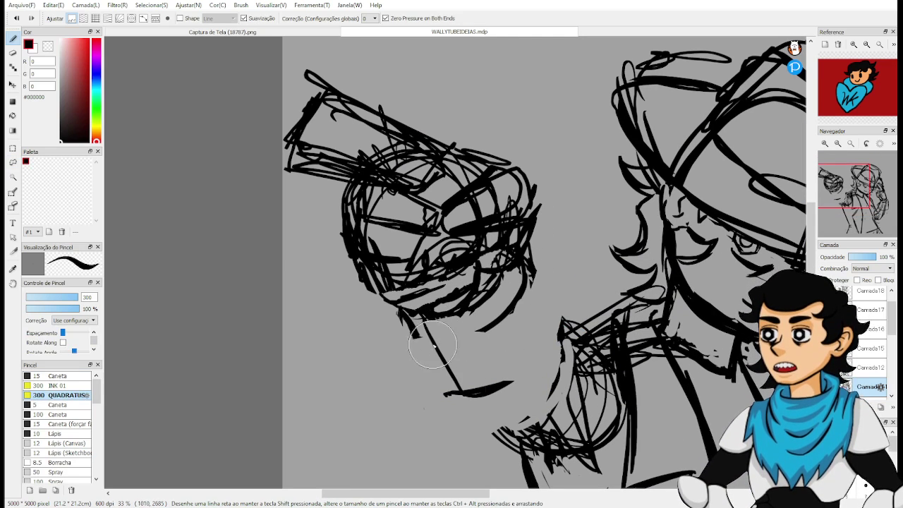
drag(414, 335, 452, 407)
drag(555, 306, 569, 312)
drag(522, 262, 578, 316)
drag(577, 337, 531, 425)
mouse_move(456, 405)
mouse_down()
mouse_move(536, 425)
mouse_move(557, 413)
mouse_up()
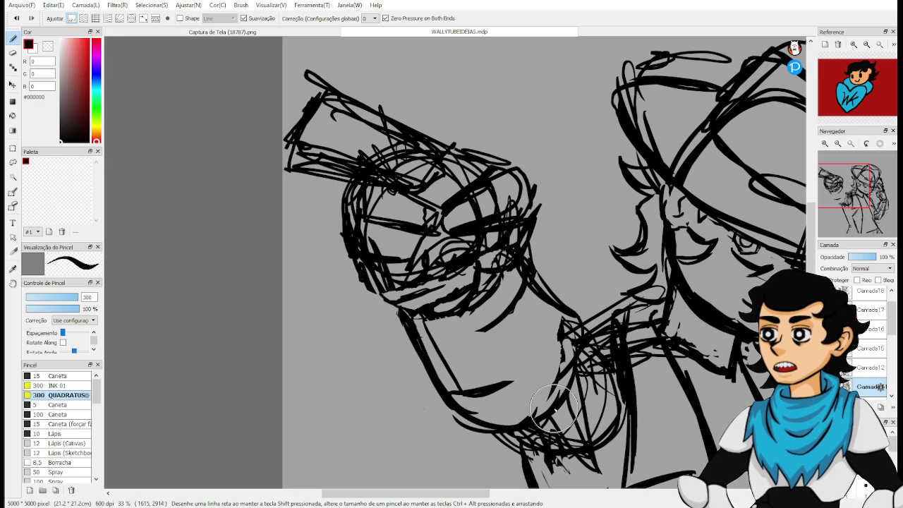
drag(526, 285, 565, 323)
mouse_move(544, 286)
mouse_down()
mouse_move(581, 328)
mouse_move(621, 313)
mouse_up()
Erase the scribbled construction lines between the sleeve and jacket, and redraw the sleeve's rounded end and shoulder line.
drag(642, 345, 573, 273)
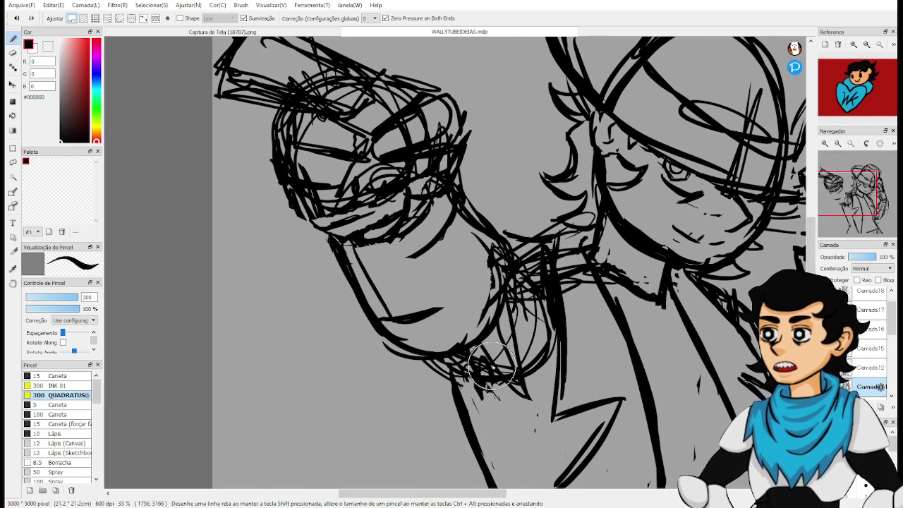
key(e)
mouse_move(479, 364)
mouse_down()
mouse_move(510, 374)
mouse_move(526, 337)
mouse_move(497, 353)
mouse_move(523, 302)
mouse_move(541, 332)
mouse_move(526, 357)
mouse_up()
key(p)
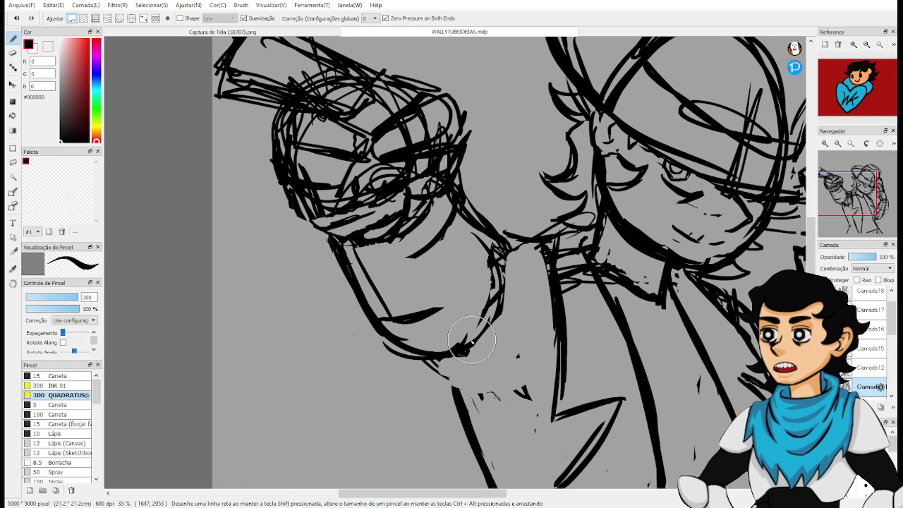
drag(498, 259, 488, 316)
mouse_move(492, 238)
mouse_down()
mouse_move(511, 251)
mouse_move(550, 253)
mouse_up()
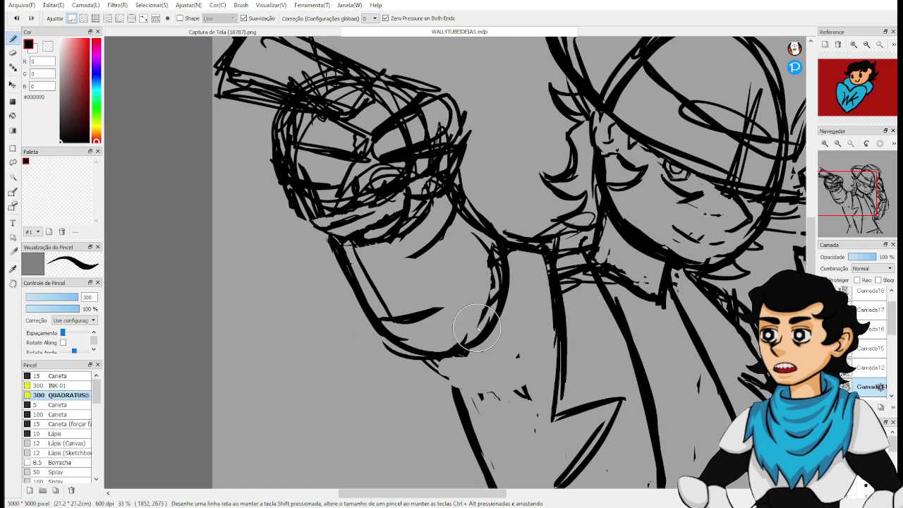
Draw the upper arm's underside as a curve from below the sleeve to the jacket's front edge.
drag(407, 364, 518, 402)
mouse_move(416, 366)
mouse_down()
mouse_move(560, 393)
mouse_move(498, 273)
mouse_up()
drag(403, 287, 488, 303)
drag(433, 297, 487, 292)
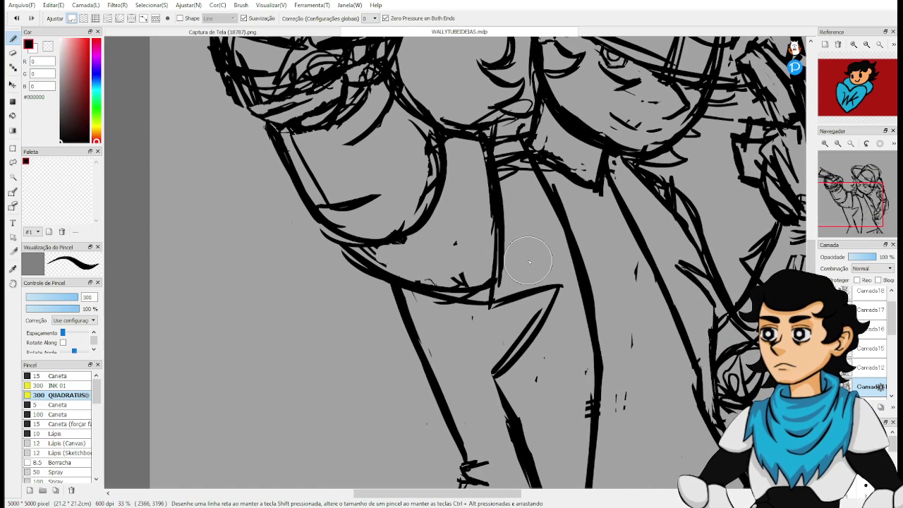
Lasso-select the head, torso and bent arm without the gun arm, and move them about 440 px right and 32 px up.
scroll(529, 262, down, 4)
drag(619, 240, 581, 243)
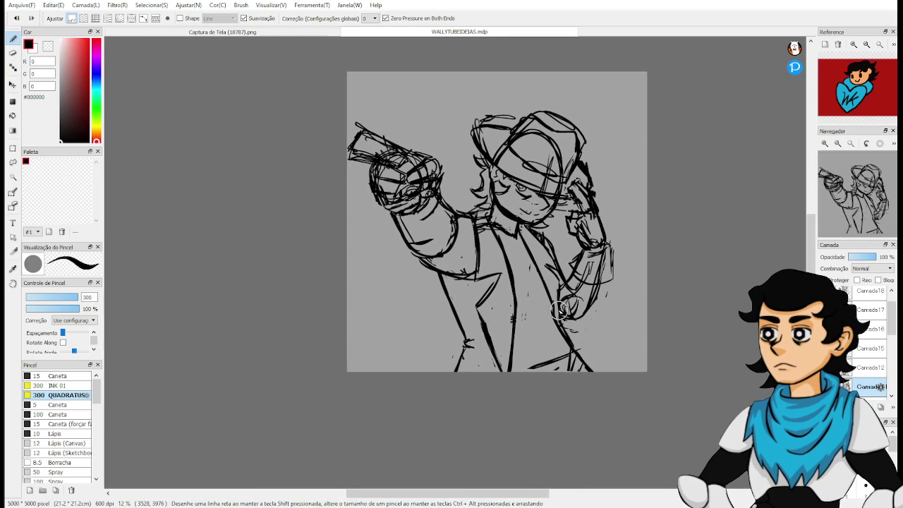
key(l)
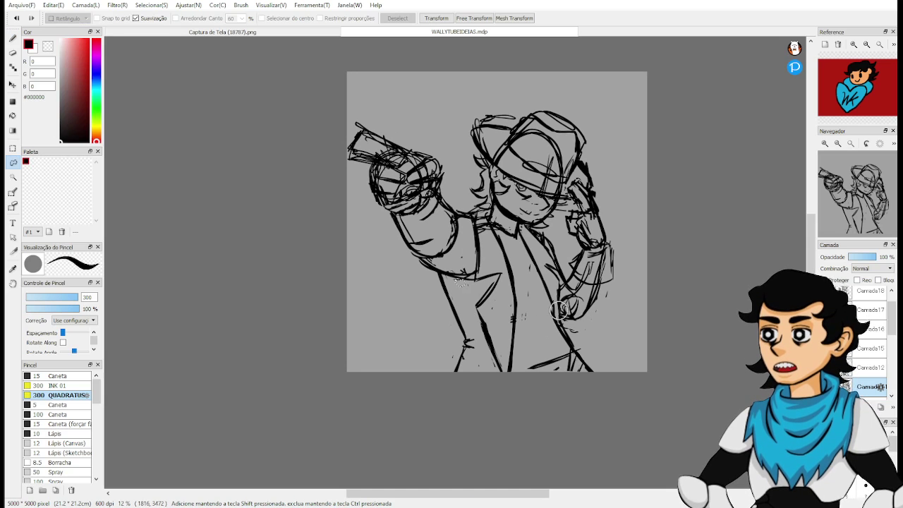
drag(424, 379, 598, 470)
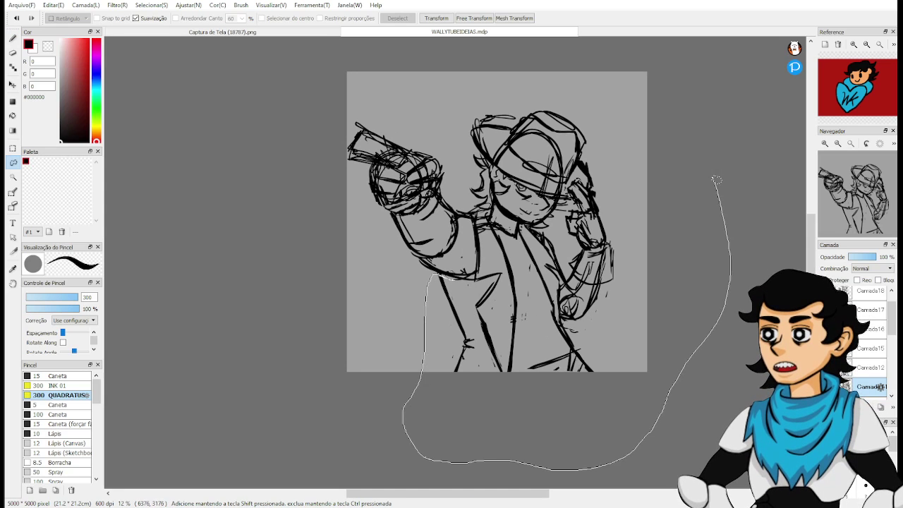
mouse_move(716, 181)
mouse_down()
mouse_move(534, 56)
mouse_move(486, 76)
mouse_move(459, 182)
mouse_up()
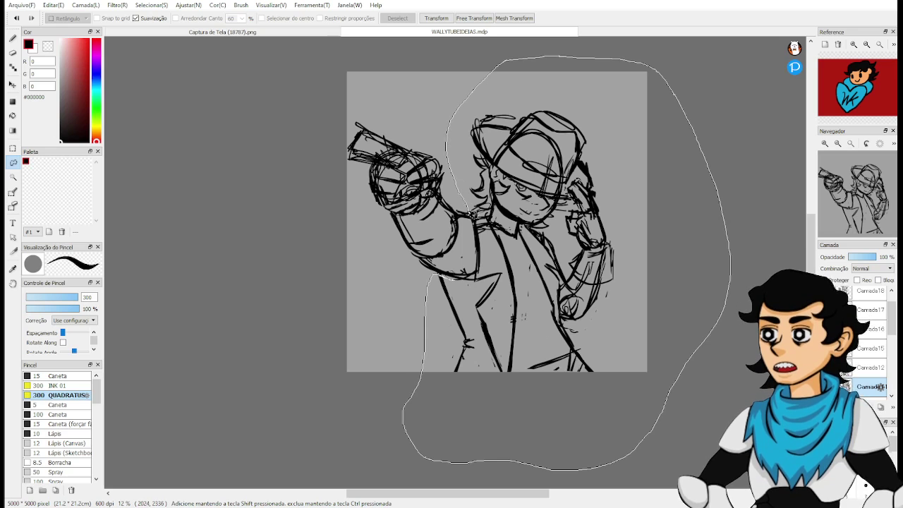
drag(472, 229, 473, 273)
key(ctrl+t)
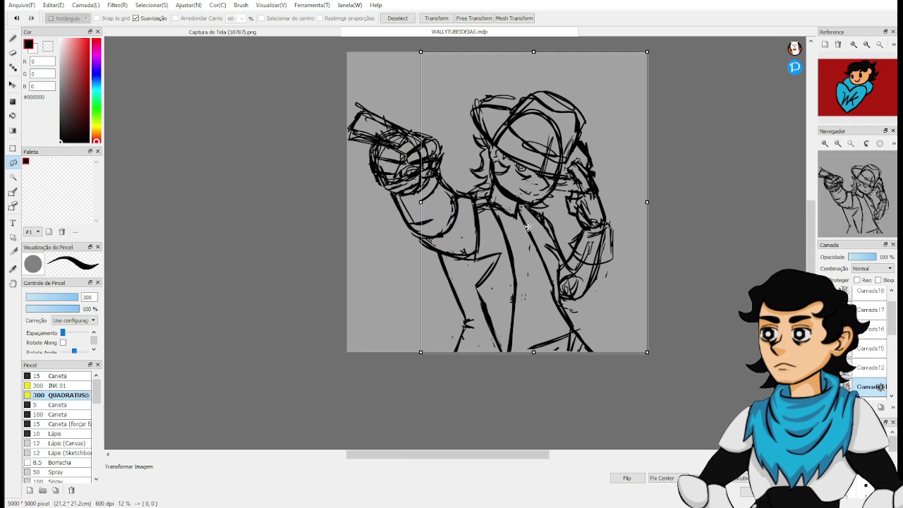
mouse_move(528, 227)
mouse_down()
mouse_move(540, 242)
mouse_move(544, 223)
mouse_move(555, 224)
mouse_up()
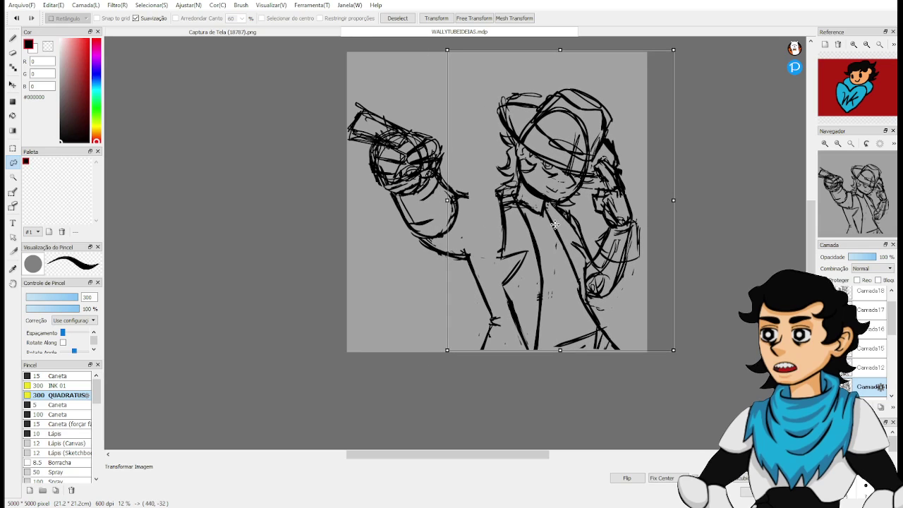
key(Return)
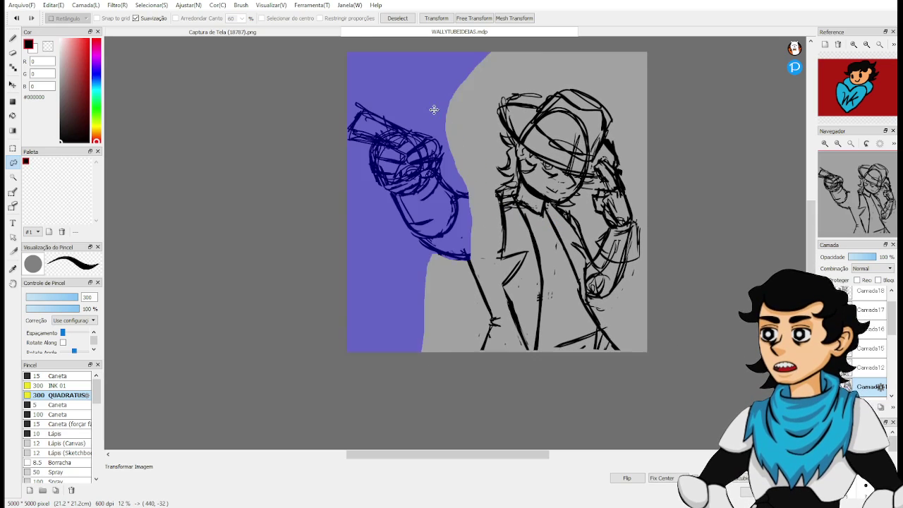
key(ctrl+d)
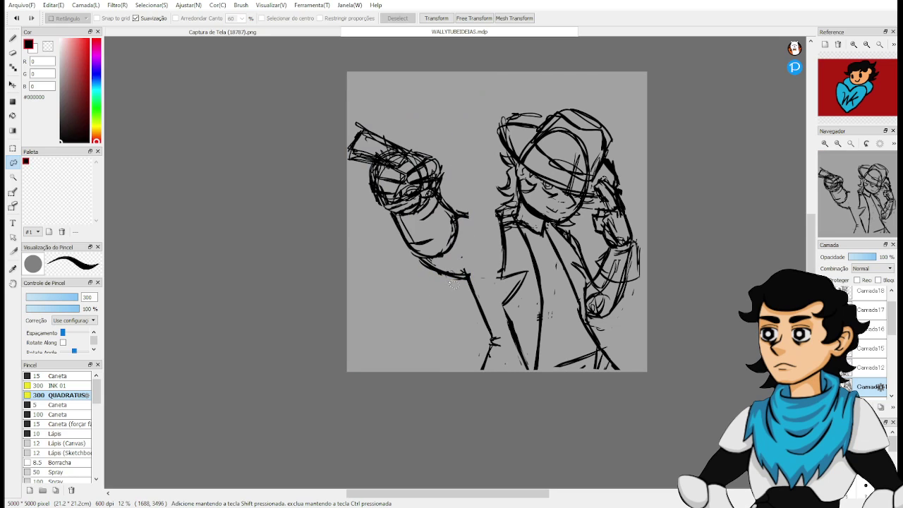
Select the gun arm, rotate it slightly counter-clockwise, and move it up and right toward the shifted body.
mouse_move(474, 275)
mouse_down()
mouse_move(428, 281)
mouse_move(366, 199)
mouse_move(346, 139)
mouse_move(474, 282)
mouse_move(395, 286)
mouse_move(324, 108)
mouse_move(462, 166)
mouse_move(494, 220)
mouse_move(492, 235)
mouse_move(474, 201)
mouse_up()
key(ctrl+t)
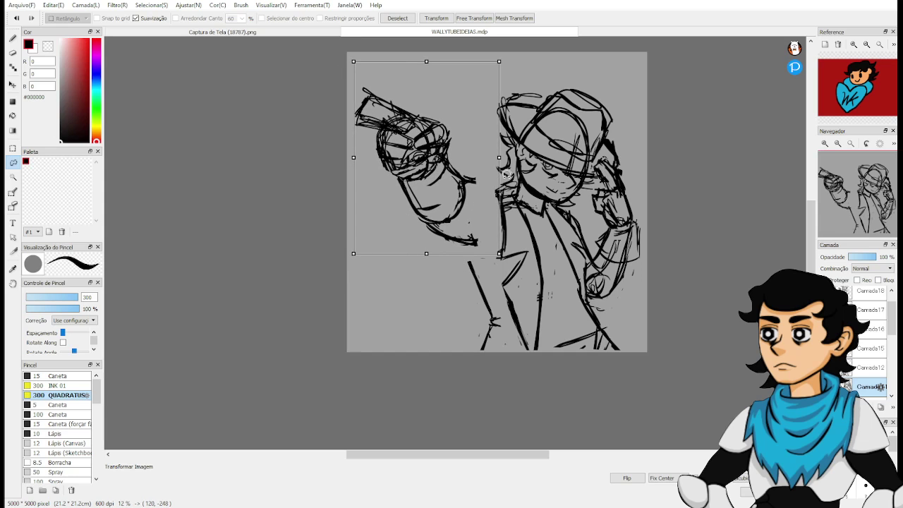
drag(522, 82, 528, 101)
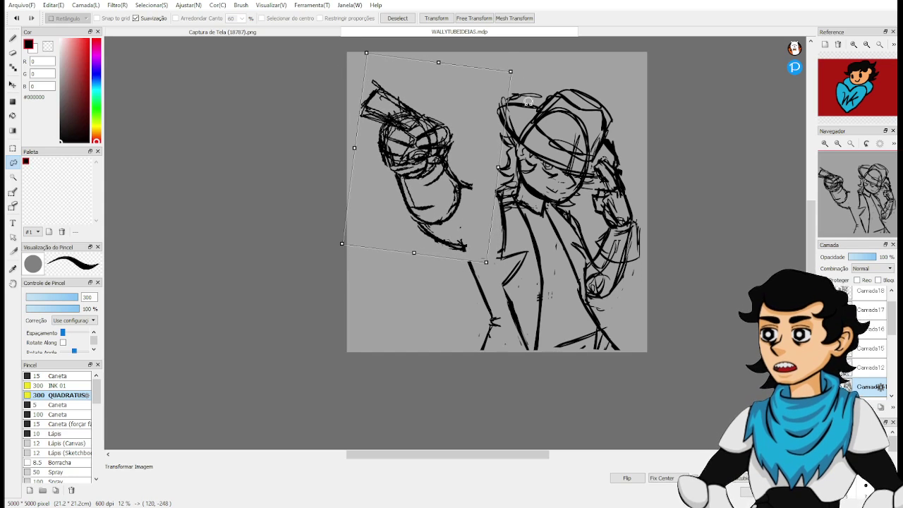
drag(515, 223, 521, 202)
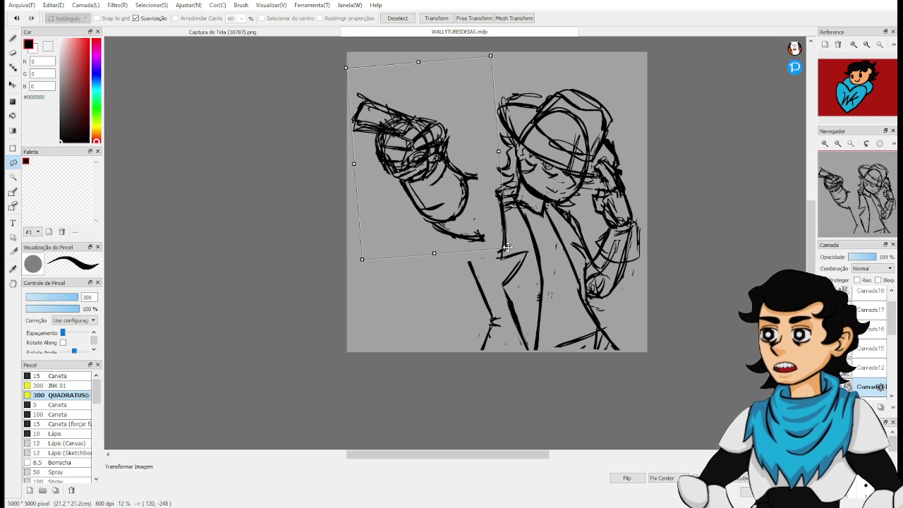
drag(507, 246, 510, 254)
drag(483, 213, 483, 212)
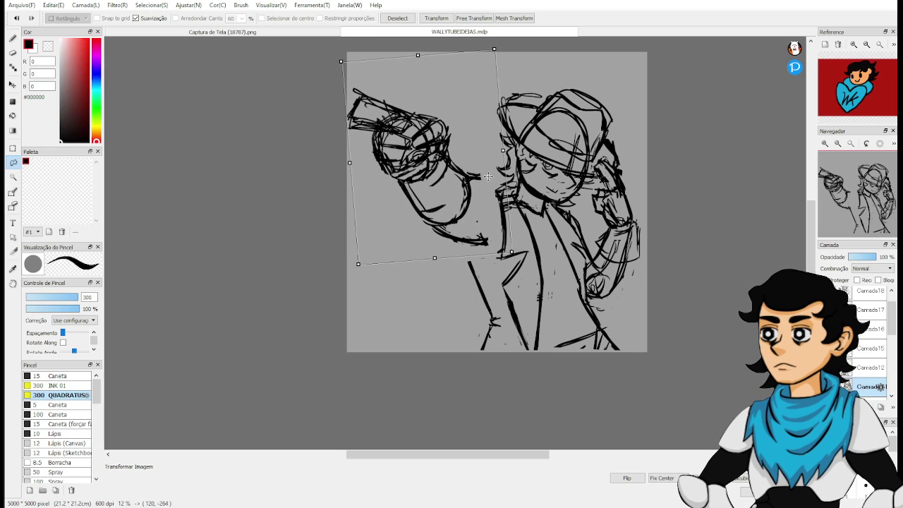
drag(487, 124, 523, 158)
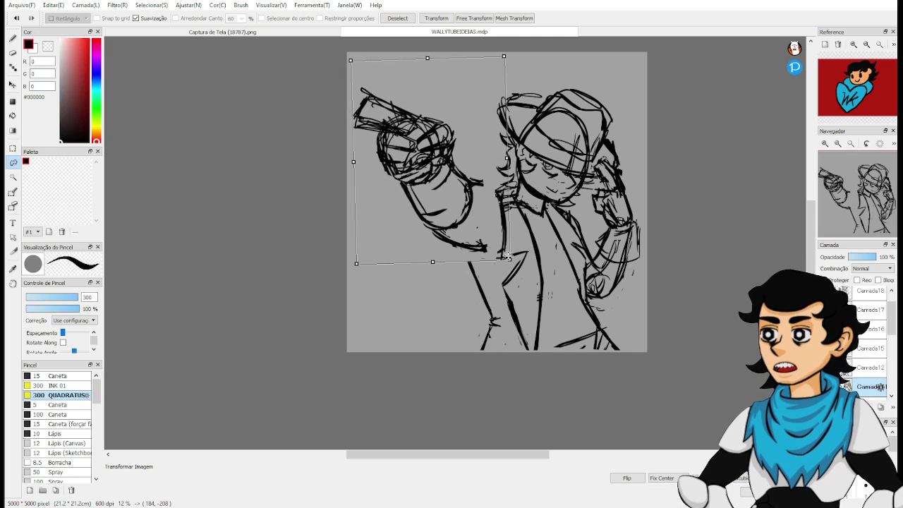
mouse_move(509, 258)
mouse_down()
mouse_move(496, 217)
mouse_move(505, 254)
mouse_up()
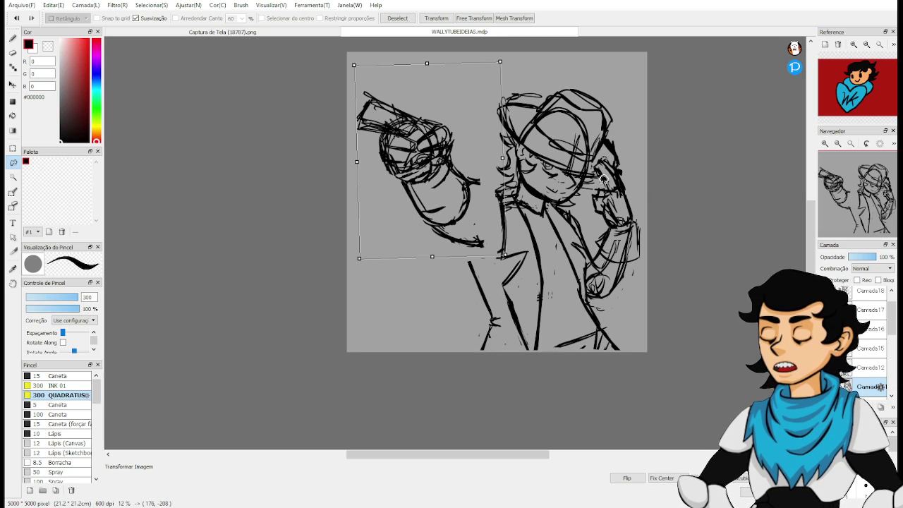
key(Return)
key(ctrl+d)
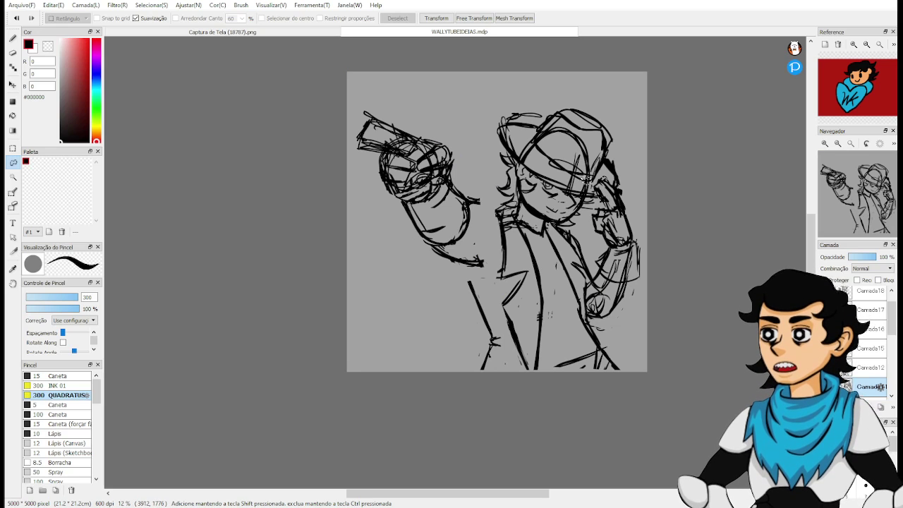
Erase the gun arm's rounded sleeve end, cuff curve and old lower-arm lines, keeping the forearm's start near the hand.
key(b)
scroll(588, 211, up, 3)
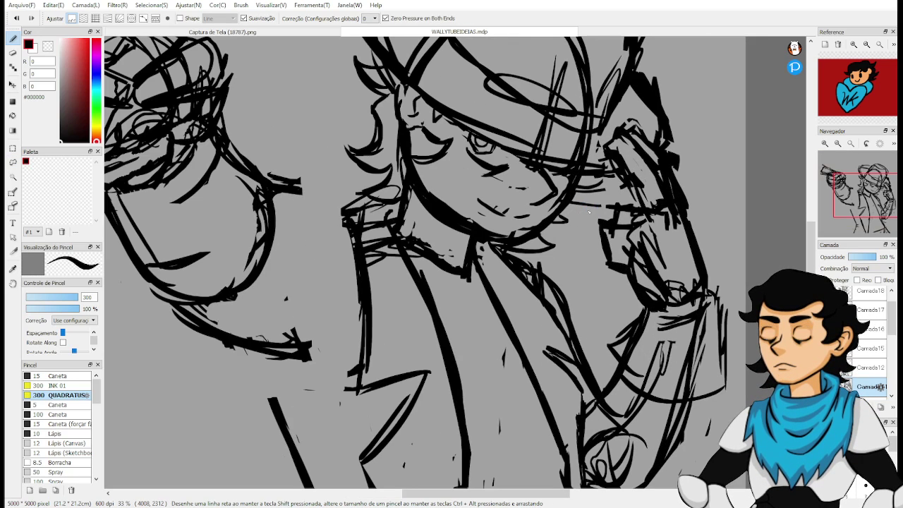
drag(589, 210, 781, 194)
drag(652, 291, 704, 283)
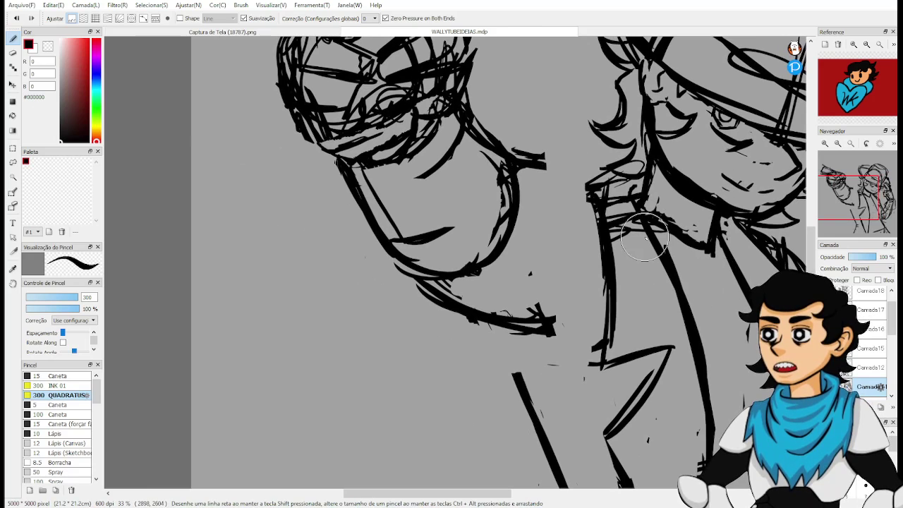
key(e)
mouse_move(414, 278)
mouse_down()
mouse_move(499, 328)
mouse_move(440, 290)
mouse_move(459, 290)
mouse_move(544, 343)
mouse_move(488, 338)
mouse_move(531, 339)
mouse_move(551, 312)
mouse_move(521, 134)
mouse_move(532, 264)
mouse_move(514, 281)
mouse_move(499, 156)
mouse_move(477, 268)
mouse_move(487, 282)
mouse_move(423, 231)
mouse_move(427, 264)
mouse_move(468, 289)
mouse_up()
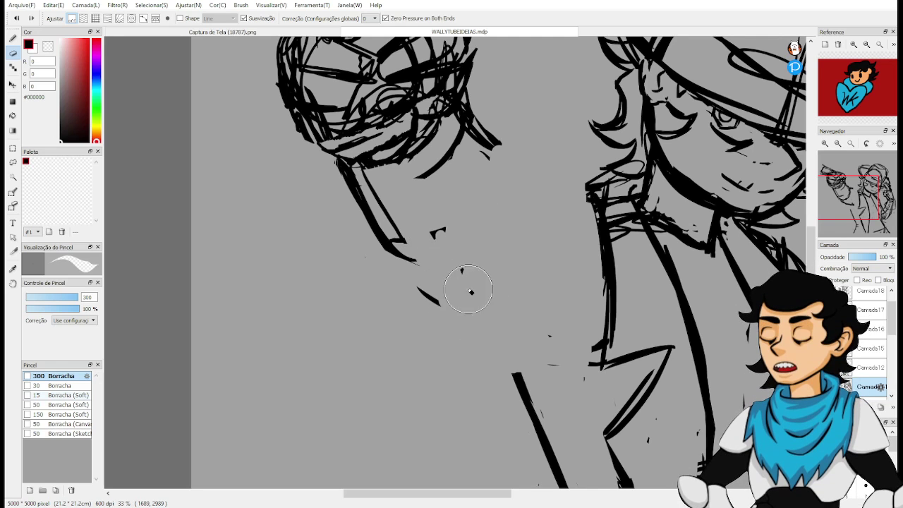
mouse_move(434, 175)
mouse_down()
mouse_move(450, 145)
mouse_move(444, 168)
mouse_up()
Draw new upper and lower contours for the gun arm, extending from the wrist to the collar and armpit.
key(b)
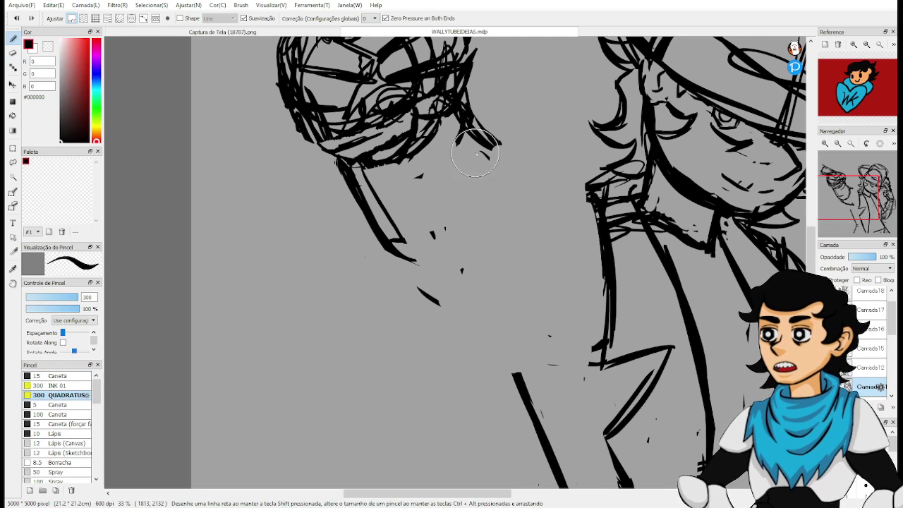
mouse_move(461, 127)
mouse_down()
mouse_move(519, 189)
mouse_move(545, 202)
mouse_up()
drag(504, 178, 578, 204)
drag(494, 165, 587, 203)
mouse_move(362, 205)
mouse_down()
mouse_move(440, 291)
mouse_move(519, 343)
mouse_up()
drag(417, 276, 466, 324)
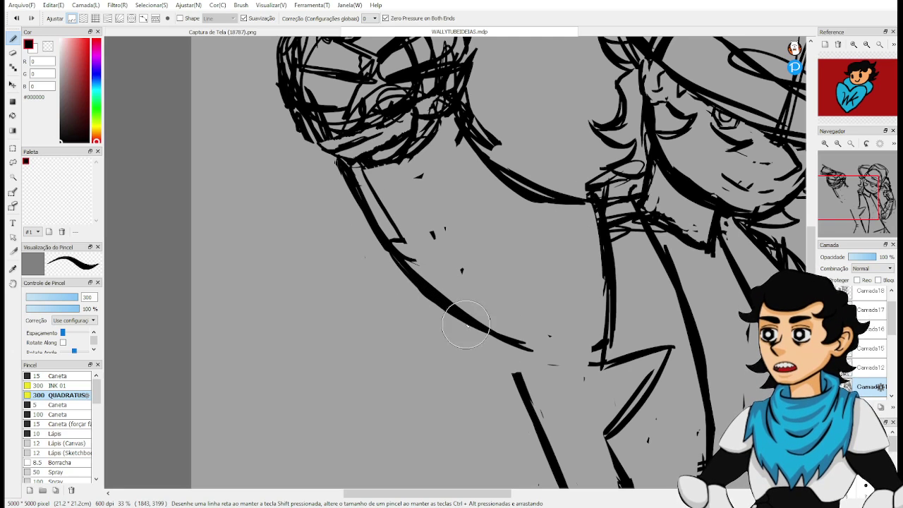
Extend the jacket's side line up to the armpit so it meets the gun arm's lower contour.
mouse_move(512, 352)
mouse_down()
mouse_move(546, 430)
mouse_move(541, 410)
mouse_up()
mouse_move(547, 412)
mouse_down()
mouse_move(464, 256)
mouse_move(469, 250)
mouse_move(504, 305)
mouse_move(532, 301)
mouse_up()
key(e)
key(b)
Add short fold strokes on the gun arm's upper contour and replace the sagging shoulder curve with a straighter line to the collar.
drag(502, 230, 520, 299)
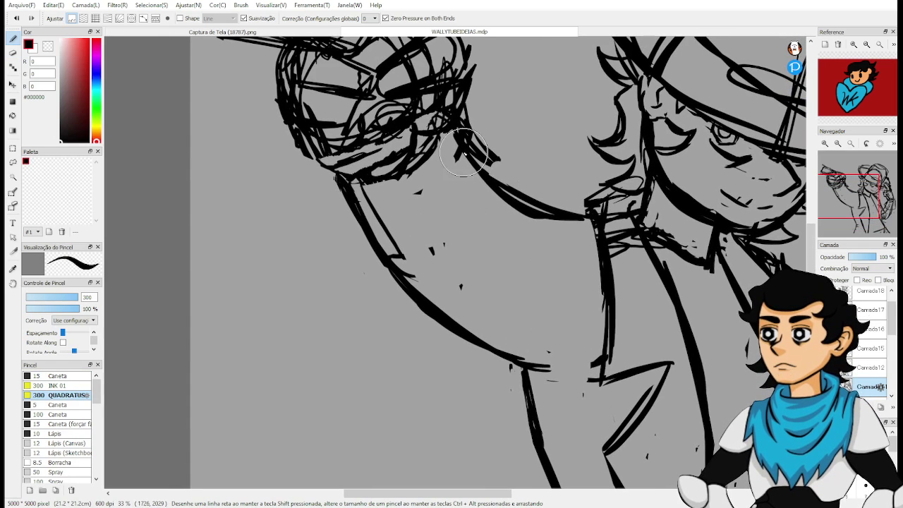
mouse_move(513, 207)
mouse_down()
mouse_move(510, 251)
mouse_move(526, 251)
mouse_up()
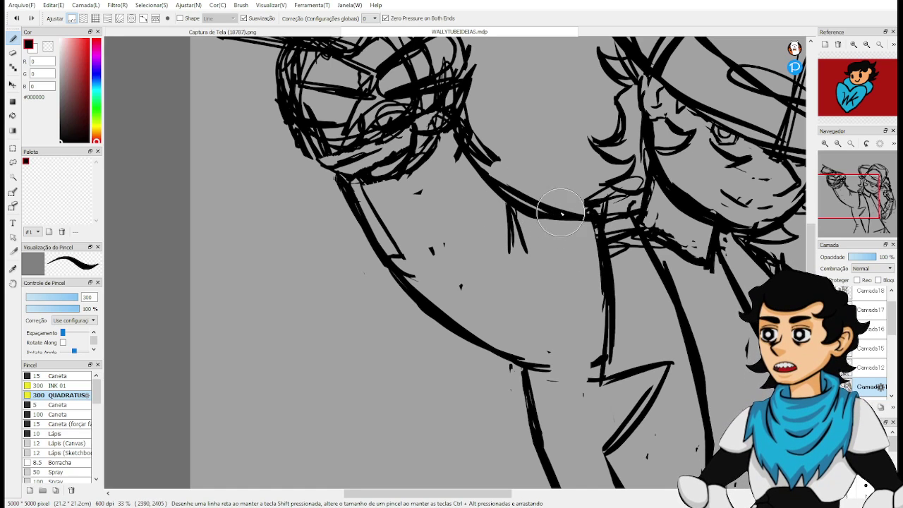
key(e)
drag(525, 203, 555, 234)
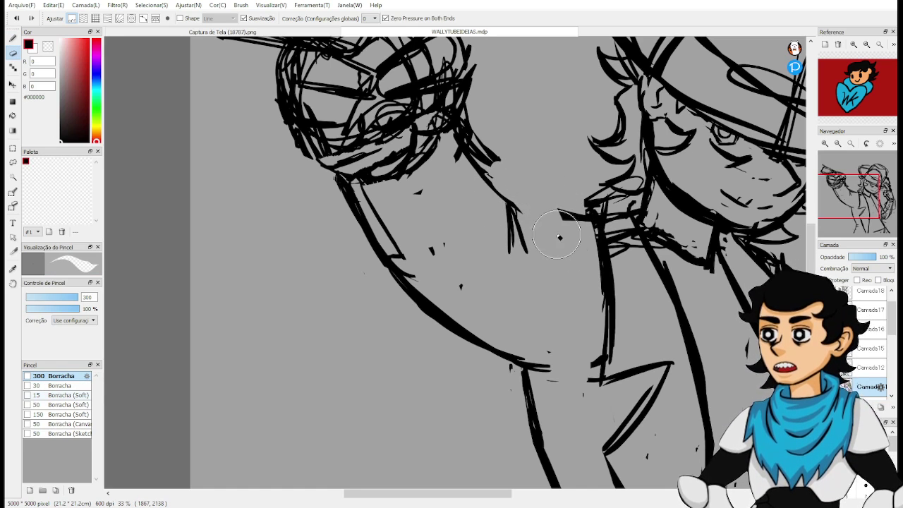
drag(554, 142, 562, 226)
key(b)
mouse_move(520, 280)
mouse_down()
mouse_move(581, 302)
mouse_move(563, 294)
mouse_up()
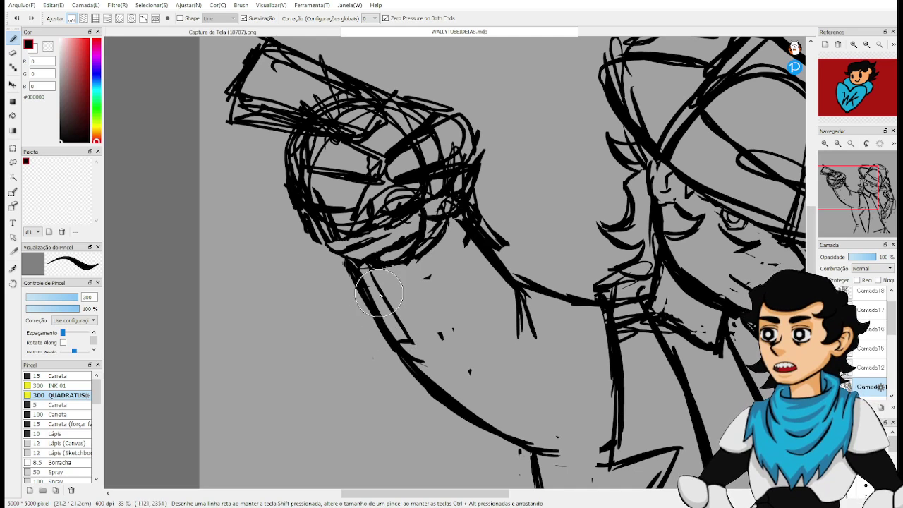
Erase the inner cuff lines along the gun arm's forearm, redraw its lower contour, and draw a rounded sleeve edge across the elbow.
mouse_move(379, 293)
mouse_down()
mouse_move(414, 381)
mouse_move(423, 378)
mouse_up()
key(e)
drag(349, 263, 389, 356)
mouse_move(366, 297)
mouse_down()
mouse_move(387, 352)
mouse_move(439, 408)
mouse_up()
drag(392, 330, 445, 419)
mouse_move(459, 328)
mouse_down()
mouse_move(441, 345)
mouse_move(419, 326)
mouse_move(400, 278)
mouse_move(352, 300)
mouse_move(412, 305)
mouse_up()
key(b)
mouse_move(298, 243)
mouse_down()
mouse_move(388, 353)
mouse_move(438, 356)
mouse_move(449, 268)
mouse_up()
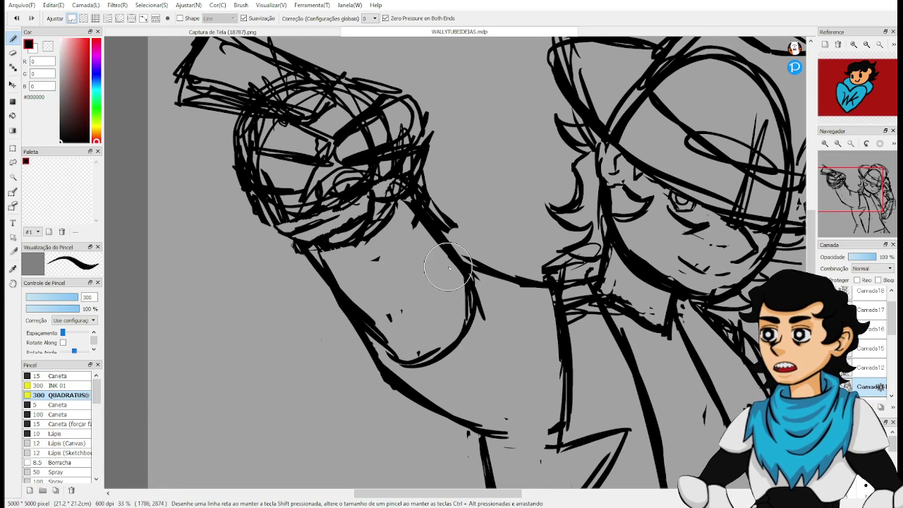
Replace the heavy upper forearm line with a thinner one and reinforce the rounded sleeve edge and lower arm contour.
key(e)
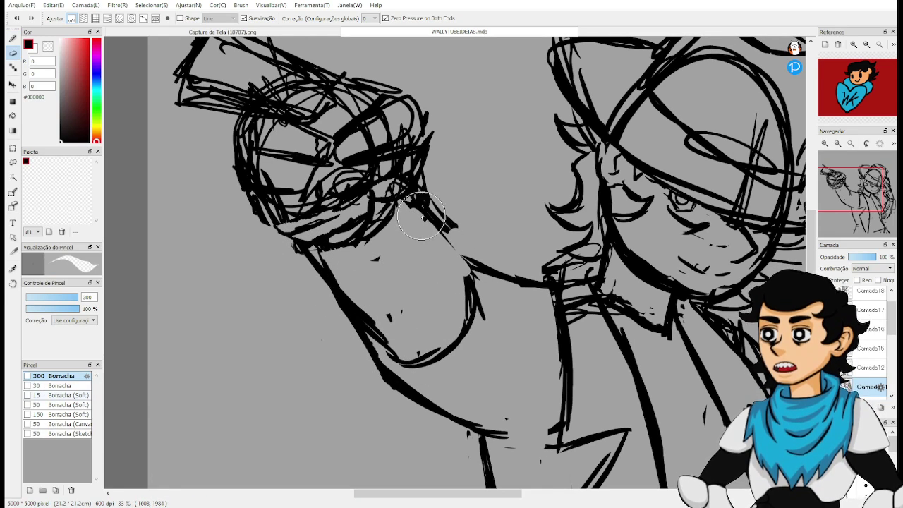
mouse_move(423, 217)
mouse_down()
mouse_move(464, 238)
mouse_move(439, 200)
mouse_move(412, 215)
mouse_move(487, 163)
mouse_move(466, 200)
mouse_move(440, 190)
mouse_move(407, 200)
mouse_move(471, 249)
mouse_move(424, 200)
mouse_move(475, 246)
mouse_move(471, 317)
mouse_move(464, 241)
mouse_move(448, 328)
mouse_up()
key(p)
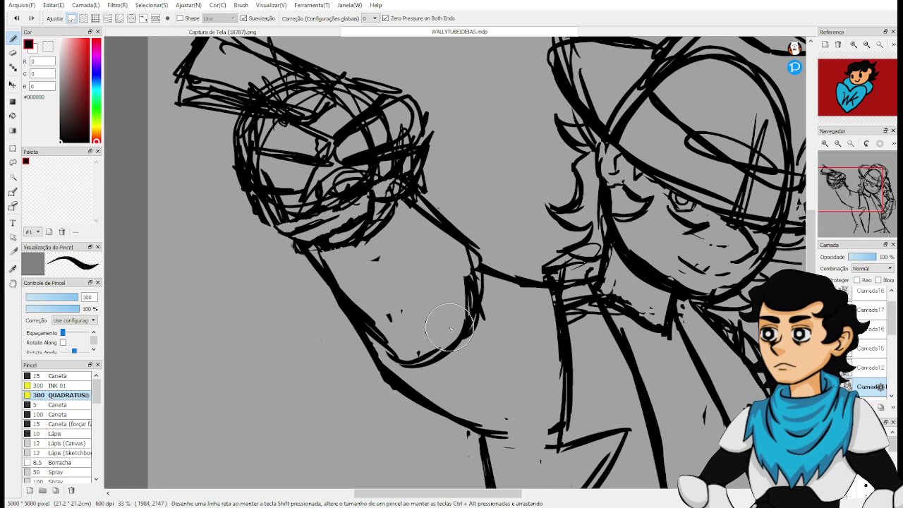
mouse_move(380, 334)
mouse_down()
mouse_move(407, 356)
mouse_move(463, 336)
mouse_up()
mouse_move(416, 364)
mouse_down()
mouse_move(510, 418)
mouse_move(519, 437)
mouse_up()
Clean up the gun arm's lower contour, thicken the shoulder line, and draw a curve from the armpit to the lapel.
key(e)
mouse_move(381, 364)
mouse_down()
mouse_move(334, 325)
mouse_move(440, 413)
mouse_up()
mouse_move(554, 417)
mouse_down()
mouse_move(423, 317)
mouse_move(471, 371)
mouse_up()
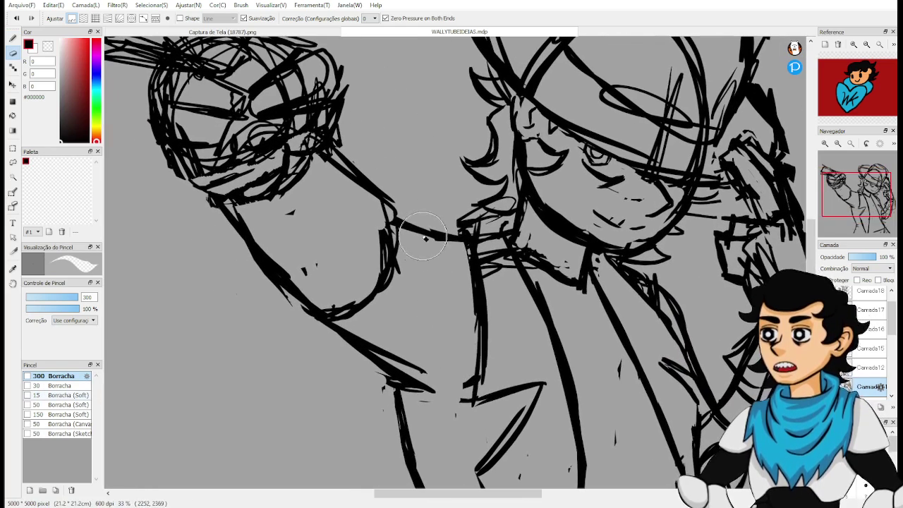
key(b)
drag(399, 222, 465, 242)
mouse_move(391, 390)
mouse_down()
mouse_move(478, 378)
mouse_move(435, 399)
mouse_move(426, 391)
mouse_move(446, 402)
mouse_move(435, 382)
mouse_move(442, 365)
mouse_move(432, 385)
mouse_move(399, 357)
mouse_up()
Erase the curve between armpit and lapel and draw a deeper rounded one below it from the jacket's side line.
key(e)
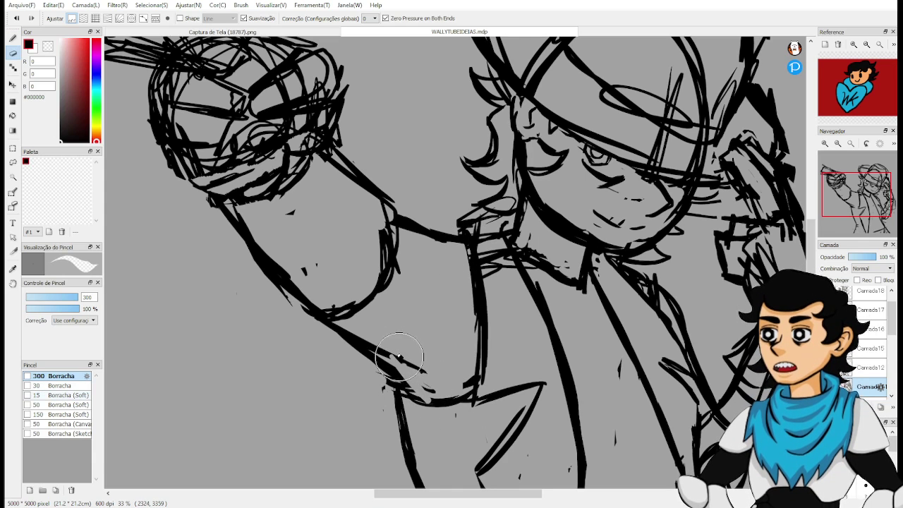
key(space)
mouse_move(476, 322)
mouse_down()
mouse_move(423, 359)
mouse_move(498, 273)
mouse_up()
drag(379, 358, 387, 388)
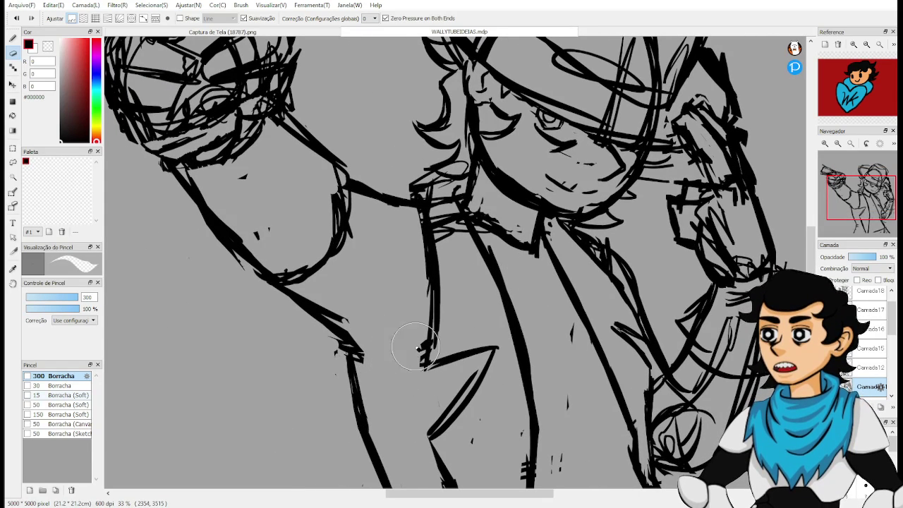
key(p)
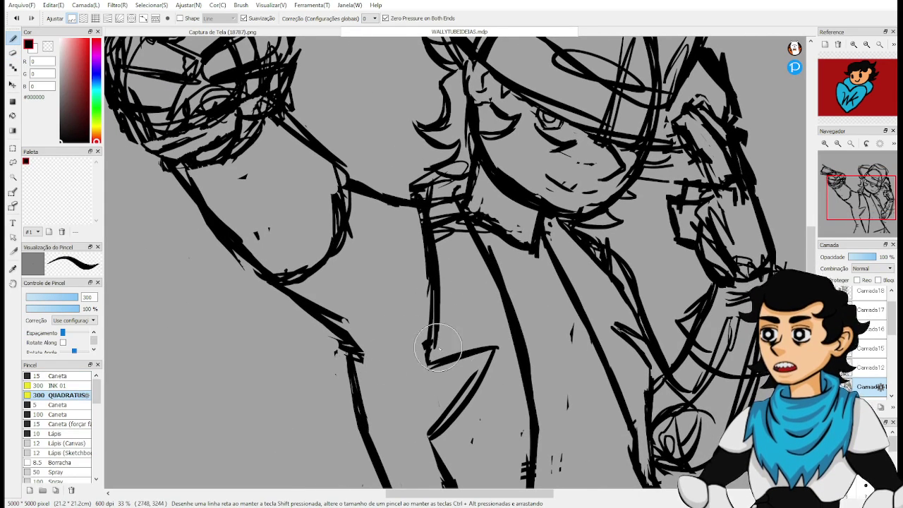
mouse_move(344, 352)
mouse_down()
mouse_move(401, 393)
mouse_move(380, 405)
mouse_move(436, 379)
mouse_up()
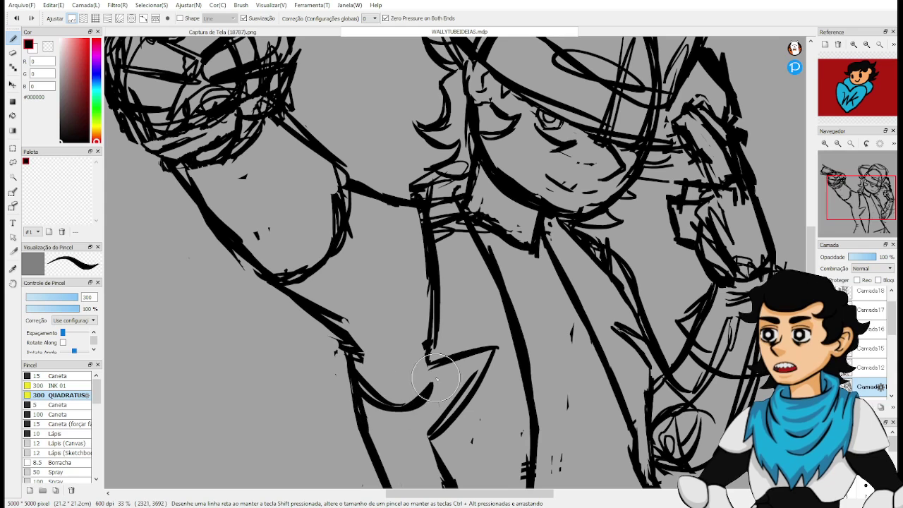
mouse_move(360, 393)
mouse_down()
mouse_move(440, 379)
mouse_move(412, 418)
mouse_move(447, 367)
mouse_up()
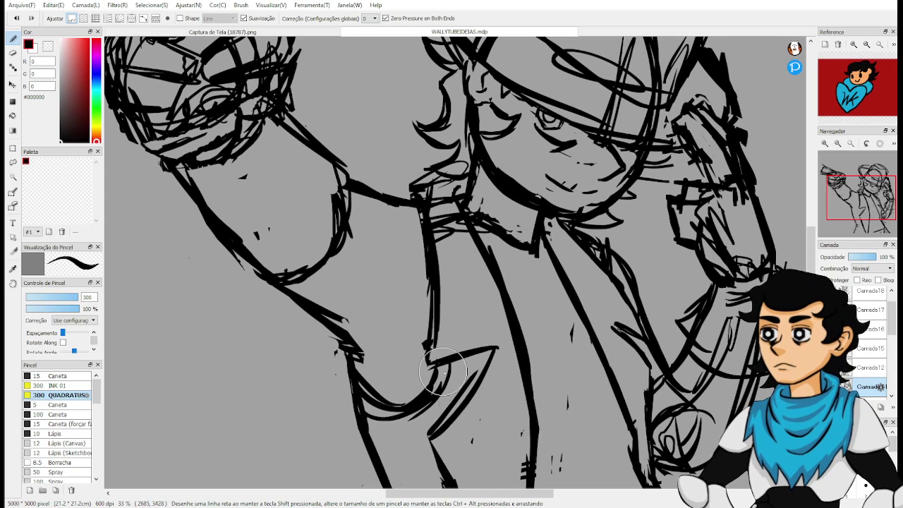
drag(334, 357, 373, 425)
key(space)
mouse_move(367, 351)
mouse_down()
mouse_move(364, 321)
mouse_move(378, 419)
mouse_move(387, 405)
mouse_move(368, 395)
mouse_move(407, 422)
mouse_move(436, 405)
mouse_up()
Tidy the lines around the gun arm's armpit and add short fold strokes beside it.
key(e)
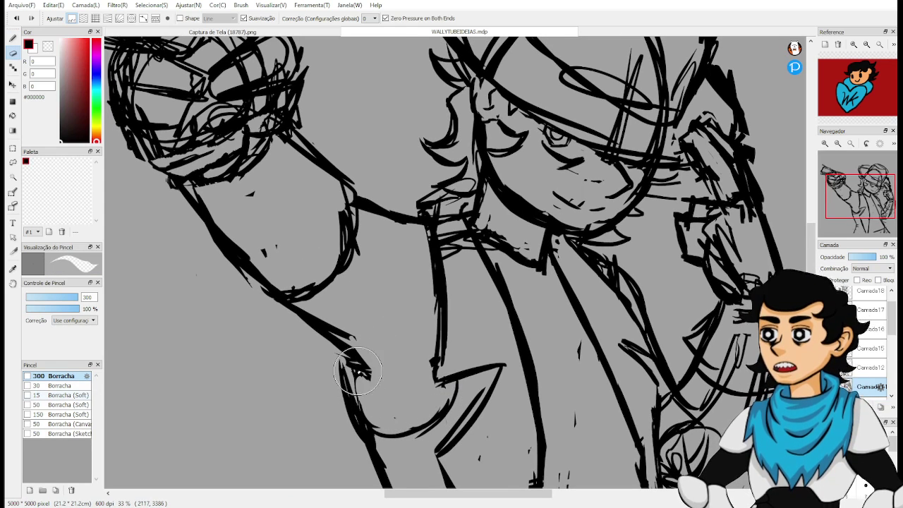
key(b)
drag(381, 374, 414, 363)
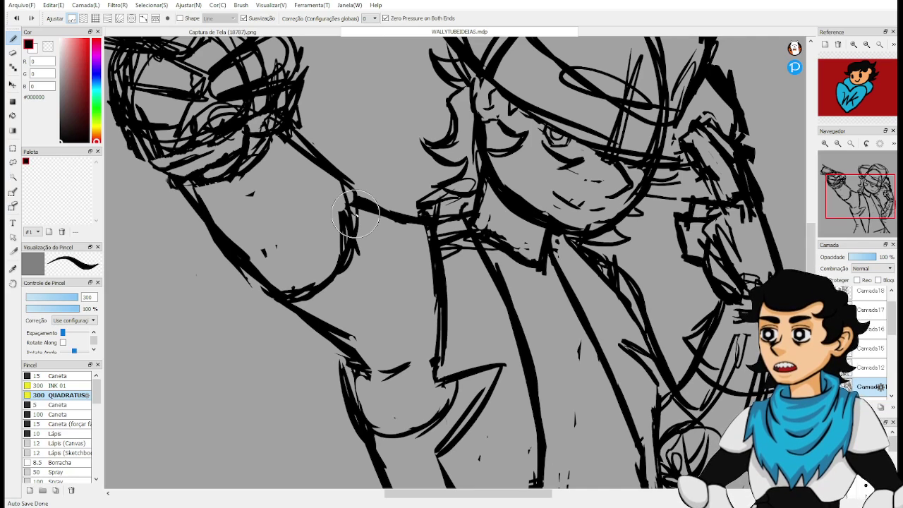
Erase the jacket's rough outer shoulder line on the raised arm's side and redraw it as a straighter line down to the elbow crease.
drag(628, 244, 599, 197)
drag(603, 255, 623, 161)
mouse_move(627, 227)
mouse_down()
mouse_move(653, 145)
mouse_move(630, 199)
mouse_move(632, 264)
mouse_up()
drag(600, 233, 614, 252)
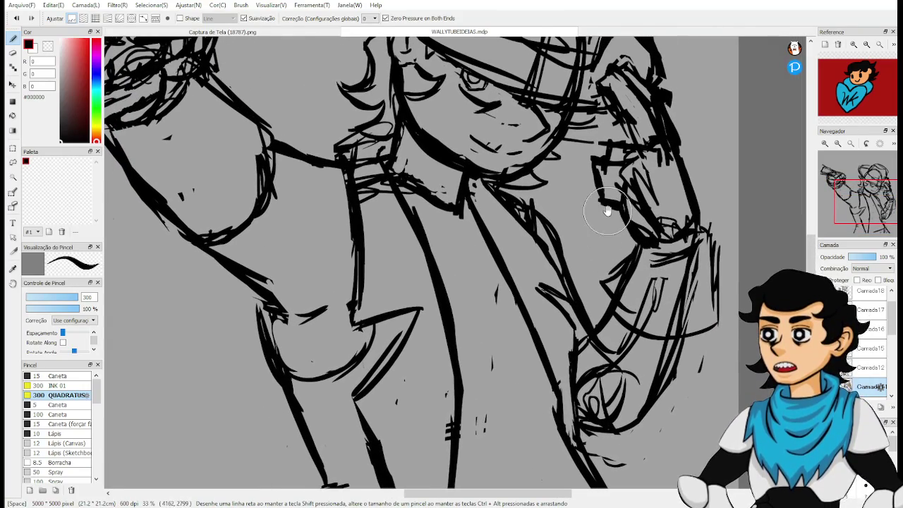
key(e)
mouse_move(568, 202)
mouse_down()
mouse_move(530, 227)
mouse_move(587, 333)
mouse_up()
key(b)
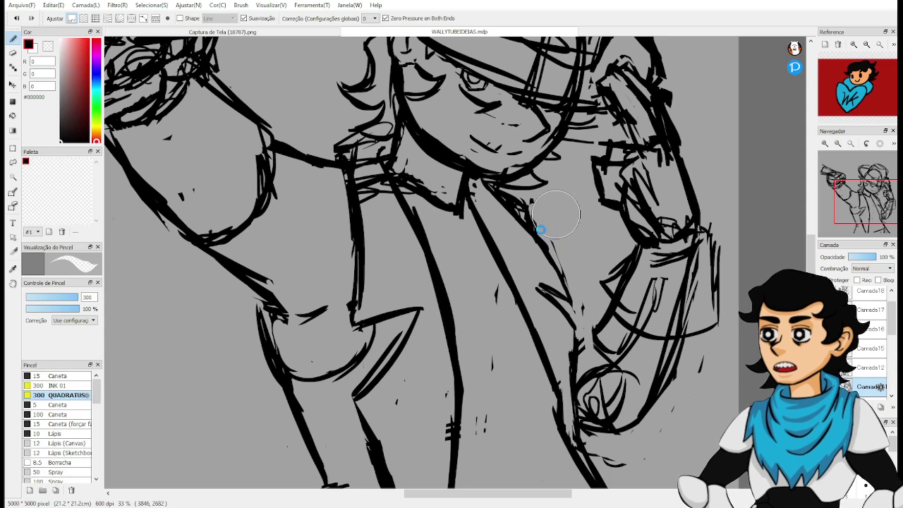
mouse_move(535, 219)
mouse_down()
mouse_move(556, 284)
mouse_move(597, 328)
mouse_move(580, 342)
mouse_up()
Erase the round scribble and overlapping construction lines inside the raised arm's sleeve below the cuff.
key(e)
drag(638, 321, 595, 348)
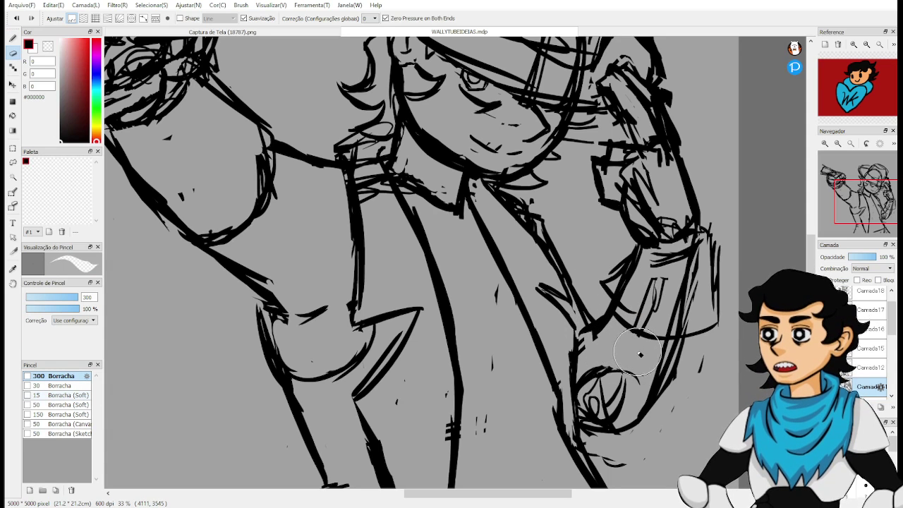
mouse_move(626, 372)
mouse_down()
mouse_move(614, 409)
mouse_move(593, 413)
mouse_move(575, 395)
mouse_move(609, 378)
mouse_up()
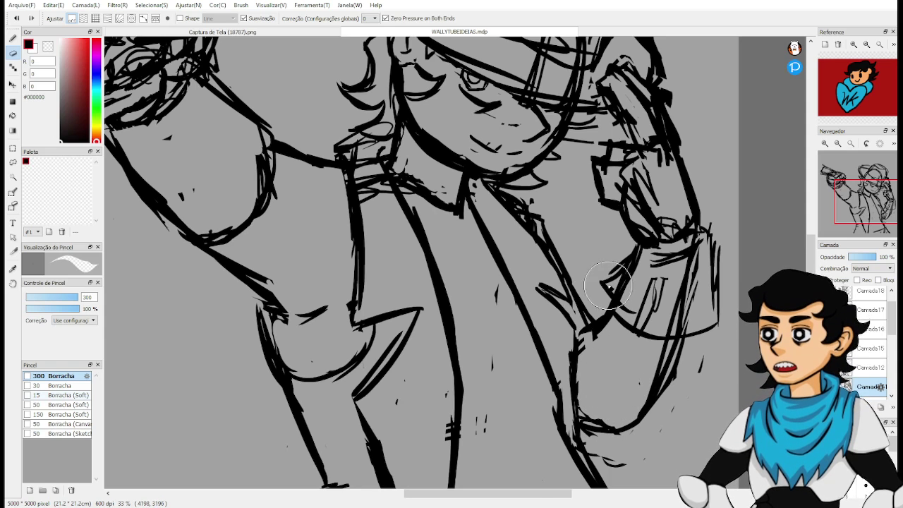
Redraw the raised arm's inner elbow crease and its lower elbow contour, erasing the excess lines around them.
key(b)
drag(558, 286, 597, 335)
key(e)
mouse_move(567, 303)
mouse_down()
mouse_move(592, 340)
mouse_move(614, 303)
mouse_move(608, 308)
mouse_up()
key(b)
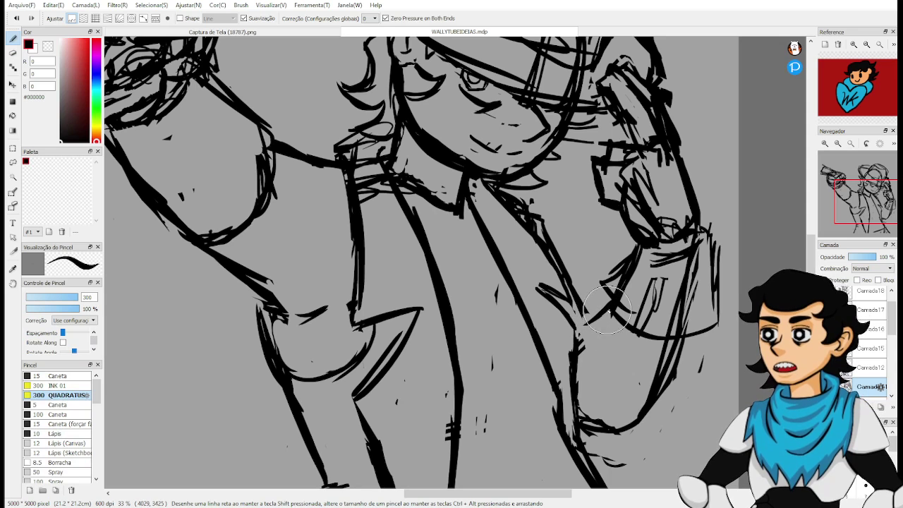
mouse_move(614, 429)
mouse_down()
mouse_move(681, 343)
mouse_move(634, 423)
mouse_move(658, 400)
mouse_up()
key(e)
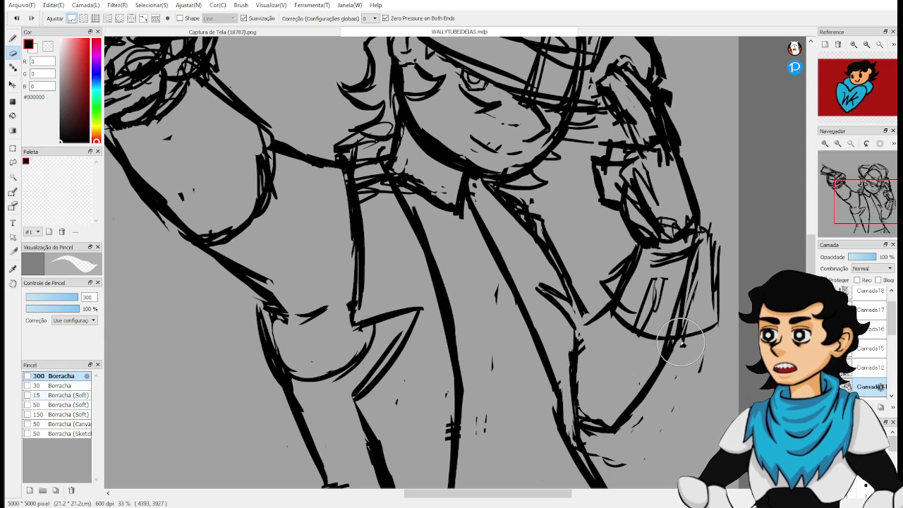
Erase the rounded sleeve edge across the gun arm's elbow and replace it with a short fold stroke at the upper contour.
scroll(671, 316, down, 3)
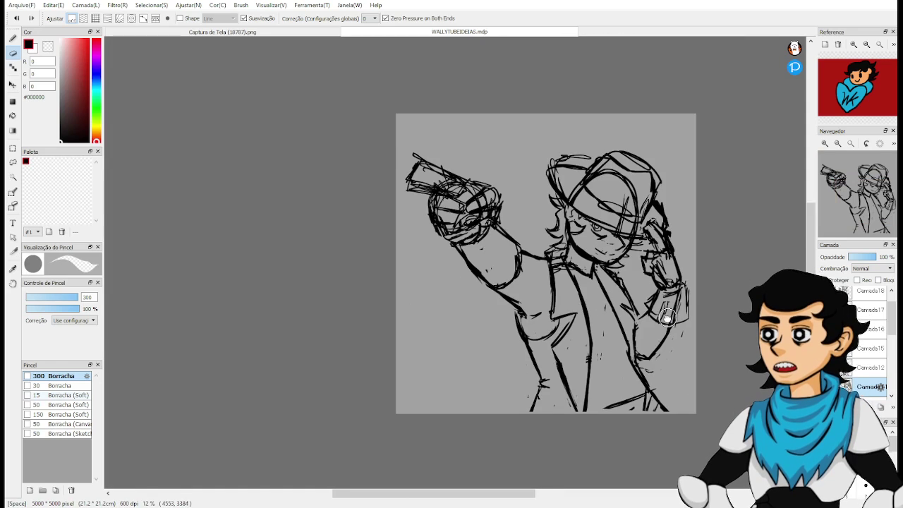
drag(667, 317, 628, 297)
scroll(515, 267, up, 5)
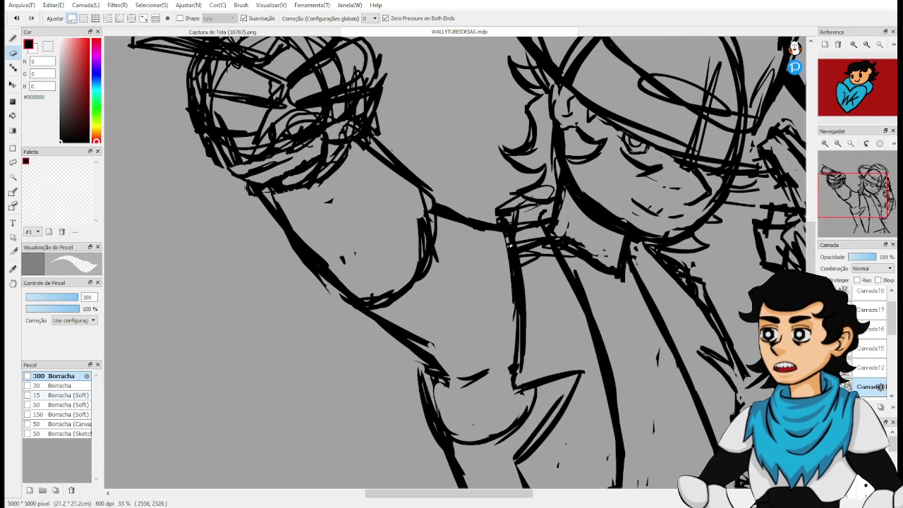
mouse_move(374, 297)
mouse_down()
mouse_move(392, 310)
mouse_move(432, 257)
mouse_move(421, 226)
mouse_move(435, 257)
mouse_up()
key(b)
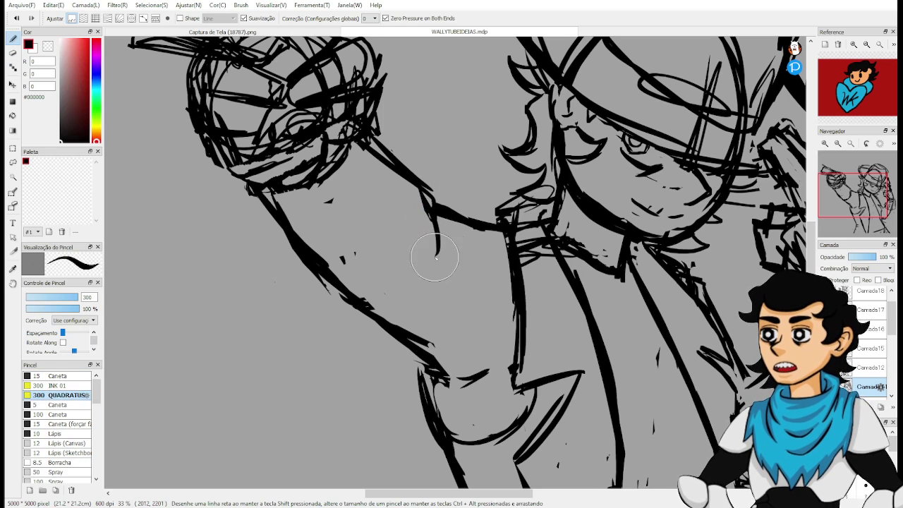
drag(432, 204, 425, 259)
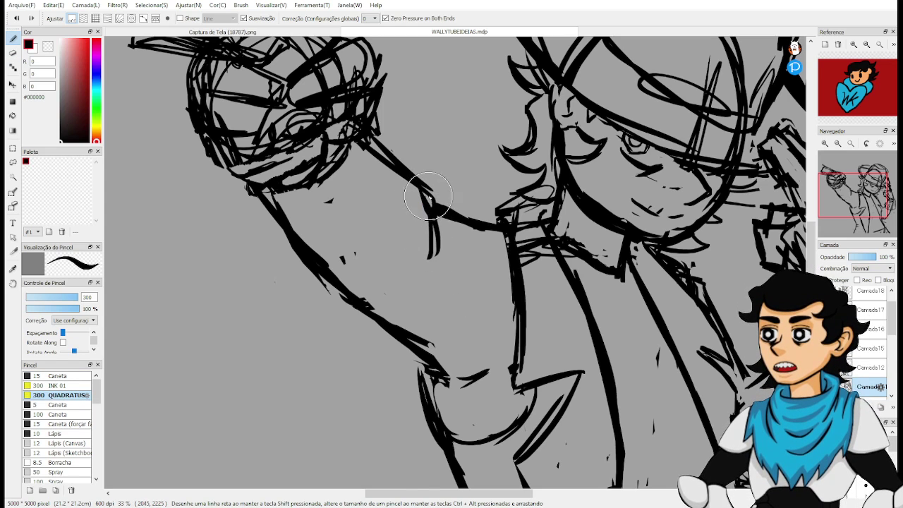
key(e)
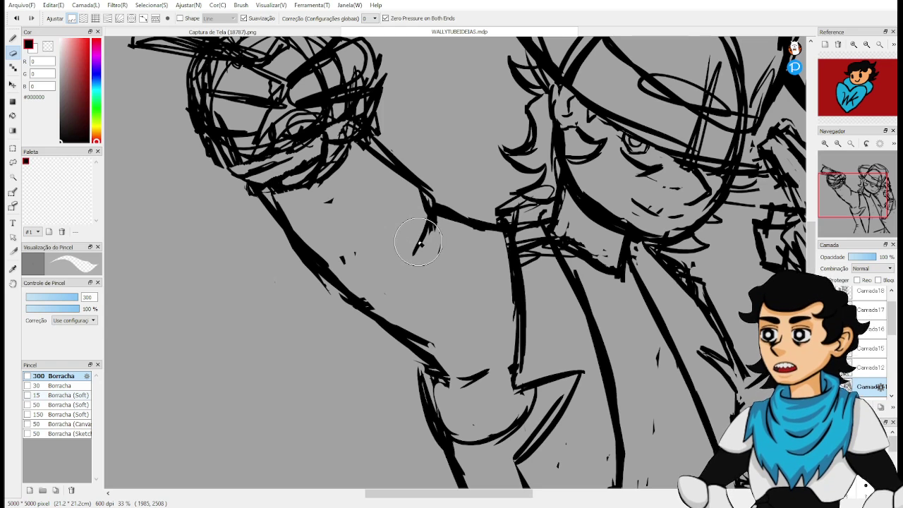
Erase the construction lines inside the gun's barrel and around its rear end, keeping the outer outline.
scroll(418, 242, down, 6)
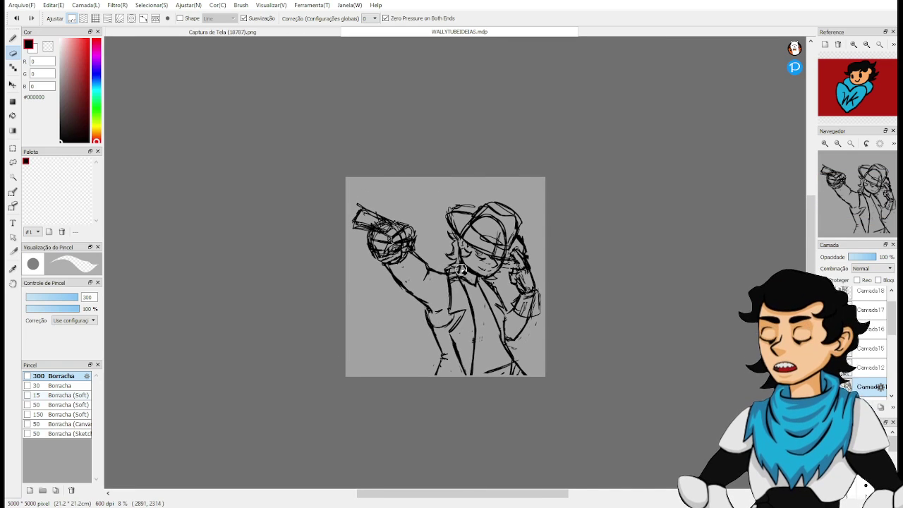
scroll(459, 270, up, 2)
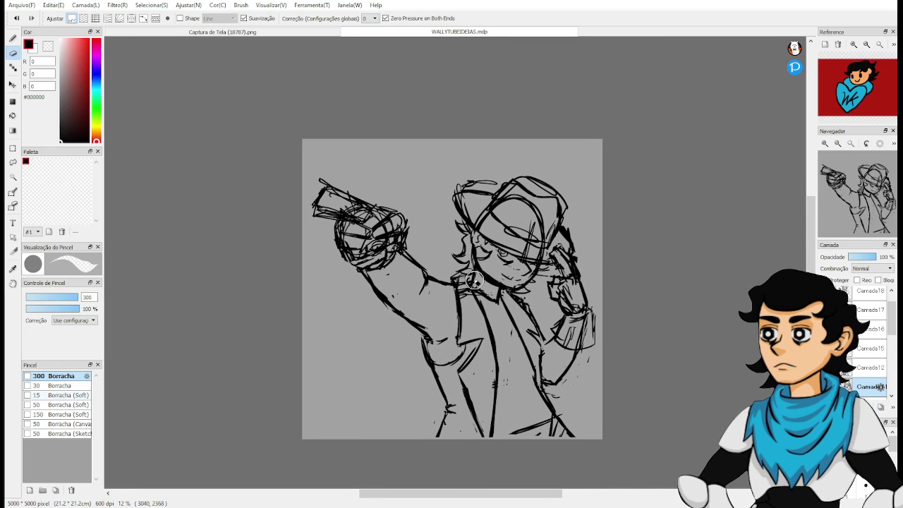
drag(414, 259, 486, 296)
scroll(460, 271, up, 4)
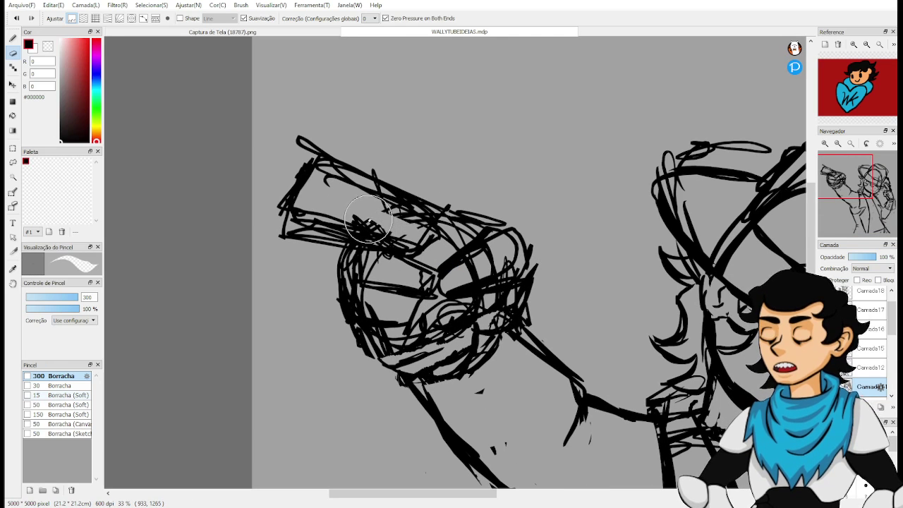
mouse_move(346, 202)
mouse_down()
mouse_move(409, 212)
mouse_move(321, 166)
mouse_move(420, 201)
mouse_up()
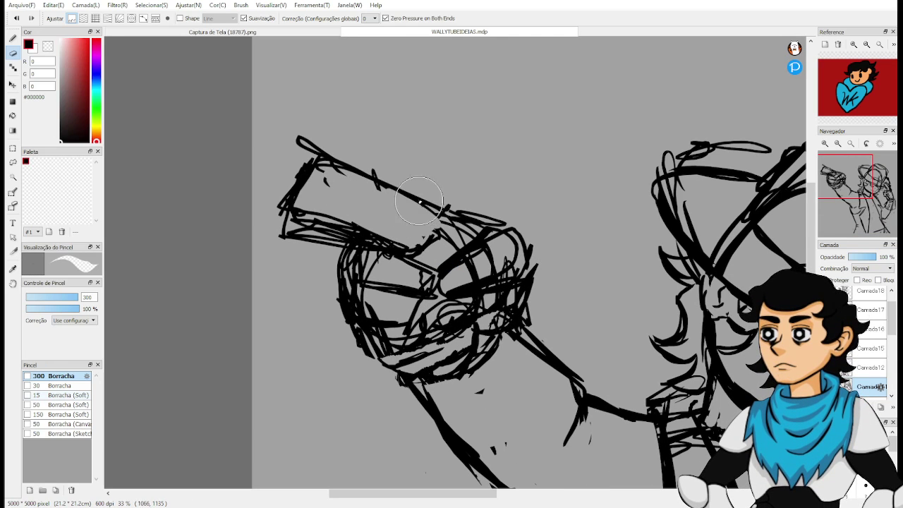
mouse_move(450, 254)
mouse_down()
mouse_move(444, 241)
mouse_move(475, 229)
mouse_move(460, 240)
mouse_up()
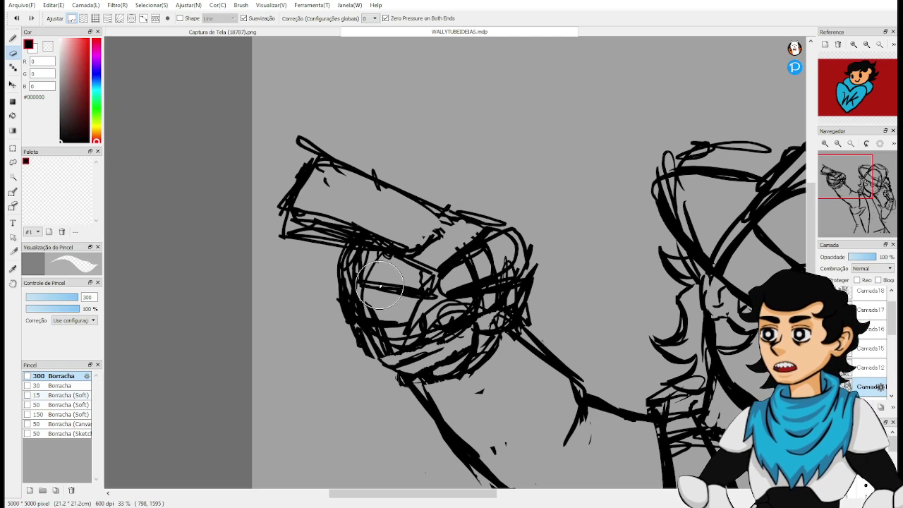
Erase the overlapping construction lines between the fingers of the gun-holding fist, keeping the finger divisions.
mouse_move(384, 264)
mouse_down()
mouse_move(371, 270)
mouse_move(366, 261)
mouse_move(360, 271)
mouse_move(374, 261)
mouse_move(422, 281)
mouse_move(381, 310)
mouse_move(356, 299)
mouse_move(407, 310)
mouse_move(391, 343)
mouse_move(381, 337)
mouse_move(411, 335)
mouse_move(417, 353)
mouse_move(476, 342)
mouse_move(494, 332)
mouse_move(472, 308)
mouse_up()
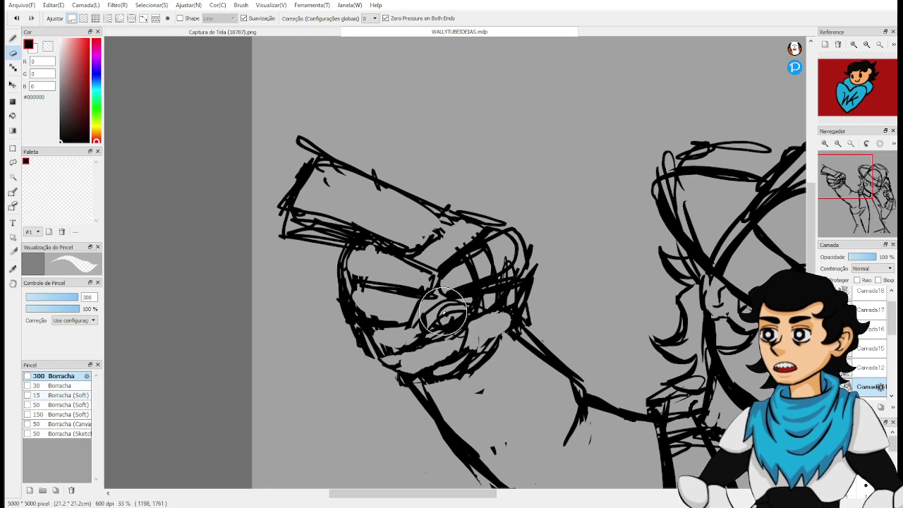
key(b)
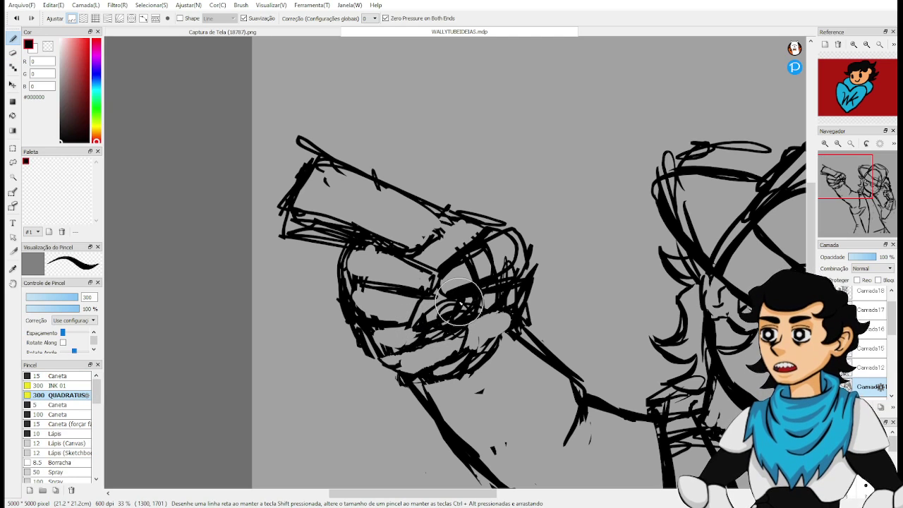
key(e)
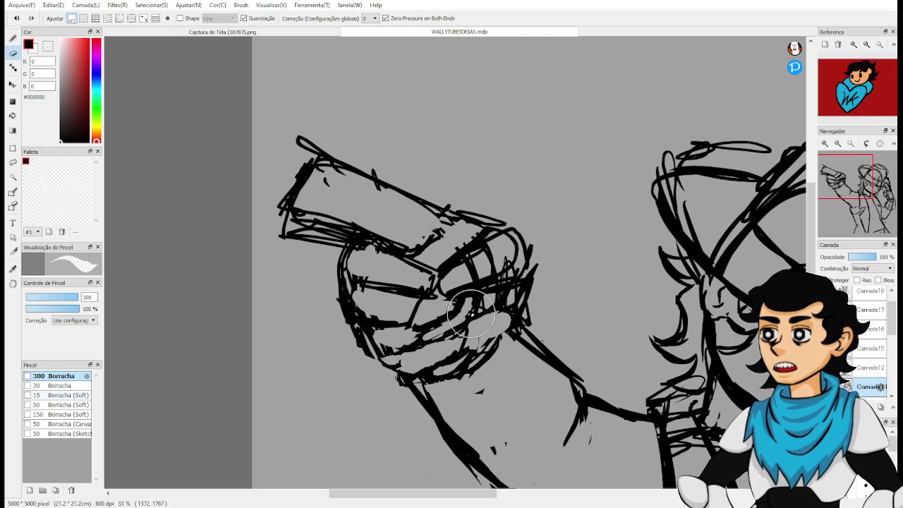
key(b)
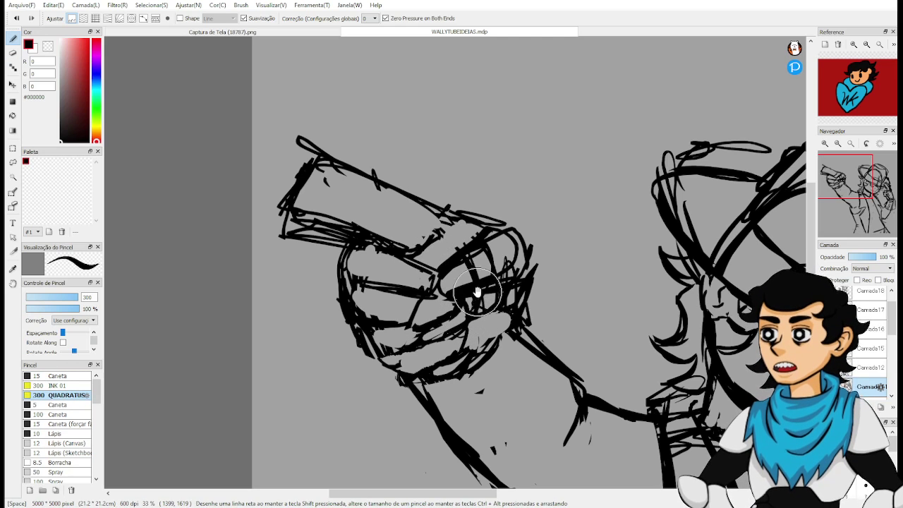
Clean up the thumb and back of the gun-holding fist, redrawing the palm crease and the edge of the curled fingers.
scroll(434, 247, right, 1)
key(e)
drag(444, 268, 484, 262)
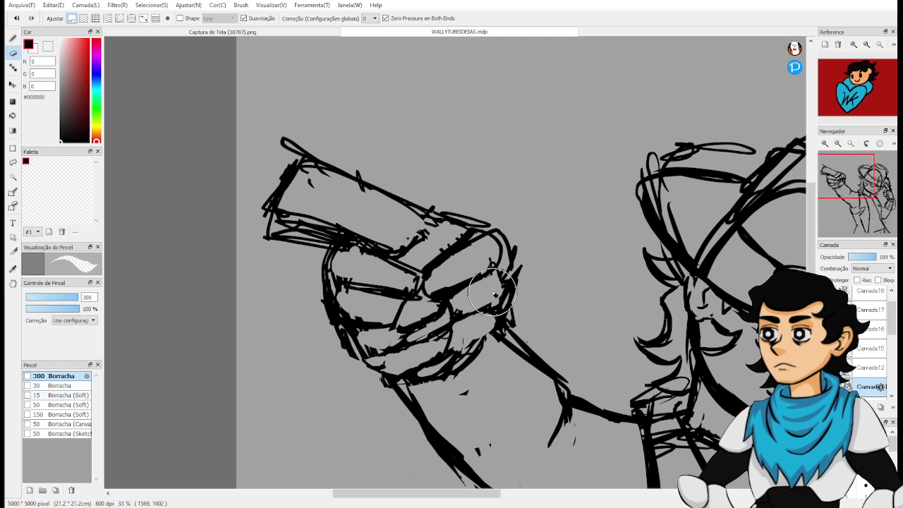
key(b)
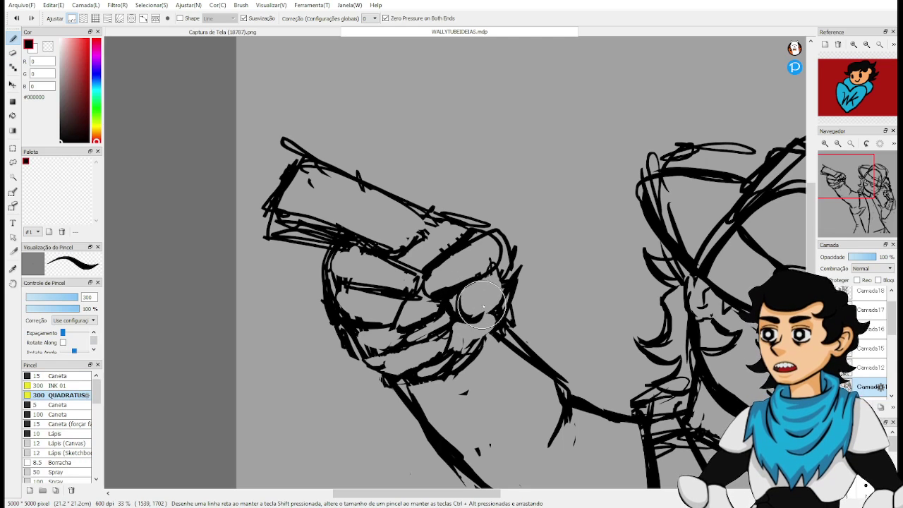
key(e)
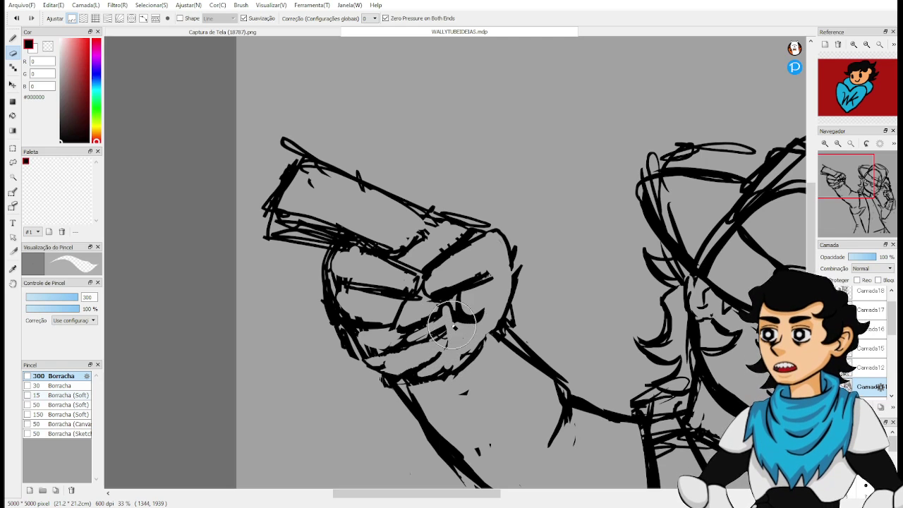
key(b)
mouse_move(447, 345)
mouse_down()
mouse_move(436, 375)
mouse_move(483, 338)
mouse_move(464, 352)
mouse_up()
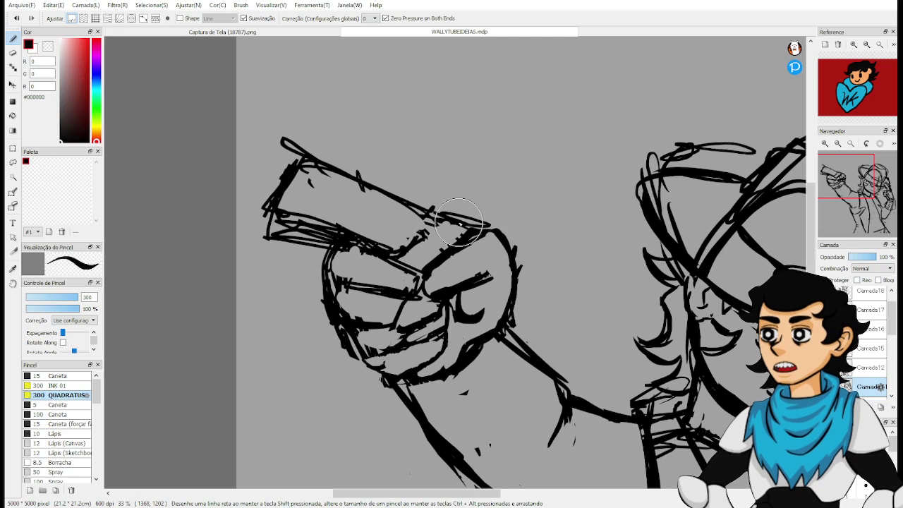
Erase the stray lines at the gun's rear above the thumb and redraw its upper edge down to the hand.
key(e)
key(b)
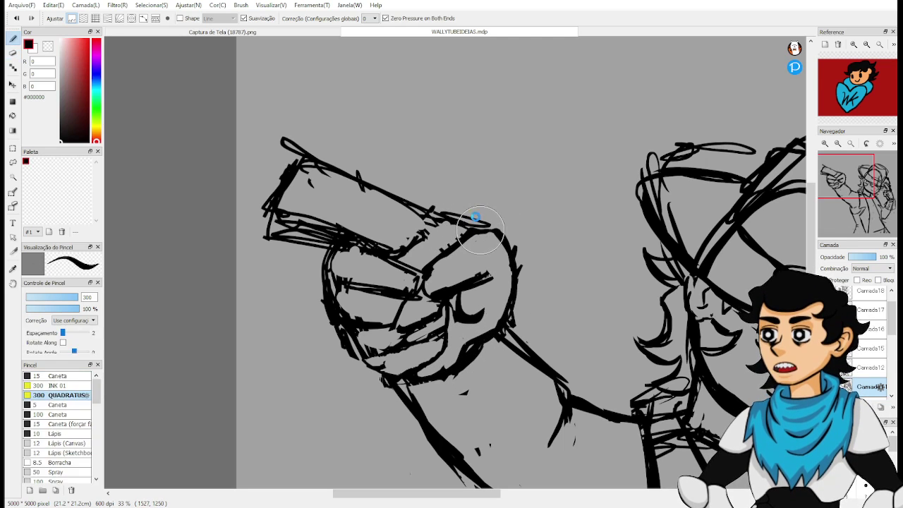
mouse_move(478, 217)
mouse_down()
mouse_move(487, 222)
mouse_move(435, 189)
mouse_move(438, 217)
mouse_move(389, 189)
mouse_move(462, 229)
mouse_move(415, 202)
mouse_up()
key(e)
key(b)
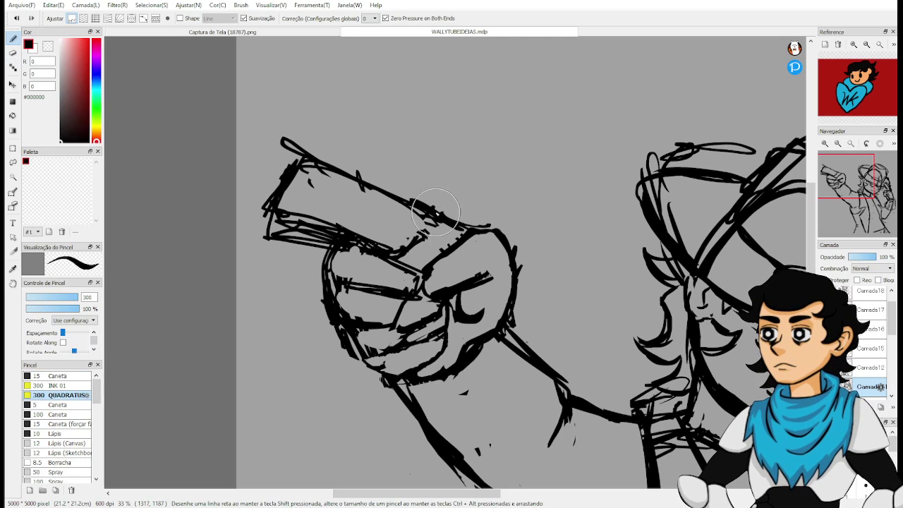
Redraw the gun barrel's upper edge with thicker strokes and add a taller curved muzzle end at its tip.
drag(381, 165, 448, 186)
drag(361, 160, 435, 196)
drag(353, 155, 480, 239)
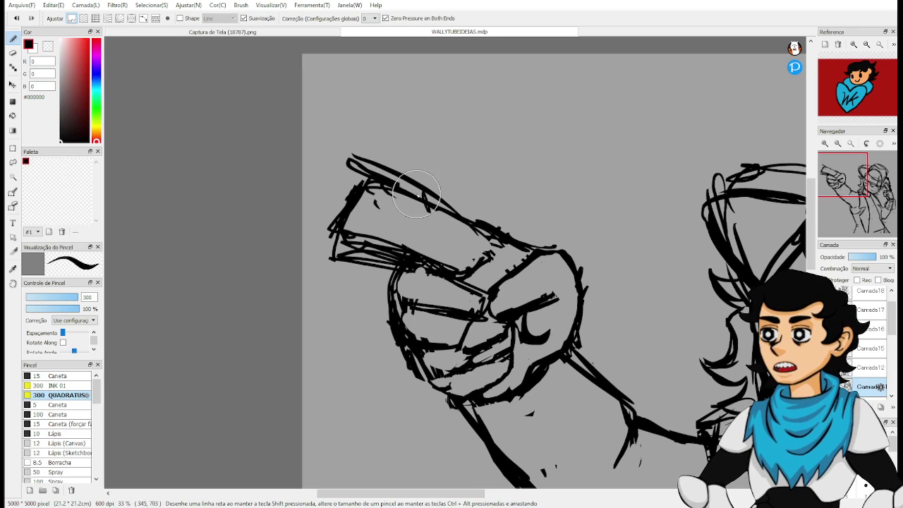
drag(404, 185, 448, 204)
mouse_move(338, 158)
mouse_down()
mouse_move(416, 190)
mouse_move(348, 199)
mouse_move(350, 157)
mouse_move(327, 227)
mouse_move(333, 172)
mouse_move(330, 217)
mouse_move(394, 248)
mouse_up()
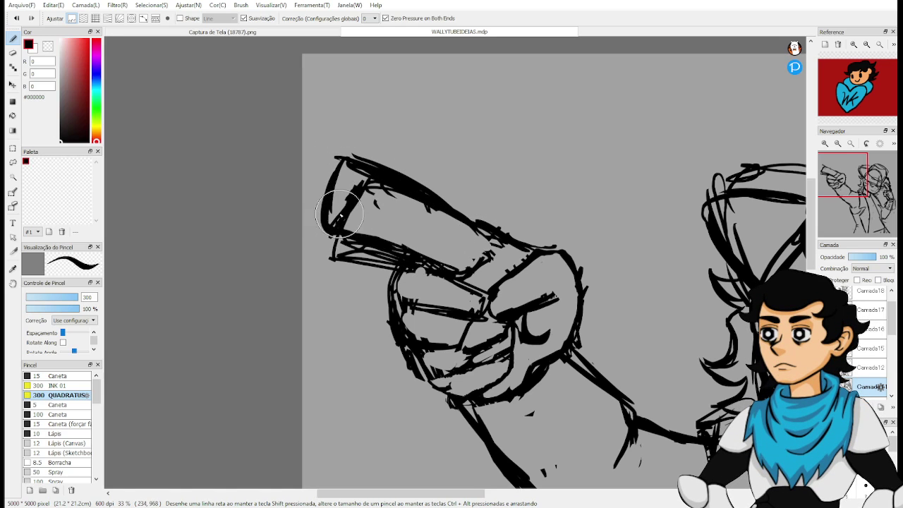
Erase the old muzzle line and the extra lines beneath the gun barrel.
key(e)
mouse_move(355, 206)
mouse_down()
mouse_move(370, 229)
mouse_move(357, 186)
mouse_move(443, 218)
mouse_move(371, 185)
mouse_move(468, 237)
mouse_move(413, 212)
mouse_up()
mouse_move(319, 246)
mouse_down()
mouse_move(392, 263)
mouse_move(332, 263)
mouse_move(379, 266)
mouse_move(304, 197)
mouse_move(393, 223)
mouse_move(376, 230)
mouse_up()
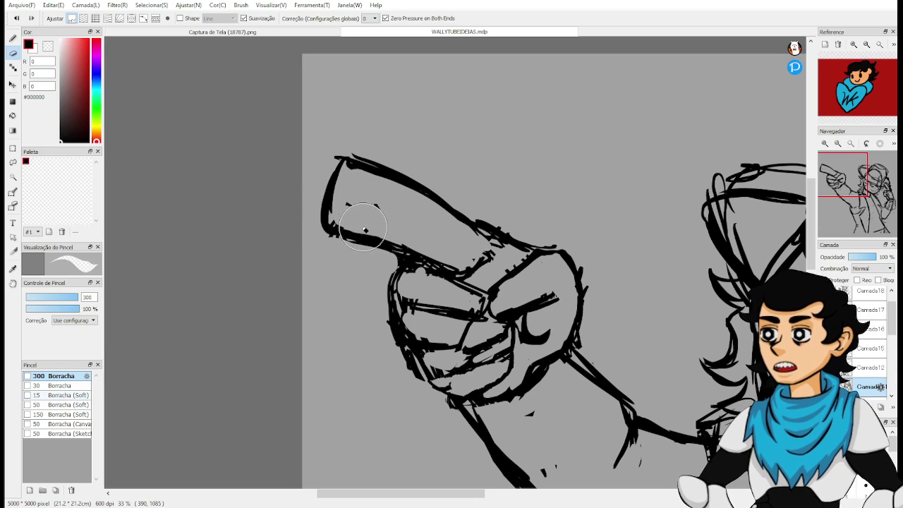
Erase the fold and construction lines inside the sleeve cuff of the arm raised to the hat.
scroll(628, 346, down, 2)
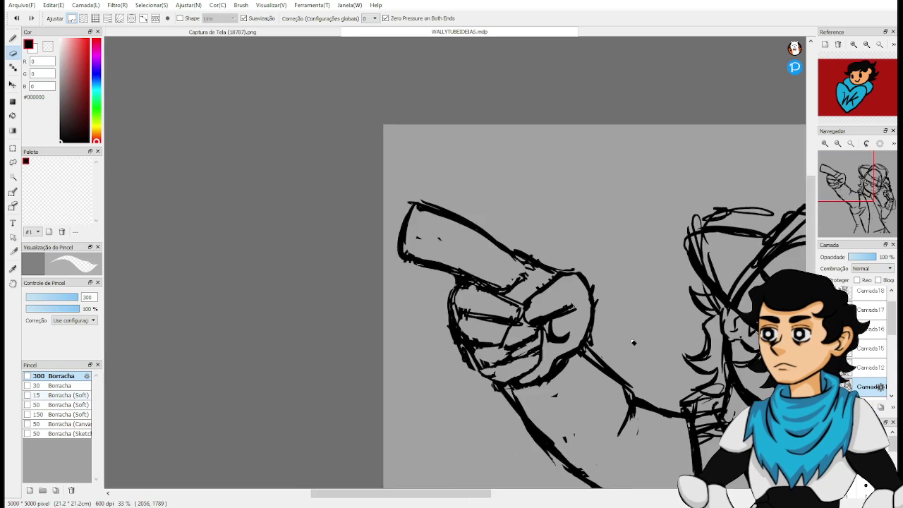
mouse_move(626, 353)
mouse_down()
mouse_move(557, 264)
mouse_move(635, 346)
mouse_move(612, 304)
mouse_up()
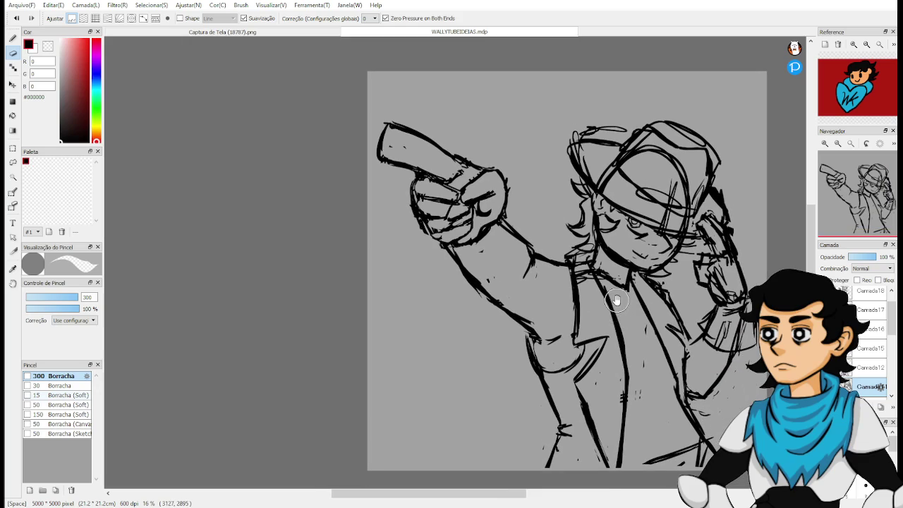
scroll(621, 305, up, 2)
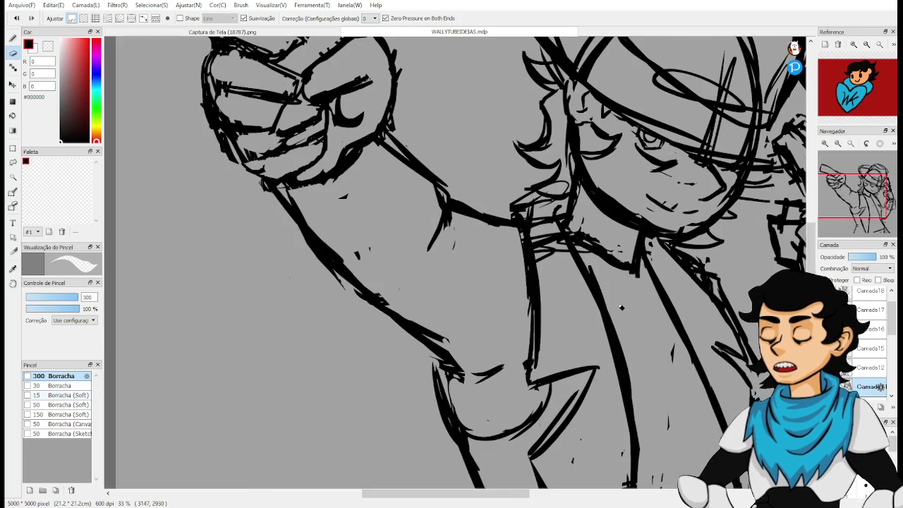
scroll(633, 311, down, 1)
drag(634, 316, 506, 287)
scroll(627, 291, up, 1)
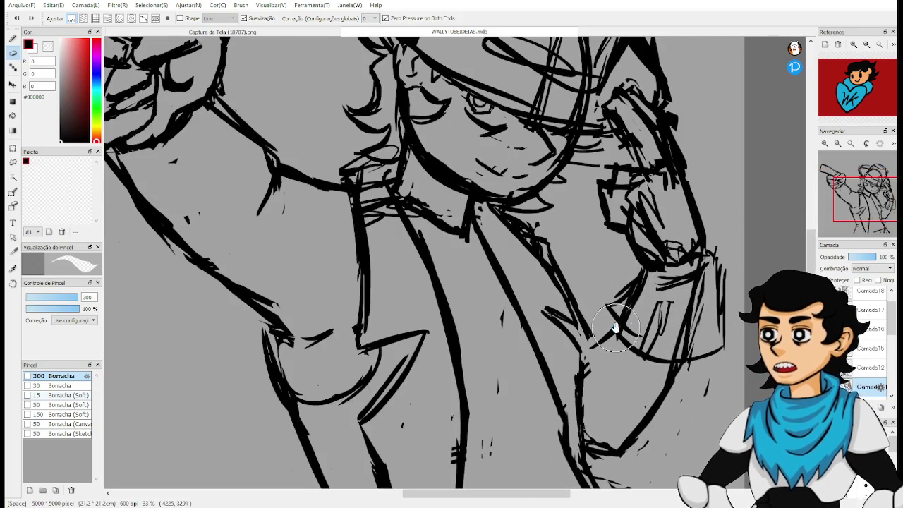
scroll(529, 313, up, 2)
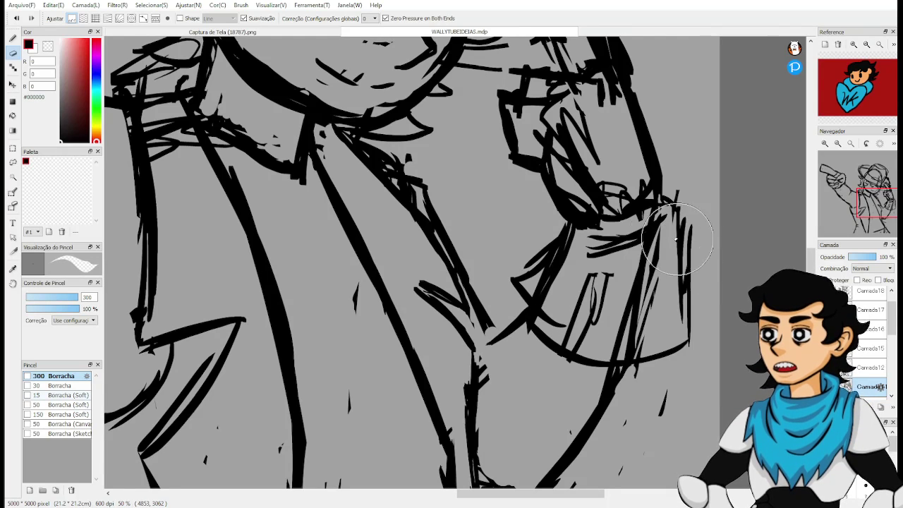
mouse_move(627, 342)
mouse_down()
mouse_move(646, 289)
mouse_move(656, 292)
mouse_move(658, 240)
mouse_move(628, 267)
mouse_up()
drag(585, 334, 599, 282)
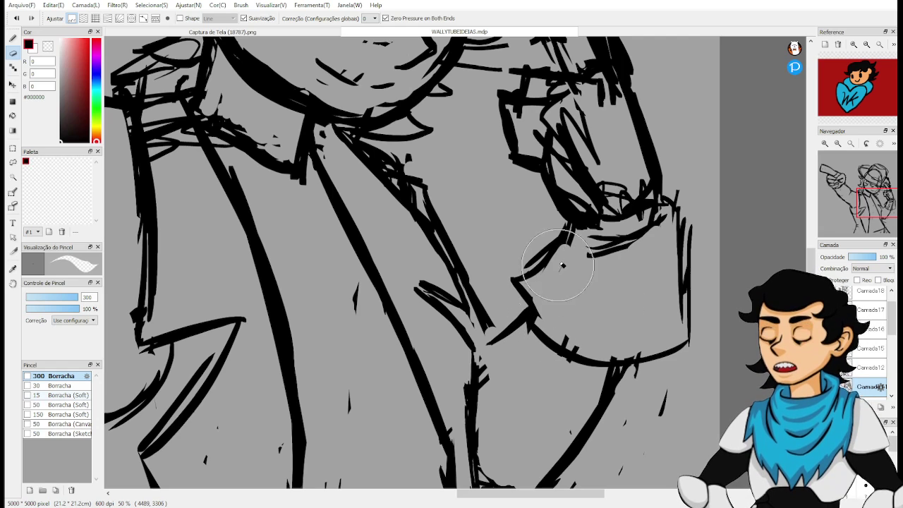
Erase the scribbles inside the palm of the hand raised to the hat and redraw a single crease along it.
key(space)
drag(552, 251, 603, 305)
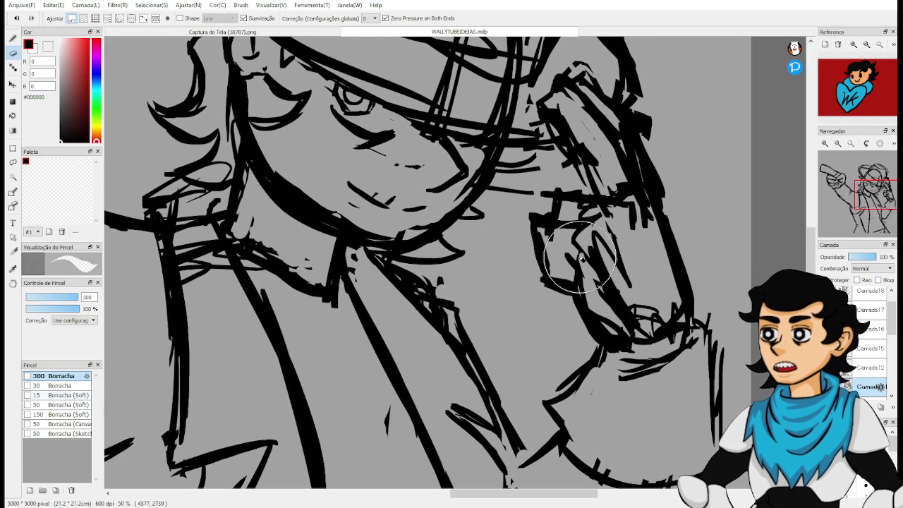
key(b)
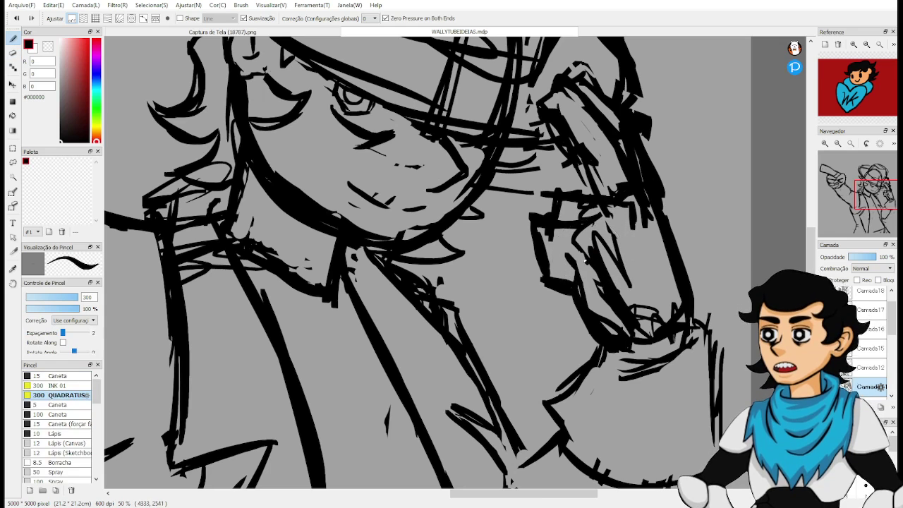
key(e)
mouse_move(592, 251)
mouse_down()
mouse_move(582, 232)
mouse_move(638, 322)
mouse_move(650, 301)
mouse_up()
key(b)
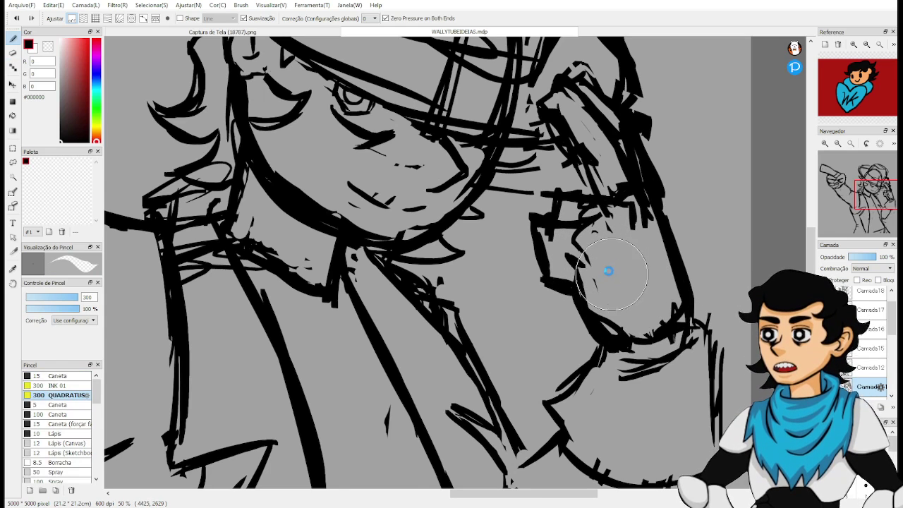
drag(602, 258, 633, 323)
Erase the overlapping lines at the finger bases of the raised hand and redraw its outer contour.
drag(612, 219, 626, 295)
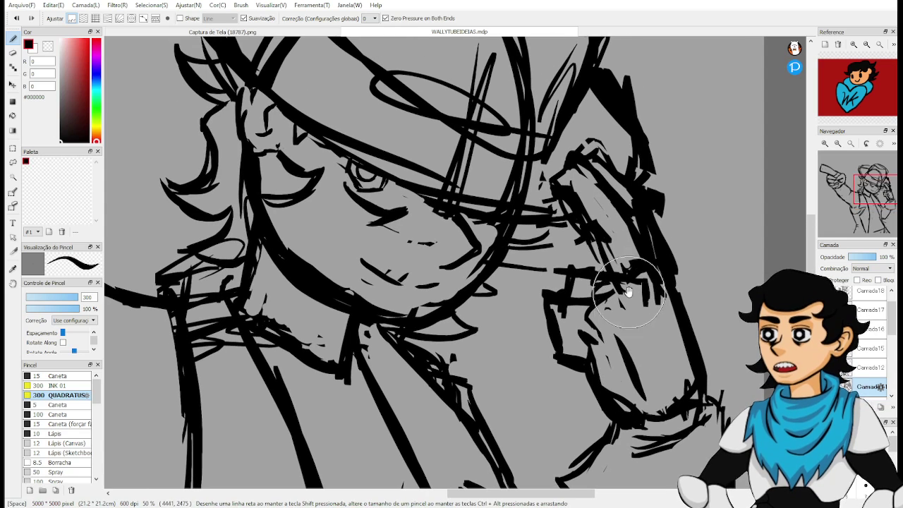
key(e)
mouse_move(628, 259)
mouse_down()
mouse_move(648, 274)
mouse_move(630, 197)
mouse_move(654, 242)
mouse_up()
drag(630, 210, 645, 273)
key(b)
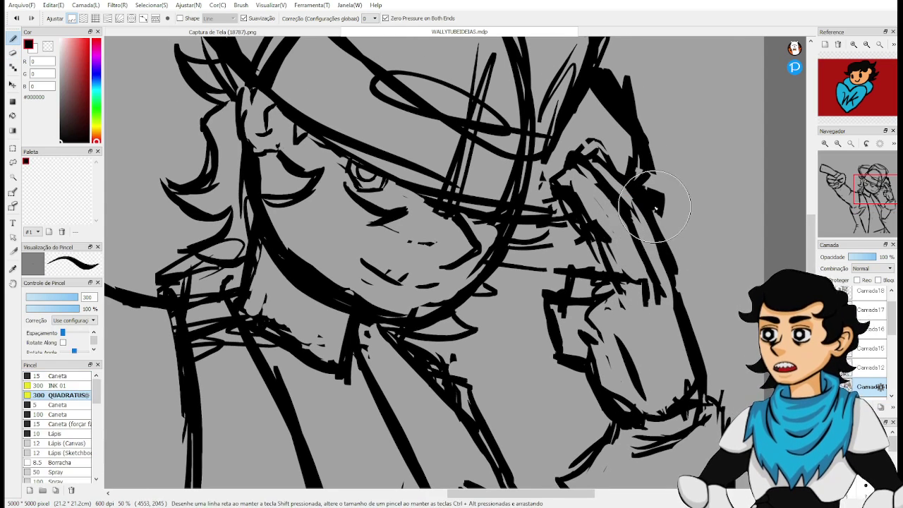
drag(652, 203, 664, 247)
Erase the collar scribbles on the shoulder and draw a large pointed bandana outline across the chest with its neckline.
mouse_move(604, 265)
mouse_down()
mouse_move(673, 238)
mouse_move(718, 287)
mouse_up()
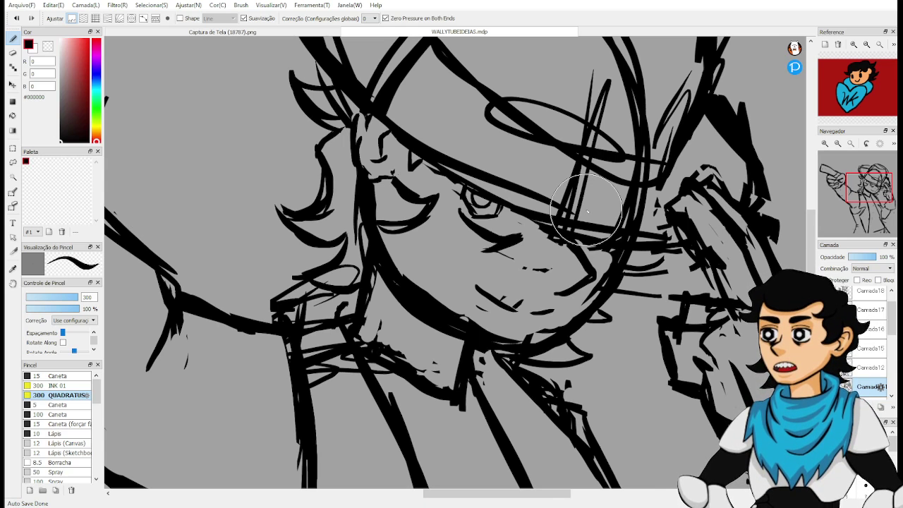
drag(707, 333, 644, 247)
scroll(644, 246, down, 5)
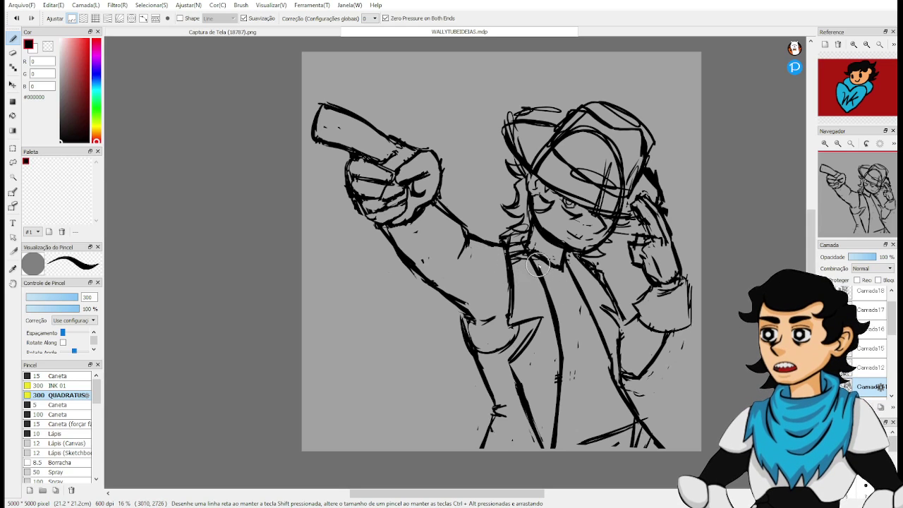
key(e)
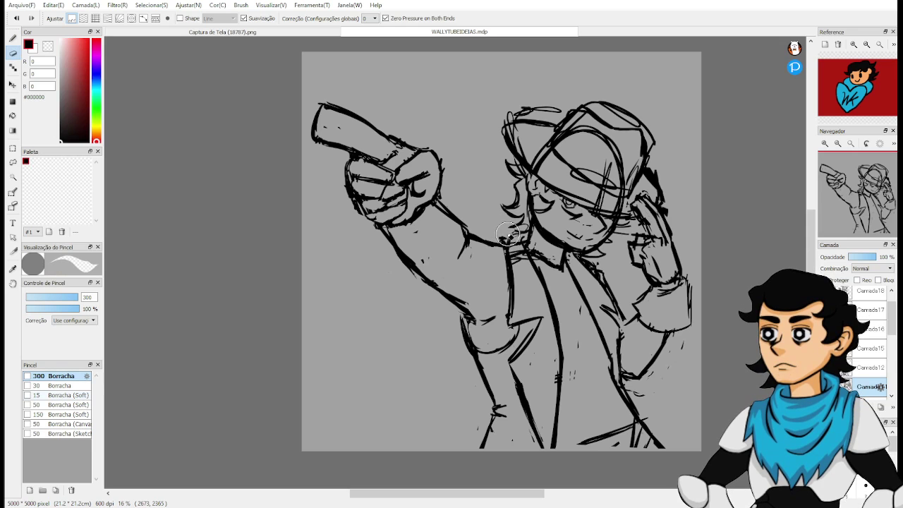
key(p)
mouse_move(474, 241)
mouse_down()
mouse_move(529, 328)
mouse_move(525, 321)
mouse_move(602, 395)
mouse_move(614, 267)
mouse_move(612, 374)
mouse_up()
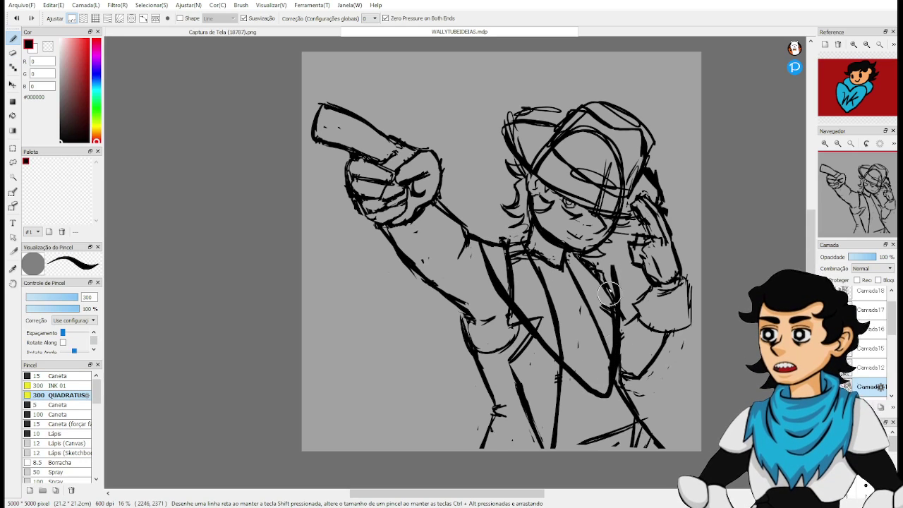
drag(609, 293, 596, 263)
mouse_move(481, 240)
mouse_down()
mouse_move(524, 237)
mouse_move(526, 266)
mouse_move(515, 268)
mouse_move(511, 248)
mouse_move(572, 298)
mouse_move(579, 256)
mouse_up()
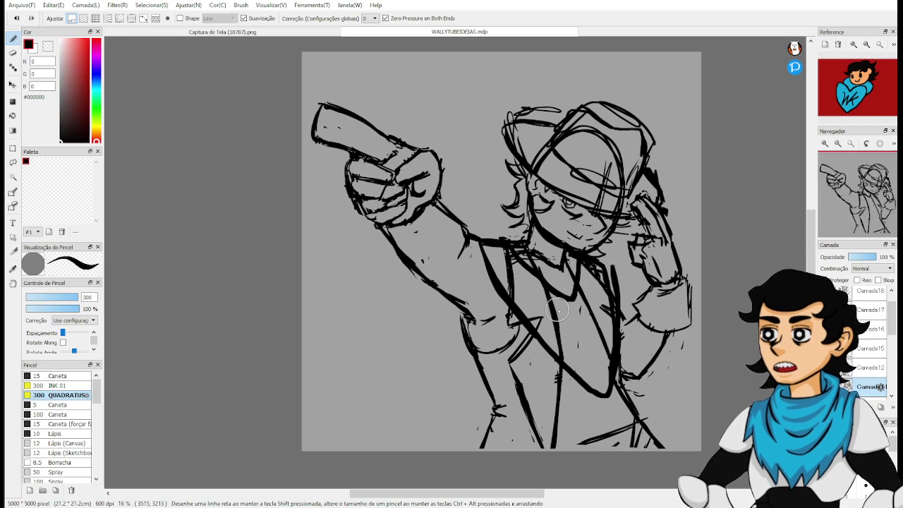
Fill the chest bandana with a slanted checkered pattern of solid black patches.
mouse_move(510, 272)
mouse_down()
mouse_move(588, 346)
mouse_move(594, 261)
mouse_move(593, 344)
mouse_up()
key(ctrl+z)
key(ctrl+z)
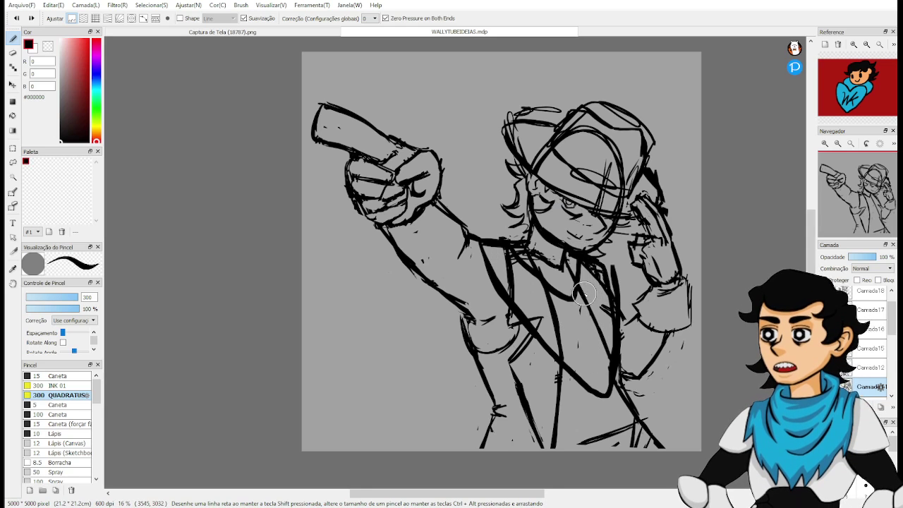
mouse_move(492, 250)
mouse_down()
mouse_move(584, 345)
mouse_move(595, 266)
mouse_move(591, 309)
mouse_move(587, 293)
mouse_move(595, 293)
mouse_move(565, 312)
mouse_move(564, 329)
mouse_move(543, 282)
mouse_move(514, 270)
mouse_move(526, 292)
mouse_move(522, 275)
mouse_move(511, 274)
mouse_move(521, 267)
mouse_move(506, 289)
mouse_move(494, 262)
mouse_move(537, 256)
mouse_move(566, 280)
mouse_up()
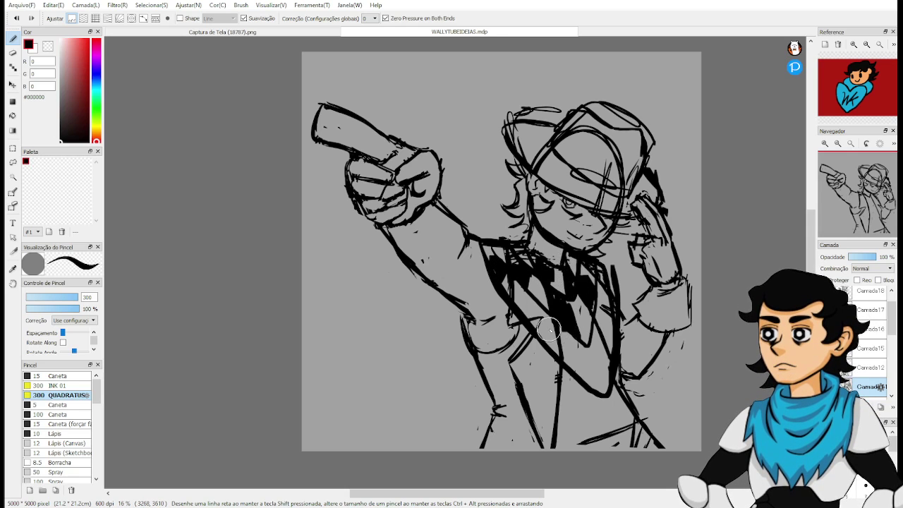
mouse_move(549, 329)
mouse_down()
mouse_move(528, 295)
mouse_move(542, 335)
mouse_move(548, 307)
mouse_move(562, 355)
mouse_move(597, 359)
mouse_move(590, 353)
mouse_move(607, 375)
mouse_move(598, 326)
mouse_move(610, 339)
mouse_move(609, 301)
mouse_move(579, 263)
mouse_up()
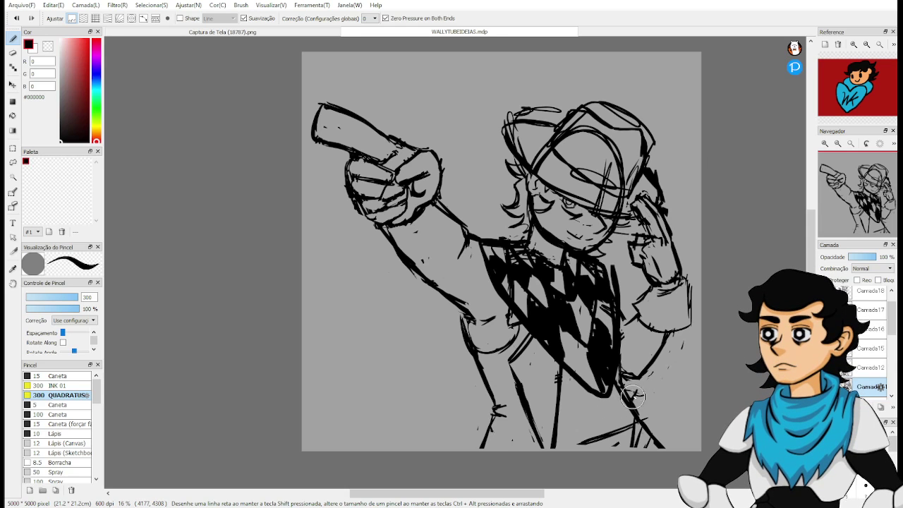
mouse_move(633, 391)
mouse_down()
mouse_move(658, 408)
mouse_move(632, 399)
mouse_move(648, 409)
mouse_move(651, 434)
mouse_move(662, 431)
mouse_move(660, 411)
mouse_move(632, 399)
mouse_up()
key(ctrl+z)
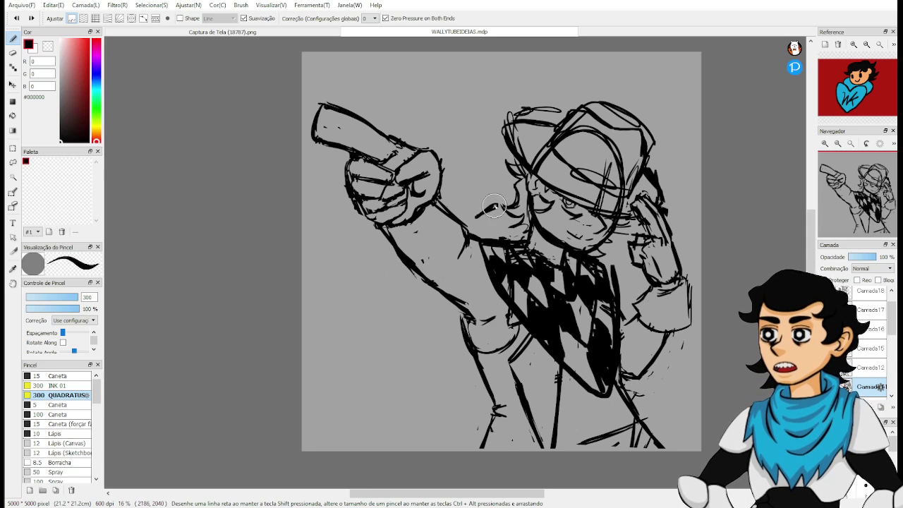
mouse_move(482, 233)
mouse_down()
mouse_move(505, 222)
mouse_move(509, 237)
mouse_up()
mouse_move(477, 217)
mouse_down()
mouse_move(496, 207)
mouse_move(437, 149)
mouse_up()
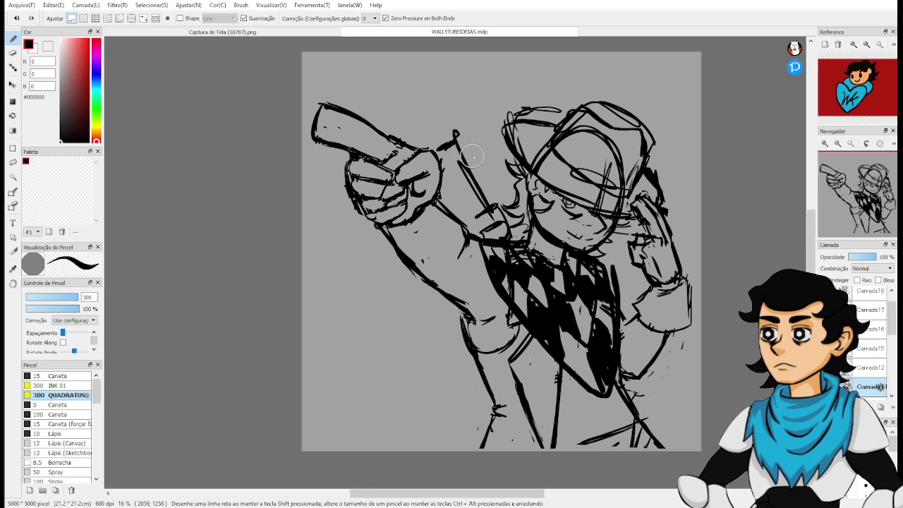
key(ctrl+z)
key(ctrl+z)
Draw a tall, narrow rectangular shape with a rounded top rising behind the shoulder, between the outstretched arm and the hat.
mouse_move(472, 220)
mouse_down()
mouse_move(464, 140)
mouse_move(491, 127)
mouse_move(495, 206)
mouse_up()
mouse_move(493, 214)
mouse_down()
mouse_move(505, 150)
mouse_move(493, 124)
mouse_move(482, 126)
mouse_move(467, 217)
mouse_move(478, 238)
mouse_move(495, 203)
mouse_move(503, 230)
mouse_move(504, 218)
mouse_move(491, 223)
mouse_move(498, 211)
mouse_move(477, 233)
mouse_move(469, 128)
mouse_move(496, 111)
mouse_move(506, 152)
mouse_move(497, 203)
mouse_move(508, 151)
mouse_up()
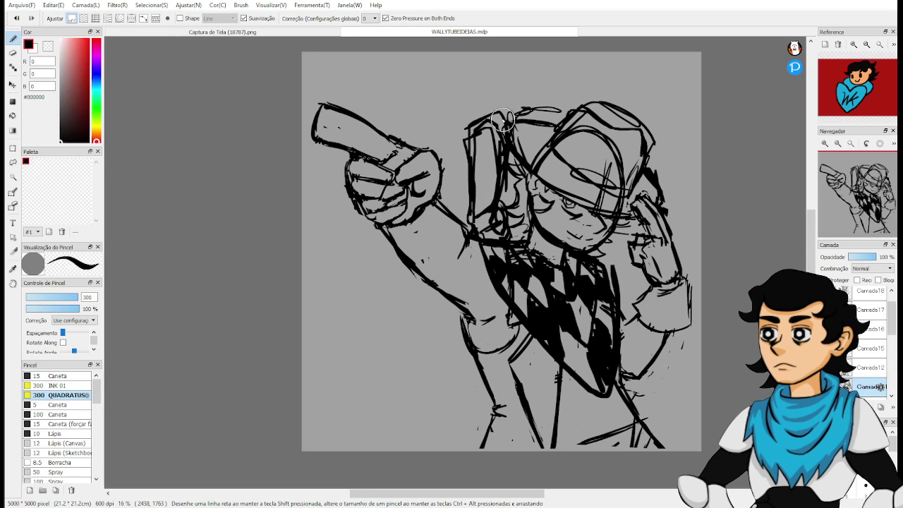
drag(503, 120, 477, 133)
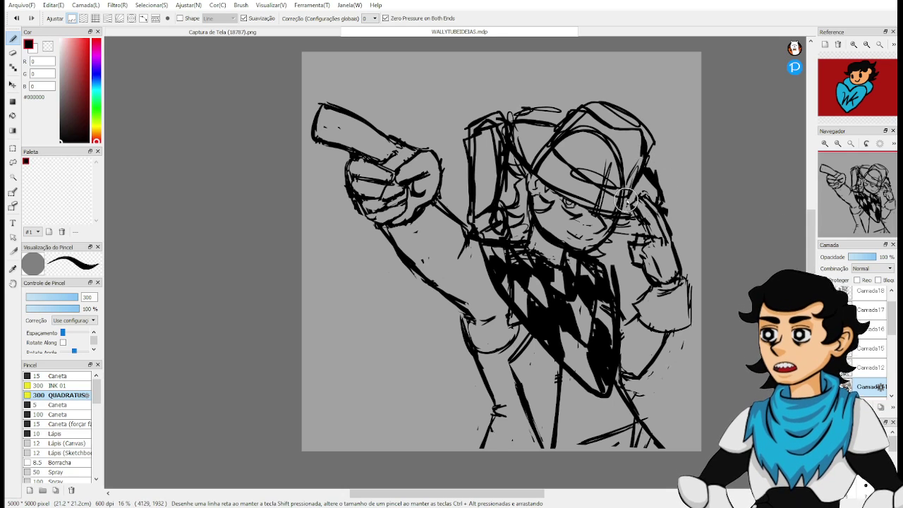
Draw a long narrow strip hanging below the outstretched arm and add a knotted band under its sleeve.
drag(669, 271, 629, 251)
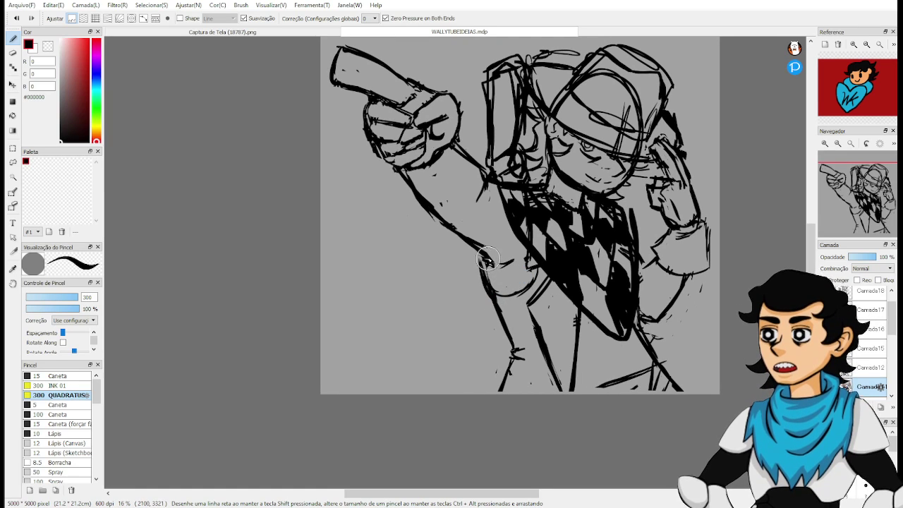
mouse_move(487, 261)
mouse_down()
mouse_move(471, 350)
mouse_move(476, 364)
mouse_move(476, 302)
mouse_move(475, 380)
mouse_move(494, 374)
mouse_move(477, 386)
mouse_move(469, 356)
mouse_move(475, 364)
mouse_move(478, 282)
mouse_up()
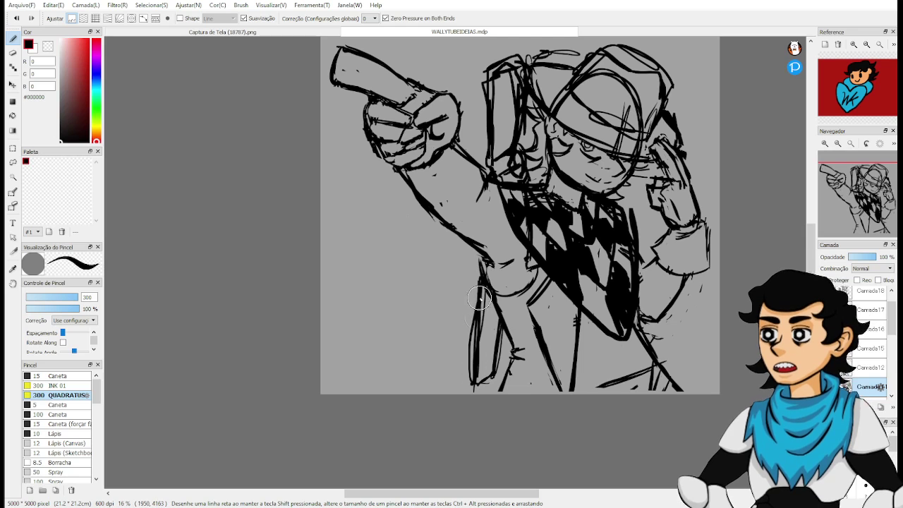
key(e)
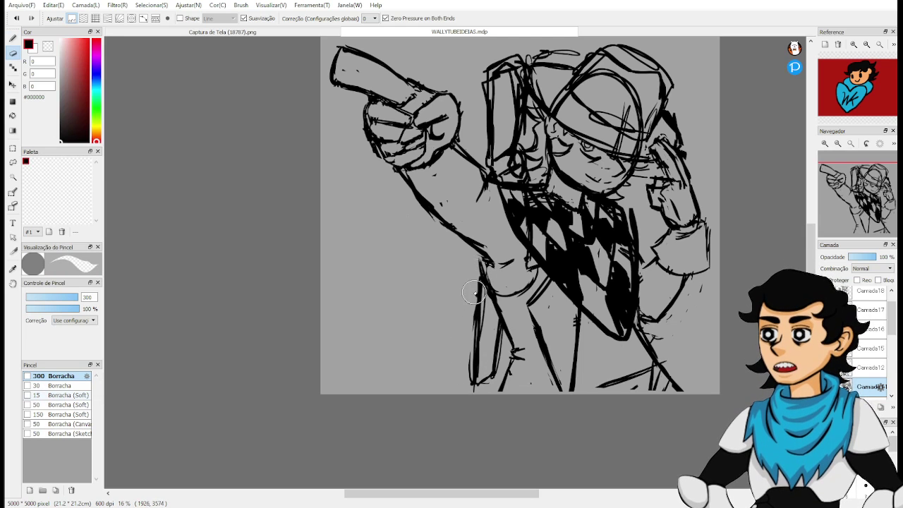
drag(472, 342, 468, 386)
key(b)
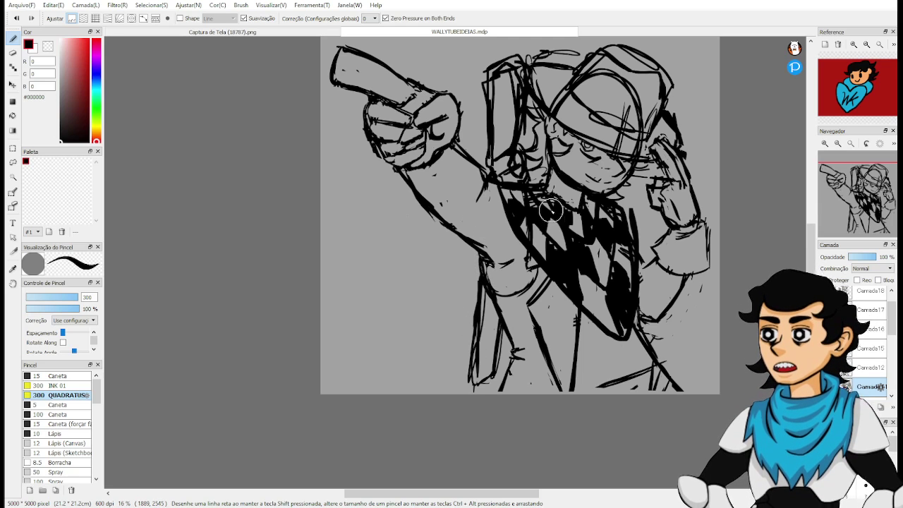
mouse_move(541, 293)
mouse_down()
mouse_move(548, 286)
mouse_move(544, 346)
mouse_up()
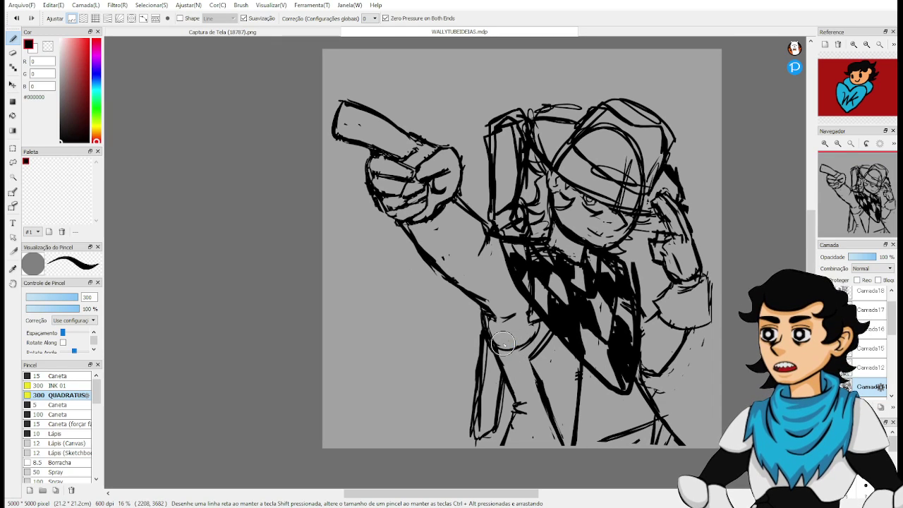
mouse_move(502, 343)
mouse_down()
mouse_move(534, 332)
mouse_move(525, 365)
mouse_move(550, 356)
mouse_move(554, 345)
mouse_move(542, 337)
mouse_move(517, 377)
mouse_move(536, 367)
mouse_up()
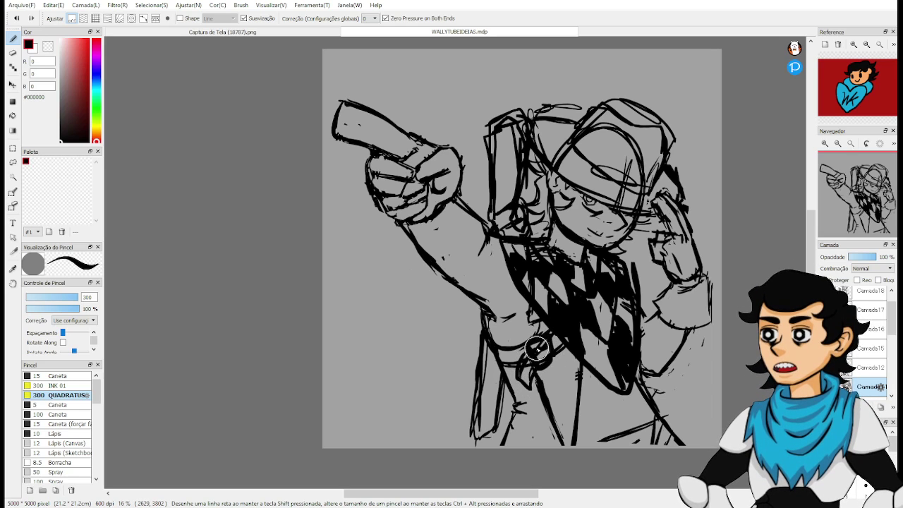
Draw a waistband with short vertical hatching across the lower torso and a handle-shaped object sticking out behind the hip.
drag(625, 350, 574, 306)
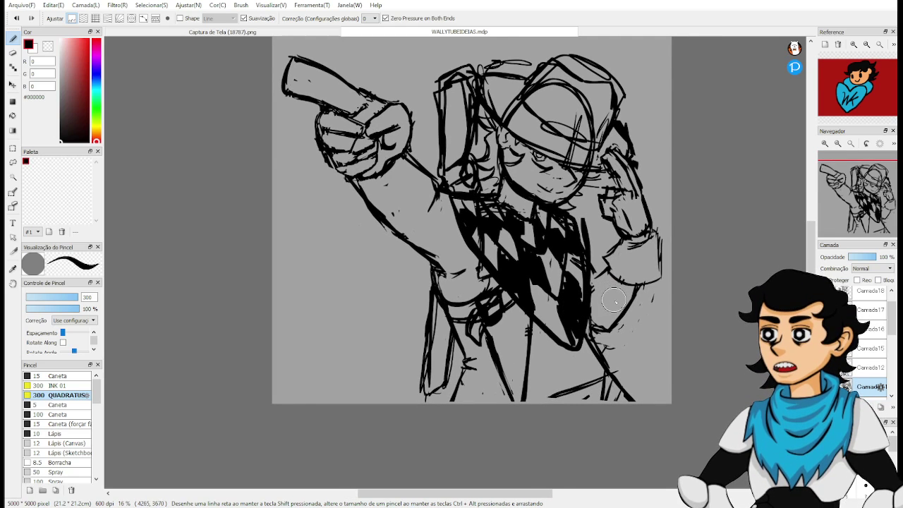
mouse_move(531, 367)
mouse_down()
mouse_move(597, 364)
mouse_move(597, 372)
mouse_up()
mouse_move(528, 395)
mouse_down()
mouse_move(605, 379)
mouse_move(599, 385)
mouse_up()
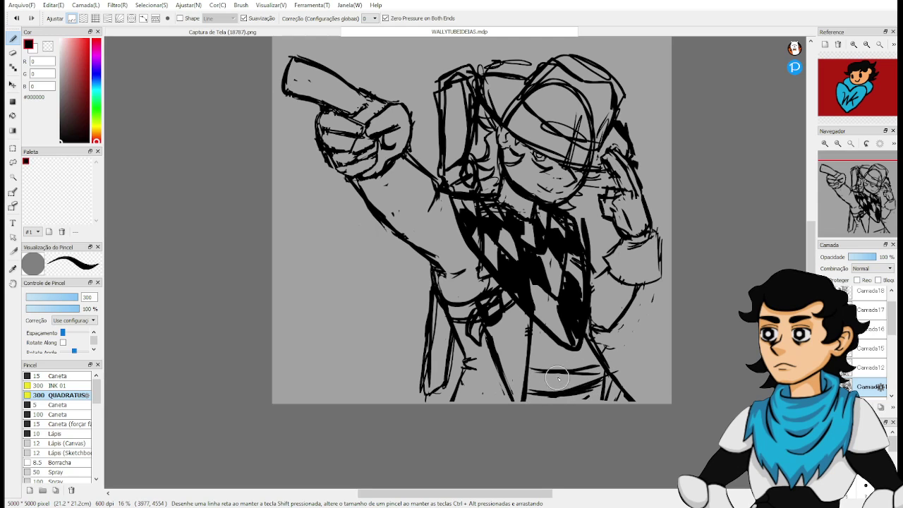
mouse_move(539, 373)
mouse_down()
mouse_move(544, 386)
mouse_move(597, 378)
mouse_up()
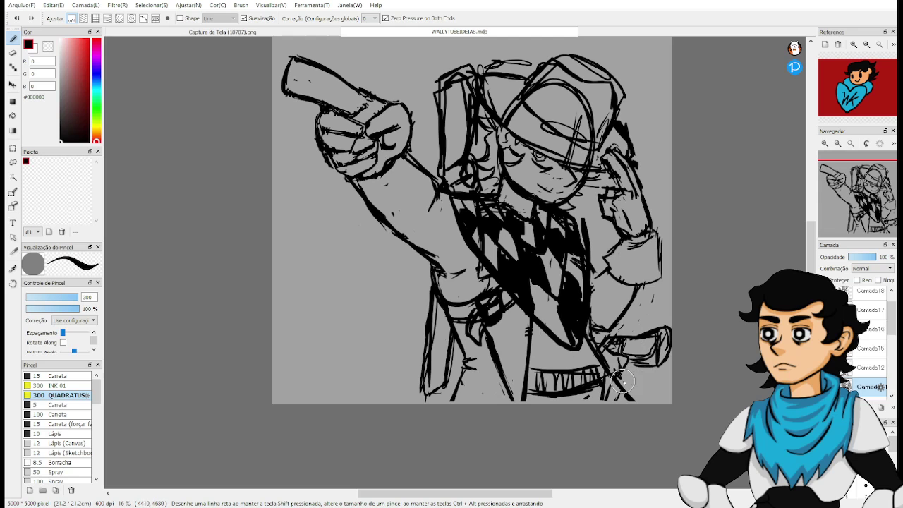
drag(621, 381, 629, 367)
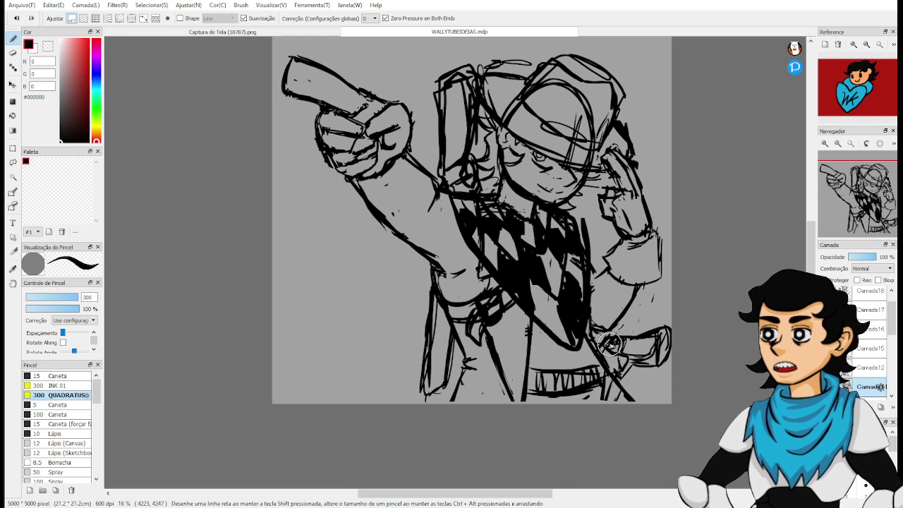
Lasso-select the entire character sketch and shift it slightly to the left on the canvas with Transform.
key(space)
mouse_move(675, 282)
mouse_down()
mouse_move(661, 268)
mouse_move(683, 256)
mouse_move(708, 282)
mouse_move(686, 290)
mouse_up()
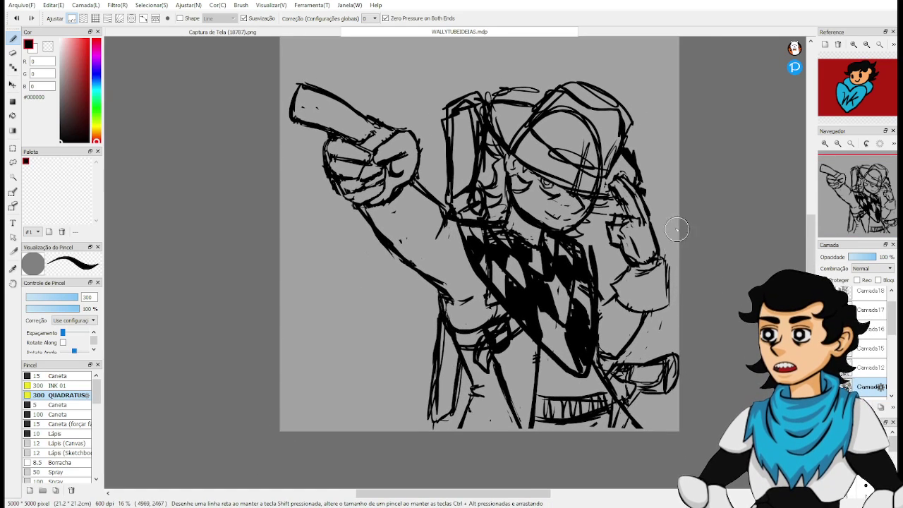
key(e)
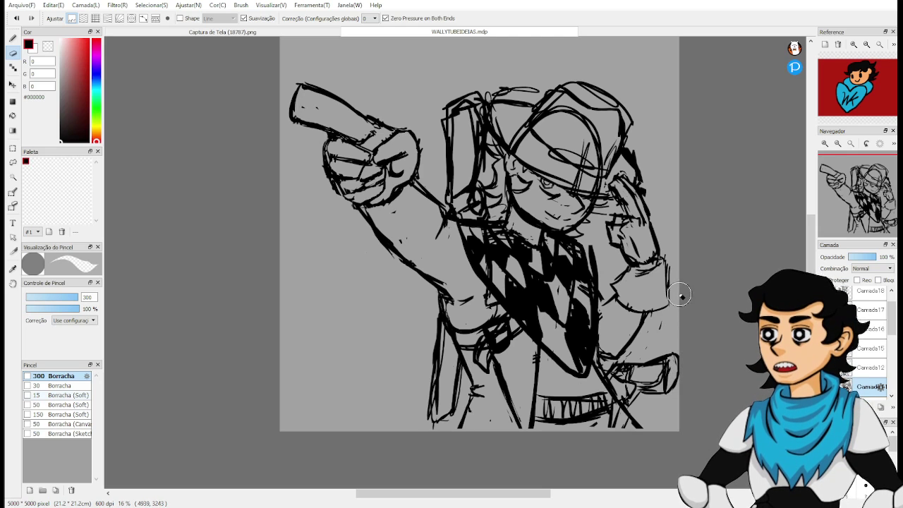
key(l)
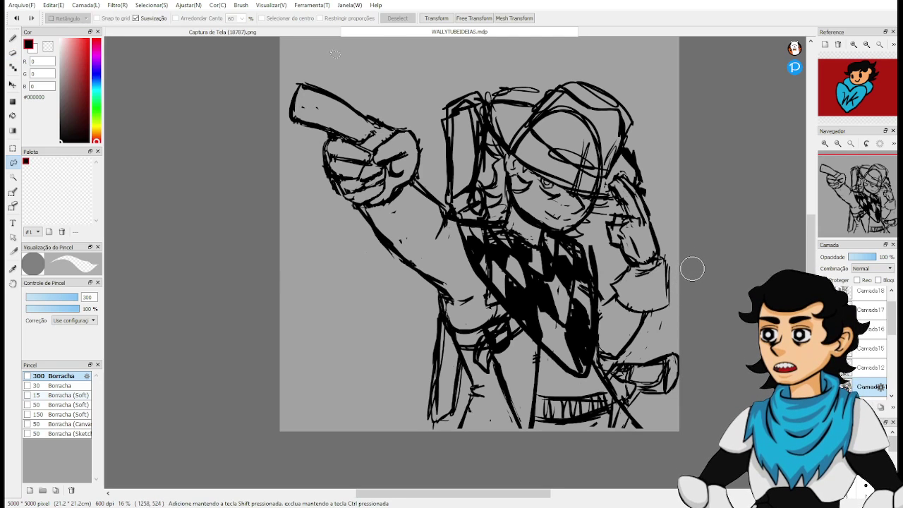
mouse_move(325, 59)
mouse_down()
mouse_move(228, 250)
mouse_move(285, 385)
mouse_move(367, 440)
mouse_move(467, 456)
mouse_move(618, 443)
mouse_up()
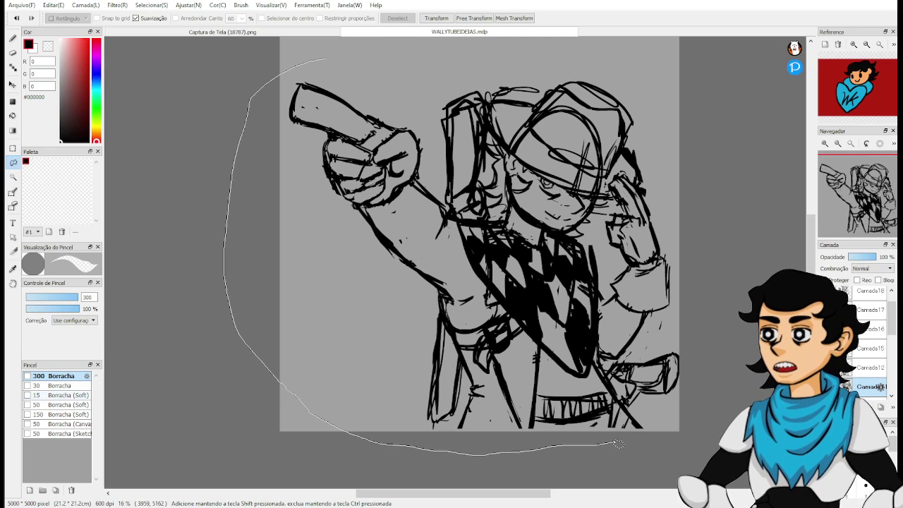
mouse_move(798, 341)
mouse_down()
mouse_move(671, 69)
mouse_move(647, 74)
mouse_up()
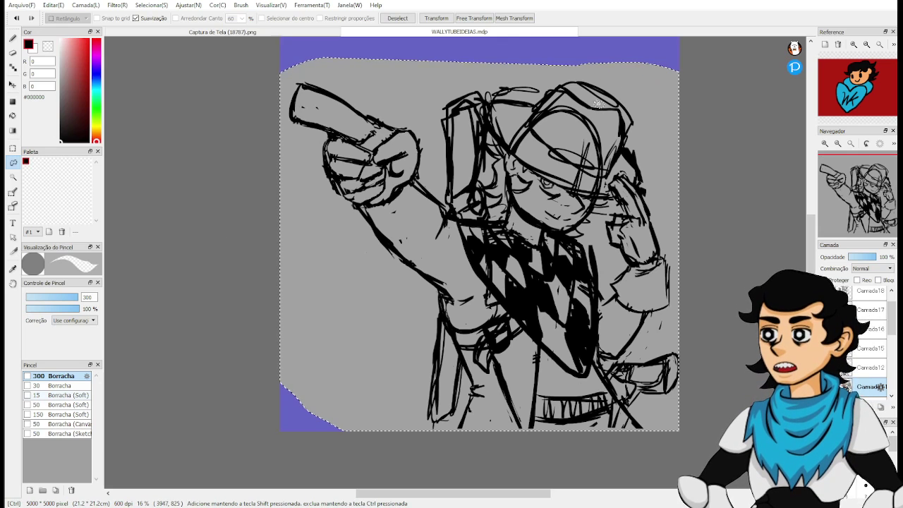
key(ctrl+t)
drag(553, 183, 544, 184)
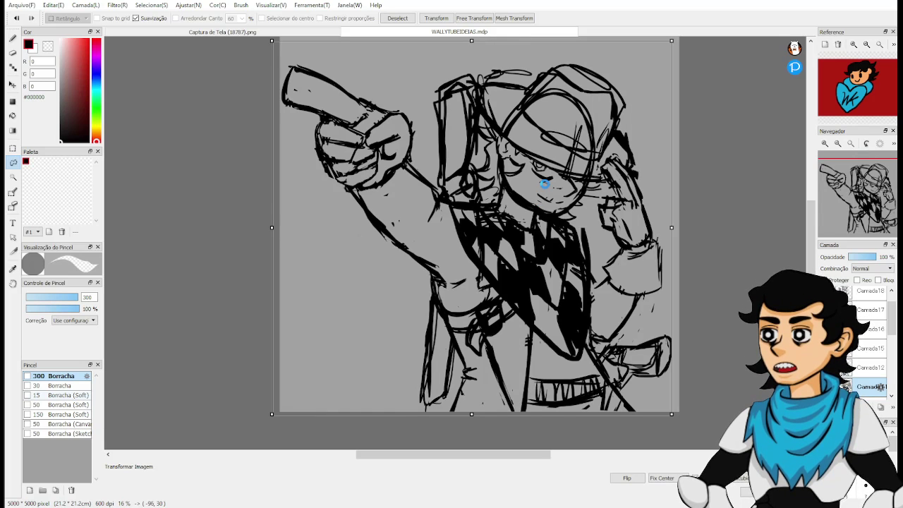
key(Return)
key(ctrl+t)
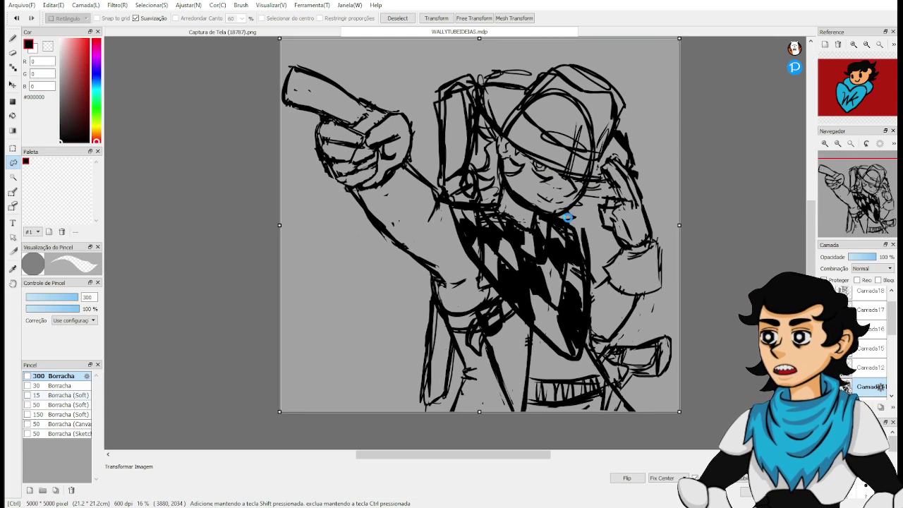
drag(575, 216, 579, 198)
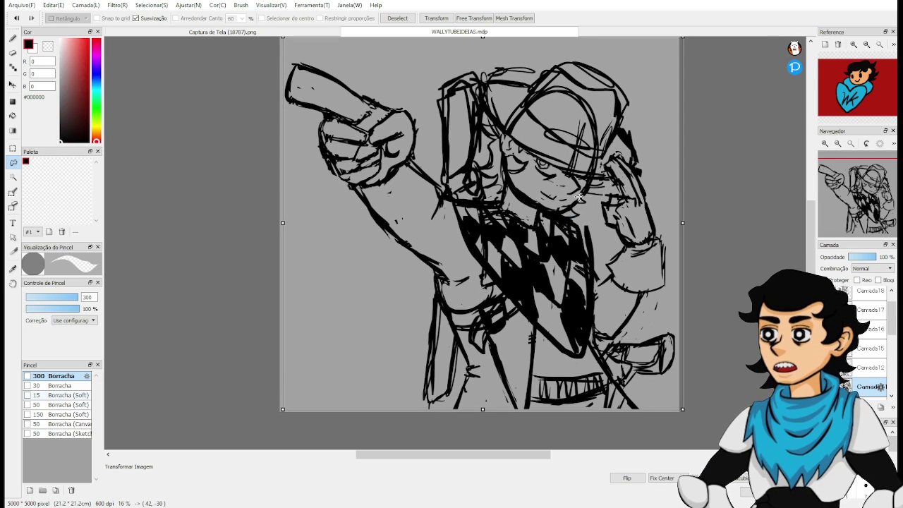
key(Return)
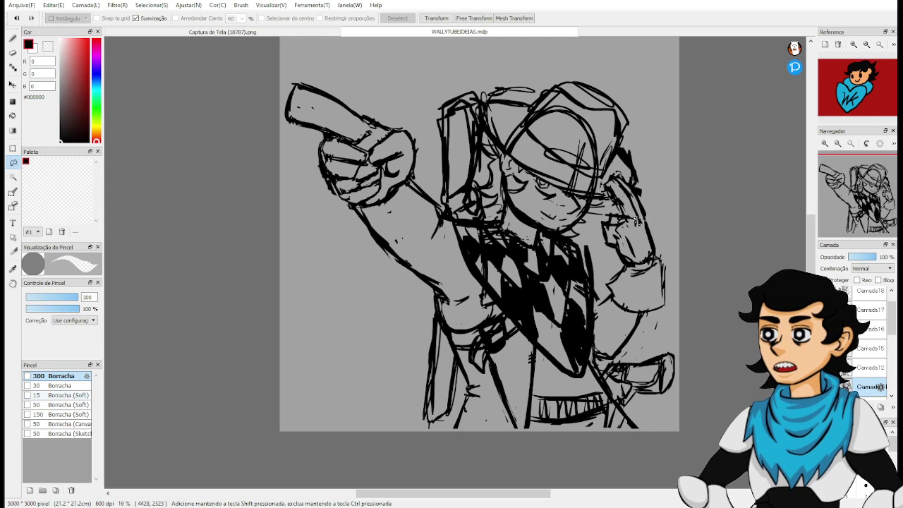
Hide the finished hat-wearing character sketch and add a new blank layer near the top of the layer stack.
mouse_move(643, 212)
mouse_down()
mouse_move(664, 243)
mouse_move(656, 208)
mouse_up()
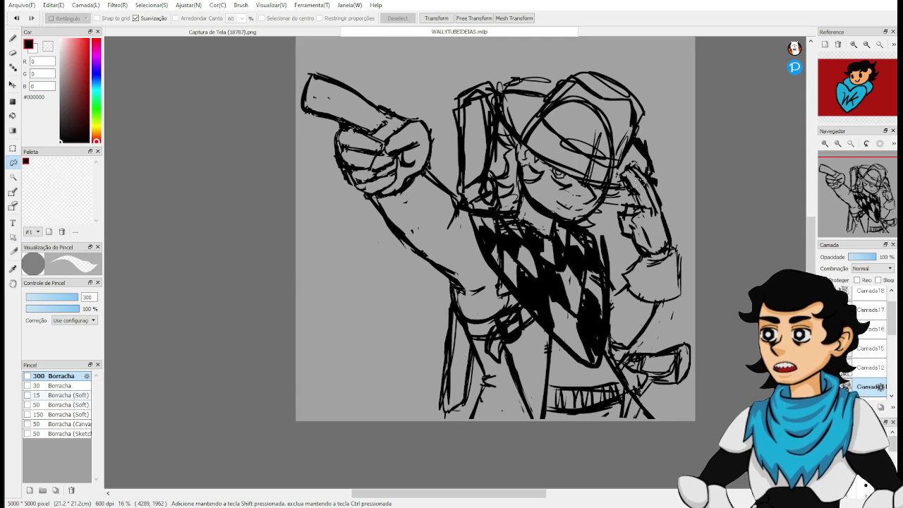
key(p)
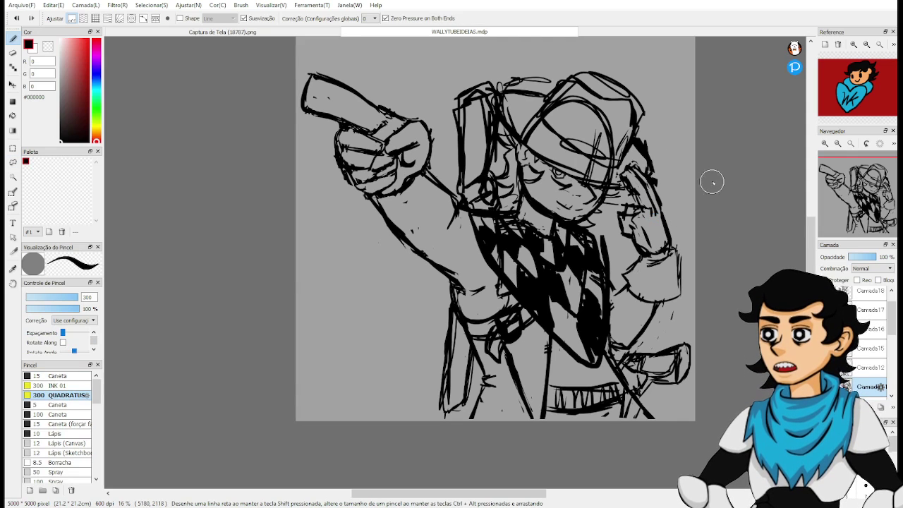
mouse_move(721, 204)
mouse_down()
mouse_move(705, 185)
mouse_move(722, 202)
mouse_up()
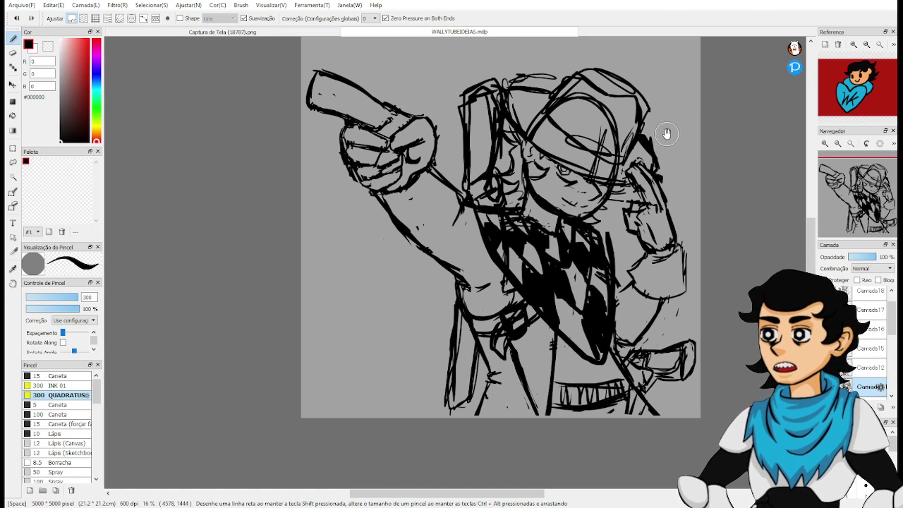
drag(670, 189, 694, 191)
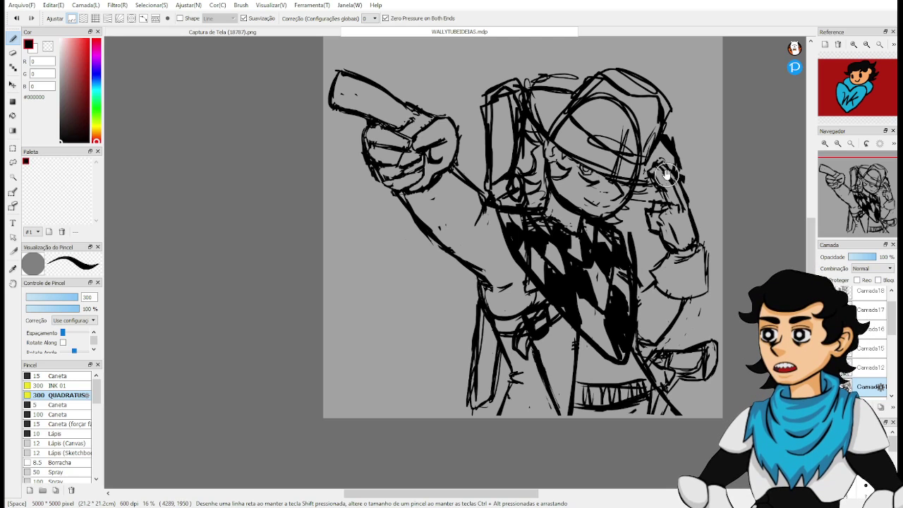
drag(733, 134, 726, 114)
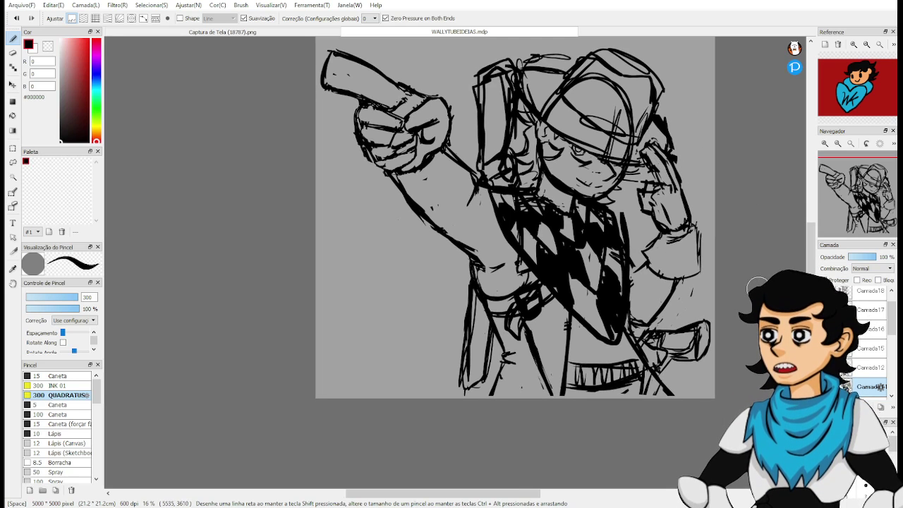
click(824, 345)
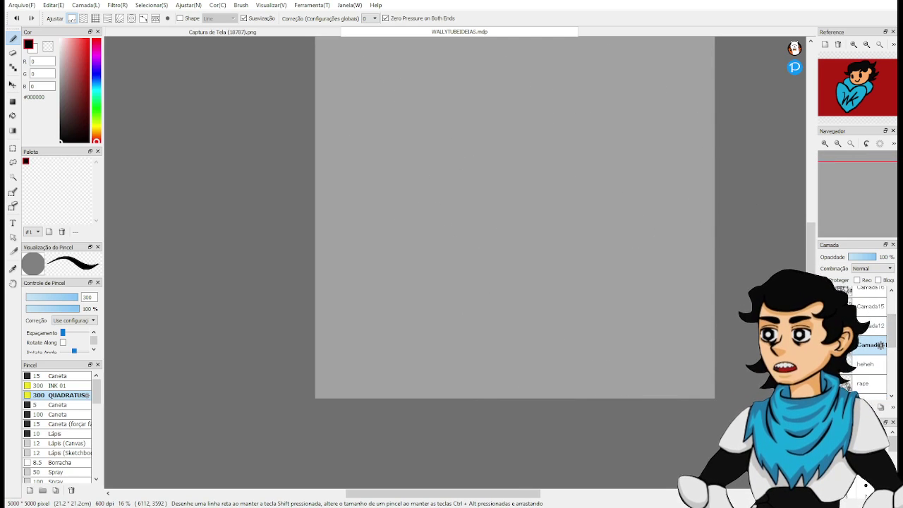
click(824, 345)
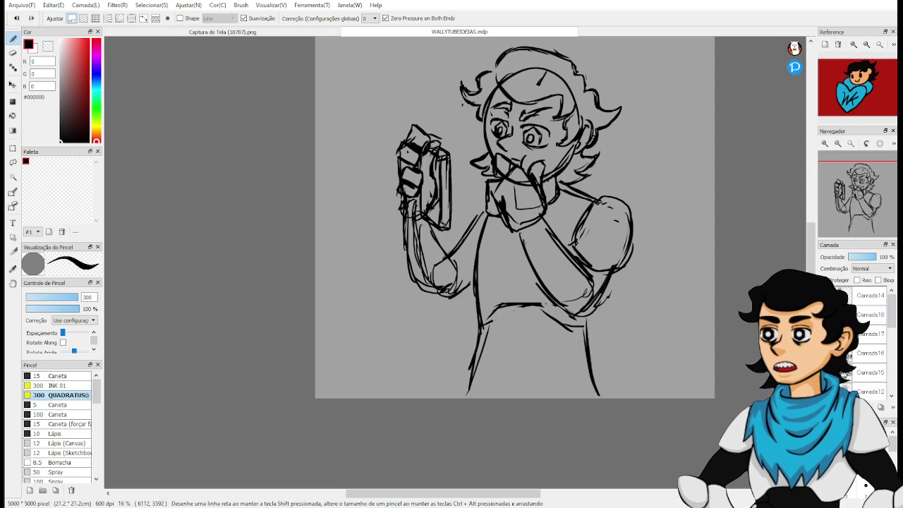
click(824, 345)
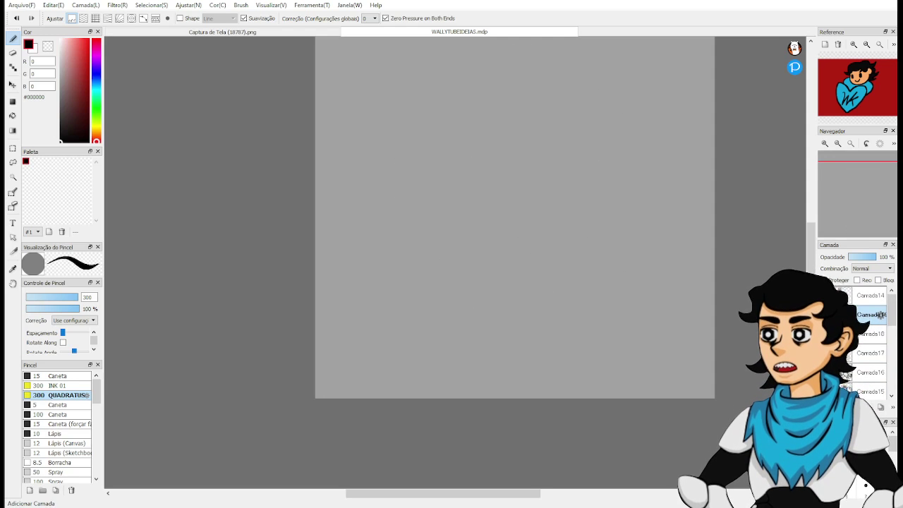
drag(745, 203, 748, 225)
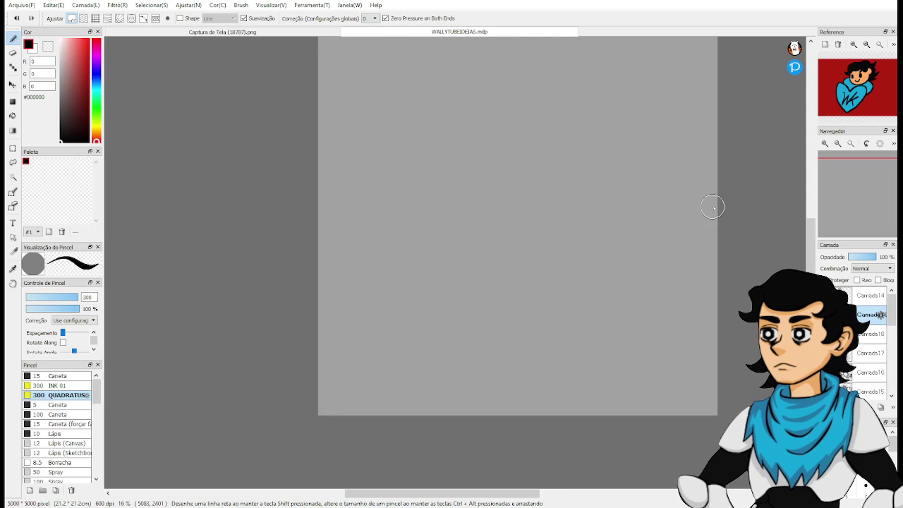
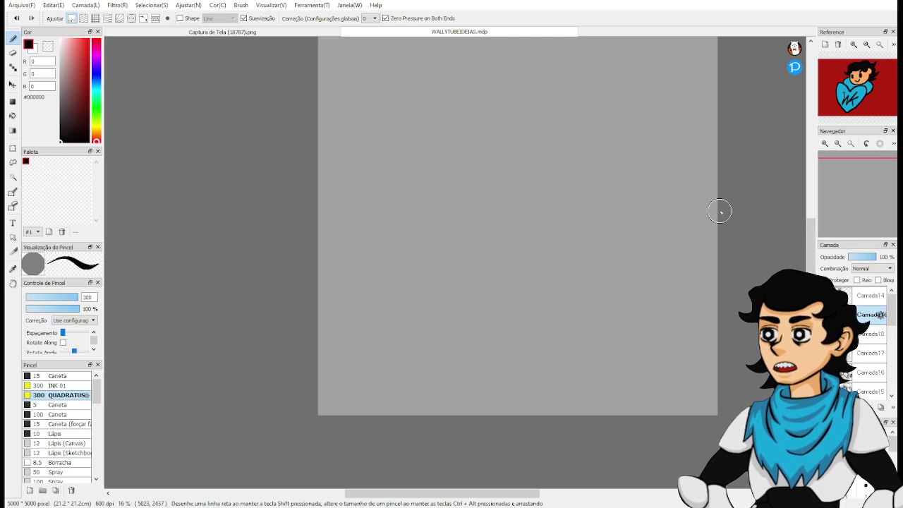
drag(542, 177, 555, 206)
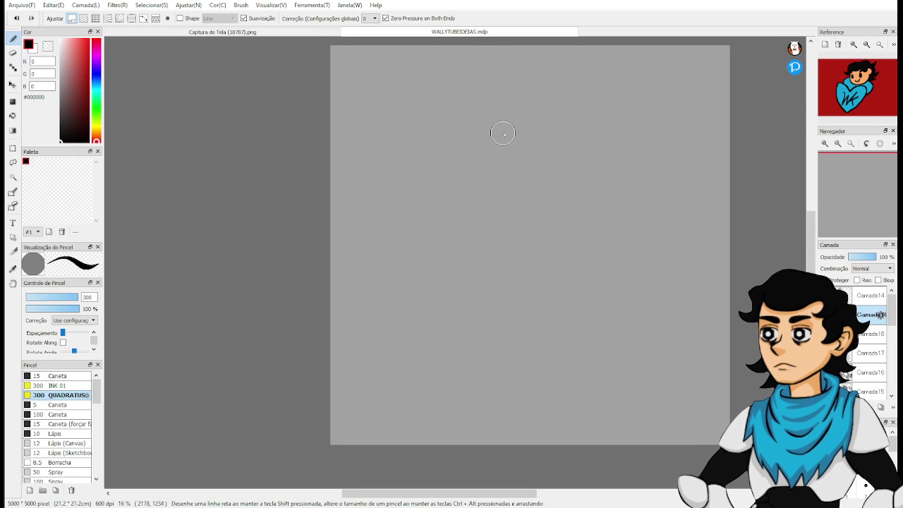
drag(496, 106, 468, 211)
key(ctrl+z)
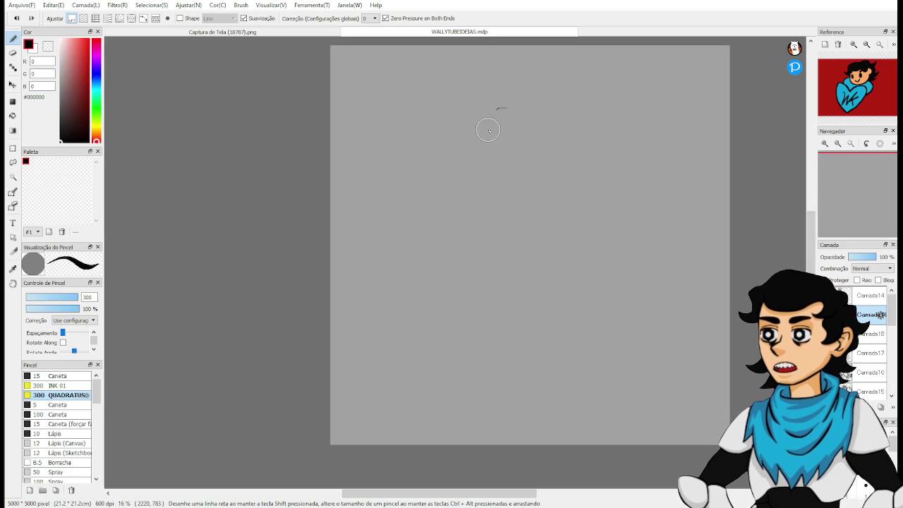
key(ctrl+z)
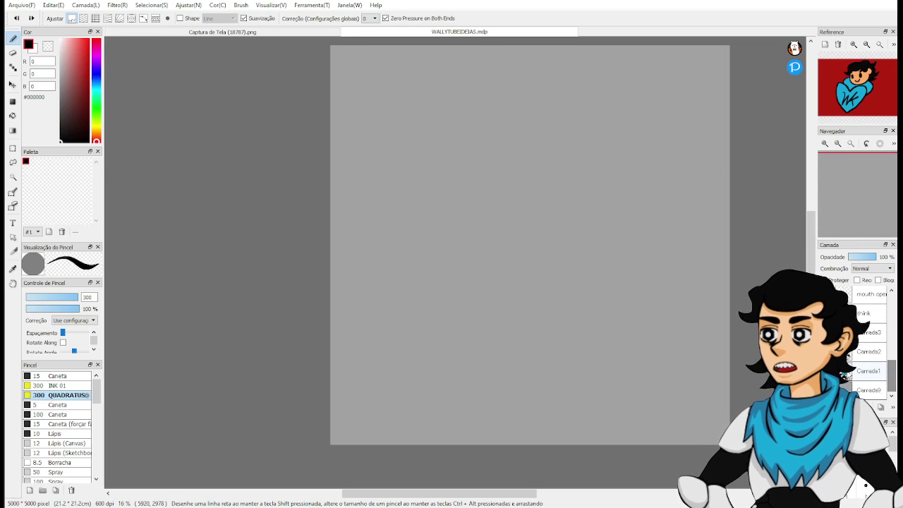
Show the Camada1 layer with the faded coloured character as a guide for the new sketch.
click(824, 371)
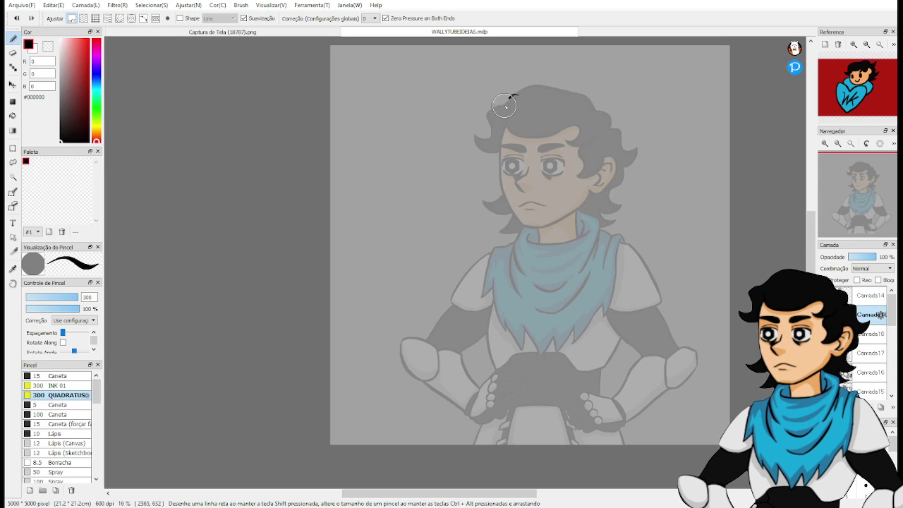
Sketch the new character's head as overlapping ovals with a vertical centre line and a curved brow guideline.
drag(511, 94, 493, 120)
key(ctrl+z)
mouse_move(526, 82)
mouse_down()
mouse_move(575, 184)
mouse_move(500, 88)
mouse_move(580, 159)
mouse_move(497, 118)
mouse_up()
drag(539, 81, 531, 169)
drag(489, 135, 570, 131)
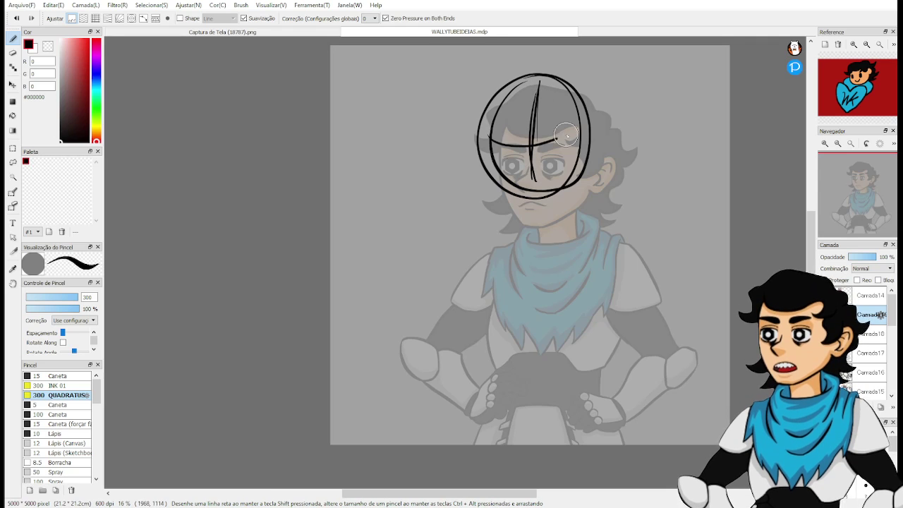
Draw a curved eye line with rough eye shapes across the lower half of the head oval.
drag(487, 155, 570, 136)
key(ctrl+z)
mouse_move(482, 161)
mouse_down()
mouse_move(514, 169)
mouse_move(576, 151)
mouse_up()
drag(492, 168, 561, 161)
mouse_move(486, 123)
mouse_down()
mouse_move(497, 149)
mouse_move(529, 163)
mouse_move(554, 159)
mouse_move(564, 169)
mouse_move(557, 182)
mouse_move(577, 153)
mouse_up()
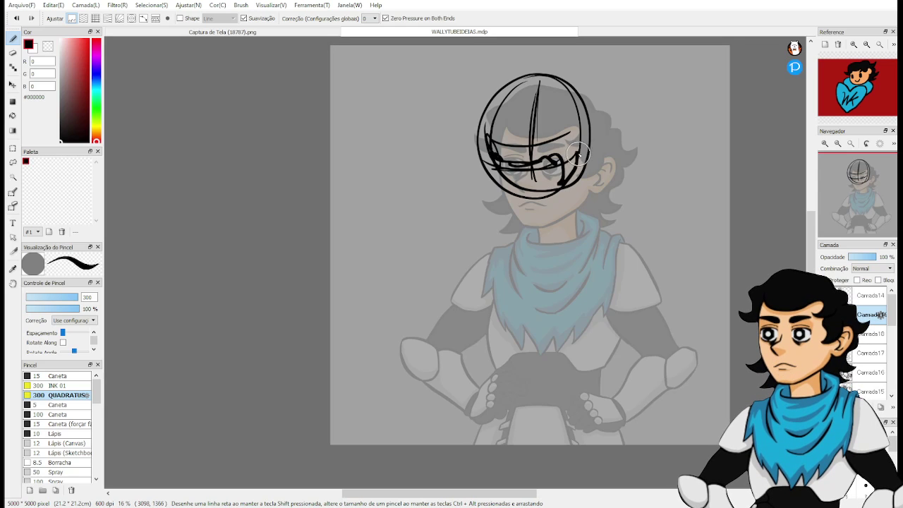
Sketch the hair outline over the crown with pointed tufts flicking outward on both sides of the head.
mouse_move(484, 109)
mouse_down()
mouse_move(493, 78)
mouse_move(566, 73)
mouse_move(591, 86)
mouse_move(597, 136)
mouse_up()
mouse_move(484, 105)
mouse_down()
mouse_move(468, 110)
mouse_move(476, 128)
mouse_move(452, 134)
mouse_move(476, 153)
mouse_move(479, 175)
mouse_move(491, 172)
mouse_up()
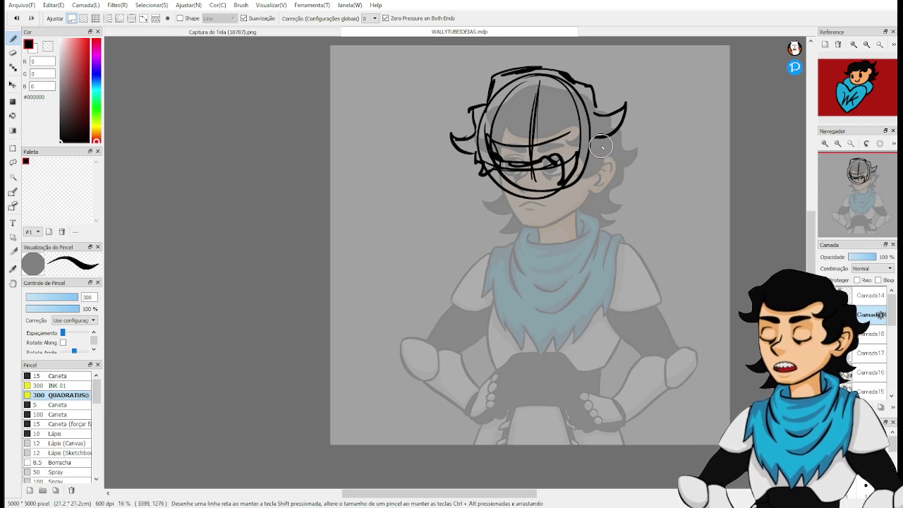
mouse_move(598, 144)
mouse_down()
mouse_move(624, 153)
mouse_move(606, 162)
mouse_move(619, 148)
mouse_move(599, 139)
mouse_move(610, 156)
mouse_move(618, 149)
mouse_move(589, 177)
mouse_up()
key(ctrl+z)
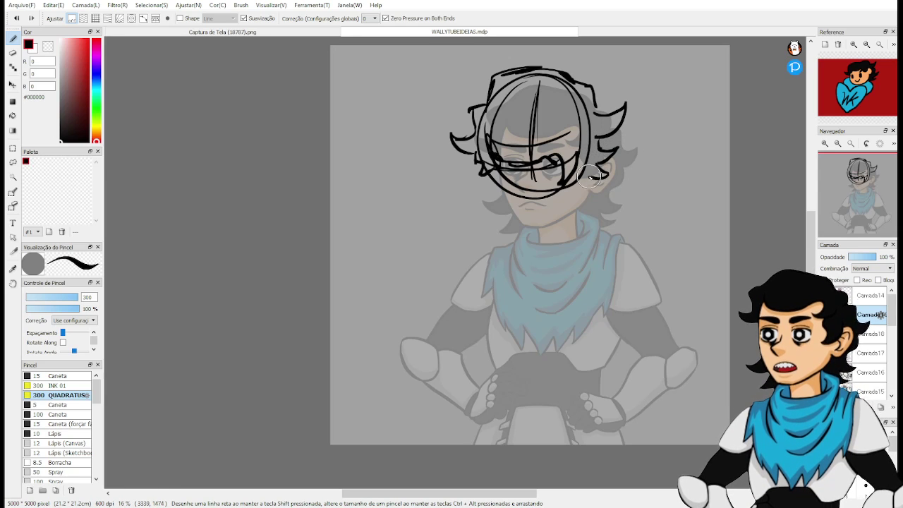
mouse_move(463, 173)
mouse_down()
mouse_move(474, 160)
mouse_move(482, 171)
mouse_up()
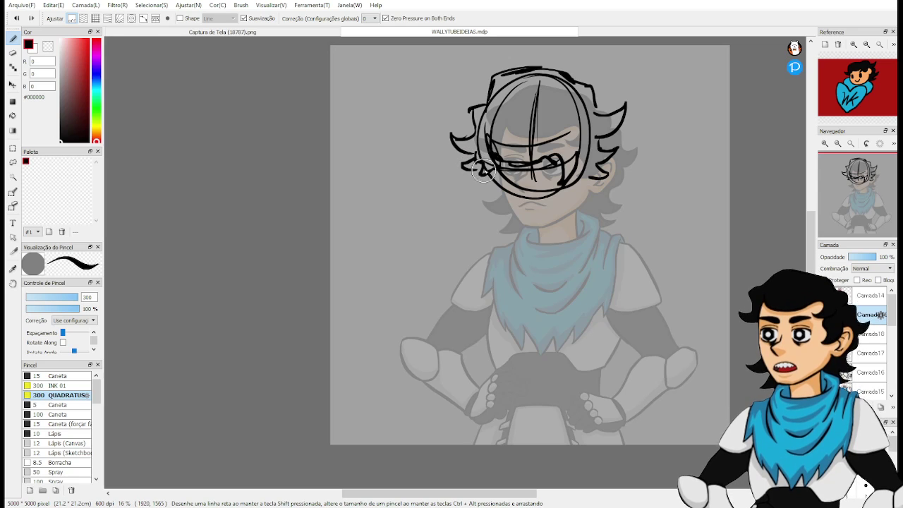
drag(467, 112, 476, 106)
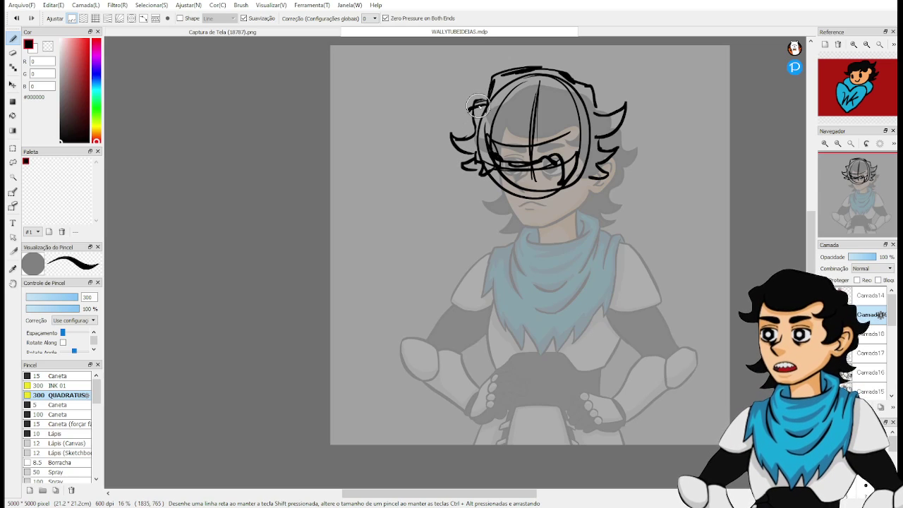
Reinforce the lower face outline and draw a wide curved shoulder line beneath the head.
key(space)
drag(564, 170, 581, 177)
mouse_move(510, 171)
mouse_down()
mouse_move(553, 194)
mouse_move(567, 187)
mouse_up()
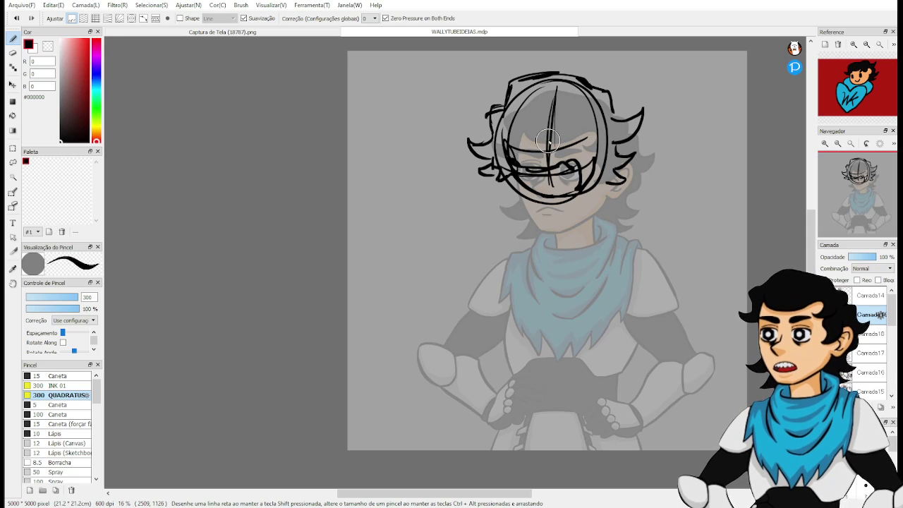
key(space)
drag(560, 167, 585, 197)
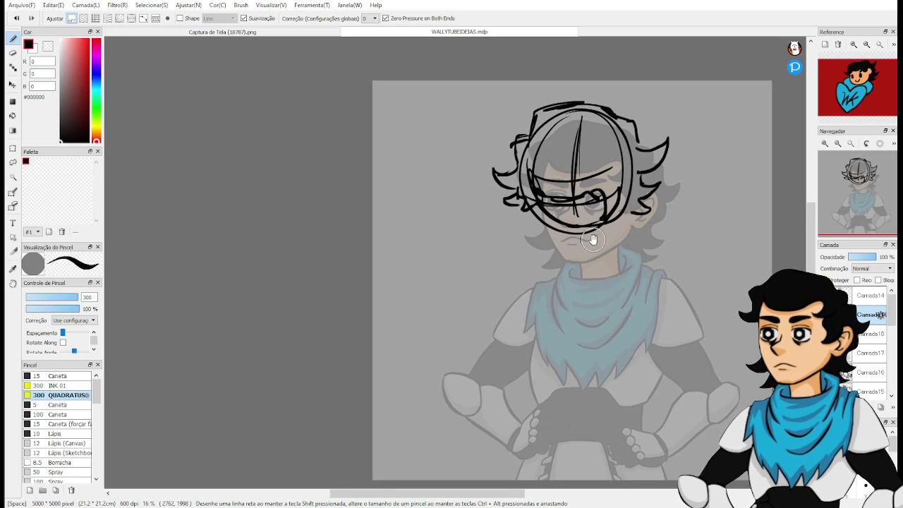
mouse_move(541, 218)
mouse_down()
mouse_move(520, 233)
mouse_move(533, 207)
mouse_move(524, 214)
mouse_move(538, 252)
mouse_move(521, 248)
mouse_move(610, 242)
mouse_move(657, 208)
mouse_up()
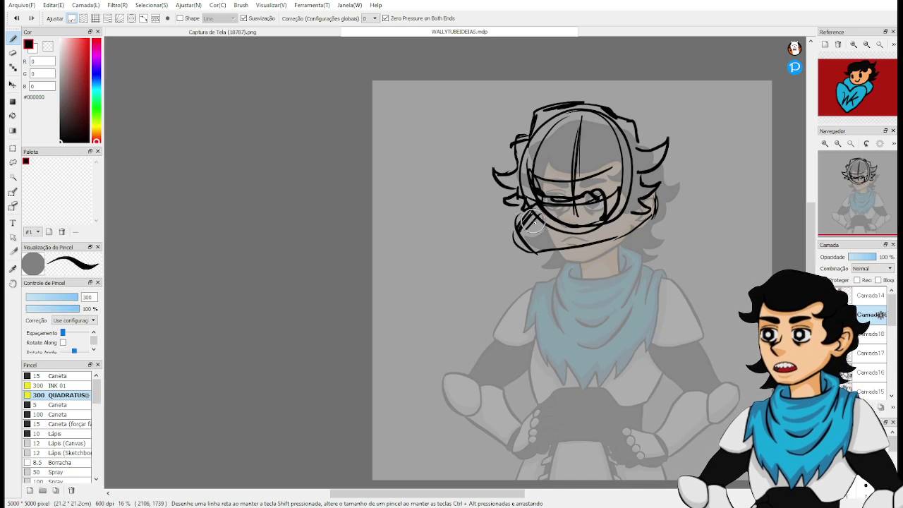
Sketch the bowl-shaped torso below the shoulders, tapering into a short curved waist band.
mouse_move(528, 205)
mouse_down()
mouse_move(524, 241)
mouse_move(607, 234)
mouse_move(553, 242)
mouse_move(637, 205)
mouse_move(642, 223)
mouse_move(652, 206)
mouse_move(621, 277)
mouse_up()
mouse_move(496, 223)
mouse_down()
mouse_move(526, 272)
mouse_move(558, 289)
mouse_move(610, 282)
mouse_move(651, 210)
mouse_up()
drag(644, 233, 612, 279)
drag(514, 245, 530, 270)
mouse_move(525, 267)
mouse_down()
mouse_move(559, 286)
mouse_move(555, 219)
mouse_move(612, 195)
mouse_move(526, 237)
mouse_move(575, 232)
mouse_move(551, 312)
mouse_move(536, 276)
mouse_move(547, 311)
mouse_up()
drag(546, 312, 627, 305)
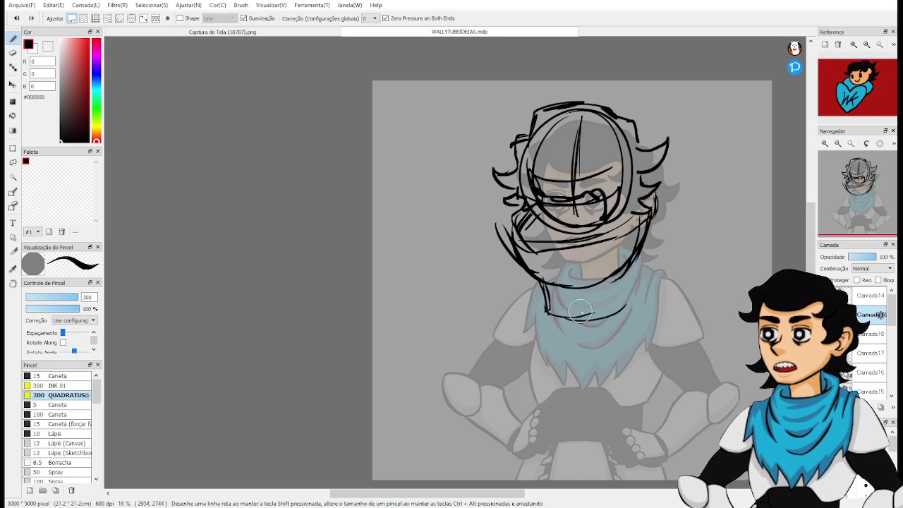
mouse_move(538, 284)
mouse_down()
mouse_move(580, 310)
mouse_move(547, 302)
mouse_move(625, 291)
mouse_move(637, 265)
mouse_move(629, 294)
mouse_move(635, 264)
mouse_move(626, 258)
mouse_move(623, 211)
mouse_move(637, 268)
mouse_move(629, 237)
mouse_up()
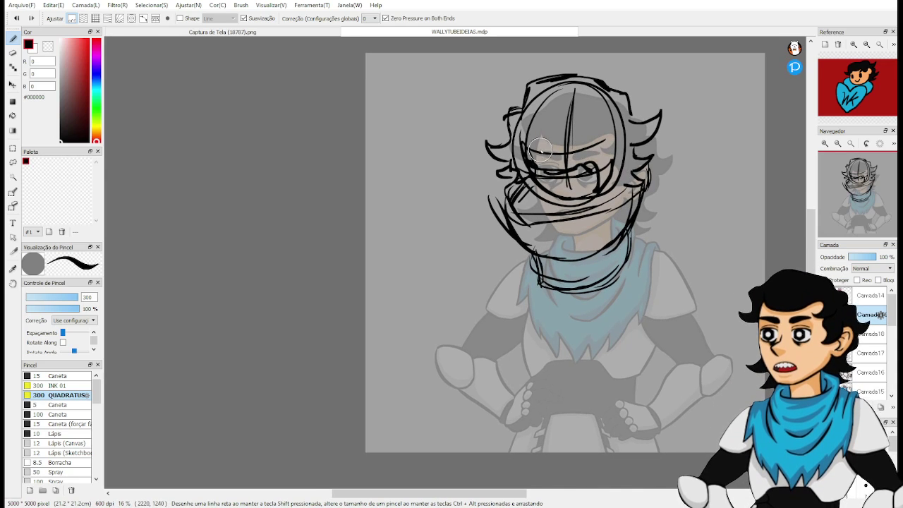
Draw an arm hanging down across the torso's side with rough hand lines at the waist, and erase the torso lines overlapping it.
mouse_move(506, 223)
mouse_down()
mouse_move(515, 203)
mouse_move(500, 229)
mouse_move(496, 217)
mouse_move(534, 290)
mouse_move(498, 228)
mouse_move(509, 201)
mouse_move(522, 199)
mouse_move(559, 268)
mouse_move(543, 240)
mouse_move(546, 292)
mouse_move(554, 255)
mouse_move(609, 244)
mouse_up()
mouse_move(609, 244)
mouse_down()
mouse_move(606, 269)
mouse_move(557, 293)
mouse_move(596, 243)
mouse_move(598, 268)
mouse_move(626, 228)
mouse_move(623, 254)
mouse_move(595, 274)
mouse_move(620, 261)
mouse_move(622, 227)
mouse_move(618, 239)
mouse_up()
key(e)
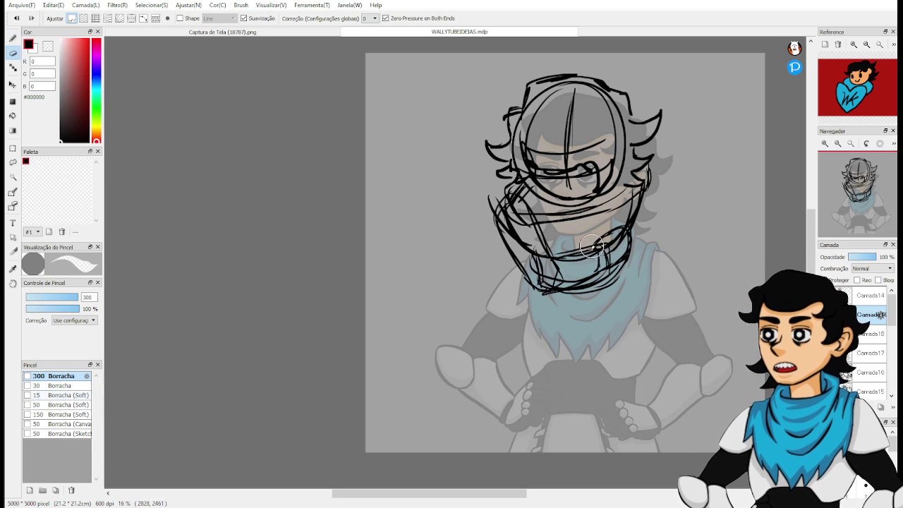
mouse_move(613, 246)
mouse_down()
mouse_move(615, 253)
mouse_move(568, 263)
mouse_move(580, 260)
mouse_move(525, 237)
mouse_move(539, 269)
mouse_move(558, 279)
mouse_move(515, 198)
mouse_move(496, 205)
mouse_move(516, 192)
mouse_up()
key(b)
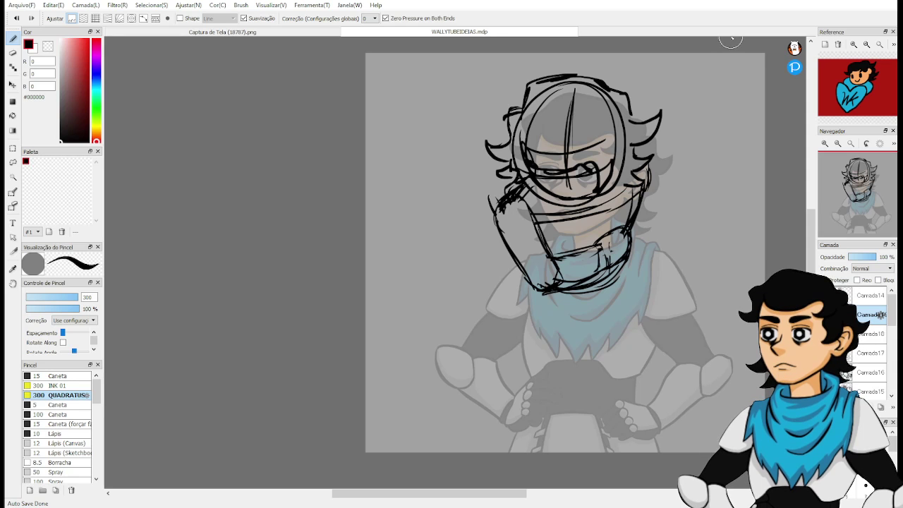
Sketch the other arm extended sideways from the shoulder, with a round elbow and a forearm raised to a fist.
key(space)
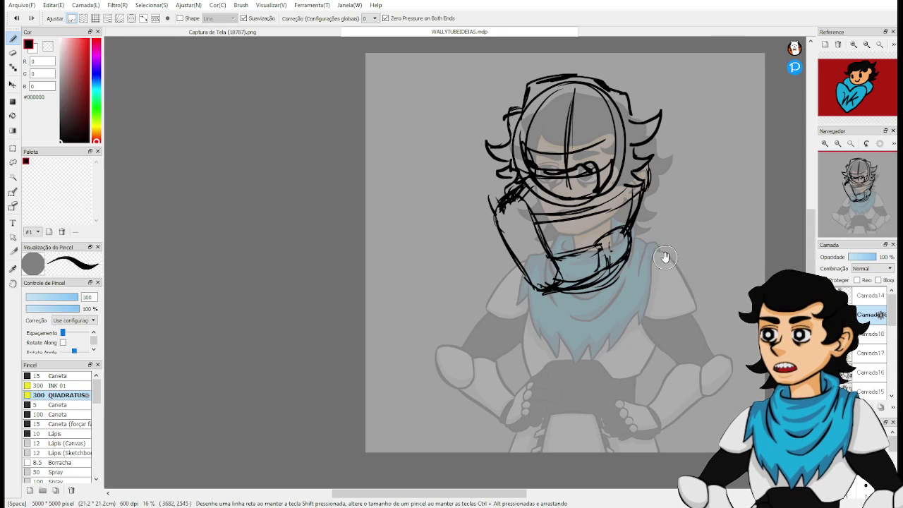
mouse_move(664, 257)
mouse_down()
mouse_move(647, 262)
mouse_move(651, 233)
mouse_up()
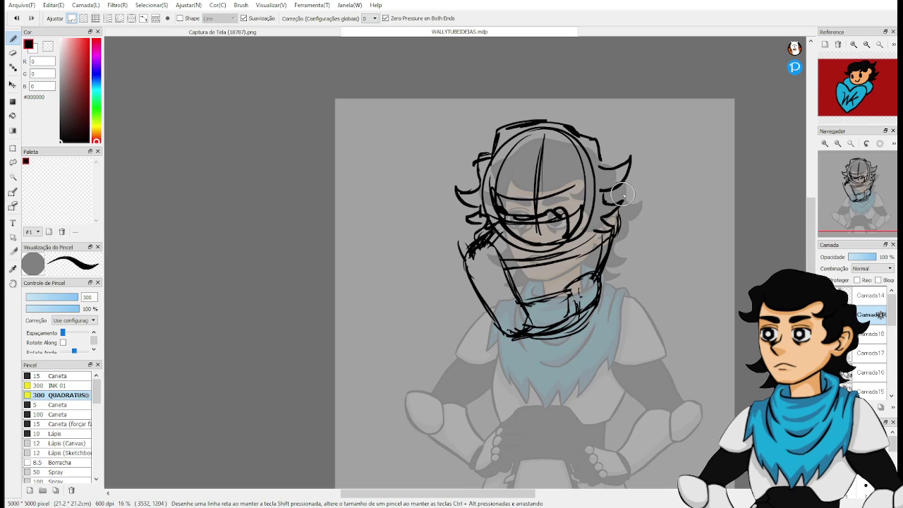
mouse_move(613, 194)
mouse_down()
mouse_move(668, 209)
mouse_move(674, 230)
mouse_up()
mouse_move(614, 241)
mouse_down()
mouse_move(666, 238)
mouse_move(674, 209)
mouse_move(629, 235)
mouse_move(678, 221)
mouse_move(670, 206)
mouse_move(652, 223)
mouse_move(658, 211)
mouse_move(664, 243)
mouse_move(678, 241)
mouse_move(681, 210)
mouse_move(654, 207)
mouse_move(660, 199)
mouse_move(653, 204)
mouse_move(662, 202)
mouse_move(655, 234)
mouse_move(671, 241)
mouse_move(698, 209)
mouse_move(690, 222)
mouse_move(686, 187)
mouse_move(670, 188)
mouse_move(680, 177)
mouse_move(669, 211)
mouse_move(668, 170)
mouse_move(688, 167)
mouse_move(692, 206)
mouse_move(687, 176)
mouse_move(666, 169)
mouse_move(666, 212)
mouse_move(691, 206)
mouse_move(692, 169)
mouse_move(670, 209)
mouse_up()
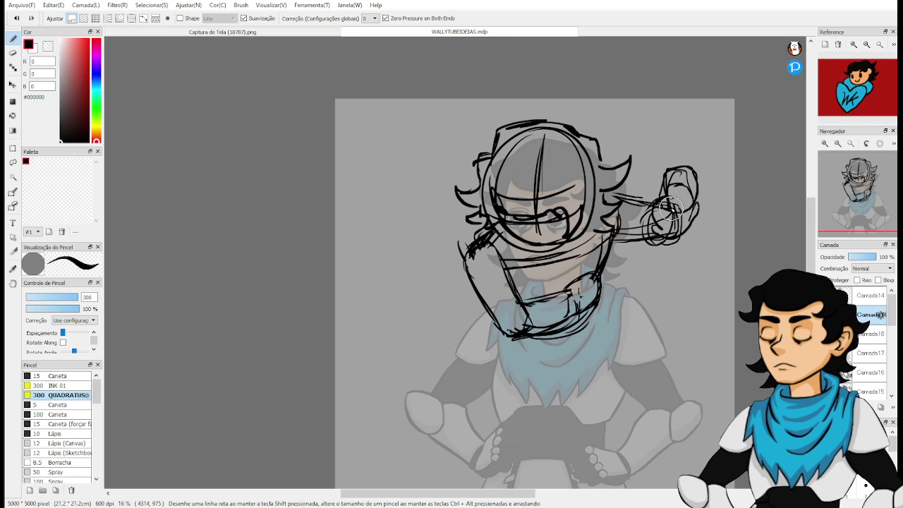
mouse_move(667, 170)
mouse_down()
mouse_move(659, 184)
mouse_move(670, 163)
mouse_move(684, 168)
mouse_up()
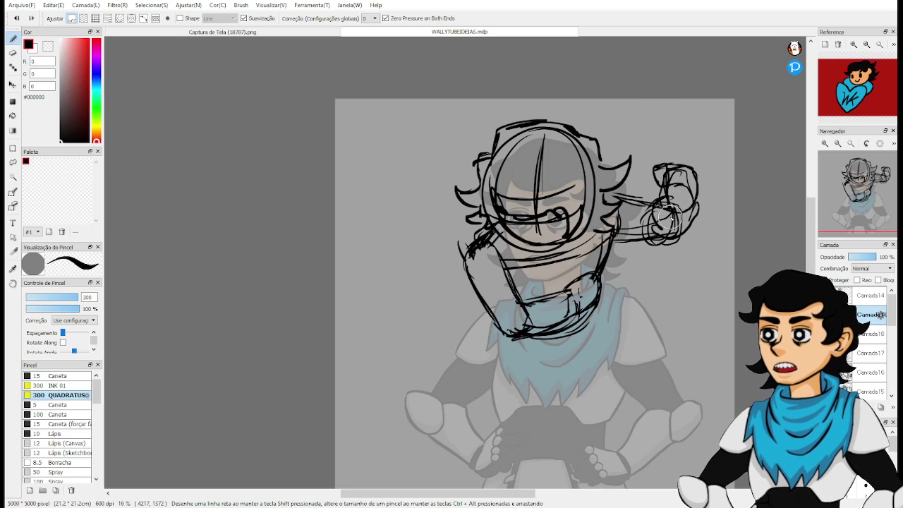
Add curved waist strokes and a rounded hip and thigh shape beneath the torso.
mouse_move(627, 287)
mouse_down()
mouse_move(645, 242)
mouse_move(640, 254)
mouse_up()
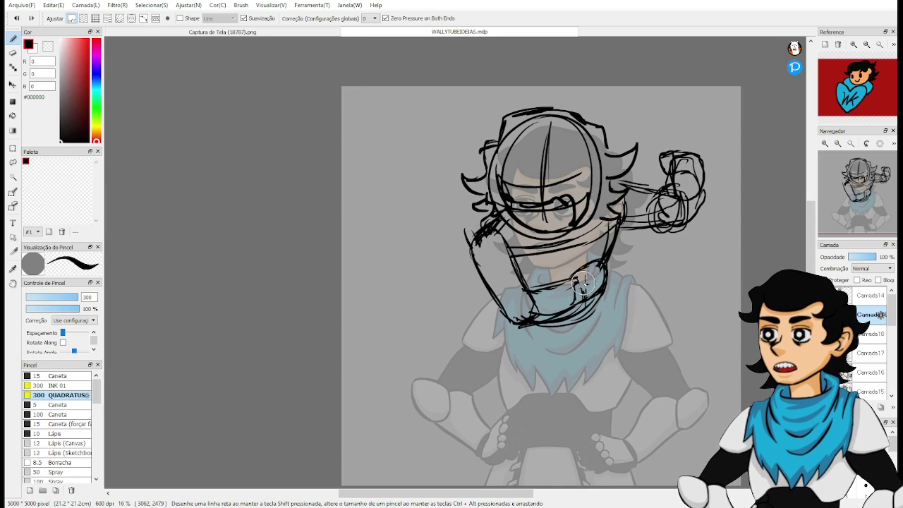
mouse_move(551, 272)
mouse_down()
mouse_move(565, 241)
mouse_move(531, 262)
mouse_move(536, 281)
mouse_move(553, 276)
mouse_move(589, 298)
mouse_move(596, 276)
mouse_move(612, 280)
mouse_move(609, 303)
mouse_move(568, 320)
mouse_up()
drag(612, 296, 600, 303)
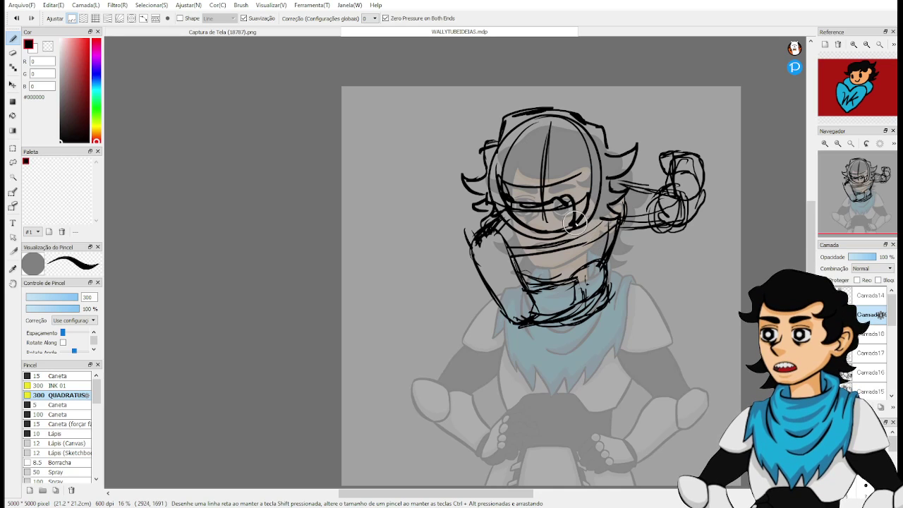
mouse_move(607, 282)
mouse_down()
mouse_move(611, 311)
mouse_move(572, 333)
mouse_move(561, 320)
mouse_move(592, 333)
mouse_move(624, 323)
mouse_move(624, 302)
mouse_move(602, 276)
mouse_move(632, 324)
mouse_move(580, 332)
mouse_move(630, 332)
mouse_move(579, 336)
mouse_move(589, 338)
mouse_move(623, 292)
mouse_up()
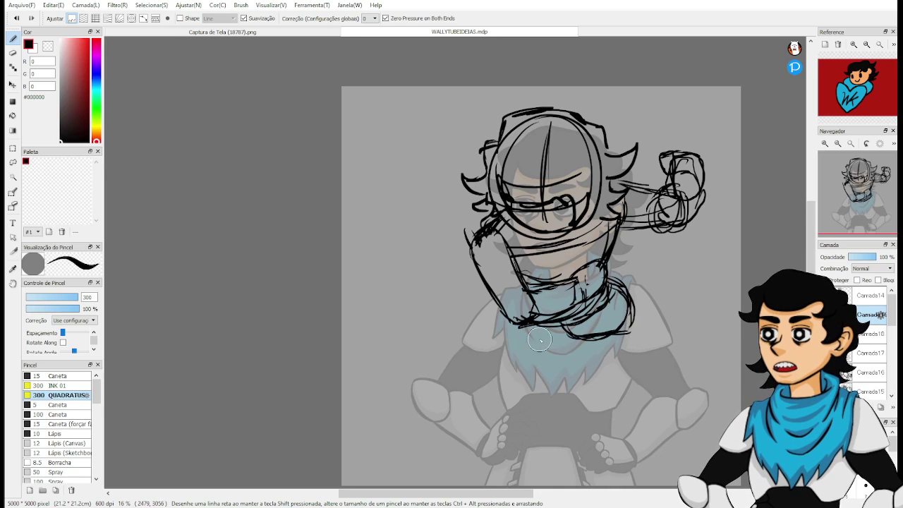
Draw the kneeling leg reaching straight down from the waist and touch up the lower edge of the hip.
mouse_move(505, 323)
mouse_down()
mouse_move(503, 409)
mouse_move(505, 319)
mouse_move(502, 420)
mouse_up()
mouse_move(493, 338)
mouse_down()
mouse_move(498, 379)
mouse_move(541, 421)
mouse_move(565, 338)
mouse_move(536, 406)
mouse_up()
mouse_move(497, 321)
mouse_down()
mouse_move(499, 403)
mouse_move(533, 406)
mouse_move(560, 335)
mouse_move(571, 336)
mouse_move(568, 314)
mouse_move(585, 330)
mouse_move(554, 345)
mouse_move(609, 340)
mouse_up()
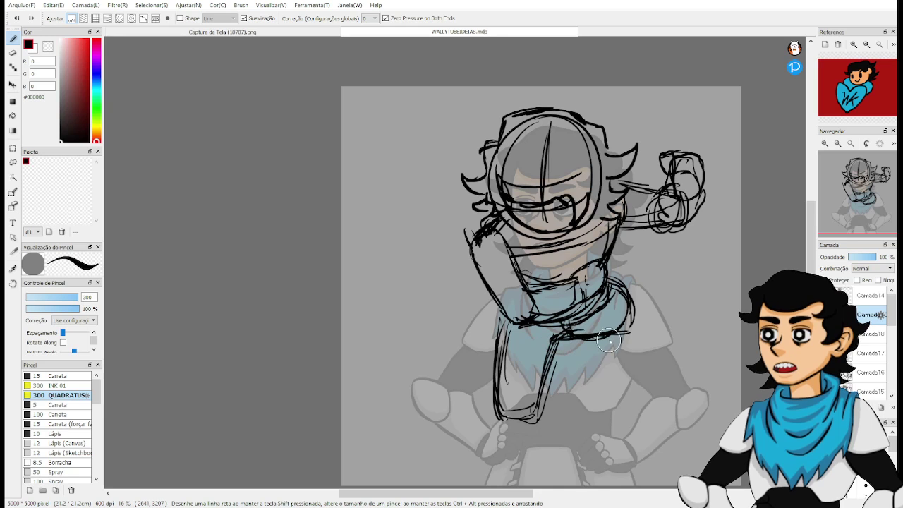
key(e)
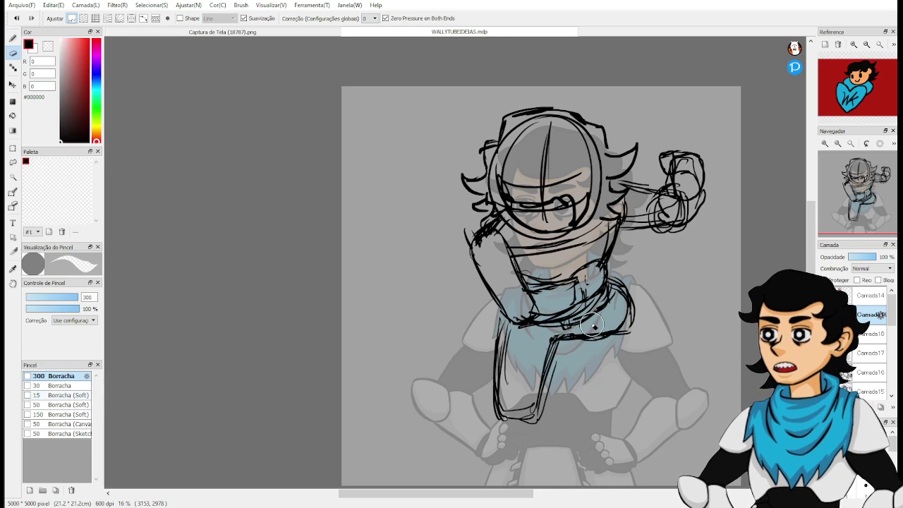
key(b)
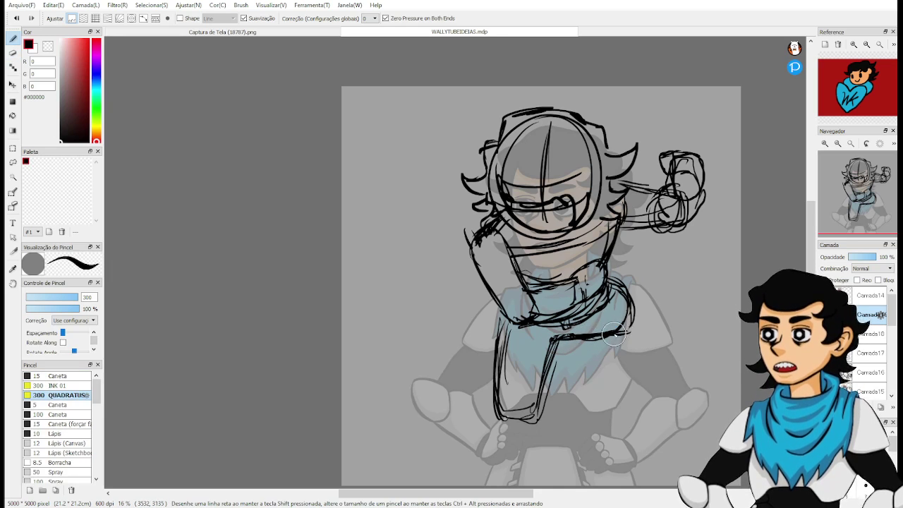
mouse_move(632, 308)
mouse_down()
mouse_move(621, 286)
mouse_move(638, 328)
mouse_up()
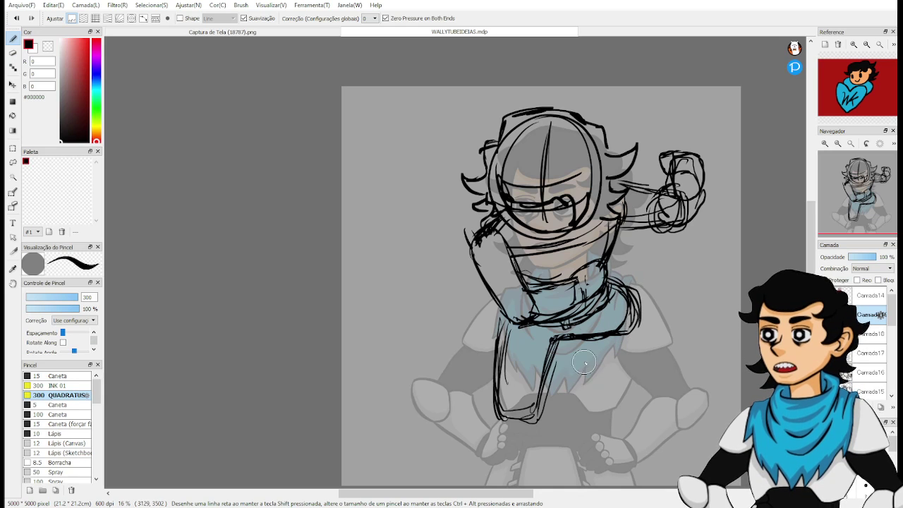
Thicken the kneeling knee, add the folded lower leg behind it, and erase stray lines around the thigh.
mouse_move(524, 427)
mouse_down()
mouse_move(560, 387)
mouse_move(550, 365)
mouse_move(566, 381)
mouse_move(542, 403)
mouse_move(549, 360)
mouse_move(536, 402)
mouse_move(512, 415)
mouse_up()
mouse_move(552, 363)
mouse_down()
mouse_move(568, 392)
mouse_move(557, 416)
mouse_move(543, 420)
mouse_move(568, 406)
mouse_move(556, 400)
mouse_up()
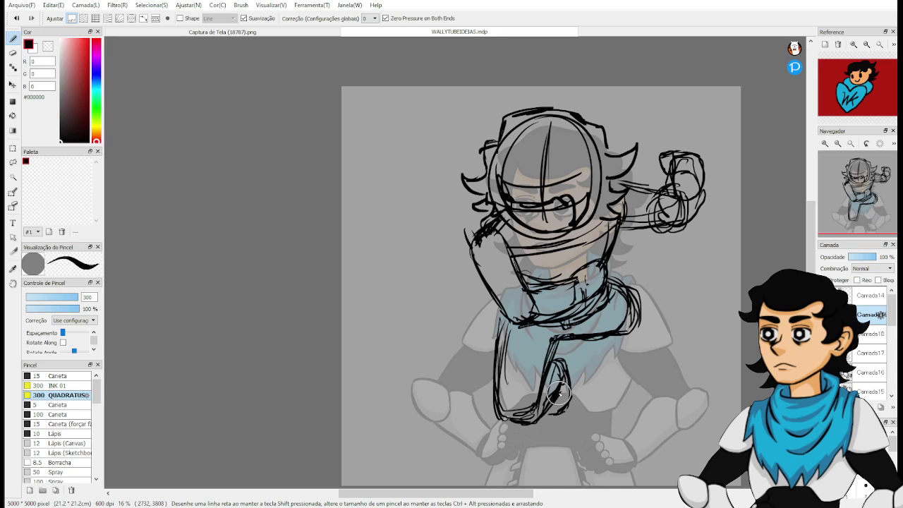
key(e)
key(b)
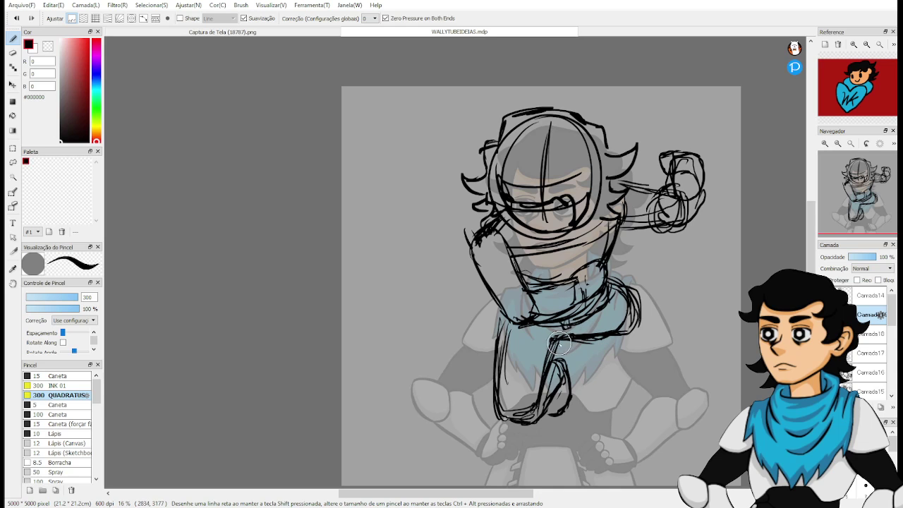
key(e)
key(b)
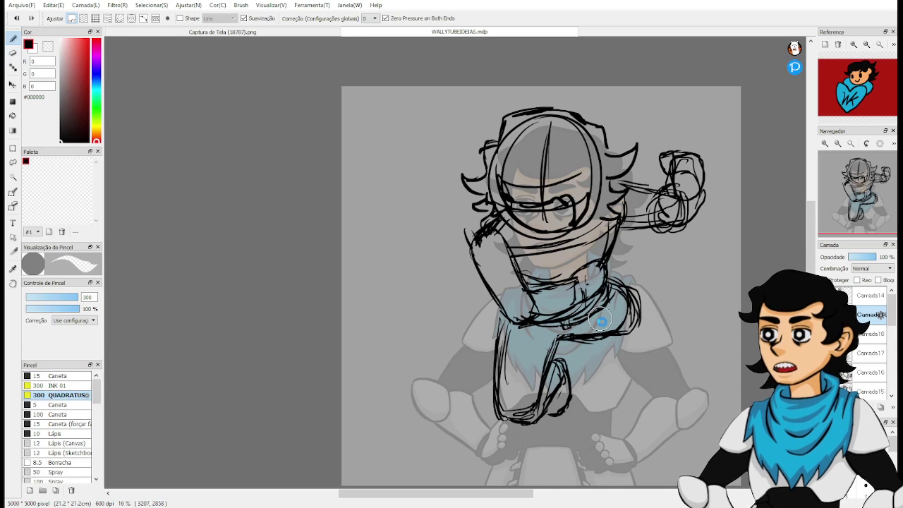
Draw the other leg planted in front of the hip, with an ankle band and a wedge-shaped boot.
drag(597, 311, 605, 381)
mouse_move(598, 326)
mouse_down()
mouse_move(608, 391)
mouse_move(632, 303)
mouse_move(630, 393)
mouse_up()
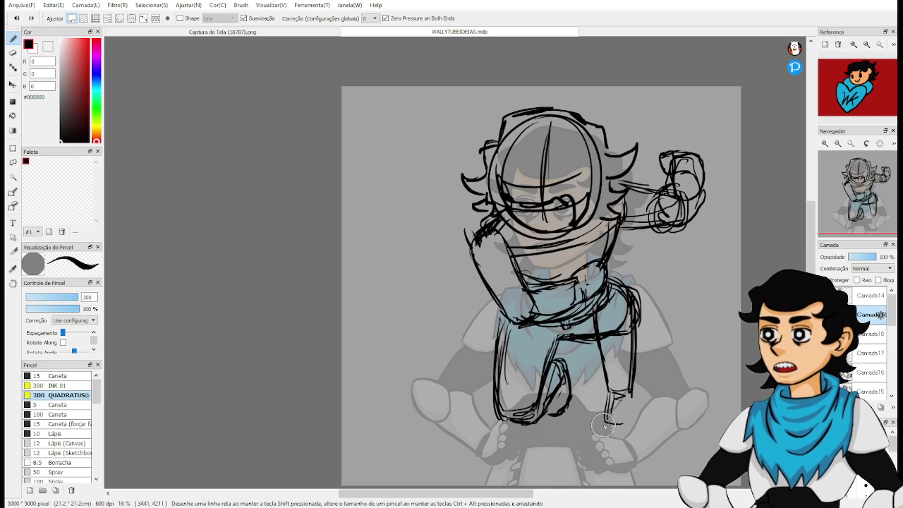
mouse_move(626, 397)
mouse_down()
mouse_move(602, 429)
mouse_move(640, 410)
mouse_move(645, 438)
mouse_move(626, 418)
mouse_up()
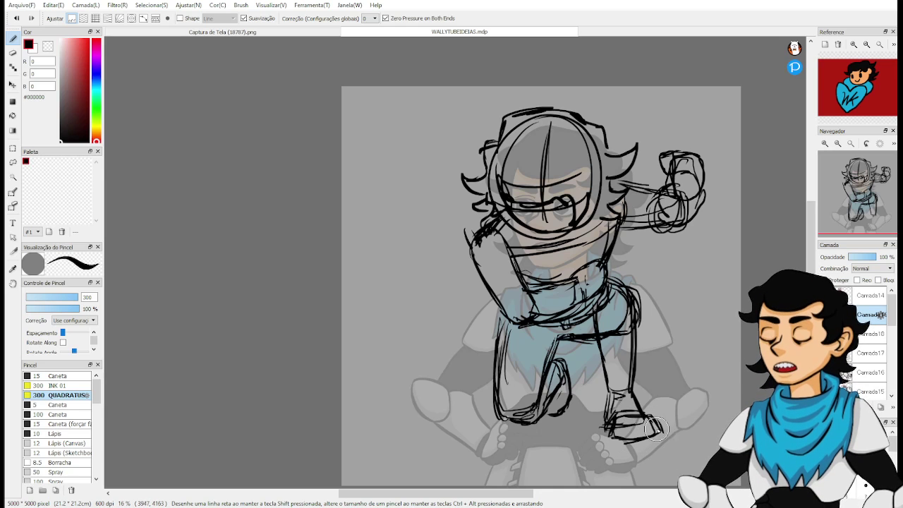
Sketch a long flat object across the extended arm's elbow, erasing and redrawing its outline into a cleaner bar.
drag(646, 324, 626, 357)
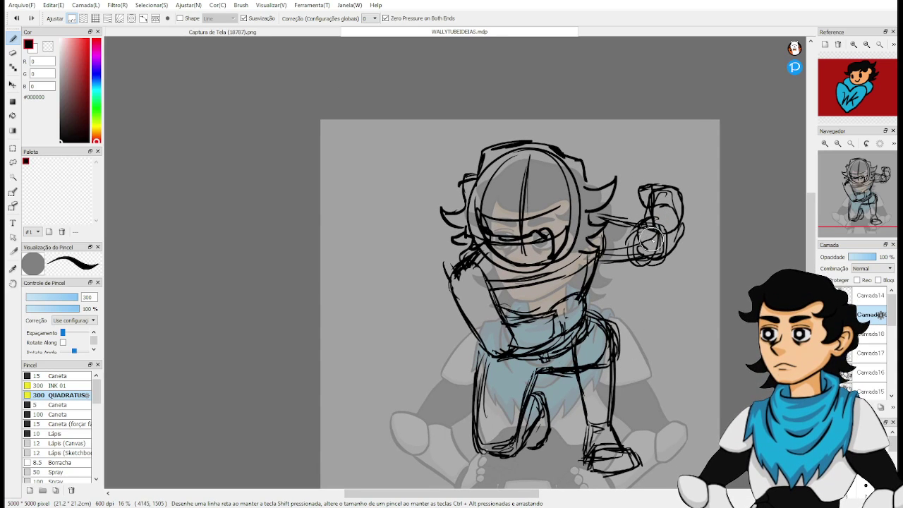
mouse_move(651, 228)
mouse_down()
mouse_move(614, 232)
mouse_move(613, 250)
mouse_move(645, 243)
mouse_move(621, 238)
mouse_move(635, 233)
mouse_move(677, 236)
mouse_move(699, 225)
mouse_move(667, 250)
mouse_move(713, 222)
mouse_move(636, 240)
mouse_up()
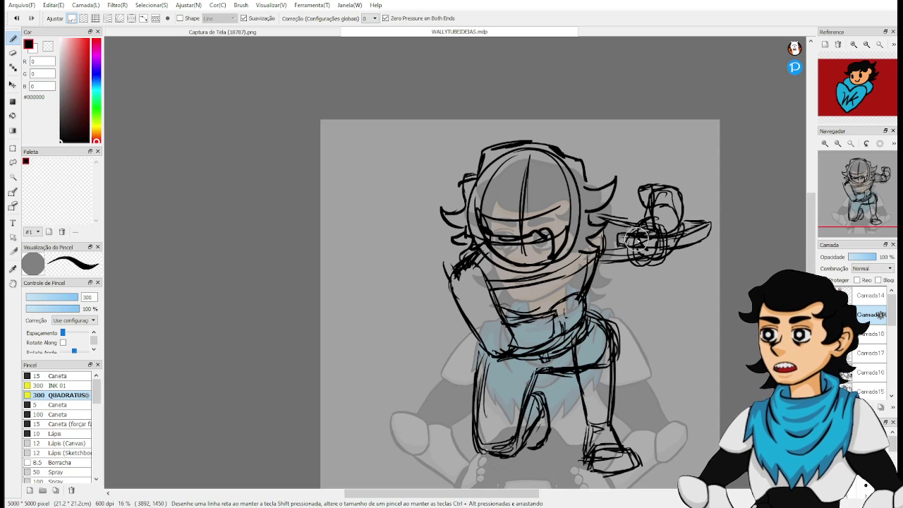
key(e)
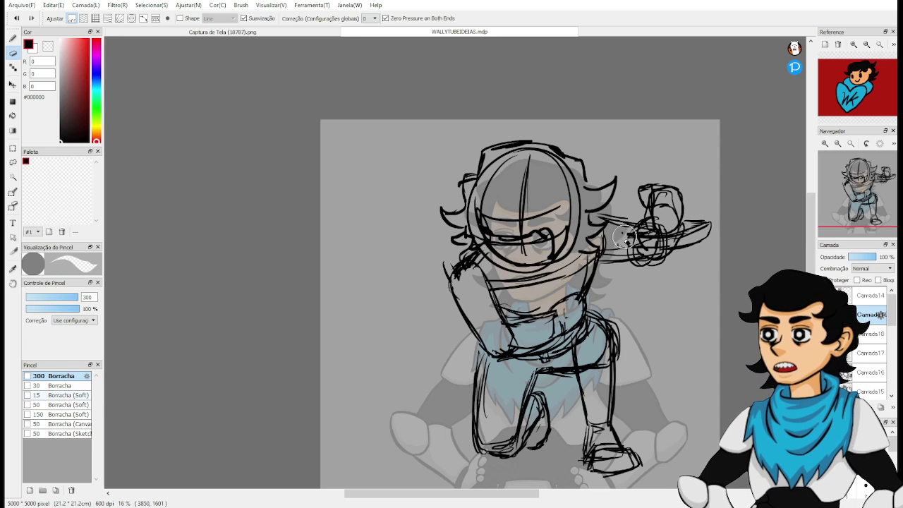
key(p)
mouse_move(630, 240)
mouse_down()
mouse_move(701, 218)
mouse_move(685, 219)
mouse_move(701, 223)
mouse_move(667, 247)
mouse_move(648, 241)
mouse_move(678, 242)
mouse_move(712, 217)
mouse_move(703, 239)
mouse_move(670, 241)
mouse_move(673, 250)
mouse_move(686, 239)
mouse_move(680, 249)
mouse_move(707, 225)
mouse_up()
key(e)
key(b)
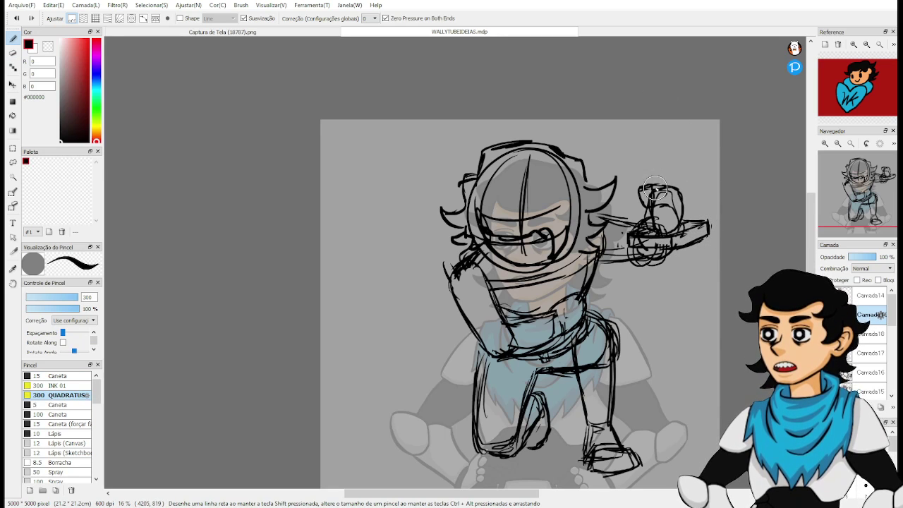
Draw a narrow upright shaft with a capped end rising above the raised fist, and activate the Lasso selection tool.
mouse_move(654, 189)
mouse_down()
mouse_move(650, 141)
mouse_move(657, 180)
mouse_move(662, 141)
mouse_move(666, 169)
mouse_up()
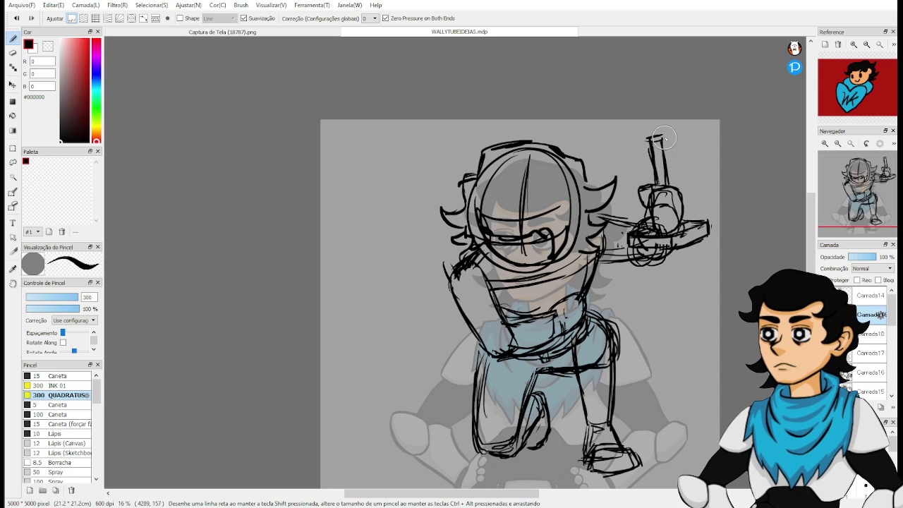
key(l)
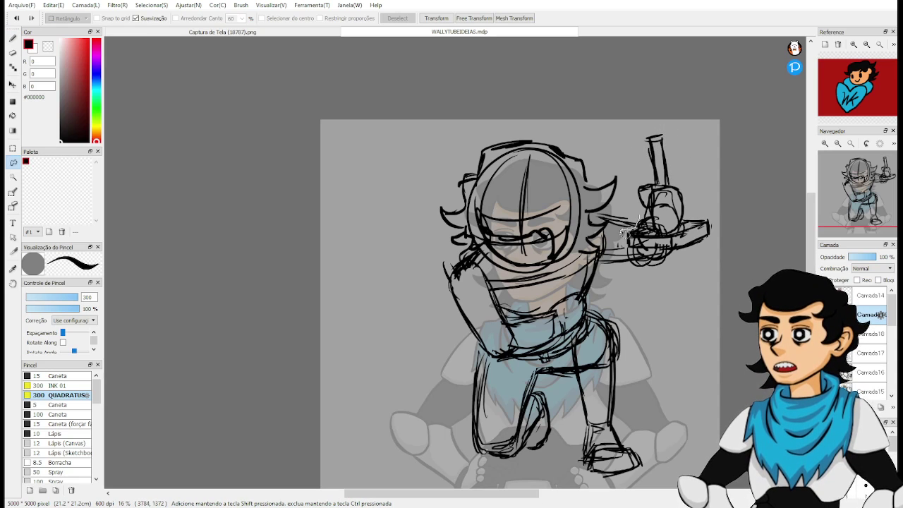
Lasso the fist with its bar and upright shaft, tilt it slightly clockwise, shift it outward from the body, and deselect.
mouse_move(696, 263)
mouse_down()
mouse_move(718, 241)
mouse_move(709, 194)
mouse_up()
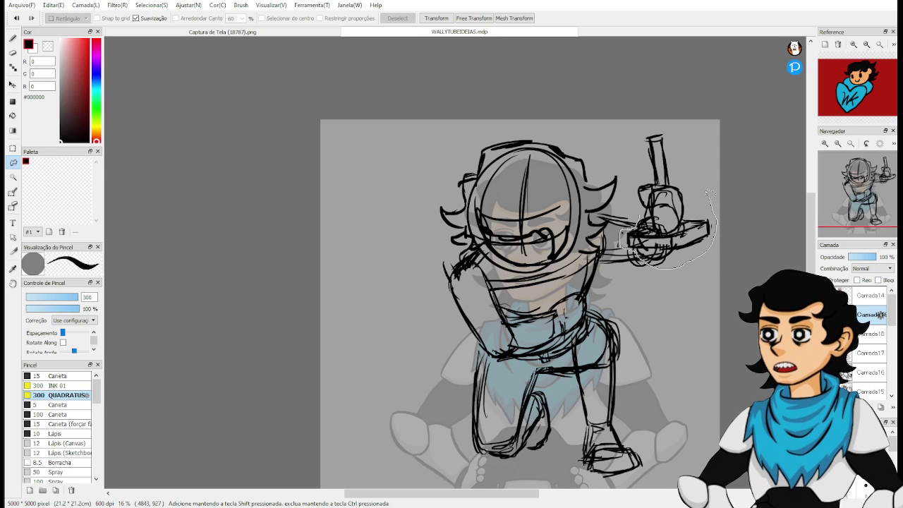
drag(668, 126, 640, 197)
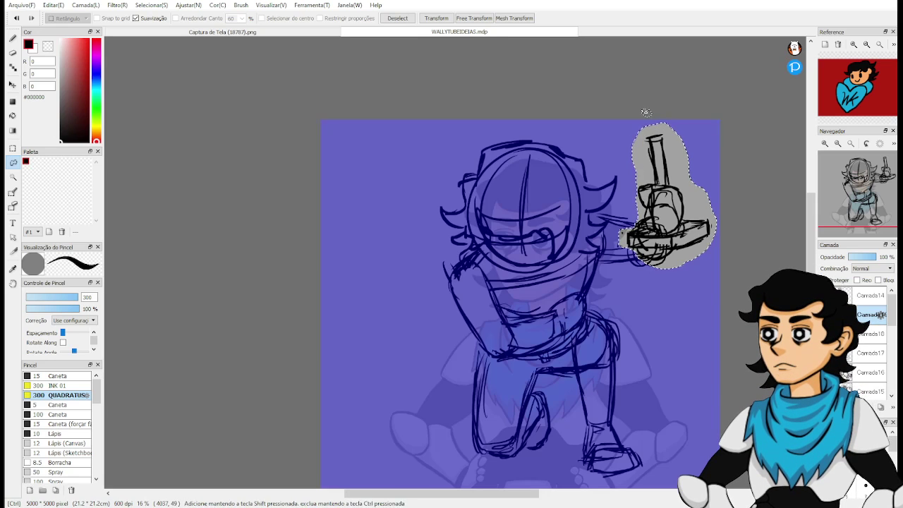
key(ctrl+t)
drag(726, 111, 728, 119)
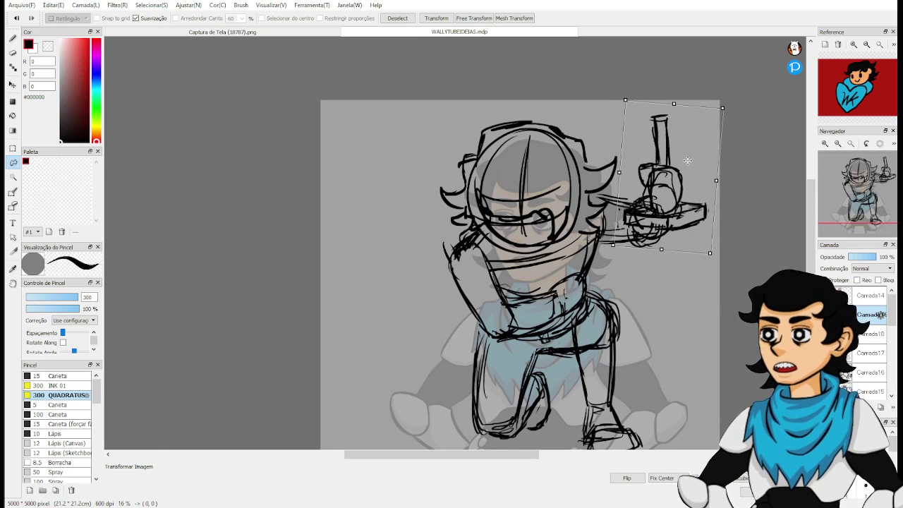
mouse_move(677, 168)
mouse_down()
mouse_move(732, 161)
mouse_move(694, 163)
mouse_move(688, 173)
mouse_up()
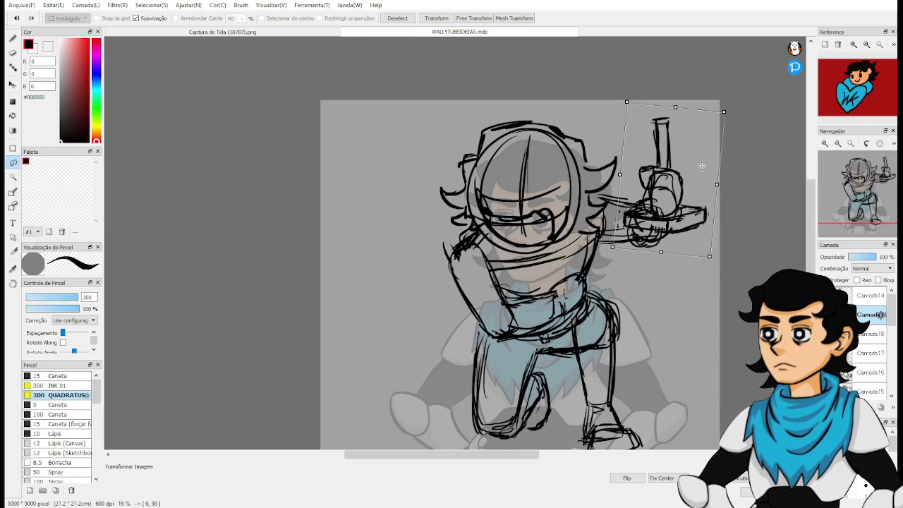
drag(734, 155, 709, 162)
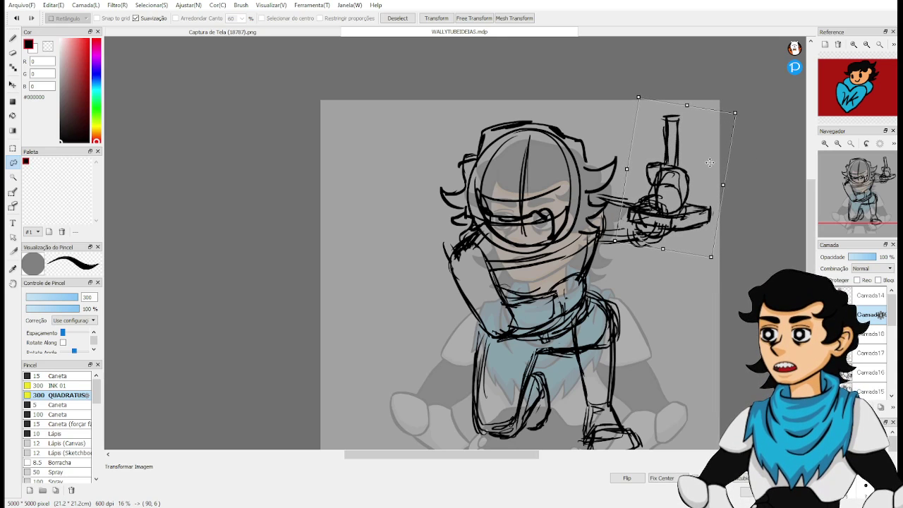
key(Return)
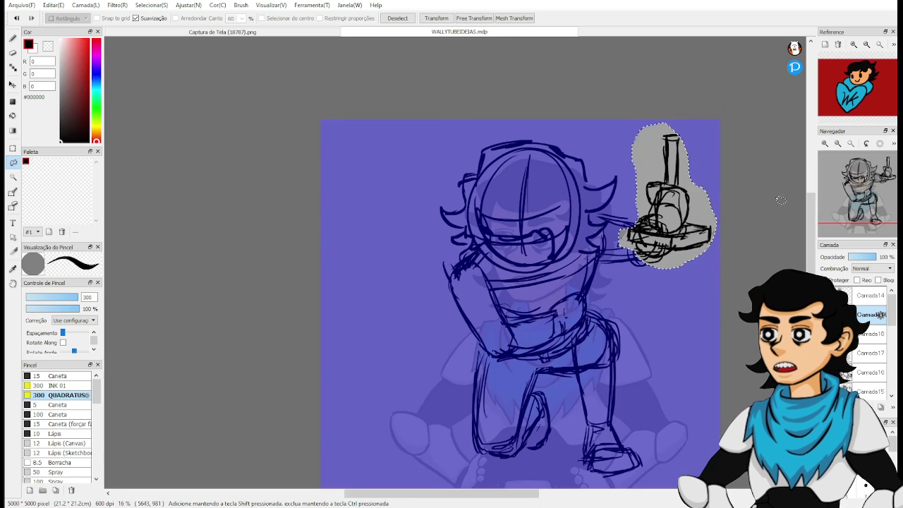
key(ctrl+d)
Sketch a long sword blade below the crossbar, with both edges tapering to a point beside the front boot.
key(b)
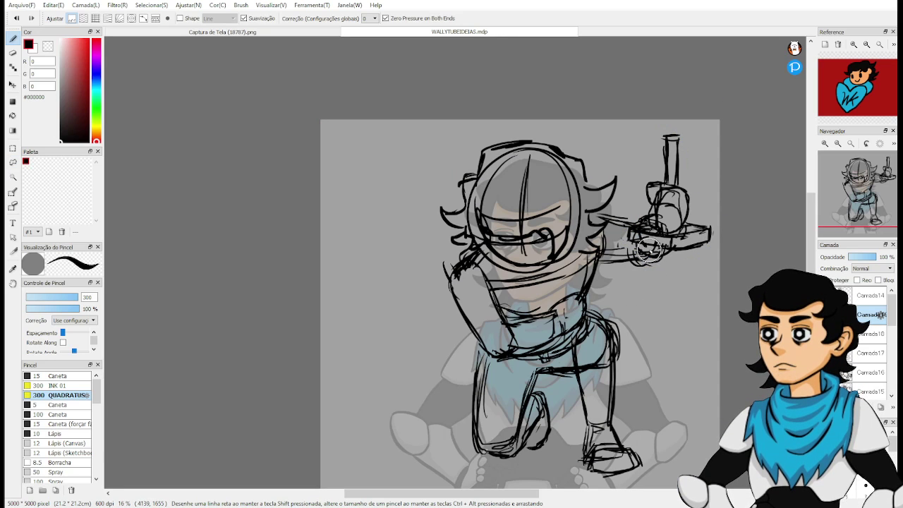
drag(647, 248, 651, 330)
drag(643, 255, 642, 328)
drag(644, 253, 645, 365)
drag(643, 293, 648, 395)
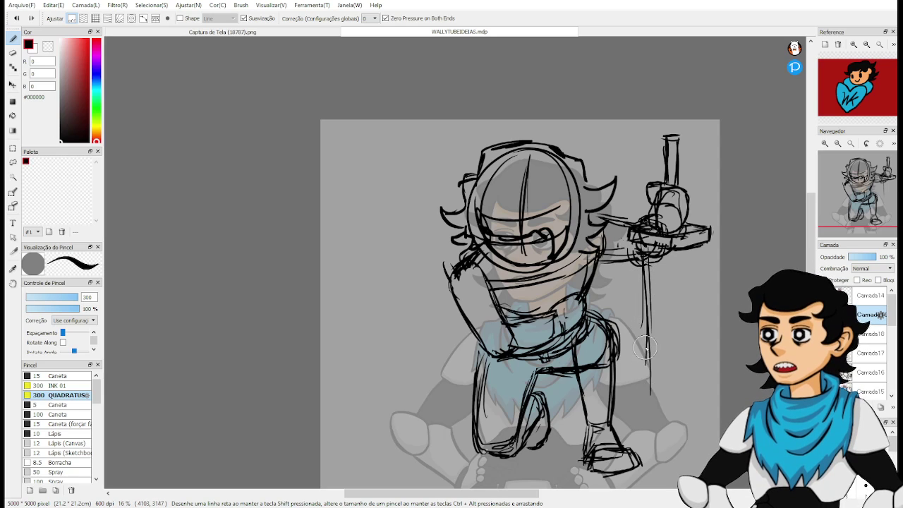
drag(648, 336, 651, 436)
drag(648, 382, 656, 446)
drag(646, 274, 658, 446)
mouse_move(653, 414)
mouse_down()
mouse_move(660, 451)
mouse_move(681, 367)
mouse_up()
mouse_move(670, 432)
mouse_down()
mouse_move(684, 274)
mouse_move(680, 373)
mouse_up()
mouse_move(681, 333)
mouse_down()
mouse_move(688, 266)
mouse_move(680, 362)
mouse_up()
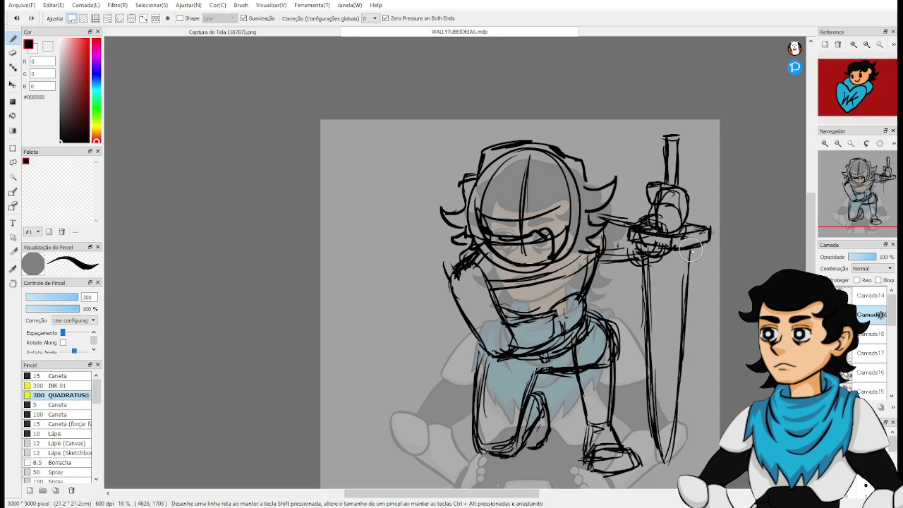
key(e)
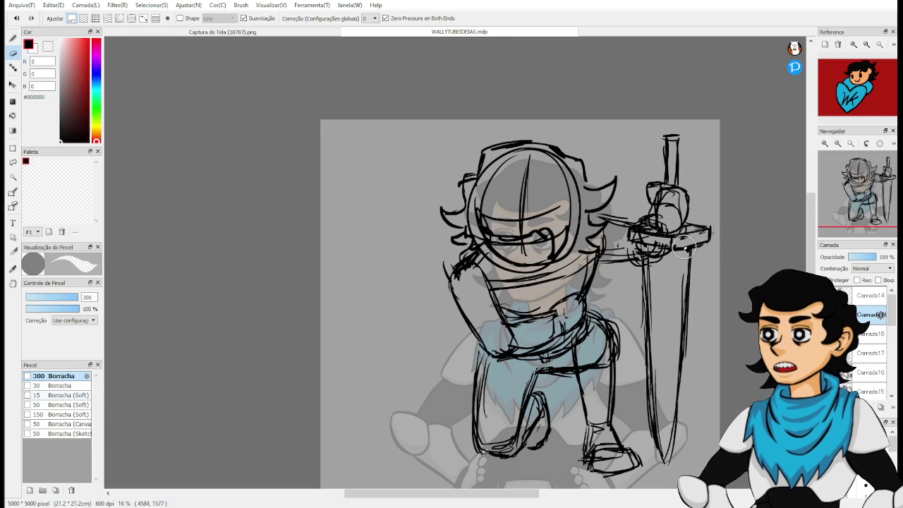
key(u)
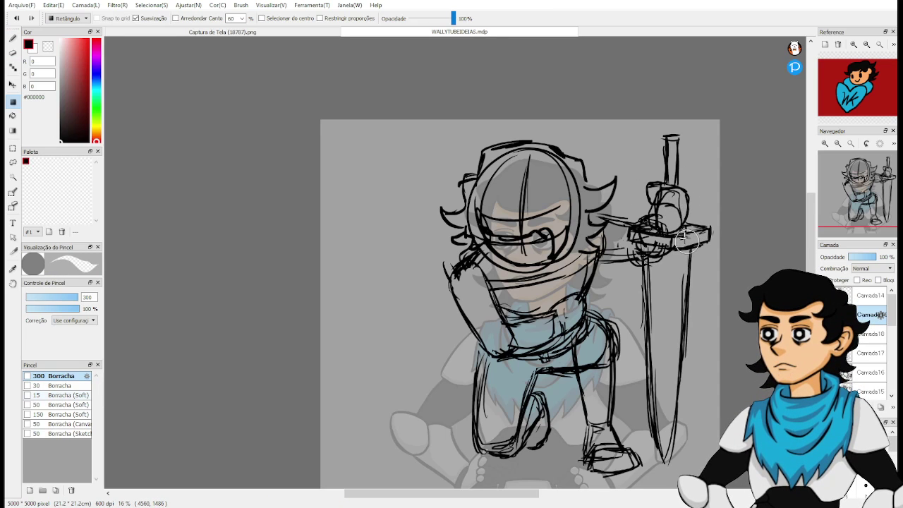
key(b)
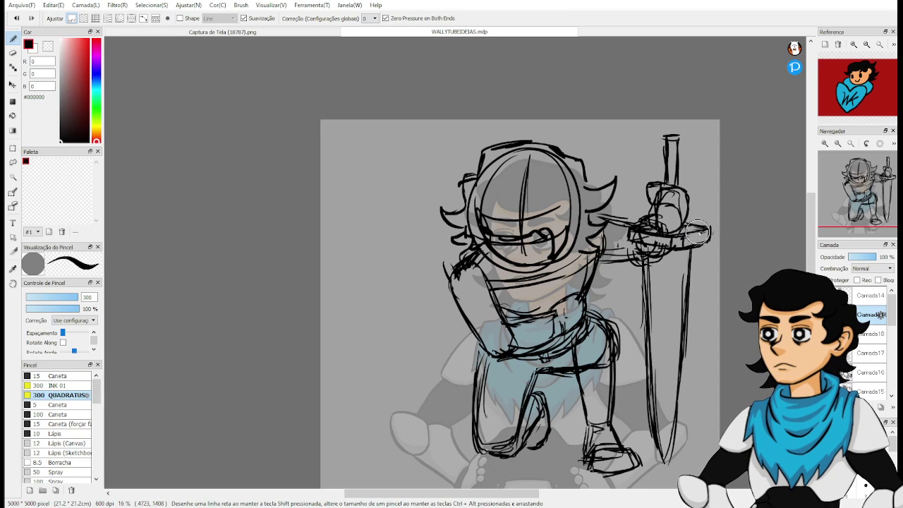
key(u)
drag(698, 291, 718, 285)
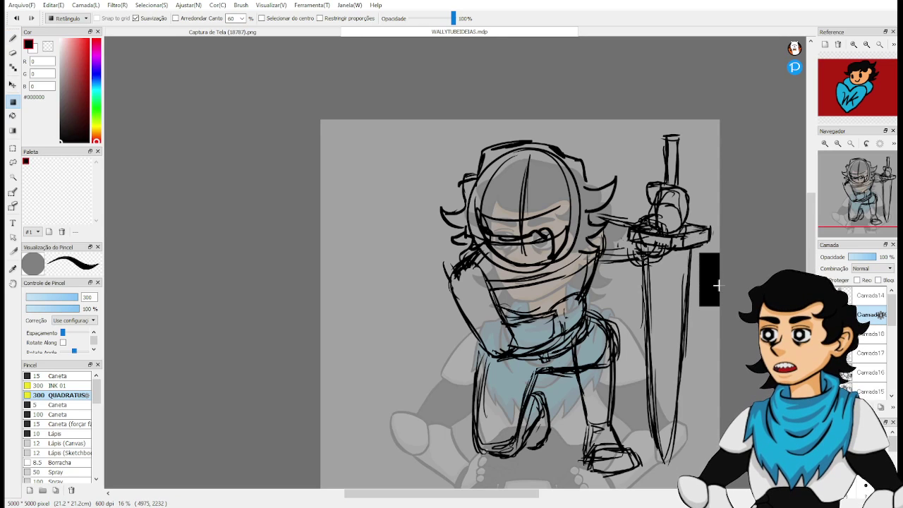
key(ctrl+z)
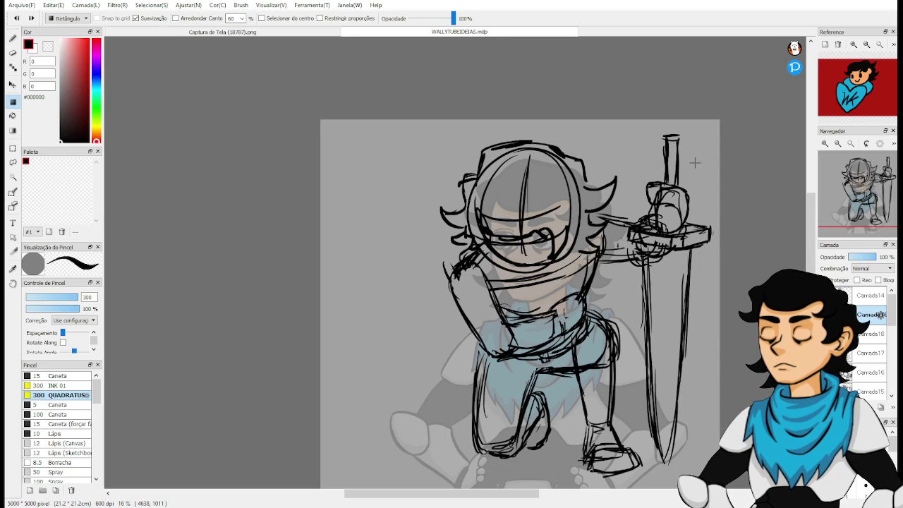
Add a curled scroll to each end of the sword's crossguard.
key(b)
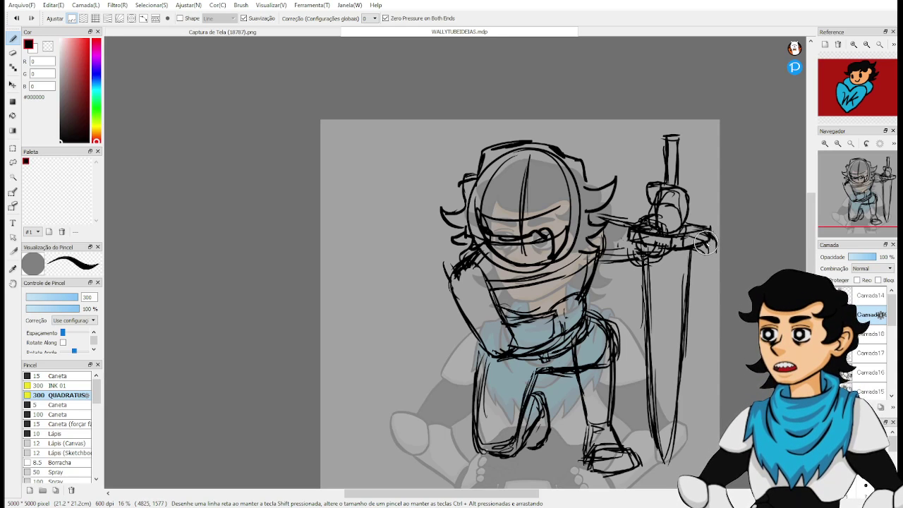
drag(705, 243, 706, 259)
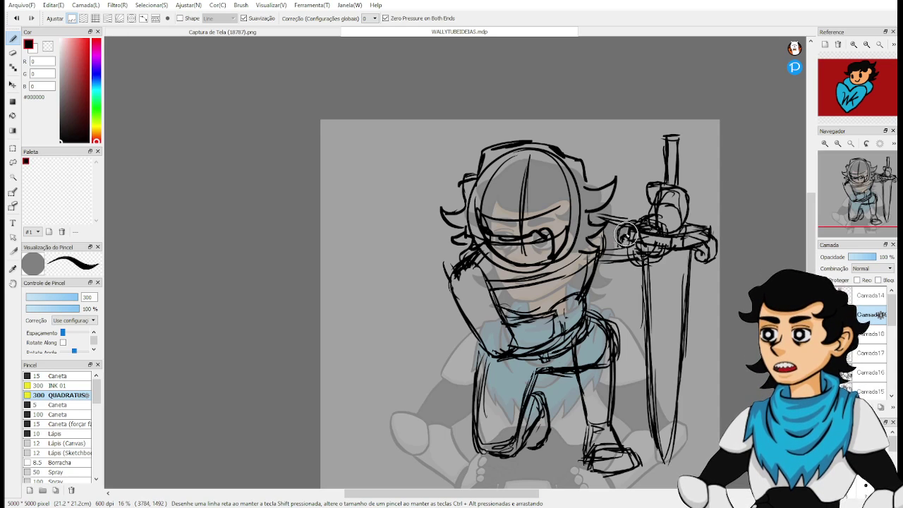
key(e)
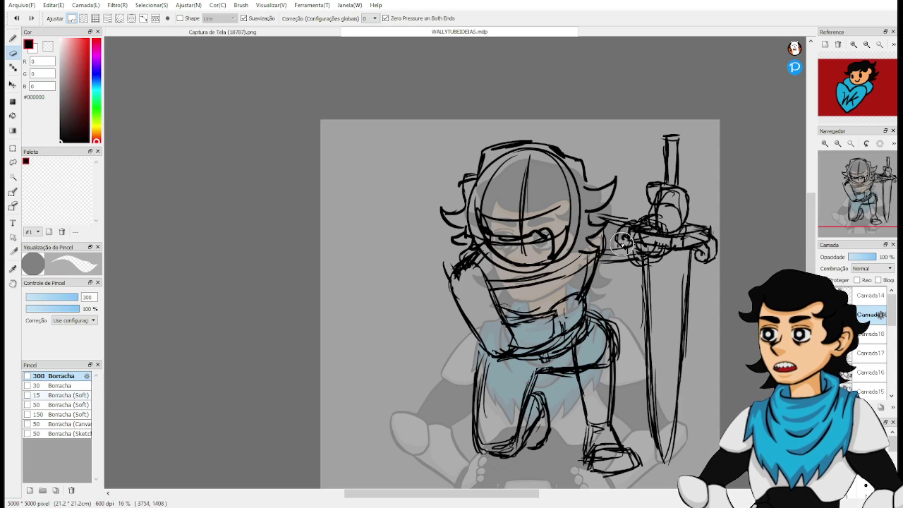
key(b)
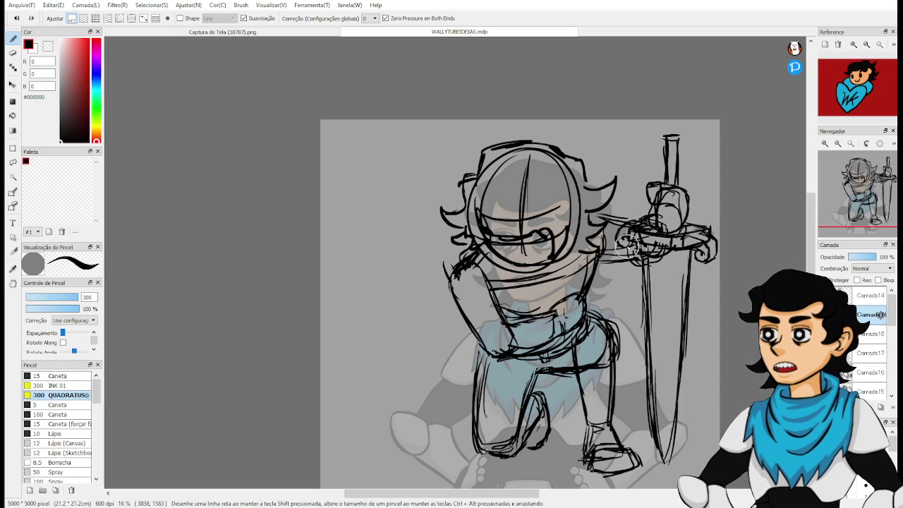
drag(632, 243, 594, 271)
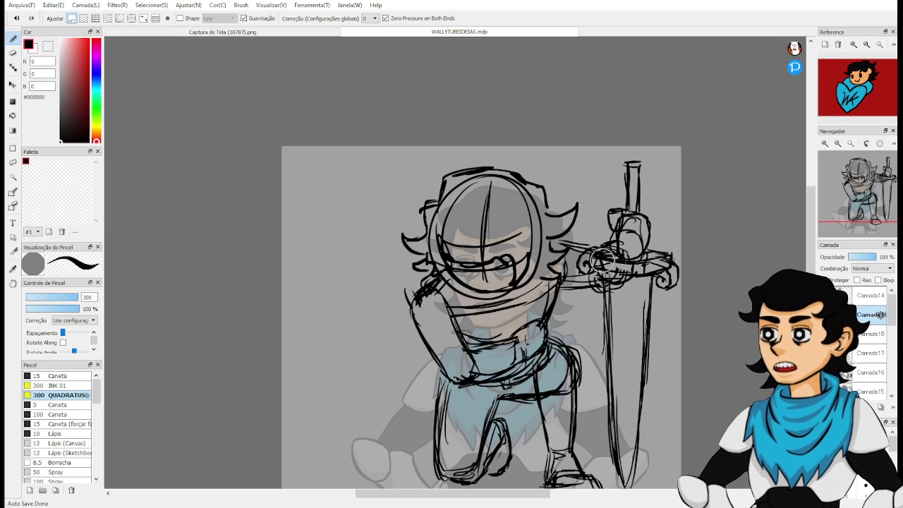
Draw two inner lines running down the blade from the guard and converging above the tip.
mouse_move(600, 335)
mouse_down()
mouse_move(573, 304)
mouse_move(540, 296)
mouse_move(569, 282)
mouse_up()
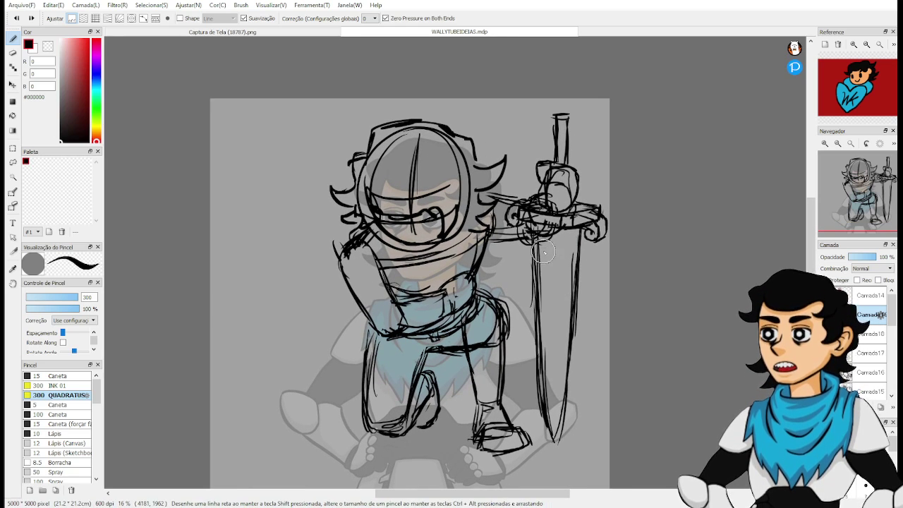
drag(544, 238, 546, 306)
key(ctrl+z)
mouse_move(544, 240)
mouse_down()
mouse_move(544, 392)
mouse_move(555, 403)
mouse_move(569, 240)
mouse_move(565, 278)
mouse_up()
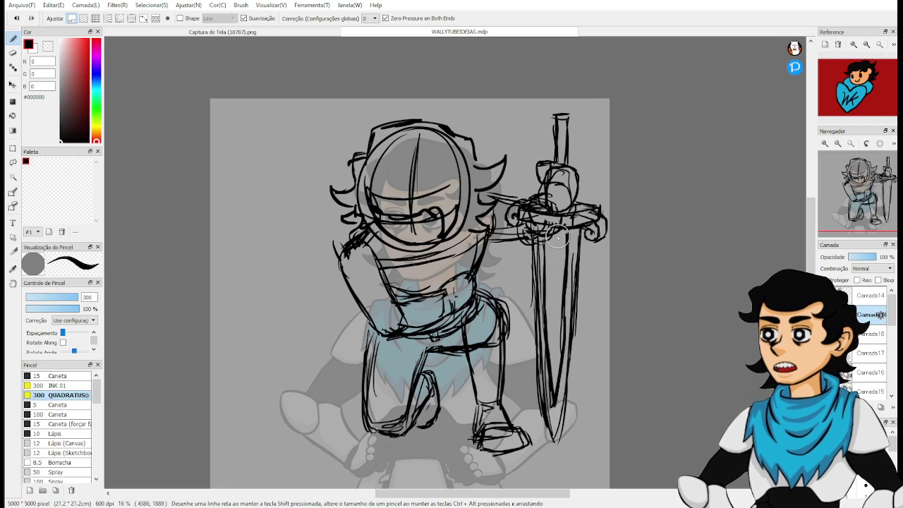
Erase the rough outer blade lines and redraw both edges as cleaner strokes reaching the tip.
key(e)
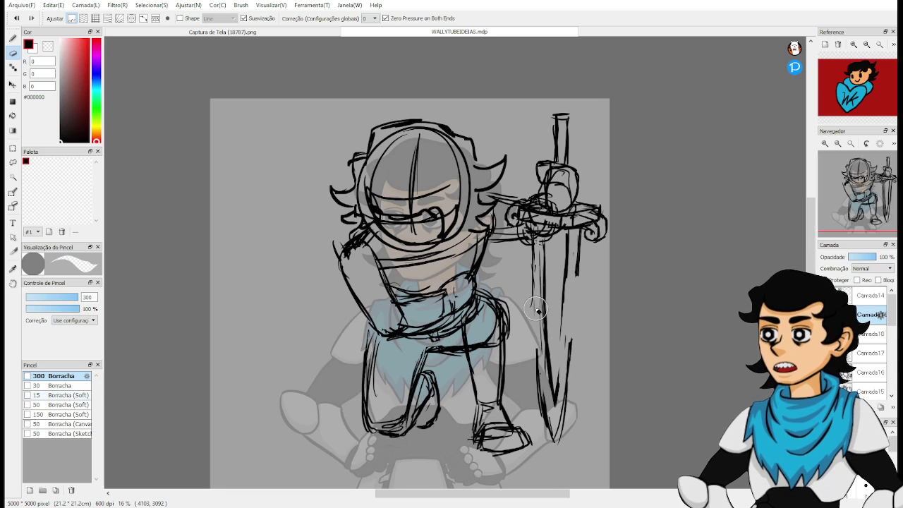
mouse_move(542, 289)
mouse_down()
mouse_move(535, 344)
mouse_move(554, 427)
mouse_up()
key(b)
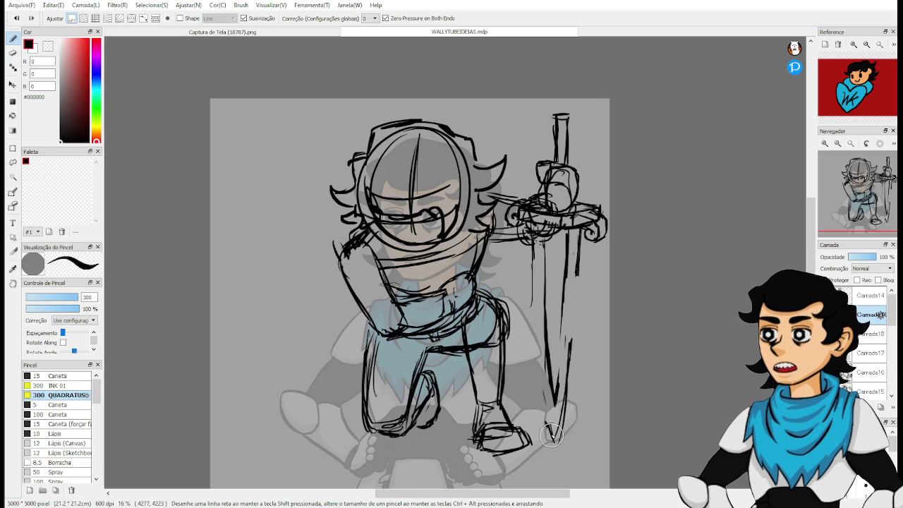
drag(539, 379, 554, 441)
mouse_move(537, 354)
mouse_down()
mouse_move(546, 411)
mouse_move(525, 300)
mouse_up()
mouse_move(533, 338)
mouse_down()
mouse_move(534, 281)
mouse_move(535, 319)
mouse_up()
mouse_move(572, 438)
mouse_down()
mouse_move(565, 392)
mouse_move(556, 443)
mouse_move(577, 255)
mouse_up()
drag(572, 332, 575, 252)
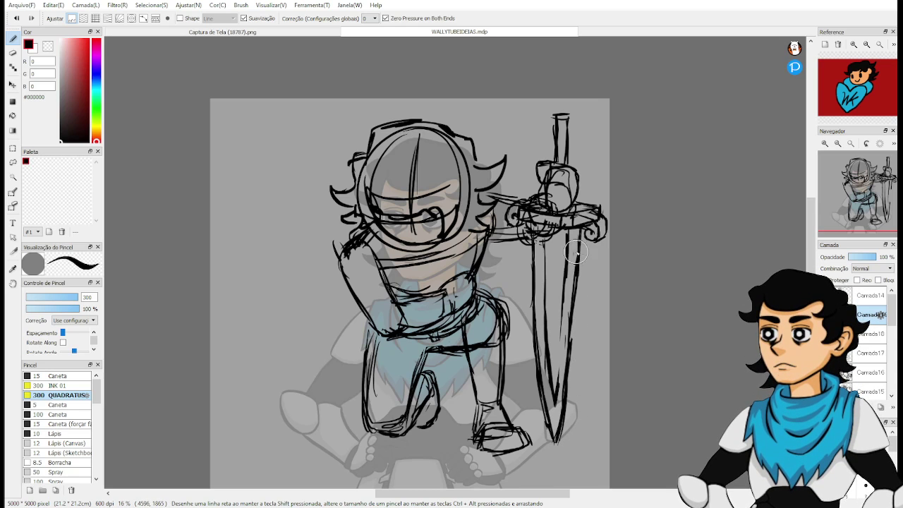
Redraw the blade's right inner line up to the guard, erasing the excess strokes along it.
drag(556, 392, 568, 275)
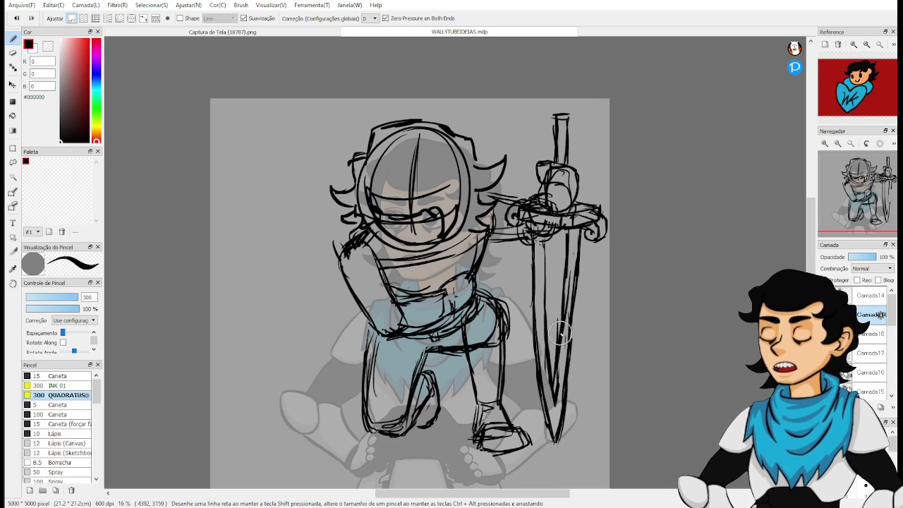
drag(560, 336, 567, 240)
key(e)
mouse_move(568, 274)
mouse_down()
mouse_move(563, 343)
mouse_move(542, 276)
mouse_move(550, 311)
mouse_move(558, 305)
mouse_move(558, 349)
mouse_move(568, 241)
mouse_up()
key(b)
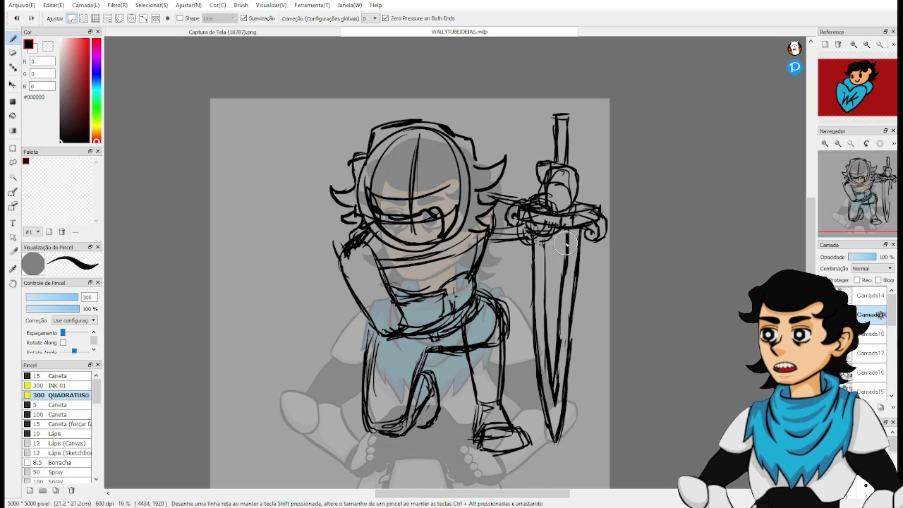
drag(562, 322, 563, 281)
key(e)
drag(557, 401, 558, 352)
key(b)
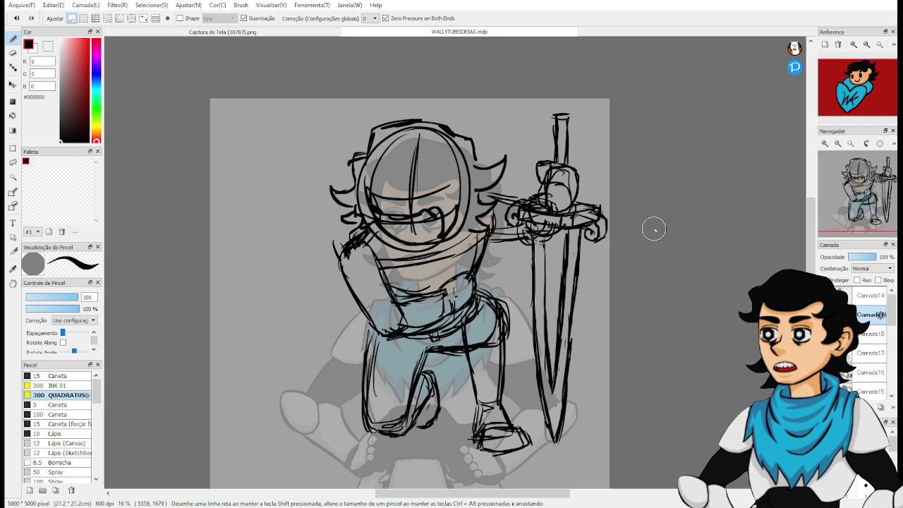
Erase the middle of the blade's right outer edge and try replacement strokes, undoing the unwanted ones.
key(e)
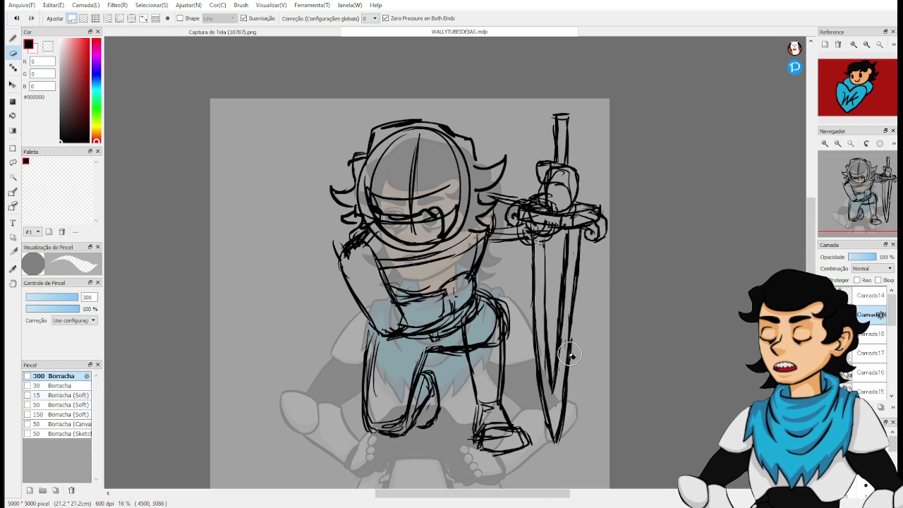
drag(569, 353, 570, 311)
key(p)
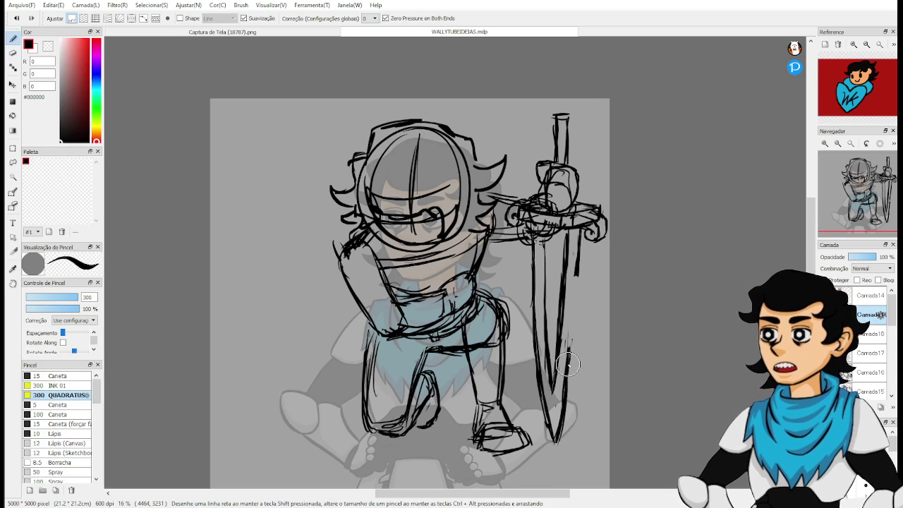
key(ctrl+z)
drag(578, 274, 570, 361)
key(ctrl+z)
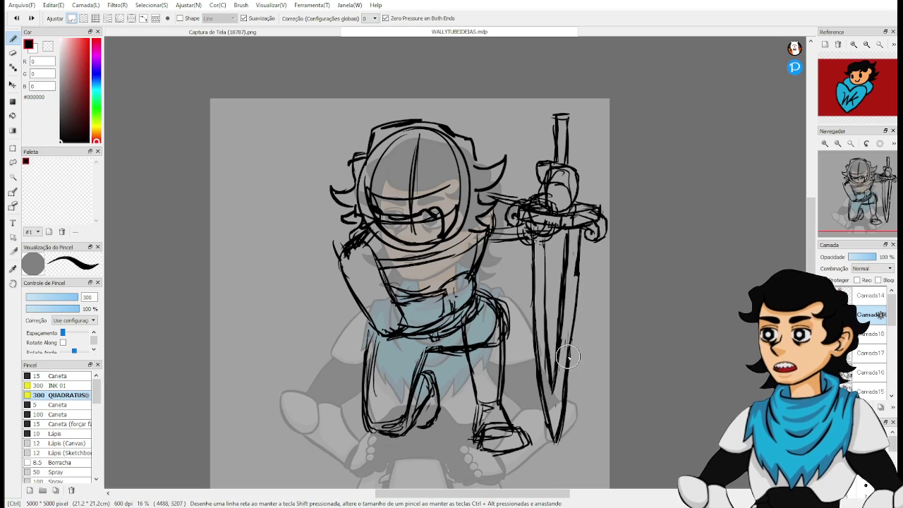
key(ctrl+z)
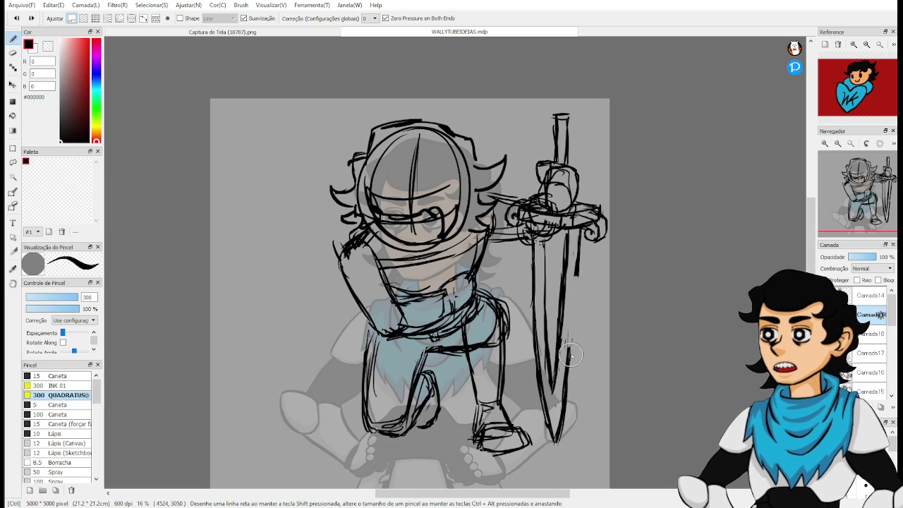
Redraw the missing stretch of the blade's right outer edge and clean up the rough blade lines with eraser and brush touches.
key(e)
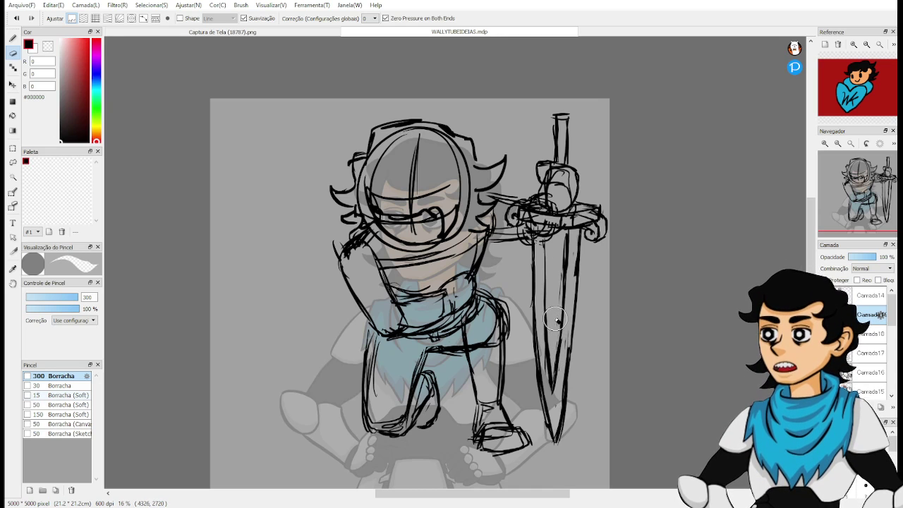
key(b)
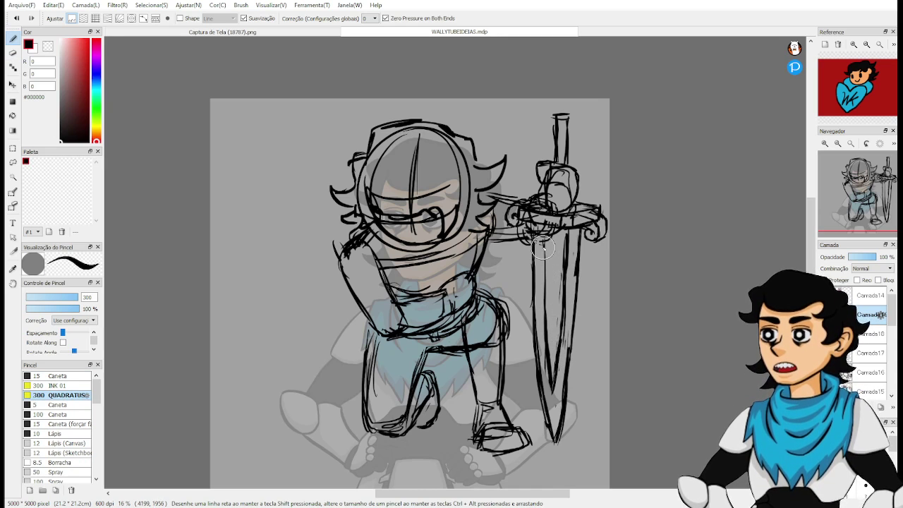
drag(548, 269, 530, 291)
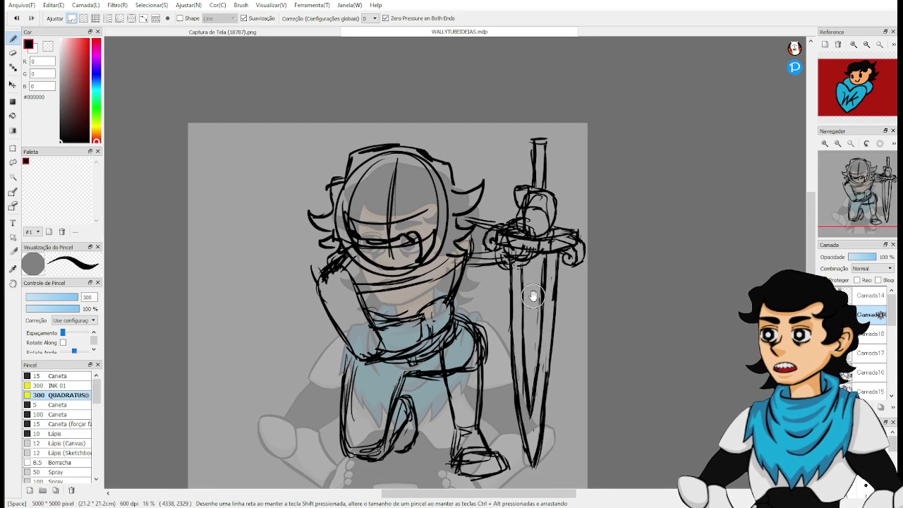
key(e)
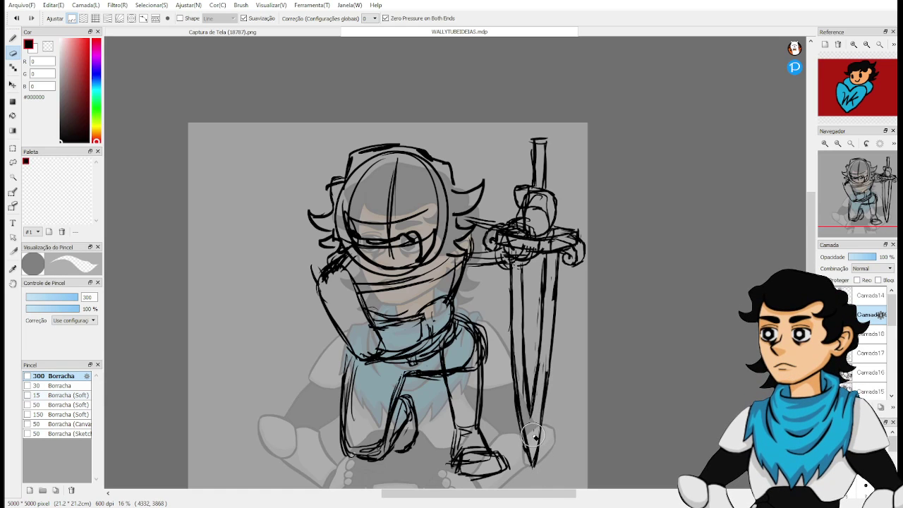
key(b)
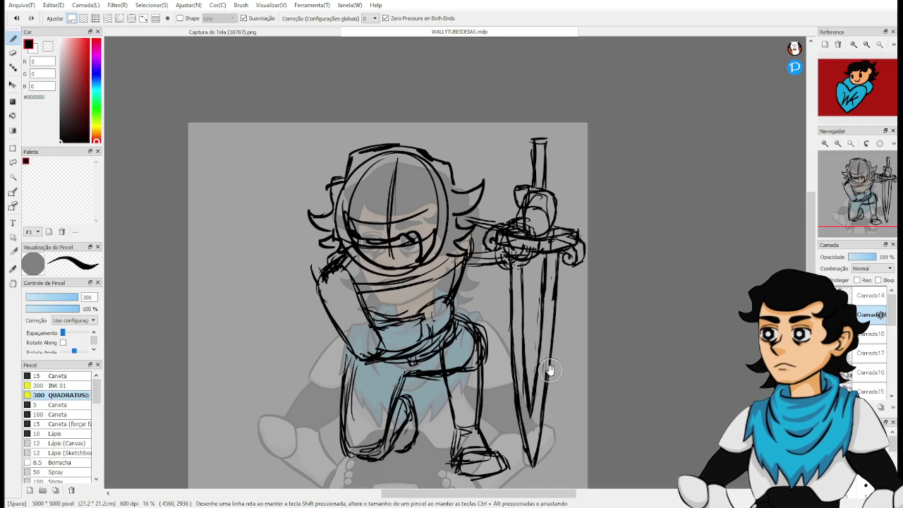
mouse_move(548, 369)
mouse_down()
mouse_move(558, 397)
mouse_move(554, 353)
mouse_up()
key(e)
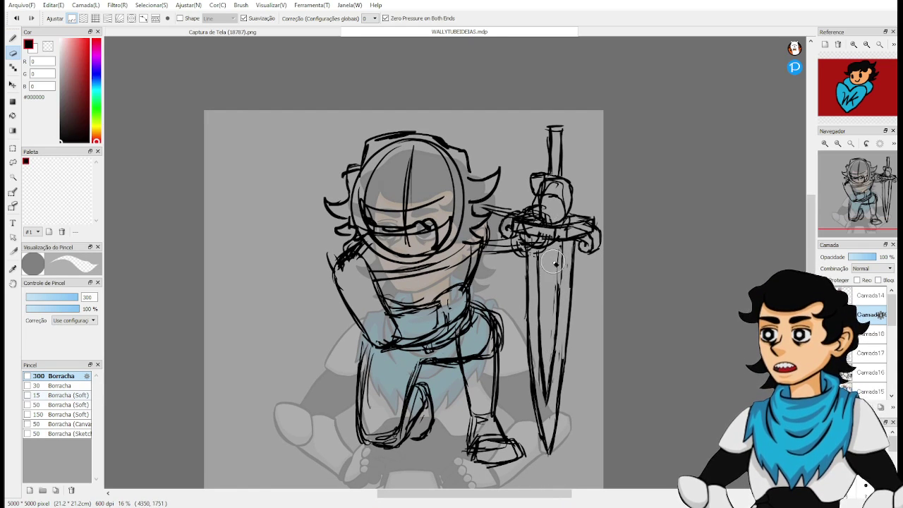
key(b)
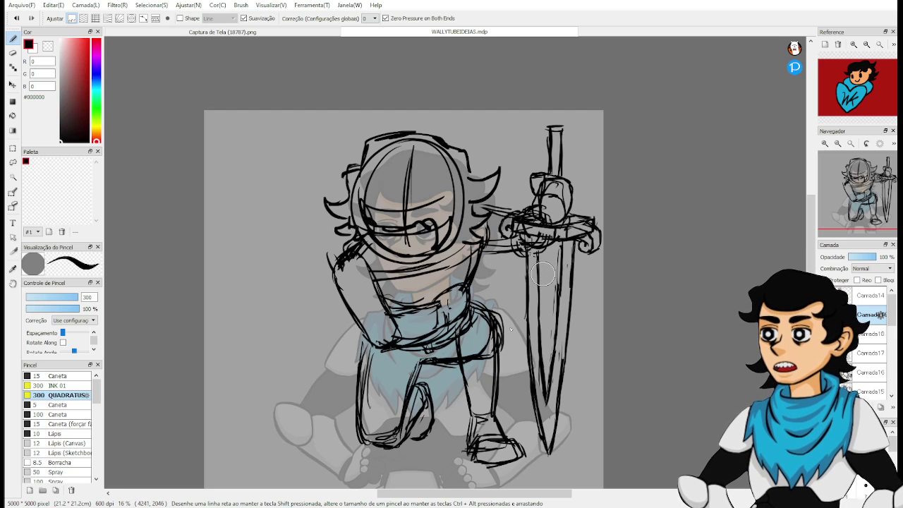
Redraw the near shoulder as a large rounded shoulder pad, erasing the old scribbles and excess strokes around and inside it.
drag(477, 292, 517, 301)
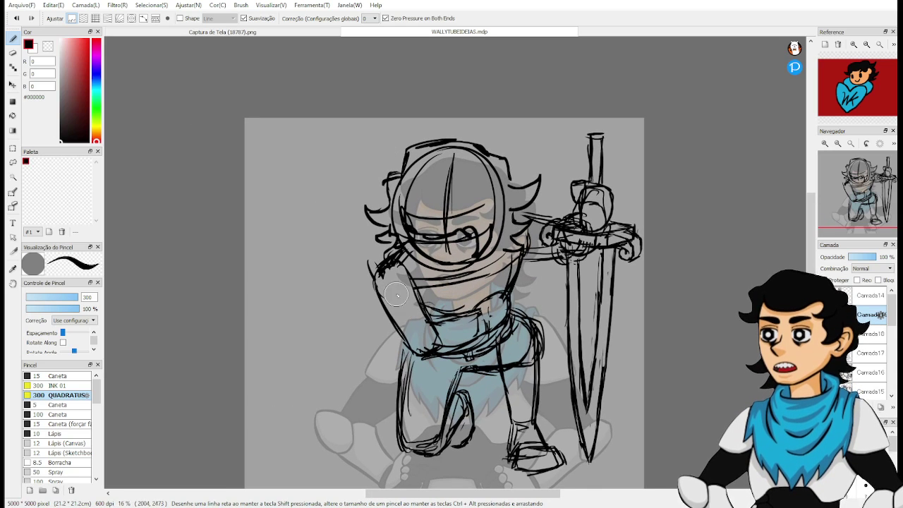
key(e)
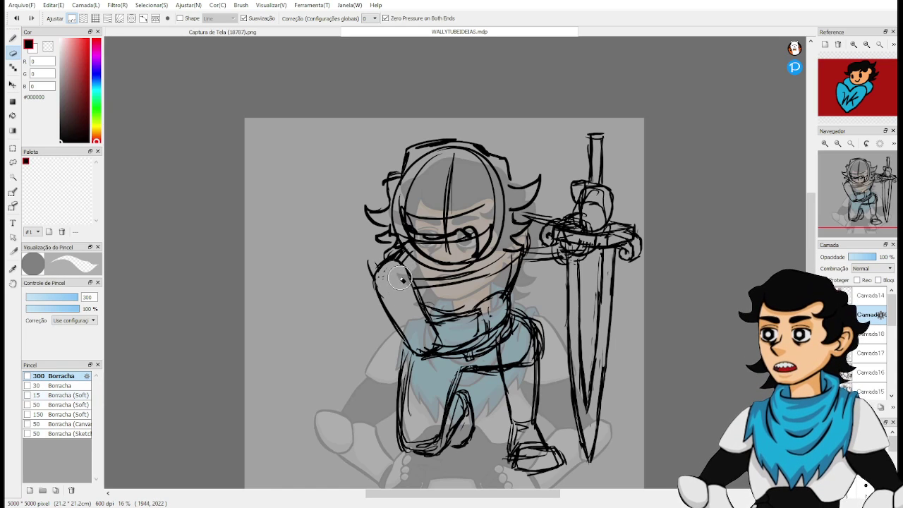
key(b)
mouse_move(367, 276)
mouse_down()
mouse_move(386, 250)
mouse_move(369, 272)
mouse_move(373, 311)
mouse_move(366, 275)
mouse_move(378, 324)
mouse_move(375, 309)
mouse_move(388, 333)
mouse_move(405, 328)
mouse_move(419, 278)
mouse_move(416, 292)
mouse_move(418, 275)
mouse_move(399, 255)
mouse_up()
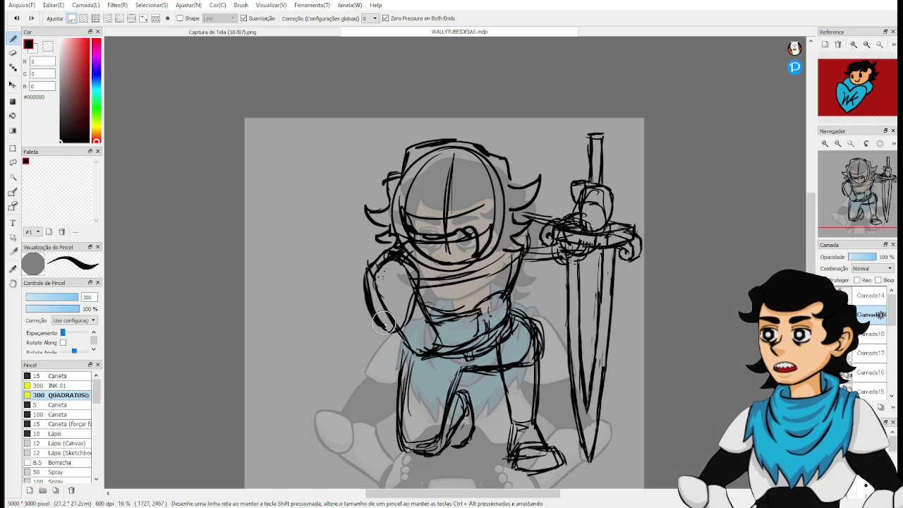
key(e)
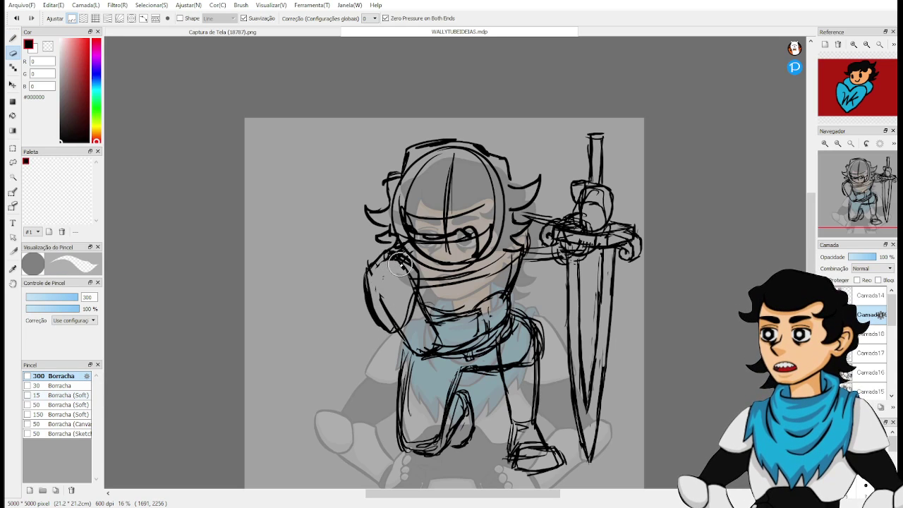
mouse_move(400, 264)
mouse_down()
mouse_move(390, 259)
mouse_move(410, 287)
mouse_move(409, 303)
mouse_move(394, 318)
mouse_move(369, 275)
mouse_move(384, 324)
mouse_up()
drag(374, 281, 395, 268)
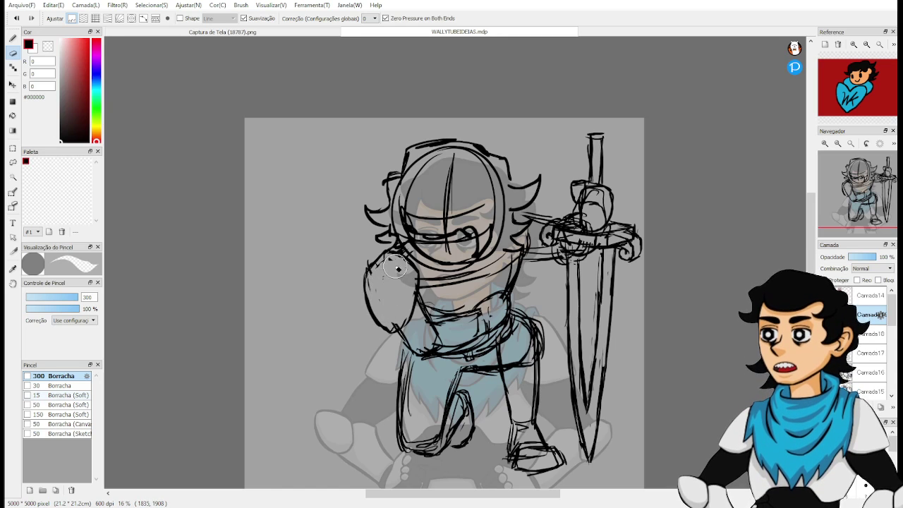
Draw the rounded far shoulder between the hair and the sword arm, erasing stray marks there and inside the near shoulder pad.
key(b)
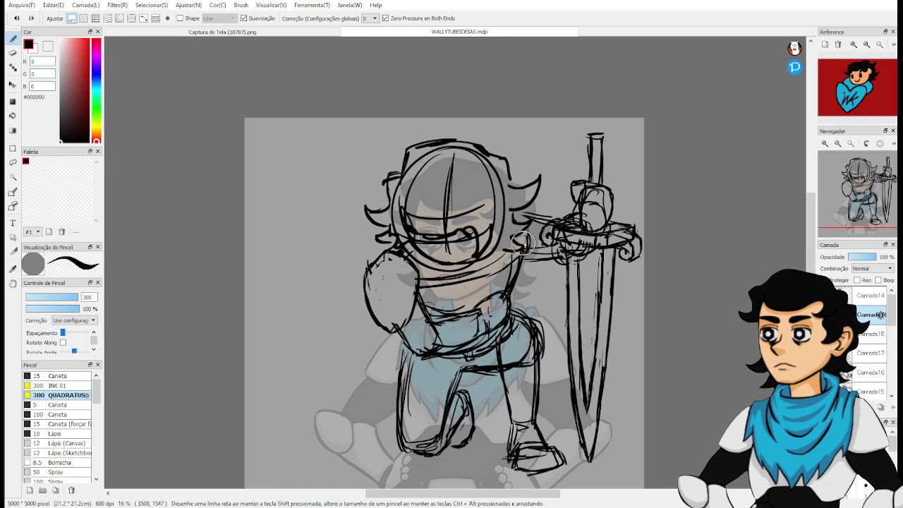
mouse_move(523, 242)
mouse_down()
mouse_move(531, 205)
mouse_move(550, 208)
mouse_move(547, 218)
mouse_move(529, 212)
mouse_move(545, 219)
mouse_move(526, 238)
mouse_move(546, 216)
mouse_up()
key(e)
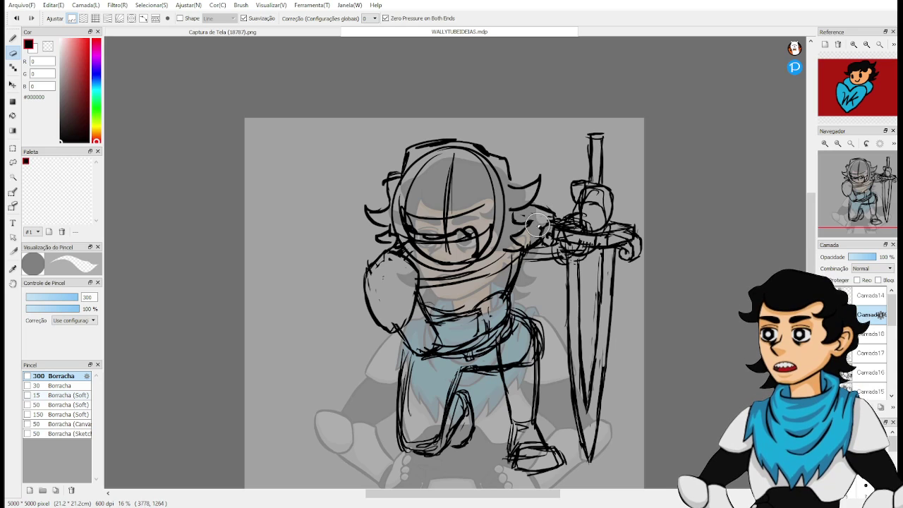
mouse_move(398, 281)
mouse_down()
mouse_move(384, 260)
mouse_move(380, 277)
mouse_move(381, 270)
mouse_up()
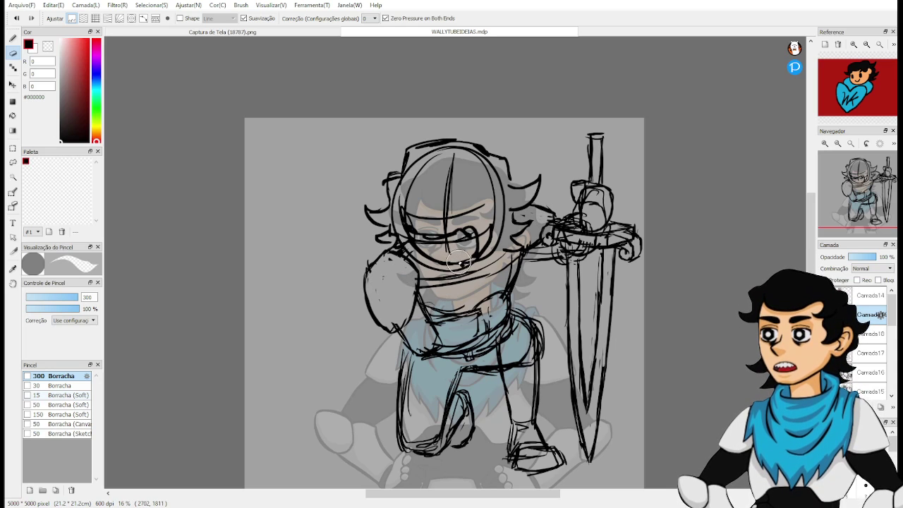
Sketch pointed scarf folds across the chest below the neckline.
key(b)
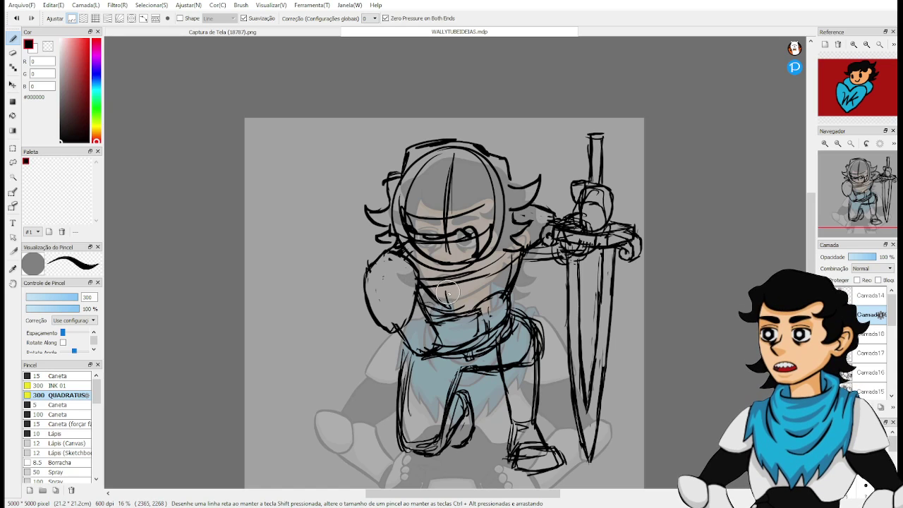
mouse_move(446, 292)
mouse_down()
mouse_move(462, 312)
mouse_move(485, 316)
mouse_move(498, 279)
mouse_move(511, 270)
mouse_move(495, 244)
mouse_up()
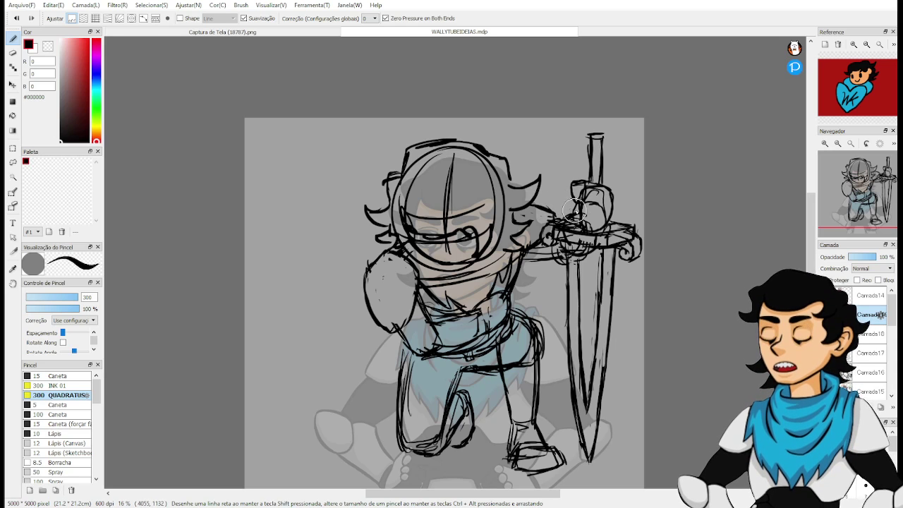
mouse_move(590, 289)
mouse_down()
mouse_move(535, 315)
mouse_move(559, 251)
mouse_up()
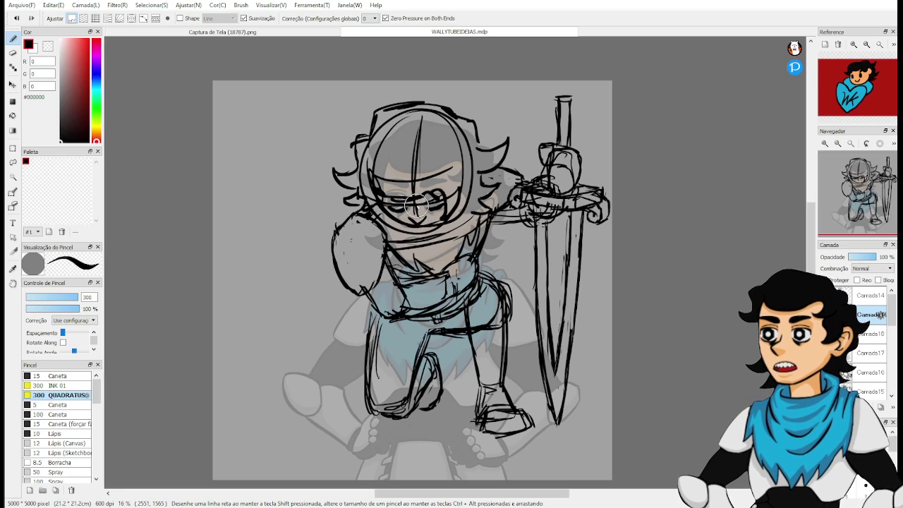
Erase the rough nose lines between the eyes and redraw the nose as one short vertical stroke, undoing the unwanted tries.
scroll(405, 192, up, 5)
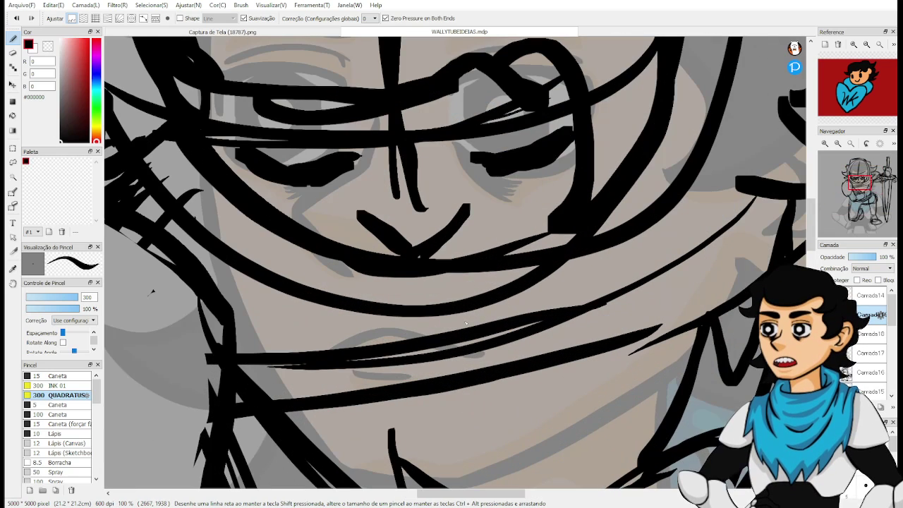
key(e)
drag(427, 239, 445, 316)
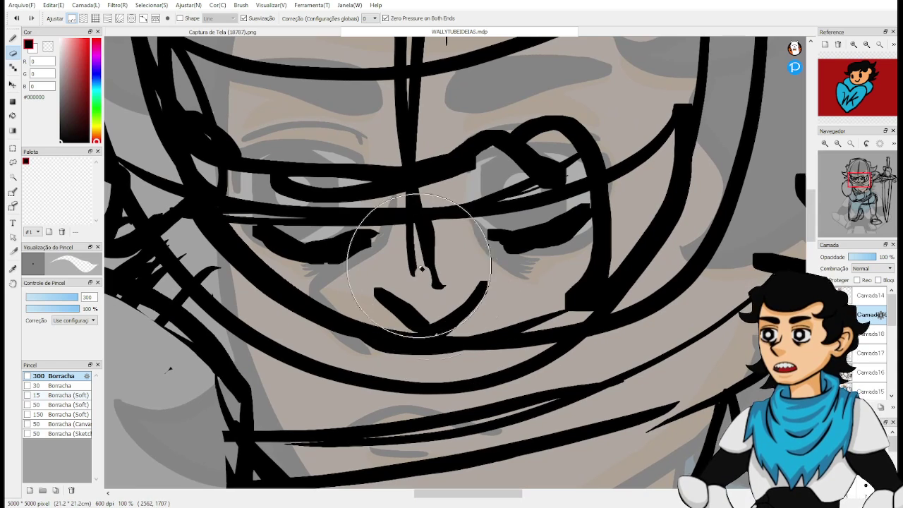
drag(421, 266, 405, 223)
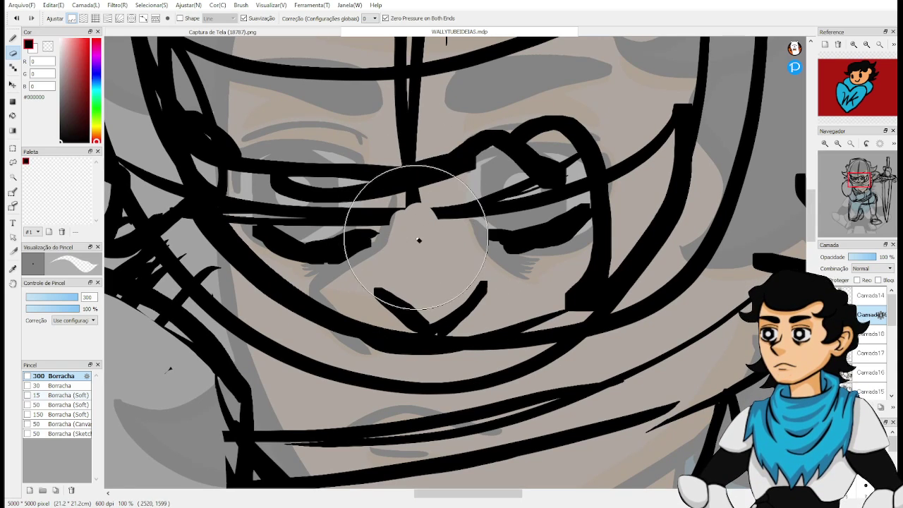
key(b)
mouse_move(416, 260)
mouse_down()
mouse_move(416, 190)
mouse_move(411, 256)
mouse_up()
key(ctrl+z)
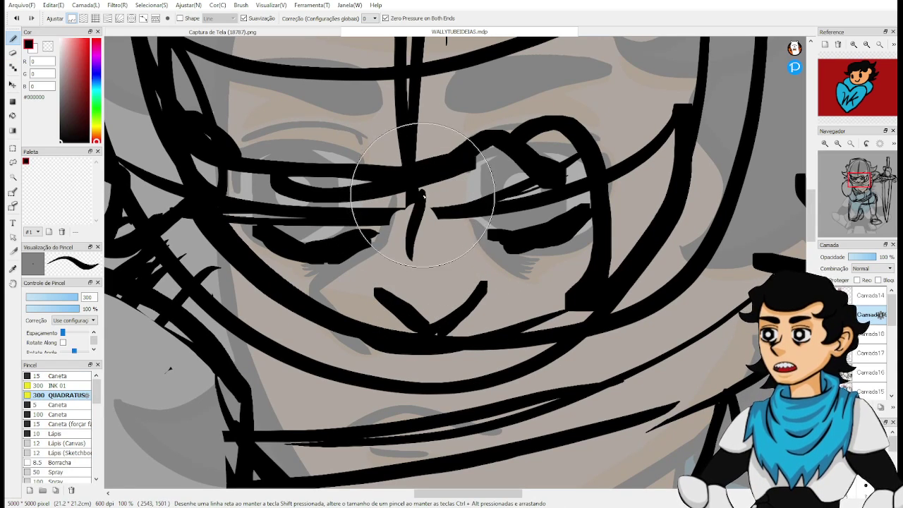
key(ctrl+z)
mouse_move(411, 193)
mouse_down()
mouse_move(409, 260)
mouse_move(423, 277)
mouse_up()
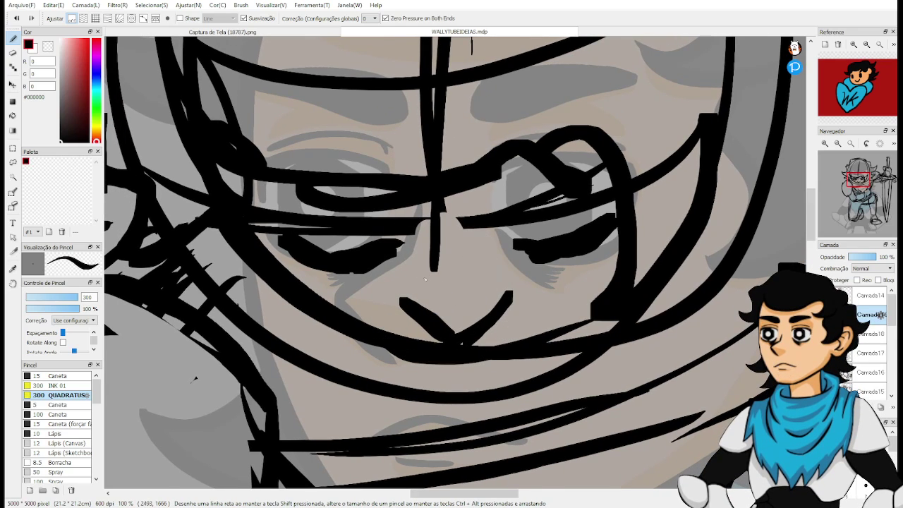
scroll(424, 280, down, 5)
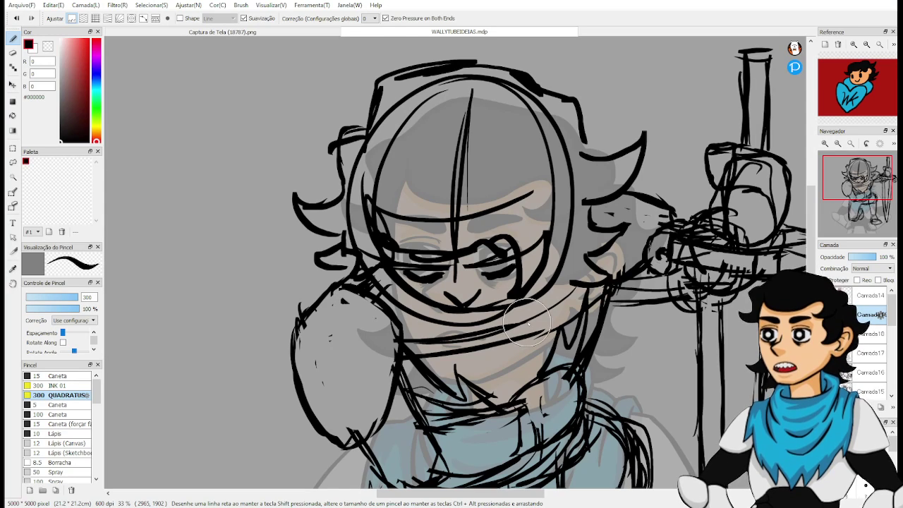
Transform the kneeling sketch layer, shifting the drawing left and slightly down on the canvas and enlarging it a little.
drag(525, 323, 423, 220)
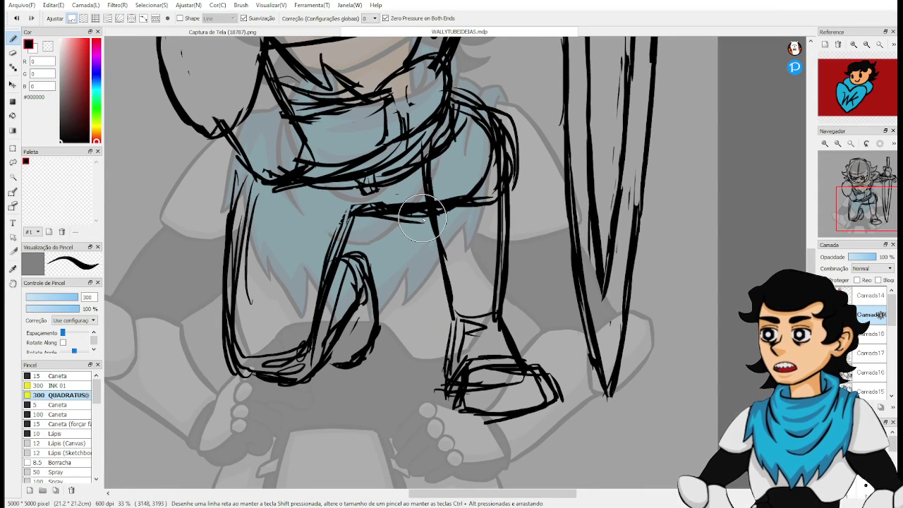
scroll(422, 219, down, 5)
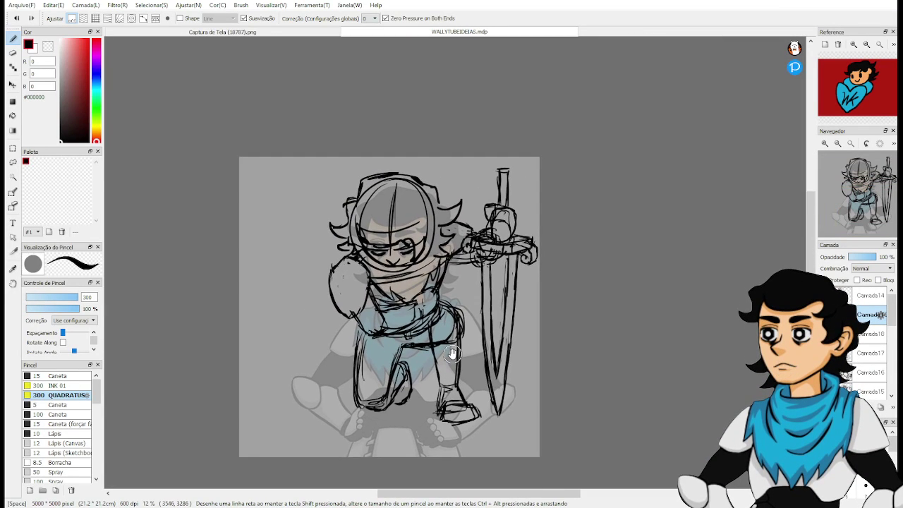
key(ctrl+t)
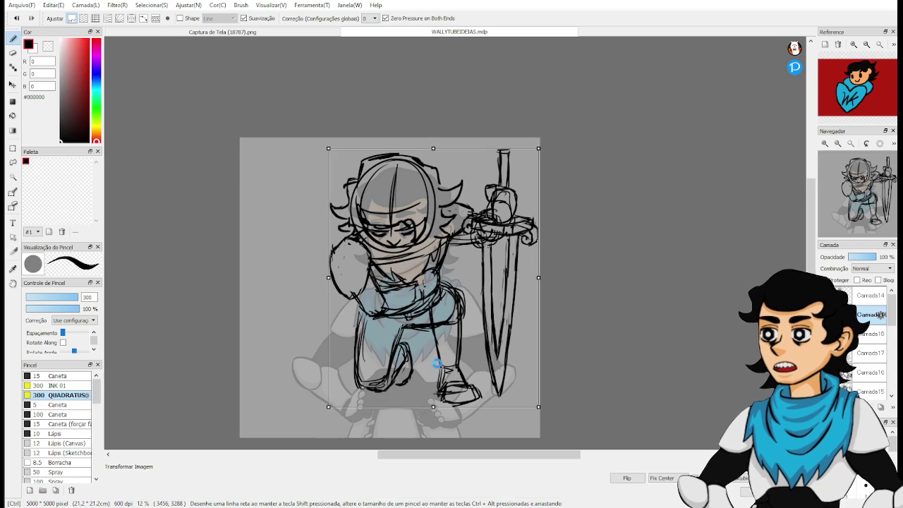
drag(449, 280, 408, 299)
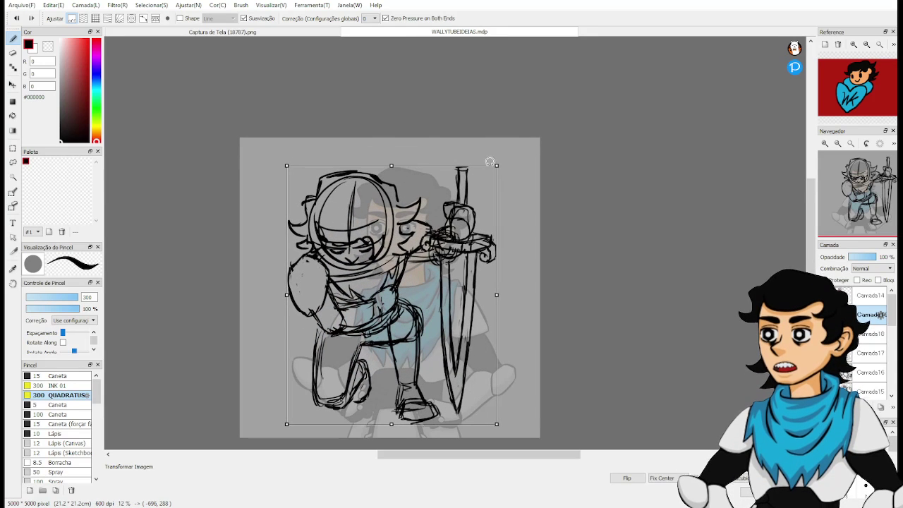
drag(496, 167, 510, 161)
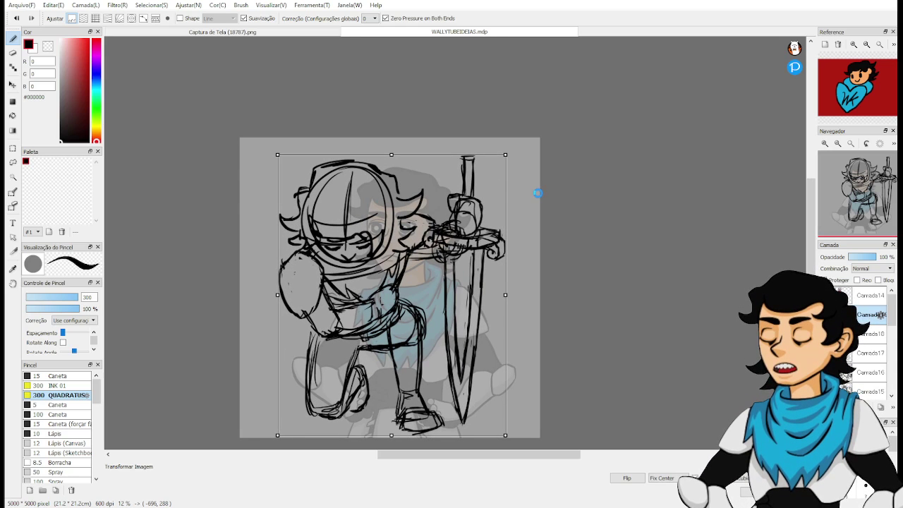
key(Return)
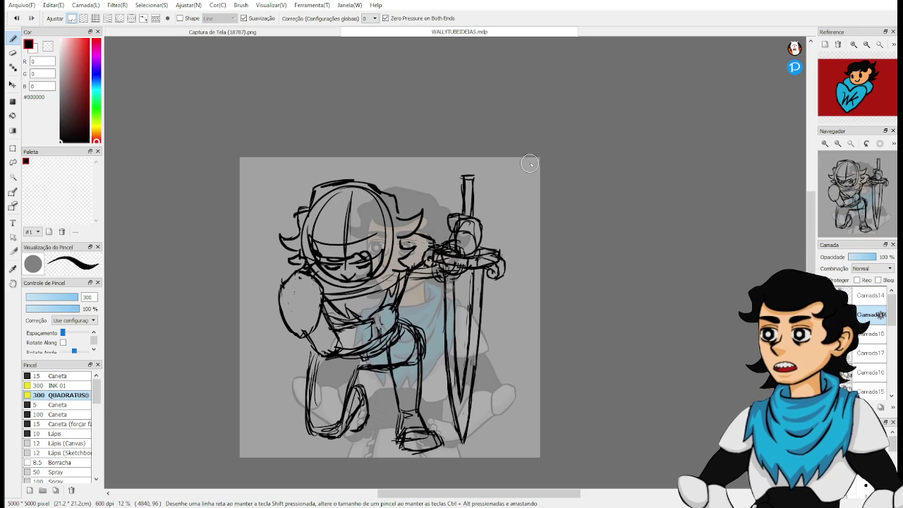
Add a stroke around the pommel at the top end of the sword handle.
scroll(527, 165, up, 3)
drag(418, 223, 465, 288)
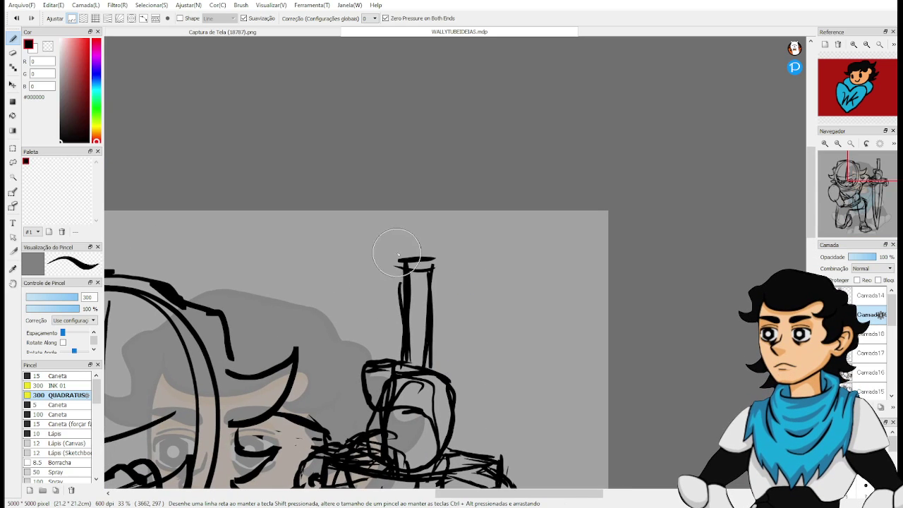
mouse_move(403, 261)
mouse_down()
mouse_move(404, 226)
mouse_move(432, 223)
mouse_move(438, 255)
mouse_move(399, 245)
mouse_move(428, 244)
mouse_move(408, 233)
mouse_move(440, 224)
mouse_up()
Draw the upper arm from the near shoulder pad down to the elbow and erase the old arm lines inside it.
drag(417, 258, 560, 172)
drag(382, 294, 597, 156)
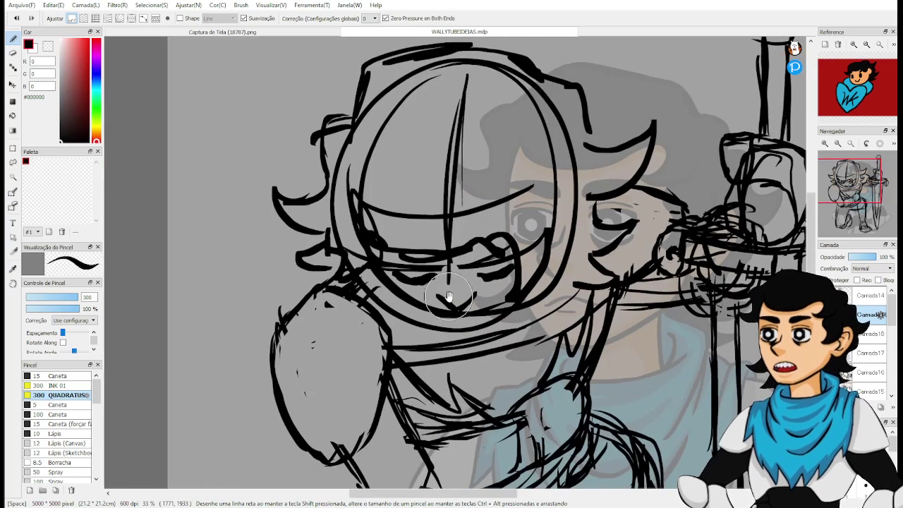
drag(449, 296, 498, 202)
drag(570, 301, 550, 226)
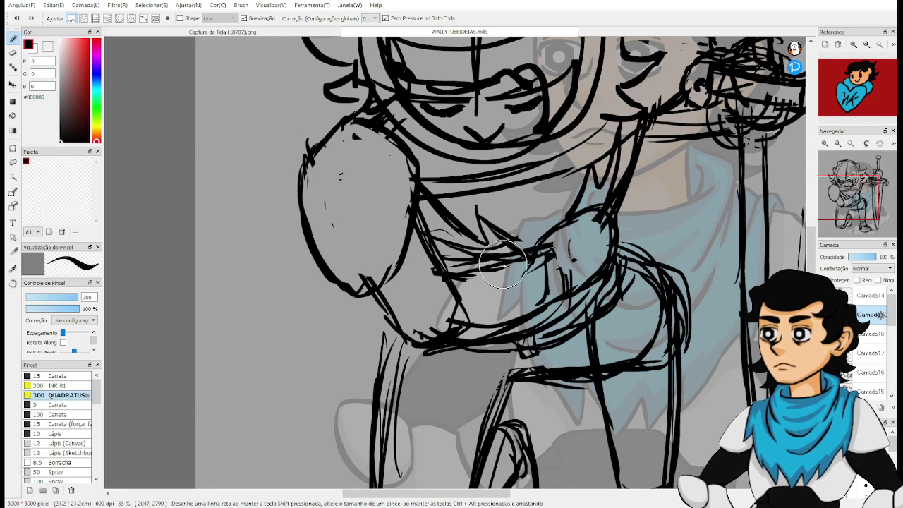
mouse_move(354, 295)
mouse_down()
mouse_move(356, 327)
mouse_move(391, 352)
mouse_move(427, 344)
mouse_up()
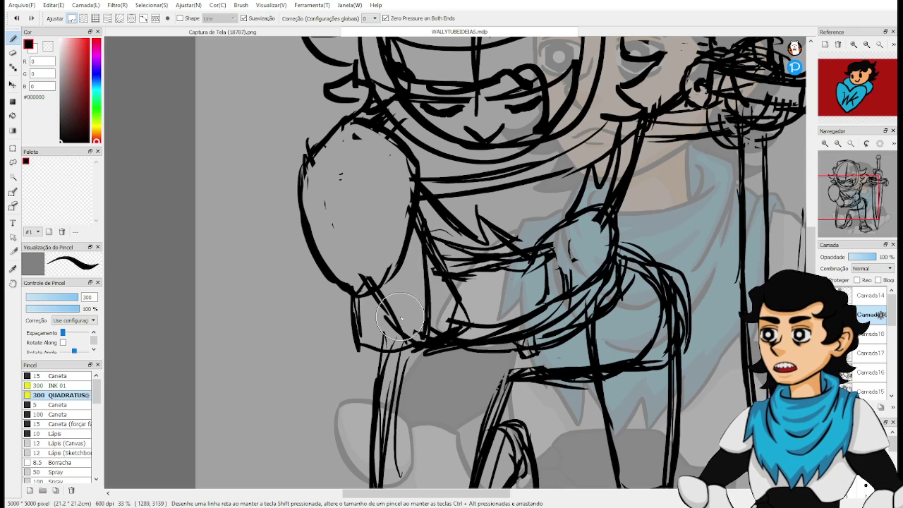
key(e)
mouse_move(396, 293)
mouse_down()
mouse_move(385, 323)
mouse_move(480, 296)
mouse_move(451, 270)
mouse_move(457, 333)
mouse_move(434, 349)
mouse_move(490, 314)
mouse_move(535, 305)
mouse_move(544, 316)
mouse_move(578, 222)
mouse_move(481, 269)
mouse_move(563, 230)
mouse_move(575, 209)
mouse_move(610, 245)
mouse_move(599, 264)
mouse_move(485, 279)
mouse_up()
Redraw the near forearm from the elbow across the waist to a cuffed hand beside the raised knee, clearing the old lines inside it.
key(b)
mouse_move(398, 347)
mouse_down()
mouse_move(521, 332)
mouse_move(387, 356)
mouse_move(533, 314)
mouse_up()
mouse_move(450, 299)
mouse_down()
mouse_move(477, 273)
mouse_move(537, 286)
mouse_move(537, 307)
mouse_move(512, 335)
mouse_move(515, 260)
mouse_move(534, 253)
mouse_move(510, 275)
mouse_move(505, 264)
mouse_move(517, 255)
mouse_move(510, 278)
mouse_move(525, 289)
mouse_move(514, 272)
mouse_move(577, 245)
mouse_move(594, 273)
mouse_move(542, 307)
mouse_move(571, 267)
mouse_move(596, 197)
mouse_move(531, 264)
mouse_move(525, 244)
mouse_move(572, 220)
mouse_move(572, 235)
mouse_move(549, 256)
mouse_move(530, 254)
mouse_move(568, 249)
mouse_move(584, 235)
mouse_move(564, 223)
mouse_move(578, 239)
mouse_move(609, 203)
mouse_move(619, 206)
mouse_move(593, 277)
mouse_move(613, 251)
mouse_move(629, 260)
mouse_move(612, 243)
mouse_up()
Erase the rough overlapping lines around the raised knee and redraw it as a rounded knee pad with a curved lower edge.
key(e)
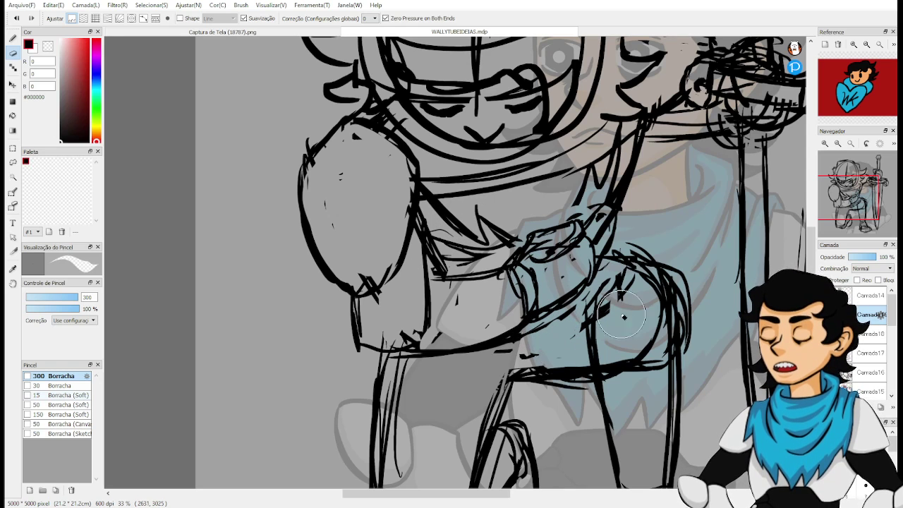
mouse_move(624, 316)
mouse_down()
mouse_move(635, 367)
mouse_move(670, 323)
mouse_move(656, 379)
mouse_move(670, 360)
mouse_move(537, 350)
mouse_move(574, 289)
mouse_up()
key(u)
key(ctrl+z)
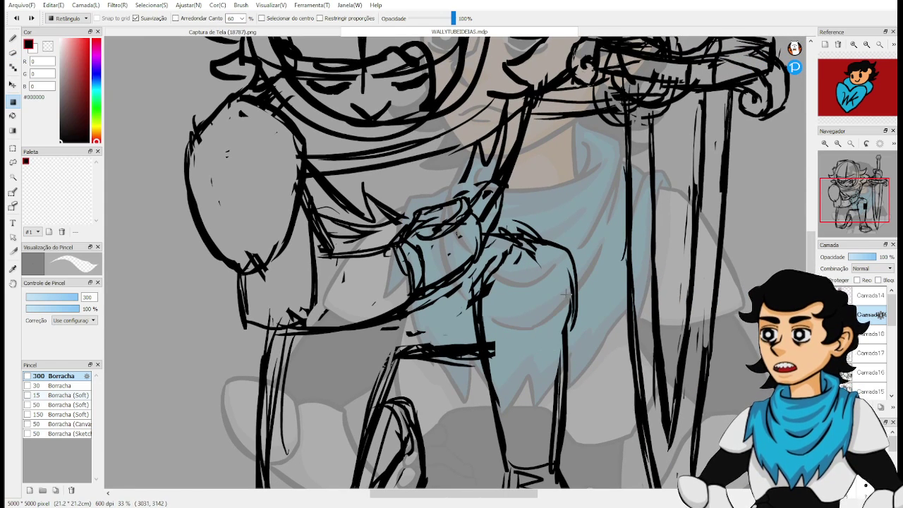
key(b)
mouse_move(571, 280)
mouse_down()
mouse_move(508, 240)
mouse_move(470, 310)
mouse_move(522, 347)
mouse_move(564, 339)
mouse_move(588, 346)
mouse_up()
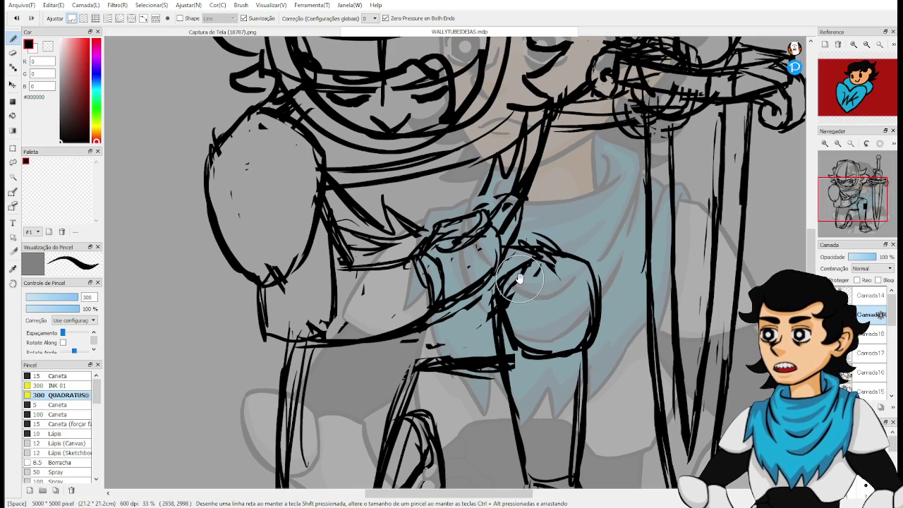
Erase the inner line of the near upper arm below the shoulder pad and redraw the forearm's upper edge slanting down to the elbow.
mouse_move(519, 268)
mouse_down()
mouse_move(505, 307)
mouse_move(466, 322)
mouse_up()
drag(505, 298, 472, 262)
scroll(494, 239, down, 2)
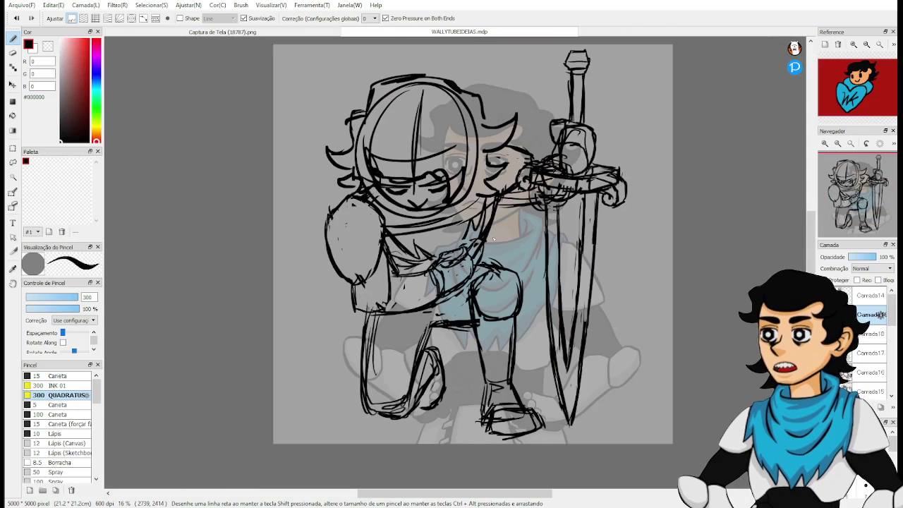
scroll(493, 235, up, 1)
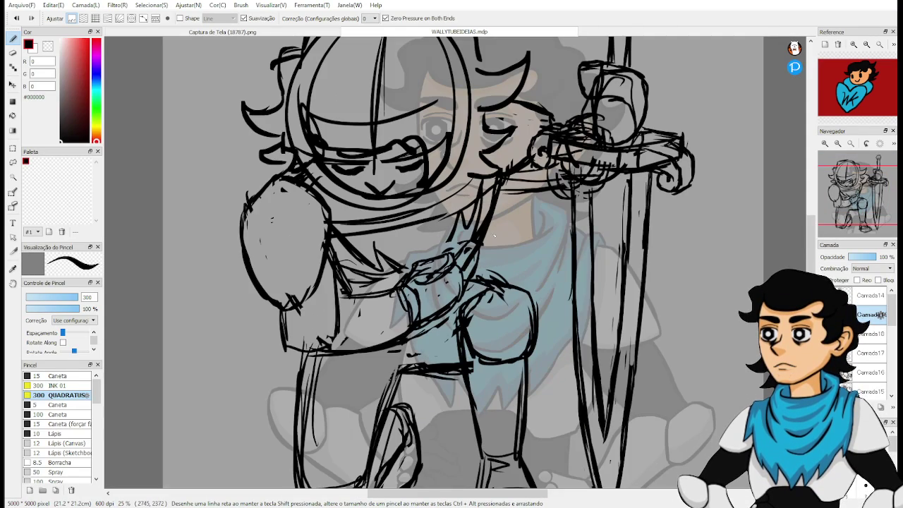
drag(364, 385, 442, 369)
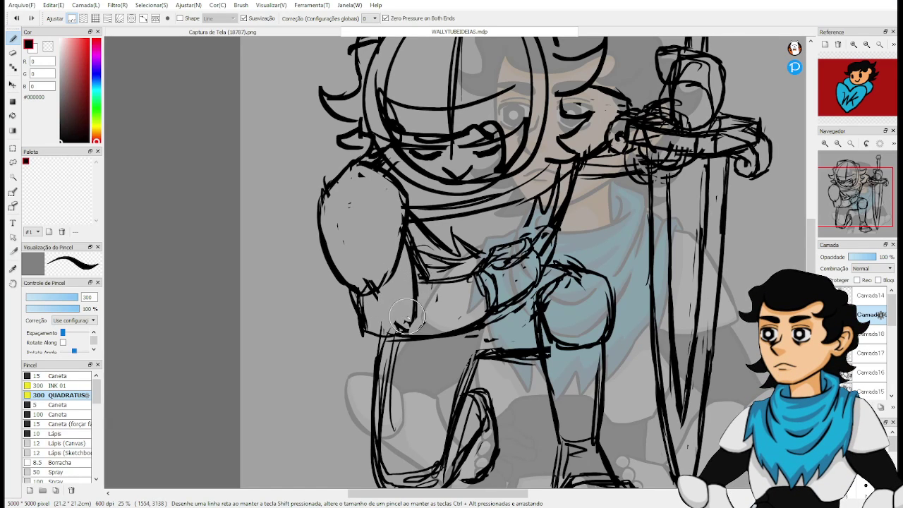
key(e)
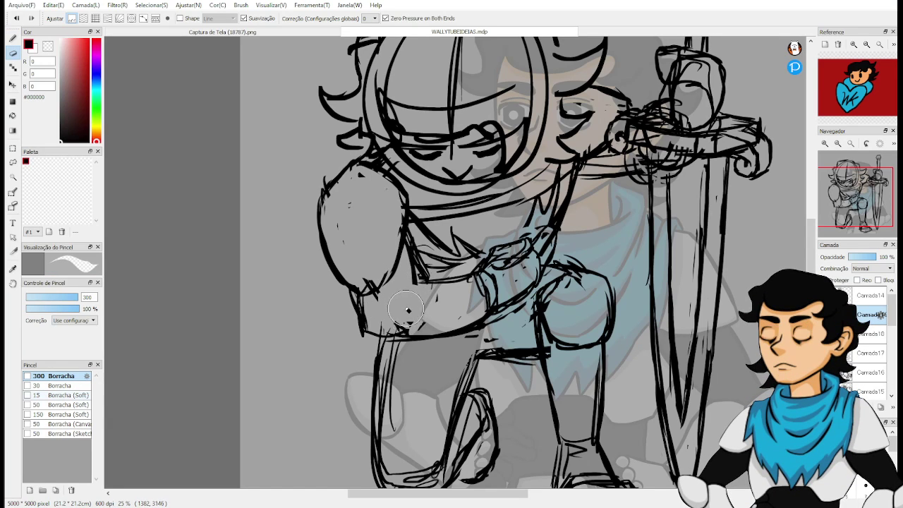
key(b)
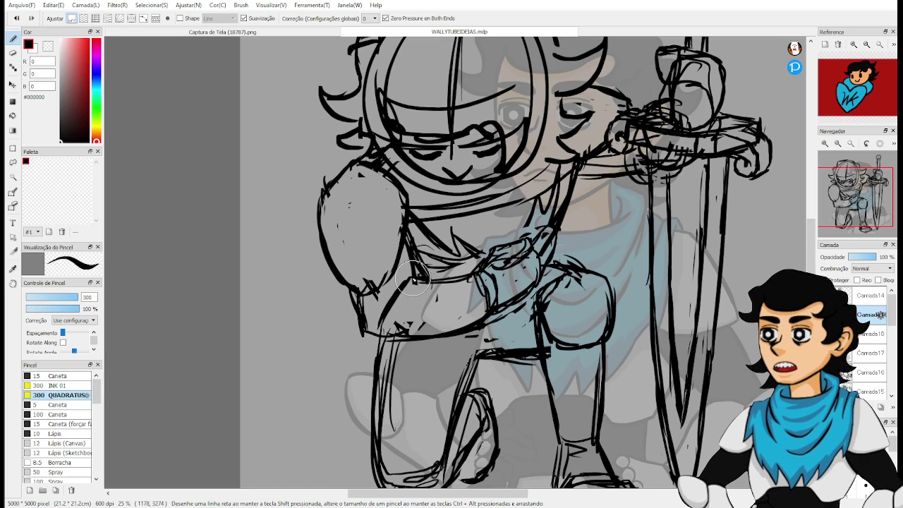
Draw a rounded elbow pad at the bottom of the near arm, erase the lines inside it and touch up its upper edge.
mouse_move(368, 328)
mouse_down()
mouse_move(347, 339)
mouse_move(369, 358)
mouse_move(357, 354)
mouse_move(386, 359)
mouse_move(413, 349)
mouse_move(416, 331)
mouse_move(393, 326)
mouse_move(366, 342)
mouse_move(403, 334)
mouse_move(379, 344)
mouse_up()
key(e)
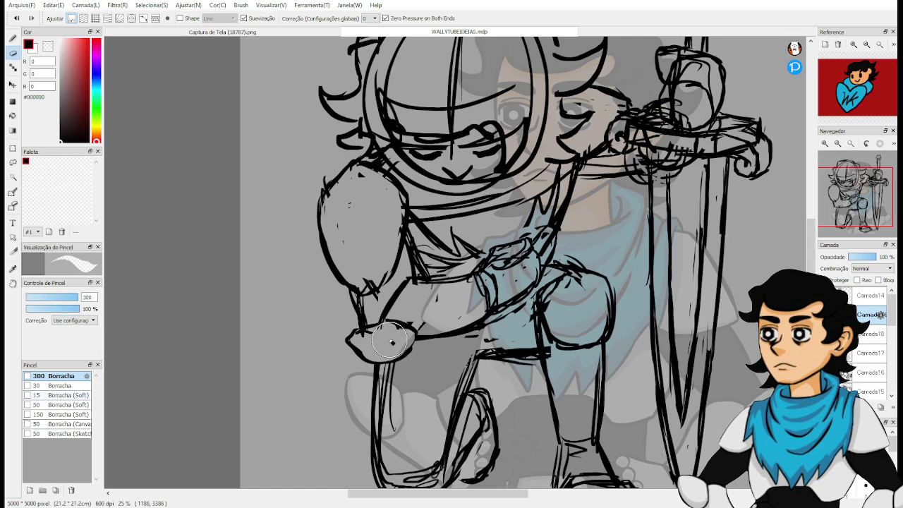
key(space)
mouse_move(450, 345)
mouse_down()
mouse_move(395, 397)
mouse_move(444, 431)
mouse_up()
mouse_move(448, 390)
mouse_down()
mouse_move(454, 413)
mouse_move(458, 383)
mouse_up()
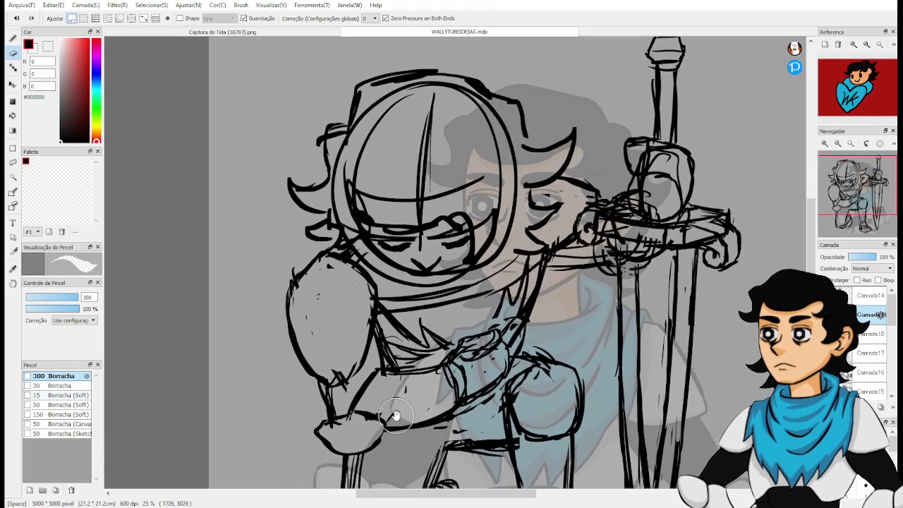
key(b)
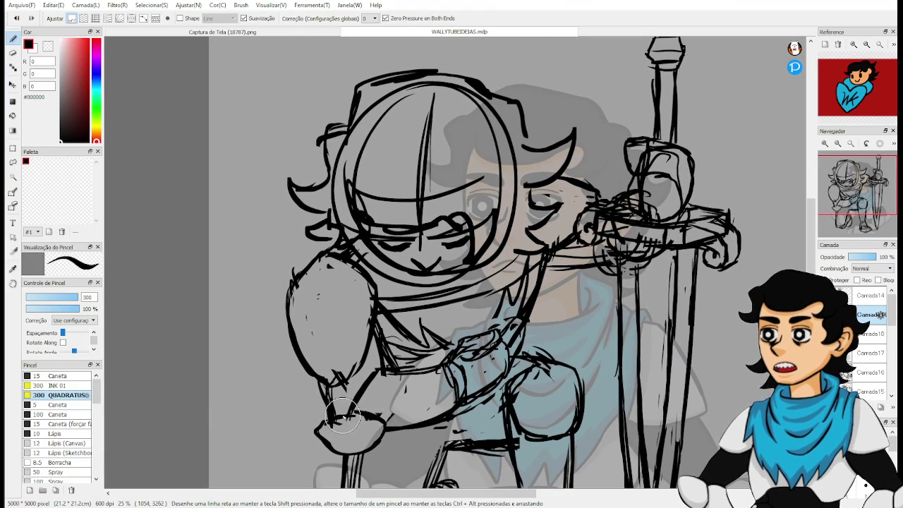
key(space)
drag(455, 419, 437, 345)
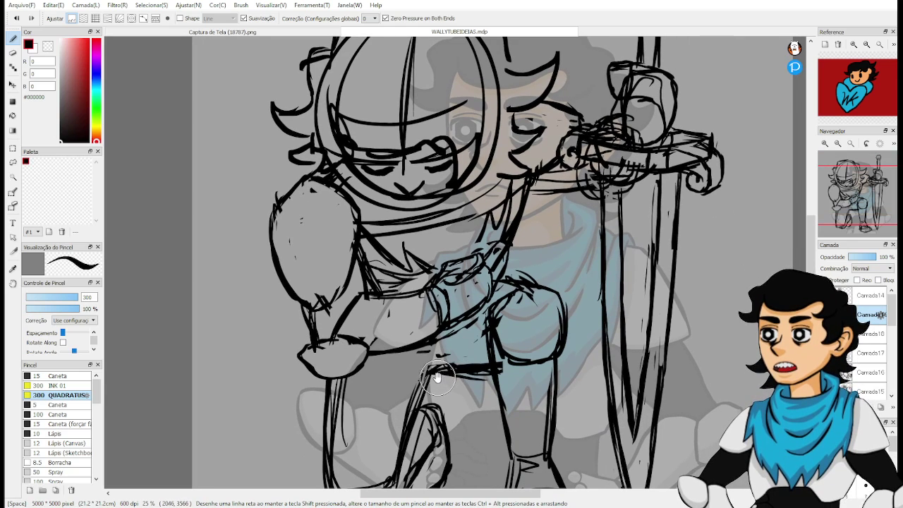
scroll(512, 361, down, 2)
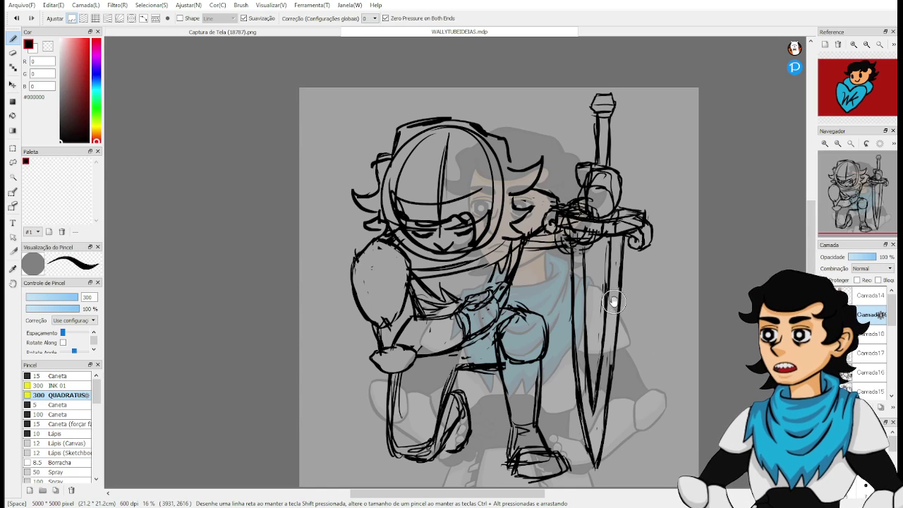
mouse_move(616, 277)
mouse_down()
mouse_move(639, 250)
mouse_move(618, 262)
mouse_move(637, 247)
mouse_move(651, 201)
mouse_move(657, 242)
mouse_move(614, 280)
mouse_move(615, 260)
mouse_move(615, 280)
mouse_move(620, 273)
mouse_up()
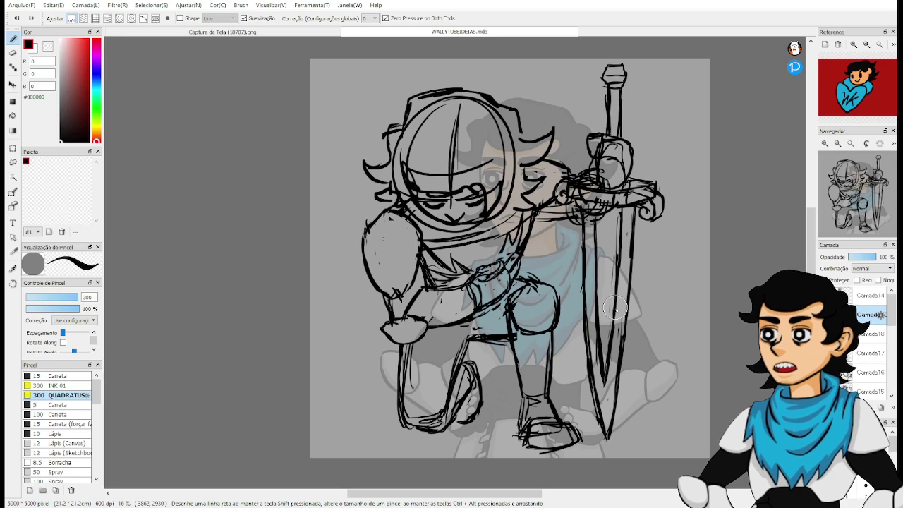
key(l)
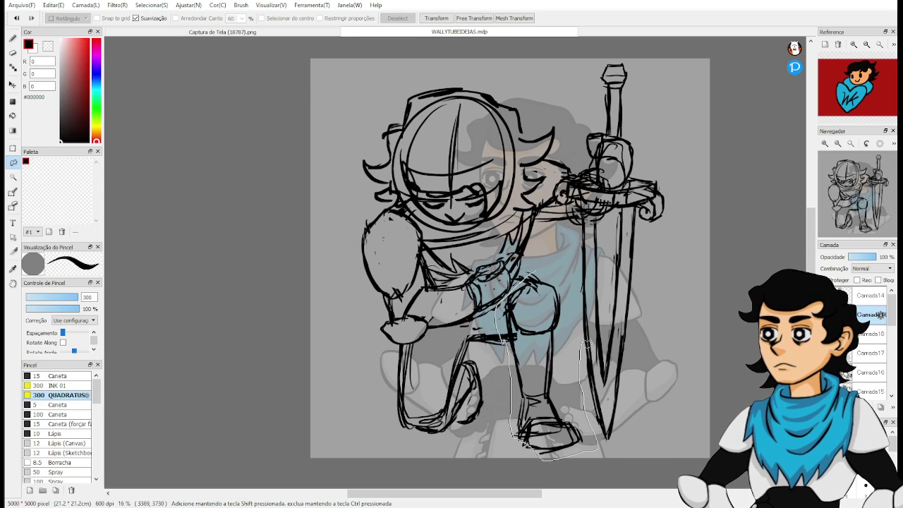
key(ctrl+t)
drag(544, 336, 527, 337)
key(Escape)
key(ctrl+d)
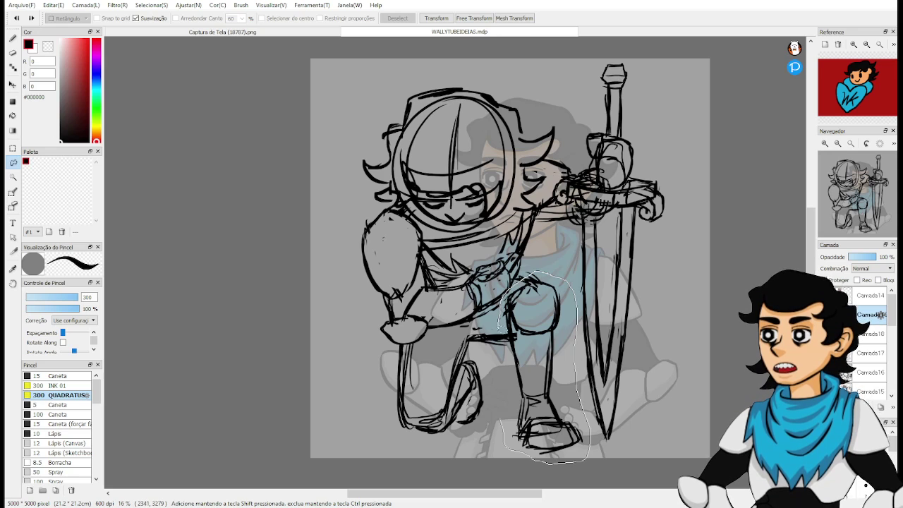
Lasso the raised leg from knee to foot, transform it closer to the body and slightly larger, and clear the selection.
drag(508, 395, 510, 393)
key(ctrl+t)
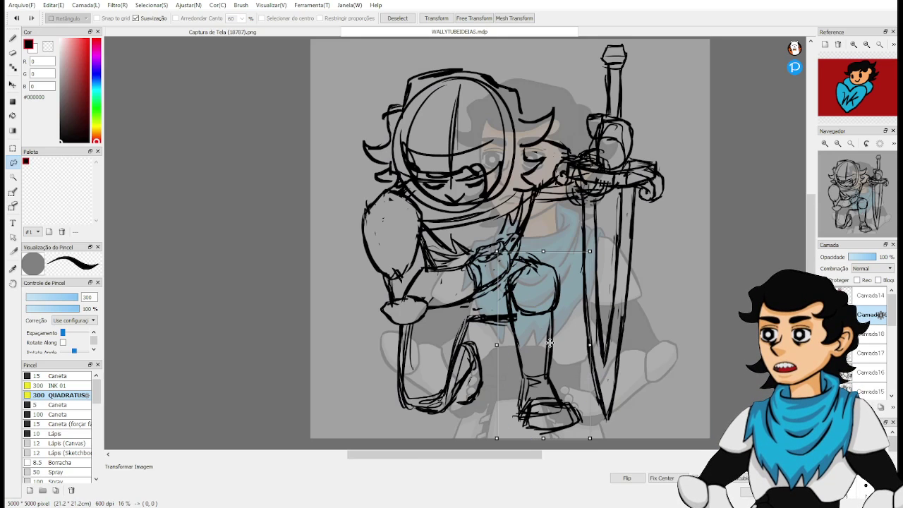
drag(541, 346, 530, 348)
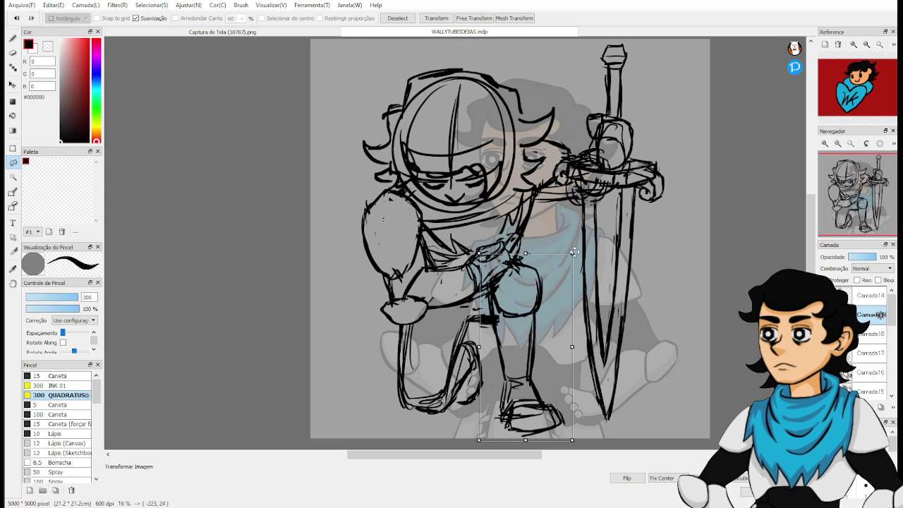
drag(574, 252, 576, 249)
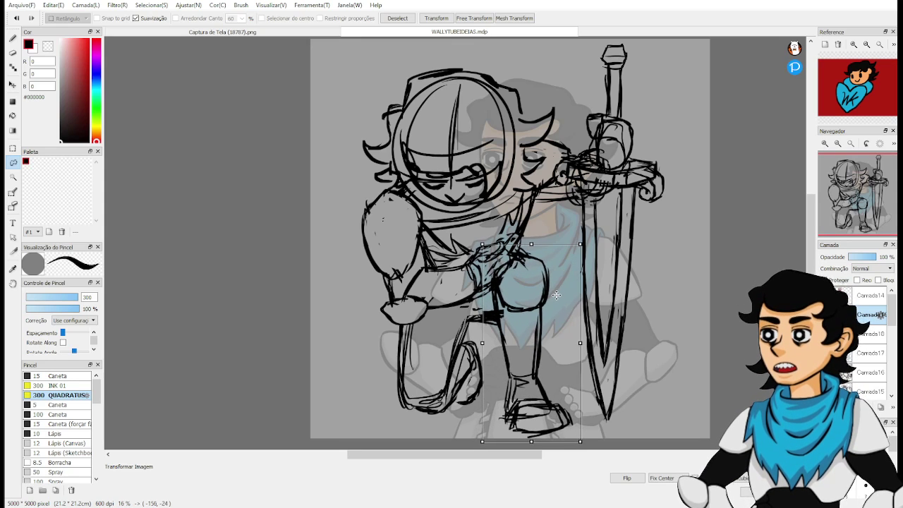
drag(554, 295, 556, 297)
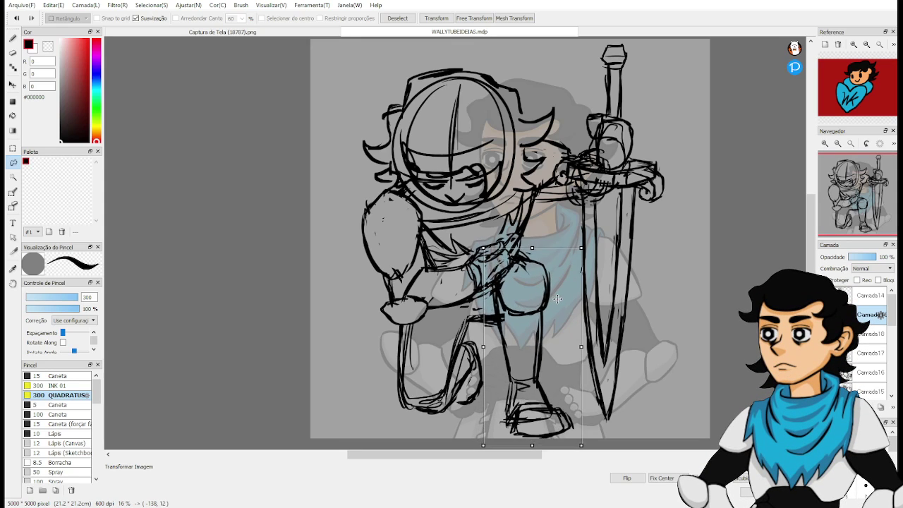
drag(579, 246, 580, 250)
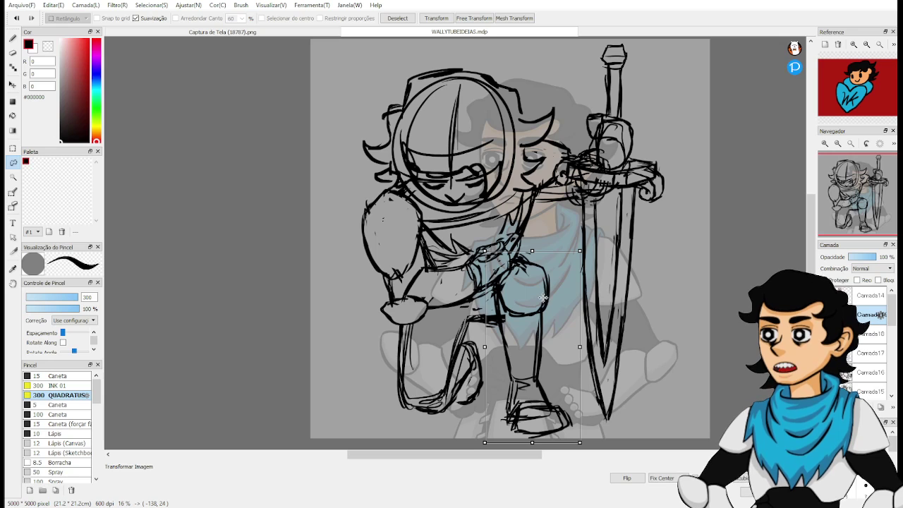
drag(532, 309, 530, 309)
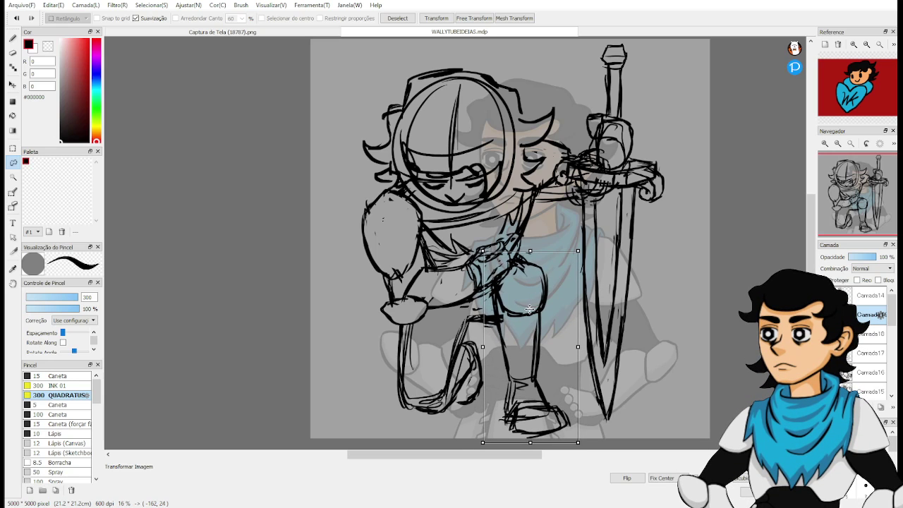
key(Return)
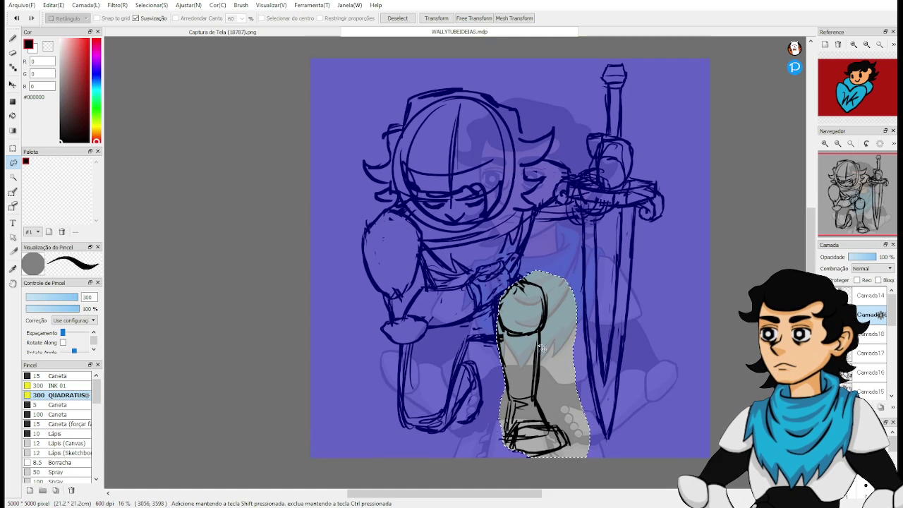
key(b)
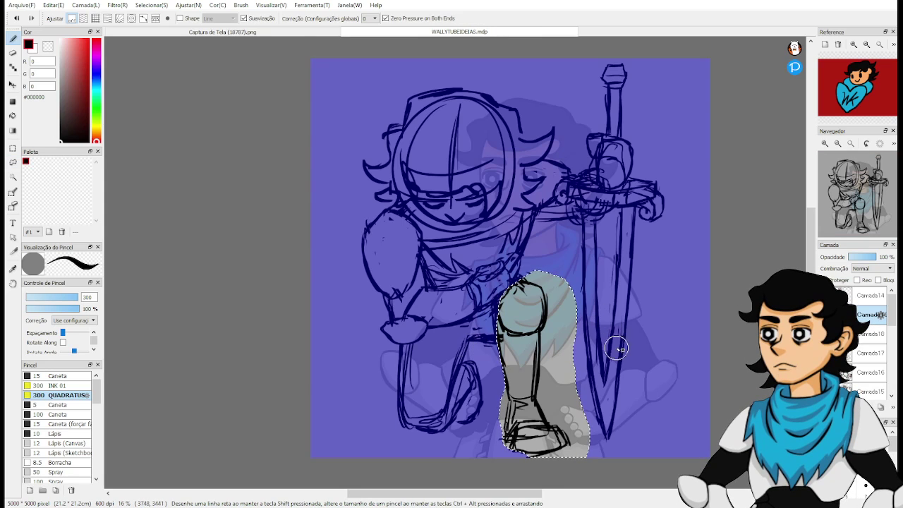
key(l)
key(ctrl+d)
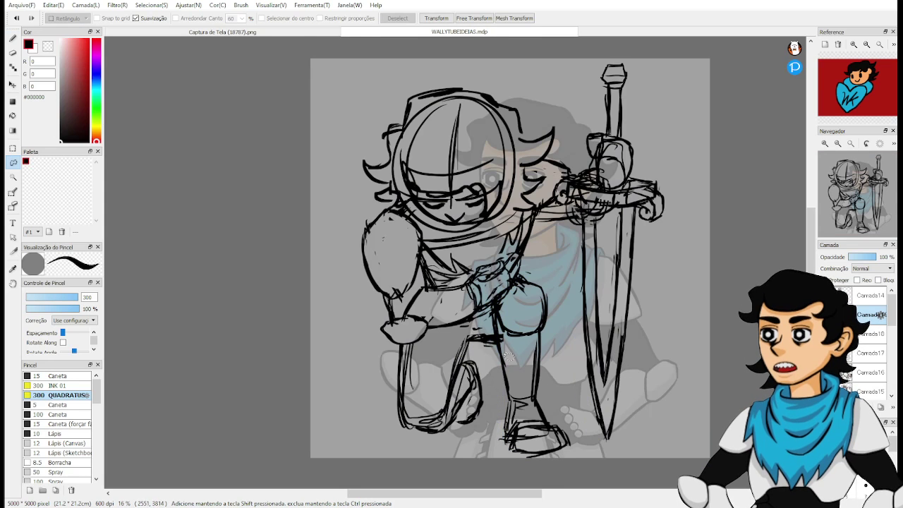
Erase the thick horizontal bar at the crotch and redraw the kneeling leg's inner thigh as one curve up to the raised leg.
key(b)
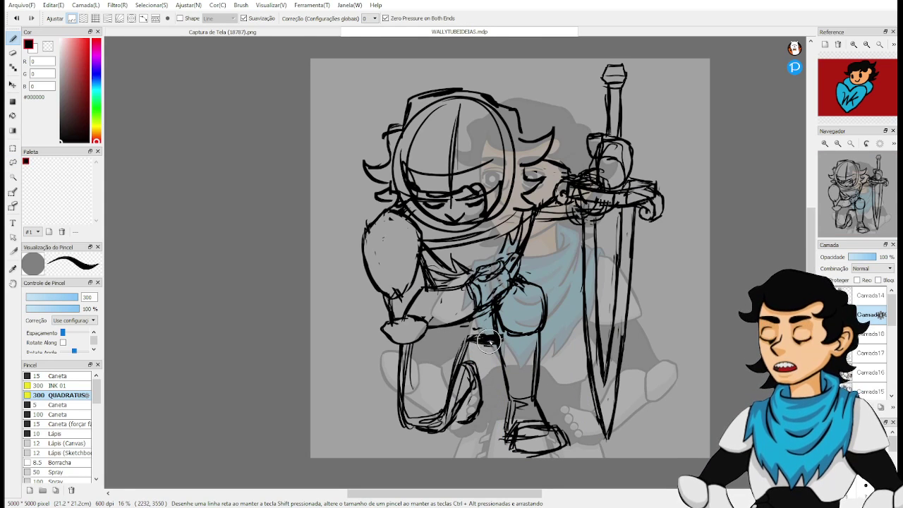
key(e)
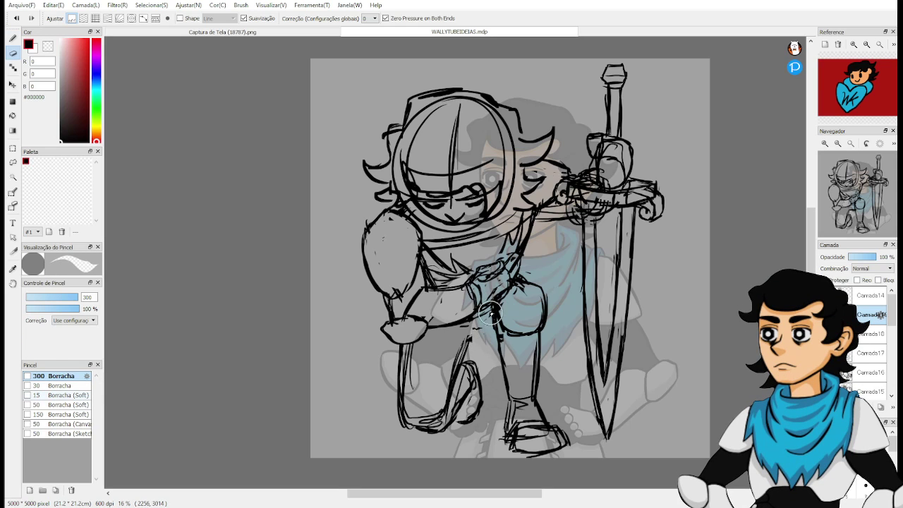
key(b)
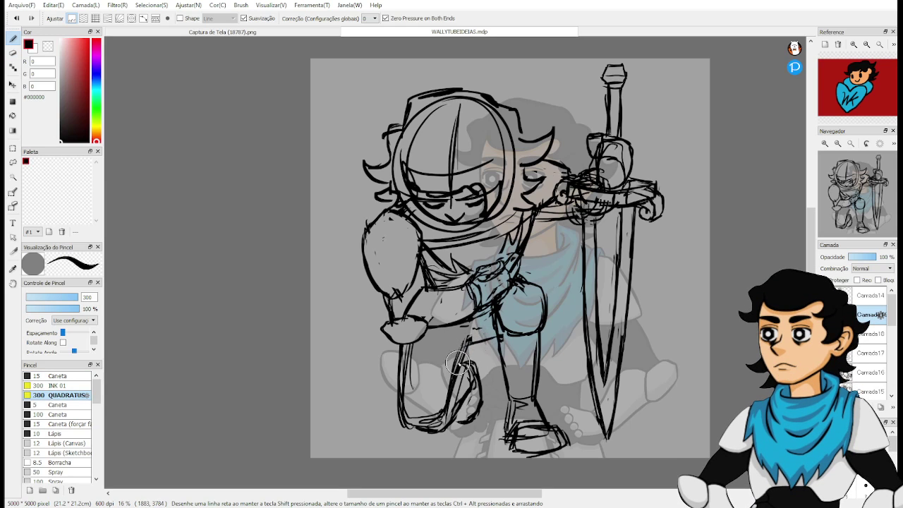
key(e)
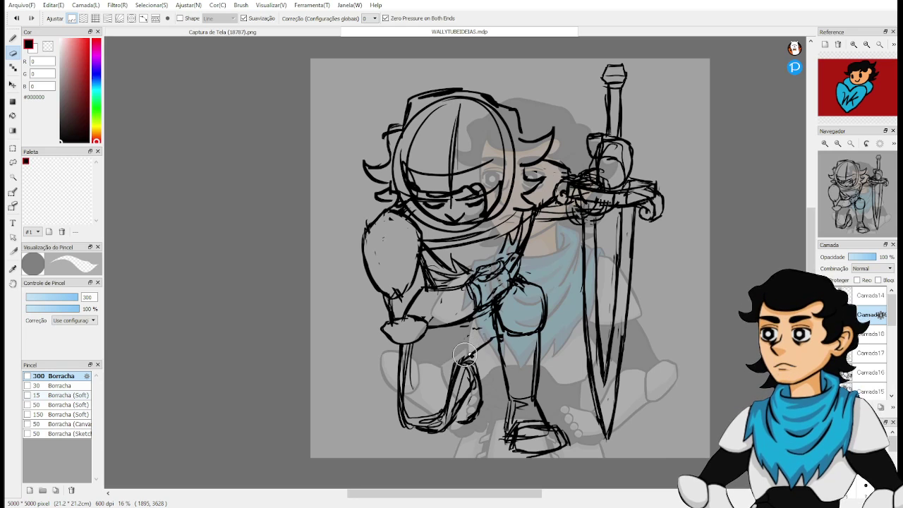
key(b)
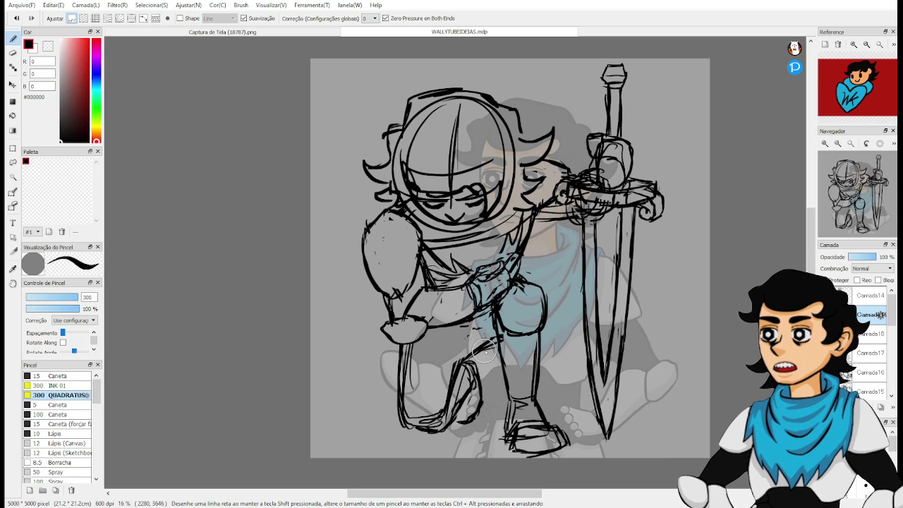
key(e)
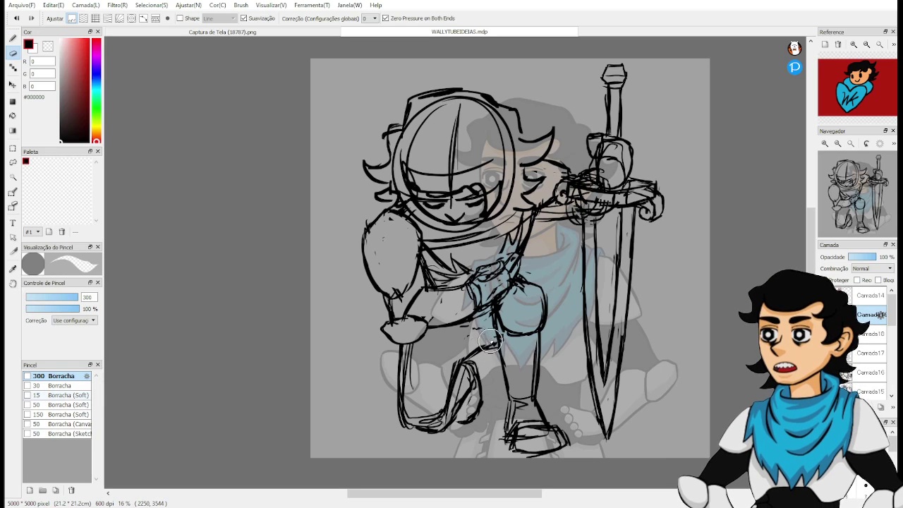
key(b)
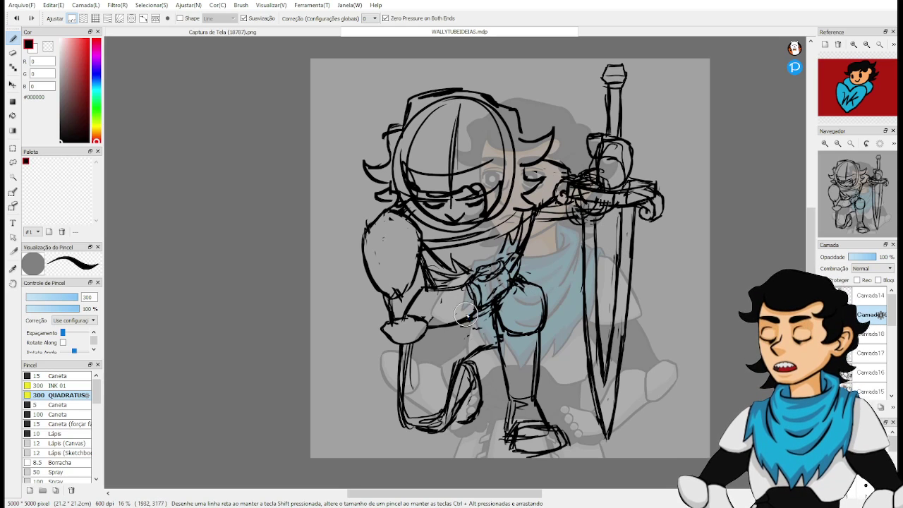
Clean up the kneeling leg by erasing its doubled outer thigh lines and redrawing a single line below the elbow pad.
key(e)
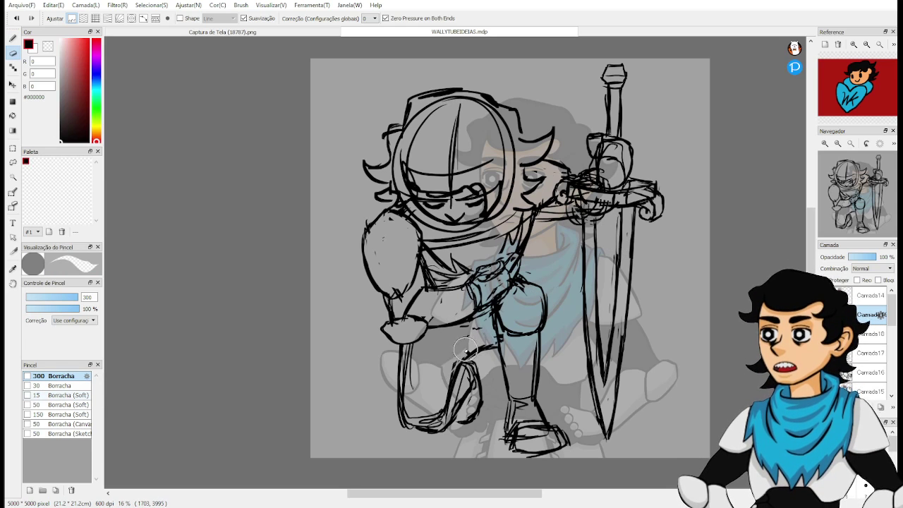
mouse_move(414, 354)
mouse_down()
mouse_move(413, 391)
mouse_move(400, 372)
mouse_up()
key(b)
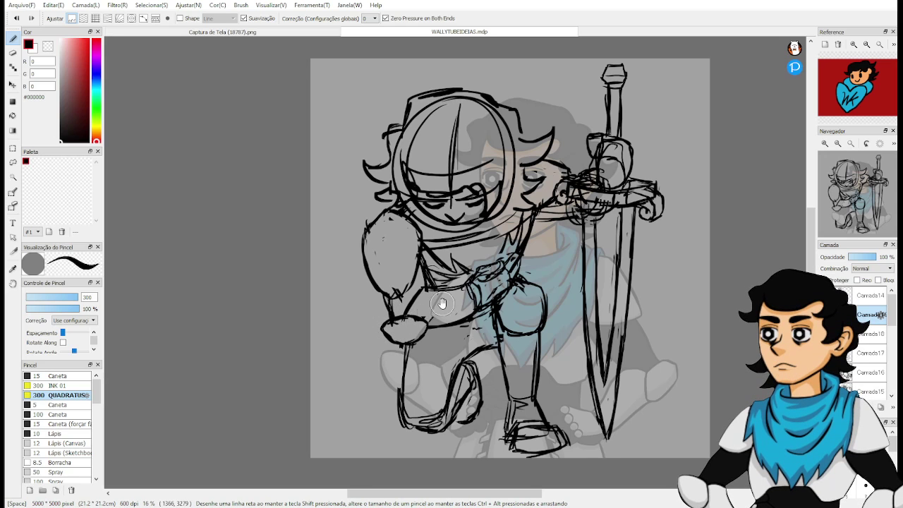
drag(442, 303, 429, 328)
drag(526, 263, 546, 157)
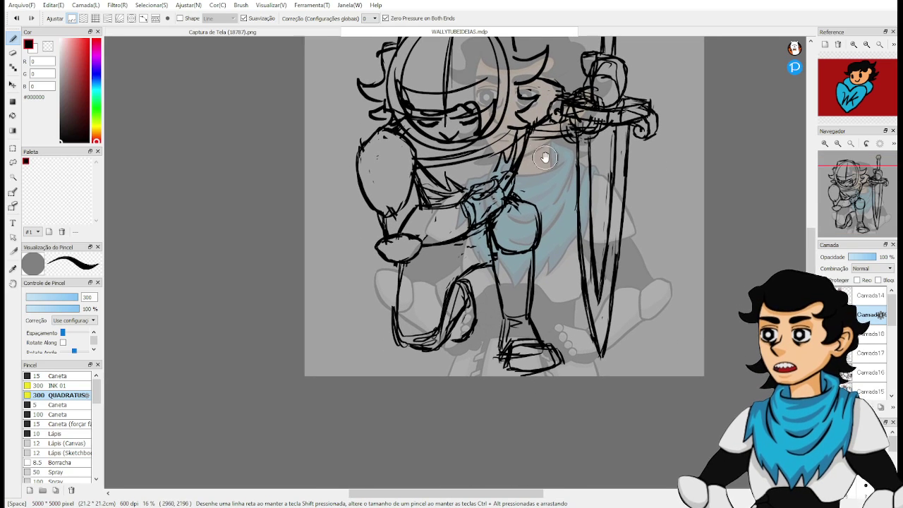
Add a new layer above the kneeling character sketch and lower the opacity of sketch layer Camada19 to 32%.
drag(594, 220, 596, 286)
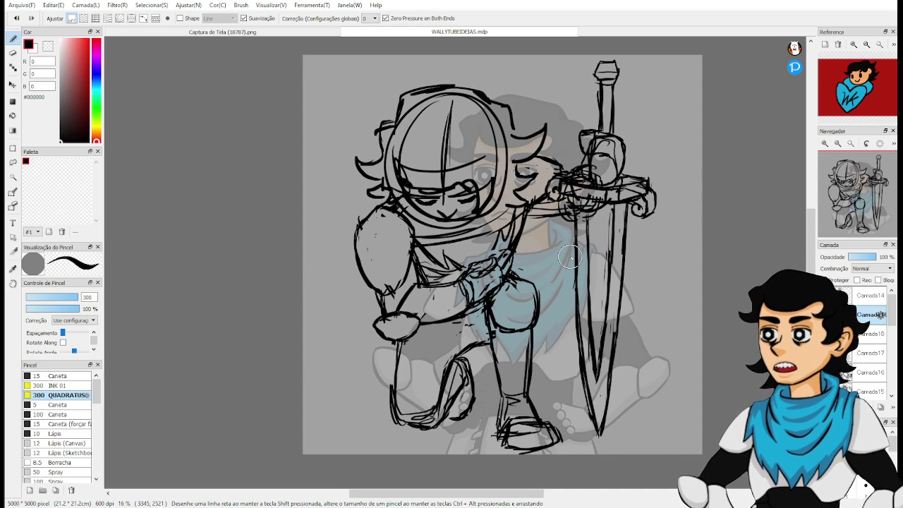
drag(628, 331, 619, 351)
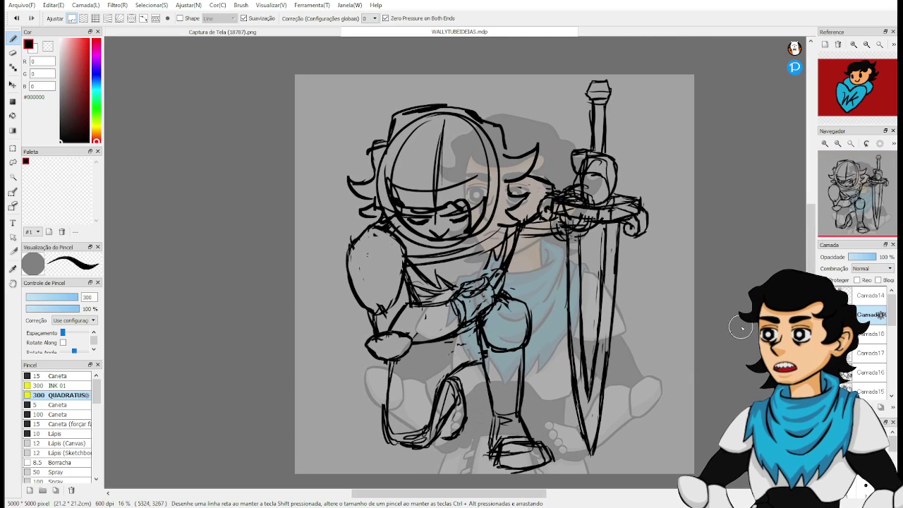
click(824, 315)
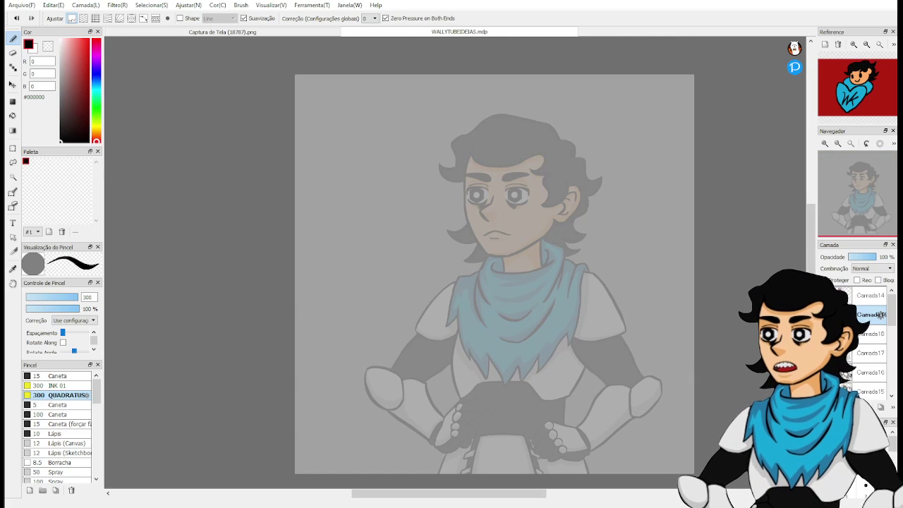
click(881, 314)
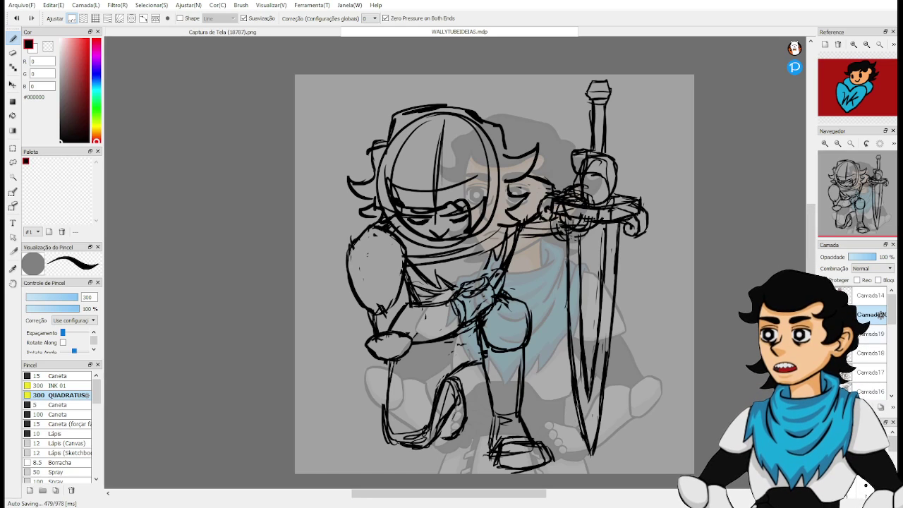
click(858, 258)
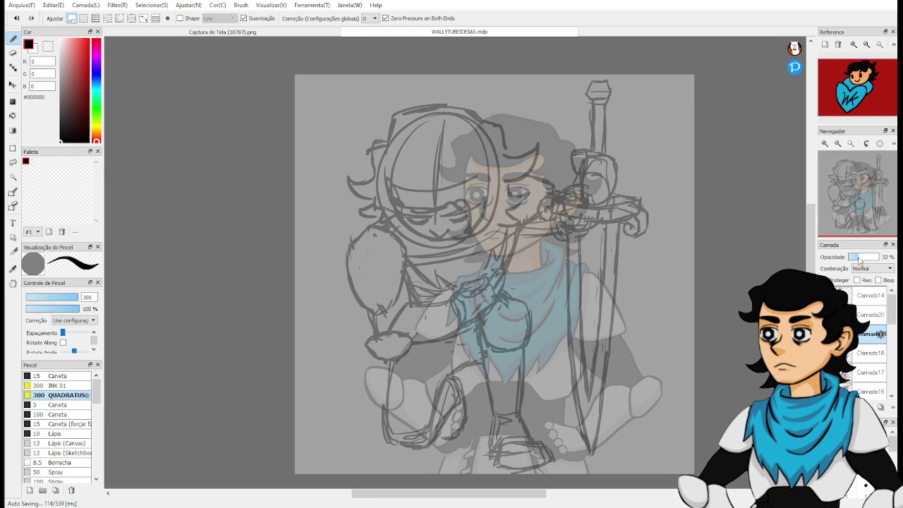
Hide the coloured reference character behind the kneeling sketch and restore Camada19's opacity to 100%.
scroll(875, 353, down, 10)
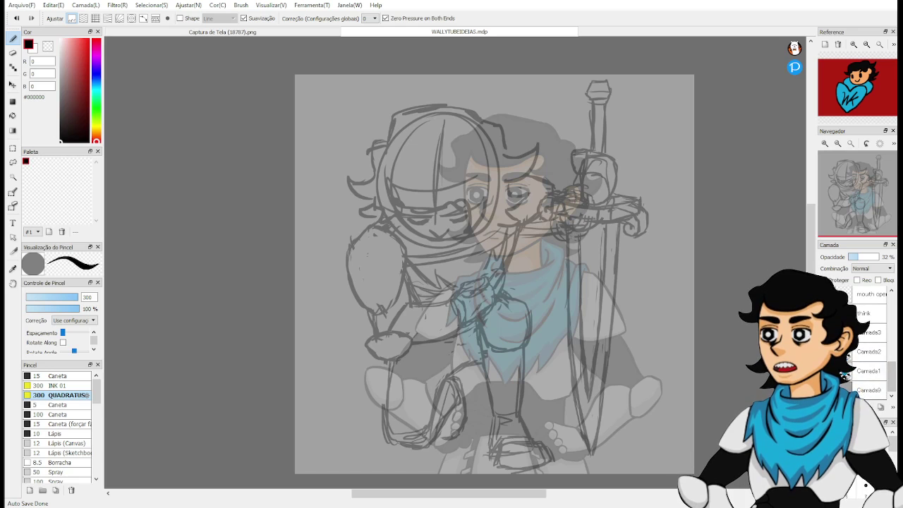
click(824, 371)
click(875, 332)
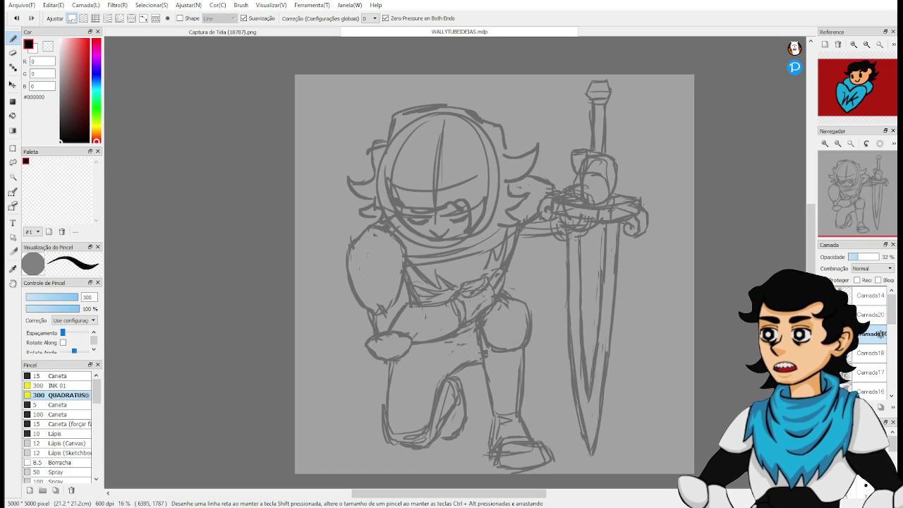
drag(864, 259, 891, 303)
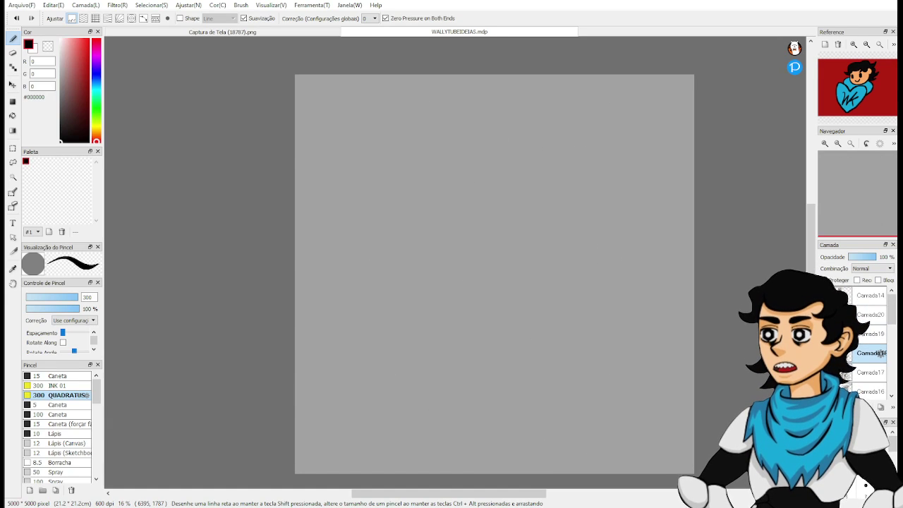
Draw a long curved outer contour around the kneeling character's near shoulder and upper arm, redoing the first attempt.
scroll(886, 322, down, 2)
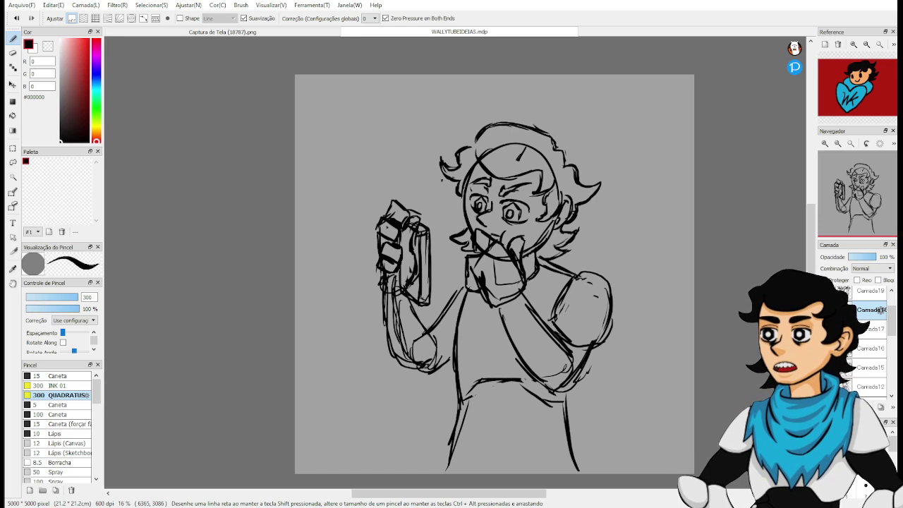
scroll(871, 342, up, 1)
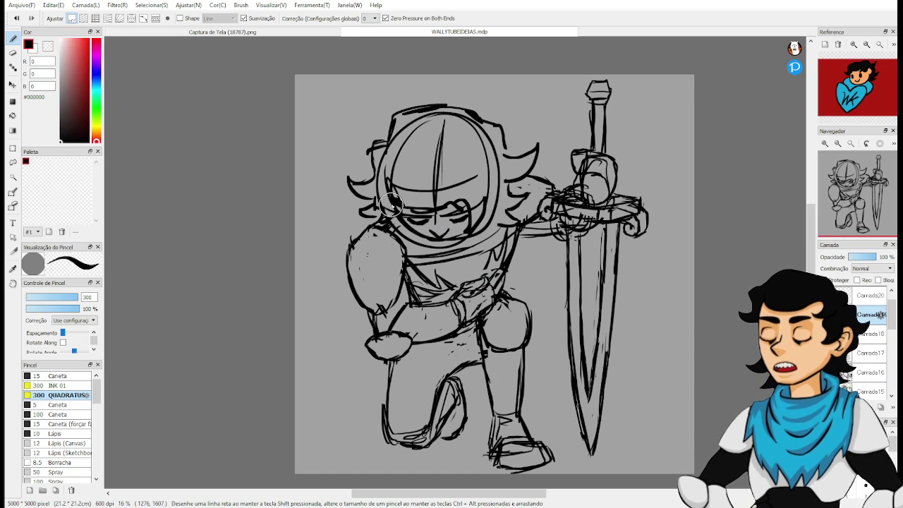
drag(346, 202, 340, 266)
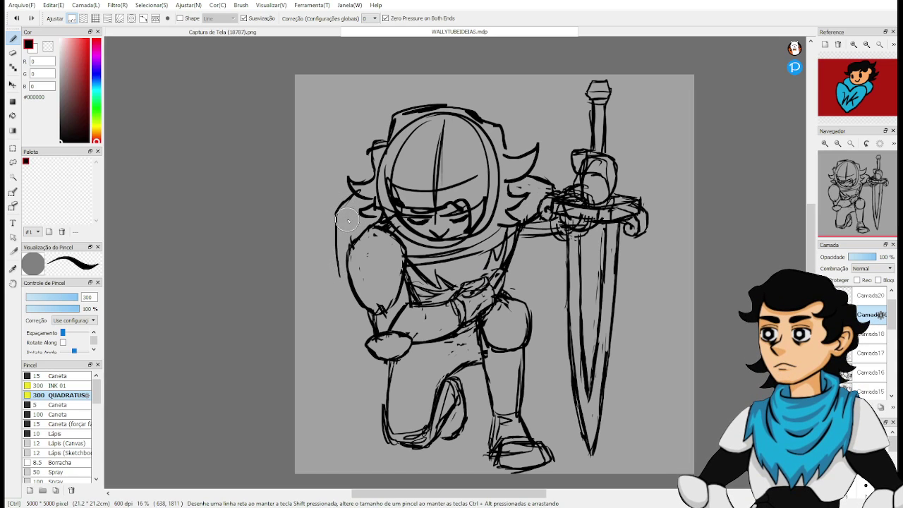
key(ctrl+z)
mouse_move(360, 193)
mouse_down()
mouse_move(338, 213)
mouse_move(342, 302)
mouse_up()
mouse_move(333, 252)
mouse_down()
mouse_move(364, 333)
mouse_move(340, 212)
mouse_move(352, 203)
mouse_move(328, 232)
mouse_move(346, 226)
mouse_move(333, 224)
mouse_move(356, 321)
mouse_up()
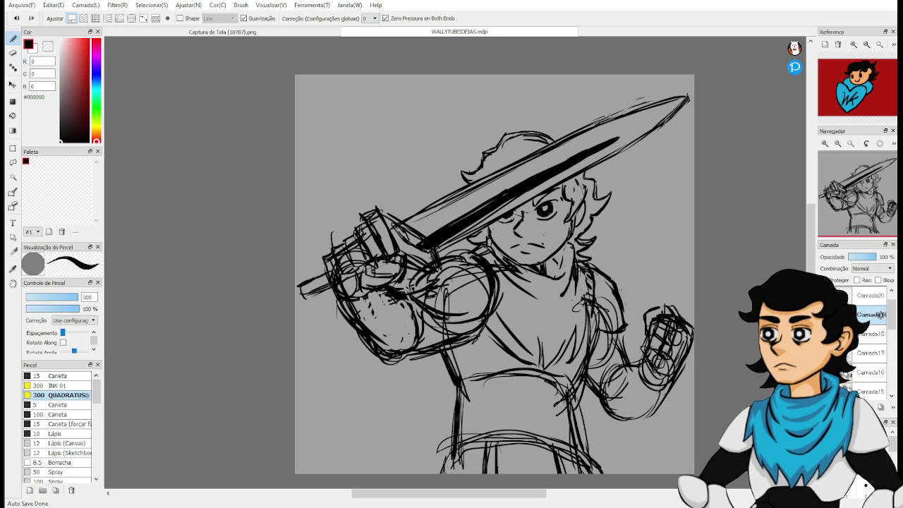
Sketch a curved, pointed blade-like shape along the raised forearm and elbow of the clenched-fist arm in the sword pose on Camada16.
scroll(751, 350, down, 2)
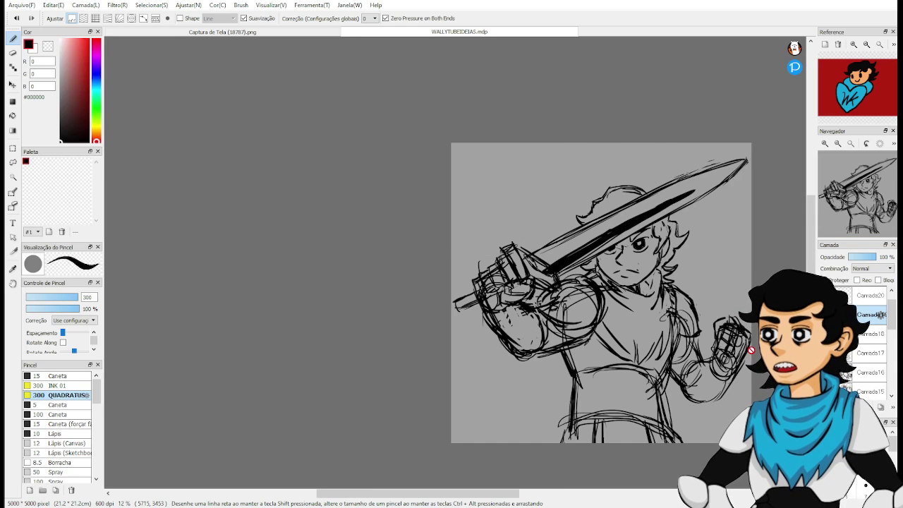
scroll(751, 351, up, 1)
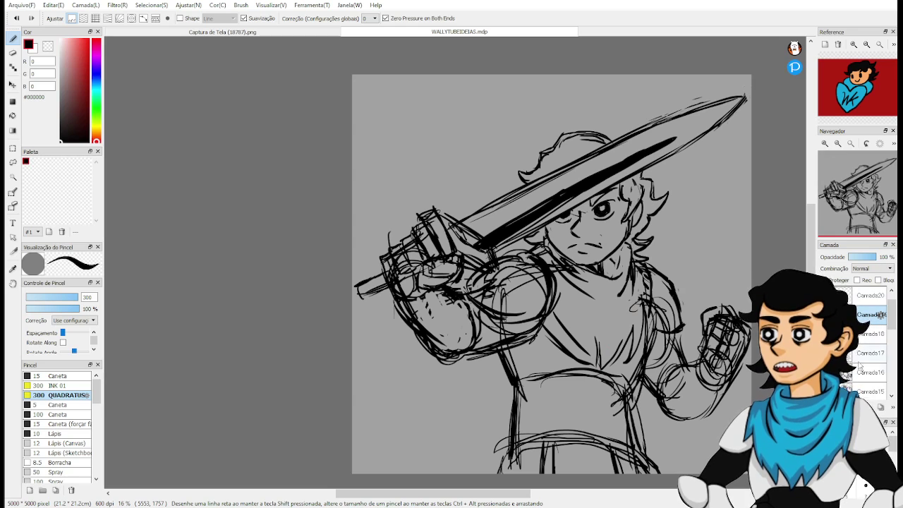
drag(699, 392, 654, 455)
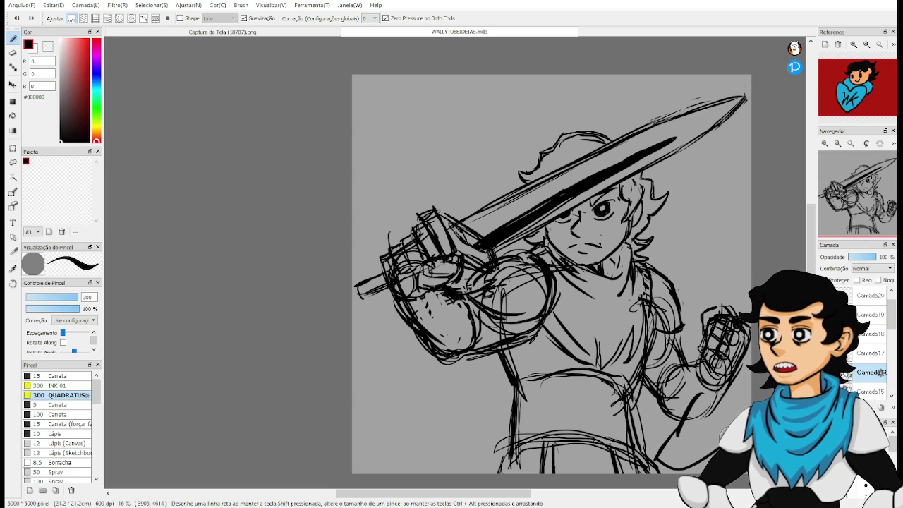
key(ctrl+z)
drag(701, 395, 679, 435)
drag(669, 438, 711, 427)
key(ctrl+z)
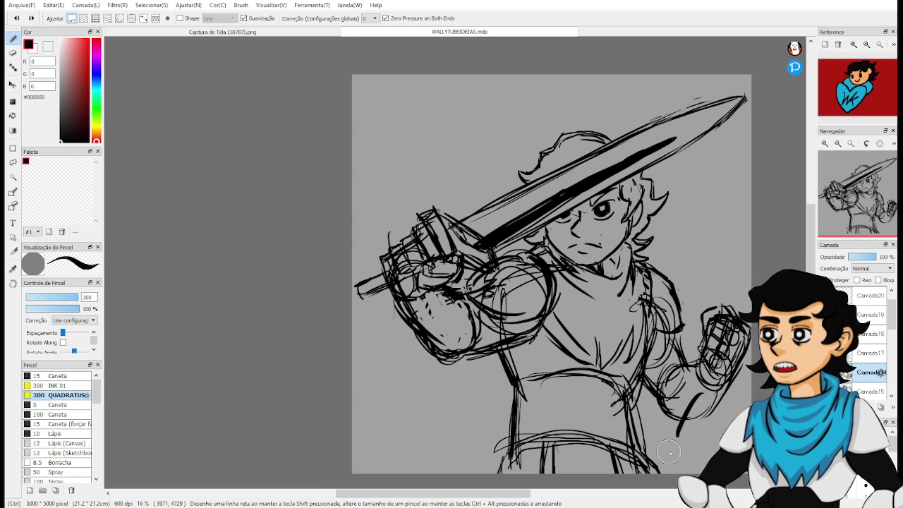
drag(659, 449, 742, 417)
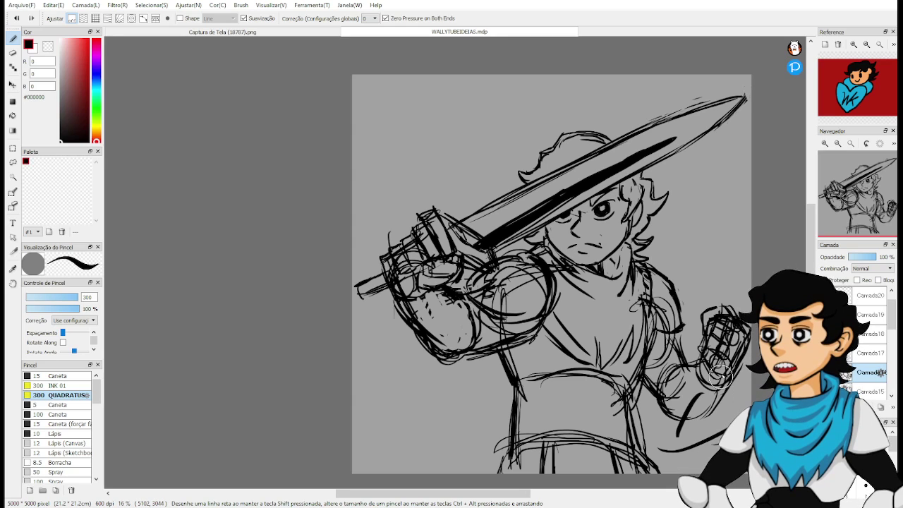
drag(742, 338, 660, 452)
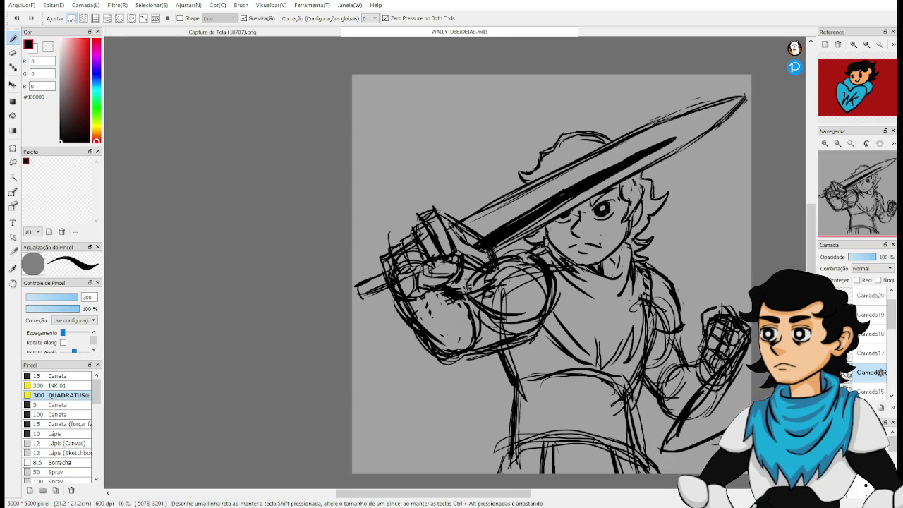
drag(747, 336, 693, 402)
mouse_move(715, 363)
mouse_down()
mouse_move(740, 335)
mouse_move(657, 449)
mouse_up()
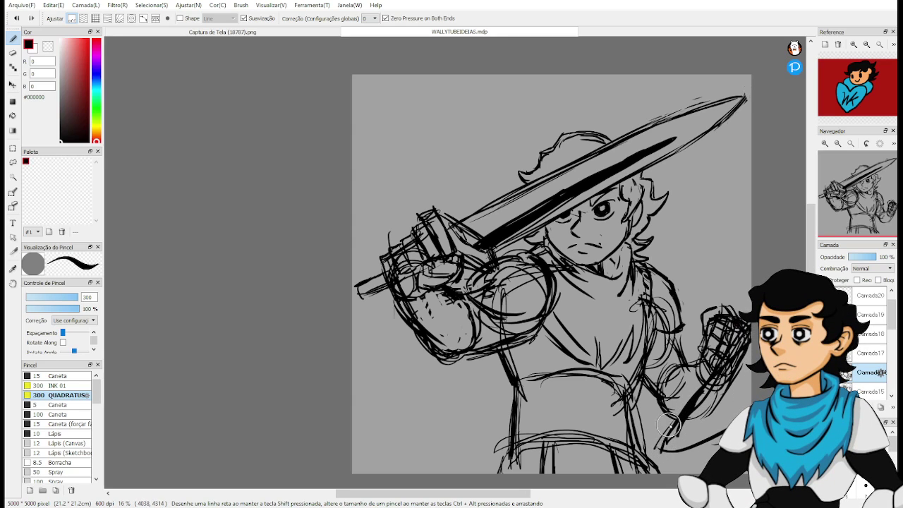
mouse_move(675, 415)
mouse_down()
mouse_move(647, 452)
mouse_move(750, 368)
mouse_up()
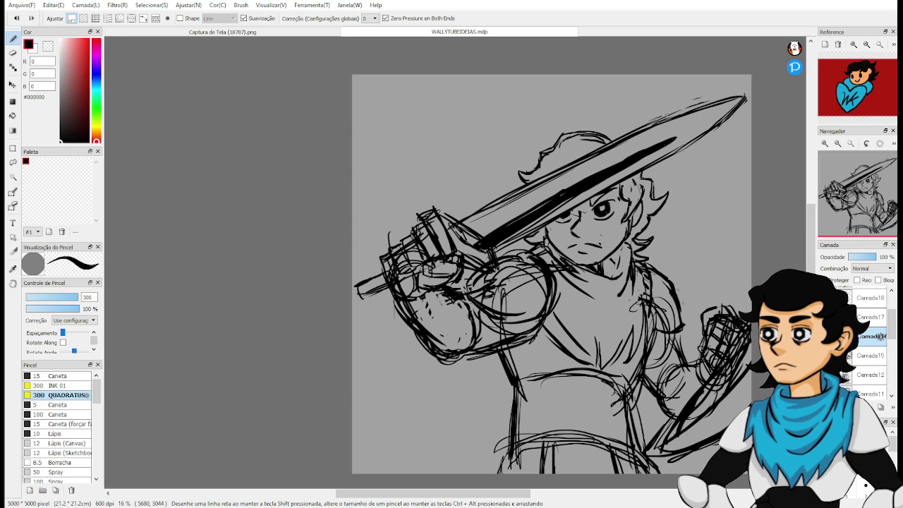
Switch from the sword pose to the suited character sketch and compare it with the red-suited reference image.
click(825, 337)
key(ctrl+z)
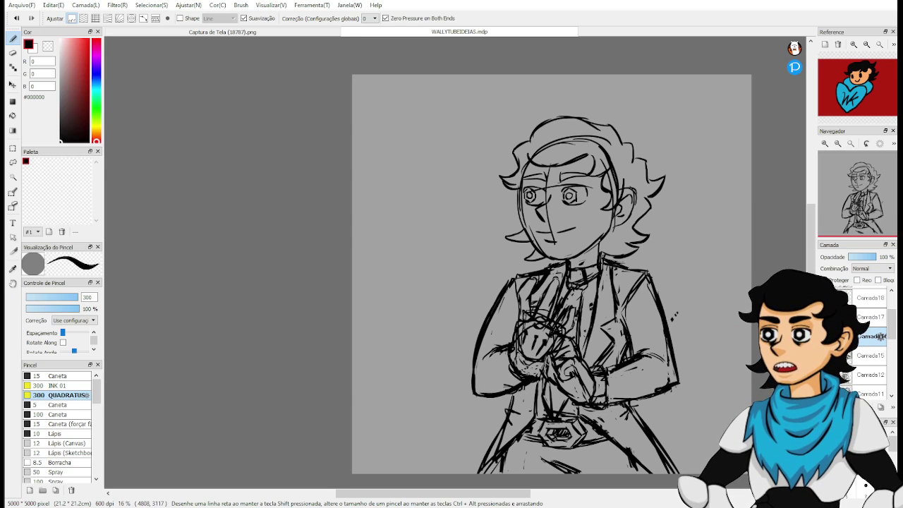
scroll(871, 342, down, 1)
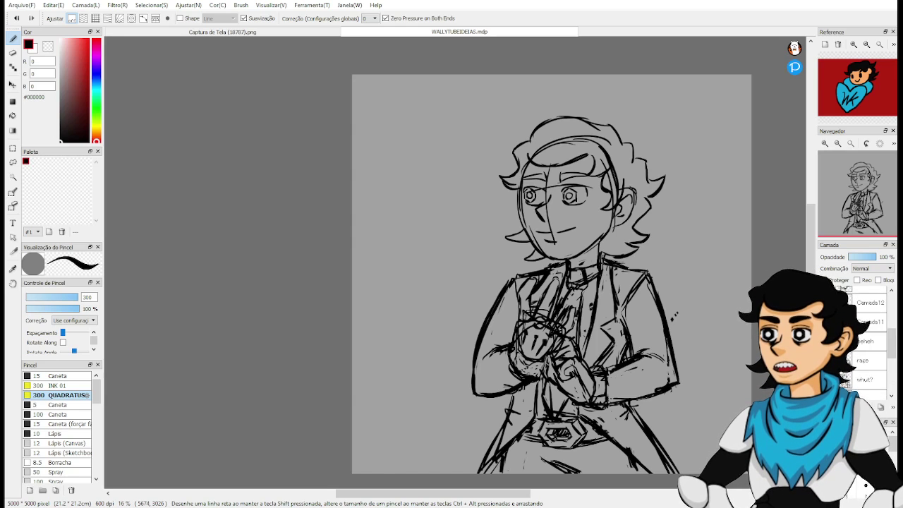
click(824, 372)
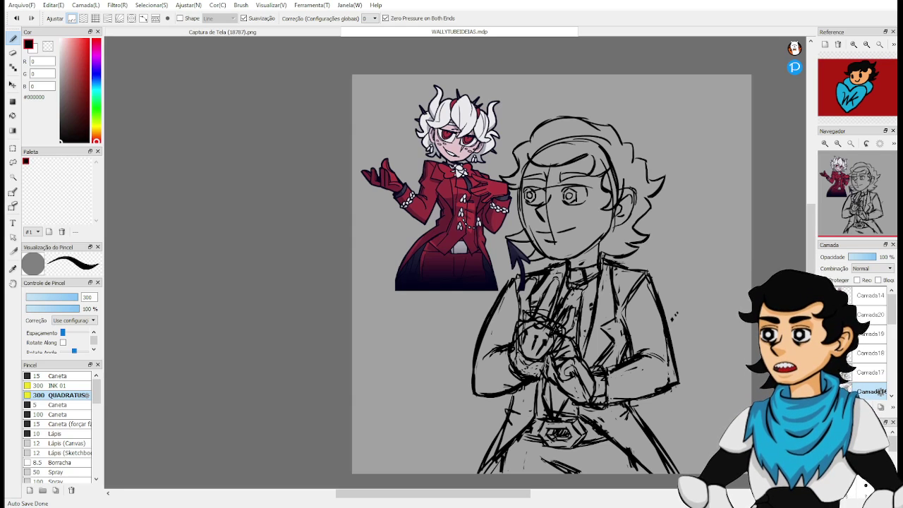
key(Delete)
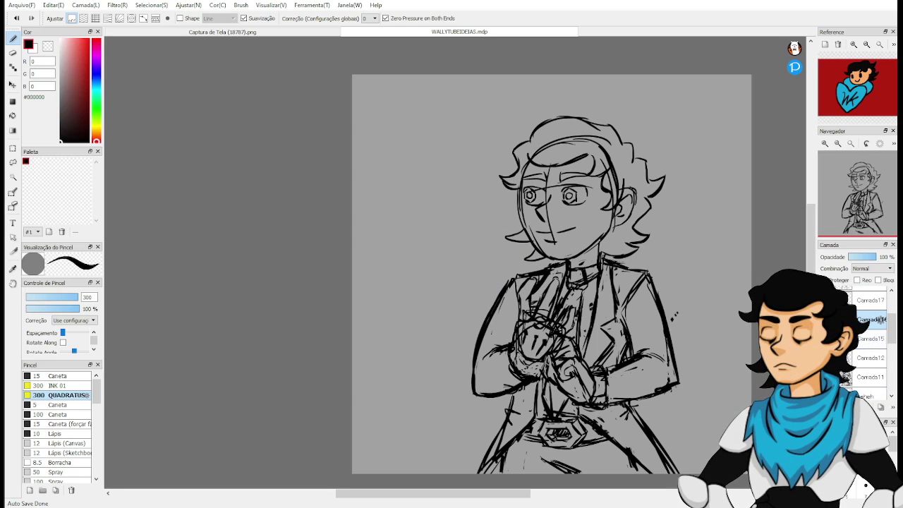
Hide the suited character sketch and display the pointing character with the cap and checkered top.
scroll(870, 321, down, 1)
click(870, 321)
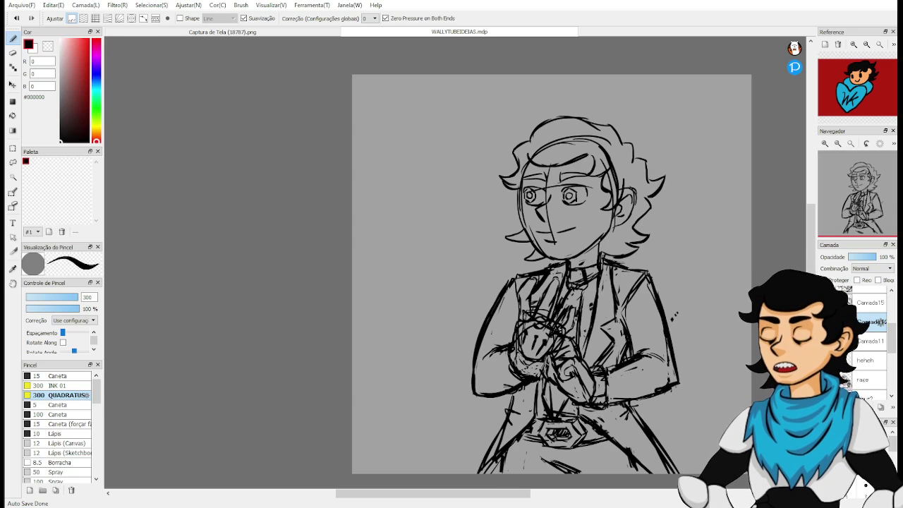
key(Delete)
key(ctrl+z)
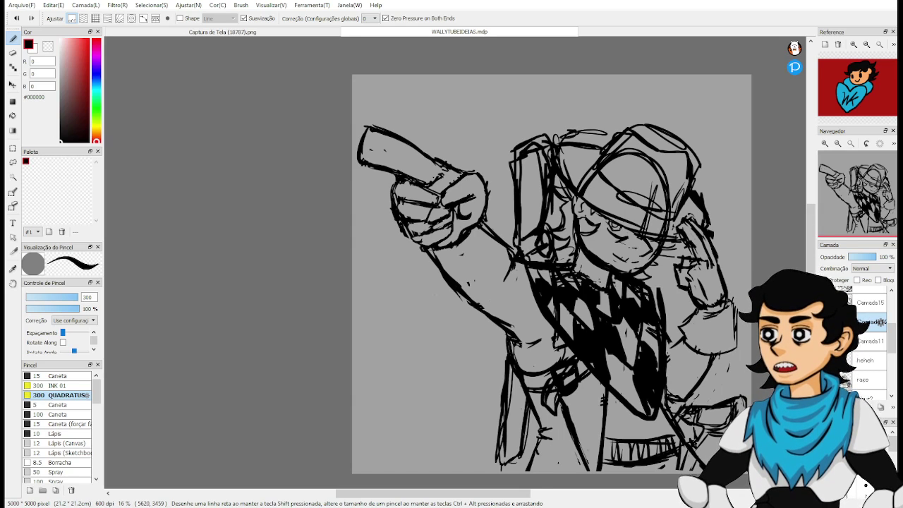
Draw a curved cuff below the pointing fist and extra contour lines along the forearm to the elbow.
drag(792, 353, 748, 350)
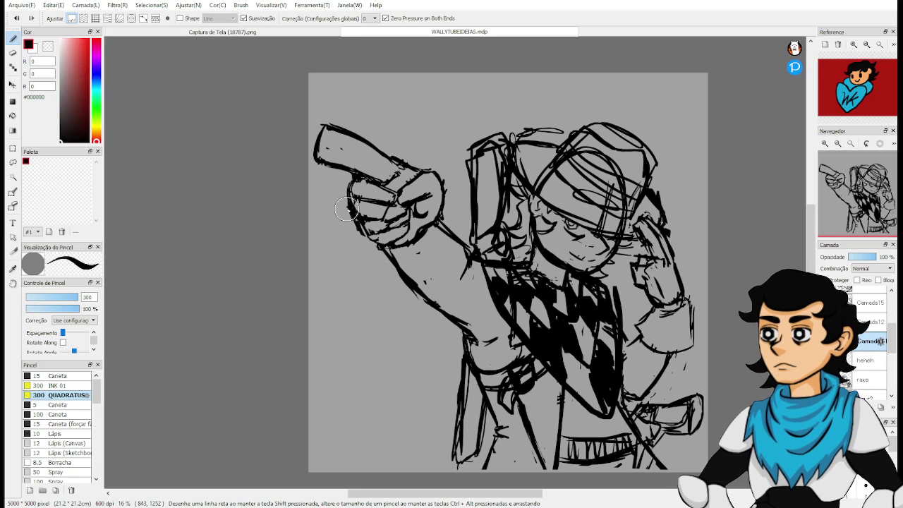
drag(432, 227, 415, 260)
mouse_move(387, 261)
mouse_down()
mouse_move(430, 222)
mouse_move(435, 227)
mouse_move(405, 262)
mouse_move(391, 262)
mouse_move(366, 237)
mouse_move(364, 247)
mouse_move(408, 261)
mouse_move(377, 262)
mouse_move(367, 244)
mouse_move(375, 269)
mouse_move(418, 304)
mouse_move(446, 310)
mouse_move(474, 270)
mouse_move(455, 303)
mouse_move(468, 253)
mouse_move(457, 327)
mouse_move(469, 335)
mouse_move(505, 319)
mouse_move(487, 342)
mouse_move(481, 337)
mouse_move(673, 303)
mouse_move(660, 361)
mouse_move(632, 376)
mouse_move(630, 390)
mouse_move(674, 357)
mouse_move(667, 369)
mouse_move(678, 336)
mouse_up()
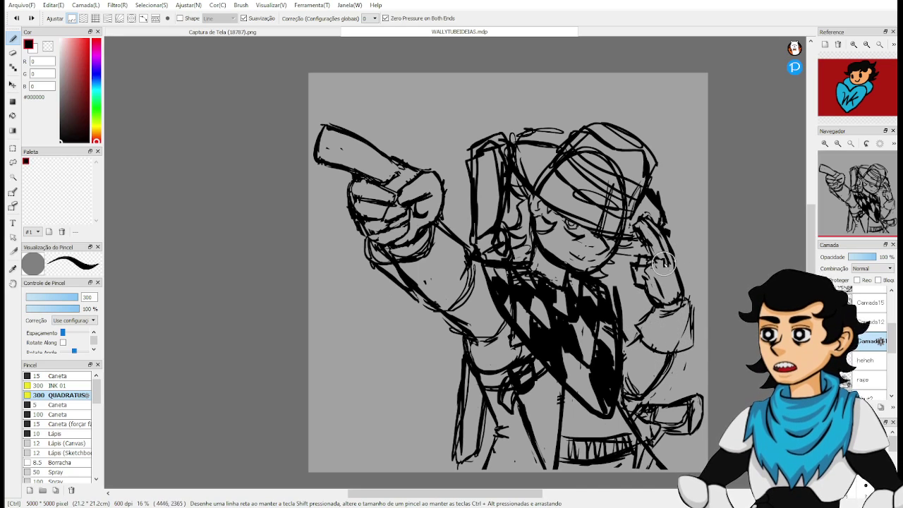
Undo the latest forearm and elbow strokes step by step and redo the cuff lines under the pointing fist.
key(ctrl+z)
key(ctrl+z)
key(ctrl+z)
key(ctrl+z)
key(ctrl+z)
key(ctrl+z)
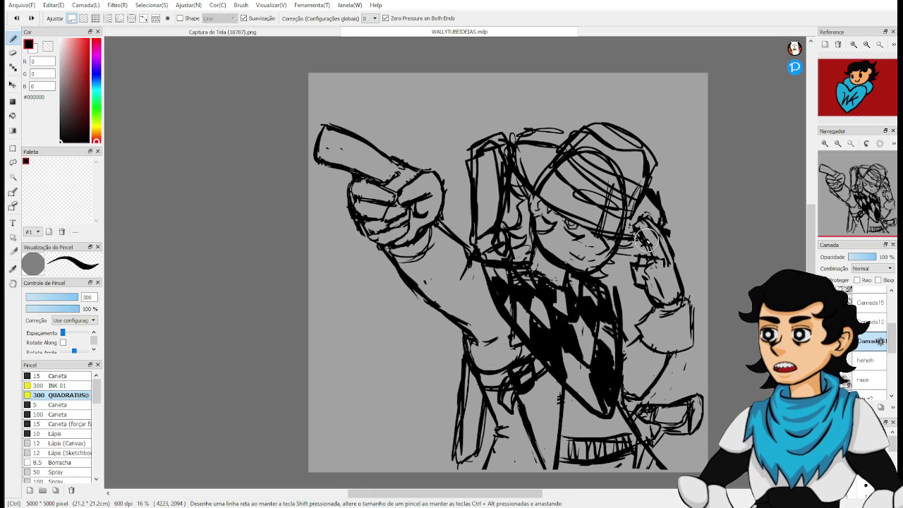
key(ctrl+y)
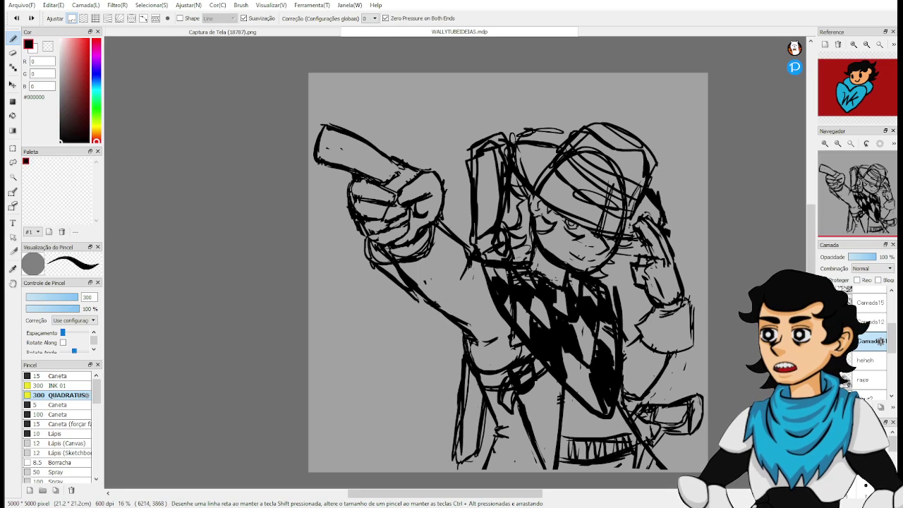
Hand-letter "ESSE SALGADO AI É" across the top of the pointing character sketch.
mouse_move(335, 78)
mouse_down()
mouse_move(342, 111)
mouse_move(344, 94)
mouse_up()
mouse_move(334, 83)
mouse_down()
mouse_move(348, 79)
mouse_move(349, 111)
mouse_up()
mouse_move(381, 80)
mouse_down()
mouse_move(366, 112)
mouse_move(405, 112)
mouse_up()
drag(386, 96, 440, 111)
mouse_move(451, 83)
mouse_down()
mouse_move(462, 111)
mouse_move(459, 99)
mouse_up()
drag(473, 84, 487, 111)
mouse_move(513, 86)
mouse_down()
mouse_move(515, 110)
mouse_move(530, 84)
mouse_move(544, 112)
mouse_up()
mouse_move(522, 100)
mouse_down()
mouse_move(539, 99)
mouse_move(549, 112)
mouse_up()
drag(549, 82, 551, 110)
mouse_move(577, 80)
mouse_down()
mouse_move(508, 109)
mouse_move(516, 99)
mouse_move(614, 100)
mouse_up()
mouse_move(625, 86)
mouse_down()
mouse_move(625, 110)
mouse_move(661, 111)
mouse_move(660, 86)
mouse_up()
drag(647, 99, 682, 75)
Hand-letter "DE QUE?" as a second line beneath the first, above the pointing hand.
mouse_move(375, 120)
mouse_down()
mouse_move(374, 140)
mouse_move(397, 138)
mouse_up()
drag(389, 130, 400, 120)
mouse_move(417, 121)
mouse_down()
mouse_move(426, 143)
mouse_move(443, 124)
mouse_move(449, 141)
mouse_move(469, 141)
mouse_move(479, 117)
mouse_move(478, 130)
mouse_up()
click(470, 142)
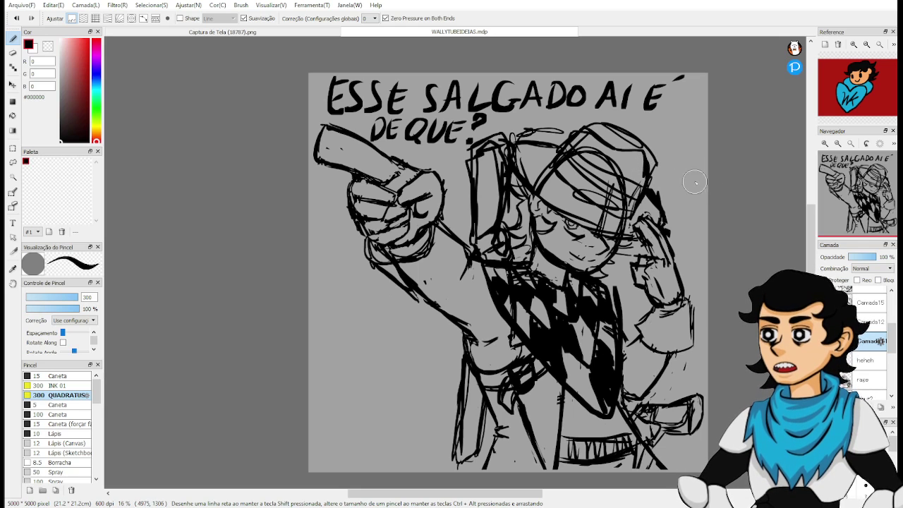
Lasso the words "DE QUE?", transform them to sit just below the first text line, and clear the selection.
key(l)
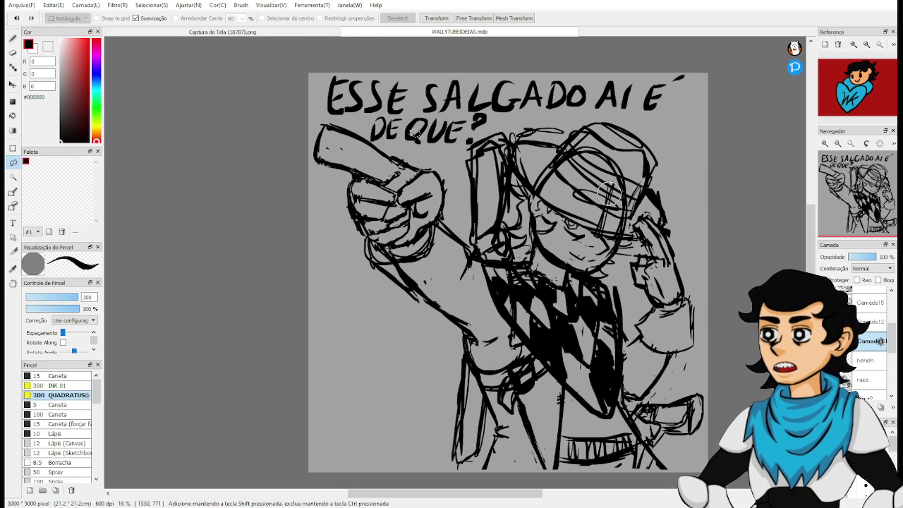
mouse_move(367, 135)
mouse_down()
mouse_move(459, 149)
mouse_move(479, 143)
mouse_move(497, 116)
mouse_move(378, 116)
mouse_move(436, 197)
mouse_move(419, 351)
mouse_move(461, 311)
mouse_move(438, 327)
mouse_up()
key(ctrl+t)
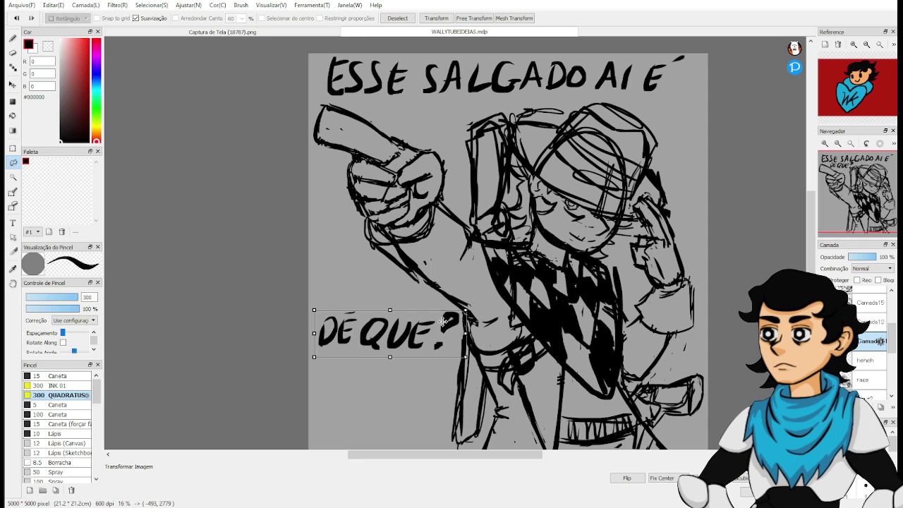
drag(443, 321, 467, 108)
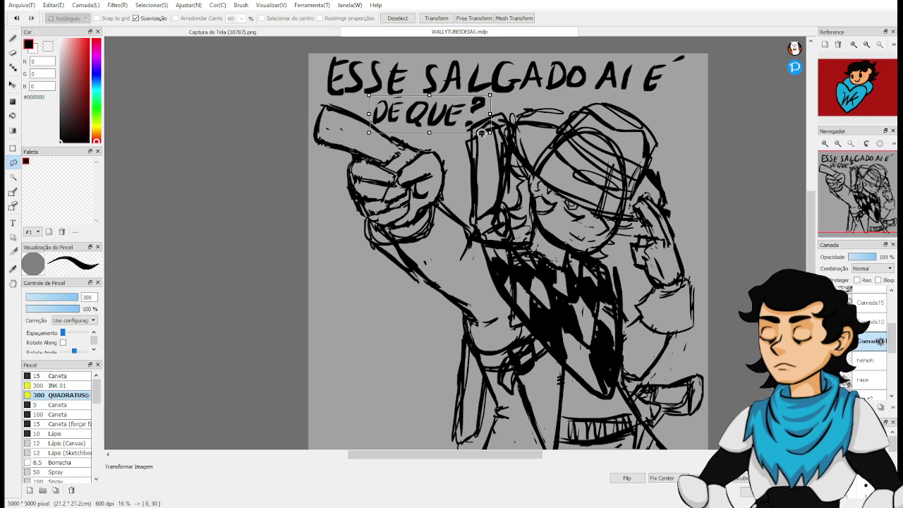
key(Return)
key(ctrl+d)
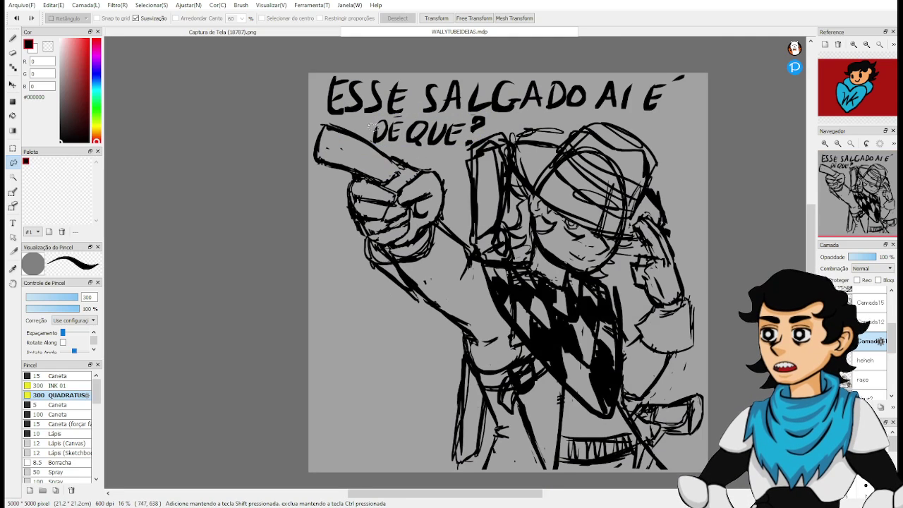
Lasso the word "QUE?" and move it slightly away from "DE" to widen the gap, clearing the selection at the end.
mouse_move(372, 128)
mouse_down()
mouse_move(376, 145)
mouse_move(398, 141)
mouse_move(416, 124)
mouse_up()
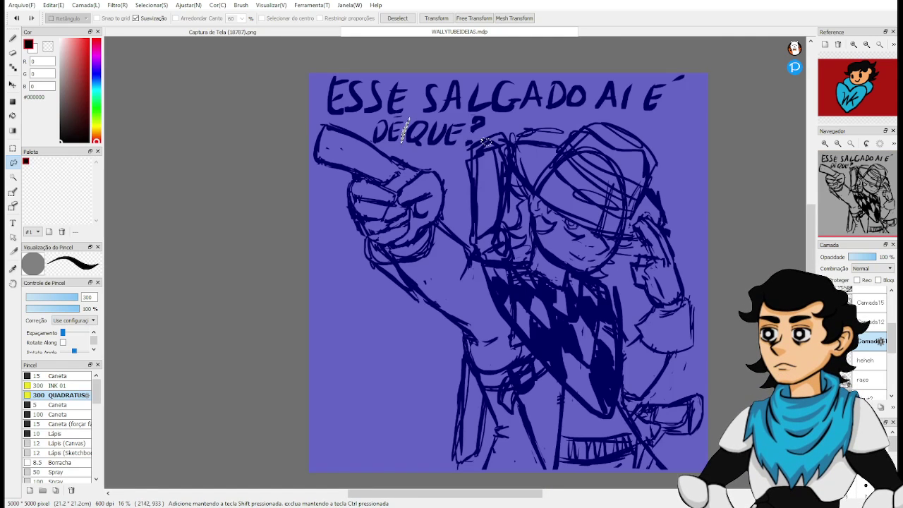
mouse_move(459, 156)
mouse_down()
mouse_move(498, 131)
mouse_move(473, 155)
mouse_move(509, 134)
mouse_up()
mouse_move(422, 117)
mouse_down()
mouse_move(407, 150)
mouse_move(434, 157)
mouse_move(492, 137)
mouse_move(494, 118)
mouse_move(484, 114)
mouse_move(442, 117)
mouse_move(474, 121)
mouse_up()
key(ctrl+t)
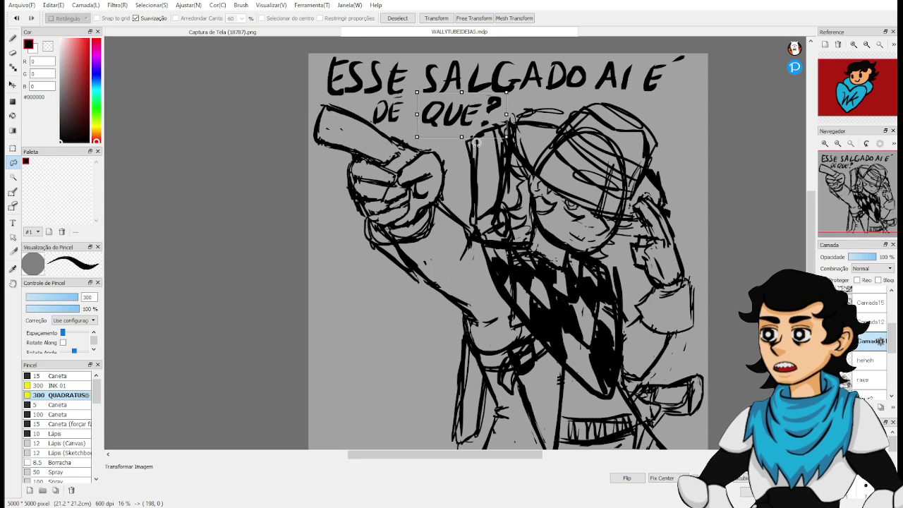
key(Return)
key(ctrl+d)
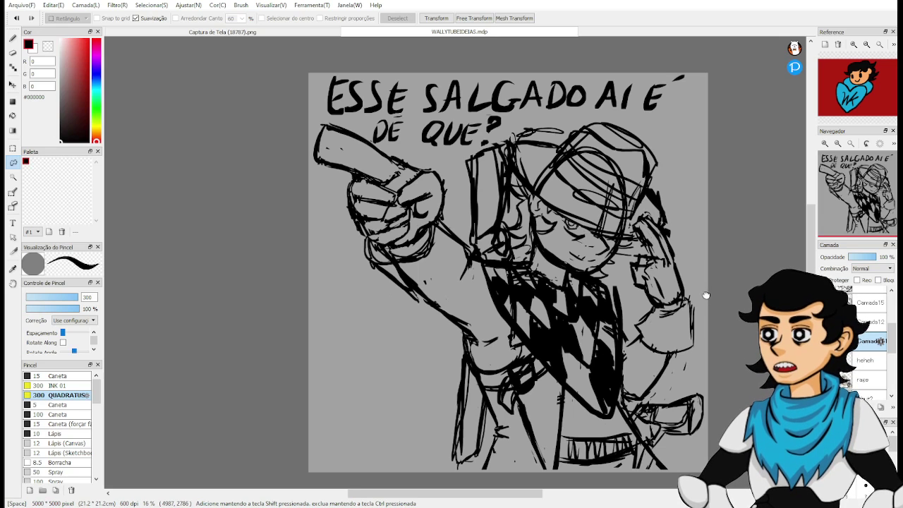
Save the drawing with the finished caption.
drag(706, 297, 706, 262)
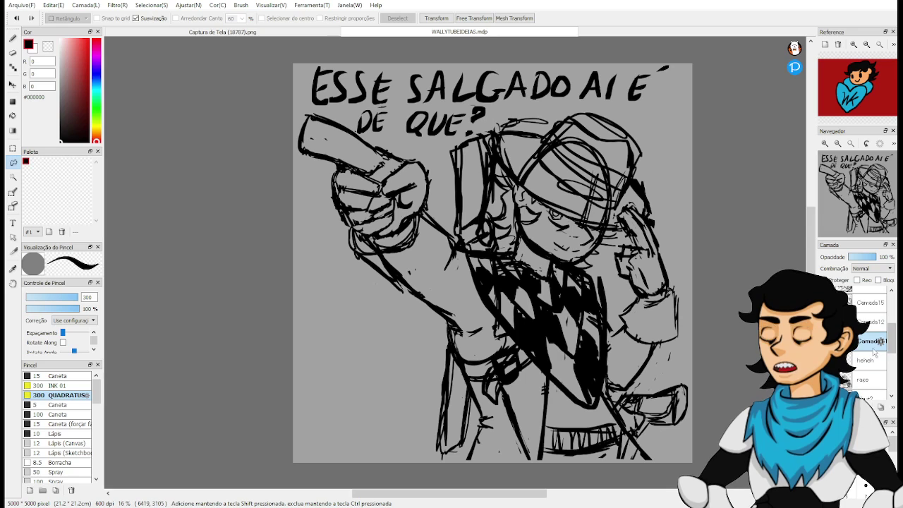
key(ctrl+s)
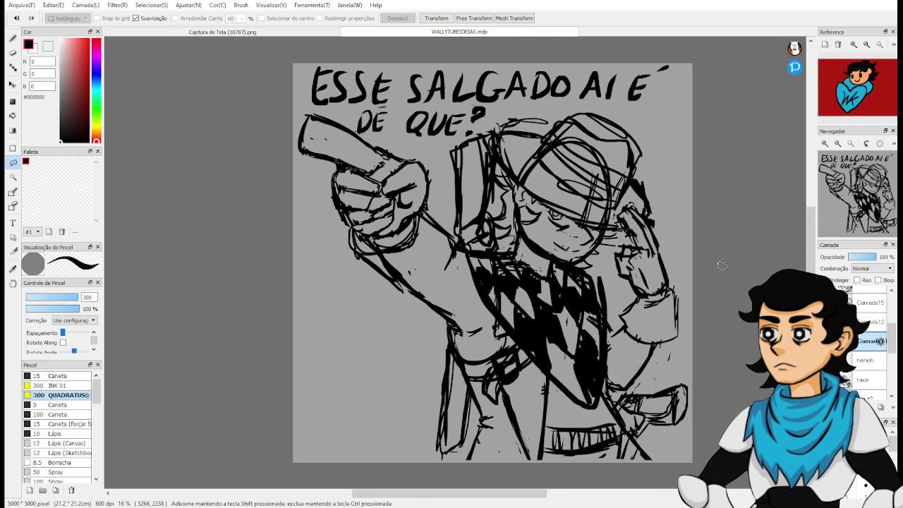
key(space)
mouse_move(719, 262)
mouse_down()
mouse_move(726, 258)
mouse_move(720, 275)
mouse_up()
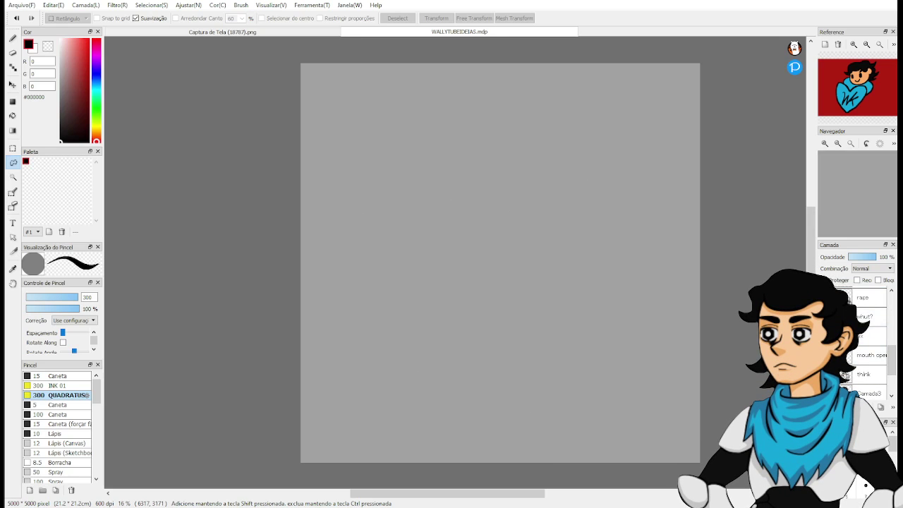
Check the thinking pose layers, show the pointing sketch without the faded reference, and save it as "wall_esse salgado ai e de que.png".
drag(479, 222, 518, 217)
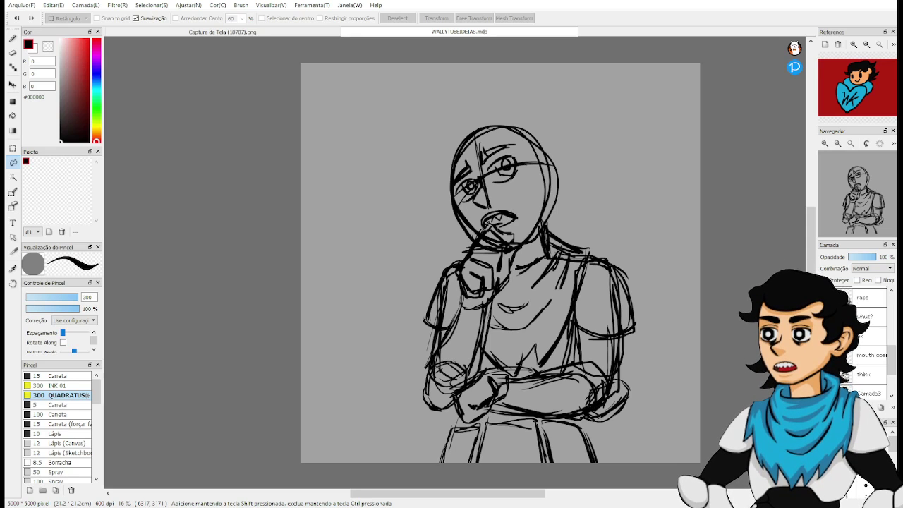
click(824, 355)
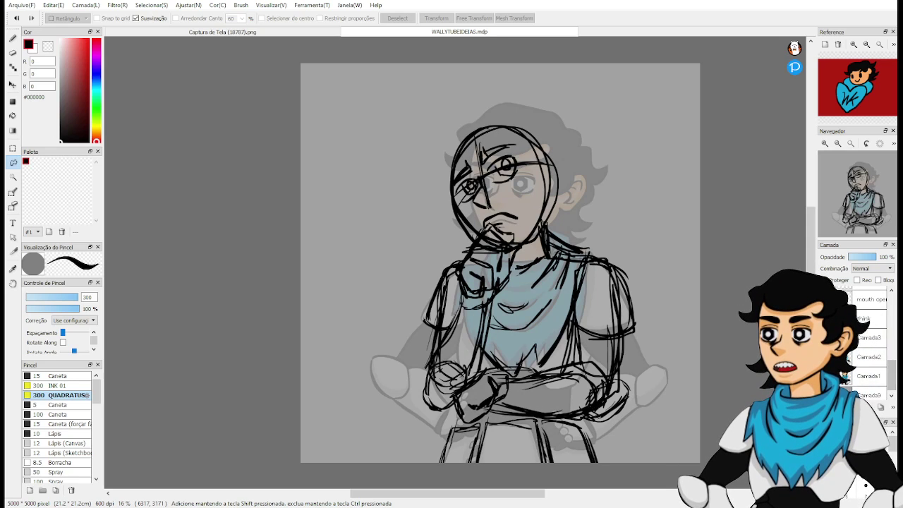
click(824, 319)
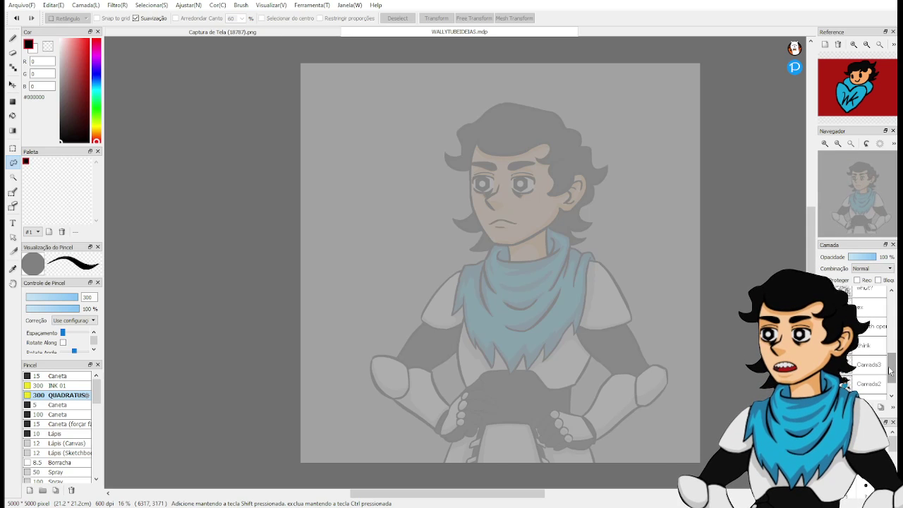
click(877, 313)
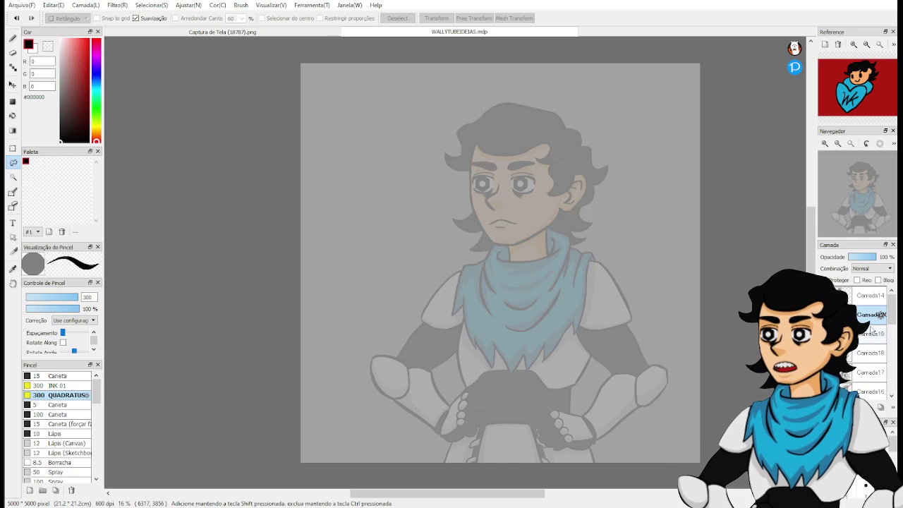
key(b)
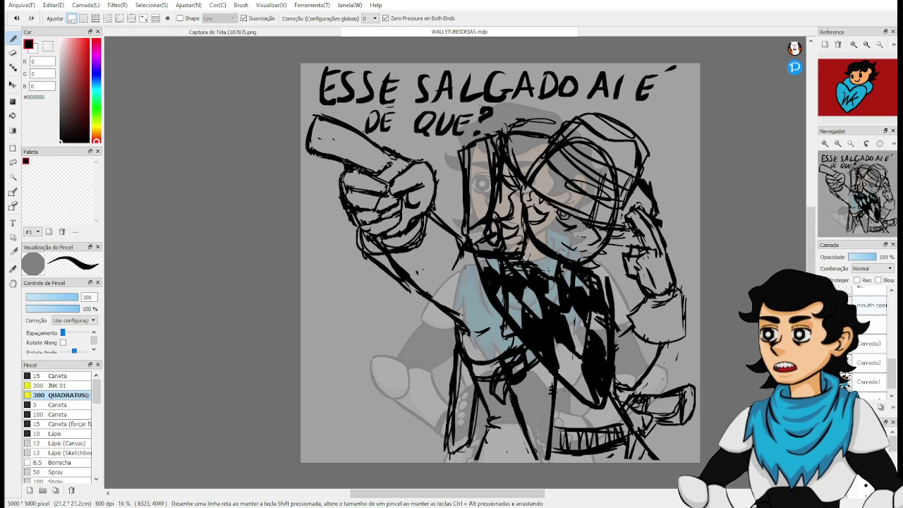
click(824, 371)
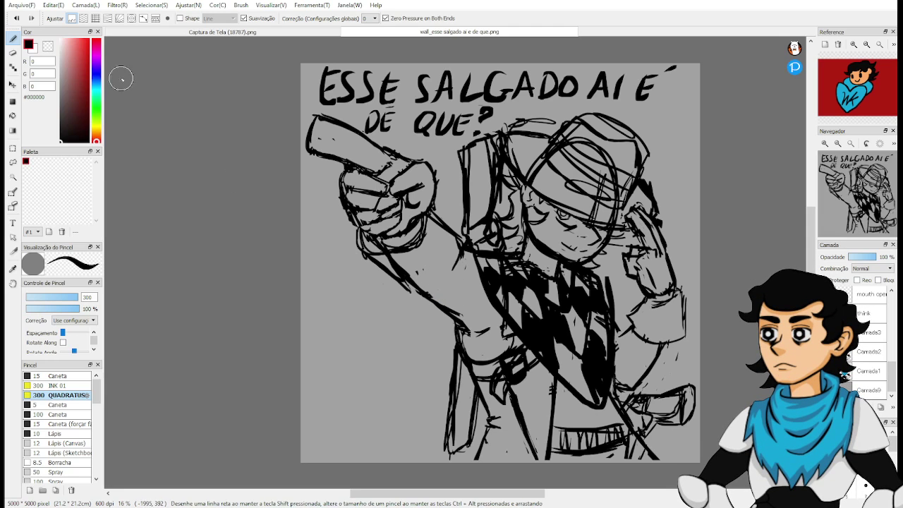
Reopen the layered project file WALLYTUBEIDEIAS.mdp.
click(20, 5)
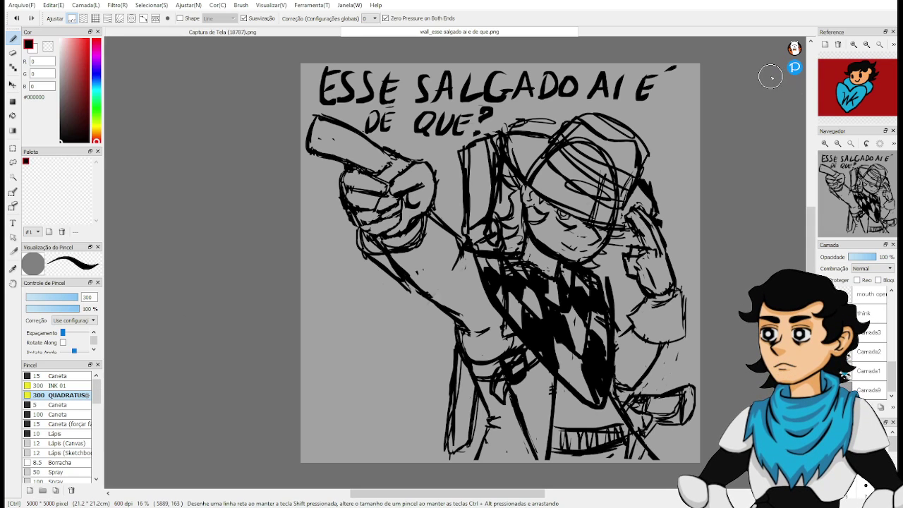
key(ctrl+z)
key(ctrl+z)
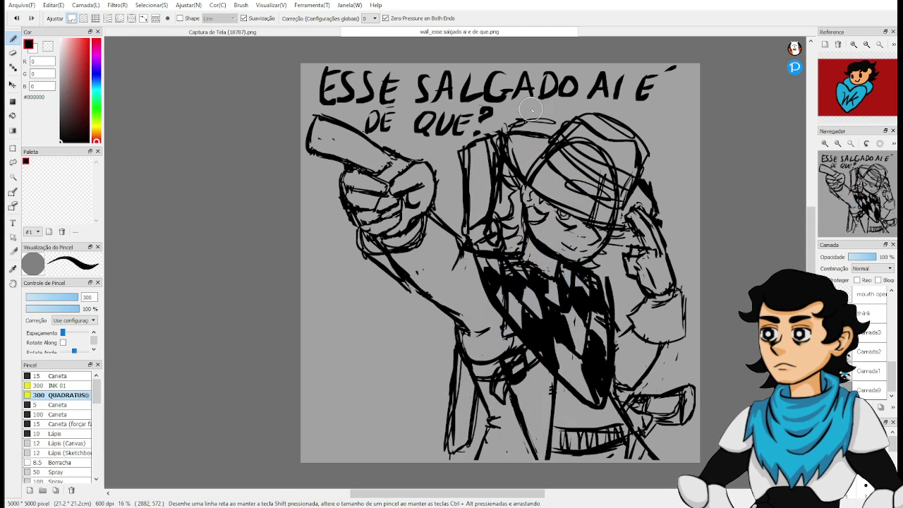
key(alt)
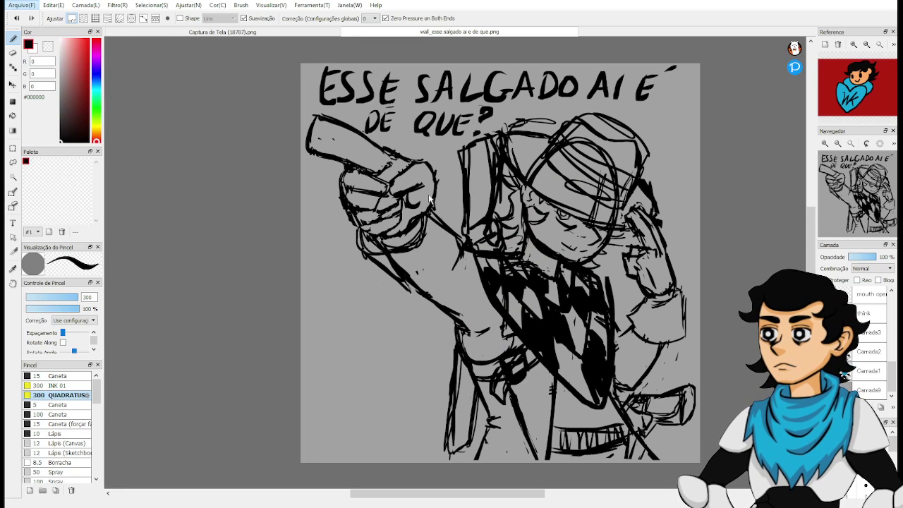
key(alt+Tab)
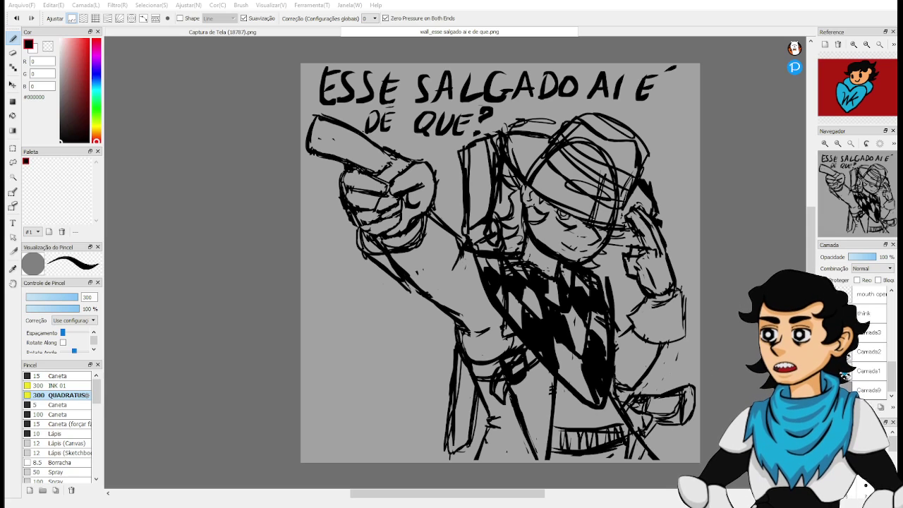
click(479, 254)
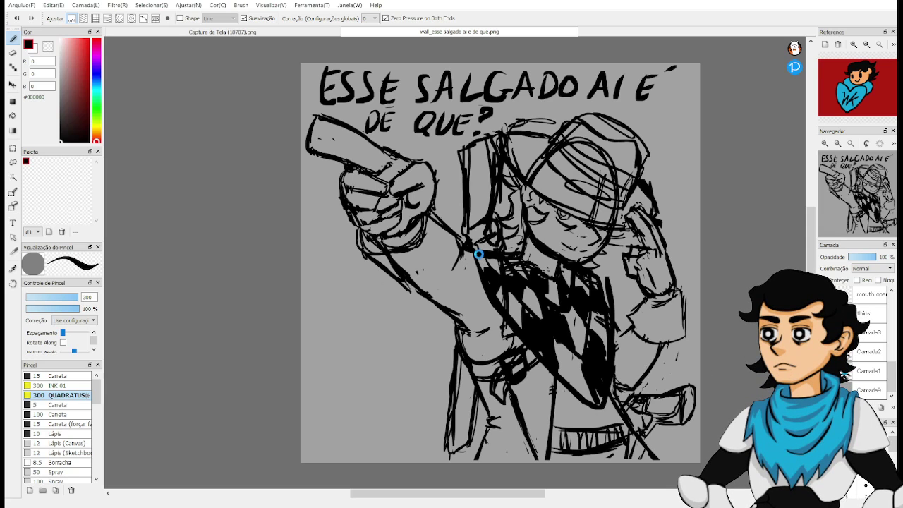
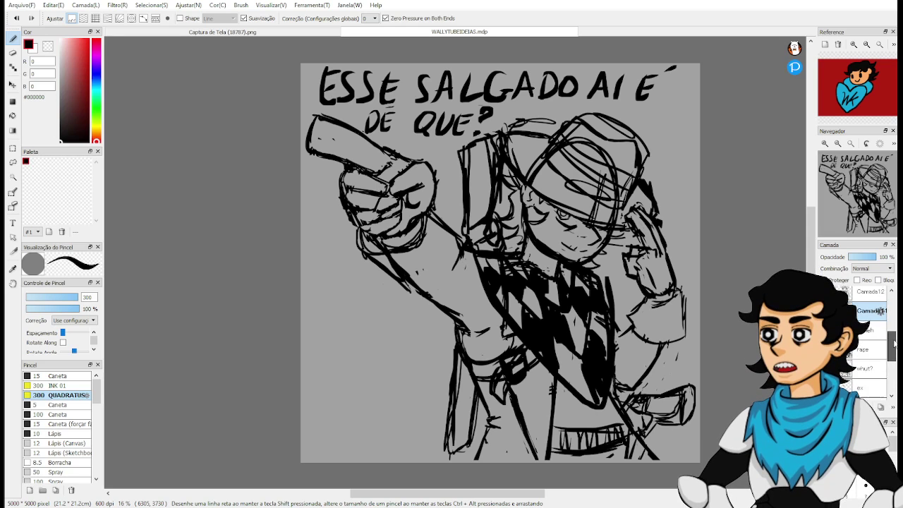
Show only the sword-pose sketch, lower its layer's opacity, and set up a new layer for redrawing over it.
click(824, 354)
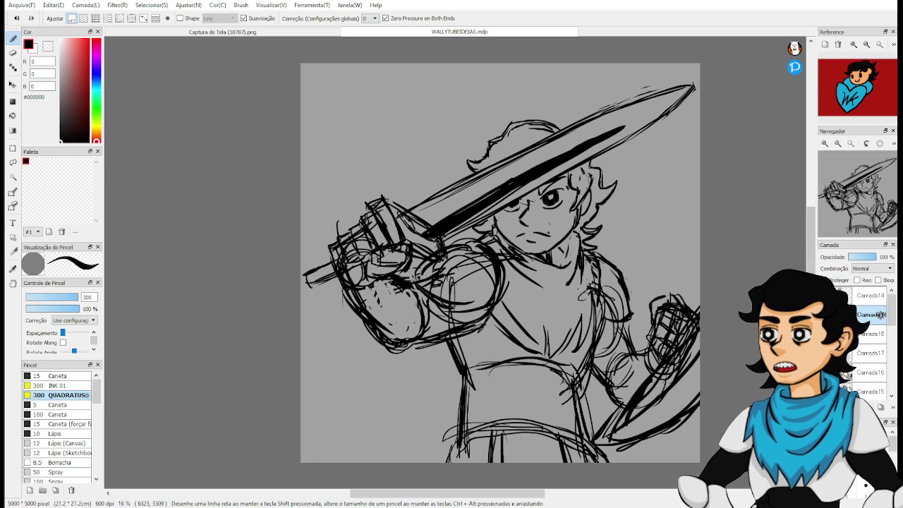
drag(581, 309, 661, 299)
scroll(665, 285, up, 1)
drag(598, 232, 659, 292)
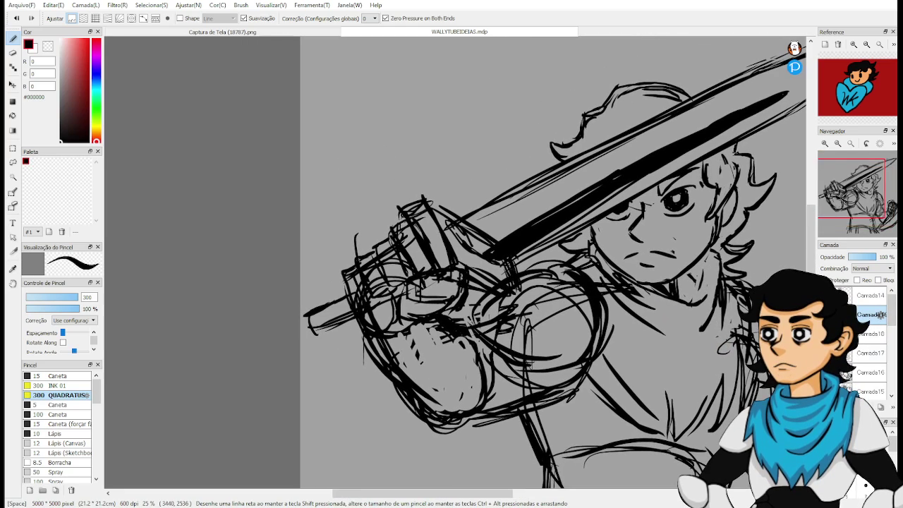
drag(867, 261, 856, 259)
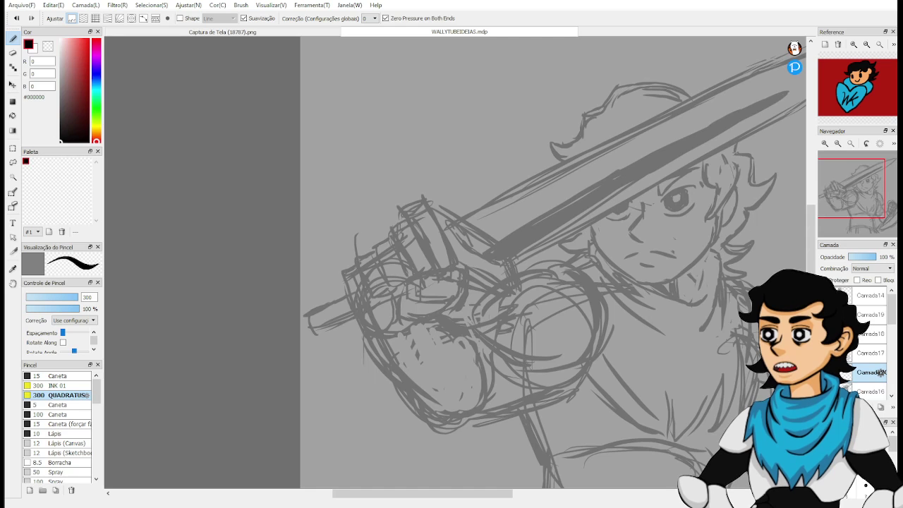
drag(453, 219, 729, 89)
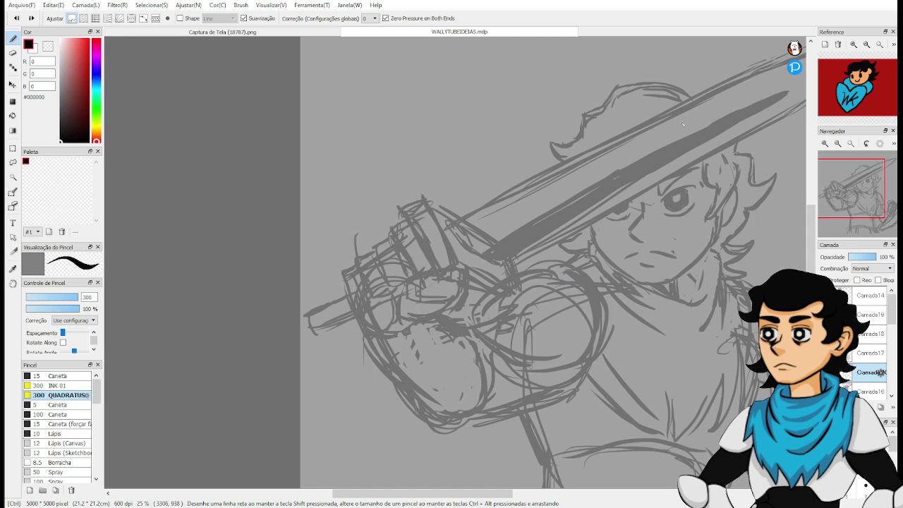
key(ctrl+z)
drag(635, 148, 594, 192)
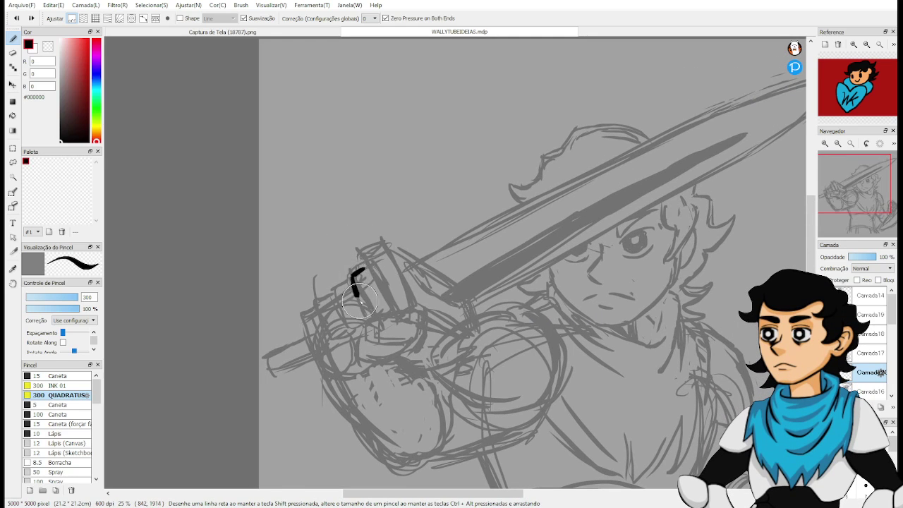
key(ctrl+z)
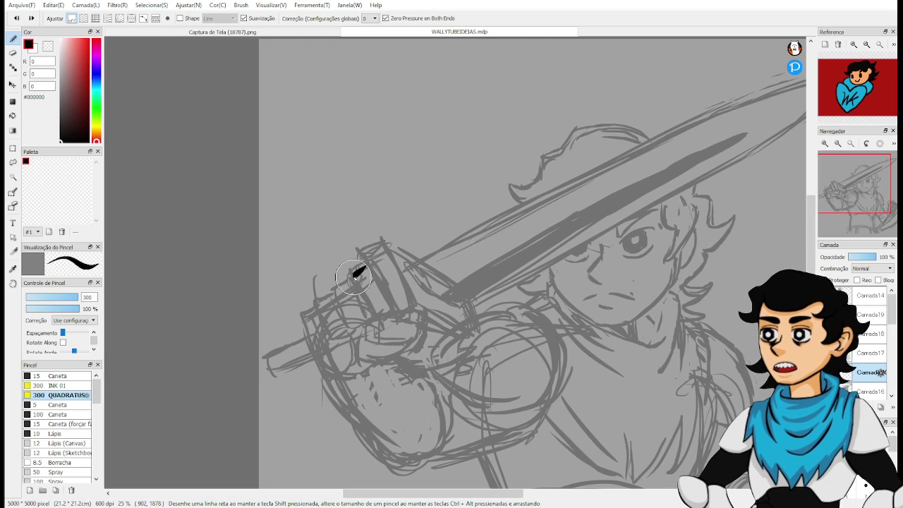
Draw bold outlines of the first two fingers gripping the sword handle, undoing and redrawing the second finger's strokes.
mouse_move(362, 267)
mouse_down()
mouse_move(377, 315)
mouse_move(390, 311)
mouse_move(381, 306)
mouse_up()
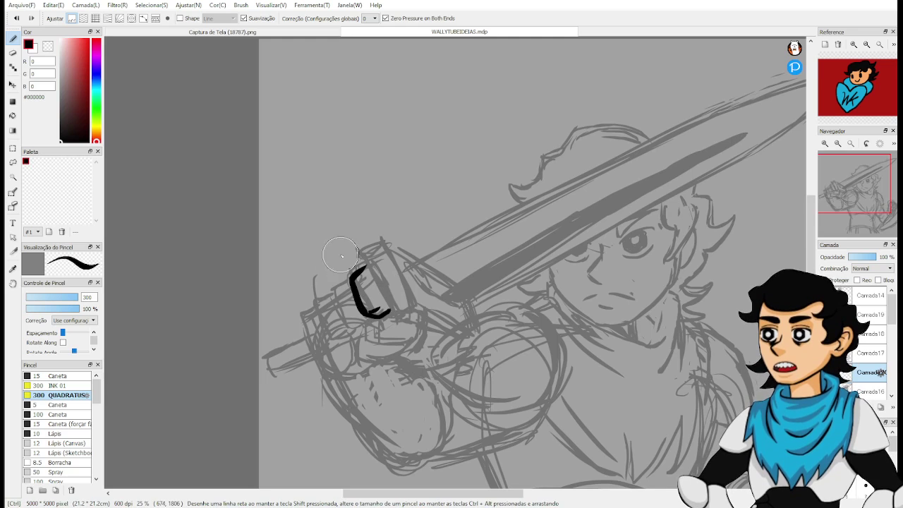
mouse_move(365, 268)
mouse_down()
mouse_move(335, 287)
mouse_move(347, 328)
mouse_up()
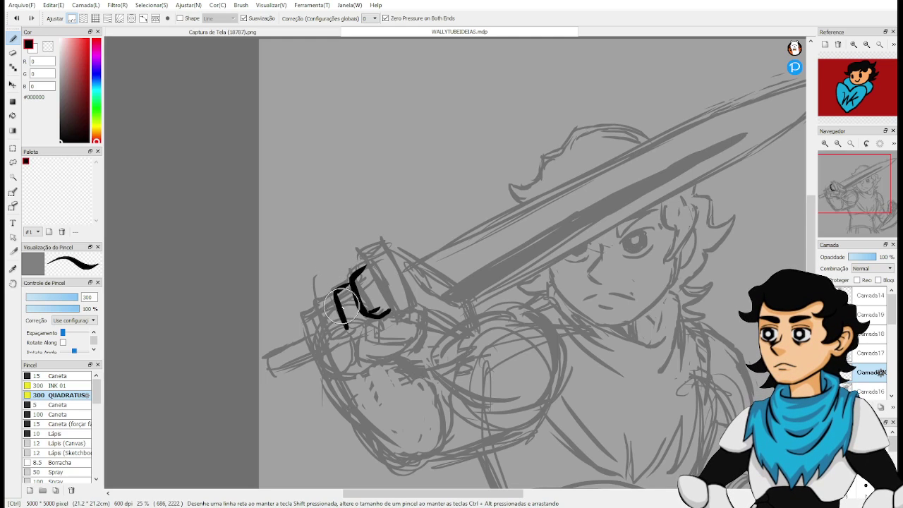
key(ctrl+z)
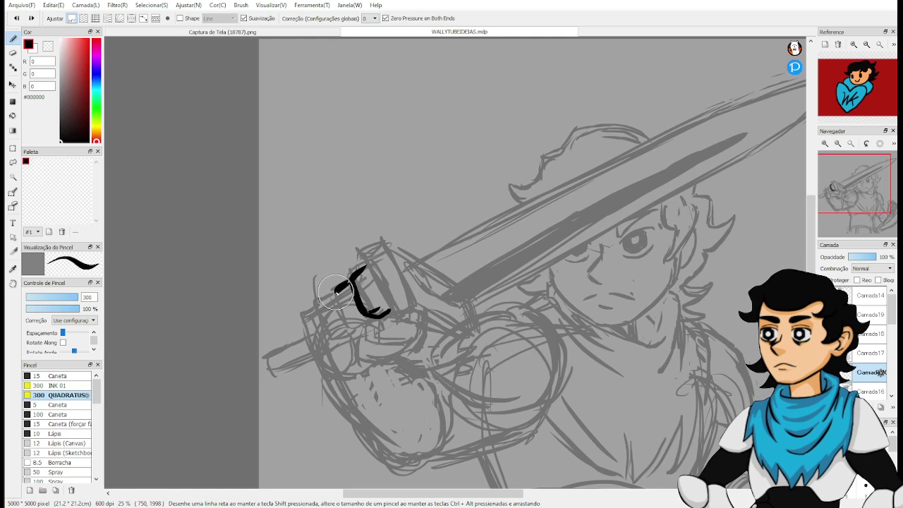
drag(335, 289, 330, 338)
key(ctrl+z)
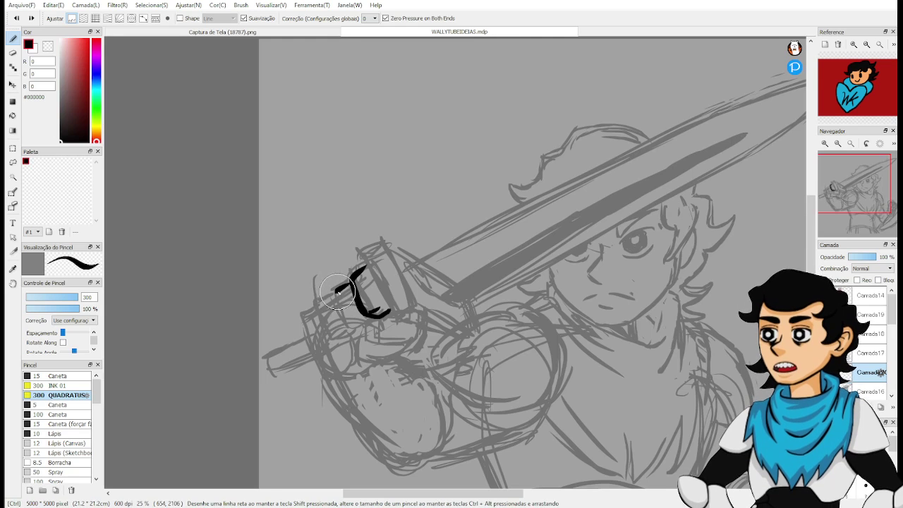
drag(340, 288, 333, 293)
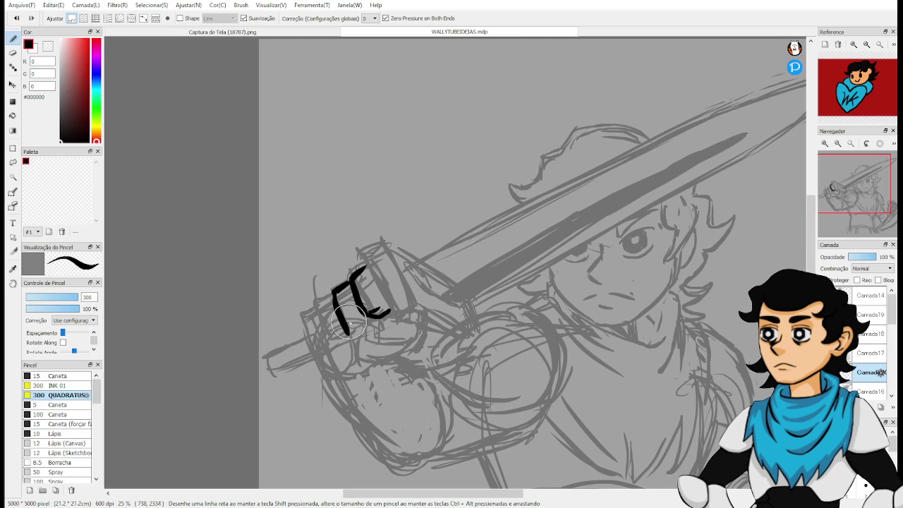
key(ctrl+z)
drag(347, 333, 377, 324)
Outline the remaining two fingers at the outer end of the fist around the sword handle.
drag(336, 289, 319, 303)
key(ctrl+z)
drag(327, 341, 353, 337)
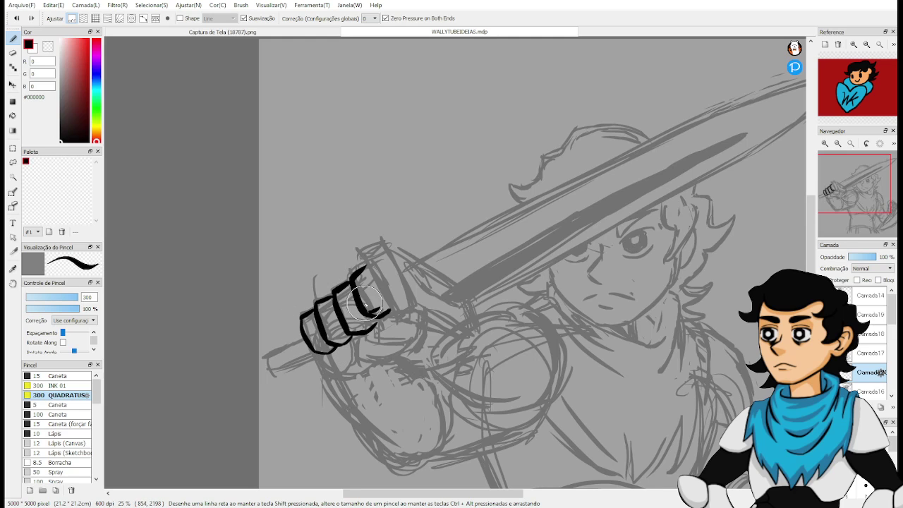
Outline the heel of the hand below the fingers and try strokes for the thumb's lower edge, undoing the unsatisfactory ones.
drag(380, 321, 419, 289)
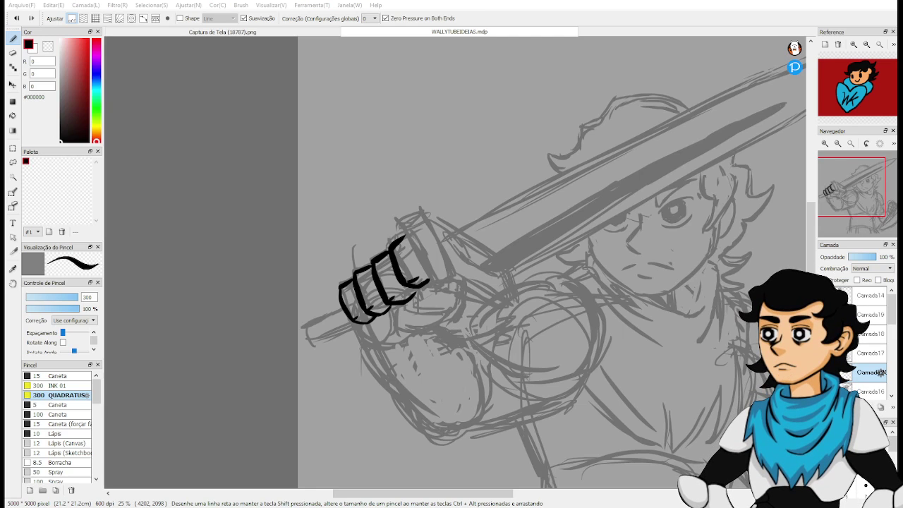
drag(494, 325, 587, 270)
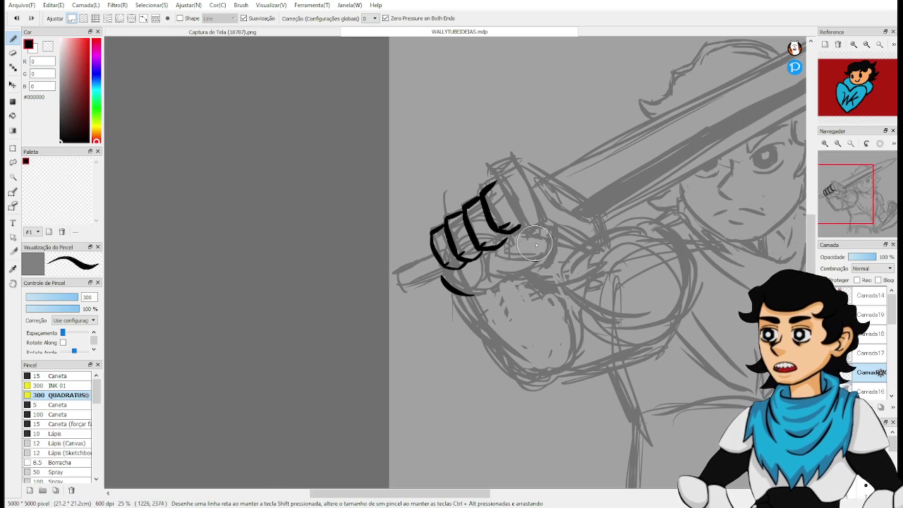
key(ctrl+z)
drag(504, 281, 551, 270)
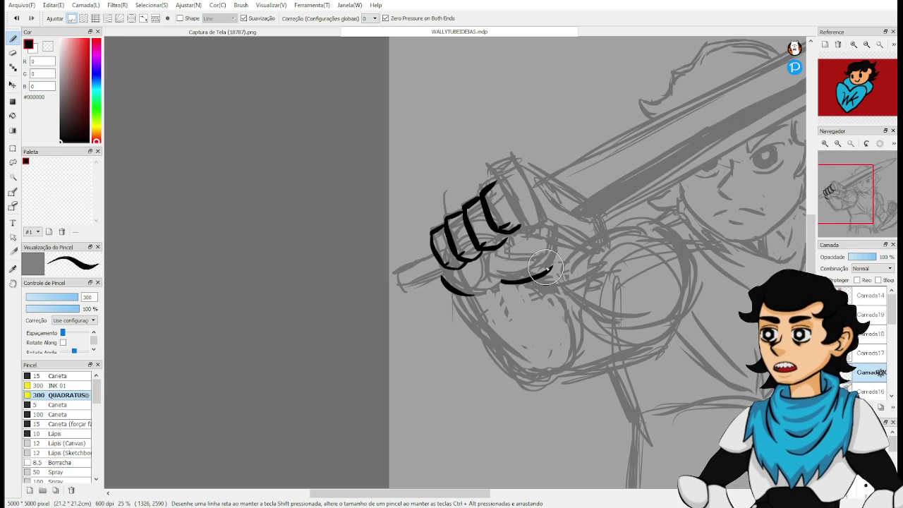
key(ctrl+z)
drag(498, 281, 543, 277)
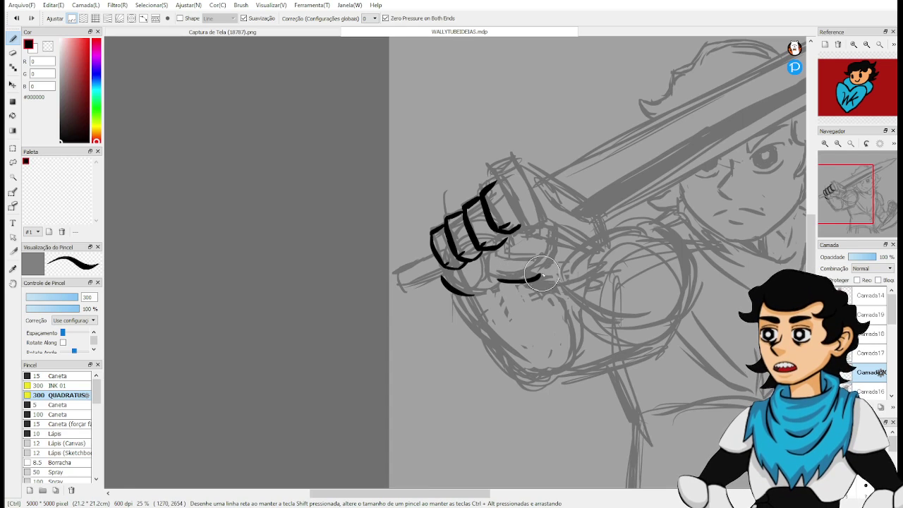
key(ctrl+z)
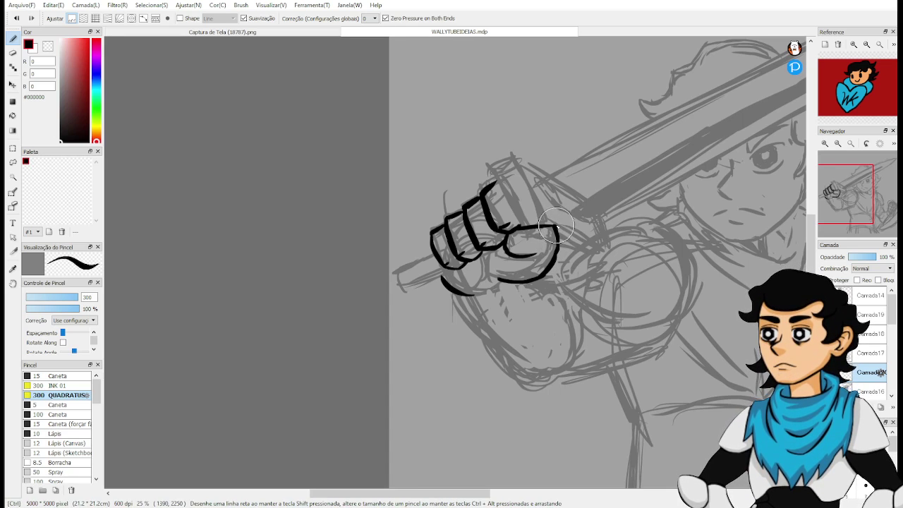
Try to erase part of the thumb's upper outline, undoing the erasure.
key(space)
mouse_move(597, 227)
mouse_down()
mouse_move(595, 266)
mouse_move(586, 268)
mouse_move(596, 282)
mouse_move(585, 271)
mouse_move(568, 289)
mouse_up()
key(e)
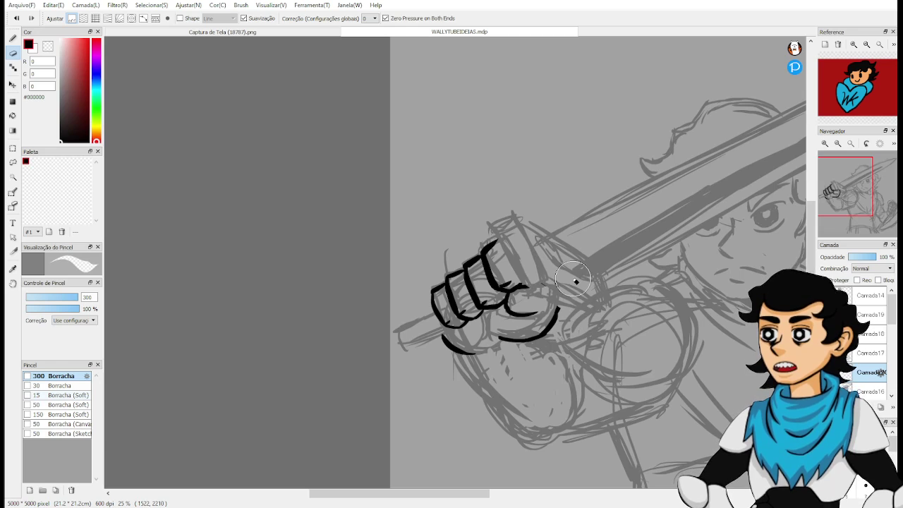
scroll(574, 278, up, 4)
key(ctrl+z)
key(ctrl+z)
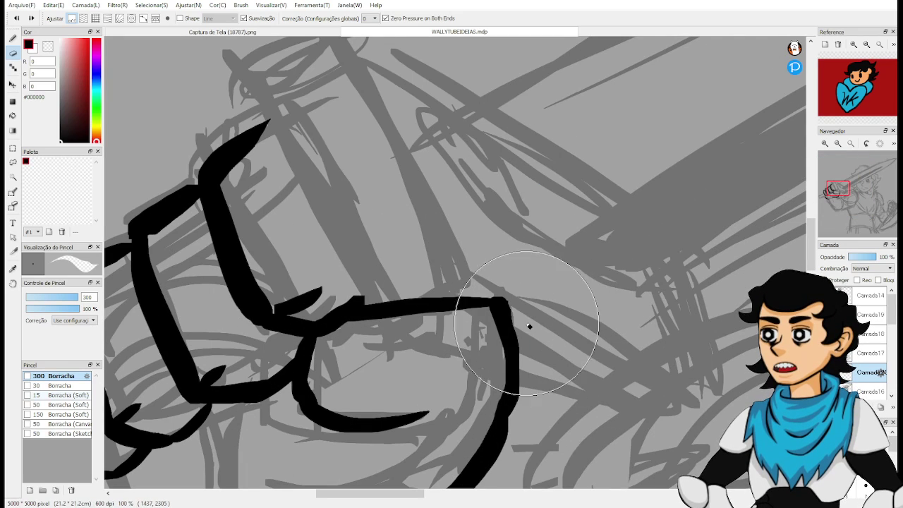
Undo the thumb's outline strokes back to the finished fingers and heel of the hand.
key(space)
drag(535, 340, 565, 250)
key(b)
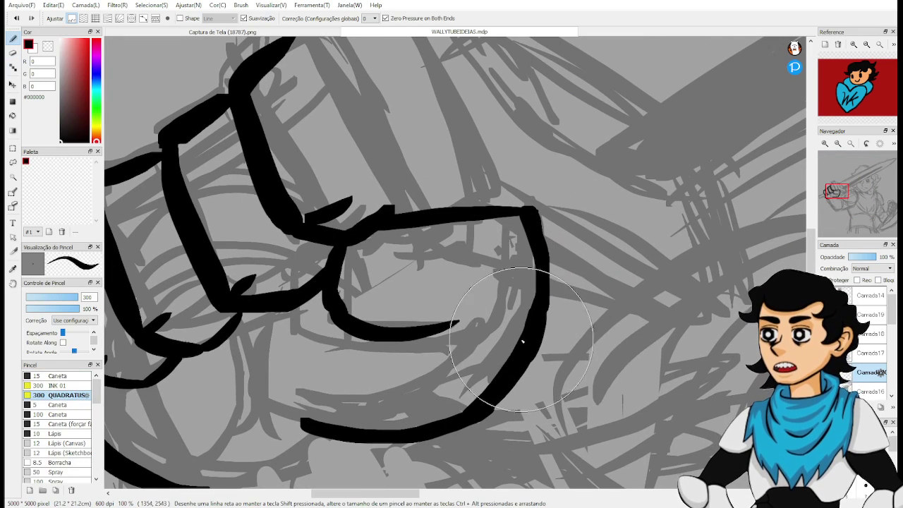
key(ctrl+z)
key(ctrl+z)
key(ctrl+z)
key(ctrl+z)
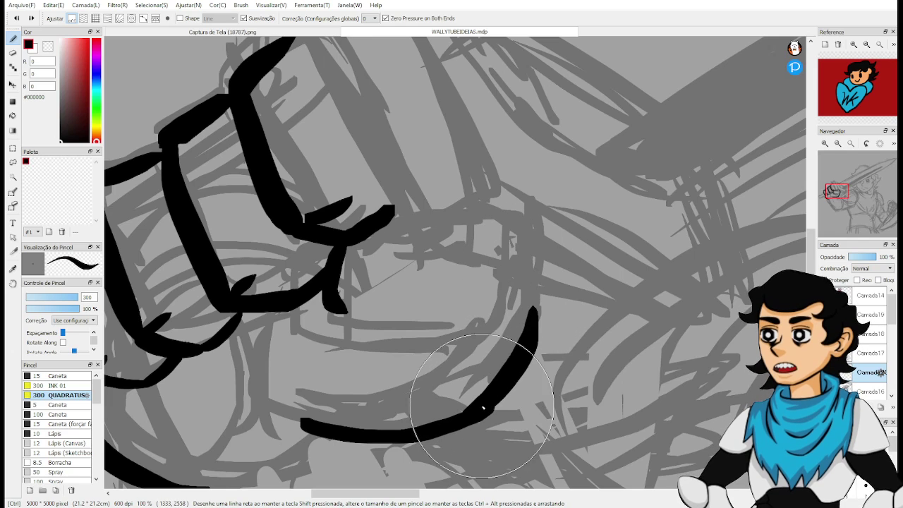
key(ctrl+z)
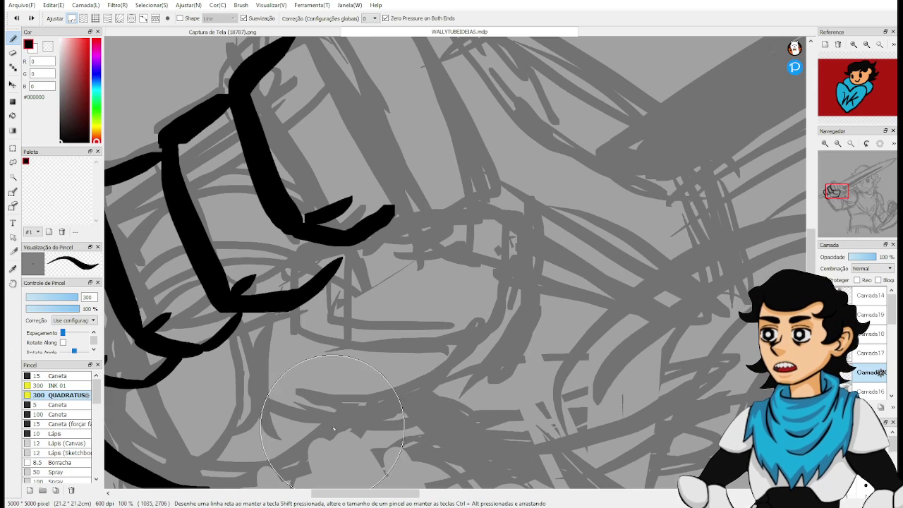
Redraw the thumb's lower outer edge as one bold sweeping curve and erase the finger line ends overlapping the thumb tip.
mouse_move(296, 432)
mouse_down()
mouse_move(514, 395)
mouse_move(579, 204)
mouse_up()
key(ctrl+z)
mouse_move(301, 422)
mouse_down()
mouse_move(383, 414)
mouse_move(501, 378)
mouse_move(548, 210)
mouse_up()
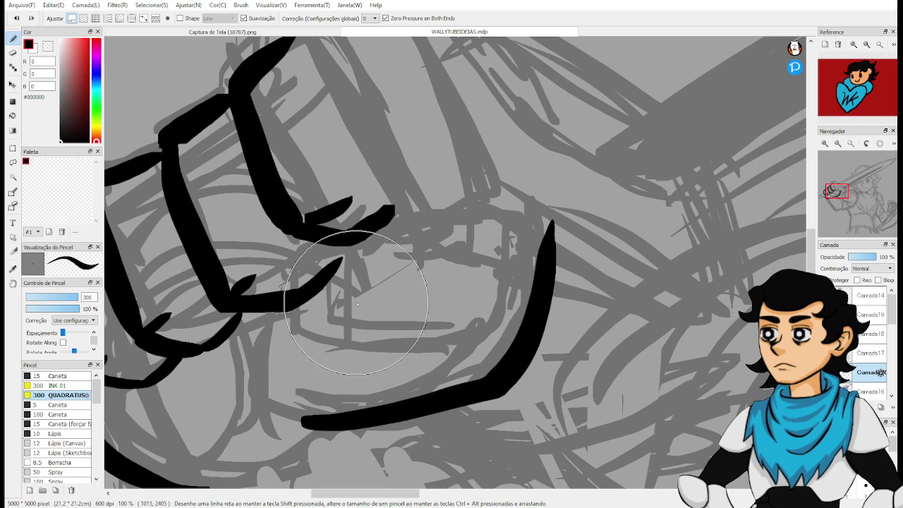
key(e)
mouse_move(343, 298)
mouse_down()
mouse_move(323, 269)
mouse_move(300, 300)
mouse_move(346, 273)
mouse_move(359, 248)
mouse_move(387, 242)
mouse_up()
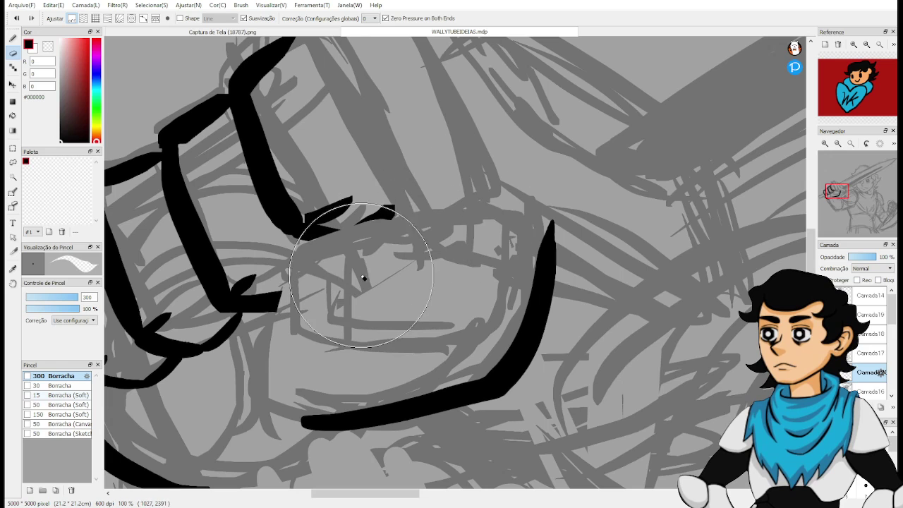
Try several bold strokes for the thumb's tip and inner edge, undoing each one.
key(b)
drag(297, 252, 374, 329)
key(ctrl+z)
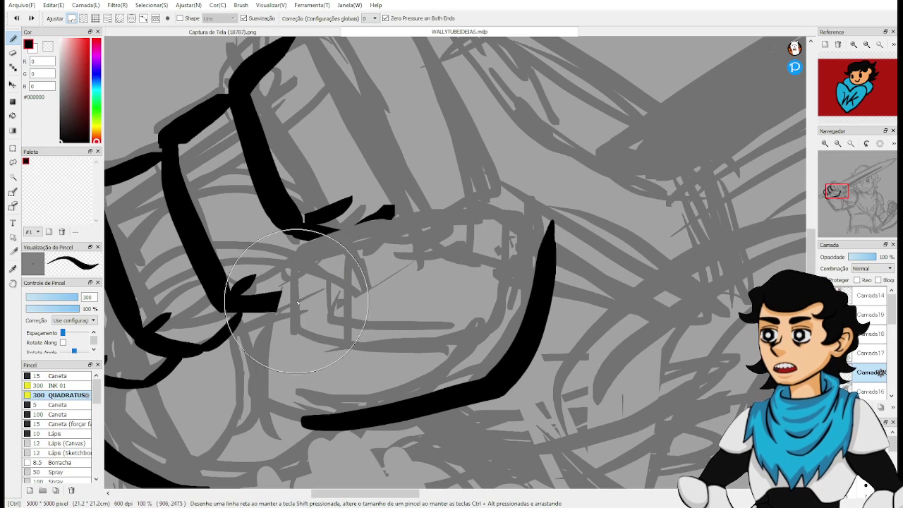
mouse_move(290, 251)
mouse_down()
mouse_move(294, 321)
mouse_move(312, 337)
mouse_move(484, 302)
mouse_up()
key(ctrl+z)
mouse_move(296, 261)
mouse_down()
mouse_move(303, 324)
mouse_move(467, 287)
mouse_up()
key(ctrl+z)
mouse_move(289, 257)
mouse_down()
mouse_move(303, 334)
mouse_move(366, 335)
mouse_move(489, 289)
mouse_up()
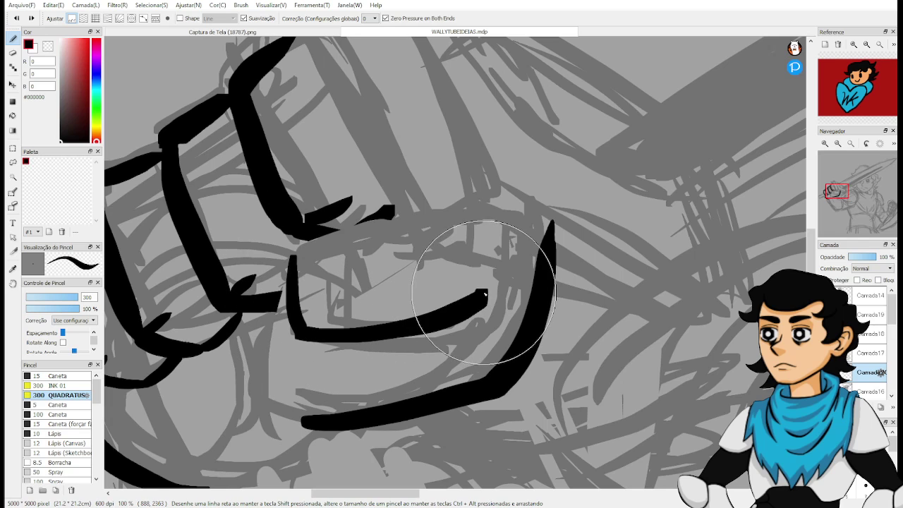
key(ctrl+z)
key(ctrl+z)
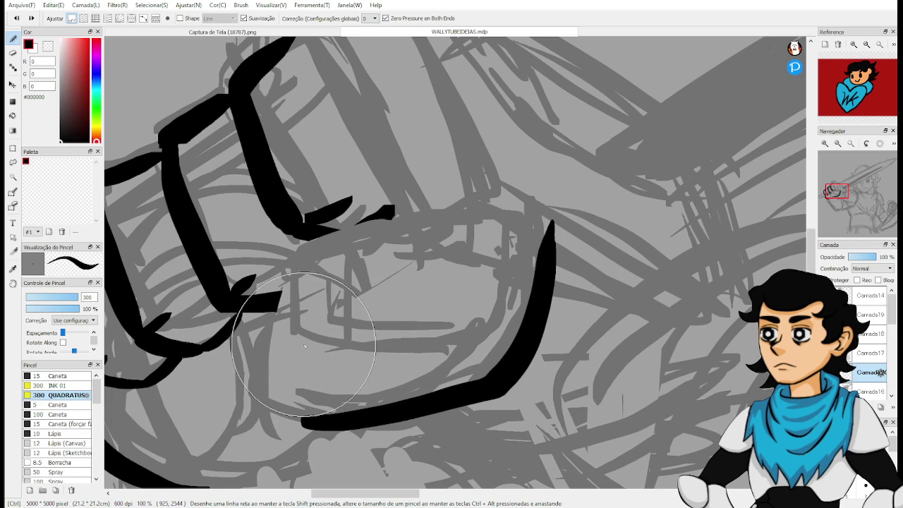
Restore the thumb tip's inked side and lower contour, and erase the stray diagonal stroke beneath it.
key(ctrl+y)
key(ctrl+y)
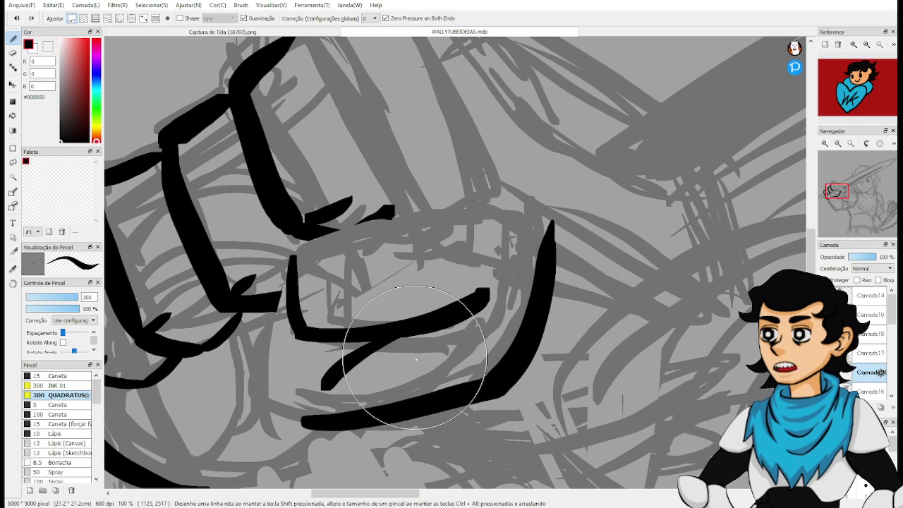
key(e)
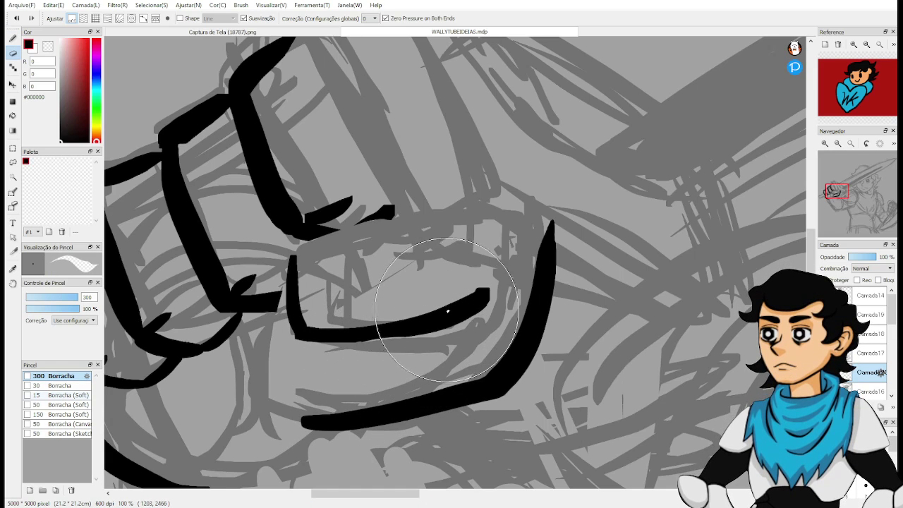
drag(440, 355, 530, 335)
key(b)
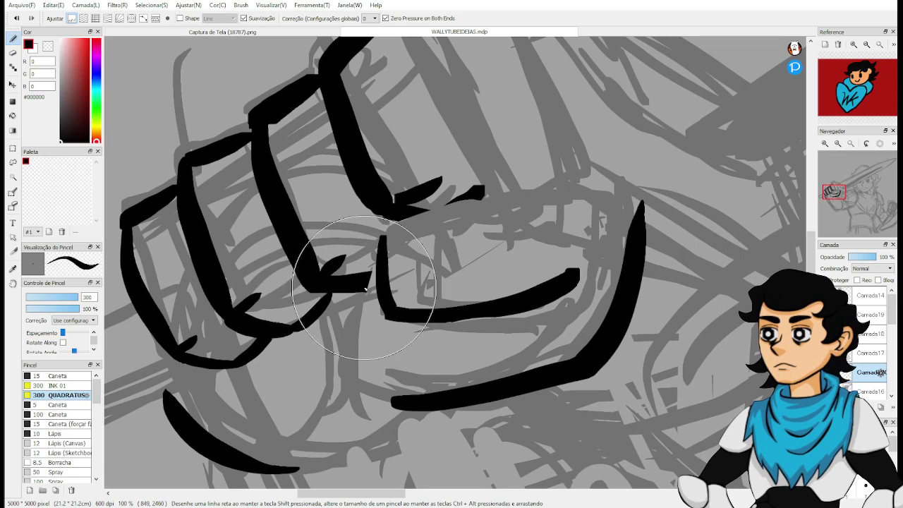
Ink the short strokes joining the curled finger's lower end to the thumb's side.
drag(344, 319, 365, 292)
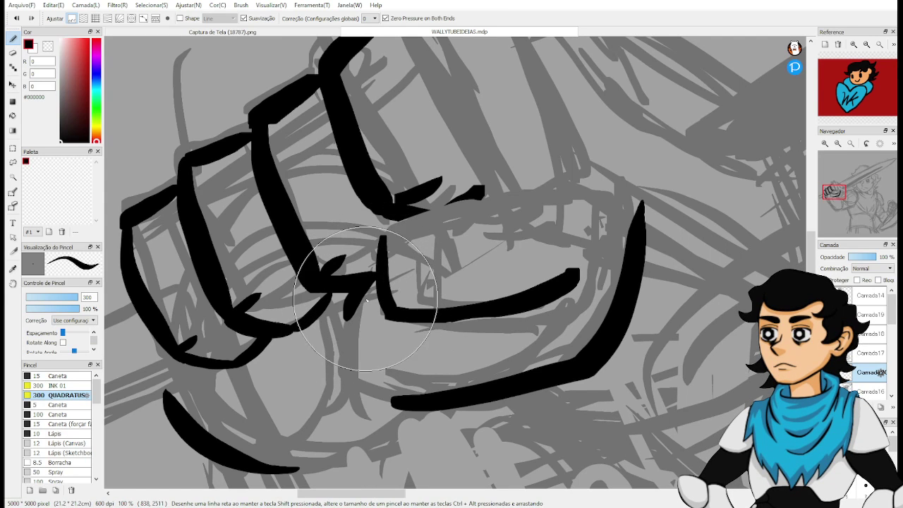
key(ctrl+z)
mouse_move(347, 321)
mouse_down()
mouse_move(372, 277)
mouse_move(349, 317)
mouse_up()
key(ctrl+z)
key(ctrl+z)
mouse_move(376, 273)
mouse_down()
mouse_move(350, 311)
mouse_move(504, 291)
mouse_move(390, 357)
mouse_up()
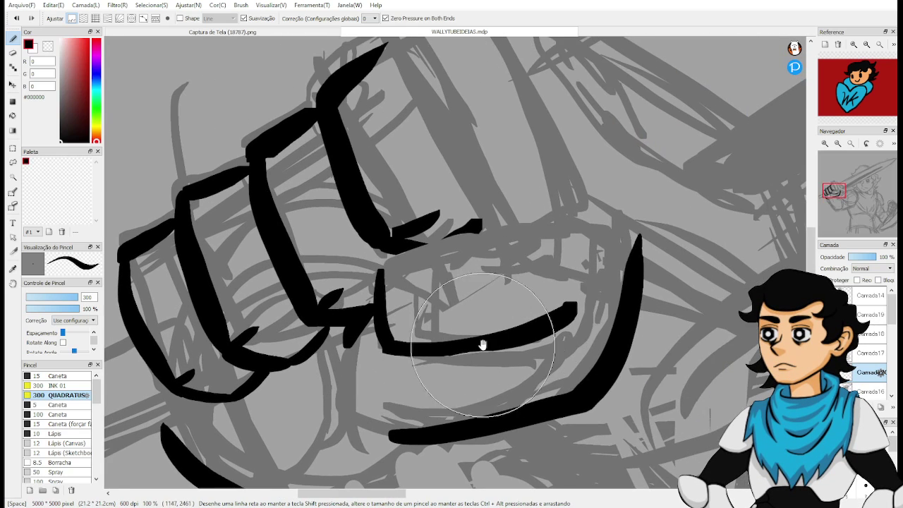
Ink the thumb's upper edge from its side contour along the bottom of the index finger.
drag(483, 345, 627, 265)
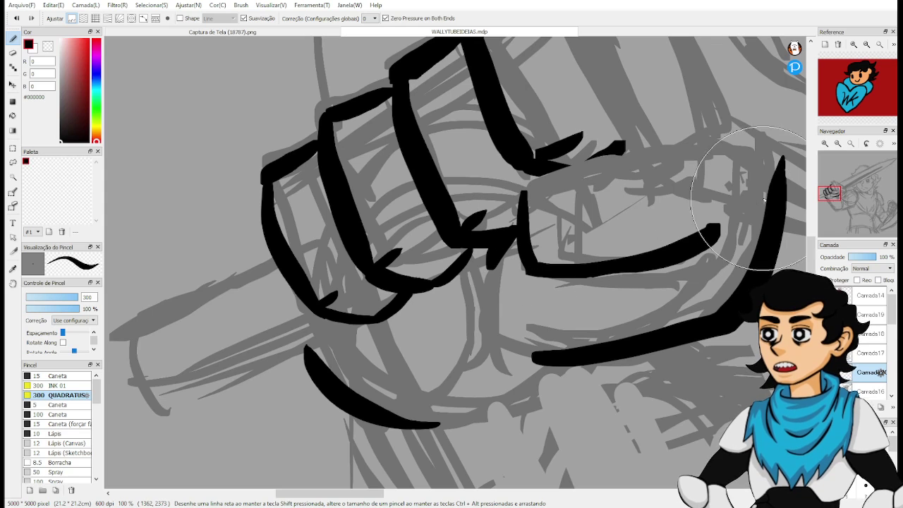
mouse_move(656, 217)
mouse_down()
mouse_move(675, 265)
mouse_move(618, 273)
mouse_move(604, 259)
mouse_up()
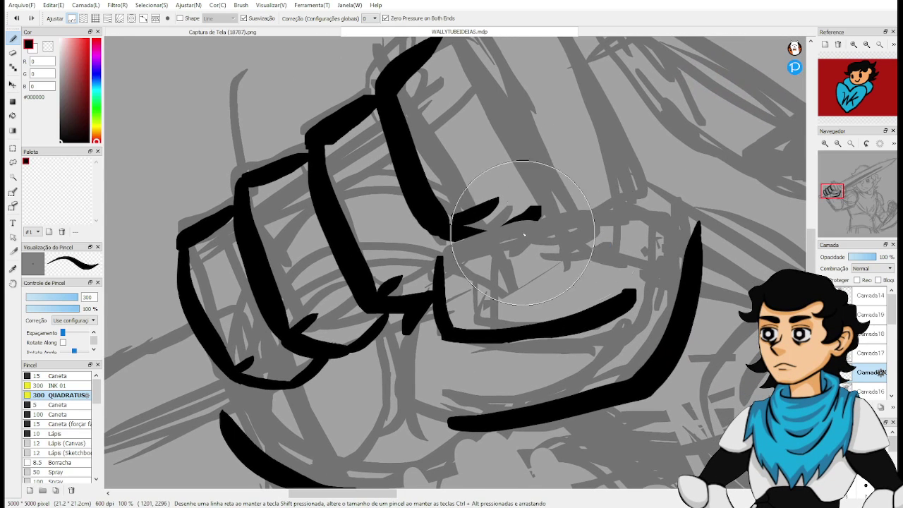
mouse_move(536, 213)
mouse_down()
mouse_move(603, 216)
mouse_move(524, 274)
mouse_up()
key(ctrl+z)
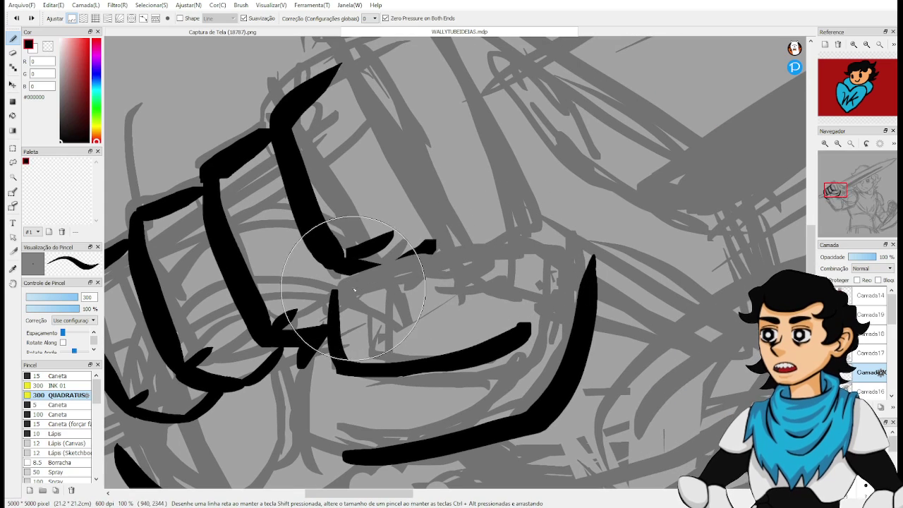
mouse_move(336, 289)
mouse_down()
mouse_move(508, 226)
mouse_move(452, 254)
mouse_move(437, 288)
mouse_up()
Erase the leftover stroke beyond the thumb's upper edge and the upper tip of the outer hand contour.
key(e)
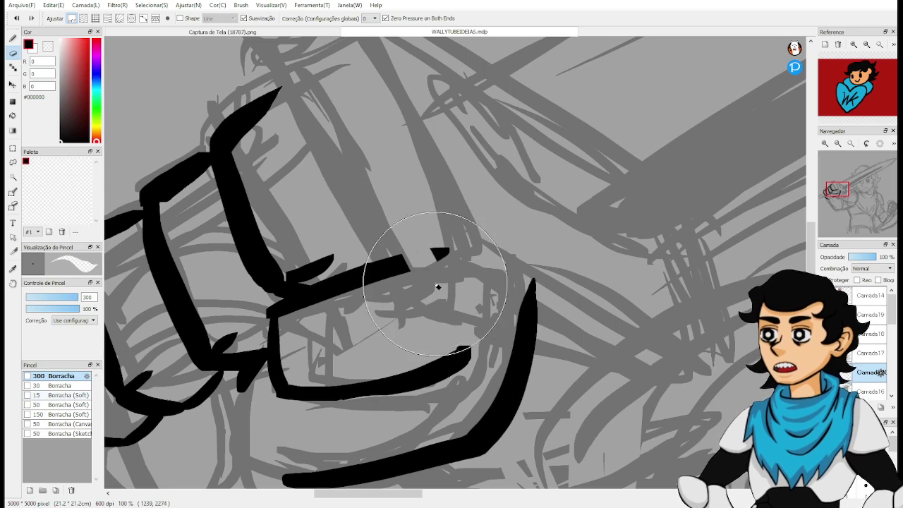
mouse_move(454, 242)
mouse_down()
mouse_move(520, 264)
mouse_move(553, 302)
mouse_move(517, 311)
mouse_move(487, 271)
mouse_up()
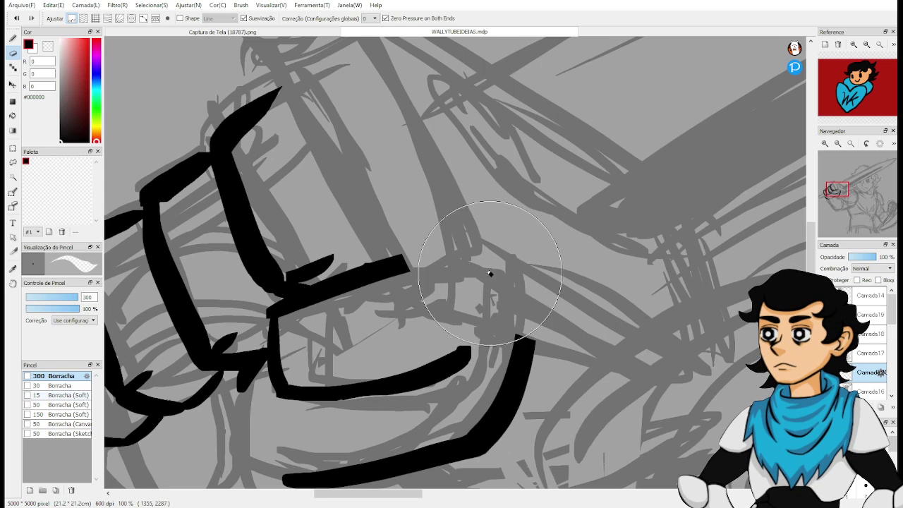
drag(395, 251, 398, 266)
mouse_move(418, 224)
mouse_down()
mouse_move(433, 273)
mouse_move(494, 278)
mouse_move(463, 268)
mouse_up()
key(b)
drag(322, 71, 428, 283)
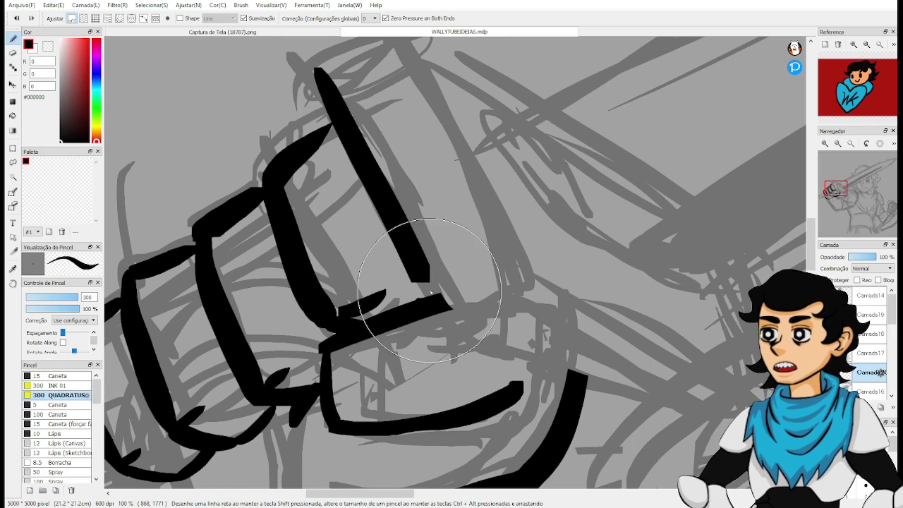
key(ctrl+z)
mouse_move(316, 68)
mouse_down()
mouse_move(405, 218)
mouse_move(451, 318)
mouse_move(355, 151)
mouse_move(450, 324)
mouse_up()
key(ctrl+z)
key(ctrl+z)
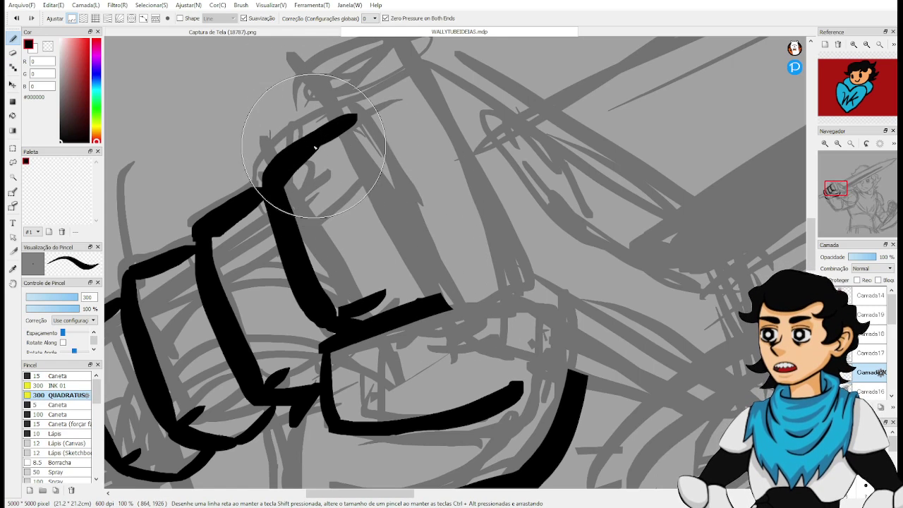
drag(322, 57, 451, 310)
key(ctrl+z)
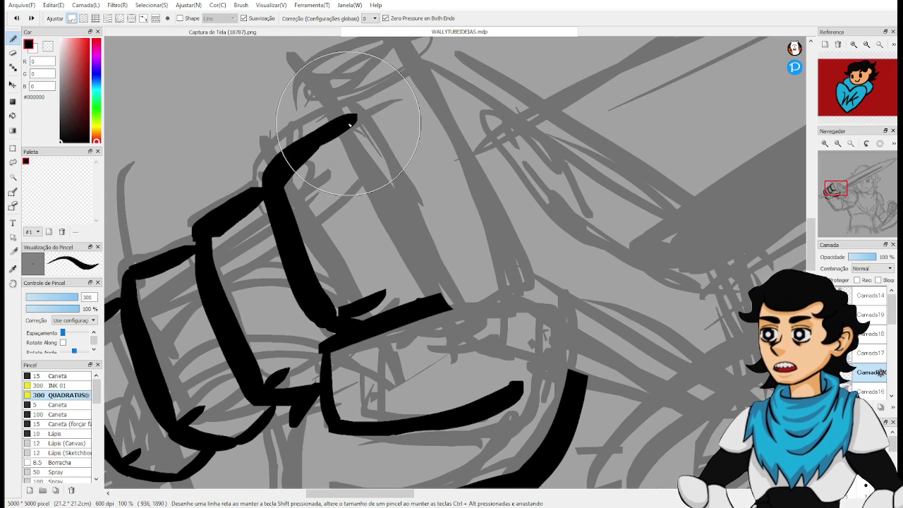
Trim the index finger's top line and ink a long diagonal guard line from above it down past the thumb's upper edge.
key(e)
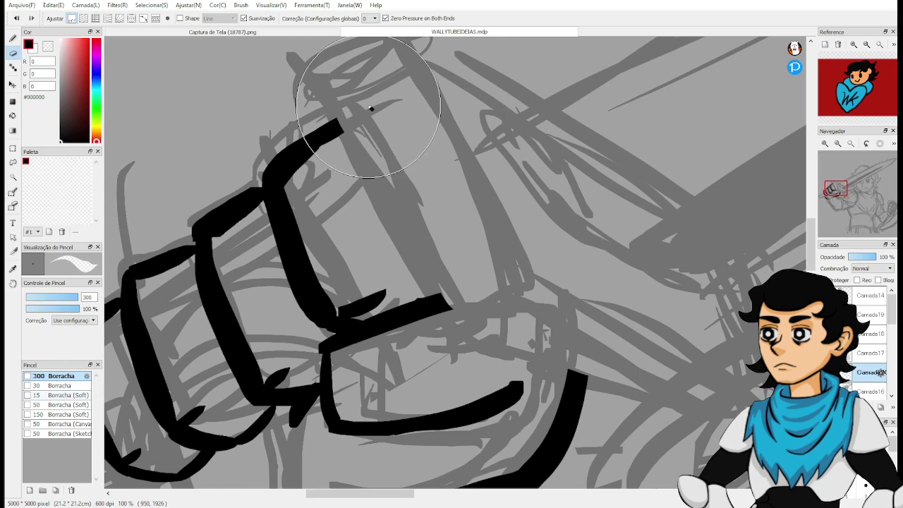
key(b)
drag(315, 75, 435, 288)
drag(325, 90, 486, 346)
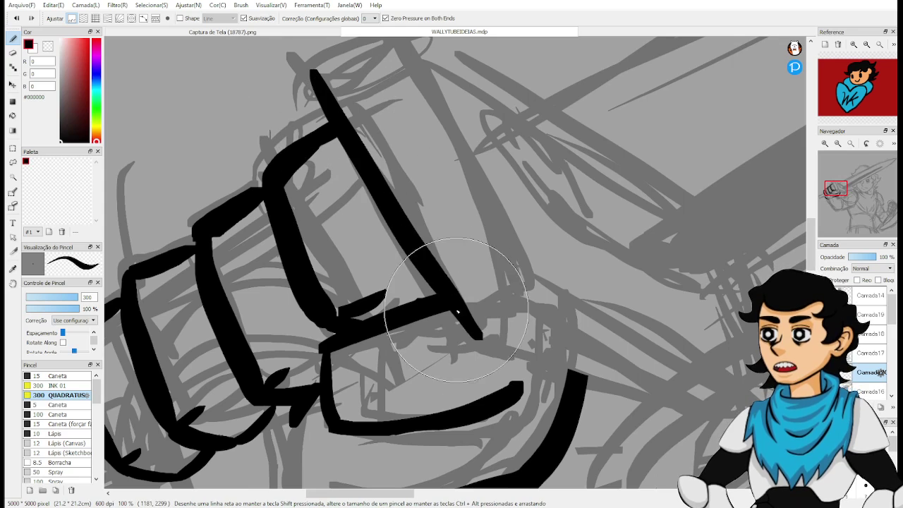
key(ctrl+z)
drag(318, 71, 485, 348)
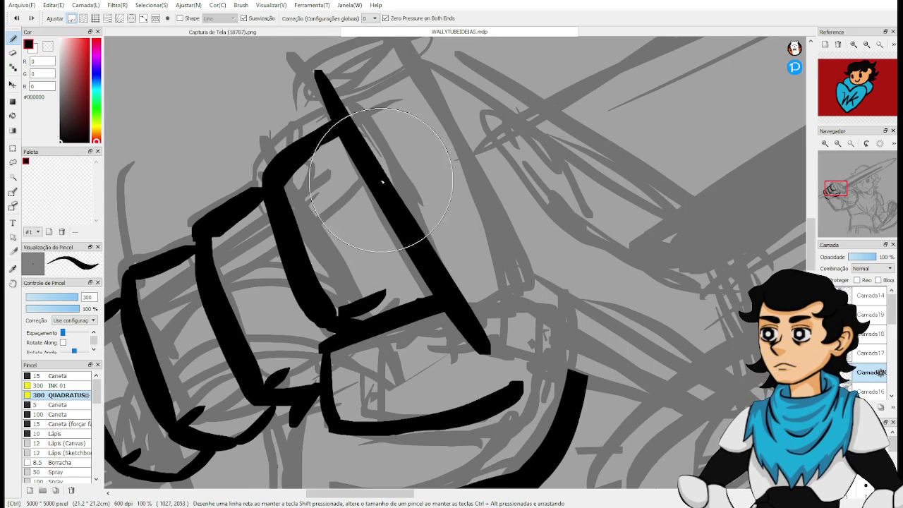
key(ctrl+z)
drag(318, 71, 476, 331)
mouse_move(387, 182)
mouse_down()
mouse_move(395, 209)
mouse_move(595, 299)
mouse_move(696, 256)
mouse_move(637, 264)
mouse_move(676, 245)
mouse_up()
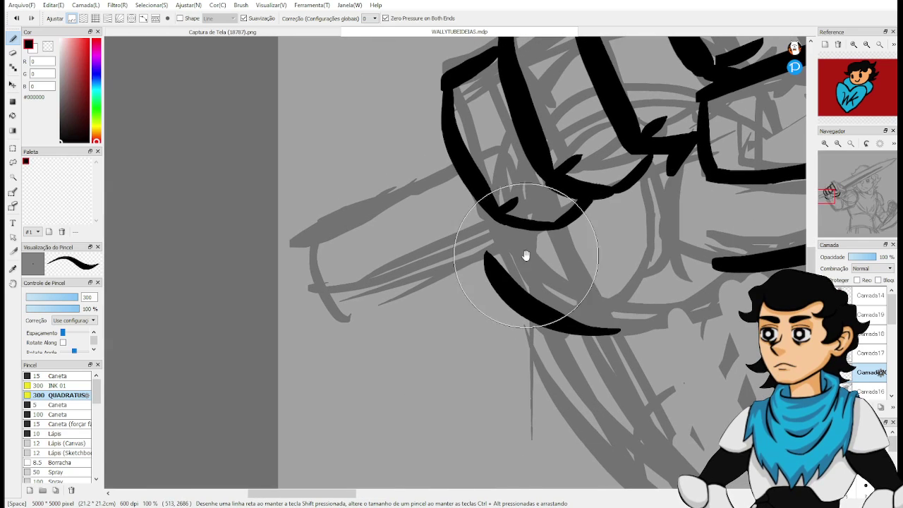
key(e)
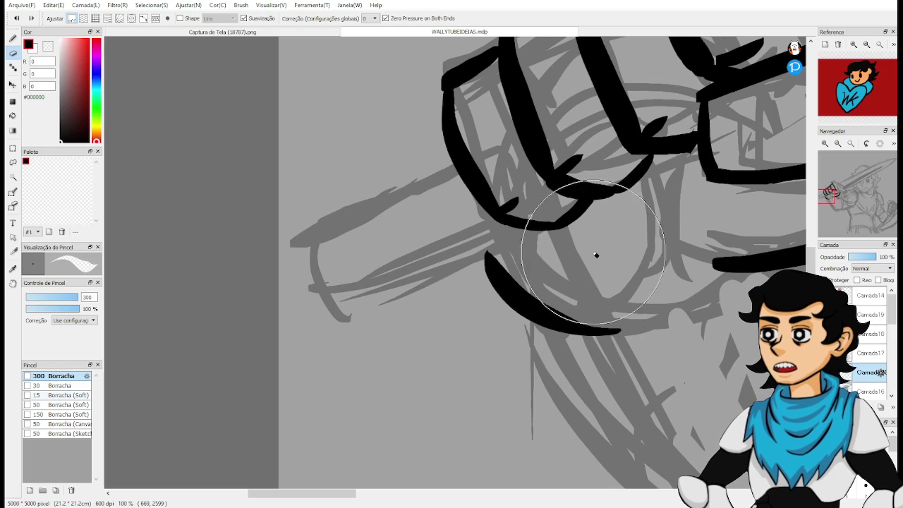
key(b)
mouse_move(351, 226)
mouse_down()
mouse_move(437, 186)
mouse_move(447, 251)
mouse_move(459, 249)
mouse_up()
key(ctrl+z)
scroll(437, 184, down, 3)
key(ctrl+z)
key(ctrl+z)
drag(416, 270, 453, 251)
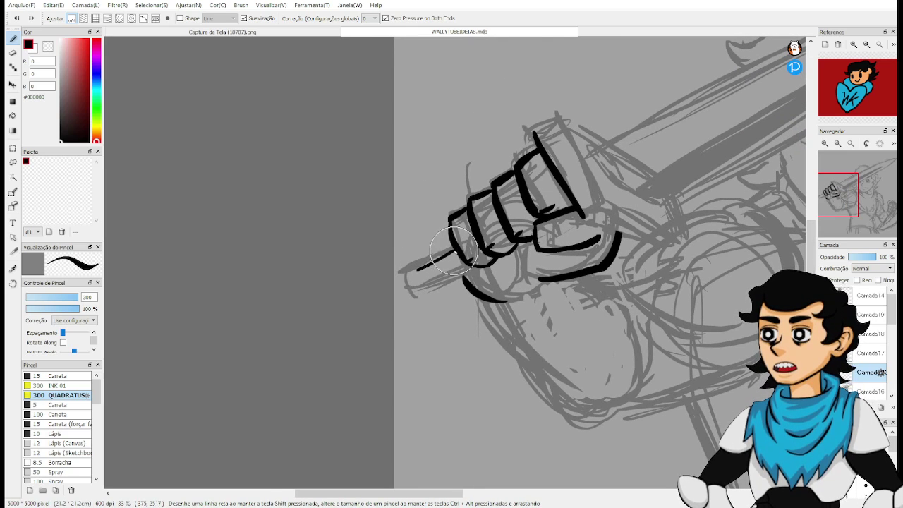
key(ctrl+z)
scroll(390, 224, up, 2)
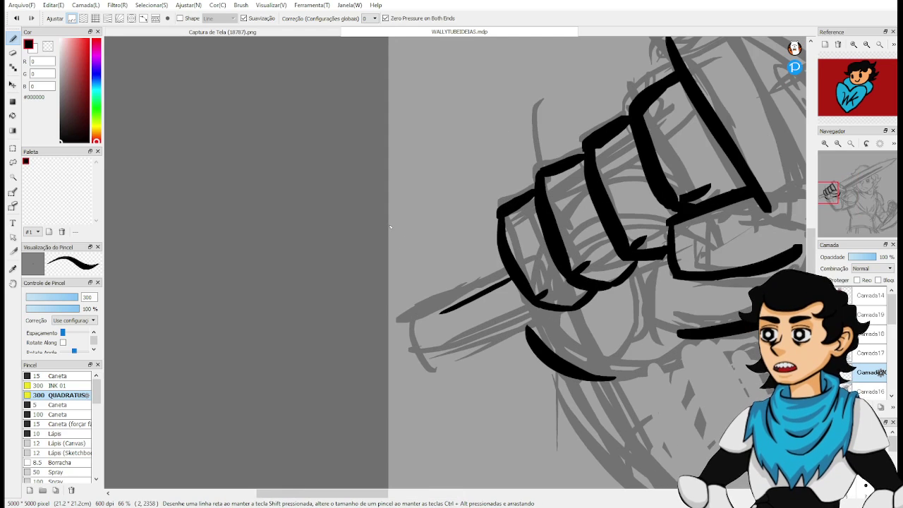
scroll(505, 263, up, 1)
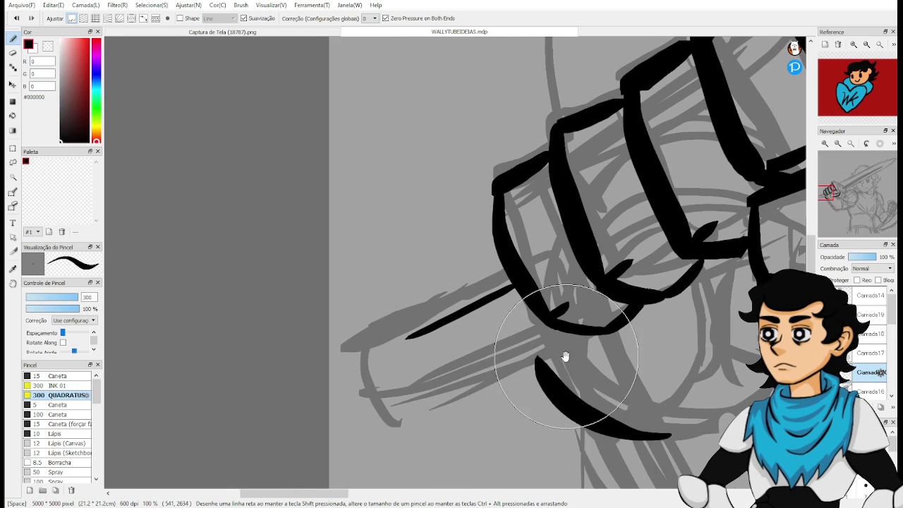
drag(565, 357, 553, 321)
key(ctrl+z)
Ink the lower edge of the sword handle as a tapered line running out from under the little finger.
drag(444, 351, 561, 294)
key(ctrl+z)
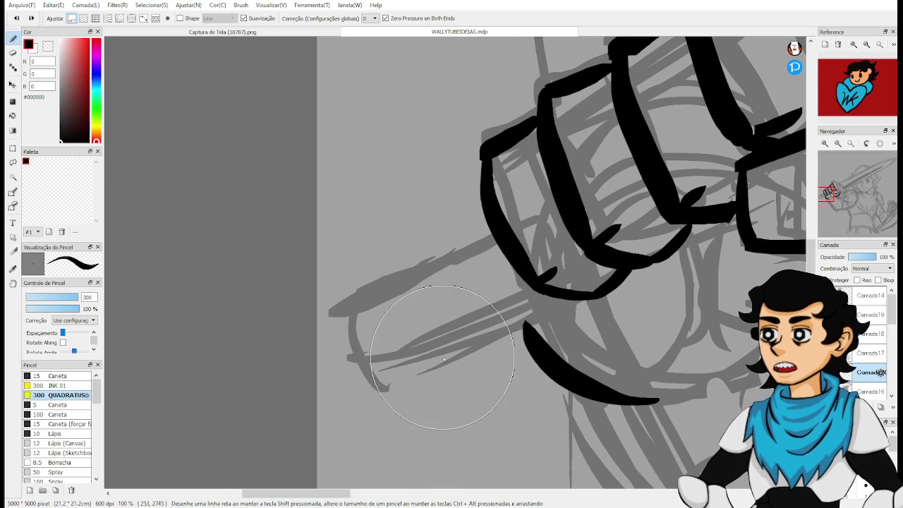
drag(443, 359, 574, 297)
key(ctrl+z)
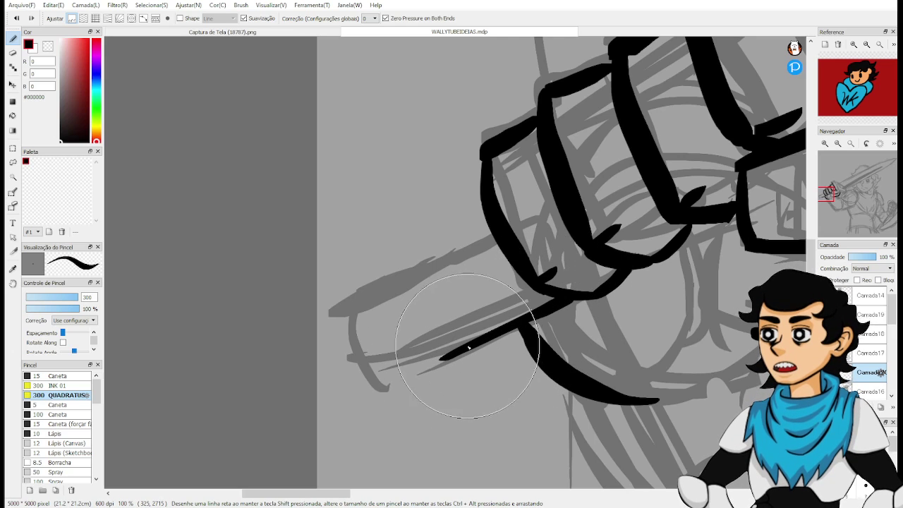
key(ctrl+z)
drag(443, 361, 572, 298)
key(ctrl+z)
drag(439, 361, 564, 297)
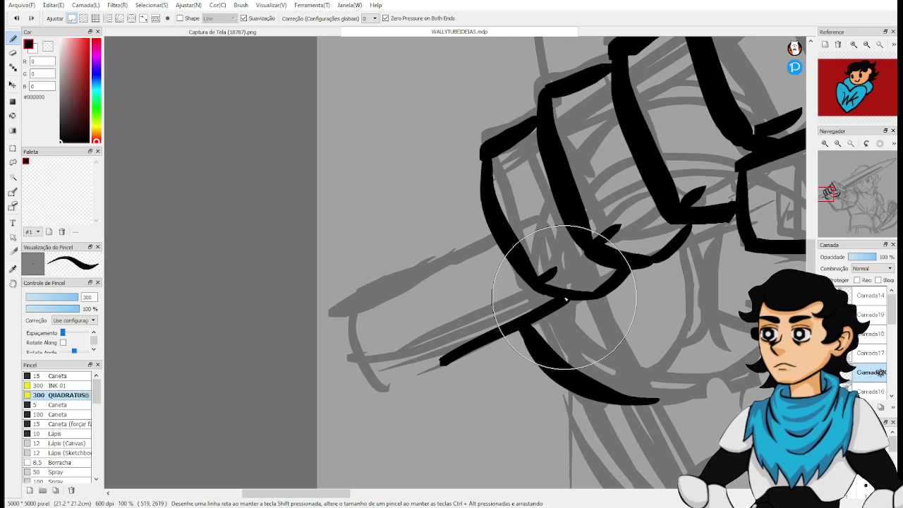
Ink the upper edge of the sword handle as a line ending at the little finger's outer contour.
drag(401, 303, 499, 248)
key(ctrl+z)
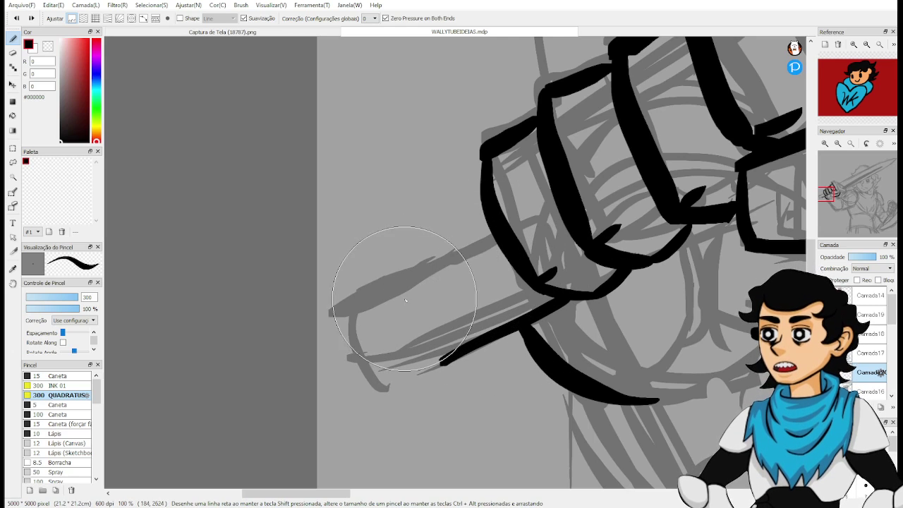
drag(403, 298, 495, 250)
key(ctrl+z)
drag(404, 297, 504, 246)
key(ctrl+z)
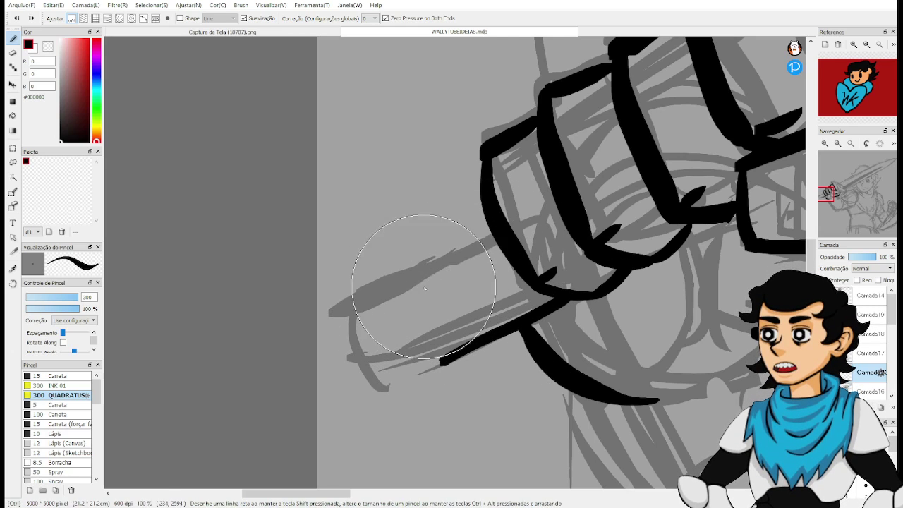
drag(413, 288, 497, 244)
key(ctrl+z)
drag(410, 289, 497, 244)
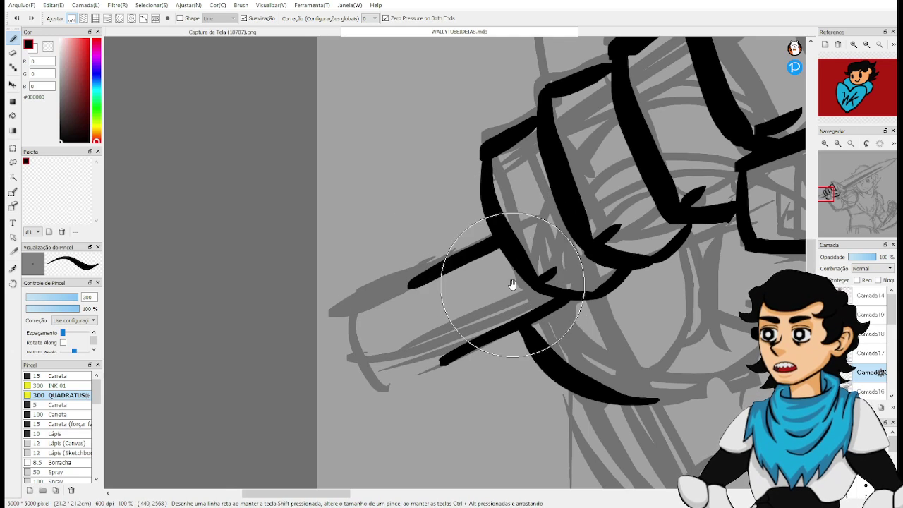
Erase the inked lower ends of the three curled fingers beside the thumb.
drag(512, 280, 588, 234)
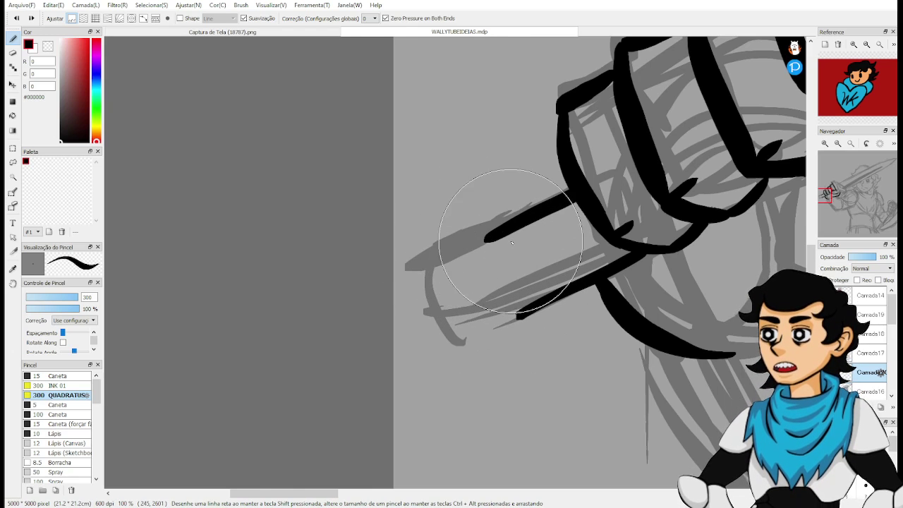
scroll(512, 243, down, 3)
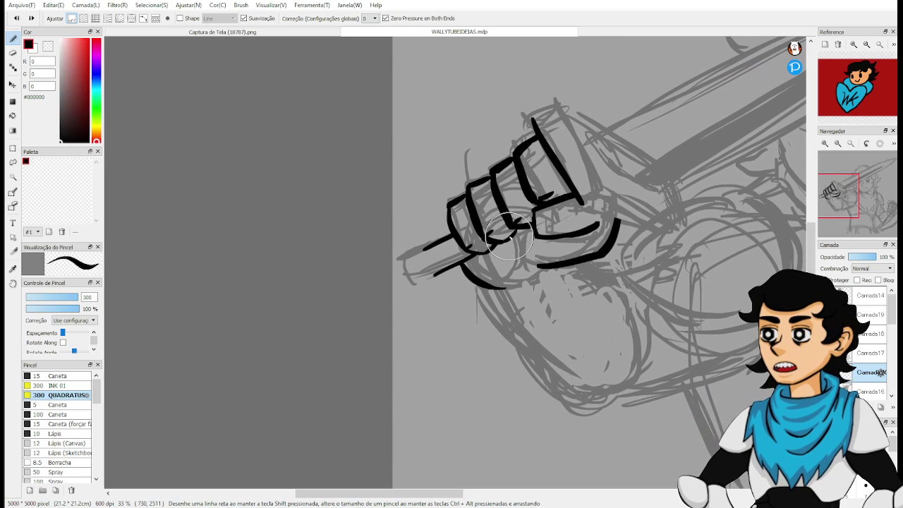
scroll(509, 238, up, 1)
scroll(500, 288, up, 4)
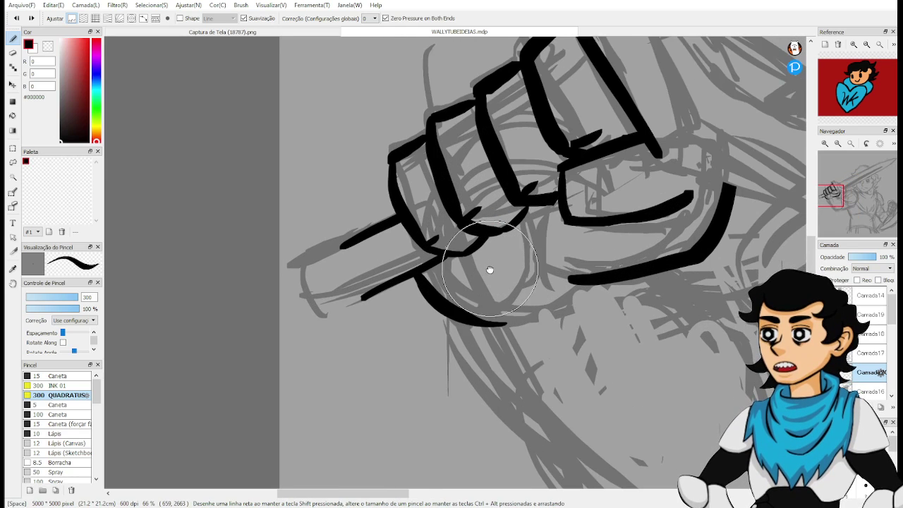
key(e)
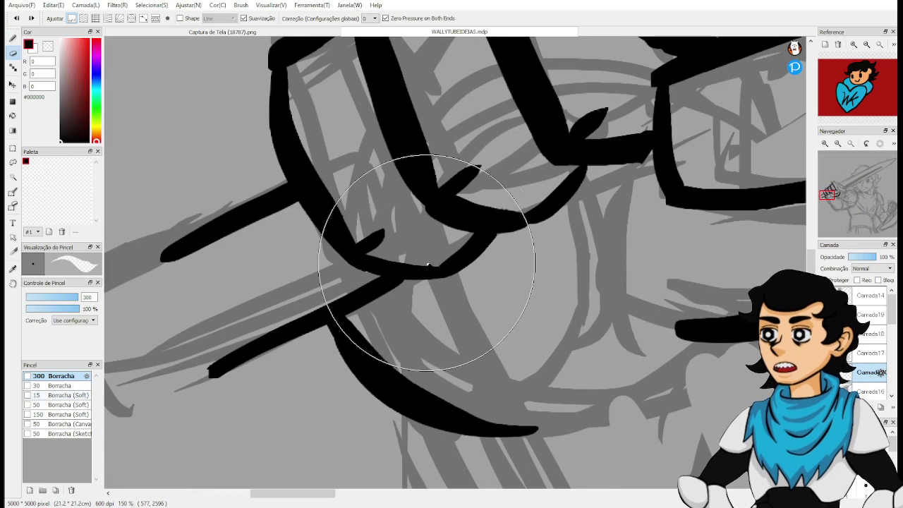
mouse_move(418, 249)
mouse_down()
mouse_move(387, 220)
mouse_move(400, 267)
mouse_move(392, 247)
mouse_move(432, 226)
mouse_move(485, 261)
mouse_move(500, 170)
mouse_move(561, 152)
mouse_move(595, 165)
mouse_move(605, 181)
mouse_move(630, 172)
mouse_move(642, 134)
mouse_up()
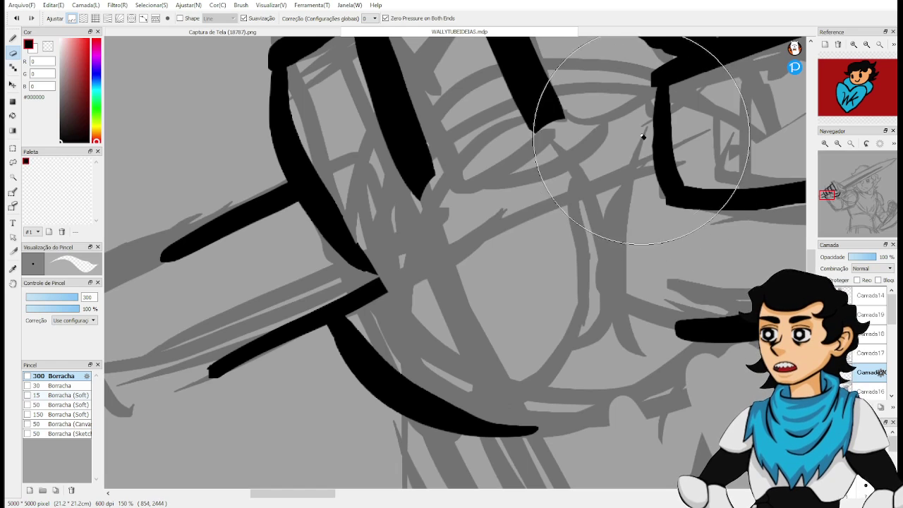
Ink the little finger's rounded lower end as a curve continuing from its outer contour.
key(p)
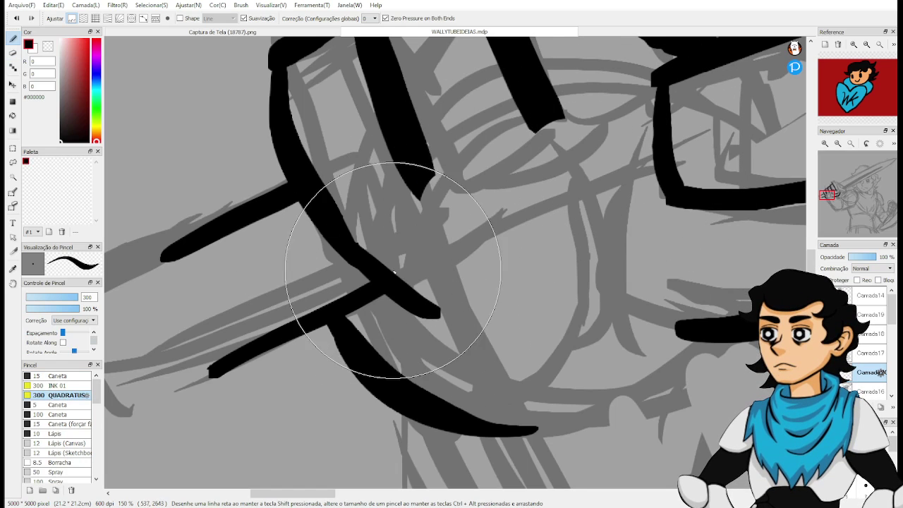
drag(408, 313, 480, 296)
key(ctrl+z)
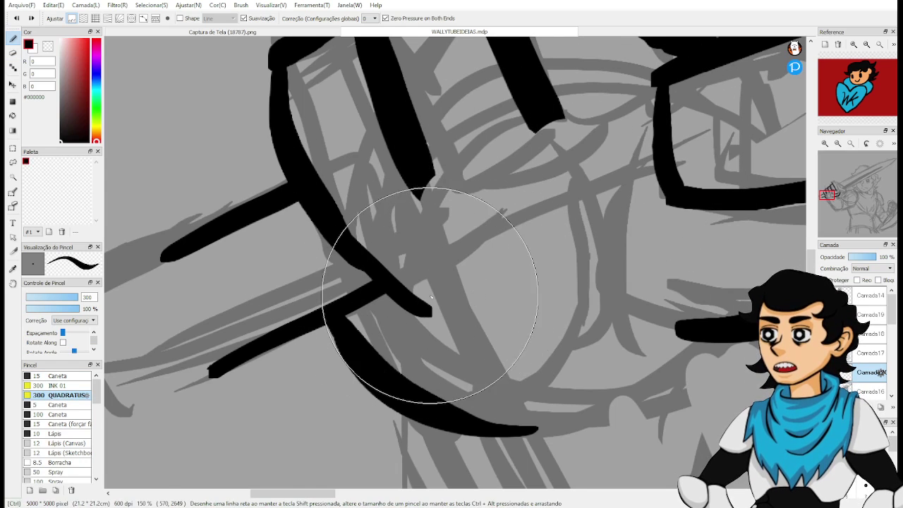
drag(407, 299, 488, 283)
Extend the line between the little and ring fingers downward and ink the ring finger's curved lower end.
mouse_move(422, 182)
mouse_down()
mouse_move(445, 221)
mouse_move(469, 226)
mouse_move(490, 263)
mouse_up()
key(ctrl+z)
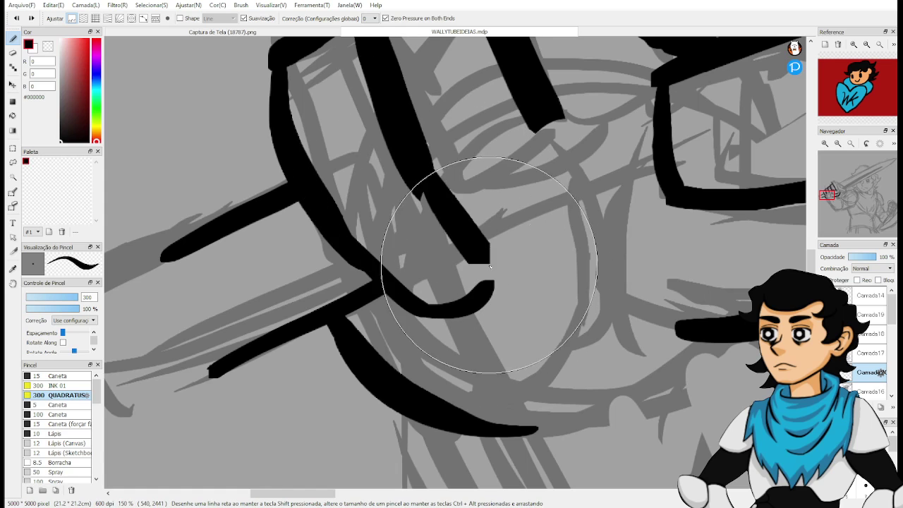
key(ctrl+z)
mouse_move(419, 163)
mouse_down()
mouse_move(502, 285)
mouse_move(584, 249)
mouse_up()
key(ctrl+z)
drag(499, 287, 586, 248)
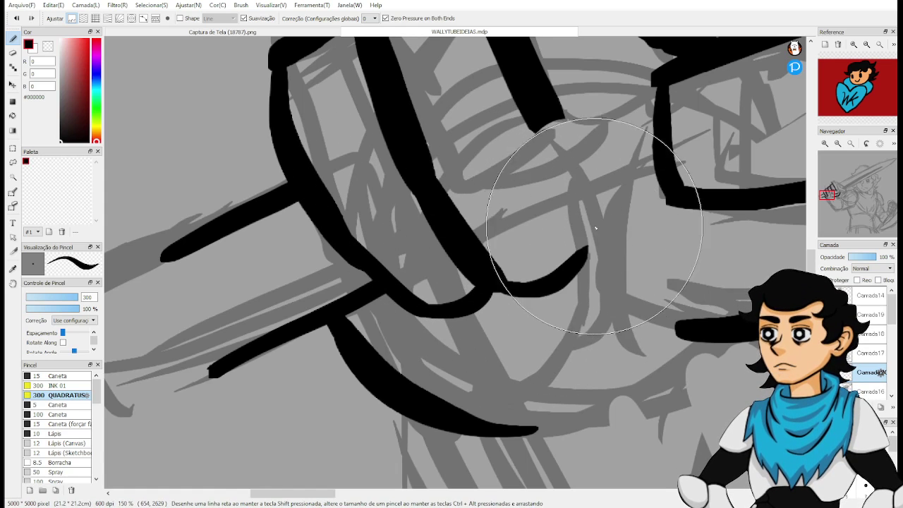
key(ctrl+z)
drag(502, 285, 586, 247)
Extend the line between the ring and middle fingers down to the ring finger's curved tip.
drag(588, 201, 515, 287)
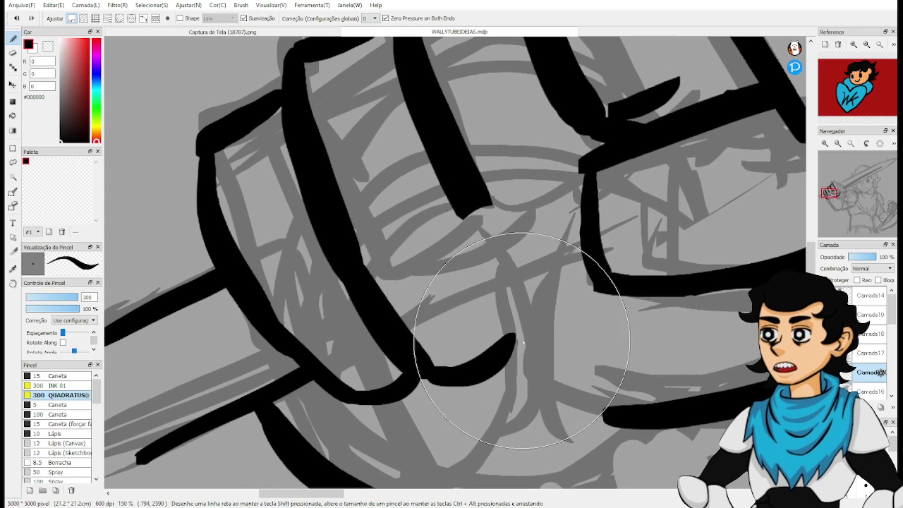
drag(520, 341, 470, 192)
key(ctrl+z)
drag(513, 342, 458, 167)
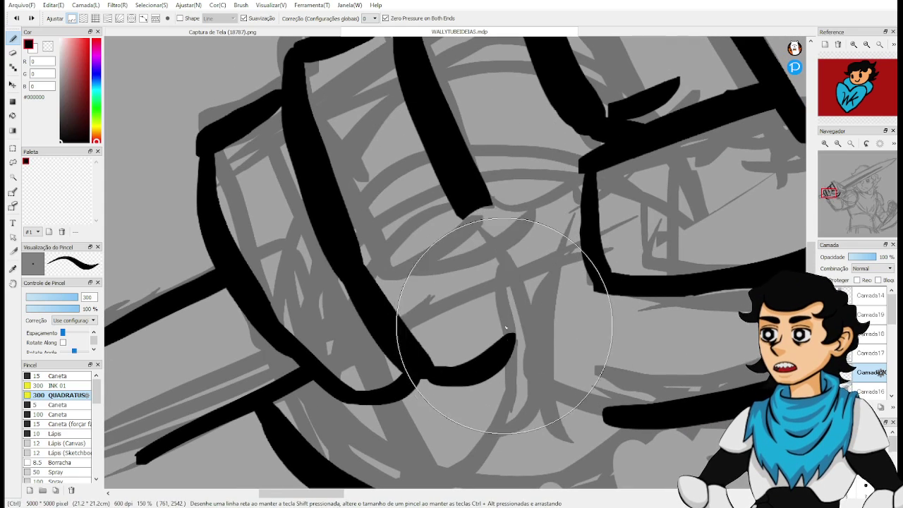
Ink a short curved line joining the middle finger's lower end to the thumb's lower corner.
key(space)
mouse_move(553, 294)
mouse_down()
mouse_move(511, 272)
mouse_move(498, 375)
mouse_move(501, 273)
mouse_up()
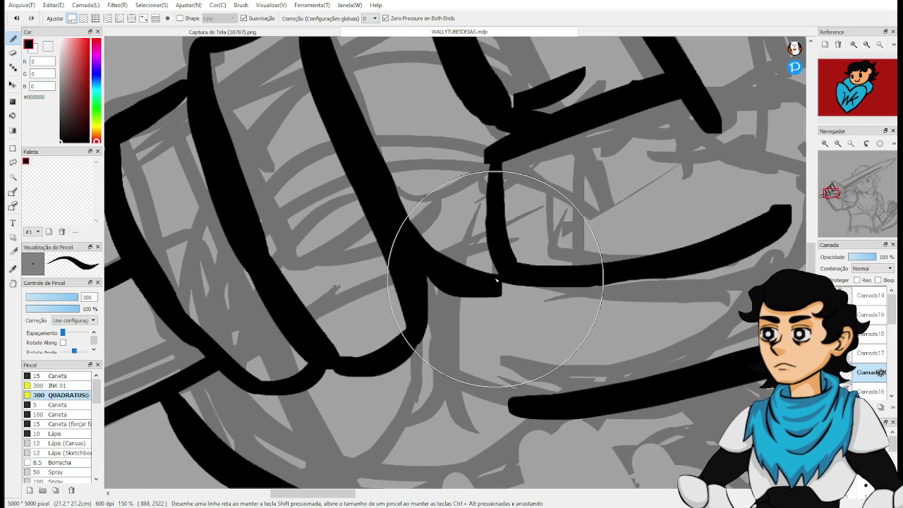
key(ctrl+z)
mouse_move(408, 219)
mouse_down()
mouse_move(503, 268)
mouse_move(433, 264)
mouse_move(381, 279)
mouse_move(352, 339)
mouse_move(387, 332)
mouse_move(275, 331)
mouse_move(113, 446)
mouse_move(134, 456)
mouse_move(305, 413)
mouse_up()
Fill the small notch where the short crease above the thumb meets the index finger's contour.
scroll(500, 240, down, 5)
scroll(305, 413, up, 1)
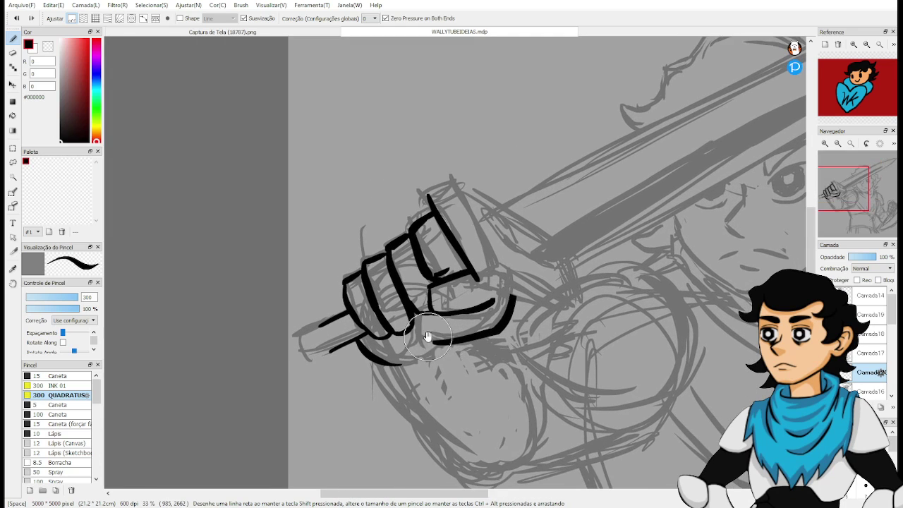
scroll(384, 345, up, 1)
scroll(385, 345, up, 1)
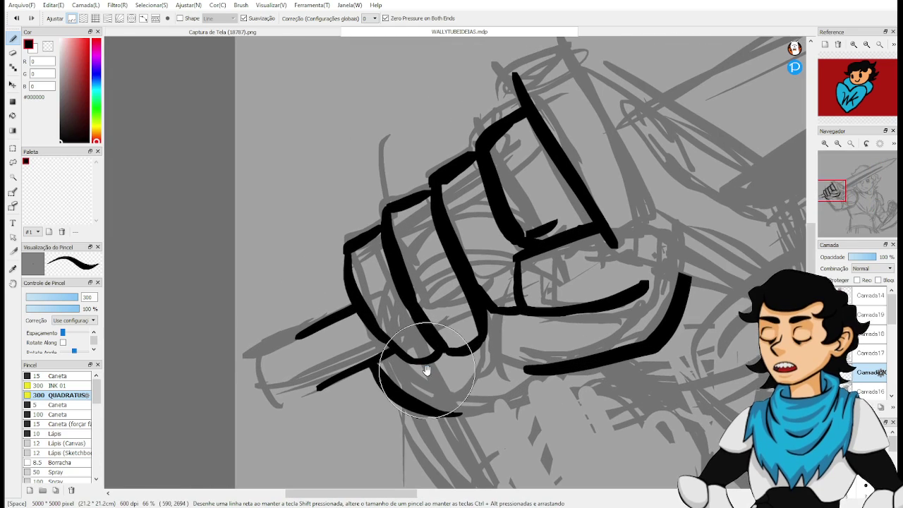
scroll(501, 260, up, 1)
scroll(485, 248, up, 1)
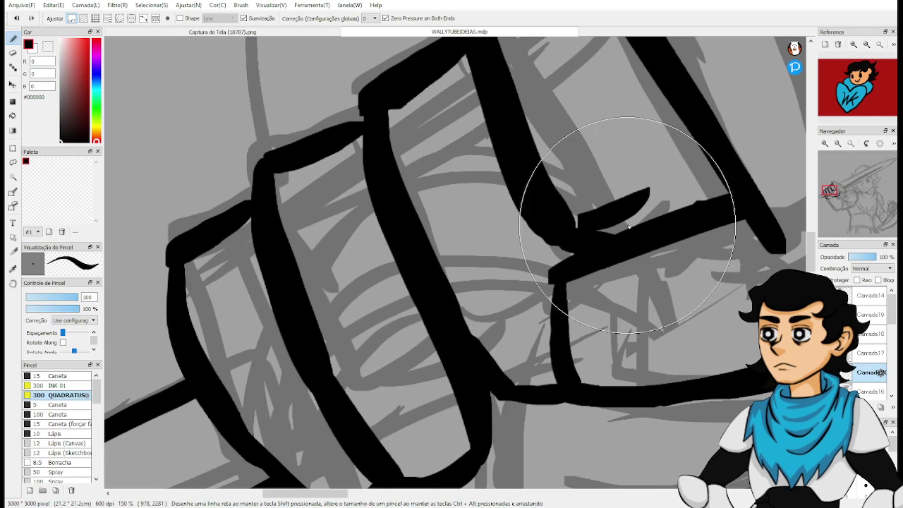
drag(576, 223, 594, 218)
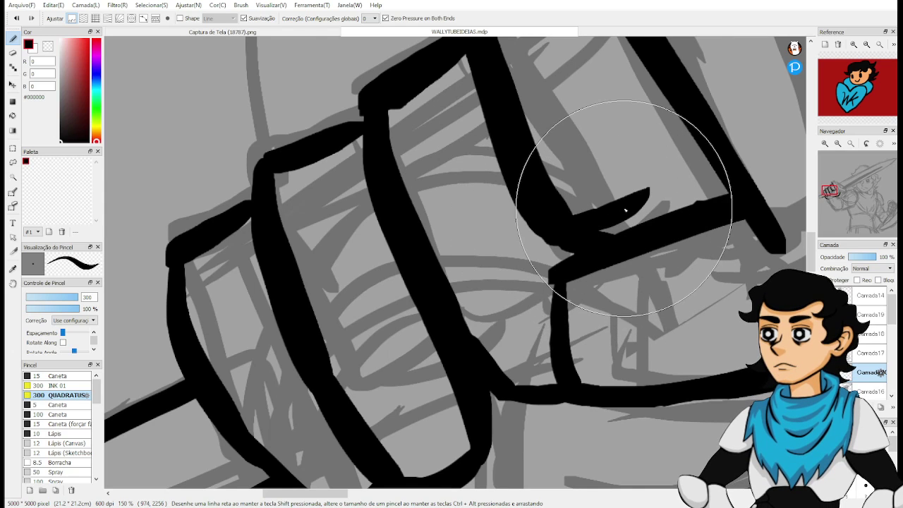
Ink the palm's lower contour as a curve from the arc below the little finger up to the thumb's lower edge.
scroll(625, 209, down, 5)
scroll(584, 245, up, 2)
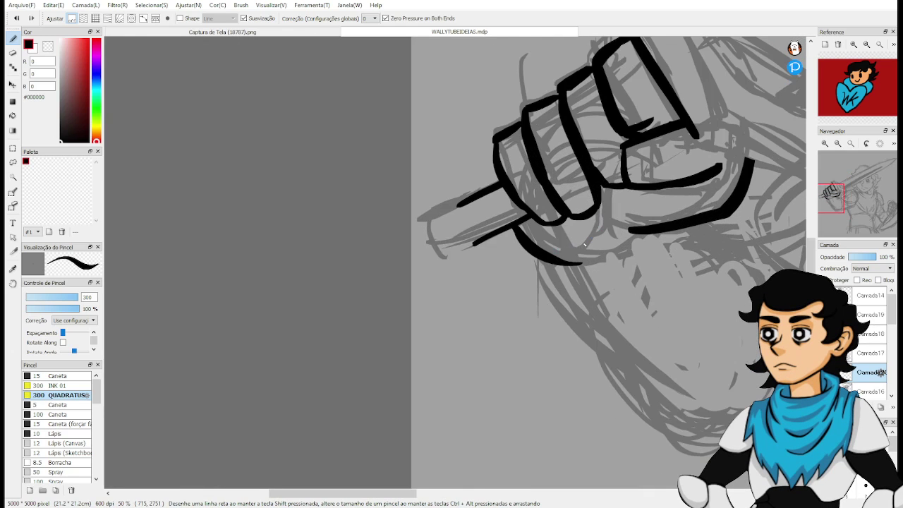
drag(686, 239, 538, 272)
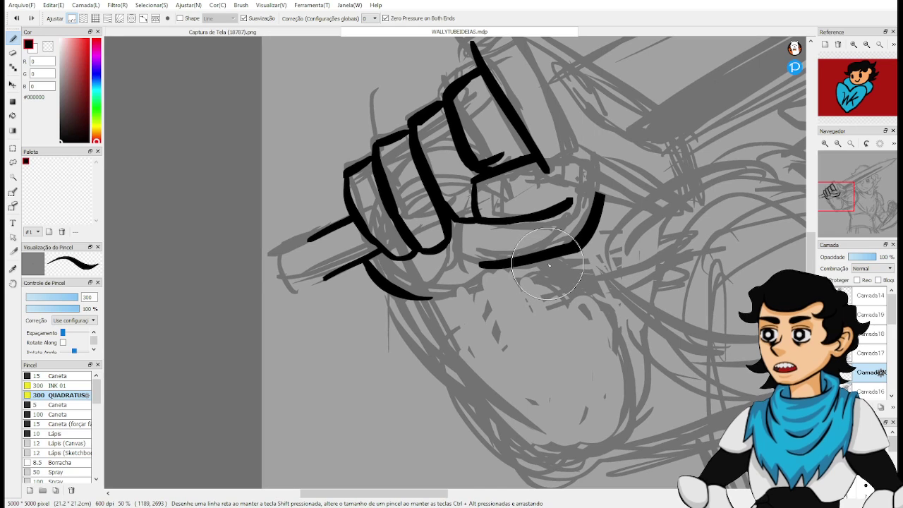
scroll(549, 265, up, 1)
scroll(549, 266, up, 1)
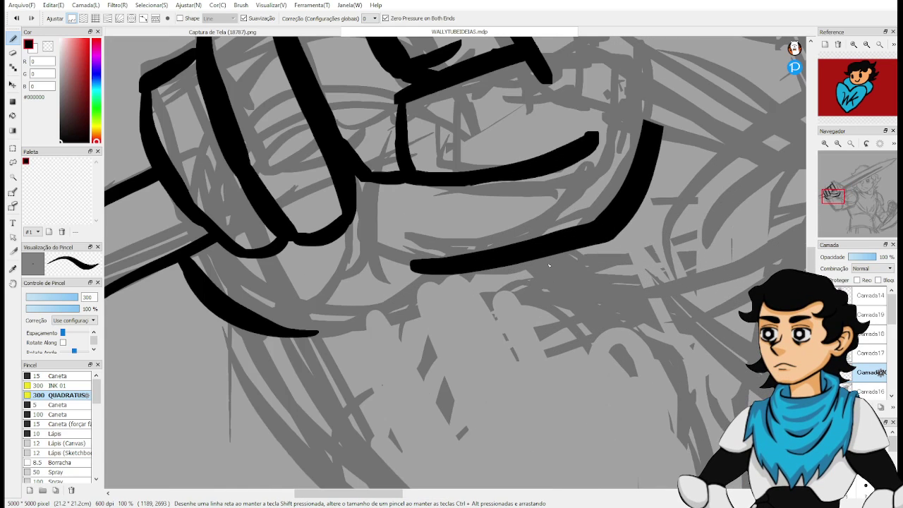
drag(518, 318, 647, 340)
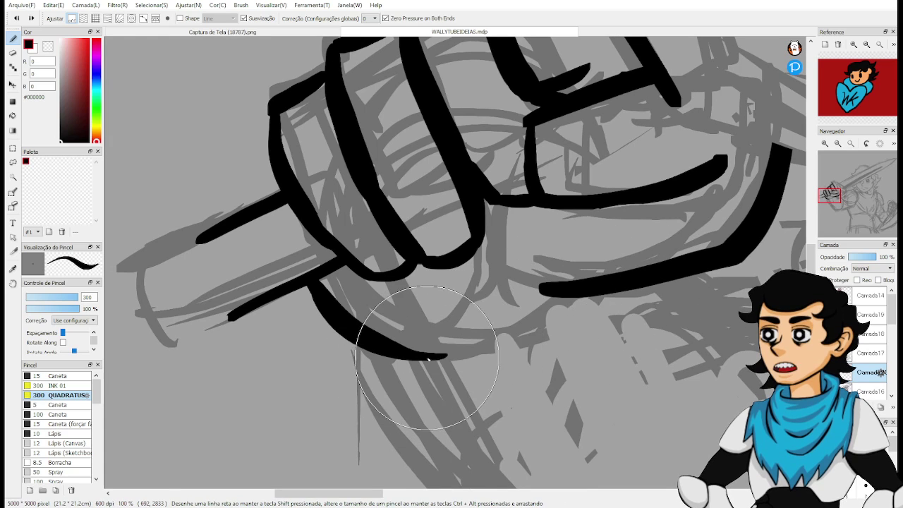
drag(428, 359, 616, 293)
key(ctrl+z)
mouse_move(400, 362)
mouse_down()
mouse_move(567, 328)
mouse_move(609, 293)
mouse_up()
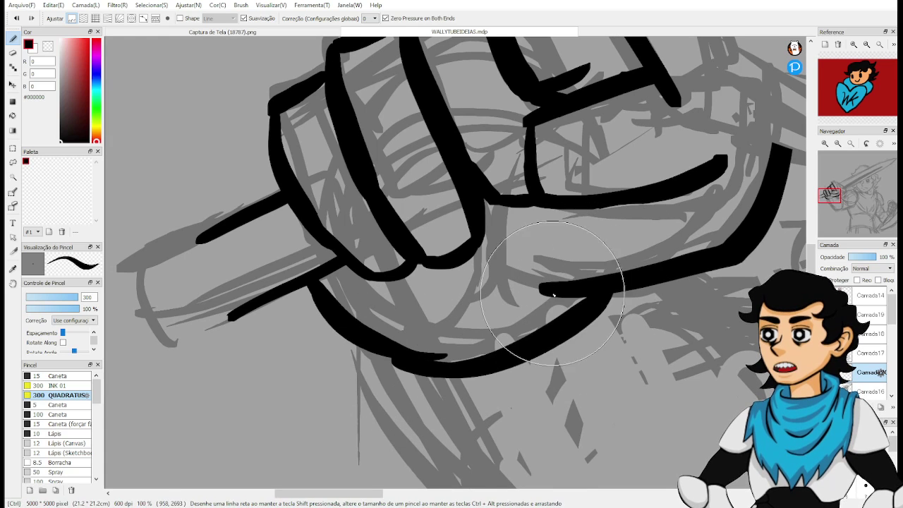
Erase the tapered outer ends of the sword handle's two edge lines.
mouse_move(533, 323)
mouse_down()
mouse_move(529, 408)
mouse_move(607, 328)
mouse_up()
drag(538, 369, 644, 343)
drag(529, 348, 606, 361)
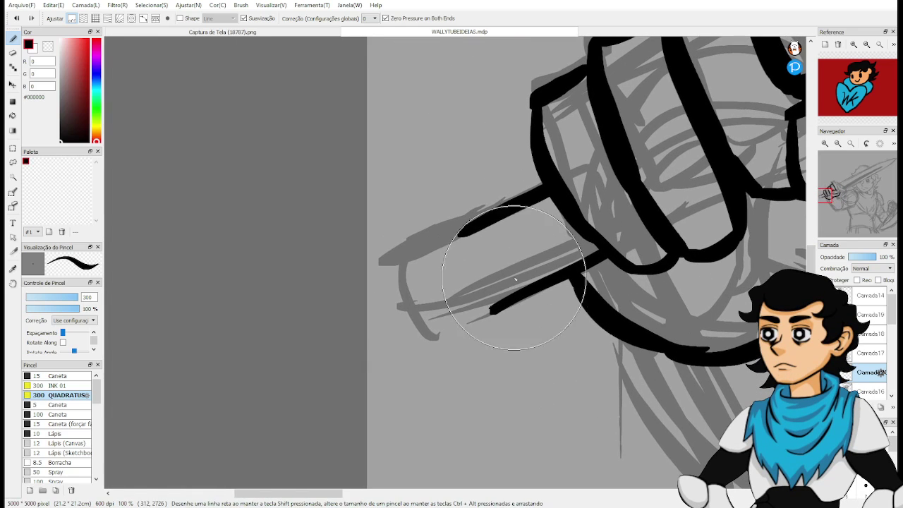
key(e)
drag(487, 307, 463, 226)
key(b)
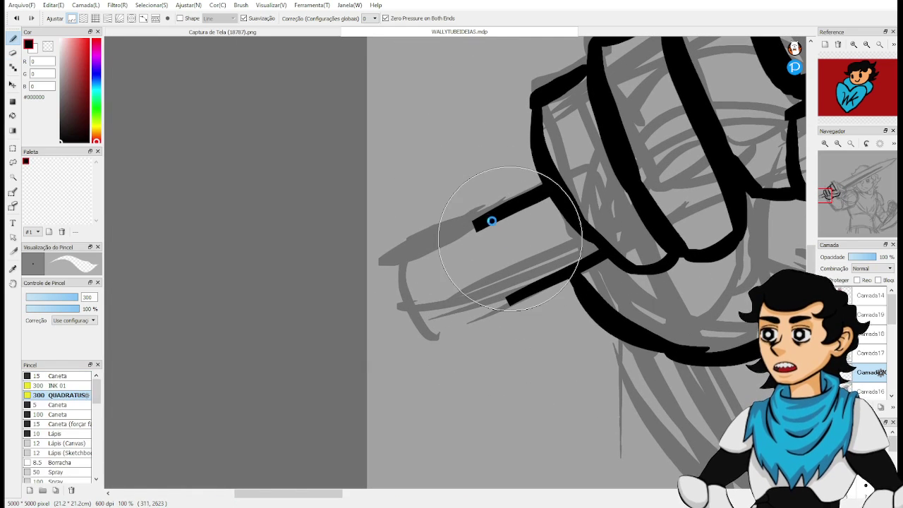
key(b)
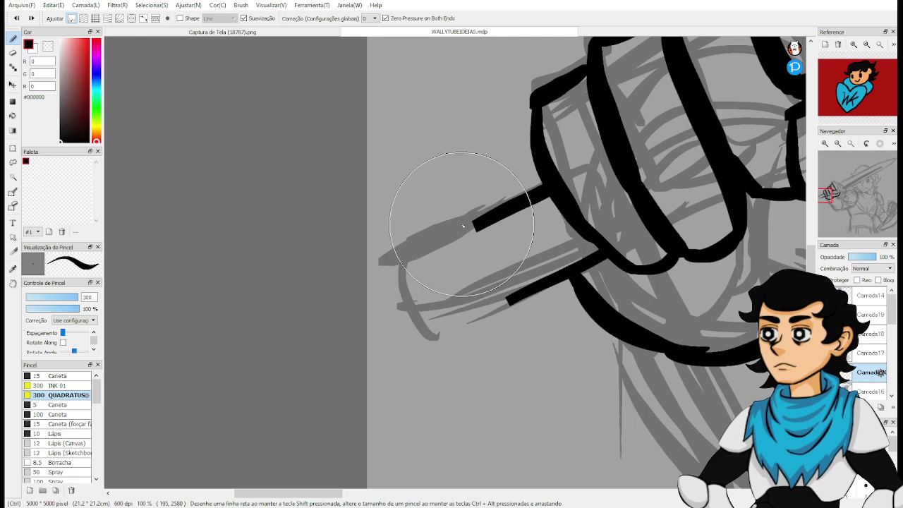
Ink a curved rim across the handle's end and the upper and lower sides of a cylindrical pommel.
drag(459, 218, 506, 316)
drag(389, 243, 462, 217)
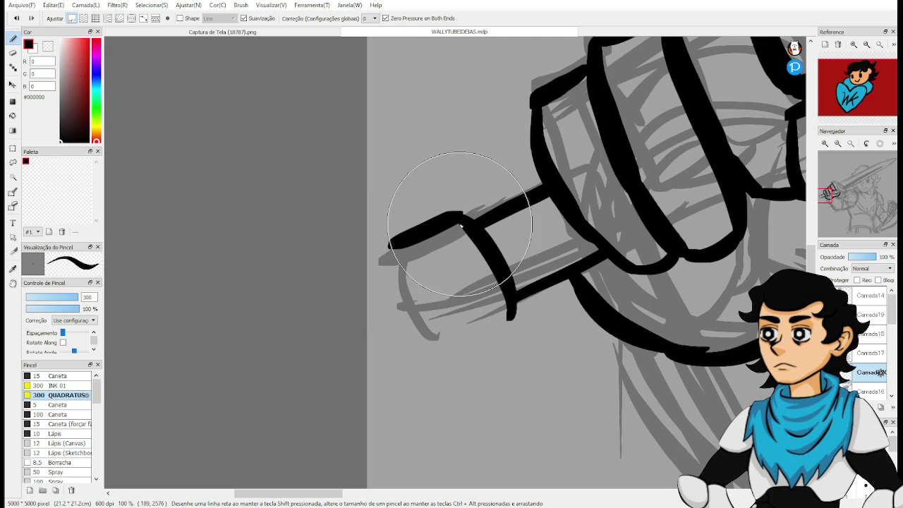
key(ctrl+z)
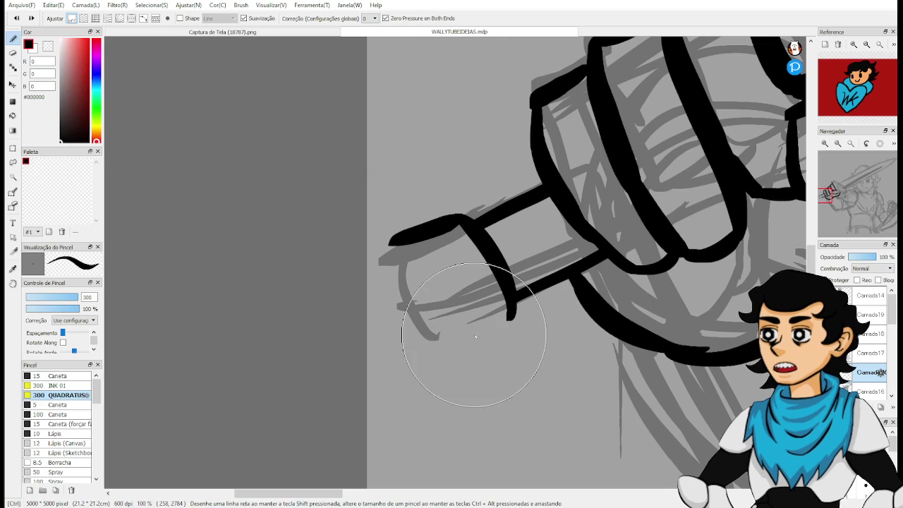
drag(458, 346, 504, 324)
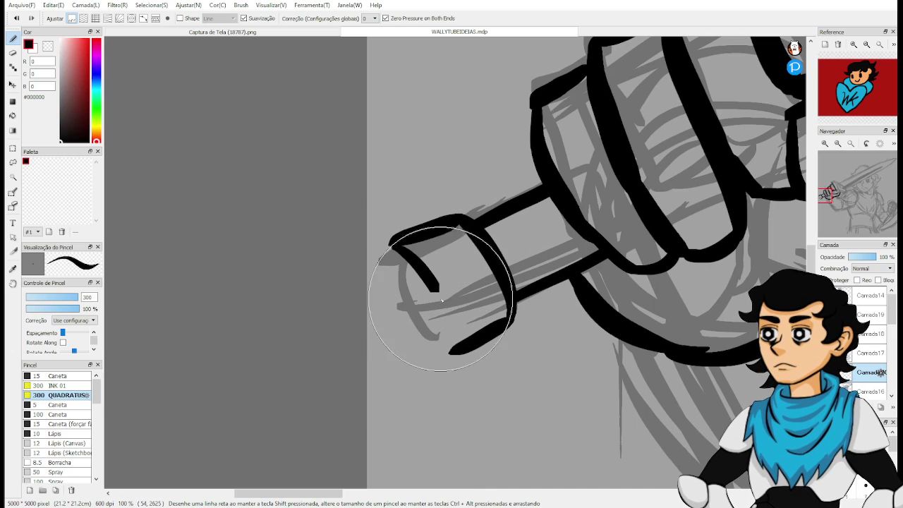
Ink the cylindrical pommel's end face as two curved lines meeting at its outer corners.
key(ctrl+z)
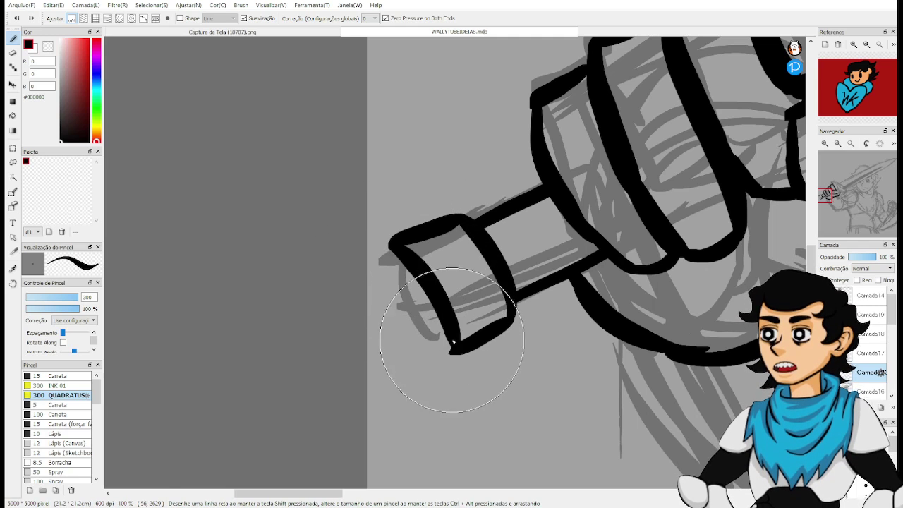
key(ctrl+z)
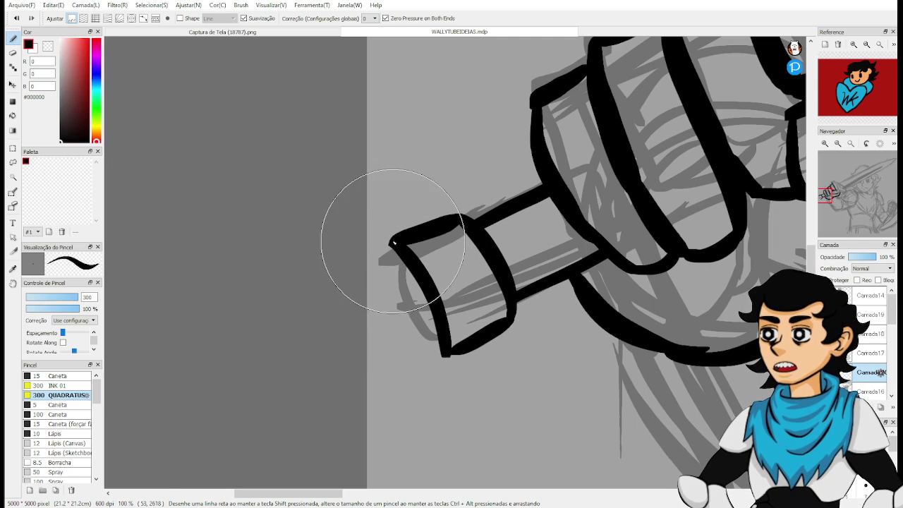
mouse_move(392, 243)
mouse_down()
mouse_move(412, 335)
mouse_move(444, 355)
mouse_up()
mouse_move(392, 243)
mouse_down()
mouse_move(412, 328)
mouse_move(445, 336)
mouse_up()
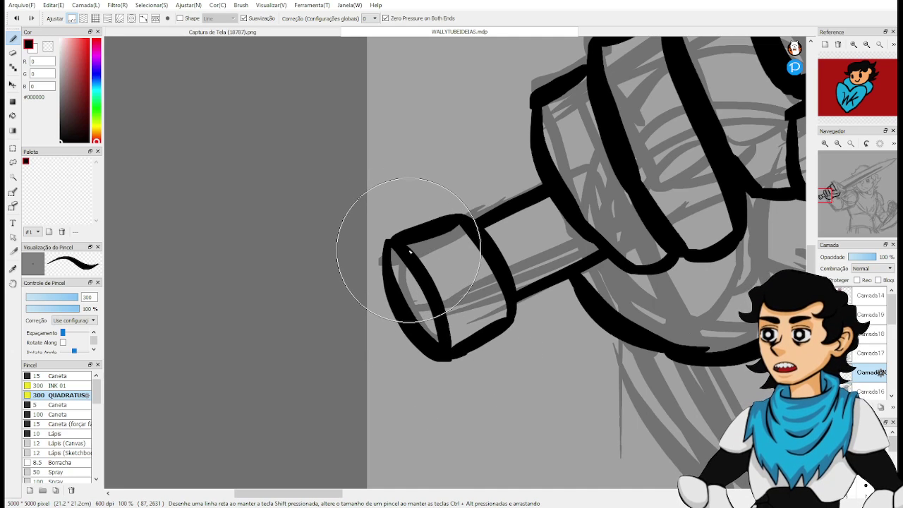
Undo the inked cylindrical pommel at the end of the sword handle.
scroll(410, 250, down, 4)
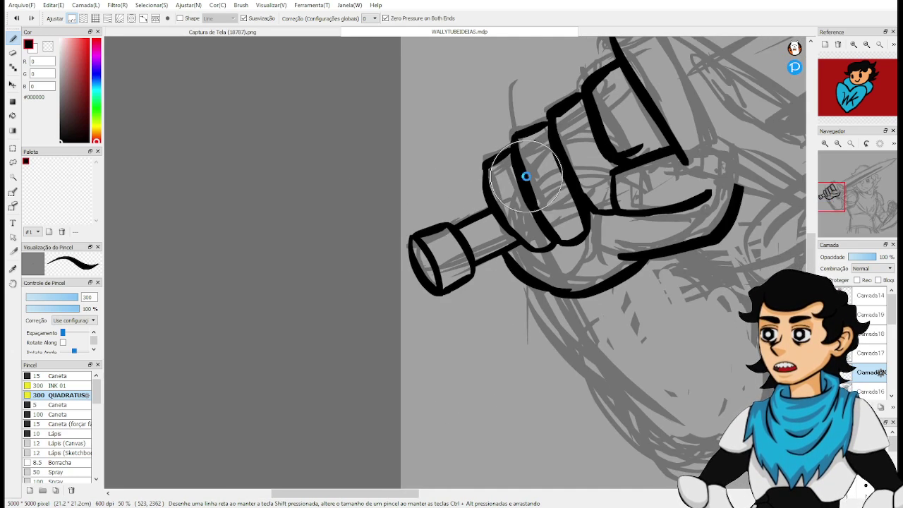
scroll(605, 194, up, 3)
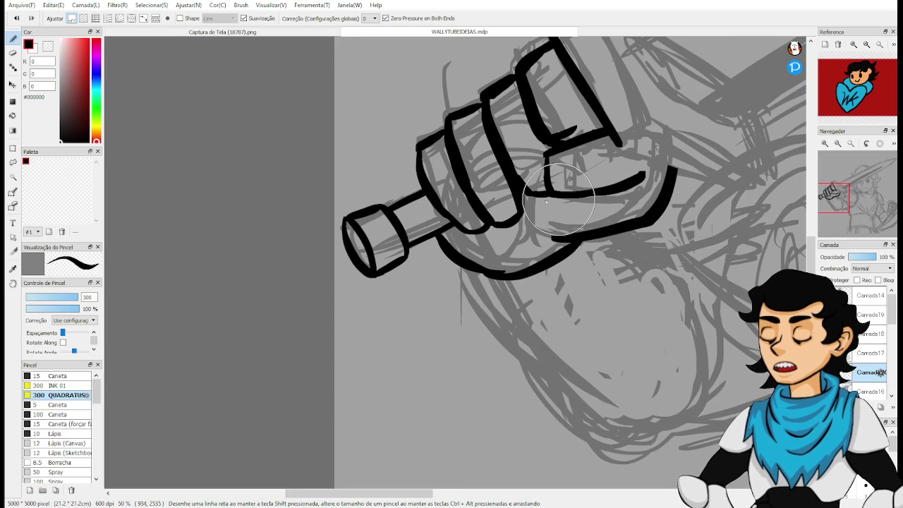
scroll(571, 190, up, 3)
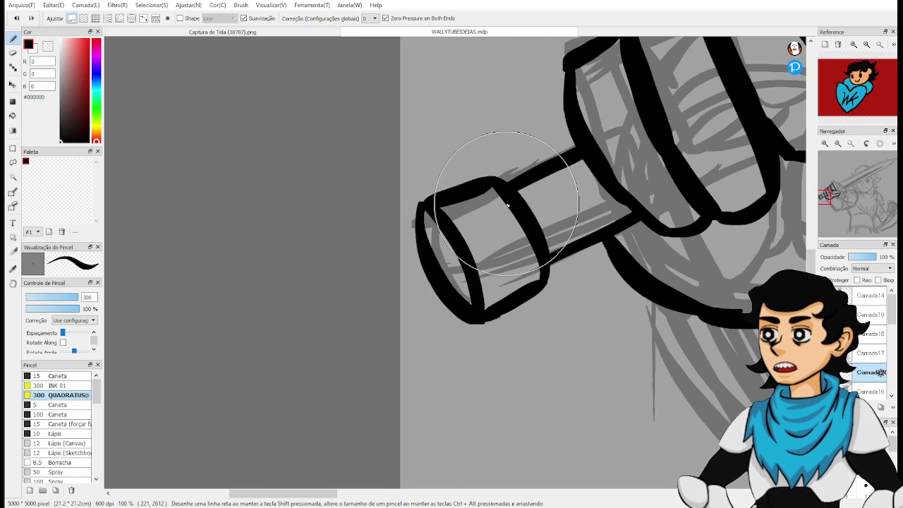
key(ctrl+z)
key(ctrl+z)
key(ctrl+z)
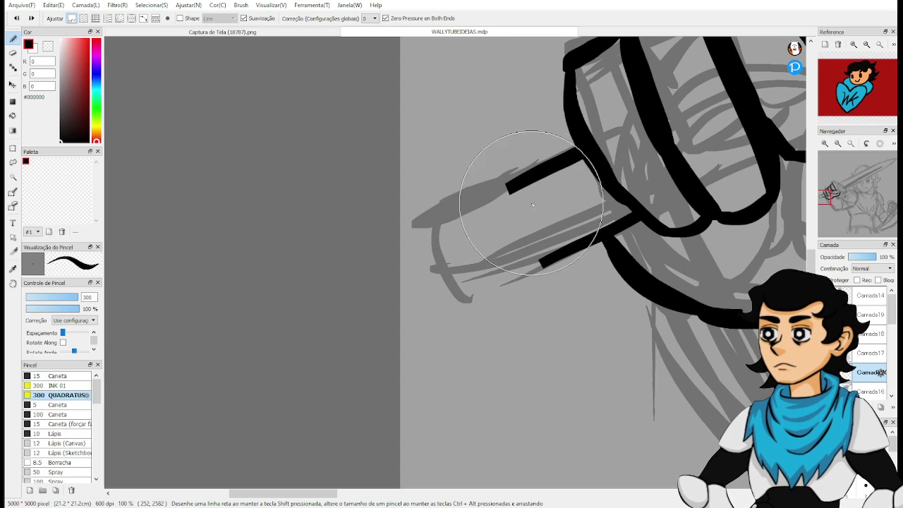
key(ctrl+z)
Shorten the sword handle's two edge lines and close their outer ends with a curved line.
key(e)
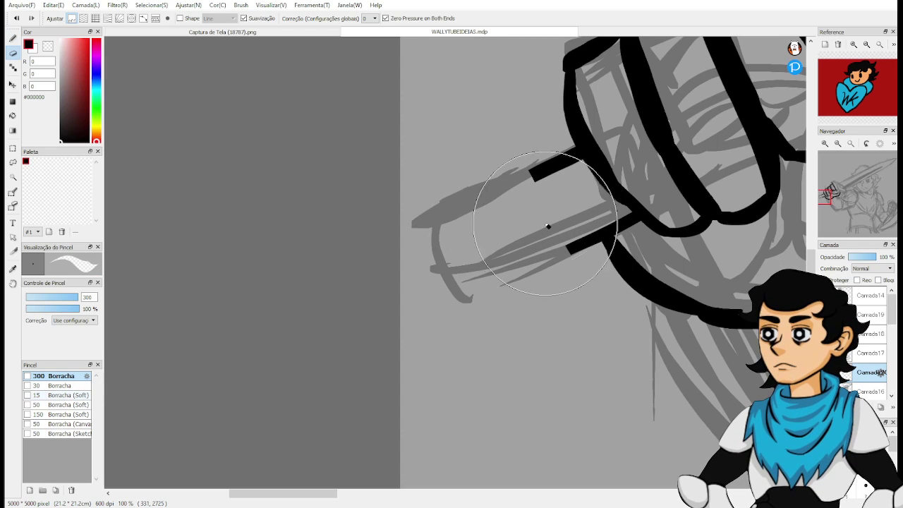
key(b)
key(ctrl+z)
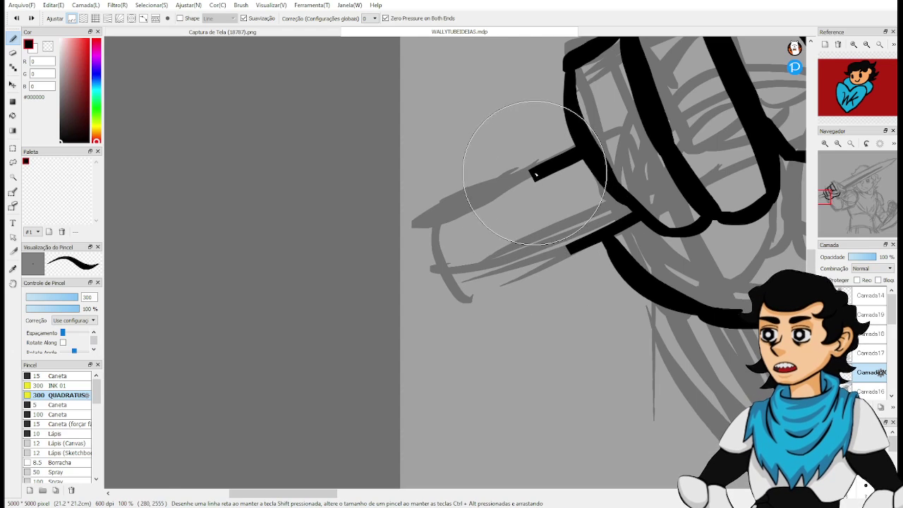
key(ctrl+z)
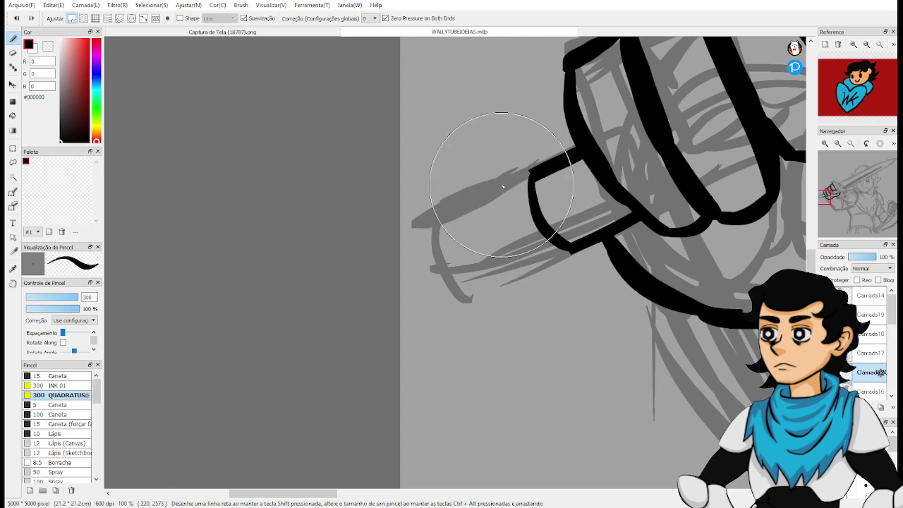
Ink a faceted pommel around the handle's end, with a curved outer edge, angled sides and a curved inner ridge.
drag(467, 182, 501, 305)
key(ctrl+z)
drag(447, 201, 499, 304)
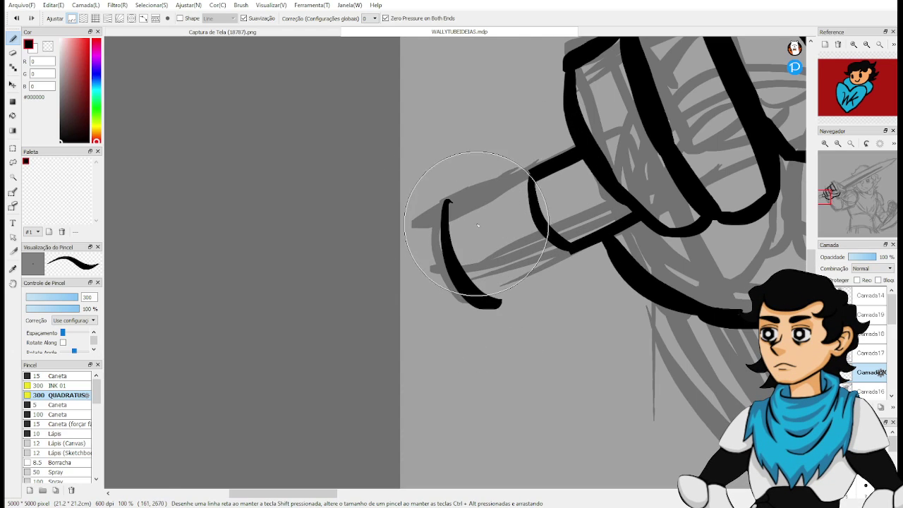
key(ctrl+z)
drag(447, 208, 500, 305)
drag(441, 215, 488, 158)
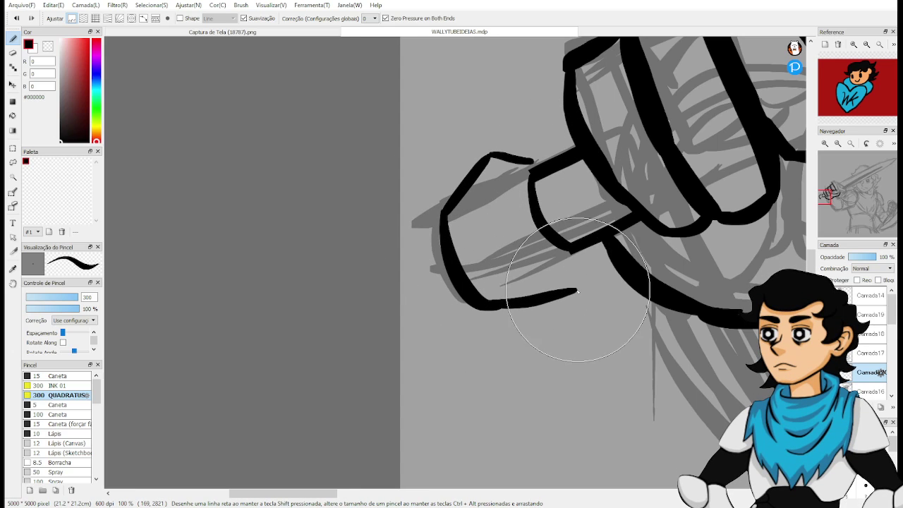
drag(495, 163, 549, 293)
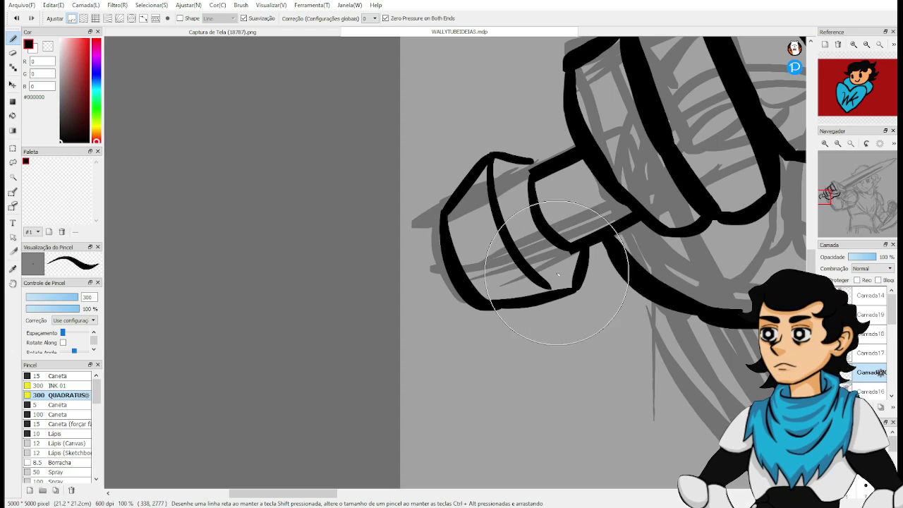
Redraw the pommel's inner ridge as a curve joining its upper and lower corners, and tidy the lower corner.
key(ctrl+z)
drag(495, 164, 554, 286)
key(ctrl+z)
drag(491, 159, 576, 281)
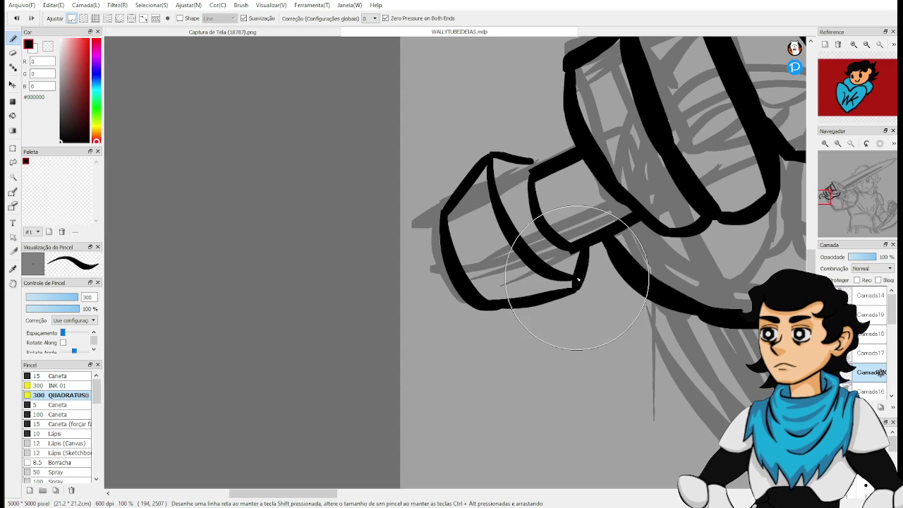
key(ctrl+z)
mouse_move(490, 159)
mouse_down()
mouse_move(551, 282)
mouse_move(572, 289)
mouse_up()
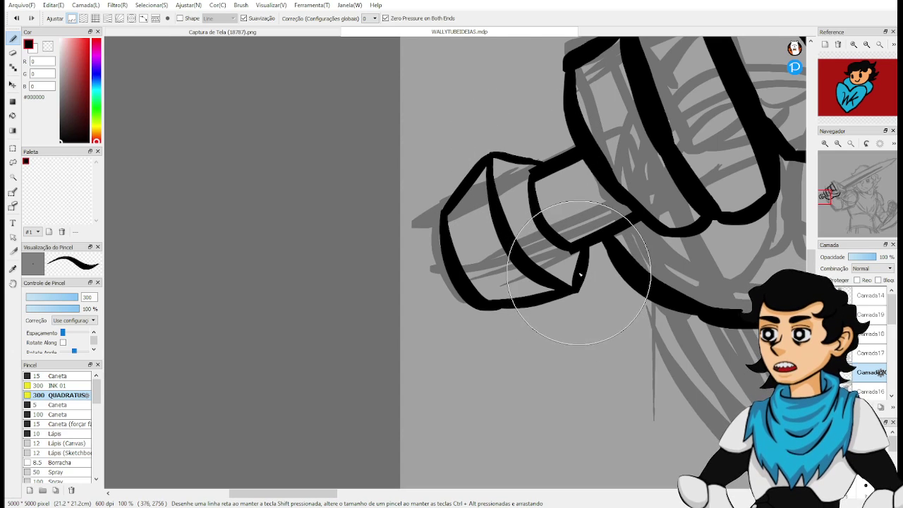
key(e)
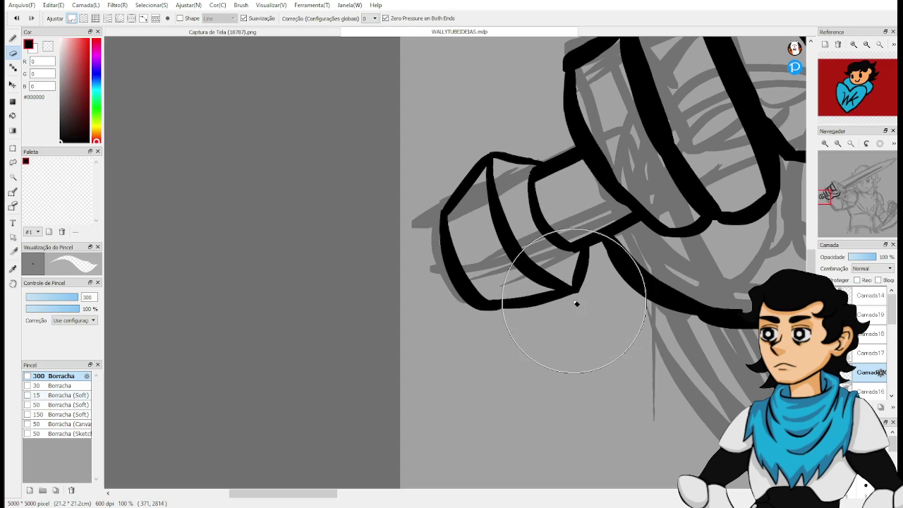
key(b)
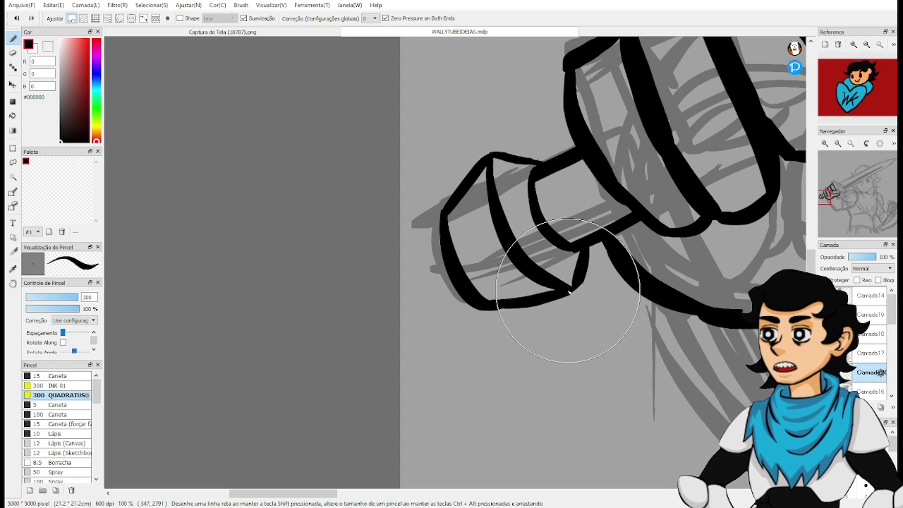
Erase the crossguard edge in front of the fist and redraw it at a steeper angle, ending at the thumb.
scroll(572, 265, down, 4)
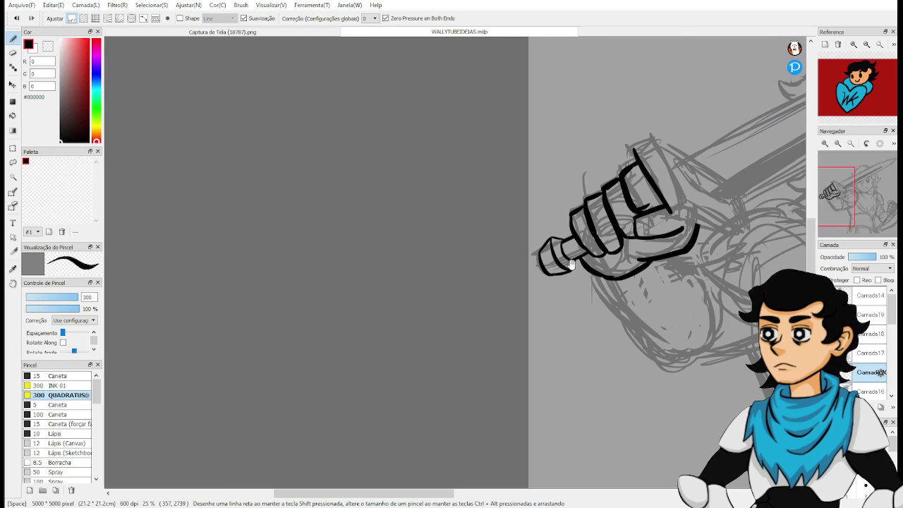
drag(572, 266, 485, 313)
drag(600, 281, 542, 287)
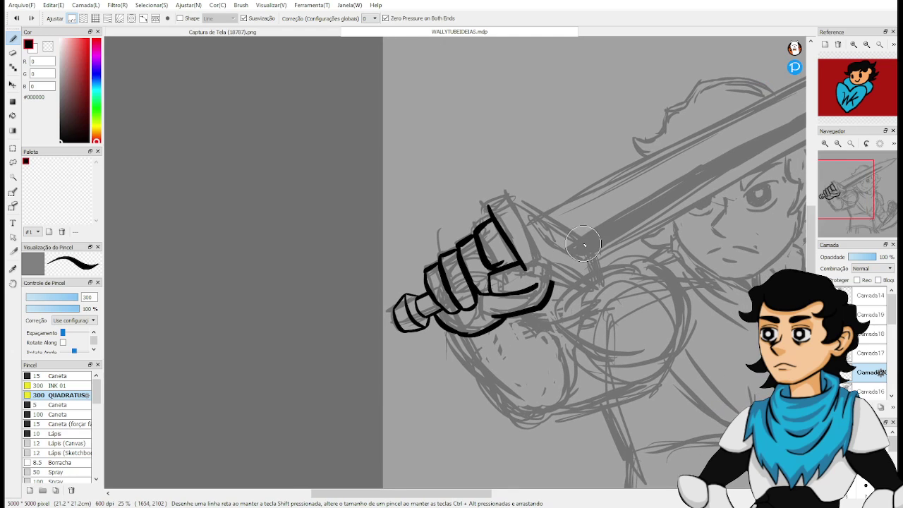
scroll(588, 240, up, 3)
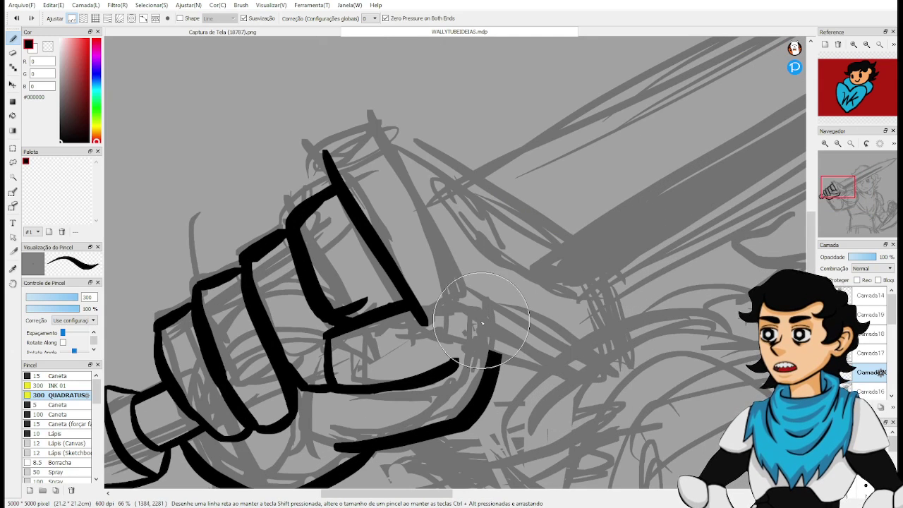
key(e)
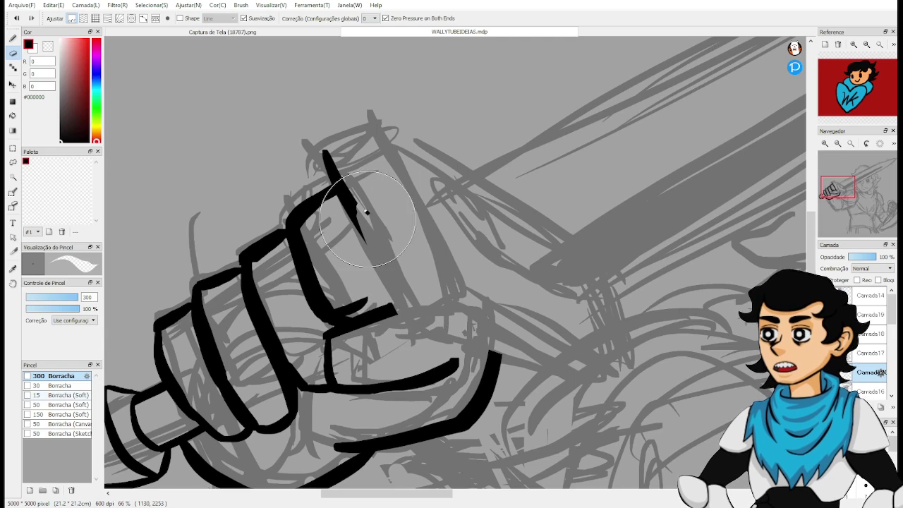
key(b)
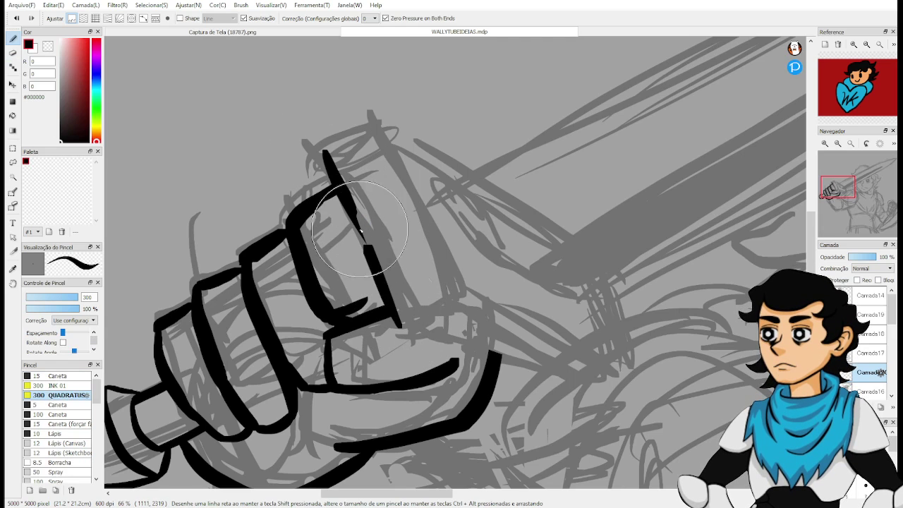
drag(398, 318, 321, 163)
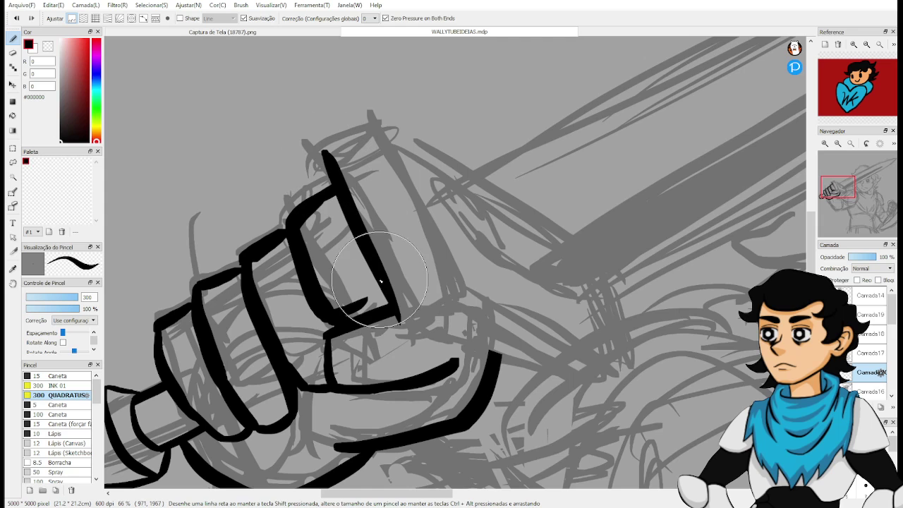
Ink the crossguard's lower arm edge as a slightly curved line from the thumb corner down to the sketched tip.
mouse_move(422, 293)
mouse_down()
mouse_move(419, 276)
mouse_move(364, 244)
mouse_up()
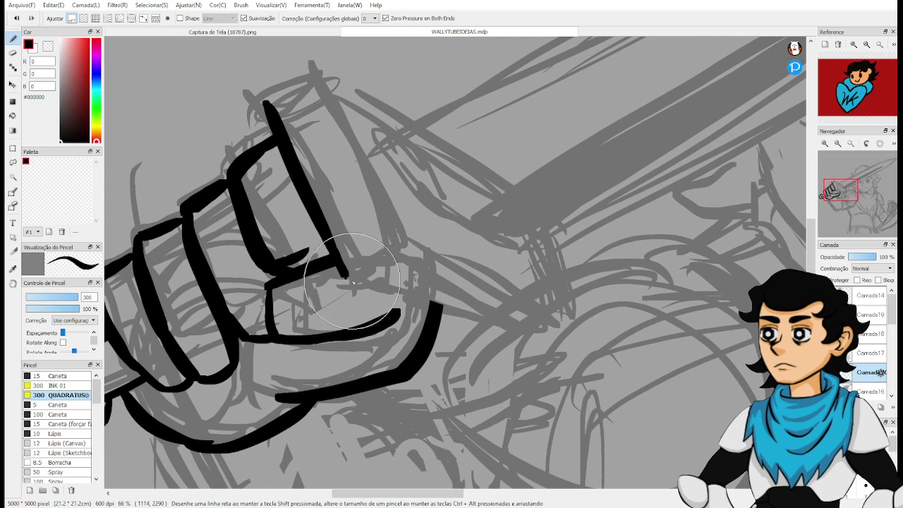
drag(392, 295, 512, 337)
key(ctrl+z)
drag(344, 272, 543, 335)
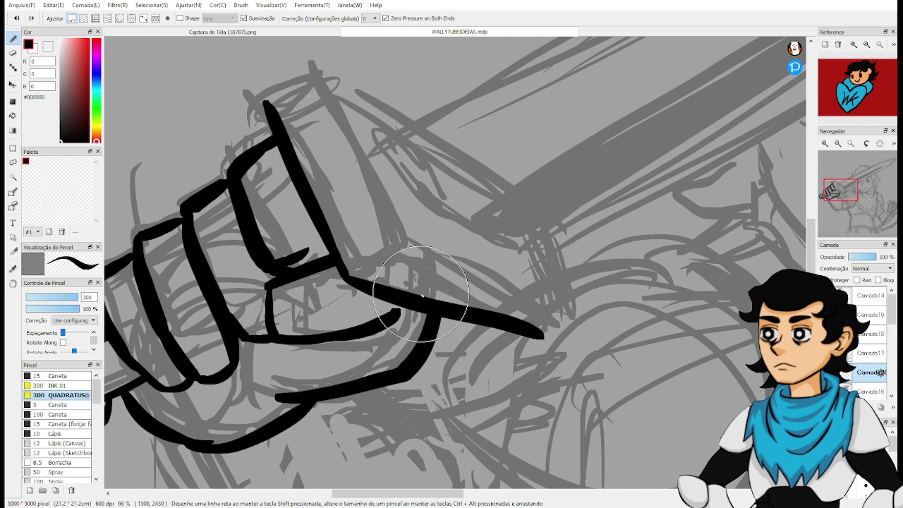
key(ctrl+z)
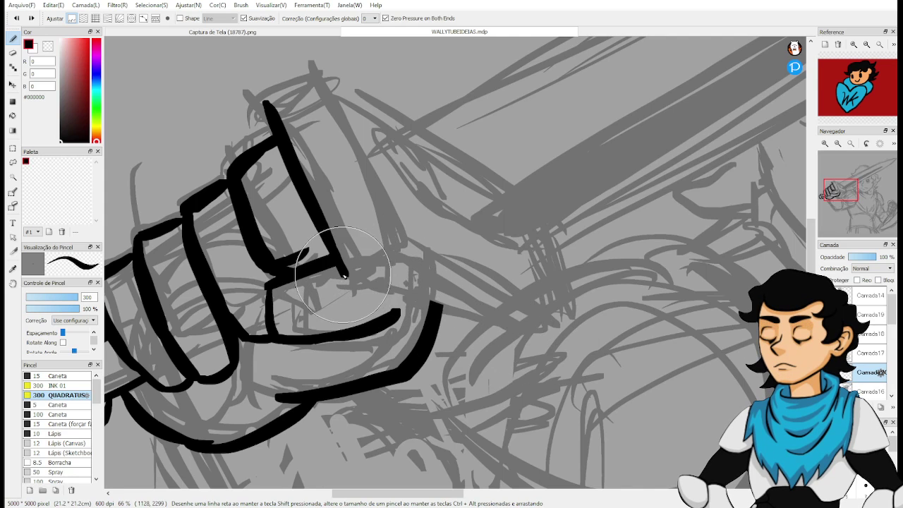
shift+click(557, 339)
key(ctrl+z)
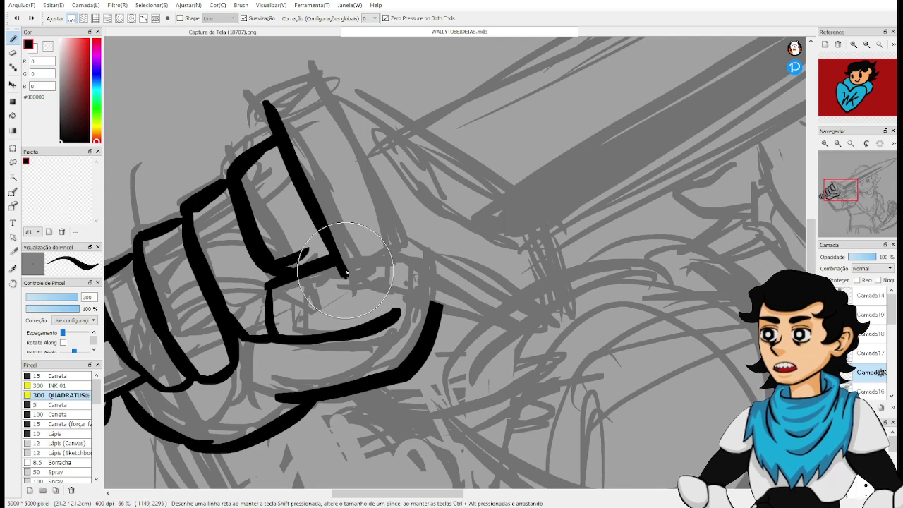
shift+click(548, 329)
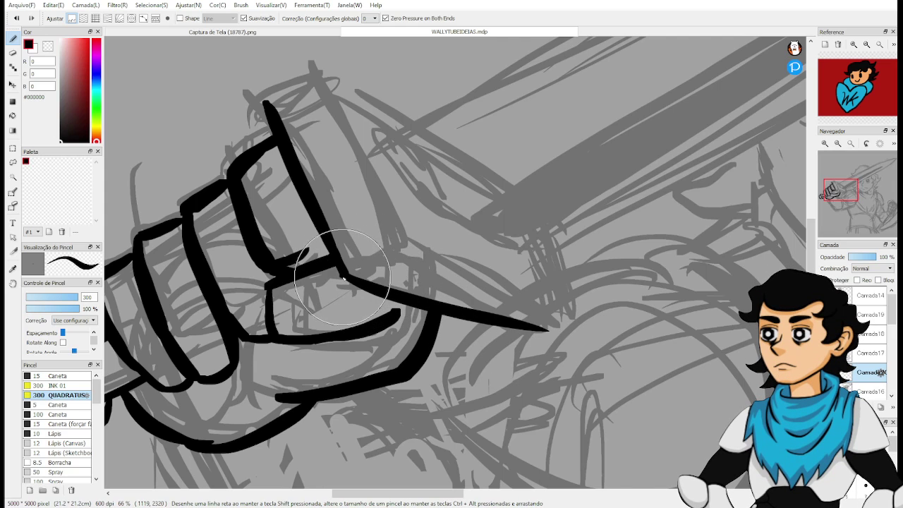
drag(339, 278, 388, 300)
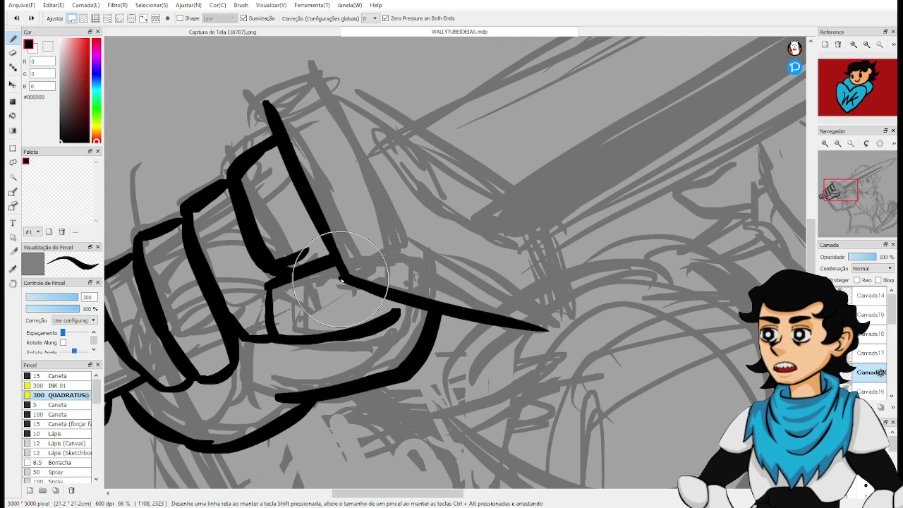
Ink short curved end strokes at the crossguard's lower tip and at its upper end.
drag(381, 288, 321, 237)
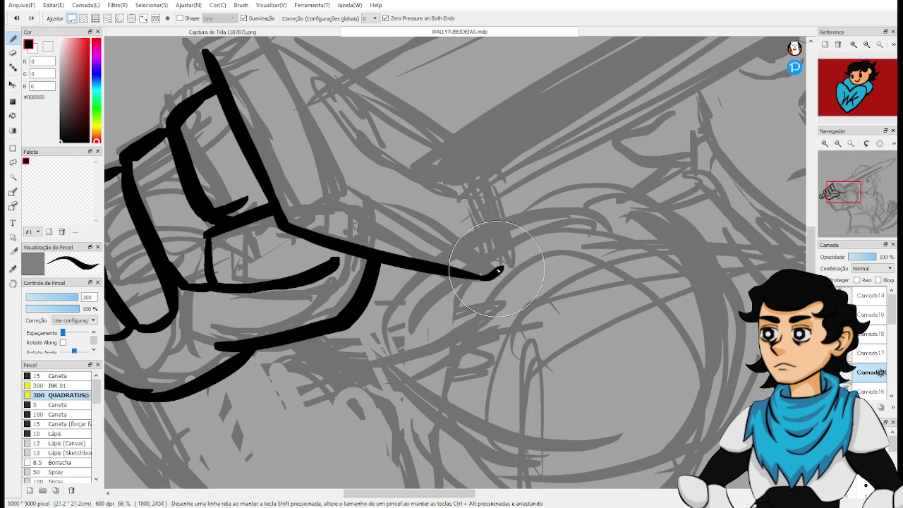
key(space)
drag(504, 268, 529, 317)
drag(501, 287, 555, 326)
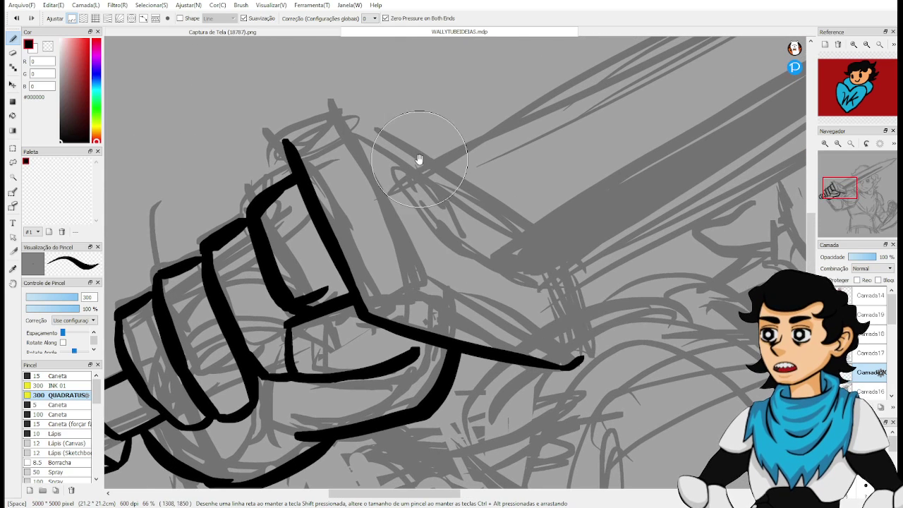
drag(297, 130, 314, 122)
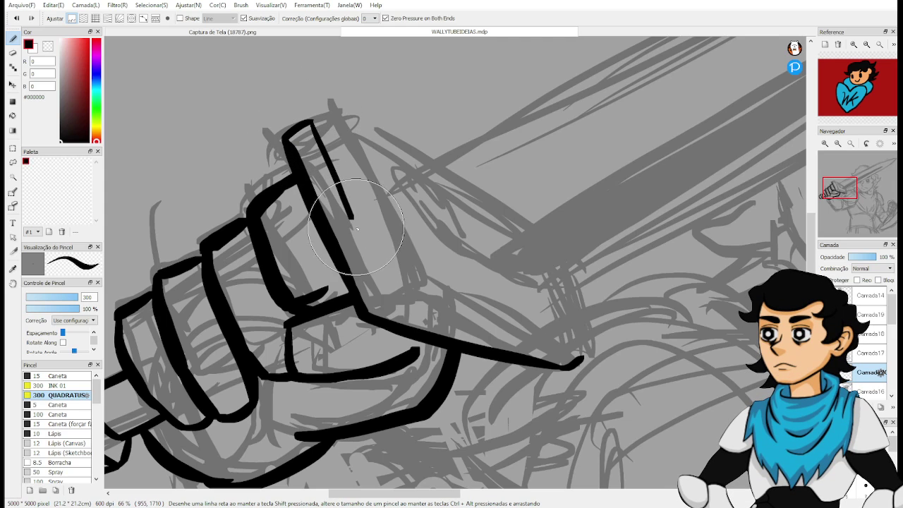
Ink a tapered inner ridge line along the crossguard's upper arm, roughly parallel to the edge against the fist.
key(ctrl+z)
key(ctrl+z)
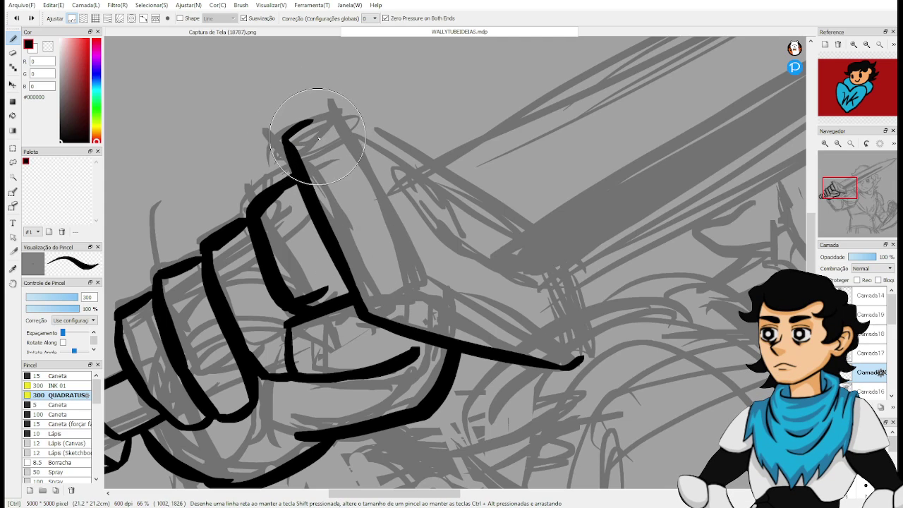
drag(313, 125, 329, 165)
key(ctrl+z)
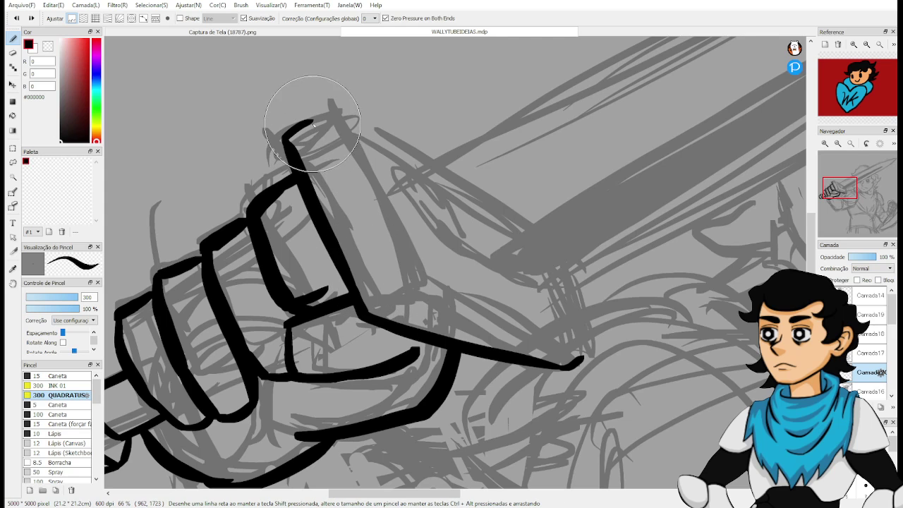
key(ctrl+z)
drag(316, 127, 384, 296)
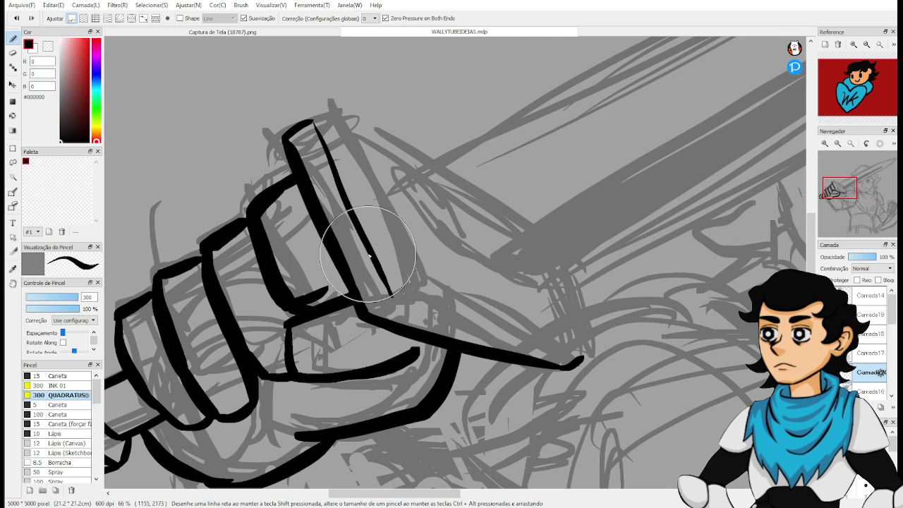
key(ctrl+z)
drag(315, 127, 390, 279)
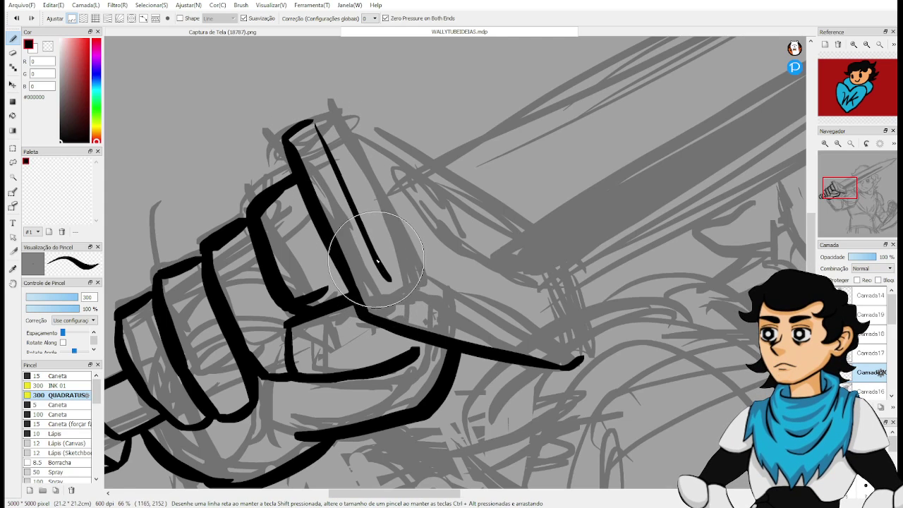
key(ctrl+z)
drag(316, 125, 382, 281)
key(ctrl+z)
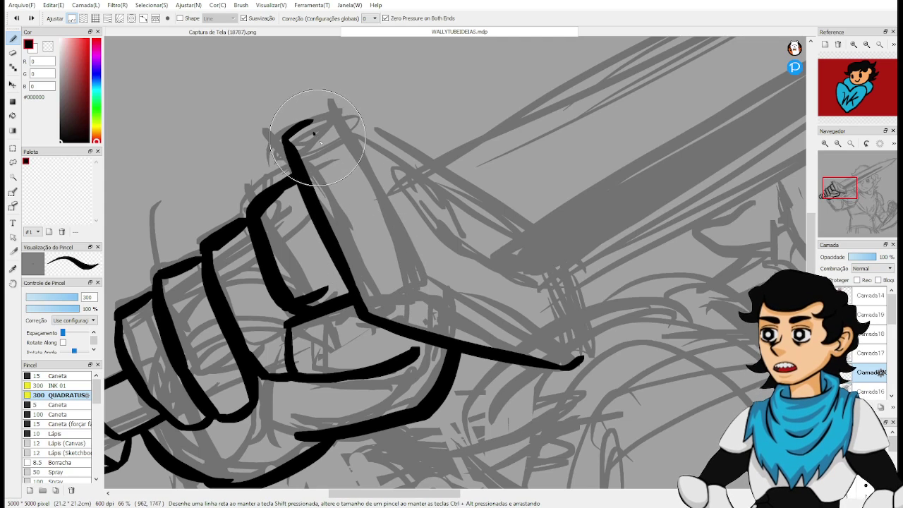
key(ctrl+z)
drag(316, 133, 399, 291)
key(ctrl+z)
drag(321, 130, 396, 285)
key(ctrl+z)
Ink a short tick at the crossguard's inner corner and a ridge line along its lower arm to the tip.
key(space)
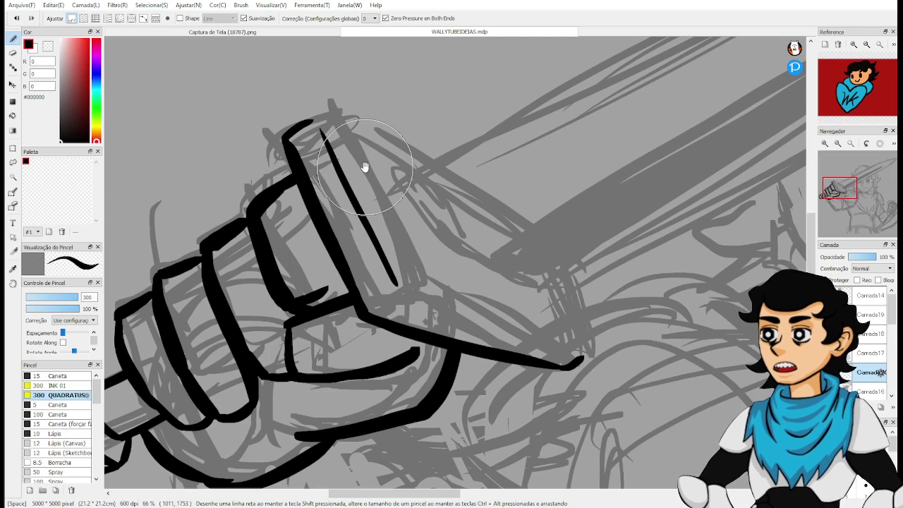
drag(437, 264, 505, 210)
key(ctrl+z)
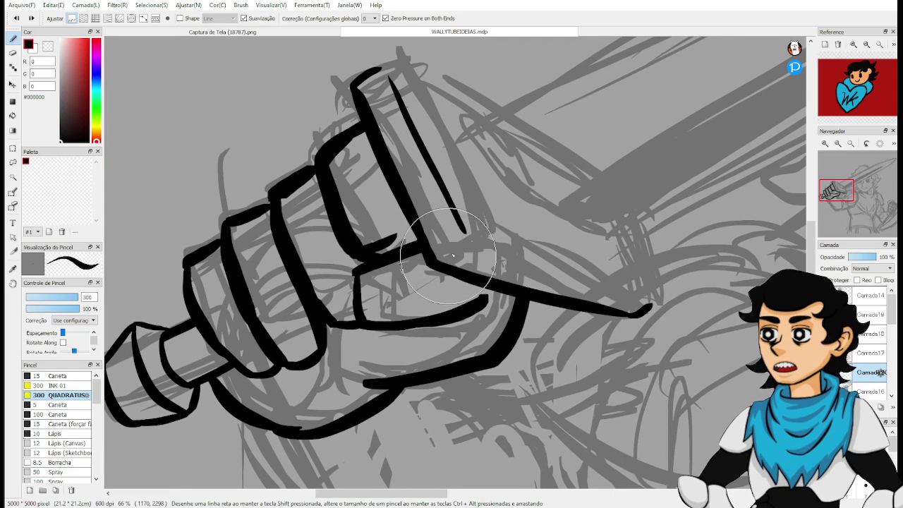
key(ctrl+z)
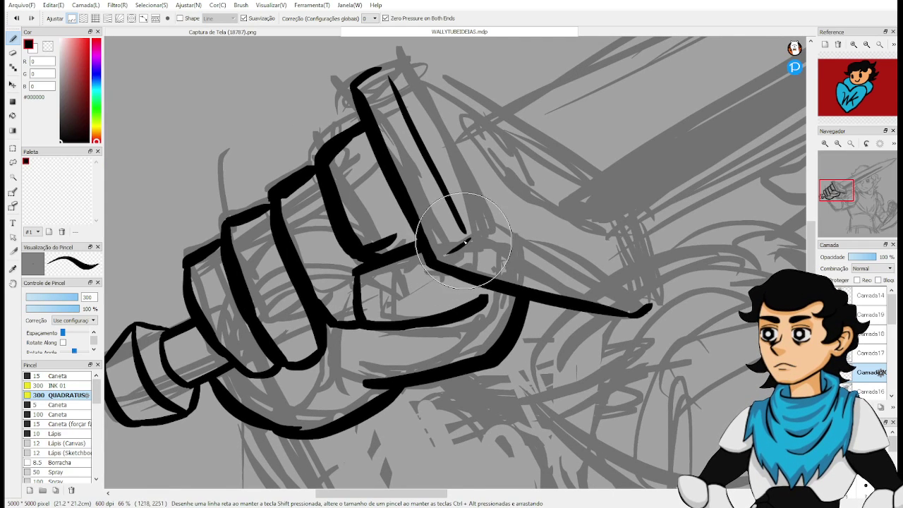
drag(463, 240, 397, 275)
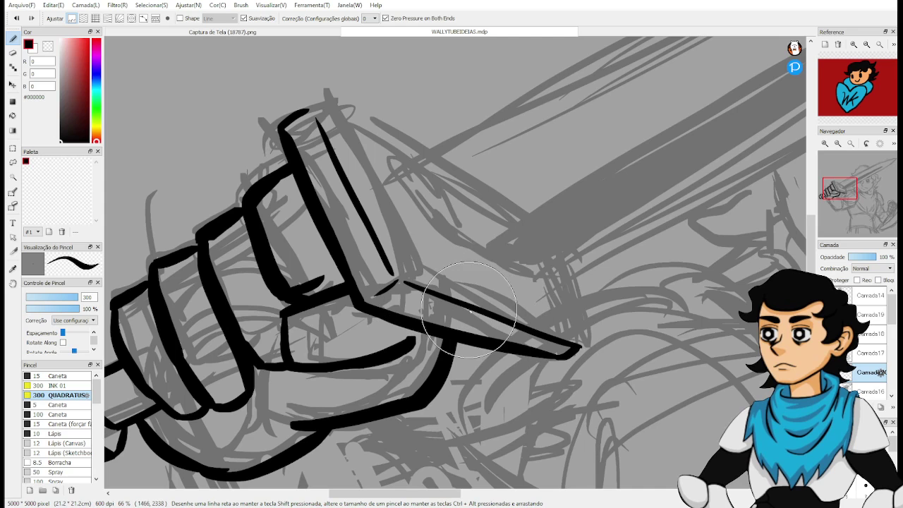
Ink a short tapered edge rising from the crossguard's lower tip toward the base of the blade.
drag(565, 315, 453, 281)
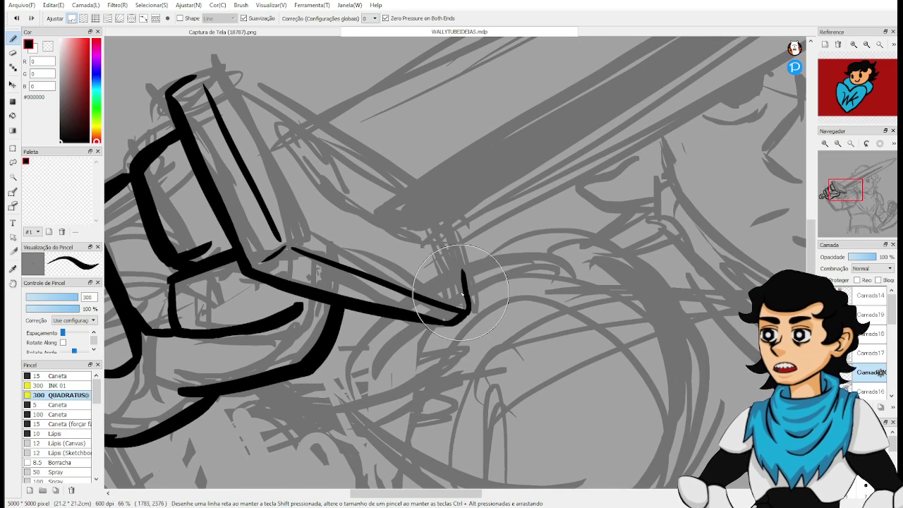
key(ctrl+z)
key(ctrl+z)
drag(467, 310, 447, 235)
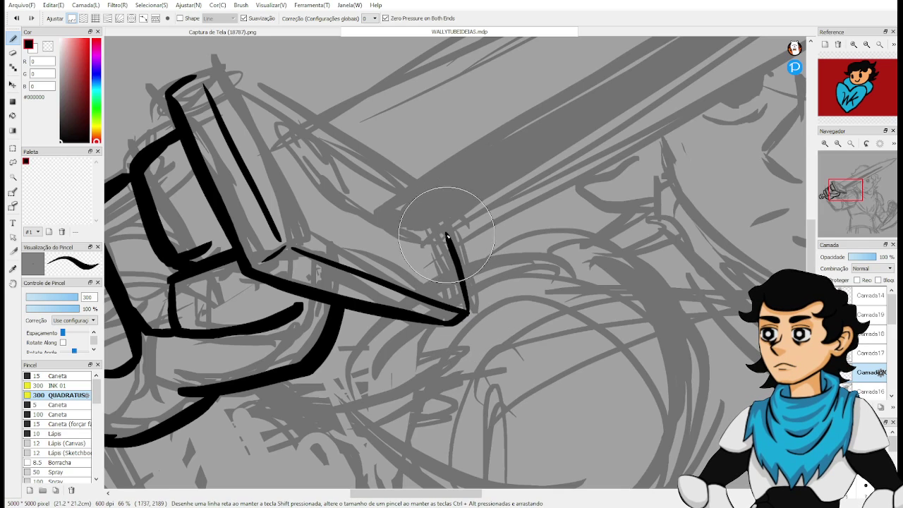
key(ctrl+z)
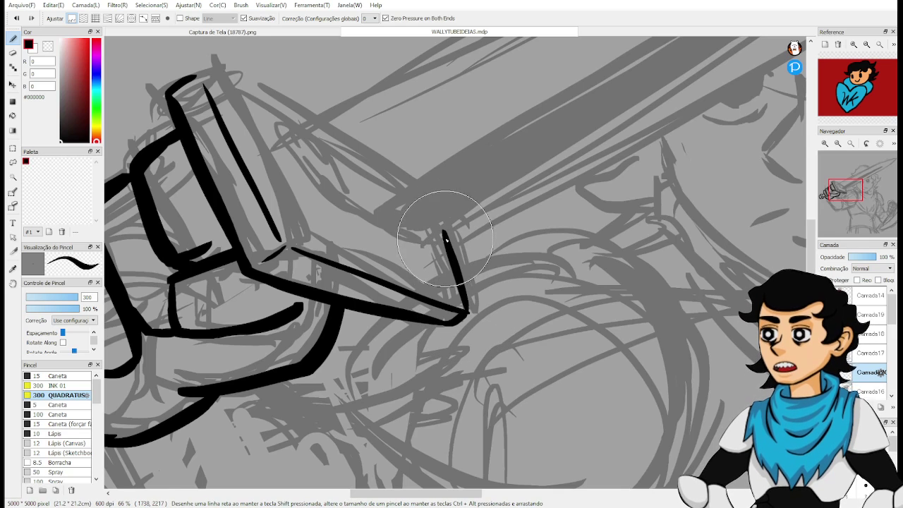
key(ctrl+z)
Ink the crossguard's outer edge as a straight stroke from its upper corner down toward the base of the blade.
drag(457, 269, 493, 326)
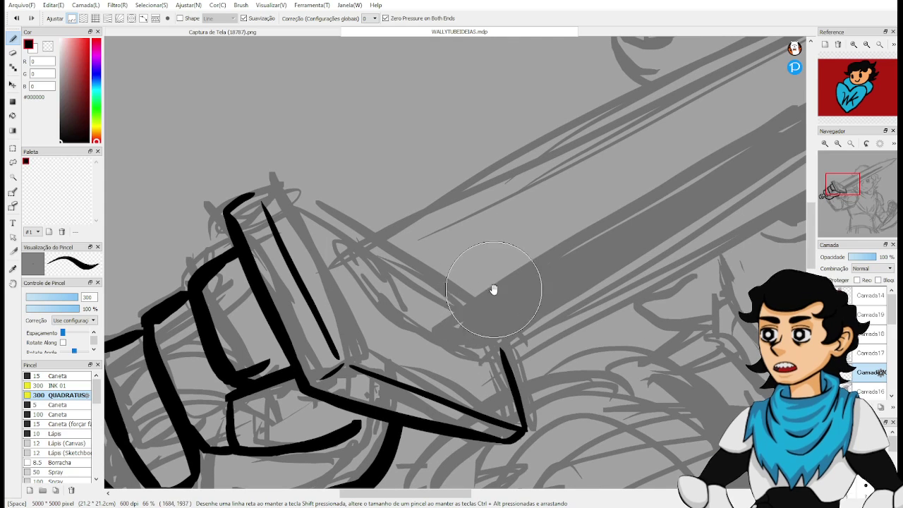
mouse_move(494, 290)
mouse_down()
mouse_move(520, 298)
mouse_move(527, 324)
mouse_up()
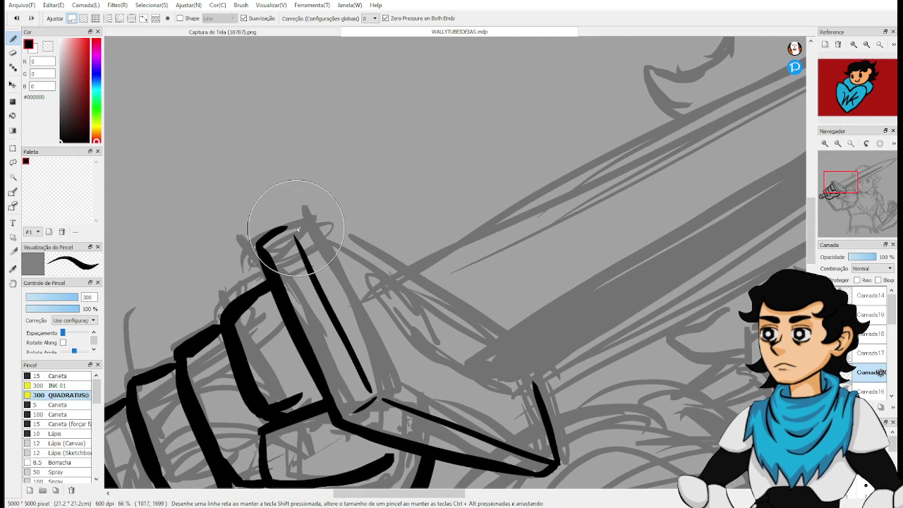
drag(289, 226, 386, 269)
key(ctrl+z)
drag(290, 226, 386, 284)
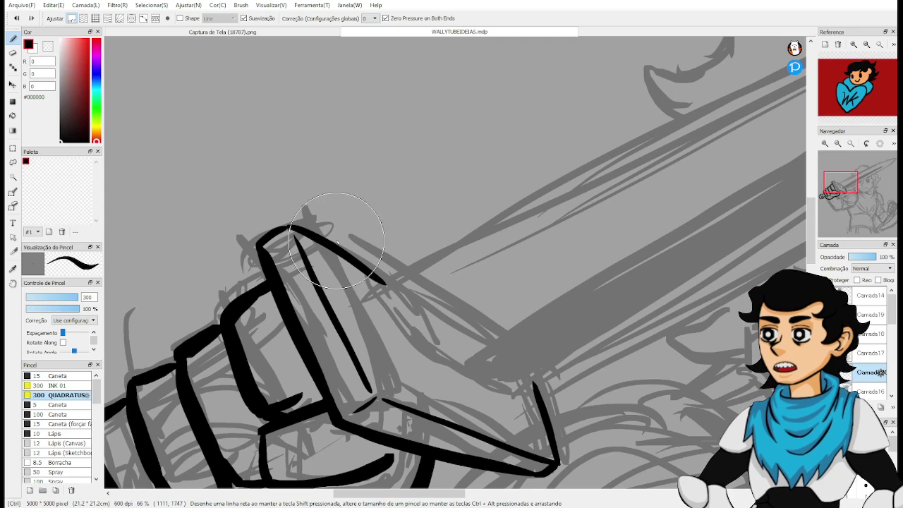
key(ctrl+z)
drag(289, 227, 369, 269)
key(ctrl+z)
drag(290, 226, 369, 268)
key(ctrl+z)
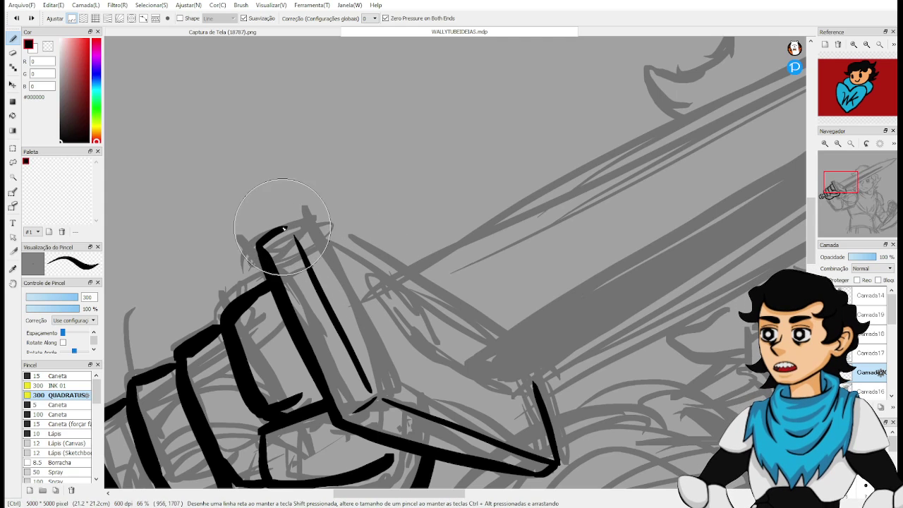
drag(378, 269, 307, 225)
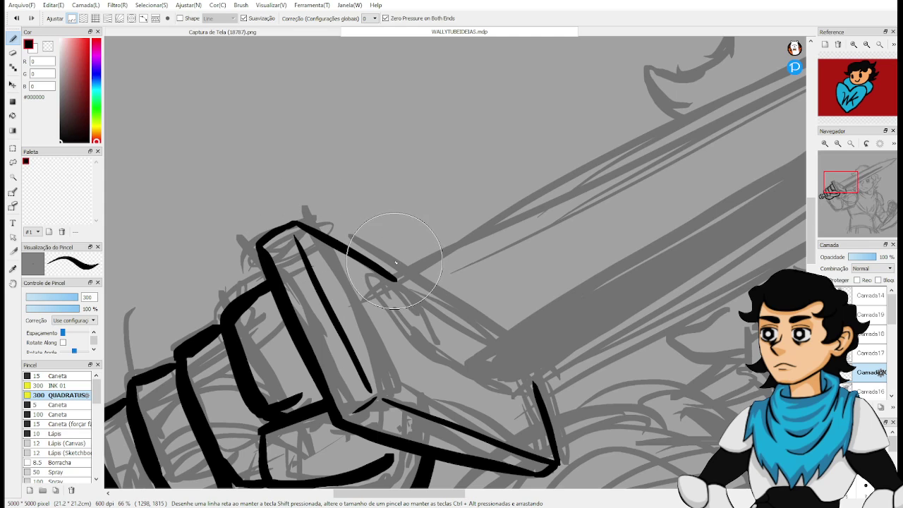
scroll(395, 244, down, 1)
scroll(414, 226, down, 1)
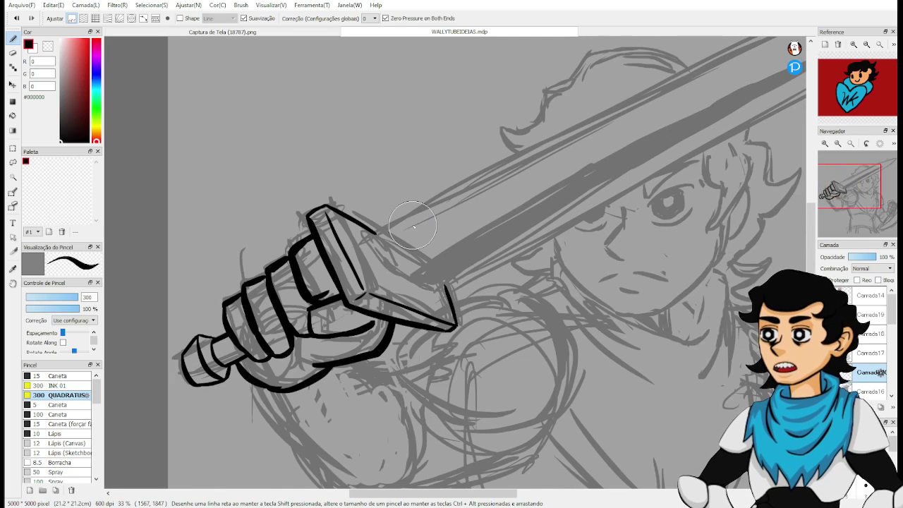
drag(474, 238, 453, 275)
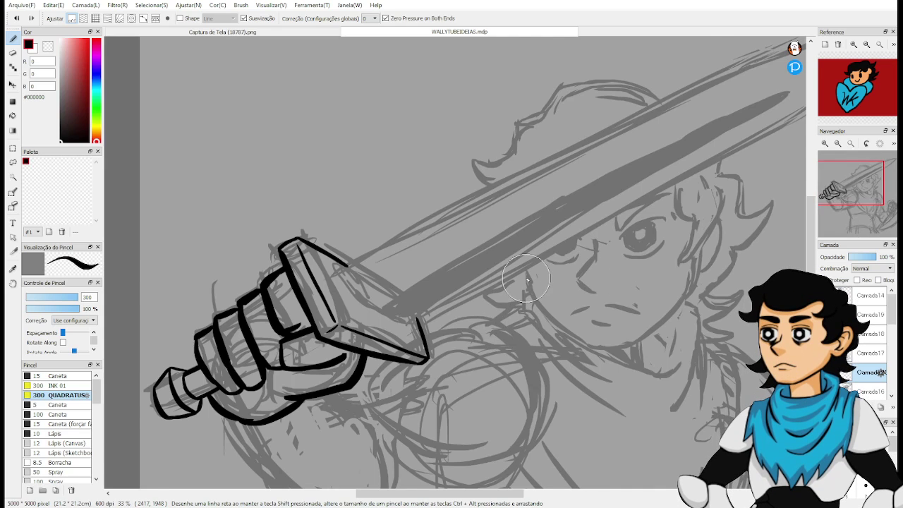
scroll(527, 280, up, 1)
drag(568, 315, 619, 316)
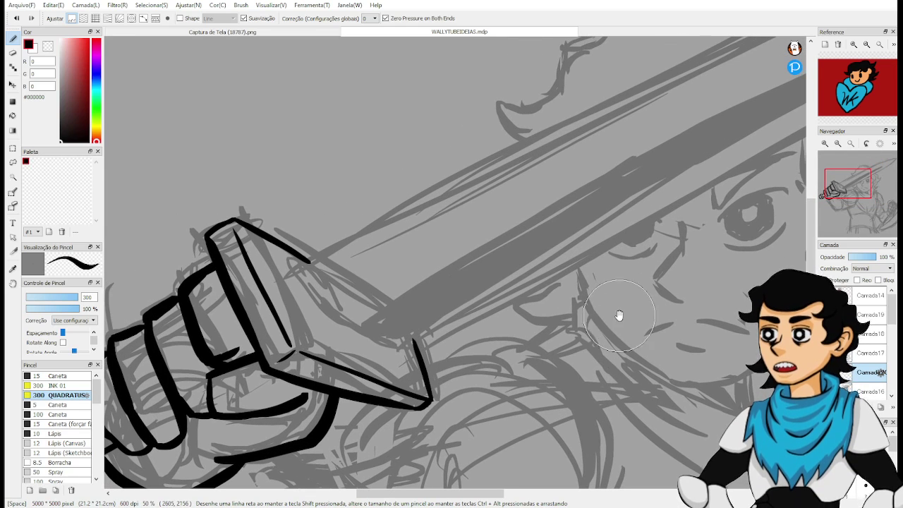
drag(537, 314, 569, 306)
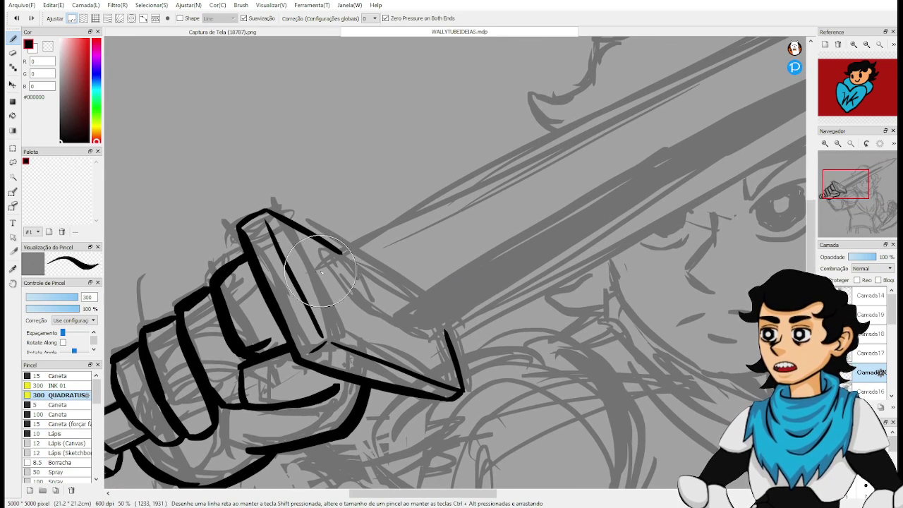
drag(310, 271, 505, 147)
key(ctrl+z)
drag(321, 260, 663, 89)
key(ctrl+z)
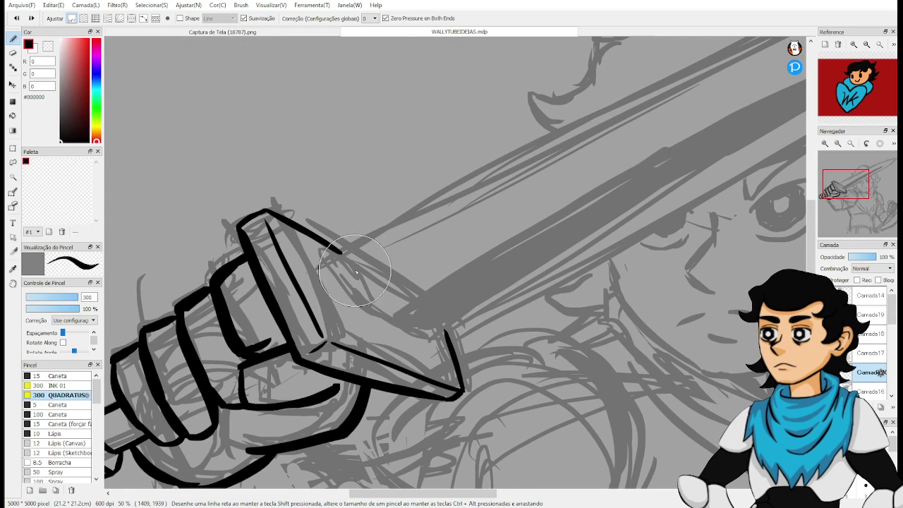
drag(475, 185, 746, 43)
drag(584, 163, 435, 256)
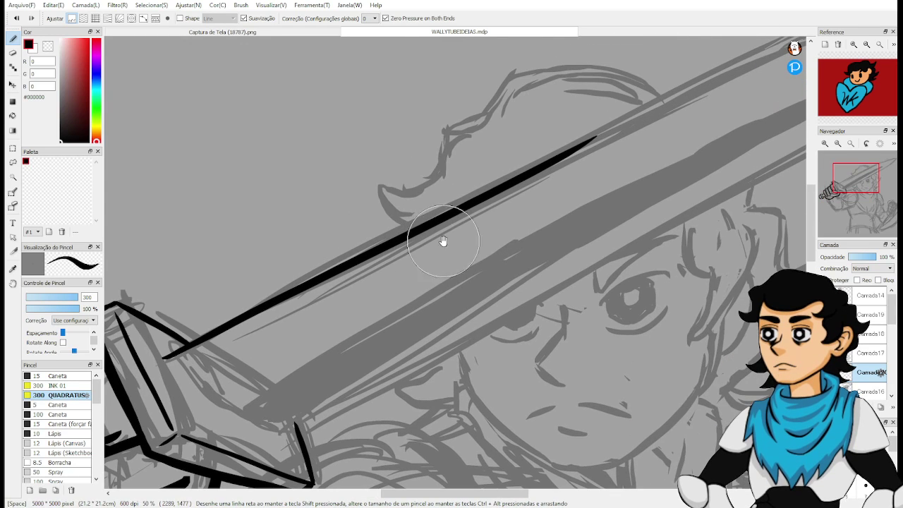
scroll(503, 194, down, 2)
key(ctrl+z)
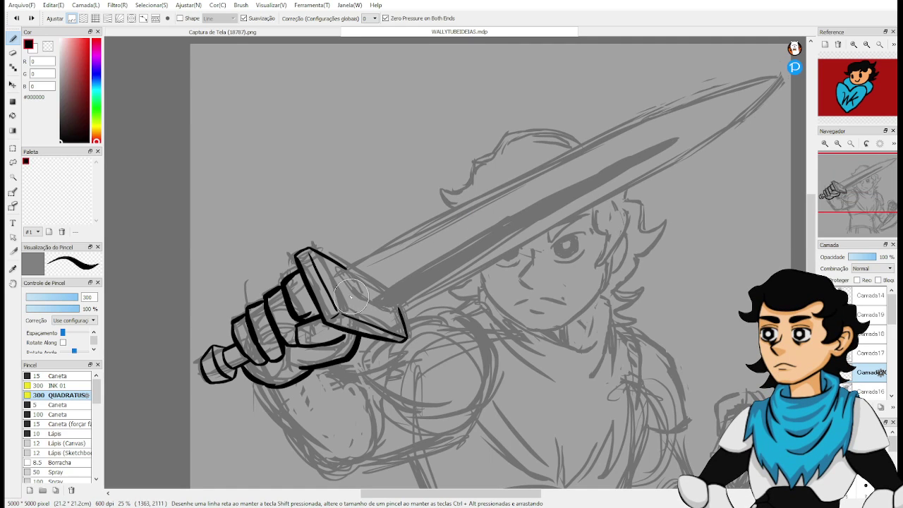
shift+click(330, 272)
key(ctrl+z)
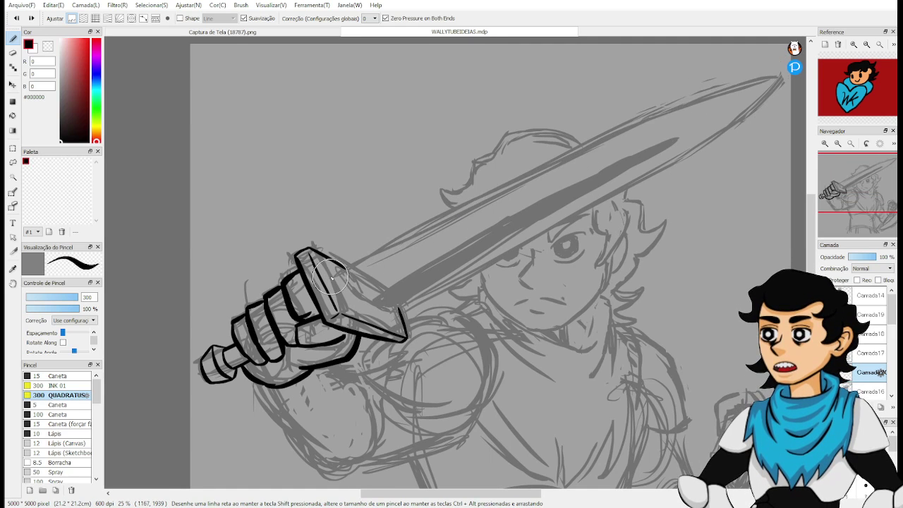
drag(338, 257, 779, 61)
key(ctrl+z)
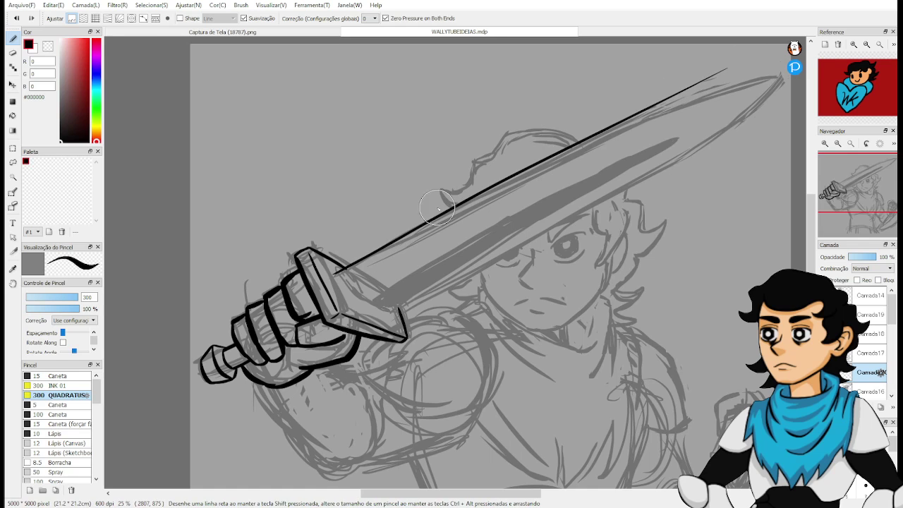
key(ctrl+z)
Ink the blade's upper edge as one long straight tapered line from the crossguard, running off the top of the canvas.
key(e)
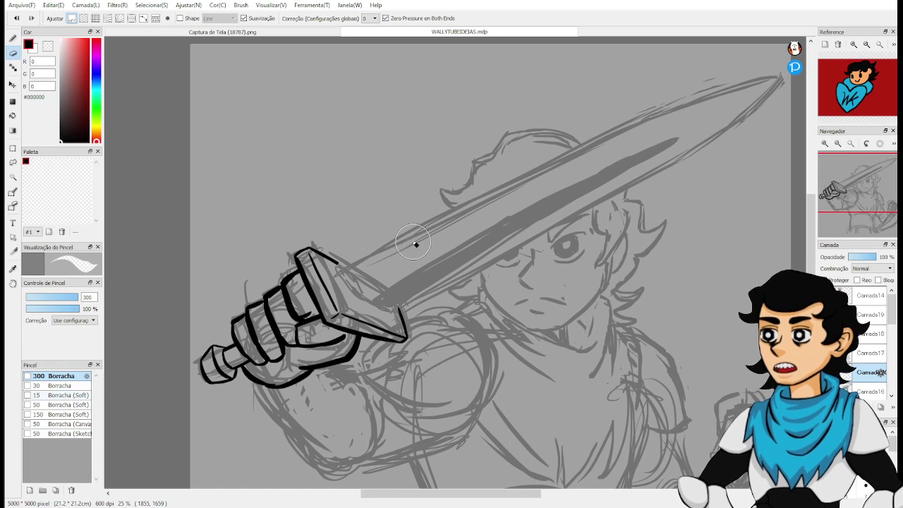
key(p)
drag(476, 191, 763, 46)
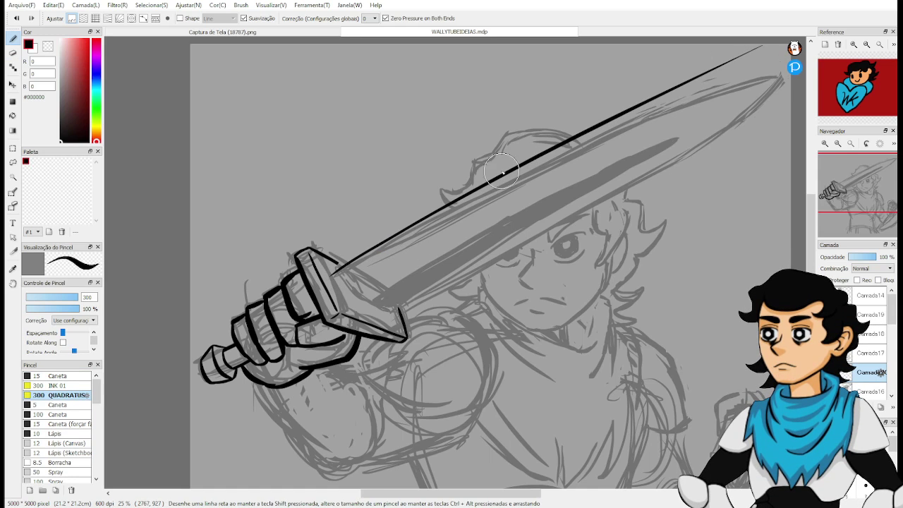
key(ctrl+z)
drag(334, 271, 830, 2)
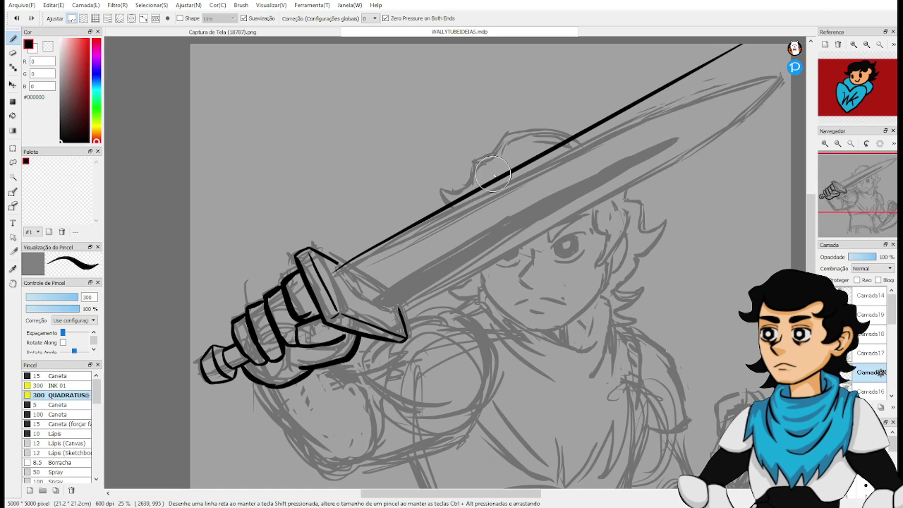
key(space)
mouse_move(565, 188)
mouse_down()
mouse_move(605, 211)
mouse_move(538, 223)
mouse_move(510, 216)
mouse_up()
drag(343, 306, 695, 121)
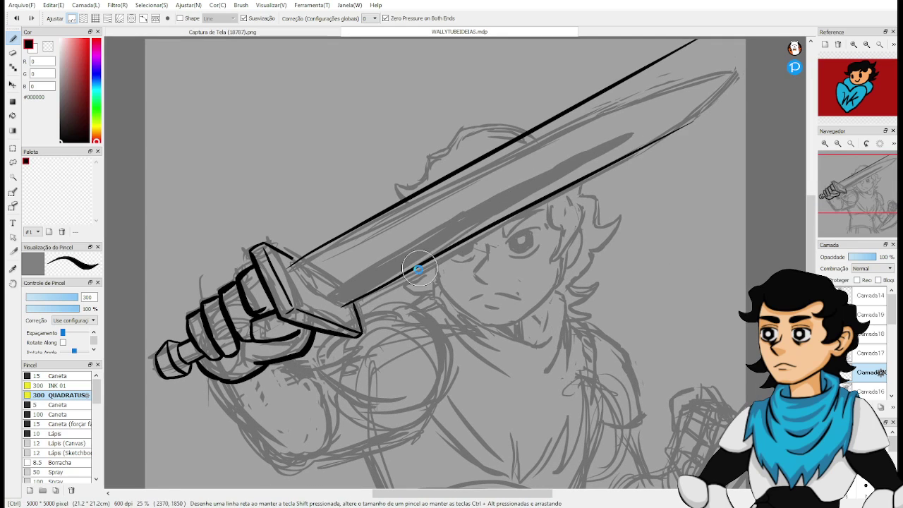
key(ctrl+z)
shift+click(347, 302)
key(ctrl+z)
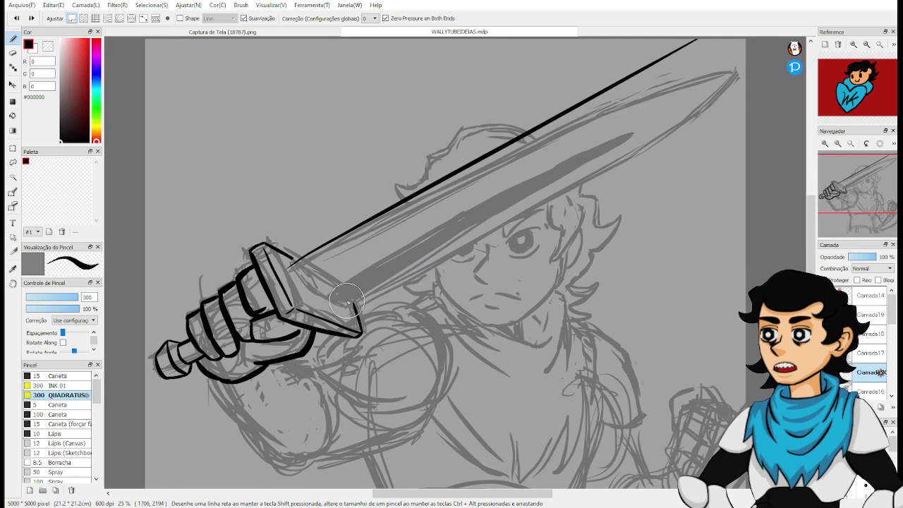
drag(350, 305, 695, 94)
key(ctrl+z)
drag(347, 304, 653, 122)
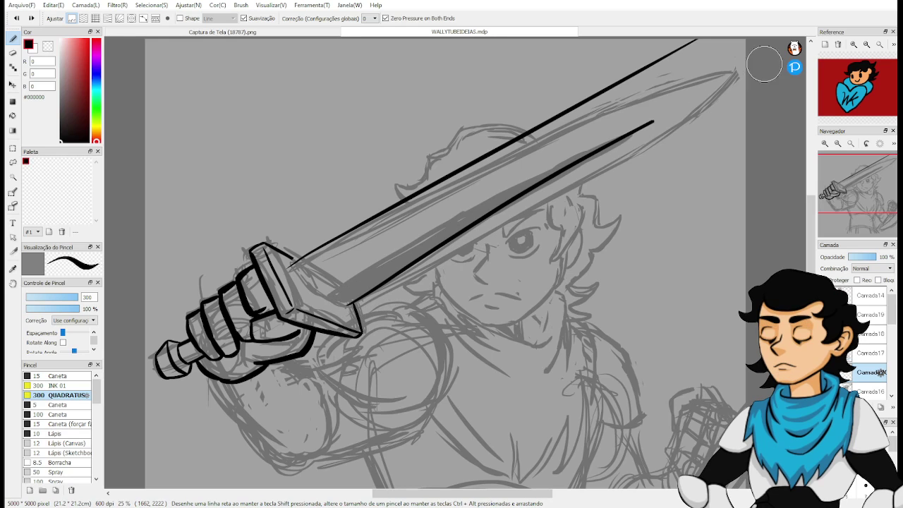
key(ctrl+z)
shift+click(344, 304)
key(ctrl+z)
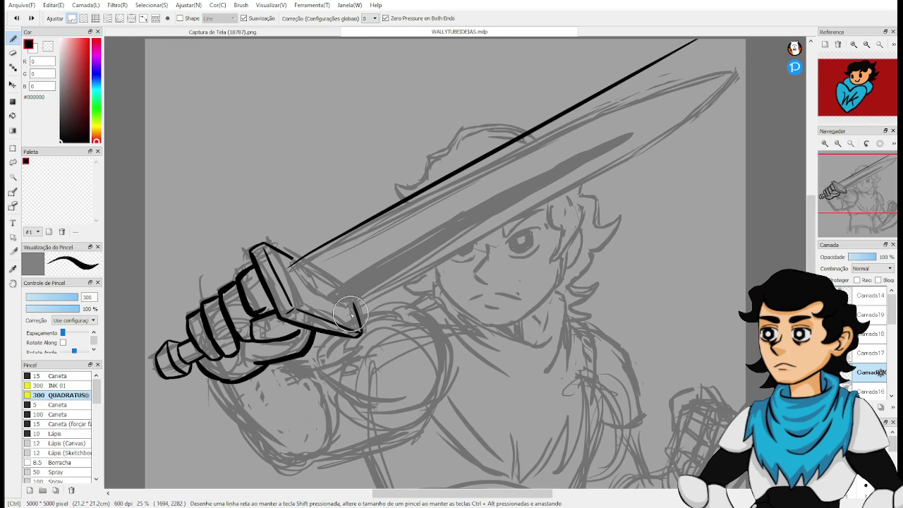
key(ctrl+z)
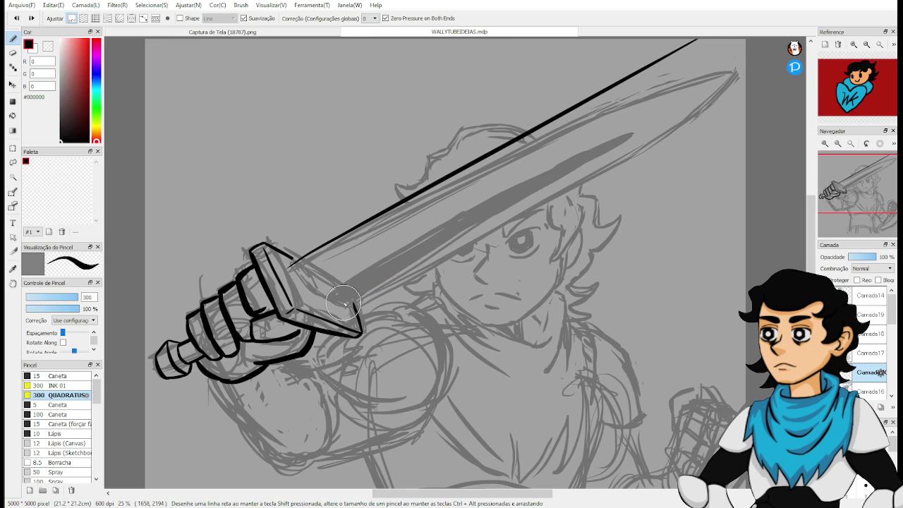
key(space)
drag(520, 229, 559, 201)
drag(496, 268, 512, 242)
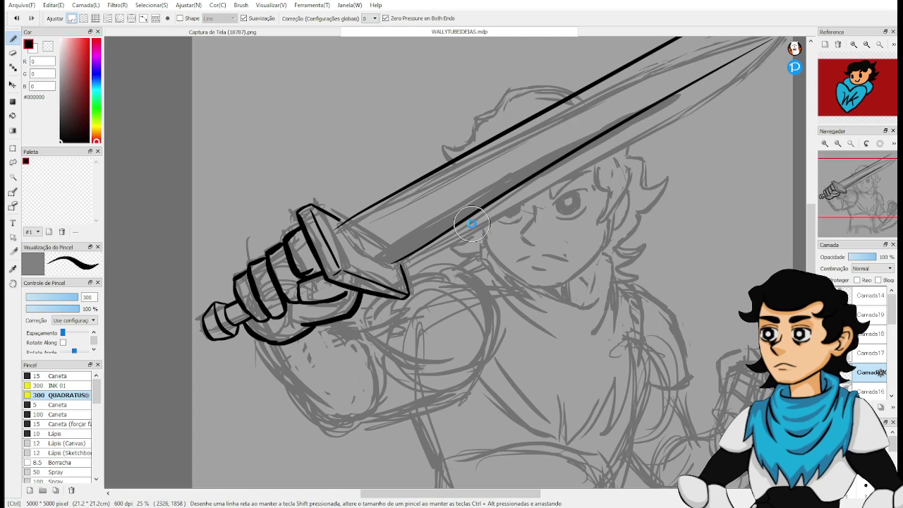
key(ctrl+z)
Ink the blade's lower edge as one long straight line from the crossguard, roughly parallel to the upper edge, to the canvas border.
drag(597, 195, 505, 256)
drag(451, 286, 477, 300)
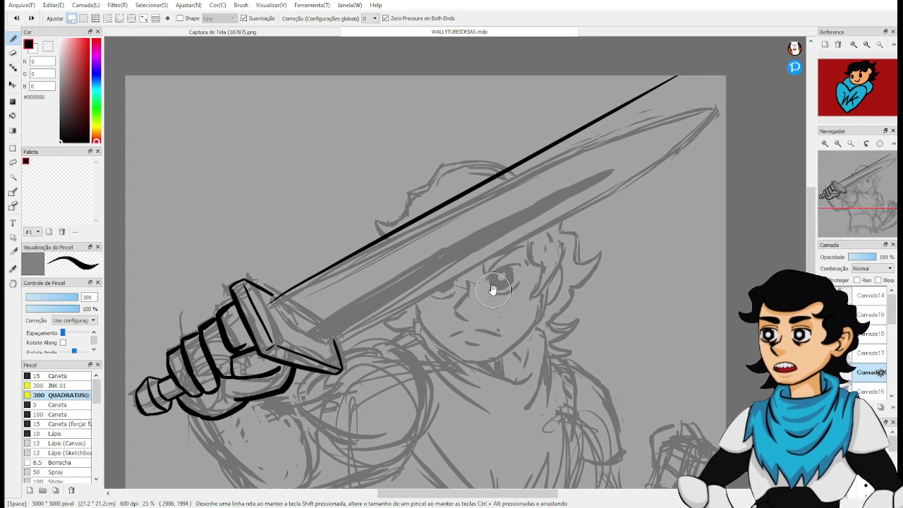
drag(326, 343, 766, 80)
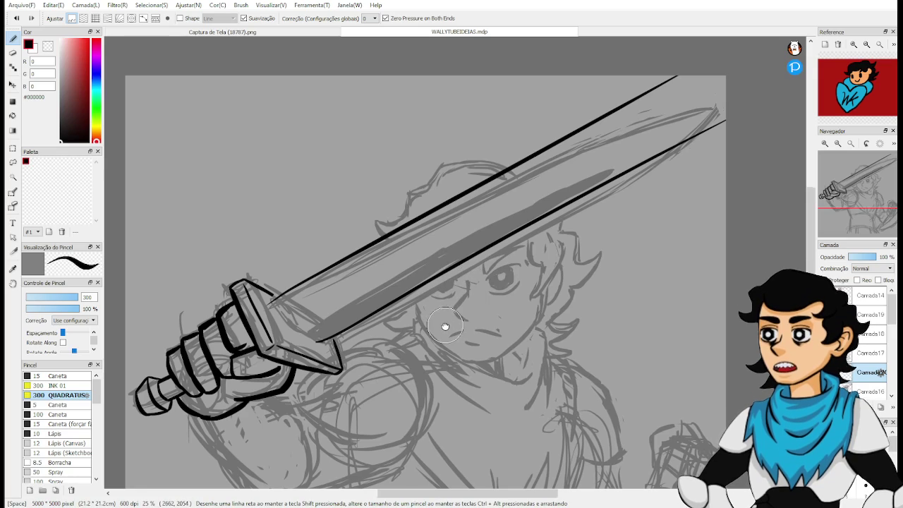
Erase the bent, overshooting start of the lower blade edge where it meets the crossguard.
mouse_move(443, 323)
mouse_down()
mouse_move(625, 202)
mouse_move(643, 227)
mouse_up()
scroll(657, 220, up, 4)
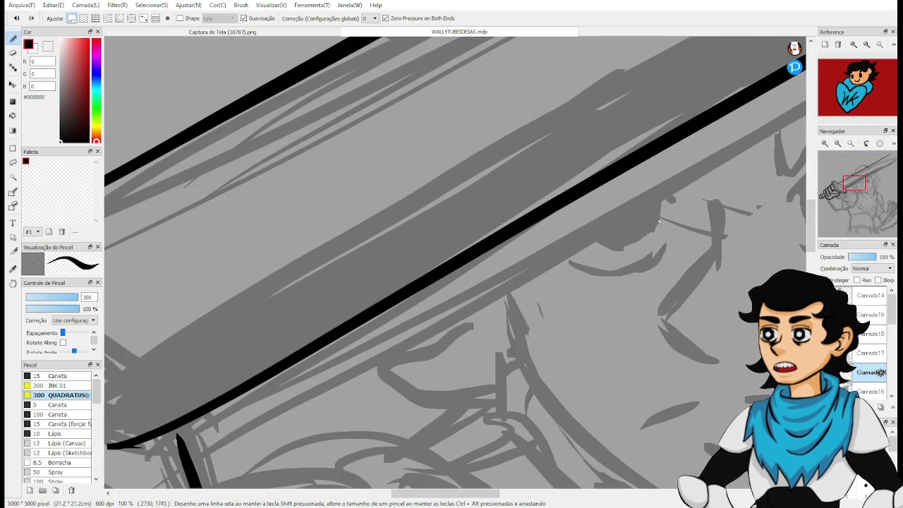
drag(393, 361, 675, 239)
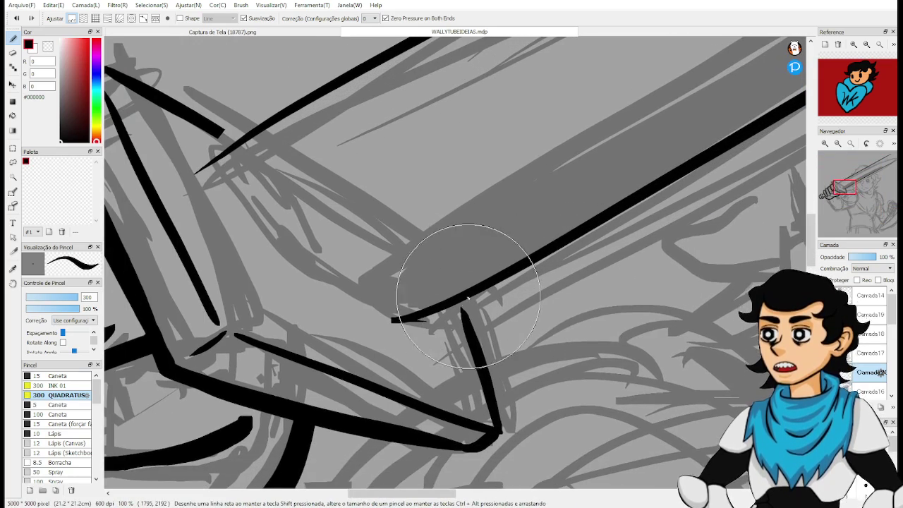
key(e)
drag(383, 333, 393, 339)
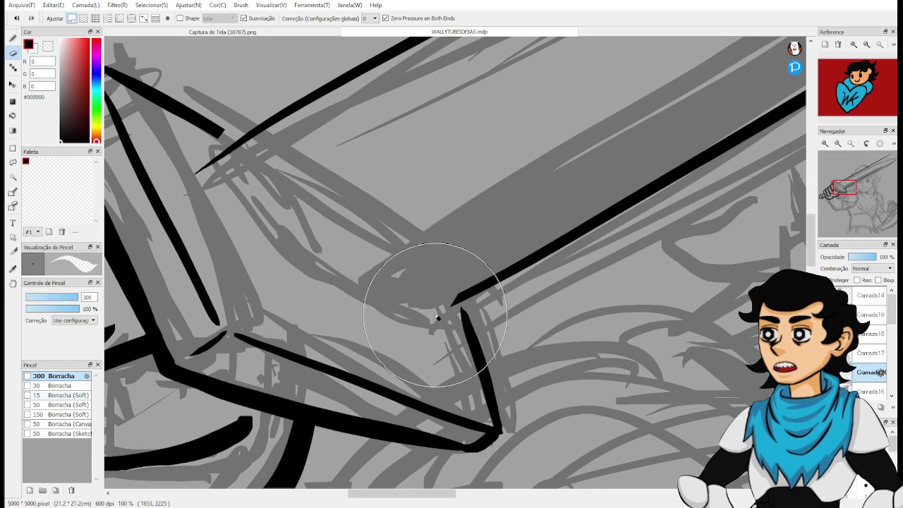
drag(457, 296, 501, 258)
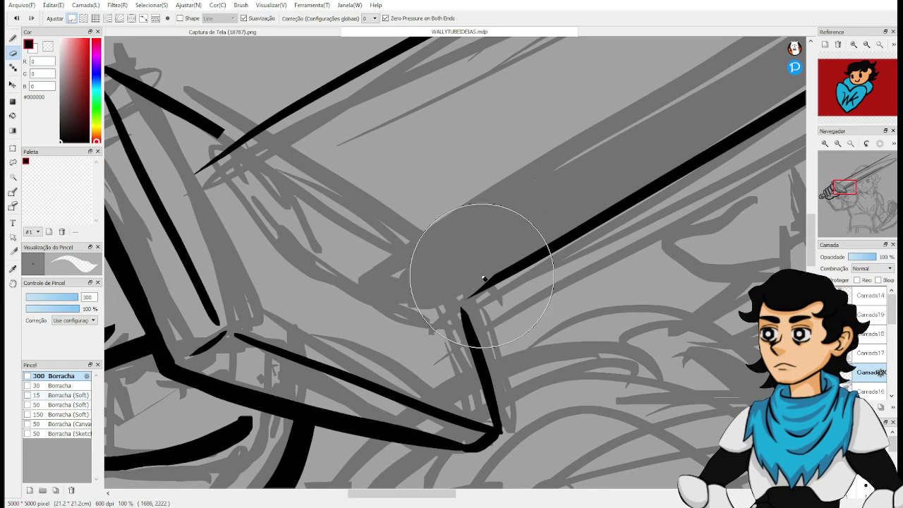
Re-ink the start of the lower blade edge with a short tapered stroke extending it straight into the crossguard.
key(b)
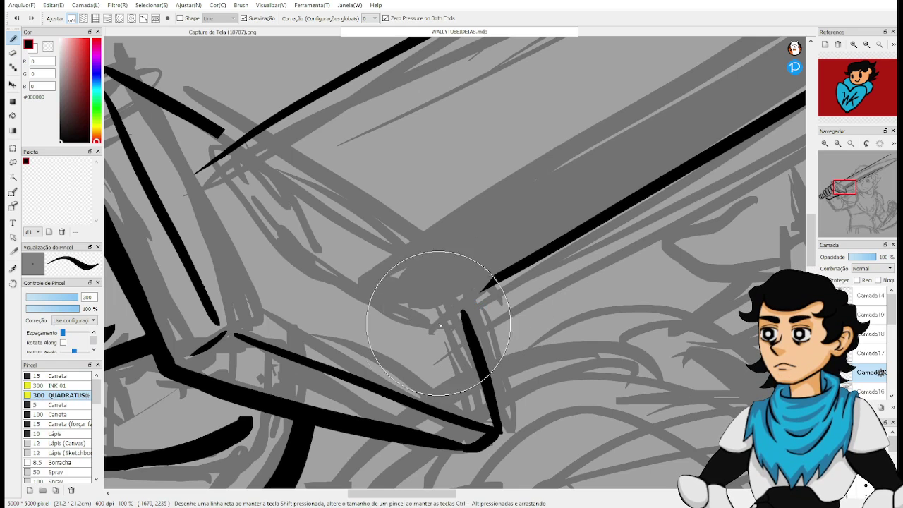
drag(431, 323, 522, 258)
key(ctrl+z)
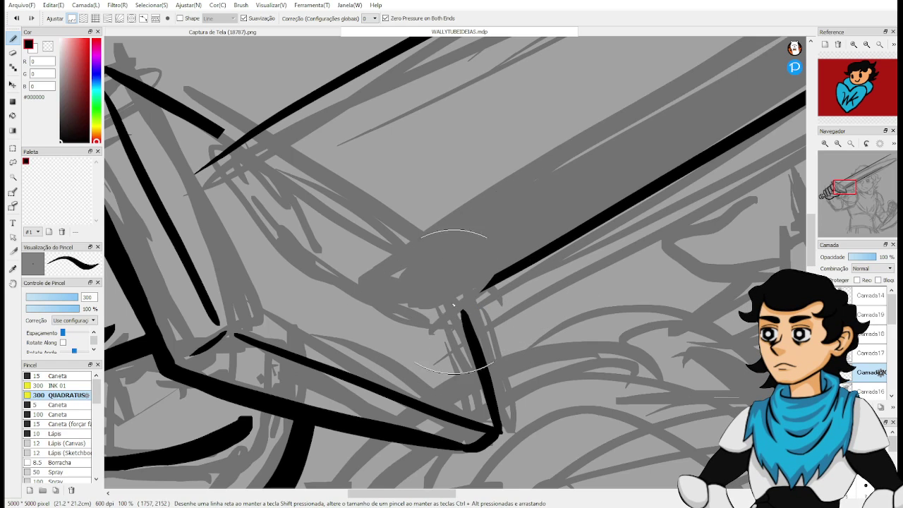
key(ctrl+z)
drag(422, 326, 537, 253)
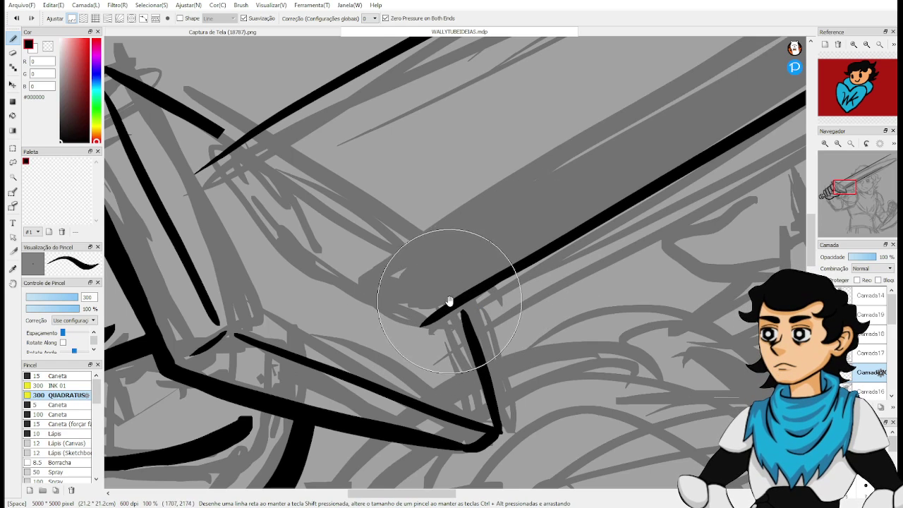
Re-ink the thin start of the blade's upper edge with a thicker short stroke running into the crossguard.
drag(449, 301, 531, 324)
drag(444, 277, 548, 342)
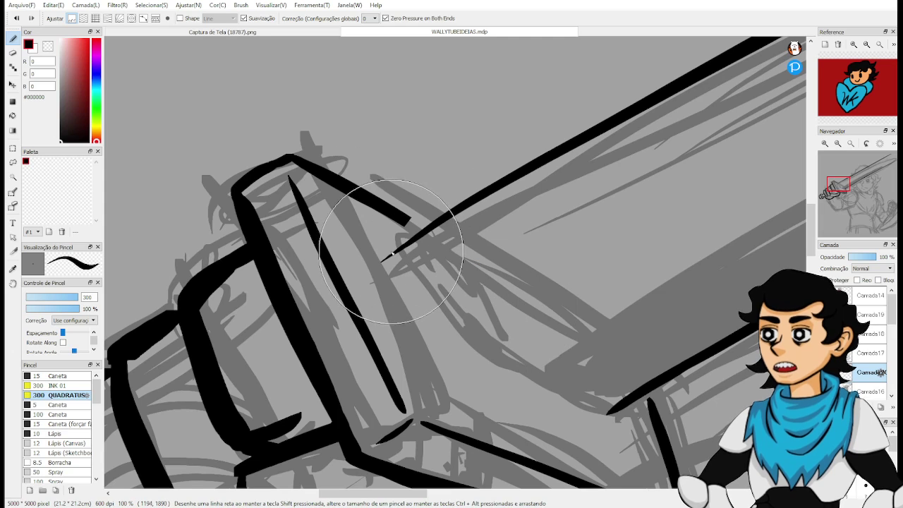
key(e)
mouse_move(383, 261)
mouse_down()
mouse_move(422, 334)
mouse_move(491, 281)
mouse_up()
key(p)
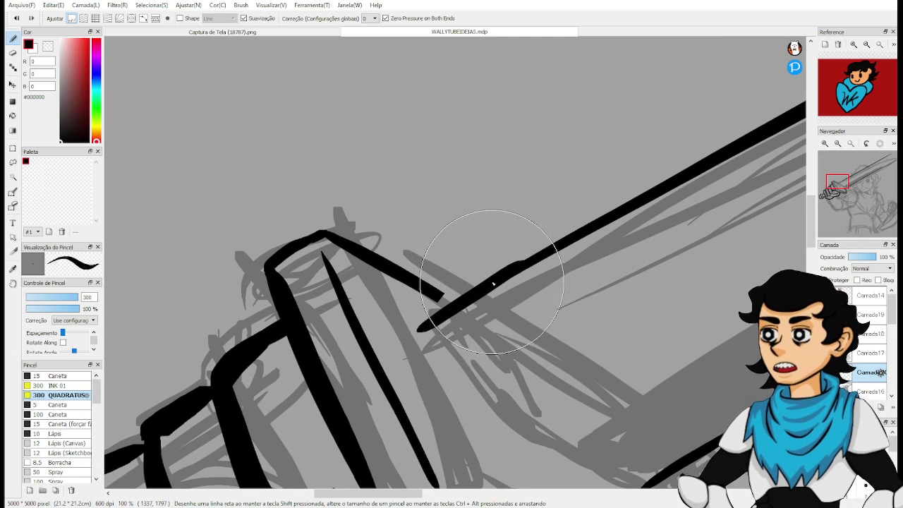
key(ctrl+z)
drag(422, 328, 561, 244)
key(ctrl+z)
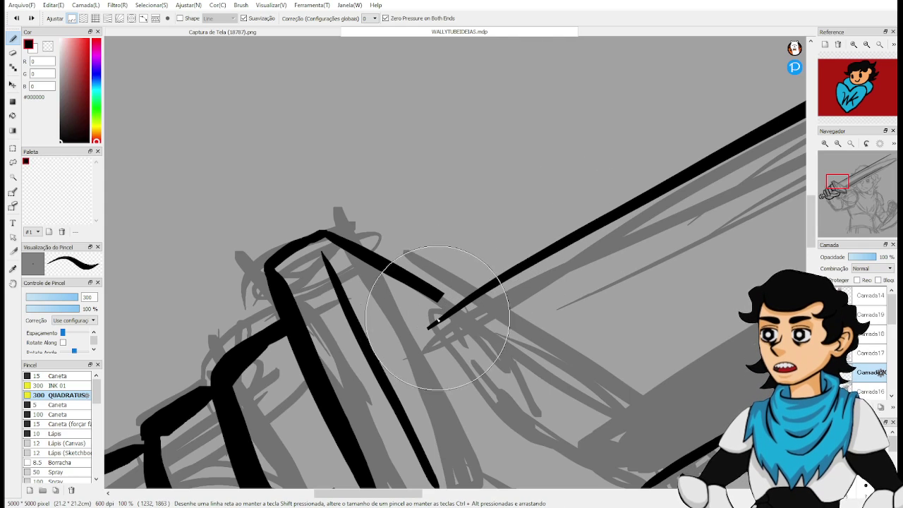
drag(420, 330, 543, 256)
key(ctrl+z)
drag(428, 323, 576, 234)
key(ctrl+z)
key(ctrl+z)
drag(428, 327, 534, 261)
key(ctrl+z)
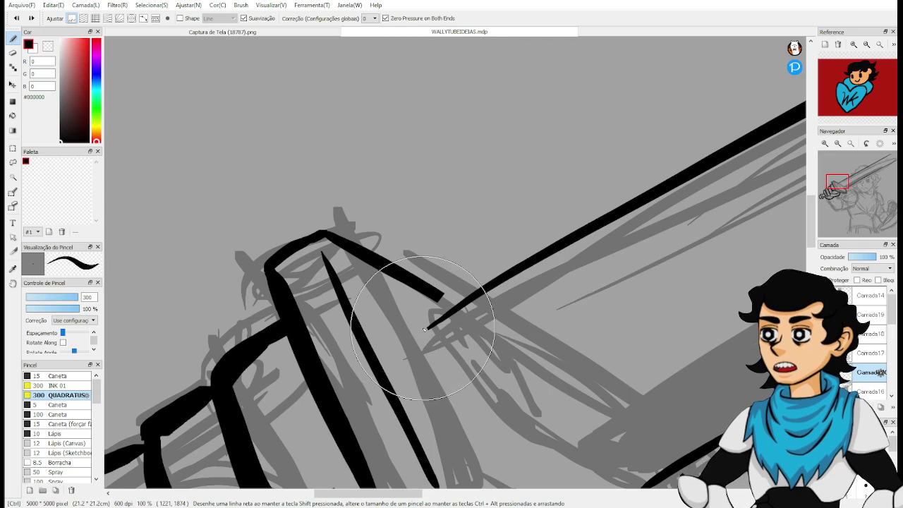
drag(426, 326, 567, 244)
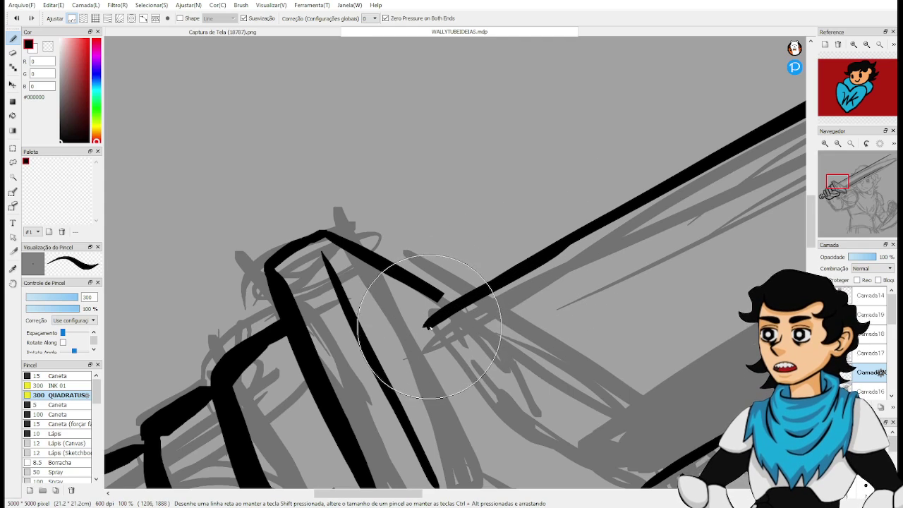
Ink a short diagonal tapered stroke below the start of the blade's upper edge and extend the edge to meet it in a sharp corner.
key(space)
drag(531, 375, 472, 271)
drag(486, 389, 463, 419)
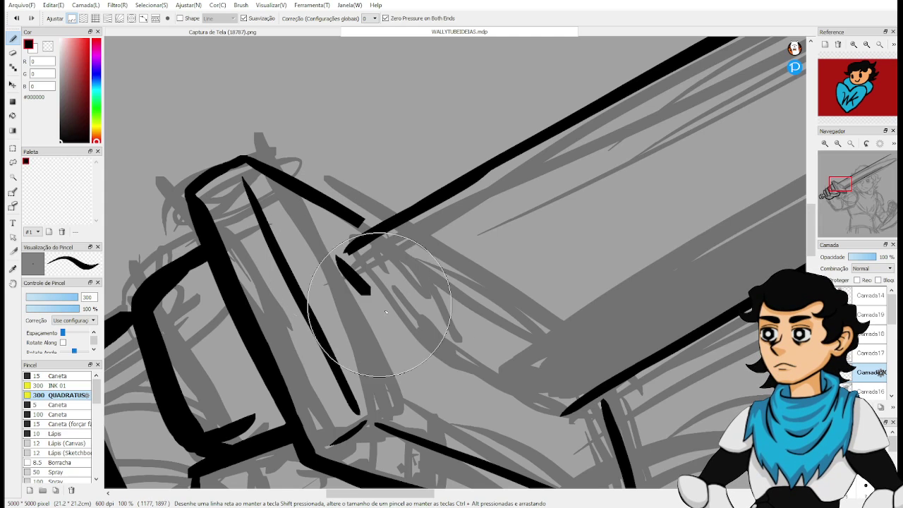
drag(342, 283, 431, 358)
key(ctrl+z)
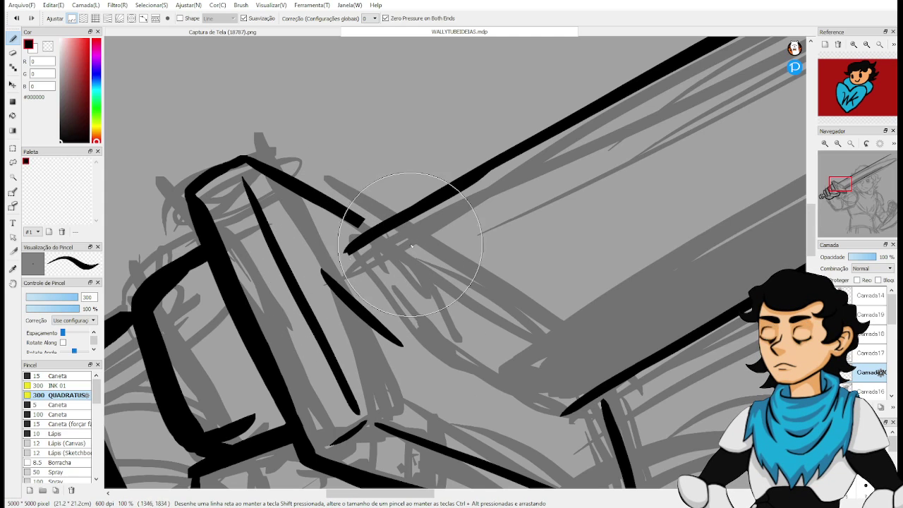
drag(319, 271, 389, 231)
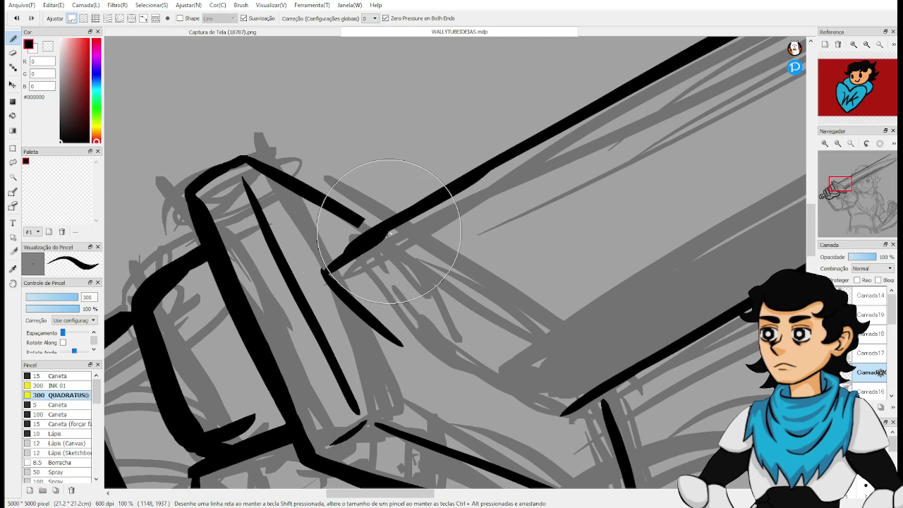
key(ctrl+z)
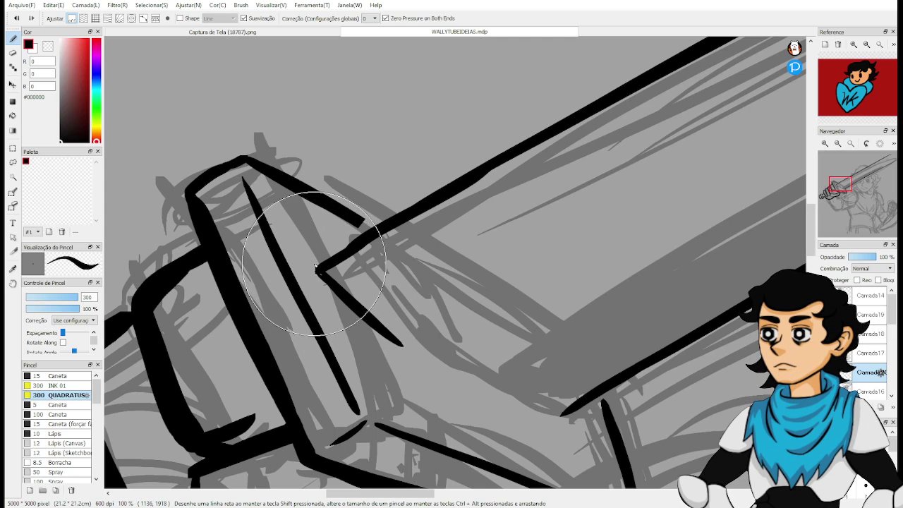
Erase the crossguard's thick long edge on the hand side with its rounded upper end, and trim the leftover line ends beside the finger.
drag(487, 389, 373, 329)
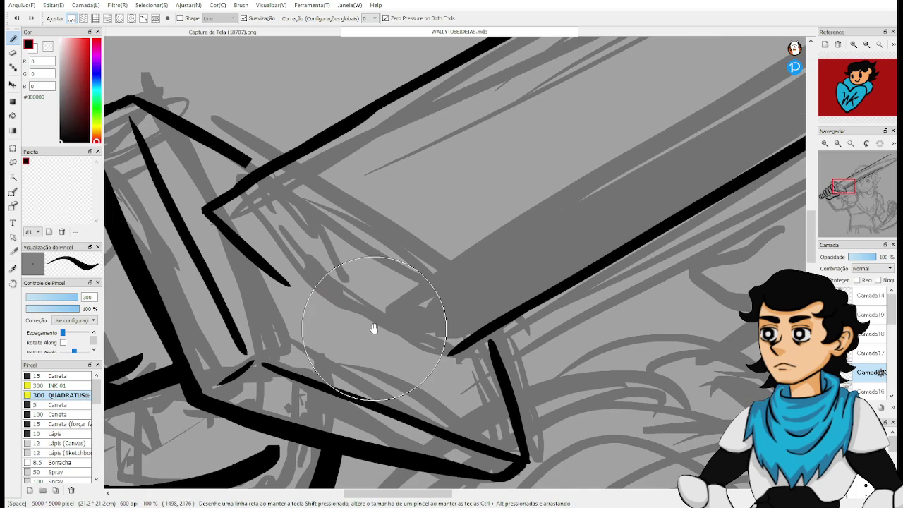
drag(614, 317, 528, 350)
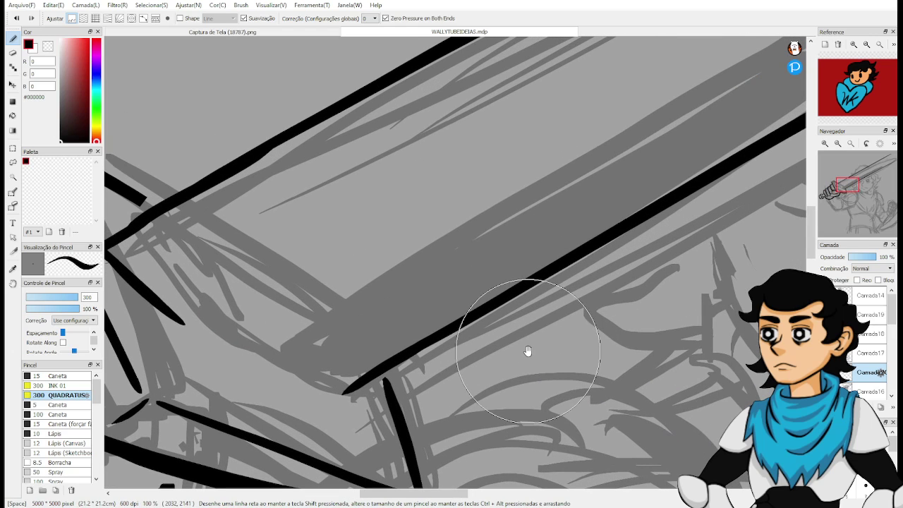
scroll(463, 343, down, 1)
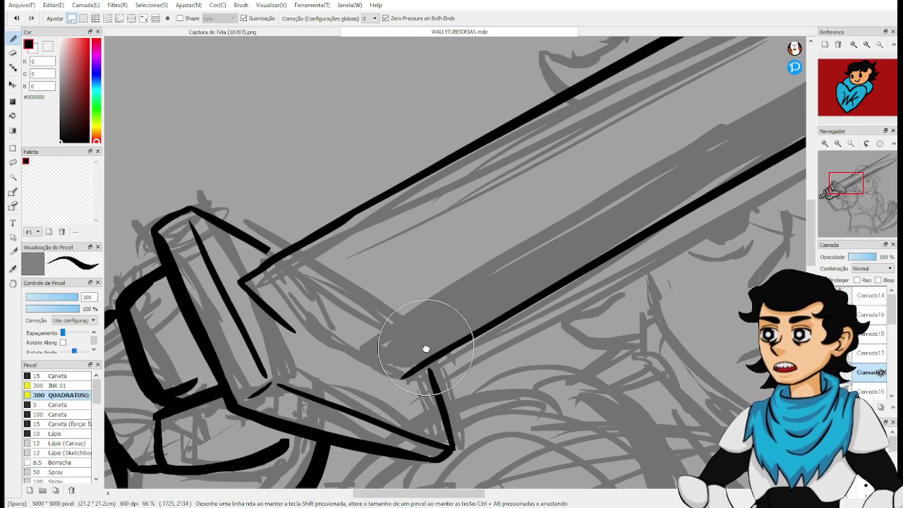
mouse_move(424, 344)
mouse_down()
mouse_move(581, 366)
mouse_move(596, 348)
mouse_up()
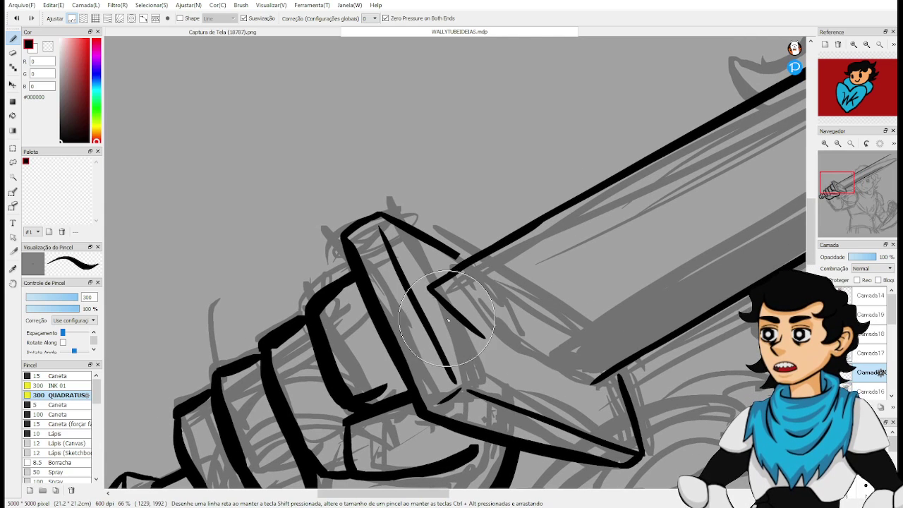
scroll(409, 328, up, 1)
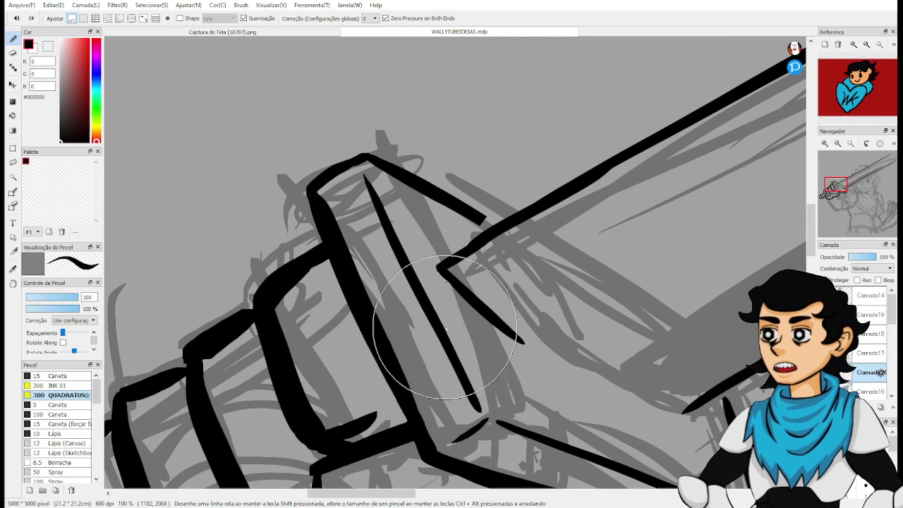
key(e)
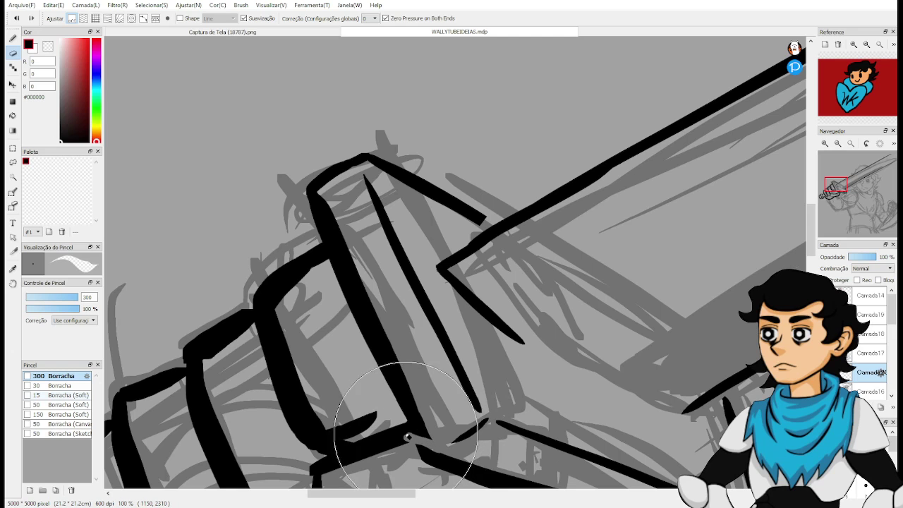
mouse_move(408, 437)
mouse_down()
mouse_move(377, 374)
mouse_move(424, 399)
mouse_move(346, 291)
mouse_move(332, 246)
mouse_move(352, 244)
mouse_move(311, 173)
mouse_move(318, 161)
mouse_move(349, 169)
mouse_up()
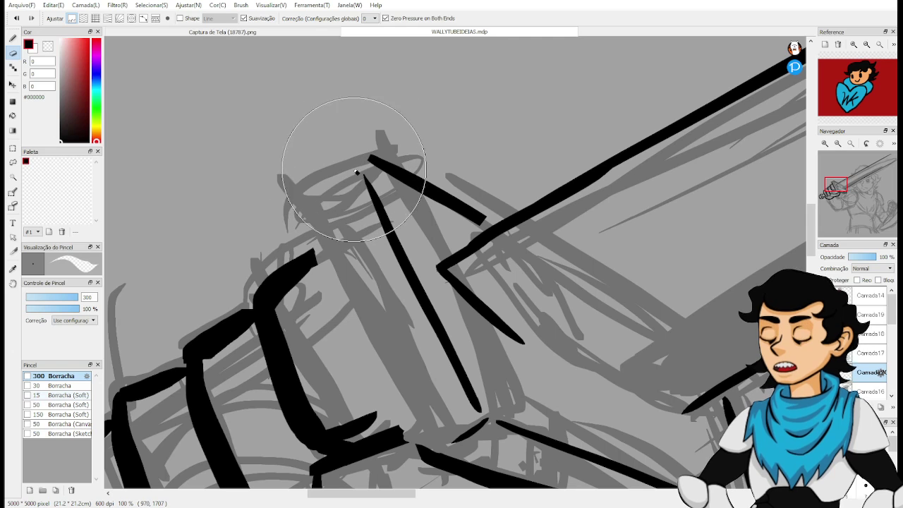
drag(402, 440, 374, 402)
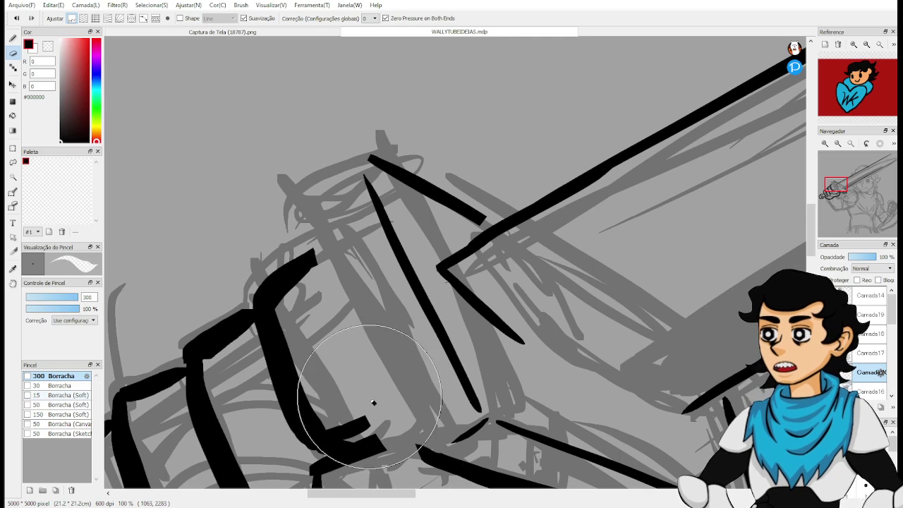
drag(425, 419, 393, 390)
drag(584, 381, 556, 360)
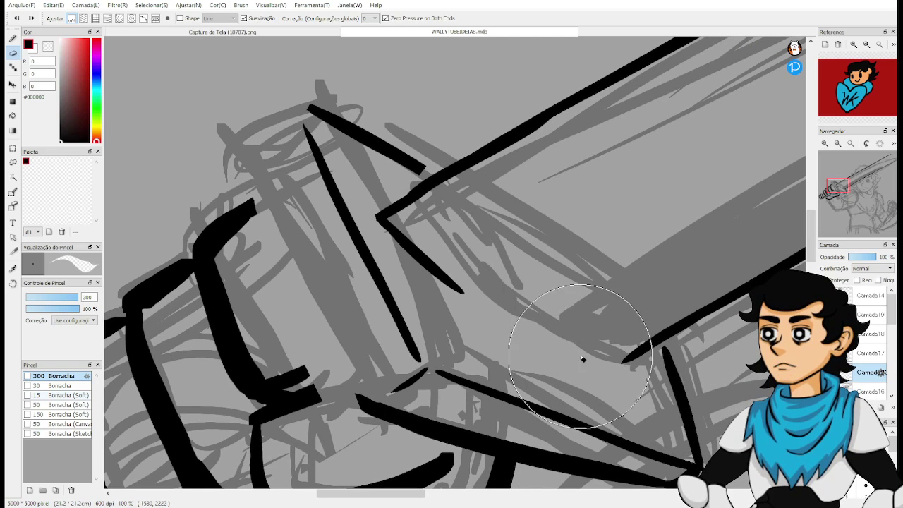
Ink a short stroke bridging the gap between the finger outline and the crossguard's lower outline.
key(b)
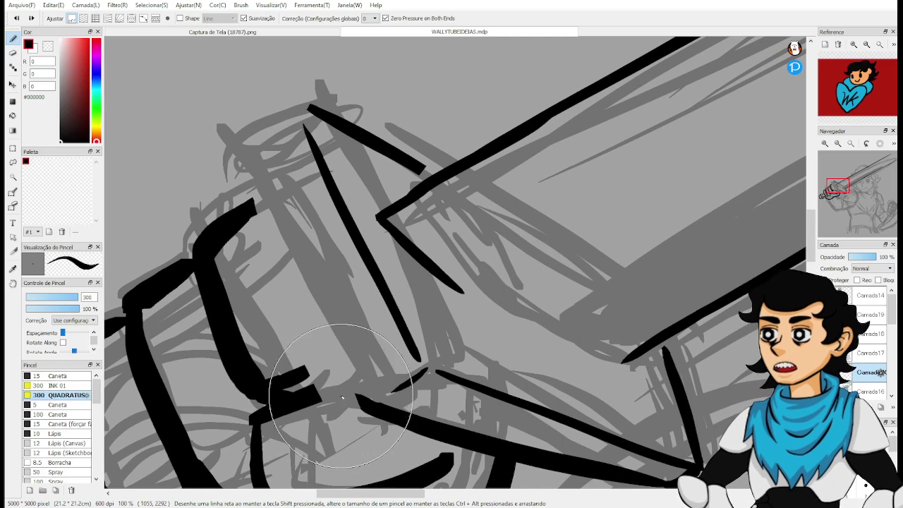
mouse_move(318, 392)
mouse_down()
mouse_move(364, 403)
mouse_move(312, 387)
mouse_move(365, 402)
mouse_move(318, 387)
mouse_move(365, 405)
mouse_up()
key(ctrl+z)
key(ctrl+z)
key(ctrl+z)
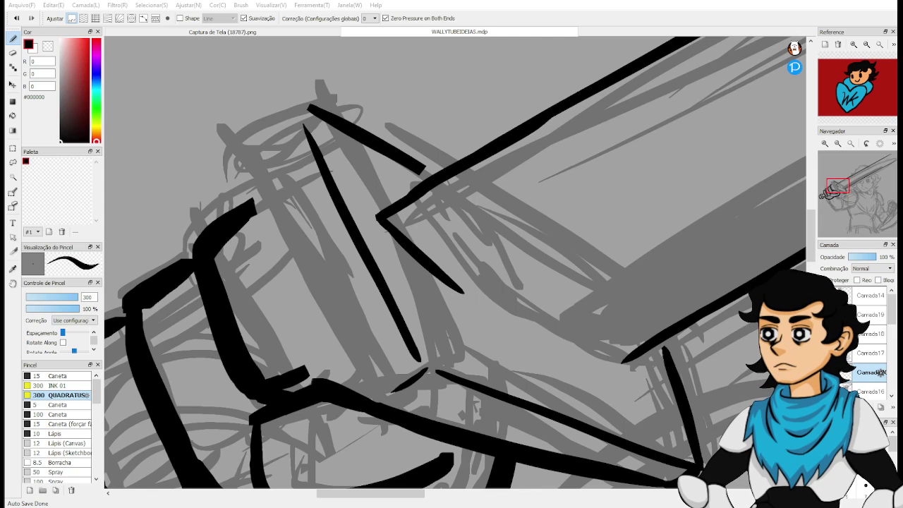
Continue the short diagonal stroke as a smooth curve along the blade's base to the start of the lower blade edge, closing the corner.
drag(616, 352, 555, 342)
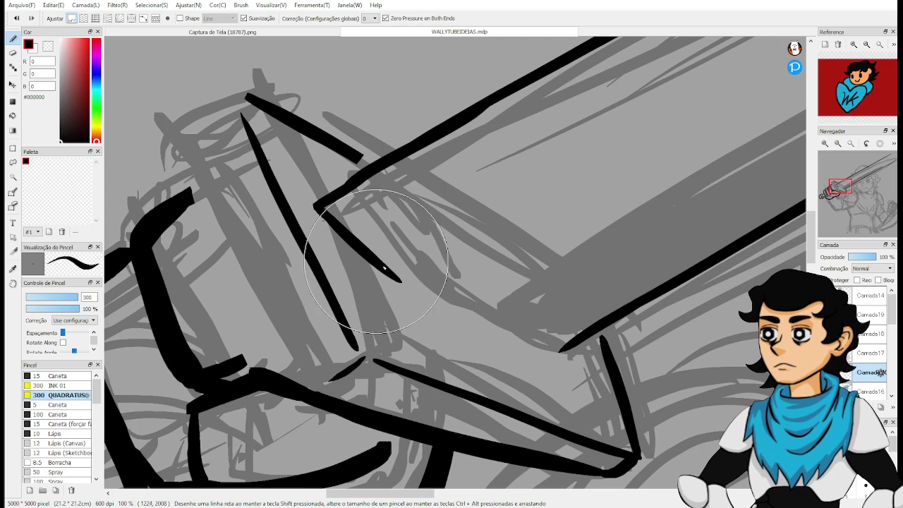
key(ctrl+z)
mouse_move(381, 264)
mouse_down()
mouse_move(515, 342)
mouse_move(441, 297)
mouse_move(504, 330)
mouse_move(570, 345)
mouse_up()
key(ctrl+z)
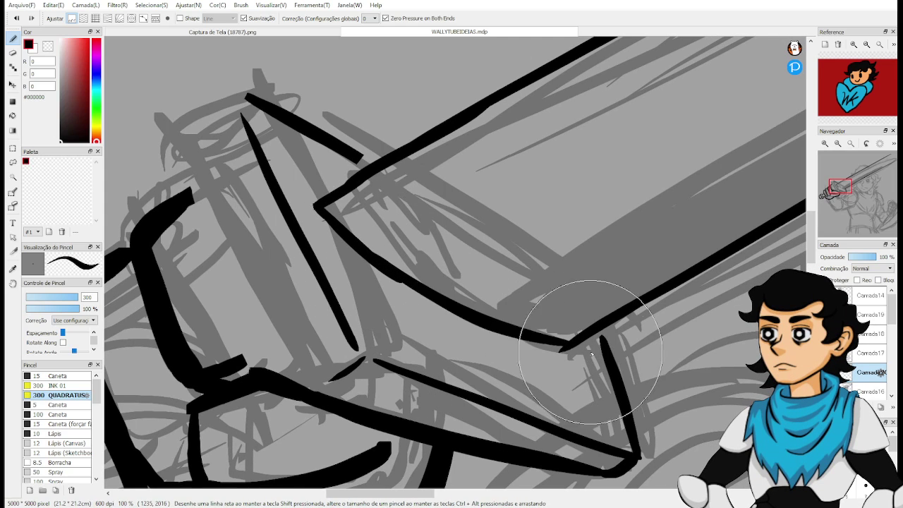
key(ctrl+z)
drag(378, 264, 561, 347)
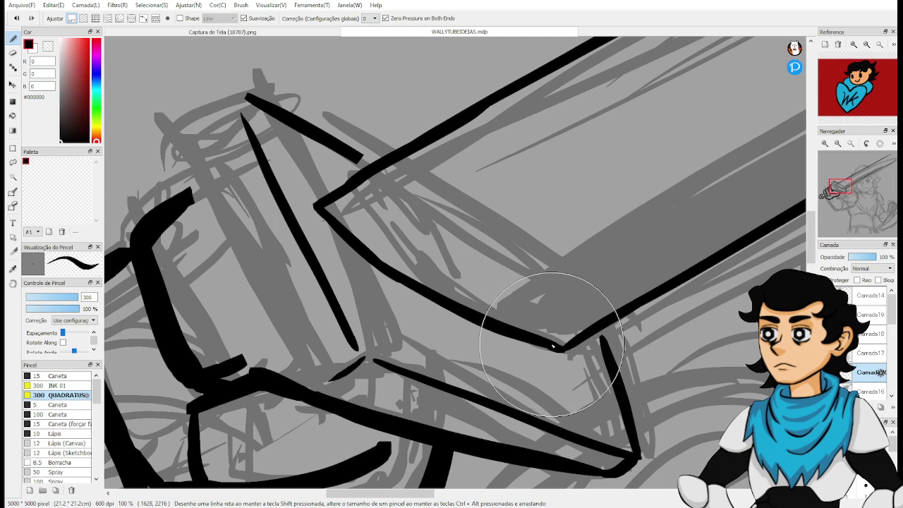
key(ctrl+z)
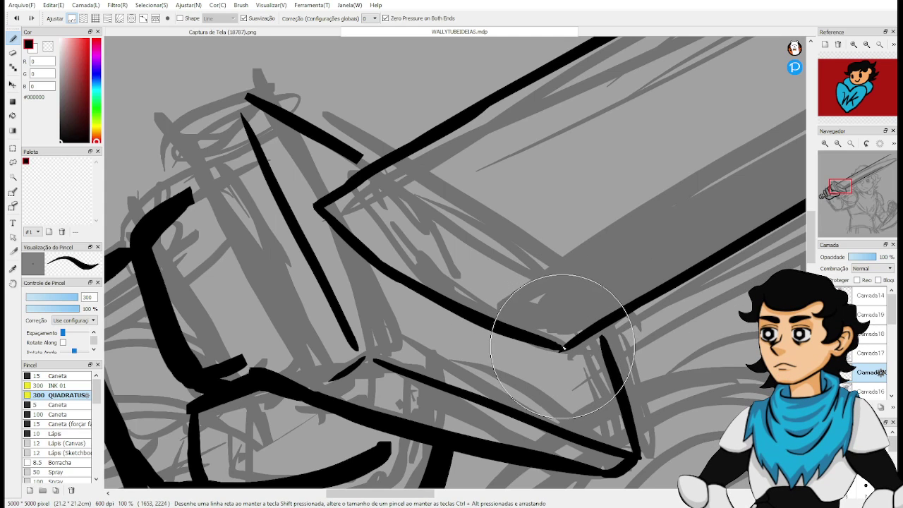
key(e)
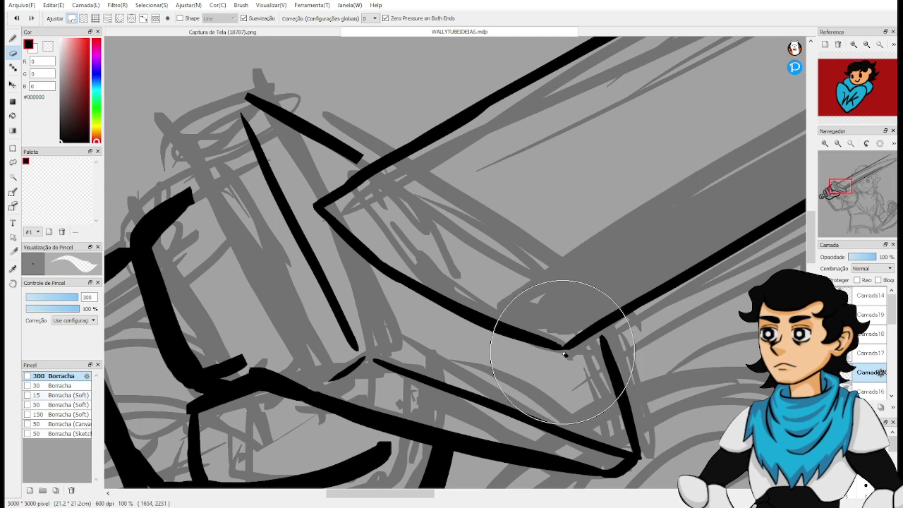
key(b)
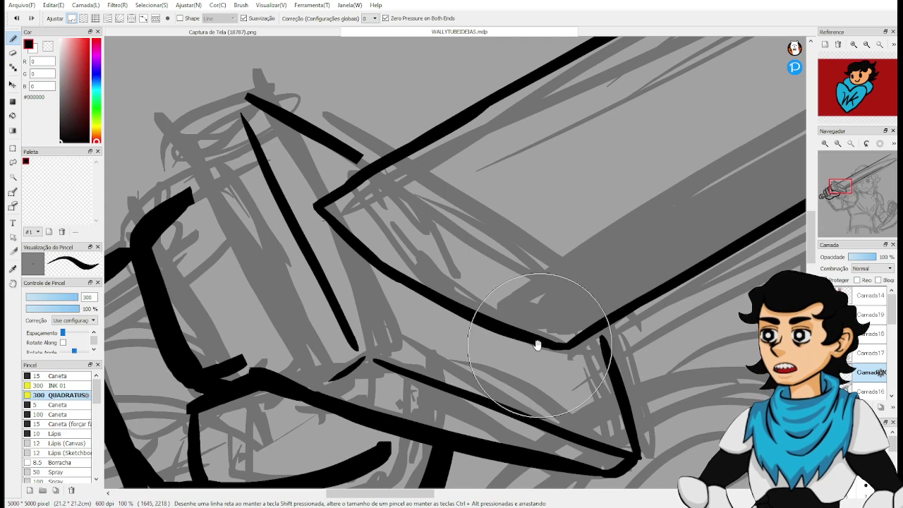
Re-ink the crossguard's hand-side edge as one long straight tapered stroke from the lower finger joint up past the top finger line.
drag(536, 345, 575, 366)
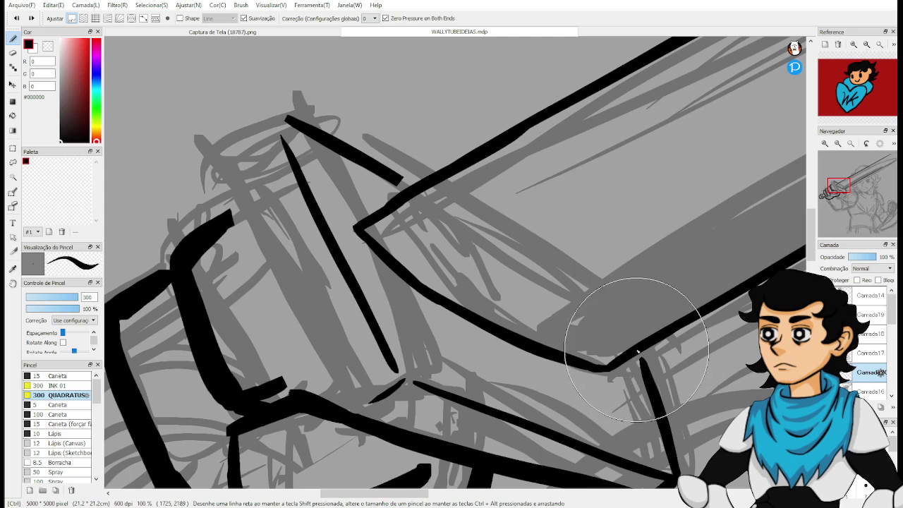
drag(481, 330, 516, 346)
drag(398, 247, 486, 282)
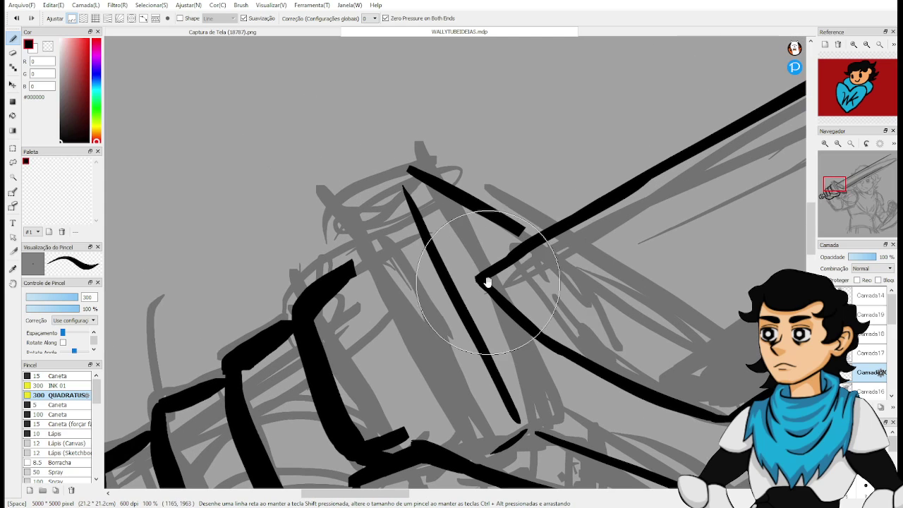
drag(410, 439, 346, 282)
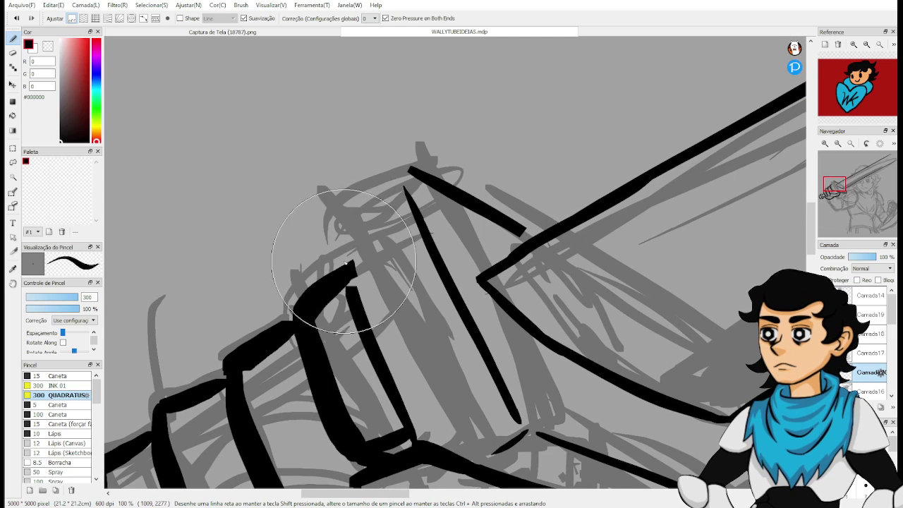
key(ctrl+z)
drag(410, 439, 344, 280)
key(ctrl+z)
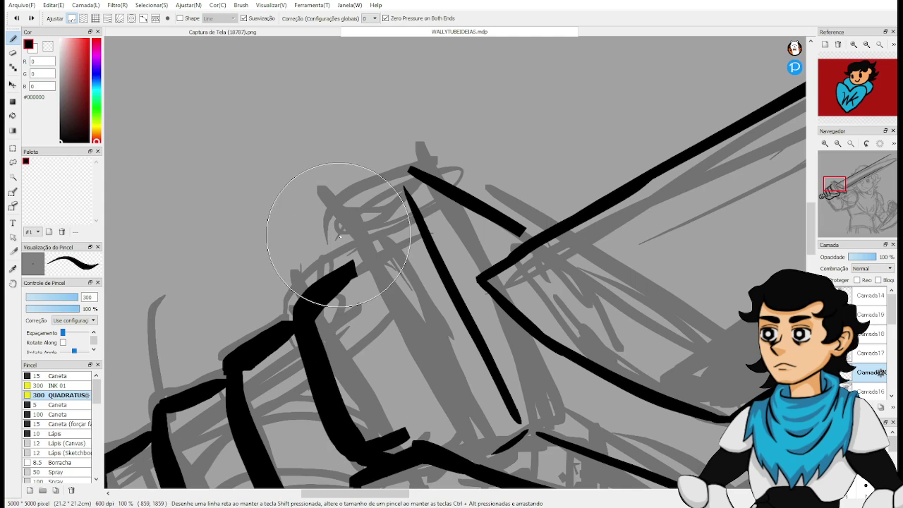
drag(335, 209, 387, 390)
key(ctrl+z)
mouse_move(414, 443)
mouse_down()
mouse_move(333, 172)
mouse_move(393, 383)
mouse_up()
key(ctrl+z)
key(ctrl+z)
drag(402, 433, 334, 178)
key(ctrl+z)
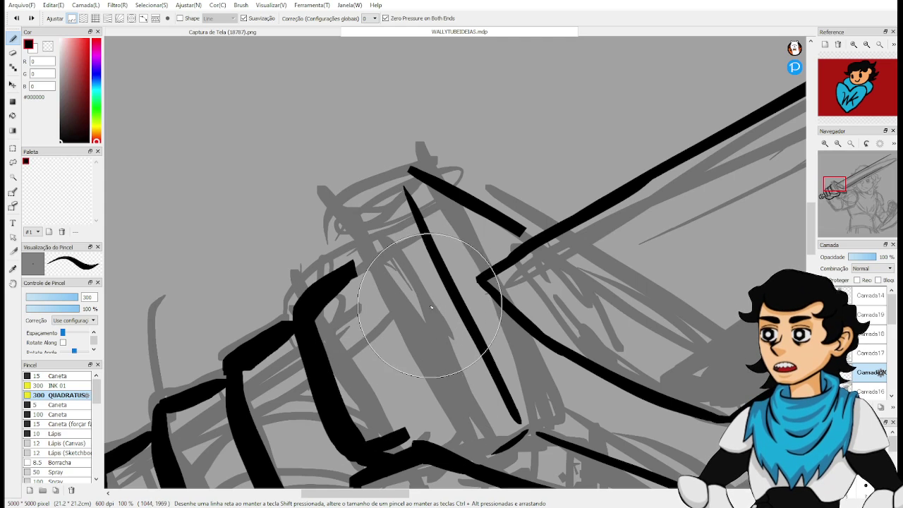
drag(388, 430, 301, 240)
key(ctrl+z)
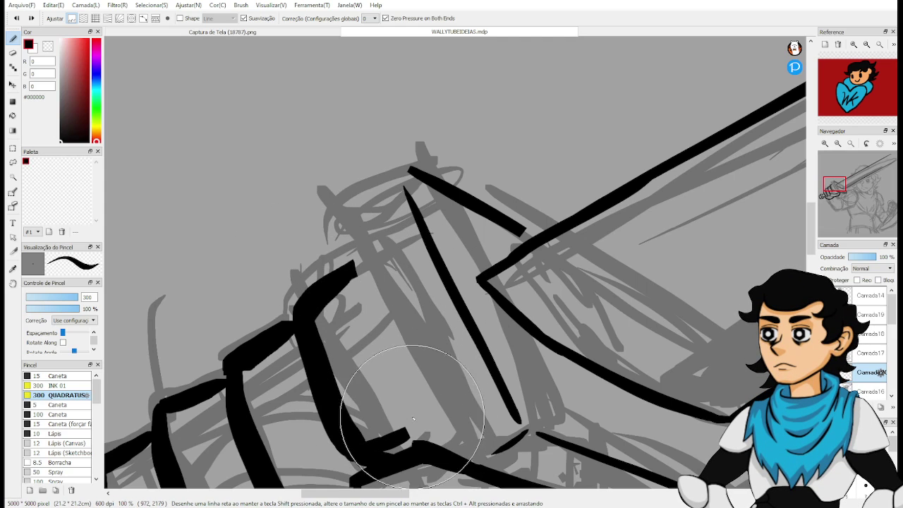
drag(415, 441, 322, 206)
key(ctrl+z)
drag(424, 456, 303, 194)
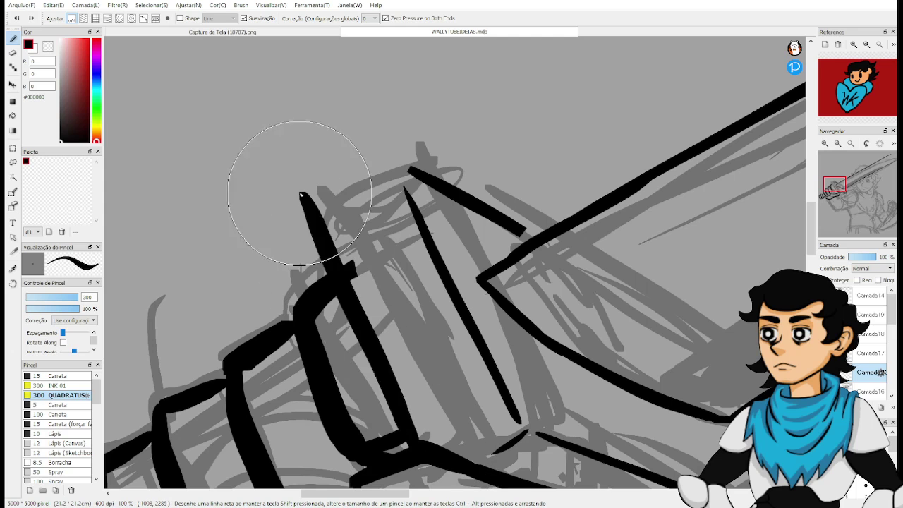
key(ctrl+z)
drag(405, 434, 314, 205)
key(ctrl+z)
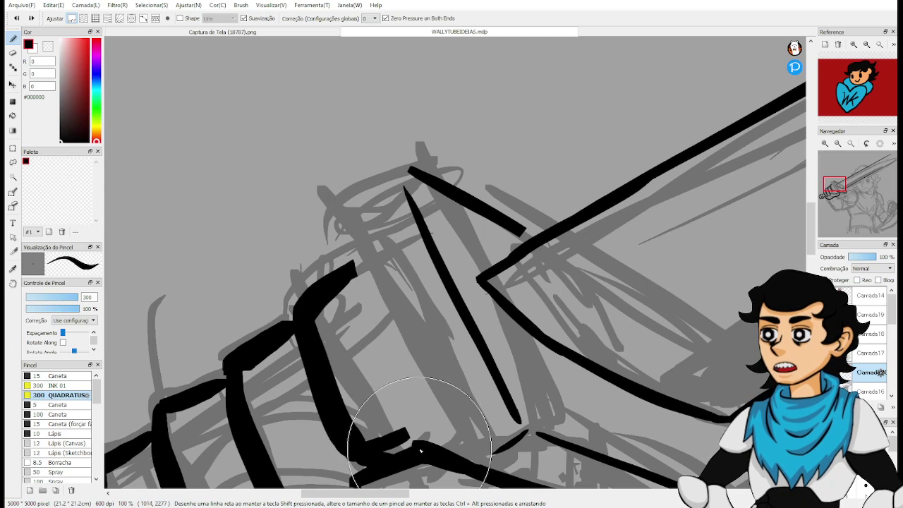
drag(395, 434, 310, 194)
key(ctrl+z)
drag(405, 433, 306, 201)
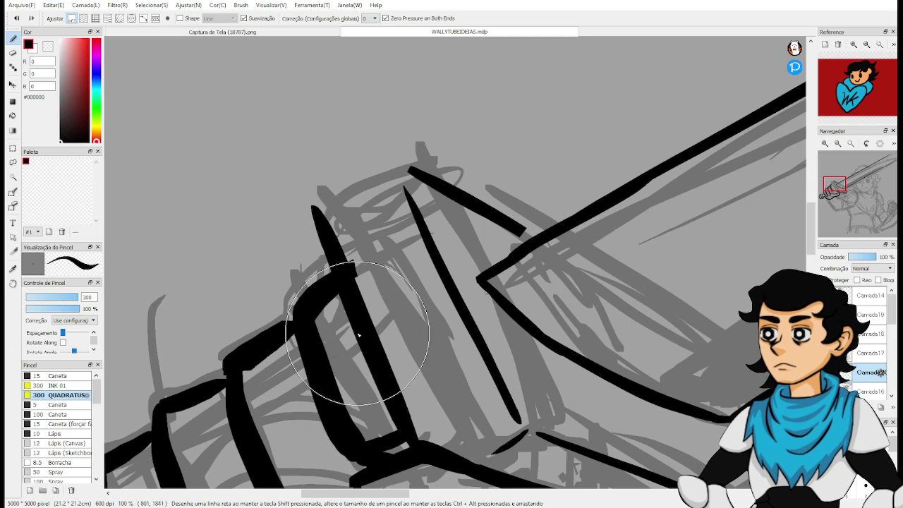
Redo the crossguard's hand-side edge as one straight tapered stroke from the lower finger joint past the top finger line.
key(ctrl+z)
drag(409, 439, 309, 203)
key(ctrl+z)
drag(415, 441, 308, 176)
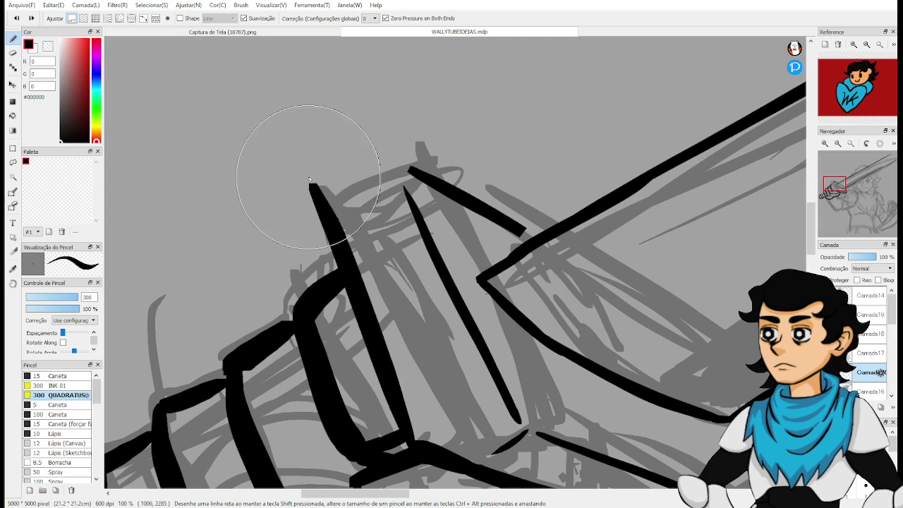
Ink a short, slightly curved diagonal stroke from the hand-side edge's upper end to outline the crossguard's upper tip.
drag(381, 222, 389, 263)
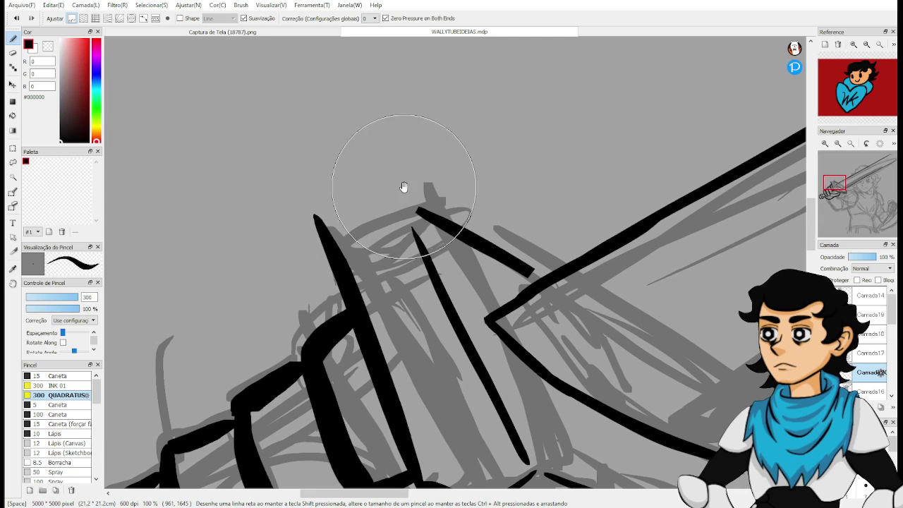
drag(321, 216, 355, 182)
key(ctrl+z)
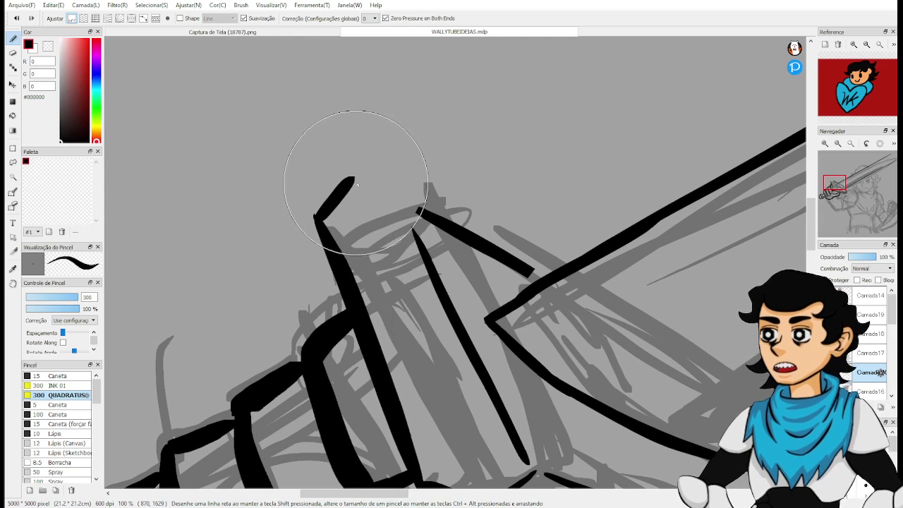
key(ctrl+z)
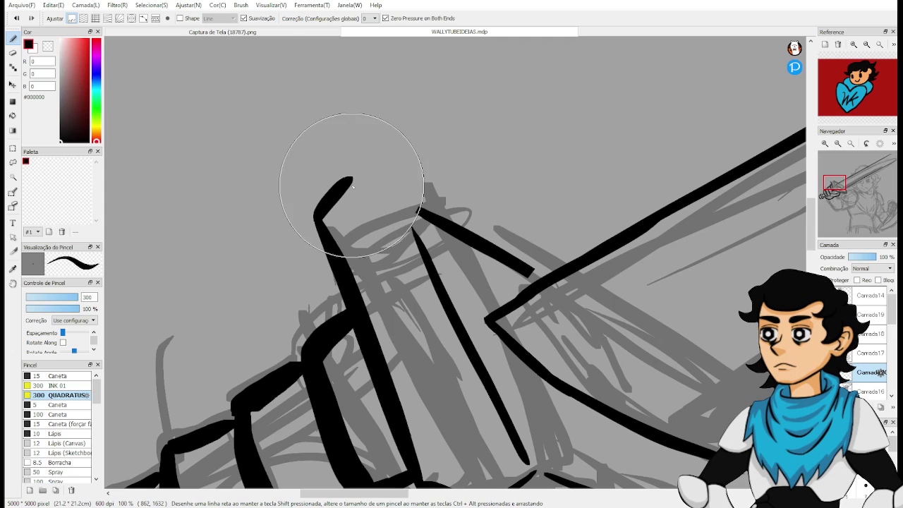
Ink a straight stroke from the crossguard's upper tip down to the existing upper edge line, closing the gap between them.
drag(414, 208, 365, 252)
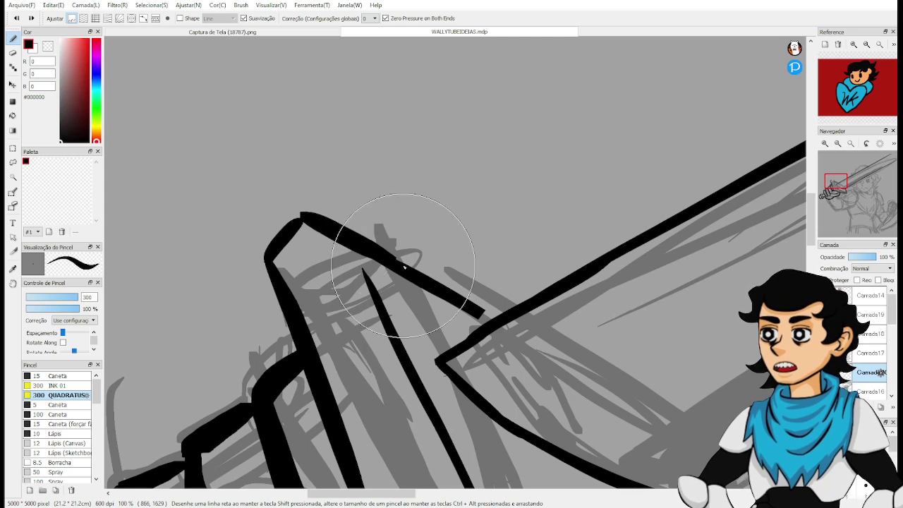
key(ctrl+z)
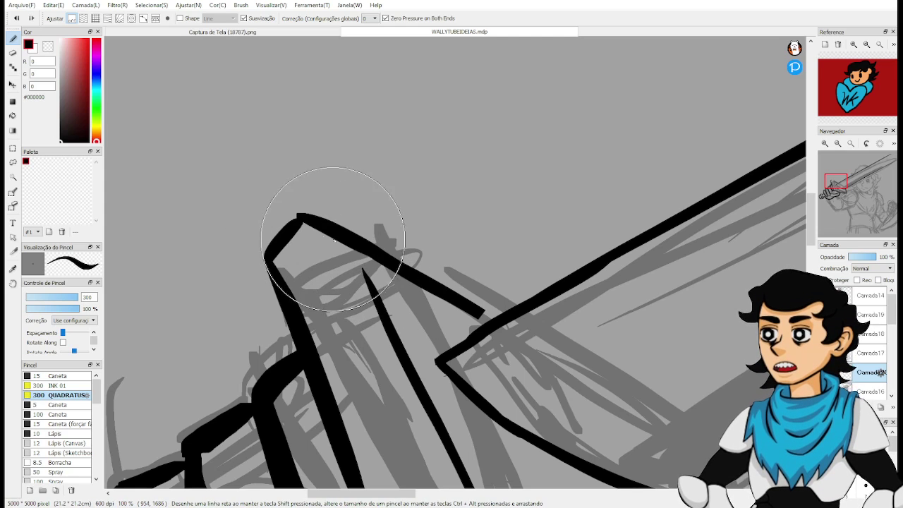
key(ctrl+z)
drag(300, 219, 370, 254)
key(ctrl+z)
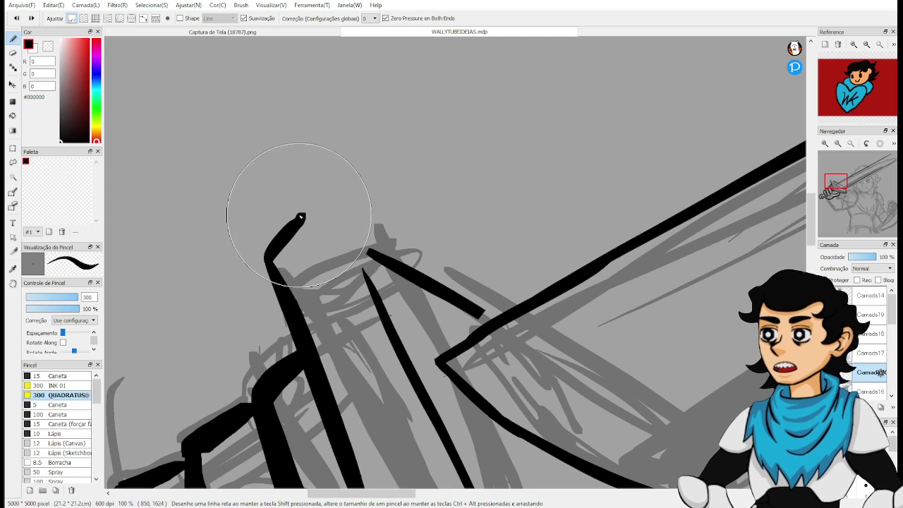
drag(302, 216, 370, 253)
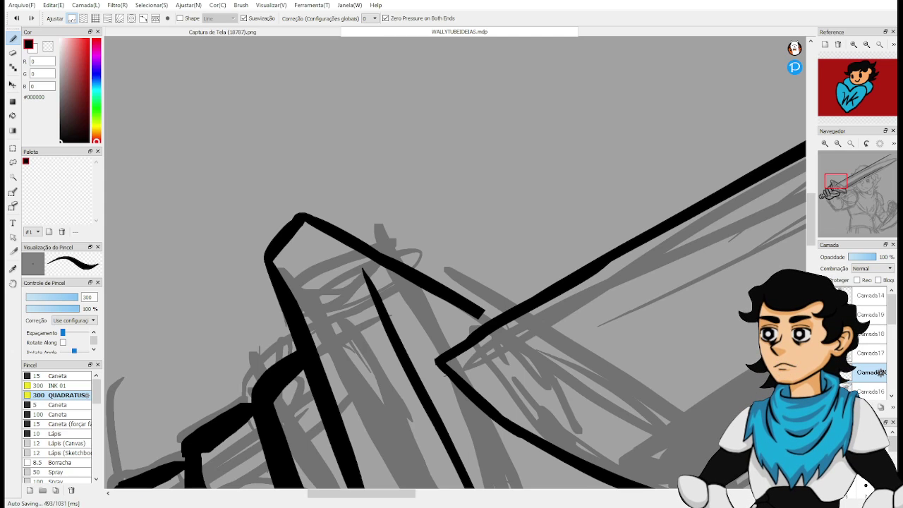
Erase the short diagonal stroke below the lower end of the crossguard's inner line.
key(space)
drag(570, 233, 553, 168)
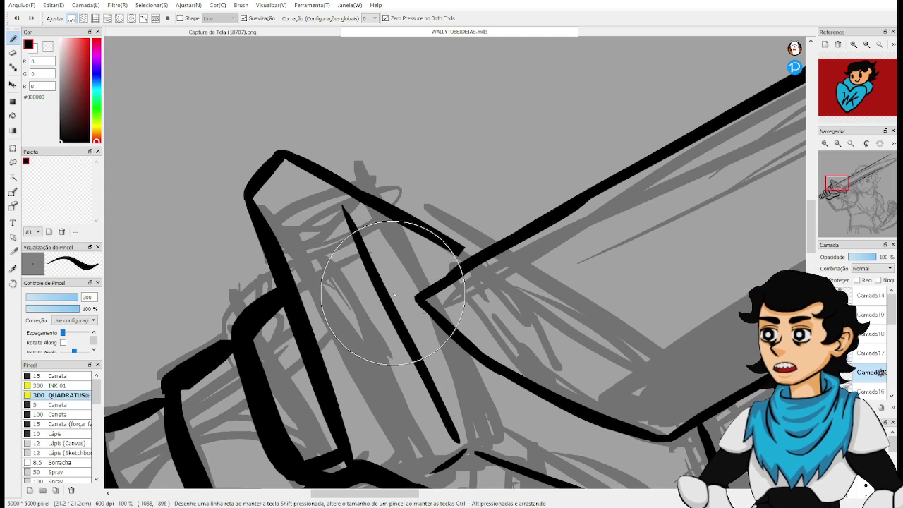
key(space)
drag(497, 332, 464, 293)
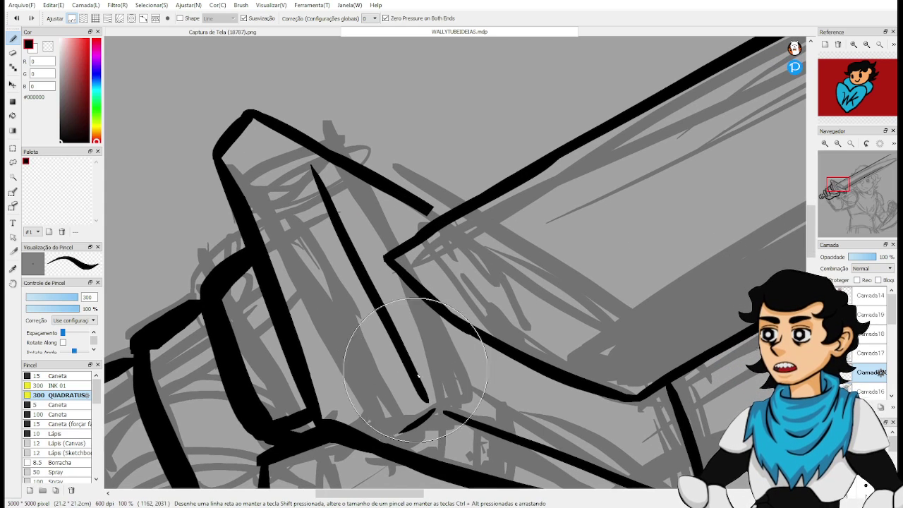
key(e)
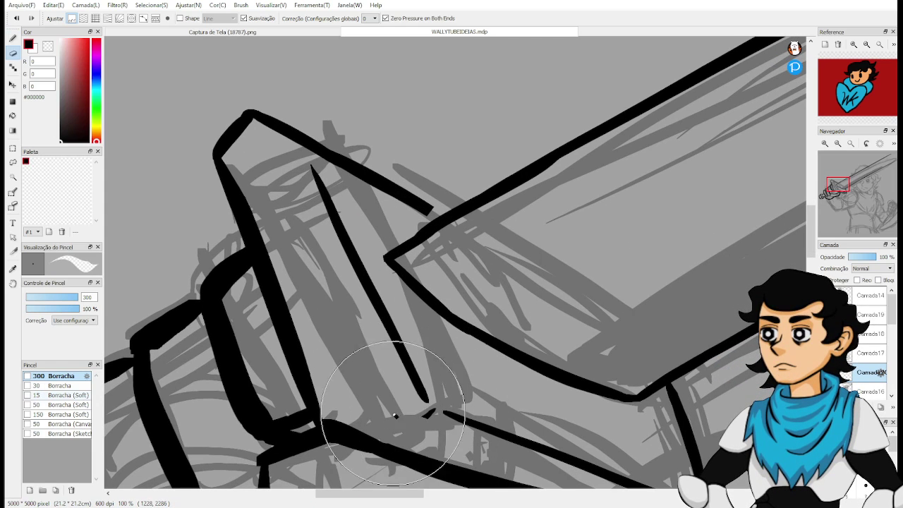
mouse_move(437, 411)
mouse_down()
mouse_move(405, 370)
mouse_move(416, 375)
mouse_move(384, 311)
mouse_move(419, 360)
mouse_move(305, 175)
mouse_move(337, 226)
mouse_up()
key(ctrl+z)
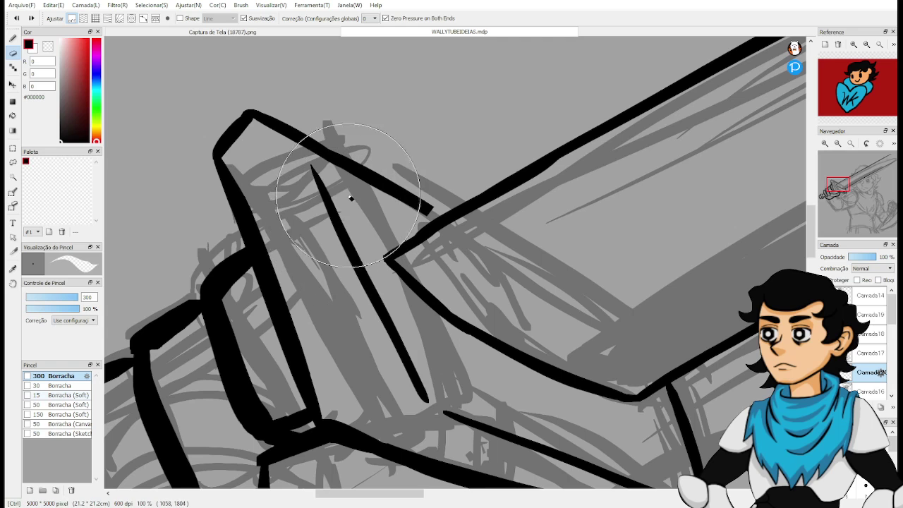
Lasso the crossguard's inner line, move it toward the hand-side edge with a slight rotation, and deselect it.
key(l)
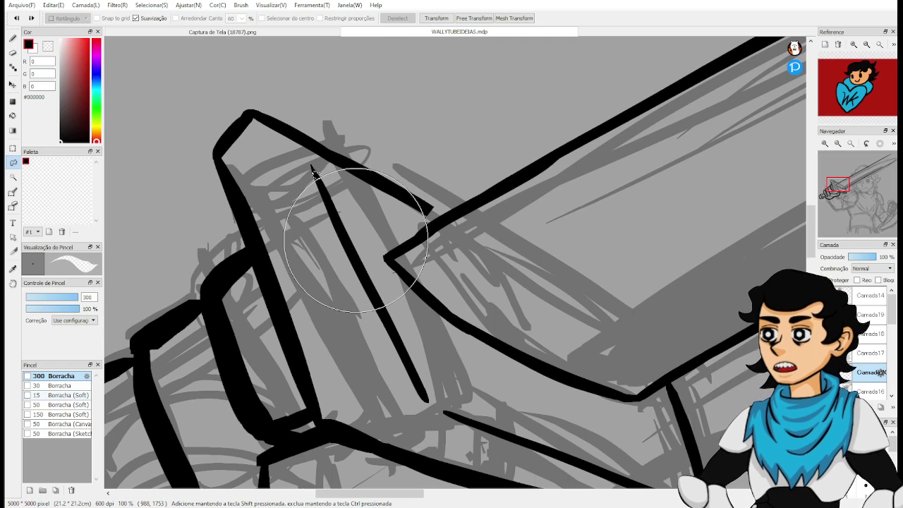
drag(407, 364, 413, 379)
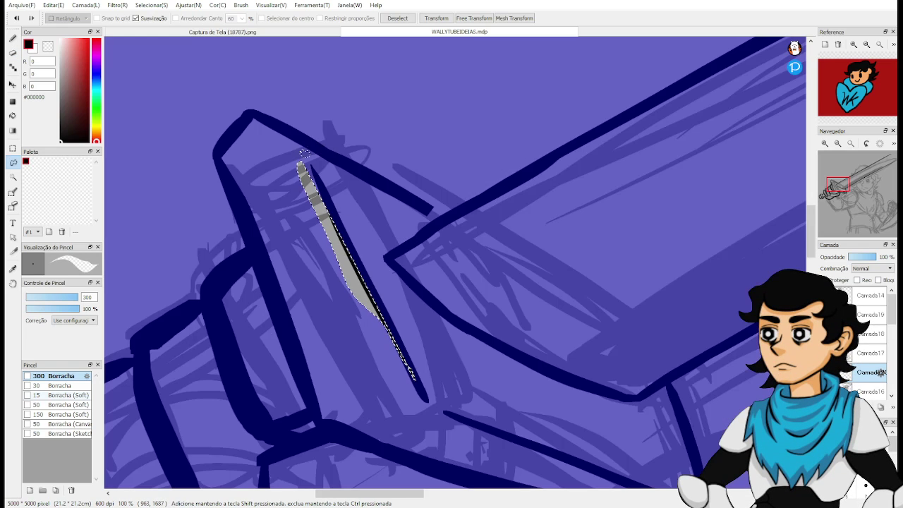
mouse_move(367, 232)
mouse_down()
mouse_move(412, 310)
mouse_move(434, 378)
mouse_move(430, 415)
mouse_move(332, 311)
mouse_up()
drag(285, 202, 282, 199)
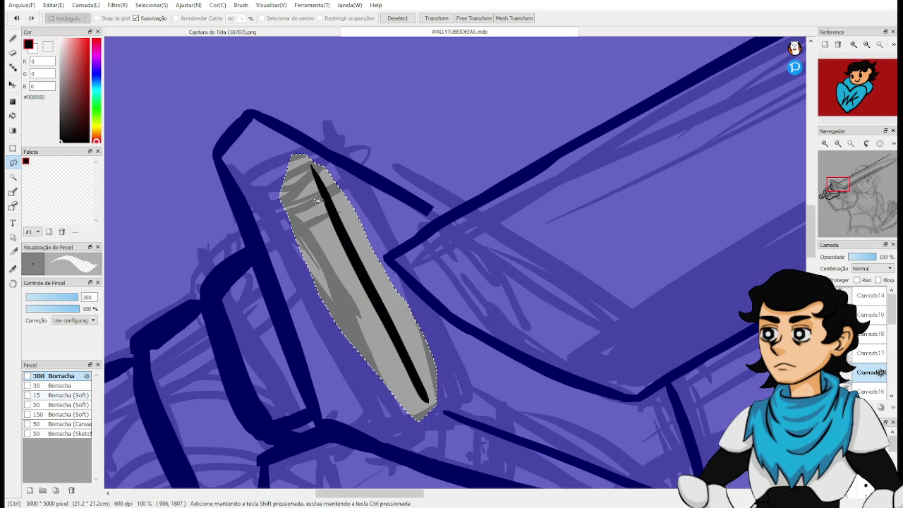
key(ctrl+t)
drag(390, 295, 345, 252)
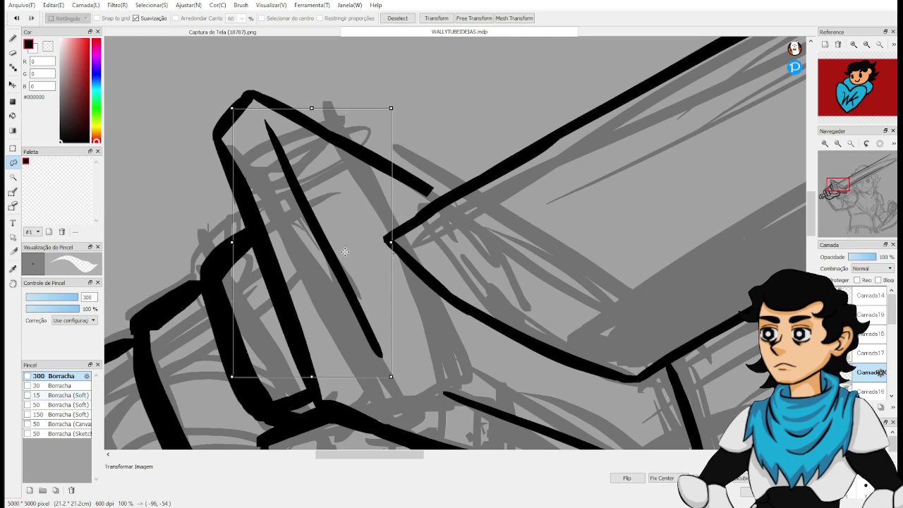
drag(413, 264, 413, 266)
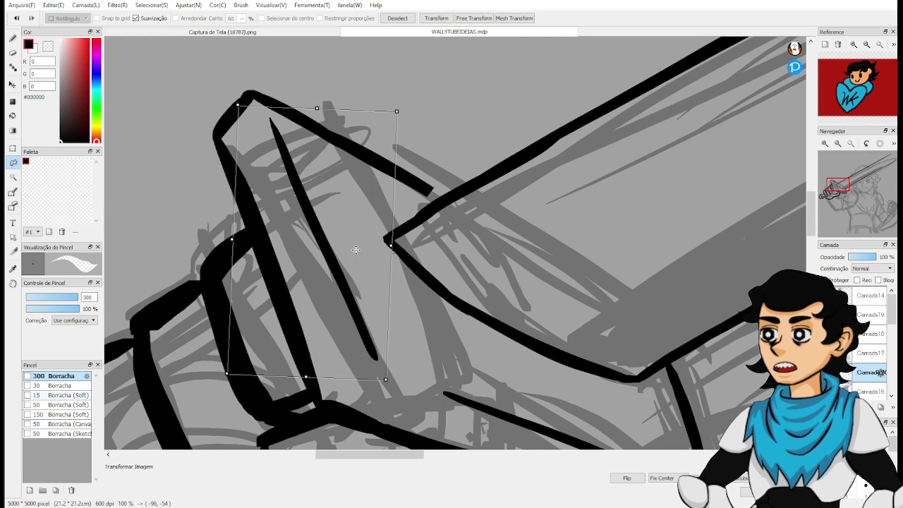
mouse_move(351, 248)
mouse_down()
mouse_move(394, 239)
mouse_move(347, 232)
mouse_up()
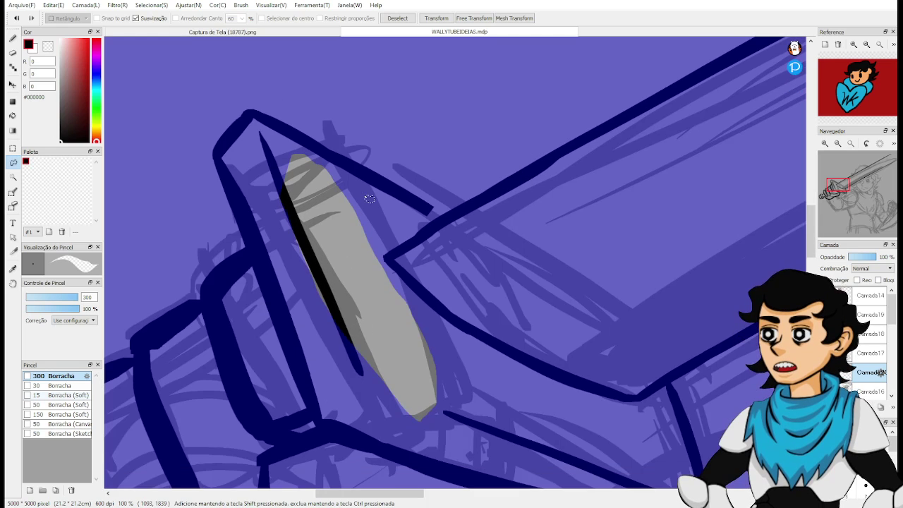
click(522, 327)
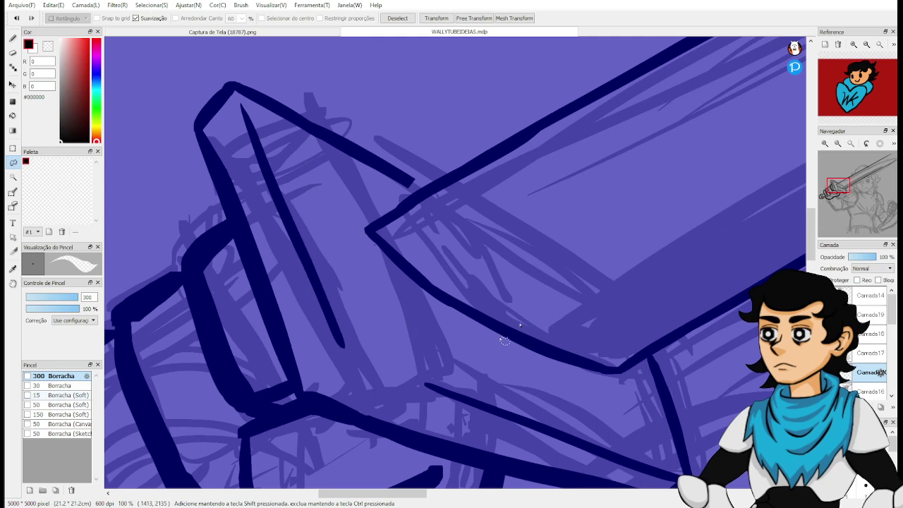
key(b)
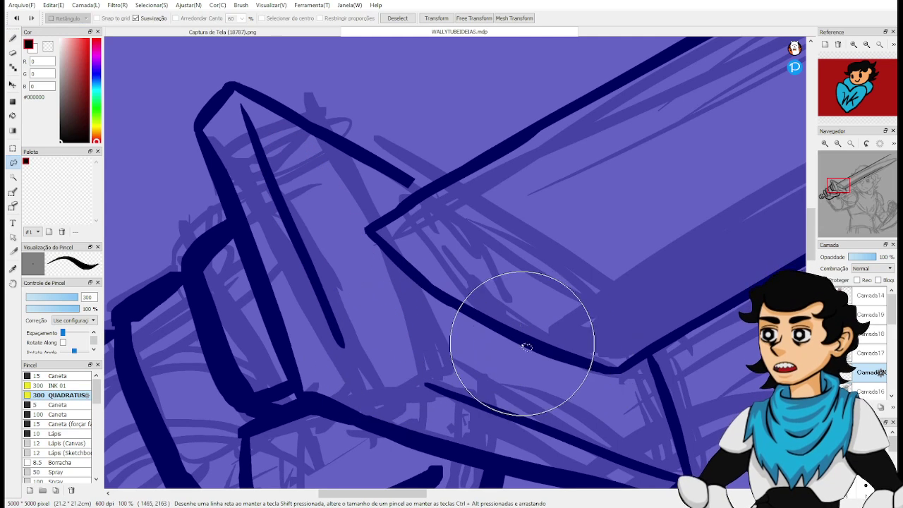
click(560, 377)
key(b)
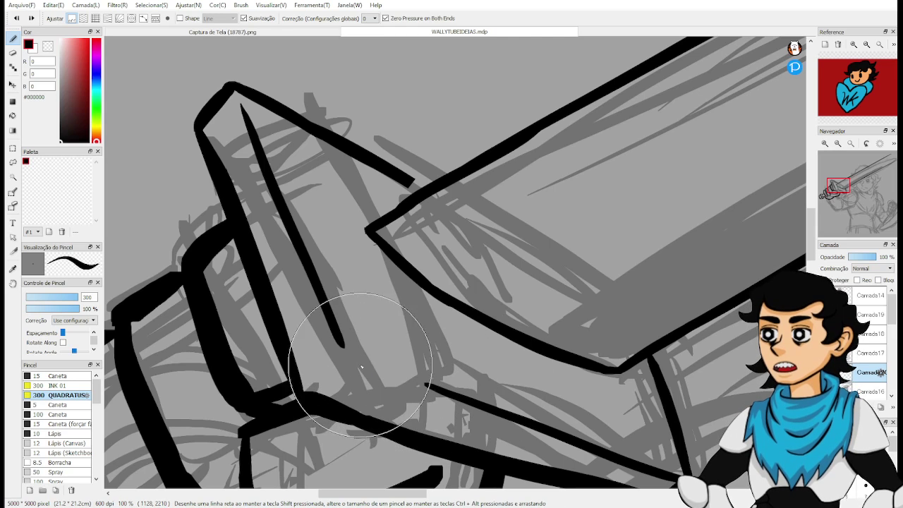
Extend the crossguard's lower inner line to the repositioned line's lower end and link that corner to the outer corner by the fingers.
drag(354, 363, 398, 378)
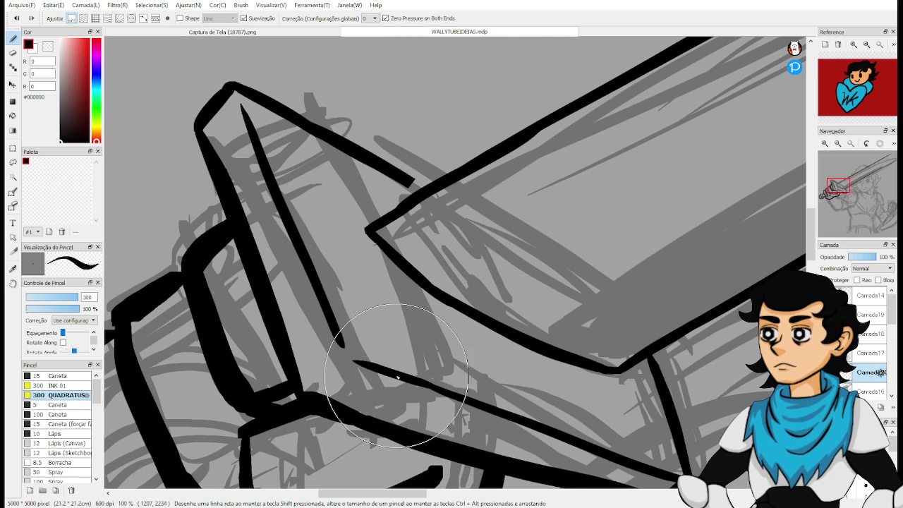
scroll(384, 365, down, 2)
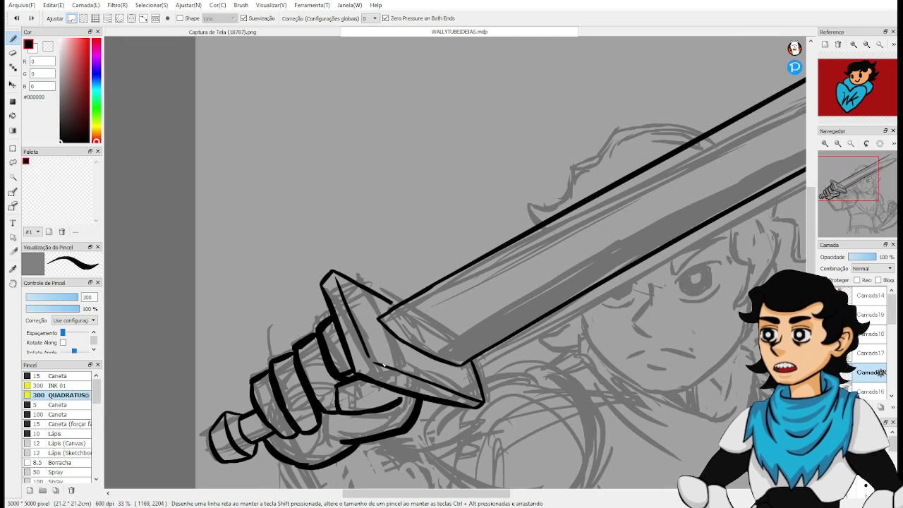
scroll(383, 364, up, 2)
scroll(383, 365, up, 1)
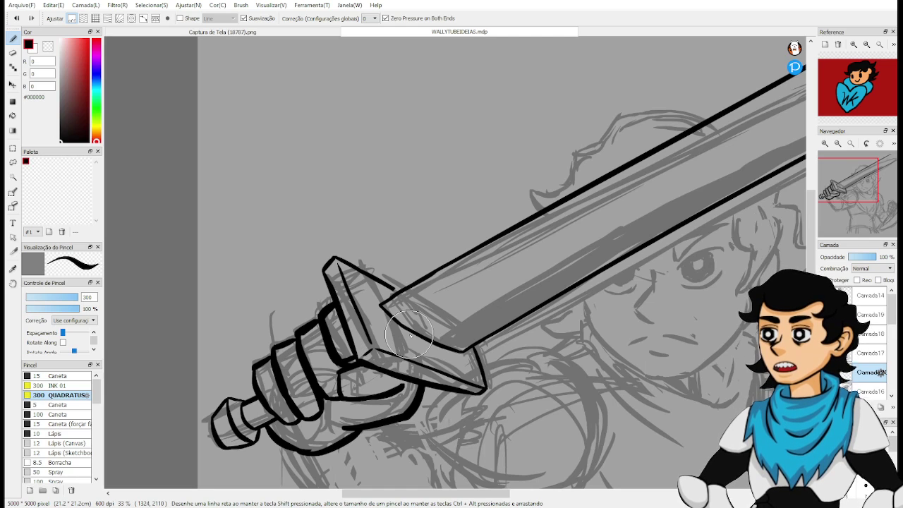
Ink the small gap between the end of the crossguard's upper edge and the blade's upper edge.
mouse_move(869, 168)
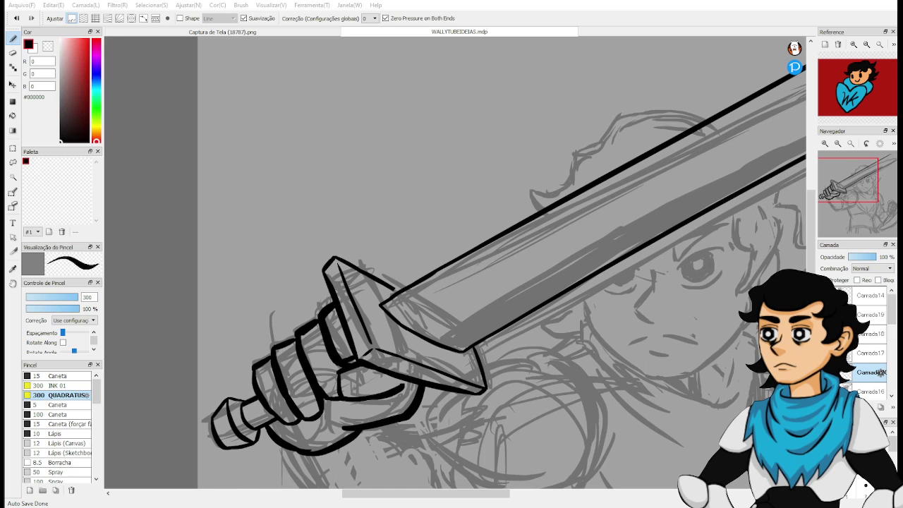
key(space)
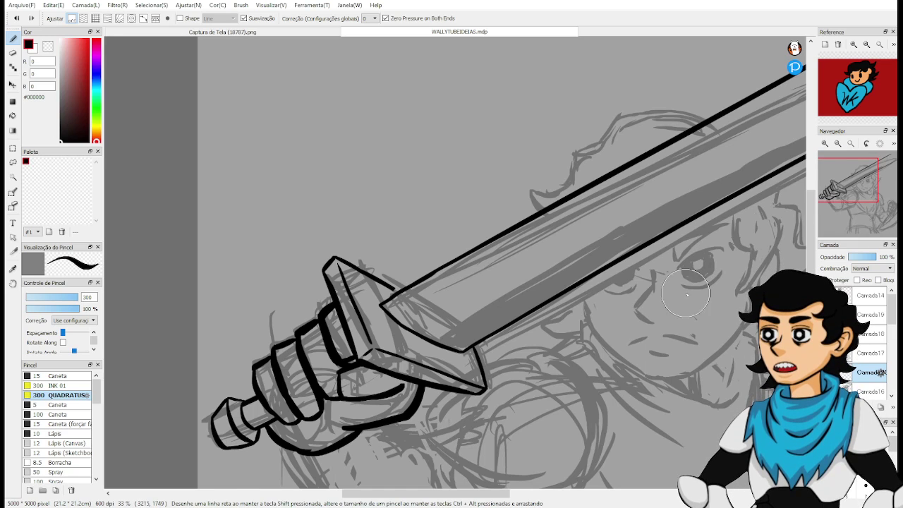
drag(625, 323, 604, 339)
scroll(604, 340, up, 3)
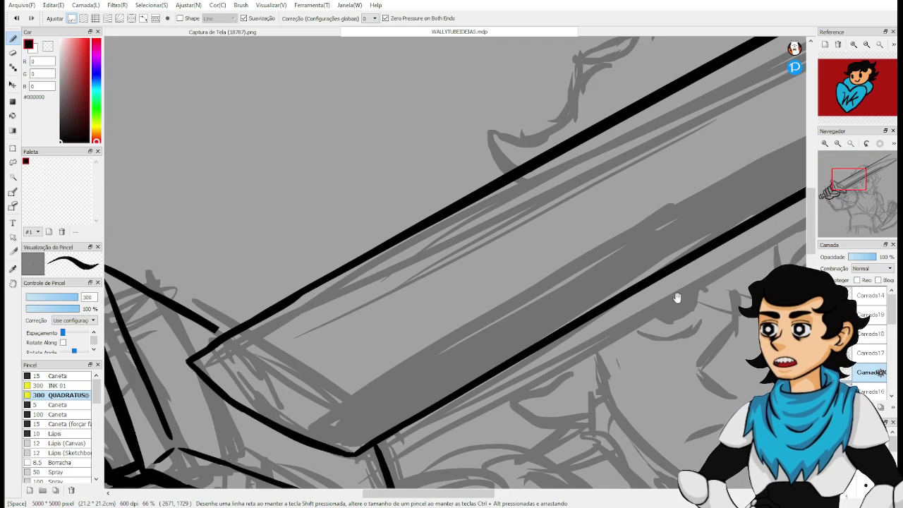
drag(533, 370, 682, 338)
key(space)
drag(540, 337, 630, 362)
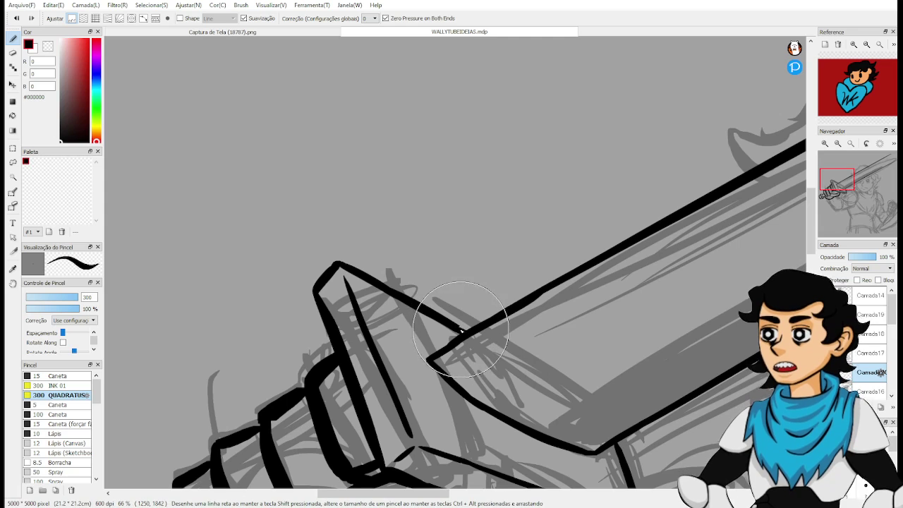
key(space)
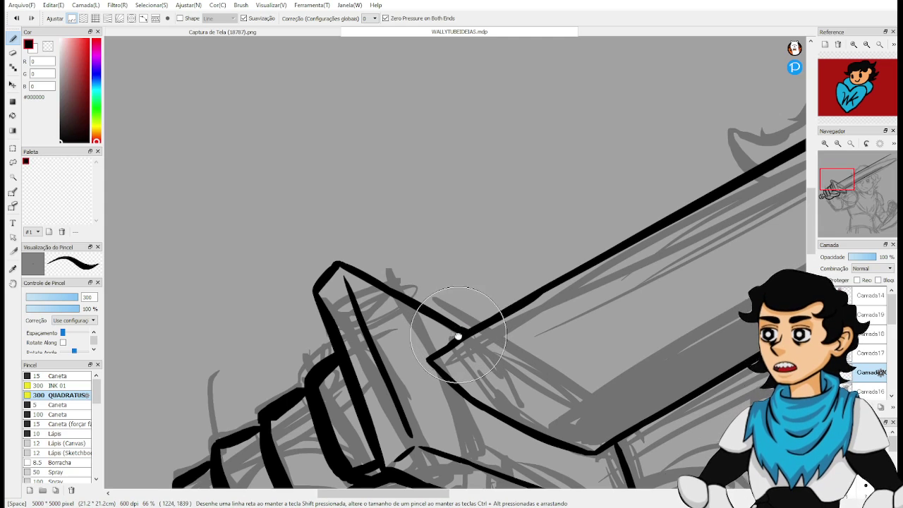
drag(467, 345, 461, 308)
mouse_move(525, 331)
mouse_down()
mouse_move(501, 302)
mouse_move(534, 317)
mouse_up()
drag(520, 383, 504, 350)
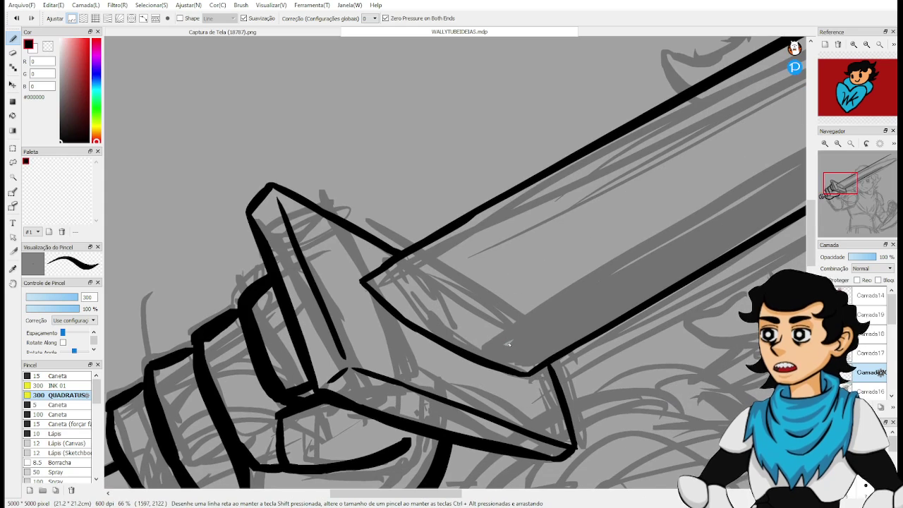
Erase the ends of both inked blade edge lines past the point where the sword tip starts to taper.
scroll(510, 329, down, 3)
drag(526, 292, 550, 199)
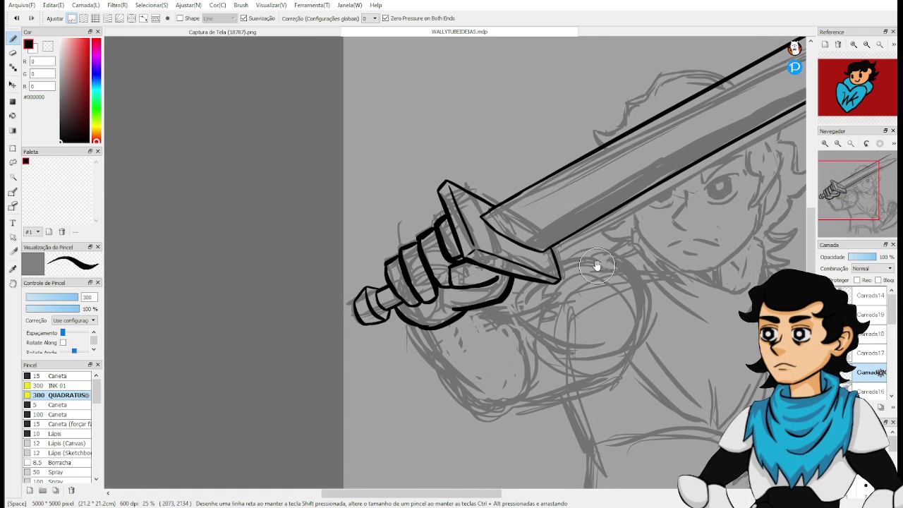
drag(597, 261, 350, 341)
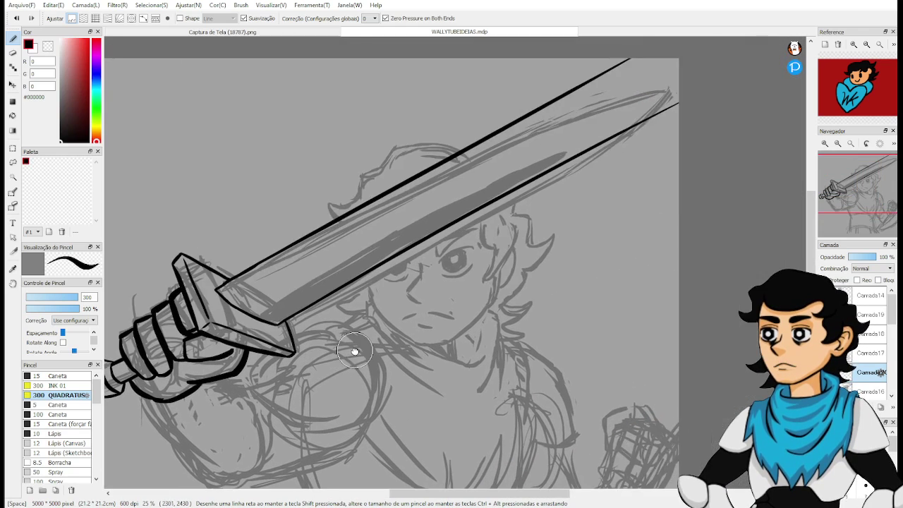
mouse_move(431, 256)
mouse_down()
mouse_move(361, 333)
mouse_move(323, 398)
mouse_up()
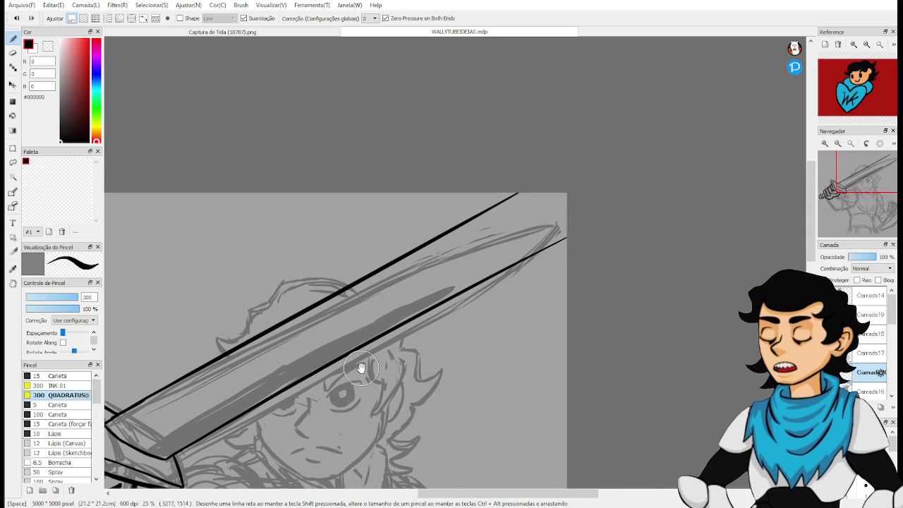
drag(402, 319, 379, 355)
scroll(427, 326, up, 2)
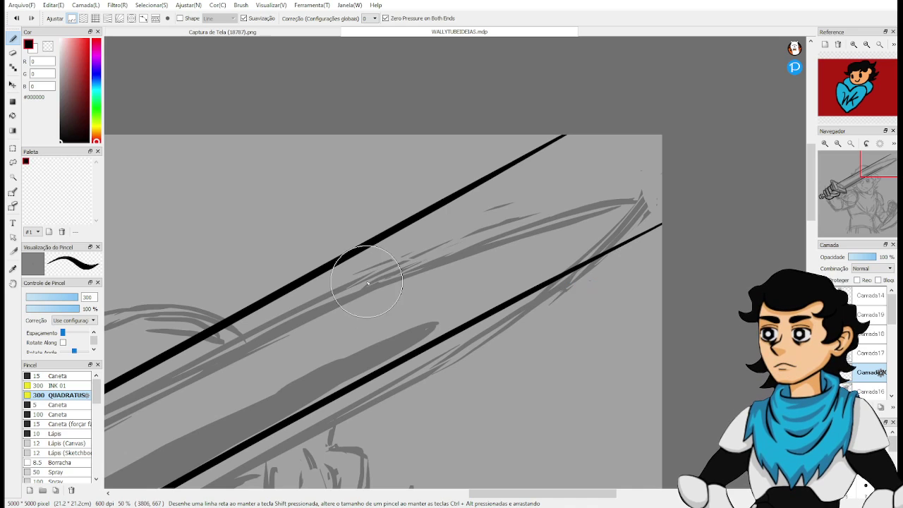
drag(328, 259, 554, 182)
key(ctrl+z)
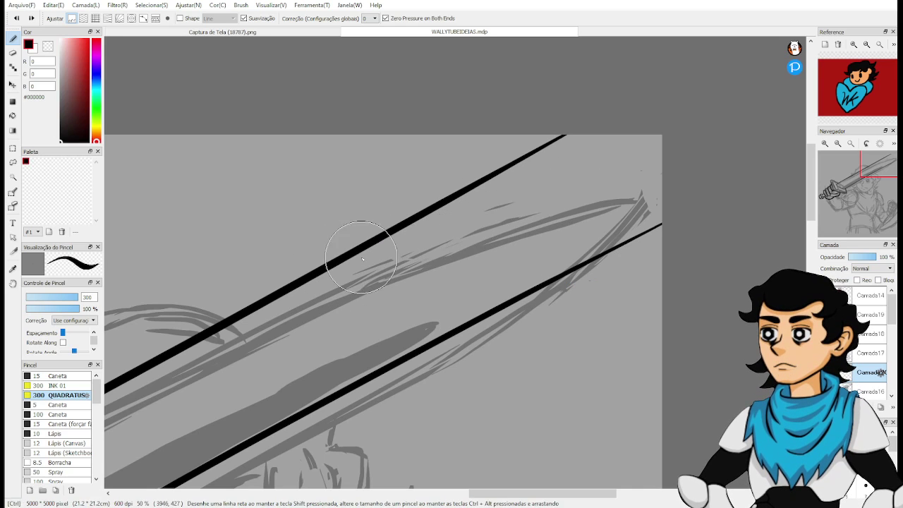
key(e)
mouse_move(408, 250)
mouse_down()
mouse_move(386, 231)
mouse_move(537, 134)
mouse_move(477, 210)
mouse_move(580, 230)
mouse_move(510, 316)
mouse_move(441, 356)
mouse_move(438, 324)
mouse_move(432, 347)
mouse_move(521, 311)
mouse_move(630, 224)
mouse_move(641, 250)
mouse_up()
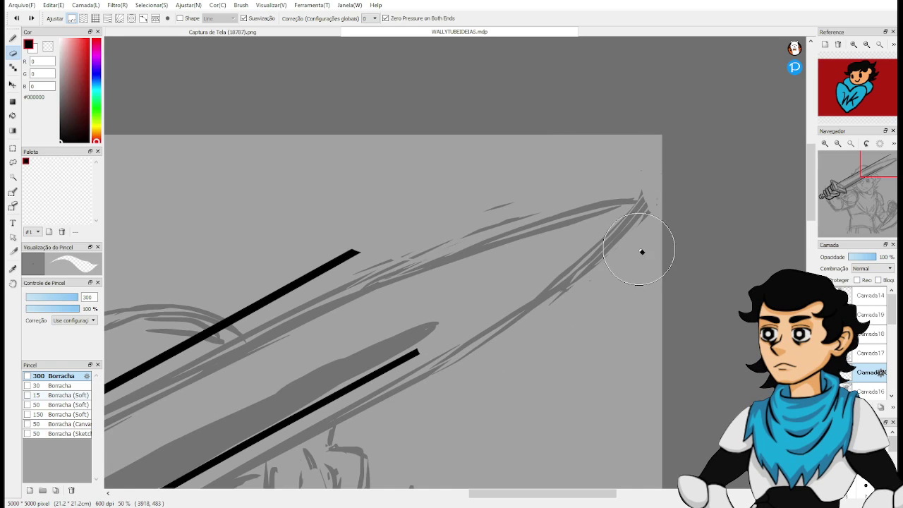
key(b)
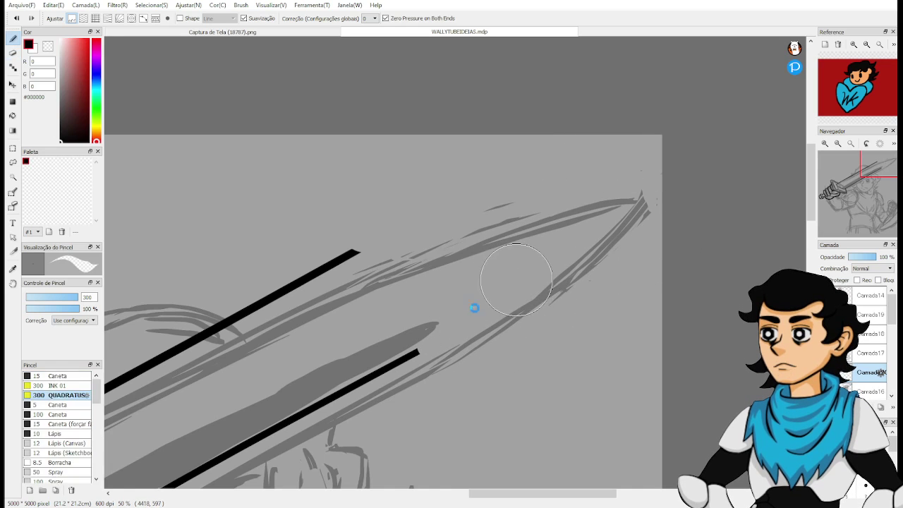
mouse_move(391, 366)
mouse_down()
mouse_move(540, 220)
mouse_move(414, 352)
mouse_move(540, 220)
mouse_move(520, 228)
mouse_move(472, 302)
mouse_up()
key(ctrl+z)
key(ctrl+z)
key(ctrl+z)
key(ctrl+z)
drag(416, 349, 520, 252)
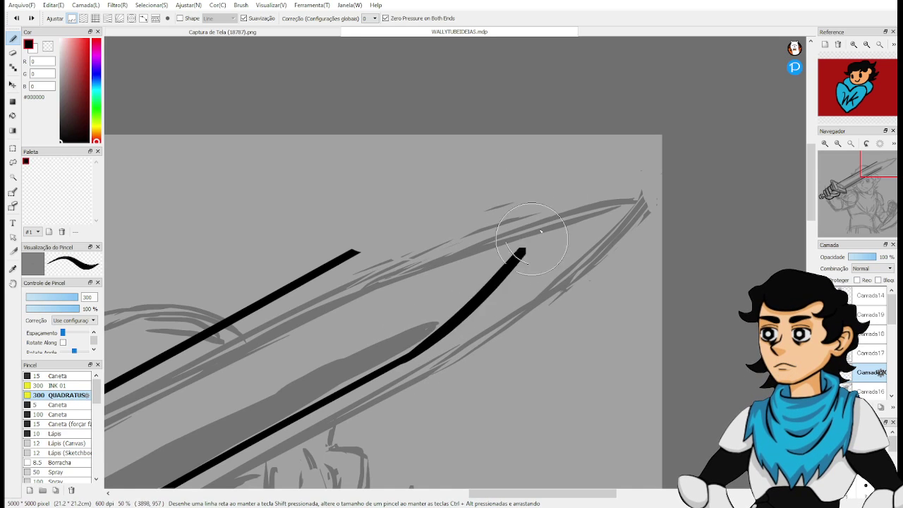
key(ctrl+z)
mouse_move(416, 349)
mouse_down()
mouse_move(556, 202)
mouse_move(463, 306)
mouse_move(530, 211)
mouse_up()
key(ctrl+z)
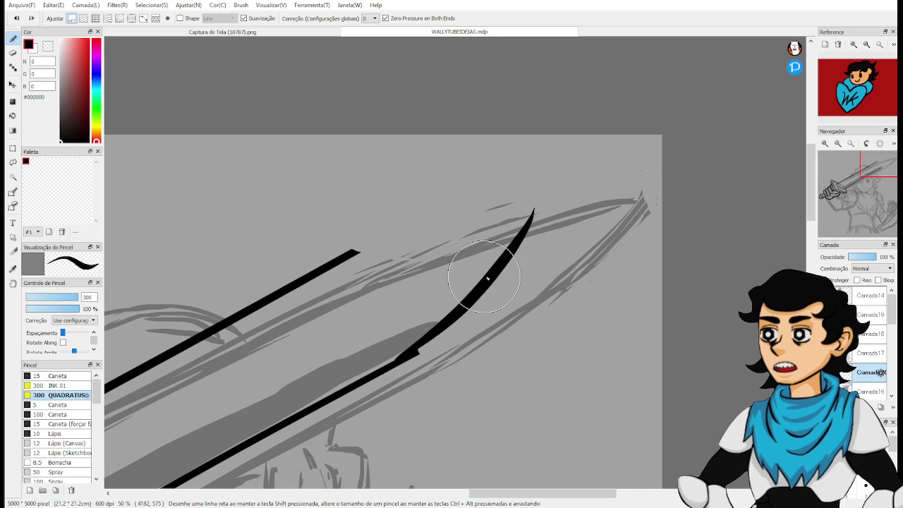
key(ctrl+z)
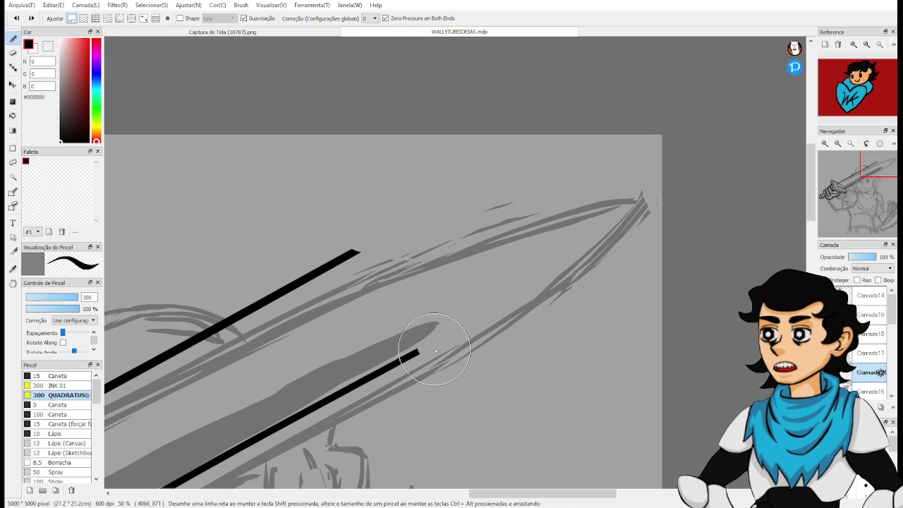
drag(418, 351, 502, 267)
key(ctrl+z)
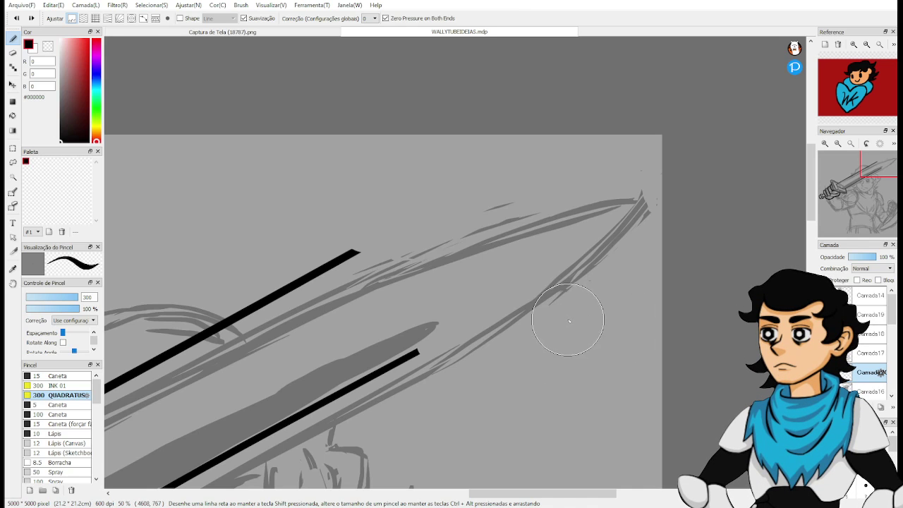
Ink the lower curve of the blade tip, bending up from the trimmed end of the lower edge toward the point.
drag(600, 333, 615, 302)
mouse_move(430, 323)
mouse_down()
mouse_move(455, 300)
mouse_move(496, 224)
mouse_move(500, 254)
mouse_move(507, 213)
mouse_move(522, 231)
mouse_move(553, 169)
mouse_up()
key(ctrl+z)
key(ctrl+z)
key(ctrl+z)
key(ctrl+z)
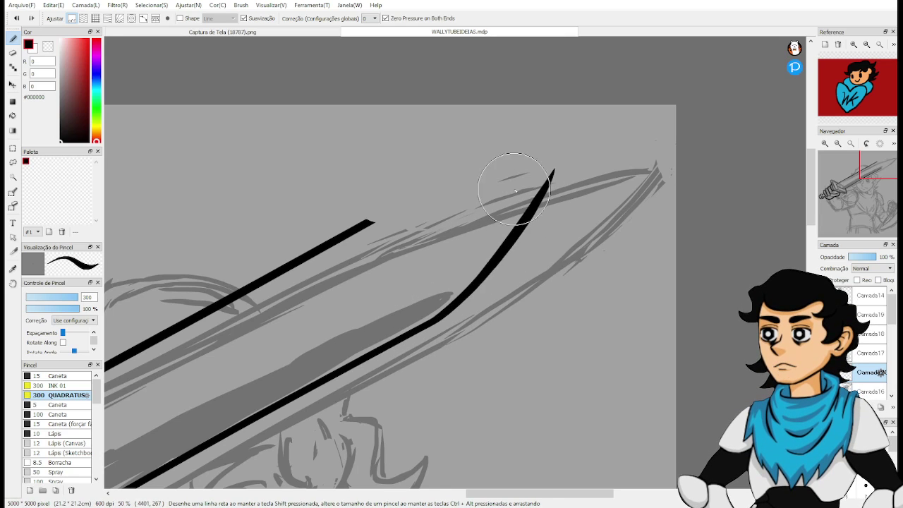
key(ctrl+z)
drag(431, 323, 548, 185)
key(ctrl+z)
mouse_move(432, 324)
mouse_down()
mouse_move(540, 181)
mouse_move(494, 262)
mouse_move(558, 183)
mouse_up()
key(ctrl+z)
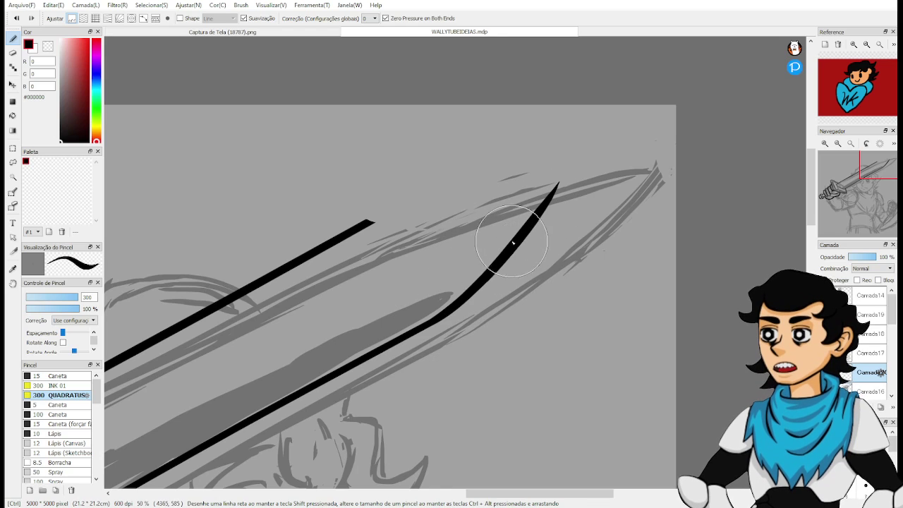
Ink the upper curve of the blade tip from the trimmed end of the upper edge toward the point.
drag(503, 240, 607, 254)
drag(479, 237, 640, 173)
key(ctrl+z)
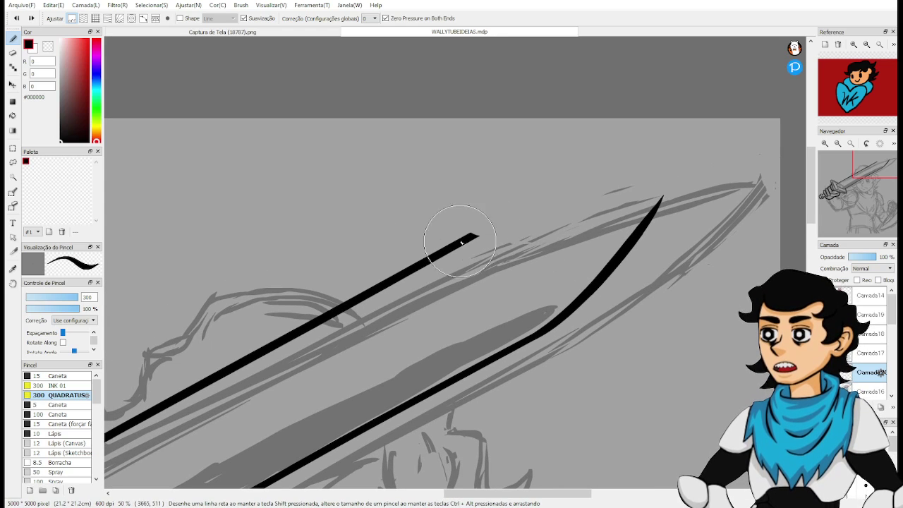
key(ctrl+z)
mouse_move(466, 239)
mouse_down()
mouse_move(674, 185)
mouse_move(633, 205)
mouse_move(528, 195)
mouse_move(671, 181)
mouse_move(605, 181)
mouse_move(661, 198)
mouse_move(660, 185)
mouse_up()
key(ctrl+z)
key(ctrl+z)
key(ctrl+z)
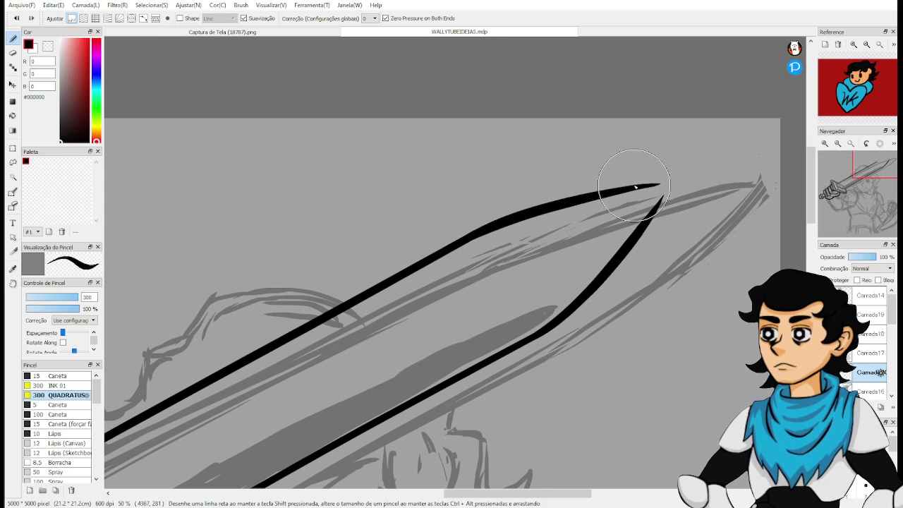
drag(669, 285, 587, 343)
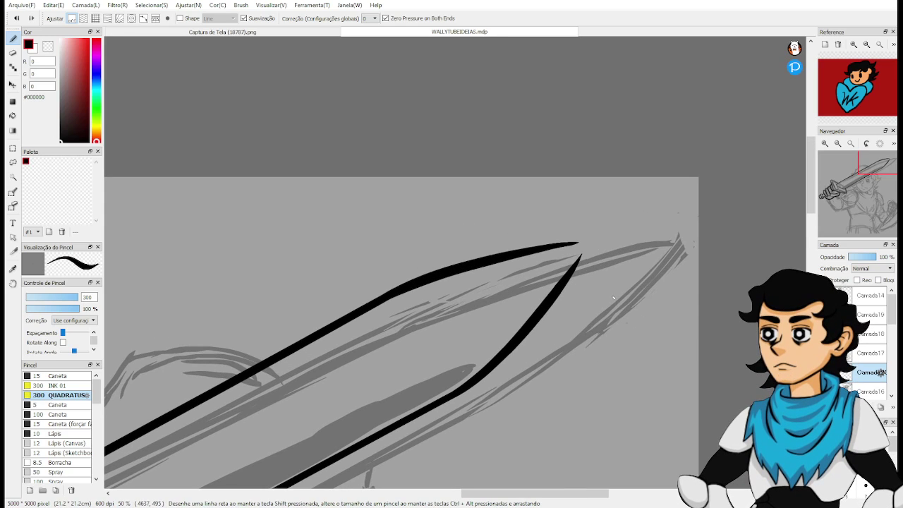
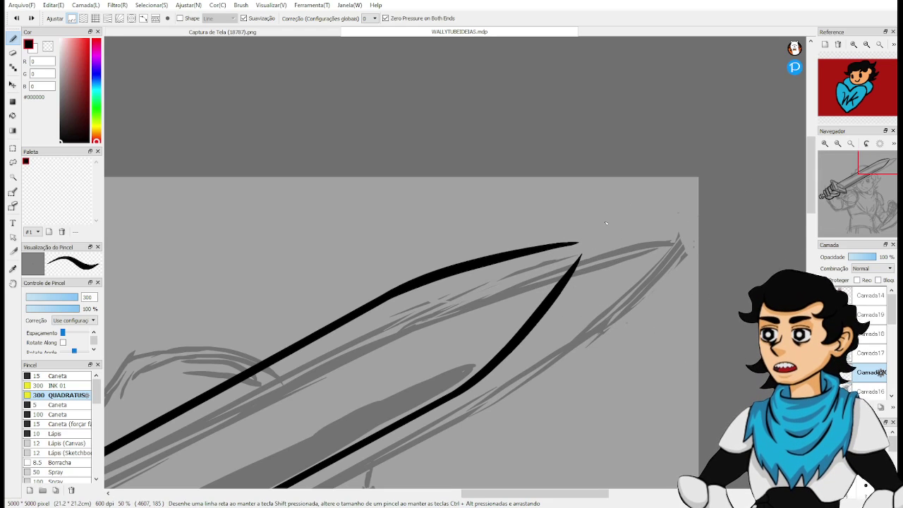
Extend the upper curve horizontally past its tapered end to form the blade's point.
scroll(603, 222, up, 1)
scroll(605, 223, up, 2)
scroll(635, 282, up, 2)
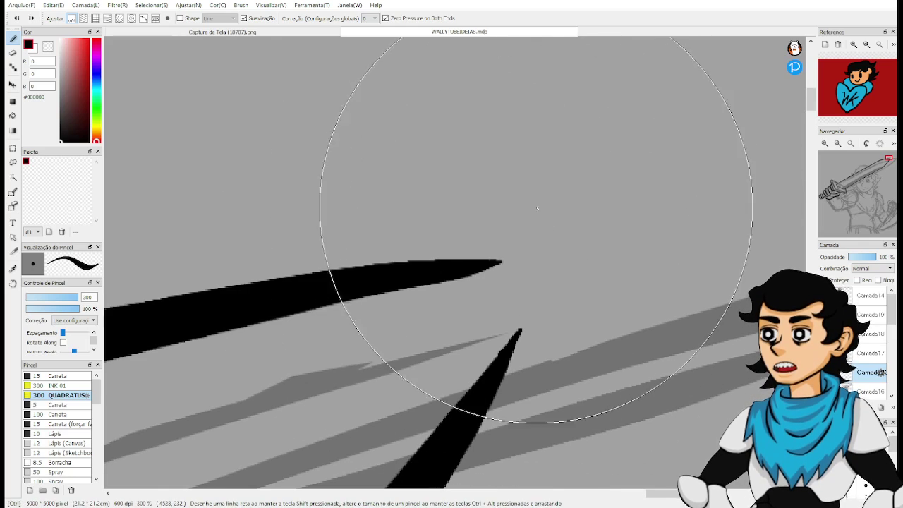
drag(459, 262, 556, 262)
key(ctrl+z)
key(ctrl+z)
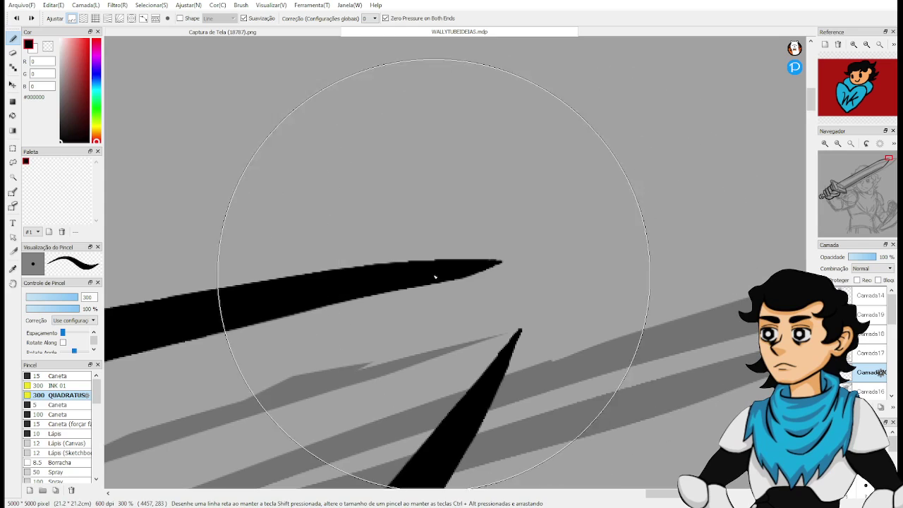
Ink a diagonal stroke from the extended upper line's end down into the lower curve to close the blade's point.
mouse_move(464, 268)
mouse_down()
mouse_move(559, 258)
mouse_move(561, 271)
mouse_move(504, 359)
mouse_up()
key(ctrl+z)
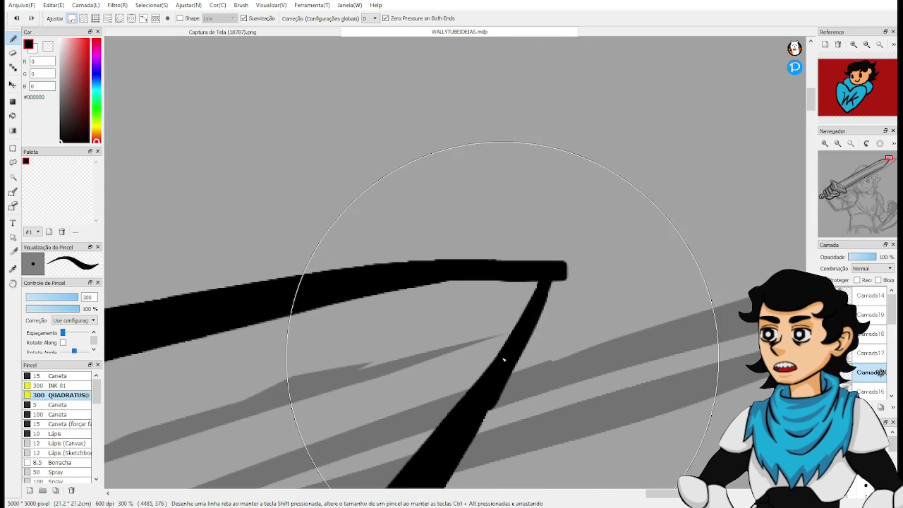
key(ctrl+z)
mouse_move(561, 271)
mouse_down()
mouse_move(492, 405)
mouse_move(489, 387)
mouse_up()
key(ctrl+z)
key(ctrl+z)
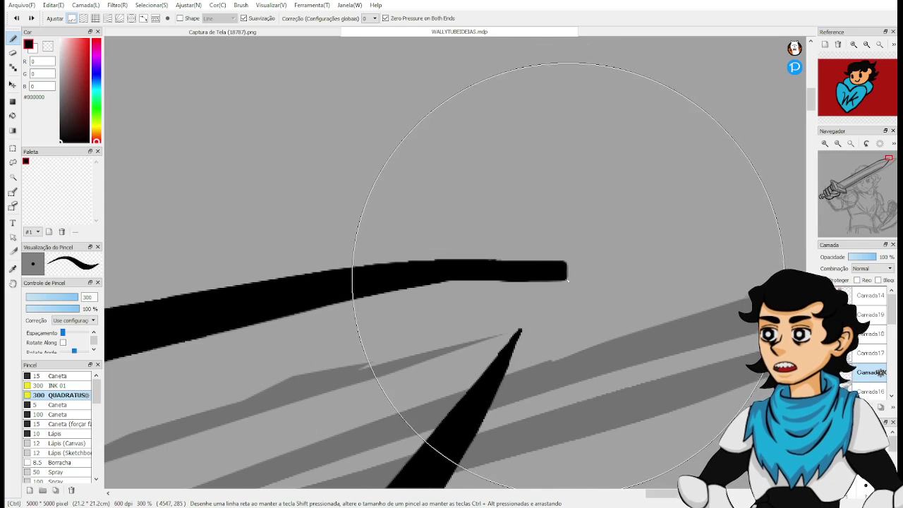
drag(558, 278, 465, 409)
key(ctrl+z)
drag(562, 279, 483, 407)
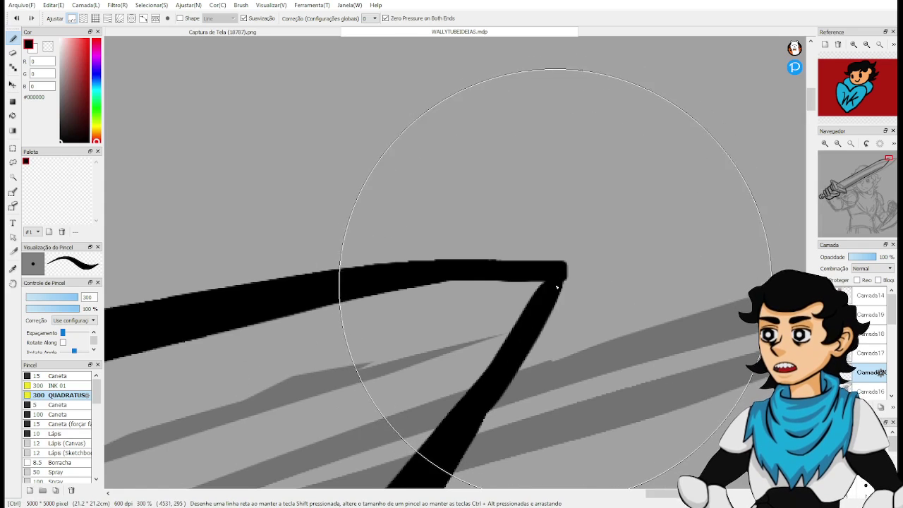
key(ctrl+z)
mouse_move(557, 275)
mouse_down()
mouse_move(445, 453)
mouse_move(566, 272)
mouse_move(490, 401)
mouse_up()
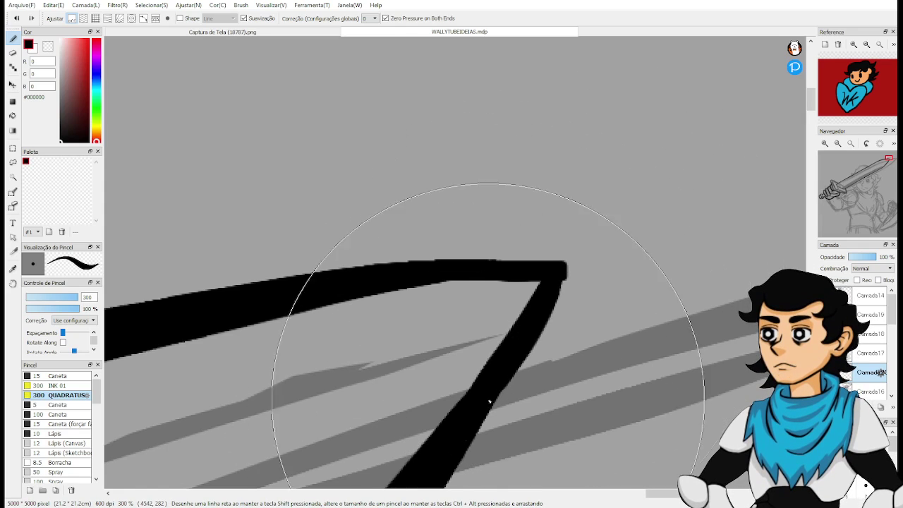
key(ctrl+z)
drag(570, 262, 502, 373)
key(ctrl+z)
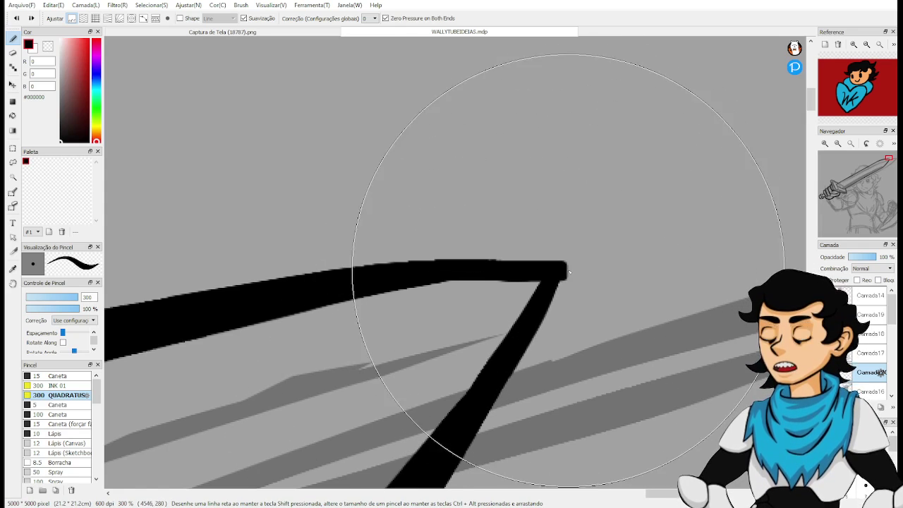
drag(575, 258, 485, 394)
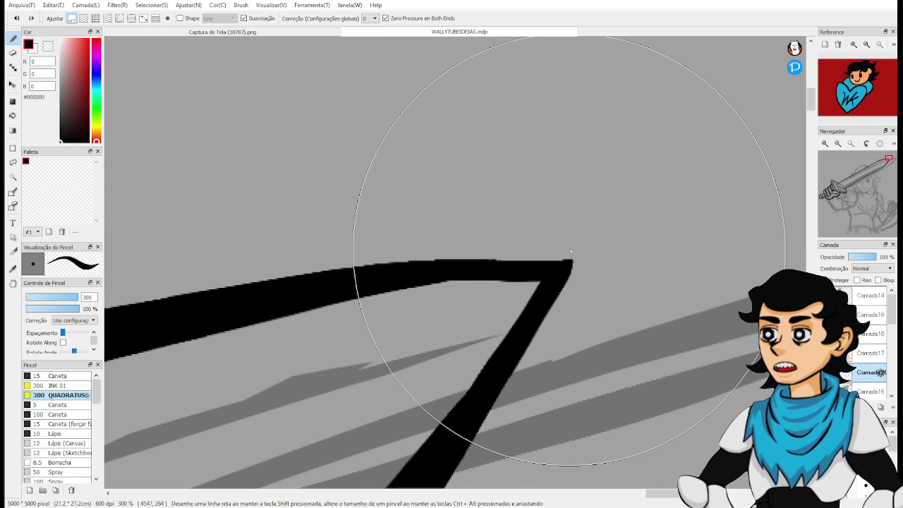
Erase the short end segment of the upper line next to the blade's point.
scroll(570, 251, down, 1)
scroll(569, 251, down, 3)
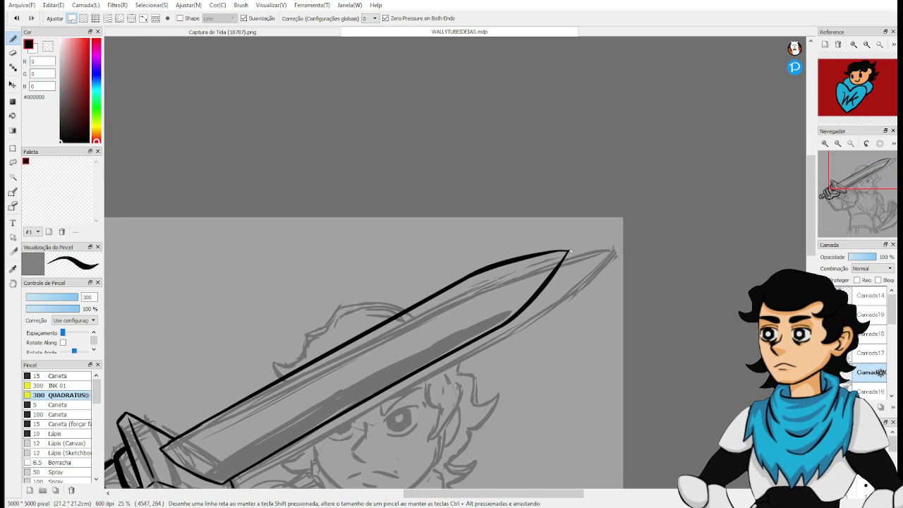
scroll(586, 269, down, 3)
drag(586, 269, 621, 261)
scroll(633, 211, up, 6)
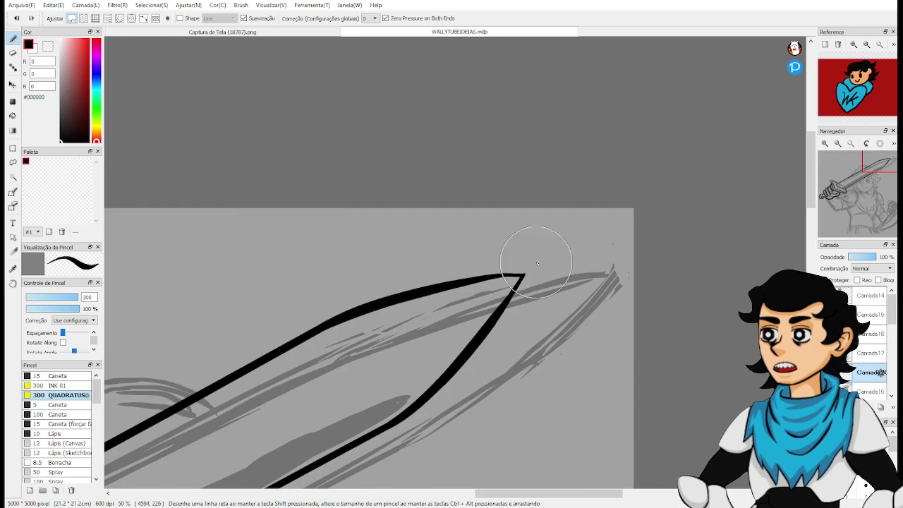
key(e)
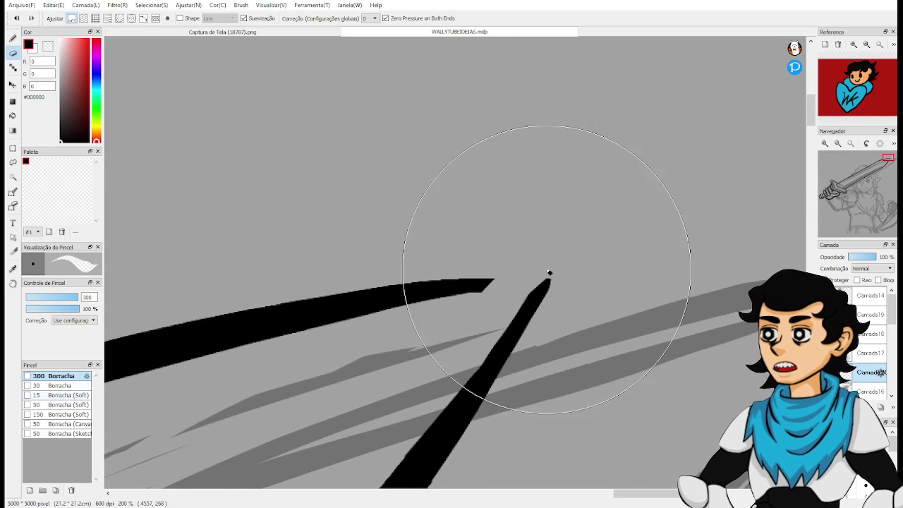
Re-ink the gap between the upper curve and the lower curve's end to form a cleaner blade point.
key(b)
key(ctrl+z)
drag(474, 286, 552, 277)
key(ctrl+z)
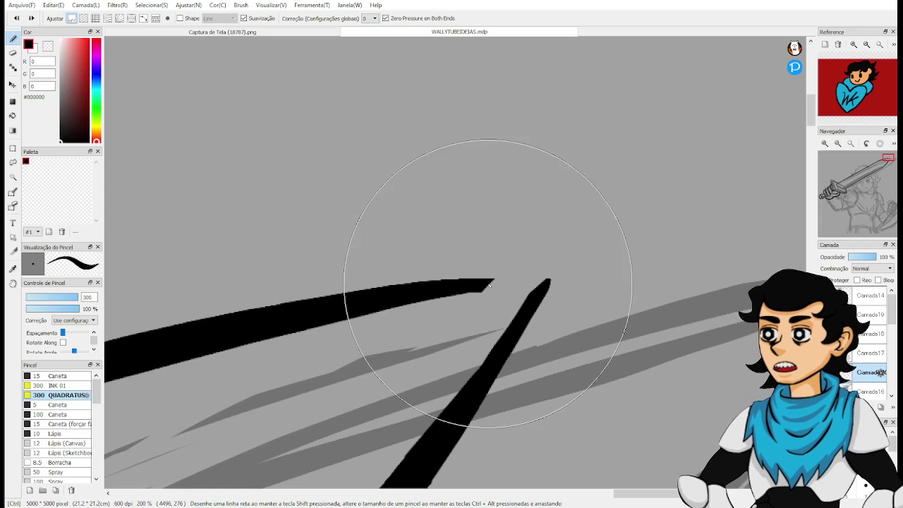
drag(462, 287, 546, 284)
key(ctrl+z)
mouse_move(447, 290)
mouse_down()
mouse_move(556, 285)
mouse_move(534, 285)
mouse_up()
key(ctrl+z)
key(ctrl+z)
key(ctrl+z)
drag(456, 291, 542, 283)
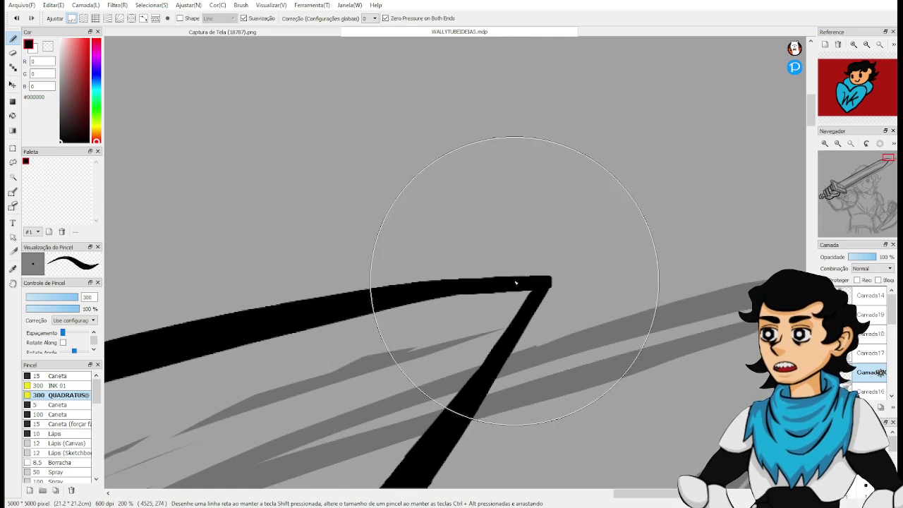
Undo the inked blade tip strokes back to the two trimmed straight edges.
scroll(519, 284, down, 5)
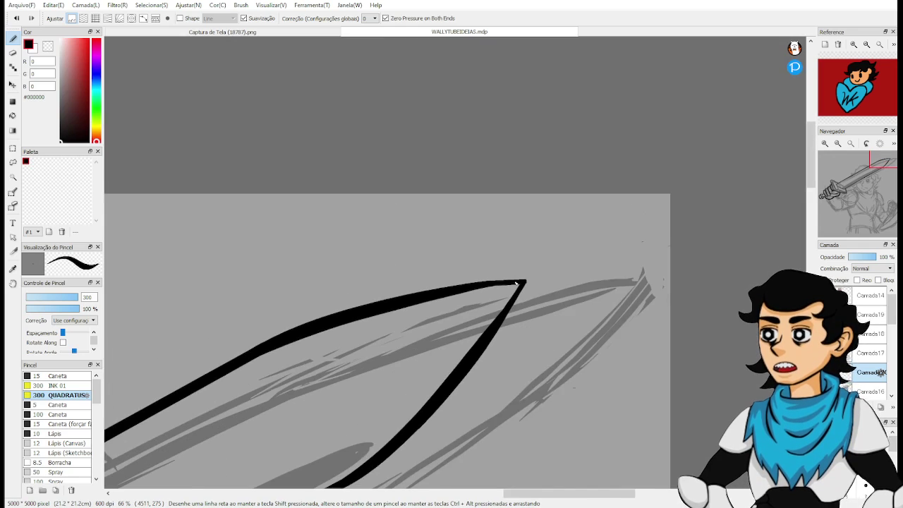
key(space)
drag(503, 346, 641, 134)
drag(474, 237, 606, 151)
drag(554, 172, 449, 283)
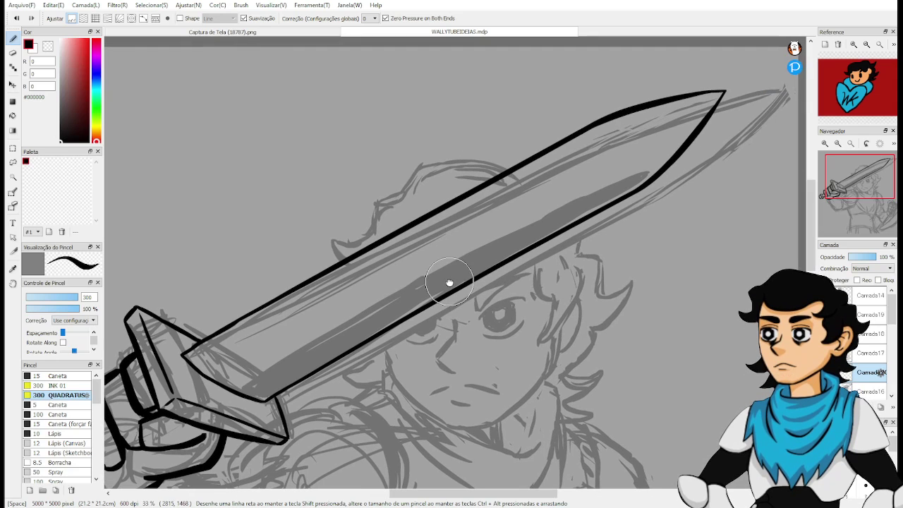
drag(630, 271, 627, 250)
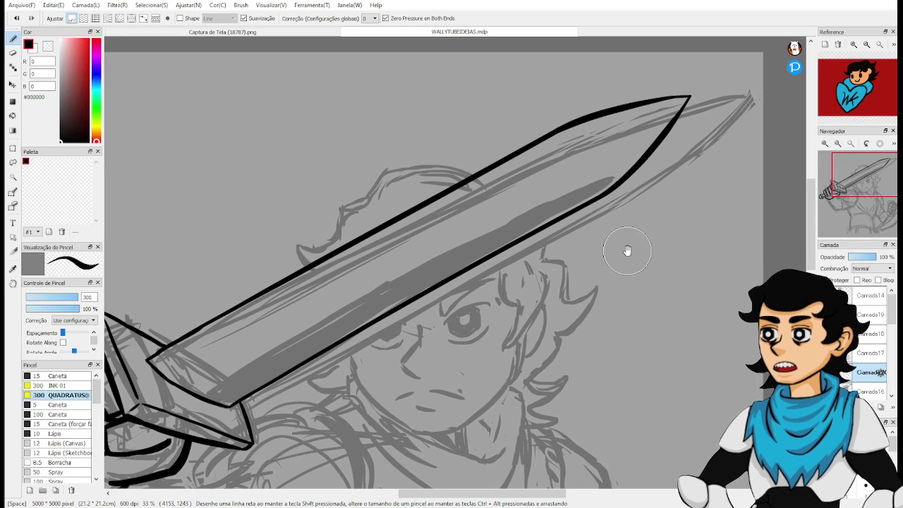
key(ctrl)
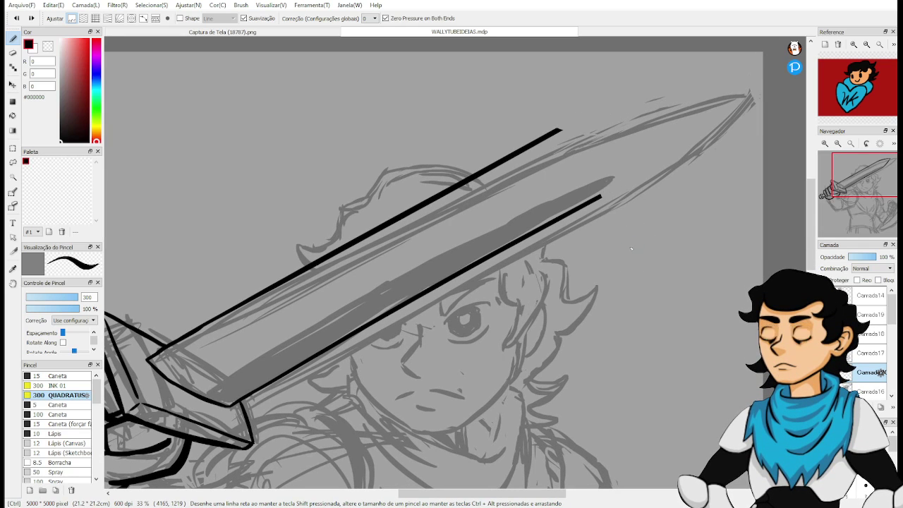
scroll(654, 181, up, 2)
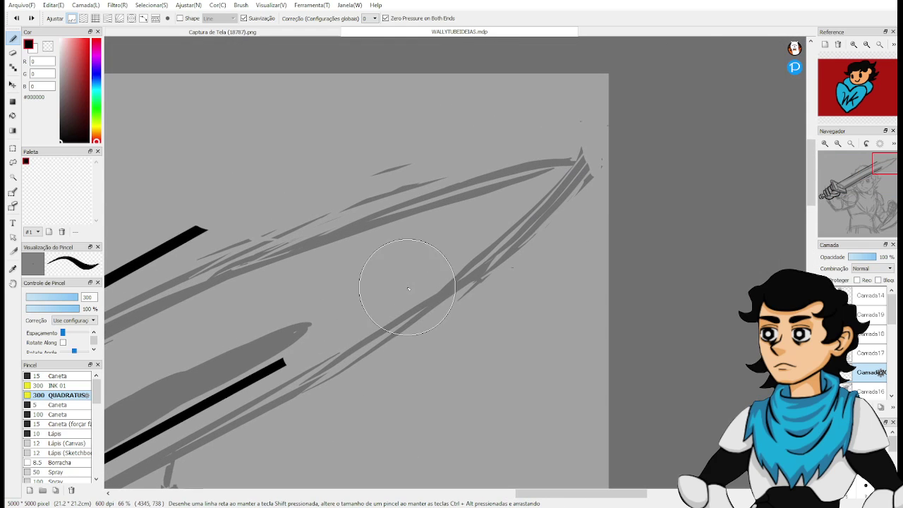
Ink the blade tip's lower curve as one long tapered stroke over the sketch, running slightly past the point.
scroll(407, 288, up, 1)
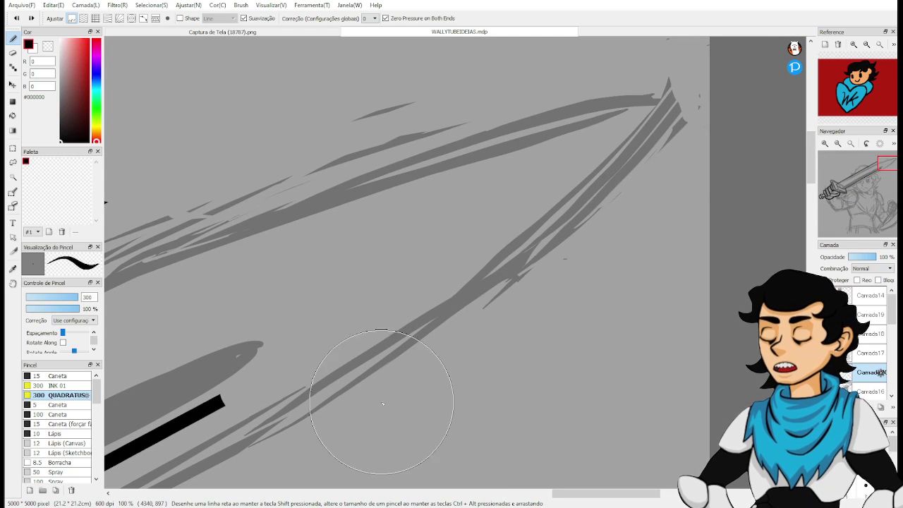
drag(251, 447, 614, 111)
key(ctrl+z)
mouse_move(252, 448)
mouse_down()
mouse_move(428, 331)
mouse_move(645, 95)
mouse_up()
key(ctrl+z)
drag(226, 457, 704, 51)
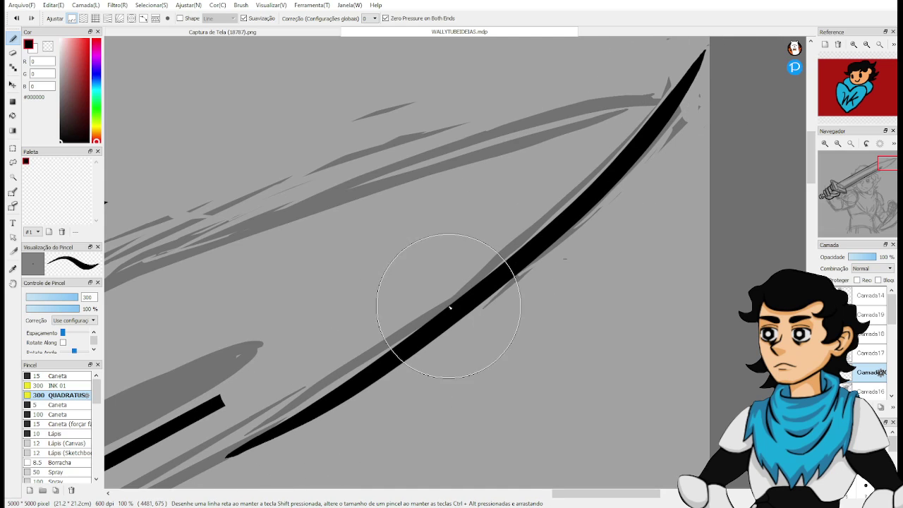
Ink the blade tip's upper curve over the sketch, redoing the stroke until it crosses the lower curve at the point.
drag(134, 261, 681, 88)
key(ctrl+z)
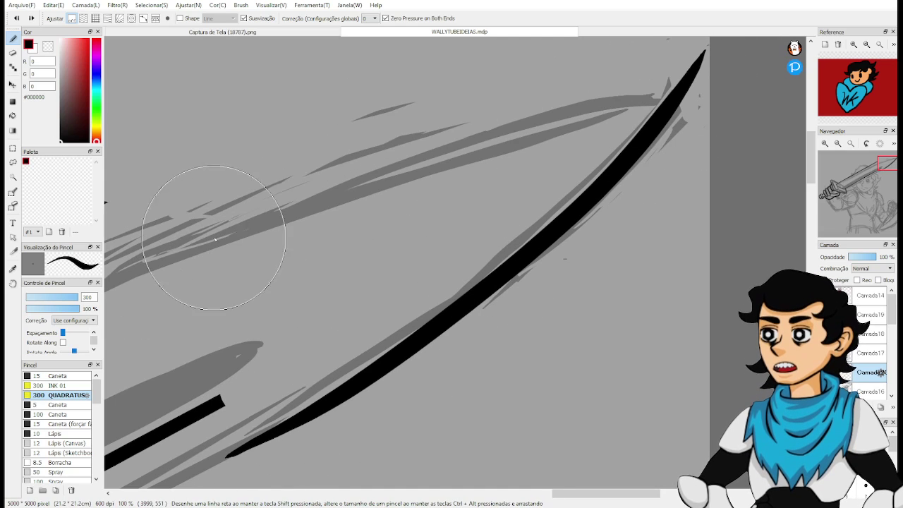
drag(176, 253, 645, 113)
key(ctrl+z)
drag(141, 266, 605, 81)
key(ctrl+z)
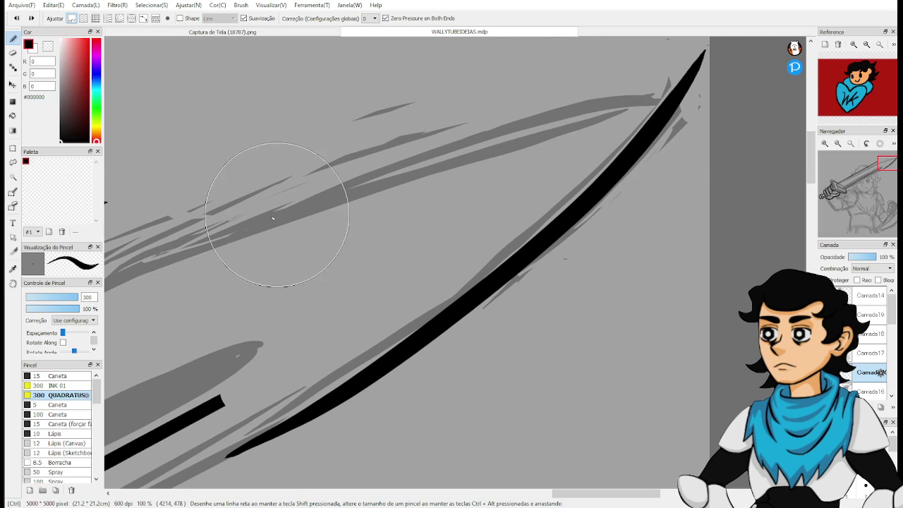
mouse_move(141, 262)
mouse_down()
mouse_move(333, 177)
mouse_move(681, 78)
mouse_up()
key(ctrl+z)
mouse_move(171, 229)
mouse_down()
mouse_move(605, 91)
mouse_move(660, 102)
mouse_move(303, 189)
mouse_move(688, 74)
mouse_move(288, 181)
mouse_move(705, 85)
mouse_up()
key(ctrl+z)
key(ctrl+z)
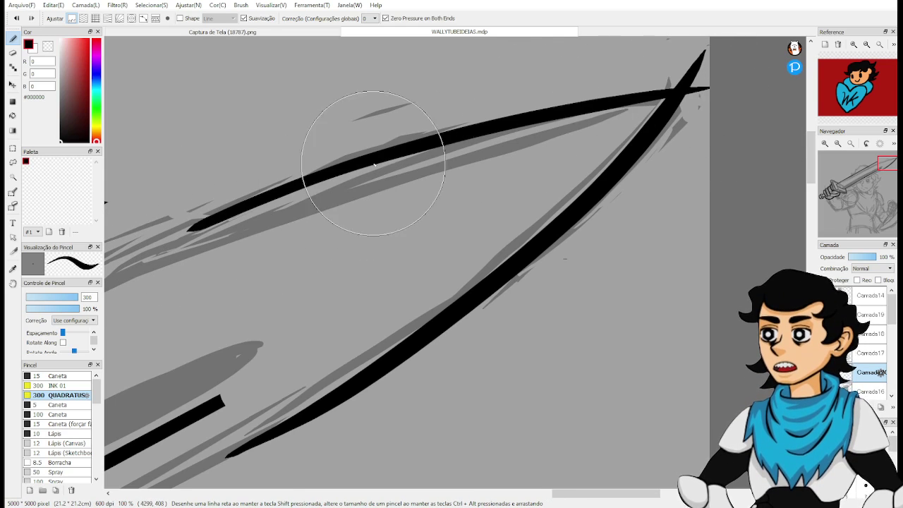
Erase the upper curve's overshoot beyond its crossing with the lower curve at the blade's point.
drag(572, 197, 403, 295)
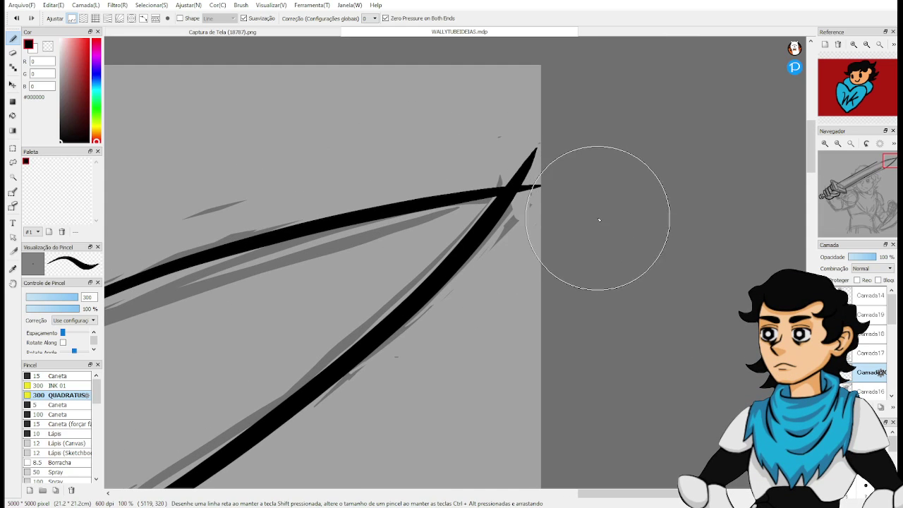
key(e)
scroll(582, 203, up, 2)
drag(591, 192, 530, 329)
drag(466, 333, 481, 273)
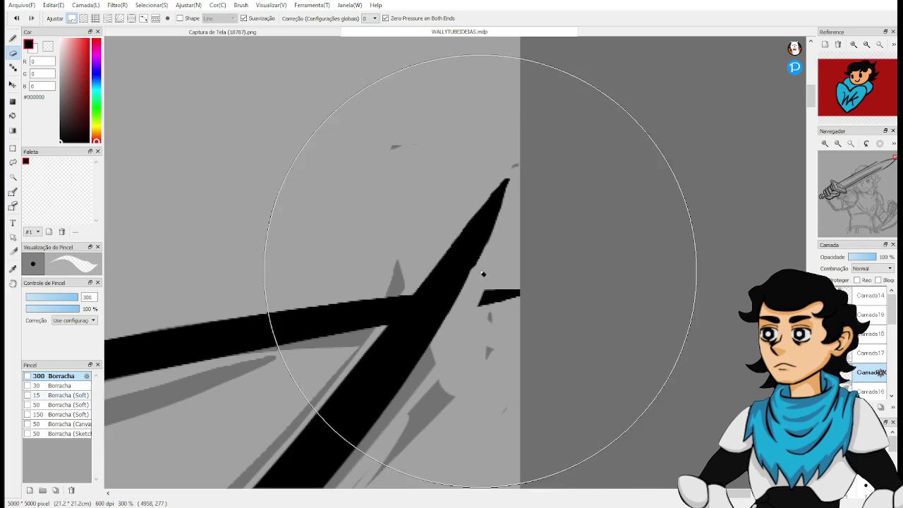
drag(481, 326, 499, 322)
Erase the lower curve's overshoot above the crossing, trimming along the upper curve's edge to leave a sharp blade point.
drag(405, 299, 515, 252)
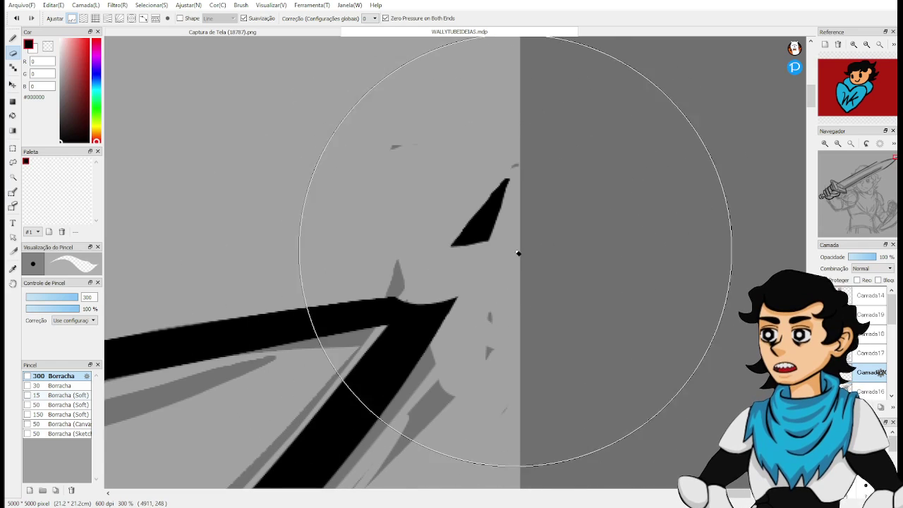
key(ctrl+z)
drag(405, 290, 491, 244)
key(ctrl+z)
drag(416, 276, 508, 245)
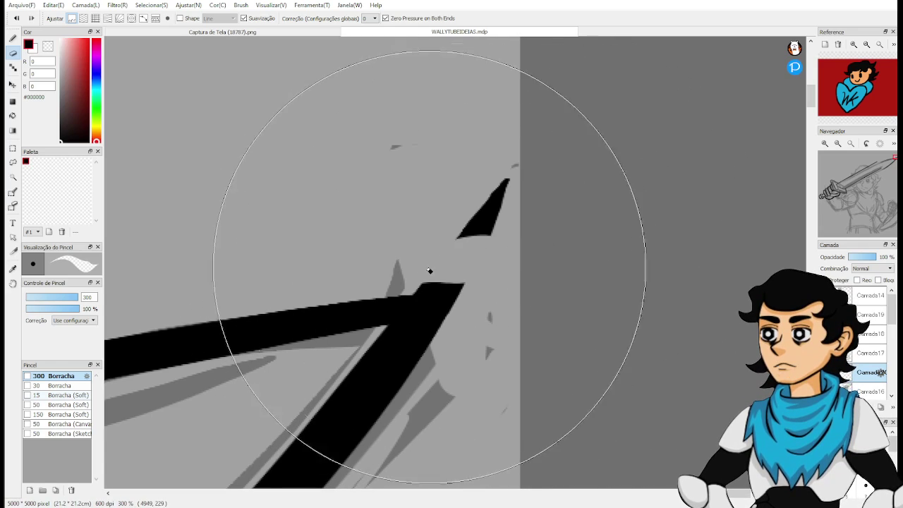
mouse_move(432, 259)
mouse_down()
mouse_move(482, 227)
mouse_move(494, 205)
mouse_up()
drag(399, 283, 524, 243)
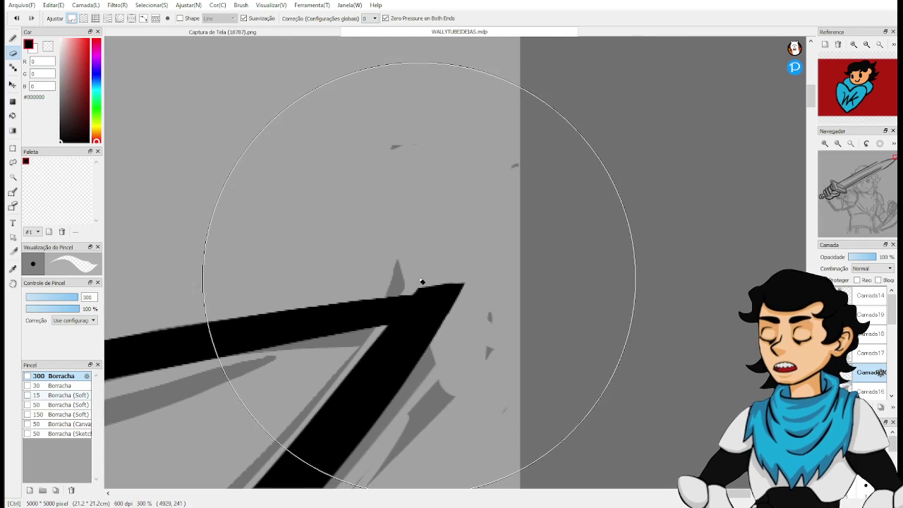
mouse_move(407, 284)
mouse_down()
mouse_move(501, 257)
mouse_move(423, 281)
mouse_move(481, 272)
mouse_up()
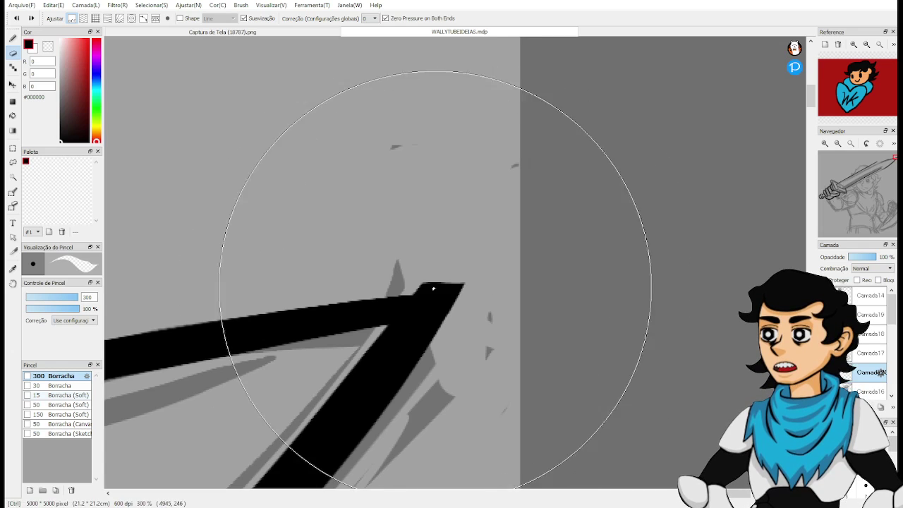
key(ctrl+y)
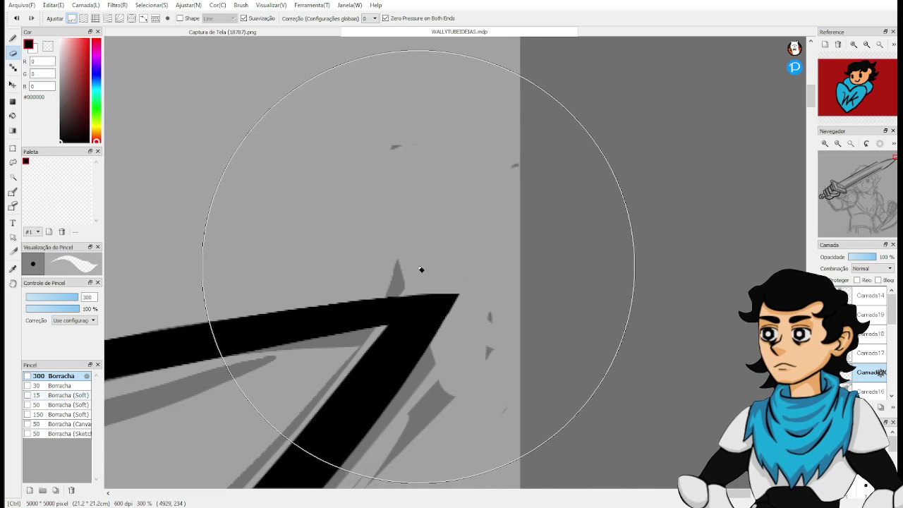
Lasso-select the inked blade tip curves, leaving the two straight blade edges outside the selection.
scroll(426, 260, down, 4)
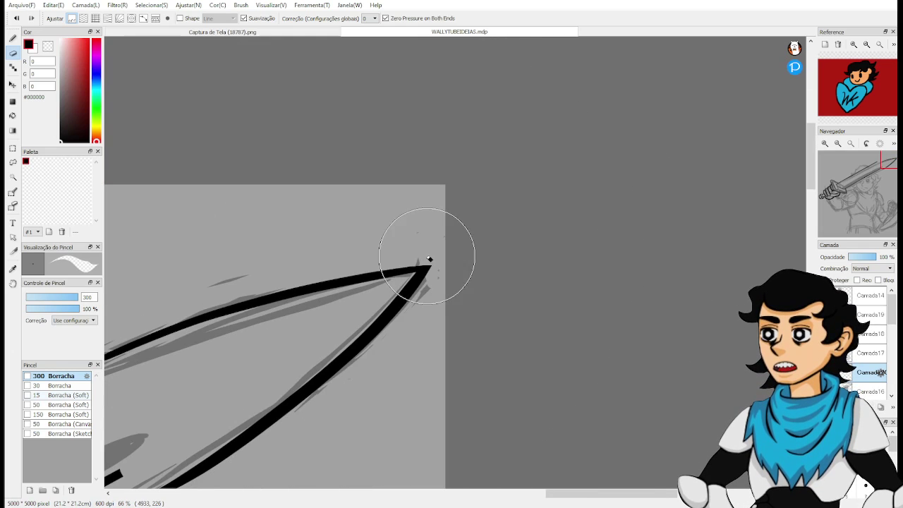
drag(423, 273, 570, 255)
scroll(561, 260, down, 3)
scroll(548, 267, up, 2)
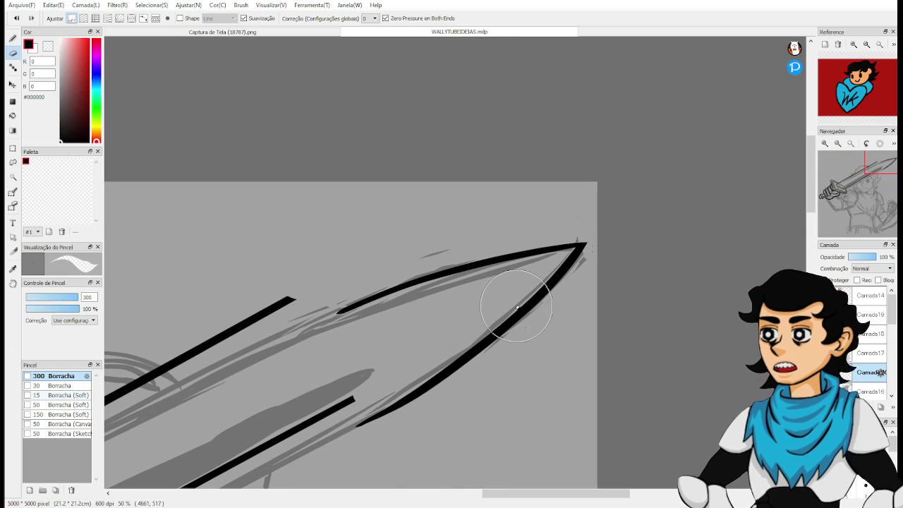
key(l)
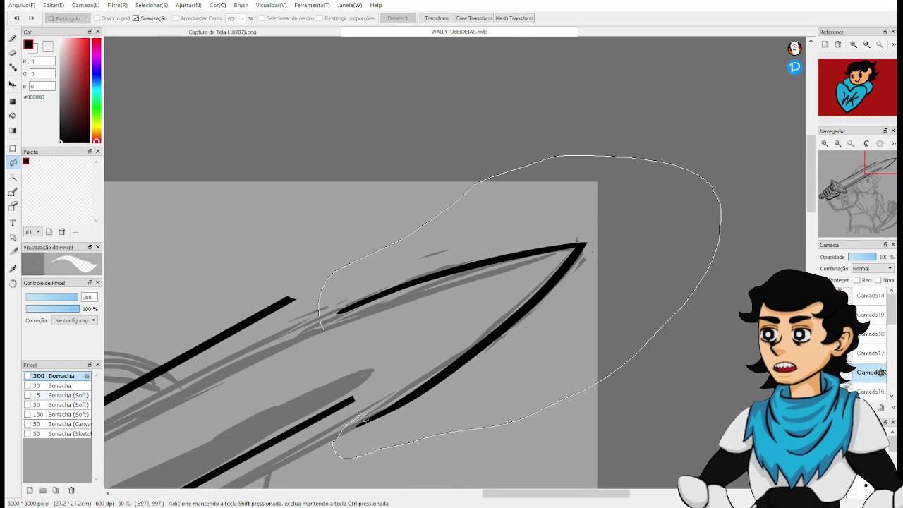
drag(373, 350, 364, 348)
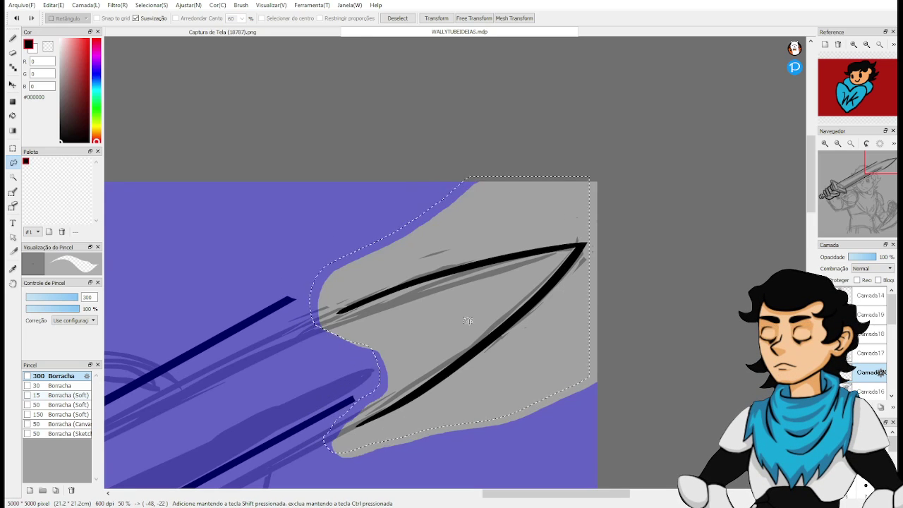
Try to move, rotate and scale the selected blade tip so its curves meet the two straight edges.
drag(468, 321, 464, 286)
key(ctrl+t)
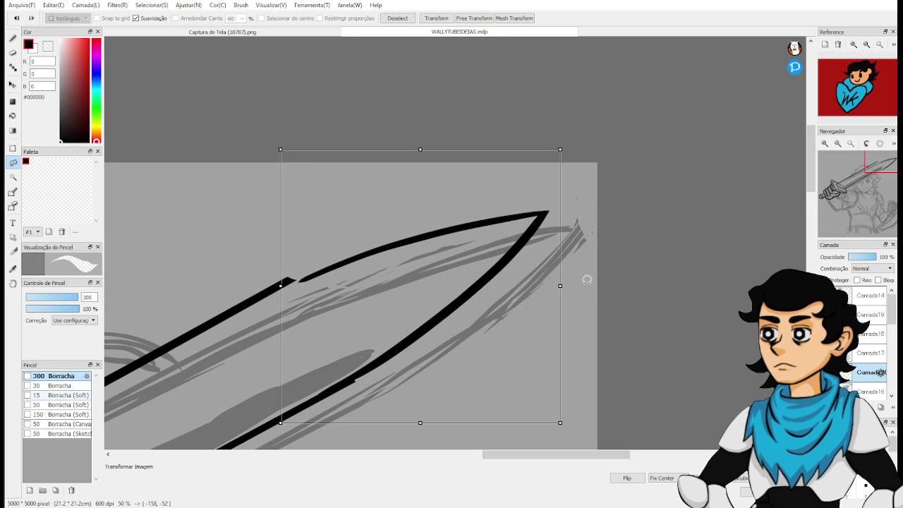
drag(586, 280, 589, 268)
drag(466, 312, 461, 301)
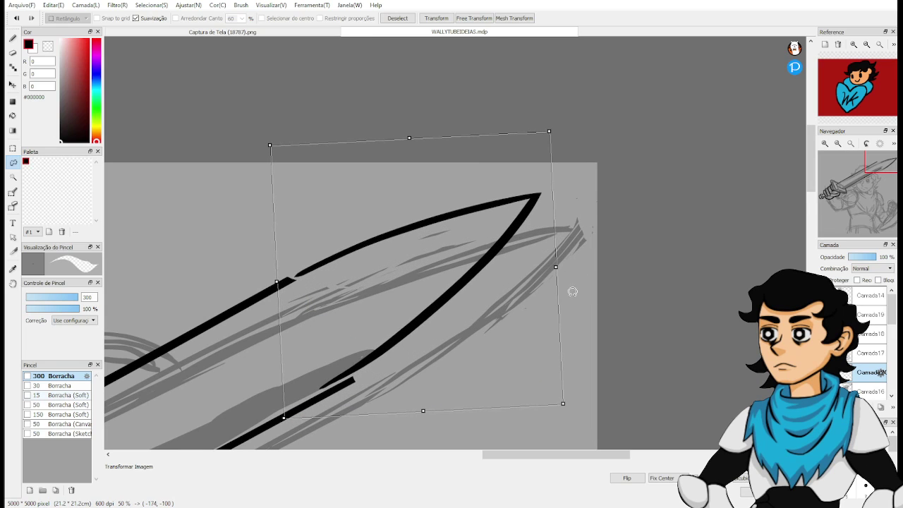
drag(573, 290, 583, 283)
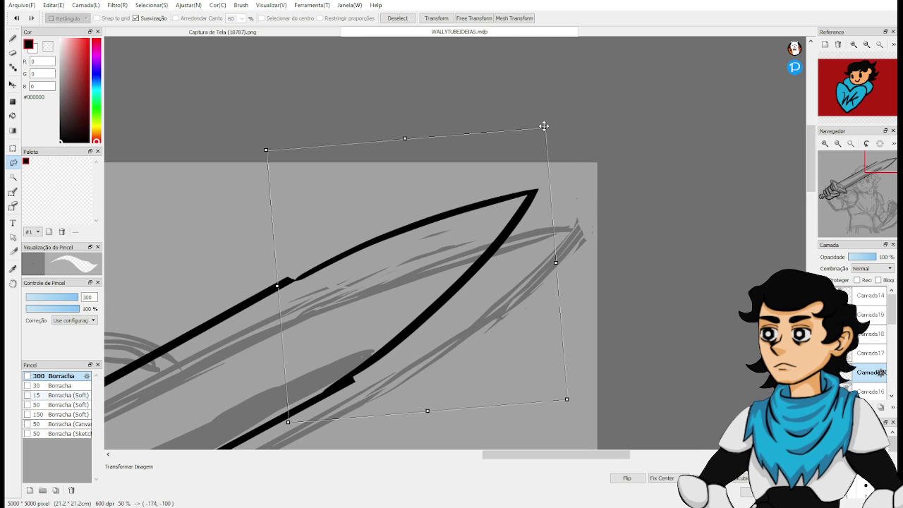
drag(545, 127, 549, 123)
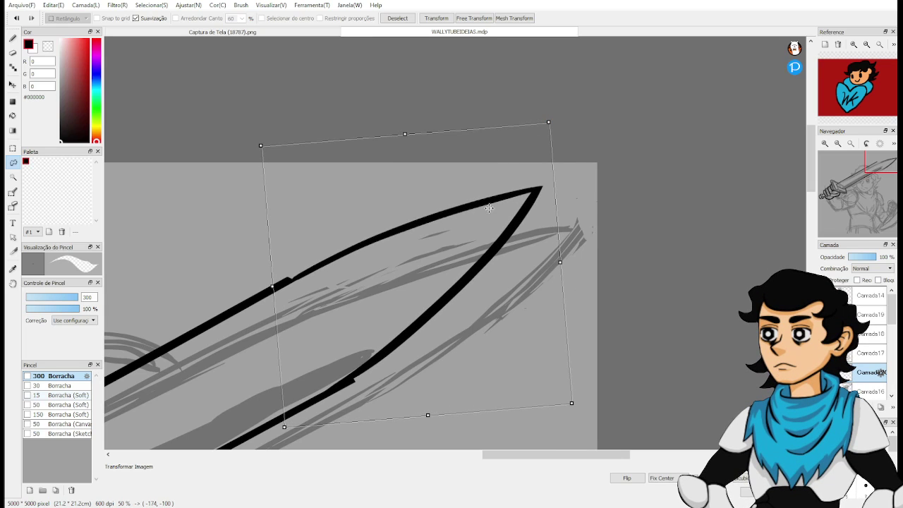
drag(489, 208, 465, 222)
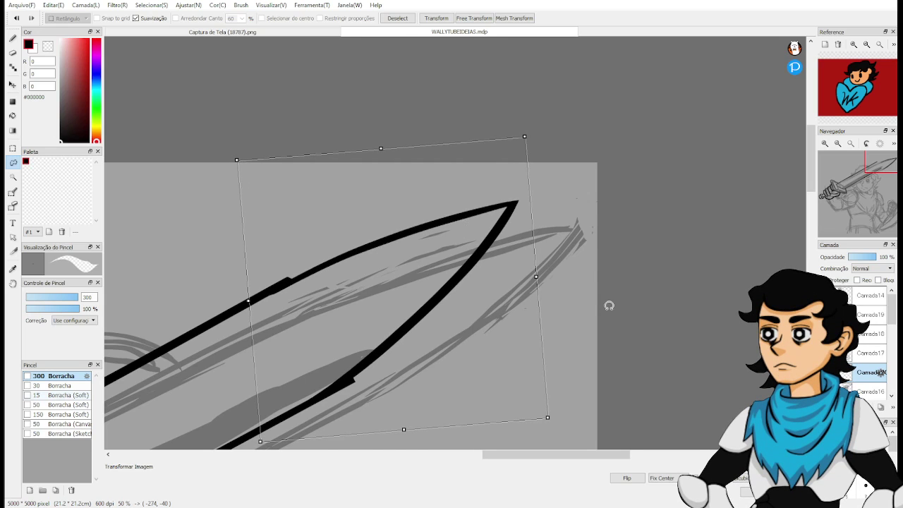
scroll(609, 306, down, 4)
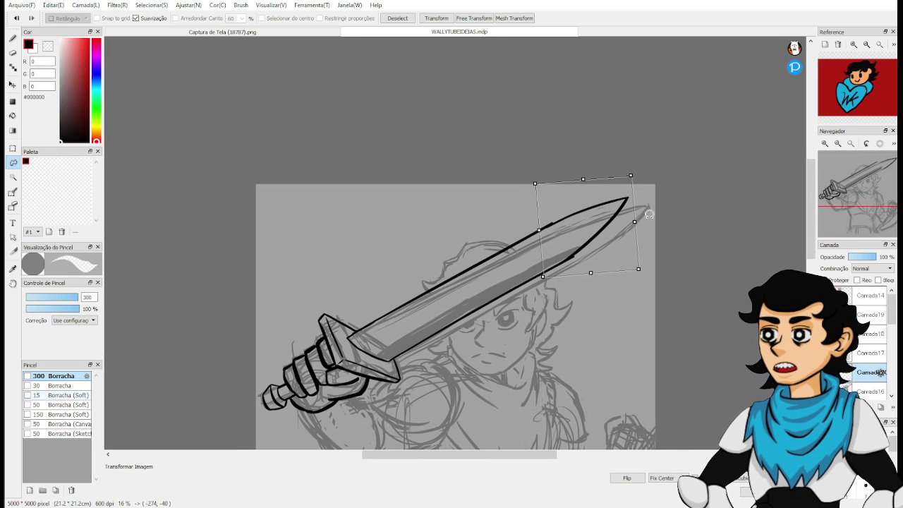
mouse_move(636, 270)
mouse_down()
mouse_move(608, 252)
mouse_move(633, 266)
mouse_up()
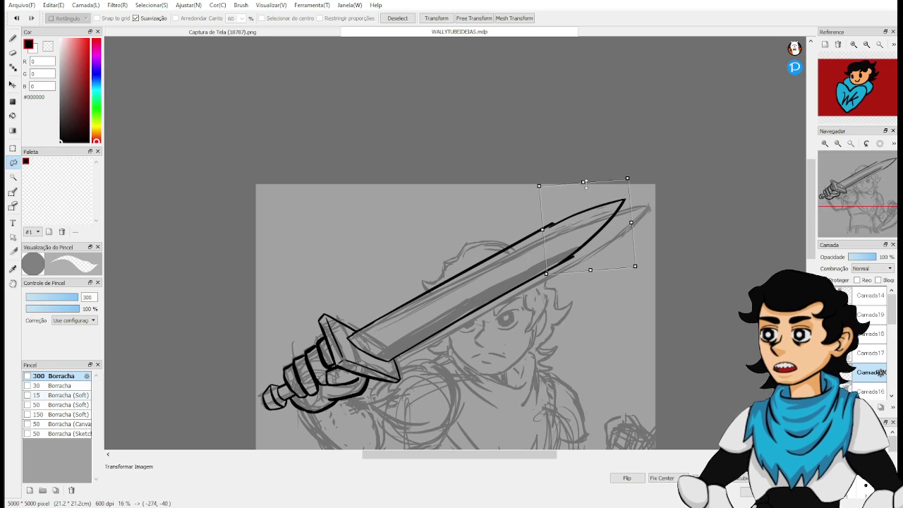
scroll(612, 228, up, 3)
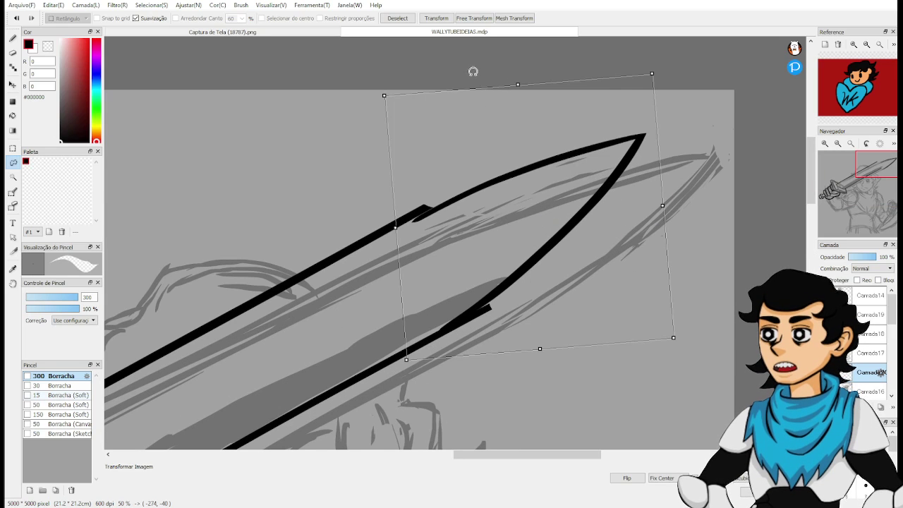
key(Return)
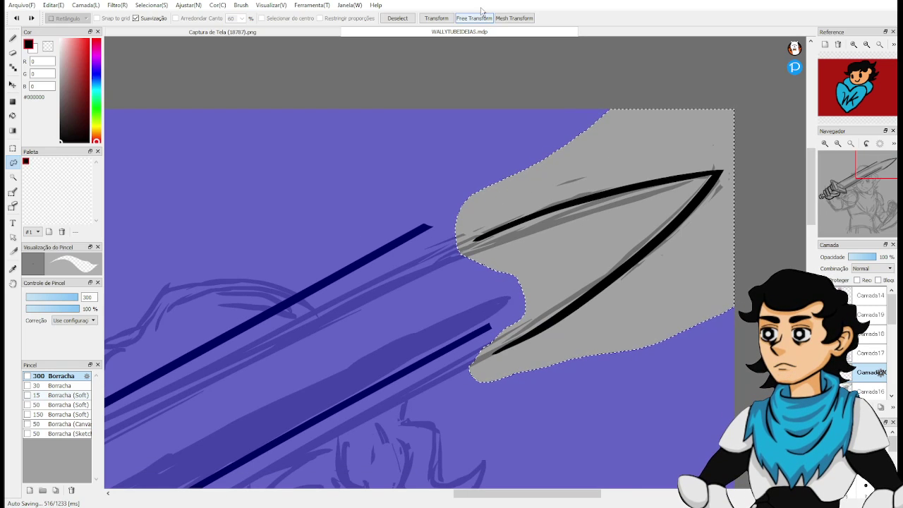
Free-transform the selected blade tip, shifting it and distorting its corners so both curves join the straight edges.
click(470, 17)
drag(606, 211, 567, 208)
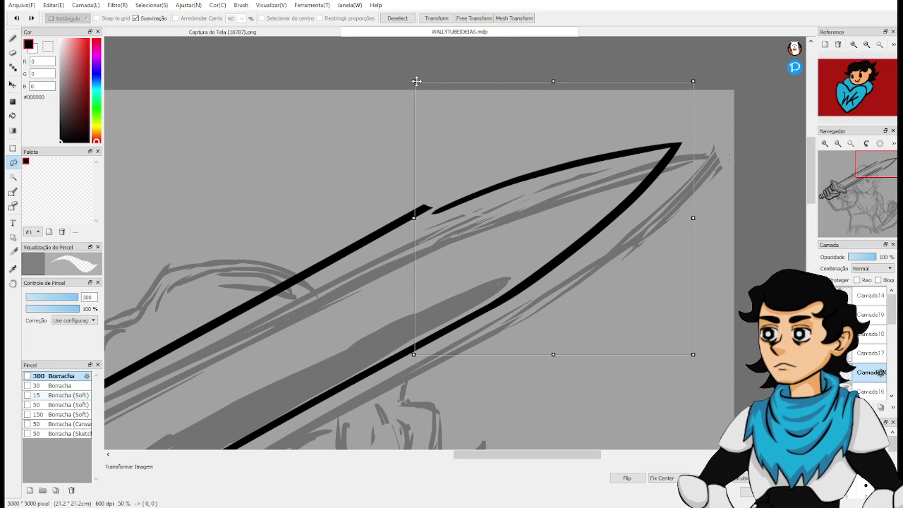
drag(413, 82, 404, 76)
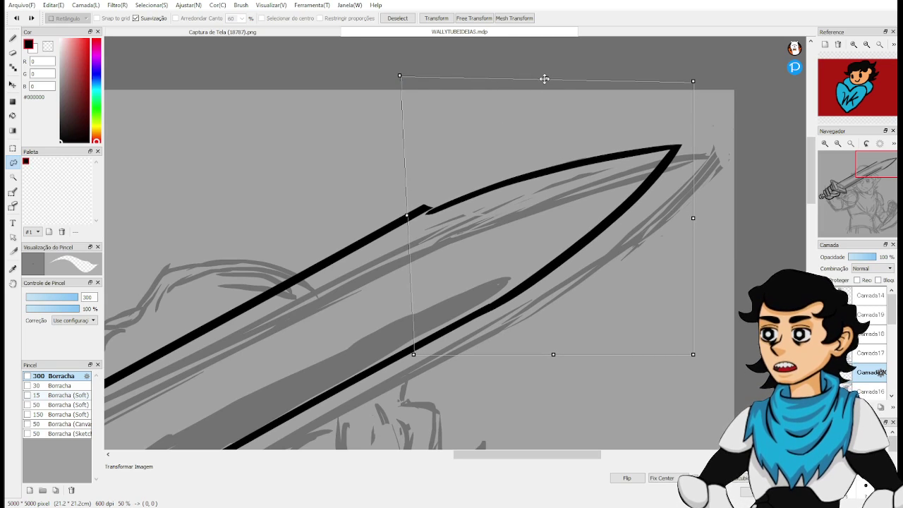
drag(544, 77, 473, 98)
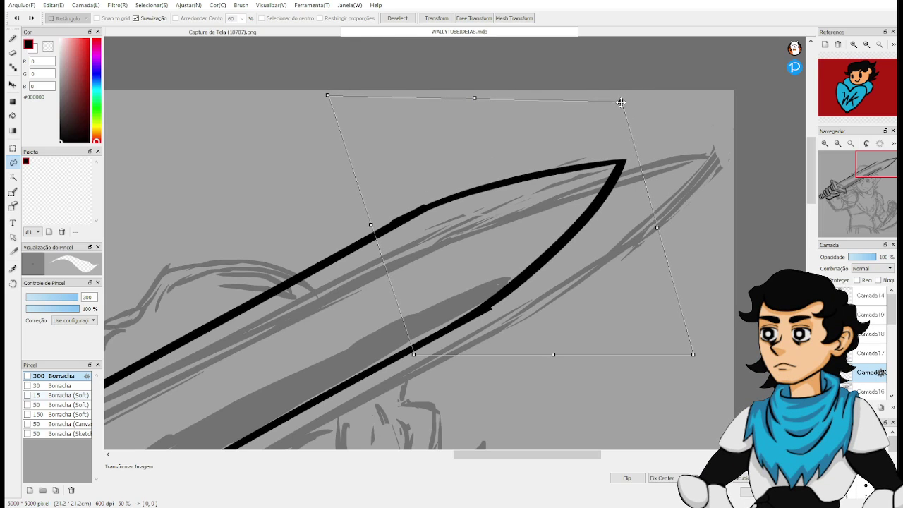
drag(637, 81, 655, 56)
drag(496, 178, 505, 170)
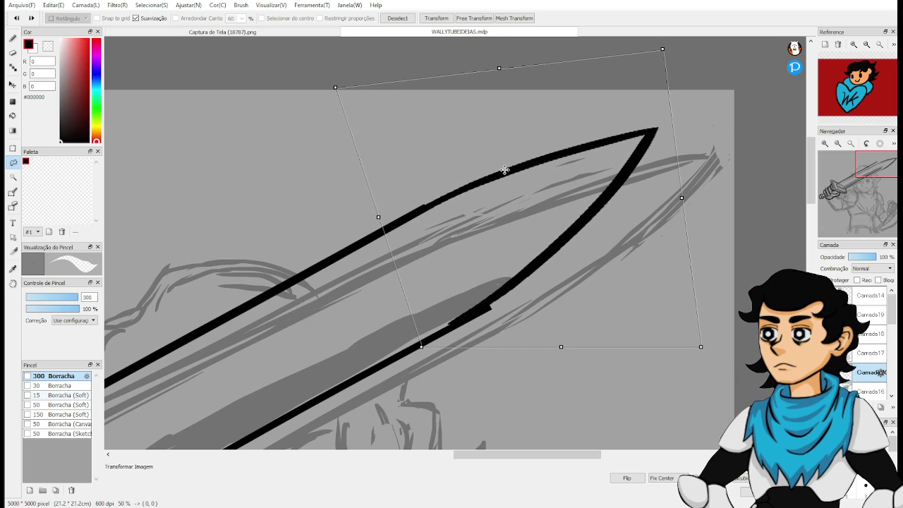
Pull the free transform's corner nearest the point to refine the tip's angle, and apply the transformation.
drag(663, 49, 659, 88)
scroll(587, 323, down, 4)
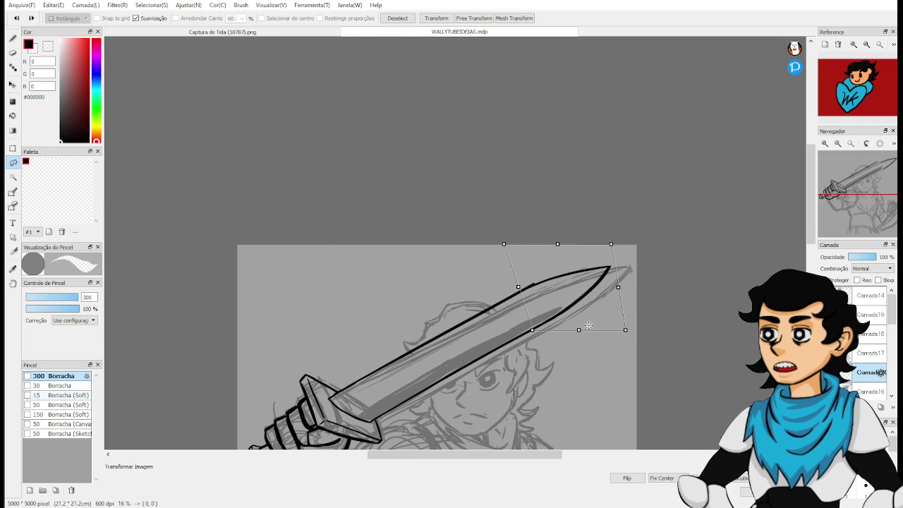
scroll(625, 228, up, 2)
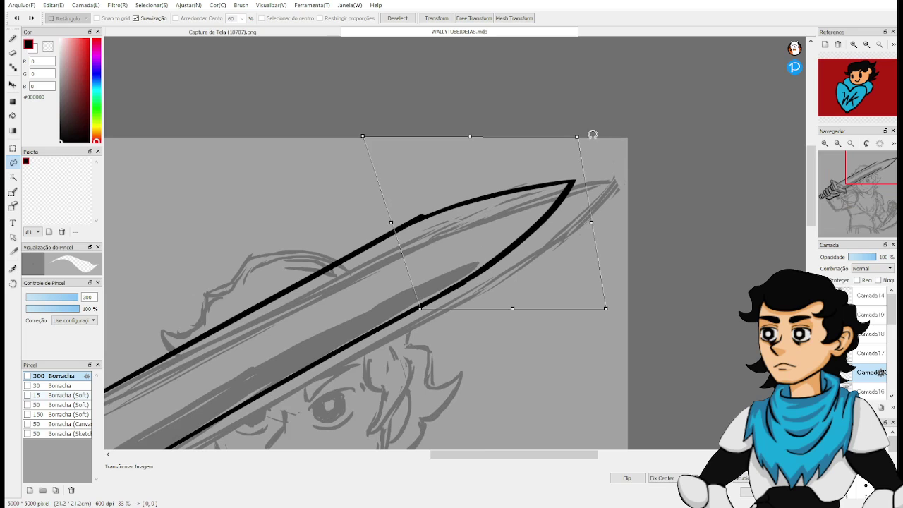
drag(577, 136, 587, 131)
scroll(601, 266, down, 3)
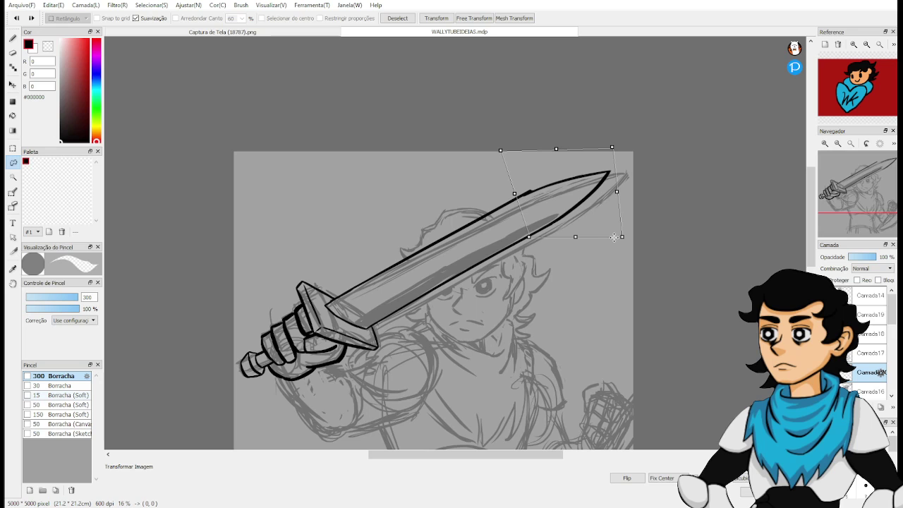
key(Return)
Deselect the blade tip and erase the bump where its curve joins the lower blade edge.
scroll(567, 234, up, 3)
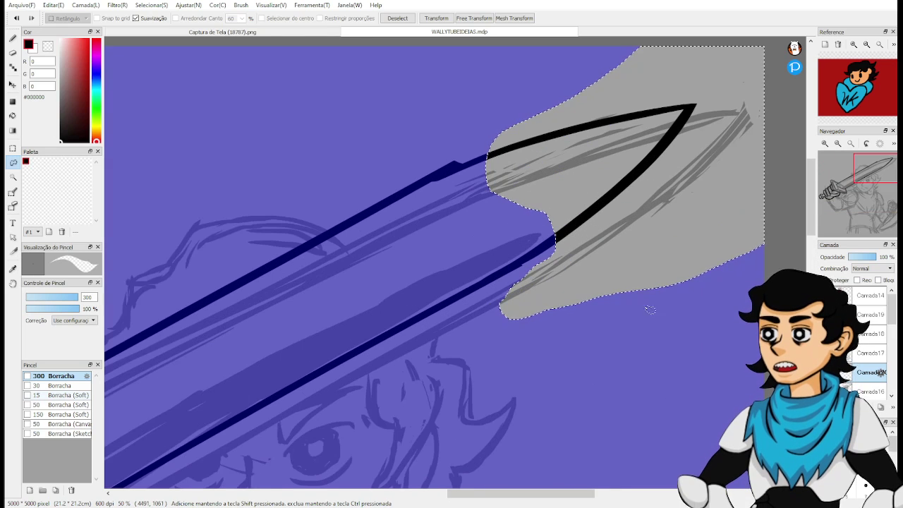
key(ctrl+d)
scroll(575, 311, up, 2)
key(e)
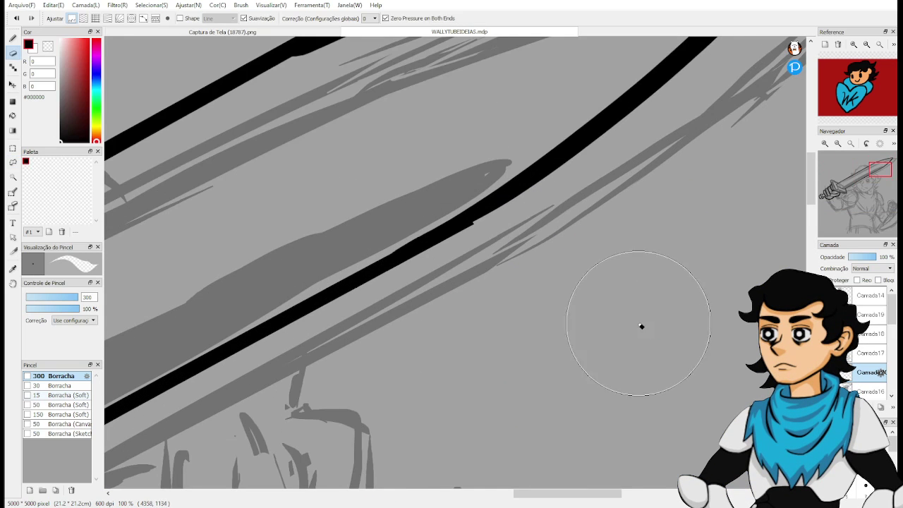
drag(512, 271, 619, 252)
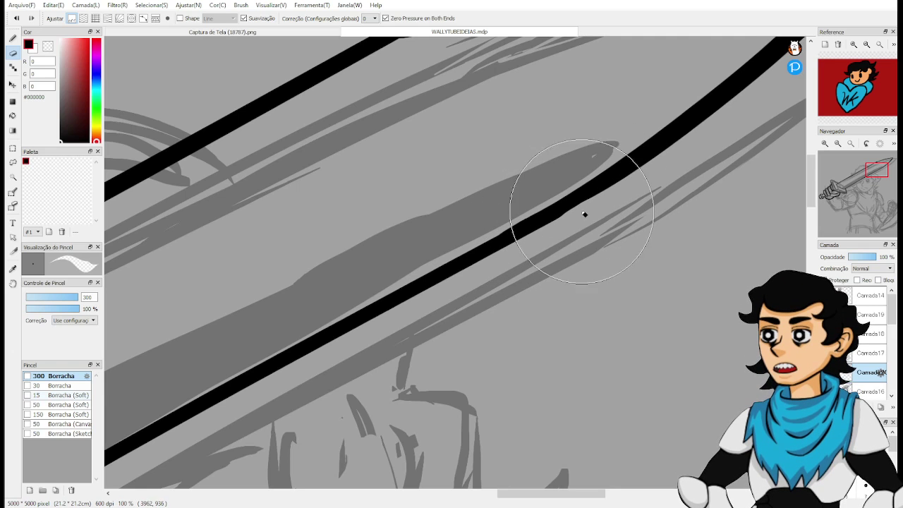
mouse_move(894, 182)
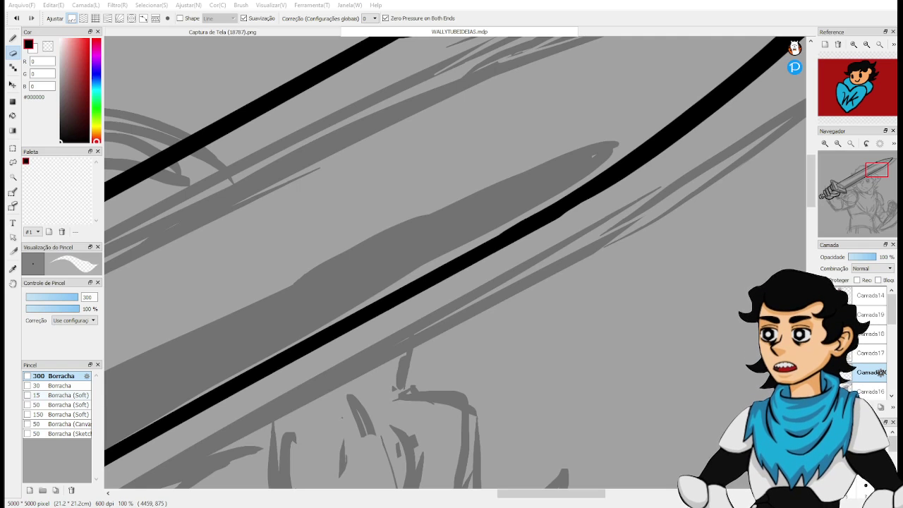
Erase the bump where the tip's curve meets the upper blade edge.
key(space)
drag(649, 200, 639, 323)
drag(589, 293, 668, 283)
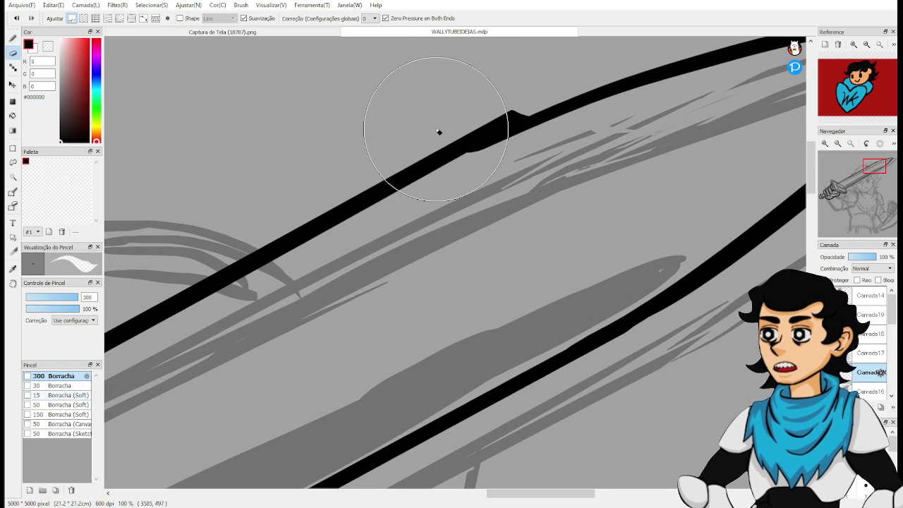
mouse_move(537, 105)
mouse_down()
mouse_move(559, 96)
mouse_move(412, 165)
mouse_move(573, 92)
mouse_move(407, 167)
mouse_move(549, 101)
mouse_move(409, 167)
mouse_move(538, 109)
mouse_move(524, 114)
mouse_move(512, 164)
mouse_move(607, 146)
mouse_up()
Try to smooth the upper blade edge's joint with a QUADRATUS brush stroke.
key(b)
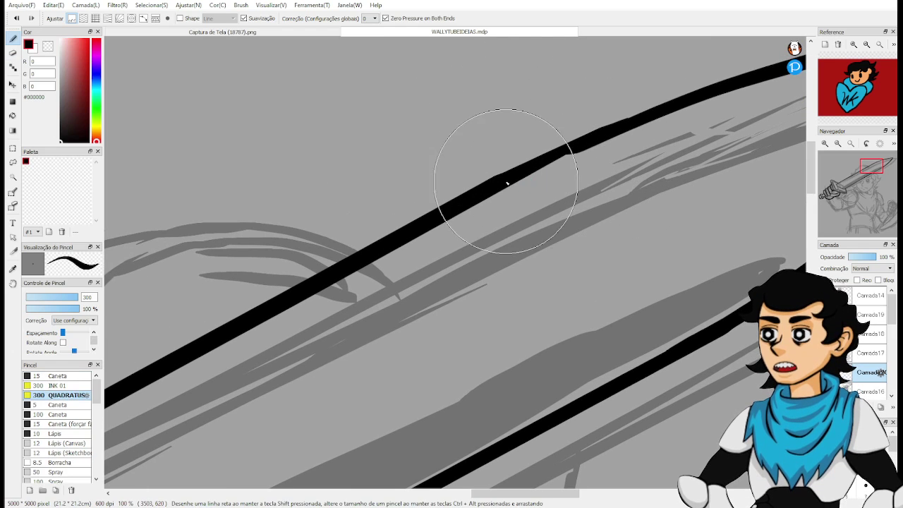
key(ctrl+z)
mouse_move(500, 186)
mouse_down()
mouse_move(587, 144)
mouse_move(532, 176)
mouse_move(611, 143)
mouse_move(517, 187)
mouse_move(658, 108)
mouse_up()
key(ctrl+z)
key(ctrl+z)
Ink the outer contour of the sword arm's forearm from beneath the fist toward the elbow, redoing the stroke until it follows the sketch.
scroll(567, 149, down, 4)
scroll(638, 141, up, 2)
drag(538, 190, 703, 75)
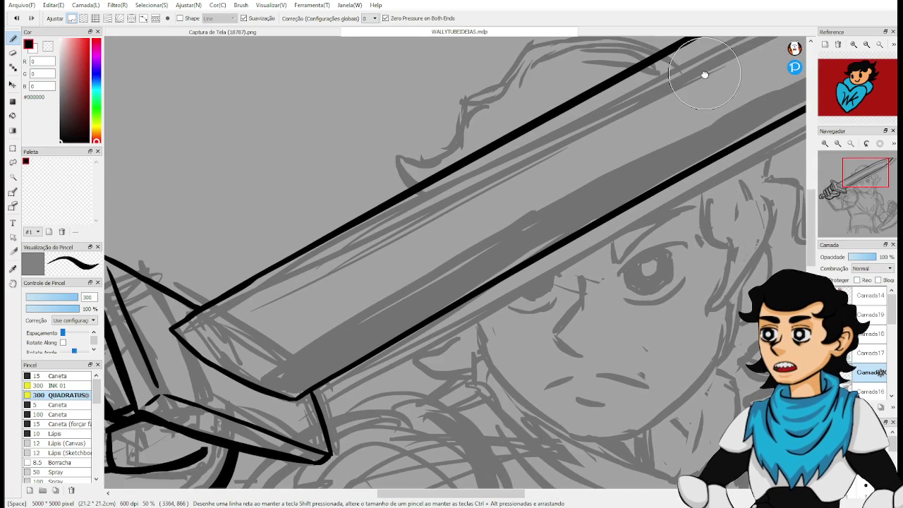
drag(600, 175, 680, 152)
drag(522, 213, 635, 201)
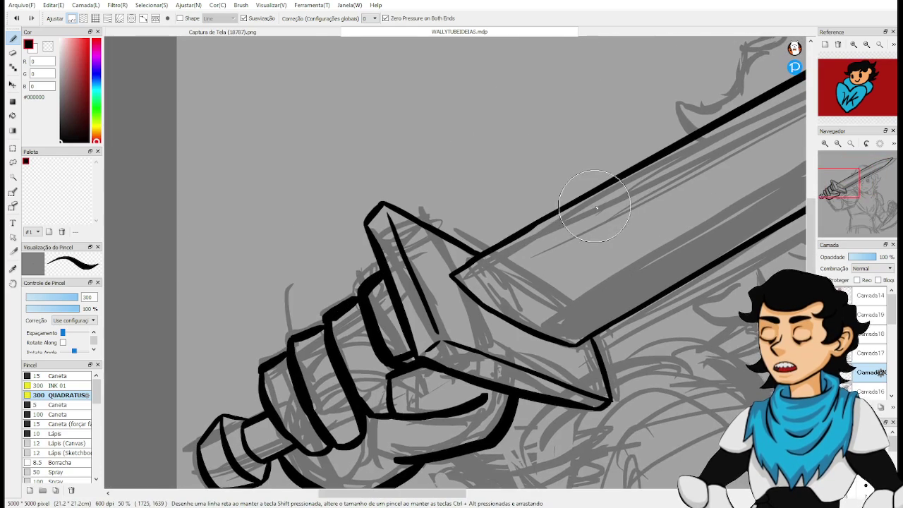
scroll(593, 212, down, 2)
mouse_move(600, 229)
mouse_down()
mouse_move(428, 235)
mouse_move(633, 140)
mouse_up()
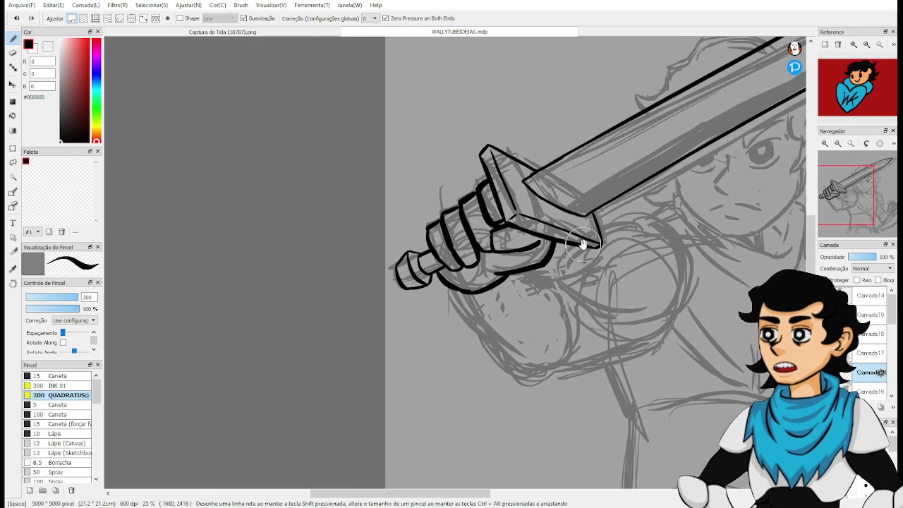
mouse_move(585, 244)
mouse_down()
mouse_move(647, 174)
mouse_move(682, 161)
mouse_up()
scroll(640, 177, up, 3)
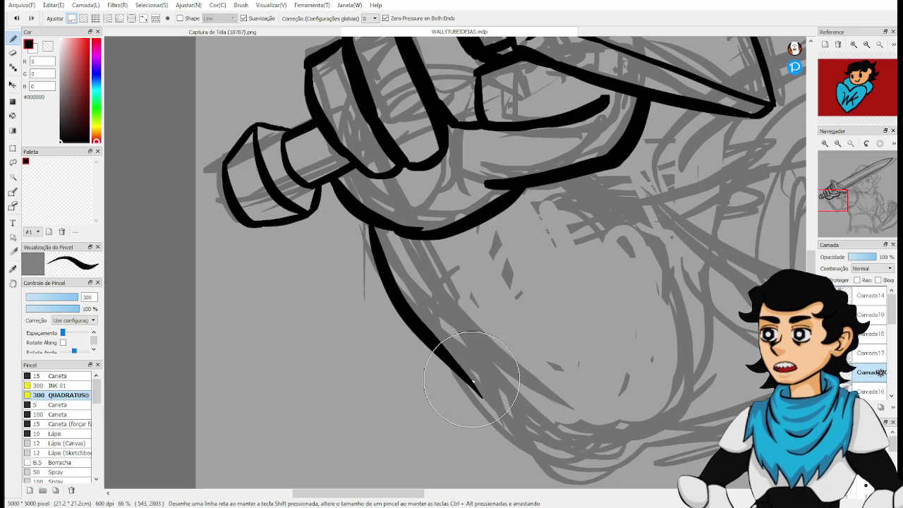
drag(374, 228, 513, 437)
key(ctrl+z)
mouse_move(376, 226)
mouse_down()
mouse_move(447, 367)
mouse_move(521, 437)
mouse_up()
key(ctrl+z)
drag(368, 225, 537, 440)
key(ctrl+z)
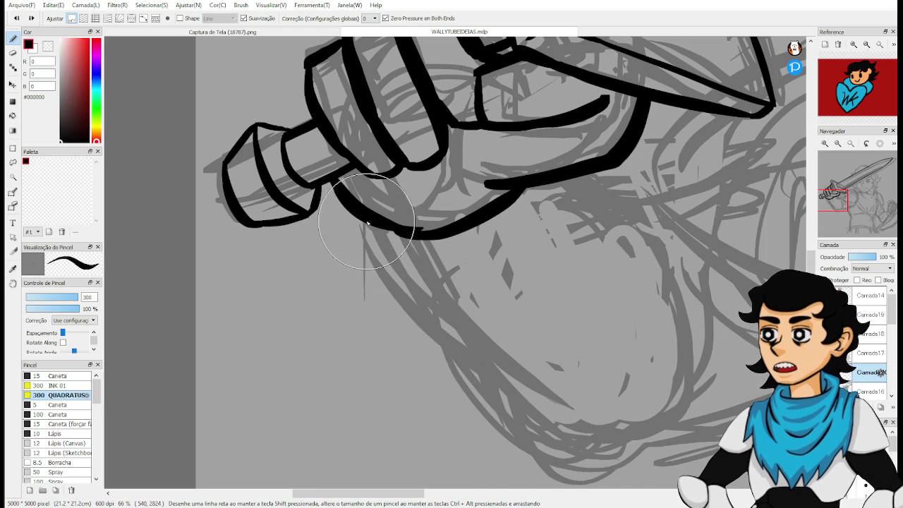
mouse_move(363, 221)
mouse_down()
mouse_move(391, 278)
mouse_move(537, 437)
mouse_up()
key(ctrl+z)
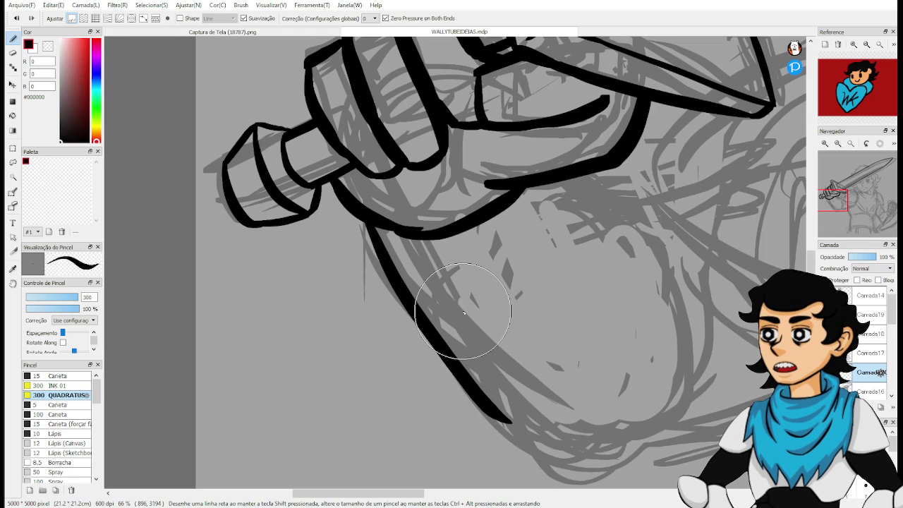
mouse_move(363, 223)
mouse_down()
mouse_move(423, 314)
mouse_move(568, 448)
mouse_up()
Trim the lower end of the forearm line and ink the elbow's outer curve from the trimmed end.
drag(575, 386, 468, 352)
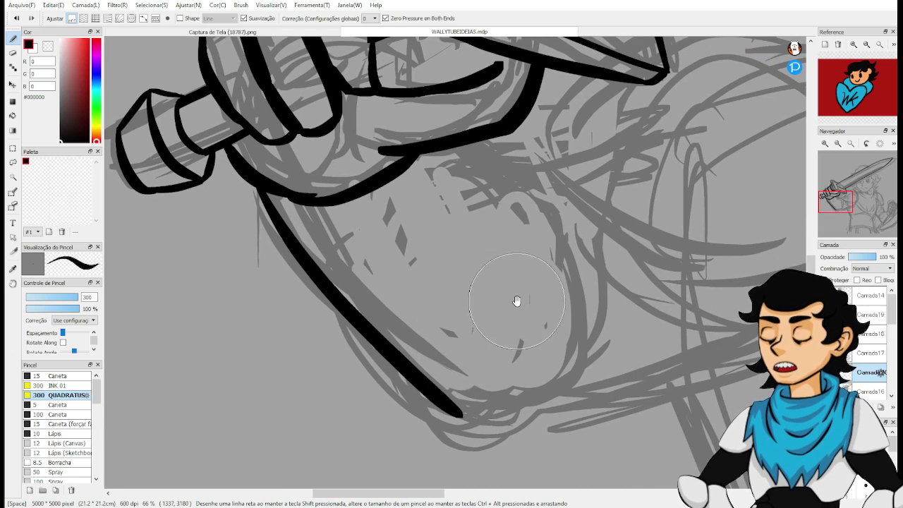
key(e)
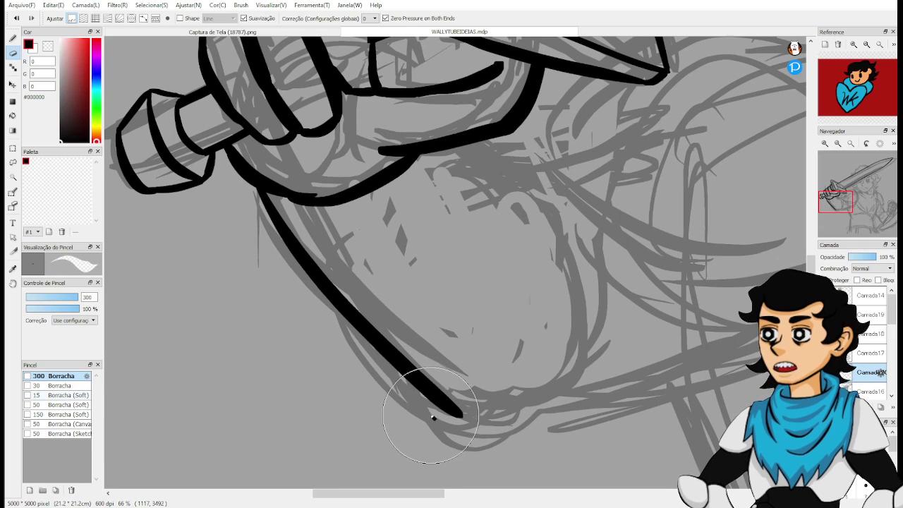
drag(436, 396, 472, 416)
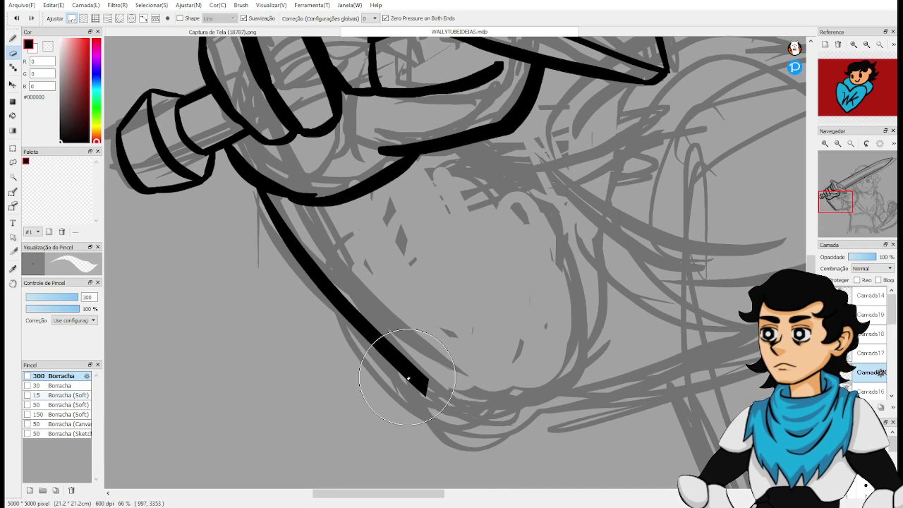
key(b)
mouse_move(419, 385)
mouse_down()
mouse_move(432, 427)
mouse_move(436, 389)
mouse_move(424, 406)
mouse_move(420, 398)
mouse_move(433, 366)
mouse_move(429, 408)
mouse_move(430, 398)
mouse_move(415, 396)
mouse_move(494, 458)
mouse_up()
key(ctrl+z)
key(e)
key(b)
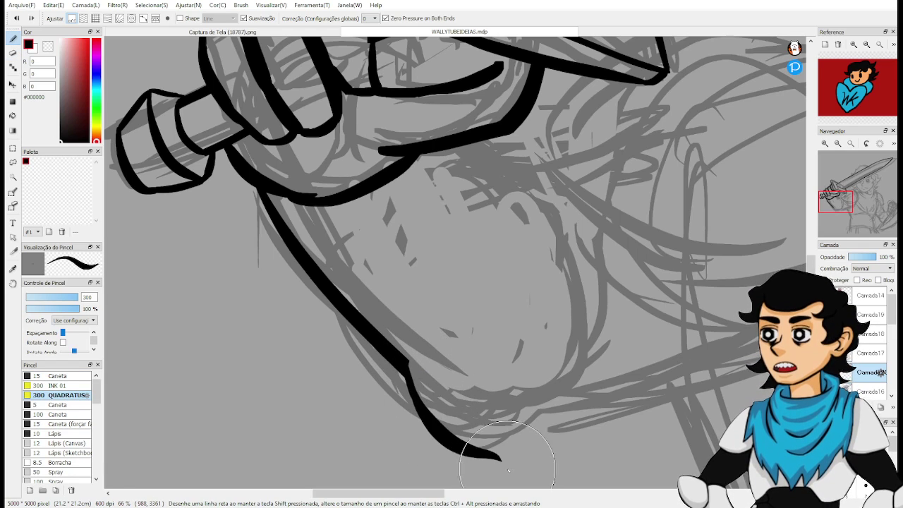
key(ctrl+z)
mouse_move(415, 383)
mouse_down()
mouse_move(413, 399)
mouse_move(518, 424)
mouse_up()
key(ctrl+z)
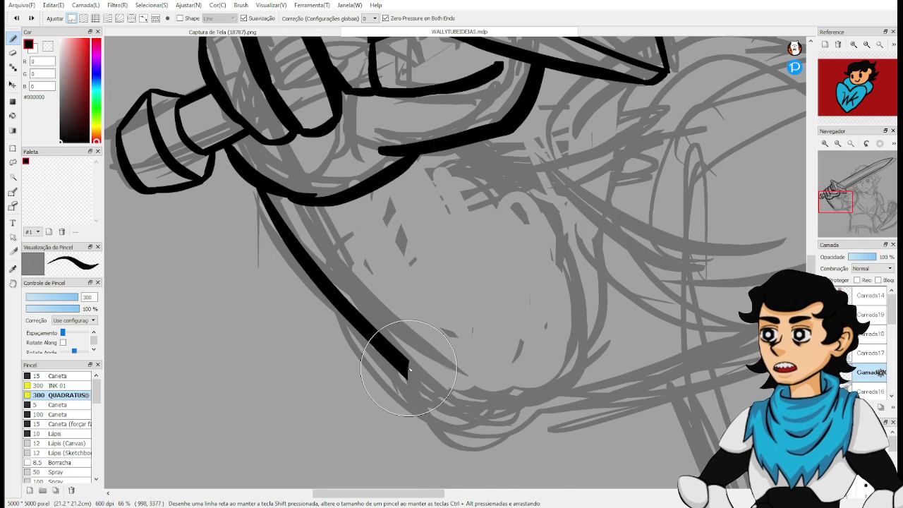
mouse_move(407, 375)
mouse_down()
mouse_move(451, 442)
mouse_move(501, 456)
mouse_up()
Ink the elbow's upper curve and join it to the outer curve with a short stroke to close the shape.
drag(500, 391, 541, 374)
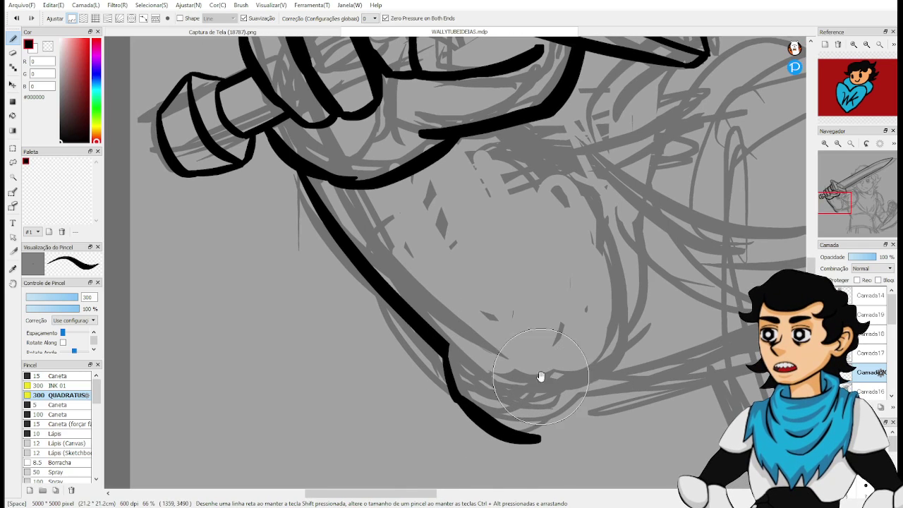
mouse_move(448, 348)
mouse_down()
mouse_move(485, 364)
mouse_move(468, 360)
mouse_move(512, 360)
mouse_move(501, 364)
mouse_move(568, 416)
mouse_up()
key(ctrl+z)
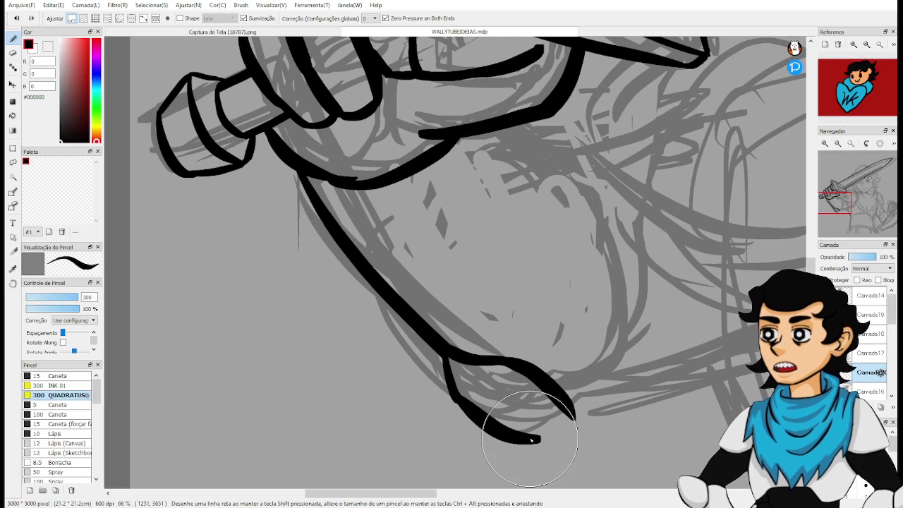
drag(532, 439, 567, 428)
key(ctrl+z)
key(ctrl+z)
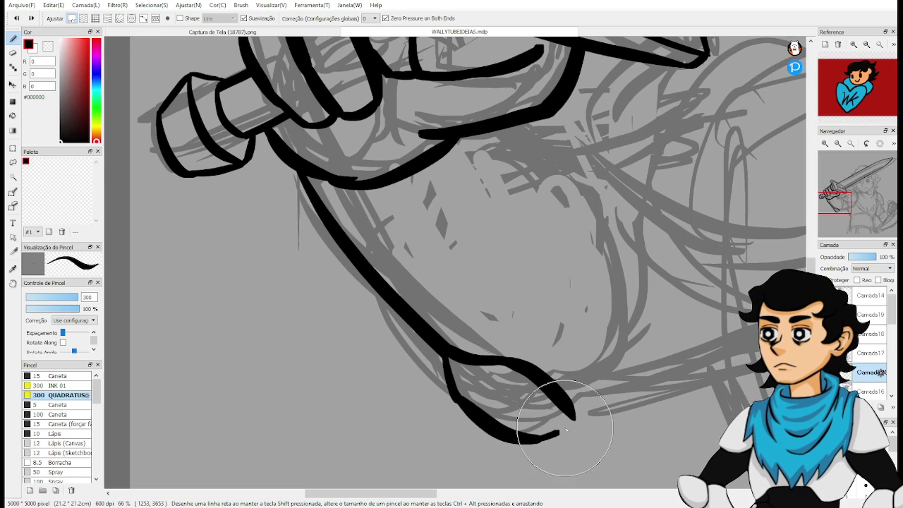
key(ctrl+z)
drag(539, 440, 570, 423)
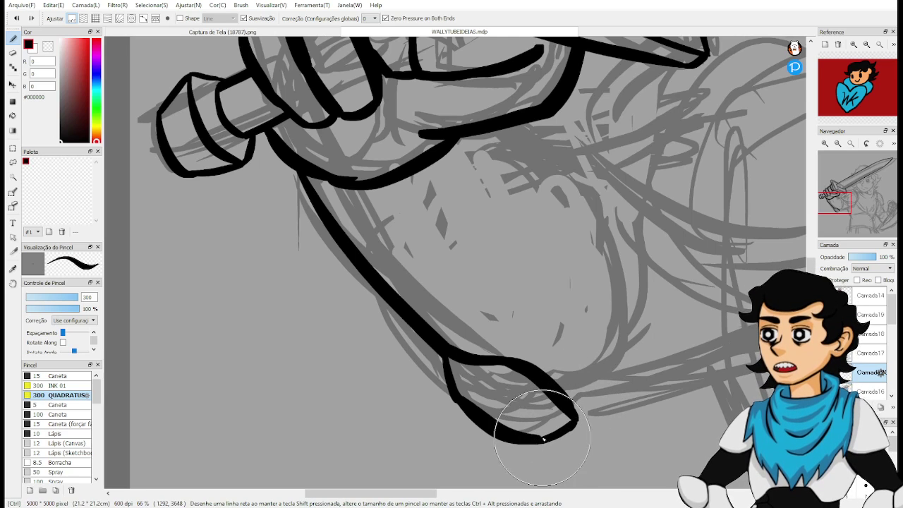
Thin the outline of the closed elbow shape with the eraser.
key(e)
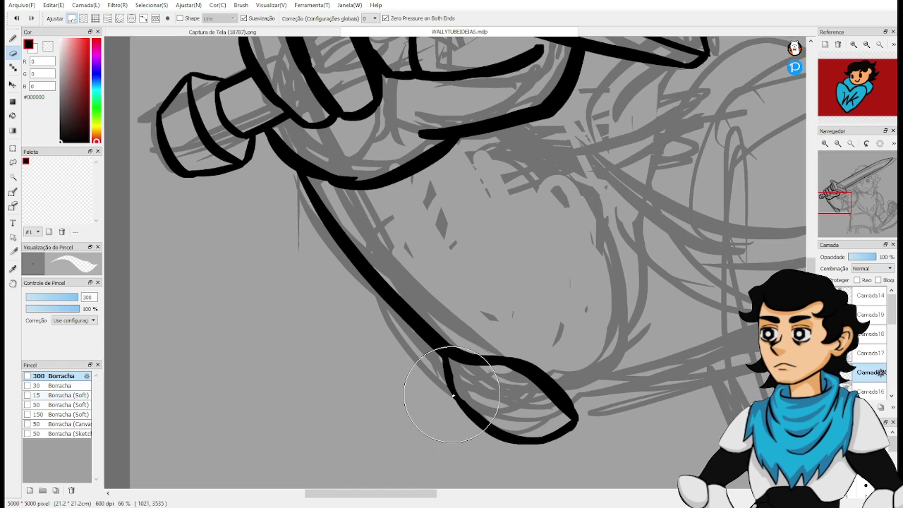
drag(516, 438, 454, 391)
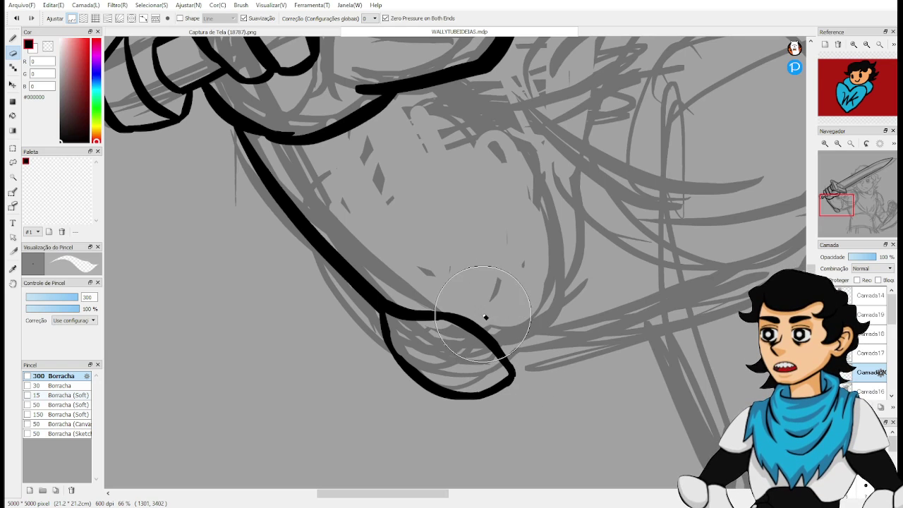
drag(496, 325, 523, 384)
Ink the forearm's inner curve upward from the elbow and add a short line extending from the wrist.
scroll(505, 371, down, 2)
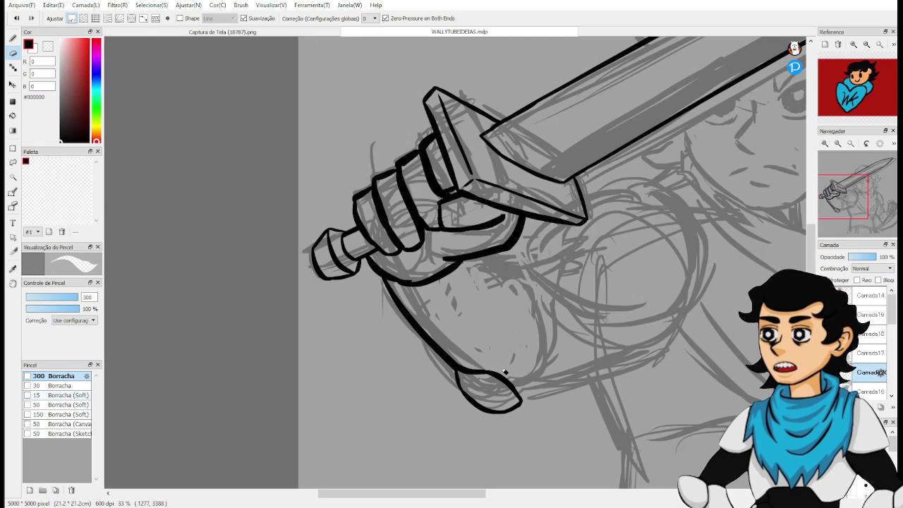
key(b)
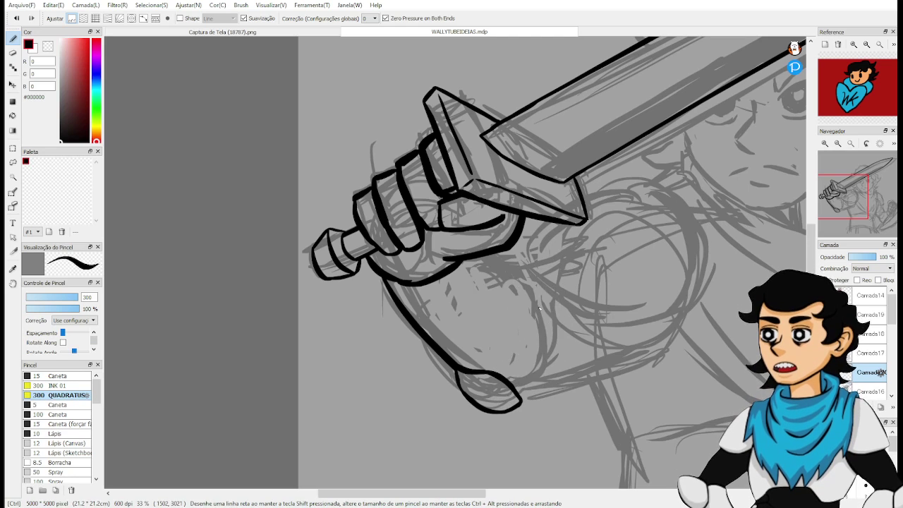
drag(510, 385, 521, 284)
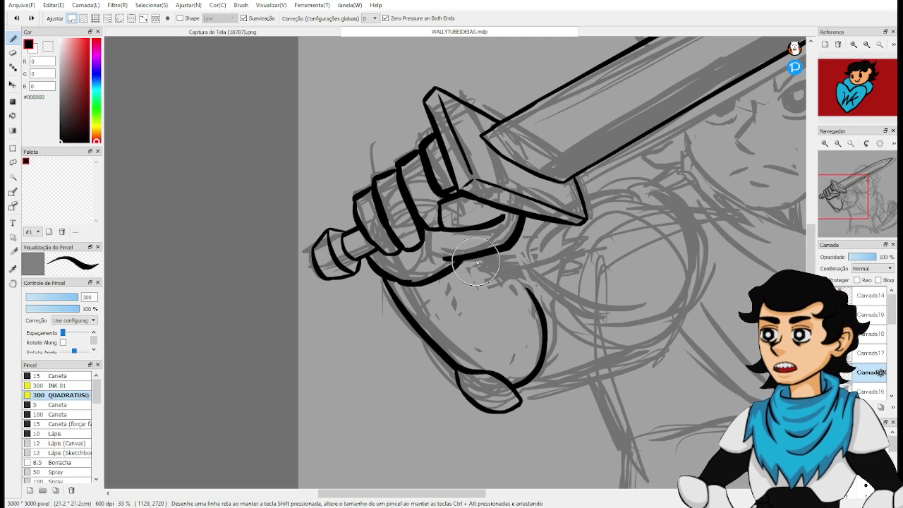
drag(476, 263, 524, 272)
Erase the forearm's inner curve down to a stub at the elbow and redraw it from the wrist line, connecting it to the stub.
key(e)
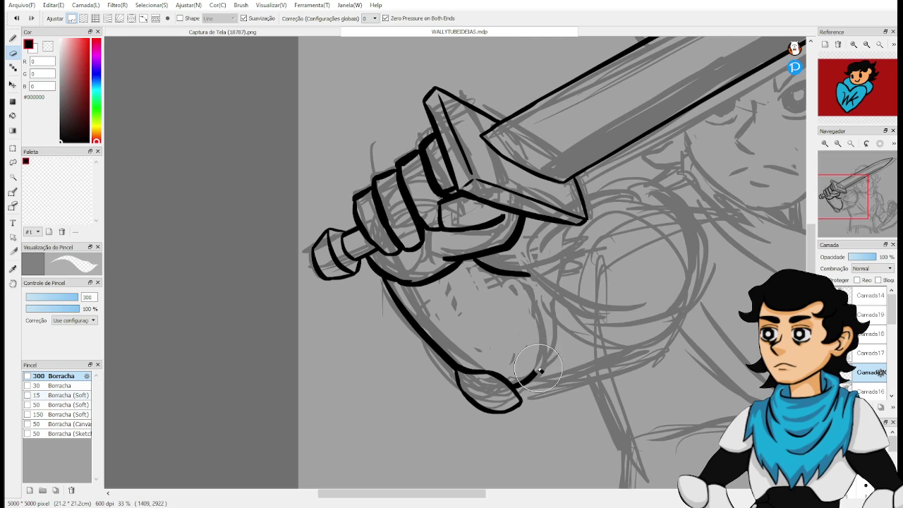
drag(540, 371, 534, 348)
key(b)
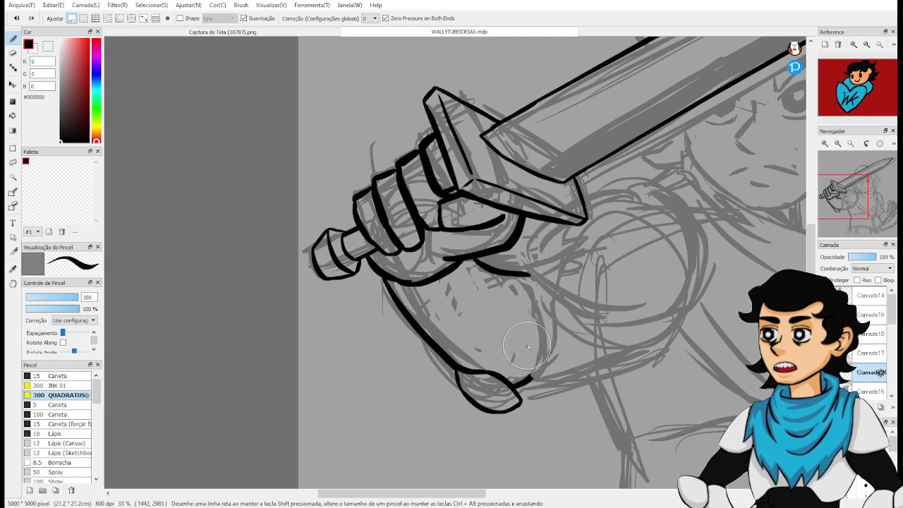
key(ctrl+z)
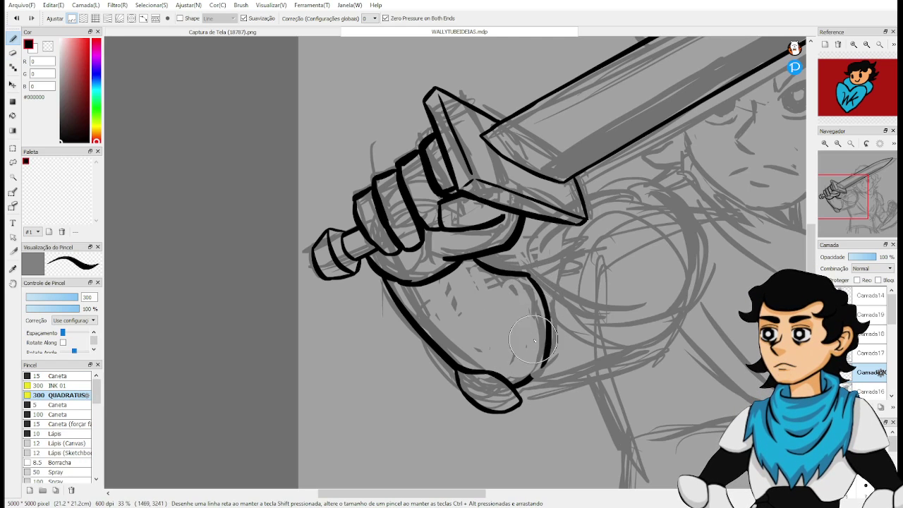
key(ctrl+z)
key(ctrl+z)
drag(443, 259, 527, 277)
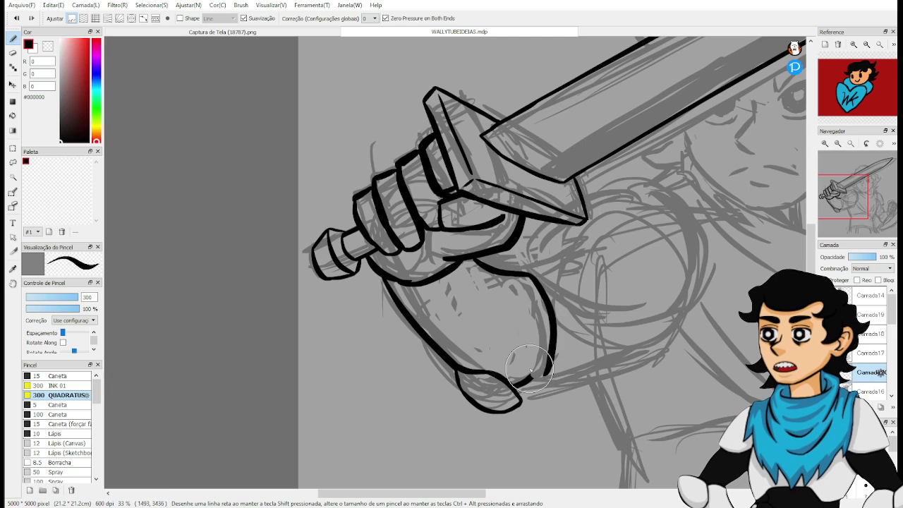
key(ctrl+z)
drag(443, 259, 531, 281)
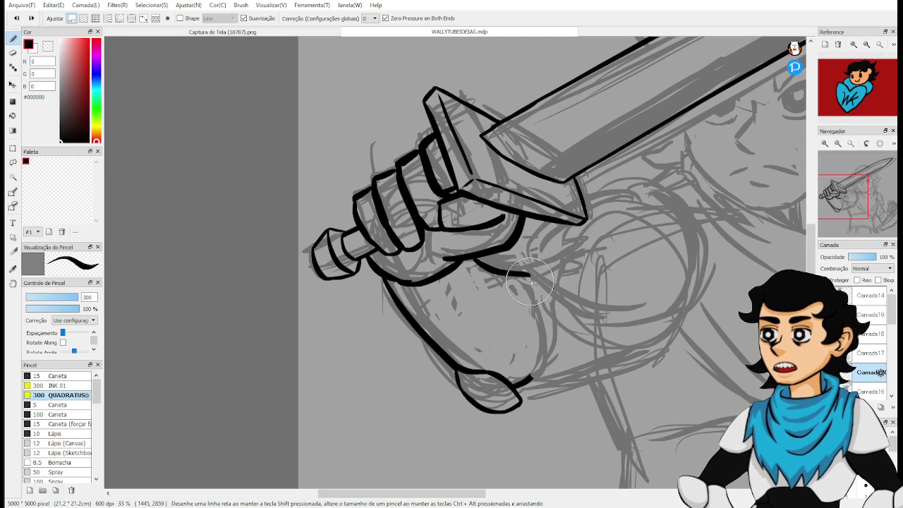
key(ctrl+z)
drag(443, 259, 531, 279)
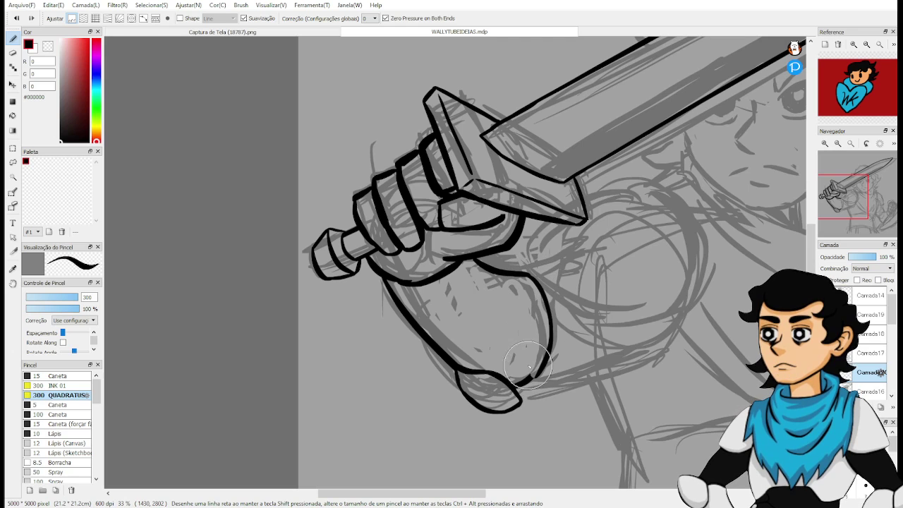
key(ctrl+z)
drag(521, 381, 543, 359)
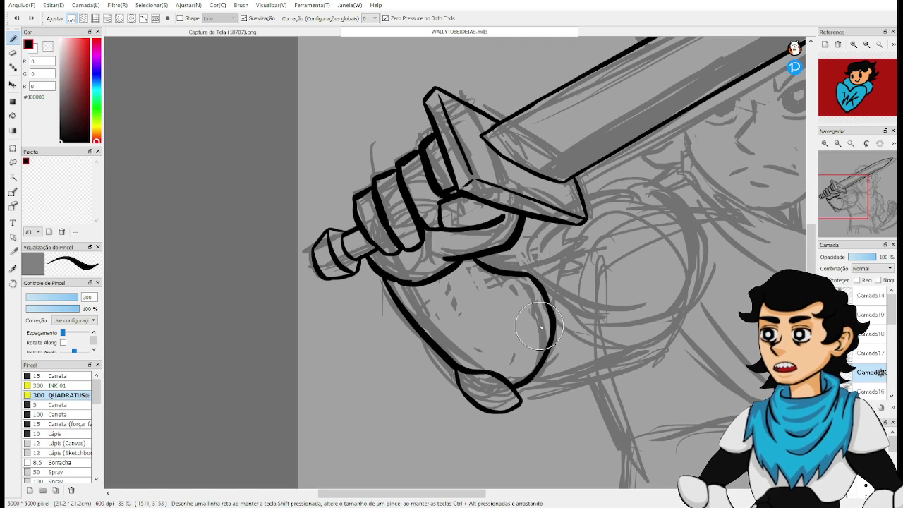
Shave the uneven stretch of the forearm's inner curve with the eraser and re-ink it as a smooth line.
scroll(543, 329, up, 3)
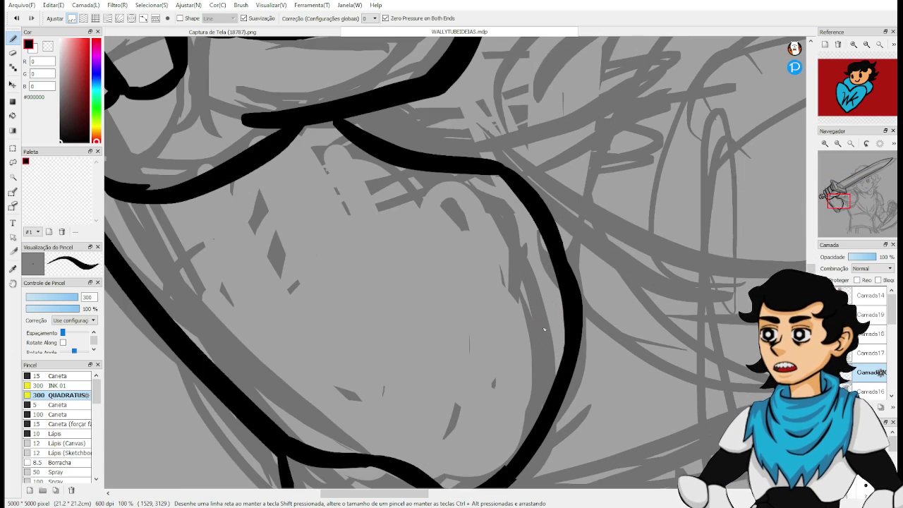
key(e)
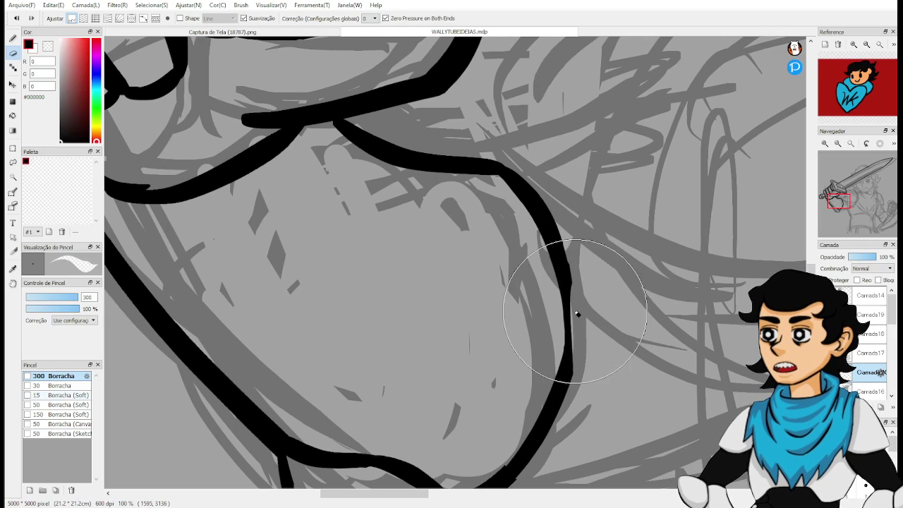
key(b)
drag(563, 250, 552, 384)
key(ctrl+z)
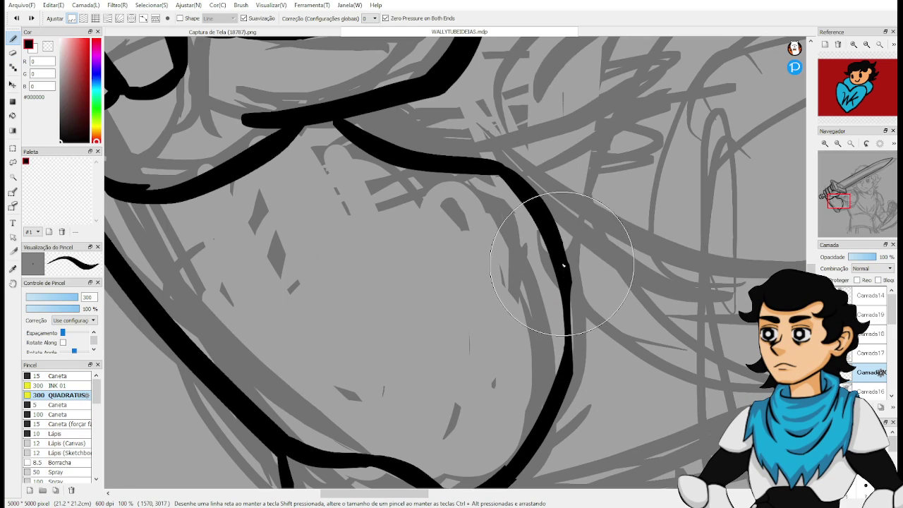
drag(562, 263, 552, 395)
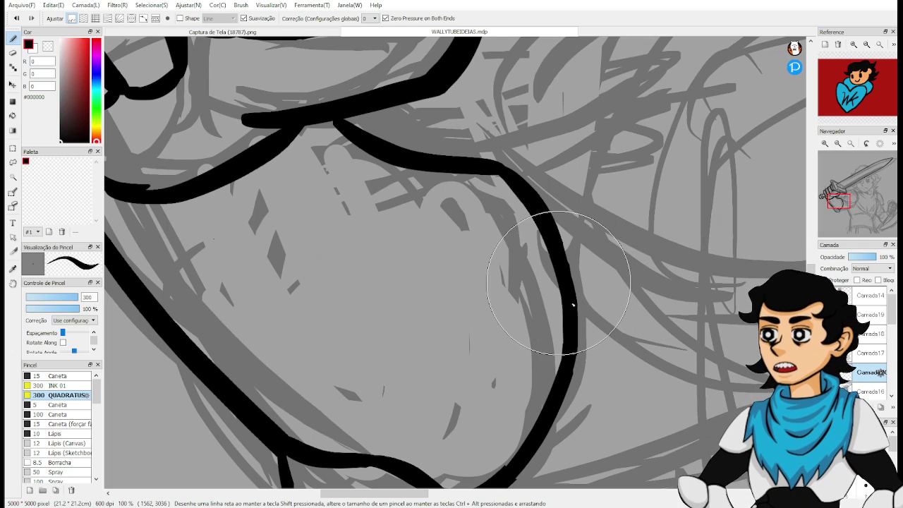
Try inking the underside of the upper arm as a rising line from the elbow.
scroll(564, 296, down, 3)
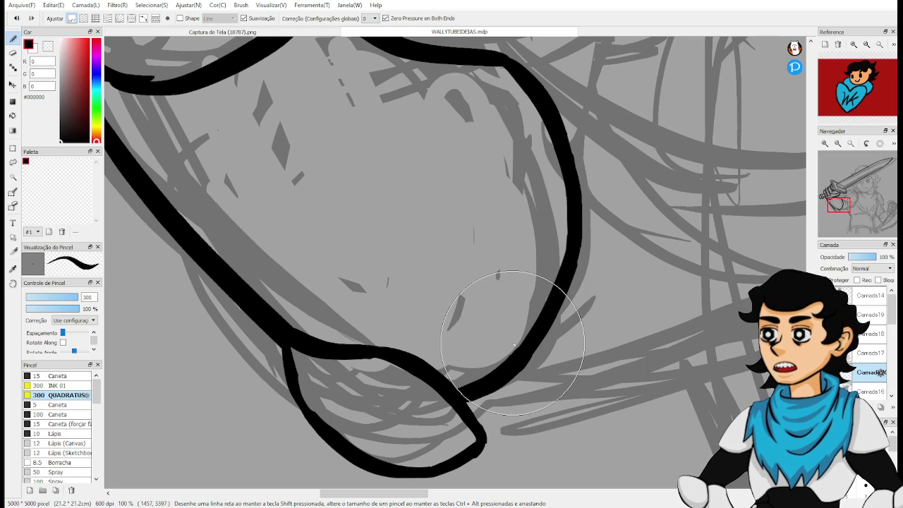
scroll(513, 344, down, 3)
drag(529, 337, 494, 344)
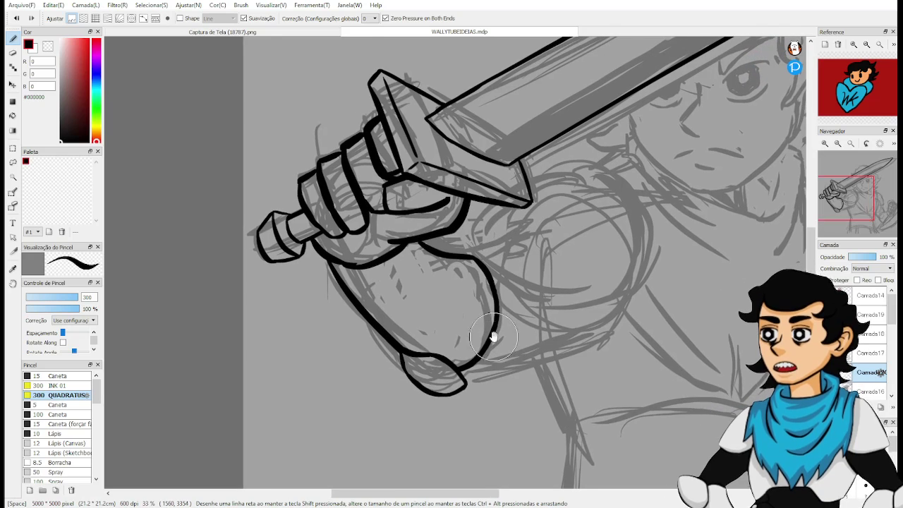
scroll(526, 235, up, 1)
scroll(515, 282, down, 3)
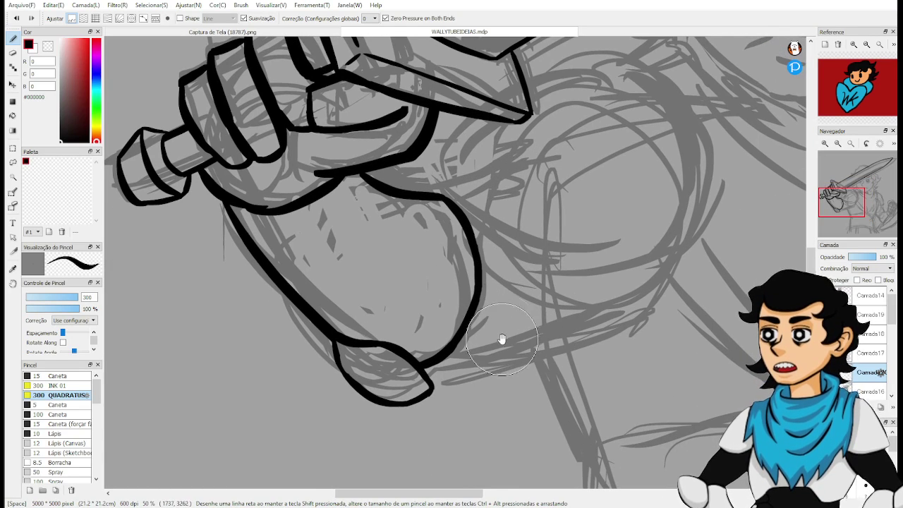
key(ctrl+z)
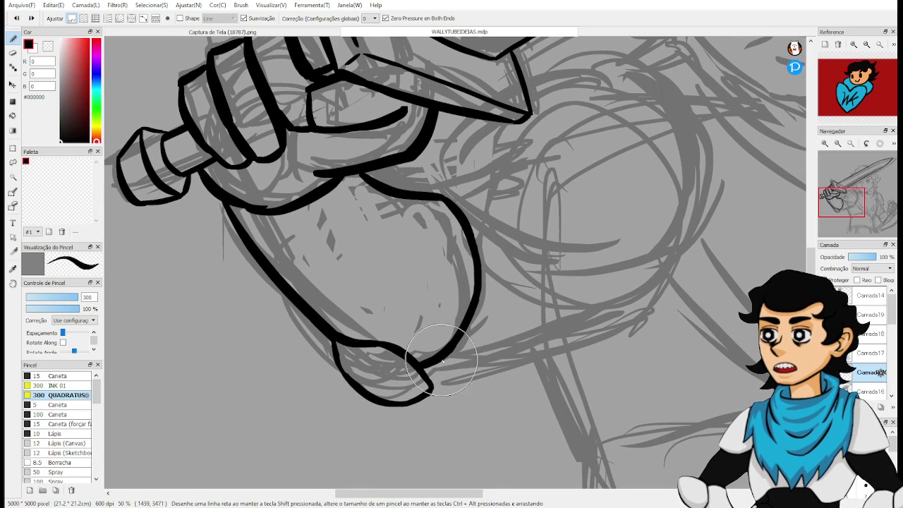
drag(423, 365, 591, 303)
key(ctrl+z)
drag(423, 366, 446, 365)
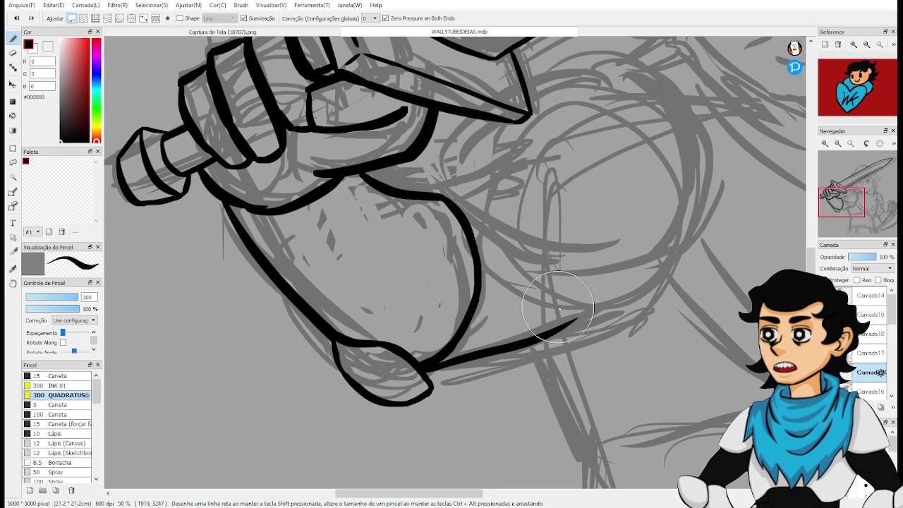
key(ctrl+z)
key(ctrl+z)
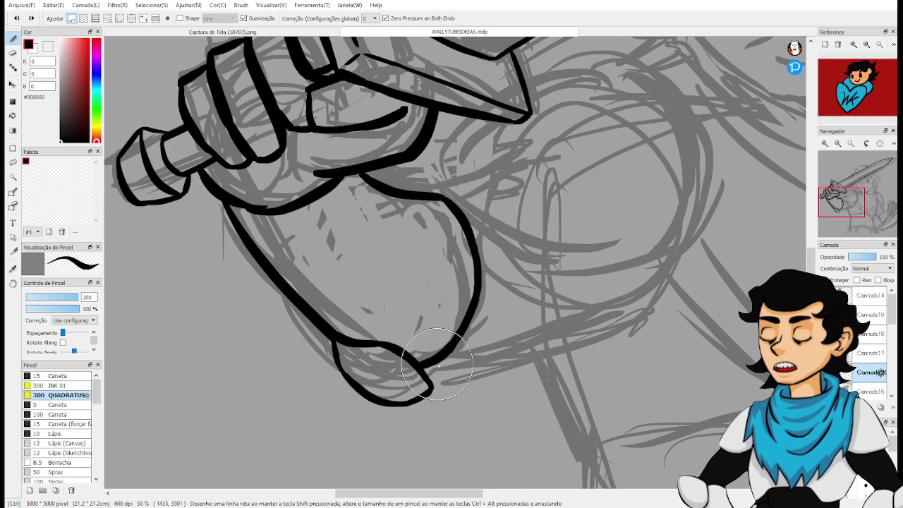
Ink the upper arm's lower line rising from the elbow toward the armpit, redrawing it until it follows the sketch.
drag(416, 365, 619, 287)
key(ctrl+z)
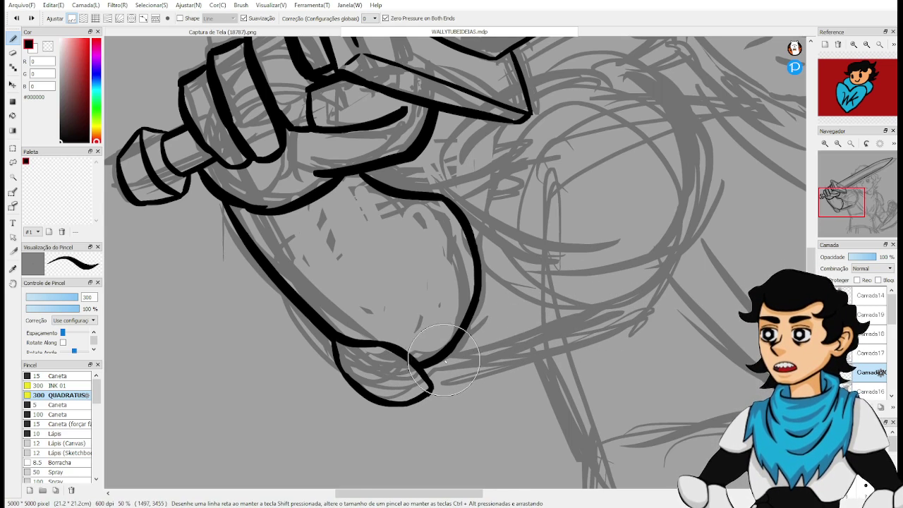
drag(417, 364, 611, 304)
key(ctrl+z)
drag(417, 364, 614, 301)
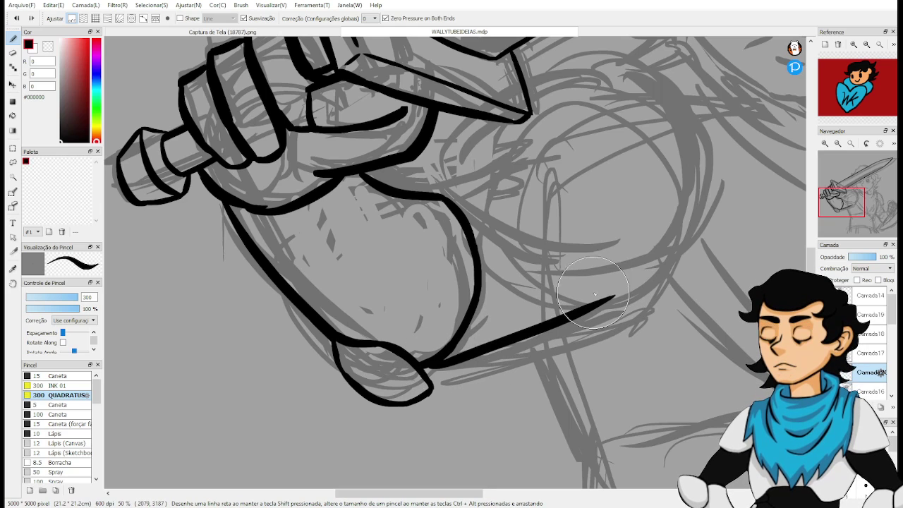
key(ctrl+z)
mouse_move(419, 363)
mouse_down()
mouse_move(626, 305)
mouse_move(529, 314)
mouse_move(559, 344)
mouse_move(532, 395)
mouse_move(528, 358)
mouse_move(540, 376)
mouse_move(542, 359)
mouse_up()
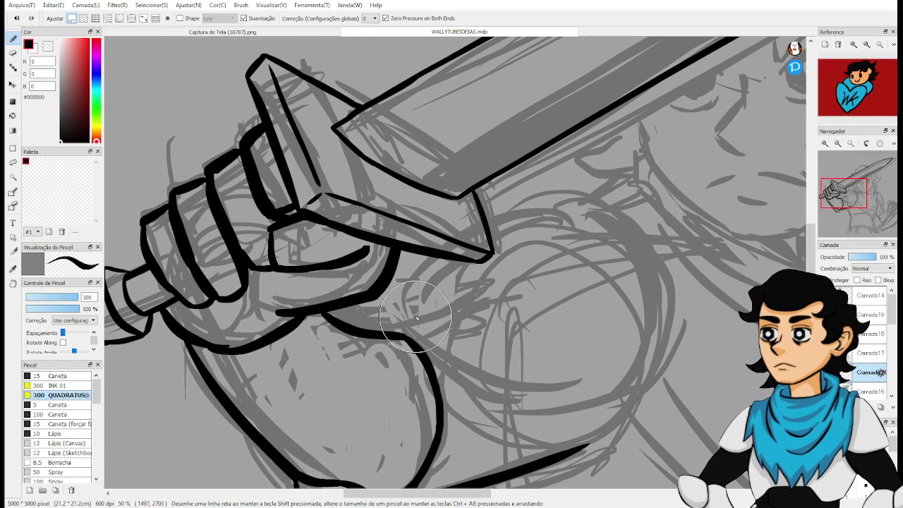
Ink the lower curve of the rounded shoulder shape in two joined strokes, starting beside the wrist and sweeping toward the chest.
key(ctrl+z)
key(ctrl+z)
mouse_move(388, 308)
mouse_down()
mouse_move(495, 380)
mouse_move(601, 362)
mouse_up()
key(ctrl+z)
key(ctrl+z)
mouse_move(474, 368)
mouse_down()
mouse_move(660, 322)
mouse_move(612, 335)
mouse_move(632, 355)
mouse_up()
key(ctrl+z)
key(ctrl+z)
key(ctrl+z)
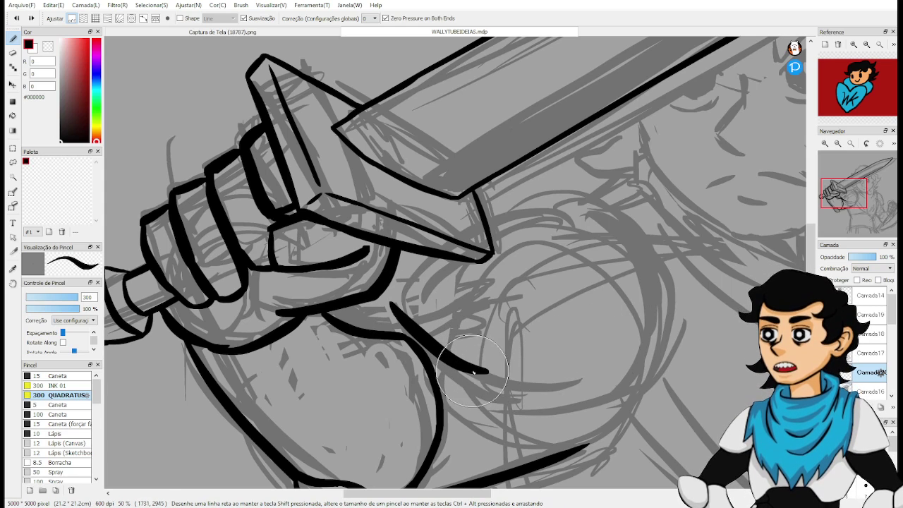
drag(471, 369, 623, 354)
Ink a short stroke joining the start of the shoulder shape's lower curve to the underside of the sword guard.
drag(382, 252, 451, 284)
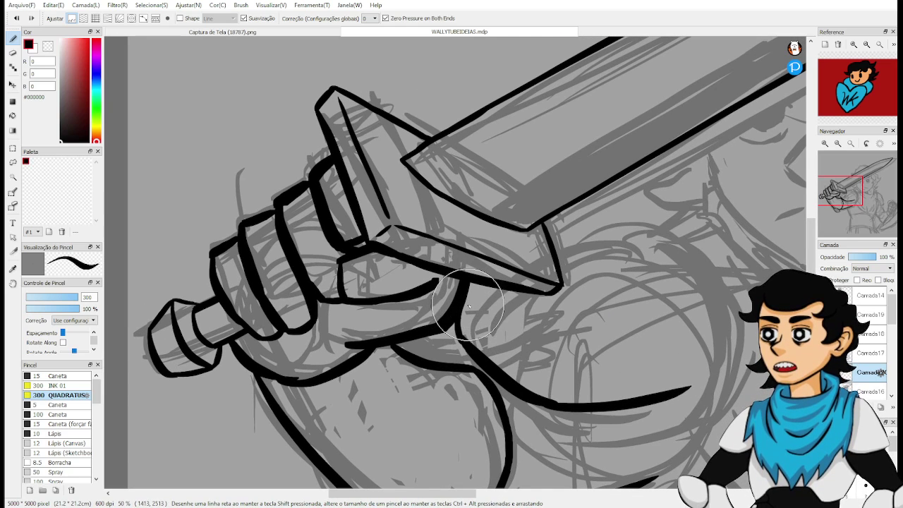
key(ctrl+z)
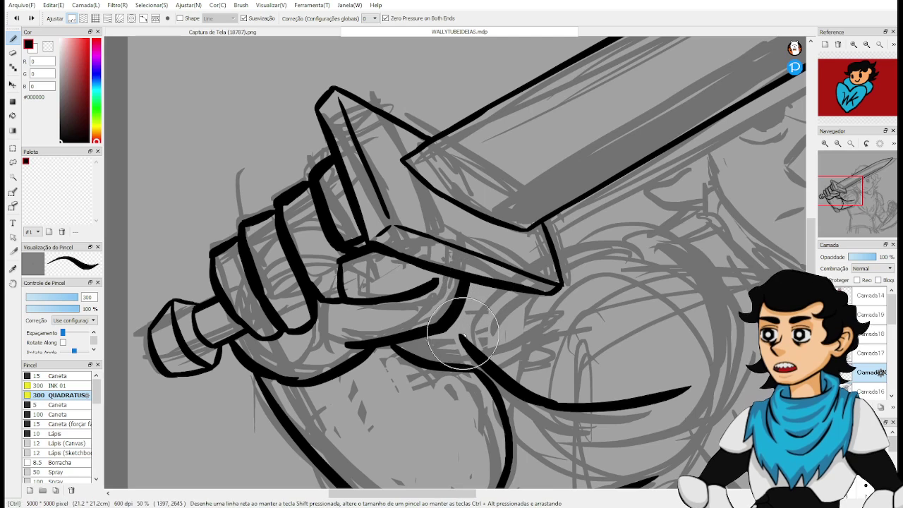
key(ctrl+z)
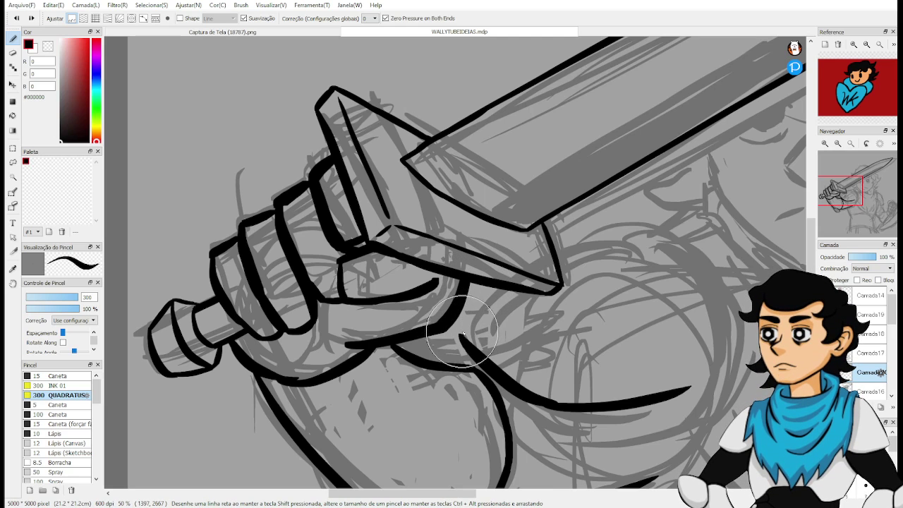
mouse_move(462, 333)
mouse_down()
mouse_move(477, 287)
mouse_move(475, 299)
mouse_up()
key(ctrl+z)
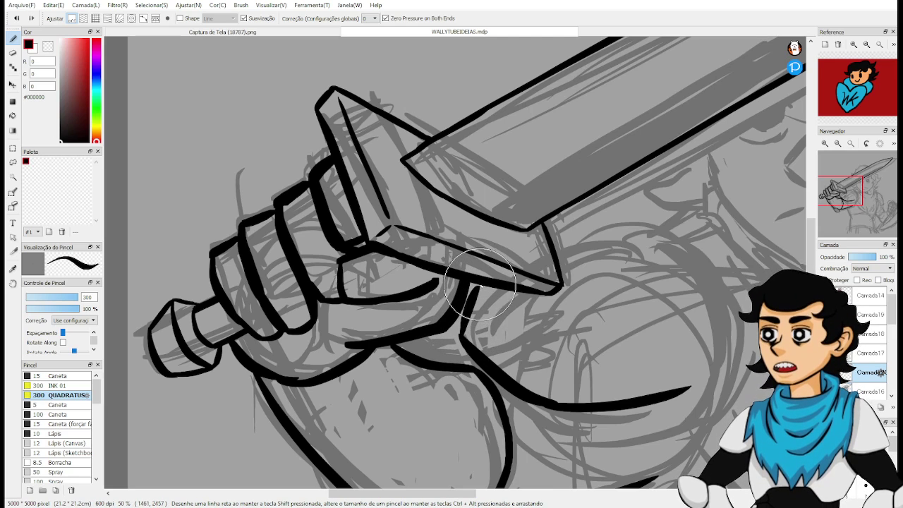
key(ctrl+z)
drag(462, 336, 478, 290)
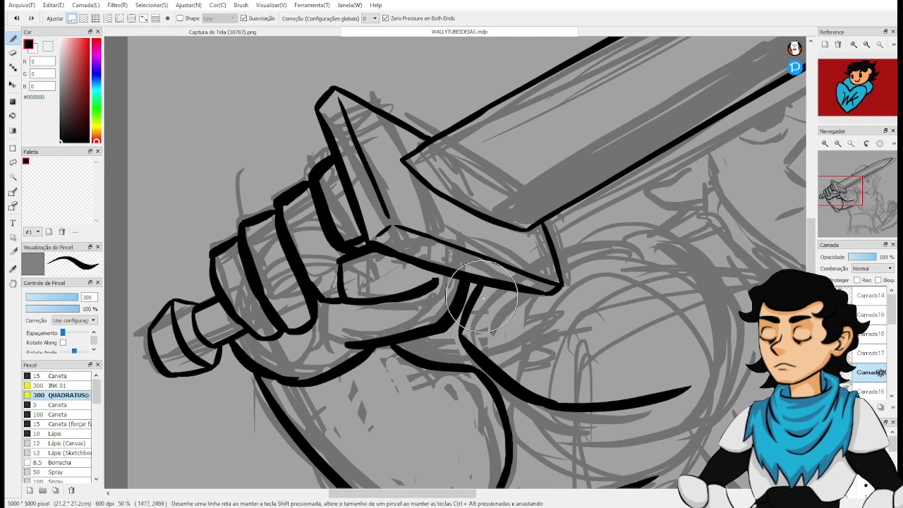
Ink the top curve of the shoulder, starting at the sword guard's edge just below the blade.
drag(579, 360, 530, 306)
drag(598, 209, 504, 232)
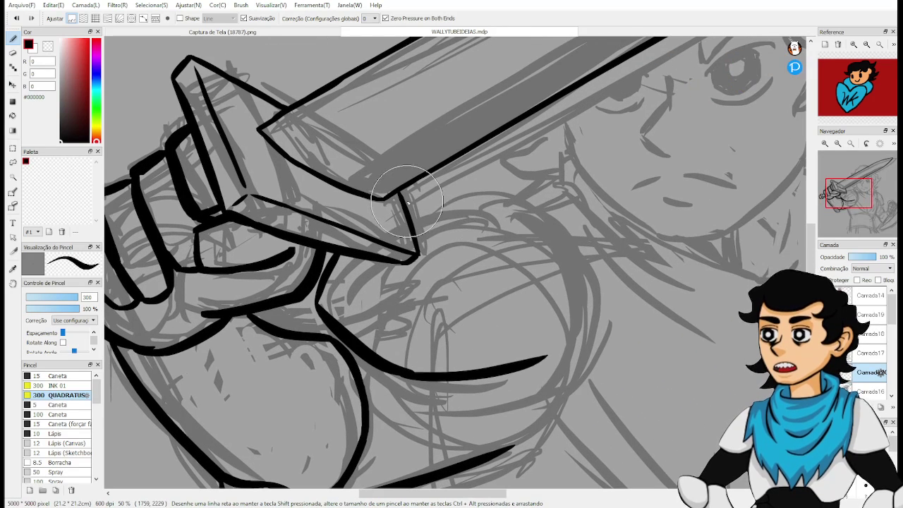
drag(407, 200, 516, 190)
key(ctrl+z)
drag(405, 196, 516, 191)
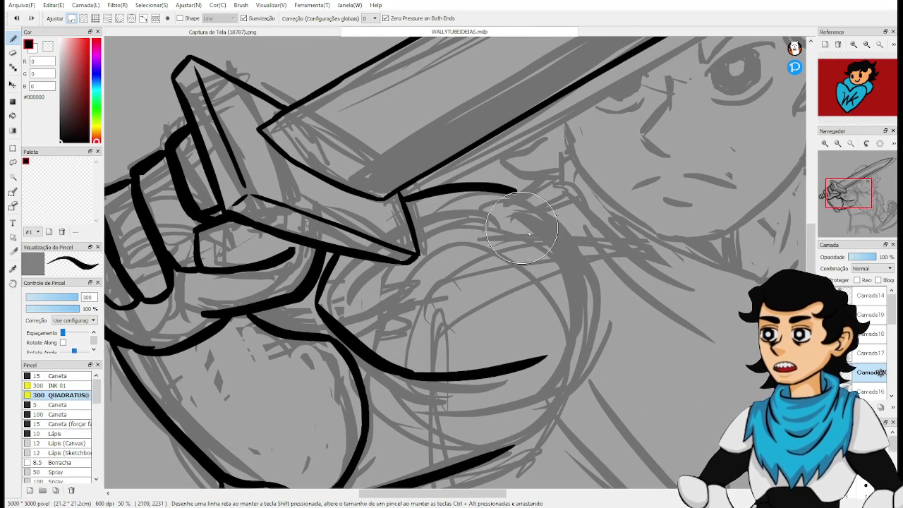
Extend the shoulder's lower curve upward and ink its chest-side curve down from the top line to close the rounded shape.
mouse_move(562, 352)
mouse_down()
mouse_move(527, 340)
mouse_move(543, 307)
mouse_up()
key(ctrl+z)
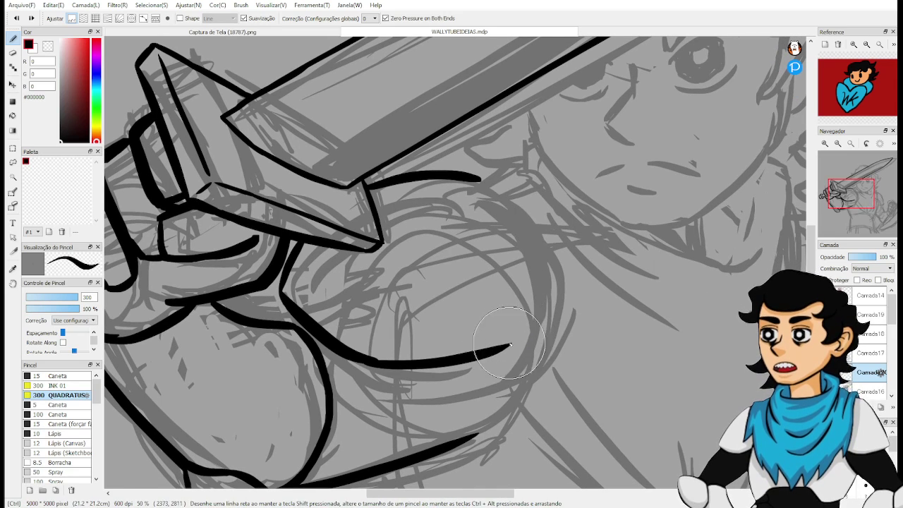
mouse_move(505, 348)
mouse_down()
mouse_move(523, 337)
mouse_move(543, 308)
mouse_up()
drag(474, 178, 543, 257)
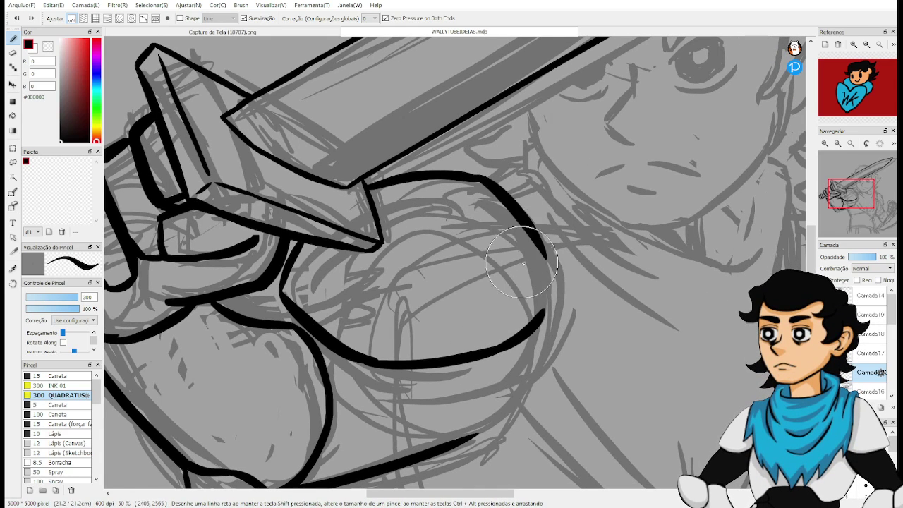
key(ctrl+z)
drag(473, 178, 544, 281)
key(ctrl+z)
drag(474, 182, 545, 308)
key(ctrl+z)
drag(560, 305, 560, 254)
Ink a curve from the end of the upper arm's lower line up to the underside of the shoulder shape.
drag(454, 274, 597, 273)
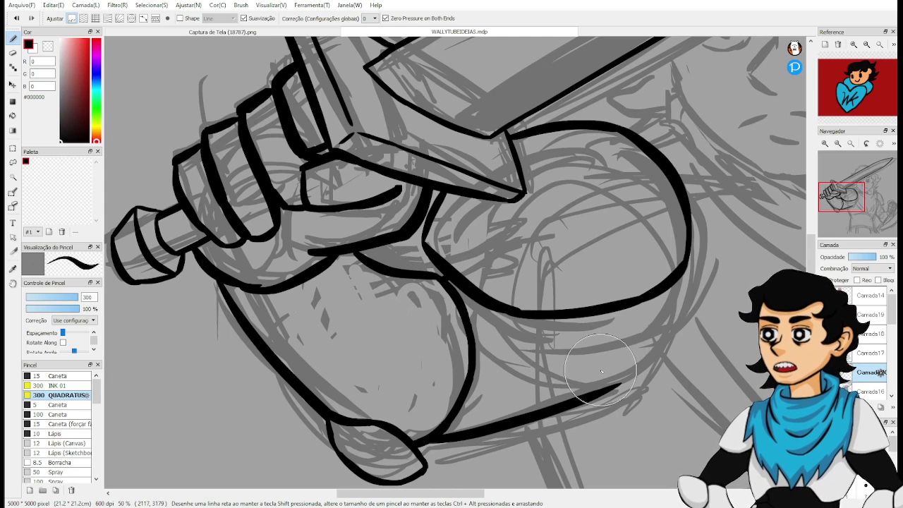
drag(606, 370, 524, 314)
drag(587, 258, 550, 288)
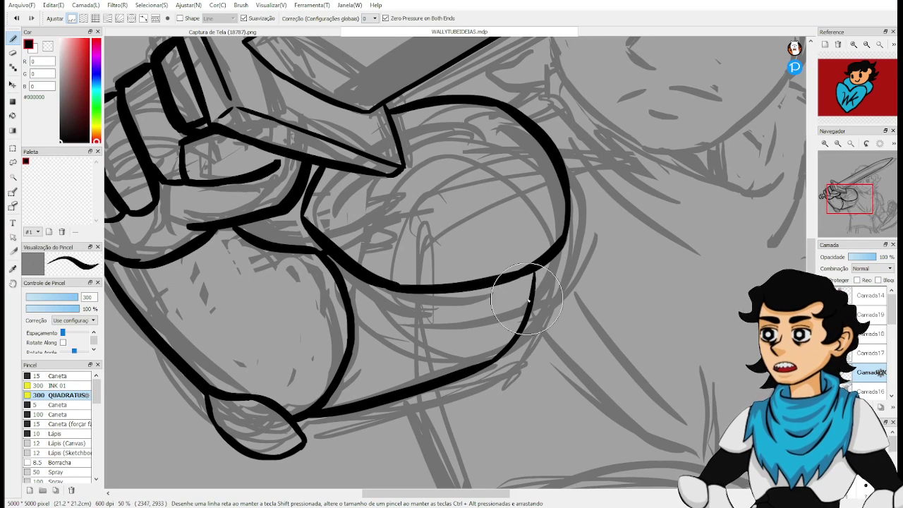
key(ctrl+z)
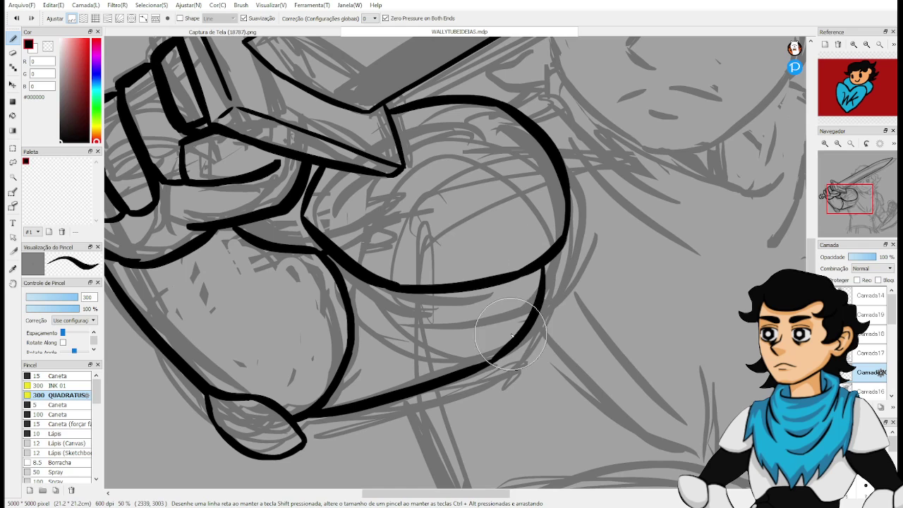
key(ctrl+z)
key(ctrl+z)
drag(496, 361, 536, 273)
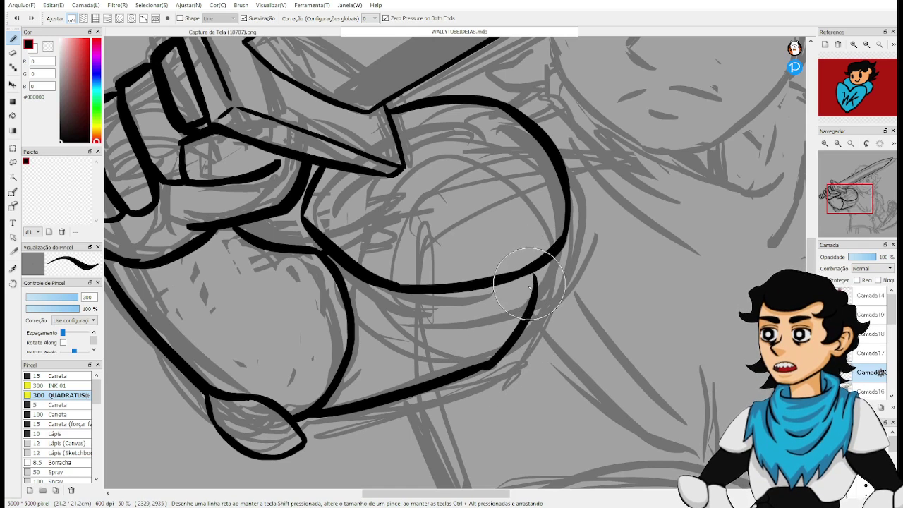
key(ctrl+z)
drag(495, 361, 535, 277)
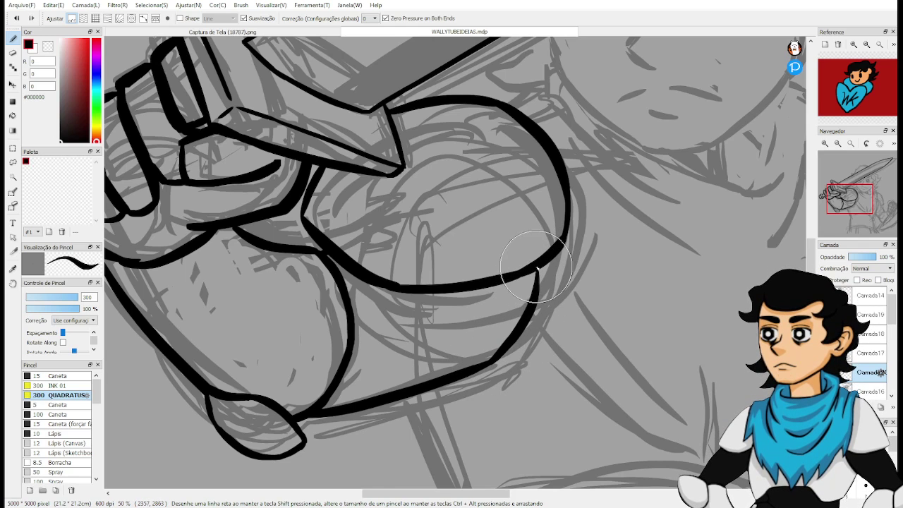
Try inking a curved line from under the shoulder down across the chest.
drag(592, 330, 445, 304)
drag(482, 350, 437, 321)
mouse_move(435, 375)
mouse_down()
mouse_move(473, 409)
mouse_move(474, 435)
mouse_up()
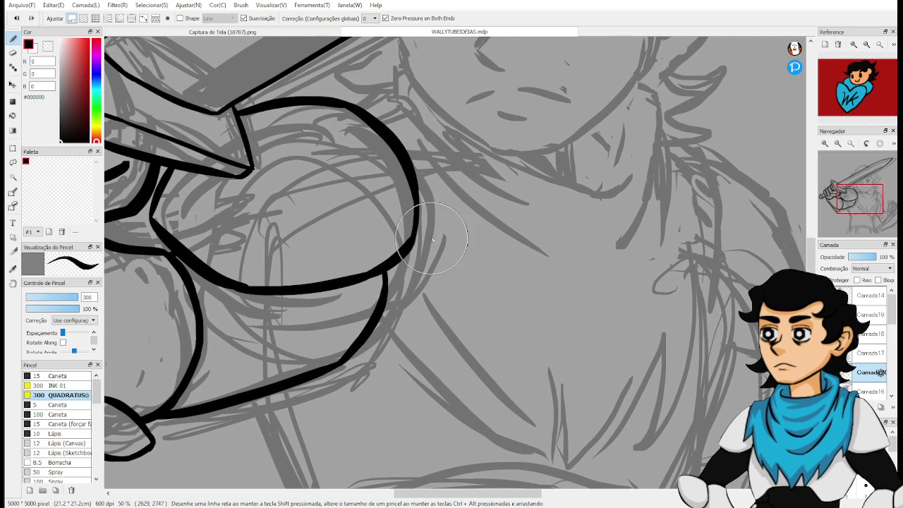
drag(388, 270, 425, 368)
key(ctrl+z)
drag(388, 270, 459, 425)
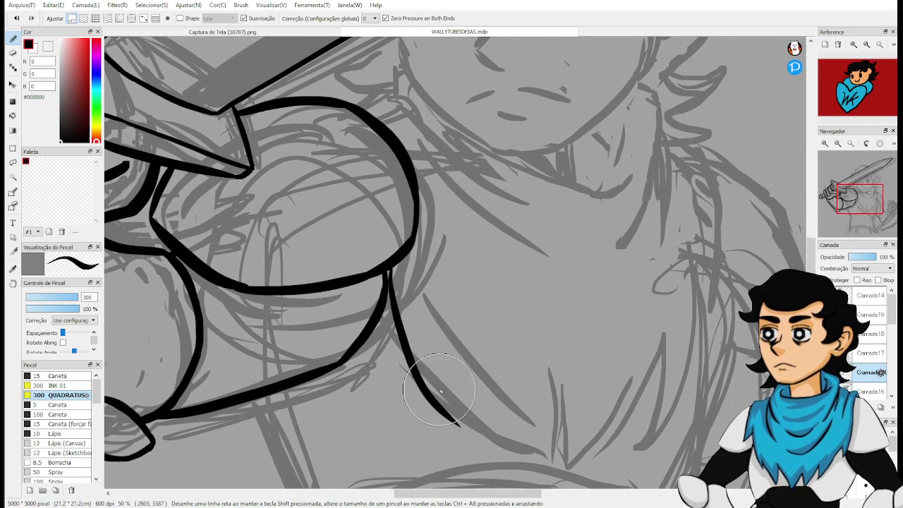
key(ctrl+z)
Ink the chest line from the junction of arm and shoulder diagonally down toward the middle of the torso.
drag(388, 264, 455, 409)
key(ctrl+z)
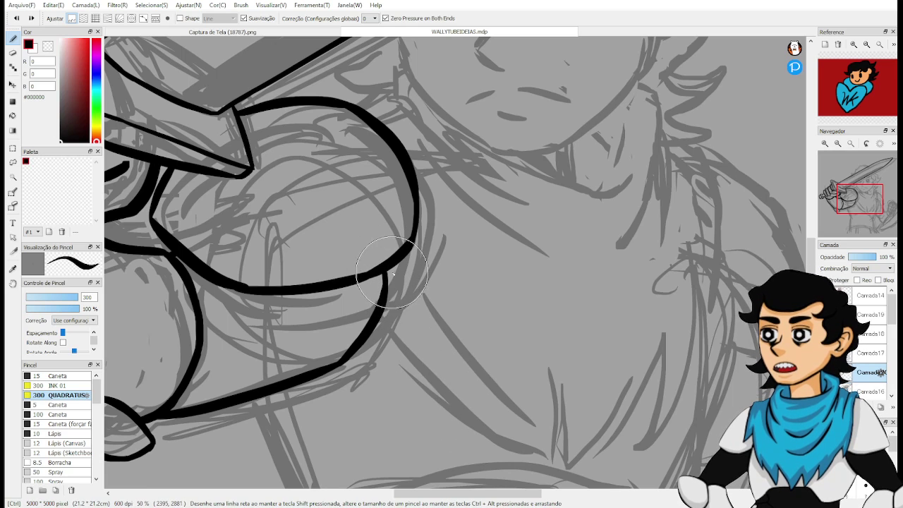
drag(389, 268, 458, 419)
key(ctrl+z)
mouse_move(390, 272)
mouse_down()
mouse_move(450, 391)
mouse_move(384, 297)
mouse_up()
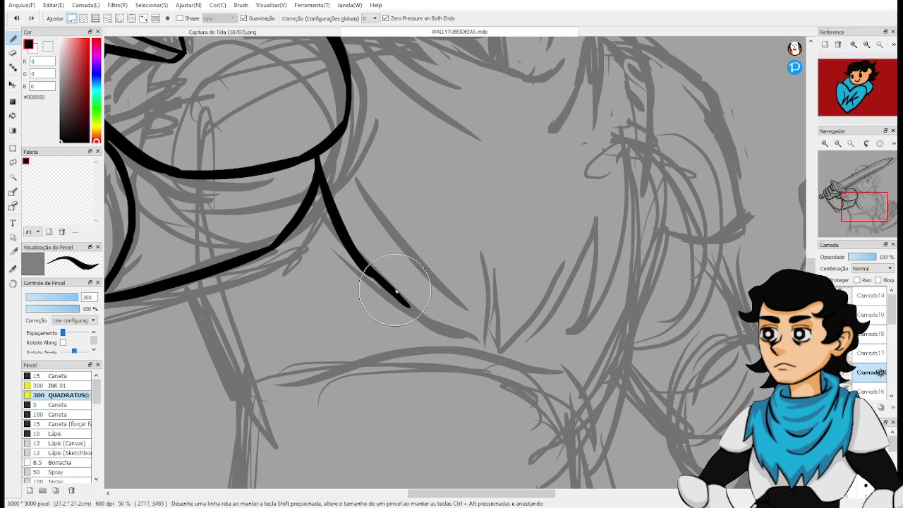
key(ctrl+z)
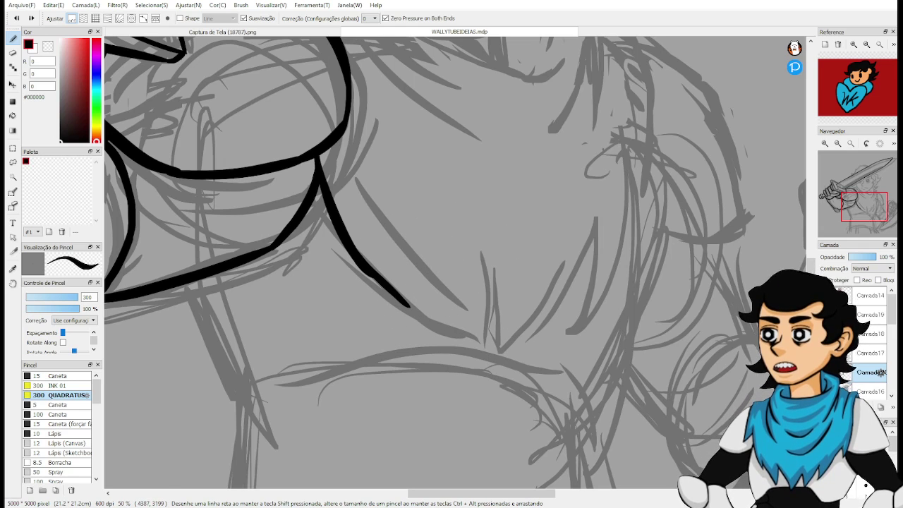
Show the Camada1 layer with the coloured character as a reference beneath the sketch.
scroll(845, 372, down, 5)
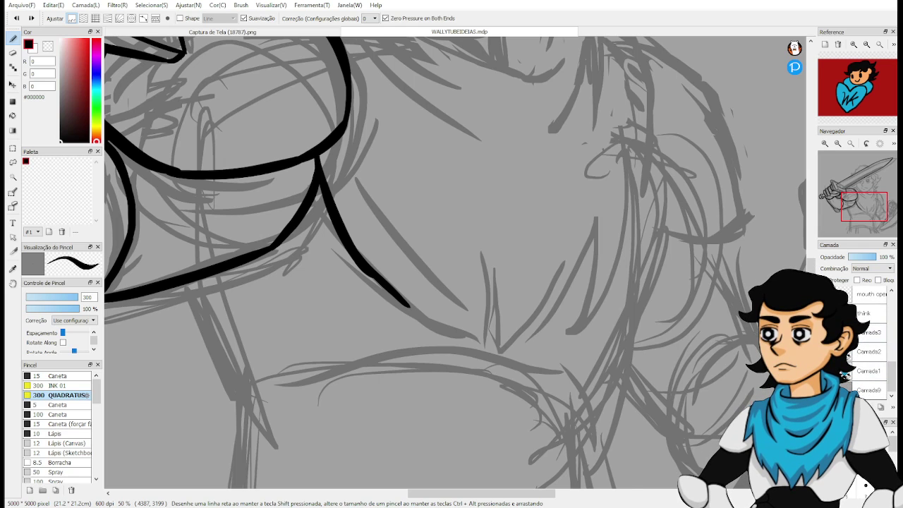
click(845, 372)
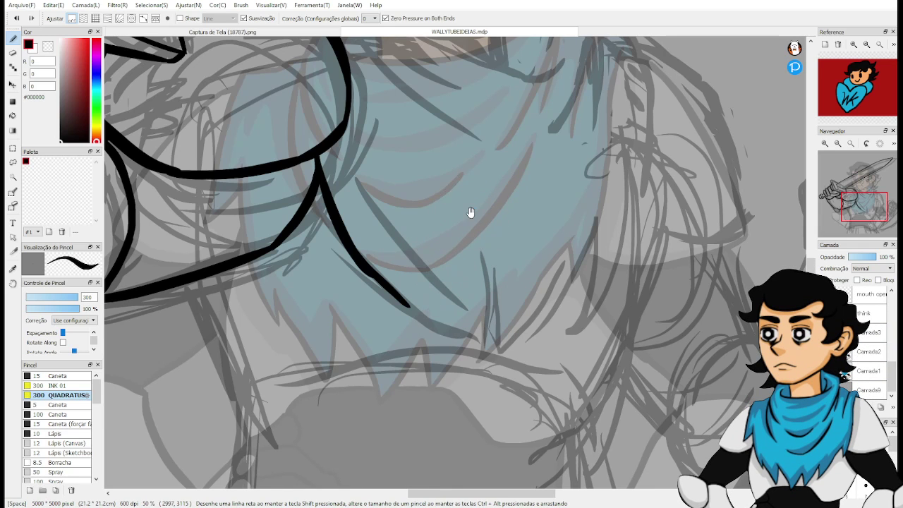
Erase the chest-side edge of the shoulder outline, from the top of the shoulder down to the chest line.
drag(469, 213, 600, 322)
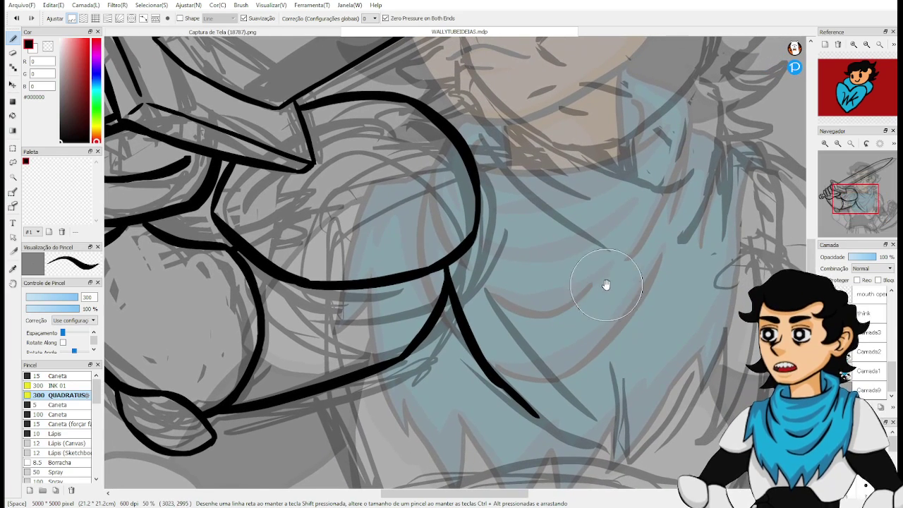
key(e)
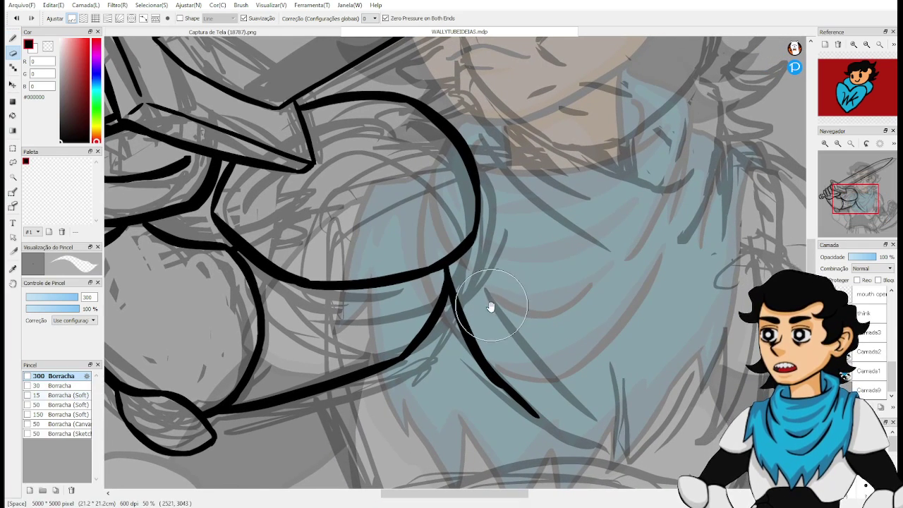
drag(489, 303, 482, 388)
mouse_move(453, 329)
mouse_down()
mouse_move(457, 359)
mouse_move(459, 325)
mouse_up()
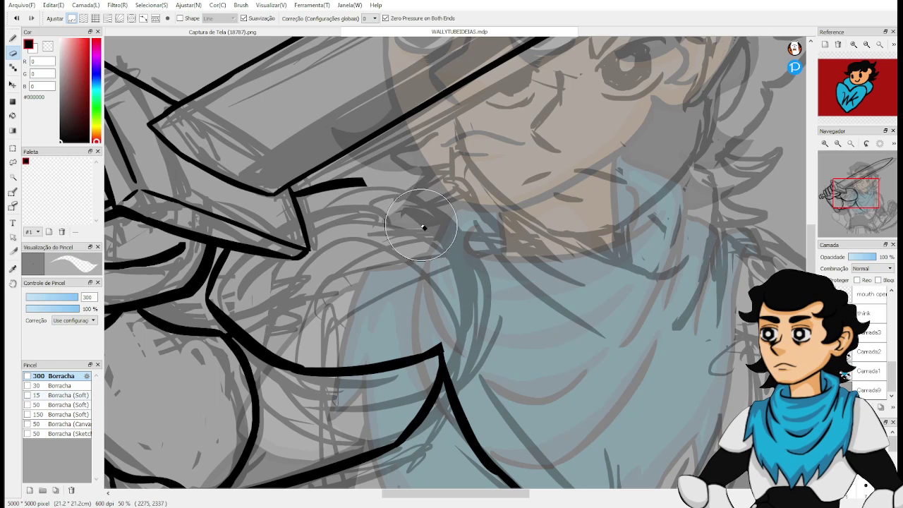
Ink a tighter chest-side edge for the shoulder, curving from the end of its top line down toward the arm junction.
key(b)
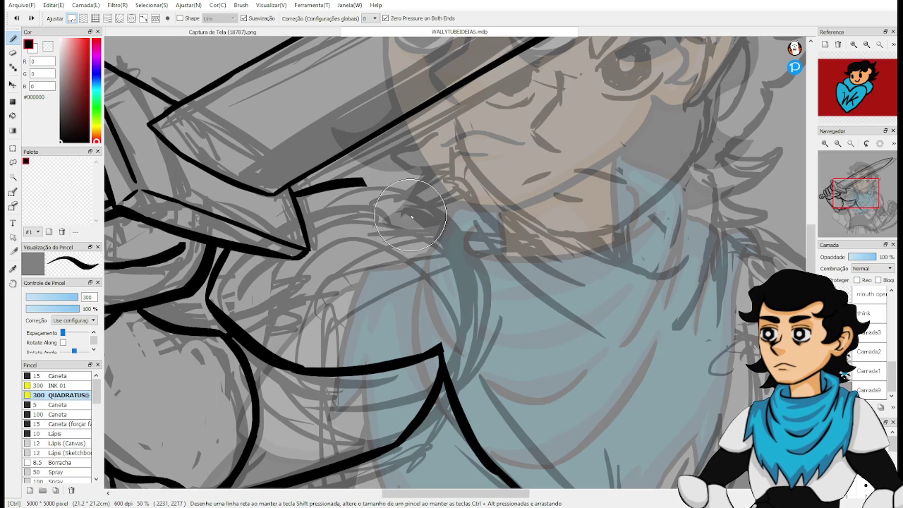
drag(362, 179, 438, 332)
key(ctrl+z)
drag(362, 180, 442, 333)
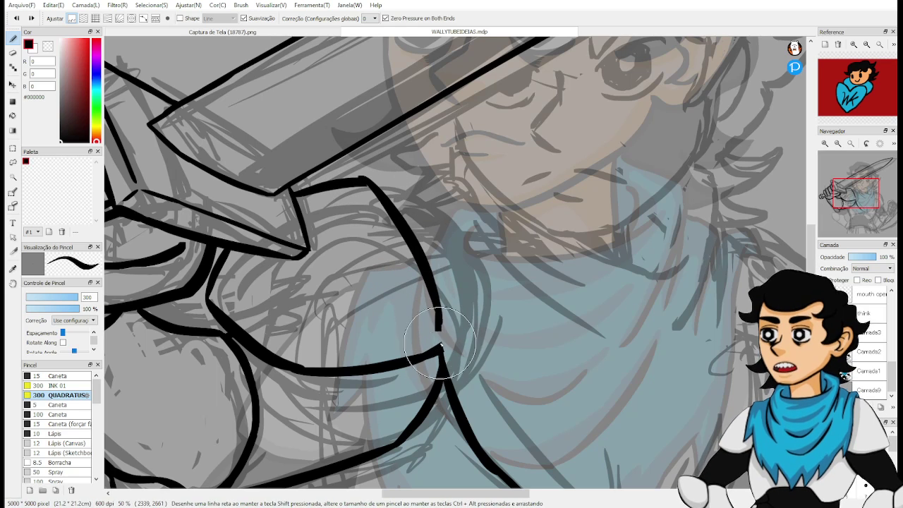
Erase the crossing line ends at the arm junction and ink the shoulder edge curving down into a pointed tip there.
key(e)
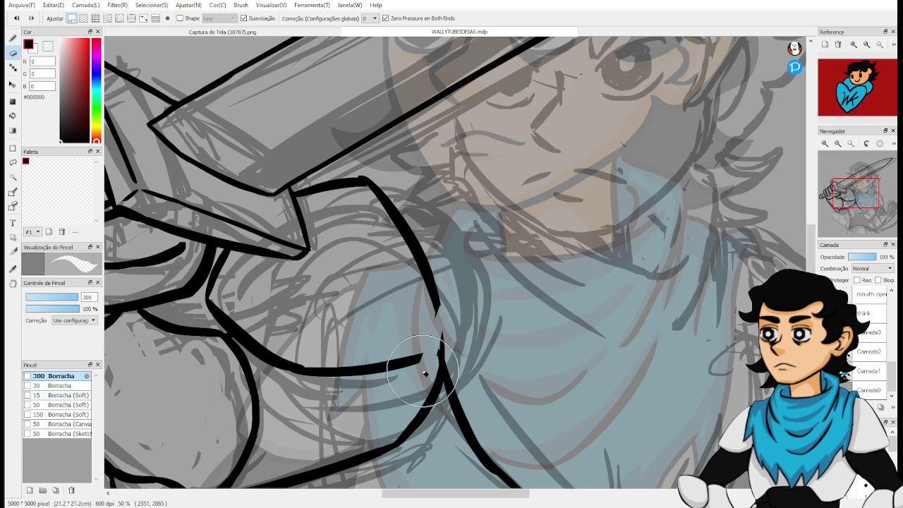
mouse_move(424, 372)
mouse_down()
mouse_move(445, 310)
mouse_move(441, 381)
mouse_up()
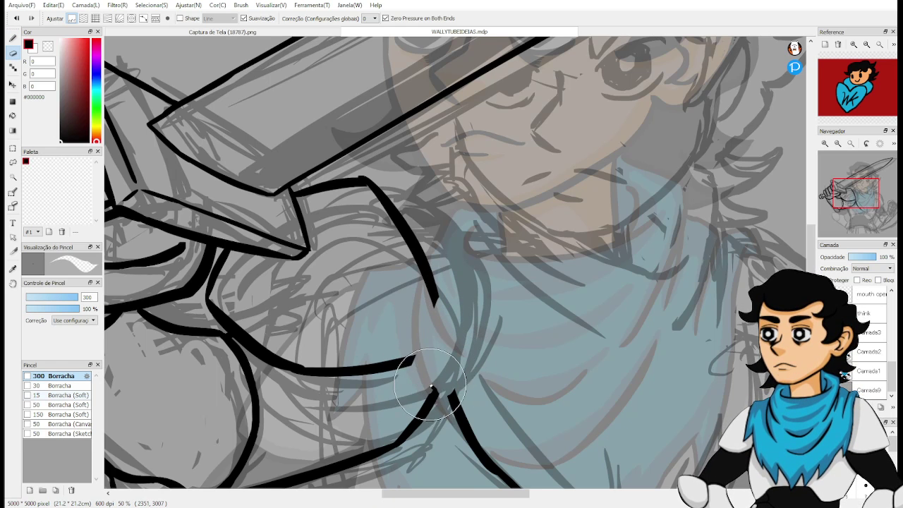
key(p)
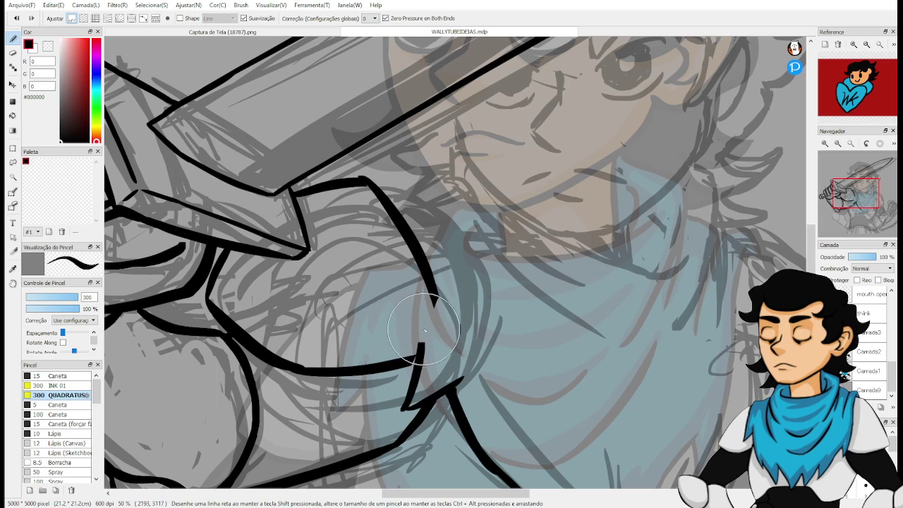
drag(434, 302, 399, 409)
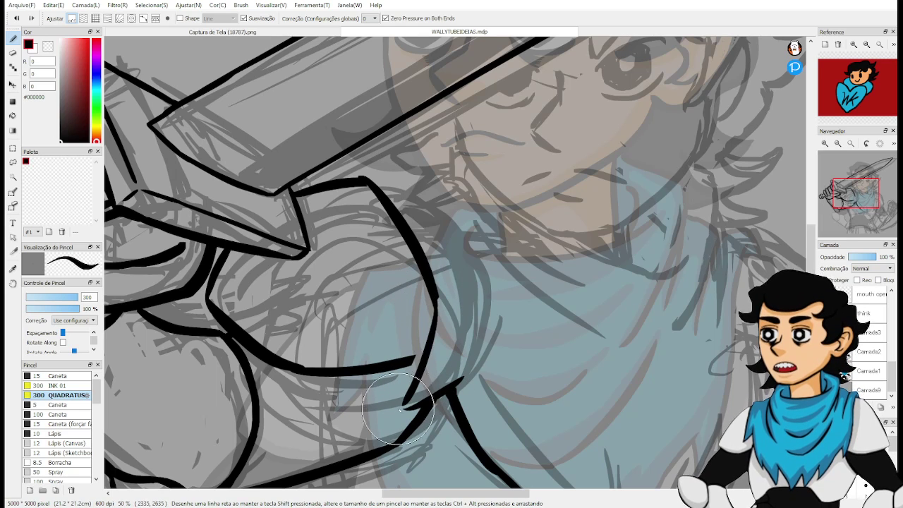
key(ctrl+z)
drag(434, 296, 402, 413)
key(ctrl+z)
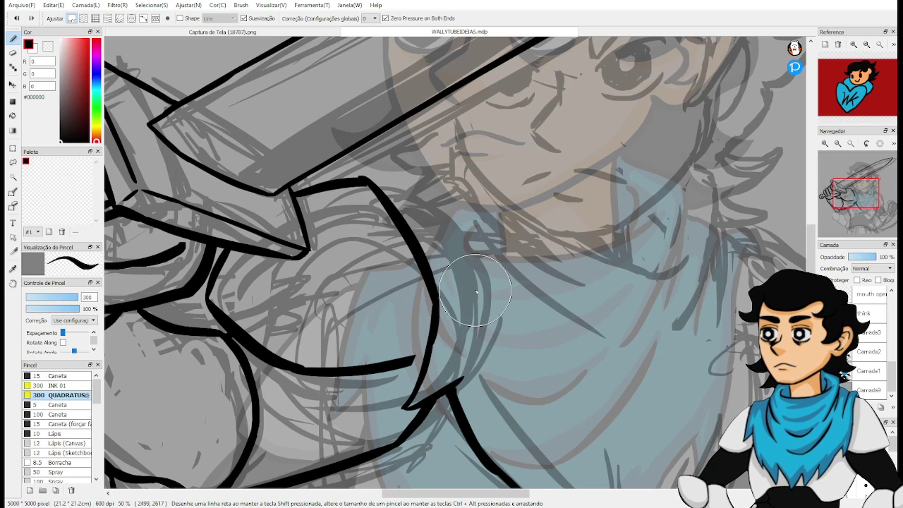
Extend the shoulder's lower line until it meets the newly curved edge.
scroll(476, 291, up, 2)
drag(374, 403, 485, 282)
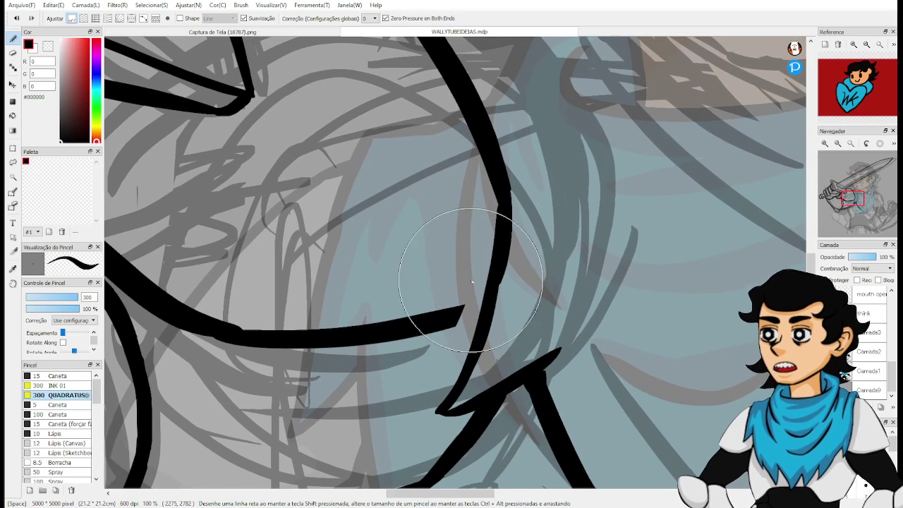
drag(463, 313, 488, 303)
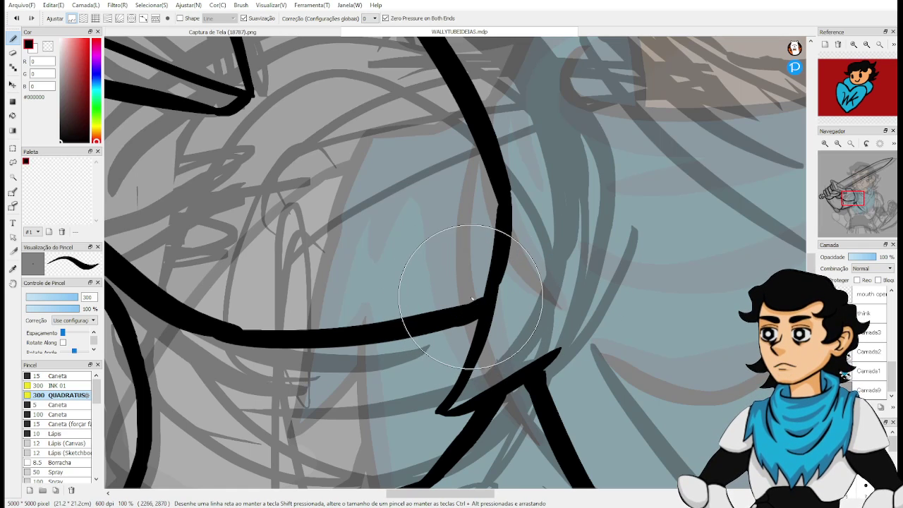
Touch up the top corner of the shoulder outline where the top line meets the curved edge.
scroll(478, 297, down, 4)
key(space)
drag(581, 282, 516, 317)
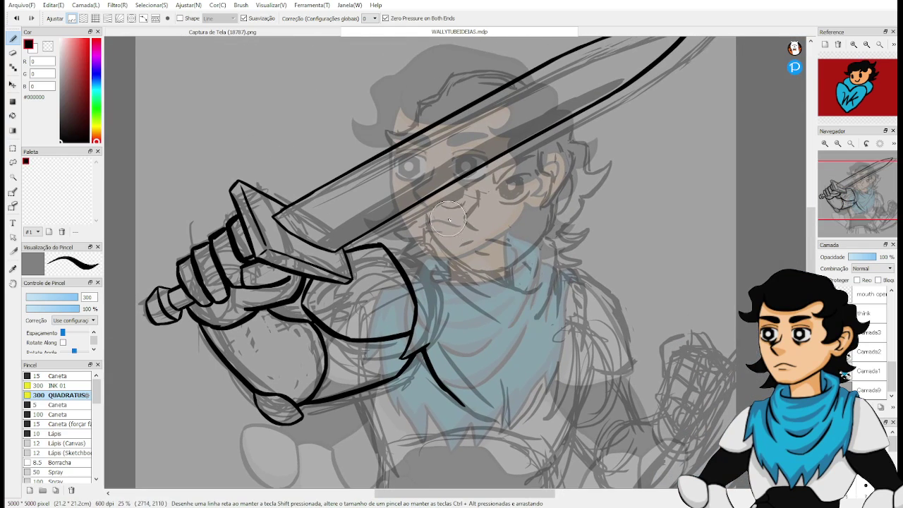
scroll(436, 189, up, 1)
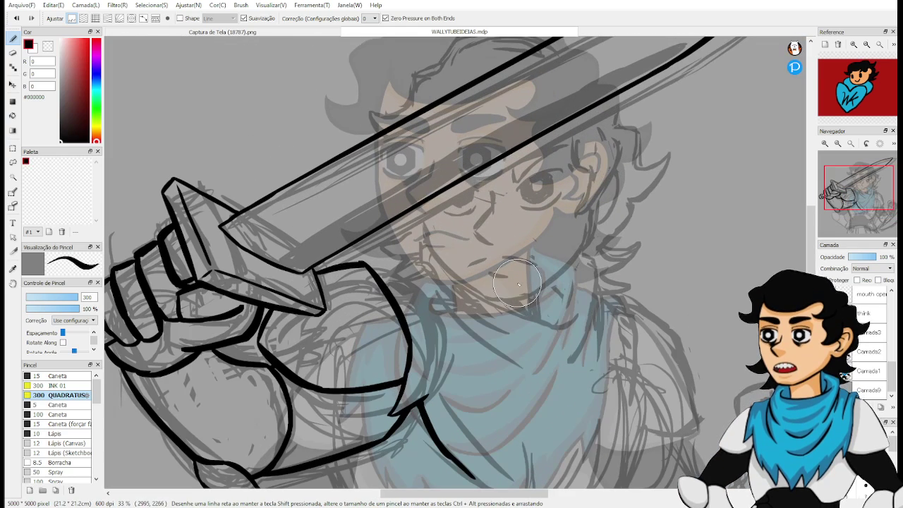
drag(494, 296, 471, 222)
scroll(471, 222, up, 3)
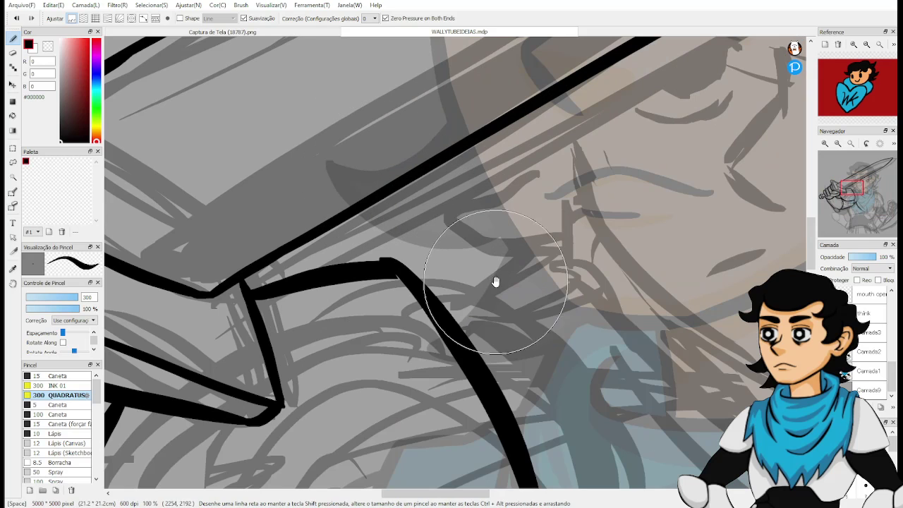
scroll(494, 282, up, 2)
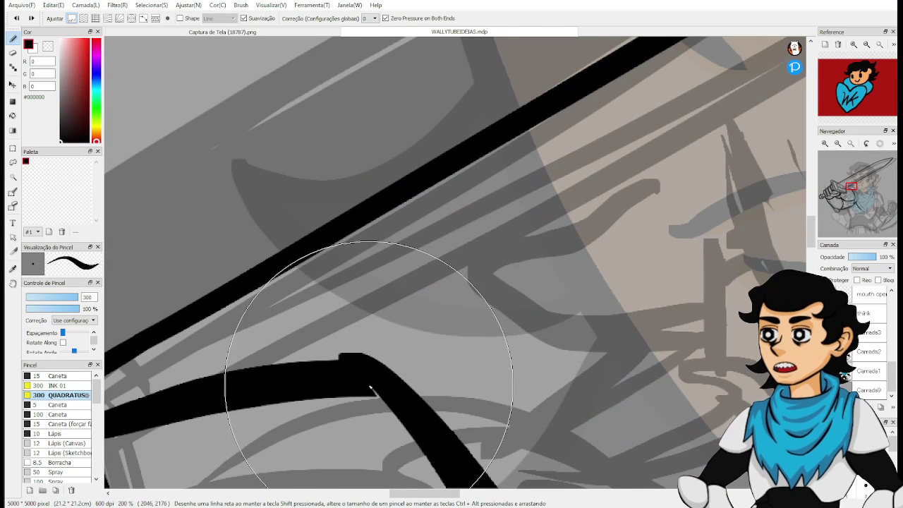
drag(356, 379, 408, 378)
mouse_move(366, 344)
mouse_down()
mouse_move(419, 368)
mouse_move(398, 352)
mouse_move(425, 373)
mouse_up()
key(ctrl+z)
Erase the lower end of the chest line and re-ink it as a scarf edge ending in a first short pointed tip.
scroll(392, 342, down, 5)
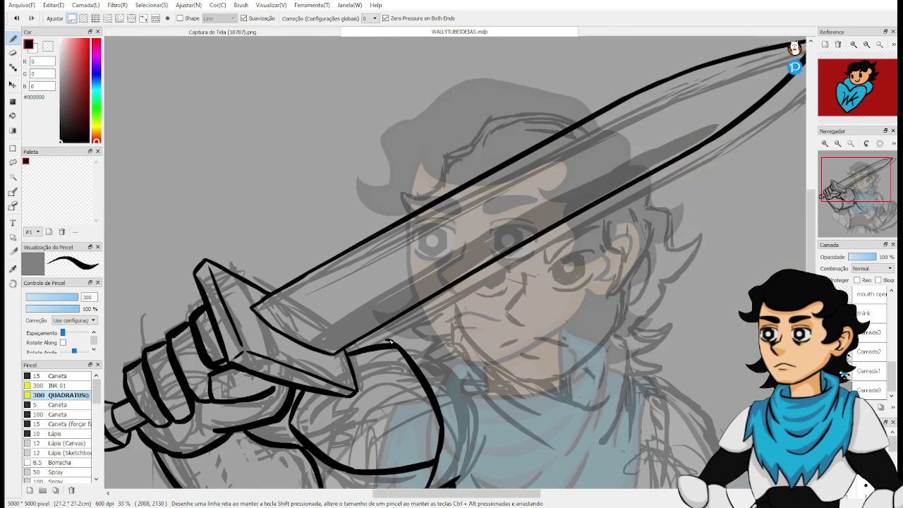
drag(485, 370, 374, 259)
scroll(416, 257, down, 4)
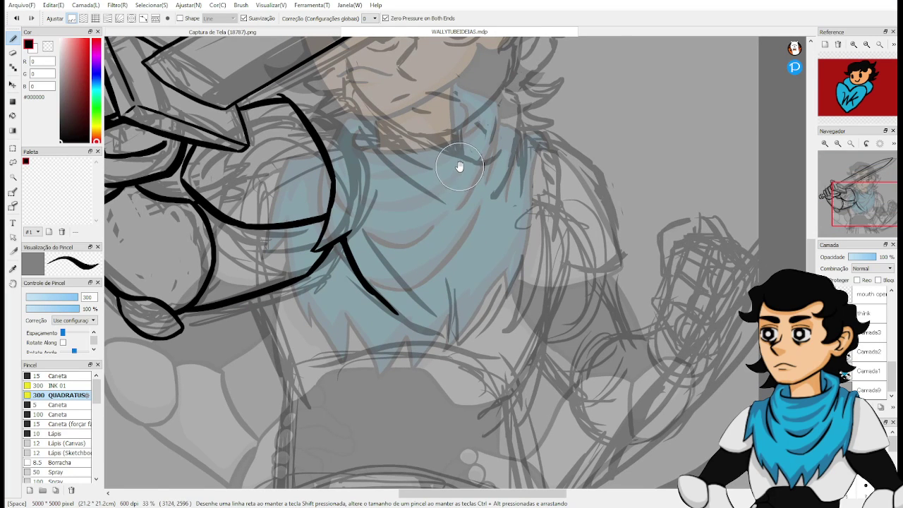
scroll(459, 167, up, 3)
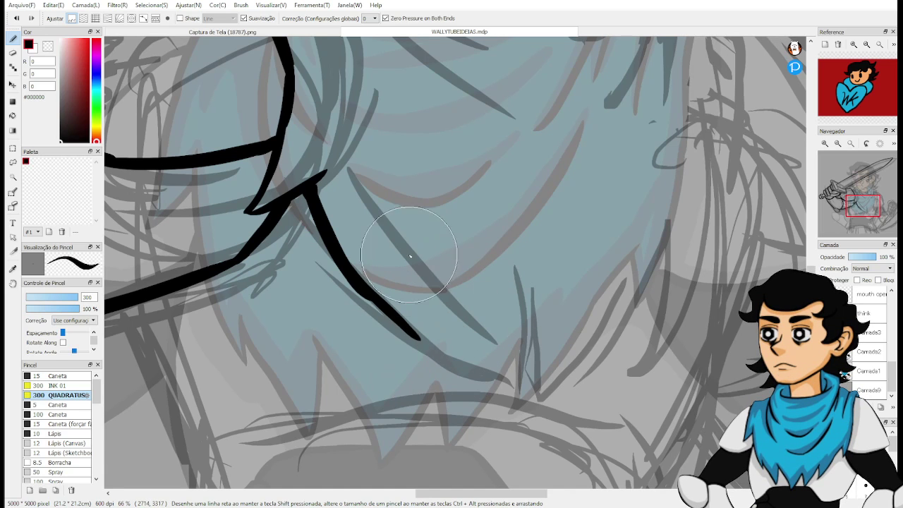
key(e)
mouse_move(407, 277)
mouse_down()
mouse_move(393, 342)
mouse_move(390, 264)
mouse_move(405, 373)
mouse_up()
key(p)
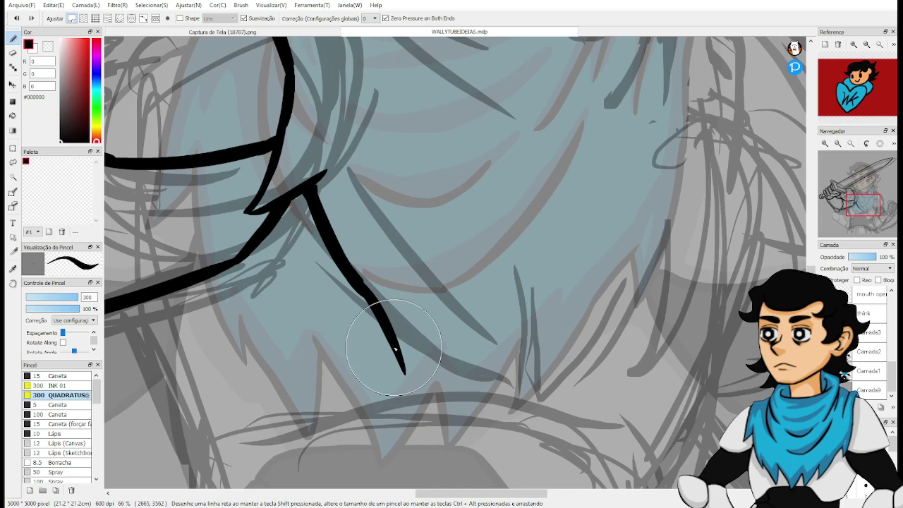
key(ctrl+z)
drag(362, 282, 405, 388)
key(ctrl+z)
drag(365, 281, 399, 368)
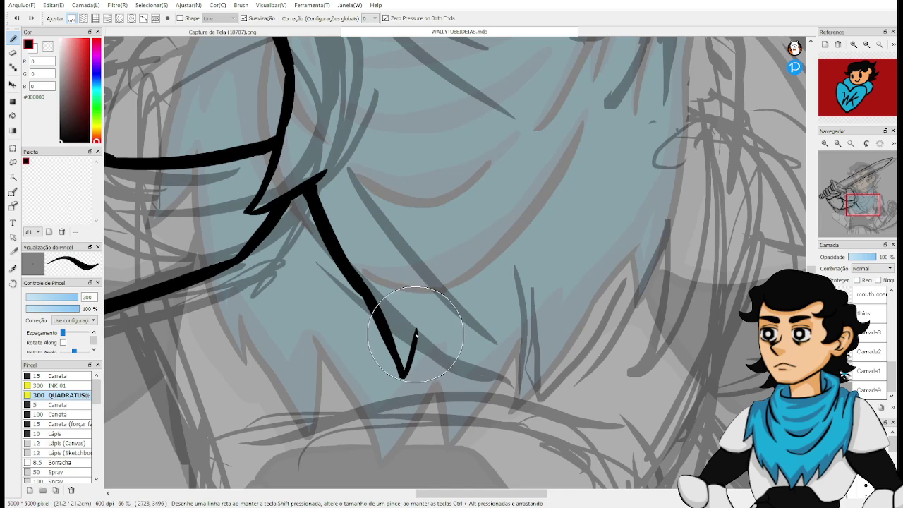
Ink the second, longer jagged point of the scarf hem, down to its tip and back up.
key(ctrl+z)
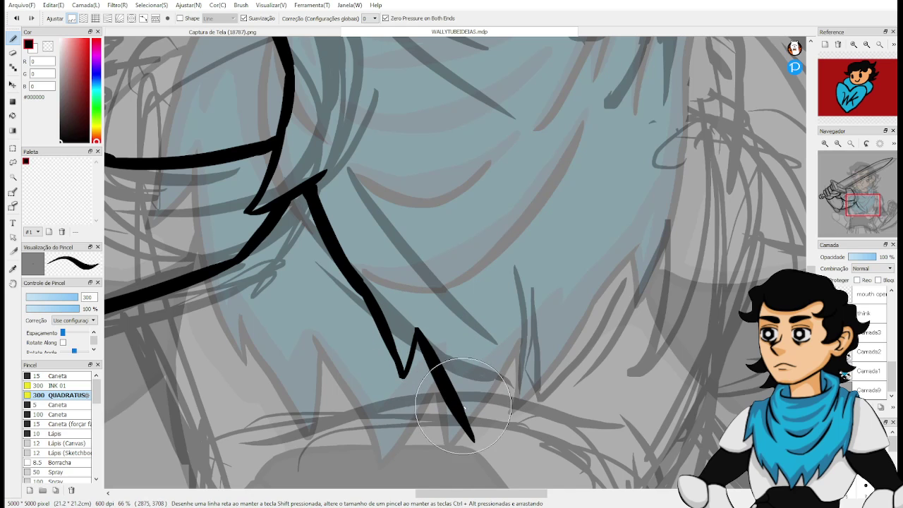
key(ctrl+z)
mouse_move(416, 330)
mouse_down()
mouse_move(461, 459)
mouse_move(456, 362)
mouse_move(465, 341)
mouse_move(502, 462)
mouse_up()
key(ctrl+z)
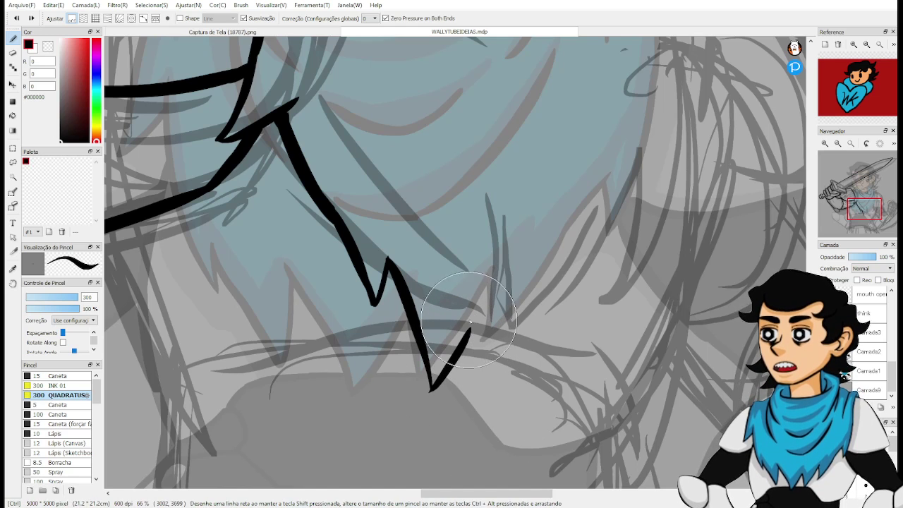
key(ctrl+z)
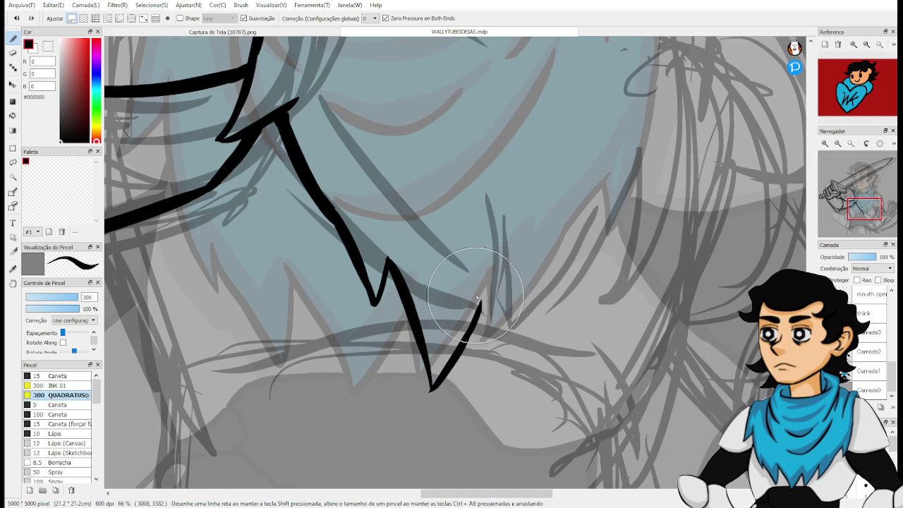
key(ctrl+z)
Ink the next large point of the scarf hem and a smaller one beside it, rising toward the far shoulder.
drag(472, 333, 485, 443)
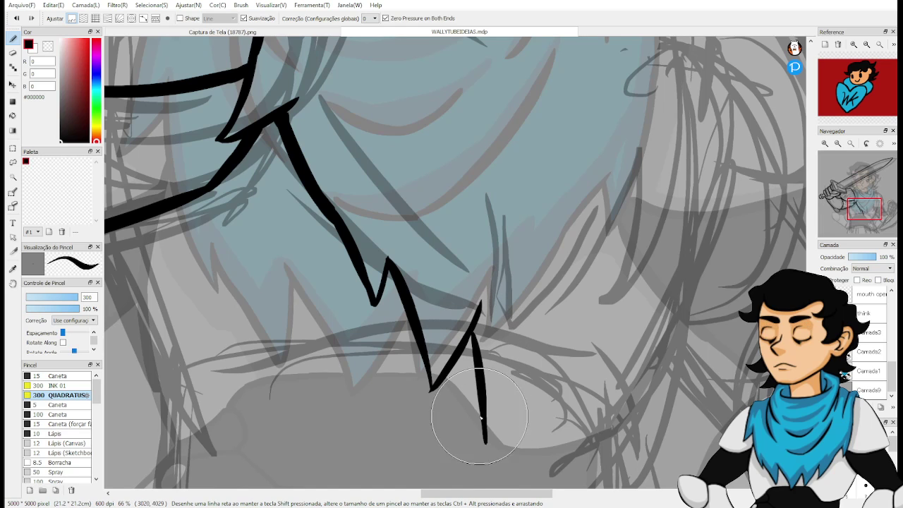
drag(570, 349, 448, 397)
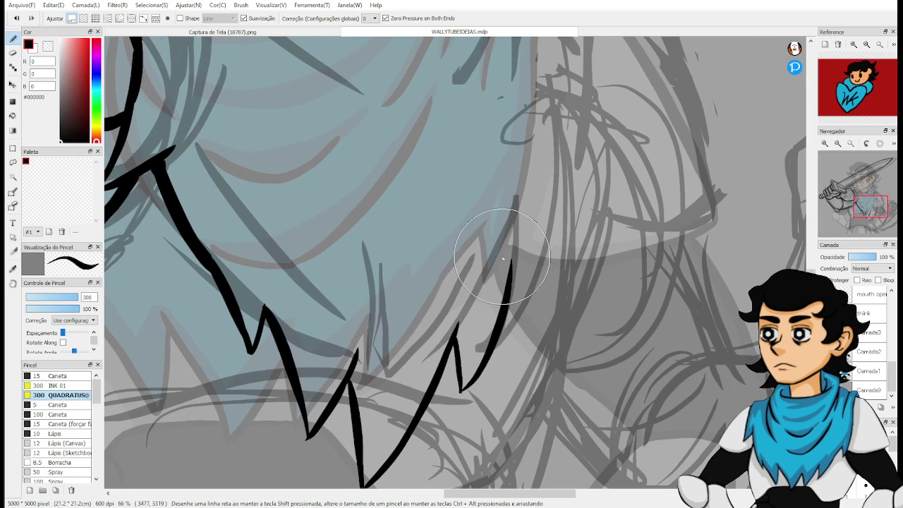
key(ctrl+z)
drag(461, 392, 483, 367)
drag(507, 329, 462, 378)
key(ctrl+z)
mouse_move(417, 442)
mouse_down()
mouse_move(440, 411)
mouse_move(462, 336)
mouse_up()
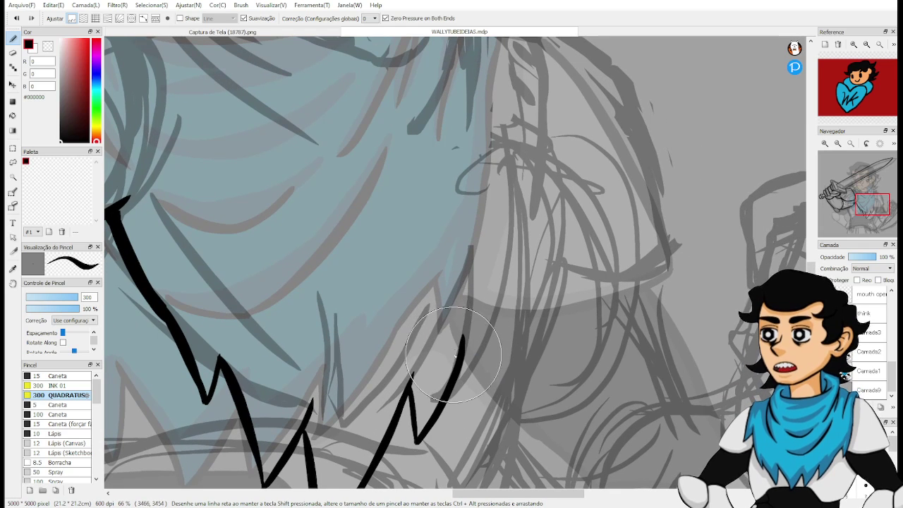
Add a small notch to the scarf hem and ink its far edge upward to below the far shoulder.
mouse_move(472, 415)
mouse_down()
mouse_move(464, 369)
mouse_move(577, 343)
mouse_move(574, 355)
mouse_move(467, 342)
mouse_up()
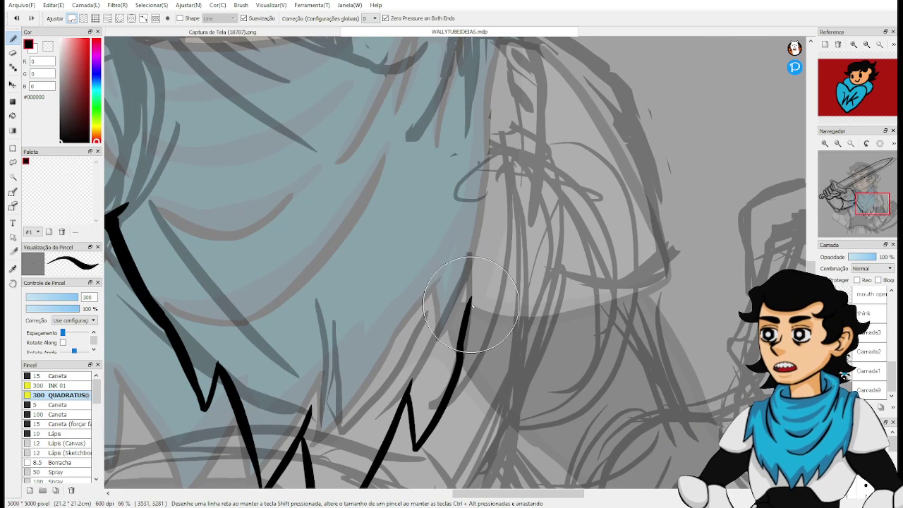
mouse_move(467, 319)
mouse_down()
mouse_move(474, 359)
mouse_move(465, 382)
mouse_up()
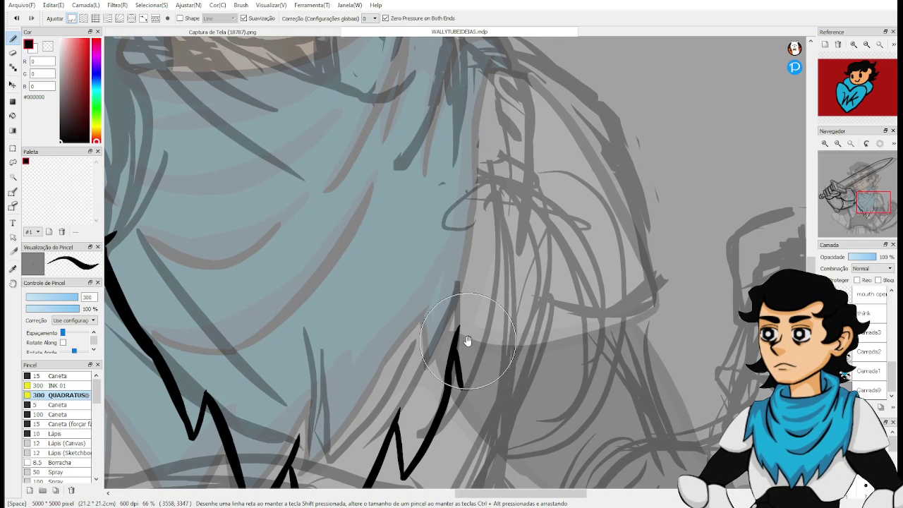
mouse_move(494, 298)
mouse_down()
mouse_move(510, 202)
mouse_move(467, 329)
mouse_move(560, 302)
mouse_move(632, 348)
mouse_move(489, 347)
mouse_move(486, 300)
mouse_up()
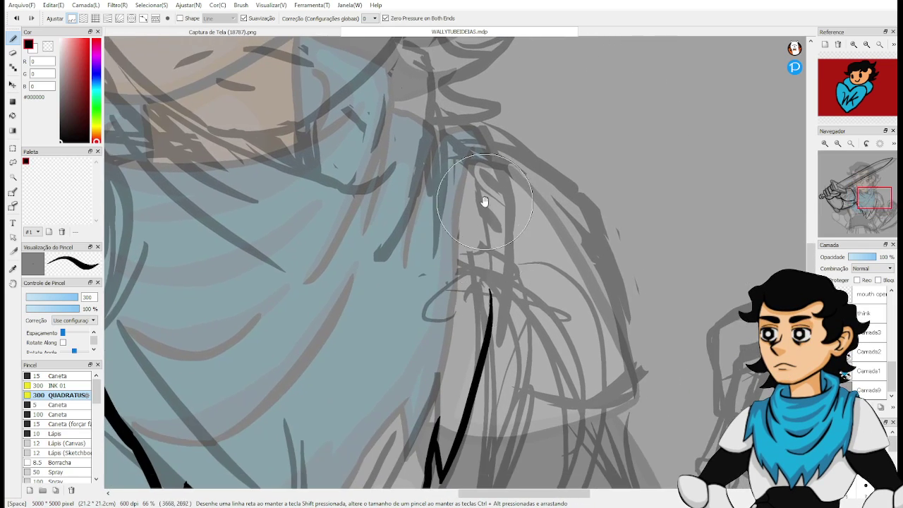
drag(499, 234, 488, 175)
key(ctrl+z)
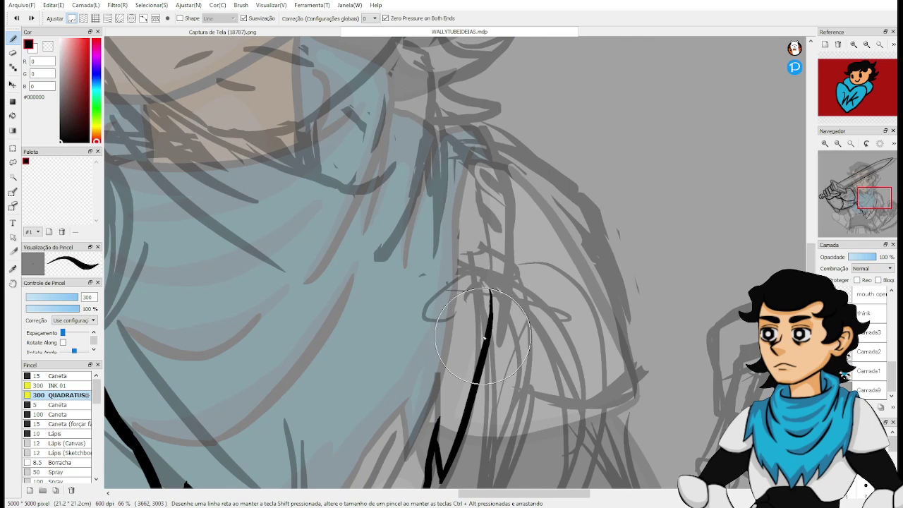
drag(485, 339, 484, 176)
key(ctrl+z)
mouse_move(494, 277)
mouse_down()
mouse_move(480, 169)
mouse_move(544, 214)
mouse_move(551, 242)
mouse_up()
Check the inked scarf and shoulder lines with the Camada1 reference layer hidden, and show the layer again.
scroll(480, 169, down, 3)
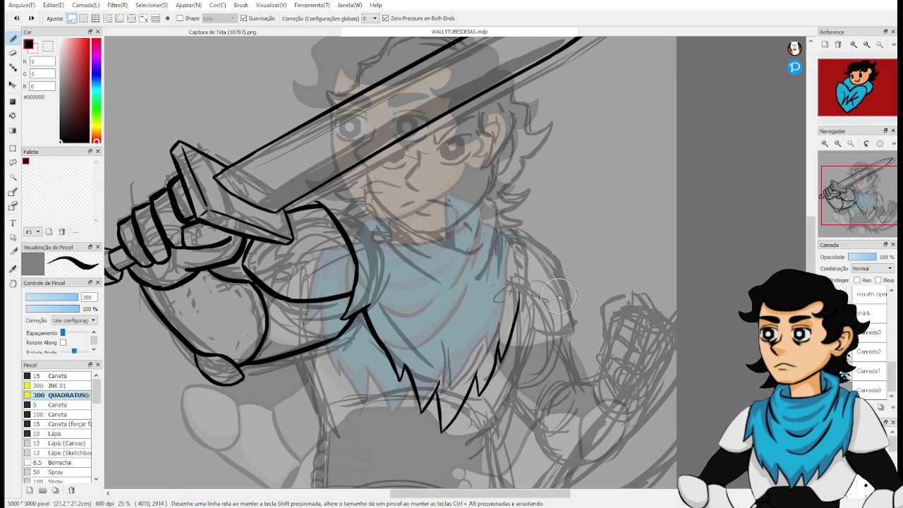
scroll(570, 311, up, 1)
scroll(570, 311, down, 1)
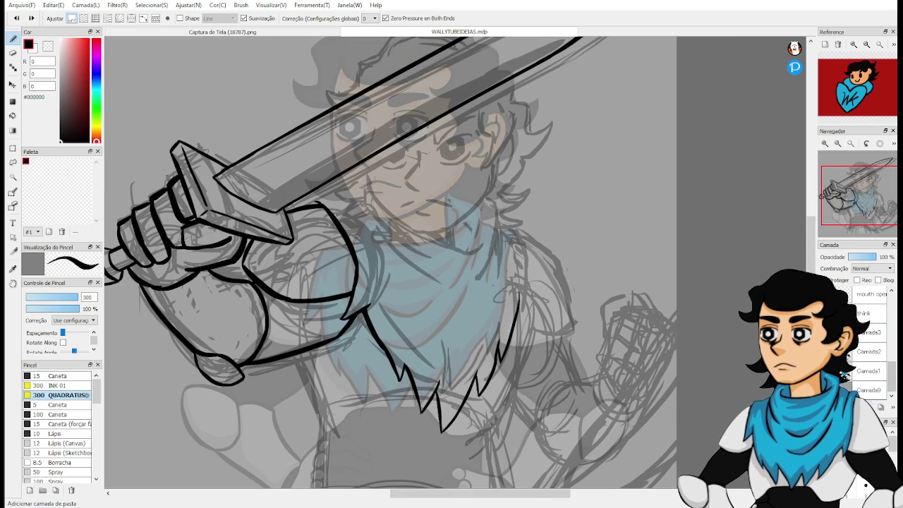
click(824, 371)
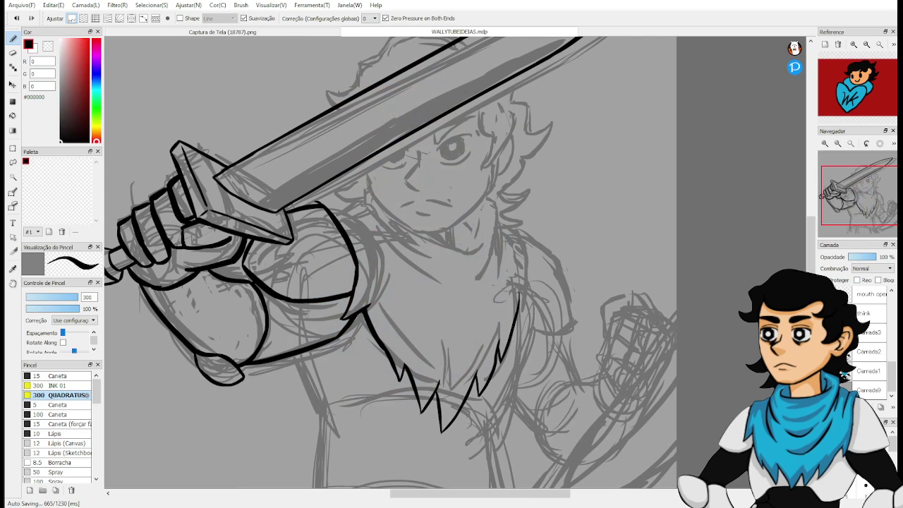
click(845, 374)
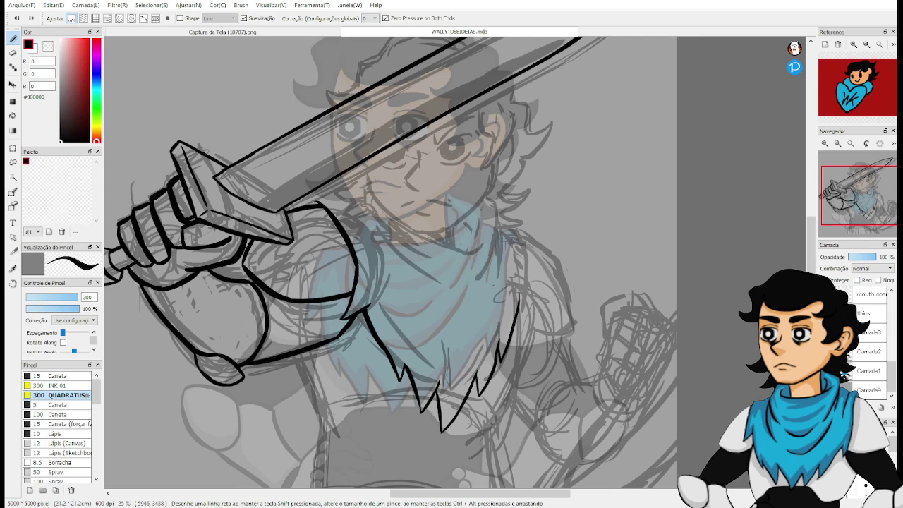
Hide the Camada1 reference layer so only the grey sketch remains beneath the ink around the far shoulder.
click(824, 371)
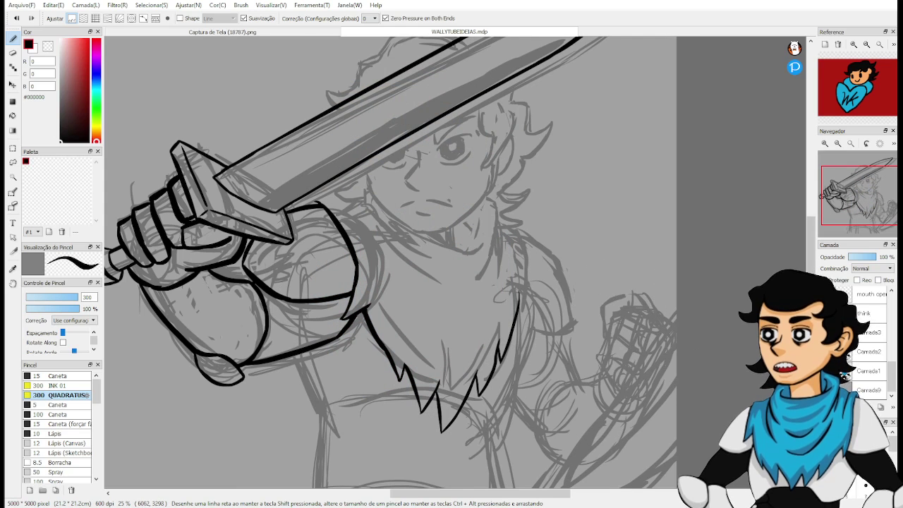
click(845, 374)
click(844, 374)
scroll(634, 243, up, 4)
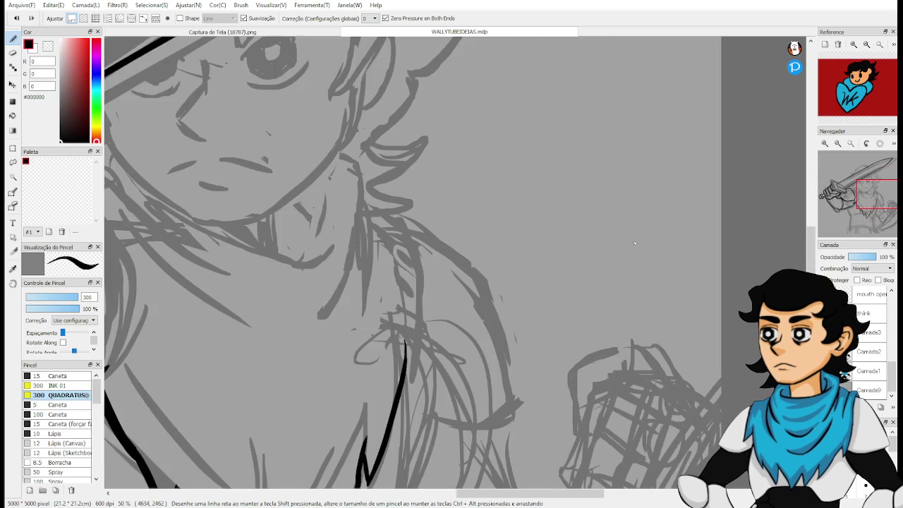
Trim the upper tip of the scarf's far edge and extend it upward in a long outward curve across the far shoulder.
key(e)
mouse_move(340, 400)
mouse_down()
mouse_move(397, 334)
mouse_move(384, 340)
mouse_move(390, 310)
mouse_up()
key(b)
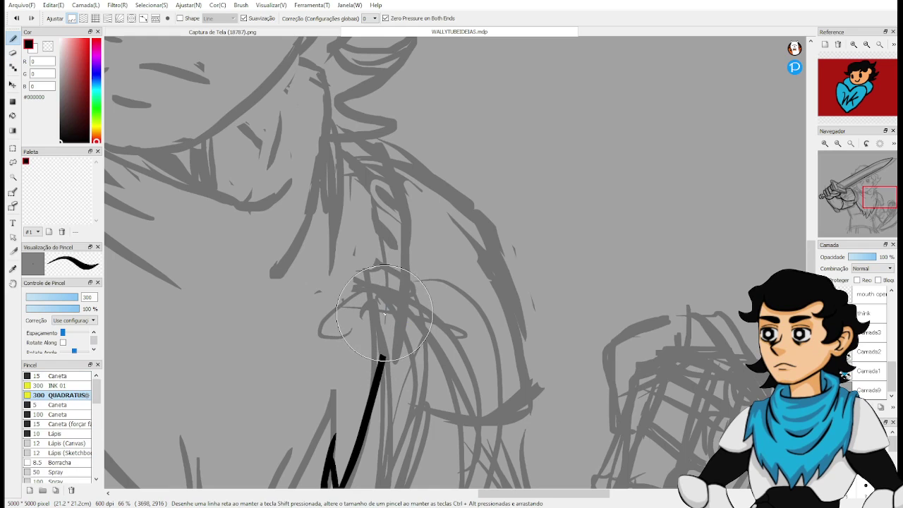
drag(381, 356, 409, 204)
key(ctrl+z)
drag(397, 152, 383, 356)
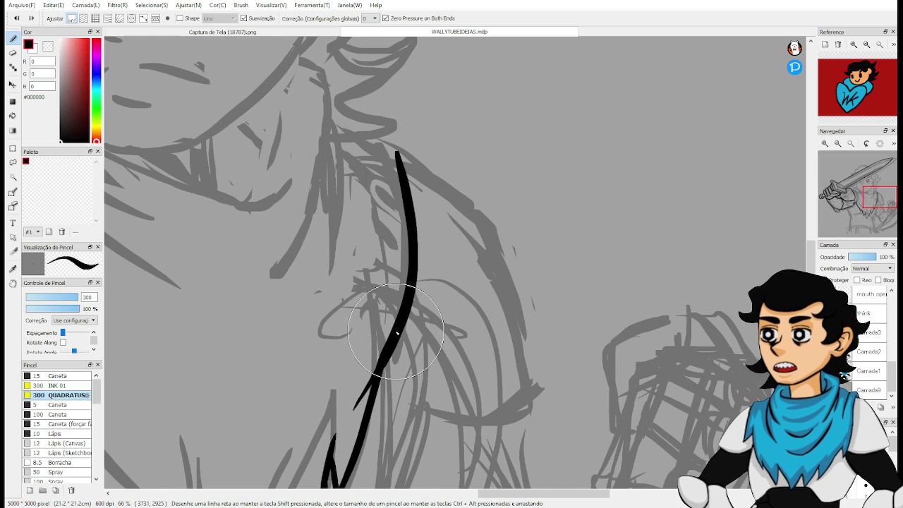
key(ctrl+z)
Ink a short rounded bend at the upper end of the scarf's far edge, turning it inward toward the neck.
drag(388, 329, 472, 236)
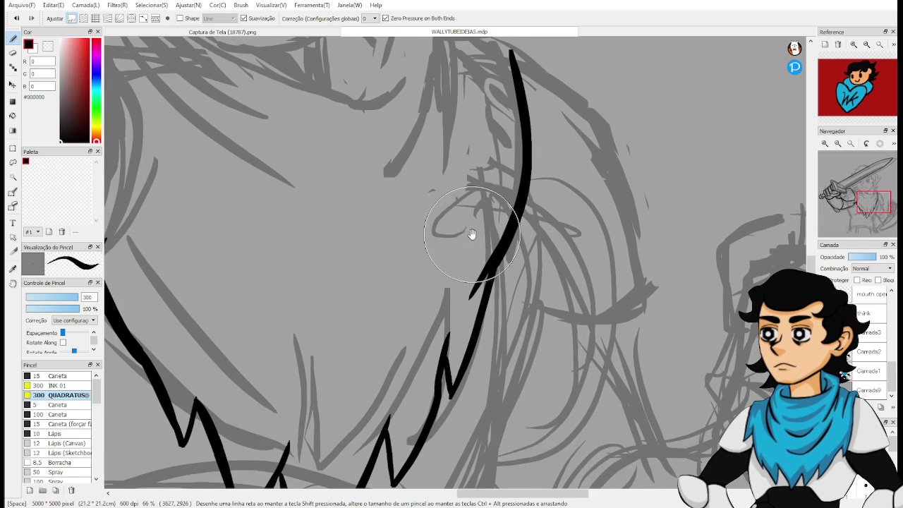
drag(471, 160, 428, 441)
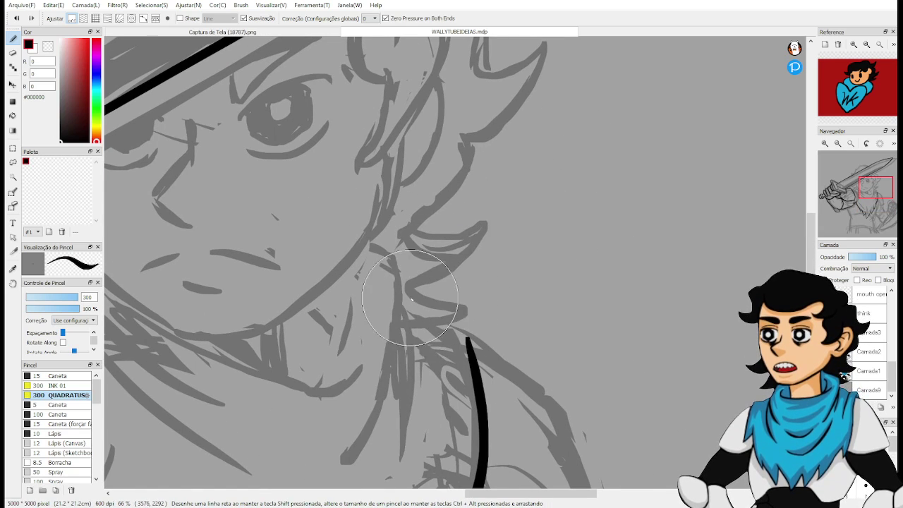
key(ctrl+z)
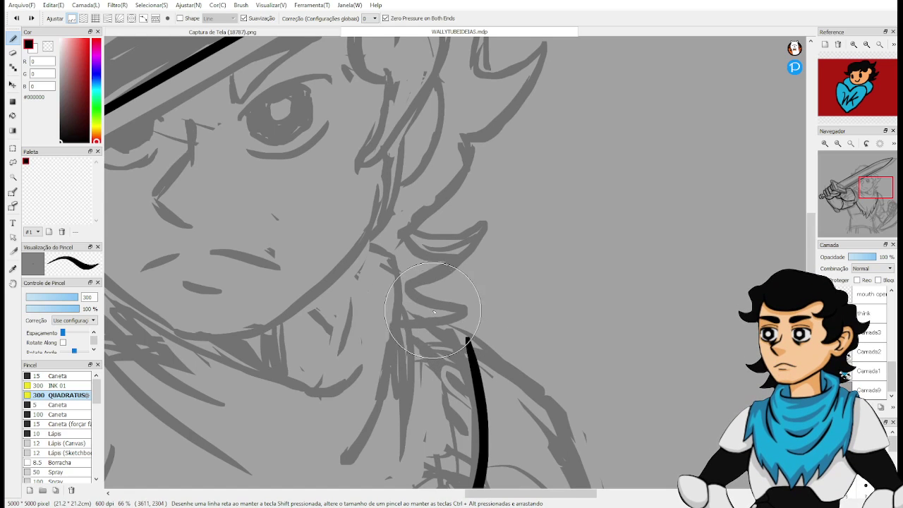
mouse_move(434, 312)
mouse_down()
mouse_move(465, 326)
mouse_move(470, 346)
mouse_move(460, 321)
mouse_move(471, 347)
mouse_up()
key(ctrl+z)
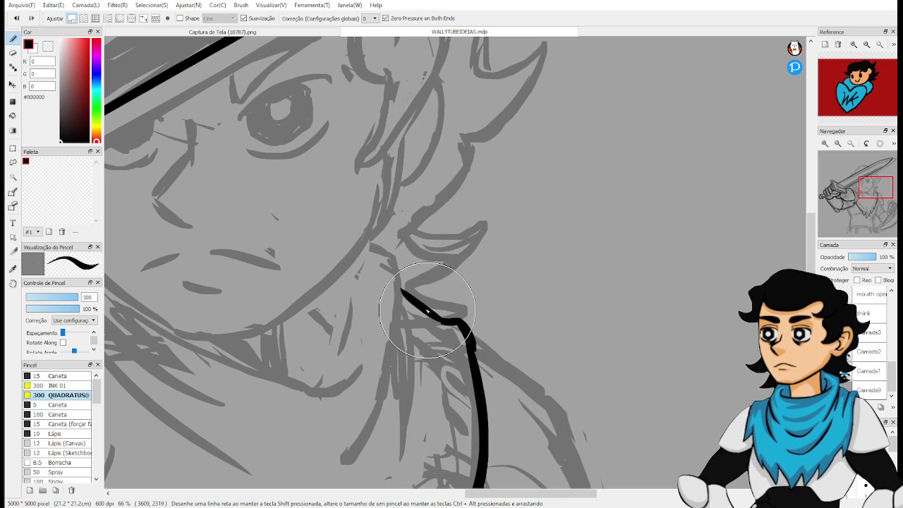
Try to ink a short scarf fold from beneath the hair to the shoulder bend, with a small crease running down from it.
key(ctrl+z)
drag(407, 294, 443, 324)
key(ctrl+z)
drag(409, 295, 469, 335)
key(ctrl+z)
key(ctrl+z)
drag(408, 291, 441, 323)
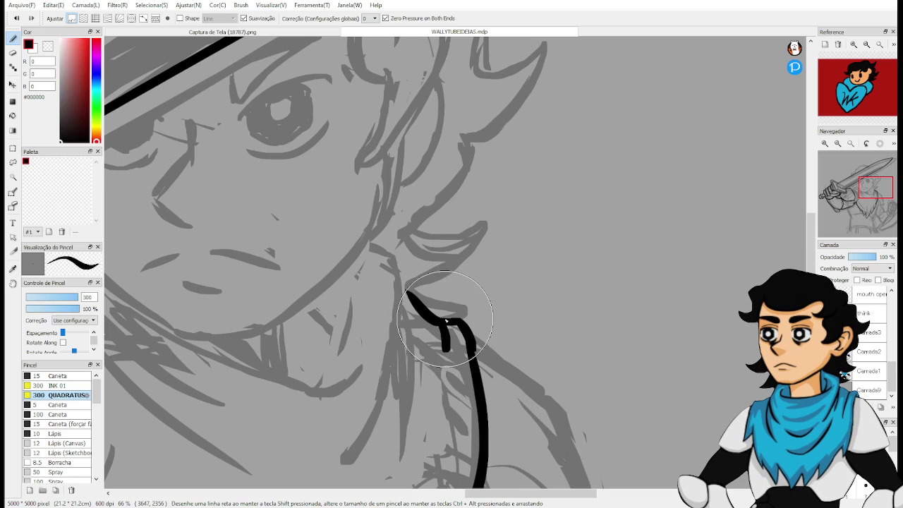
key(ctrl+z)
drag(407, 291, 438, 320)
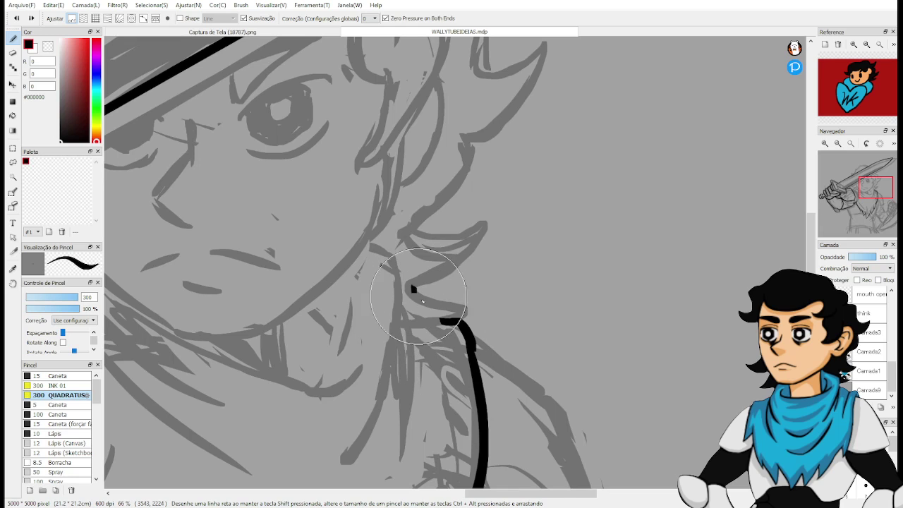
key(ctrl+z)
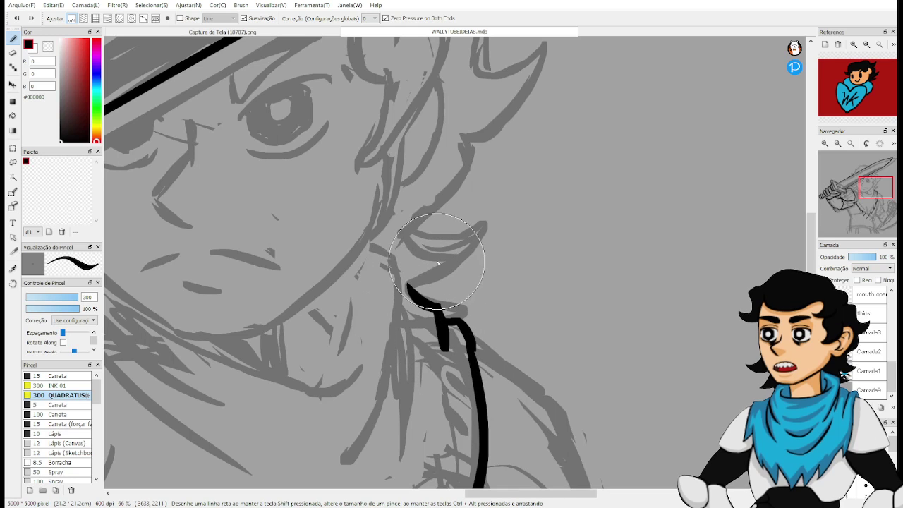
Ink the short curved upper edge of the scarf from the neck down to the bend at the far shoulder.
key(ctrl+z)
mouse_move(401, 286)
mouse_down()
mouse_move(437, 309)
mouse_move(453, 381)
mouse_up()
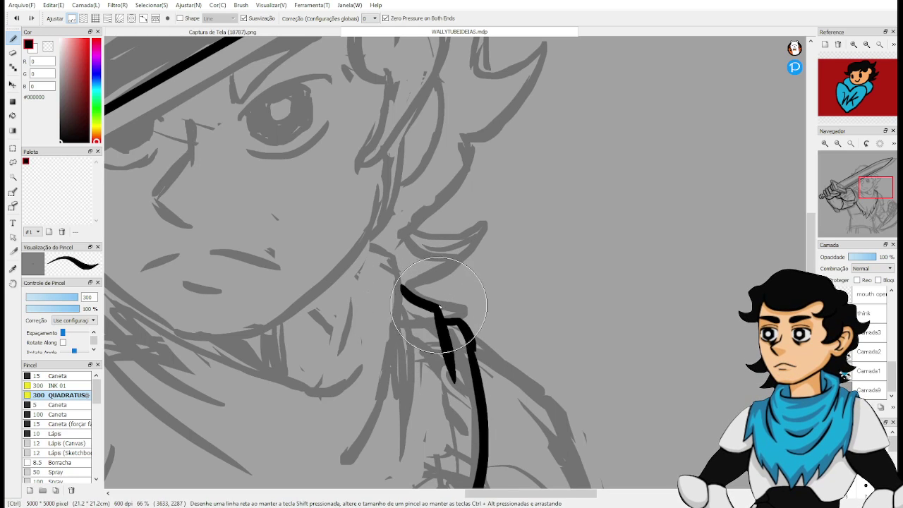
key(ctrl+z)
key(ctrl+z)
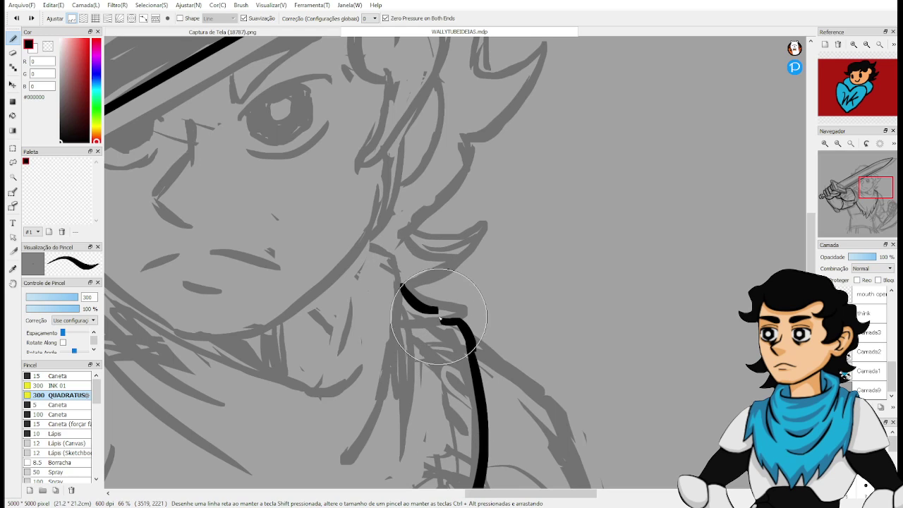
Ink a short fold line running down inside the scarf from the corner of its outline beside the neck.
drag(449, 350, 443, 277)
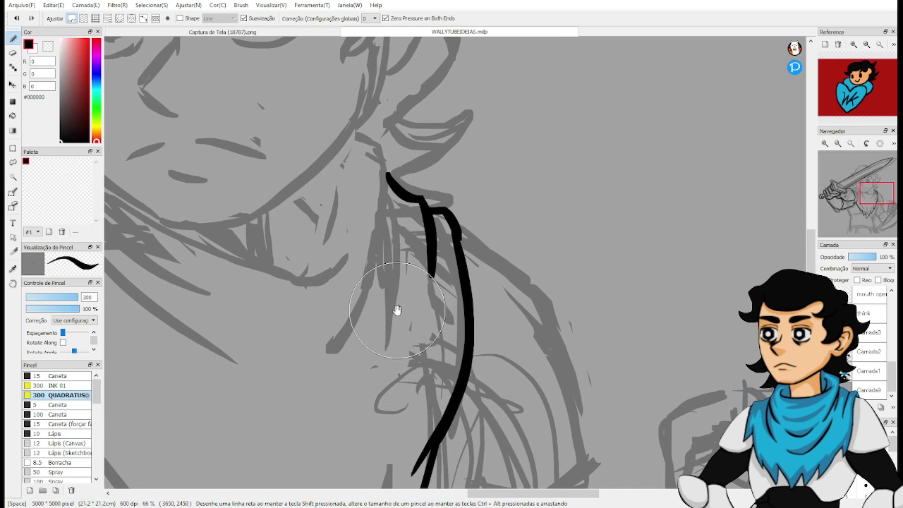
Ink the peaked scarf folds below the sword blade, with tapering lines running down over the shoulder and a short raised tip.
mouse_move(397, 310)
mouse_down()
mouse_move(405, 287)
mouse_move(416, 357)
mouse_move(465, 343)
mouse_move(513, 303)
mouse_move(463, 289)
mouse_move(473, 289)
mouse_up()
drag(357, 275, 393, 249)
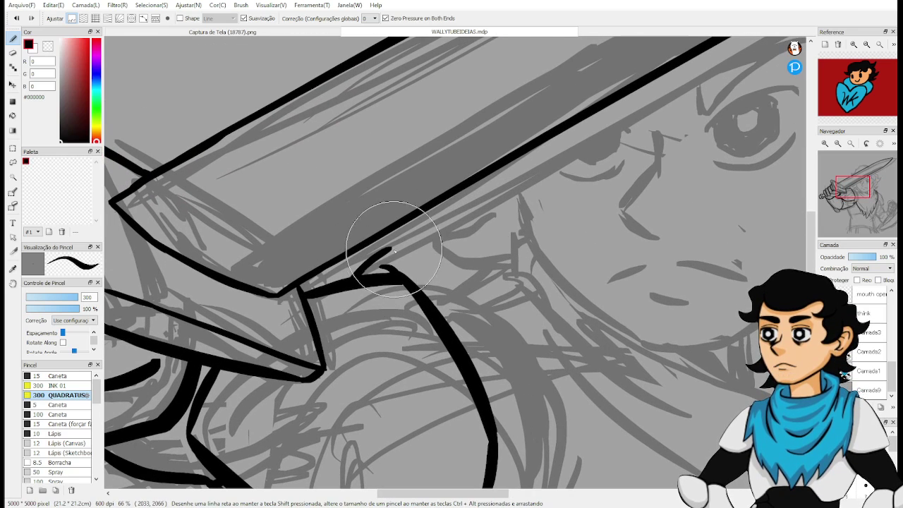
key(ctrl+z)
mouse_move(357, 274)
mouse_down()
mouse_move(400, 240)
mouse_move(494, 326)
mouse_up()
key(ctrl+z)
key(ctrl+z)
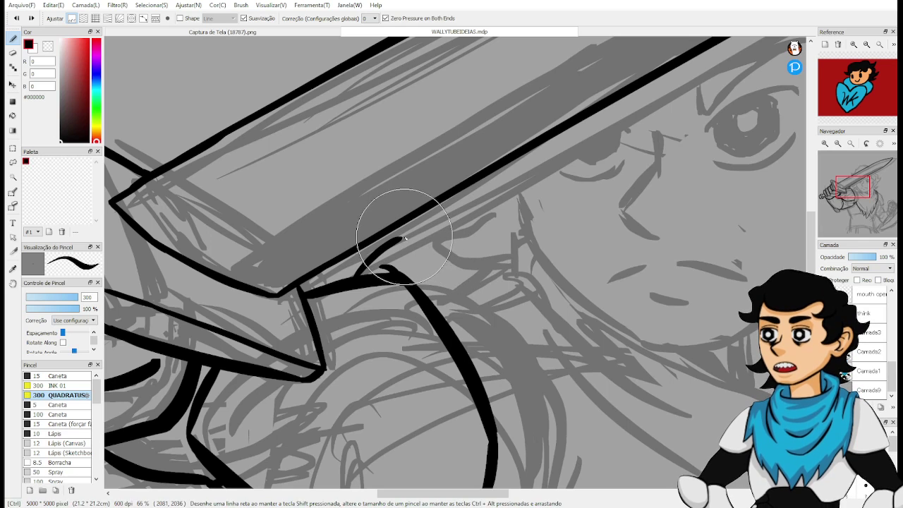
mouse_move(401, 238)
mouse_down()
mouse_move(498, 348)
mouse_move(433, 373)
mouse_up()
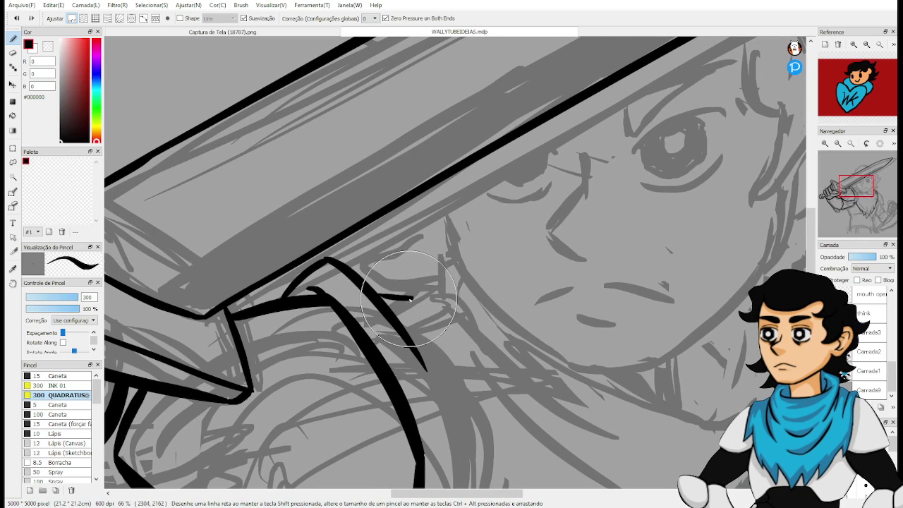
mouse_move(409, 298)
mouse_down()
mouse_move(465, 388)
mouse_move(363, 264)
mouse_move(376, 245)
mouse_move(397, 245)
mouse_up()
key(ctrl+z)
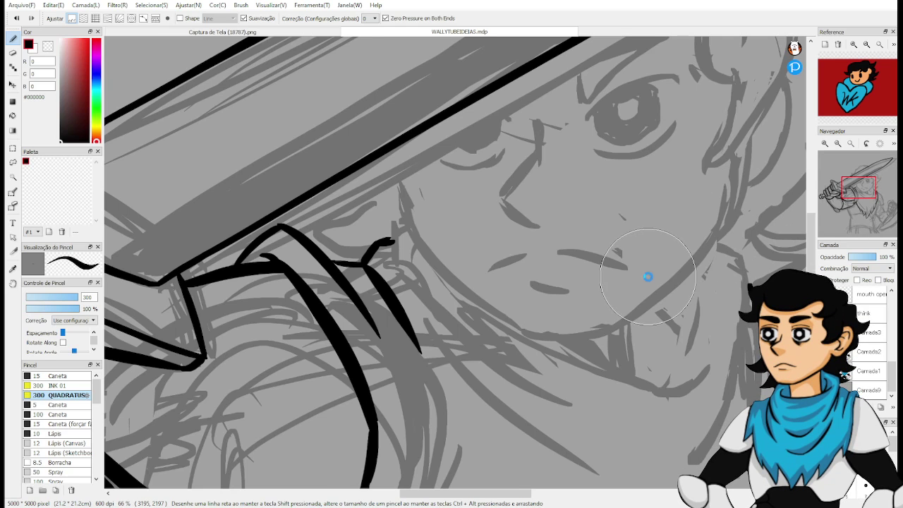
Clean up the raised tip of the scarf fold beside the face and re-ink it with a short downward bend.
scroll(648, 276, up, 2)
drag(332, 251, 423, 286)
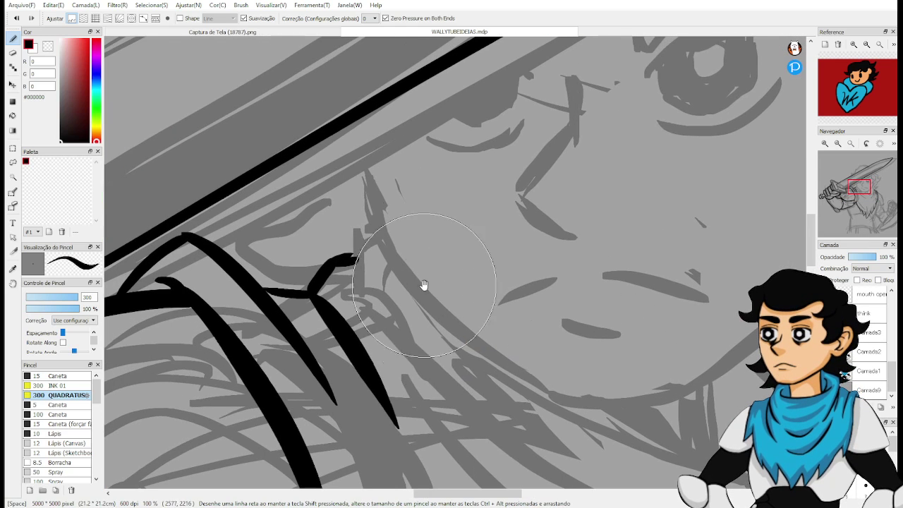
key(e)
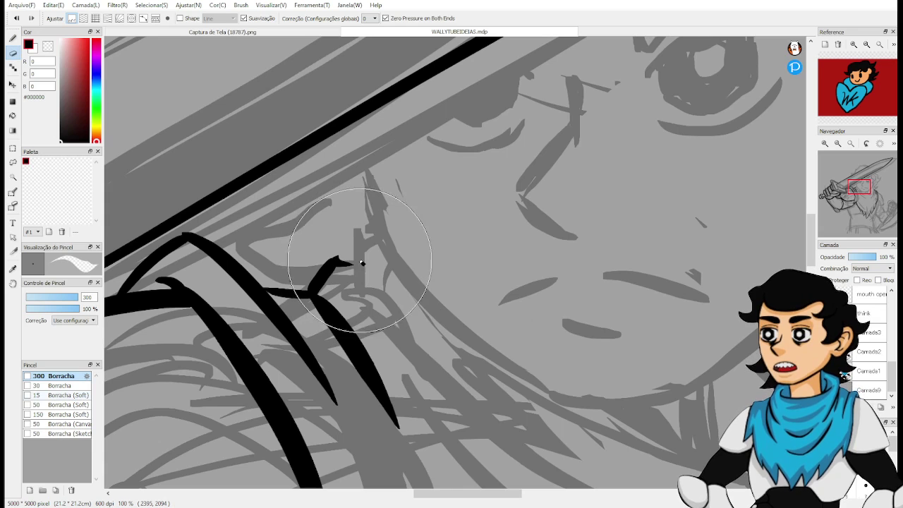
key(b)
drag(333, 259, 359, 267)
key(ctrl+z)
key(ctrl+z)
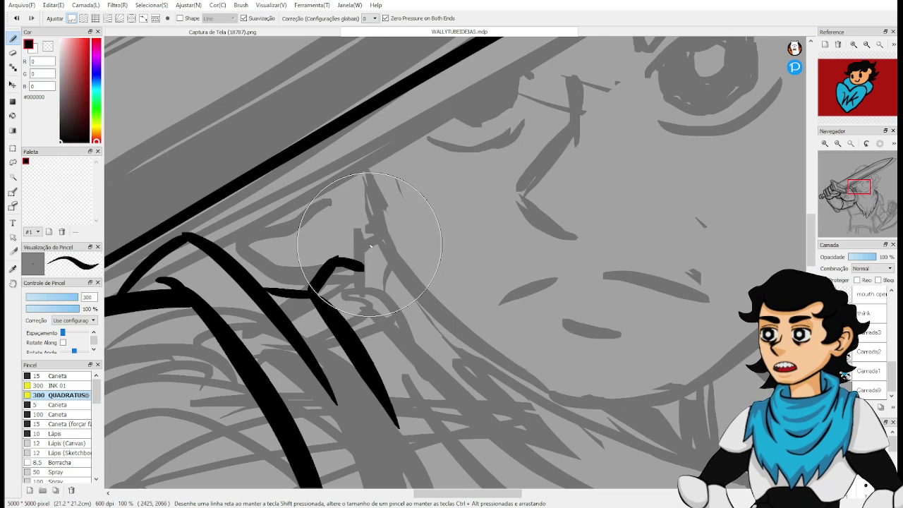
key(e)
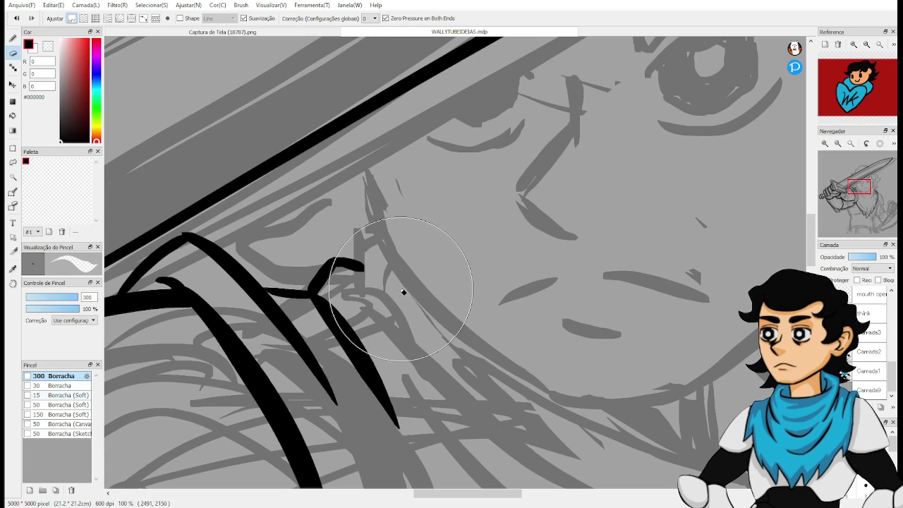
key(b)
drag(402, 291, 423, 345)
key(ctrl+z)
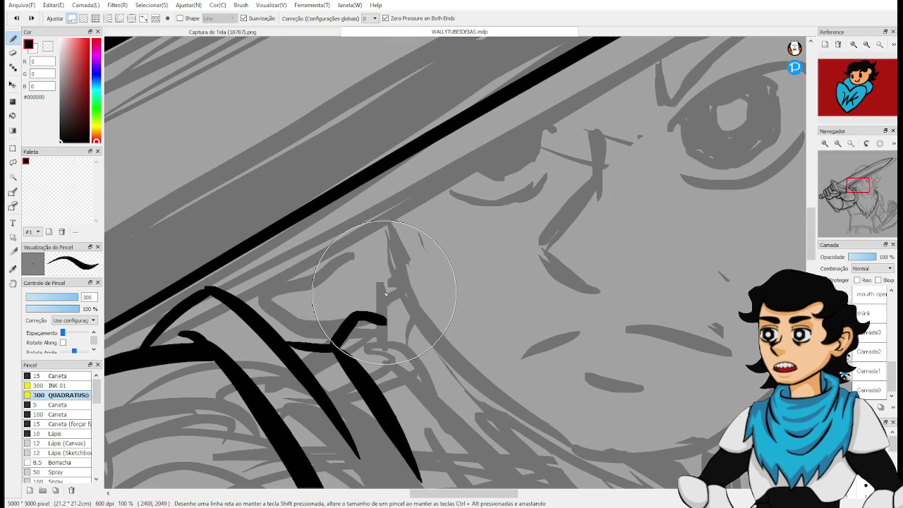
Ink a short vertical line at the end of the scarf fold with a small hook at its top toward the cheek.
drag(383, 285, 387, 342)
drag(384, 287, 399, 277)
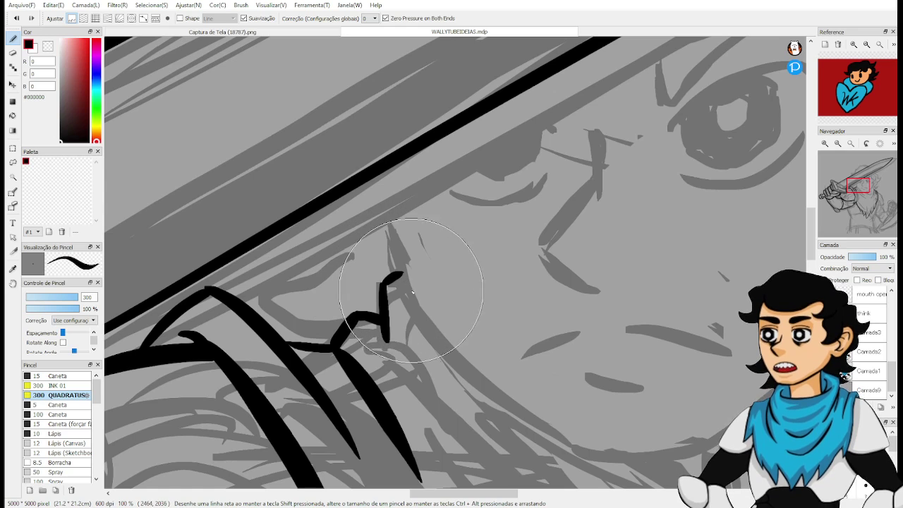
Try to ink the long scarf edge beneath the chin, starting beside the jaw near the inked folds.
drag(420, 326, 377, 229)
drag(418, 314, 348, 262)
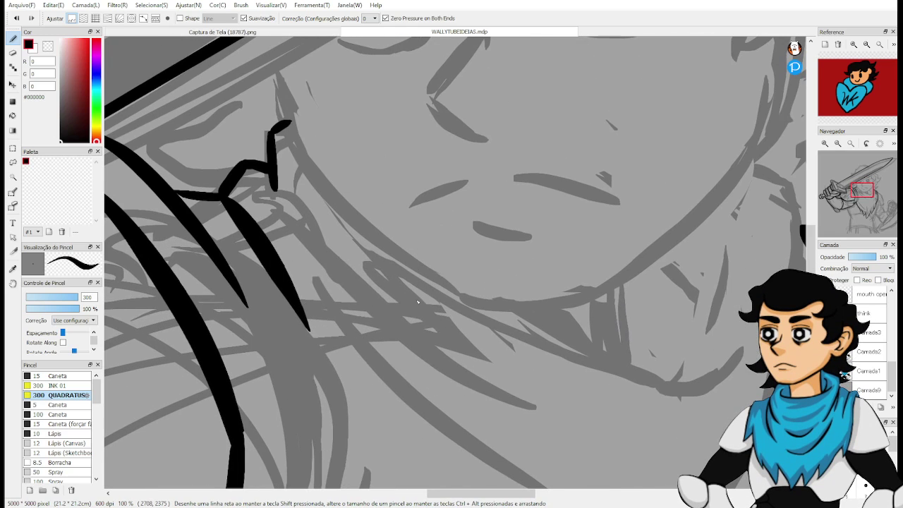
scroll(417, 301, down, 2)
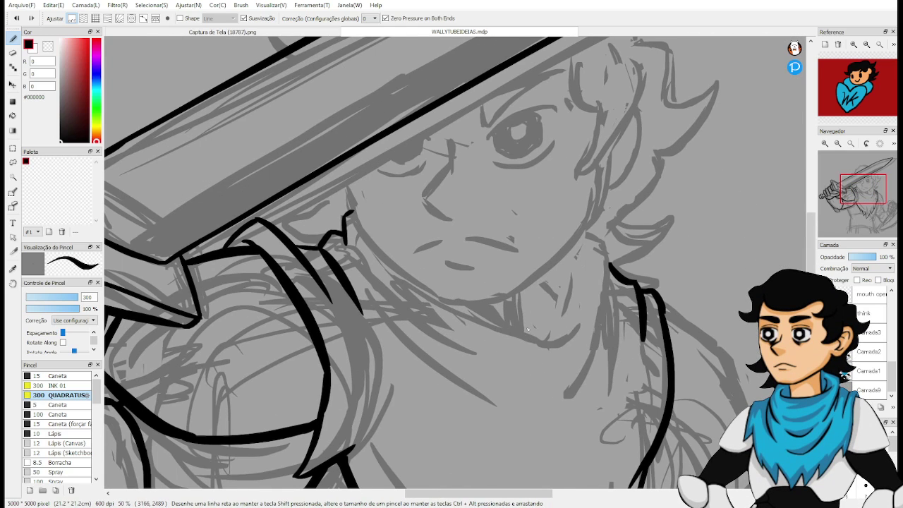
scroll(424, 324, up, 2)
drag(257, 191, 340, 264)
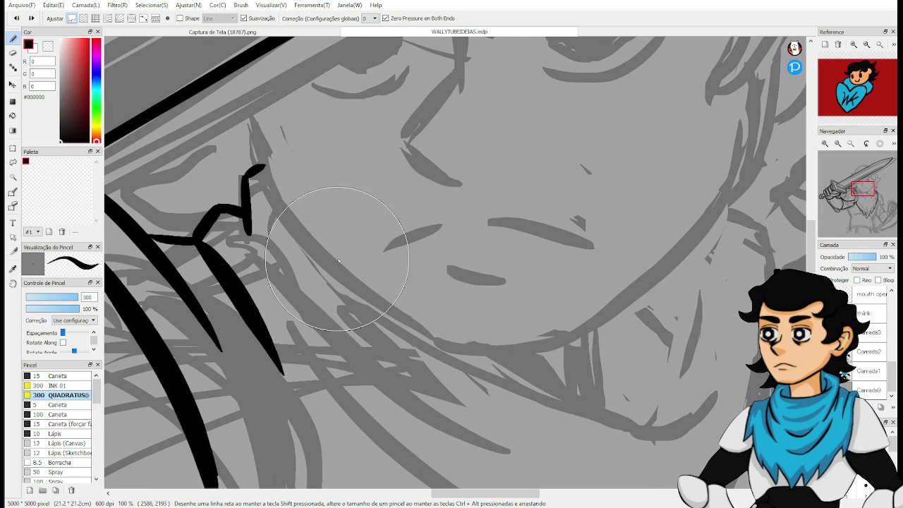
drag(306, 241, 723, 427)
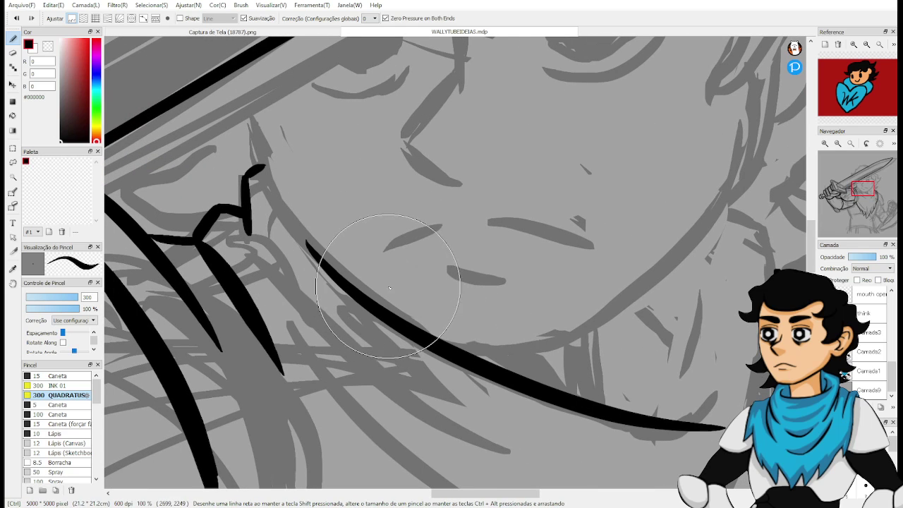
key(ctrl+z)
drag(318, 250, 649, 416)
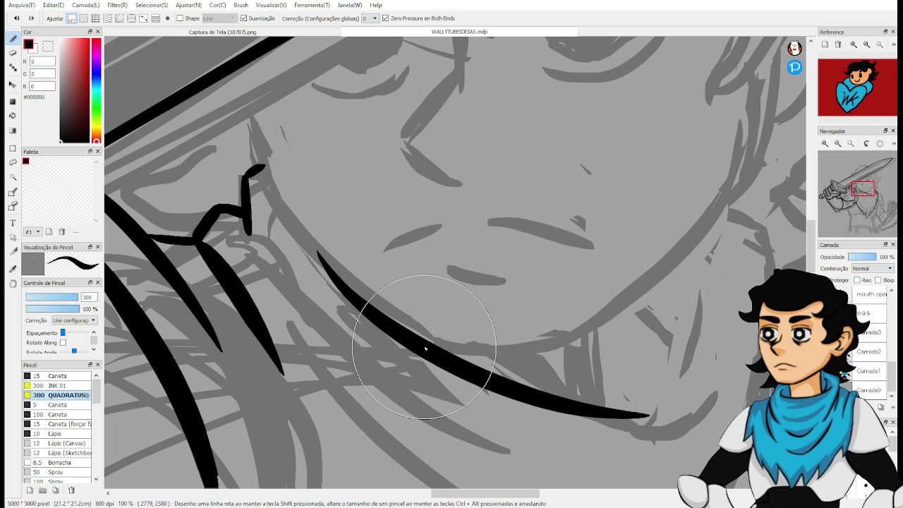
key(ctrl+z)
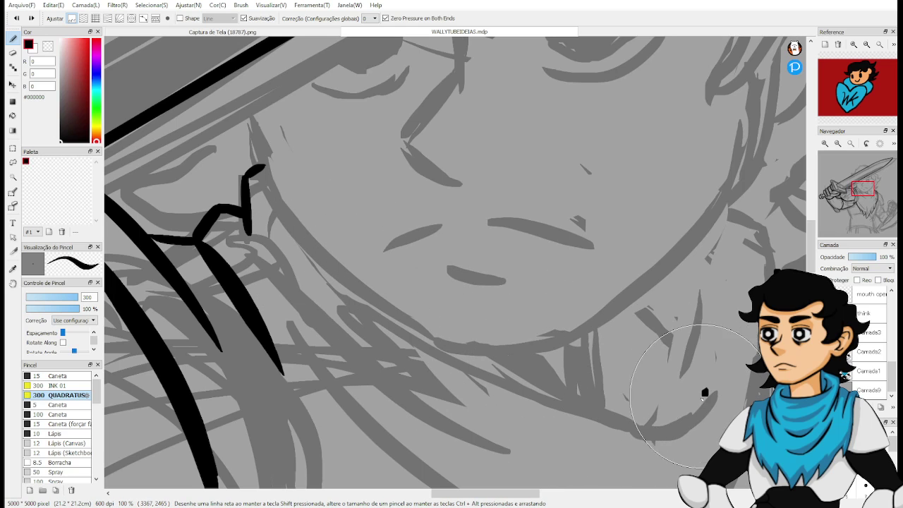
Try to ink the scarf edge beneath the chin in one sweep from its upturned far end back to the cheek.
drag(704, 395, 404, 322)
key(ctrl+z)
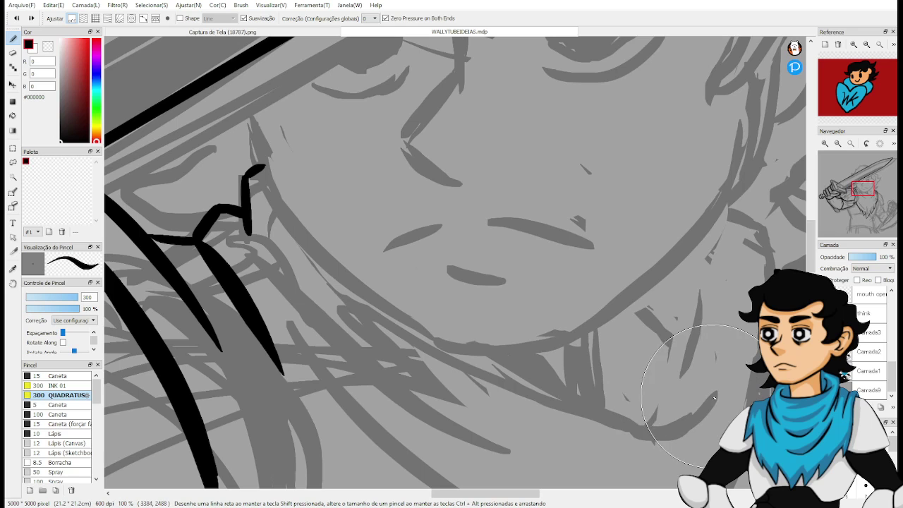
drag(713, 399, 282, 242)
key(ctrl+z)
drag(714, 394, 255, 185)
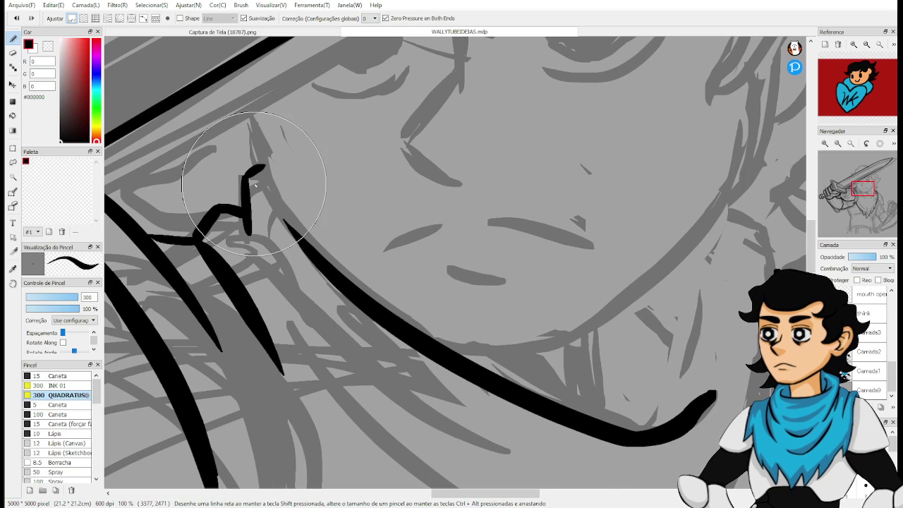
key(ctrl+z)
mouse_move(717, 378)
mouse_down()
mouse_move(699, 405)
mouse_move(565, 416)
mouse_move(276, 164)
mouse_up()
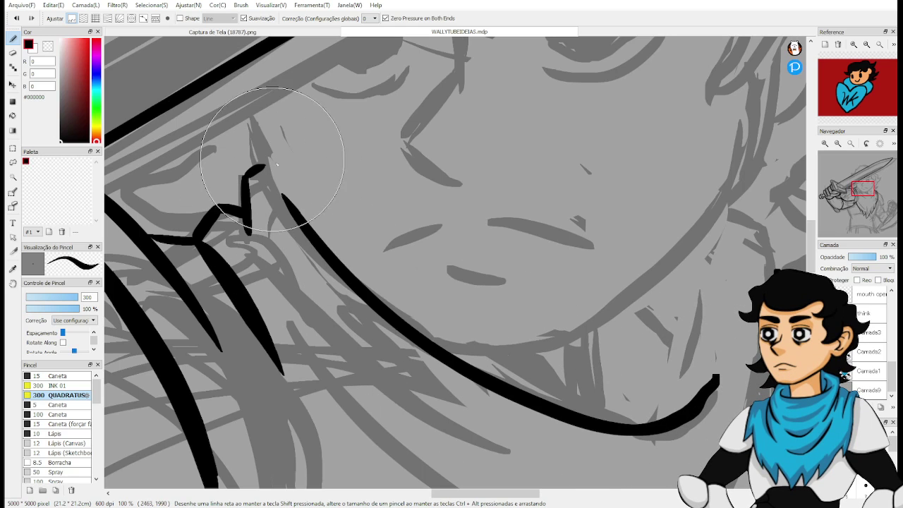
key(ctrl+z)
drag(716, 388, 300, 184)
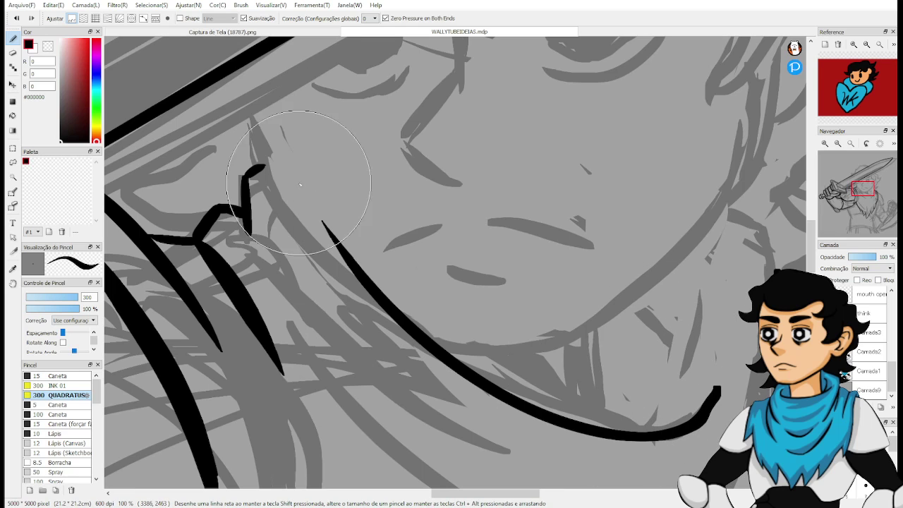
key(ctrl+z)
mouse_move(682, 431)
mouse_down()
mouse_move(313, 196)
mouse_move(282, 134)
mouse_up()
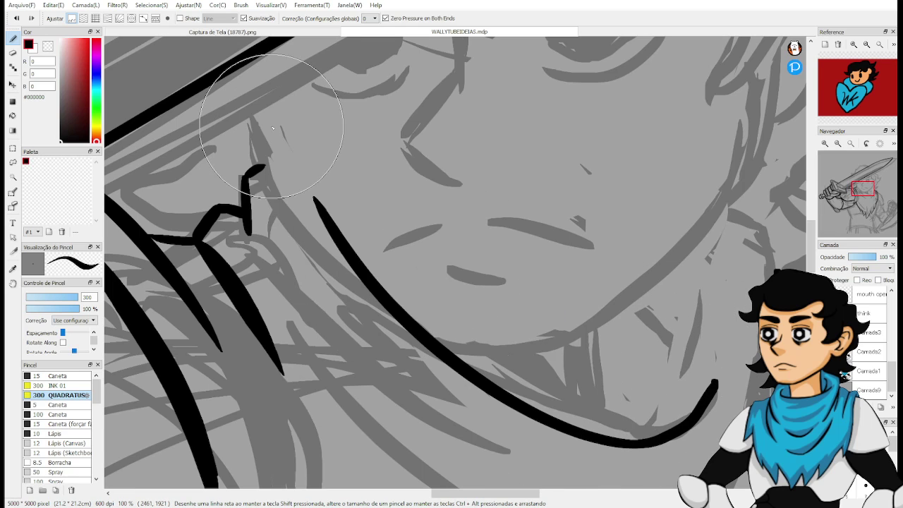
key(ctrl+z)
drag(715, 392, 254, 141)
key(ctrl+z)
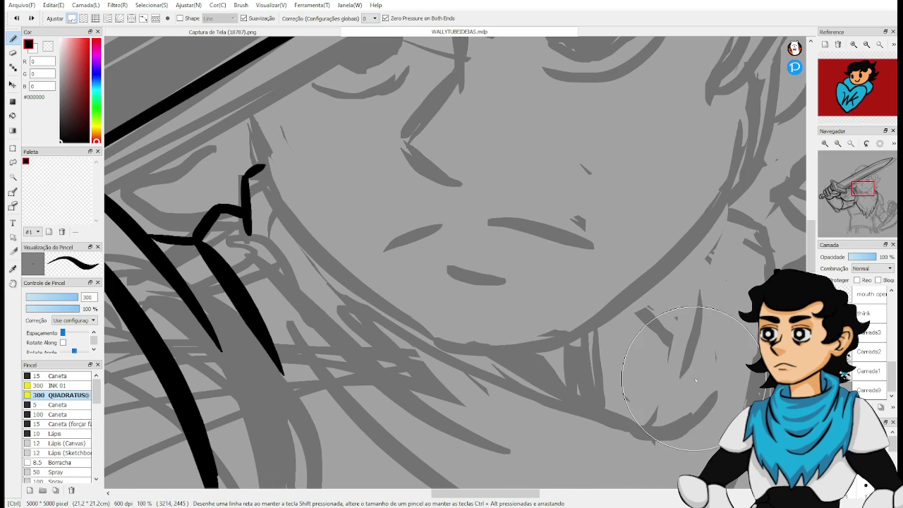
mouse_move(717, 388)
mouse_down()
mouse_move(709, 397)
mouse_move(251, 127)
mouse_up()
key(ctrl+z)
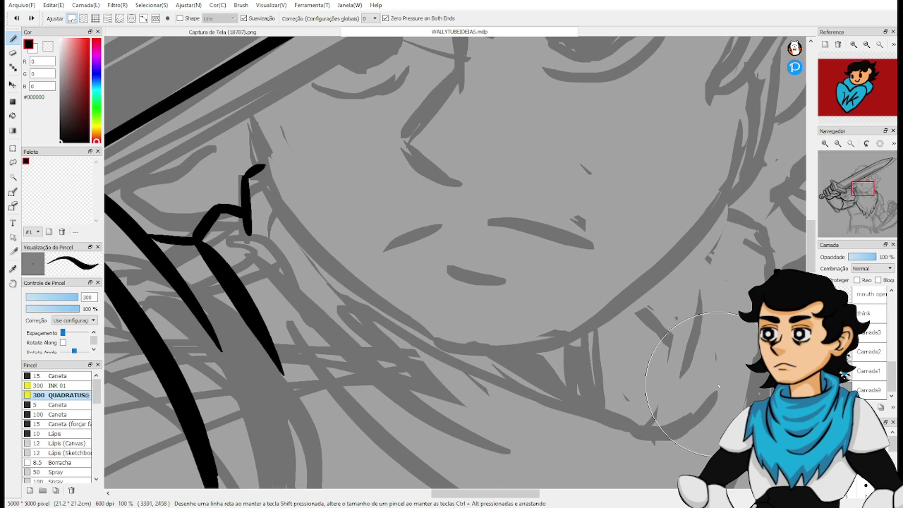
drag(715, 386, 212, 99)
key(ctrl+z)
drag(712, 388, 272, 151)
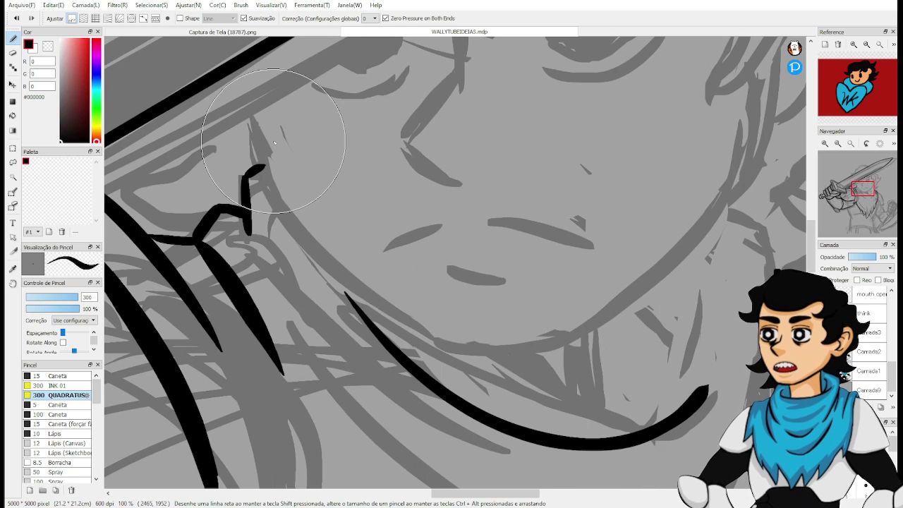
key(ctrl+z)
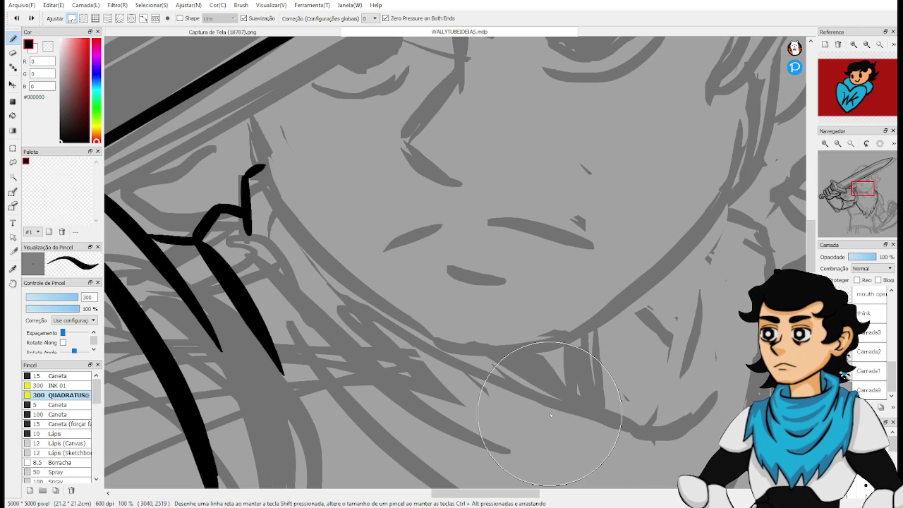
Try shorter strokes for the upturned end of the scarf edge beneath the chin.
mouse_move(703, 422)
mouse_down()
mouse_move(671, 455)
mouse_move(522, 438)
mouse_up()
key(ctrl+z)
drag(725, 404, 500, 393)
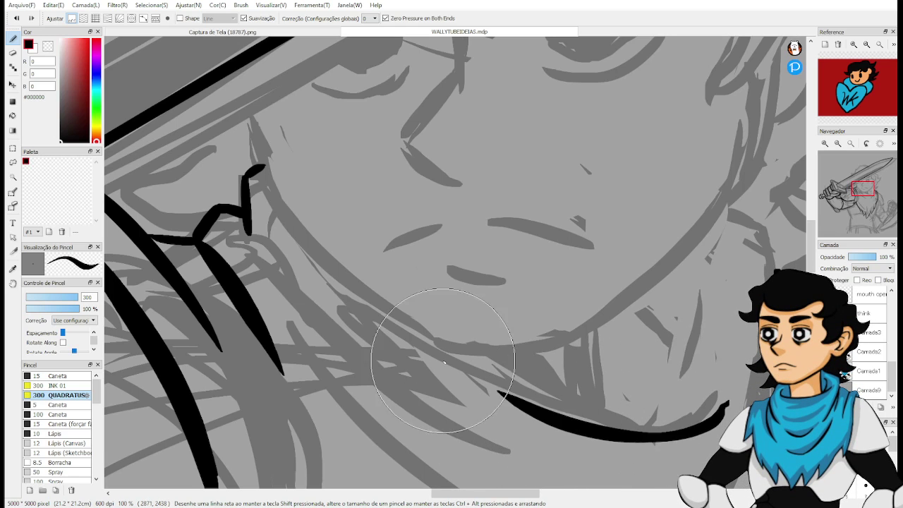
key(ctrl+z)
drag(703, 389, 582, 446)
key(ctrl+z)
drag(699, 395, 627, 439)
key(ctrl+z)
mouse_move(716, 392)
mouse_down()
mouse_move(535, 428)
mouse_move(590, 434)
mouse_move(534, 428)
mouse_up()
key(ctrl+z)
key(ctrl+z)
mouse_move(719, 381)
mouse_down()
mouse_move(432, 403)
mouse_move(409, 385)
mouse_up()
key(ctrl+z)
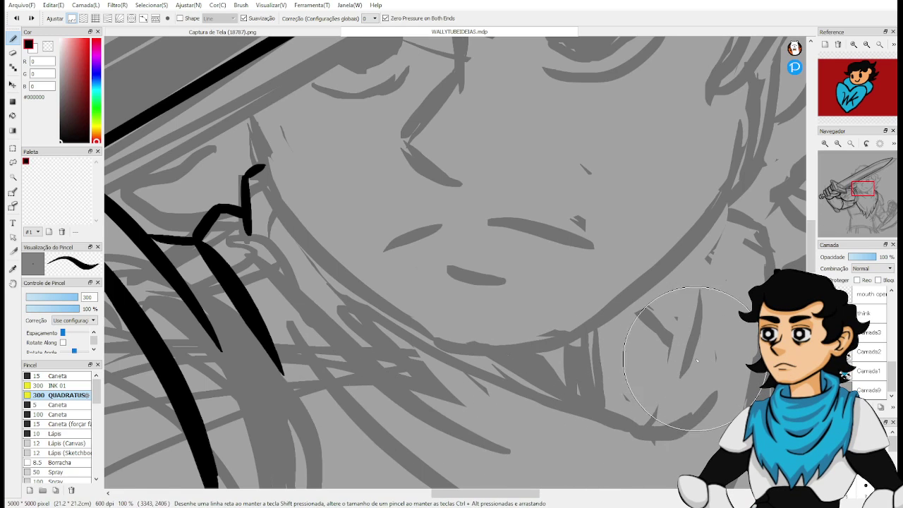
Try to ink the whole scarf edge again as a flatter curve from the upturned end toward the shoulder folds.
mouse_move(716, 363)
mouse_down()
mouse_move(536, 416)
mouse_move(367, 423)
mouse_up()
key(ctrl+z)
drag(718, 388, 303, 305)
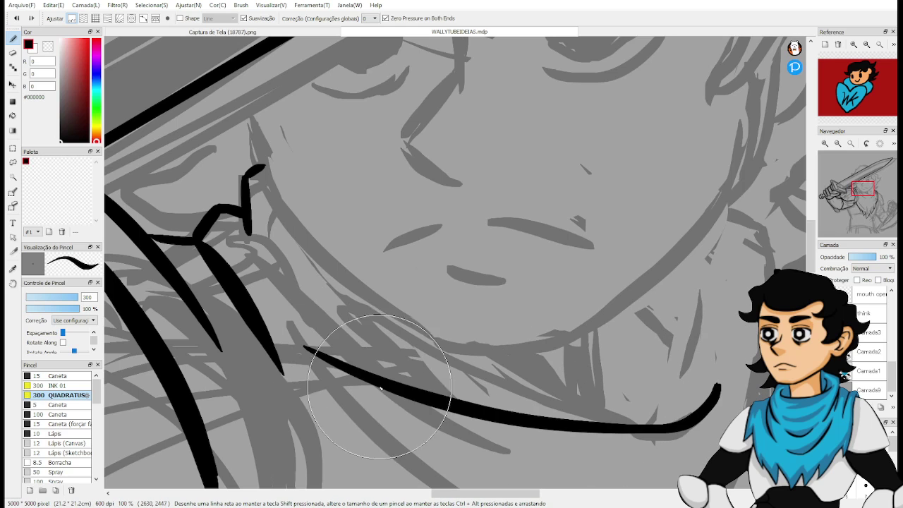
key(ctrl+z)
mouse_move(721, 397)
mouse_down()
mouse_move(681, 437)
mouse_move(385, 331)
mouse_up()
key(ctrl+z)
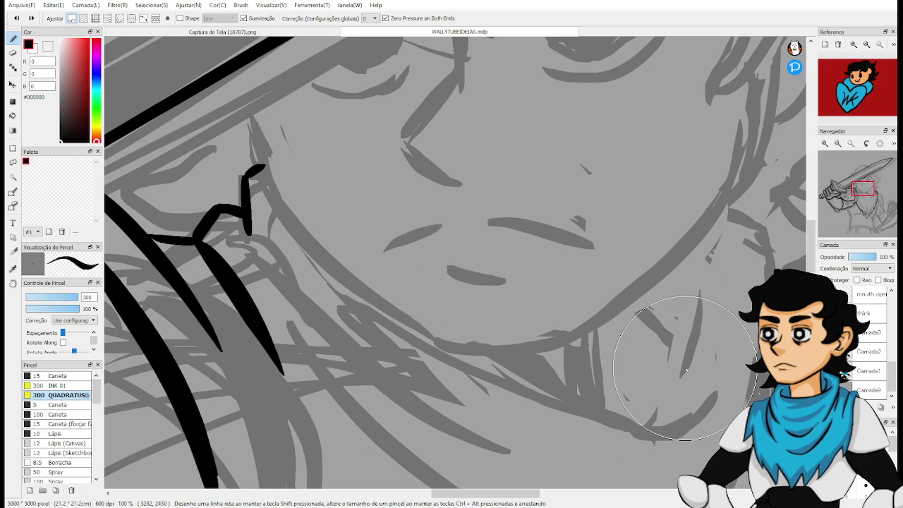
mouse_move(706, 370)
mouse_down()
mouse_move(663, 412)
mouse_move(393, 360)
mouse_up()
key(ctrl+z)
mouse_move(723, 387)
mouse_down()
mouse_move(635, 431)
mouse_move(316, 265)
mouse_up()
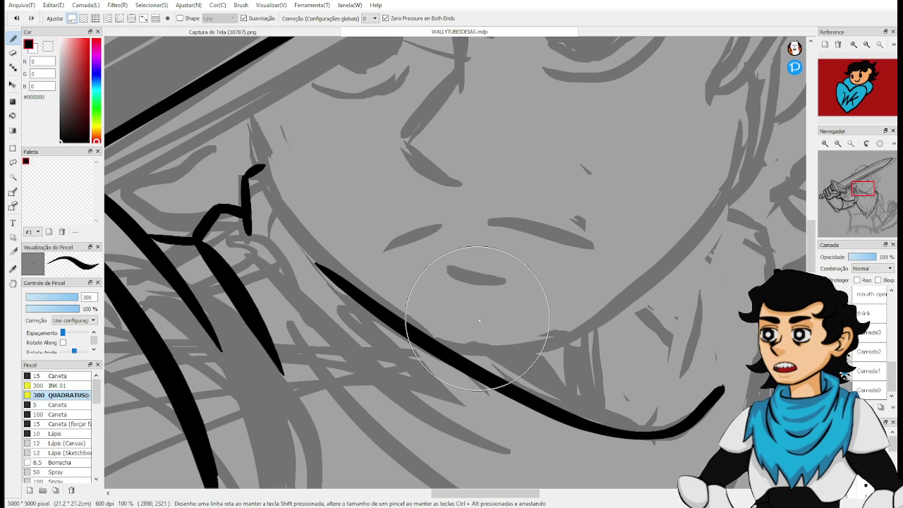
key(ctrl+z)
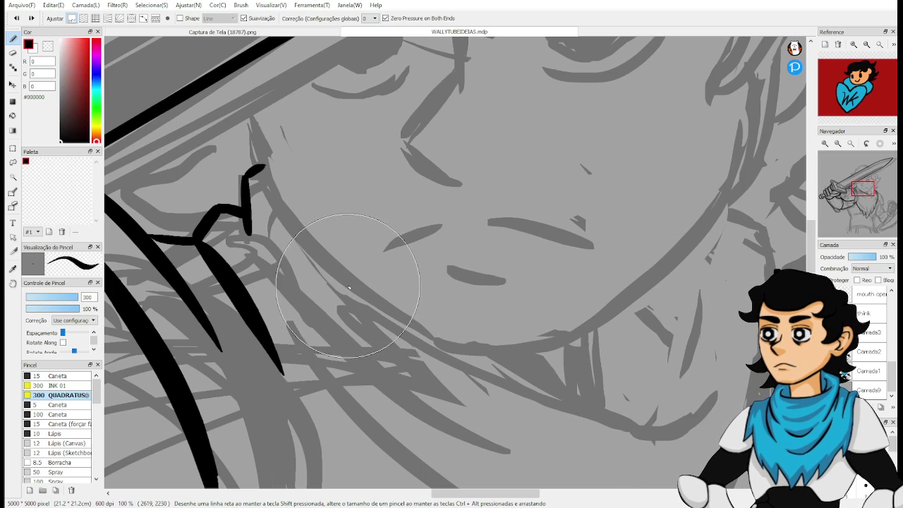
Try to ink the scarf edge beneath the chin in one sweep from the cheek around to the upturned far end.
mouse_move(301, 252)
mouse_down()
mouse_move(566, 400)
mouse_move(674, 365)
mouse_move(702, 377)
mouse_up()
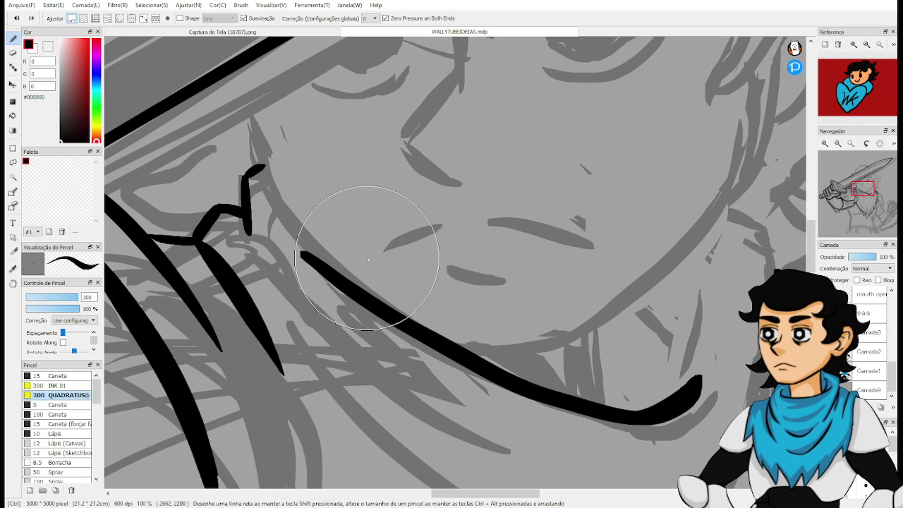
key(ctrl+z)
drag(290, 237, 692, 395)
key(ctrl+z)
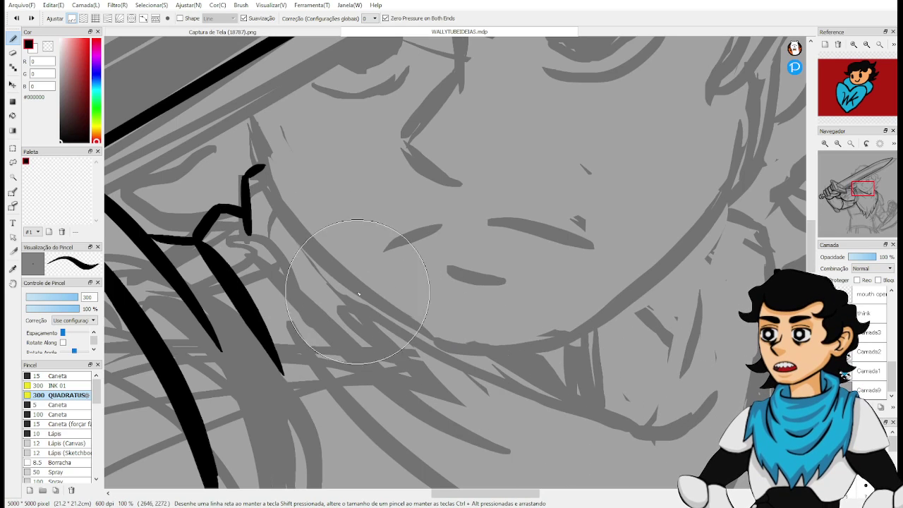
mouse_move(282, 236)
mouse_down()
mouse_move(334, 277)
mouse_move(678, 353)
mouse_up()
key(ctrl+z)
mouse_move(289, 238)
mouse_down()
mouse_move(368, 303)
mouse_move(677, 349)
mouse_up()
key(ctrl+z)
Try to ink the scarf edge beneath the chin from the cheek as a curve that levels out toward its far end.
drag(296, 237, 646, 392)
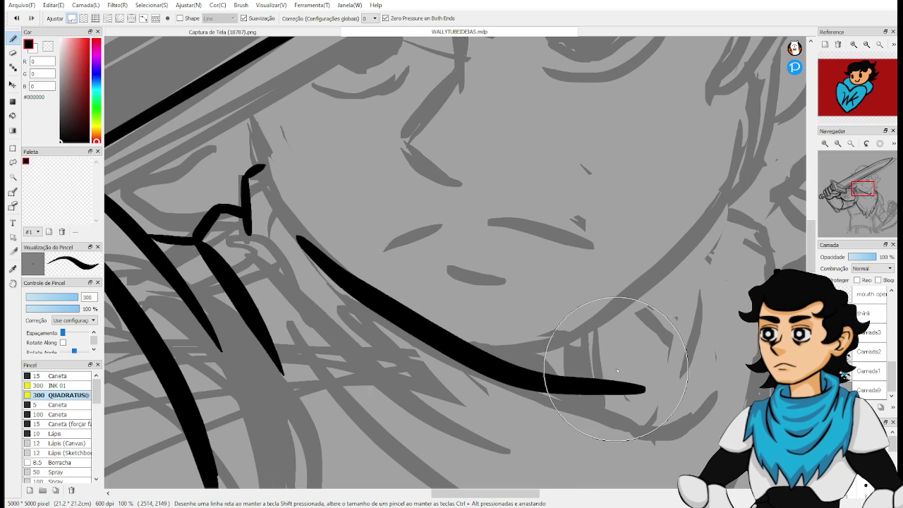
key(ctrl+z)
mouse_move(297, 238)
mouse_down()
mouse_move(458, 363)
mouse_move(667, 372)
mouse_up()
key(ctrl+z)
drag(299, 256, 687, 390)
key(ctrl+z)
drag(304, 251, 677, 388)
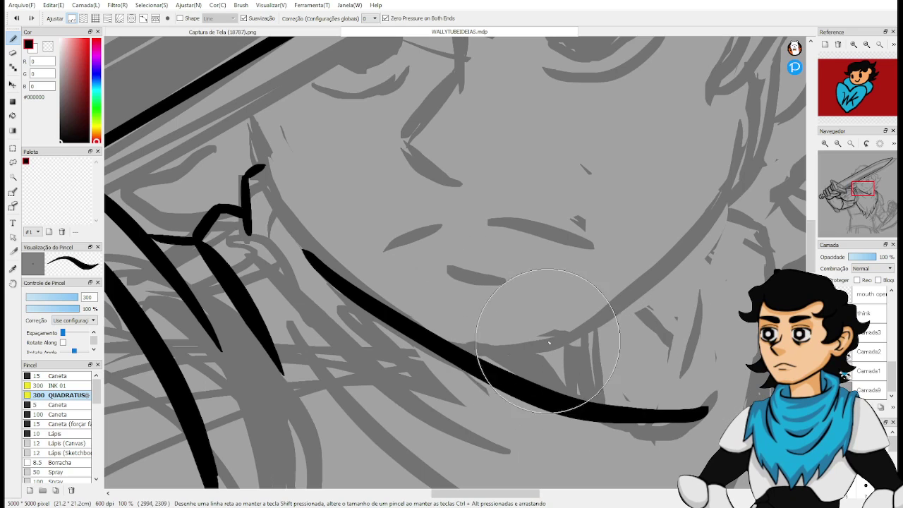
key(ctrl+z)
Try straighter diagonal strokes for the scarf edge, from the cheek down to the low point of the sketched curve.
drag(302, 237, 670, 443)
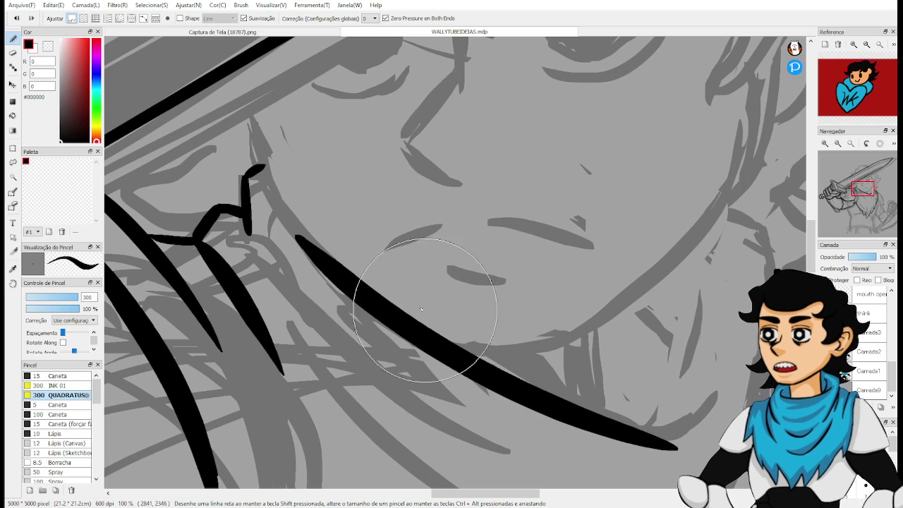
key(ctrl+z)
drag(298, 241, 670, 431)
key(ctrl+z)
key(ctrl+z)
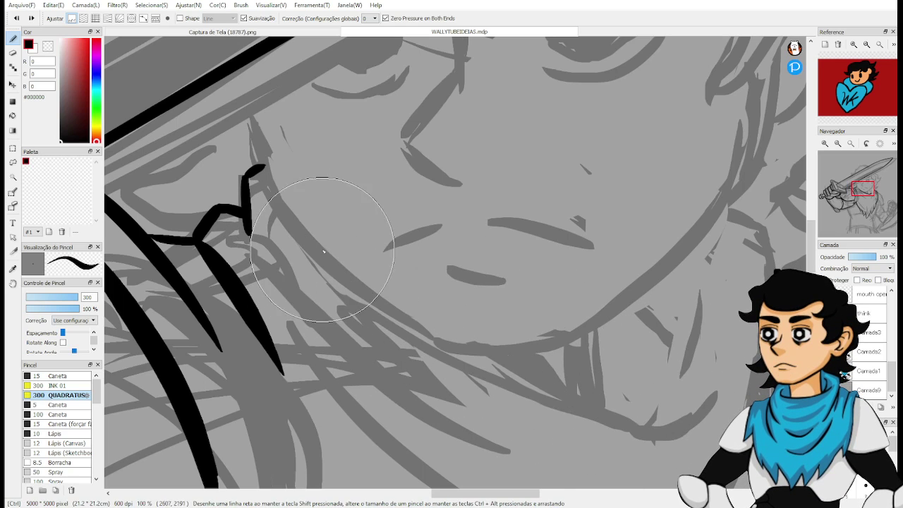
drag(298, 241, 698, 437)
key(ctrl+z)
mouse_move(284, 232)
mouse_down()
mouse_move(639, 461)
mouse_move(474, 376)
mouse_move(683, 443)
mouse_up()
key(ctrl+z)
key(ctrl+z)
Try to ink the scarf edge beneath the chin from a higher start along the jaw, tapering at its far end.
drag(281, 221, 635, 420)
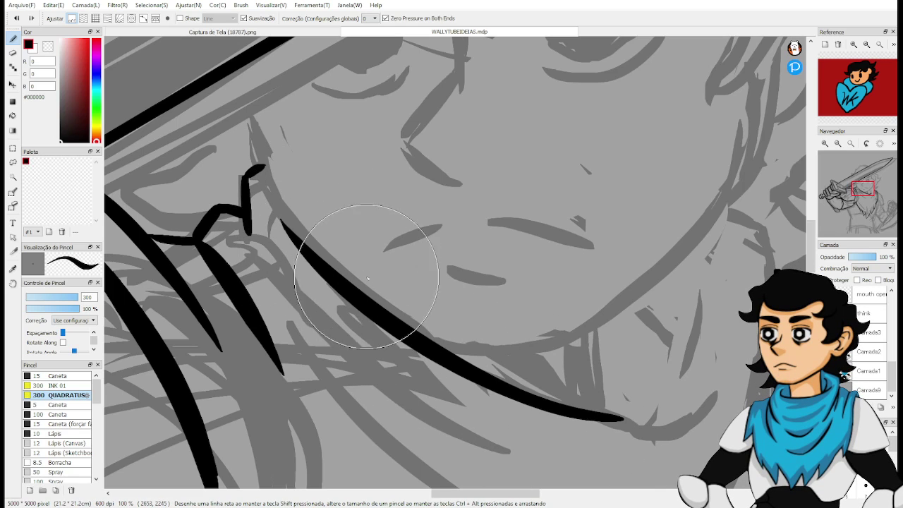
key(ctrl+z)
drag(283, 222, 607, 417)
key(ctrl+z)
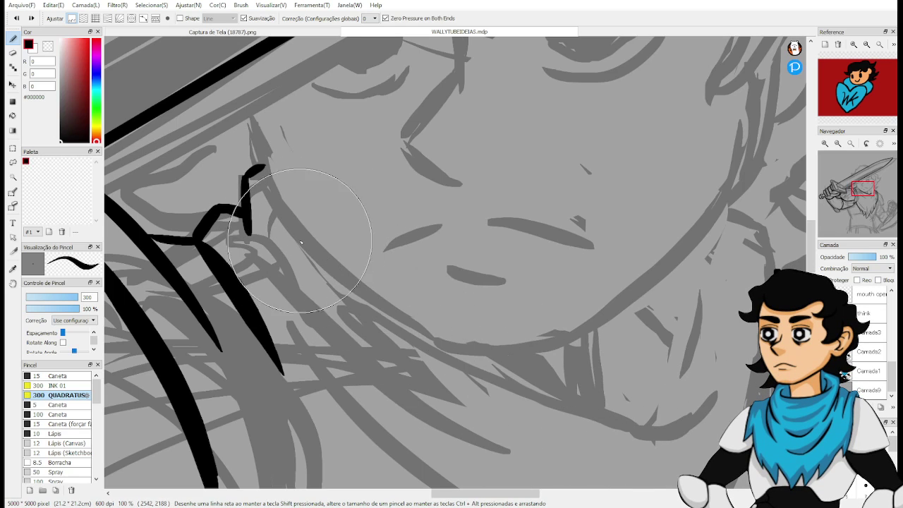
drag(284, 216, 688, 424)
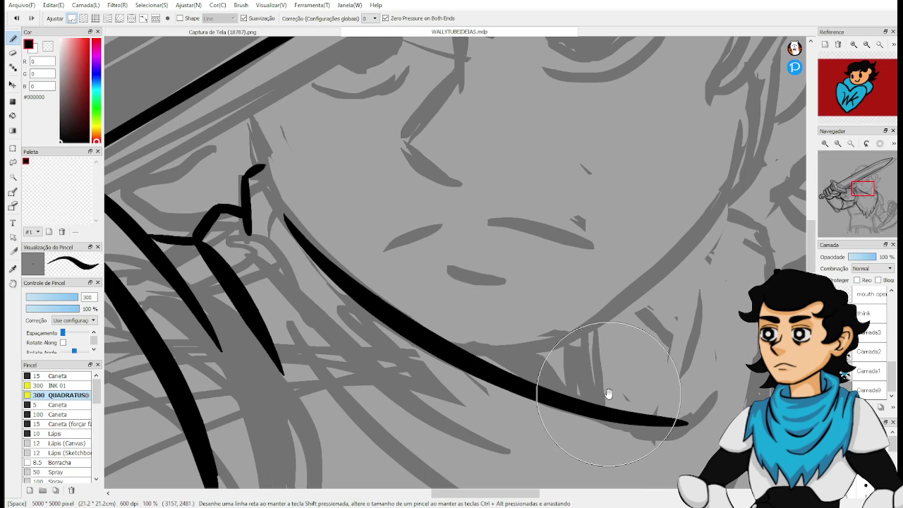
mouse_move(605, 393)
mouse_down()
mouse_move(460, 328)
mouse_move(519, 338)
mouse_up()
key(ctrl+z)
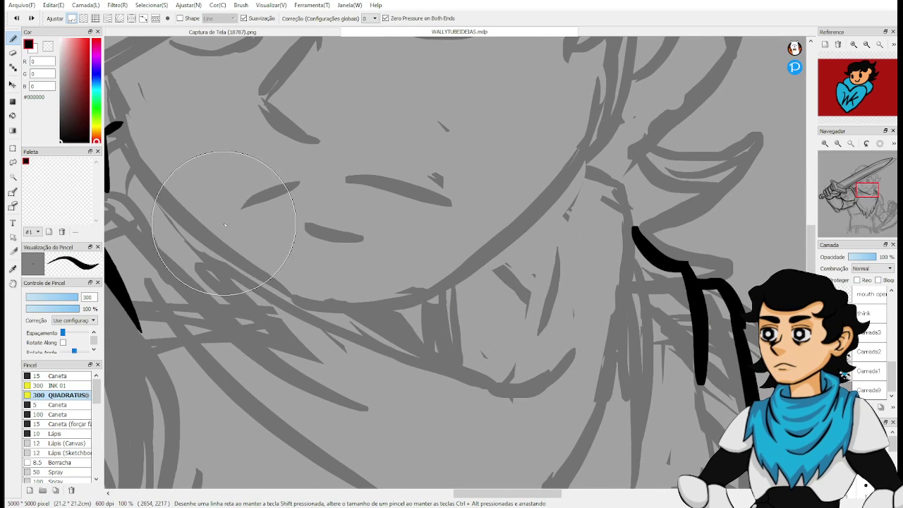
Ink the scarf edge beneath the chin as a tapered curve from the cheek to the start of the upturned end.
mouse_move(149, 180)
mouse_down()
mouse_move(607, 397)
mouse_move(419, 366)
mouse_move(529, 393)
mouse_up()
key(ctrl+z)
key(ctrl+z)
key(ctrl+z)
drag(151, 182, 504, 385)
key(ctrl+z)
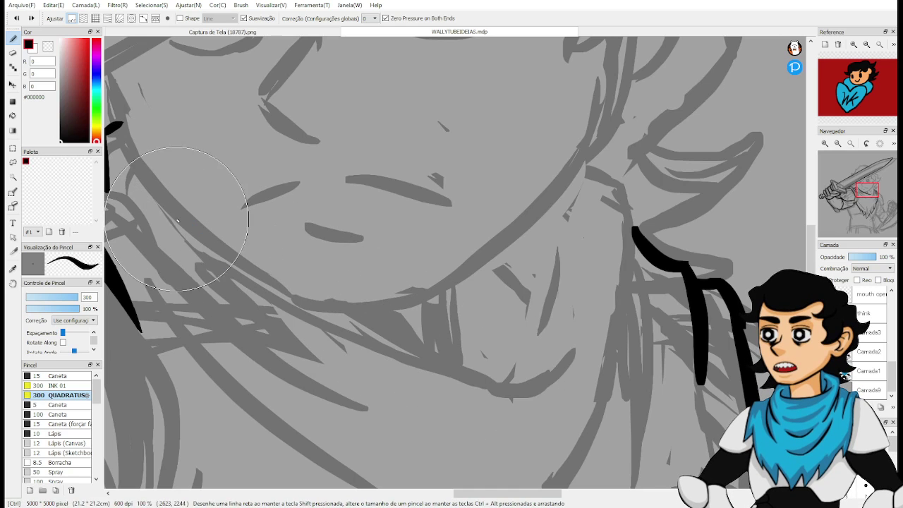
drag(144, 185, 515, 388)
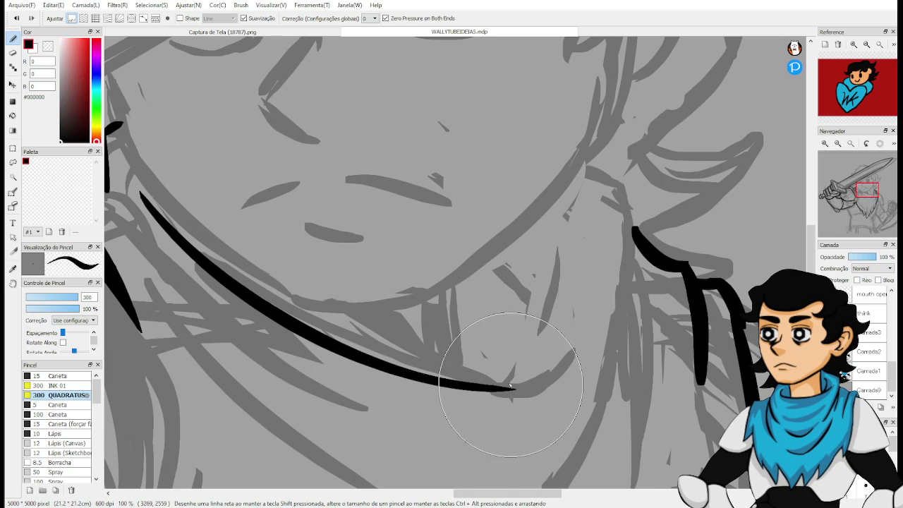
Lasso the new scarf edge stroke, rotate it slightly clockwise, nudge it upward to fit the sketch, and deselect it.
key(ctrl+t)
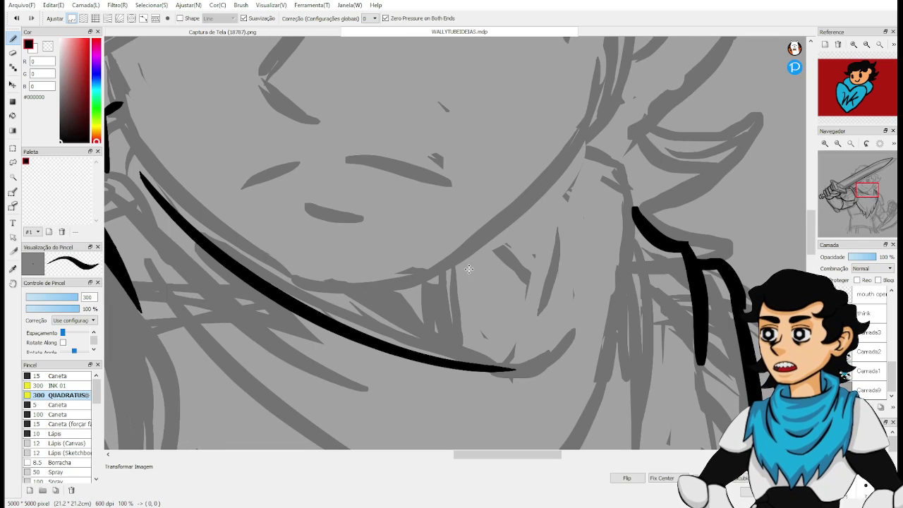
key(Escape)
key(l)
drag(131, 155, 145, 233)
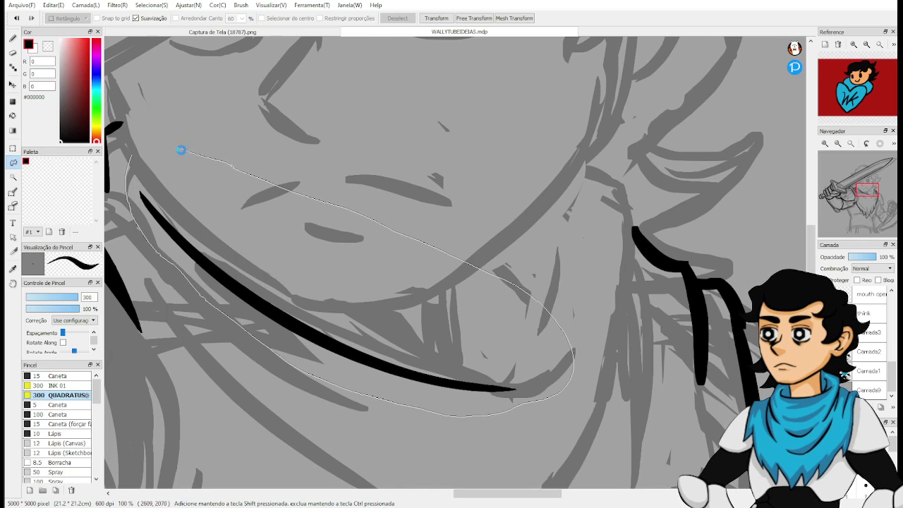
drag(181, 150, 165, 151)
key(ctrl+t)
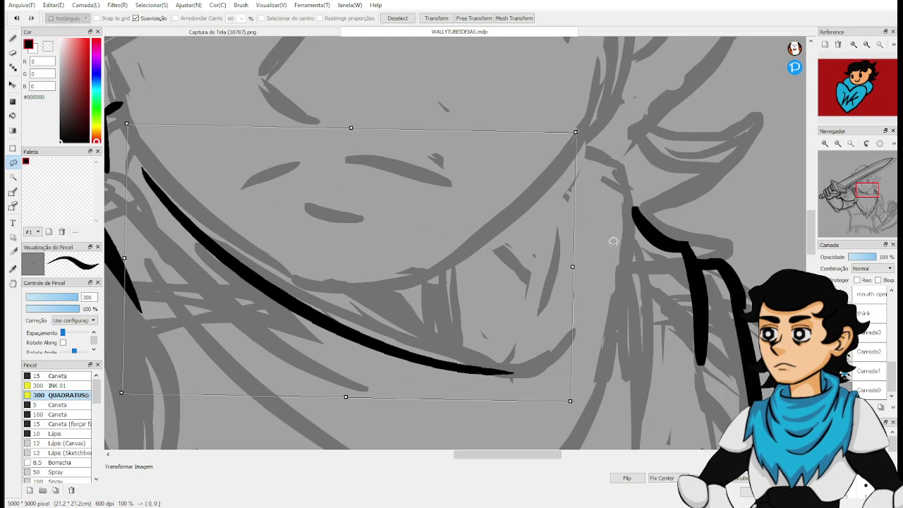
drag(613, 242, 605, 248)
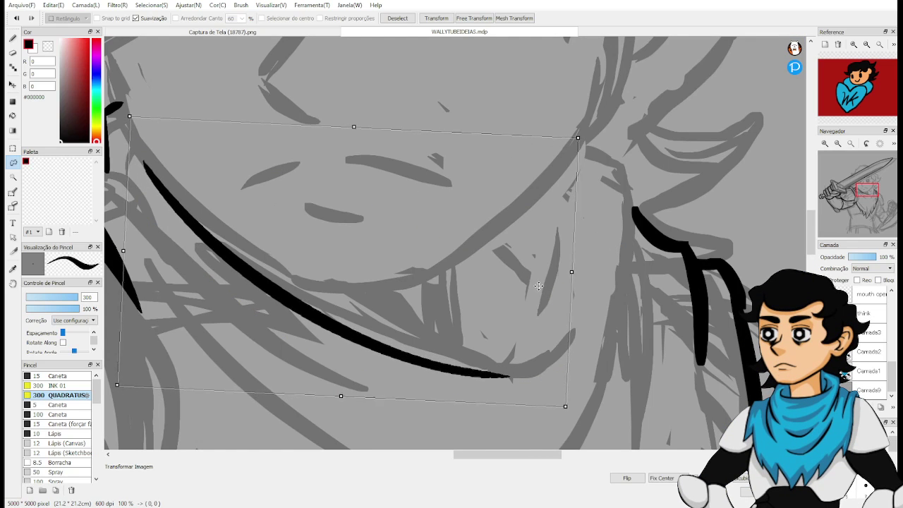
drag(538, 286, 546, 276)
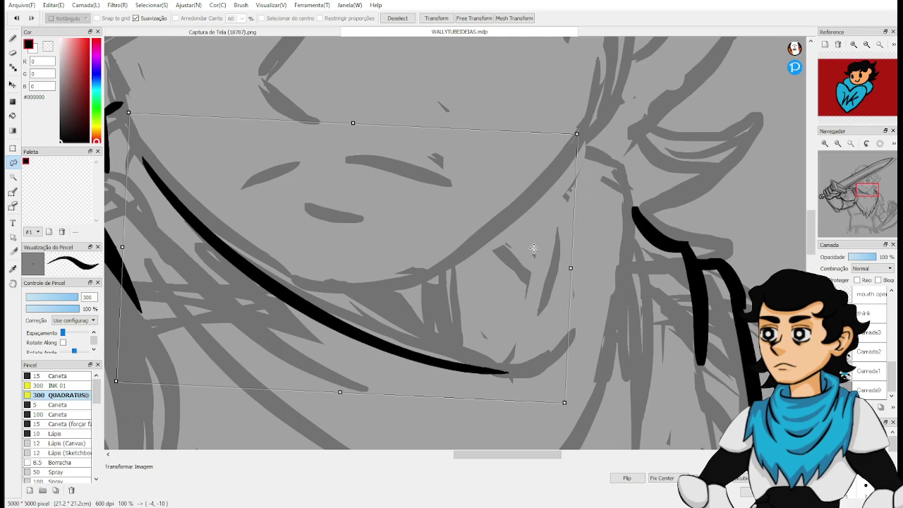
key(Return)
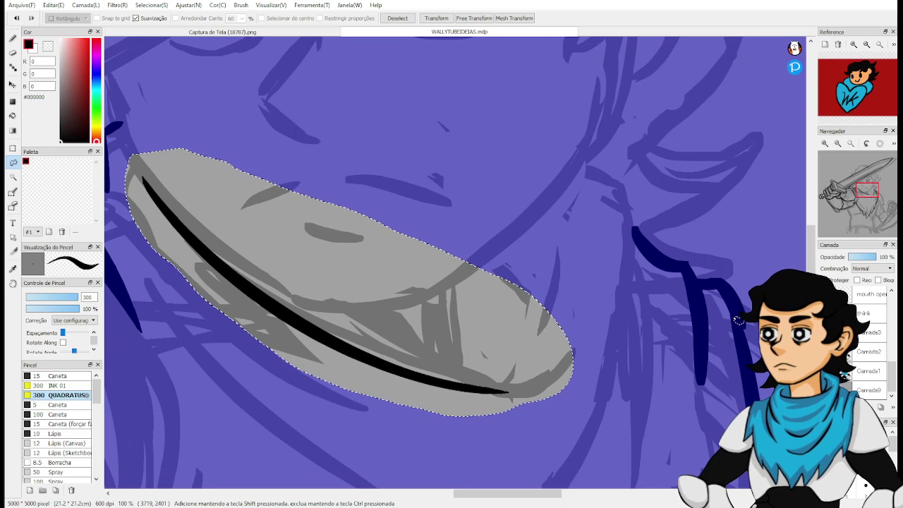
key(ctrl+d)
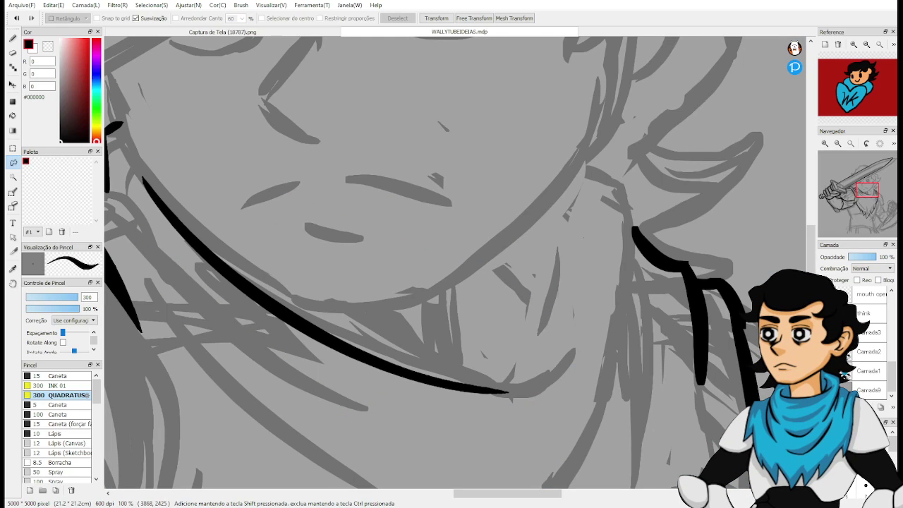
Try to ink the upturned end of the scarf edge with a stroke overlapping the tapered tip of the long curve.
scroll(465, 343, up, 3)
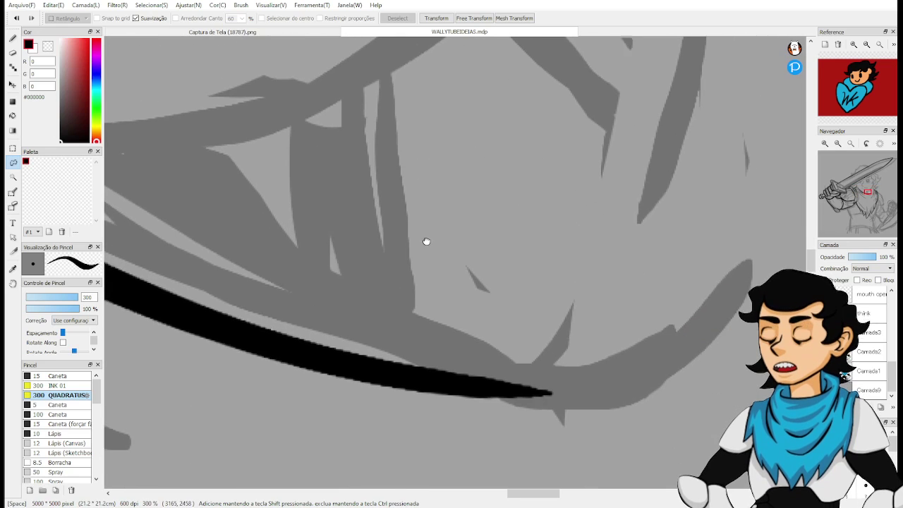
key(b)
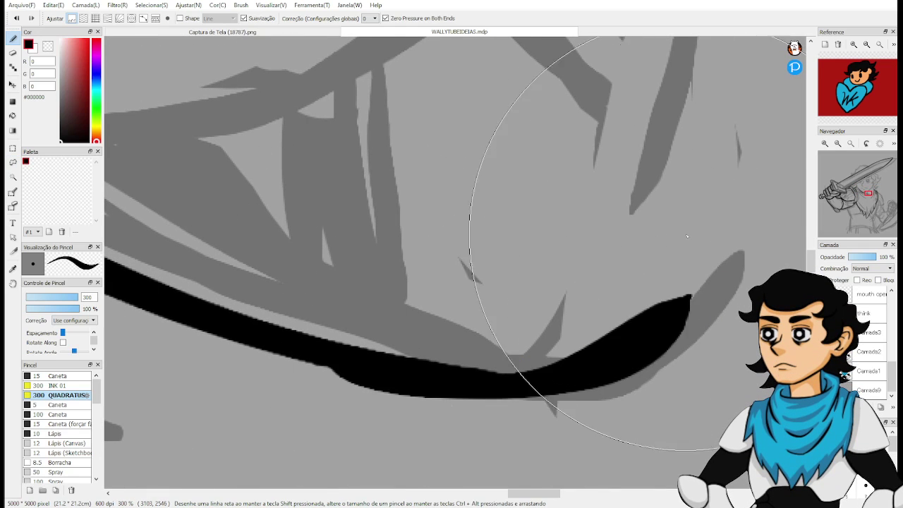
drag(379, 354, 709, 211)
key(ctrl+z)
drag(381, 381, 711, 257)
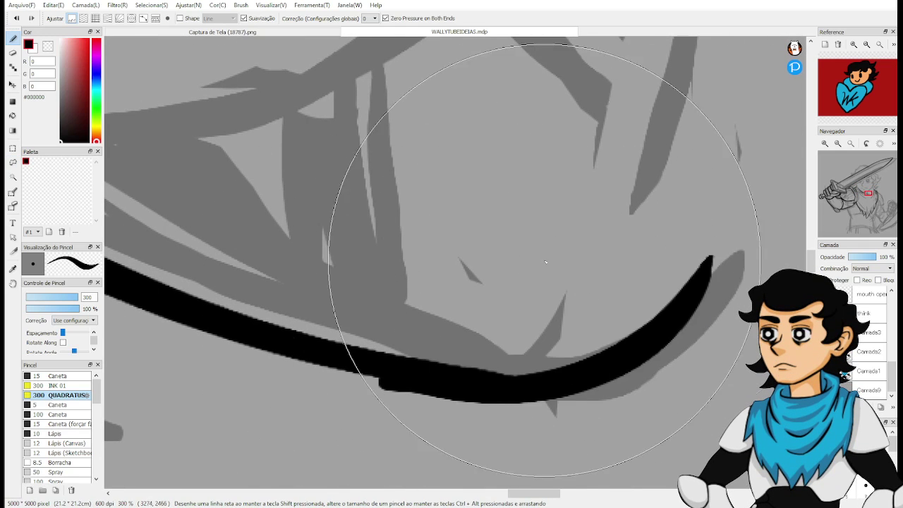
key(ctrl+z)
drag(448, 383, 736, 230)
key(ctrl+z)
Try the upturned end of the scarf edge again with strokes rising to the far tip of the sketched line.
mouse_move(466, 389)
mouse_down()
mouse_move(732, 300)
mouse_move(771, 217)
mouse_up()
key(ctrl+z)
mouse_move(418, 383)
mouse_down()
mouse_move(623, 369)
mouse_move(731, 248)
mouse_up()
key(ctrl+z)
drag(450, 388, 741, 218)
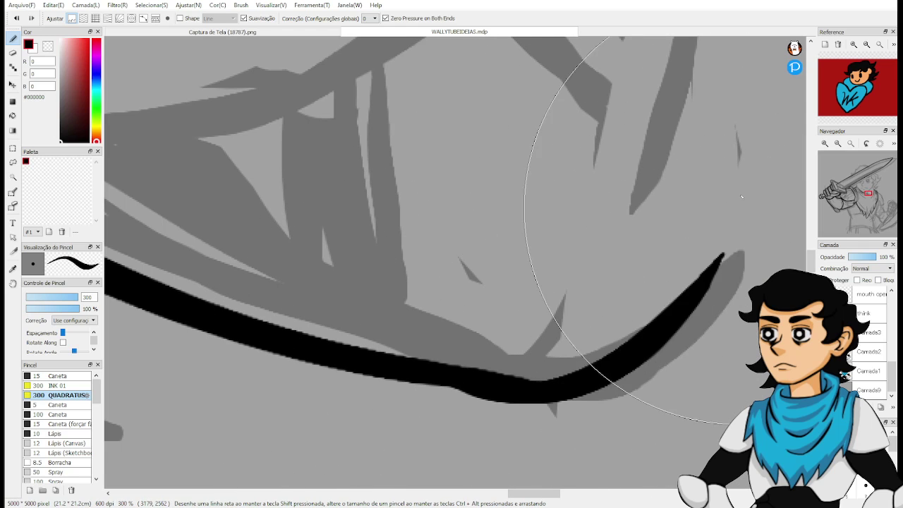
key(ctrl+z)
drag(432, 368, 744, 250)
mouse_move(438, 381)
mouse_down()
mouse_move(748, 273)
mouse_move(547, 400)
mouse_move(709, 215)
mouse_move(704, 243)
mouse_up()
key(ctrl+z)
key(ctrl+z)
key(ctrl+z)
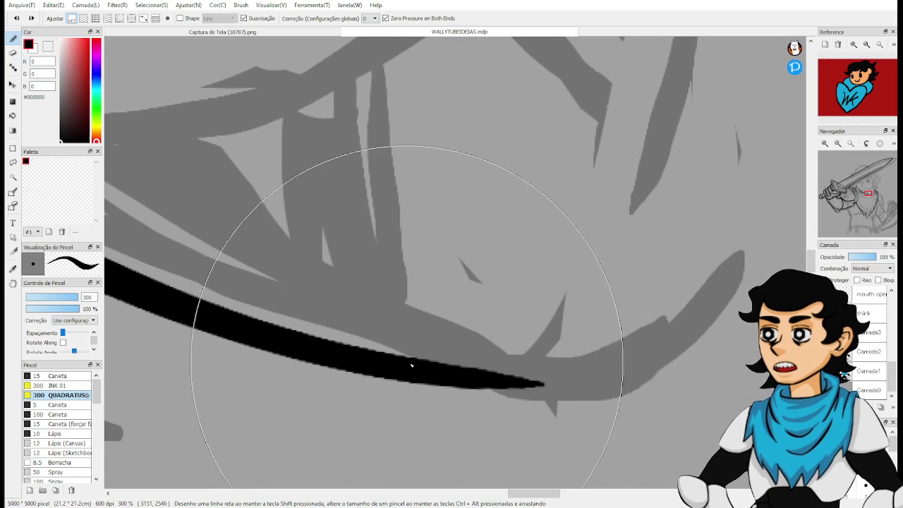
Try to blend the upturned end into the scarf edge by starting the stroke farther back inside the long curve.
drag(416, 374, 688, 250)
key(ctrl+z)
mouse_move(427, 374)
mouse_down()
mouse_move(703, 181)
mouse_move(682, 319)
mouse_move(729, 233)
mouse_move(724, 224)
mouse_up()
key(ctrl+z)
key(ctrl+z)
key(ctrl+z)
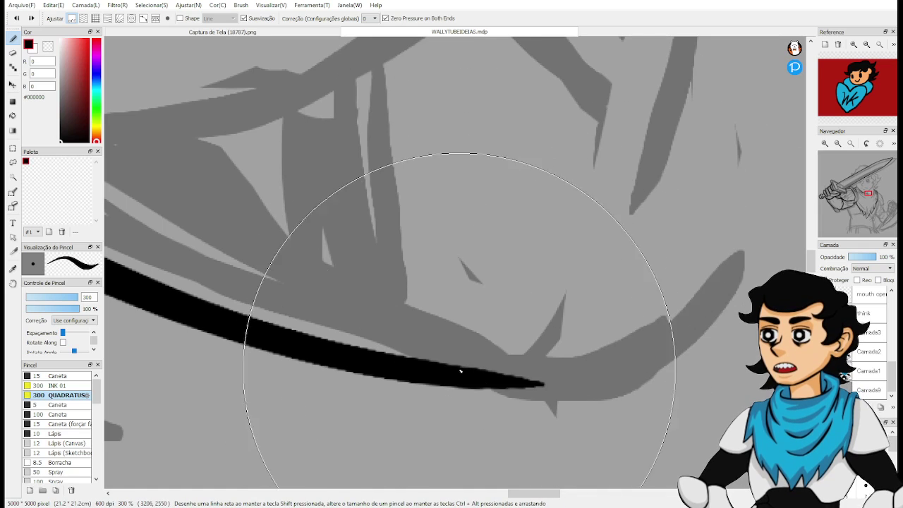
Ink the upturned end of the scarf edge as a smooth tapered curve rising from the tip of the long stroke.
mouse_move(438, 374)
mouse_down()
mouse_move(665, 172)
mouse_move(702, 269)
mouse_move(709, 245)
mouse_up()
key(ctrl+z)
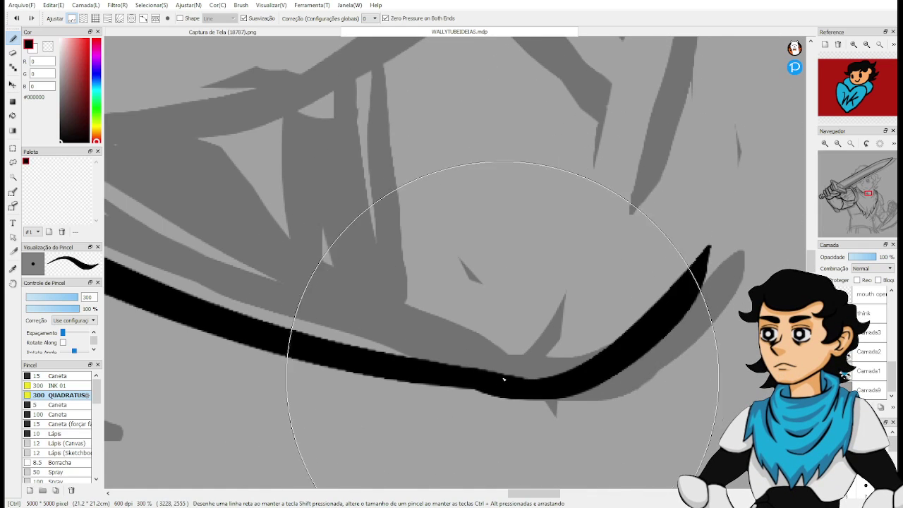
key(ctrl+z)
drag(445, 381, 694, 236)
key(ctrl+z)
drag(518, 379, 674, 290)
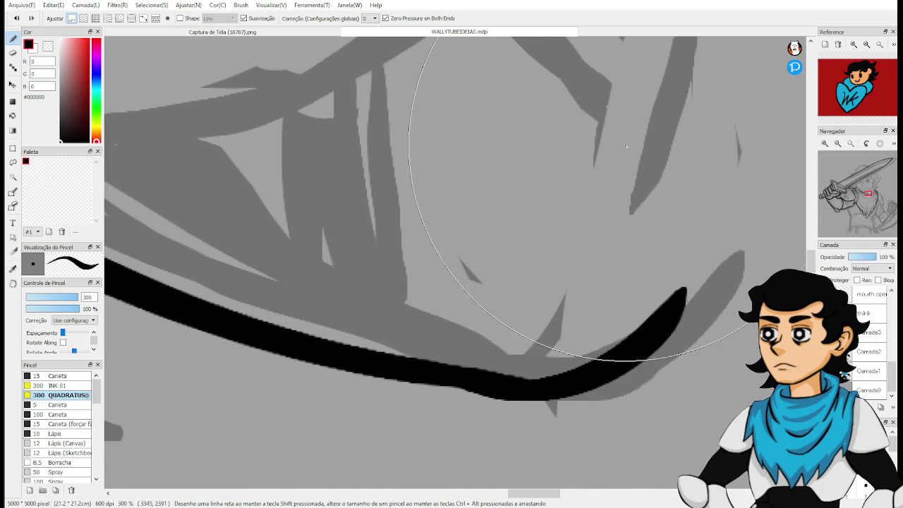
key(ctrl+z)
mouse_move(508, 378)
mouse_down()
mouse_move(688, 272)
mouse_move(695, 250)
mouse_up()
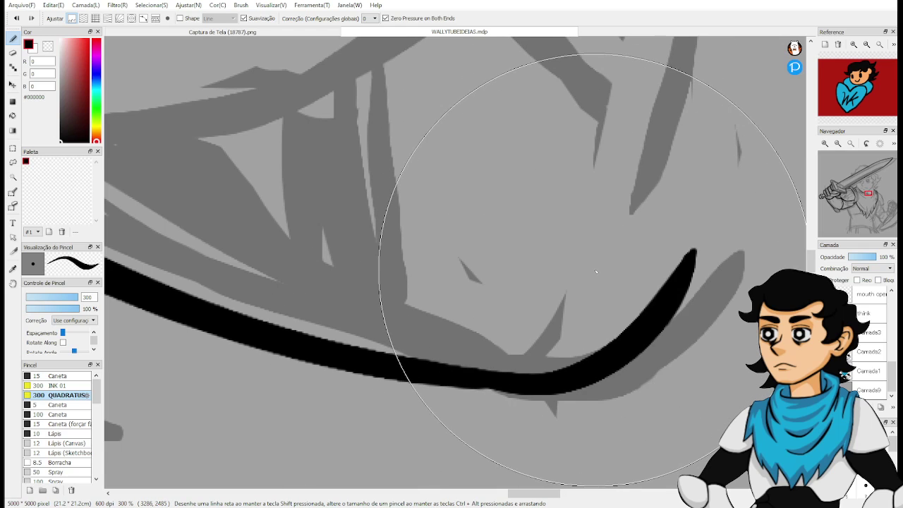
Try a short fold line rising from the bend of the scarf edge, inside its upturned end.
scroll(595, 275, down, 5)
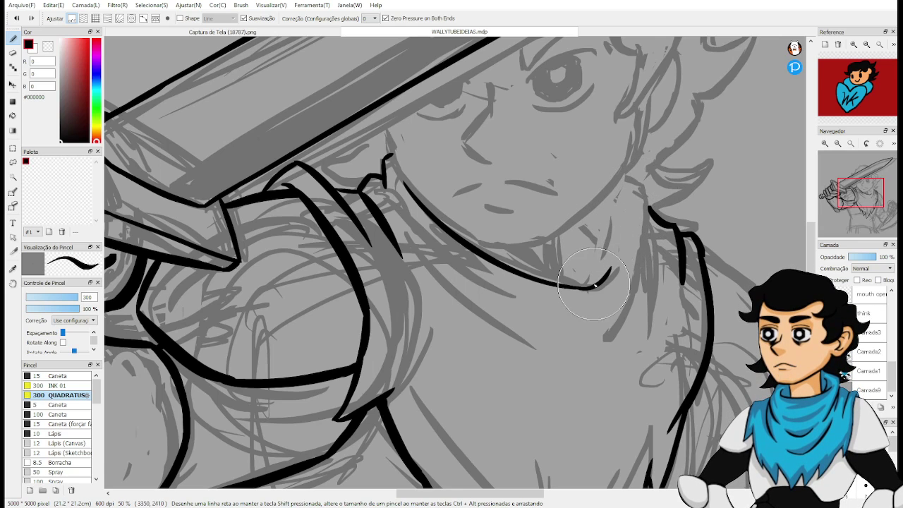
scroll(601, 264, up, 1)
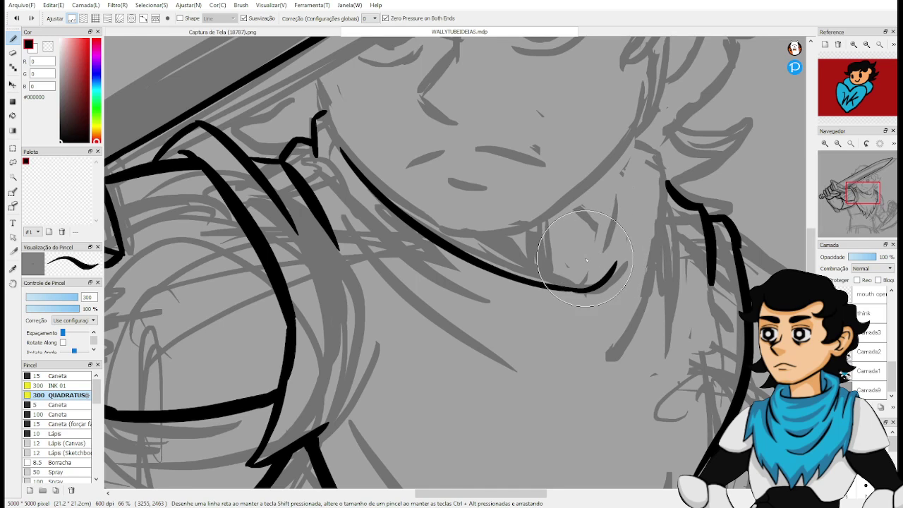
scroll(586, 260, up, 1)
scroll(607, 240, up, 1)
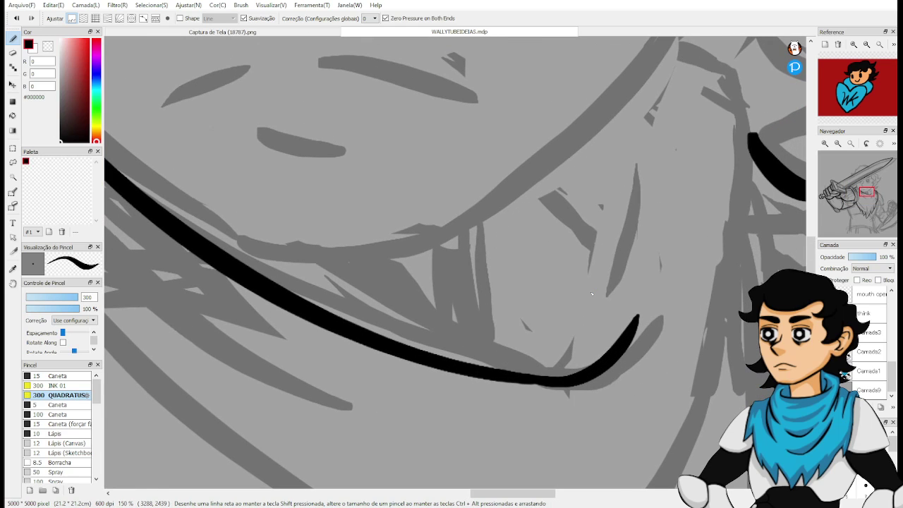
key(ctrl+z)
drag(542, 378, 584, 323)
key(ctrl+z)
drag(542, 379, 572, 323)
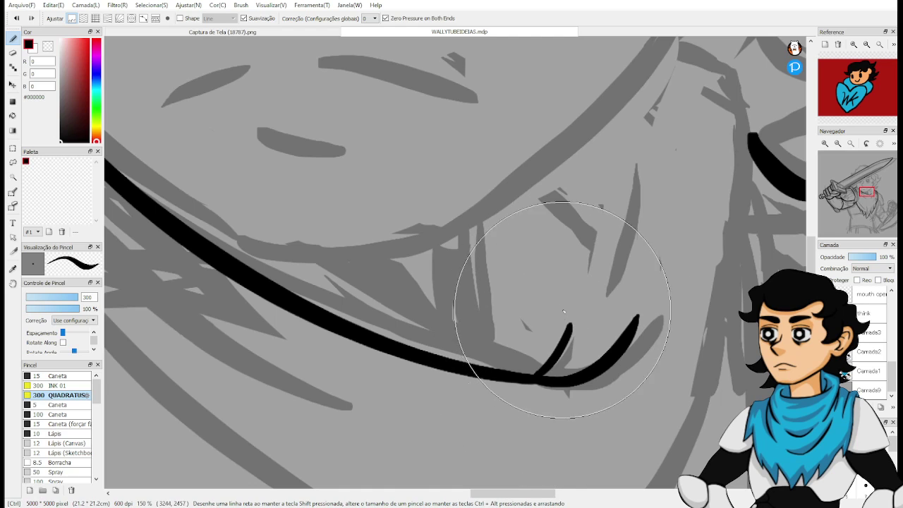
key(ctrl+z)
drag(539, 379, 576, 330)
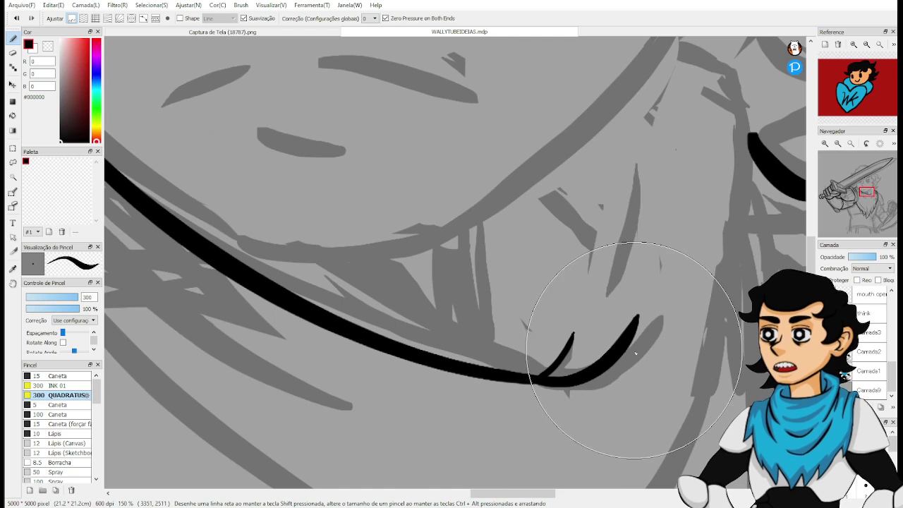
key(ctrl+z)
Ink a second, outer line branching from the bend of the scarf edge along the sketched upturned end.
drag(575, 387, 701, 291)
key(ctrl+z)
mouse_move(574, 390)
mouse_down()
mouse_move(661, 341)
mouse_move(647, 301)
mouse_move(577, 392)
mouse_move(661, 267)
mouse_move(670, 302)
mouse_up()
key(ctrl+z)
key(ctrl+z)
key(ctrl+z)
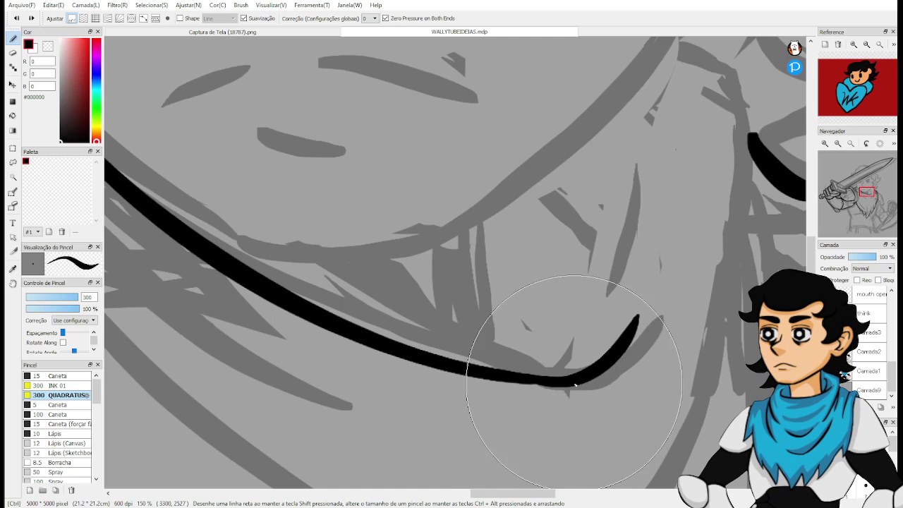
drag(564, 386, 663, 309)
key(ctrl+z)
drag(564, 388, 673, 315)
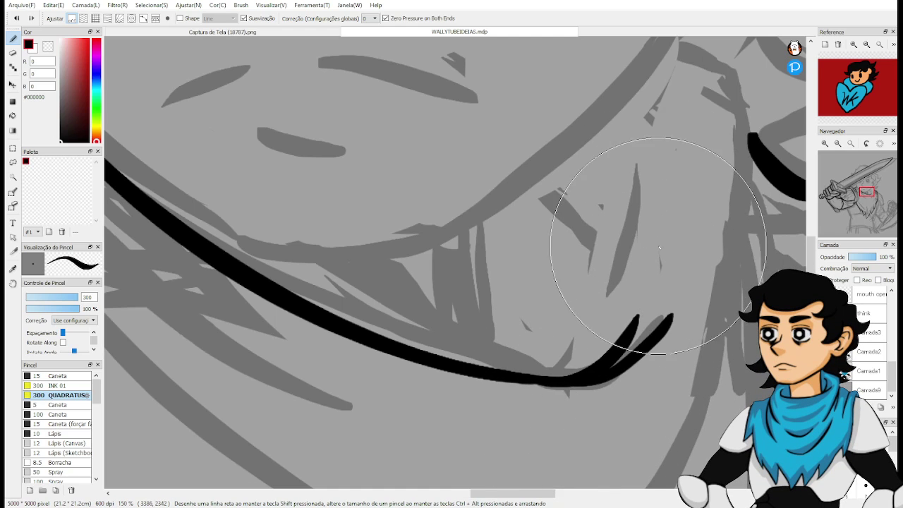
Replace the outer line at the bend of the scarf edge with a longer tapered curve rising past the inner end.
drag(674, 250, 659, 245)
key(ctrl+z)
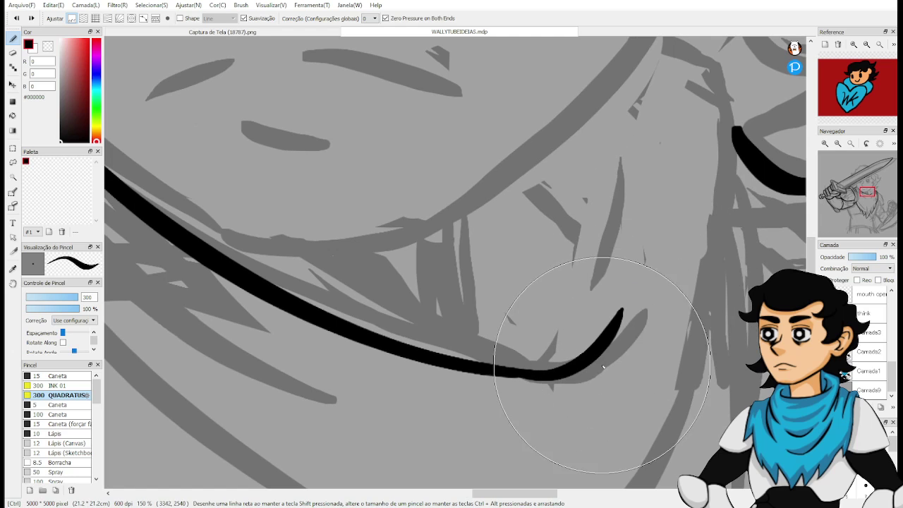
drag(566, 376, 663, 278)
key(ctrl+z)
drag(567, 375, 668, 243)
key(ctrl+z)
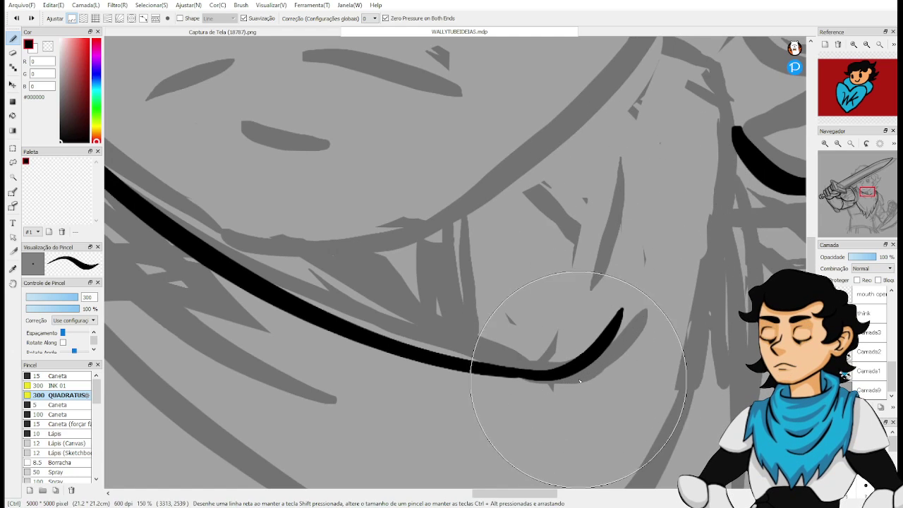
drag(554, 381, 634, 220)
key(ctrl+z)
drag(546, 381, 662, 274)
key(ctrl+z)
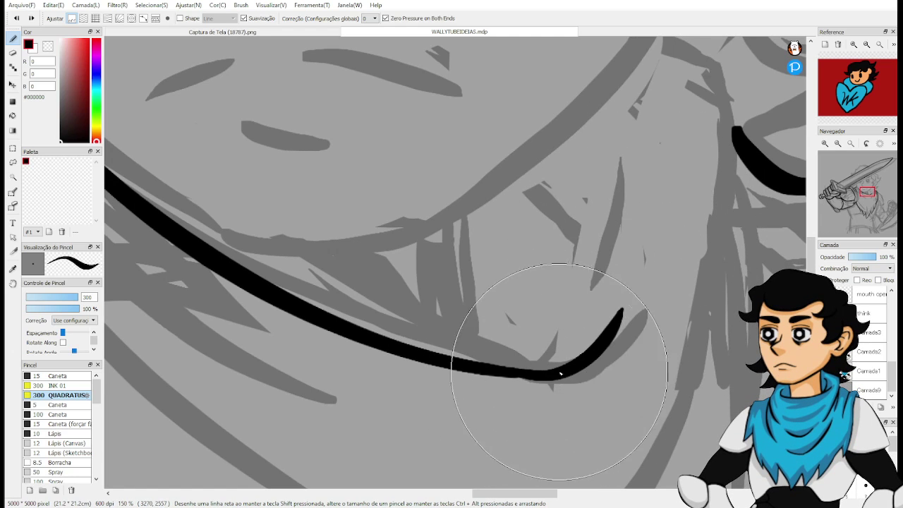
drag(550, 383, 679, 234)
key(ctrl+z)
drag(551, 382, 677, 239)
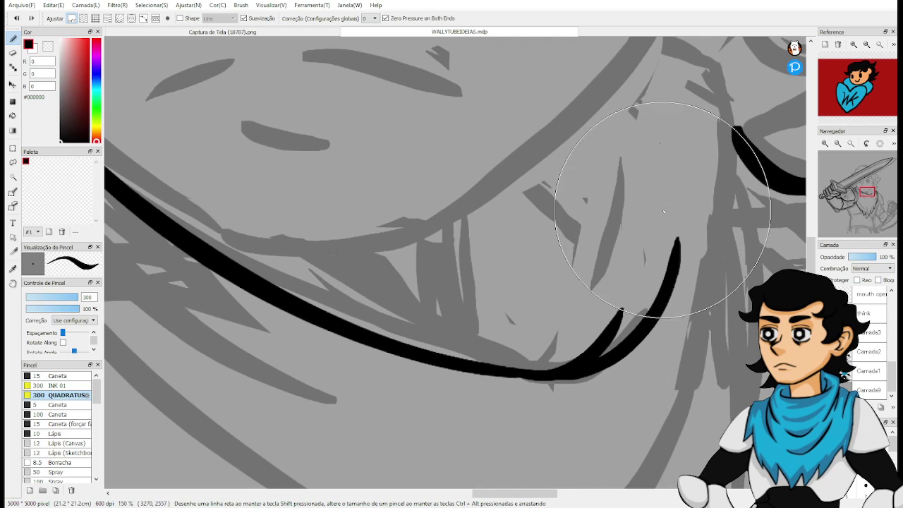
Ink the scarf's side edge from its upper corner beside the jaw down past the shoulder-side folds in one bent stroke.
drag(671, 307, 534, 326)
drag(576, 231, 589, 276)
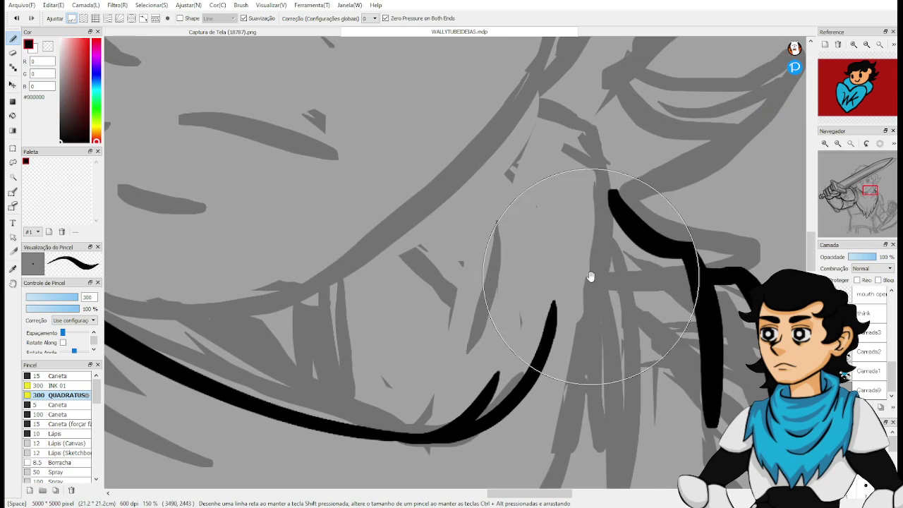
drag(527, 81, 592, 303)
key(ctrl+z)
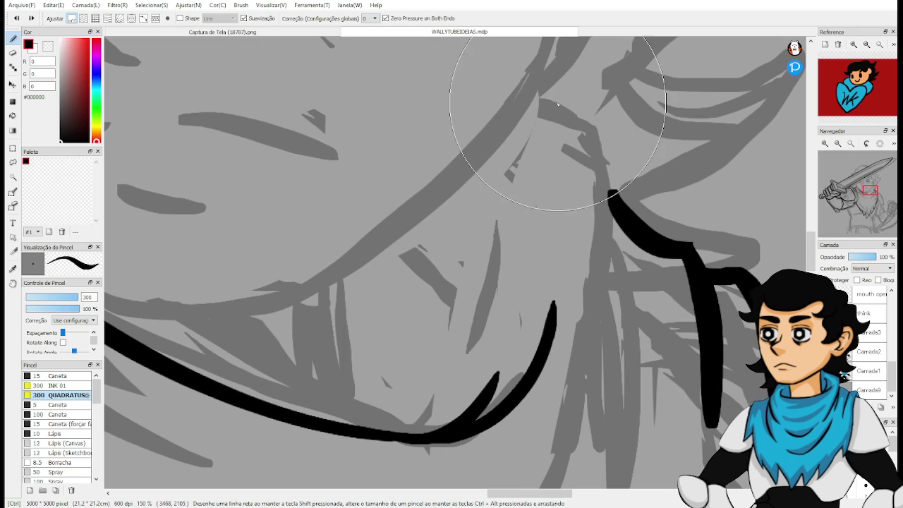
mouse_move(528, 80)
mouse_down()
mouse_move(605, 132)
mouse_move(606, 484)
mouse_up()
key(ctrl+z)
mouse_move(534, 90)
mouse_down()
mouse_move(554, 103)
mouse_move(605, 423)
mouse_up()
Extend the scarf's side edge with a tapered curve sweeping down and inward along the sketched fold.
drag(621, 337, 596, 134)
drag(577, 185, 571, 235)
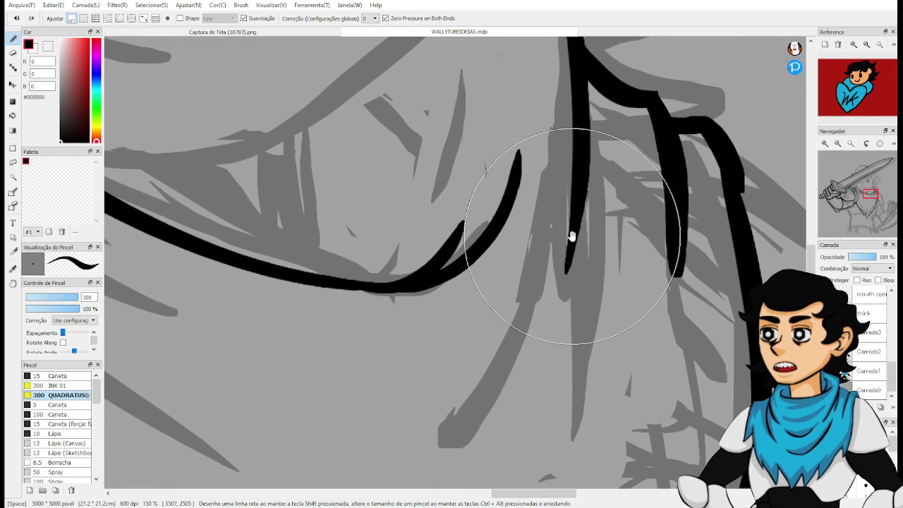
drag(490, 422, 580, 182)
key(ctrl+z)
drag(487, 448, 568, 201)
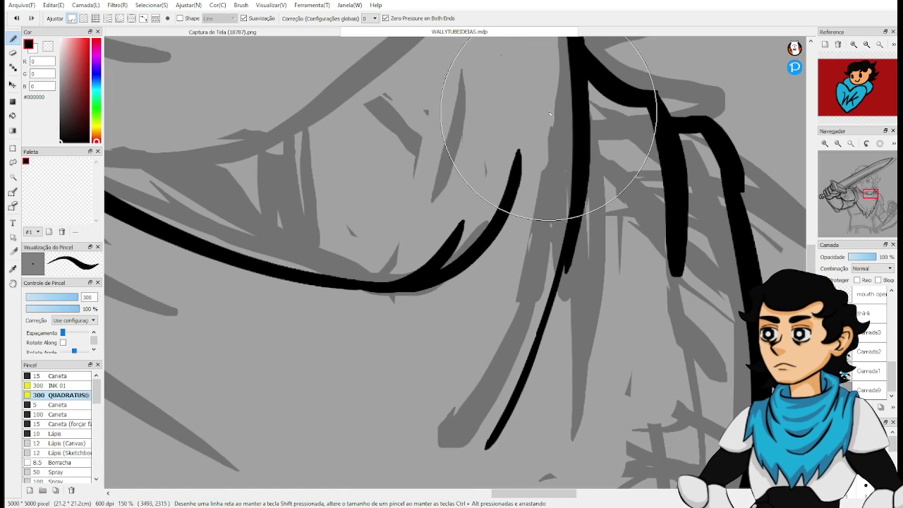
key(ctrl+z)
drag(487, 452, 562, 173)
key(ctrl+z)
drag(500, 434, 576, 207)
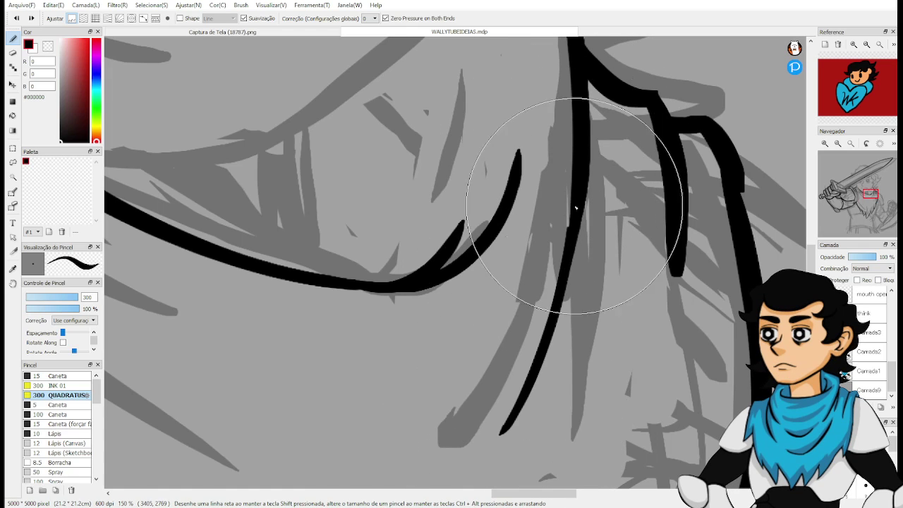
Try a long second fold line branching from the scarf's side edge down toward the end of the sketched fold.
drag(588, 368, 501, 372)
drag(516, 321, 515, 343)
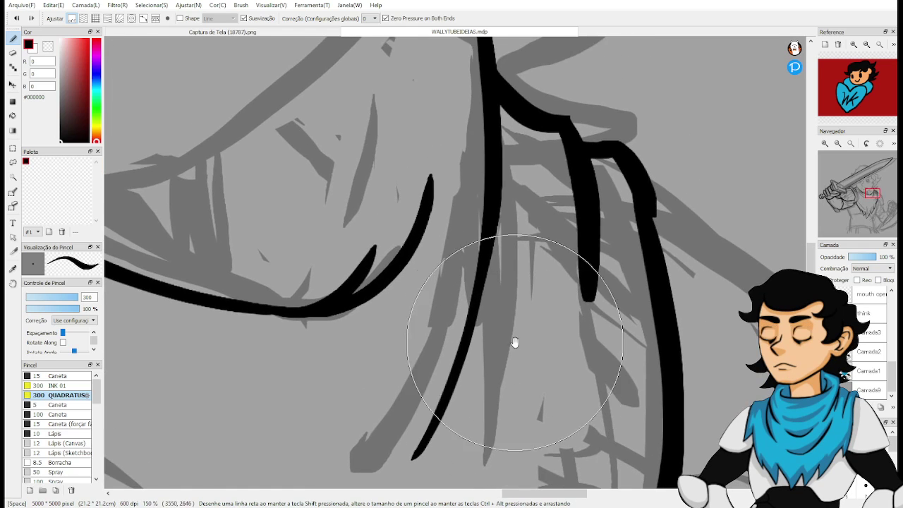
drag(500, 180, 508, 428)
key(ctrl+z)
drag(501, 176, 510, 321)
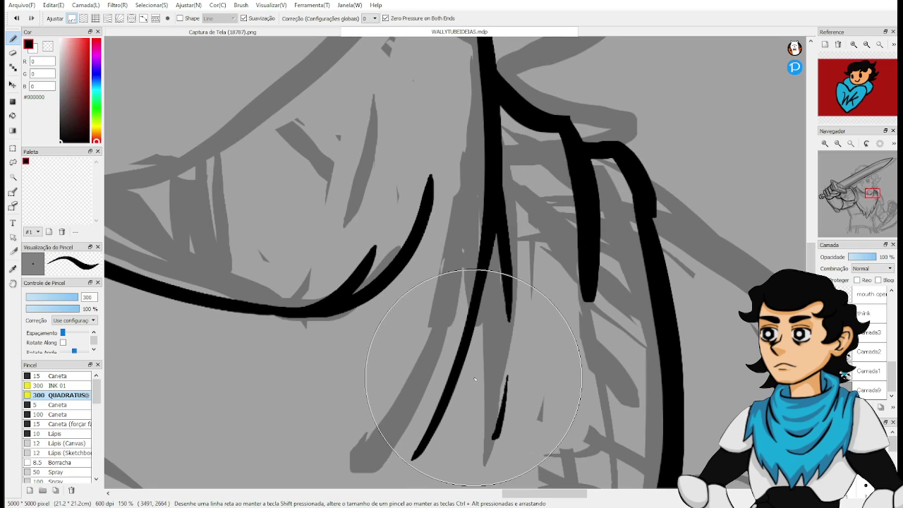
drag(500, 177, 512, 482)
key(ctrl+z)
key(ctrl+z)
mouse_move(502, 169)
mouse_down()
mouse_move(522, 322)
mouse_move(508, 486)
mouse_move(512, 245)
mouse_move(494, 462)
mouse_up()
key(ctrl+z)
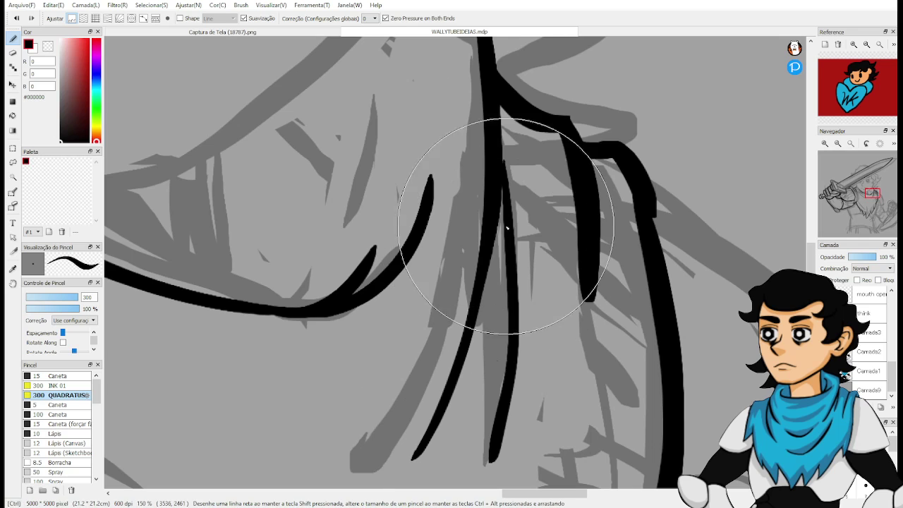
key(ctrl+z)
drag(498, 175, 493, 417)
key(ctrl+z)
drag(502, 189, 492, 455)
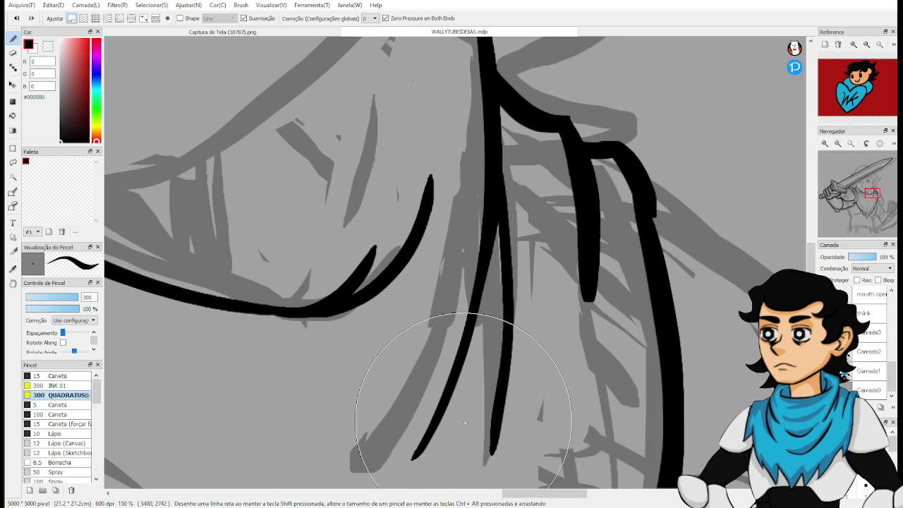
drag(499, 349, 590, 301)
key(ctrl+z)
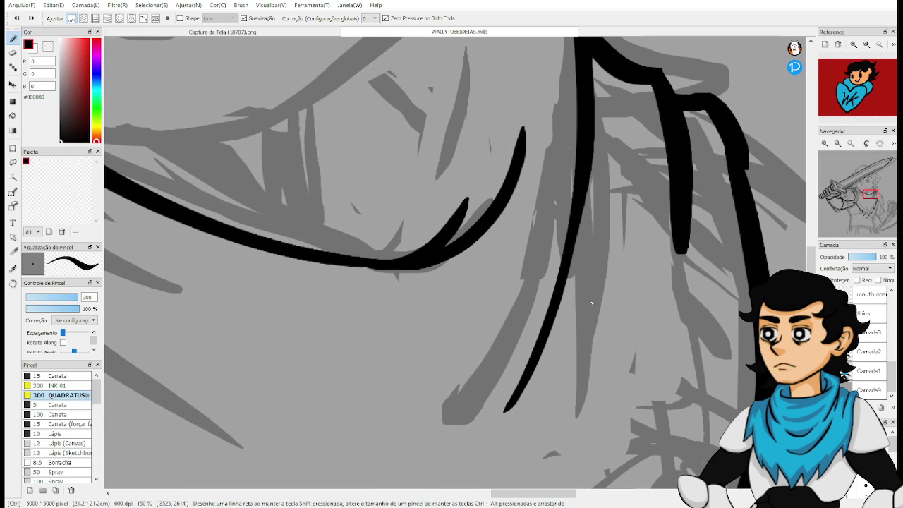
Ink a shorter tapered fold line branching downward from the scarf's side edge, curving slightly inward at its end.
drag(592, 138, 574, 362)
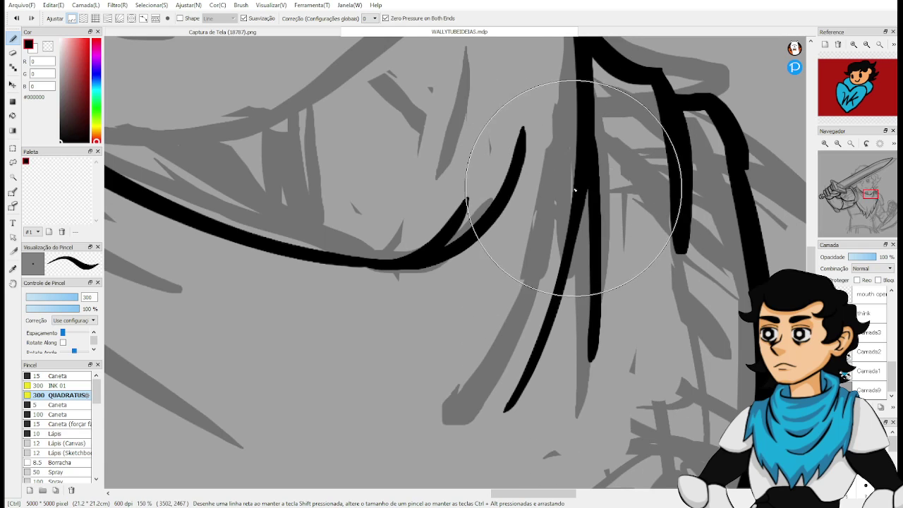
key(ctrl+z)
drag(593, 141, 582, 340)
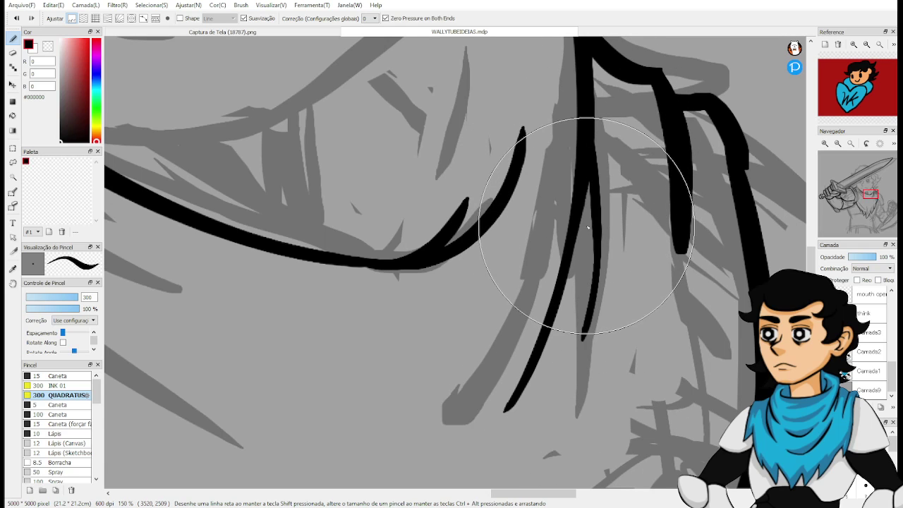
scroll(551, 185, down, 5)
scroll(551, 185, up, 2)
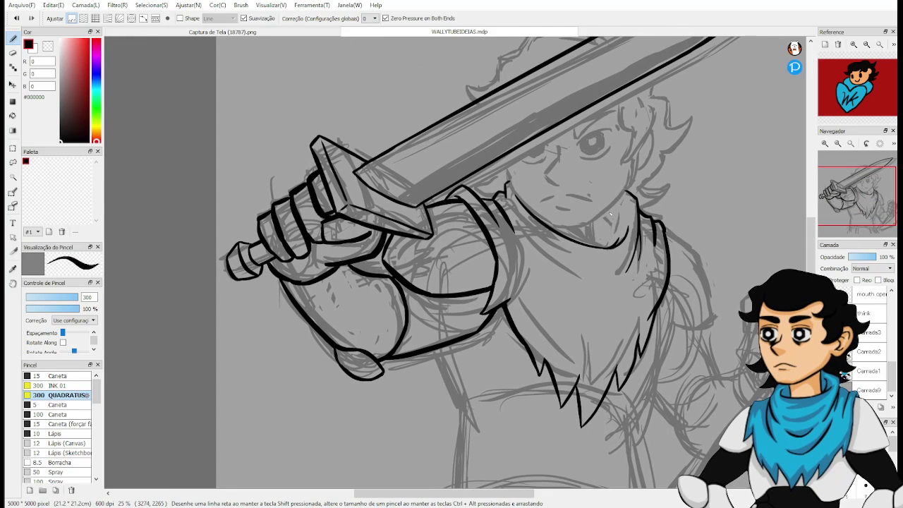
Ink a short curved fold line descending from the jaw inside the scarf opening and trim its upper tip with the eraser.
scroll(609, 213, up, 2)
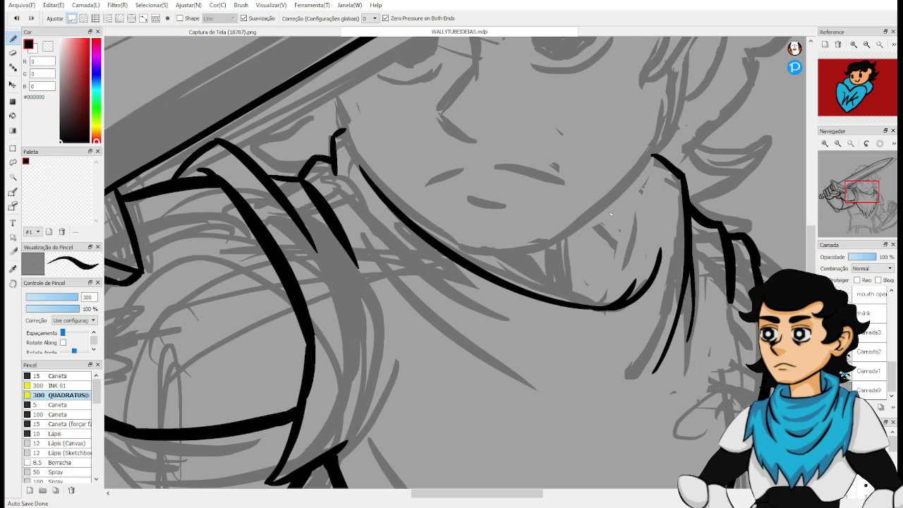
drag(631, 252, 596, 297)
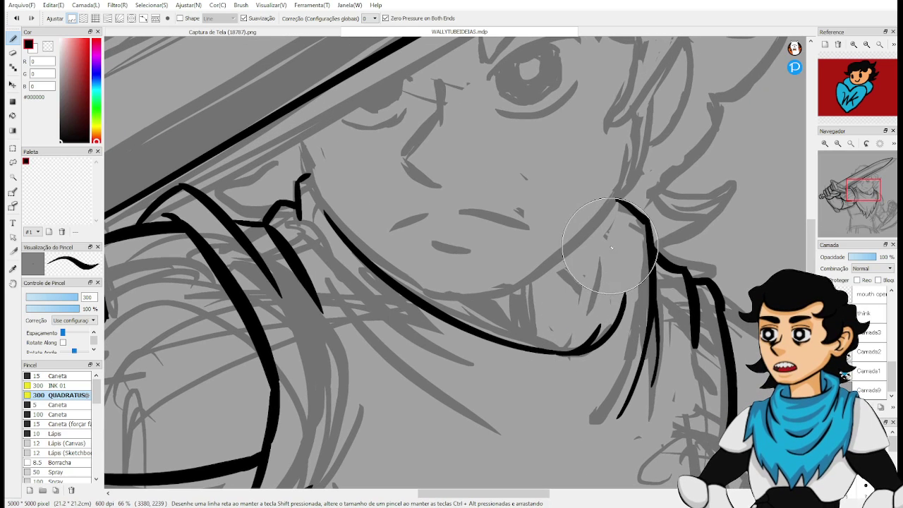
key(ctrl+z)
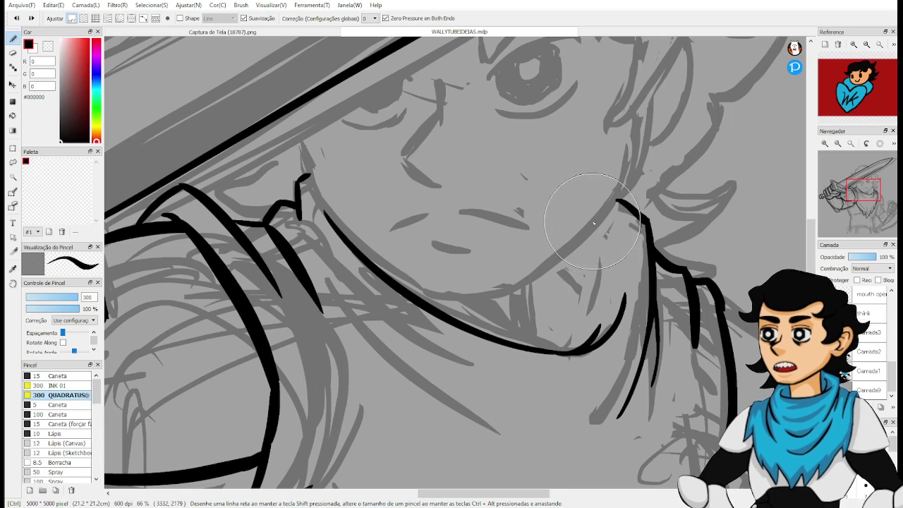
drag(595, 213, 611, 281)
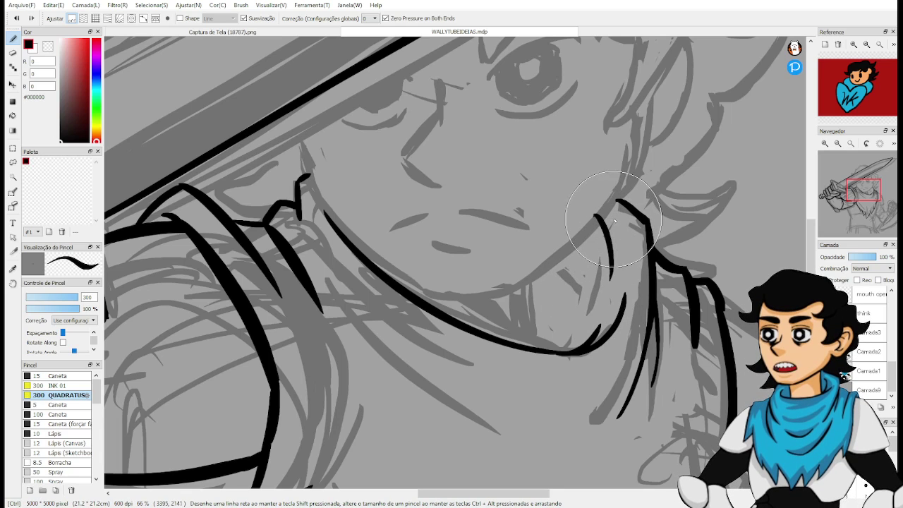
key(ctrl+z)
drag(595, 213, 609, 268)
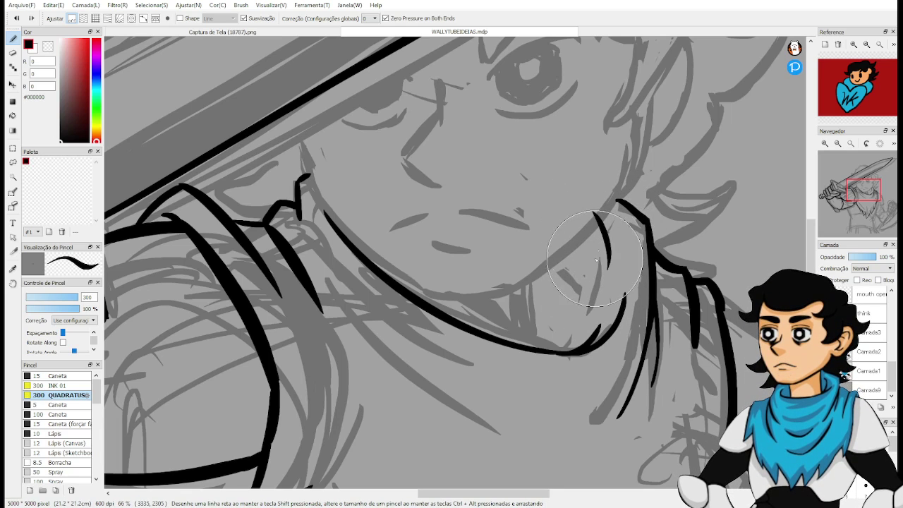
key(e)
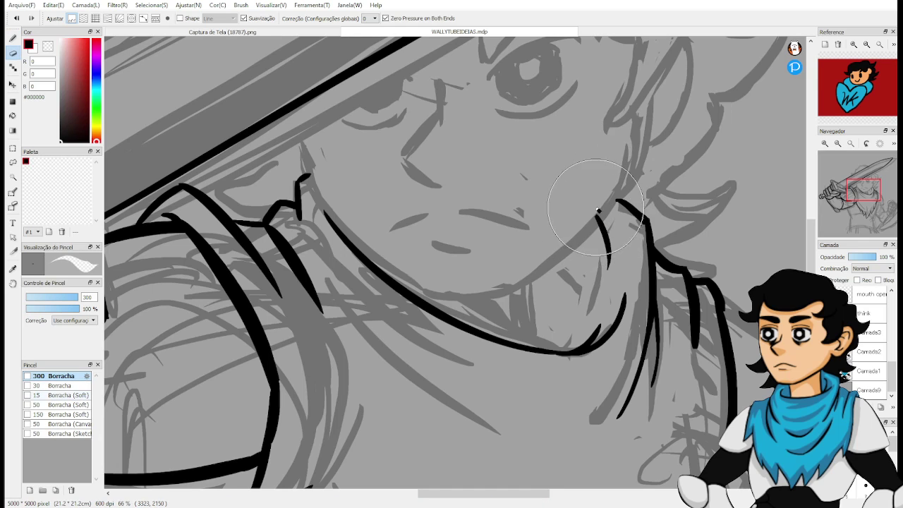
drag(607, 209, 616, 235)
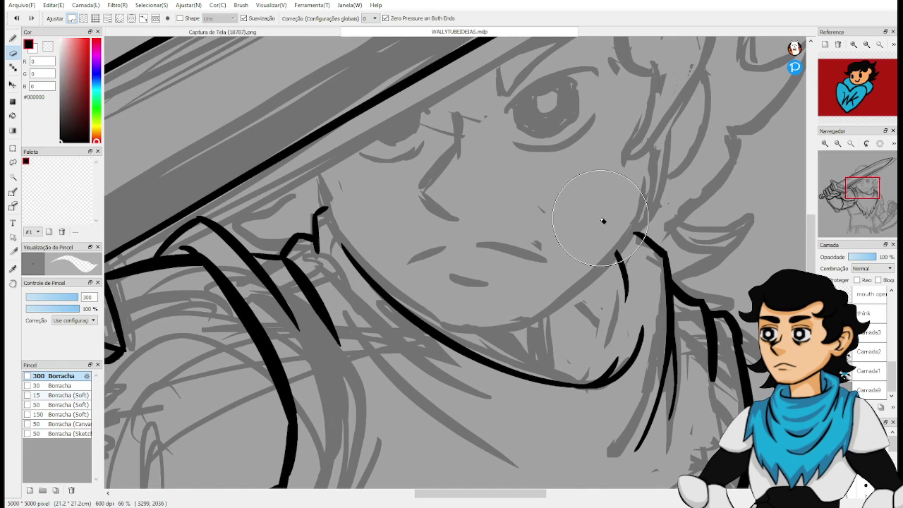
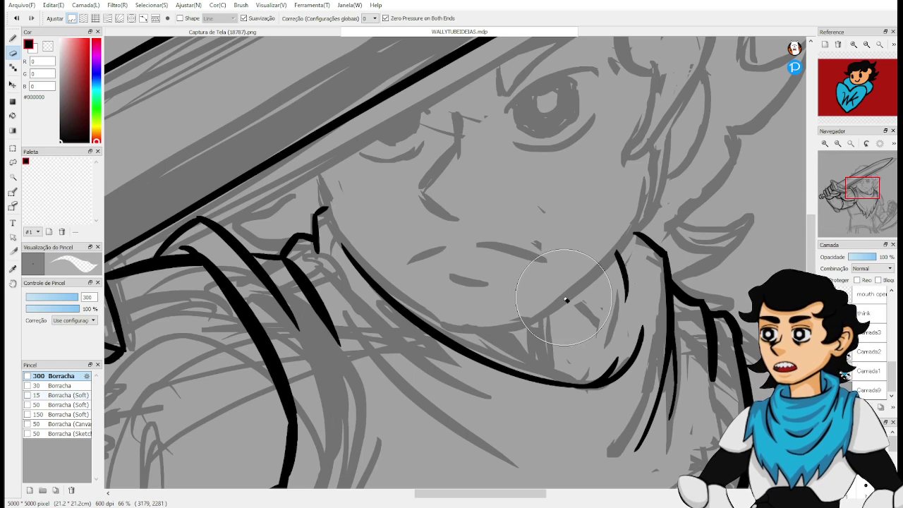
With the QUADRATUS brush, ink a tapered fold line from the collar corner on the sword-arm side, running roughly parallel beneath the scarf edge.
key(b)
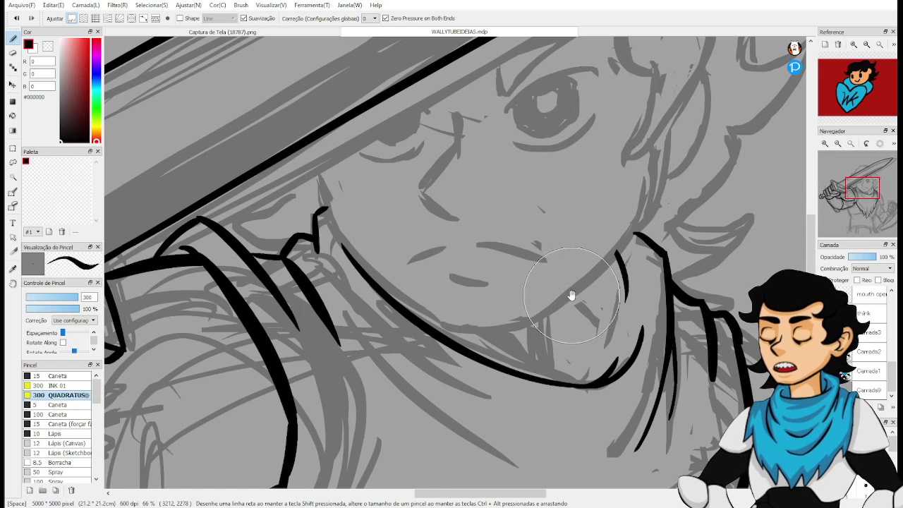
drag(505, 334, 583, 288)
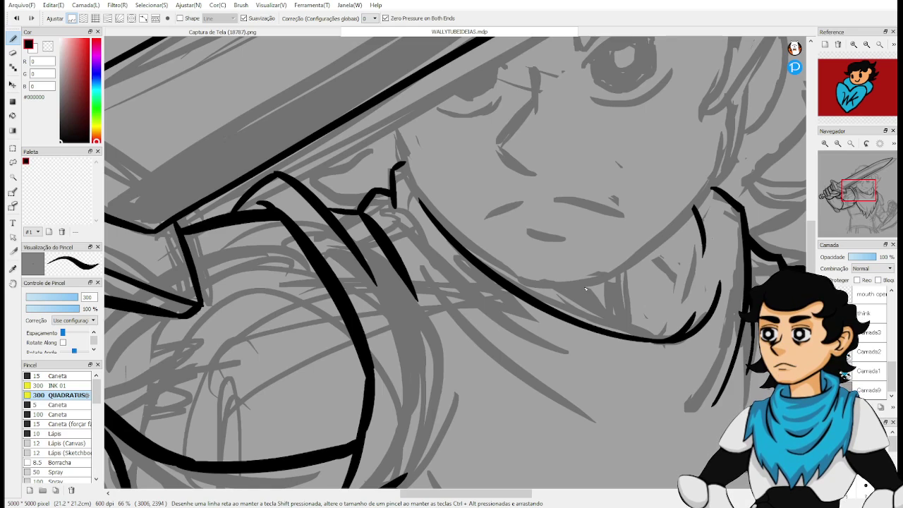
scroll(585, 289, up, 2)
drag(566, 359, 676, 296)
drag(569, 320, 557, 372)
scroll(633, 327, down, 2)
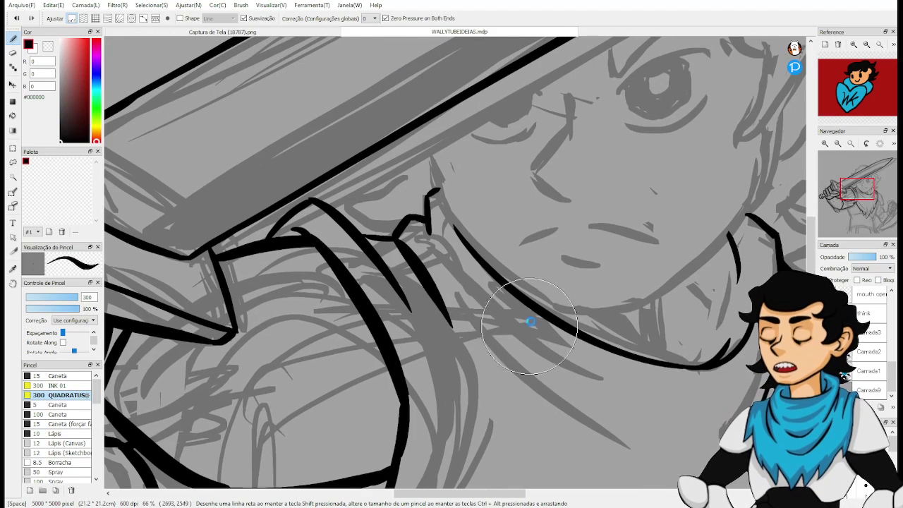
drag(433, 241, 536, 342)
key(ctrl+z)
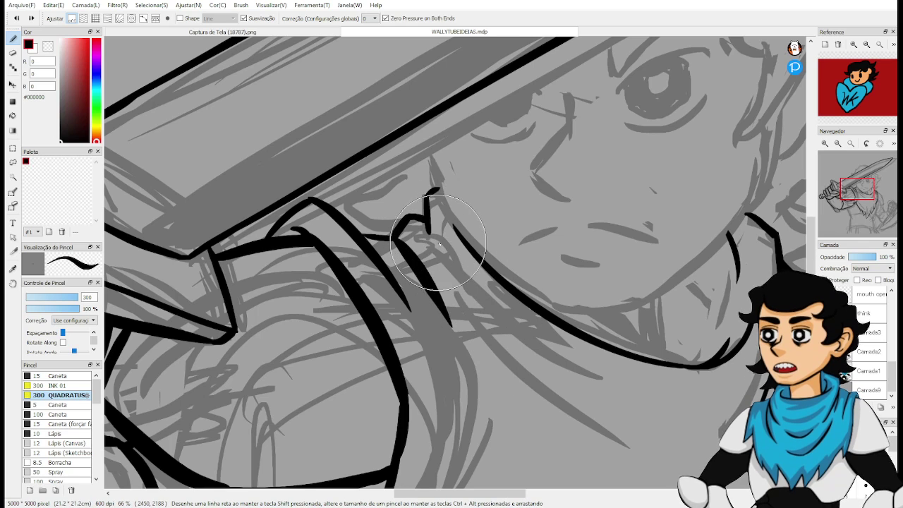
drag(441, 234, 567, 361)
key(ctrl+z)
drag(434, 243, 579, 374)
key(ctrl+z)
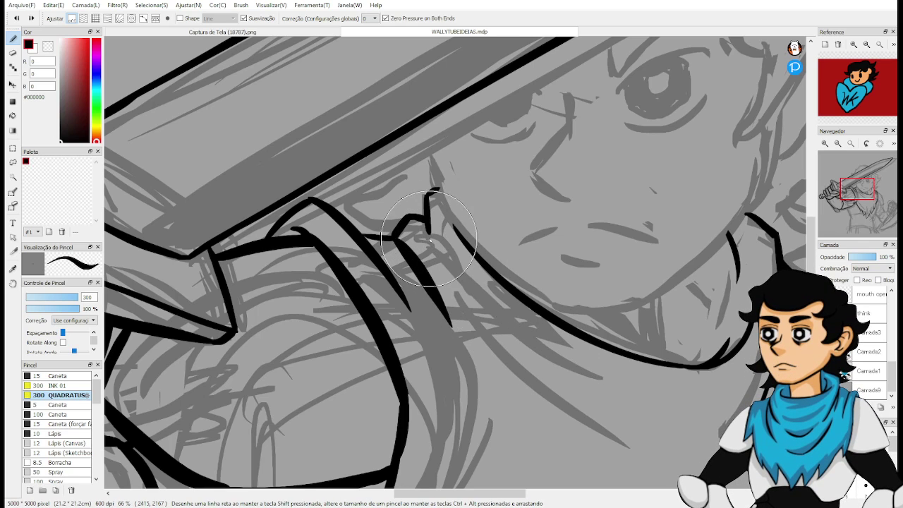
key(ctrl+z)
drag(428, 231, 585, 374)
key(ctrl+z)
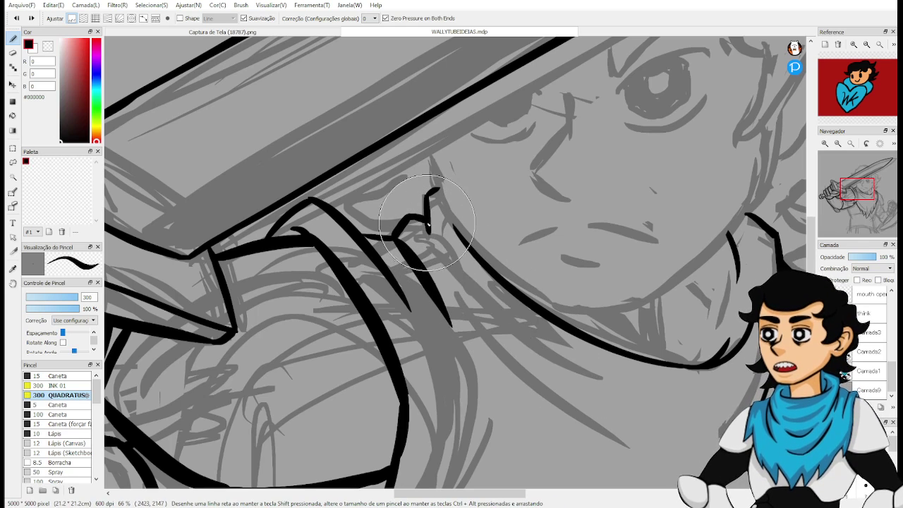
key(ctrl+z)
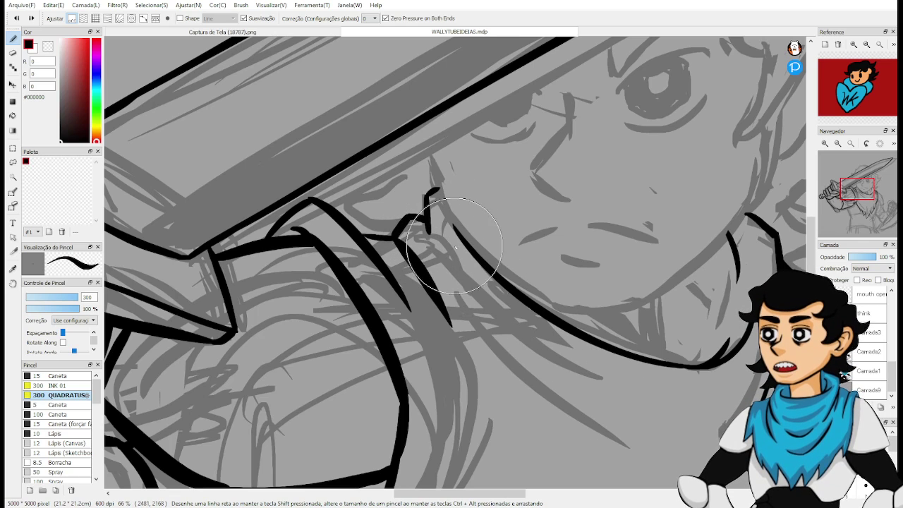
key(ctrl+z)
drag(430, 233, 563, 361)
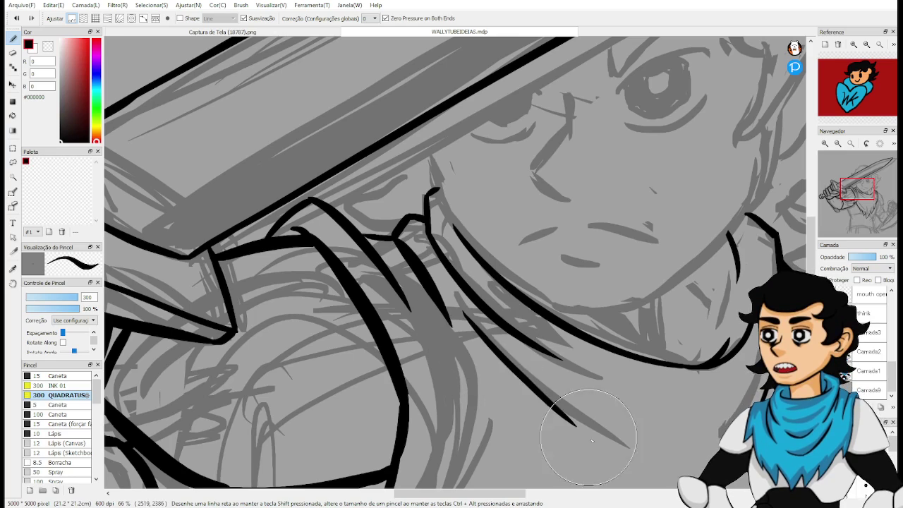
Replace the lower fold line with a longer curve sweeping from the sword-arm side of the scarf down across its front.
key(ctrl+z)
drag(499, 385, 430, 250)
drag(498, 312, 436, 245)
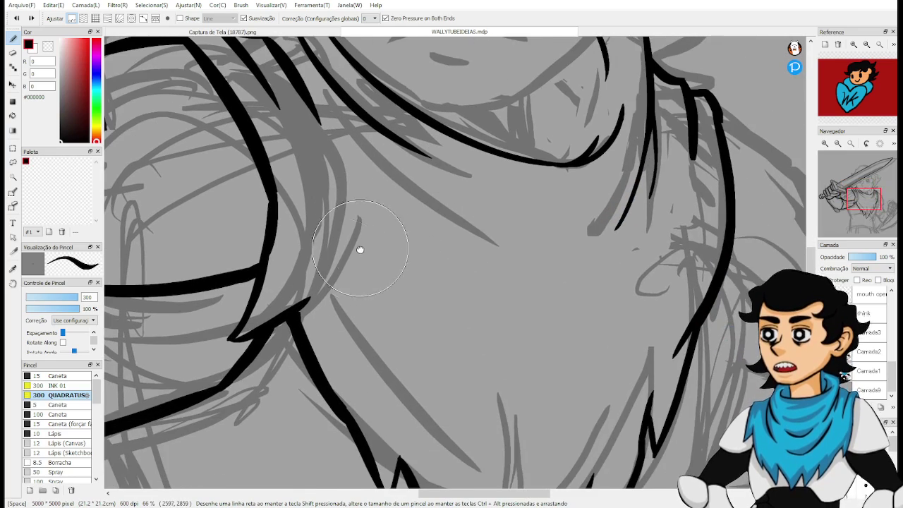
mouse_move(360, 249)
mouse_down()
mouse_move(381, 284)
mouse_move(346, 161)
mouse_move(349, 269)
mouse_up()
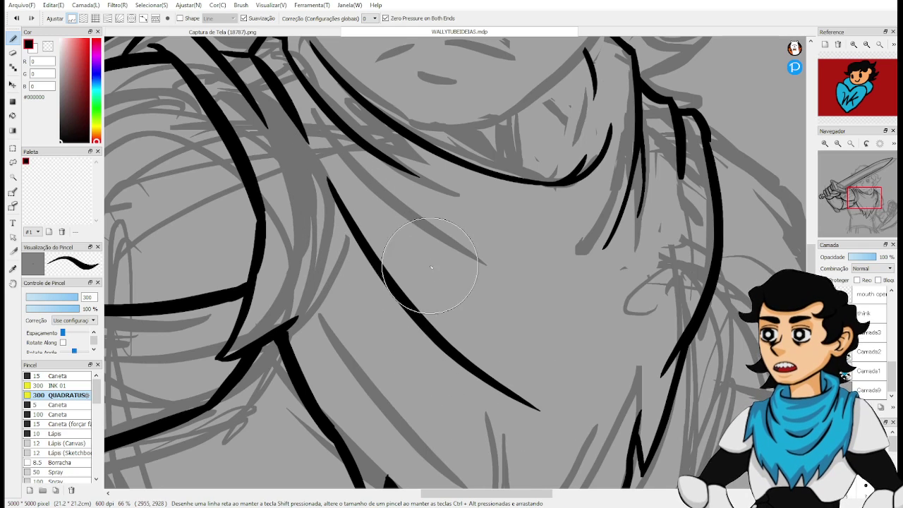
Ink a short tapered curve rising from the lower end of the long front fold toward the scarf's far side, redoing it until smooth.
drag(476, 302, 437, 232)
drag(475, 327, 539, 258)
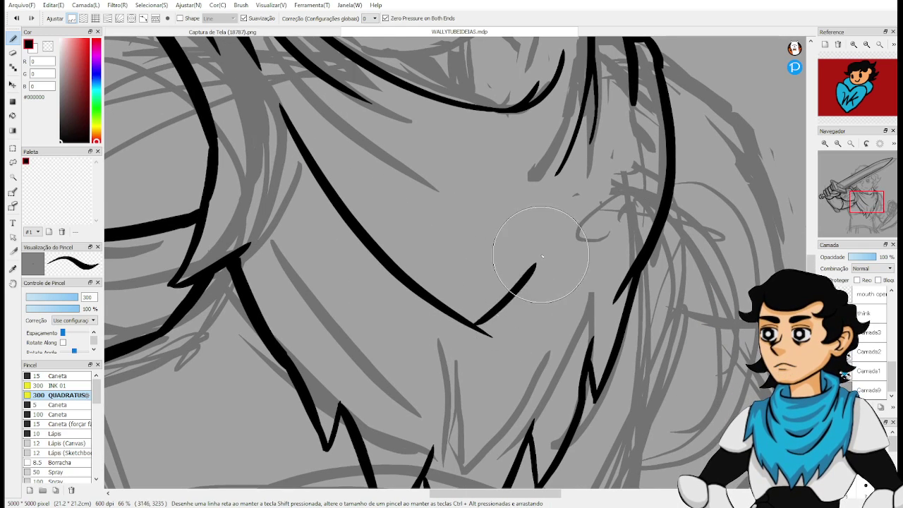
key(ctrl+z)
key(ctrl+z)
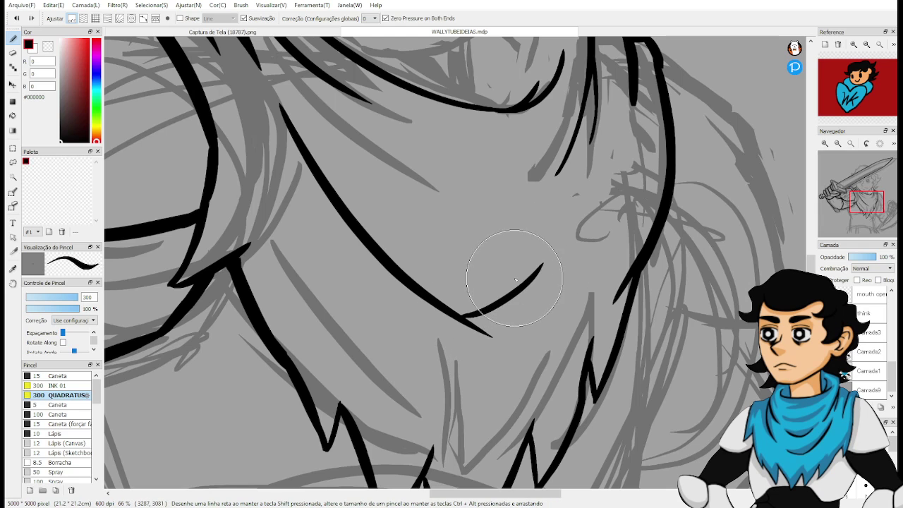
key(ctrl+z)
drag(464, 322, 557, 260)
key(ctrl+z)
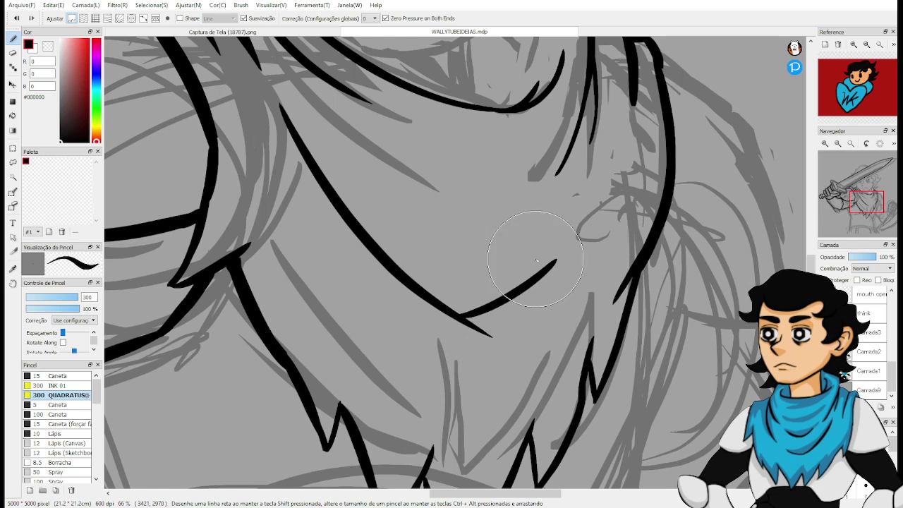
key(ctrl+z)
drag(464, 319, 539, 254)
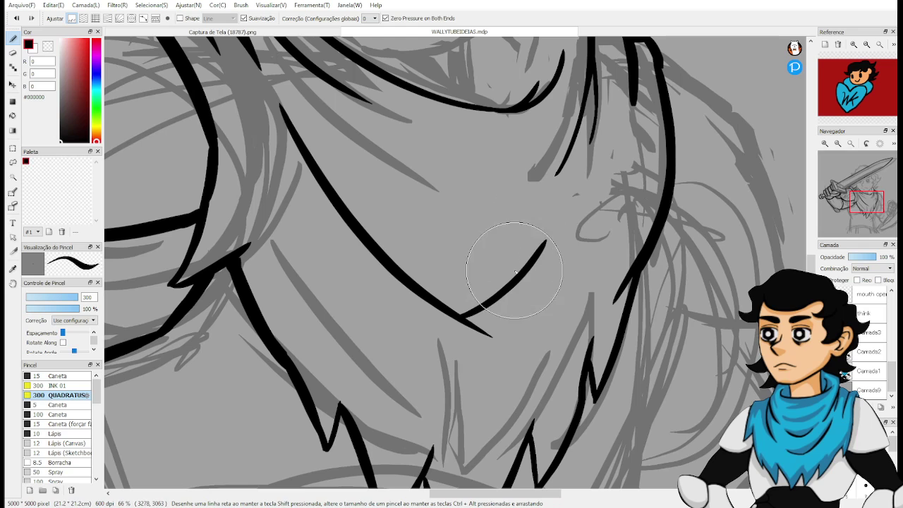
key(ctrl+z)
drag(462, 317, 560, 231)
key(ctrl+z)
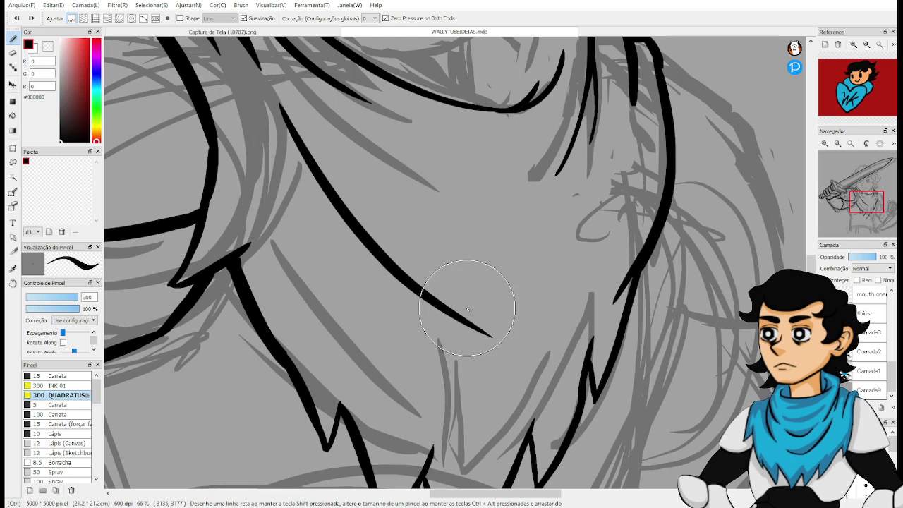
key(ctrl+z)
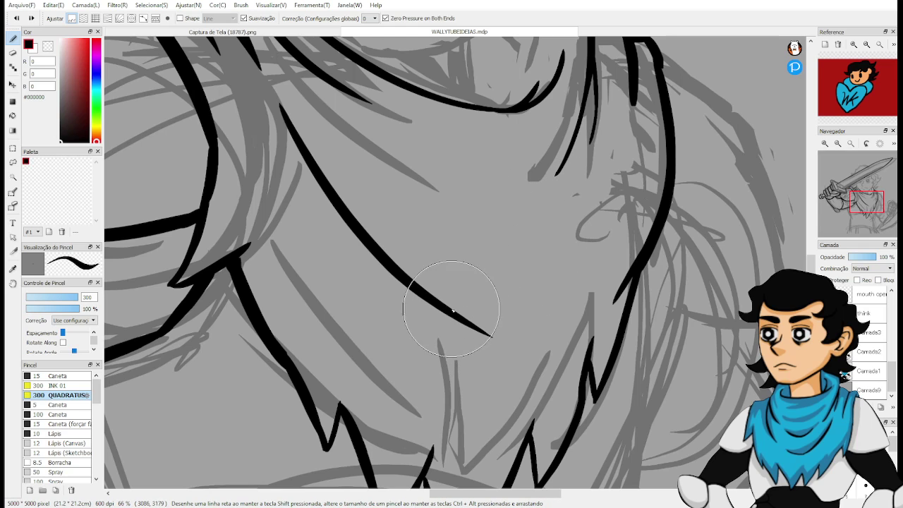
Ink a tapered fold line running down inside the scarf's far side edge and bending inward toward the front.
mouse_move(520, 207)
mouse_down()
mouse_move(528, 297)
mouse_move(532, 238)
mouse_up()
mouse_move(642, 189)
mouse_down()
mouse_move(623, 259)
mouse_move(599, 297)
mouse_up()
key(ctrl+z)
key(ctrl+z)
mouse_move(641, 191)
mouse_down()
mouse_move(626, 270)
mouse_move(598, 304)
mouse_move(608, 277)
mouse_move(597, 302)
mouse_up()
key(ctrl+z)
key(ctrl+z)
drag(643, 174, 575, 308)
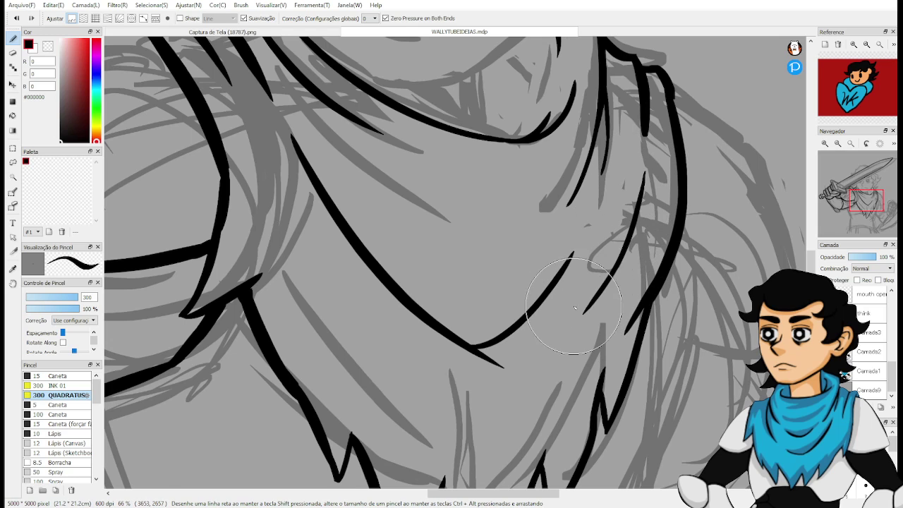
Ink a tapered fold line between the collar folds and the long lower fold, sweeping from the sword-arm side across the scarf's front.
mouse_move(592, 239)
mouse_down()
mouse_move(587, 320)
mouse_move(611, 292)
mouse_move(615, 331)
mouse_move(597, 331)
mouse_move(544, 280)
mouse_move(534, 376)
mouse_move(518, 354)
mouse_up()
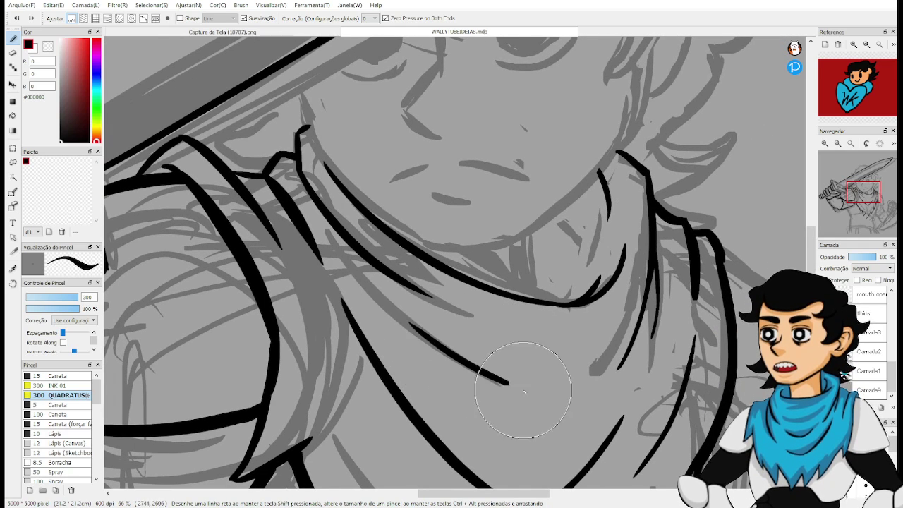
drag(400, 321, 564, 403)
key(ctrl+z)
mouse_move(390, 319)
mouse_down()
mouse_move(583, 413)
mouse_move(625, 348)
mouse_up()
key(ctrl+z)
key(ctrl+z)
Extend the inner fold line on the scarf's far side with a tapered tip that curves inward toward the front.
mouse_move(589, 388)
mouse_down()
mouse_move(624, 348)
mouse_move(597, 383)
mouse_move(630, 324)
mouse_move(602, 383)
mouse_up()
key(ctrl+z)
key(ctrl+z)
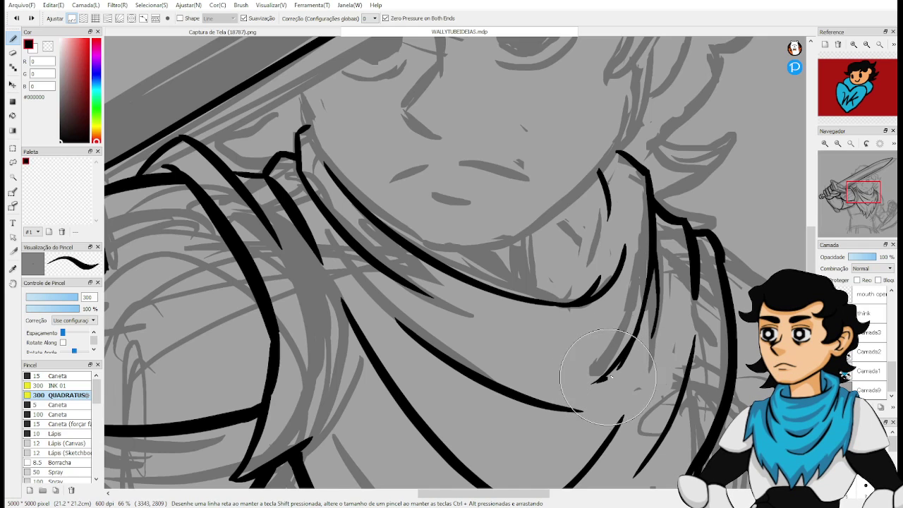
key(ctrl+z)
key(ctrl+z)
key(ctrl+z)
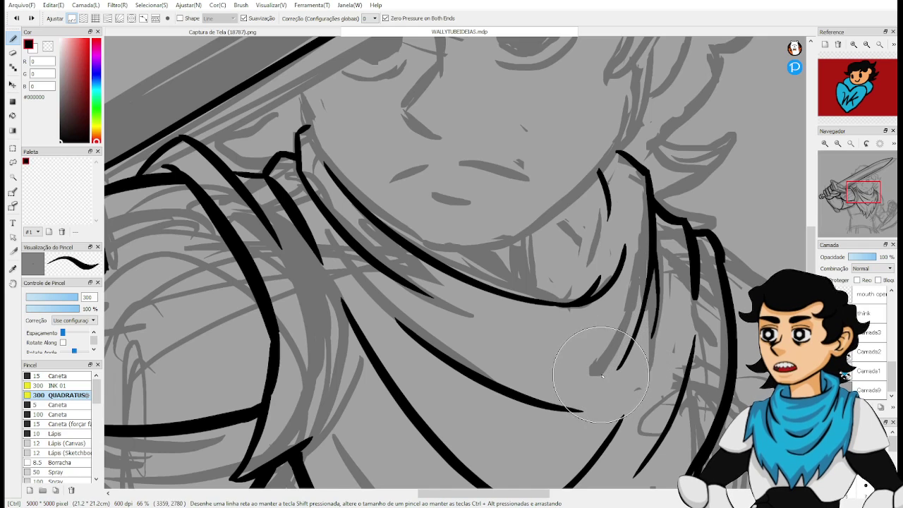
key(ctrl+y)
key(ctrl+y)
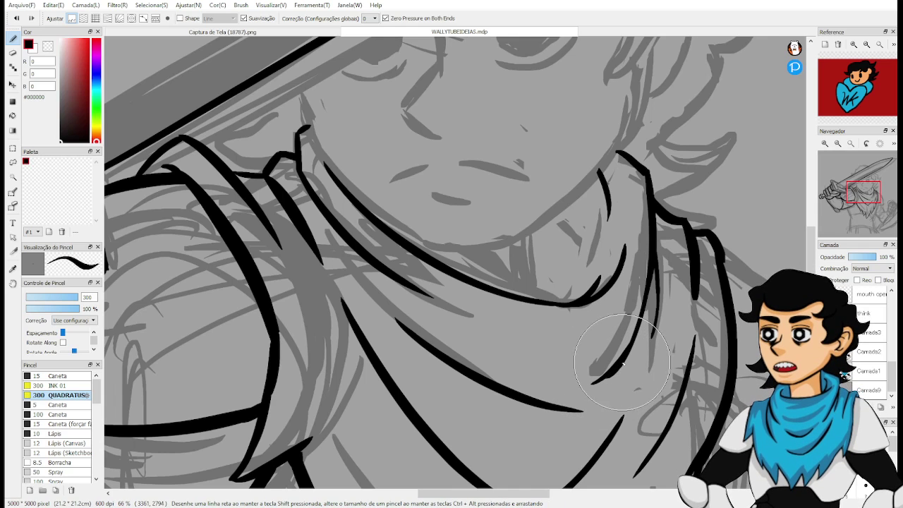
drag(606, 378, 533, 333)
Examine the inked scarf folds against the whole drawing.
scroll(532, 334, down, 5)
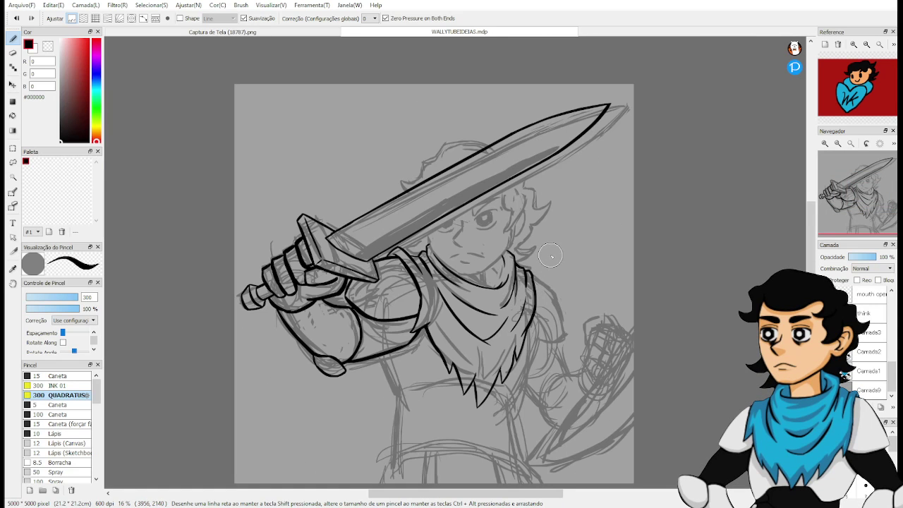
scroll(548, 254, down, 2)
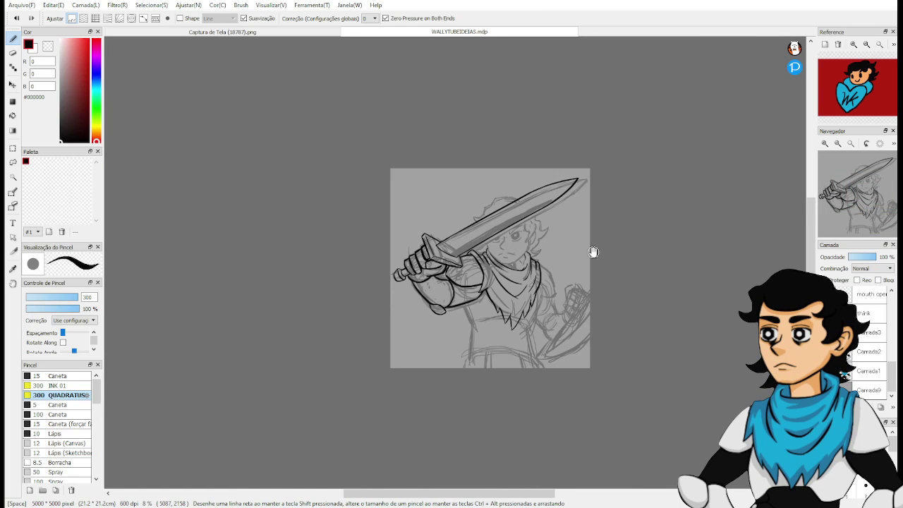
drag(592, 252, 629, 214)
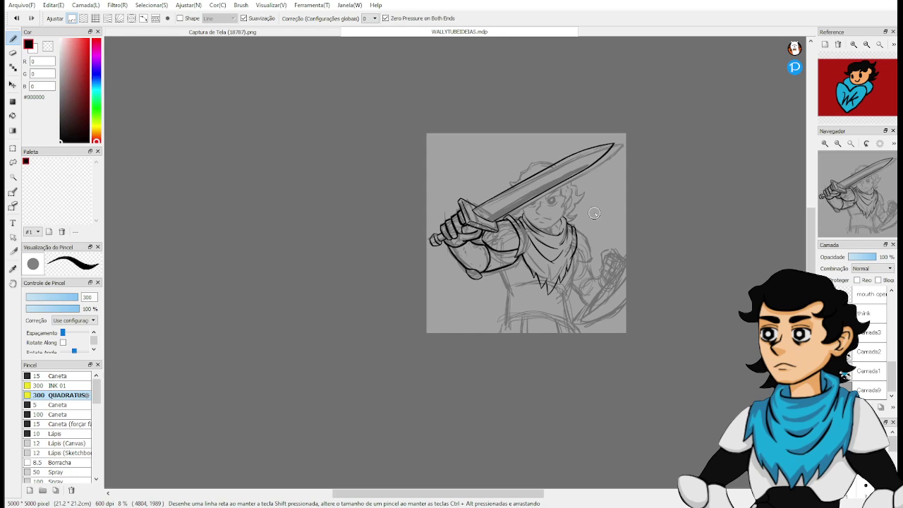
scroll(537, 212, up, 3)
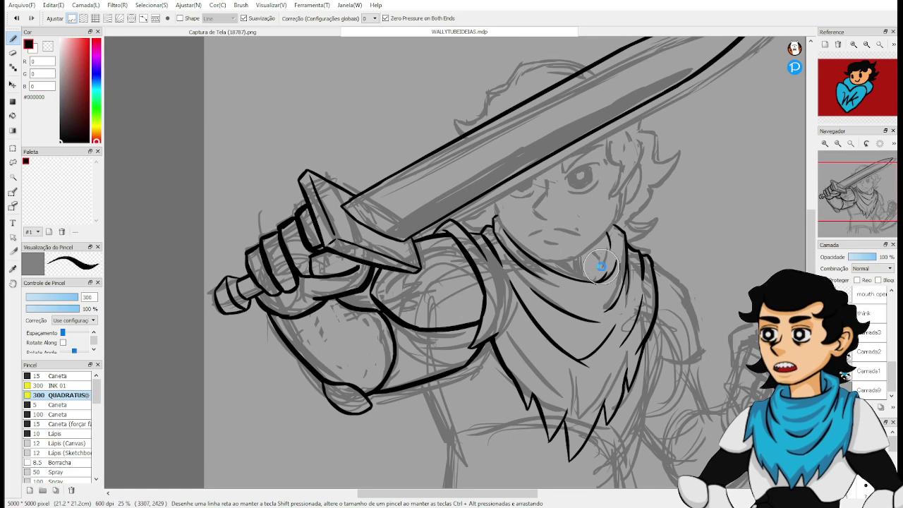
drag(621, 319, 589, 250)
scroll(550, 246, up, 1)
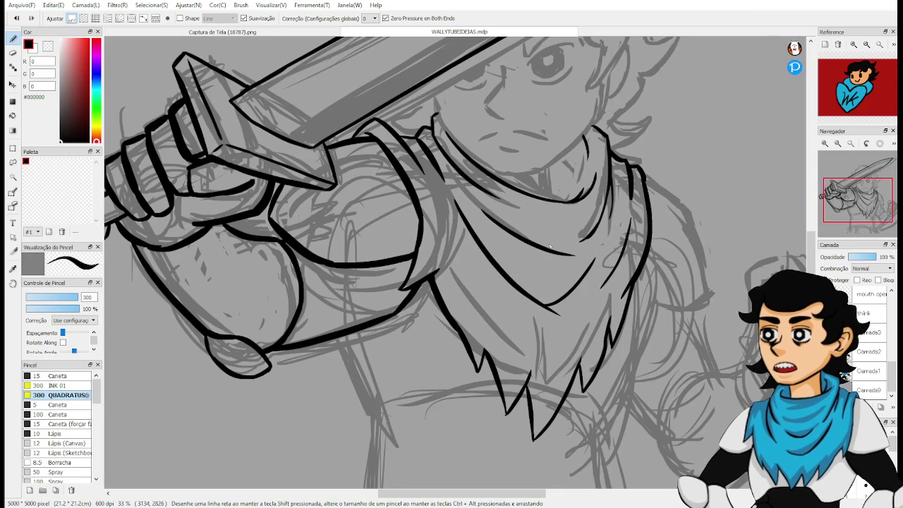
mouse_move(557, 356)
mouse_down()
mouse_move(531, 313)
mouse_move(520, 266)
mouse_move(437, 278)
mouse_move(479, 304)
mouse_move(470, 343)
mouse_up()
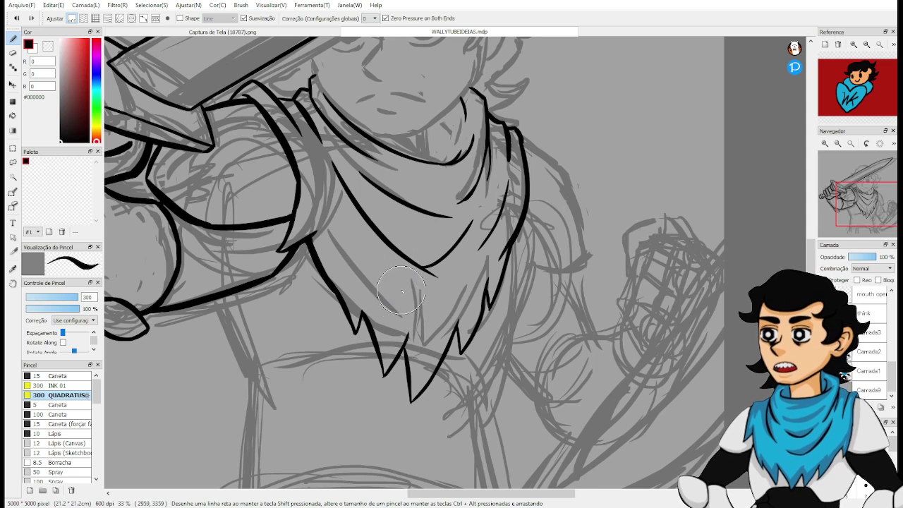
Rework the underarm line beside the scarf: add a lower curve into the scarf's corner, erase the old connection and taper the remaining end.
drag(261, 313, 351, 301)
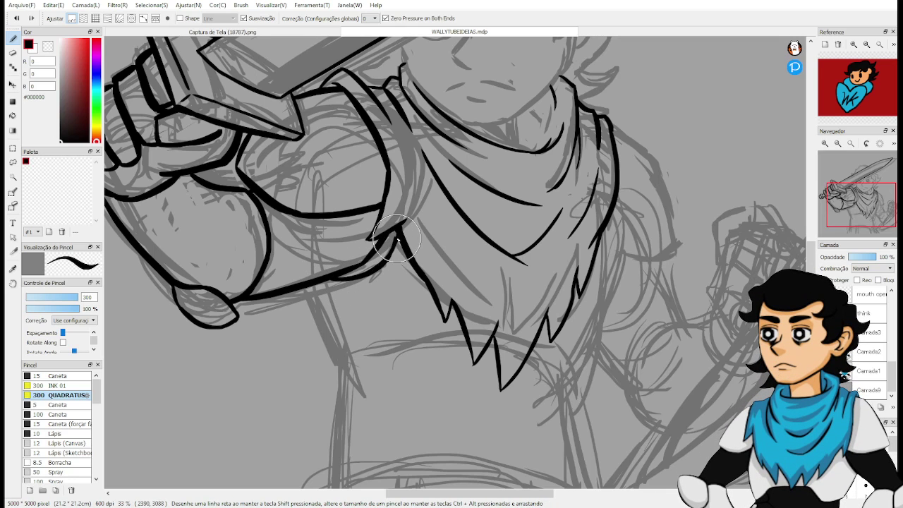
scroll(365, 274, up, 3)
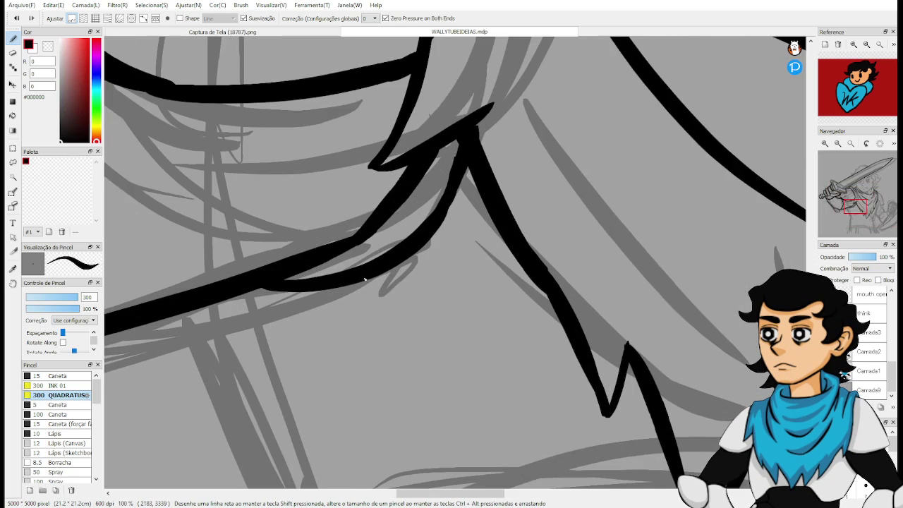
drag(561, 288, 585, 358)
key(e)
mouse_move(393, 284)
mouse_down()
mouse_move(392, 314)
mouse_move(388, 298)
mouse_move(404, 279)
mouse_move(422, 285)
mouse_move(431, 263)
mouse_up()
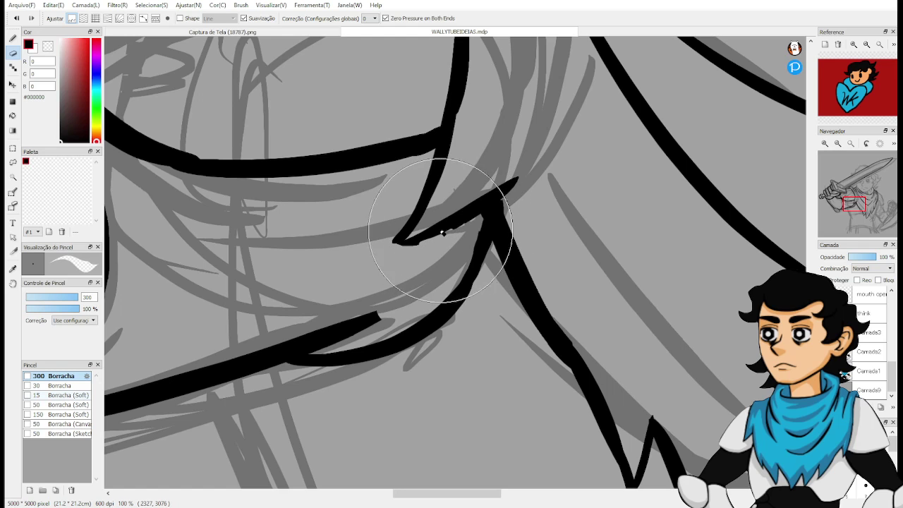
key(b)
mouse_move(418, 278)
mouse_down()
mouse_move(466, 231)
mouse_move(442, 260)
mouse_up()
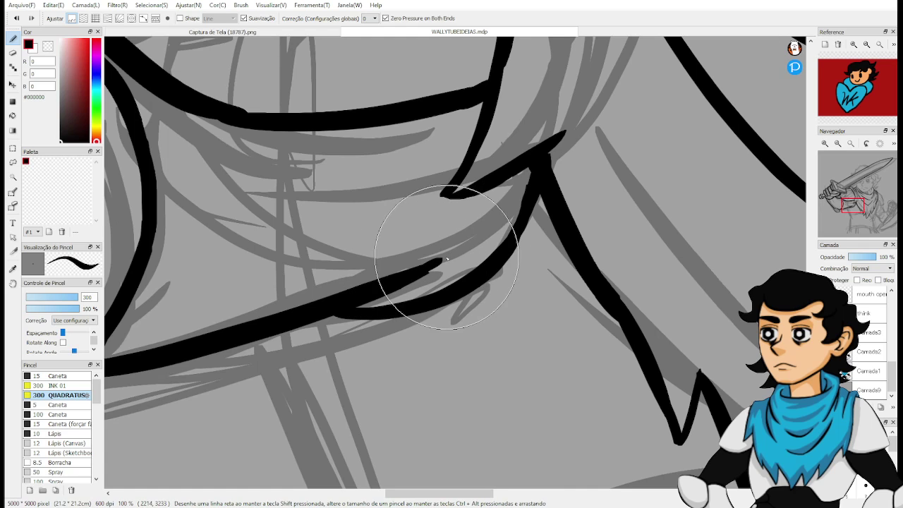
Try to ink the torso's side as a tapered line descending diagonally from the underarm line to the sketched chest corner.
scroll(433, 254, down, 3)
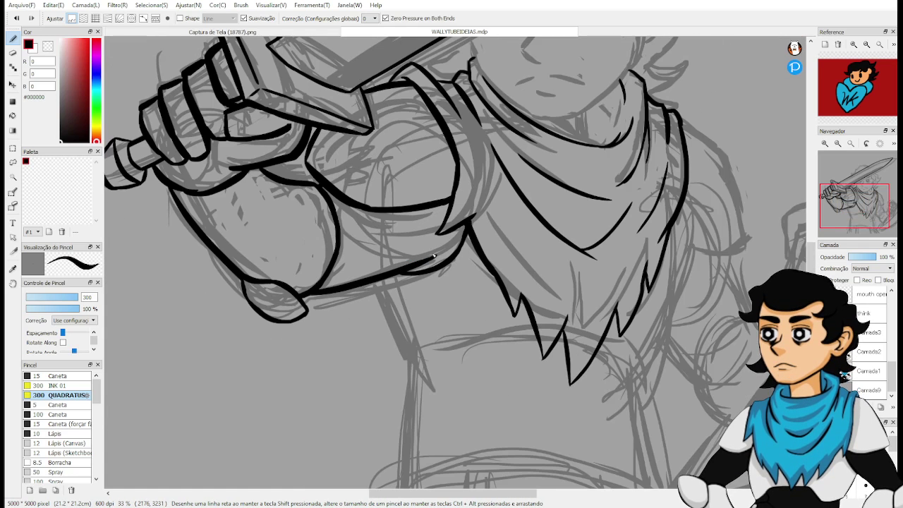
drag(472, 312, 458, 250)
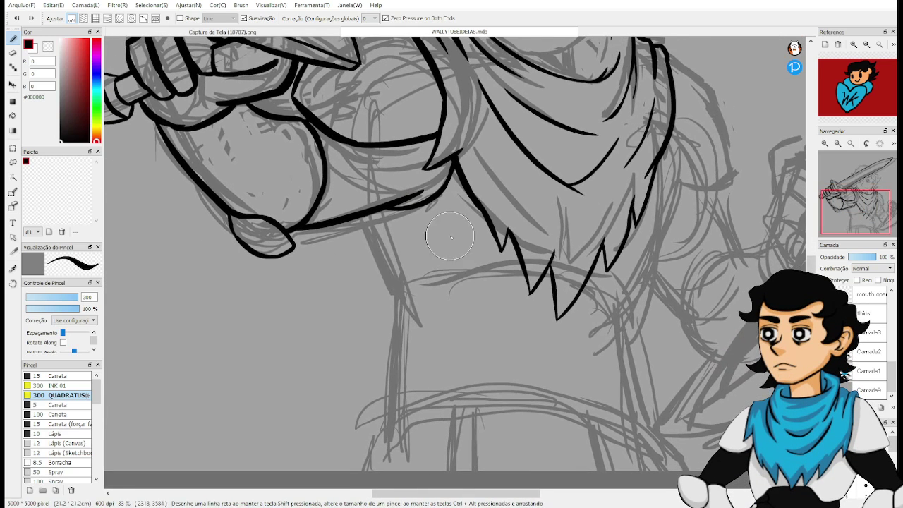
scroll(457, 249, up, 3)
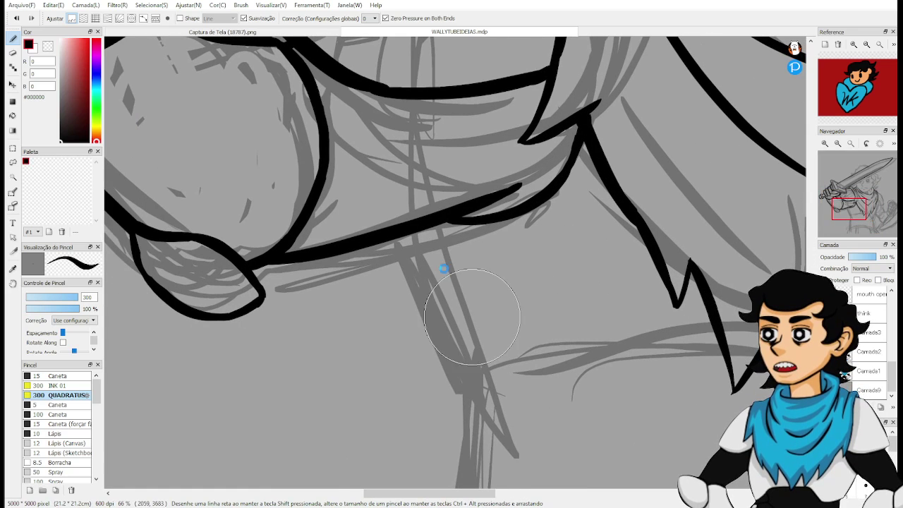
key(ctrl+z)
drag(406, 238, 481, 398)
key(ctrl+z)
key(ctrl+z)
drag(405, 238, 454, 373)
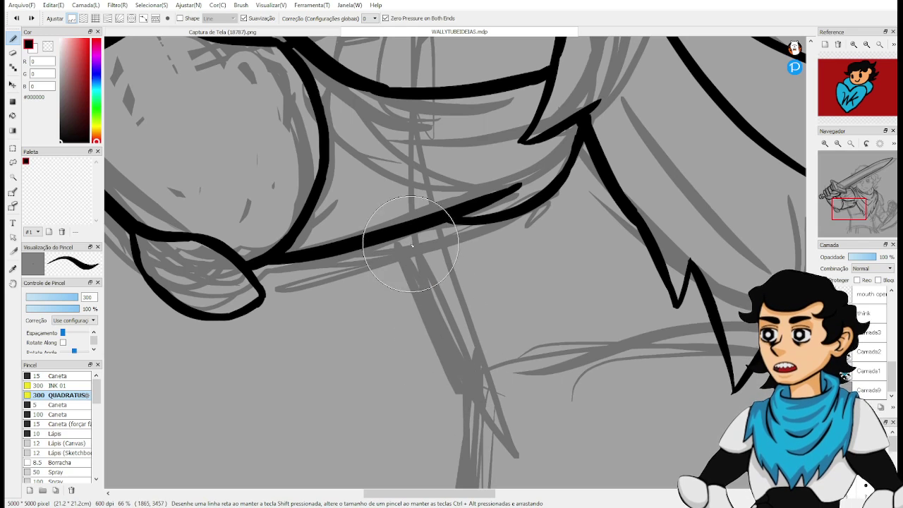
drag(407, 238, 481, 386)
key(ctrl+z)
mouse_move(407, 238)
mouse_down()
mouse_move(472, 383)
mouse_move(451, 279)
mouse_up()
key(space)
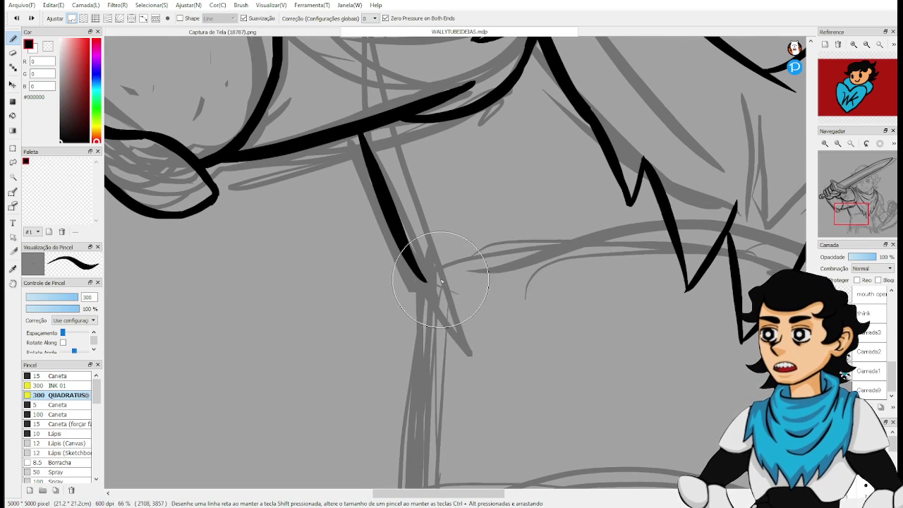
Try several strokes for the chest's lower edge, running from the side line's lower end toward the ragged scarf tips.
mouse_move(392, 231)
mouse_down()
mouse_move(572, 265)
mouse_move(444, 318)
mouse_up()
key(space)
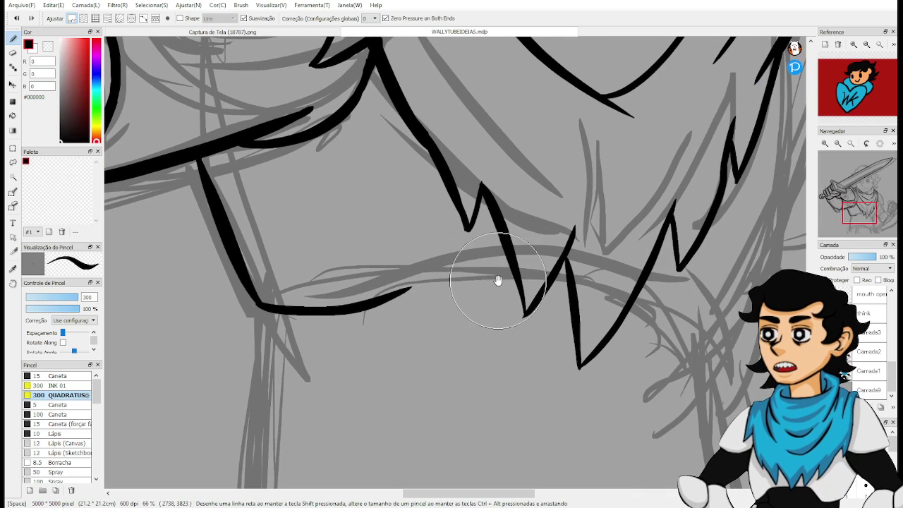
key(ctrl+z)
drag(255, 302, 381, 312)
key(ctrl+z)
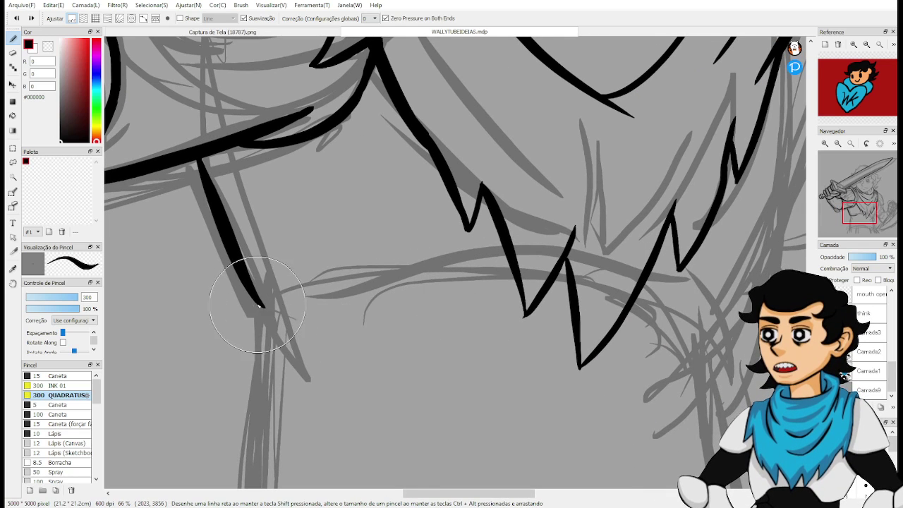
mouse_move(244, 302)
mouse_down()
mouse_move(343, 299)
mouse_move(381, 311)
mouse_up()
key(ctrl+z)
drag(265, 311, 405, 279)
key(ctrl+z)
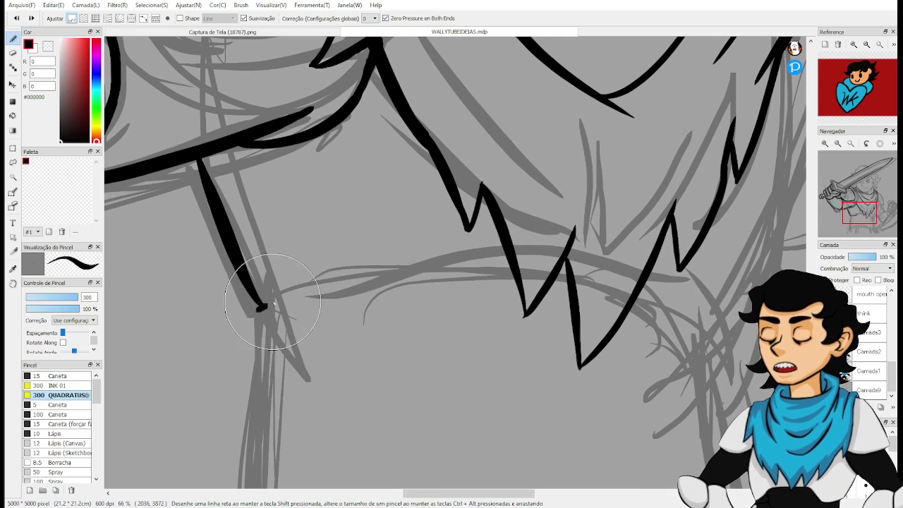
drag(262, 292, 416, 261)
key(ctrl+z)
drag(254, 302, 398, 273)
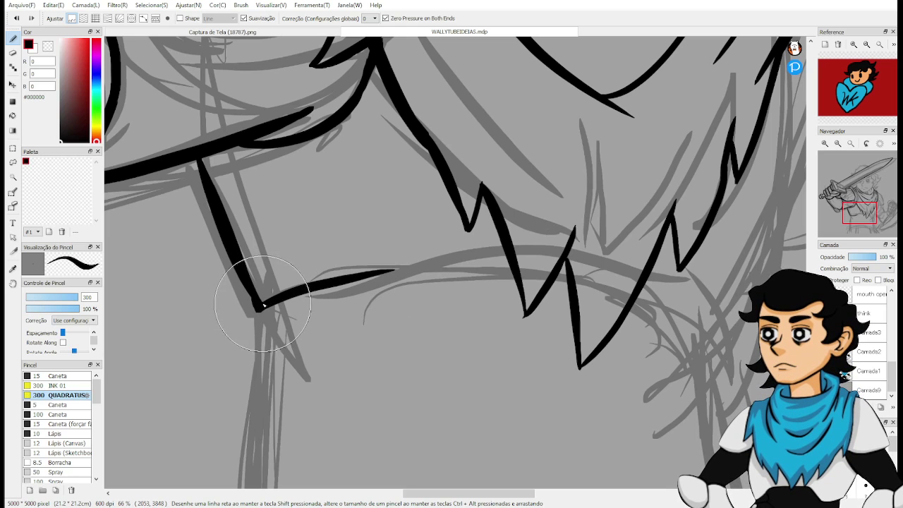
drag(261, 305, 427, 268)
key(ctrl+z)
key(ctrl+z)
key(ctrl+z)
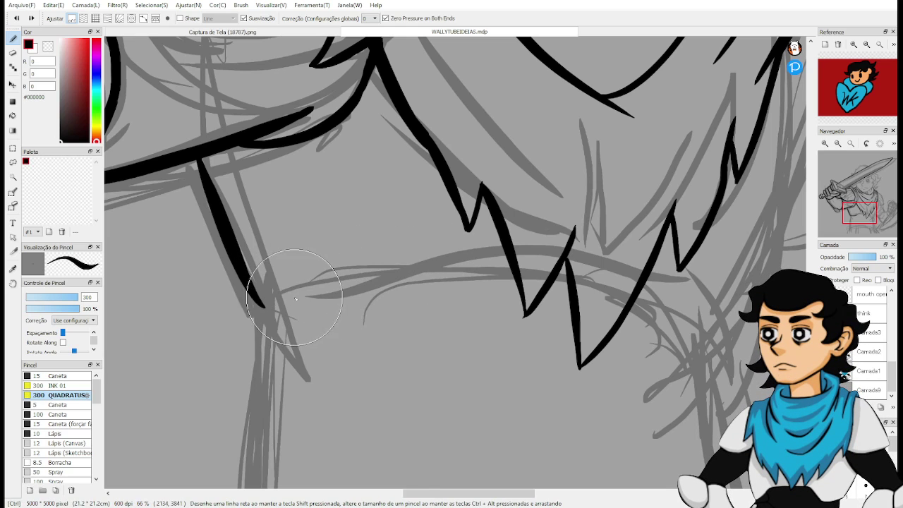
Redraw the torso's side line slightly farther out from the underarm line, rounding its lower end inward at the chest corner.
mouse_move(181, 169)
mouse_down()
mouse_move(233, 283)
mouse_move(269, 311)
mouse_up()
key(ctrl+z)
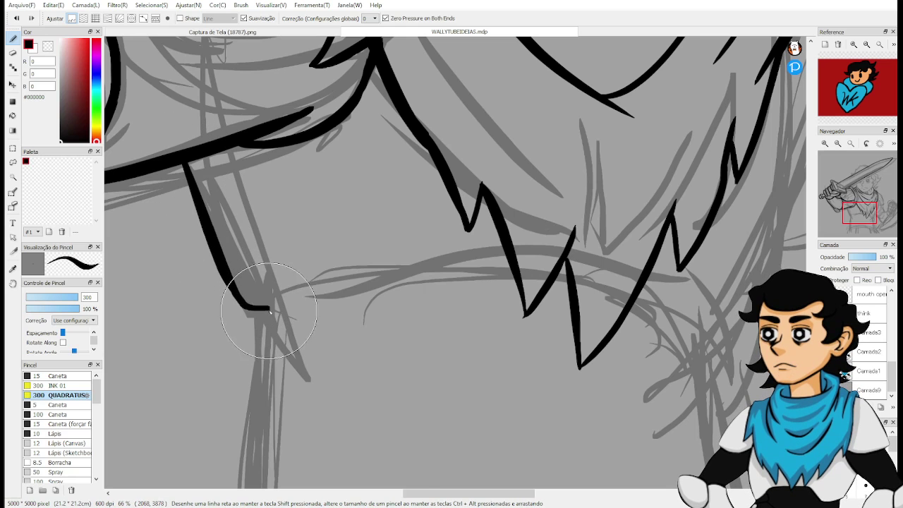
key(ctrl+z)
mouse_move(229, 282)
mouse_down()
mouse_move(277, 322)
mouse_move(437, 275)
mouse_up()
key(ctrl+z)
Ink the chest's lower edge as a tapered curve arching from the rounded side corner toward the ragged scarf tips.
drag(269, 323, 446, 292)
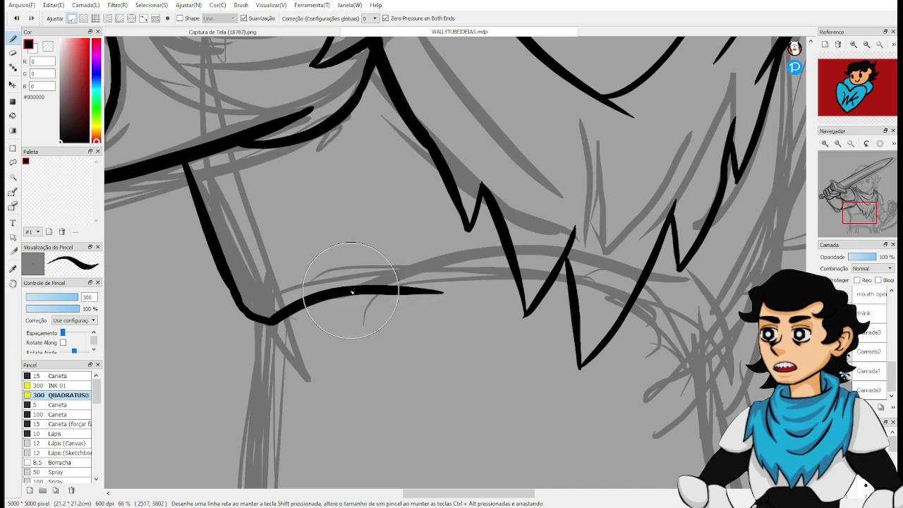
key(ctrl+z)
drag(273, 323, 433, 282)
key(ctrl+z)
drag(258, 302, 452, 284)
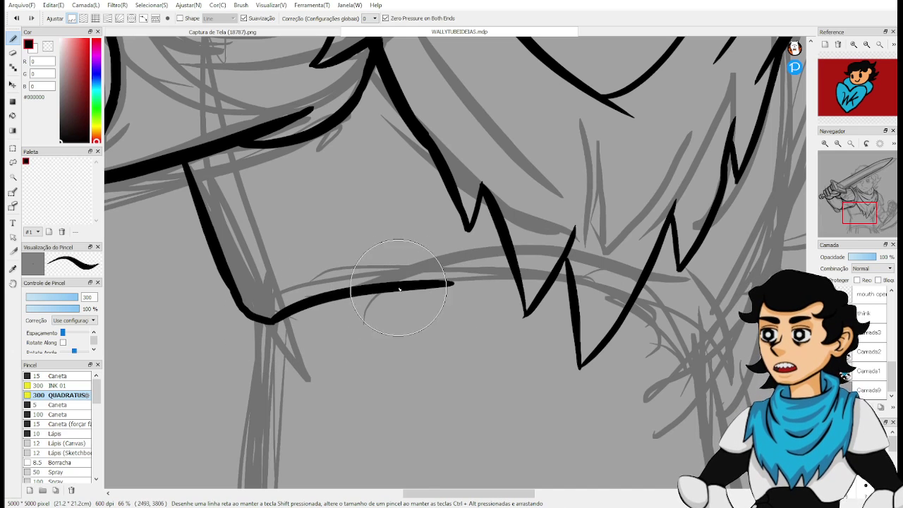
mouse_move(247, 311)
mouse_down()
mouse_move(353, 251)
mouse_move(403, 258)
mouse_up()
key(ctrl+z)
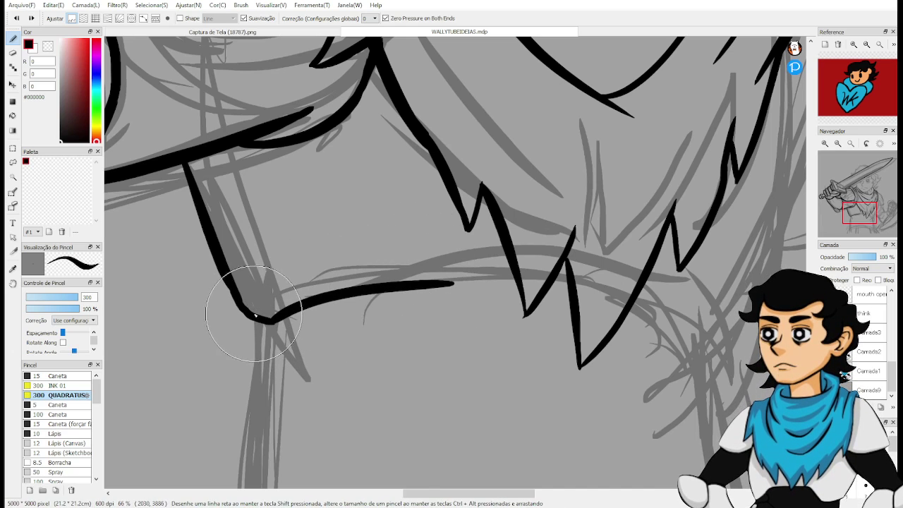
Try to ink a second curve above the chest's lower edge, with short strokes linking the band's end to the nearest ragged scarf tip.
drag(244, 307, 443, 259)
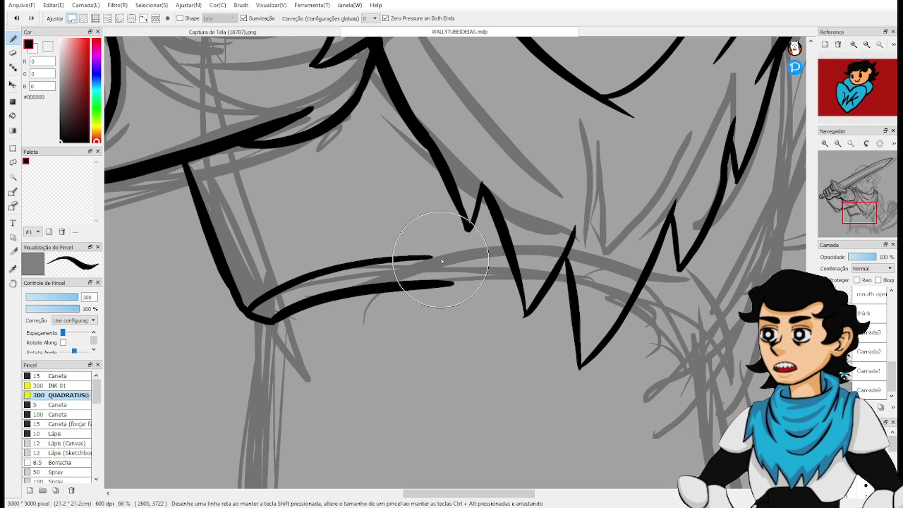
key(ctrl+z)
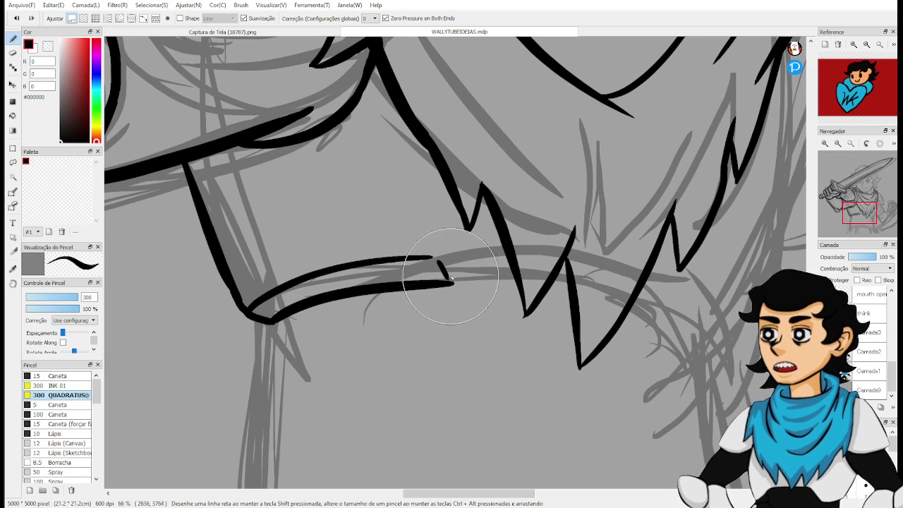
mouse_move(456, 278)
mouse_down()
mouse_move(468, 234)
mouse_move(457, 275)
mouse_up()
key(ctrl+z)
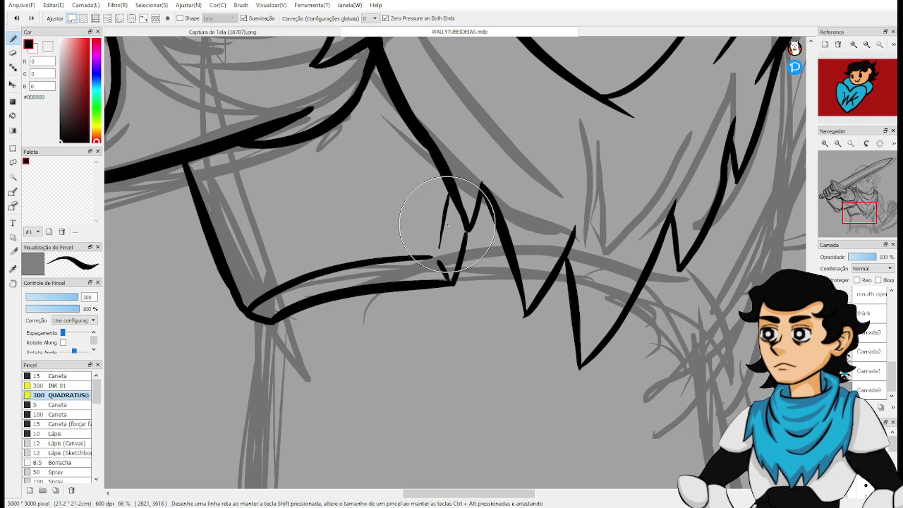
key(ctrl+z)
drag(450, 202, 442, 242)
key(ctrl+z)
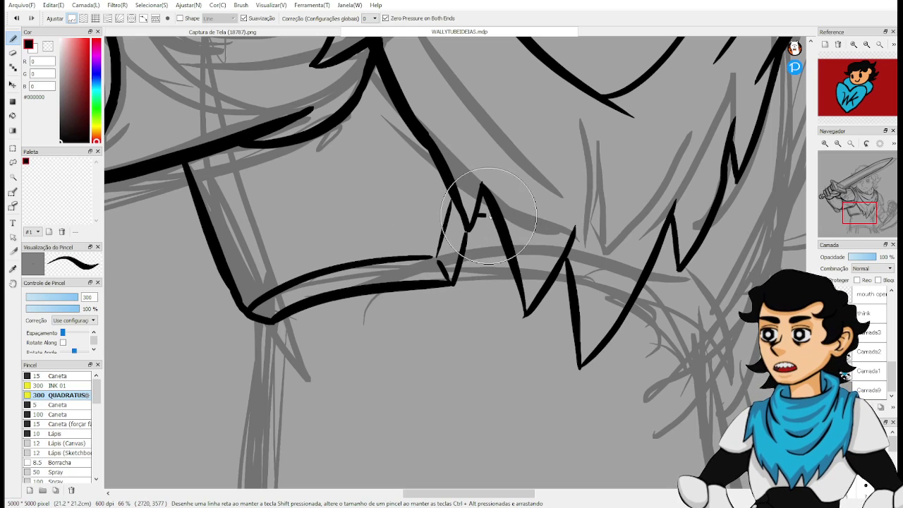
Try to ink the chest band's far end in short segments beneath the scarf's ragged tips, continuing into a diagonal line.
drag(641, 270, 543, 263)
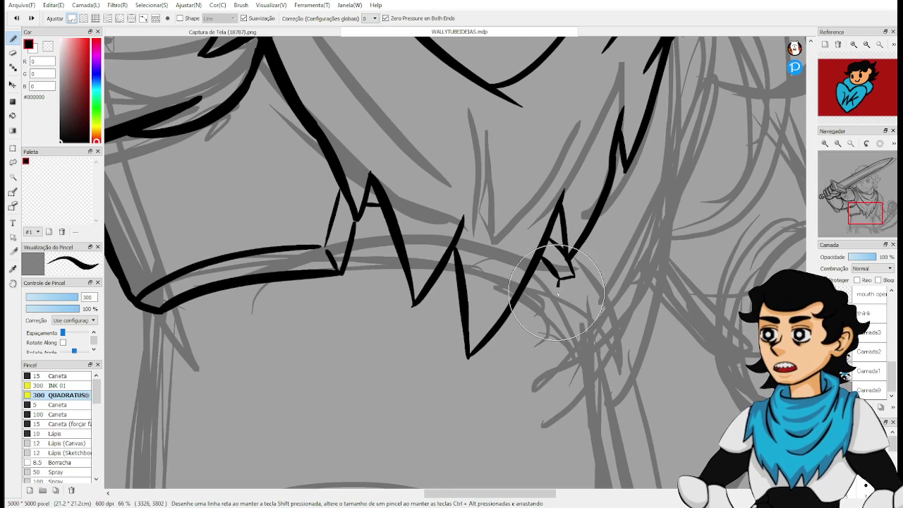
key(ctrl+z)
drag(558, 294, 546, 313)
key(ctrl+z)
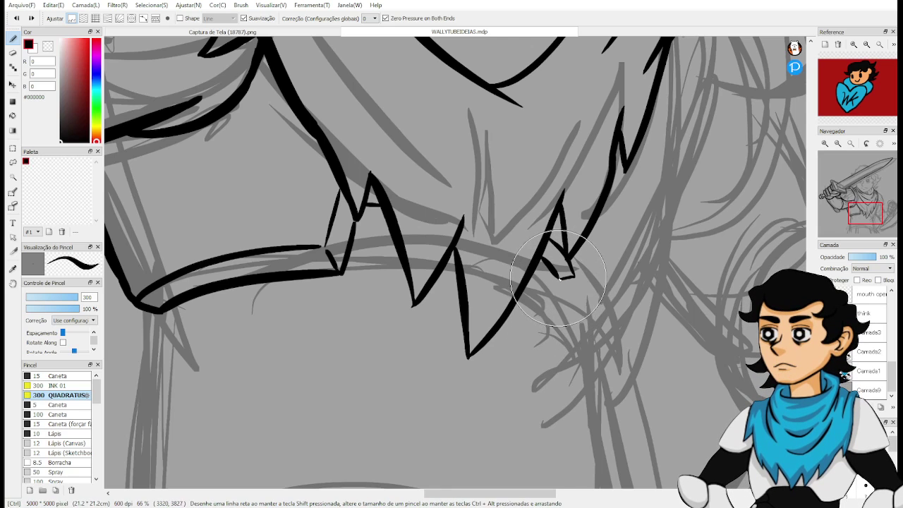
drag(557, 278, 556, 306)
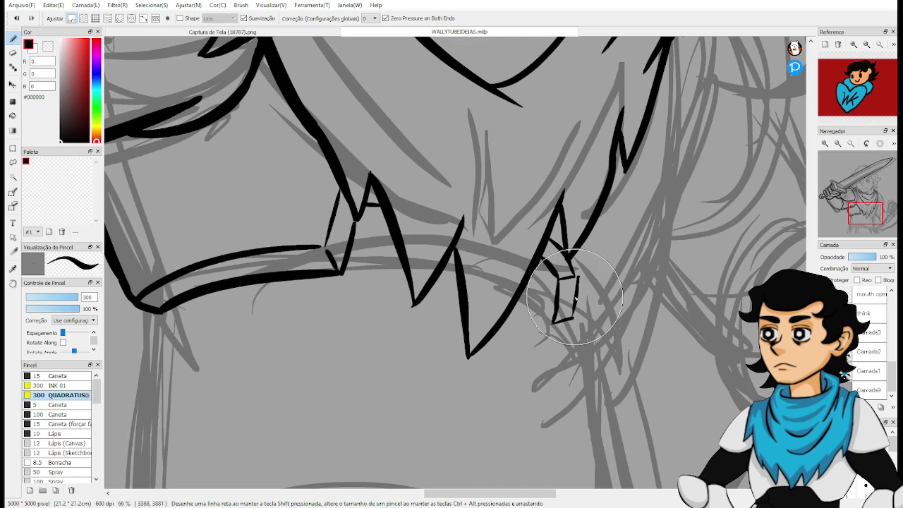
drag(613, 321, 501, 341)
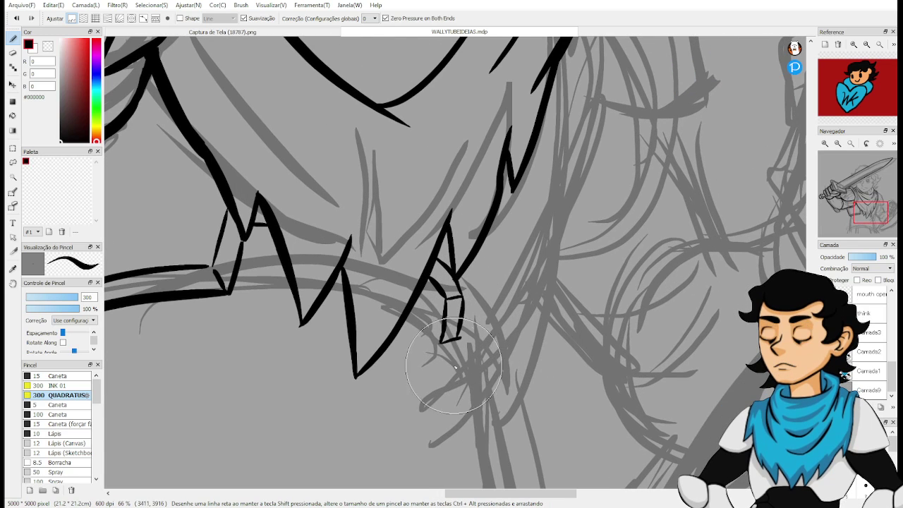
drag(441, 342, 496, 393)
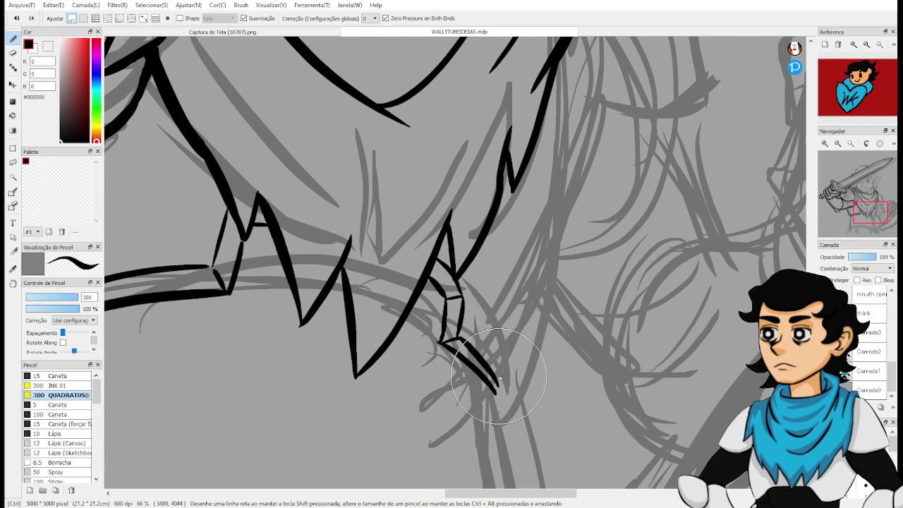
Undo the chest band strokes on both sides of the scarf, back to the torso's side line with its rounded lower end.
key(ctrl+z)
key(ctrl+z)
key(ctrl+z)
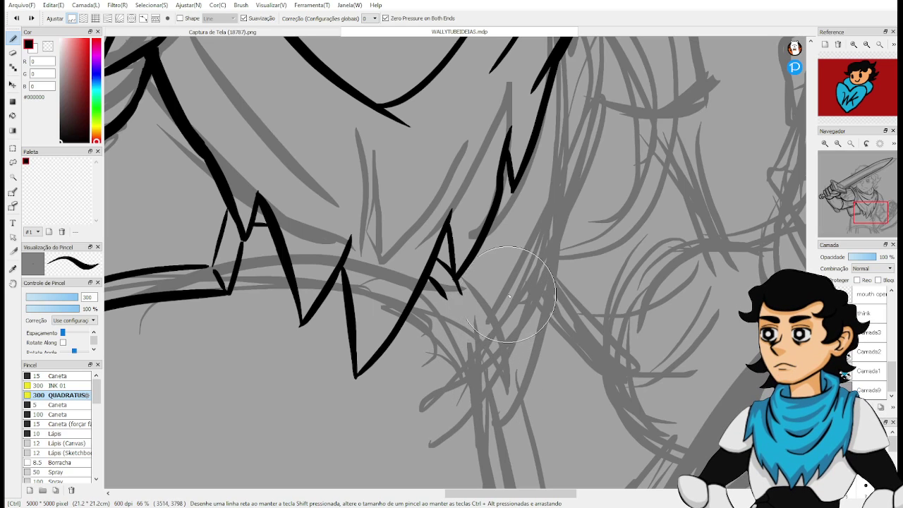
key(ctrl+z)
key(ctrl+z)
key(ctrl+z)
key(ctrl+z)
key(ctrl+z)
key(ctrl+z)
Ink the torso's far side as a long tapered curve from the scarf's outer edge down to the sketched chest corner.
mouse_move(430, 357)
mouse_down()
mouse_move(573, 364)
mouse_move(493, 377)
mouse_up()
scroll(493, 377, down, 1)
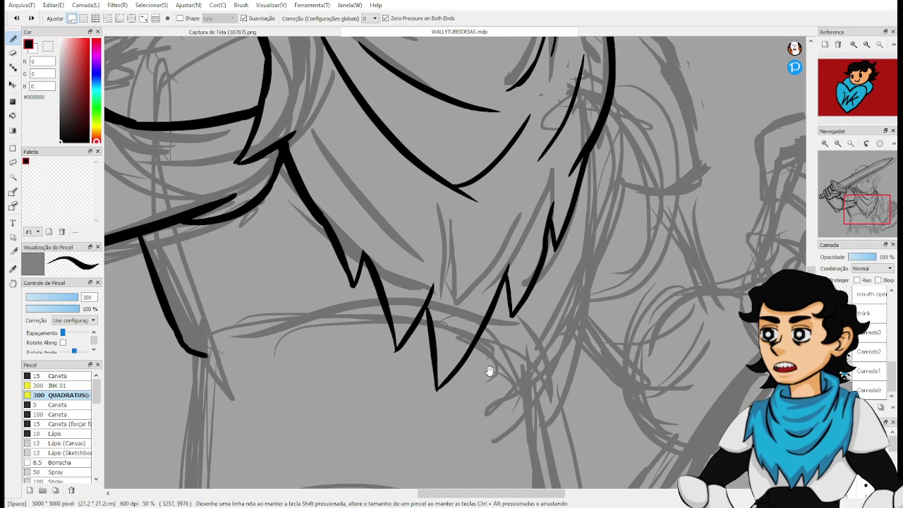
drag(646, 337, 579, 384)
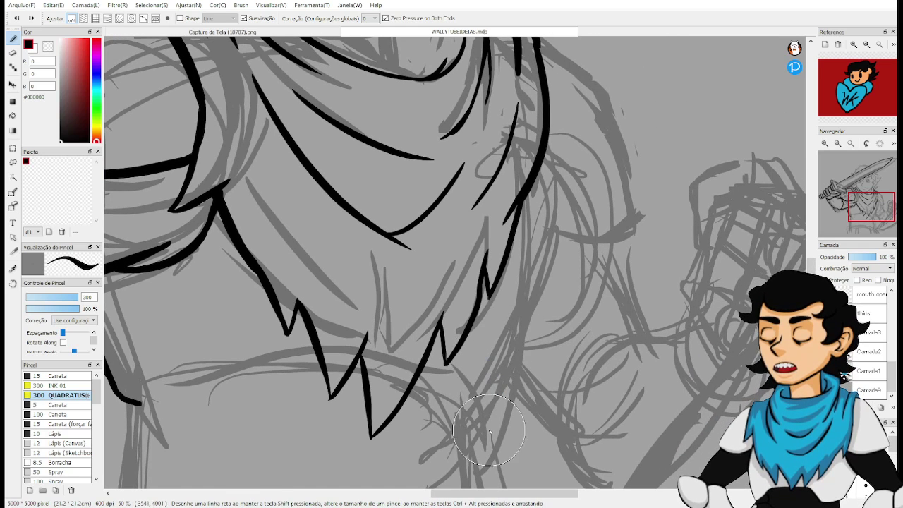
drag(472, 443, 521, 357)
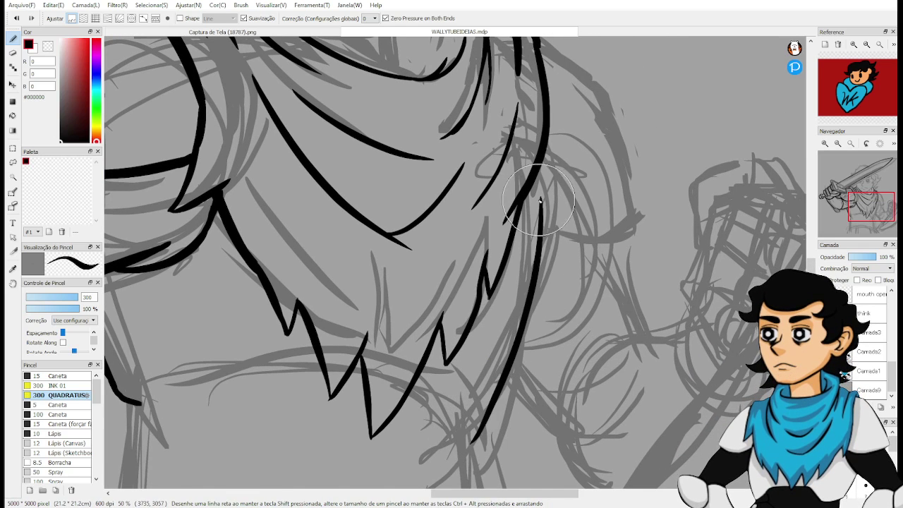
key(ctrl+z)
mouse_move(468, 442)
mouse_down()
mouse_move(485, 416)
mouse_move(531, 186)
mouse_up()
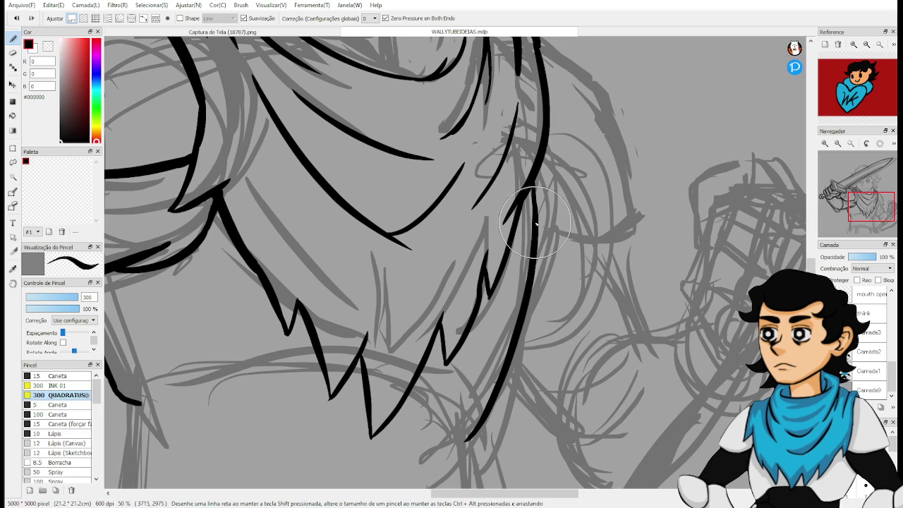
Ink the far chest corner with a short bottom edge and two short upright lines forming a narrow band end.
scroll(536, 192, down, 5)
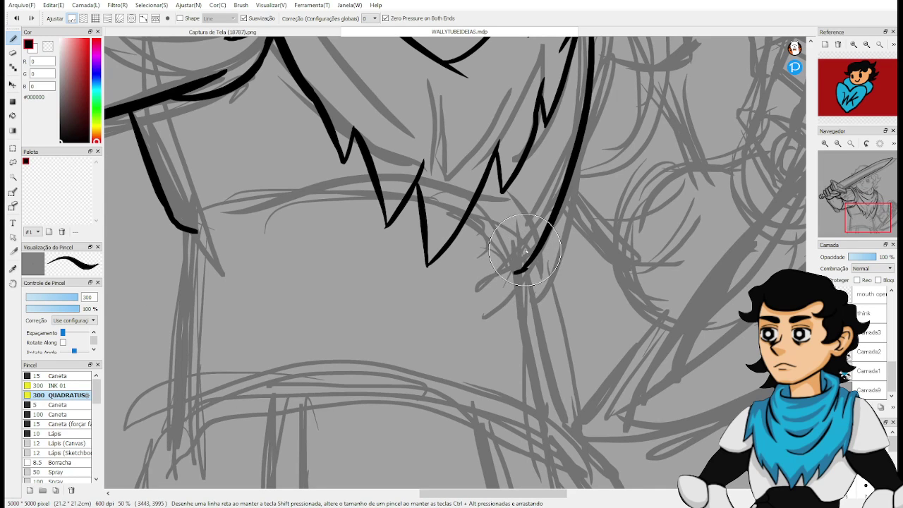
key(e)
mouse_move(522, 272)
mouse_down()
mouse_move(538, 259)
mouse_move(521, 314)
mouse_up()
key(b)
key(space)
key(ctrl+z)
drag(514, 276, 525, 315)
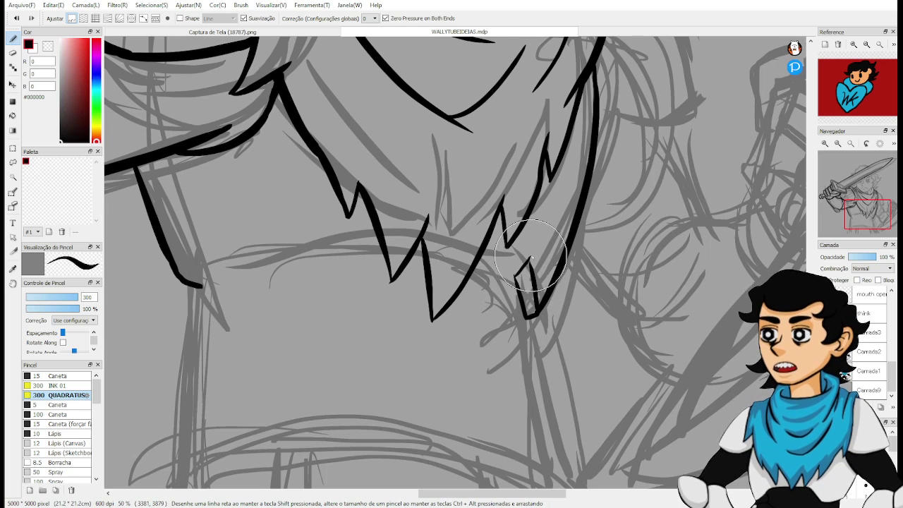
Close the top of the narrow band piece at the far chest corner with a short diagonal stroke.
scroll(522, 268, up, 2)
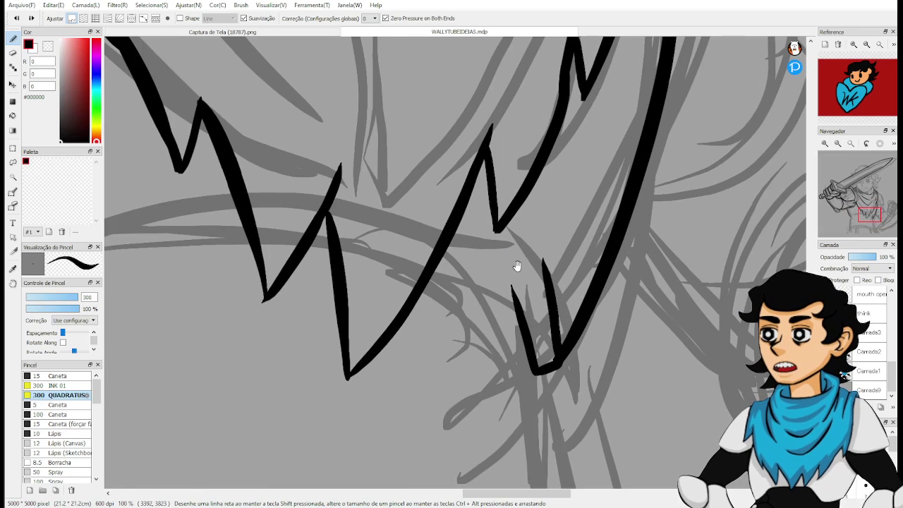
mouse_move(529, 269)
mouse_down()
mouse_move(544, 329)
mouse_move(554, 325)
mouse_up()
key(ctrl+z)
key(ctrl+z)
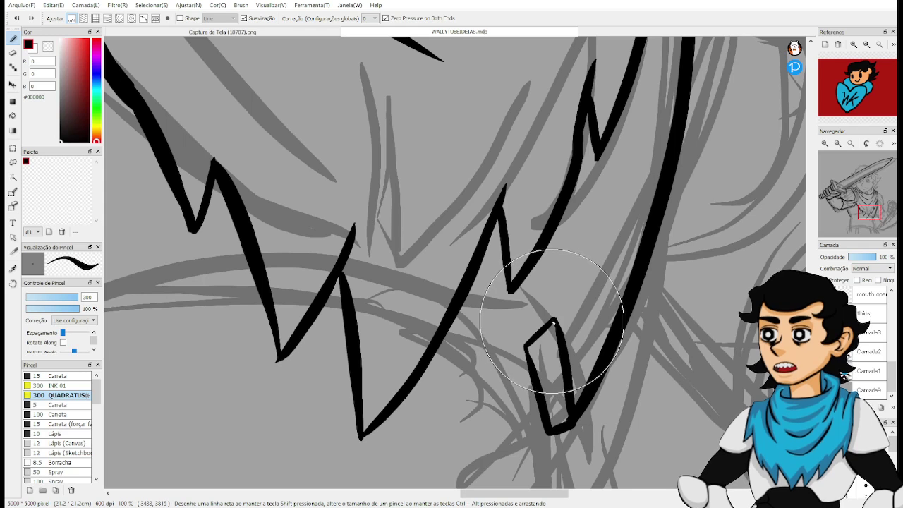
drag(534, 334, 570, 311)
Ink the chest's lower band as two nearly parallel tapered curves arching from the rounded side corner toward the ragged scarf tips.
drag(508, 343, 585, 304)
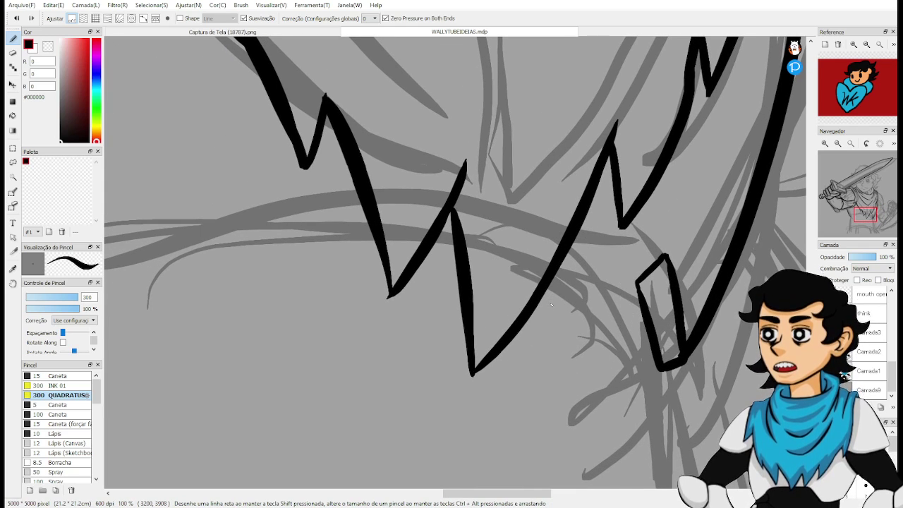
scroll(551, 305, down, 2)
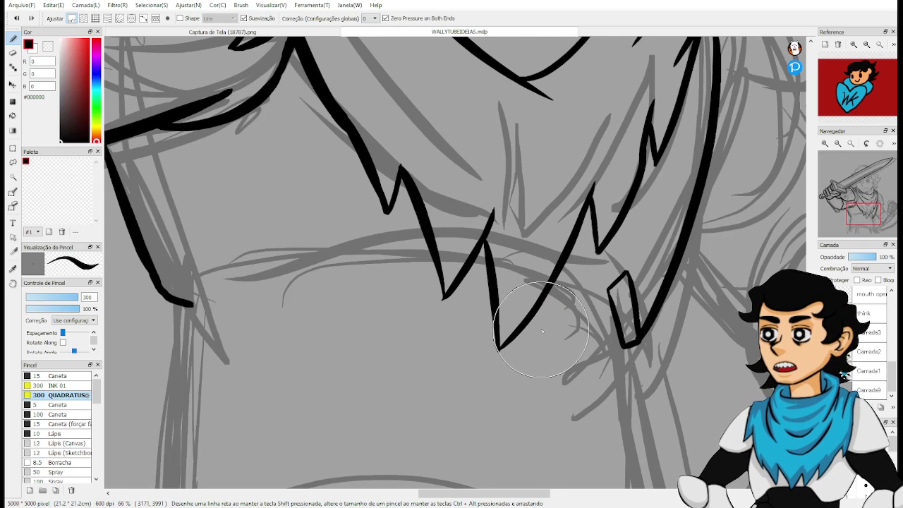
drag(456, 350, 541, 340)
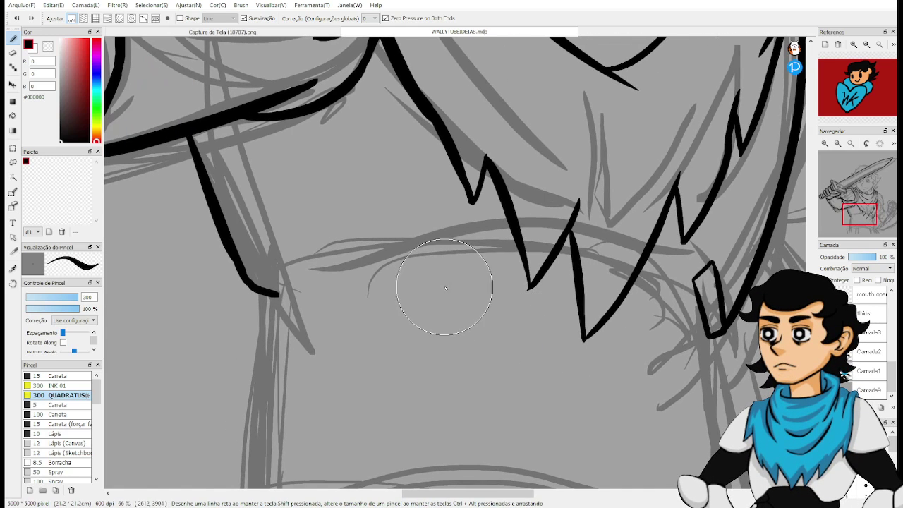
scroll(443, 284, up, 1)
drag(403, 316, 594, 298)
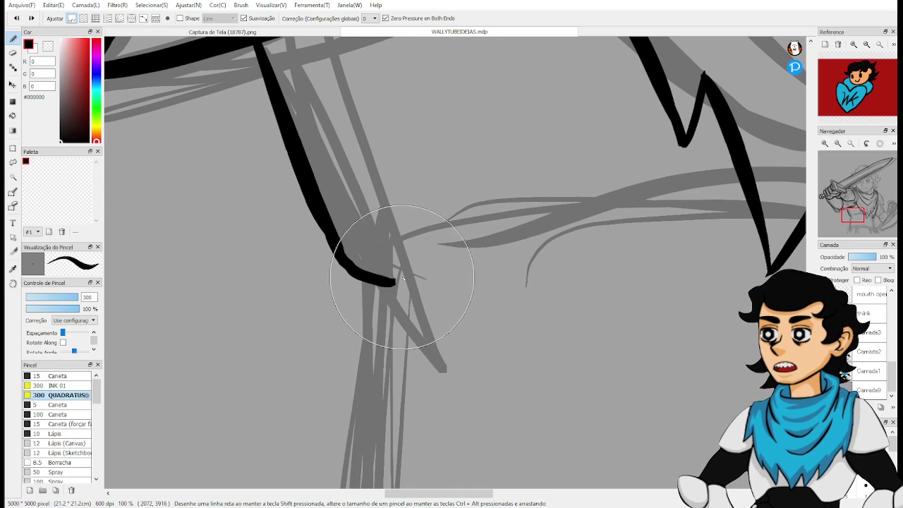
drag(389, 283, 594, 222)
drag(355, 264, 547, 189)
key(ctrl+z)
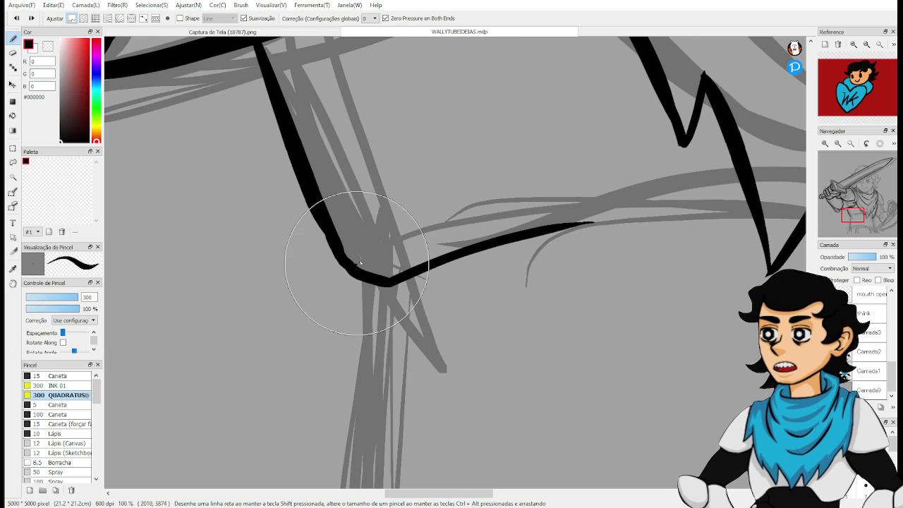
drag(359, 266, 647, 196)
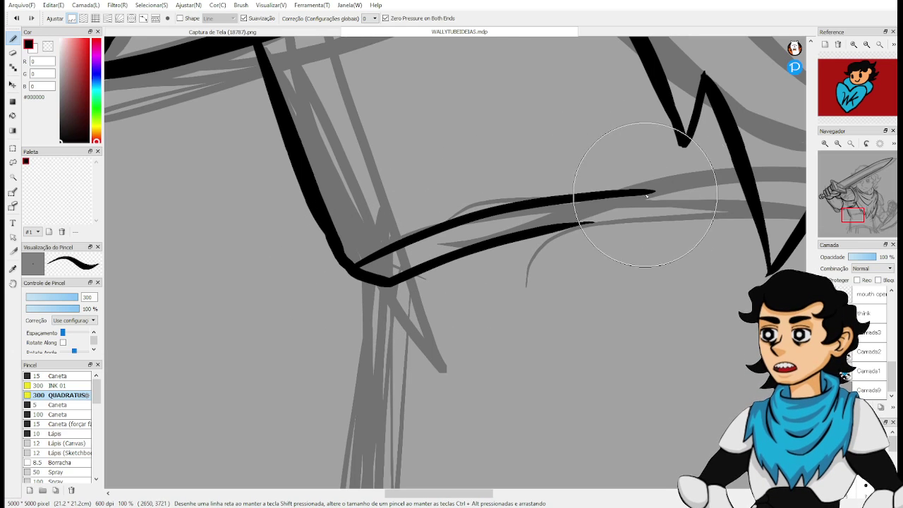
Trim the upper band curve's tip and close the band's open end with a short diagonal line joining both curves.
mouse_move(584, 224)
mouse_down()
mouse_move(660, 226)
mouse_move(518, 303)
mouse_move(528, 259)
mouse_up()
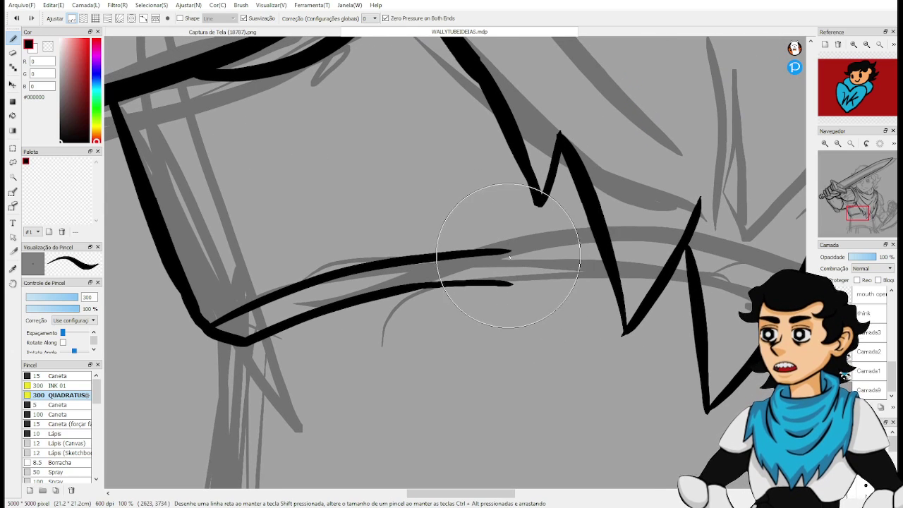
key(ctrl+z)
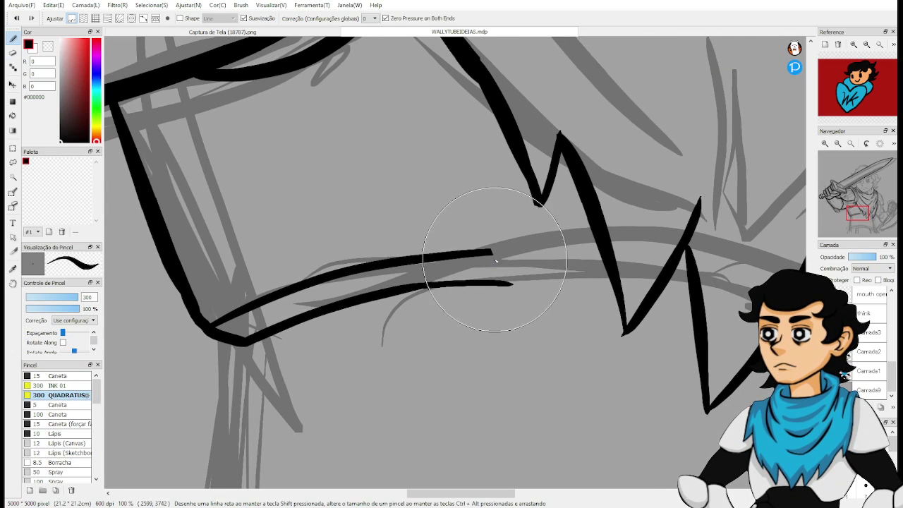
drag(490, 252, 517, 279)
key(ctrl+z)
drag(491, 251, 516, 283)
key(ctrl+z)
key(ctrl+z)
key(ctrl+z)
key(ctrl+z)
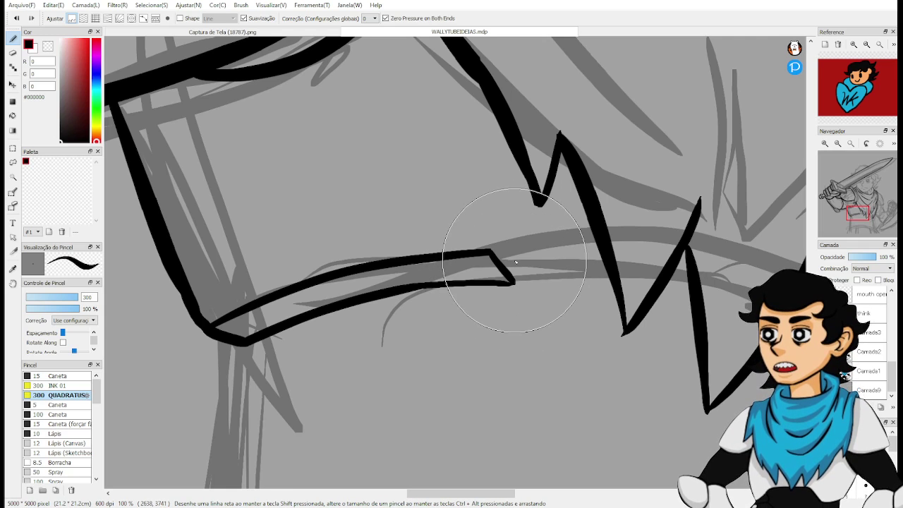
Lasso-select the narrow band piece at the far chest corner and transform it so its top leans toward the scarf tips.
scroll(496, 245, down, 2)
drag(558, 307, 528, 339)
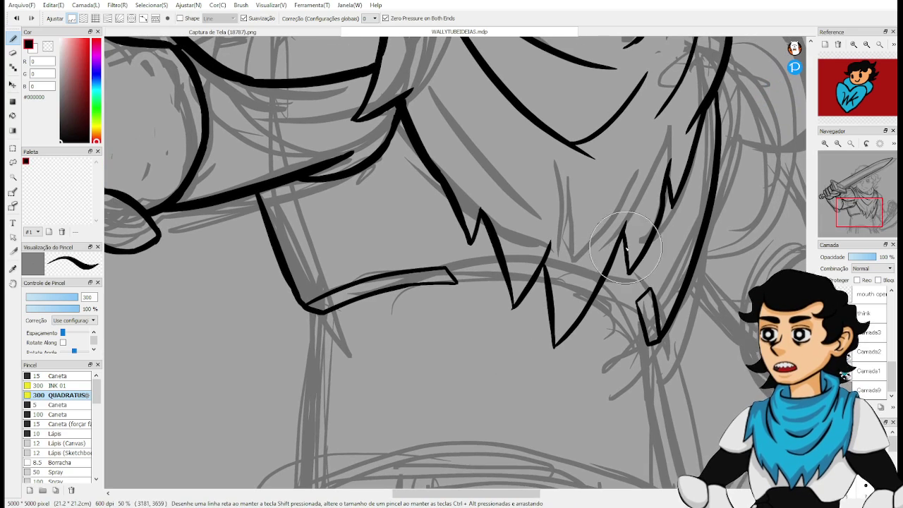
scroll(626, 247, up, 3)
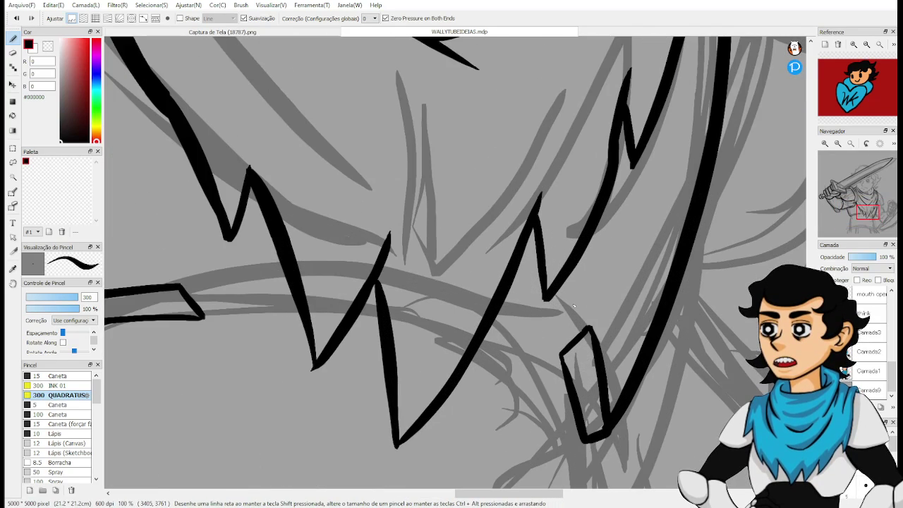
drag(583, 311, 541, 283)
key(l)
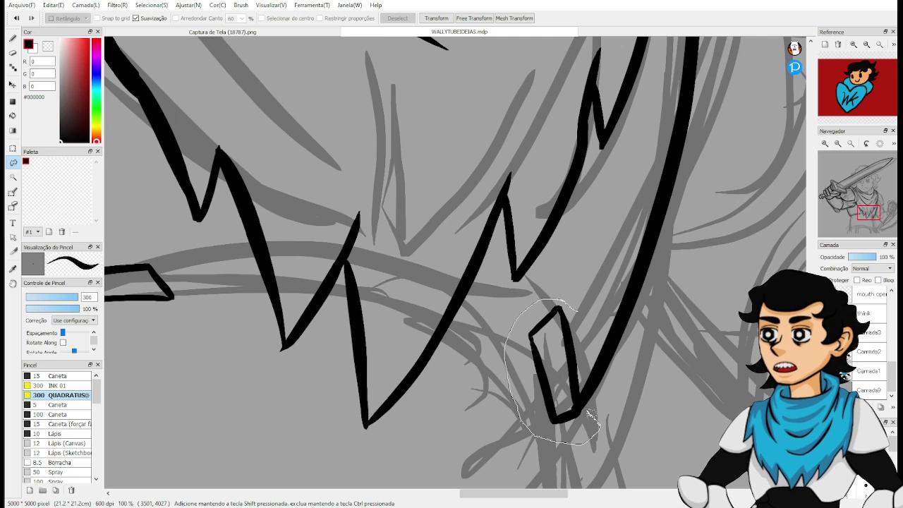
drag(577, 323, 577, 317)
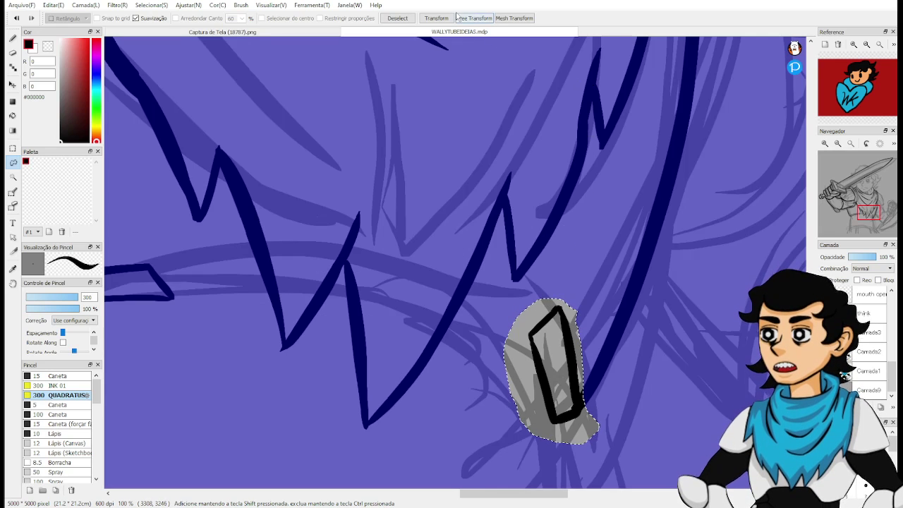
click(458, 17)
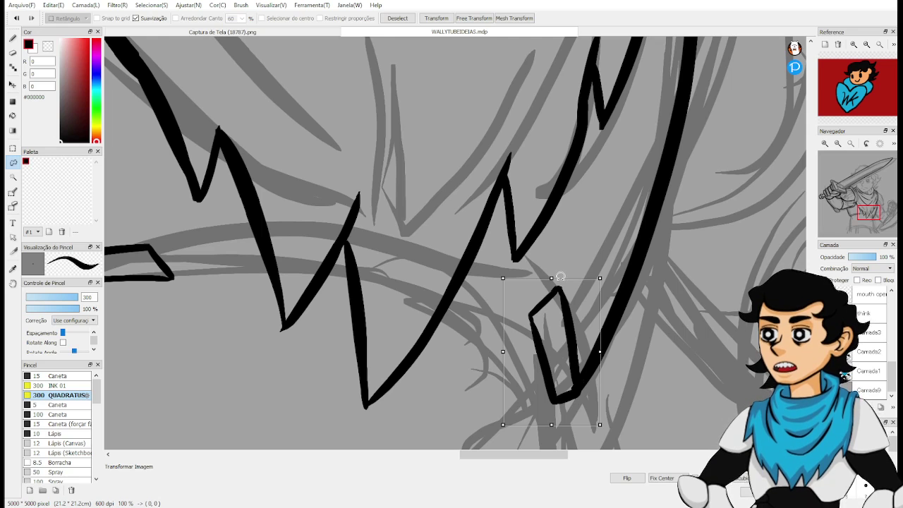
drag(553, 280, 526, 301)
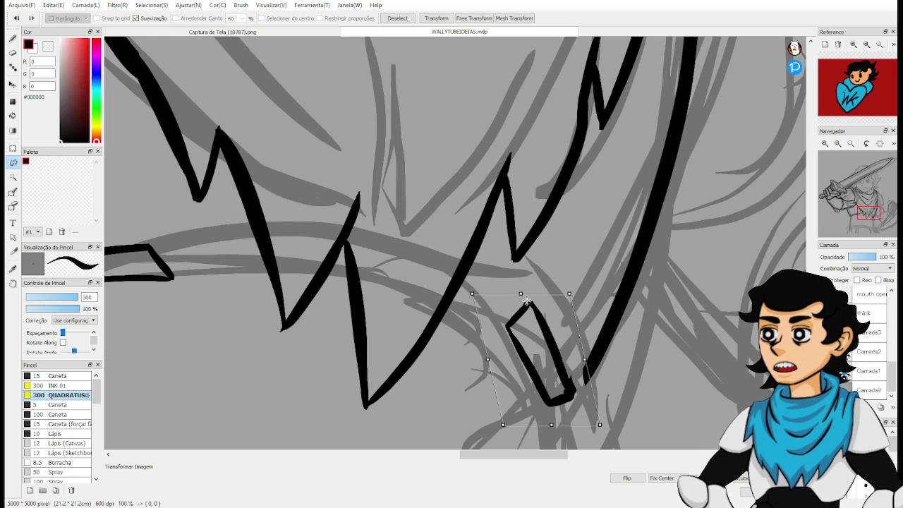
Reposition the leaning band piece against the torso side line, fine-tune its corners, apply the transform and deselect.
drag(554, 351, 565, 343)
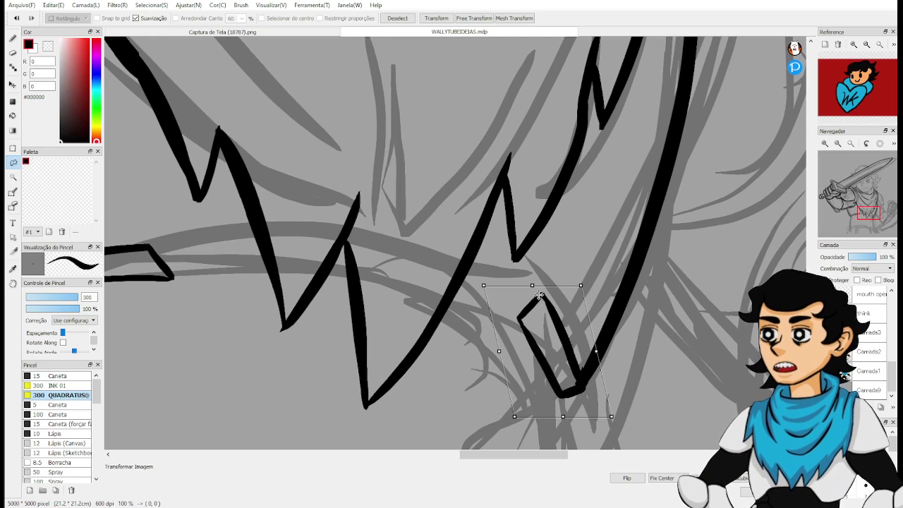
drag(539, 295, 534, 292)
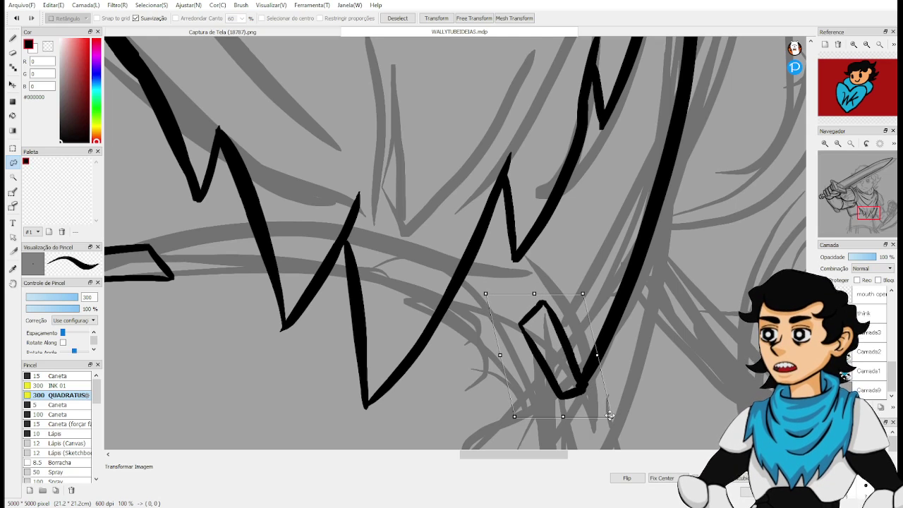
drag(610, 416, 607, 413)
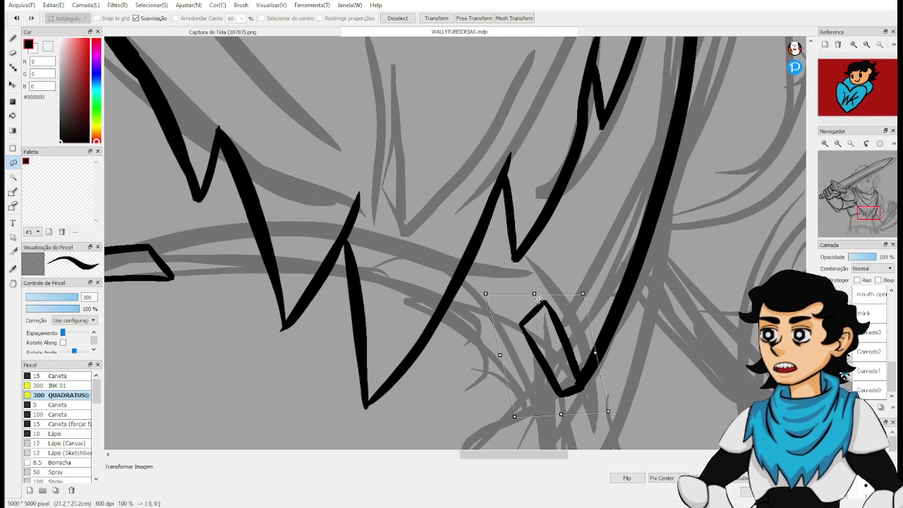
drag(536, 292, 539, 291)
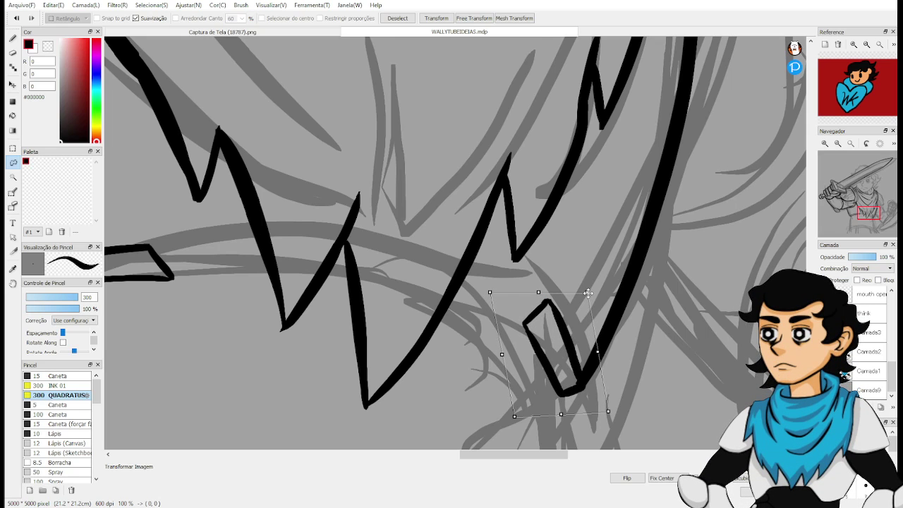
drag(586, 295, 580, 301)
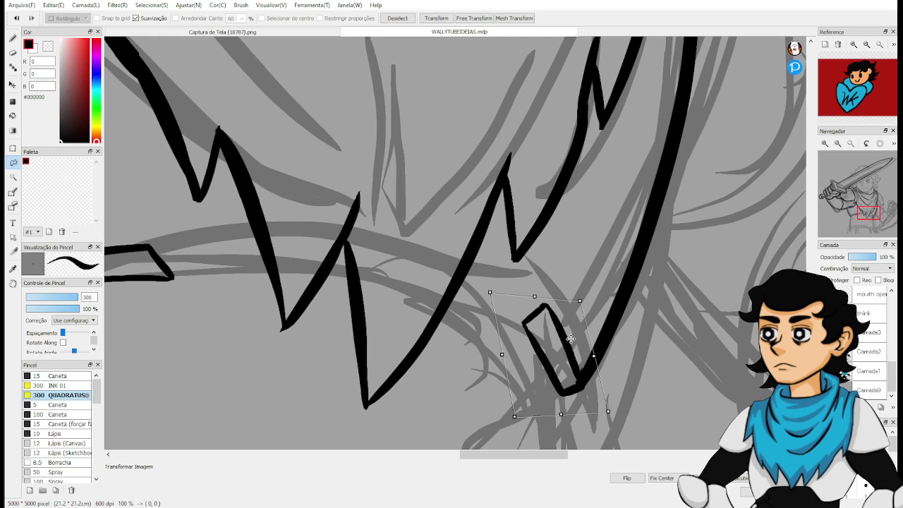
drag(571, 339, 575, 335)
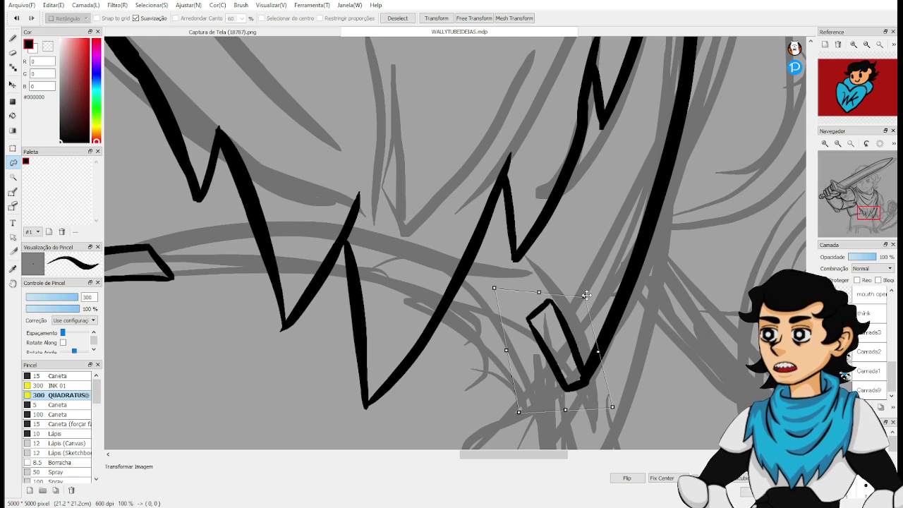
key(Return)
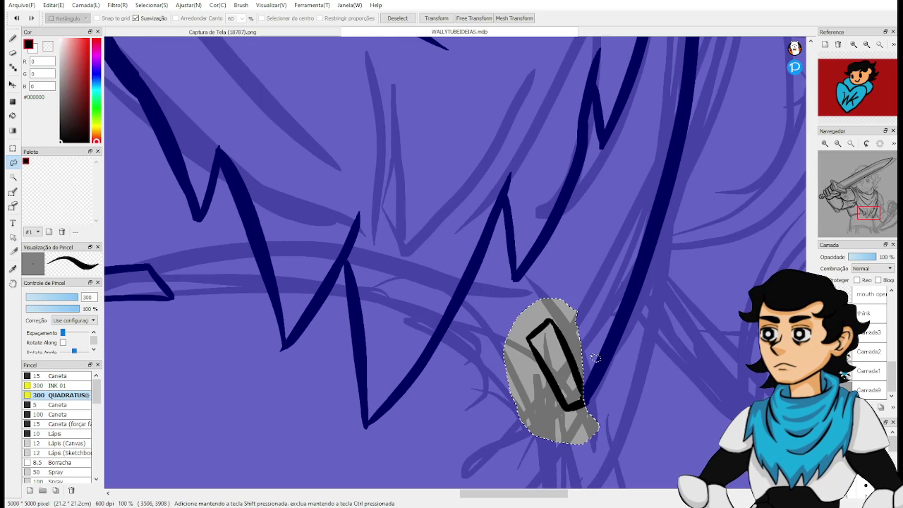
key(ctrl+d)
Draw a lower guide curve across the ragged scarf tips, continuing the chest band's bottom edge to the narrow piece at the far corner.
scroll(595, 357, down, 4)
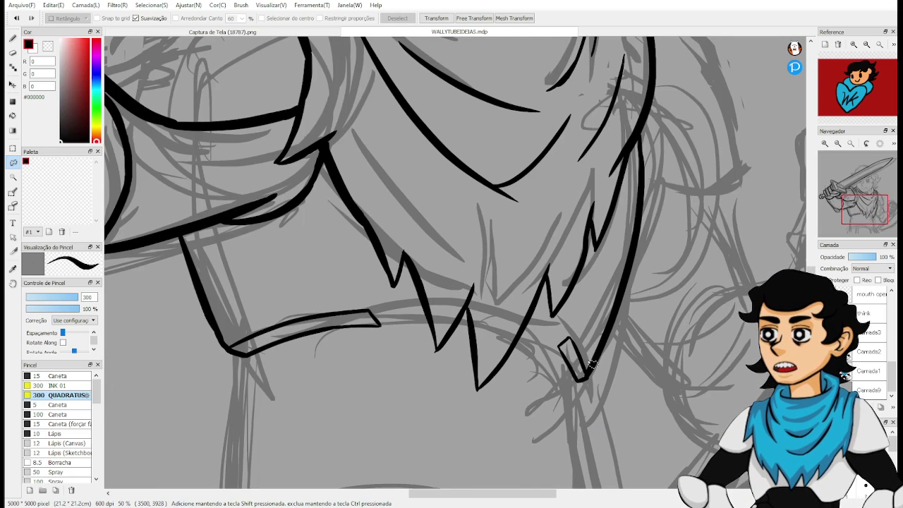
scroll(591, 364, up, 4)
key(b)
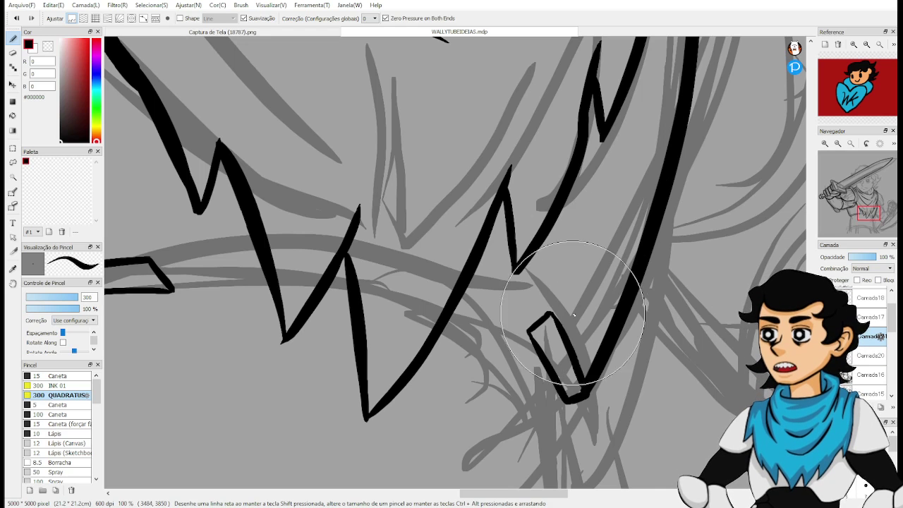
drag(525, 336, 730, 283)
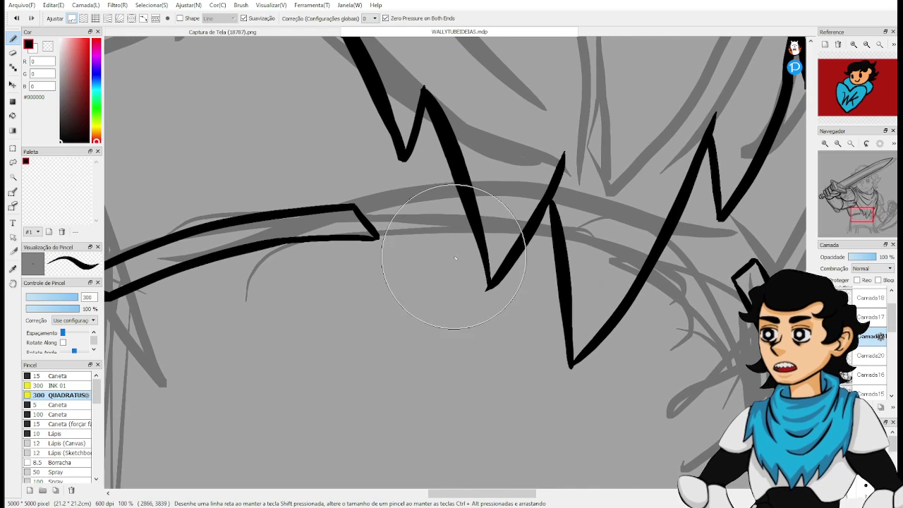
drag(399, 246, 696, 261)
key(ctrl+z)
drag(413, 232, 723, 275)
key(ctrl+z)
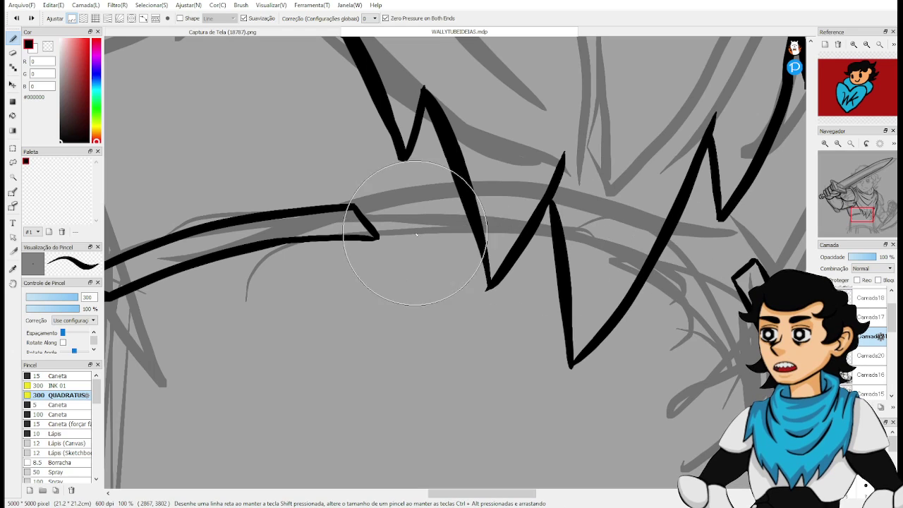
mouse_move(415, 225)
mouse_down()
mouse_move(451, 225)
mouse_move(694, 275)
mouse_up()
key(ctrl+z)
drag(416, 237, 734, 282)
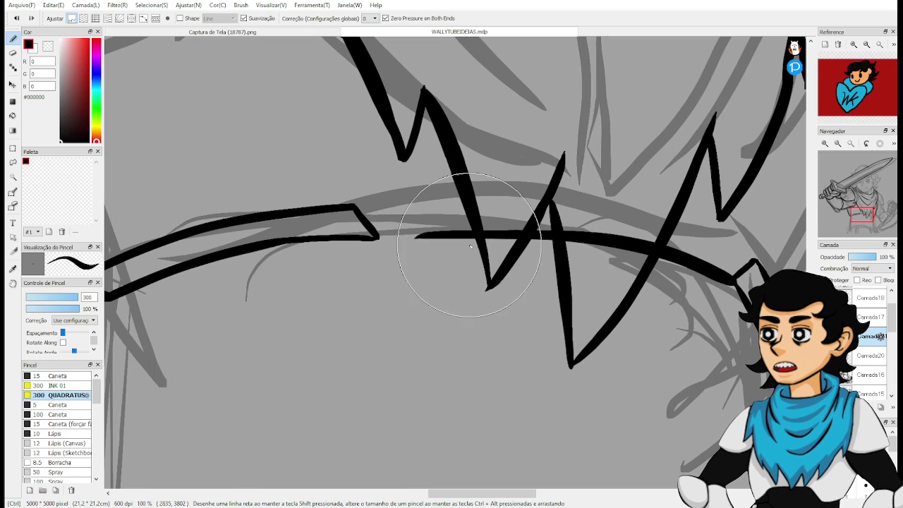
key(ctrl+z)
drag(423, 233, 730, 283)
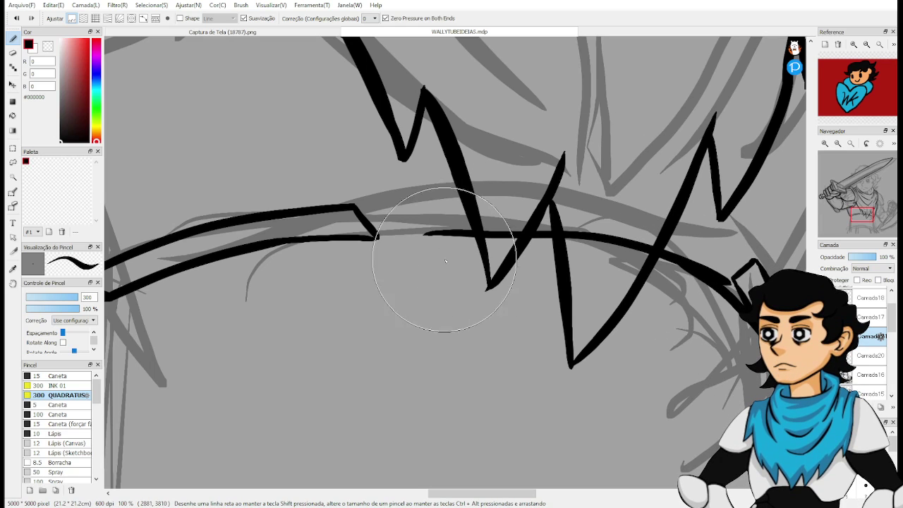
Draw an upper guide curve across the scarf tips, roughly parallel to the lower one, continuing the chest band's top edge.
mouse_move(395, 200)
mouse_down()
mouse_move(522, 192)
mouse_move(641, 197)
mouse_move(676, 202)
mouse_move(674, 210)
mouse_up()
key(ctrl+z)
key(ctrl+z)
drag(412, 206, 714, 227)
key(ctrl+z)
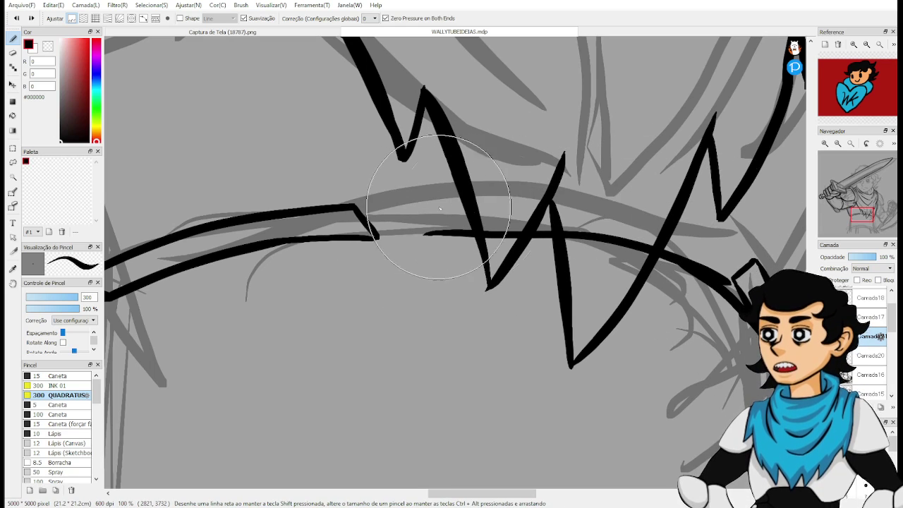
mouse_move(421, 204)
mouse_down()
mouse_move(545, 196)
mouse_move(721, 238)
mouse_up()
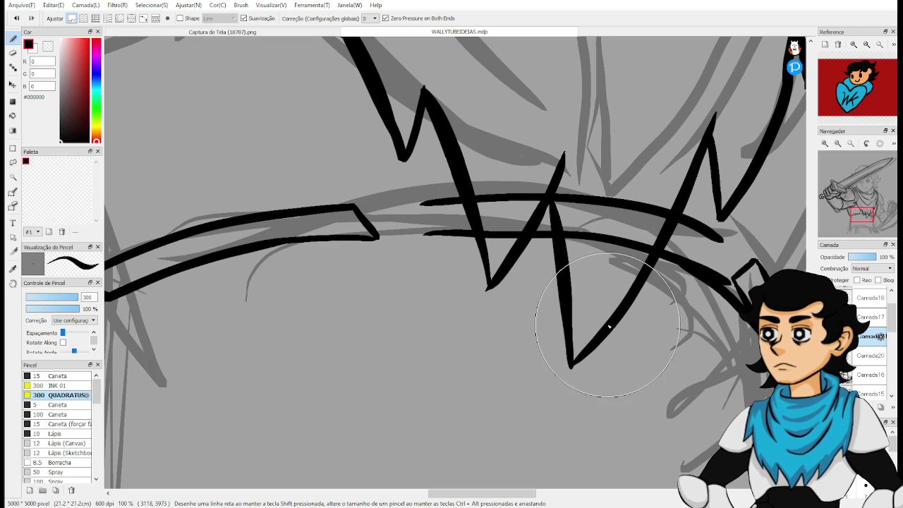
Erase the old top and both upright lines of the narrow band piece, keeping the torso side line and its bottom corner.
drag(657, 355, 495, 404)
key(e)
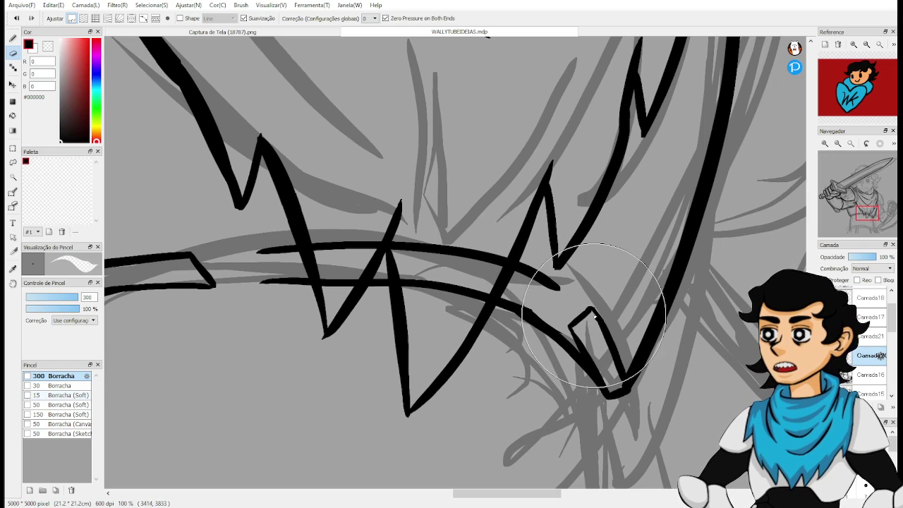
mouse_move(586, 314)
mouse_down()
mouse_move(596, 333)
mouse_move(565, 322)
mouse_move(580, 340)
mouse_up()
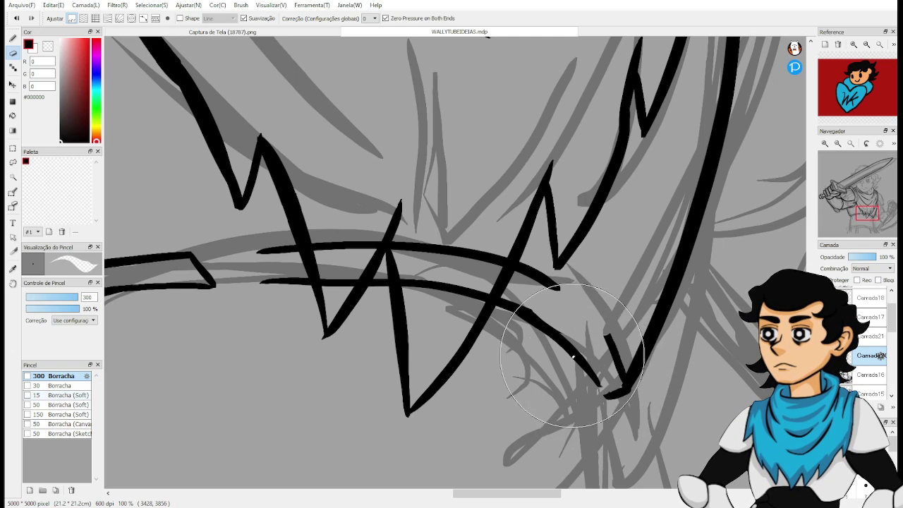
drag(606, 328, 619, 371)
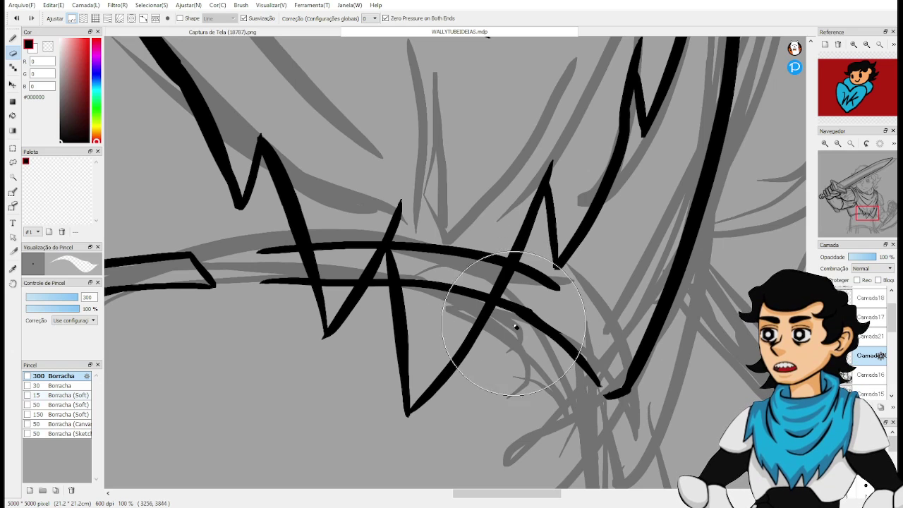
Ink the end of the lower band curve down into the bottom corner of the torso side.
key(b)
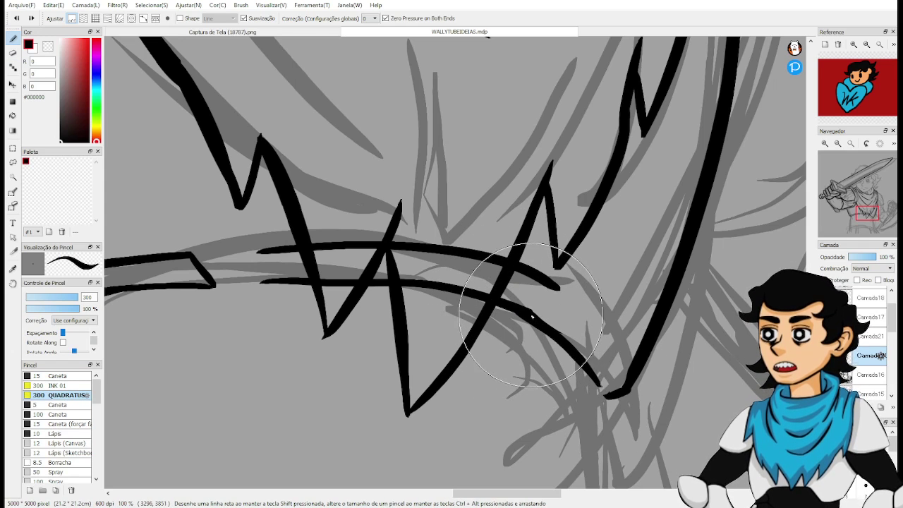
mouse_move(581, 359)
mouse_down()
mouse_move(618, 399)
mouse_move(610, 398)
mouse_up()
key(ctrl+z)
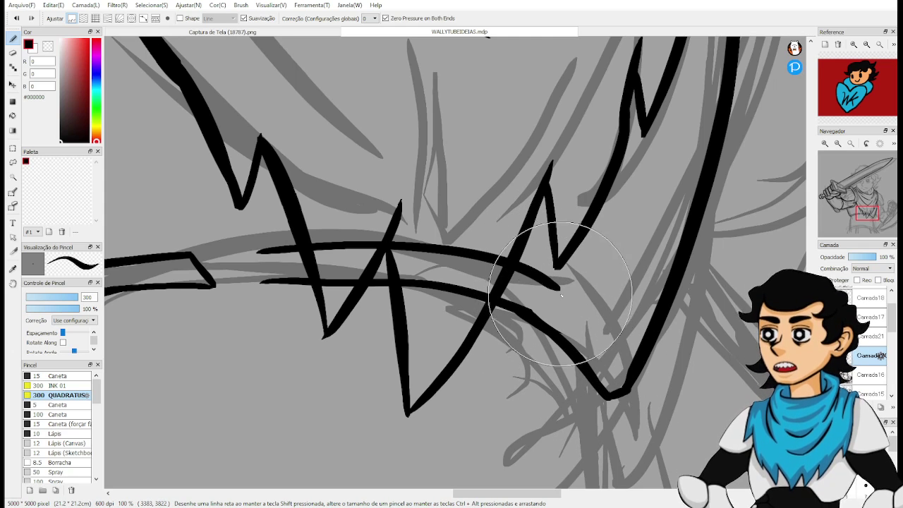
Ink the upper band curve from beside the scarf tip down to the torso side line near the bottom corner.
drag(556, 285, 598, 321)
key(ctrl+z)
drag(556, 285, 602, 339)
key(ctrl+z)
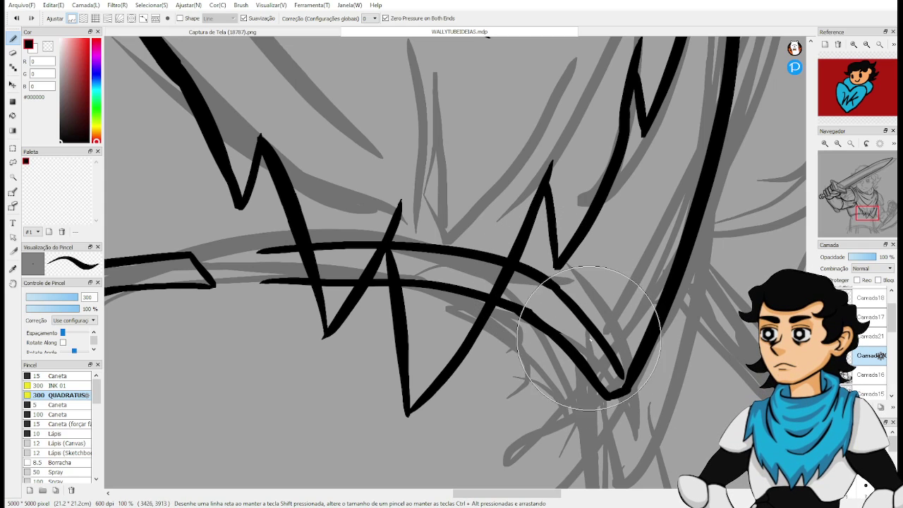
drag(554, 286, 622, 376)
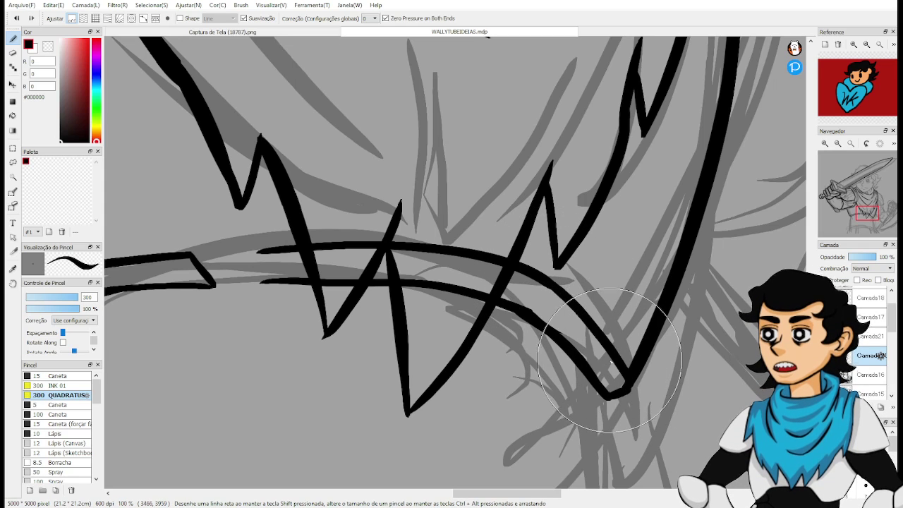
key(ctrl+z)
mouse_move(554, 286)
mouse_down()
mouse_move(579, 308)
mouse_move(623, 376)
mouse_up()
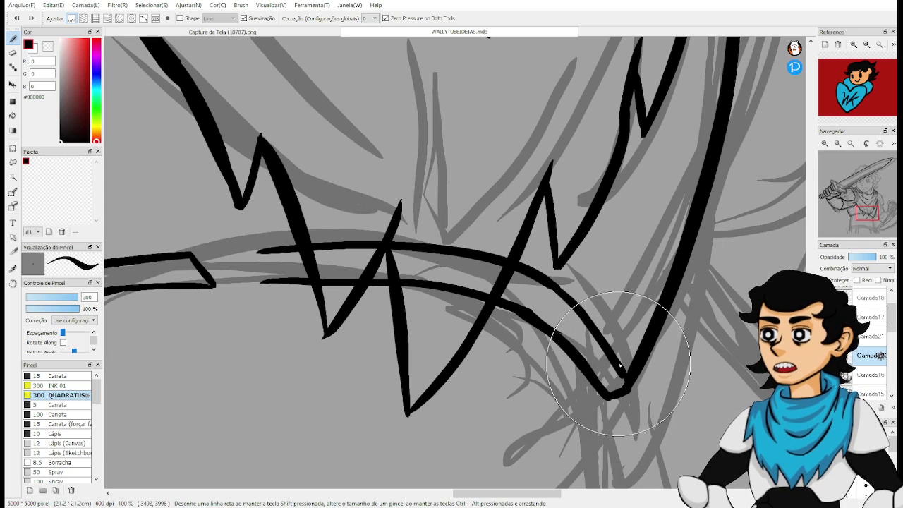
Close the far band piece's open end with a short diagonal line, trimming its pointed upper corner and redrawing the line.
drag(607, 360, 632, 397)
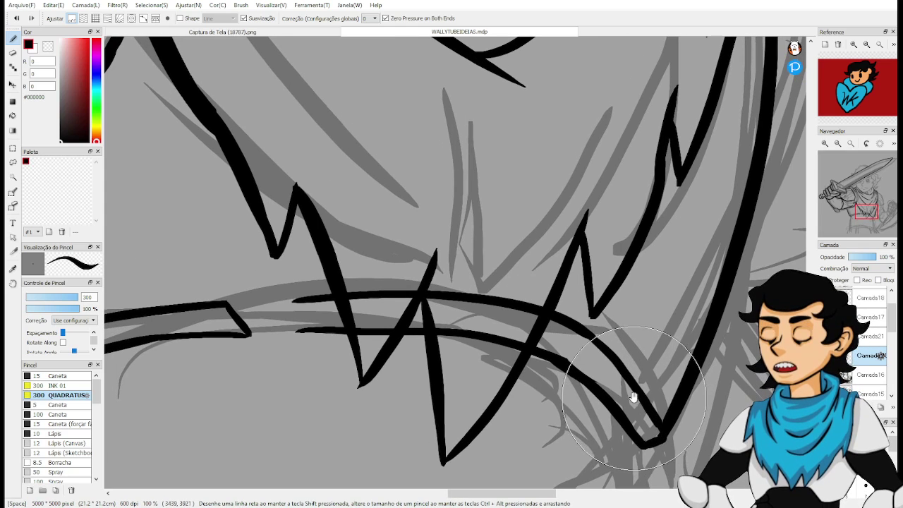
key(ctrl+z)
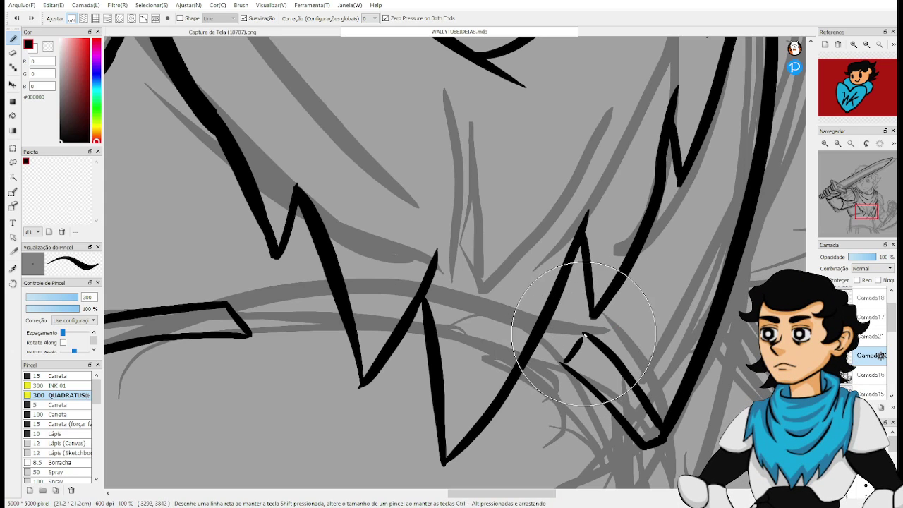
key(ctrl+z)
drag(563, 362, 583, 336)
key(ctrl+z)
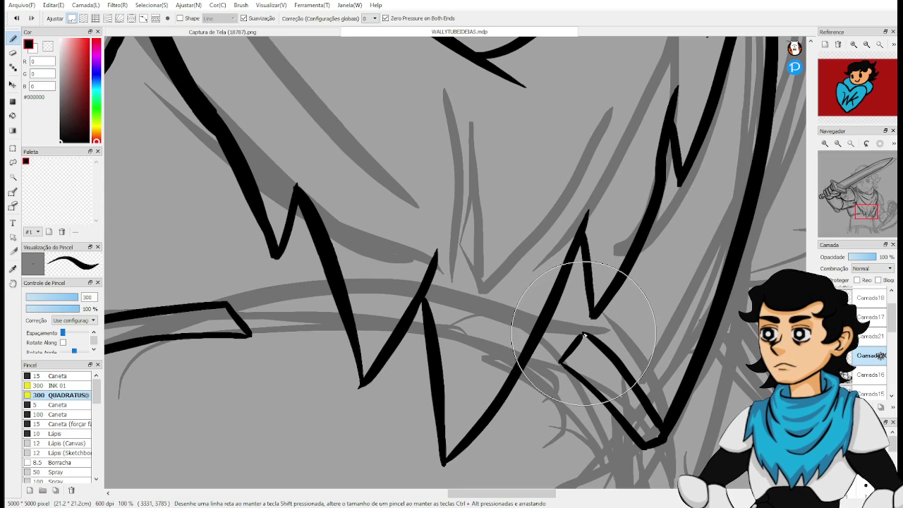
key(e)
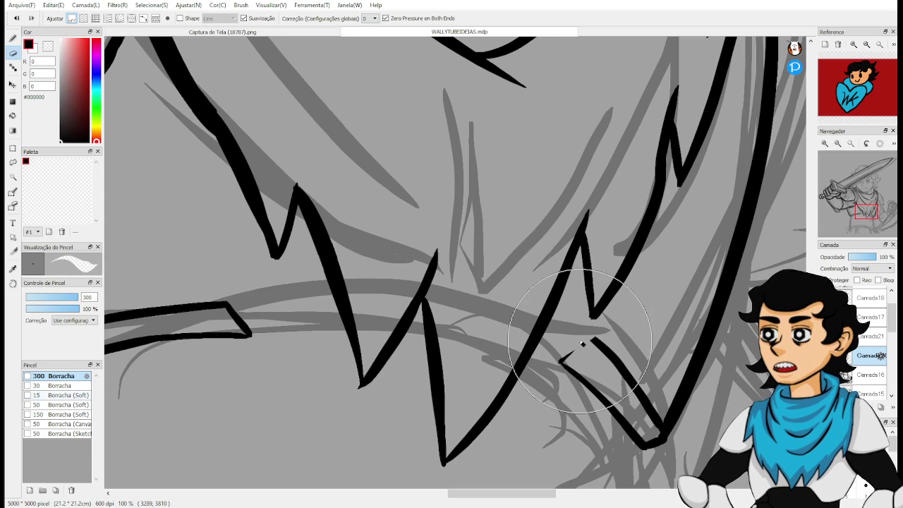
key(b)
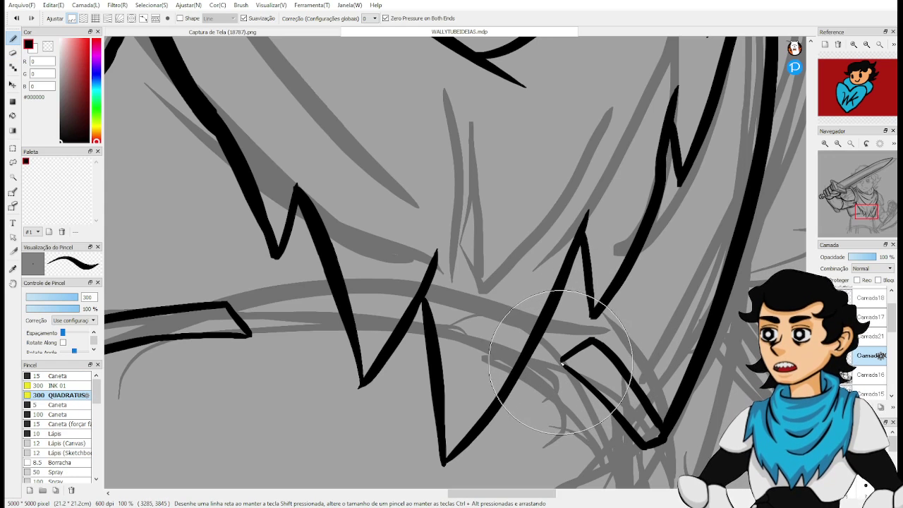
key(ctrl+z)
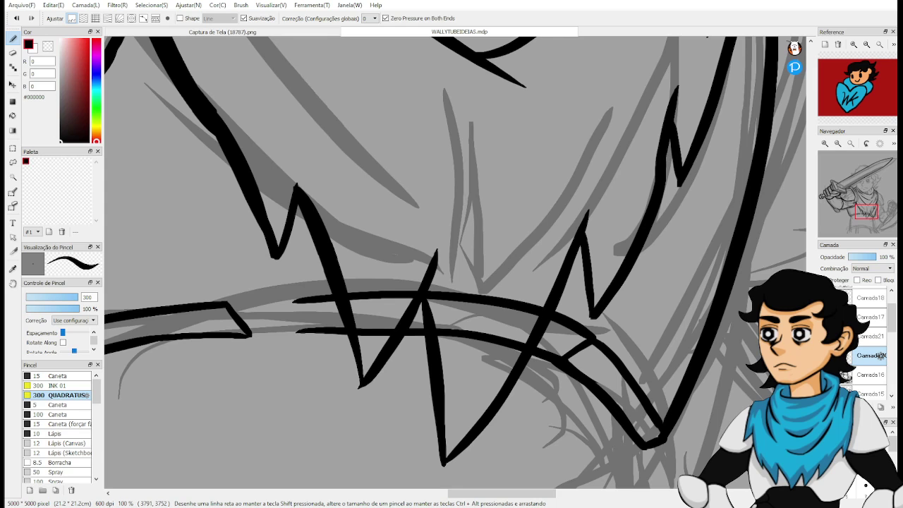
Remove the band curves crossing the scarf tips and ink a short line from the scarf edge to the far band piece's lower corner.
key(ctrl+z)
key(ctrl+z)
drag(559, 338, 594, 365)
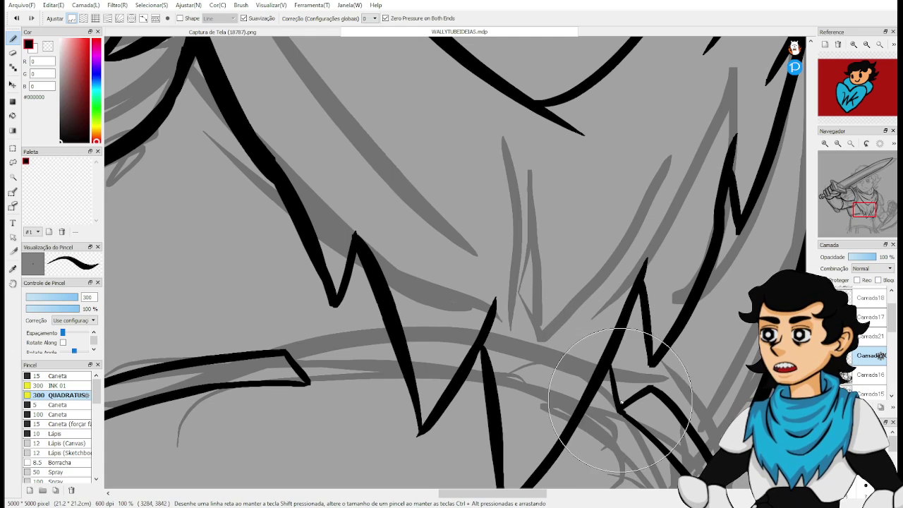
Ink a thin line from just below the far scarf notch's peak down to the far band piece's upper corner.
drag(640, 324, 650, 385)
key(ctrl+z)
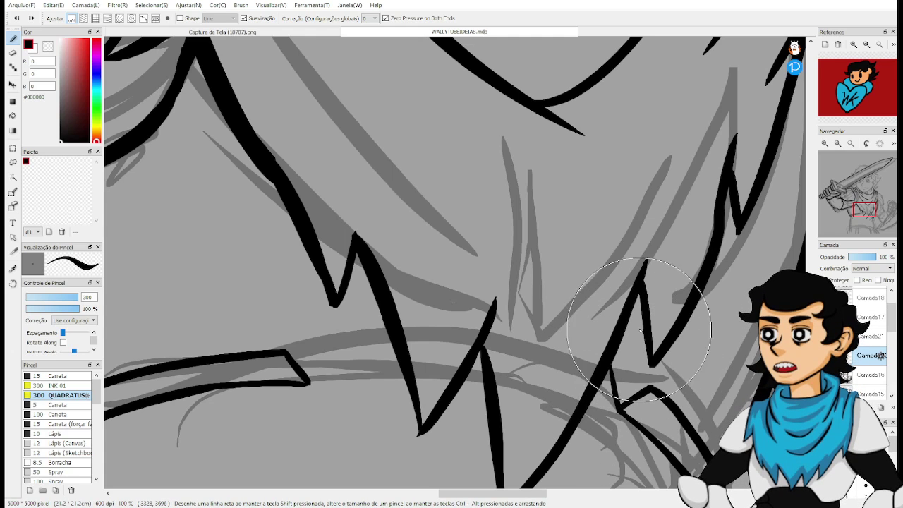
drag(639, 322, 649, 384)
key(ctrl+z)
drag(638, 319, 649, 385)
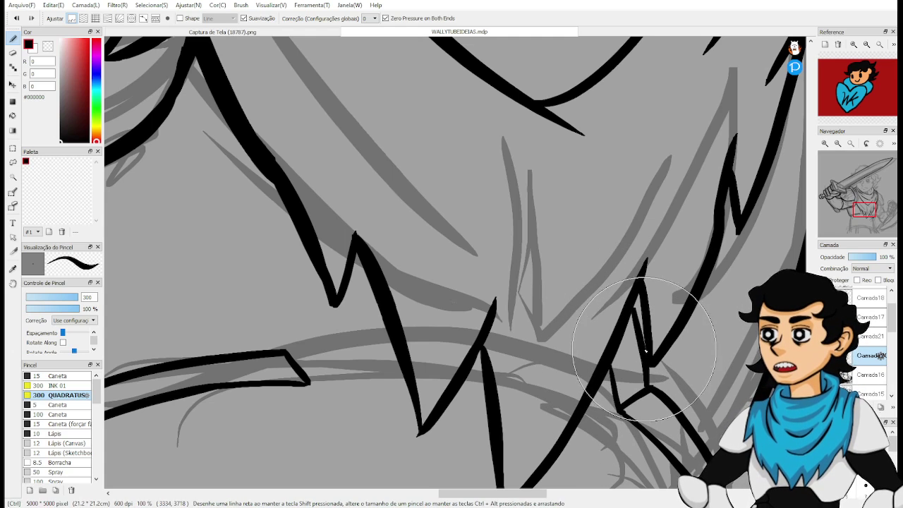
key(ctrl+z)
drag(635, 313, 649, 384)
key(ctrl+z)
drag(633, 311, 644, 382)
key(ctrl+z)
drag(643, 266, 649, 383)
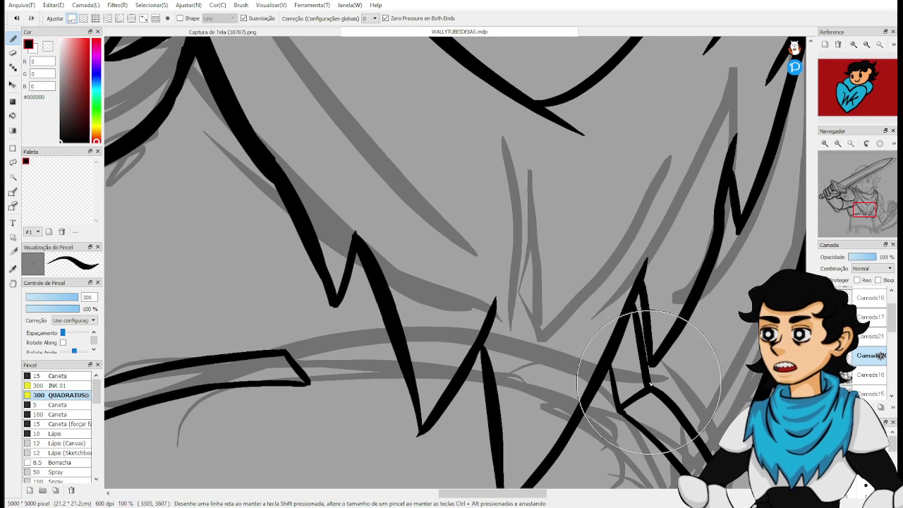
key(ctrl+z)
drag(644, 261, 655, 381)
drag(633, 308, 648, 382)
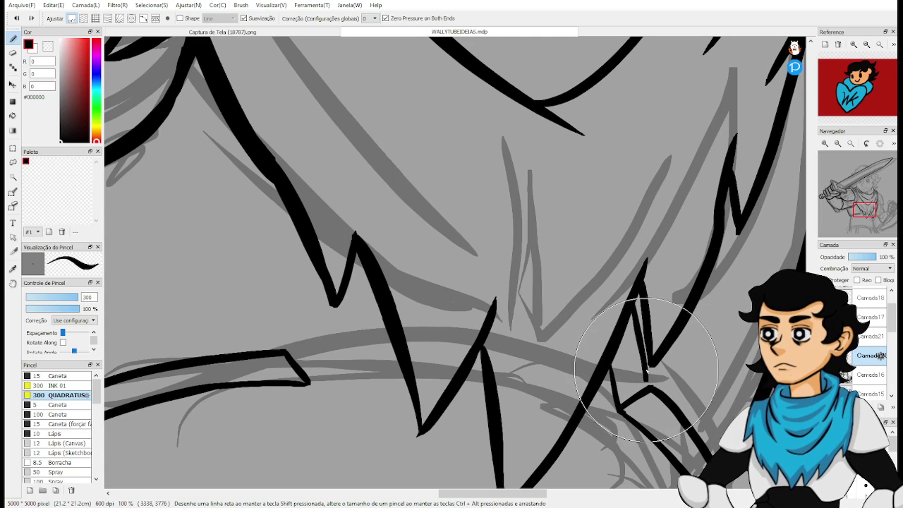
key(ctrl+z)
drag(633, 307, 649, 384)
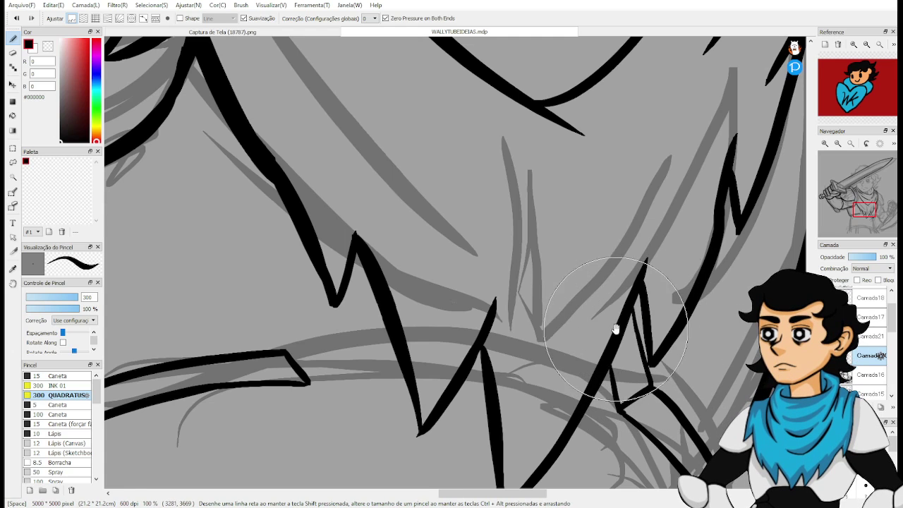
Ink two lines joining the near band piece's lower and upper end corners to the scarf edge above.
scroll(630, 318, left, 4)
drag(482, 374, 504, 295)
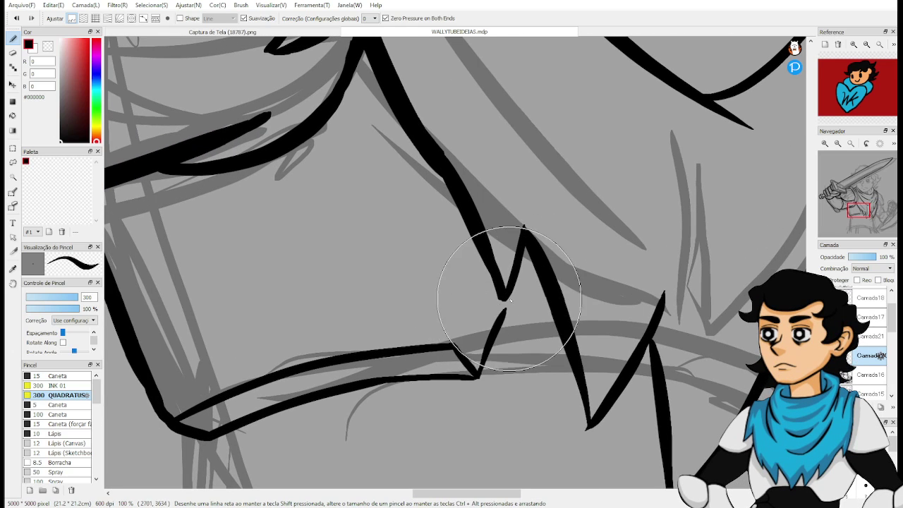
key(ctrl+z)
drag(480, 375, 505, 296)
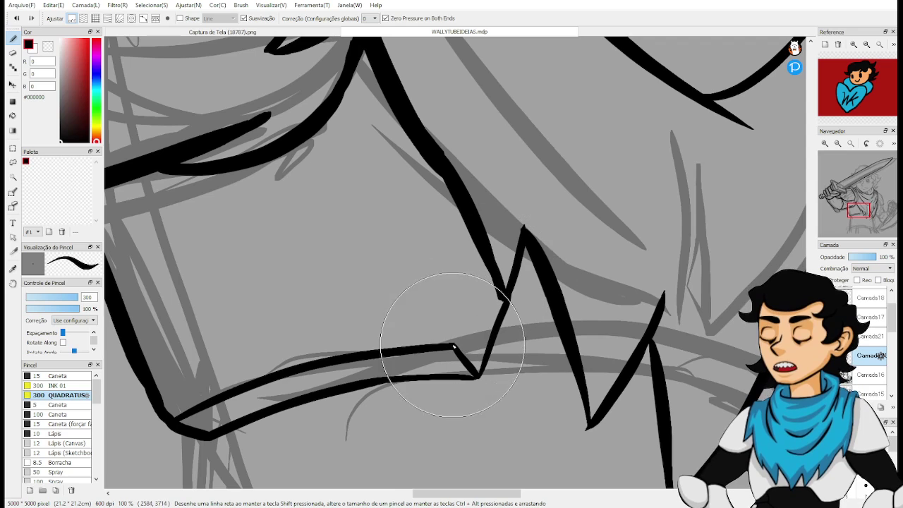
drag(454, 345, 482, 260)
Ink a short crossing line inside the narrow peak between the near scarf tips.
drag(529, 308, 438, 297)
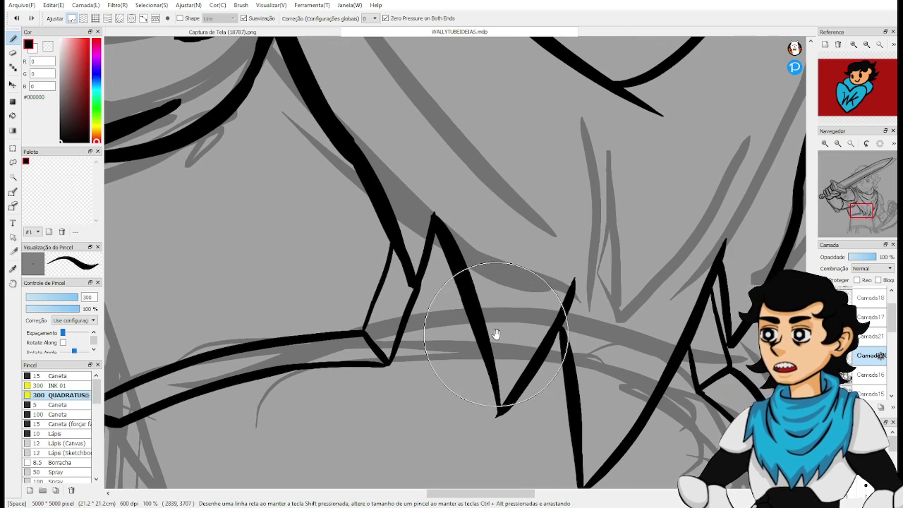
drag(481, 332, 466, 365)
mouse_move(417, 288)
mouse_down()
mouse_move(441, 288)
mouse_move(429, 285)
mouse_up()
key(ctrl+z)
key(ctrl+z)
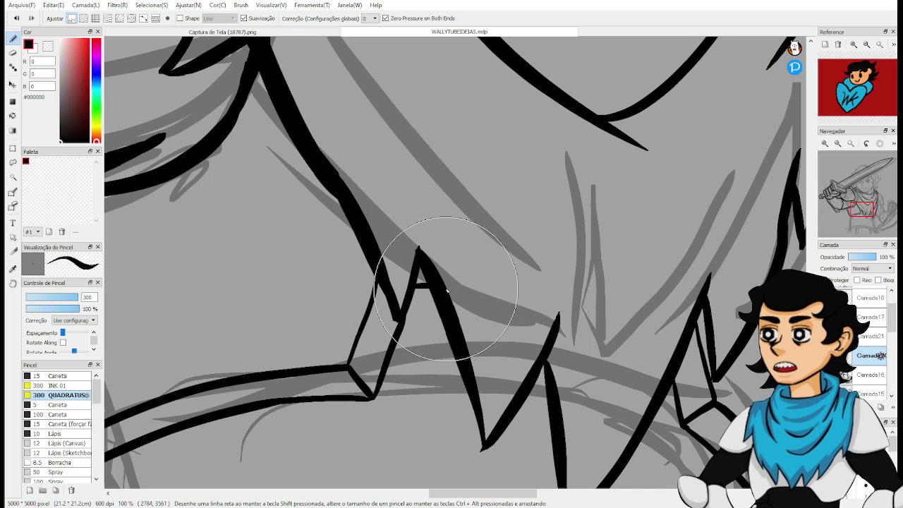
drag(656, 337, 653, 372)
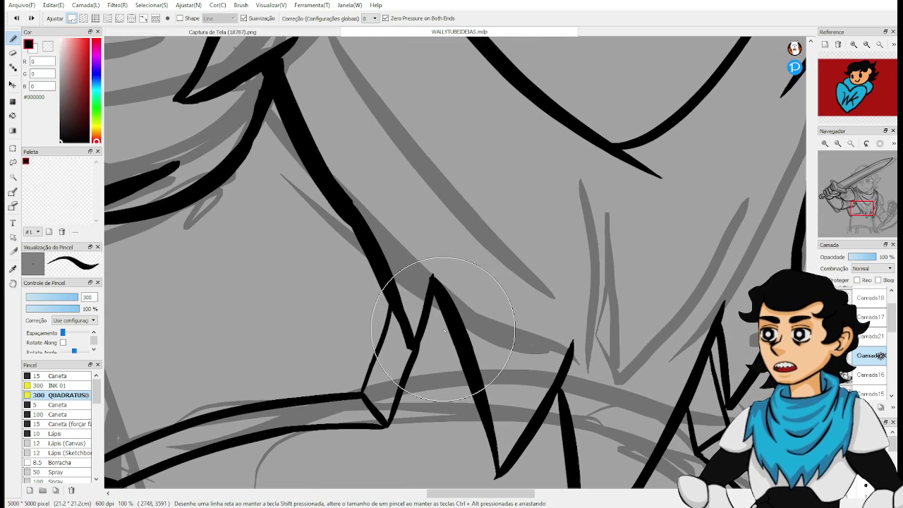
drag(507, 360, 409, 388)
Ink the near waist side as one tapered line from the band's bottom corner down towards the sketched belt.
scroll(410, 388, down, 2)
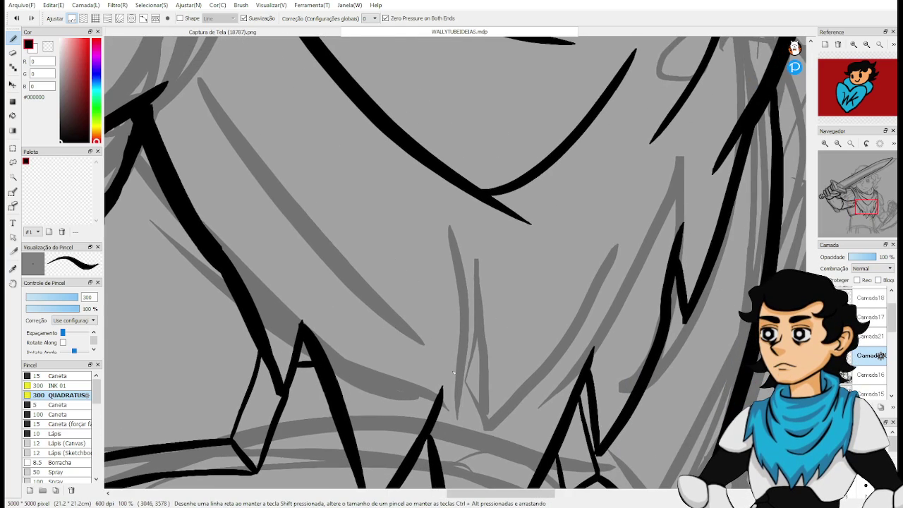
scroll(472, 302, down, 2)
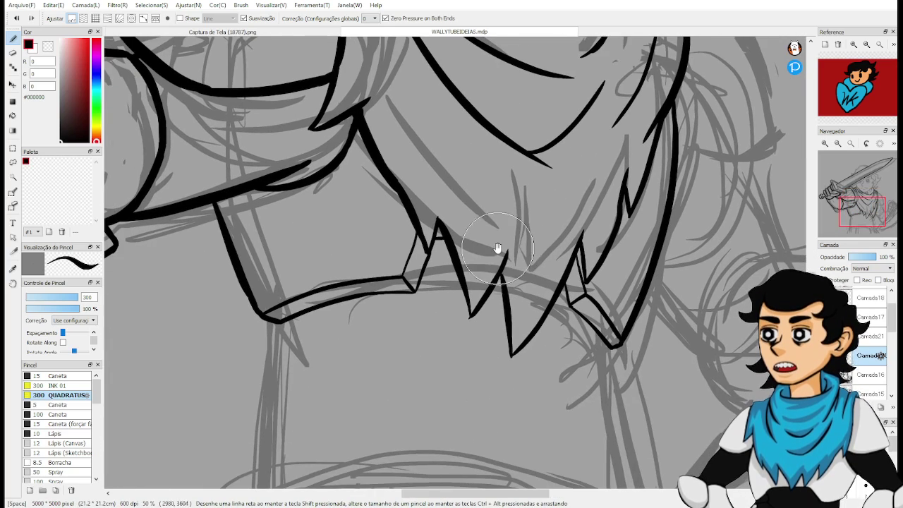
scroll(502, 261, down, 1)
scroll(552, 231, down, 1)
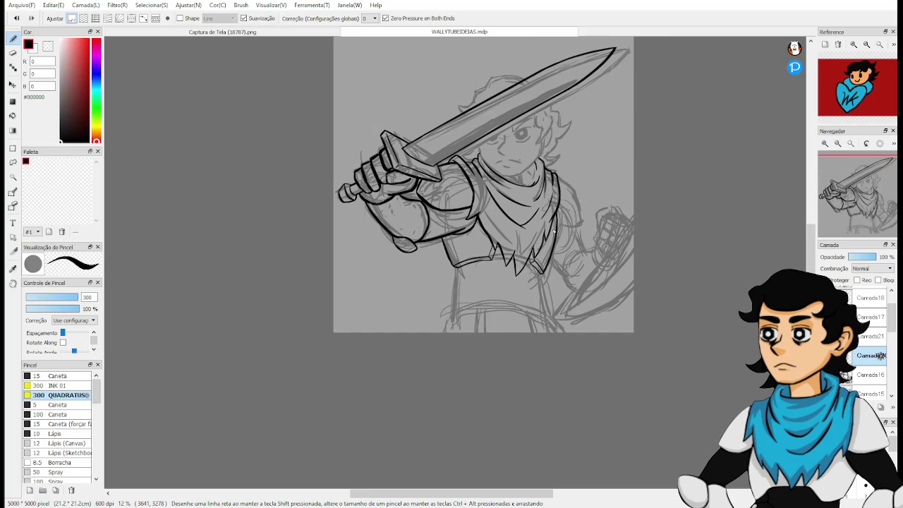
scroll(552, 231, up, 3)
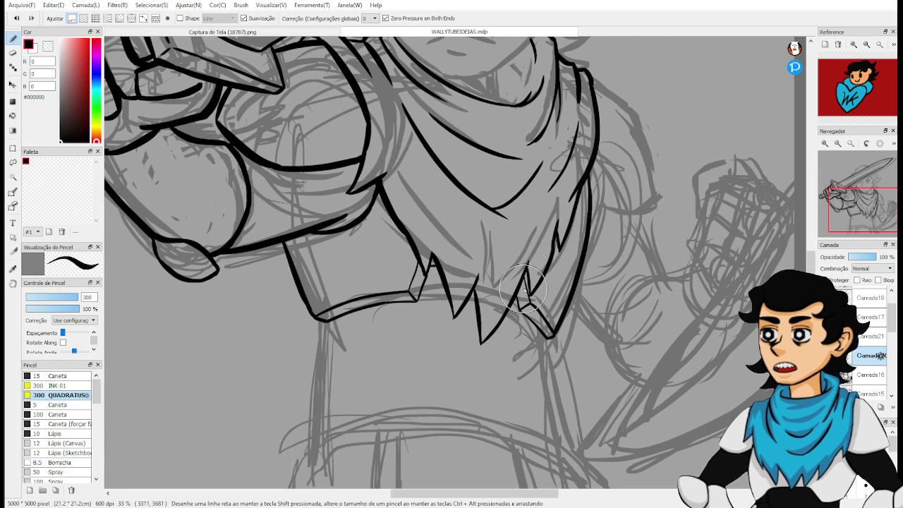
mouse_move(523, 289)
mouse_down()
mouse_move(558, 195)
mouse_move(609, 237)
mouse_up()
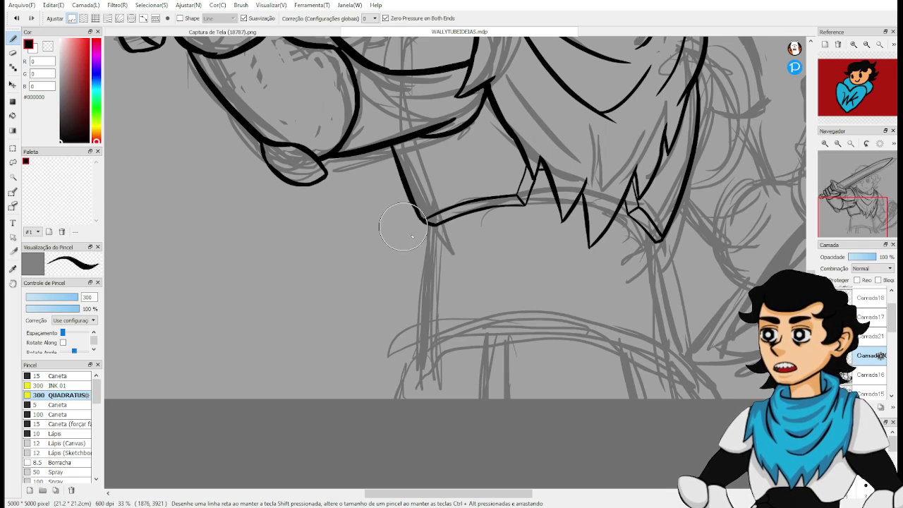
drag(433, 226, 413, 330)
key(ctrl+z)
drag(431, 224, 412, 374)
key(ctrl+z)
drag(435, 224, 395, 373)
key(ctrl+z)
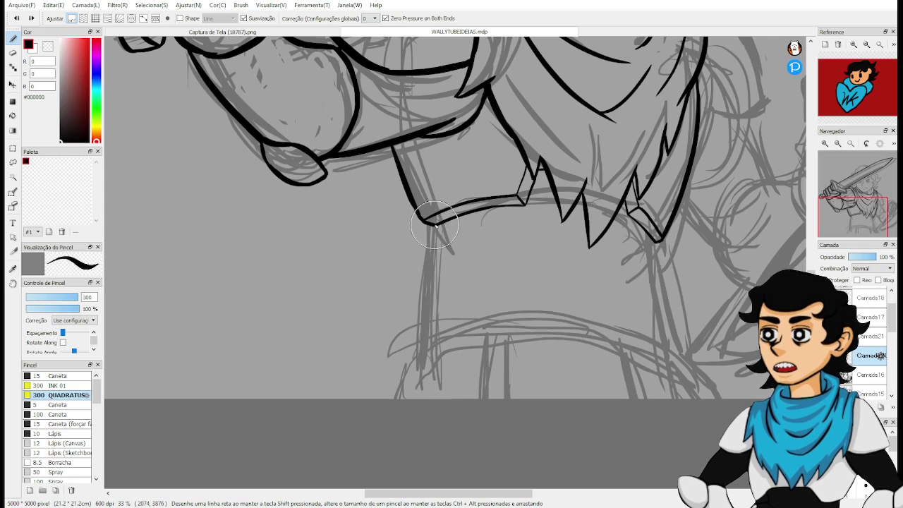
drag(433, 224, 411, 360)
key(ctrl+z)
drag(434, 224, 395, 381)
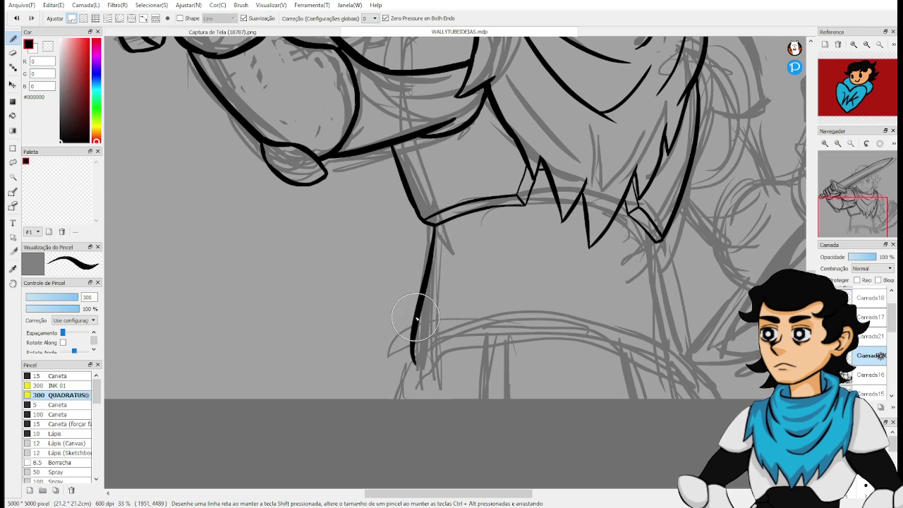
key(ctrl+z)
drag(436, 225, 414, 364)
key(ctrl+z)
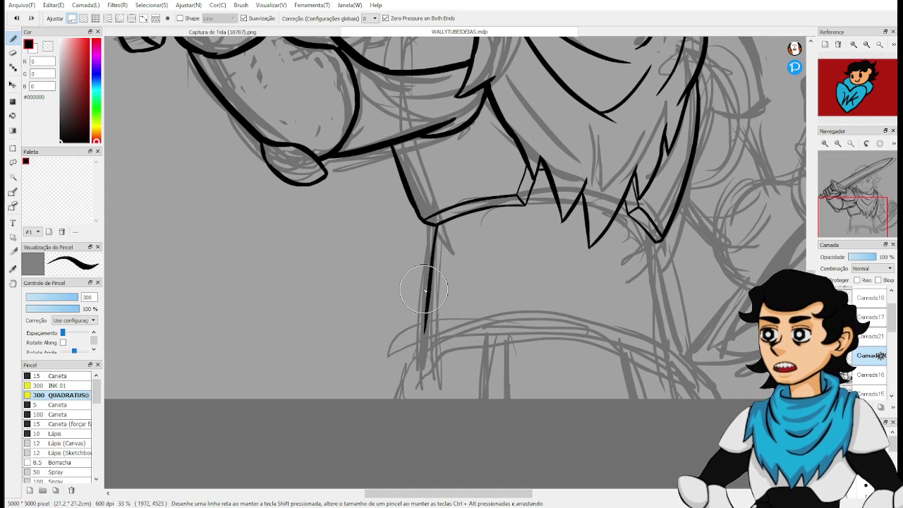
drag(436, 226, 425, 315)
key(ctrl+z)
mouse_move(434, 227)
mouse_down()
mouse_move(418, 307)
mouse_move(424, 333)
mouse_up()
key(ctrl+z)
key(ctrl+z)
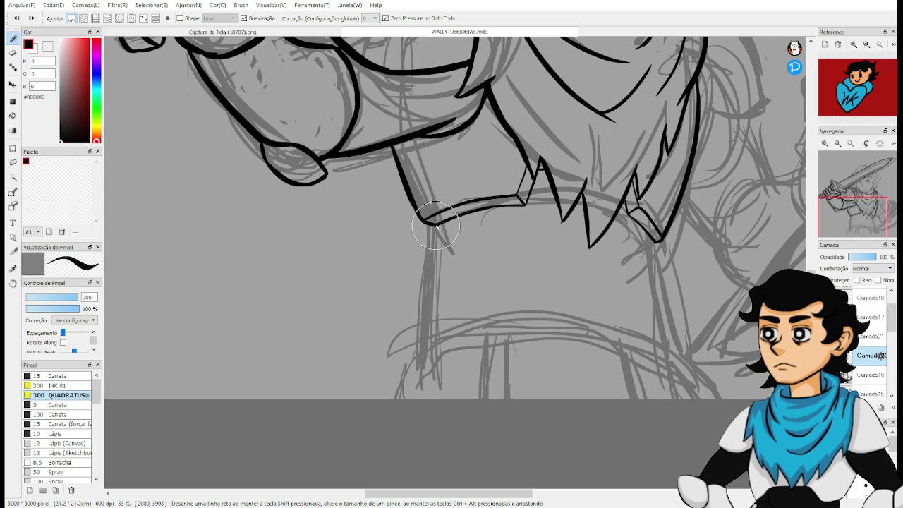
drag(435, 225, 425, 354)
key(ctrl+z)
drag(435, 225, 422, 363)
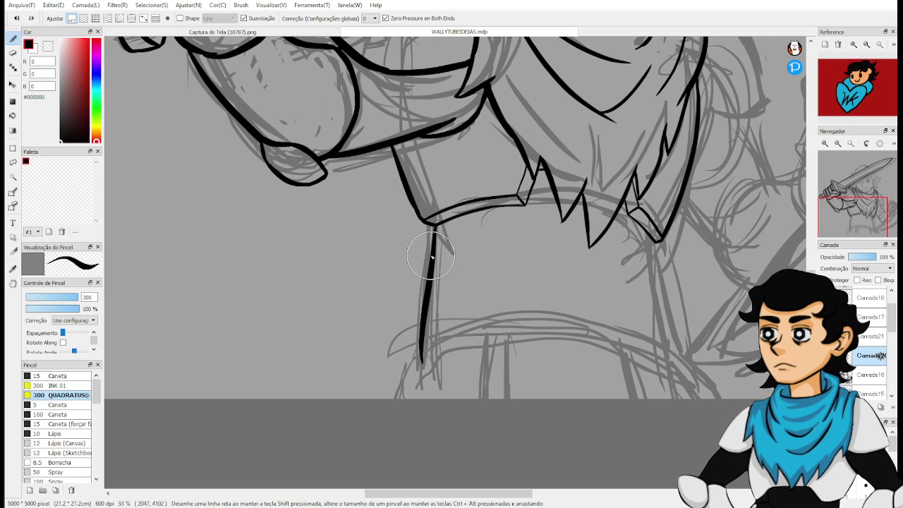
key(ctrl+z)
drag(436, 225, 423, 361)
key(ctrl+z)
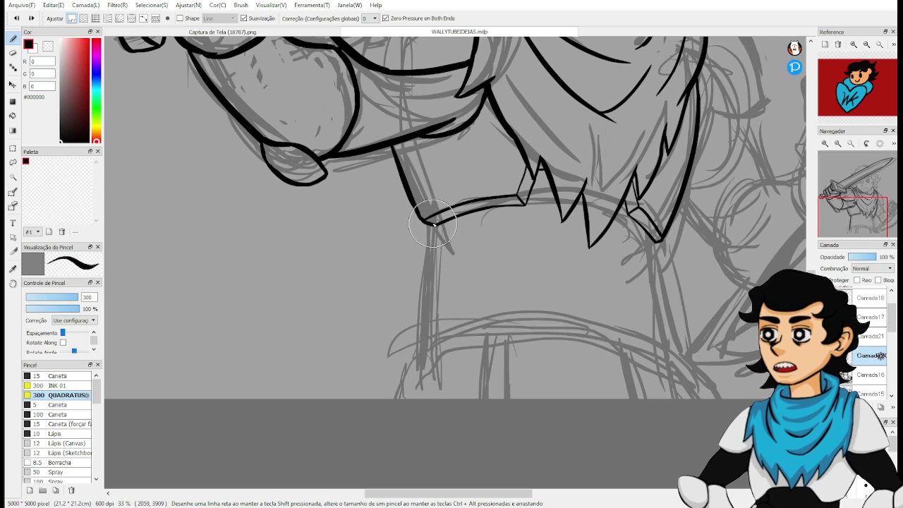
drag(436, 226, 423, 361)
key(ctrl+z)
drag(433, 226, 421, 360)
key(ctrl+z)
drag(434, 224, 418, 356)
Ink the far waist side as a tapered line from the far band corner down to the sketched belt.
mouse_move(426, 288)
mouse_down()
mouse_move(439, 425)
mouse_move(434, 324)
mouse_move(440, 434)
mouse_move(430, 477)
mouse_move(440, 395)
mouse_move(395, 324)
mouse_up()
drag(503, 209, 521, 343)
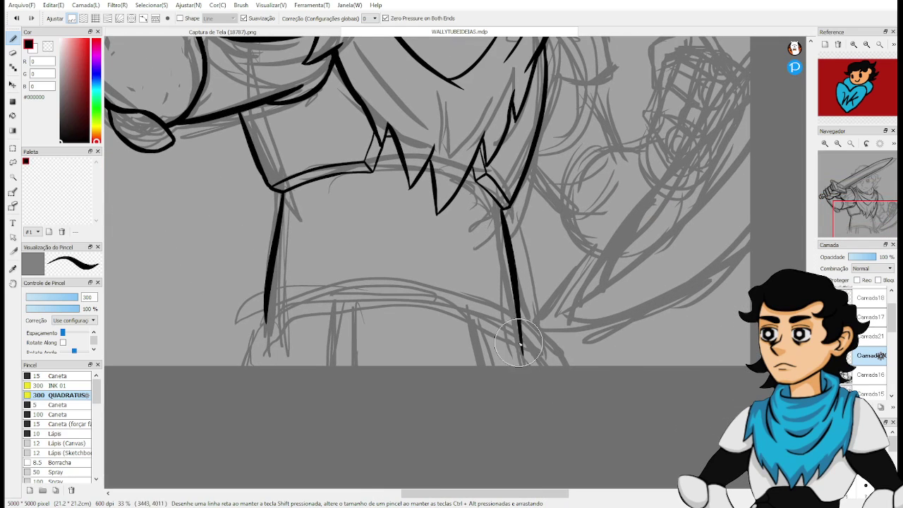
key(ctrl+z)
drag(503, 209, 527, 344)
key(ctrl+z)
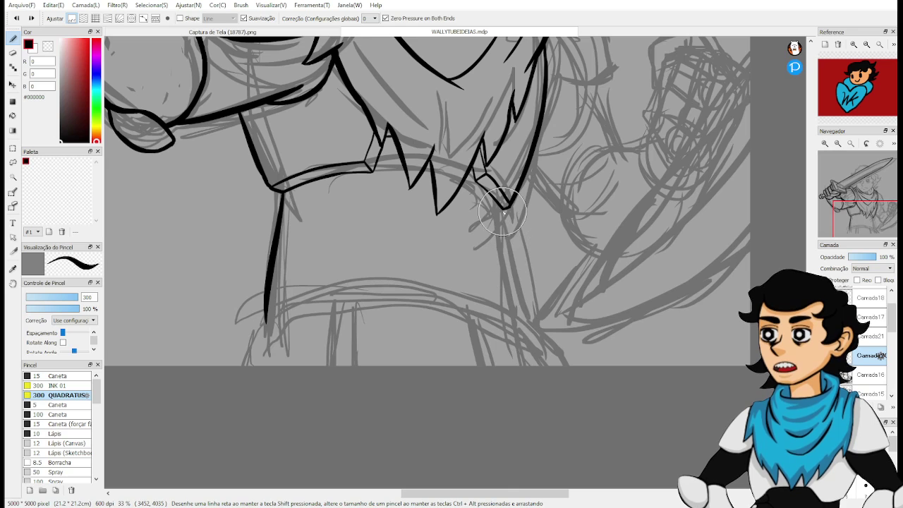
drag(502, 210, 531, 343)
Compare the line art with the bare sketch, and ink the upper and lower band curves across the scarf tips.
mouse_move(513, 230)
mouse_down()
mouse_move(562, 327)
mouse_move(588, 287)
mouse_move(560, 158)
mouse_move(538, 256)
mouse_move(562, 205)
mouse_up()
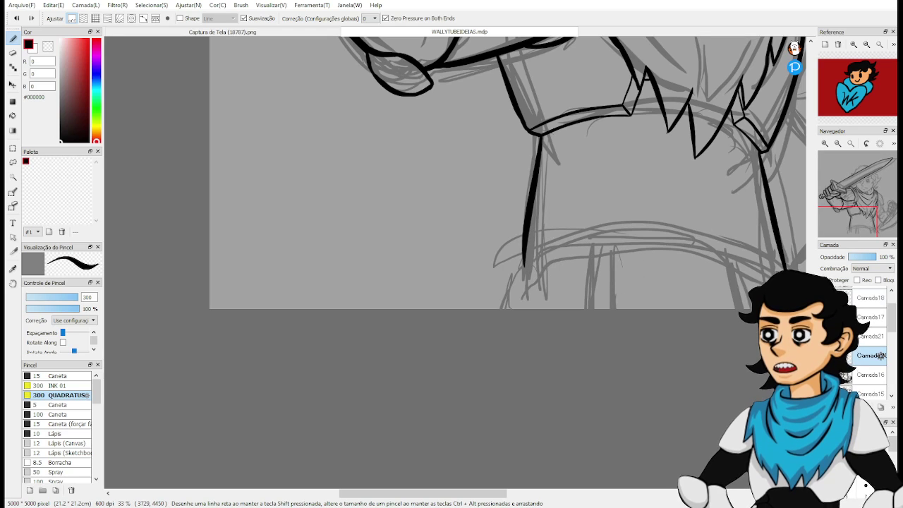
drag(720, 252, 591, 424)
drag(673, 377, 620, 336)
click(825, 355)
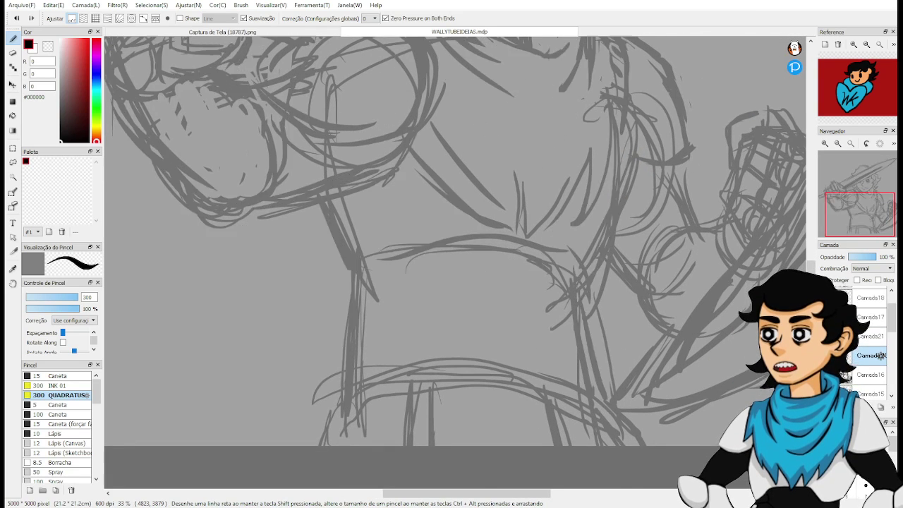
click(825, 356)
drag(464, 240, 564, 254)
drag(465, 251, 579, 286)
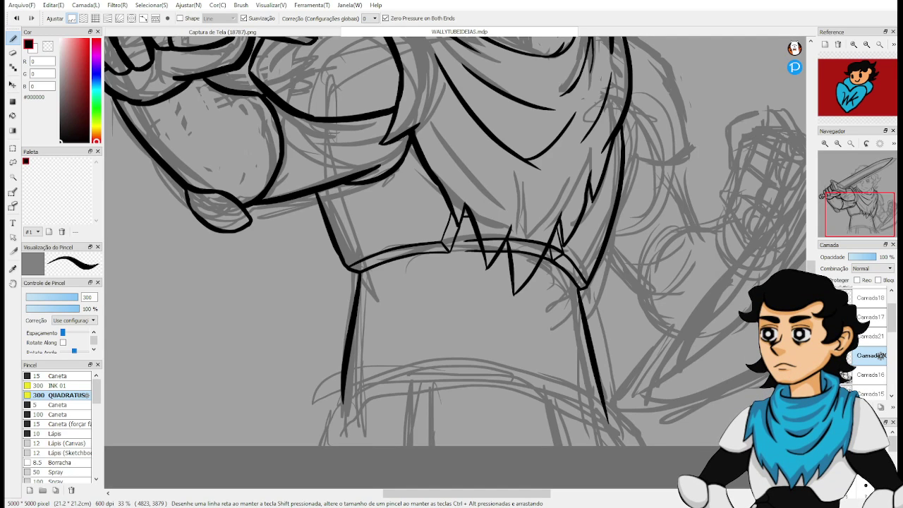
Ink the curved lower edge of the far shoulder piece from the torso side line out to the arm's outer edge.
click(882, 336)
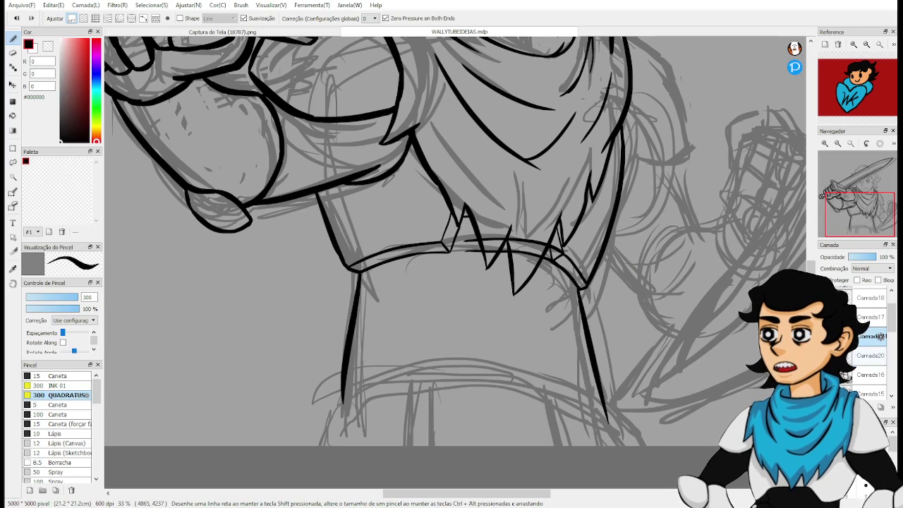
key(space)
drag(414, 363, 332, 391)
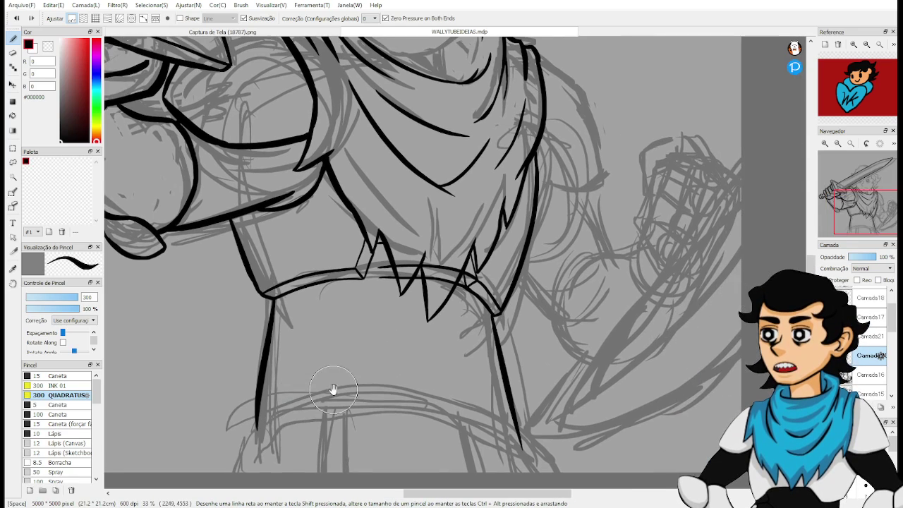
drag(509, 326, 428, 349)
drag(409, 301, 465, 404)
mouse_move(543, 342)
mouse_down()
mouse_move(488, 329)
mouse_move(516, 321)
mouse_up()
key(ctrl+z)
drag(458, 319, 515, 314)
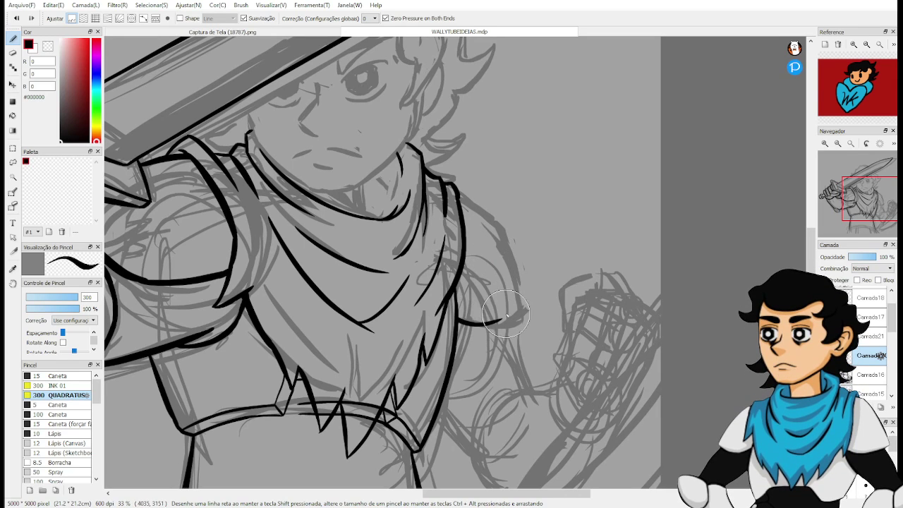
key(ctrl+z)
drag(458, 320, 517, 311)
key(ctrl+z)
drag(457, 322, 519, 312)
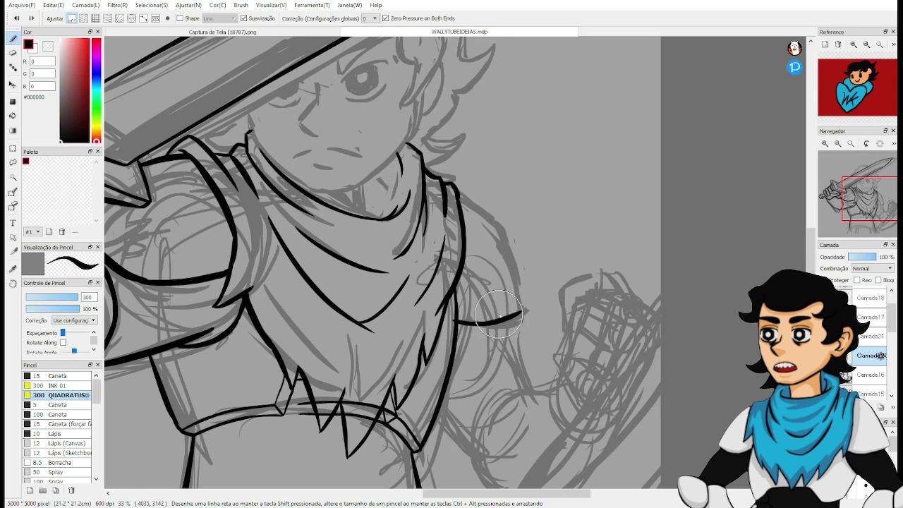
key(ctrl+z)
drag(458, 323, 518, 311)
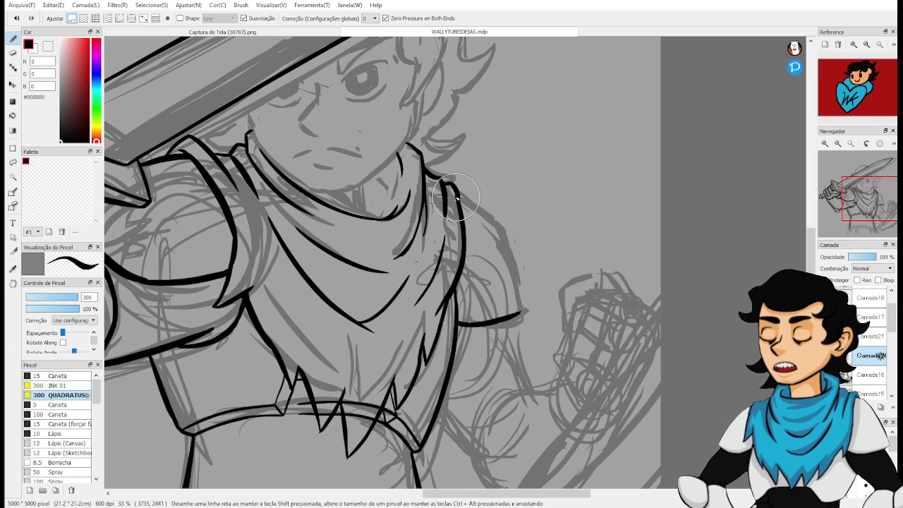
Ink the top of the far shoulder as a sloping line from the torso strap outward over the sketch.
drag(457, 191, 500, 218)
key(ctrl+z)
drag(458, 193, 501, 227)
key(ctrl+z)
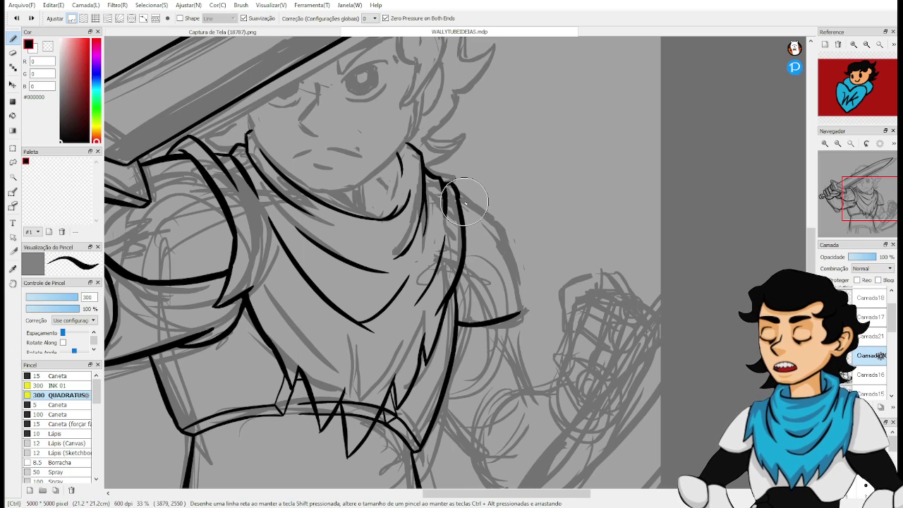
mouse_move(458, 193)
mouse_down()
mouse_move(505, 231)
mouse_move(510, 254)
mouse_move(504, 224)
mouse_up()
key(ctrl+z)
key(ctrl+z)
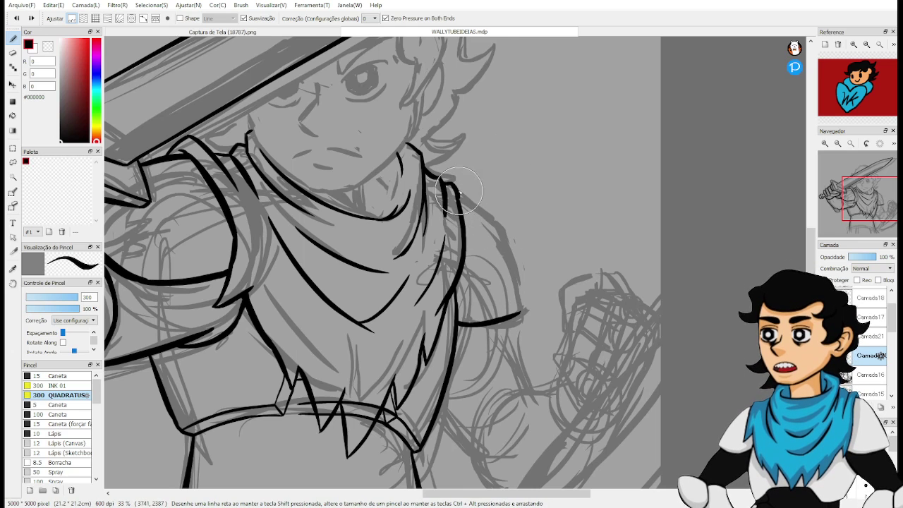
drag(458, 193, 498, 222)
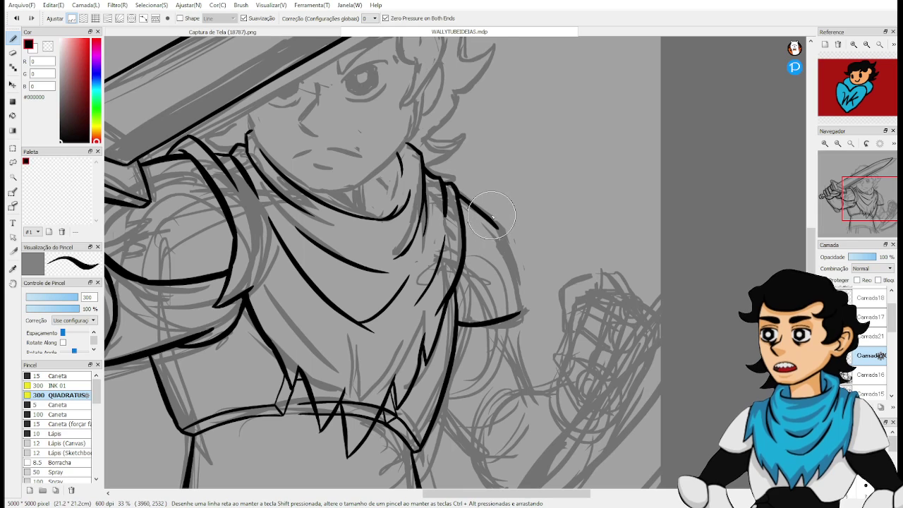
Ink the outer edge of the far shoulder piece from the end of its top slope down to its lower outer corner.
drag(498, 225, 515, 266)
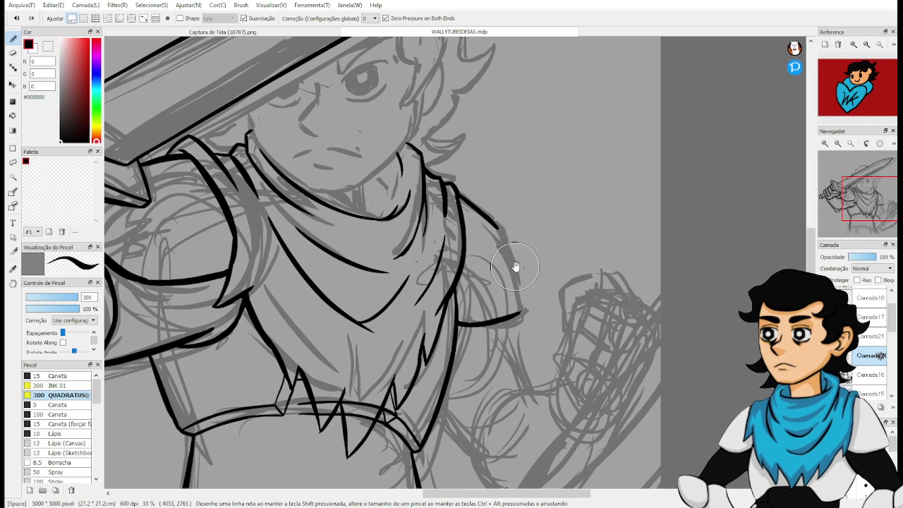
key(ctrl+z)
key(ctrl+z)
drag(499, 226, 523, 321)
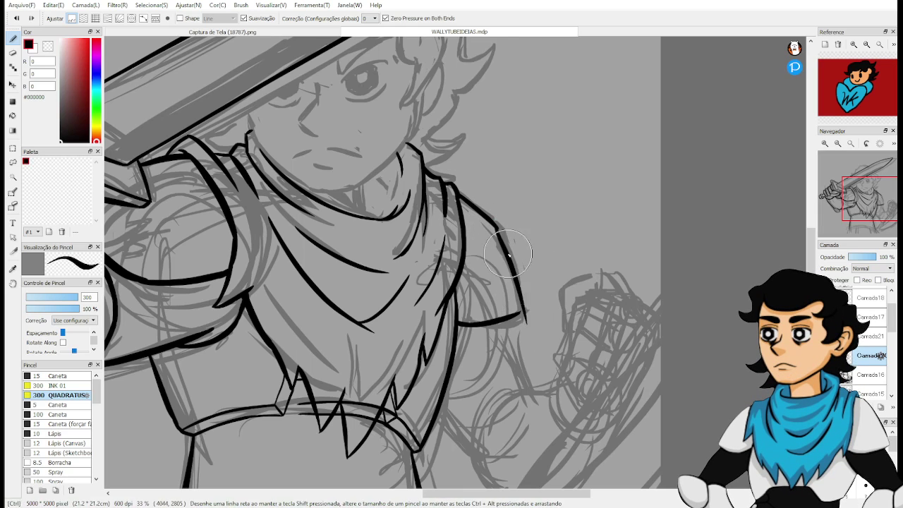
key(ctrl+z)
drag(499, 226, 519, 314)
key(ctrl+z)
drag(498, 226, 520, 312)
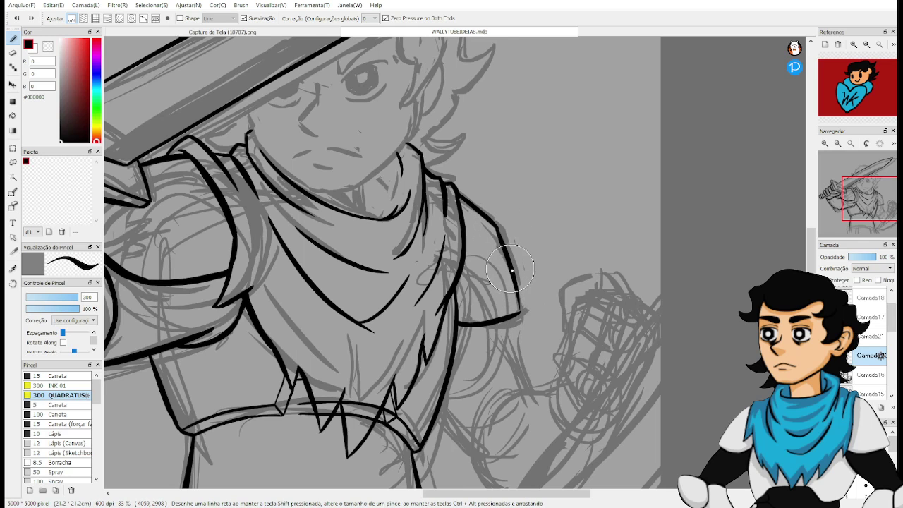
Thicken the lower outer corner of the far shoulder piece with a short stroke so its side and lower edges meet cleanly.
scroll(538, 239, up, 3)
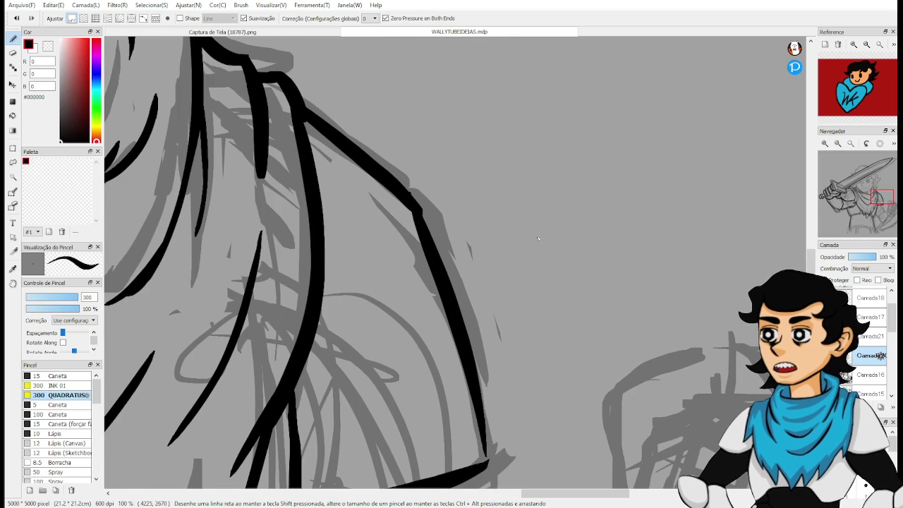
key(space)
drag(510, 418, 497, 281)
drag(471, 324, 463, 261)
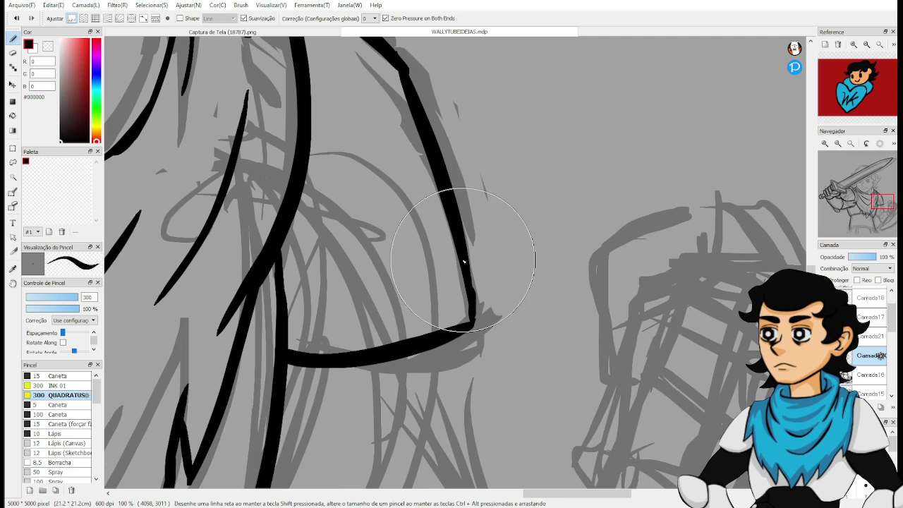
key(ctrl+z)
drag(471, 323, 467, 260)
key(ctrl+z)
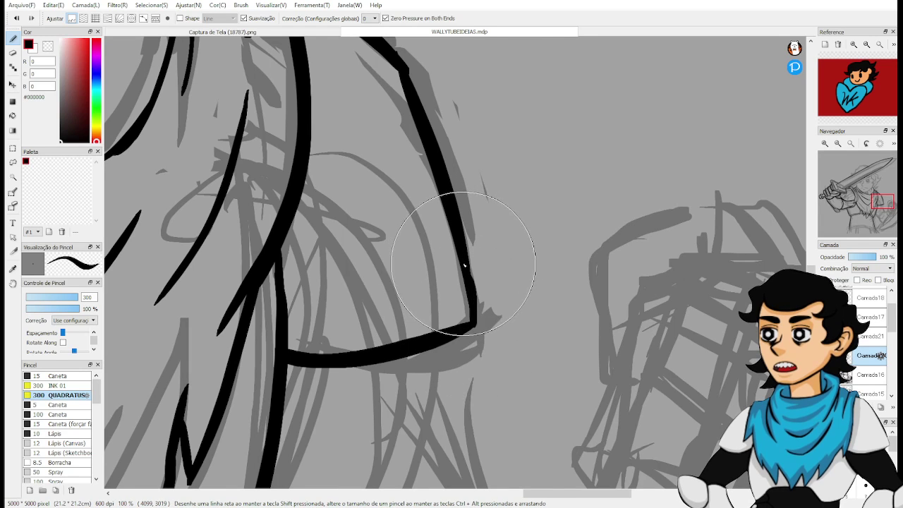
key(ctrl+z)
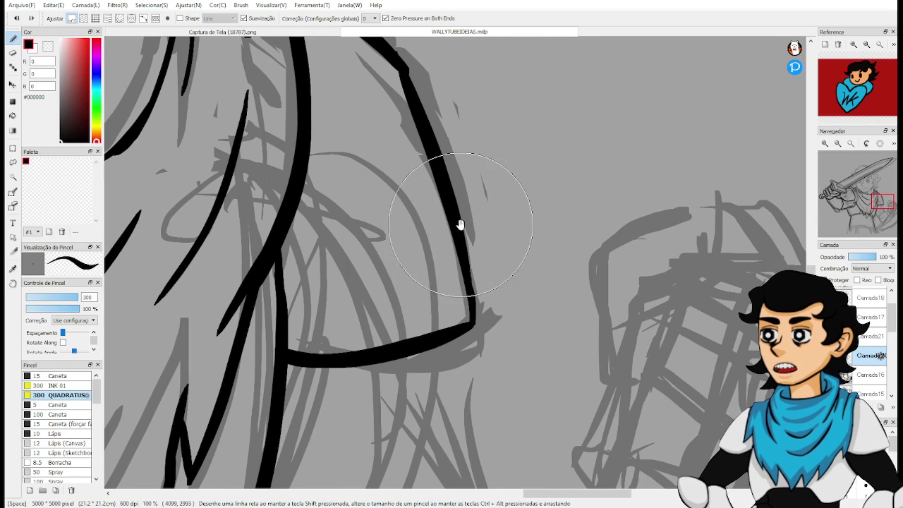
scroll(459, 226, up, 4)
key(e)
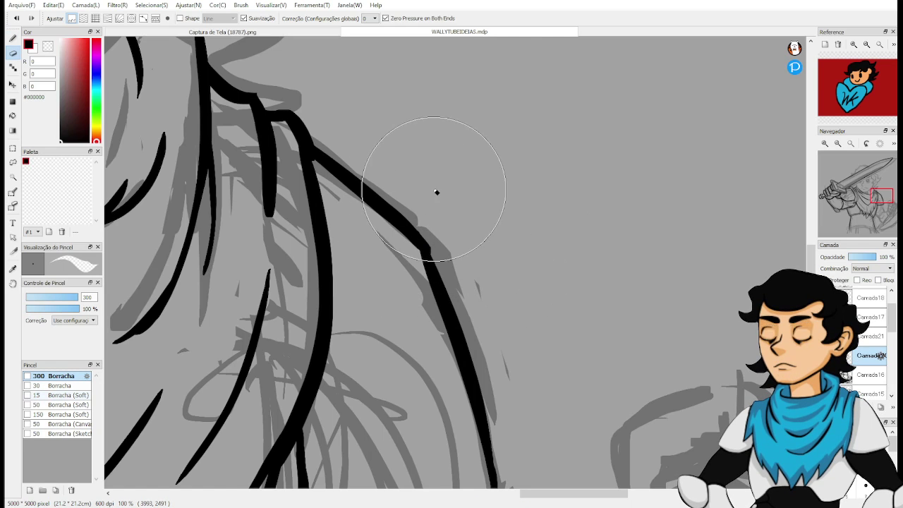
Ink the outer line of the far upper arm from the shoulder piece's lower edge diagonally down to the sketched elbow crease.
scroll(437, 193, down, 3)
key(space)
drag(475, 347, 535, 296)
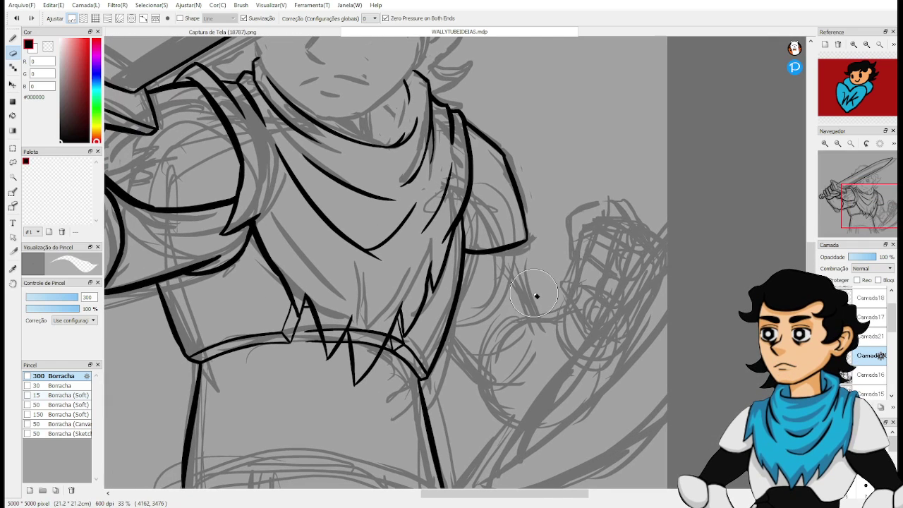
scroll(536, 296, down, 2)
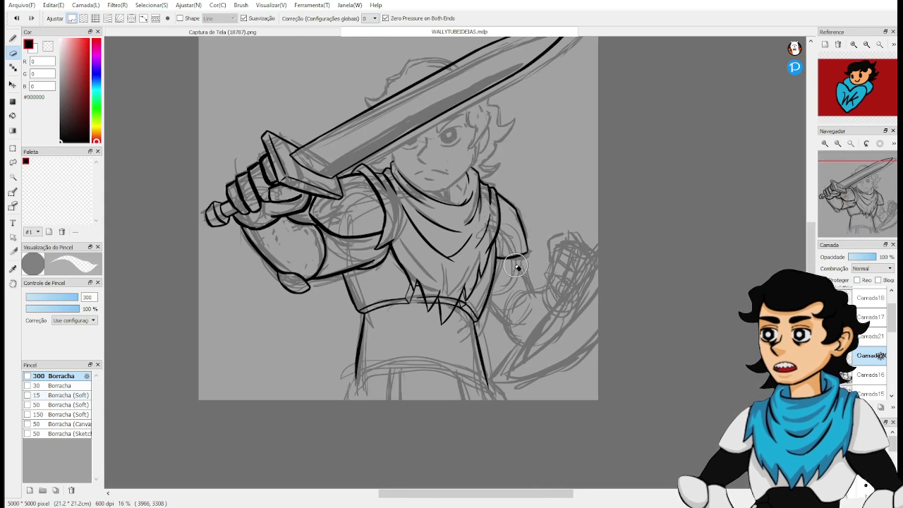
scroll(536, 289, up, 4)
key(space)
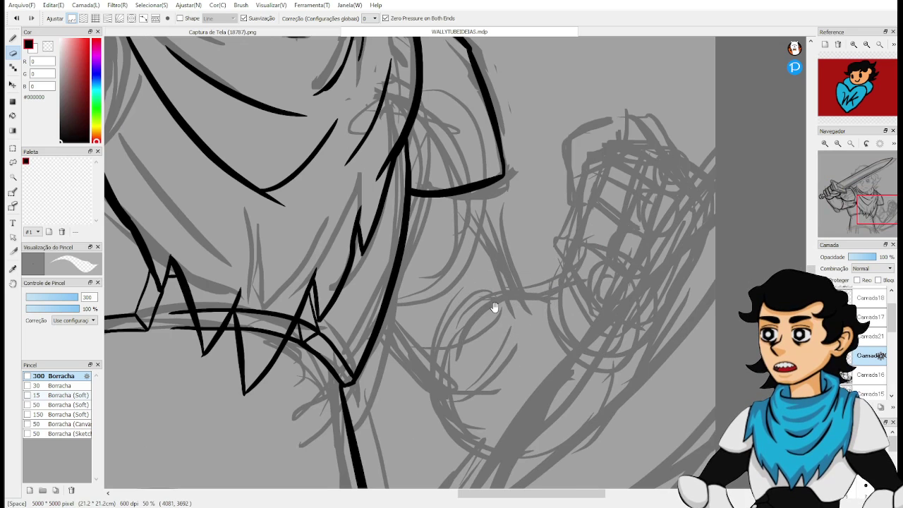
drag(495, 307, 498, 344)
key(b)
drag(455, 235, 508, 304)
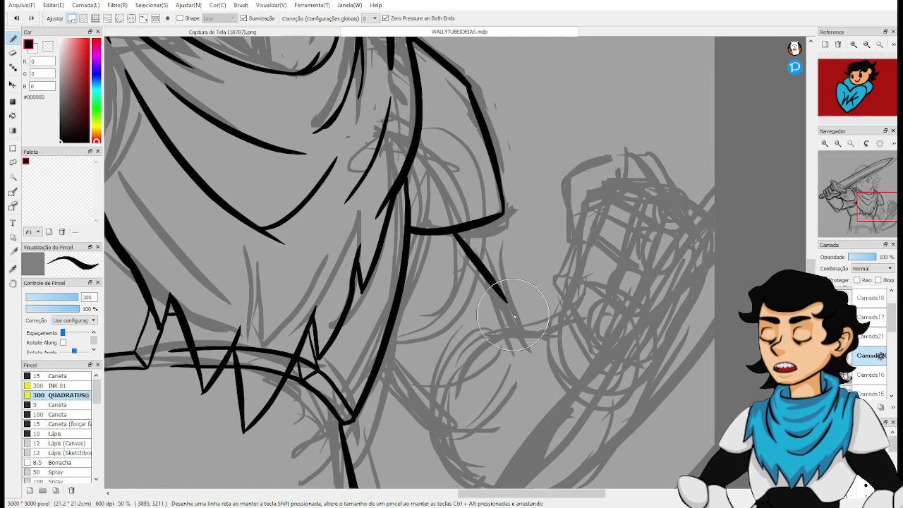
key(ctrl+z)
drag(459, 233, 517, 329)
key(ctrl+z)
drag(457, 234, 513, 354)
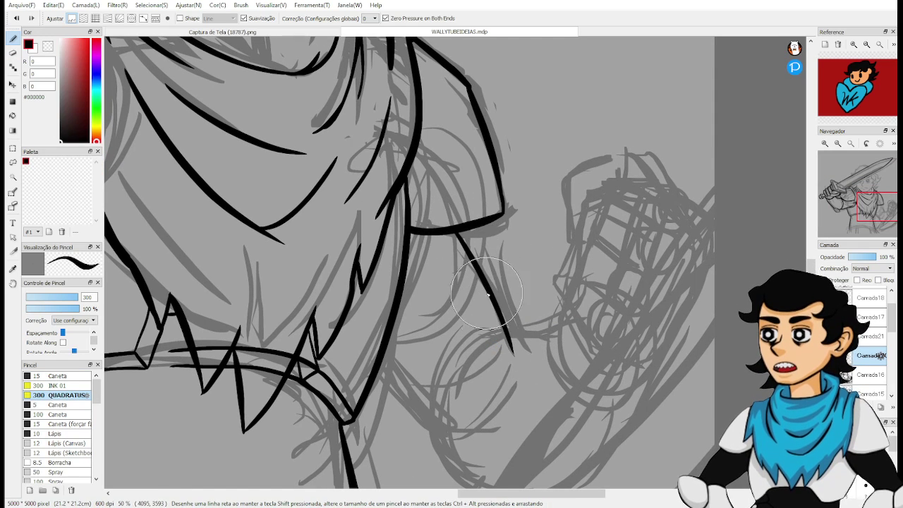
key(ctrl+z)
drag(452, 234, 517, 347)
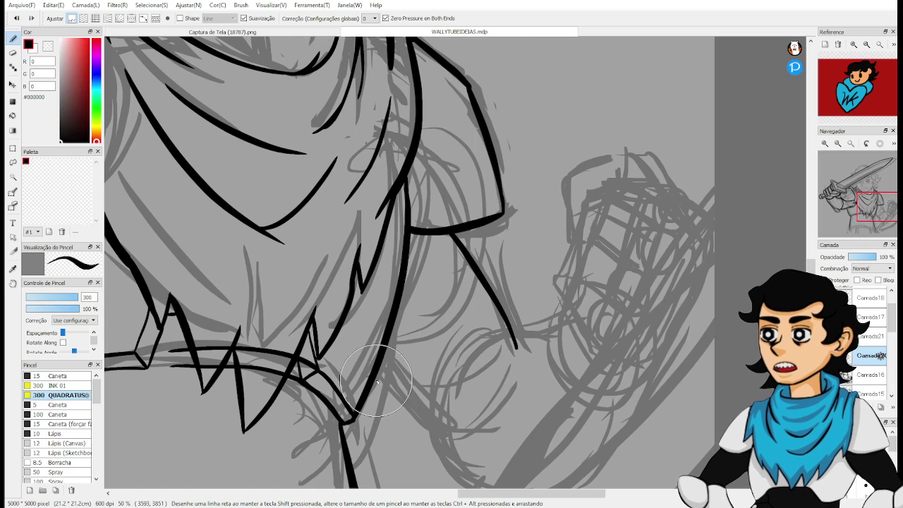
Ink the underside of the far upper arm from the torso side, and erase the excess ends of both arm lines.
mouse_move(379, 371)
mouse_down()
mouse_move(457, 453)
mouse_move(403, 342)
mouse_up()
key(ctrl+z)
key(e)
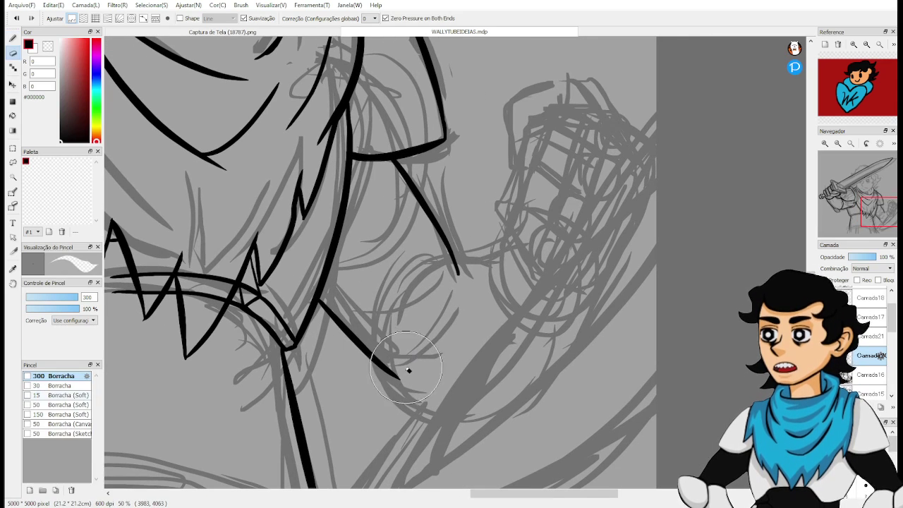
drag(410, 394, 402, 383)
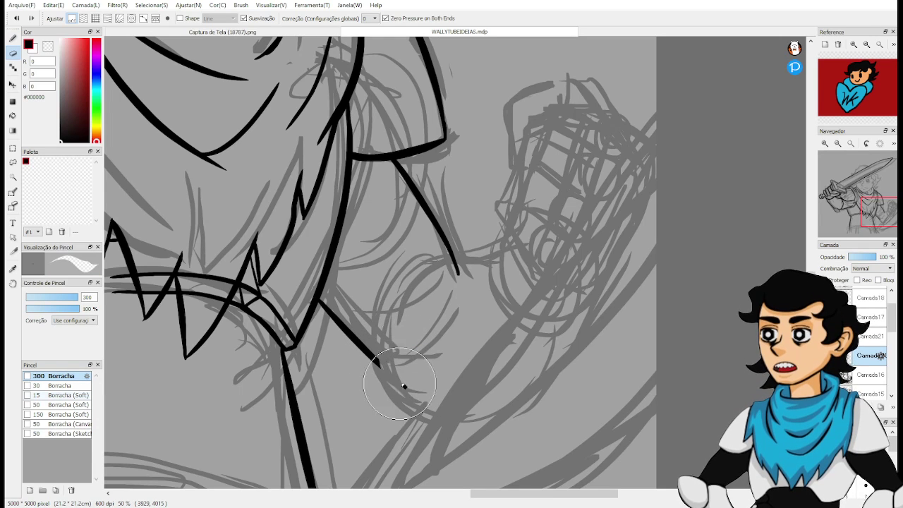
drag(465, 278, 465, 271)
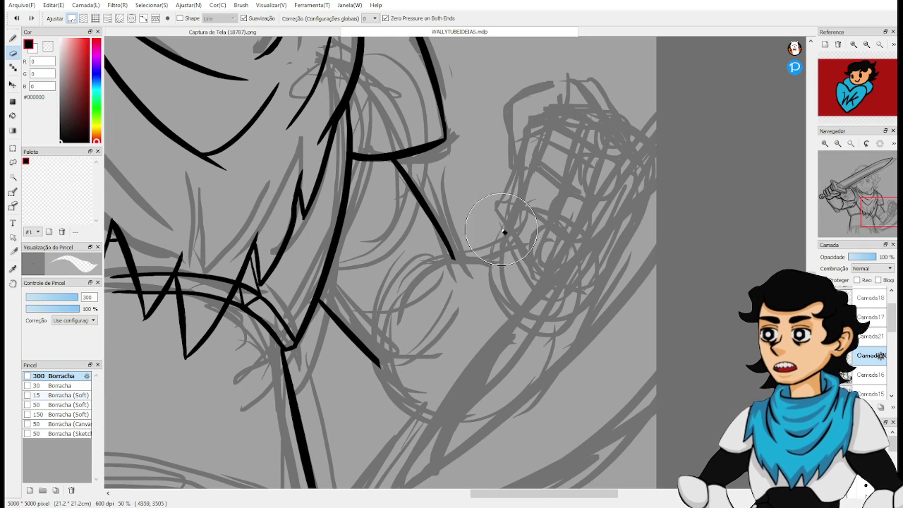
key(b)
mouse_move(565, 115)
mouse_down()
mouse_move(517, 194)
mouse_move(501, 259)
mouse_move(498, 376)
mouse_move(516, 480)
mouse_up()
key(ctrl+z)
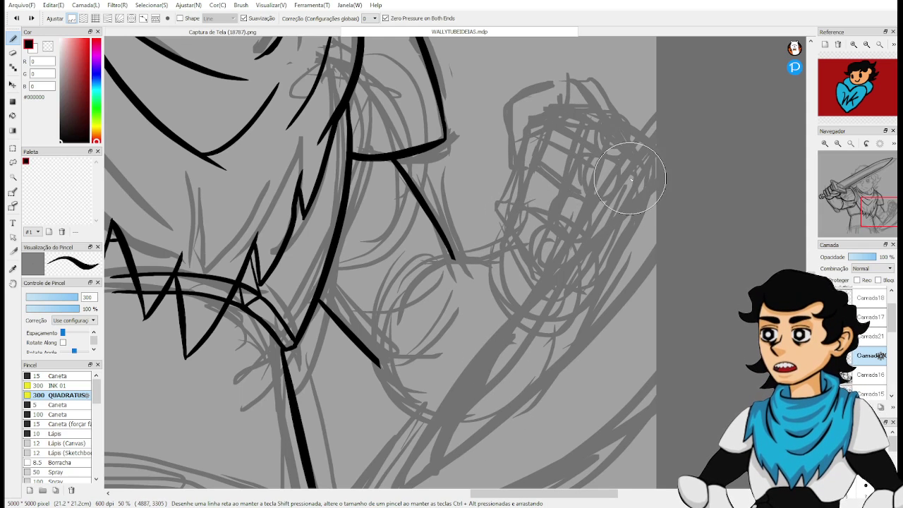
mouse_move(630, 178)
mouse_down()
mouse_move(561, 199)
mouse_move(523, 236)
mouse_move(498, 290)
mouse_move(493, 344)
mouse_move(511, 399)
mouse_move(541, 437)
mouse_move(580, 456)
mouse_up()
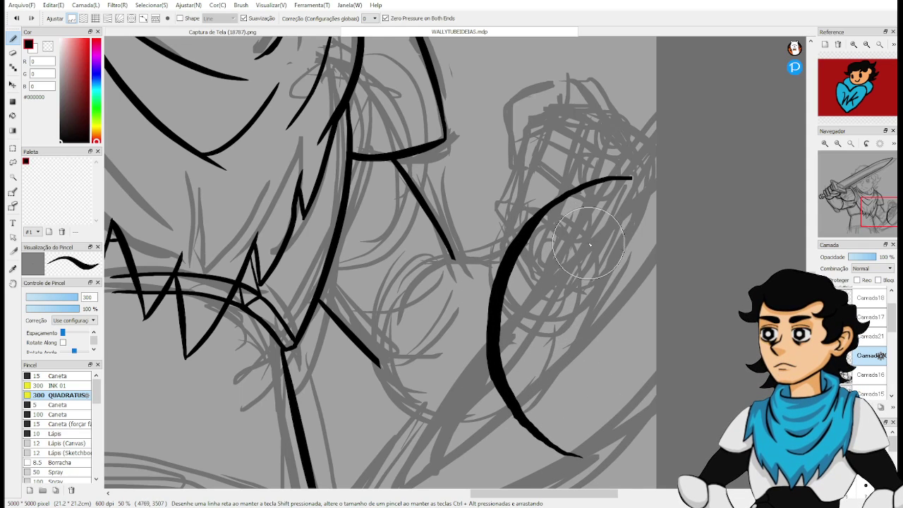
key(ctrl+z)
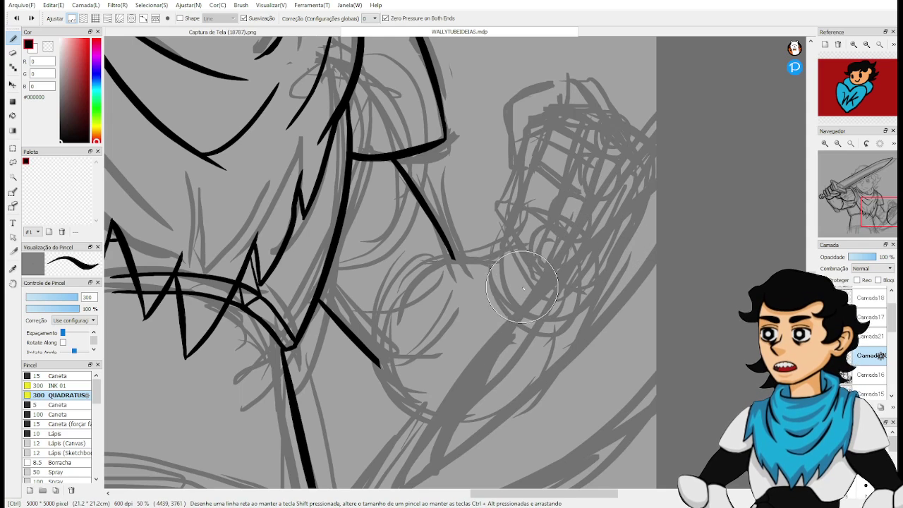
Ink the rounded elbow contour from the end of the underarm line, curving up to the upper arm's outer line.
mouse_move(450, 262)
mouse_down()
mouse_move(590, 413)
mouse_move(659, 375)
mouse_up()
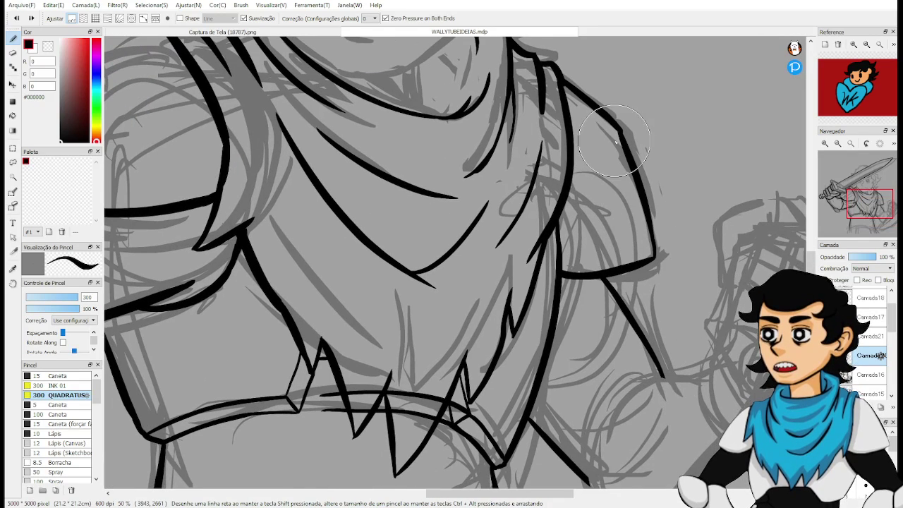
key(space)
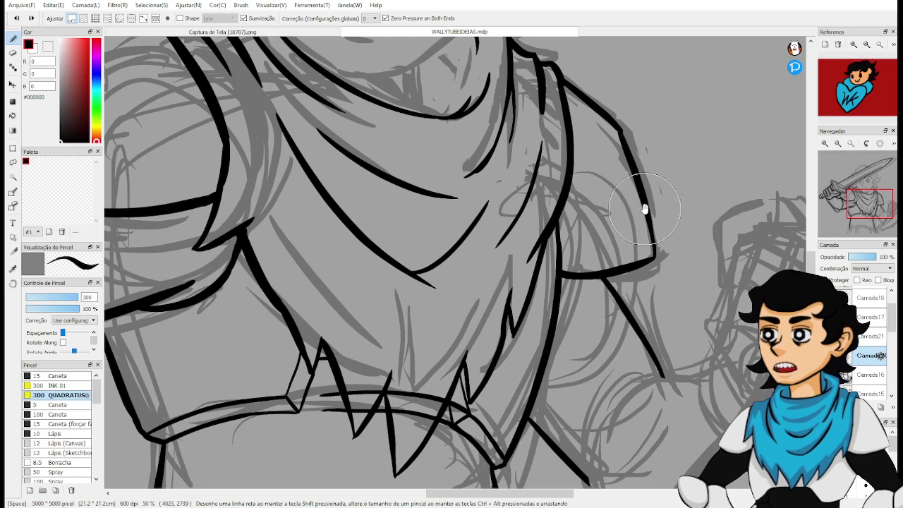
mouse_move(681, 341)
mouse_down()
mouse_move(611, 256)
mouse_move(591, 177)
mouse_up()
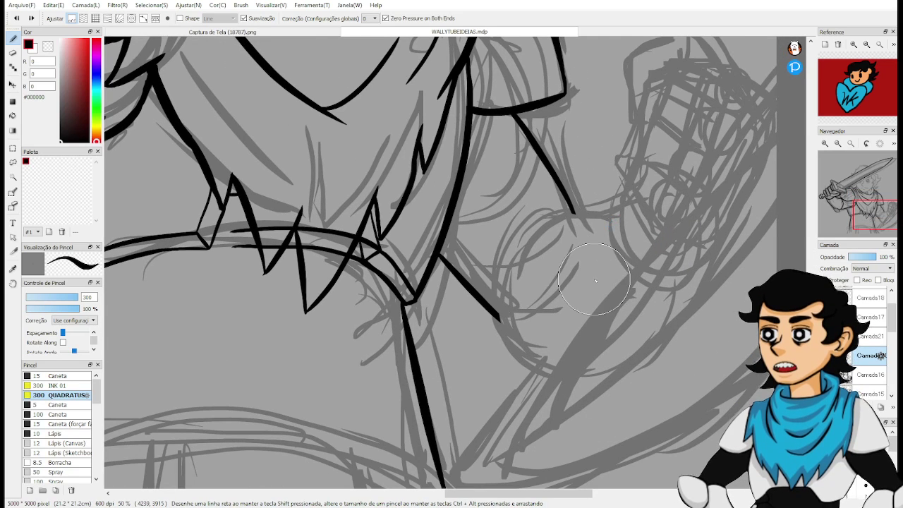
scroll(595, 281, up, 1)
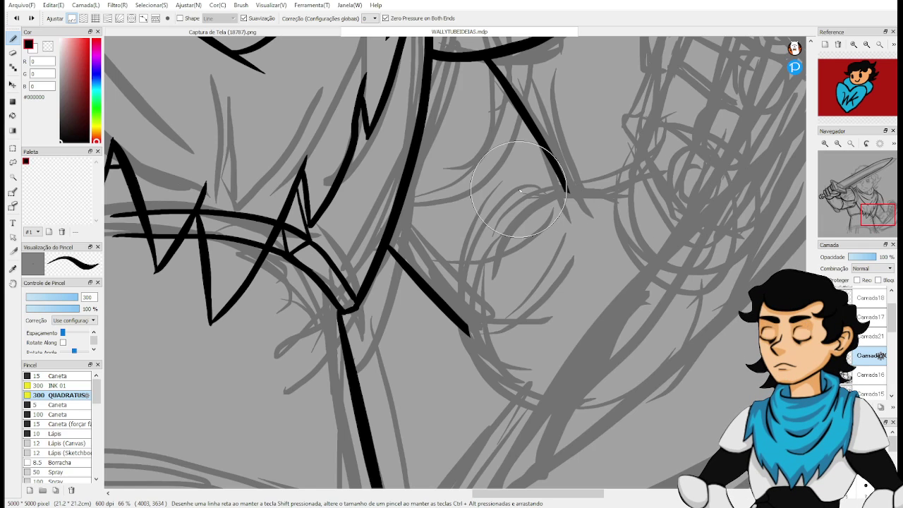
drag(520, 194, 540, 314)
key(ctrl+z)
mouse_move(579, 289)
mouse_down()
mouse_move(571, 300)
mouse_move(544, 295)
mouse_up()
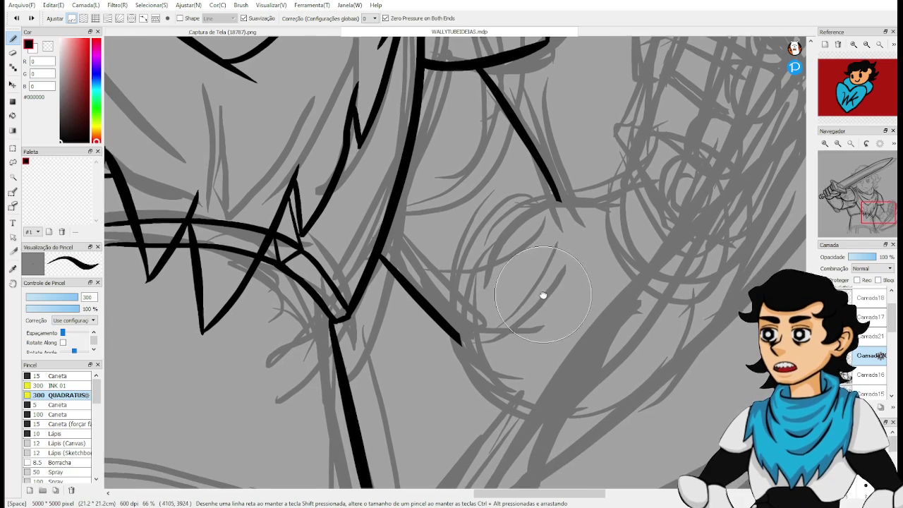
mouse_move(536, 255)
mouse_down()
mouse_move(518, 355)
mouse_move(520, 241)
mouse_up()
drag(508, 310, 520, 284)
drag(457, 304, 521, 171)
key(ctrl+z)
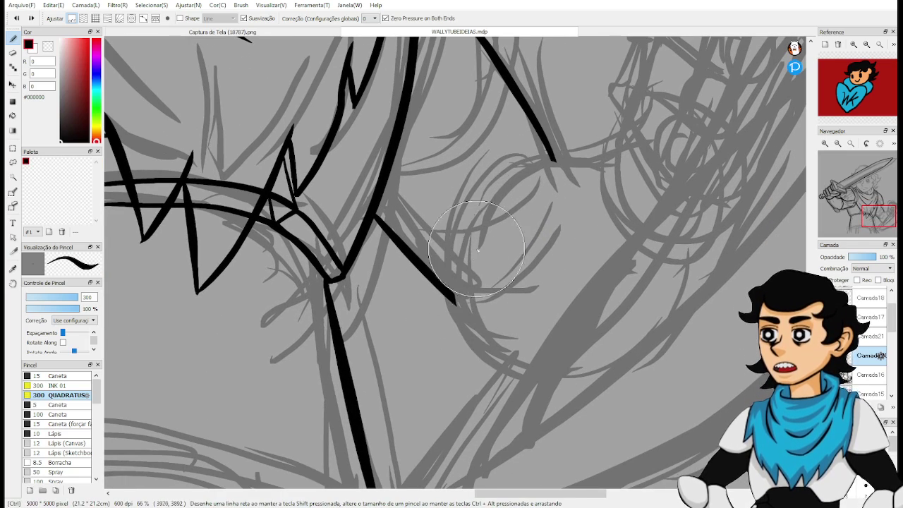
drag(455, 309, 529, 168)
key(ctrl+z)
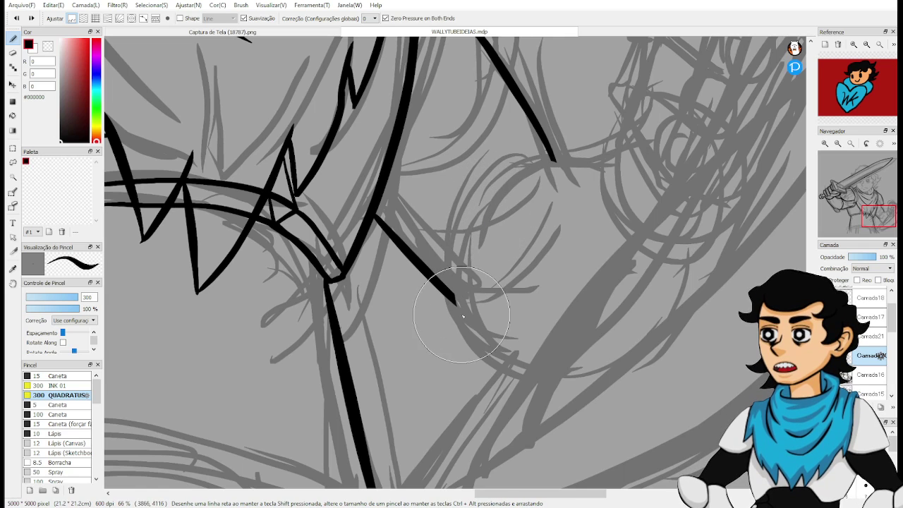
mouse_move(455, 311)
mouse_down()
mouse_move(511, 179)
mouse_move(535, 186)
mouse_move(542, 174)
mouse_move(604, 157)
mouse_up()
key(ctrl+z)
Extend the forearm's upper edge from the elbow curve past the upper-arm line toward the sketched fist.
drag(504, 184, 592, 159)
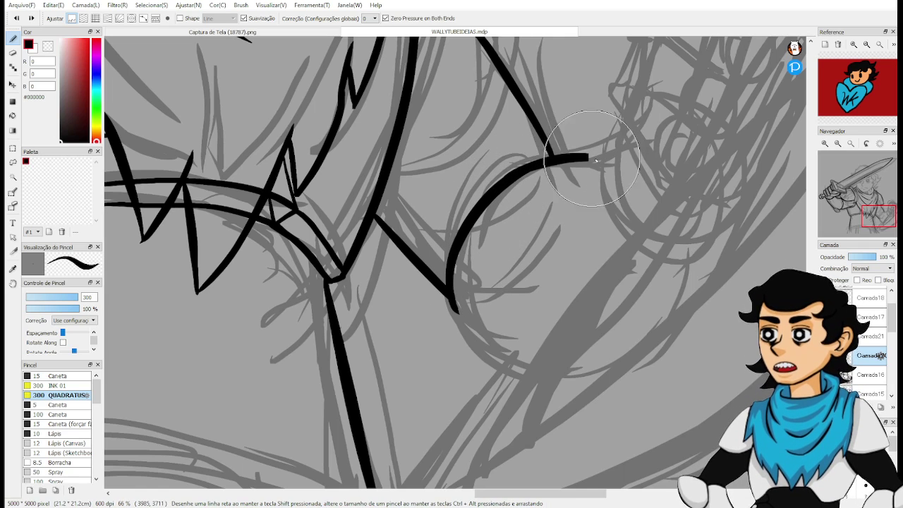
key(ctrl+z)
mouse_move(506, 184)
mouse_down()
mouse_move(574, 162)
mouse_move(605, 168)
mouse_move(511, 183)
mouse_move(615, 163)
mouse_up()
key(ctrl+z)
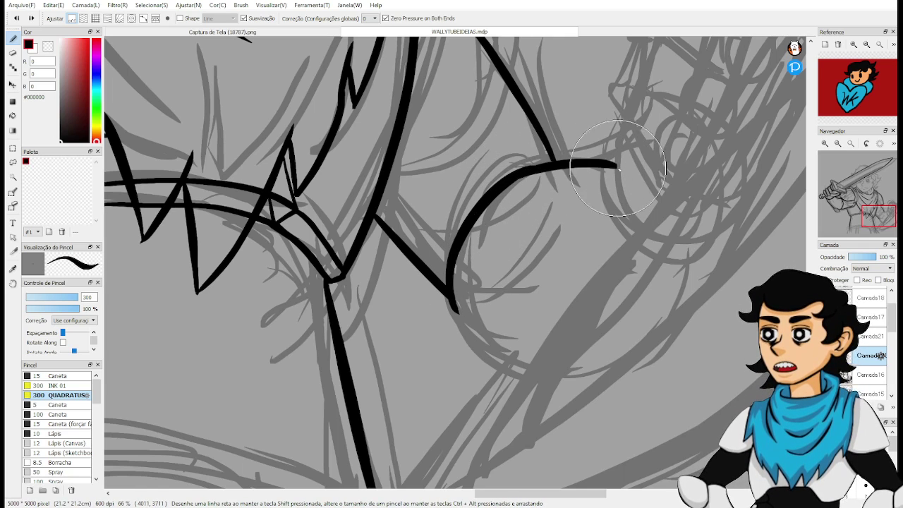
key(ctrl+z)
mouse_move(518, 181)
mouse_down()
mouse_move(612, 166)
mouse_move(558, 218)
mouse_up()
key(ctrl+z)
key(ctrl+z)
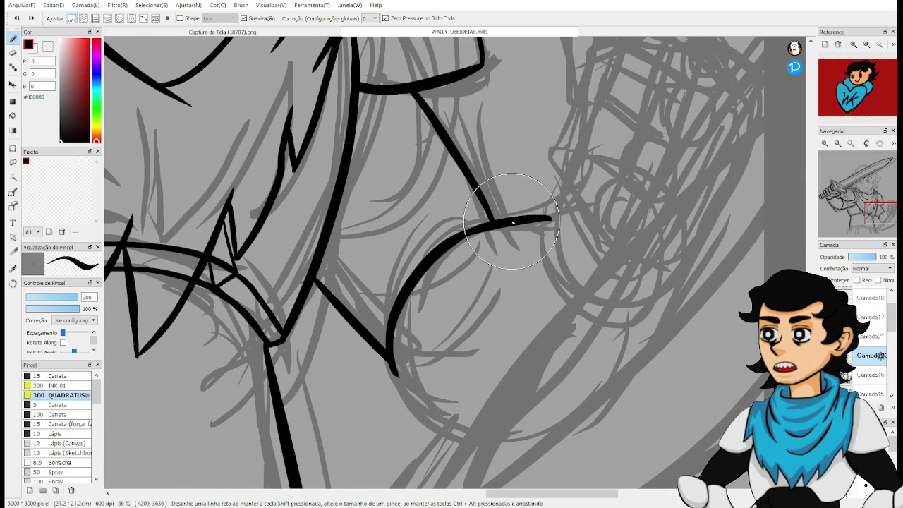
Ink the lower elbow curve down from the underarm line, ending in a small raised bump under the forearm.
scroll(428, 210, down, 5)
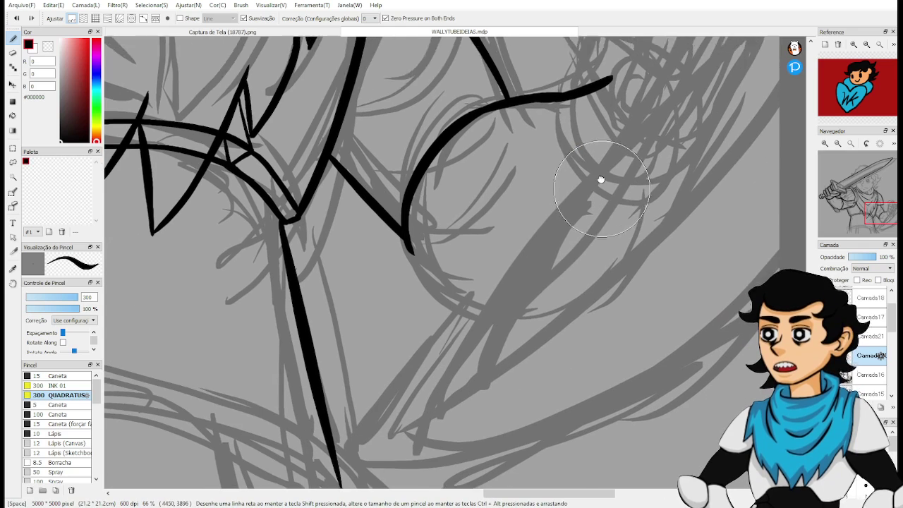
mouse_move(404, 217)
mouse_down()
mouse_move(421, 274)
mouse_move(450, 278)
mouse_move(402, 226)
mouse_move(472, 272)
mouse_move(477, 302)
mouse_move(450, 291)
mouse_move(509, 260)
mouse_move(483, 281)
mouse_move(538, 258)
mouse_up()
key(ctrl+z)
key(ctrl+z)
mouse_move(473, 281)
mouse_down()
mouse_move(523, 266)
mouse_move(509, 339)
mouse_up()
key(ctrl+z)
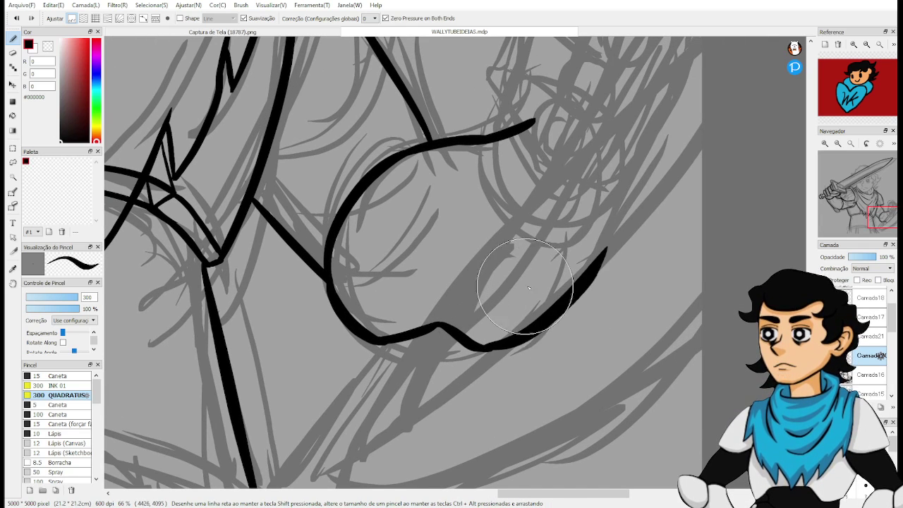
Ink the forearm's lower edge in a smooth curve from the end of the elbow bump up toward the sketched fist.
key(ctrl+z)
drag(498, 344, 485, 360)
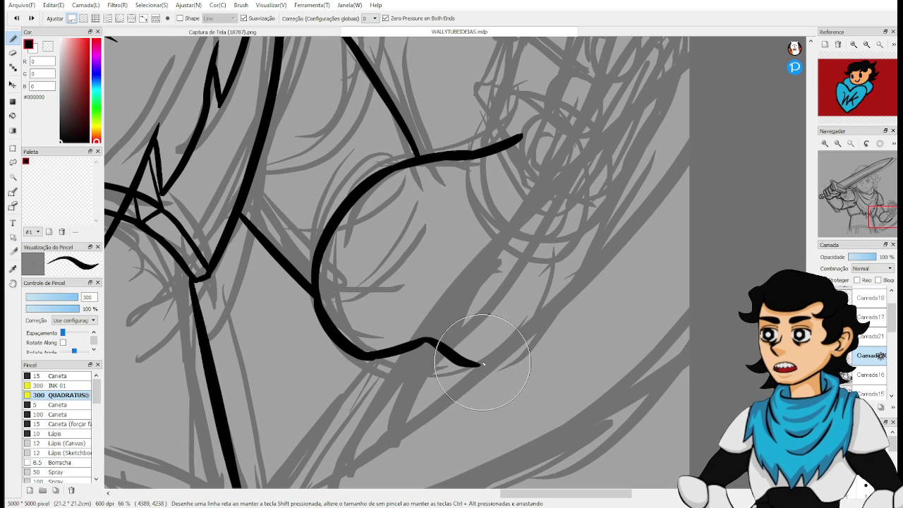
key(ctrl+z)
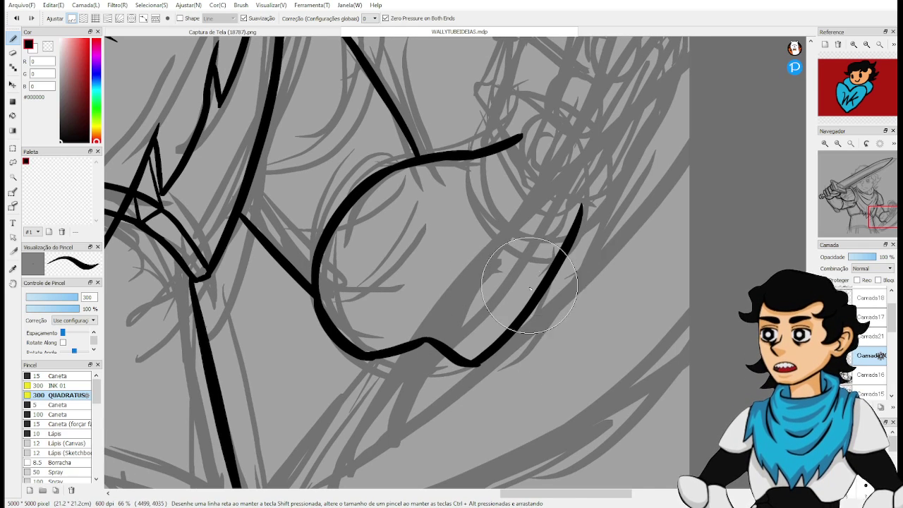
drag(543, 305, 509, 349)
key(ctrl+z)
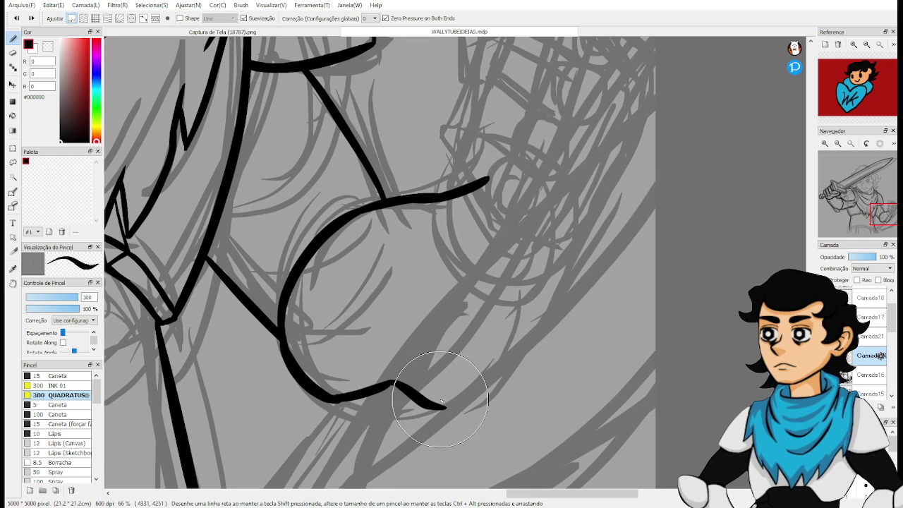
drag(441, 404, 530, 291)
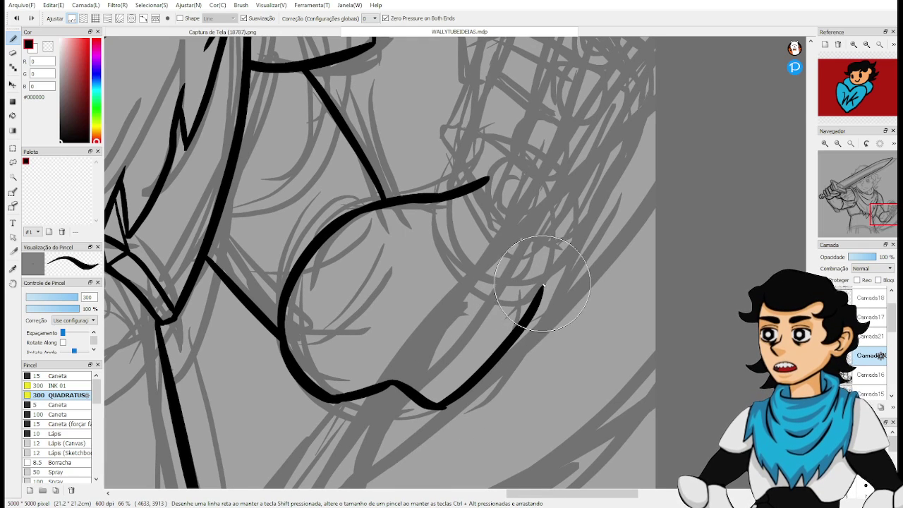
key(ctrl+z)
drag(532, 320, 570, 237)
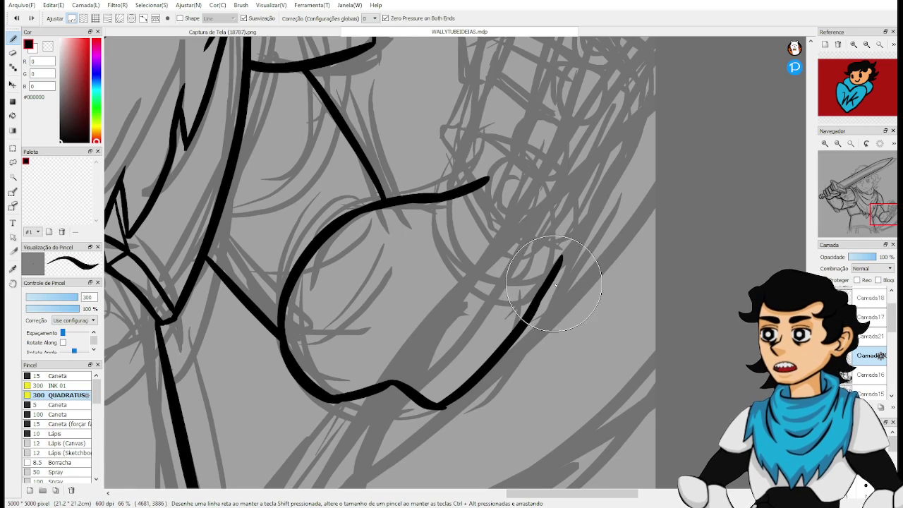
drag(555, 284, 575, 221)
mouse_move(551, 281)
mouse_down()
mouse_move(571, 306)
mouse_move(562, 233)
mouse_up()
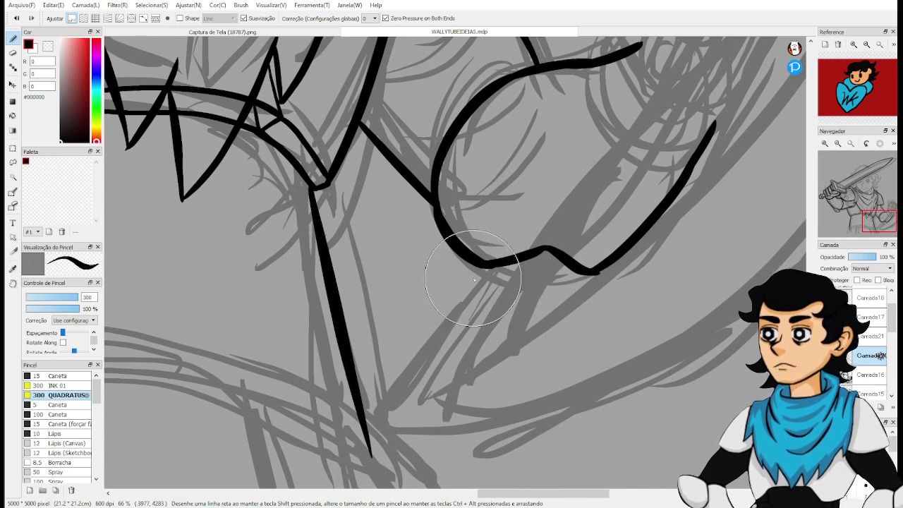
Ink a rounded elbow tip below the bump, starting at the elbow curve and closing onto the forearm's lower edge.
key(ctrl+z)
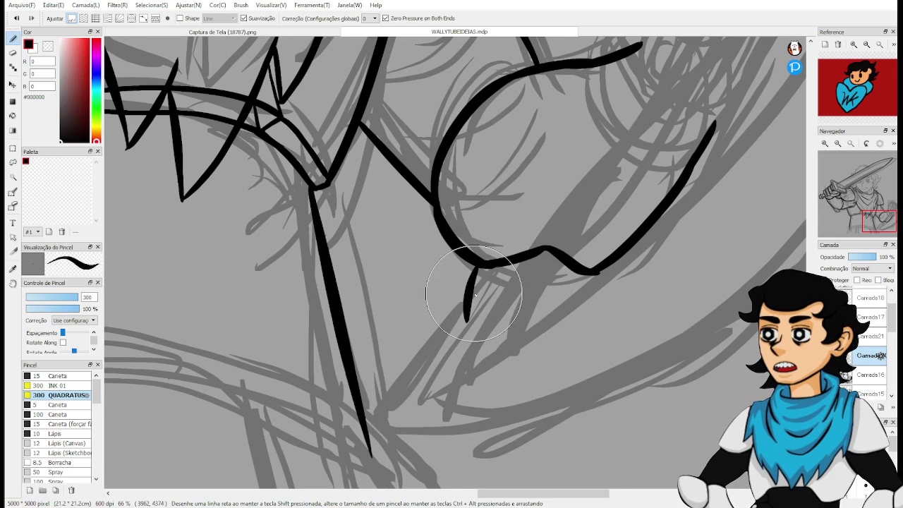
key(ctrl+z)
drag(480, 268, 462, 321)
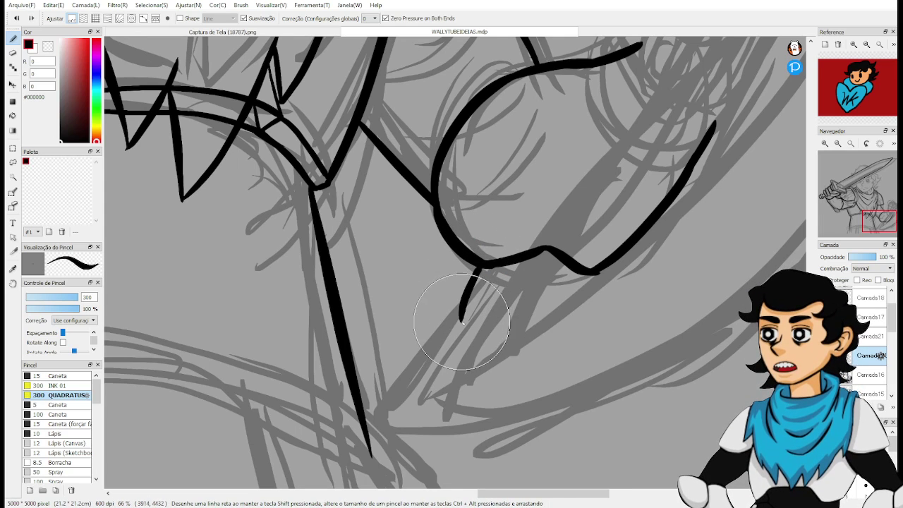
key(ctrl+z)
mouse_move(479, 268)
mouse_down()
mouse_move(464, 321)
mouse_move(494, 334)
mouse_move(466, 319)
mouse_move(492, 333)
mouse_move(590, 290)
mouse_move(492, 331)
mouse_move(509, 333)
mouse_move(605, 282)
mouse_move(484, 337)
mouse_move(603, 287)
mouse_up()
key(ctrl+z)
key(ctrl+z)
key(ctrl+z)
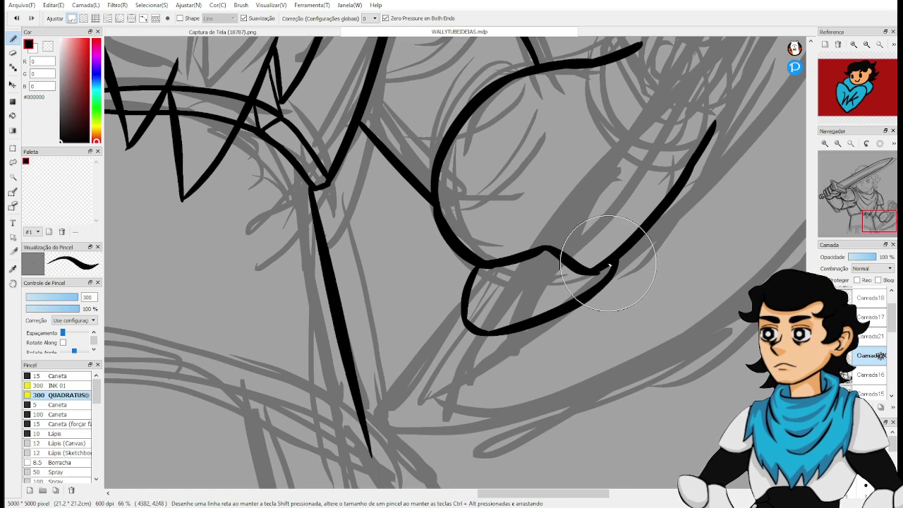
Examine the inked far elbow up close, and compare it with the sword arm, torso and scarf across the whole figure.
scroll(596, 260, up, 2)
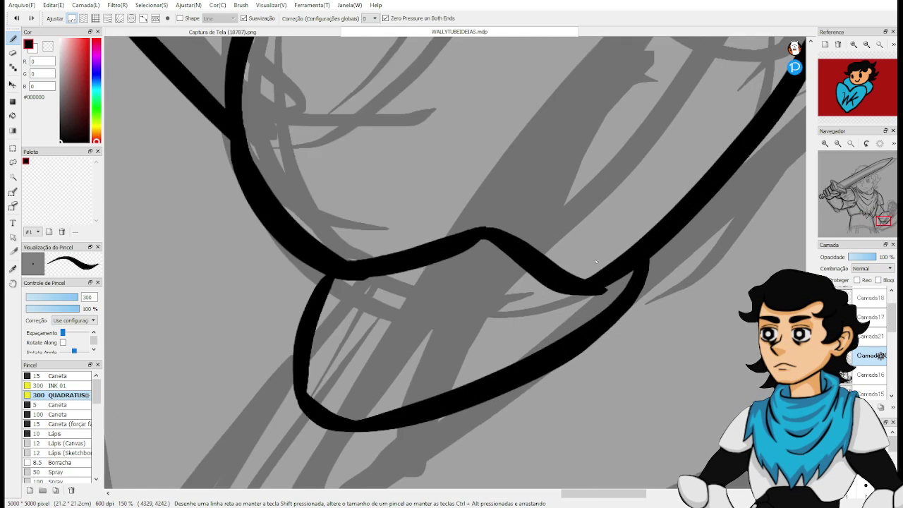
scroll(607, 175, down, 3)
key(space)
mouse_move(569, 225)
mouse_down()
mouse_move(592, 271)
mouse_move(561, 276)
mouse_move(528, 297)
mouse_up()
scroll(593, 270, down, 5)
key(space)
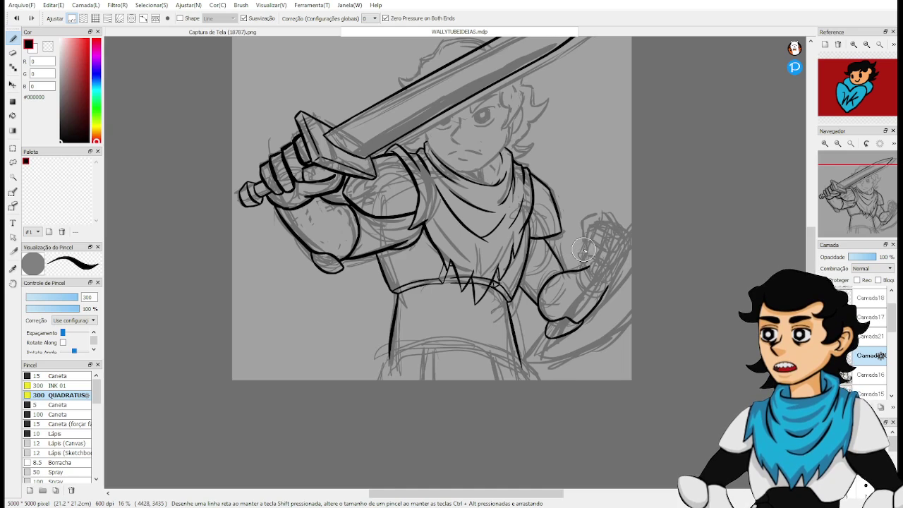
scroll(584, 250, up, 1)
key(space)
mouse_move(526, 245)
mouse_down()
mouse_move(606, 258)
mouse_move(606, 235)
mouse_move(523, 246)
mouse_up()
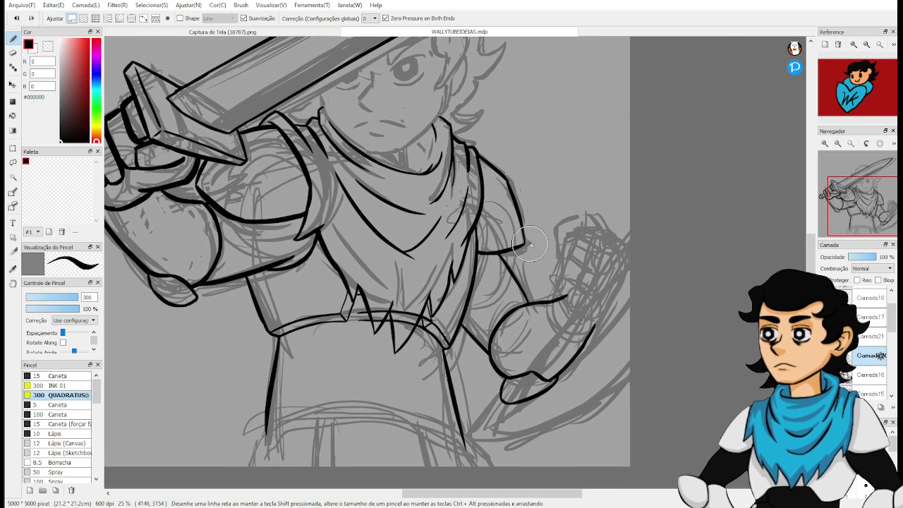
drag(380, 224, 613, 306)
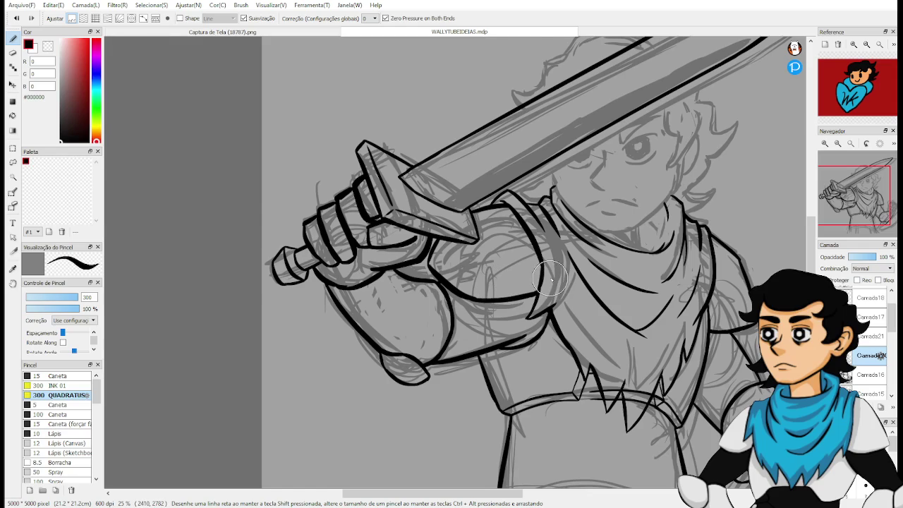
scroll(550, 280, up, 2)
key(space)
drag(565, 306, 449, 267)
drag(704, 304, 493, 261)
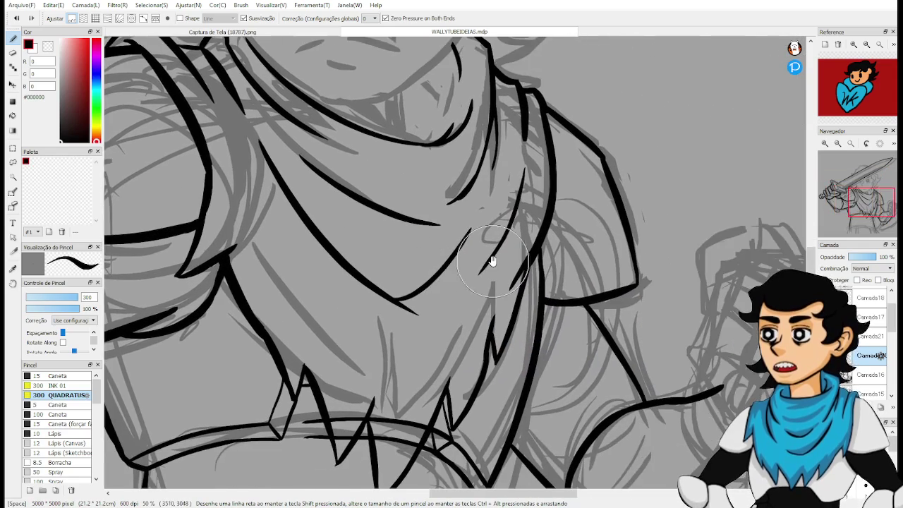
drag(623, 295, 520, 256)
Extend the forearm's lower edge in a long upward curve past the sketched fist, near the edge of the canvas.
scroll(626, 308, up, 2)
key(space)
mouse_move(617, 359)
mouse_down()
mouse_move(505, 290)
mouse_move(432, 286)
mouse_up()
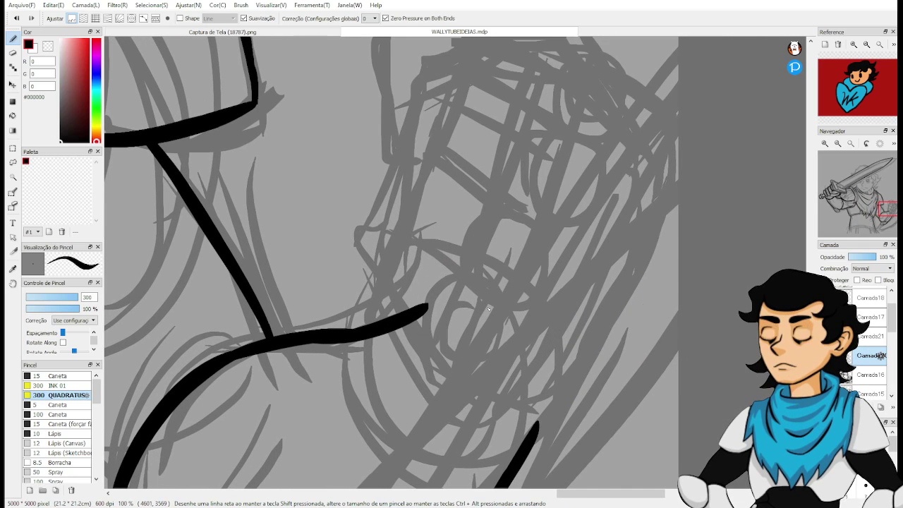
drag(534, 427, 566, 388)
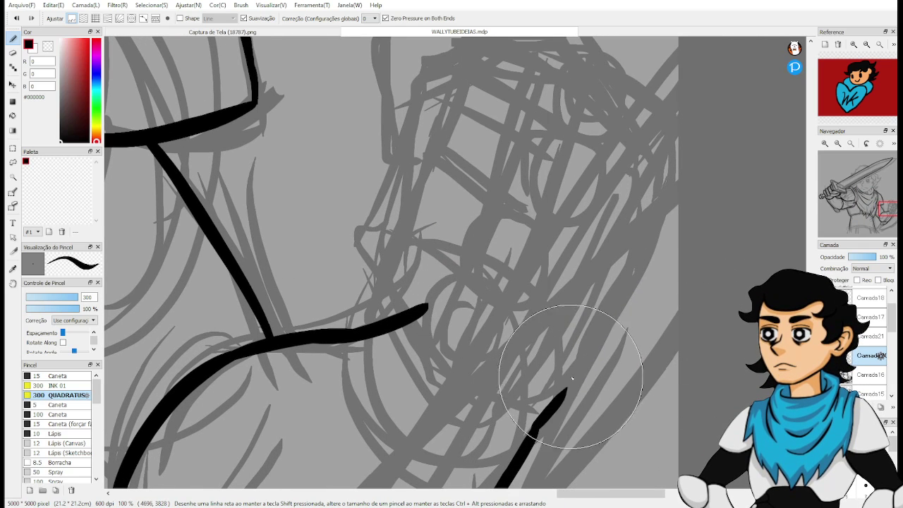
key(ctrl+z)
drag(532, 432, 668, 168)
key(ctrl+z)
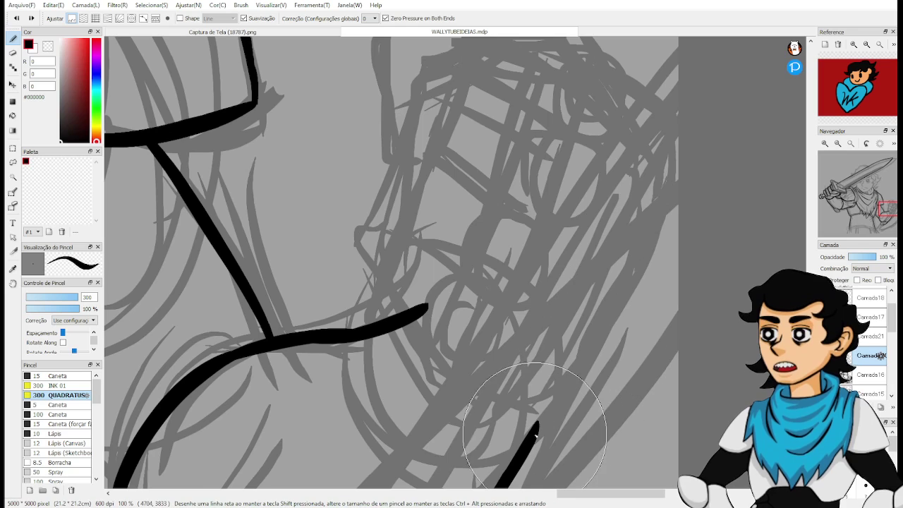
drag(534, 427, 656, 185)
drag(616, 217, 632, 315)
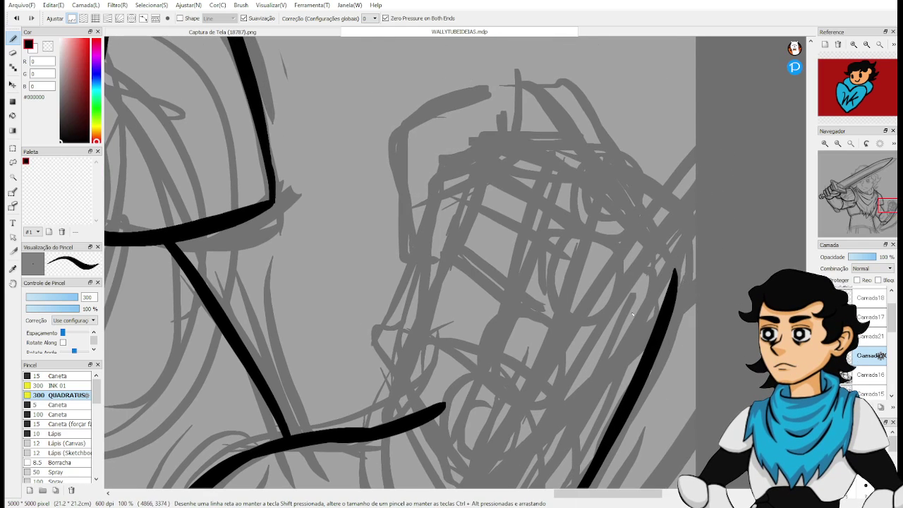
Erase the tapered end of the forearm's upper line where it runs into the sketched fist.
scroll(632, 315, down, 5)
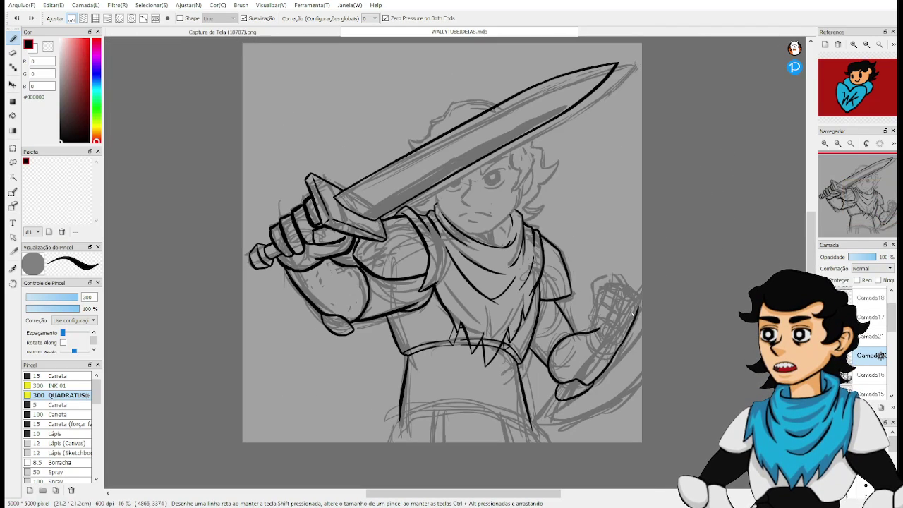
scroll(634, 343, down, 1)
scroll(630, 339, up, 2)
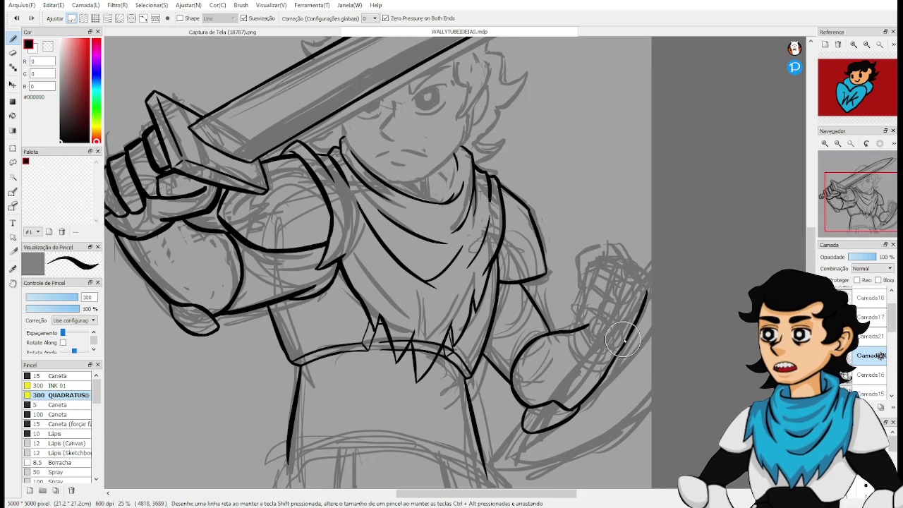
key(e)
scroll(588, 331, up, 2)
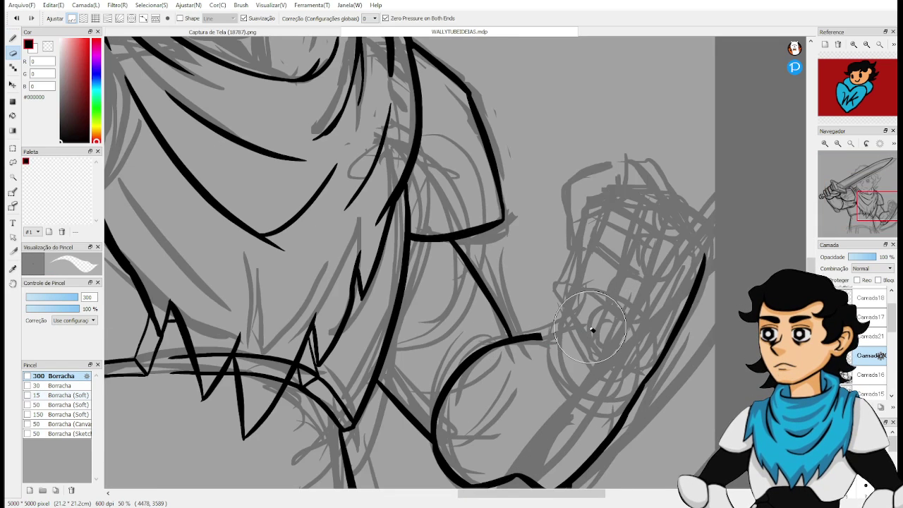
drag(589, 327, 548, 287)
scroll(560, 270, up, 3)
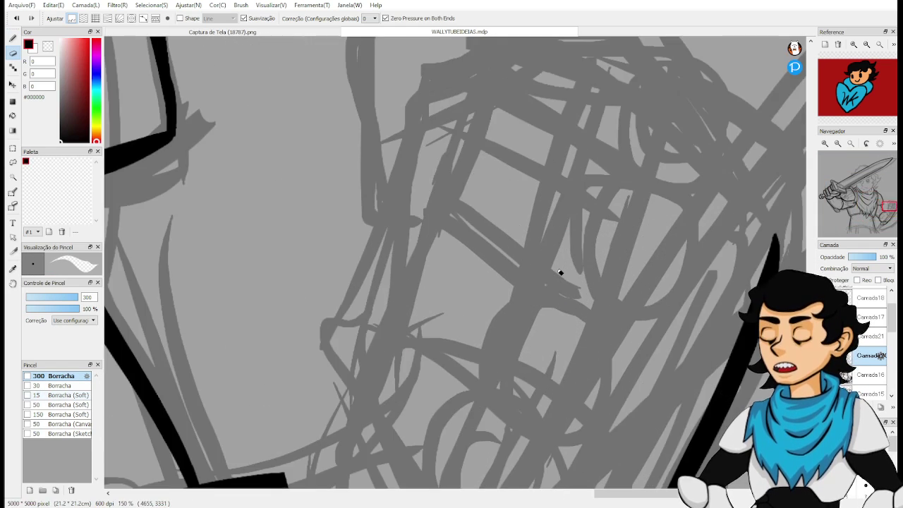
mouse_move(592, 375)
mouse_down()
mouse_move(617, 223)
mouse_move(671, 142)
mouse_up()
Try to continue the forearm's upper line from its trimmed end in a curve toward the sketched fist.
key(b)
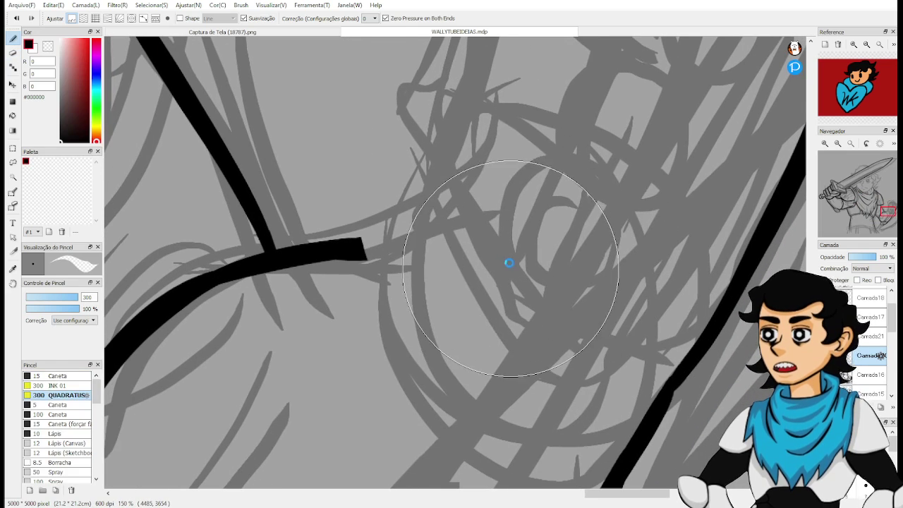
mouse_move(359, 252)
mouse_down()
mouse_move(497, 186)
mouse_move(454, 219)
mouse_move(491, 190)
mouse_up()
key(ctrl+z)
key(ctrl+z)
key(e)
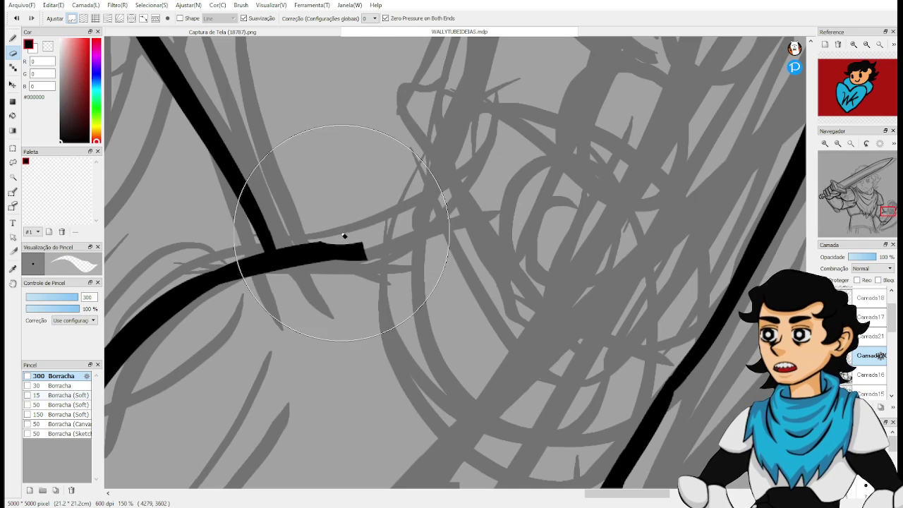
key(b)
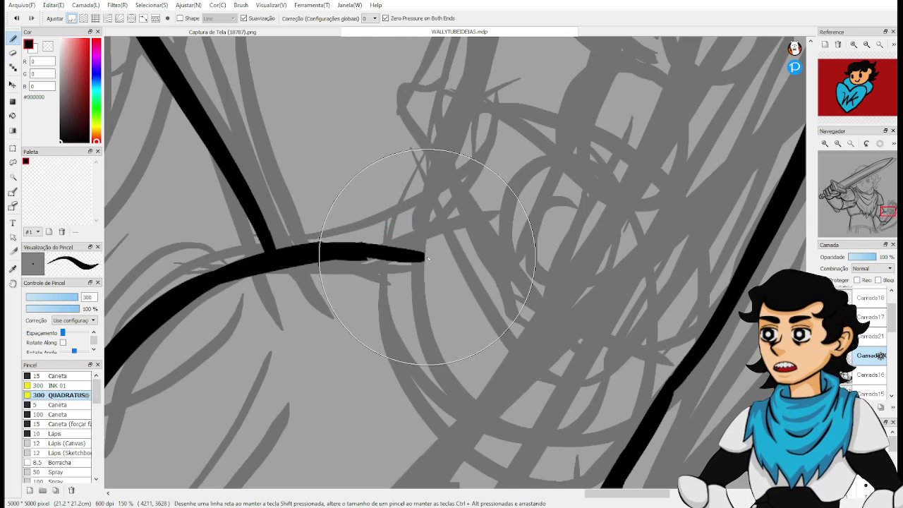
drag(333, 248, 471, 225)
key(ctrl+z)
mouse_move(332, 247)
mouse_down()
mouse_move(460, 246)
mouse_move(404, 258)
mouse_move(470, 240)
mouse_move(478, 218)
mouse_move(521, 188)
mouse_up()
key(ctrl+z)
key(ctrl+z)
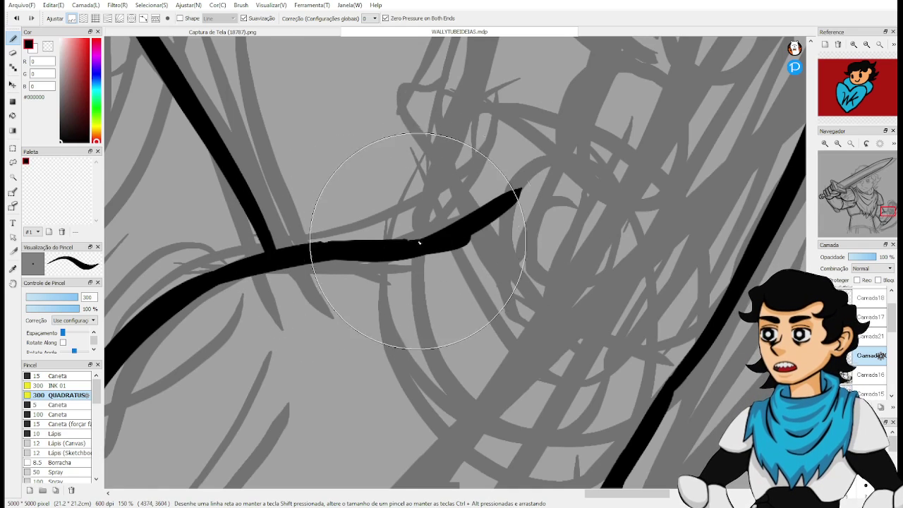
key(ctrl+z)
drag(418, 245, 533, 190)
key(ctrl+z)
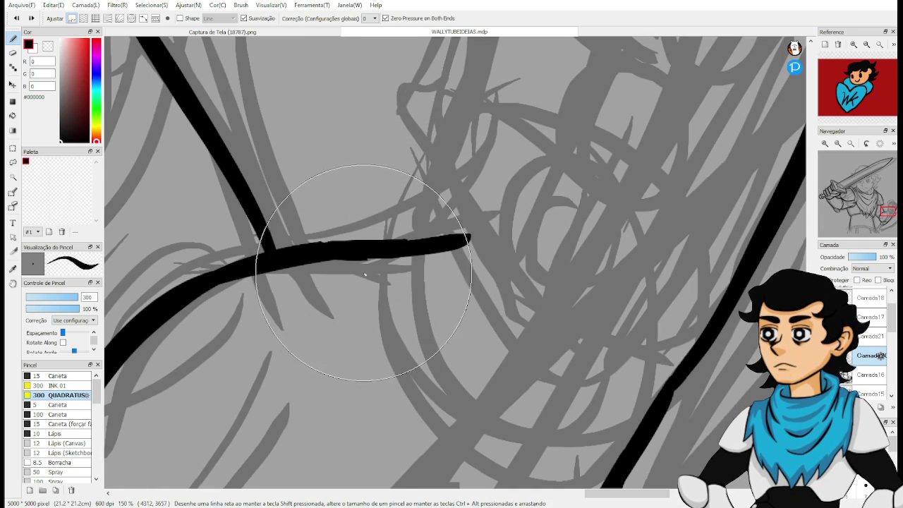
mouse_move(353, 269)
mouse_down()
mouse_move(412, 225)
mouse_move(437, 216)
mouse_move(463, 237)
mouse_up()
key(ctrl+z)
Trim the forearm's upper line again and re-ink its extension as a gently rising stroke into the fist sketch.
key(e)
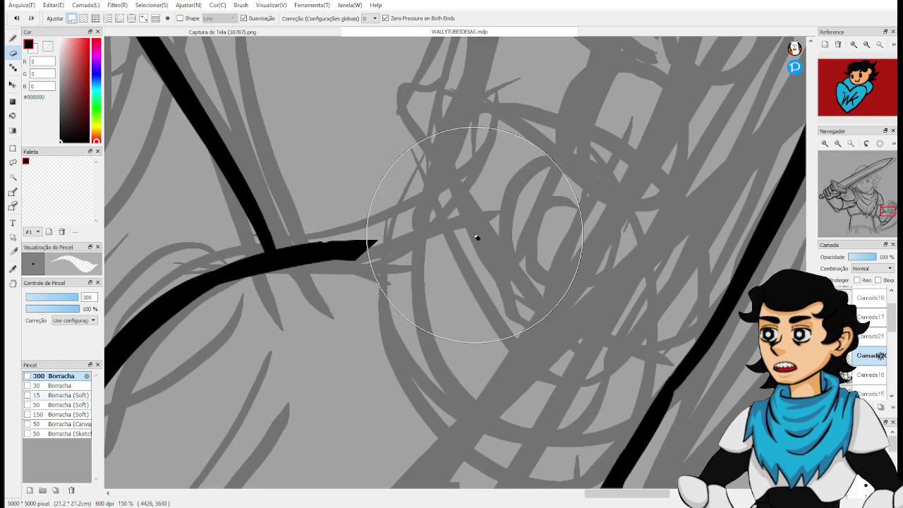
key(b)
drag(368, 255, 526, 203)
key(ctrl+z)
key(ctrl+y)
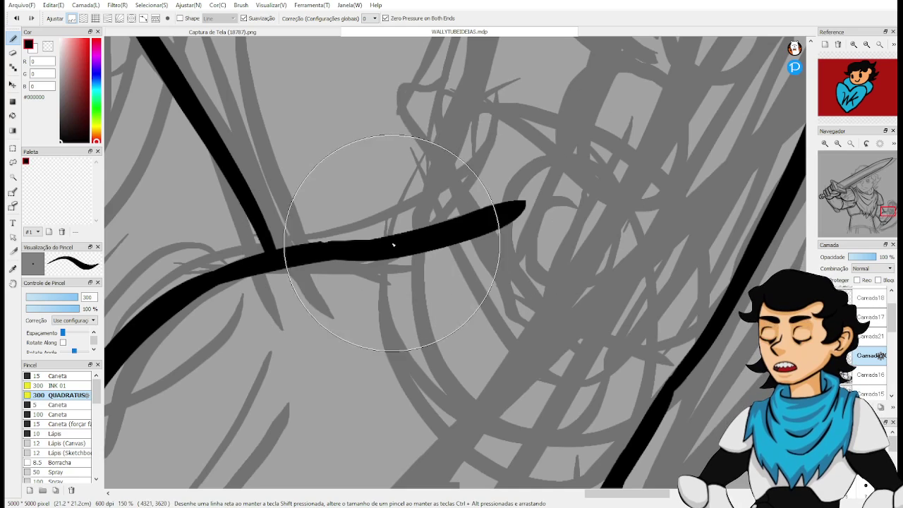
Erase the tapered tip of the new extension, ending the forearm's upper line bluntly at the sketched wrist.
key(space)
drag(541, 246, 477, 313)
key(e)
drag(460, 283, 425, 315)
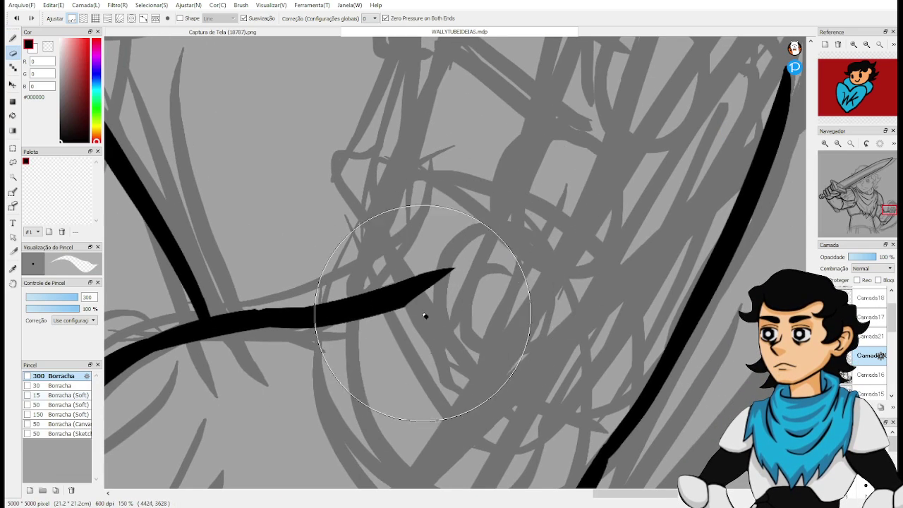
key(space)
drag(489, 296, 487, 316)
drag(433, 317, 421, 272)
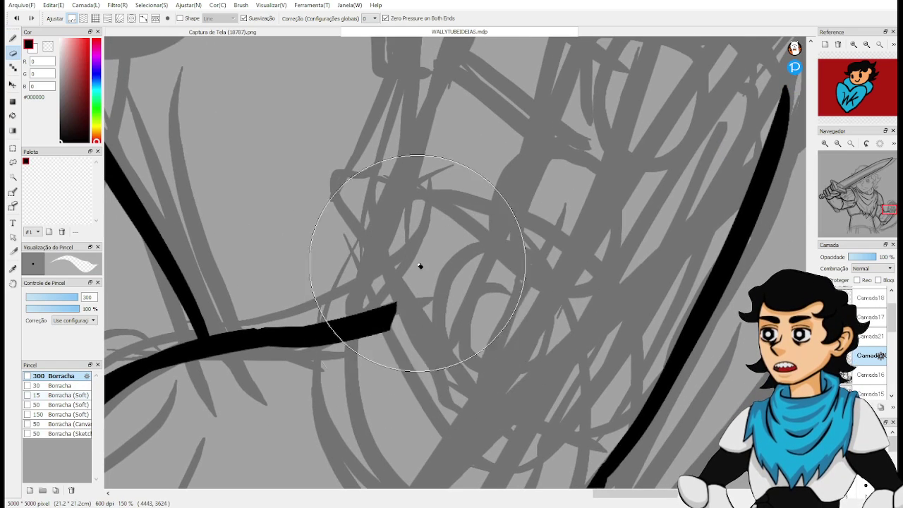
Ink a short diagonal wrist line across the blunt end of the forearm's upper line, slanting down into the forearm.
key(b)
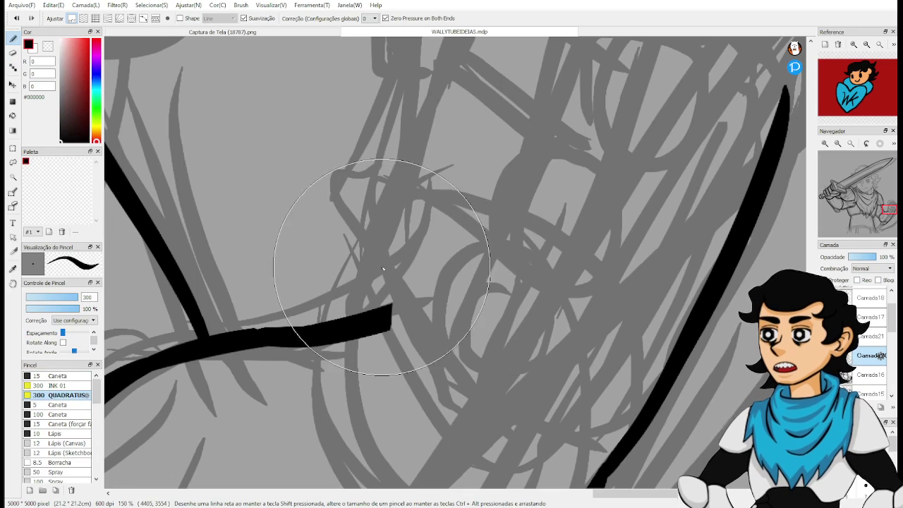
drag(363, 250, 457, 388)
key(ctrl+z)
drag(372, 242, 448, 380)
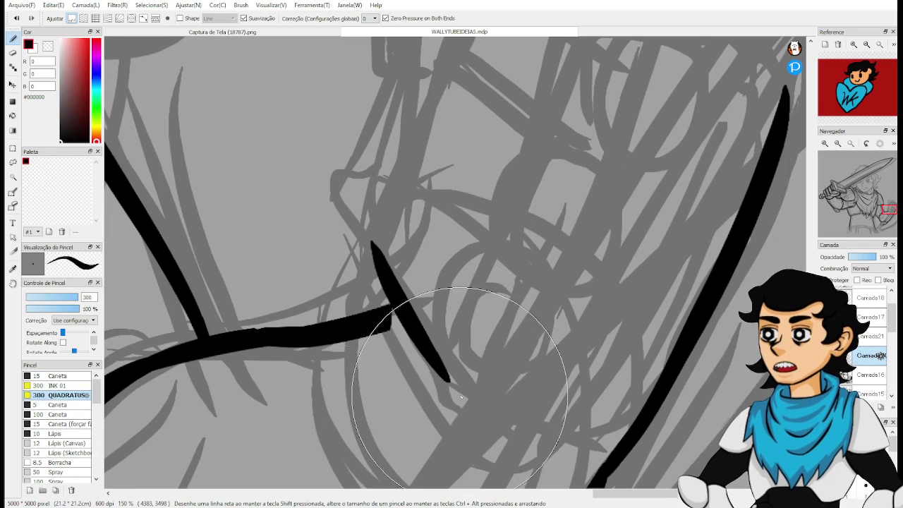
key(ctrl+z)
drag(367, 242, 447, 374)
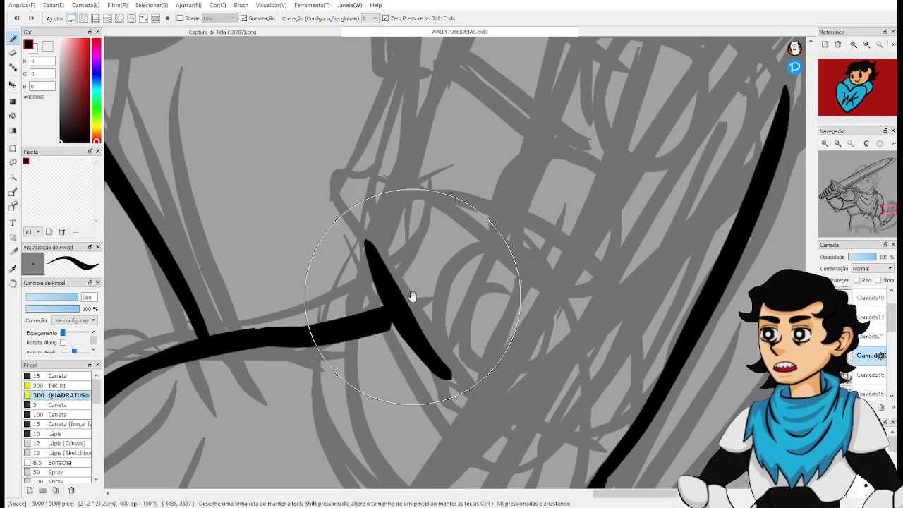
mouse_move(443, 337)
mouse_down()
mouse_move(499, 367)
mouse_move(454, 252)
mouse_move(509, 318)
mouse_up()
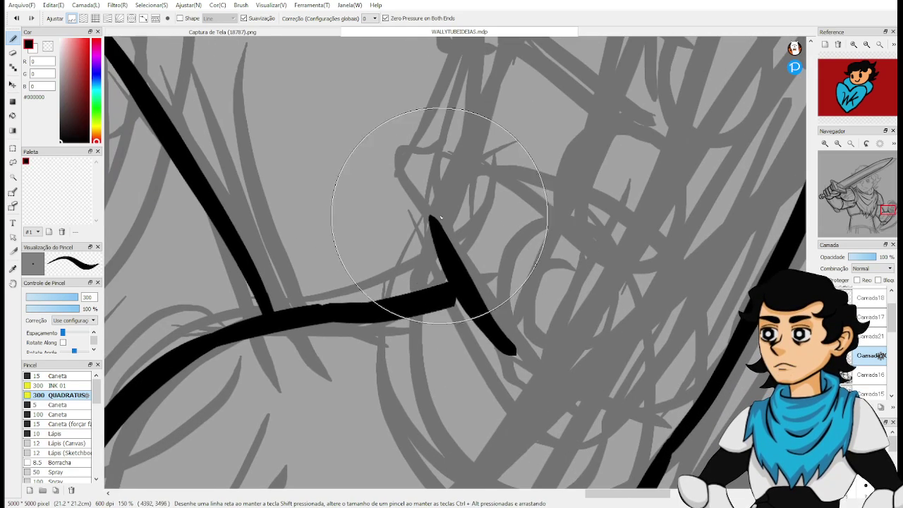
Extend the short diagonal wrist line from its upper end in a curve bending up toward the fist sketch.
key(ctrl+z)
mouse_move(433, 222)
mouse_down()
mouse_move(466, 162)
mouse_move(448, 184)
mouse_up()
key(ctrl+z)
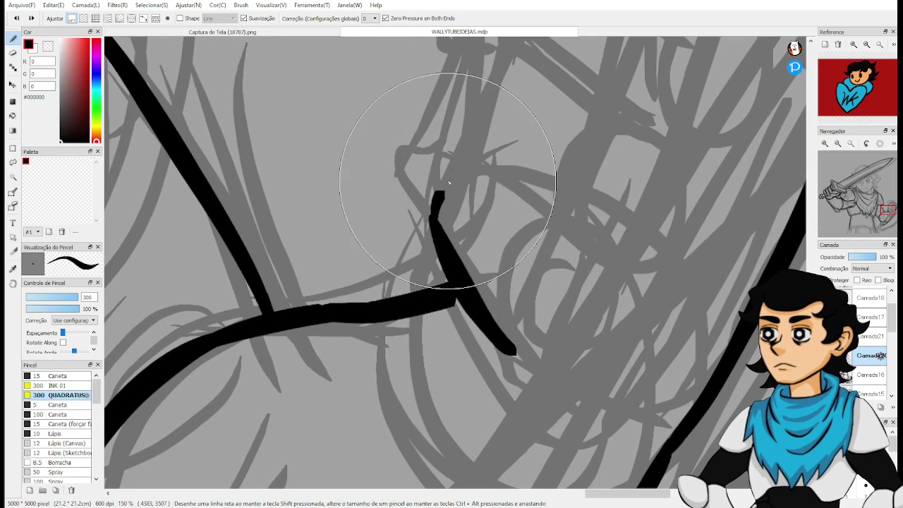
key(ctrl+z)
drag(435, 222, 461, 167)
drag(484, 229, 468, 291)
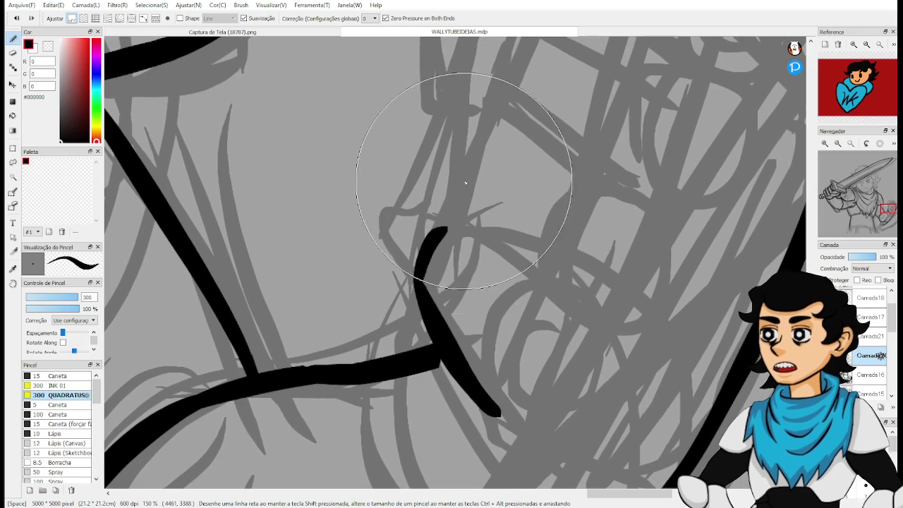
Ink an arched line from the curve's upper end, sloping down into the fist sketch as the thumb's upper edge.
drag(446, 229, 578, 302)
key(ctrl+z)
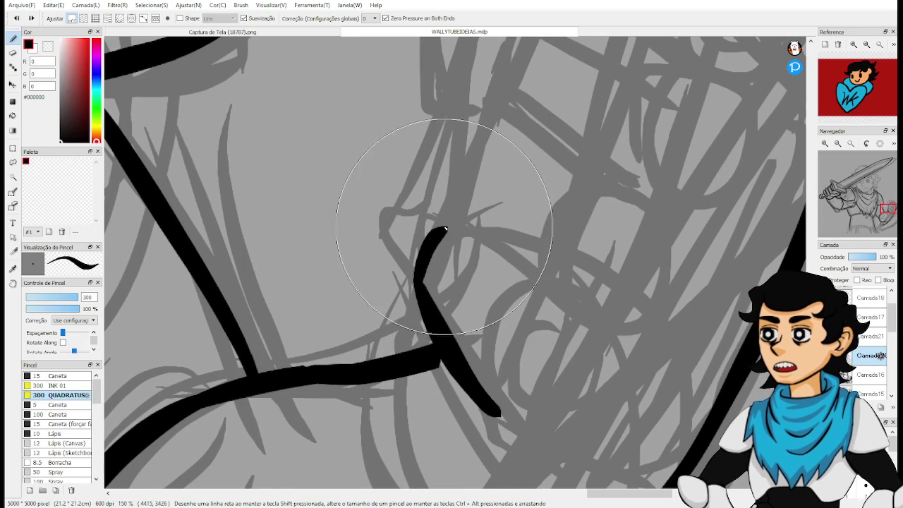
drag(446, 228, 602, 300)
key(ctrl+z)
drag(443, 229, 574, 295)
key(ctrl+z)
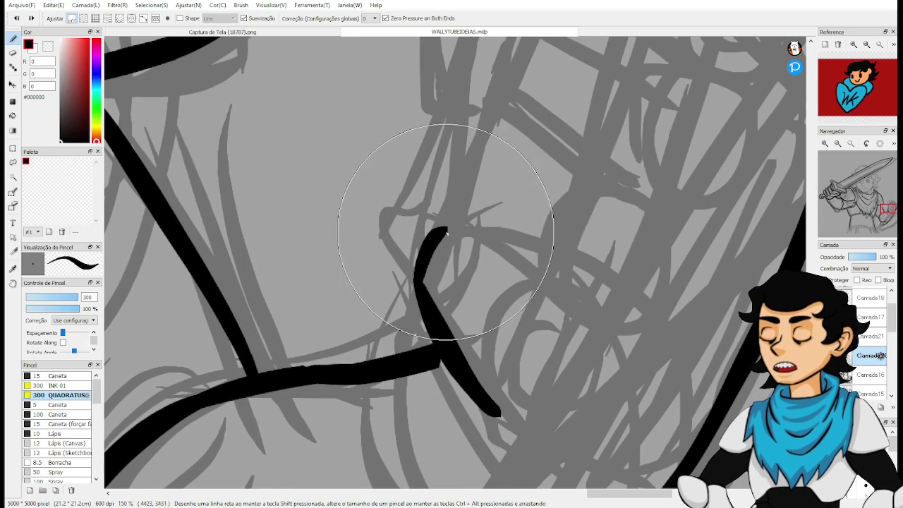
drag(443, 229, 580, 297)
key(ctrl+z)
drag(444, 228, 564, 294)
key(ctrl+z)
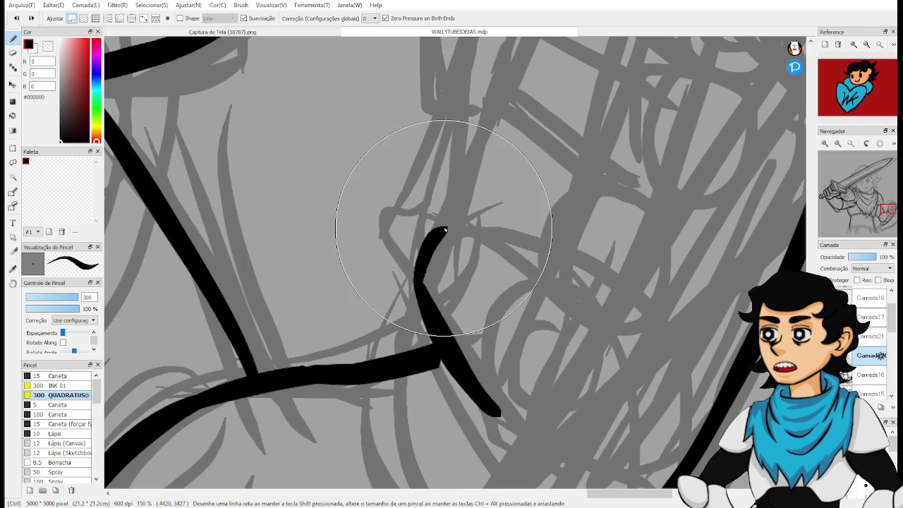
drag(444, 228, 584, 299)
key(ctrl+z)
mouse_move(443, 228)
mouse_down()
mouse_move(564, 293)
mouse_move(525, 206)
mouse_move(588, 206)
mouse_up()
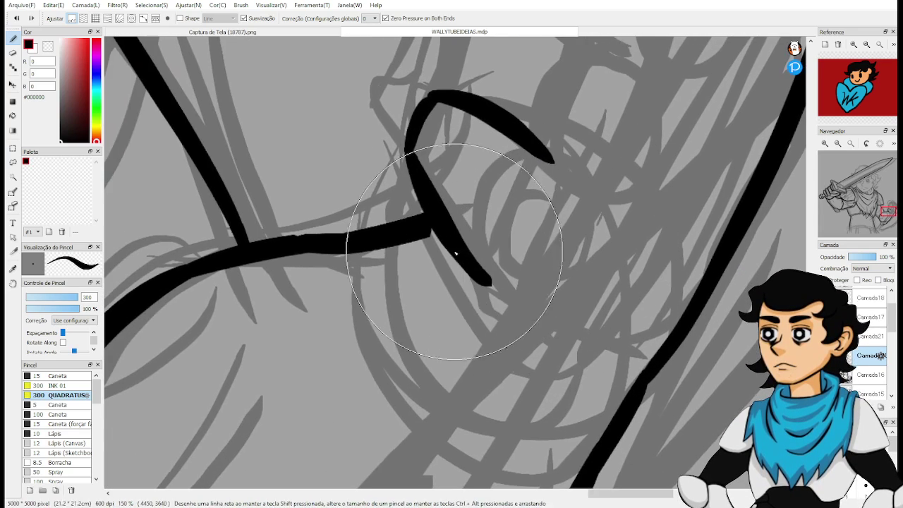
Erase the diagonal wrist line and the arched thumb strokes, leaving the forearm's upper line with its blunt end.
drag(425, 230, 479, 322)
scroll(452, 298, down, 5)
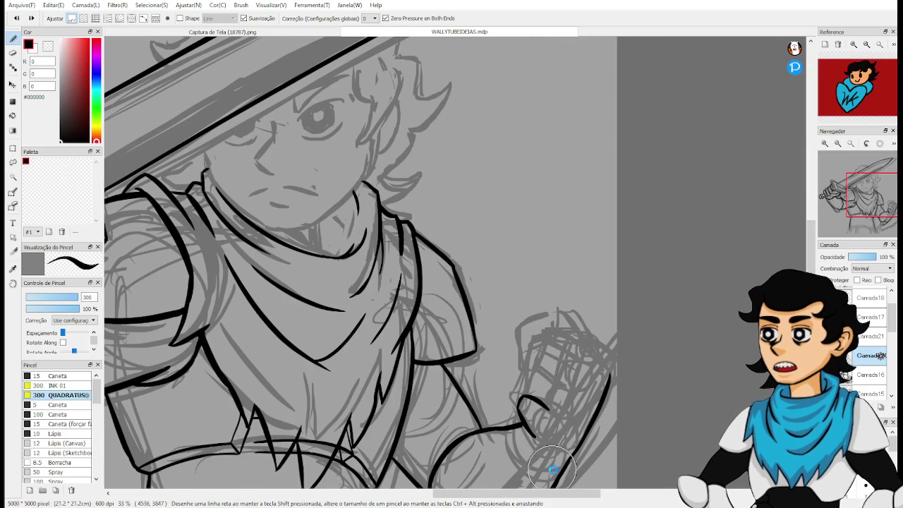
drag(552, 469, 560, 345)
scroll(564, 299, up, 2)
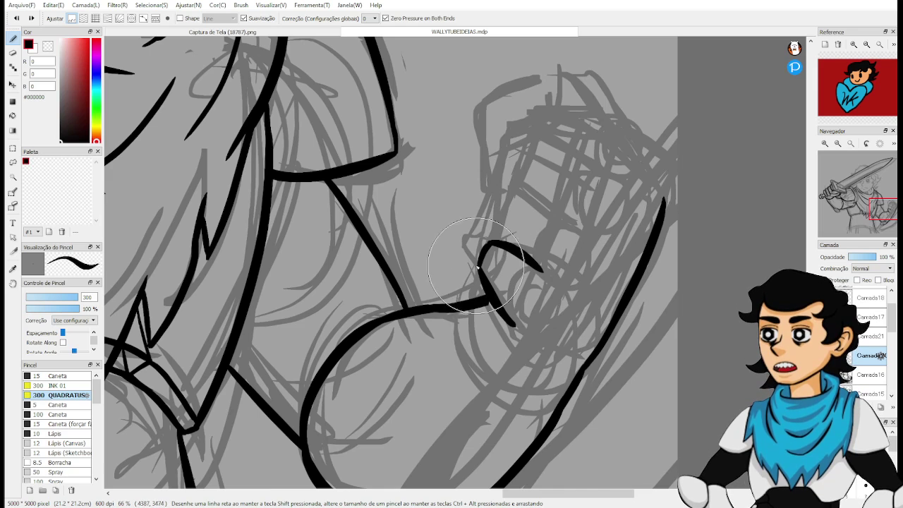
key(e)
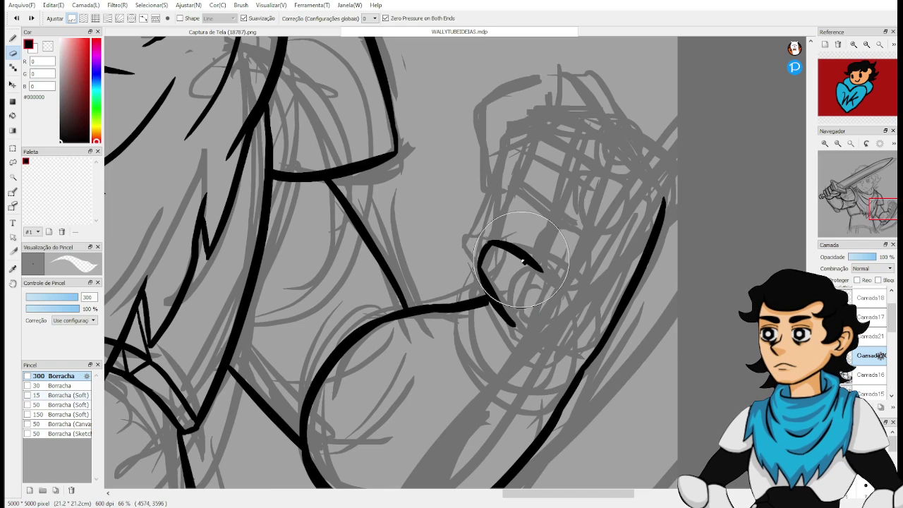
mouse_move(518, 337)
mouse_down()
mouse_move(504, 284)
mouse_move(520, 238)
mouse_up()
Try to ink the fist's top edge as a stroke curving over the sketched knuckles toward the outer arm line.
key(space)
mouse_move(551, 169)
mouse_down()
mouse_move(530, 221)
mouse_move(553, 245)
mouse_up()
key(b)
key(space)
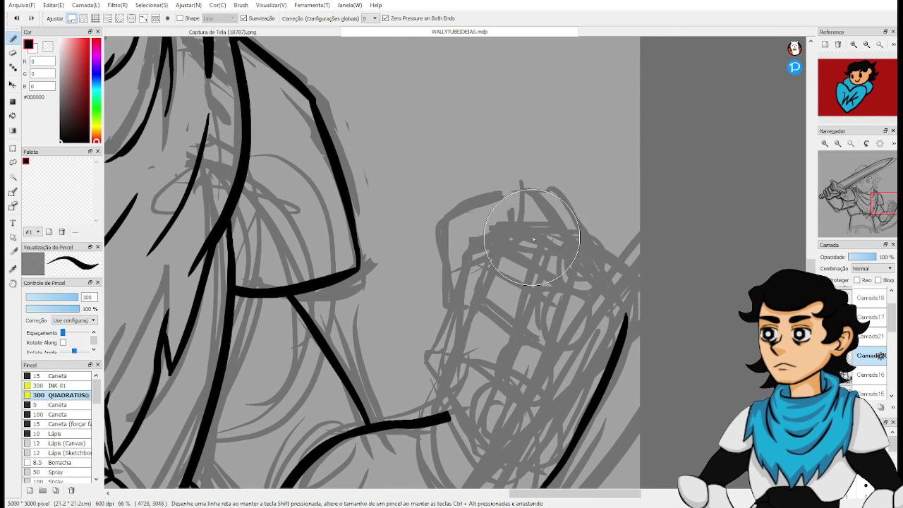
drag(515, 234, 588, 276)
key(ctrl+z)
mouse_move(511, 228)
mouse_down()
mouse_move(621, 304)
mouse_move(609, 275)
mouse_up()
key(ctrl+z)
key(ctrl+z)
Extend the forearm's outer line from its upper end in a curve along the back of the sketched hand.
mouse_move(623, 335)
mouse_down()
mouse_move(607, 262)
mouse_move(622, 325)
mouse_up()
key(ctrl+z)
key(ctrl+z)
key(ctrl+z)
drag(609, 266, 621, 327)
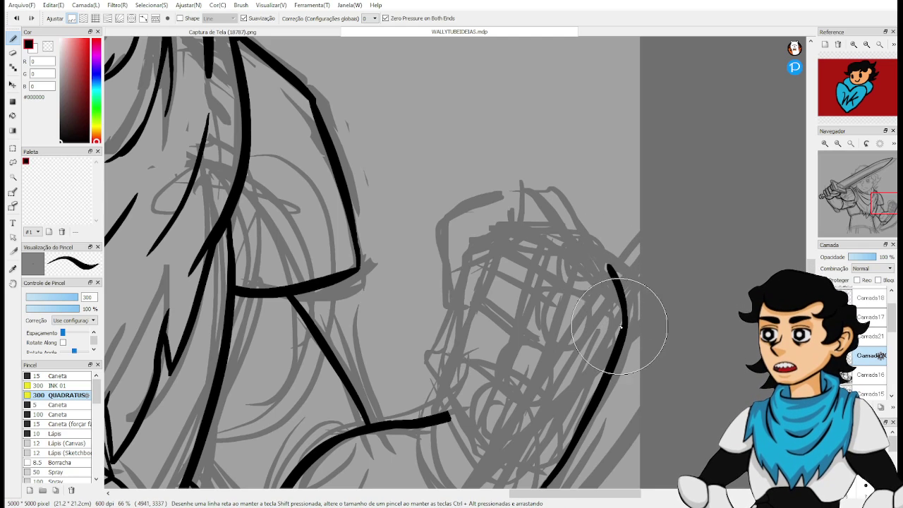
Try a short wrist mark running inward from the middle of the forearm's outer line.
scroll(613, 282, down, 3)
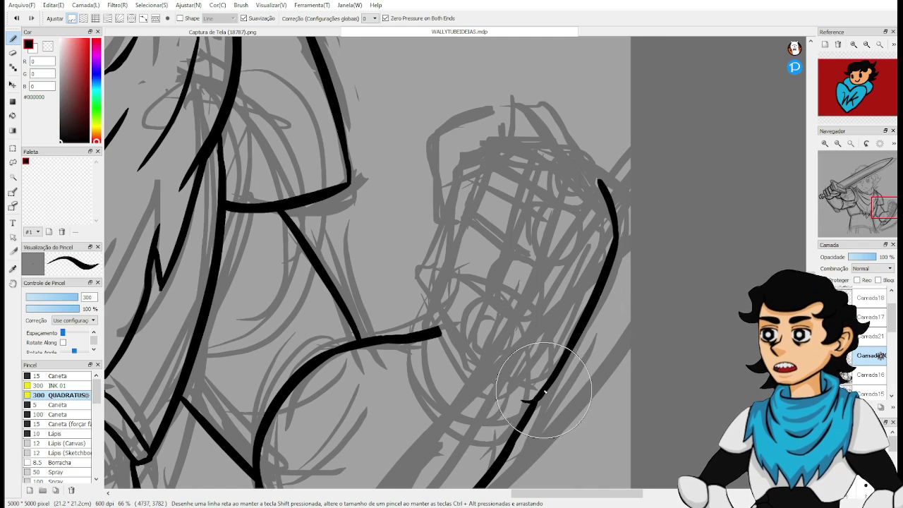
drag(539, 396, 521, 400)
mouse_move(523, 399)
mouse_down()
mouse_move(517, 350)
mouse_move(527, 398)
mouse_up()
key(ctrl+z)
key(ctrl+z)
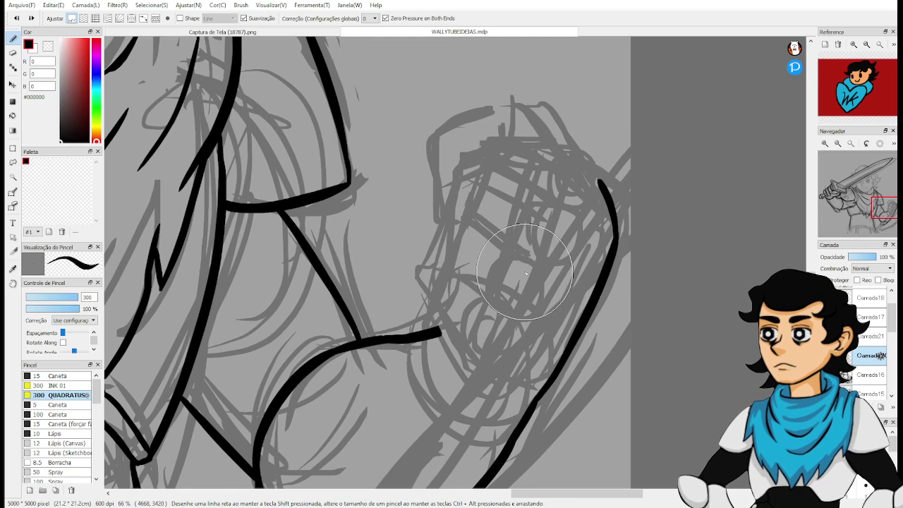
Try to ink a straight diagonal wrist line past the blunt end of the forearm's upper line.
scroll(526, 274, down, 3)
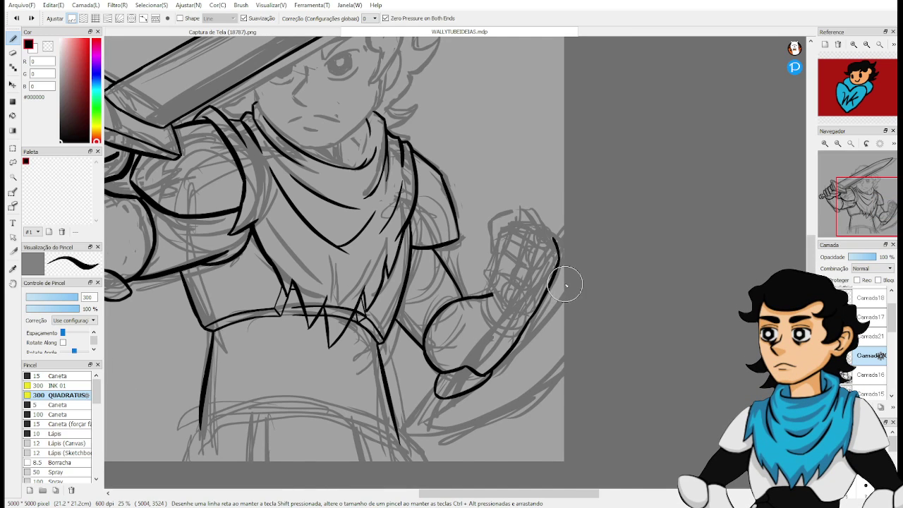
scroll(567, 284, up, 2)
scroll(523, 272, up, 1)
drag(508, 279, 520, 297)
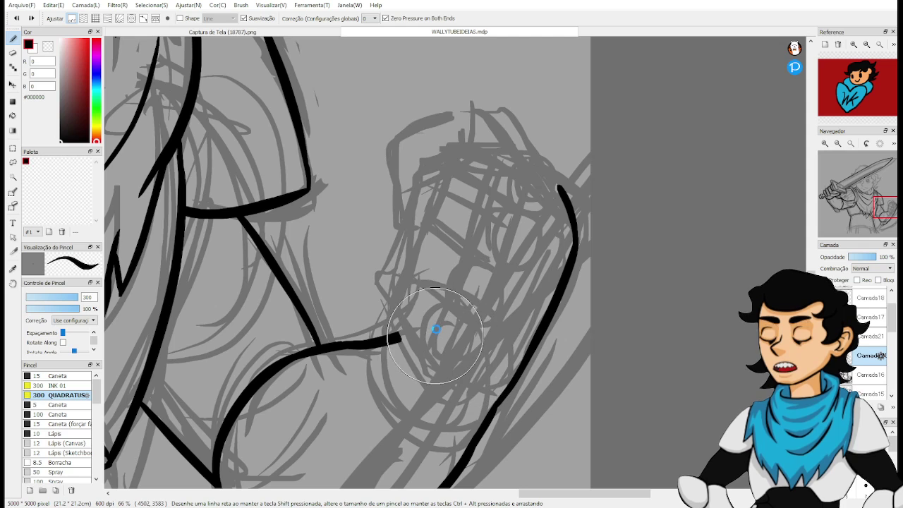
drag(382, 290, 459, 369)
key(ctrl+z)
drag(385, 294, 450, 367)
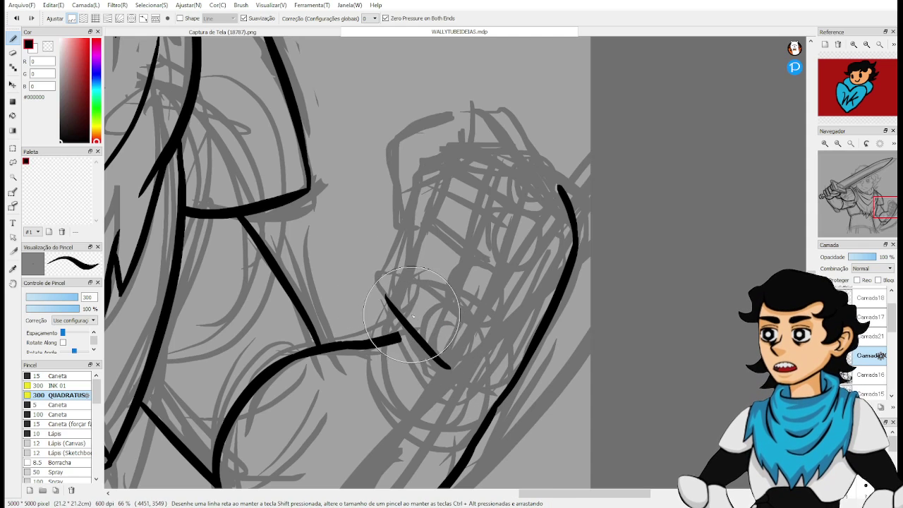
key(ctrl+z)
drag(386, 298, 439, 355)
key(ctrl+z)
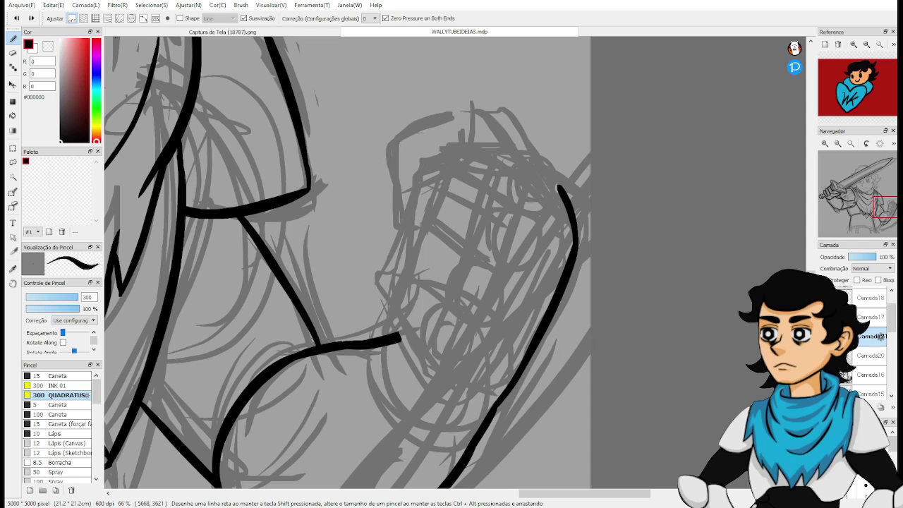
Switch to layer Camada21 and erase the stray belt lines inside the scarf's ragged hem.
scroll(880, 336, up, 1)
scroll(582, 332, down, 5)
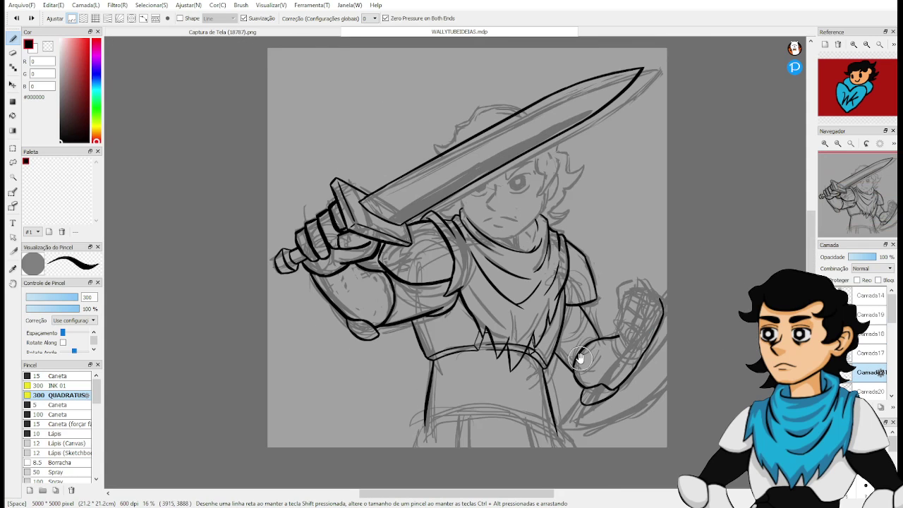
scroll(580, 339, up, 2)
key(e)
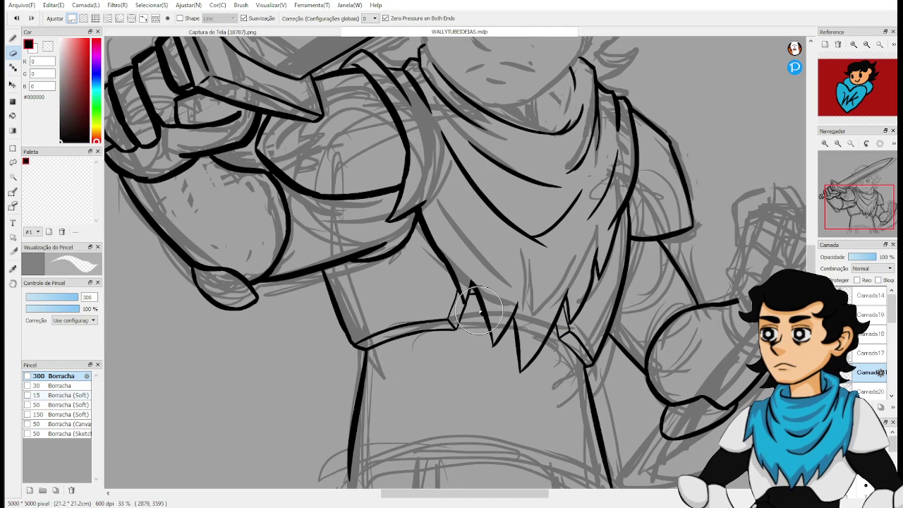
scroll(566, 327, up, 2)
key(space)
drag(649, 318, 402, 349)
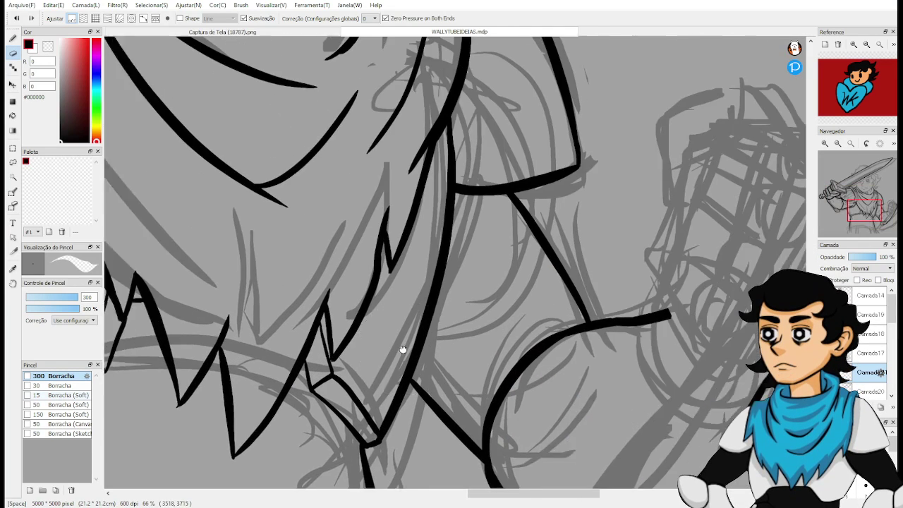
drag(599, 271, 459, 329)
Try to ink the thumb at the forearm's end as a diagonal line with a curved, sloping upper edge.
key(b)
key(space)
drag(665, 374, 601, 343)
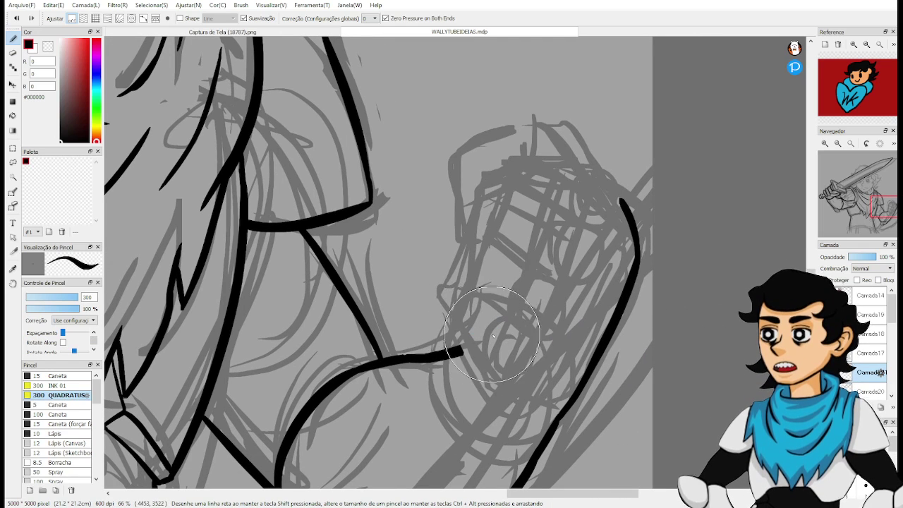
drag(448, 313, 493, 375)
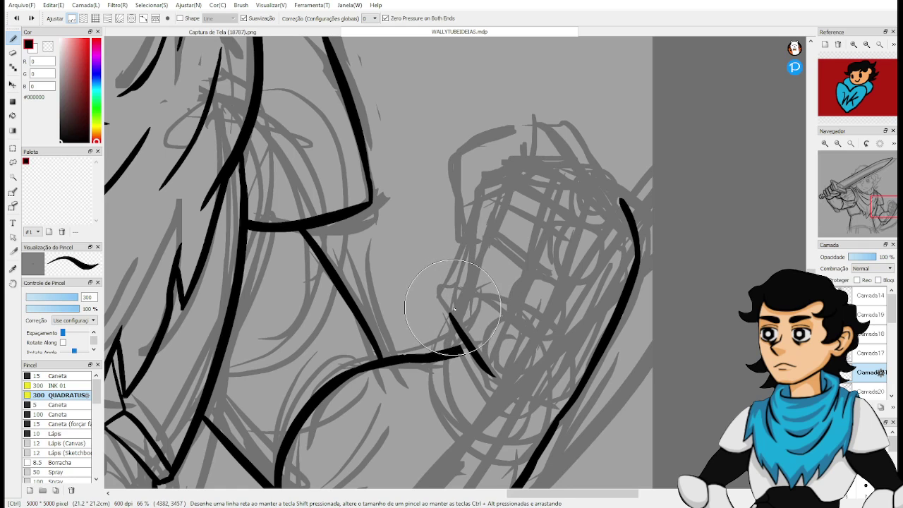
mouse_move(449, 313)
mouse_down()
mouse_move(463, 287)
mouse_move(529, 321)
mouse_up()
key(ctrl+z)
drag(463, 286, 530, 326)
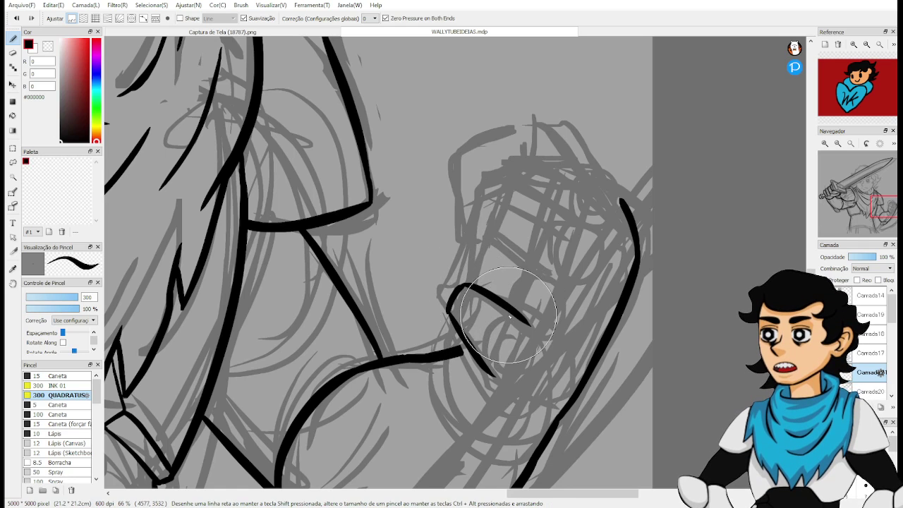
key(ctrl+z)
key(ctrl+z)
key(ctrl+z)
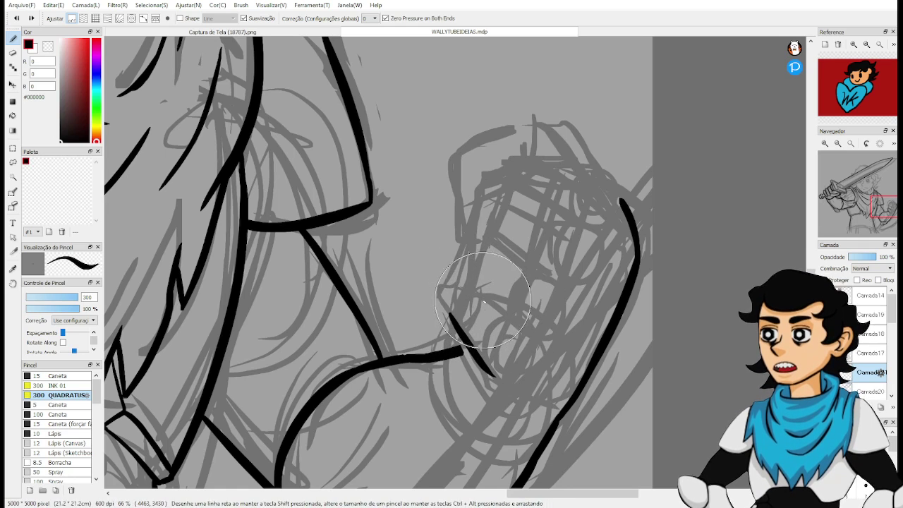
drag(464, 288, 526, 323)
key(ctrl+z)
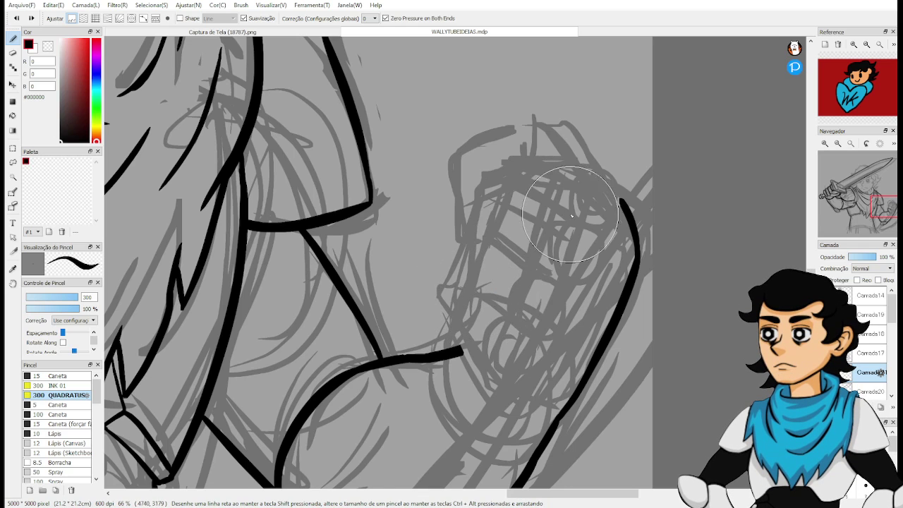
Ink the fist's top edge from the back of the hand across the knuckles, with a short downward curve at its inner end.
mouse_move(503, 179)
mouse_down()
mouse_move(608, 189)
mouse_move(627, 209)
mouse_up()
key(ctrl+z)
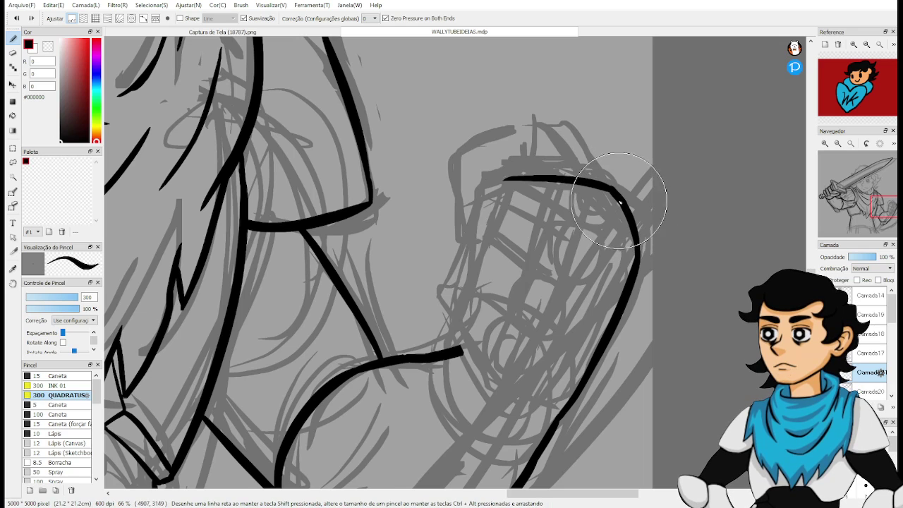
key(ctrl+z)
drag(512, 180, 494, 204)
key(ctrl+z)
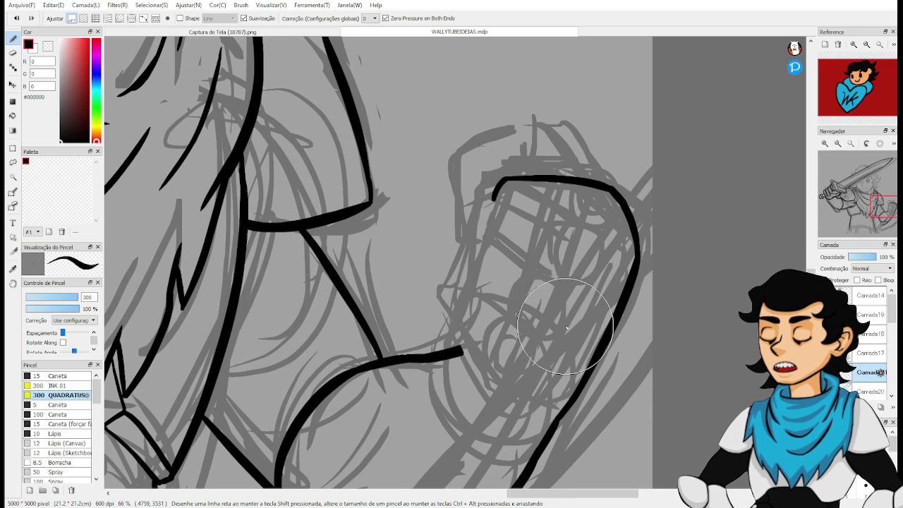
Ink the first curled finger below the fist's top edge, with its rounded front and the creases above and below it.
drag(549, 331, 591, 384)
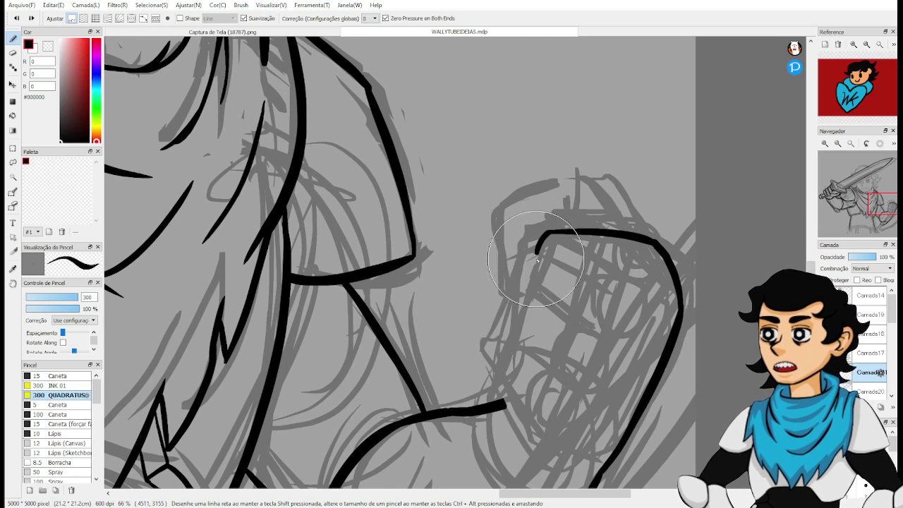
drag(531, 256, 592, 267)
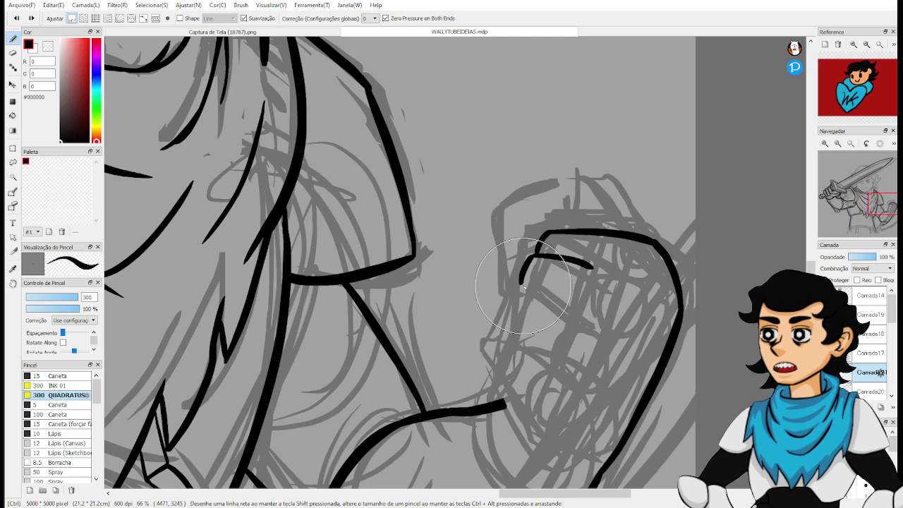
drag(520, 284, 571, 323)
key(ctrl+z)
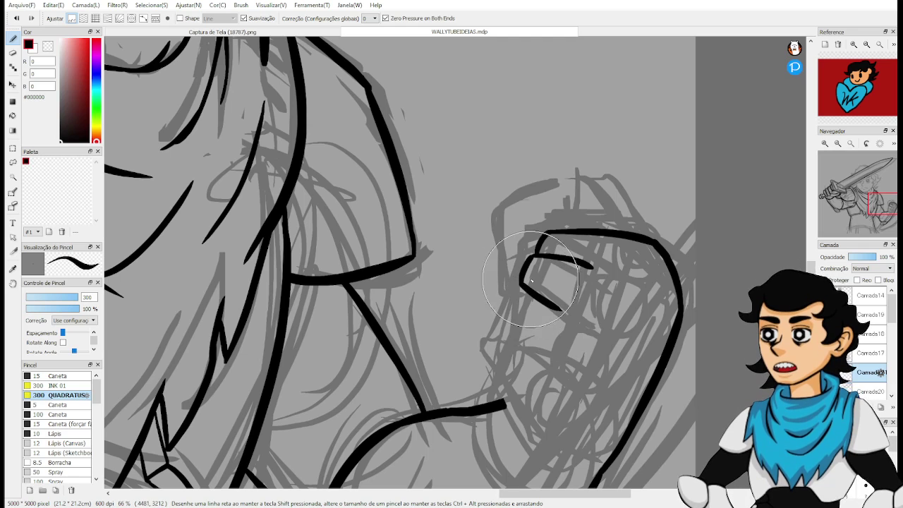
Ink the next two curled fingers down the fist's front, each with a rounded front and a diagonal crease.
drag(525, 290, 518, 331)
key(ctrl+z)
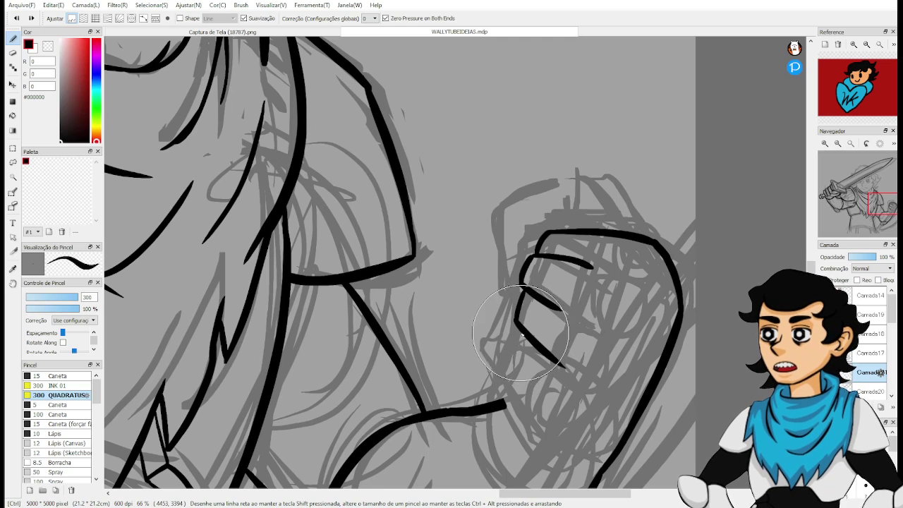
drag(512, 351, 536, 406)
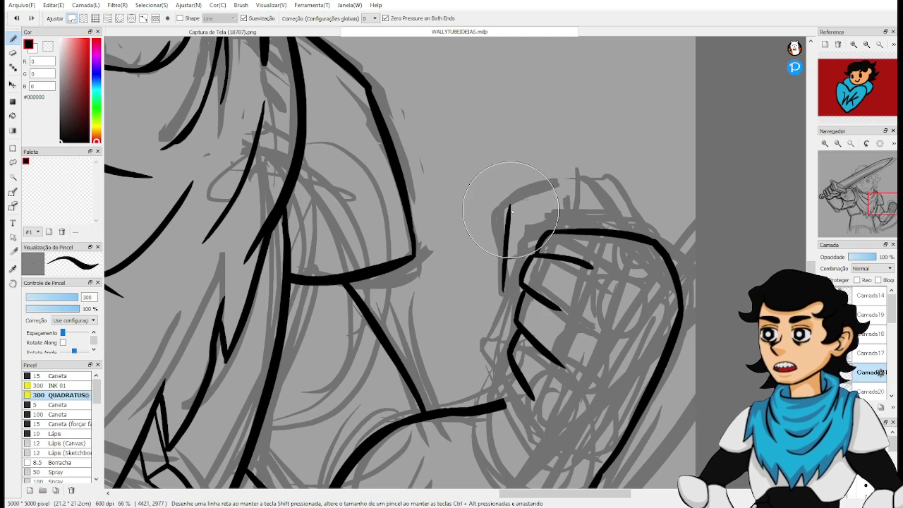
Ink the angular outline behind the fist, from a hooked base beside the fingers up and over into the back of the hand.
mouse_move(512, 212)
mouse_down()
mouse_move(503, 280)
mouse_move(515, 292)
mouse_up()
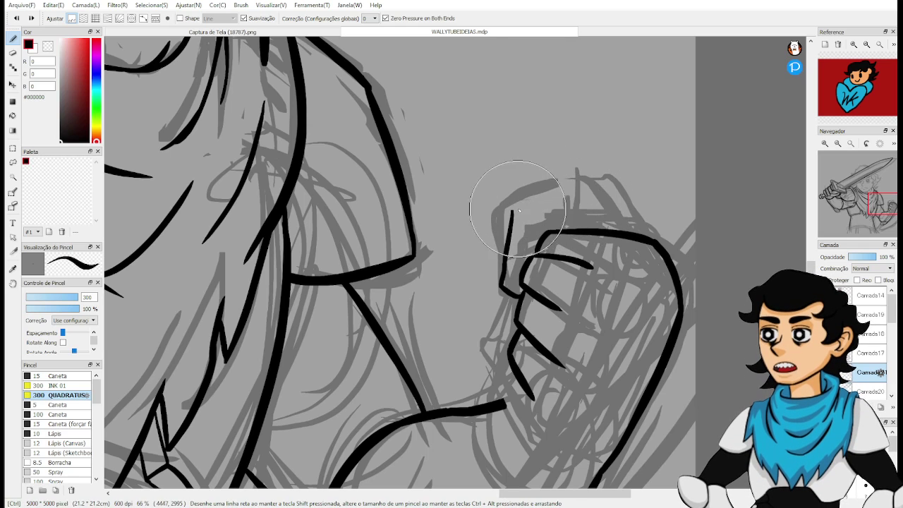
mouse_move(514, 208)
mouse_down()
mouse_move(582, 199)
mouse_move(576, 203)
mouse_move(624, 227)
mouse_up()
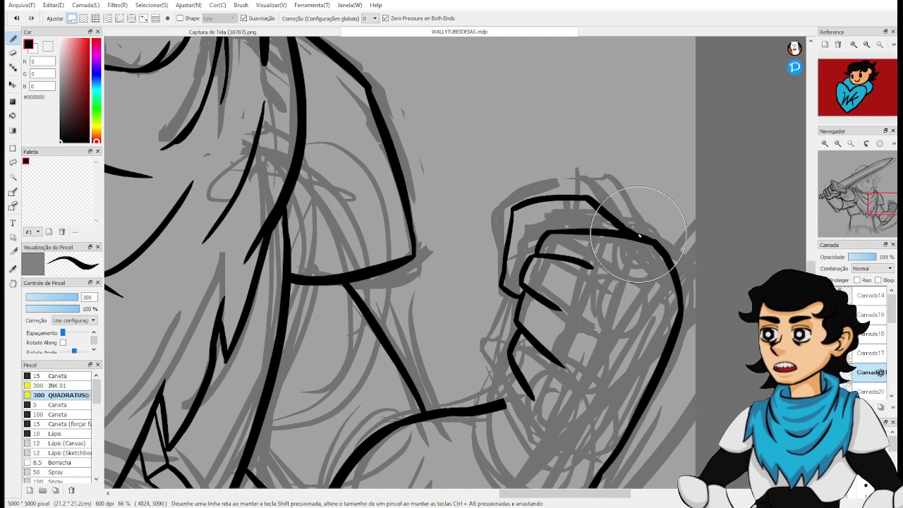
scroll(586, 84, down, 3)
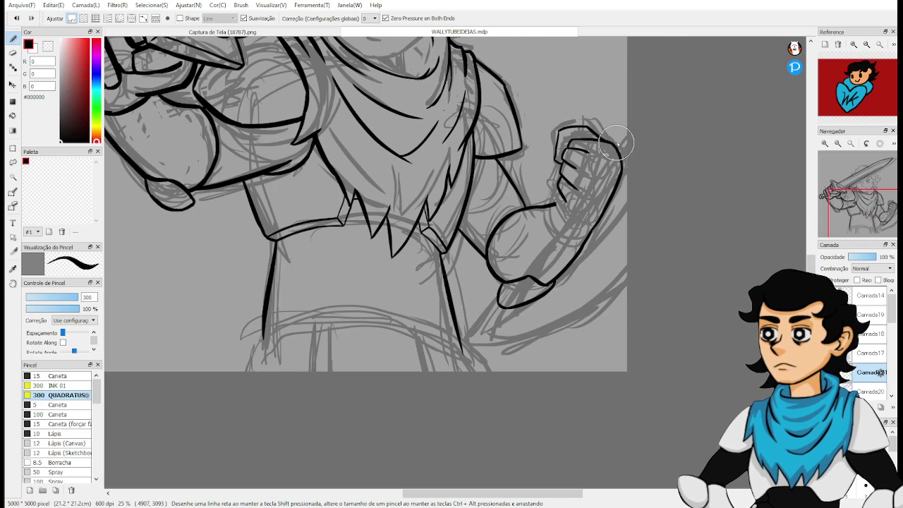
Ink the fist's lower edge, curving from the last curled finger around toward the heel of the hand.
drag(627, 163, 633, 312)
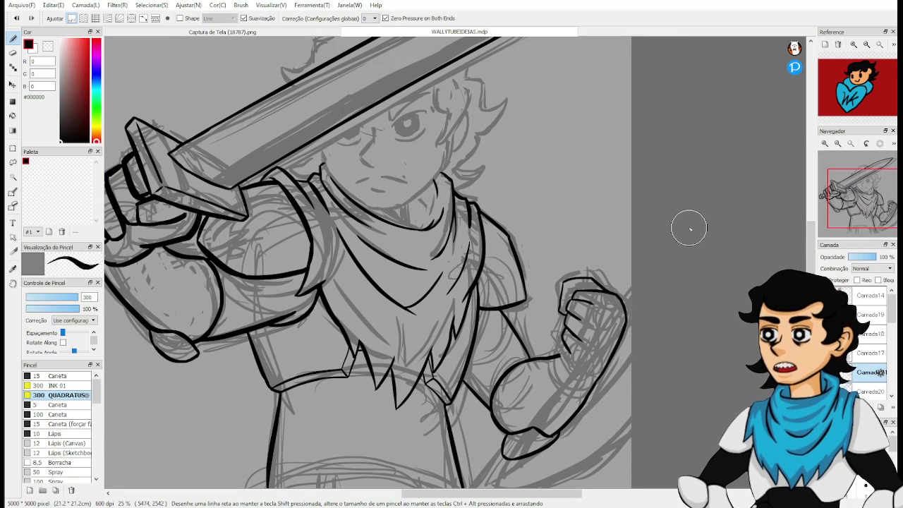
scroll(688, 235, up, 2)
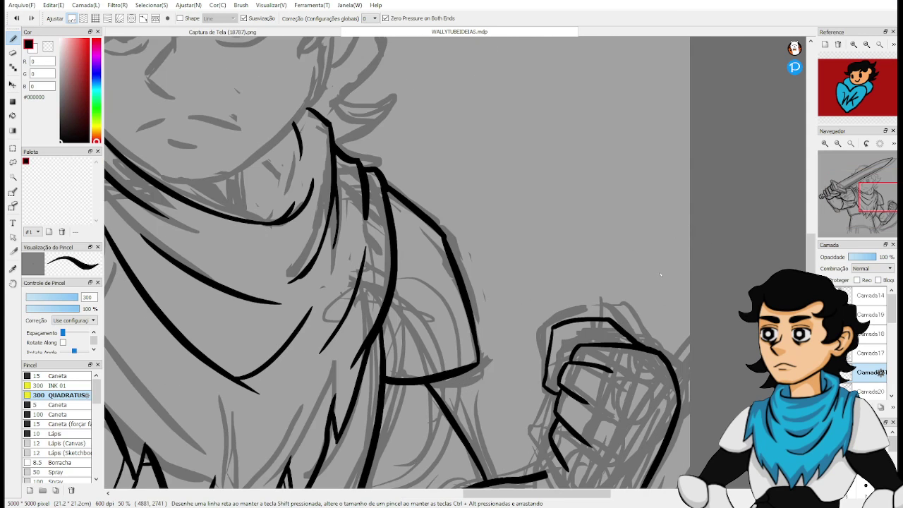
drag(635, 318, 613, 239)
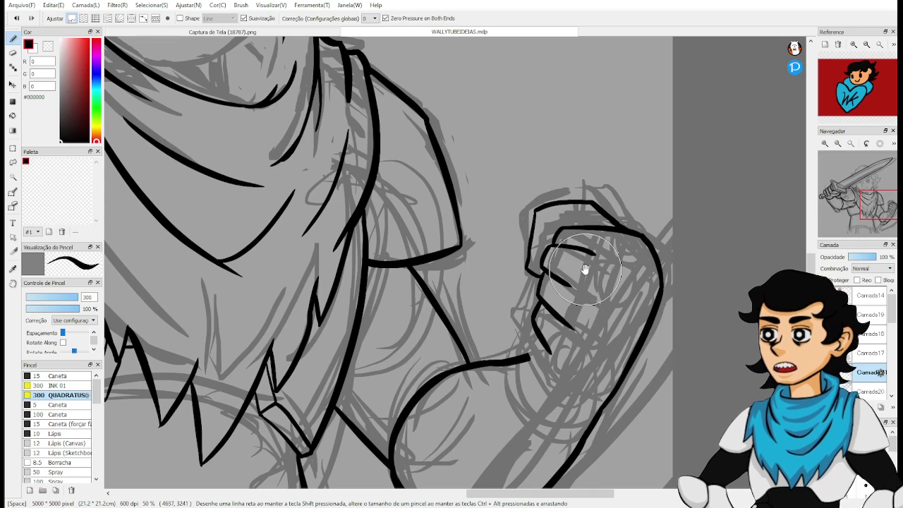
drag(585, 269, 571, 233)
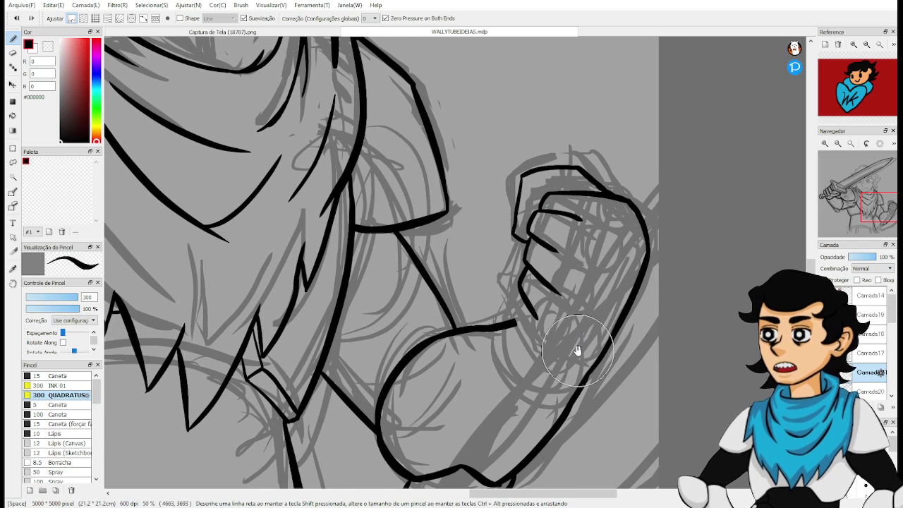
mouse_move(570, 346)
mouse_down()
mouse_move(585, 292)
mouse_move(608, 306)
mouse_up()
key(ctrl+z)
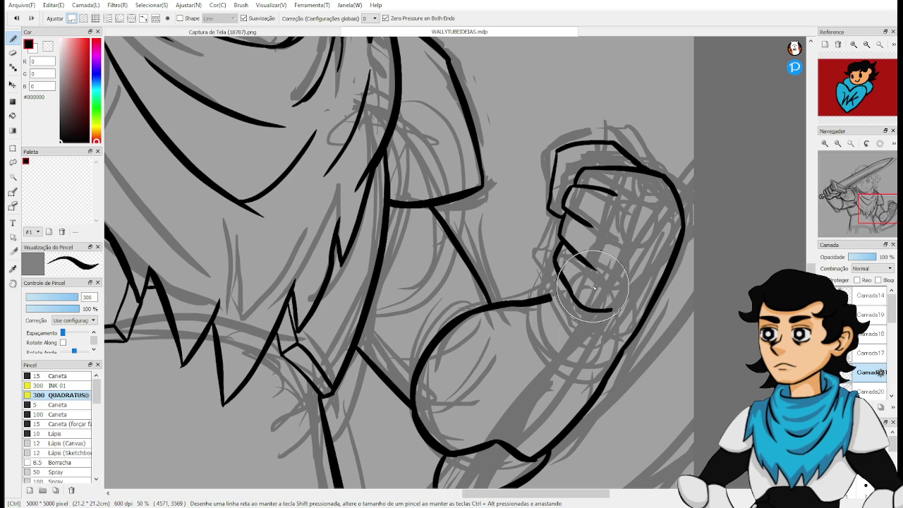
key(l)
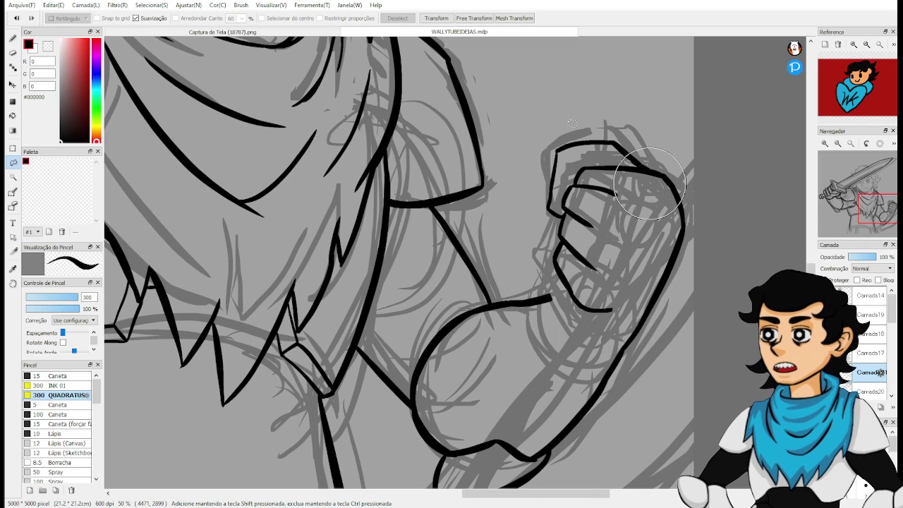
drag(667, 289, 667, 290)
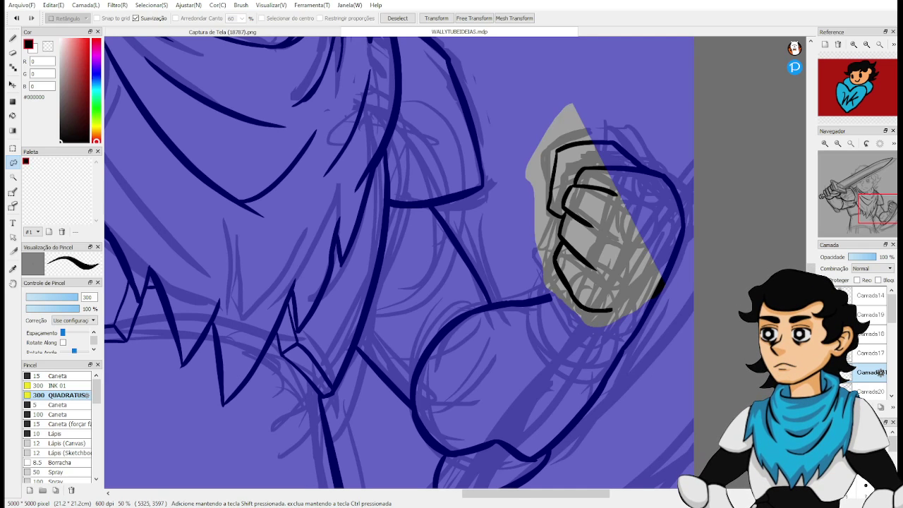
key(ctrl+d)
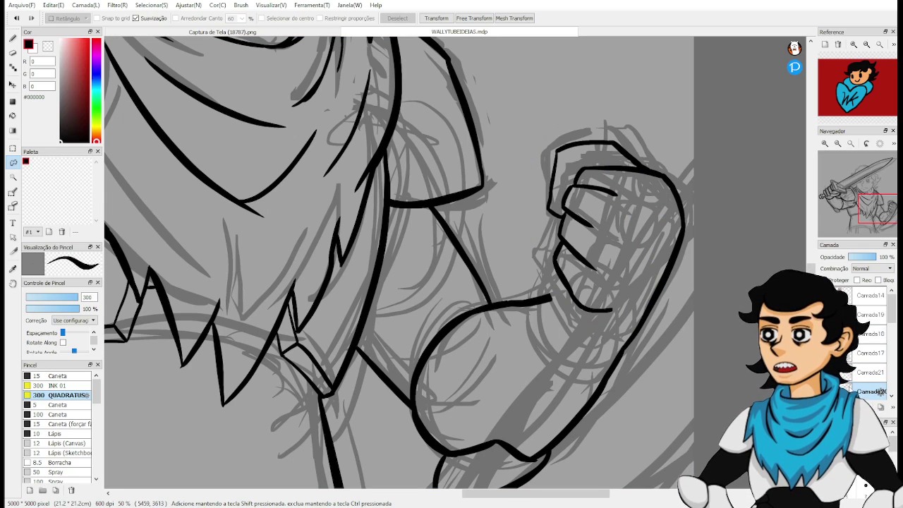
Merge the fist's layer into the arm line-art layer below, and cut the lassoed fist onto its own layer.
click(869, 374)
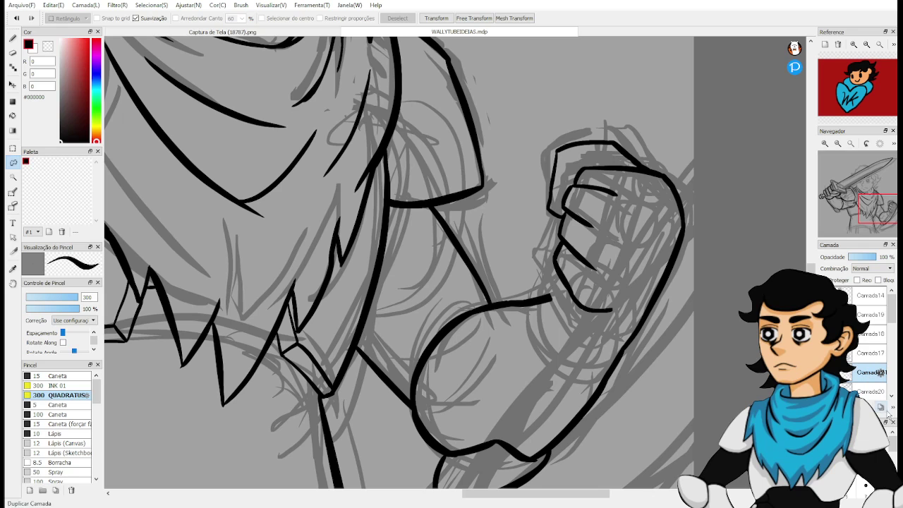
click(887, 419)
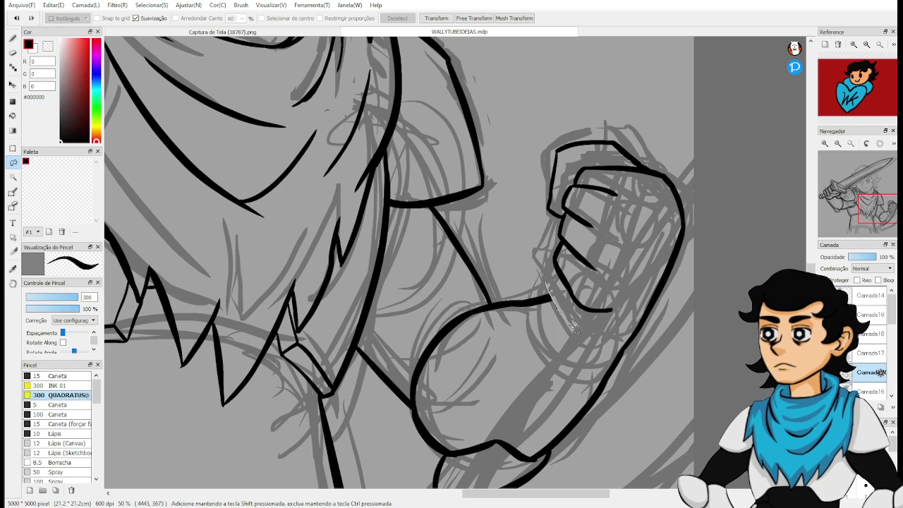
drag(577, 328, 621, 343)
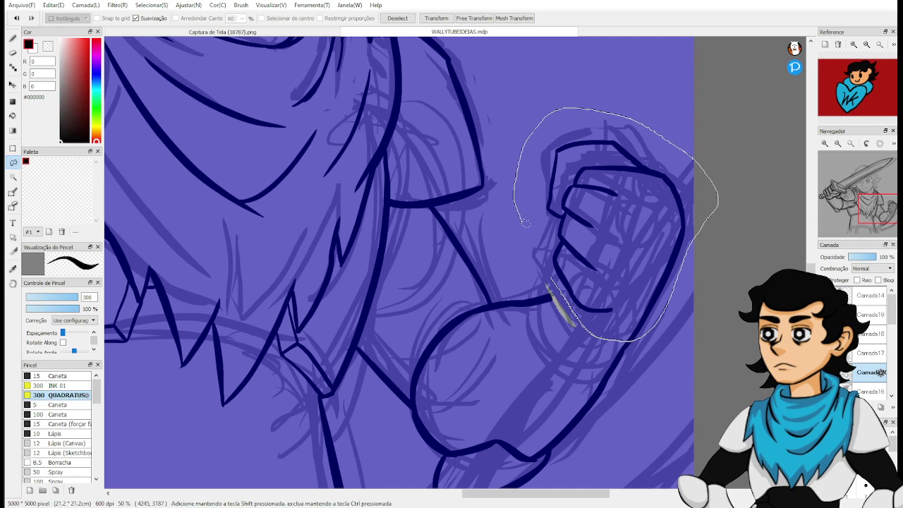
drag(525, 223, 530, 230)
key(ctrl+x)
key(ctrl+v)
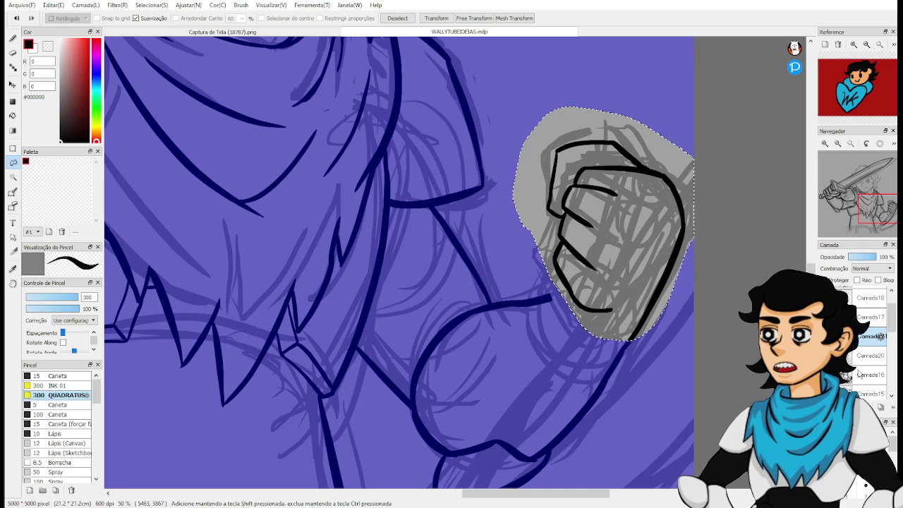
scroll(860, 363, down, 1)
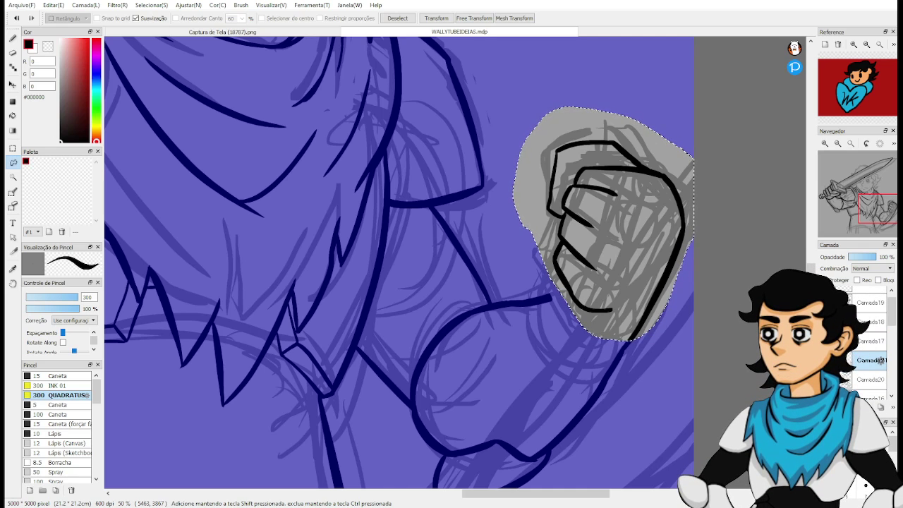
key(ctrl+d)
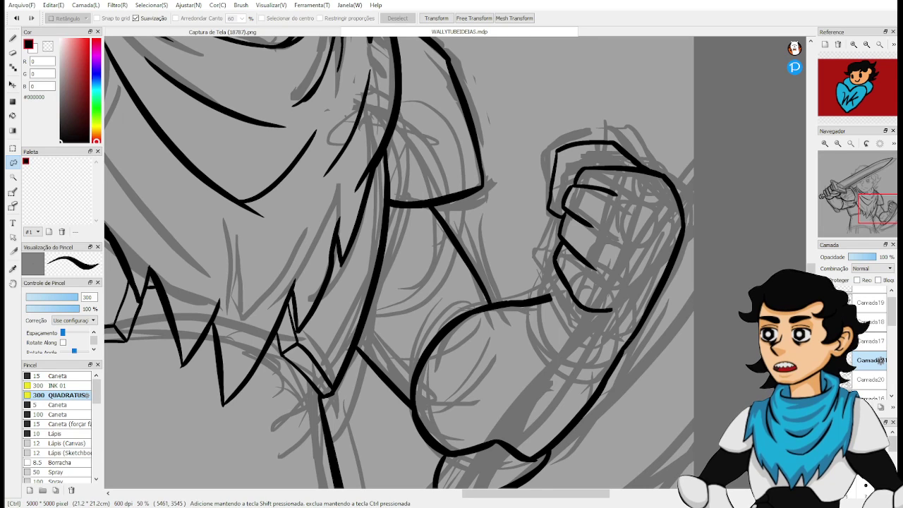
Try rotating and moving the cut-out fist against the sketch, and clear its line art from the layer.
key(ctrl+t)
drag(722, 287, 769, 232)
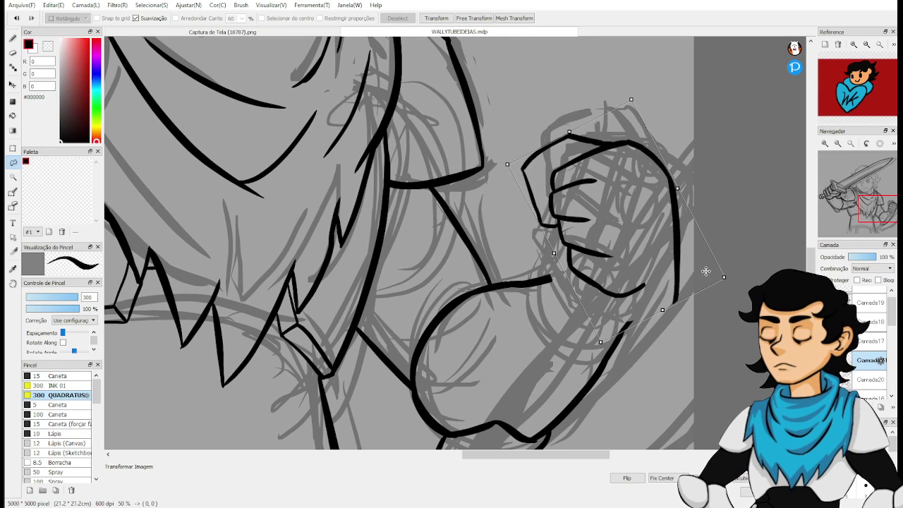
drag(705, 271, 730, 139)
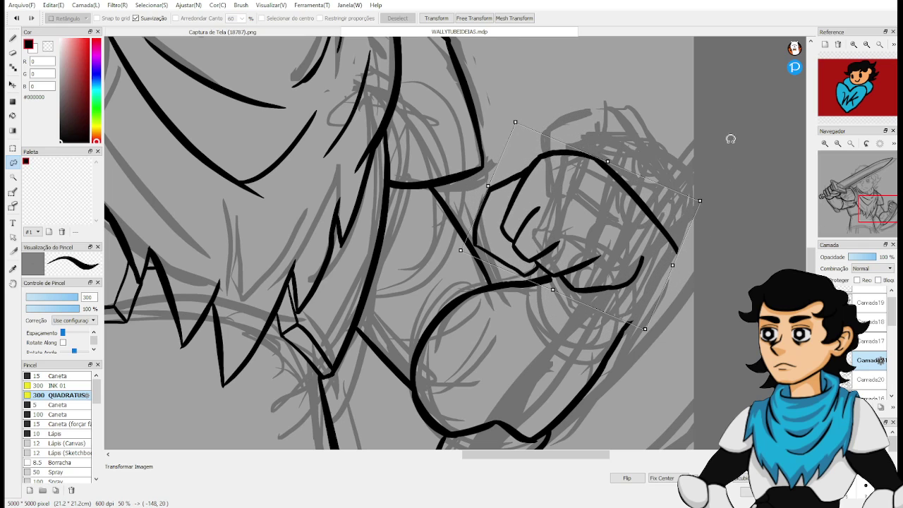
drag(611, 267, 640, 270)
scroll(642, 285, down, 3)
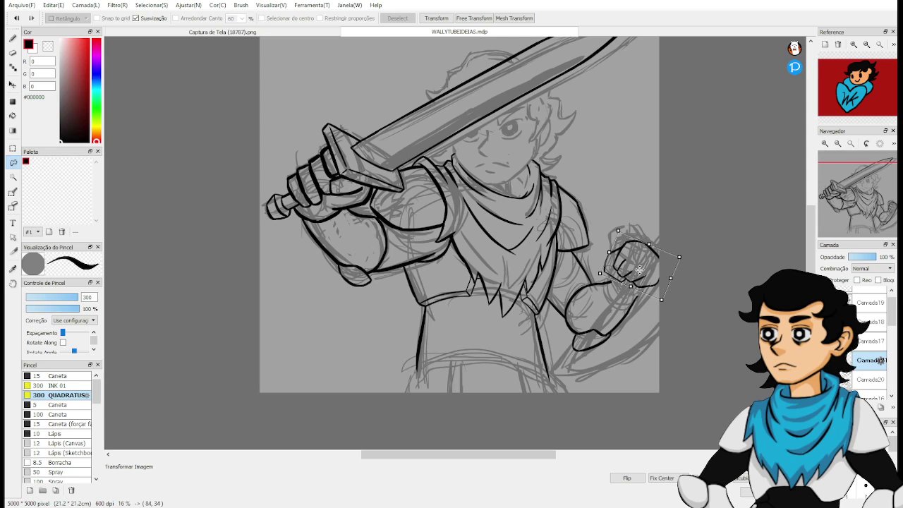
drag(705, 213, 701, 264)
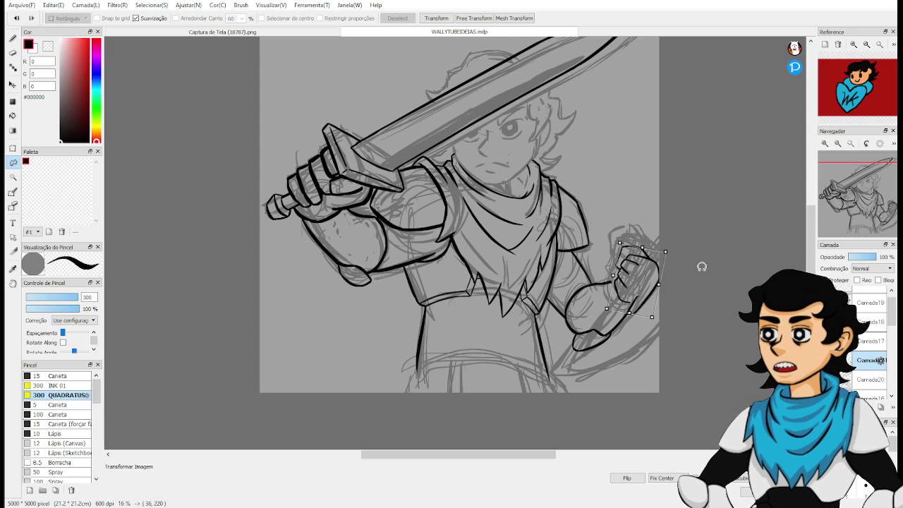
drag(638, 288, 635, 280)
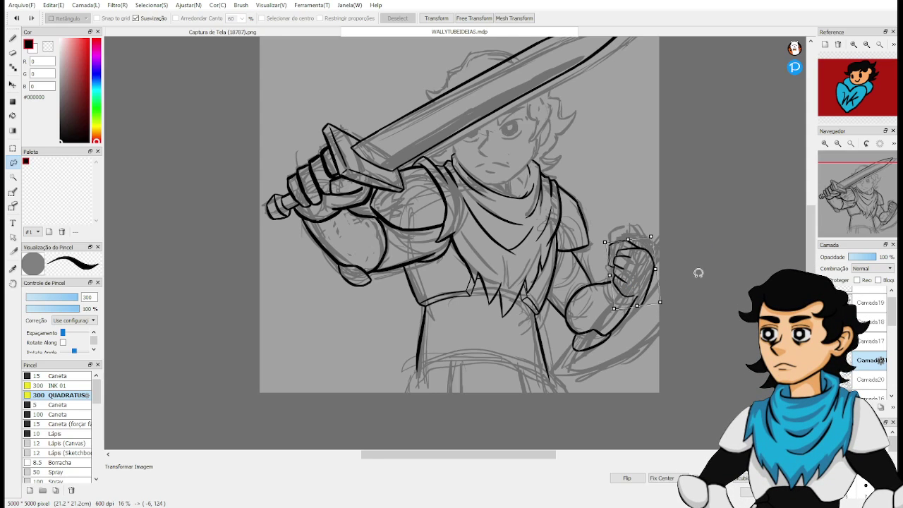
key(Return)
scroll(706, 315, up, 2)
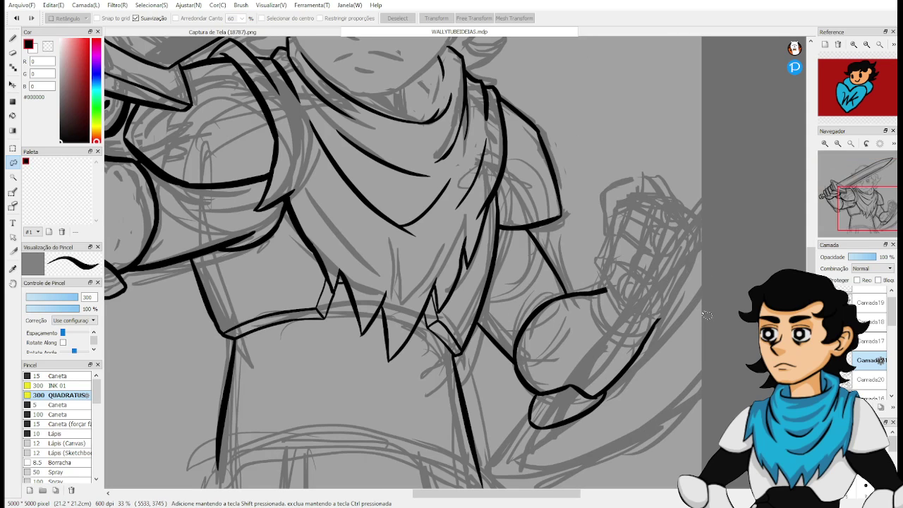
Rough in the new fist's straight inner edge and slanted upper edge in black above the forearm.
drag(702, 313, 627, 368)
key(b)
drag(554, 349, 529, 261)
drag(543, 340, 531, 284)
key(ctrl+z)
key(ctrl+z)
key(ctrl+z)
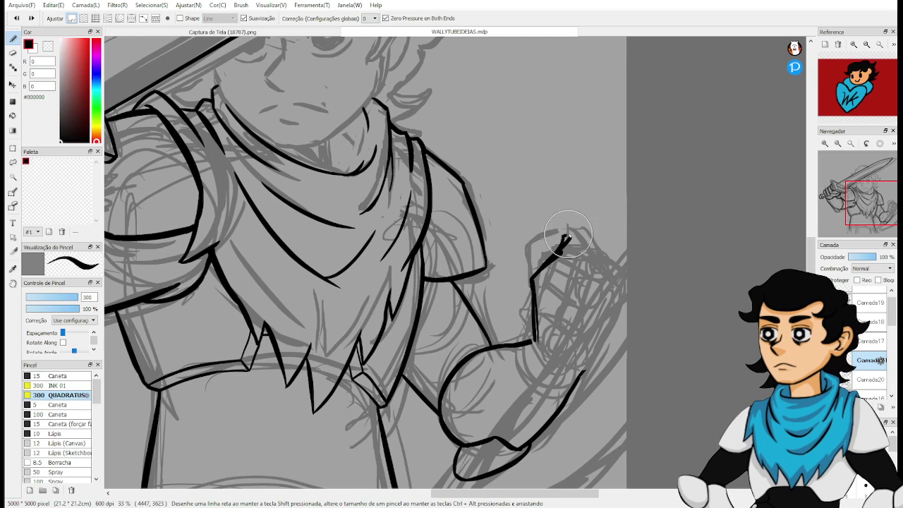
Block in the fist's front and side planes as a box, with a tapered palm base meeting the forearm.
drag(597, 340, 565, 239)
drag(564, 238, 565, 323)
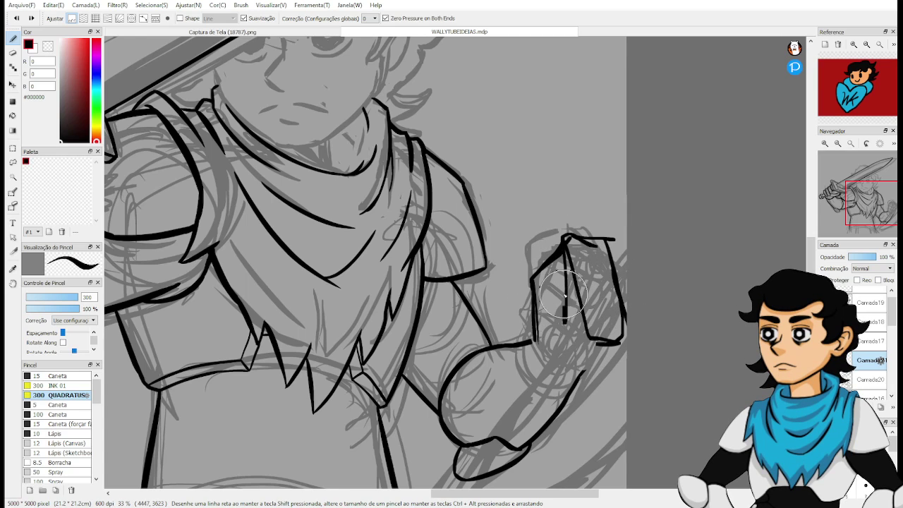
drag(564, 380, 601, 358)
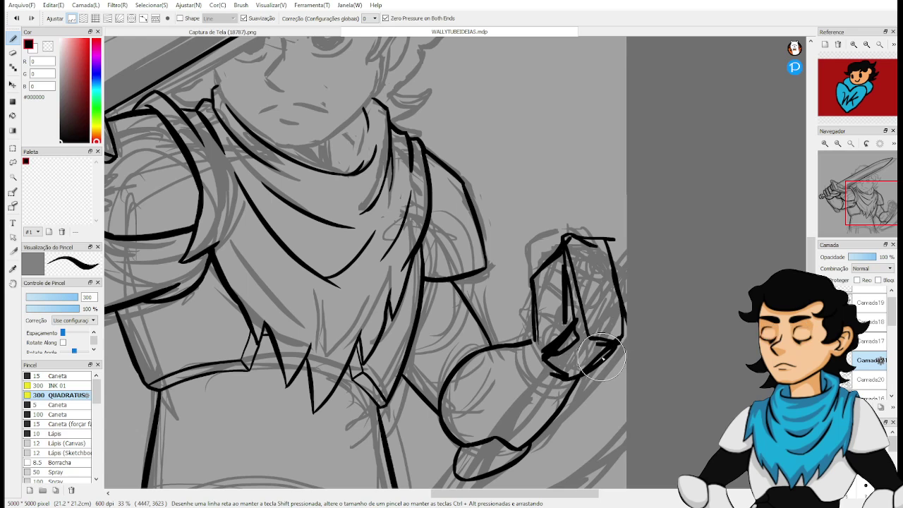
Rough in the curled fingers, knuckle segments and thumb base over the blocky fist.
mouse_move(530, 272)
mouse_down()
mouse_move(520, 289)
mouse_move(539, 325)
mouse_move(551, 309)
mouse_up()
mouse_move(538, 258)
mouse_down()
mouse_move(548, 287)
mouse_move(553, 242)
mouse_move(569, 221)
mouse_move(589, 230)
mouse_move(586, 245)
mouse_move(560, 272)
mouse_up()
mouse_move(570, 240)
mouse_down()
mouse_move(602, 257)
mouse_move(557, 273)
mouse_move(566, 292)
mouse_move(612, 292)
mouse_up()
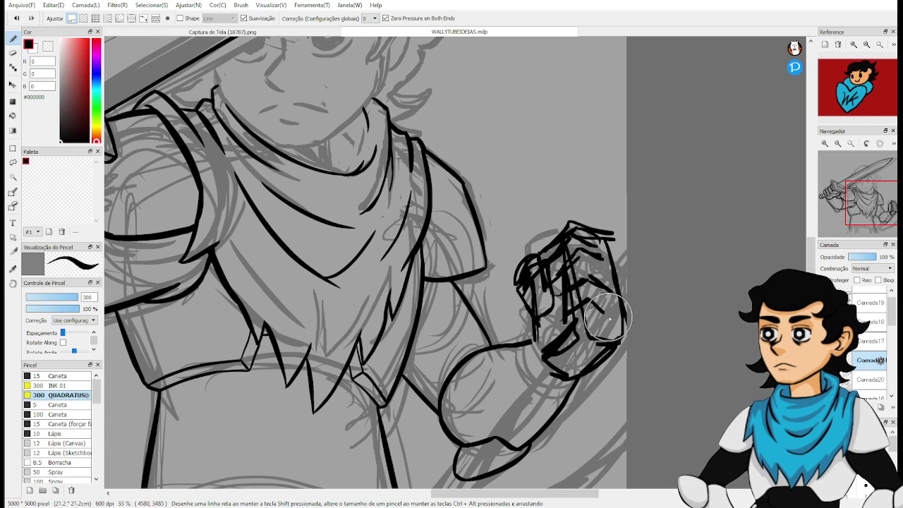
mouse_move(573, 342)
mouse_down()
mouse_move(560, 322)
mouse_move(566, 314)
mouse_move(548, 320)
mouse_move(547, 312)
mouse_move(532, 345)
mouse_move(539, 318)
mouse_move(556, 351)
mouse_move(571, 357)
mouse_move(570, 343)
mouse_move(556, 362)
mouse_up()
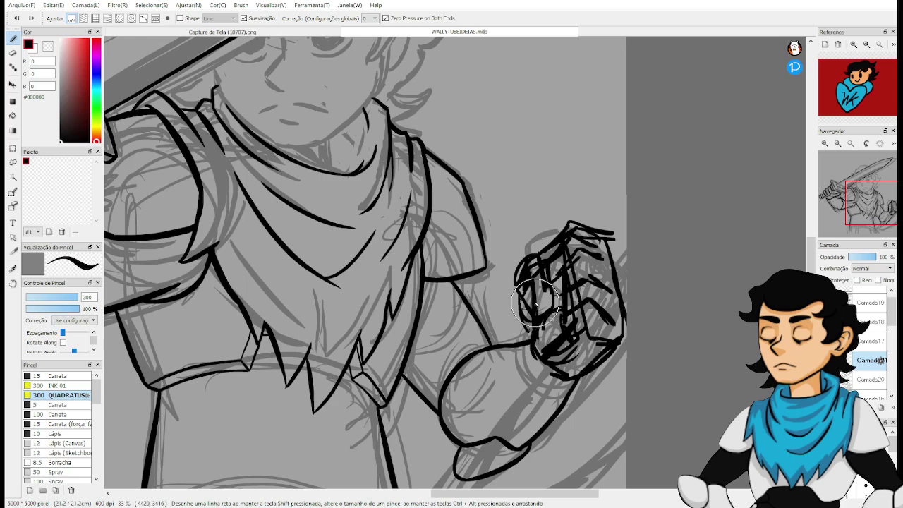
Move the body line art on layer Camada20 about 96 px left and 24 px down.
drag(537, 303, 608, 211)
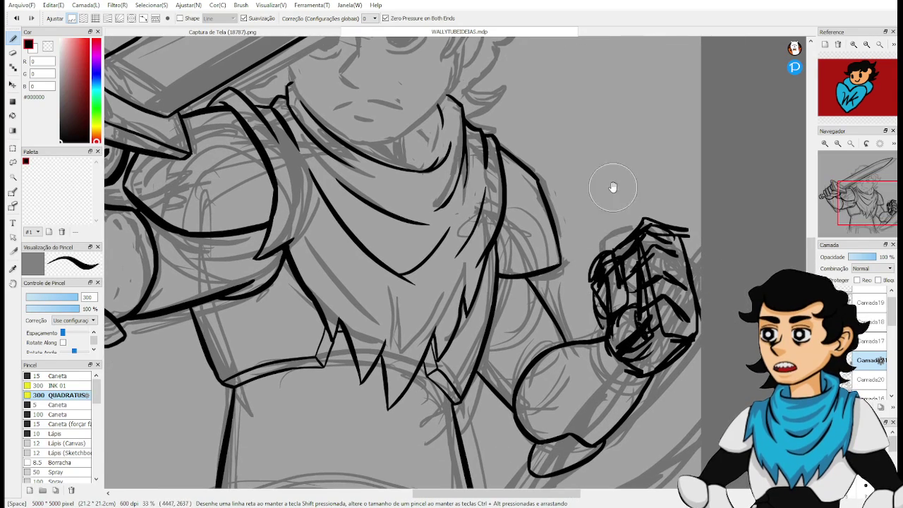
drag(600, 292, 658, 385)
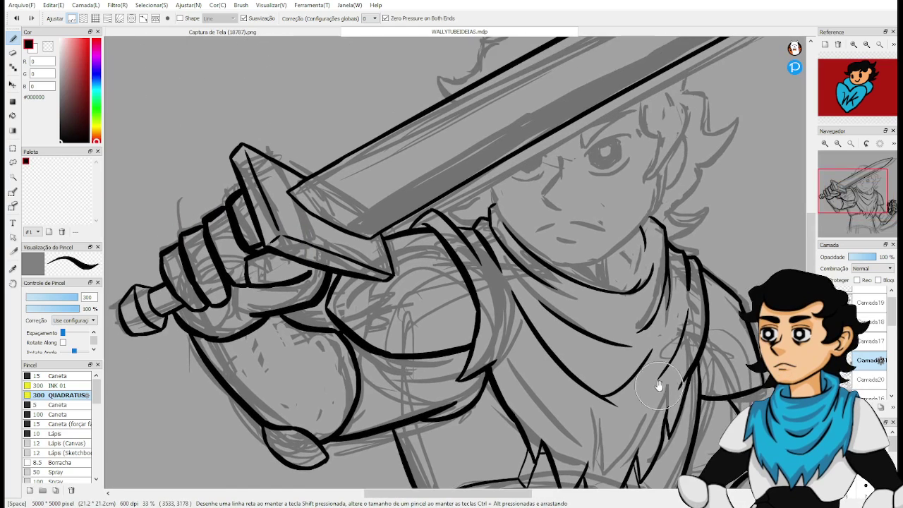
scroll(656, 381, down, 1)
scroll(643, 349, down, 1)
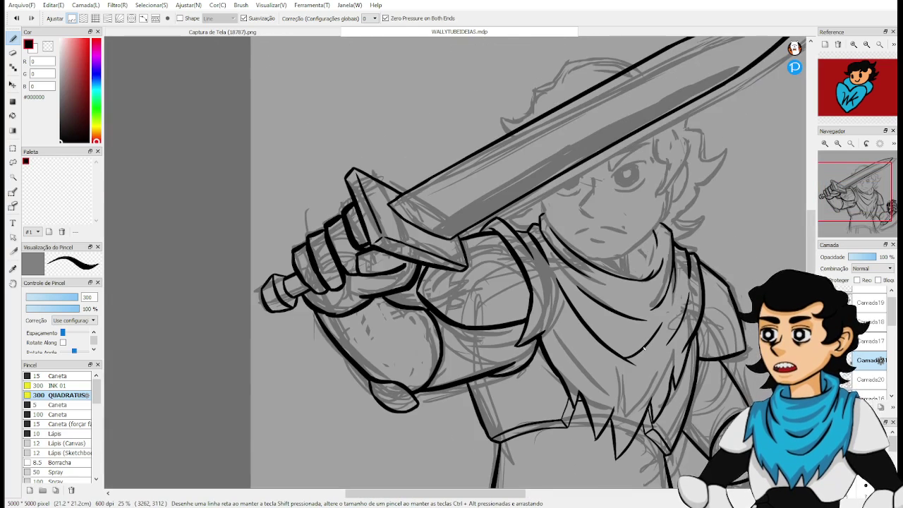
scroll(644, 348, down, 2)
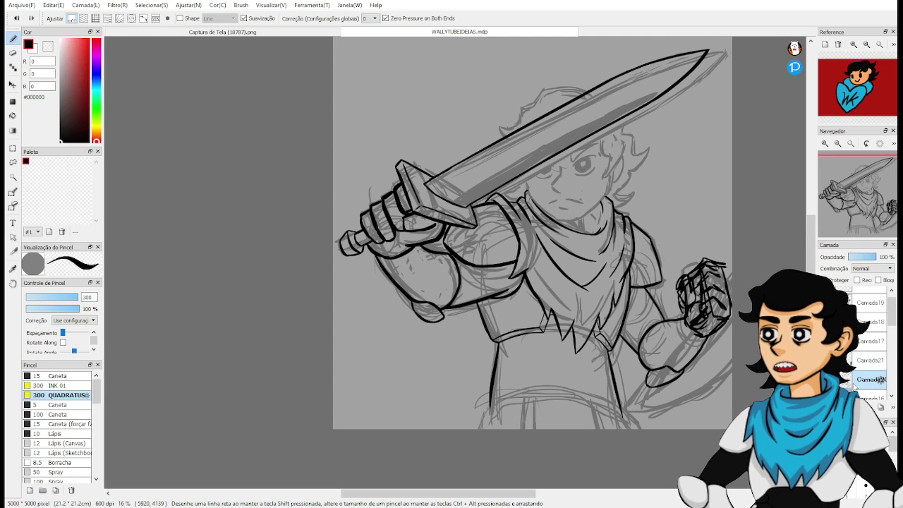
key(ctrl+t)
drag(605, 341, 598, 320)
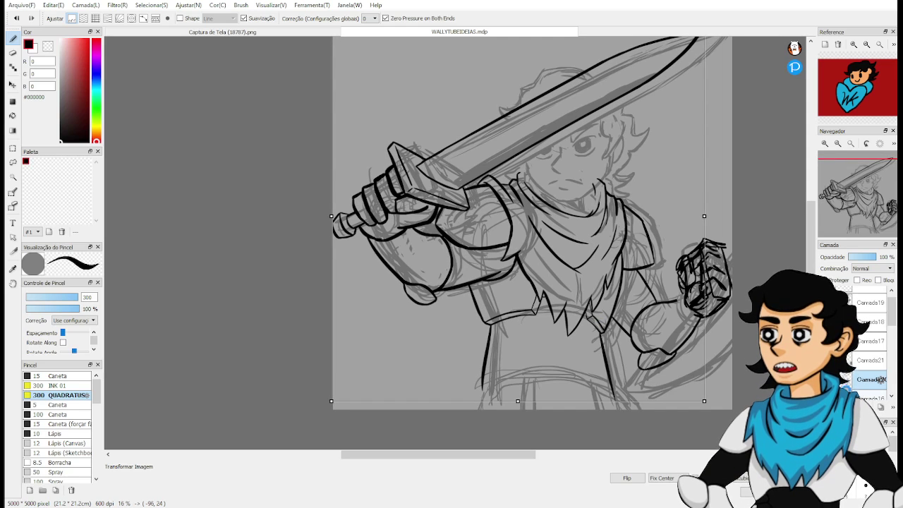
key(Return)
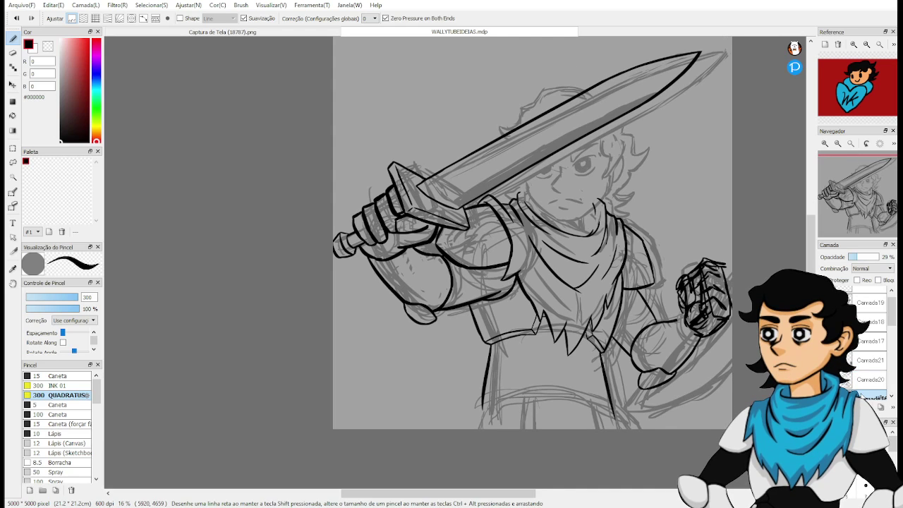
Move the faint 29% opacity sketch layer about 78 px left and 6 px up, behind the line art.
key(ctrl)
key(ctrl+t)
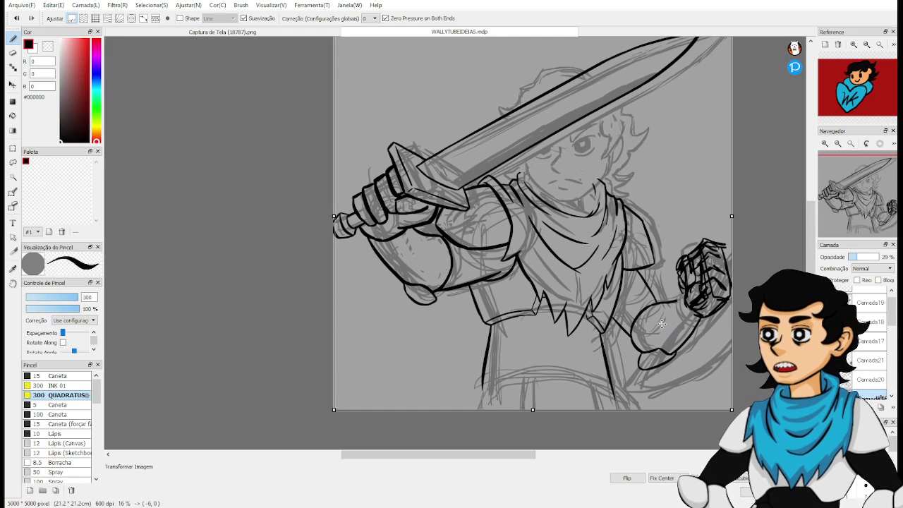
drag(661, 343, 656, 324)
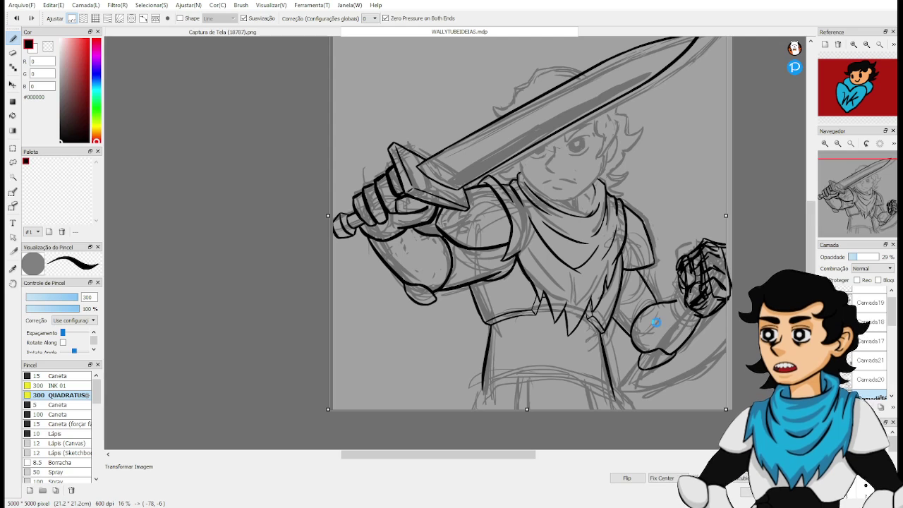
key(Return)
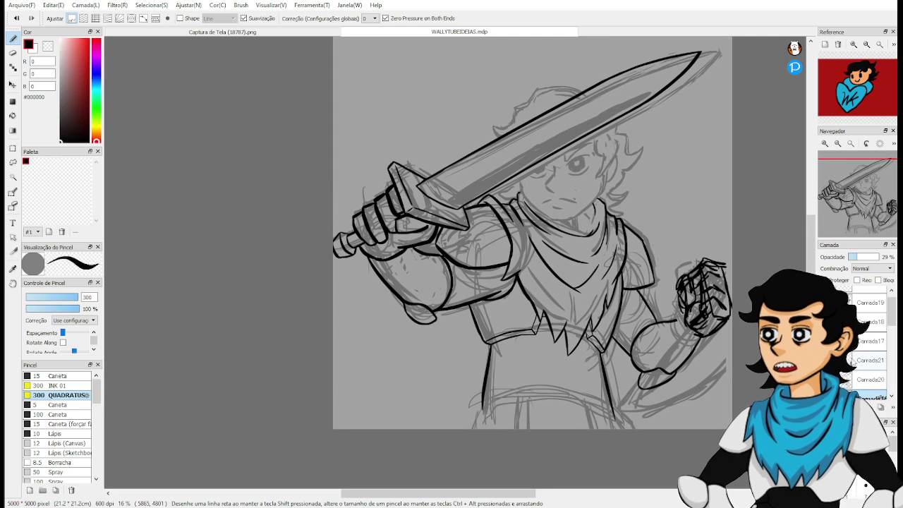
Move the rough fist on layer Camada21 about 60 px left and 12 px up, and rotate it slightly counterclockwise.
click(875, 361)
key(ctrl+t)
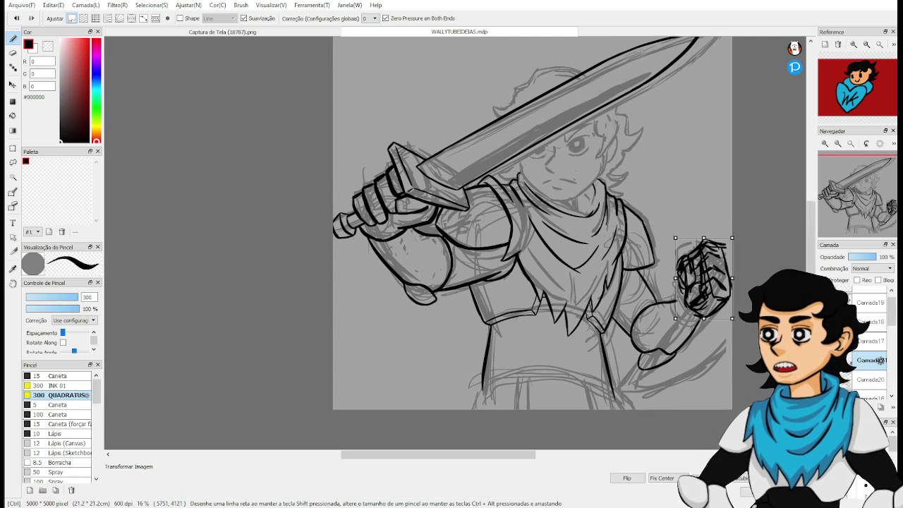
drag(706, 287, 742, 275)
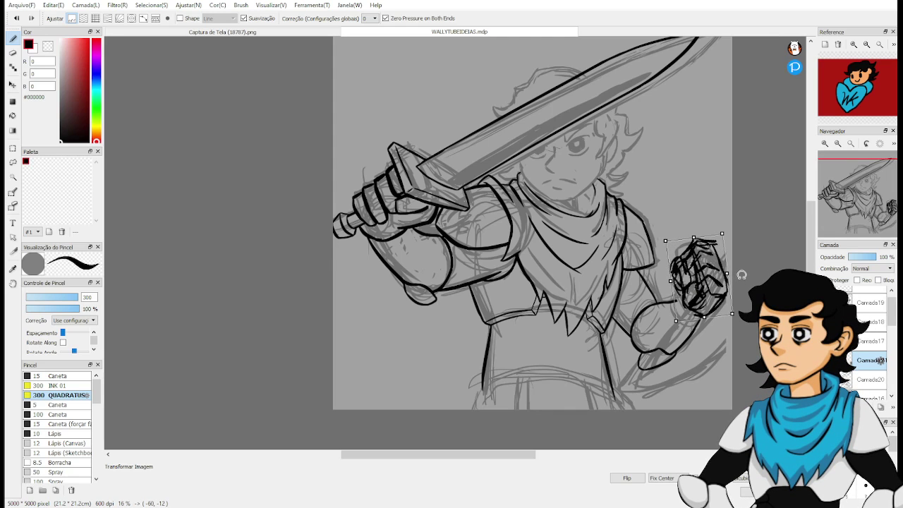
scroll(743, 278, down, 1)
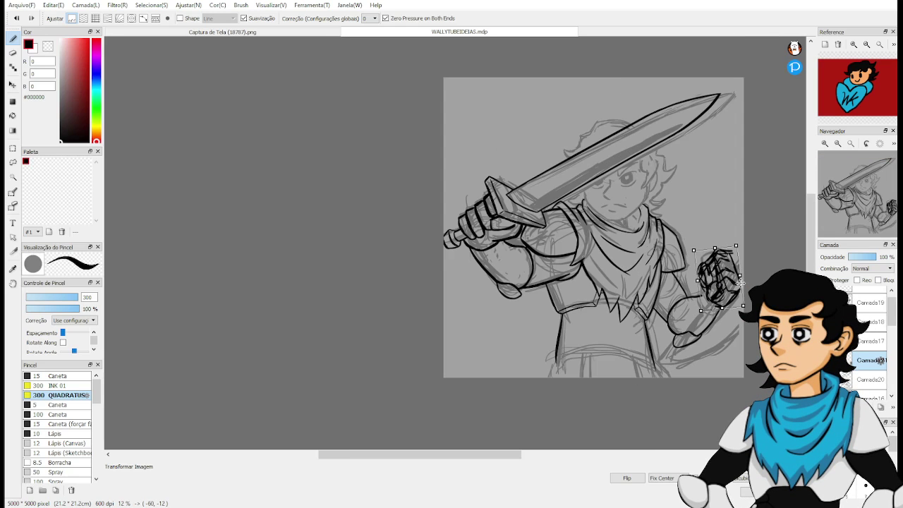
key(Return)
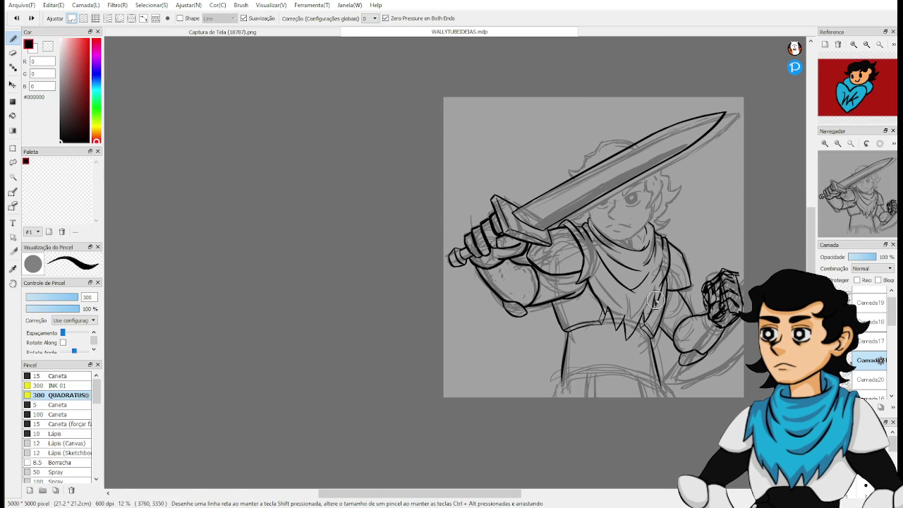
Shift the body line art on layer Camada20 about 12 px left and 18 px down over the sketch.
scroll(490, 295, up, 2)
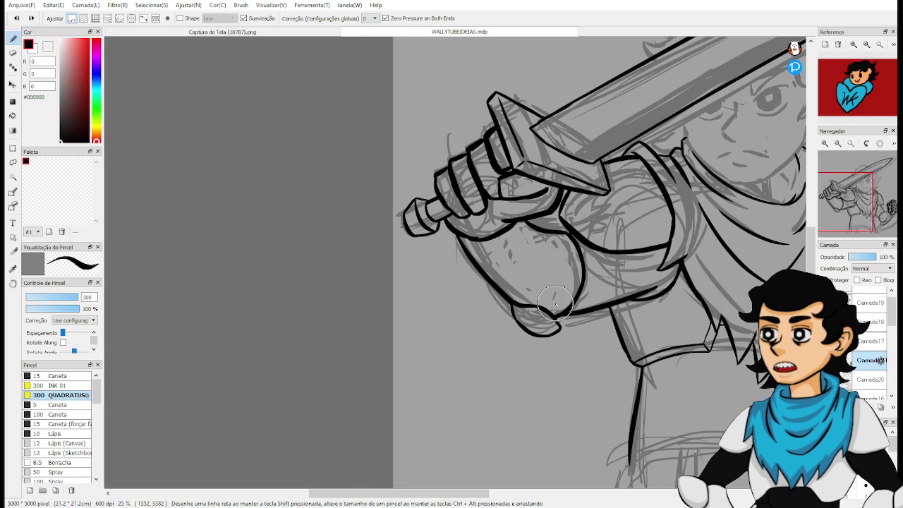
scroll(552, 304, down, 2)
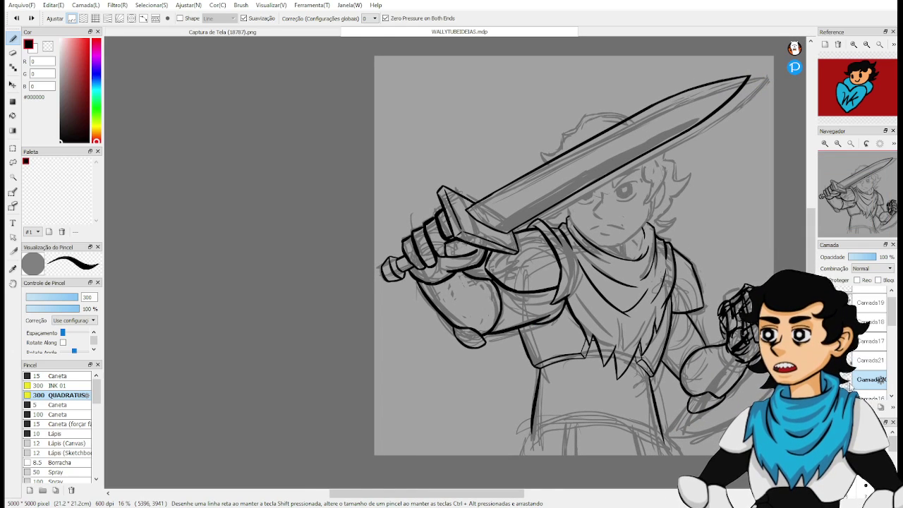
key(ctrl+t)
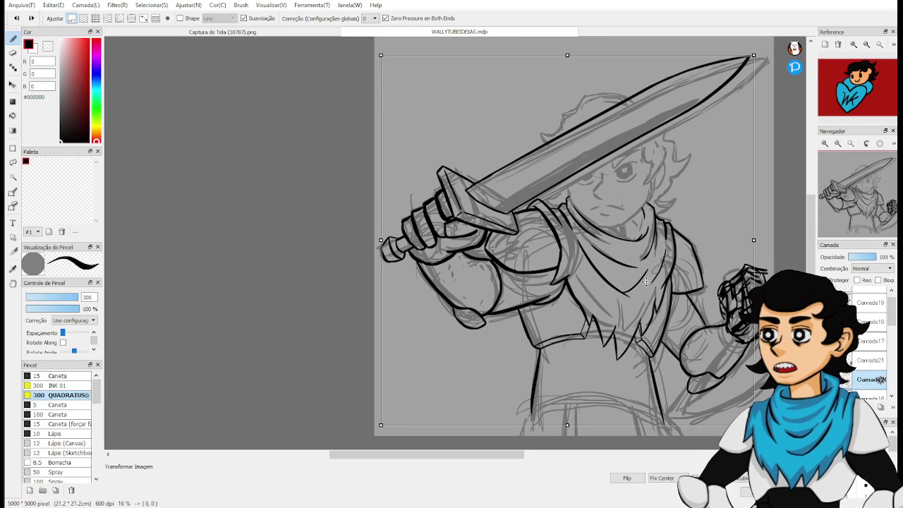
drag(644, 281, 643, 283)
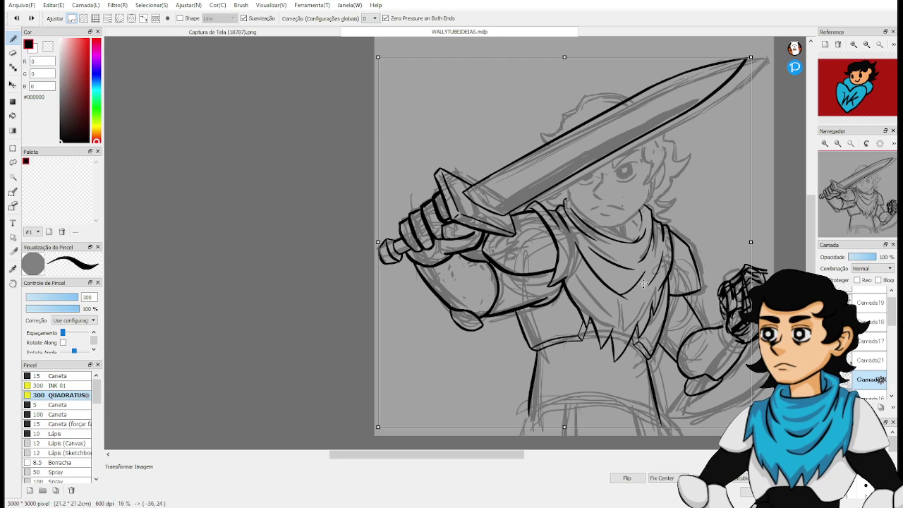
drag(643, 283, 646, 282)
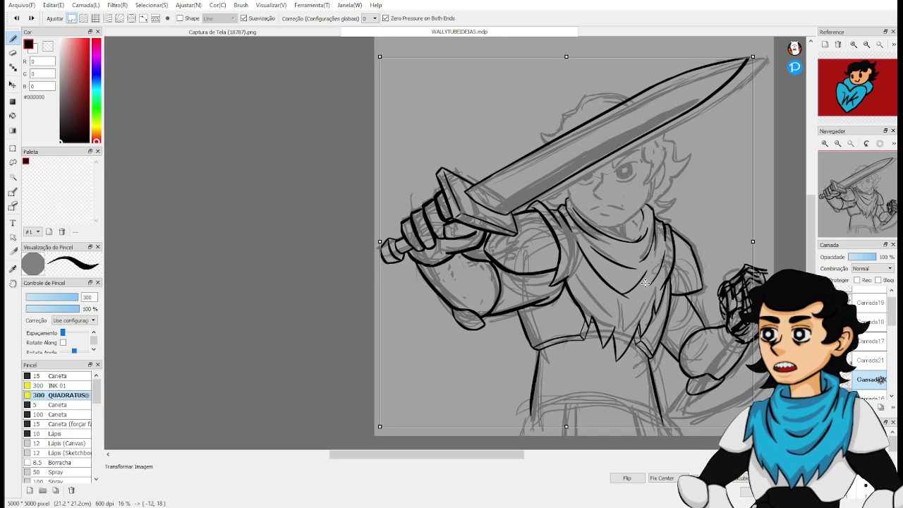